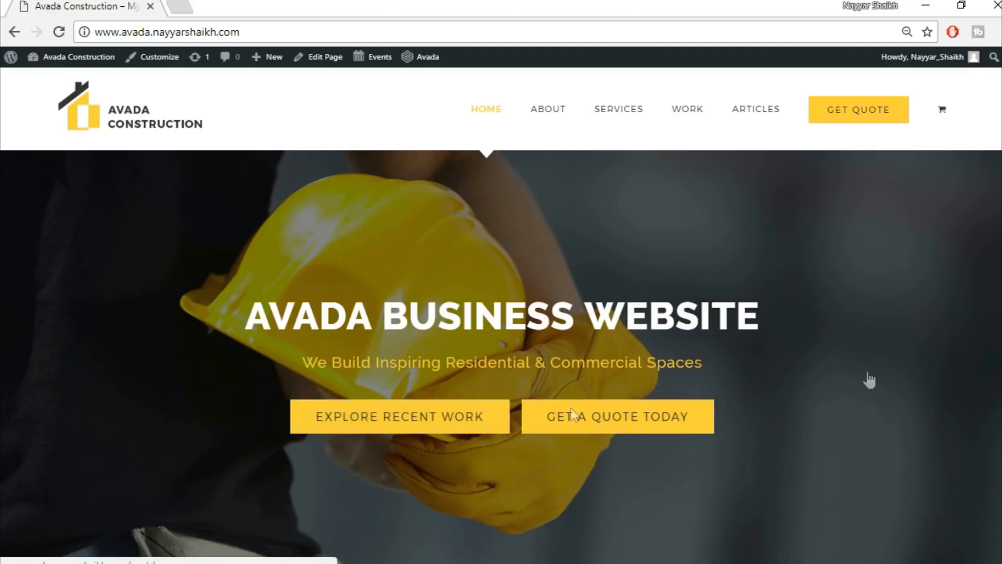
Scroll through the rest of the Avada home page down to the footer.
{"action": "scroll", "coordinate": [501, 355], "scroll_direction": "down", "scroll_amount": 7}
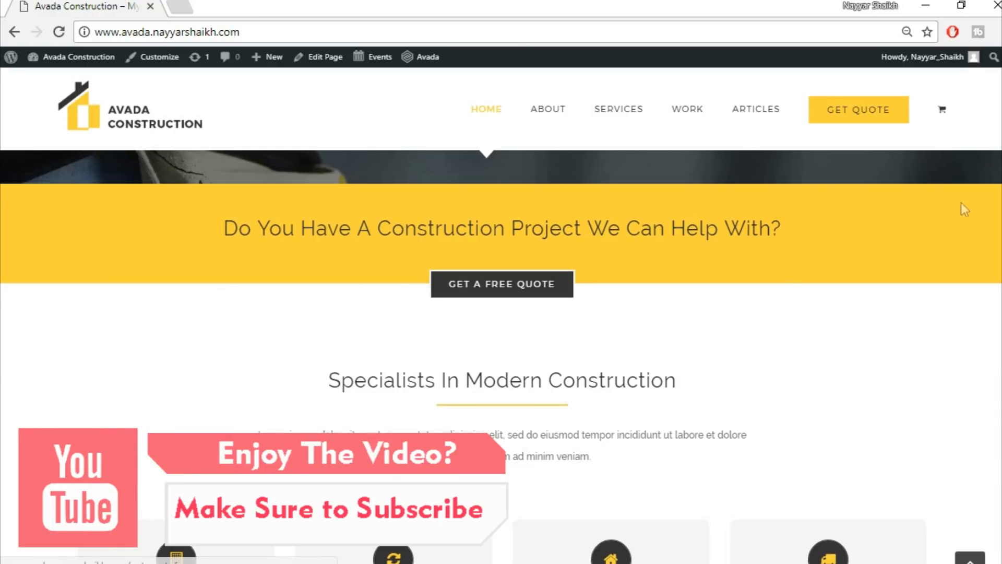
{"action": "scroll", "coordinate": [960, 203], "scroll_direction": "down", "scroll_amount": 3}
{"action": "scroll", "coordinate": [992, 203], "scroll_direction": "down", "scroll_amount": 2}
{"action": "scroll", "coordinate": [992, 203], "scroll_direction": "up", "scroll_amount": 1}
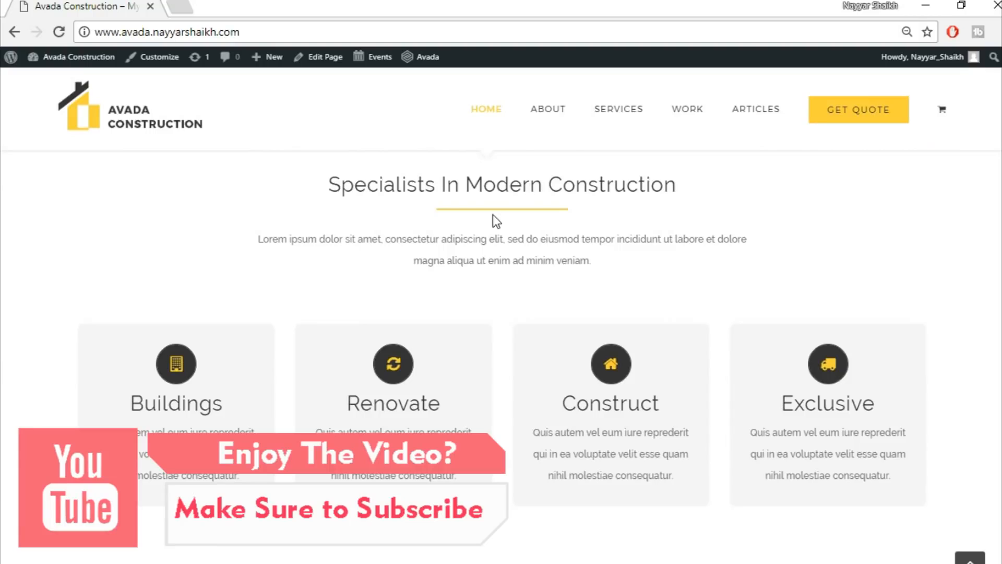
{"action": "mouse_move", "coordinate": [237, 360]}
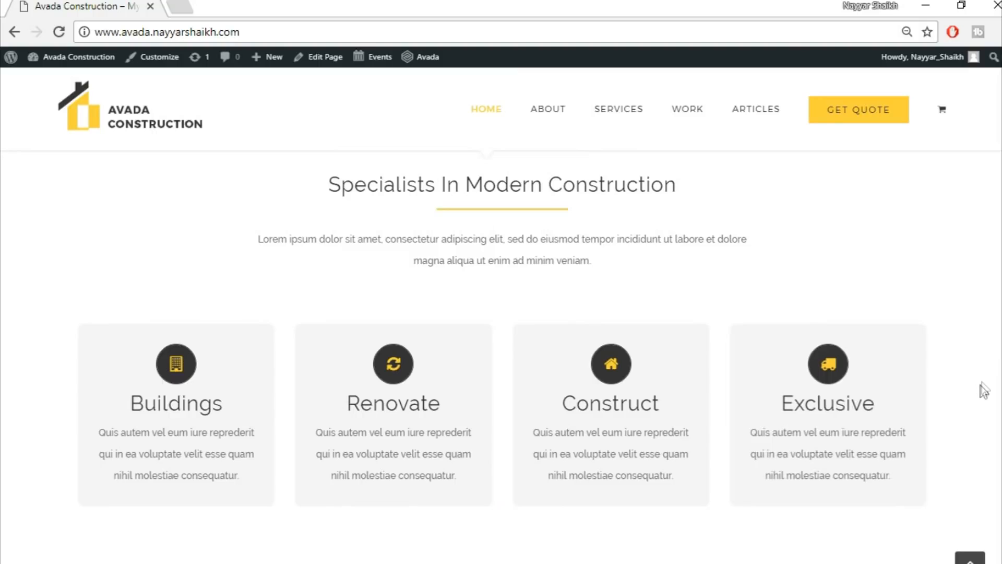
{"action": "mouse_move", "coordinate": [878, 404]}
{"action": "scroll", "coordinate": [501, 355], "scroll_direction": "down", "scroll_amount": 8}
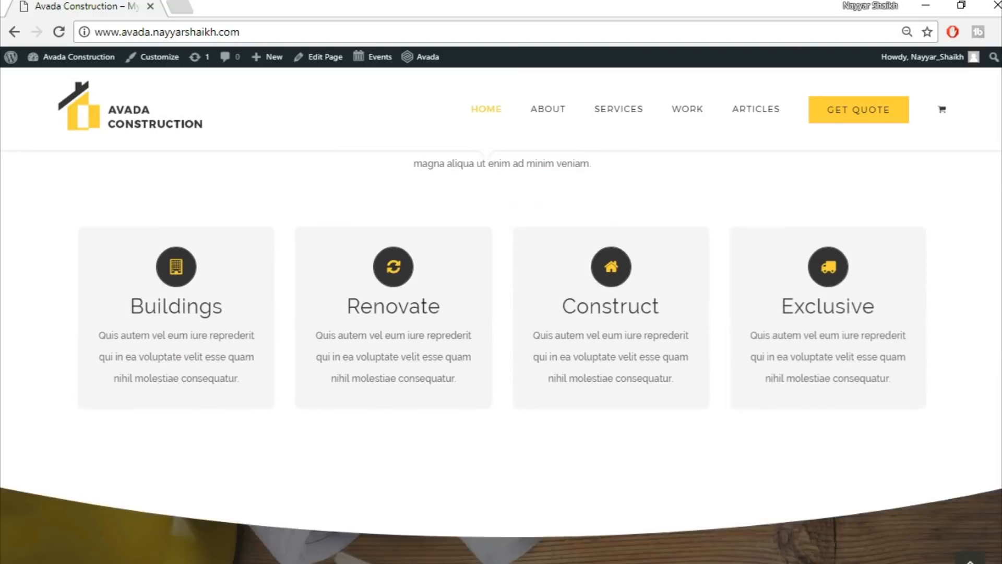
{"action": "scroll", "coordinate": [430, 343], "scroll_direction": "up", "scroll_amount": 1}
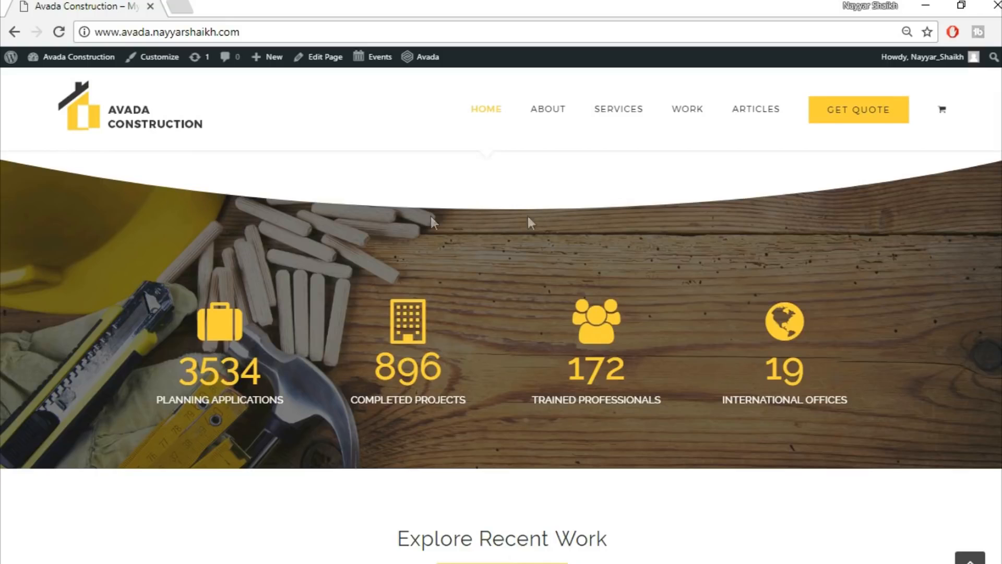
{"action": "scroll", "coordinate": [257, 250], "scroll_direction": "down", "scroll_amount": 4}
{"action": "scroll", "coordinate": [258, 250], "scroll_direction": "up", "scroll_amount": 5}
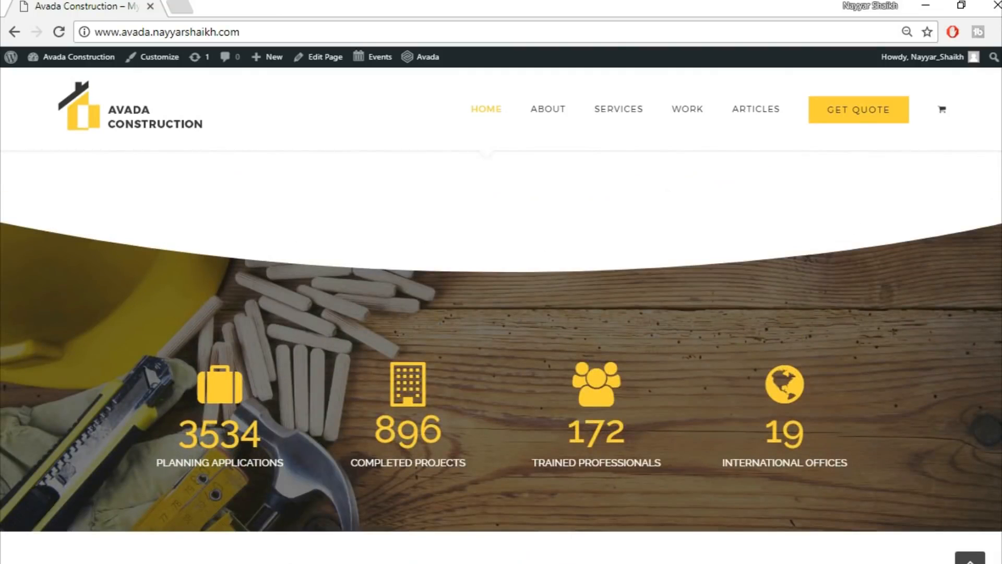
{"action": "scroll", "coordinate": [501, 355], "scroll_direction": "down", "scroll_amount": 6}
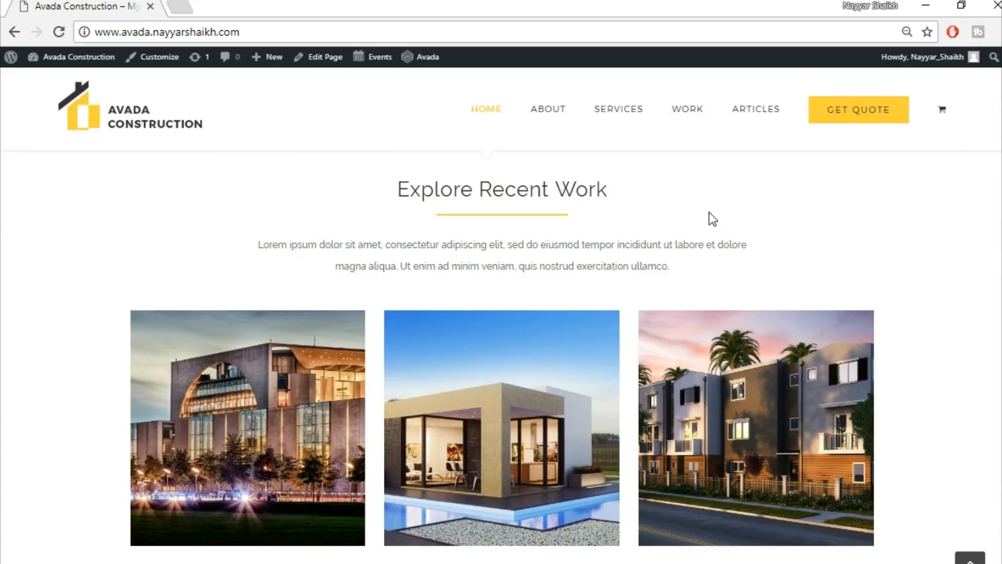
{"action": "scroll", "coordinate": [501, 355], "scroll_direction": "down", "scroll_amount": 1}
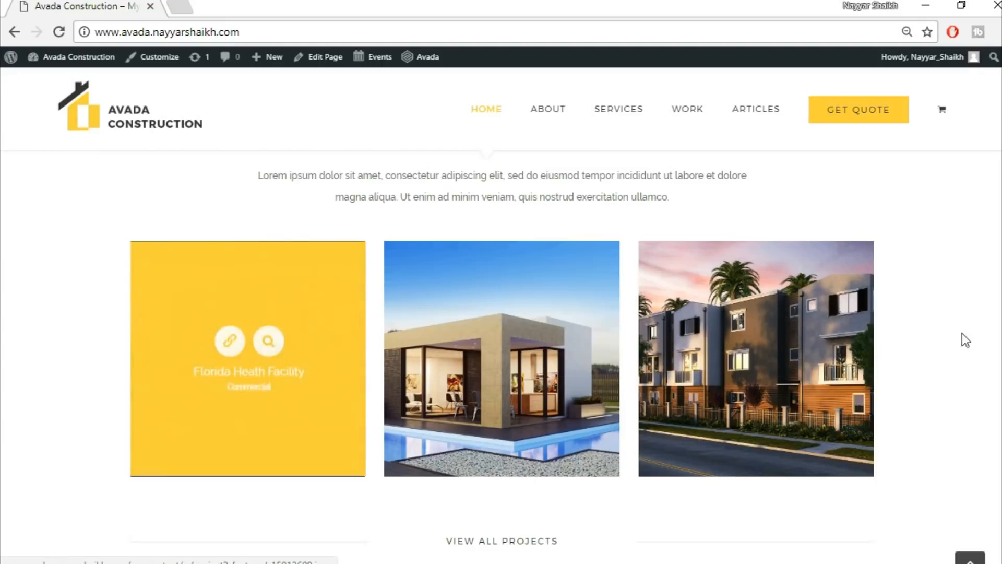
{"action": "scroll", "coordinate": [501, 355], "scroll_direction": "down", "scroll_amount": 7}
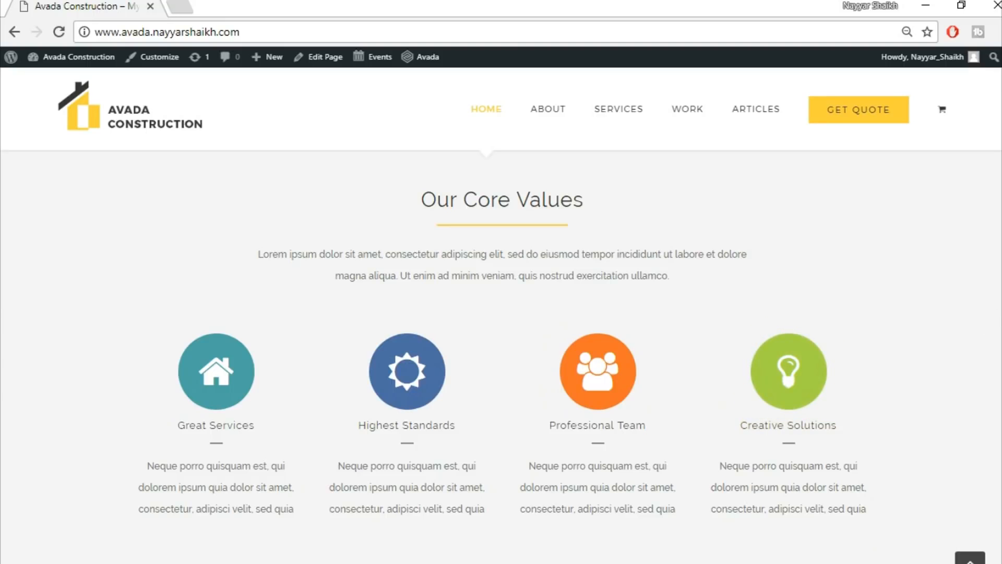
{"action": "scroll", "coordinate": [974, 317], "scroll_direction": "down", "scroll_amount": 8}
{"action": "scroll", "coordinate": [501, 355], "scroll_direction": "up", "scroll_amount": 2}
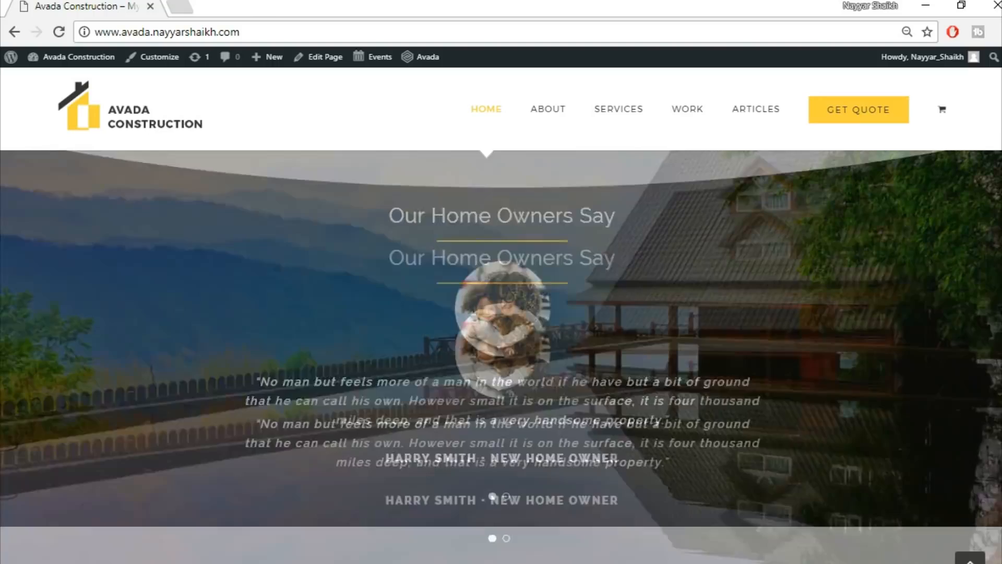
{"action": "scroll", "coordinate": [501, 354], "scroll_direction": "down", "scroll_amount": 1}
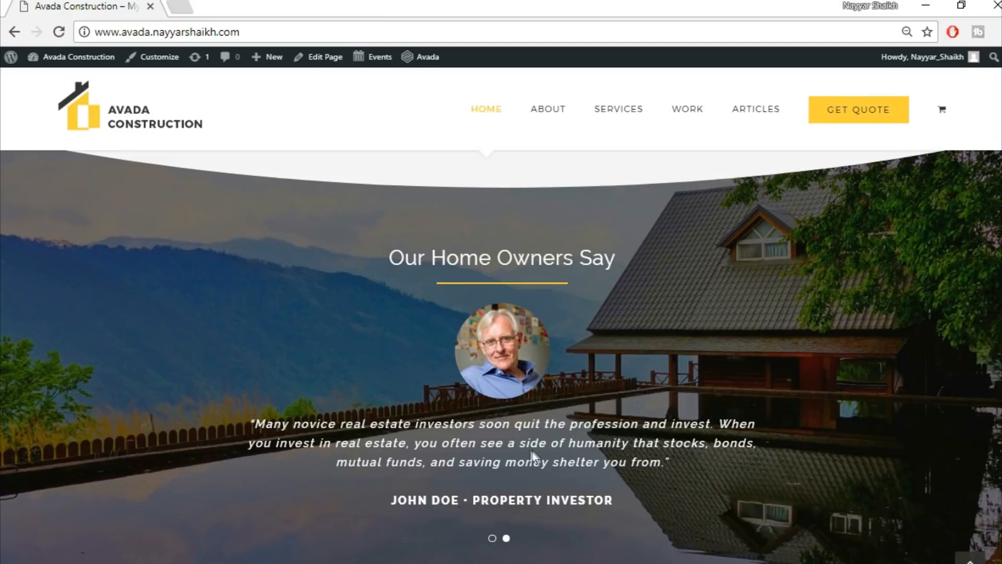
{"action": "scroll", "coordinate": [738, 412], "scroll_direction": "down", "scroll_amount": 3}
{"action": "scroll", "coordinate": [738, 416], "scroll_direction": "down", "scroll_amount": 6}
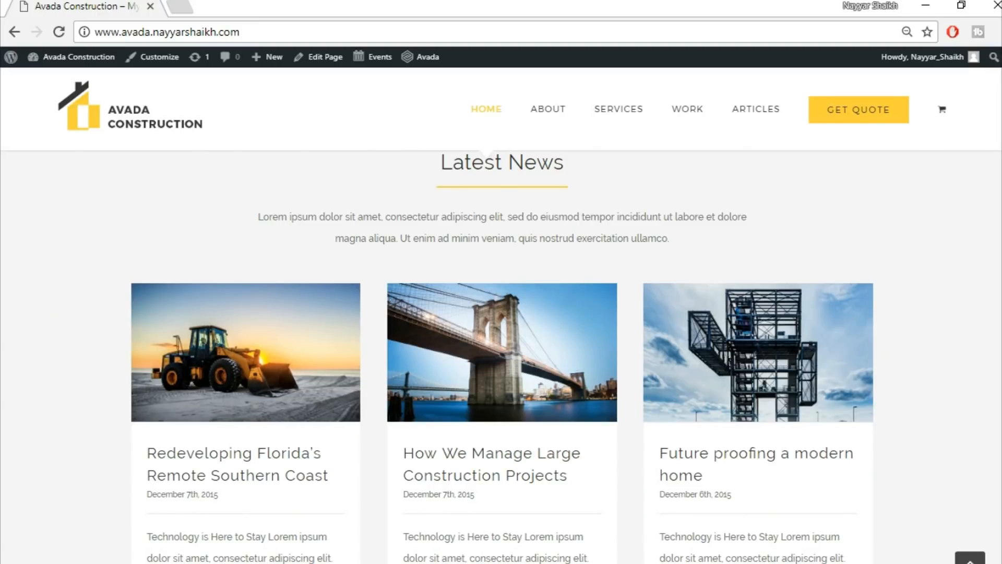
{"action": "scroll", "coordinate": [501, 355], "scroll_direction": "down", "scroll_amount": 8}
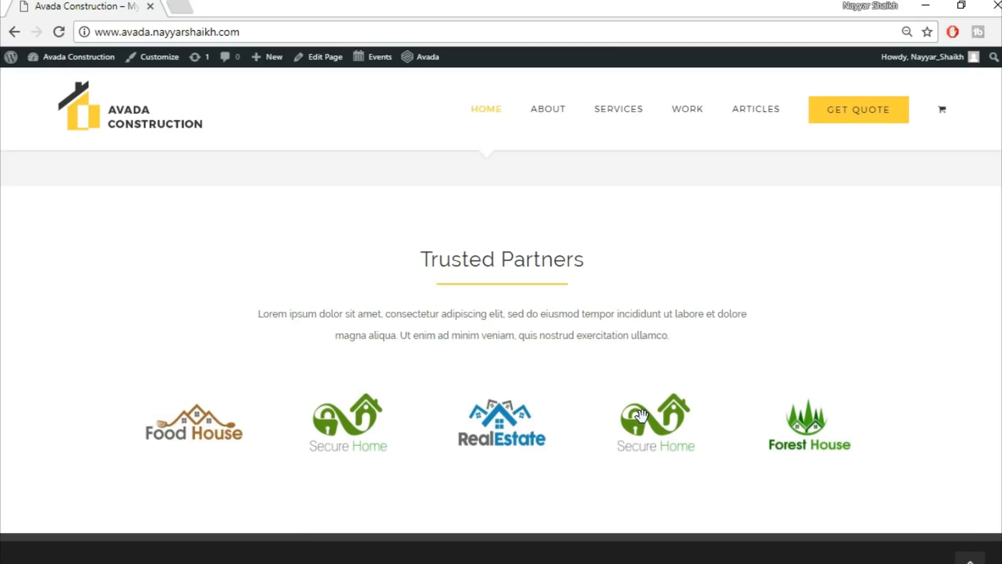
{"action": "scroll", "coordinate": [640, 415], "scroll_direction": "down", "scroll_amount": 6}
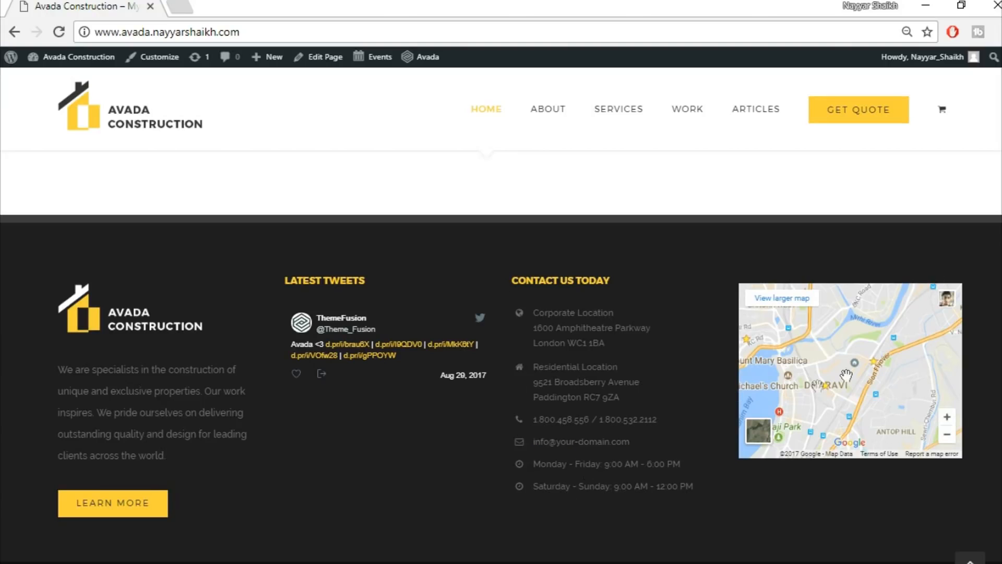
{"action": "scroll", "coordinate": [906, 518], "scroll_direction": "down", "scroll_amount": 1}
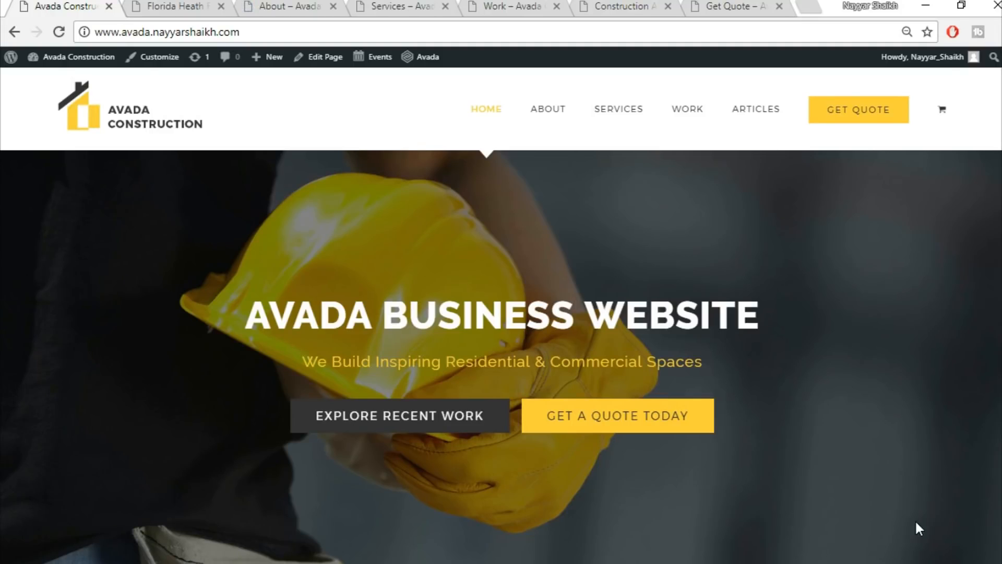
Switch to the Florida Heath portfolio tab and browse its project details and gallery.
{"action": "left_click", "coordinate": [168, 7]}
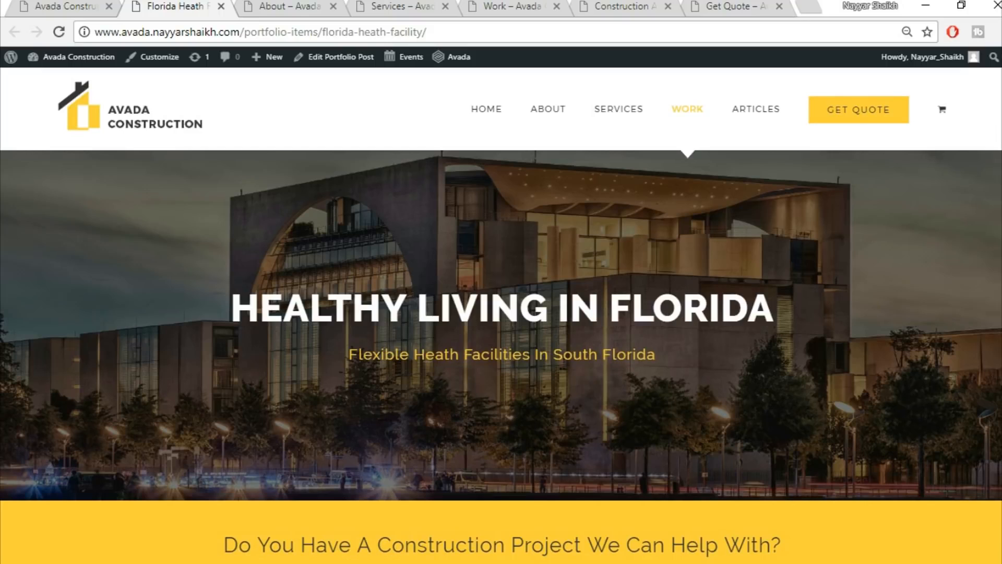
{"action": "scroll", "coordinate": [501, 324], "scroll_direction": "down", "scroll_amount": 2}
{"action": "scroll", "coordinate": [766, 268], "scroll_direction": "down", "scroll_amount": 8}
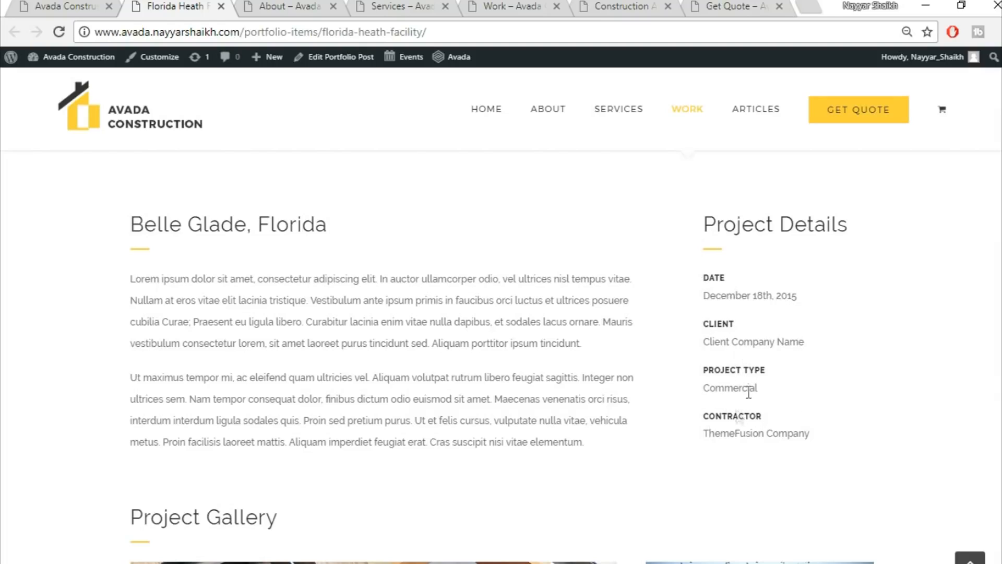
{"action": "scroll", "coordinate": [916, 407], "scroll_direction": "down", "scroll_amount": 8}
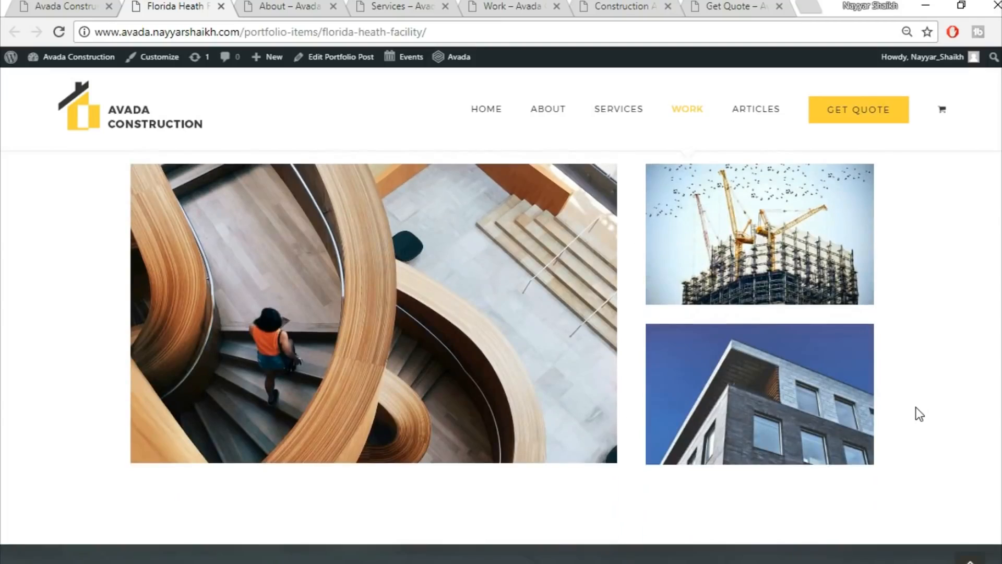
{"action": "scroll", "coordinate": [920, 414], "scroll_direction": "up", "scroll_amount": 2}
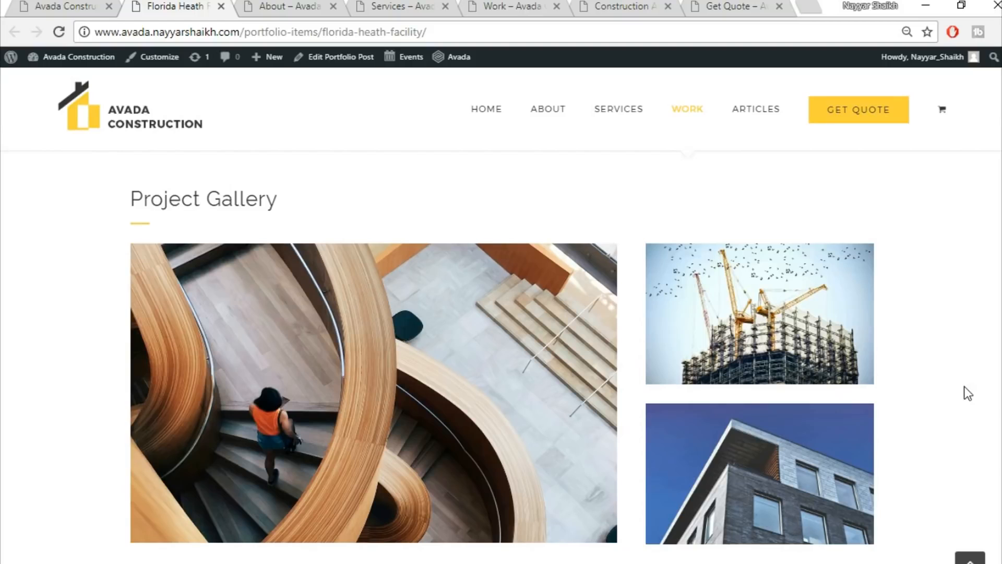
{"action": "scroll", "coordinate": [964, 386], "scroll_direction": "down", "scroll_amount": 3}
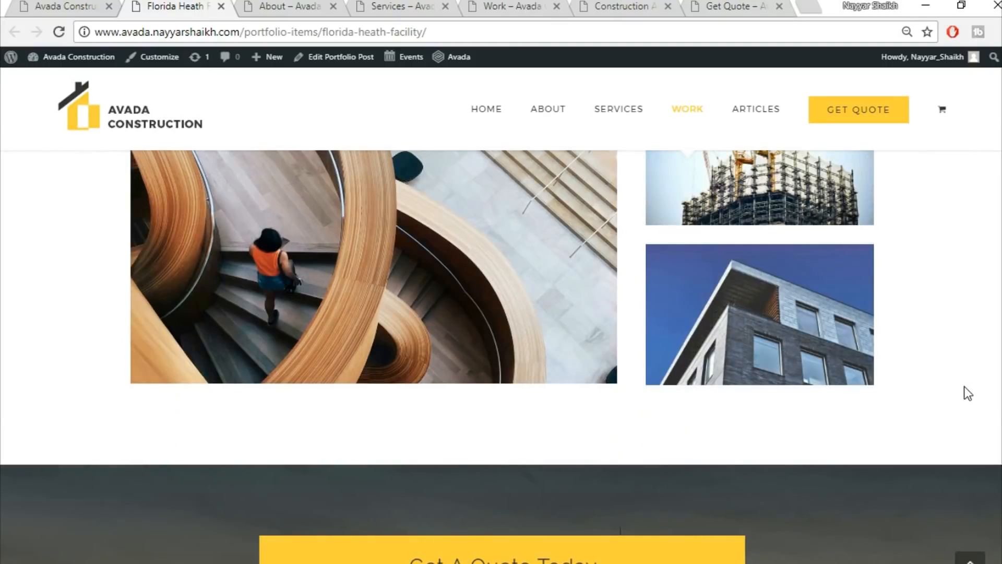
{"action": "scroll", "coordinate": [963, 386], "scroll_direction": "down", "scroll_amount": 3}
{"action": "scroll", "coordinate": [963, 393], "scroll_direction": "down", "scroll_amount": 2}
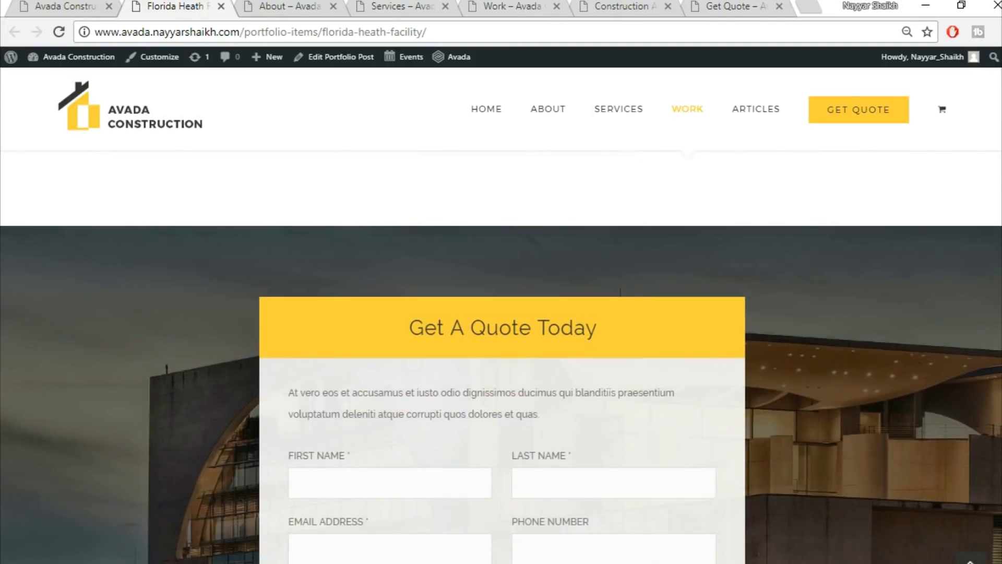
{"action": "scroll", "coordinate": [501, 386], "scroll_direction": "down", "scroll_amount": 3}
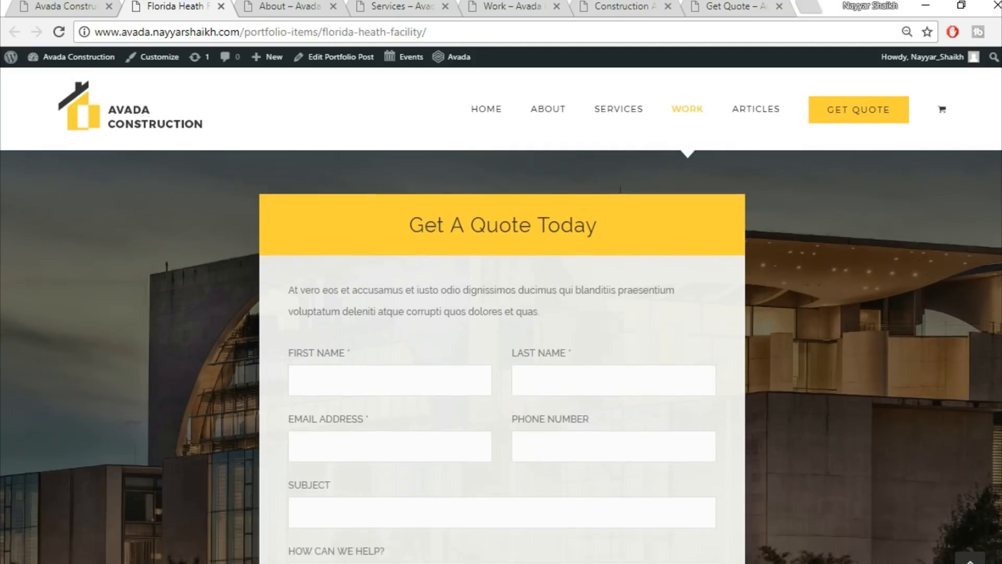
{"action": "scroll", "coordinate": [501, 386], "scroll_direction": "up", "scroll_amount": 1}
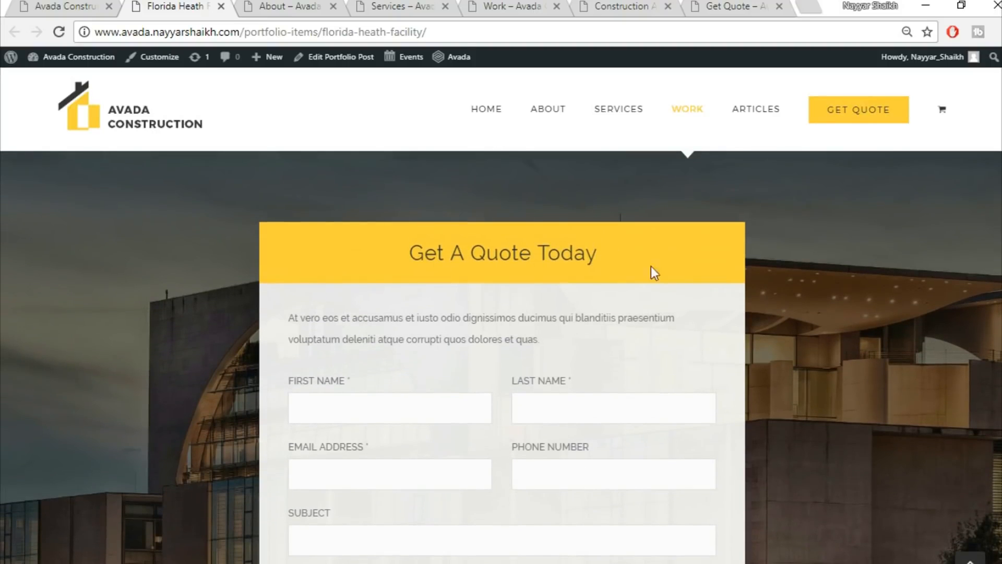
{"action": "scroll", "coordinate": [526, 349], "scroll_direction": "down", "scroll_amount": 3}
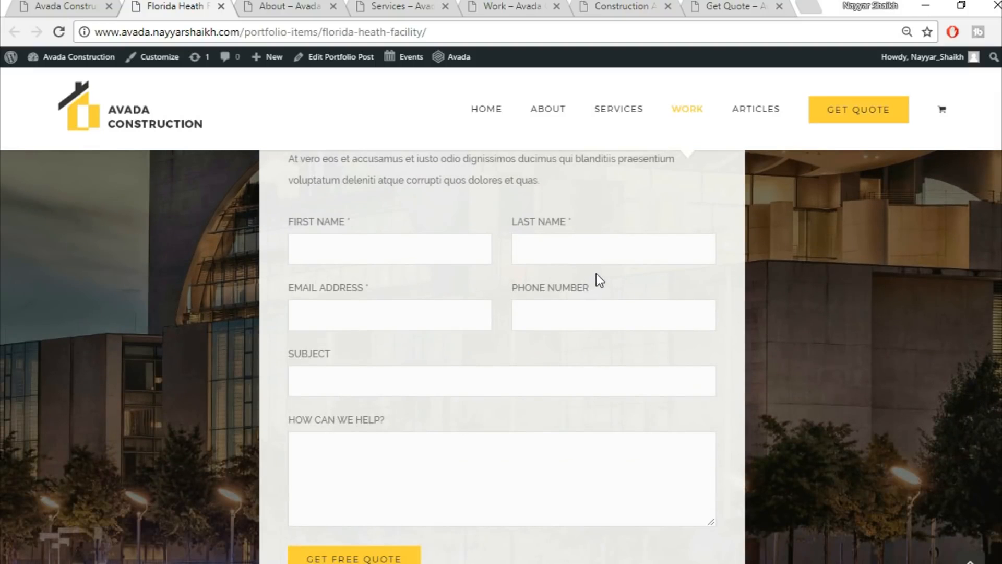
{"action": "scroll", "coordinate": [626, 381], "scroll_direction": "down", "scroll_amount": 5}
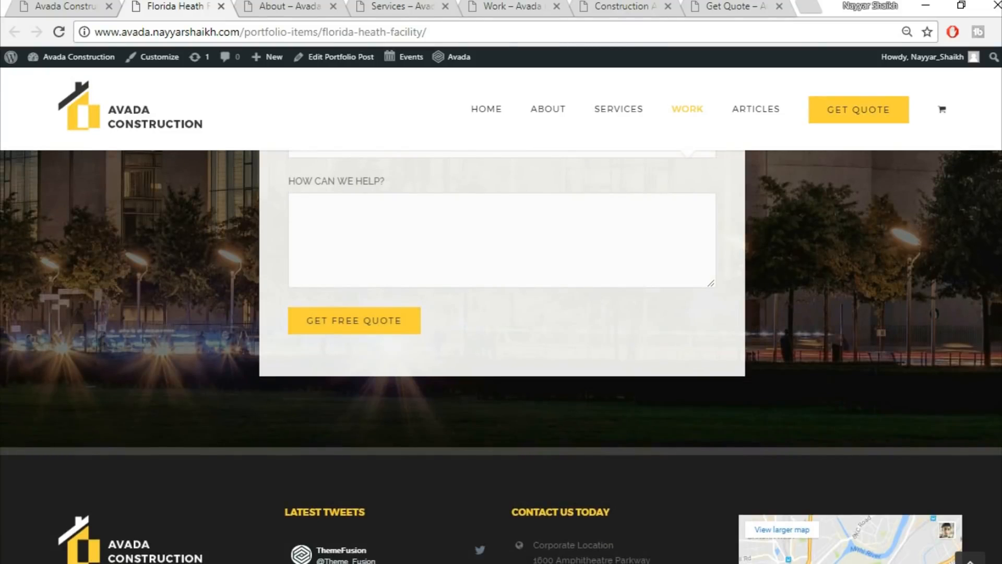
{"action": "scroll", "coordinate": [501, 357], "scroll_direction": "up", "scroll_amount": 8}
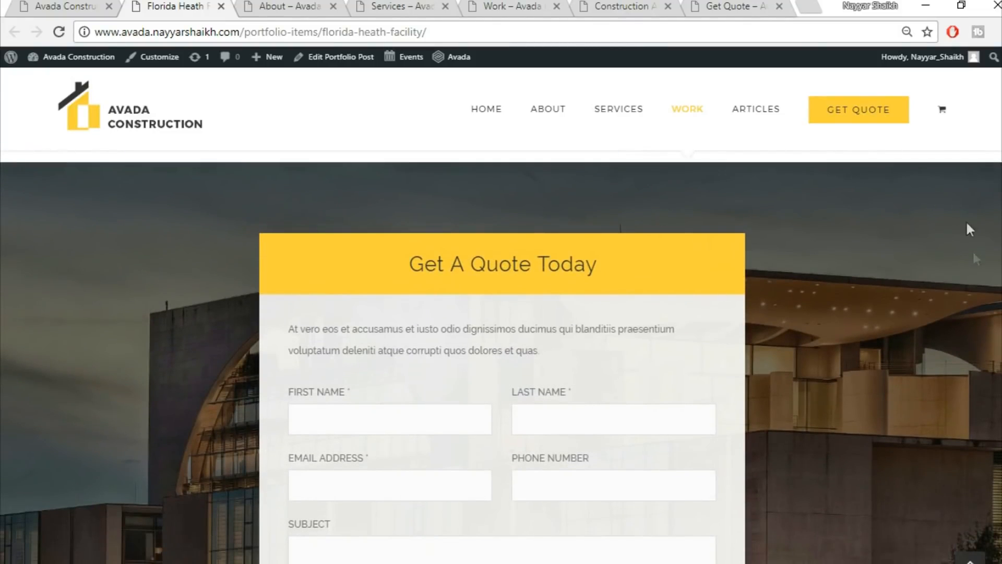
{"action": "scroll", "coordinate": [810, 331], "scroll_direction": "down", "scroll_amount": 2}
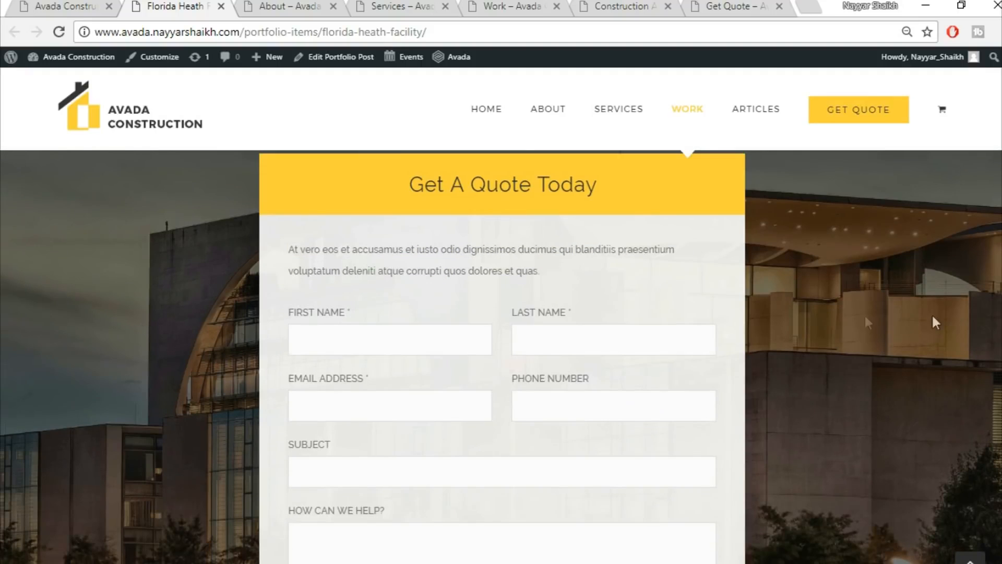
{"action": "scroll", "coordinate": [878, 316], "scroll_direction": "up", "scroll_amount": 2}
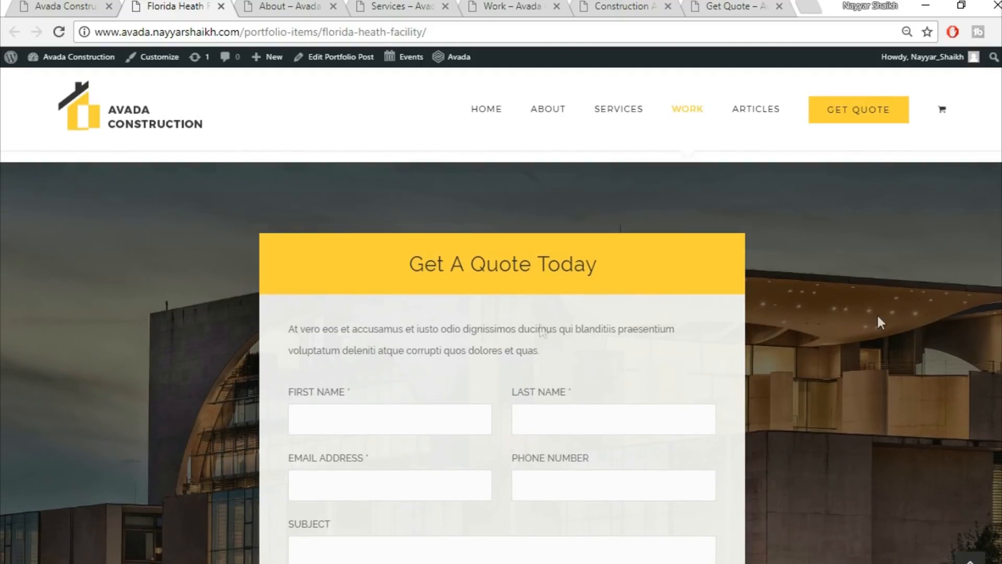
{"action": "scroll", "coordinate": [655, 257], "scroll_direction": "down", "scroll_amount": 4}
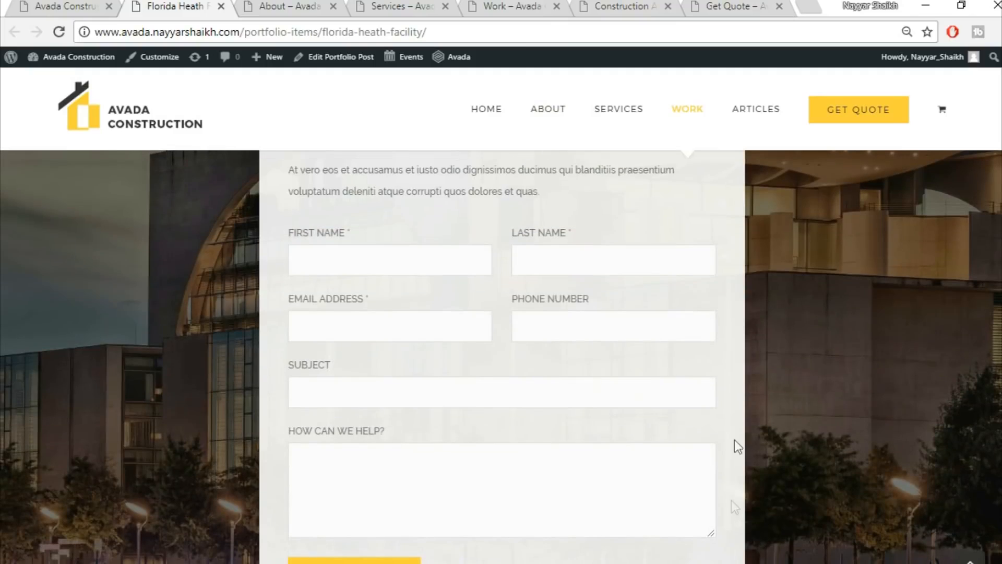
{"action": "scroll", "coordinate": [657, 392], "scroll_direction": "down", "scroll_amount": 2}
{"action": "scroll", "coordinate": [657, 392], "scroll_direction": "down", "scroll_amount": 3}
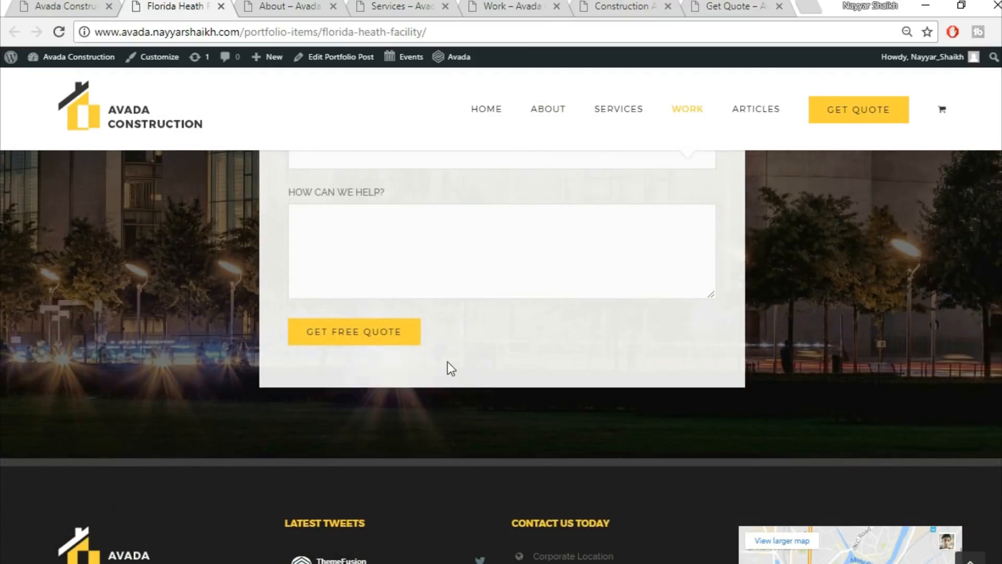
{"action": "left_click", "coordinate": [969, 559]}
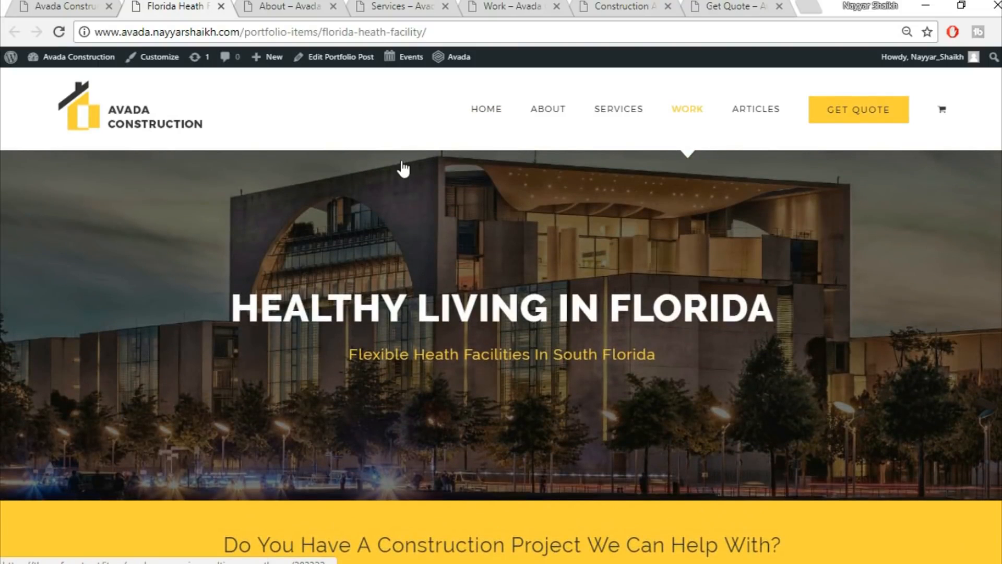
Review the About page top to bottom, then bring up the Services page.
{"action": "left_click", "coordinate": [281, 4]}
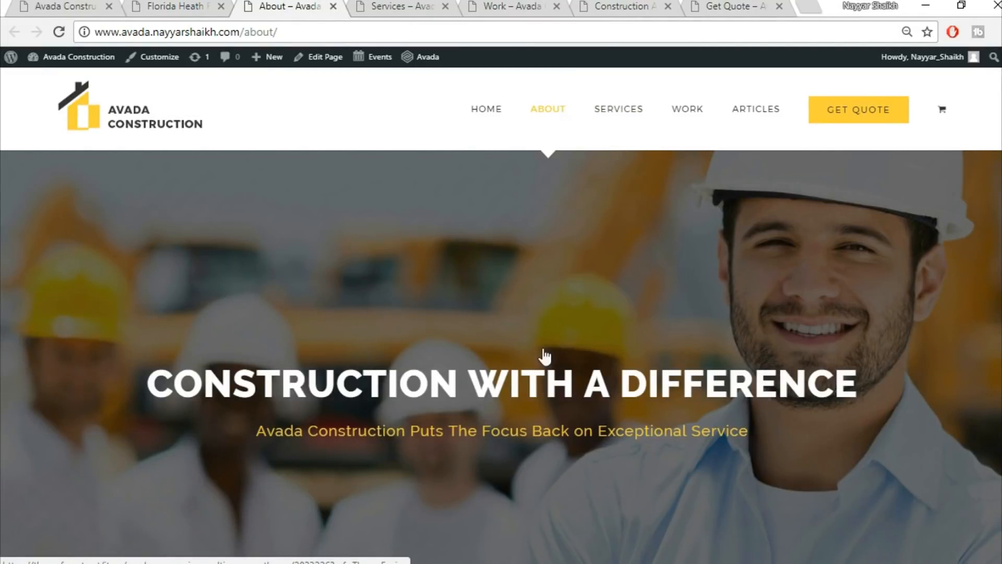
{"action": "scroll", "coordinate": [577, 454], "scroll_direction": "down", "scroll_amount": 6}
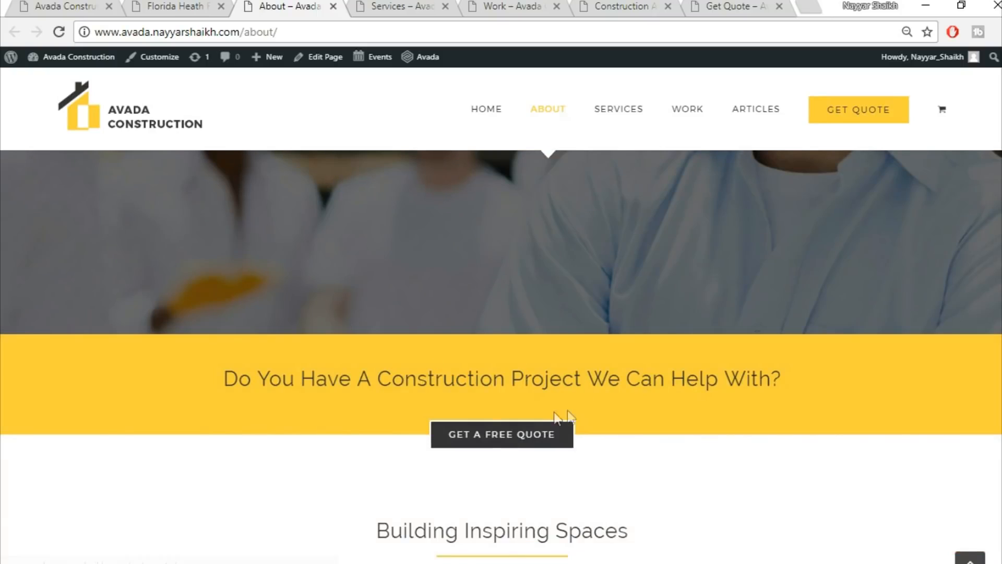
{"action": "scroll", "coordinate": [683, 429], "scroll_direction": "down", "scroll_amount": 5}
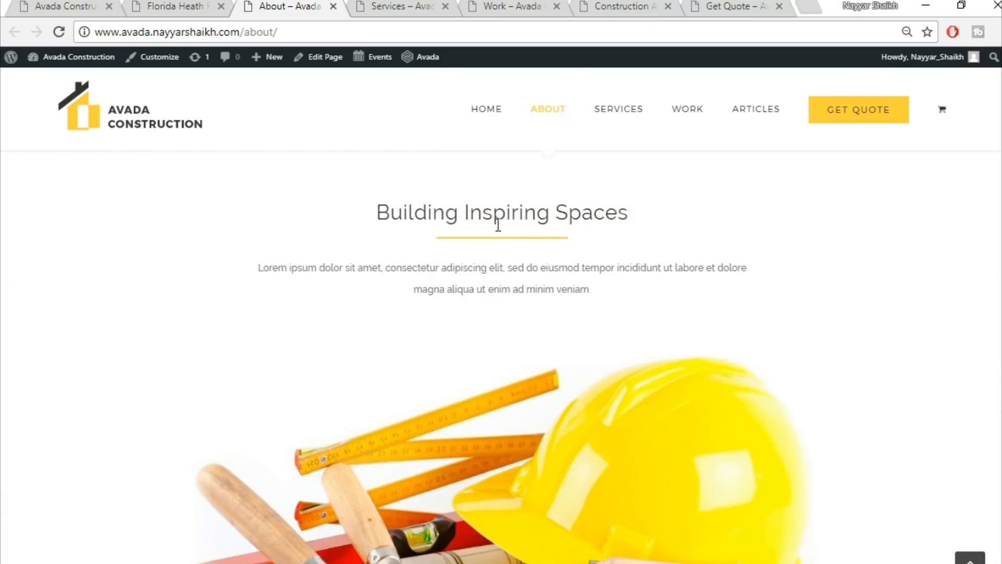
{"action": "scroll", "coordinate": [526, 356], "scroll_direction": "down", "scroll_amount": 4}
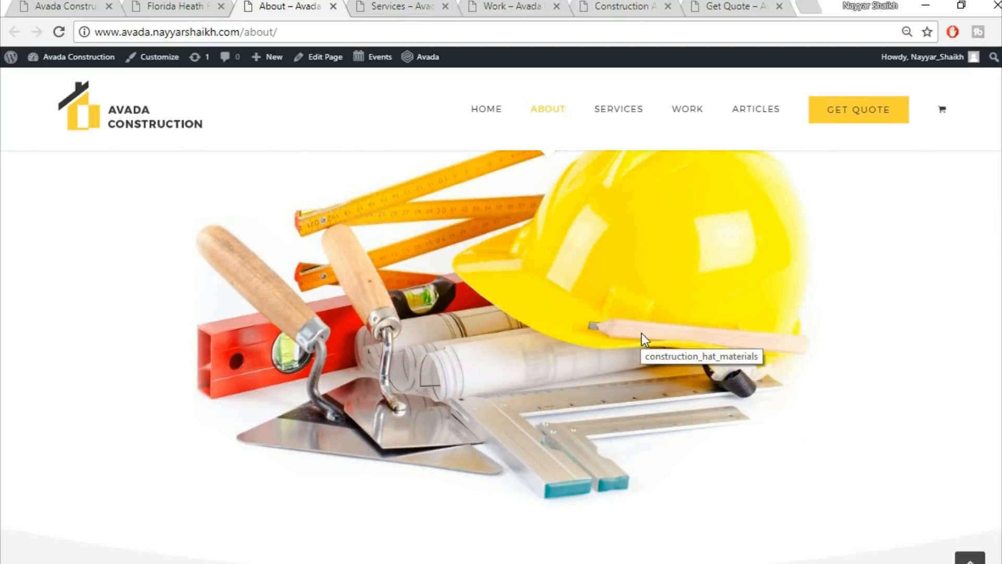
{"action": "scroll", "coordinate": [644, 338], "scroll_direction": "down", "scroll_amount": 8}
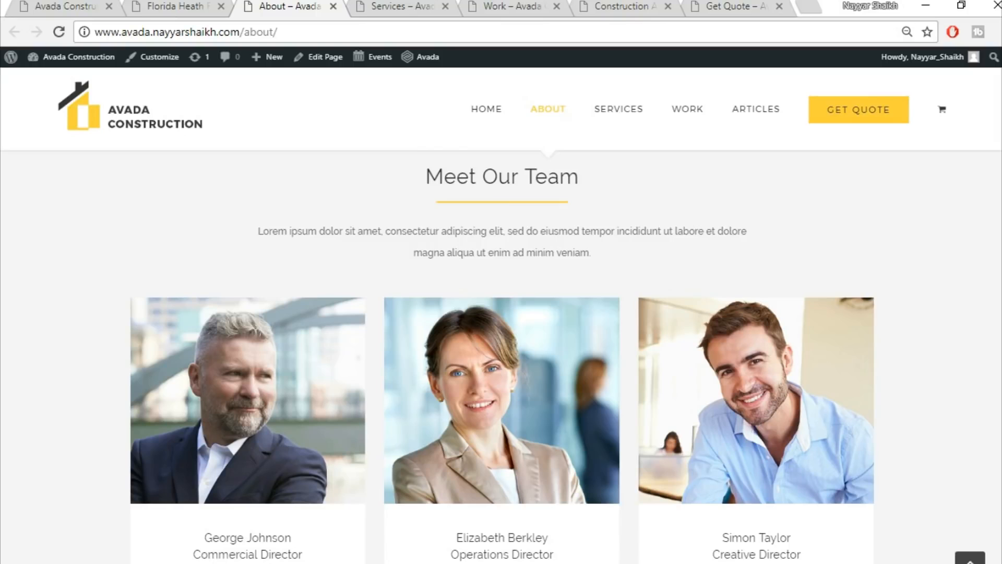
{"action": "scroll", "coordinate": [480, 390], "scroll_direction": "down", "scroll_amount": 3}
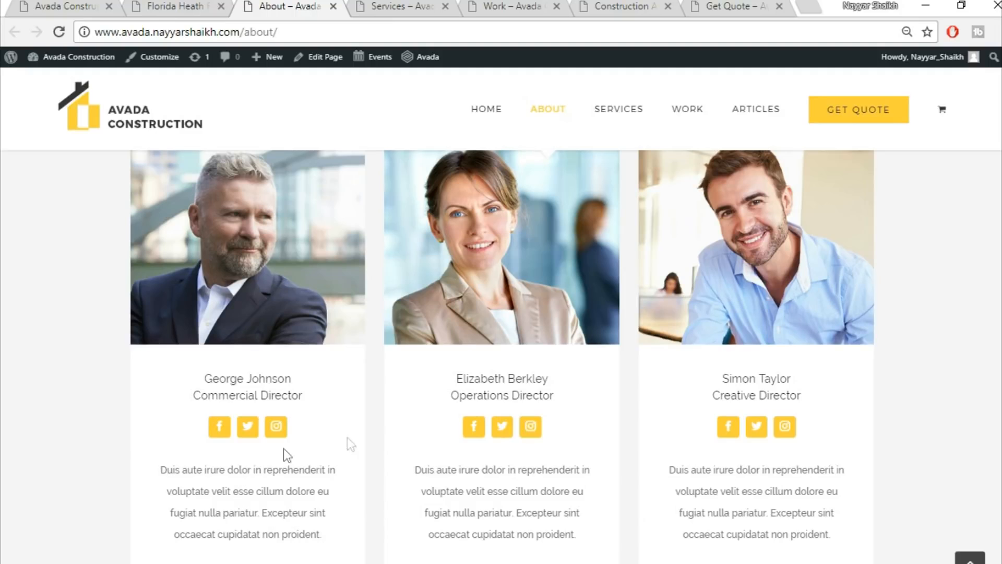
{"action": "scroll", "coordinate": [962, 385], "scroll_direction": "down", "scroll_amount": 10}
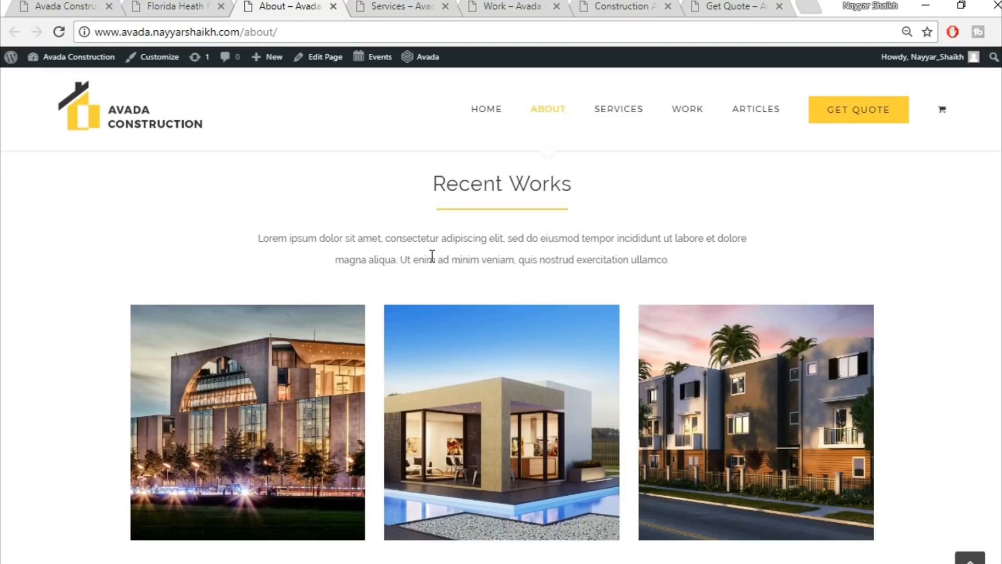
{"action": "scroll", "coordinate": [501, 355], "scroll_direction": "down", "scroll_amount": 10}
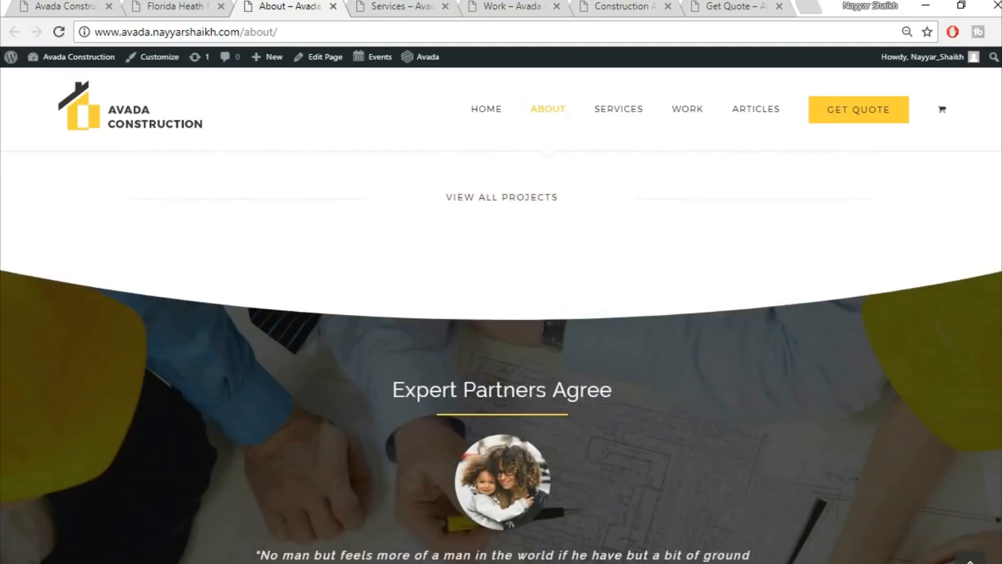
{"action": "scroll", "coordinate": [501, 355], "scroll_direction": "down", "scroll_amount": 10}
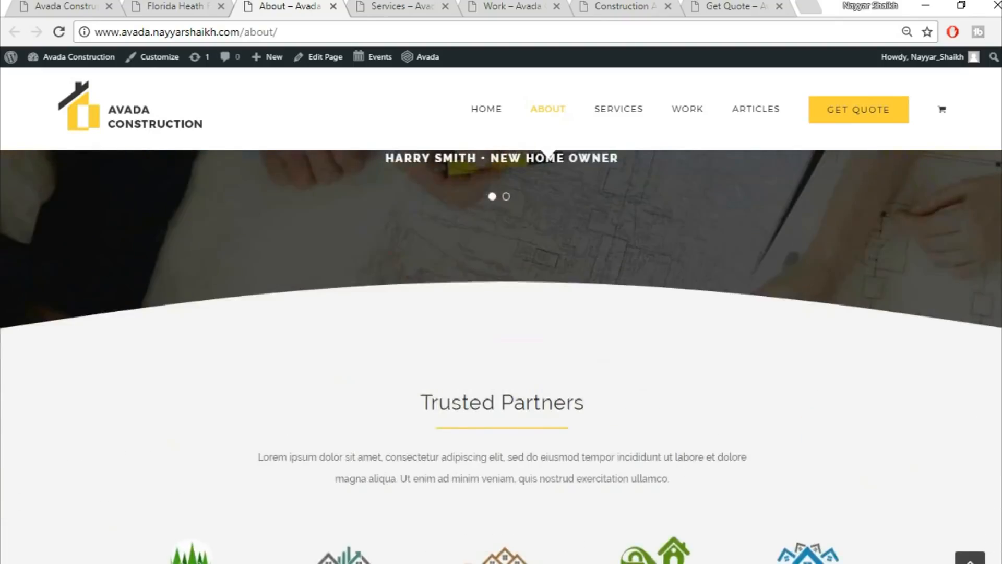
{"action": "scroll", "coordinate": [501, 354], "scroll_direction": "down", "scroll_amount": 10}
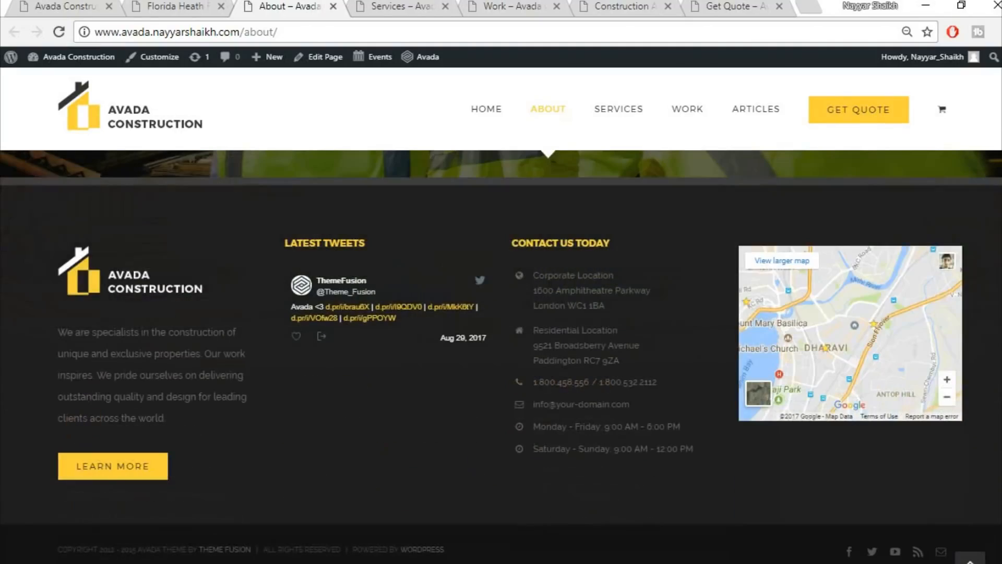
{"action": "scroll", "coordinate": [501, 355], "scroll_direction": "up", "scroll_amount": 20}
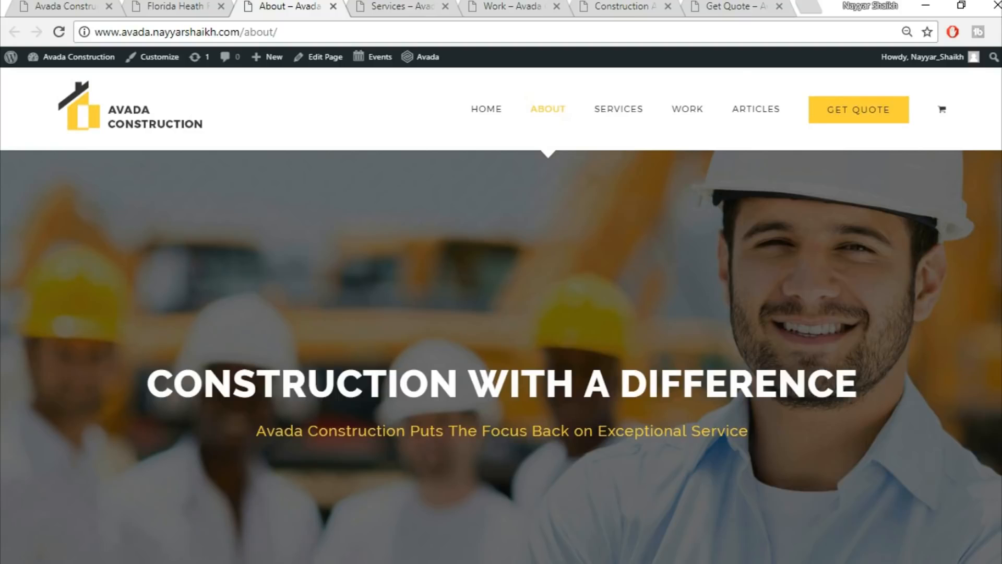
{"action": "left_click", "coordinate": [389, 7]}
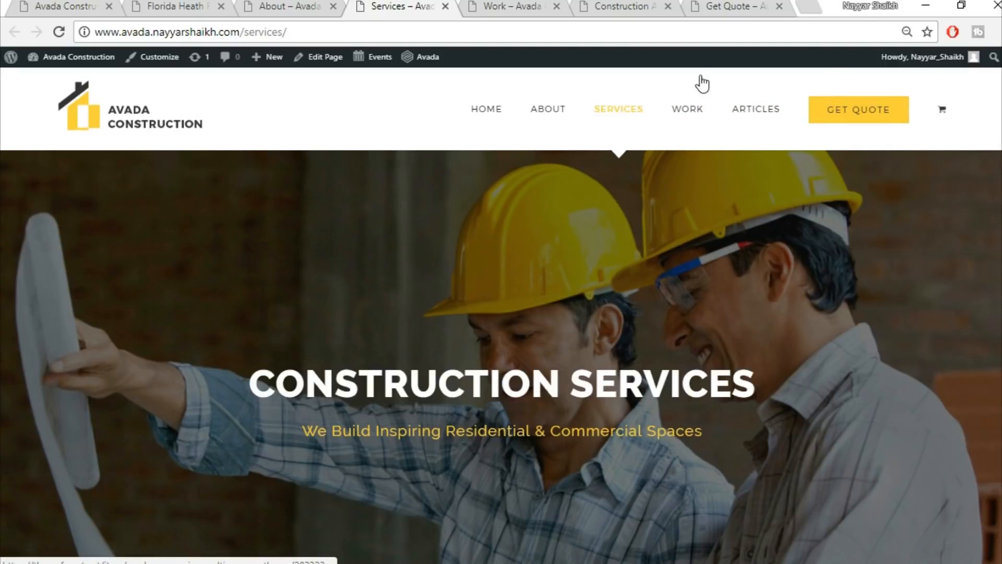
Cycle through the New Homes, Complete Renovations and Commercial Projects service sections, ending on New Homes.
{"action": "scroll", "coordinate": [501, 355], "scroll_direction": "down", "scroll_amount": 5}
{"action": "scroll", "coordinate": [501, 355], "scroll_direction": "down", "scroll_amount": 6}
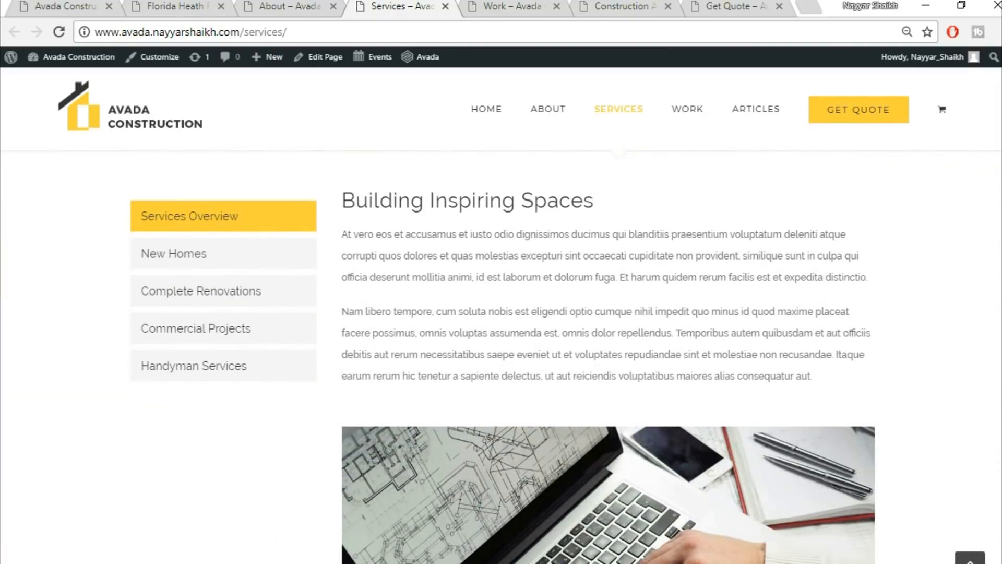
{"action": "left_click", "coordinate": [250, 261]}
{"action": "left_click", "coordinate": [232, 302]}
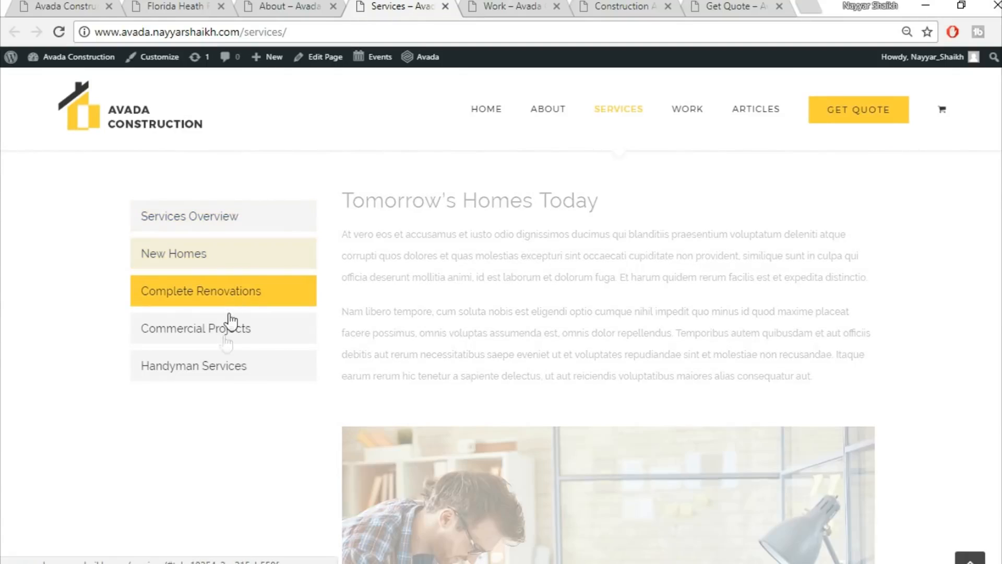
{"action": "left_click", "coordinate": [226, 338]}
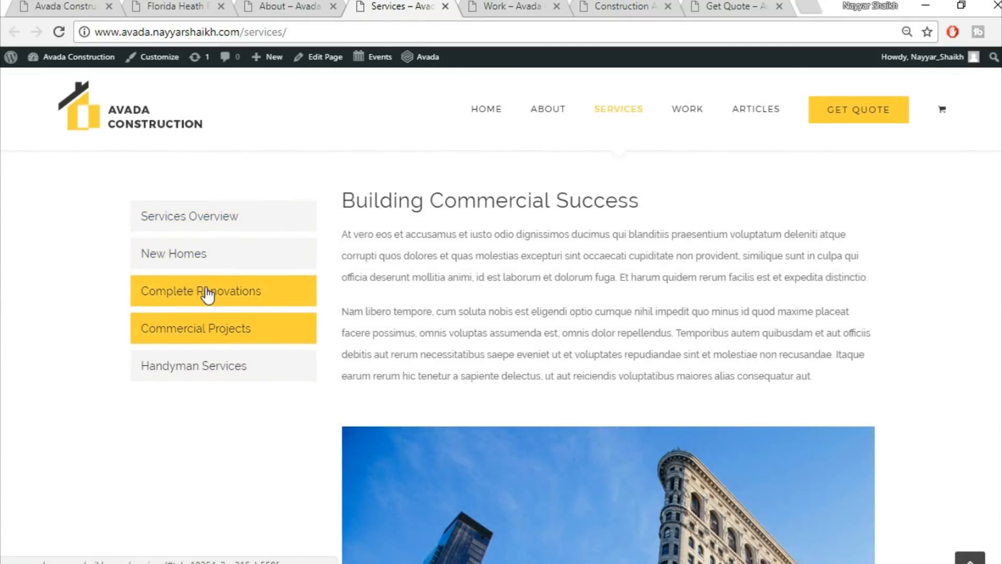
{"action": "left_click", "coordinate": [208, 293]}
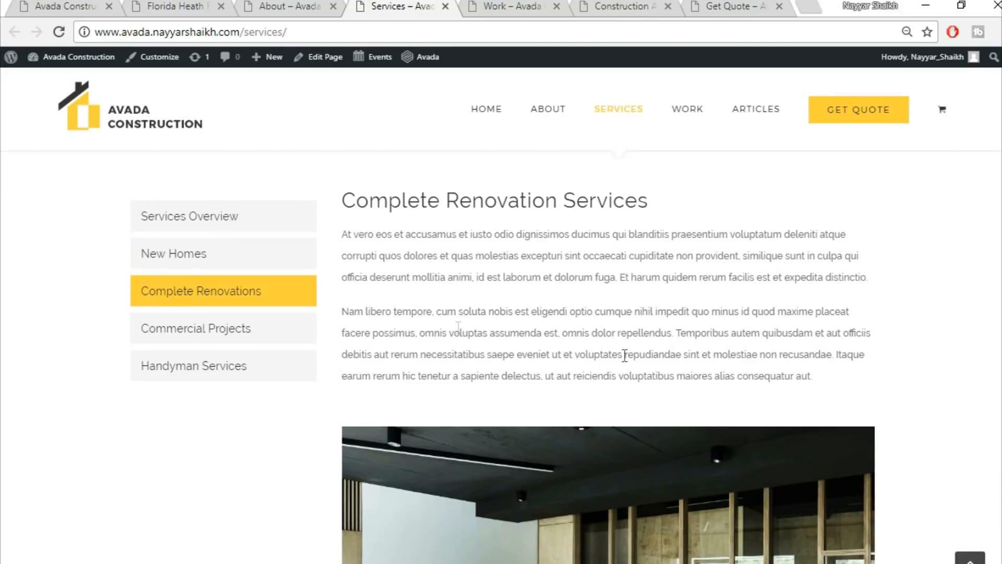
{"action": "left_click", "coordinate": [173, 264]}
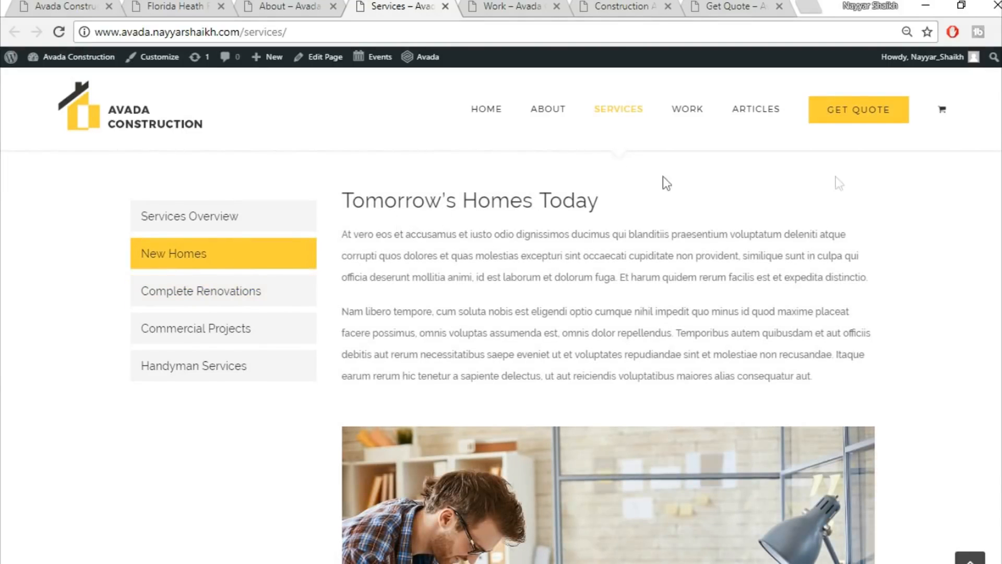
{"action": "scroll", "coordinate": [683, 362], "scroll_direction": "down", "scroll_amount": 15}
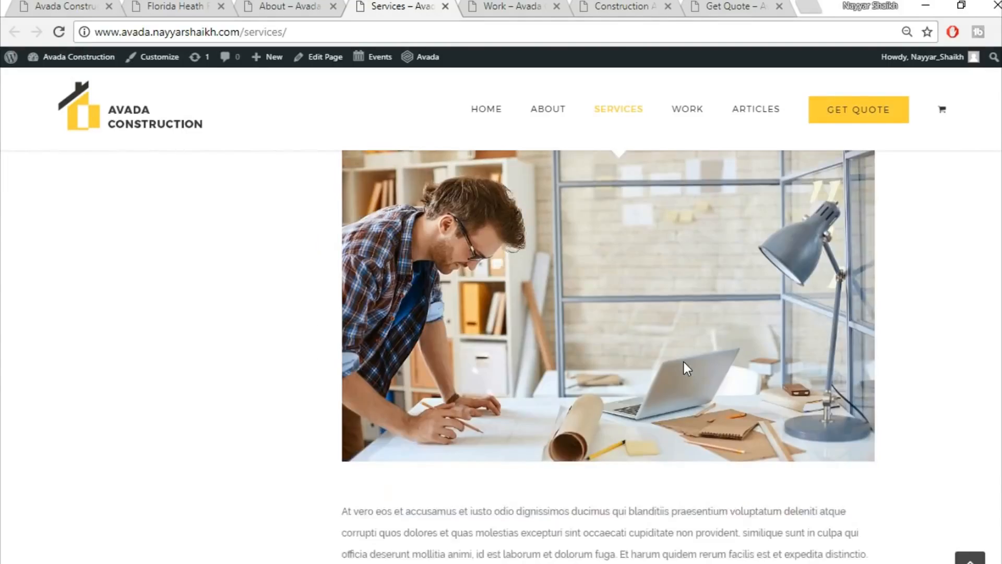
{"action": "scroll", "coordinate": [684, 362], "scroll_direction": "up", "scroll_amount": 10}
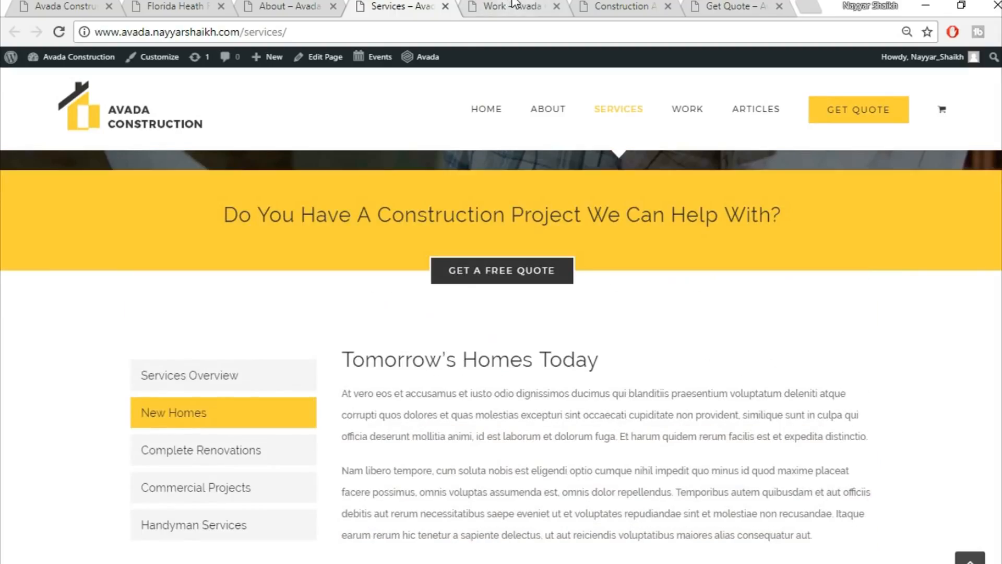
{"action": "left_click", "coordinate": [512, 6]}
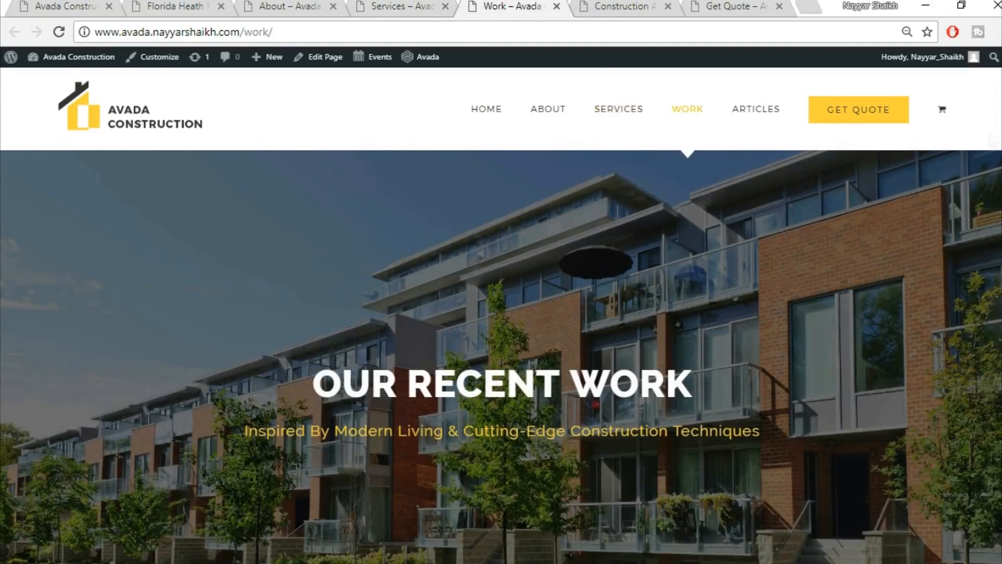
Browse the Work portfolio grid, then go to the ARTICLES page.
{"action": "scroll", "coordinate": [501, 357], "scroll_direction": "down", "scroll_amount": 10}
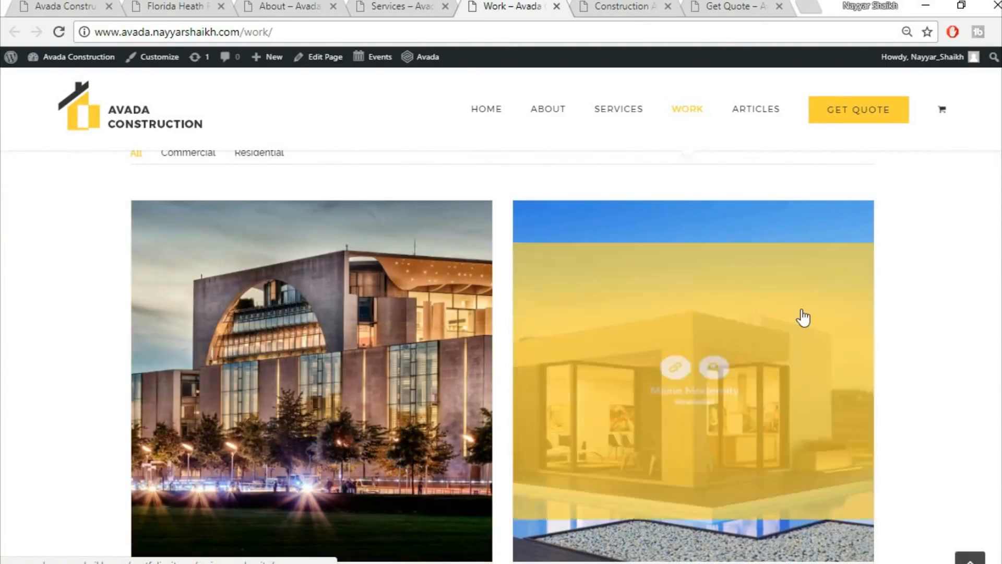
{"action": "scroll", "coordinate": [802, 318], "scroll_direction": "down", "scroll_amount": 1}
{"action": "scroll", "coordinate": [802, 317], "scroll_direction": "down", "scroll_amount": 5}
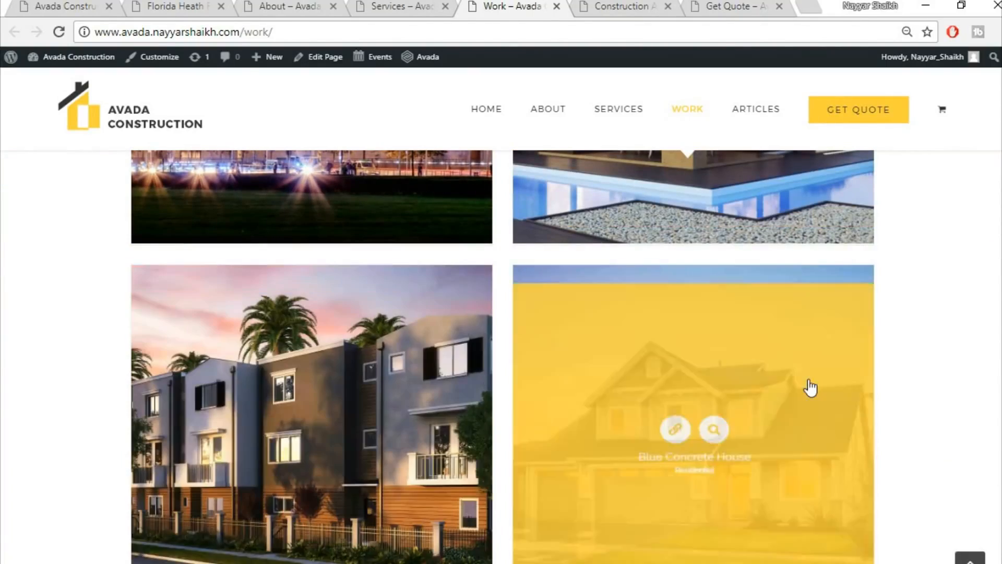
{"action": "scroll", "coordinate": [810, 387], "scroll_direction": "down", "scroll_amount": 1}
{"action": "scroll", "coordinate": [659, 385], "scroll_direction": "down", "scroll_amount": 3}
{"action": "scroll", "coordinate": [436, 369], "scroll_direction": "up", "scroll_amount": 7}
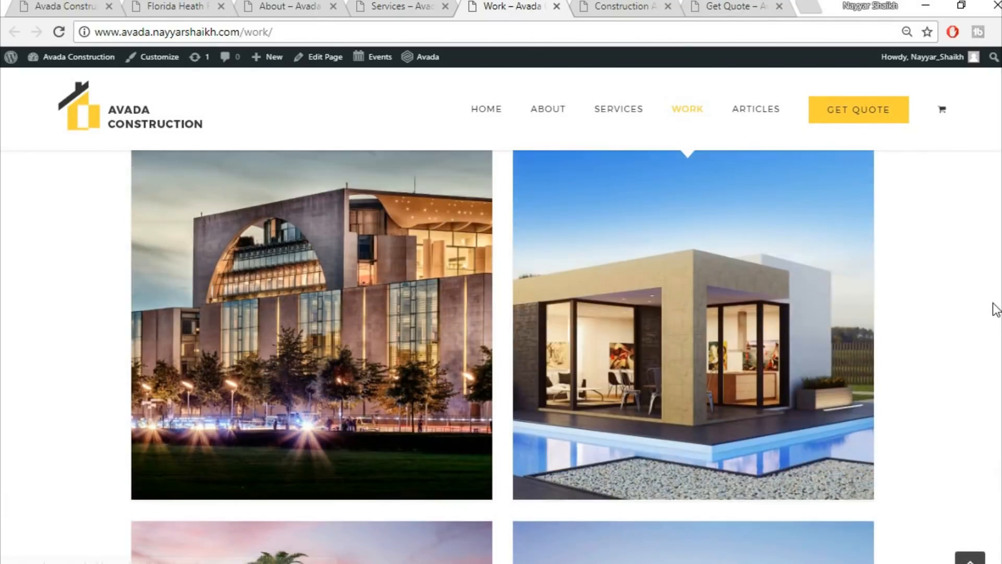
{"action": "scroll", "coordinate": [887, 235], "scroll_direction": "up", "scroll_amount": 3}
{"action": "left_click", "coordinate": [755, 108]}
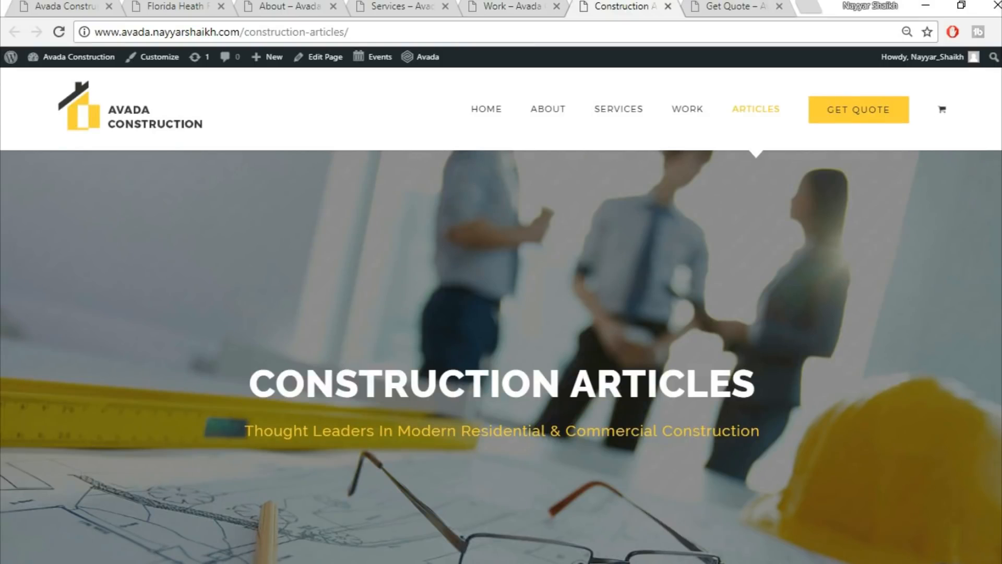
Look over the Construction Articles list, then switch to the Get Quote page.
{"action": "scroll", "coordinate": [501, 355], "scroll_direction": "down", "scroll_amount": 9}
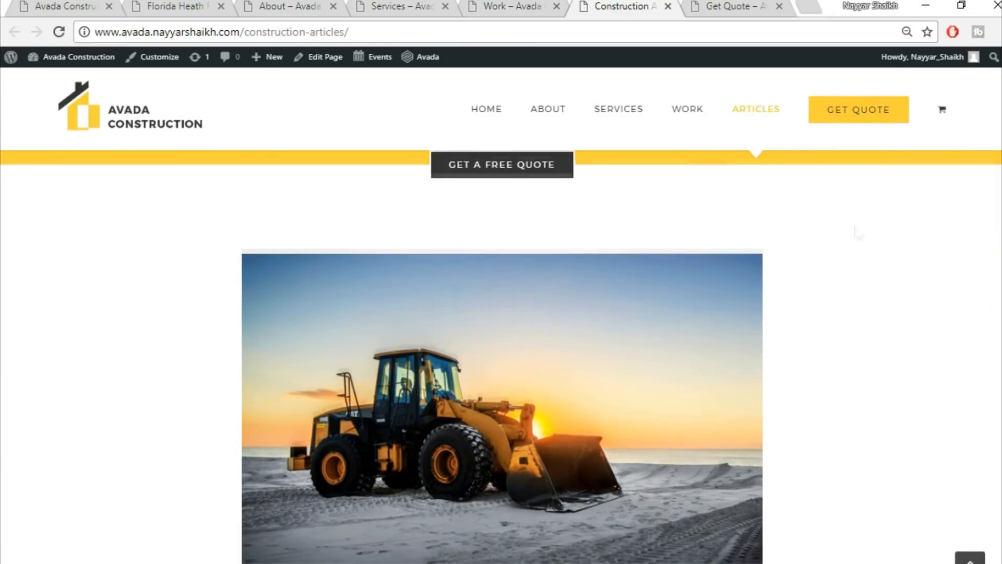
{"action": "scroll", "coordinate": [456, 311], "scroll_direction": "down", "scroll_amount": 3}
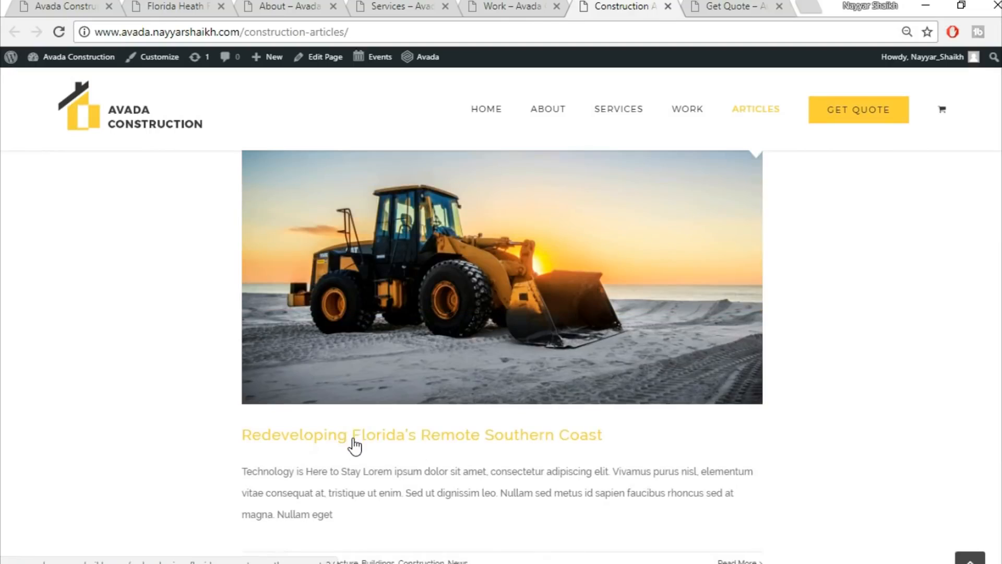
{"action": "scroll", "coordinate": [355, 445], "scroll_direction": "down", "scroll_amount": 3}
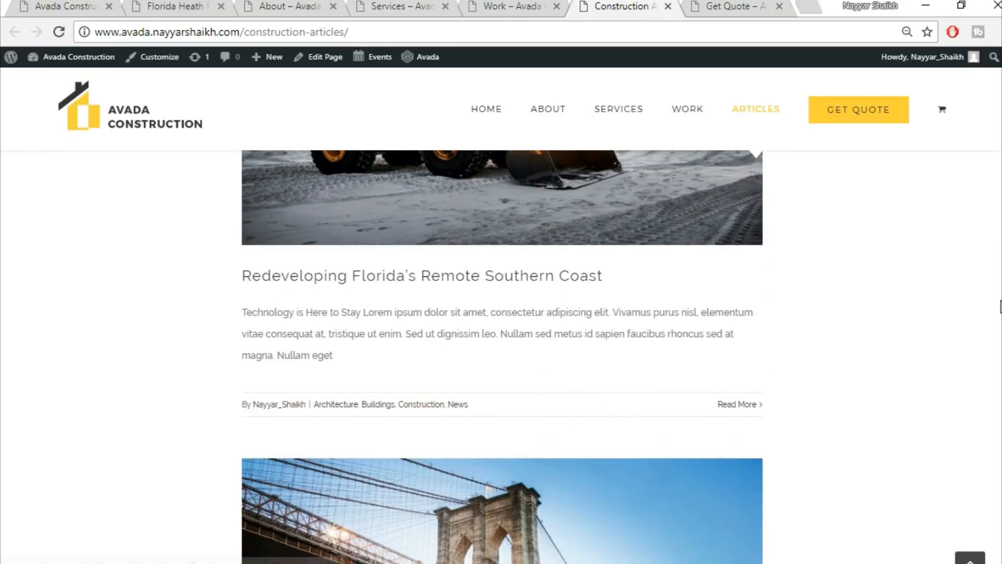
{"action": "left_click_drag", "start_coordinate": [1001, 307], "coordinate": [1001, 203]}
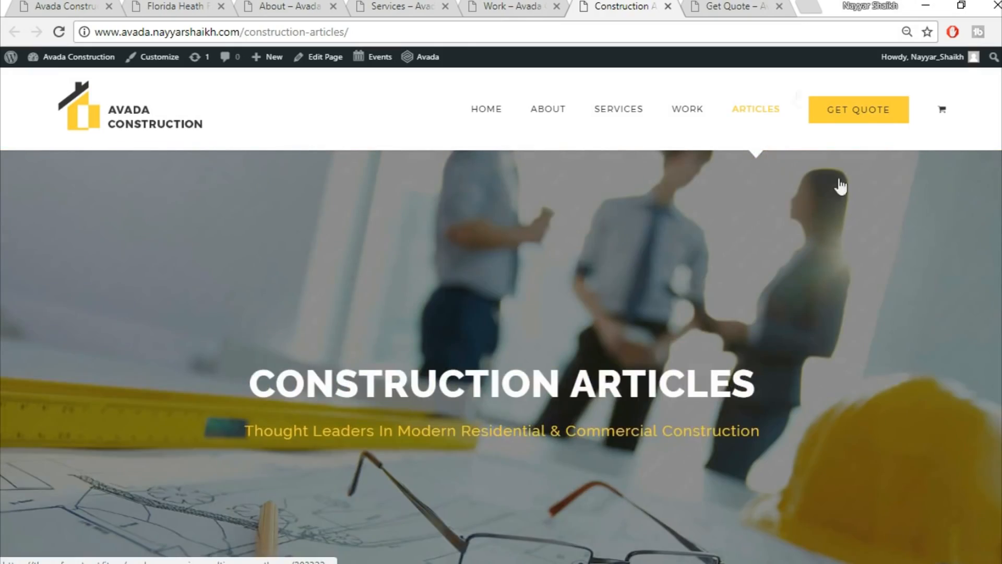
{"action": "left_click", "coordinate": [735, 6]}
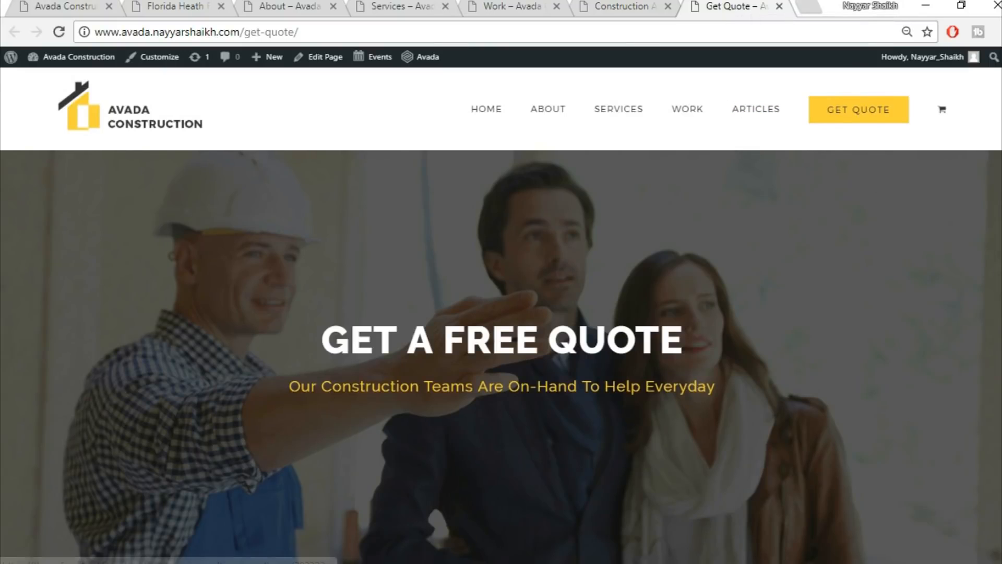
Scroll through the Get Quote page down to its quote form and back.
{"action": "scroll", "coordinate": [501, 357], "scroll_direction": "down", "scroll_amount": 8}
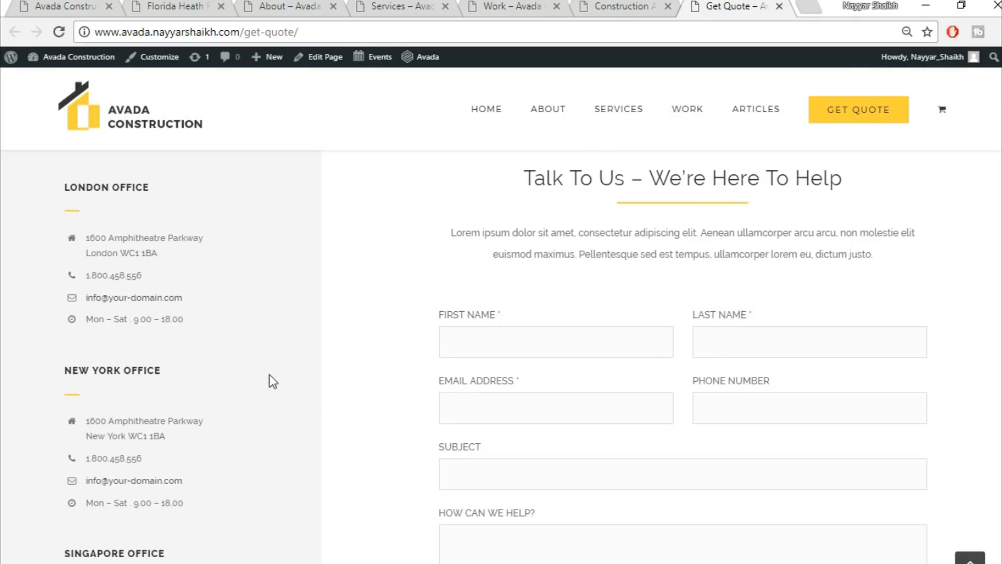
{"action": "scroll", "coordinate": [662, 355], "scroll_direction": "down", "scroll_amount": 3}
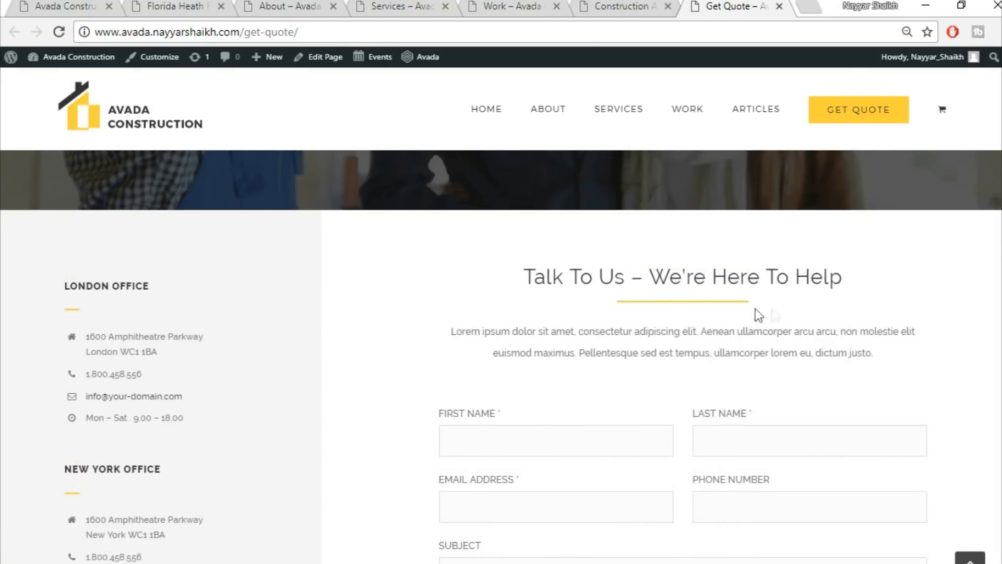
{"action": "scroll", "coordinate": [618, 291], "scroll_direction": "down", "scroll_amount": 3}
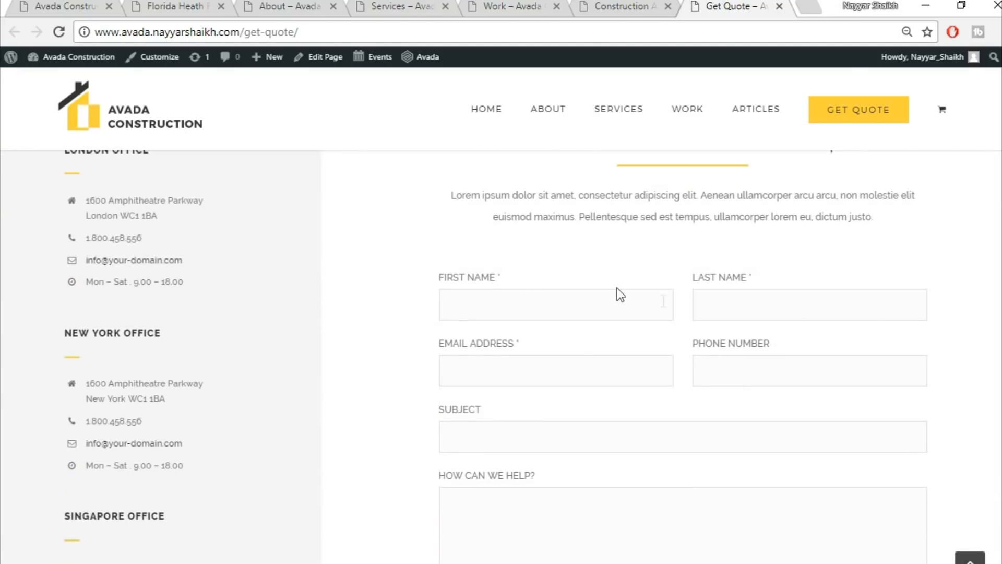
{"action": "scroll", "coordinate": [807, 350], "scroll_direction": "down", "scroll_amount": 2}
{"action": "scroll", "coordinate": [620, 496], "scroll_direction": "down", "scroll_amount": 6}
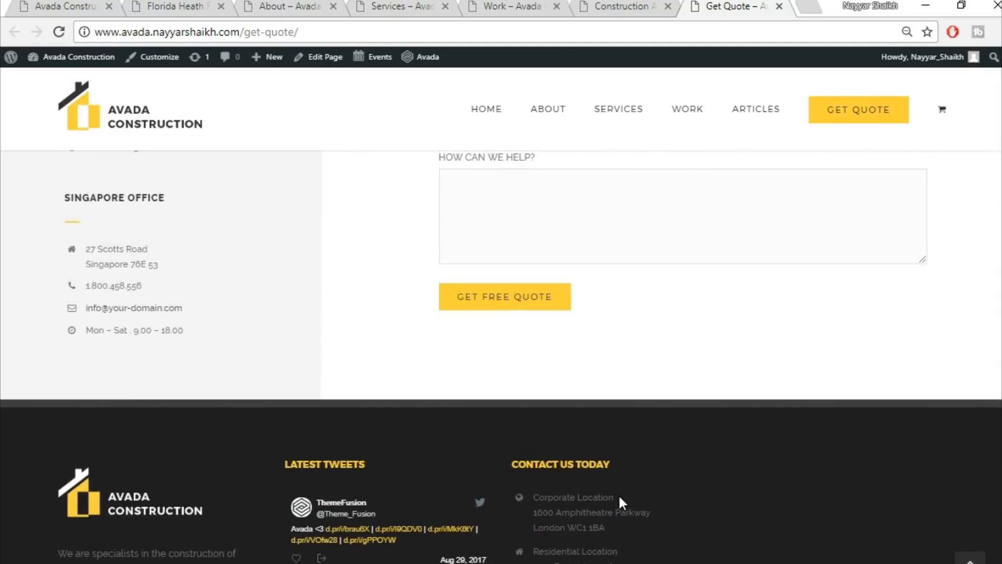
{"action": "scroll", "coordinate": [650, 460], "scroll_direction": "up", "scroll_amount": 20}
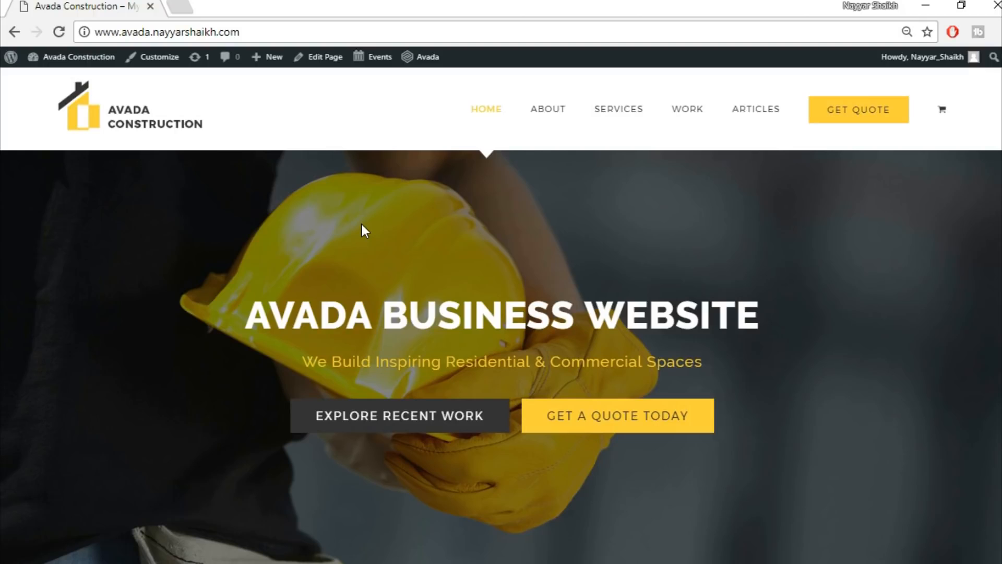
Load bloggdude.com/tmd in a new Chrome tab.
{"action": "left_click", "coordinate": [180, 7]}
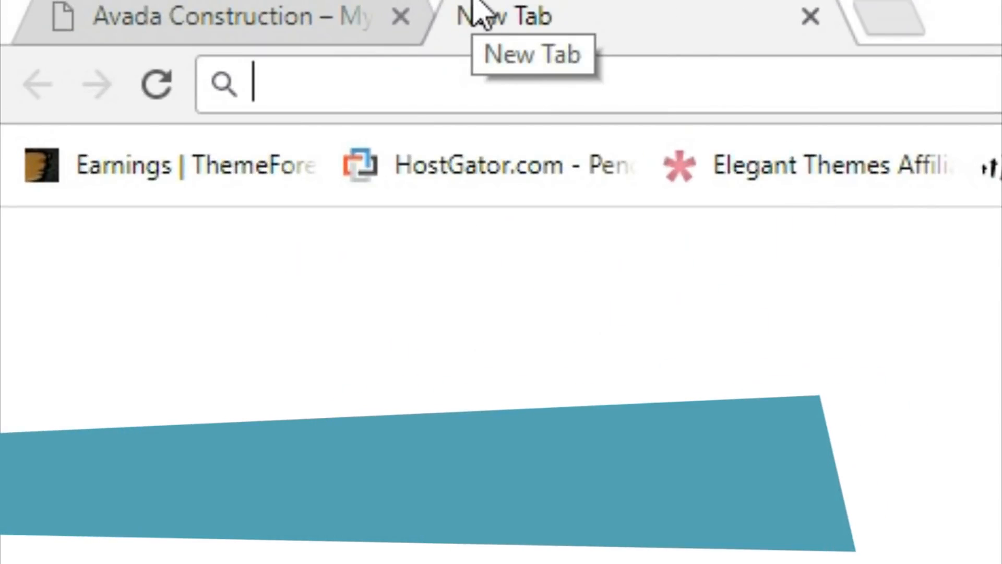
{"action": "type", "text": "bloggdude.com/"}
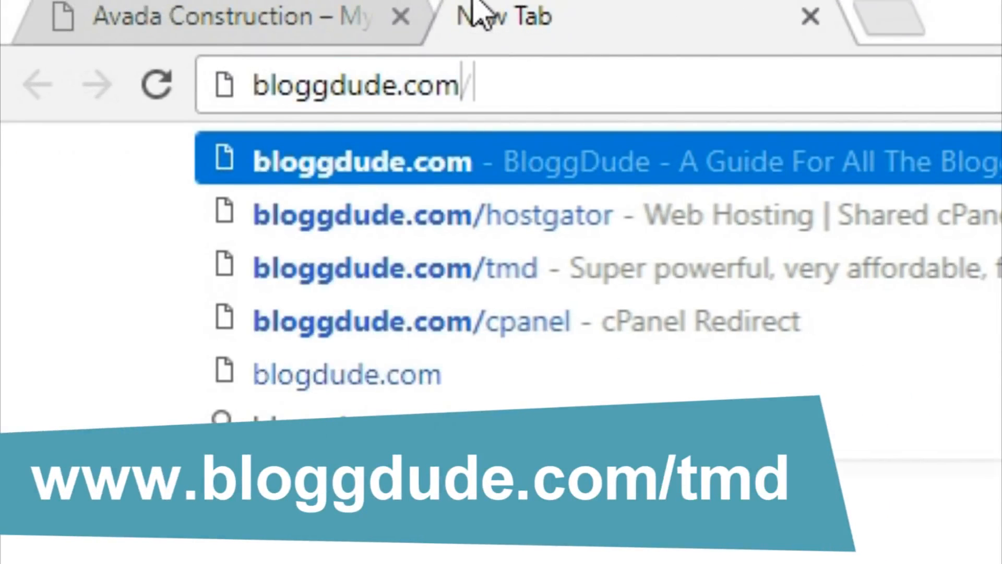
{"action": "type", "text": "tmd"}
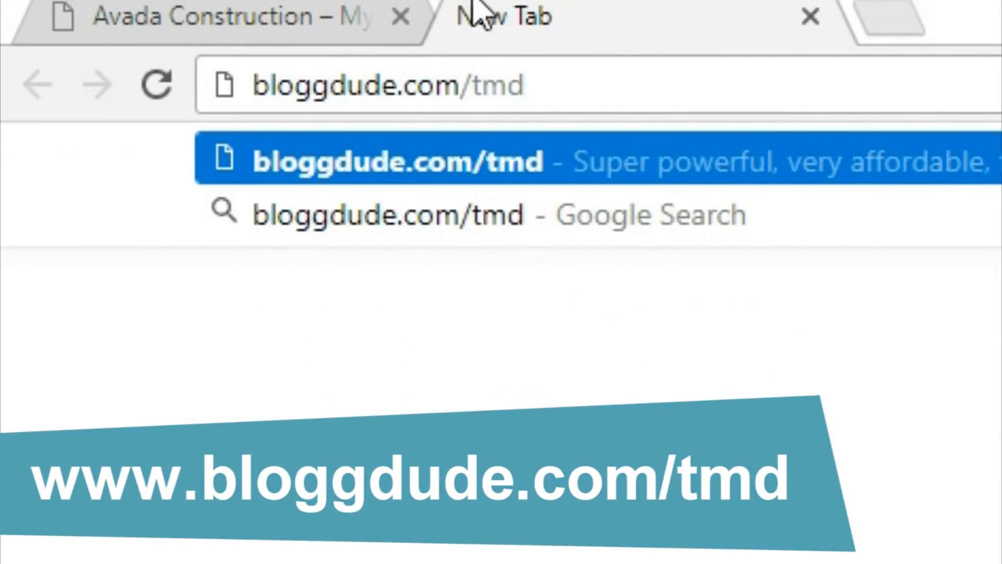
{"action": "key", "text": "Return"}
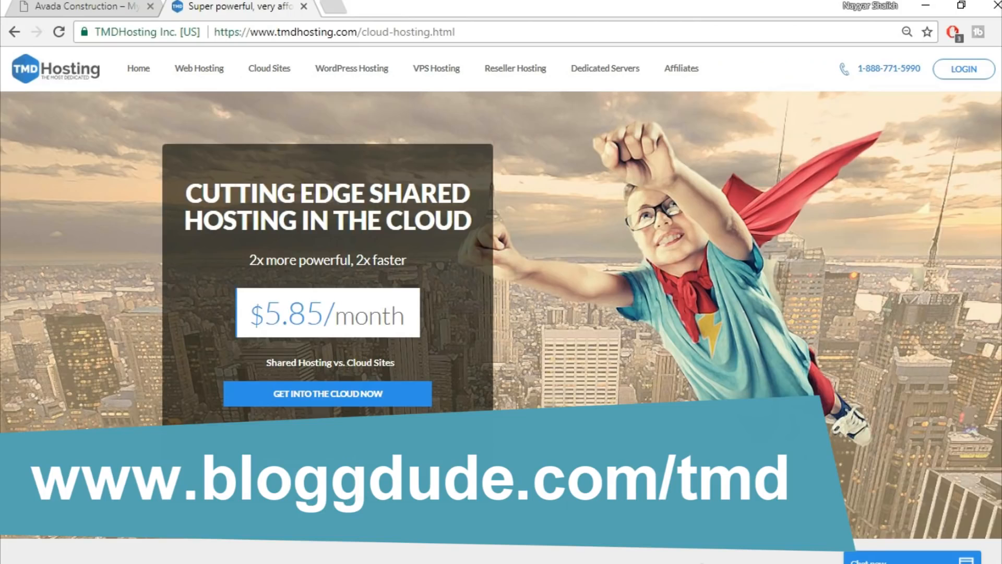
Scroll to the Summer, Rain and Storm Cloud pricing cards and highlight SSD under Storm Cloud.
{"action": "scroll", "coordinate": [501, 313], "scroll_direction": "down", "scroll_amount": 15}
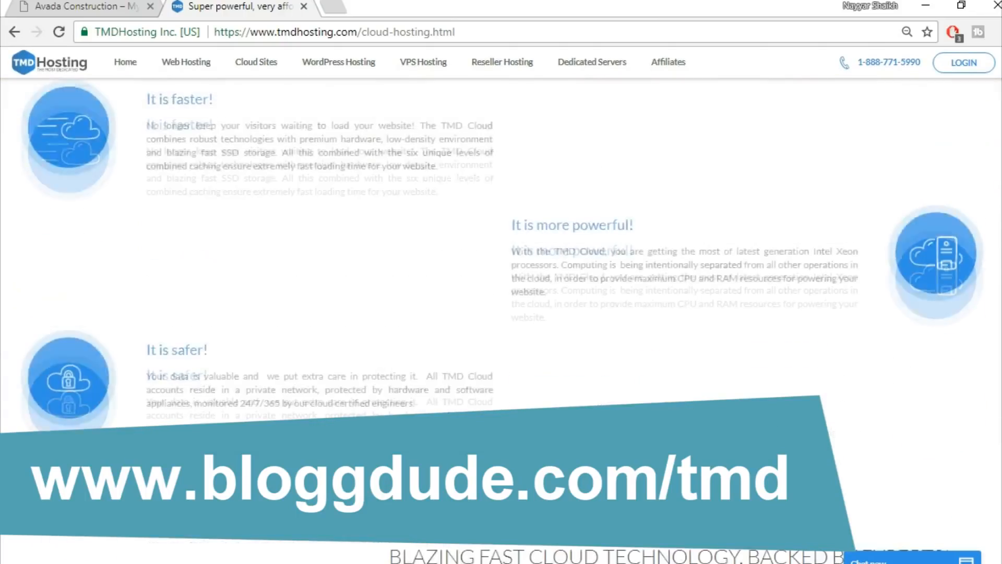
{"action": "scroll", "coordinate": [501, 313], "scroll_direction": "down", "scroll_amount": 6}
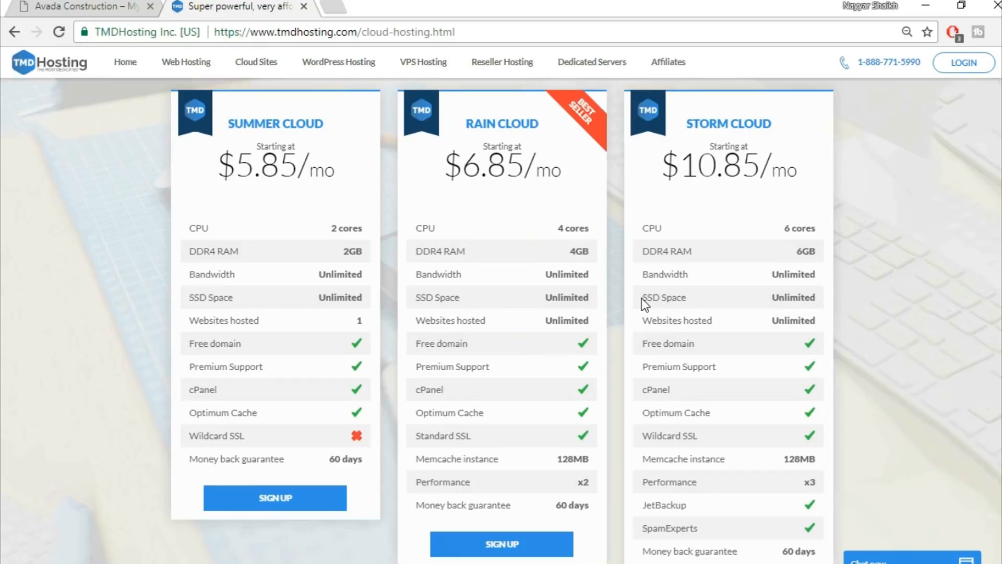
{"action": "left_click_drag", "start_coordinate": [641, 298], "coordinate": [661, 295]}
Search Google for 'ssd vs hdd web hosting' in a new tab.
{"action": "left_click", "coordinate": [334, 5]}
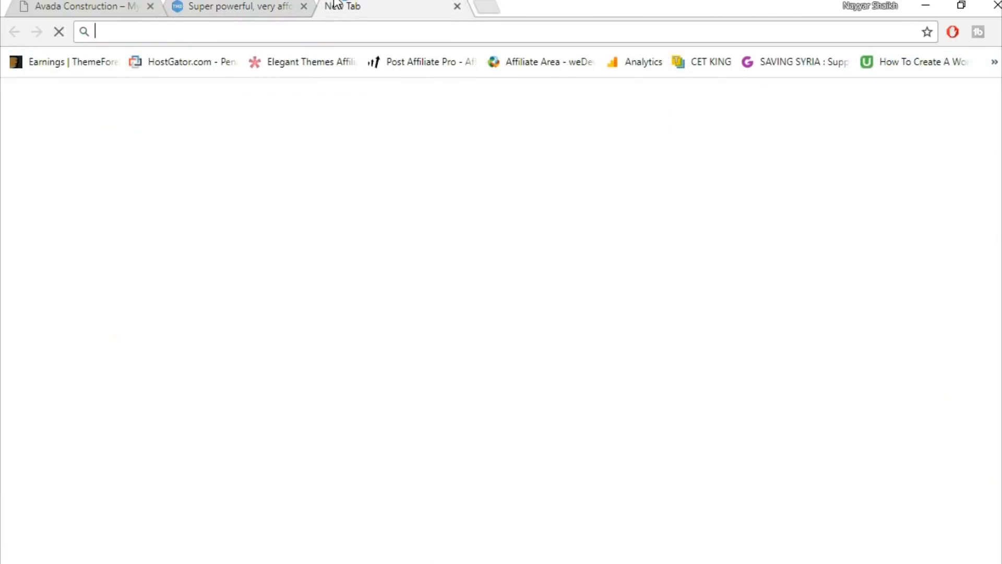
{"action": "type", "text": "ssd"}
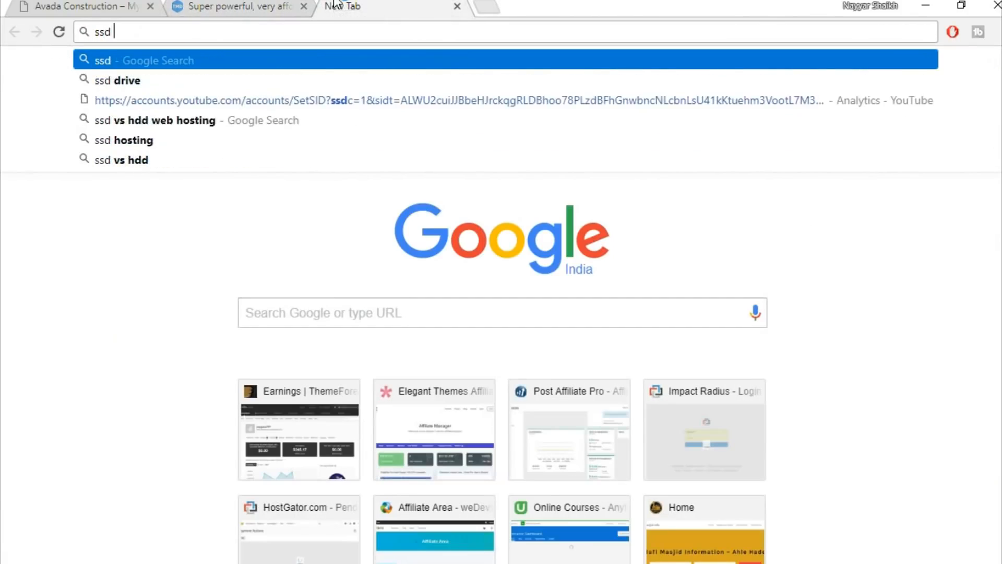
{"action": "key", "text": "Down"}
{"action": "key", "text": "Down"}
{"action": "key", "text": "Down"}
{"action": "key", "text": "Return"}
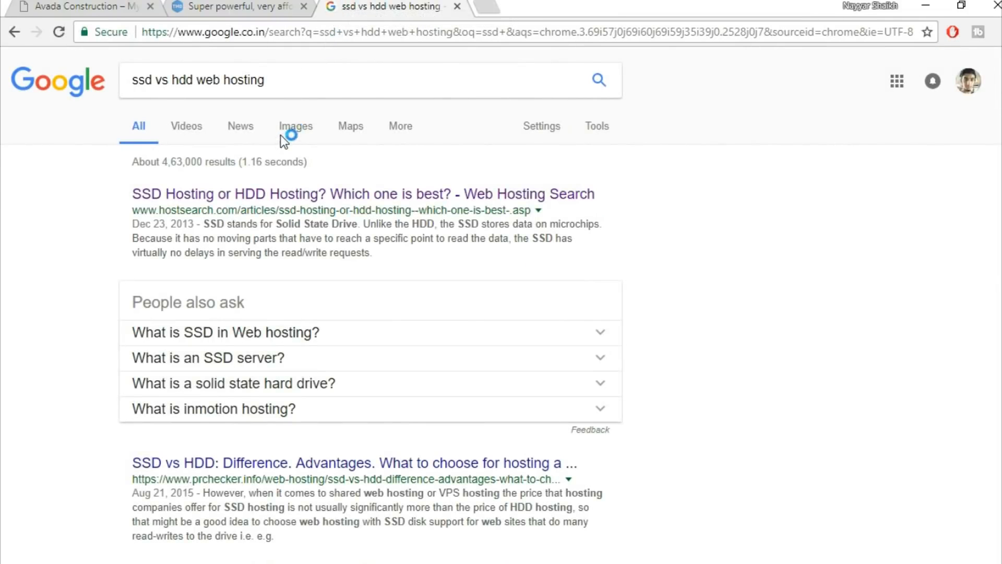
Show image results and enlarge the SSD vs HDD speed, IOPS and latency chart.
{"action": "left_click", "coordinate": [290, 127]}
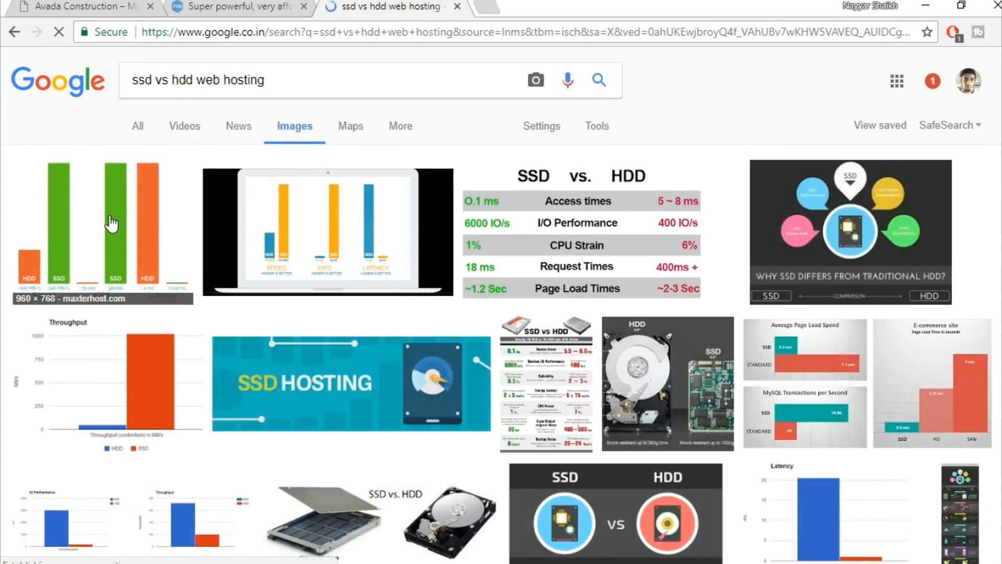
{"action": "left_click", "coordinate": [111, 224]}
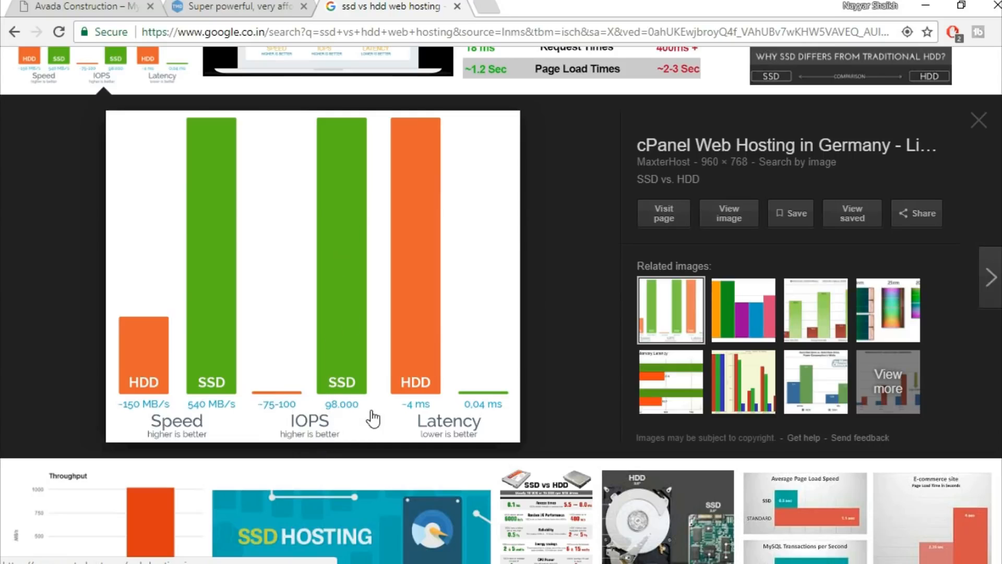
{"action": "scroll", "coordinate": [521, 328], "scroll_direction": "up", "scroll_amount": 4}
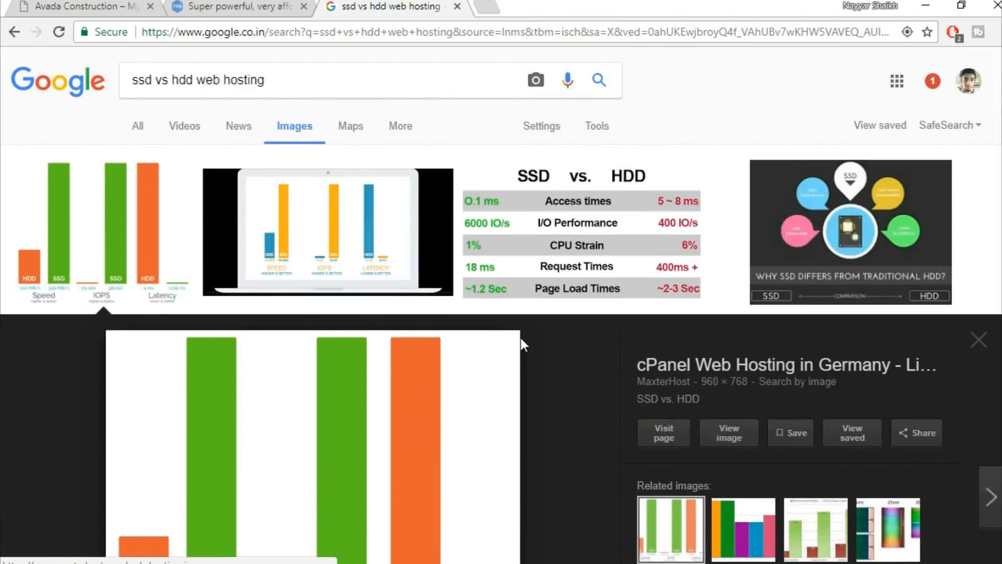
Close the Google Images tab and check Storm Cloud's Unlimited SSD space on the pricing cards.
{"action": "left_click", "coordinate": [456, 6]}
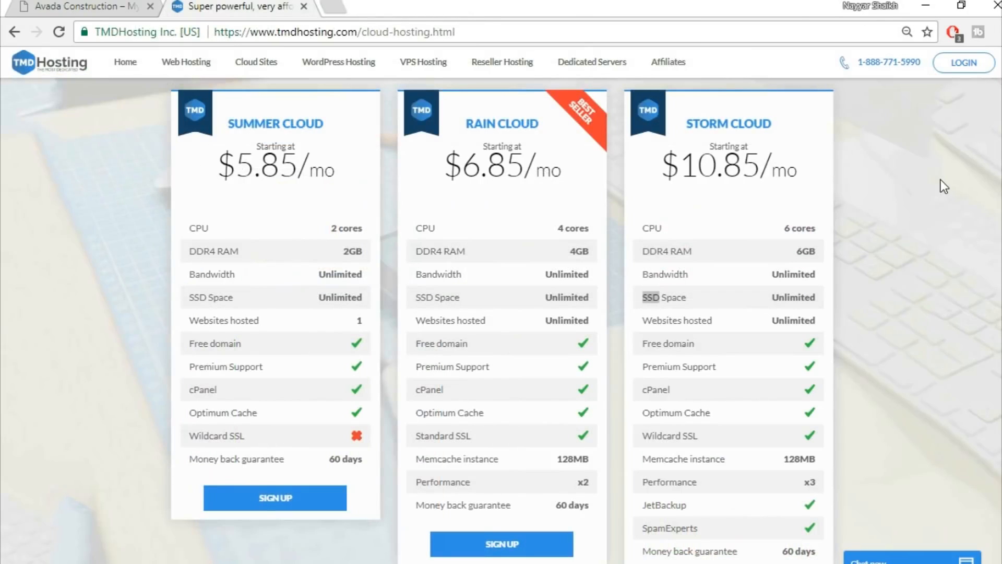
{"action": "left_click", "coordinate": [945, 199]}
{"action": "double_click", "coordinate": [786, 297]}
{"action": "left_click", "coordinate": [793, 294]}
Review the cloud plan cards and start the Storm Cloud sign-up.
{"action": "scroll", "coordinate": [862, 341], "scroll_direction": "down", "scroll_amount": 2}
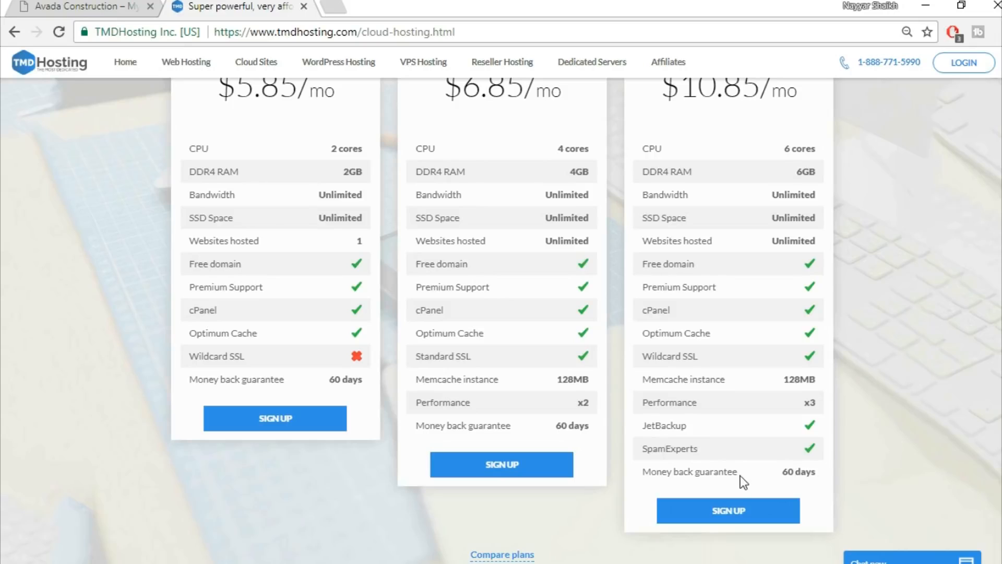
{"action": "scroll", "coordinate": [894, 462], "scroll_direction": "up", "scroll_amount": 2}
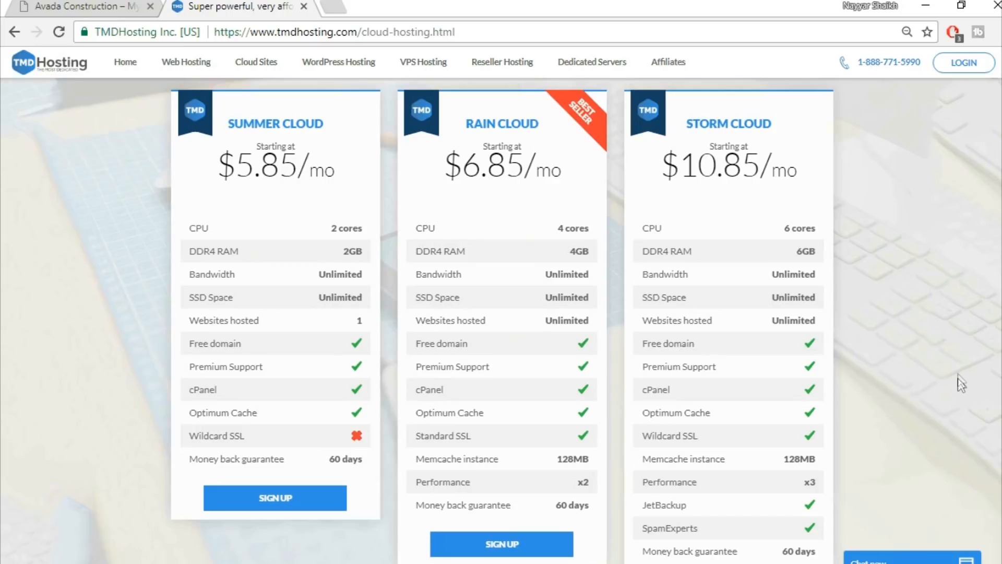
{"action": "scroll", "coordinate": [959, 370], "scroll_direction": "down", "scroll_amount": 2}
{"action": "scroll", "coordinate": [960, 369], "scroll_direction": "up", "scroll_amount": 3}
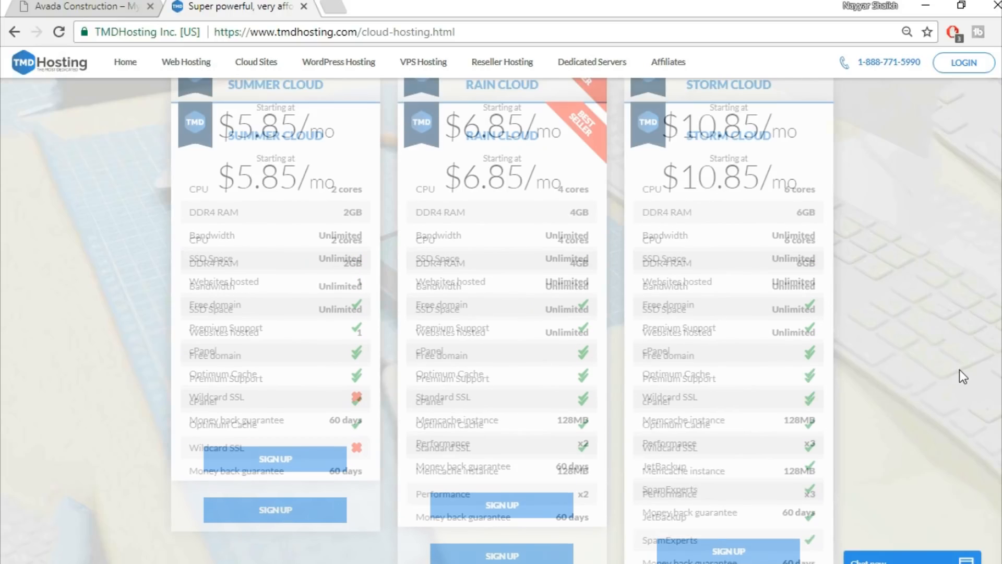
{"action": "scroll", "coordinate": [960, 370], "scroll_direction": "down", "scroll_amount": 2}
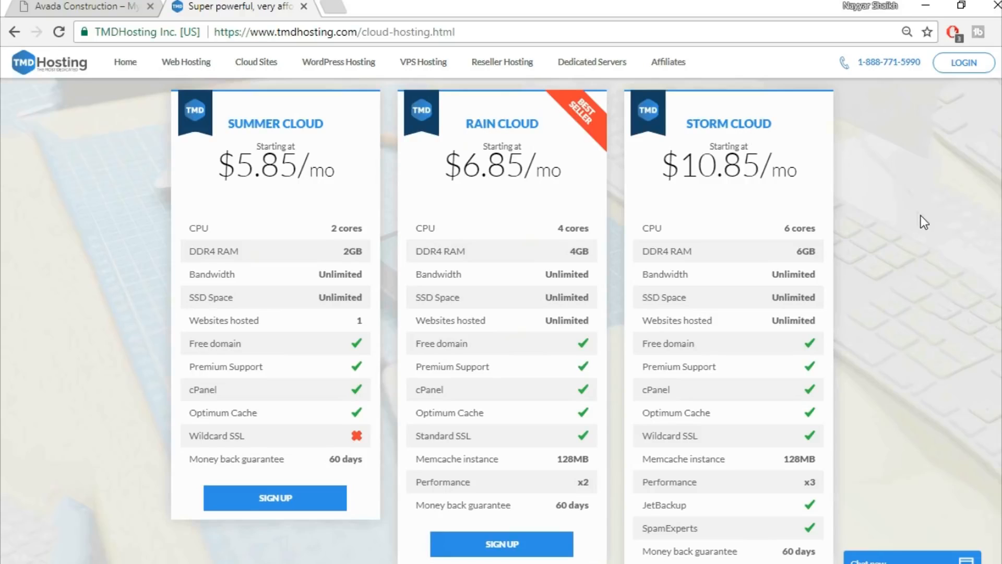
{"action": "scroll", "coordinate": [921, 219], "scroll_direction": "down", "scroll_amount": 3}
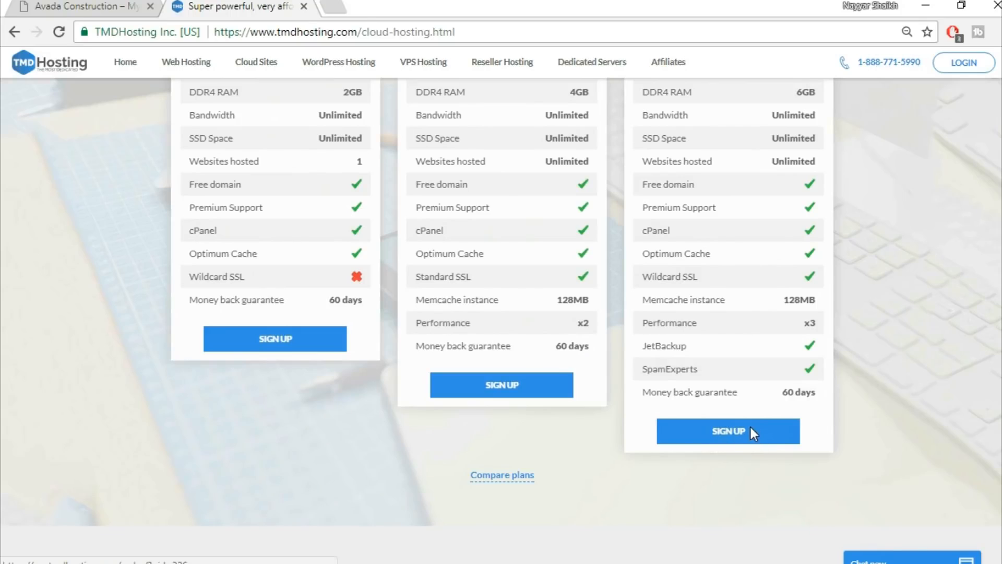
{"action": "left_click", "coordinate": [750, 430]}
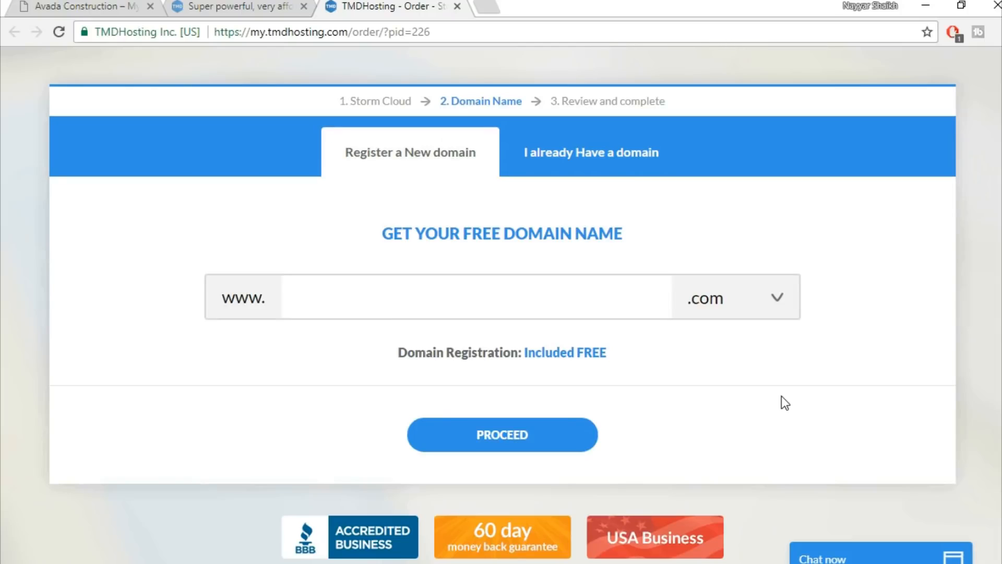
Enter the desired .com domain name for free registration and proceed.
{"action": "left_click", "coordinate": [601, 292]}
{"action": "type", "text": "nayyarshaikh1"}
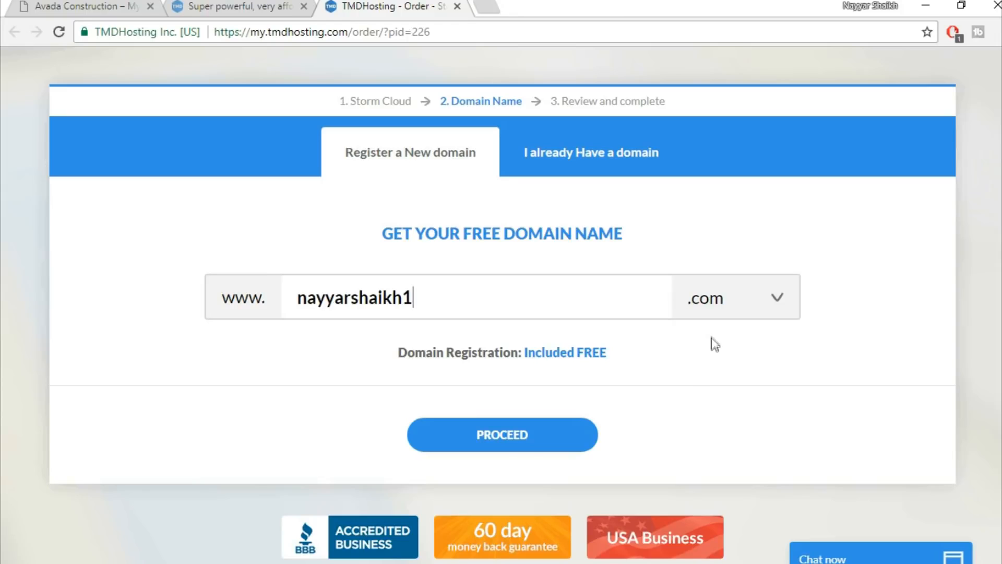
{"action": "left_click", "coordinate": [520, 436]}
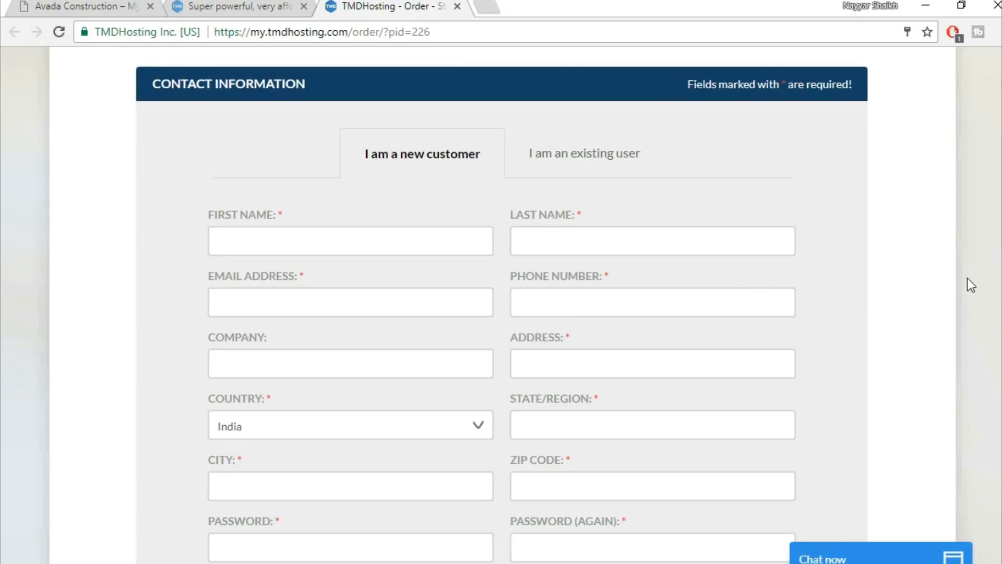
Try PayPal, then set Payment Information back to Credit Card.
{"action": "scroll", "coordinate": [968, 279], "scroll_direction": "down", "scroll_amount": 8}
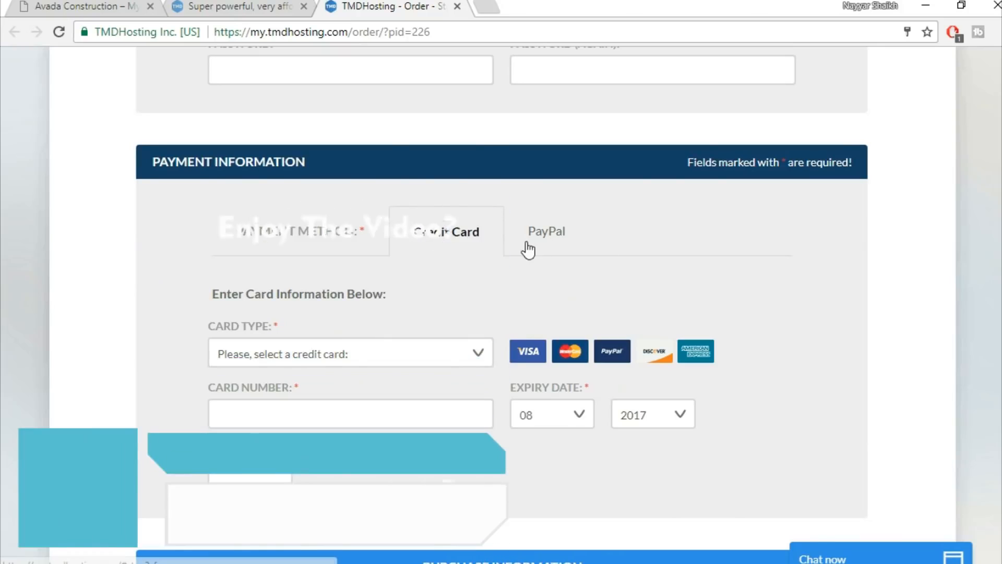
{"action": "left_click", "coordinate": [542, 238]}
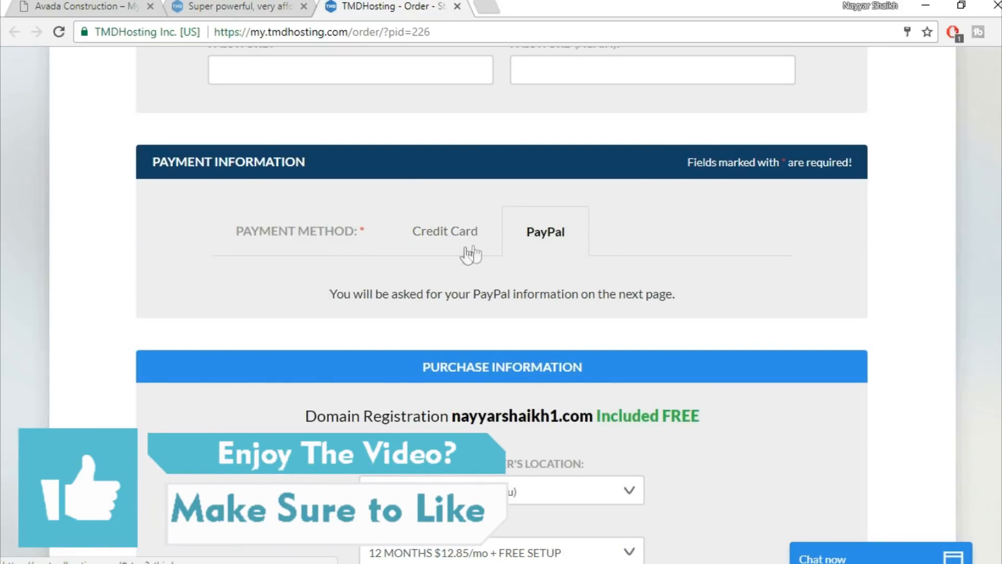
{"action": "left_click", "coordinate": [438, 246]}
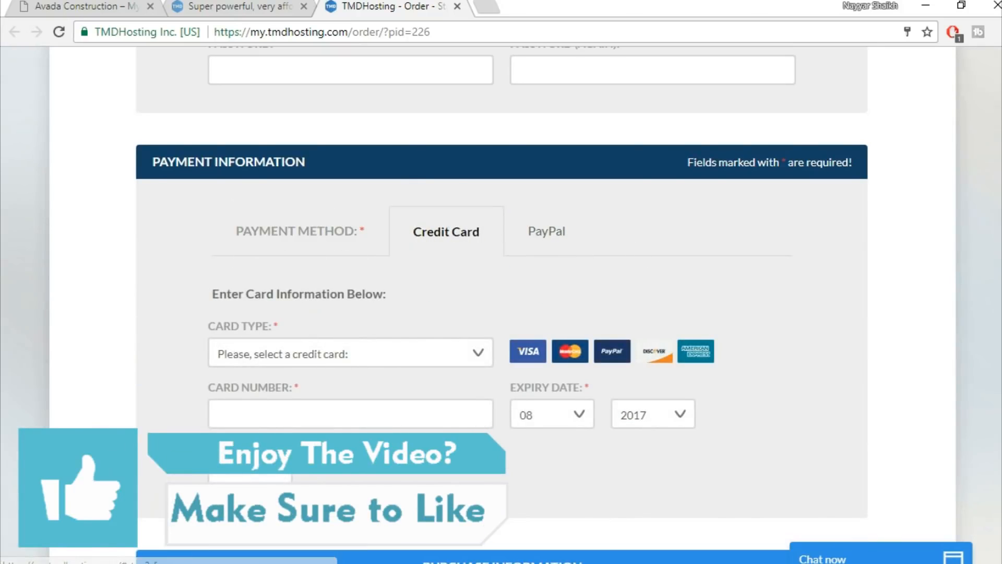
{"action": "scroll", "coordinate": [501, 303], "scroll_direction": "down", "scroll_amount": 7}
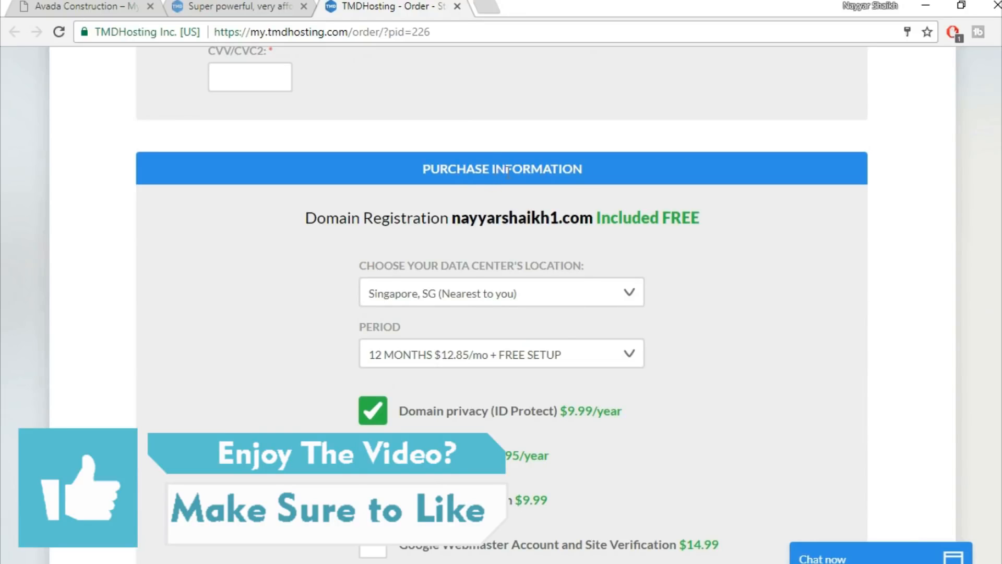
Turn off the Domain privacy add-on and confirm the change.
{"action": "scroll", "coordinate": [831, 236], "scroll_direction": "down", "scroll_amount": 2}
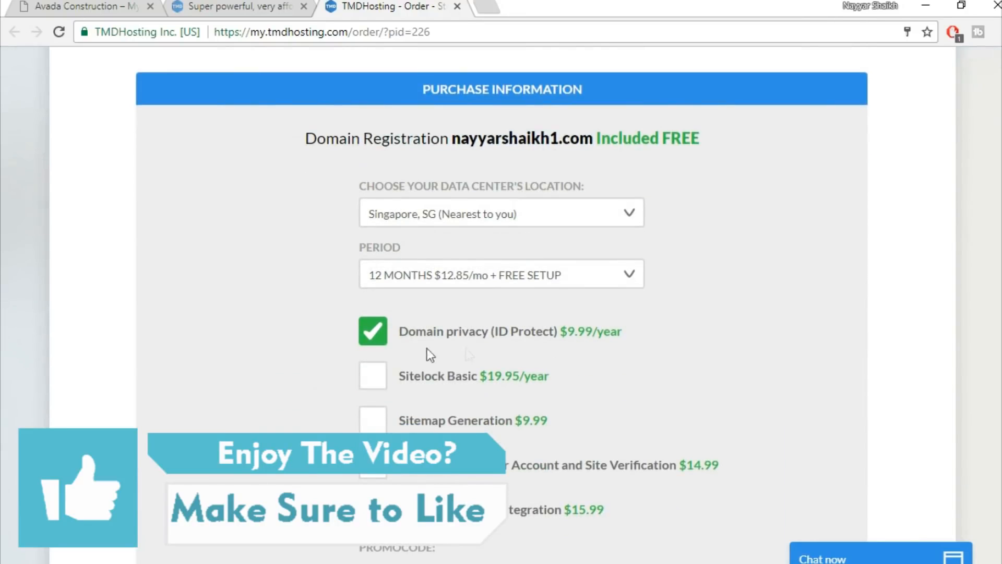
{"action": "left_click", "coordinate": [374, 336]}
{"action": "left_click", "coordinate": [610, 277]}
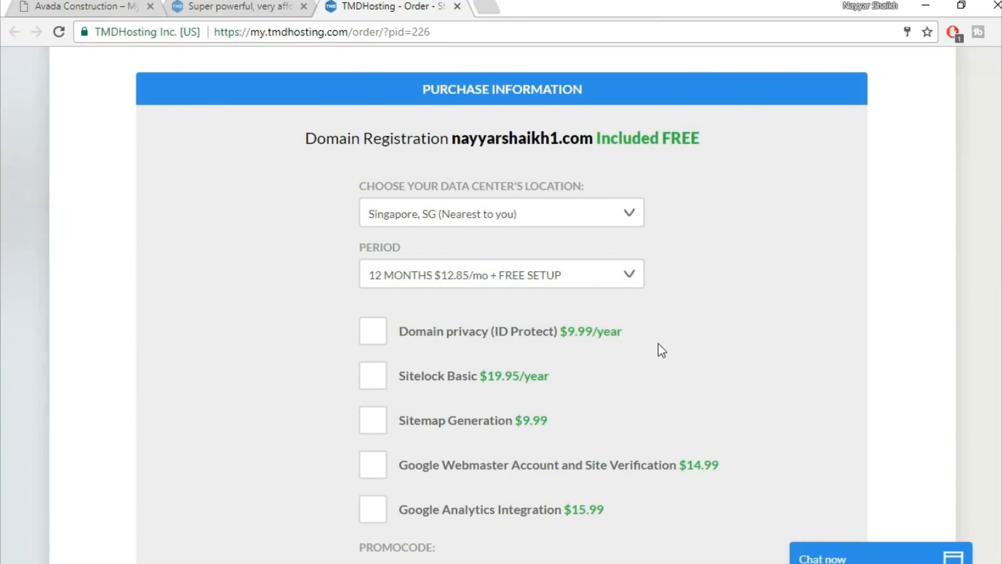
Apply the promo code for 7.00% off ($143.41 total) and accept the Terms of Service.
{"action": "scroll", "coordinate": [659, 343], "scroll_direction": "down", "scroll_amount": 1}
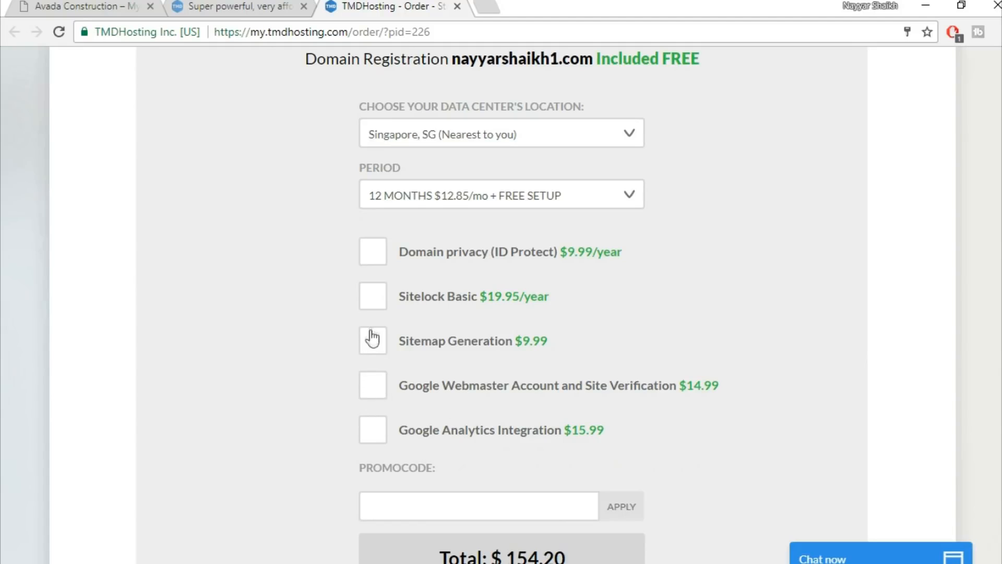
{"action": "scroll", "coordinate": [835, 319], "scroll_direction": "down", "scroll_amount": 3}
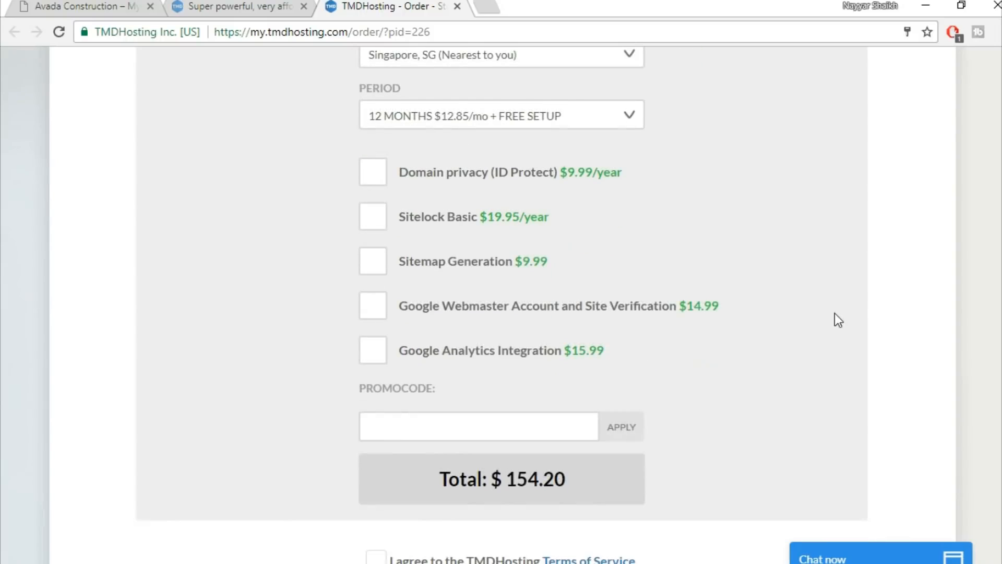
{"action": "left_click", "coordinate": [503, 358]}
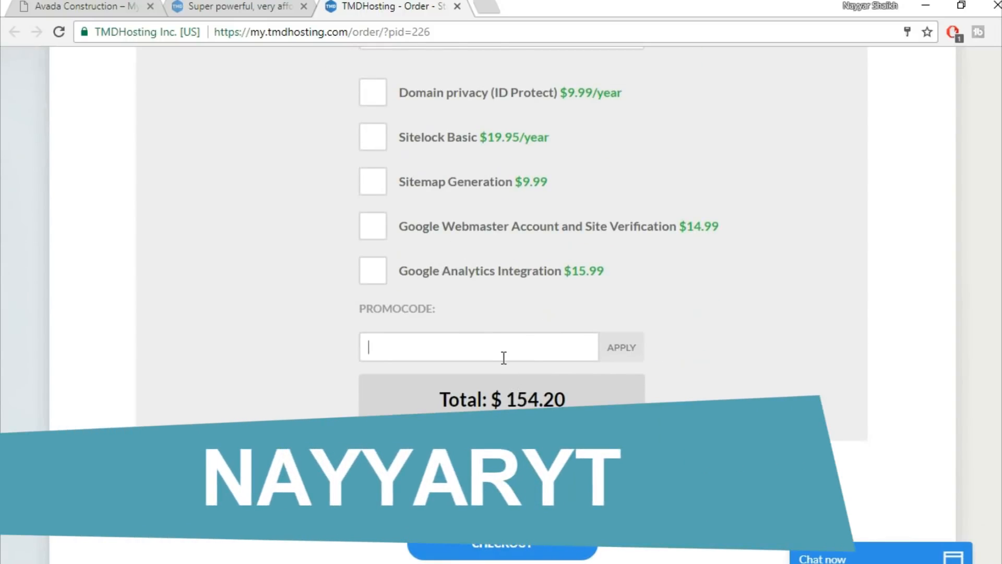
{"action": "type", "text": "nayyaryt"}
{"action": "left_click", "coordinate": [629, 352]}
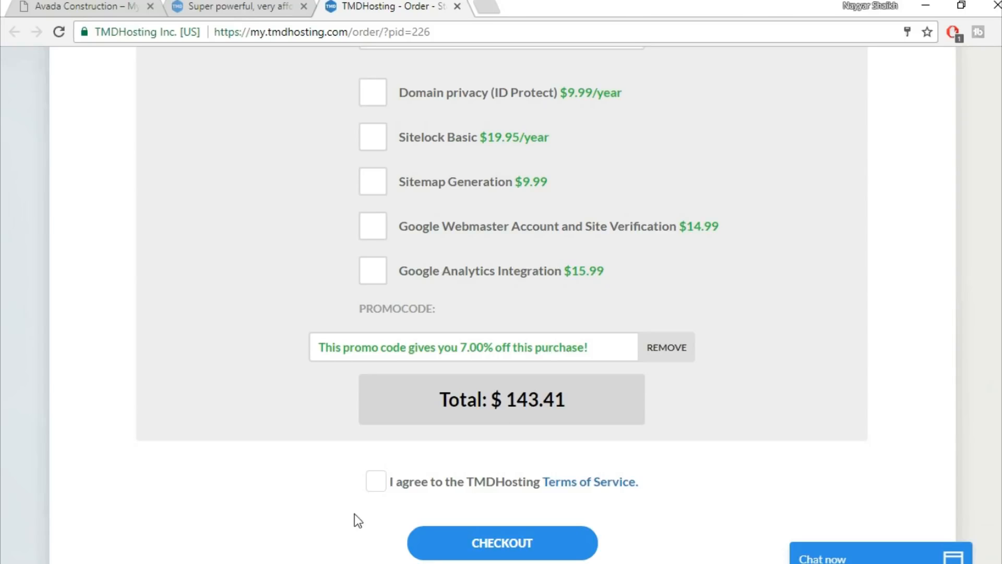
{"action": "left_click", "coordinate": [376, 482]}
{"action": "scroll", "coordinate": [819, 468], "scroll_direction": "down", "scroll_amount": 3}
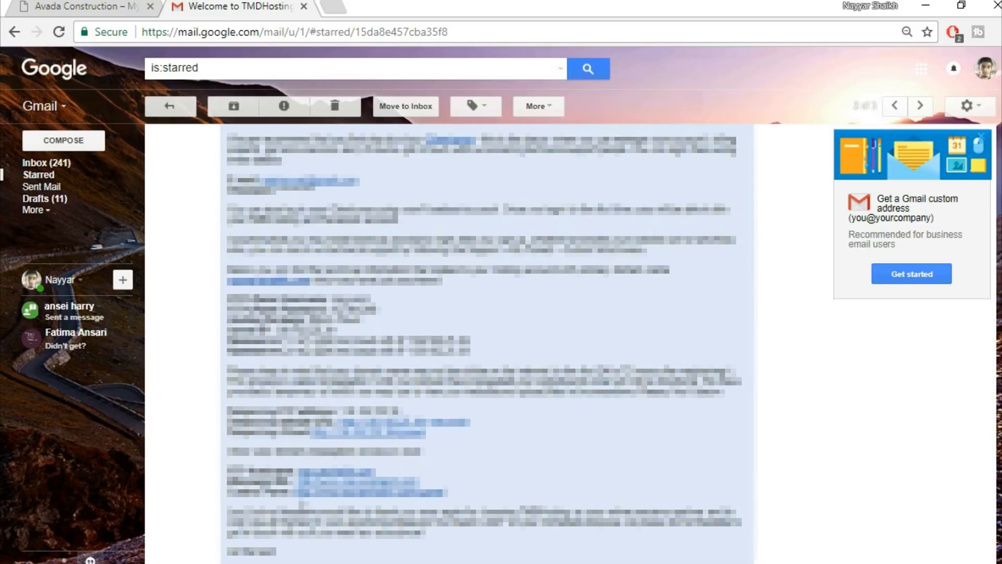
Open the welcome email's cPanel link in a new tab.
{"action": "right_click", "coordinate": [368, 502]}
{"action": "left_click", "coordinate": [454, 344]}
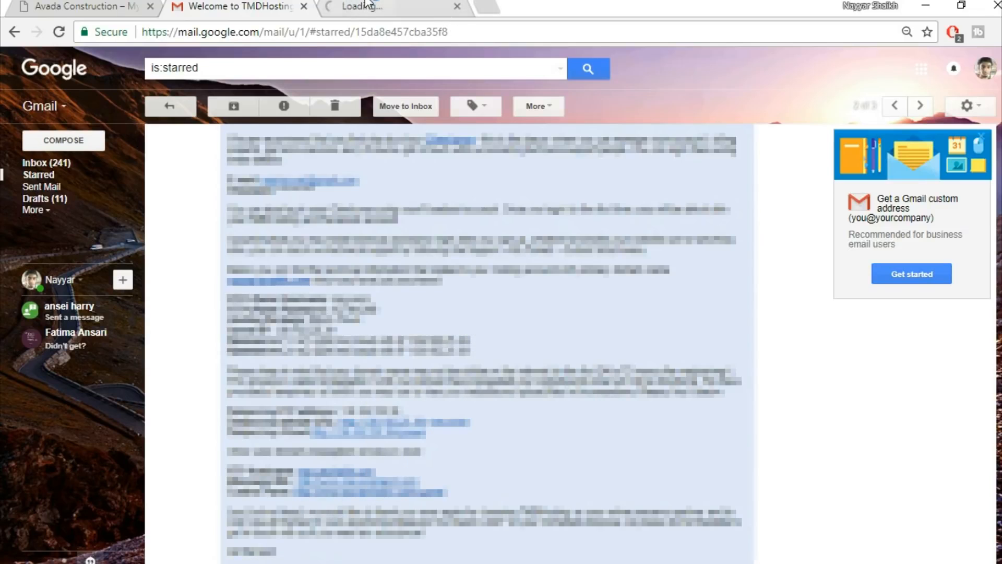
{"action": "left_click", "coordinate": [368, 5]}
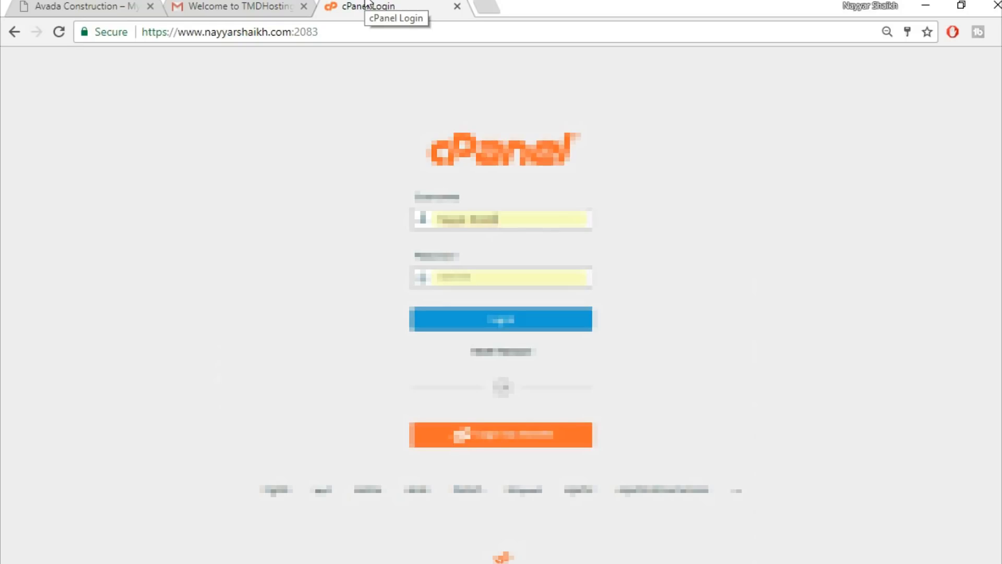
Copy the login details from the welcome email and log in to cPanel.
{"action": "left_click", "coordinate": [241, 5]}
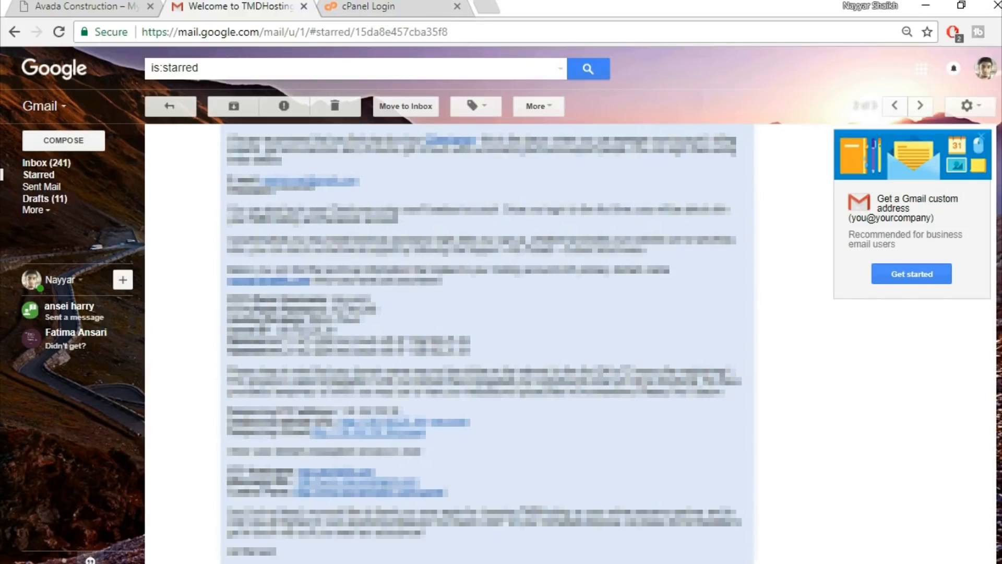
{"action": "left_click_drag", "start_coordinate": [371, 300], "coordinate": [333, 297]}
{"action": "left_click", "coordinate": [372, 6]}
{"action": "left_click_drag", "start_coordinate": [545, 217], "coordinate": [362, 215]}
{"action": "key", "text": "ctrl+v"}
{"action": "left_click_drag", "start_coordinate": [555, 217], "coordinate": [384, 218]}
{"action": "key", "text": "ctrl+v"}
{"action": "left_click", "coordinate": [470, 238]}
{"action": "left_click", "coordinate": [503, 320]}
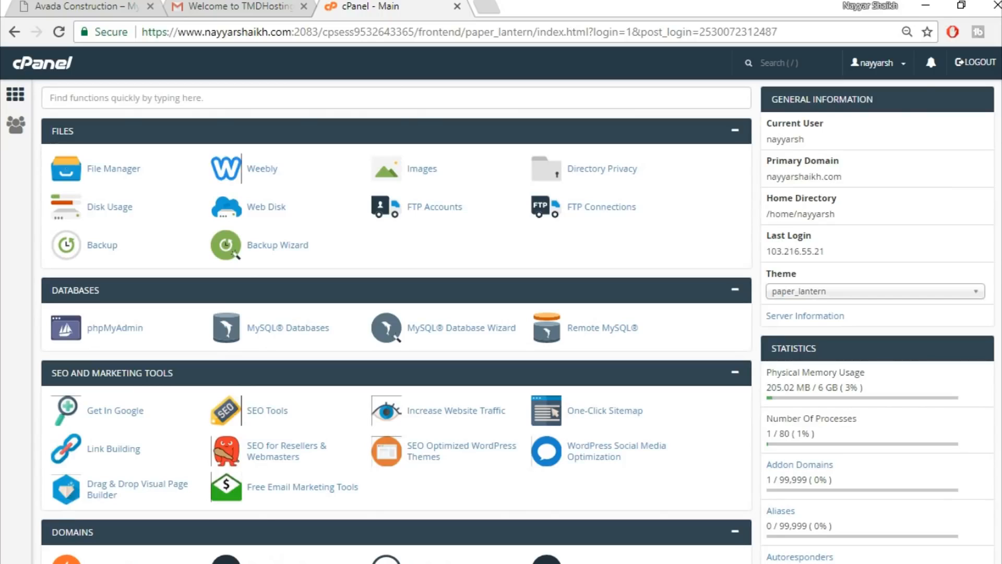
Open Softaculous's WordPress installer and start a new installation.
{"action": "scroll", "coordinate": [396, 321], "scroll_direction": "down", "scroll_amount": 15}
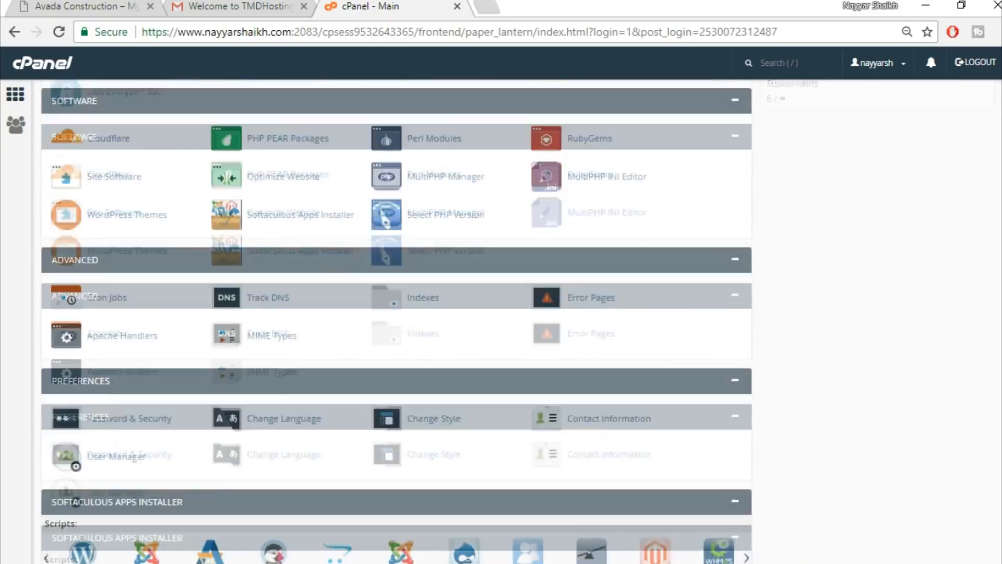
{"action": "scroll", "coordinate": [396, 320], "scroll_direction": "down", "scroll_amount": 3}
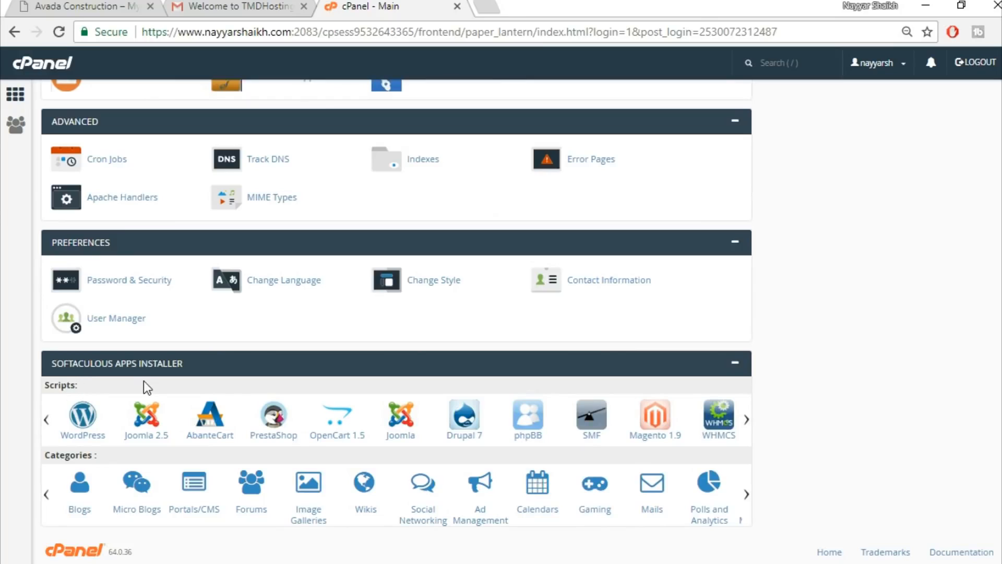
{"action": "left_click", "coordinate": [80, 435]}
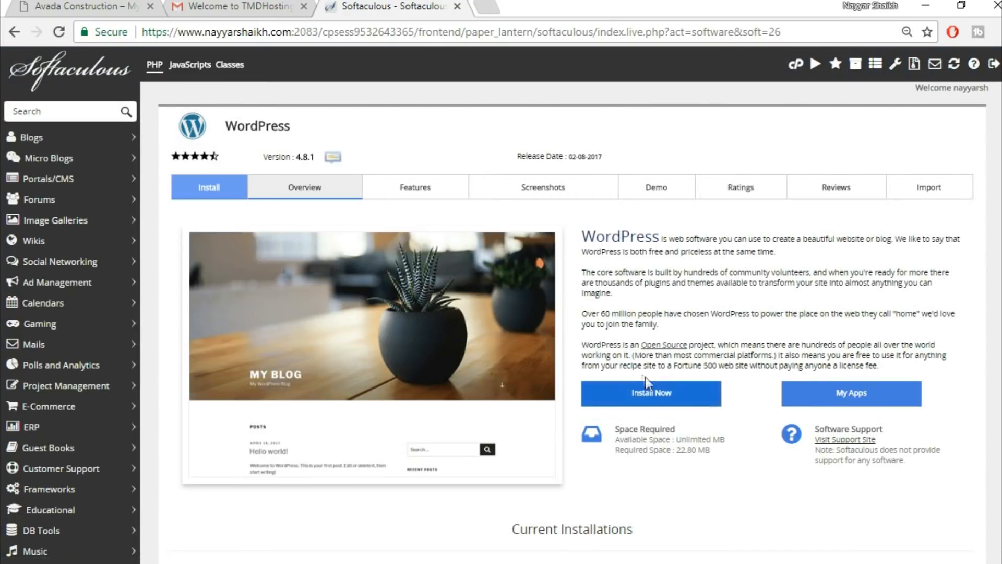
{"action": "left_click", "coordinate": [672, 402]}
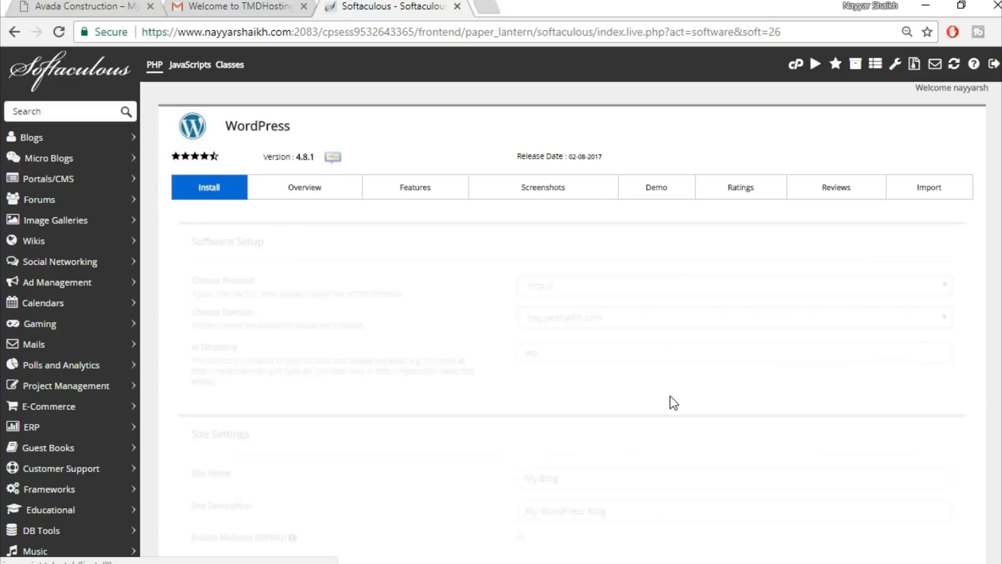
Choose the avada2 subdomain and clear 'wp' from In Directory.
{"action": "left_click", "coordinate": [624, 321]}
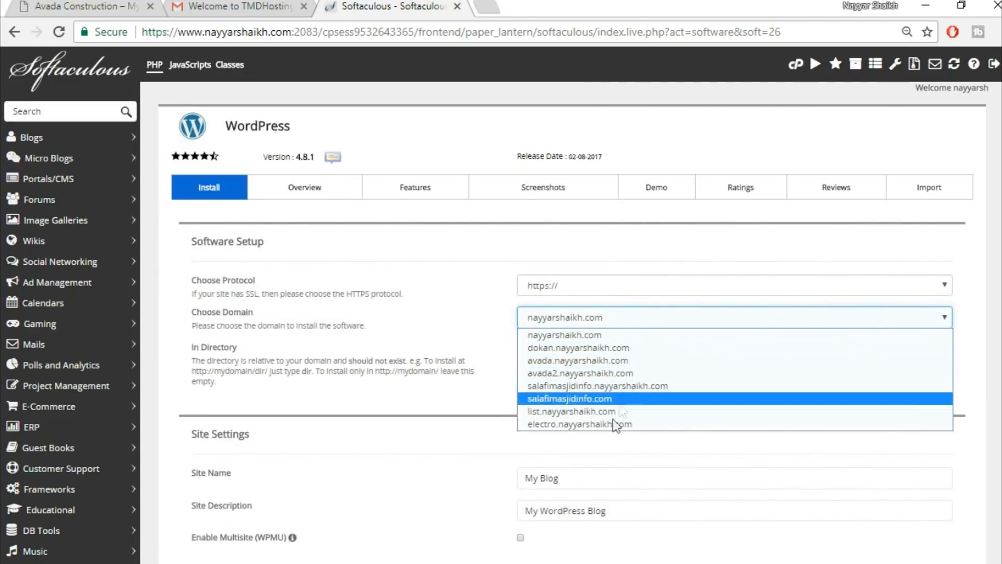
{"action": "left_click", "coordinate": [608, 373]}
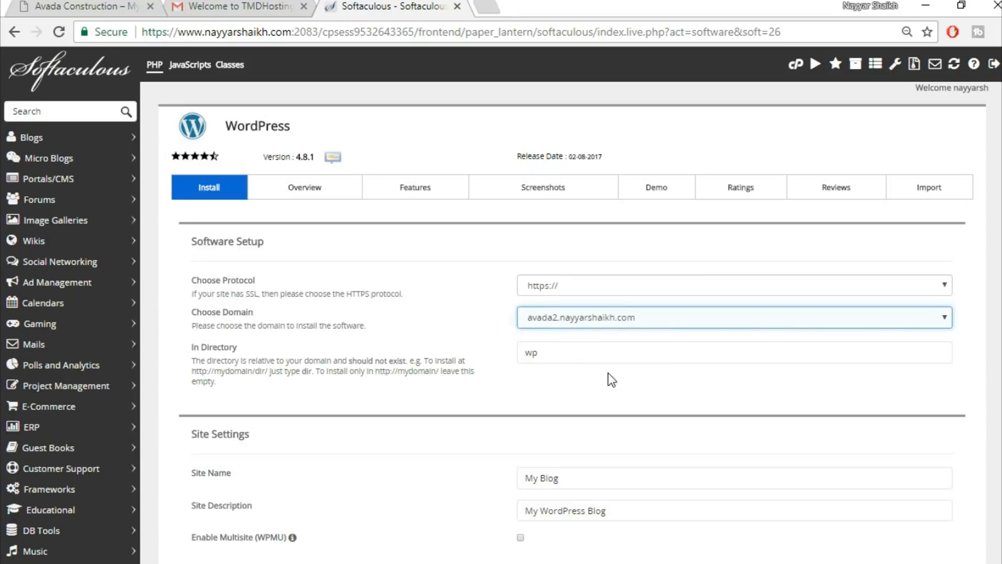
{"action": "left_click_drag", "start_coordinate": [566, 349], "coordinate": [520, 353]}
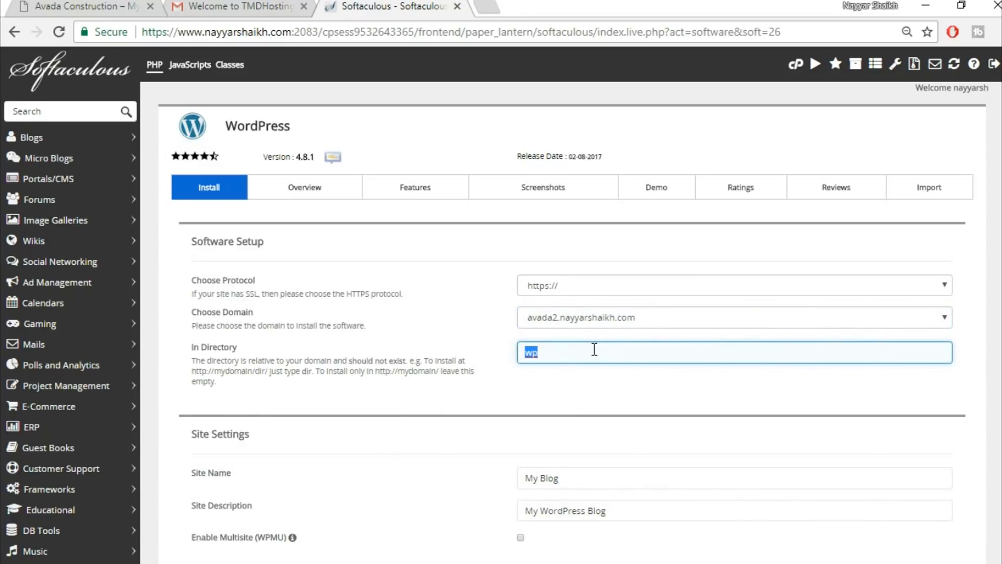
{"action": "key", "text": "BackSpace"}
{"action": "scroll", "coordinate": [687, 392], "scroll_direction": "down", "scroll_amount": 1}
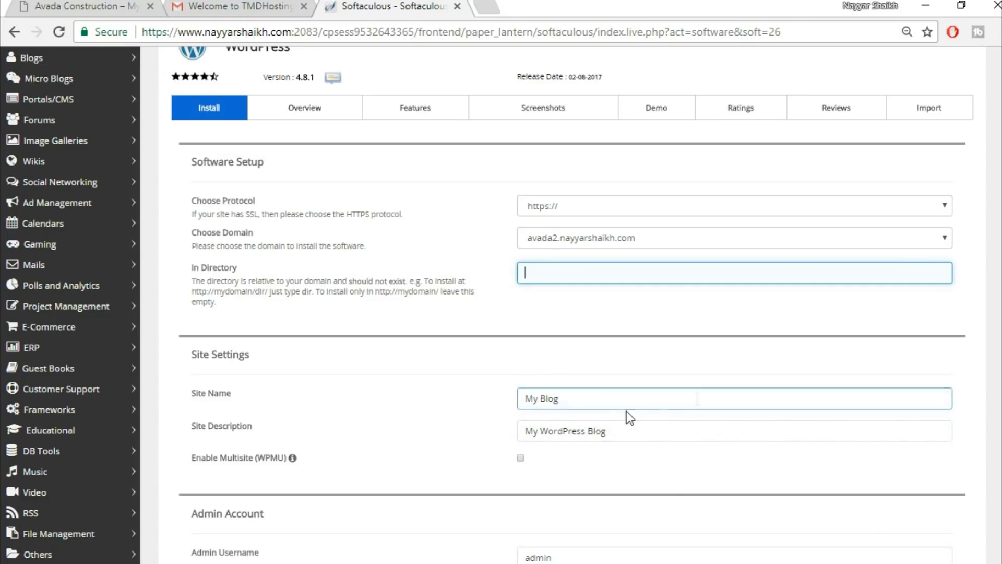
Replace the default admin username with the saved username suggestion.
{"action": "scroll", "coordinate": [716, 425], "scroll_direction": "down", "scroll_amount": 5}
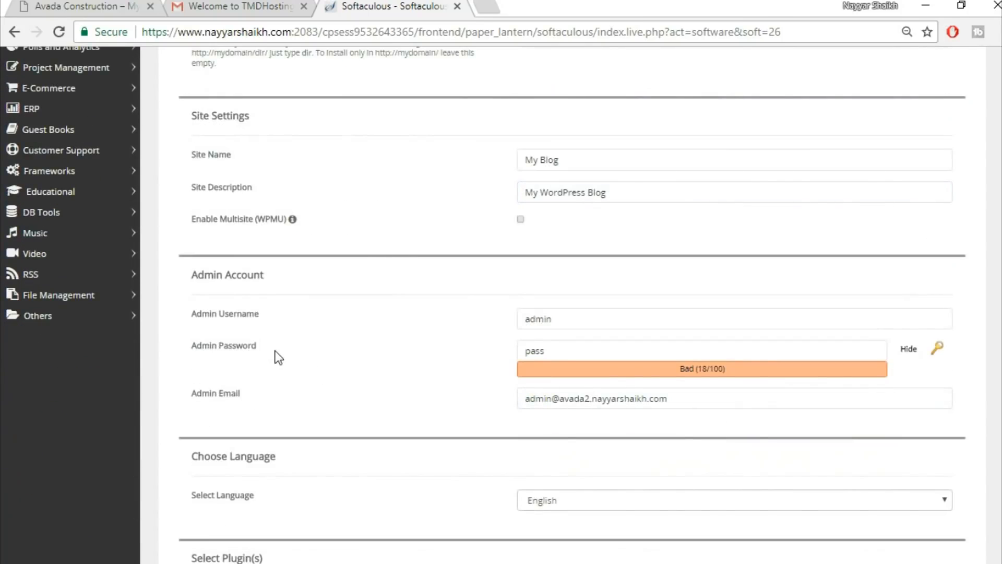
{"action": "left_click_drag", "start_coordinate": [591, 319], "coordinate": [495, 322]}
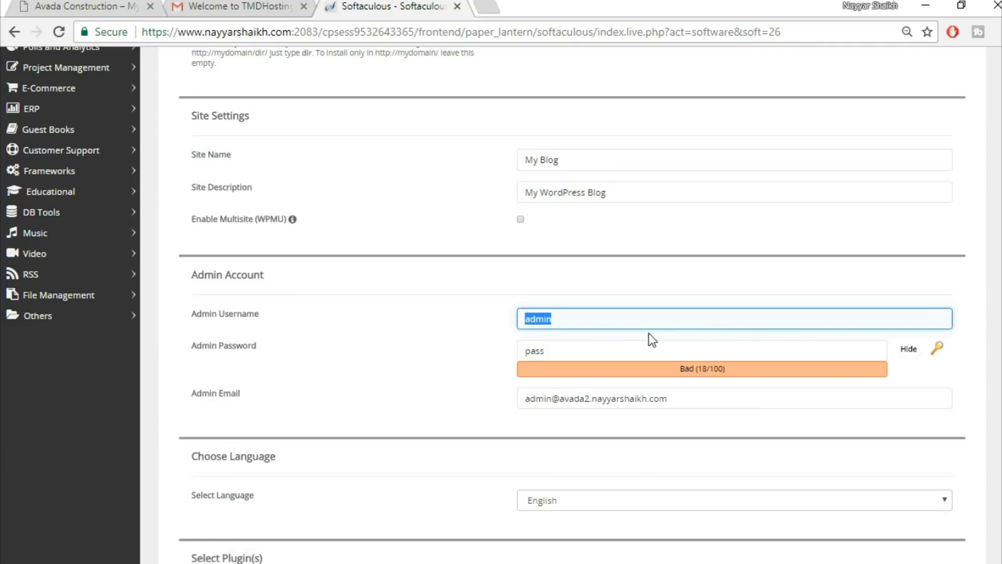
{"action": "type", "text": "Na"}
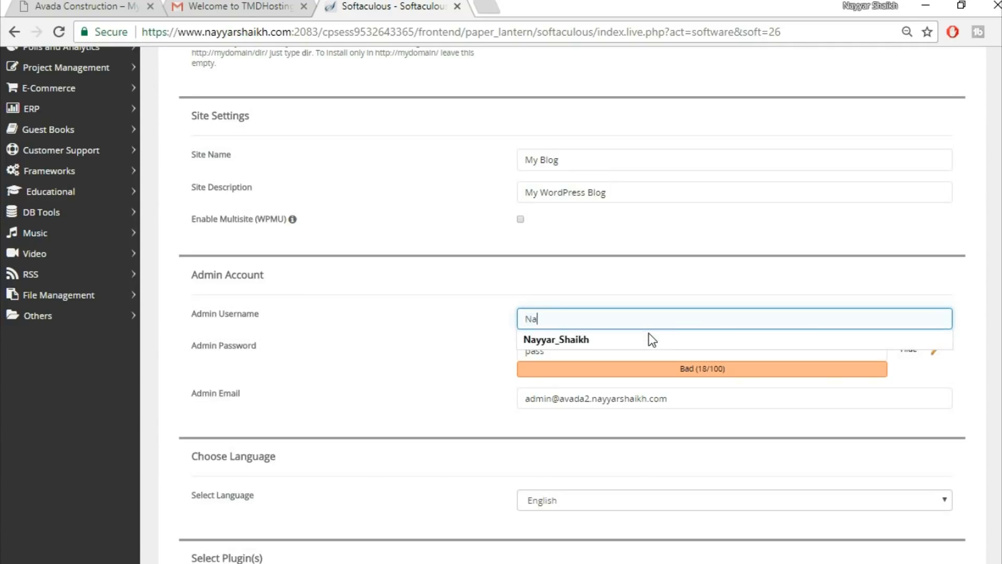
{"action": "left_click", "coordinate": [649, 338]}
Replace the default admin e-mail with the owner's saved e-mail address.
{"action": "left_click_drag", "start_coordinate": [721, 398], "coordinate": [390, 399]}
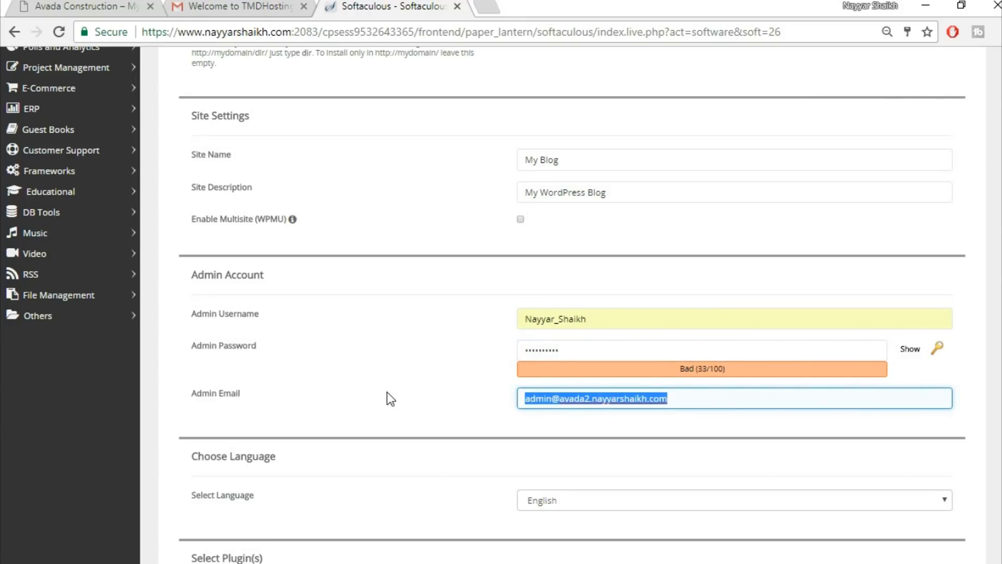
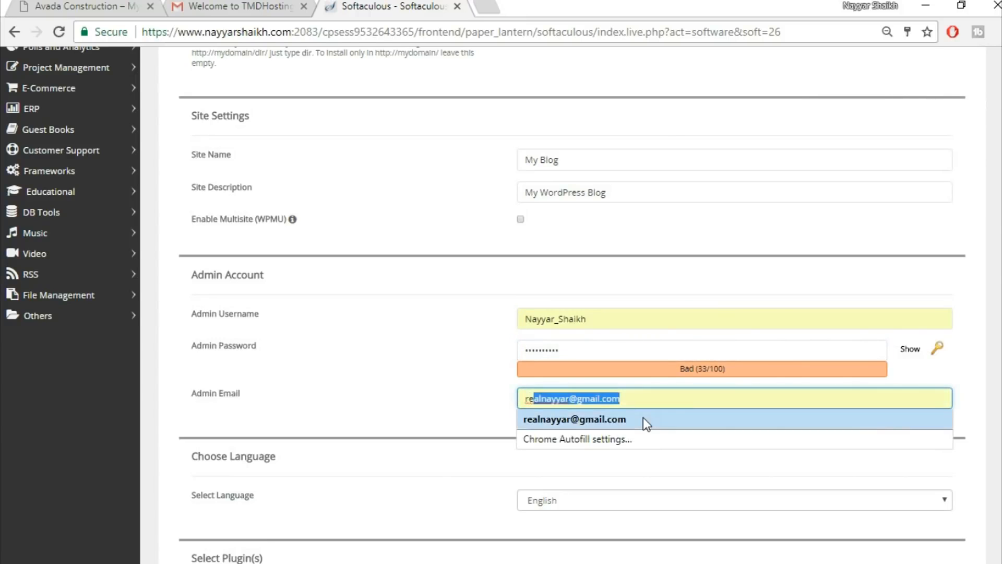
{"action": "left_click", "coordinate": [643, 417]}
{"action": "left_click", "coordinate": [485, 405]}
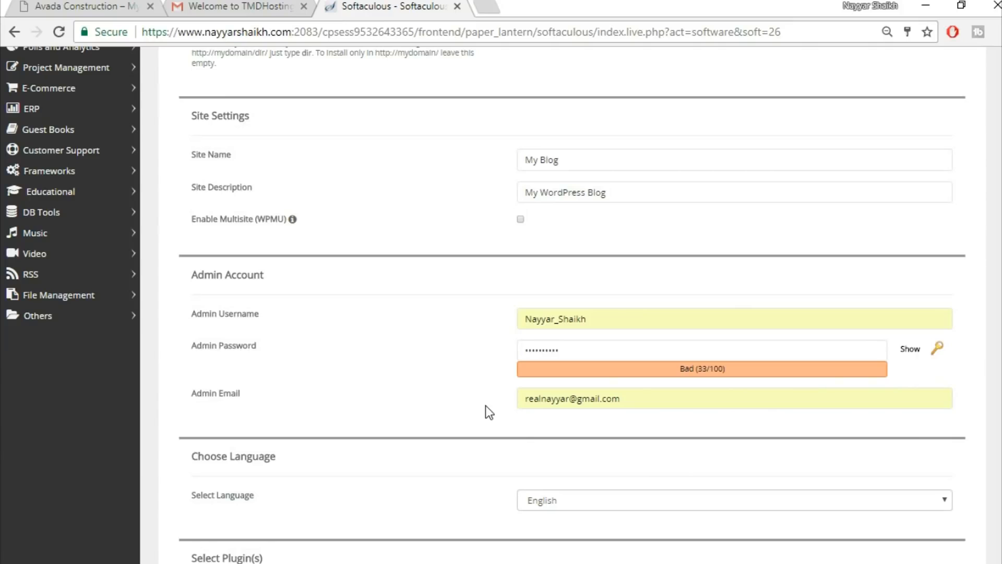
{"action": "left_click", "coordinate": [595, 401]}
{"action": "left_click", "coordinate": [510, 406]}
{"action": "left_click", "coordinate": [587, 404]}
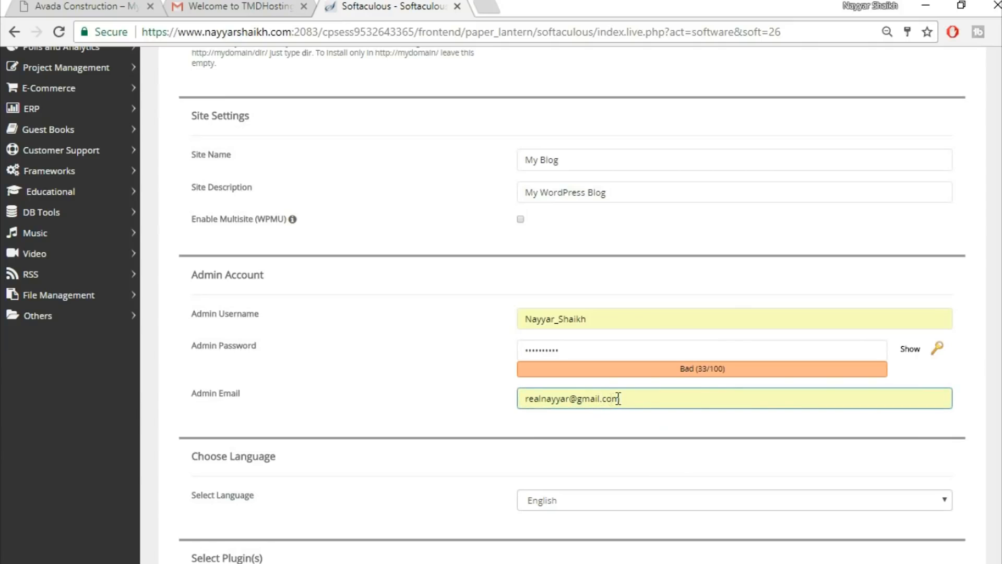
{"action": "left_click", "coordinate": [496, 423]}
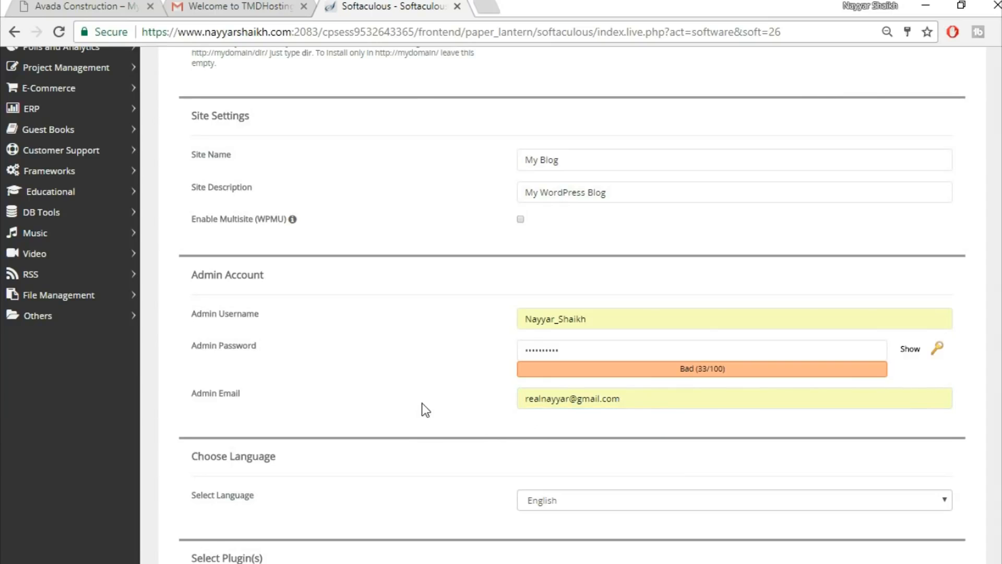
{"action": "scroll", "coordinate": [416, 411], "scroll_direction": "down", "scroll_amount": 10}
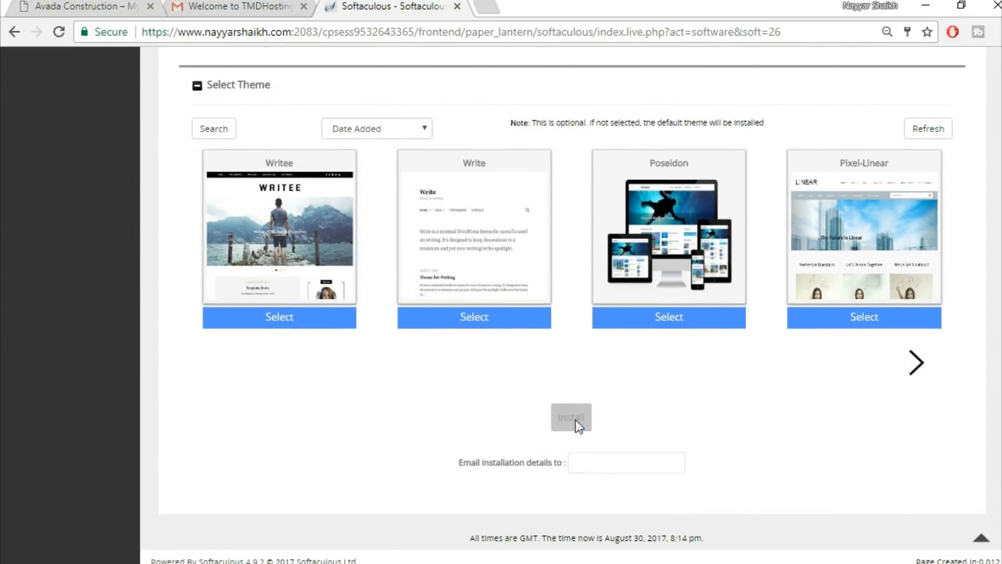
Install WordPress on avada2 and open its wp-admin Dashboard in a new tab.
{"action": "left_click", "coordinate": [575, 420]}
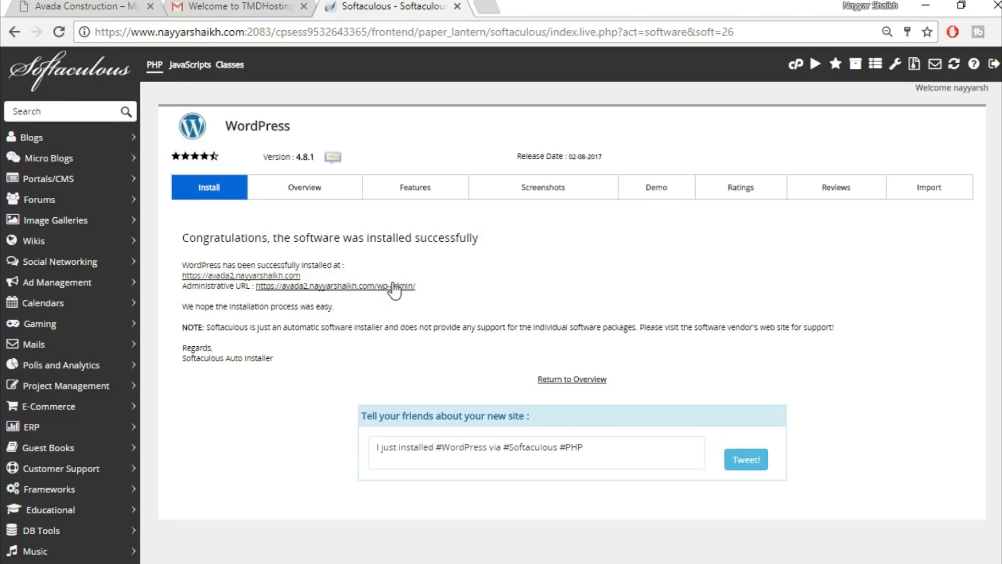
{"action": "right_click", "coordinate": [362, 296]}
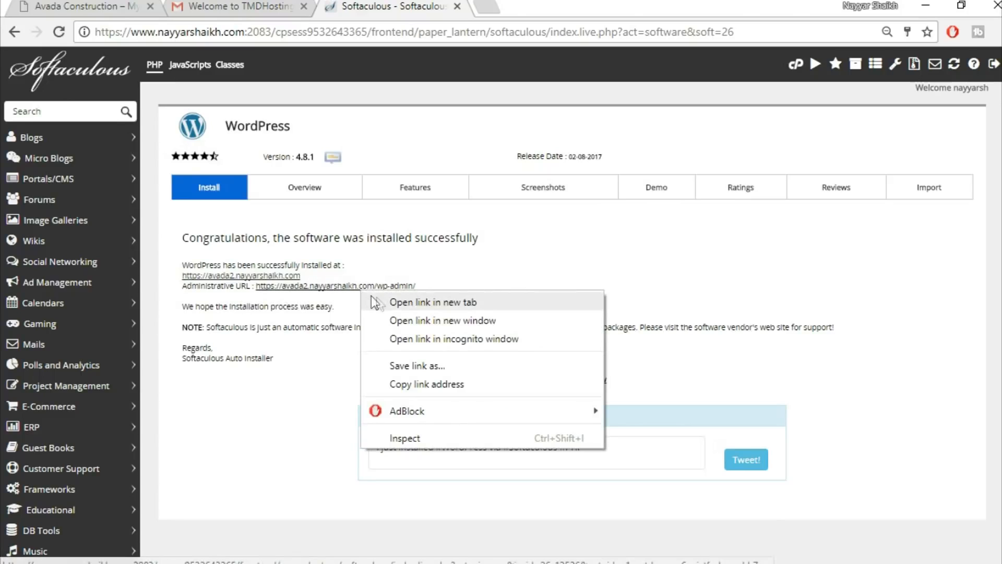
{"action": "left_click", "coordinate": [420, 303]}
{"action": "left_click", "coordinate": [545, 6]}
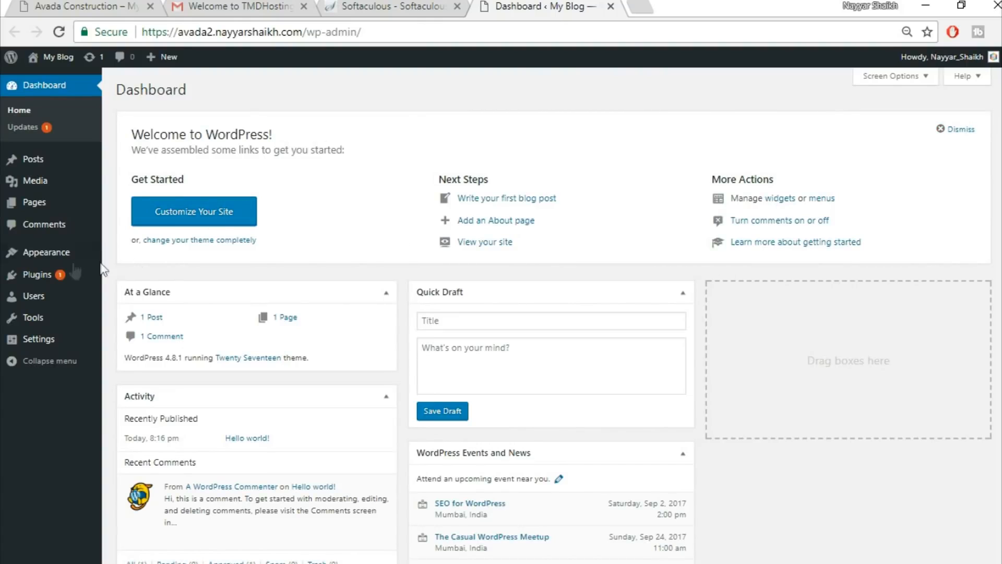
Bulk-delete Akismet Anti-Spam and Hello Dolly from the Plugins page and confirm.
{"action": "mouse_move", "coordinate": [46, 276]}
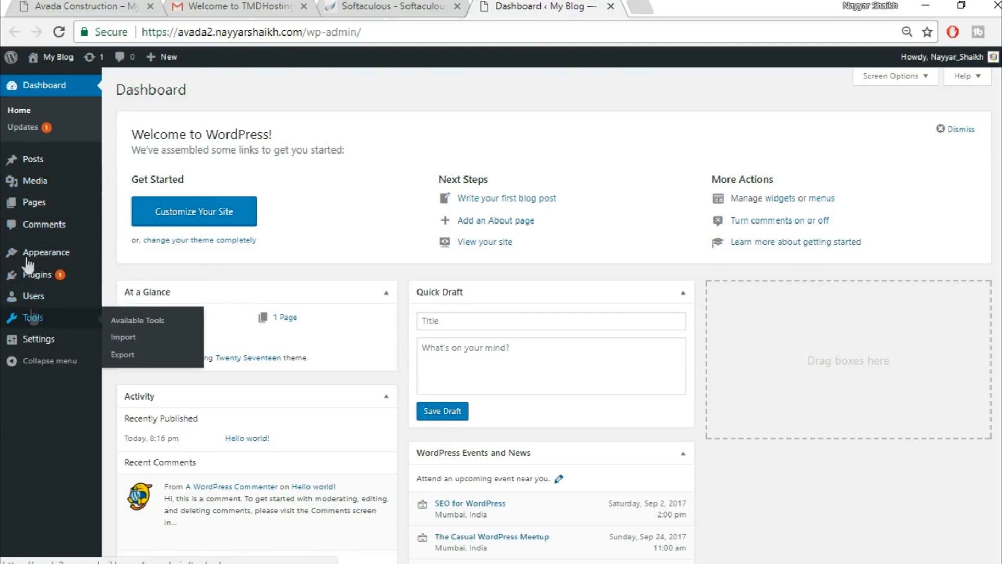
{"action": "left_click", "coordinate": [56, 276]}
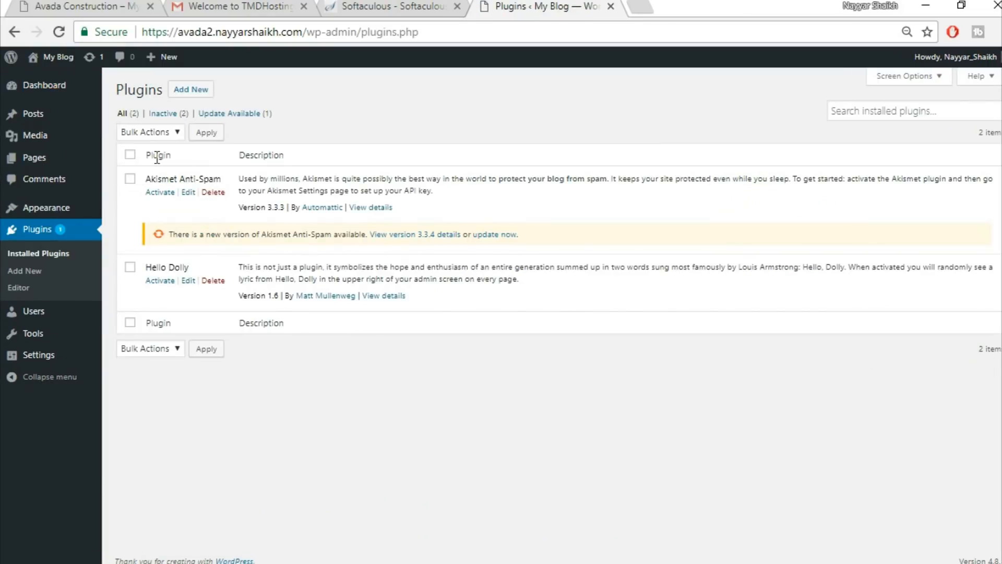
{"action": "left_click", "coordinate": [130, 155]}
{"action": "left_click", "coordinate": [146, 131]}
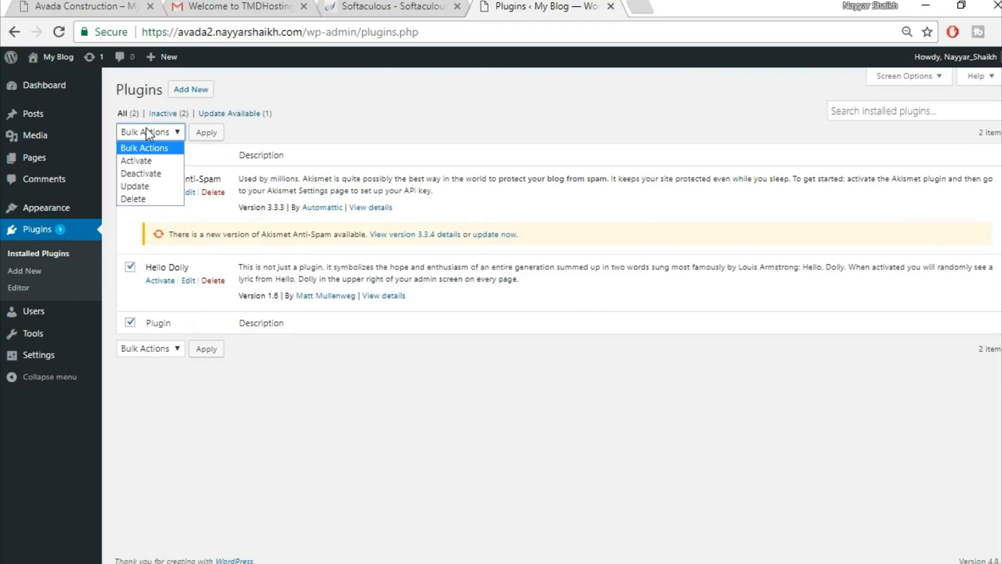
{"action": "left_click", "coordinate": [159, 178]}
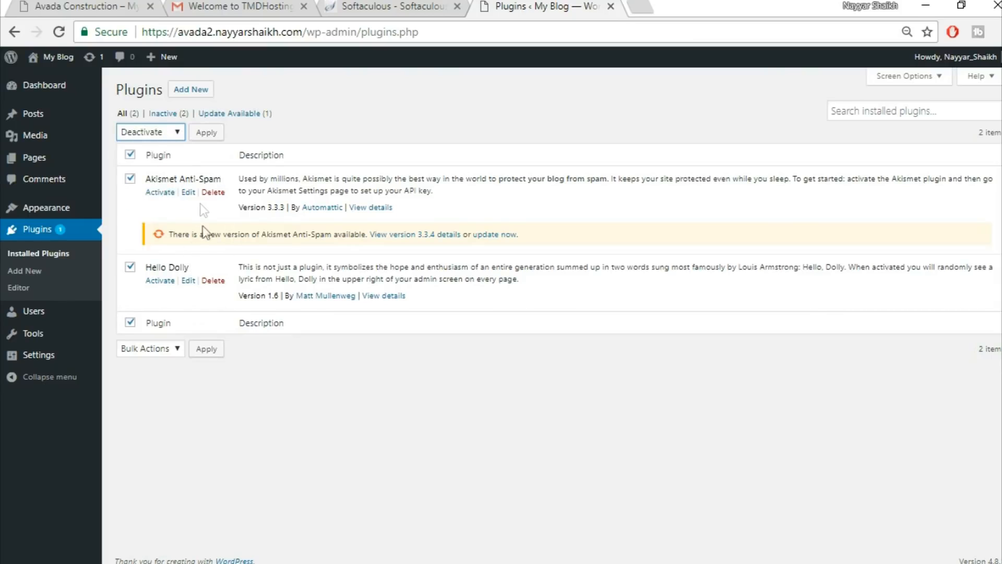
{"action": "left_click", "coordinate": [149, 132]}
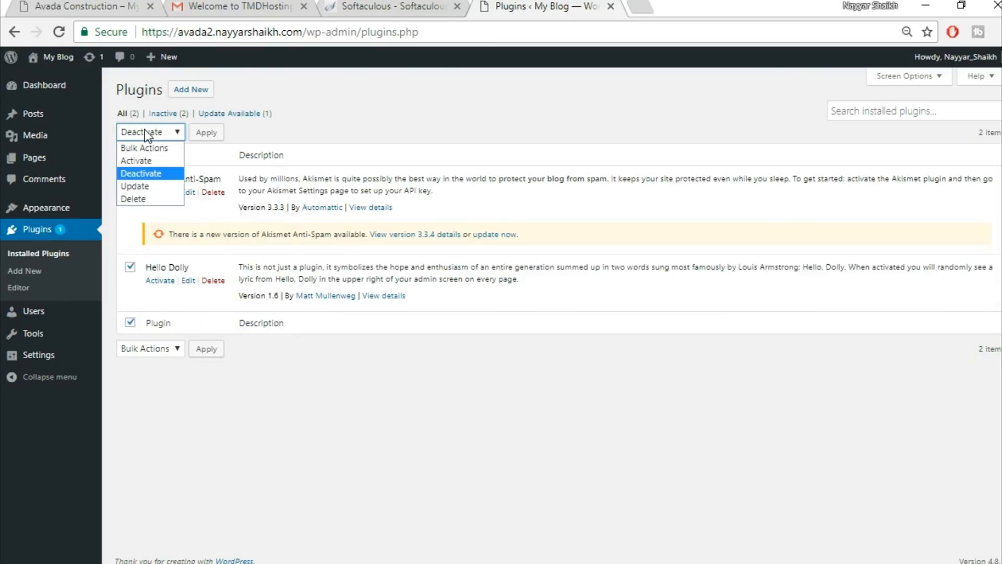
{"action": "left_click", "coordinate": [140, 198]}
{"action": "left_click", "coordinate": [206, 133]}
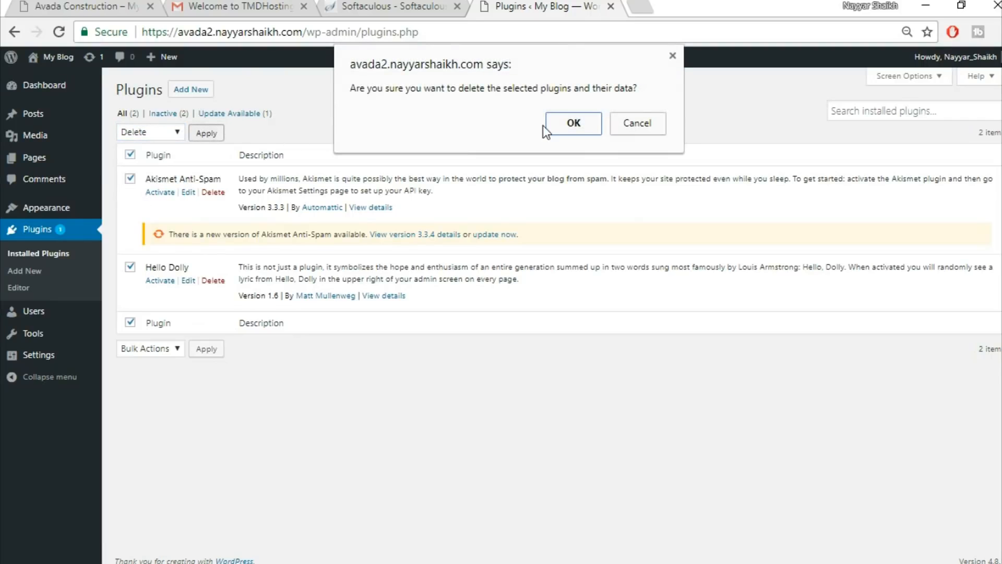
{"action": "left_click", "coordinate": [573, 123]}
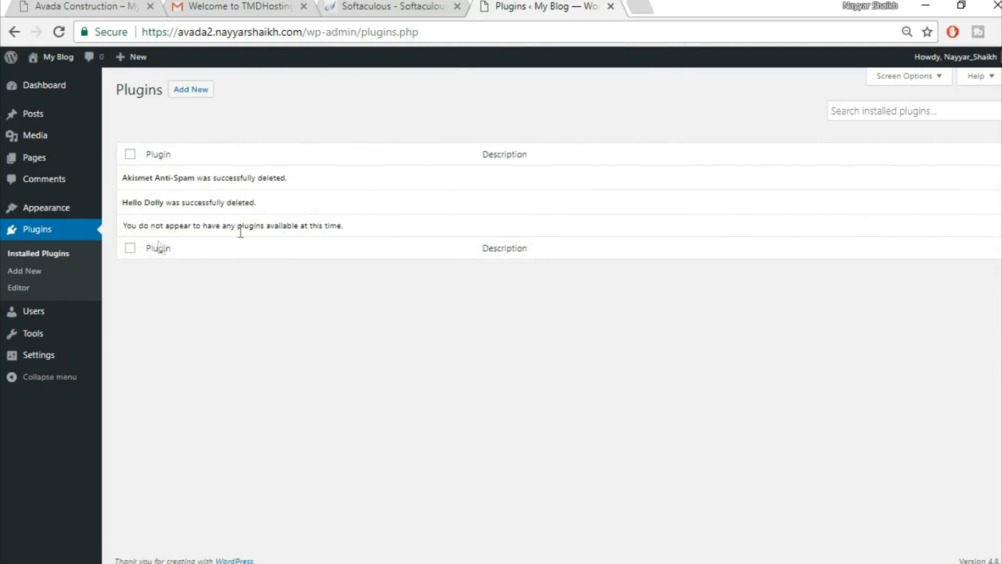
Delete the Twenty Fifteen and Twenty Sixteen themes from their Theme Details panels.
{"action": "left_click", "coordinate": [40, 208]}
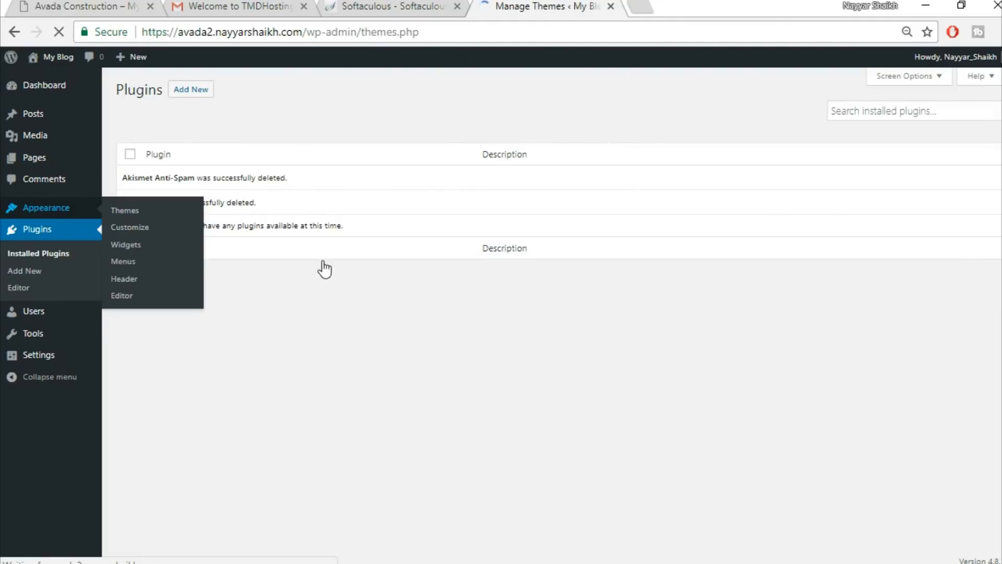
{"action": "mouse_move", "coordinate": [584, 204]}
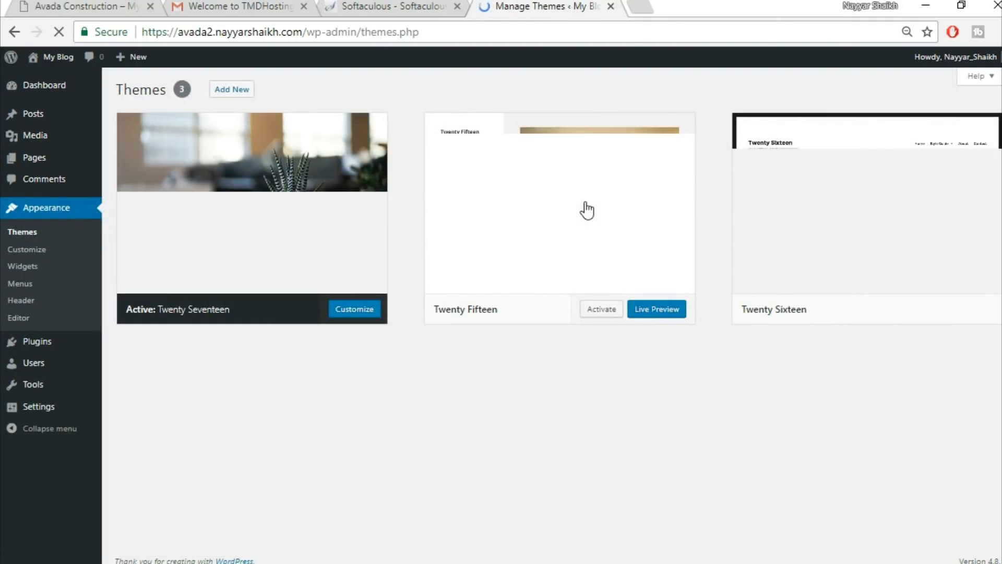
{"action": "left_click", "coordinate": [585, 204]}
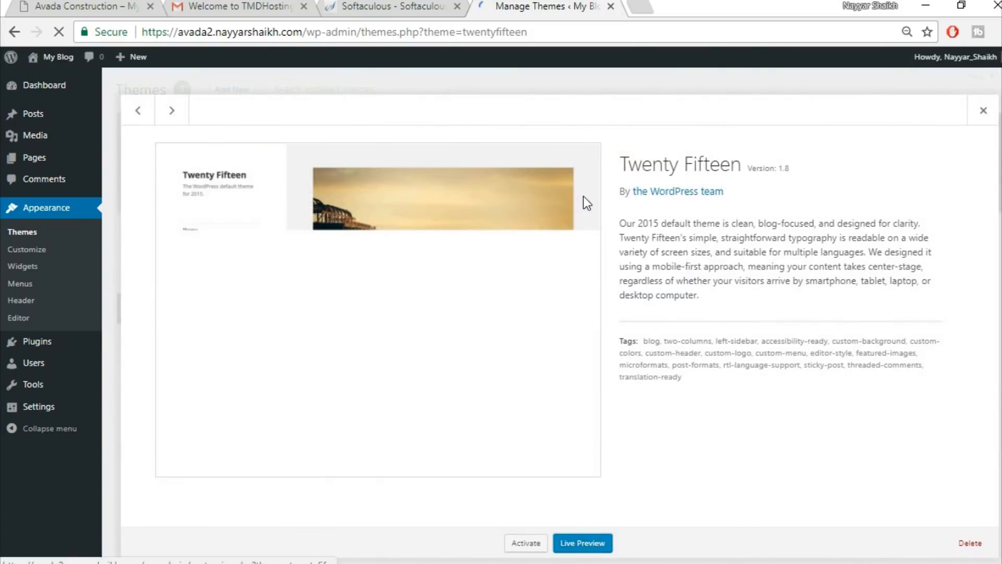
{"action": "left_click", "coordinate": [968, 542]}
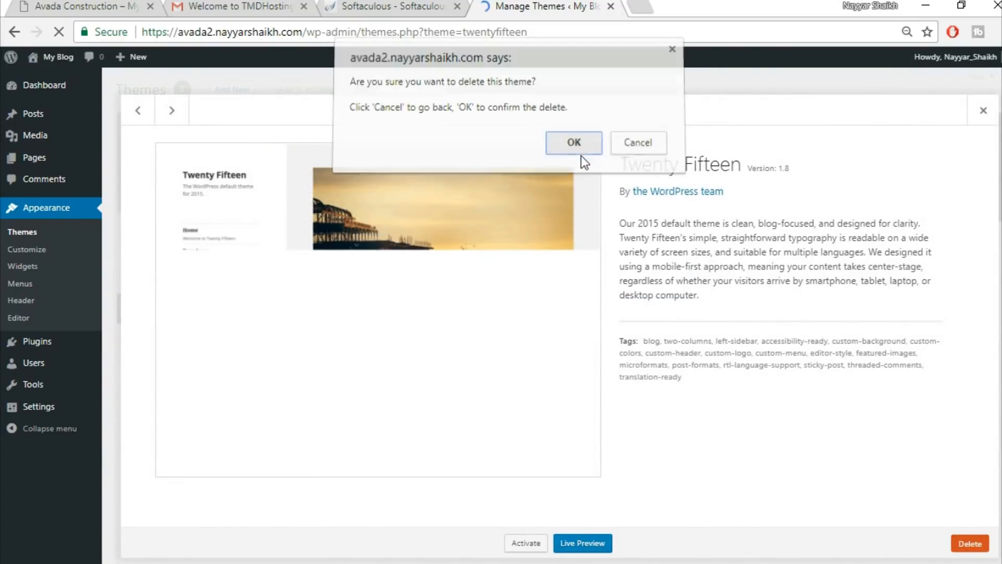
{"action": "left_click", "coordinate": [581, 155]}
{"action": "left_click", "coordinate": [587, 240]}
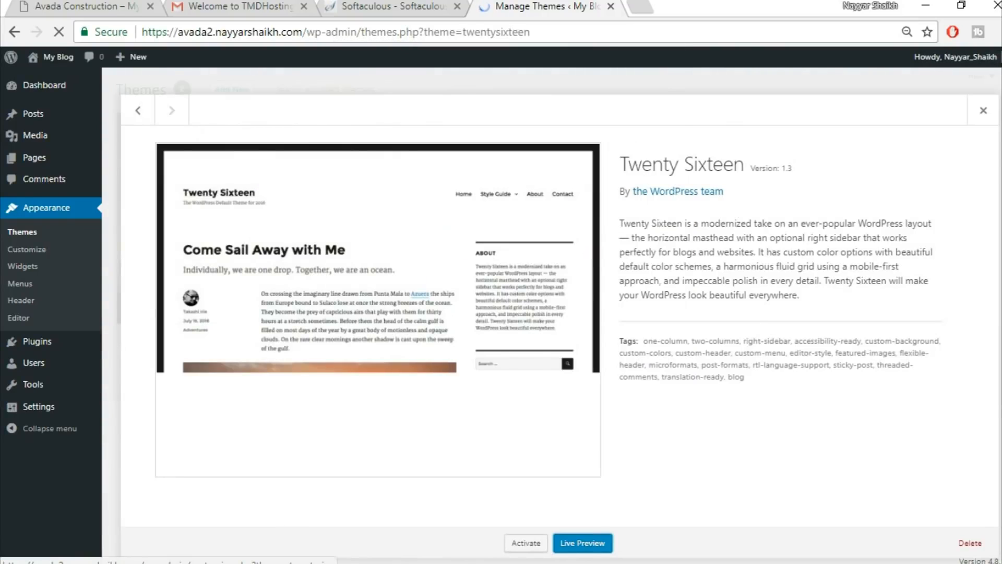
{"action": "left_click", "coordinate": [964, 543]}
{"action": "left_click", "coordinate": [580, 155]}
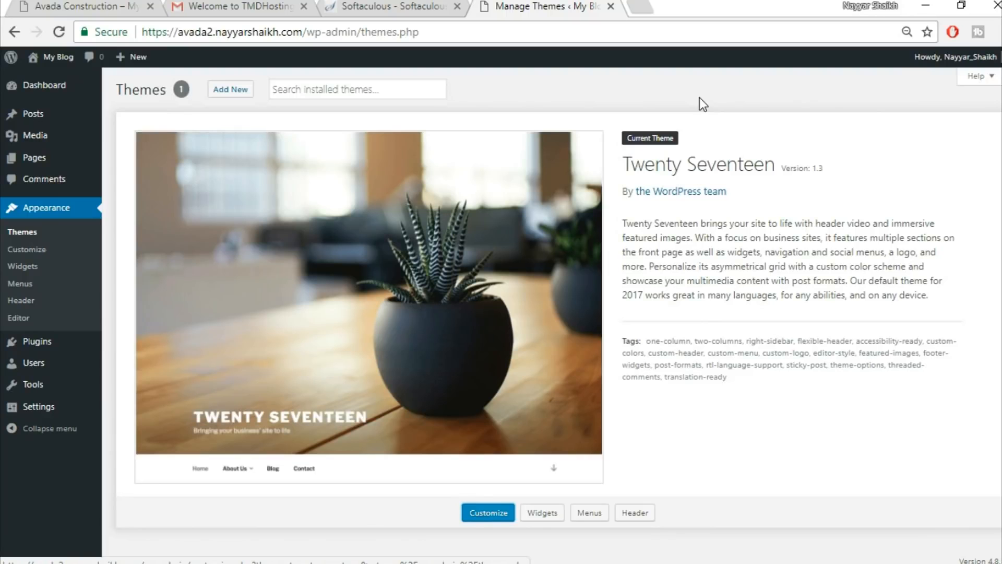
{"action": "left_click", "coordinate": [650, 5]}
{"action": "type", "text": "bloggdude.com/"}
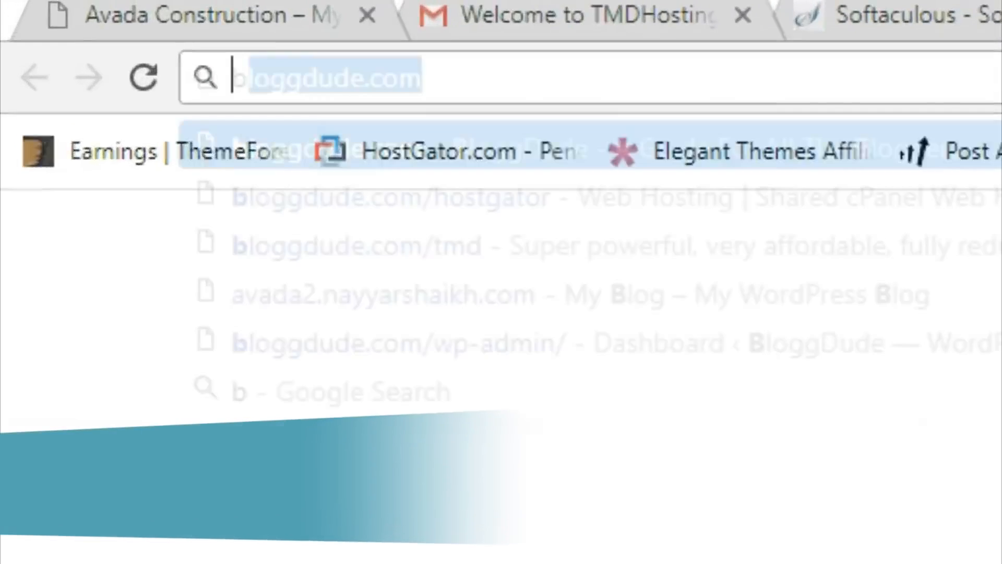
{"action": "type", "text": "avada"}
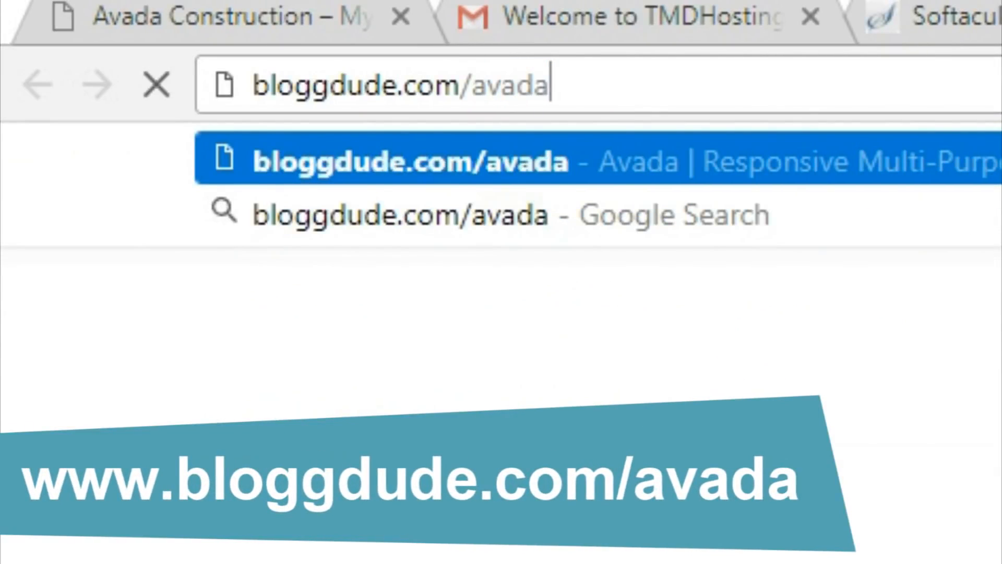
{"action": "key", "text": "Return"}
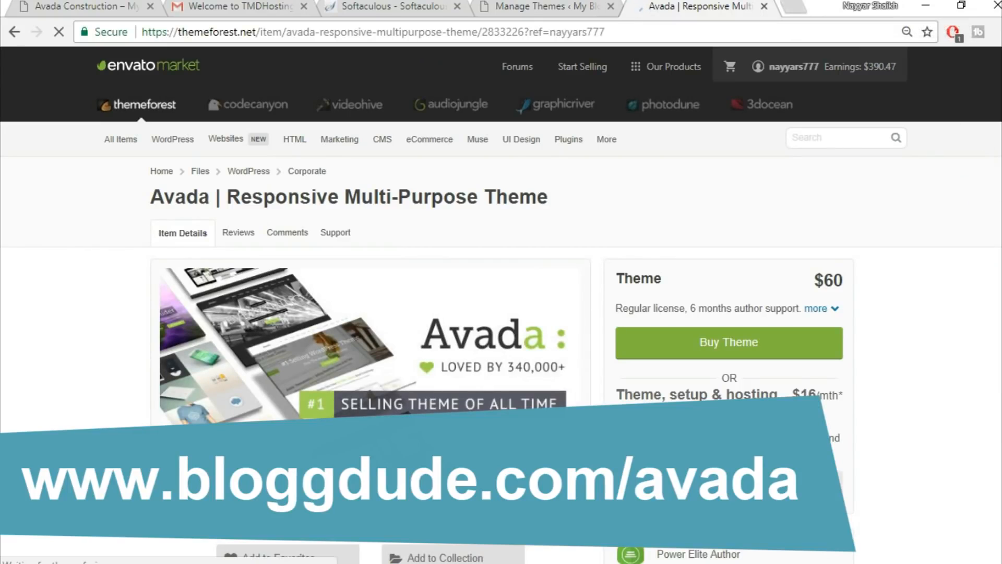
{"action": "scroll", "coordinate": [974, 321], "scroll_direction": "down", "scroll_amount": 1}
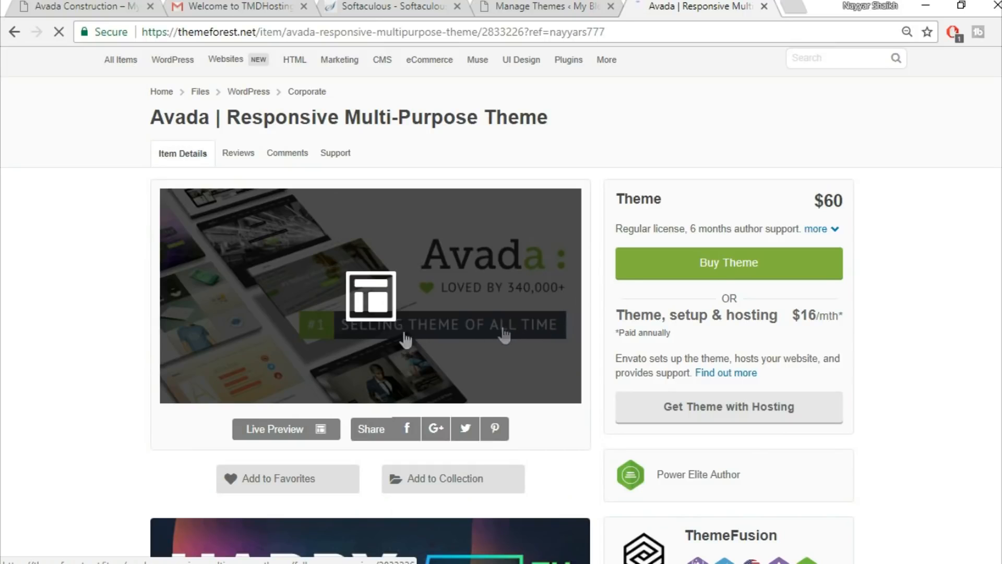
{"action": "scroll", "coordinate": [986, 270], "scroll_direction": "down", "scroll_amount": 1}
{"action": "scroll", "coordinate": [986, 270], "scroll_direction": "down", "scroll_amount": 4}
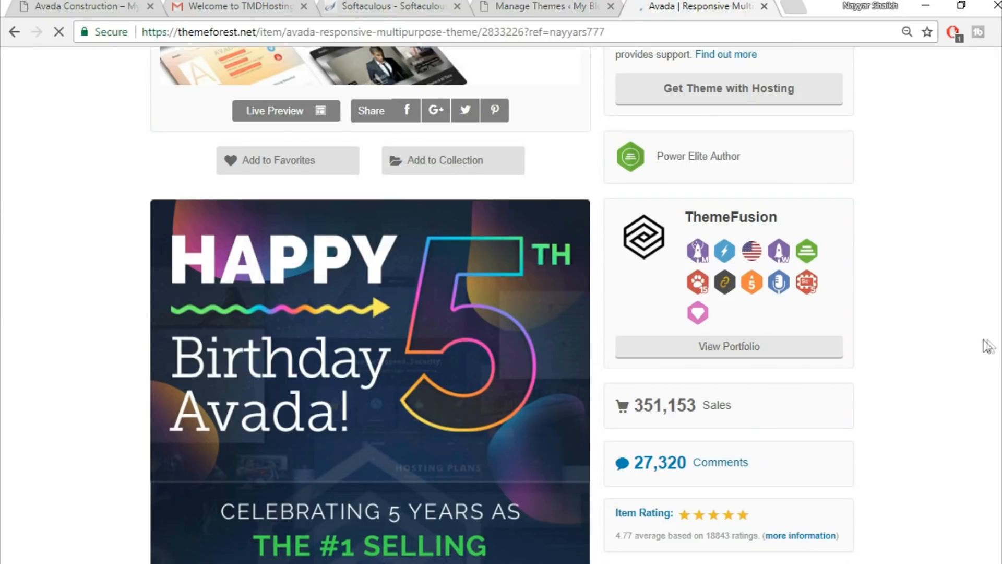
{"action": "scroll", "coordinate": [989, 340], "scroll_direction": "down", "scroll_amount": 1}
{"action": "scroll", "coordinate": [991, 346], "scroll_direction": "down", "scroll_amount": 3}
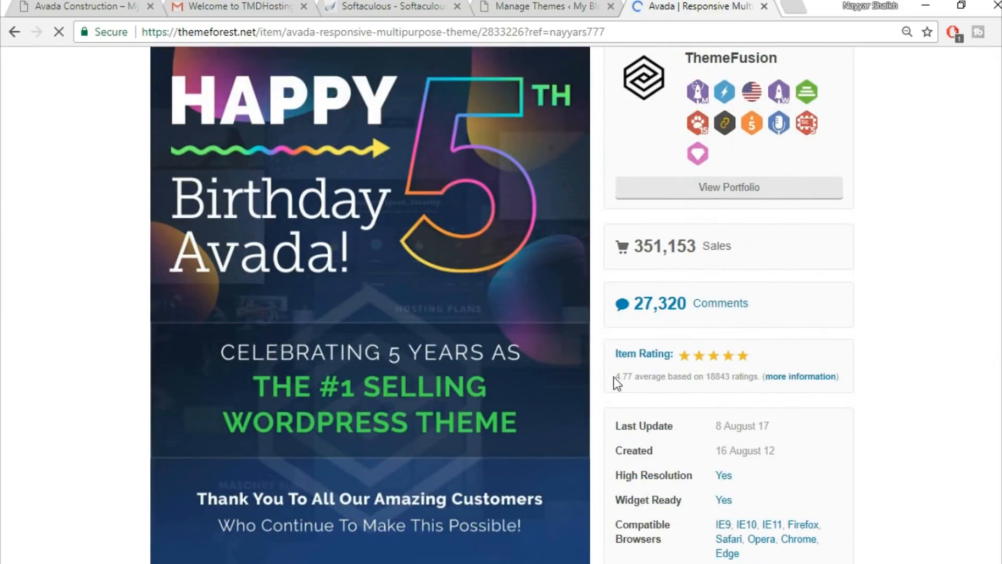
{"action": "mouse_move", "coordinate": [612, 377]}
{"action": "left_mouse_down"}
{"action": "mouse_move", "coordinate": [652, 379]}
{"action": "mouse_move", "coordinate": [631, 381]}
{"action": "left_mouse_up"}
{"action": "left_click", "coordinate": [625, 383]}
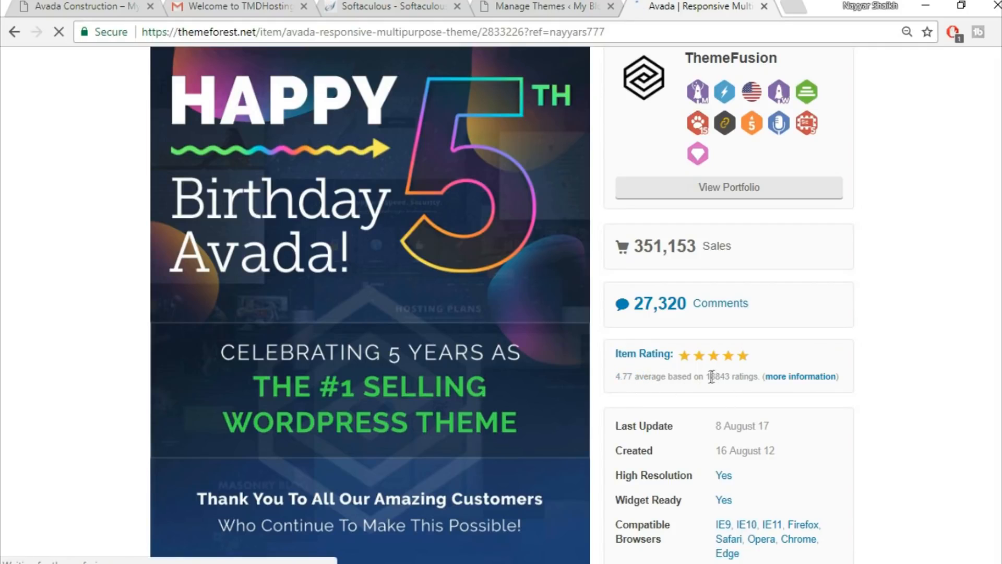
{"action": "scroll", "coordinate": [966, 340], "scroll_direction": "up", "scroll_amount": 2}
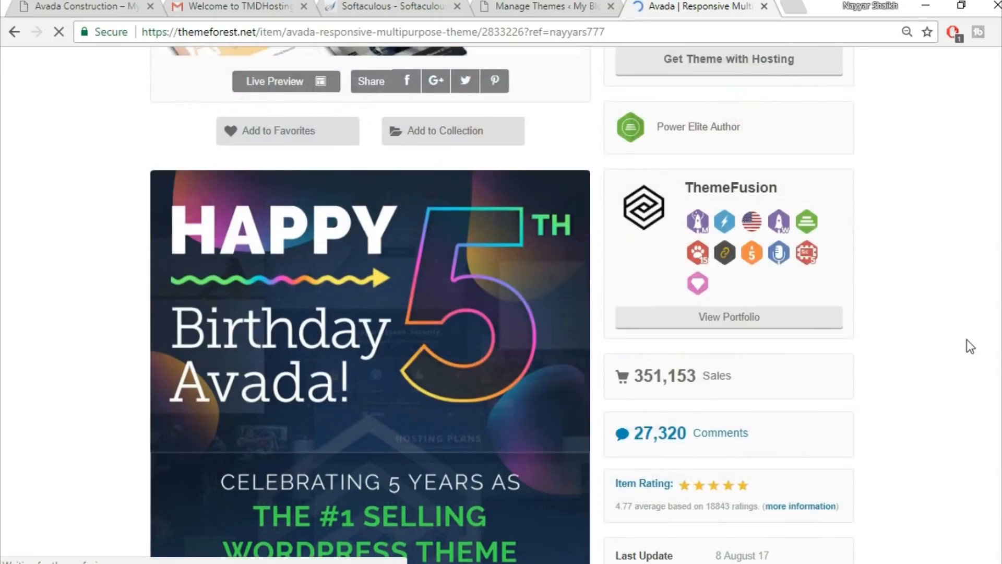
{"action": "scroll", "coordinate": [967, 340], "scroll_direction": "up", "scroll_amount": 3}
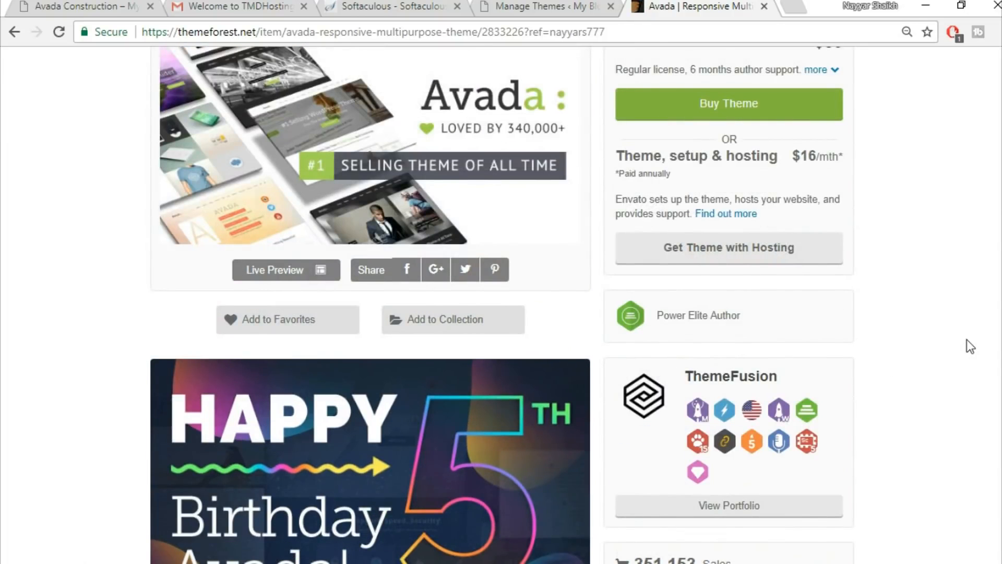
{"action": "scroll", "coordinate": [967, 340], "scroll_direction": "up", "scroll_amount": 4}
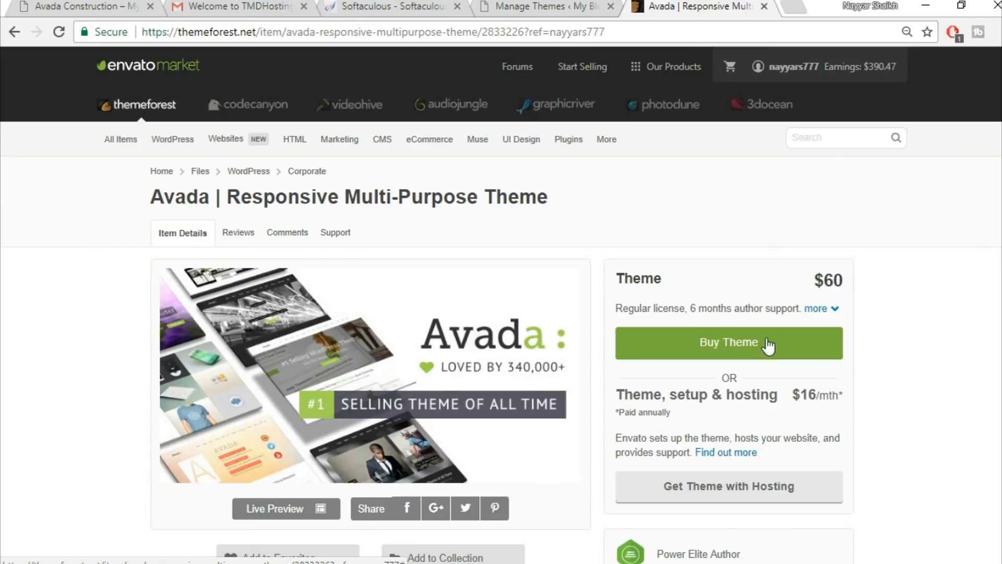
{"action": "left_click", "coordinate": [764, 6]}
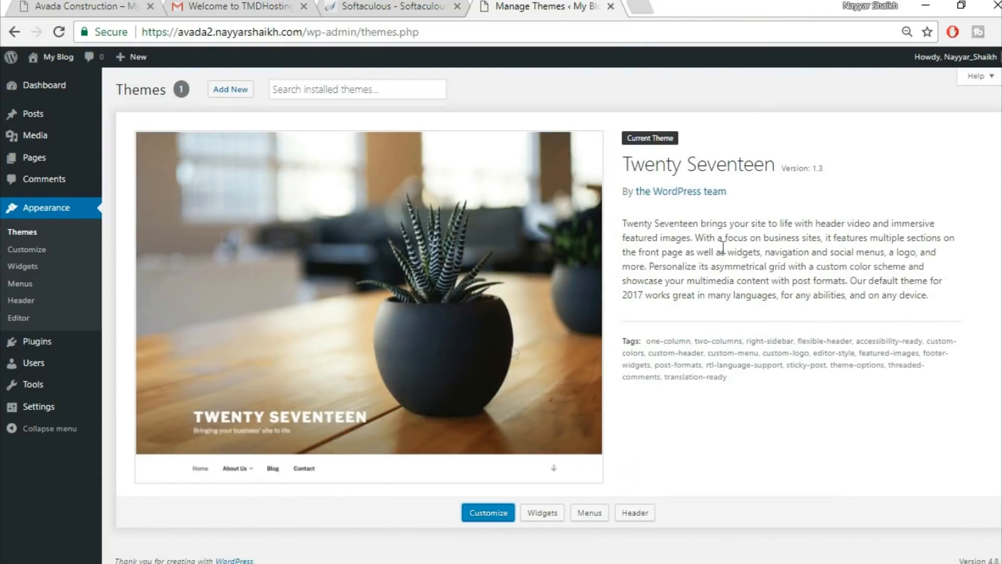
Extract the Avada v5.1.6 archive into the Avada Course folder with WinRAR.
{"action": "left_click", "coordinate": [376, 559]}
{"action": "left_click", "coordinate": [249, 108]}
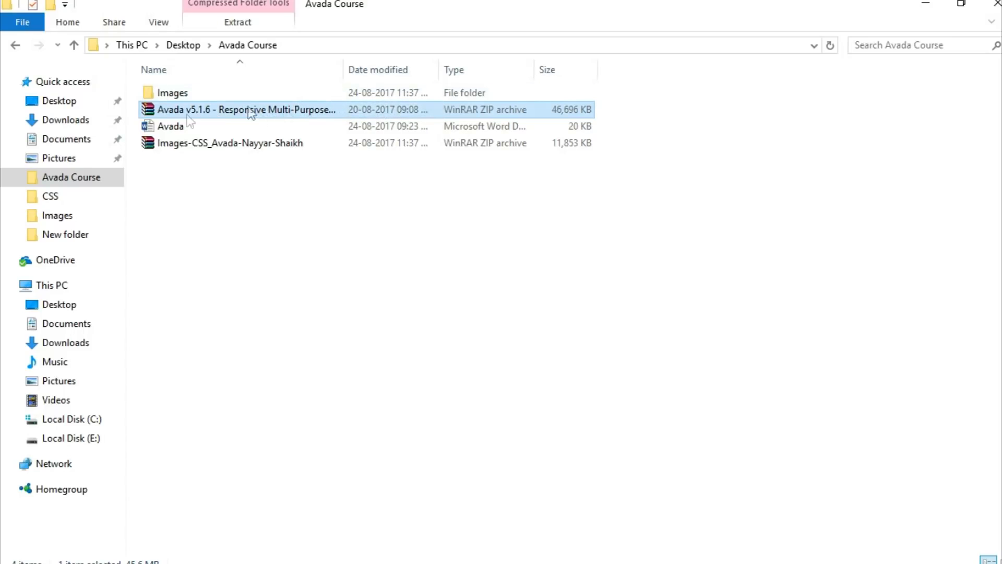
{"action": "double_click", "coordinate": [217, 108]}
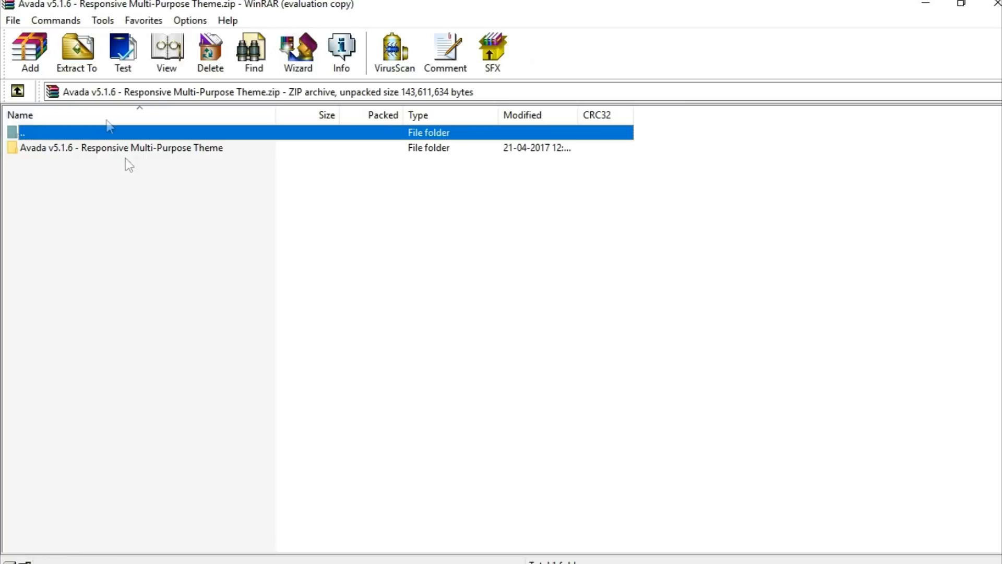
{"action": "left_click", "coordinate": [77, 52]}
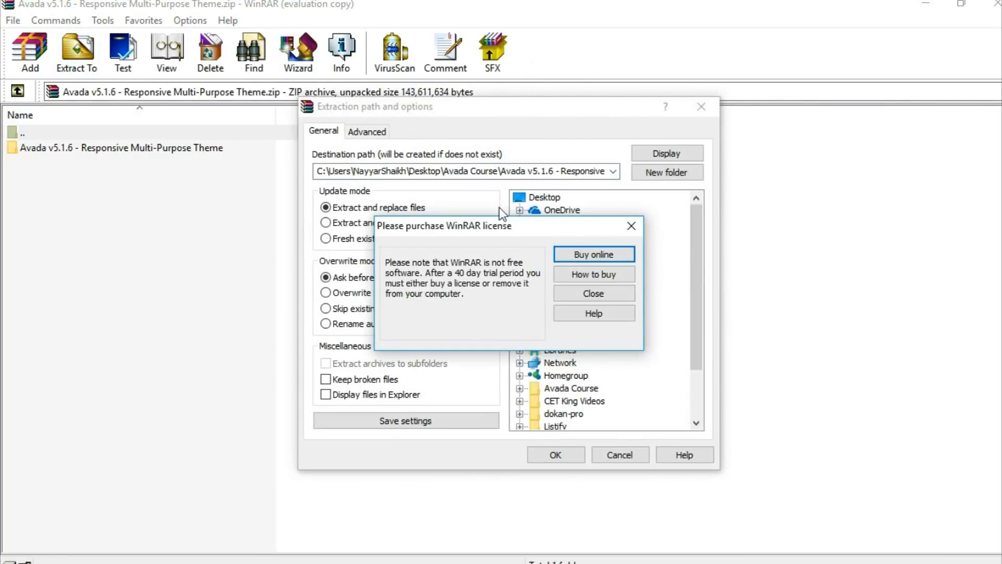
{"action": "left_click", "coordinate": [637, 224]}
{"action": "left_click", "coordinate": [566, 452]}
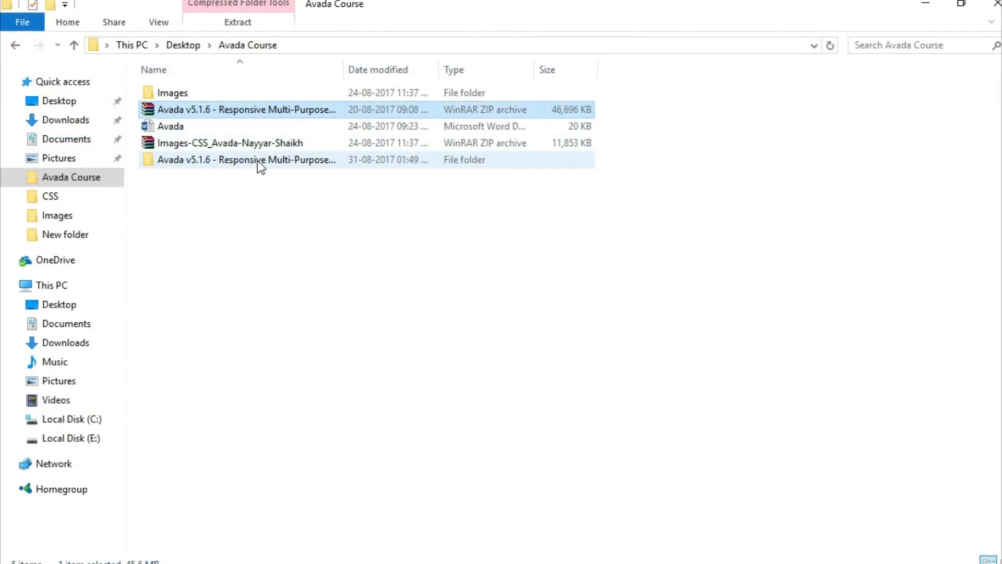
Open the extracted Avada v5.1.6 folders down to Avada Theme.
{"action": "double_click", "coordinate": [258, 161]}
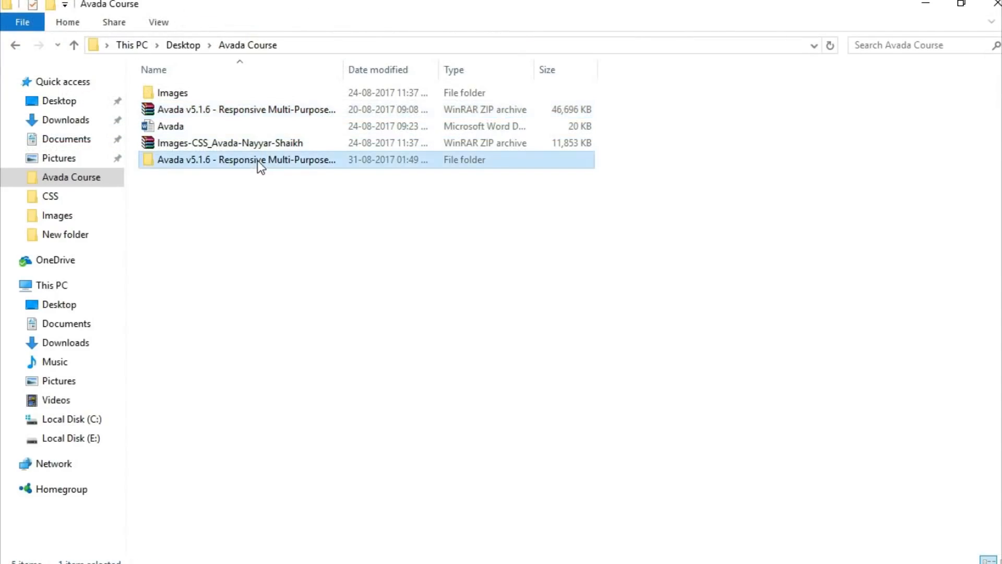
{"action": "double_click", "coordinate": [230, 95]}
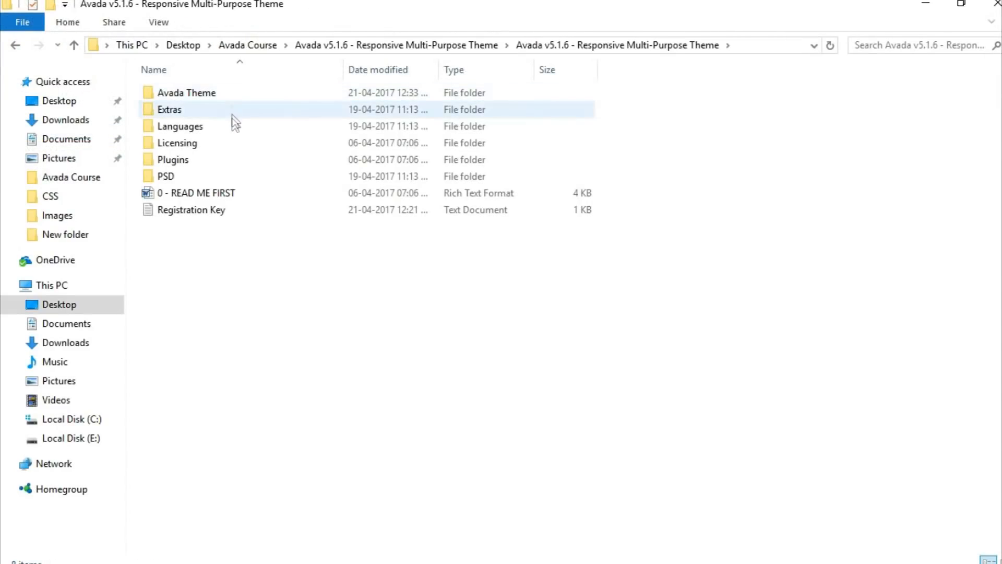
{"action": "double_click", "coordinate": [214, 95]}
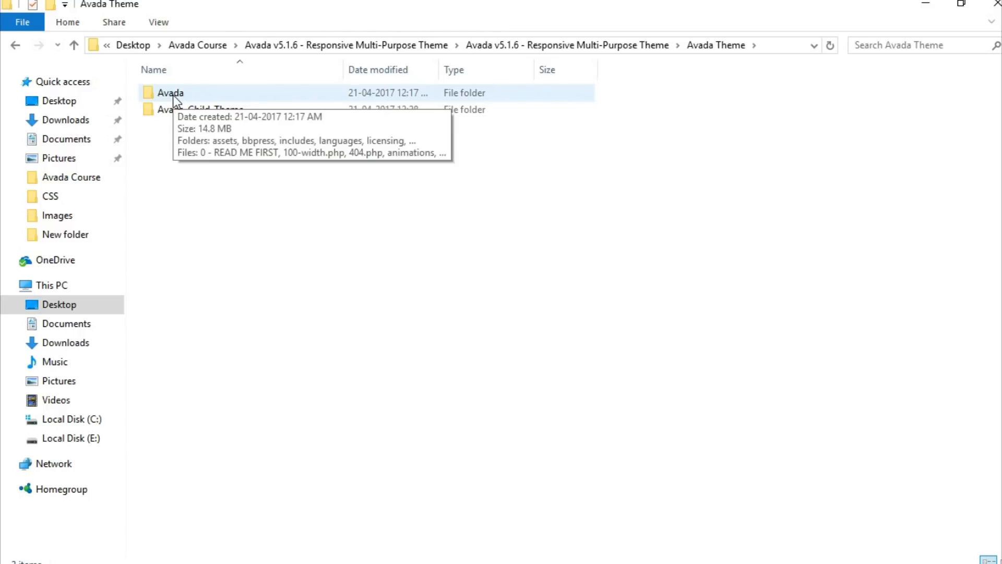
Compress the Avada folder into a 5,303 KB Avada.zip, then return to WordPress Themes.
{"action": "left_click", "coordinate": [174, 95]}
{"action": "right_click", "coordinate": [173, 95]}
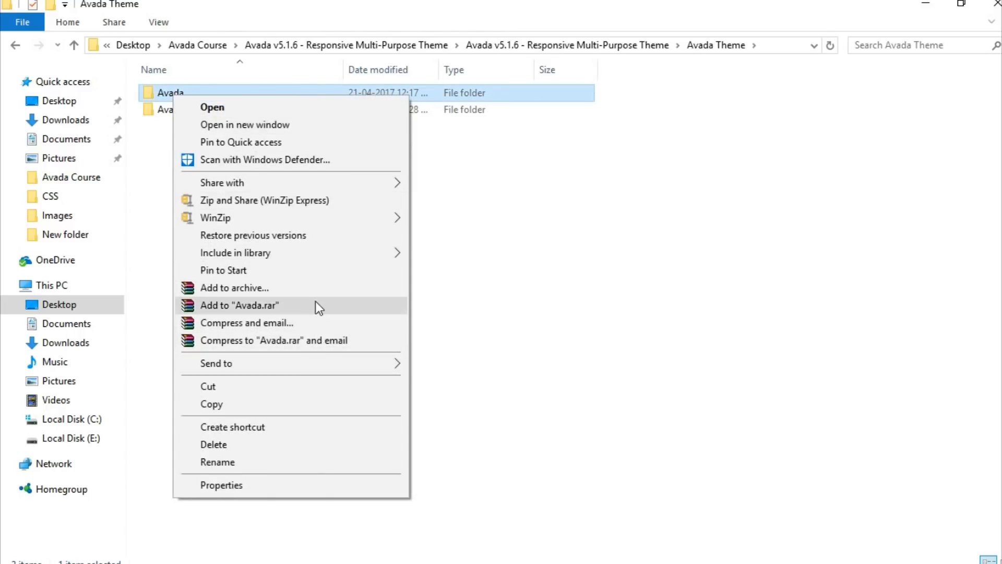
{"action": "left_click", "coordinate": [314, 287]}
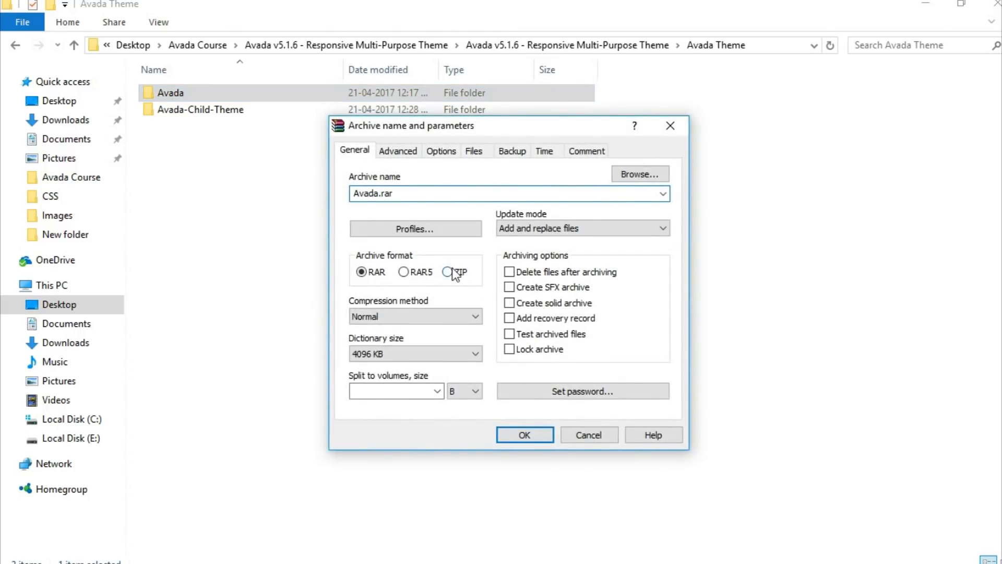
{"action": "left_click", "coordinate": [447, 271]}
{"action": "left_click", "coordinate": [526, 435]}
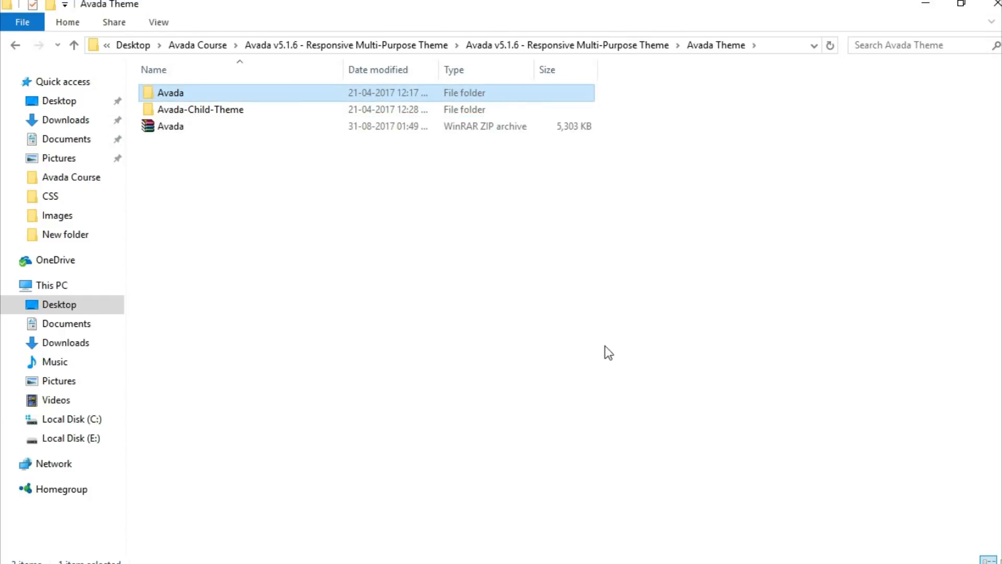
{"action": "left_click", "coordinate": [184, 126]}
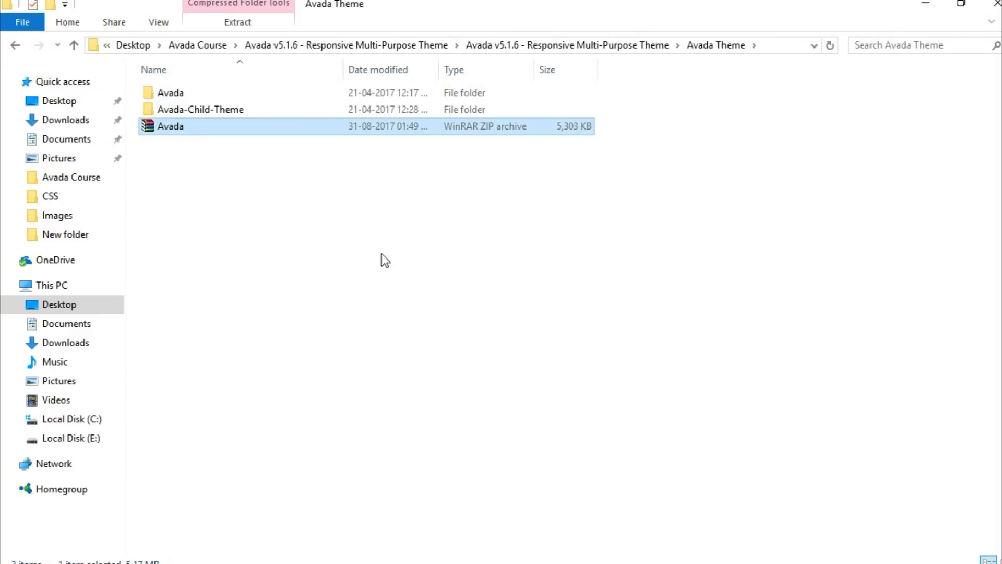
{"action": "left_click", "coordinate": [485, 562]}
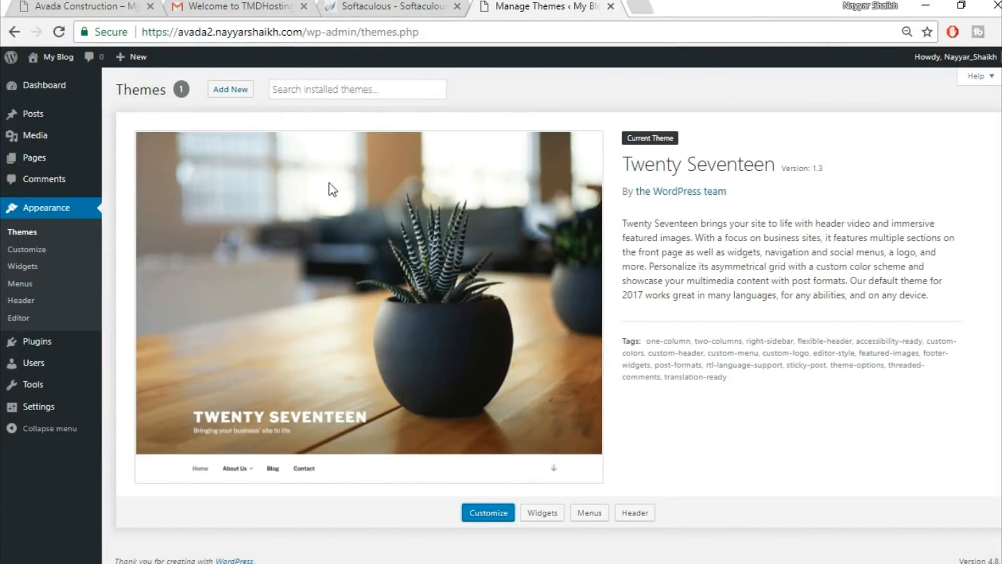
Upload Avada.zip from the Avada Theme folder, install Avada 5.1.6 and activate it.
{"action": "left_click", "coordinate": [239, 93]}
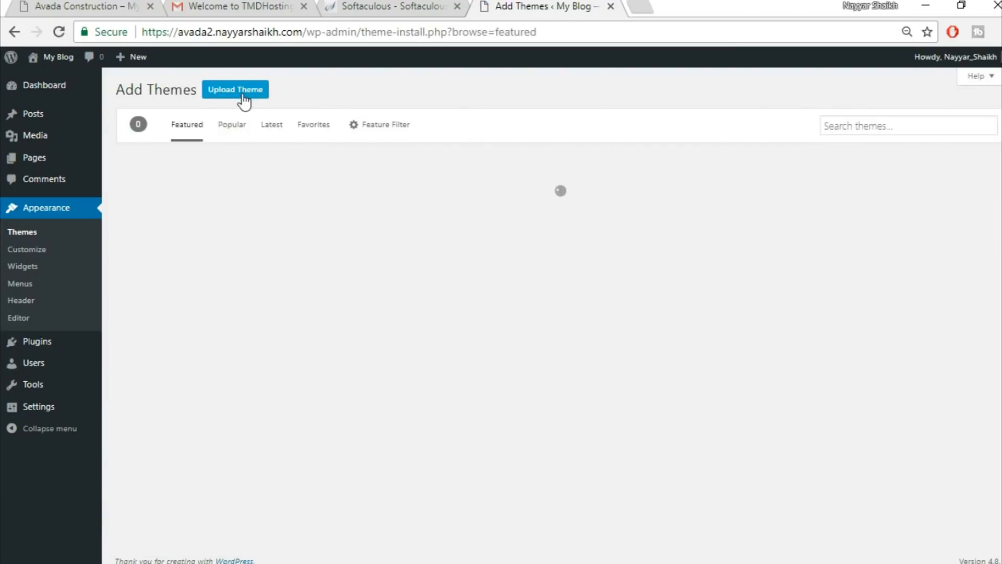
{"action": "left_click", "coordinate": [235, 95]}
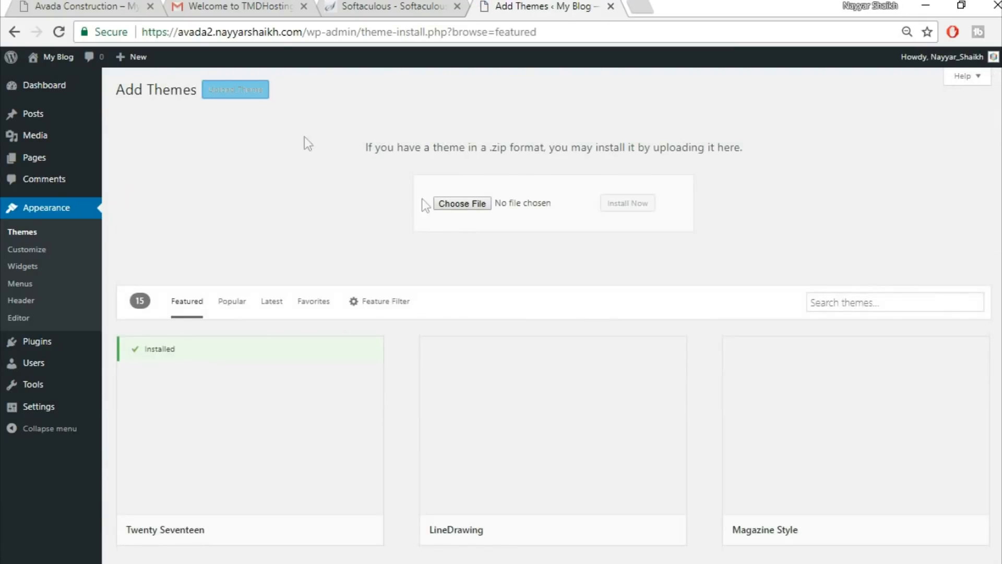
{"action": "left_click", "coordinate": [472, 205]}
{"action": "double_click", "coordinate": [224, 142]}
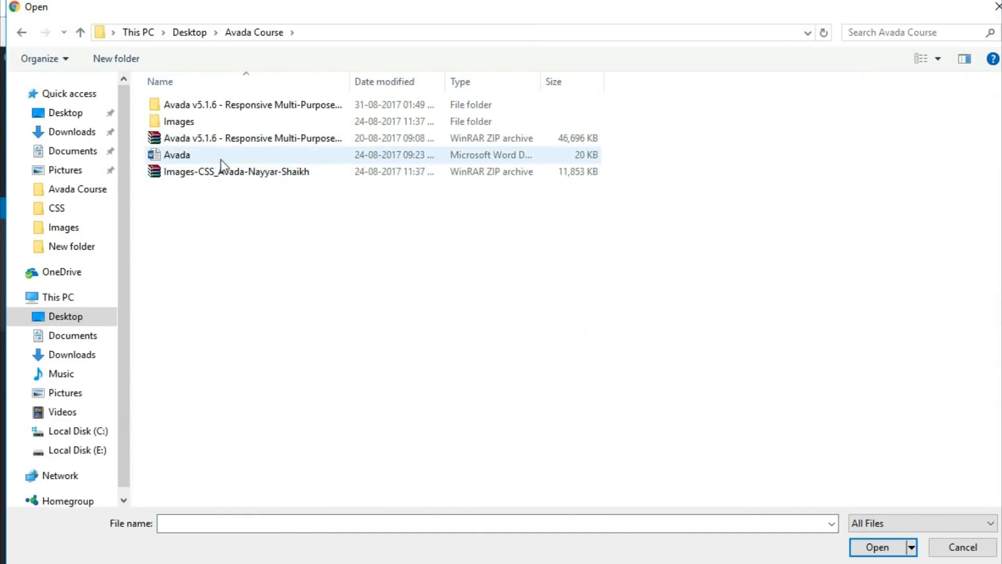
{"action": "double_click", "coordinate": [222, 105]}
{"action": "double_click", "coordinate": [217, 107]}
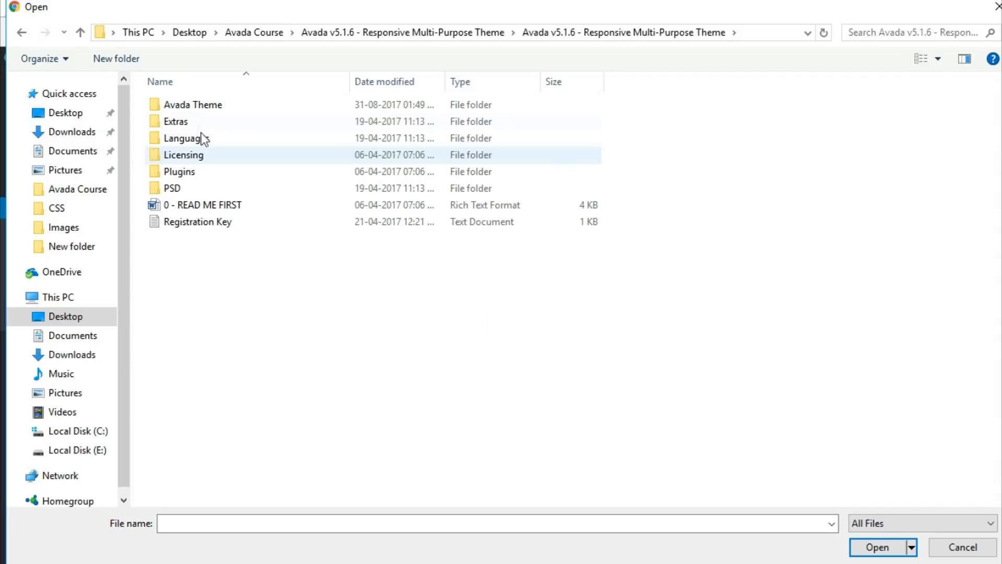
{"action": "double_click", "coordinate": [206, 108]}
{"action": "left_click", "coordinate": [206, 138]}
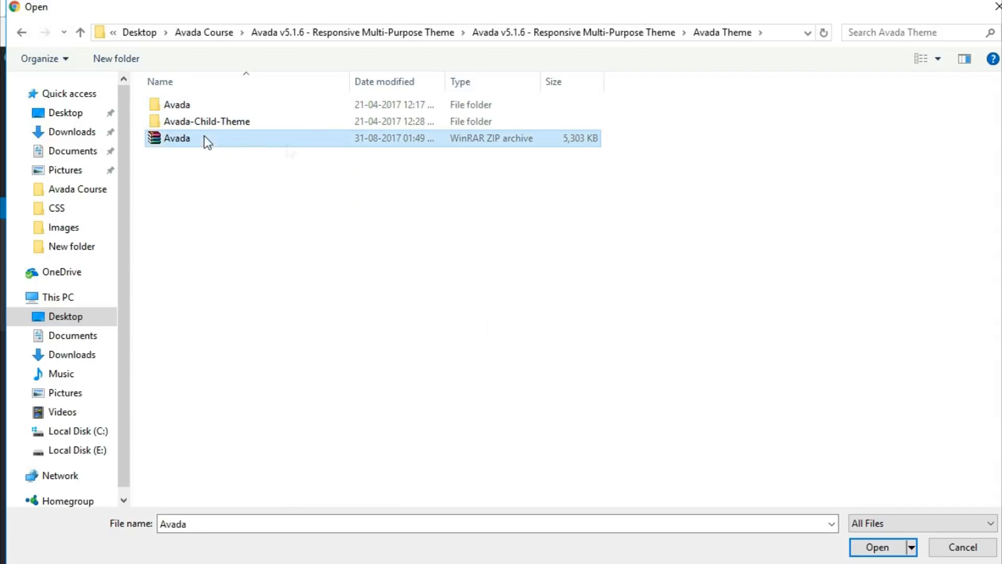
{"action": "left_click", "coordinate": [879, 552]}
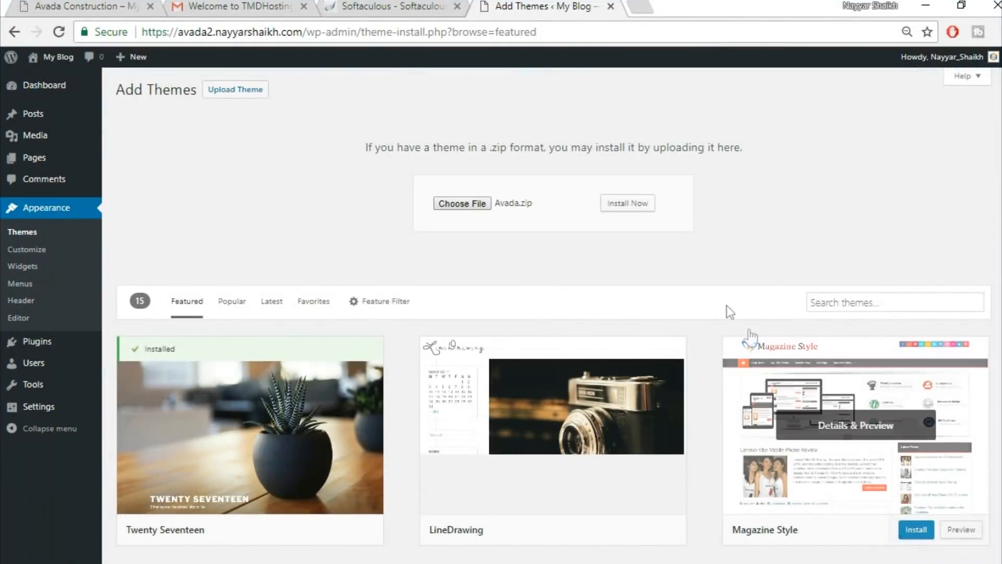
{"action": "left_click", "coordinate": [634, 205]}
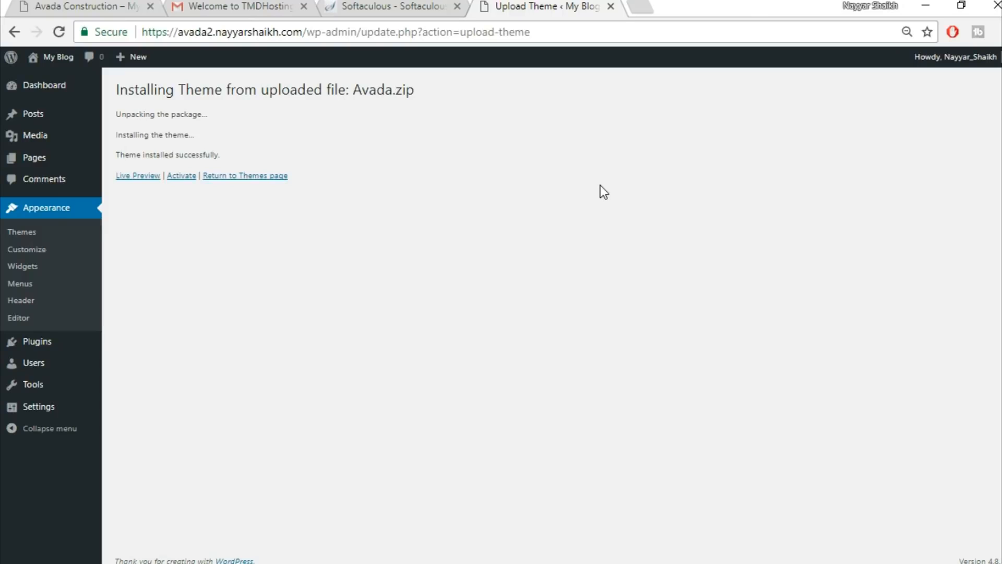
{"action": "left_click", "coordinate": [179, 179]}
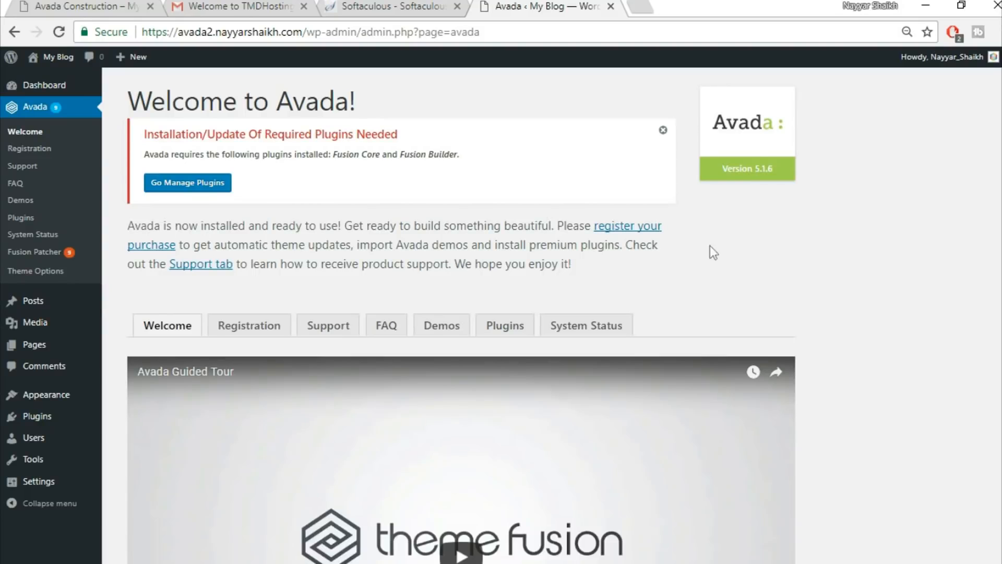
Confirm Avada reports the product registered, then view the required Fusion Core and Fusion Builder plugins.
{"action": "left_click", "coordinate": [249, 330]}
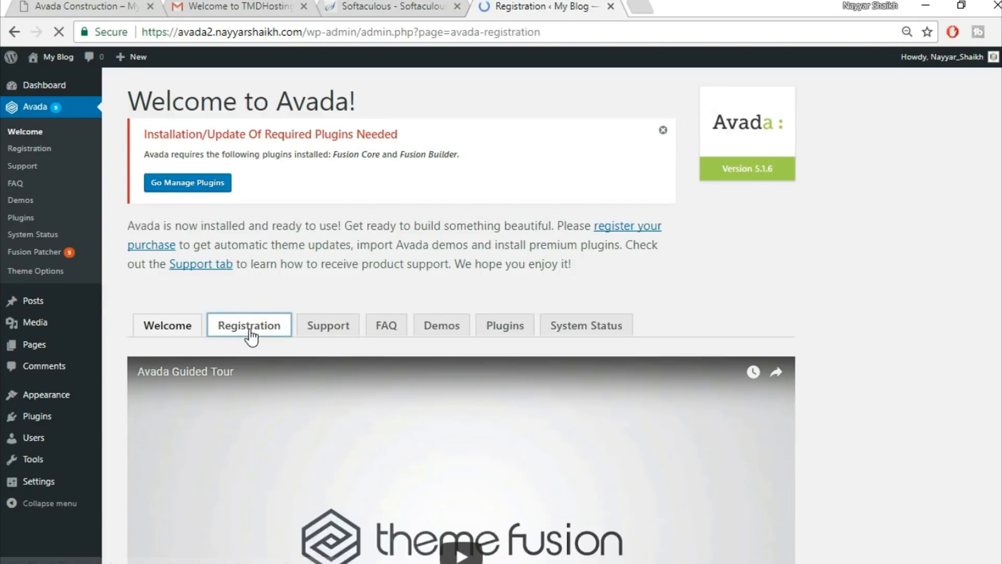
{"action": "scroll", "coordinate": [808, 313], "scroll_direction": "down", "scroll_amount": 2}
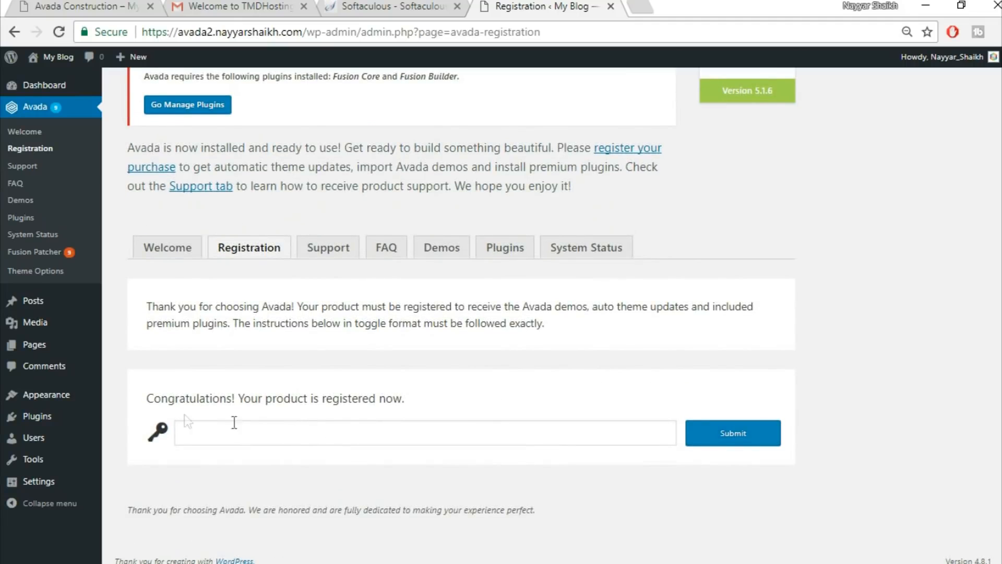
{"action": "left_click_drag", "start_coordinate": [146, 399], "coordinate": [438, 400]}
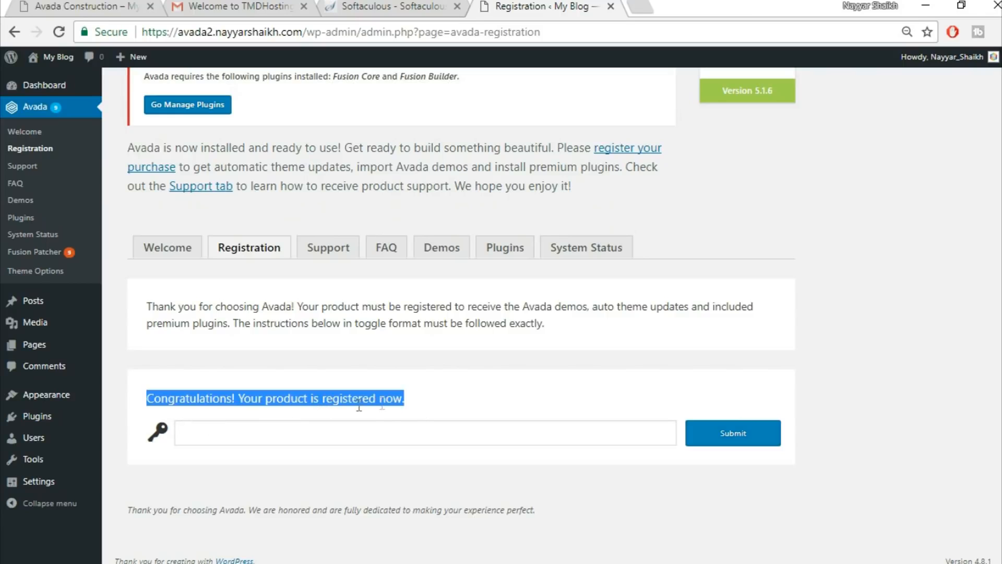
{"action": "left_click", "coordinate": [458, 401]}
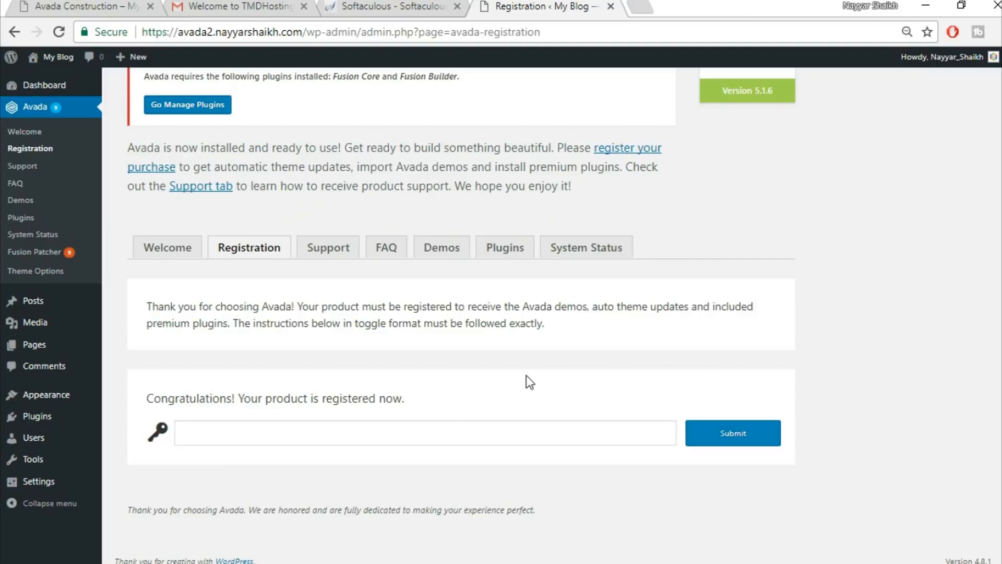
{"action": "scroll", "coordinate": [516, 360], "scroll_direction": "up", "scroll_amount": 2}
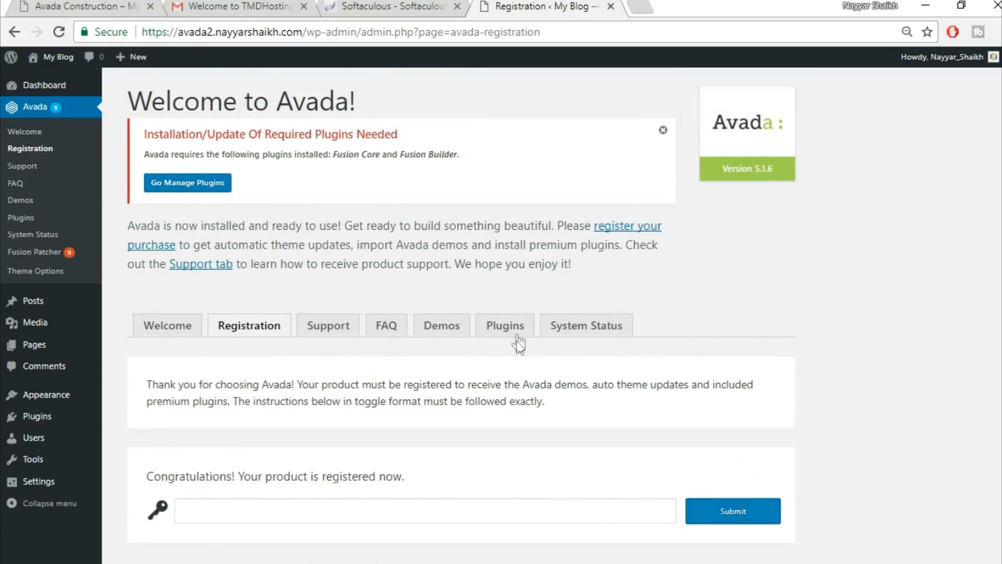
{"action": "left_click", "coordinate": [515, 328]}
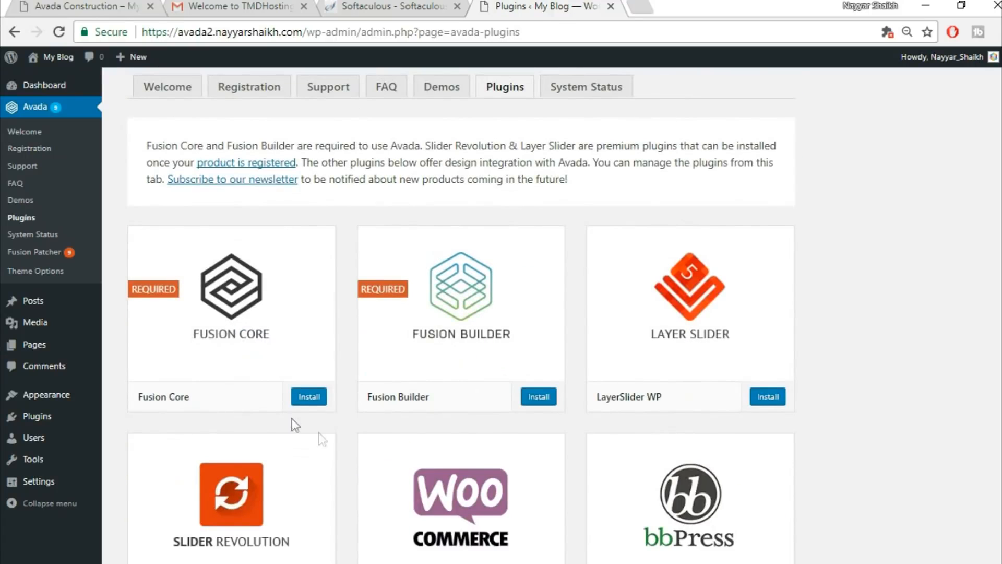
Install and activate the Fusion Core 3.1.6 plugin, then bring up the Fusion Patcher patch list.
{"action": "left_click", "coordinate": [307, 396]}
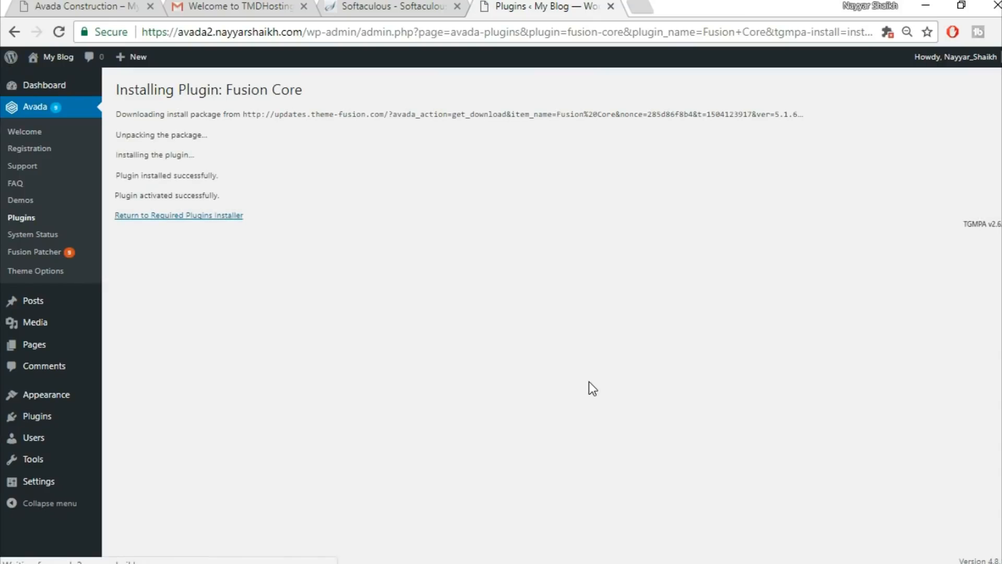
{"action": "left_click", "coordinate": [166, 216]}
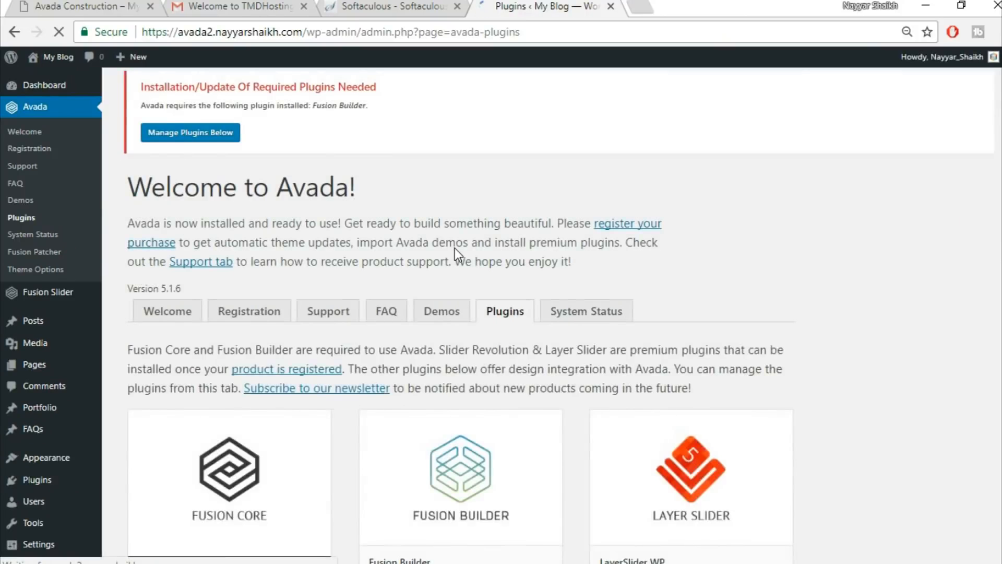
{"action": "scroll", "coordinate": [771, 263], "scroll_direction": "down", "scroll_amount": 6}
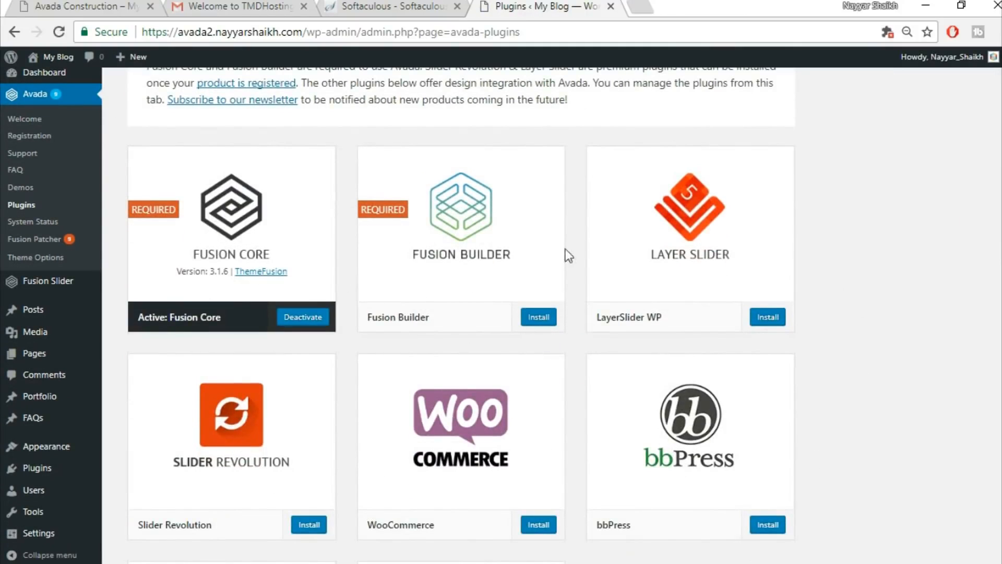
{"action": "scroll", "coordinate": [797, 422], "scroll_direction": "down", "scroll_amount": 1}
{"action": "scroll", "coordinate": [797, 423], "scroll_direction": "down", "scroll_amount": 4}
{"action": "scroll", "coordinate": [797, 423], "scroll_direction": "up", "scroll_amount": 5}
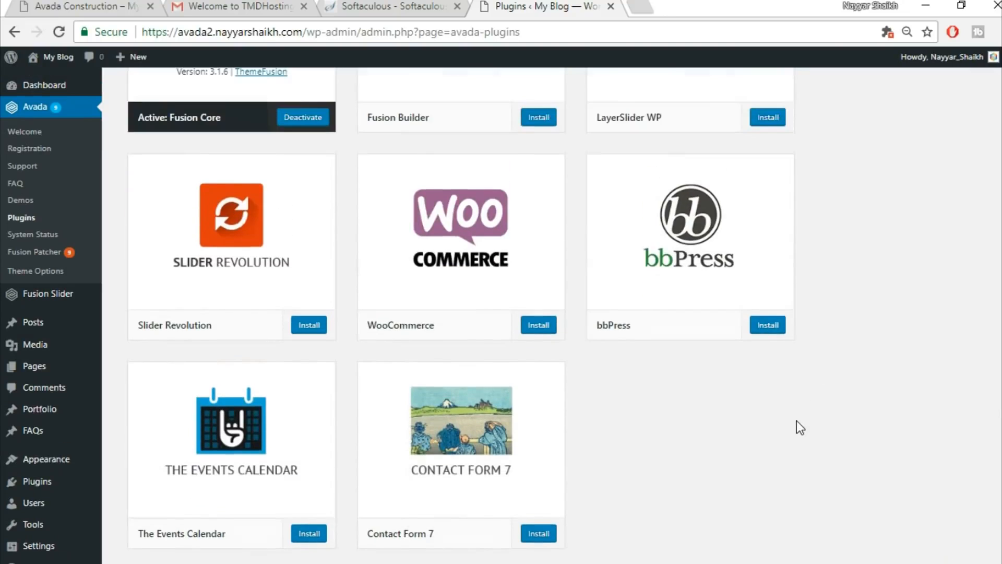
{"action": "left_click", "coordinate": [533, 279]}
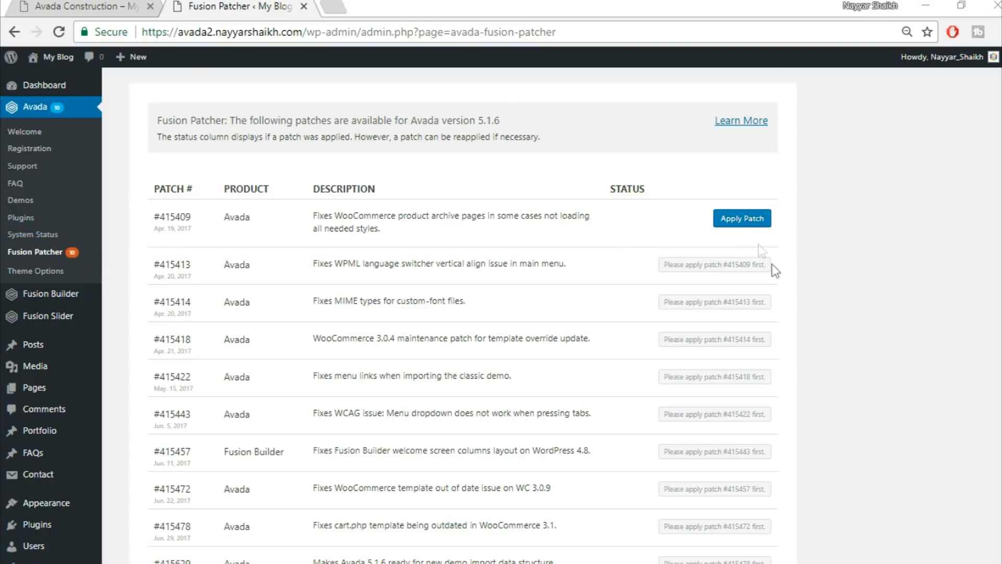
Apply Fusion patches #415409, #415413, #415422, #415457, #415472 and #415478 in order.
{"action": "scroll", "coordinate": [779, 353], "scroll_direction": "down", "scroll_amount": 2}
{"action": "scroll", "coordinate": [689, 436], "scroll_direction": "up", "scroll_amount": 2}
{"action": "left_click", "coordinate": [741, 220]}
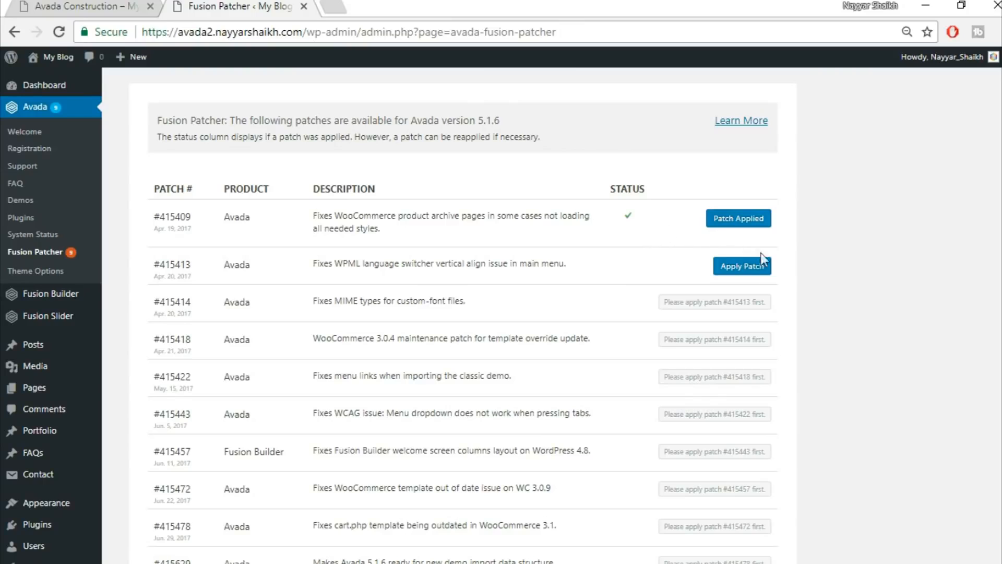
{"action": "left_click", "coordinate": [743, 266]}
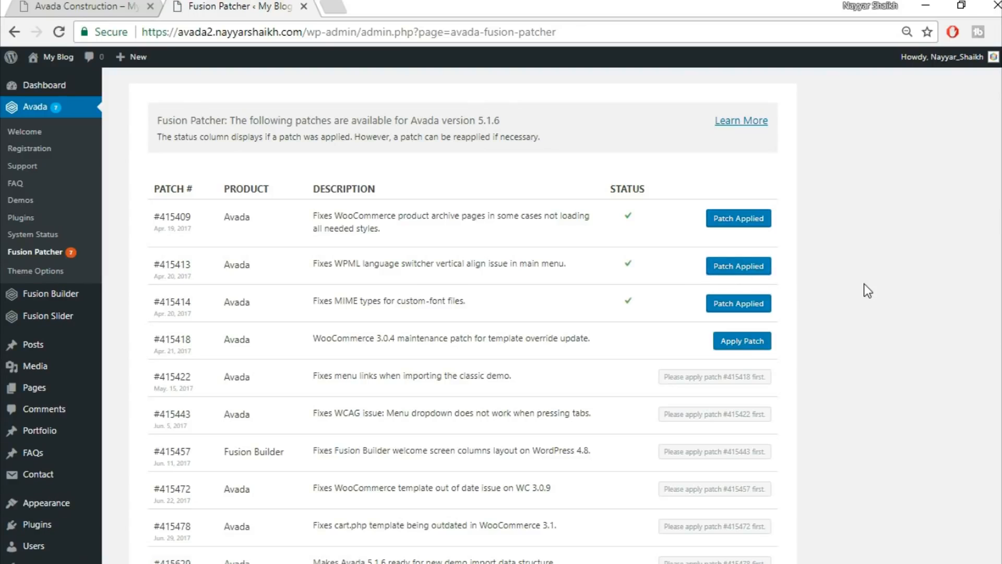
{"action": "scroll", "coordinate": [863, 324], "scroll_direction": "down", "scroll_amount": 2}
{"action": "left_click", "coordinate": [745, 300]}
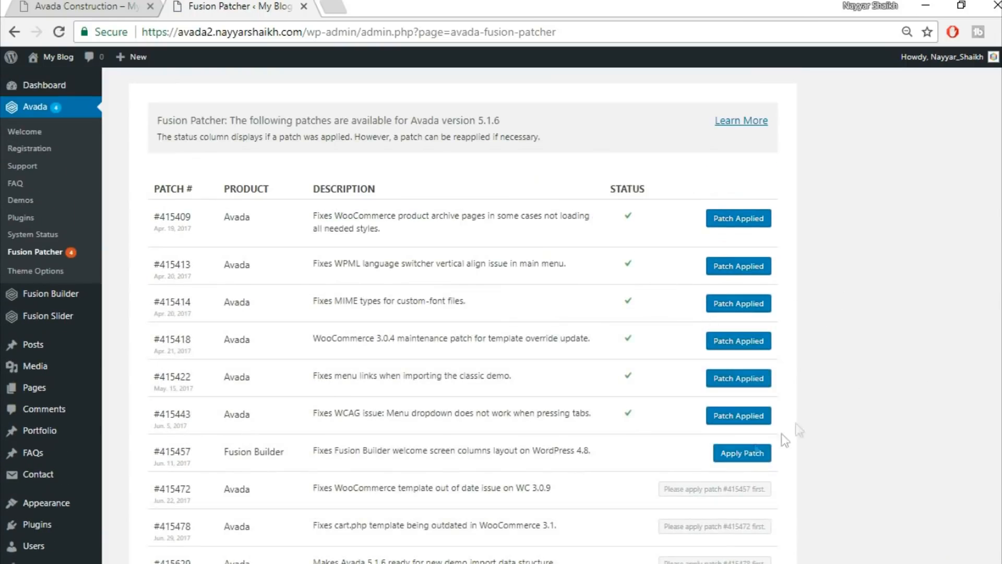
{"action": "scroll", "coordinate": [796, 423], "scroll_direction": "down", "scroll_amount": 2}
{"action": "left_click", "coordinate": [743, 364]}
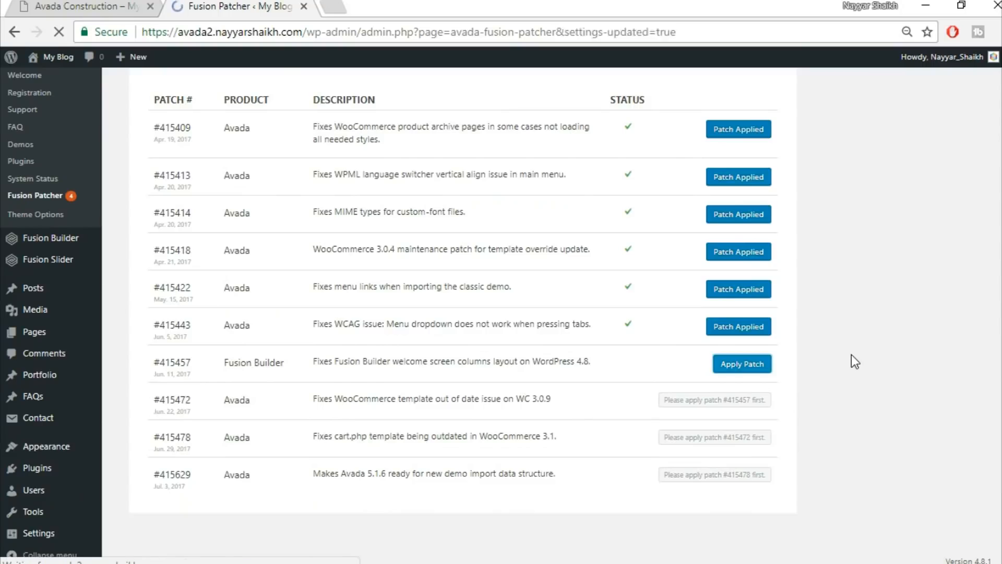
{"action": "left_click", "coordinate": [742, 401]}
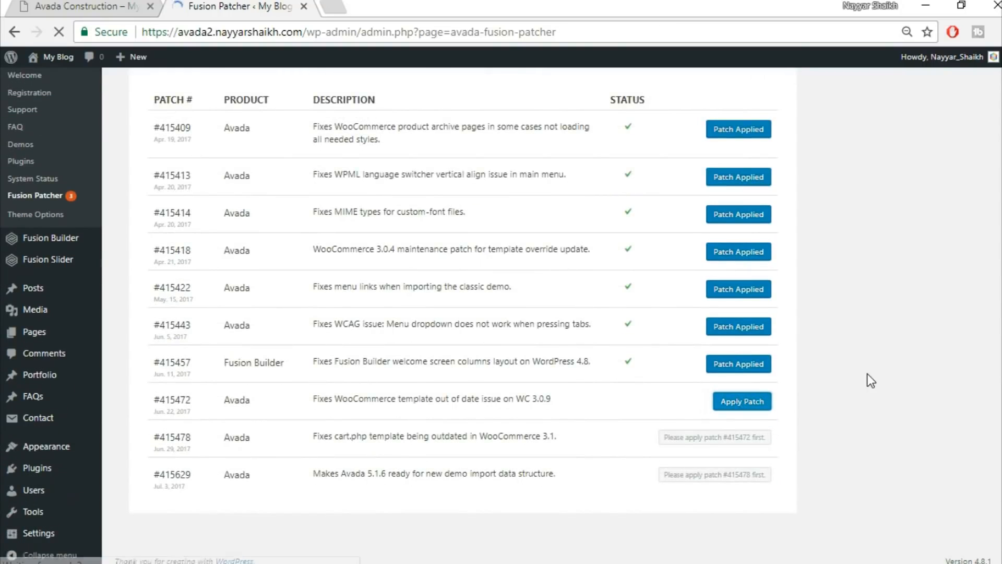
{"action": "scroll", "coordinate": [867, 376], "scroll_direction": "down", "scroll_amount": 5}
{"action": "left_click", "coordinate": [759, 438]}
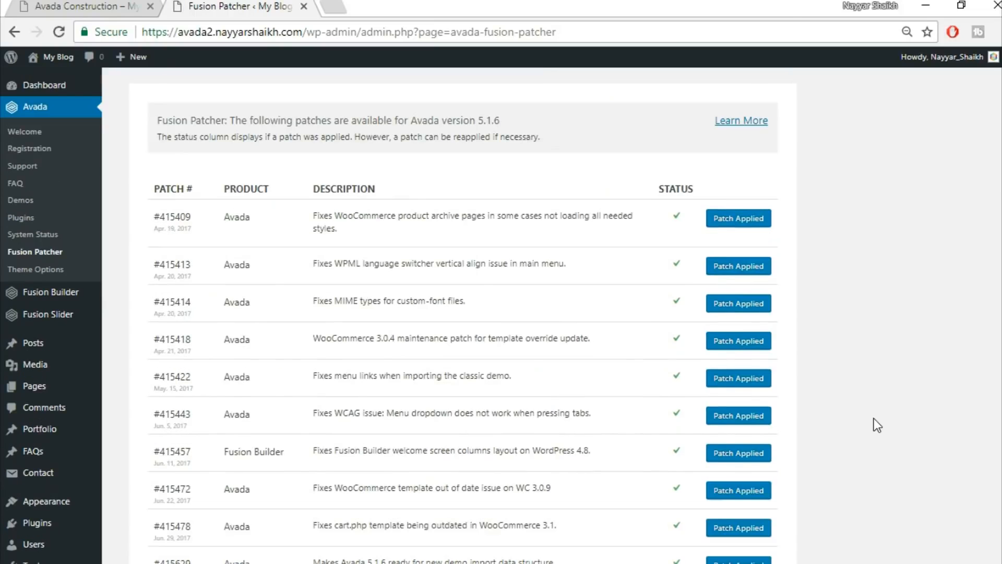
{"action": "scroll", "coordinate": [894, 368], "scroll_direction": "down", "scroll_amount": 3}
{"action": "scroll", "coordinate": [894, 368], "scroll_direction": "up", "scroll_amount": 3}
Open the live avada2 site in a new browser tab.
{"action": "mouse_move", "coordinate": [58, 58]}
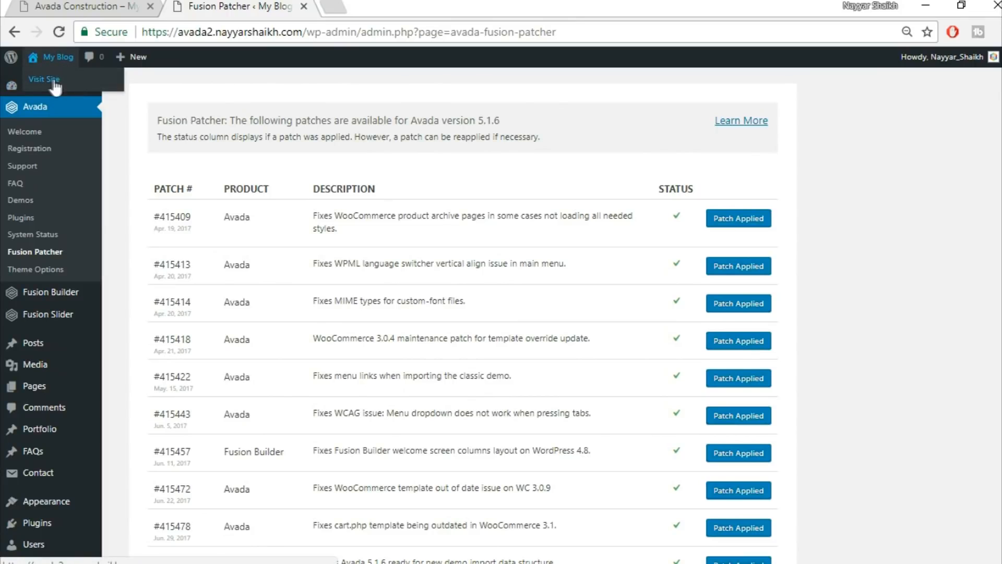
{"action": "right_click", "coordinate": [49, 78]}
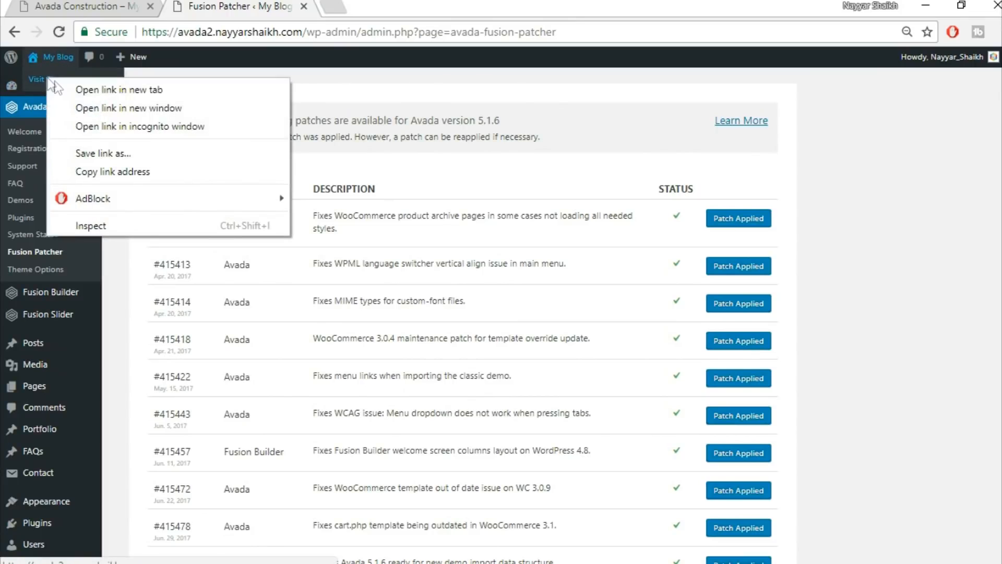
{"action": "left_click", "coordinate": [57, 84]}
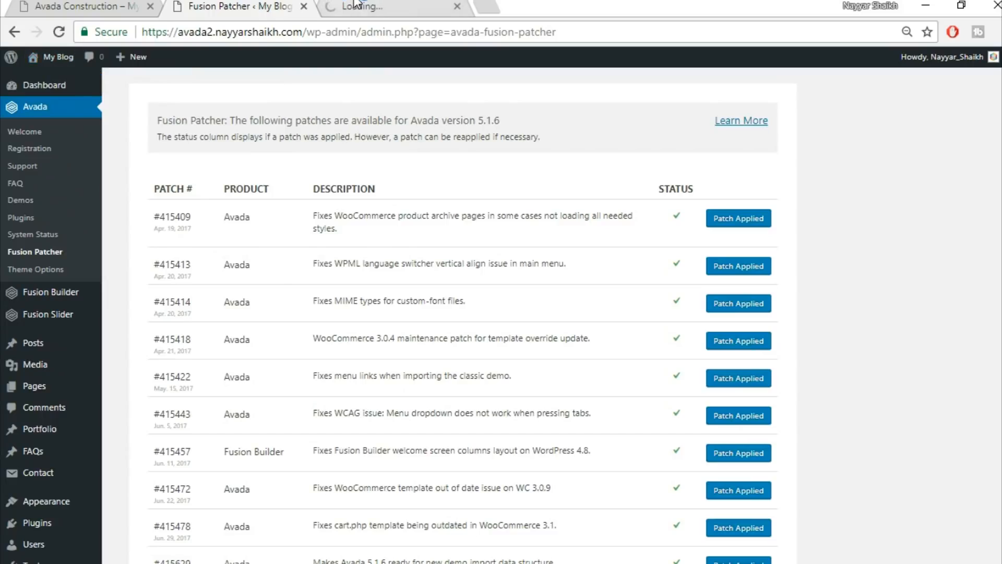
{"action": "key", "text": "ctrl+Tab"}
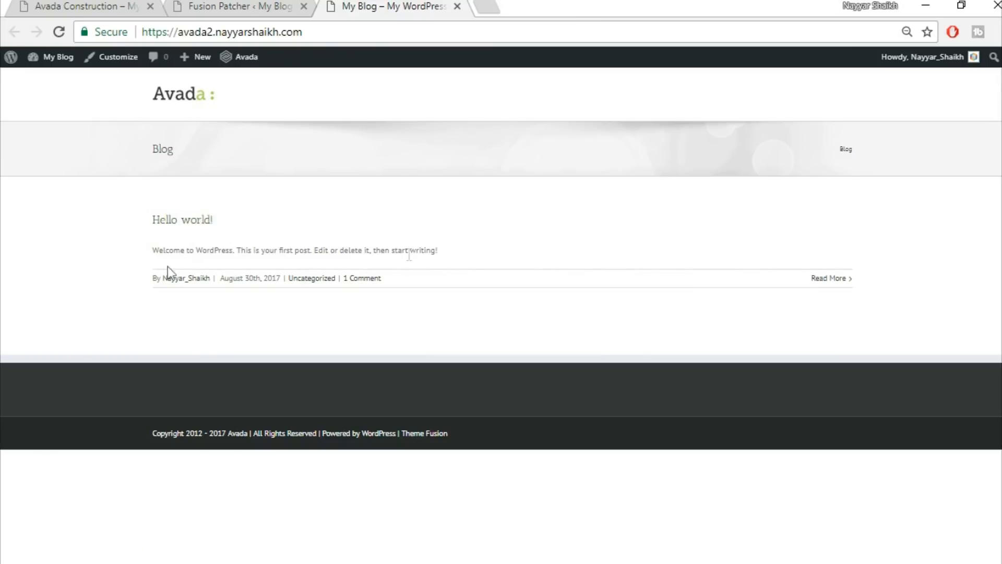
Compare the new blog site with the construction demo, then check Fusion Patcher shows all patches applied.
{"action": "left_click", "coordinate": [82, 5]}
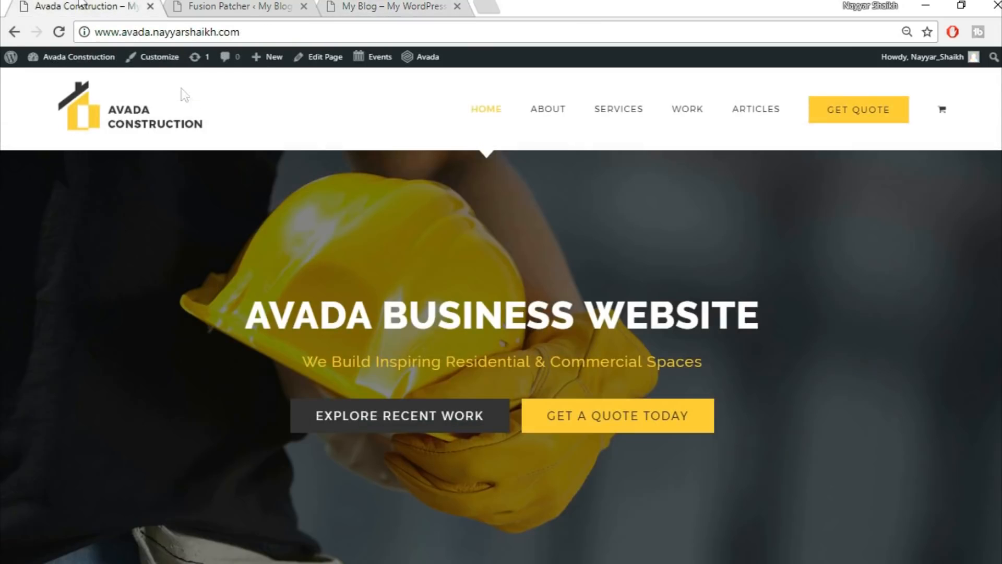
{"action": "scroll", "coordinate": [625, 397], "scroll_direction": "down", "scroll_amount": 5}
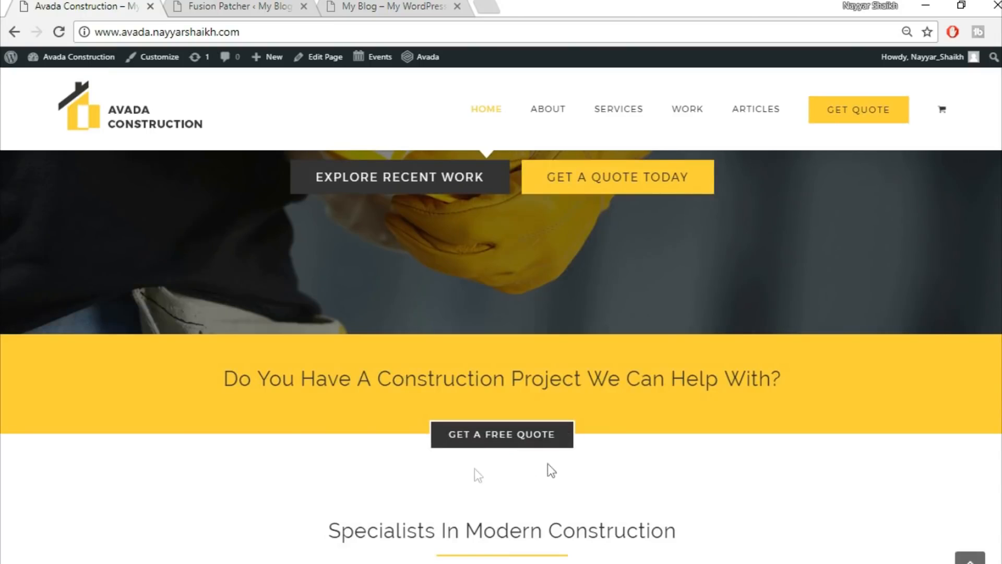
{"action": "scroll", "coordinate": [538, 511], "scroll_direction": "up", "scroll_amount": 5}
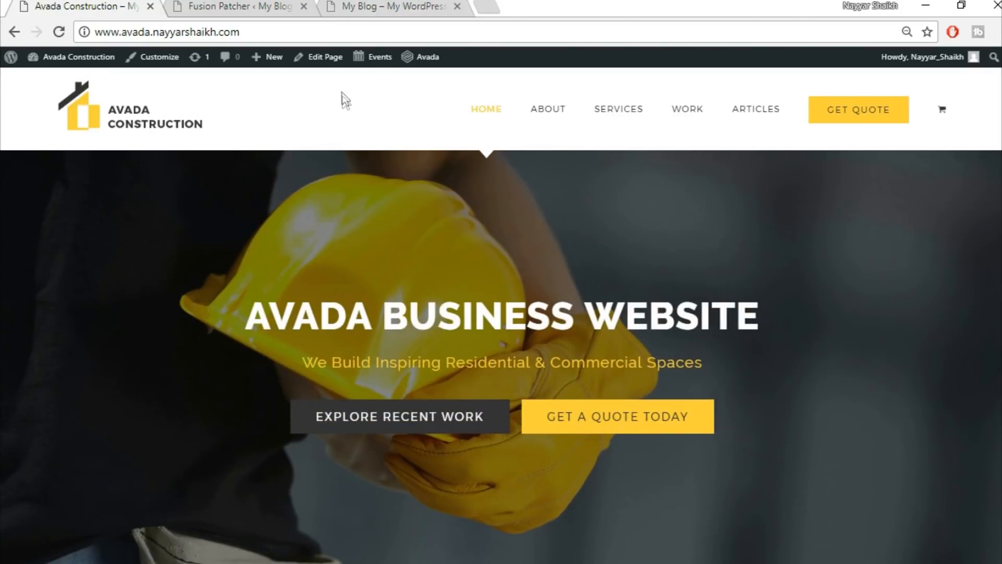
{"action": "left_click", "coordinate": [392, 7]}
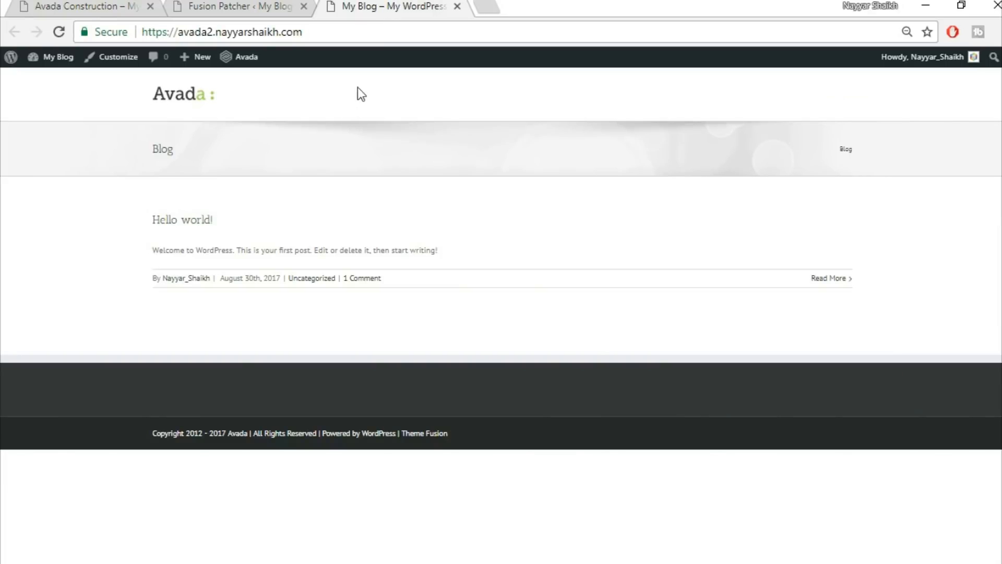
{"action": "left_click", "coordinate": [104, 7]}
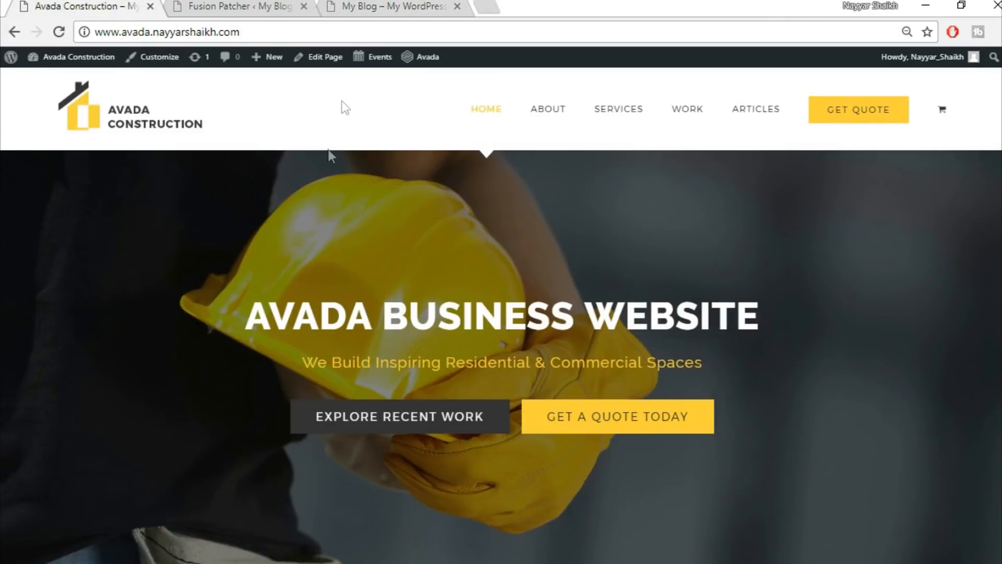
{"action": "left_click", "coordinate": [376, 7]}
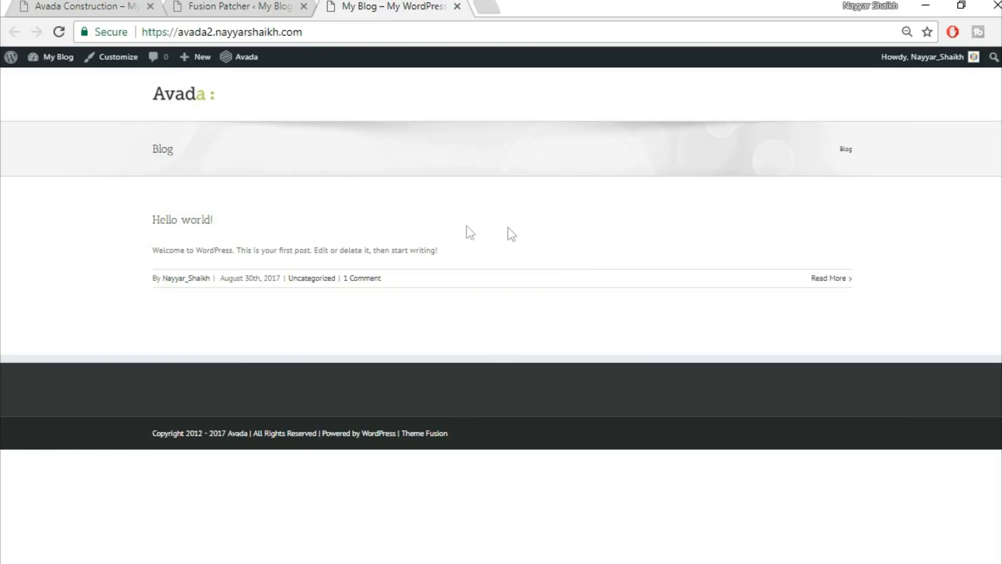
{"action": "left_click", "coordinate": [228, 5]}
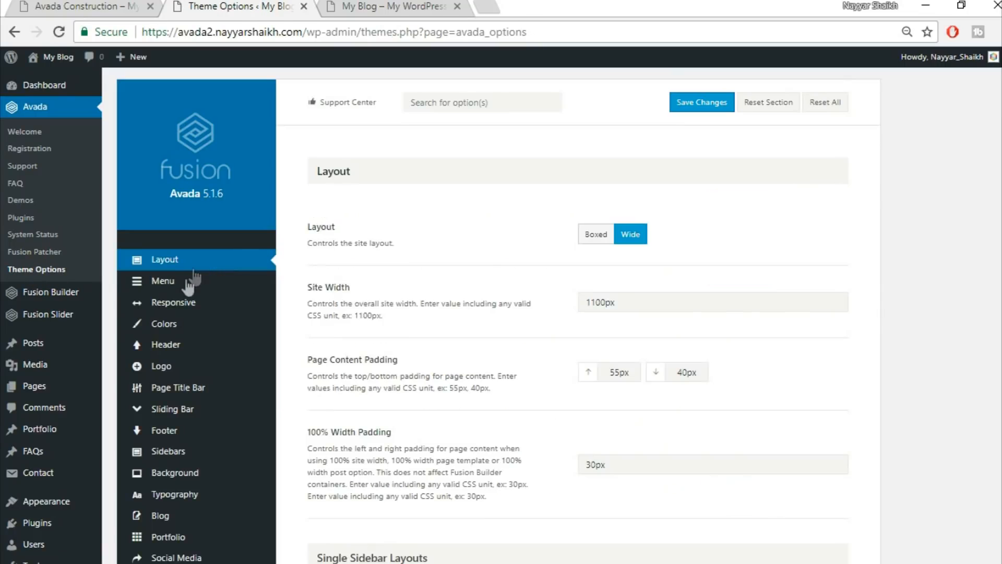
Set the Main Menu Height to 130 and the menu highlight style to Arrow.
{"action": "mouse_move", "coordinate": [188, 286]}
{"action": "left_click", "coordinate": [186, 284]}
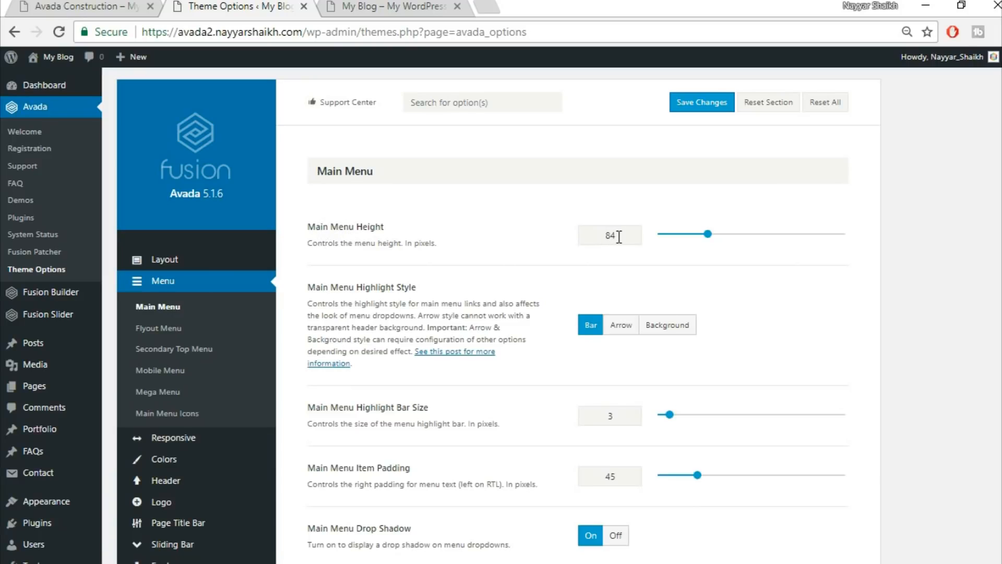
{"action": "left_click_drag", "start_coordinate": [622, 236], "coordinate": [562, 241]}
{"action": "type", "text": "130"}
{"action": "left_click", "coordinate": [621, 325]}
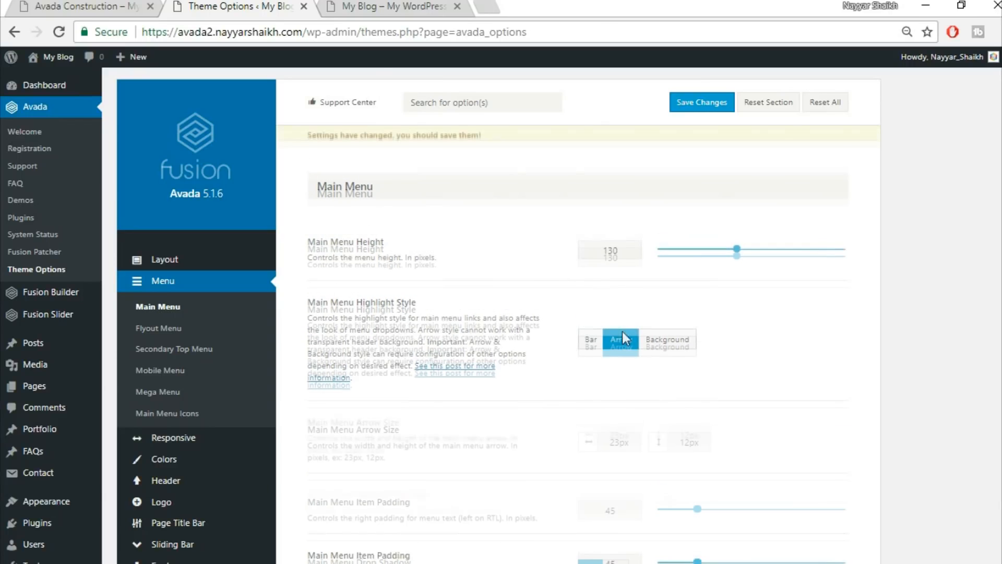
Compare the construction demo and blog menus, then scroll down to Main Menu Typography.
{"action": "left_click", "coordinate": [104, 7]}
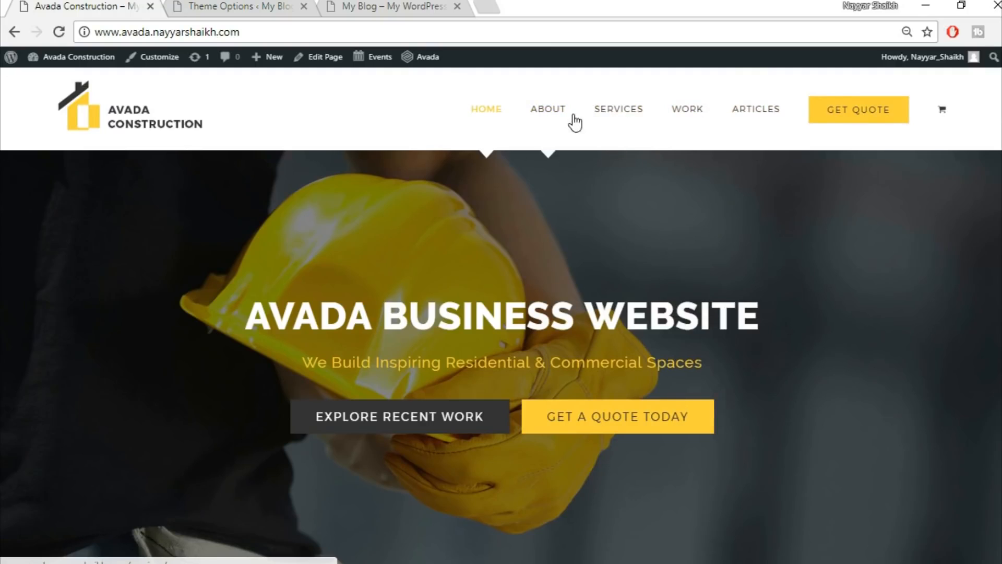
{"action": "left_click", "coordinate": [389, 6]}
{"action": "left_click", "coordinate": [228, 6]}
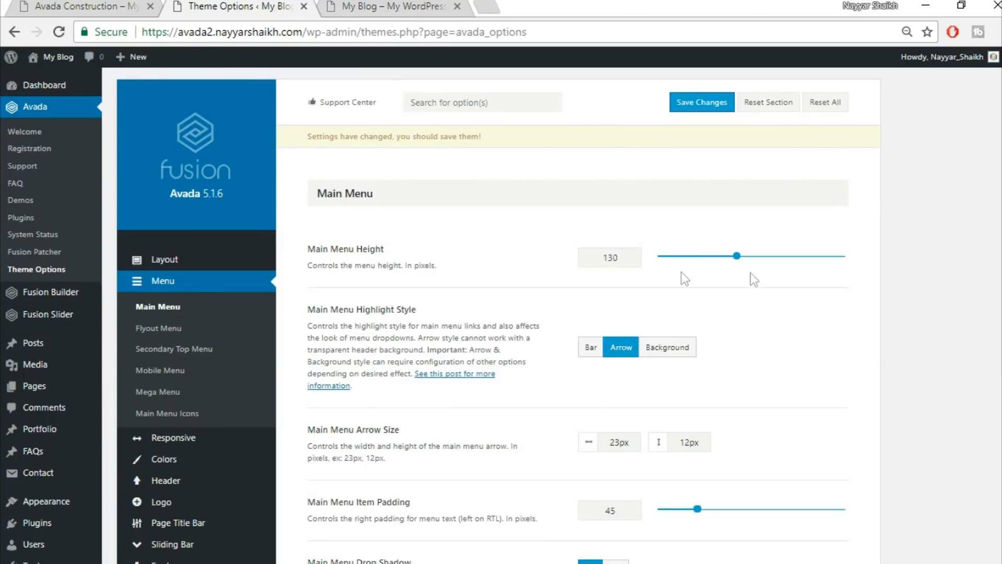
{"action": "scroll", "coordinate": [617, 351], "scroll_direction": "down", "scroll_amount": 3}
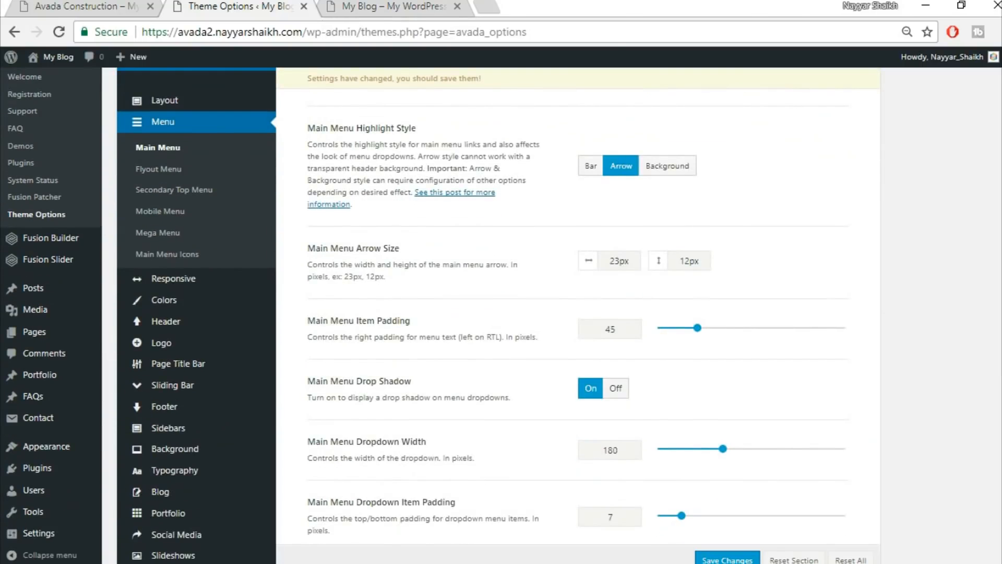
{"action": "scroll", "coordinate": [574, 313], "scroll_direction": "down", "scroll_amount": 8}
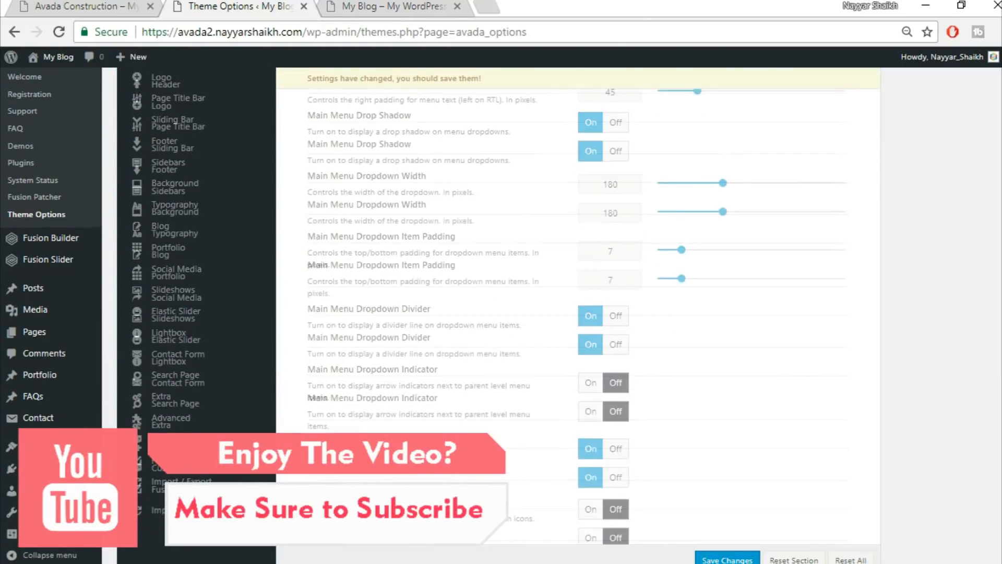
{"action": "scroll", "coordinate": [574, 314], "scroll_direction": "down", "scroll_amount": 1}
{"action": "scroll", "coordinate": [577, 311], "scroll_direction": "down", "scroll_amount": 5}
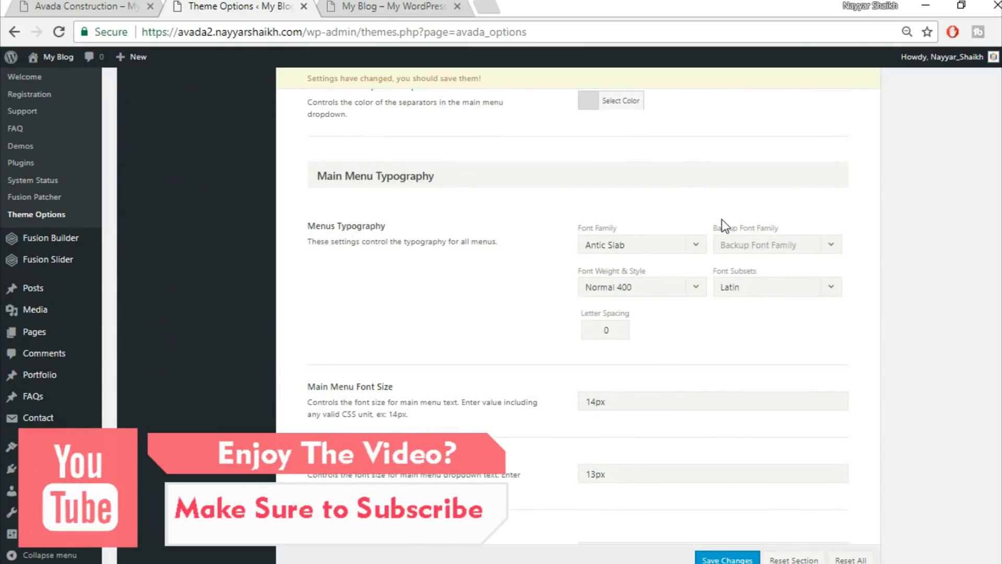
Set the menu font to Montserrat with Arial, Helvetica, sans-serif as the backup font.
{"action": "left_click", "coordinate": [640, 250]}
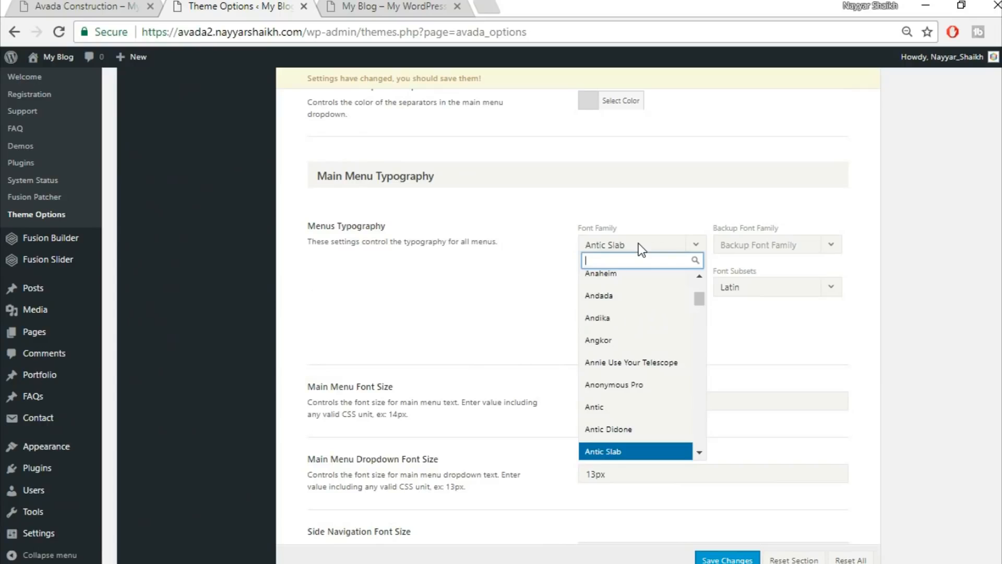
{"action": "type", "text": "mony"}
{"action": "key", "text": "BackSpace"}
{"action": "type", "text": "ts"}
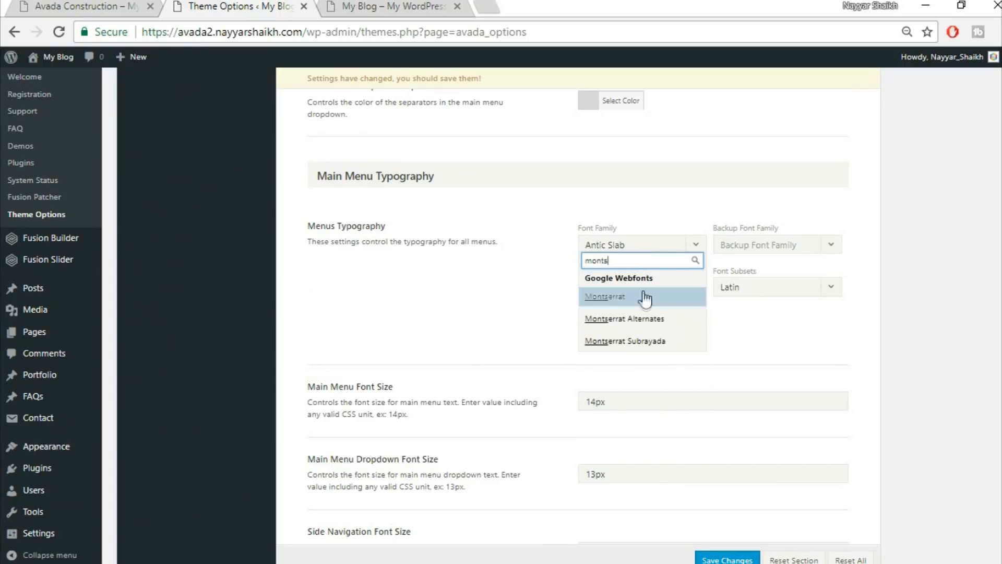
{"action": "left_click", "coordinate": [644, 302]}
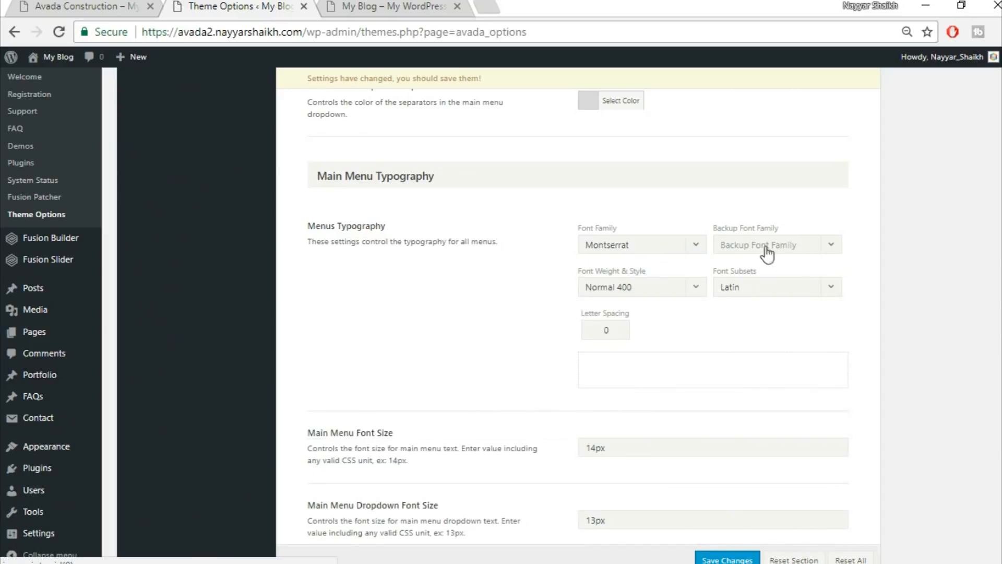
{"action": "left_click", "coordinate": [782, 249]}
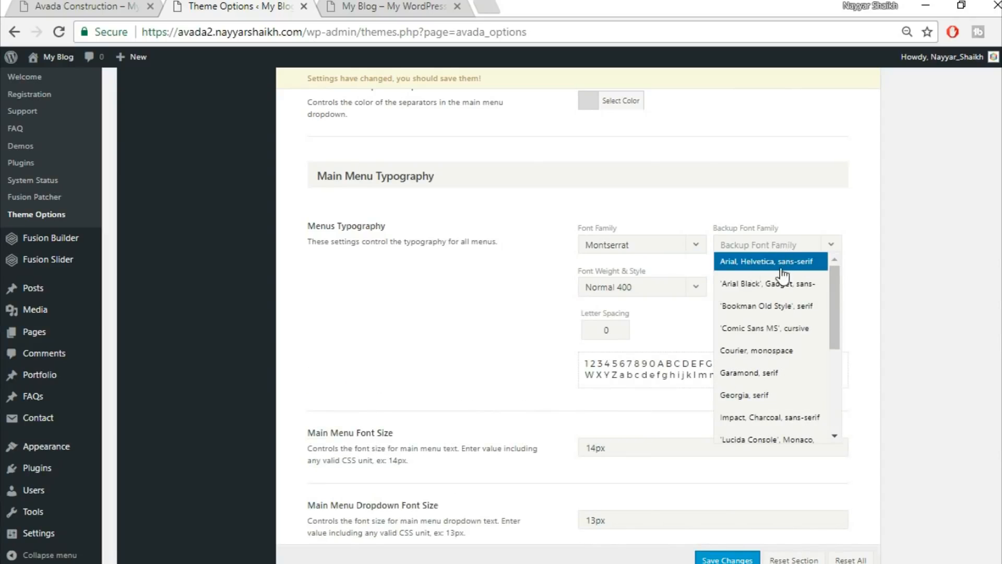
{"action": "left_click", "coordinate": [778, 268]}
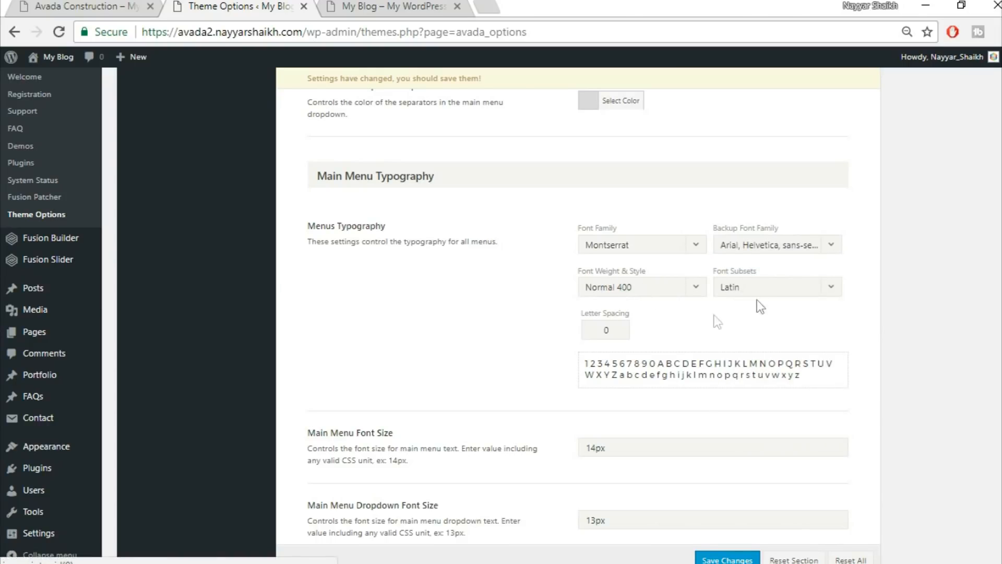
Select the letter spacing value, review the remaining menu typography, then view the site for comparison.
{"action": "double_click", "coordinate": [611, 330]}
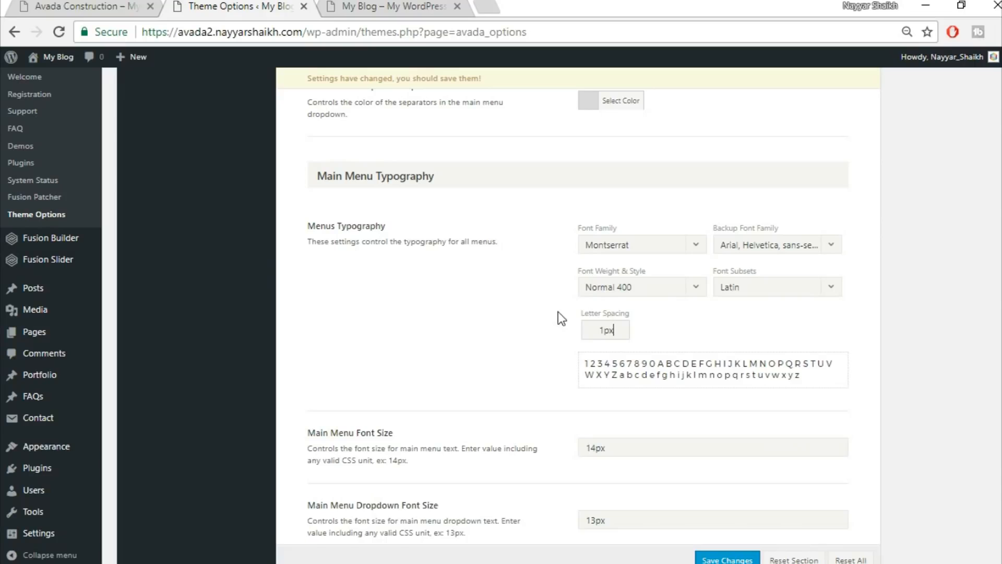
{"action": "scroll", "coordinate": [932, 343], "scroll_direction": "down", "scroll_amount": 3}
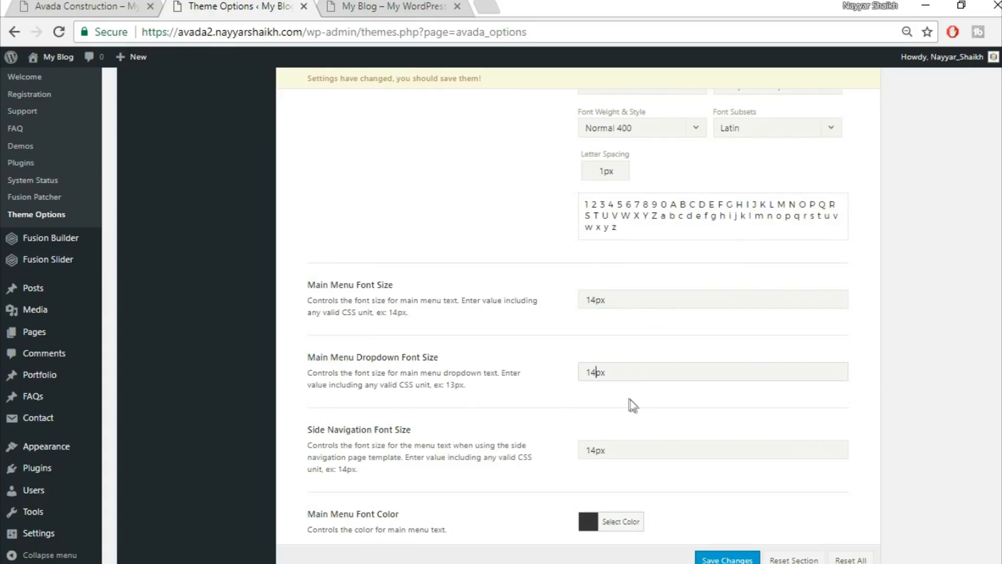
{"action": "scroll", "coordinate": [630, 401], "scroll_direction": "down", "scroll_amount": 3}
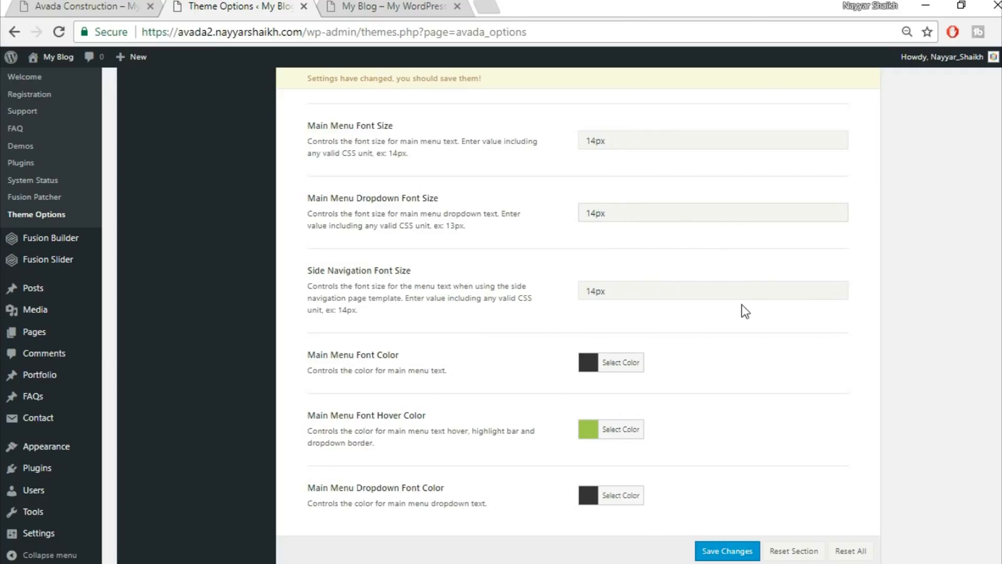
{"action": "scroll", "coordinate": [742, 305], "scroll_direction": "down", "scroll_amount": 1}
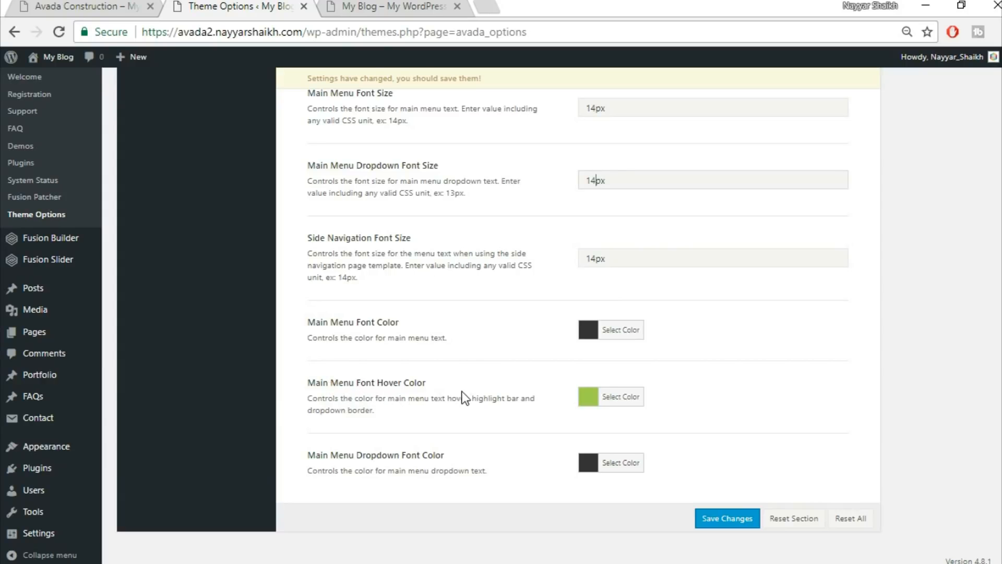
{"action": "left_click", "coordinate": [366, 6]}
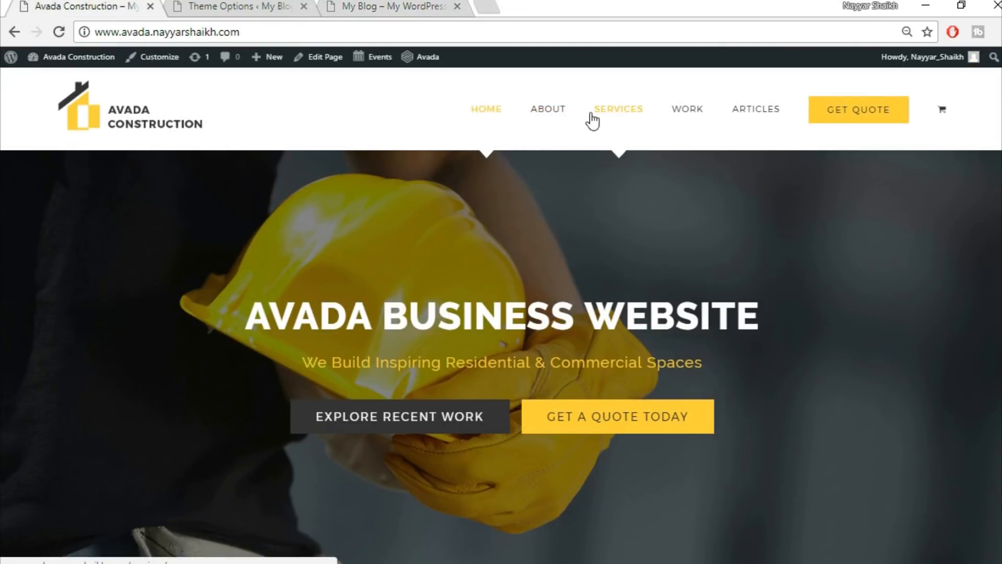
Back in Theme Options, open the Main Menu Font Hover Color picker and select its #a0ce4e value.
{"action": "left_click", "coordinate": [375, 4]}
{"action": "left_click", "coordinate": [271, 5]}
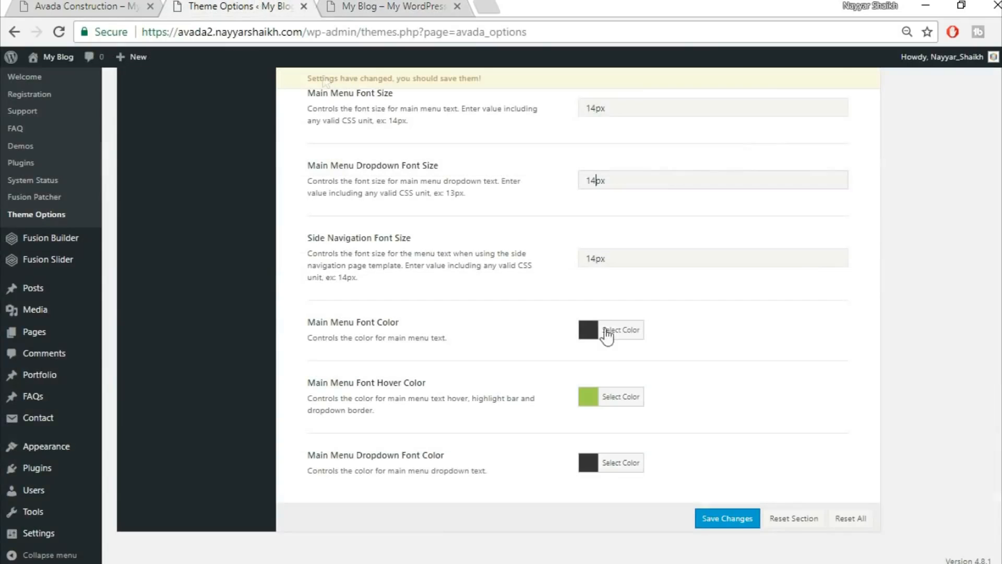
{"action": "left_click", "coordinate": [623, 386]}
{"action": "left_click_drag", "start_coordinate": [713, 387], "coordinate": [624, 385]}
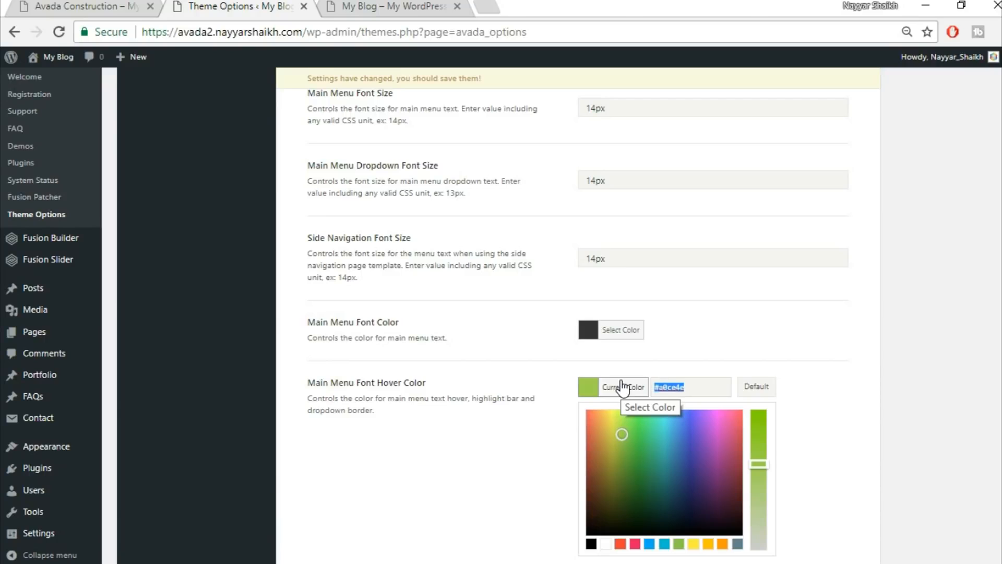
Save the main menu font hover colour as #fed03d and check the front page.
{"action": "type", "text": "fed"}
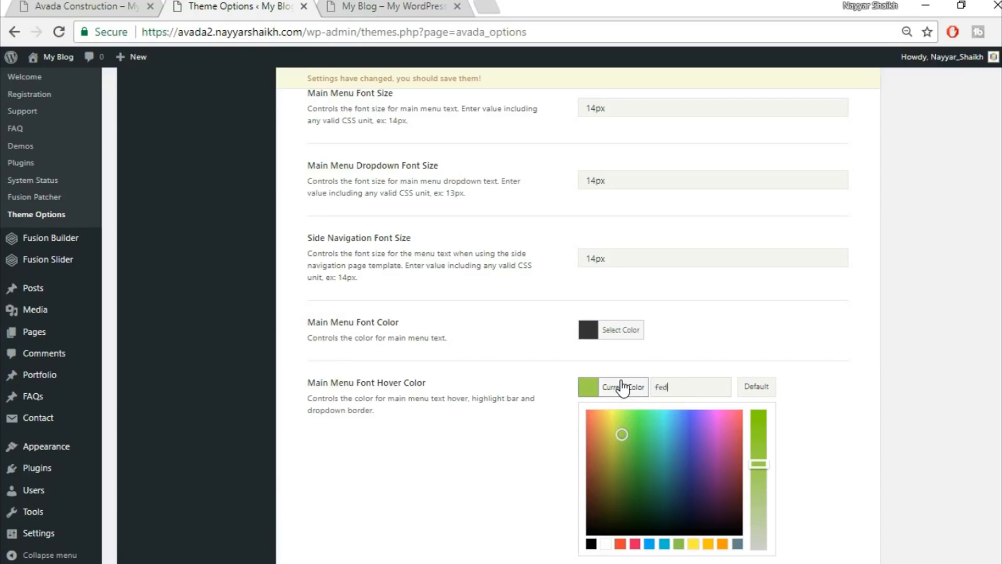
{"action": "type", "text": "03d"}
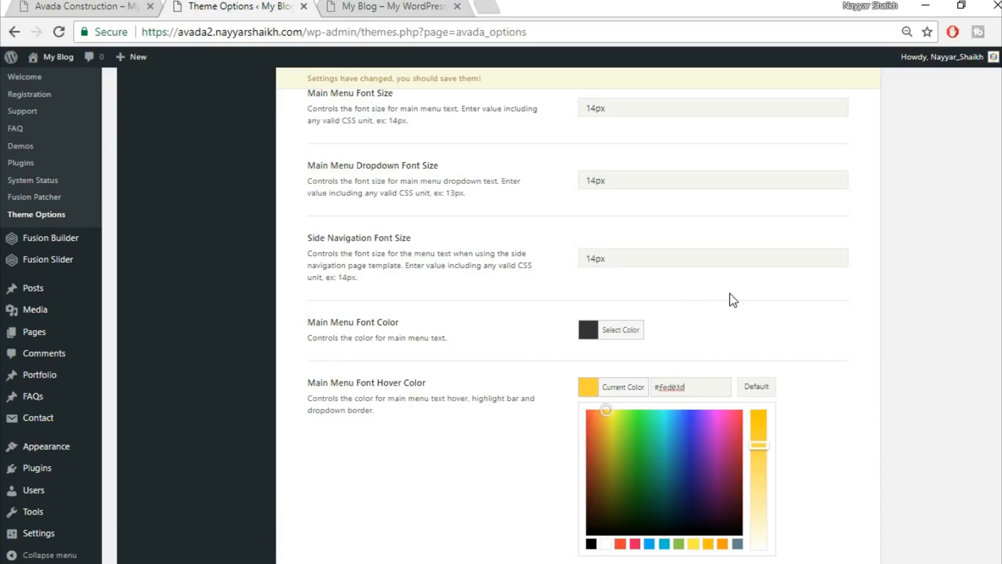
{"action": "left_click", "coordinate": [729, 294]}
{"action": "left_click", "coordinate": [728, 520]}
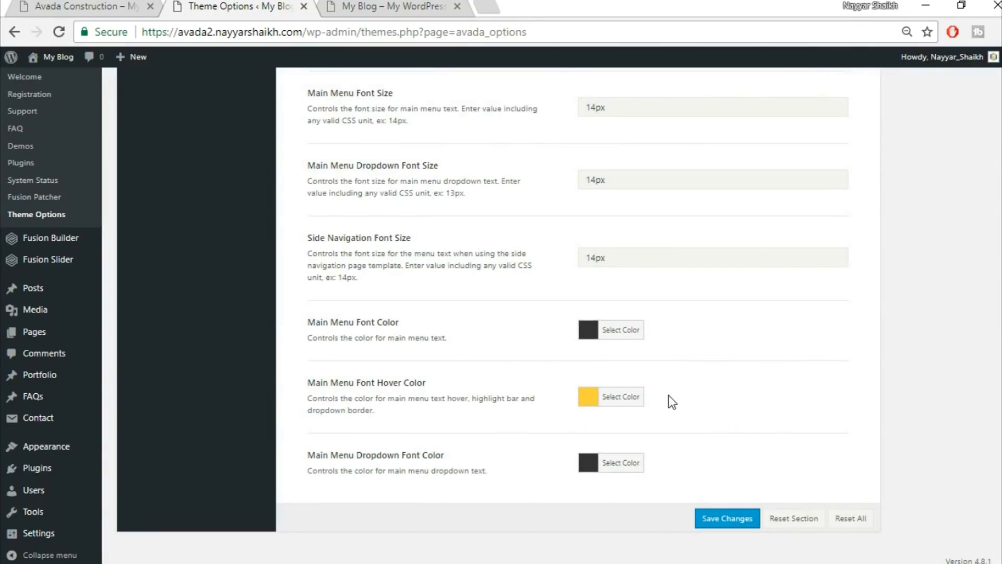
{"action": "scroll", "coordinate": [691, 402], "scroll_direction": "up", "scroll_amount": 15}
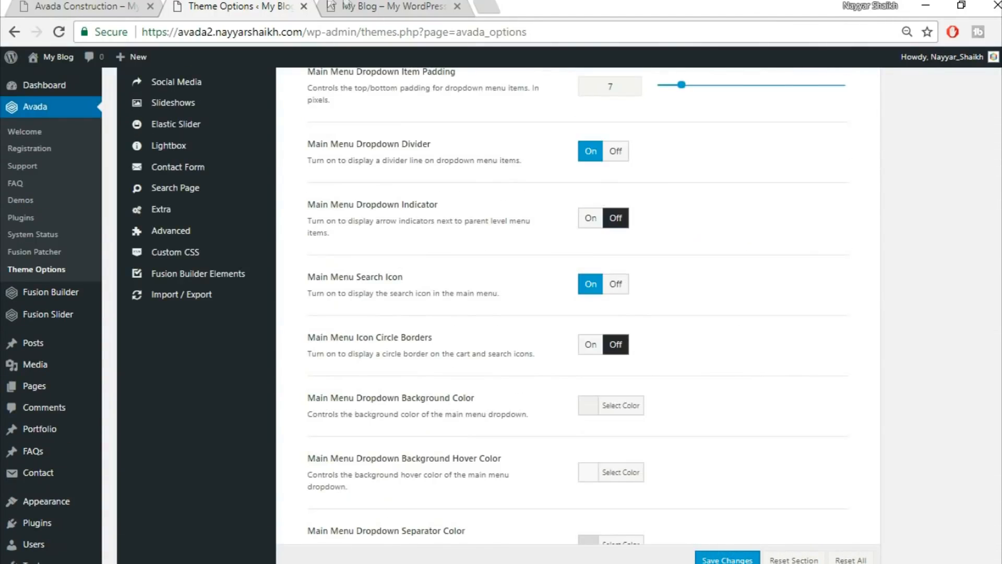
{"action": "left_click", "coordinate": [332, 6]}
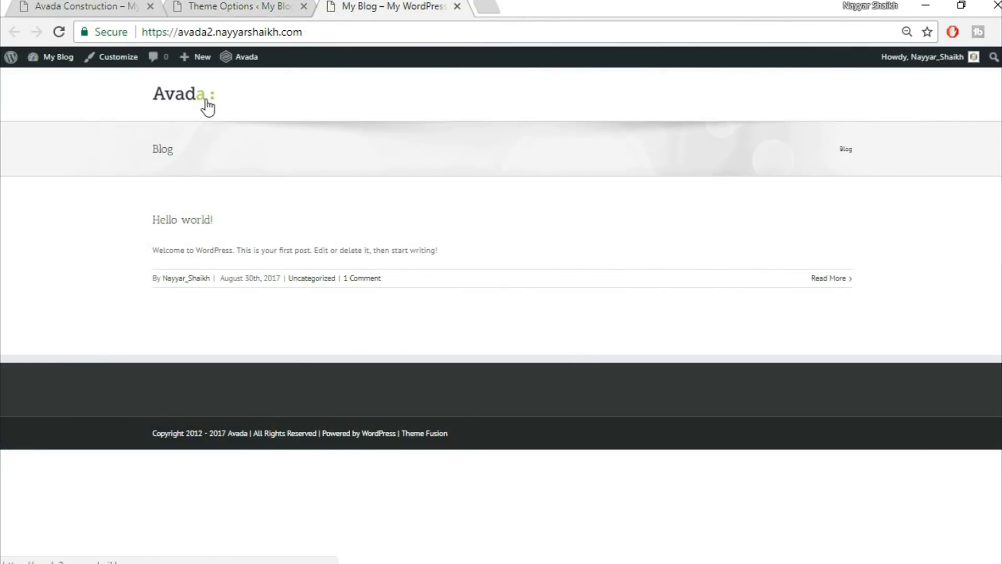
{"action": "left_click", "coordinate": [215, 8]}
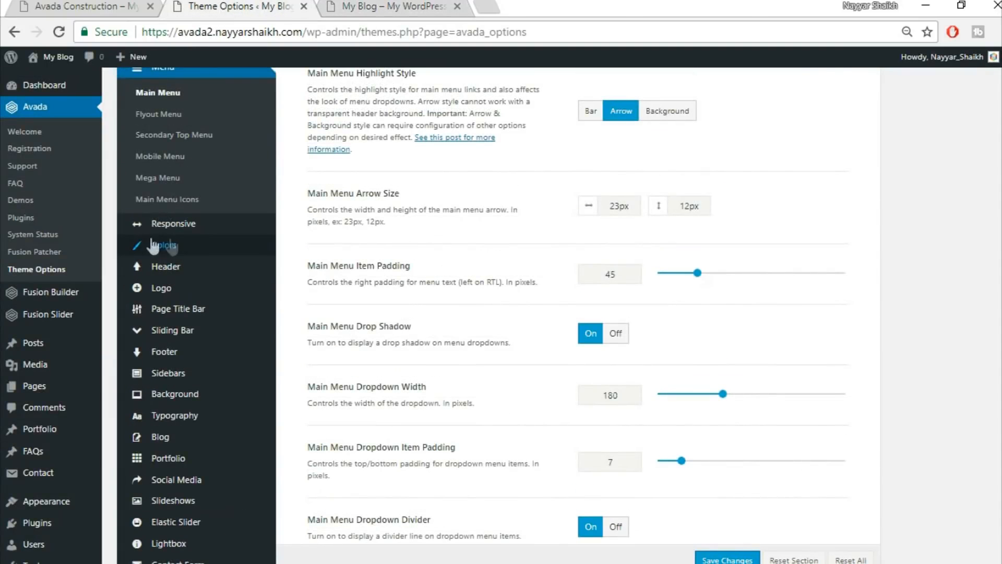
In the Colors options, enter #fed03d for Primary Color and save.
{"action": "left_click", "coordinate": [176, 246]}
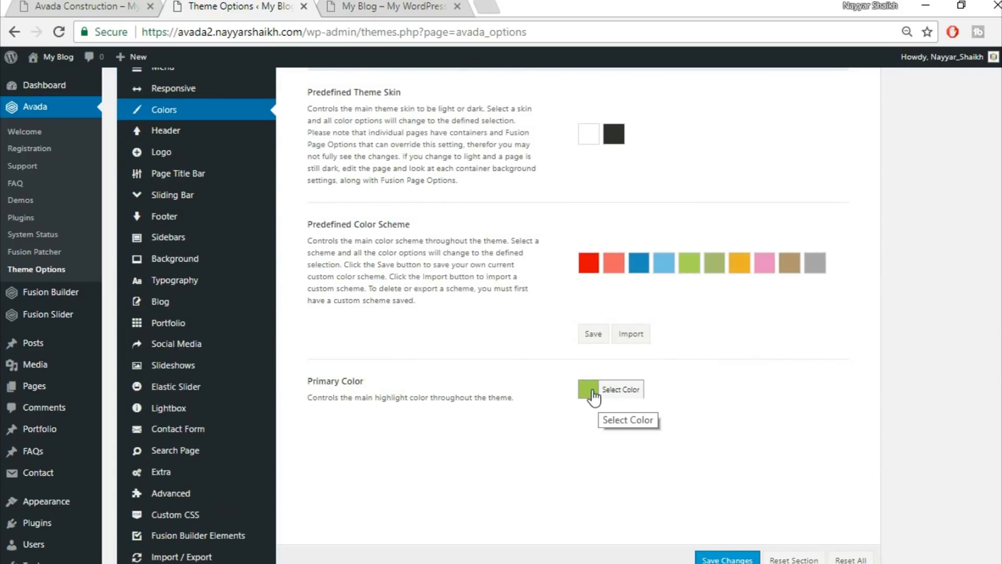
{"action": "left_click", "coordinate": [623, 393]}
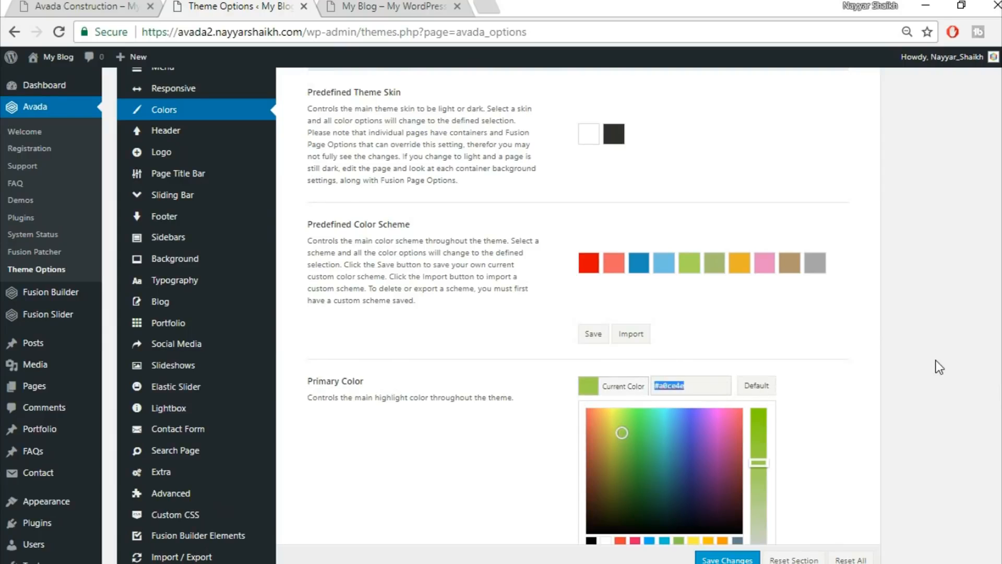
{"action": "scroll", "coordinate": [627, 470], "scroll_direction": "down", "scroll_amount": 1}
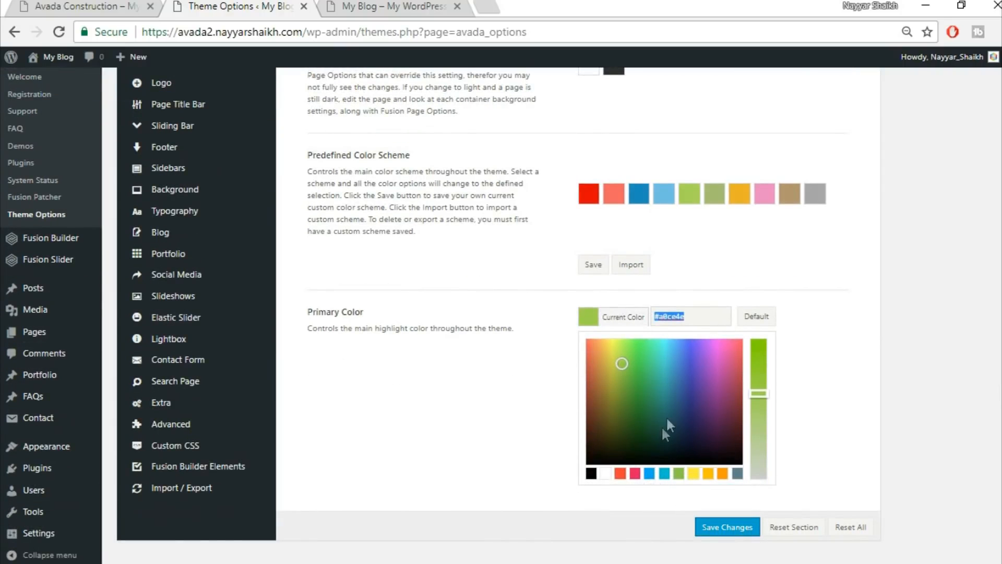
{"action": "type", "text": "fed03d"}
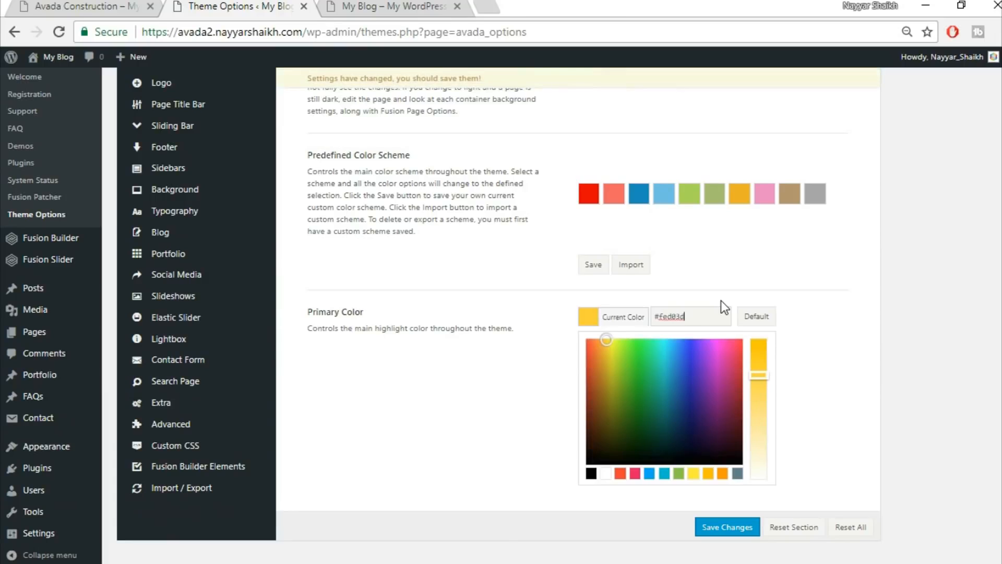
{"action": "left_click", "coordinate": [779, 485]}
{"action": "left_click", "coordinate": [726, 527]}
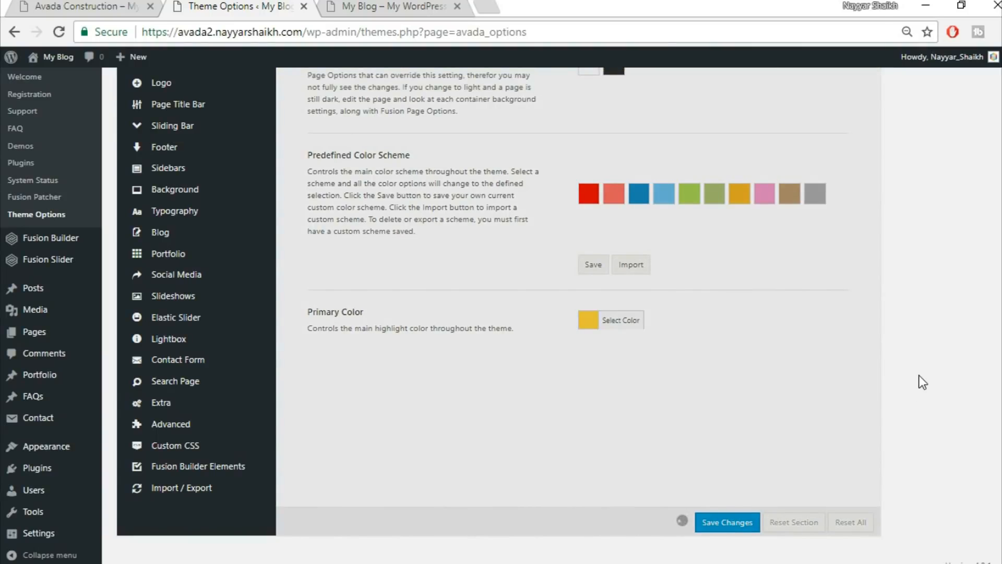
{"action": "scroll", "coordinate": [365, 282], "scroll_direction": "up", "scroll_amount": 3}
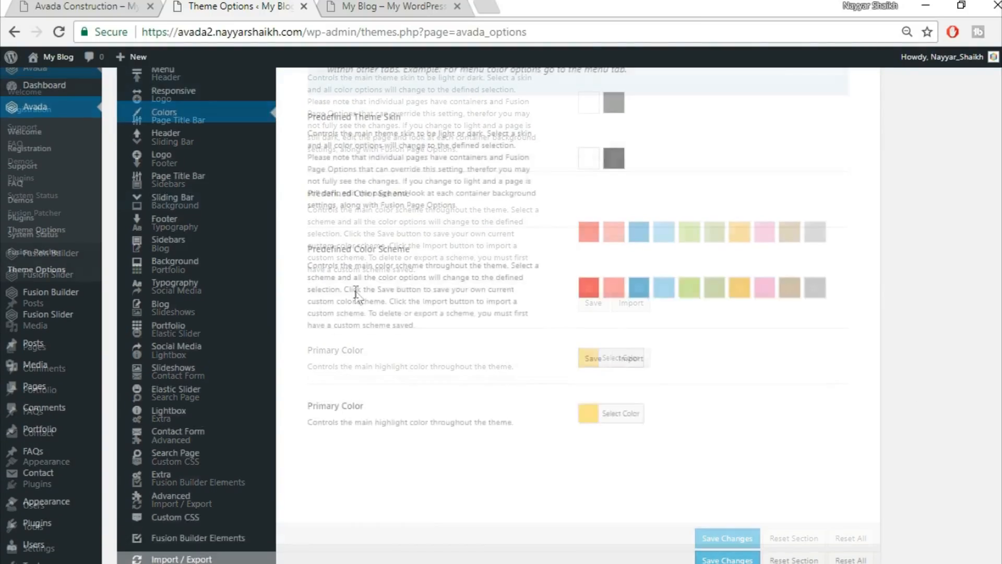
Open the Header settings and compare the blog with the Avada Construction demo site.
{"action": "mouse_move", "coordinate": [181, 224]}
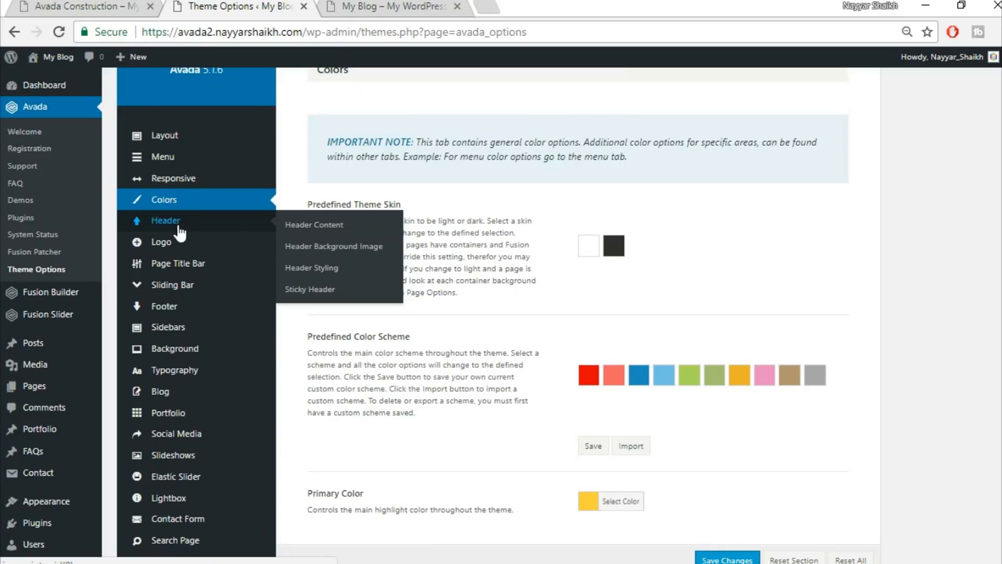
{"action": "left_click", "coordinate": [181, 225]}
{"action": "scroll", "coordinate": [945, 230], "scroll_direction": "up", "scroll_amount": 3}
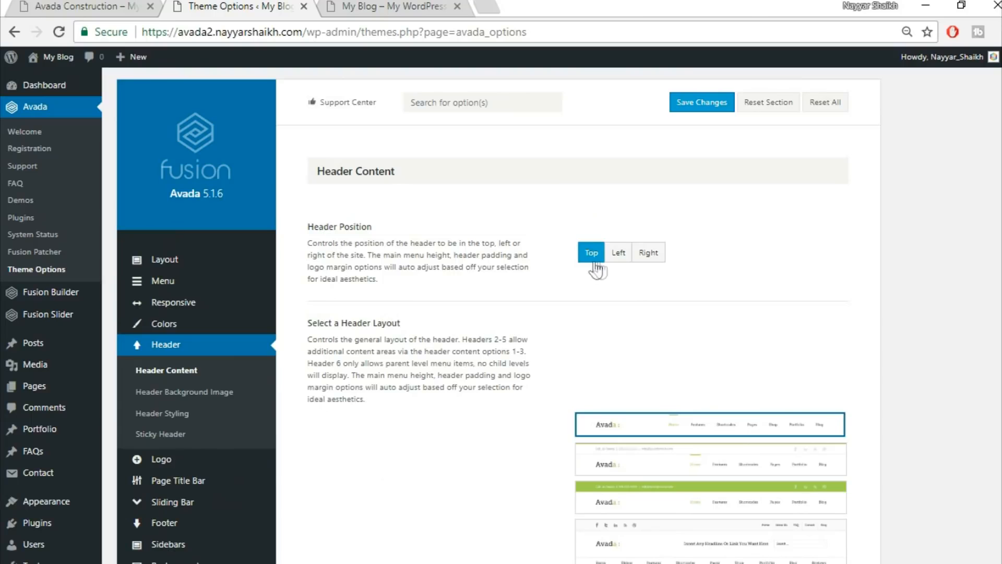
{"action": "left_click", "coordinate": [389, 7]}
{"action": "left_click", "coordinate": [77, 6]}
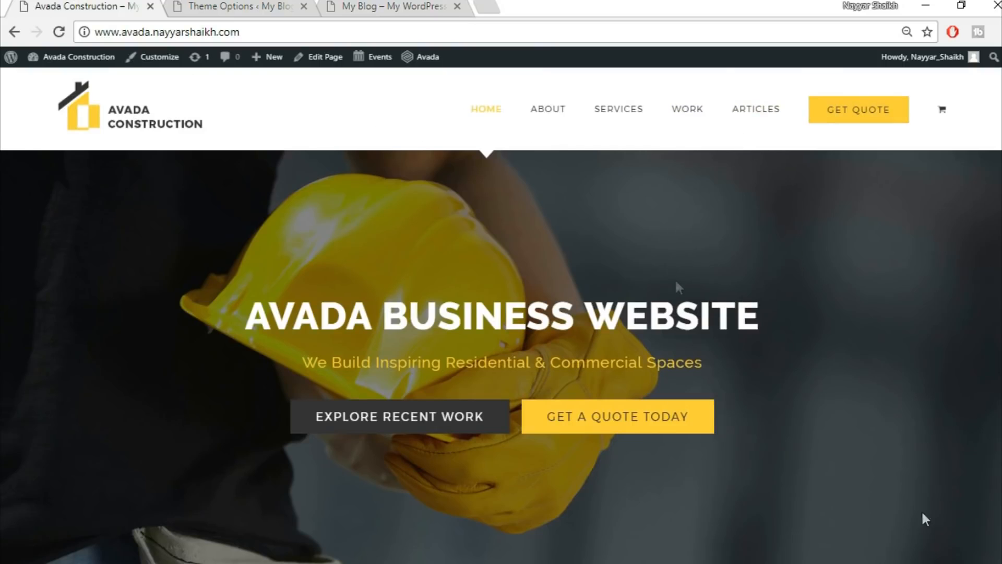
{"action": "left_click", "coordinate": [405, 6]}
{"action": "left_click", "coordinate": [199, 6]}
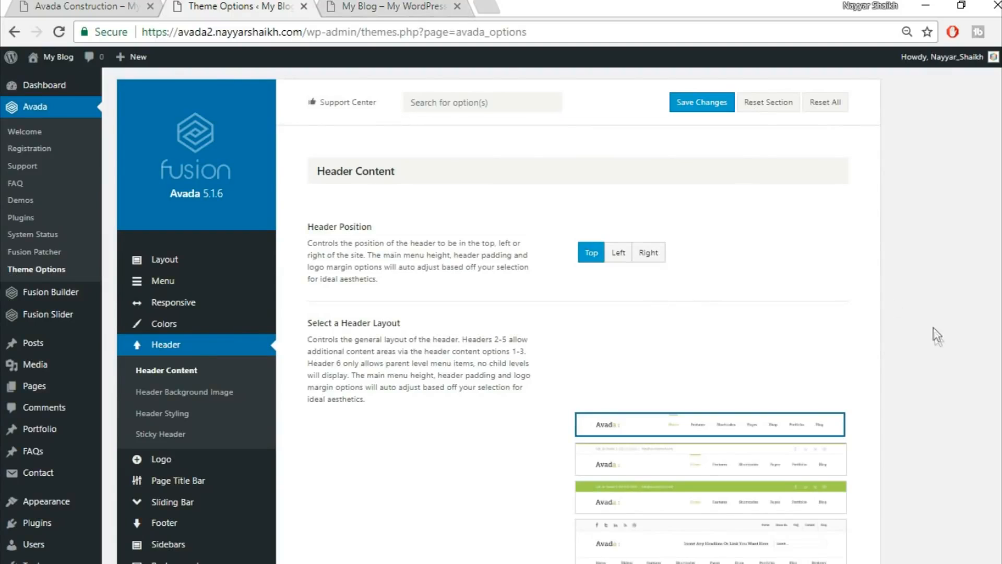
Review the header layouts, keeping Top position and the first layout, and save.
{"action": "scroll", "coordinate": [923, 350], "scroll_direction": "down", "scroll_amount": 2}
{"action": "mouse_move", "coordinate": [703, 349]}
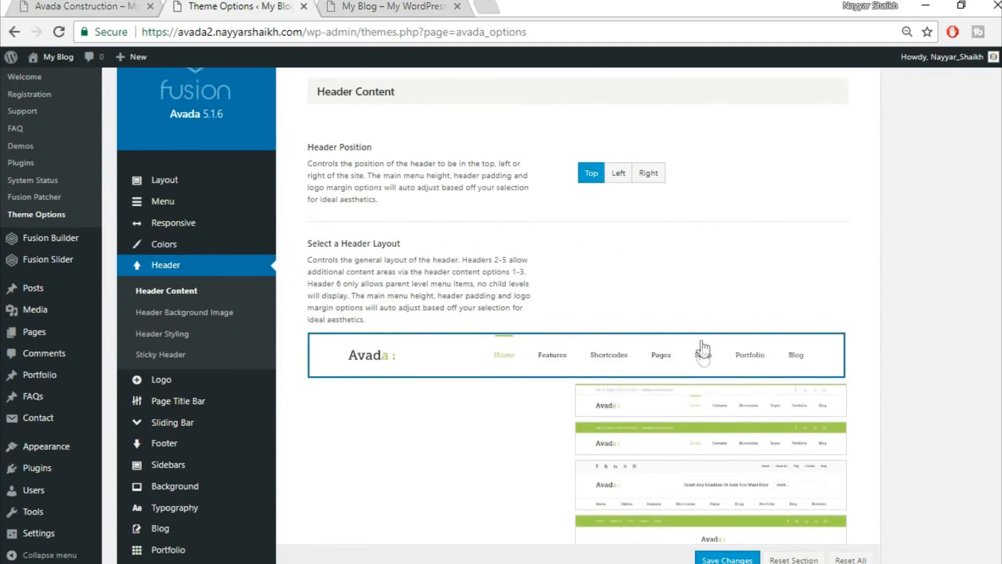
{"action": "mouse_move", "coordinate": [703, 524]}
{"action": "scroll", "coordinate": [703, 525], "scroll_direction": "down", "scroll_amount": 1}
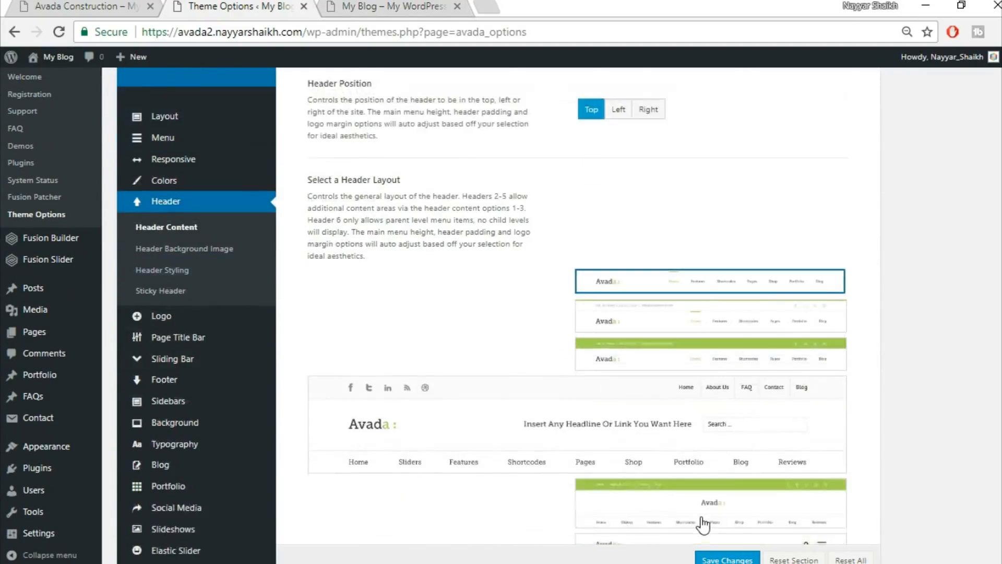
{"action": "scroll", "coordinate": [703, 524], "scroll_direction": "down", "scroll_amount": 2}
{"action": "mouse_move", "coordinate": [655, 195]}
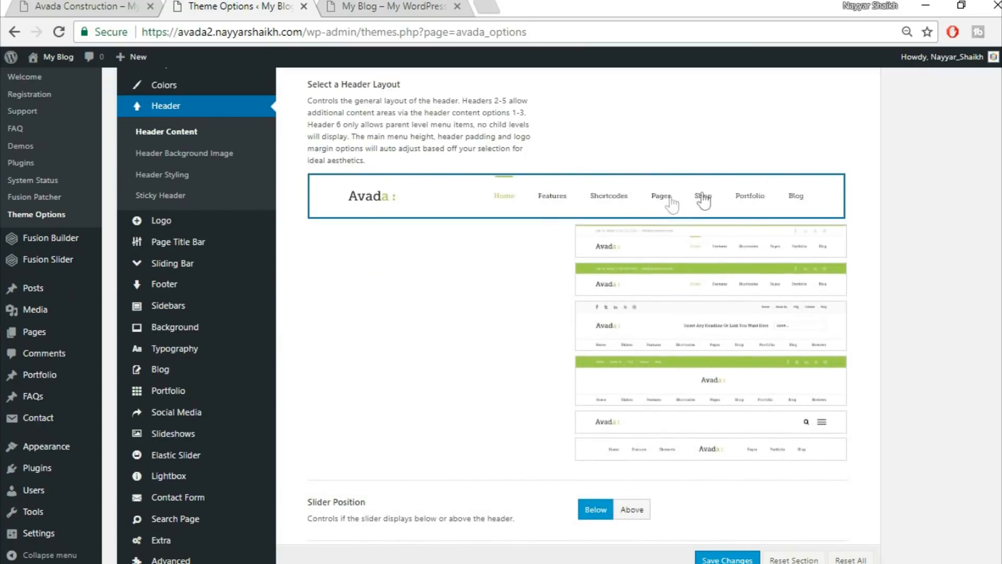
{"action": "scroll", "coordinate": [648, 197], "scroll_direction": "down", "scroll_amount": 2}
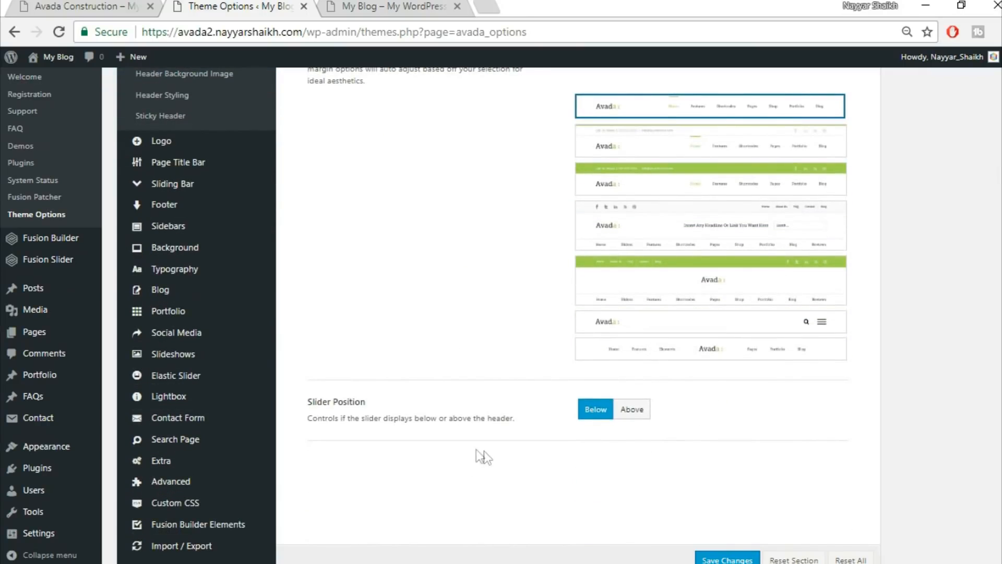
{"action": "scroll", "coordinate": [731, 454], "scroll_direction": "down", "scroll_amount": 2}
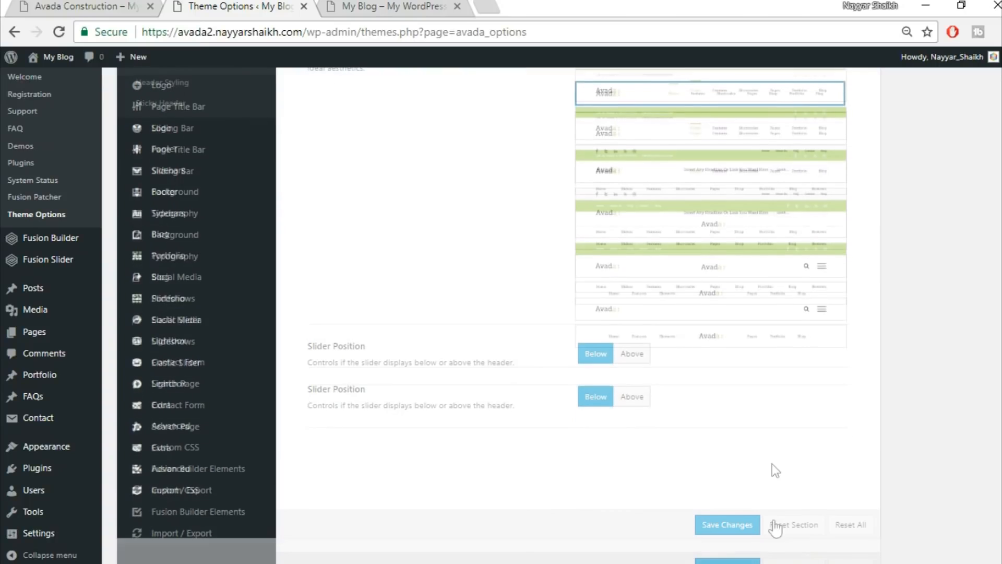
{"action": "left_click", "coordinate": [728, 519]}
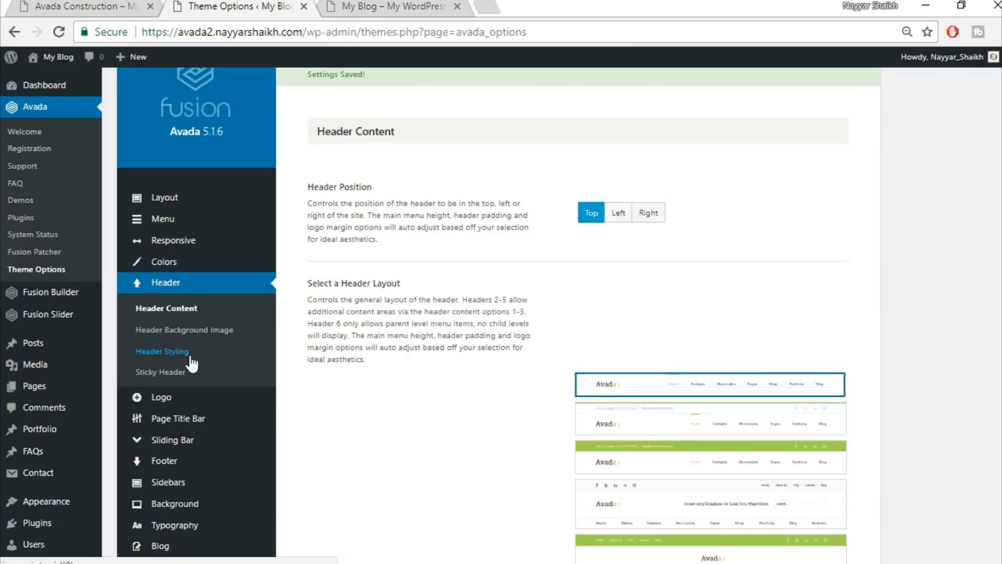
Open Header Styling, compare both sites' headers, and make the header full width.
{"action": "left_click", "coordinate": [191, 357]}
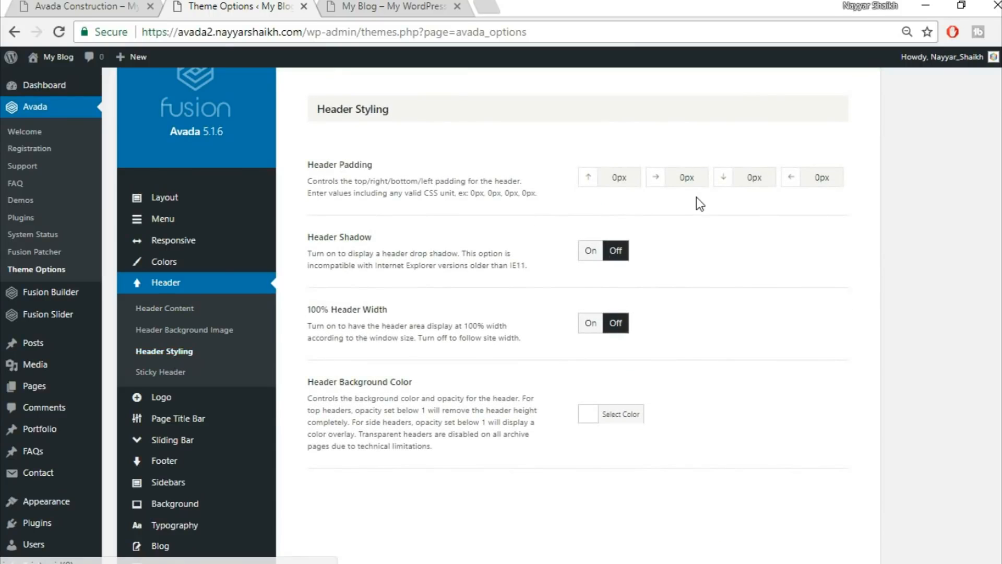
{"action": "left_click", "coordinate": [349, 5]}
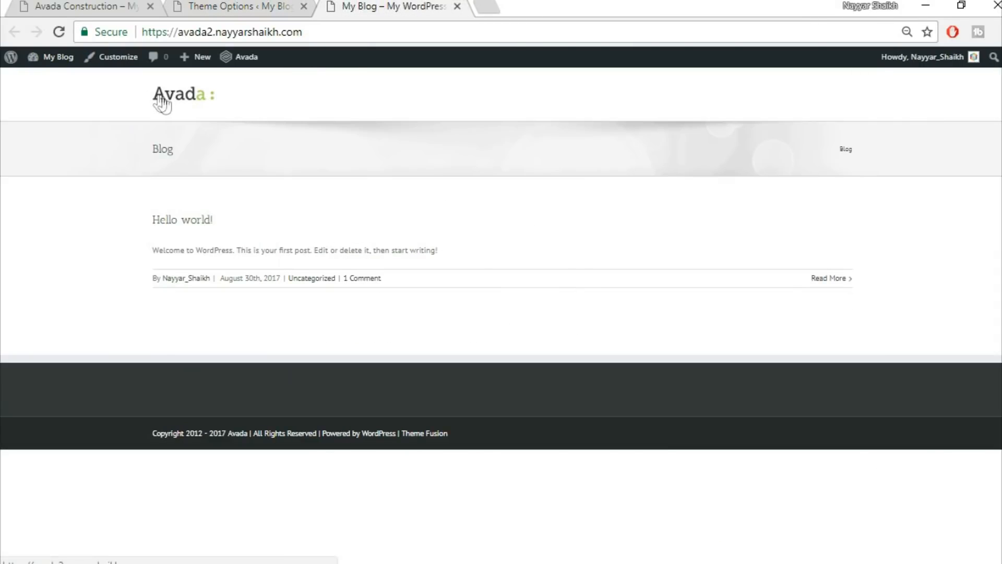
{"action": "left_click", "coordinate": [78, 6]}
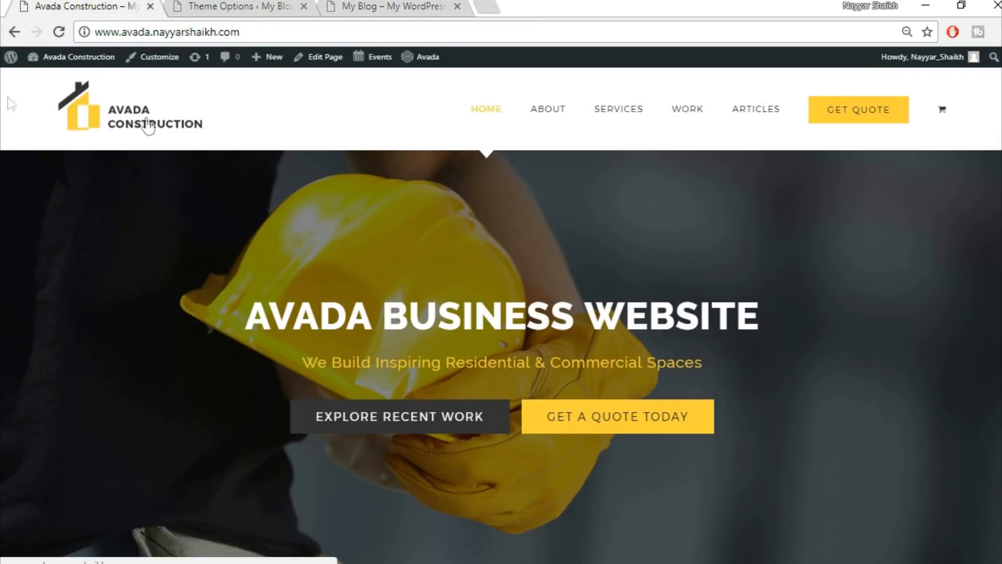
{"action": "left_click", "coordinate": [403, 5]}
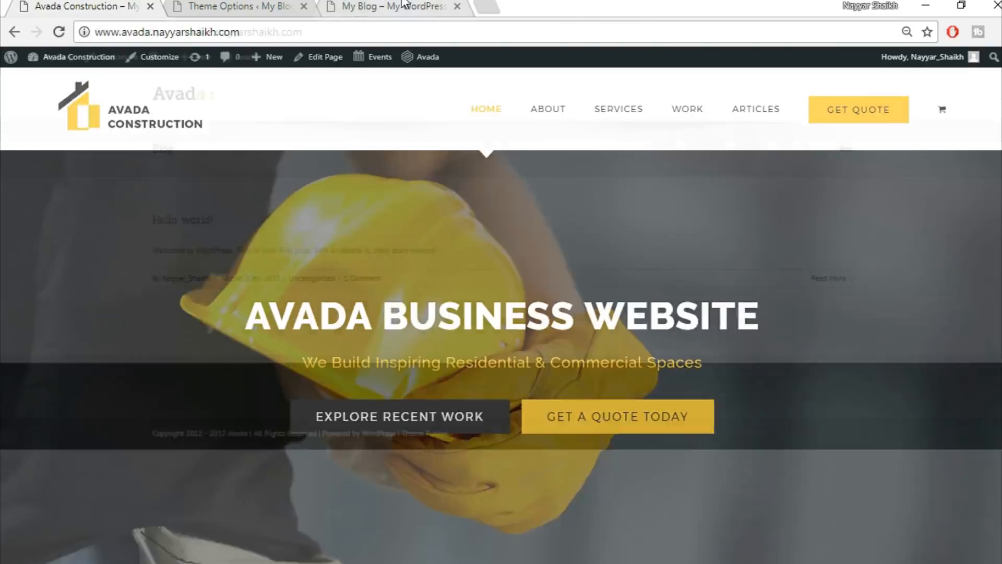
{"action": "left_click", "coordinate": [78, 5]}
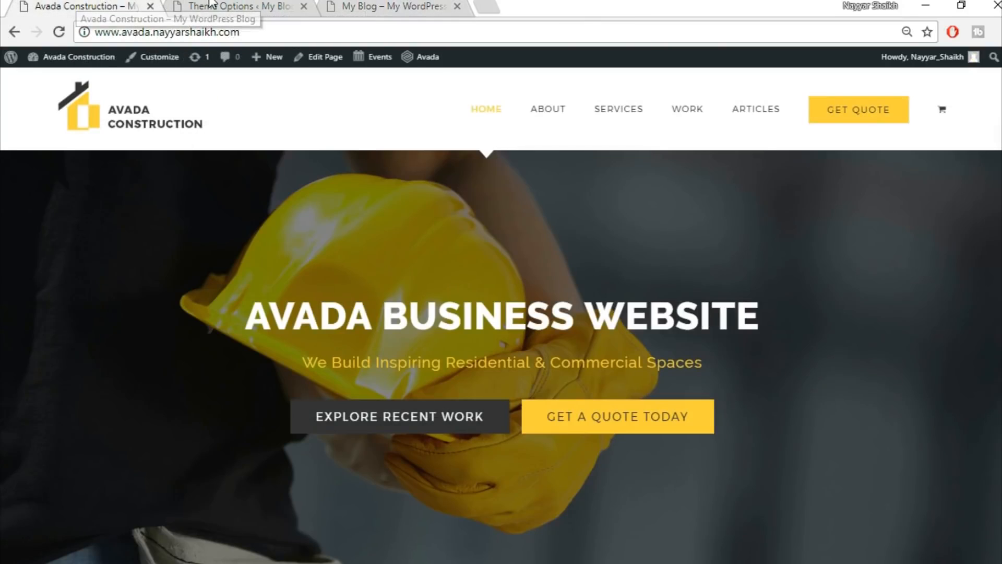
{"action": "left_click", "coordinate": [235, 7]}
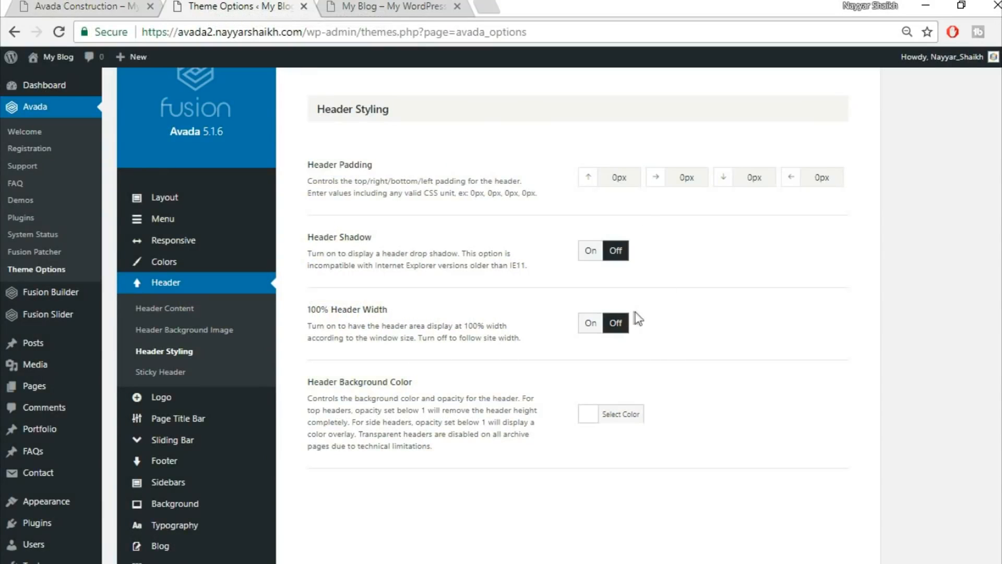
{"action": "left_click", "coordinate": [591, 332]}
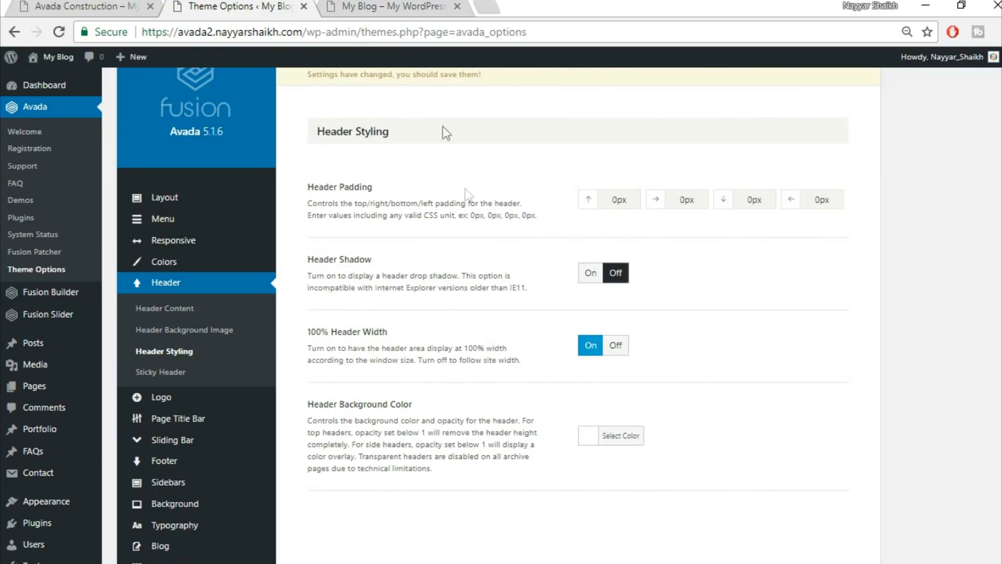
{"action": "left_click", "coordinate": [380, 6]}
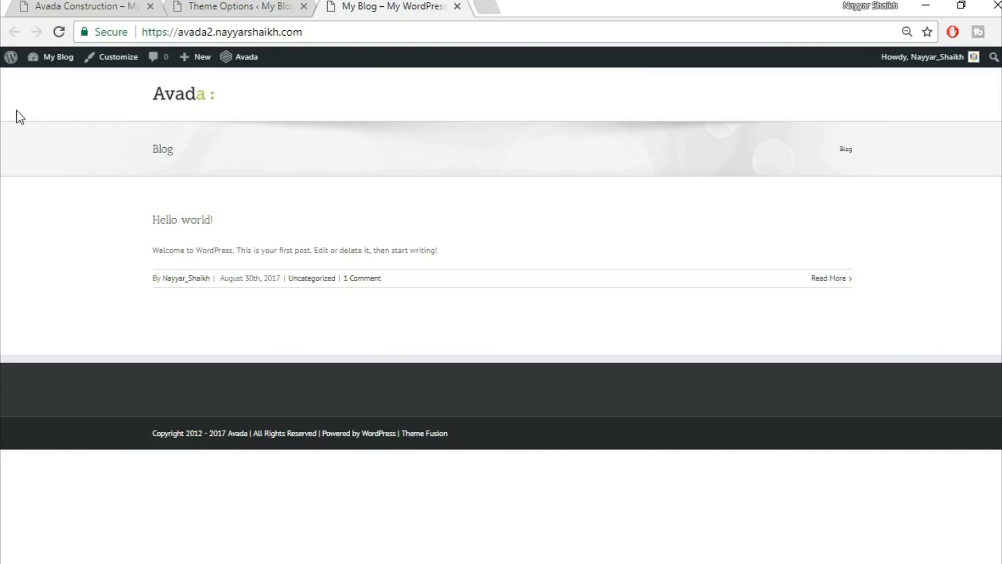
{"action": "left_click", "coordinate": [246, 5]}
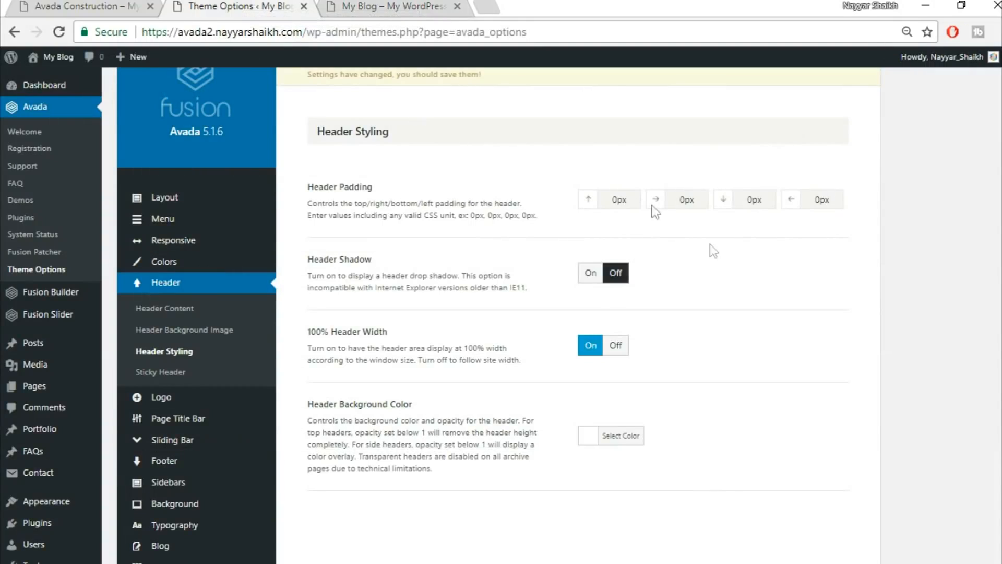
Set right and left header padding to 4%, save, and check the blog front page.
{"action": "double_click", "coordinate": [700, 204]}
{"action": "left_click_drag", "start_coordinate": [835, 200], "coordinate": [802, 200]}
{"action": "left_click", "coordinate": [95, 7]}
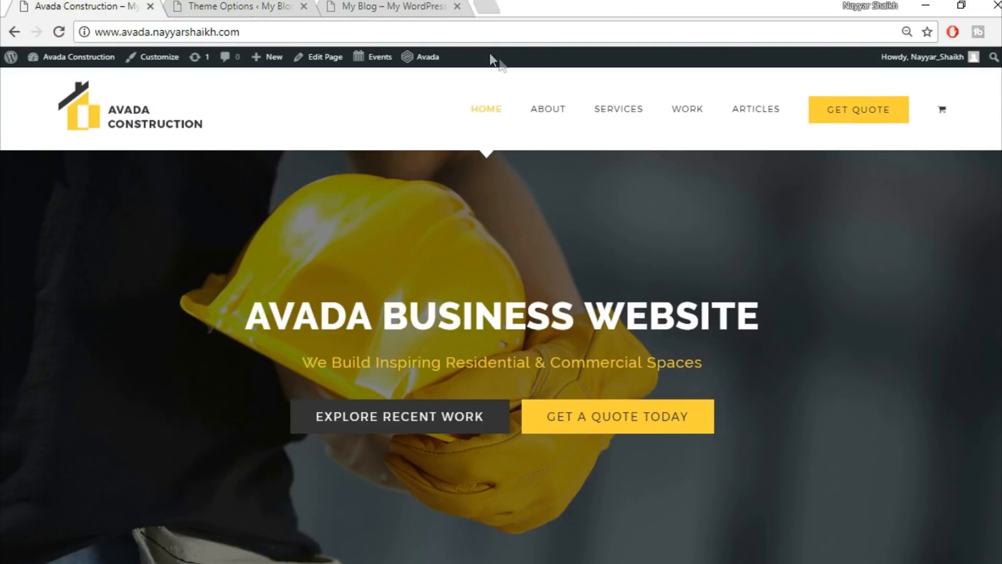
{"action": "left_click", "coordinate": [391, 6]}
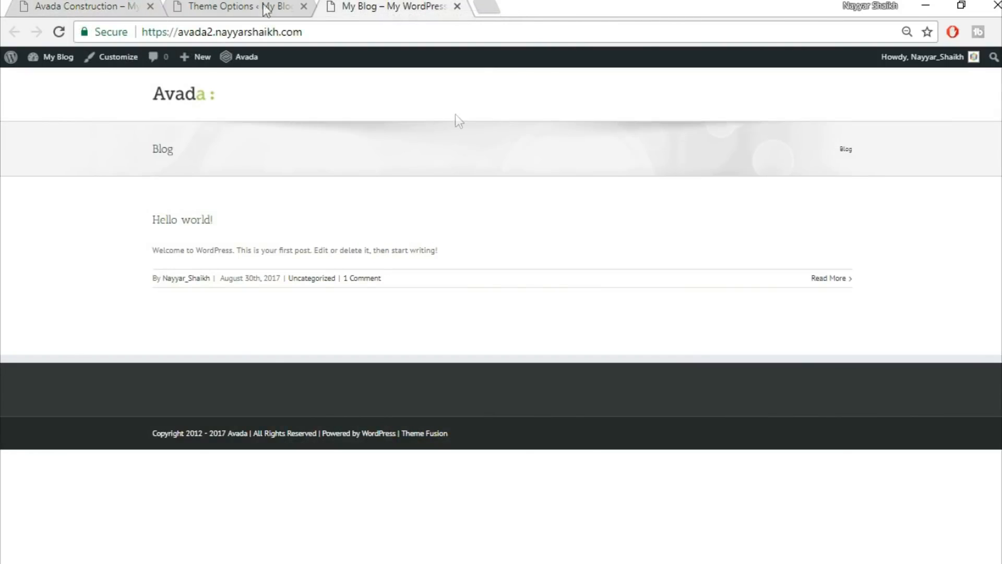
{"action": "left_click", "coordinate": [216, 5]}
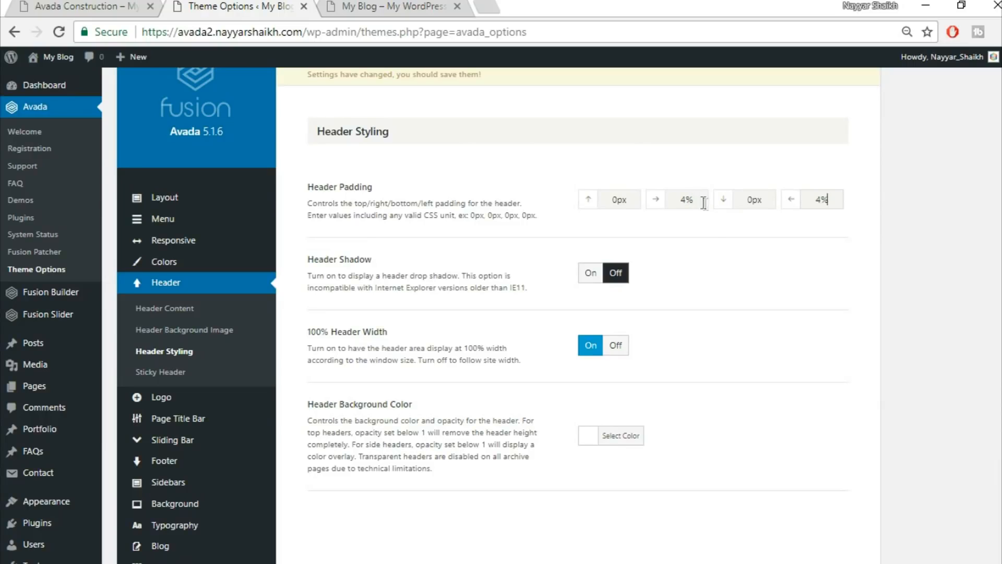
{"action": "scroll", "coordinate": [736, 414], "scroll_direction": "down", "scroll_amount": 3}
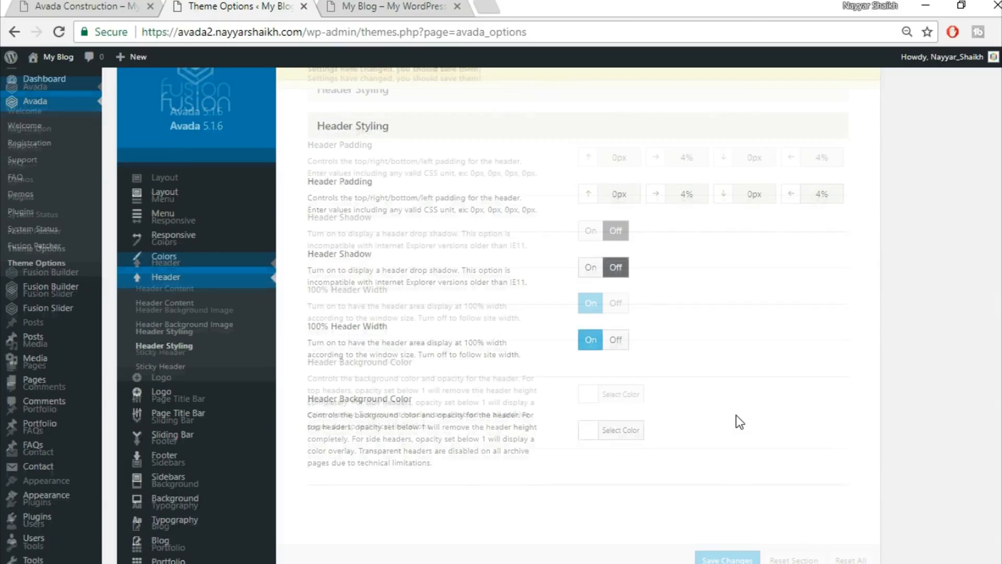
{"action": "left_click", "coordinate": [727, 560]}
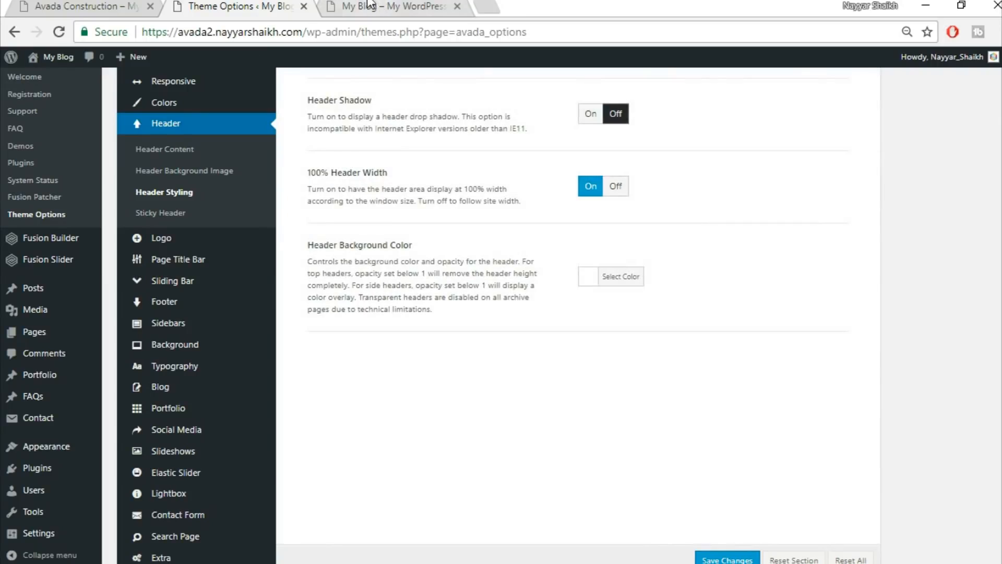
{"action": "left_click", "coordinate": [372, 6]}
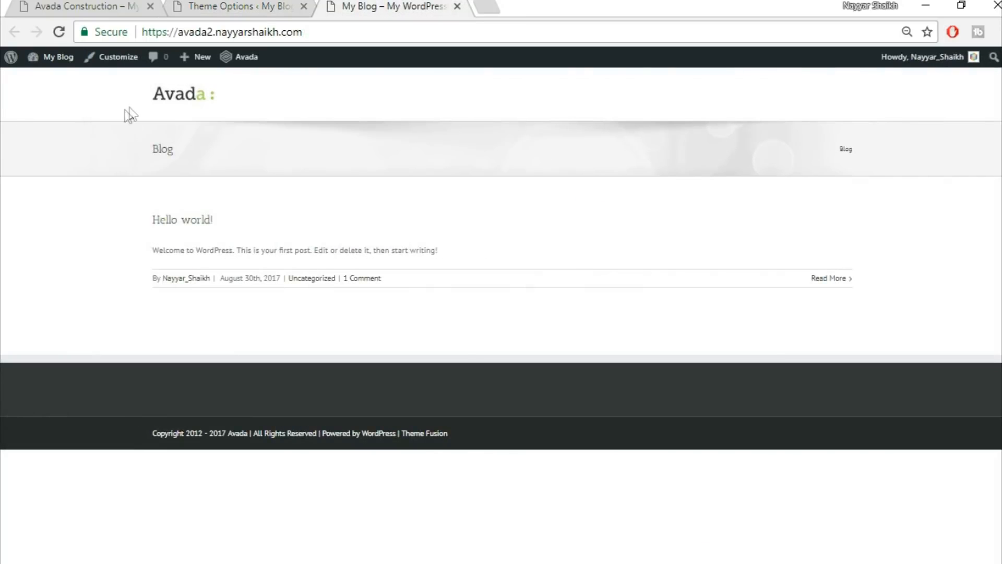
{"action": "left_click", "coordinate": [219, 6]}
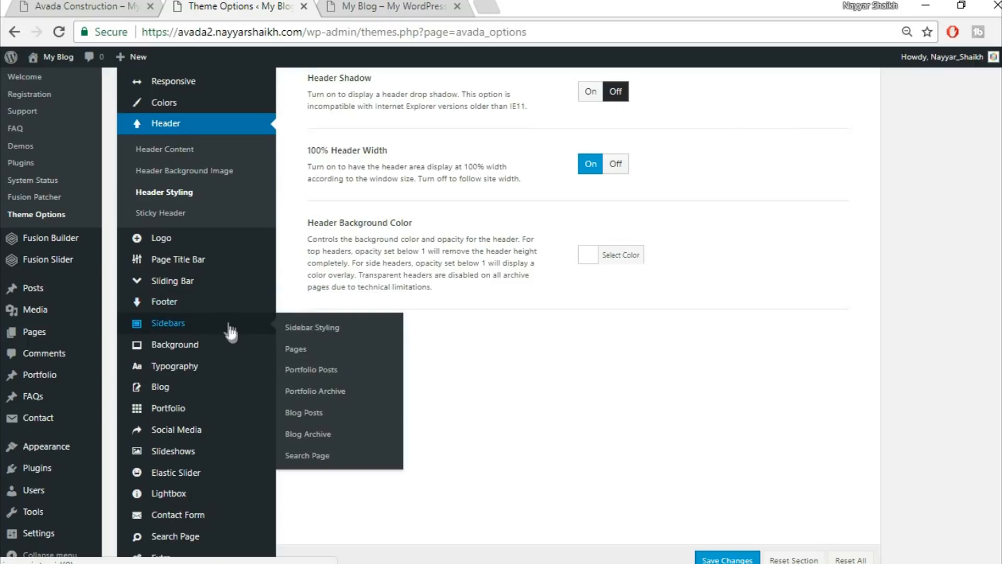
Open the Logo options and set top and bottom logo margins to 20px.
{"action": "scroll", "coordinate": [231, 378], "scroll_direction": "down", "scroll_amount": 2}
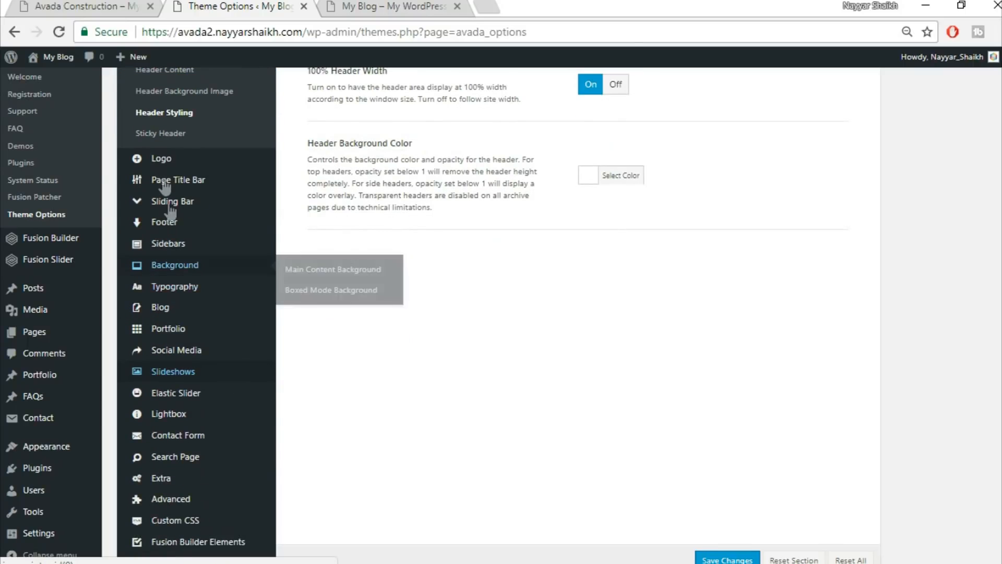
{"action": "mouse_move", "coordinate": [190, 163]}
{"action": "left_click", "coordinate": [190, 160]}
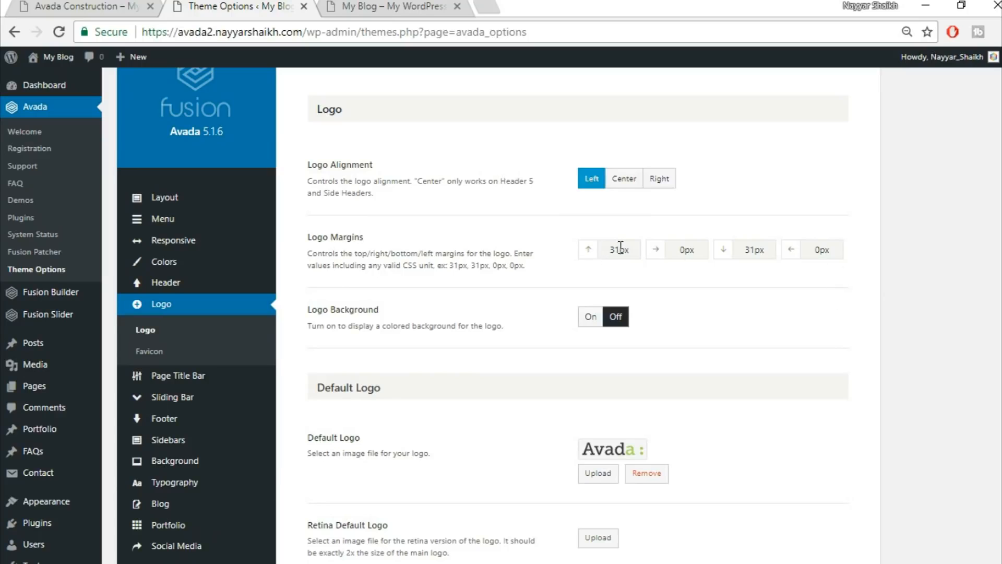
{"action": "type", "text": "20"}
{"action": "left_click_drag", "start_coordinate": [758, 251], "coordinate": [732, 258]}
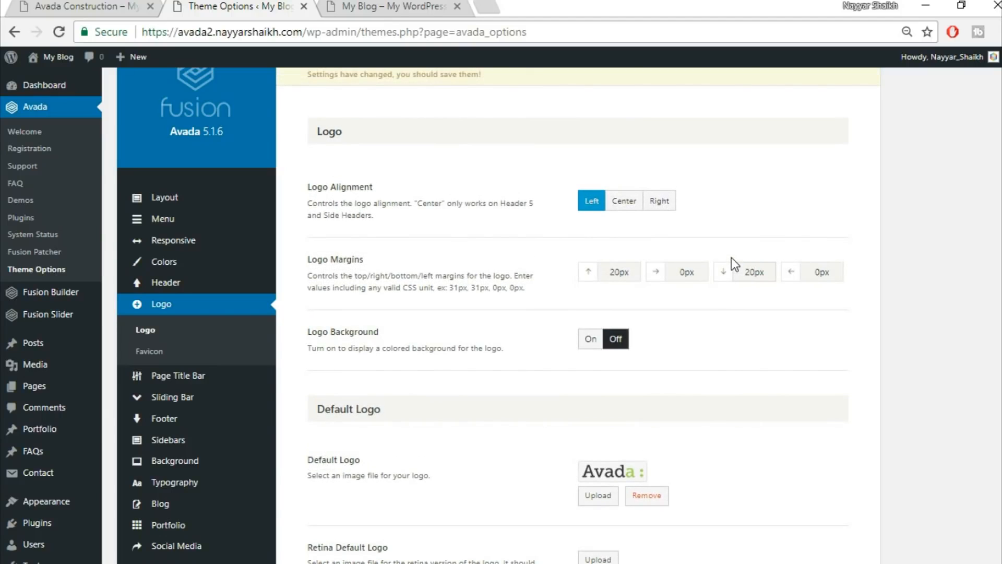
{"action": "scroll", "coordinate": [773, 334], "scroll_direction": "down", "scroll_amount": 5}
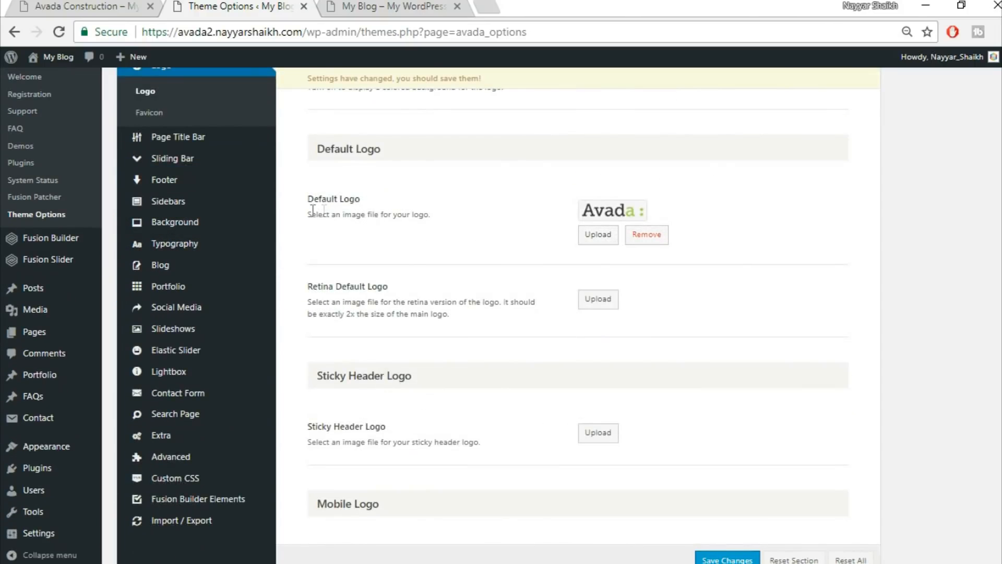
{"action": "left_click", "coordinate": [396, 6]}
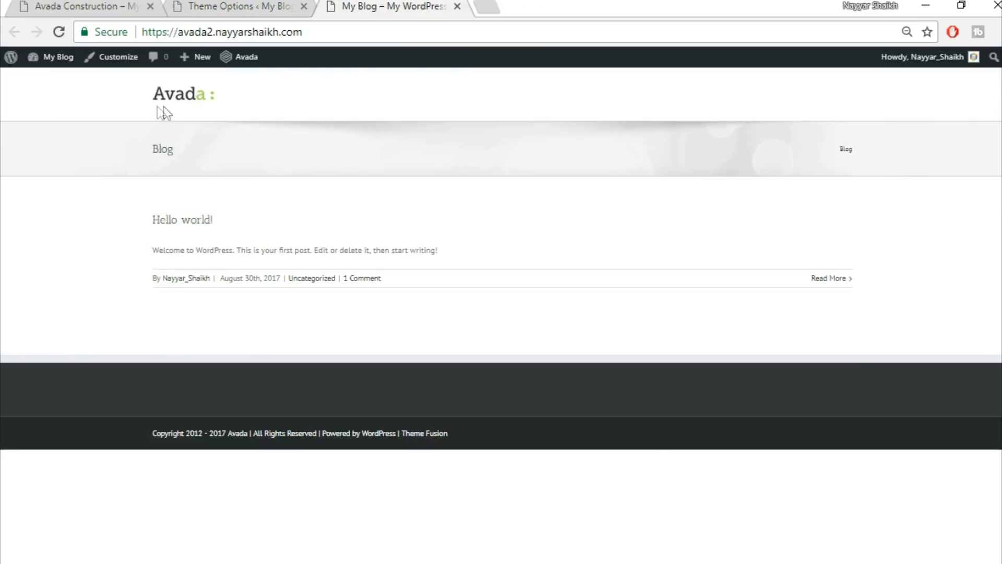
{"action": "left_click", "coordinate": [217, 6]}
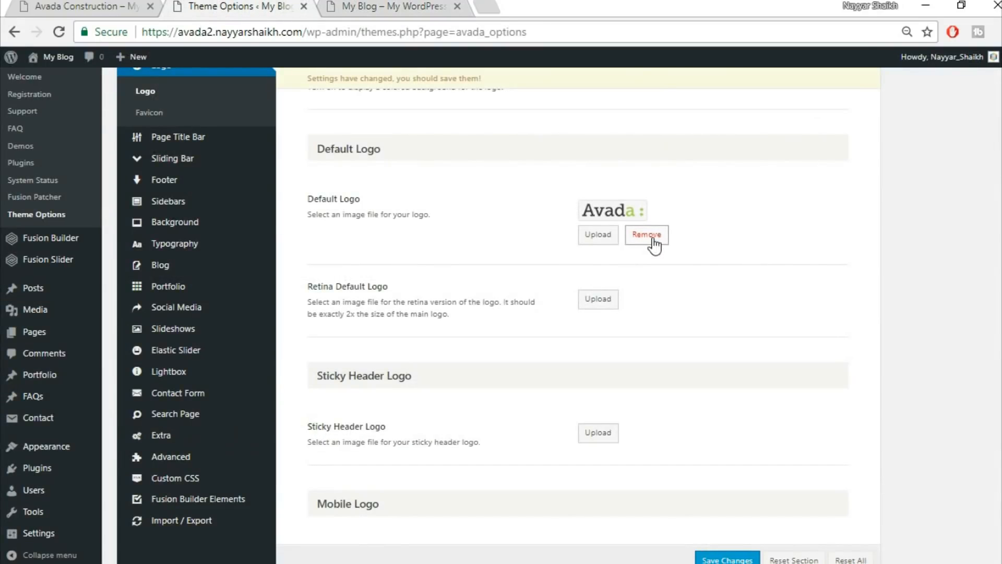
Remove the default Avada logo and start choosing a replacement image.
{"action": "left_click", "coordinate": [647, 235]}
{"action": "scroll", "coordinate": [652, 237], "scroll_direction": "down", "scroll_amount": 6}
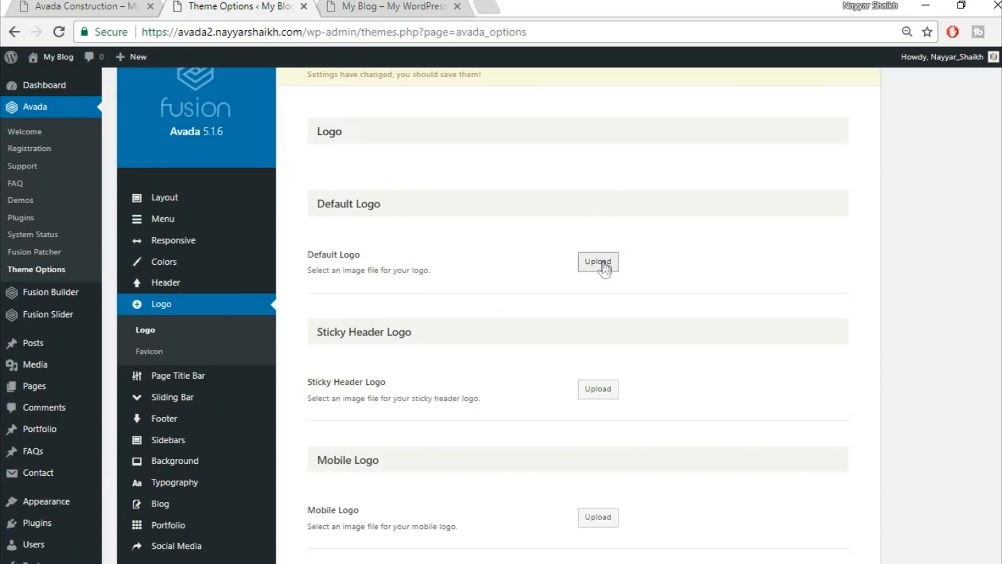
{"action": "left_click", "coordinate": [598, 262]}
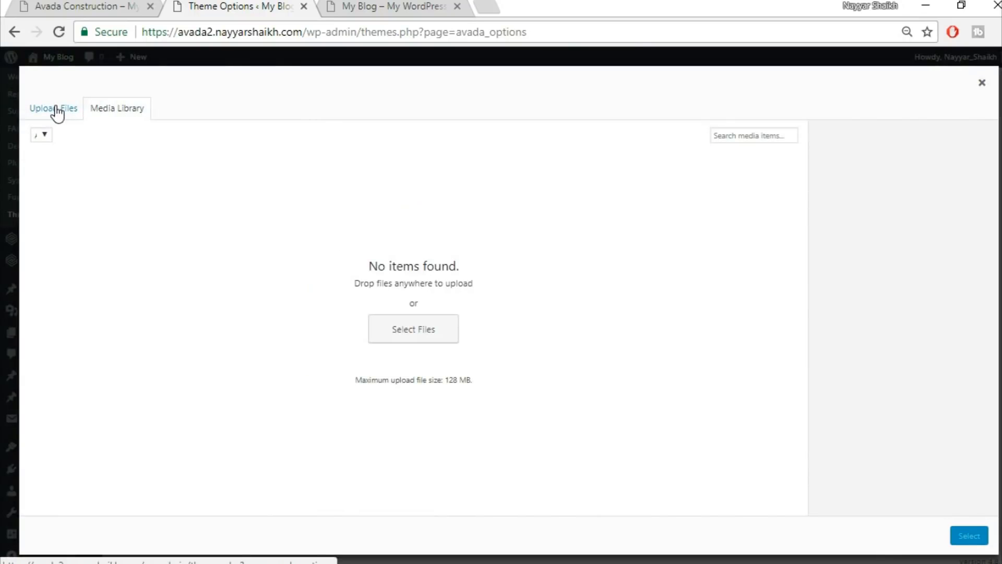
Scroll through the Avada Construction demo homepage to study its logo header.
{"action": "left_click", "coordinate": [96, 5]}
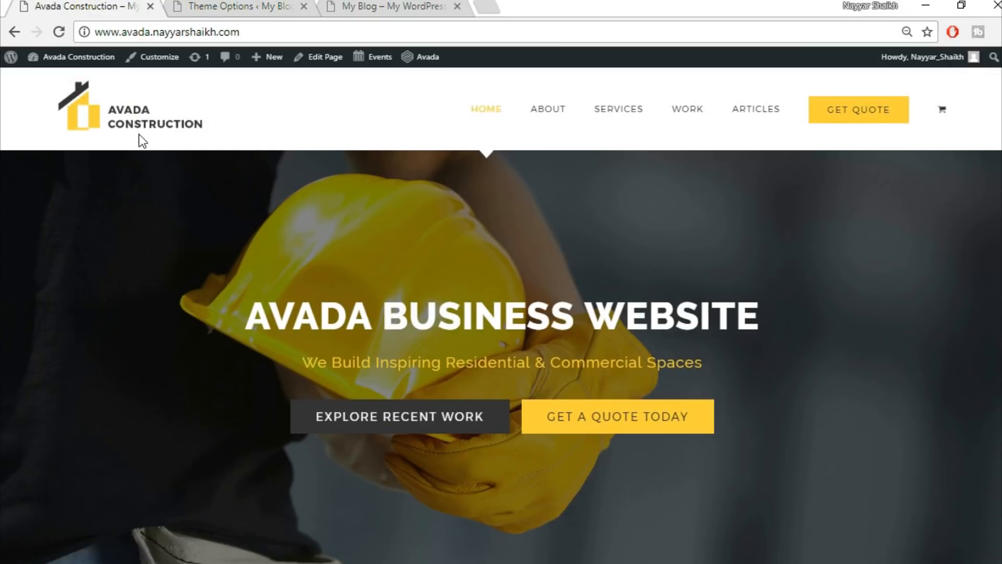
{"action": "scroll", "coordinate": [774, 403], "scroll_direction": "down", "scroll_amount": 10}
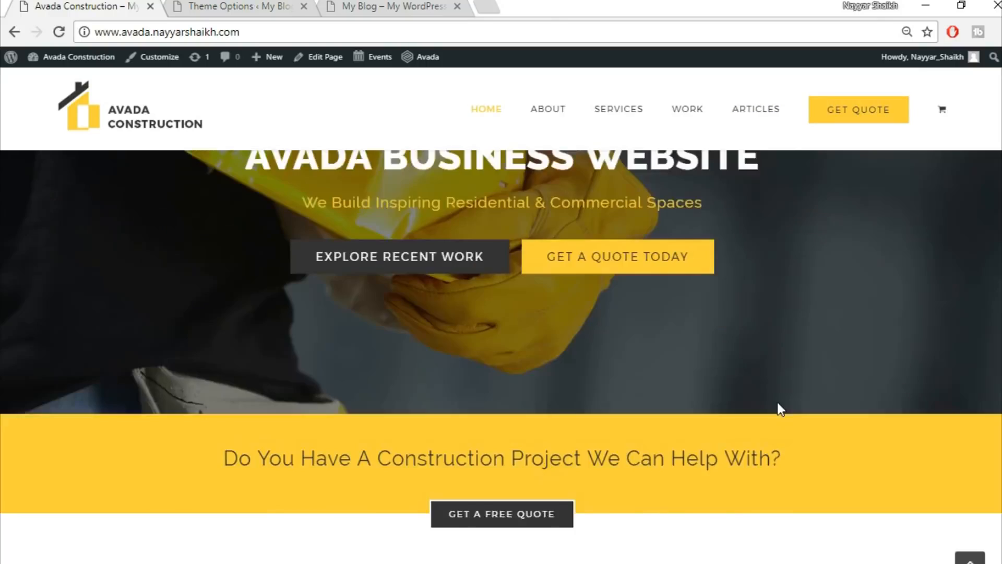
{"action": "scroll", "coordinate": [781, 408], "scroll_direction": "down", "scroll_amount": 8}
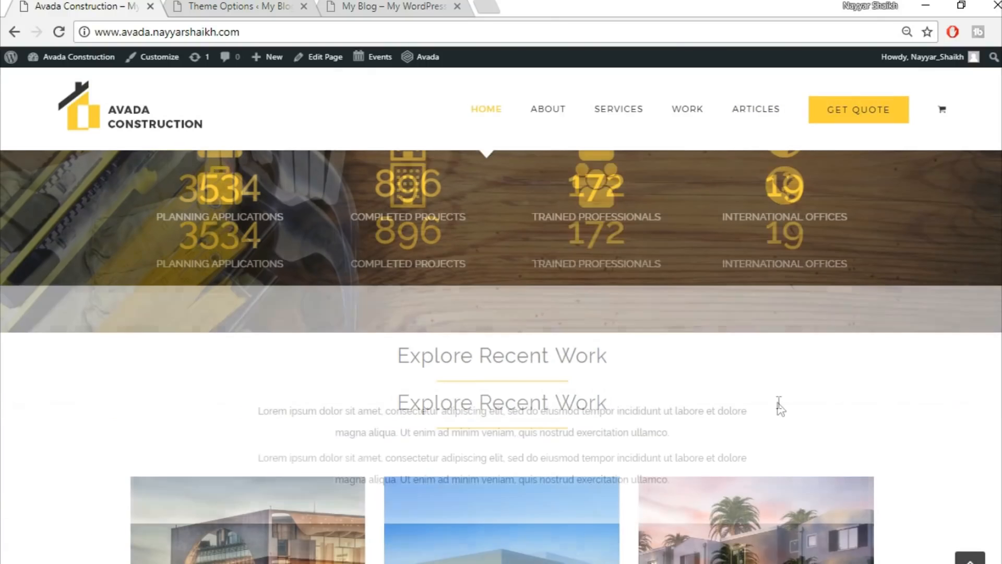
{"action": "scroll", "coordinate": [653, 214], "scroll_direction": "up", "scroll_amount": 18}
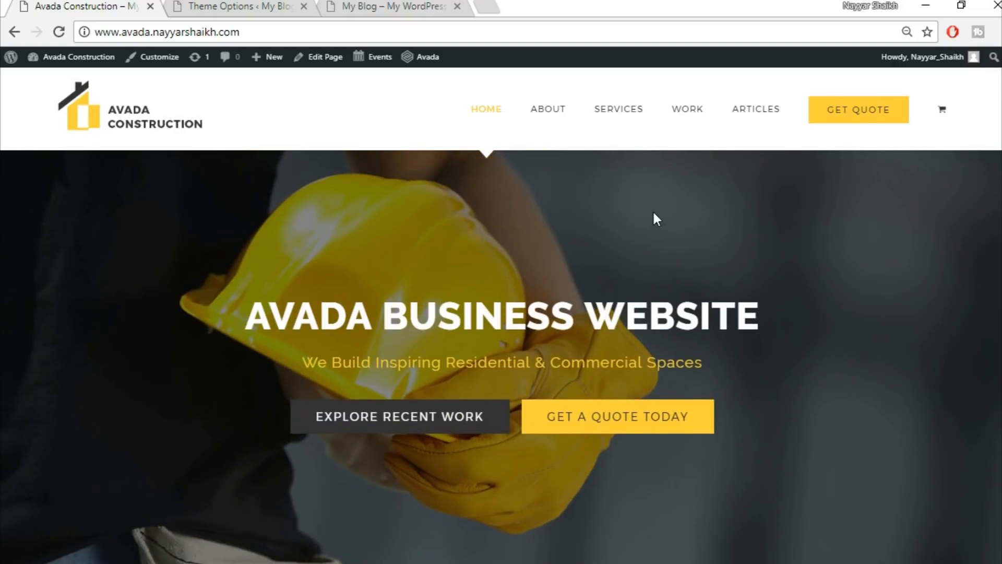
In a new tab, load bloggdude.com and open the Avada Theme Tutorial post.
{"action": "left_click", "coordinate": [482, 6]}
{"action": "type", "text": "bl"}
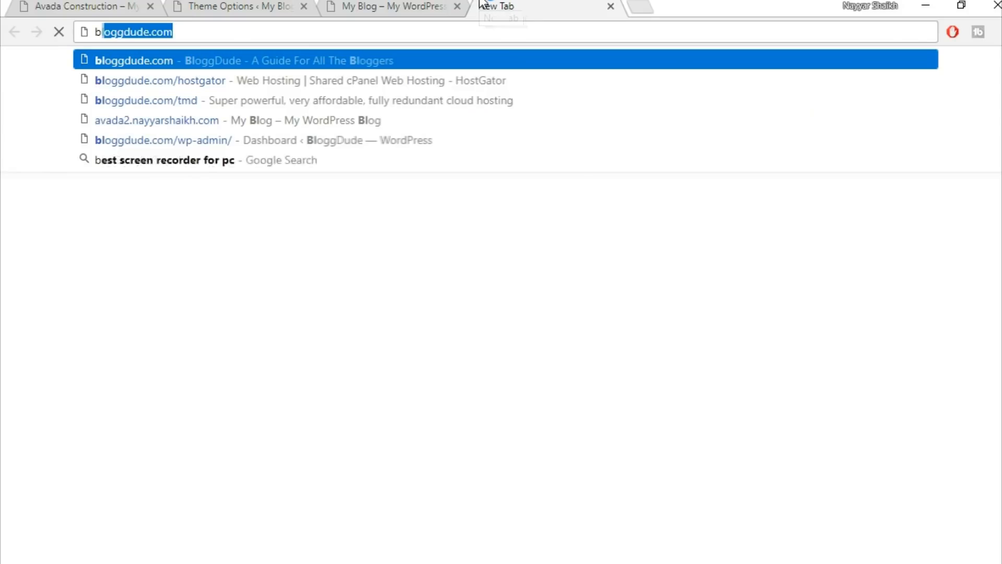
{"action": "key", "text": "Right"}
{"action": "key", "text": "Return"}
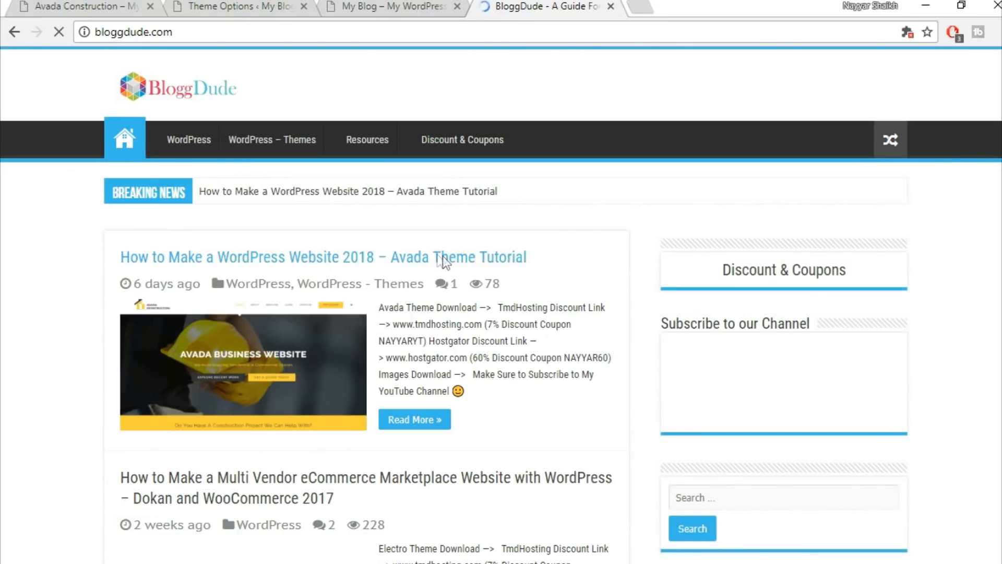
{"action": "left_click", "coordinate": [477, 262]}
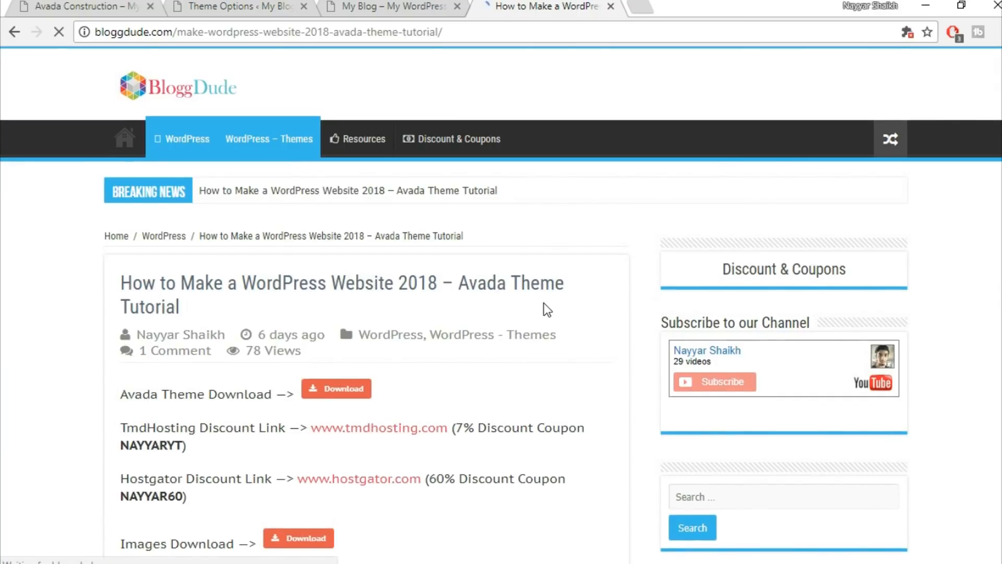
{"action": "scroll", "coordinate": [544, 305], "scroll_direction": "down", "scroll_amount": 5}
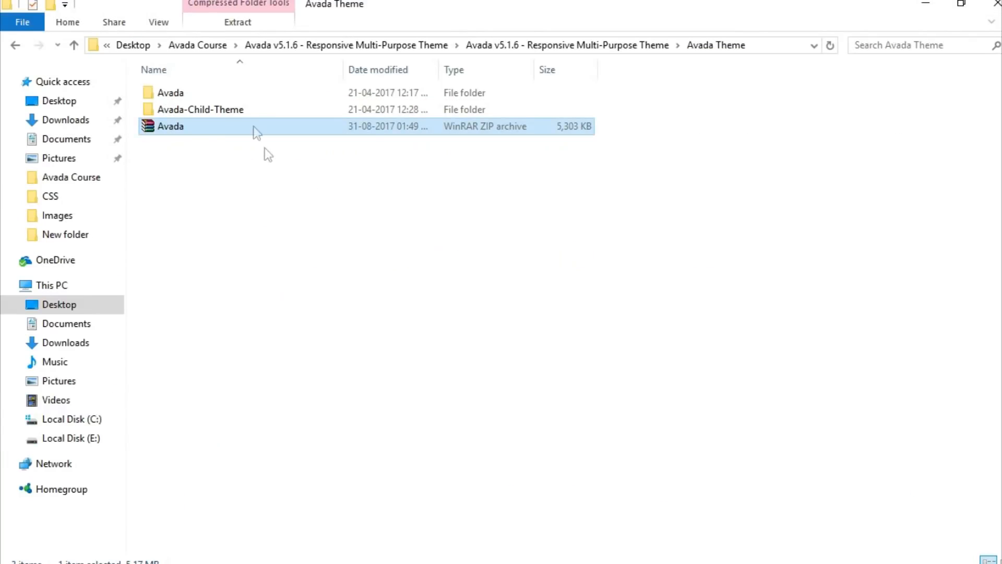
Browse the Avada Course Images folder in File Explorer, then return to the BloggDude post.
{"action": "left_click", "coordinate": [209, 46]}
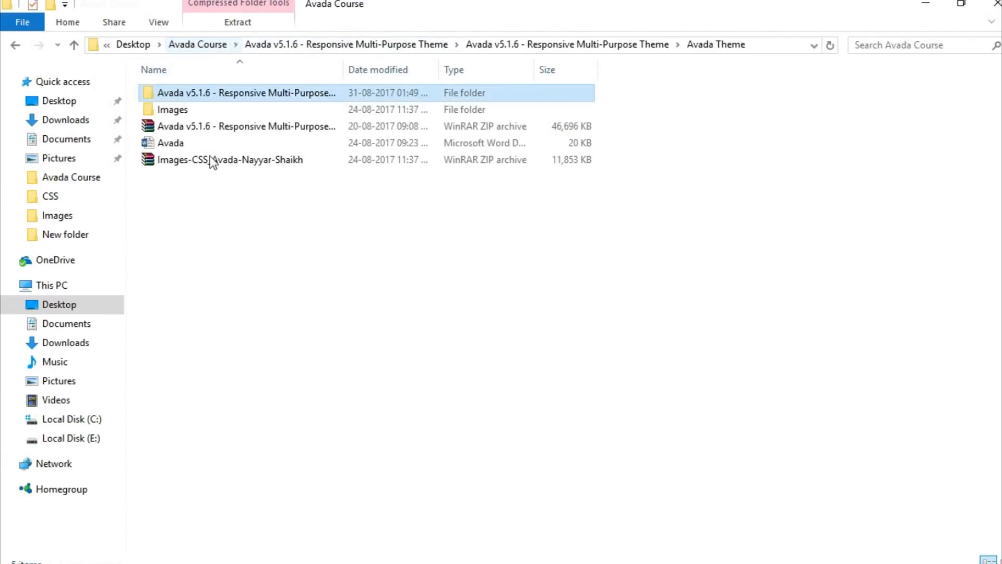
{"action": "left_click", "coordinate": [250, 161]}
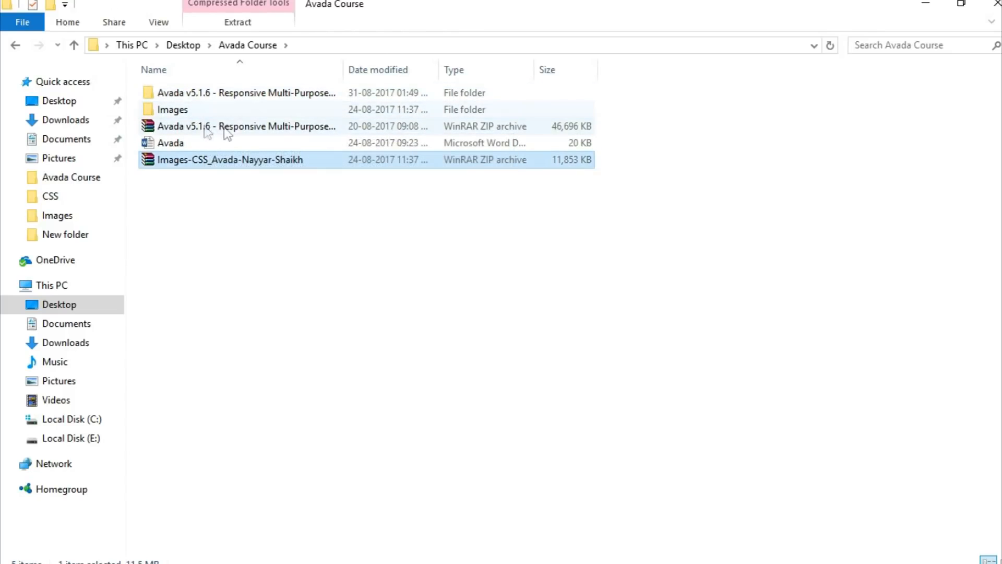
{"action": "double_click", "coordinate": [206, 112]}
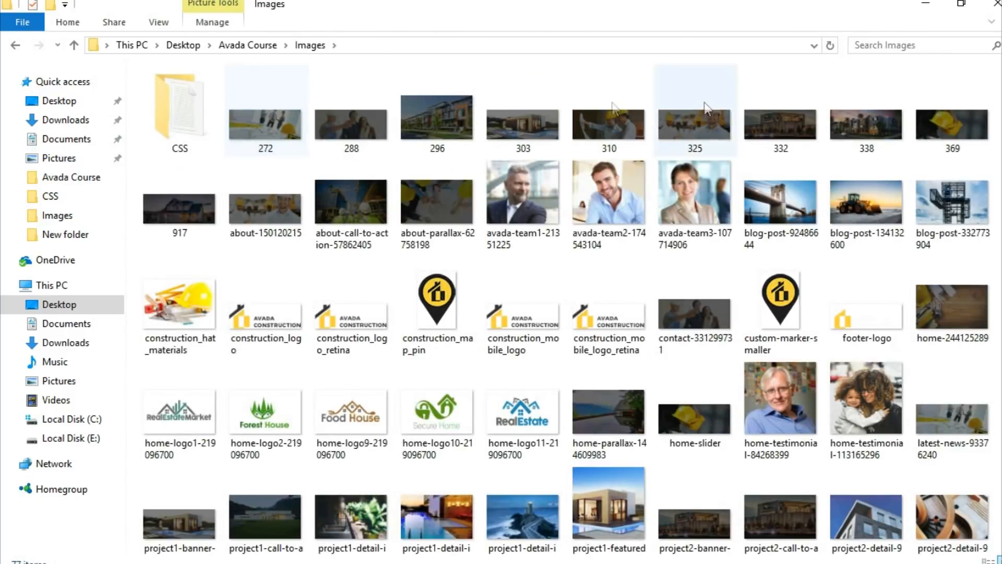
{"action": "scroll", "coordinate": [888, 527], "scroll_direction": "down", "scroll_amount": 5}
{"action": "scroll", "coordinate": [879, 522], "scroll_direction": "up", "scroll_amount": 5}
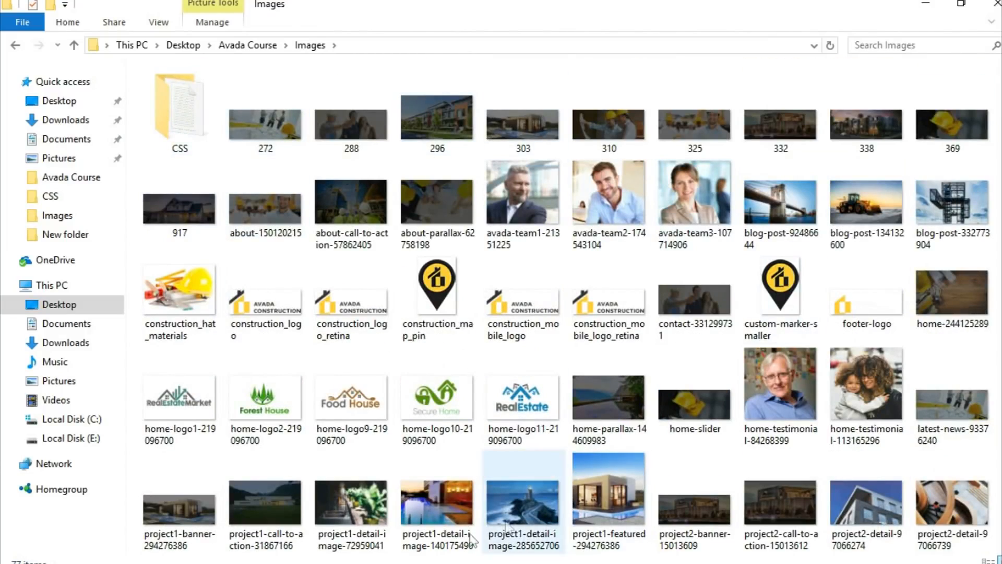
{"action": "left_click", "coordinate": [450, 563]}
{"action": "scroll", "coordinate": [281, 232], "scroll_direction": "up", "scroll_amount": 2}
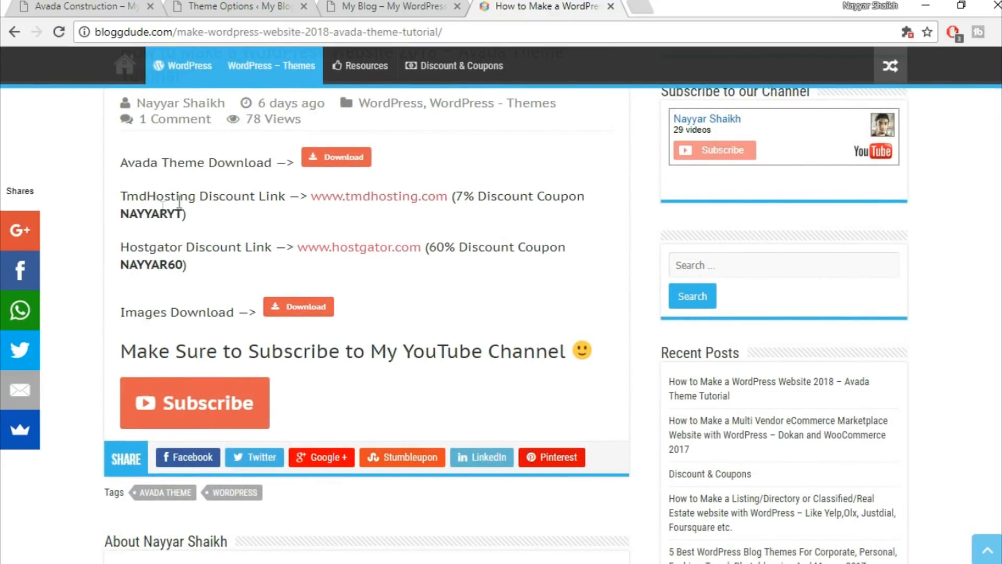
Highlight the TmdHosting coupon code, then go back to Theme Options with the media library.
{"action": "left_click_drag", "start_coordinate": [125, 220], "coordinate": [189, 216]}
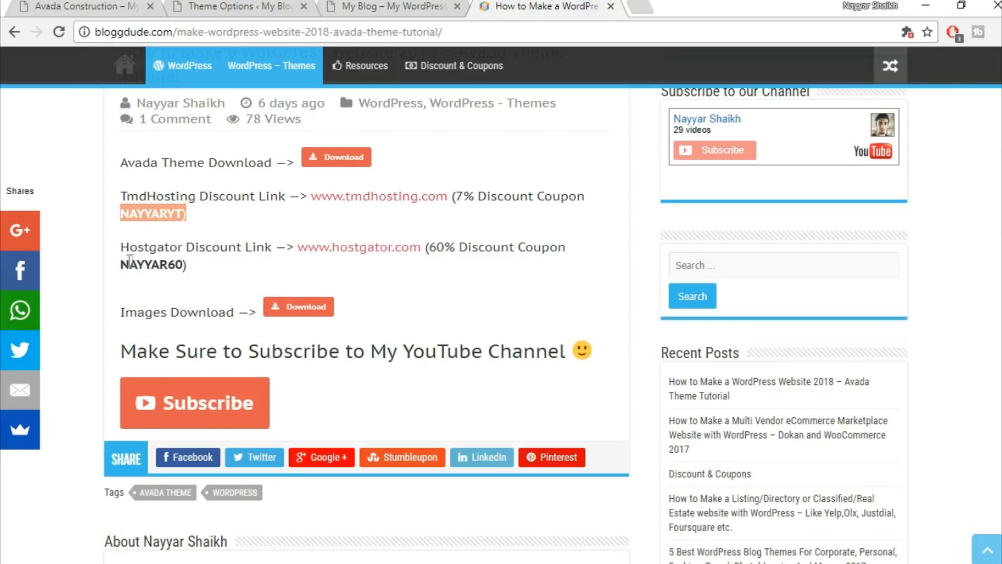
{"action": "left_click", "coordinate": [246, 175]}
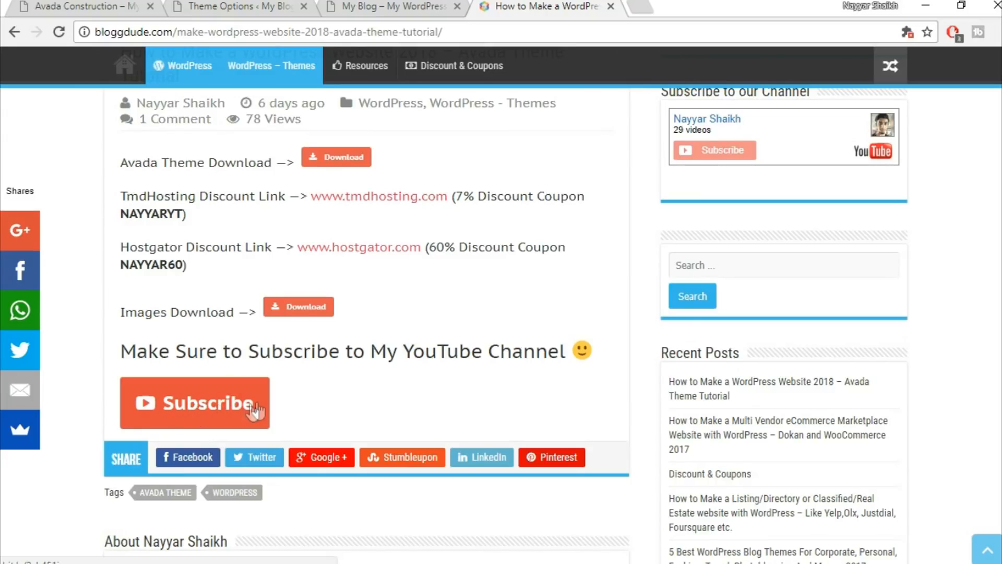
{"action": "left_click", "coordinate": [375, 5]}
{"action": "left_click", "coordinate": [197, 5]}
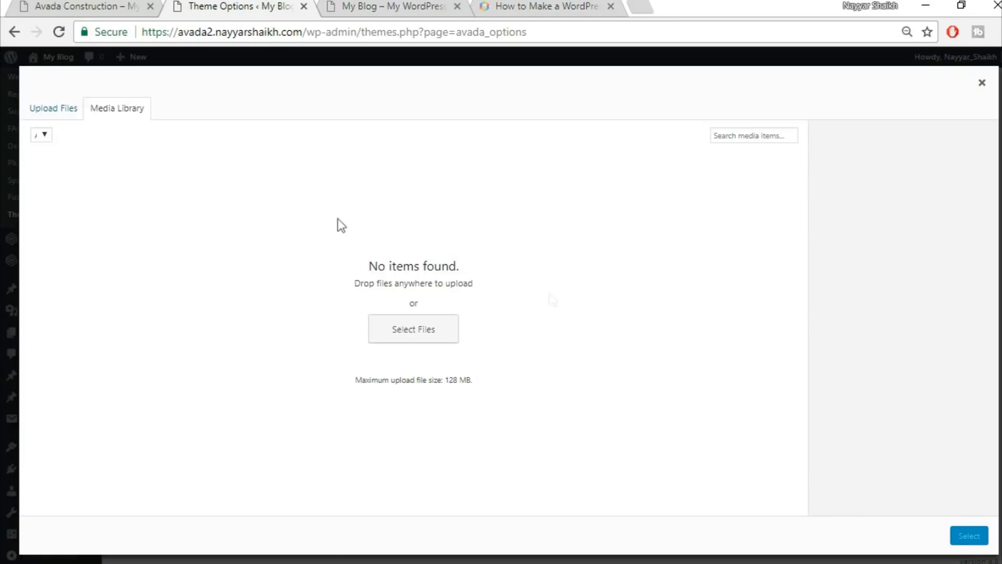
Upload construction_logo from Avada Course\Images as the default logo and save.
{"action": "left_click", "coordinate": [75, 115]}
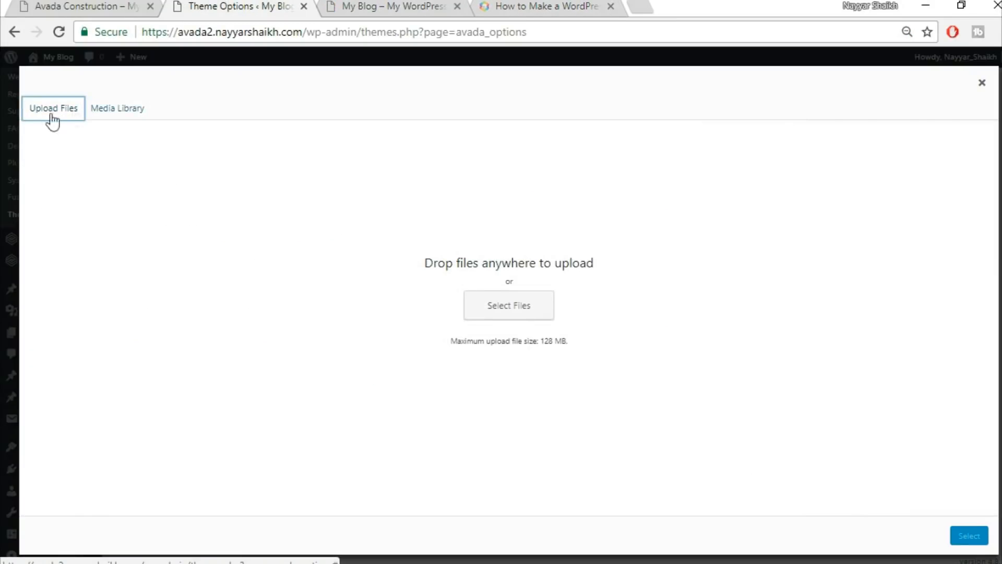
{"action": "left_click", "coordinate": [502, 301]}
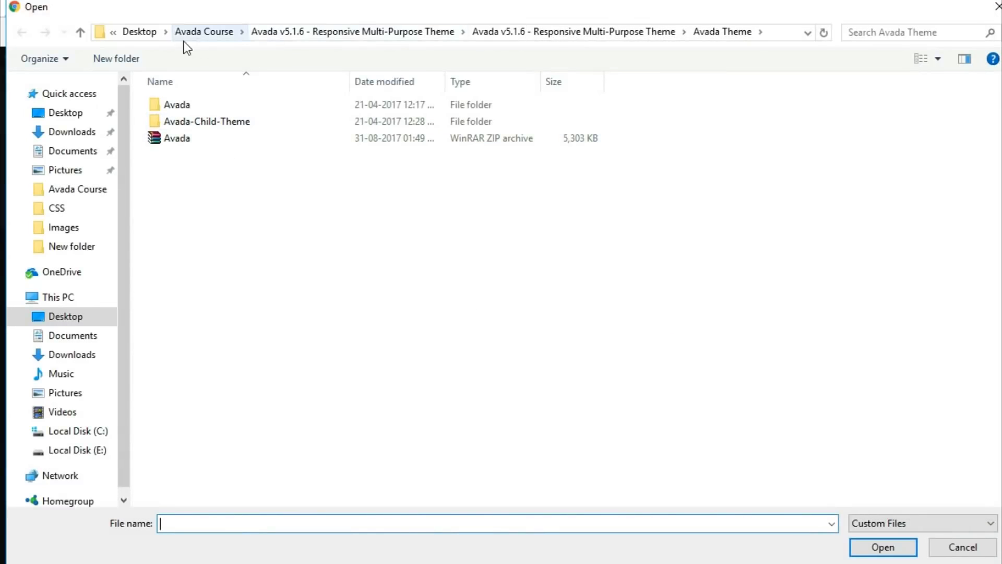
{"action": "left_click", "coordinate": [212, 34]}
{"action": "double_click", "coordinate": [214, 121]}
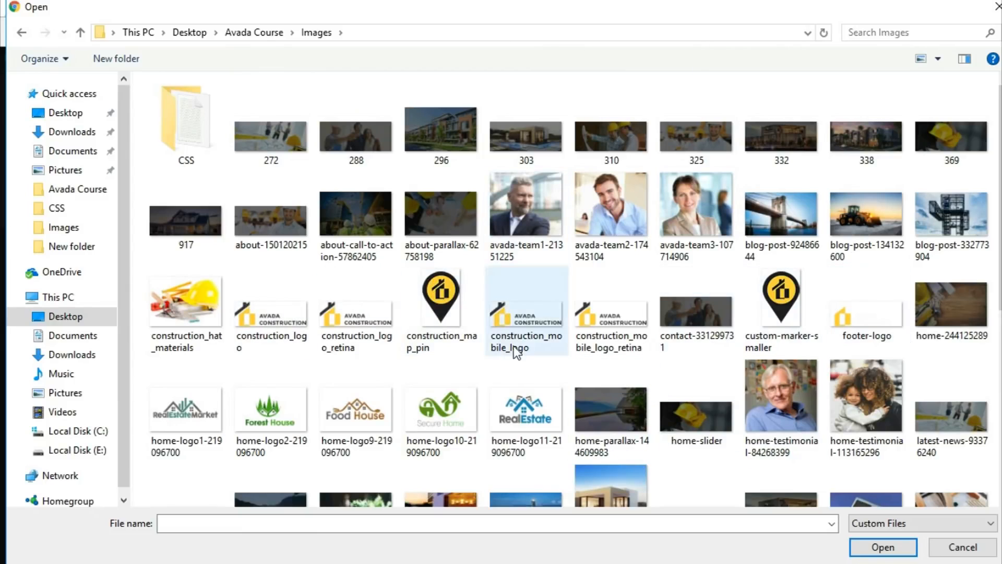
{"action": "left_click", "coordinate": [270, 337]}
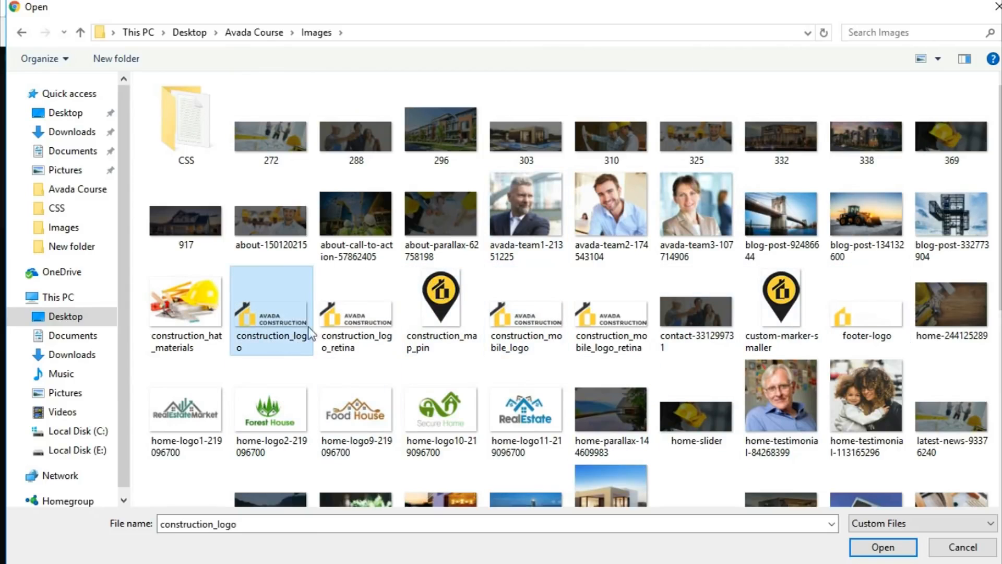
{"action": "left_click", "coordinate": [867, 547]}
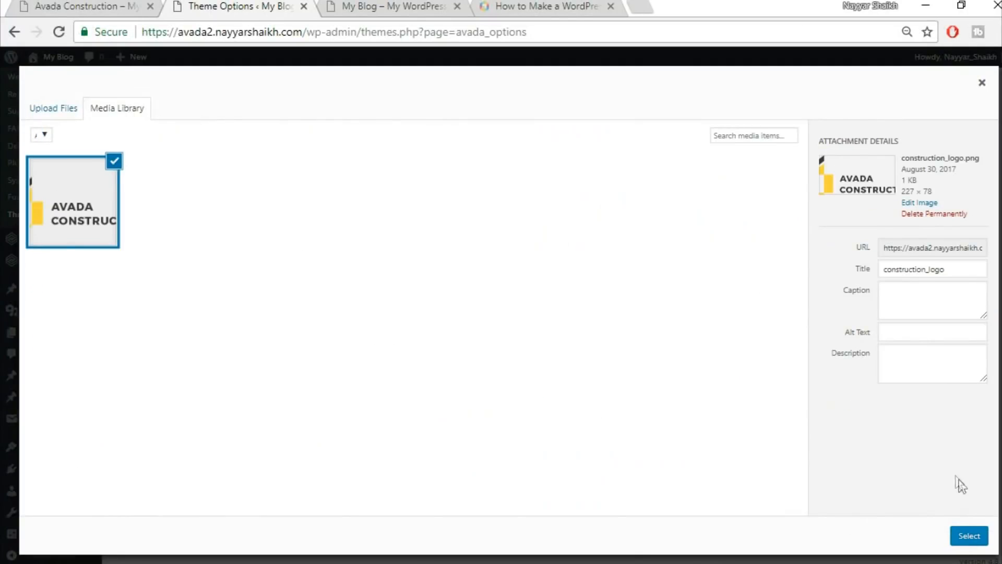
{"action": "left_click", "coordinate": [968, 536]}
{"action": "scroll", "coordinate": [929, 434], "scroll_direction": "down", "scroll_amount": 8}
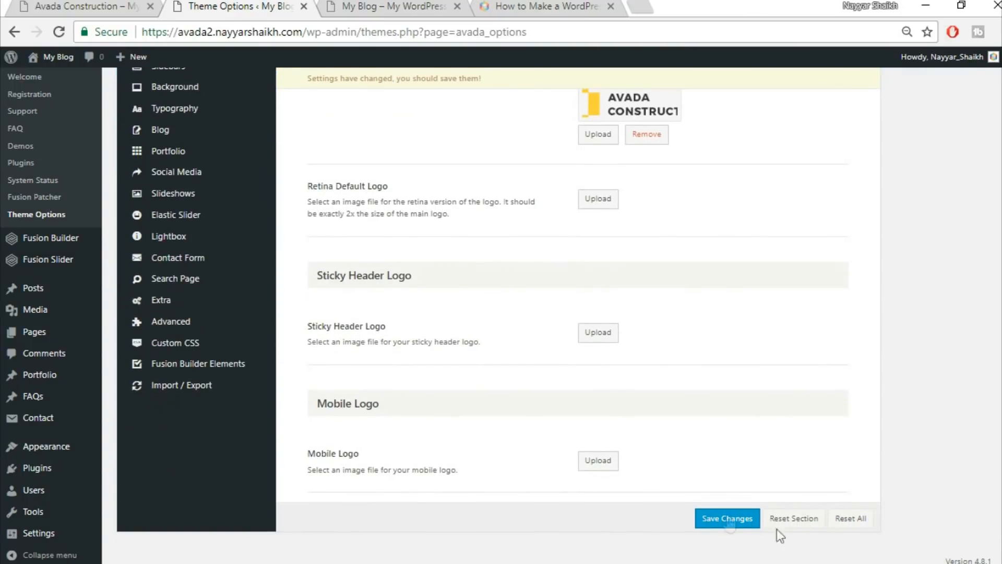
{"action": "left_click", "coordinate": [728, 516]}
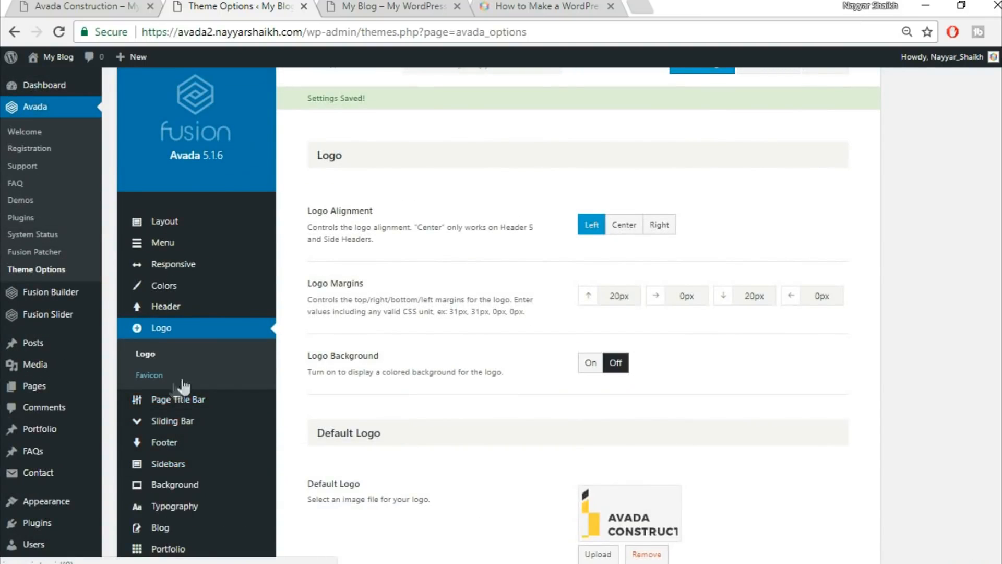
Bring up the Logo > Favicon settings, checking them against the bloggdude tutorial article.
{"action": "left_click", "coordinate": [150, 375]}
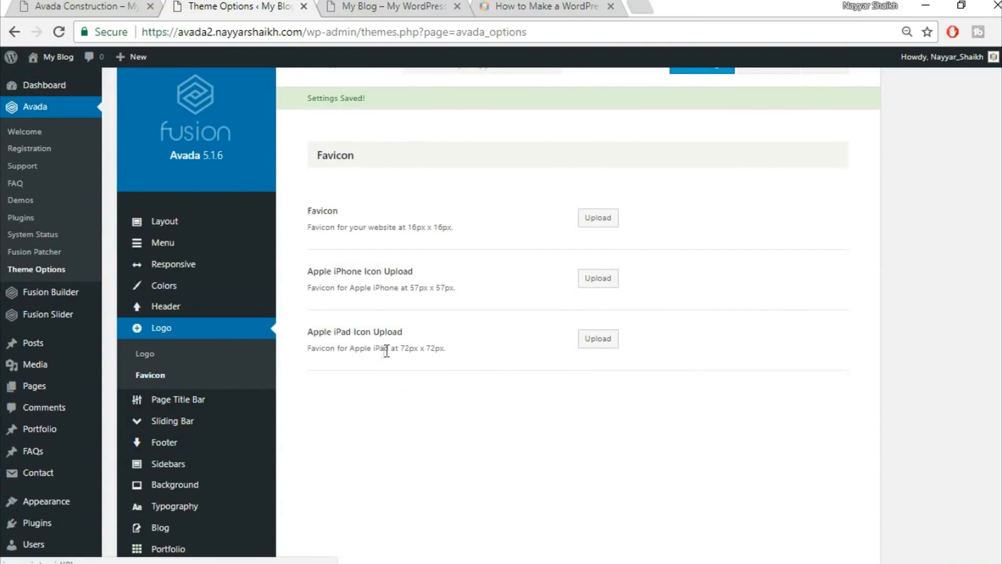
{"action": "left_click", "coordinate": [553, 7]}
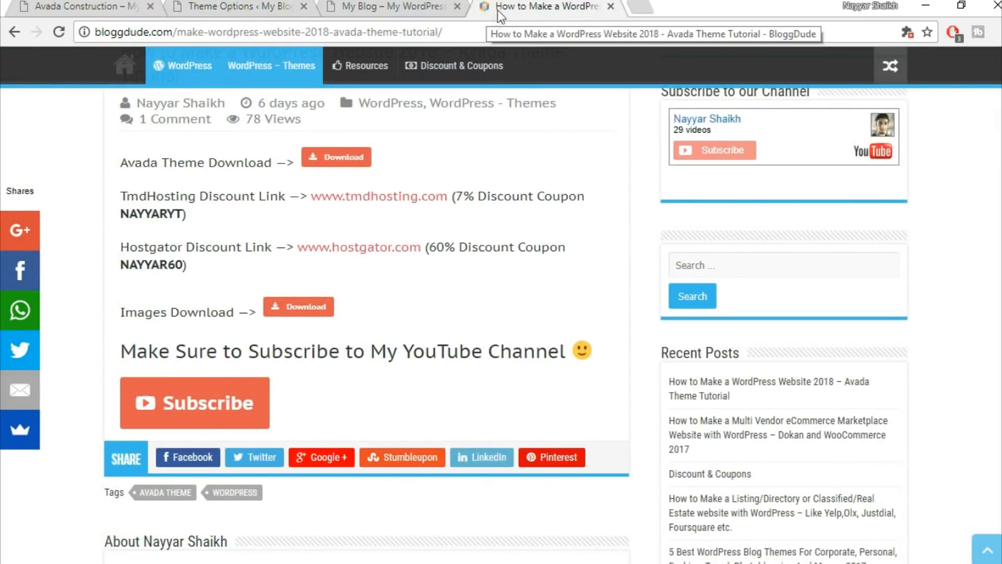
{"action": "left_click", "coordinate": [224, 6]}
{"action": "left_click", "coordinate": [569, 5]}
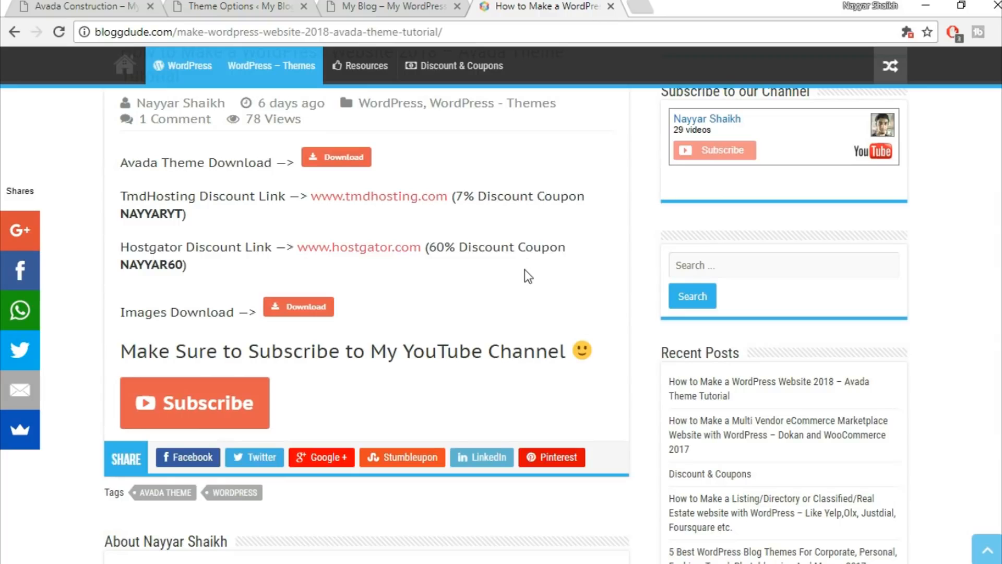
{"action": "left_click", "coordinate": [222, 5]}
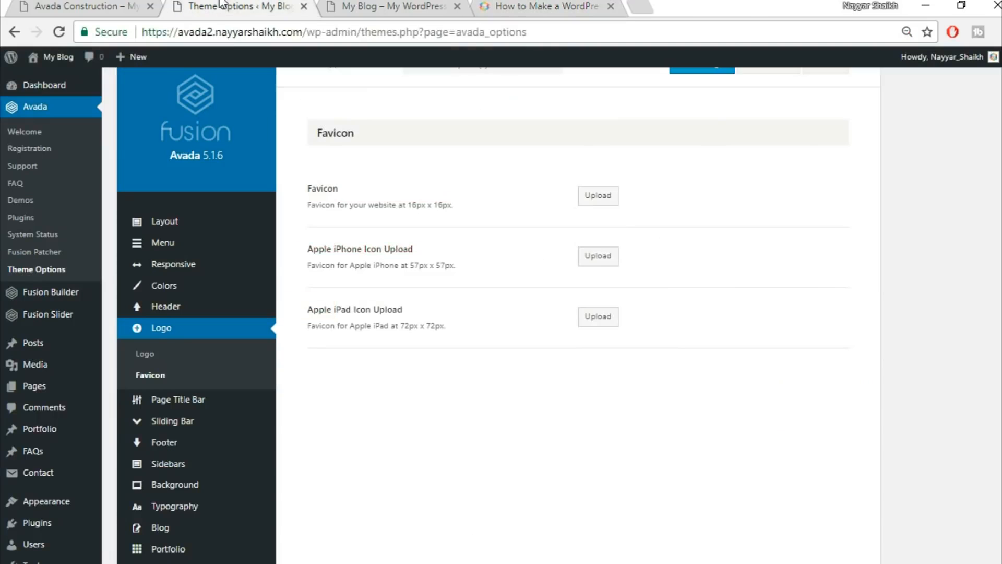
Upload construction_map_pin.png as the favicon and save the theme settings.
{"action": "left_click", "coordinate": [595, 196]}
{"action": "left_click", "coordinate": [67, 106]}
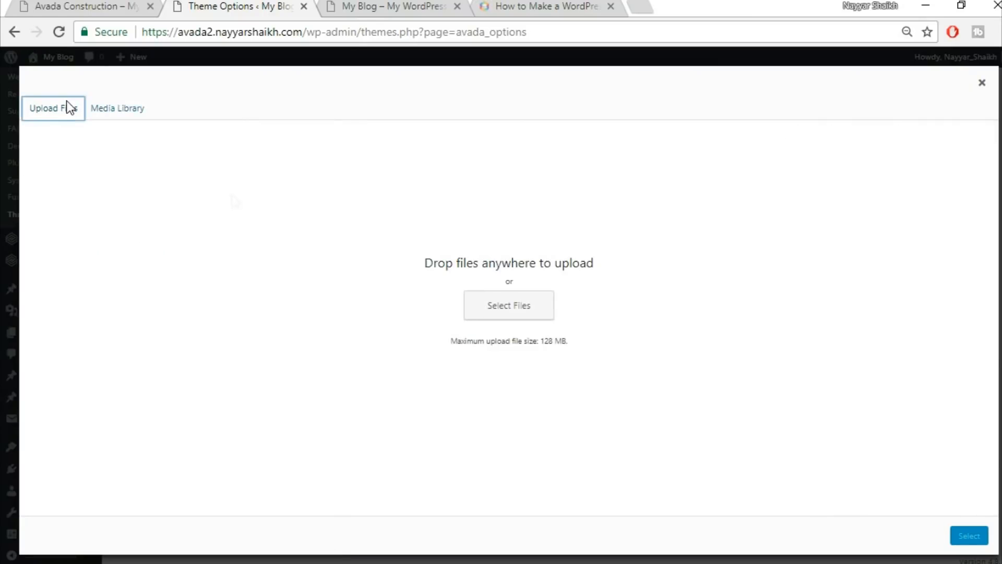
{"action": "left_click", "coordinate": [502, 318]}
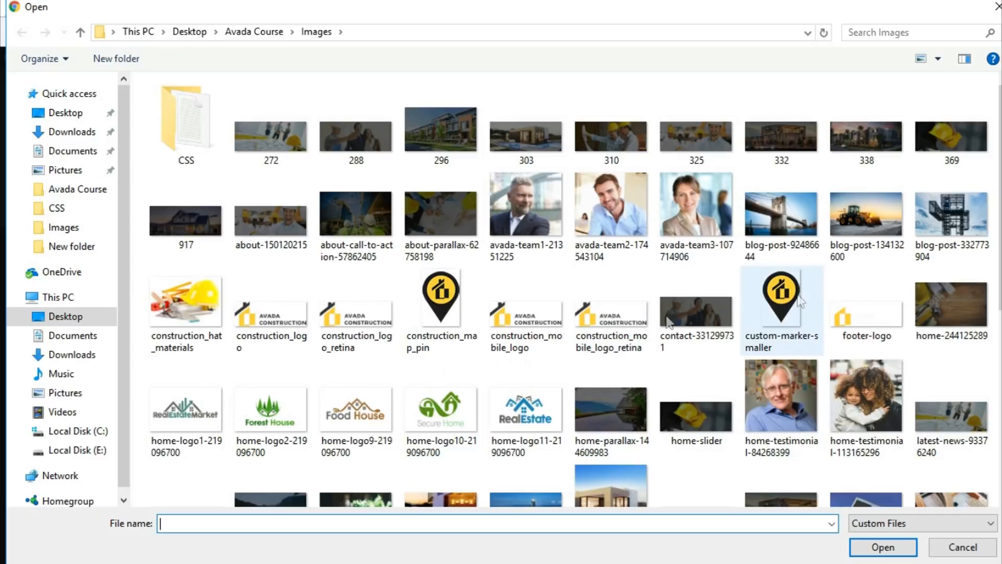
{"action": "left_click", "coordinate": [473, 318]}
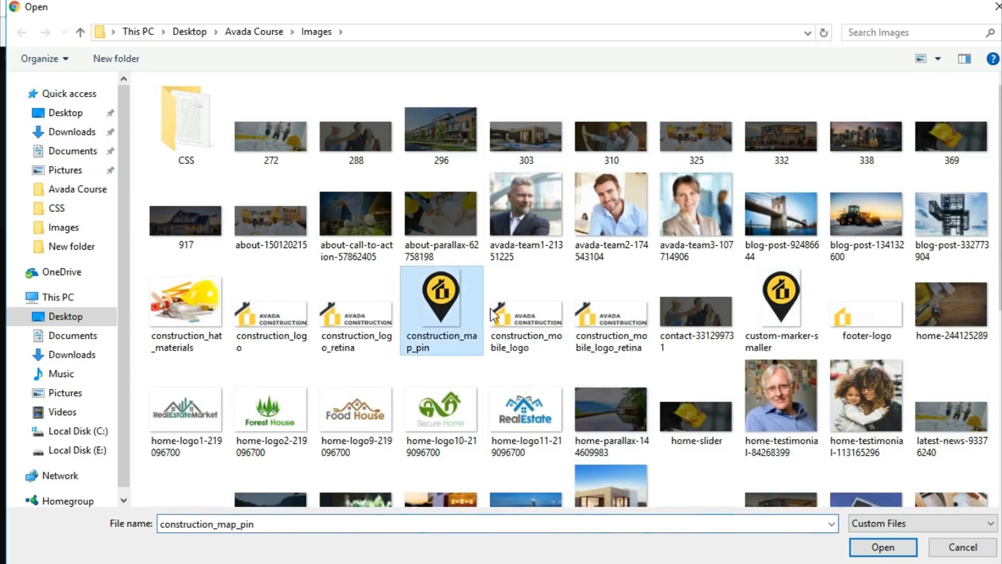
{"action": "left_click", "coordinate": [912, 554]}
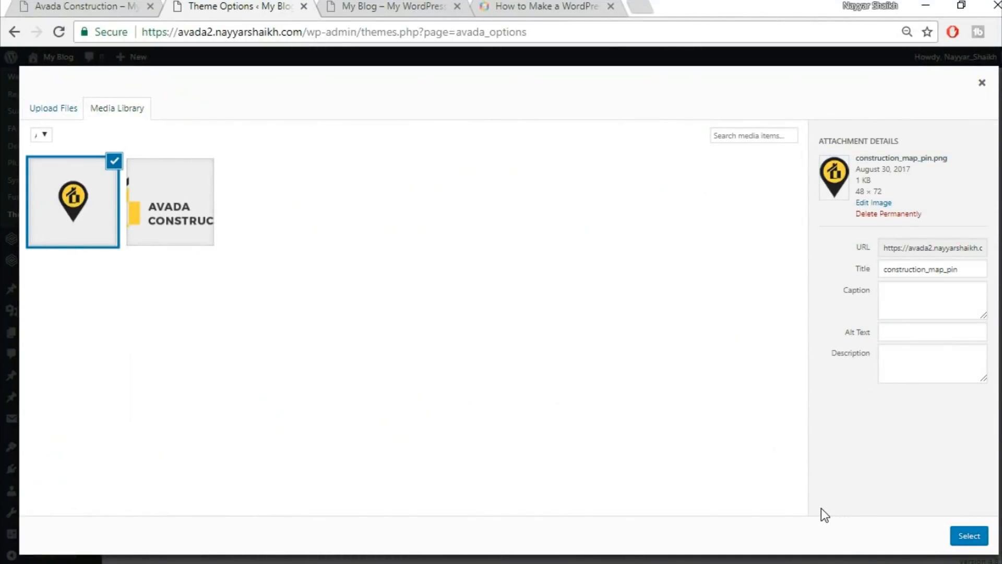
{"action": "left_click", "coordinate": [967, 537]}
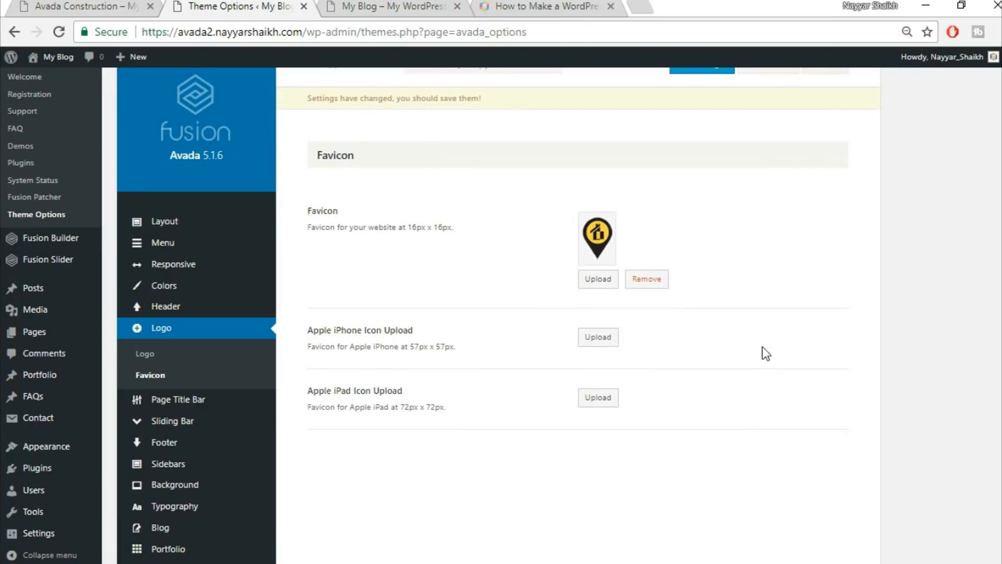
{"action": "scroll", "coordinate": [772, 365], "scroll_direction": "up", "scroll_amount": 2}
{"action": "left_click", "coordinate": [702, 103]}
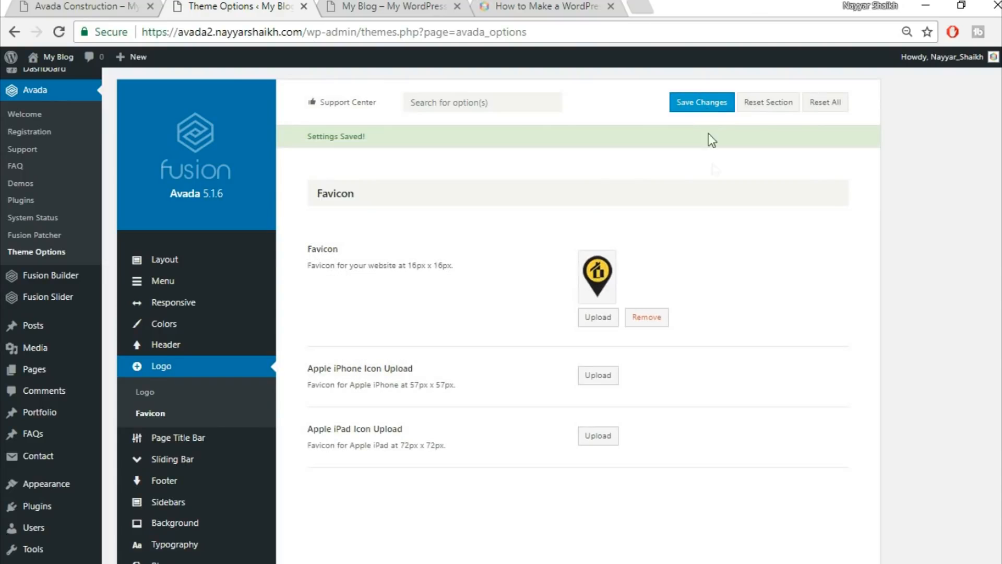
{"action": "left_click", "coordinate": [410, 6]}
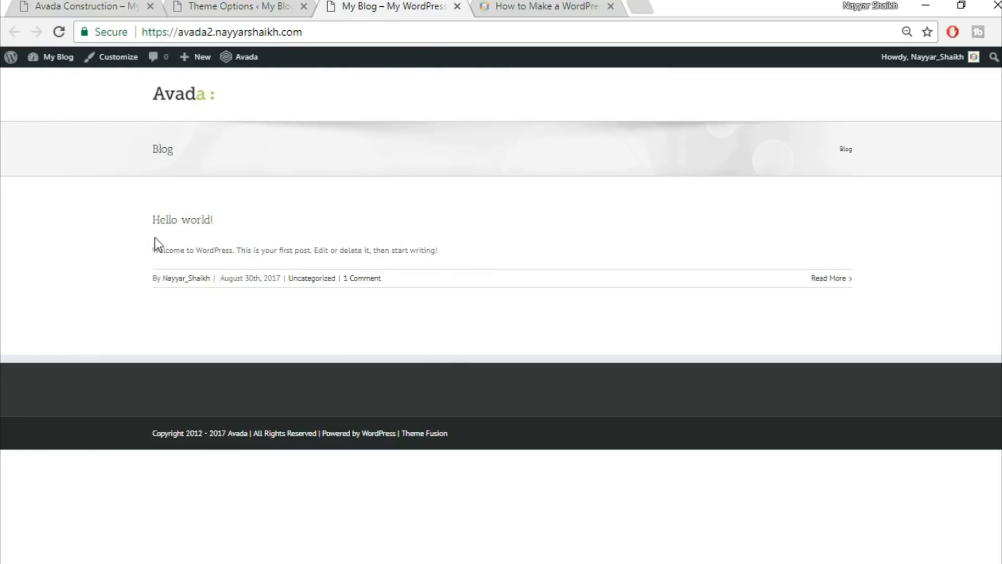
{"action": "left_click", "coordinate": [89, 5]}
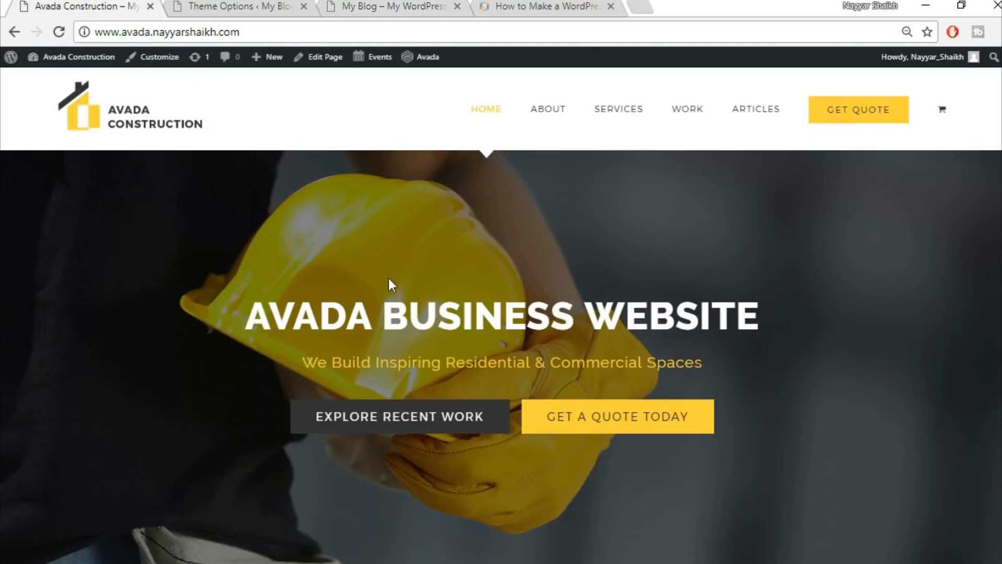
{"action": "scroll", "coordinate": [393, 285], "scroll_direction": "down", "scroll_amount": 5}
{"action": "left_click", "coordinate": [352, 6]}
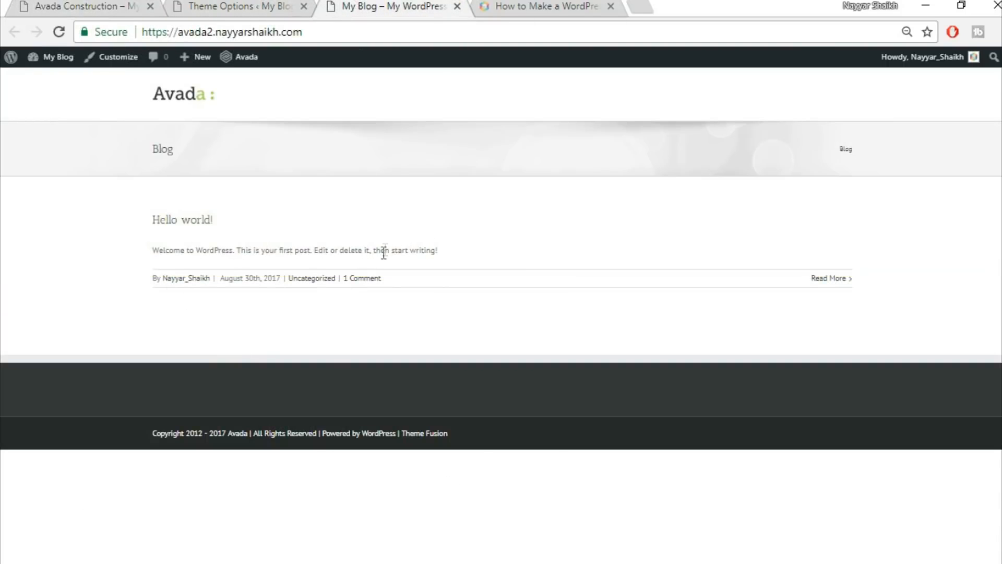
{"action": "left_click", "coordinate": [78, 4]}
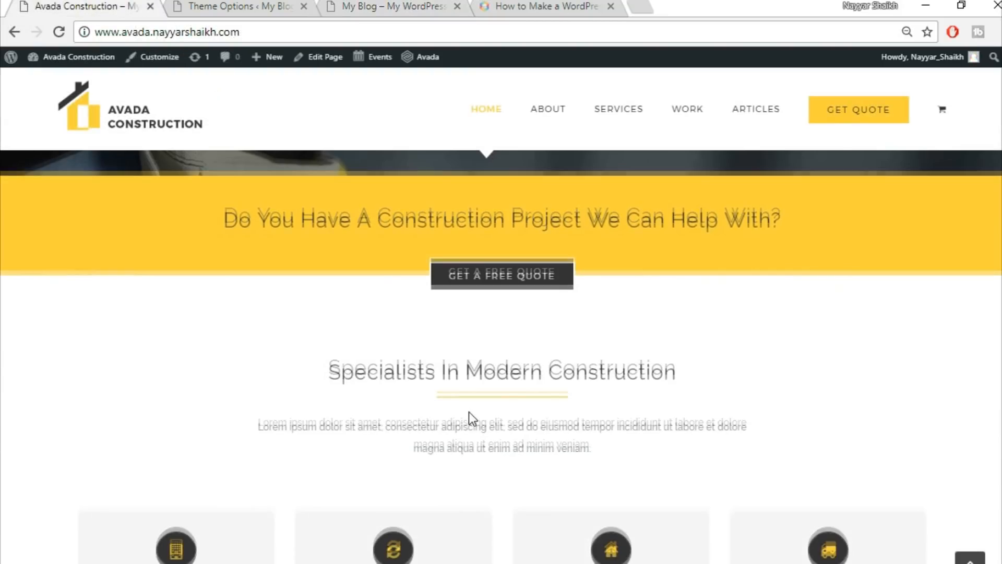
{"action": "scroll", "coordinate": [469, 416], "scroll_direction": "down", "scroll_amount": 3}
{"action": "scroll", "coordinate": [512, 342], "scroll_direction": "down", "scroll_amount": 2}
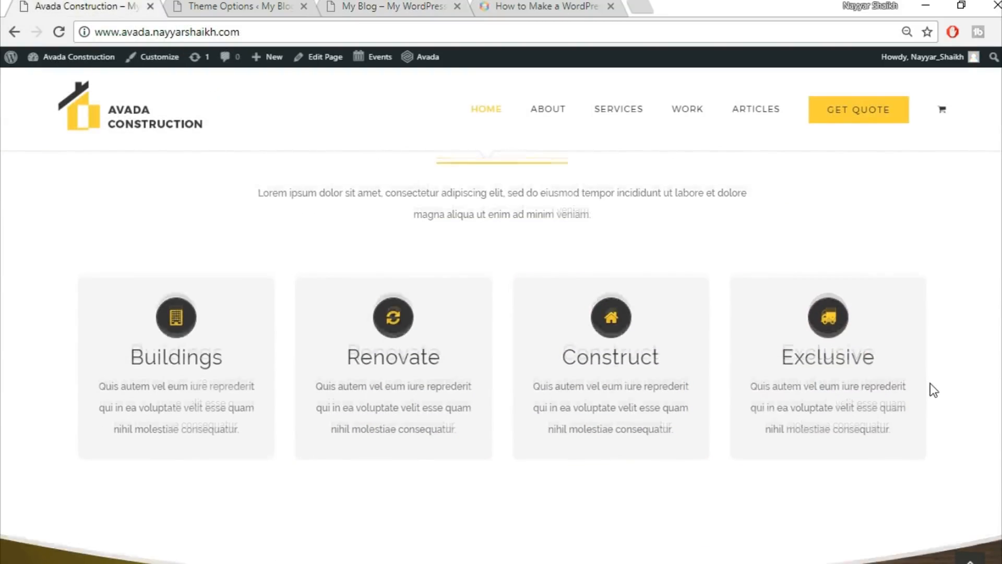
{"action": "scroll", "coordinate": [930, 387], "scroll_direction": "up", "scroll_amount": 5}
{"action": "left_click", "coordinate": [397, 7]}
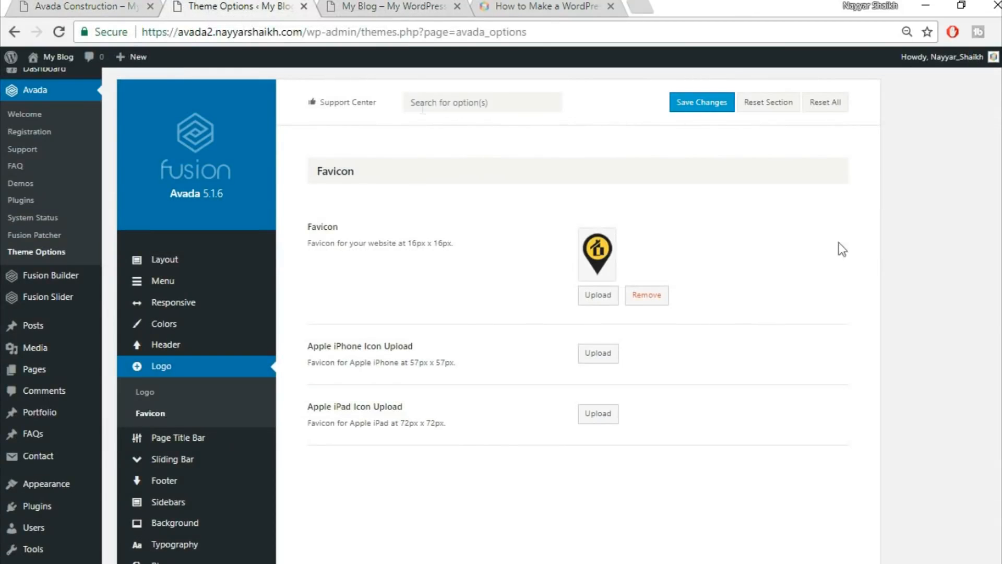
{"action": "scroll", "coordinate": [989, 331], "scroll_direction": "down", "scroll_amount": 5}
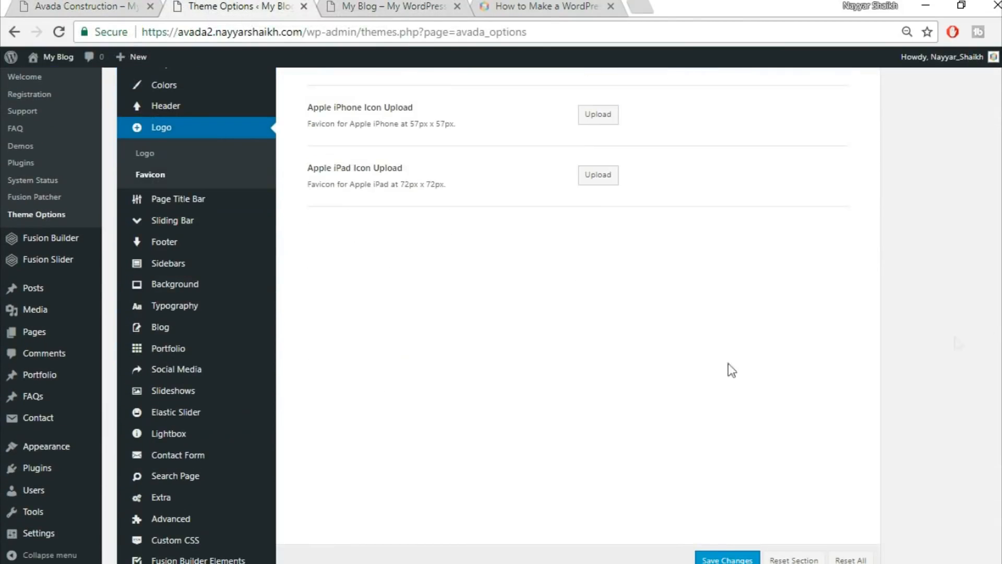
Set the body font to Raleway with an Arial, Helvetica, sans-serif backup font.
{"action": "left_click", "coordinate": [193, 307]}
{"action": "scroll", "coordinate": [900, 343], "scroll_direction": "up", "scroll_amount": 3}
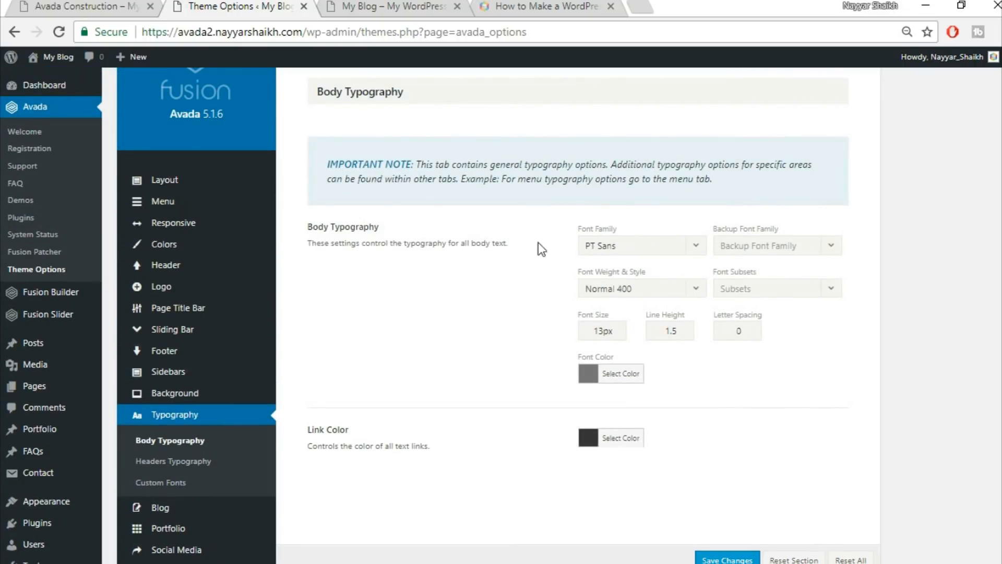
{"action": "left_click", "coordinate": [671, 252]}
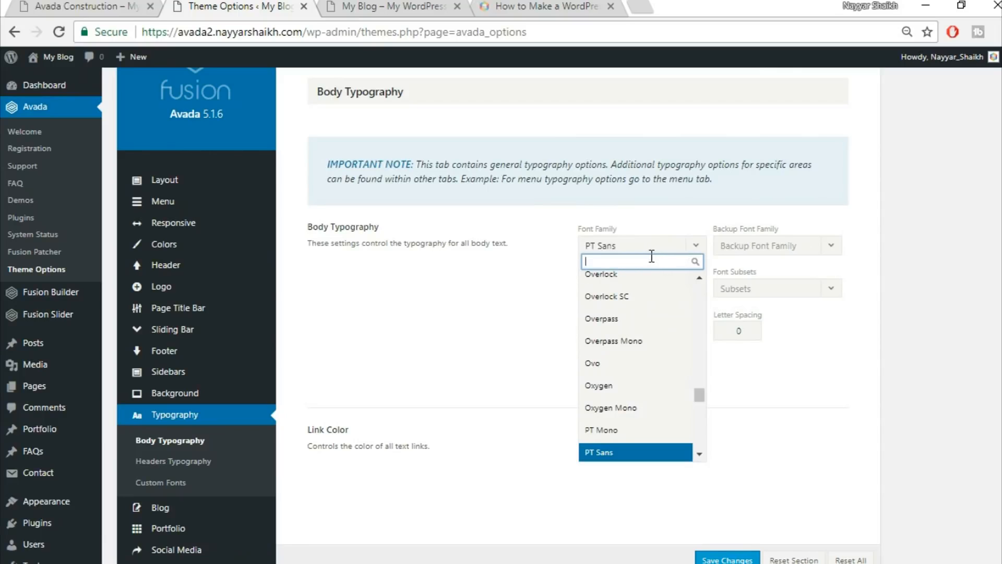
{"action": "type", "text": "rale"}
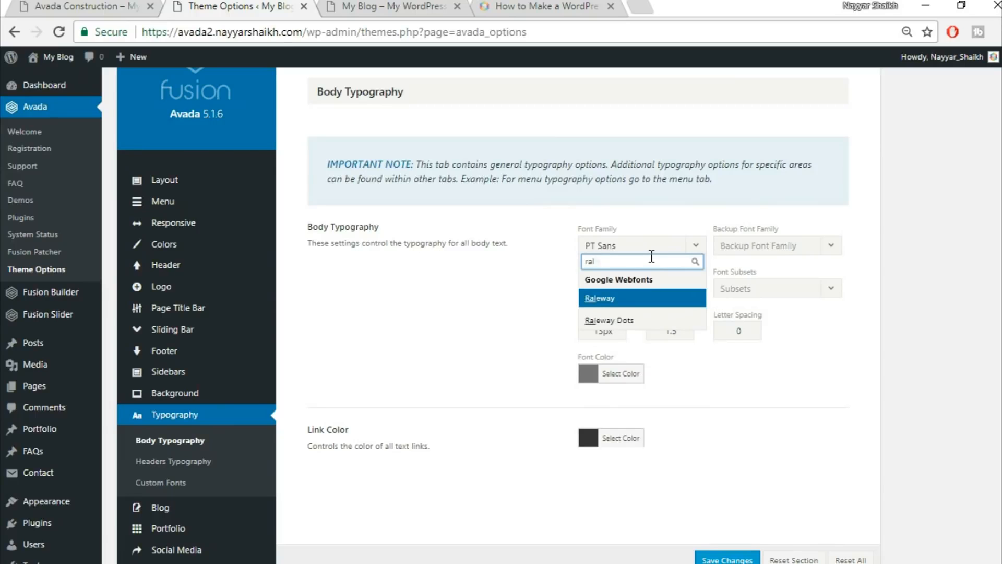
{"action": "left_click", "coordinate": [638, 299]}
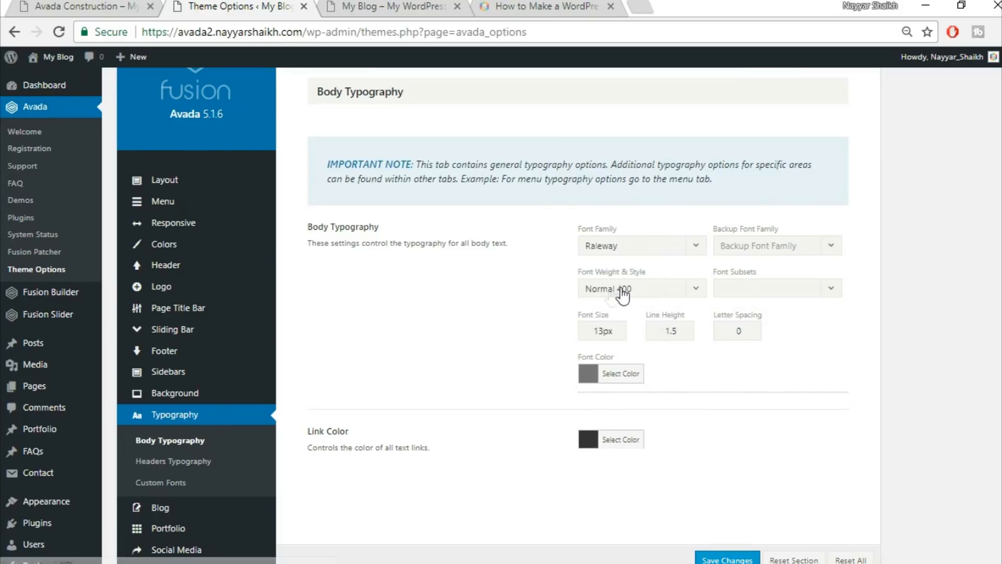
{"action": "left_click", "coordinate": [761, 254]}
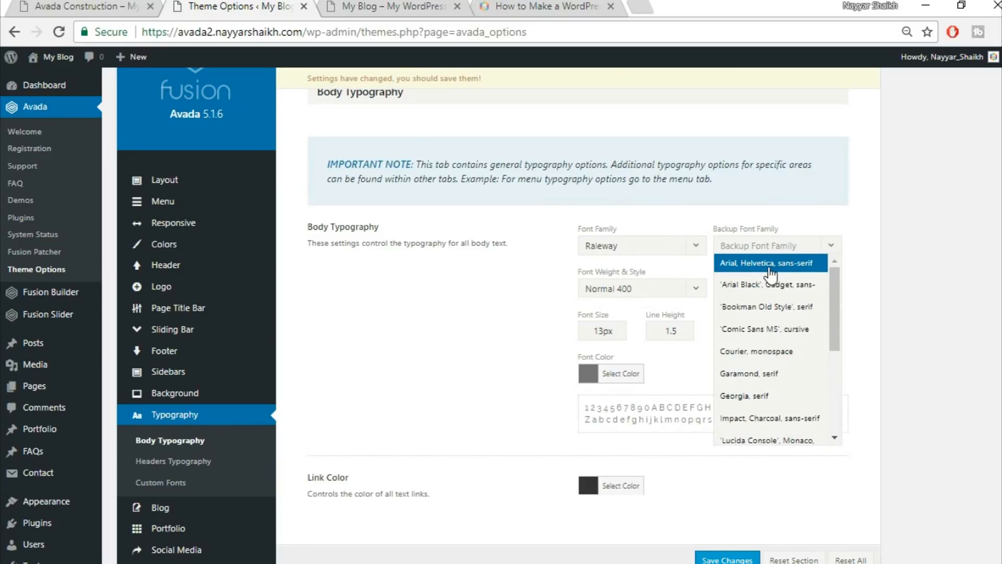
{"action": "left_click", "coordinate": [769, 266]}
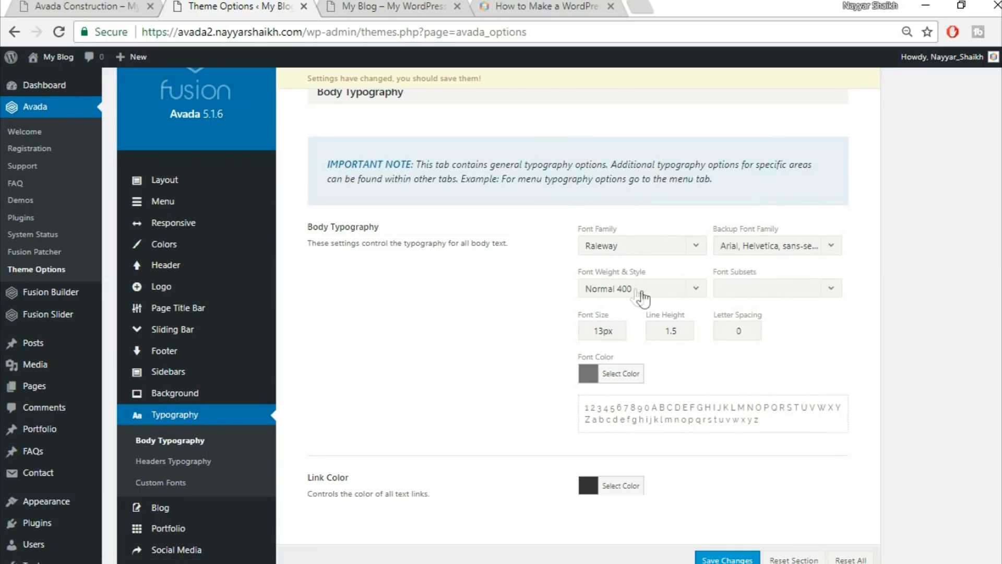
Make body text Medium 500 weight, 15px size and 2.27 line height.
{"action": "left_click", "coordinate": [663, 296]}
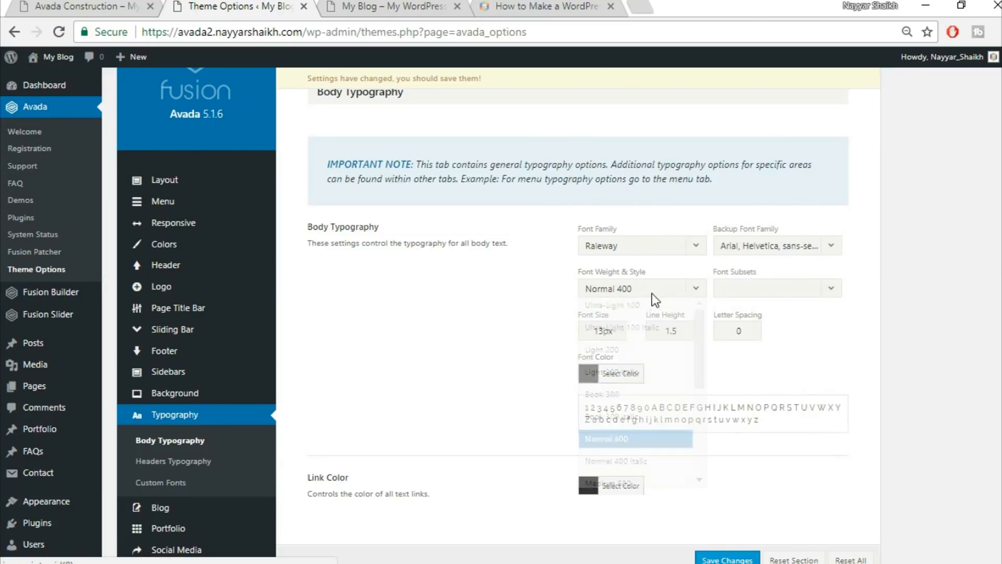
{"action": "scroll", "coordinate": [652, 412], "scroll_direction": "down", "scroll_amount": 2}
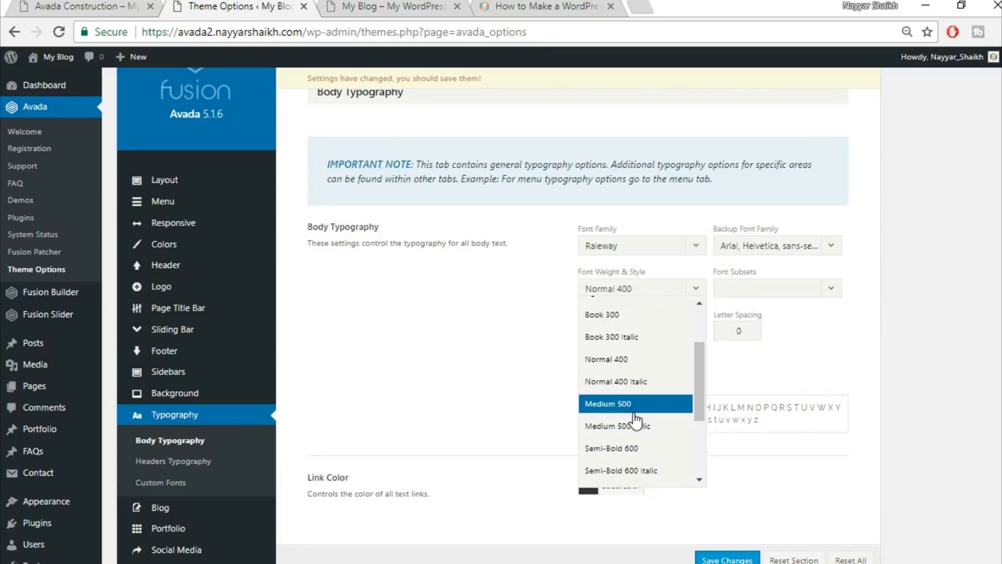
{"action": "left_click", "coordinate": [630, 408]}
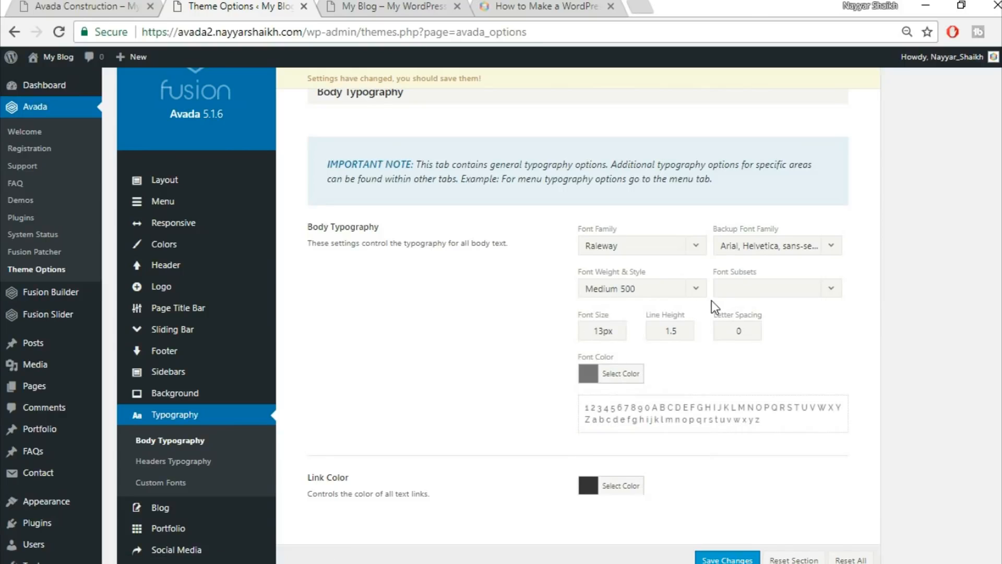
{"action": "type", "text": "15"}
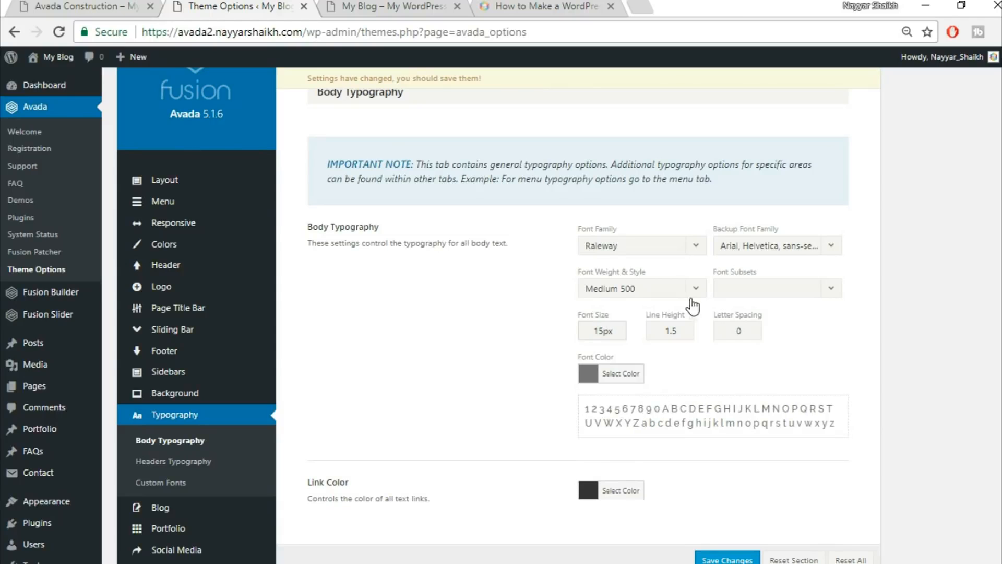
{"action": "left_click_drag", "start_coordinate": [690, 332], "coordinate": [614, 334]}
{"action": "type", "text": "2.27"}
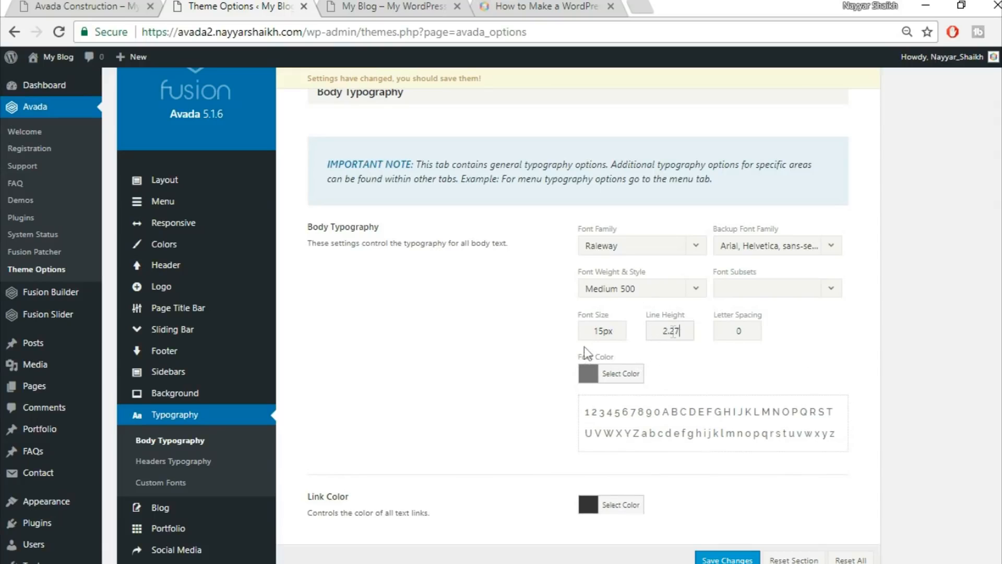
{"action": "left_click", "coordinate": [90, 5]}
Compare with the construction site, then save the Raleway 15px body typography settings.
{"action": "scroll", "coordinate": [567, 420], "scroll_direction": "down", "scroll_amount": 10}
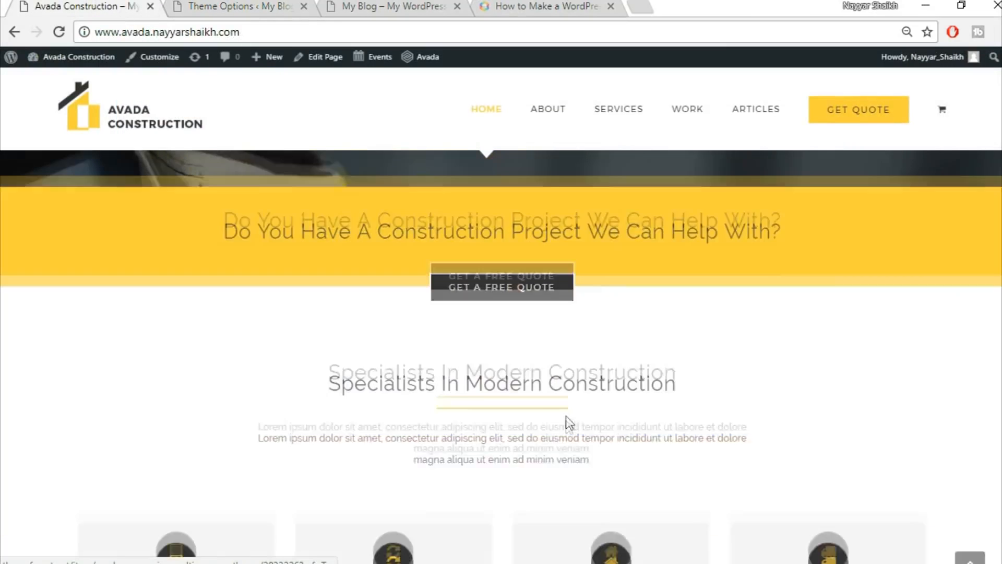
{"action": "scroll", "coordinate": [568, 429], "scroll_direction": "up", "scroll_amount": 5}
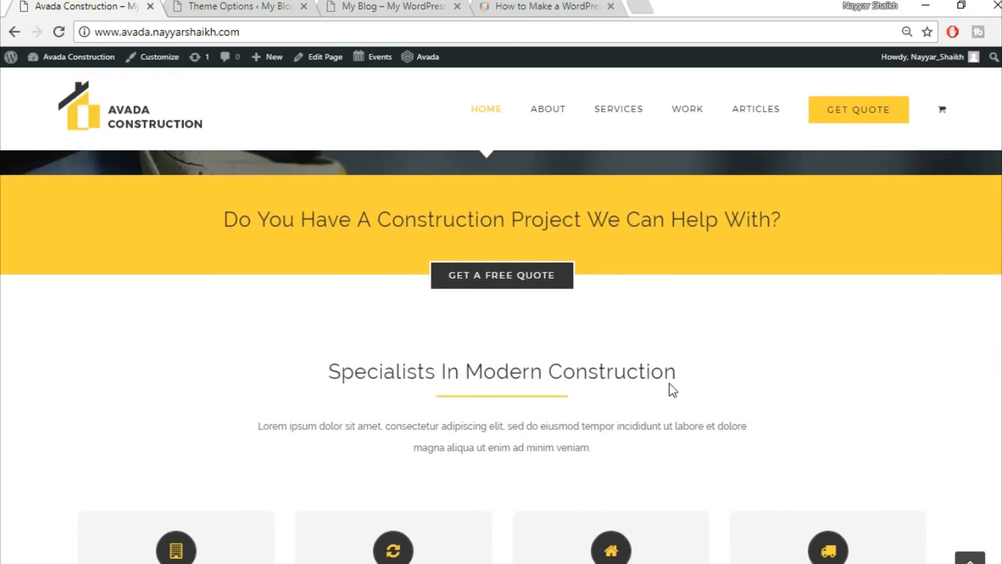
{"action": "scroll", "coordinate": [671, 384], "scroll_direction": "down", "scroll_amount": 3}
{"action": "scroll", "coordinate": [622, 326], "scroll_direction": "up", "scroll_amount": 3}
{"action": "left_click", "coordinate": [397, 4]}
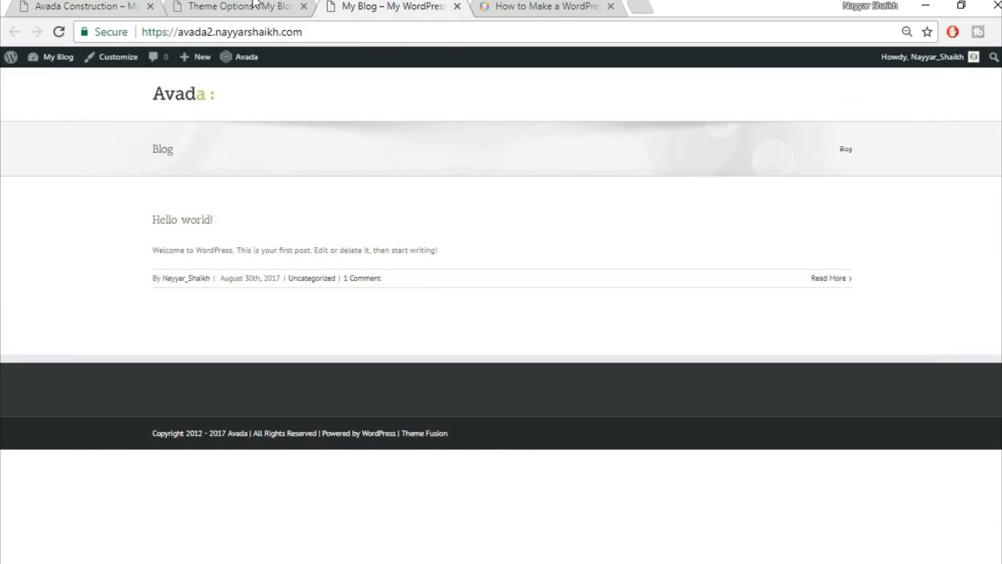
{"action": "left_click", "coordinate": [257, 5]}
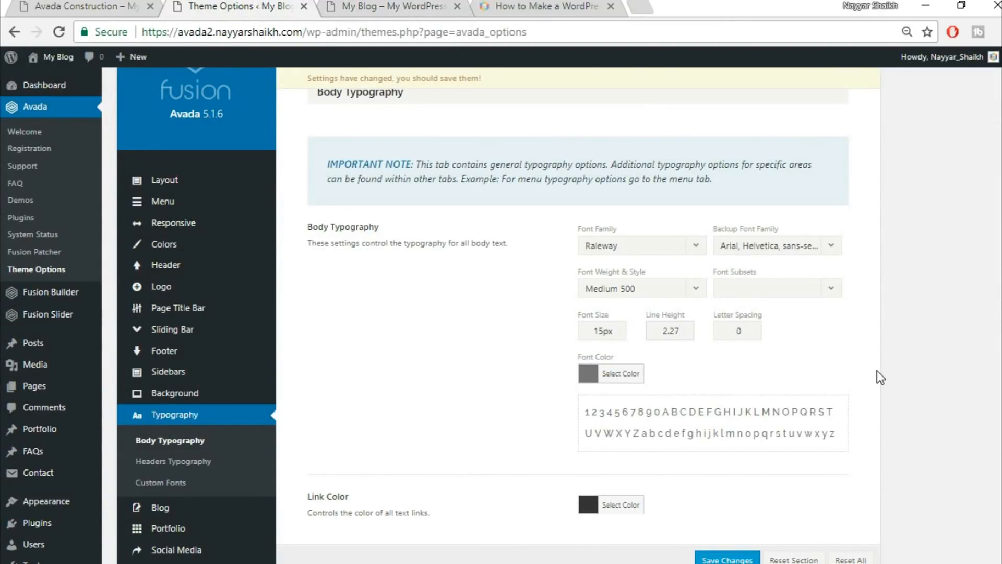
{"action": "scroll", "coordinate": [877, 372], "scroll_direction": "down", "scroll_amount": 4}
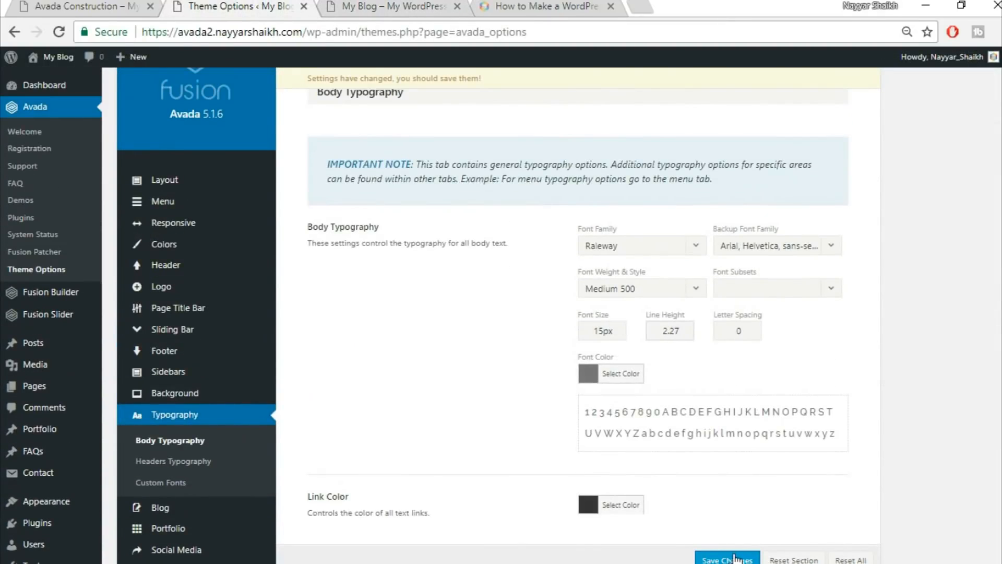
{"action": "left_click", "coordinate": [752, 559]}
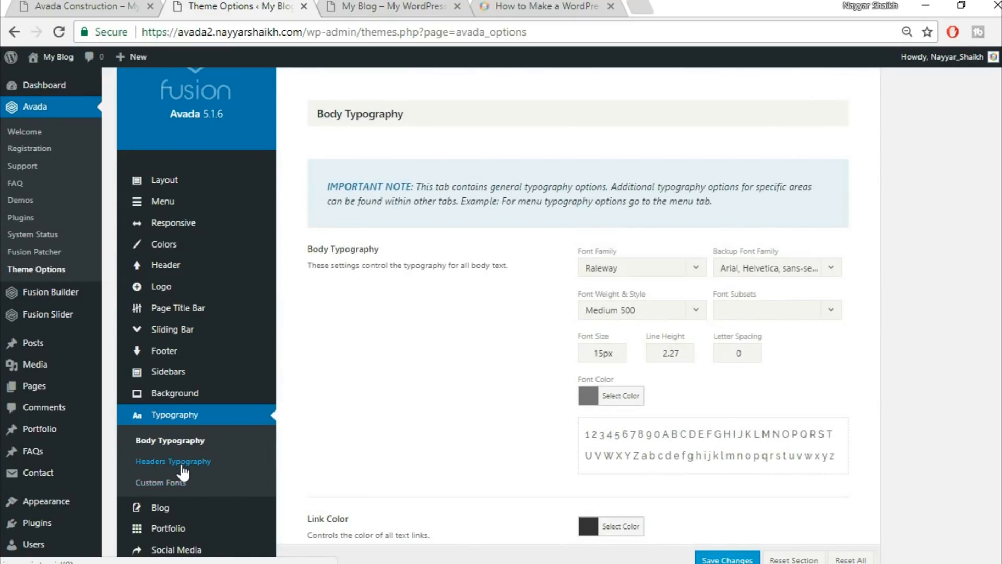
Set H1 headings to Raleway with an Arial, Helvetica, sans-serif backup font.
{"action": "left_click", "coordinate": [182, 466]}
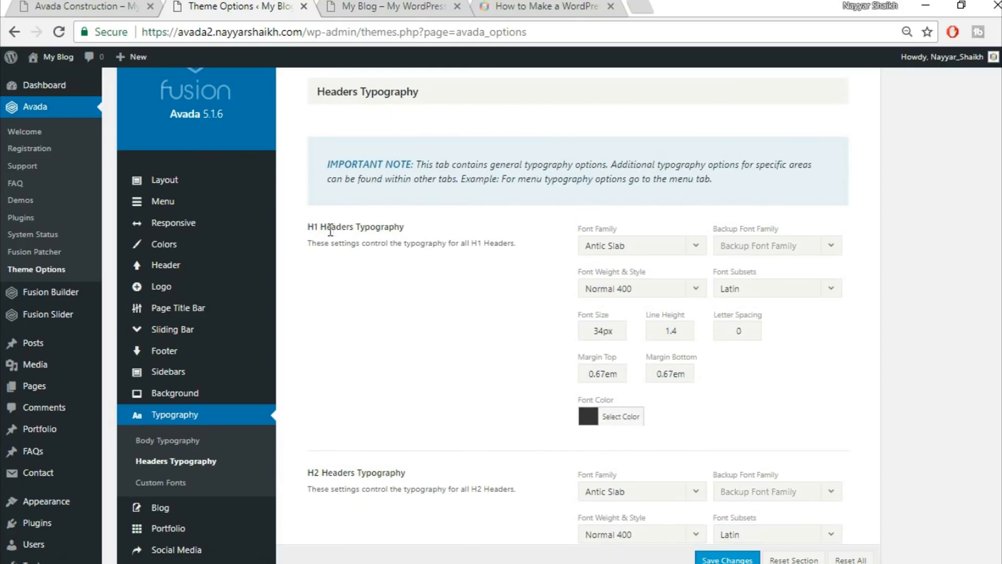
{"action": "left_click", "coordinate": [645, 255]}
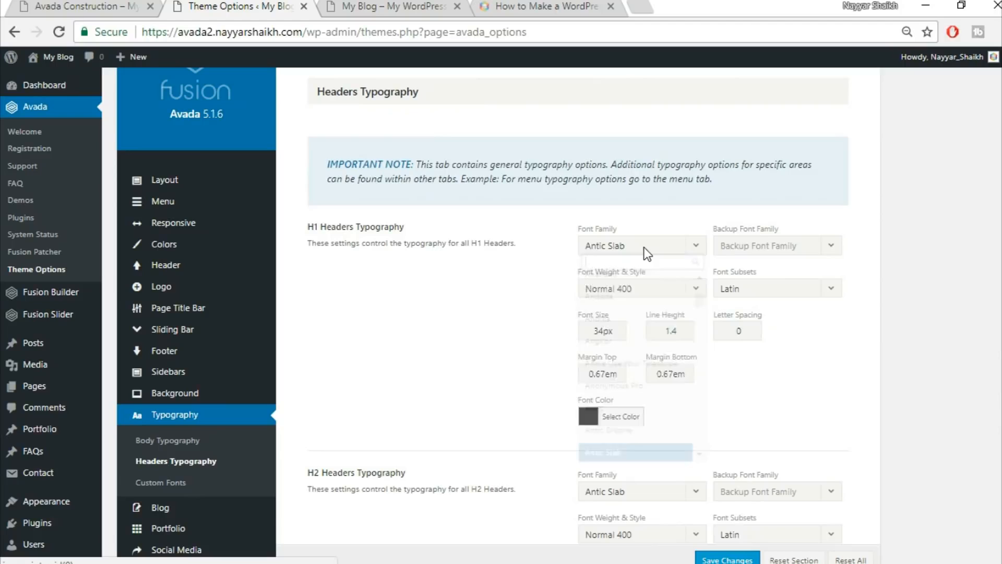
{"action": "type", "text": "rale"}
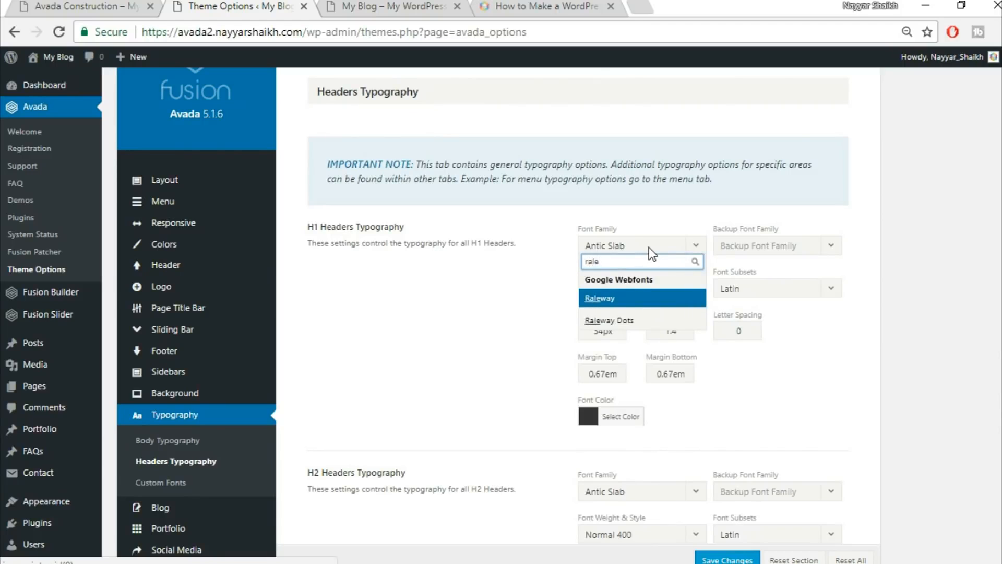
{"action": "key", "text": "Return"}
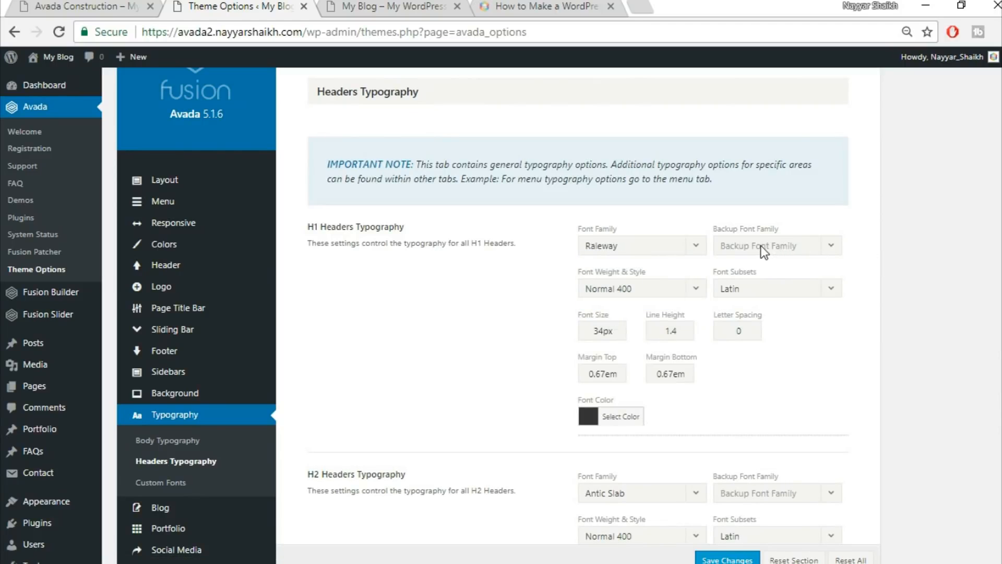
{"action": "left_click", "coordinate": [763, 250]}
{"action": "left_click", "coordinate": [767, 262]}
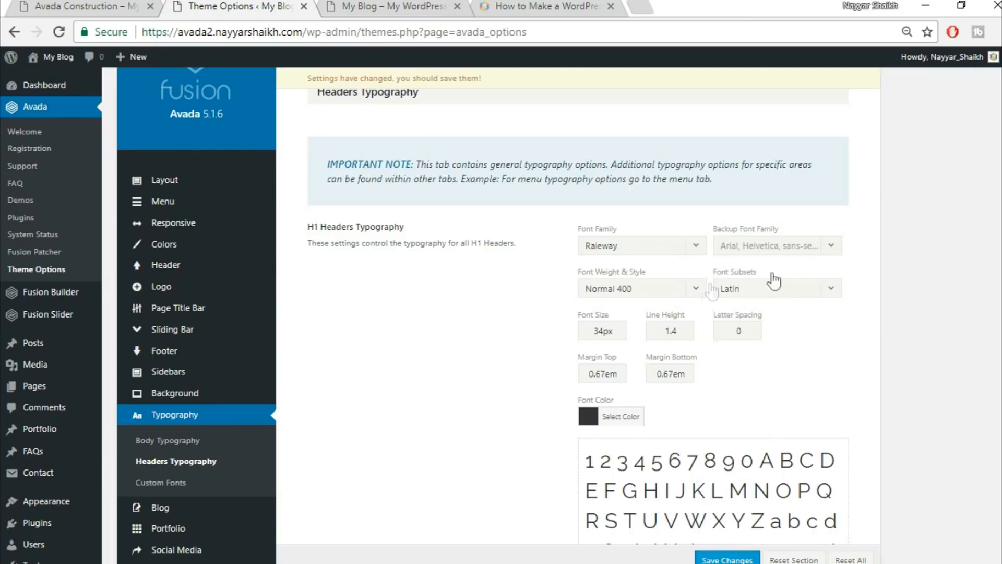
Make H1 headings Extra-Bold 800 with 2px letter spacing.
{"action": "left_click", "coordinate": [650, 292]}
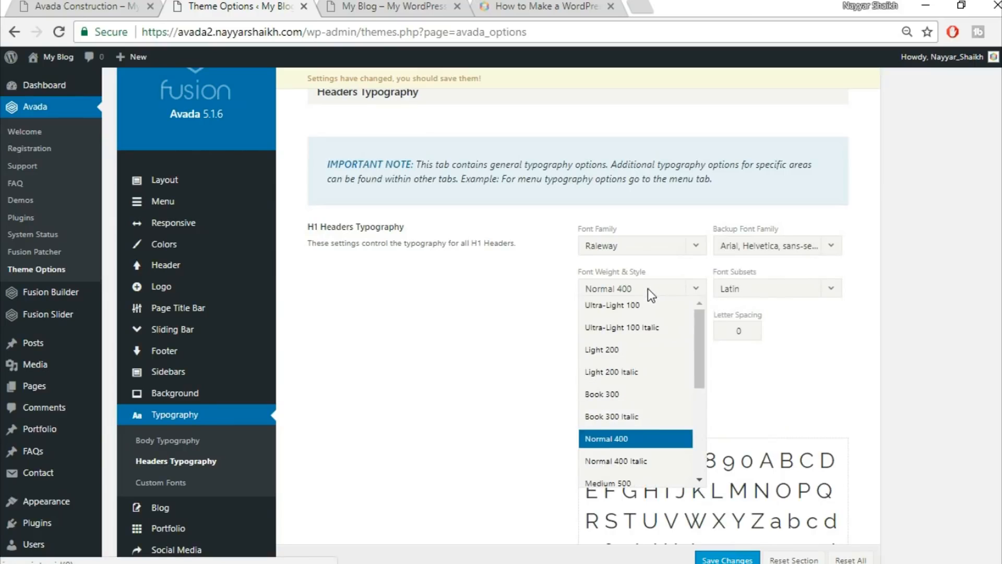
{"action": "scroll", "coordinate": [651, 354], "scroll_direction": "down", "scroll_amount": 2}
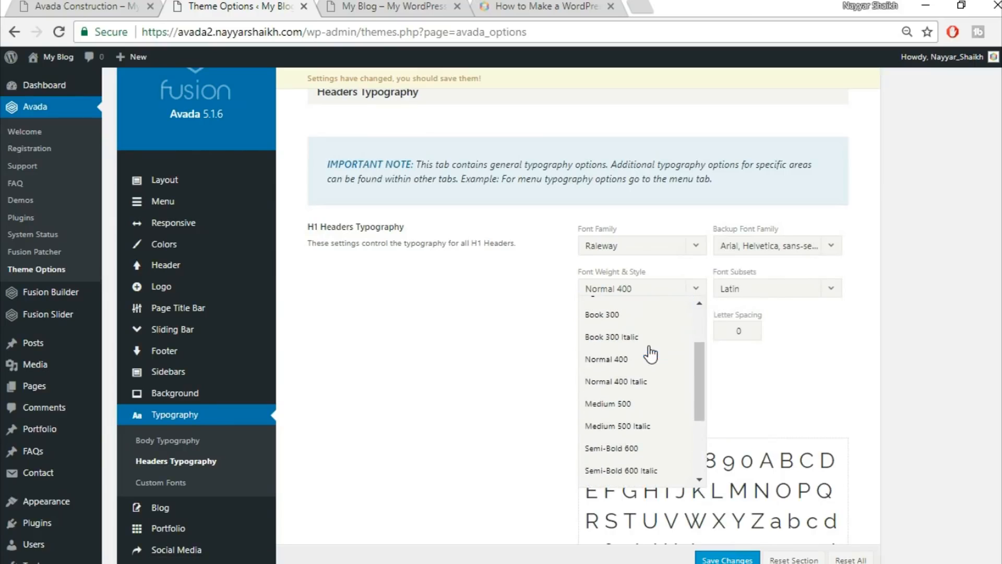
{"action": "scroll", "coordinate": [650, 365], "scroll_direction": "down", "scroll_amount": 3}
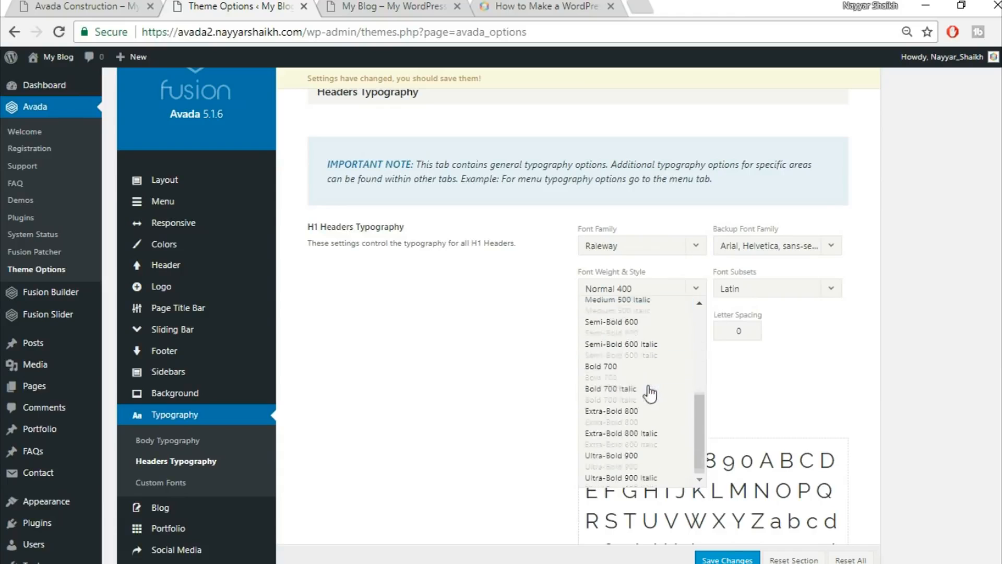
{"action": "left_click", "coordinate": [661, 417]}
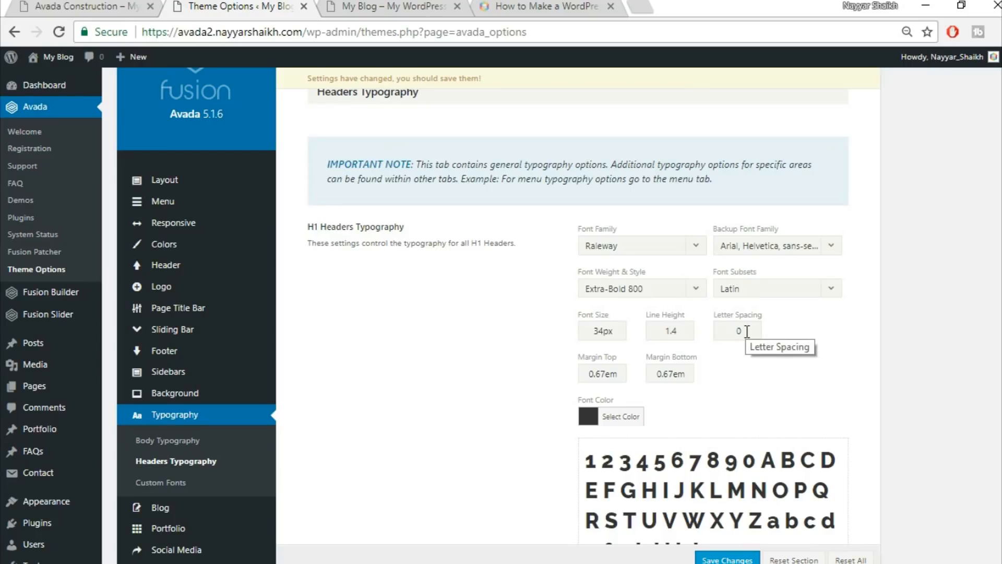
{"action": "double_click", "coordinate": [747, 331]}
{"action": "type", "text": "2"}
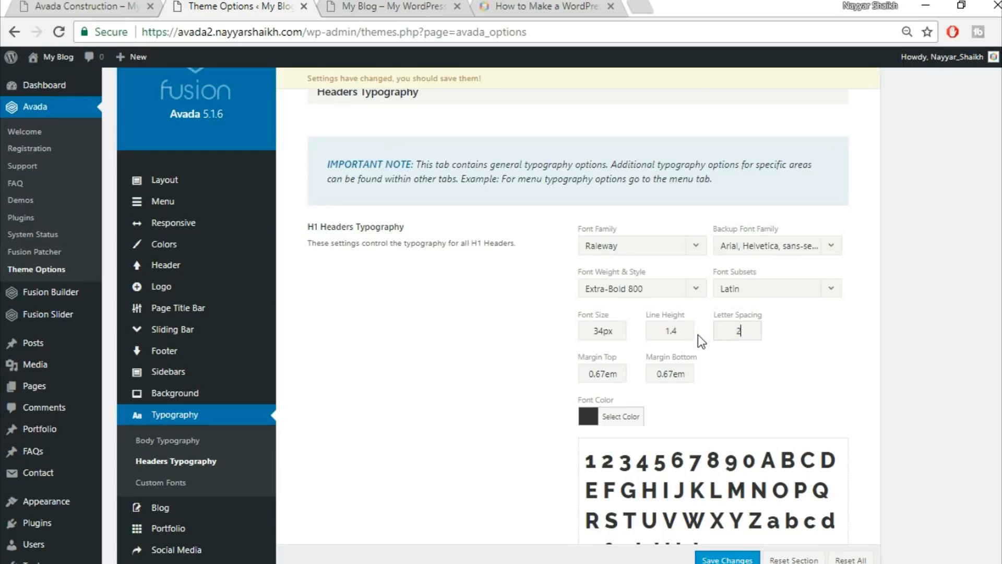
{"action": "type", "text": "px"}
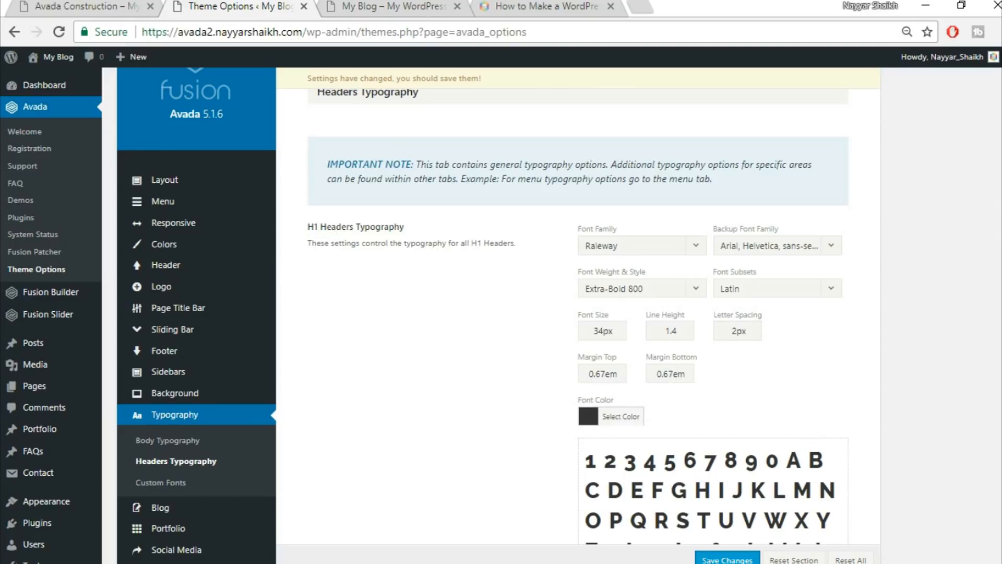
Set H2 headings to Raleway with an Arial, Helvetica, sans-serif backup font.
{"action": "scroll", "coordinate": [613, 261], "scroll_direction": "down", "scroll_amount": 10}
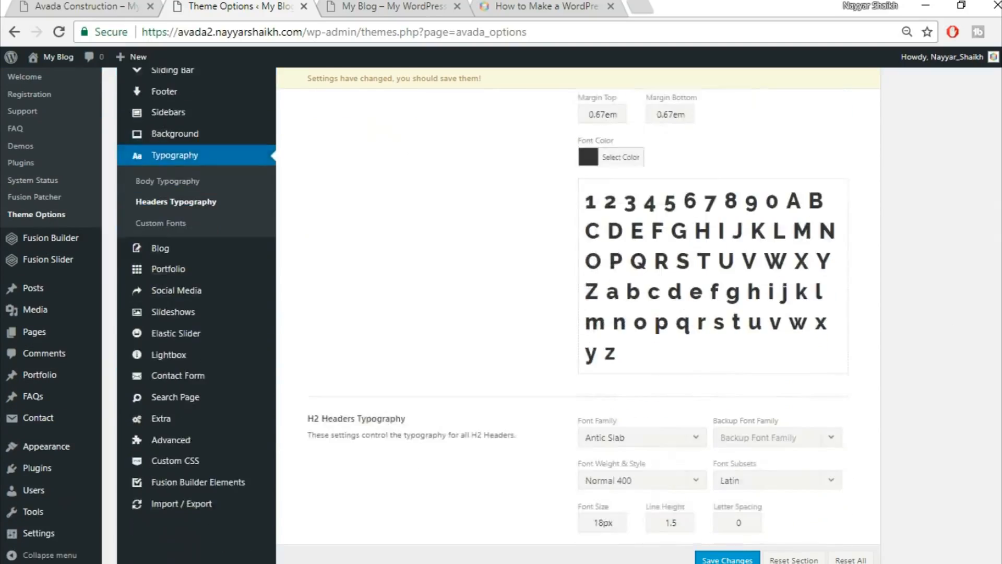
{"action": "left_click", "coordinate": [612, 137]}
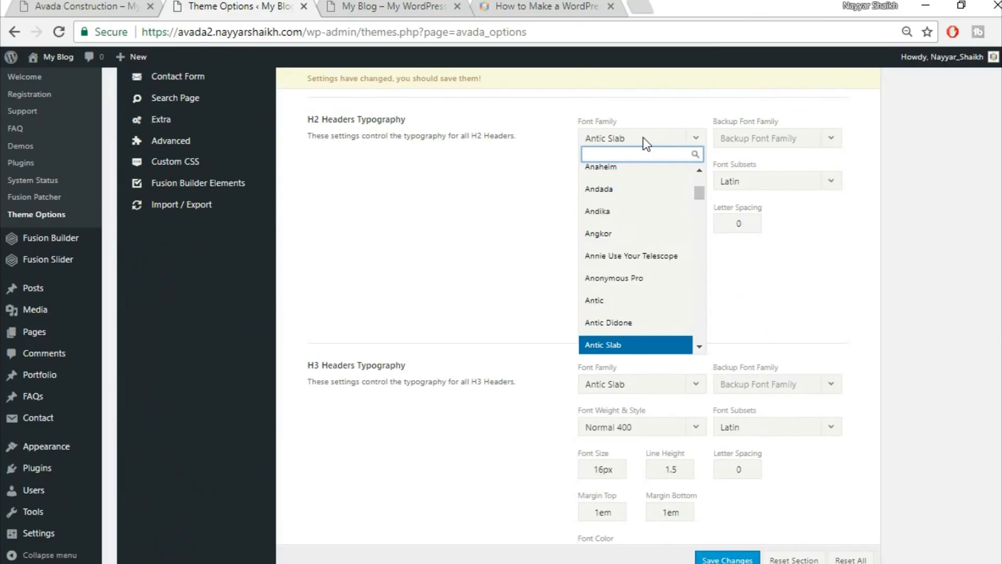
{"action": "type", "text": "rale"}
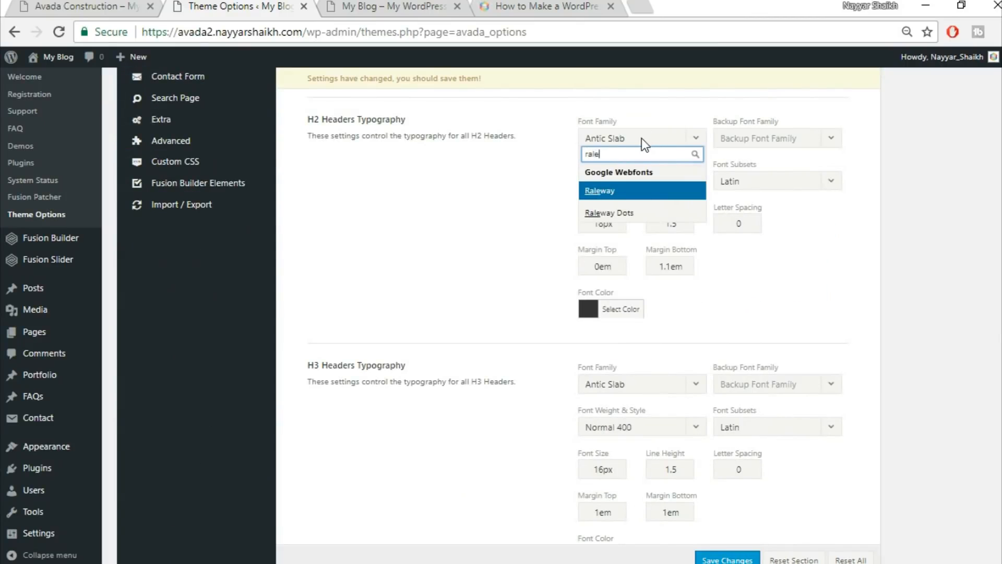
{"action": "key", "text": "Return"}
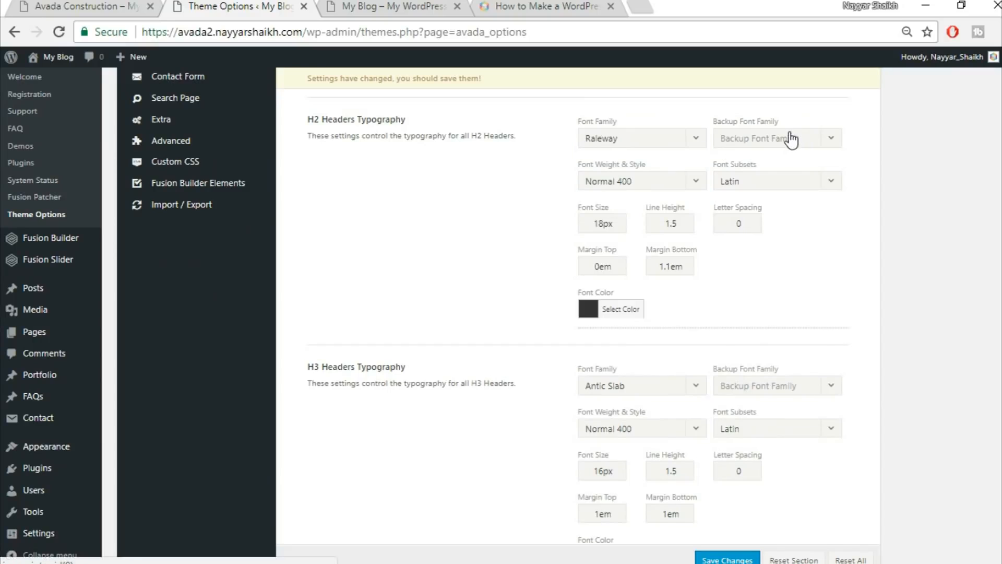
{"action": "left_click", "coordinate": [727, 139]}
{"action": "left_click", "coordinate": [777, 157]}
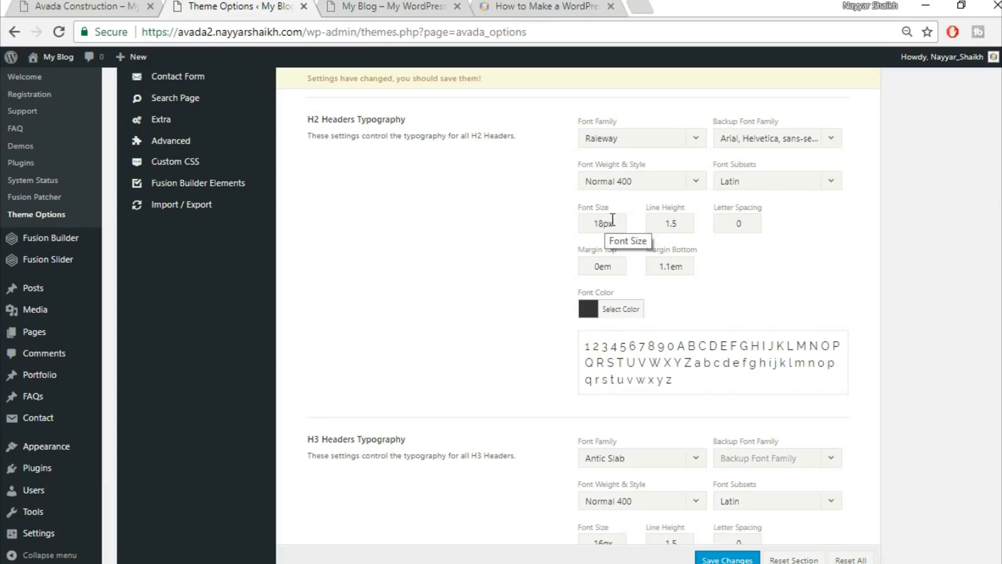
Give H2 headings 32px size, 1.3 line height, 1px letter spacing and 0.5em bottom margin.
{"action": "left_click_drag", "start_coordinate": [611, 220], "coordinate": [550, 216]}
{"action": "type", "text": ".0"}
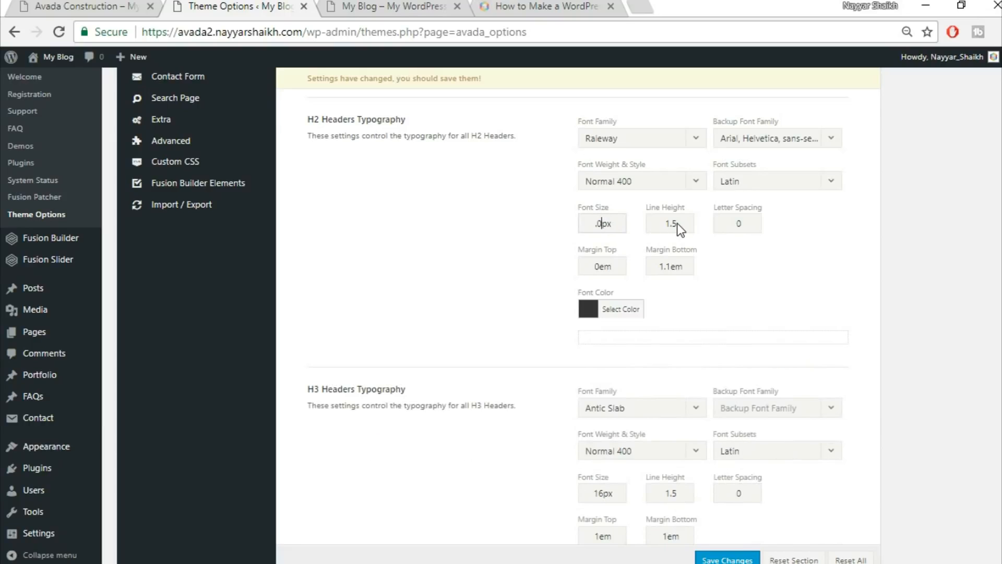
{"action": "key", "text": "BackSpace"}
{"action": "key", "text": "BackSpace"}
{"action": "type", "text": "32"}
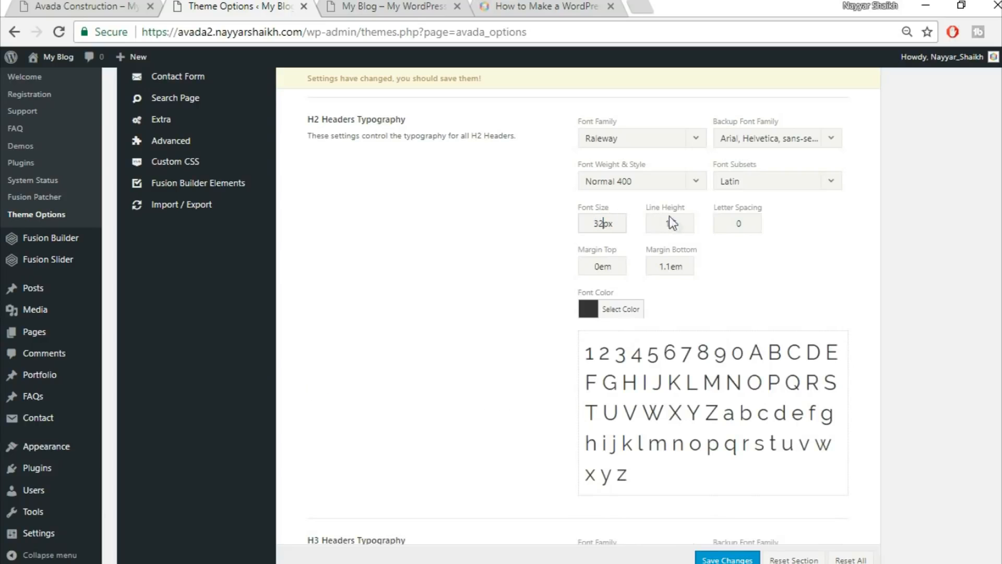
{"action": "key", "text": "Tab"}
{"action": "type", "text": "1.3"}
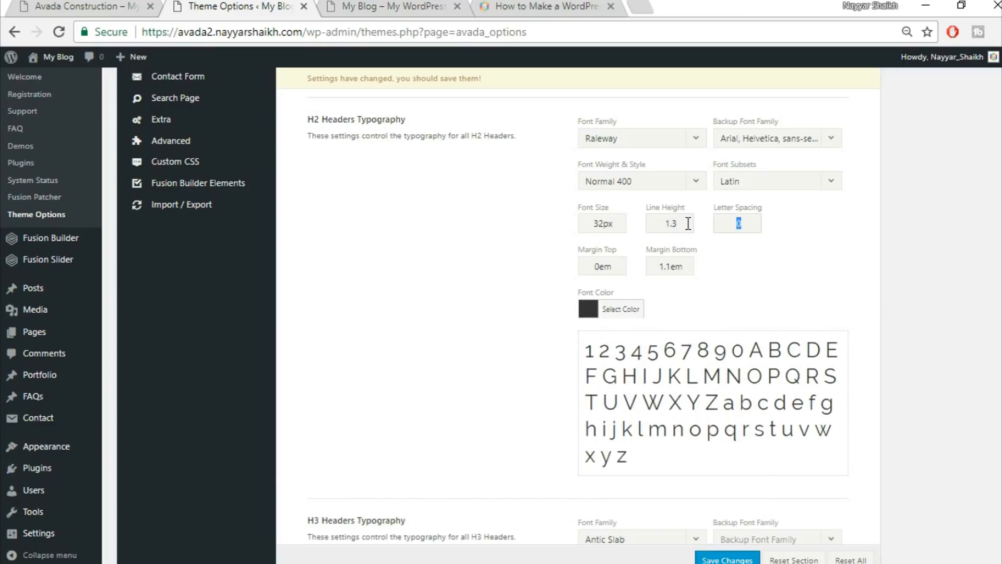
{"action": "type", "text": "1px"}
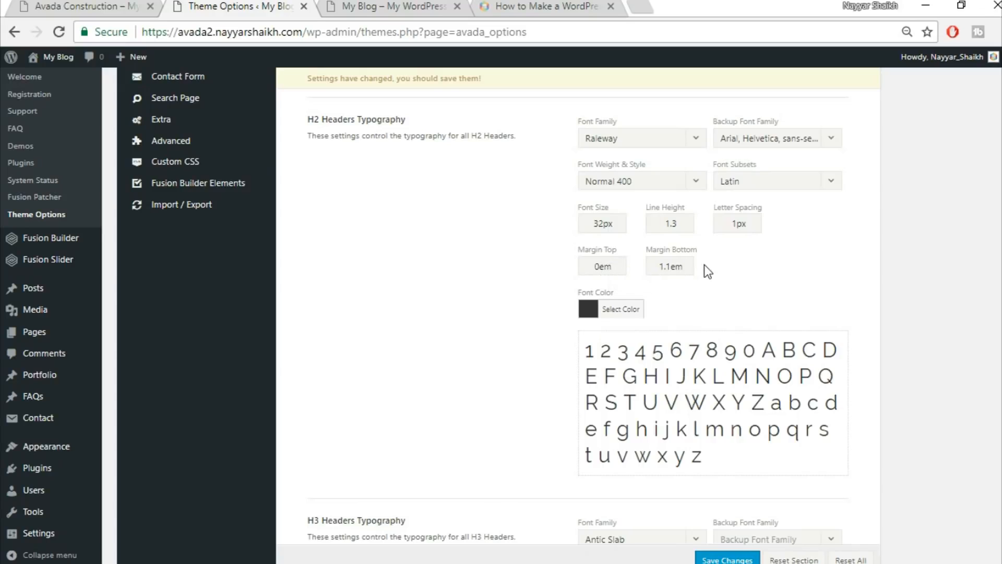
{"action": "left_click_drag", "start_coordinate": [670, 265], "coordinate": [590, 264]}
{"action": "type", "text": "0.5"}
Set H3 headings to Raleway with an Arial, Helvetica, sans-serif backup font.
{"action": "scroll", "coordinate": [782, 279], "scroll_direction": "down", "scroll_amount": 3}
{"action": "scroll", "coordinate": [781, 284], "scroll_direction": "down", "scroll_amount": 2}
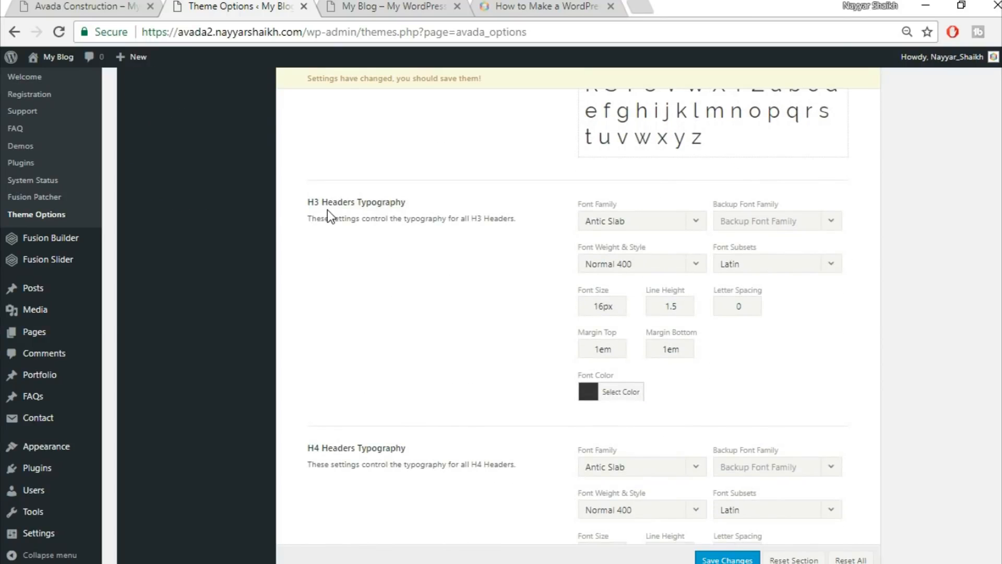
{"action": "scroll", "coordinate": [415, 233], "scroll_direction": "down", "scroll_amount": 2}
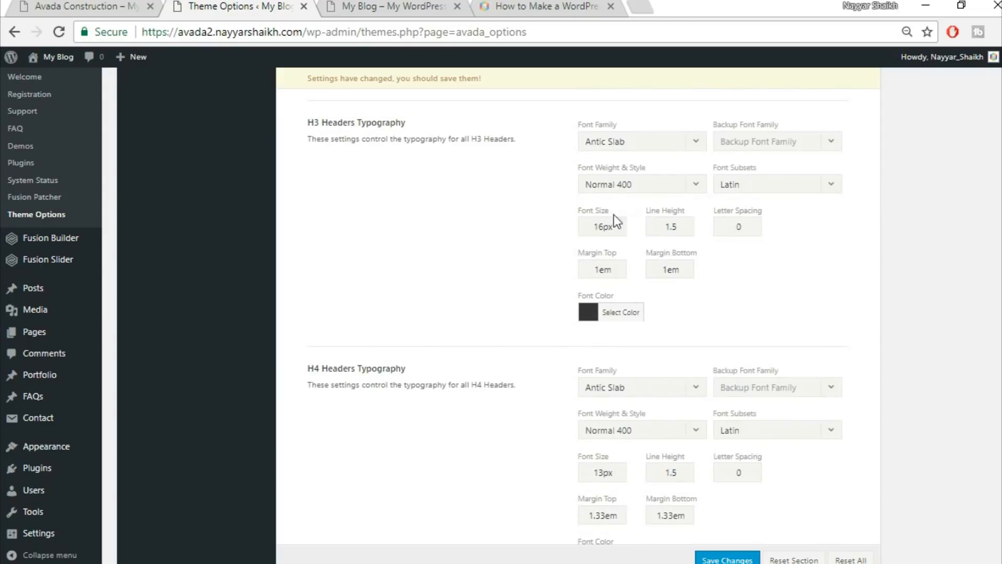
{"action": "left_click", "coordinate": [637, 142]}
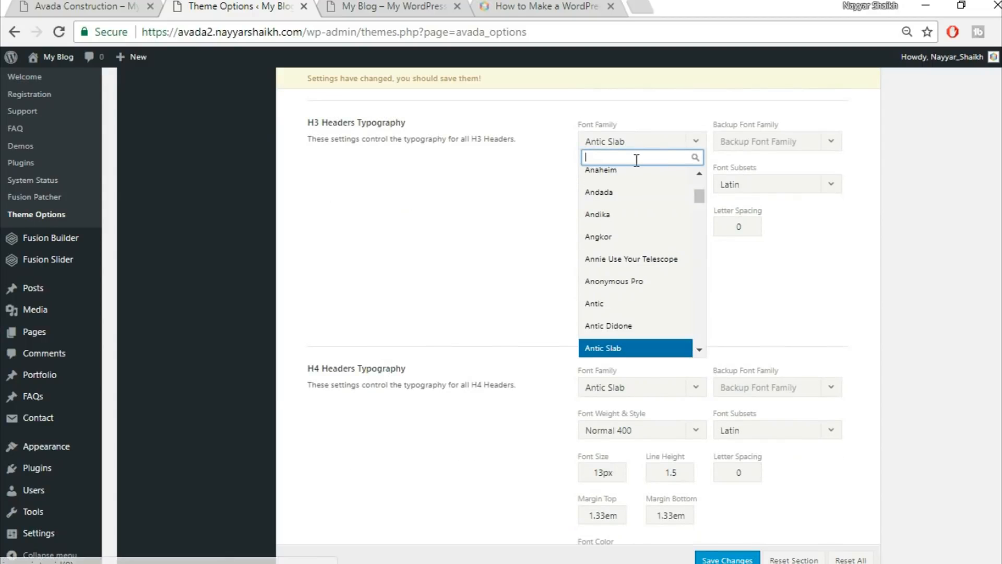
{"action": "type", "text": "rale"}
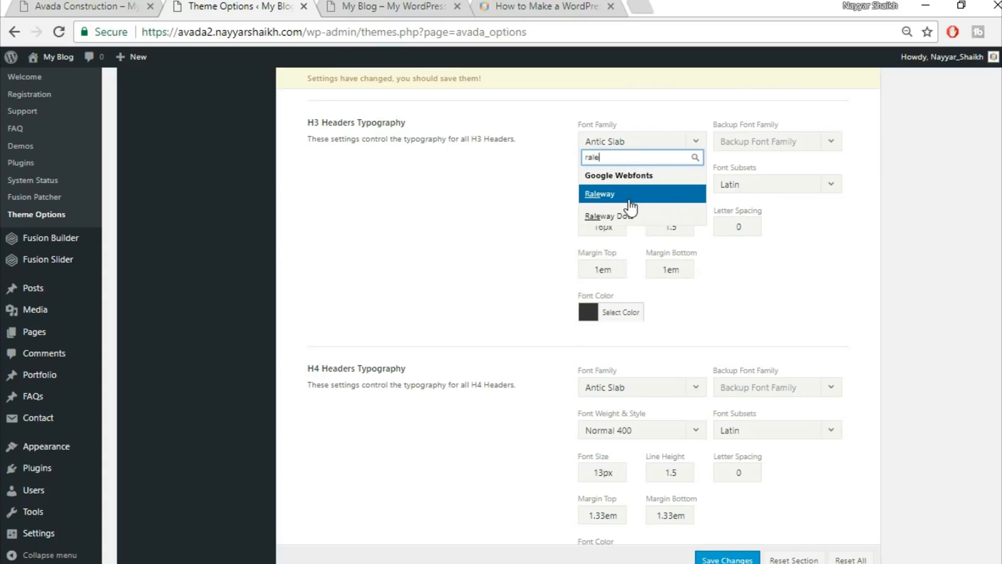
{"action": "key", "text": "Return"}
{"action": "left_click", "coordinate": [800, 146]}
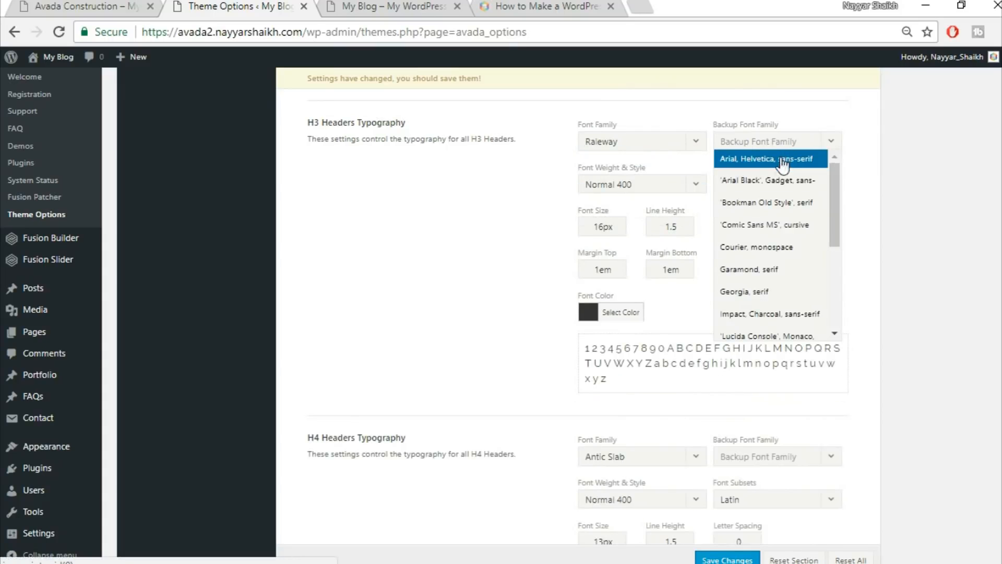
{"action": "left_click", "coordinate": [762, 156]}
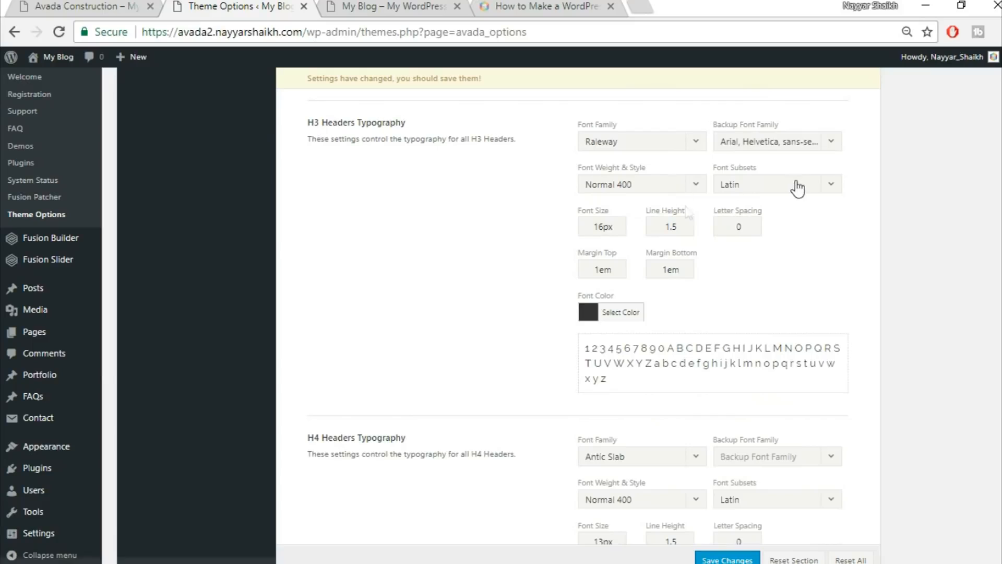
Change the H3 font size from 16 to 20px and letter spacing to 1px.
{"action": "left_click_drag", "start_coordinate": [600, 229], "coordinate": [558, 224]}
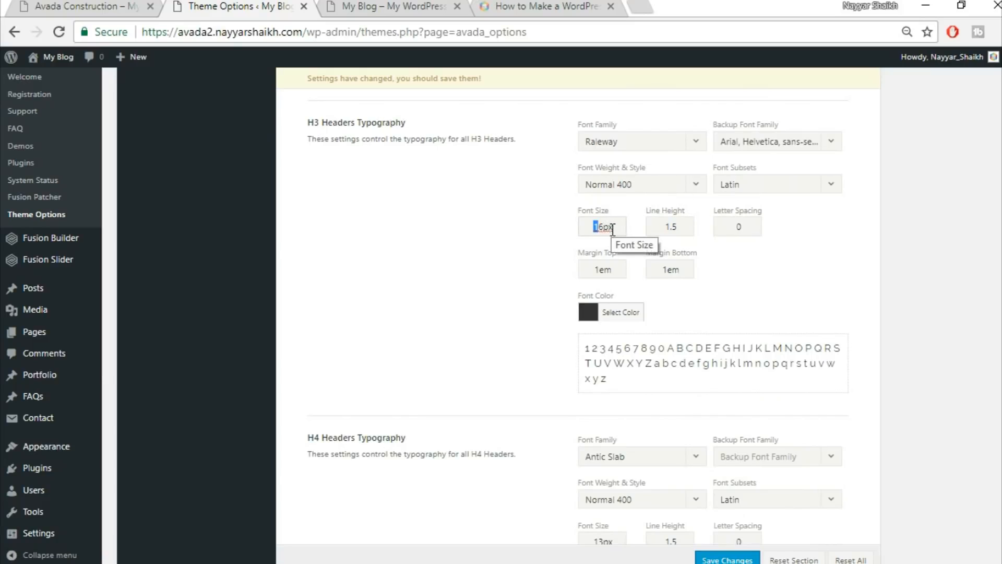
{"action": "key", "text": "BackSpace"}
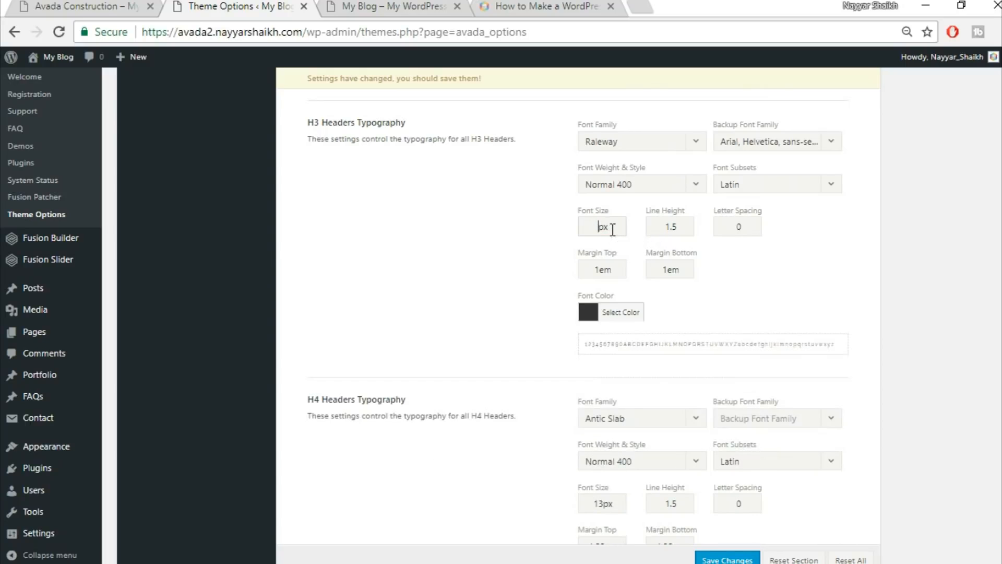
{"action": "type", "text": "20"}
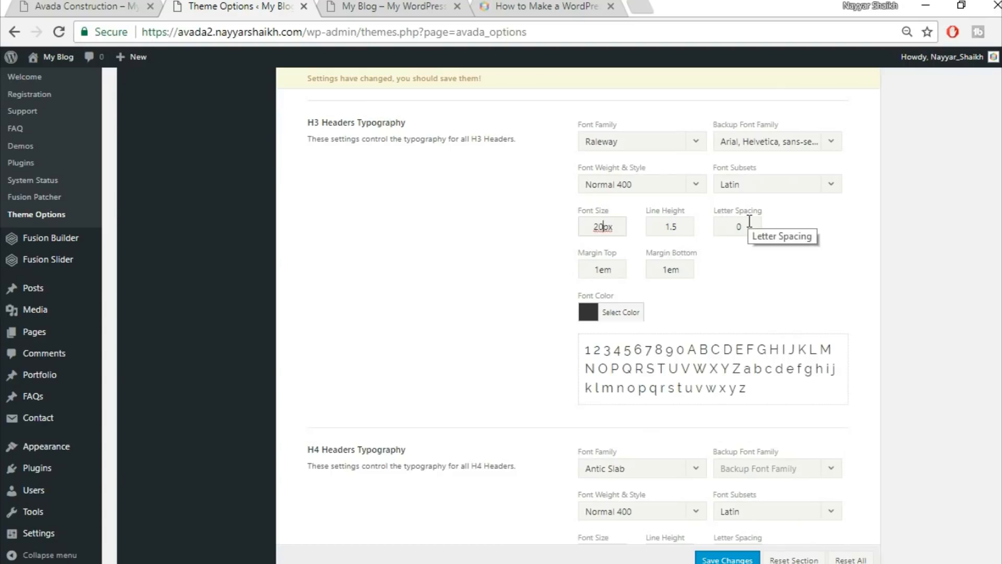
{"action": "double_click", "coordinate": [750, 222]}
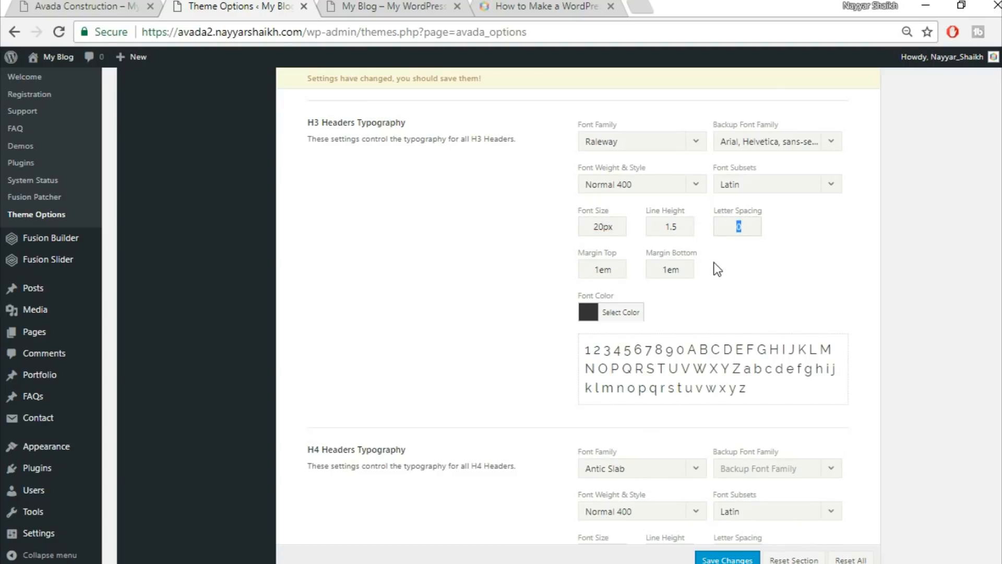
{"action": "type", "text": "1px"}
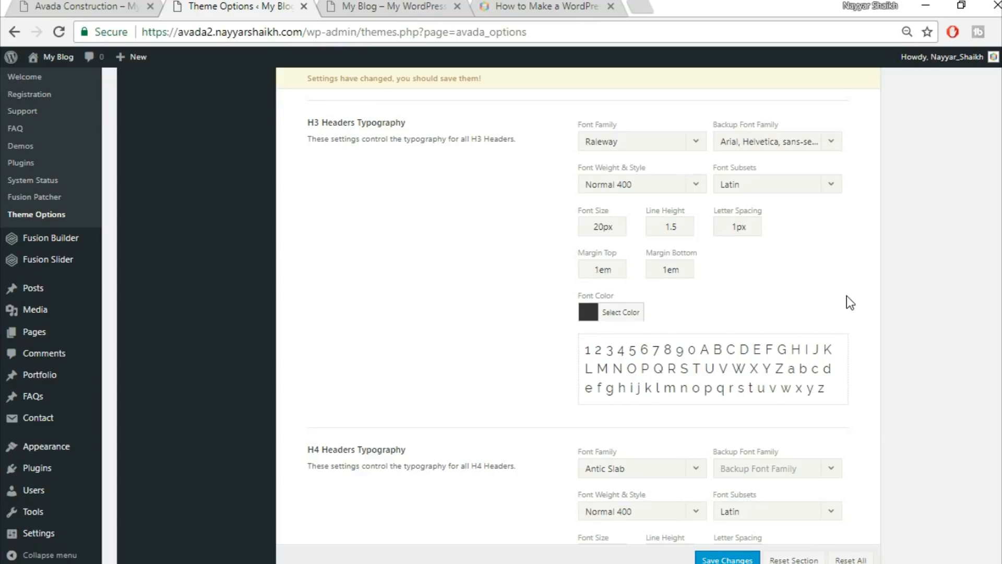
{"action": "scroll", "coordinate": [848, 298], "scroll_direction": "down", "scroll_amount": 2}
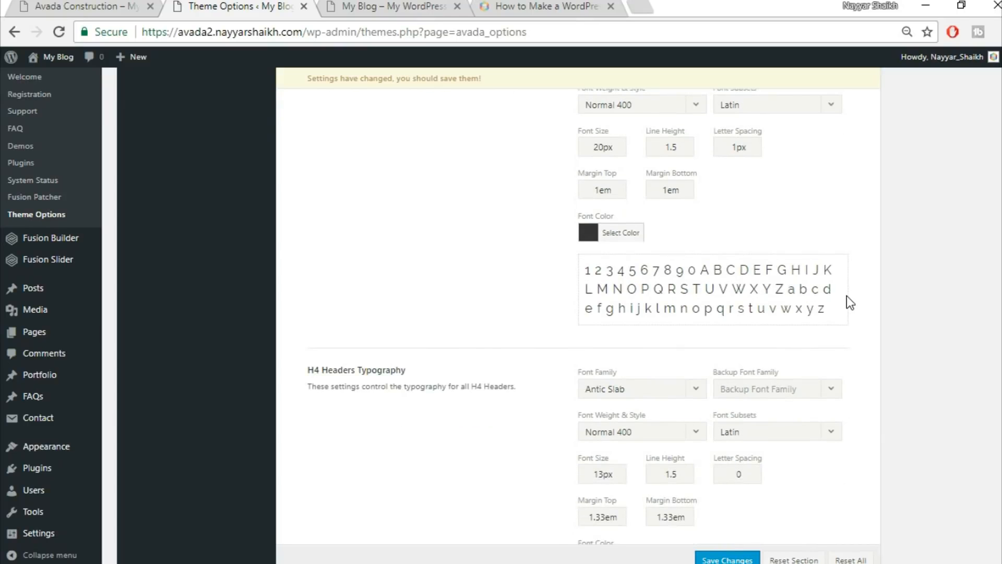
Give H4 headings Raleway with an Arial backup and raise the size from 13 to 18px.
{"action": "scroll", "coordinate": [846, 295], "scroll_direction": "down", "scroll_amount": 4}
{"action": "left_click", "coordinate": [651, 228]}
{"action": "type", "text": "rale"}
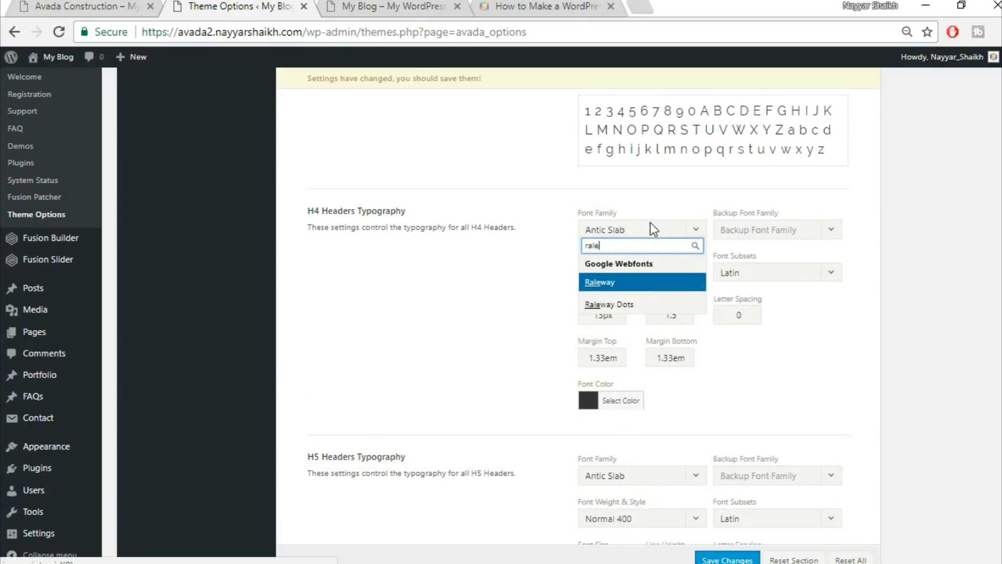
{"action": "left_click", "coordinate": [798, 233]}
{"action": "left_click", "coordinate": [766, 249]}
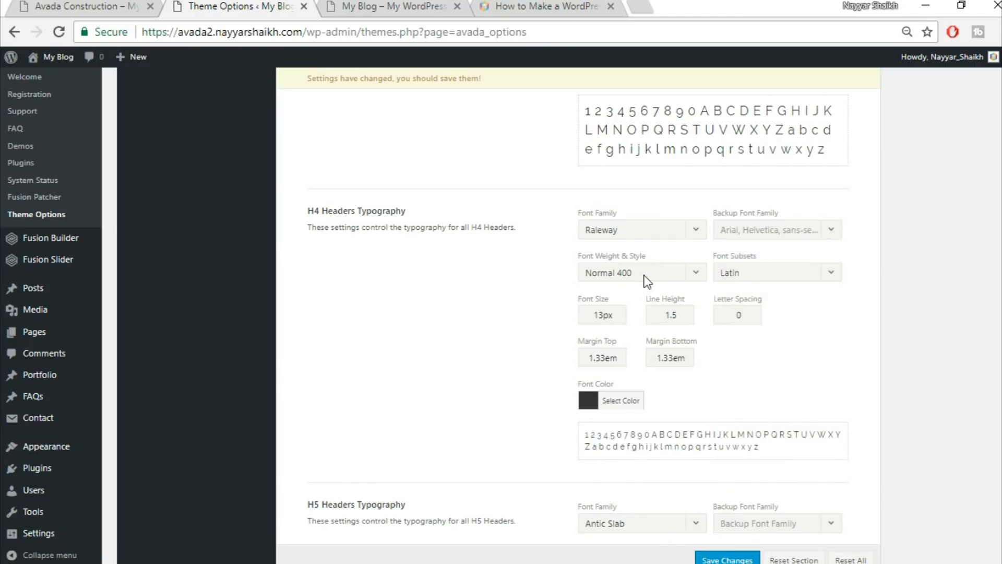
{"action": "left_click_drag", "start_coordinate": [604, 316], "coordinate": [540, 313]}
{"action": "type", "text": "18"}
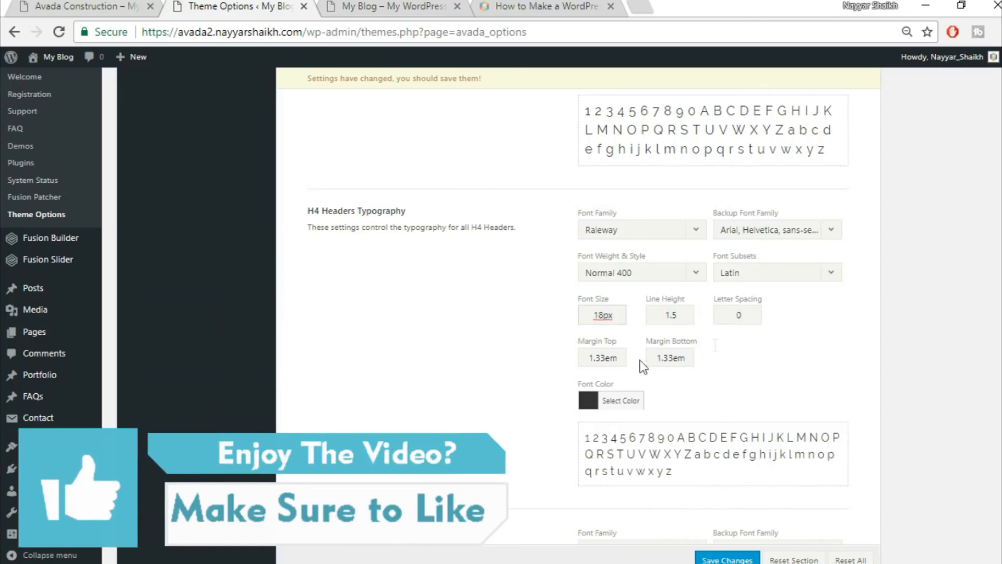
{"action": "scroll", "coordinate": [694, 334], "scroll_direction": "down", "scroll_amount": 6}
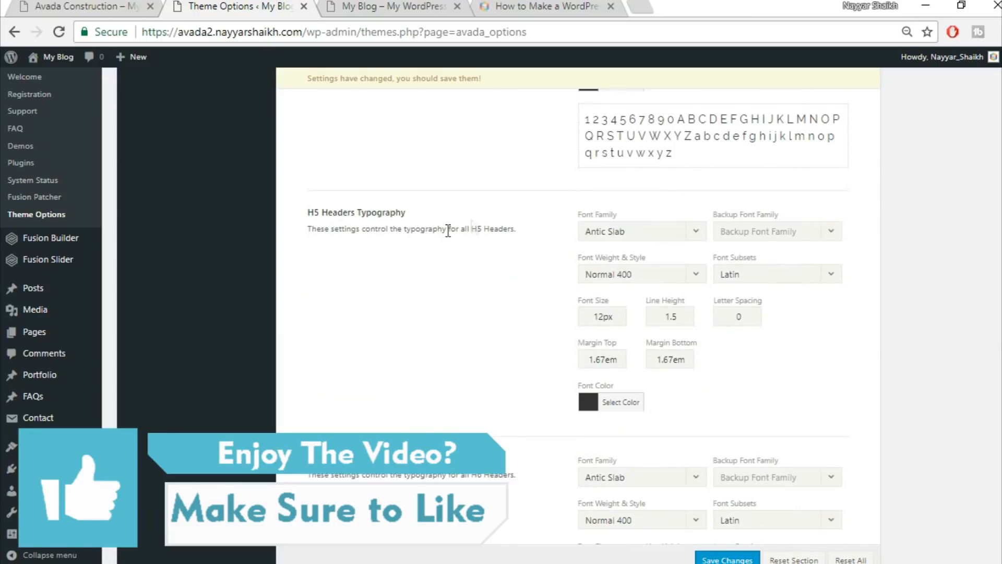
Give H5 headings Raleway with an Arial backup, 16px size and 1.4 line height.
{"action": "left_click", "coordinate": [625, 232]}
{"action": "type", "text": "rale"}
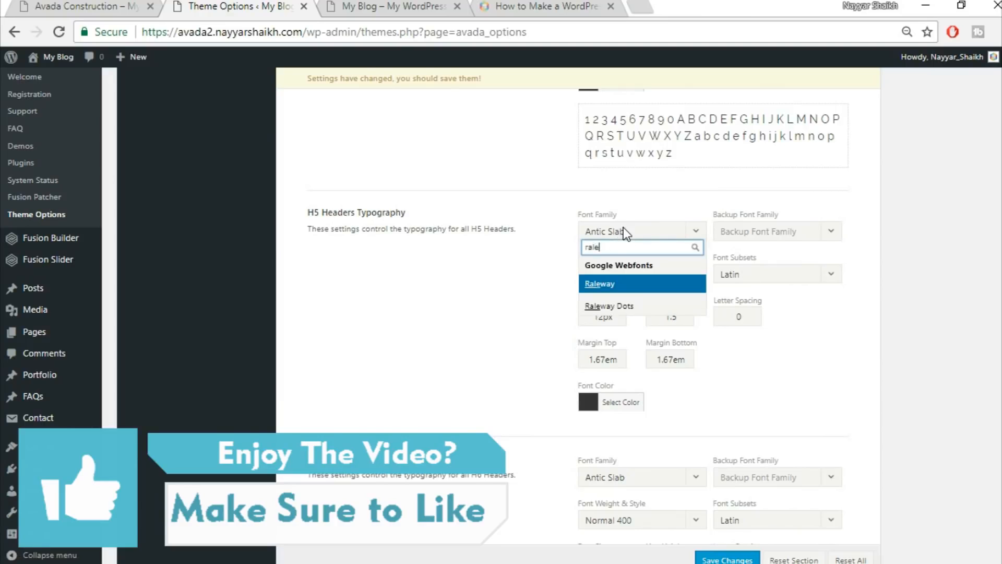
{"action": "key", "text": "Return"}
{"action": "left_click", "coordinate": [807, 233]}
{"action": "left_click", "coordinate": [764, 249]}
{"action": "left_click_drag", "start_coordinate": [604, 318], "coordinate": [550, 318]}
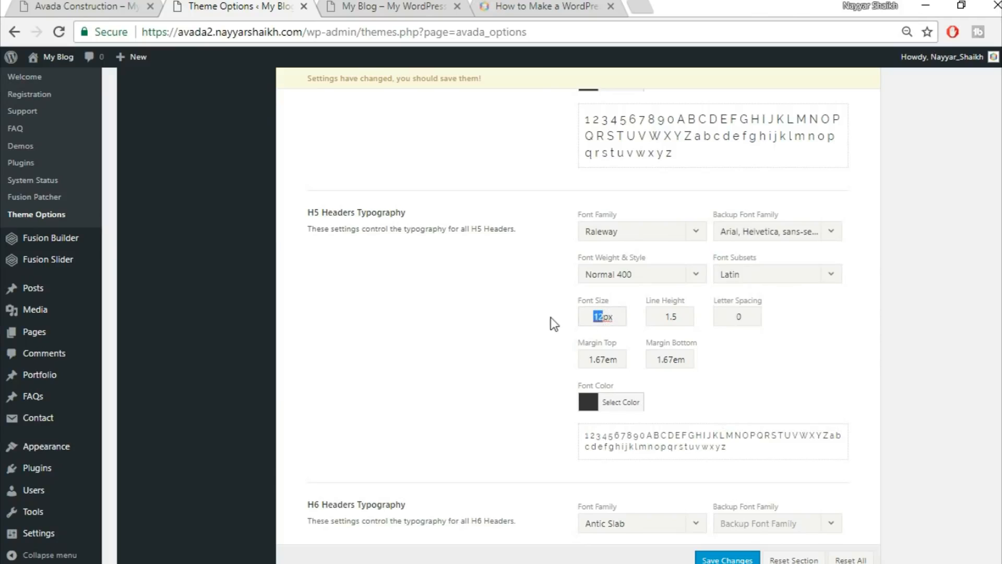
{"action": "type", "text": "16"}
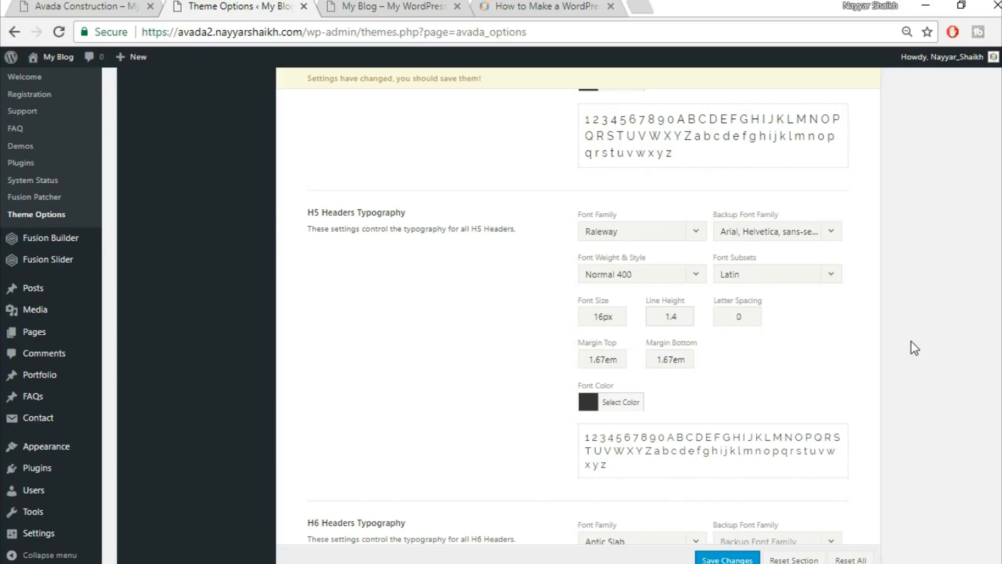
{"action": "scroll", "coordinate": [911, 342], "scroll_direction": "down", "scroll_amount": 6}
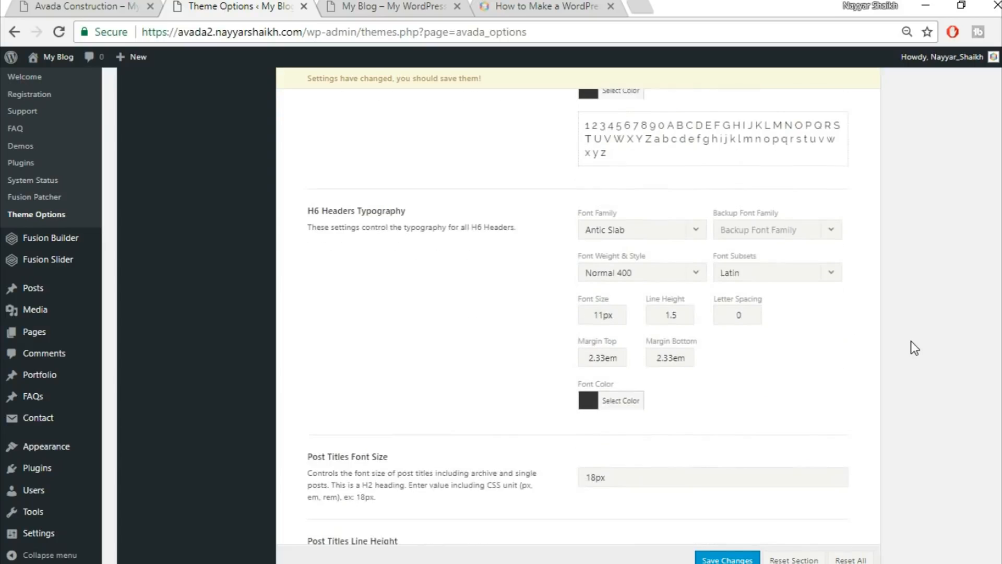
Set H6 headings to Raleway with an Arial backup and raise the size from 11 to 12px.
{"action": "left_click", "coordinate": [635, 223]}
{"action": "type", "text": "rale"}
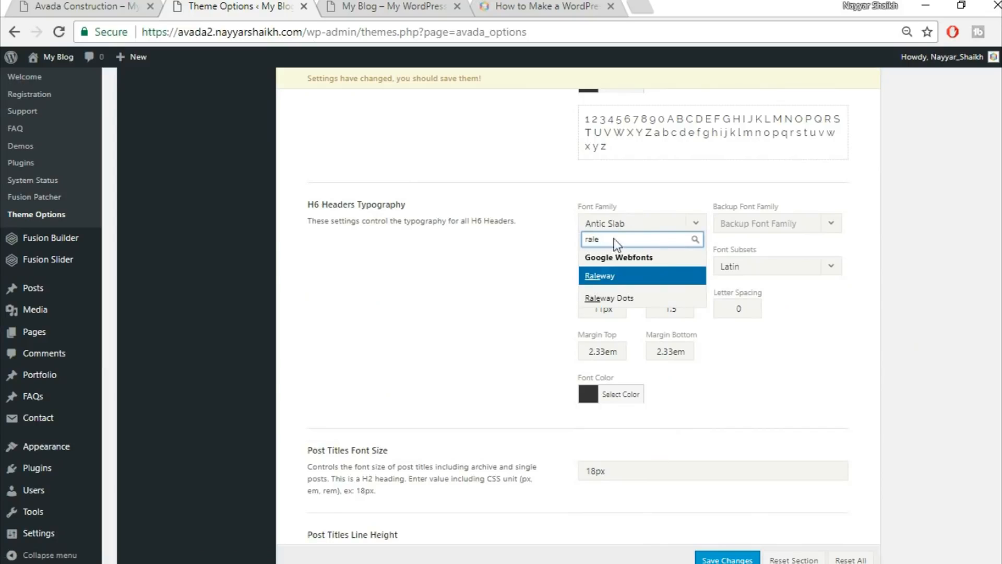
{"action": "key", "text": "Return"}
{"action": "left_click", "coordinate": [791, 234]}
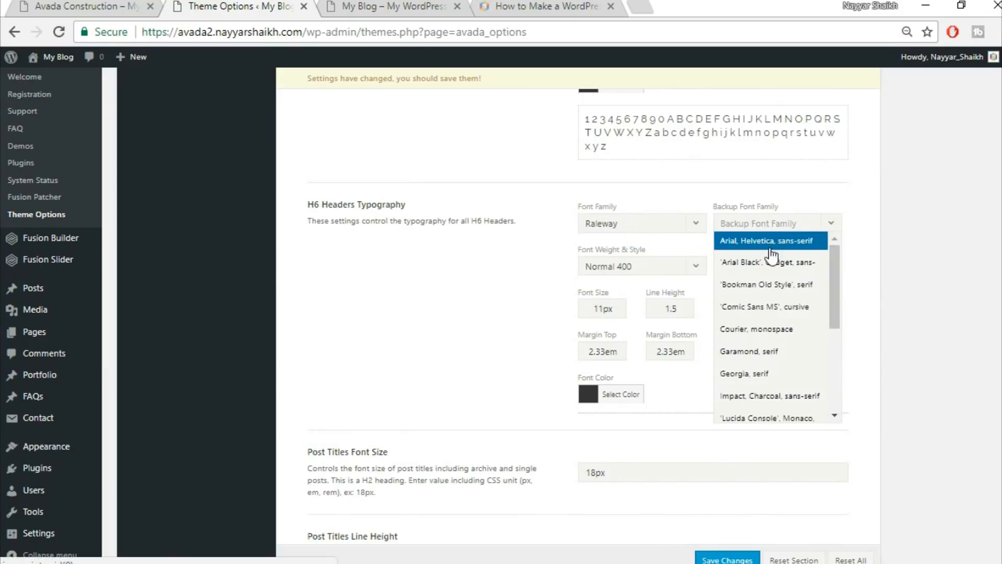
{"action": "key", "text": "Return"}
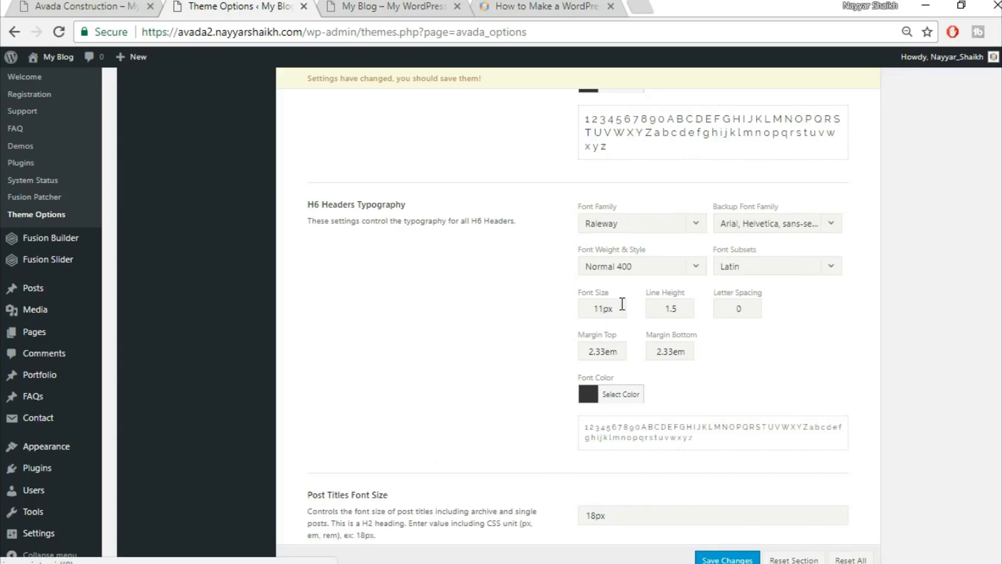
{"action": "left_click_drag", "start_coordinate": [603, 310], "coordinate": [511, 310]}
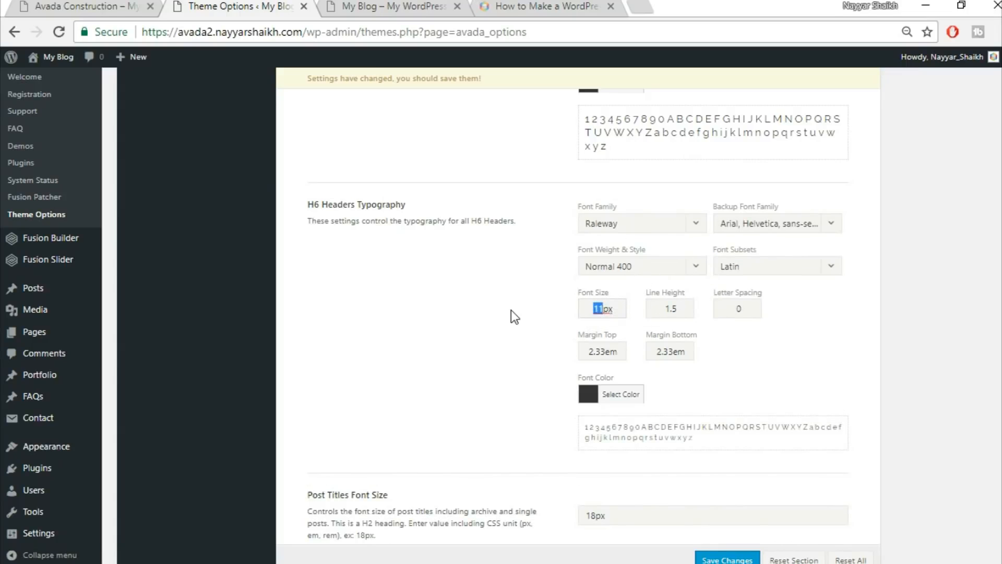
{"action": "type", "text": "12"}
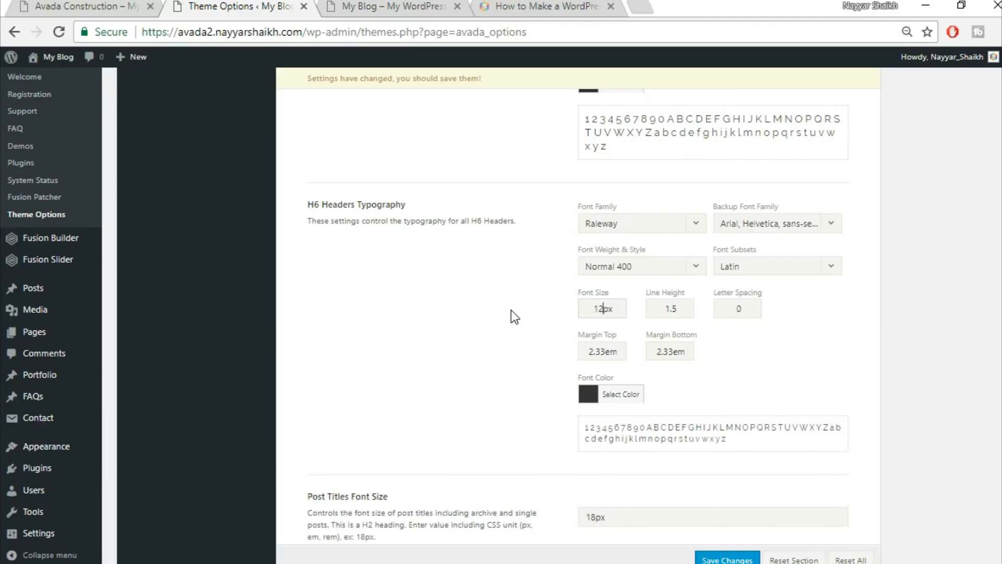
Give H6 headings 1px letter spacing and a 0.4em top margin, and begin editing the bottom margin.
{"action": "left_click_drag", "start_coordinate": [679, 307], "coordinate": [673, 309]}
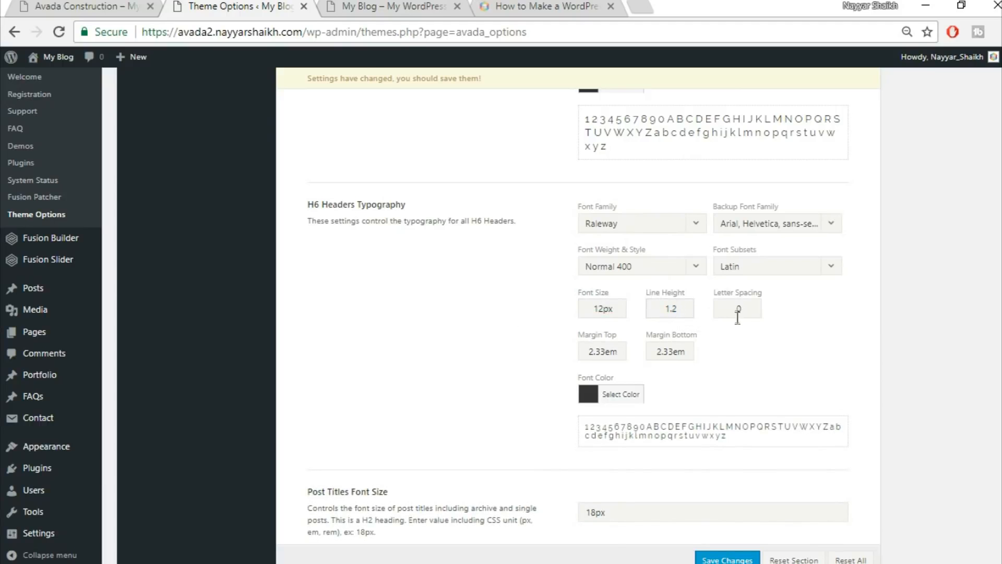
{"action": "left_click_drag", "start_coordinate": [748, 310], "coordinate": [694, 311]}
{"action": "type", "text": "1px"}
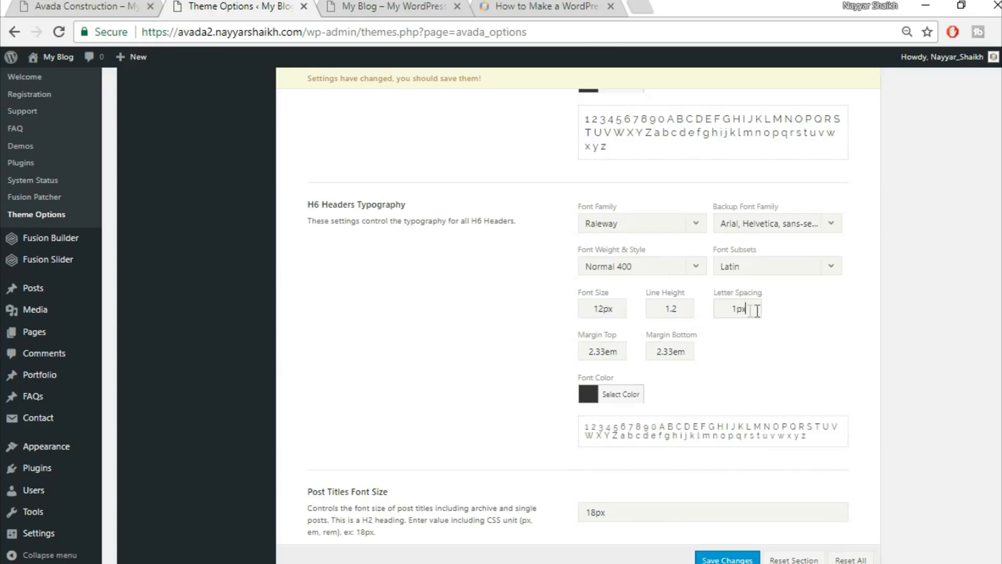
{"action": "left_click", "coordinate": [806, 331]}
{"action": "left_click_drag", "start_coordinate": [605, 351], "coordinate": [487, 337]}
{"action": "type", "text": "0.4"}
{"action": "left_click_drag", "start_coordinate": [673, 353], "coordinate": [626, 354]}
{"action": "type", "text": "0"}
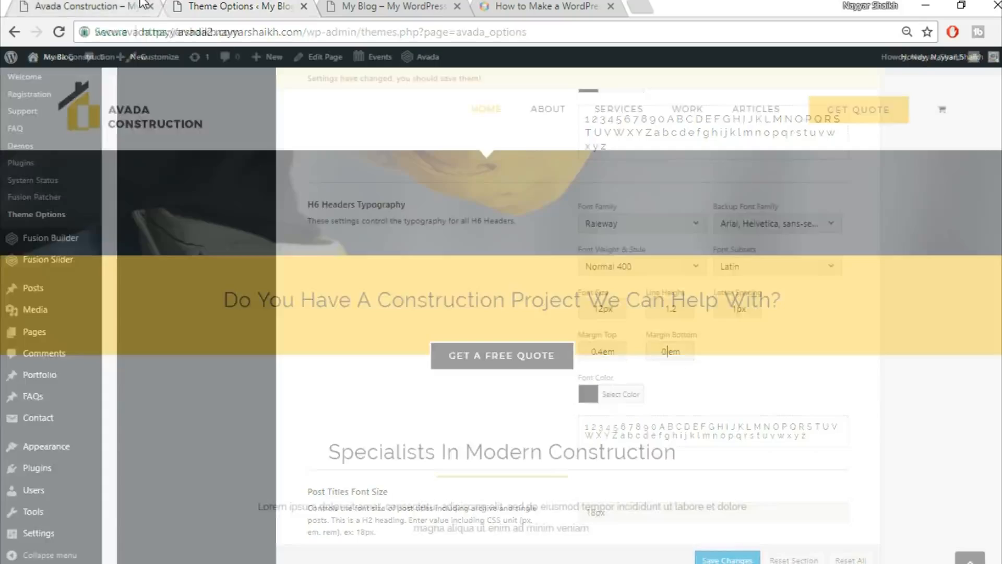
{"action": "left_click", "coordinate": [144, 7]}
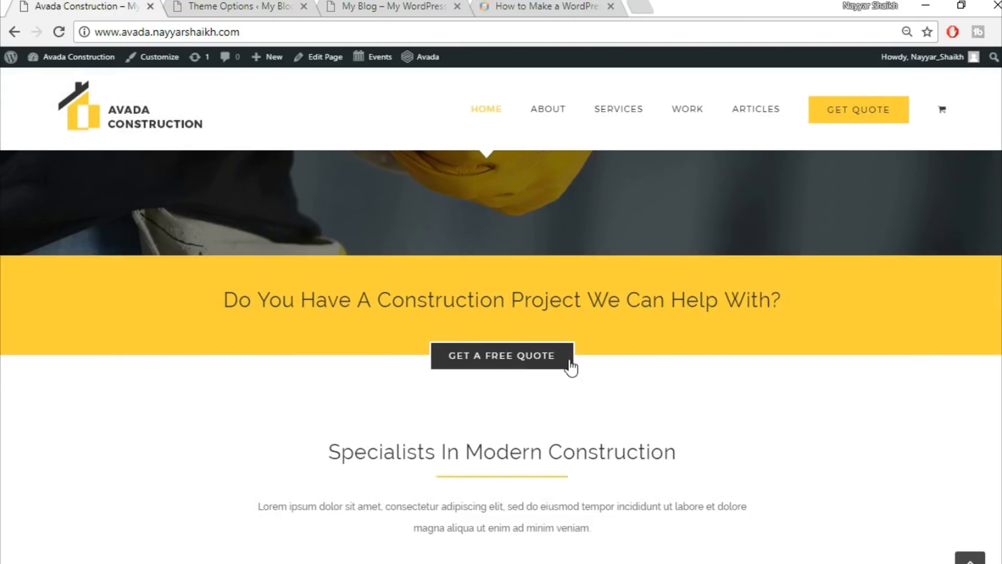
Set the H6 bottom margin to 0.4em after checking the live blog site.
{"action": "scroll", "coordinate": [570, 360], "scroll_direction": "up", "scroll_amount": 6}
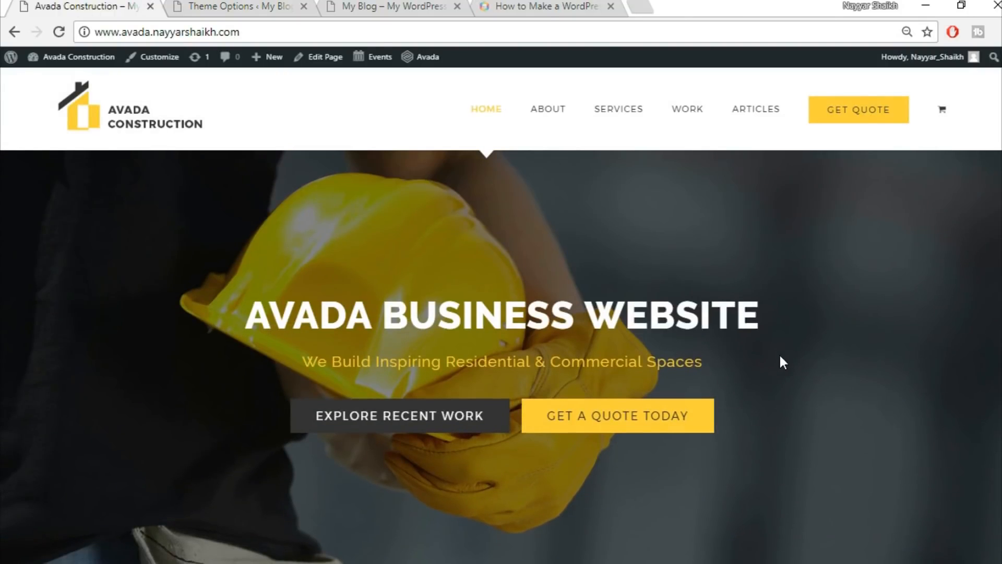
{"action": "scroll", "coordinate": [781, 359], "scroll_direction": "down", "scroll_amount": 10}
{"action": "scroll", "coordinate": [779, 357], "scroll_direction": "up", "scroll_amount": 9}
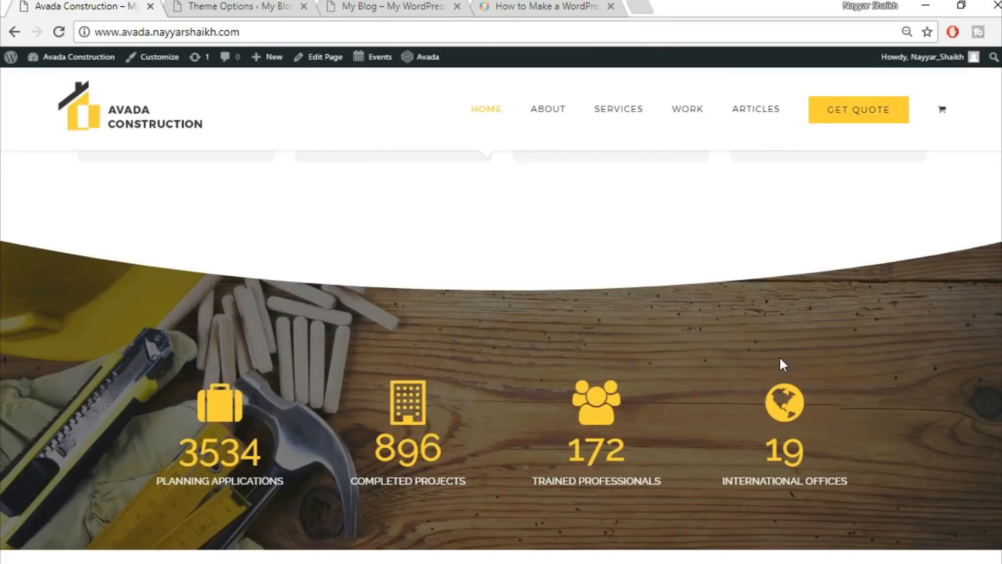
{"action": "left_click", "coordinate": [380, 5]}
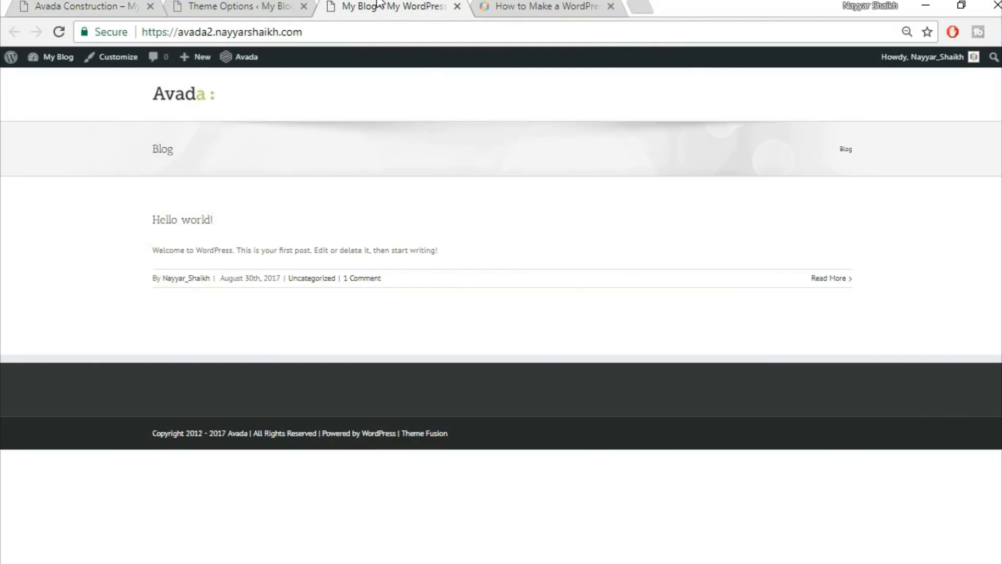
{"action": "left_click", "coordinate": [231, 5]}
{"action": "scroll", "coordinate": [959, 362], "scroll_direction": "down", "scroll_amount": 4}
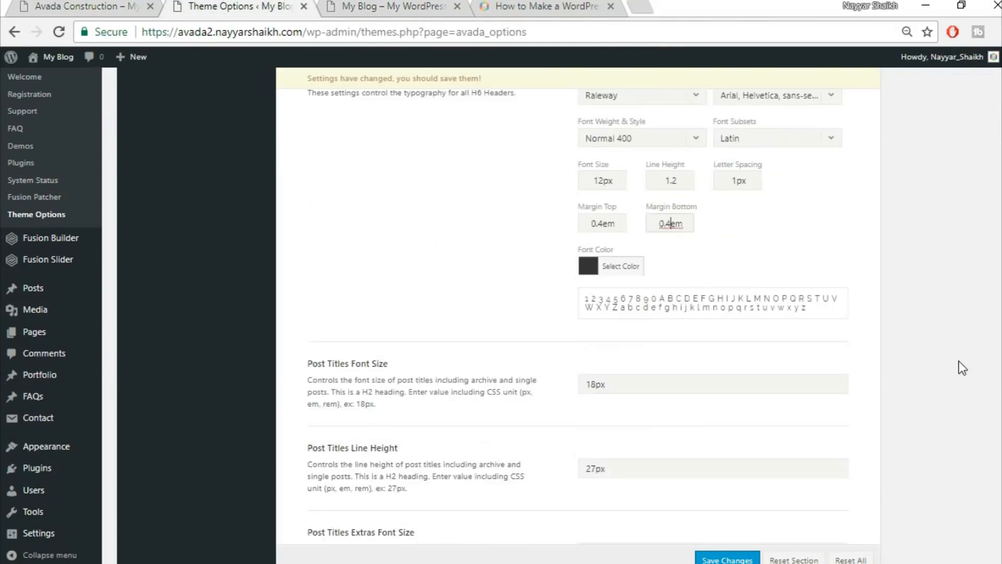
{"action": "left_click", "coordinate": [451, 203]}
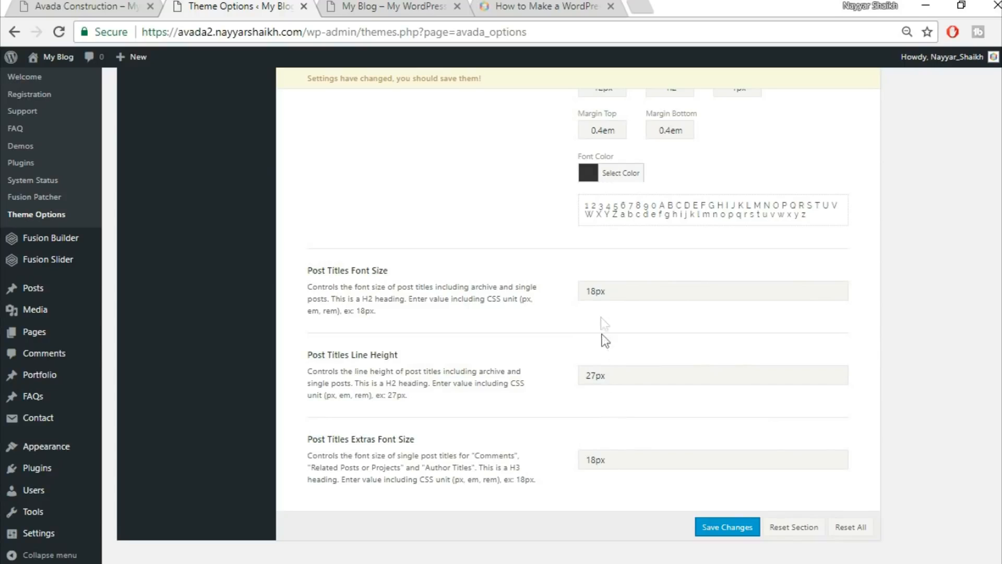
Set Post Titles to 24px with 36px line height and Extras to 30px, then save.
{"action": "left_click_drag", "start_coordinate": [595, 292], "coordinate": [541, 287]}
{"action": "type", "text": "2436"}
{"action": "left_click_drag", "start_coordinate": [595, 459], "coordinate": [490, 446]}
{"action": "type", "text": "30"}
{"action": "left_click", "coordinate": [740, 534]}
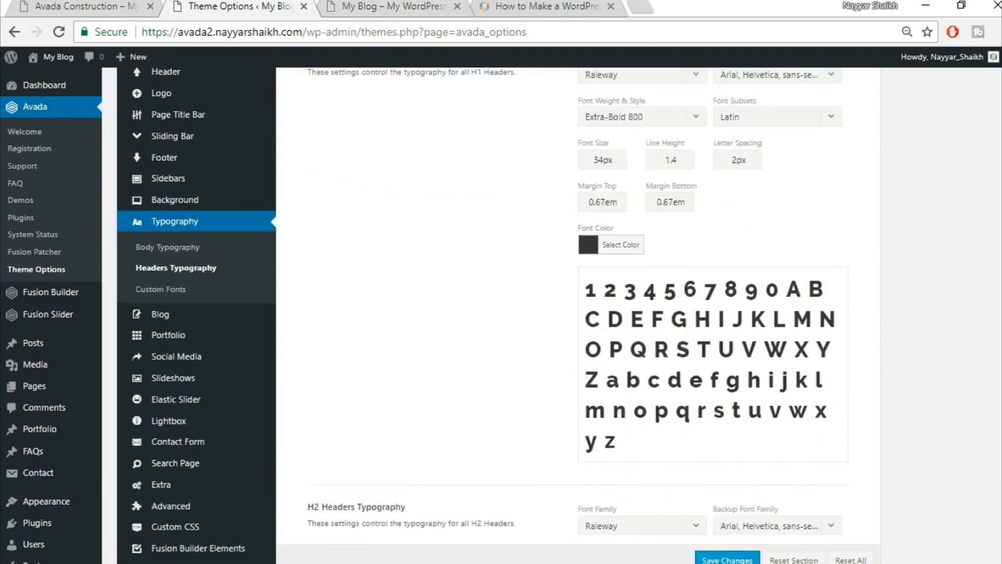
Check the Avada Construction demo homepage, then go back to Theme Options near the Fusion Slider menu.
{"action": "scroll", "coordinate": [574, 313], "scroll_direction": "up", "scroll_amount": 4}
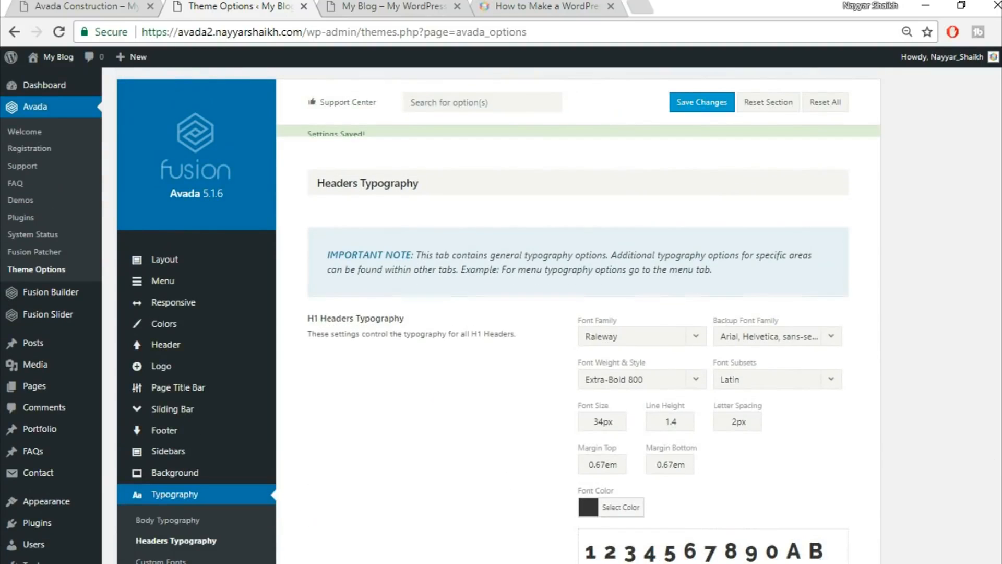
{"action": "left_click", "coordinate": [78, 7]}
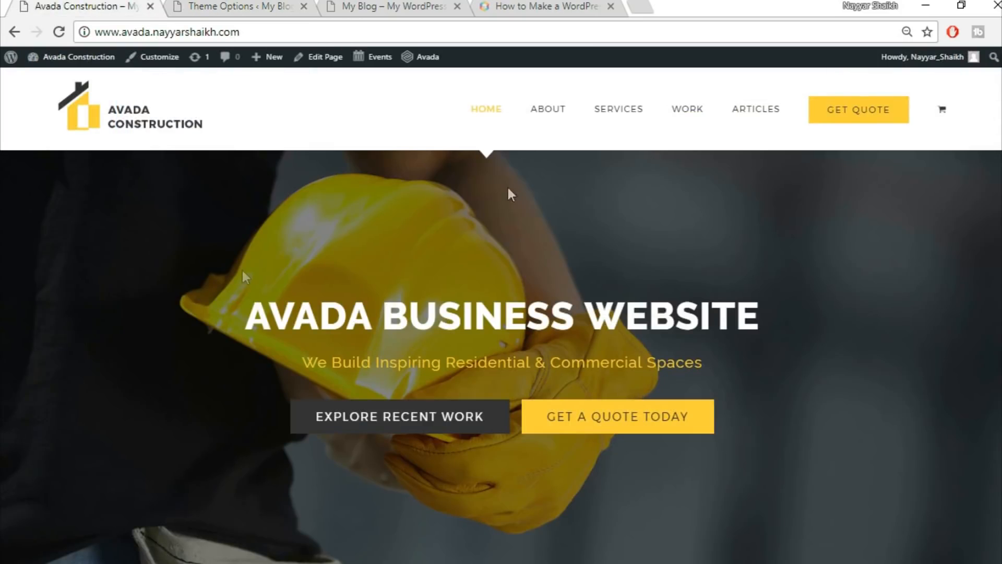
{"action": "left_click", "coordinate": [280, 7]}
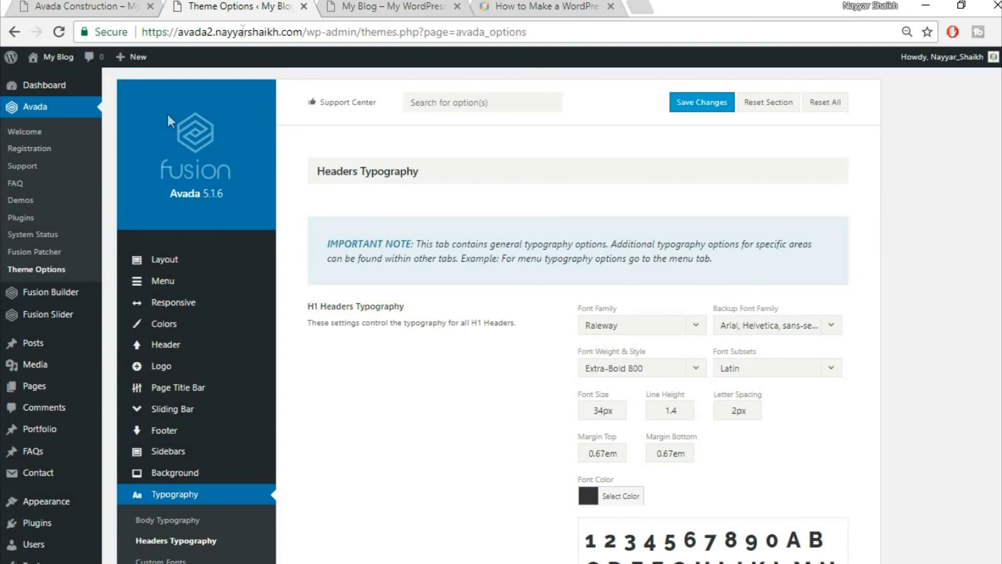
{"action": "mouse_move", "coordinate": [53, 325]}
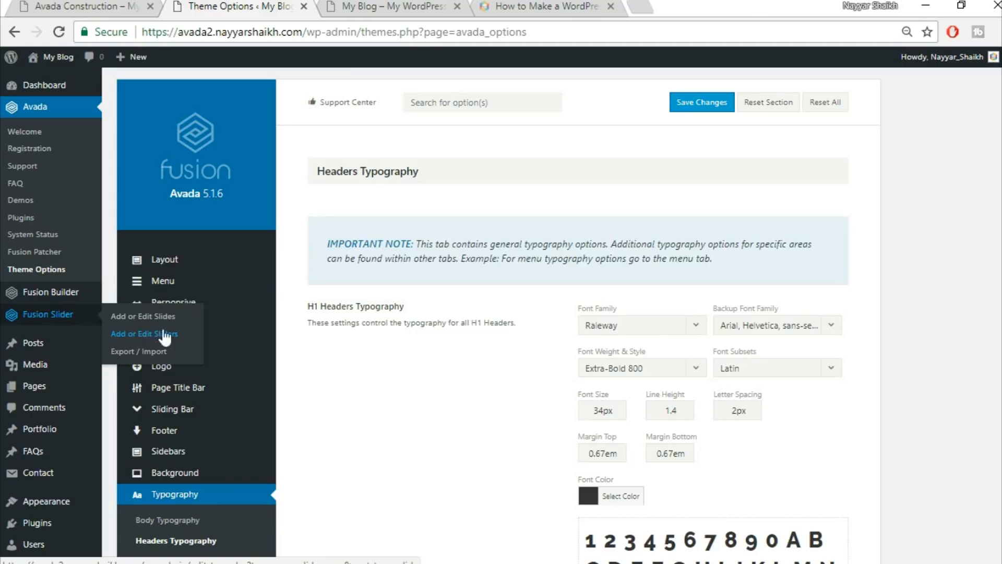
Add a Fusion slider named 'Slider' with its height set to 50px.
{"action": "left_click", "coordinate": [150, 337]}
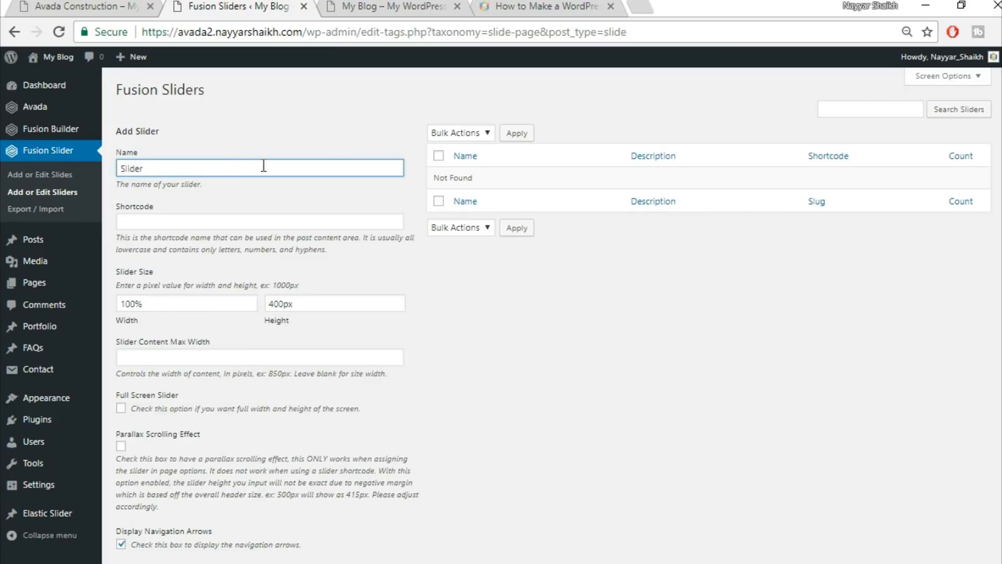
{"action": "scroll", "coordinate": [456, 259], "scroll_direction": "down", "scroll_amount": 1}
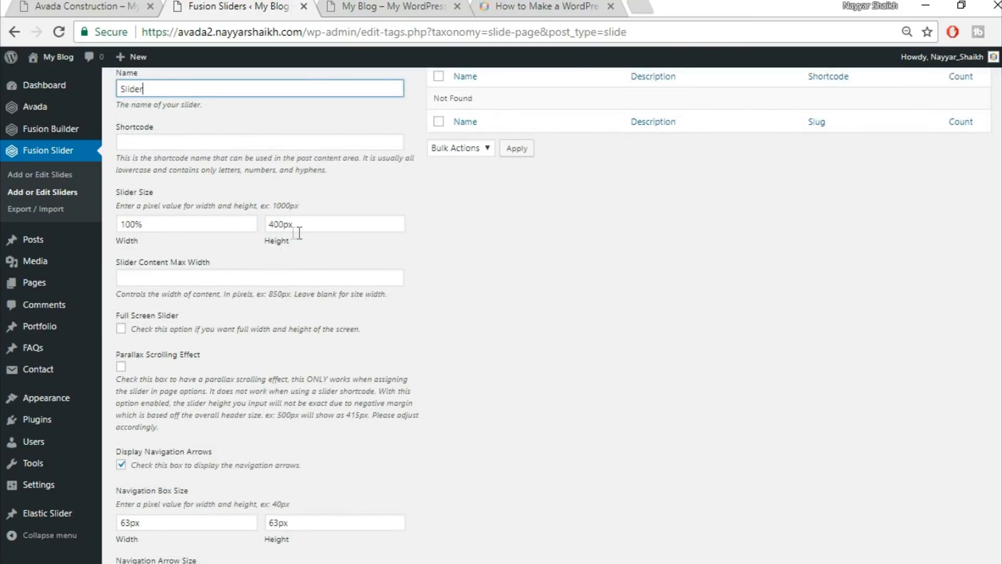
{"action": "left_click_drag", "start_coordinate": [284, 224], "coordinate": [228, 218]}
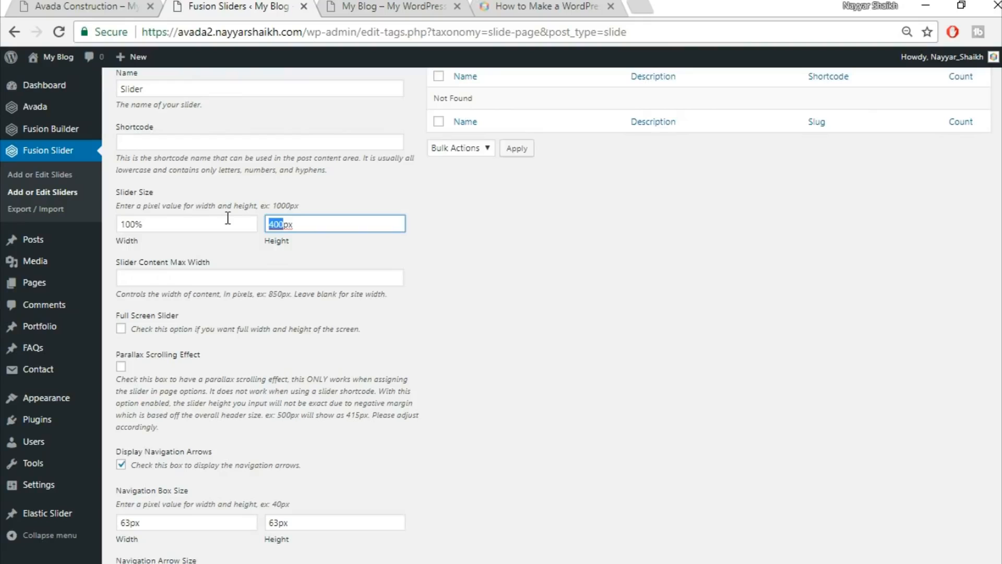
{"action": "type", "text": "50"}
{"action": "scroll", "coordinate": [610, 352], "scroll_direction": "down", "scroll_amount": 10}
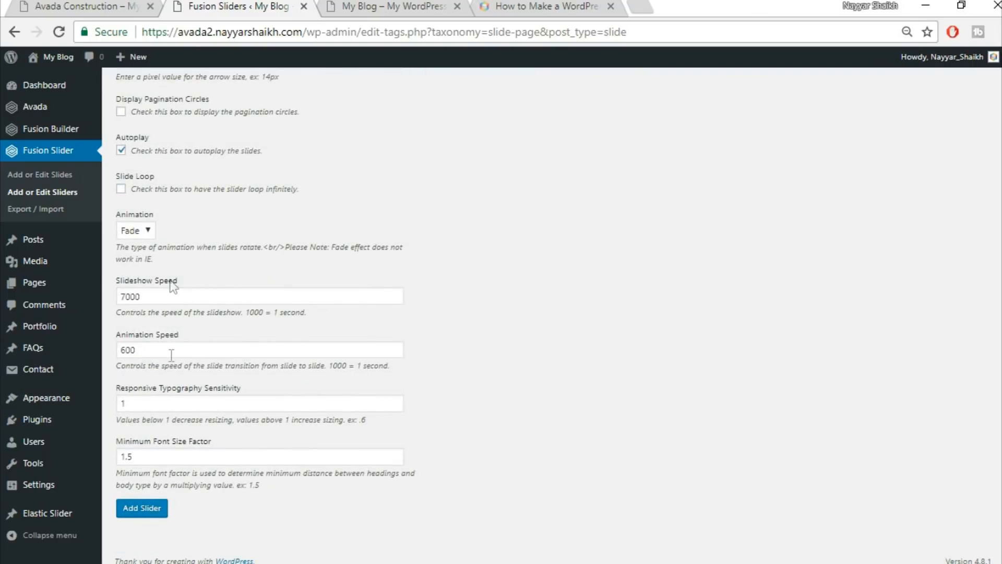
{"action": "left_click", "coordinate": [143, 515]}
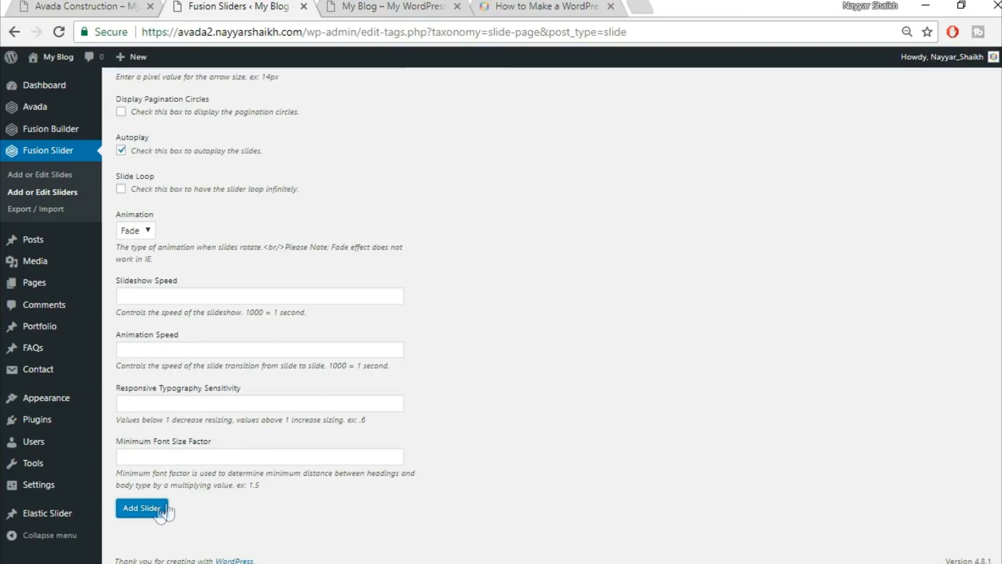
{"action": "scroll", "coordinate": [425, 485], "scroll_direction": "up", "scroll_amount": 10}
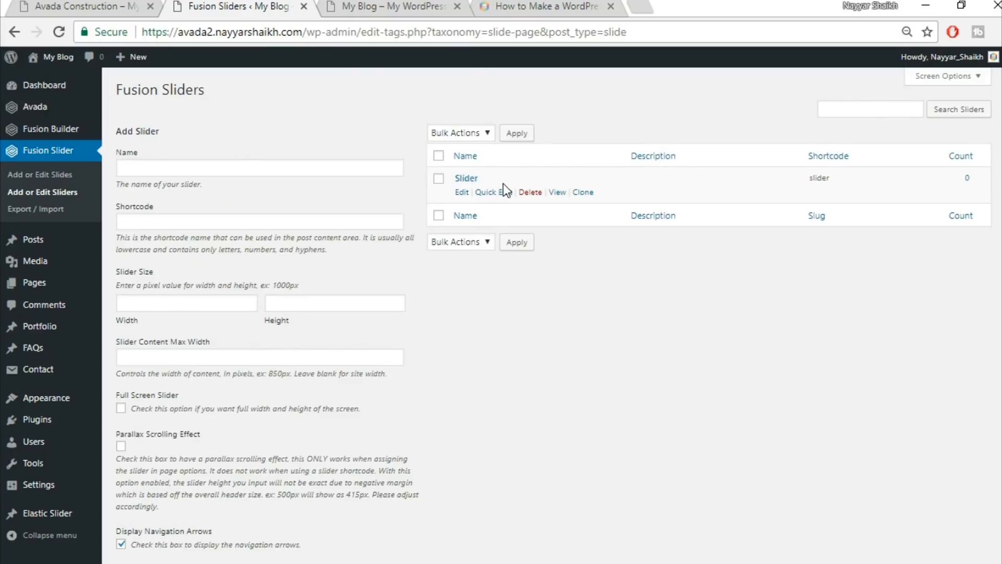
Start a new Fusion slide titled 'Slide1'.
{"action": "left_click", "coordinate": [61, 175]}
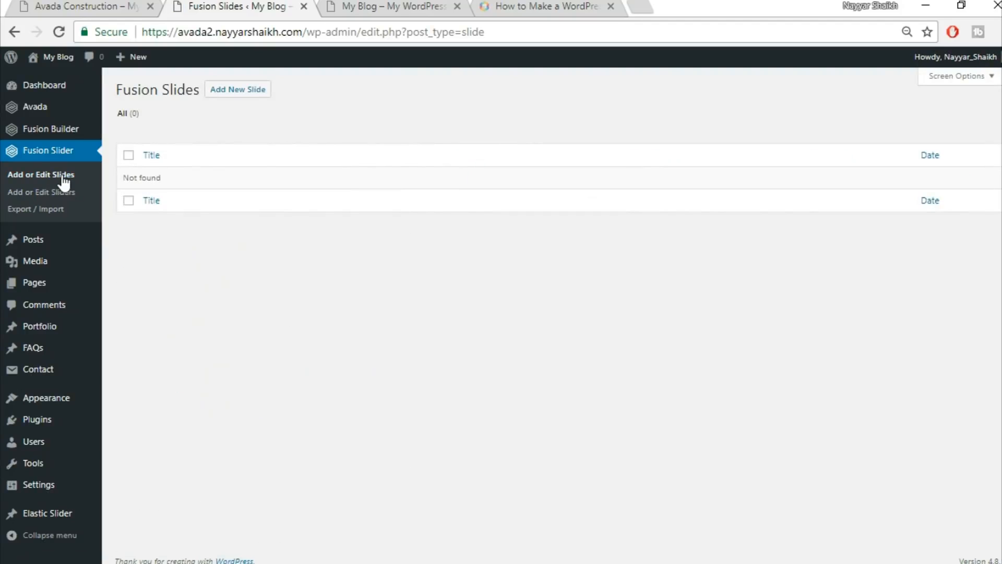
{"action": "left_click", "coordinate": [243, 93]}
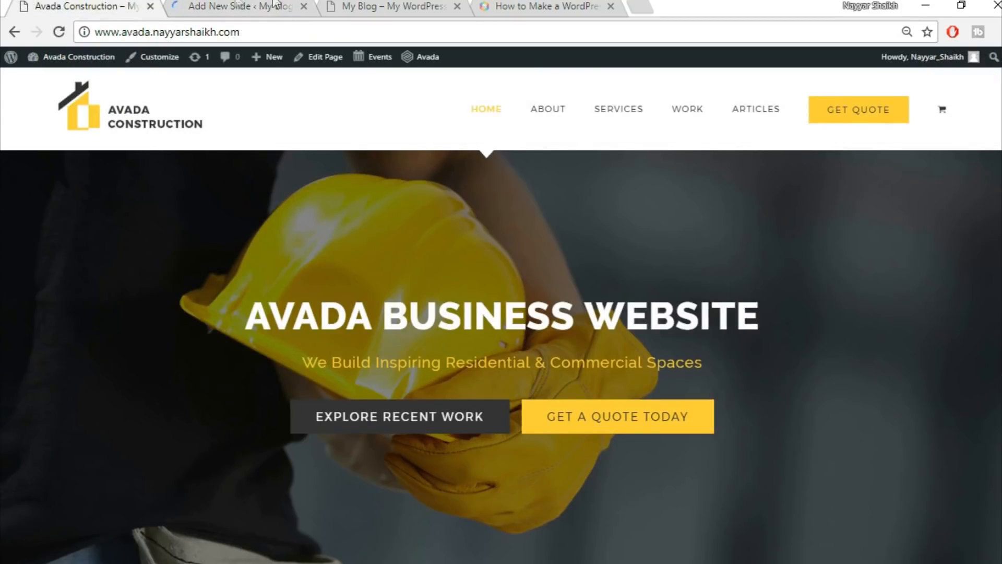
{"action": "left_click", "coordinate": [230, 6]}
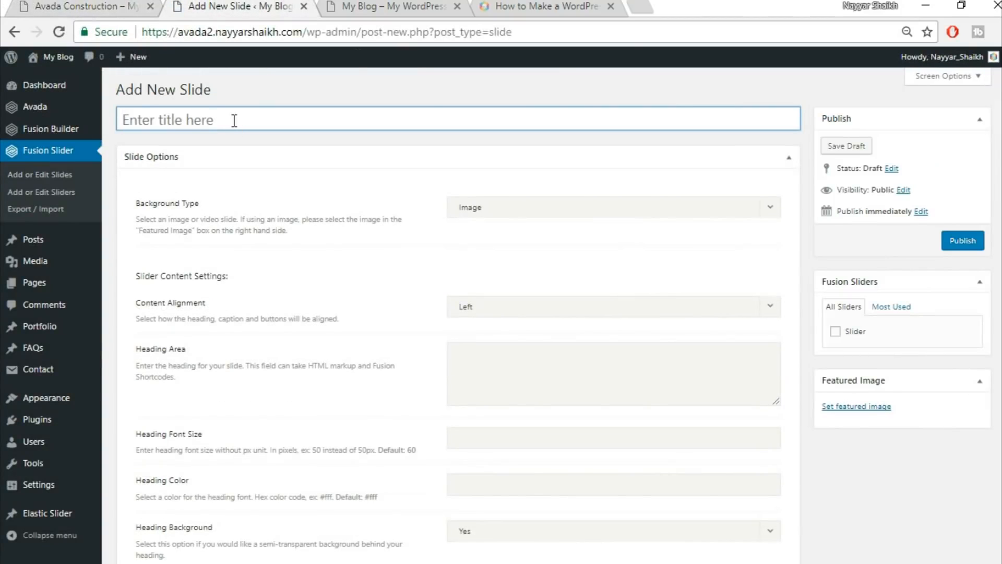
{"action": "type", "text": "Slide1"}
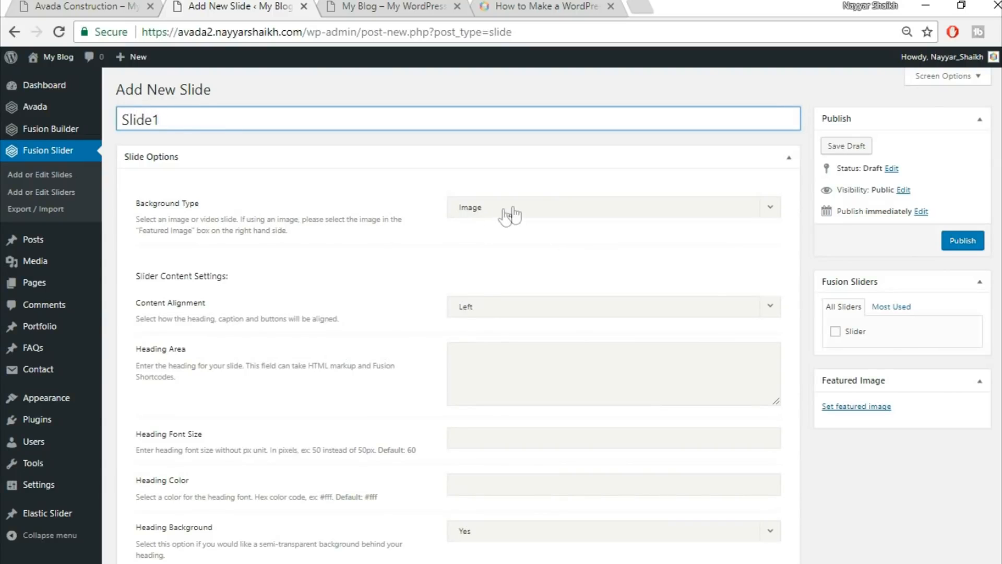
Select the demo's AVADA BUSINESS WEBSITE heading and set the slide's Content Alignment to Center.
{"action": "left_click", "coordinate": [78, 6]}
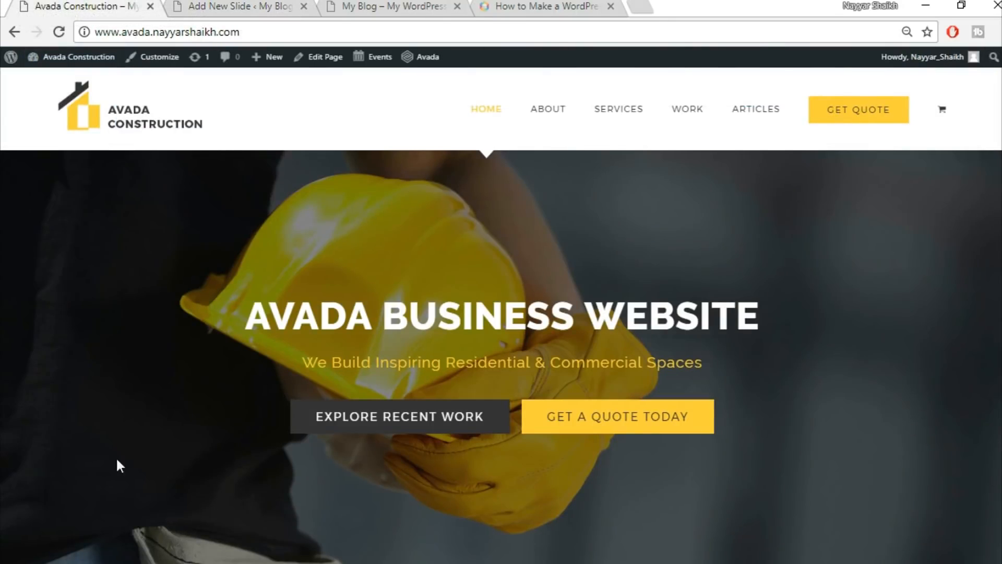
{"action": "left_click", "coordinate": [271, 4]}
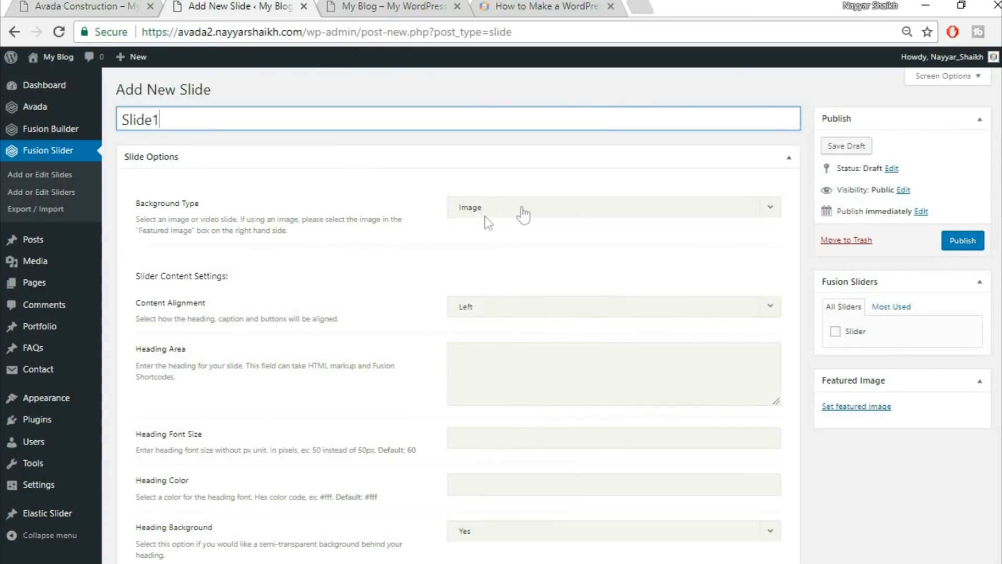
{"action": "scroll", "coordinate": [423, 261], "scroll_direction": "down", "scroll_amount": 2}
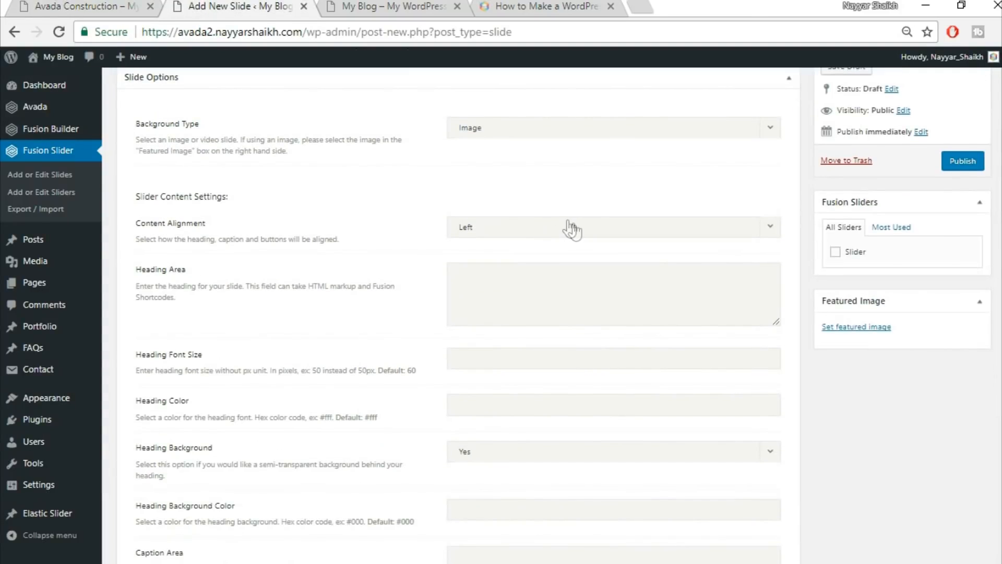
{"action": "left_click", "coordinate": [87, 5]}
{"action": "left_click_drag", "start_coordinate": [261, 309], "coordinate": [765, 320]}
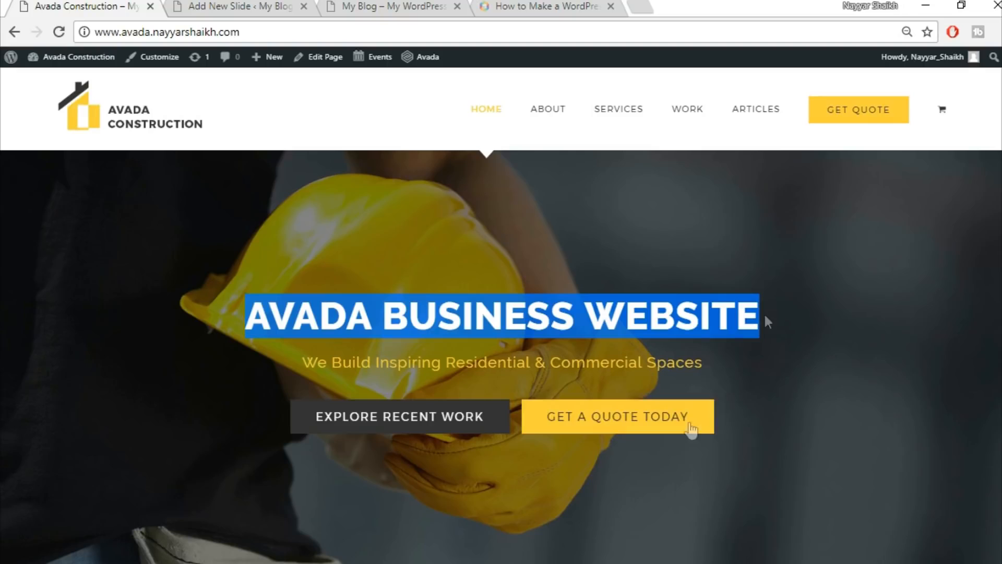
{"action": "left_click", "coordinate": [241, 6]}
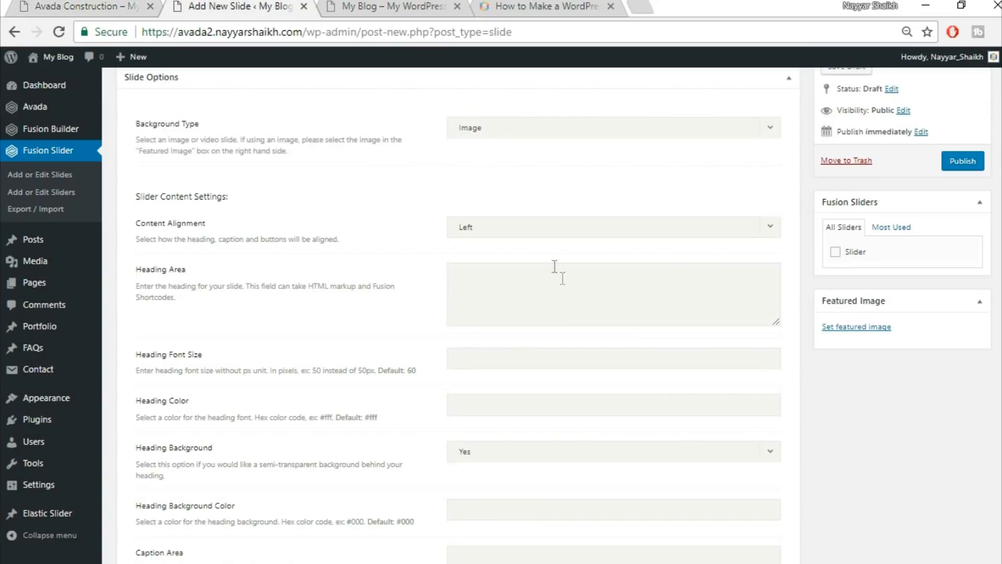
{"action": "left_click", "coordinate": [546, 227]}
{"action": "left_click", "coordinate": [536, 285]}
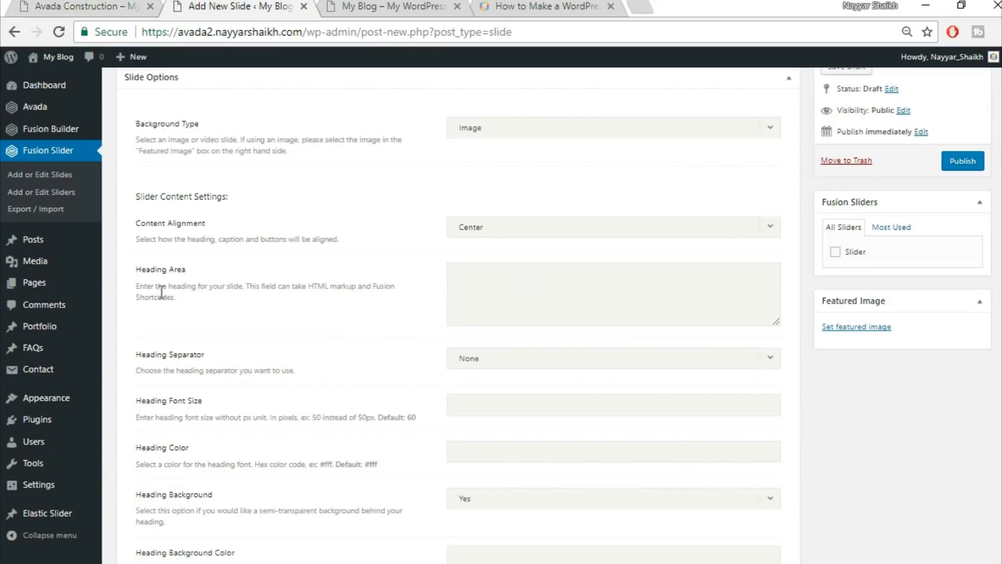
Paste AVADA BUSINESS WEBSITE into the Heading Area, wrapped in <strong></strong> tags.
{"action": "left_click", "coordinate": [48, 5]}
{"action": "left_click_drag", "start_coordinate": [243, 313], "coordinate": [775, 295]}
{"action": "key", "text": "ctrl+c"}
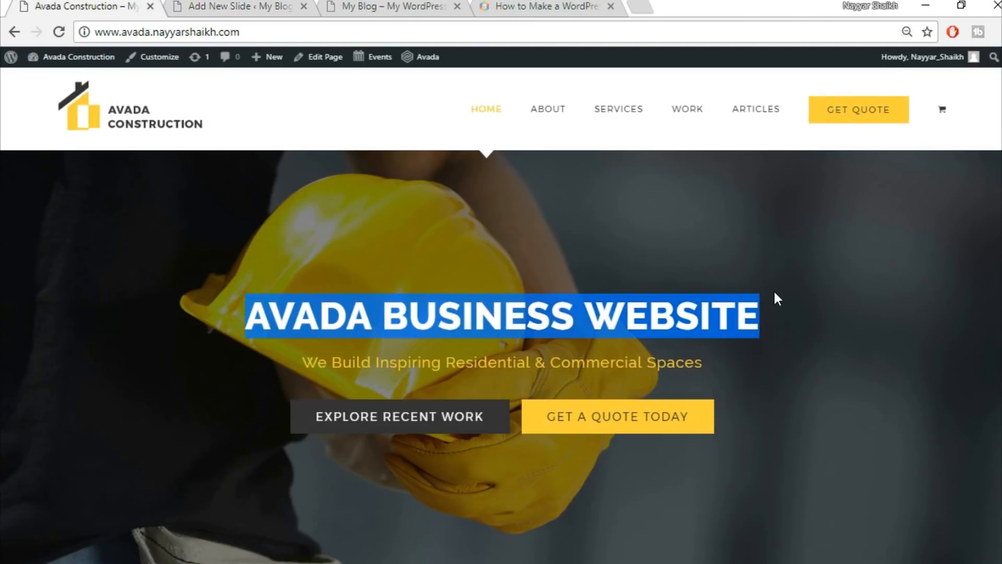
{"action": "left_click", "coordinate": [244, 6]}
{"action": "left_click", "coordinate": [523, 278]}
{"action": "key", "text": "ctrl+v"}
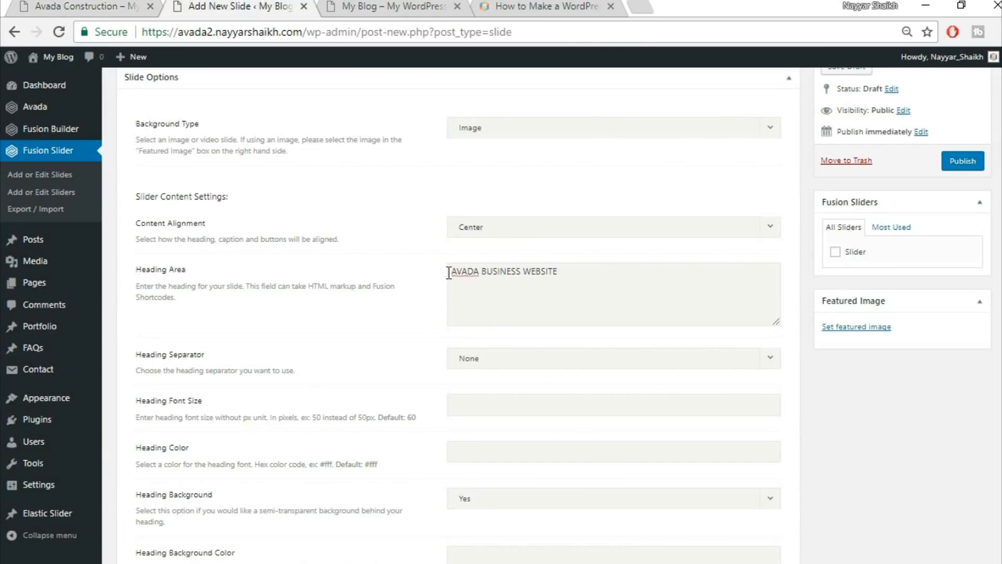
{"action": "type", "text": "<strong>"}
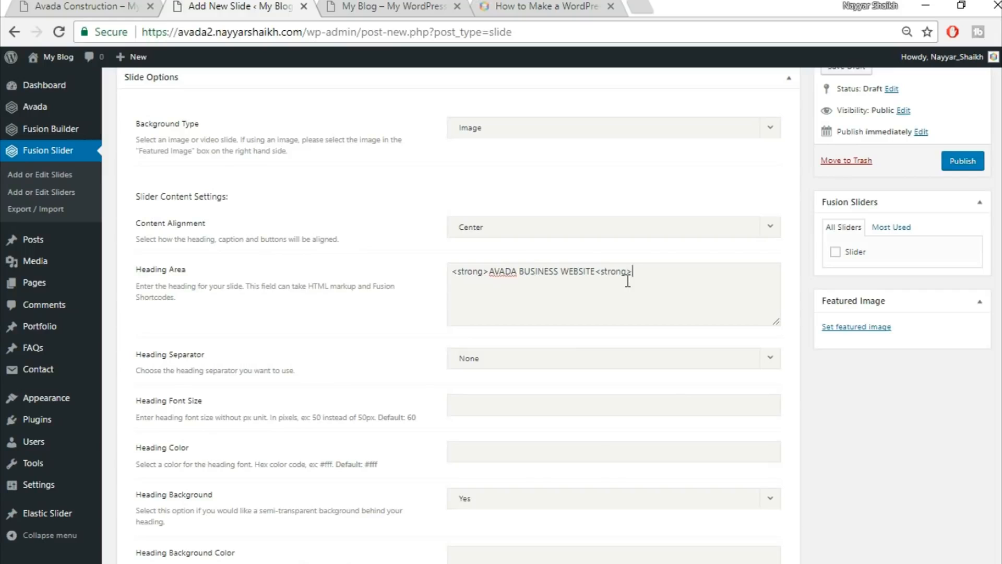
{"action": "type", "text": "/"}
Compare against the live site's heading and set Heading Color to #fff.
{"action": "left_click", "coordinate": [122, 5]}
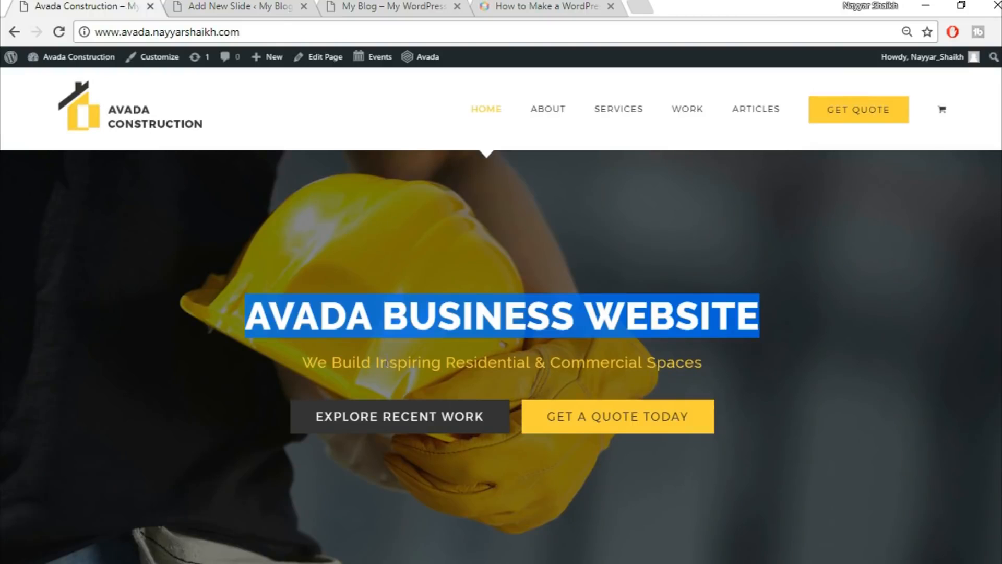
{"action": "left_click", "coordinate": [349, 326]}
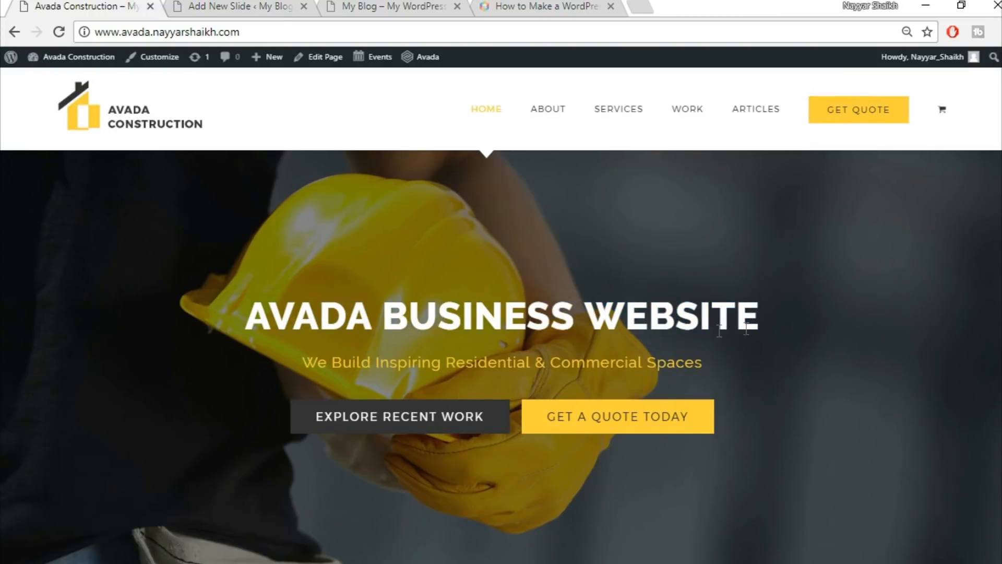
{"action": "left_click_drag", "start_coordinate": [248, 323], "coordinate": [788, 329]}
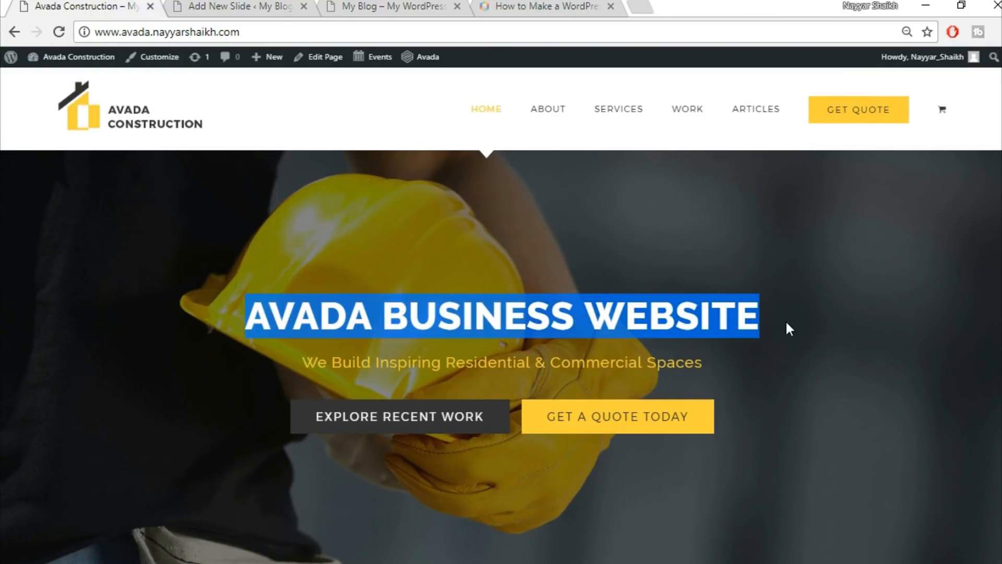
{"action": "left_click", "coordinate": [816, 329]}
{"action": "left_click", "coordinate": [272, 6]}
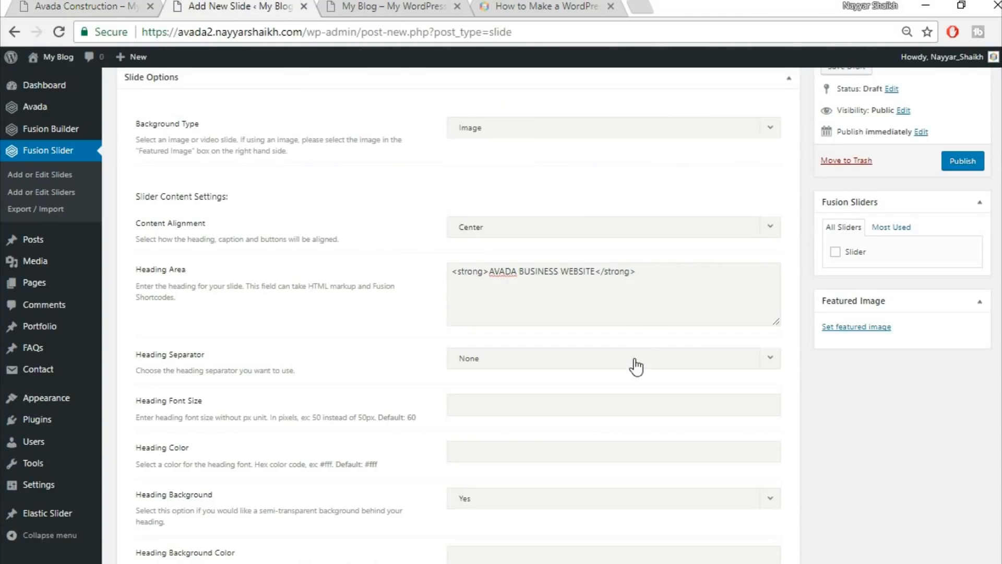
{"action": "scroll", "coordinate": [636, 365], "scroll_direction": "down", "scroll_amount": 1}
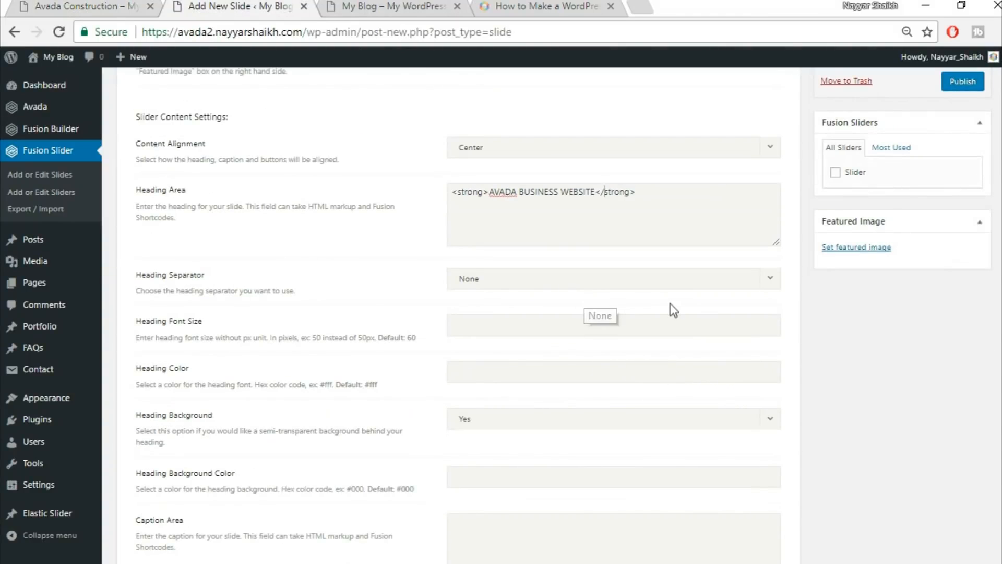
{"action": "scroll", "coordinate": [671, 306], "scroll_direction": "down", "scroll_amount": 1}
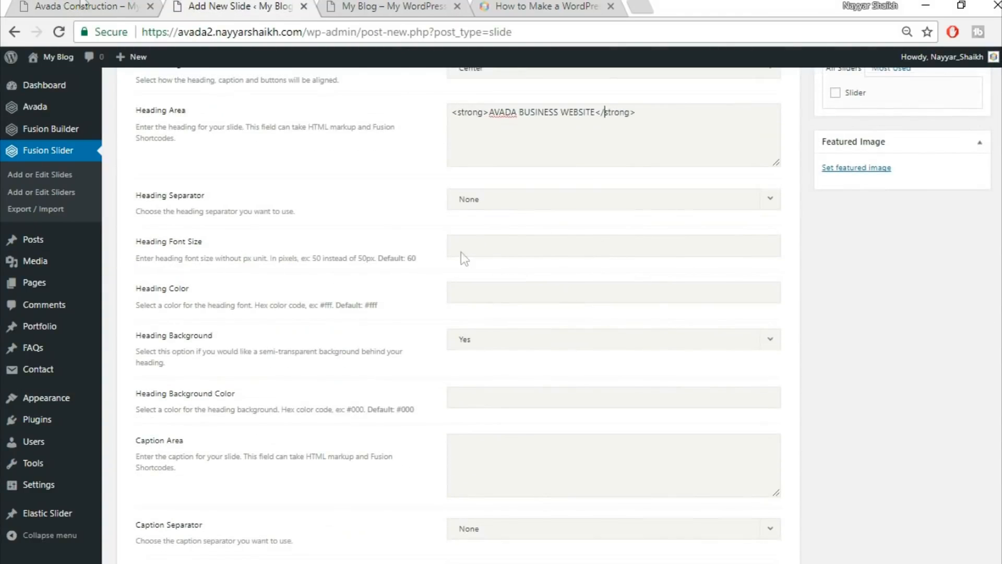
{"action": "left_click", "coordinate": [24, 5]}
{"action": "left_click", "coordinate": [250, 4]}
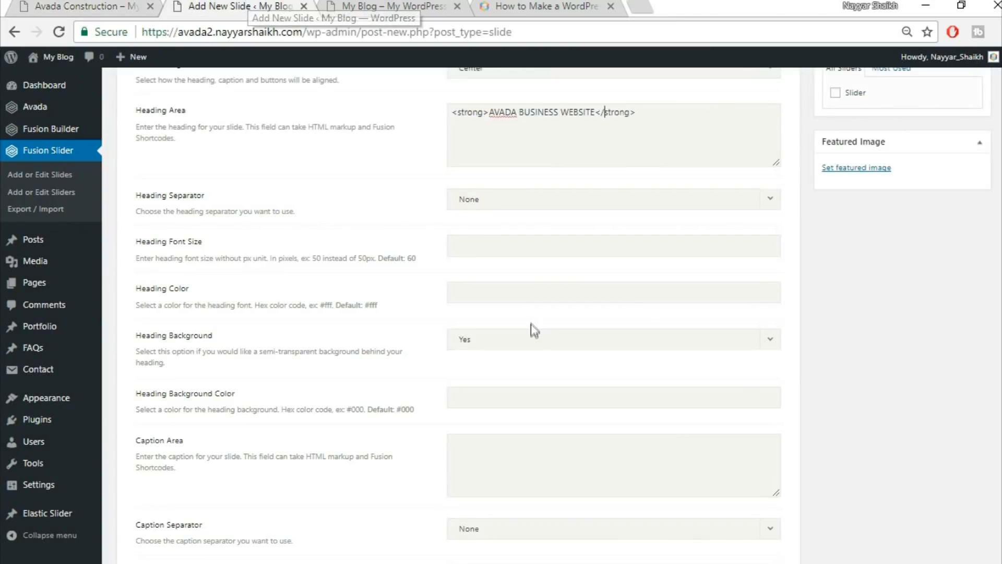
{"action": "type", "text": "#fff"}
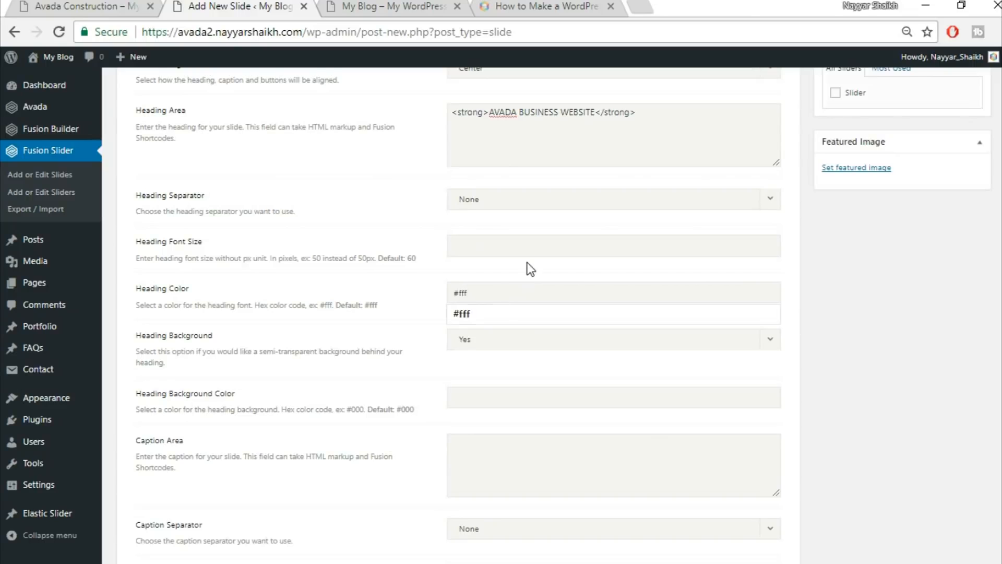
{"action": "left_click", "coordinate": [528, 263]}
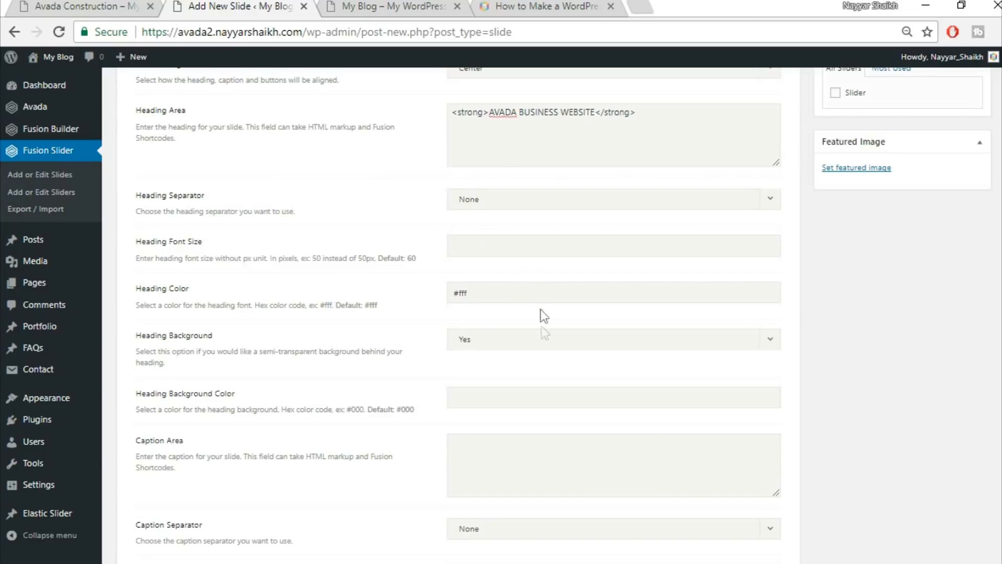
Turn Heading Background off and paste 'We Build Inspiring Residential & Commercial Spaces' into the Caption Area.
{"action": "scroll", "coordinate": [356, 397], "scroll_direction": "down", "scroll_amount": 3}
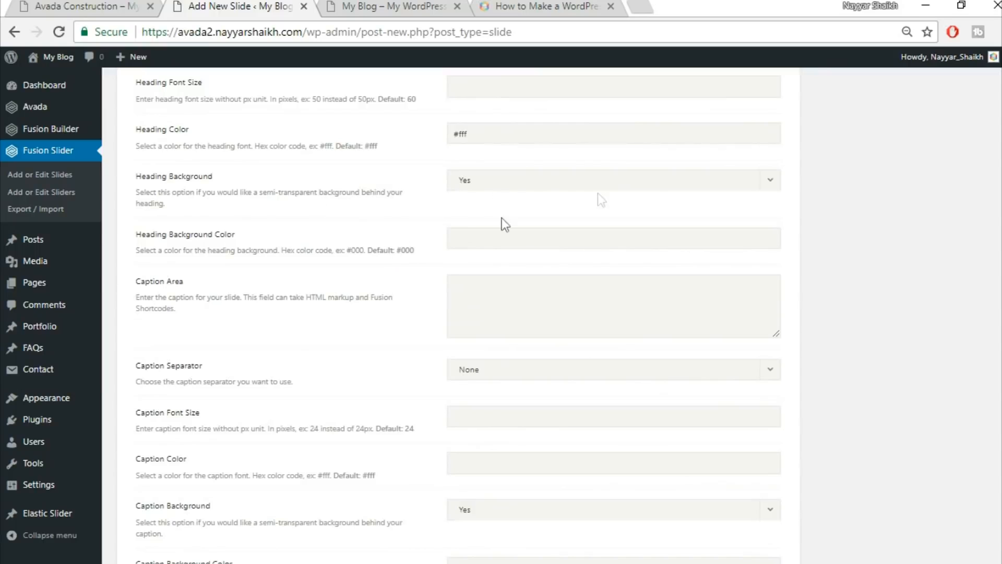
{"action": "left_click", "coordinate": [539, 186]}
{"action": "left_click", "coordinate": [530, 225]}
{"action": "left_click", "coordinate": [144, 3]}
{"action": "left_click_drag", "start_coordinate": [303, 362], "coordinate": [705, 362]}
{"action": "key", "text": "ctrl+c"}
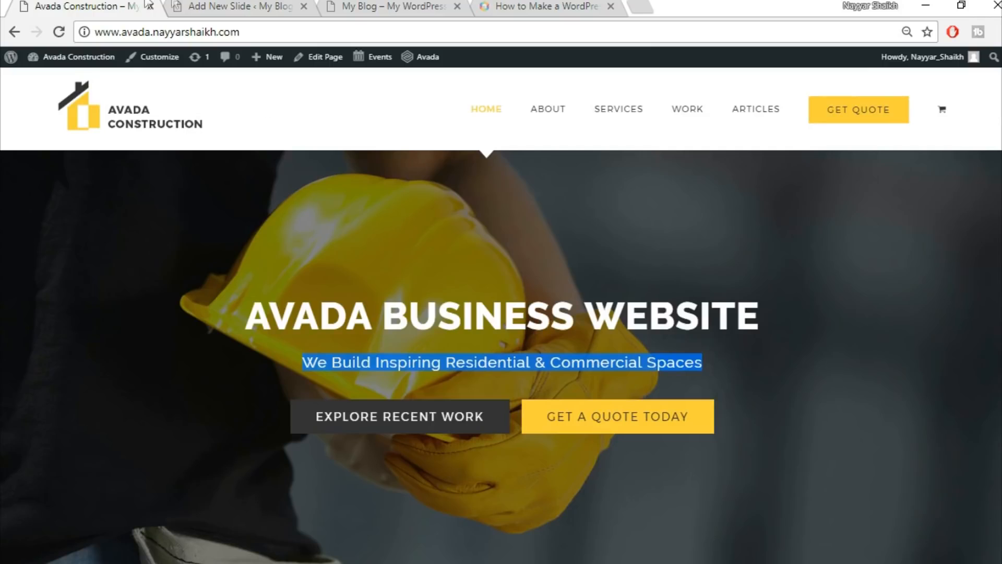
{"action": "left_click", "coordinate": [223, 6]}
{"action": "key", "text": "ctrl+v"}
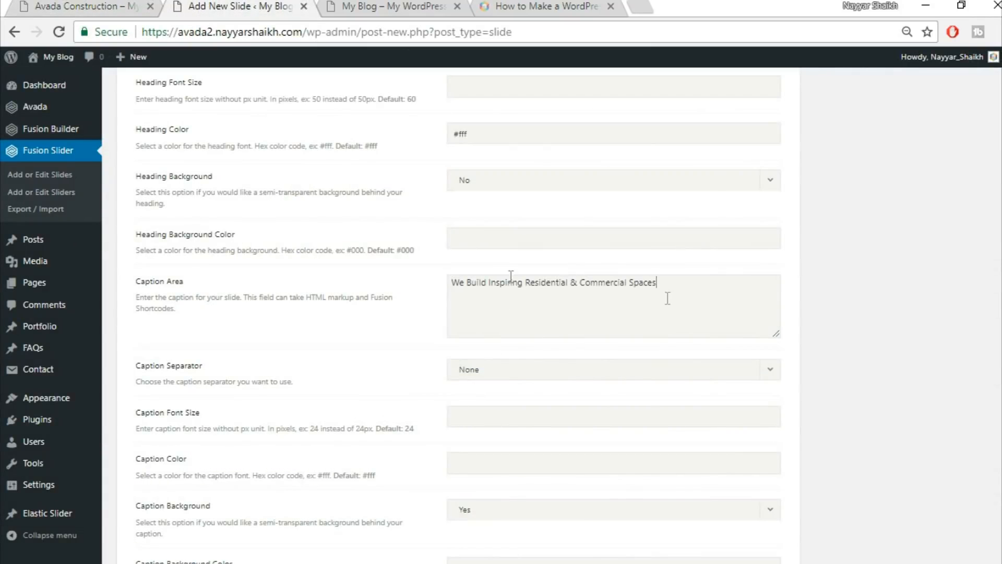
Set Caption Color to #fed03d and Caption Background to No.
{"action": "scroll", "coordinate": [887, 360], "scroll_direction": "down", "scroll_amount": 3}
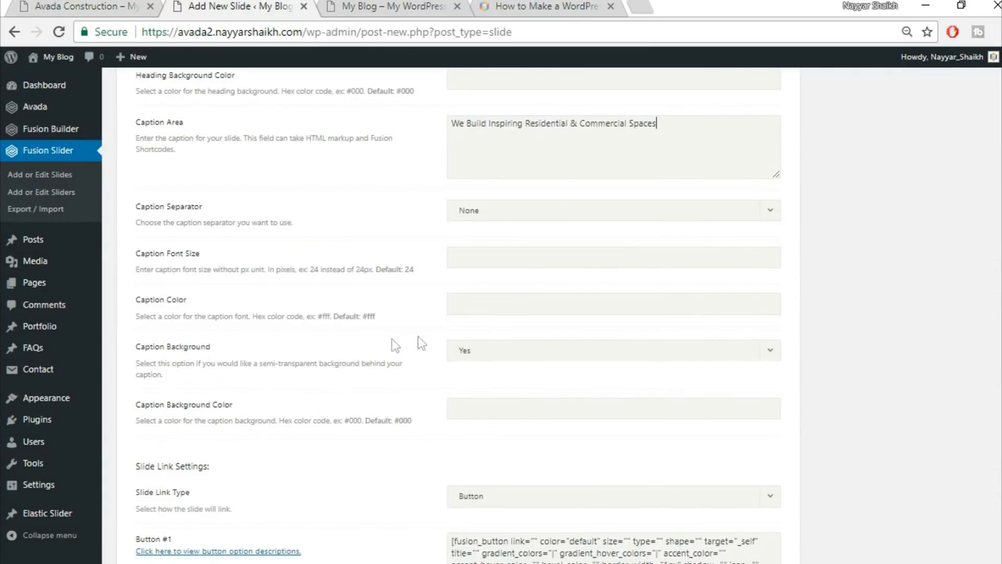
{"action": "left_click", "coordinate": [79, 6]}
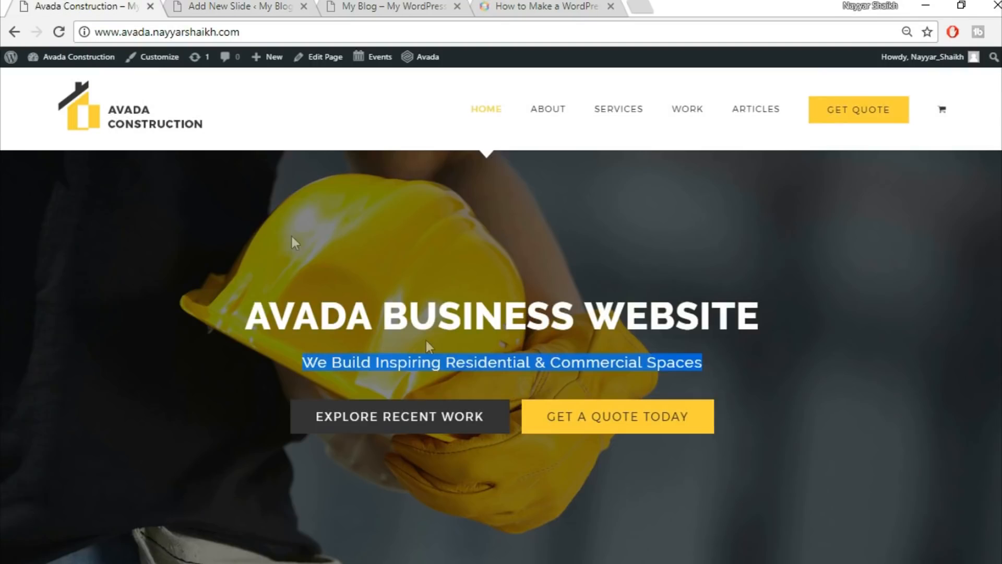
{"action": "left_click", "coordinate": [502, 360]}
{"action": "left_click", "coordinate": [230, 7]}
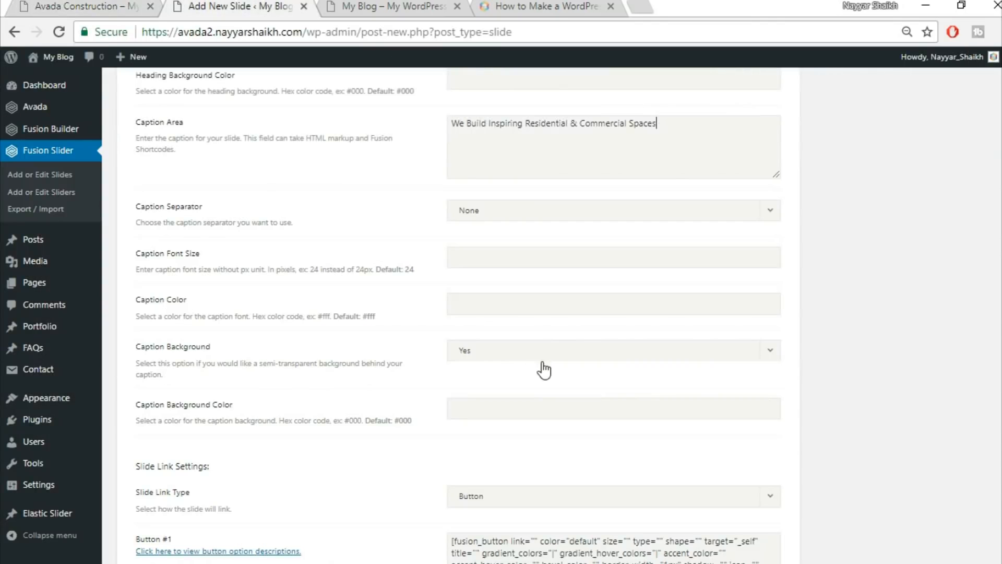
{"action": "left_click", "coordinate": [521, 310]}
{"action": "type", "text": "#fed03d"}
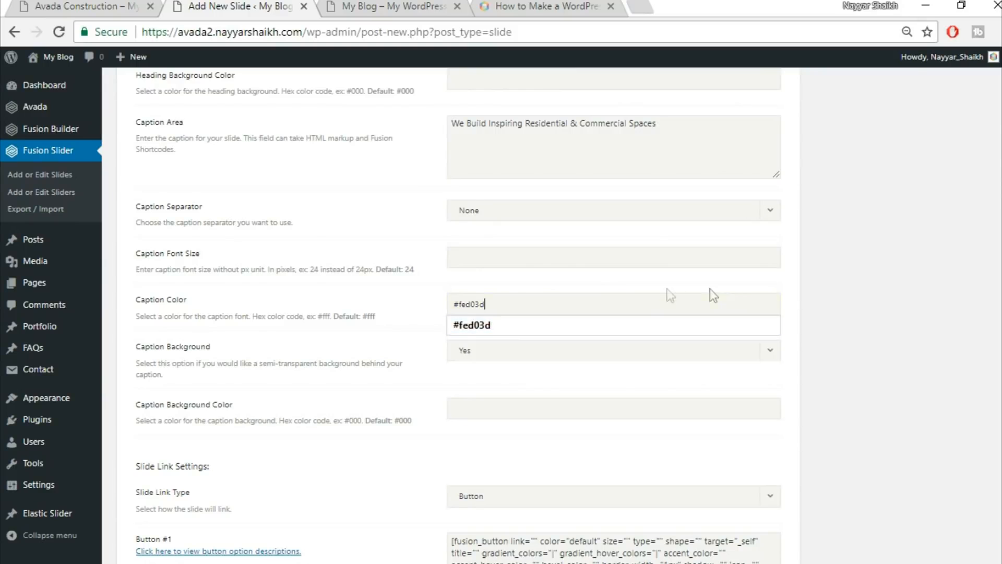
{"action": "left_click", "coordinate": [851, 324]}
{"action": "scroll", "coordinate": [884, 339], "scroll_direction": "down", "scroll_amount": 2}
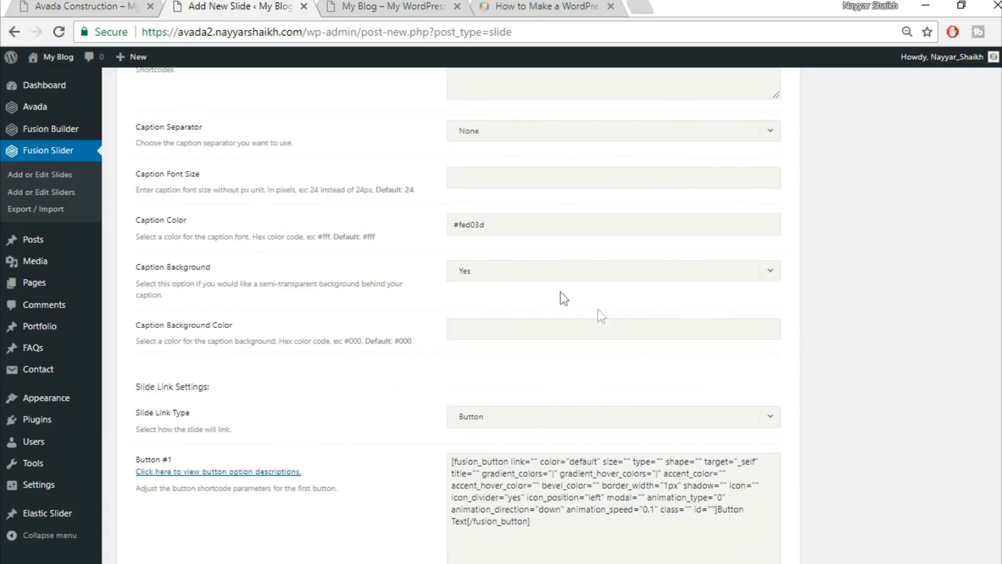
{"action": "left_click", "coordinate": [542, 272]}
{"action": "left_click", "coordinate": [524, 315]}
{"action": "scroll", "coordinate": [948, 328], "scroll_direction": "down", "scroll_amount": 2}
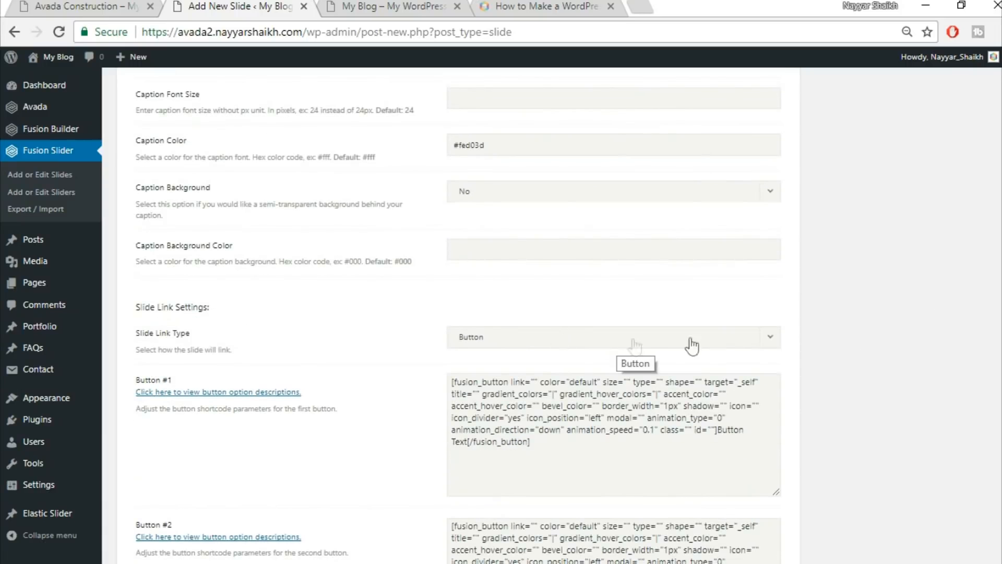
{"action": "scroll", "coordinate": [879, 370], "scroll_direction": "down", "scroll_amount": 3}
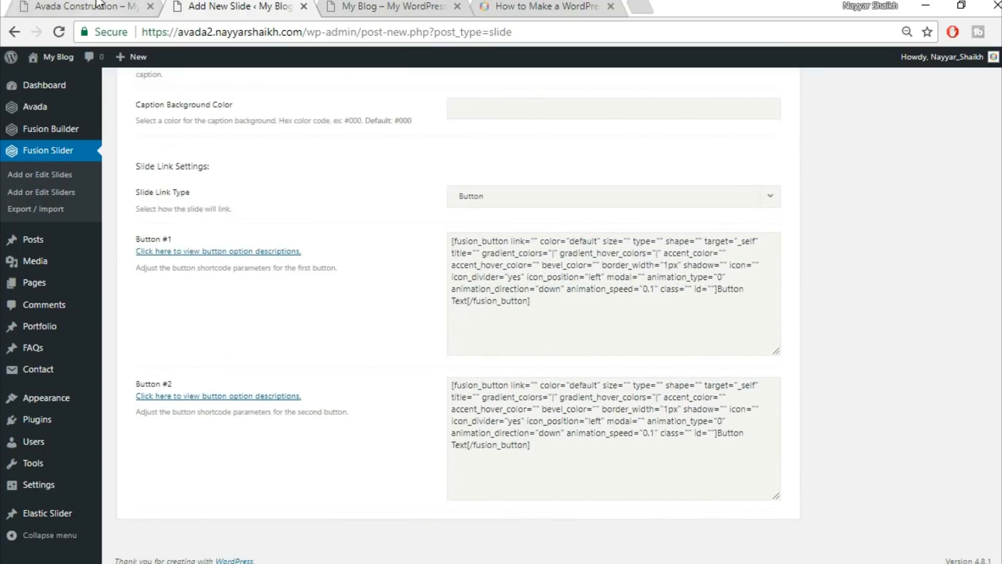
{"action": "left_click", "coordinate": [99, 4]}
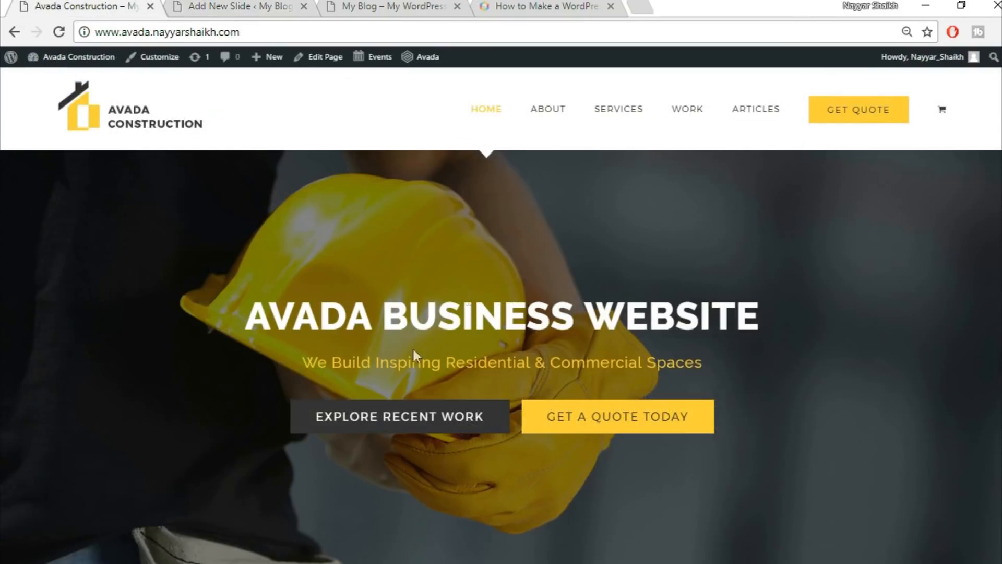
In the Button #1 shortcode, set link="#", color="custom" and size="xlarge".
{"action": "left_click", "coordinate": [232, 6]}
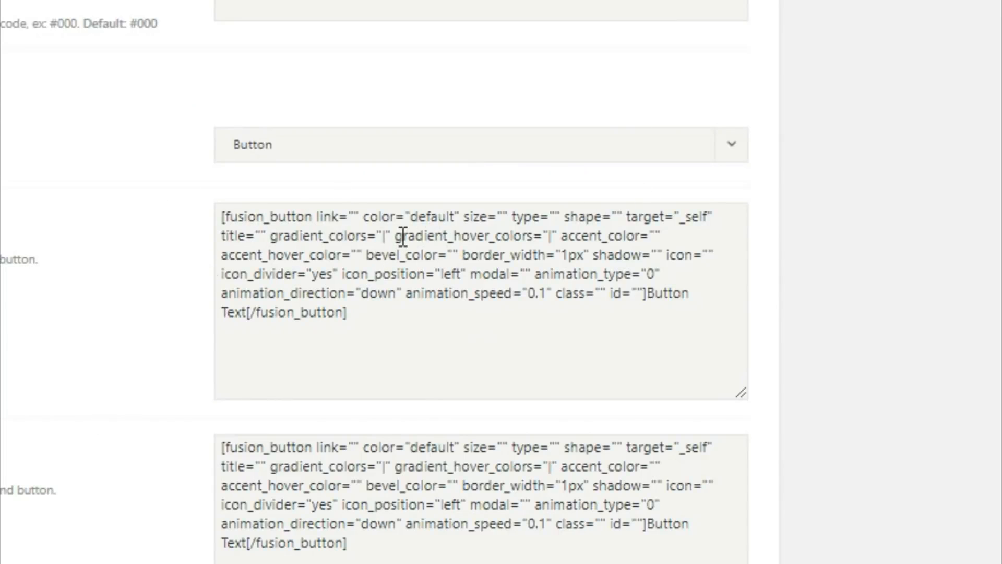
{"action": "left_click", "coordinate": [255, 231]}
{"action": "type", "text": "#"}
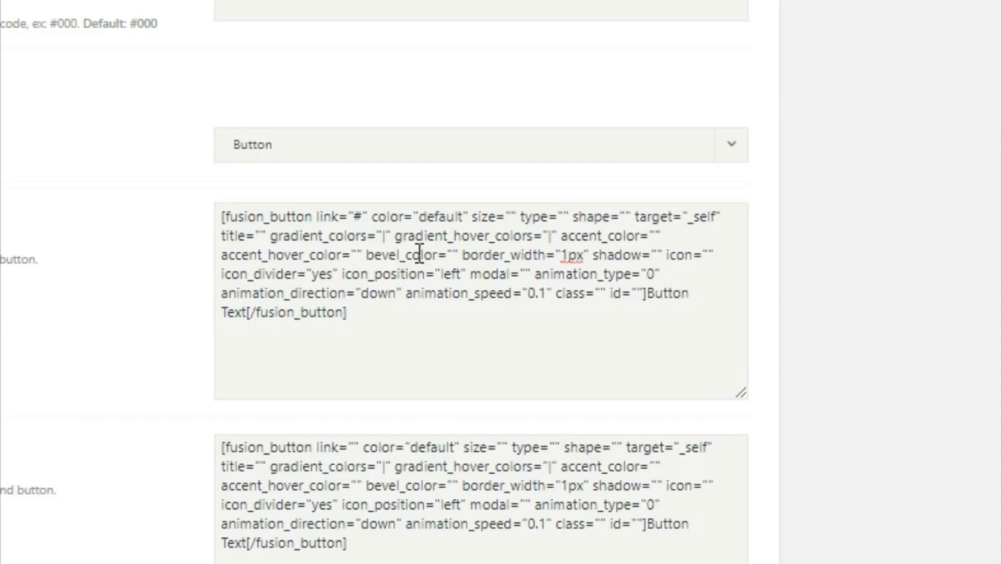
{"action": "double_click", "coordinate": [357, 218]}
{"action": "left_click_drag", "start_coordinate": [421, 218], "coordinate": [465, 215]}
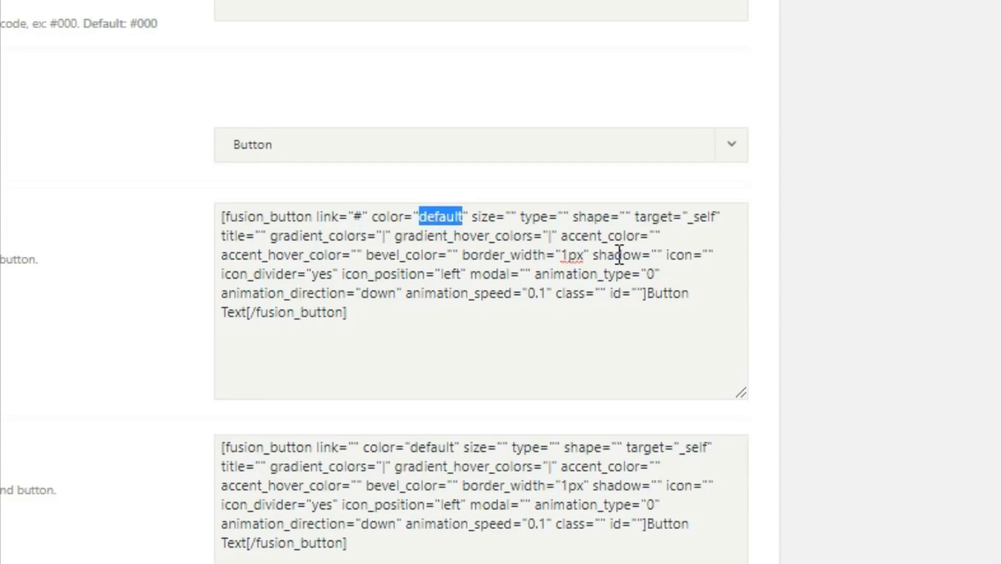
{"action": "key", "text": "BackSpace"}
{"action": "type", "text": "custom"}
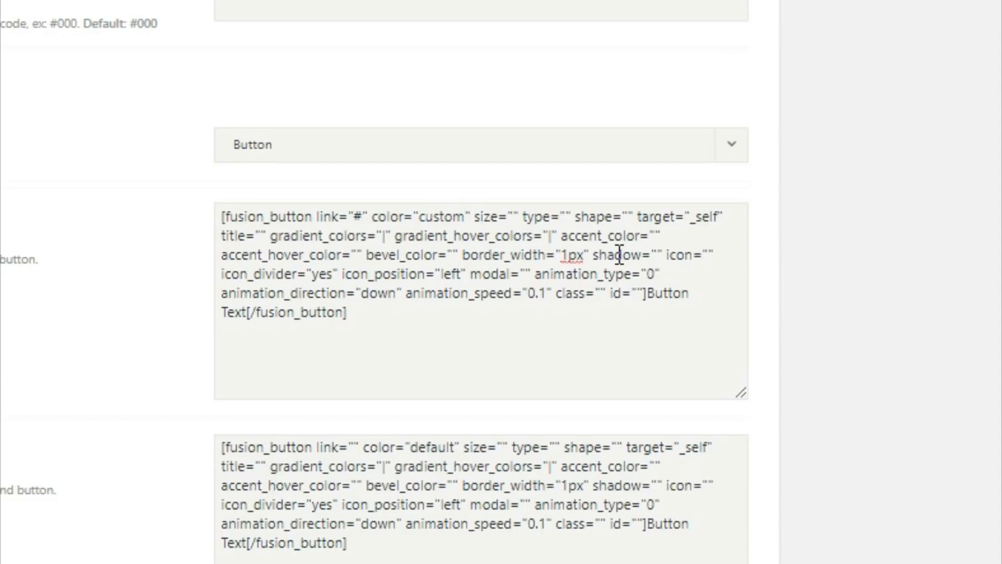
{"action": "left_click", "coordinate": [510, 217]}
{"action": "type", "text": "xlarge"}
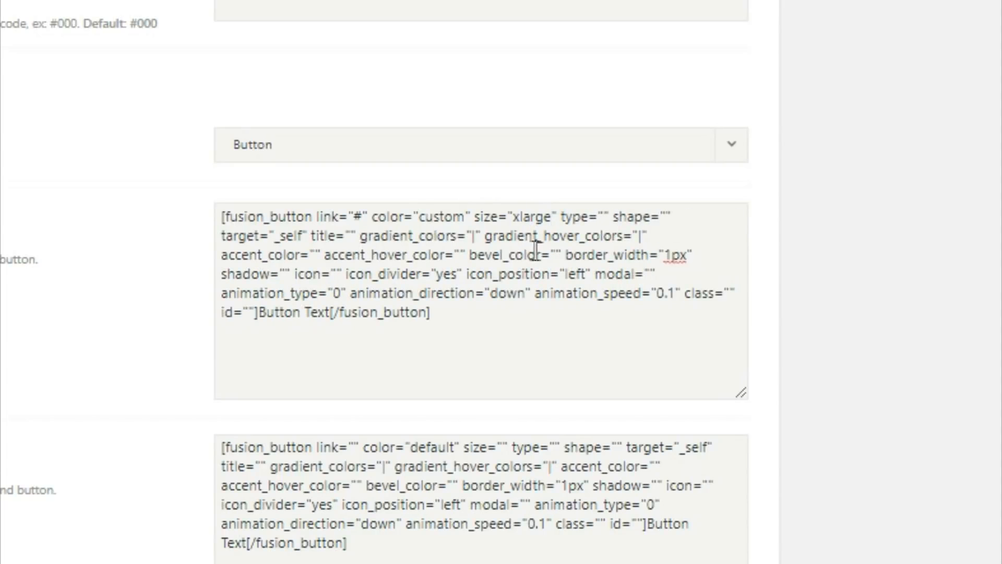
Set the button's gradient_colors to #333 and gradient_hover_colors to #fed03d.
{"action": "left_click", "coordinate": [475, 241]}
{"action": "double_click", "coordinate": [474, 238]}
{"action": "key", "text": "BackSpace"}
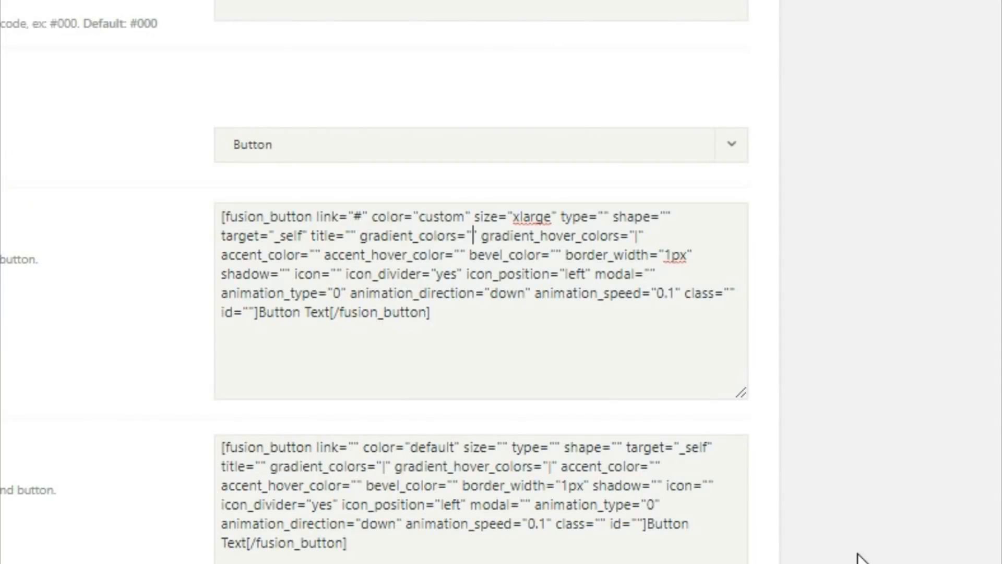
{"action": "type", "text": "#333"}
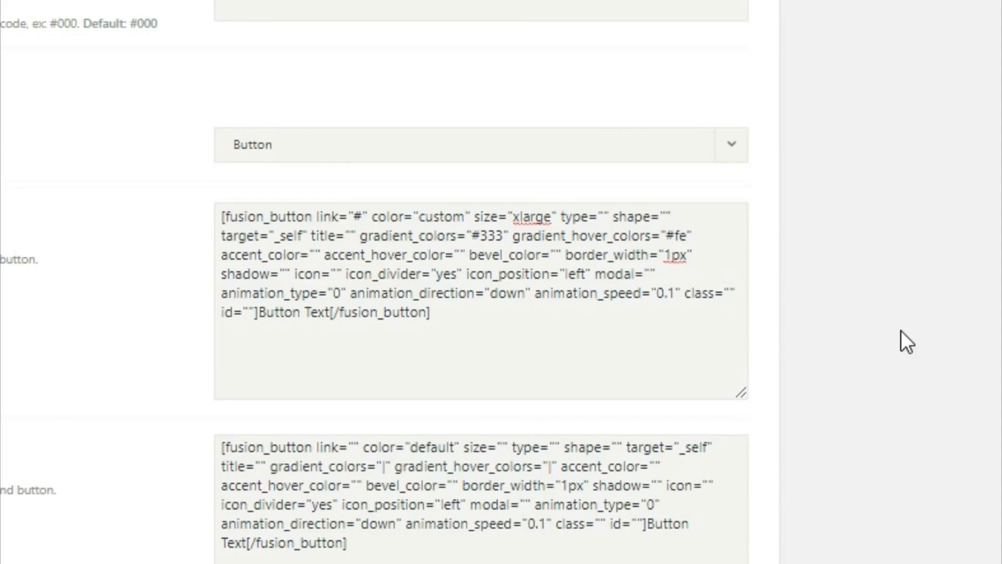
{"action": "type", "text": "3d"}
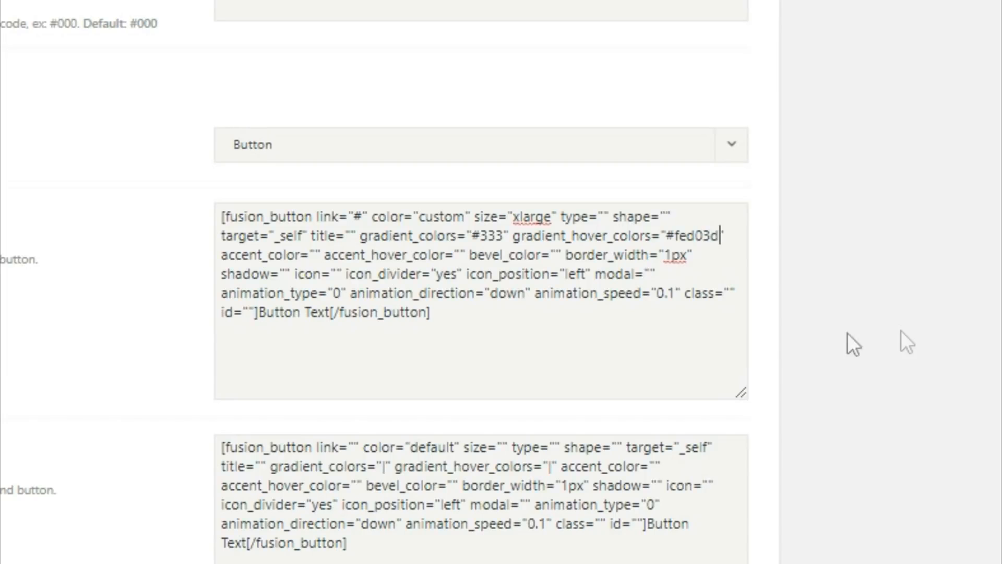
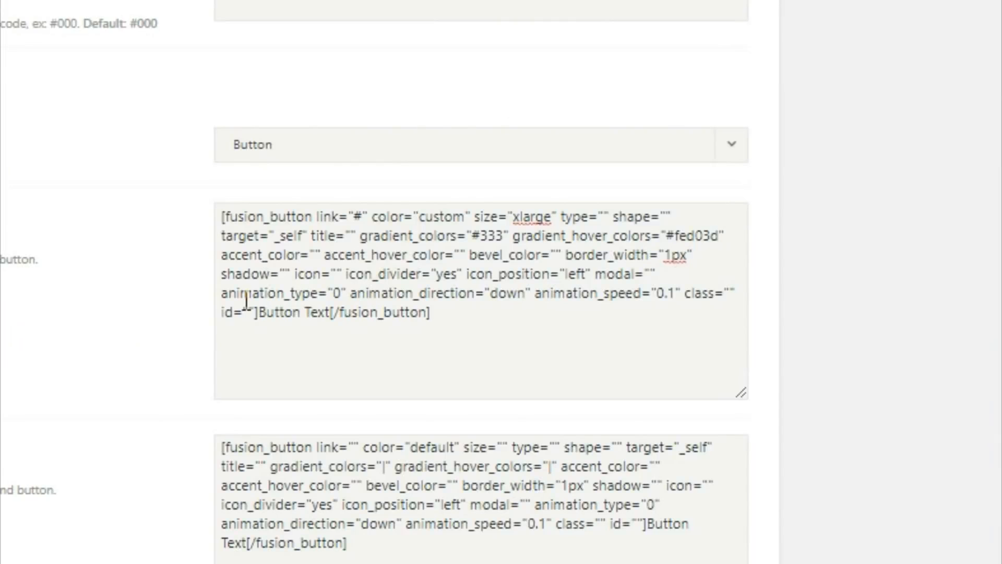
Give Button #1 accent colour #fff, hover accent #333, and the label EXPLORE RECENT WORK.
{"action": "left_click", "coordinate": [321, 254]}
{"action": "type", "text": "#"}
{"action": "type", "text": "fff"}
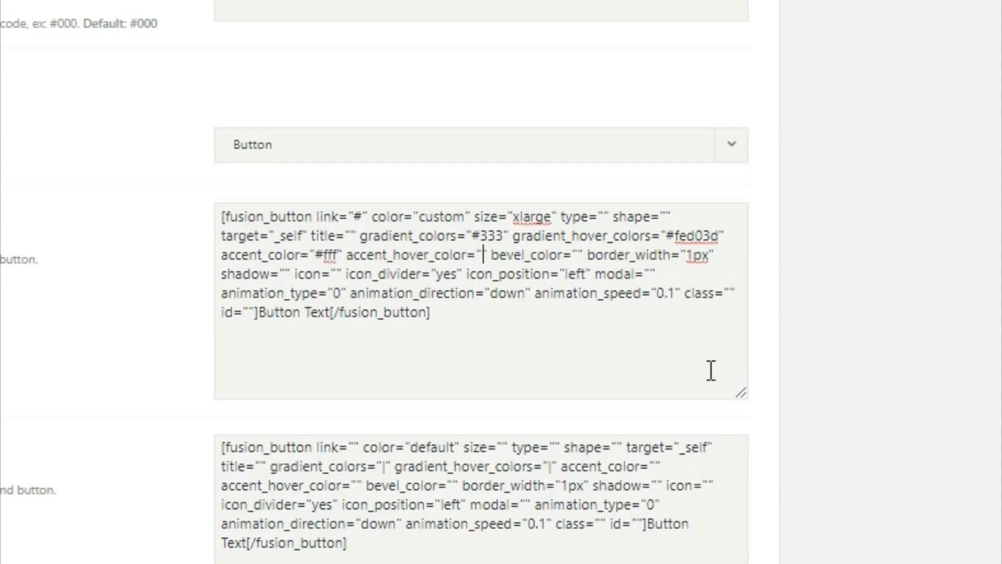
{"action": "type", "text": "#333"}
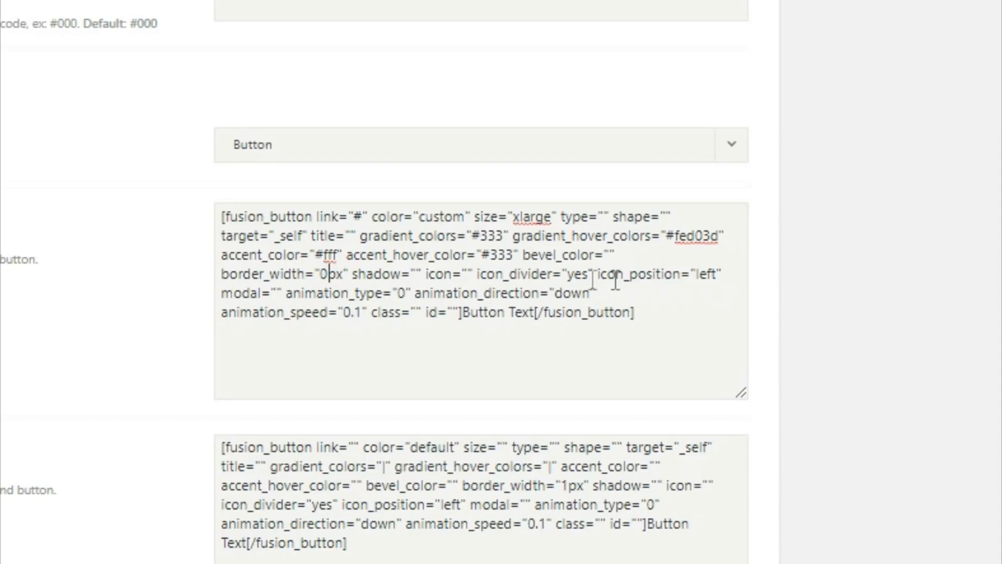
{"action": "left_click_drag", "start_coordinate": [465, 318], "coordinate": [536, 320]}
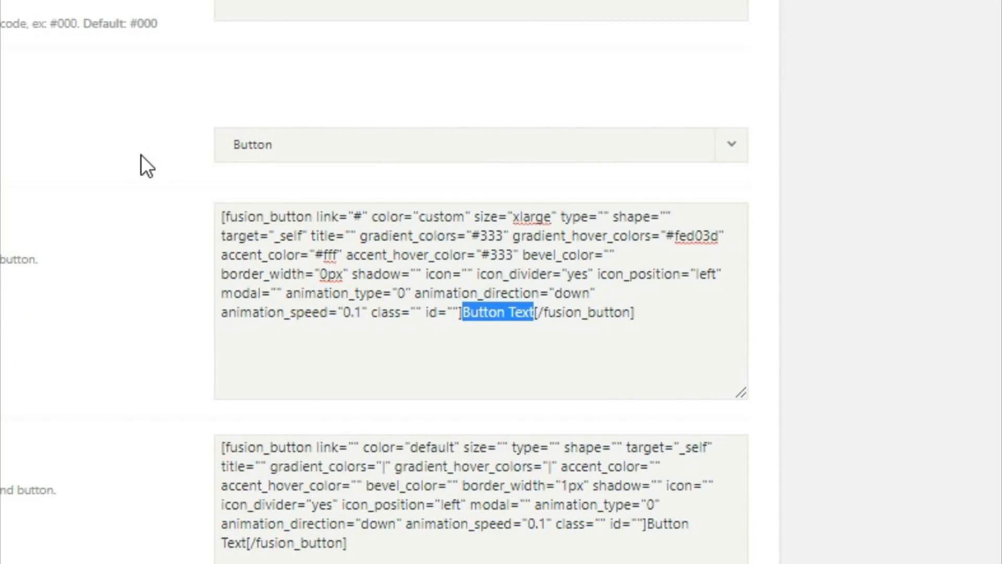
{"action": "type", "text": "EXPLORE"}
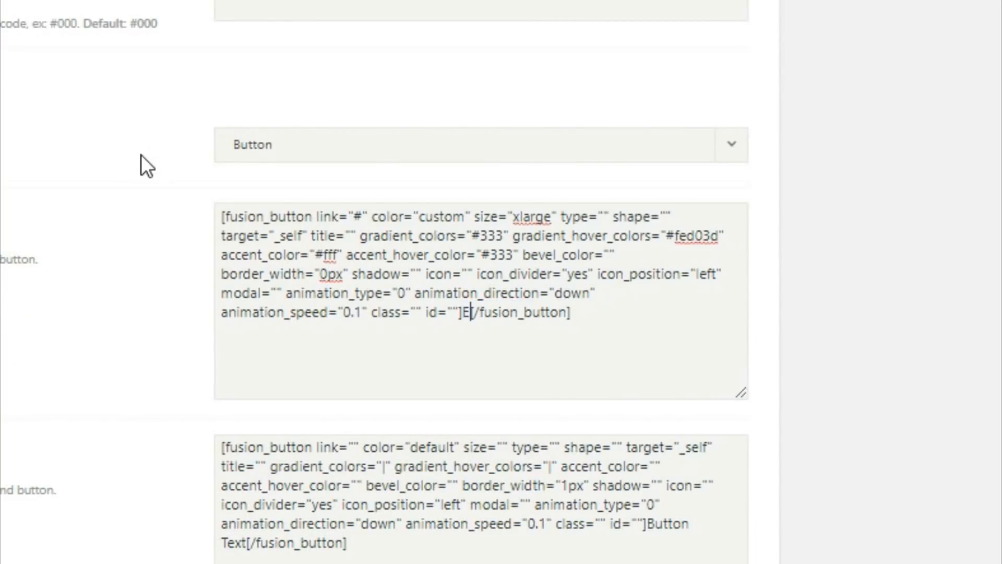
{"action": "type", "text": " RECENT "}
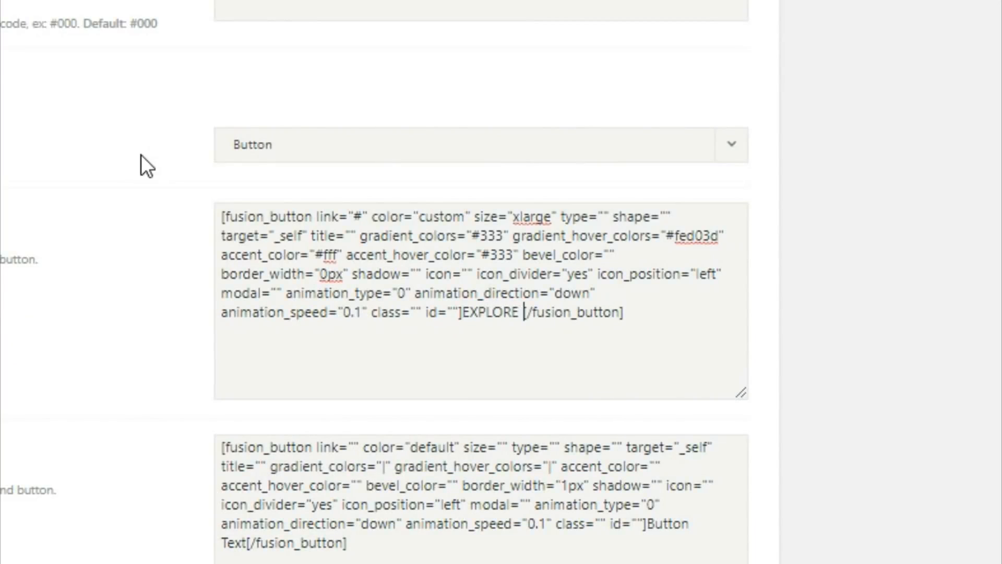
{"action": "type", "text": "WORK"}
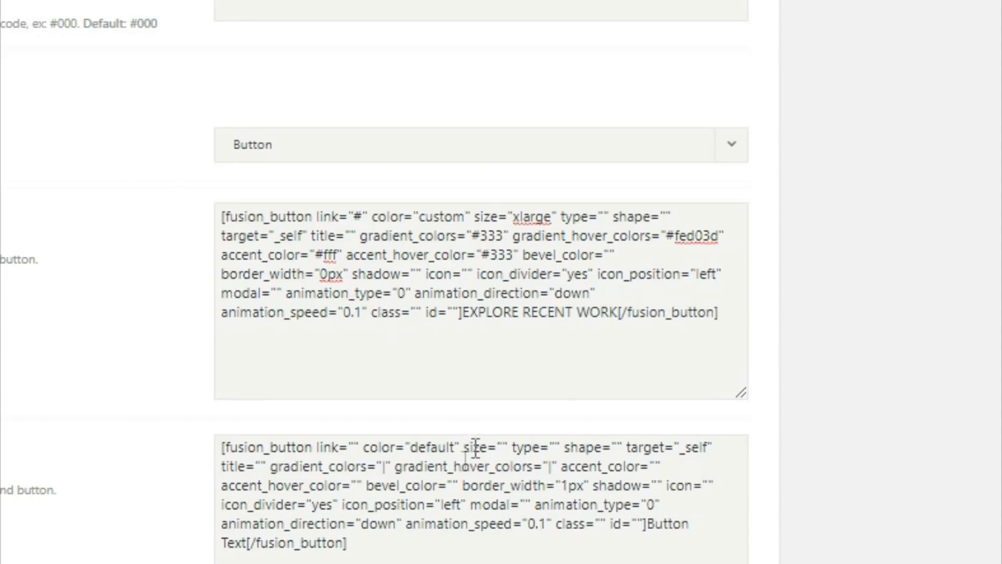
In the Button #2 shortcode, set link="#", color="custom" and size="xlarge".
{"action": "left_click", "coordinate": [353, 447]}
{"action": "type", "text": "#"}
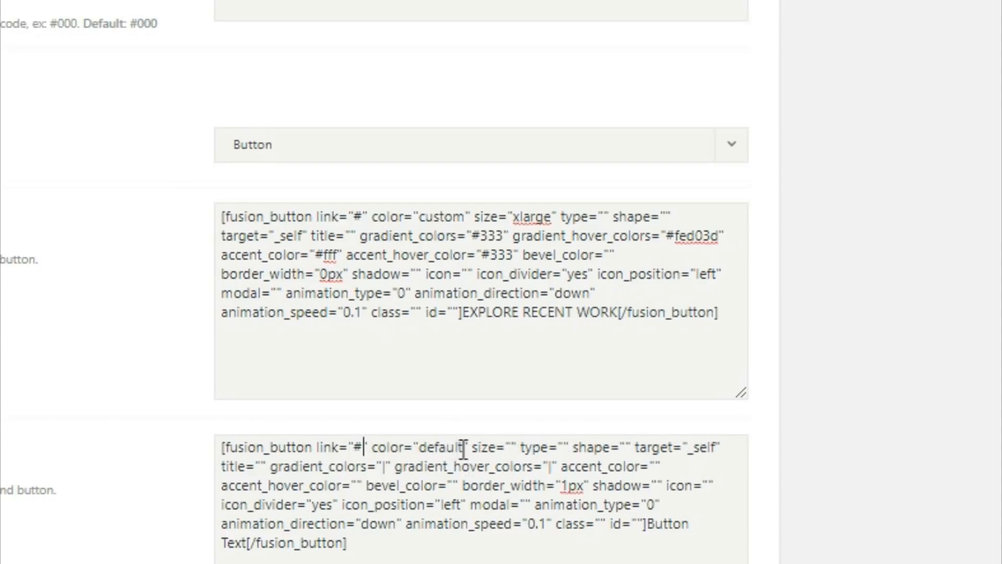
{"action": "left_click_drag", "start_coordinate": [458, 448], "coordinate": [432, 456]}
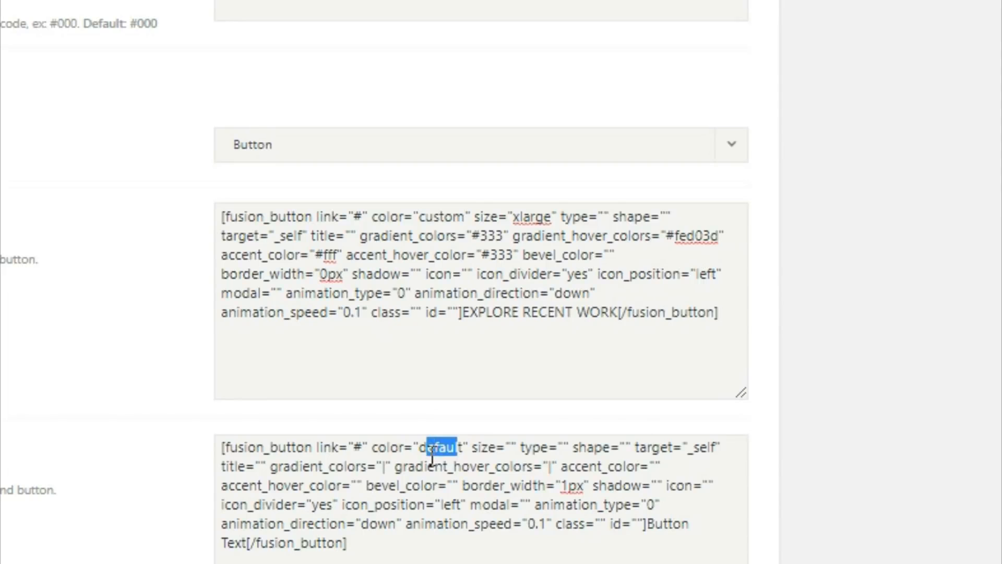
{"action": "key", "text": "Delete"}
{"action": "key", "text": "Delete"}
{"action": "key", "text": "BackSpace"}
{"action": "type", "text": "custom\" size=\""}
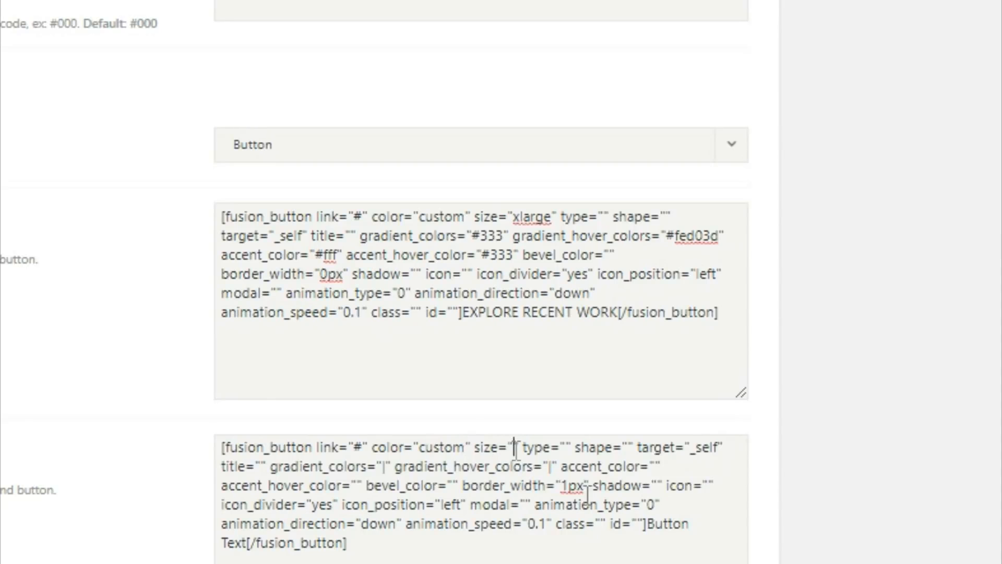
{"action": "type", "text": "xlarge"}
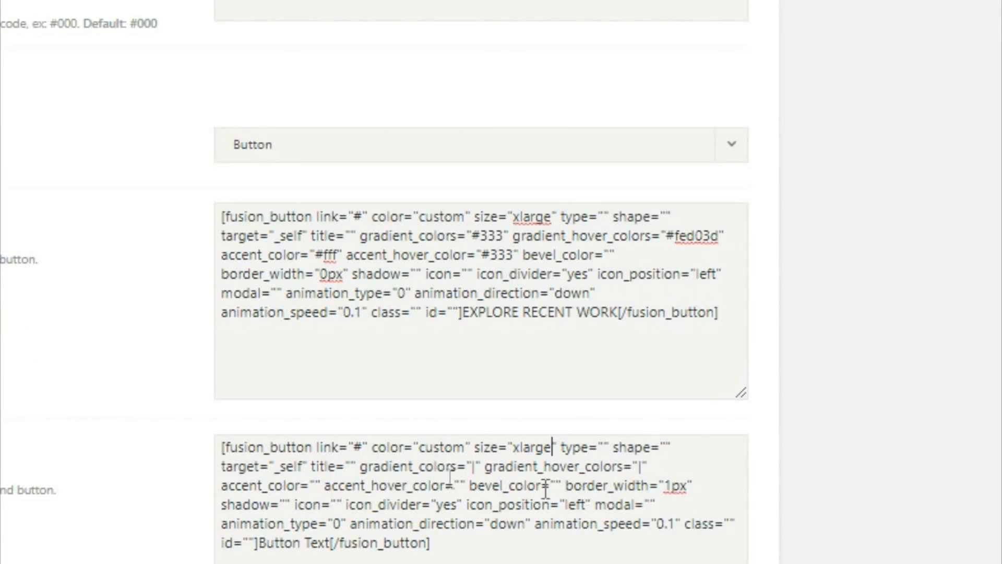
Set the second button's gradient to #fed03d, gradient hover to #333 and accent hover to #fff.
{"action": "double_click", "coordinate": [472, 466]}
{"action": "type", "text": "#fe"}
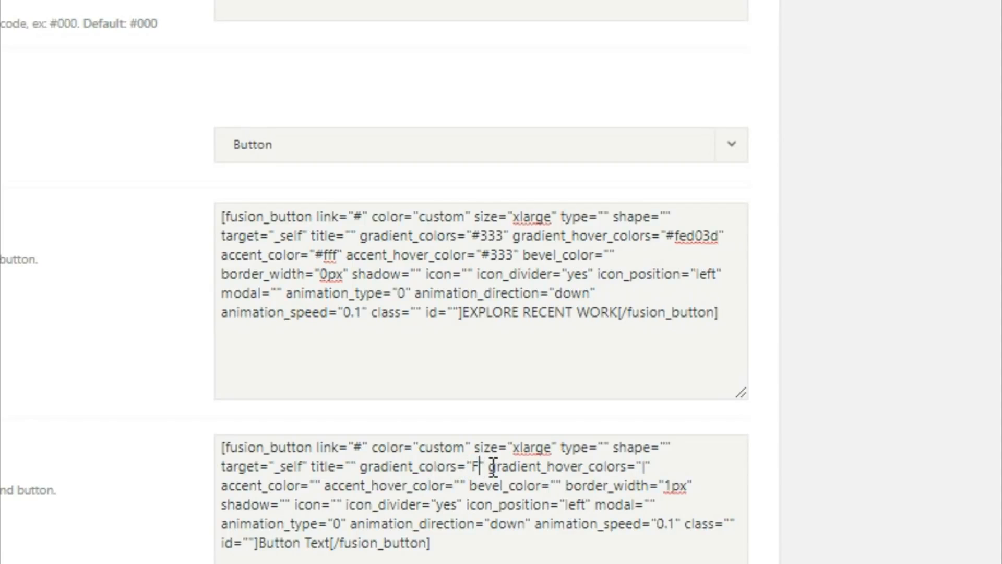
{"action": "type", "text": "d03d"}
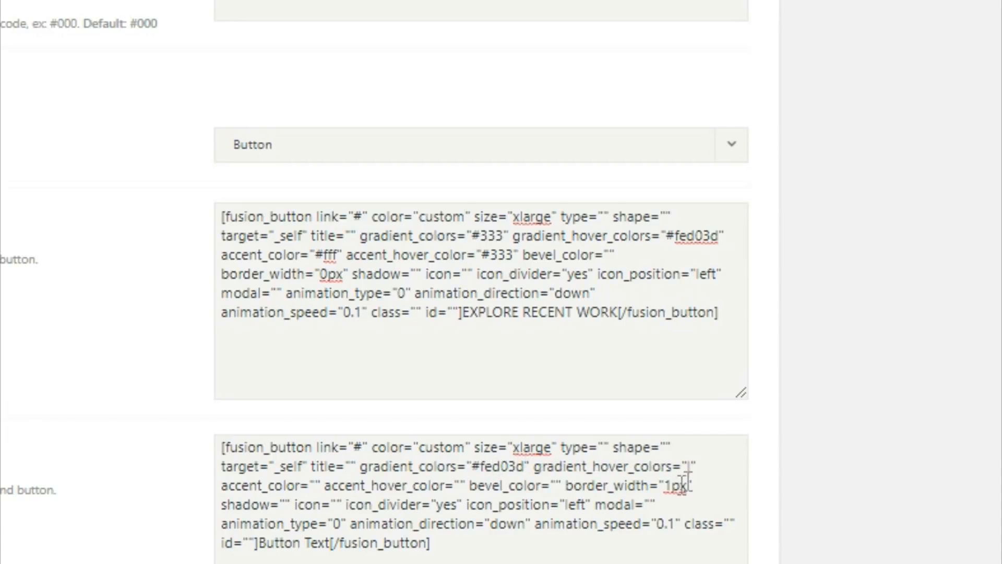
{"action": "left_click_drag", "start_coordinate": [689, 472], "coordinate": [693, 467]}
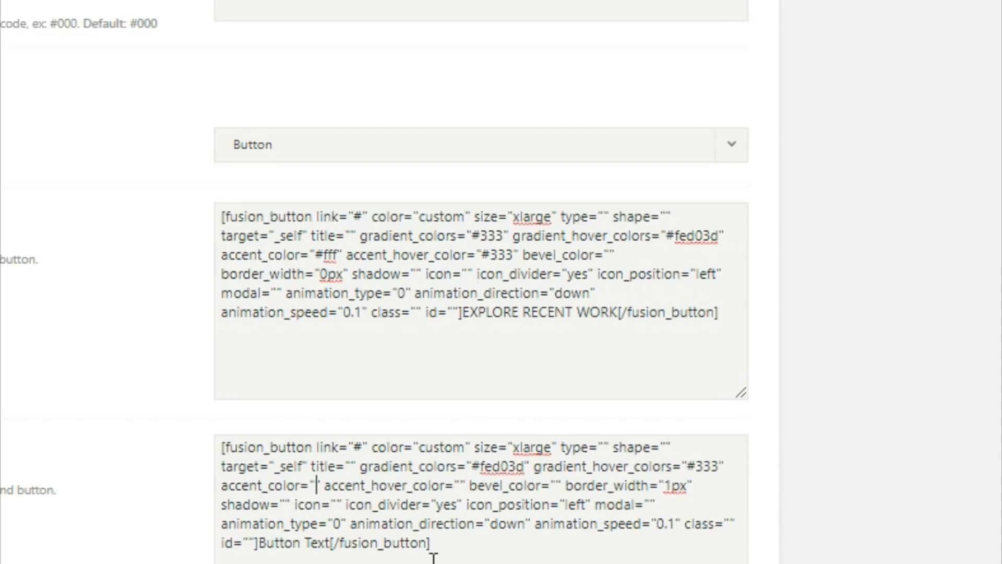
{"action": "type", "text": "#333"}
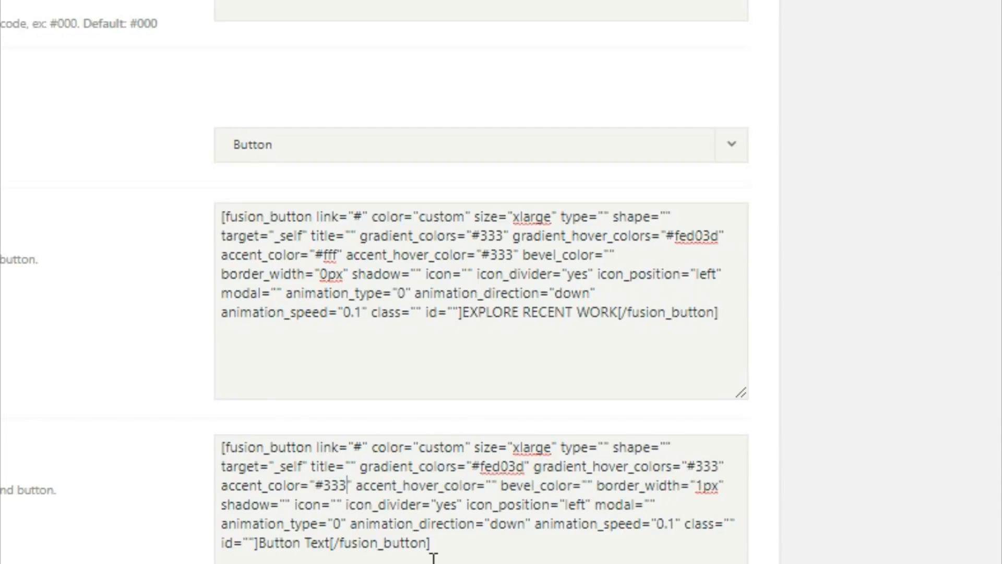
{"action": "left_click_drag", "start_coordinate": [488, 485], "coordinate": [503, 493]}
{"action": "type", "text": "#fff"}
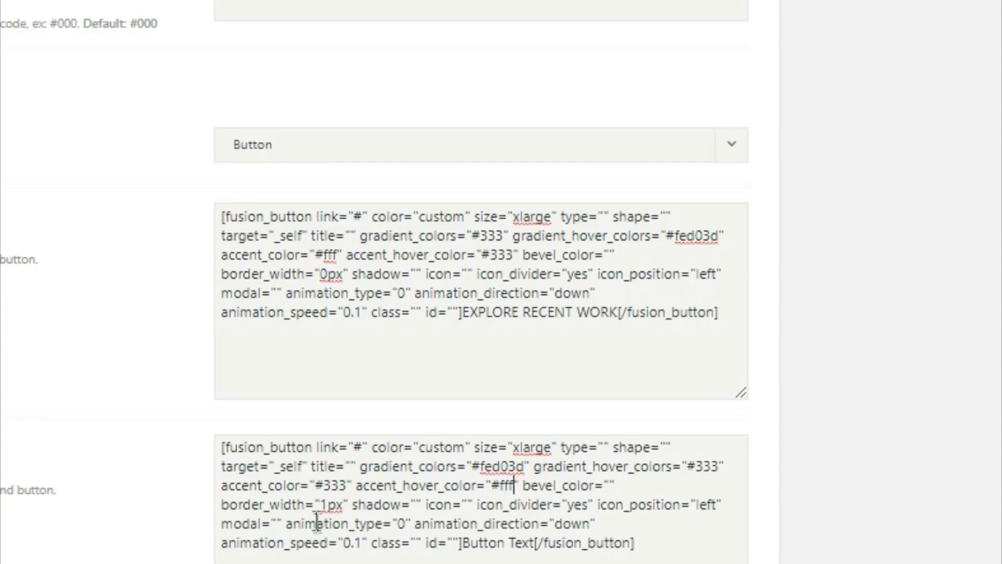
Set the second button's border_width to 0px and its label to GET A QUOTE TODAY.
{"action": "left_click_drag", "start_coordinate": [328, 505], "coordinate": [337, 505]}
{"action": "key", "text": "BackSpace"}
{"action": "type", "text": "0"}
{"action": "left_click_drag", "start_coordinate": [464, 548], "coordinate": [540, 554]}
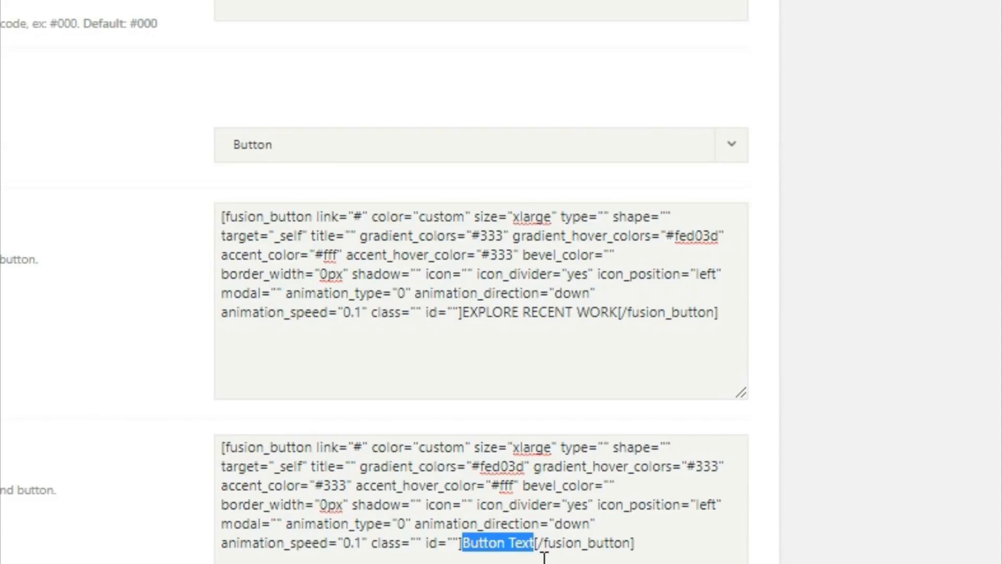
{"action": "type", "text": "GET A"}
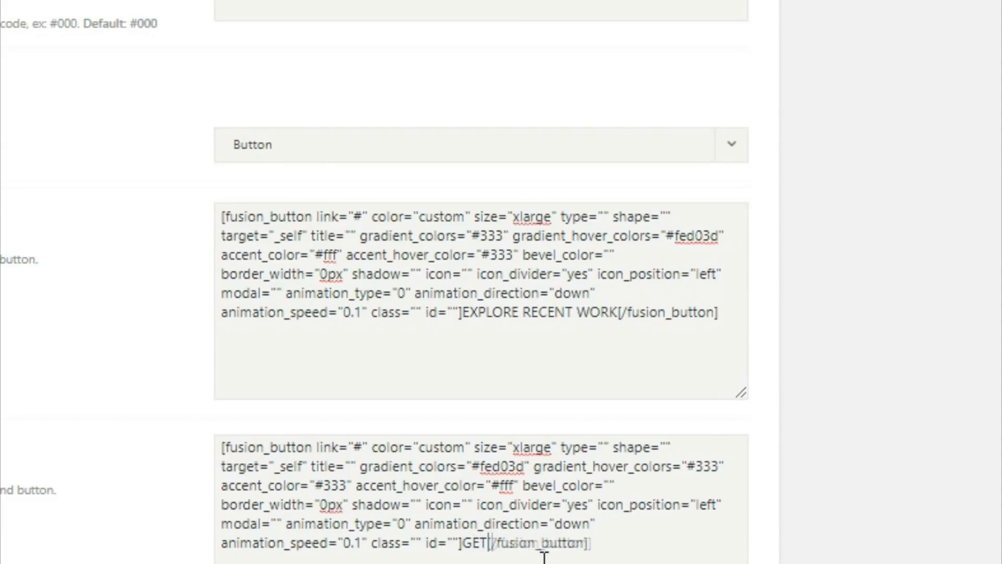
{"action": "type", "text": " QUOT"}
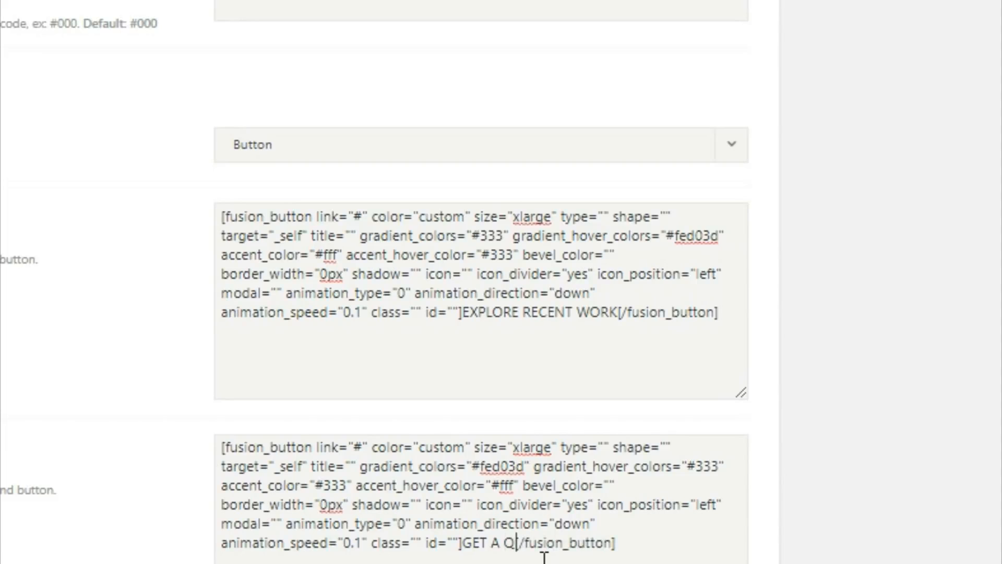
{"action": "type", "text": "E TDAY"}
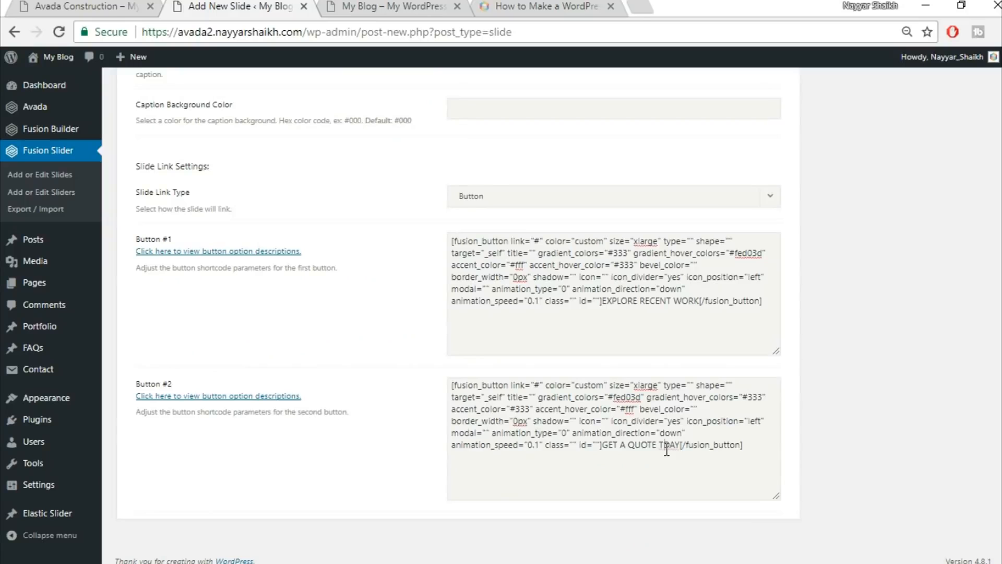
{"action": "type", "text": "O"}
Upload home-slider.jpg and set it as Slide1's featured image.
{"action": "scroll", "coordinate": [832, 418], "scroll_direction": "up", "scroll_amount": 9}
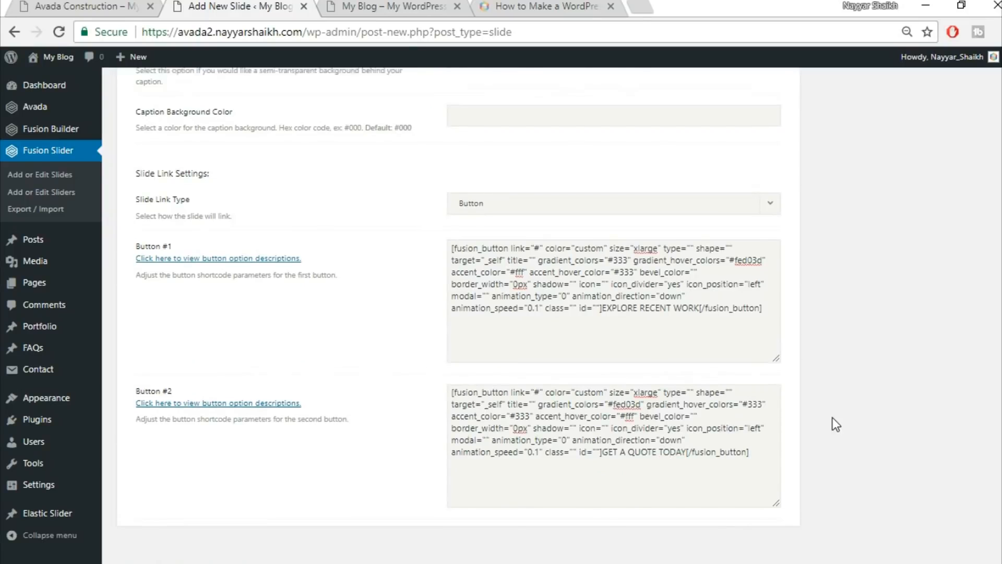
{"action": "scroll", "coordinate": [844, 422], "scroll_direction": "up", "scroll_amount": 7}
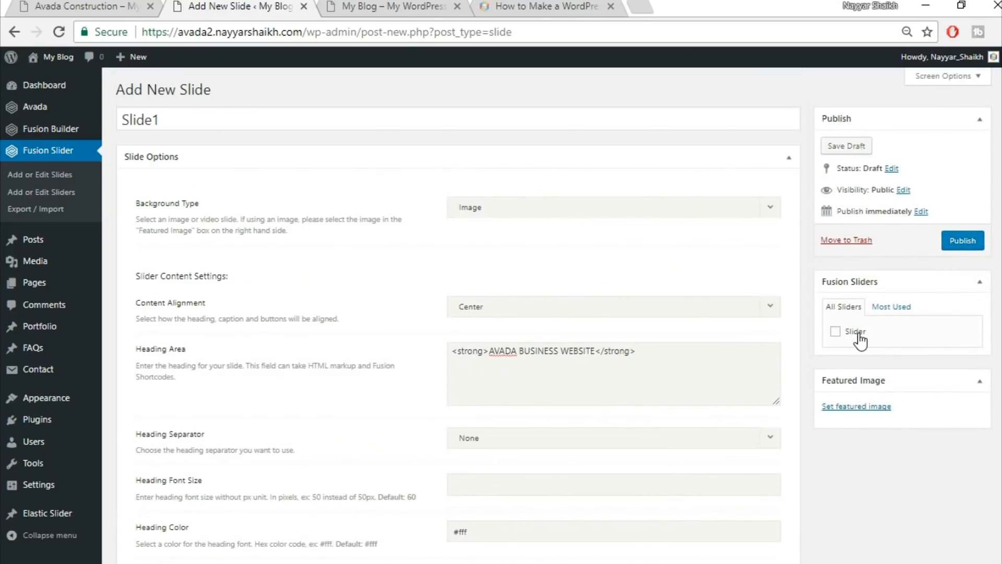
{"action": "left_click", "coordinate": [853, 409]}
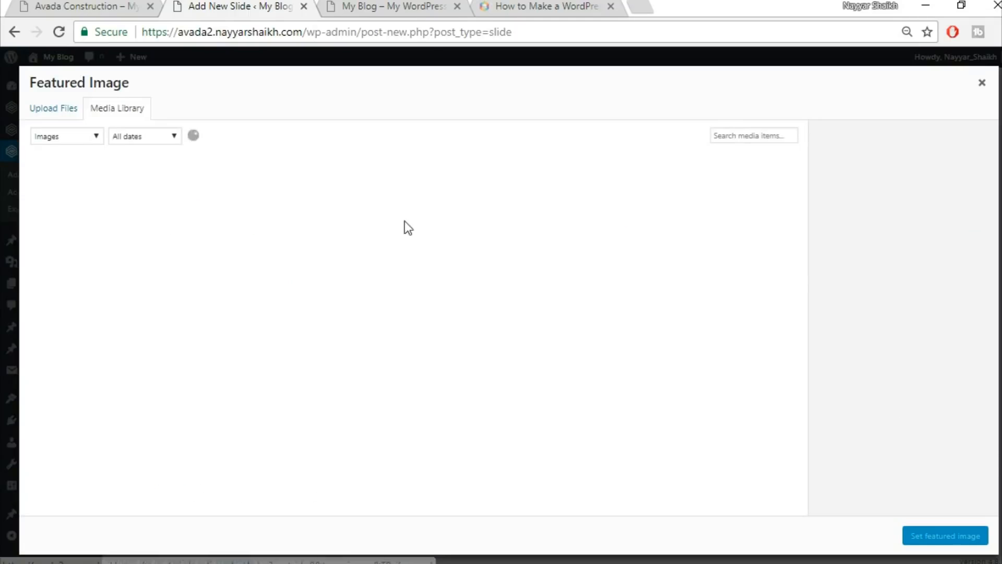
{"action": "left_click", "coordinate": [53, 120]}
{"action": "left_click", "coordinate": [522, 303]}
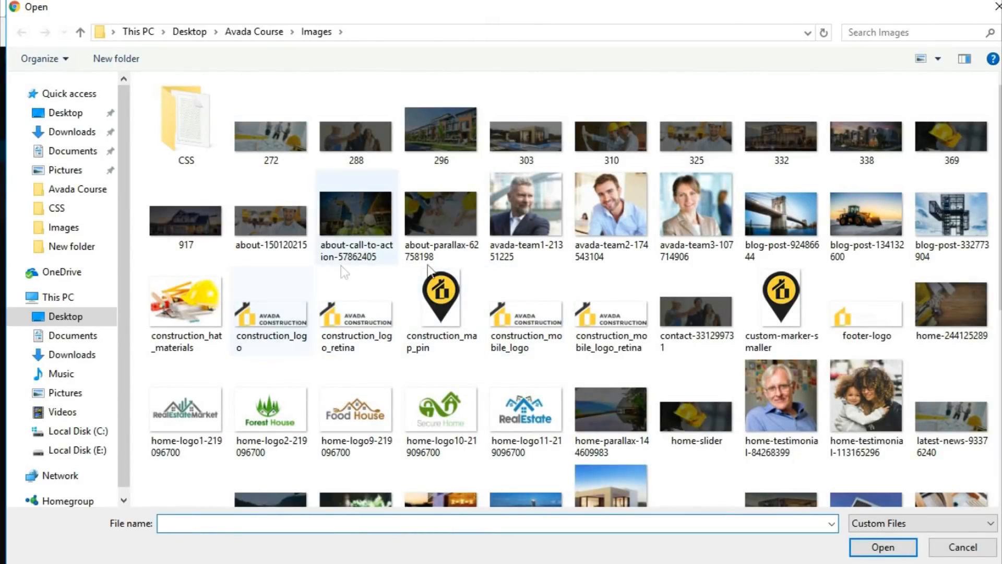
{"action": "scroll", "coordinate": [952, 351], "scroll_direction": "down", "scroll_amount": 4}
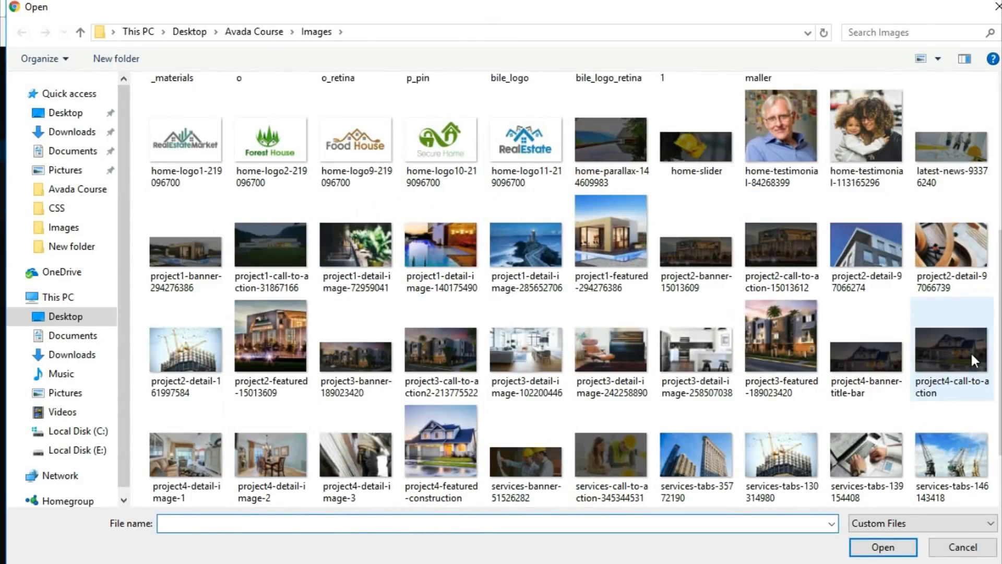
{"action": "scroll", "coordinate": [514, 320], "scroll_direction": "down", "scroll_amount": 1}
{"action": "type", "text": "H"}
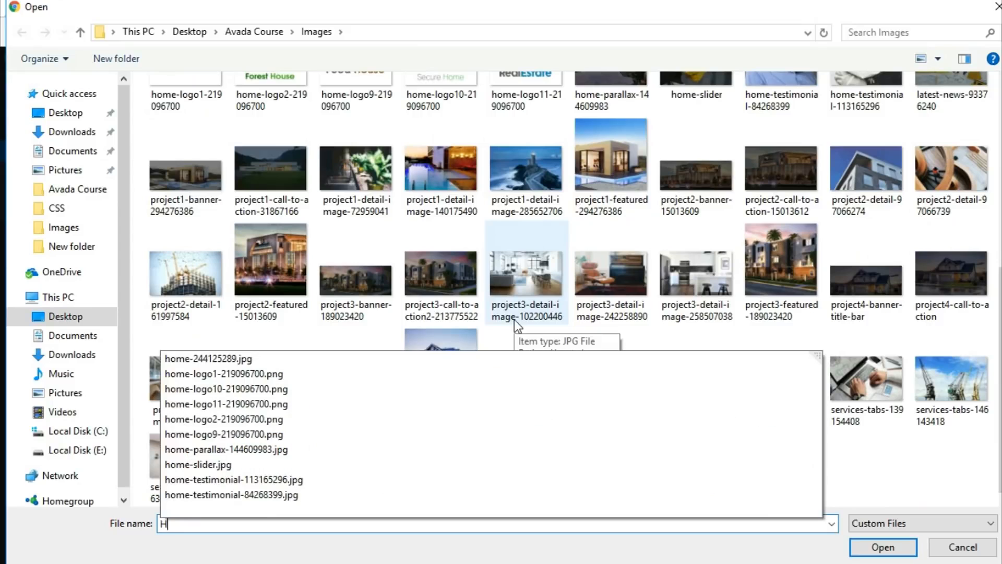
{"action": "left_click", "coordinate": [239, 467]}
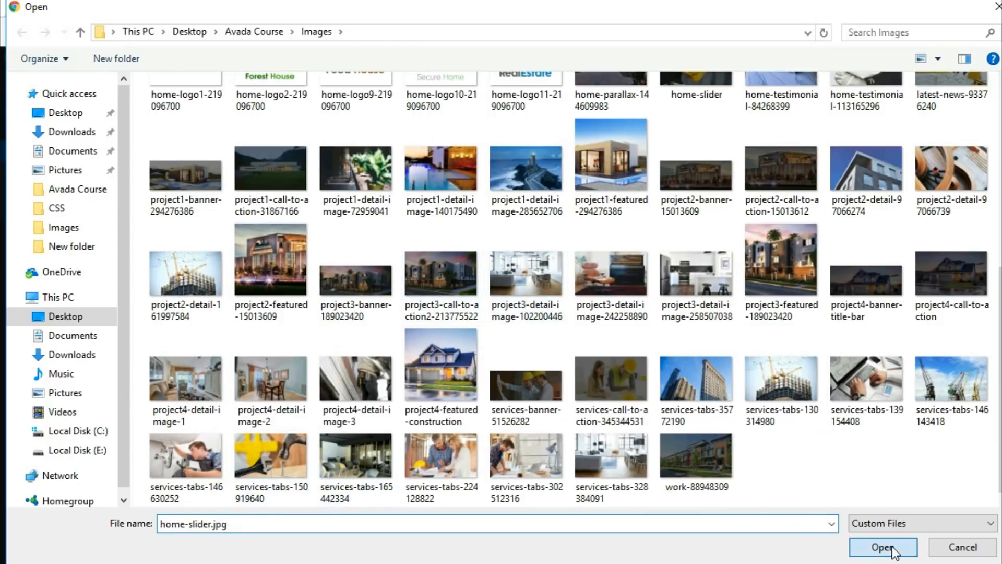
{"action": "left_click", "coordinate": [893, 549]}
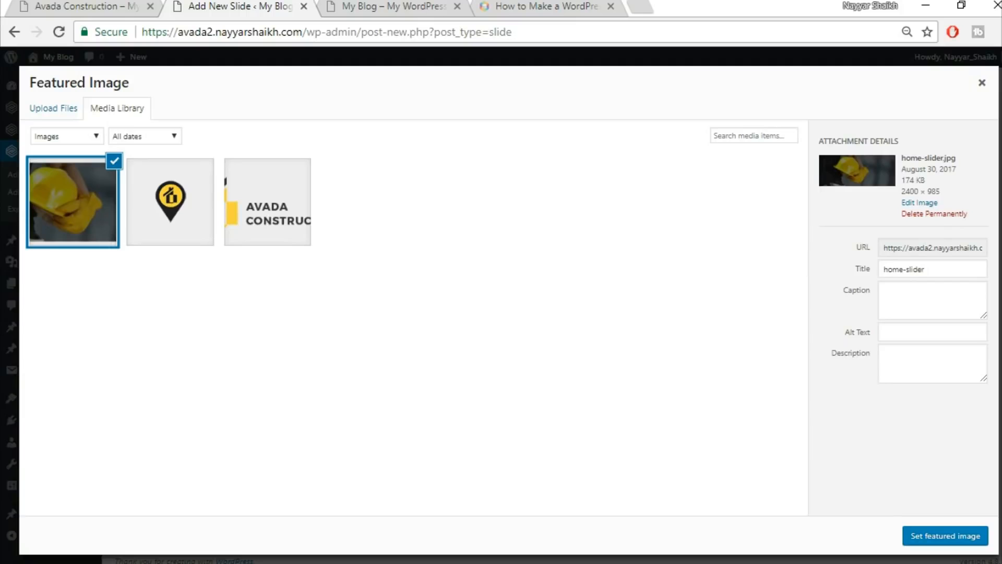
{"action": "left_click", "coordinate": [939, 539]}
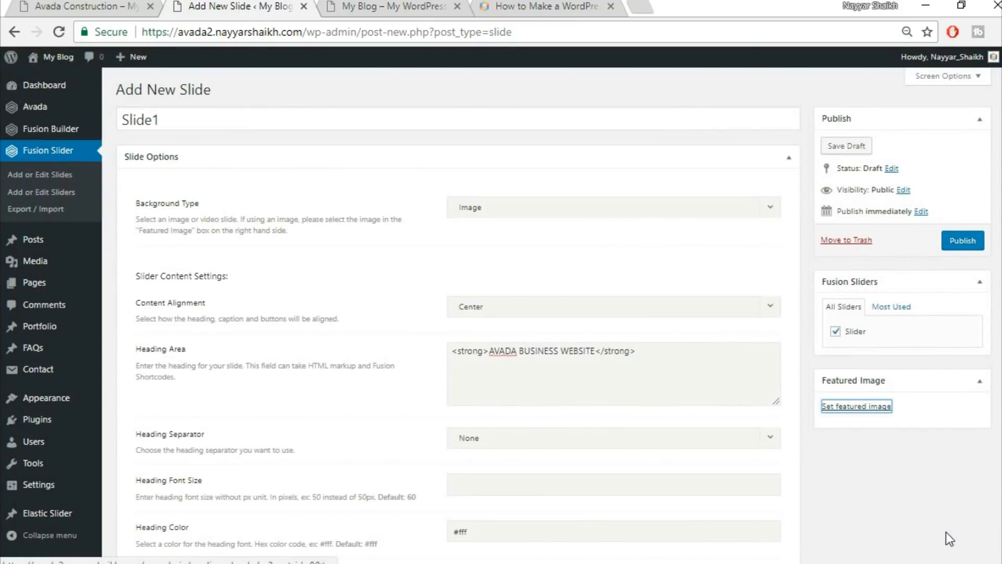
Publish Slide1, check the slider on the live site, and go to Pages > Add New.
{"action": "left_click", "coordinate": [959, 246]}
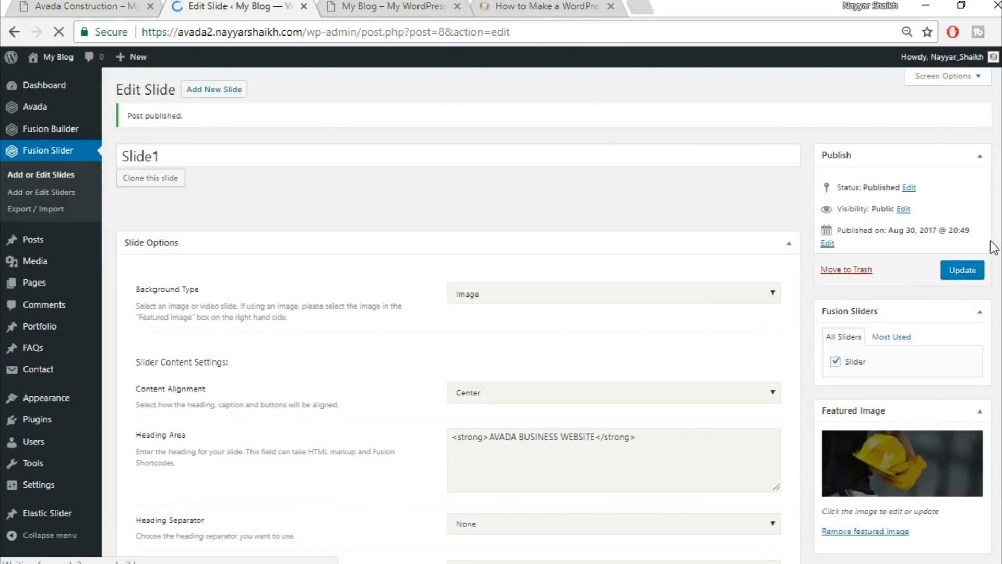
{"action": "left_click", "coordinate": [105, 6]}
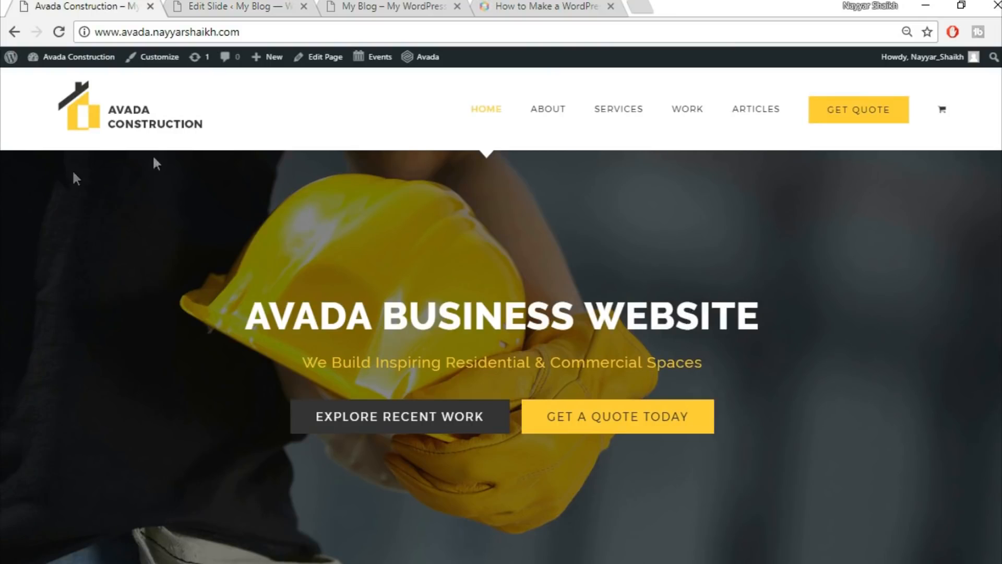
{"action": "scroll", "coordinate": [895, 368], "scroll_direction": "down", "scroll_amount": 5}
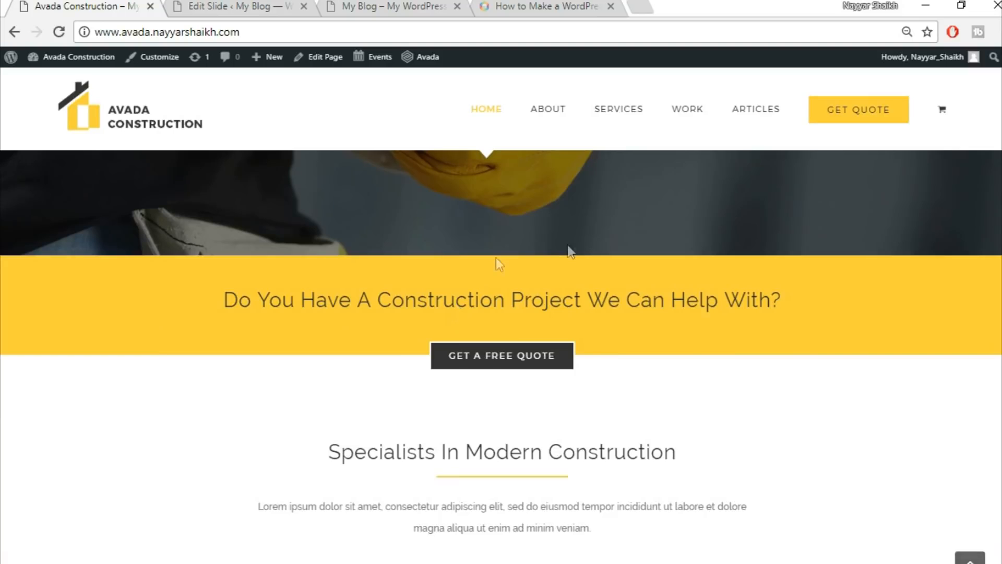
{"action": "scroll", "coordinate": [726, 351], "scroll_direction": "down", "scroll_amount": 3}
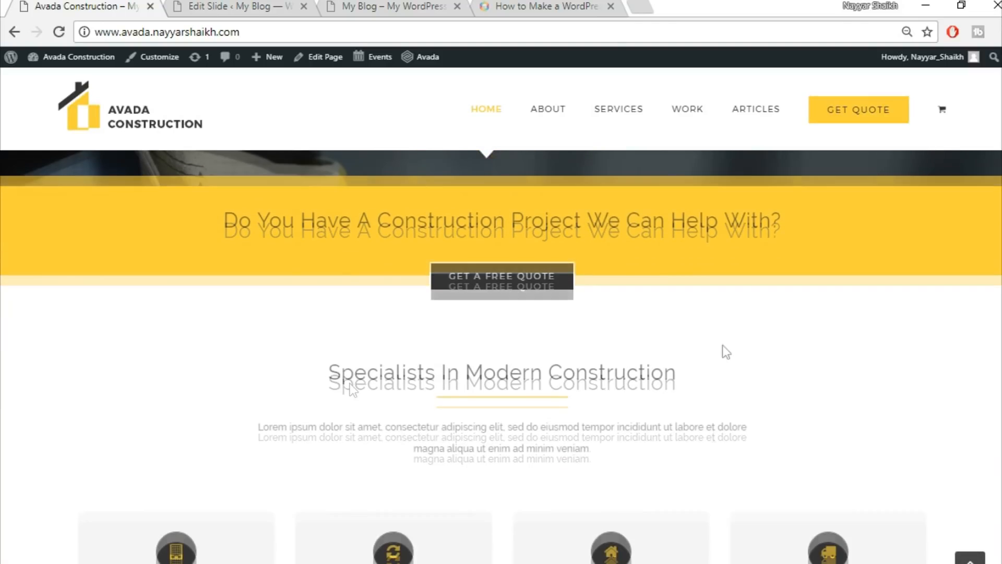
{"action": "scroll", "coordinate": [691, 473], "scroll_direction": "up", "scroll_amount": 8}
{"action": "left_click", "coordinate": [214, 6]}
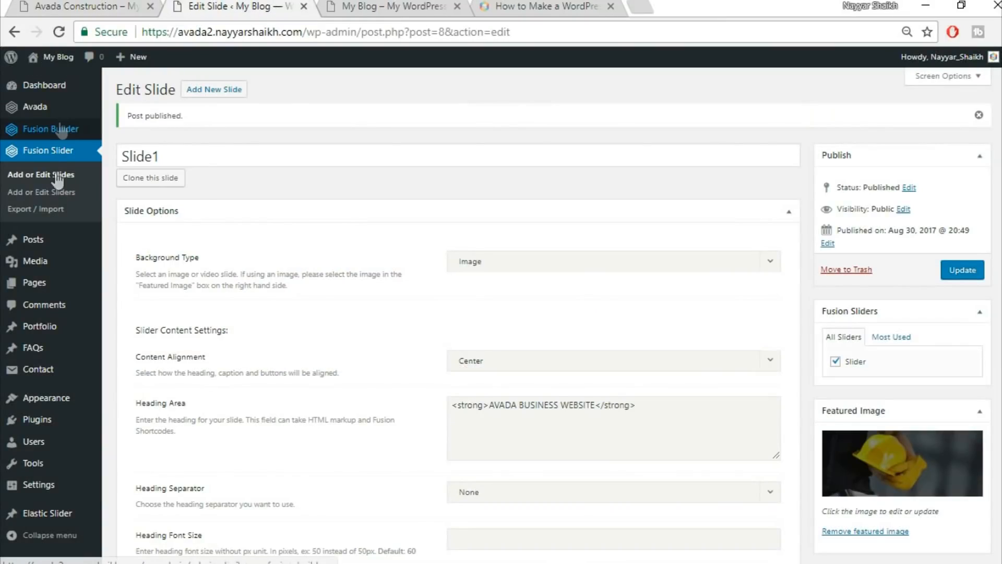
{"action": "mouse_move", "coordinate": [49, 285]}
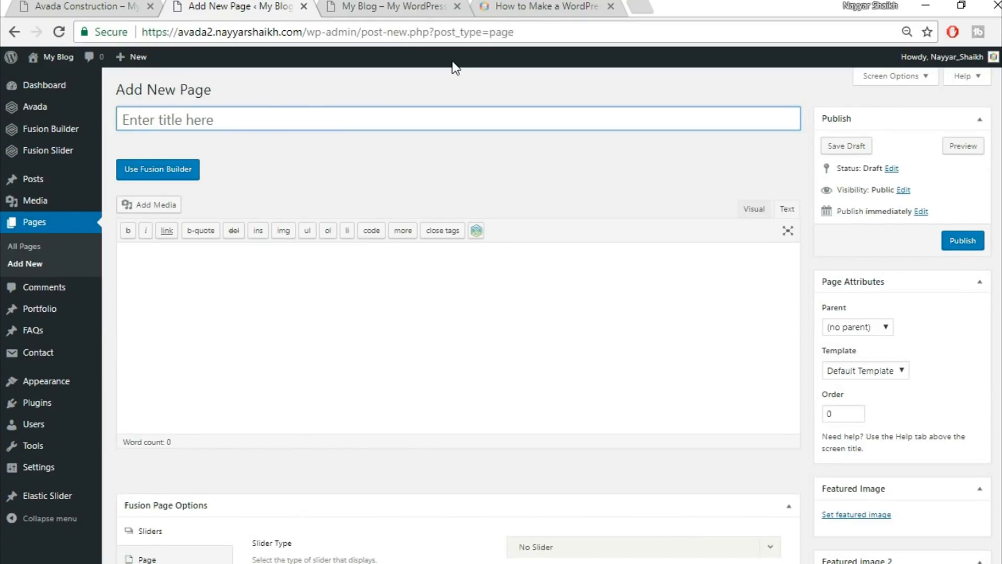
Title the new page 'Home Page' and apply the 100% Width template.
{"action": "key", "text": "shift"}
{"action": "type", "text": "hOME"}
{"action": "key", "text": "BackSpace"}
{"action": "key", "text": "BackSpace"}
{"action": "key", "text": "BackSpace"}
{"action": "key", "text": "BackSpace"}
{"action": "key", "text": "BackSpace"}
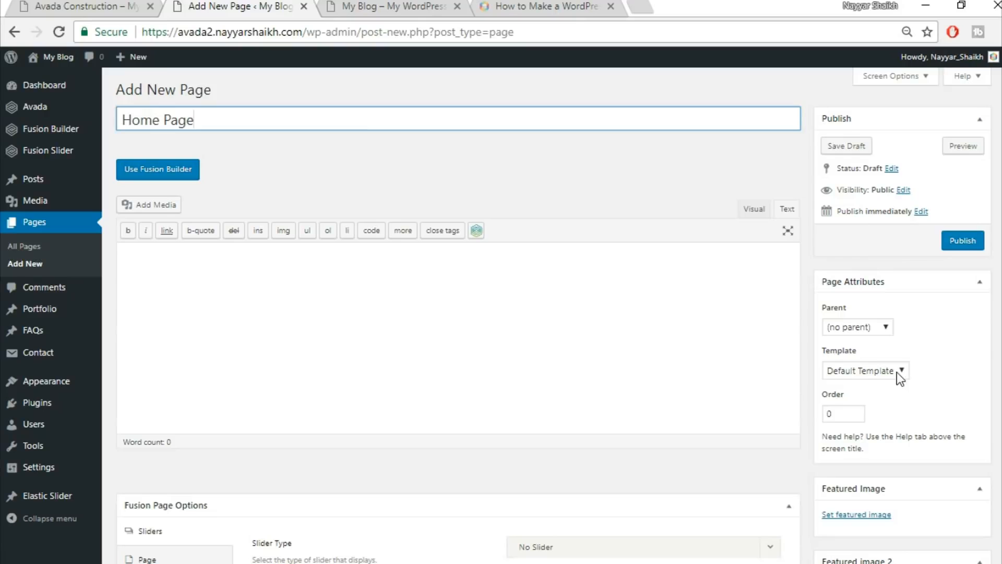
{"action": "left_click", "coordinate": [850, 373]}
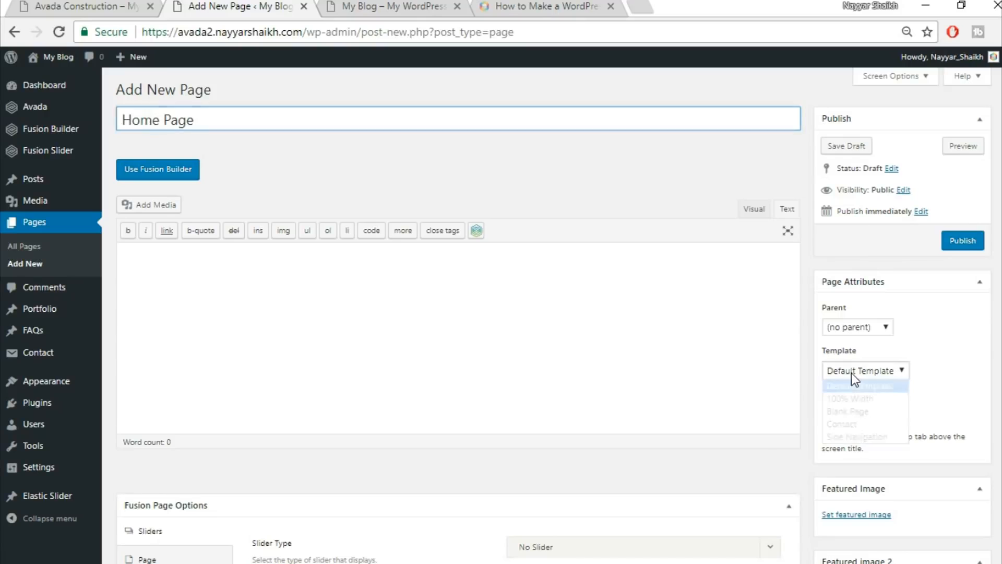
{"action": "left_click", "coordinate": [857, 399]}
{"action": "scroll", "coordinate": [162, 325], "scroll_direction": "down", "scroll_amount": 5}
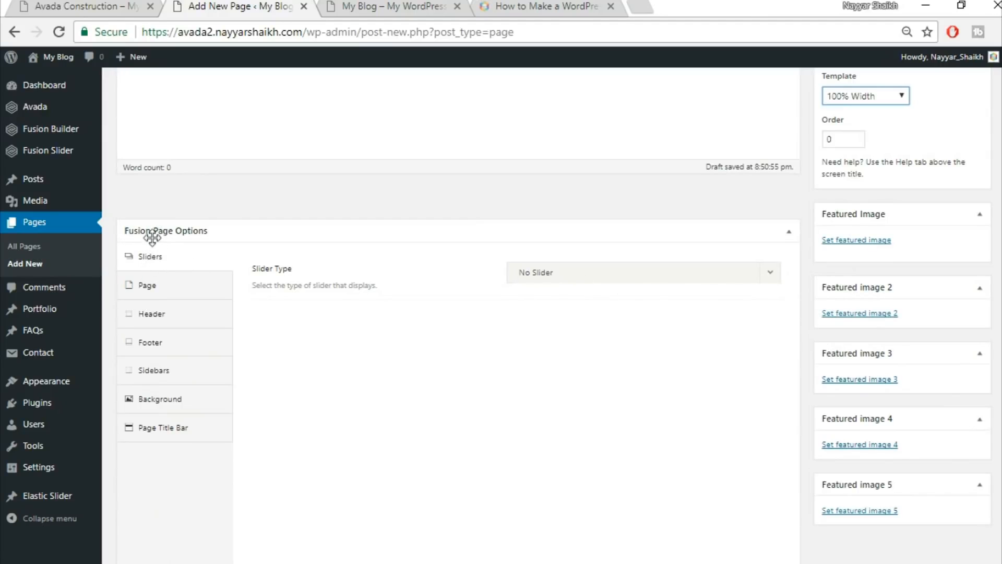
Set the page's Slider Type to Fusion Slider and choose the slider named Slider.
{"action": "left_click", "coordinate": [570, 276]}
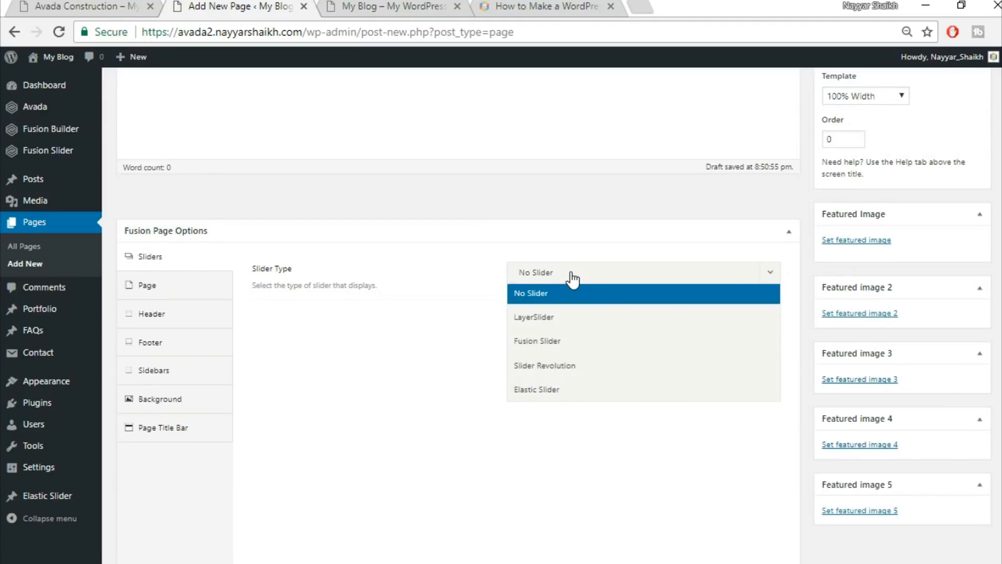
{"action": "left_click", "coordinate": [595, 342]}
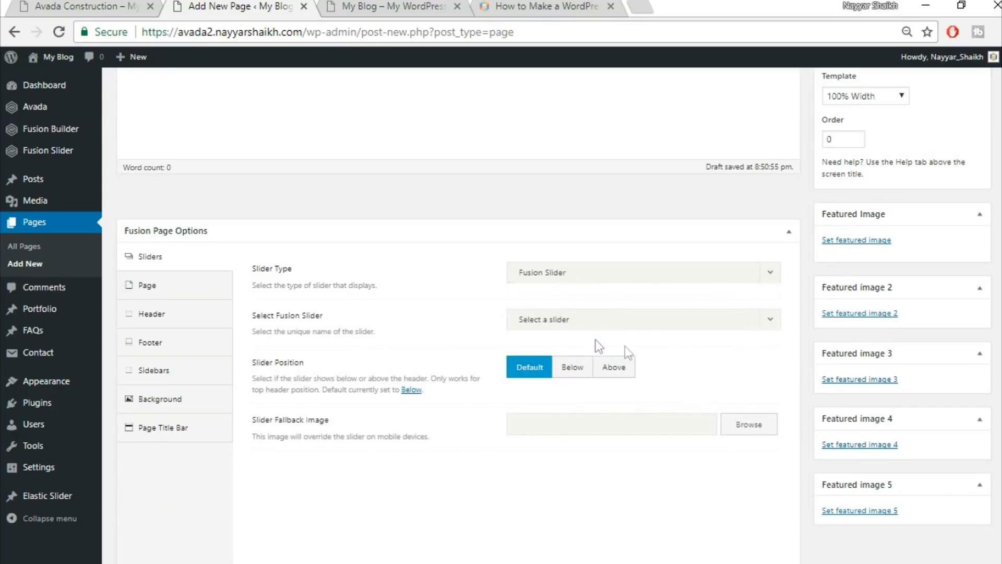
{"action": "left_click", "coordinate": [600, 328]}
{"action": "left_click", "coordinate": [593, 367]}
Set the page's top and bottom content padding to 0.
{"action": "left_click", "coordinate": [166, 293]}
{"action": "left_click", "coordinate": [562, 271]}
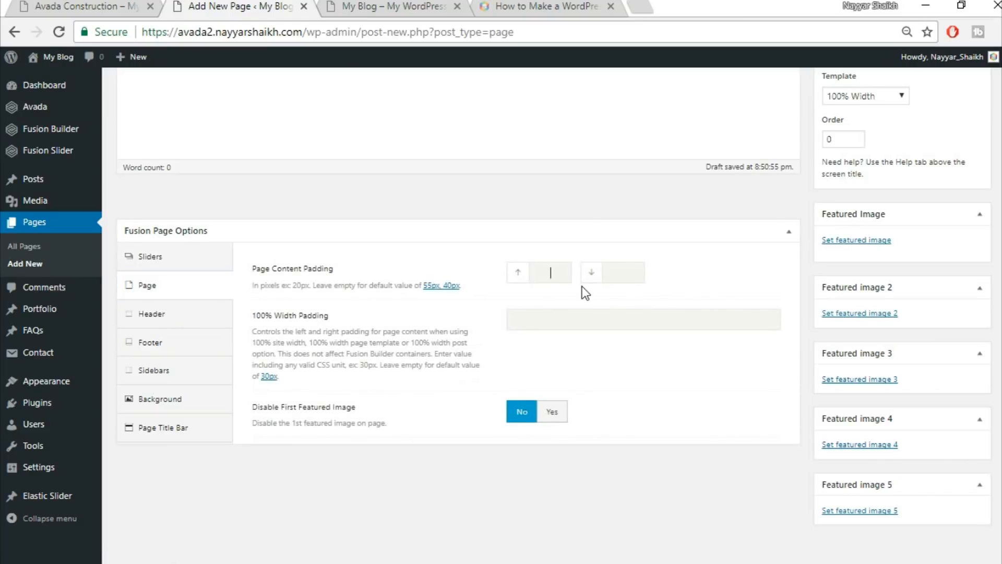
{"action": "type", "text": "0"}
{"action": "key", "text": "Tab"}
{"action": "type", "text": "0"}
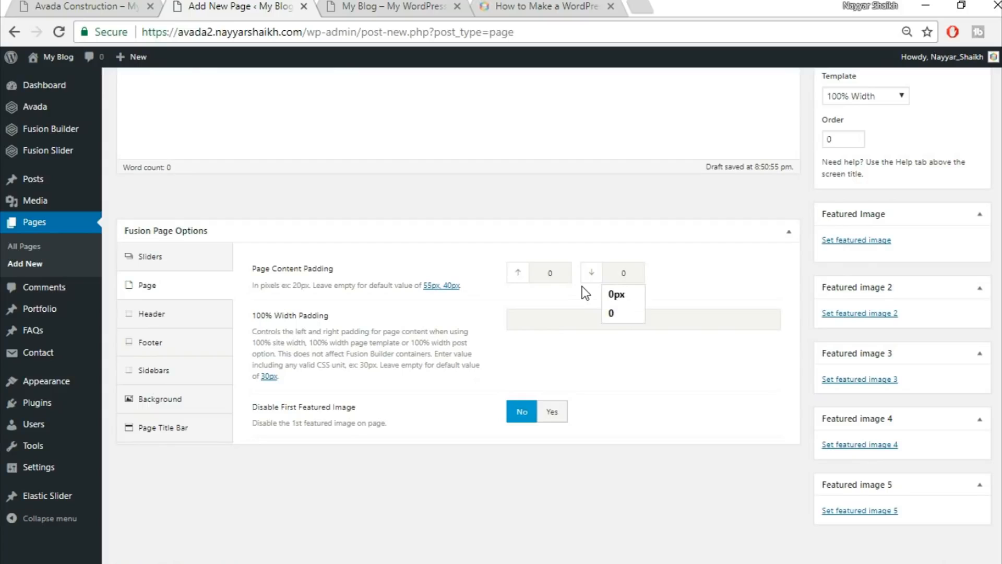
{"action": "left_click", "coordinate": [563, 294]}
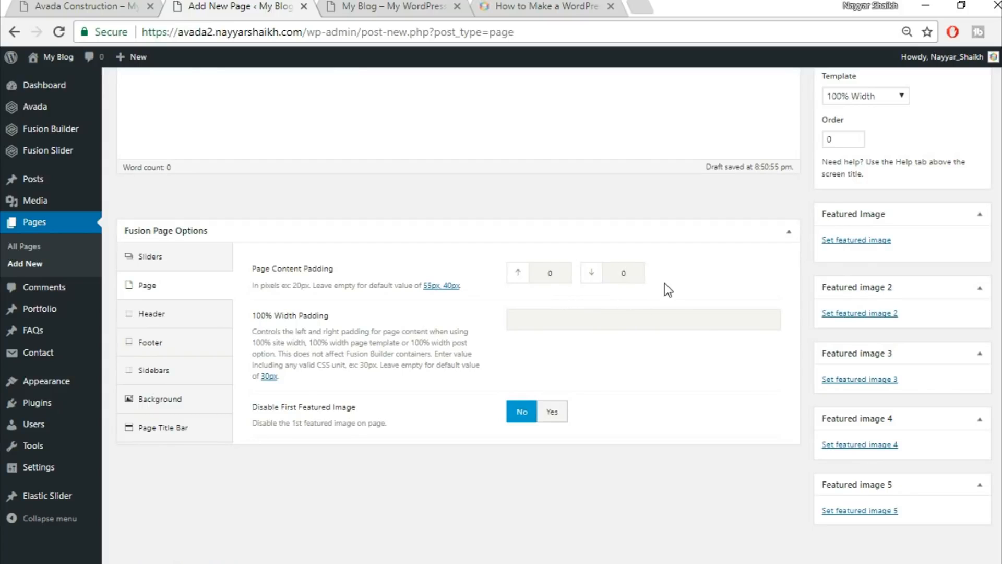
Hide the page title bar.
{"action": "left_click", "coordinate": [166, 431]}
{"action": "left_click", "coordinate": [548, 277]}
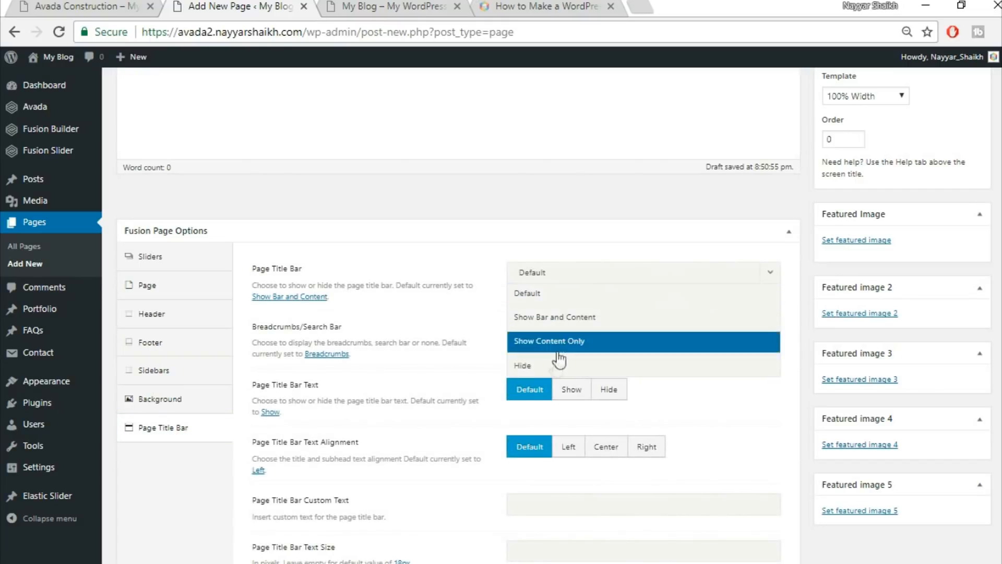
{"action": "left_click", "coordinate": [554, 373]}
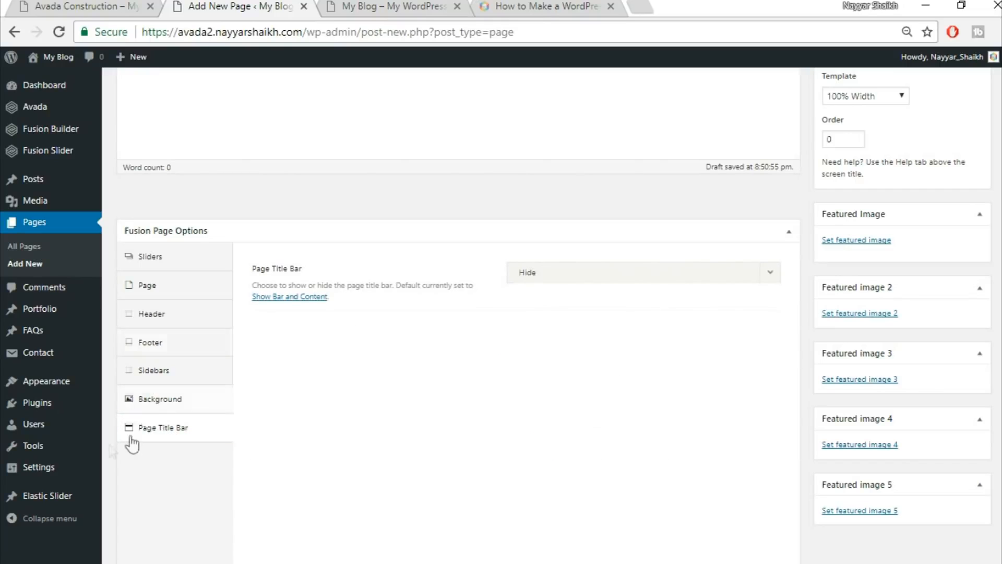
Review the slider, padding and title bar options against the live Avada Construction site.
{"action": "left_click", "coordinate": [171, 267]}
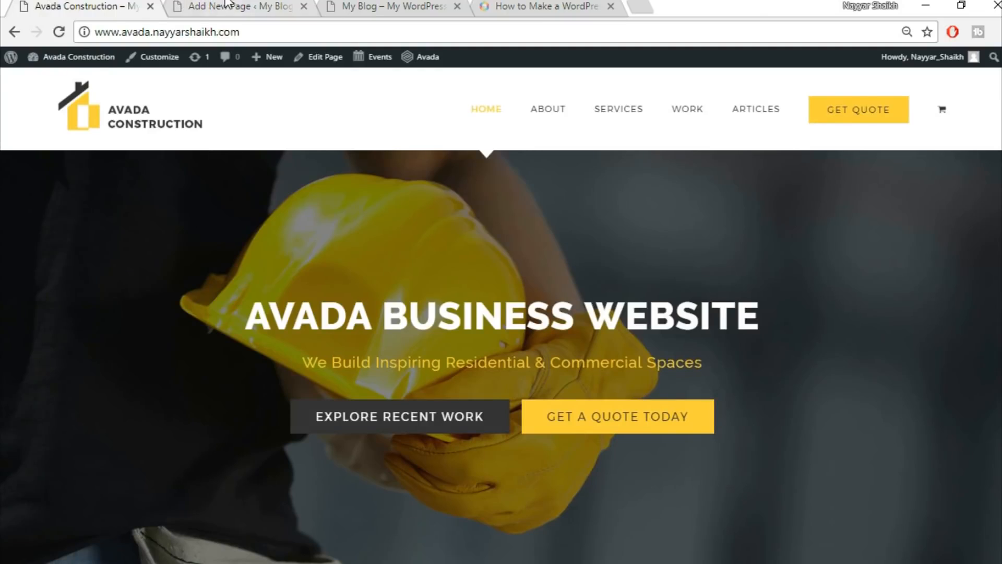
{"action": "left_click", "coordinate": [227, 6]}
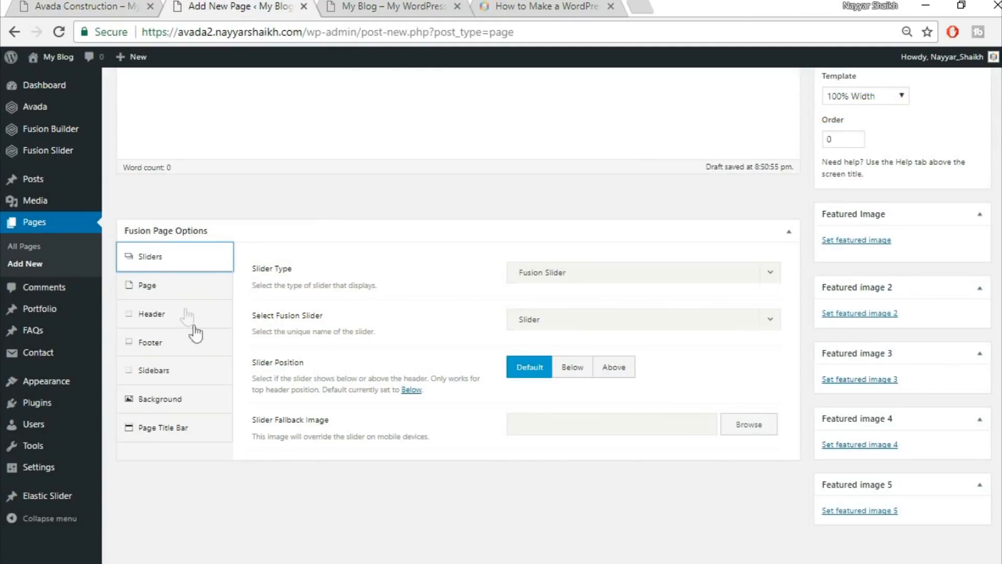
{"action": "left_click", "coordinate": [179, 291]}
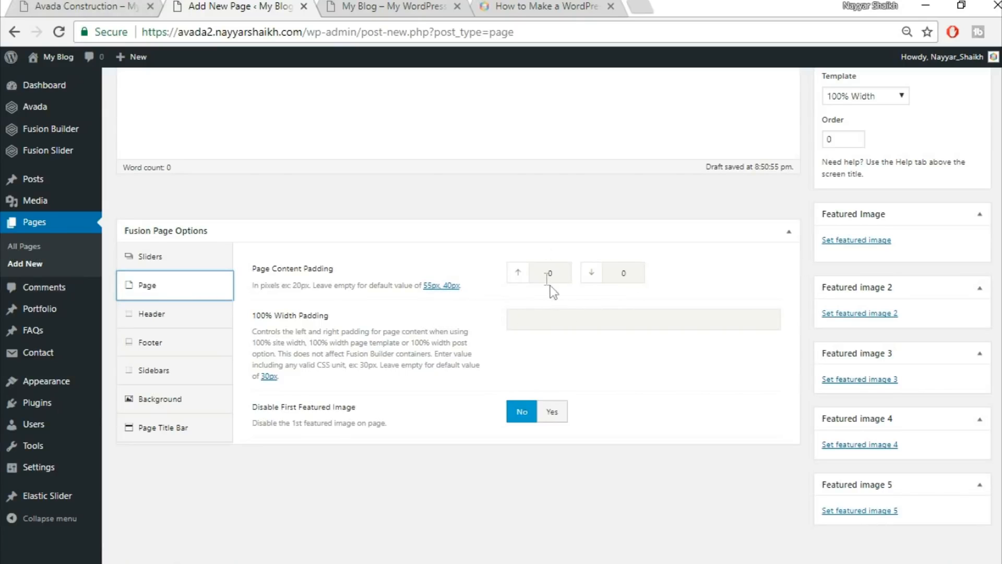
{"action": "left_click", "coordinate": [96, 6]}
{"action": "left_click", "coordinate": [172, 433]}
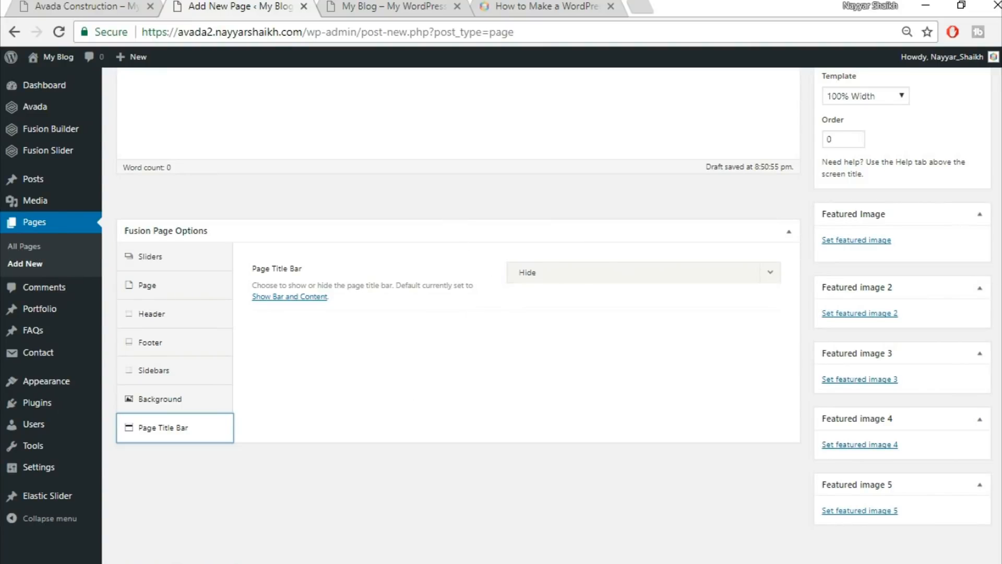
{"action": "scroll", "coordinate": [960, 226], "scroll_direction": "up", "scroll_amount": 5}
{"action": "left_click", "coordinate": [84, 3]}
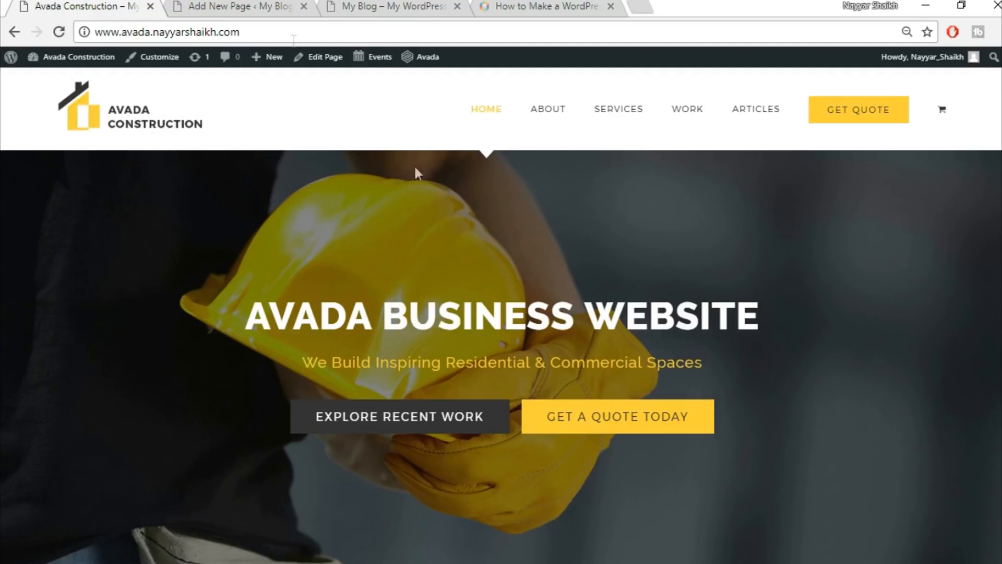
Switch Home Page to Fusion Builder and bring up the live Avada Construction site.
{"action": "left_click", "coordinate": [238, 6]}
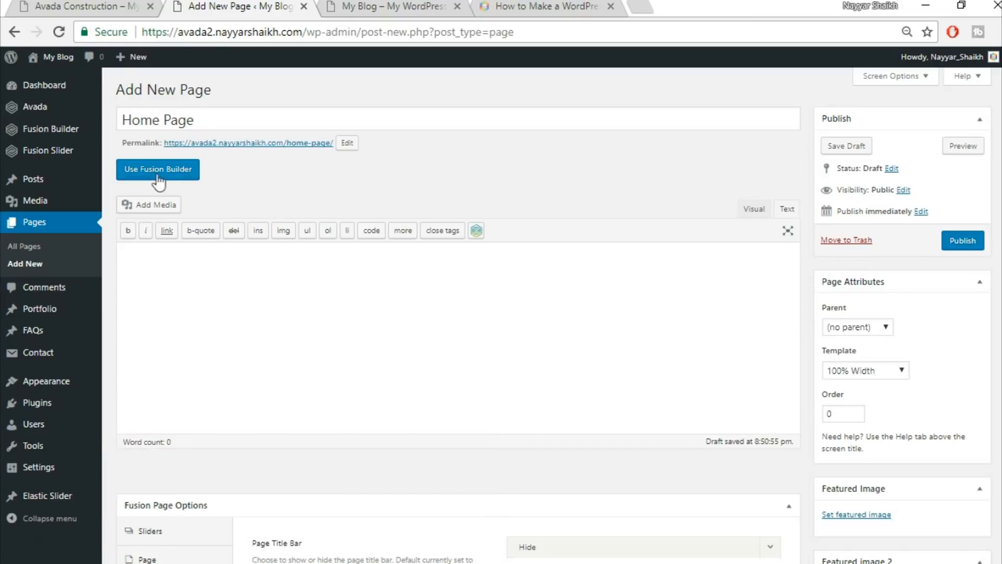
{"action": "left_click", "coordinate": [177, 173]}
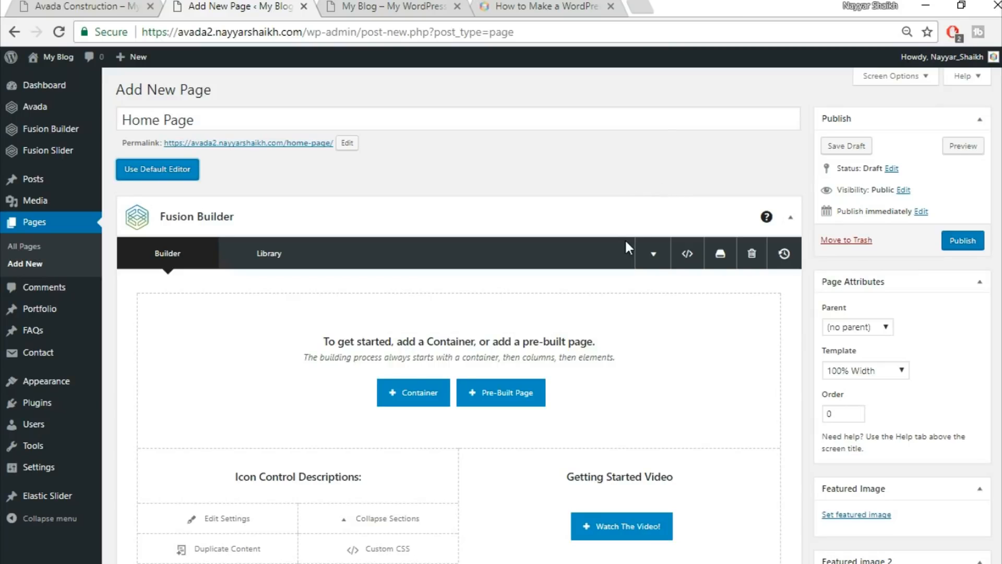
{"action": "scroll", "coordinate": [626, 247], "scroll_direction": "down", "scroll_amount": 2}
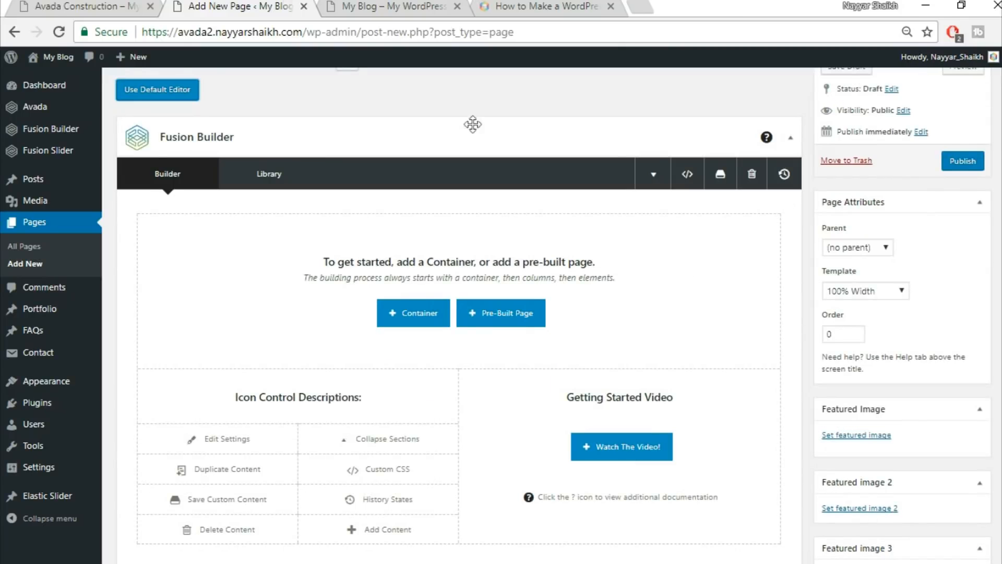
{"action": "left_click", "coordinate": [111, 5]}
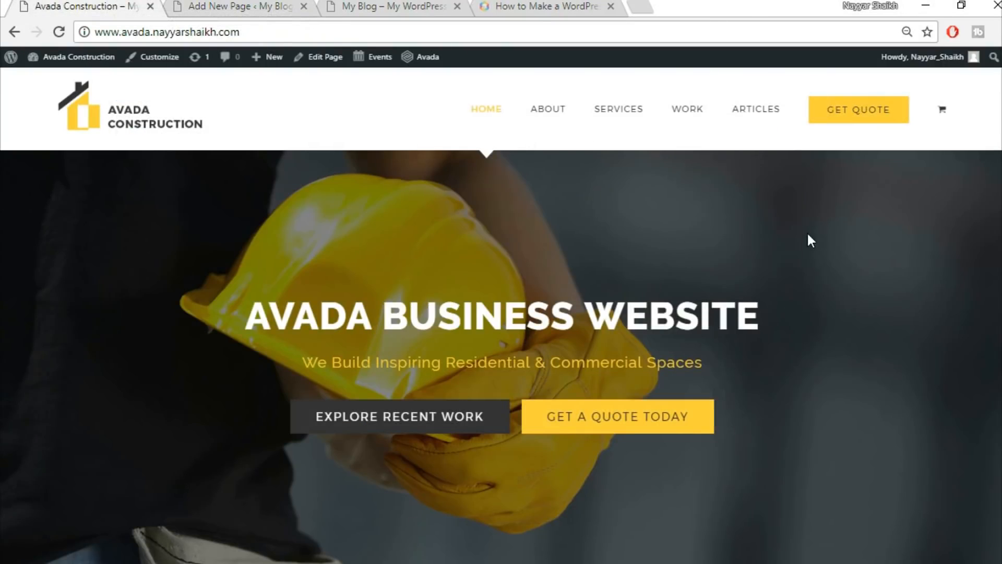
Study the demo's service cards on the live site, then return to the empty Fusion Builder canvas.
{"action": "scroll", "coordinate": [808, 239], "scroll_direction": "down", "scroll_amount": 5}
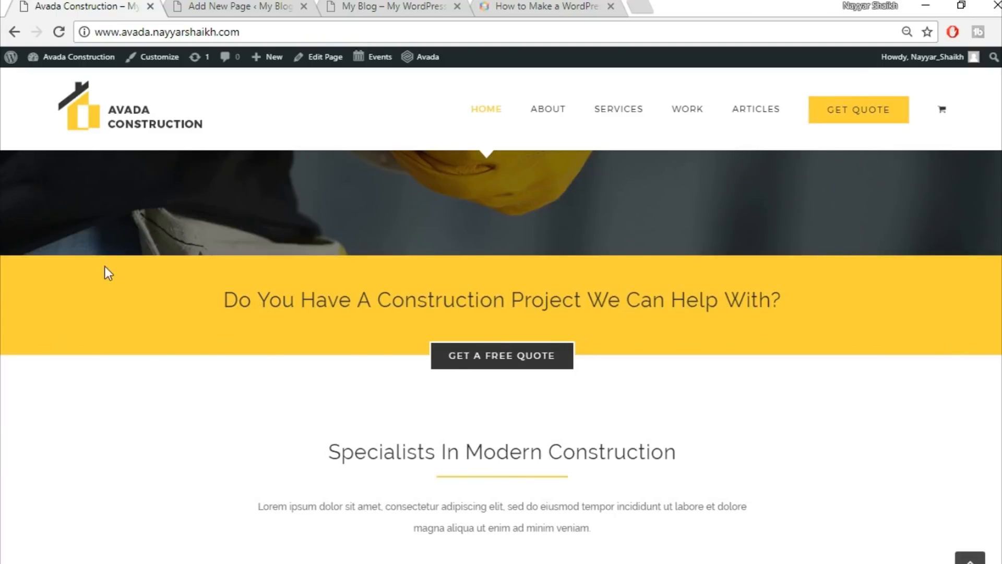
{"action": "left_click", "coordinate": [225, 4]}
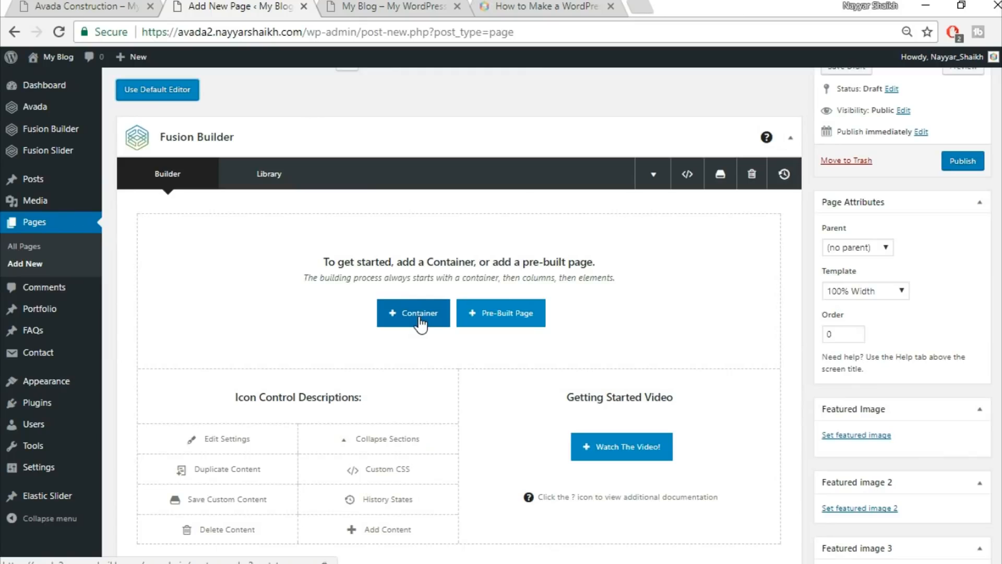
{"action": "left_click", "coordinate": [86, 4]}
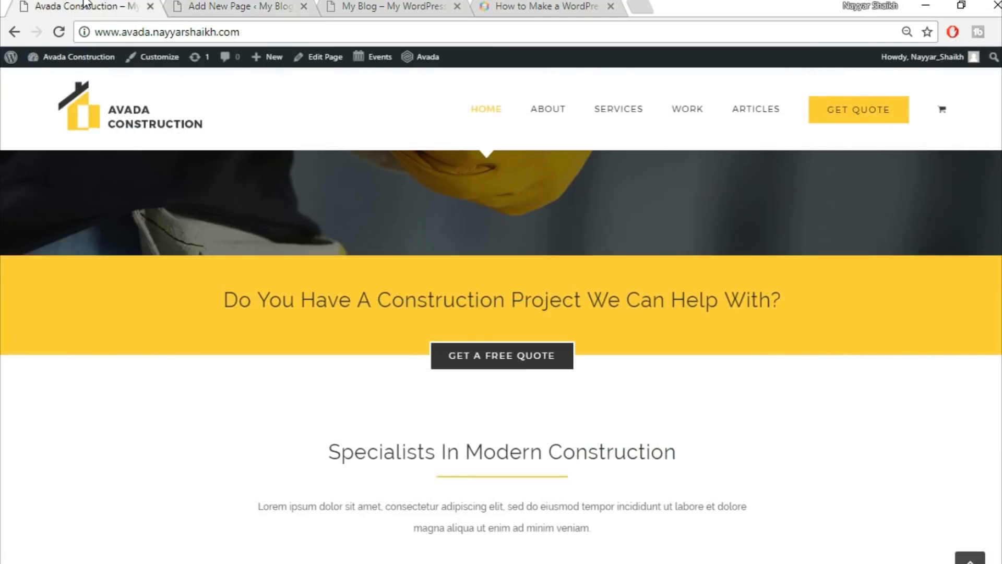
{"action": "left_click", "coordinate": [237, 6]}
{"action": "left_click", "coordinate": [88, 5]}
{"action": "scroll", "coordinate": [92, 345], "scroll_direction": "up", "scroll_amount": 5}
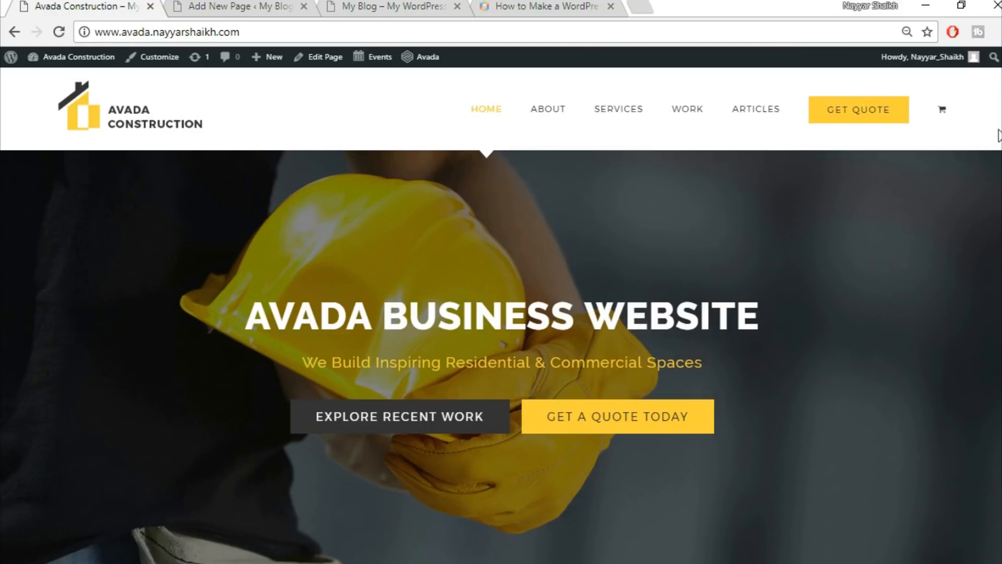
{"action": "left_click_drag", "start_coordinate": [1, 152], "coordinate": [436, 280]}
{"action": "left_click", "coordinate": [747, 190]}
{"action": "scroll", "coordinate": [779, 371], "scroll_direction": "down", "scroll_amount": 10}
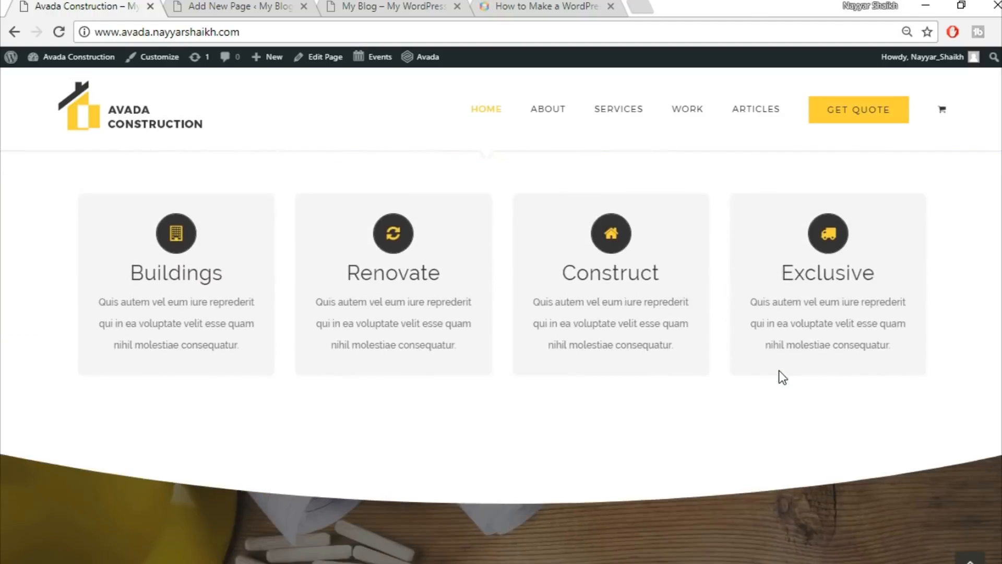
{"action": "scroll", "coordinate": [778, 368], "scroll_direction": "up", "scroll_amount": 6}
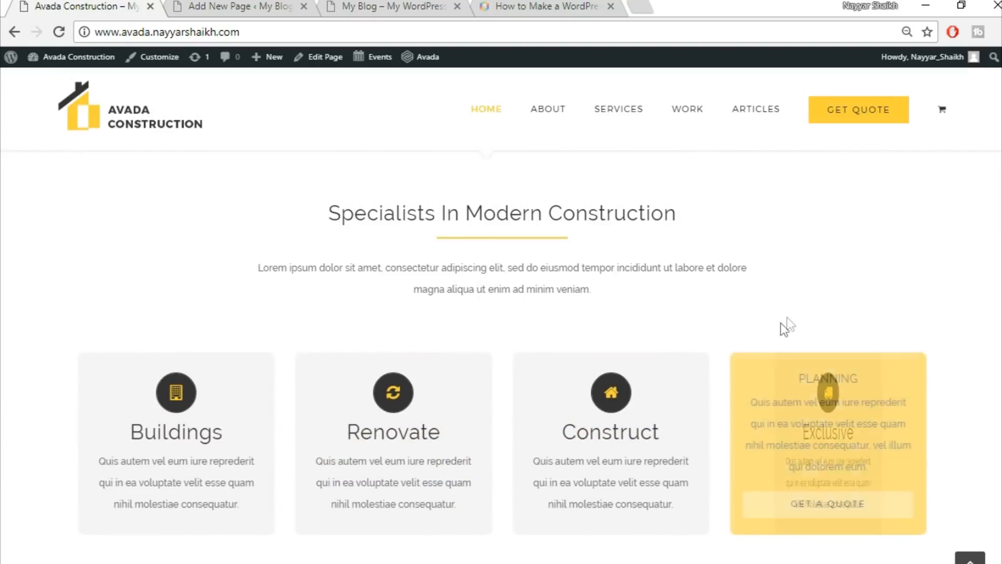
{"action": "scroll", "coordinate": [794, 320], "scroll_direction": "up", "scroll_amount": 6}
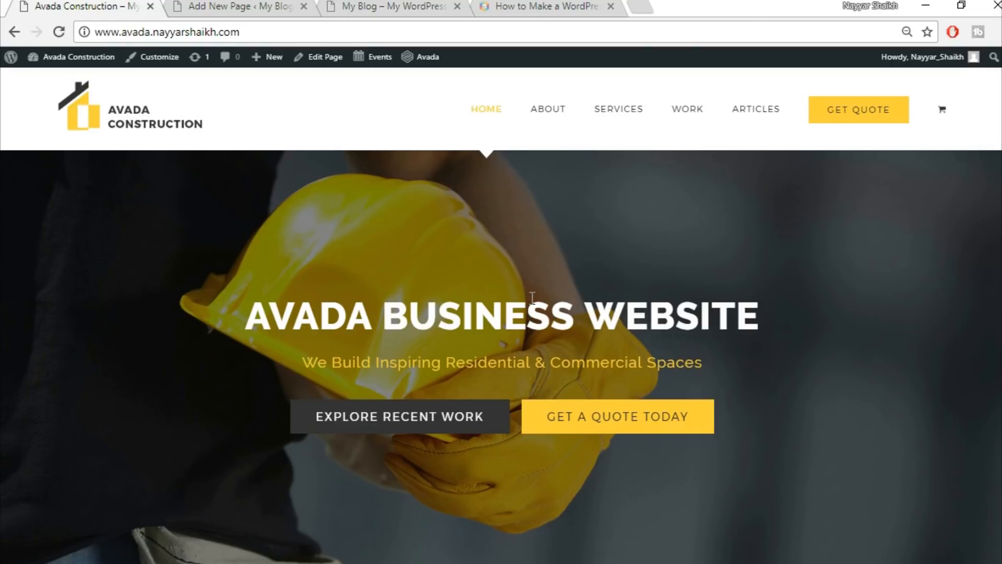
{"action": "left_click", "coordinate": [286, 7]}
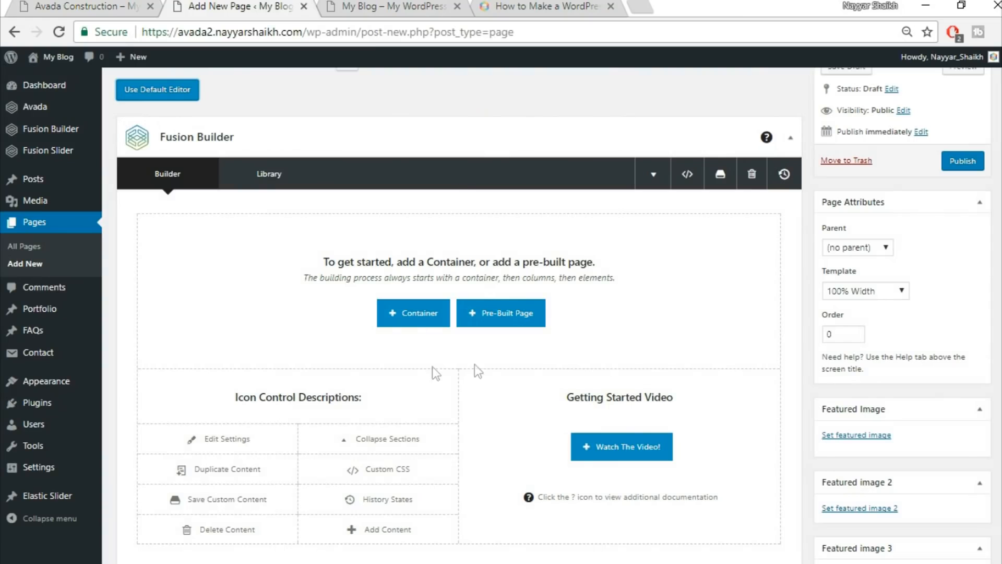
Add a 1/1 container and copy the yellow banner heading from the reference site.
{"action": "left_click", "coordinate": [423, 325]}
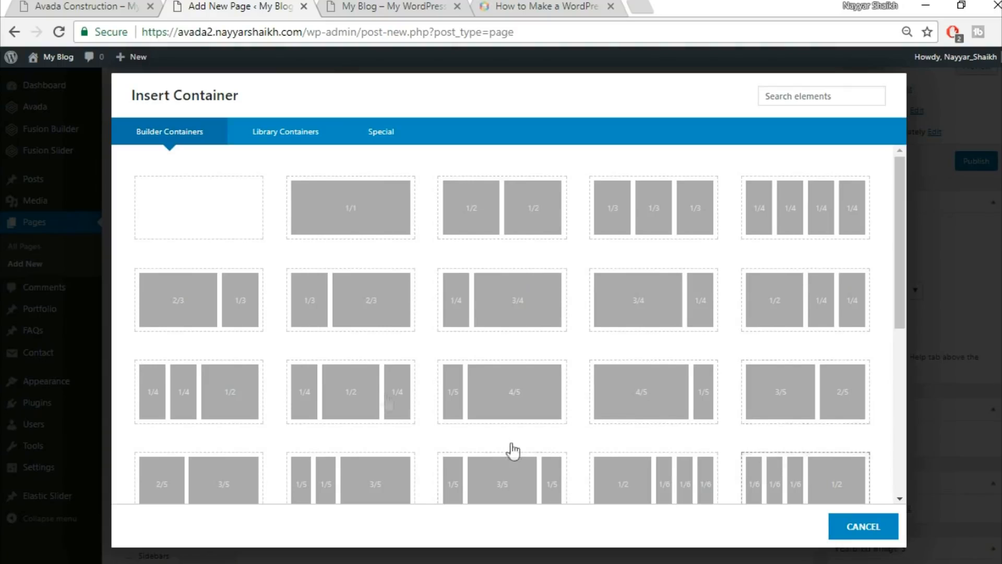
{"action": "left_click", "coordinate": [357, 221]}
{"action": "left_click", "coordinate": [83, 6]}
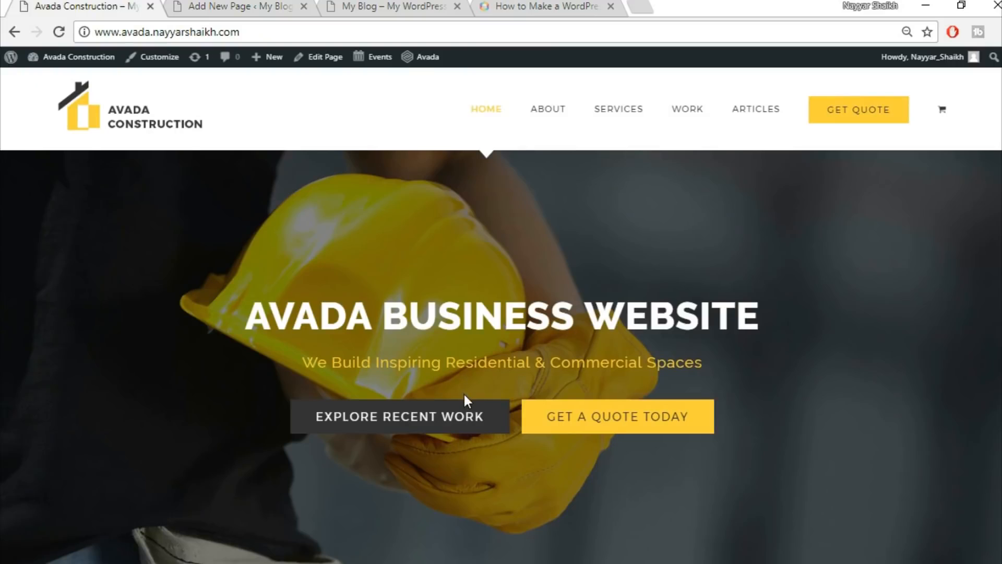
{"action": "scroll", "coordinate": [463, 393], "scroll_direction": "down", "scroll_amount": 6}
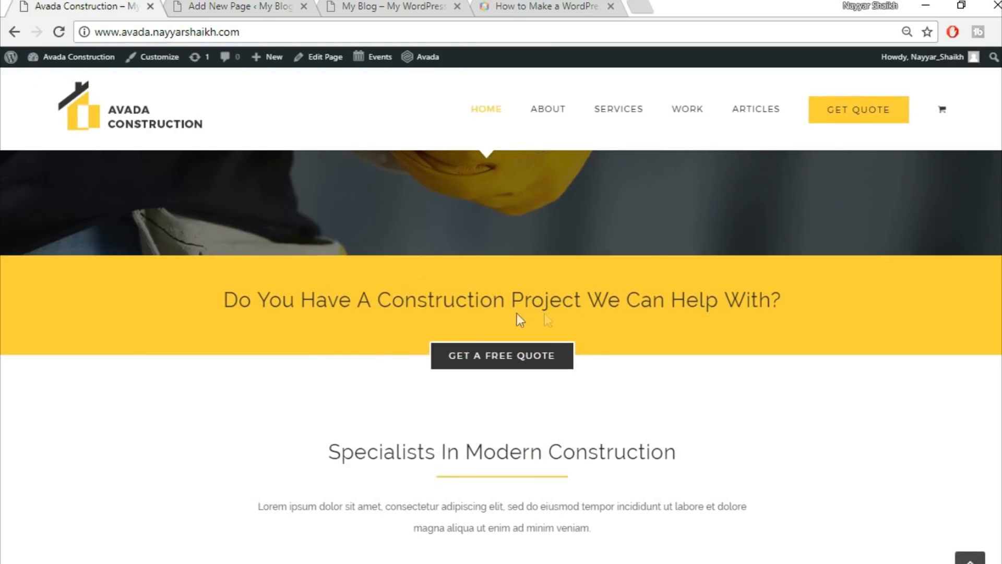
{"action": "left_click_drag", "start_coordinate": [221, 305], "coordinate": [781, 299]}
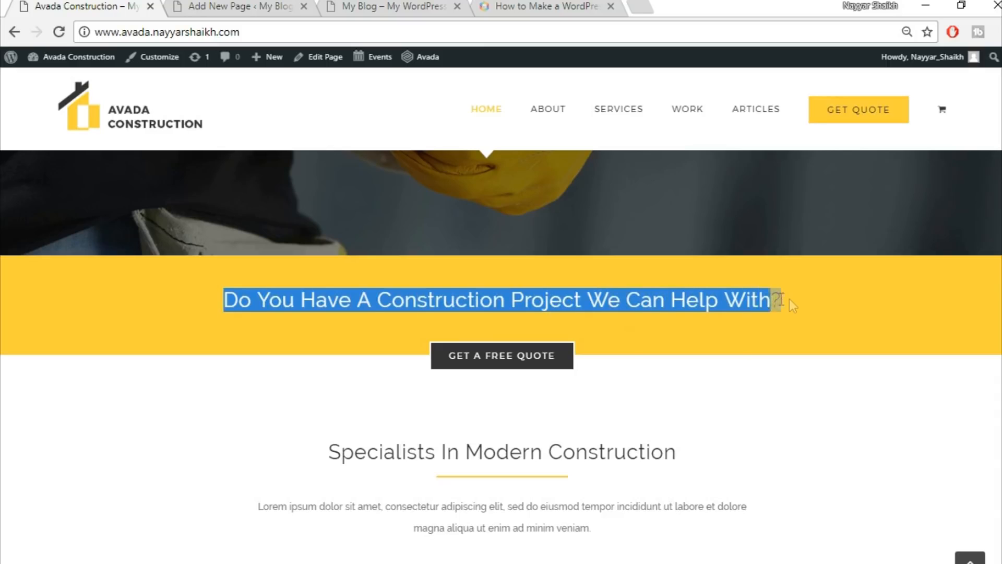
{"action": "left_click", "coordinate": [784, 327]}
{"action": "left_click", "coordinate": [249, 6]}
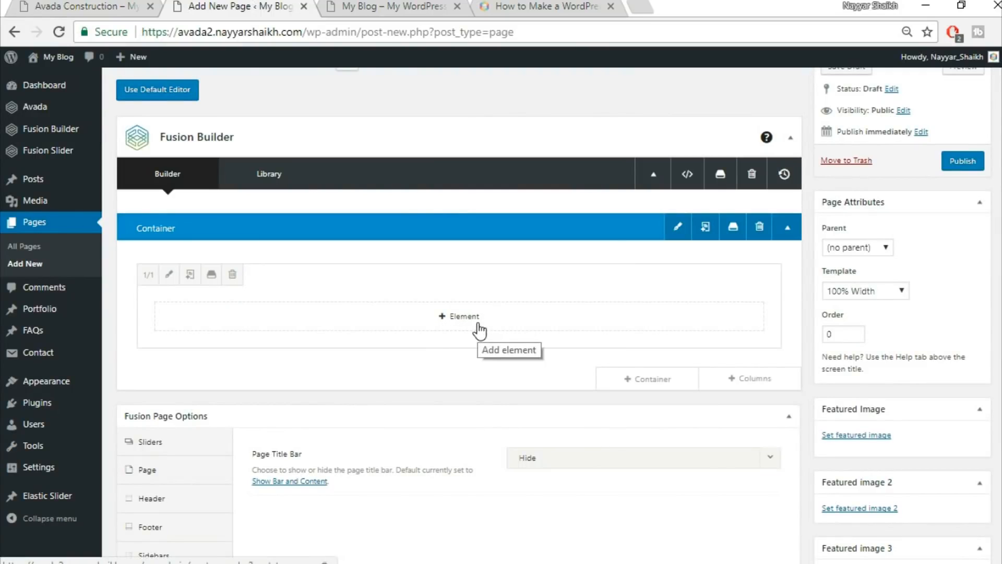
{"action": "left_click", "coordinate": [57, 4]}
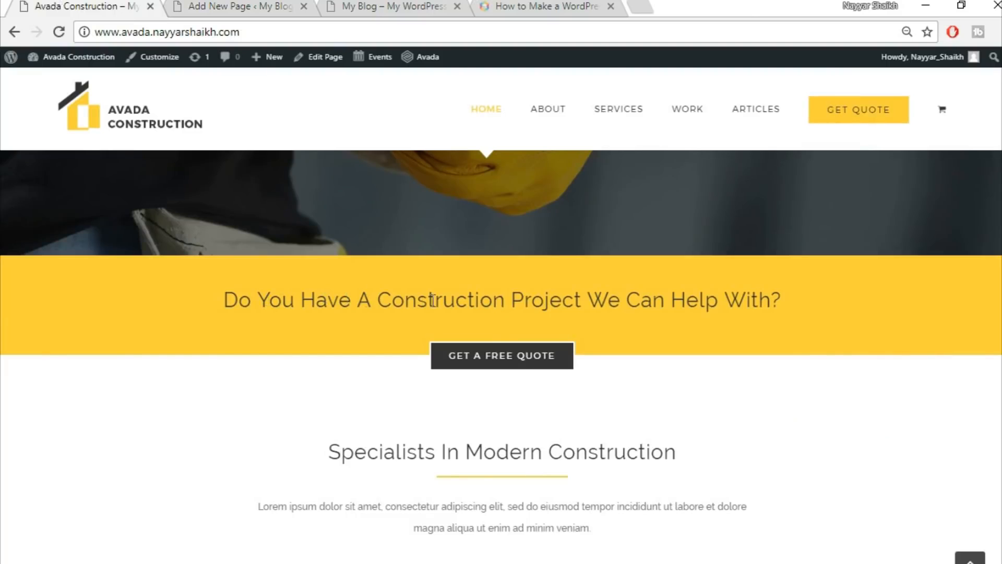
{"action": "left_click", "coordinate": [229, 7]}
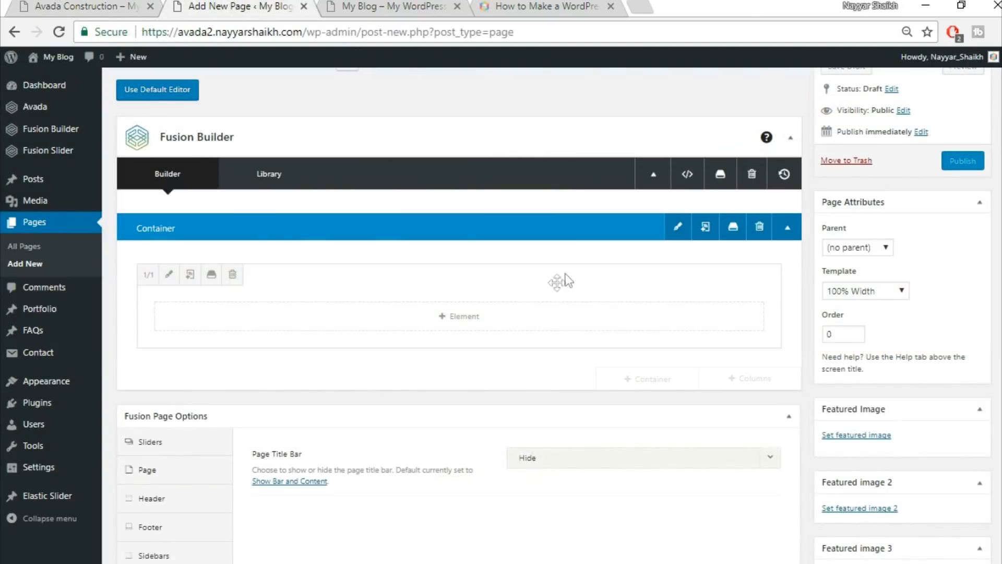
Add a centred Heading 2 Text Block reading 'Do You Have A Construction Project We Can Help With?' and save it.
{"action": "left_click", "coordinate": [470, 318]}
{"action": "left_click", "coordinate": [796, 99]}
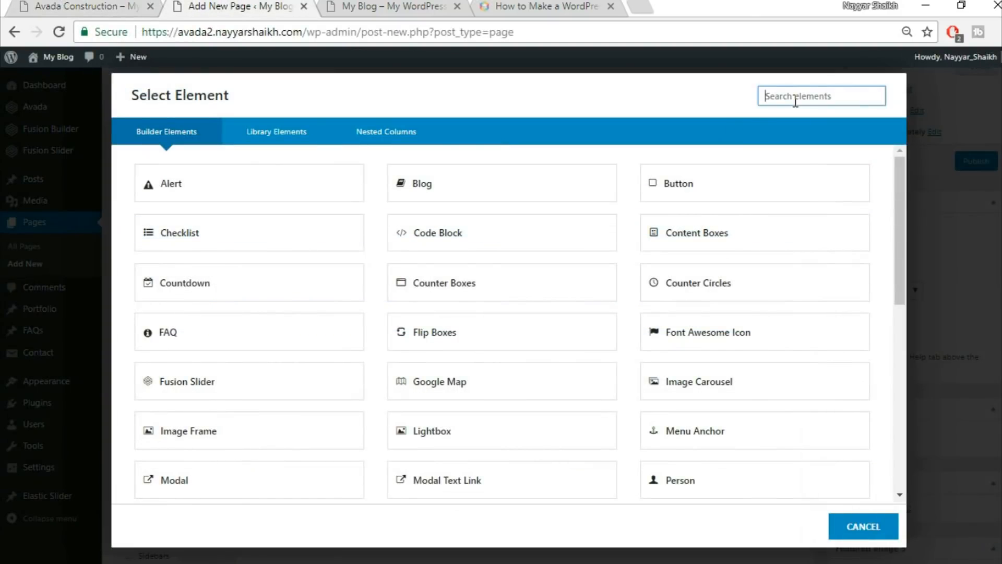
{"action": "type", "text": "text"}
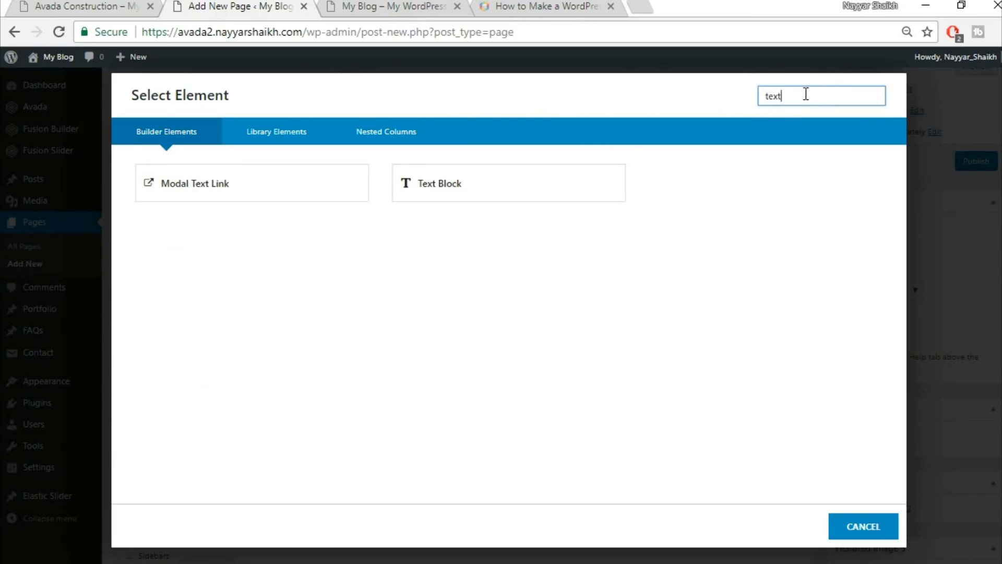
{"action": "left_click", "coordinate": [502, 187]}
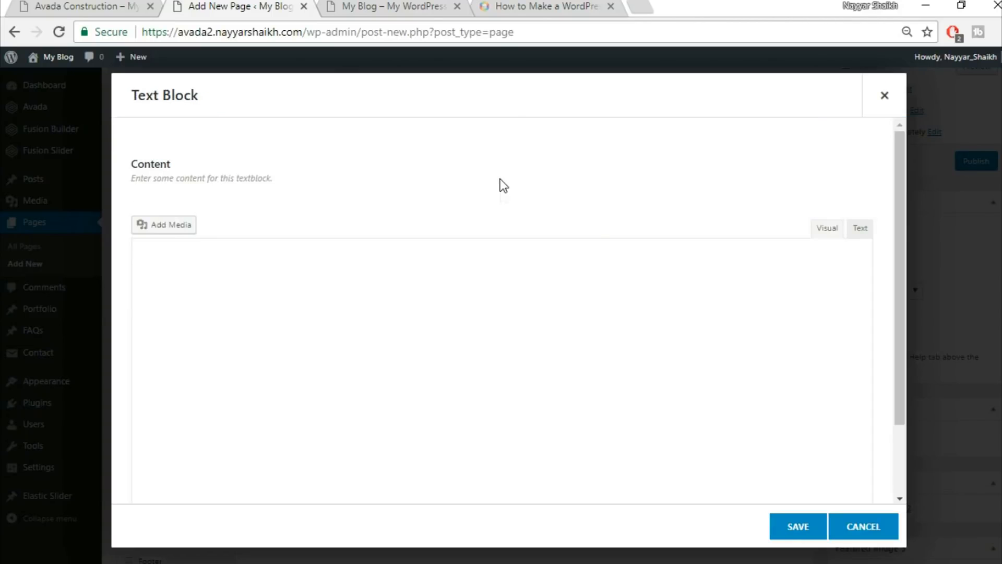
{"action": "key", "text": "ctrl+a"}
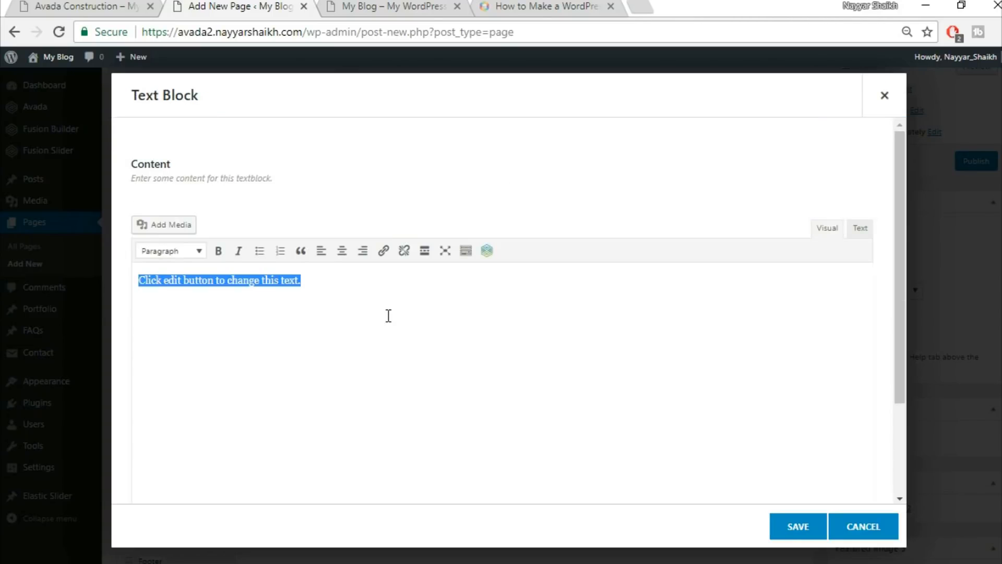
{"action": "type", "text": "Do You Have A Construction Project We Can Help With?"}
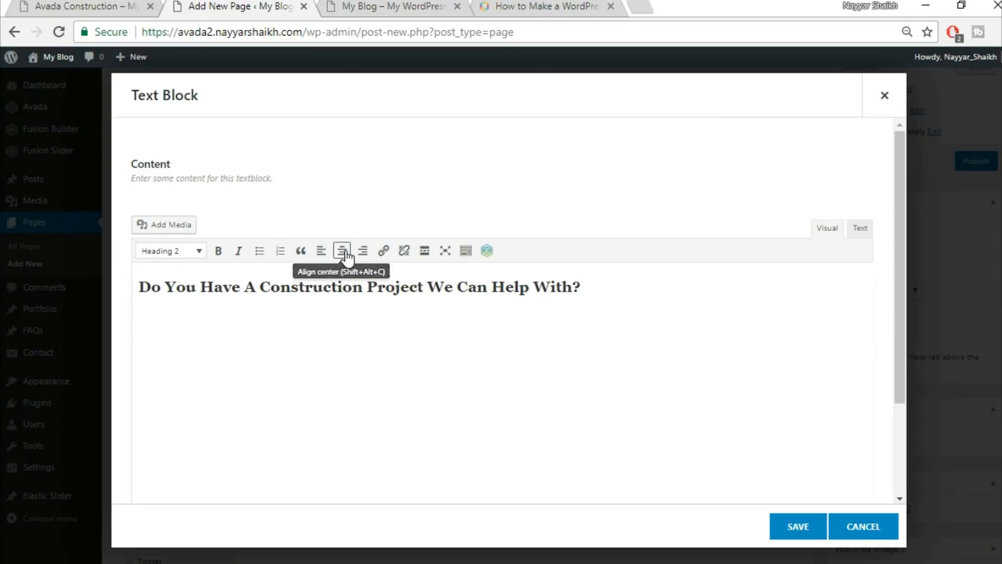
{"action": "left_click", "coordinate": [342, 251]}
{"action": "key", "text": "ctrl+a"}
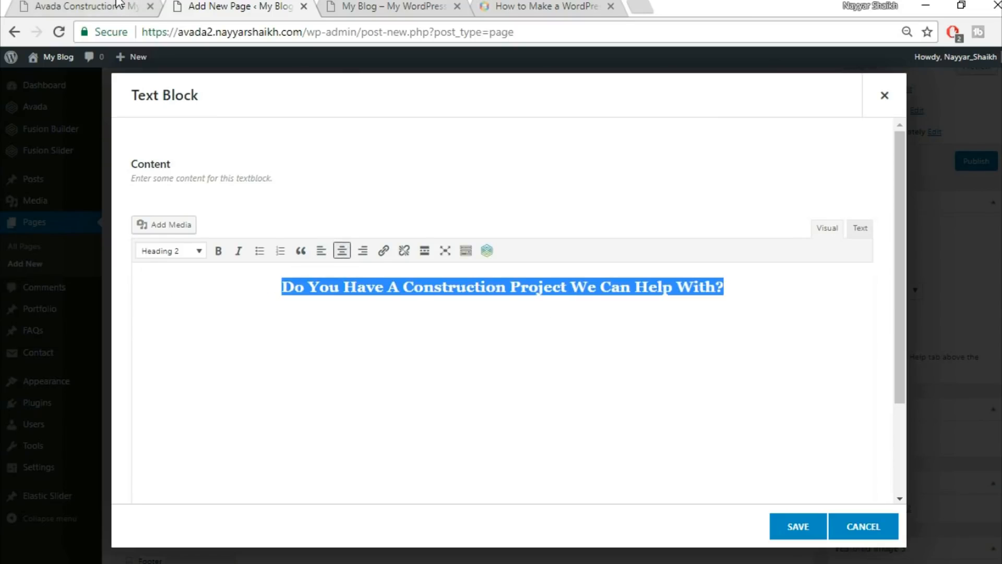
{"action": "left_click", "coordinate": [117, 5]}
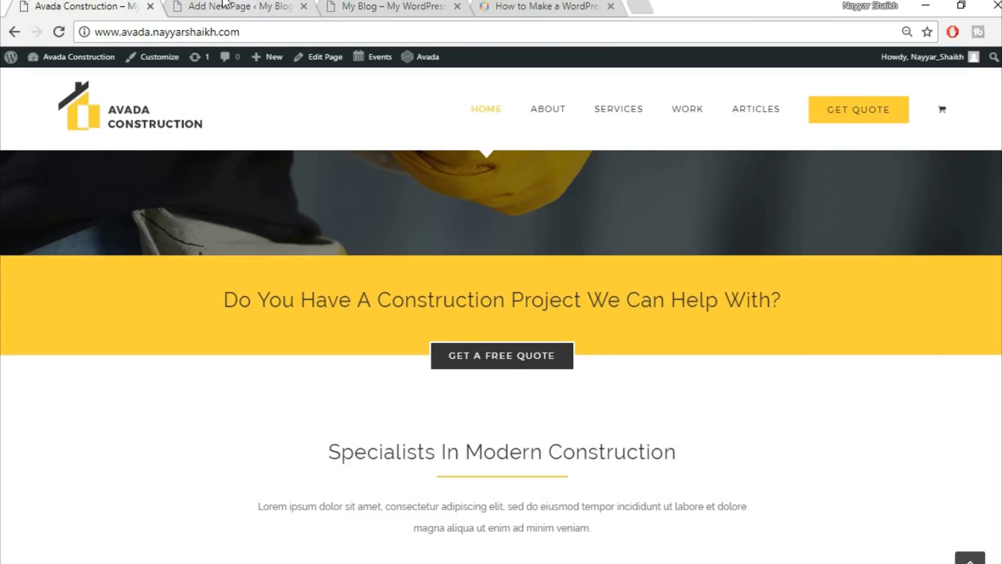
{"action": "left_click", "coordinate": [245, 6]}
{"action": "left_click", "coordinate": [799, 528]}
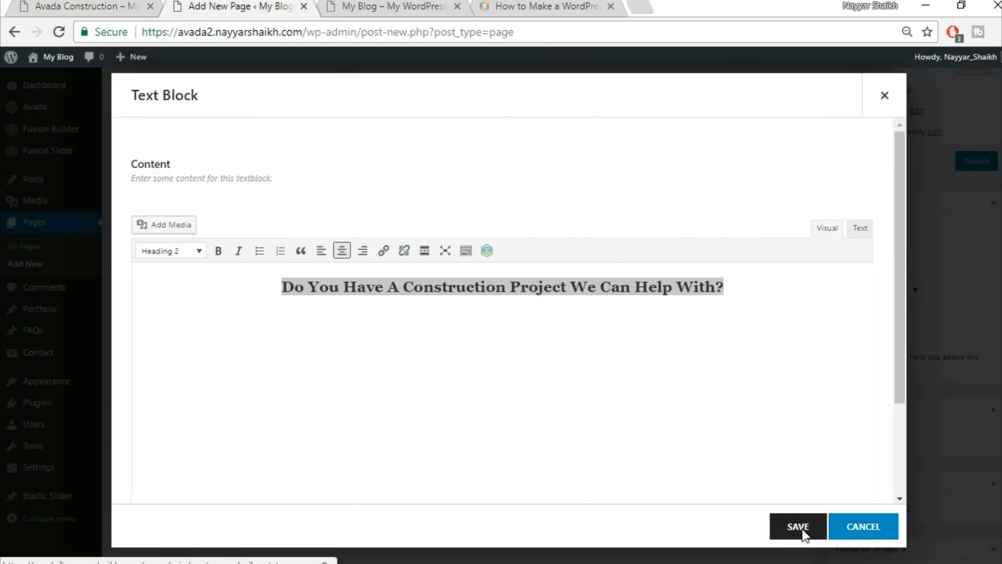
{"action": "key", "text": "ctrl+1"}
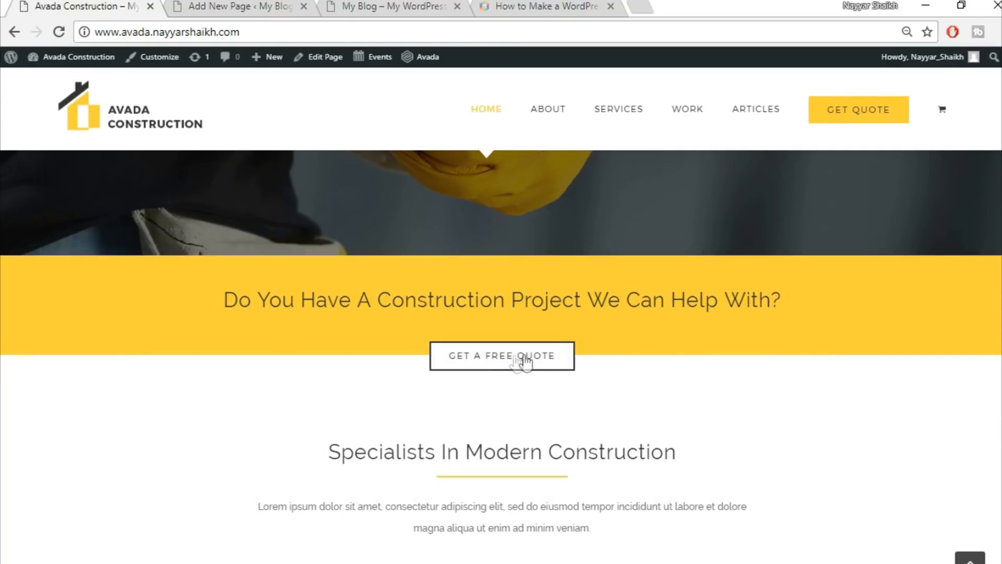
{"action": "left_click", "coordinate": [238, 6]}
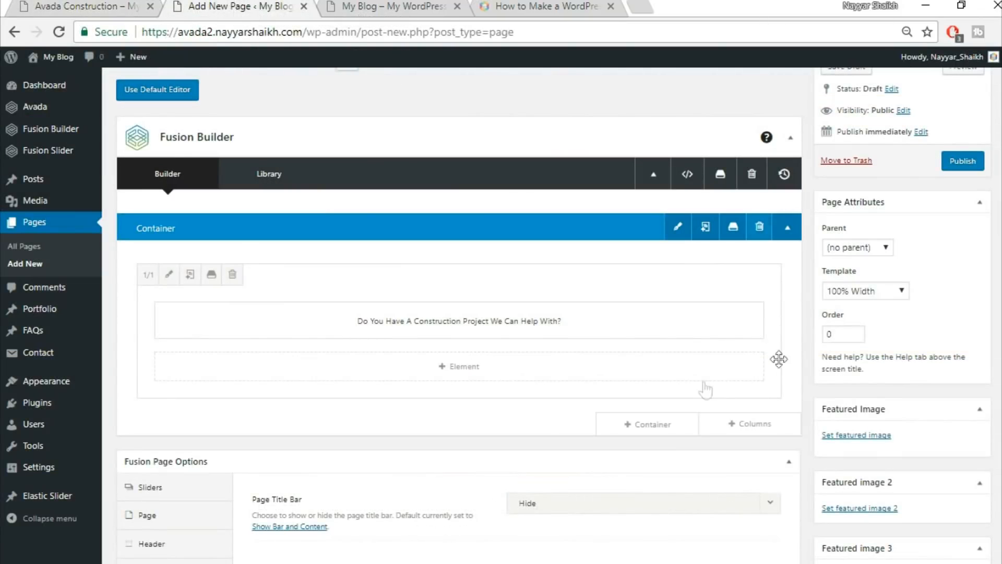
Add a new single full-width container and place a Button element in it.
{"action": "left_click", "coordinate": [665, 431]}
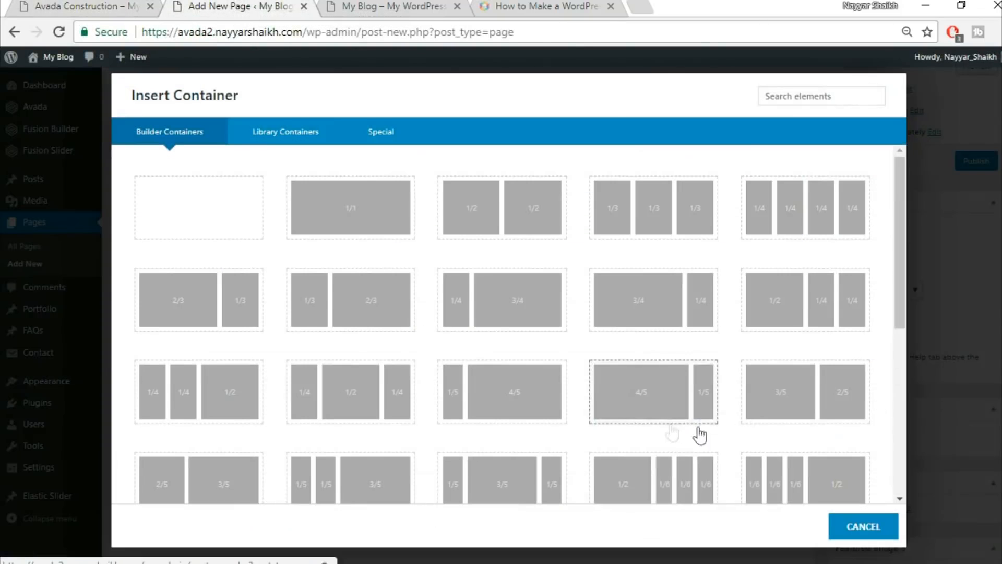
{"action": "left_click", "coordinate": [365, 217]}
{"action": "scroll", "coordinate": [739, 385], "scroll_direction": "down", "scroll_amount": 3}
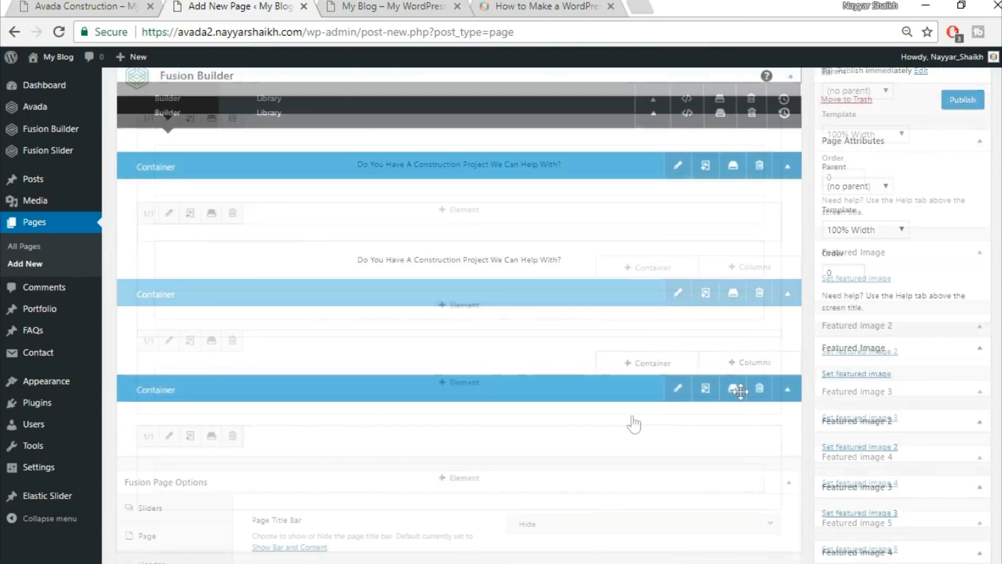
{"action": "left_click", "coordinate": [492, 387]}
{"action": "left_click", "coordinate": [816, 101]}
{"action": "type", "text": "butt"}
{"action": "left_click", "coordinate": [267, 199]}
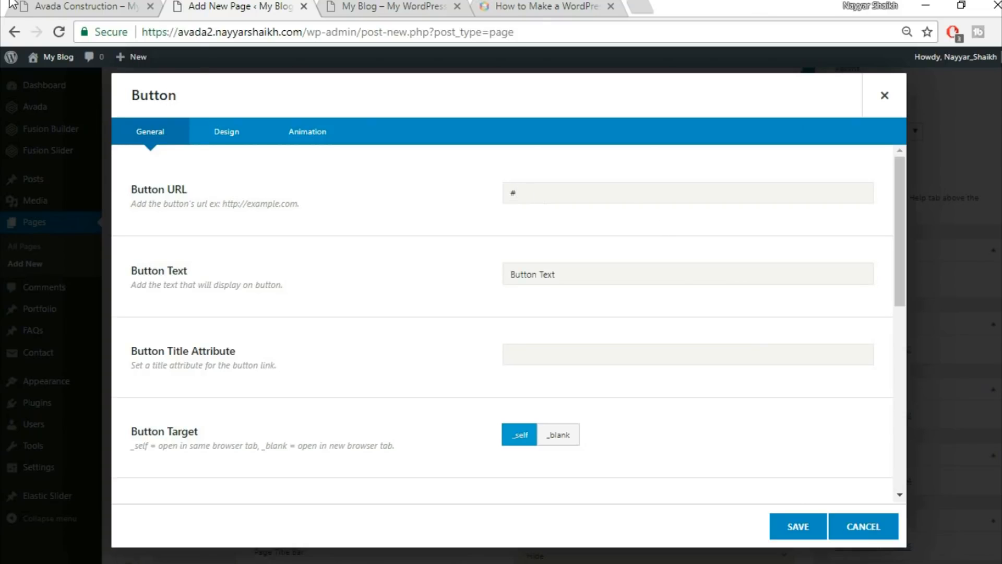
Replace the default button label with 'GET' text and centre the button in its column.
{"action": "left_click", "coordinate": [78, 6]}
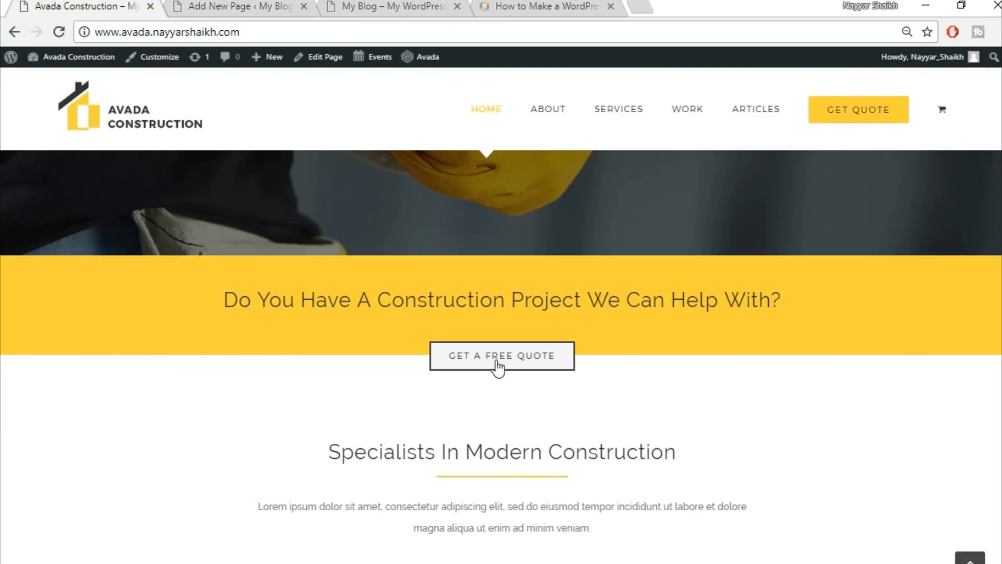
{"action": "left_click", "coordinate": [249, 7]}
{"action": "left_click_drag", "start_coordinate": [582, 268], "coordinate": [472, 289]}
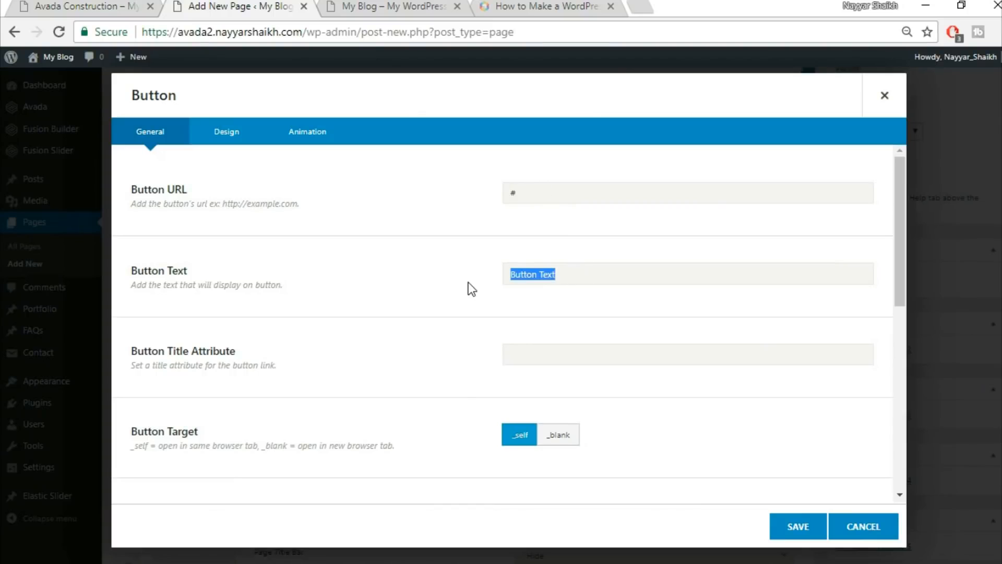
{"action": "type", "text": "GET A FREE QUOTE"}
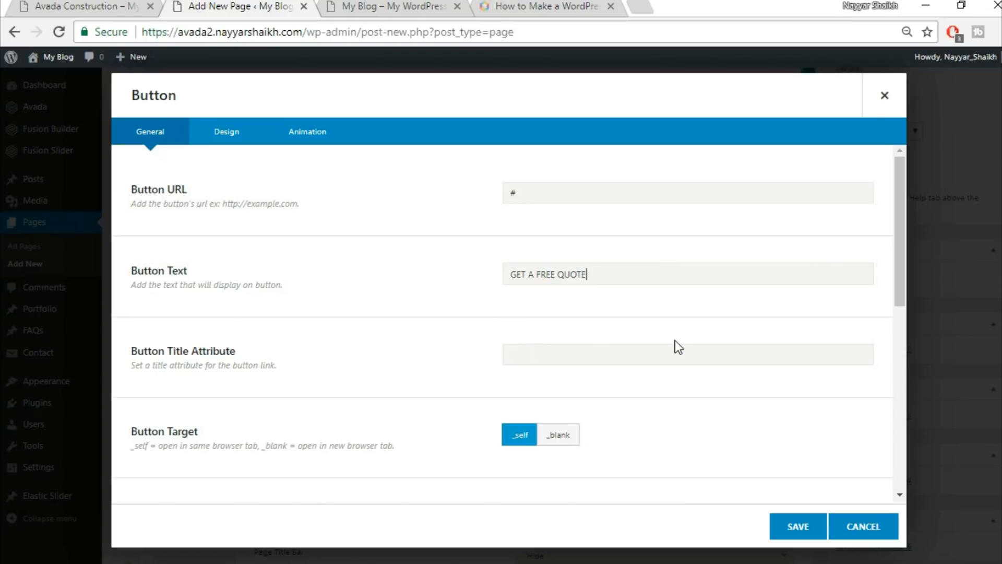
{"action": "scroll", "coordinate": [679, 347], "scroll_direction": "down", "scroll_amount": 3}
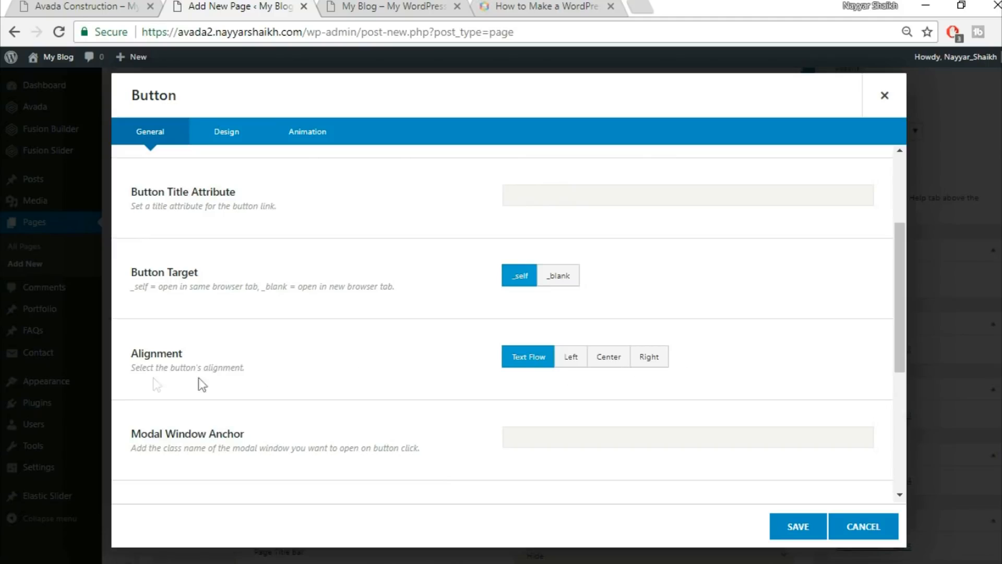
{"action": "left_click", "coordinate": [620, 364]}
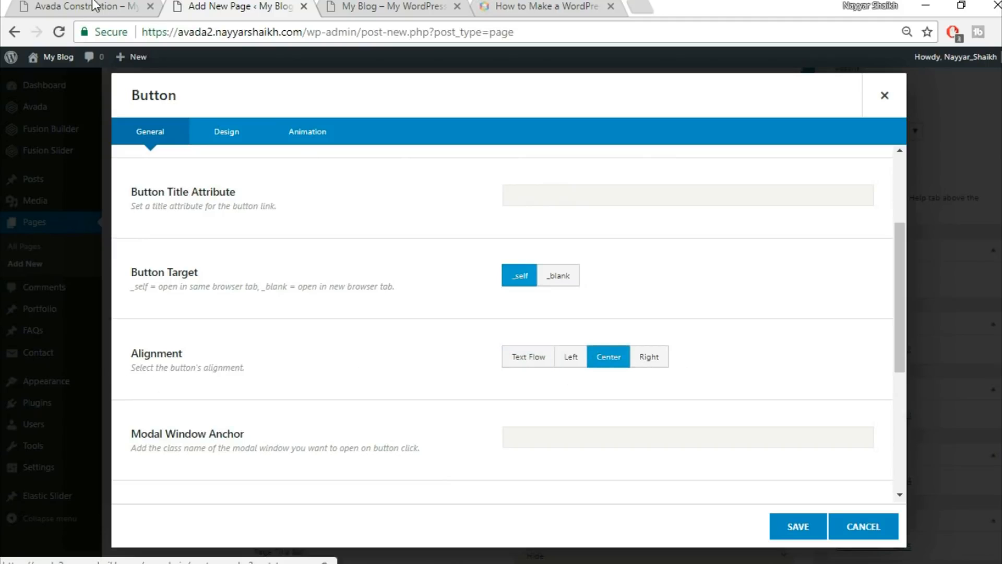
{"action": "left_click", "coordinate": [87, 6]}
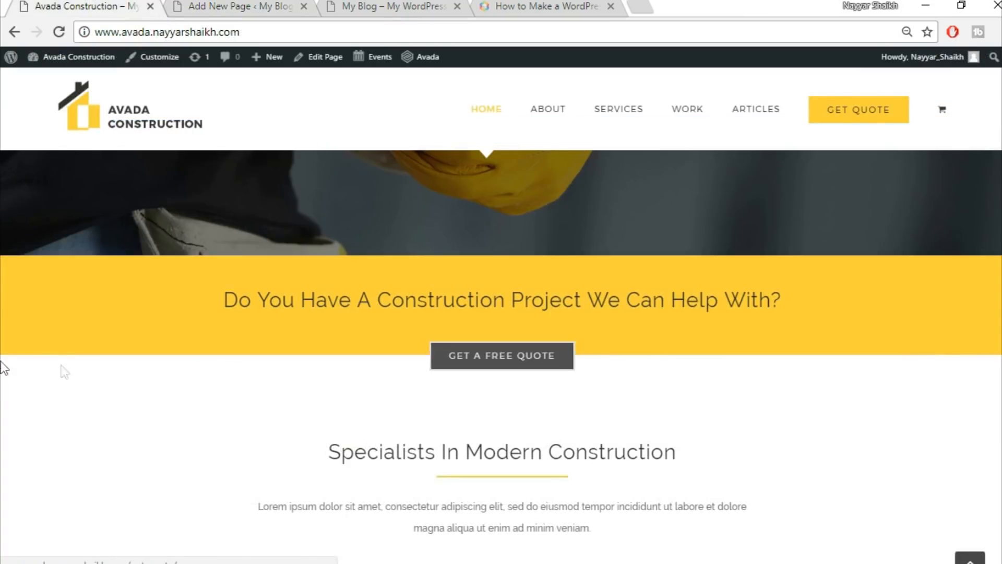
{"action": "left_click", "coordinate": [177, 5]}
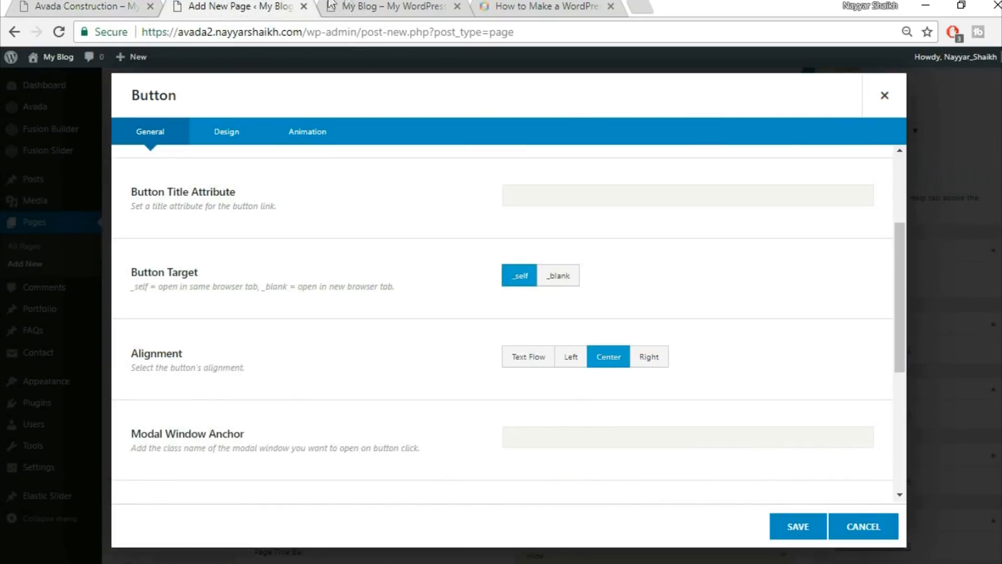
{"action": "scroll", "coordinate": [733, 308], "scroll_direction": "down", "scroll_amount": 5}
{"action": "scroll", "coordinate": [723, 319], "scroll_direction": "up", "scroll_amount": 5}
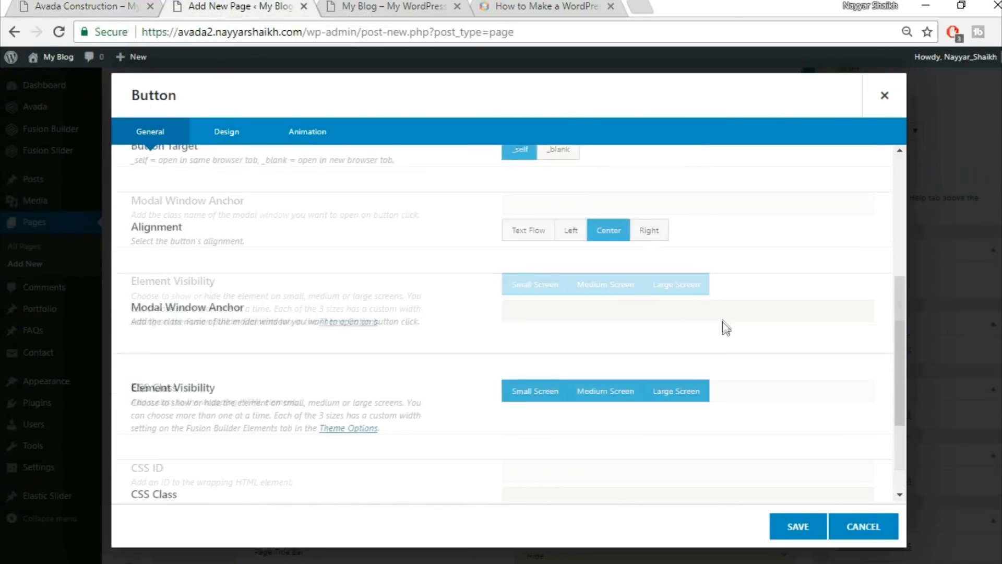
Switch the button's Design settings to a custom button style.
{"action": "left_click", "coordinate": [232, 133]}
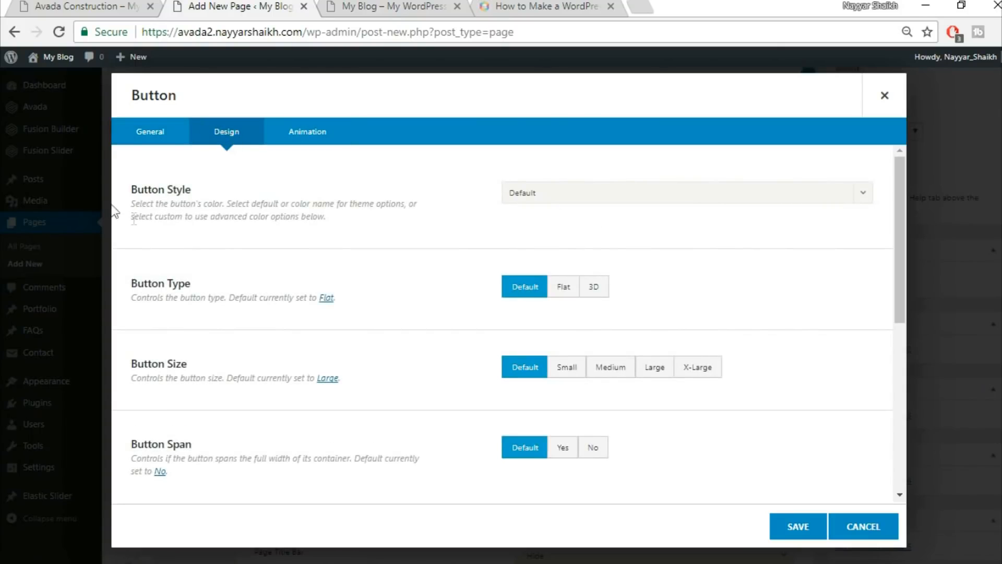
{"action": "left_click", "coordinate": [536, 194]}
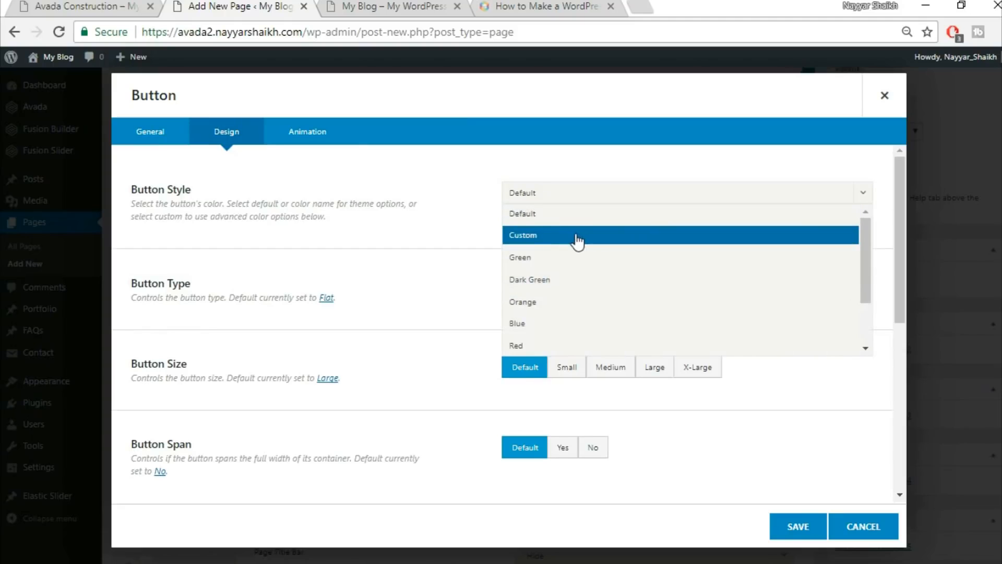
{"action": "left_click", "coordinate": [578, 239]}
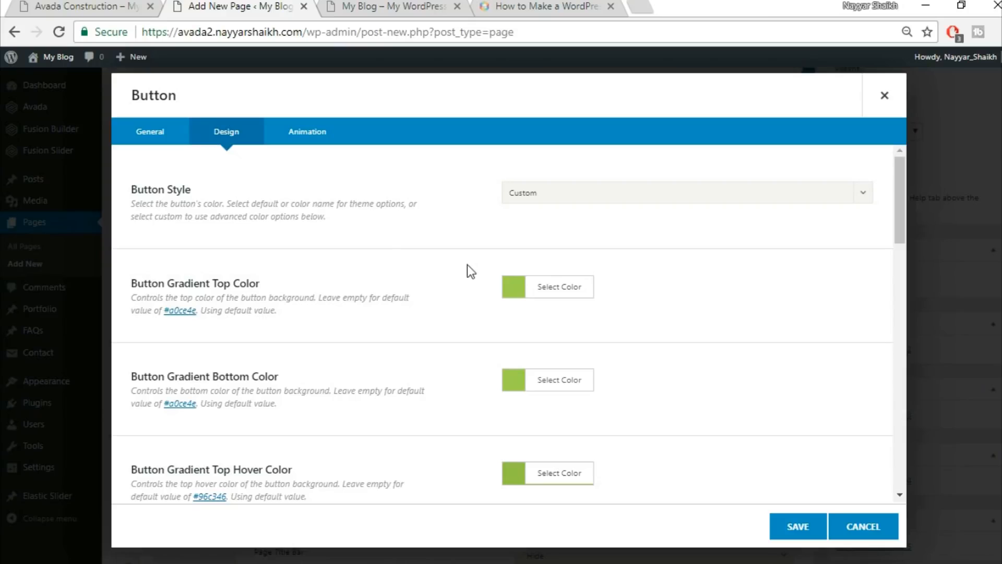
{"action": "left_click", "coordinate": [129, 4]}
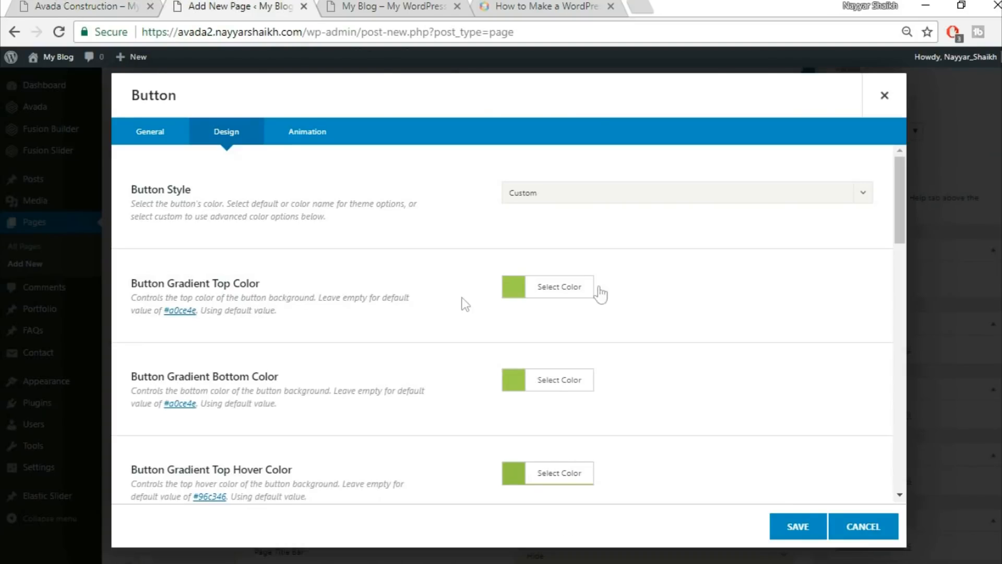
Set both the gradient top and bottom colours to #333333.
{"action": "left_click", "coordinate": [563, 288]}
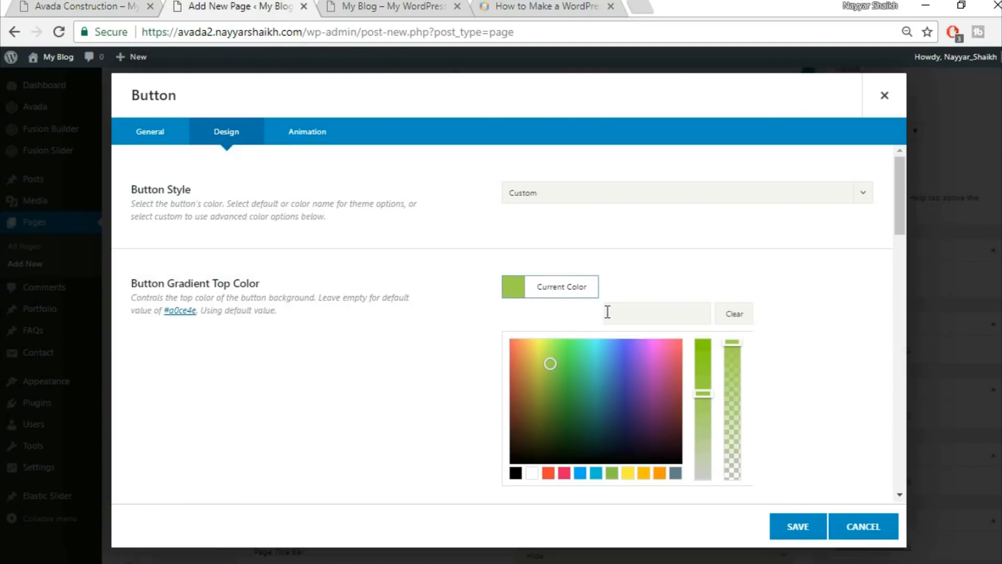
{"action": "left_click", "coordinate": [663, 305]}
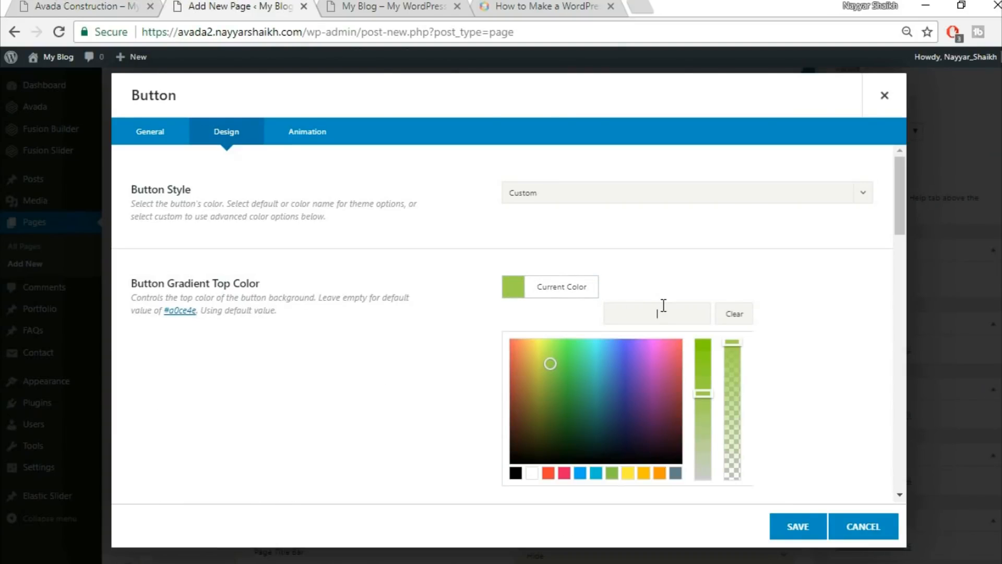
{"action": "type", "text": "#333333"}
{"action": "left_click", "coordinate": [795, 279]}
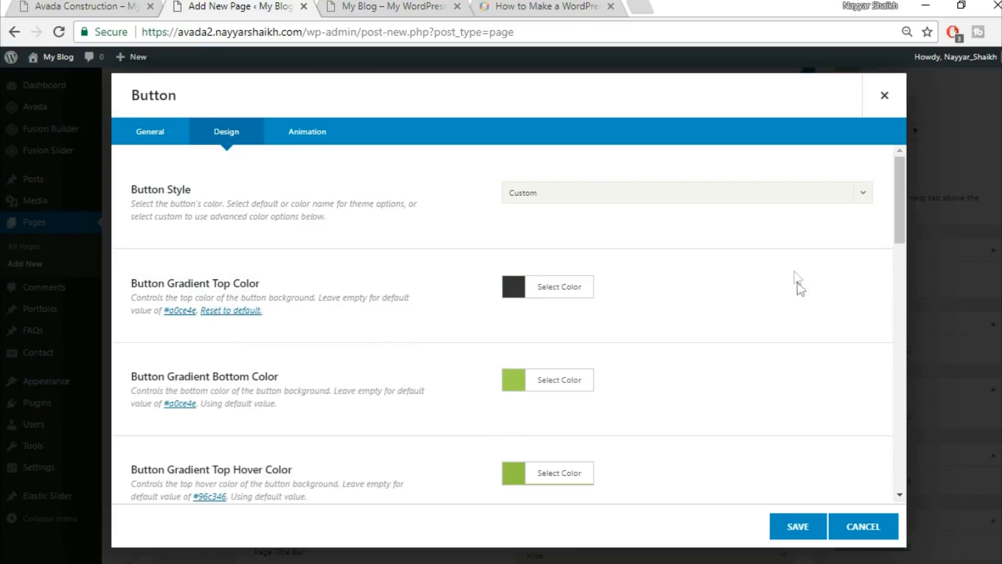
{"action": "left_click", "coordinate": [548, 385]}
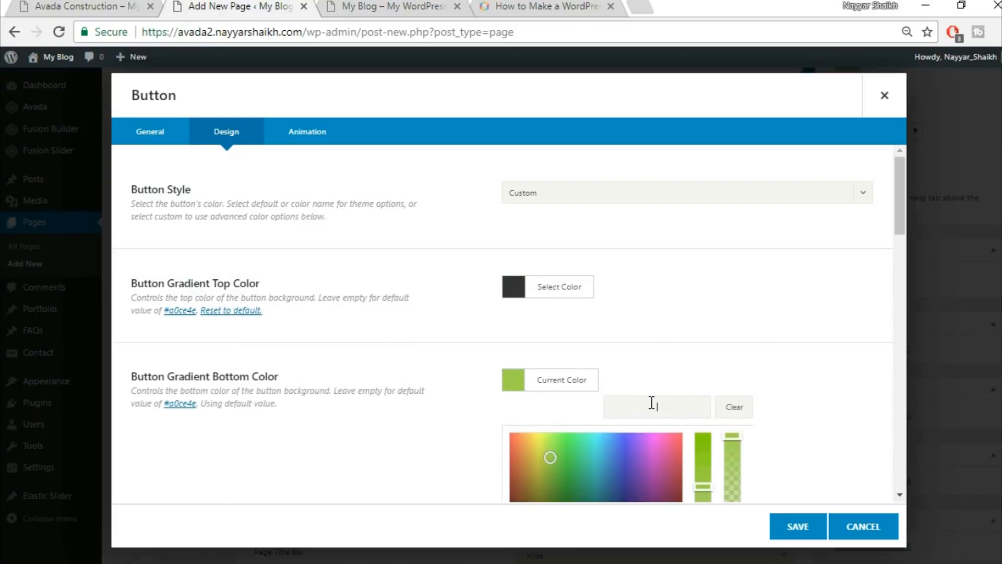
{"action": "type", "text": "#33333"}
{"action": "left_click", "coordinate": [762, 346]}
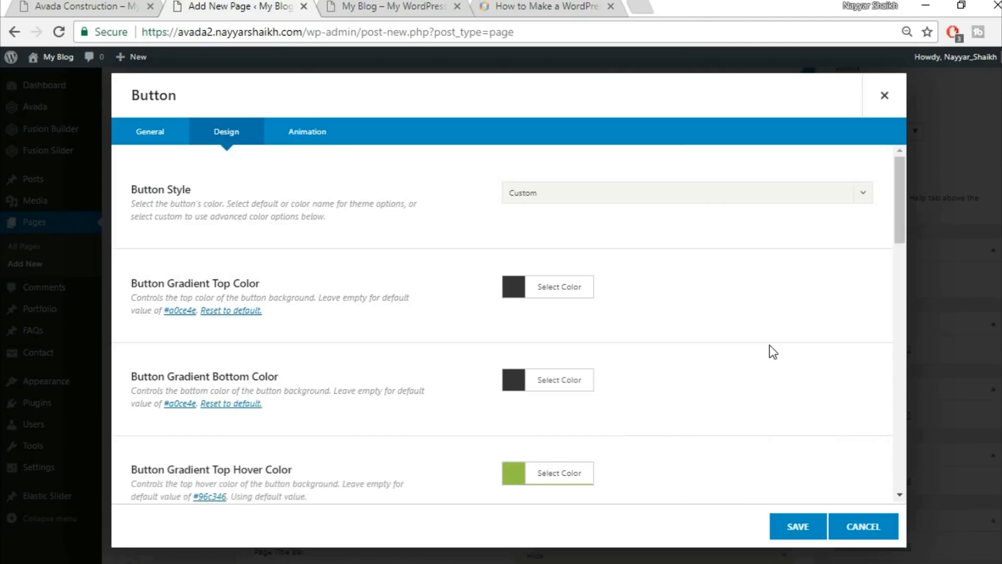
{"action": "scroll", "coordinate": [769, 346], "scroll_direction": "down", "scroll_amount": 3}
{"action": "scroll", "coordinate": [769, 346], "scroll_direction": "down", "scroll_amount": 2}
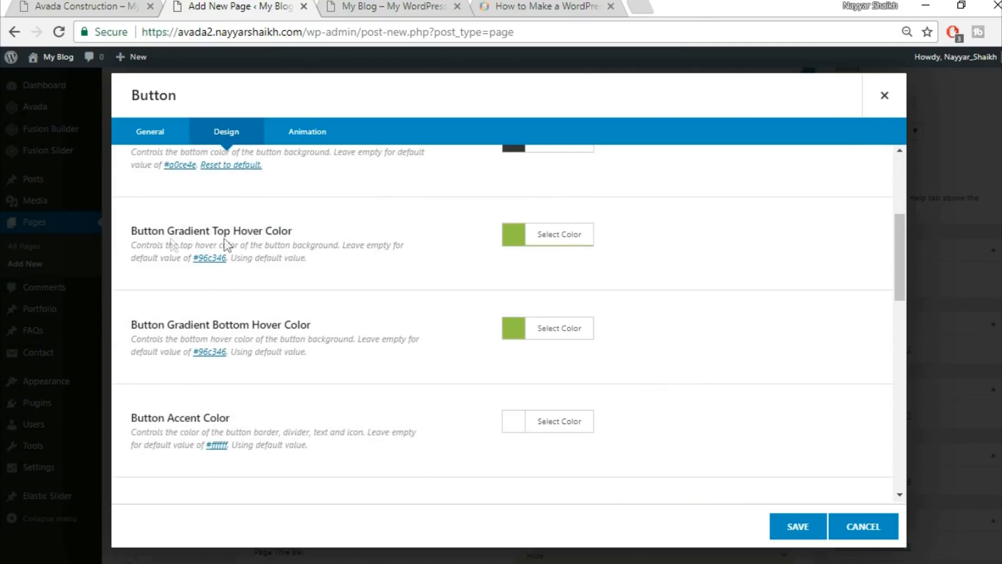
Set the gradient top and bottom hover colours to white.
{"action": "left_click", "coordinate": [99, 5]}
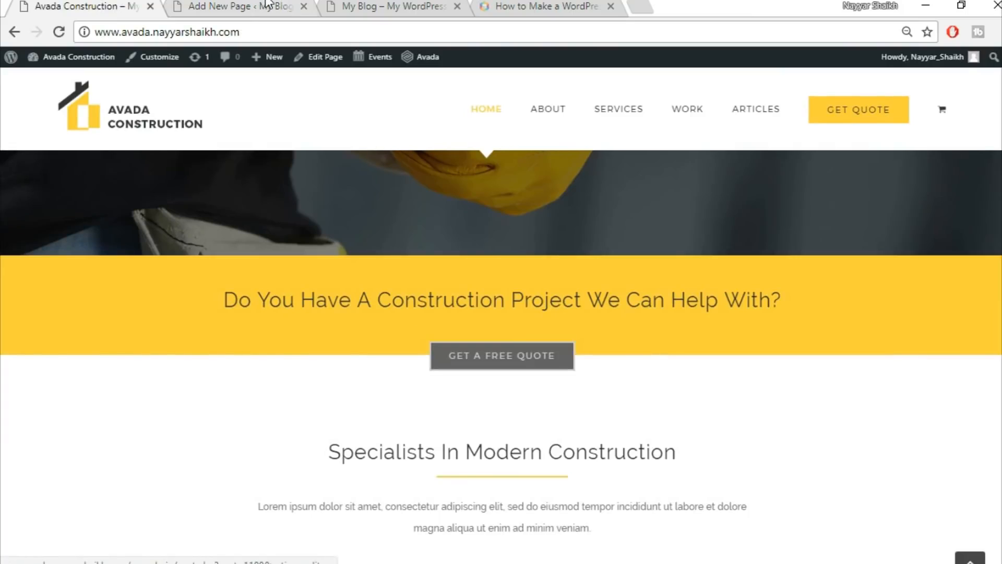
{"action": "left_click", "coordinate": [240, 6]}
{"action": "left_click", "coordinate": [563, 245]}
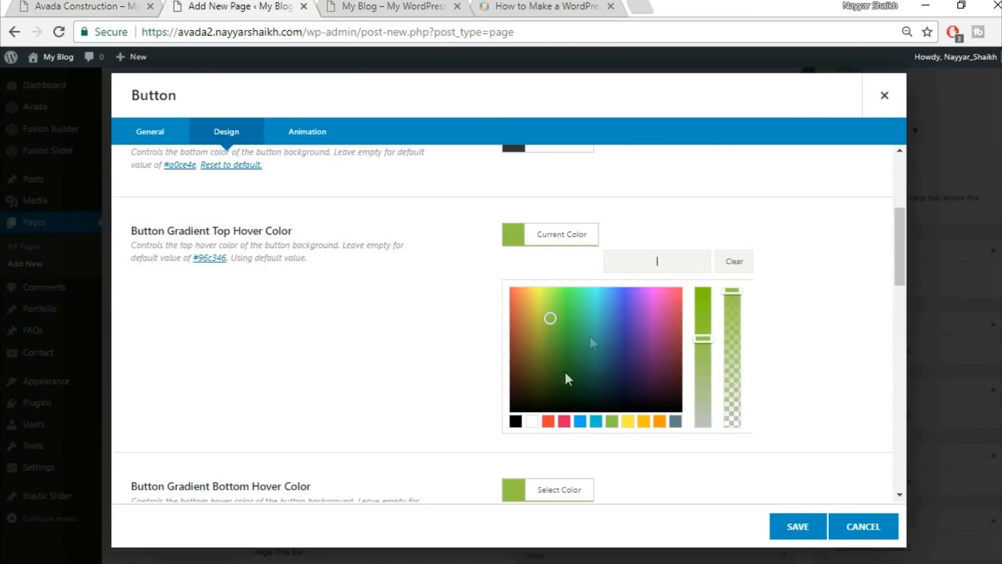
{"action": "left_click", "coordinate": [533, 426]}
{"action": "left_click", "coordinate": [796, 360]}
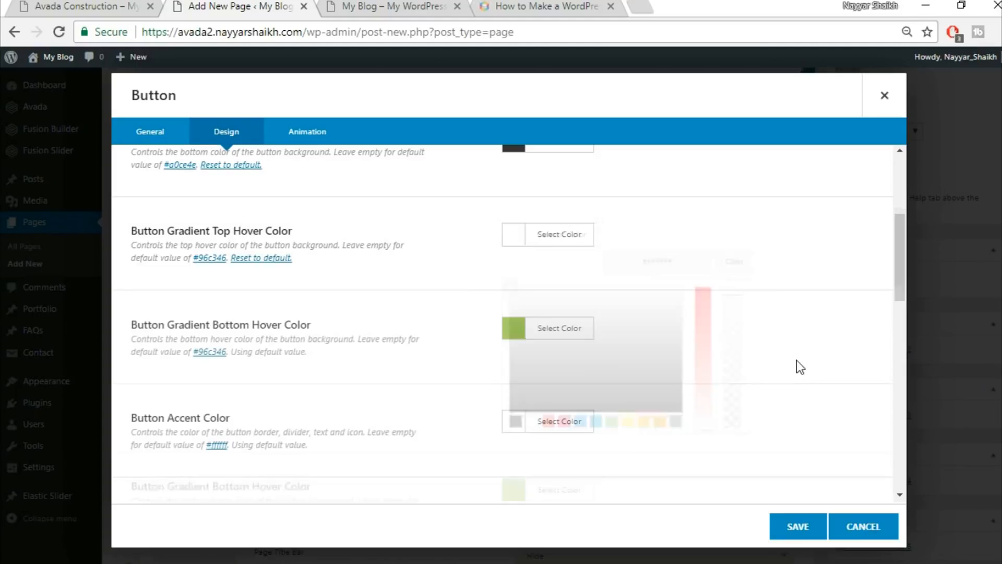
{"action": "left_click", "coordinate": [582, 336]}
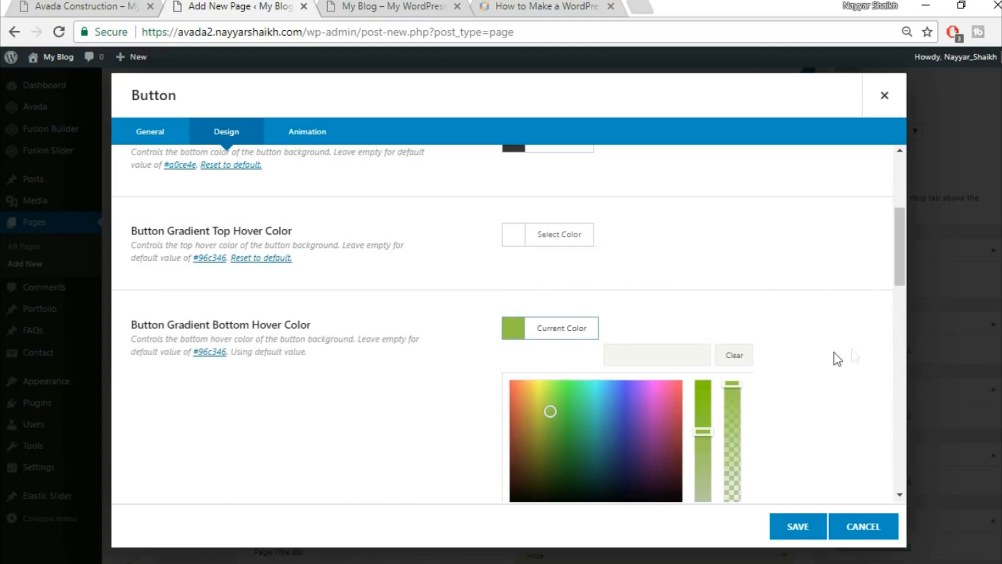
{"action": "scroll", "coordinate": [814, 365], "scroll_direction": "down", "scroll_amount": 2}
{"action": "left_click", "coordinate": [532, 435]}
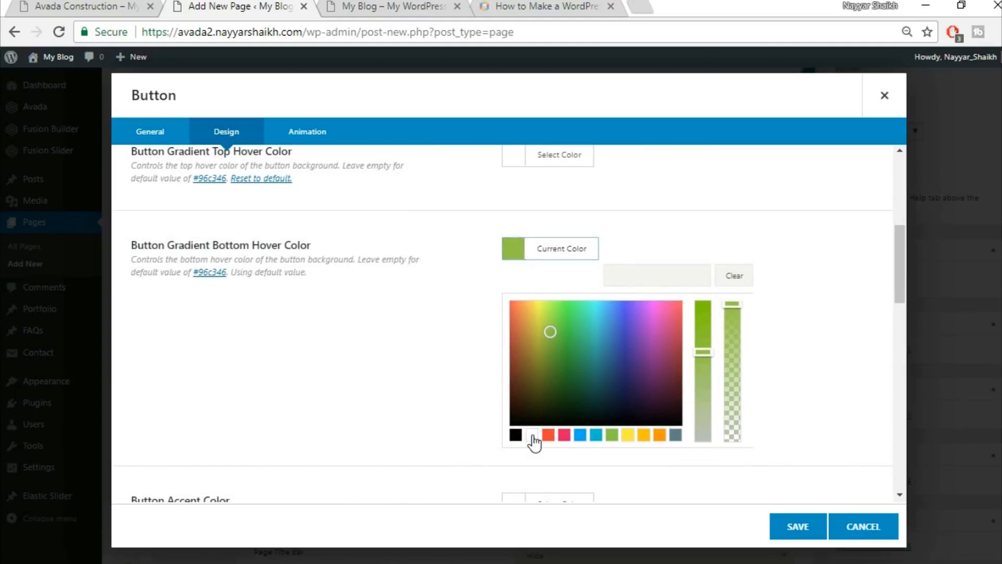
{"action": "left_click", "coordinate": [848, 278]}
{"action": "scroll", "coordinate": [846, 280], "scroll_direction": "down", "scroll_amount": 1}
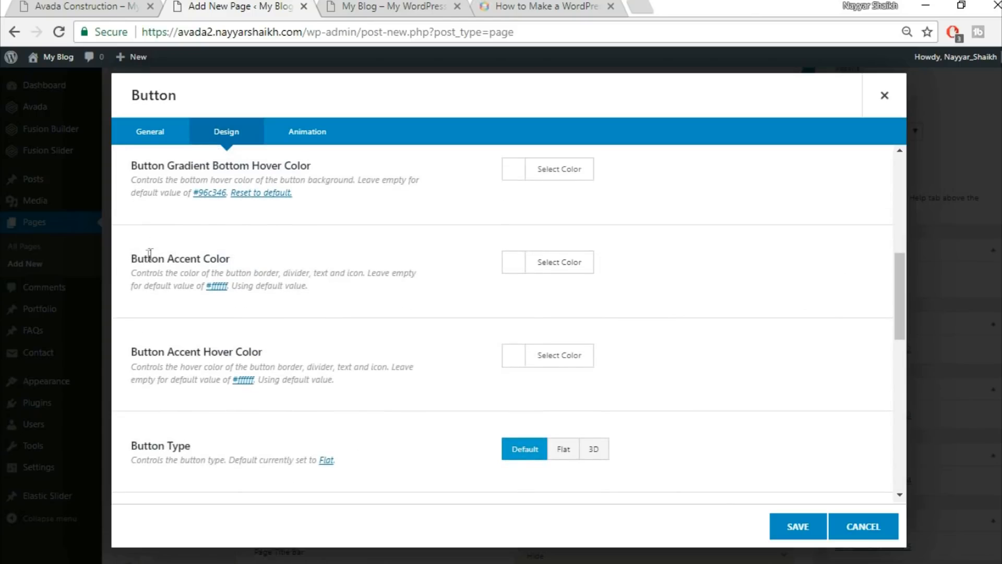
{"action": "left_click", "coordinate": [106, 4]}
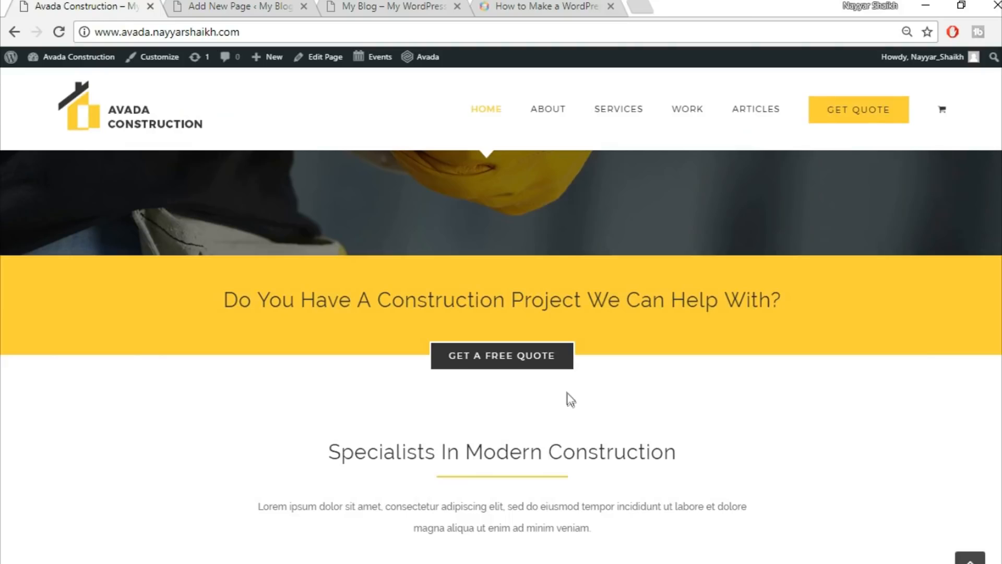
{"action": "left_click", "coordinate": [256, 5]}
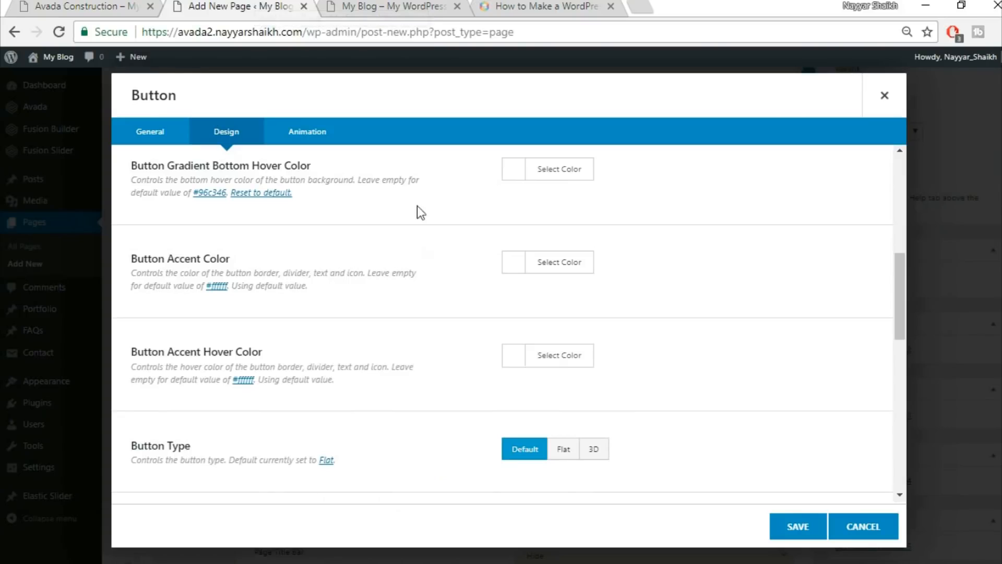
Leave the accent colour unchanged and set the accent hover colour to black.
{"action": "left_click", "coordinate": [544, 255]}
{"action": "left_click", "coordinate": [797, 282]}
{"action": "left_click", "coordinate": [582, 355]}
{"action": "scroll", "coordinate": [757, 364], "scroll_direction": "down", "scroll_amount": 2}
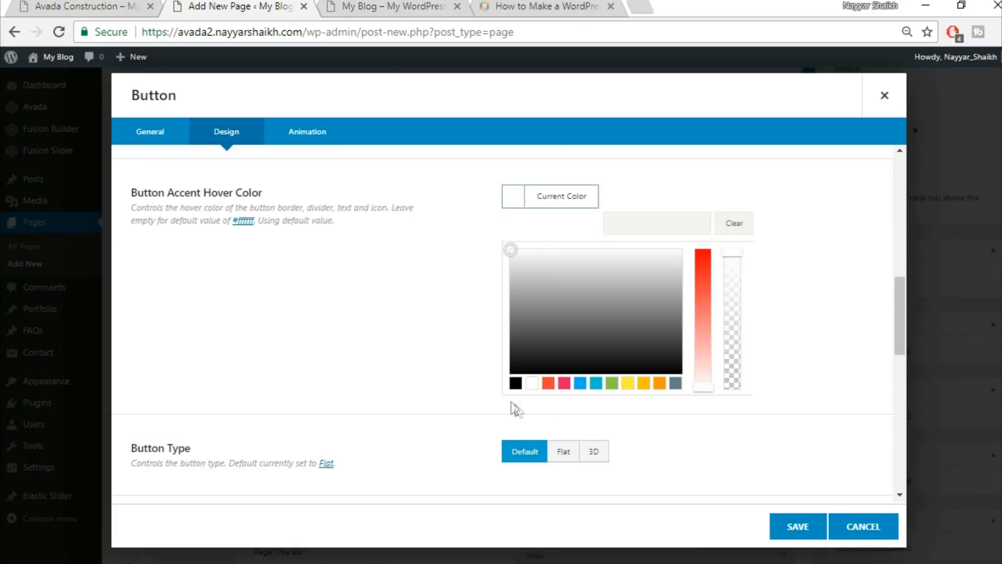
{"action": "left_click", "coordinate": [516, 383]}
{"action": "left_click", "coordinate": [789, 270]}
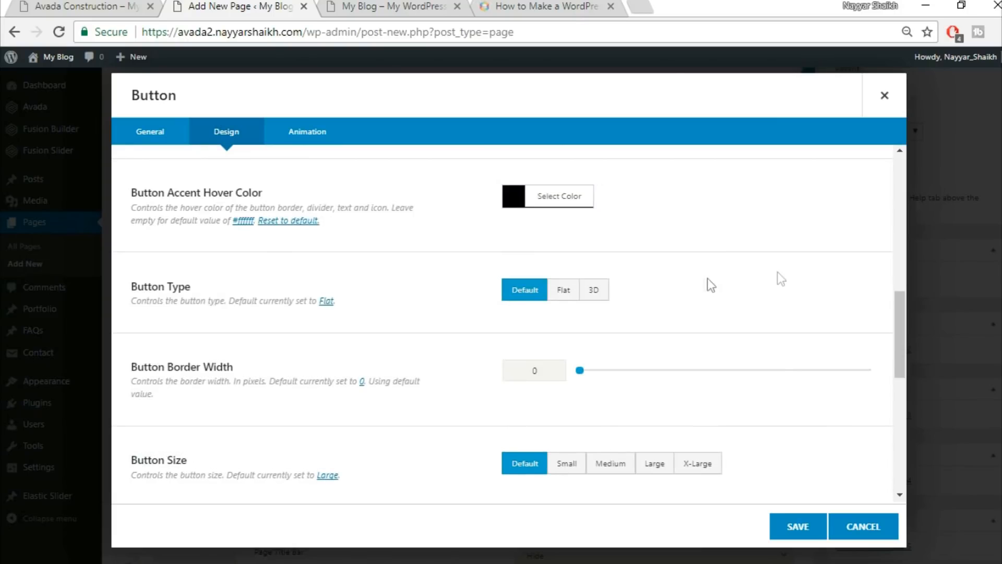
Give the button a border width of 2 and the X-Large size.
{"action": "scroll", "coordinate": [756, 281], "scroll_direction": "down", "scroll_amount": 2}
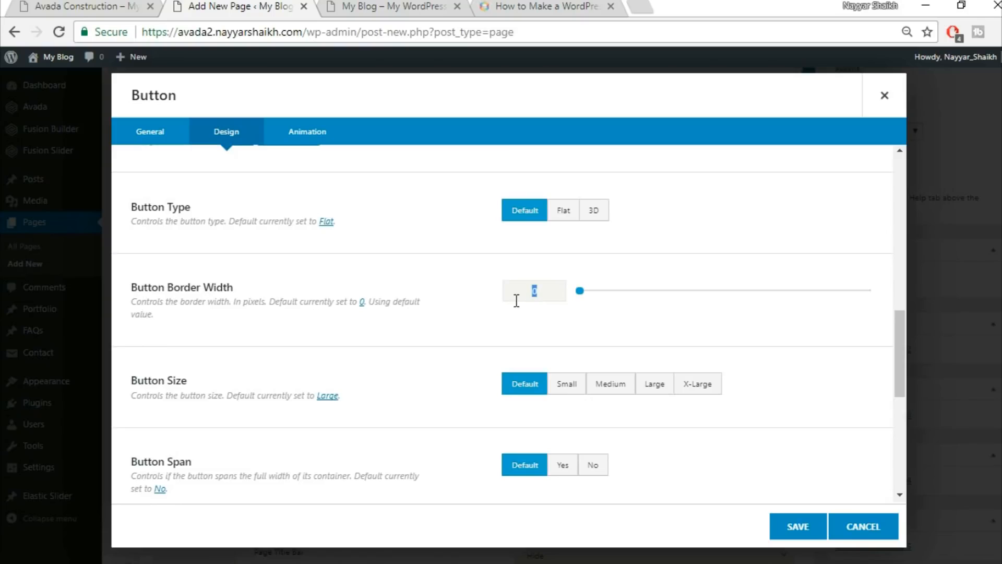
{"action": "type", "text": "2"}
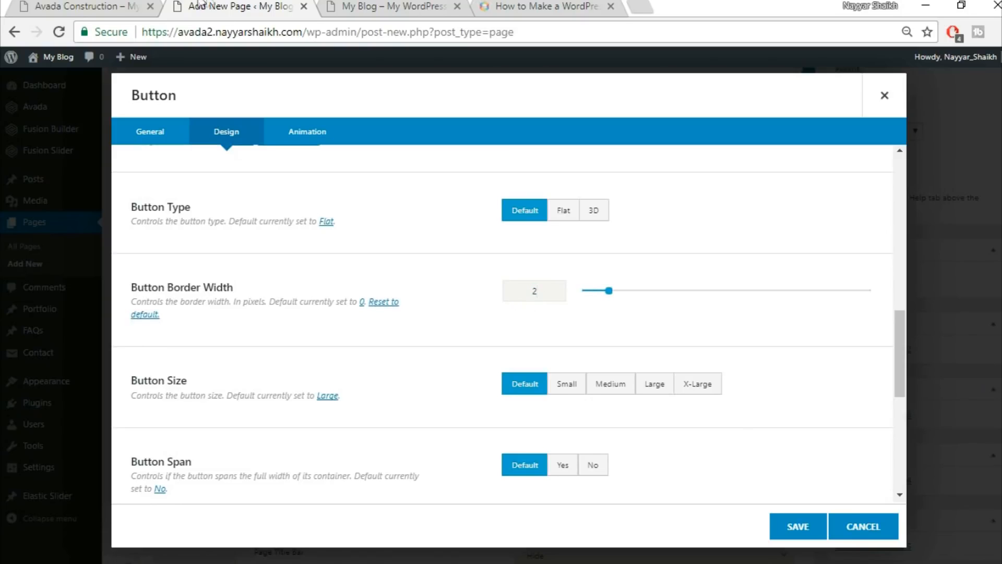
{"action": "left_click", "coordinate": [134, 5]}
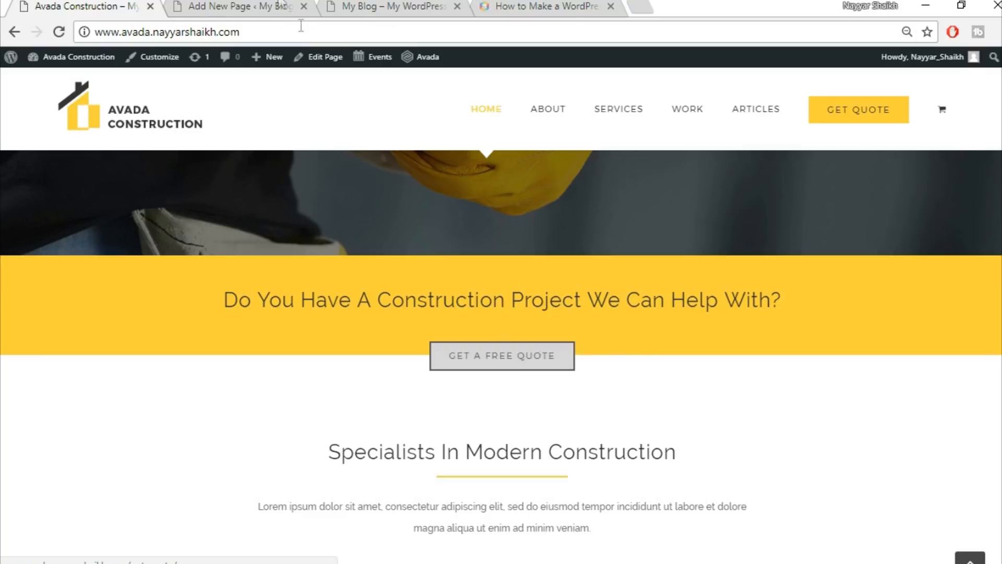
{"action": "left_click", "coordinate": [274, 4]}
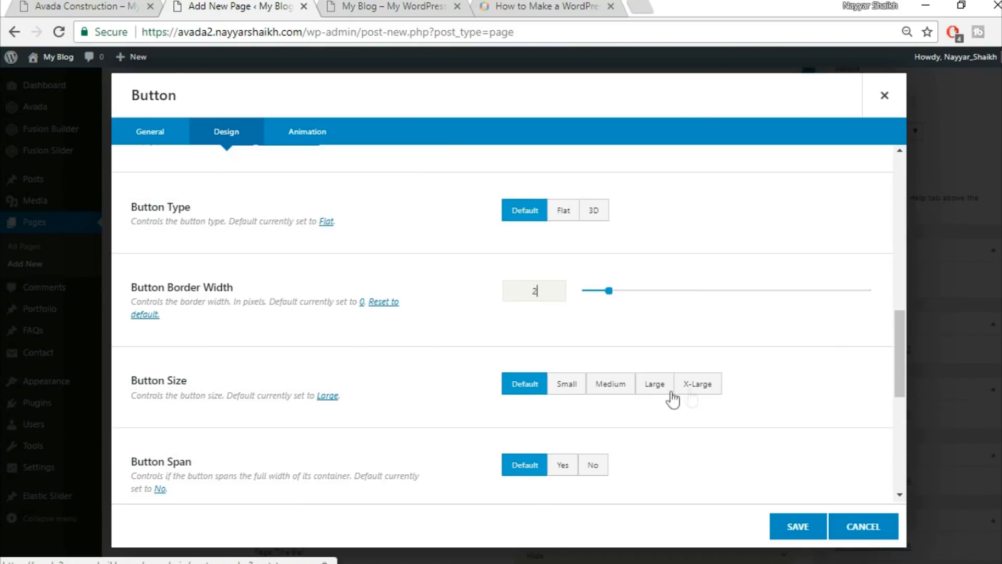
{"action": "left_click", "coordinate": [708, 389]}
{"action": "scroll", "coordinate": [762, 392], "scroll_direction": "down", "scroll_amount": 3}
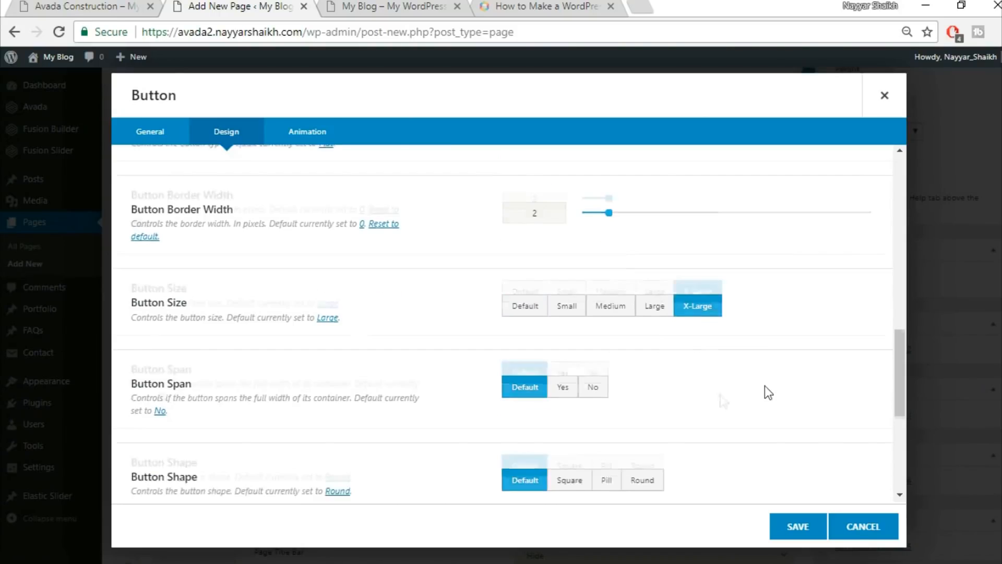
{"action": "scroll", "coordinate": [540, 371], "scroll_direction": "down", "scroll_amount": 4}
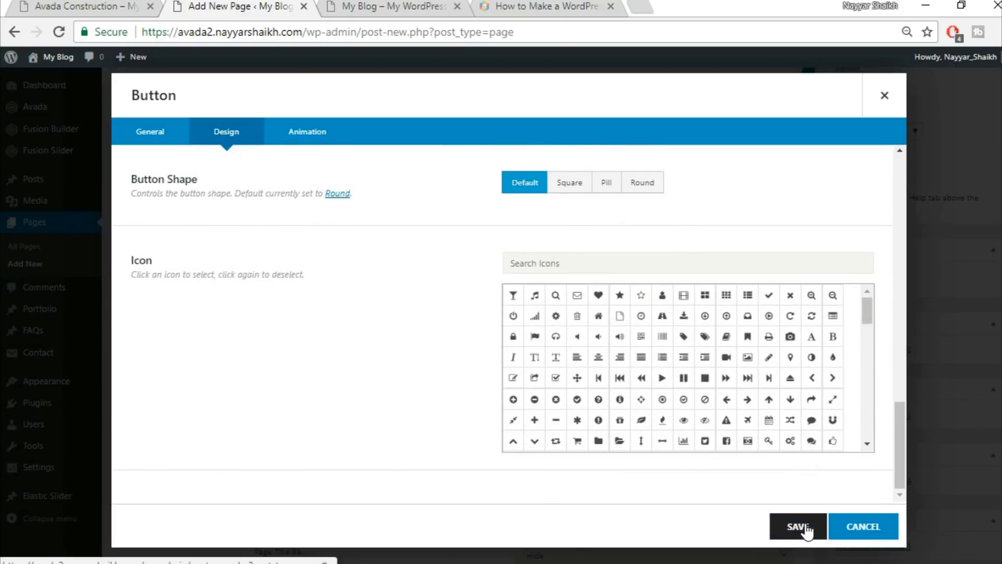
Set the button's animation type to Fade, recheck the colours, and save the button.
{"action": "left_click", "coordinate": [310, 136]}
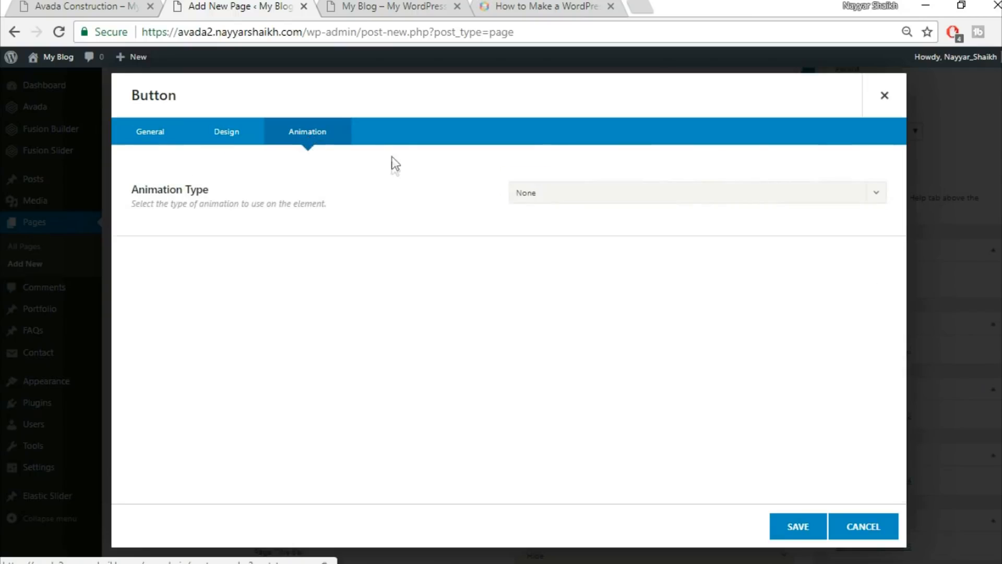
{"action": "left_click", "coordinate": [571, 194]}
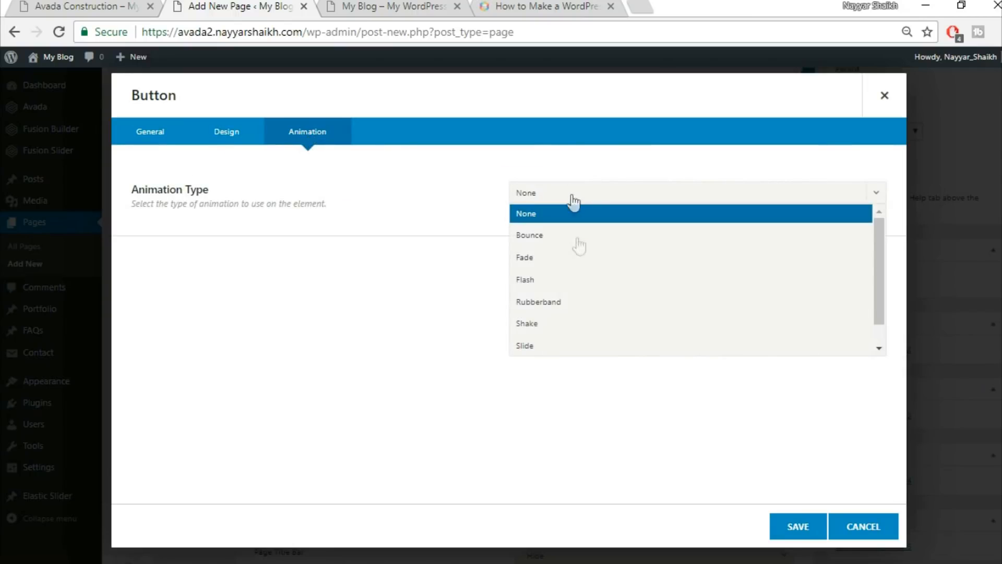
{"action": "left_click", "coordinate": [599, 257]}
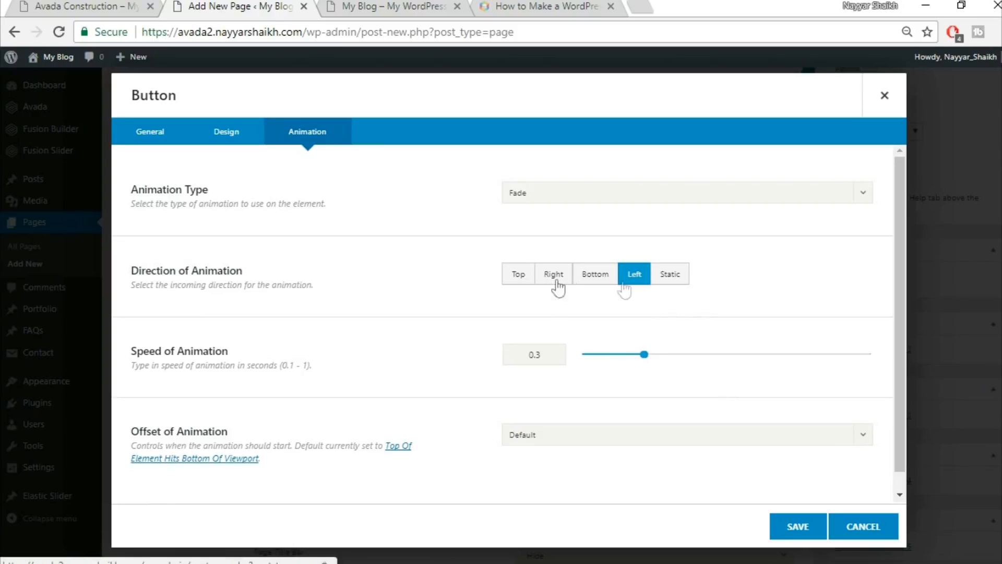
{"action": "scroll", "coordinate": [572, 389], "scroll_direction": "down", "scroll_amount": 1}
{"action": "scroll", "coordinate": [572, 389], "scroll_direction": "down", "scroll_amount": 1}
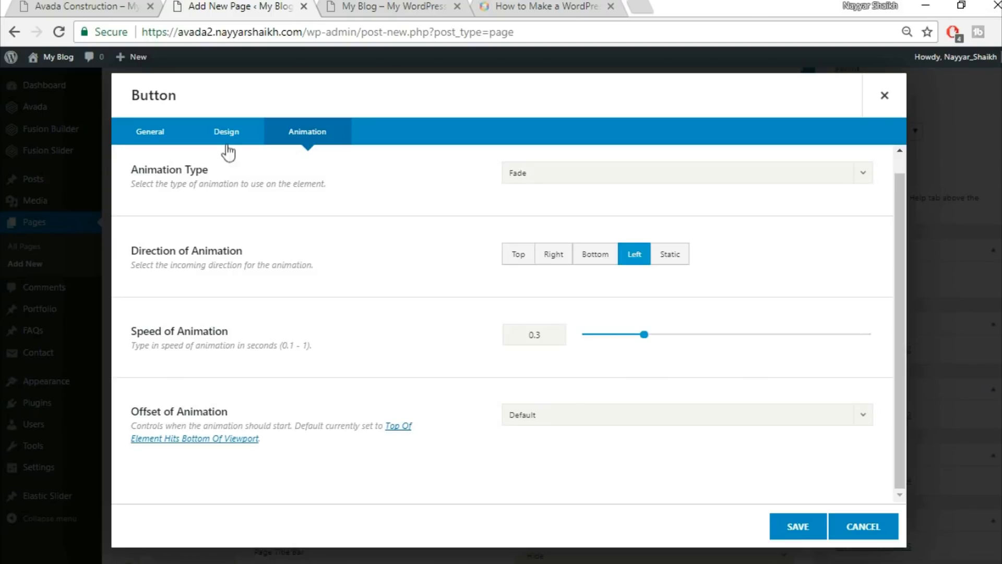
{"action": "scroll", "coordinate": [496, 266], "scroll_direction": "up", "scroll_amount": 1}
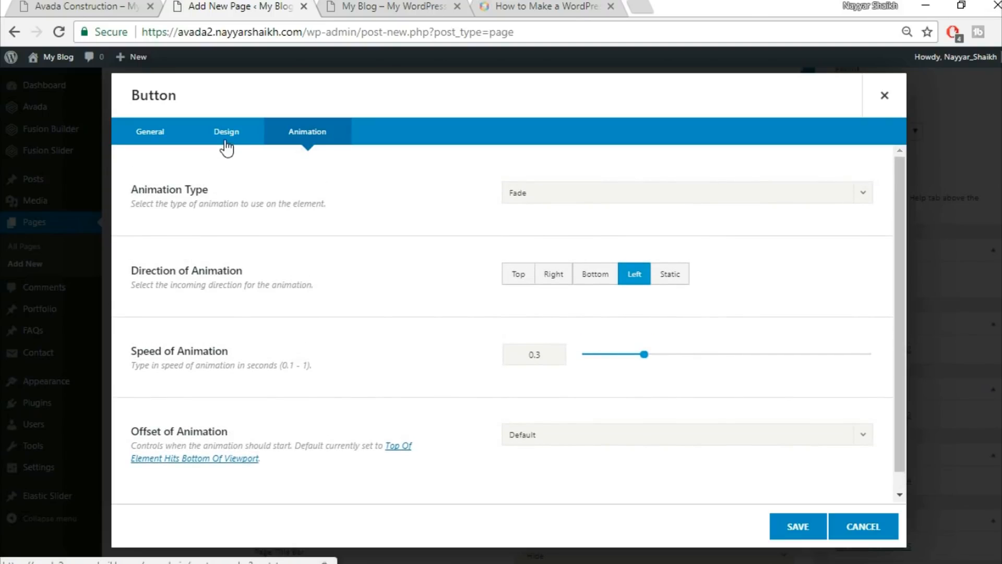
{"action": "left_click", "coordinate": [226, 147]}
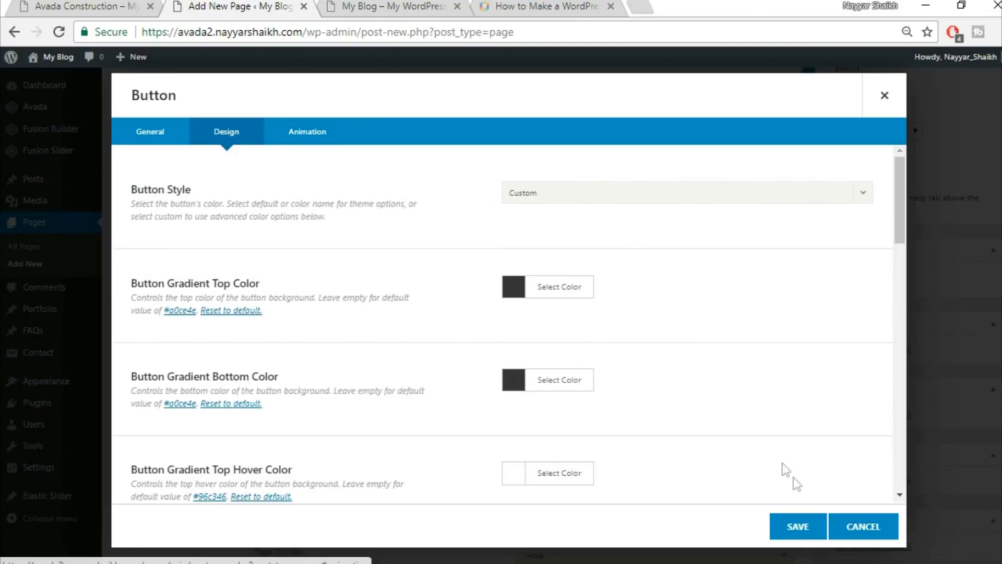
{"action": "left_click", "coordinate": [803, 528]}
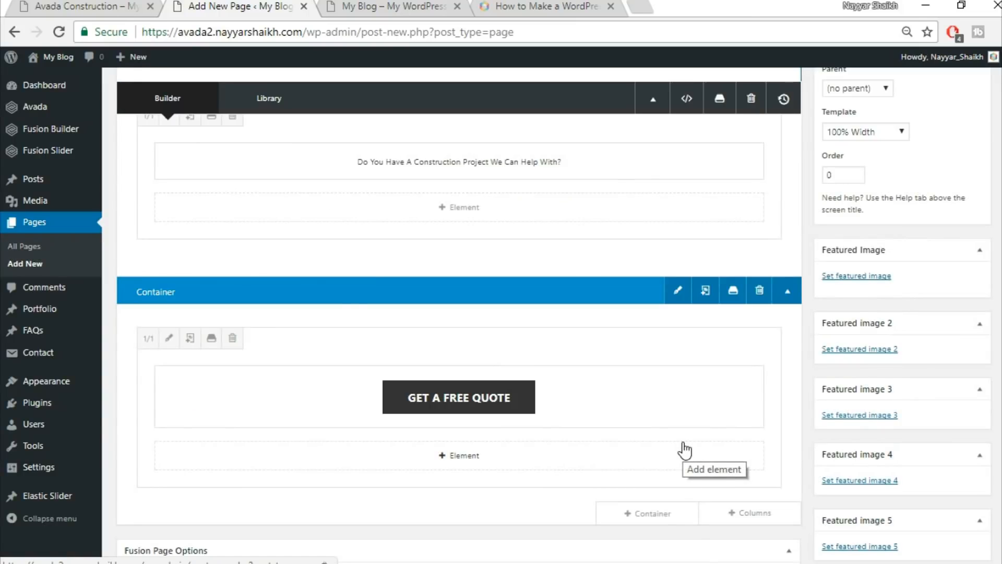
Publish the Home Page, then open View page in a new tab and switch to it.
{"action": "scroll", "coordinate": [685, 449], "scroll_direction": "up", "scroll_amount": 2}
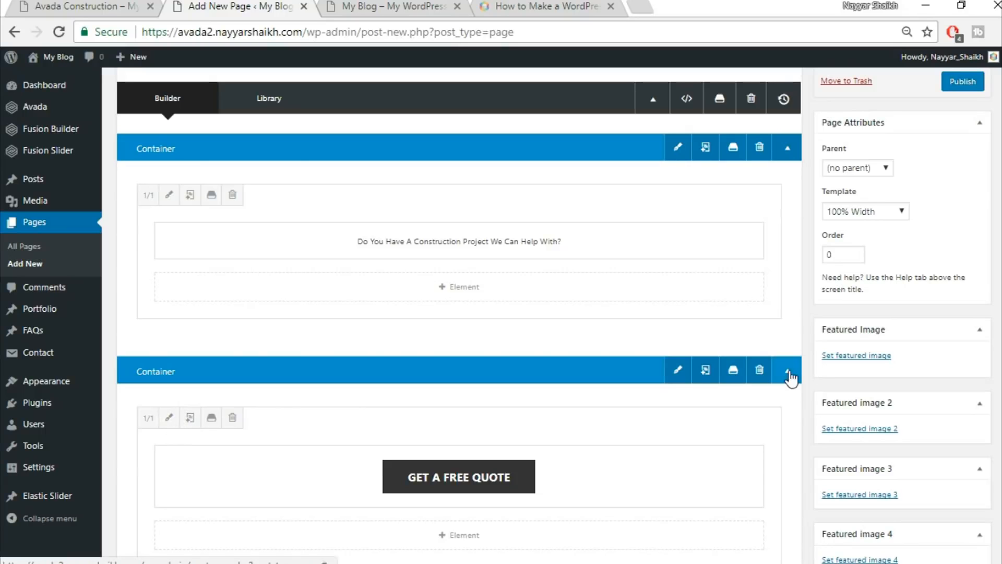
{"action": "scroll", "coordinate": [779, 393], "scroll_direction": "up", "scroll_amount": 3}
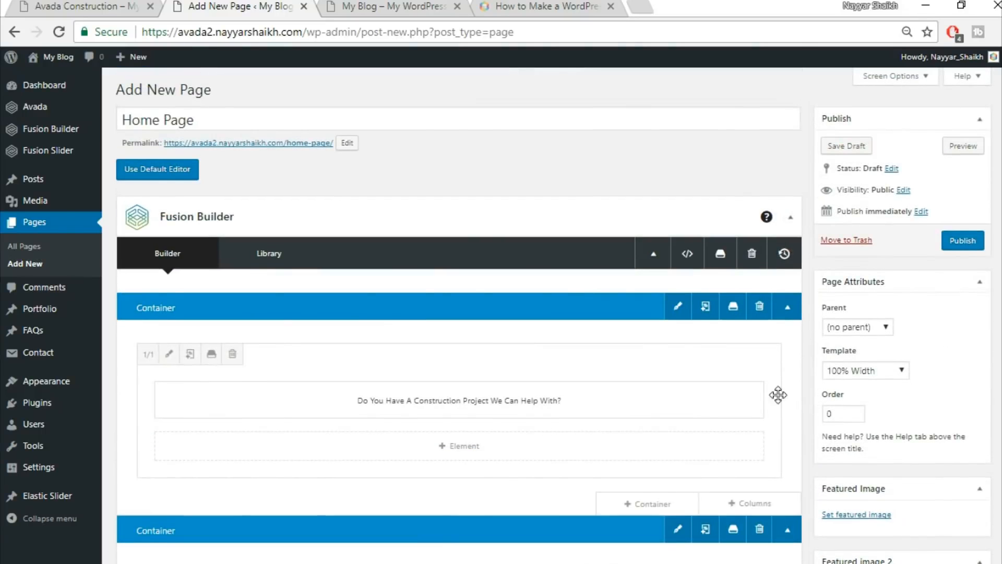
{"action": "left_click", "coordinate": [963, 244]}
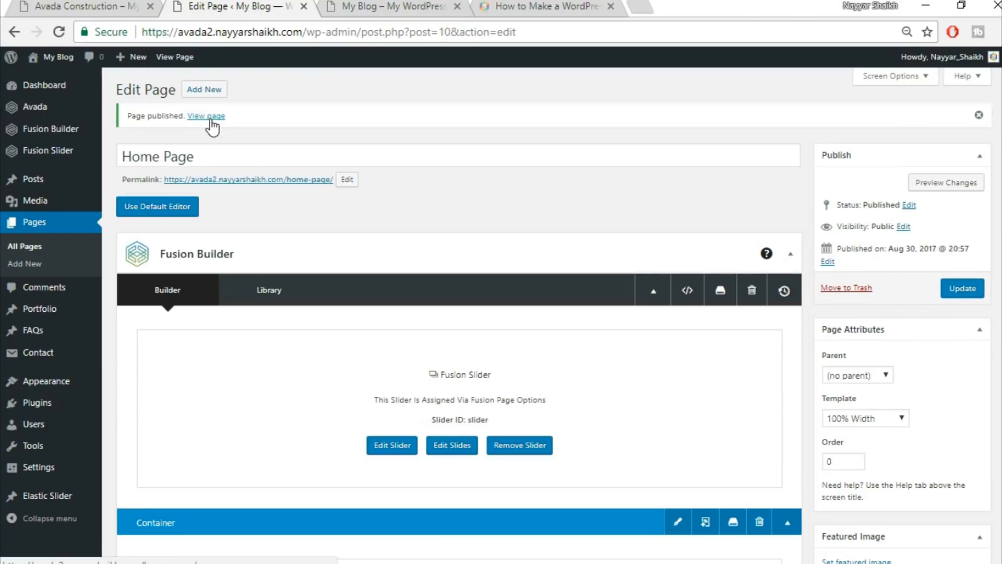
{"action": "right_click", "coordinate": [214, 117]}
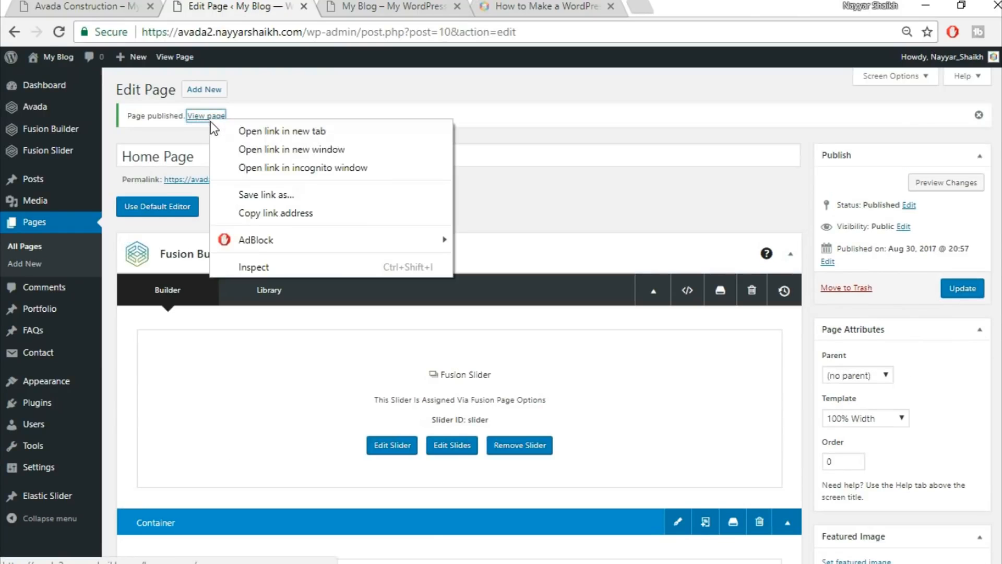
{"action": "left_click", "coordinate": [290, 132]}
{"action": "left_click", "coordinate": [386, 6]}
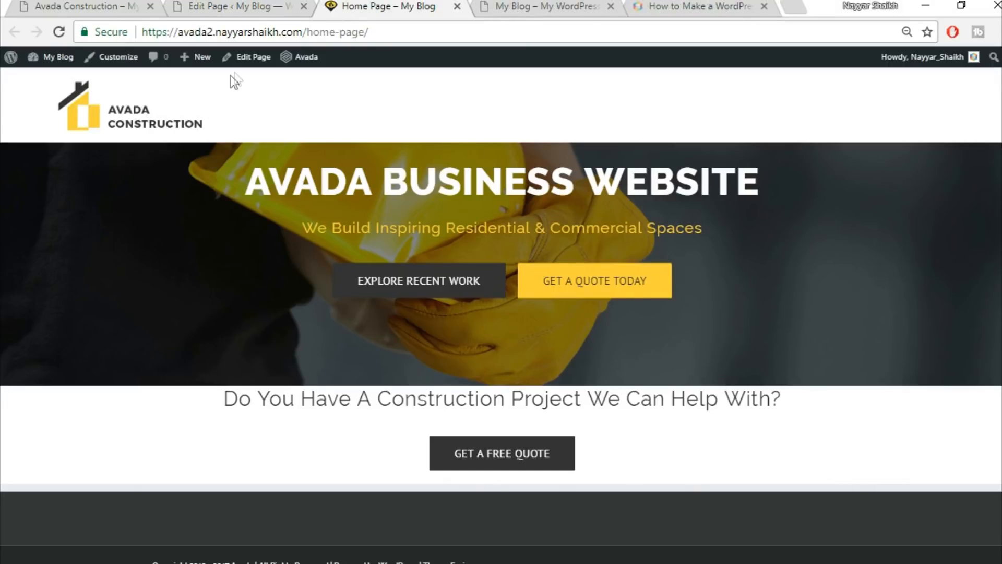
Compare the Avada Construction demo with the published page, then return to the Home Page editor.
{"action": "left_click", "coordinate": [68, 6]}
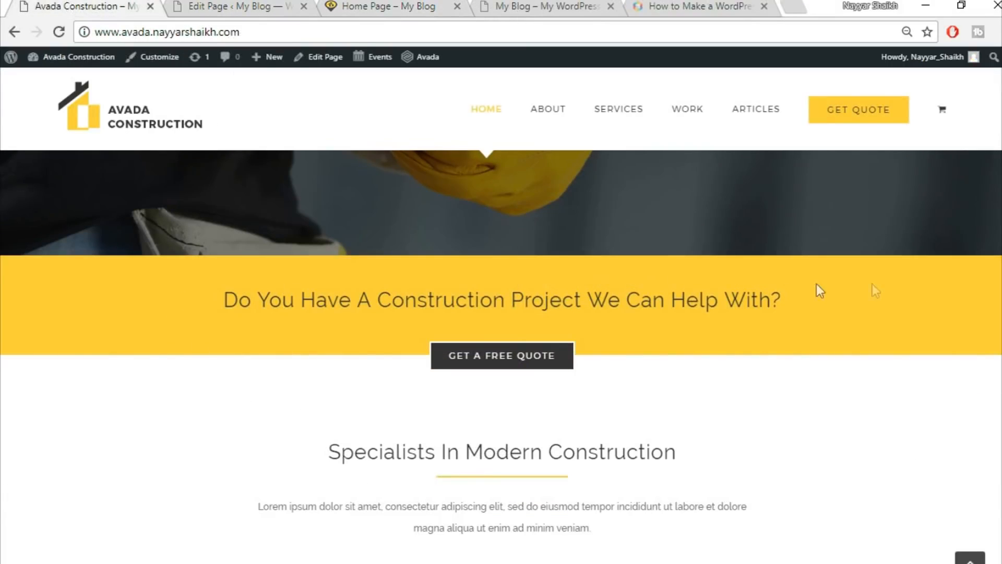
{"action": "left_click", "coordinate": [235, 6]}
{"action": "left_click", "coordinate": [418, 5]}
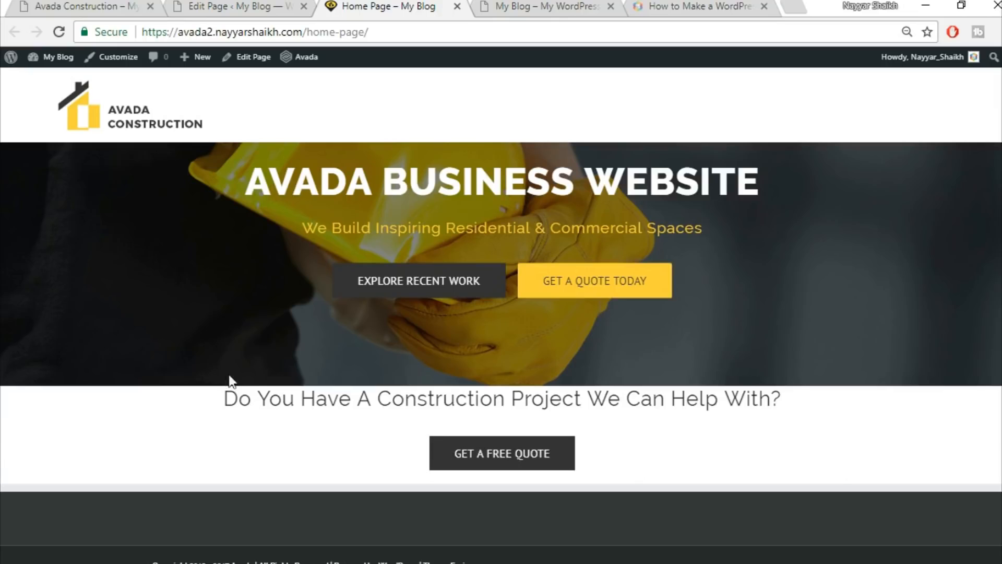
{"action": "left_click", "coordinate": [244, 4]}
{"action": "scroll", "coordinate": [687, 373], "scroll_direction": "down", "scroll_amount": 5}
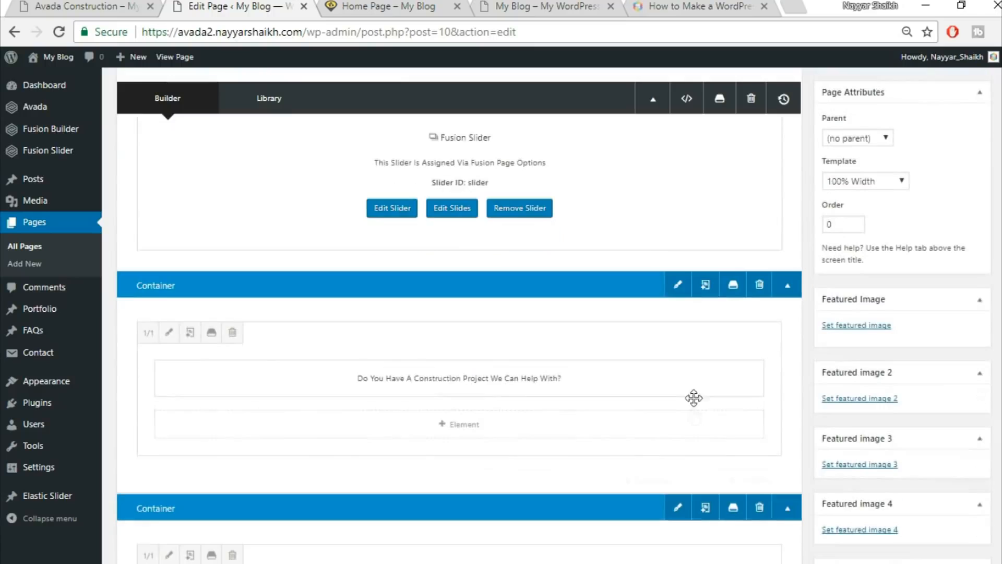
Give the question-heading container a #fed03d background, save it, and update the Home Page.
{"action": "left_click", "coordinate": [677, 285]}
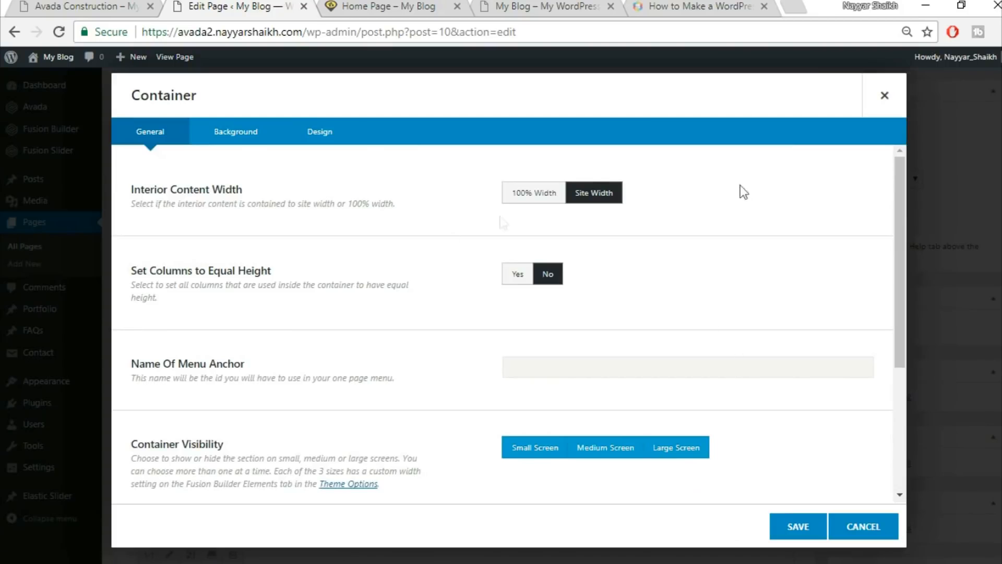
{"action": "left_click", "coordinate": [242, 140]}
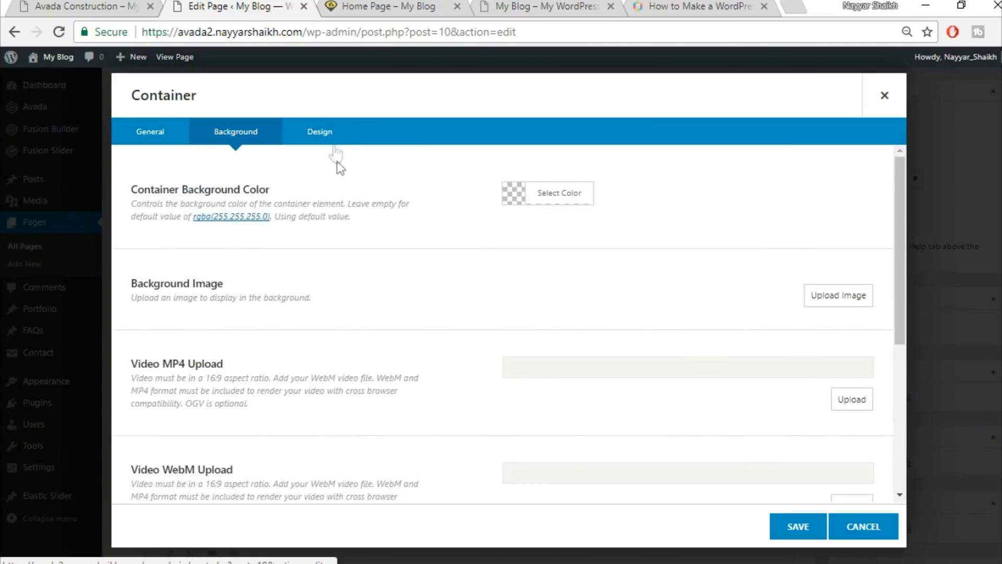
{"action": "left_click", "coordinate": [561, 193]}
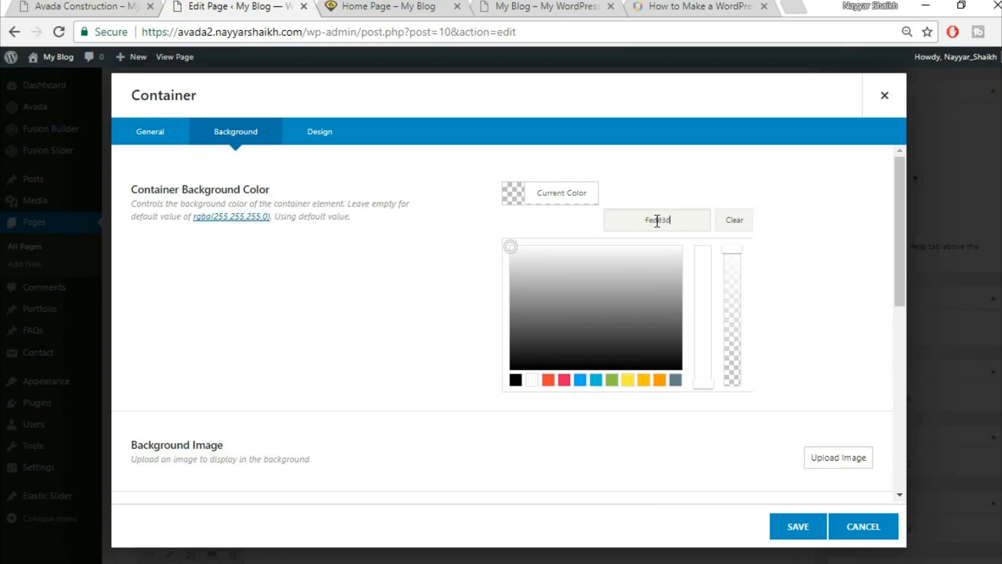
{"action": "left_click", "coordinate": [608, 428]}
{"action": "scroll", "coordinate": [591, 365], "scroll_direction": "down", "scroll_amount": 5}
{"action": "left_click", "coordinate": [794, 526]}
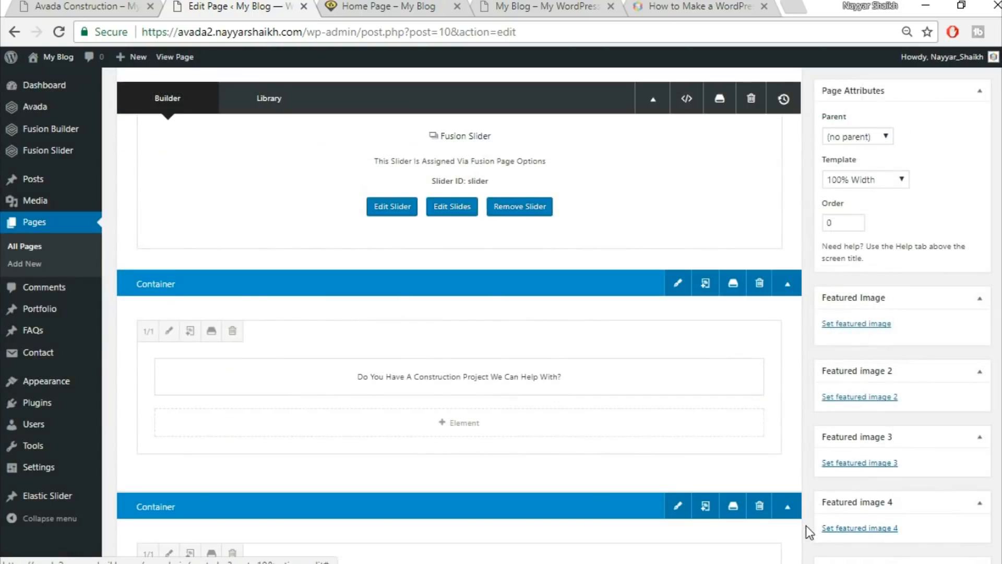
{"action": "scroll", "coordinate": [553, 315], "scroll_direction": "up", "scroll_amount": 5}
{"action": "left_click", "coordinate": [974, 296]}
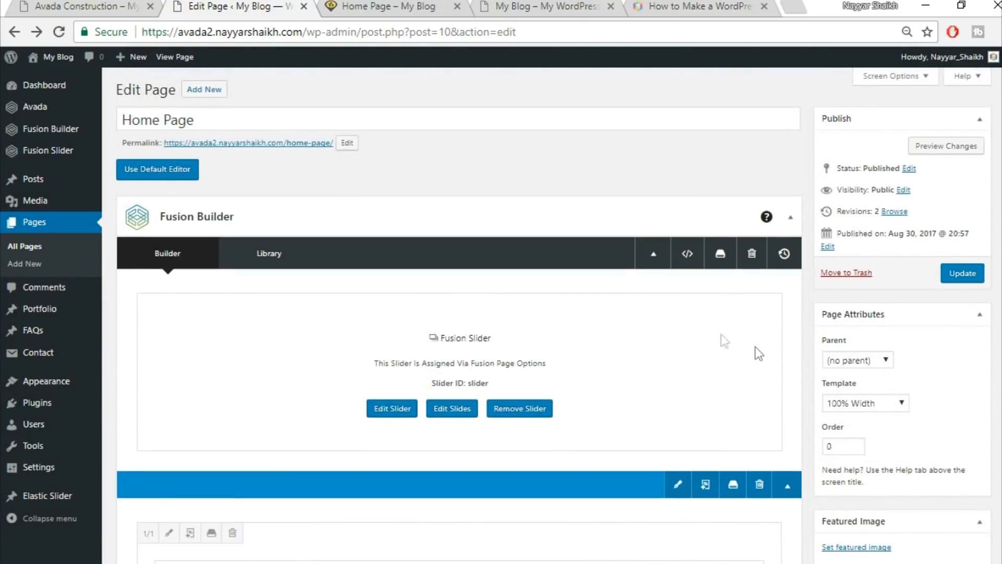
{"action": "mouse_move", "coordinate": [47, 150]}
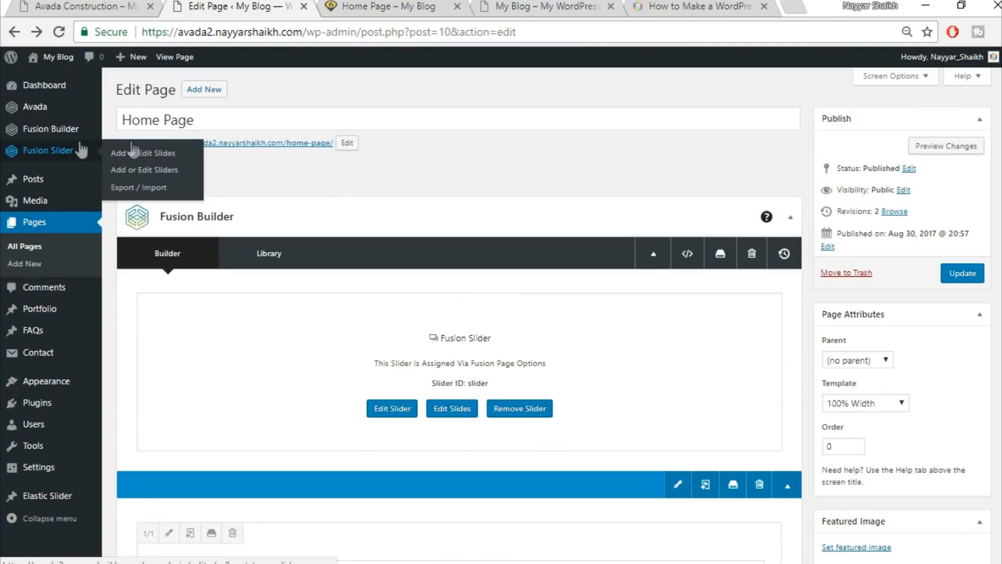
Edit the Fusion slider named Slider to enable Full Screen Slider, then go to the Home Page.
{"action": "left_click", "coordinate": [159, 173]}
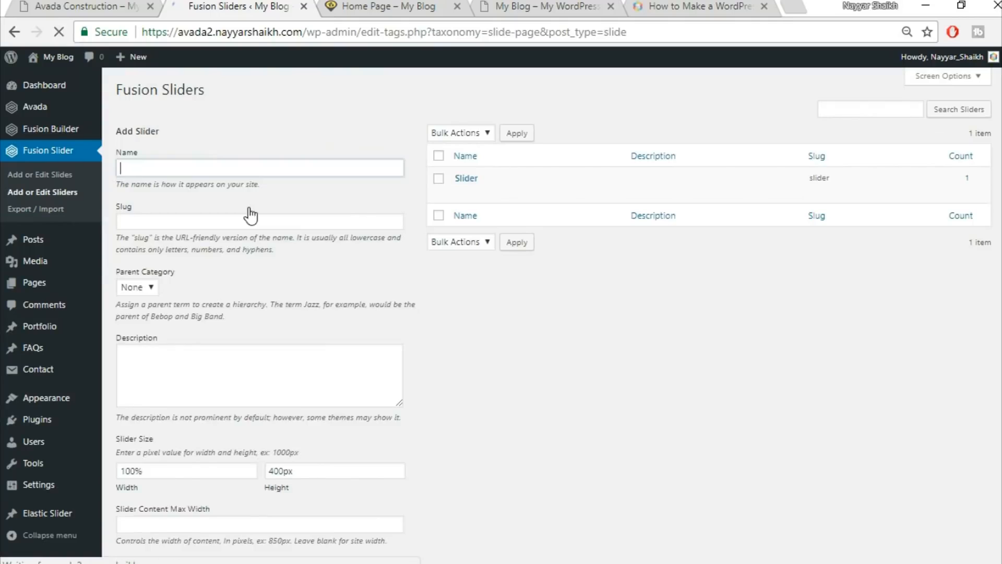
{"action": "mouse_move", "coordinate": [468, 194]}
{"action": "left_click", "coordinate": [462, 193]}
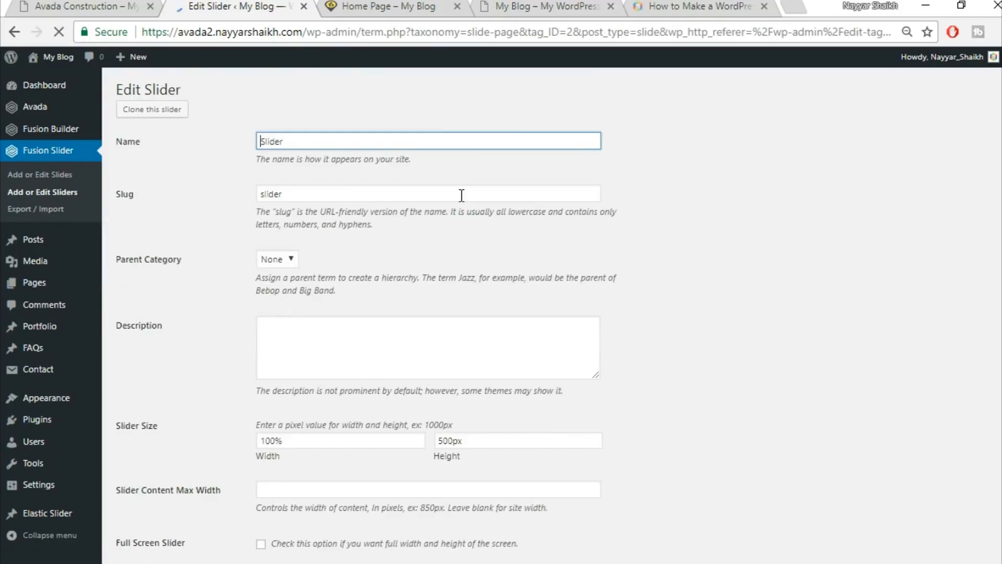
{"action": "scroll", "coordinate": [633, 302], "scroll_direction": "down", "scroll_amount": 5}
{"action": "scroll", "coordinate": [632, 301], "scroll_direction": "down", "scroll_amount": 3}
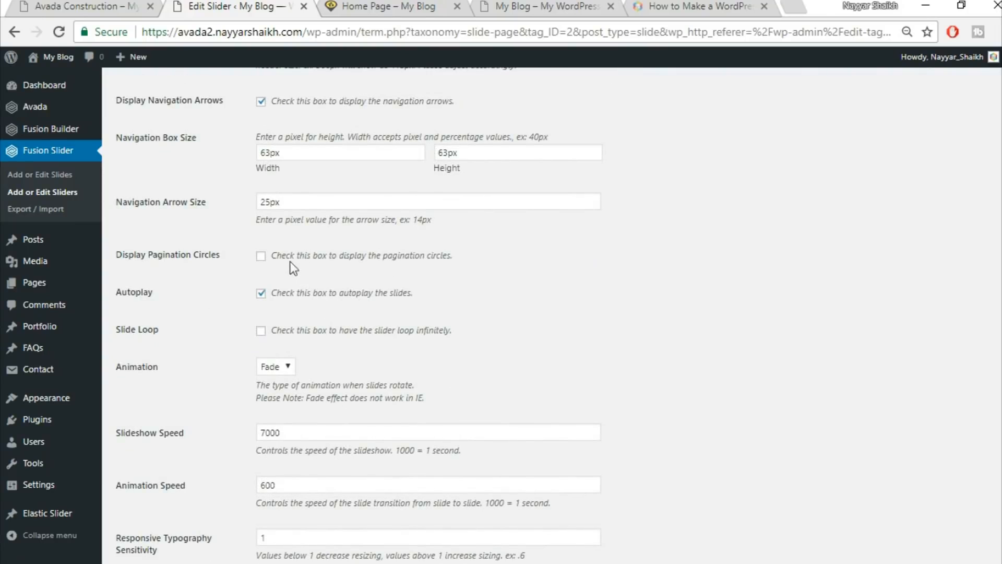
{"action": "scroll", "coordinate": [498, 261], "scroll_direction": "down", "scroll_amount": 3}
{"action": "scroll", "coordinate": [497, 267], "scroll_direction": "up", "scroll_amount": 2}
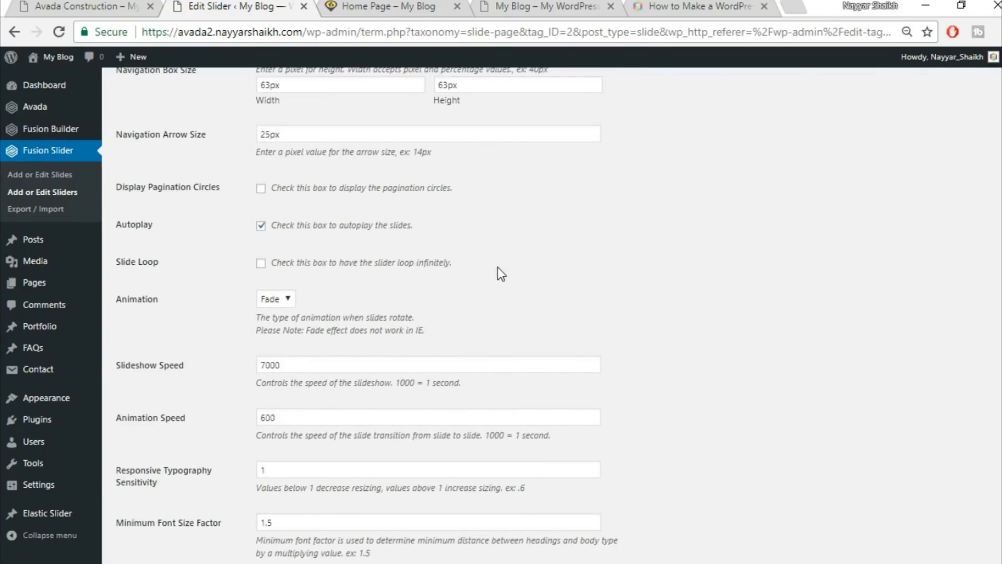
{"action": "scroll", "coordinate": [494, 268], "scroll_direction": "up", "scroll_amount": 5}
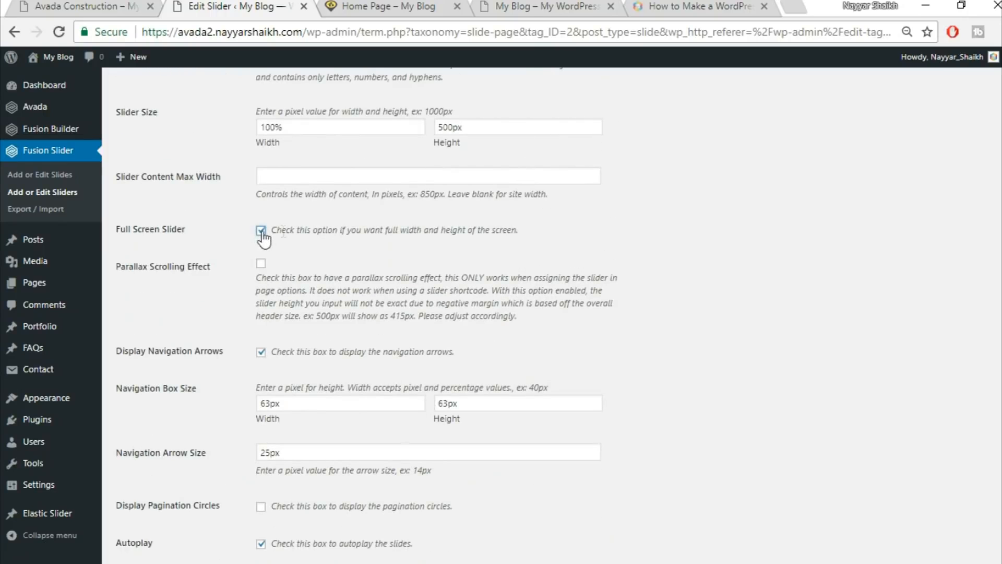
{"action": "scroll", "coordinate": [614, 313], "scroll_direction": "down", "scroll_amount": 8}
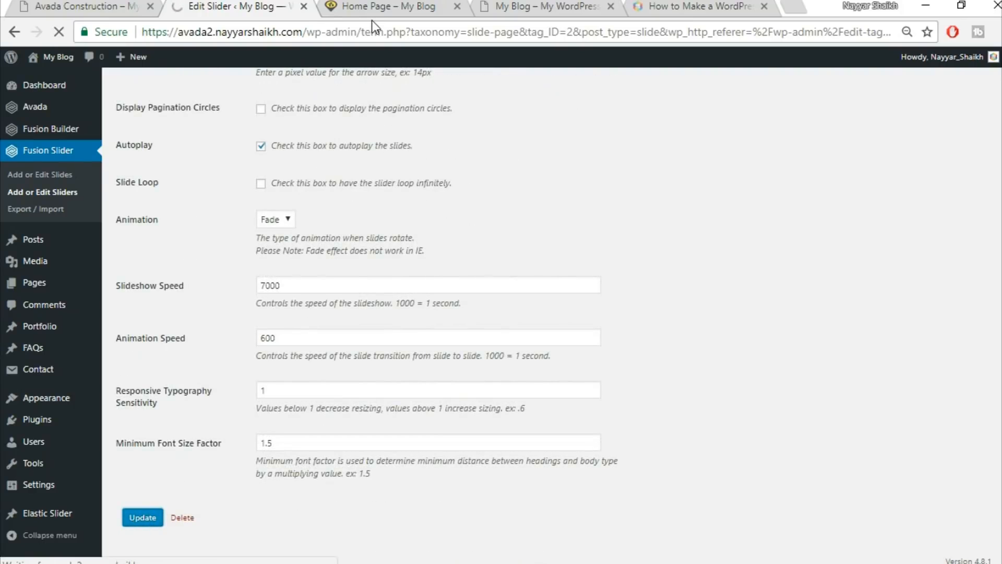
{"action": "left_click", "coordinate": [375, 6]}
Reload the Home Page to see the full-screen hero and compare it with the demo.
{"action": "left_click", "coordinate": [393, 26]}
{"action": "key", "text": "Return"}
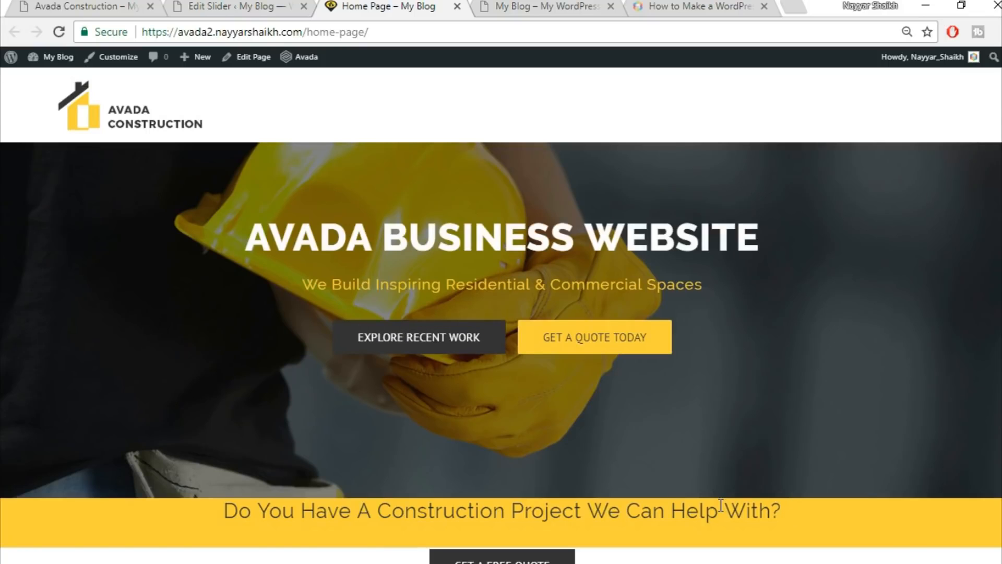
{"action": "scroll", "coordinate": [721, 505], "scroll_direction": "down", "scroll_amount": 3}
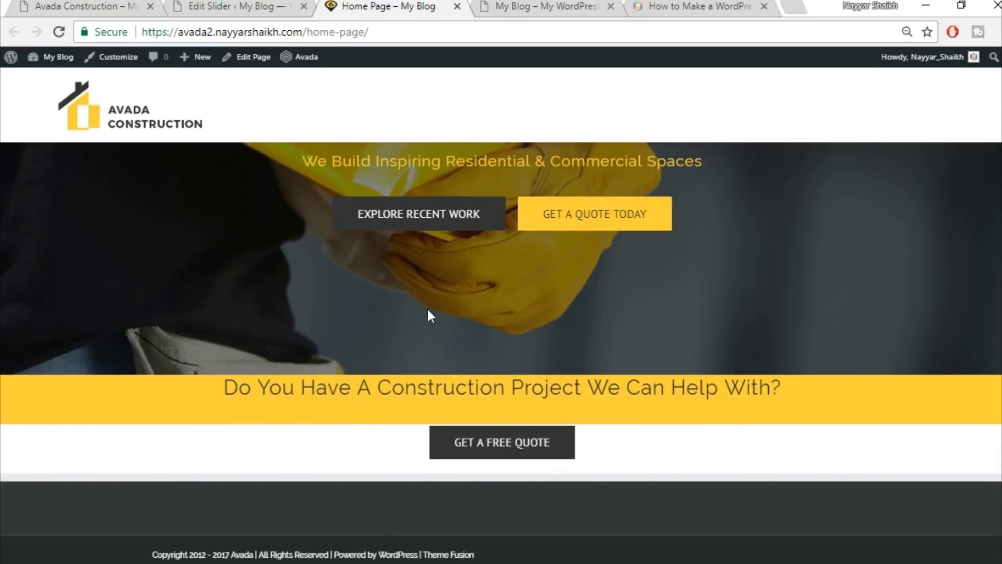
{"action": "left_click", "coordinate": [120, 5]}
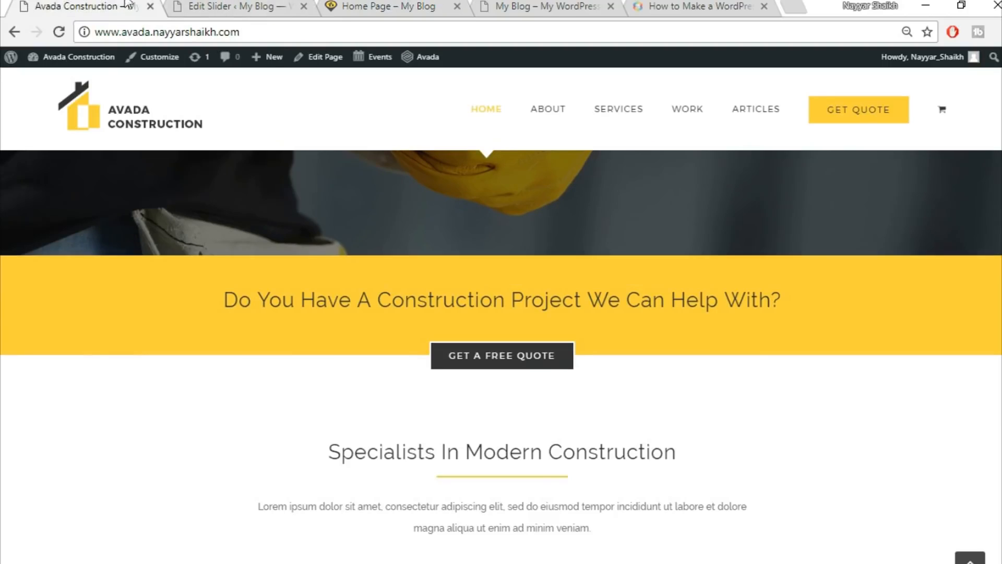
{"action": "scroll", "coordinate": [640, 423], "scroll_direction": "up", "scroll_amount": 3}
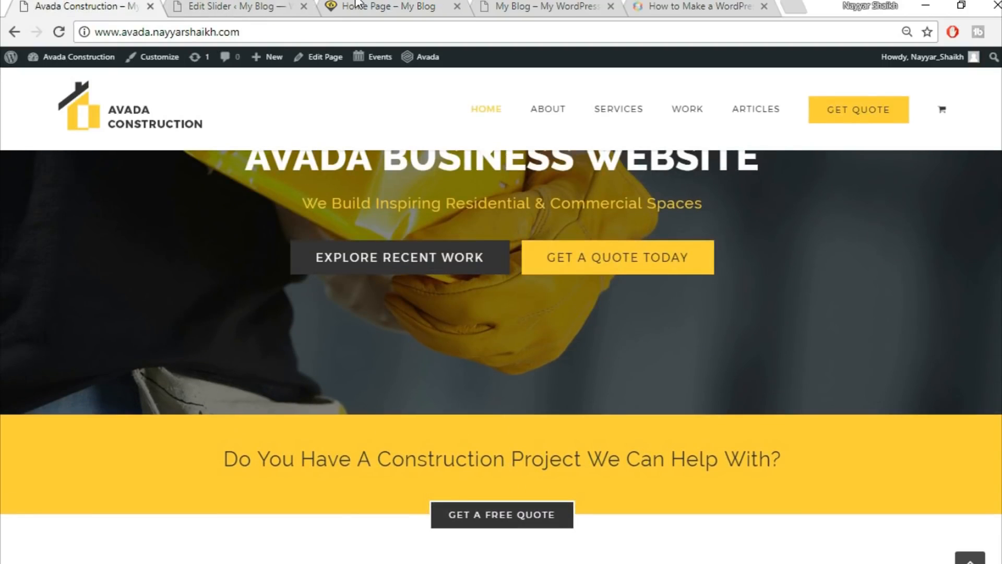
{"action": "left_click", "coordinate": [376, 6]}
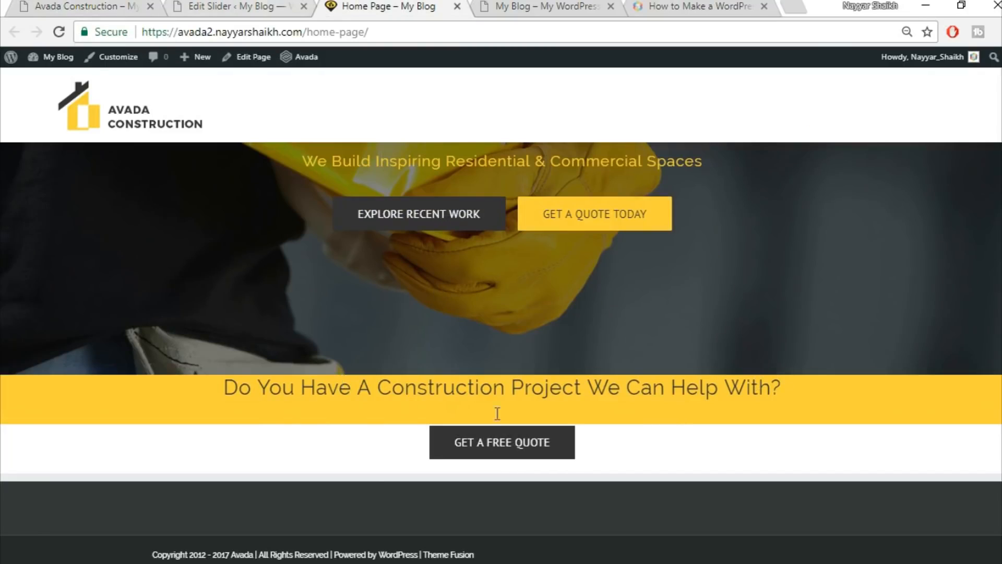
Cross-check the slider settings and demo again, then bring up the admin bar's Edit Page link options.
{"action": "key", "text": "ctrl+shift+Tab"}
{"action": "scroll", "coordinate": [691, 467], "scroll_direction": "down", "scroll_amount": 1}
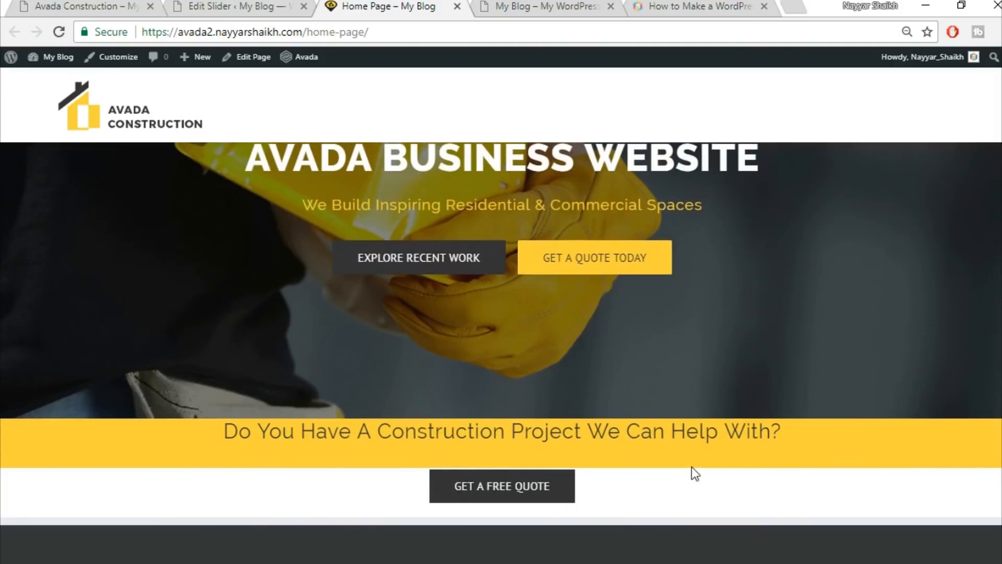
{"action": "left_click", "coordinate": [237, 4]}
{"action": "left_click", "coordinate": [127, 4]}
{"action": "scroll", "coordinate": [660, 345], "scroll_direction": "down", "scroll_amount": 5}
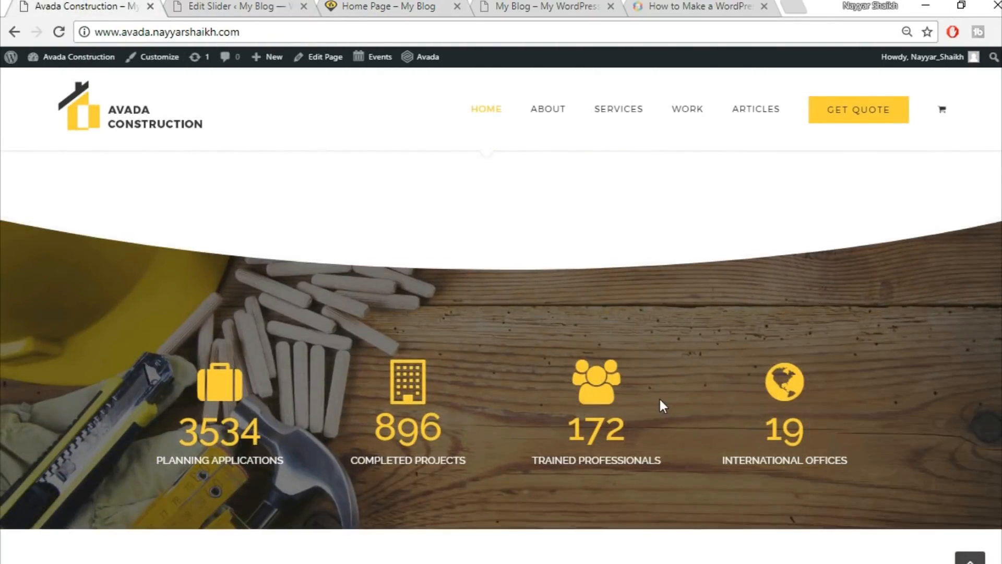
{"action": "scroll", "coordinate": [659, 397], "scroll_direction": "up", "scroll_amount": 10}
{"action": "left_click", "coordinate": [225, 6]}
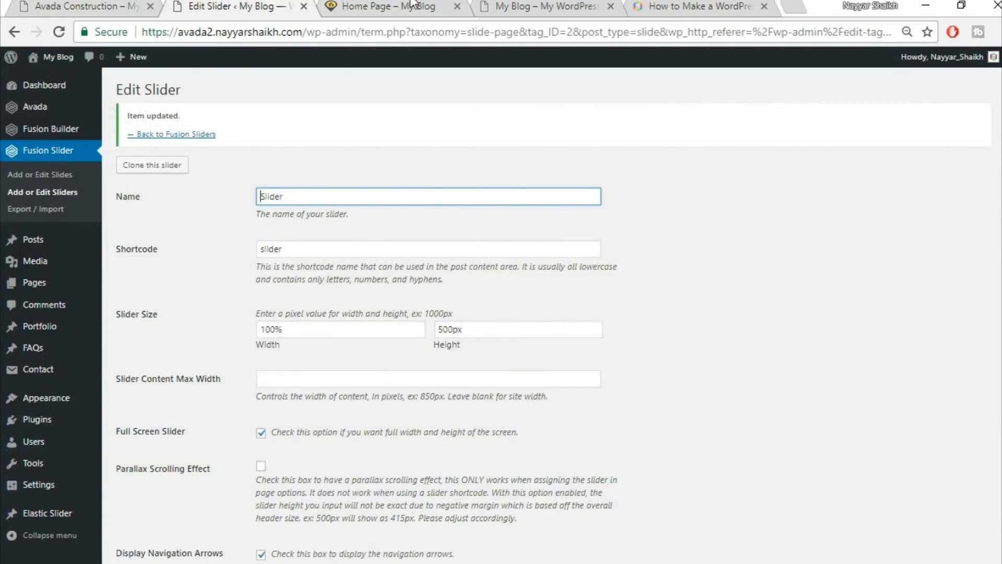
{"action": "left_click", "coordinate": [412, 5]}
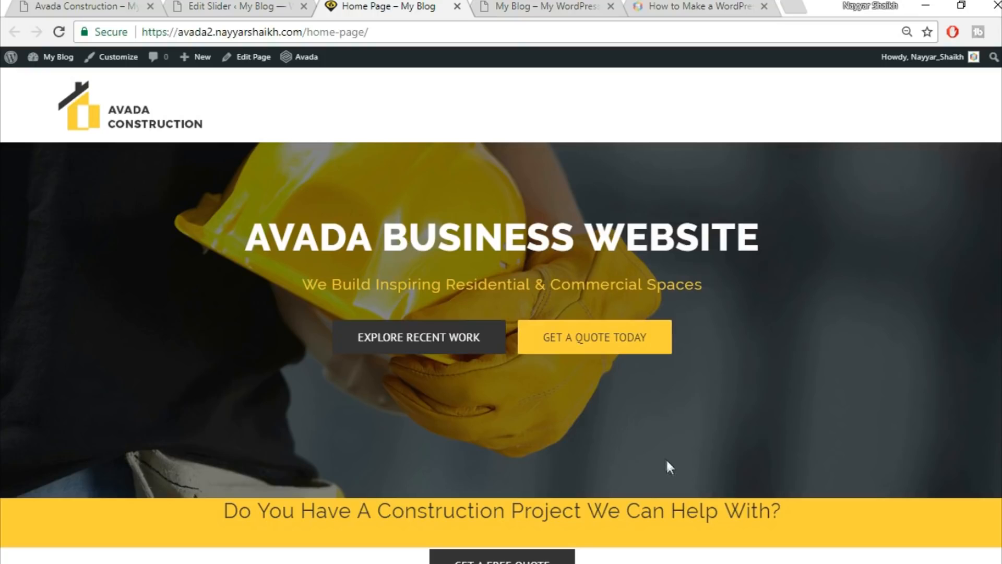
{"action": "scroll", "coordinate": [666, 462], "scroll_direction": "down", "scroll_amount": 1}
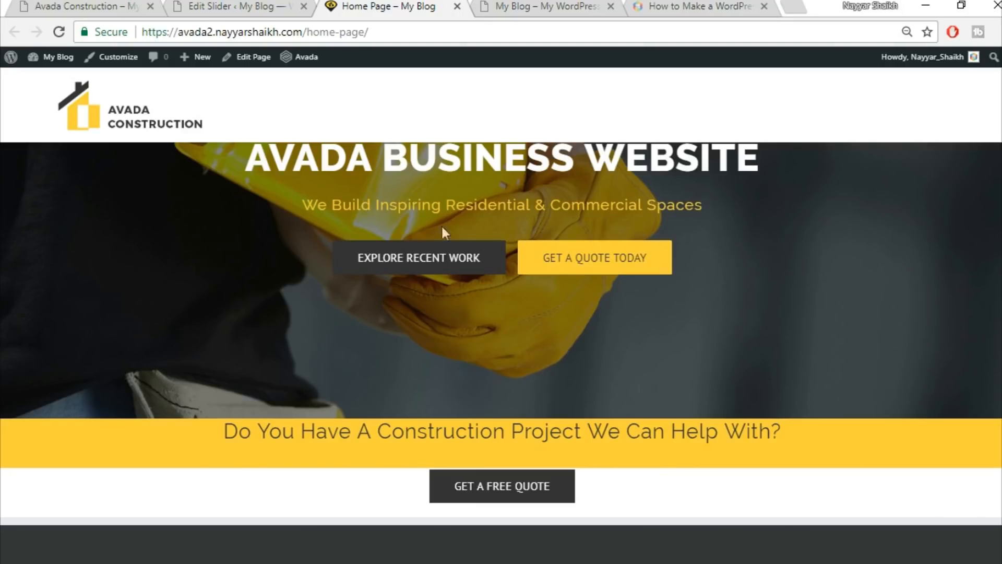
{"action": "right_click", "coordinate": [256, 62]}
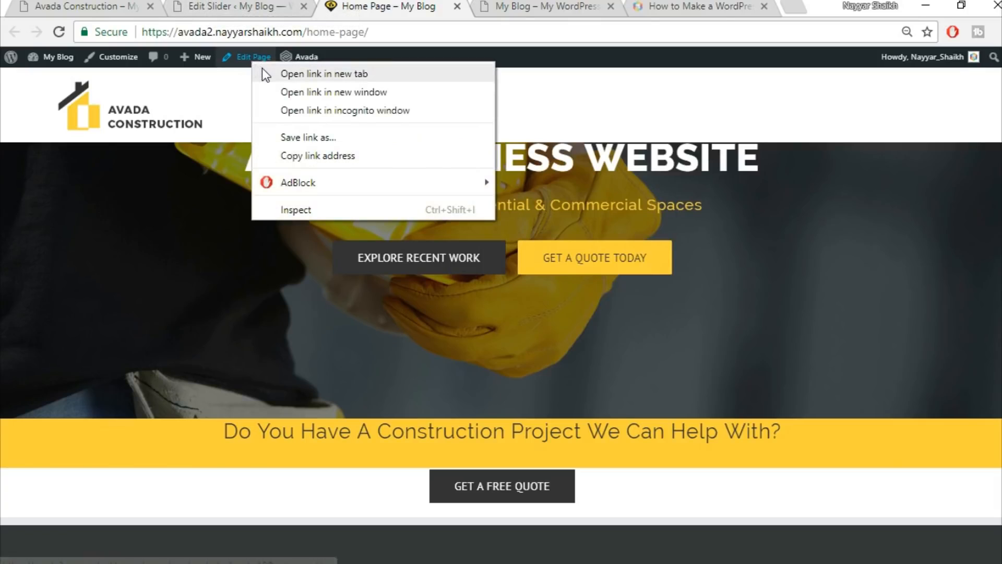
Open the page editor in a new tab and close the Edit Slider tab.
{"action": "left_click", "coordinate": [267, 69]}
{"action": "scroll", "coordinate": [361, 159], "scroll_direction": "up", "scroll_amount": 2}
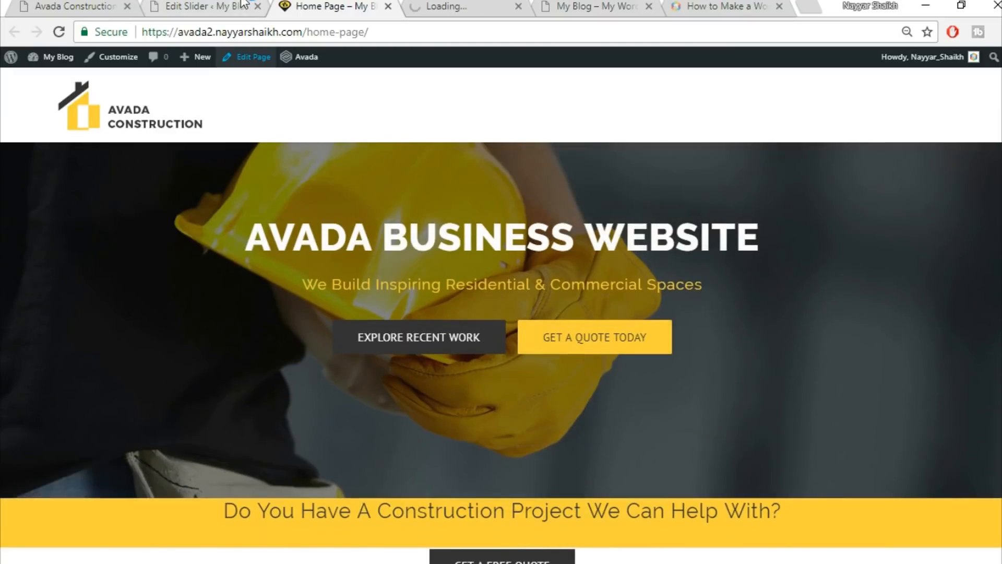
{"action": "left_click", "coordinate": [243, 6]}
{"action": "left_click", "coordinate": [258, 8]}
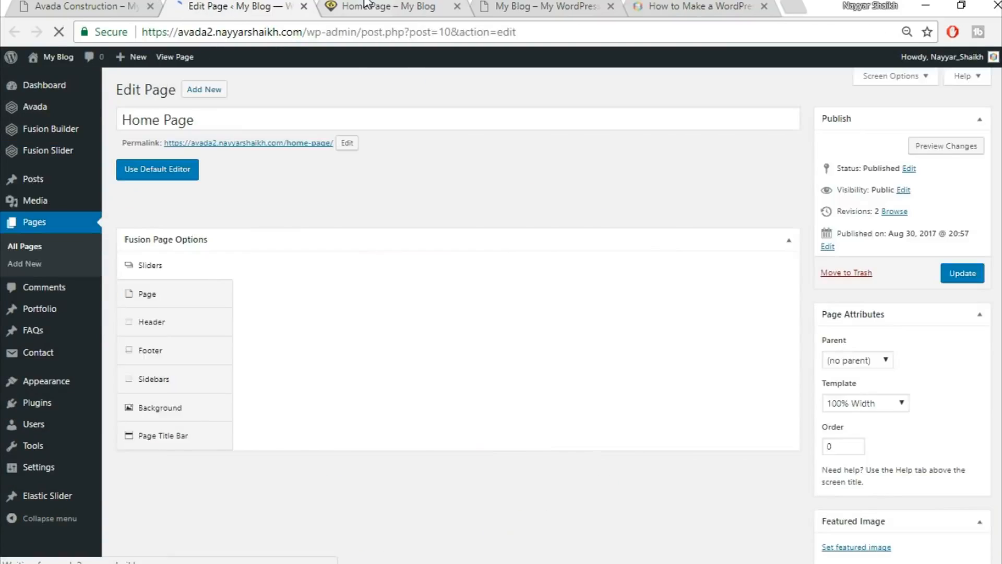
Review the demo's Specialists section, then return to the Home Page's Fusion Builder layout.
{"action": "left_click", "coordinate": [362, 5]}
{"action": "left_click", "coordinate": [125, 4]}
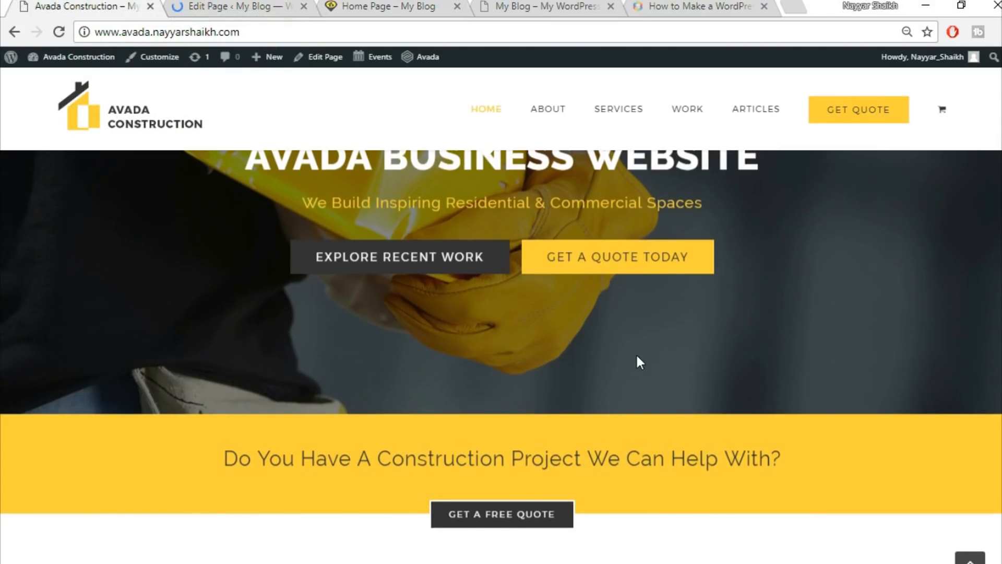
{"action": "scroll", "coordinate": [637, 362], "scroll_direction": "down", "scroll_amount": 6}
{"action": "scroll", "coordinate": [833, 345], "scroll_direction": "down", "scroll_amount": 5}
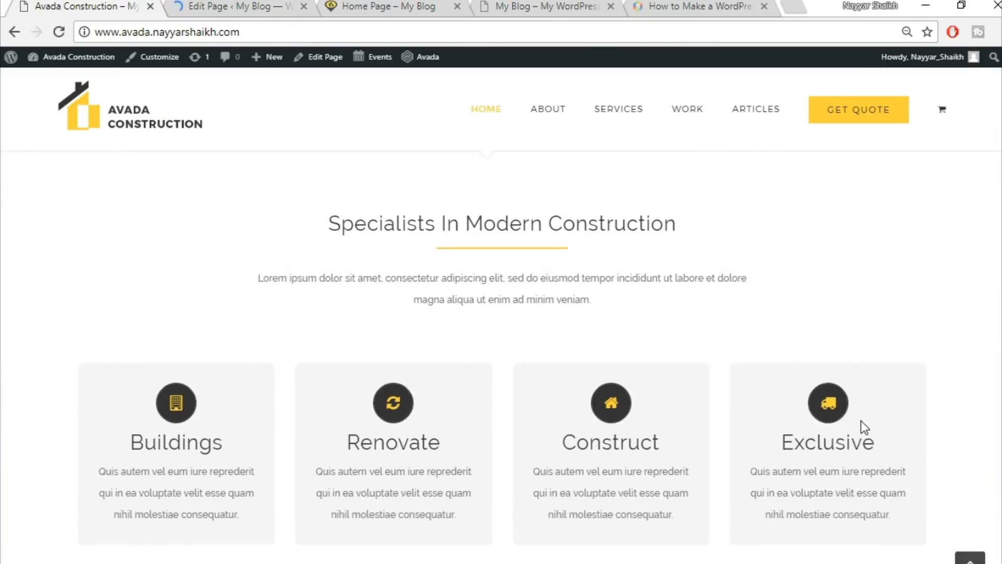
{"action": "scroll", "coordinate": [750, 369], "scroll_direction": "up", "scroll_amount": 2}
{"action": "scroll", "coordinate": [678, 360], "scroll_direction": "up", "scroll_amount": 2}
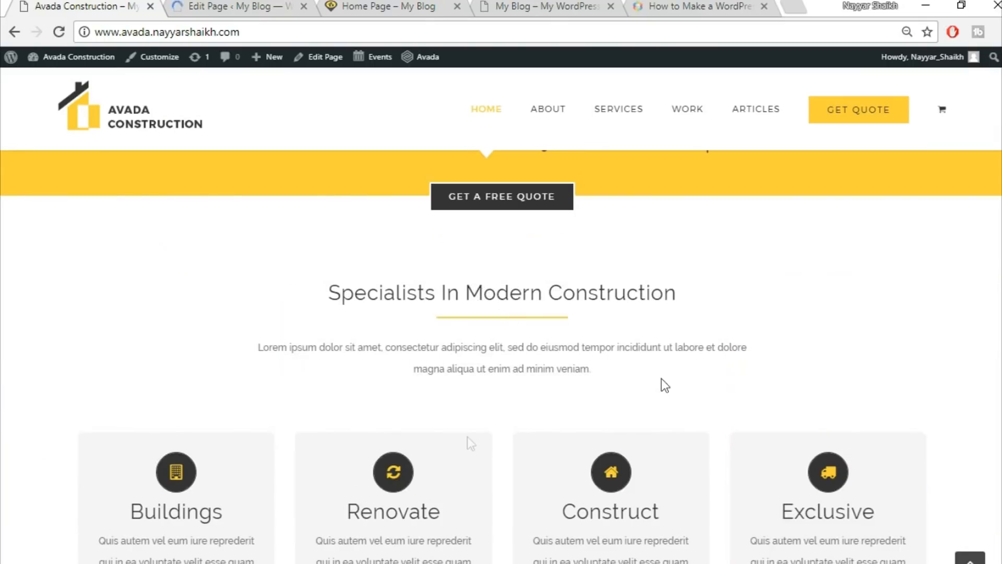
{"action": "scroll", "coordinate": [861, 496], "scroll_direction": "down", "scroll_amount": 3}
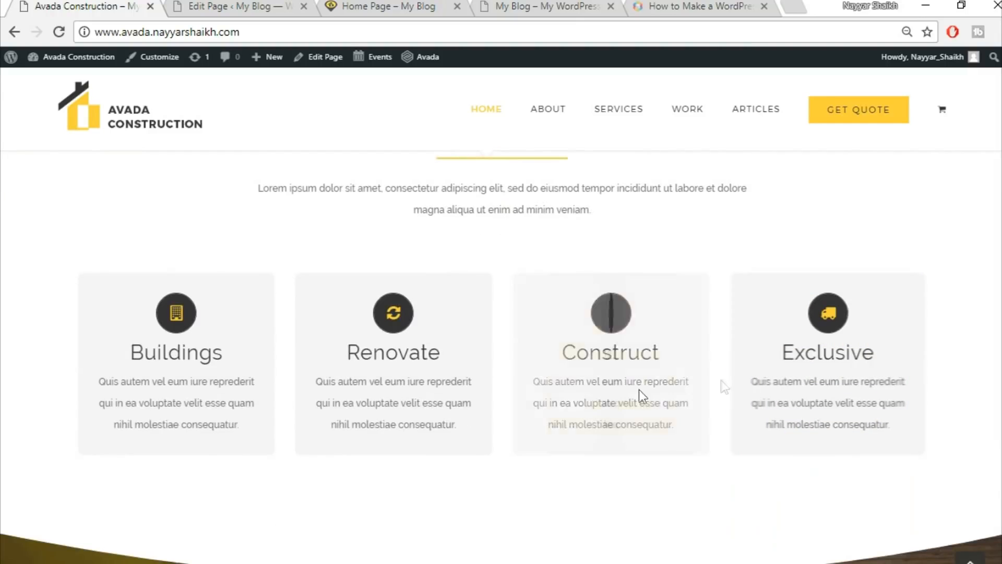
{"action": "left_click", "coordinate": [302, 2]}
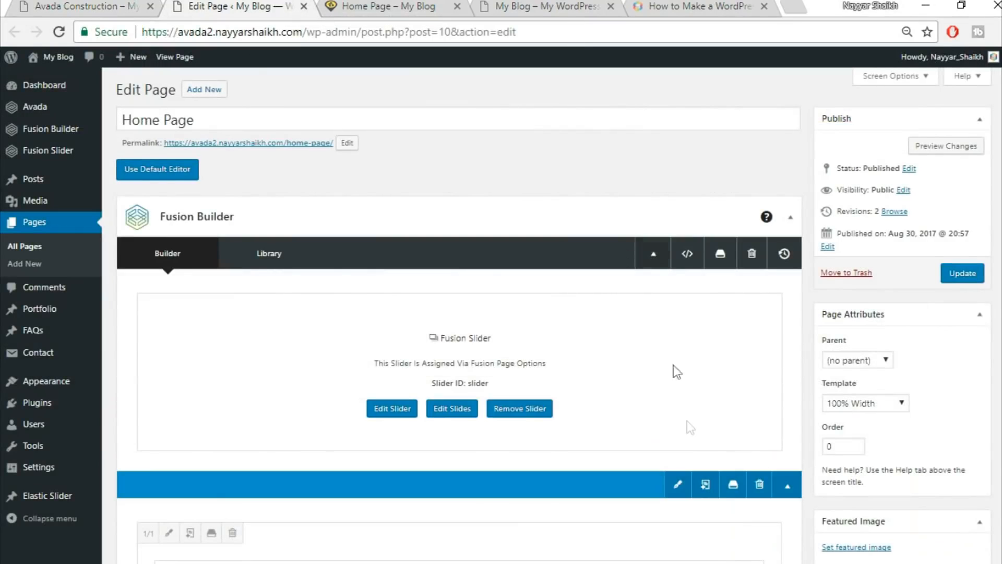
{"action": "scroll", "coordinate": [679, 418], "scroll_direction": "down", "scroll_amount": 3}
{"action": "scroll", "coordinate": [687, 423], "scroll_direction": "down", "scroll_amount": 3}
{"action": "scroll", "coordinate": [684, 422], "scroll_direction": "up", "scroll_amount": 5}
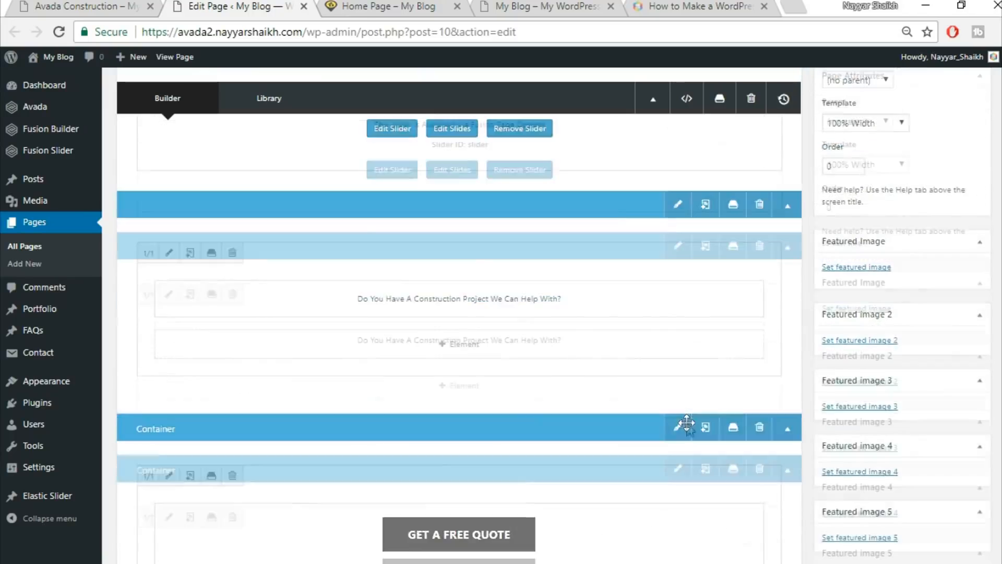
{"action": "scroll", "coordinate": [720, 366], "scroll_direction": "up", "scroll_amount": 2}
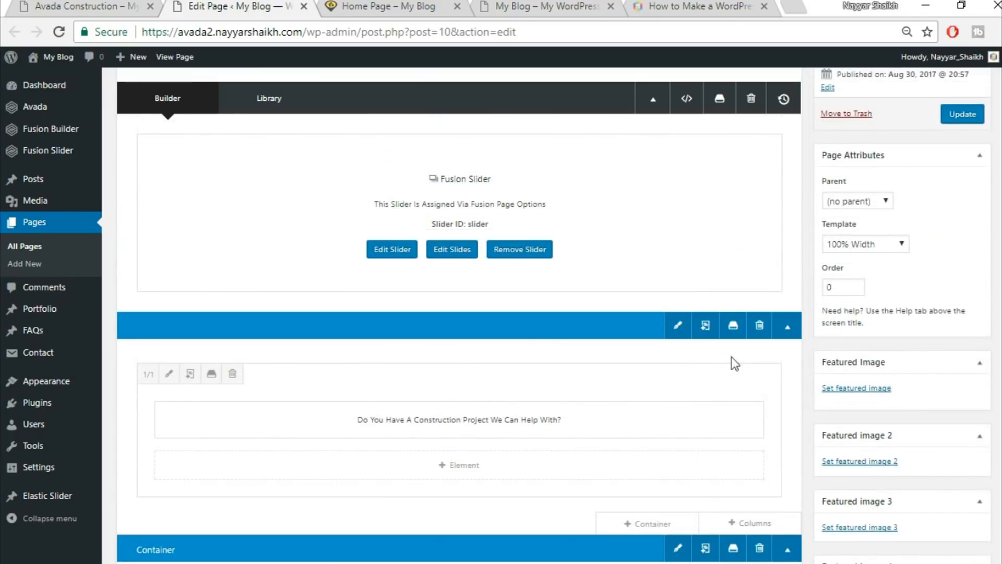
Save the project-question container to the library as Top1.
{"action": "left_click", "coordinate": [734, 328]}
{"action": "left_click", "coordinate": [338, 182]}
{"action": "type", "text": "Top1"}
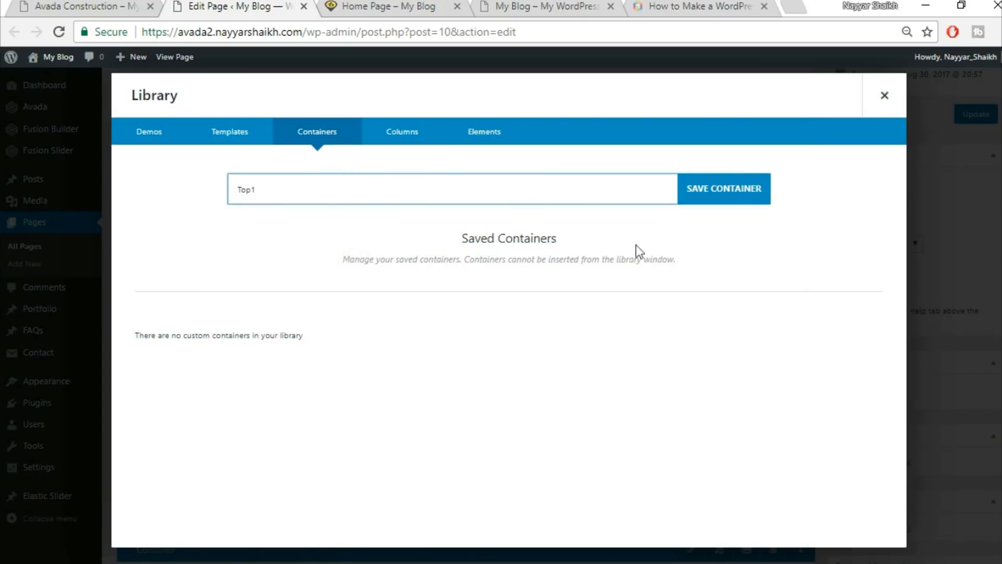
{"action": "left_click", "coordinate": [749, 191]}
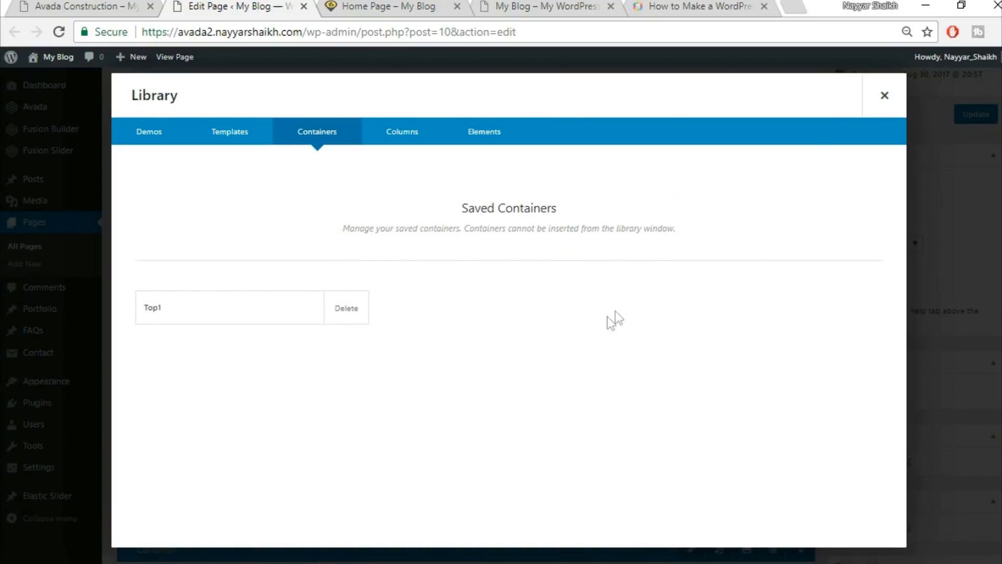
{"action": "left_click", "coordinate": [883, 97]}
Save the Get A Free Quote container to the library as Top2, then view the demo site.
{"action": "scroll", "coordinate": [772, 306], "scroll_direction": "down", "scroll_amount": 3}
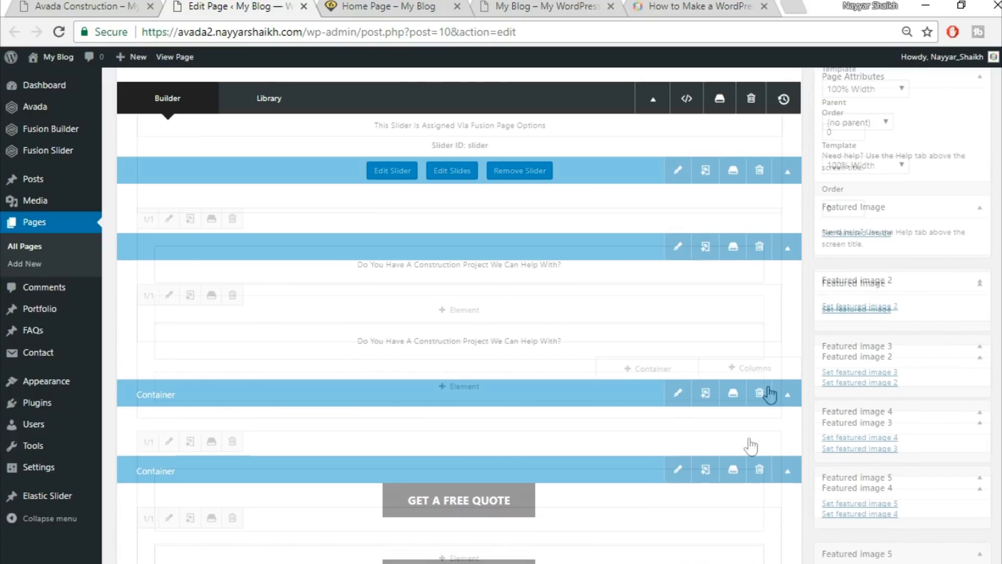
{"action": "left_click", "coordinate": [734, 390]}
{"action": "left_click", "coordinate": [506, 190]}
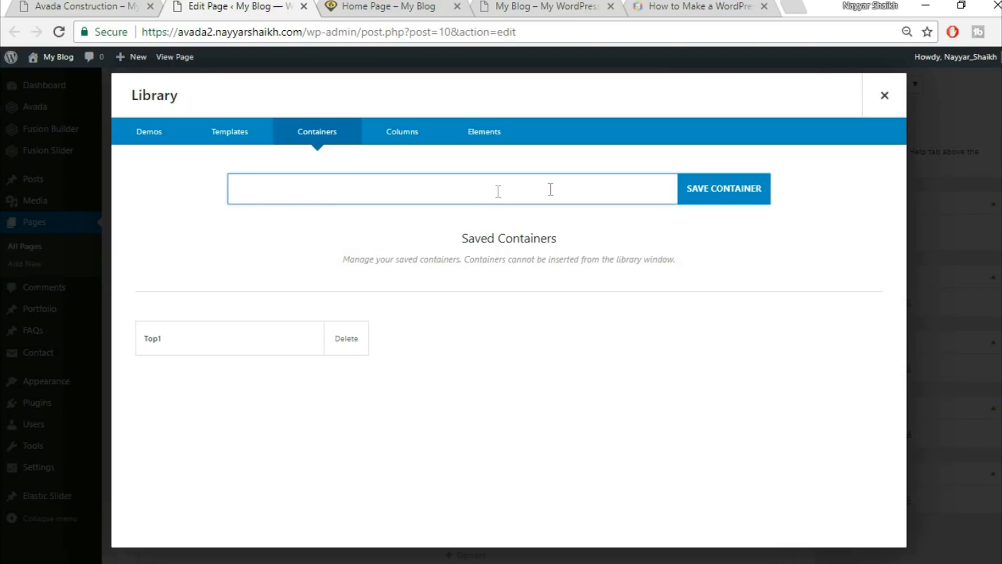
{"action": "left_click", "coordinate": [882, 98]}
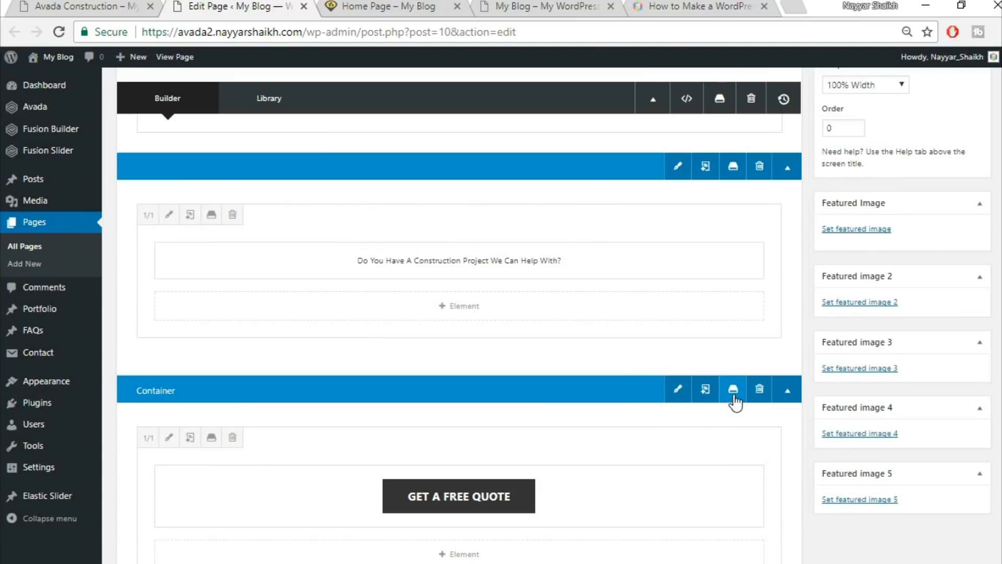
{"action": "left_click", "coordinate": [734, 391]}
{"action": "left_click", "coordinate": [362, 196]}
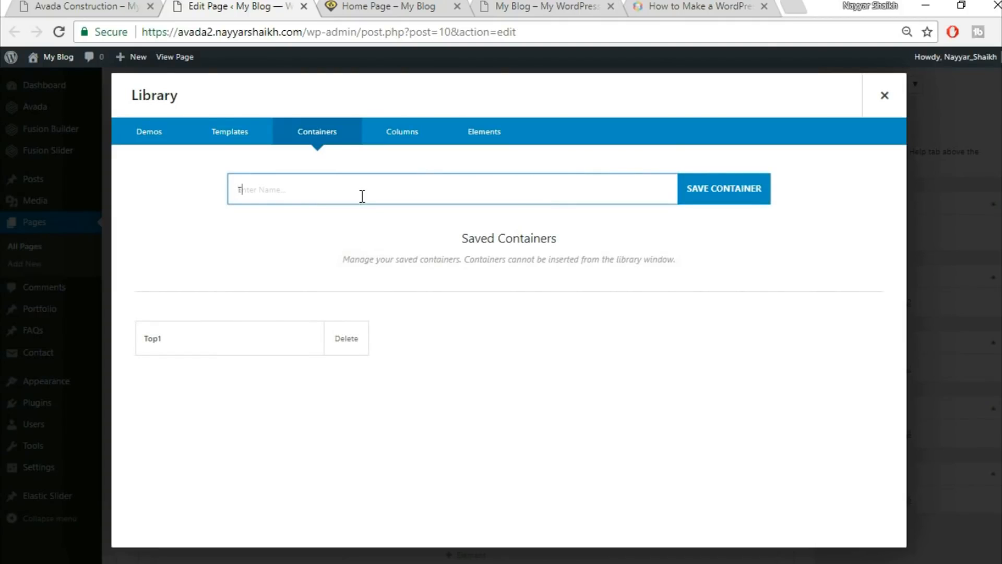
{"action": "type", "text": "Top2"}
{"action": "left_click", "coordinate": [726, 188]}
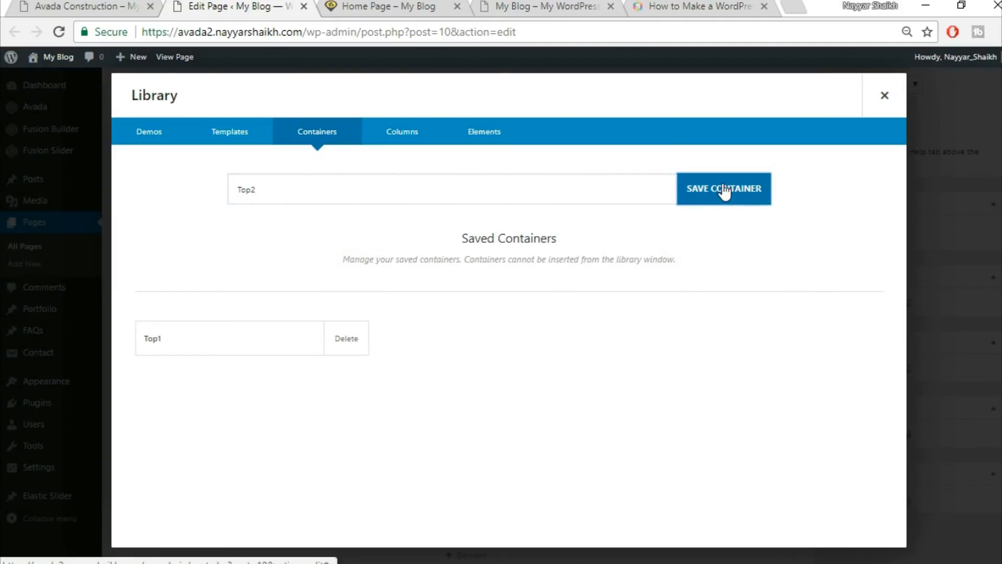
{"action": "left_click", "coordinate": [884, 96]}
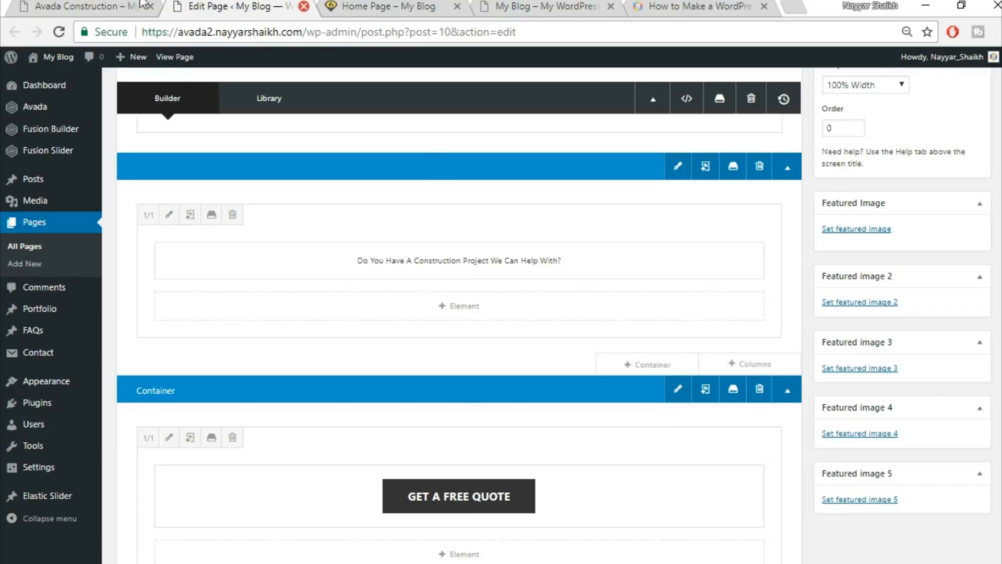
{"action": "left_click", "coordinate": [84, 6]}
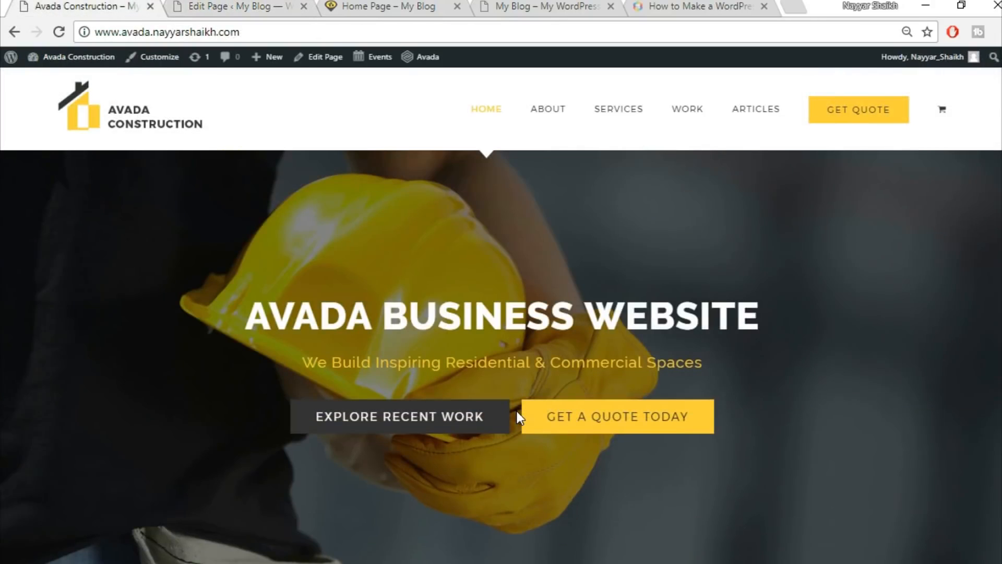
Compare the demo with the editor, then scroll the builder down to the GET A FREE QUOTE container.
{"action": "scroll", "coordinate": [520, 416], "scroll_direction": "down", "scroll_amount": 5}
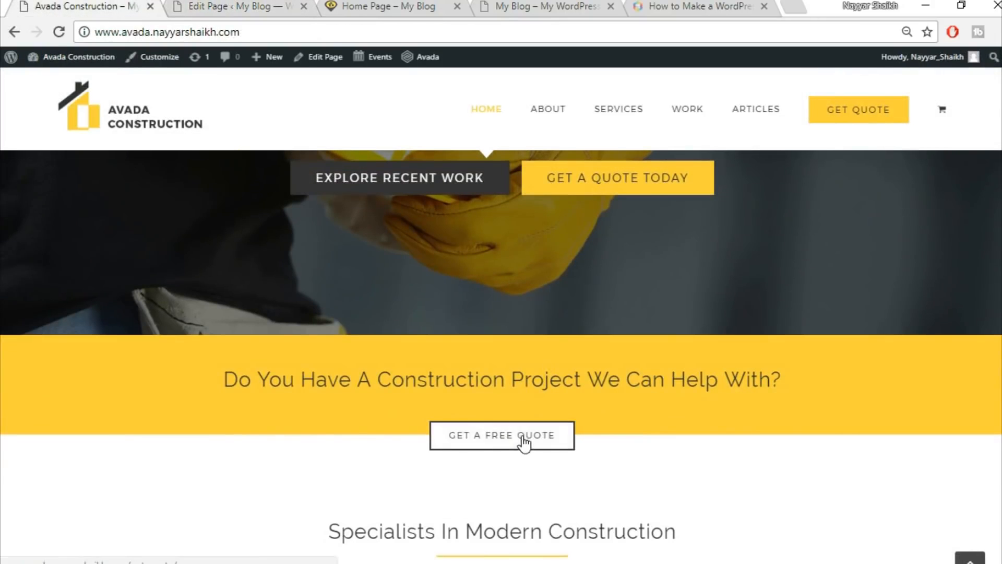
{"action": "left_click", "coordinate": [246, 6]}
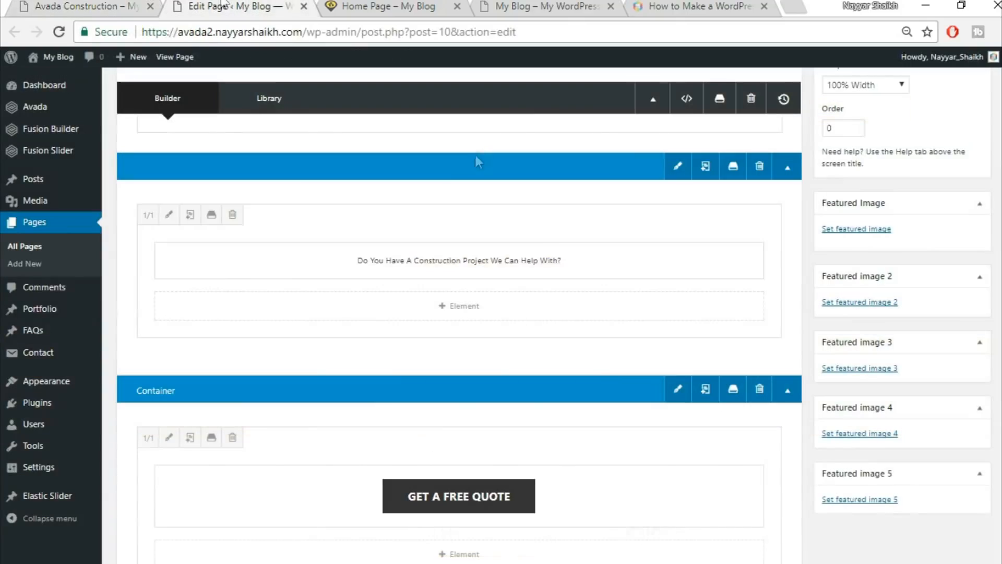
{"action": "left_click", "coordinate": [99, 6]}
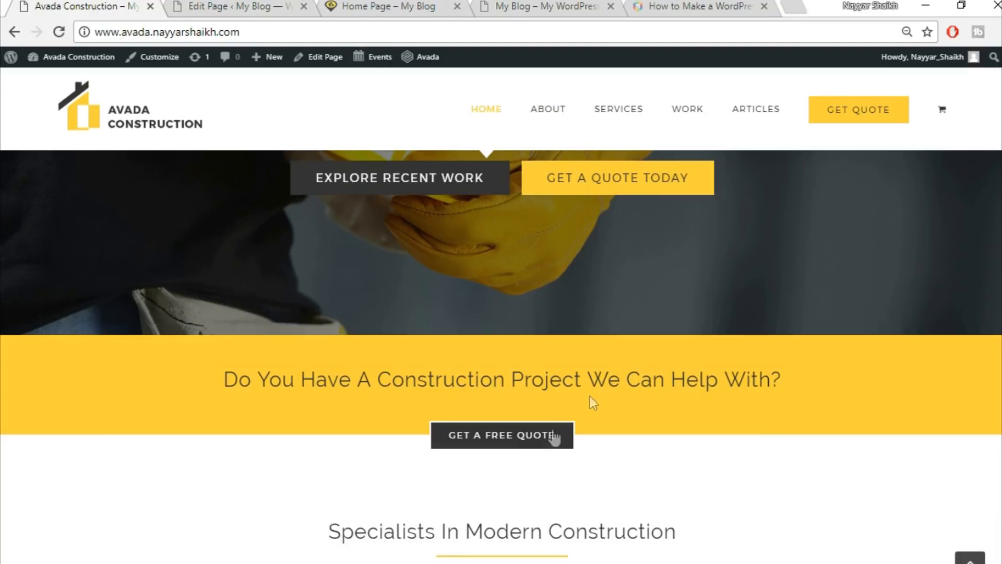
{"action": "left_click", "coordinate": [240, 5]}
{"action": "scroll", "coordinate": [652, 415], "scroll_direction": "up", "scroll_amount": 3}
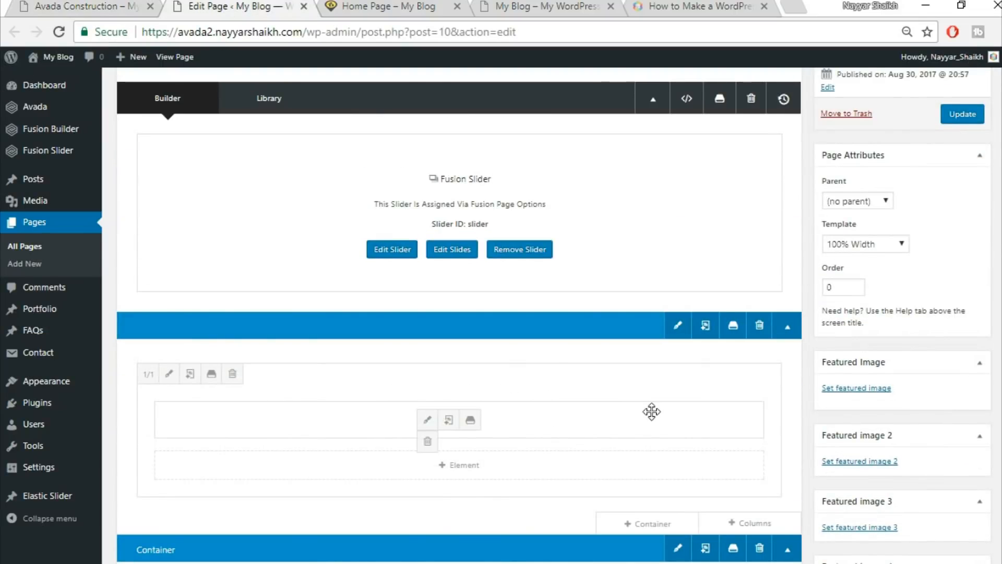
{"action": "scroll", "coordinate": [651, 415], "scroll_direction": "down", "scroll_amount": 5}
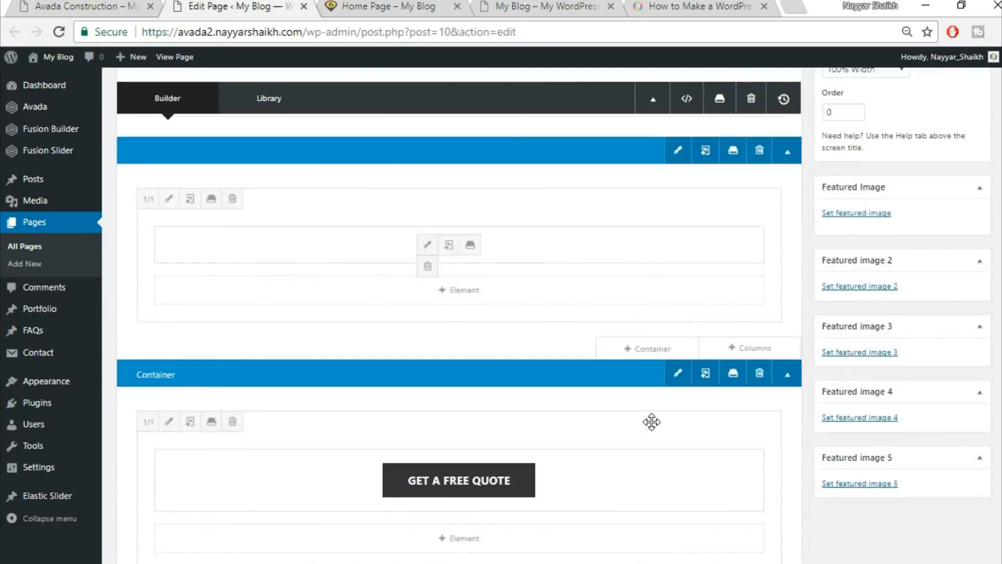
{"action": "scroll", "coordinate": [652, 431], "scroll_direction": "down", "scroll_amount": 1}
{"action": "left_click", "coordinate": [78, 7]}
{"action": "left_click_drag", "start_coordinate": [395, 294], "coordinate": [707, 375]}
{"action": "left_click", "coordinate": [707, 376]}
{"action": "left_click", "coordinate": [201, 5]}
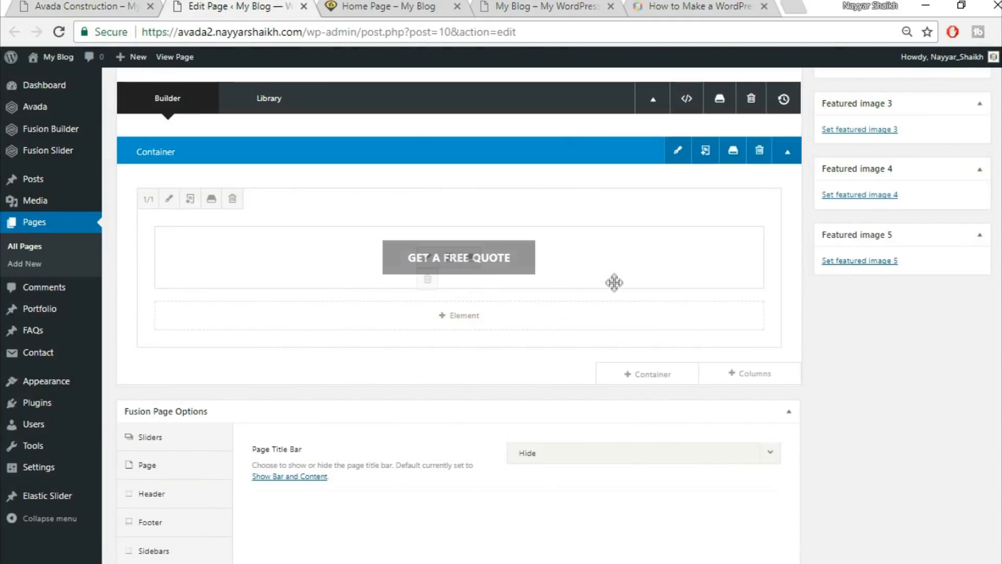
Add a new 1/1 full-width container below the GET A FREE QUOTE button.
{"action": "left_click", "coordinate": [672, 375]}
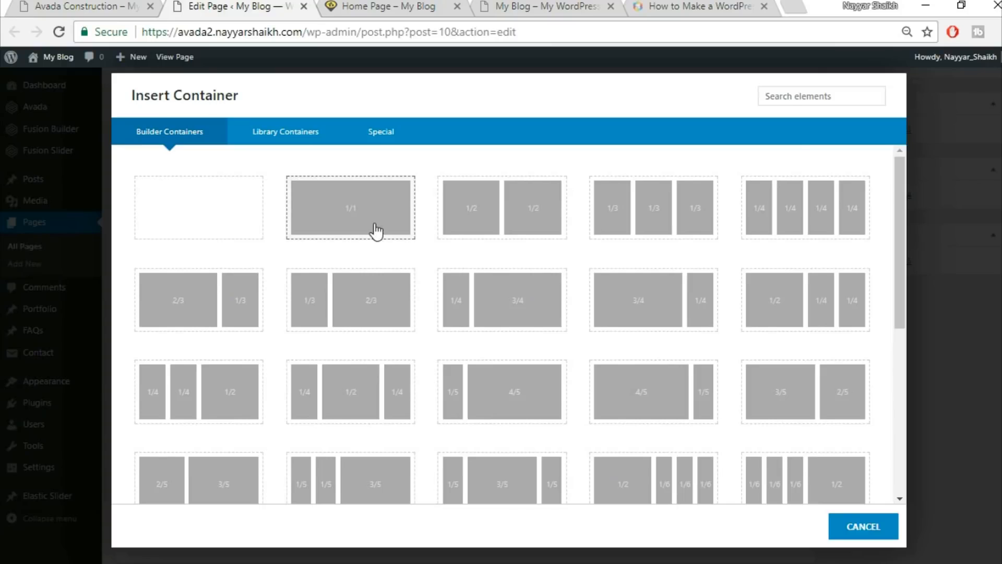
{"action": "left_click", "coordinate": [375, 231]}
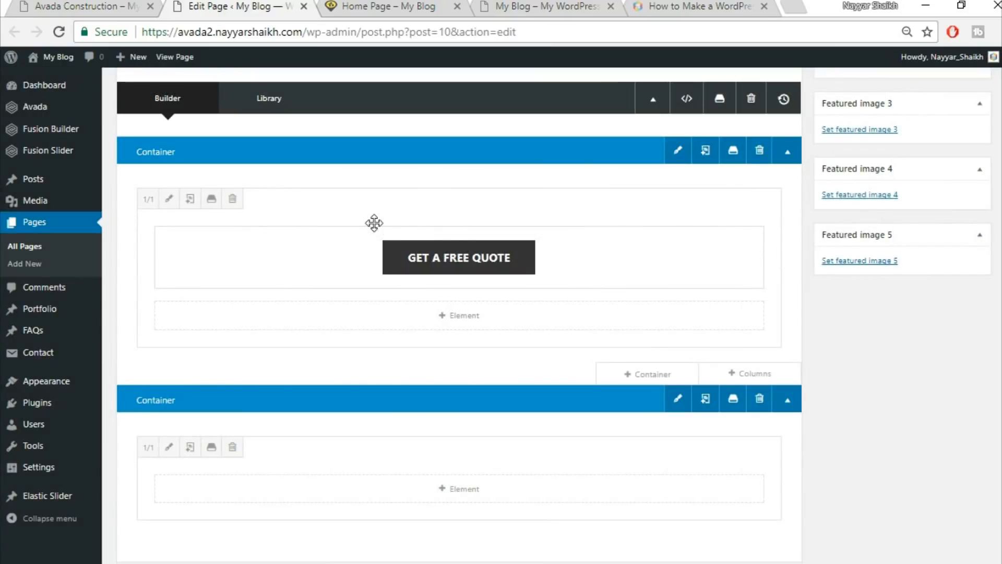
{"action": "scroll", "coordinate": [509, 371], "scroll_direction": "down", "scroll_amount": 3}
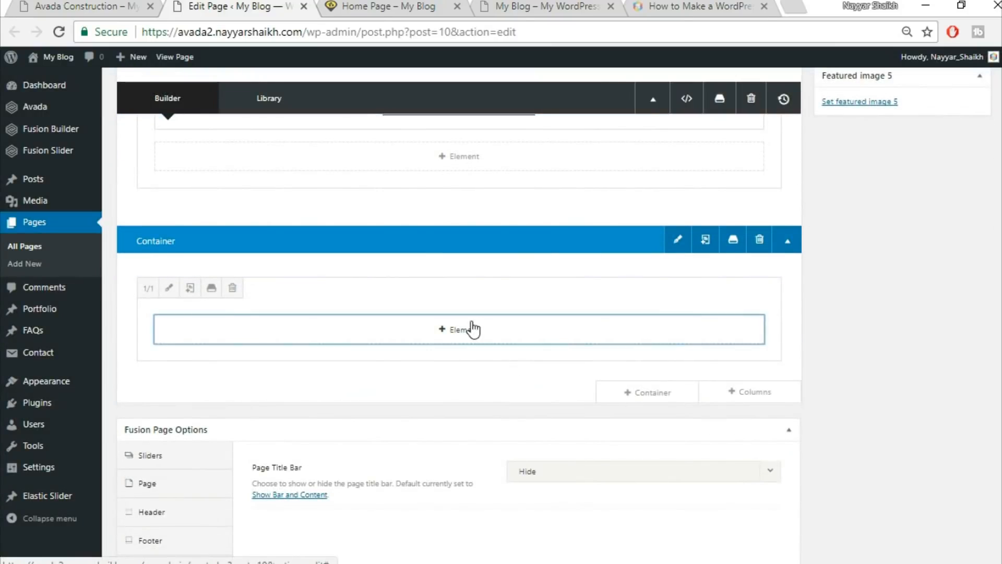
Add a Text Block holding the 'Specialists In Modern Construction' heading copied from the demo.
{"action": "left_click", "coordinate": [471, 330]}
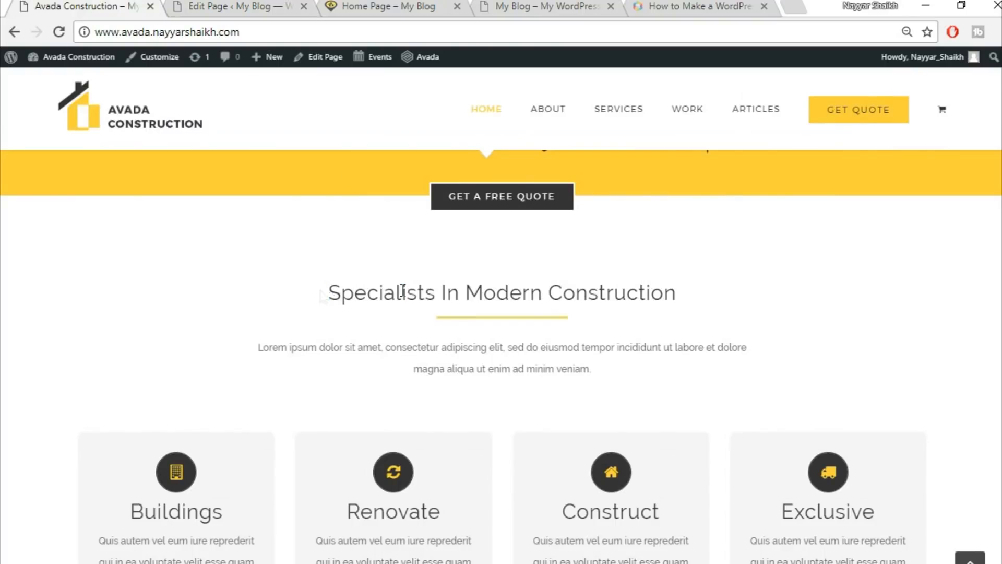
{"action": "left_click_drag", "start_coordinate": [324, 294], "coordinate": [731, 296]}
{"action": "key", "text": "ctrl+c"}
{"action": "left_click", "coordinate": [267, 5]}
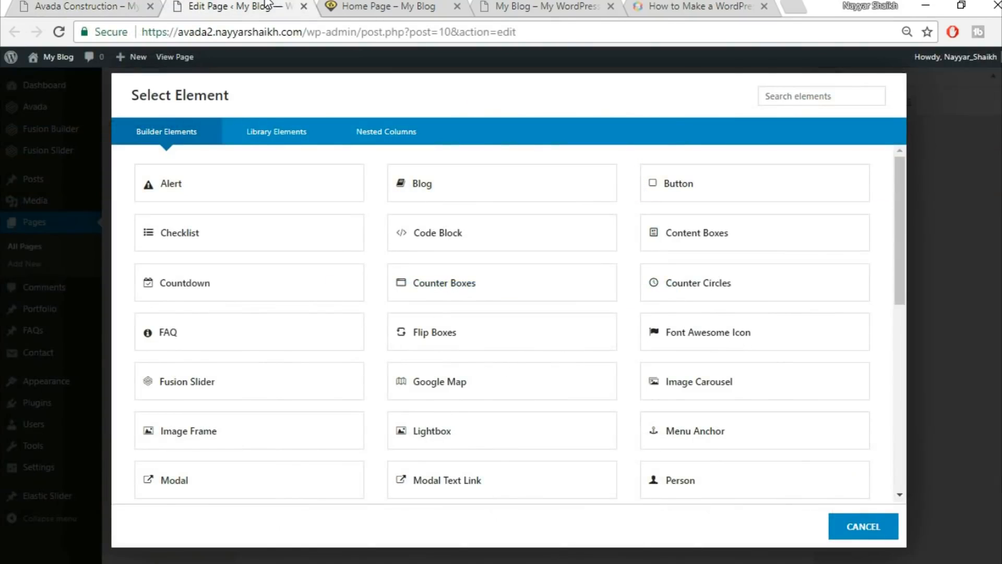
{"action": "left_click", "coordinate": [812, 101]}
{"action": "type", "text": "tex"}
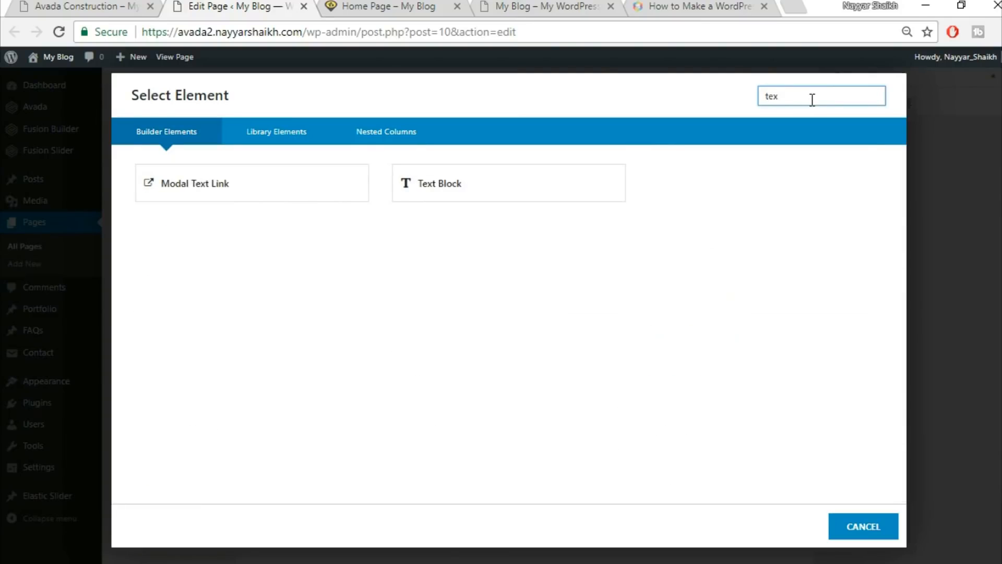
{"action": "left_click", "coordinate": [481, 192]}
{"action": "key", "text": "ctrl+a"}
{"action": "key", "text": "ctrl+v"}
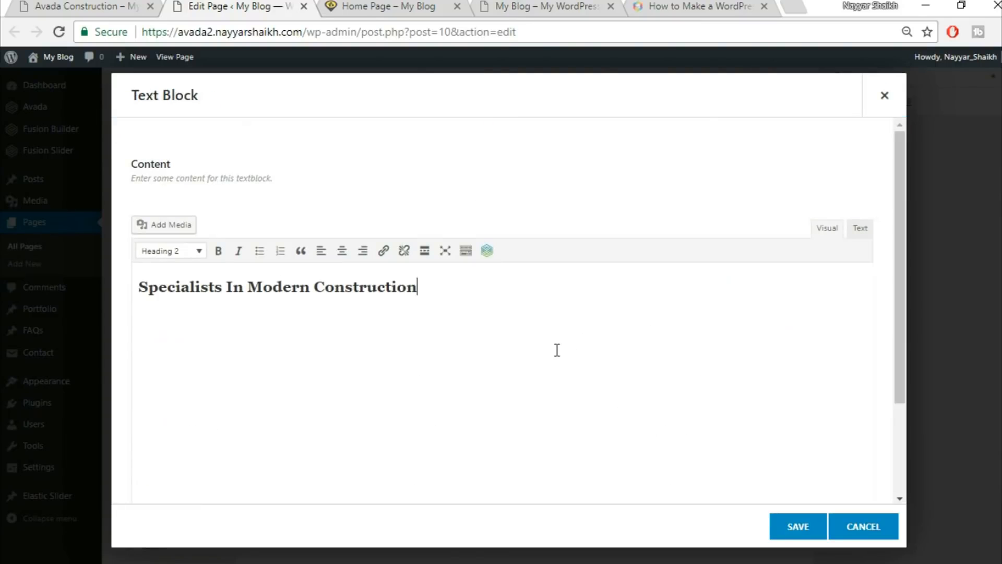
Center the heading text, save the block, and compare it with the demo.
{"action": "key", "text": "ctrl+a"}
{"action": "left_click", "coordinate": [342, 252]}
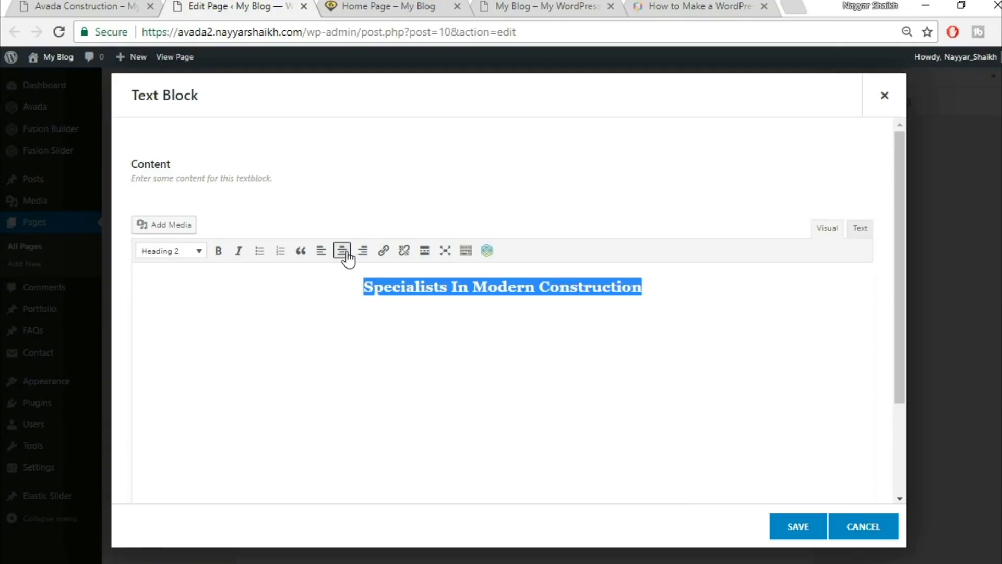
{"action": "left_click", "coordinate": [794, 527]}
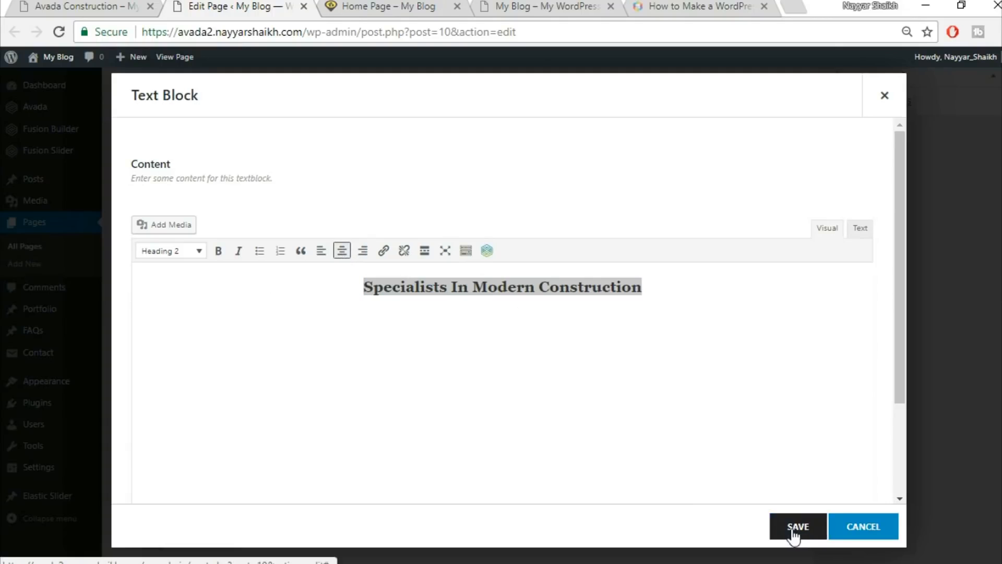
{"action": "left_click", "coordinate": [127, 5]}
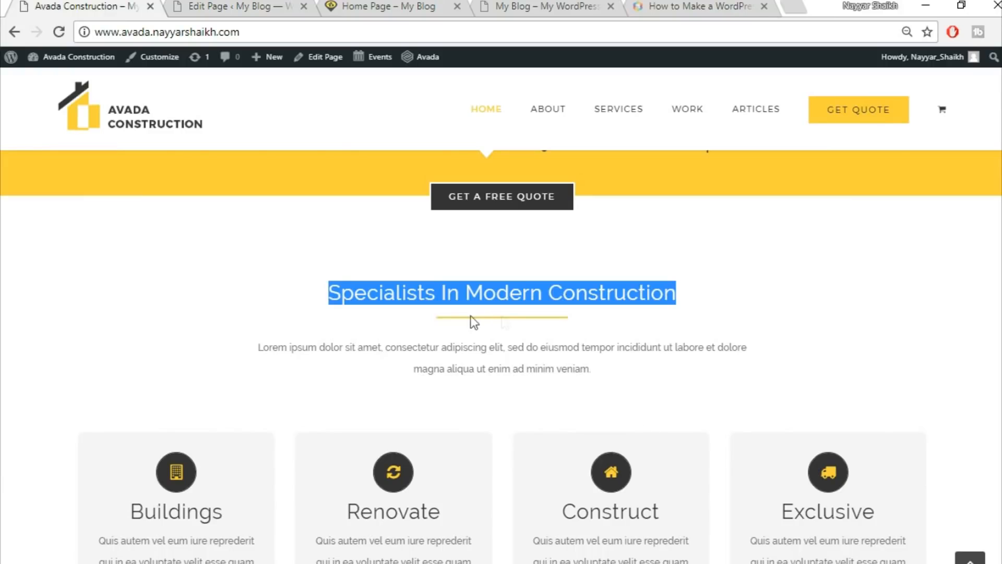
{"action": "left_click", "coordinate": [248, 4]}
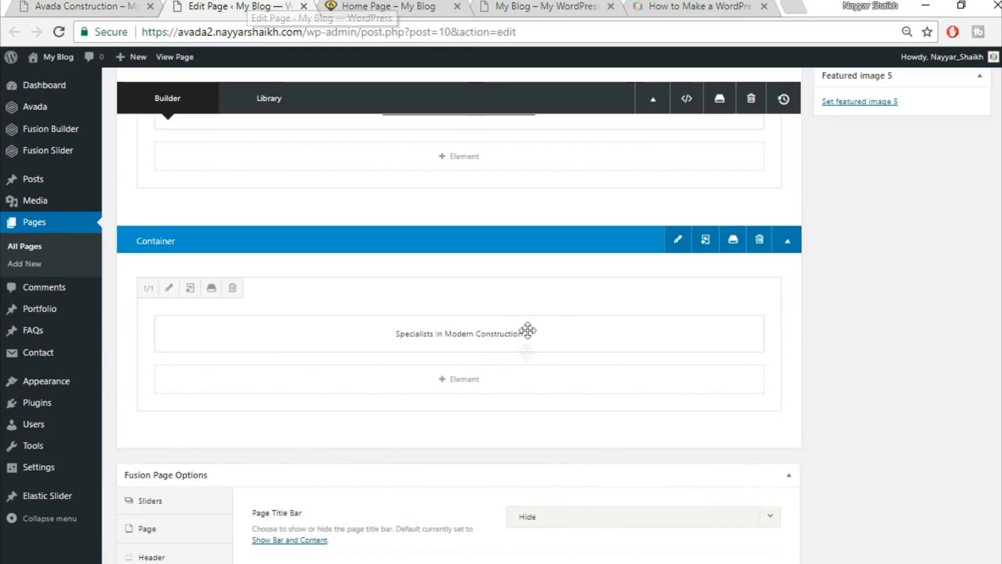
Add a Separator element below the heading with Single Border Solid style.
{"action": "left_click", "coordinate": [473, 385]}
{"action": "left_click", "coordinate": [813, 98]}
{"action": "type", "text": "sepa"}
{"action": "left_click", "coordinate": [569, 178]}
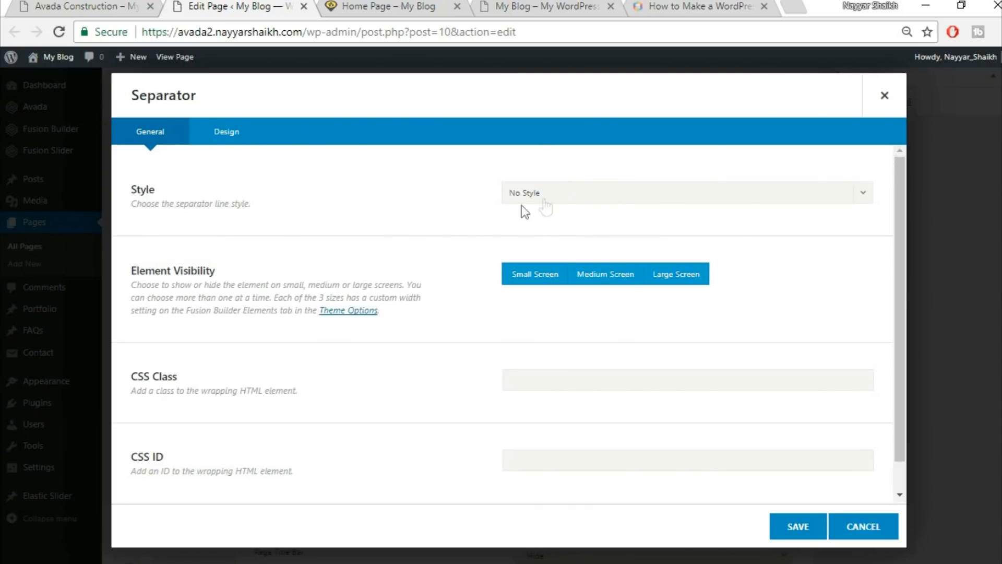
{"action": "left_click", "coordinate": [576, 195]}
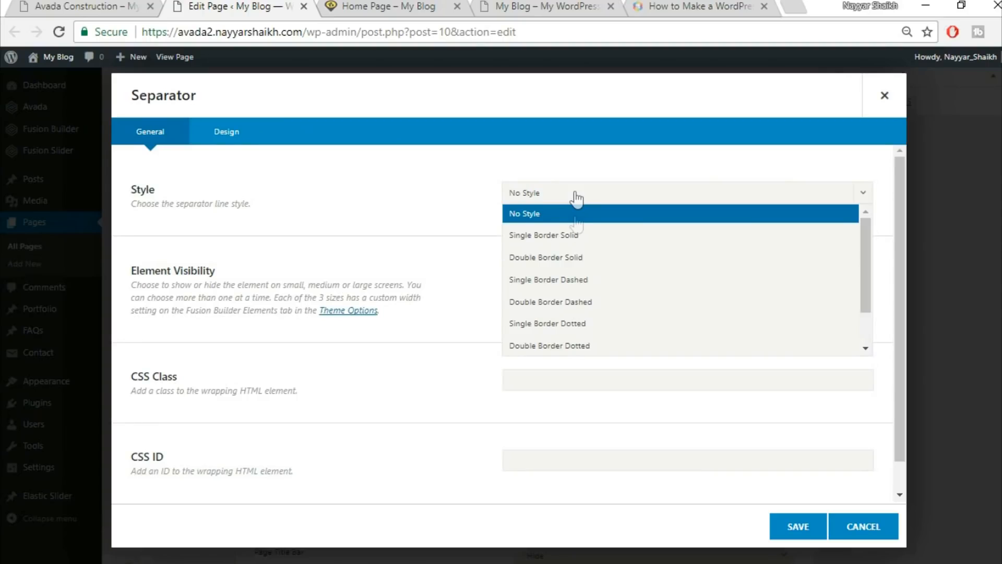
{"action": "left_click", "coordinate": [581, 235]}
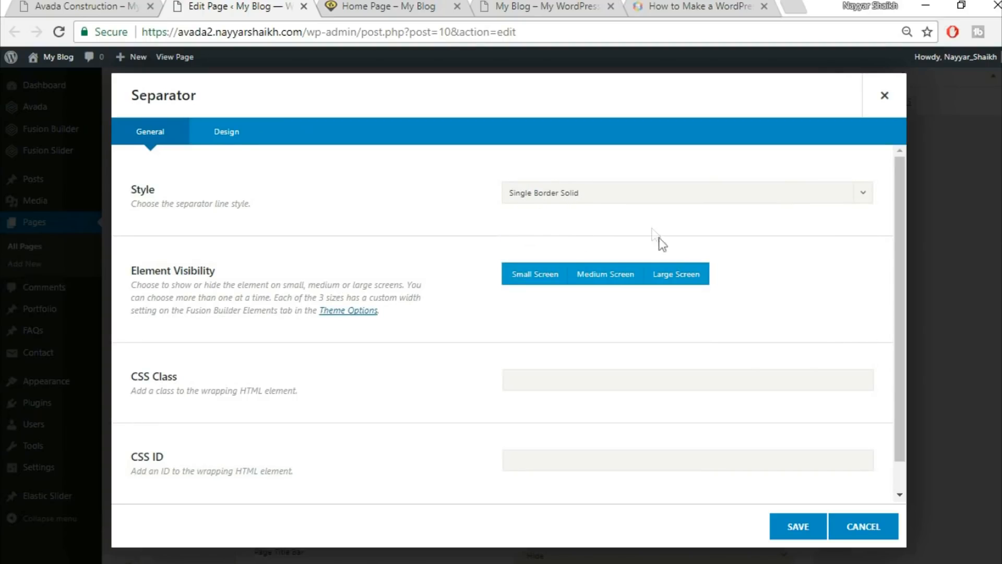
Set the separator colour to yellow #fed83d, matching the demo's divider.
{"action": "left_click", "coordinate": [92, 5]}
{"action": "left_click", "coordinate": [466, 332]}
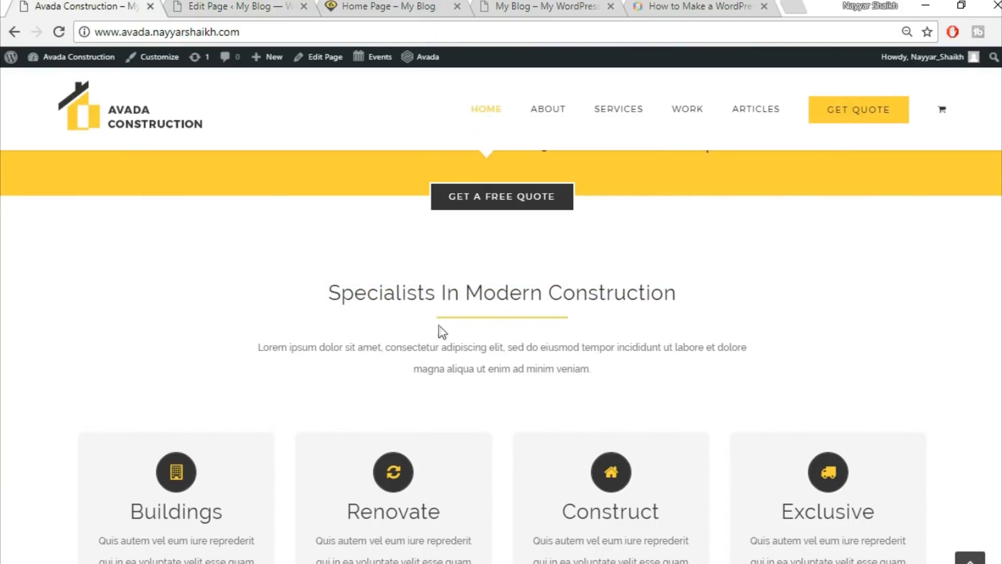
{"action": "left_click", "coordinate": [214, 5]}
{"action": "scroll", "coordinate": [313, 287], "scroll_direction": "down", "scroll_amount": 1}
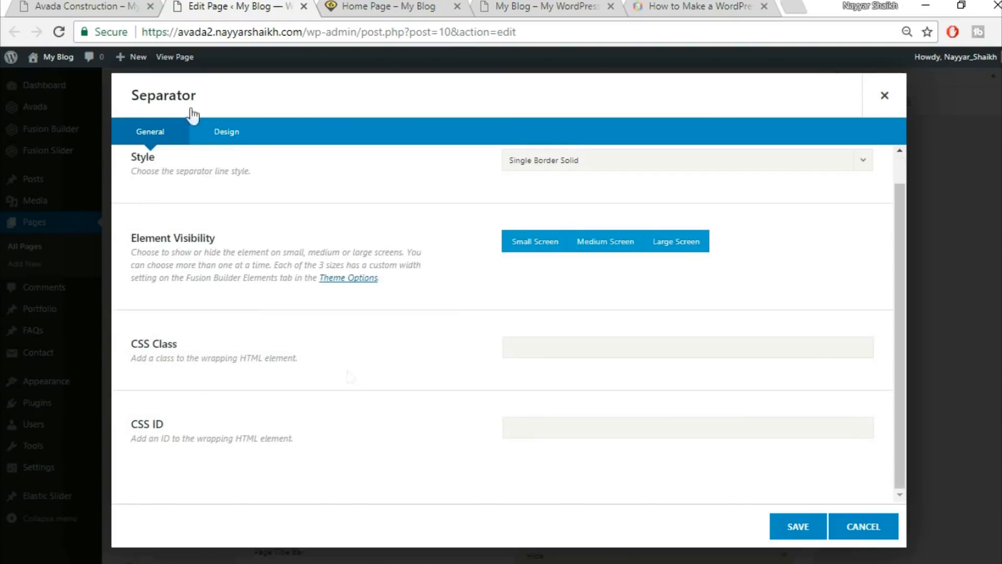
{"action": "left_click", "coordinate": [239, 145]}
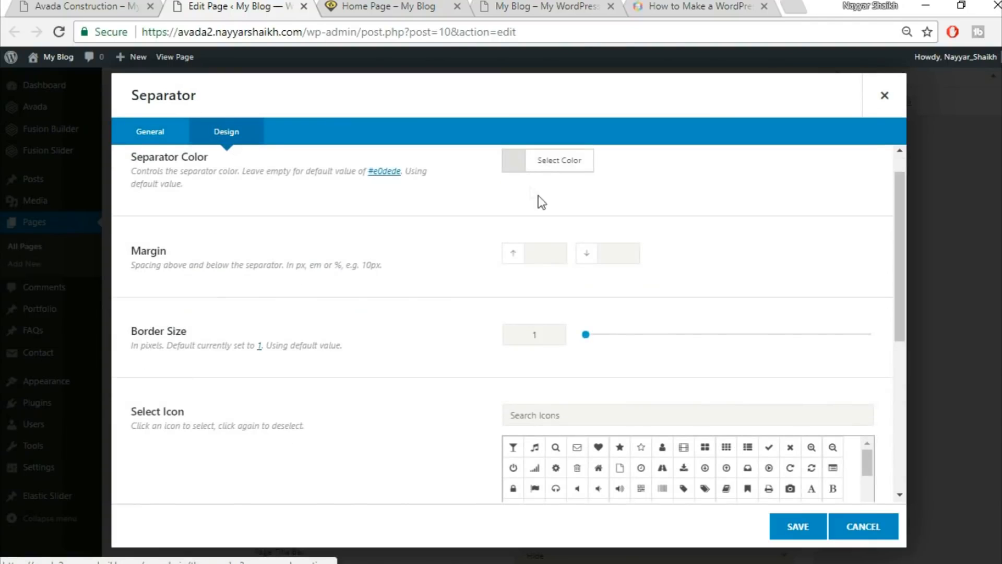
{"action": "left_click", "coordinate": [576, 199]}
{"action": "left_click", "coordinate": [653, 215]}
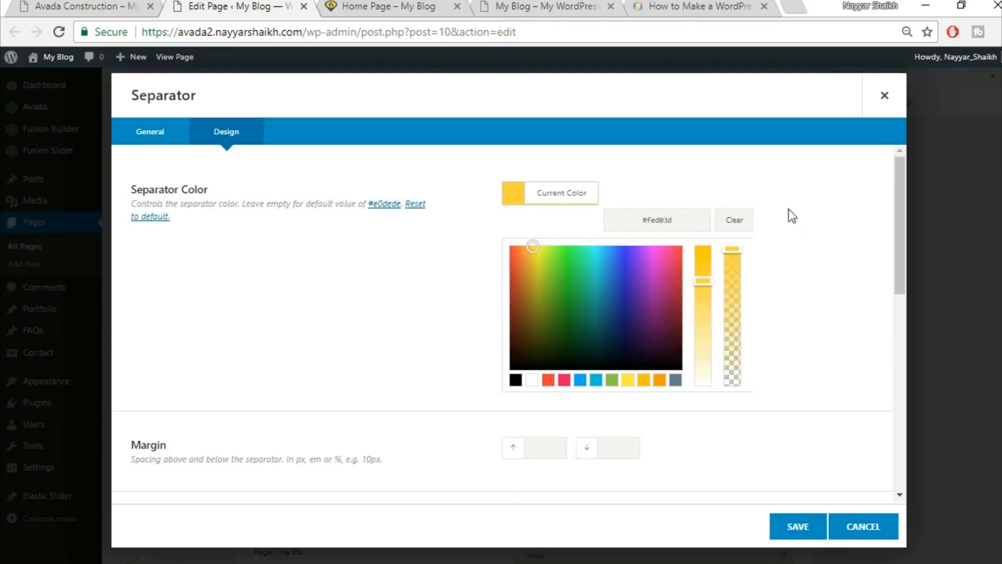
Set the separator border size to 2, checking the demo divider's spacing and thickness.
{"action": "scroll", "coordinate": [824, 243], "scroll_direction": "down", "scroll_amount": 5}
{"action": "scroll", "coordinate": [823, 244], "scroll_direction": "down", "scroll_amount": 1}
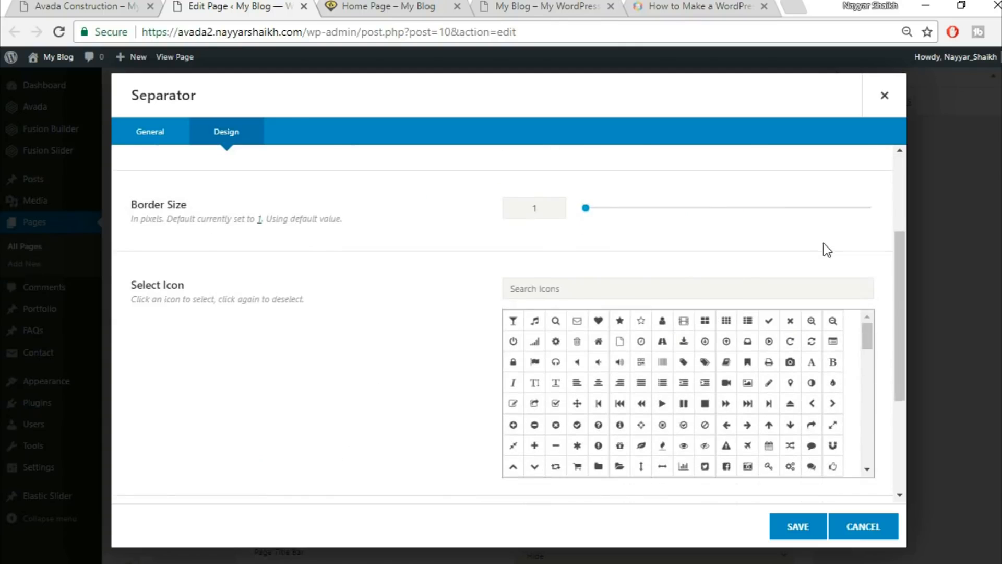
{"action": "scroll", "coordinate": [731, 247], "scroll_direction": "up", "scroll_amount": 1}
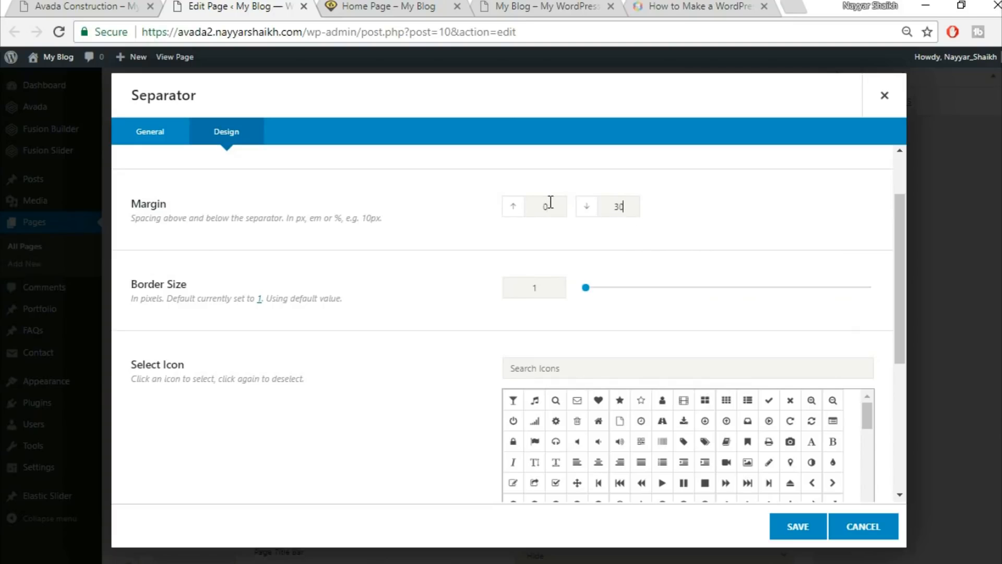
{"action": "left_click", "coordinate": [126, 6]}
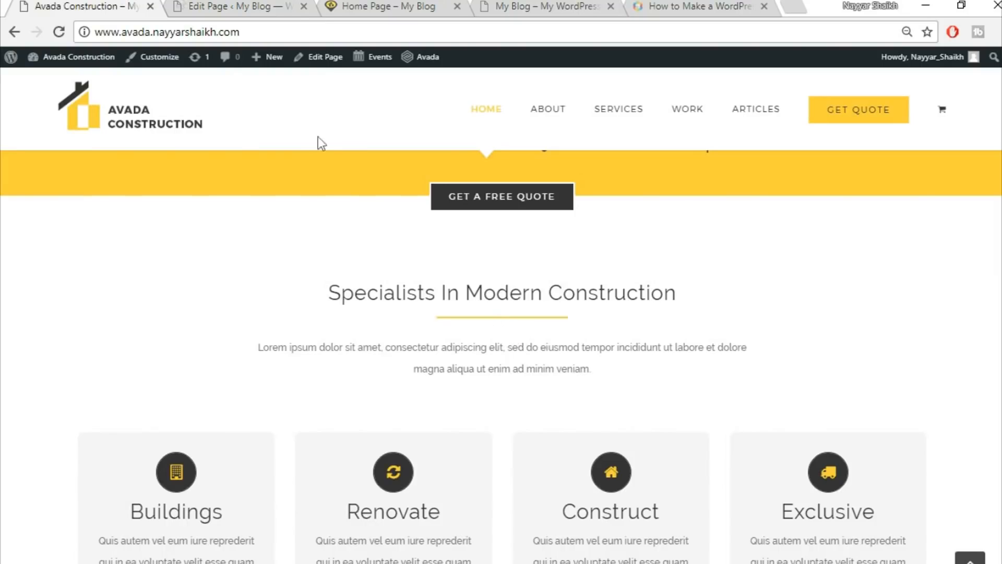
{"action": "left_click", "coordinate": [191, 4]}
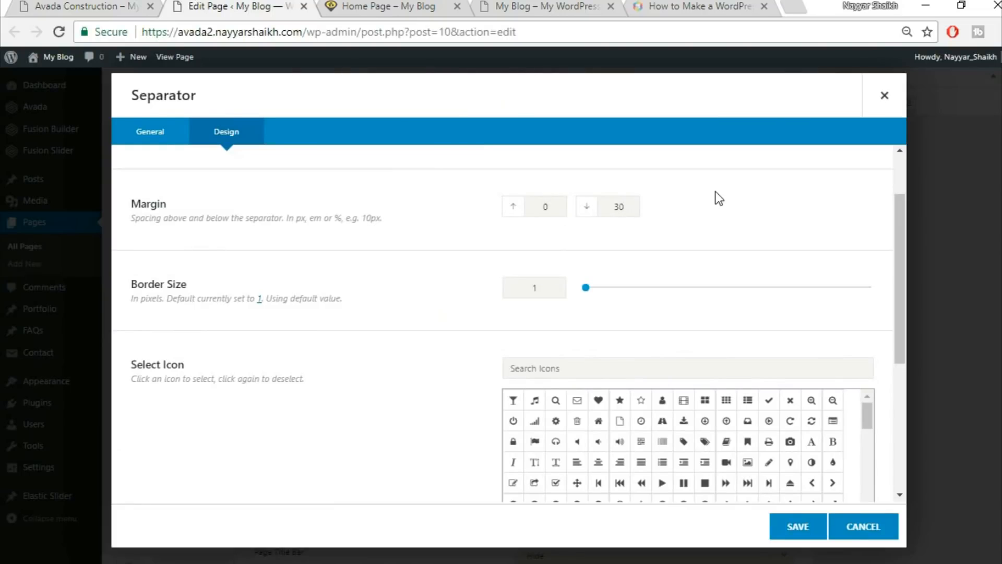
{"action": "left_click", "coordinate": [524, 289]}
{"action": "type", "text": "2"}
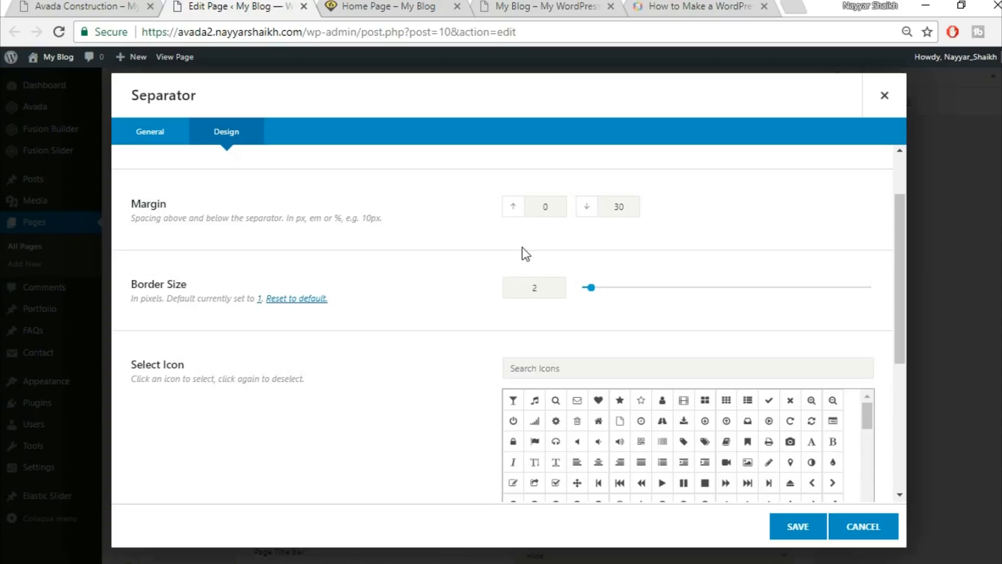
{"action": "left_click", "coordinate": [111, 5]}
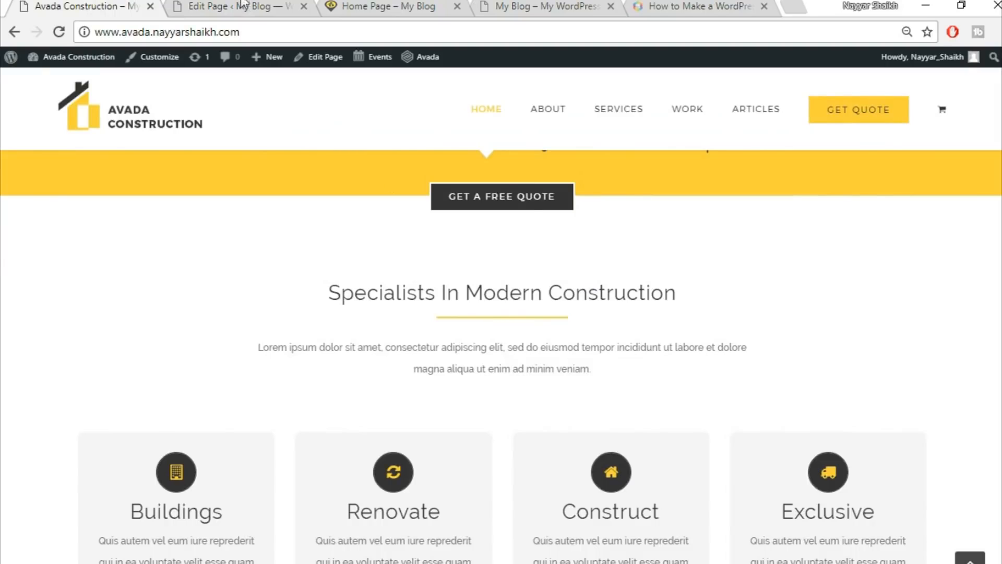
{"action": "left_click", "coordinate": [240, 4]}
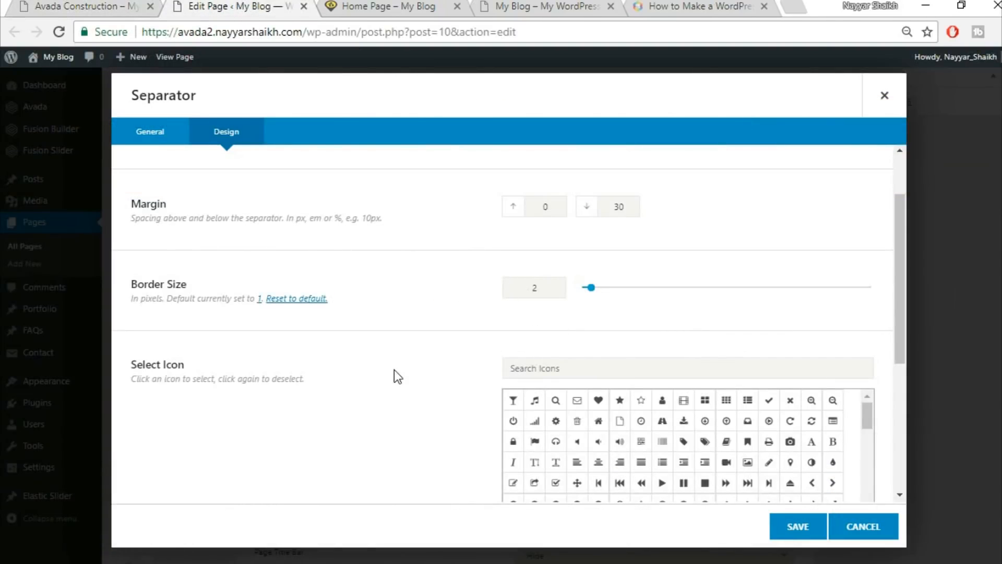
Set the separator width to 200px, compare with the demo, and save.
{"action": "scroll", "coordinate": [393, 370], "scroll_direction": "down", "scroll_amount": 5}
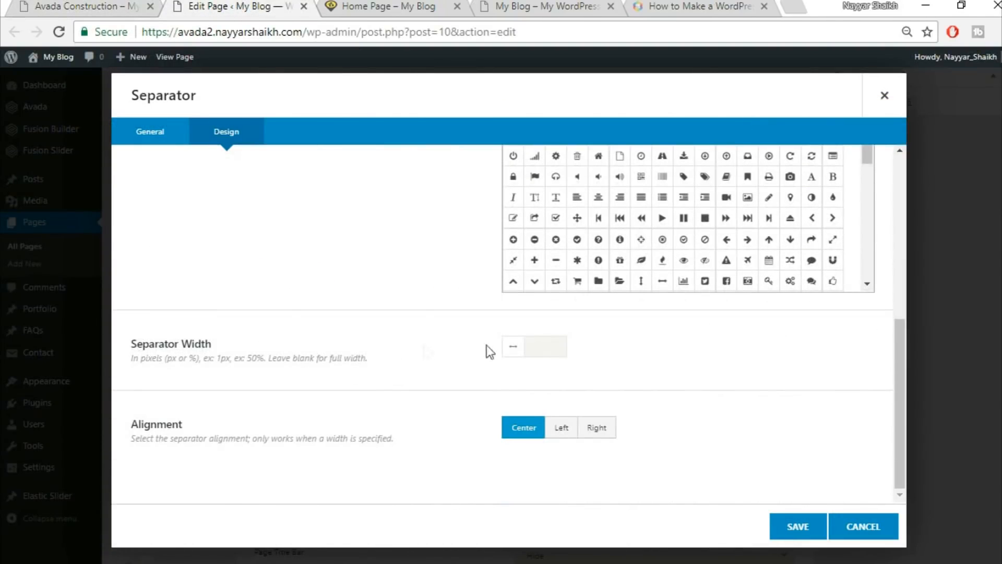
{"action": "left_click", "coordinate": [101, 5]}
{"action": "left_click", "coordinate": [225, 4]}
{"action": "left_click", "coordinate": [548, 337]}
{"action": "type", "text": "200px"}
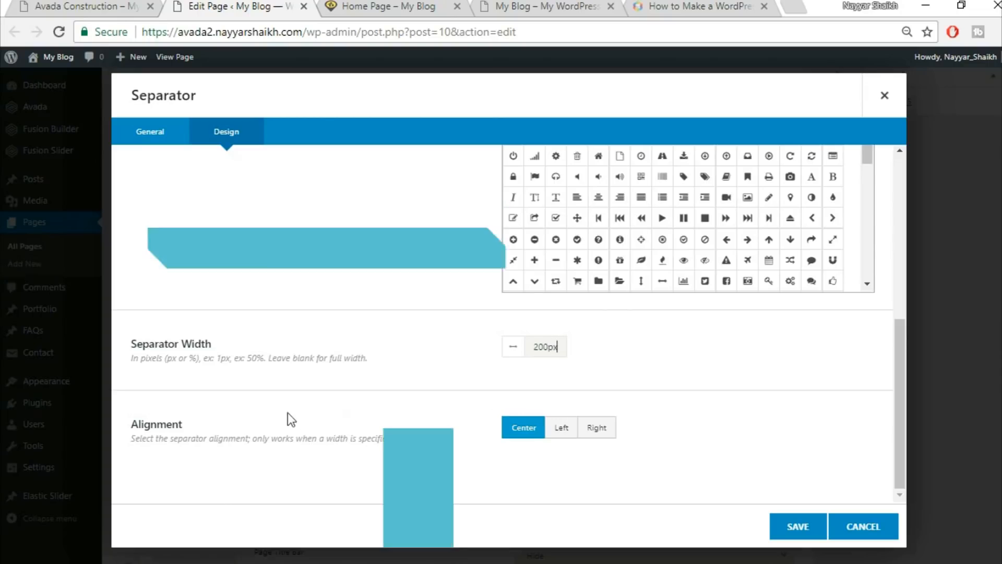
{"action": "key", "text": "ctrl+shift+Tab"}
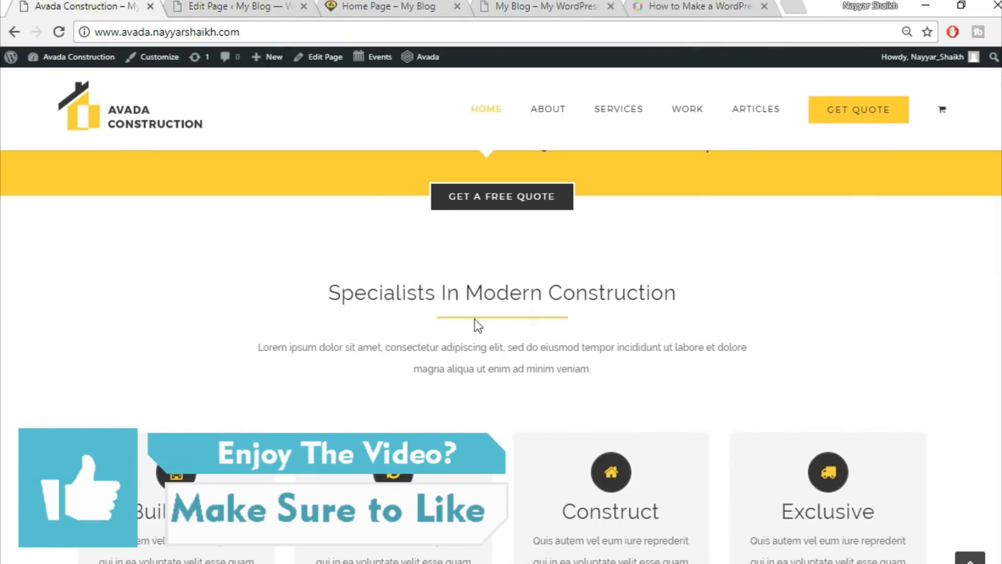
{"action": "left_click", "coordinate": [196, 5]}
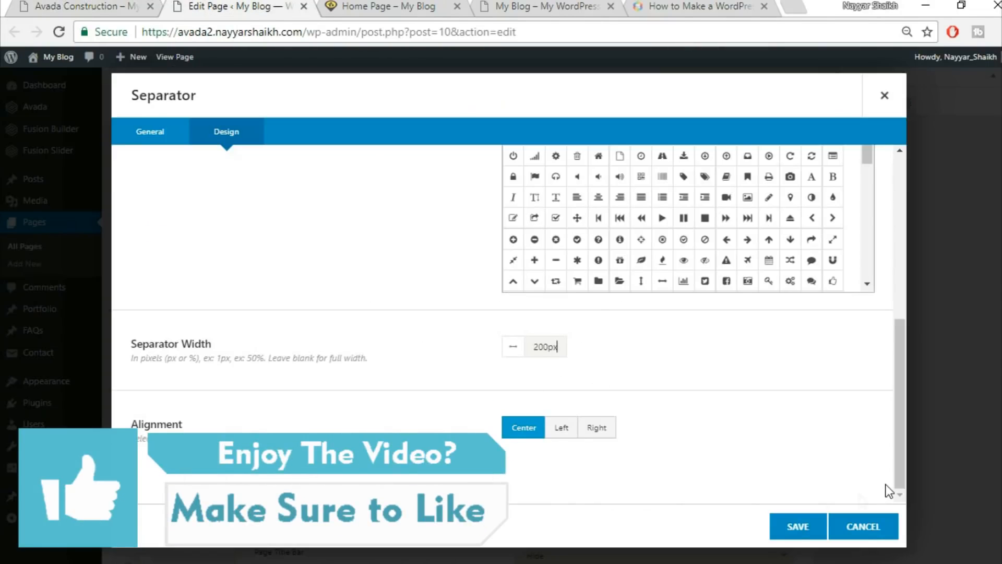
{"action": "left_click", "coordinate": [795, 526]}
Copy the demo's Lorem ipsum paragraph and add a Text Block below the separator.
{"action": "left_click", "coordinate": [50, 4]}
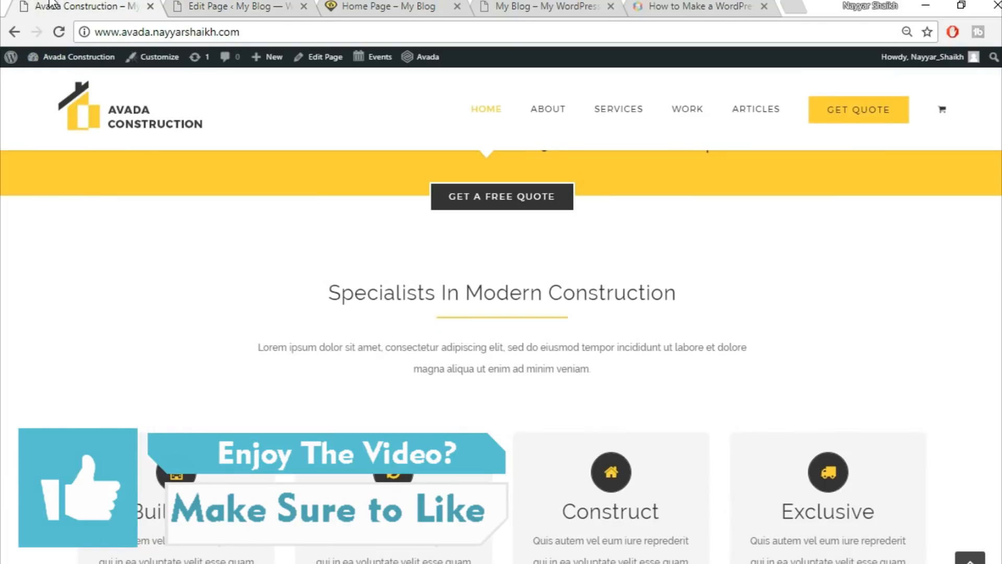
{"action": "left_click_drag", "start_coordinate": [260, 347], "coordinate": [718, 372]}
{"action": "key", "text": "ctrl+c"}
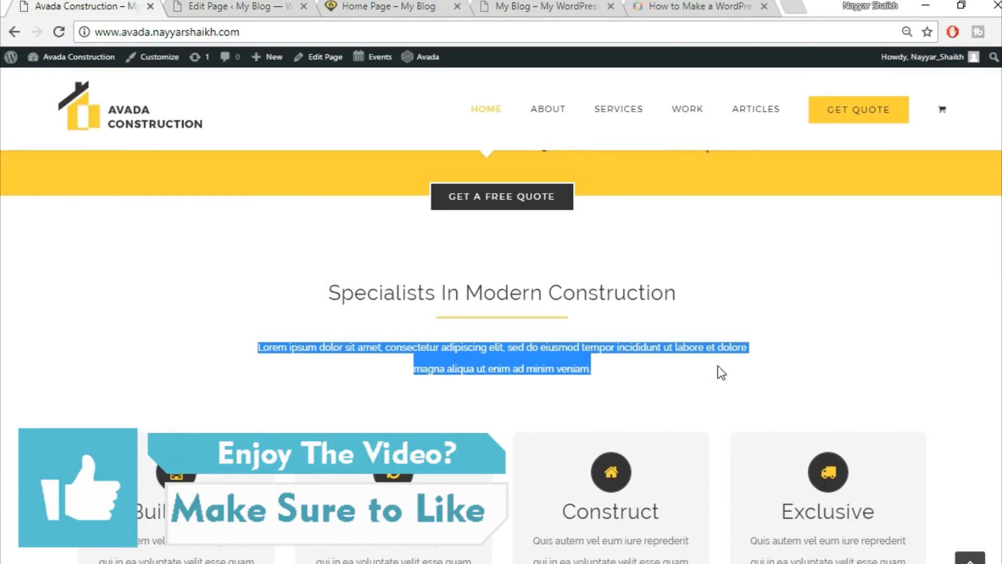
{"action": "key", "text": "ctrl+Tab"}
{"action": "left_click", "coordinate": [484, 431]}
{"action": "type", "text": "tex"}
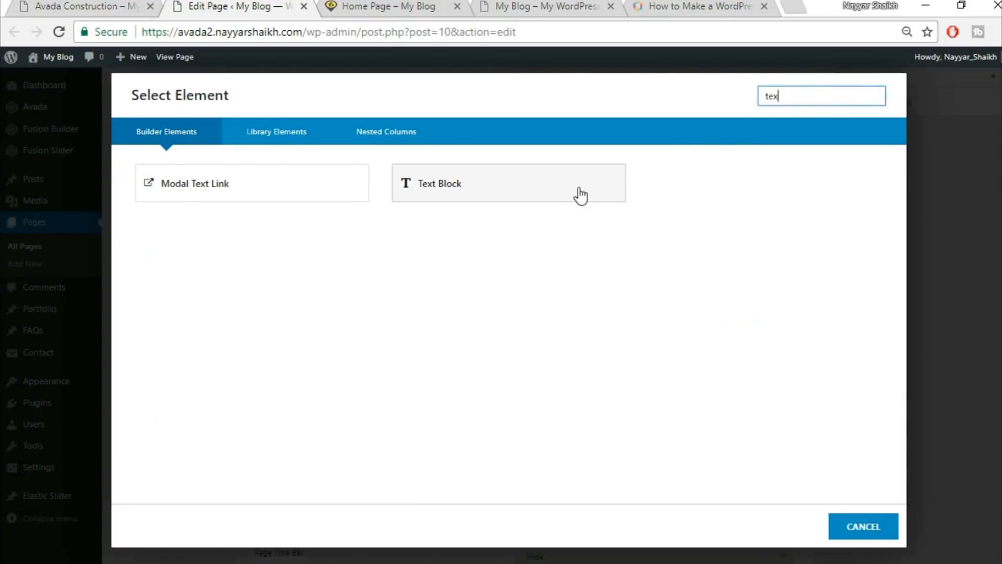
{"action": "left_click", "coordinate": [579, 189]}
Paste the paragraph via the Text tab, centre it in Visual mode, and save.
{"action": "left_click", "coordinate": [529, 350]}
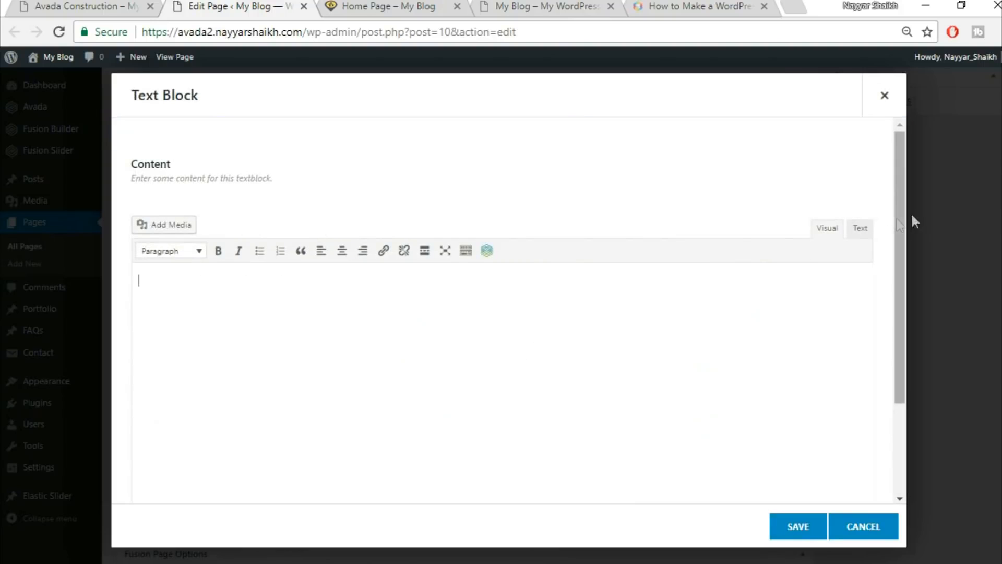
{"action": "left_click", "coordinate": [867, 230]}
{"action": "key", "text": "ctrl+v"}
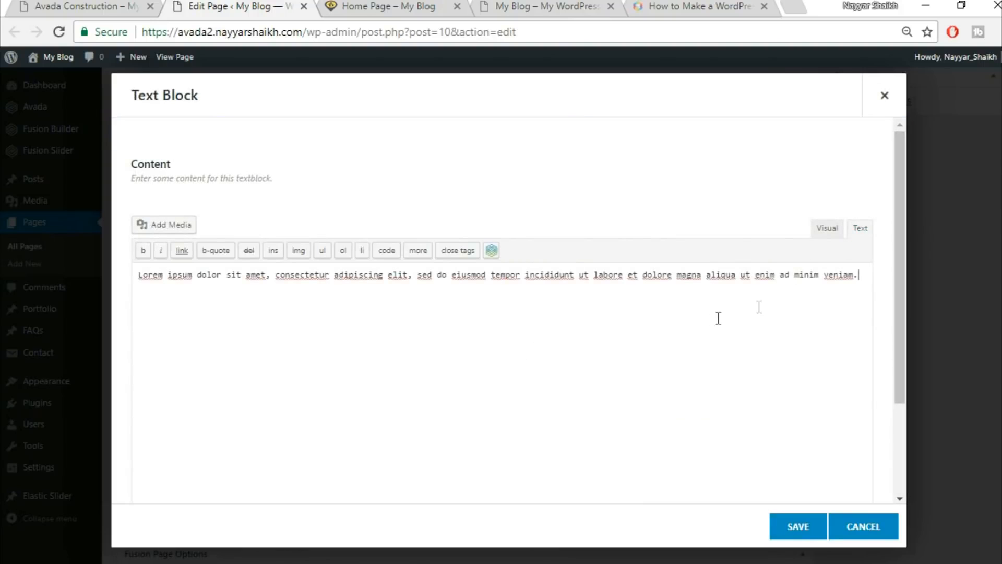
{"action": "left_click", "coordinate": [827, 230]}
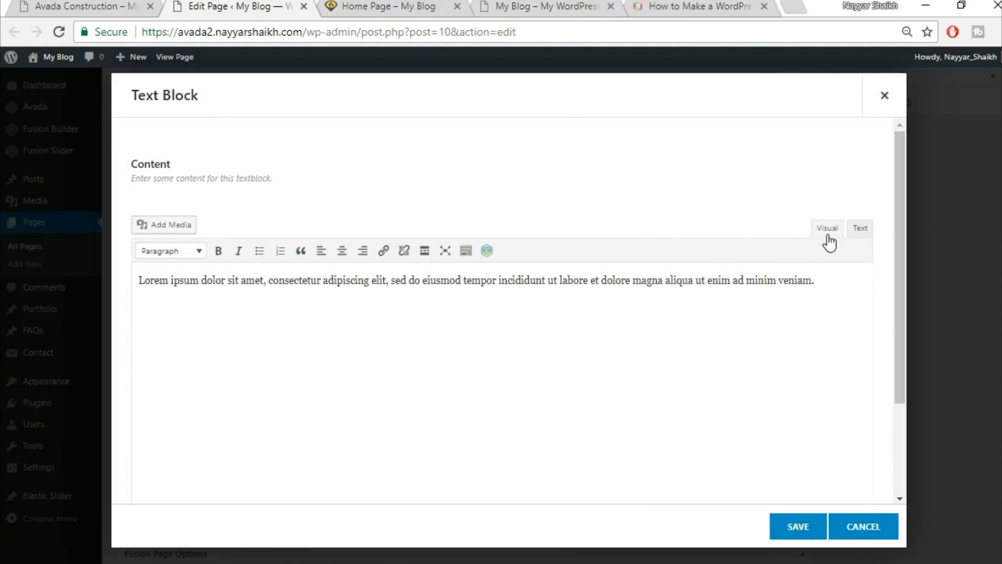
{"action": "left_click", "coordinate": [342, 255]}
{"action": "left_click", "coordinate": [791, 528]}
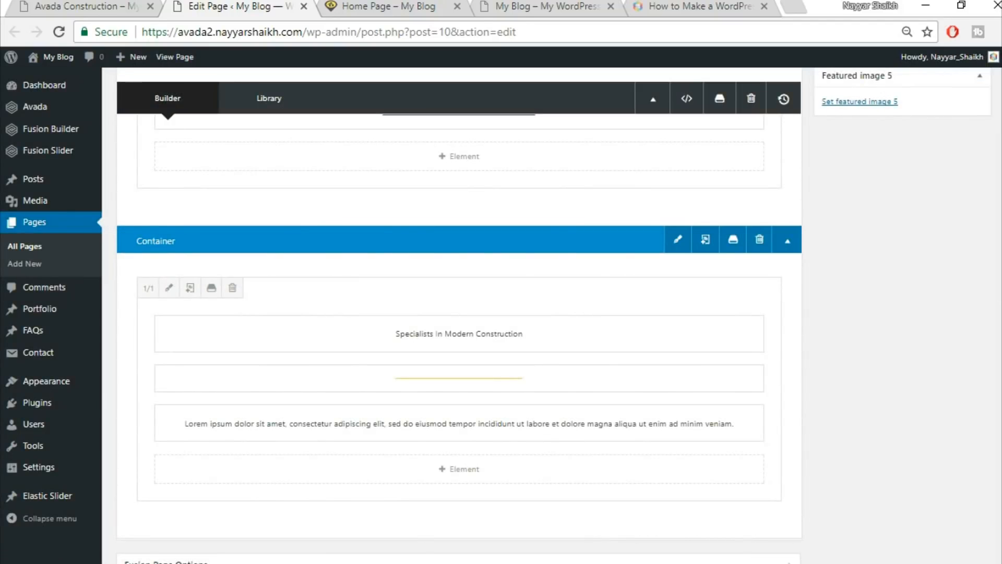
Compare the builder layout with the demo and update the published Home Page.
{"action": "left_click", "coordinate": [78, 6]}
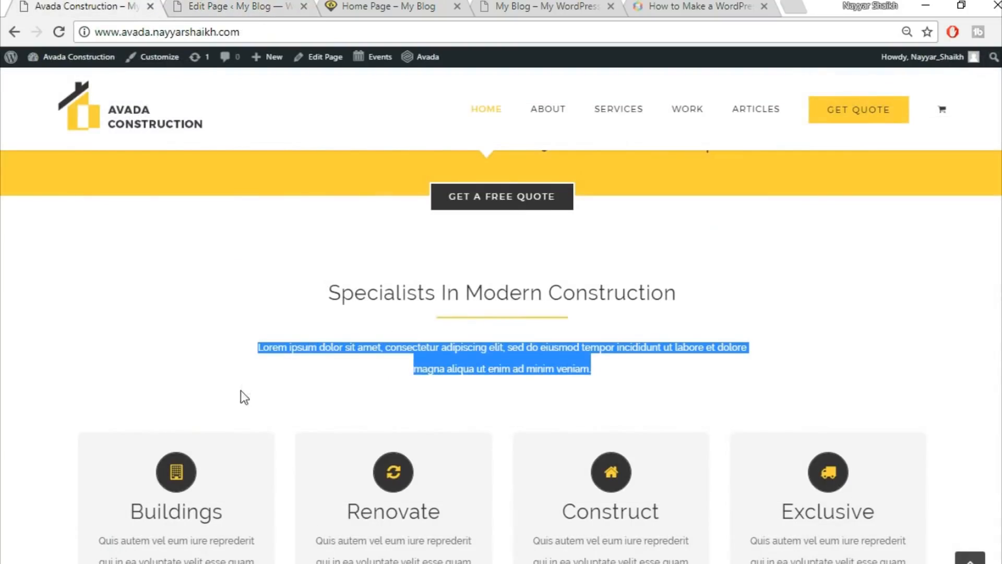
{"action": "left_click", "coordinate": [174, 7]}
{"action": "scroll", "coordinate": [978, 425], "scroll_direction": "up", "scroll_amount": 5}
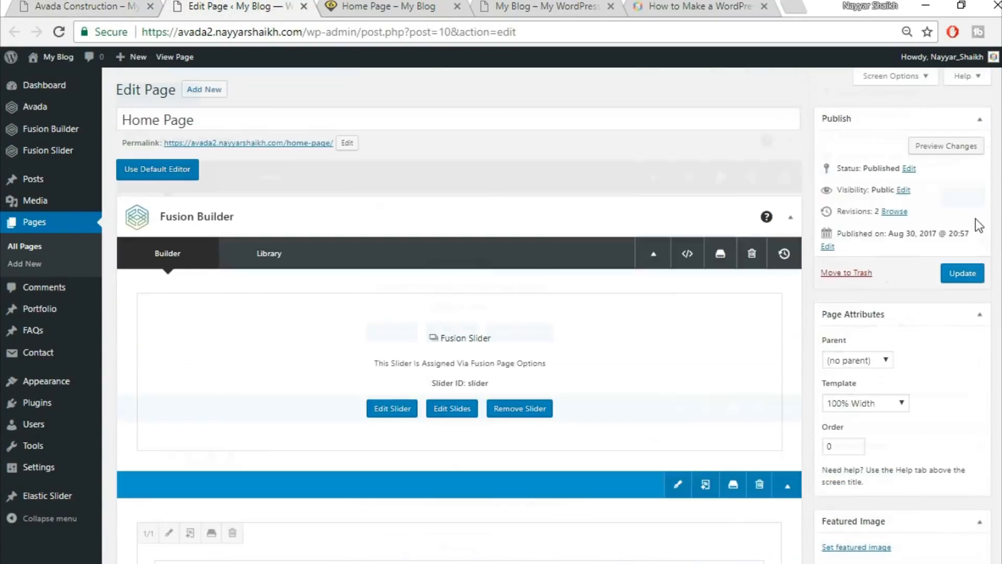
{"action": "left_click", "coordinate": [961, 273]}
Reload the live Home Page to see the latest changes.
{"action": "left_click", "coordinate": [379, 5]}
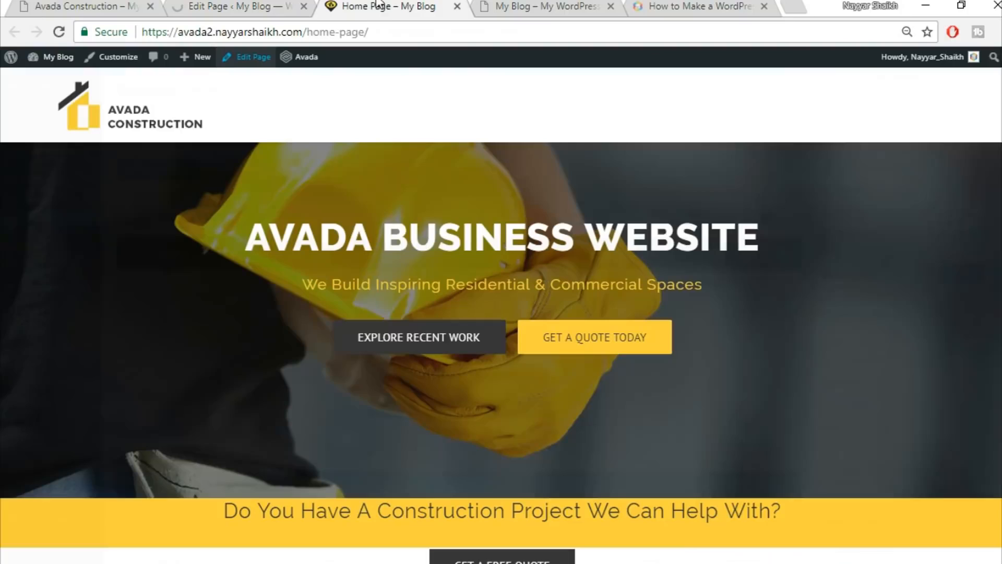
{"action": "left_click", "coordinate": [393, 29]}
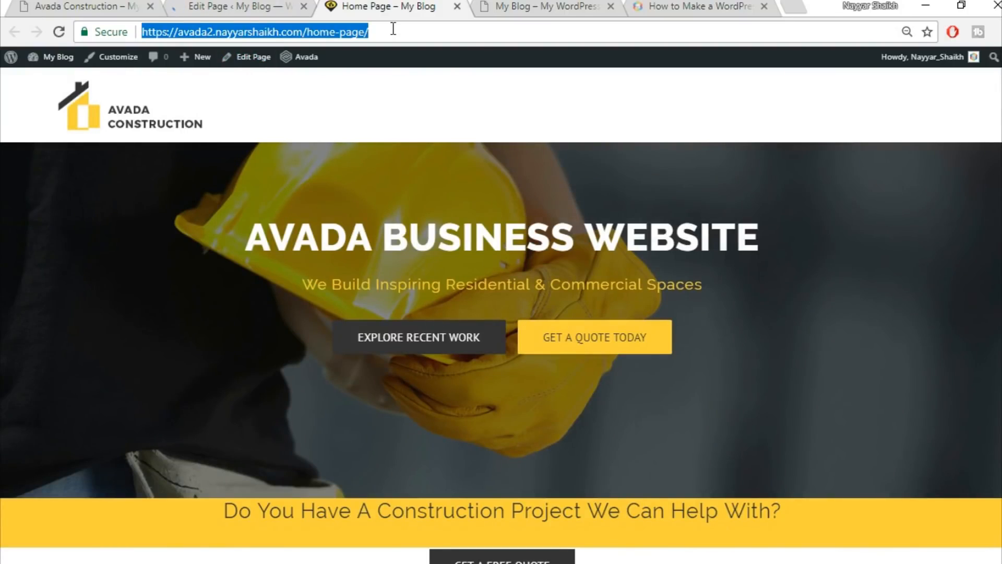
{"action": "key", "text": "Return"}
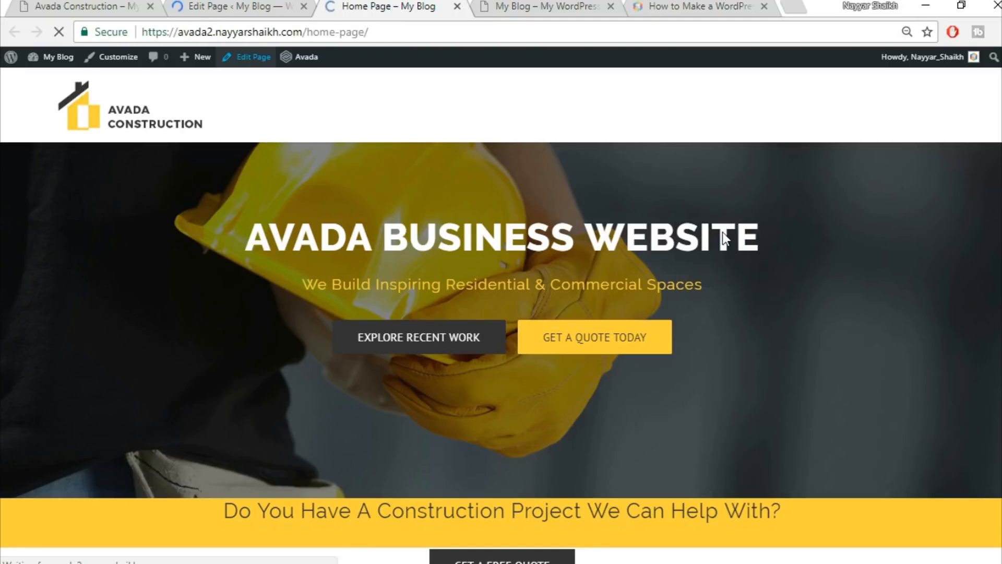
{"action": "scroll", "coordinate": [771, 356], "scroll_direction": "down", "scroll_amount": 4}
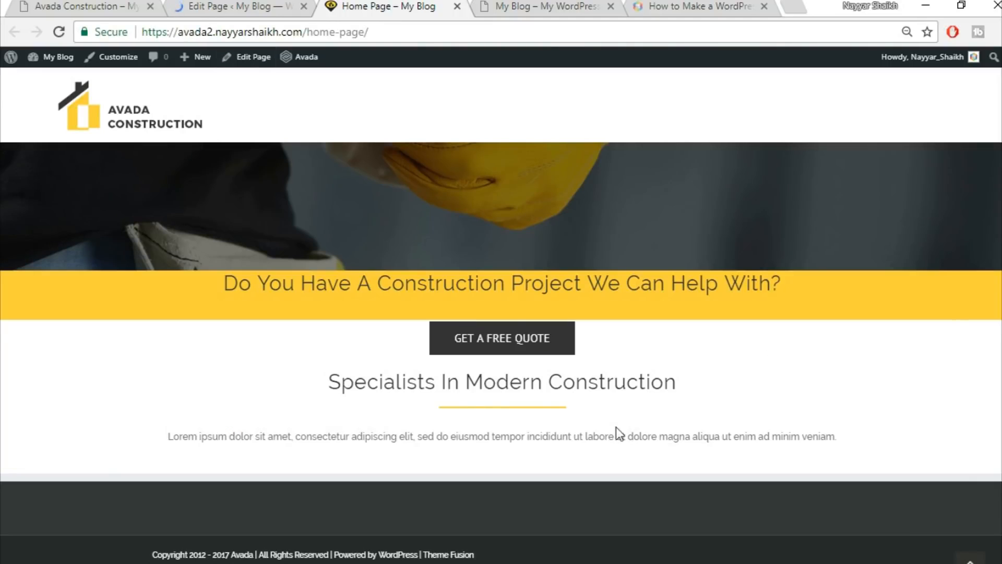
{"action": "scroll", "coordinate": [756, 456], "scroll_direction": "up", "scroll_amount": 4}
{"action": "scroll", "coordinate": [725, 436], "scroll_direction": "down", "scroll_amount": 4}
Compare the intro paragraph on the demo with the one on the Home Page.
{"action": "left_click", "coordinate": [86, 5]}
{"action": "left_click", "coordinate": [288, 353]}
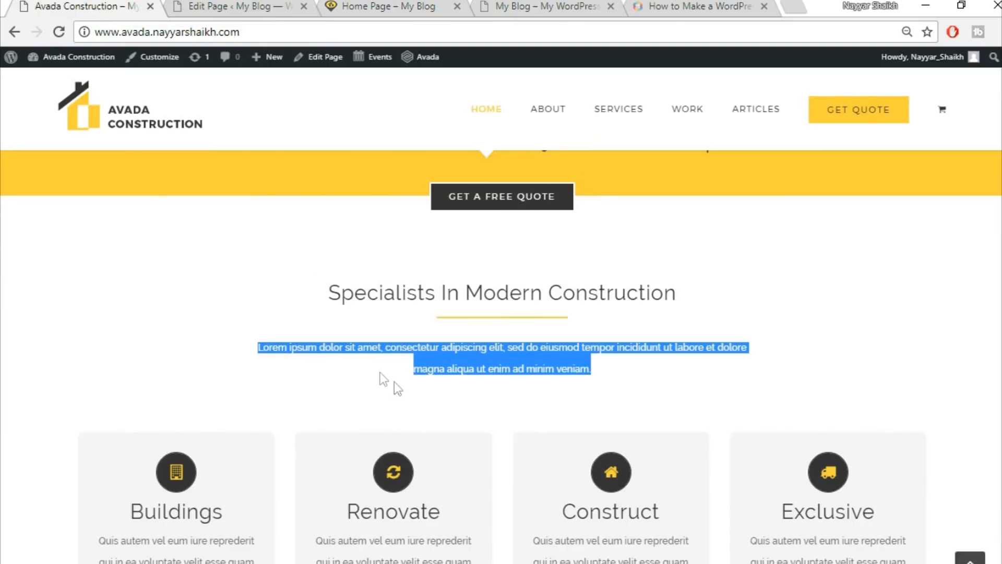
{"action": "left_click_drag", "start_coordinate": [250, 347], "coordinate": [597, 369]}
{"action": "left_click", "coordinate": [255, 5]}
{"action": "left_click", "coordinate": [389, 6]}
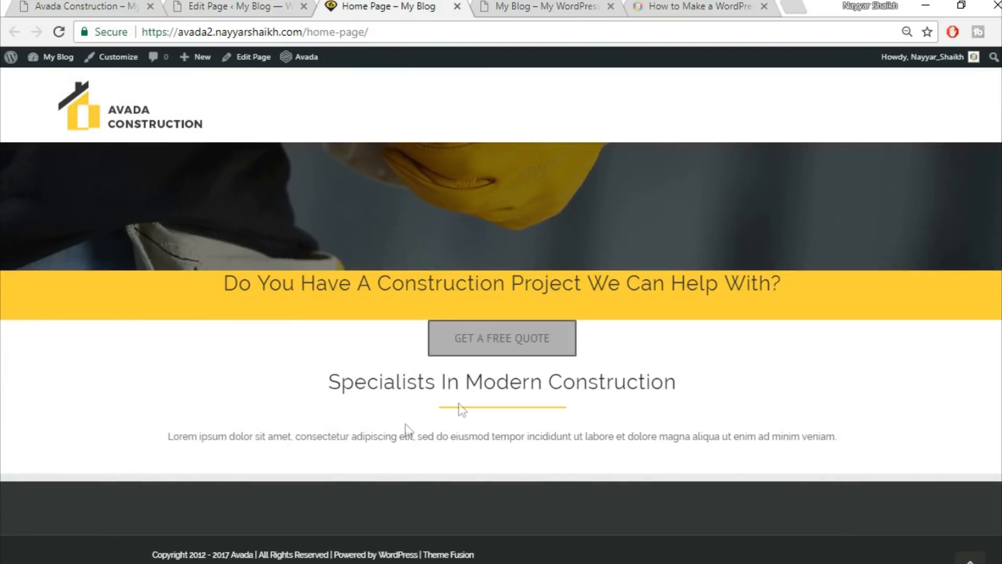
{"action": "left_click_drag", "start_coordinate": [156, 440], "coordinate": [798, 464]}
{"action": "left_click", "coordinate": [94, 5]}
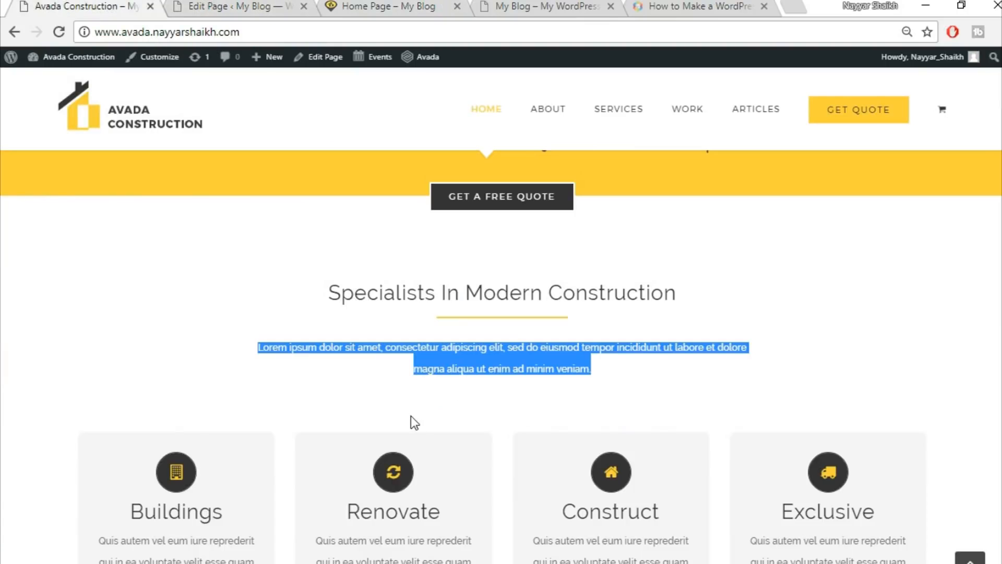
{"action": "left_click", "coordinate": [399, 368]}
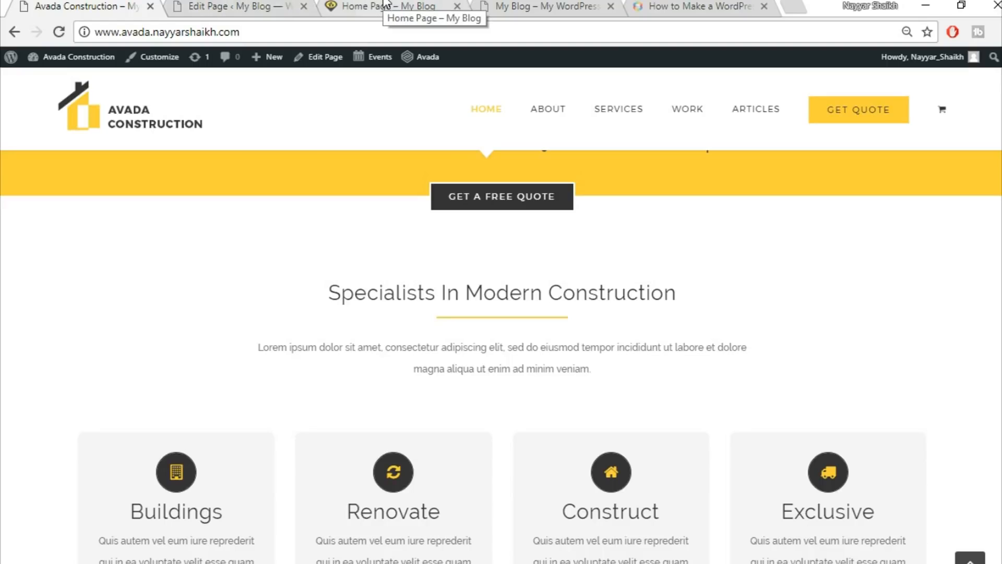
Scroll the editor down, then view the demo's Buildings, Renovate, Construct and Exclusive cards.
{"action": "left_click", "coordinate": [240, 5]}
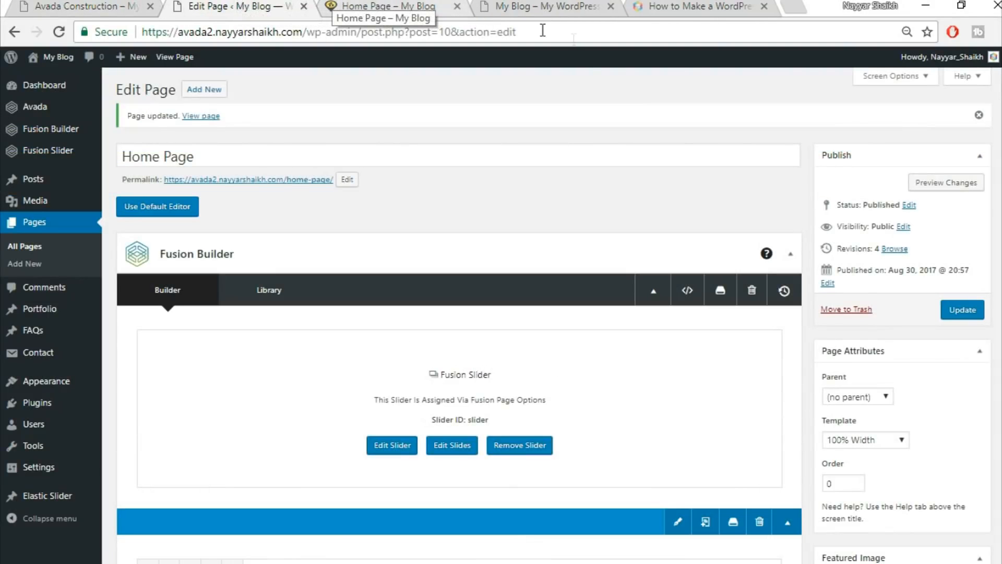
{"action": "scroll", "coordinate": [620, 360], "scroll_direction": "down", "scroll_amount": 6}
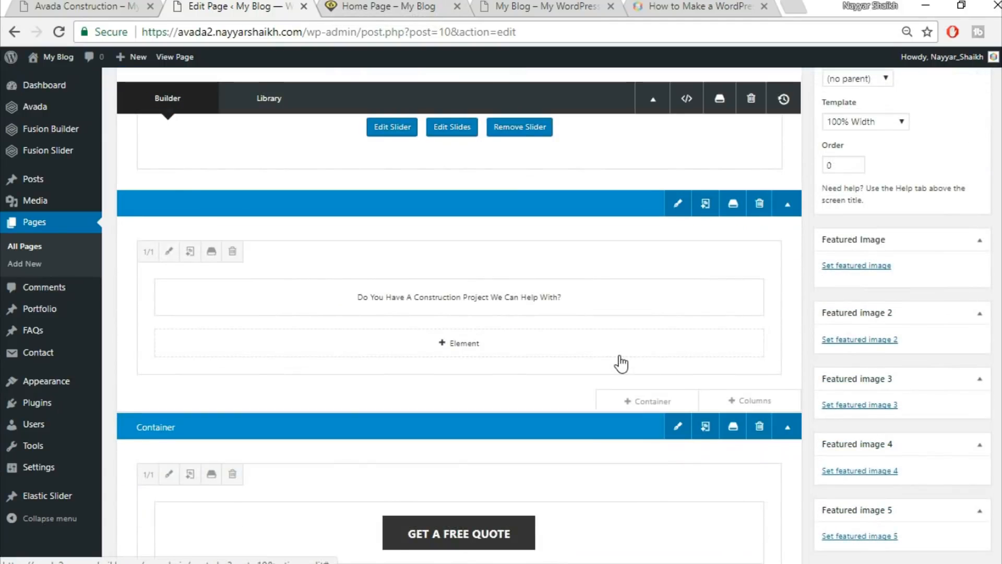
{"action": "scroll", "coordinate": [620, 364], "scroll_direction": "down", "scroll_amount": 6}
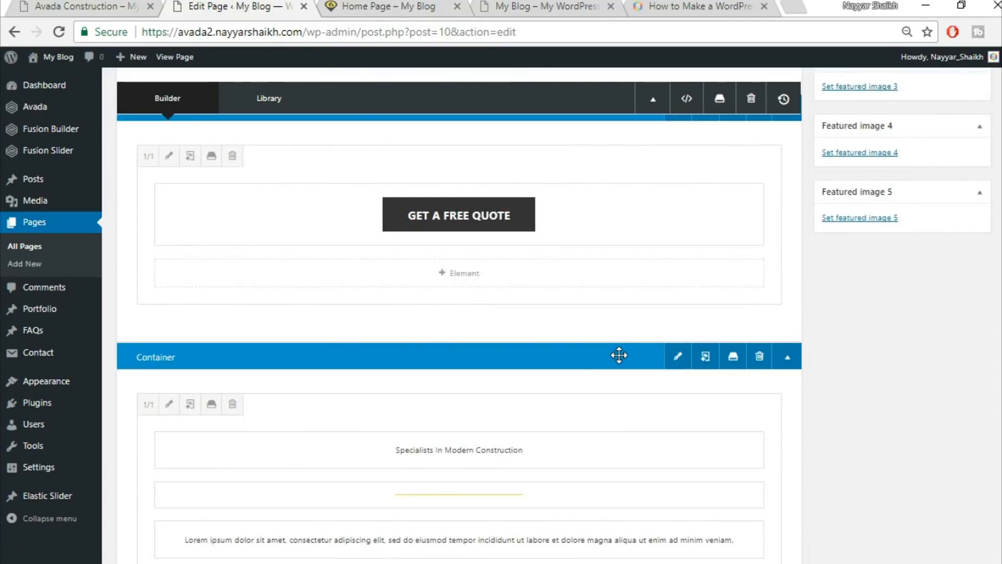
{"action": "scroll", "coordinate": [619, 358], "scroll_direction": "down", "scroll_amount": 6}
{"action": "key", "text": "ctrl+shift+Tab"}
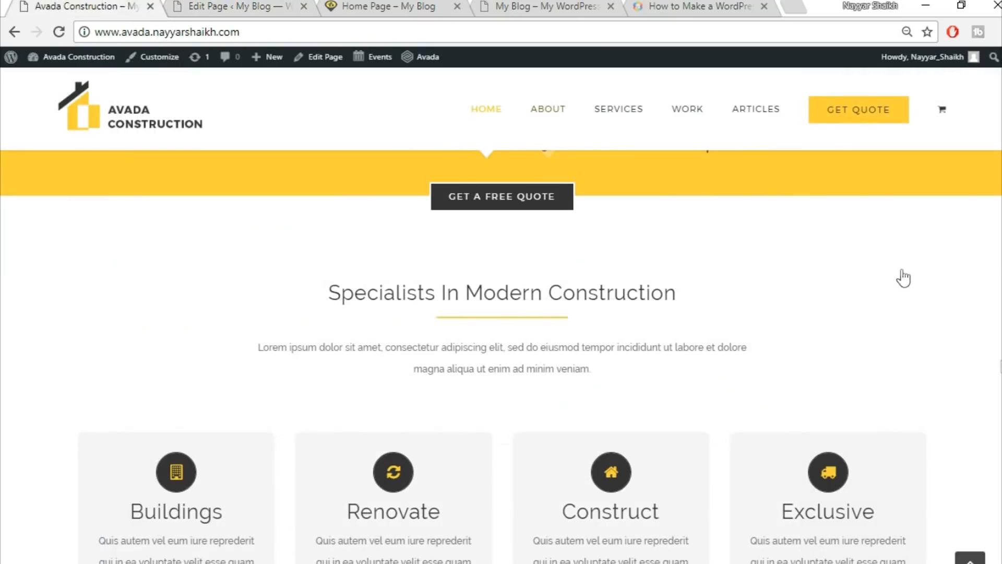
{"action": "scroll", "coordinate": [455, 386], "scroll_direction": "down", "scroll_amount": 2}
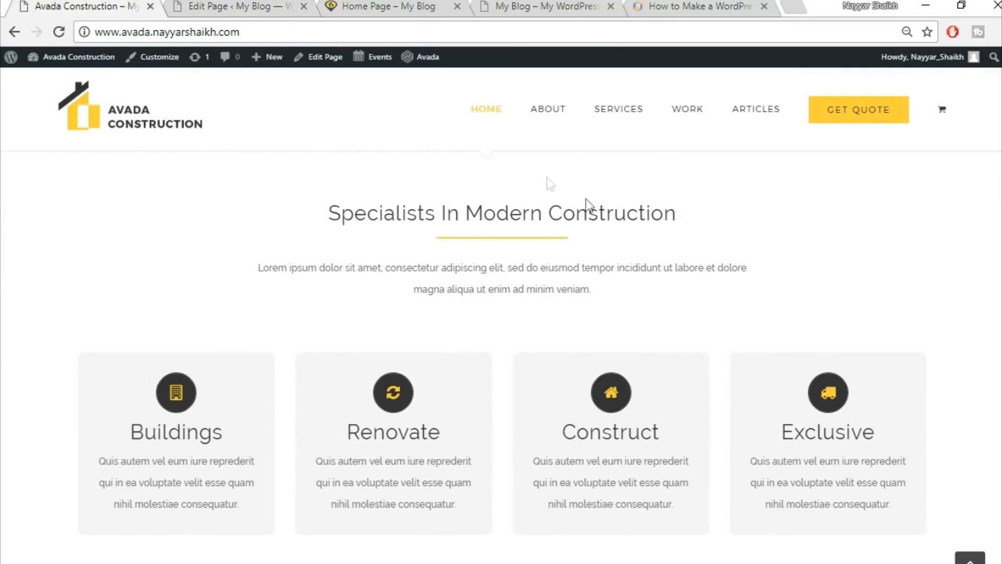
Add a new 1/1 full-width container below the Specialists section.
{"action": "left_click", "coordinate": [235, 5]}
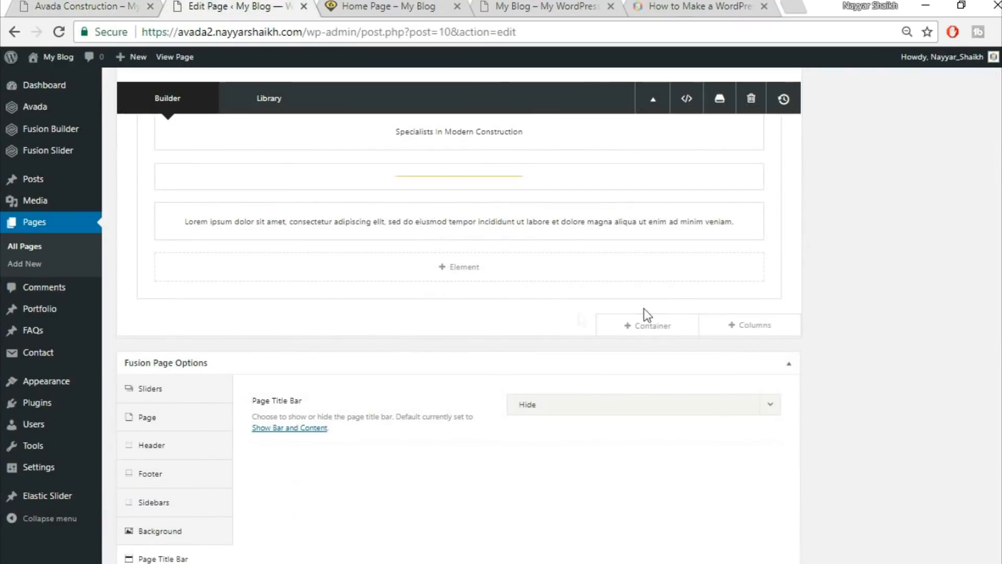
{"action": "left_click", "coordinate": [639, 332]}
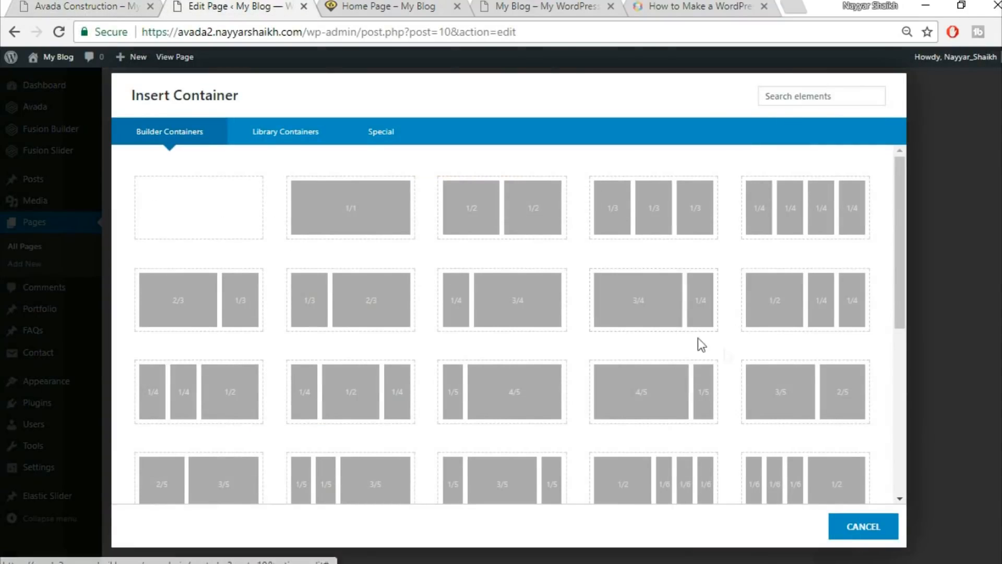
{"action": "left_click", "coordinate": [336, 214]}
{"action": "scroll", "coordinate": [472, 443], "scroll_direction": "down", "scroll_amount": 2}
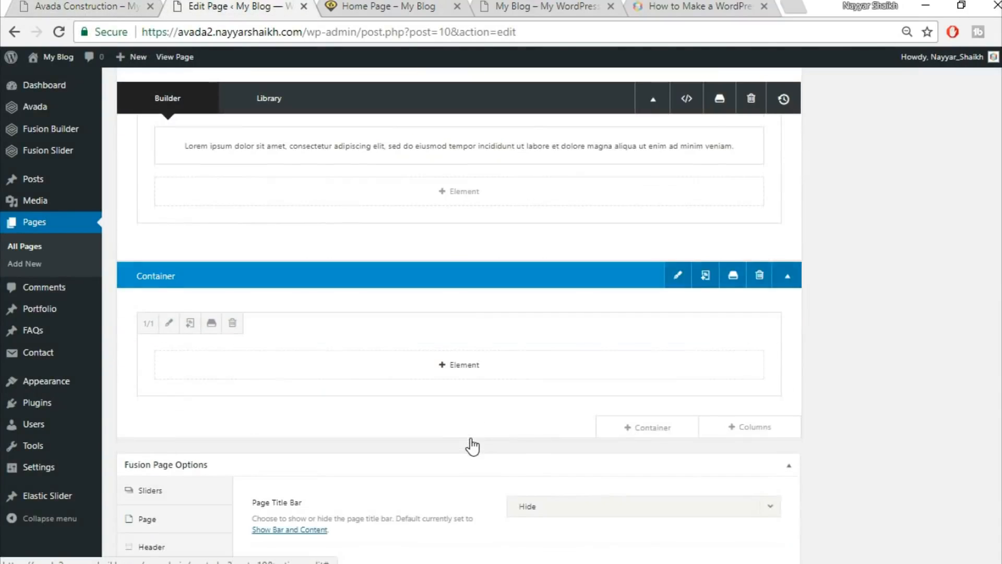
Add a Flip Boxes element to the container by searching 'fli'.
{"action": "left_click", "coordinate": [458, 368]}
{"action": "left_click", "coordinate": [824, 102]}
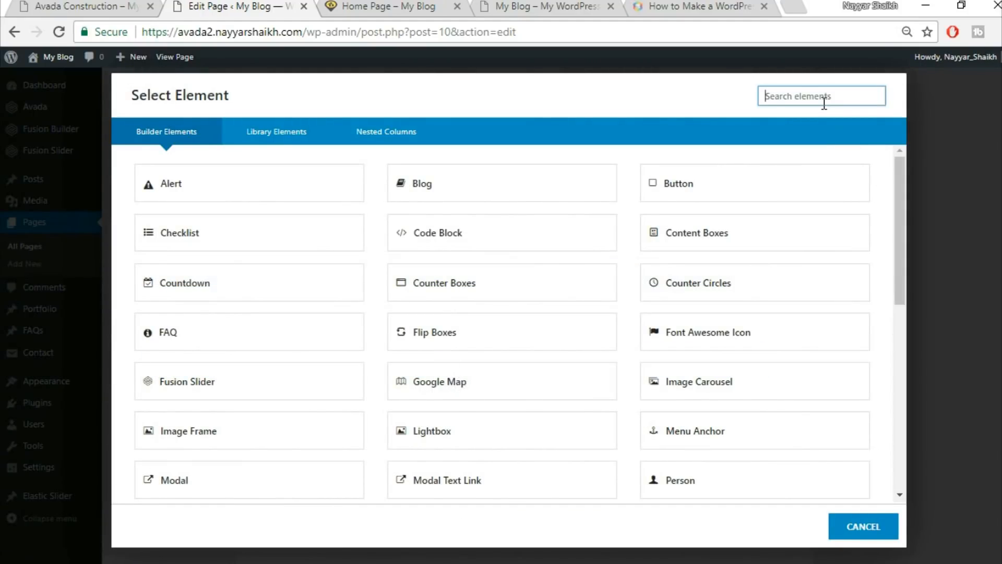
{"action": "type", "text": "fli"}
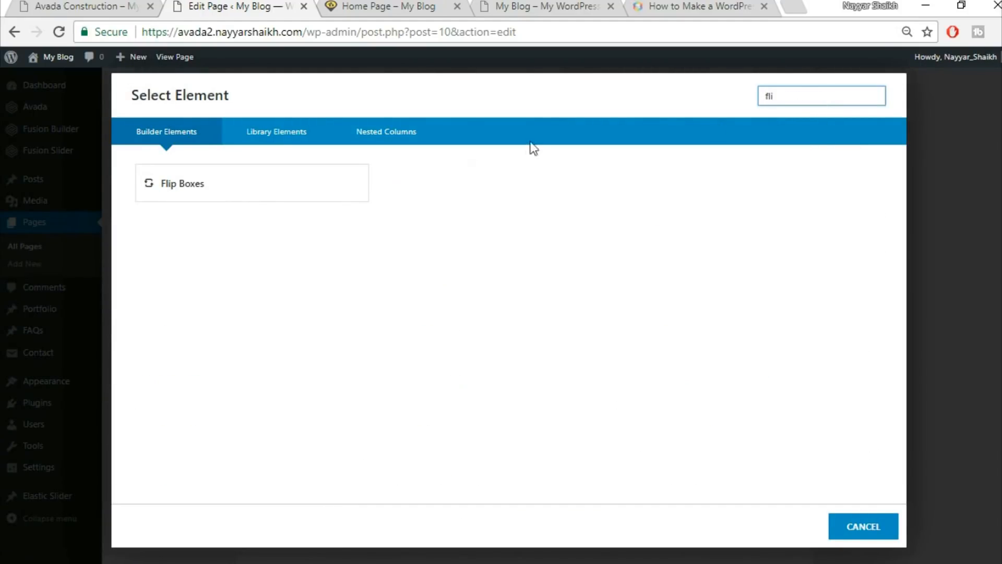
{"action": "left_click", "coordinate": [81, 6]}
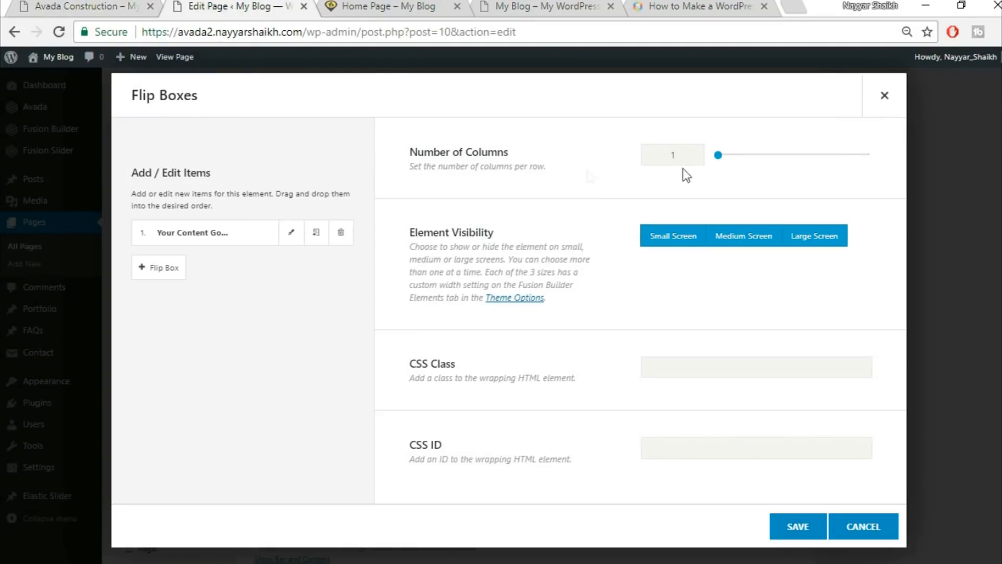
Set the Flip Boxes Number of Columns to 4, referencing the demo's cards.
{"action": "left_click", "coordinate": [115, 6]}
{"action": "left_click_drag", "start_coordinate": [682, 152], "coordinate": [648, 158]}
{"action": "type", "text": "4"}
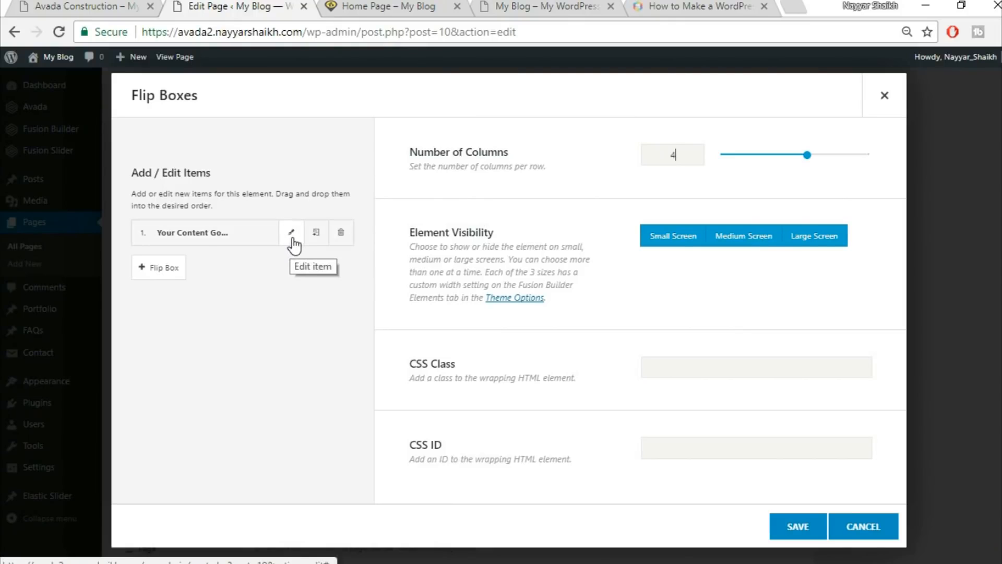
{"action": "left_click", "coordinate": [79, 6]}
{"action": "mouse_move", "coordinate": [155, 316]}
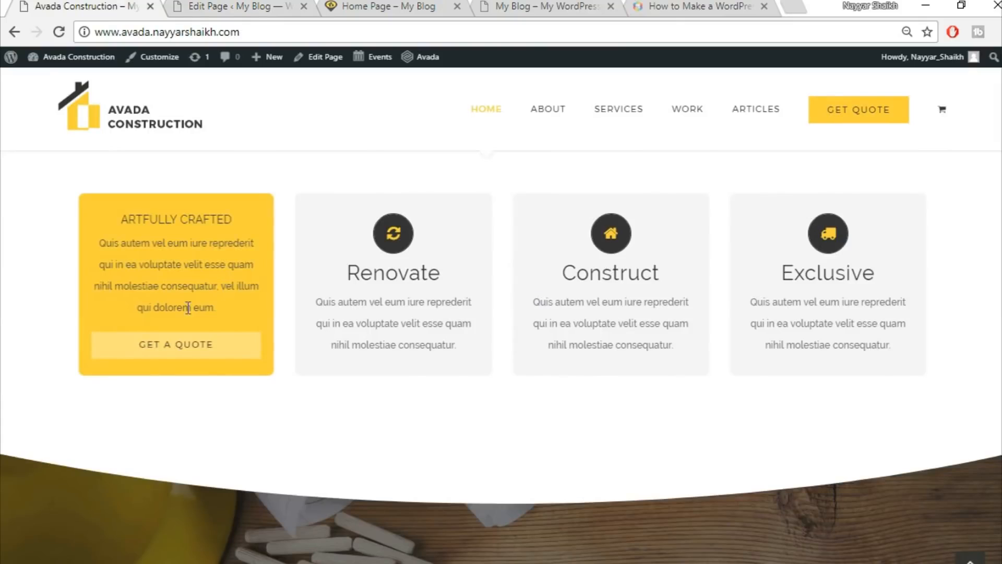
{"action": "left_click", "coordinate": [194, 5]}
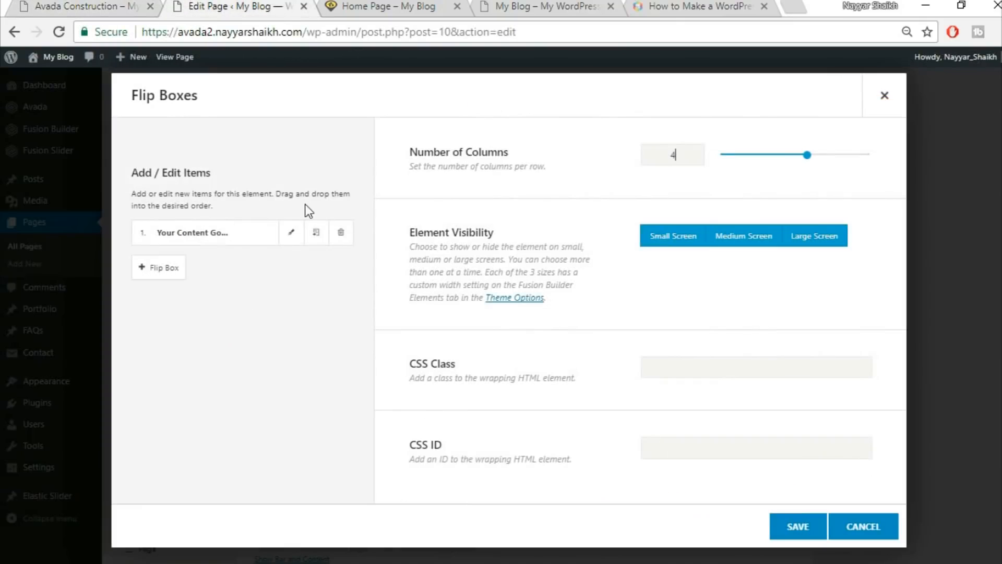
Open the first flip box item and clear its frontside heading placeholder.
{"action": "left_click", "coordinate": [291, 236]}
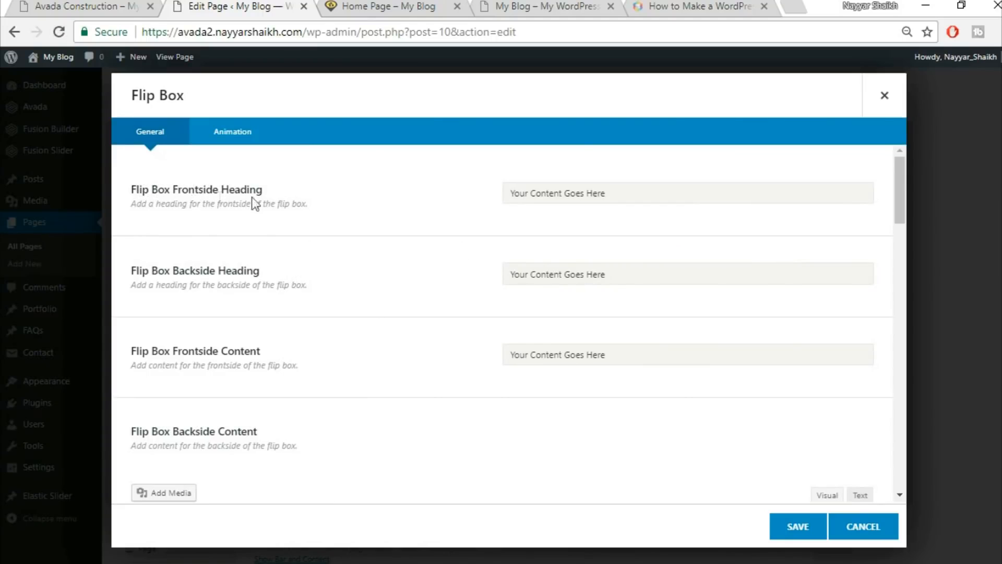
{"action": "left_click", "coordinate": [115, 7]}
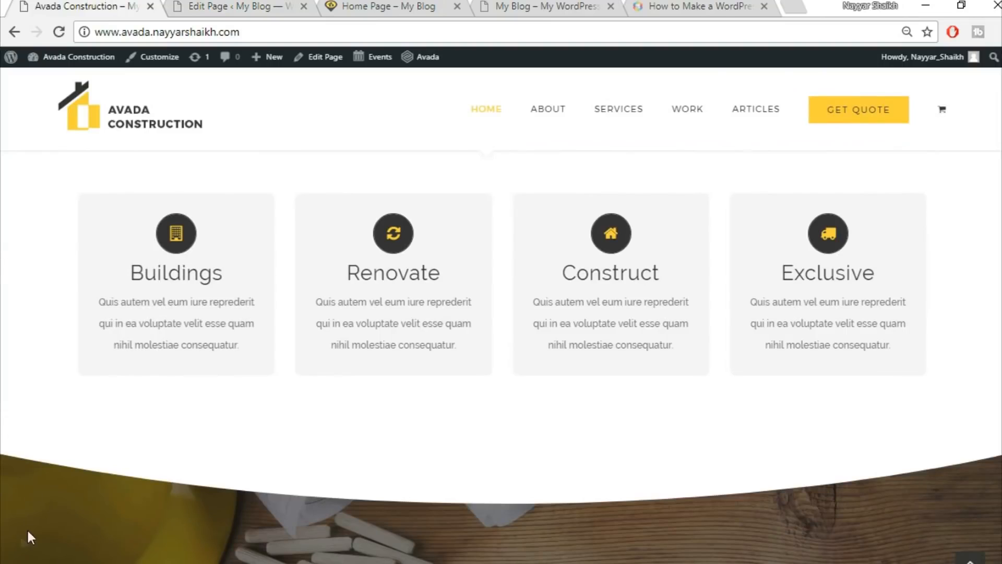
{"action": "mouse_move", "coordinate": [141, 262]}
{"action": "left_click", "coordinate": [237, 7]}
{"action": "triple_click", "coordinate": [603, 193]}
{"action": "key", "text": "BackSpace"}
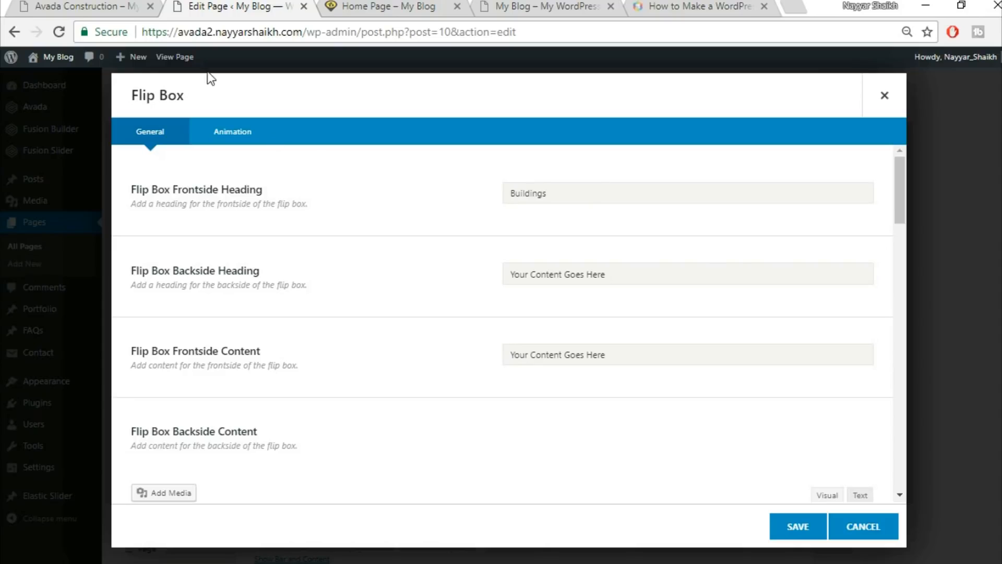
Copy 'ARTFULLY CRAFTED' from the demo card and paste it as the backside heading.
{"action": "left_click", "coordinate": [57, 3]}
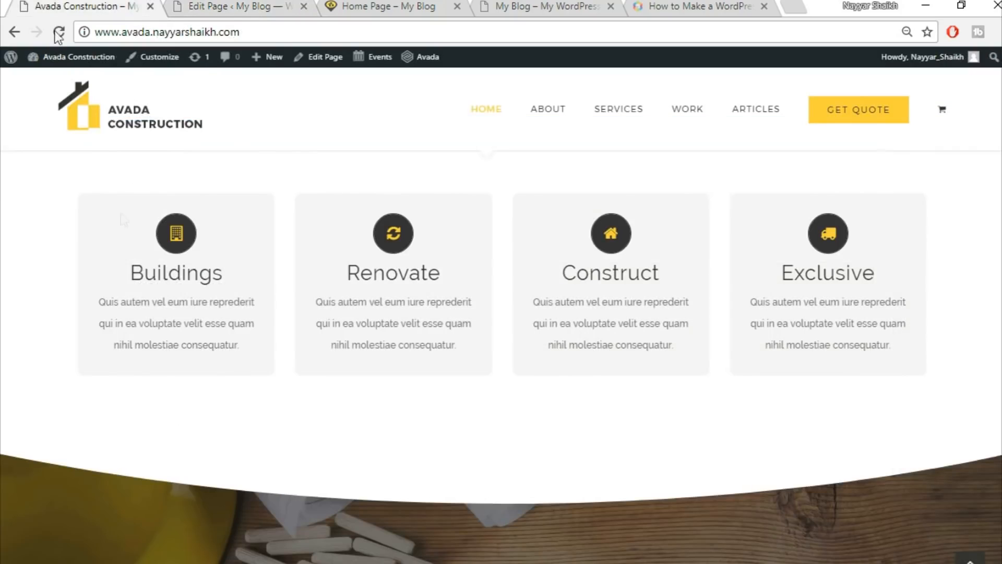
{"action": "mouse_move", "coordinate": [155, 298]}
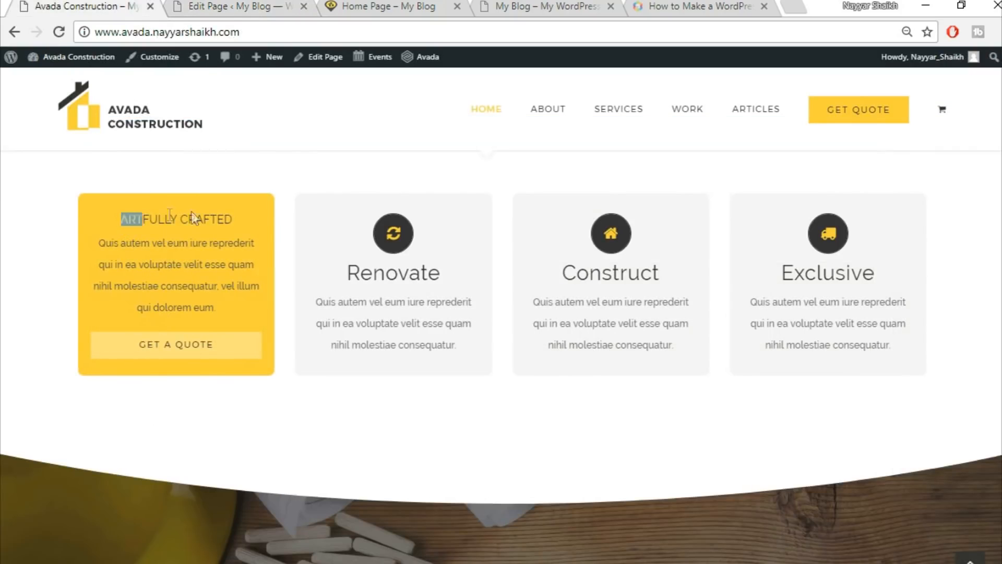
{"action": "left_click_drag", "start_coordinate": [192, 213], "coordinate": [248, 212]}
{"action": "key", "text": "ctrl+c"}
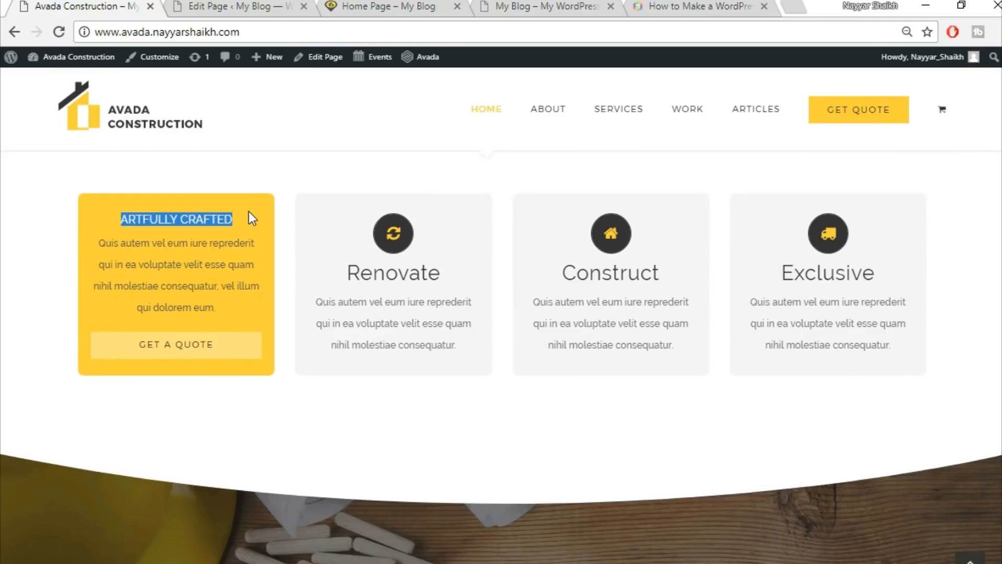
{"action": "left_click", "coordinate": [197, 4]}
{"action": "left_click", "coordinate": [605, 268]}
{"action": "key", "text": "ctrl+v"}
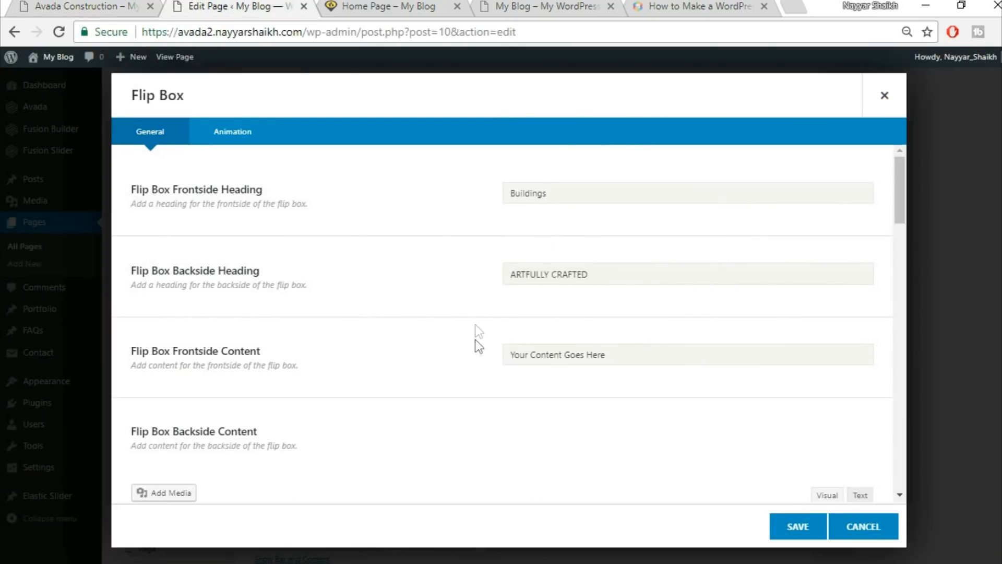
{"action": "scroll", "coordinate": [474, 342], "scroll_direction": "down", "scroll_amount": 2}
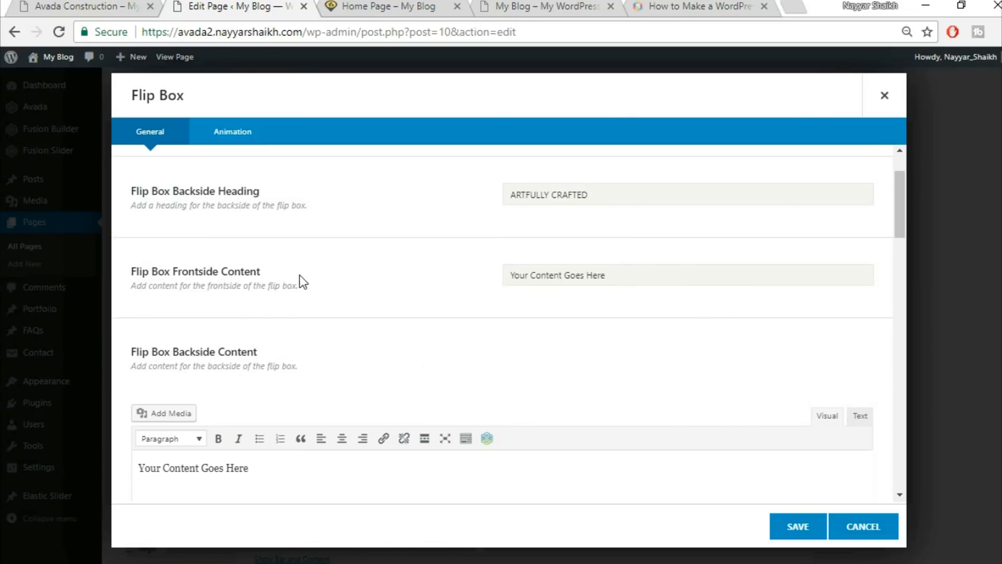
Replace the frontside content with the demo card's Quis autem paragraph.
{"action": "left_click", "coordinate": [73, 6]}
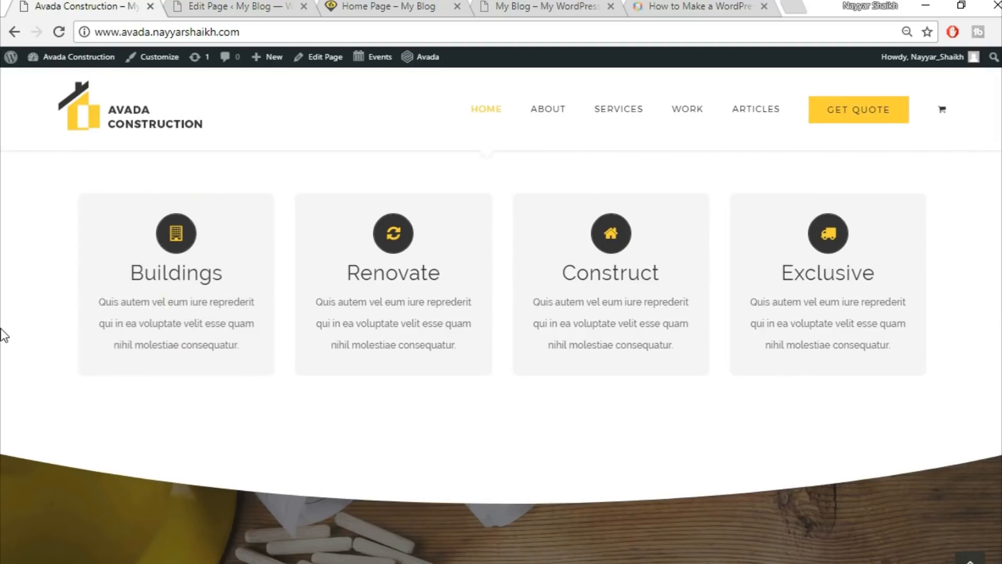
{"action": "mouse_move", "coordinate": [129, 317]}
{"action": "left_click_drag", "start_coordinate": [96, 236], "coordinate": [252, 307]}
{"action": "key", "text": "ctrl+c"}
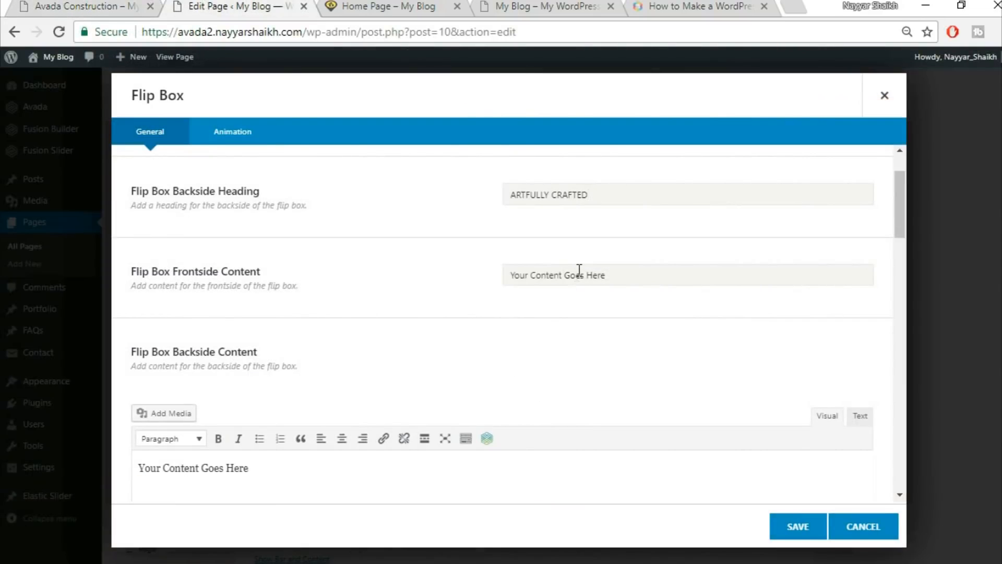
{"action": "triple_click", "coordinate": [580, 275]}
{"action": "key", "text": "BackSpace"}
{"action": "key", "text": "ctrl+v"}
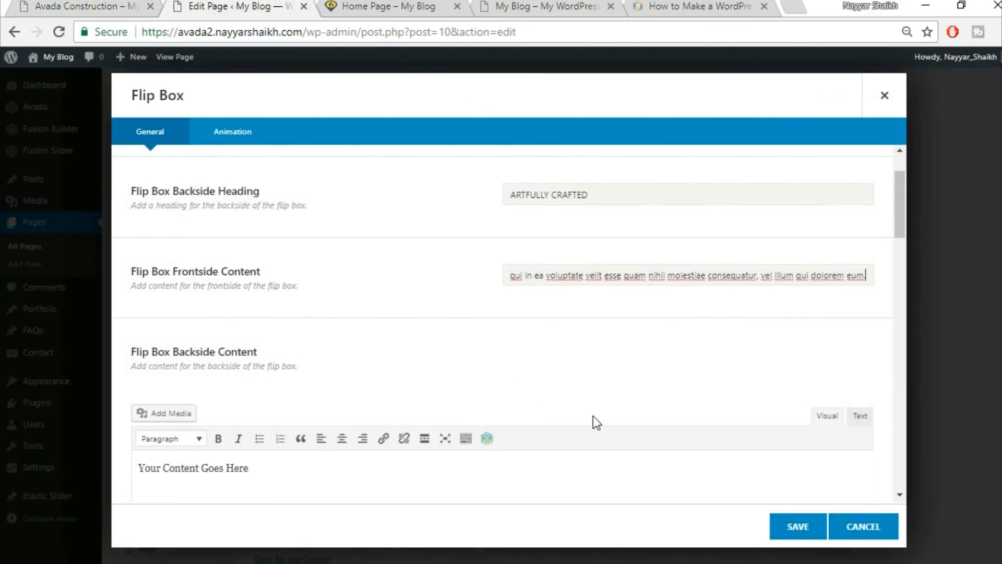
Paste the same paragraph into the backside content via the Text tab, then return to Visual.
{"action": "scroll", "coordinate": [592, 415], "scroll_direction": "down", "scroll_amount": 3}
{"action": "left_click", "coordinate": [781, 346]}
{"action": "left_click", "coordinate": [860, 256]}
{"action": "key", "text": "ctrl+v"}
{"action": "left_click", "coordinate": [809, 257]}
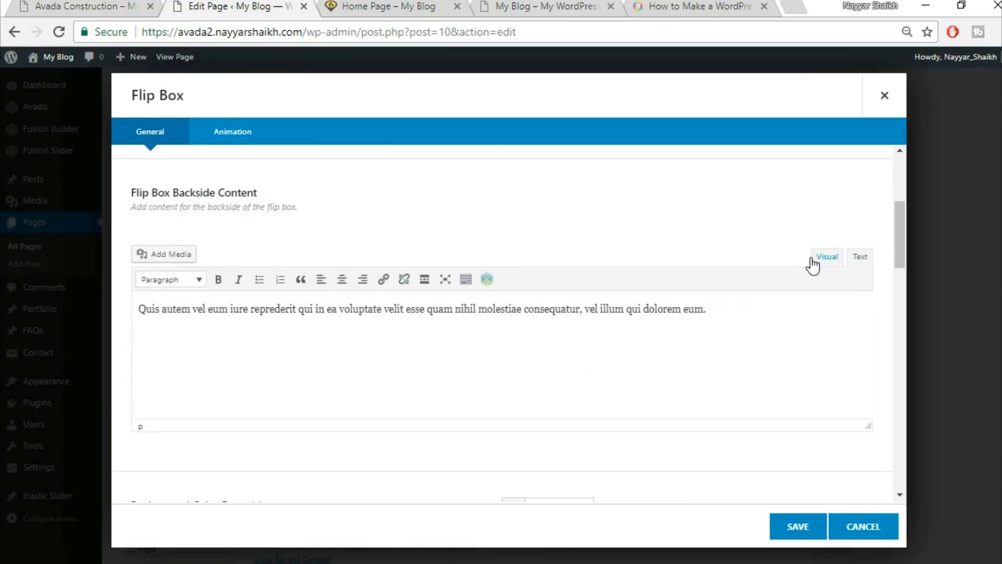
Check the live demo card's flipped back side as a reference for the backside colours.
{"action": "scroll", "coordinate": [703, 405], "scroll_direction": "down", "scroll_amount": 5}
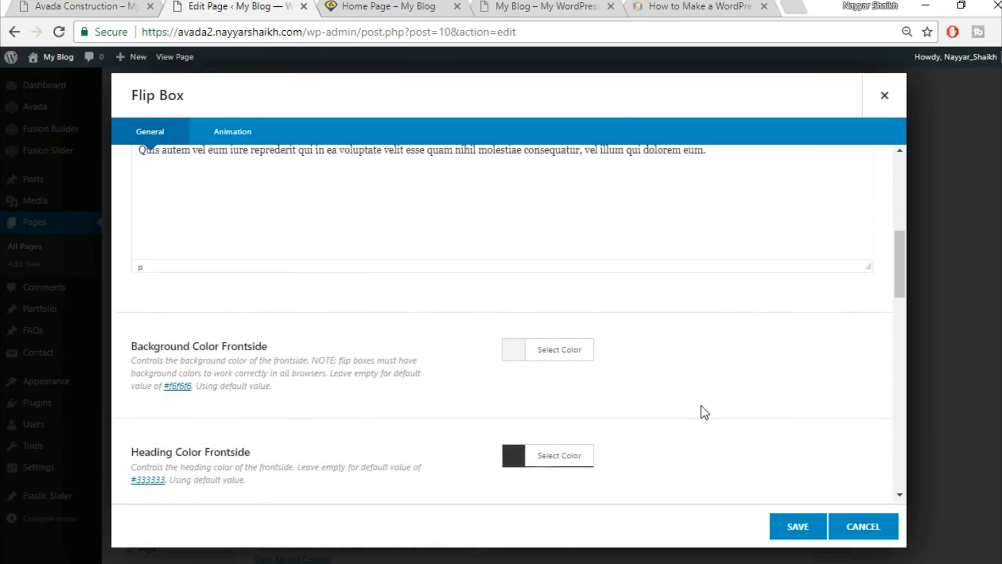
{"action": "left_click", "coordinate": [66, 6]}
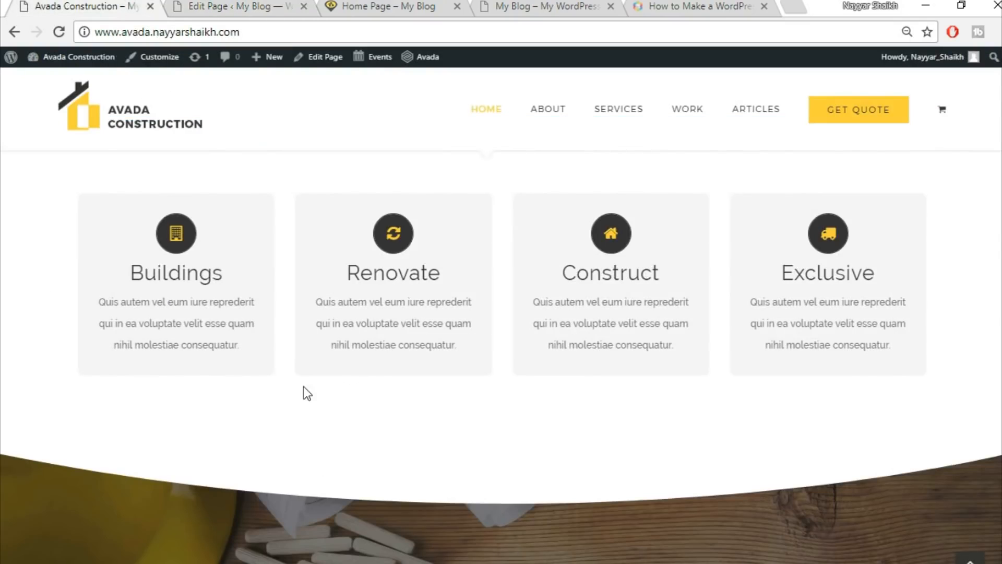
{"action": "left_click", "coordinate": [230, 6]}
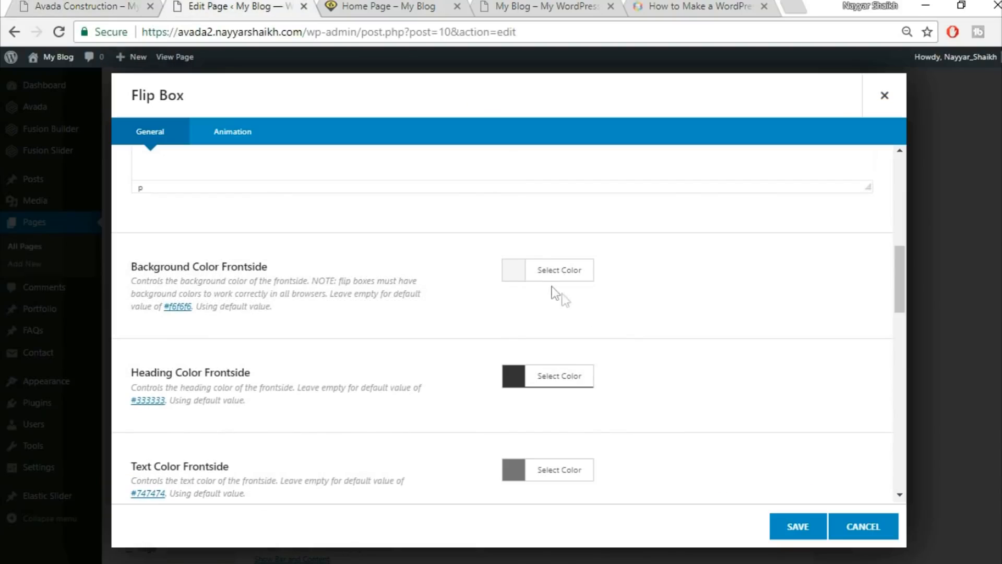
{"action": "scroll", "coordinate": [864, 360], "scroll_direction": "down", "scroll_amount": 2}
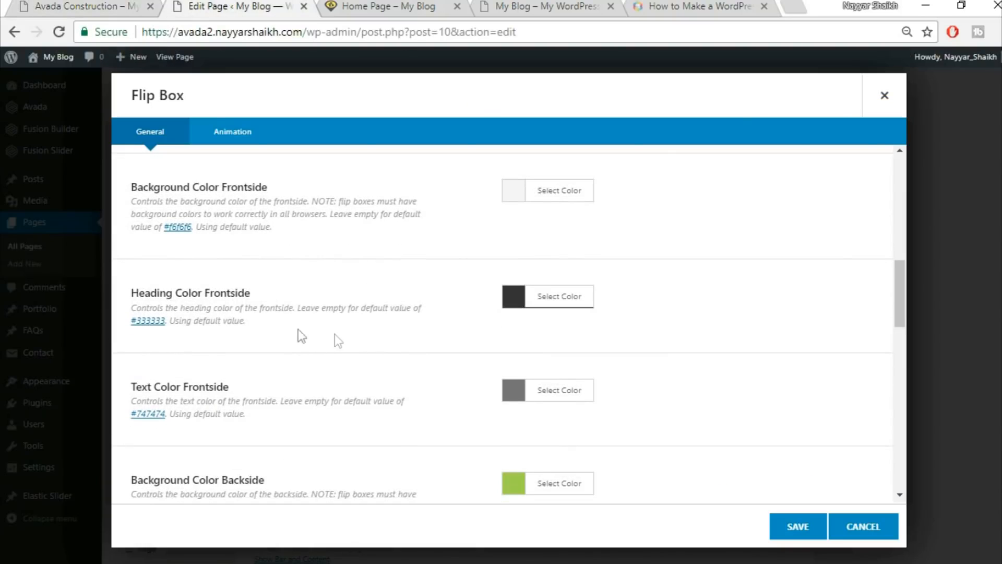
{"action": "left_click", "coordinate": [76, 6]}
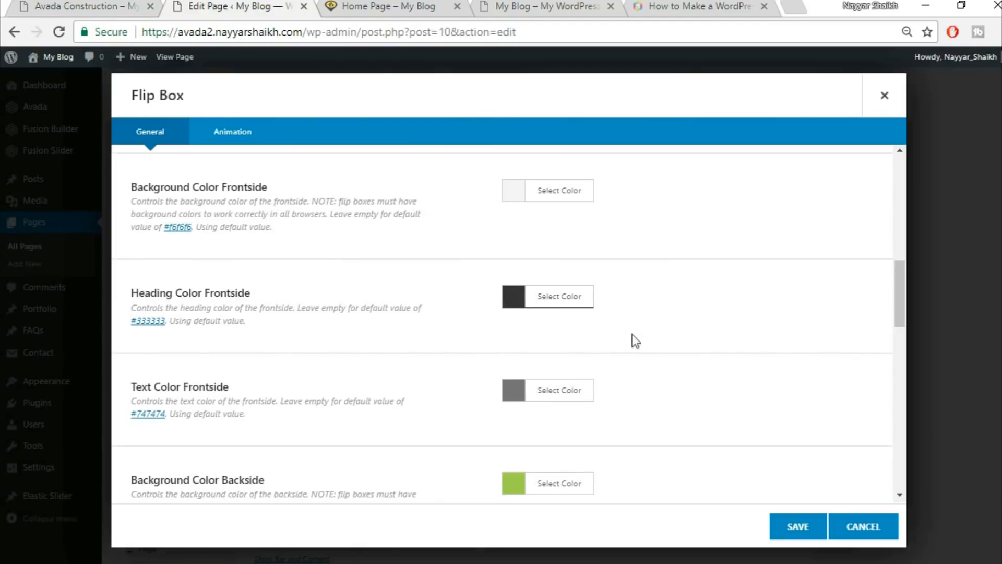
{"action": "scroll", "coordinate": [631, 337], "scroll_direction": "down", "scroll_amount": 2}
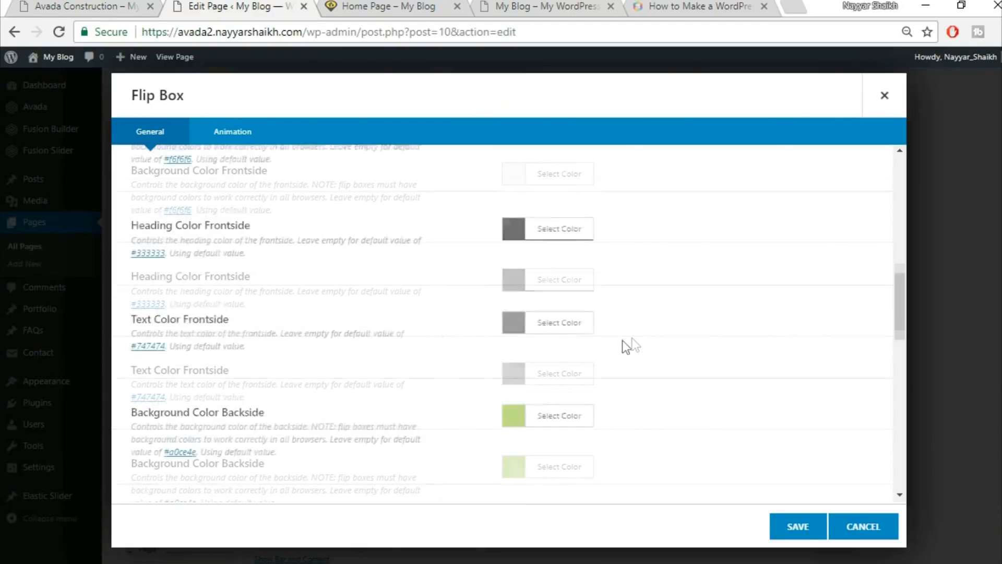
{"action": "scroll", "coordinate": [307, 295], "scroll_direction": "up", "scroll_amount": 1}
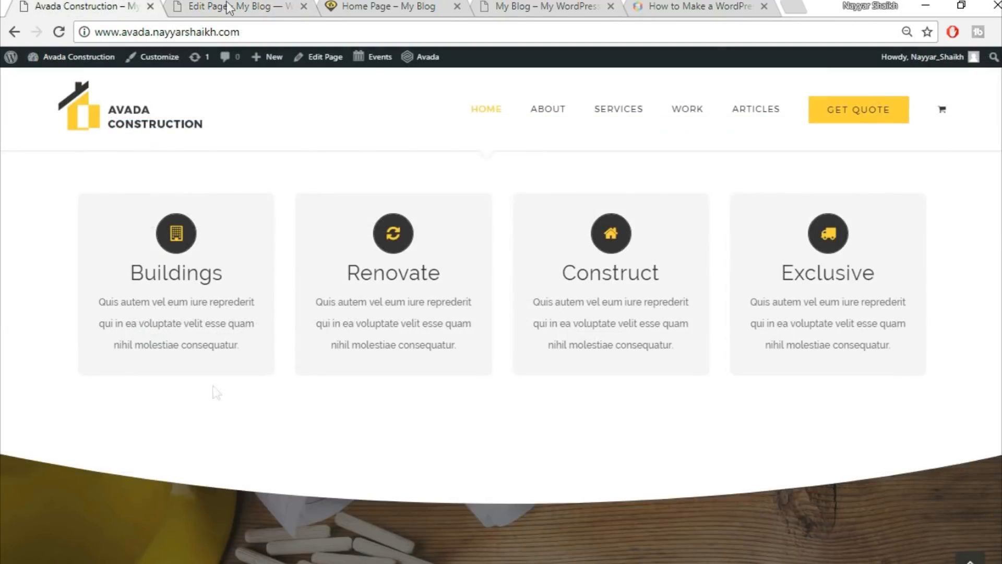
{"action": "left_click", "coordinate": [226, 6]}
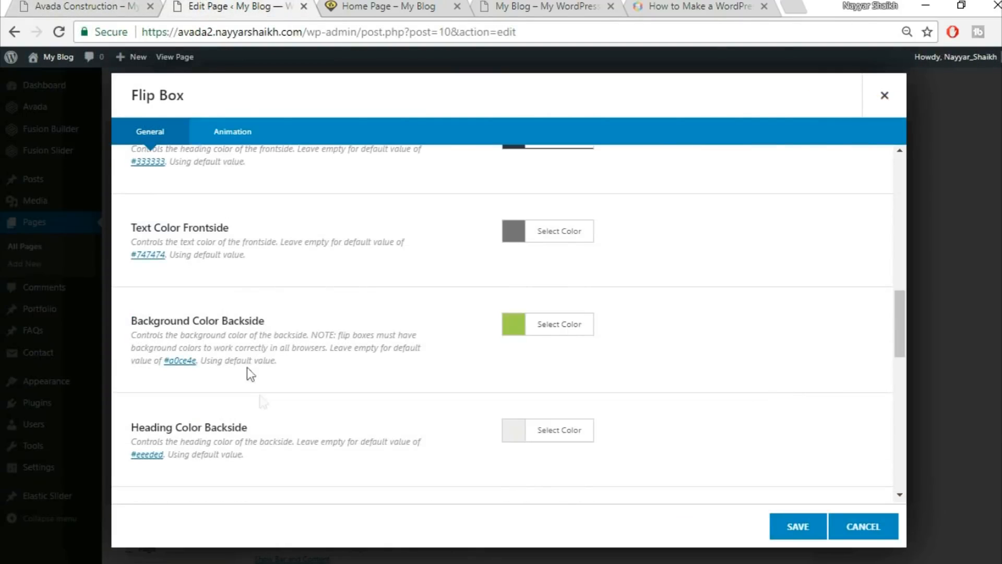
{"action": "left_click", "coordinate": [83, 6]}
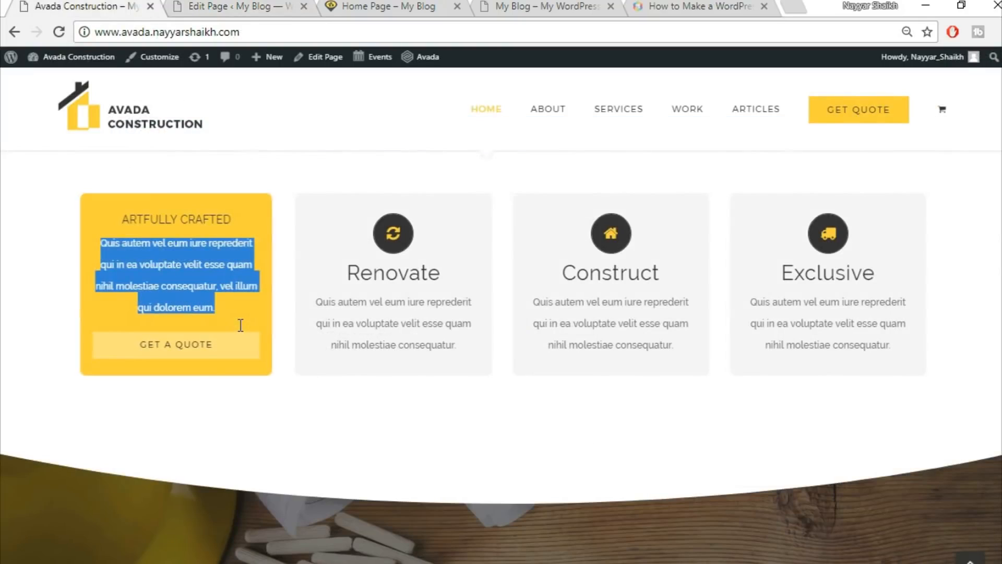
{"action": "left_click", "coordinate": [136, 231]}
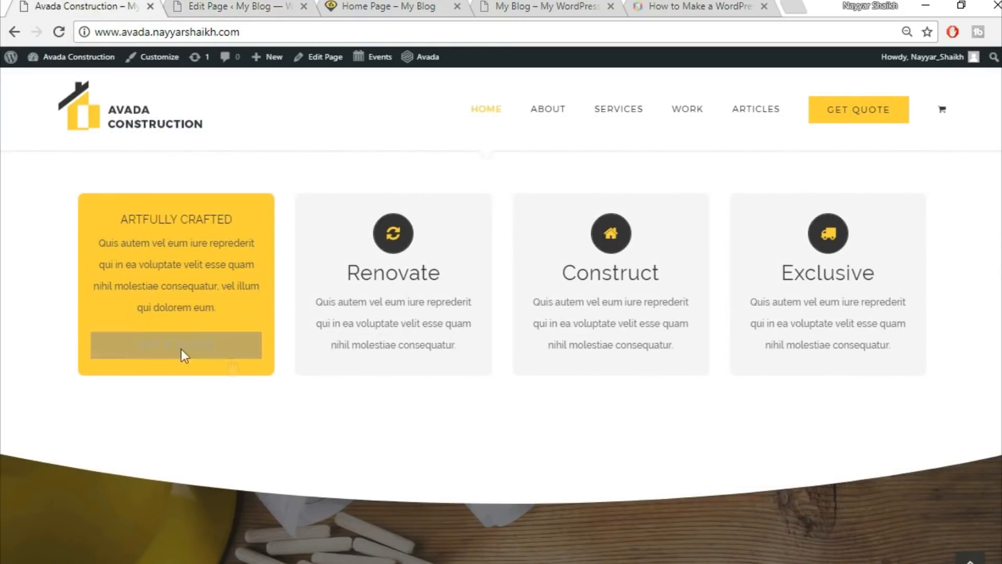
{"action": "left_click", "coordinate": [214, 8]}
Set the flip box's Background Color Backside to yellow #fed83d.
{"action": "left_click", "coordinate": [563, 335]}
{"action": "left_click", "coordinate": [690, 353]}
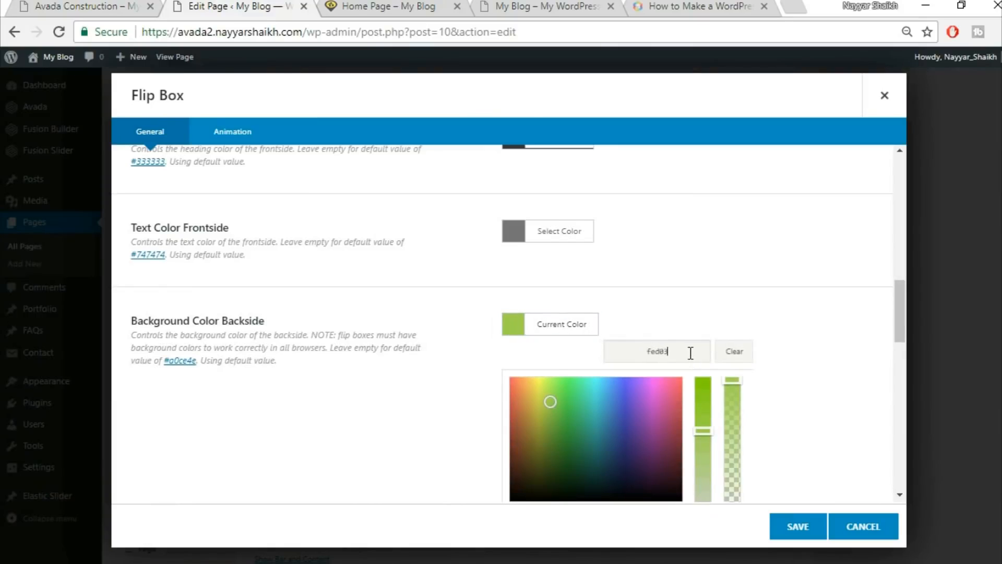
{"action": "left_click", "coordinate": [751, 300]}
{"action": "scroll", "coordinate": [757, 293], "scroll_direction": "down", "scroll_amount": 3}
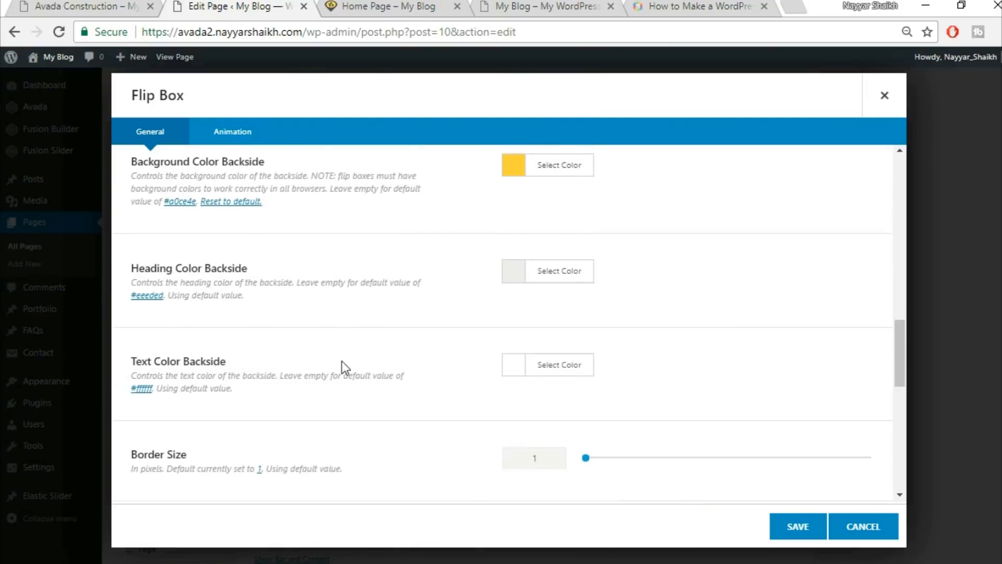
{"action": "left_click", "coordinate": [68, 7]}
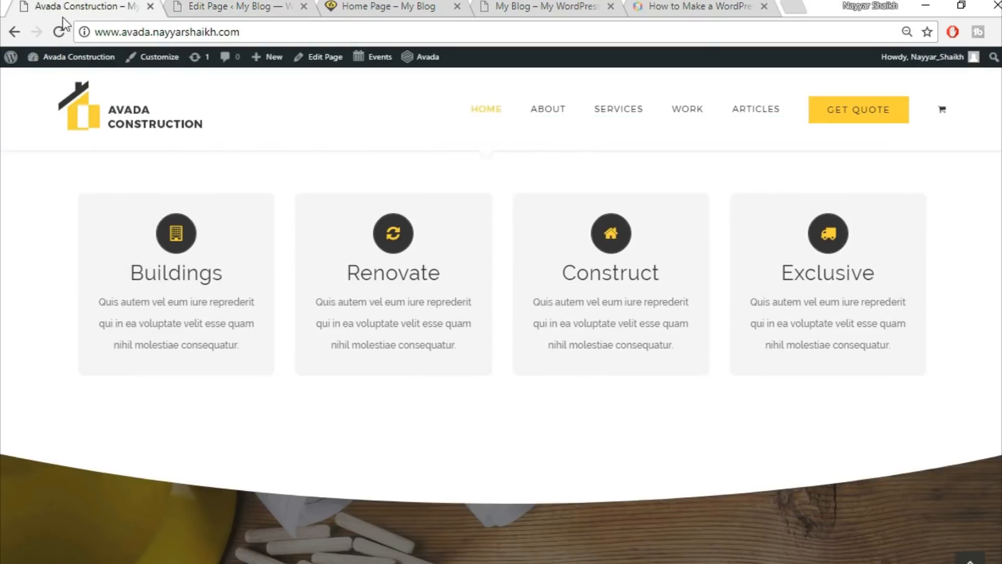
{"action": "mouse_move", "coordinate": [143, 307]}
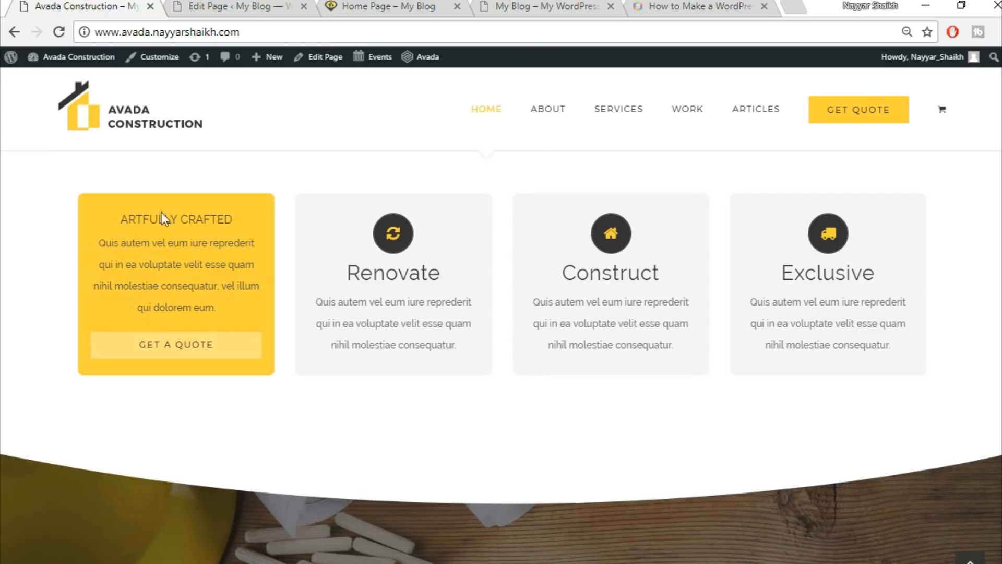
{"action": "left_click", "coordinate": [200, 5]}
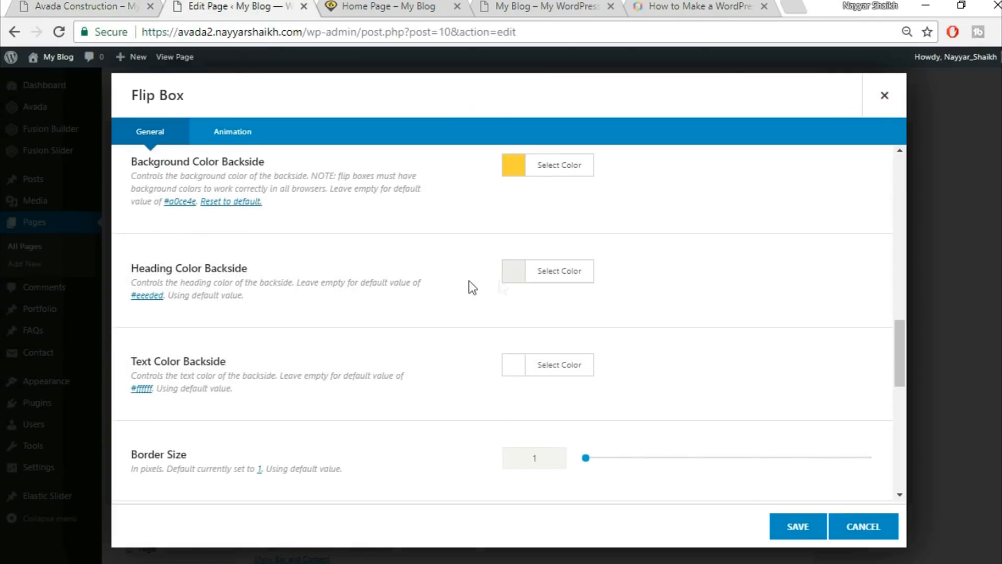
Set Heading Color Backside to black.
{"action": "left_click", "coordinate": [549, 290]}
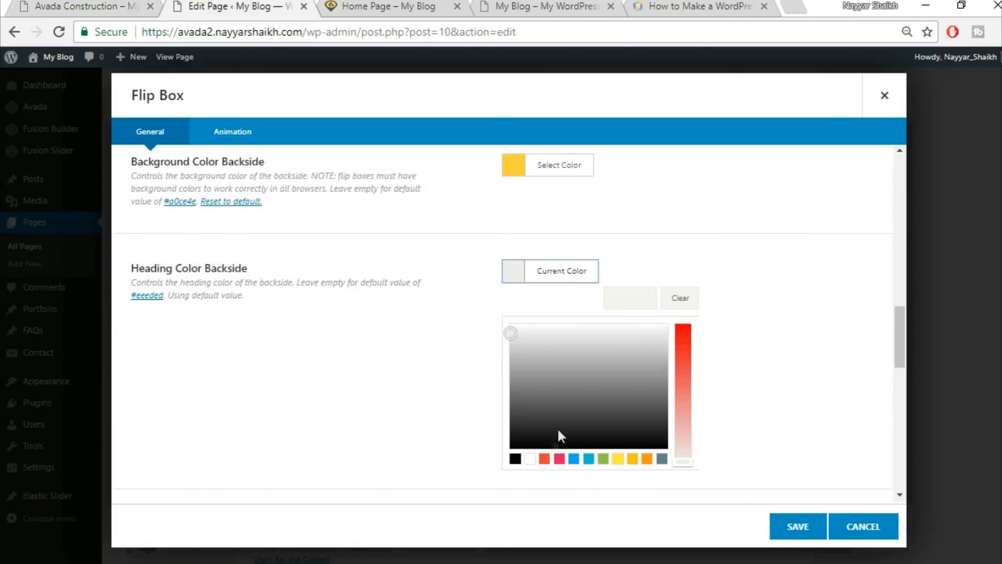
{"action": "left_click", "coordinate": [515, 458]}
{"action": "left_click", "coordinate": [705, 245]}
{"action": "left_click", "coordinate": [52, 5]}
{"action": "left_click", "coordinate": [172, 6]}
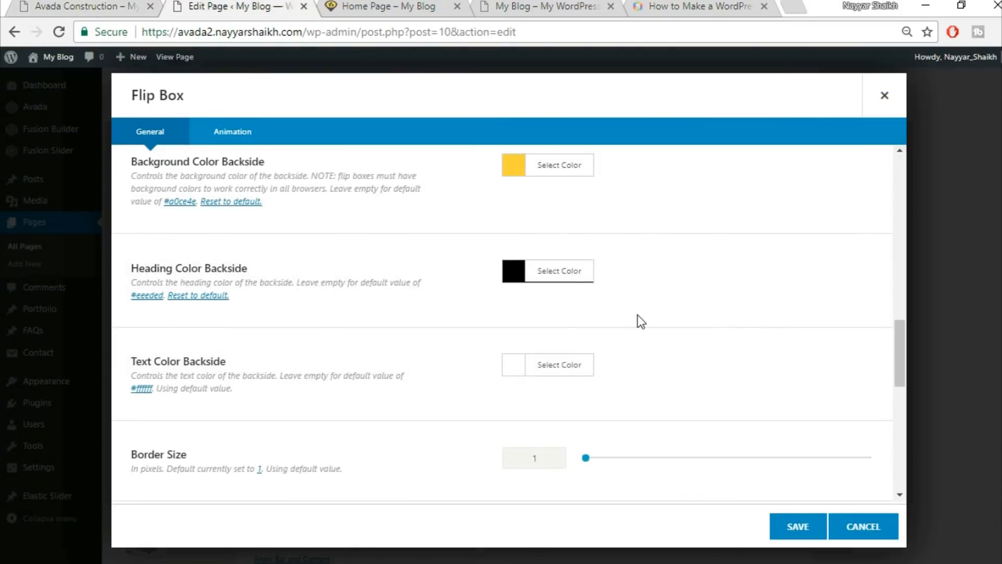
{"action": "scroll", "coordinate": [641, 321], "scroll_direction": "down", "scroll_amount": 2}
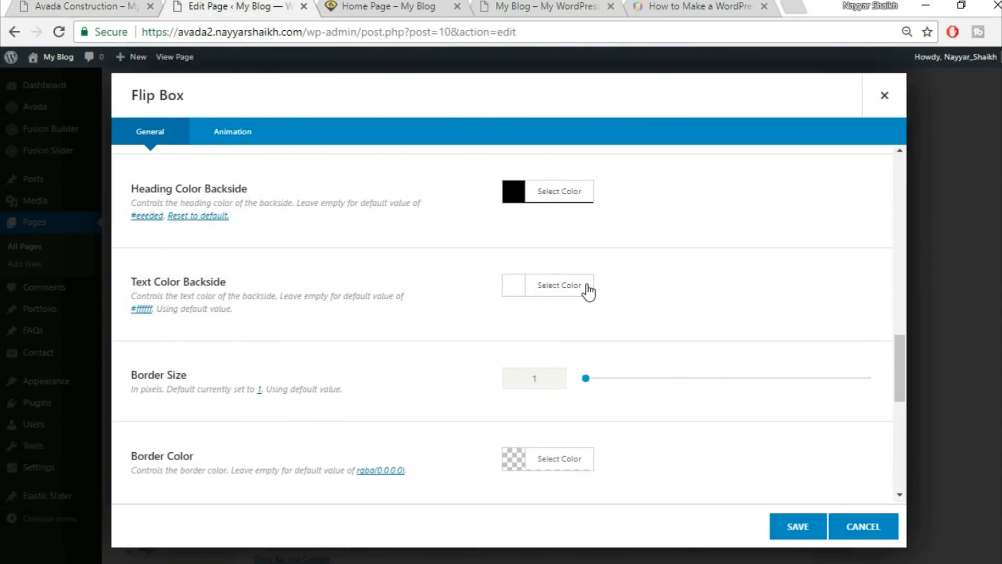
Set Text Color Backside to dark grey #333333.
{"action": "left_click", "coordinate": [588, 286]}
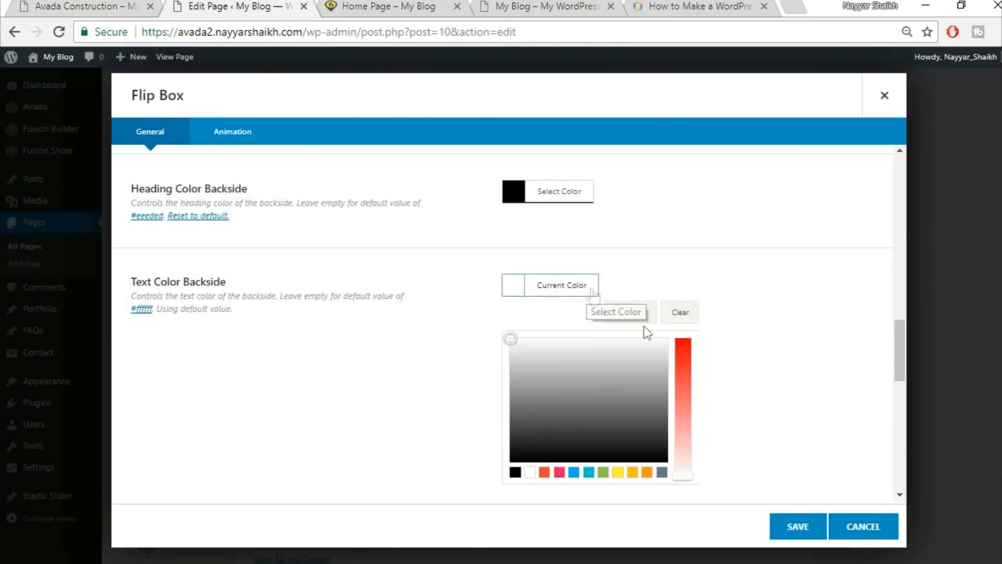
{"action": "left_click_drag", "start_coordinate": [520, 413], "coordinate": [521, 439]}
{"action": "left_click", "coordinate": [730, 377]}
{"action": "scroll", "coordinate": [730, 378], "scroll_direction": "down", "scroll_amount": 3}
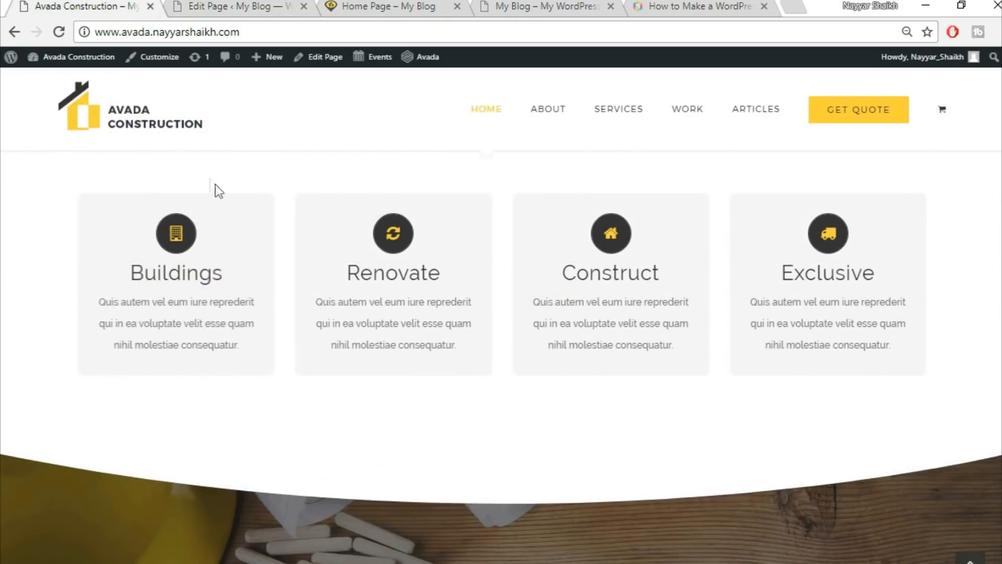
Set the flip box Border Size to 0.
{"action": "mouse_move", "coordinate": [146, 220]}
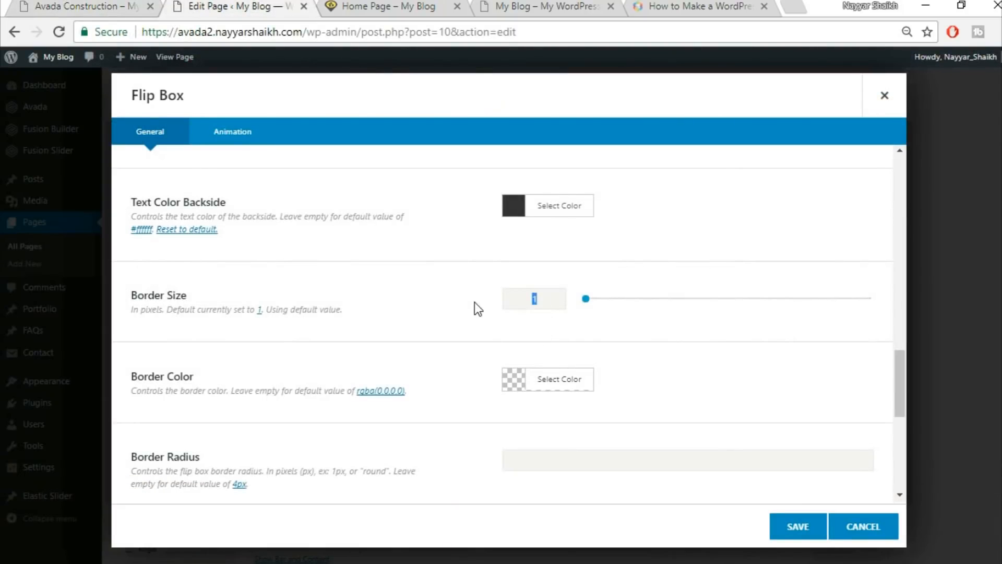
{"action": "type", "text": "0"}
{"action": "scroll", "coordinate": [471, 312], "scroll_direction": "down", "scroll_amount": 2}
{"action": "scroll", "coordinate": [484, 342], "scroll_direction": "down", "scroll_amount": 2}
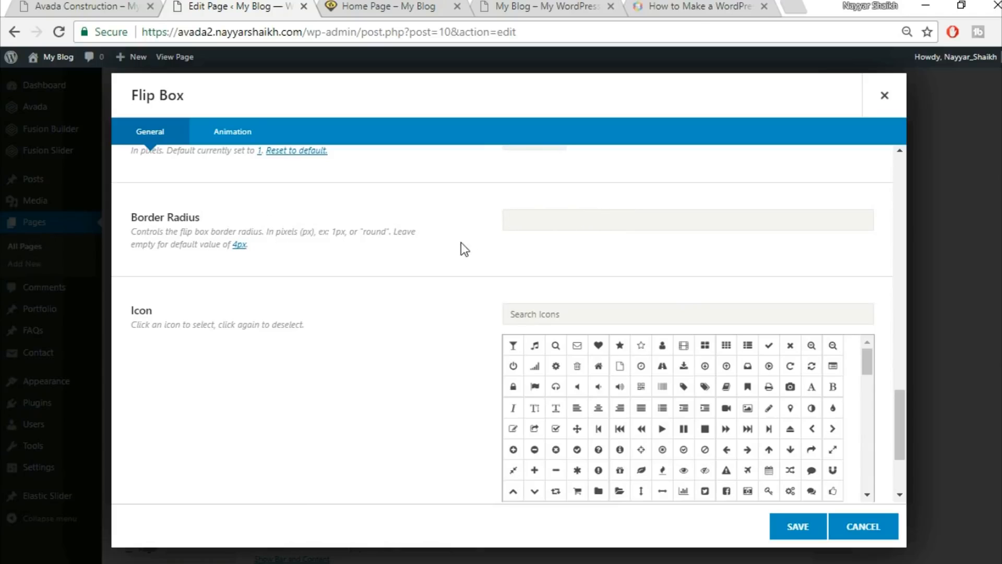
Set the flip box Border Radius to round, checking the demo site's service cards.
{"action": "type", "text": "round"}
{"action": "left_click", "coordinate": [78, 6]}
{"action": "left_click", "coordinate": [206, 7]}
{"action": "left_click", "coordinate": [125, 5]}
{"action": "left_click", "coordinate": [219, 7]}
Search the icons for 'buil' and pick the first building icon.
{"action": "type", "text": "buil"}
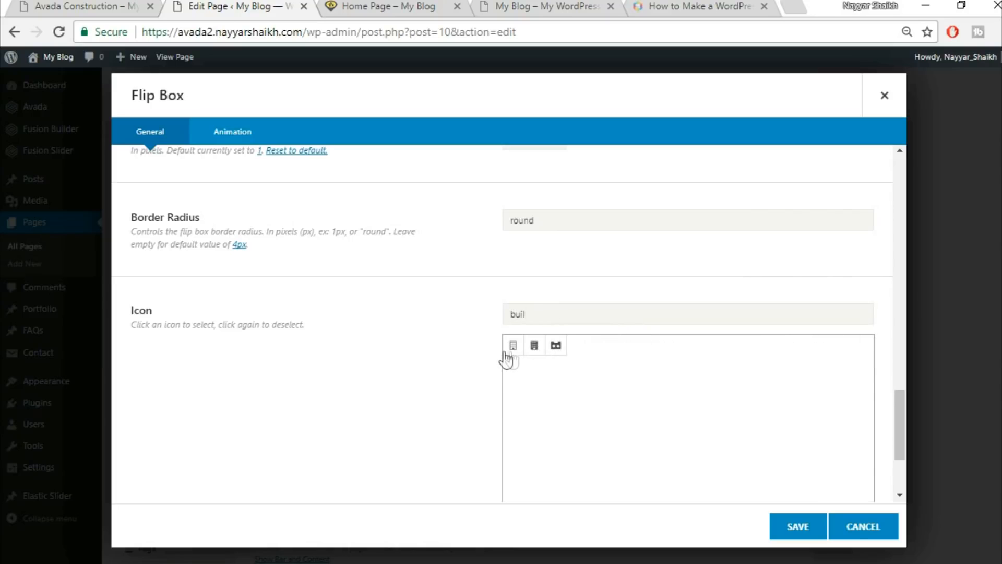
{"action": "left_click", "coordinate": [513, 347]}
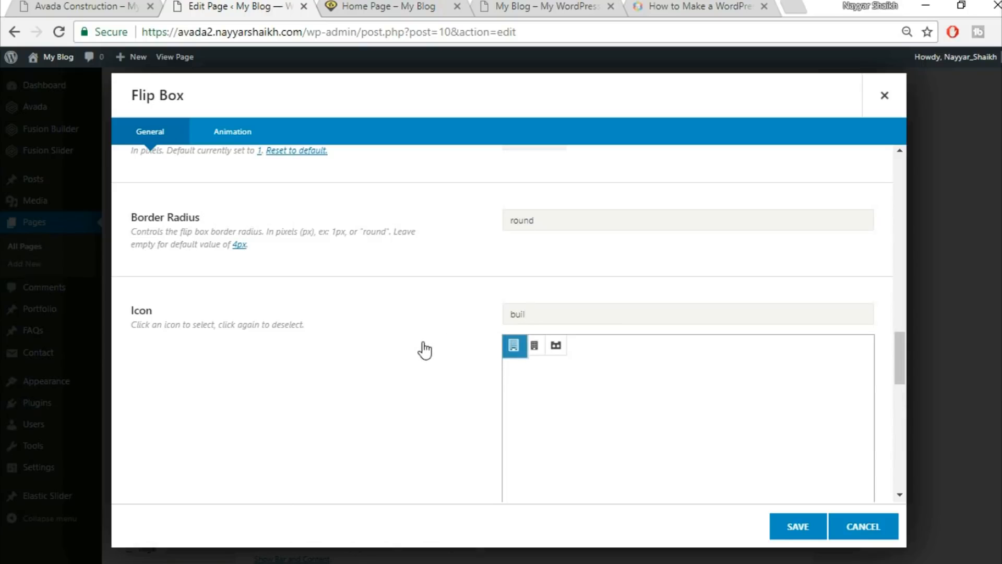
{"action": "scroll", "coordinate": [422, 342], "scroll_direction": "down", "scroll_amount": 6}
{"action": "scroll", "coordinate": [423, 342], "scroll_direction": "up", "scroll_amount": 4}
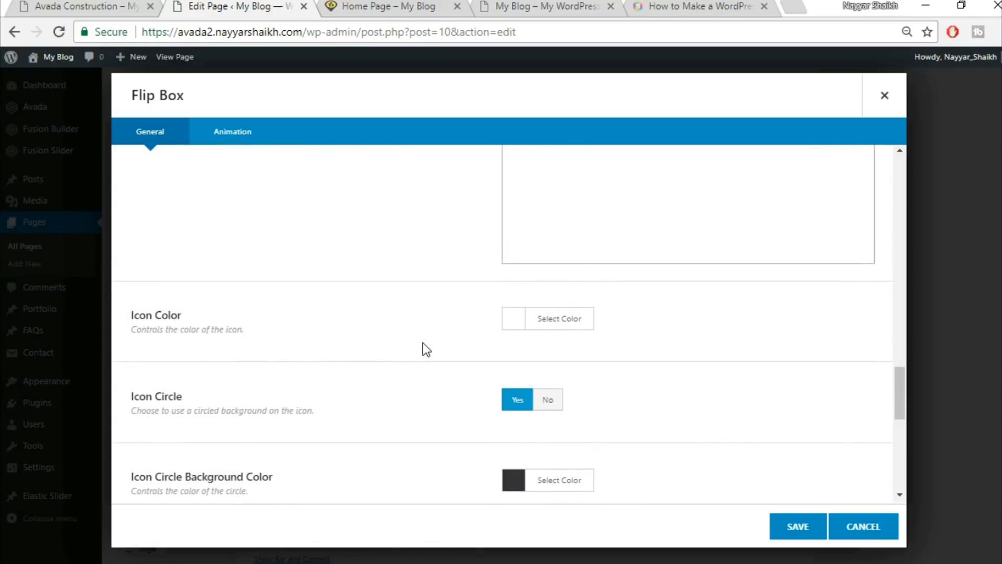
Set the flip box Icon Color to yellow #fed03d.
{"action": "left_click", "coordinate": [125, 7]}
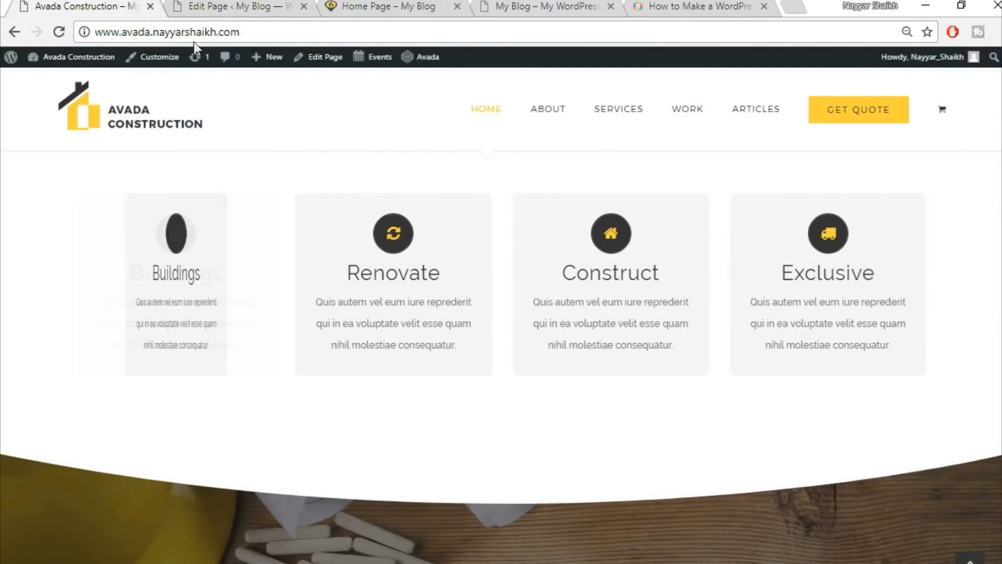
{"action": "left_click", "coordinate": [217, 7]}
{"action": "left_click", "coordinate": [579, 318]}
{"action": "left_click", "coordinate": [646, 351]}
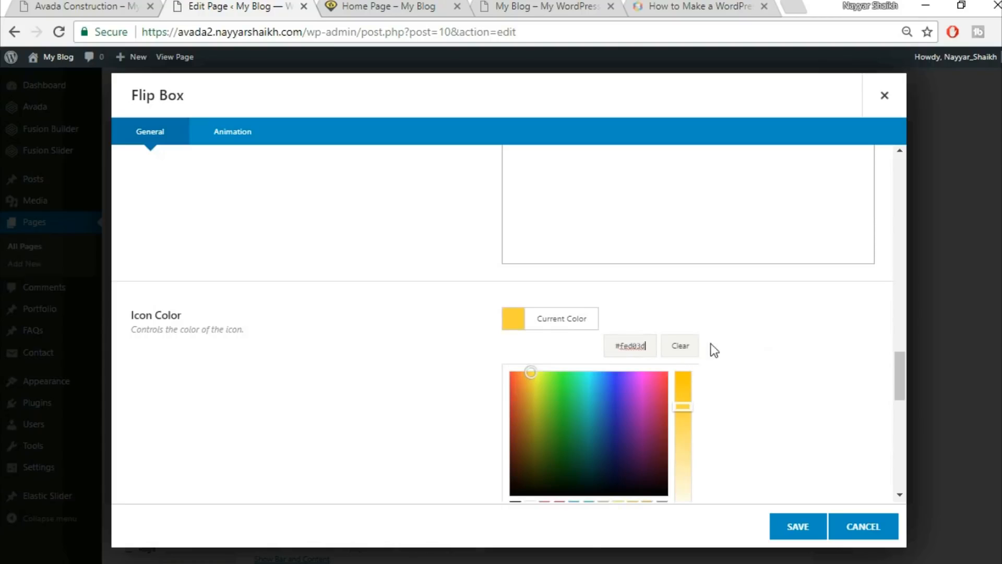
{"action": "left_click", "coordinate": [767, 343]}
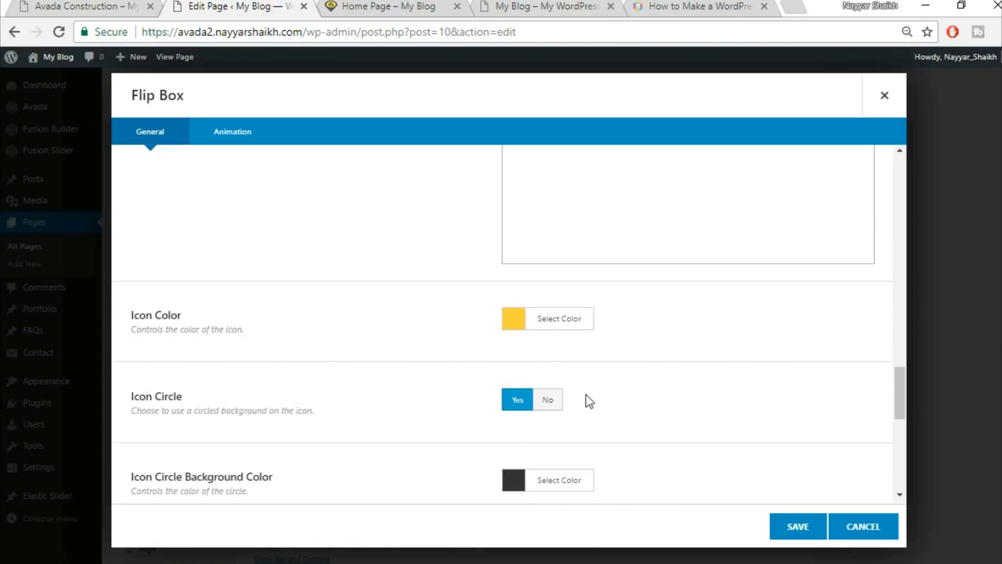
{"action": "scroll", "coordinate": [754, 380], "scroll_direction": "down", "scroll_amount": 3}
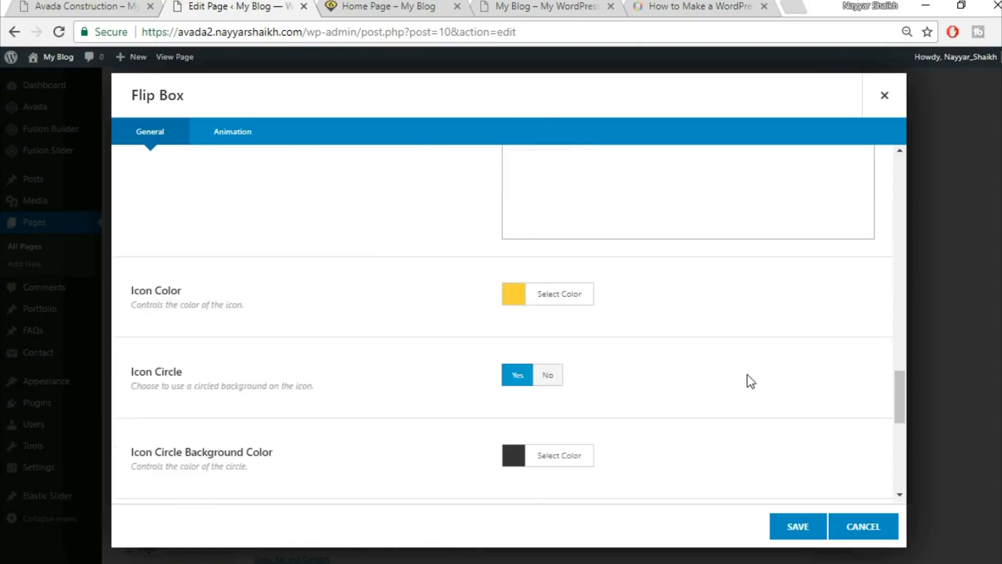
{"action": "scroll", "coordinate": [750, 381], "scroll_direction": "up", "scroll_amount": 6}
Clear the Border Radius field and review the Animation options, leaving animation at None.
{"action": "left_click_drag", "start_coordinate": [557, 301], "coordinate": [472, 313]}
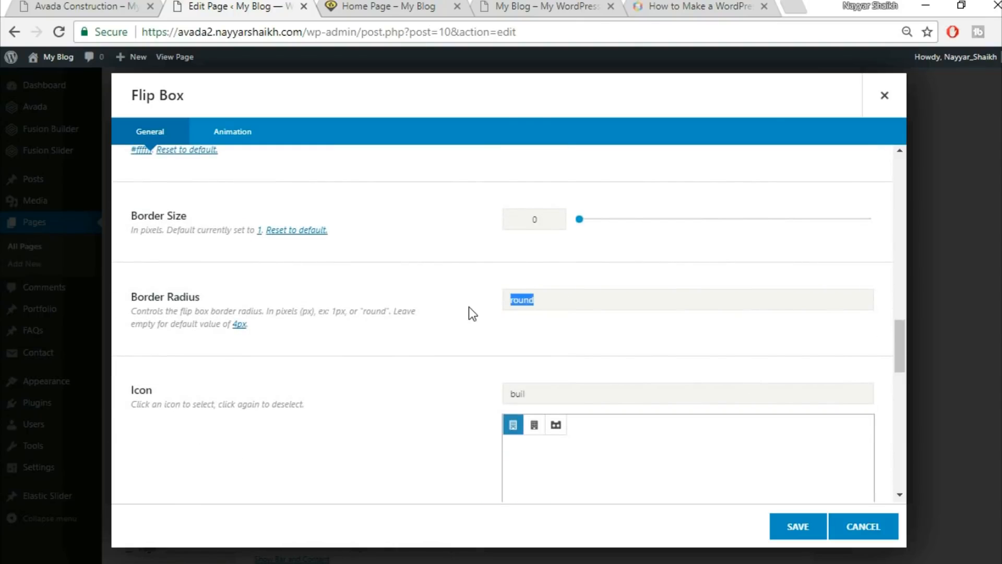
{"action": "key", "text": "BackSpace"}
{"action": "scroll", "coordinate": [440, 340], "scroll_direction": "down", "scroll_amount": 2}
{"action": "scroll", "coordinate": [439, 341], "scroll_direction": "down", "scroll_amount": 6}
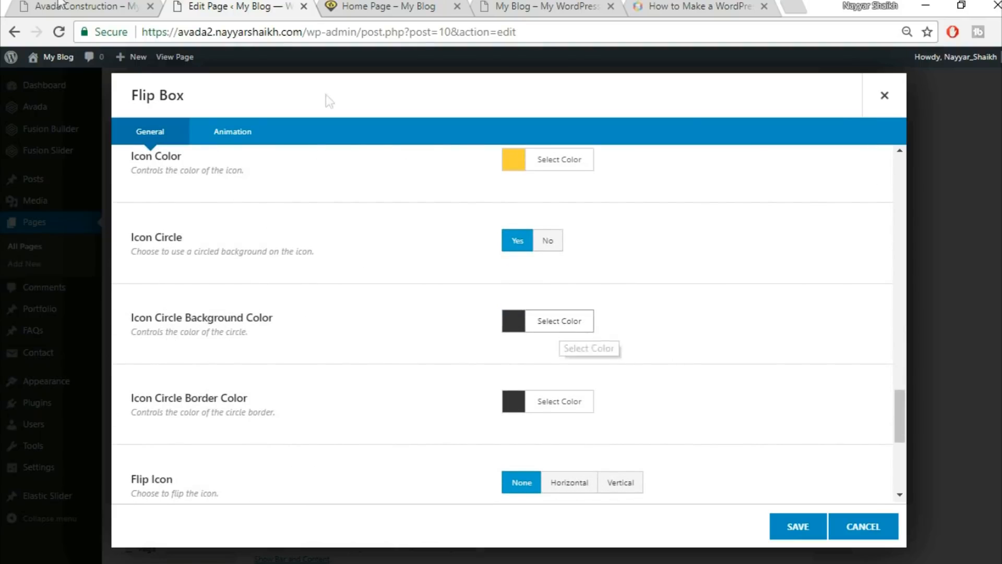
{"action": "left_click", "coordinate": [84, 6]}
{"action": "left_click", "coordinate": [233, 6]}
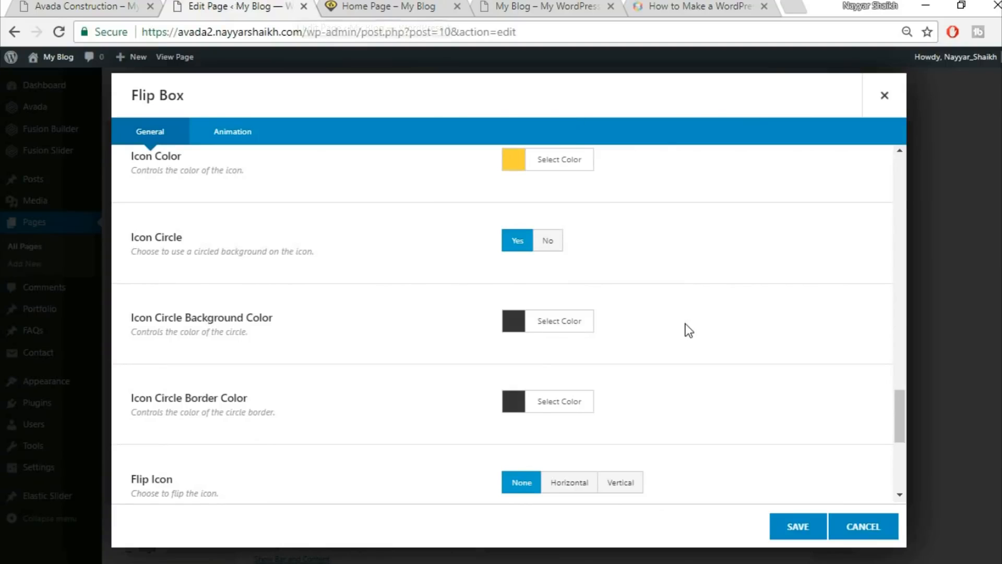
{"action": "scroll", "coordinate": [685, 307], "scroll_direction": "down", "scroll_amount": 3}
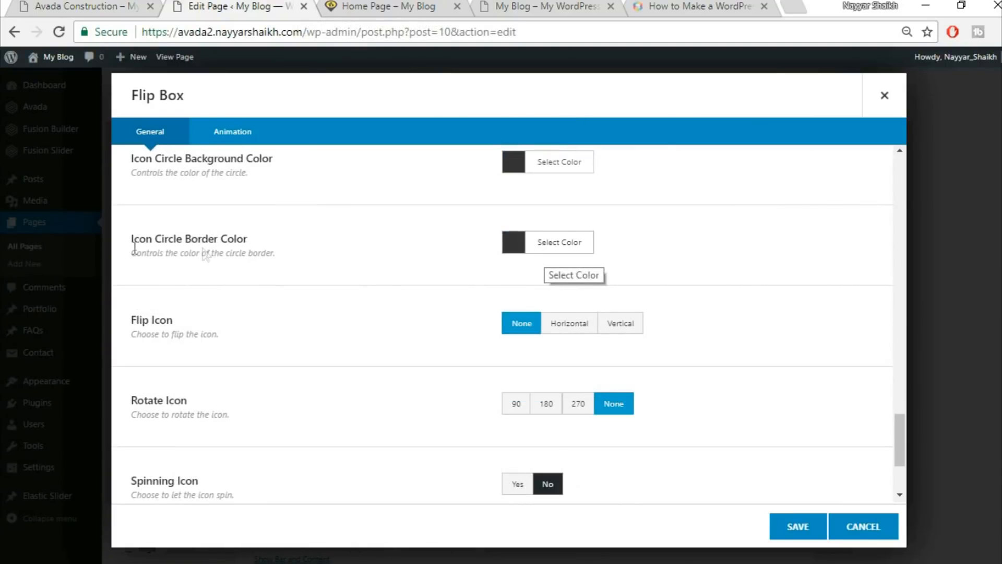
{"action": "scroll", "coordinate": [711, 284], "scroll_direction": "down", "scroll_amount": 2}
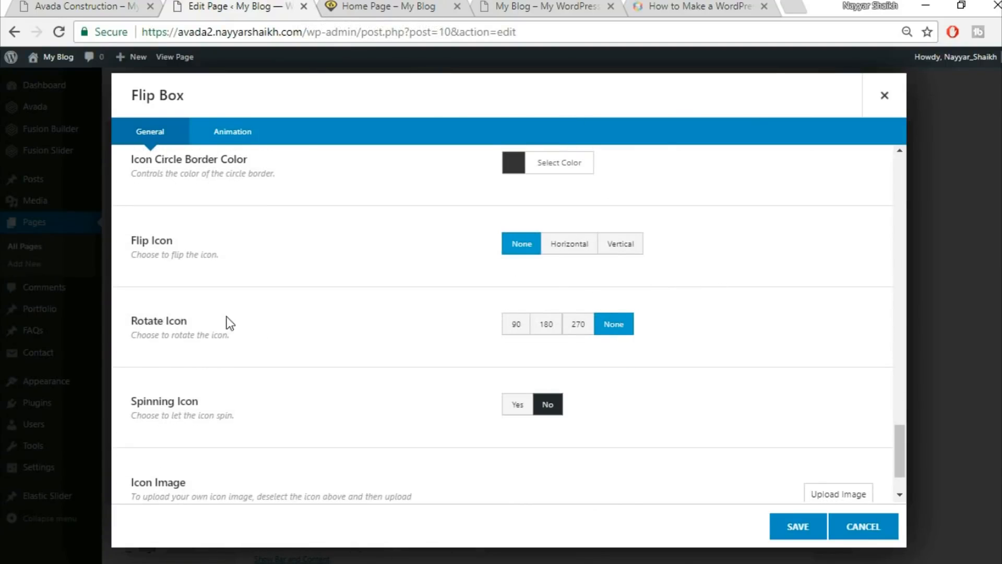
{"action": "scroll", "coordinate": [532, 409], "scroll_direction": "down", "scroll_amount": 2}
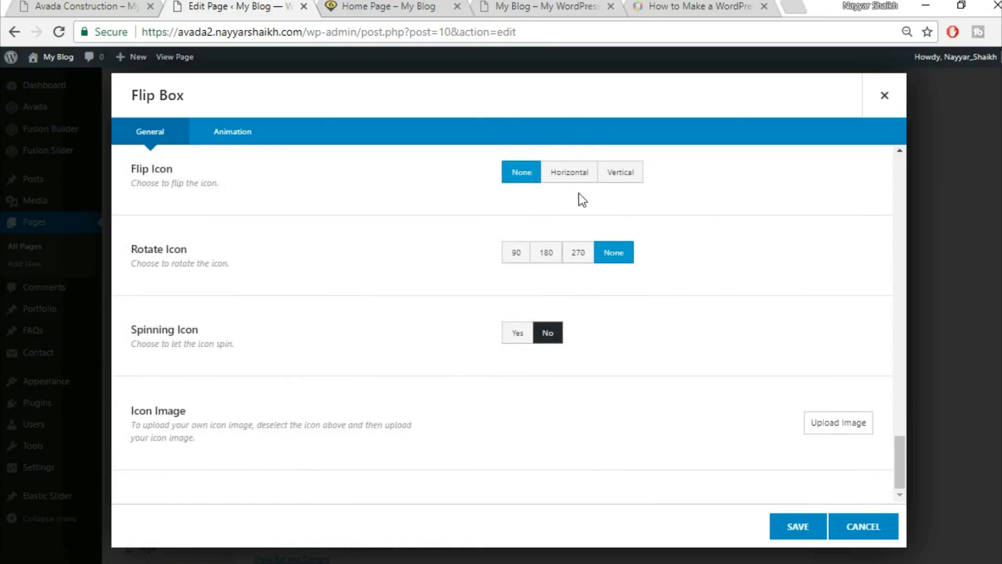
{"action": "left_click", "coordinate": [257, 140]}
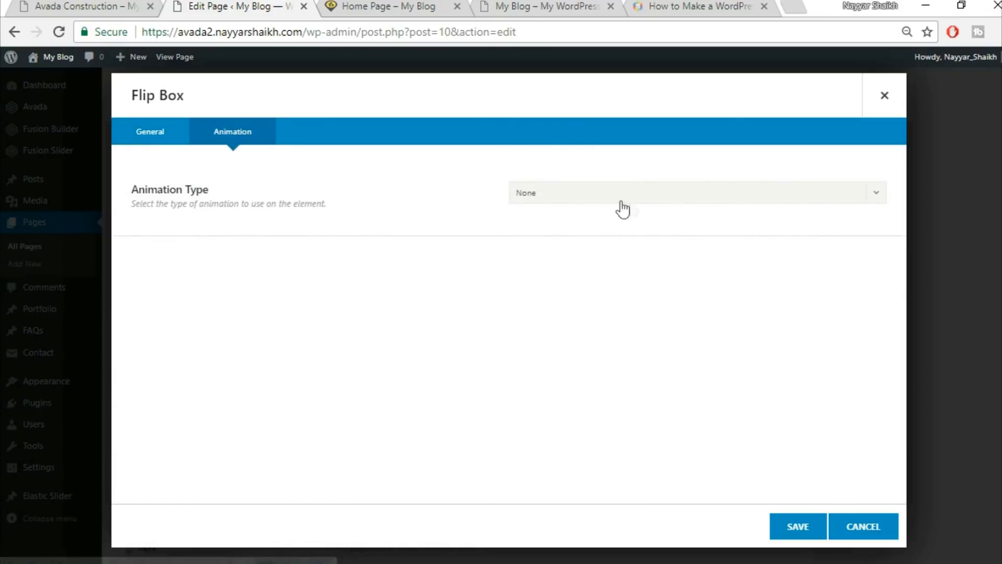
{"action": "left_click", "coordinate": [158, 138]}
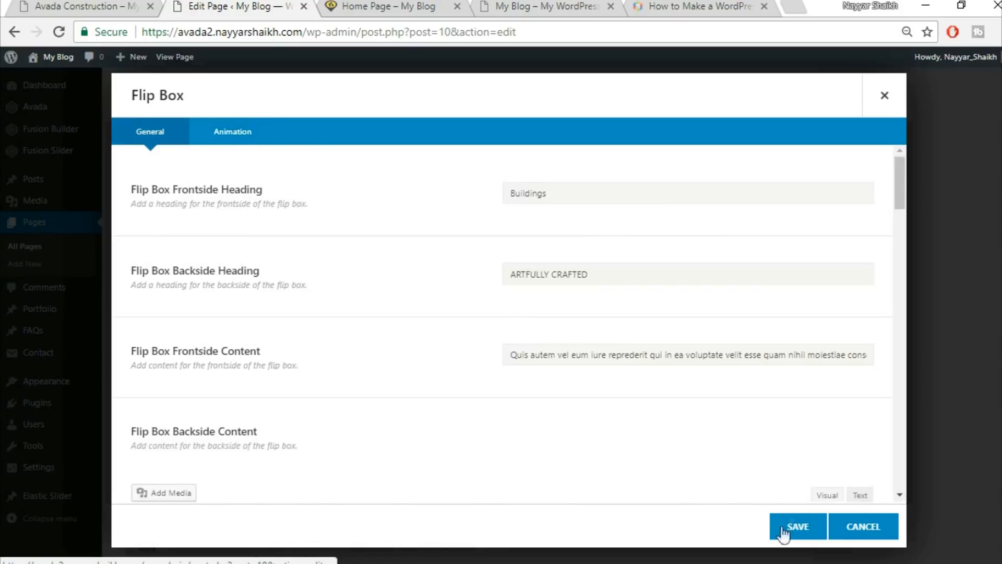
Save the Buildings flip box item.
{"action": "left_click", "coordinate": [787, 536]}
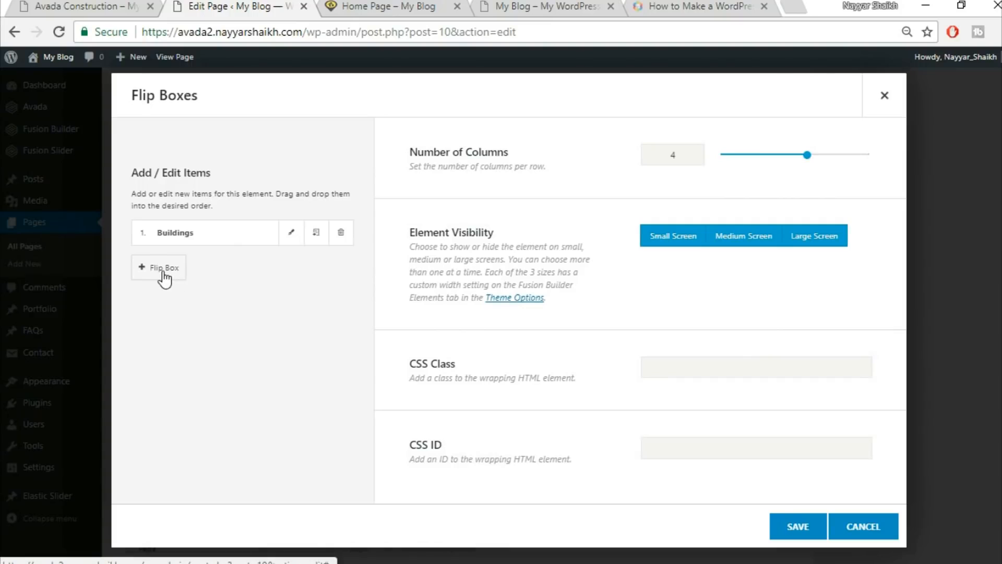
{"action": "left_click", "coordinate": [89, 4]}
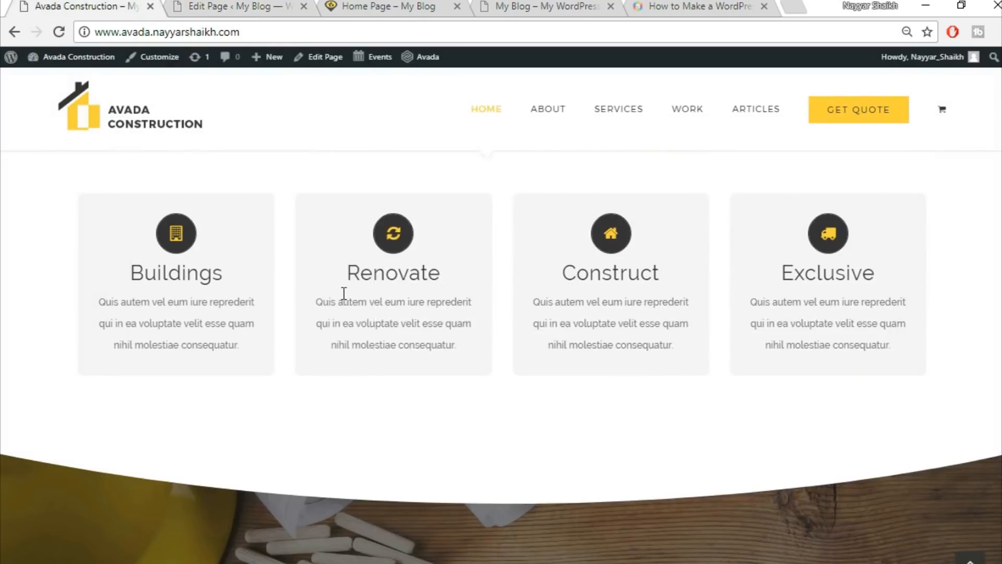
{"action": "left_click", "coordinate": [266, 5]}
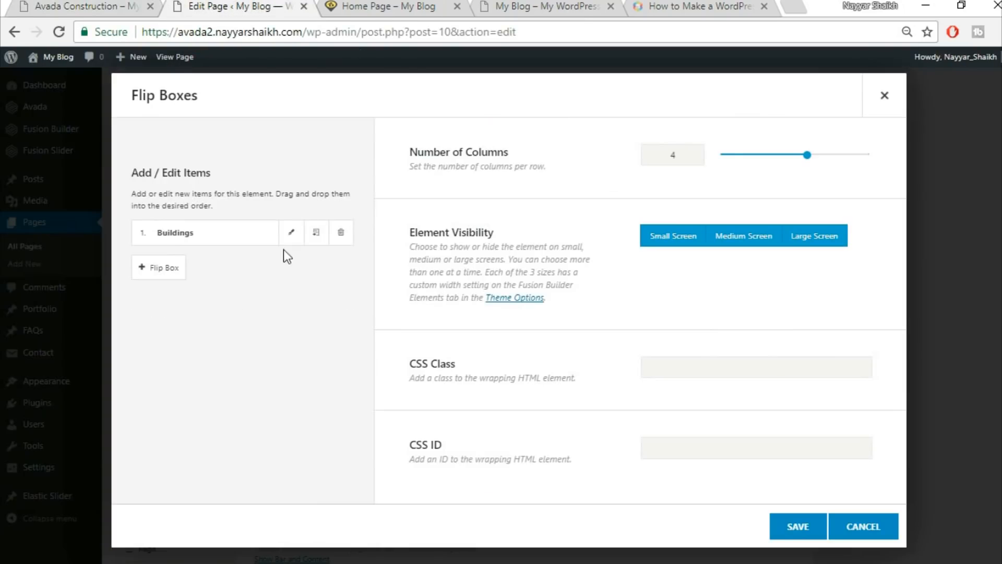
Clone the Buildings item three times and save the four-item Flip Boxes element.
{"action": "left_click", "coordinate": [315, 237]}
{"action": "left_click", "coordinate": [315, 238]}
{"action": "left_click", "coordinate": [315, 237]}
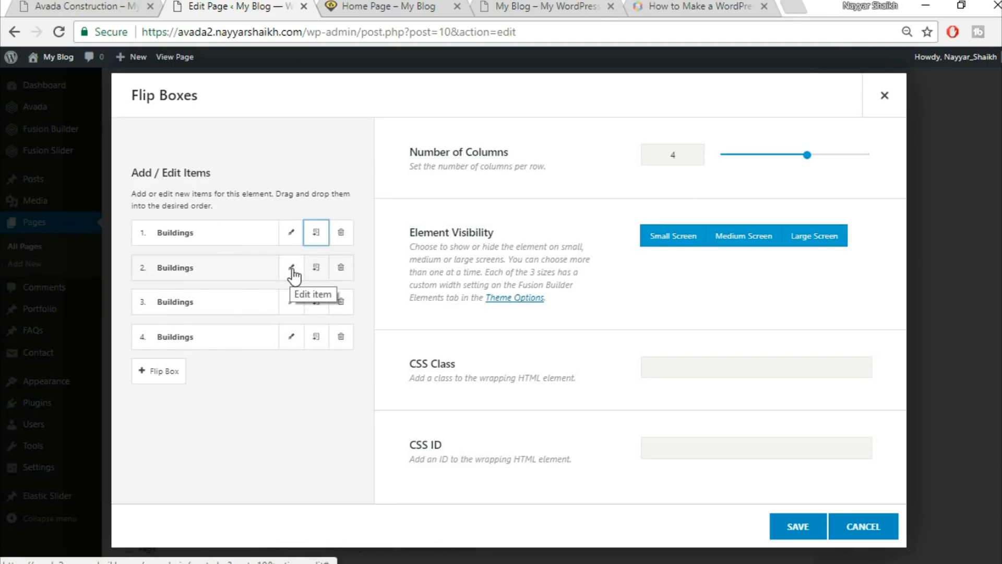
{"action": "left_click", "coordinate": [80, 5]}
{"action": "mouse_move", "coordinate": [373, 288]}
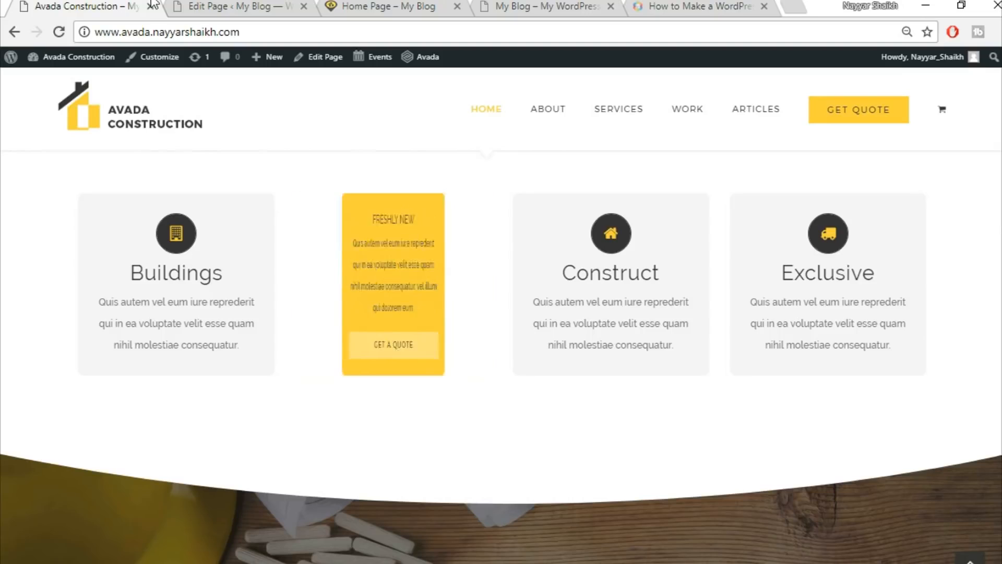
{"action": "key", "text": "ctrl+Tab"}
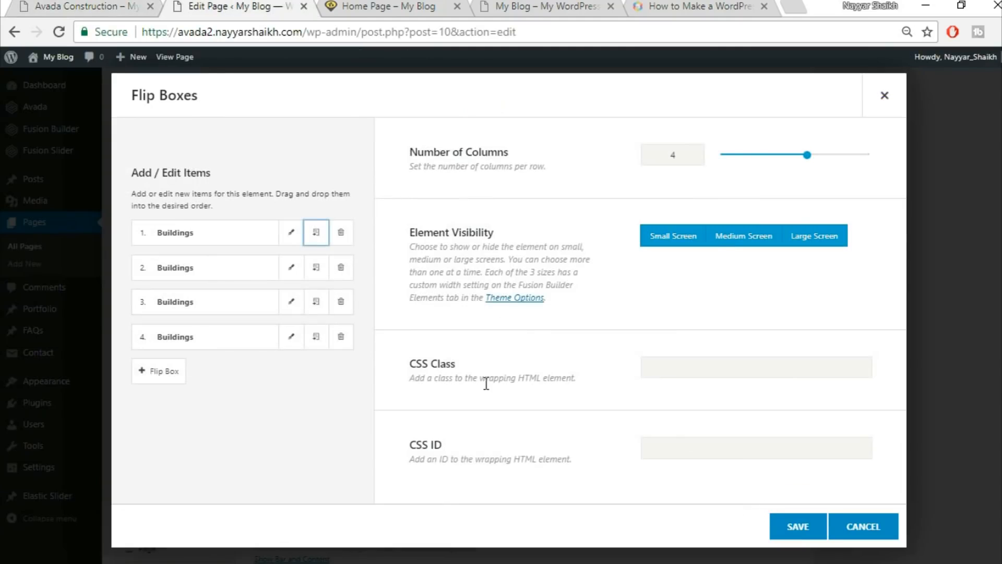
{"action": "left_click", "coordinate": [787, 528]}
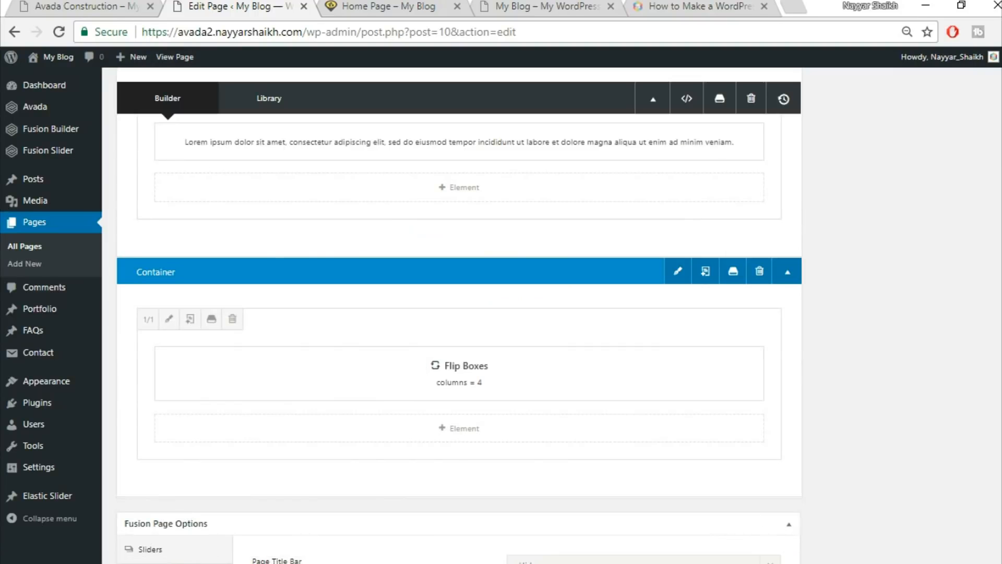
Update the page and compare the live four Buildings flip boxes with the Construction demo.
{"action": "scroll", "coordinate": [961, 157], "scroll_direction": "up", "scroll_amount": 3}
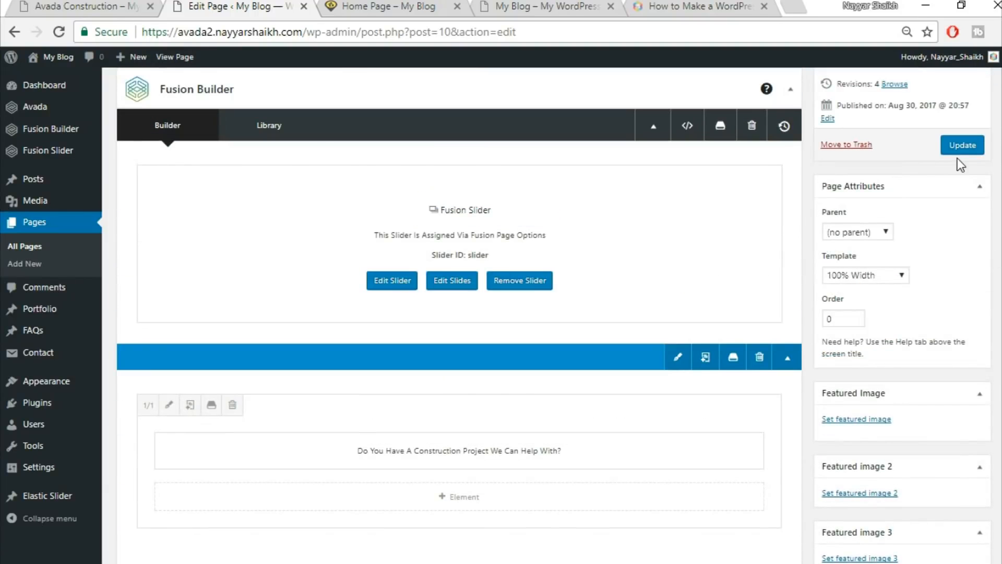
{"action": "left_click", "coordinate": [962, 148]}
{"action": "left_click", "coordinate": [389, 7]}
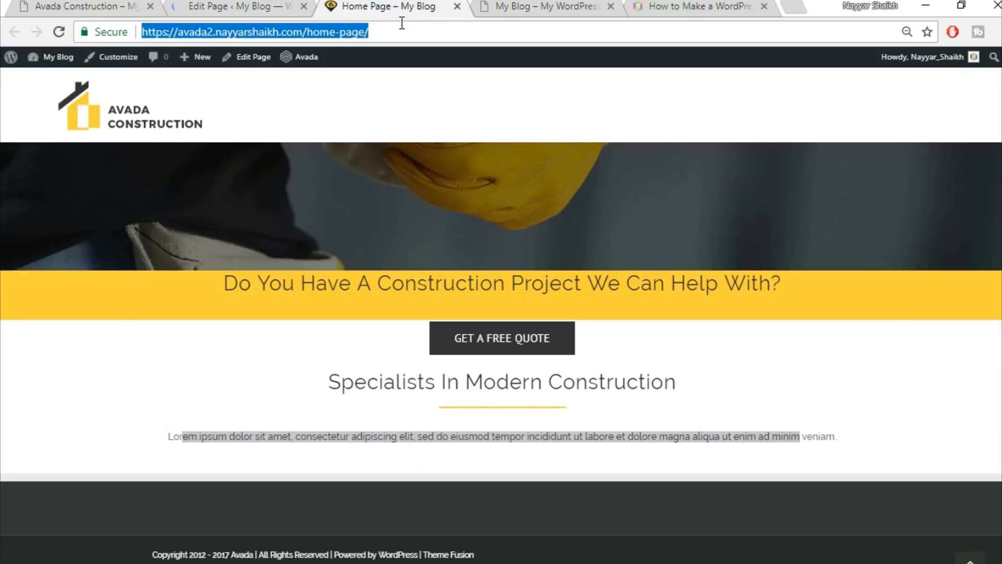
{"action": "scroll", "coordinate": [939, 213], "scroll_direction": "down", "scroll_amount": 5}
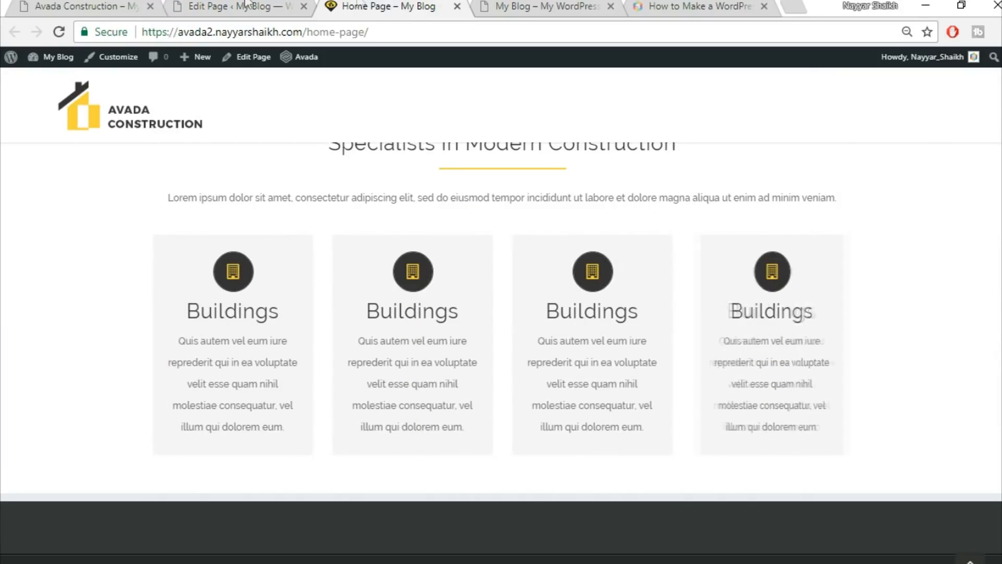
{"action": "scroll", "coordinate": [716, 376], "scroll_direction": "up", "scroll_amount": 3}
{"action": "scroll", "coordinate": [977, 380], "scroll_direction": "down", "scroll_amount": 3}
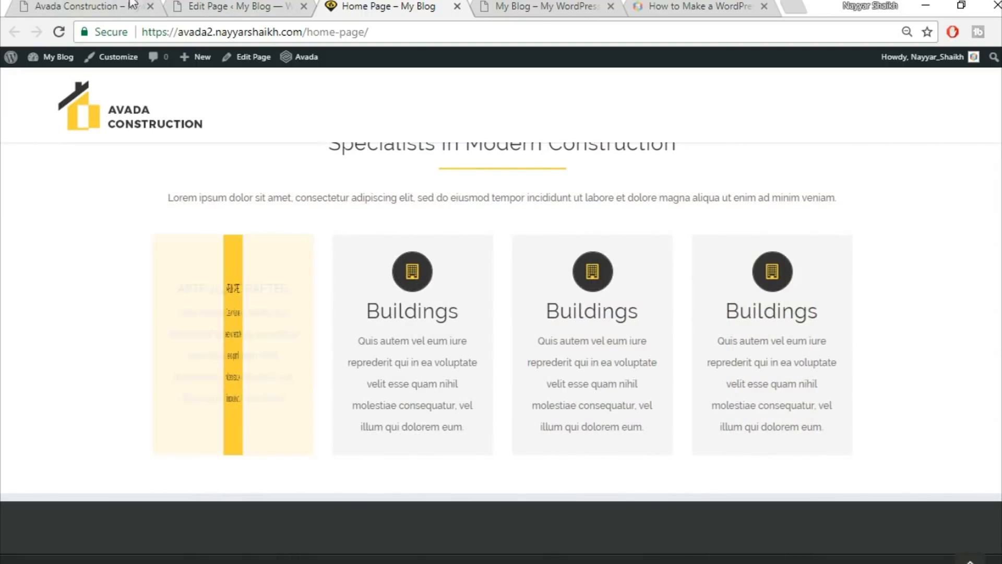
{"action": "left_click", "coordinate": [76, 5]}
{"action": "scroll", "coordinate": [976, 286], "scroll_direction": "down", "scroll_amount": 4}
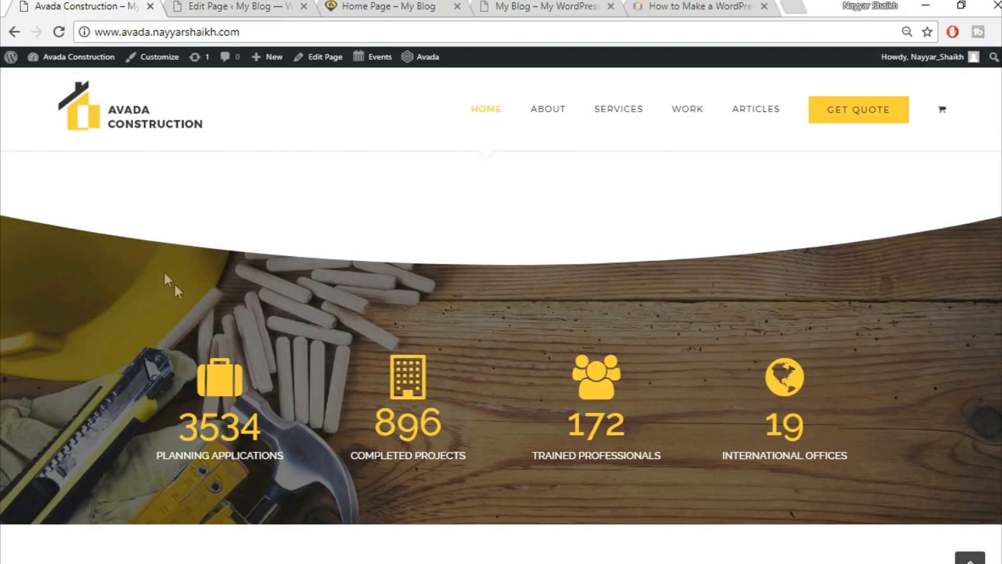
{"action": "left_click", "coordinate": [212, 7]}
{"action": "scroll", "coordinate": [647, 358], "scroll_direction": "down", "scroll_amount": 12}
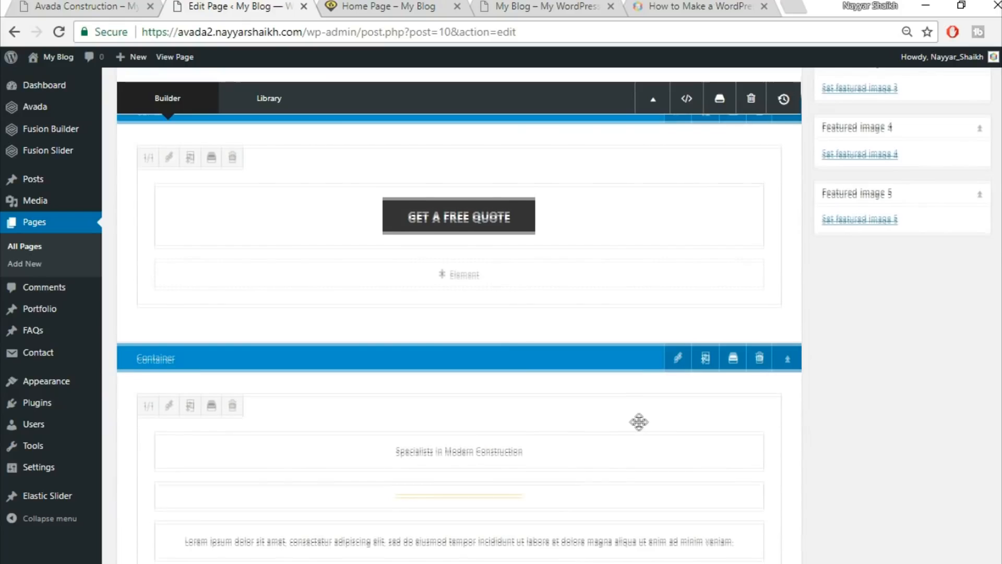
Add a new full-width 1/1 container below the Flip Boxes.
{"action": "scroll", "coordinate": [906, 466], "scroll_direction": "down", "scroll_amount": 5}
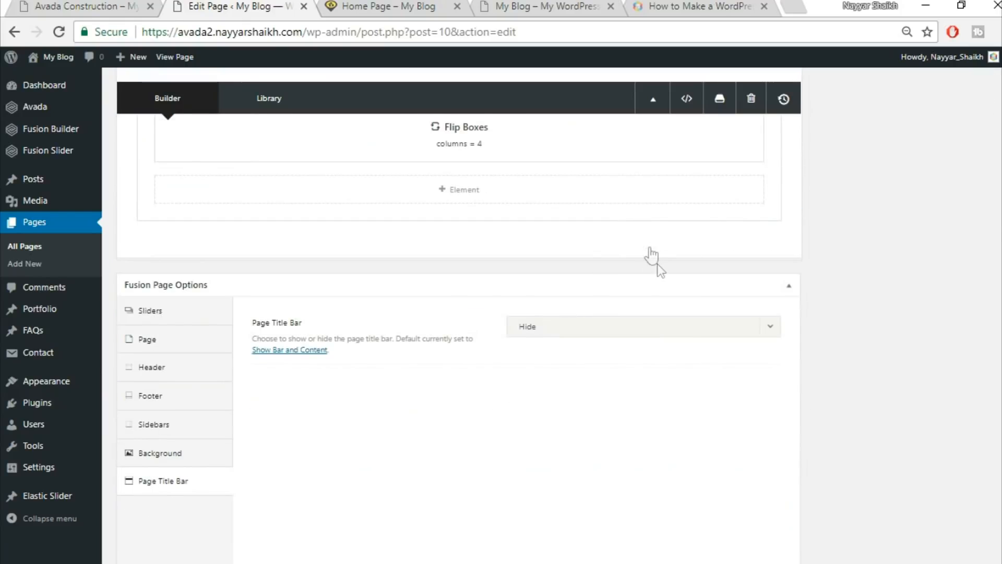
{"action": "left_click", "coordinate": [651, 247]}
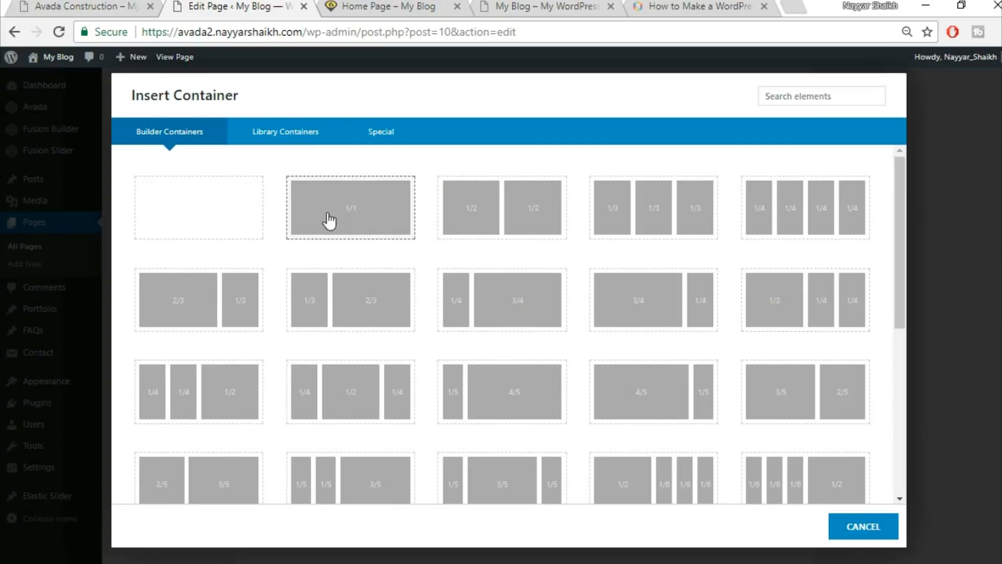
{"action": "left_click", "coordinate": [374, 224]}
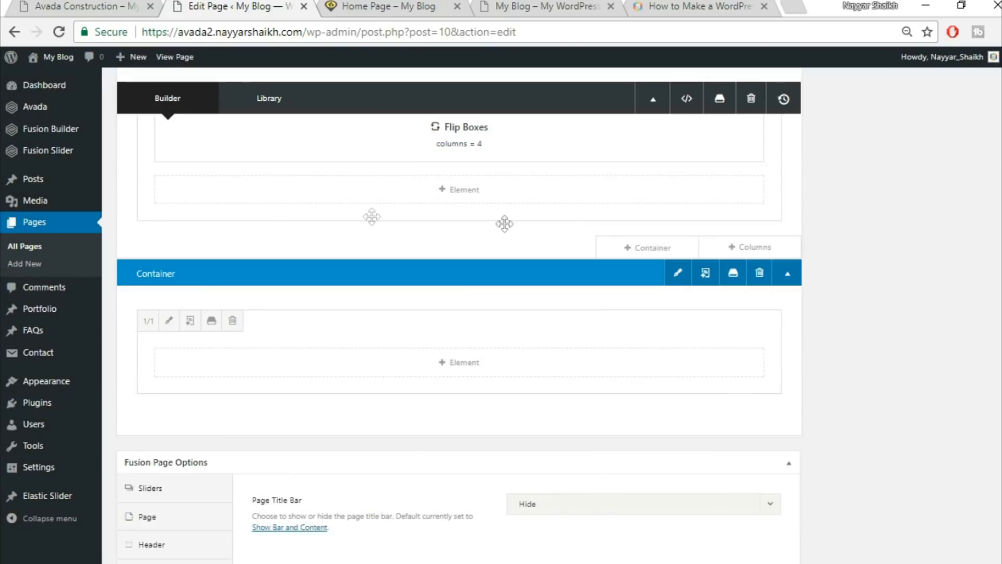
Open the column's element picker and search for 'sec'.
{"action": "left_click", "coordinate": [488, 365]}
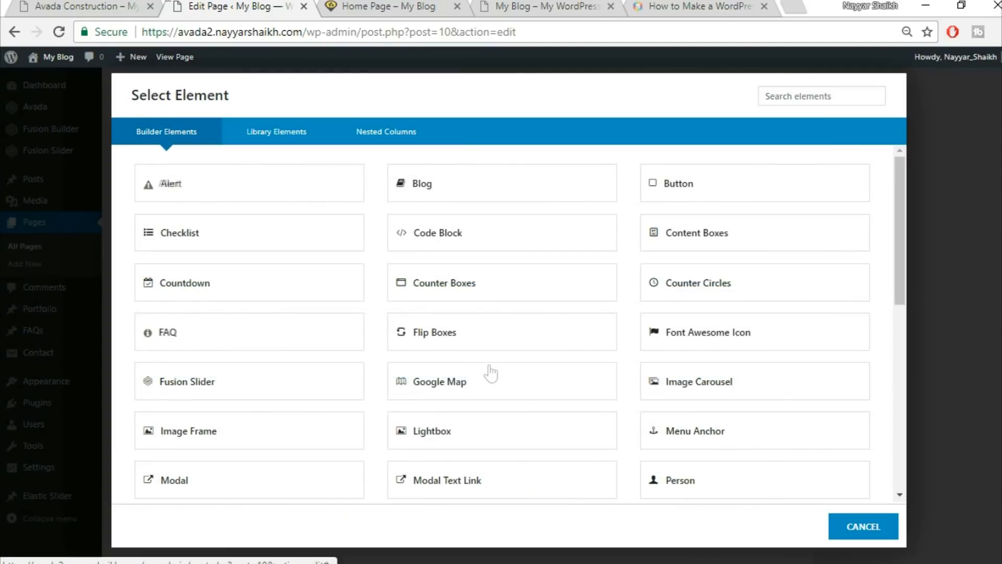
{"action": "left_click", "coordinate": [122, 8]}
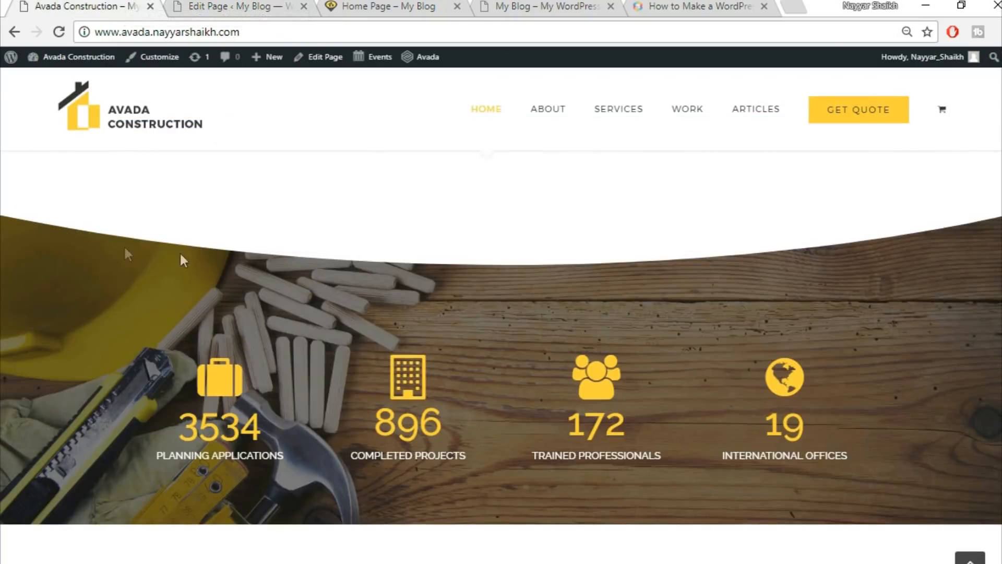
{"action": "left_click", "coordinate": [244, 6]}
{"action": "left_click", "coordinate": [816, 99]}
{"action": "type", "text": "sec"}
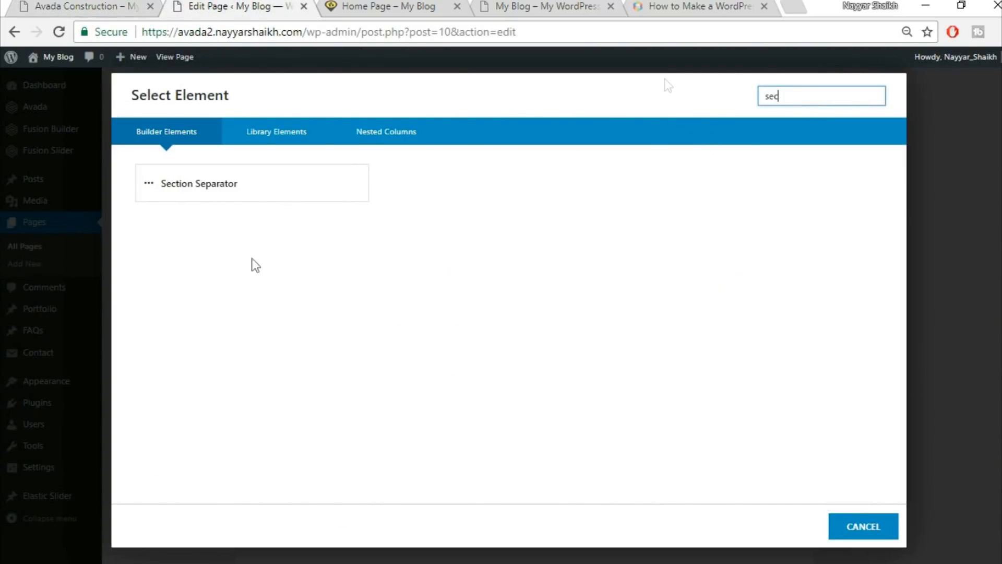
Add a Section Separator in Big Half Circle style positioned at the bottom.
{"action": "left_click", "coordinate": [305, 177]}
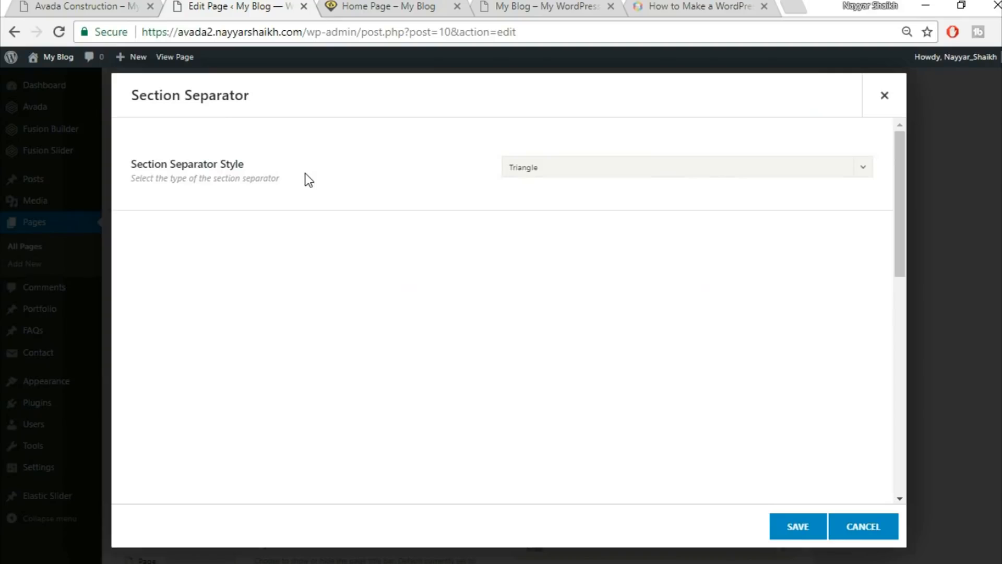
{"action": "left_click", "coordinate": [600, 165]}
{"action": "left_click", "coordinate": [604, 298]}
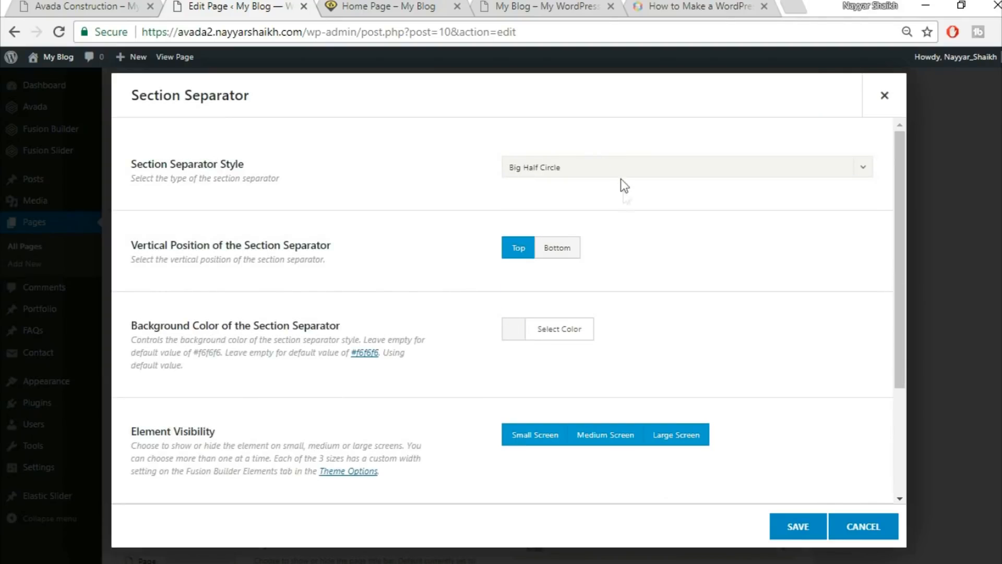
{"action": "left_click", "coordinate": [564, 253]}
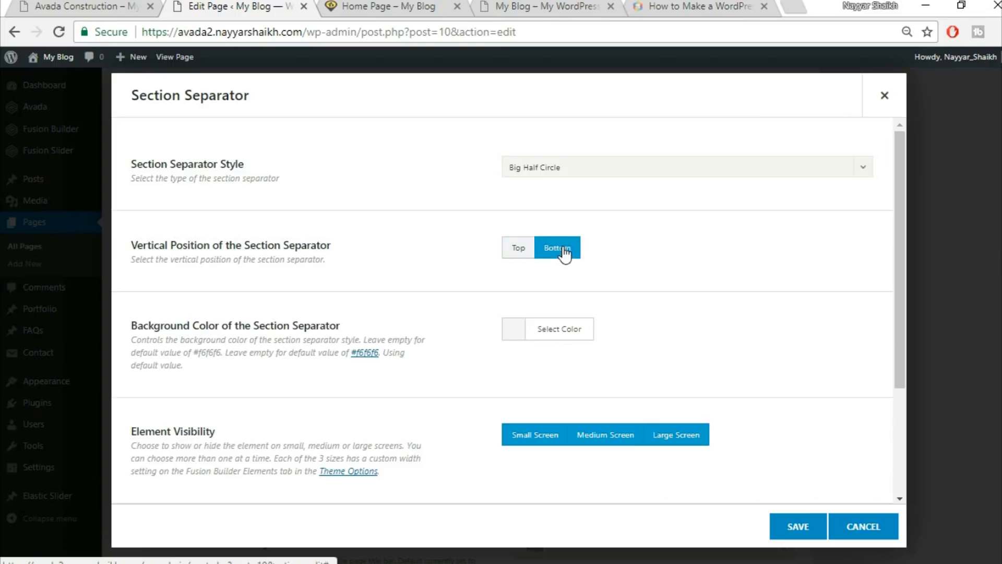
{"action": "left_click", "coordinate": [127, 6]}
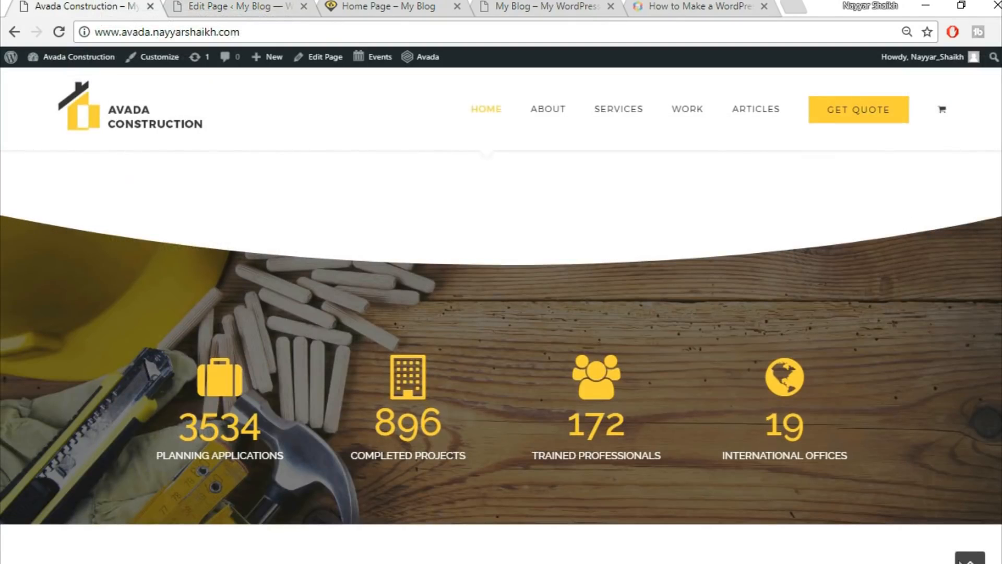
{"action": "left_click", "coordinate": [228, 4]}
{"action": "scroll", "coordinate": [797, 261], "scroll_direction": "down", "scroll_amount": 2}
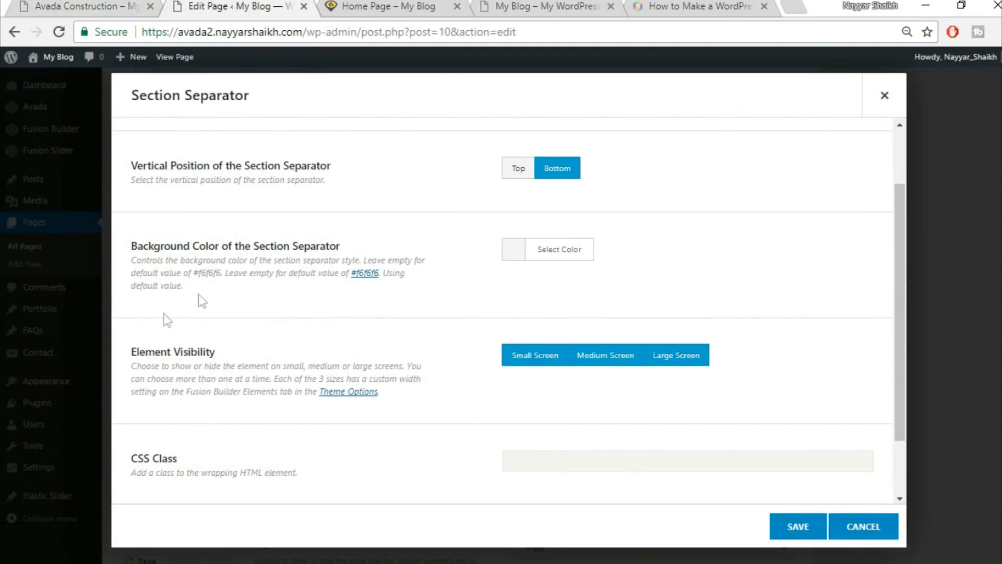
Give the separator a white background and save it.
{"action": "left_click", "coordinate": [569, 256]}
{"action": "left_click", "coordinate": [534, 438]}
{"action": "left_click", "coordinate": [839, 168]}
{"action": "left_click", "coordinate": [54, 6]}
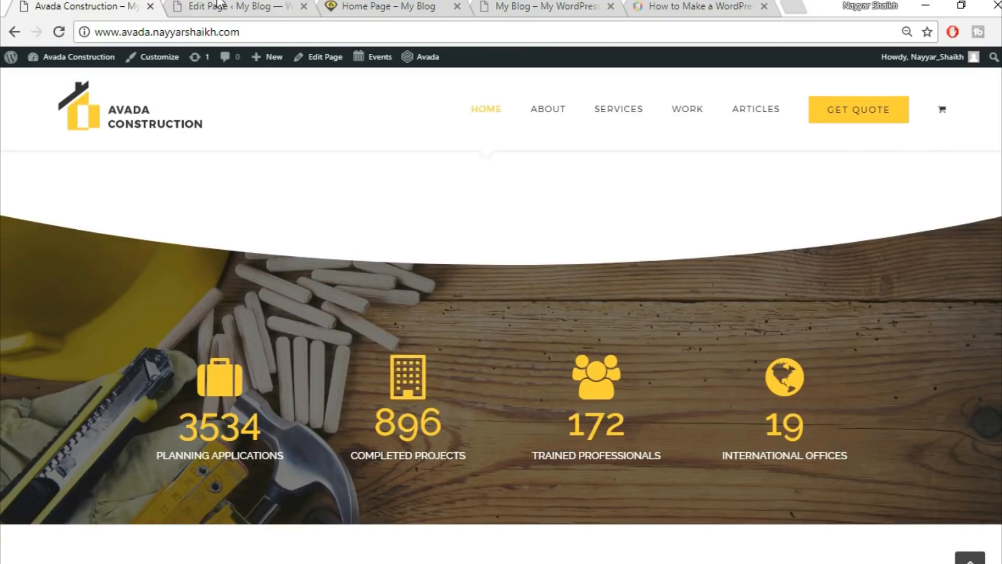
{"action": "left_click", "coordinate": [257, 5]}
{"action": "scroll", "coordinate": [763, 320], "scroll_direction": "down", "scroll_amount": 2}
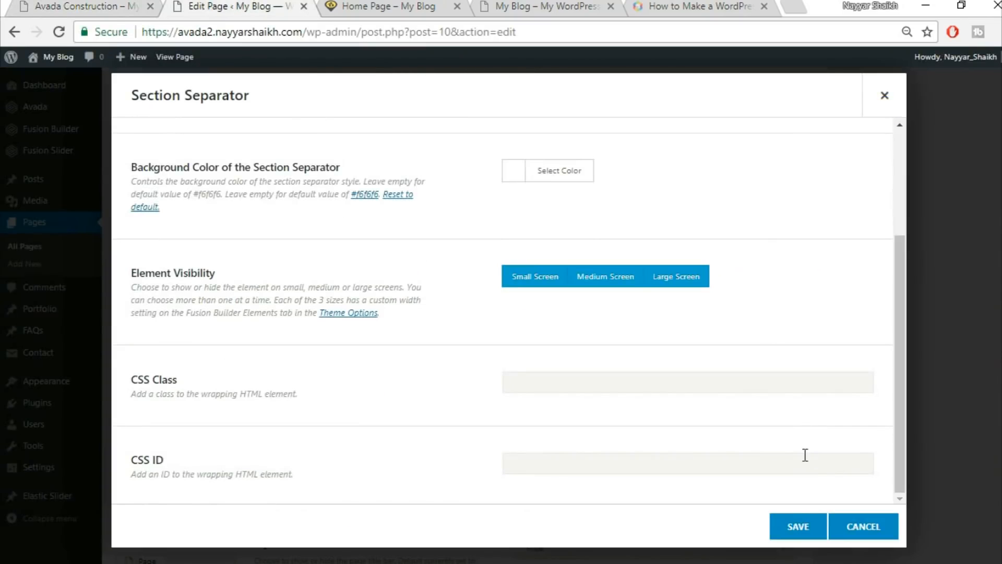
{"action": "left_click", "coordinate": [796, 527]}
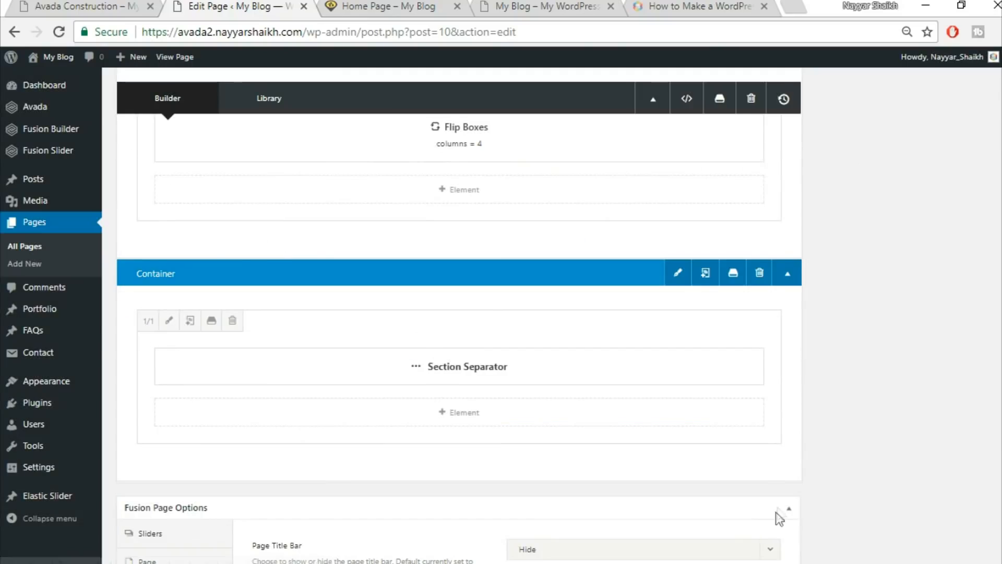
{"action": "left_click", "coordinate": [83, 6]}
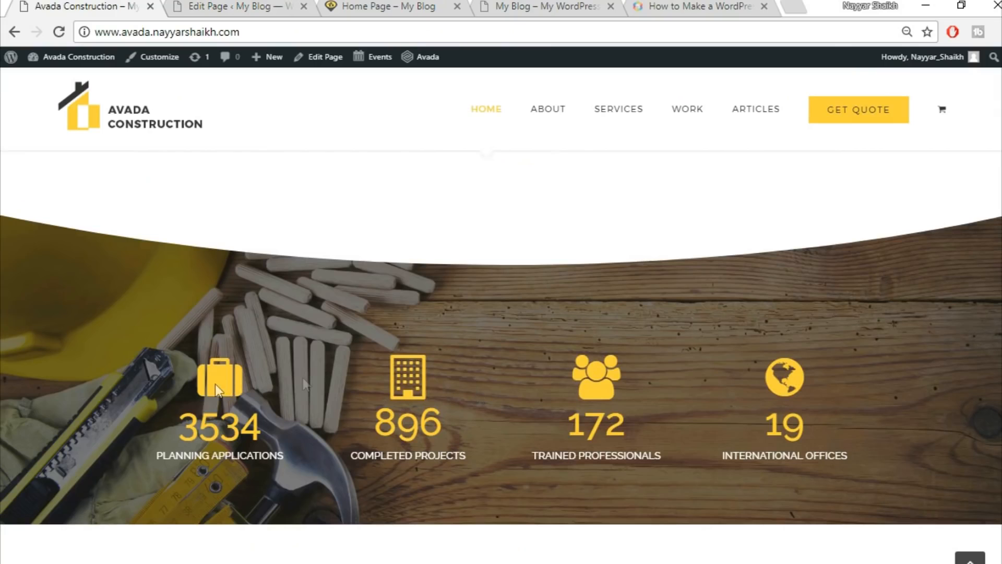
Add a 1/1 full-width column below the separator and open its element search.
{"action": "left_click", "coordinate": [255, 5]}
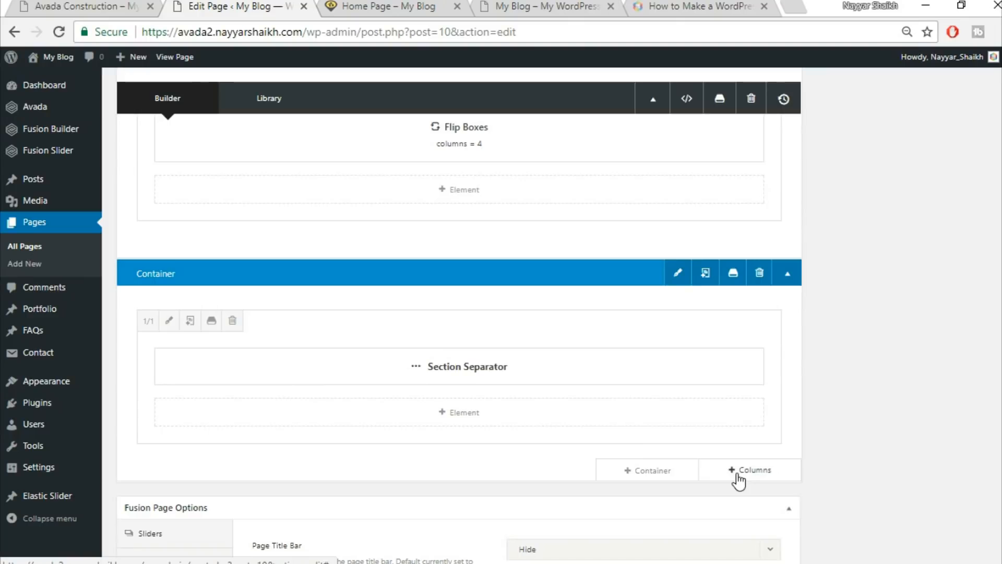
{"action": "scroll", "coordinate": [736, 475], "scroll_direction": "down", "scroll_amount": 2}
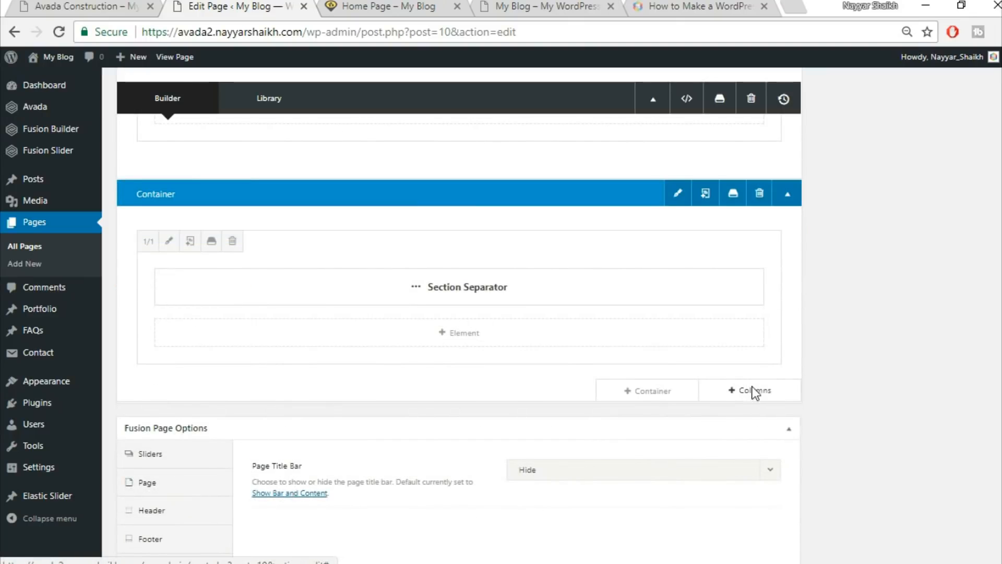
{"action": "left_click", "coordinate": [755, 392]}
{"action": "left_click", "coordinate": [204, 219]}
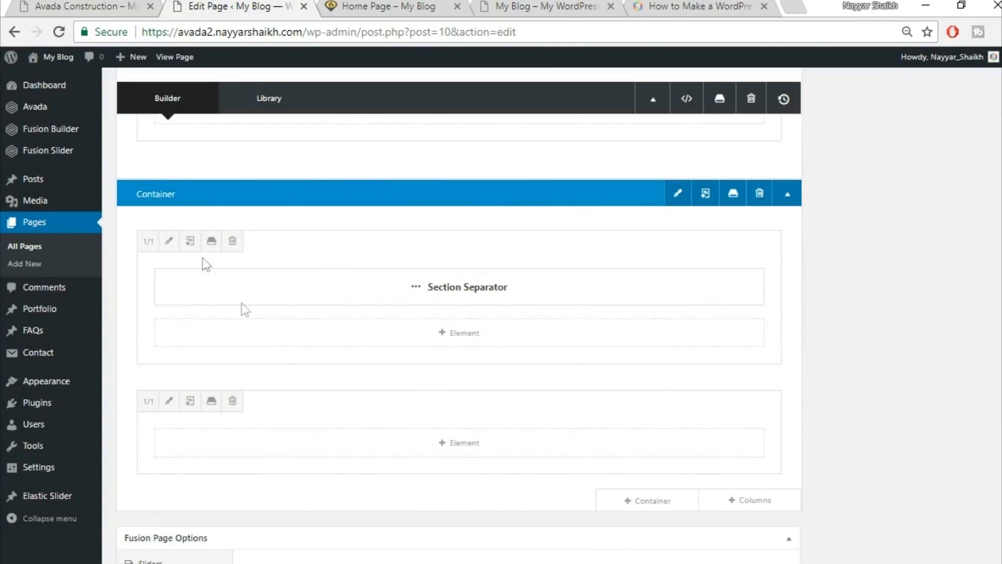
{"action": "left_click", "coordinate": [52, 5]}
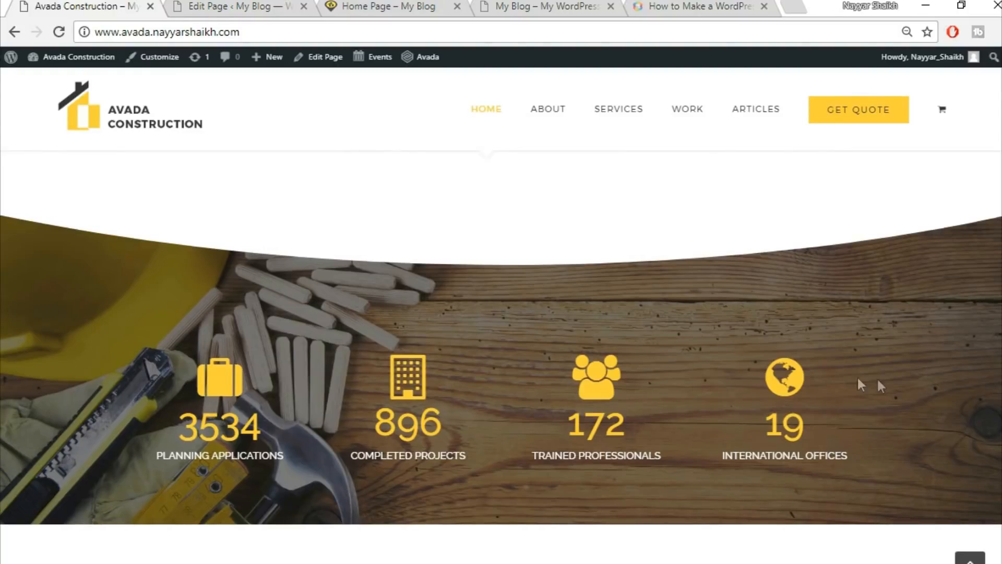
{"action": "left_click", "coordinate": [242, 5]}
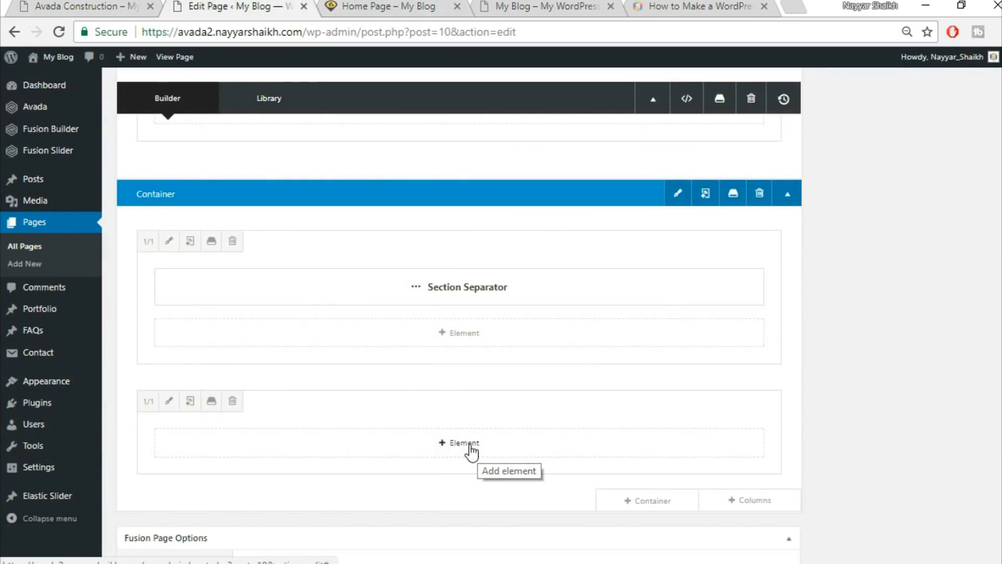
{"action": "left_click", "coordinate": [465, 447]}
{"action": "left_click", "coordinate": [800, 96]}
Search 'cou' and add a Counter Boxes element.
{"action": "type", "text": "cou"}
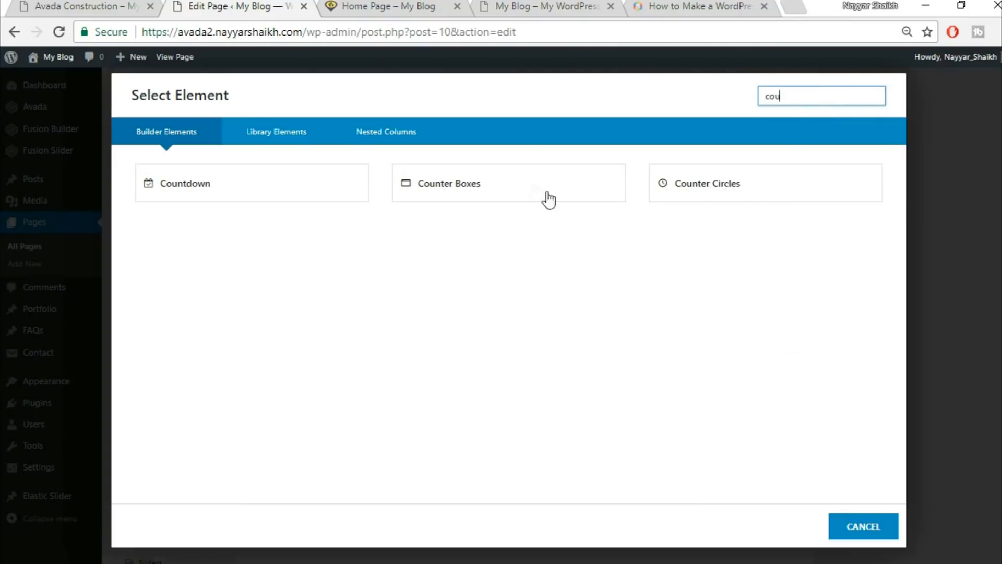
{"action": "left_click", "coordinate": [533, 186]}
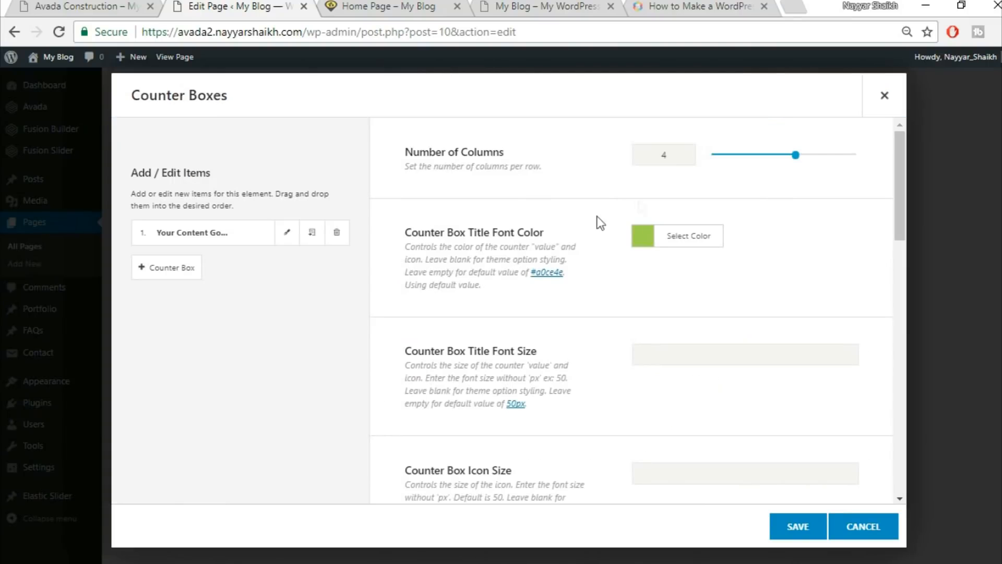
{"action": "left_click", "coordinate": [81, 6]}
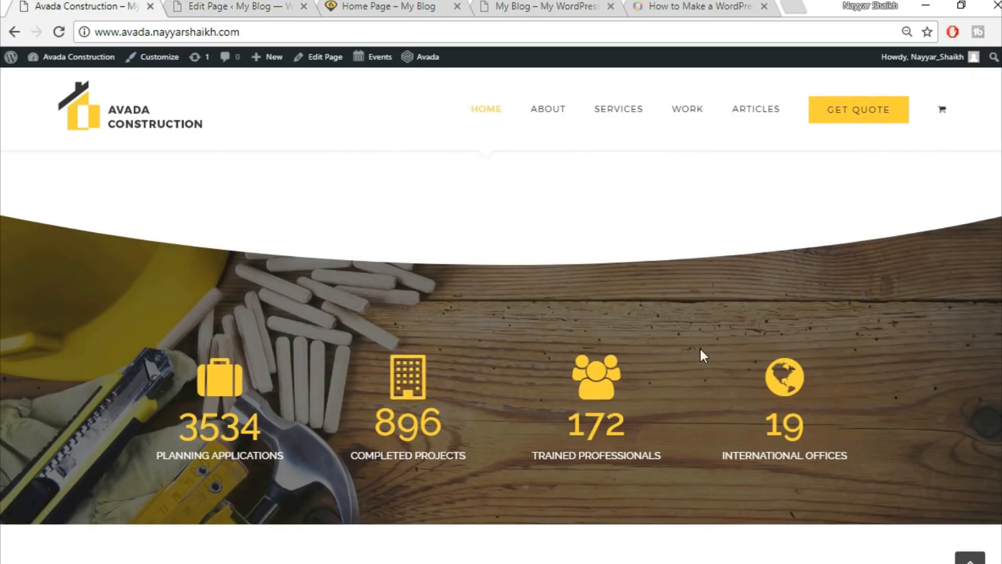
{"action": "left_click", "coordinate": [238, 5]}
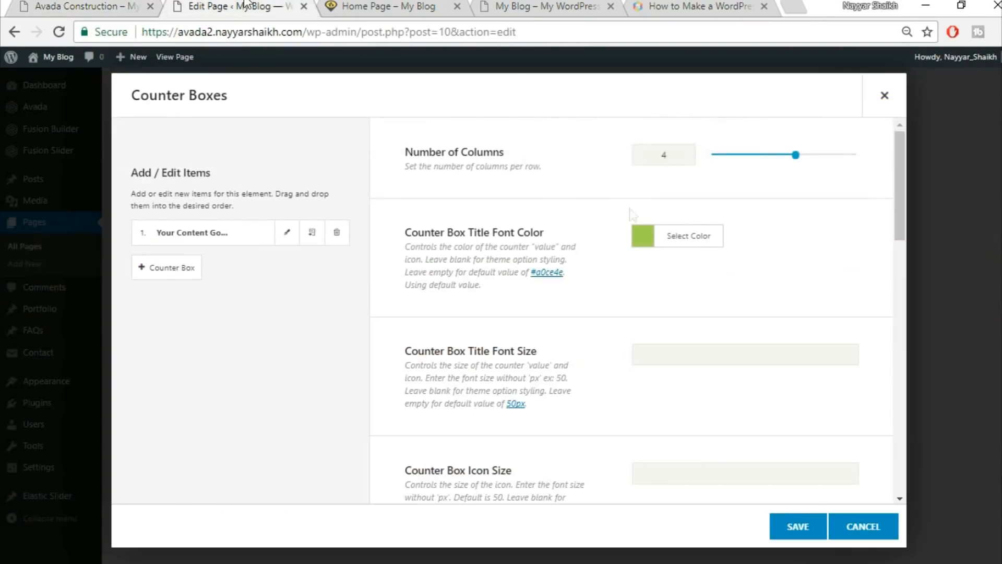
Set the counter title font colour to yellow and title font size to 60.
{"action": "left_click", "coordinate": [691, 243]}
{"action": "left_click", "coordinate": [783, 265]}
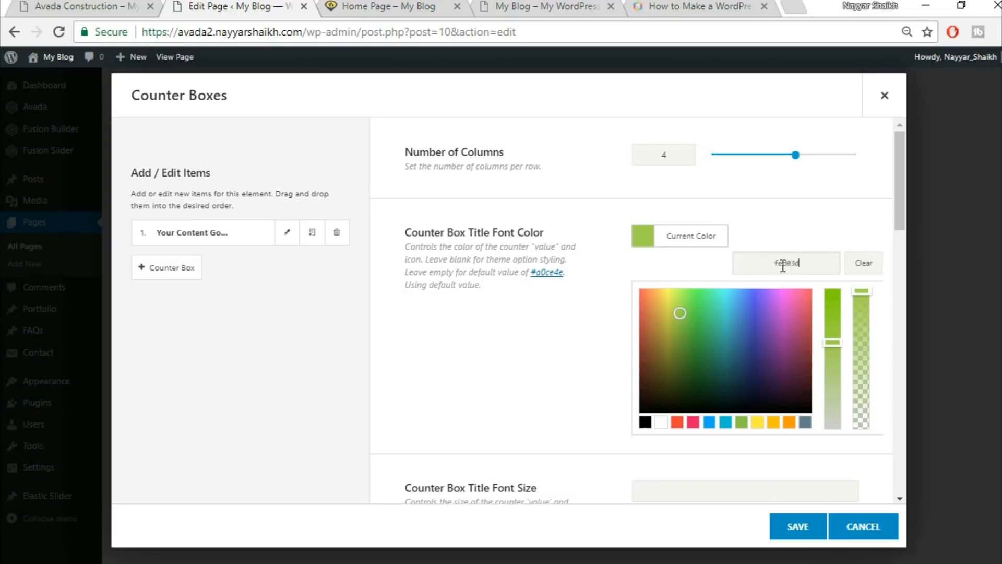
{"action": "left_click", "coordinate": [800, 217]}
{"action": "scroll", "coordinate": [806, 223], "scroll_direction": "down", "scroll_amount": 3}
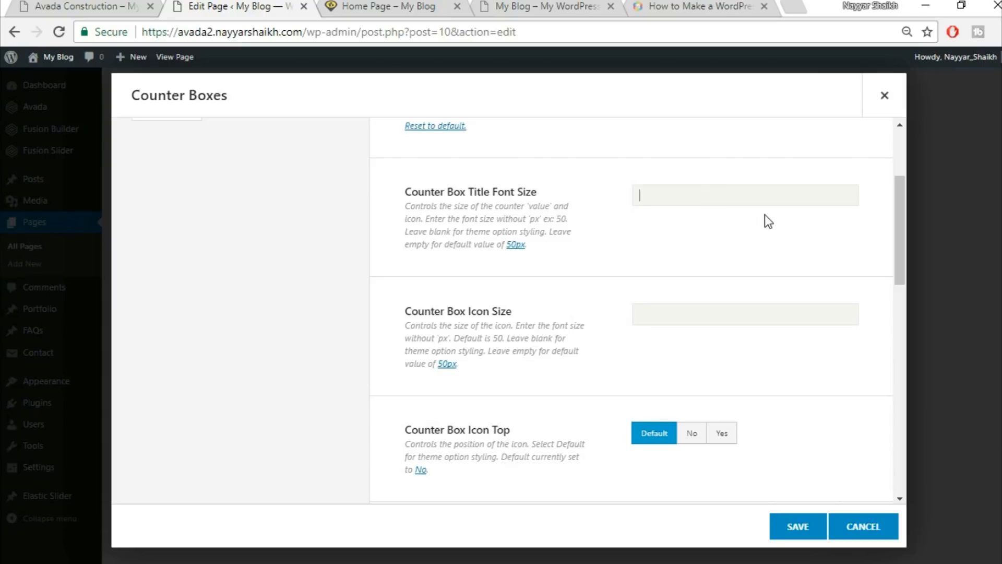
{"action": "type", "text": "60"}
{"action": "left_click", "coordinate": [119, 4]}
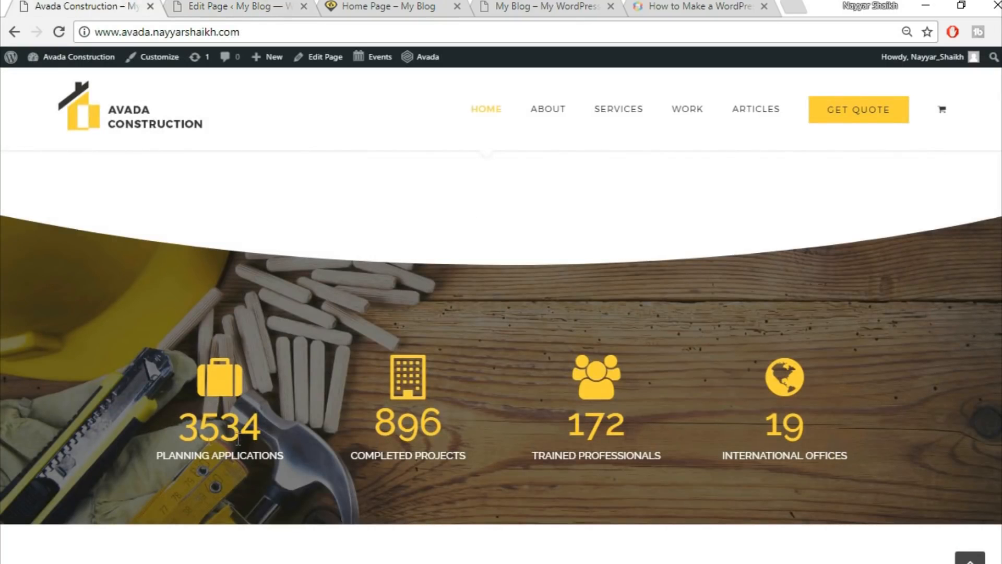
{"action": "left_click", "coordinate": [244, 5]}
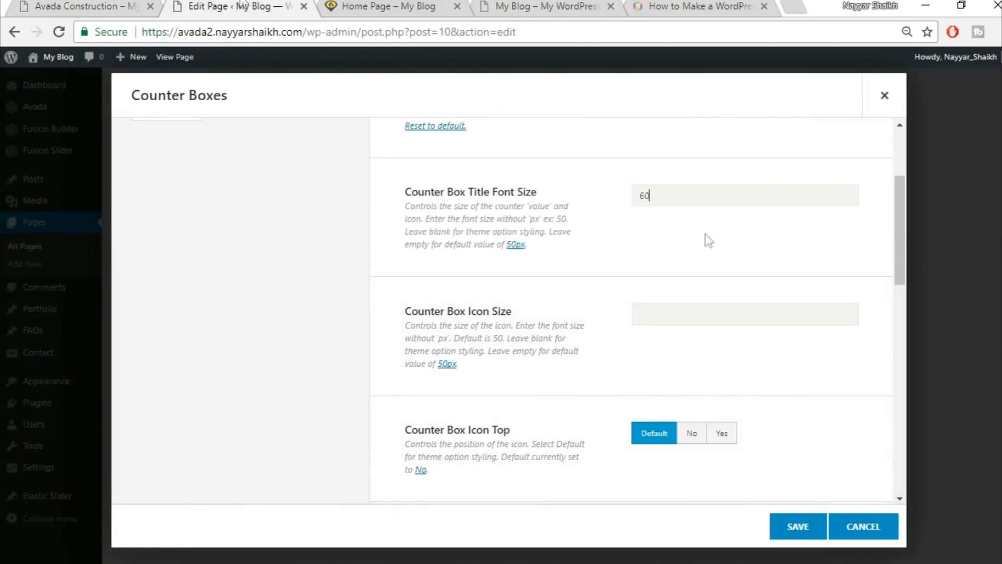
Set the counter icon size to 70 and Icon Top to Yes.
{"action": "left_click", "coordinate": [682, 316]}
{"action": "type", "text": "70"}
{"action": "scroll", "coordinate": [533, 379], "scroll_direction": "down", "scroll_amount": 2}
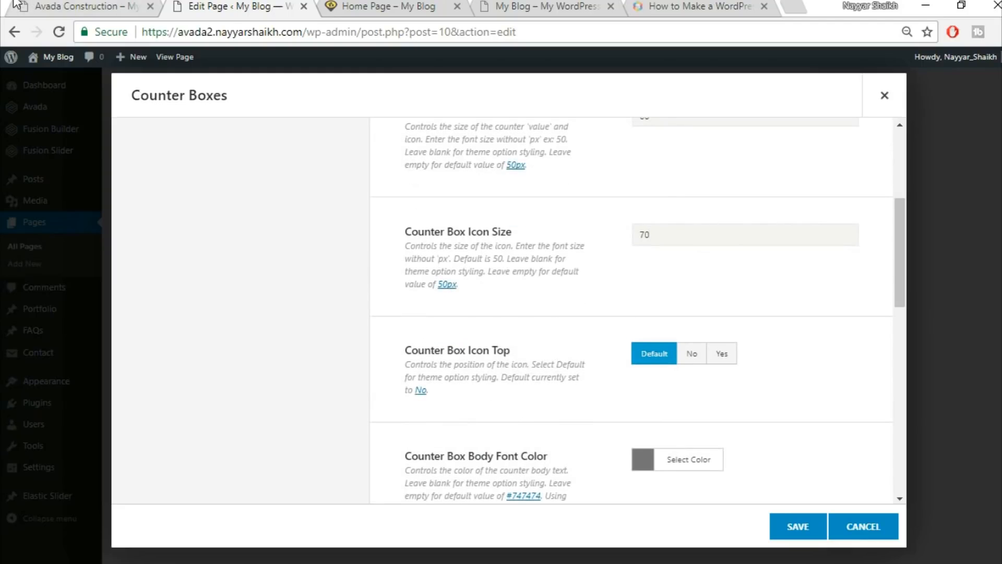
{"action": "left_click", "coordinate": [39, 4]}
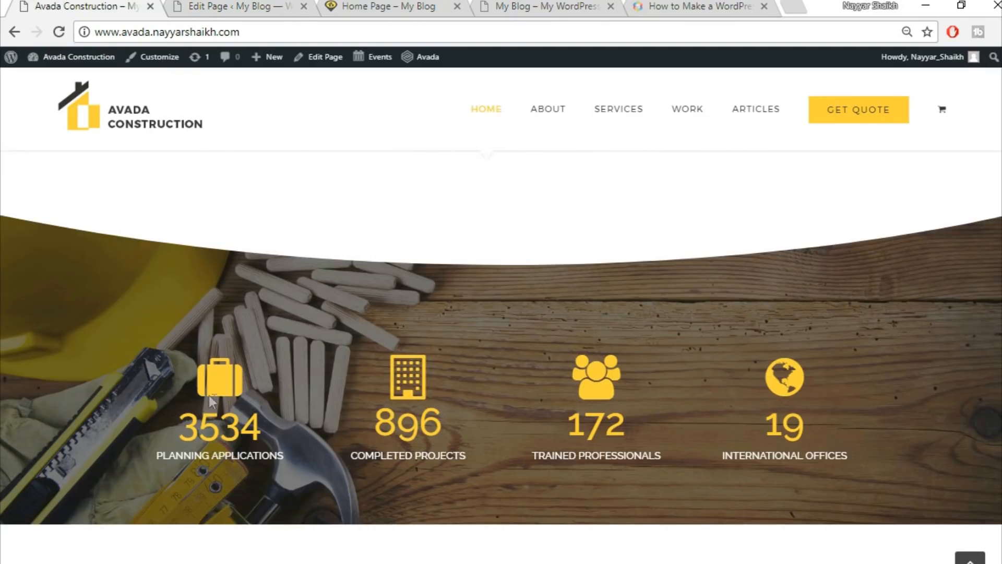
{"action": "left_click", "coordinate": [261, 5]}
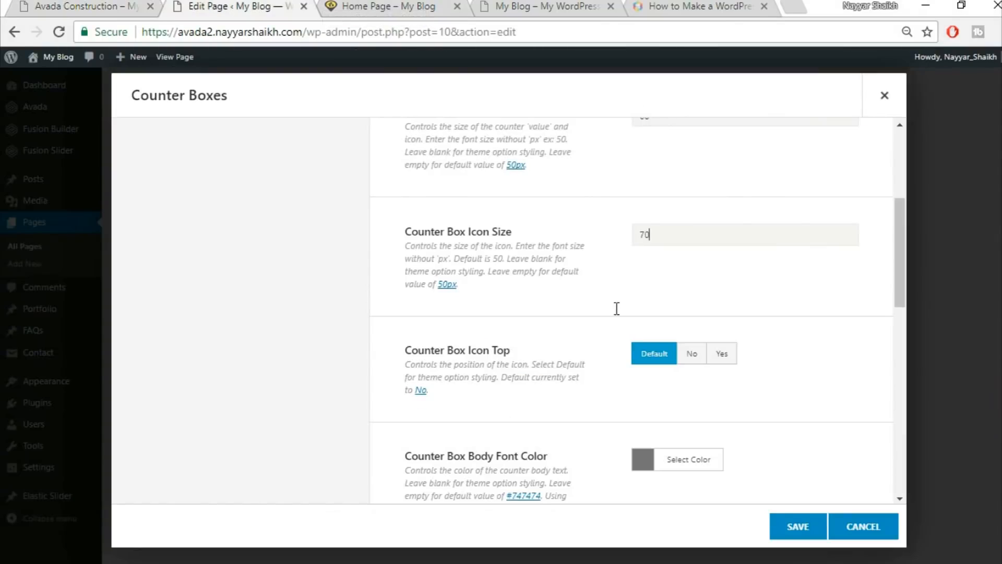
{"action": "left_click", "coordinate": [723, 359]}
{"action": "scroll", "coordinate": [807, 352], "scroll_direction": "down", "scroll_amount": 2}
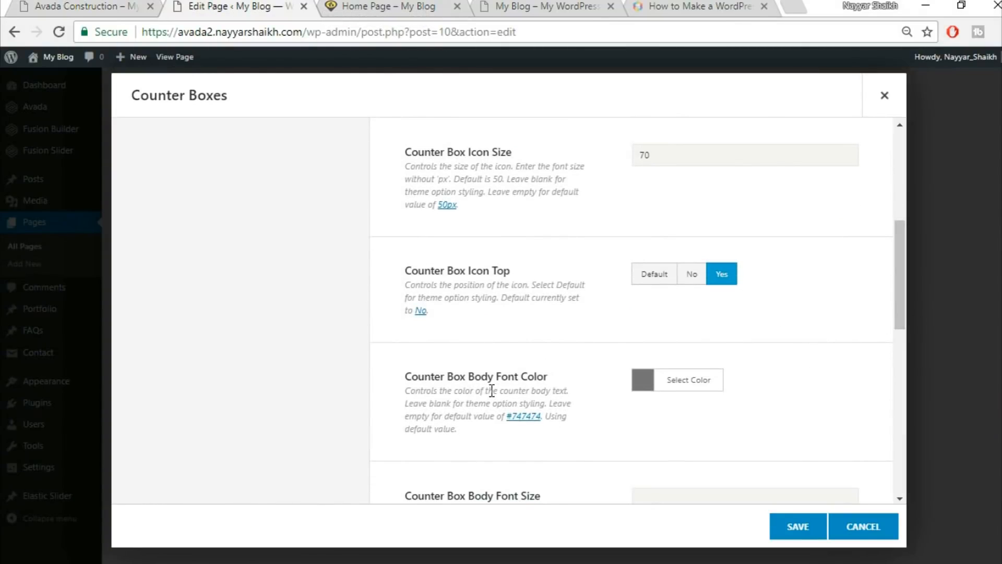
{"action": "left_click", "coordinate": [118, 7]}
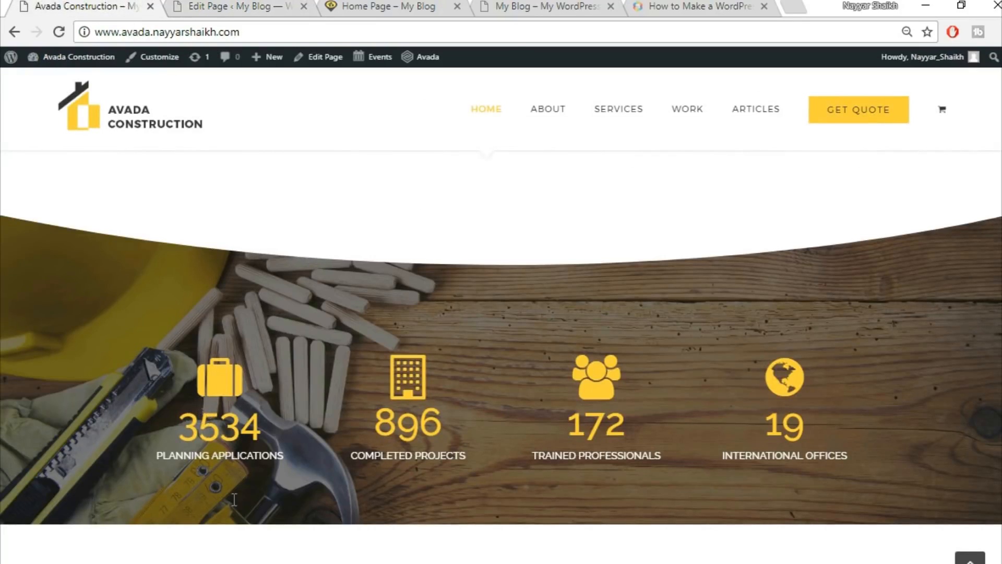
{"action": "left_click_drag", "start_coordinate": [157, 464], "coordinate": [299, 471]}
Set the counter body text colour to white.
{"action": "left_click", "coordinate": [299, 472]}
{"action": "left_click", "coordinate": [224, 6]}
{"action": "left_click", "coordinate": [696, 389]}
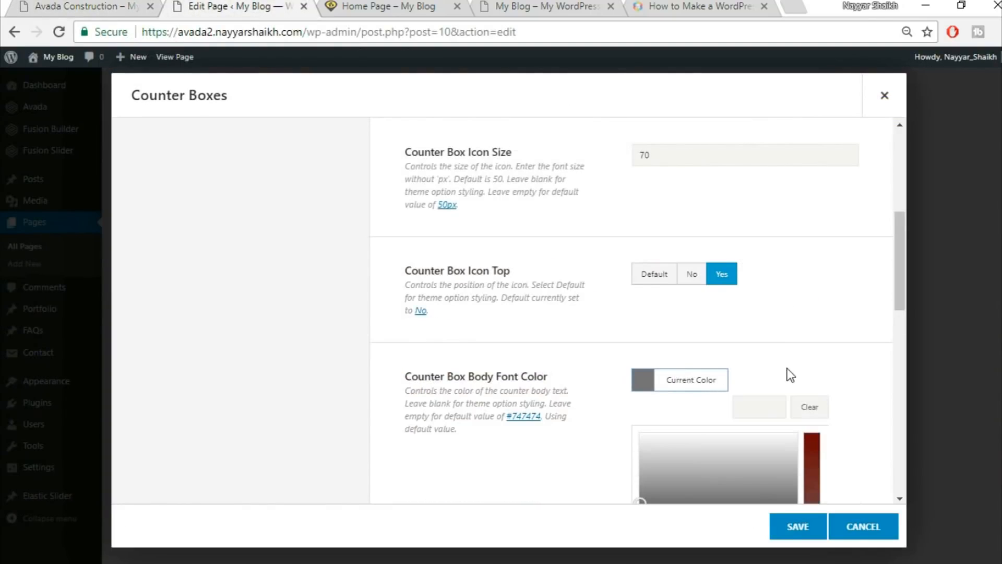
{"action": "scroll", "coordinate": [731, 397], "scroll_direction": "down", "scroll_amount": 5}
{"action": "left_click", "coordinate": [659, 329]}
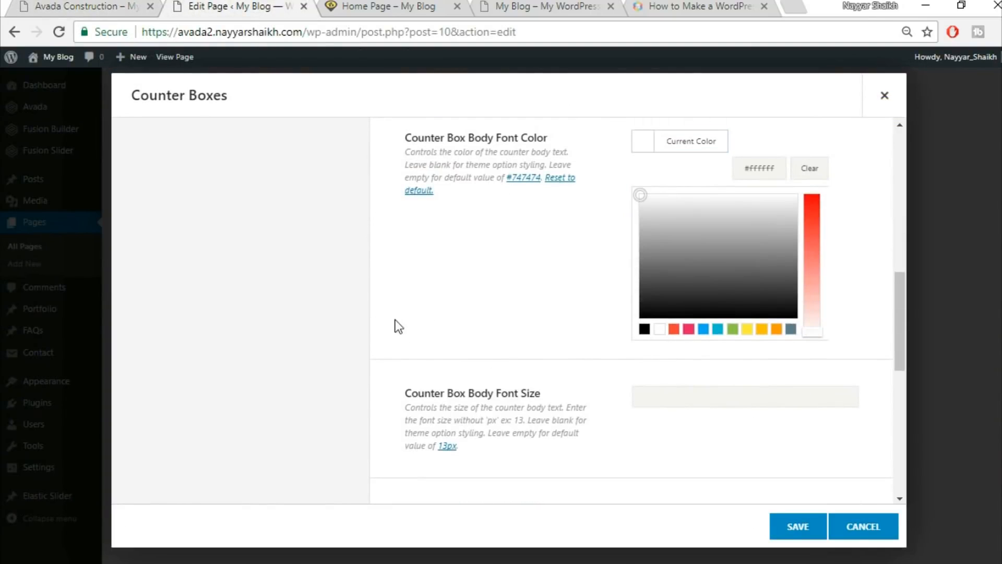
{"action": "left_click", "coordinate": [398, 326]}
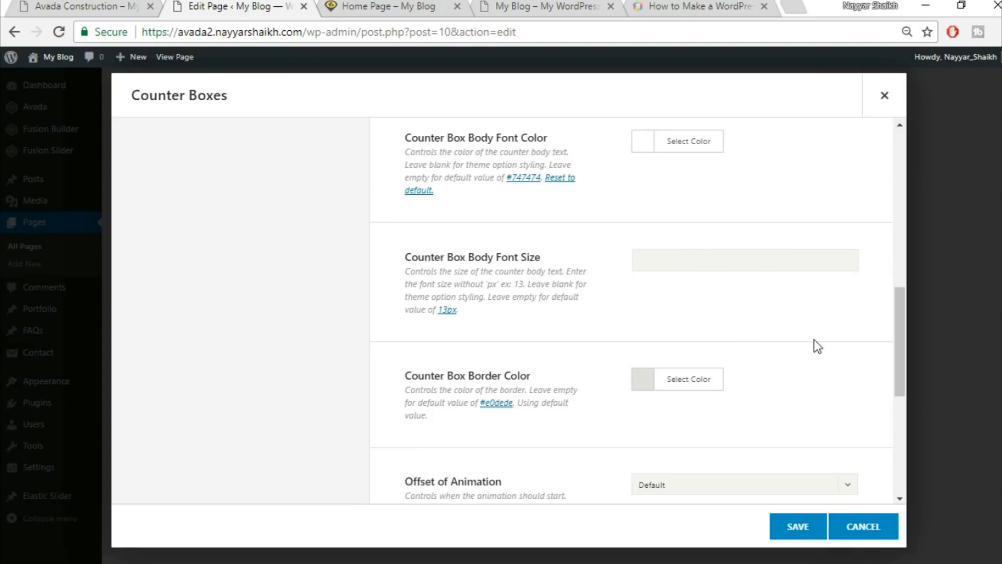
{"action": "scroll", "coordinate": [849, 347], "scroll_direction": "down", "scroll_amount": 2}
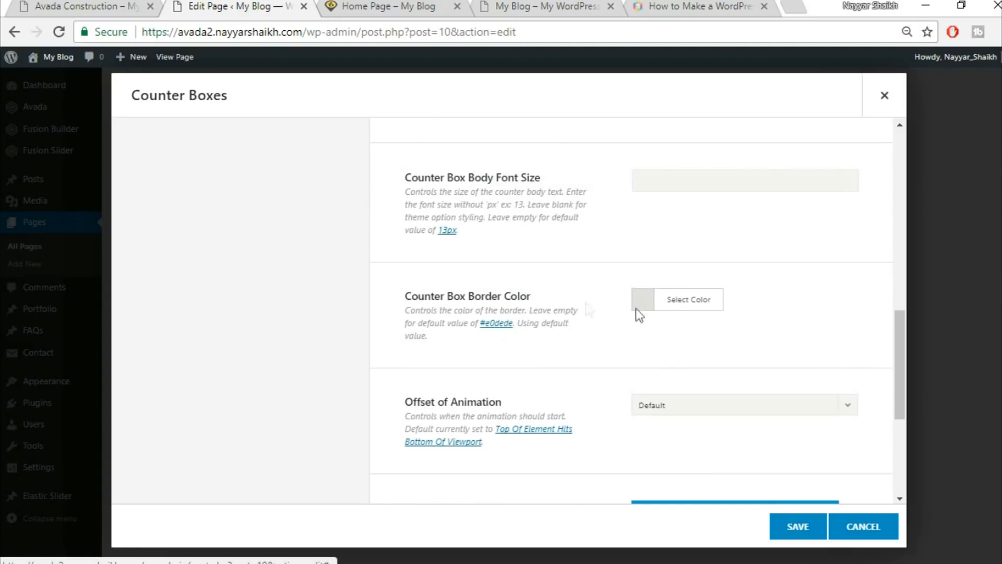
Make the counter box border colour fully transparent, rgba(224,222,222,0).
{"action": "left_click", "coordinate": [677, 306]}
{"action": "scroll", "coordinate": [731, 261], "scroll_direction": "down", "scroll_amount": 2}
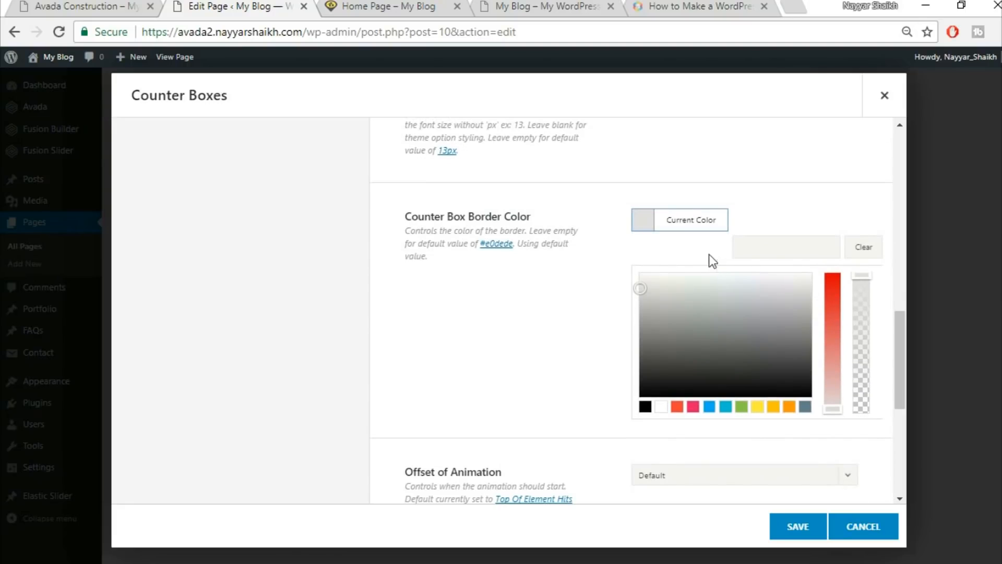
{"action": "left_click_drag", "start_coordinate": [862, 280], "coordinate": [863, 304]}
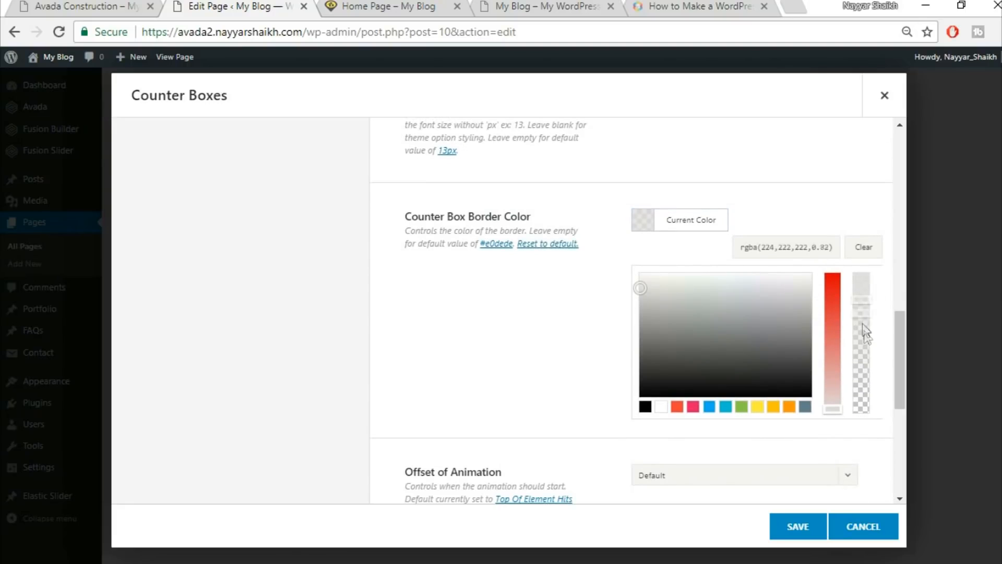
{"action": "left_click_drag", "start_coordinate": [863, 375], "coordinate": [862, 422]}
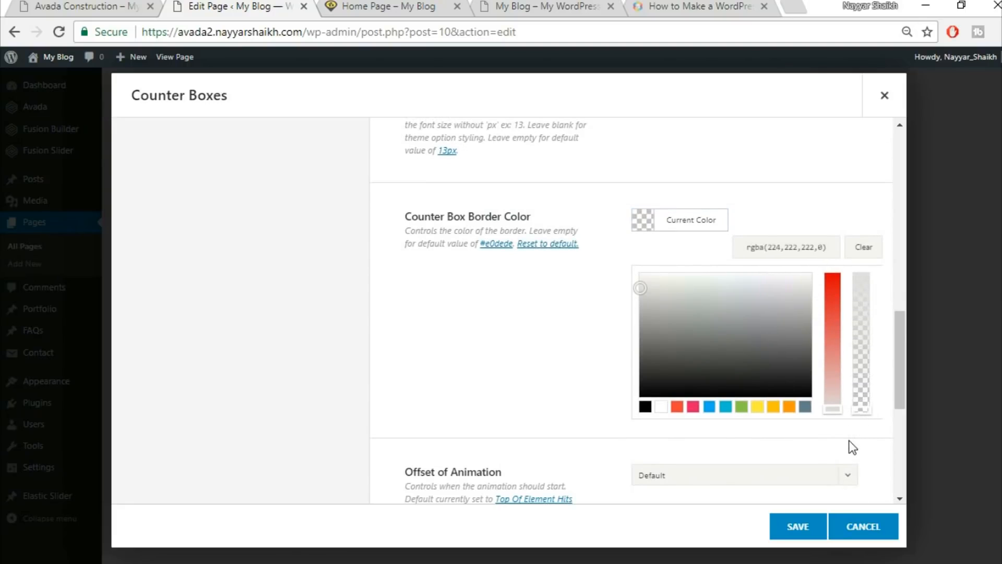
{"action": "left_click", "coordinate": [850, 440]}
{"action": "scroll", "coordinate": [856, 389], "scroll_direction": "down", "scroll_amount": 3}
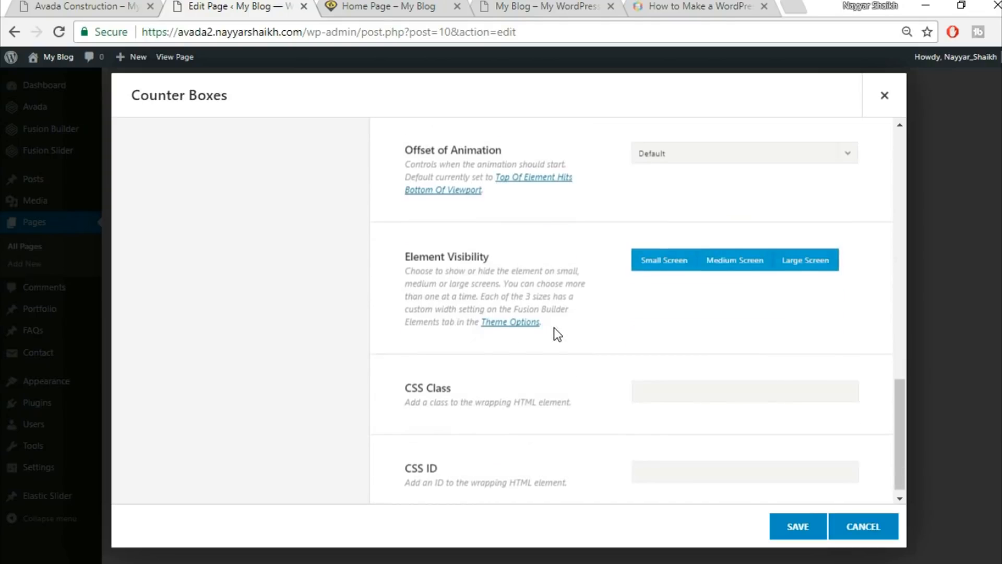
{"action": "scroll", "coordinate": [559, 333], "scroll_direction": "up", "scroll_amount": 15}
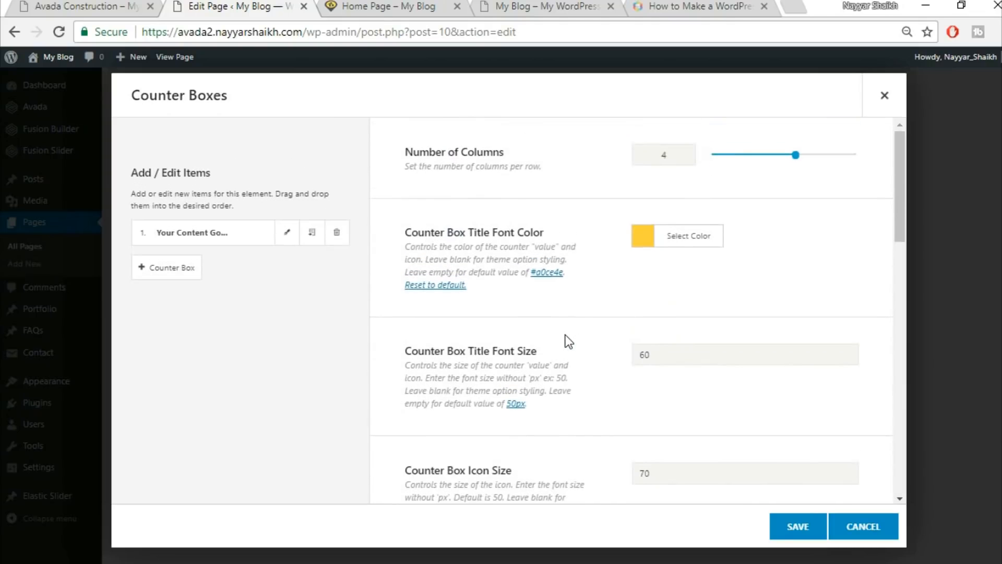
Set the first counter item's value to 3534, copied from the demo site.
{"action": "left_click", "coordinate": [288, 238]}
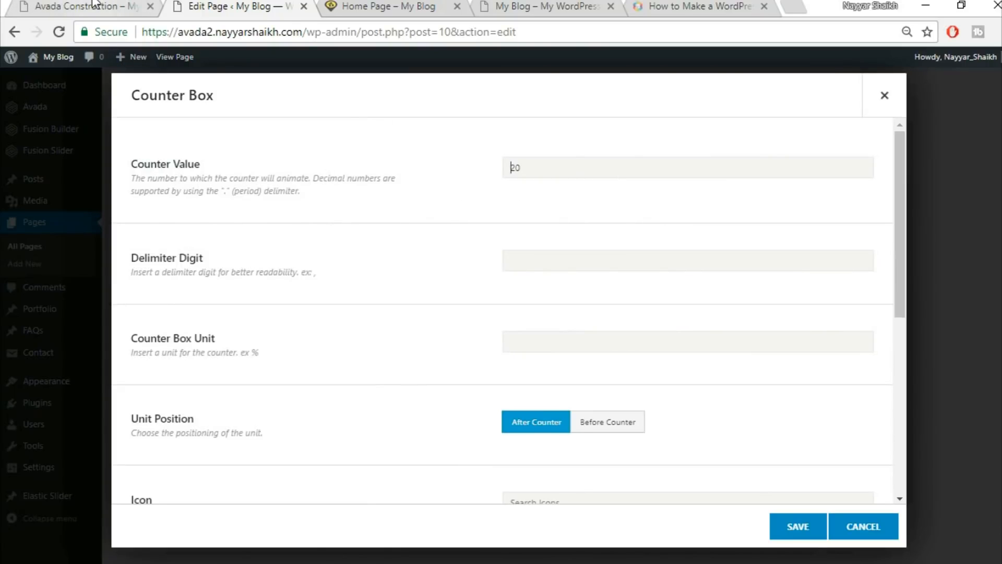
{"action": "left_click", "coordinate": [114, 9]}
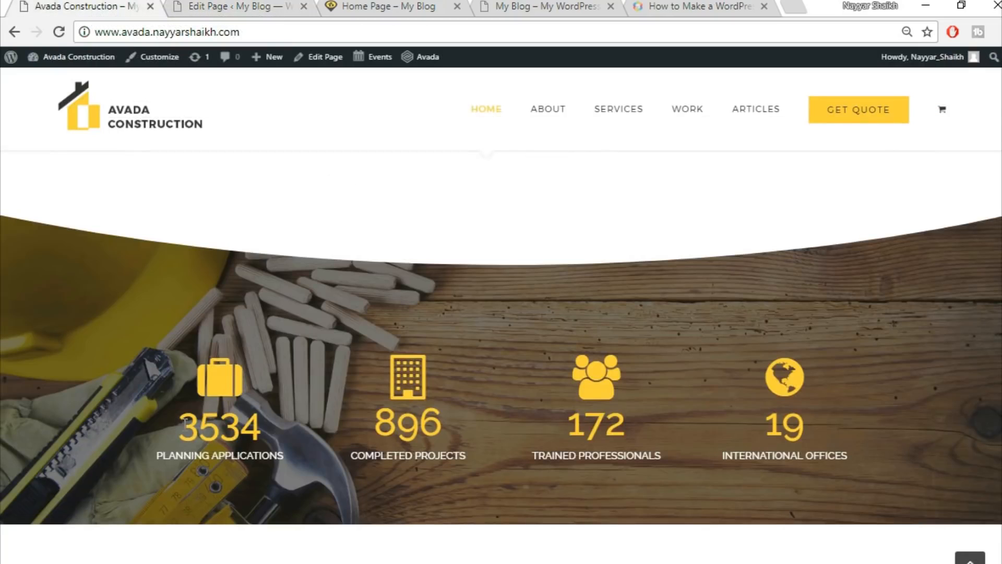
{"action": "left_click_drag", "start_coordinate": [184, 423], "coordinate": [309, 430]}
{"action": "key", "text": "ctrl+c"}
{"action": "left_click", "coordinate": [222, 7]}
{"action": "left_click_drag", "start_coordinate": [569, 166], "coordinate": [473, 173]}
{"action": "key", "text": "ctrl+v"}
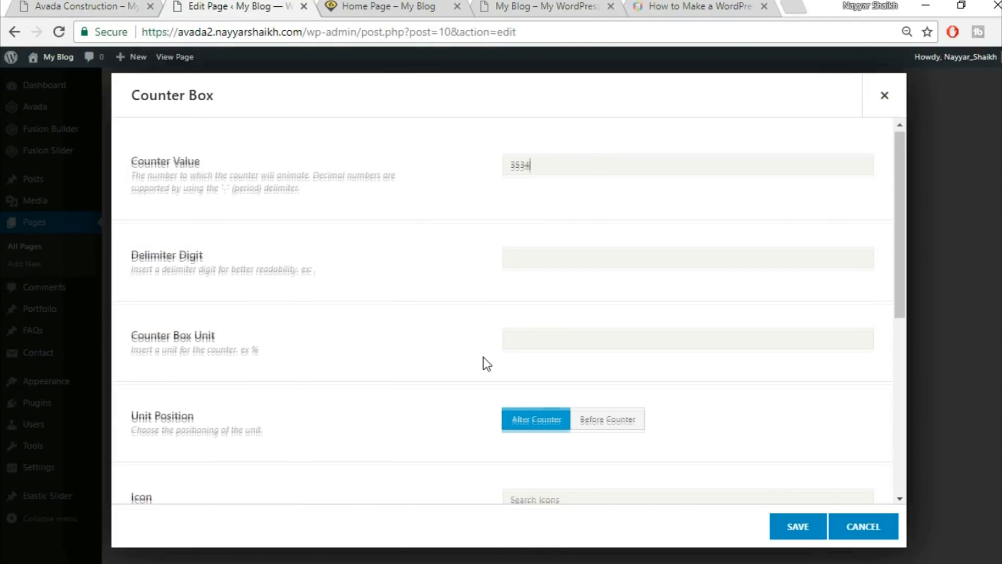
Give the first counter the briefcase icon, matching the demo site's counters.
{"action": "scroll", "coordinate": [483, 357], "scroll_direction": "down", "scroll_amount": 3}
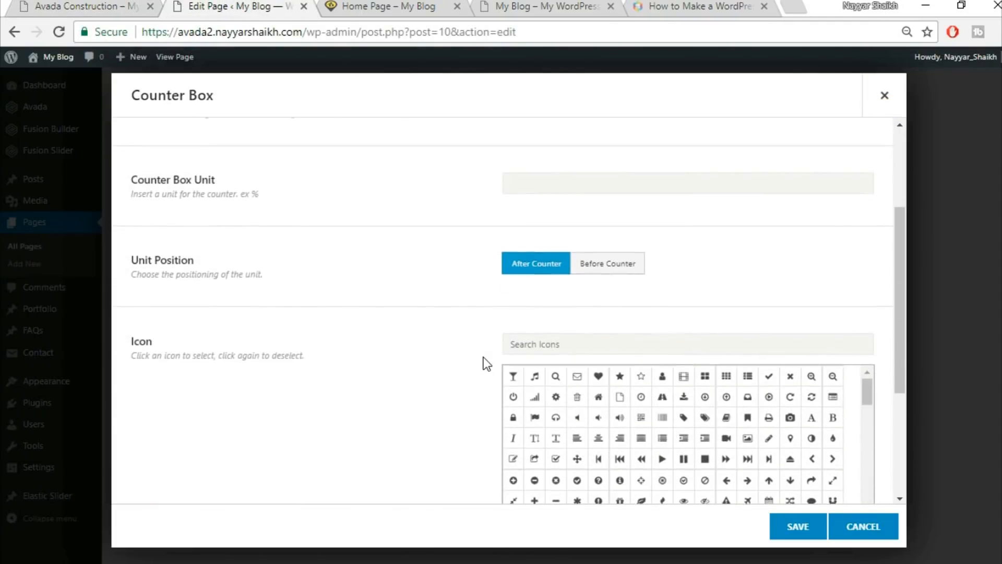
{"action": "scroll", "coordinate": [483, 357], "scroll_direction": "up", "scroll_amount": 3}
{"action": "scroll", "coordinate": [483, 357], "scroll_direction": "down", "scroll_amount": 5}
{"action": "scroll", "coordinate": [484, 357], "scroll_direction": "down", "scroll_amount": 1}
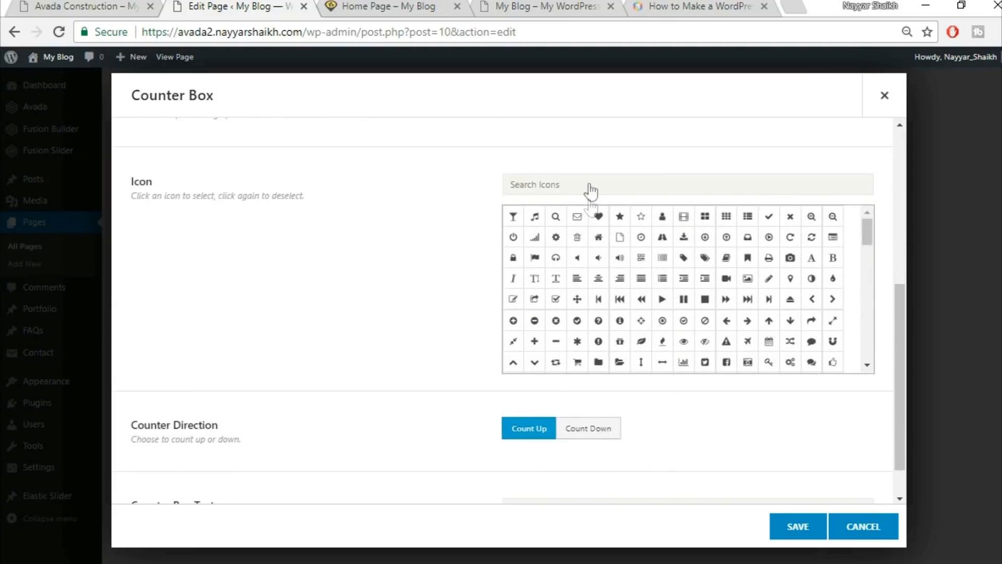
{"action": "left_click", "coordinate": [138, 5]}
{"action": "left_click", "coordinate": [249, 5]}
{"action": "left_click", "coordinate": [627, 180]}
{"action": "type", "text": "brie"}
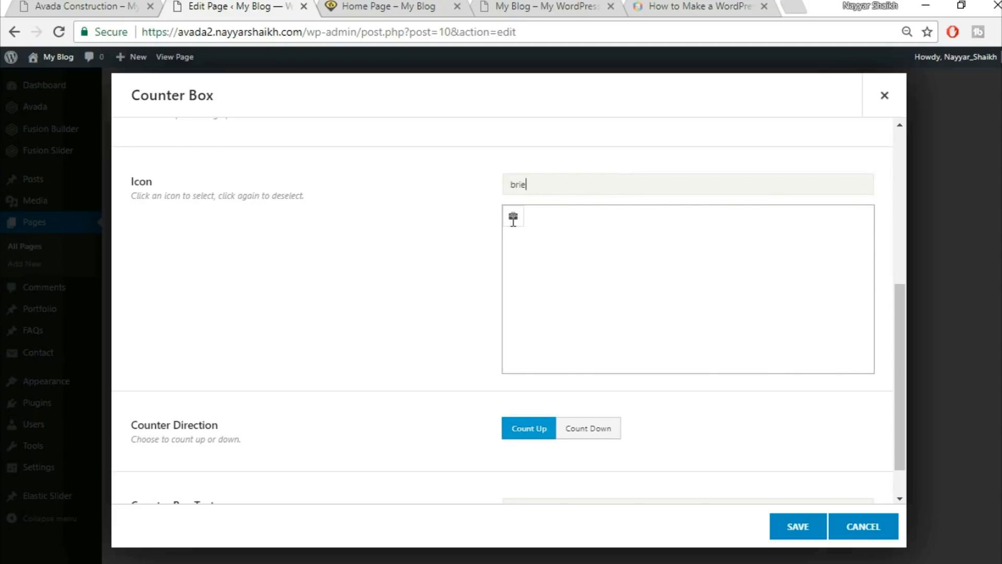
{"action": "left_click", "coordinate": [514, 223]}
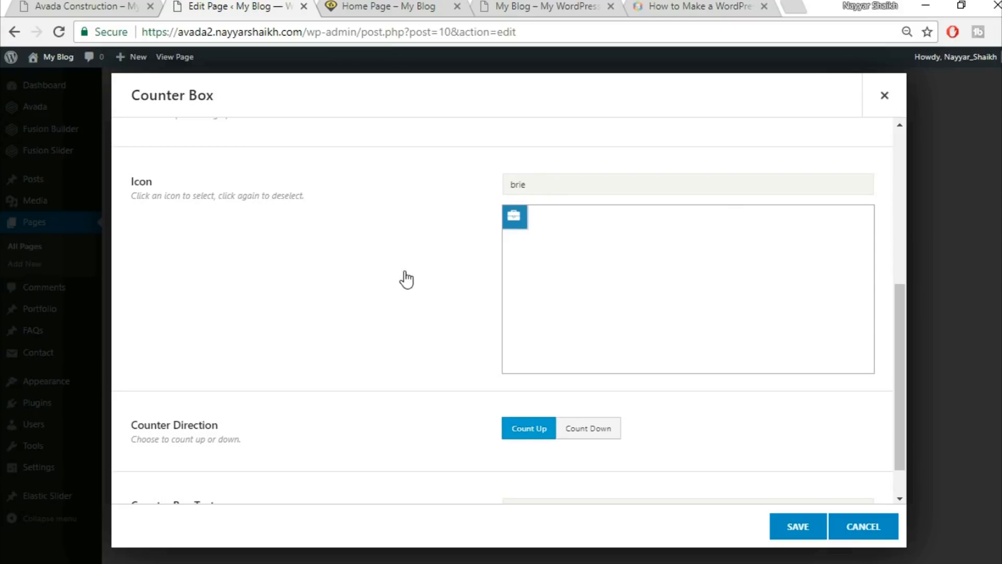
{"action": "scroll", "coordinate": [407, 276], "scroll_direction": "down", "scroll_amount": 1}
{"action": "scroll", "coordinate": [407, 277], "scroll_direction": "up", "scroll_amount": 3}
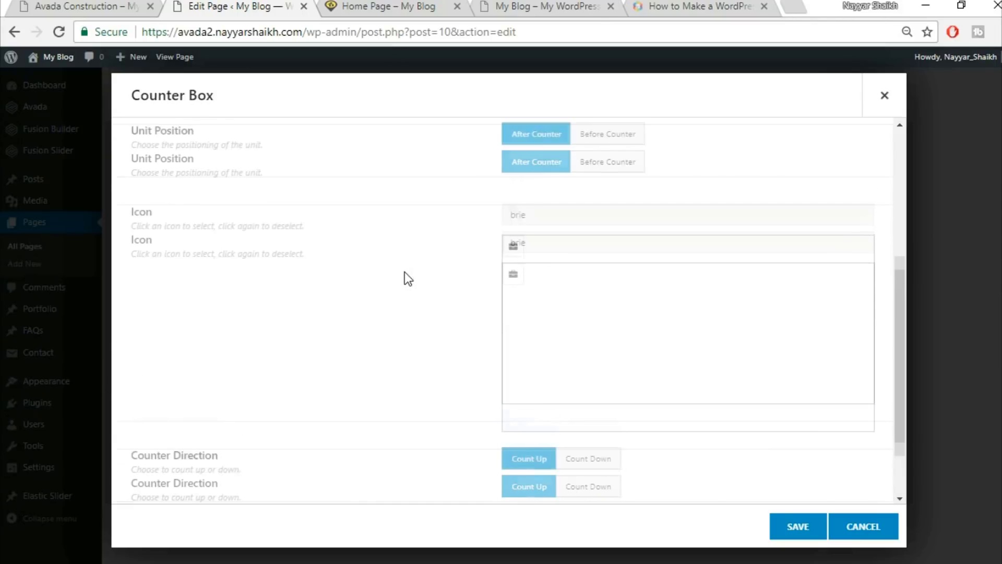
{"action": "left_click", "coordinate": [515, 332]}
{"action": "scroll", "coordinate": [416, 333], "scroll_direction": "down", "scroll_amount": 3}
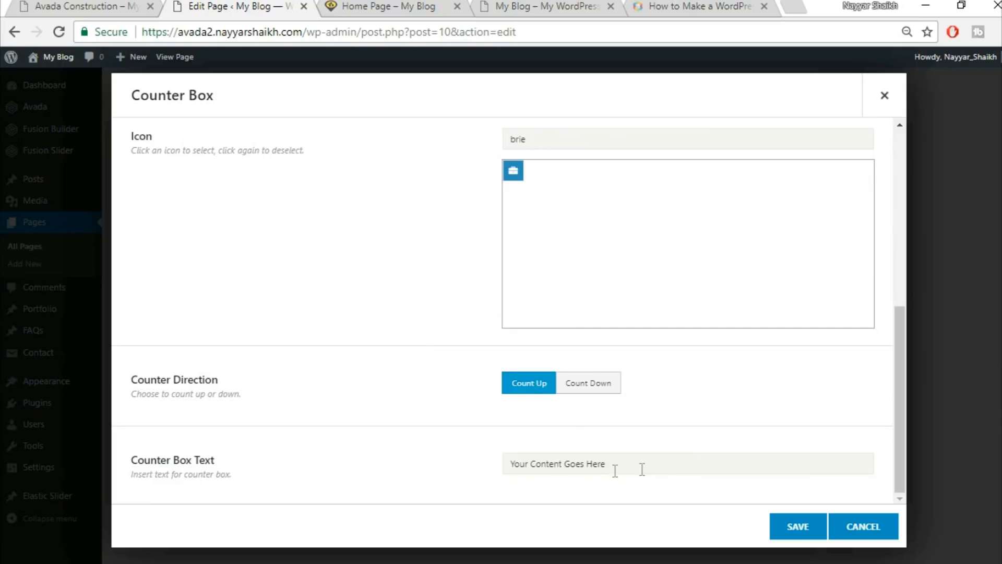
Label the counter PLANNING APPLICATIONS, copied from the demo, and save the item.
{"action": "left_click", "coordinate": [36, 5]}
{"action": "left_click", "coordinate": [179, 475]}
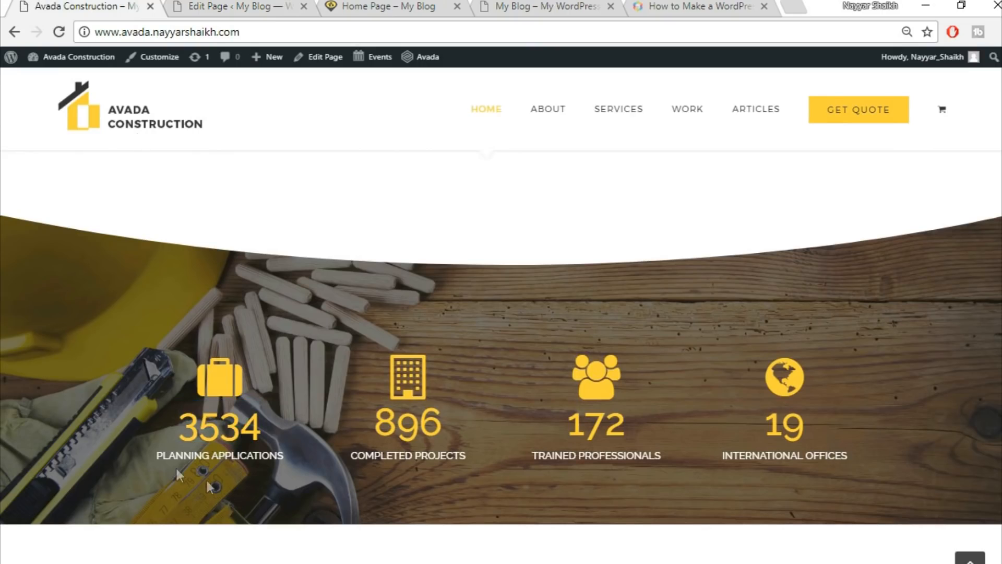
{"action": "left_click_drag", "start_coordinate": [147, 465], "coordinate": [300, 452]}
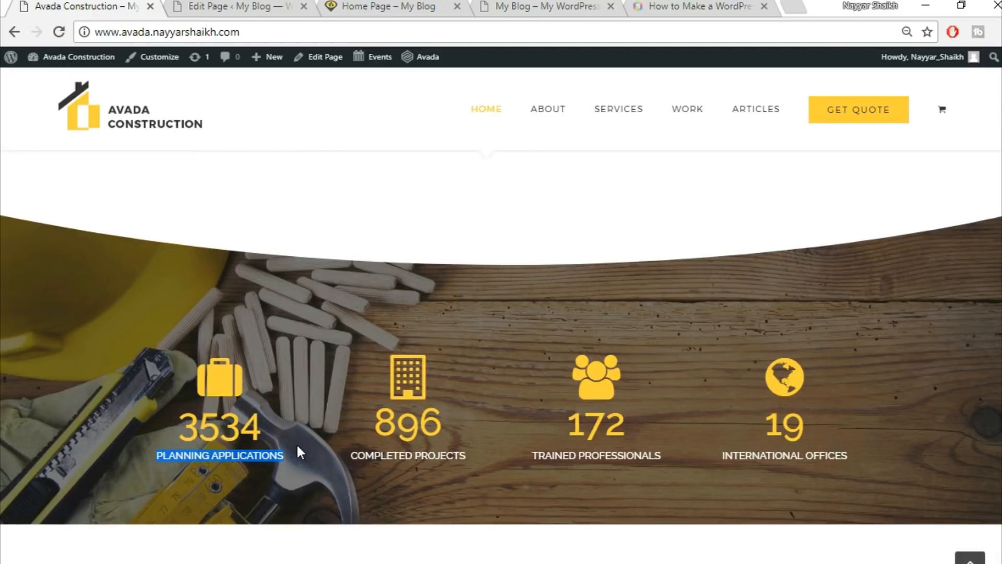
{"action": "left_click", "coordinate": [237, 11]}
{"action": "left_click", "coordinate": [628, 464]}
{"action": "key", "text": "ctrl+v"}
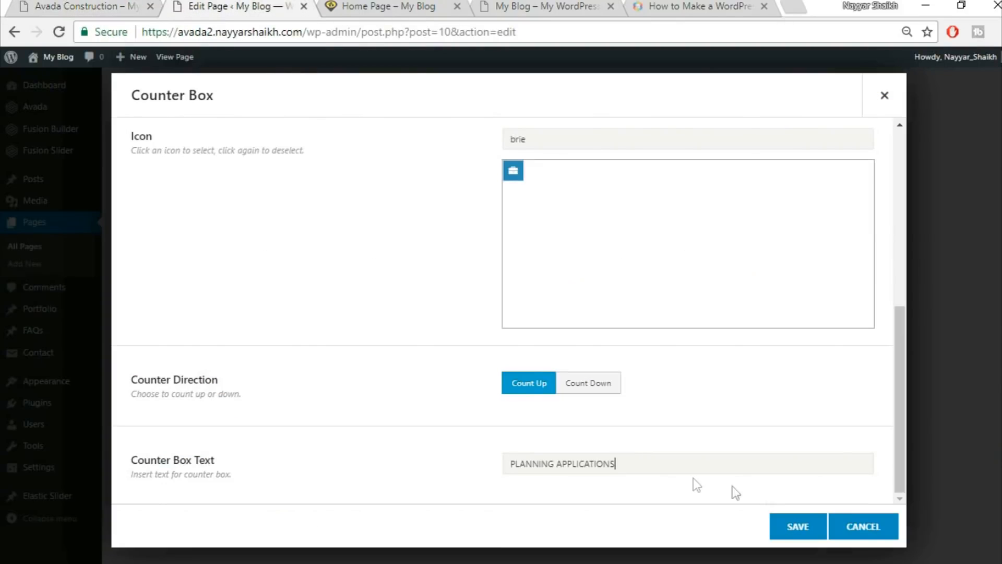
{"action": "left_click", "coordinate": [819, 529]}
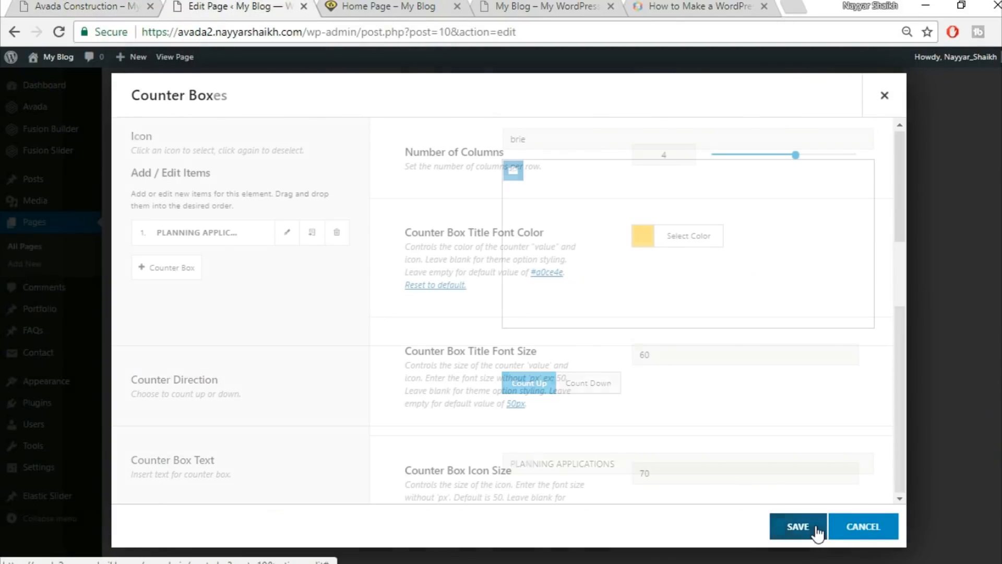
Clone the counter three times for four identical counters and save the element.
{"action": "left_click", "coordinate": [312, 234]}
{"action": "left_click", "coordinate": [312, 235]}
{"action": "left_click", "coordinate": [313, 236]}
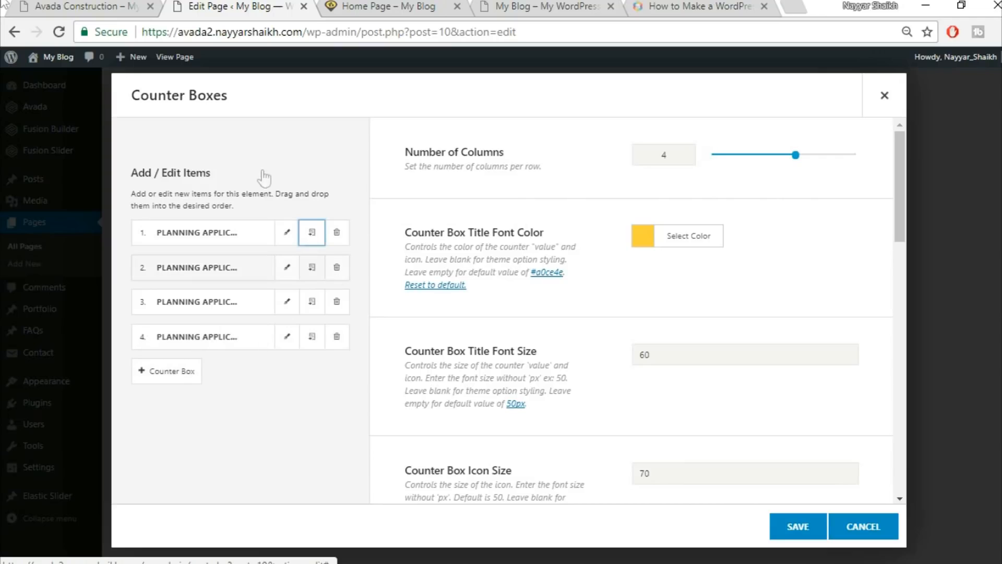
{"action": "left_click", "coordinate": [798, 525]}
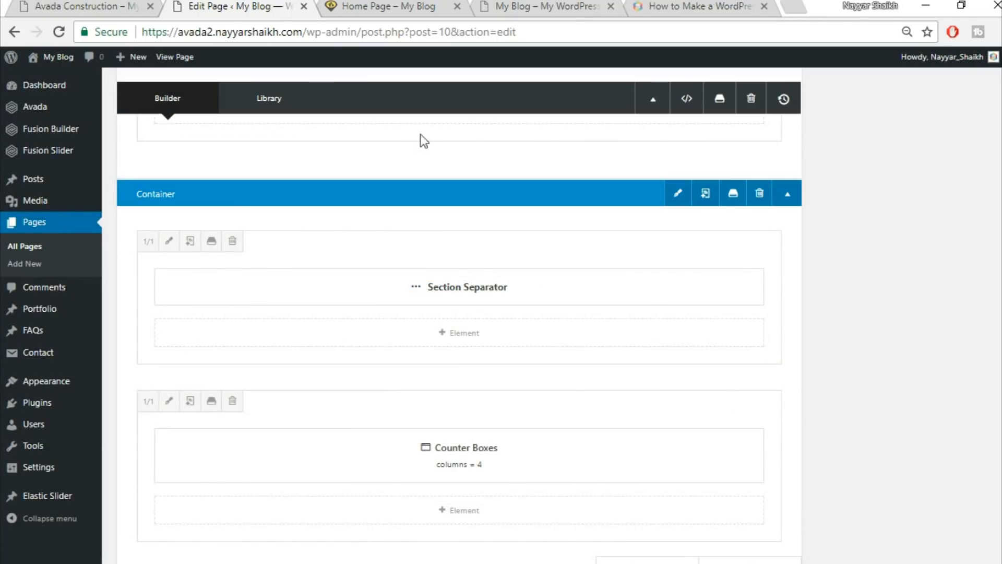
{"action": "left_click", "coordinate": [111, 6]}
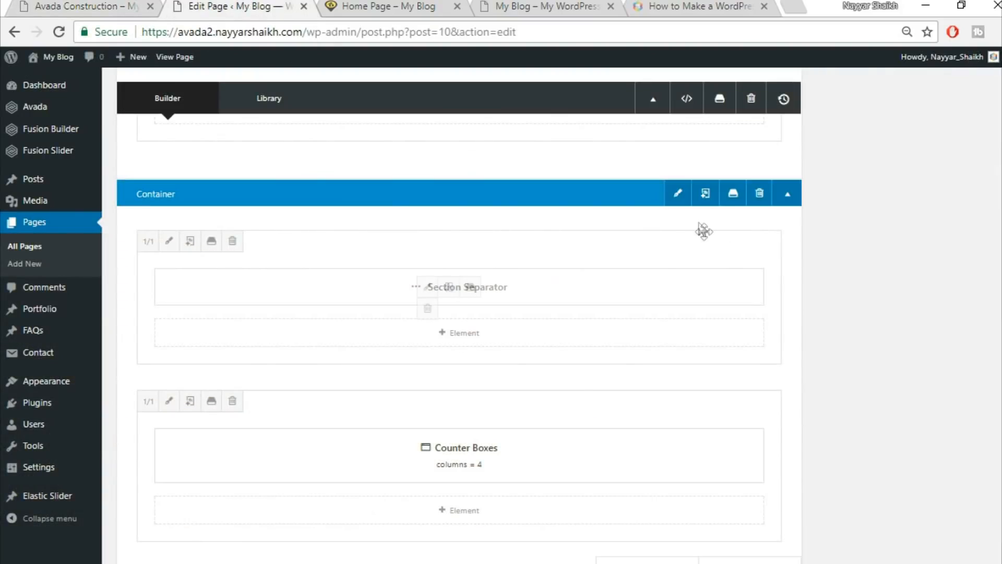
Upload home-244125289.jpg as the counter container's new background image.
{"action": "left_click", "coordinate": [678, 195]}
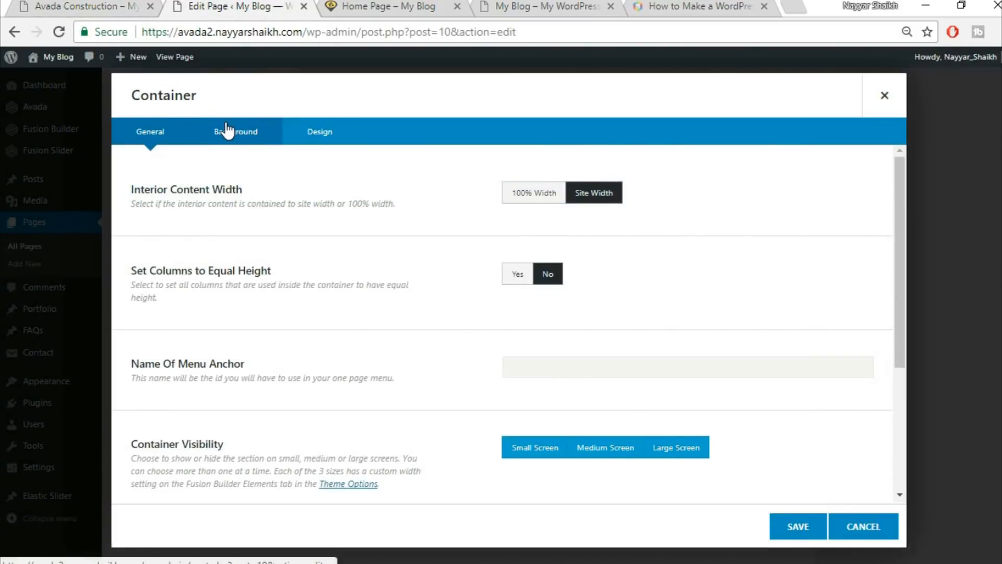
{"action": "left_click", "coordinate": [228, 131]}
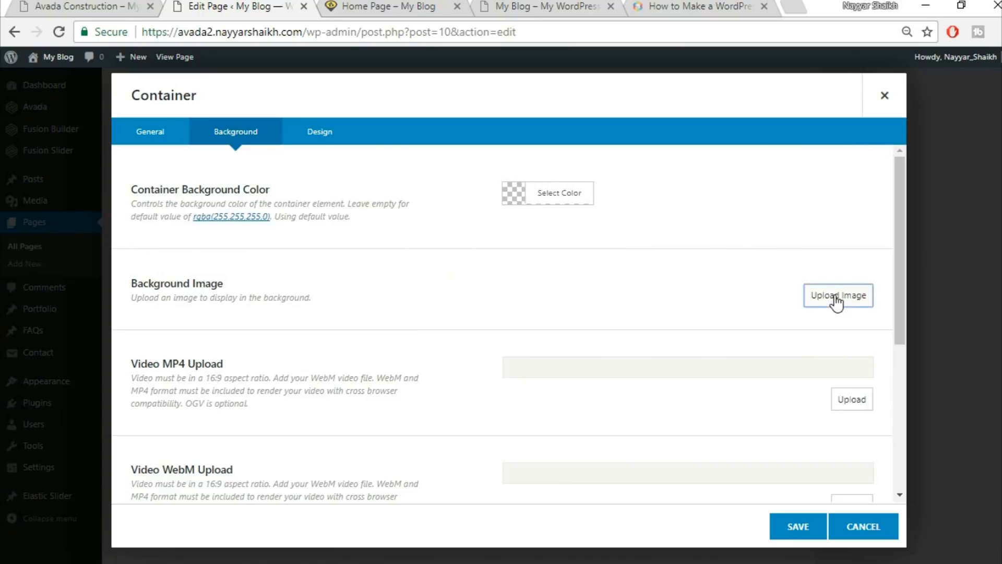
{"action": "left_click", "coordinate": [835, 296]}
{"action": "left_click", "coordinate": [197, 110]}
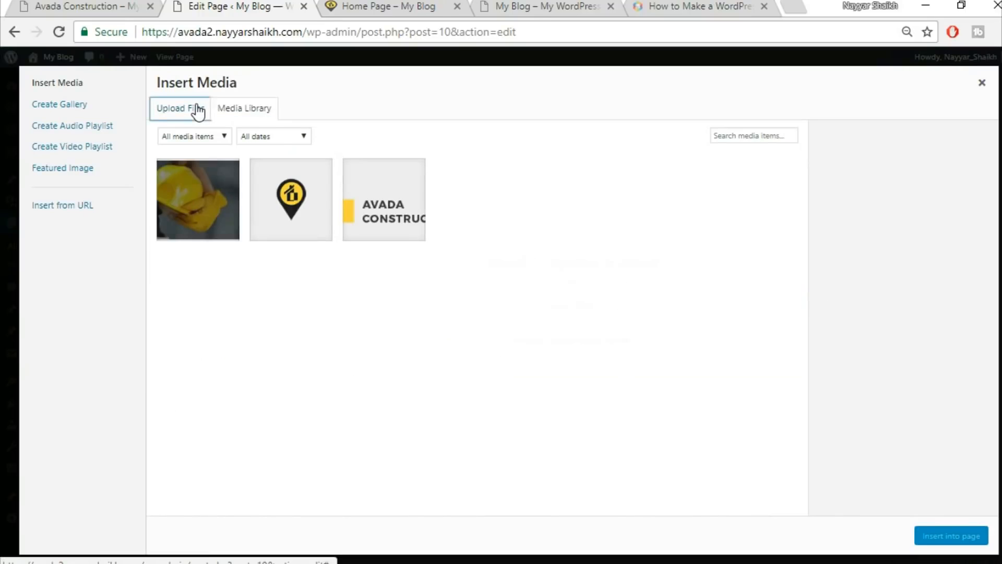
{"action": "left_click", "coordinate": [586, 302]}
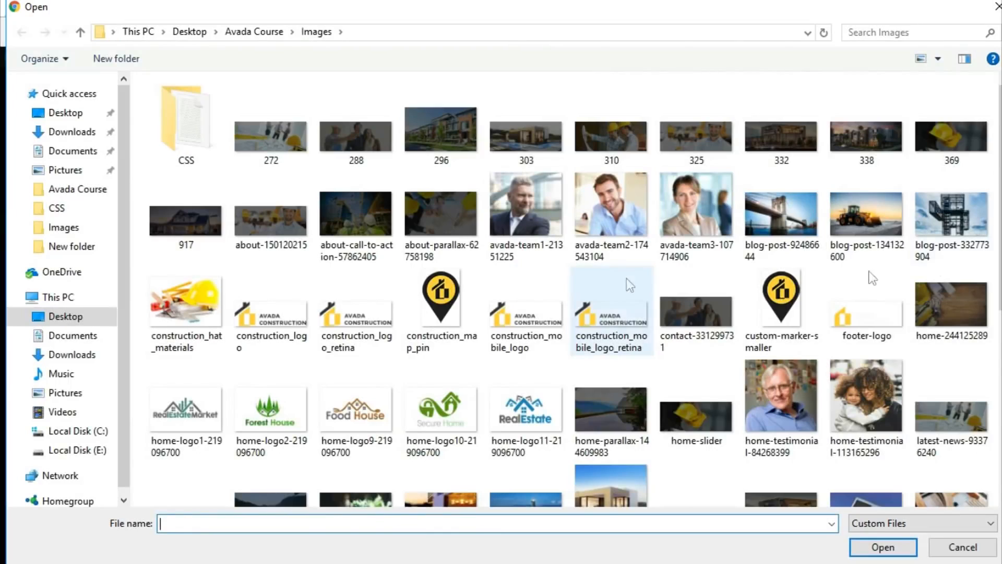
{"action": "left_click", "coordinate": [968, 322]}
{"action": "left_click", "coordinate": [885, 543]}
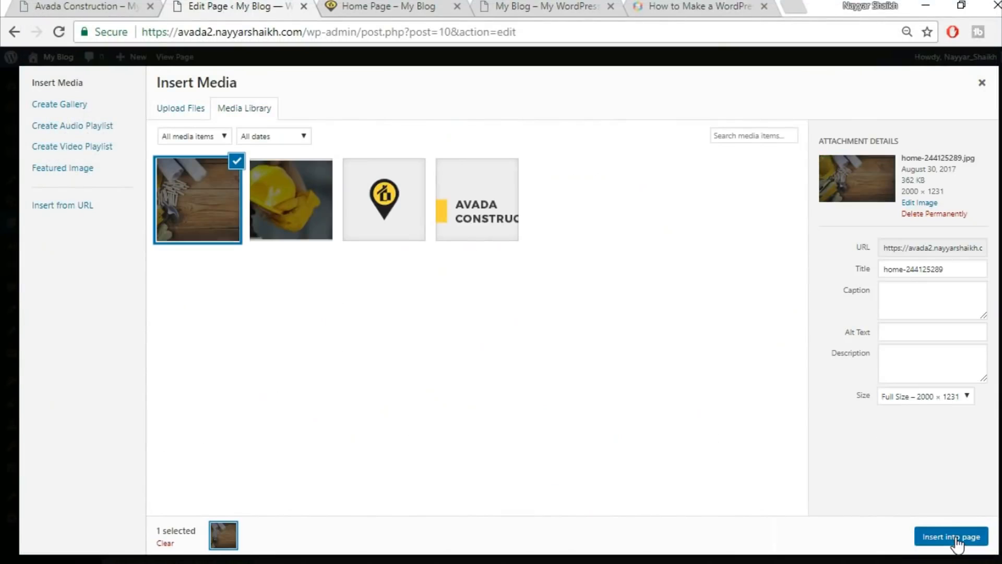
Insert the wooden-planks image as the container background and save the container.
{"action": "left_click", "coordinate": [956, 538]}
{"action": "scroll", "coordinate": [415, 397], "scroll_direction": "down", "scroll_amount": 3}
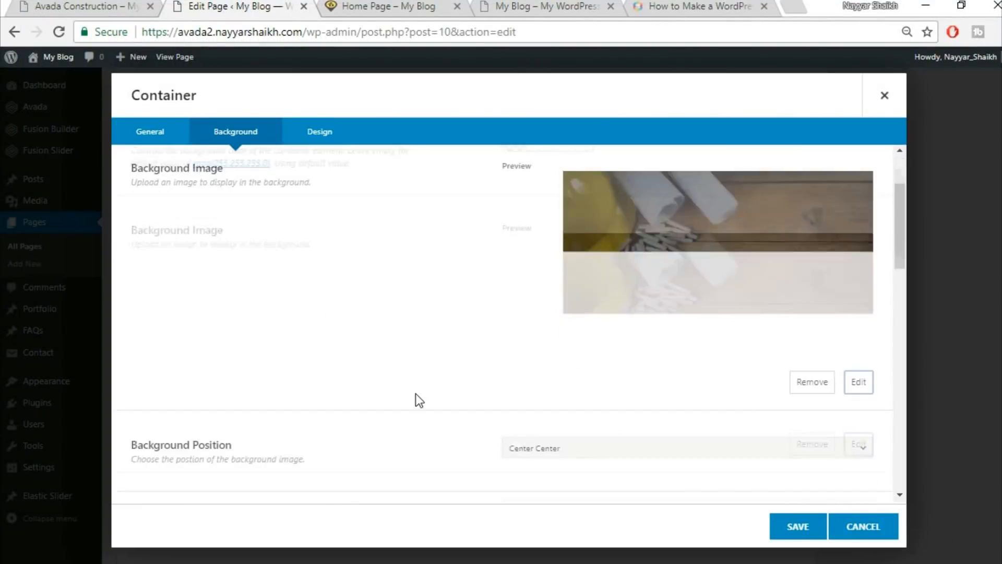
{"action": "scroll", "coordinate": [649, 339], "scroll_direction": "down", "scroll_amount": 2}
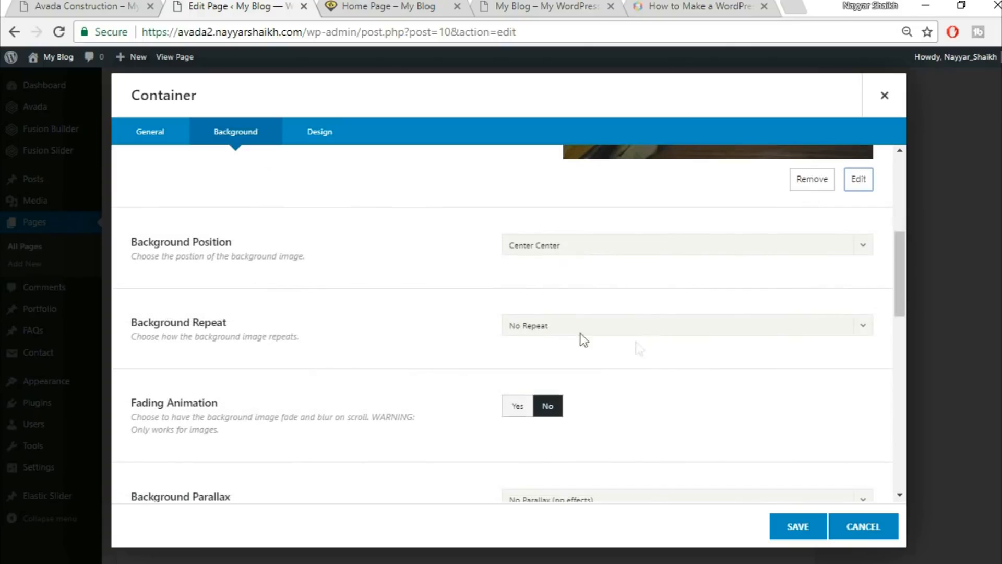
{"action": "scroll", "coordinate": [649, 353], "scroll_direction": "down", "scroll_amount": 2}
{"action": "scroll", "coordinate": [683, 377], "scroll_direction": "down", "scroll_amount": 8}
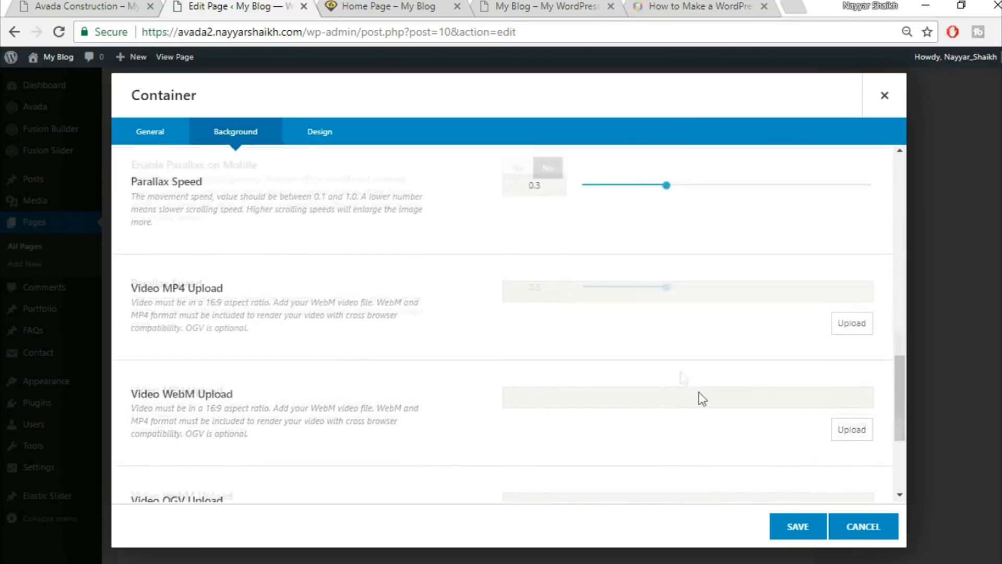
{"action": "left_click", "coordinate": [803, 528]}
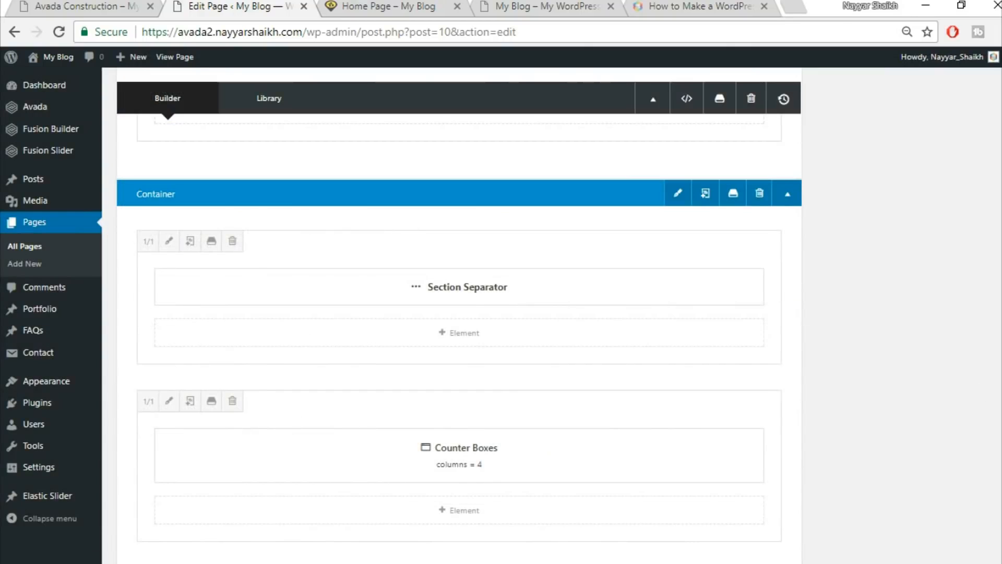
{"action": "scroll", "coordinate": [978, 392], "scroll_direction": "up", "scroll_amount": 10}
Update the page and view it on the live home page.
{"action": "left_click", "coordinate": [974, 315]}
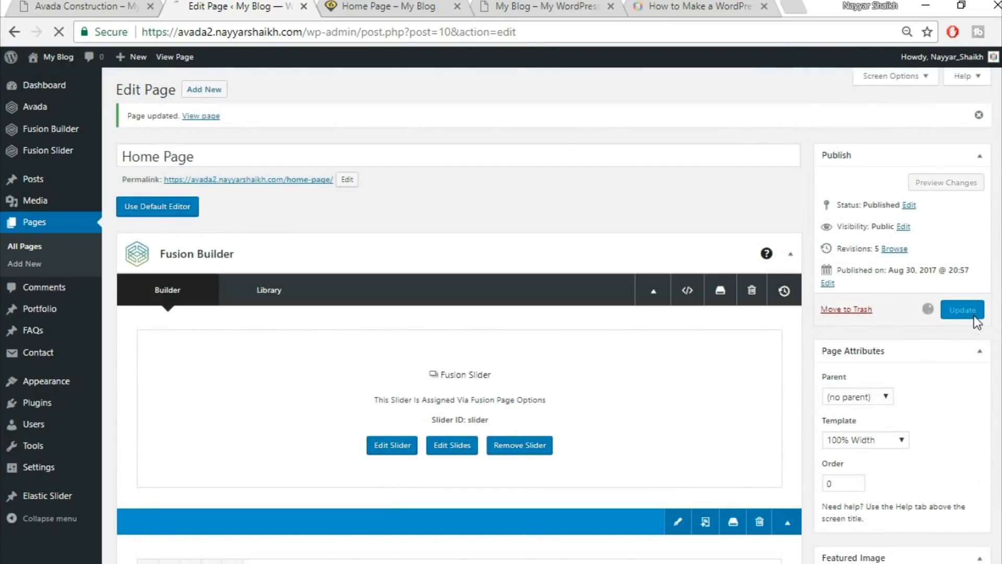
{"action": "left_click", "coordinate": [395, 5]}
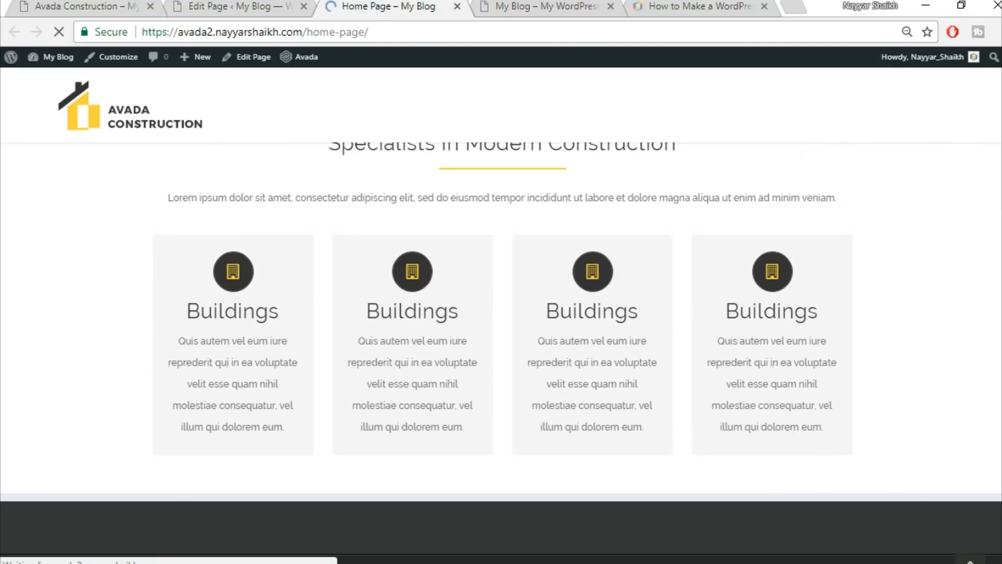
{"action": "scroll", "coordinate": [501, 313], "scroll_direction": "down", "scroll_amount": 5}
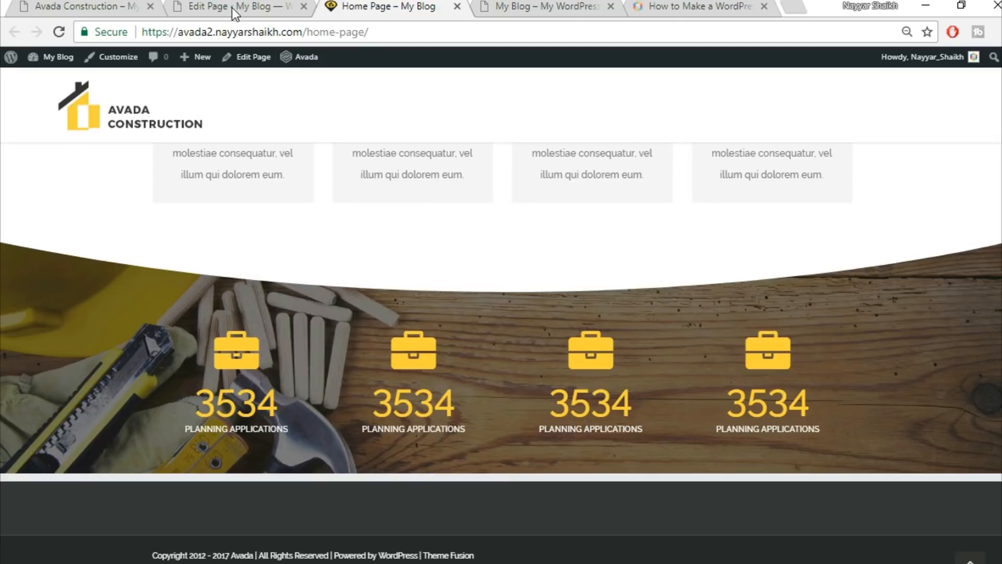
Compare the page's sections against the Avada Construction demo site.
{"action": "left_click", "coordinate": [78, 7]}
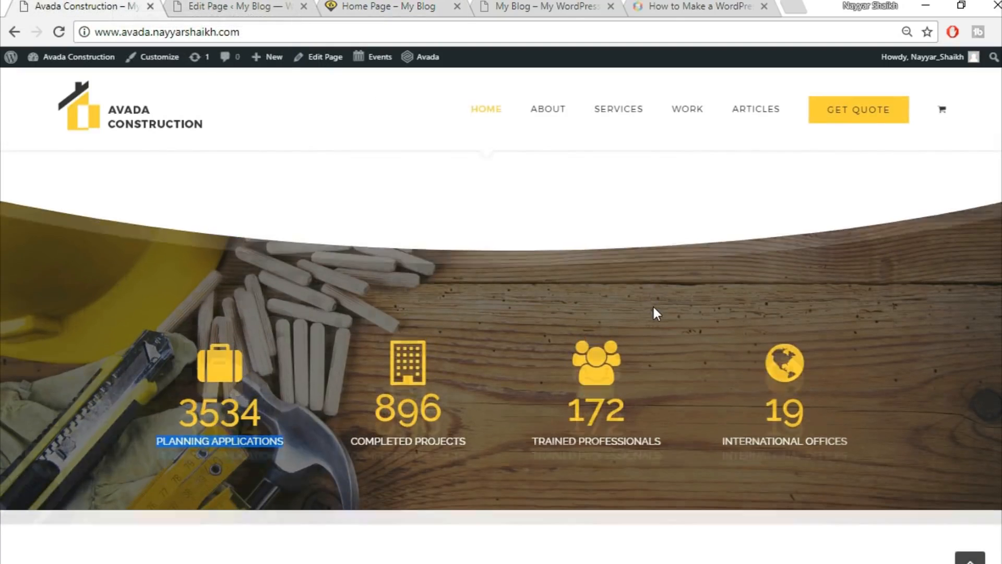
{"action": "scroll", "coordinate": [652, 305], "scroll_direction": "down", "scroll_amount": 5}
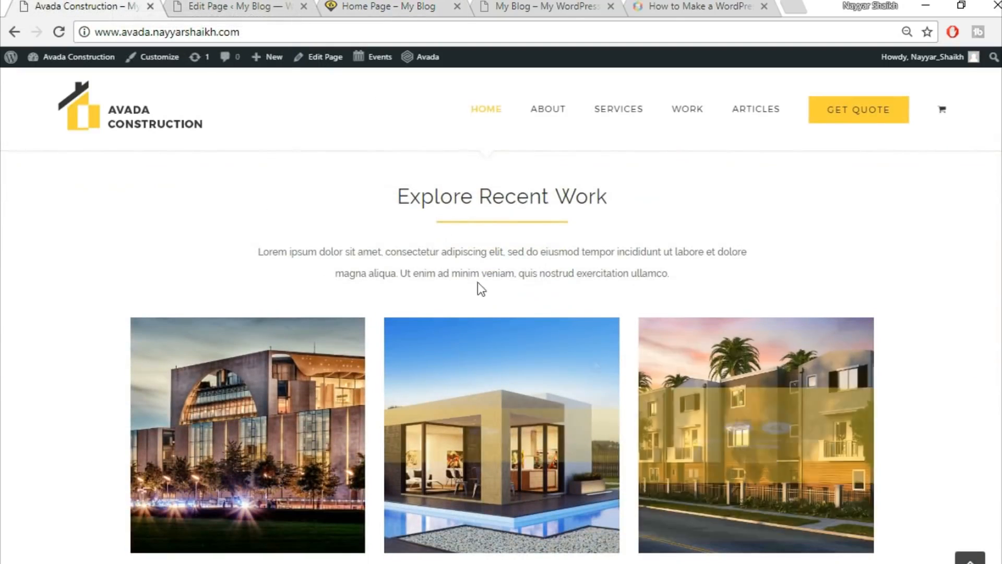
{"action": "scroll", "coordinate": [679, 235], "scroll_direction": "down", "scroll_amount": 3}
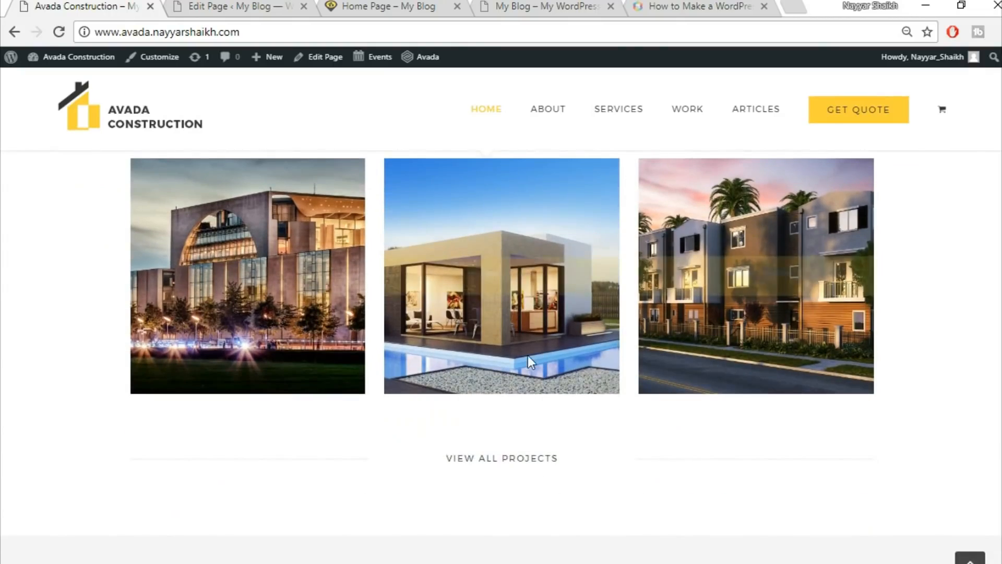
{"action": "scroll", "coordinate": [501, 334], "scroll_direction": "up", "scroll_amount": 3}
{"action": "scroll", "coordinate": [727, 309], "scroll_direction": "down", "scroll_amount": 2}
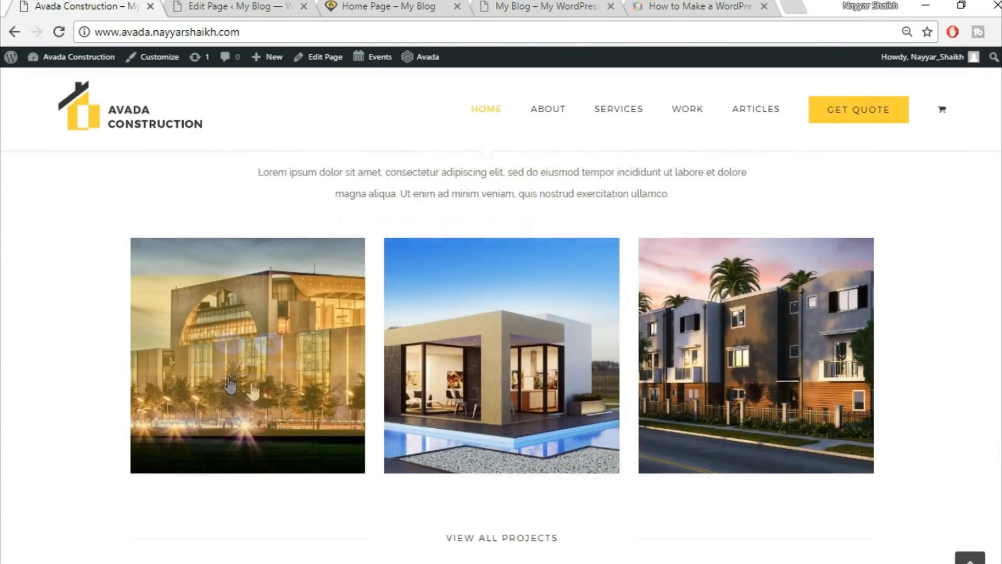
{"action": "mouse_move", "coordinate": [745, 357]}
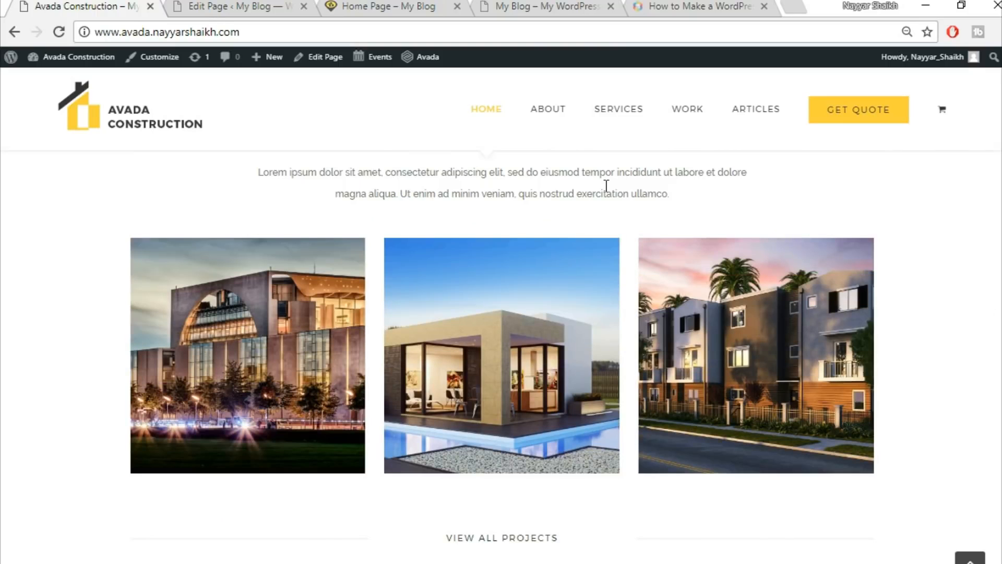
Re-check the live home page's yellow construction-project banner and quote button.
{"action": "left_click", "coordinate": [239, 5]}
{"action": "left_click", "coordinate": [363, 6]}
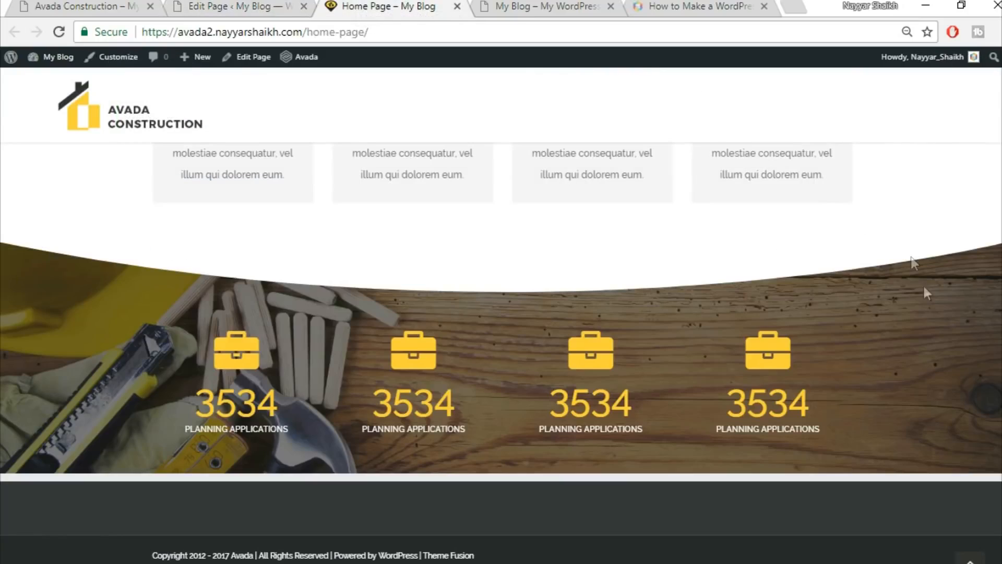
{"action": "scroll", "coordinate": [501, 350], "scroll_direction": "up", "scroll_amount": 3}
{"action": "scroll", "coordinate": [501, 352], "scroll_direction": "up", "scroll_amount": 6}
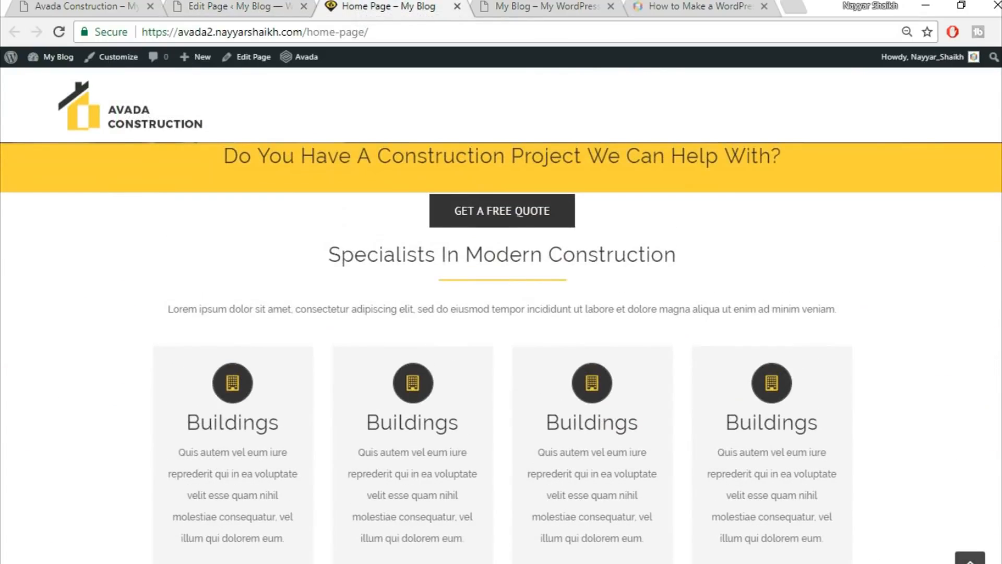
{"action": "scroll", "coordinate": [501, 352], "scroll_direction": "up", "scroll_amount": 1}
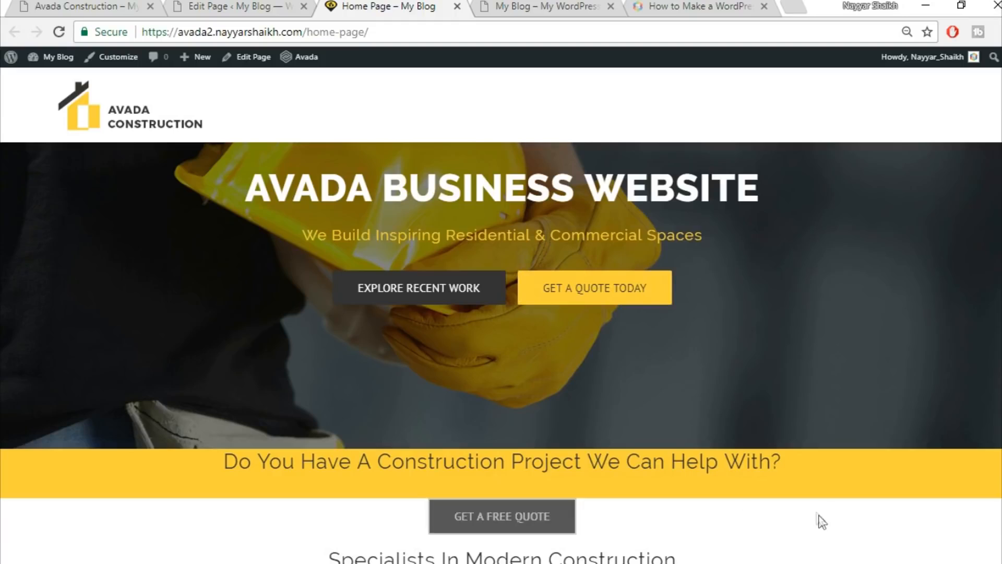
{"action": "scroll", "coordinate": [809, 519], "scroll_direction": "down", "scroll_amount": 1}
{"action": "scroll", "coordinate": [814, 481], "scroll_direction": "down", "scroll_amount": 3}
{"action": "scroll", "coordinate": [793, 433], "scroll_direction": "up", "scroll_amount": 2}
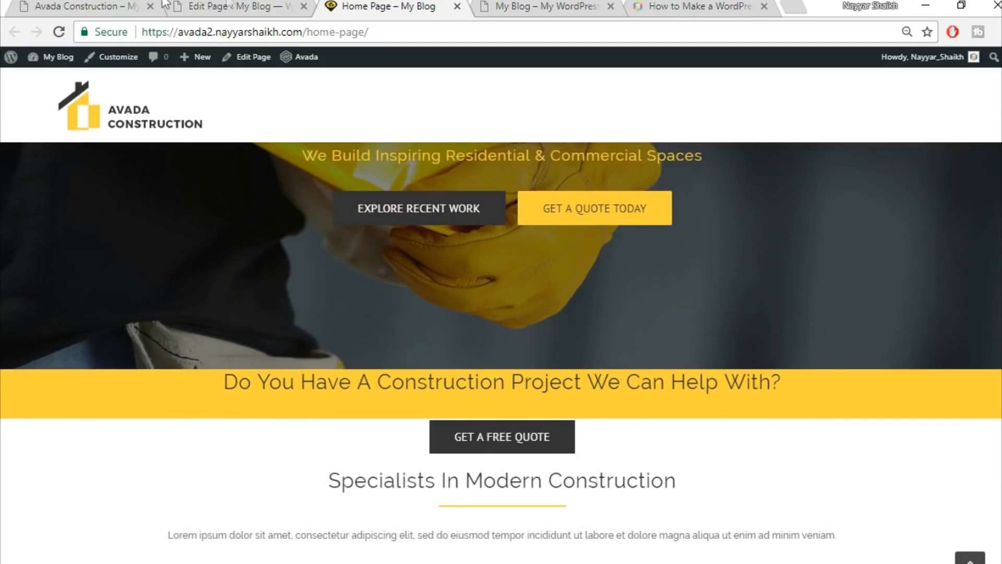
{"action": "left_click", "coordinate": [230, 6]}
{"action": "scroll", "coordinate": [565, 447], "scroll_direction": "down", "scroll_amount": 5}
Set Padding top to 50 on the 'Do You Have A Construction Project We Can Help With?' column.
{"action": "left_click", "coordinate": [212, 5]}
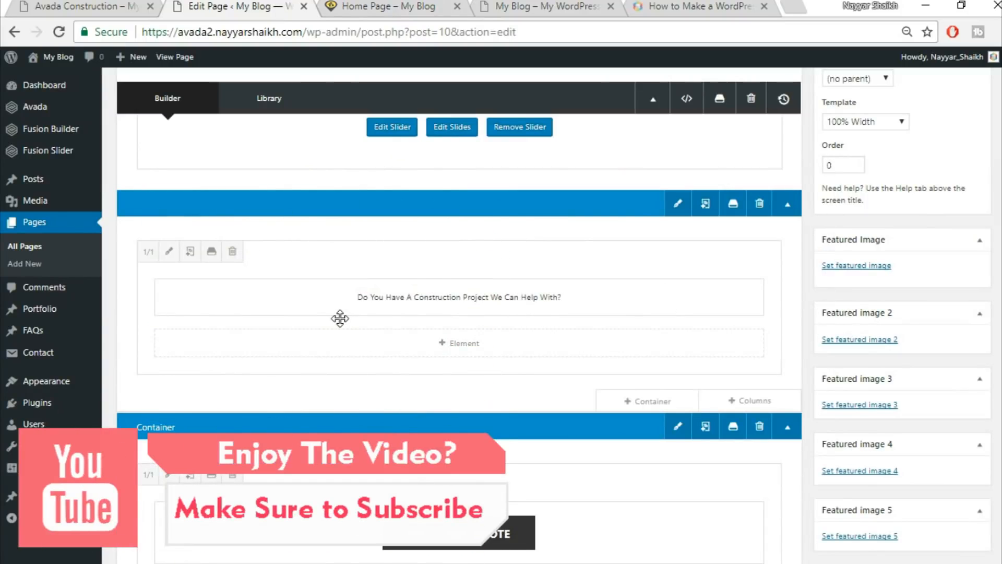
{"action": "left_click", "coordinate": [168, 252]}
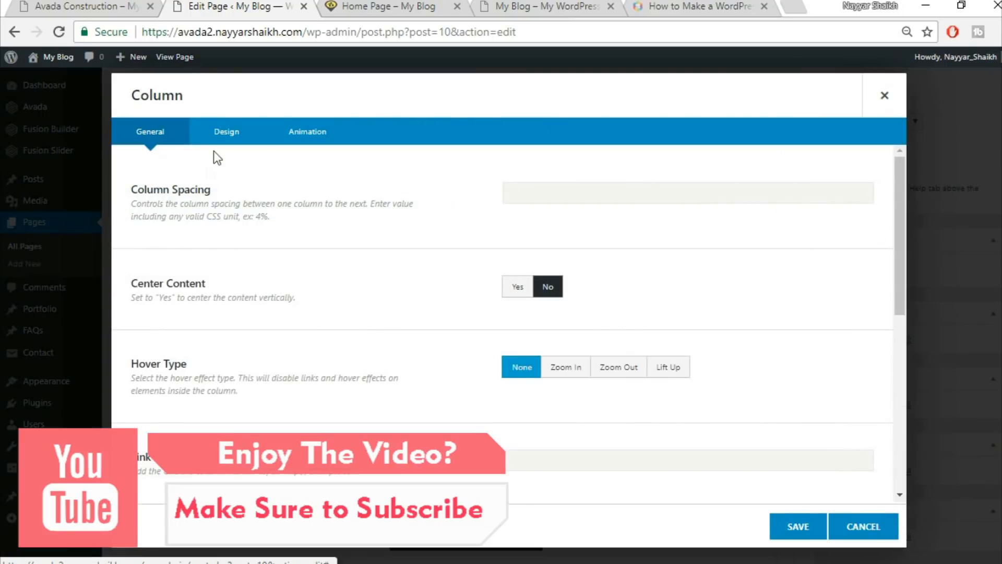
{"action": "left_click", "coordinate": [226, 131]}
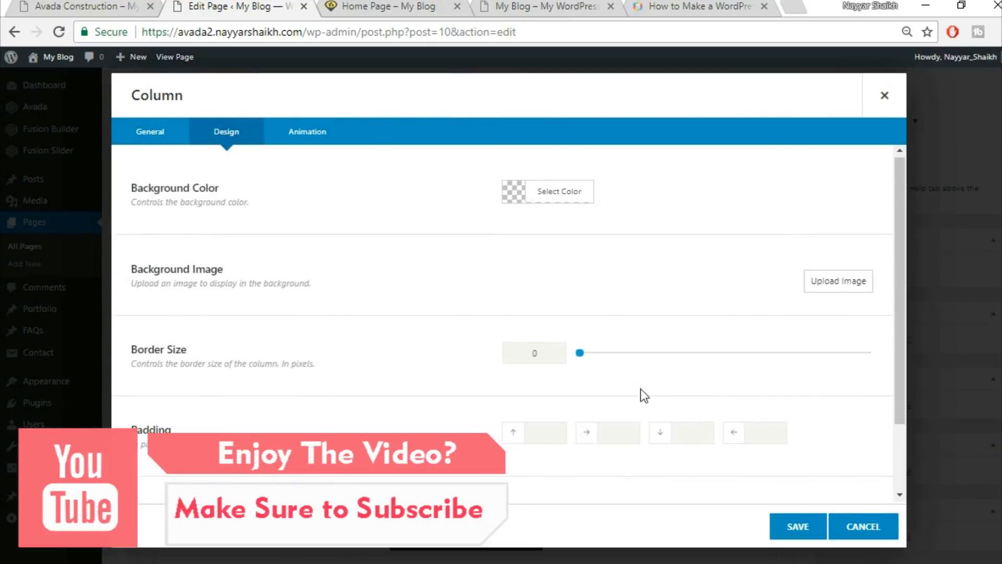
{"action": "scroll", "coordinate": [641, 388], "scroll_direction": "down", "scroll_amount": 2}
{"action": "left_click", "coordinate": [530, 349]}
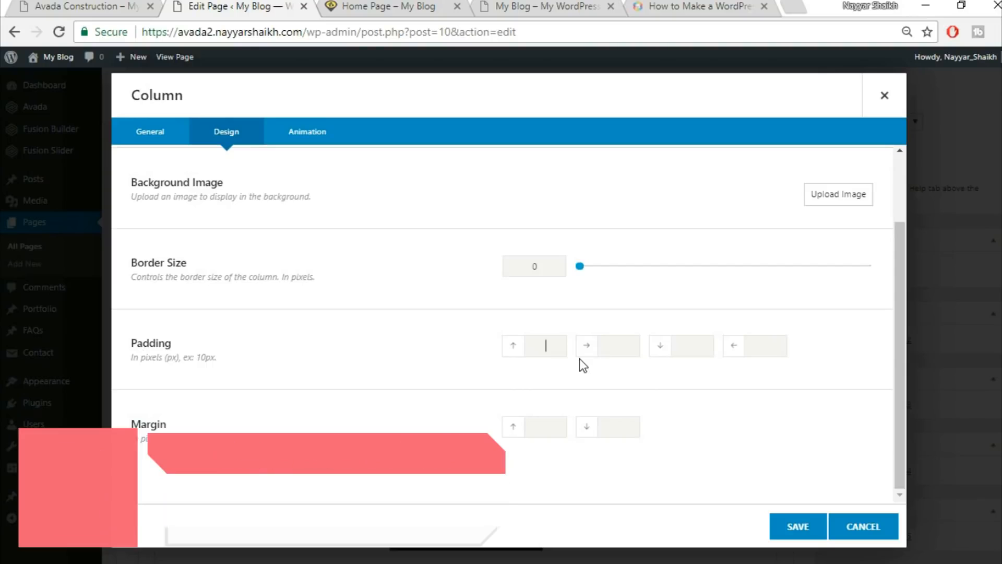
{"action": "type", "text": "50"}
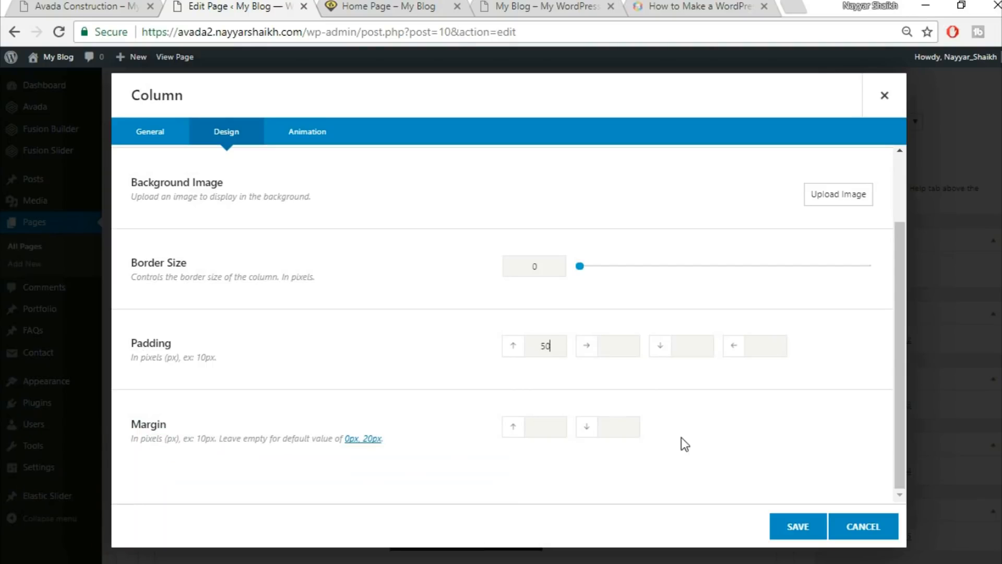
{"action": "left_click", "coordinate": [791, 531]}
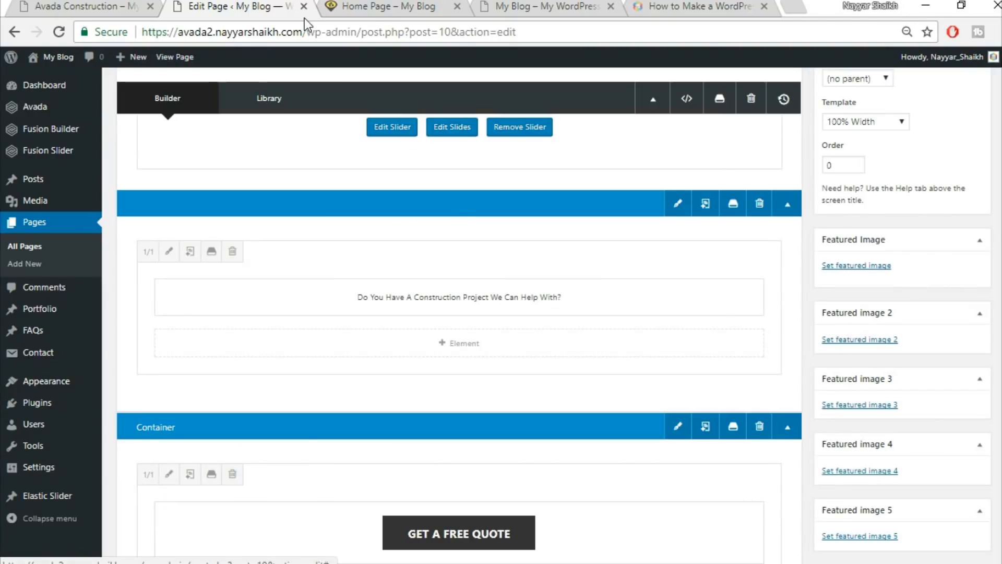
Check the banner heading on the live page, then update the page.
{"action": "left_click", "coordinate": [380, 6]}
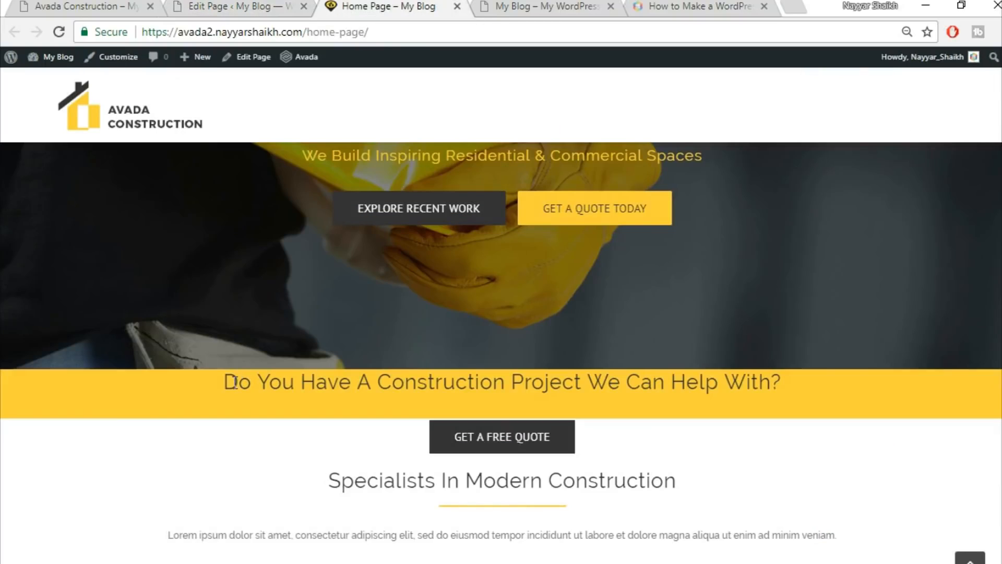
{"action": "left_click_drag", "start_coordinate": [226, 382], "coordinate": [795, 408]}
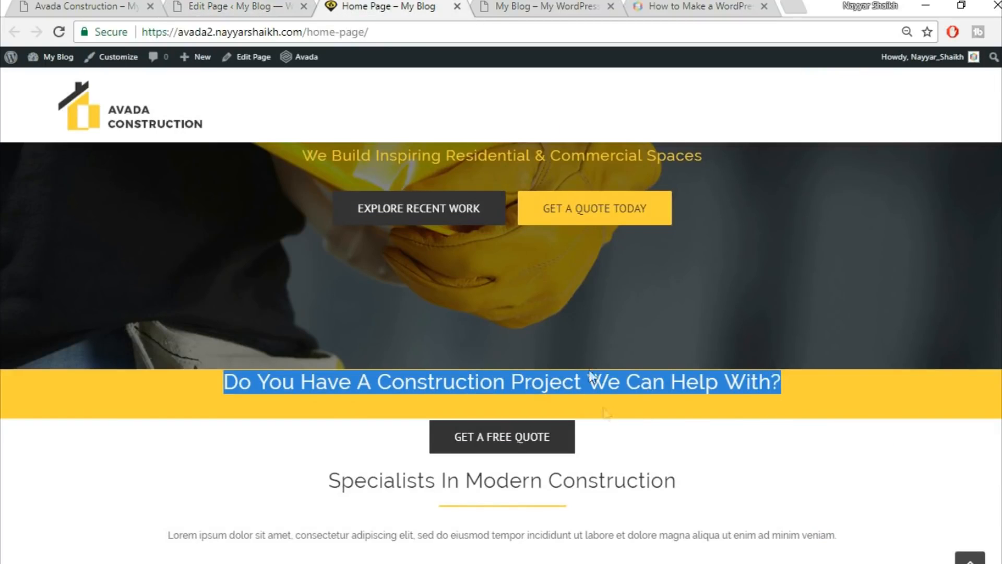
{"action": "left_click", "coordinate": [234, 6]}
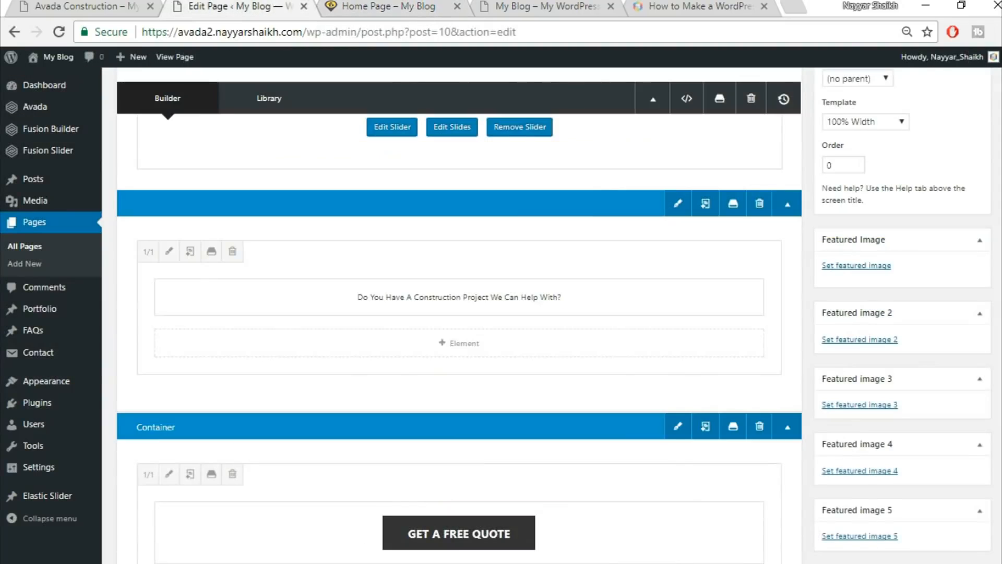
{"action": "scroll", "coordinate": [950, 206], "scroll_direction": "up", "scroll_amount": 3}
{"action": "left_click", "coordinate": [962, 230]}
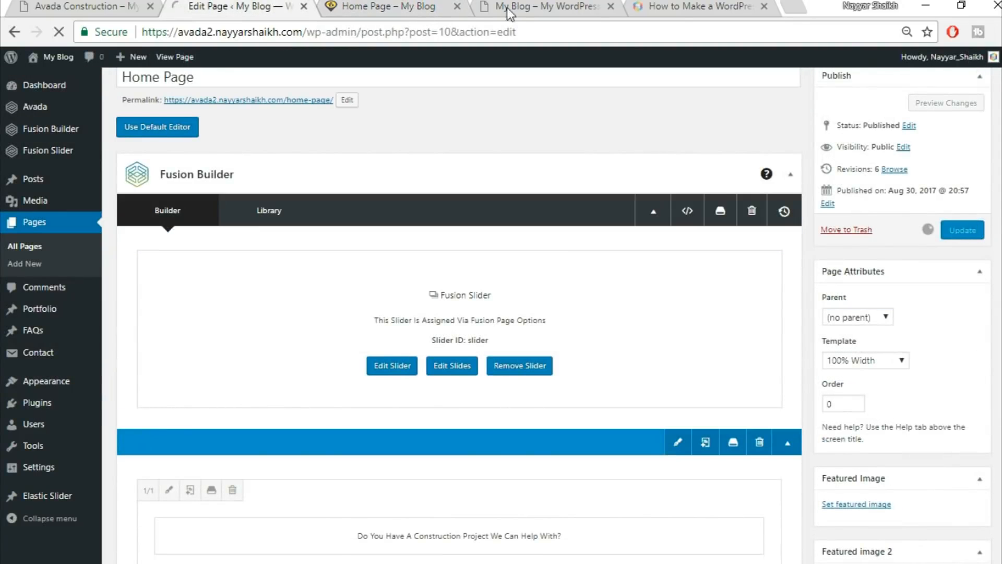
Reload the live home page to see the extra space above the banner heading.
{"action": "left_click", "coordinate": [395, 6]}
{"action": "left_click", "coordinate": [397, 30]}
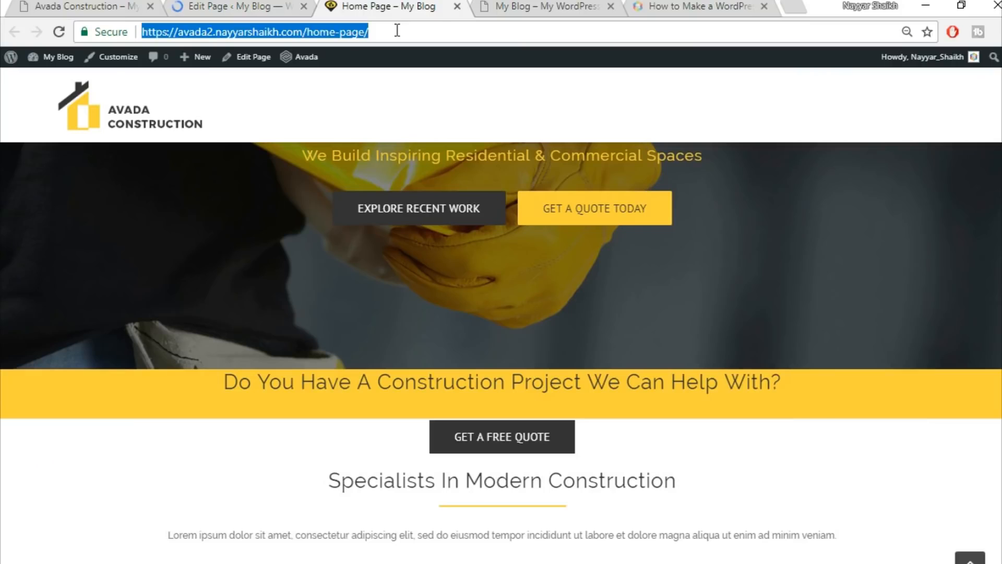
{"action": "key", "text": "Return"}
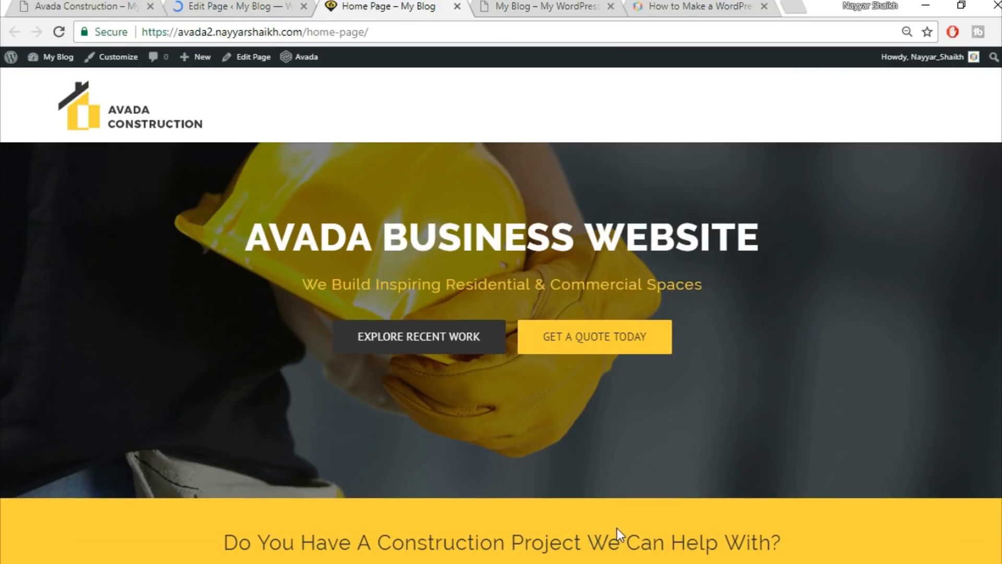
{"action": "scroll", "coordinate": [657, 519], "scroll_direction": "down", "scroll_amount": 2}
{"action": "scroll", "coordinate": [657, 518], "scroll_direction": "up", "scroll_amount": 2}
{"action": "scroll", "coordinate": [715, 499], "scroll_direction": "down", "scroll_amount": 2}
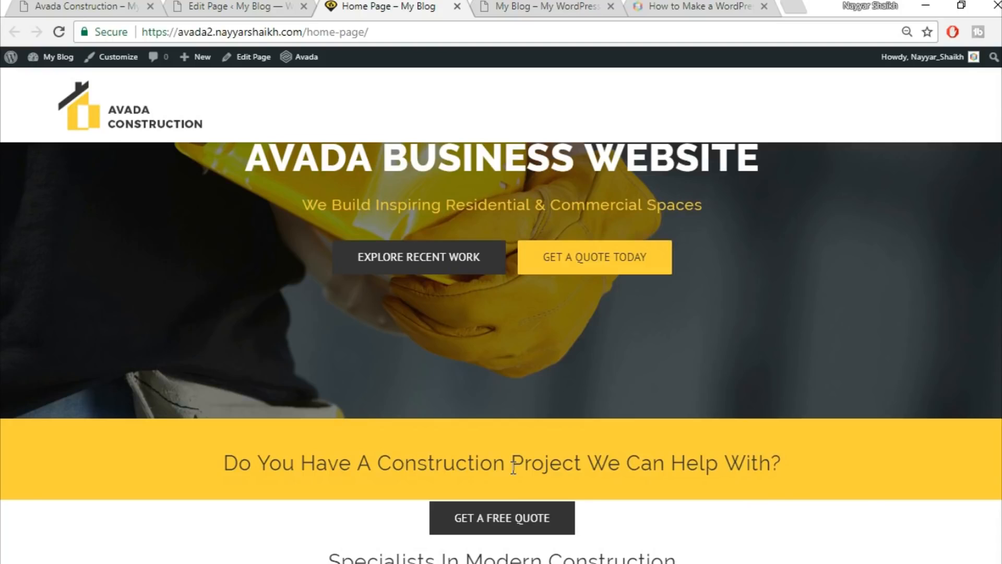
{"action": "scroll", "coordinate": [513, 468], "scroll_direction": "down", "scroll_amount": 3}
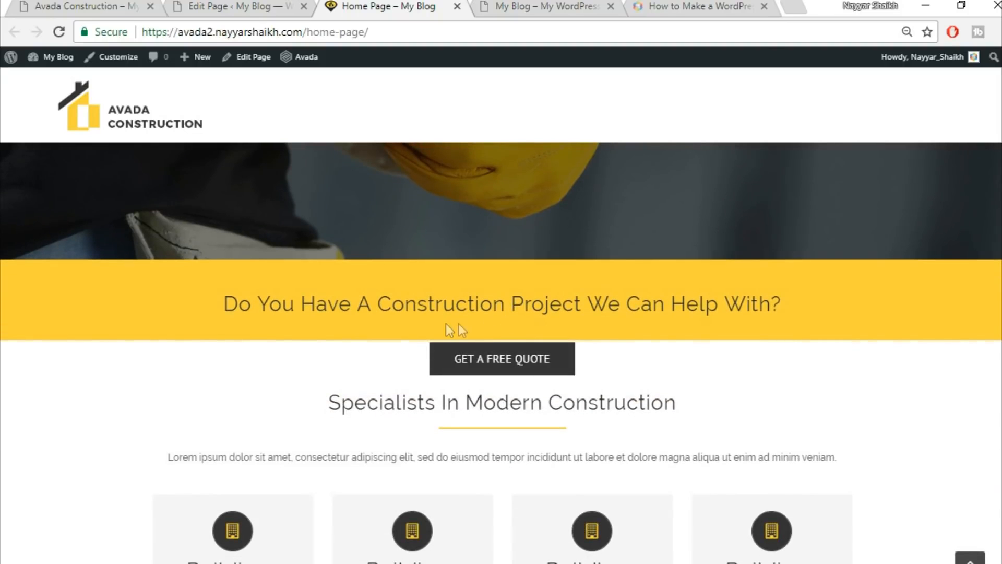
{"action": "left_click", "coordinate": [219, 4]}
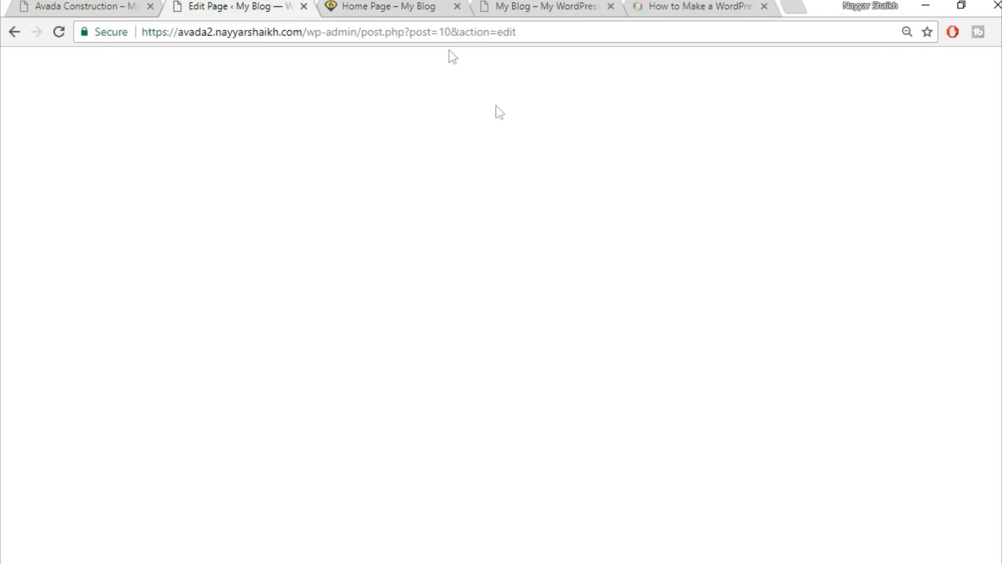
Give the GET A FREE QUOTE button's column a top margin of -22.
{"action": "scroll", "coordinate": [601, 274], "scroll_direction": "down", "scroll_amount": 5}
{"action": "scroll", "coordinate": [601, 275], "scroll_direction": "down", "scroll_amount": 5}
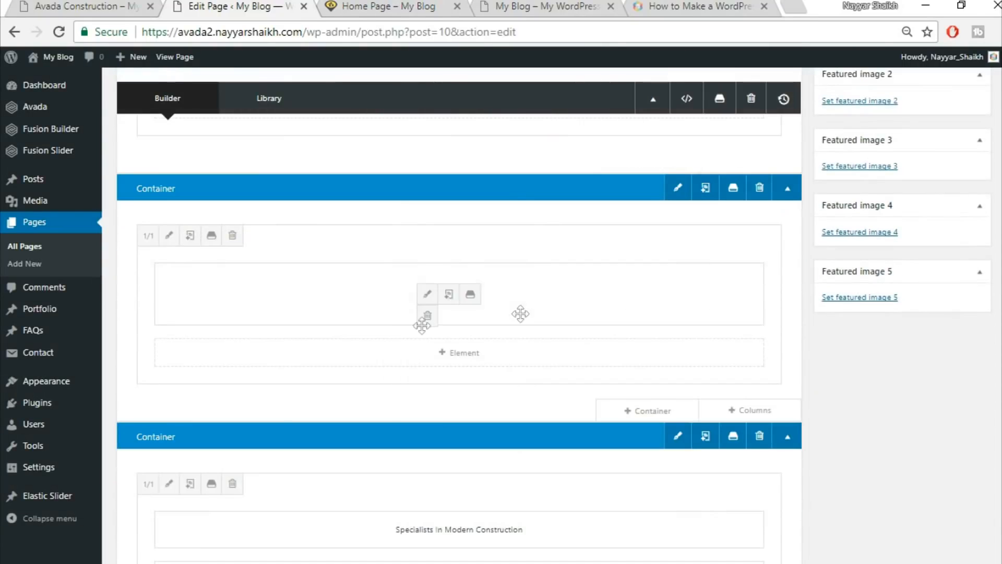
{"action": "left_click", "coordinate": [169, 235]}
{"action": "left_click", "coordinate": [222, 134]}
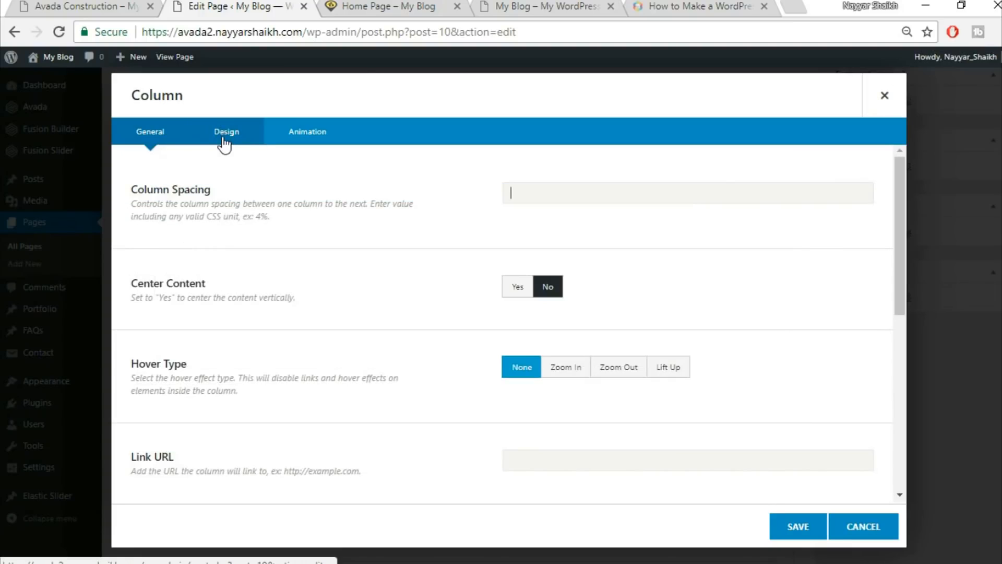
{"action": "scroll", "coordinate": [574, 340], "scroll_direction": "down", "scroll_amount": 2}
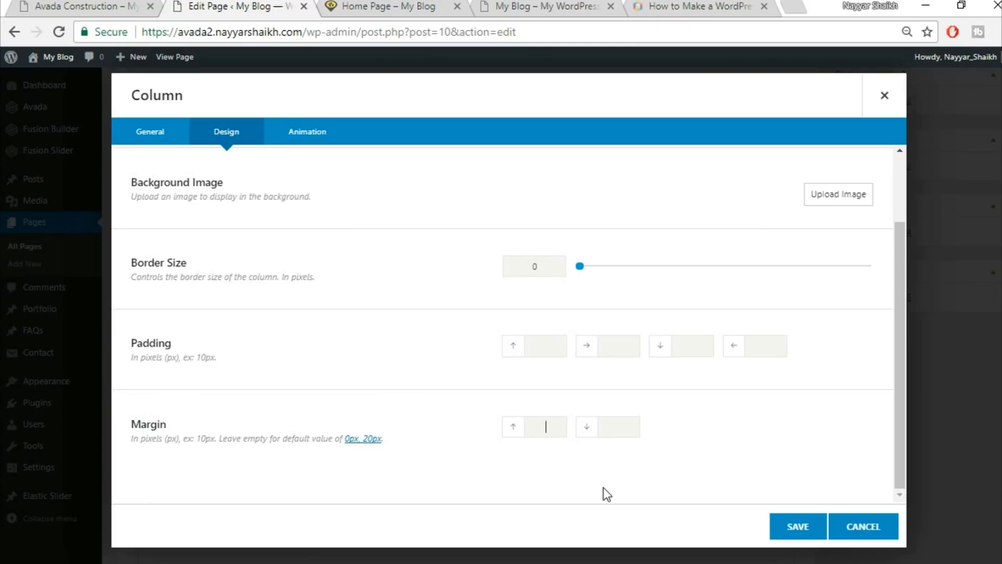
{"action": "type", "text": "-22"}
{"action": "left_click", "coordinate": [393, 5]}
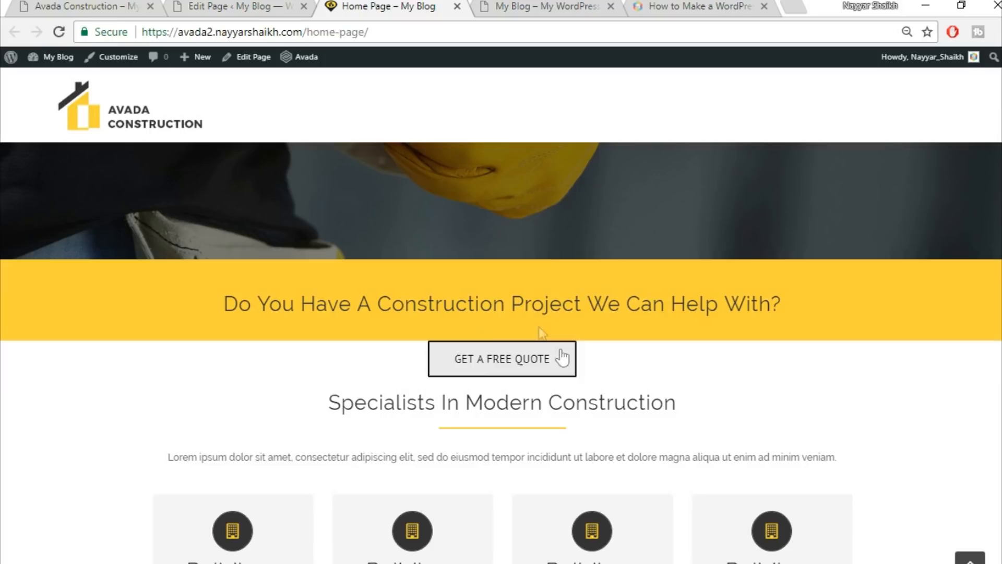
{"action": "left_click", "coordinate": [284, 7]}
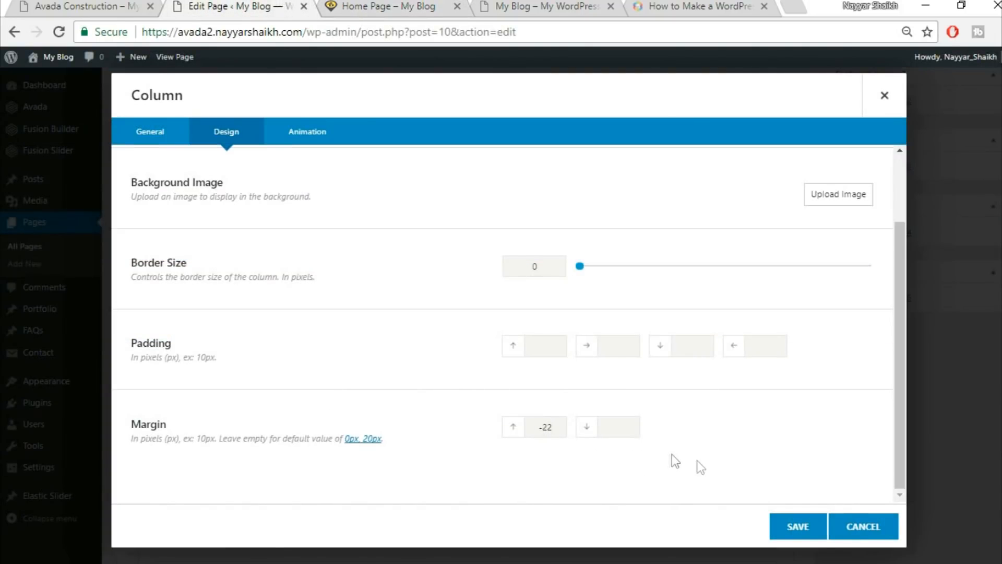
{"action": "left_click", "coordinate": [807, 536]}
Update the page and reload the live home page.
{"action": "scroll", "coordinate": [887, 365], "scroll_direction": "up", "scroll_amount": 10}
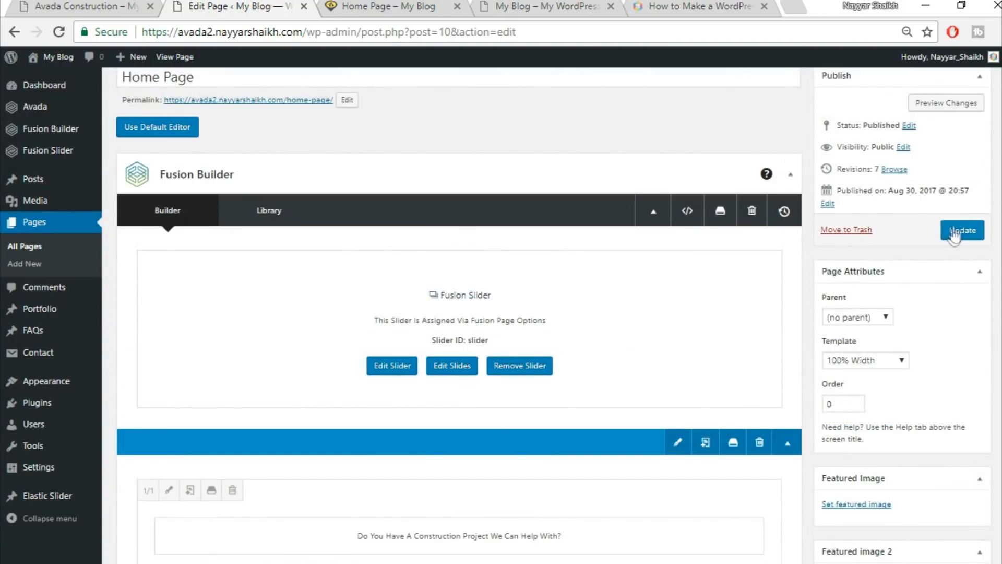
{"action": "left_click", "coordinate": [954, 232]}
{"action": "left_click", "coordinate": [389, 6]}
{"action": "key", "text": "Return"}
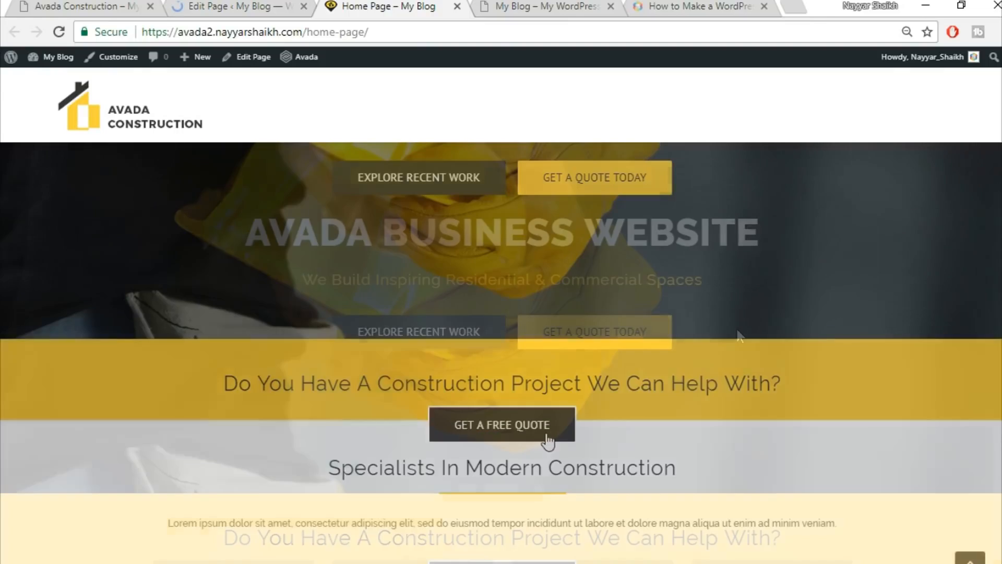
{"action": "scroll", "coordinate": [512, 302], "scroll_direction": "down", "scroll_amount": 3}
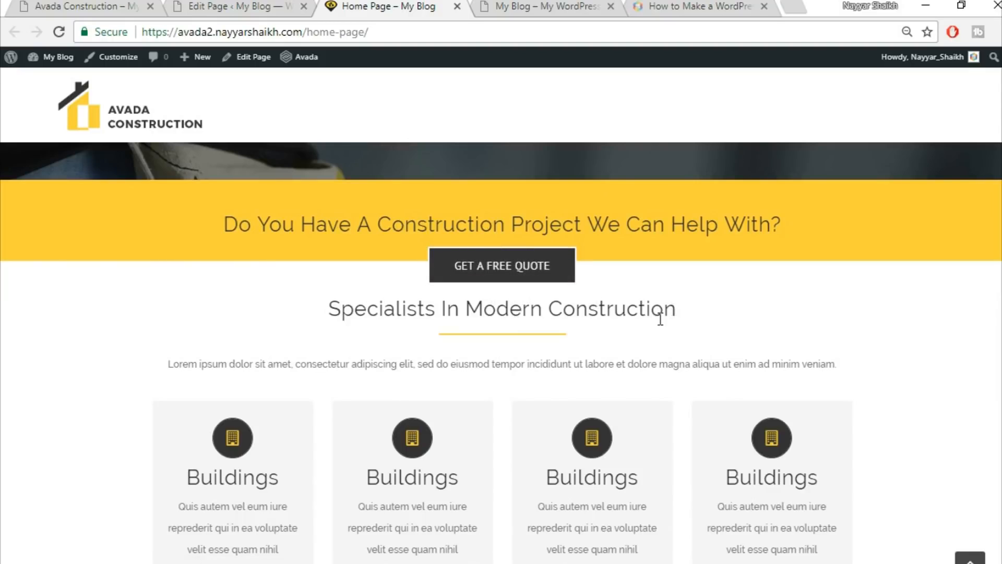
{"action": "left_click", "coordinate": [260, 6]}
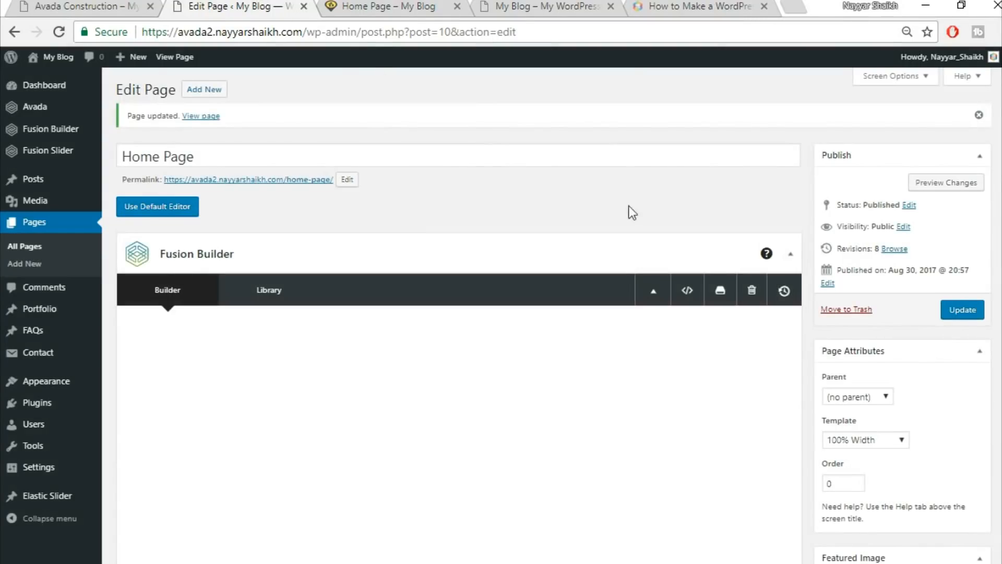
{"action": "scroll", "coordinate": [727, 266], "scroll_direction": "down", "scroll_amount": 5}
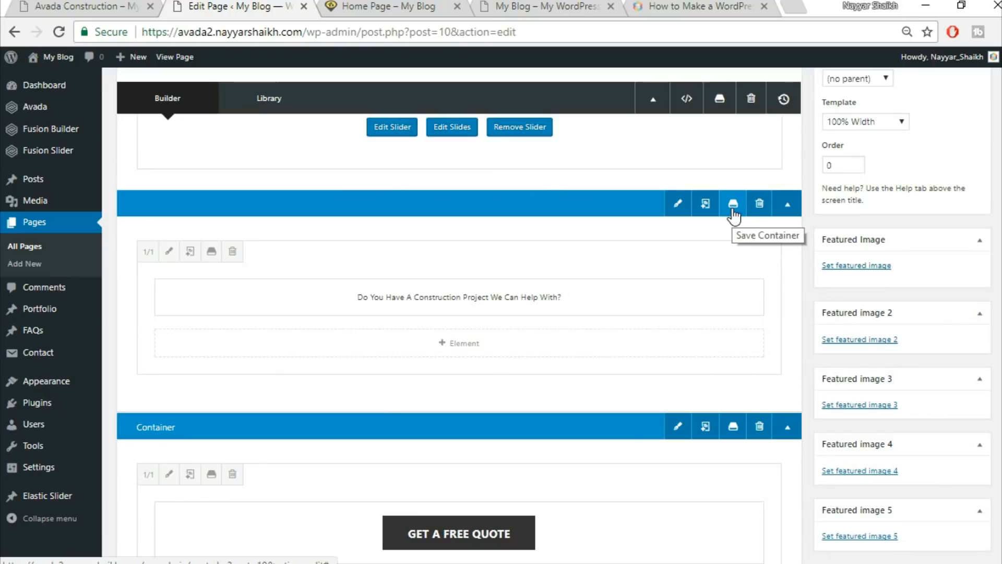
{"action": "left_click", "coordinate": [409, 6]}
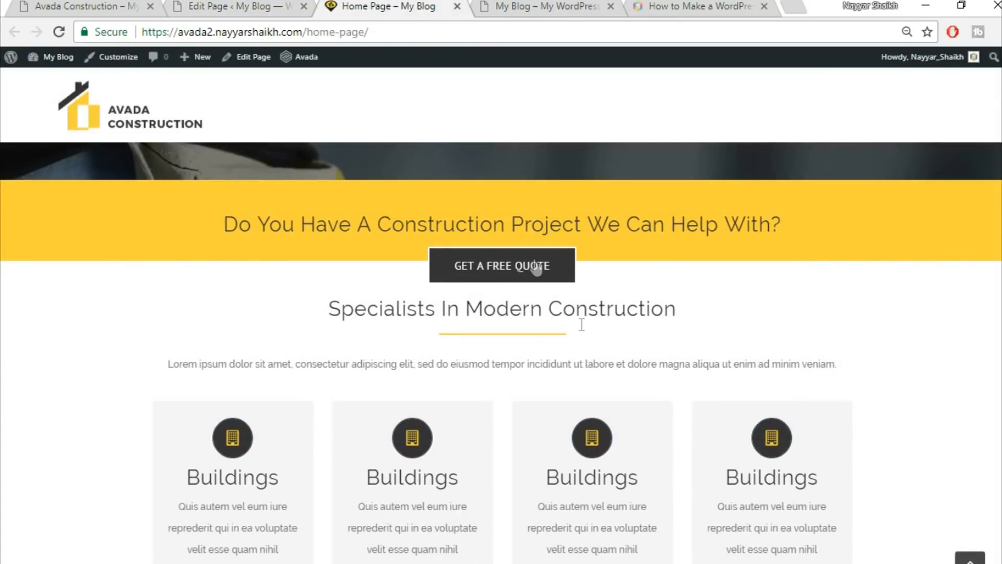
{"action": "scroll", "coordinate": [624, 392], "scroll_direction": "up", "scroll_amount": 3}
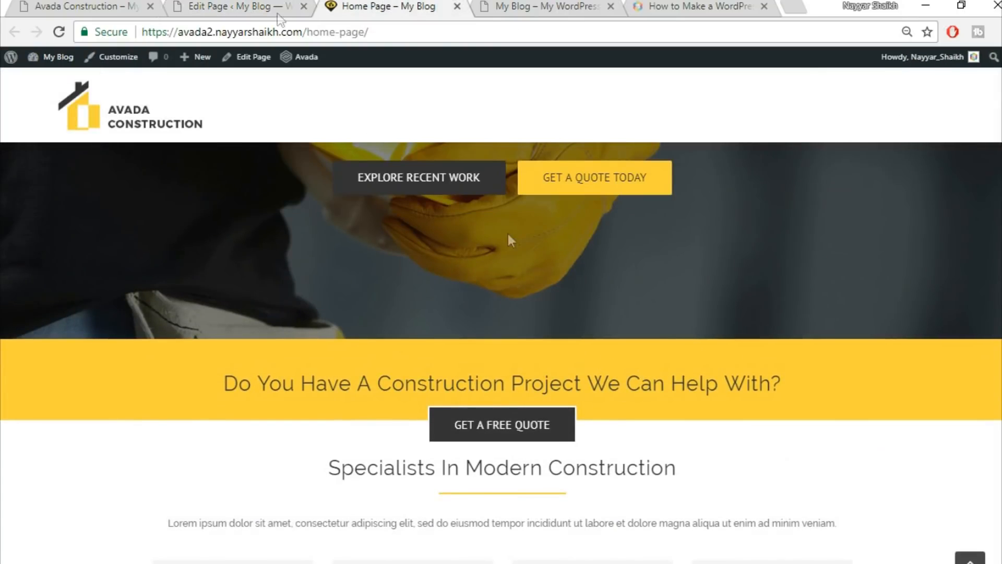
{"action": "left_click", "coordinate": [258, 6]}
{"action": "left_click", "coordinate": [360, 6]}
{"action": "scroll", "coordinate": [641, 365], "scroll_direction": "down", "scroll_amount": 3}
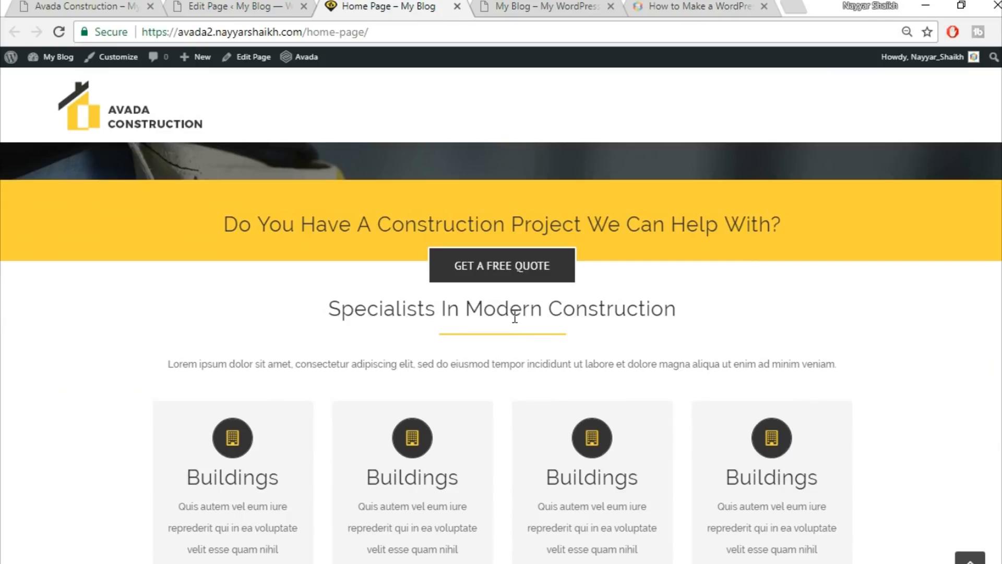
{"action": "left_click_drag", "start_coordinate": [334, 309], "coordinate": [674, 310]}
{"action": "left_click", "coordinate": [592, 312]}
{"action": "left_click", "coordinate": [258, 7]}
Set Padding top to 50 on the Specialists In Modern Construction column.
{"action": "scroll", "coordinate": [572, 256], "scroll_direction": "down", "scroll_amount": 5}
{"action": "scroll", "coordinate": [572, 256], "scroll_direction": "down", "scroll_amount": 3}
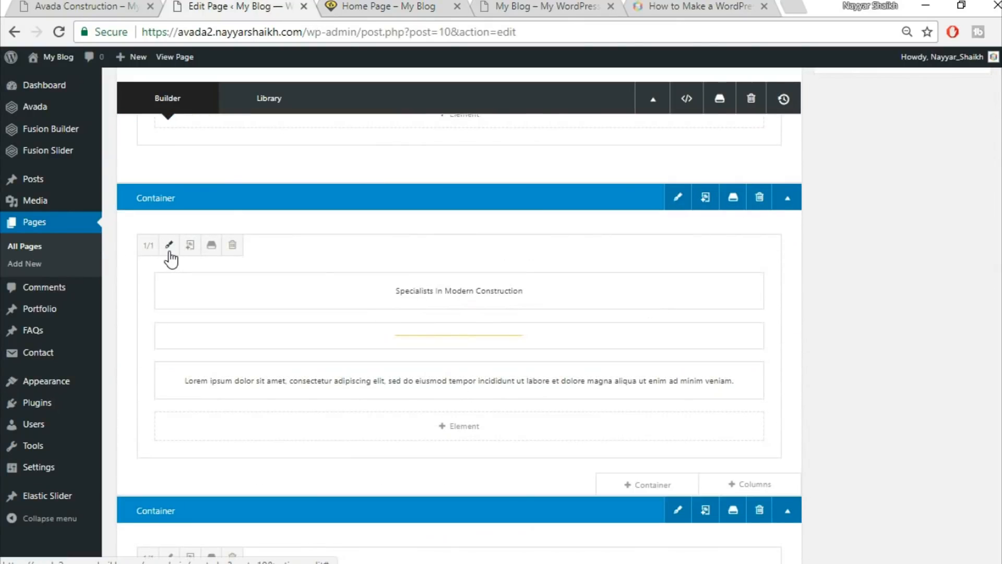
{"action": "left_click", "coordinate": [166, 251]}
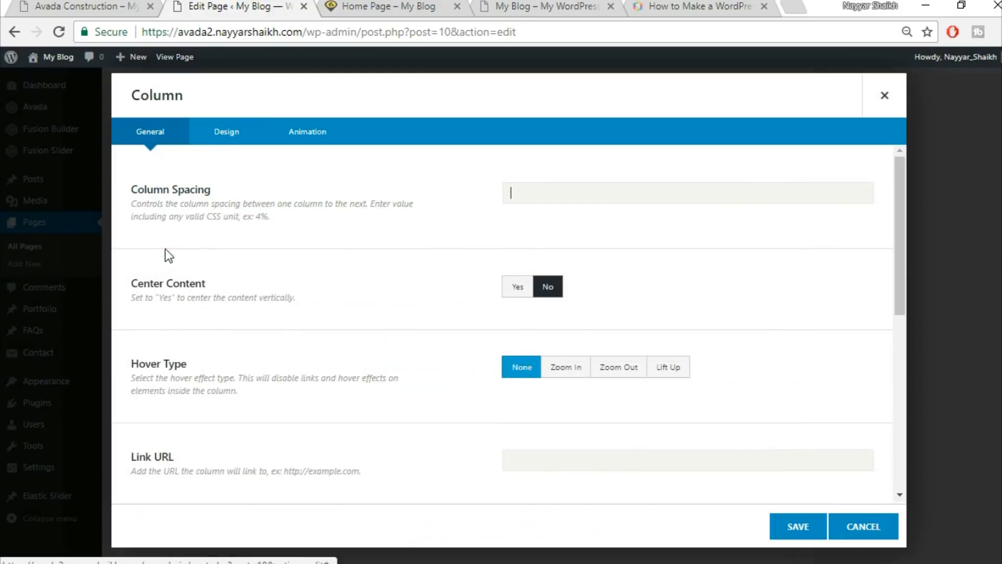
{"action": "left_click", "coordinate": [235, 134]}
{"action": "scroll", "coordinate": [715, 286], "scroll_direction": "down", "scroll_amount": 2}
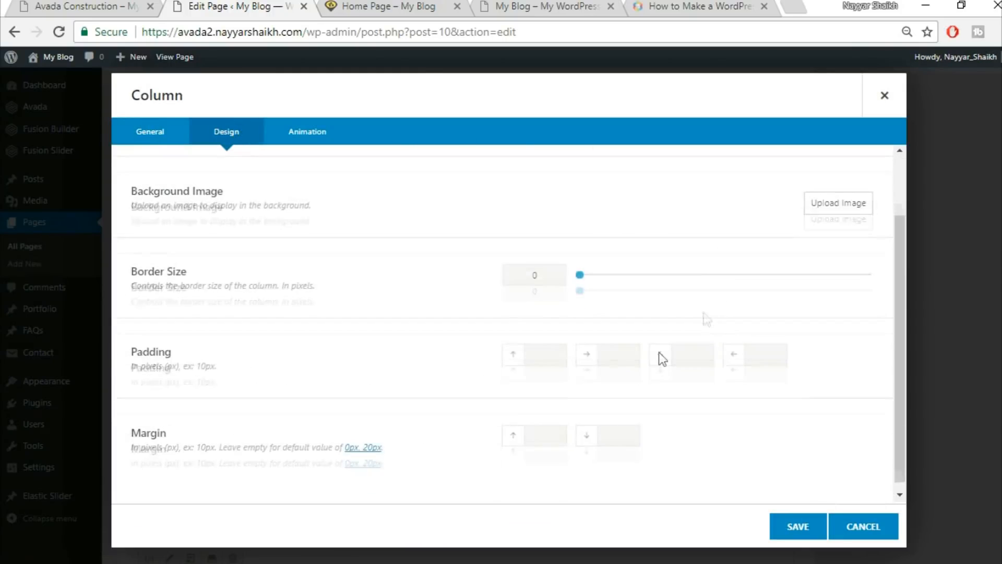
{"action": "type", "text": "5"}
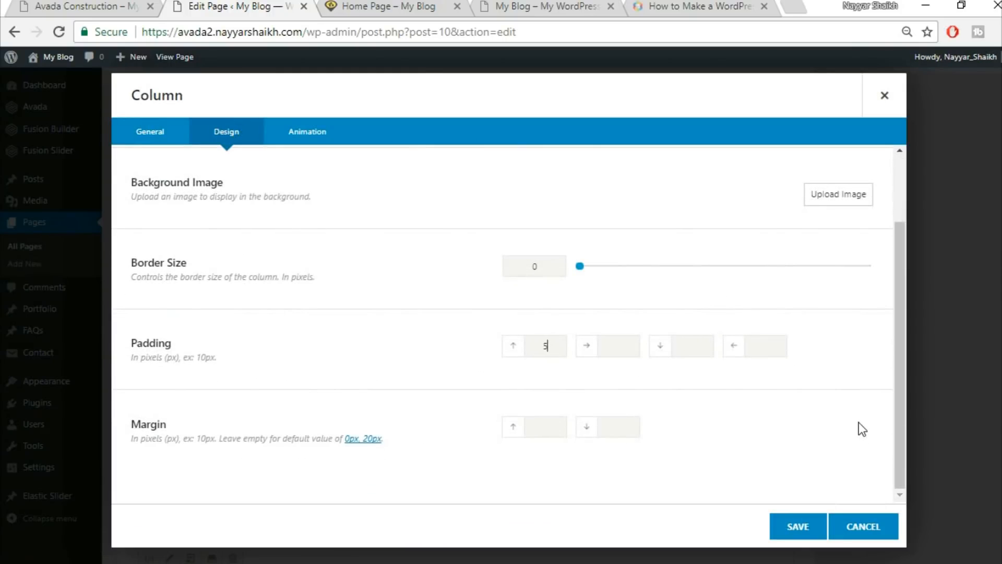
{"action": "type", "text": "0"}
{"action": "left_click", "coordinate": [797, 524]}
Update the page and reload the live home page to check the spacing.
{"action": "scroll", "coordinate": [784, 515], "scroll_direction": "down", "scroll_amount": 5}
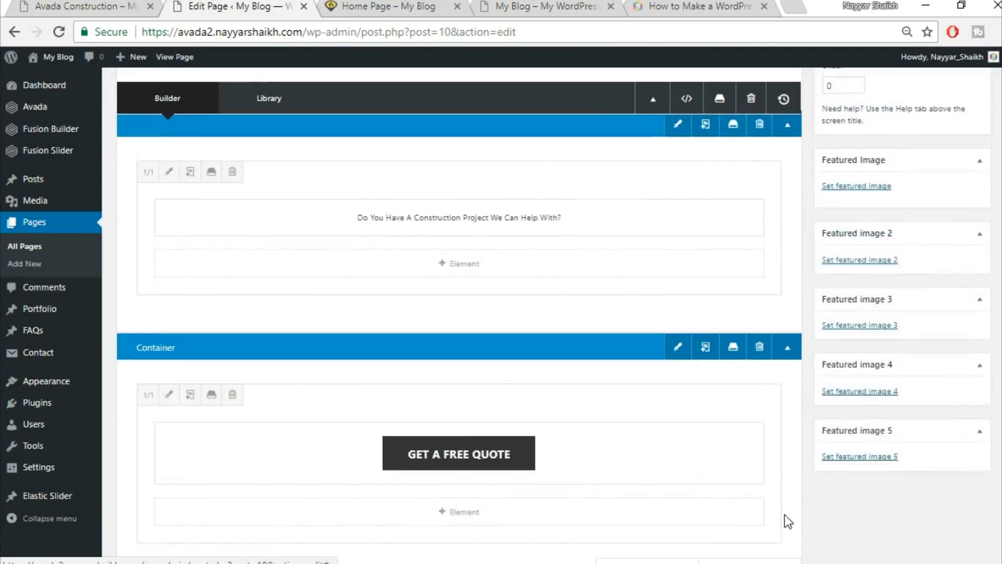
{"action": "scroll", "coordinate": [784, 515], "scroll_direction": "up", "scroll_amount": 10}
{"action": "left_click", "coordinate": [955, 310]}
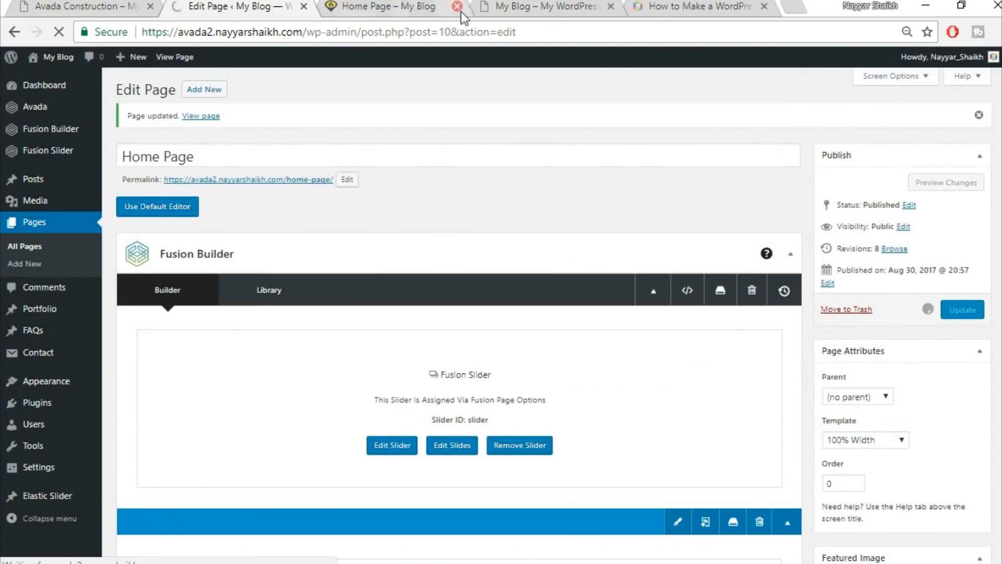
{"action": "left_click", "coordinate": [437, 5]}
{"action": "left_click", "coordinate": [413, 35]}
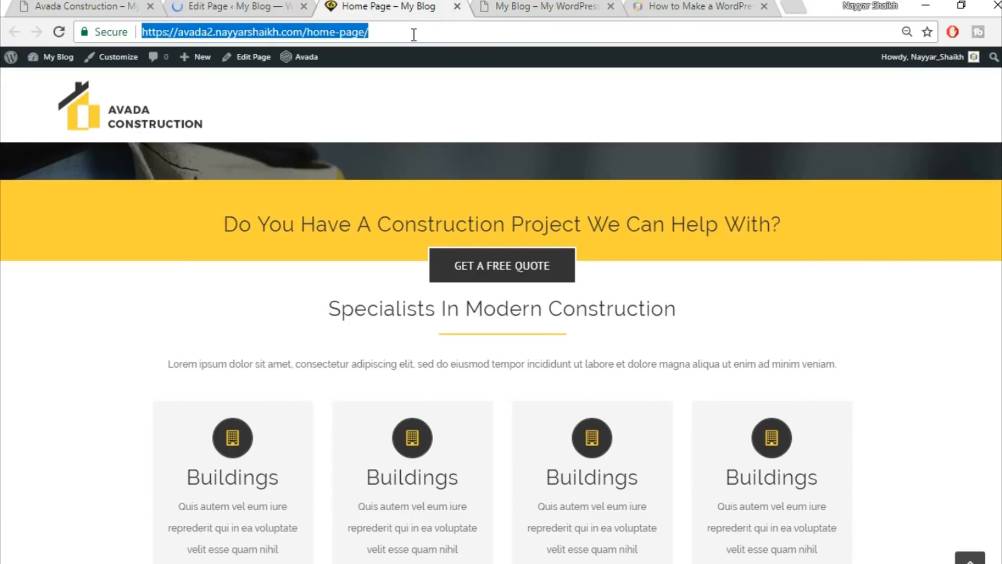
{"action": "key", "text": "Return"}
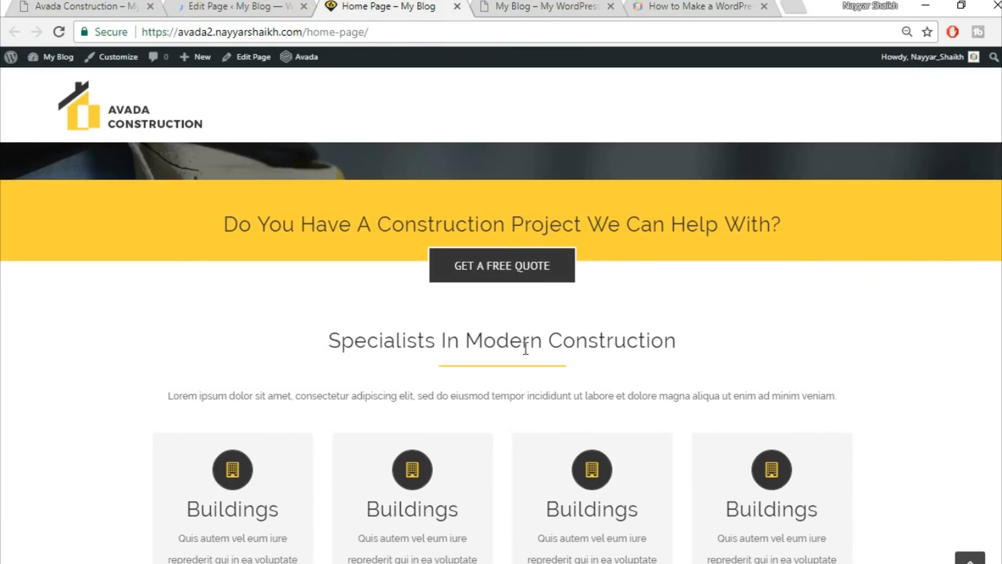
{"action": "scroll", "coordinate": [684, 311], "scroll_direction": "down", "scroll_amount": 3}
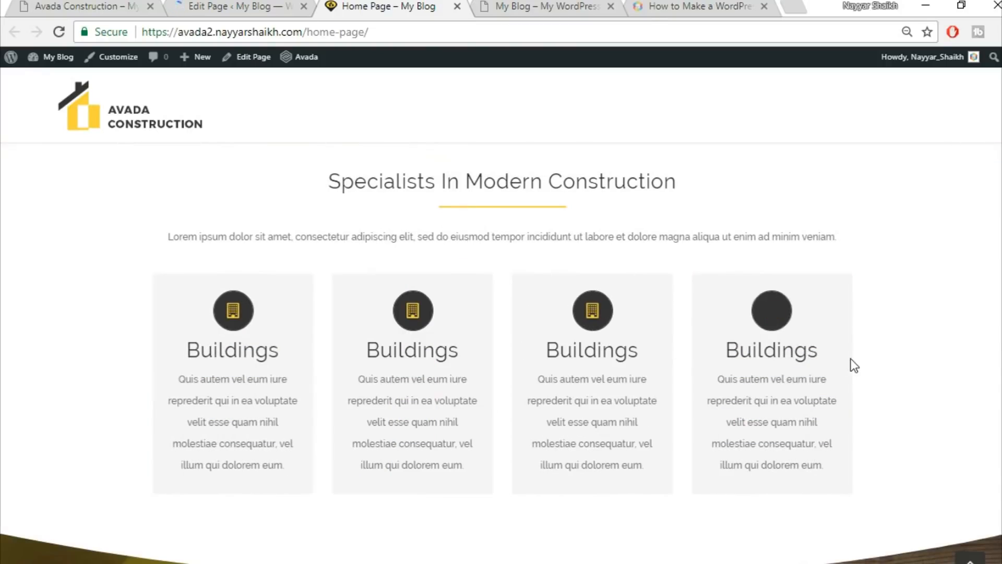
Compare the Flip Boxes section with the demo site.
{"action": "left_click", "coordinate": [96, 5]}
{"action": "scroll", "coordinate": [277, 322], "scroll_direction": "up", "scroll_amount": 10}
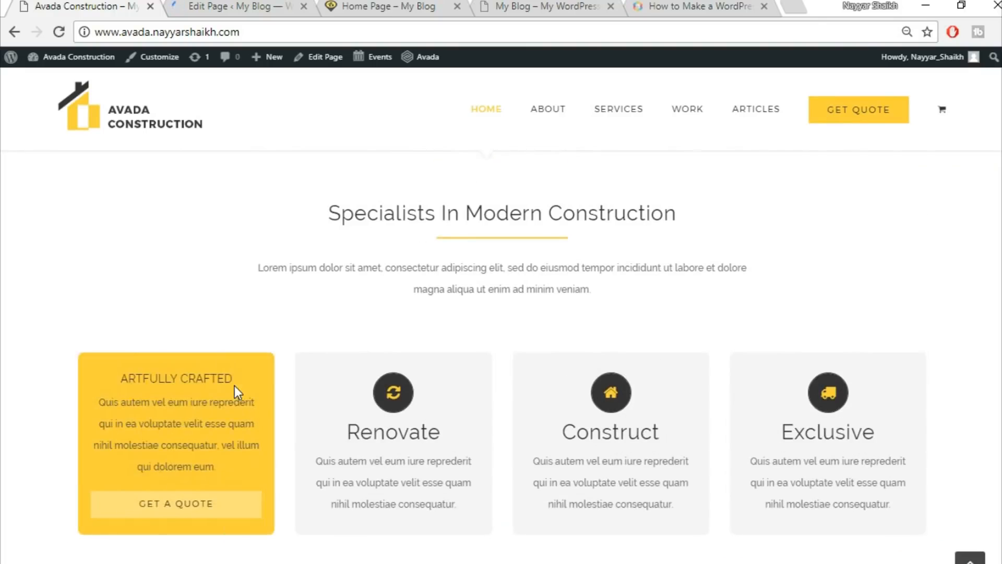
{"action": "scroll", "coordinate": [313, 389], "scroll_direction": "down", "scroll_amount": 2}
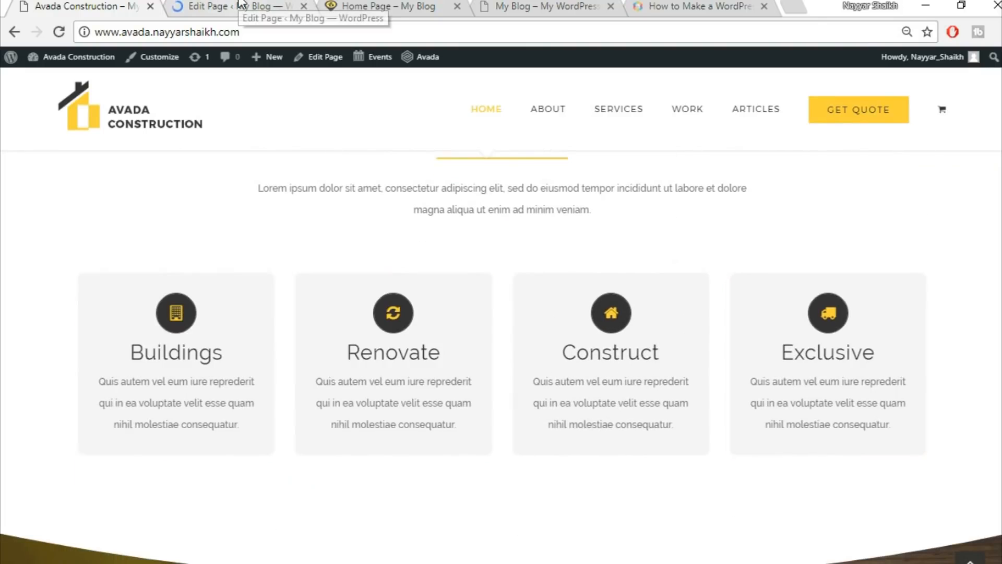
{"action": "left_click", "coordinate": [241, 4]}
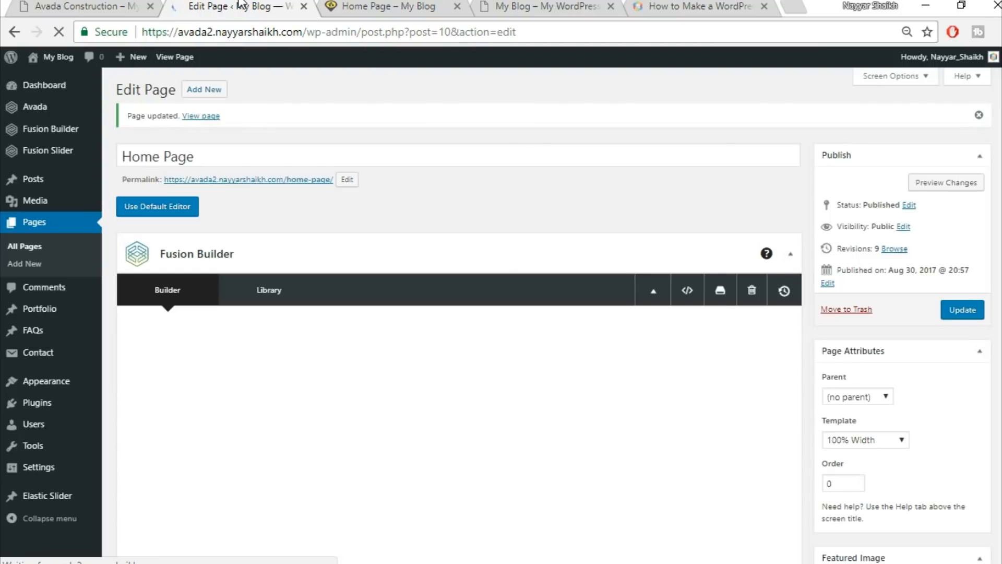
Set the Flip Boxes column's right and left padding to 8% and save.
{"action": "scroll", "coordinate": [578, 242], "scroll_direction": "down", "scroll_amount": 15}
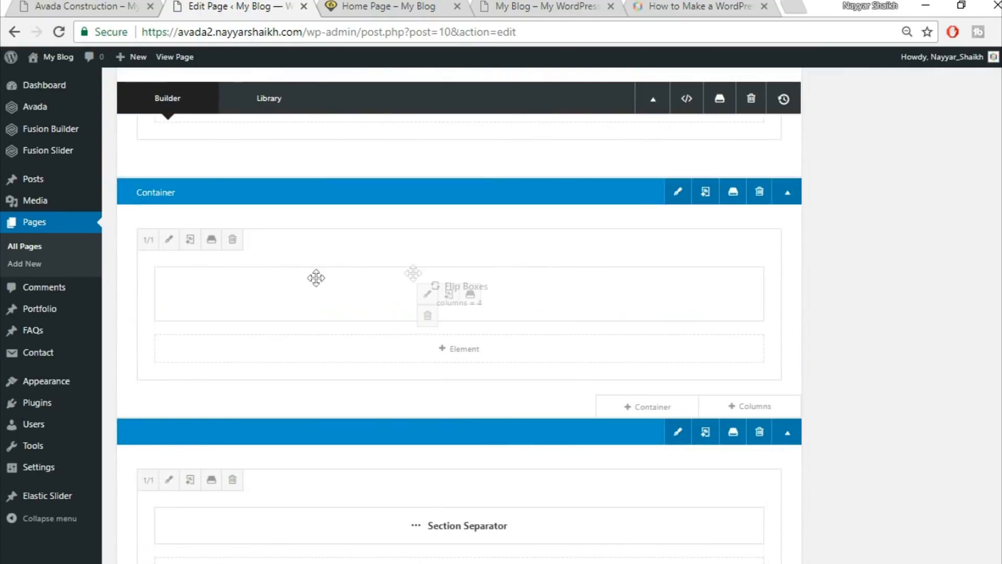
{"action": "left_click", "coordinate": [168, 240]}
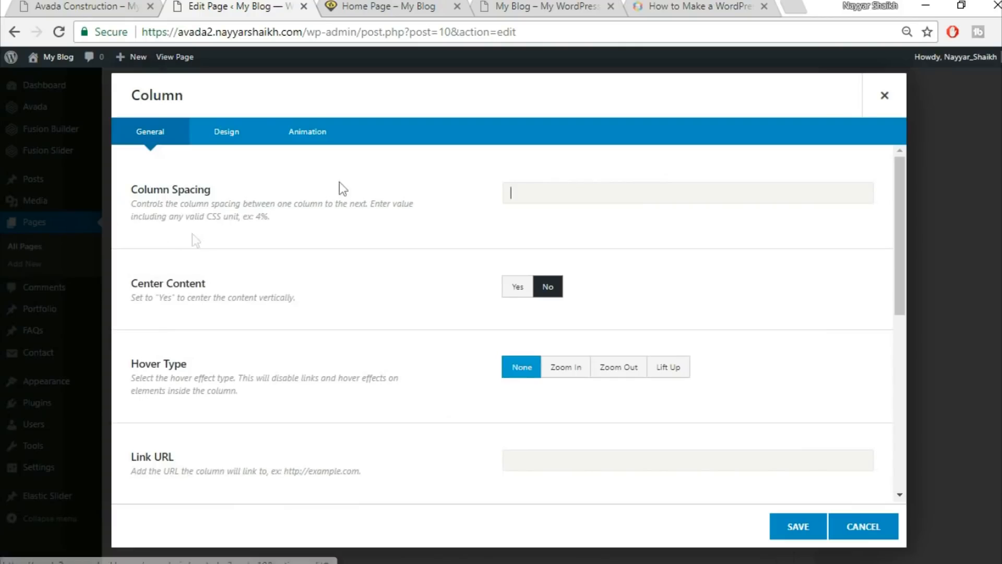
{"action": "left_click", "coordinate": [226, 138]}
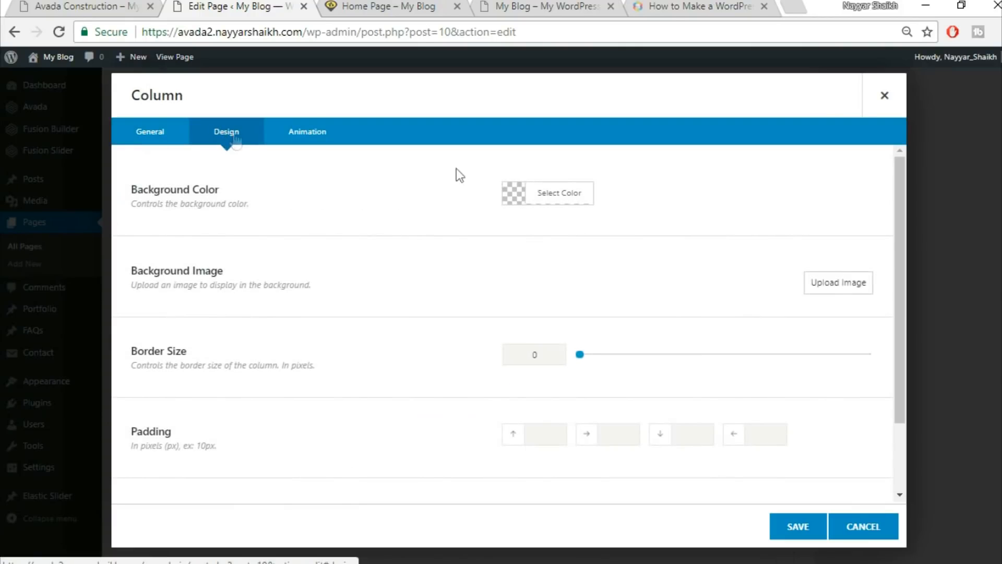
{"action": "scroll", "coordinate": [607, 389], "scroll_direction": "down", "scroll_amount": 2}
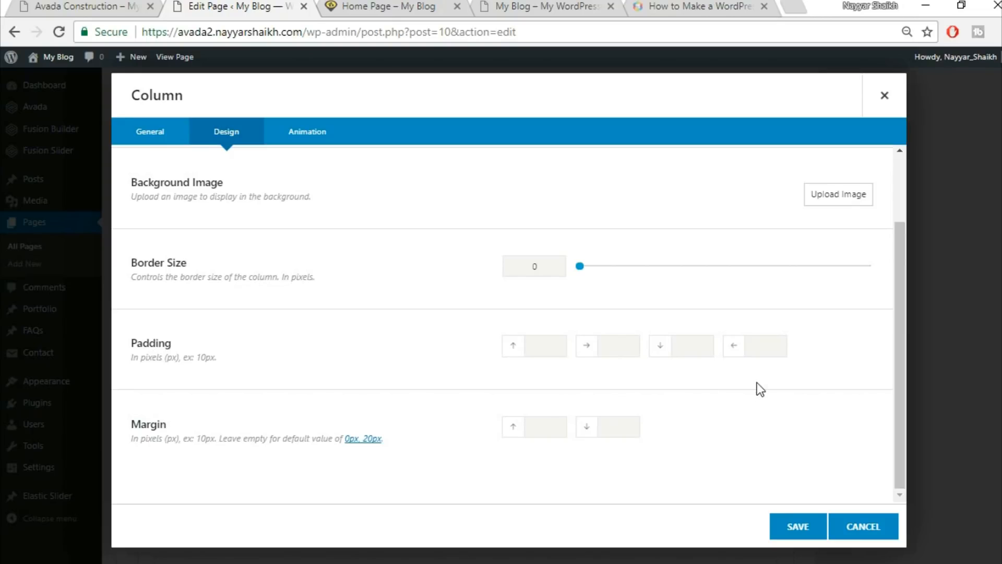
{"action": "type", "text": "8%"}
{"action": "key", "text": "Tab"}
{"action": "key", "text": "Tab"}
{"action": "type", "text": "8%"}
{"action": "left_click", "coordinate": [797, 528]}
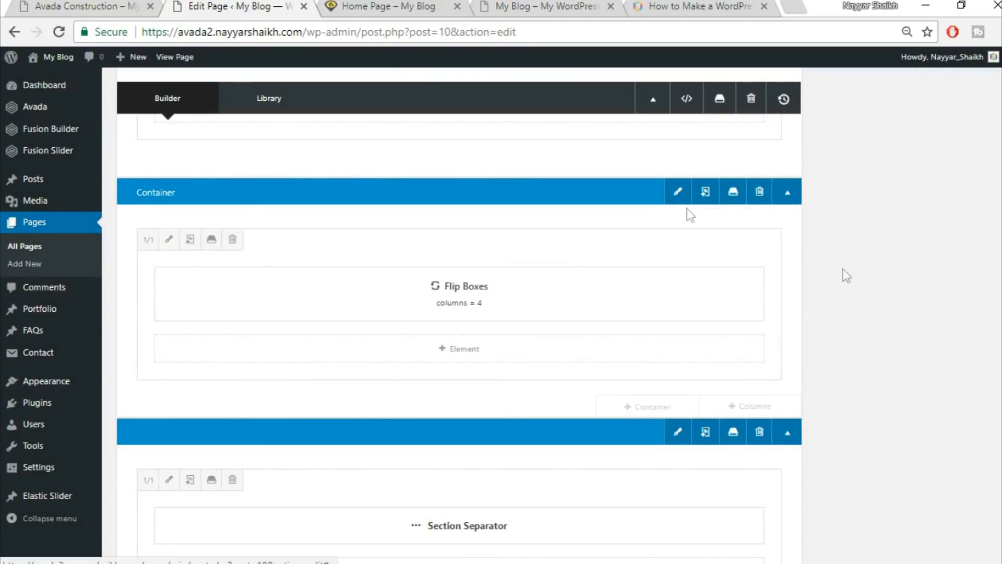
Set the Flip Boxes container to 100% interior width with equal-height columns.
{"action": "left_click", "coordinate": [674, 190]}
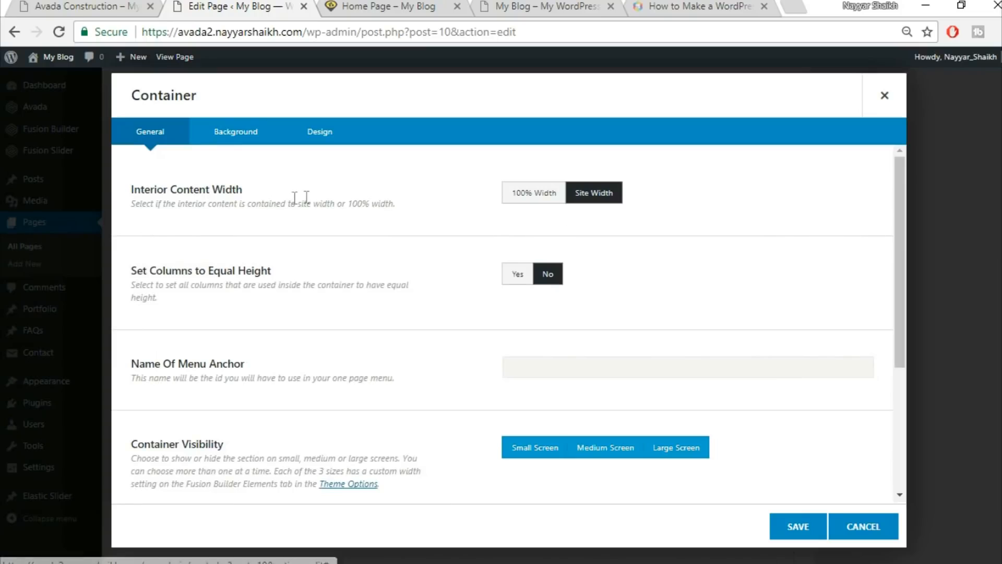
{"action": "left_click", "coordinate": [549, 196]}
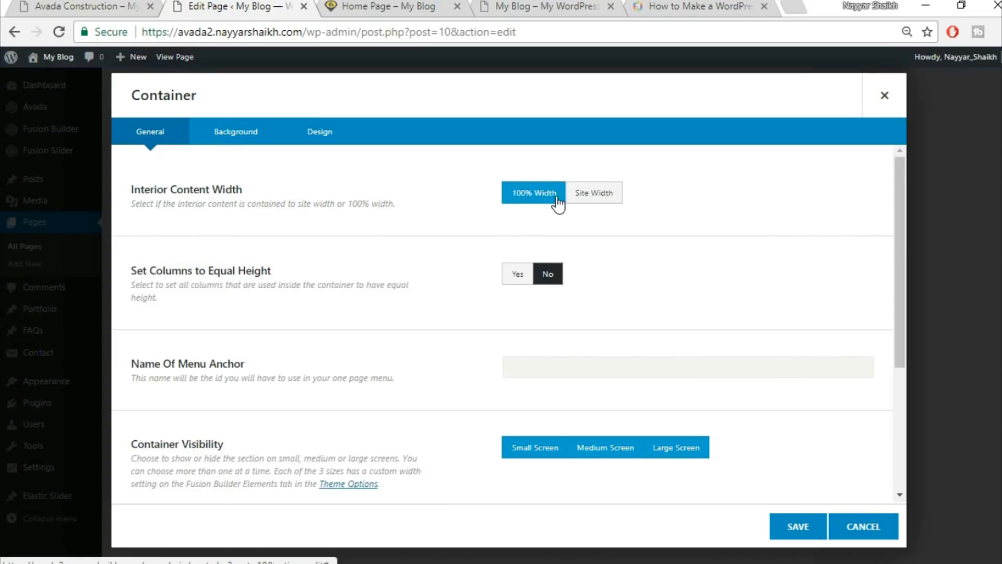
{"action": "left_click", "coordinate": [516, 276]}
{"action": "left_click", "coordinate": [798, 526]}
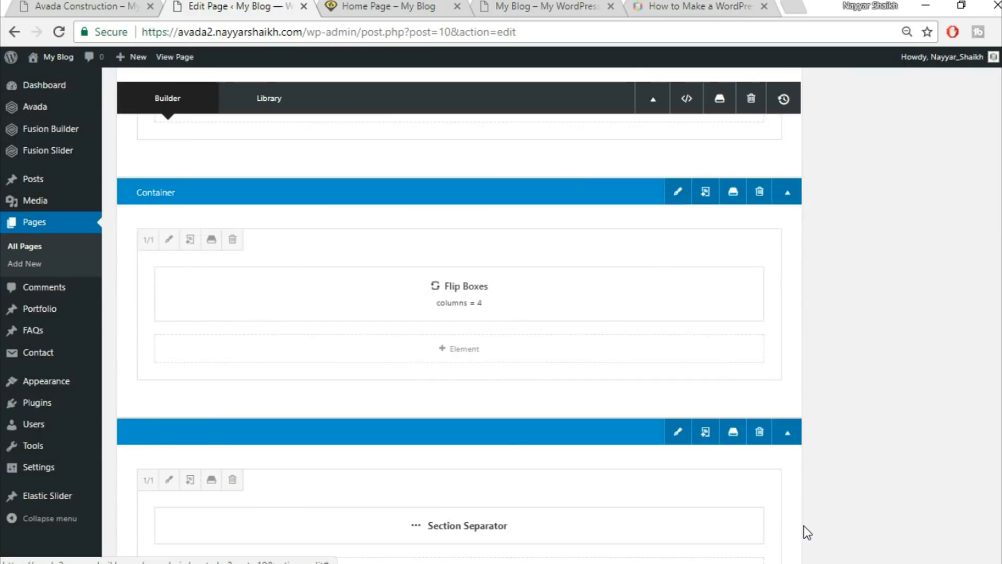
Update the page and reload the live home page to view the wider service cards.
{"action": "scroll", "coordinate": [807, 527], "scroll_direction": "up", "scroll_amount": 10}
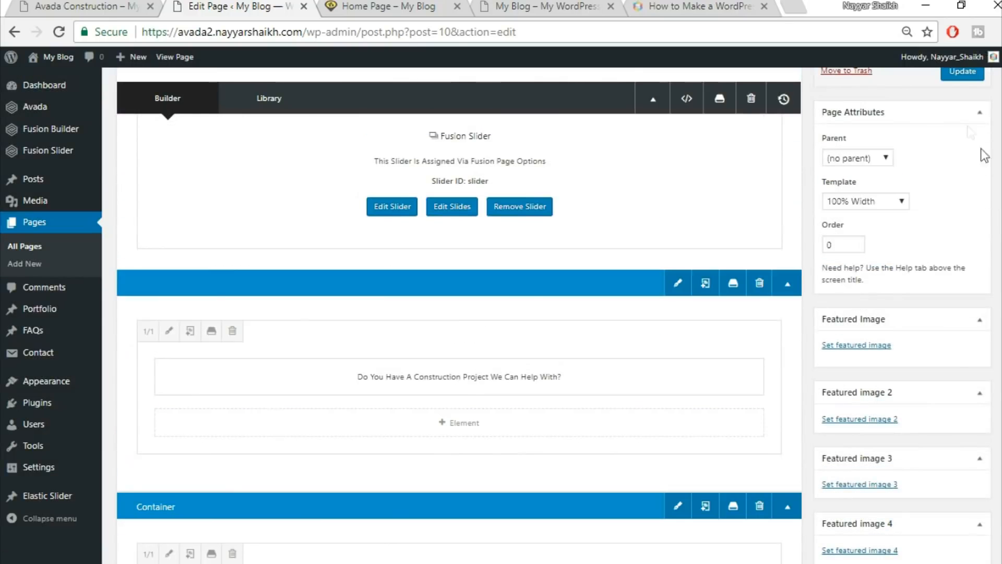
{"action": "left_click", "coordinate": [964, 72]}
{"action": "scroll", "coordinate": [966, 131], "scroll_direction": "up", "scroll_amount": 1}
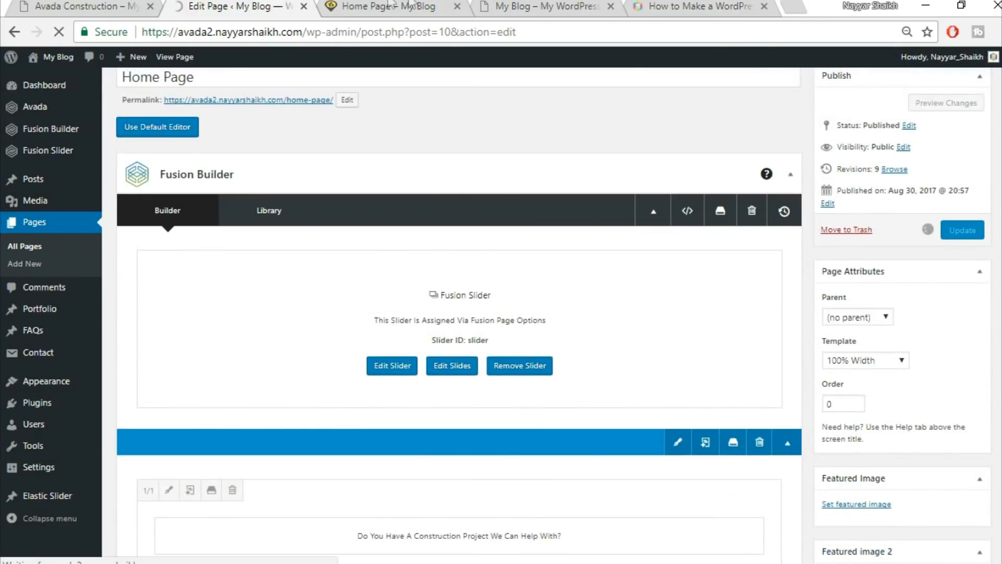
{"action": "left_click", "coordinate": [392, 7]}
{"action": "mouse_move", "coordinate": [166, 294]}
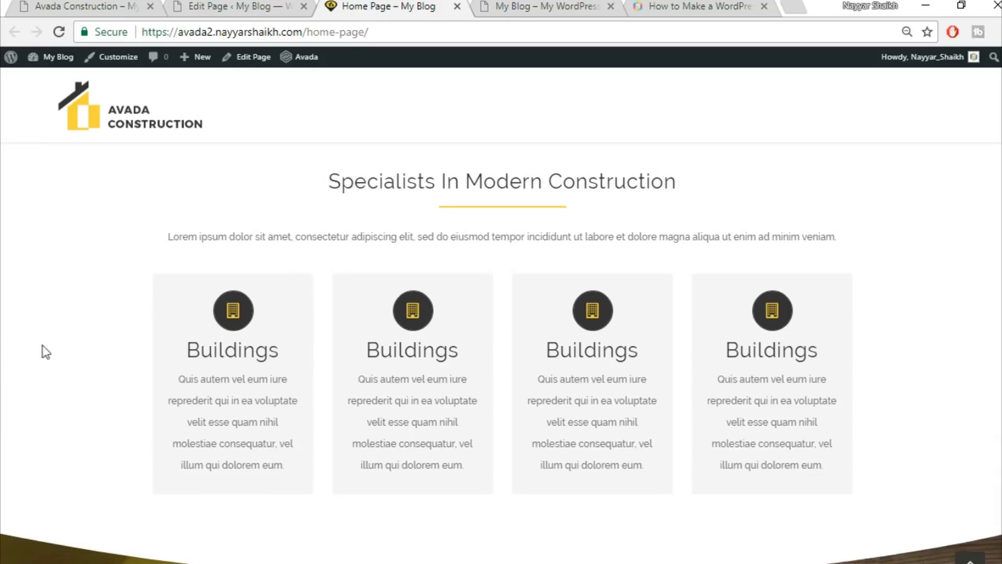
{"action": "left_click", "coordinate": [67, 32]}
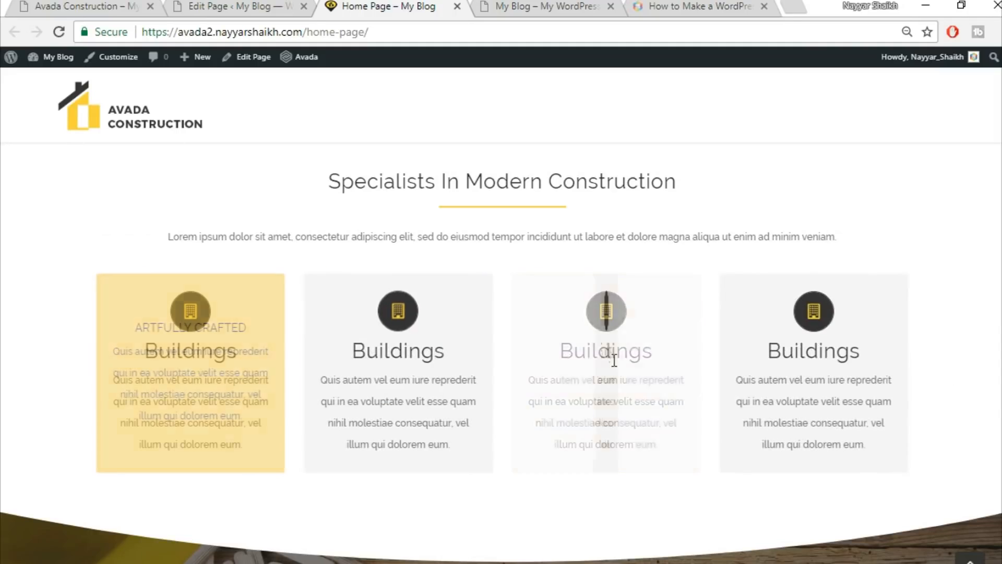
{"action": "scroll", "coordinate": [994, 381], "scroll_direction": "down", "scroll_amount": 5}
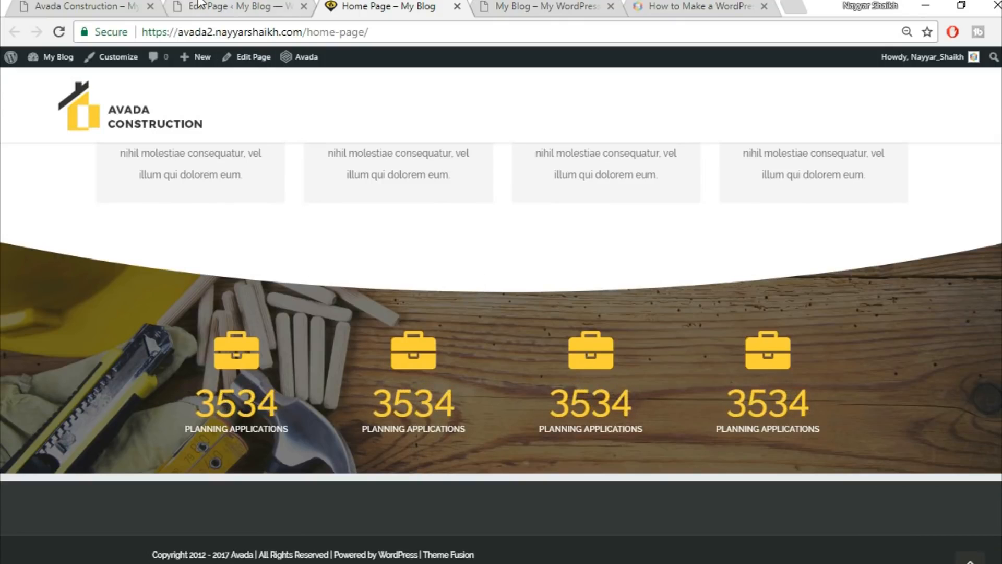
Give the Counter Boxes column 90 px top and 50 px bottom padding and update the page.
{"action": "left_click", "coordinate": [219, 6]}
{"action": "scroll", "coordinate": [565, 348], "scroll_direction": "down", "scroll_amount": 12}
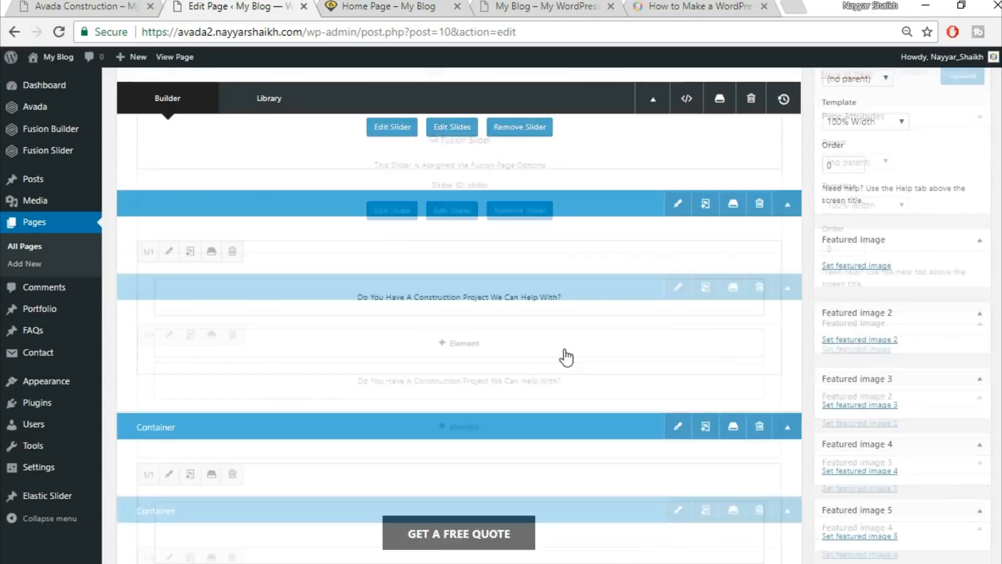
{"action": "scroll", "coordinate": [566, 357], "scroll_direction": "down", "scroll_amount": 8}
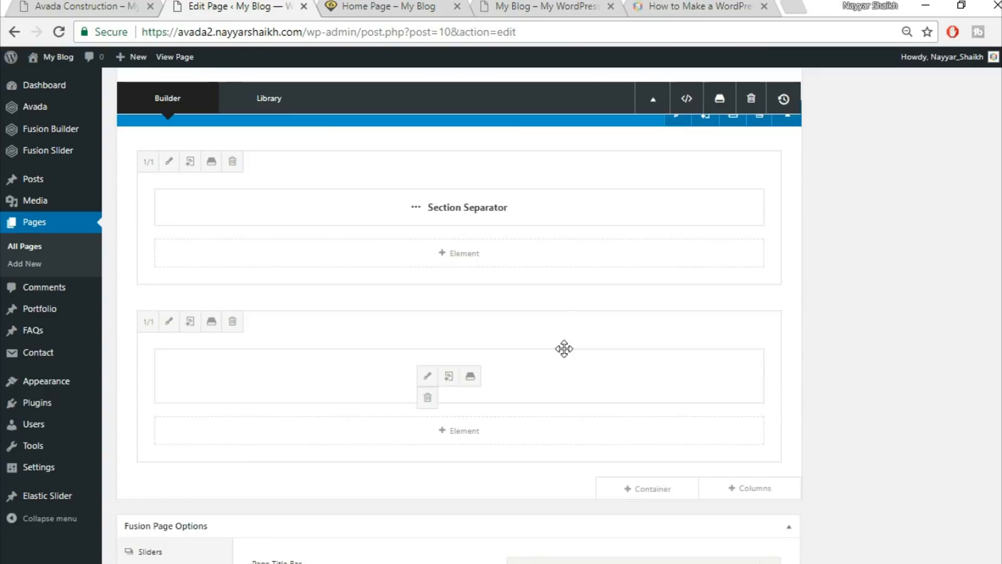
{"action": "scroll", "coordinate": [566, 357], "scroll_direction": "up", "scroll_amount": 5}
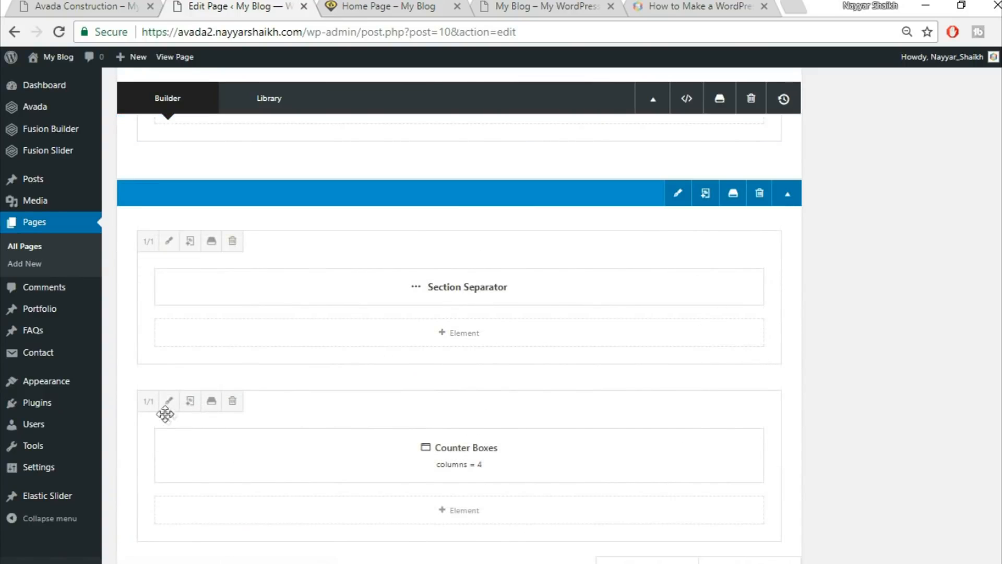
{"action": "left_click", "coordinate": [168, 400]}
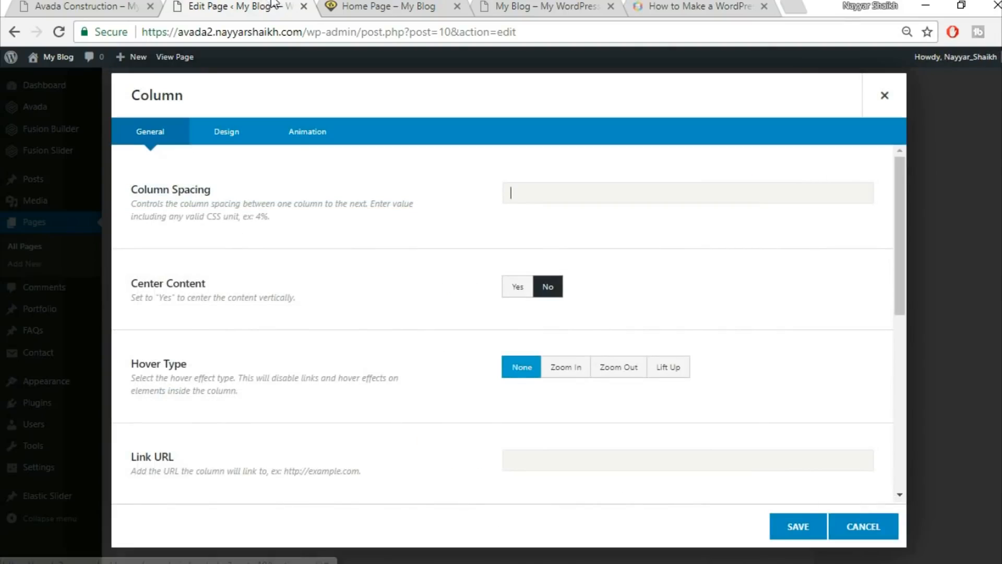
{"action": "left_click", "coordinate": [375, 6]}
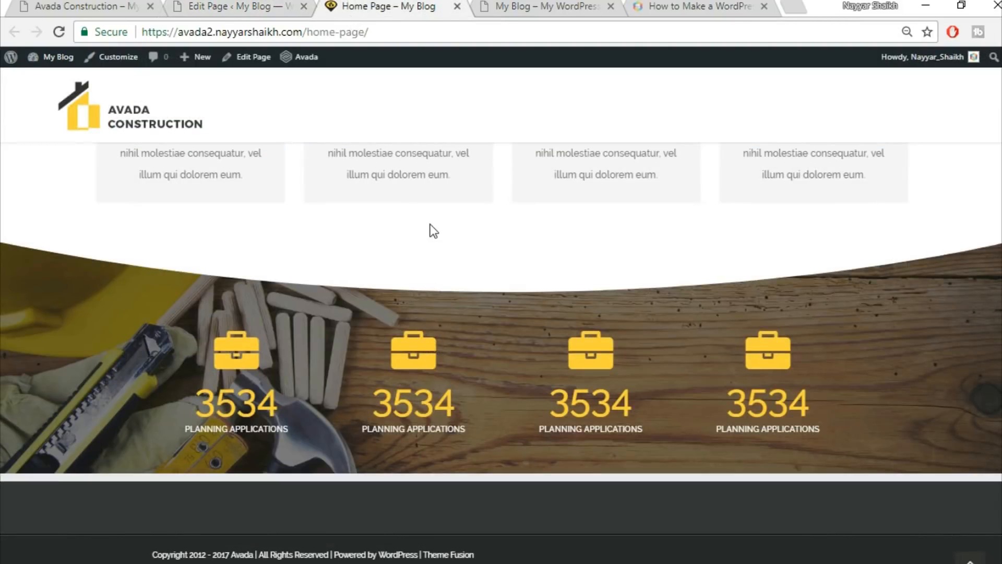
{"action": "key", "text": "ctrl+shift+Tab"}
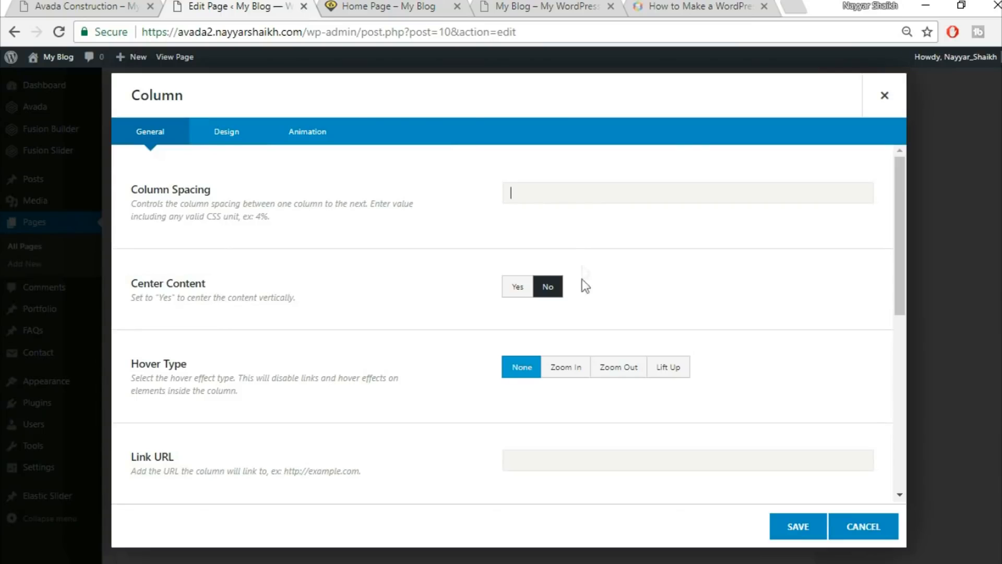
{"action": "left_click", "coordinate": [208, 137]}
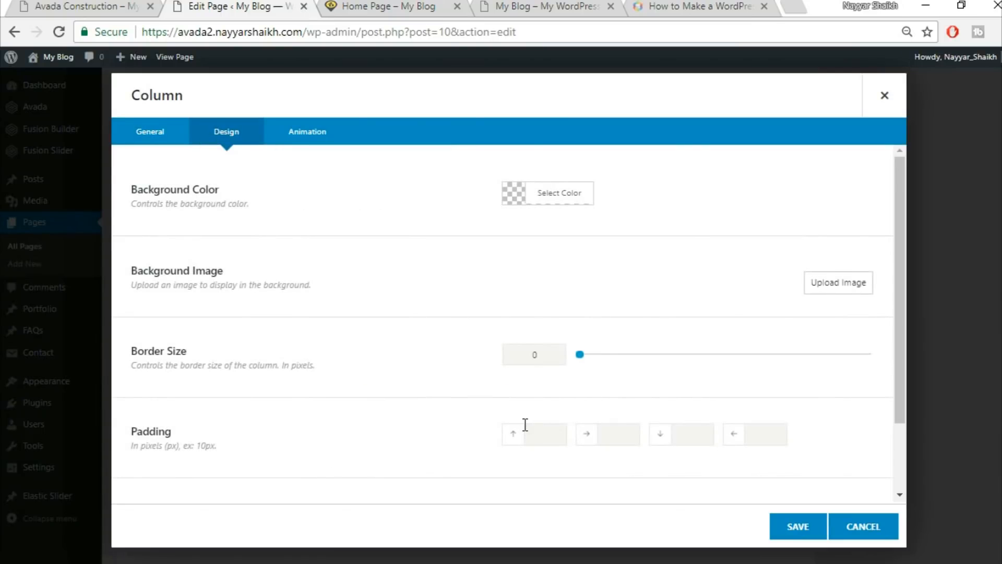
{"action": "scroll", "coordinate": [527, 417], "scroll_direction": "down", "scroll_amount": 2}
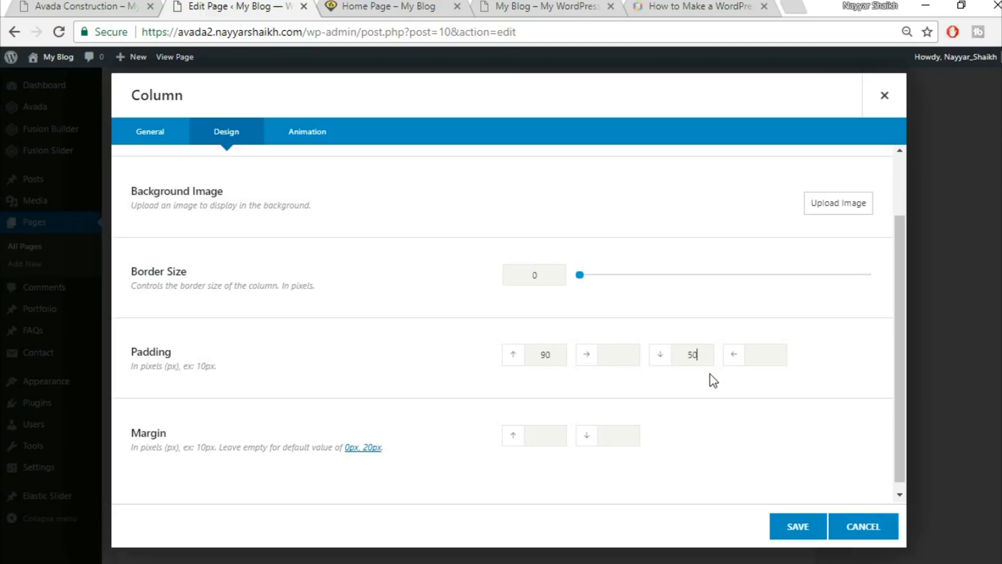
{"action": "left_click", "coordinate": [790, 528]}
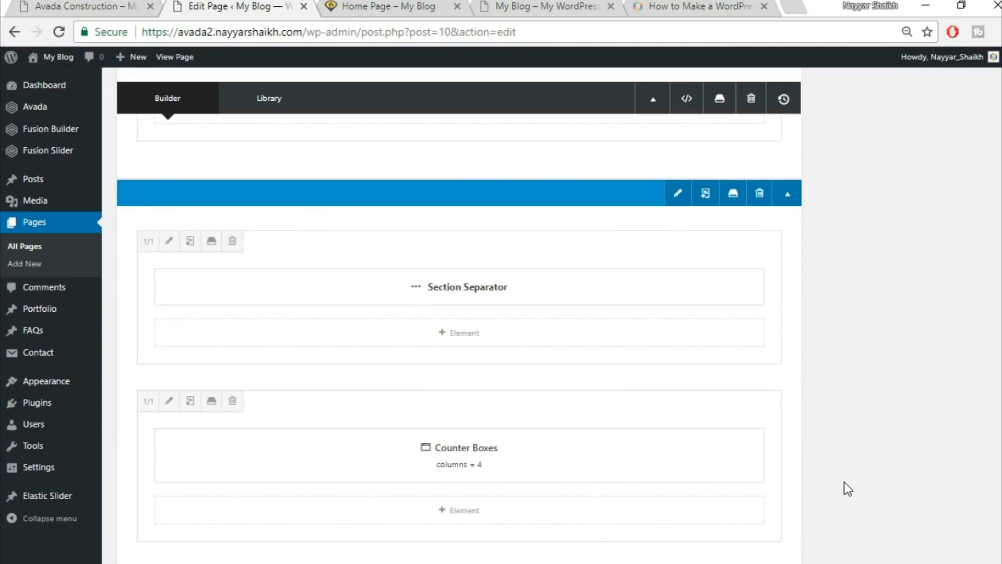
{"action": "scroll", "coordinate": [844, 481], "scroll_direction": "up", "scroll_amount": 15}
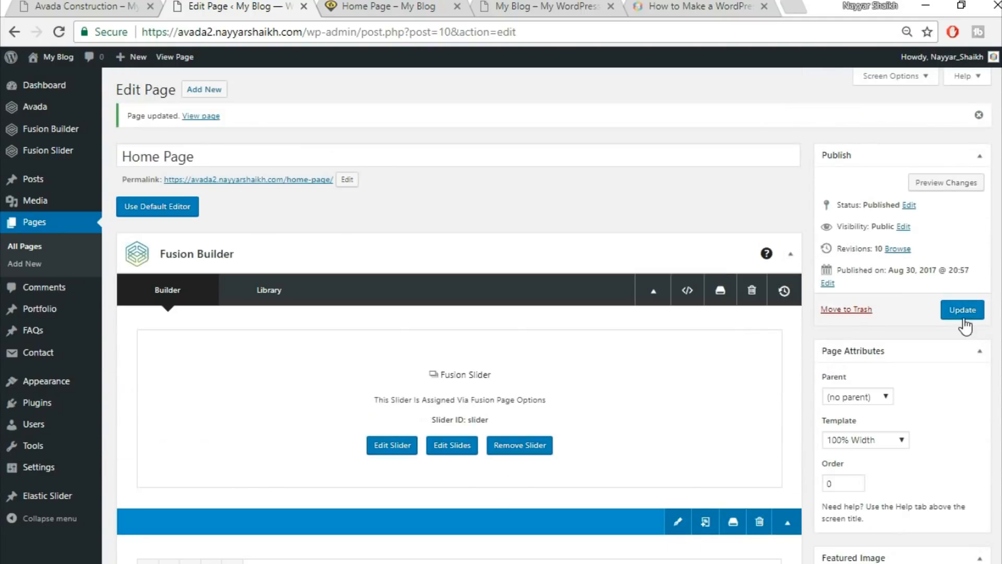
{"action": "left_click", "coordinate": [964, 310]}
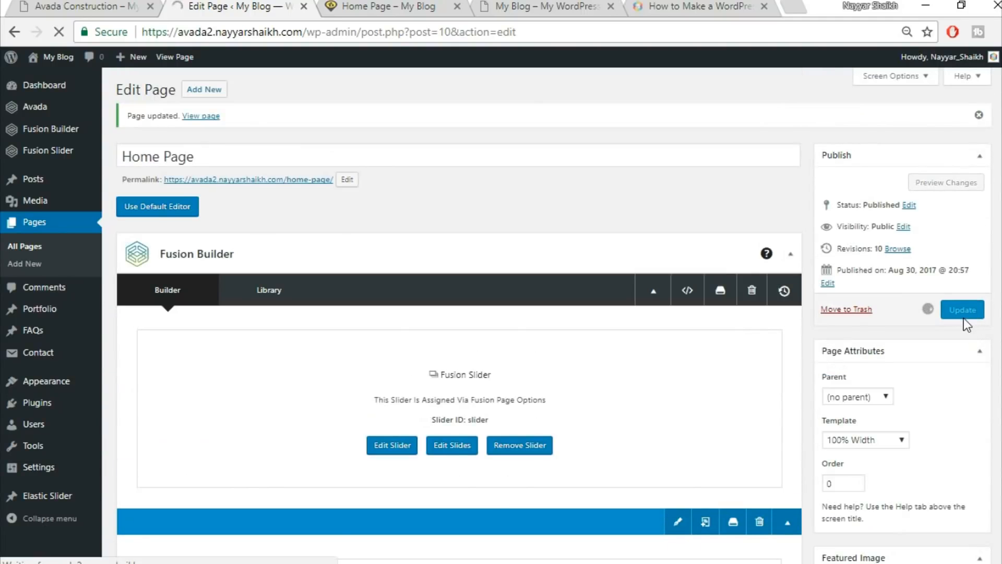
Reload the live home page to check the new counter boxes spacing.
{"action": "left_click", "coordinate": [396, 7]}
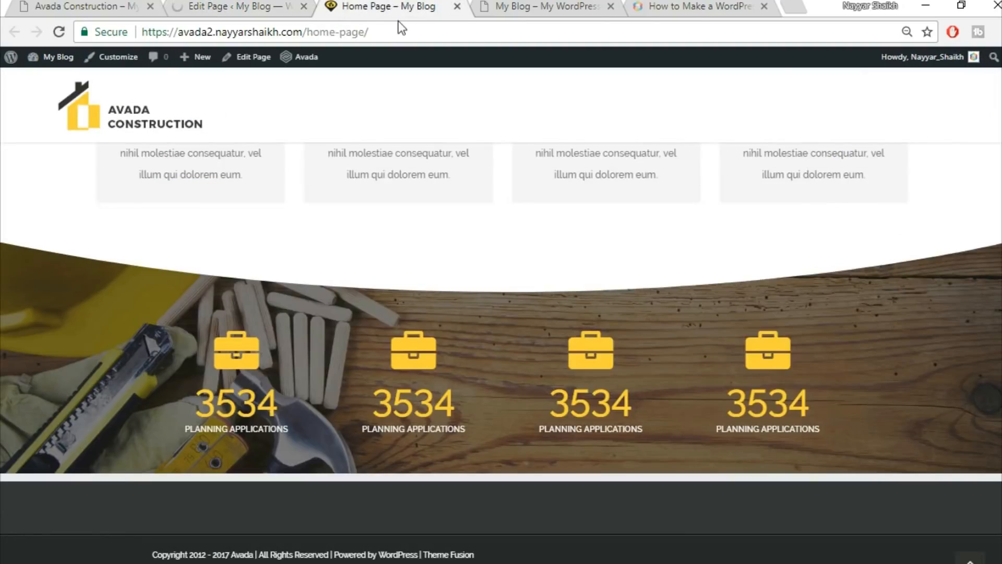
{"action": "left_click", "coordinate": [414, 33]}
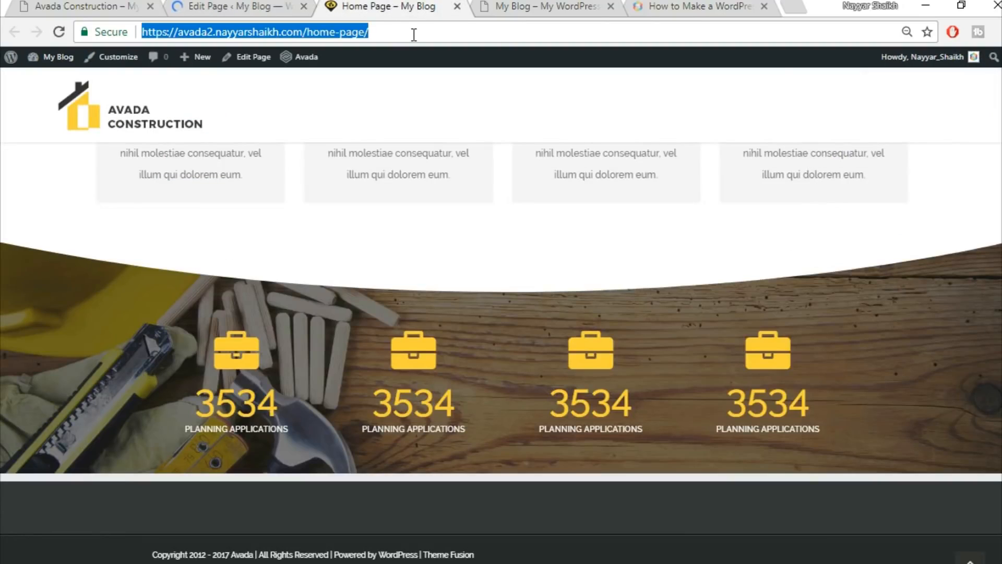
{"action": "key", "text": "Return"}
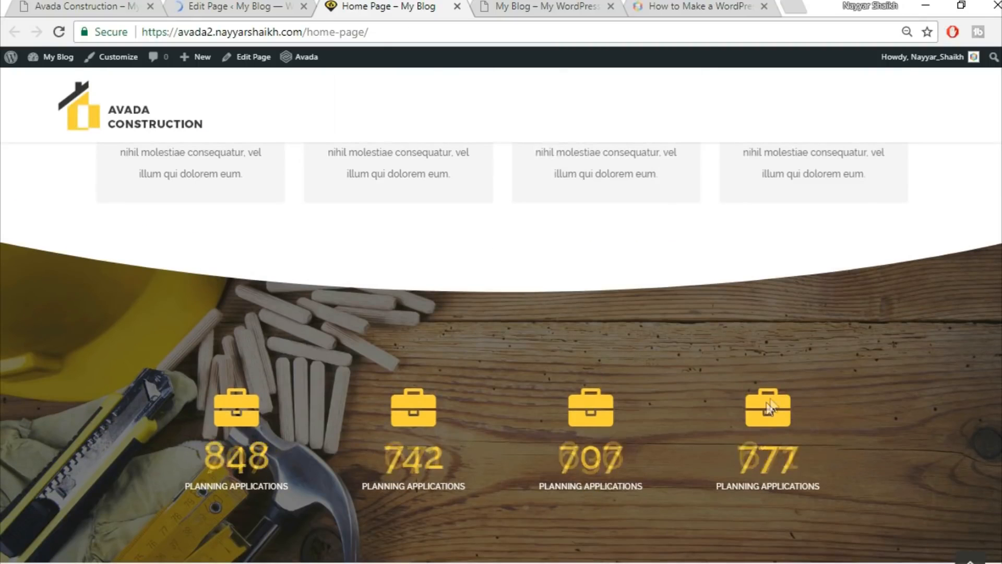
{"action": "scroll", "coordinate": [496, 287], "scroll_direction": "down", "scroll_amount": 2}
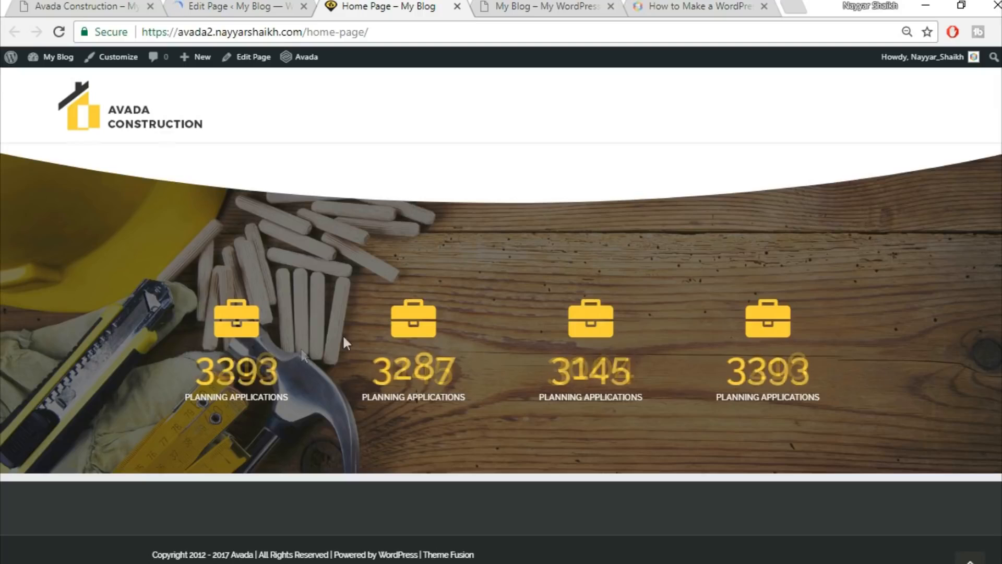
{"action": "scroll", "coordinate": [591, 343], "scroll_direction": "up", "scroll_amount": 15}
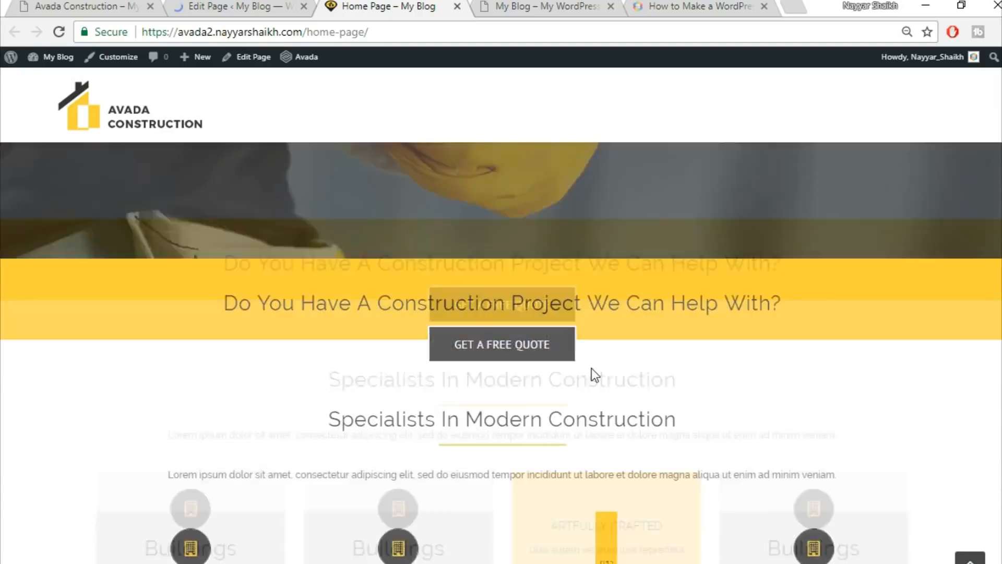
{"action": "scroll", "coordinate": [749, 384], "scroll_direction": "up", "scroll_amount": 2}
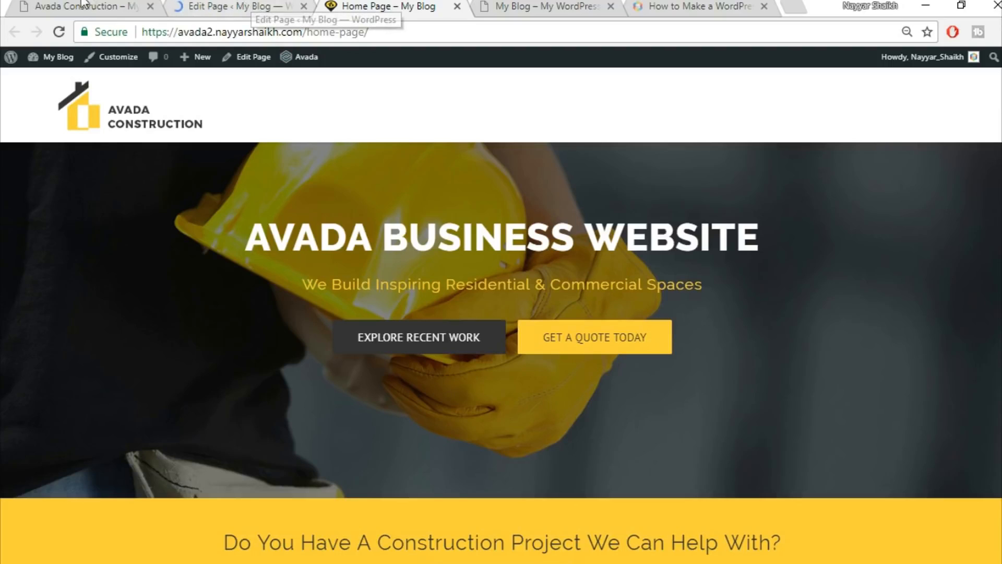
{"action": "key", "text": "ctrl+1"}
Create a Commercial portfolio category, then start a new portfolio post.
{"action": "scroll", "coordinate": [548, 353], "scroll_direction": "down", "scroll_amount": 3}
{"action": "scroll", "coordinate": [549, 352], "scroll_direction": "down", "scroll_amount": 12}
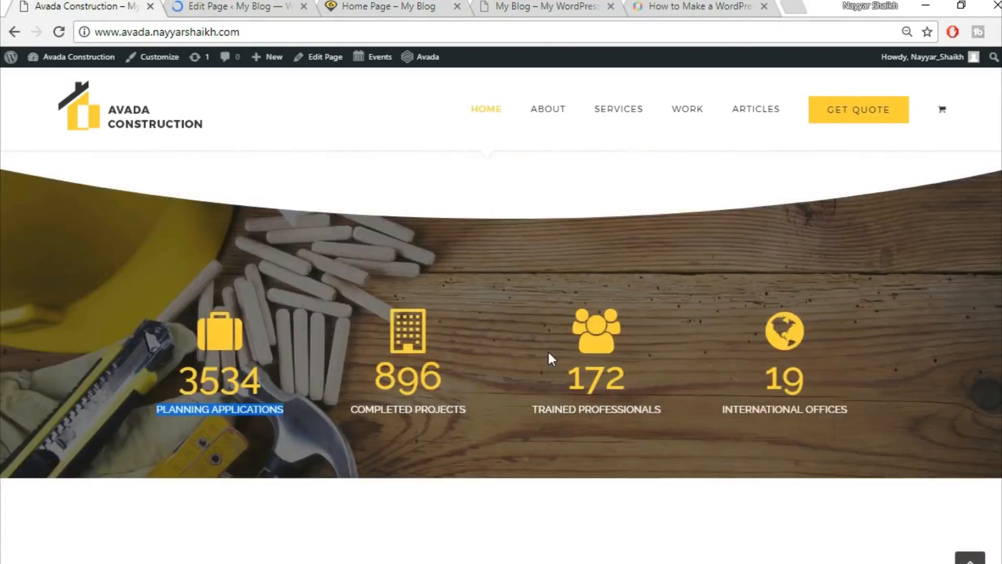
{"action": "scroll", "coordinate": [339, 282], "scroll_direction": "up", "scroll_amount": 4}
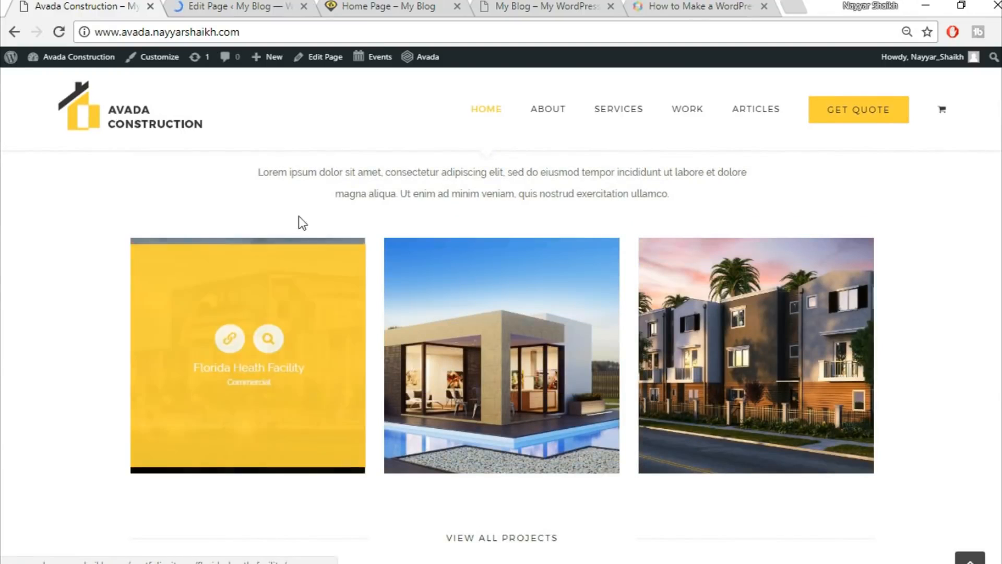
{"action": "left_click", "coordinate": [245, 6]}
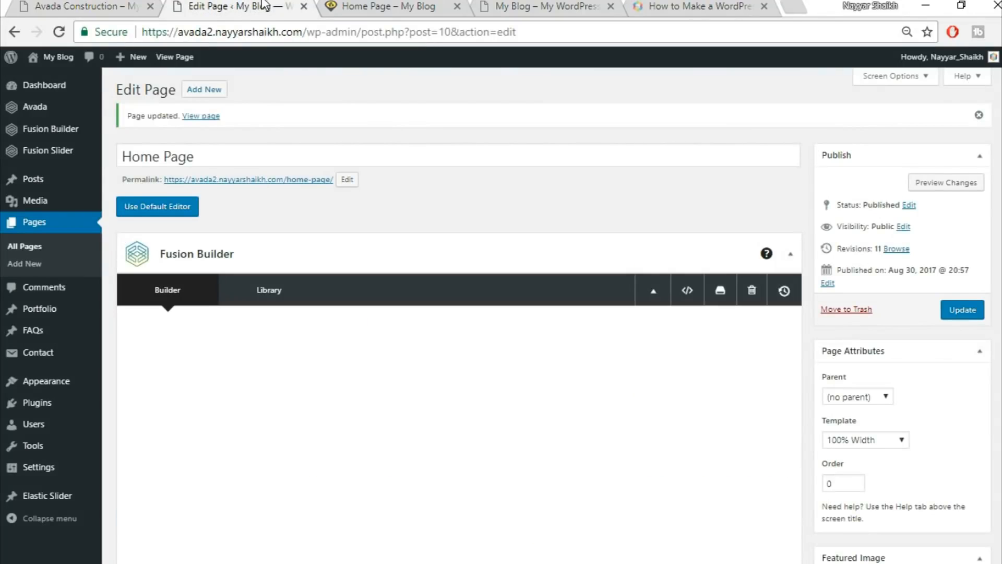
{"action": "mouse_move", "coordinate": [43, 314]}
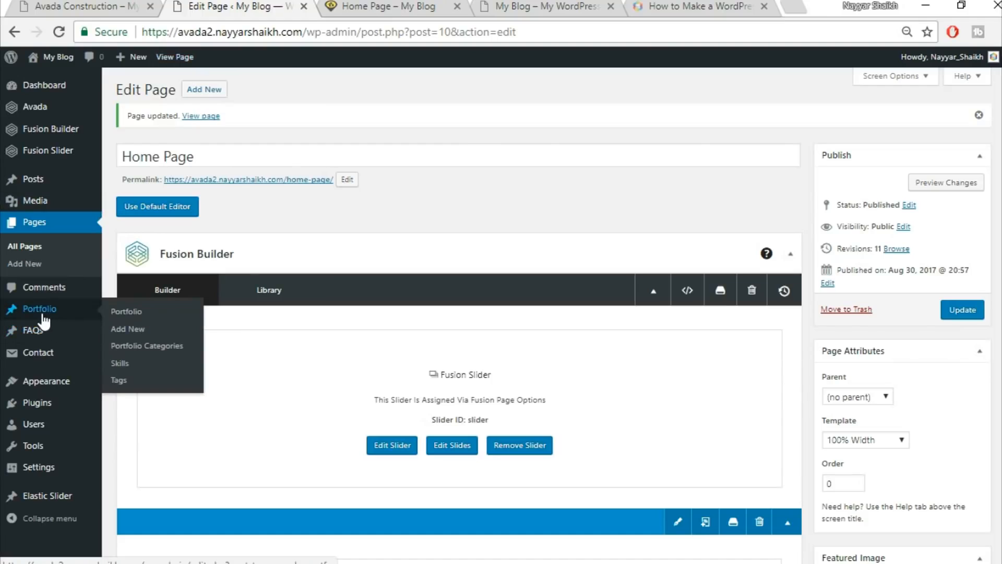
{"action": "left_click", "coordinate": [158, 347]}
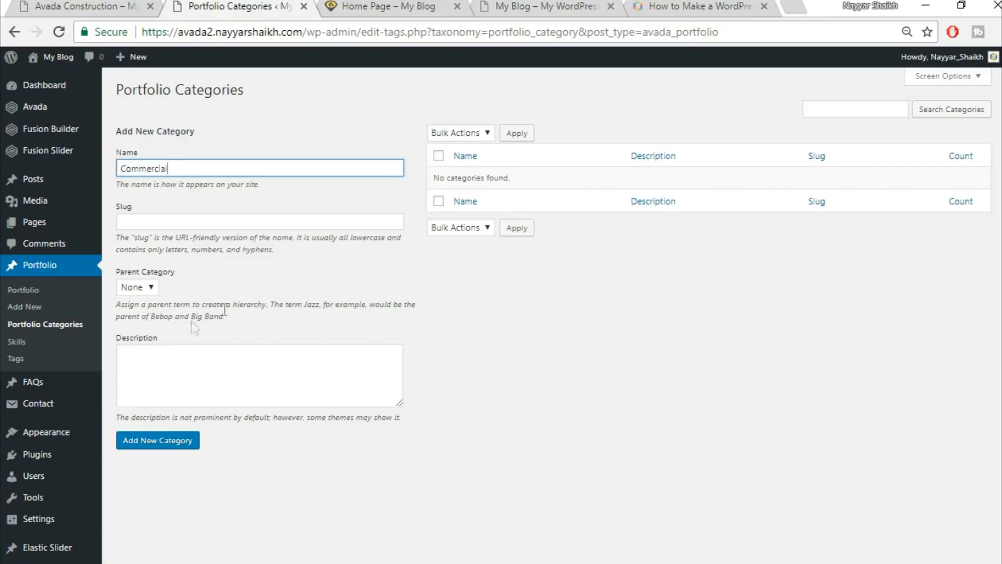
{"action": "left_click", "coordinate": [182, 448]}
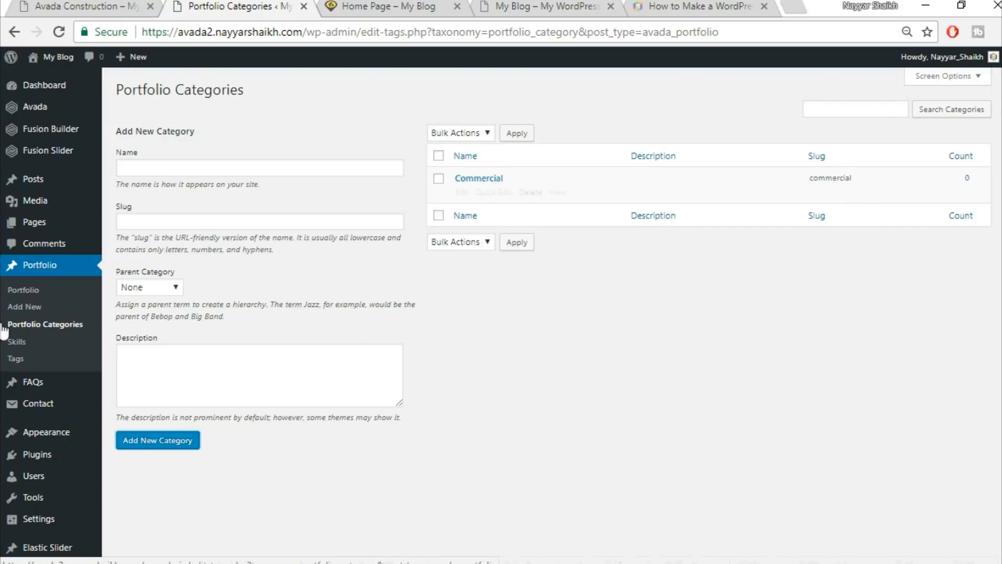
{"action": "left_click", "coordinate": [27, 309]}
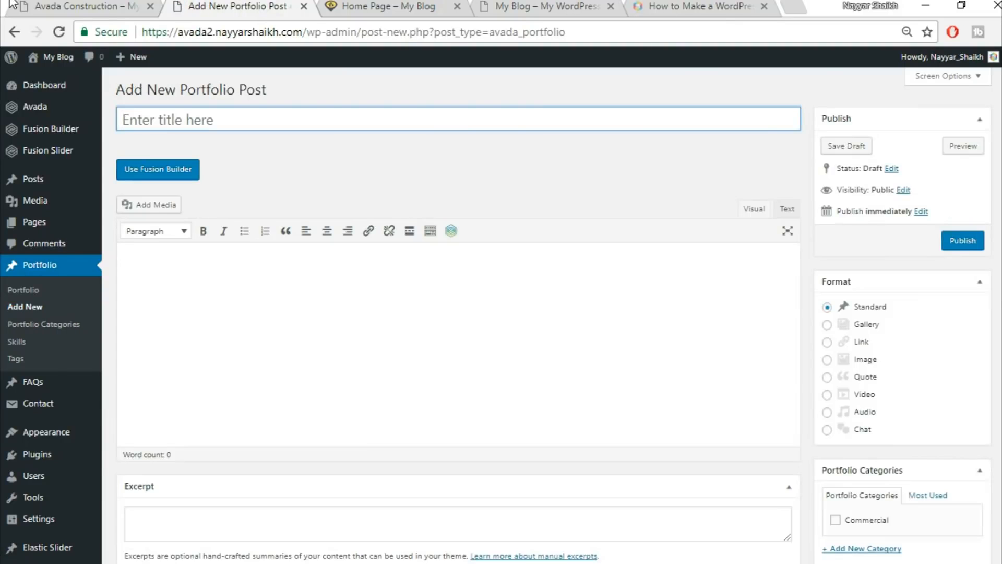
{"action": "left_click", "coordinate": [114, 4]}
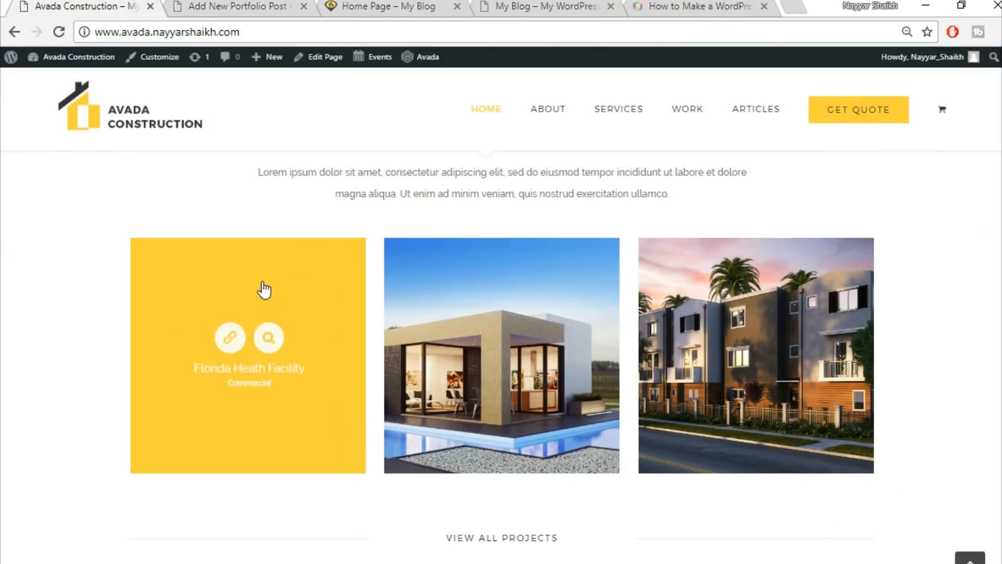
{"action": "left_click", "coordinate": [320, 286]}
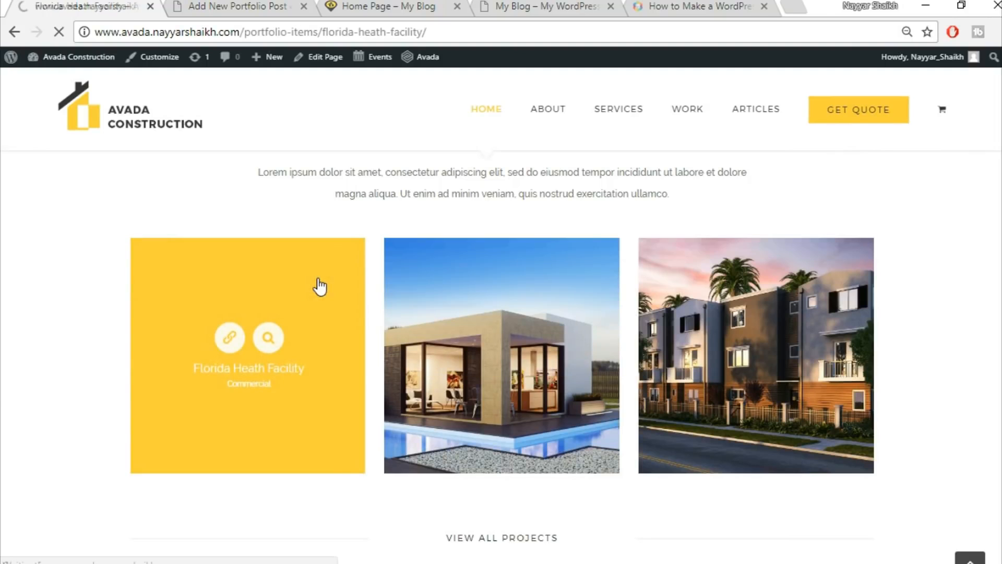
{"action": "scroll", "coordinate": [697, 300], "scroll_direction": "down", "scroll_amount": 5}
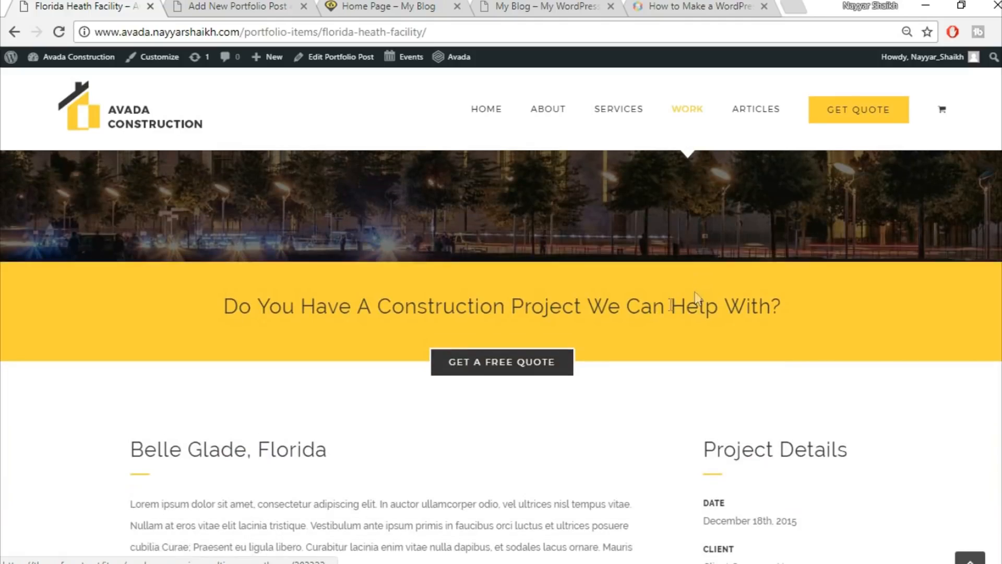
{"action": "scroll", "coordinate": [461, 413], "scroll_direction": "down", "scroll_amount": 6}
{"action": "scroll", "coordinate": [689, 374], "scroll_direction": "down", "scroll_amount": 15}
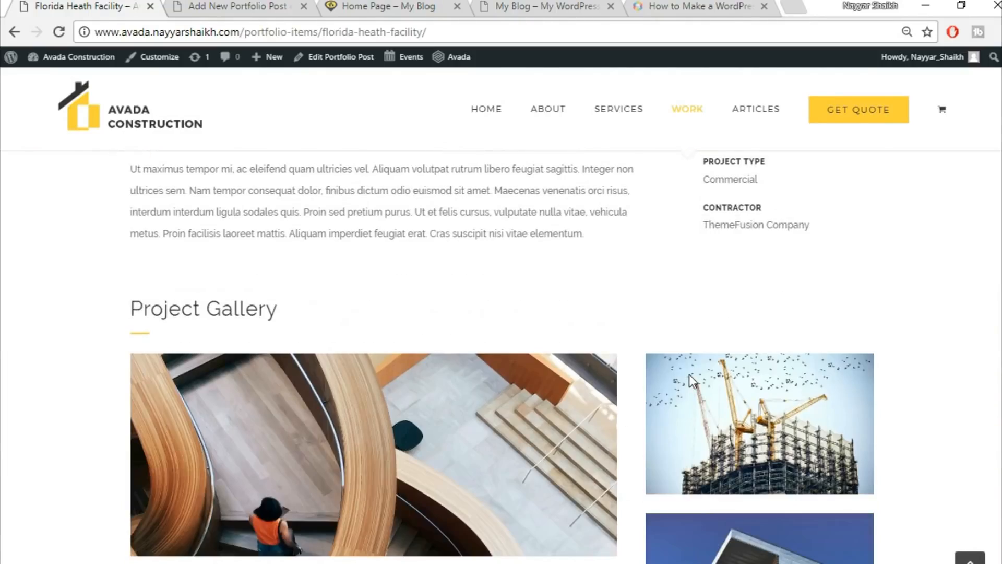
{"action": "scroll", "coordinate": [691, 379], "scroll_direction": "up", "scroll_amount": 7}
{"action": "scroll", "coordinate": [690, 381], "scroll_direction": "up", "scroll_amount": 12}
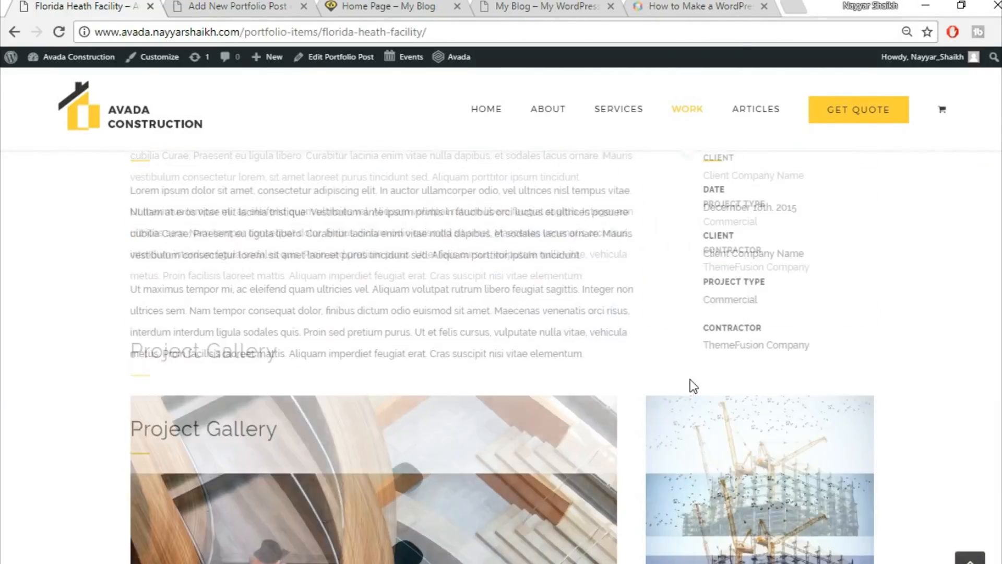
{"action": "scroll", "coordinate": [523, 419], "scroll_direction": "down", "scroll_amount": 4}
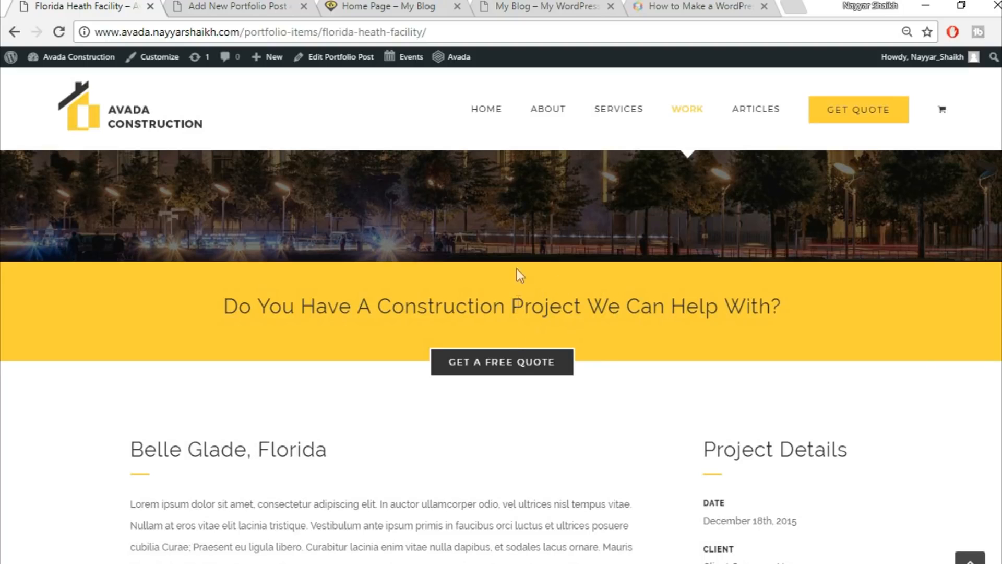
{"action": "scroll", "coordinate": [592, 369], "scroll_direction": "up", "scroll_amount": 5}
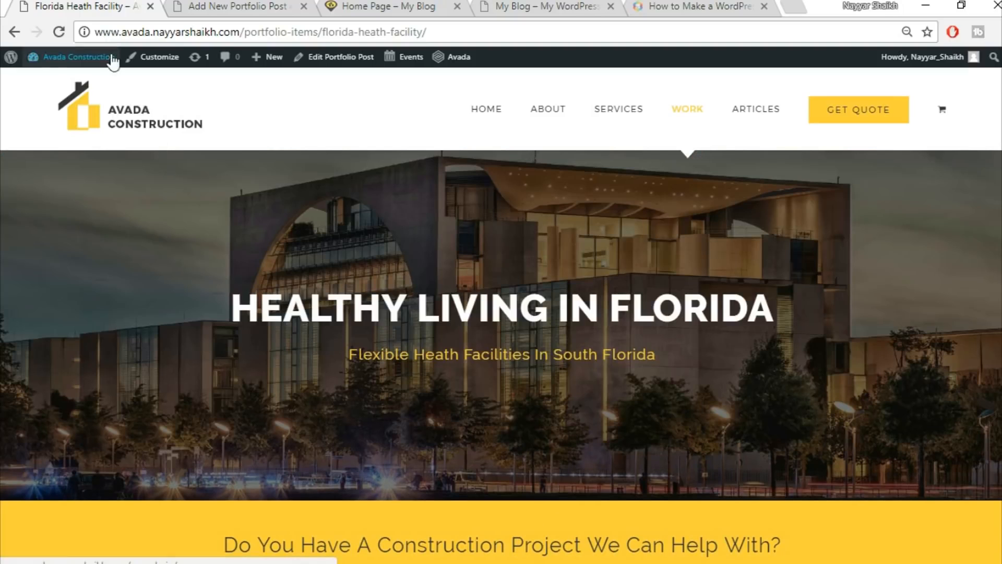
{"action": "left_click", "coordinate": [235, 6]}
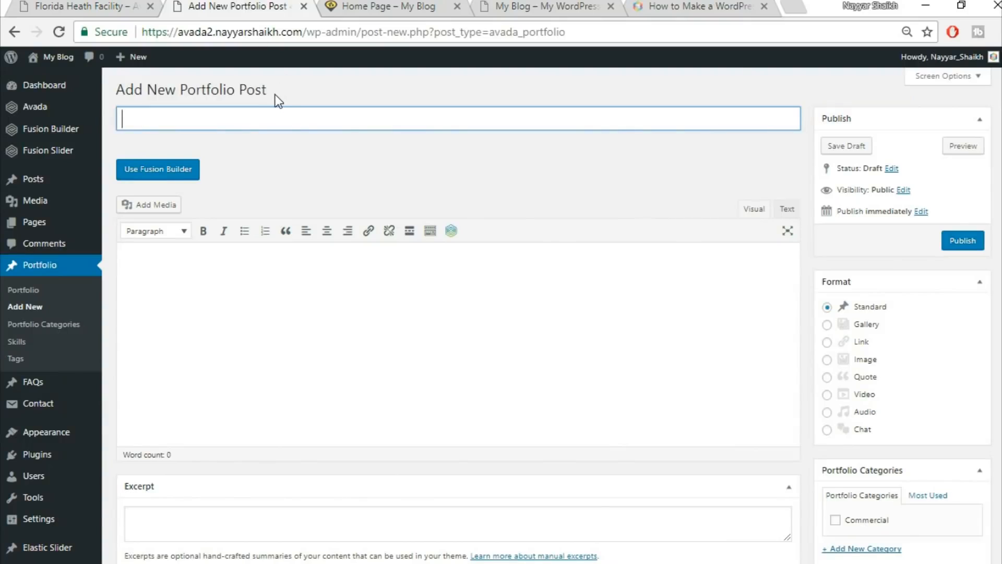
Title the portfolio post 'Florida Health Facility' and file it under the Commercial category.
{"action": "type", "text": "Florida Health Facility"}
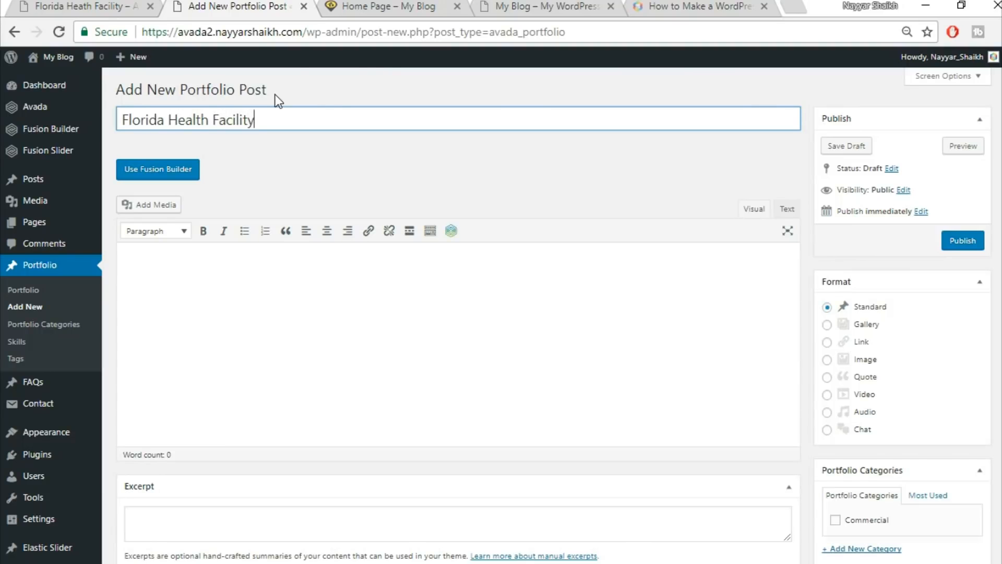
{"action": "scroll", "coordinate": [866, 375], "scroll_direction": "down", "scroll_amount": 3}
{"action": "left_click", "coordinate": [865, 364]}
{"action": "scroll", "coordinate": [917, 406], "scroll_direction": "down", "scroll_amount": 3}
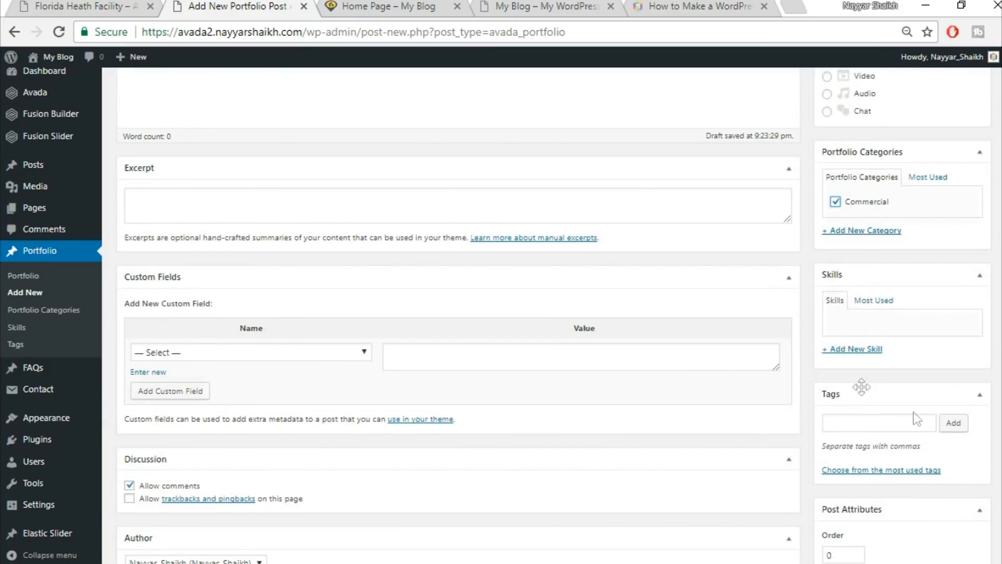
{"action": "scroll", "coordinate": [965, 412], "scroll_direction": "down", "scroll_amount": 8}
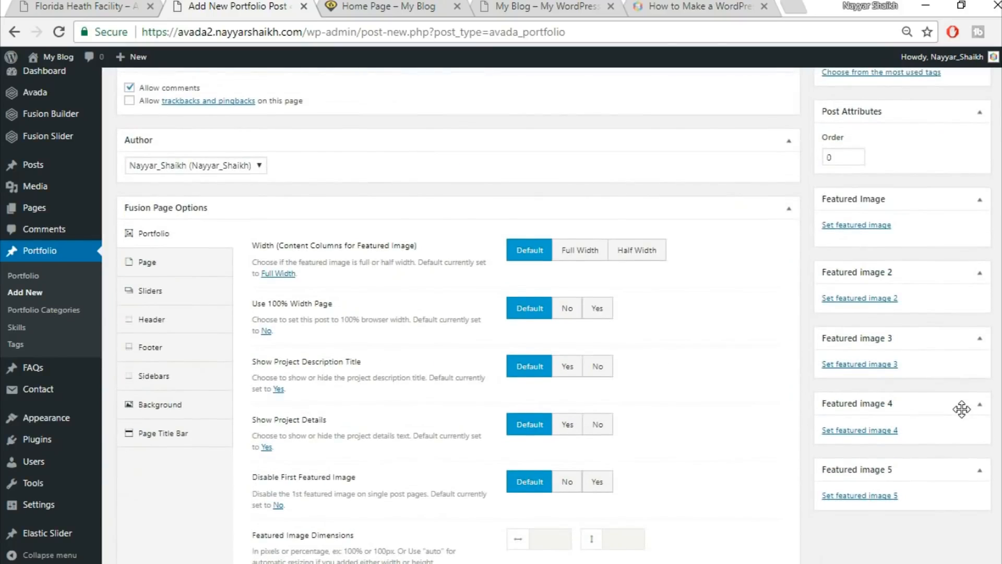
{"action": "scroll", "coordinate": [961, 409], "scroll_direction": "up", "scroll_amount": 2}
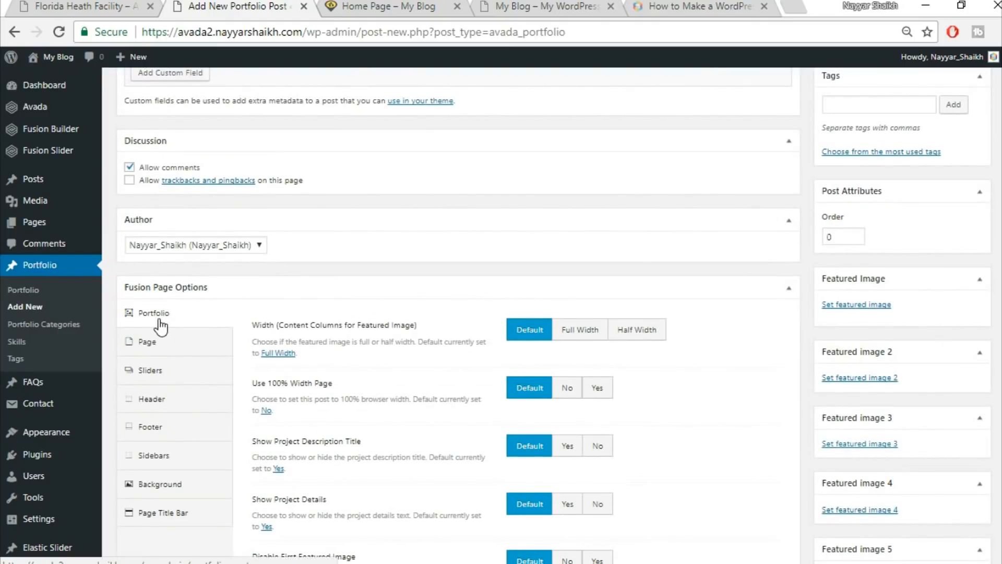
{"action": "scroll", "coordinate": [801, 327], "scroll_direction": "up", "scroll_amount": 7}
{"action": "scroll", "coordinate": [800, 326], "scroll_direction": "down", "scroll_amount": 10}
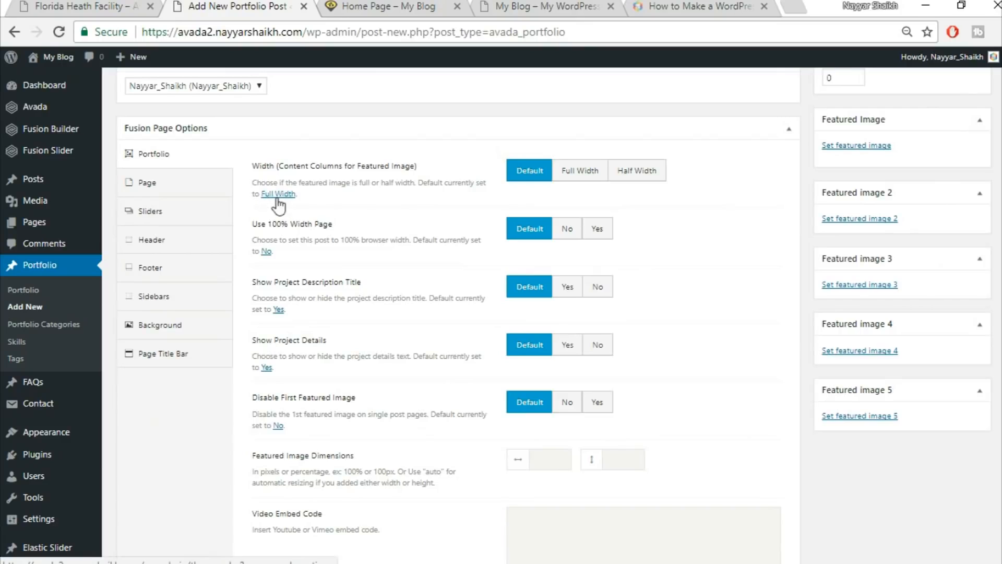
Set the post to Full Width at 100%, hide description title and details, disable first image.
{"action": "left_click", "coordinate": [574, 175]}
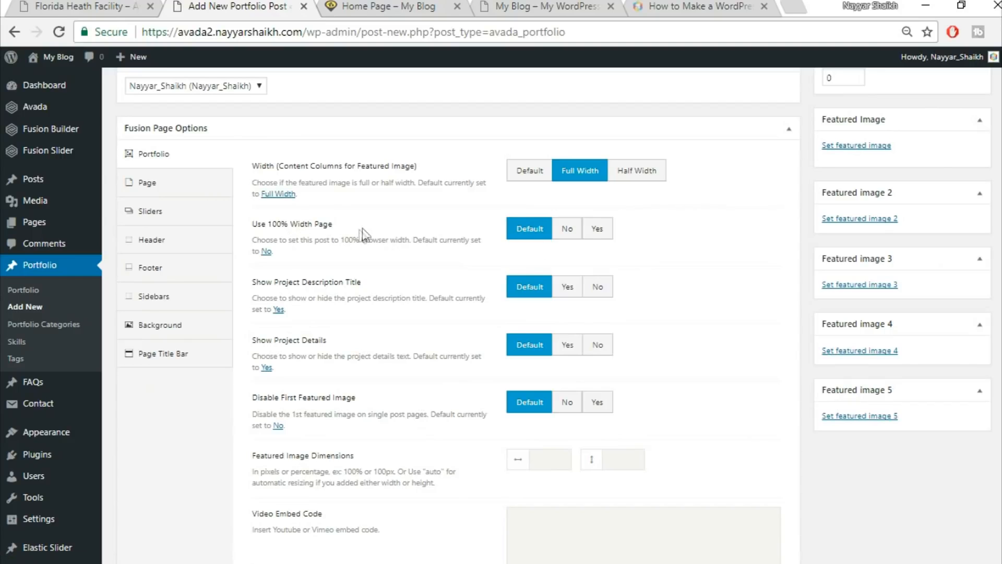
{"action": "left_click", "coordinate": [606, 230]}
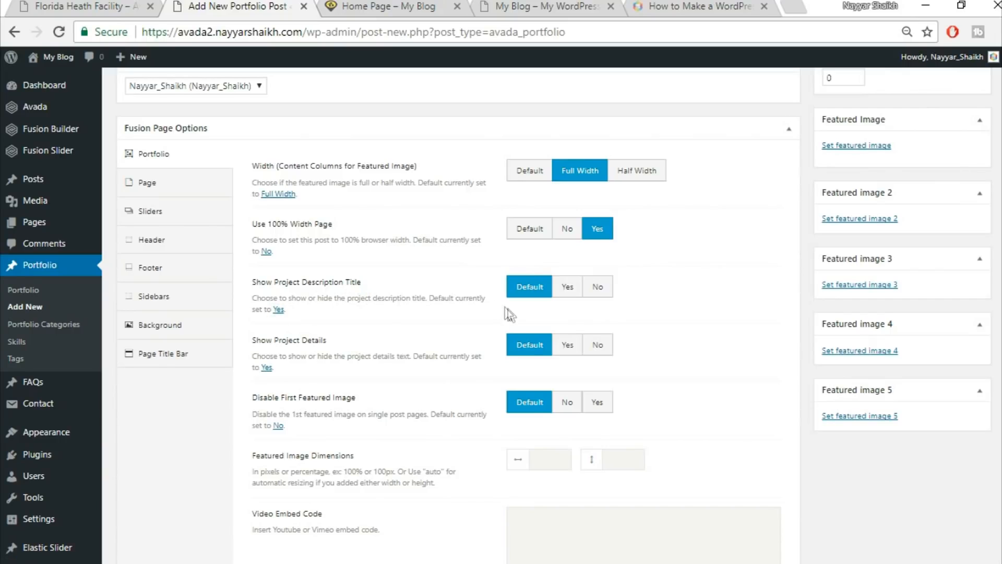
{"action": "left_click", "coordinate": [598, 287]}
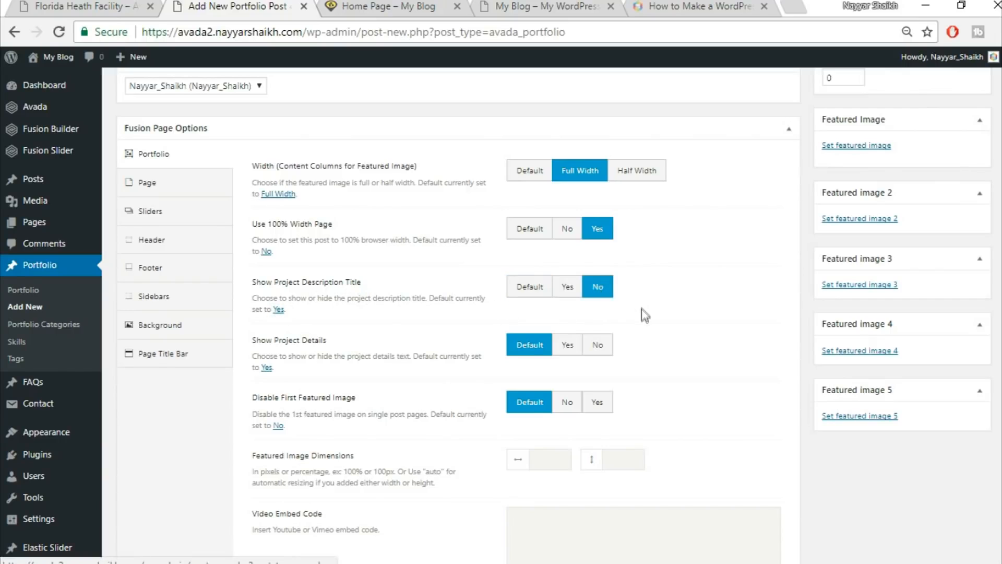
{"action": "left_click", "coordinate": [609, 349]}
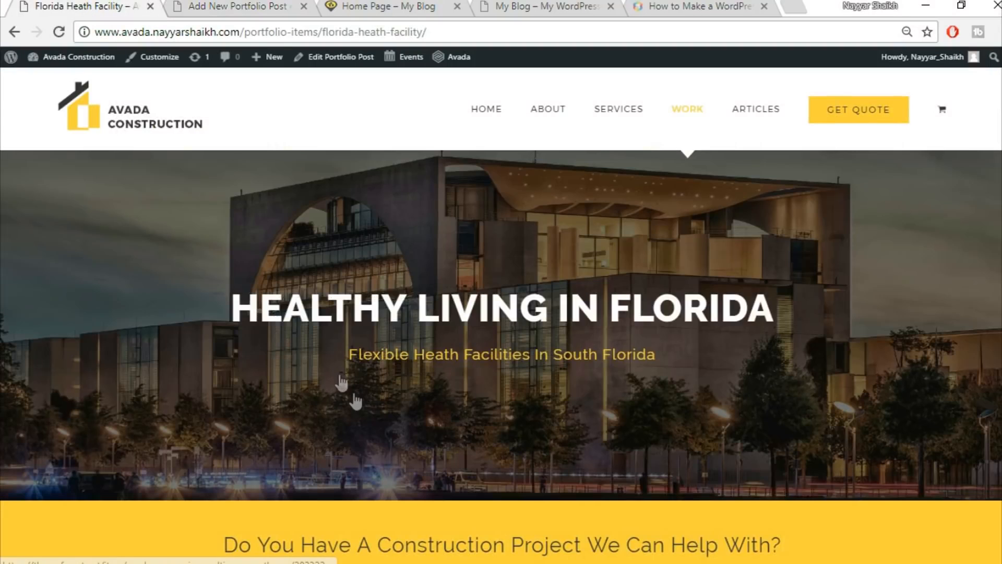
{"action": "scroll", "coordinate": [355, 401], "scroll_direction": "down", "scroll_amount": 9}
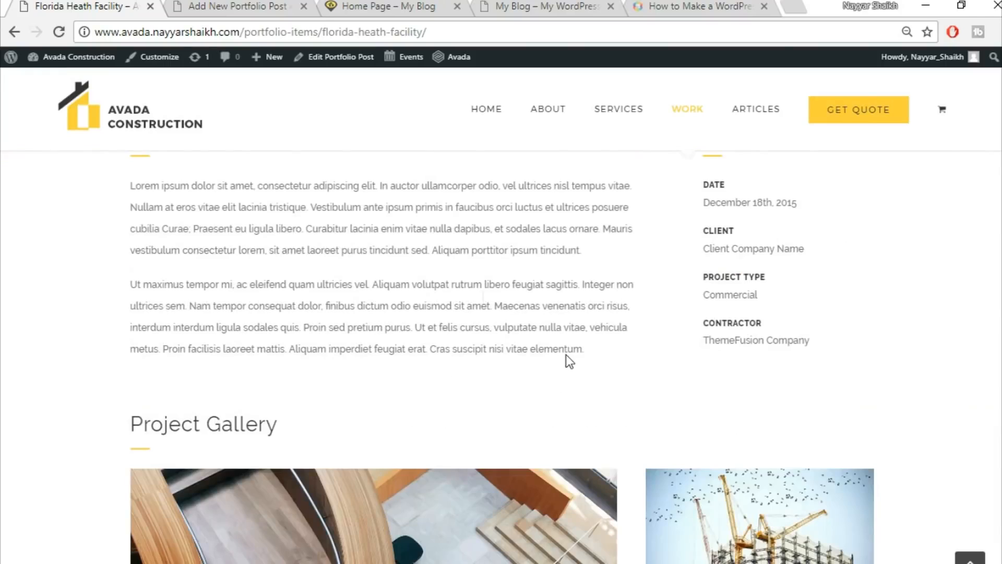
{"action": "left_click", "coordinate": [295, 6]}
{"action": "scroll", "coordinate": [775, 376], "scroll_direction": "down", "scroll_amount": 2}
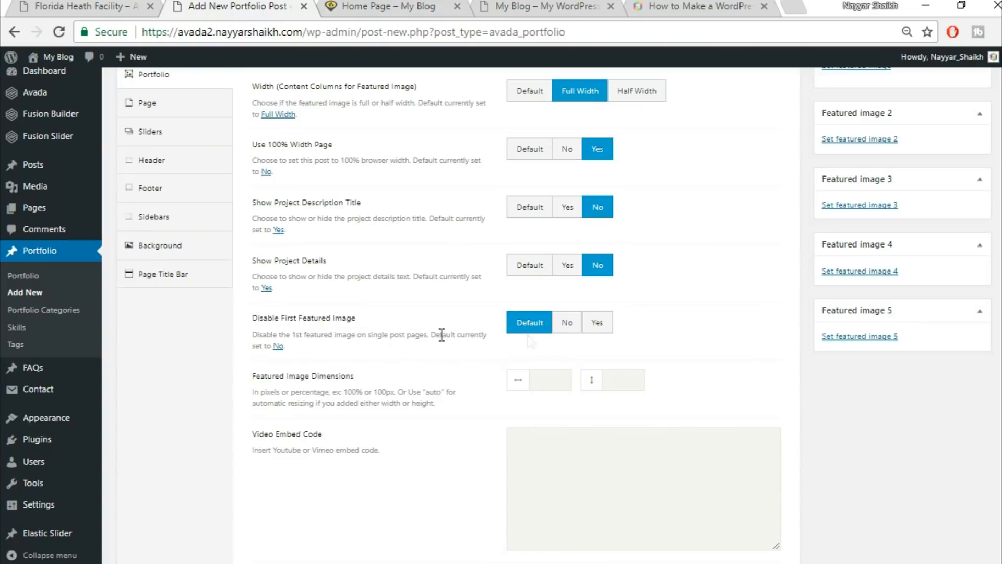
{"action": "left_click", "coordinate": [597, 324]}
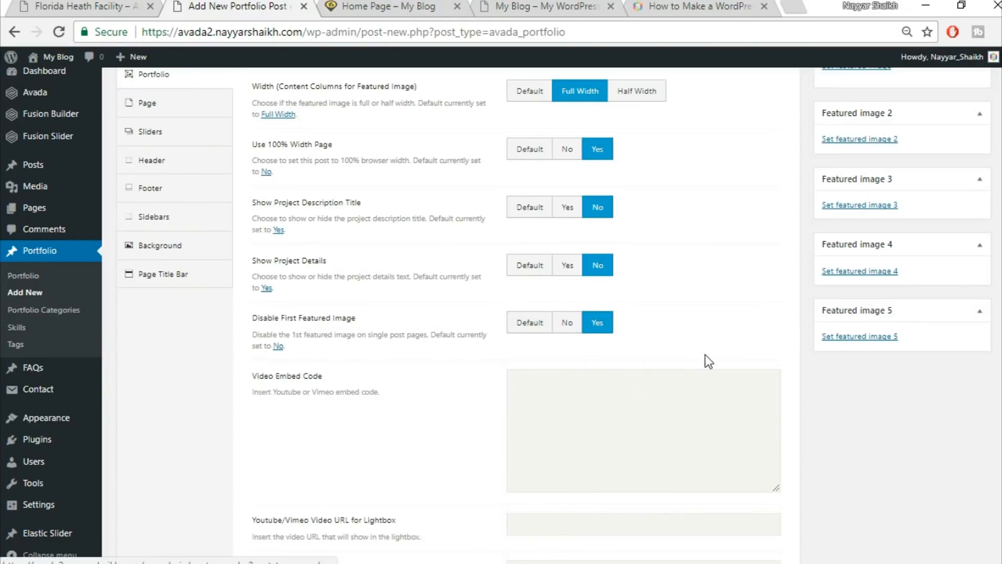
Open project links in a new window and hide related projects, share box and pagination.
{"action": "scroll", "coordinate": [706, 356], "scroll_direction": "down", "scroll_amount": 5}
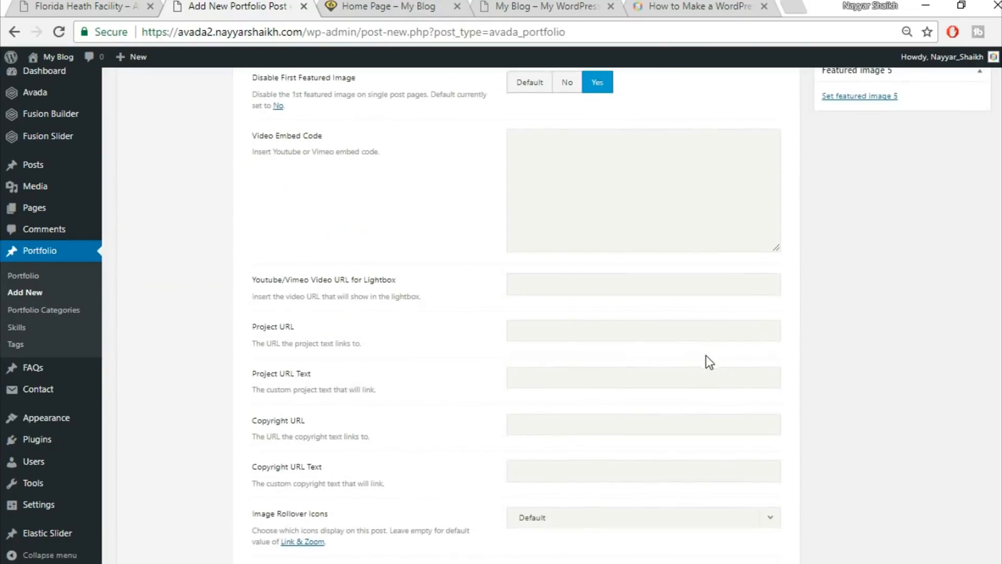
{"action": "scroll", "coordinate": [705, 362], "scroll_direction": "down", "scroll_amount": 6}
{"action": "scroll", "coordinate": [730, 333], "scroll_direction": "down", "scroll_amount": 1}
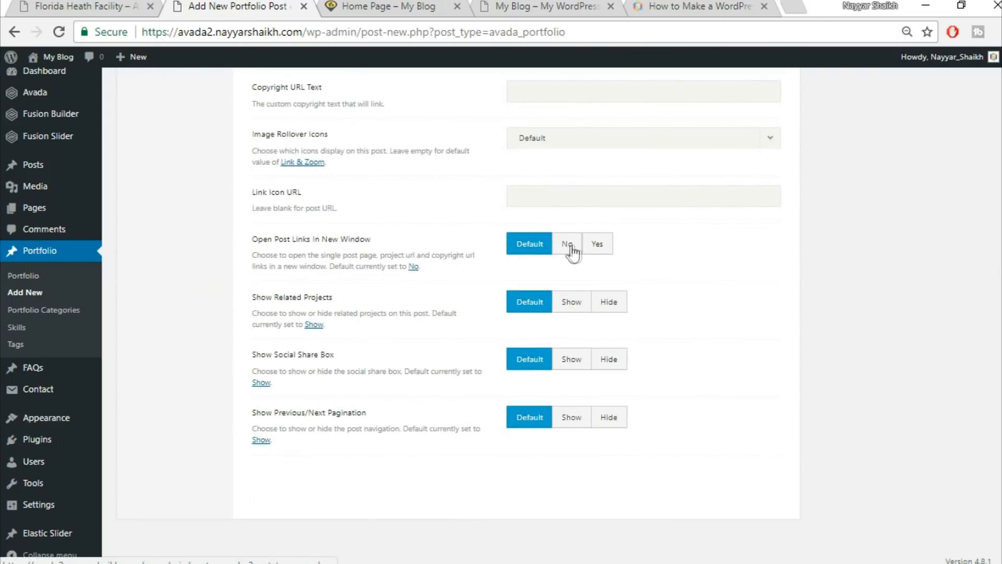
{"action": "left_click", "coordinate": [597, 246]}
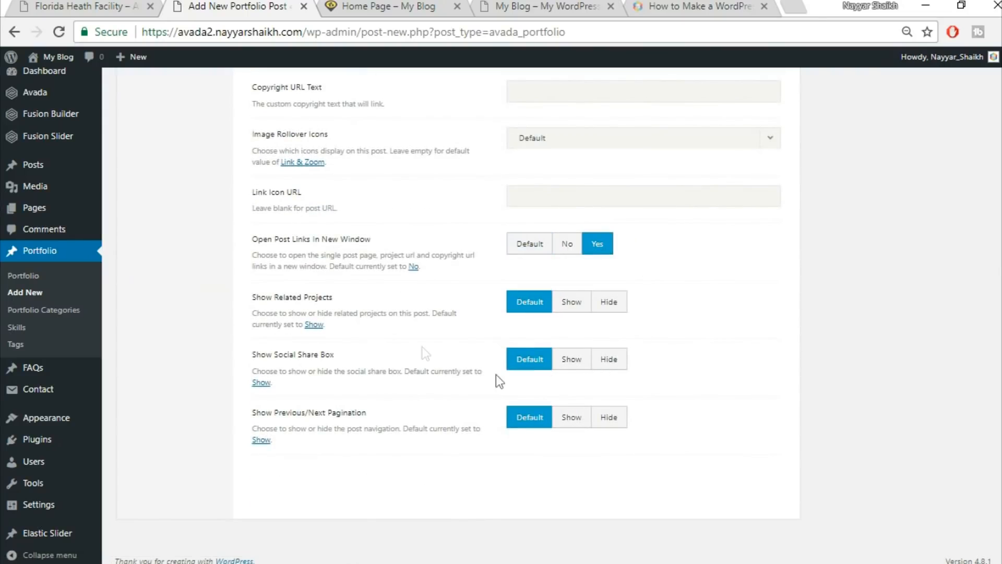
{"action": "left_click", "coordinate": [619, 310]}
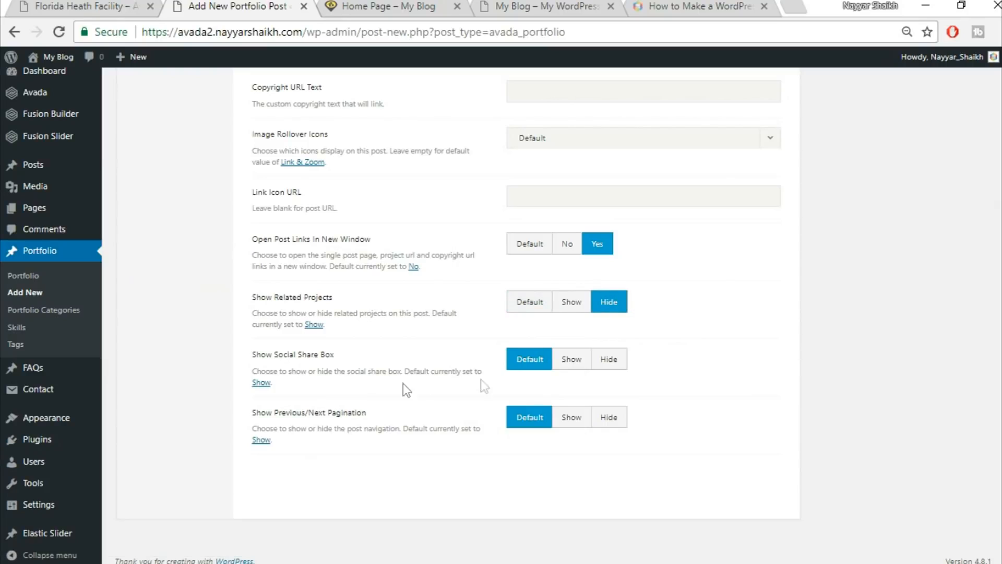
{"action": "left_click", "coordinate": [609, 365]}
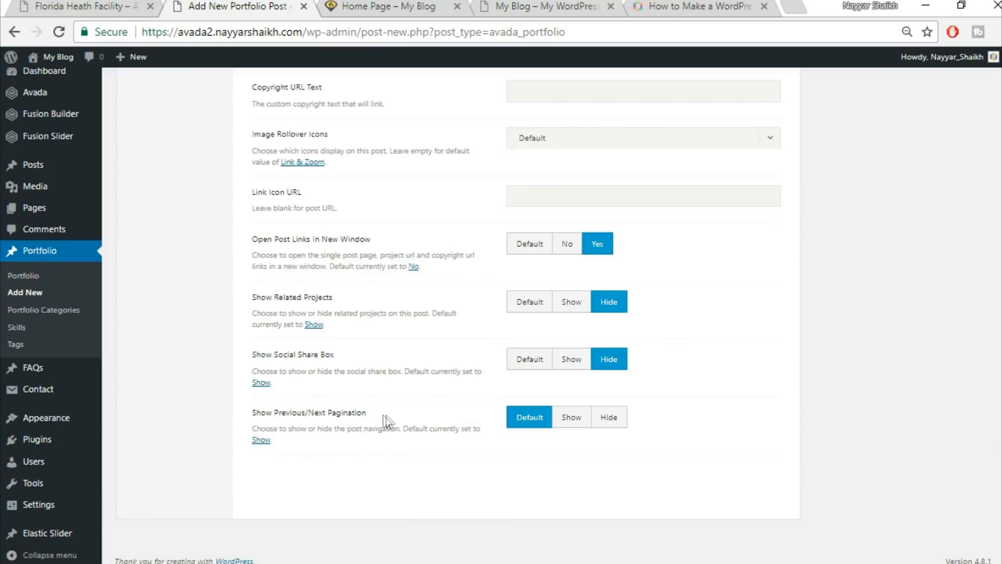
{"action": "left_click", "coordinate": [615, 423]}
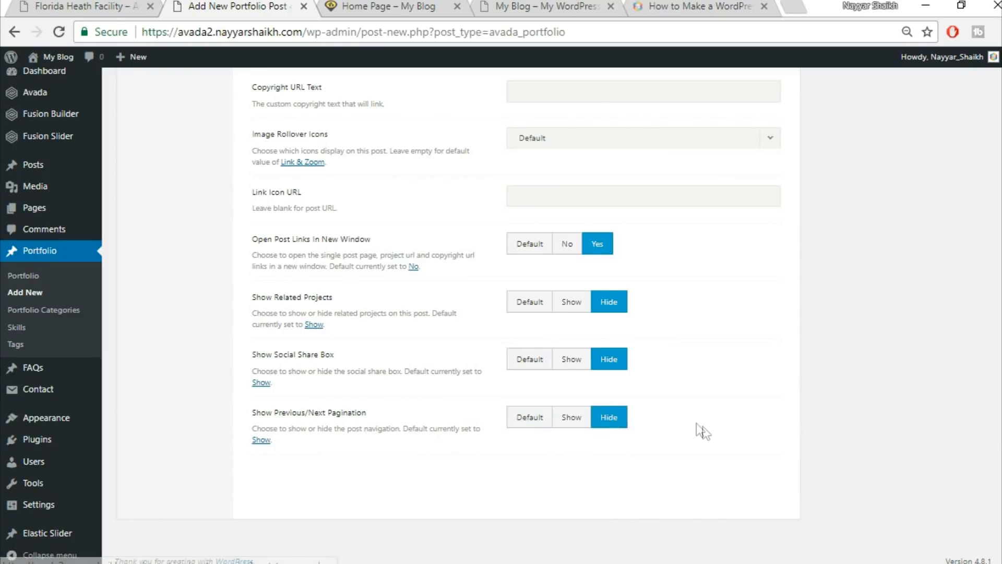
{"action": "scroll", "coordinate": [703, 428], "scroll_direction": "up", "scroll_amount": 14}
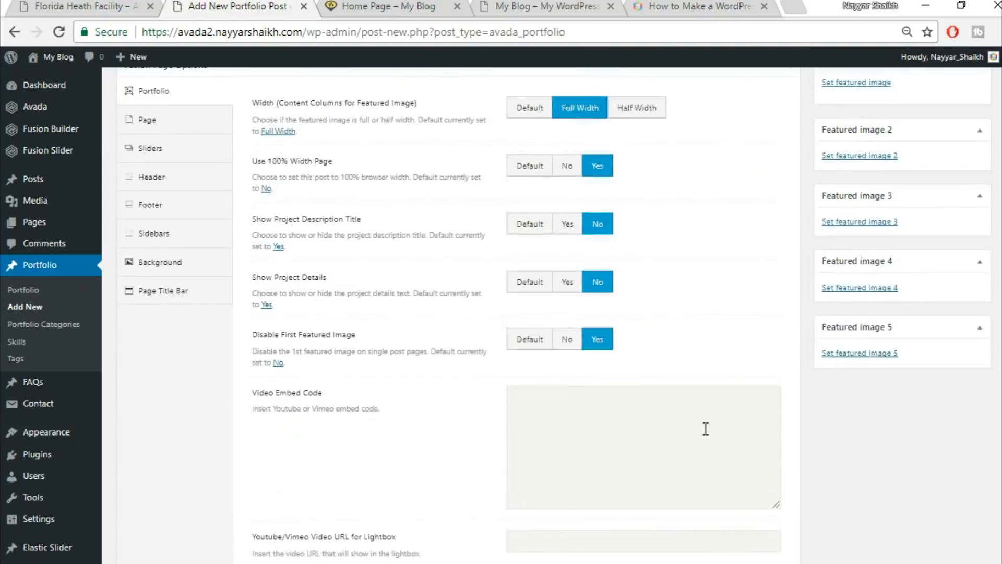
{"action": "left_click", "coordinate": [84, 6]}
{"action": "scroll", "coordinate": [527, 250], "scroll_direction": "up", "scroll_amount": 3}
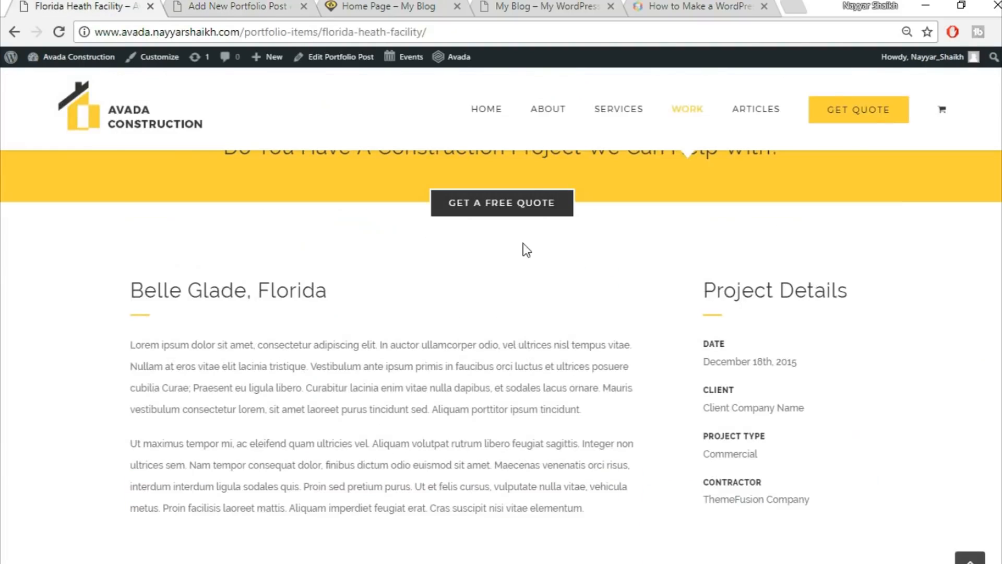
Set the portfolio post's page content padding to 0 top and 0 bottom.
{"action": "left_click", "coordinate": [219, 4]}
{"action": "left_click", "coordinate": [168, 206]}
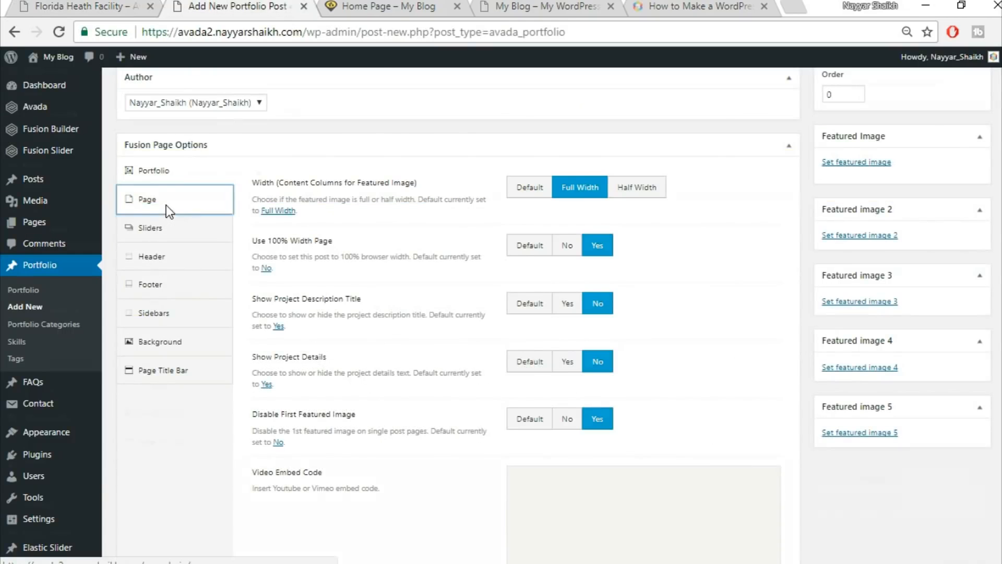
{"action": "left_click", "coordinate": [558, 253]}
{"action": "type", "text": "0"}
{"action": "key", "text": "Tab"}
{"action": "type", "text": "0"}
{"action": "left_click", "coordinate": [589, 368]}
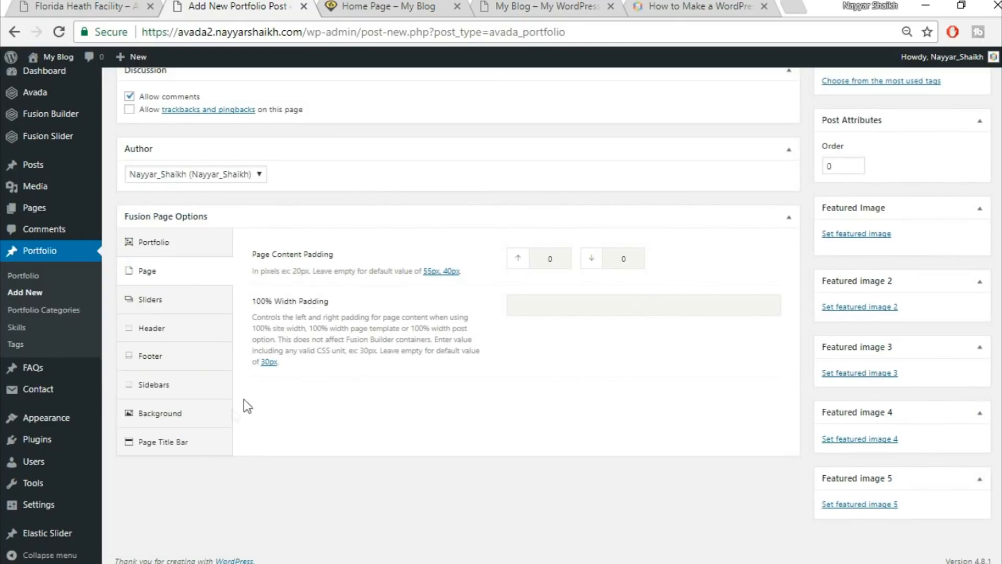
Bring up the page title bar visibility choices for the post.
{"action": "left_click", "coordinate": [205, 444]}
{"action": "scroll", "coordinate": [204, 443], "scroll_direction": "down", "scroll_amount": 1}
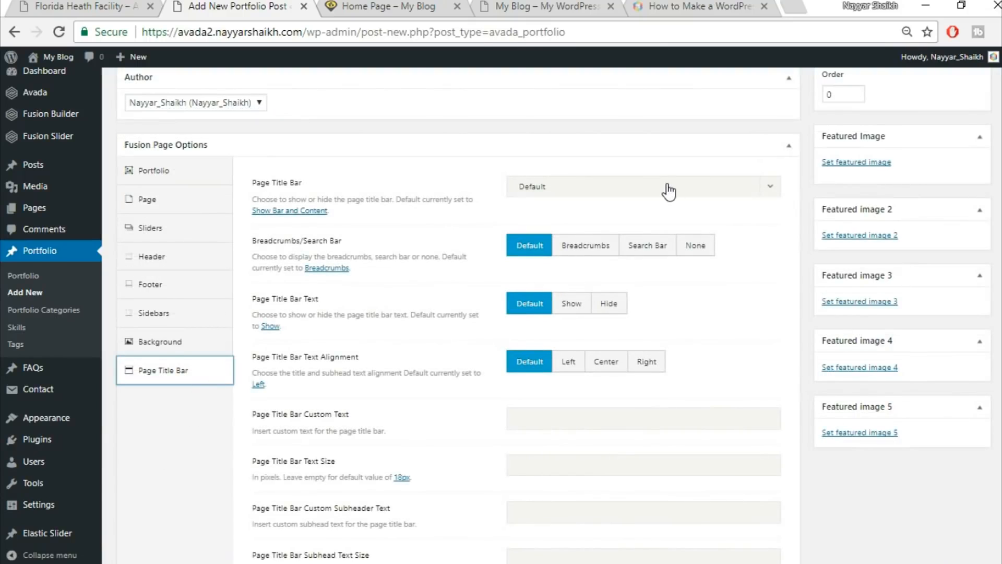
{"action": "left_click", "coordinate": [668, 192]}
Hide the page title bar and publish the Florida Health Facility portfolio post.
{"action": "left_click", "coordinate": [604, 284]}
{"action": "scroll", "coordinate": [593, 333], "scroll_direction": "up", "scroll_amount": 10}
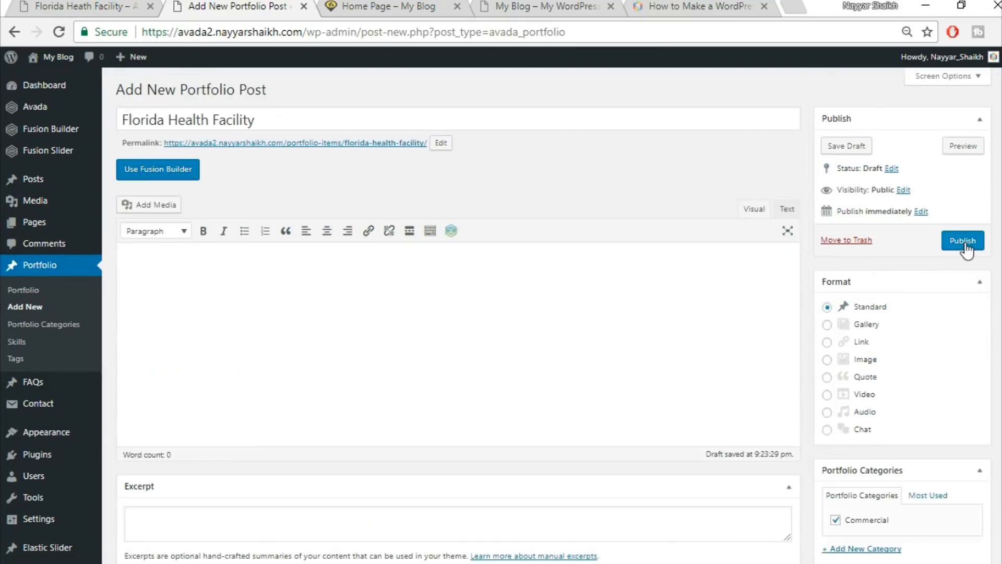
{"action": "left_click", "coordinate": [965, 244]}
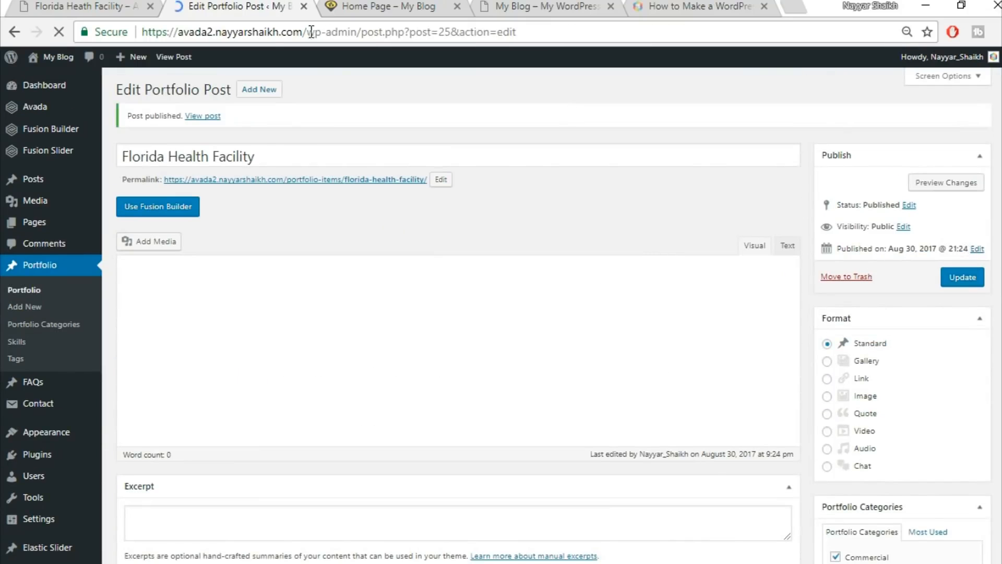
{"action": "left_click", "coordinate": [330, 5]}
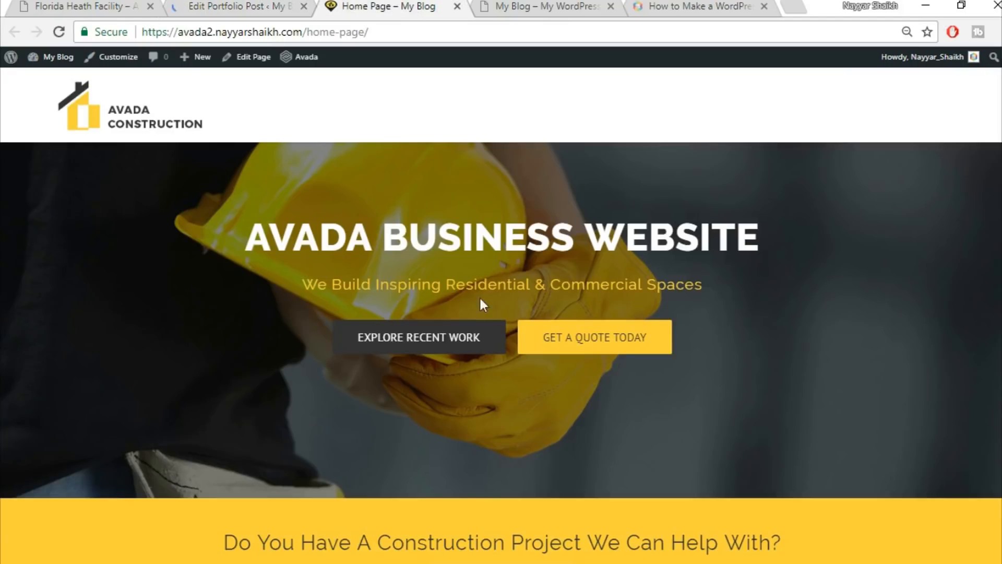
{"action": "scroll", "coordinate": [620, 354], "scroll_direction": "down", "scroll_amount": 3}
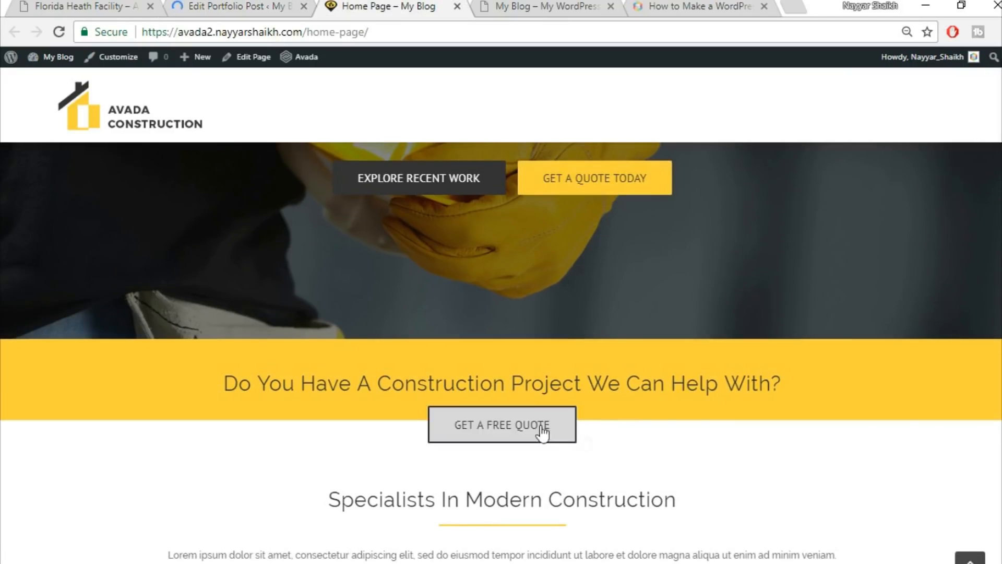
{"action": "scroll", "coordinate": [906, 420], "scroll_direction": "down", "scroll_amount": 4}
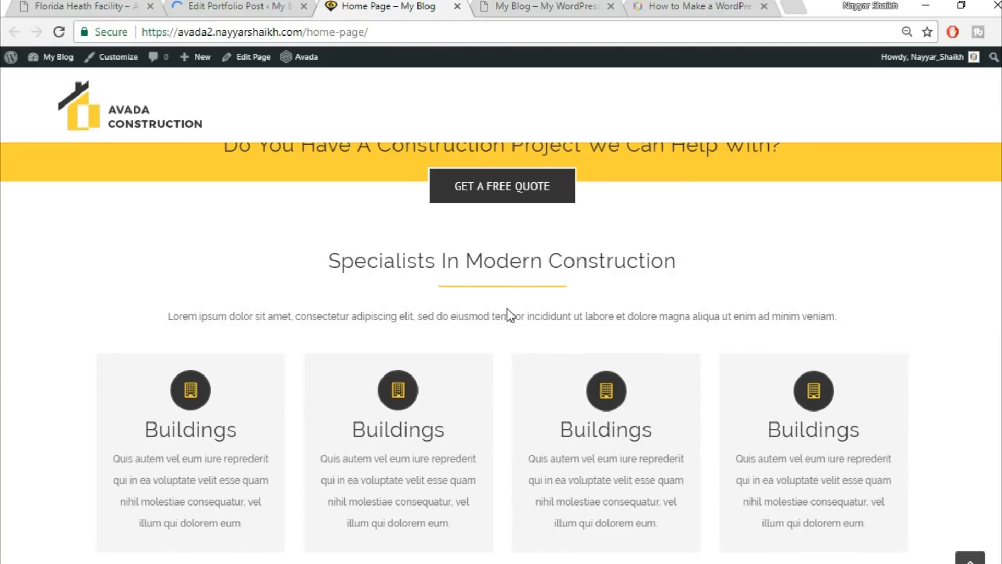
Move the Sample Page to the Trash from the All Pages list.
{"action": "left_click", "coordinate": [245, 4]}
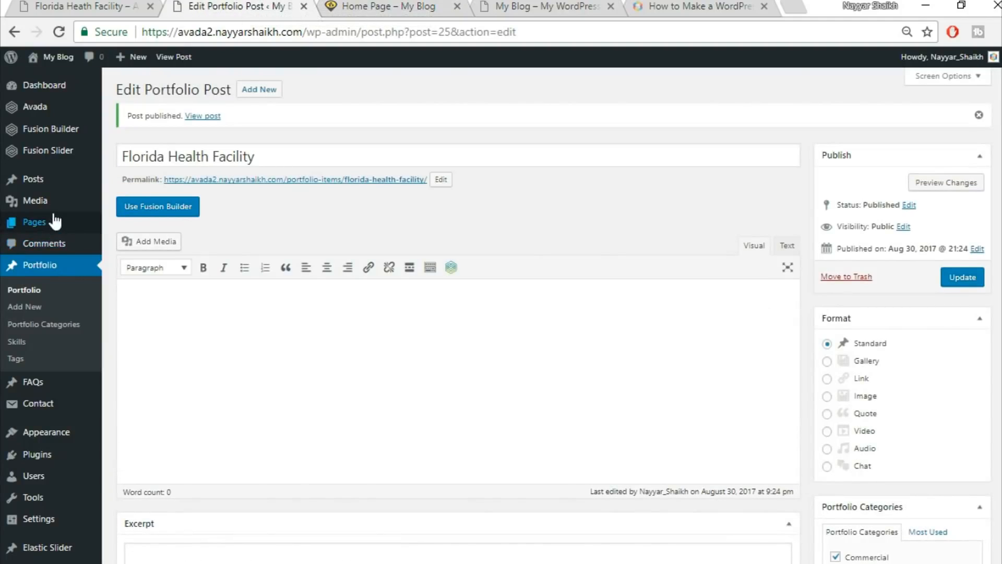
{"action": "mouse_move", "coordinate": [36, 227]}
{"action": "left_click", "coordinate": [126, 225]}
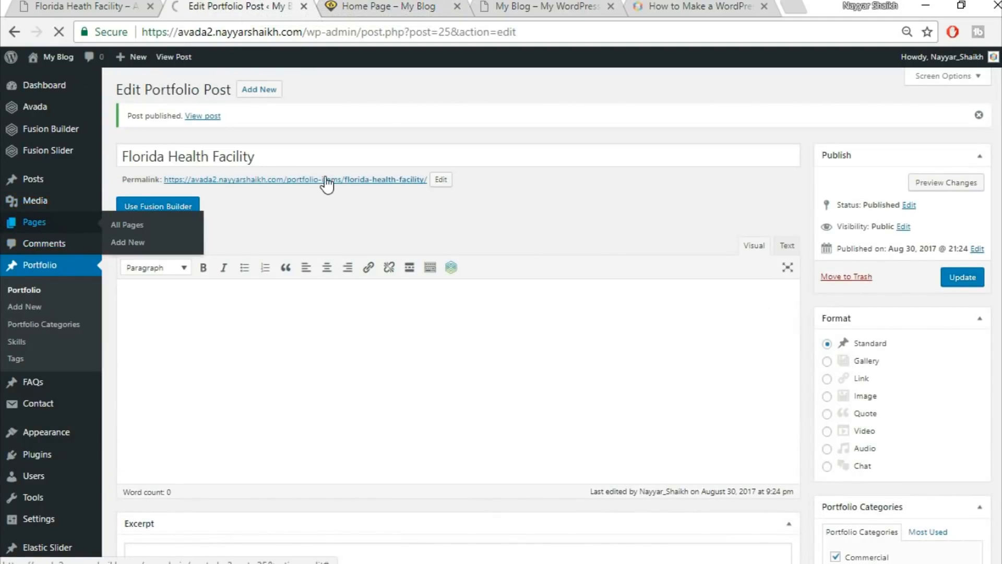
{"action": "mouse_move", "coordinate": [213, 233]}
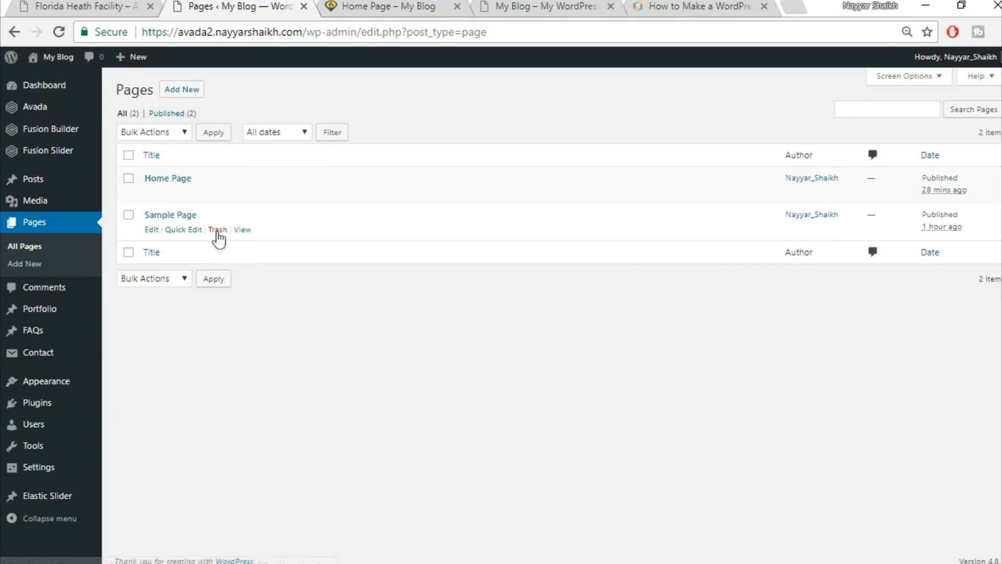
{"action": "left_click", "coordinate": [217, 230]}
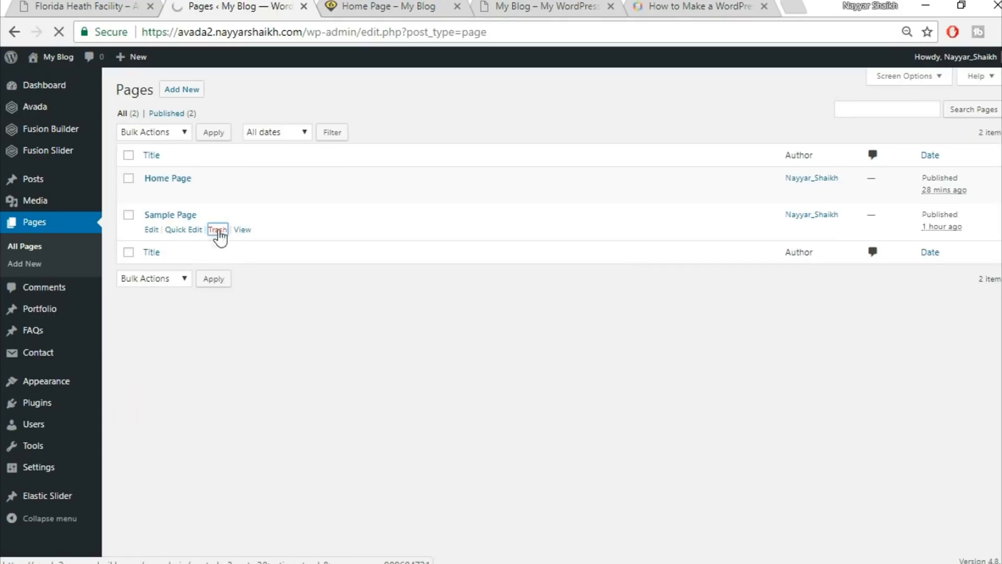
{"action": "mouse_move", "coordinate": [179, 227]}
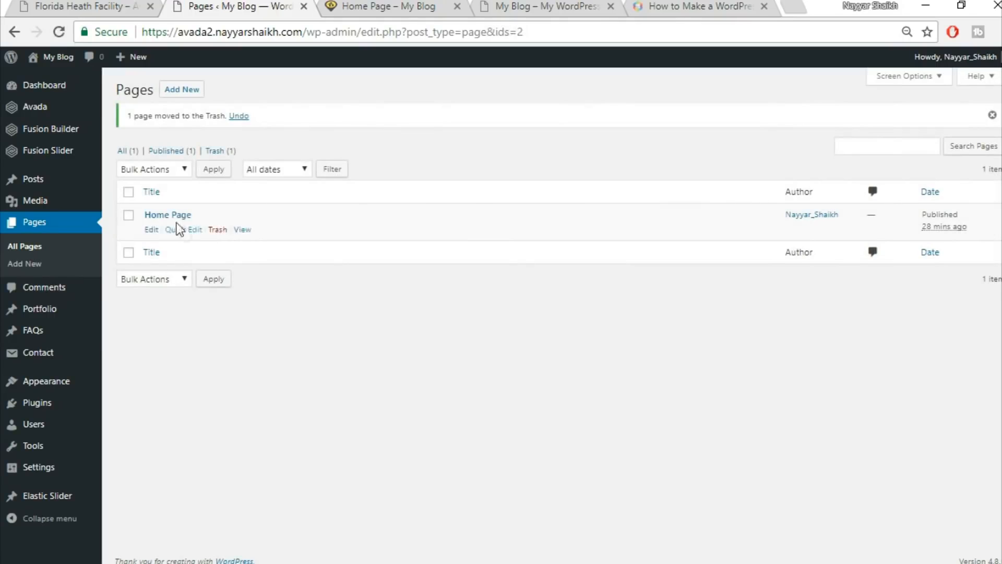
Delete the old Top2 and Top1 containers from the Home Page library.
{"action": "left_click", "coordinate": [150, 229]}
{"action": "scroll", "coordinate": [596, 156], "scroll_direction": "down", "scroll_amount": 8}
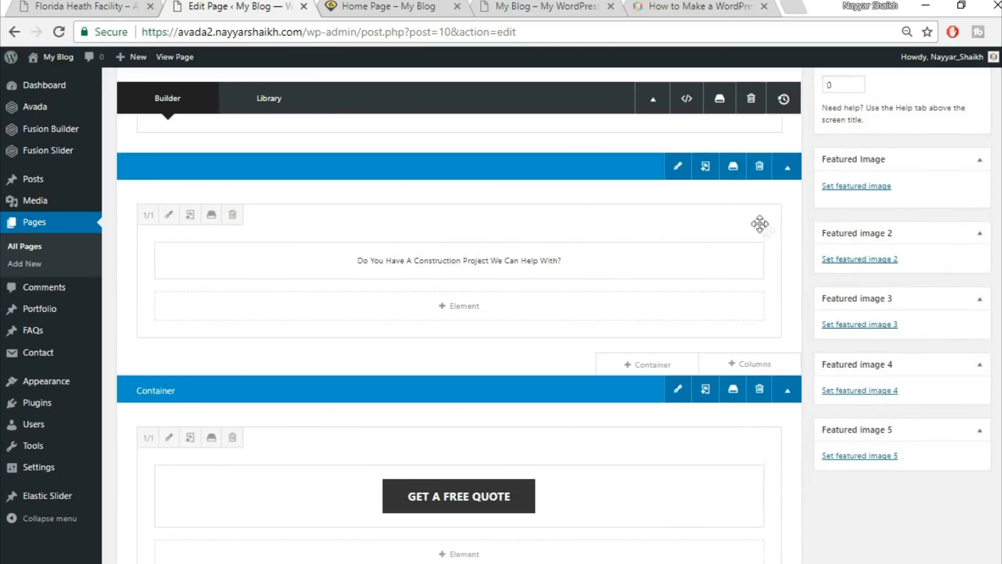
{"action": "left_click", "coordinate": [733, 167]}
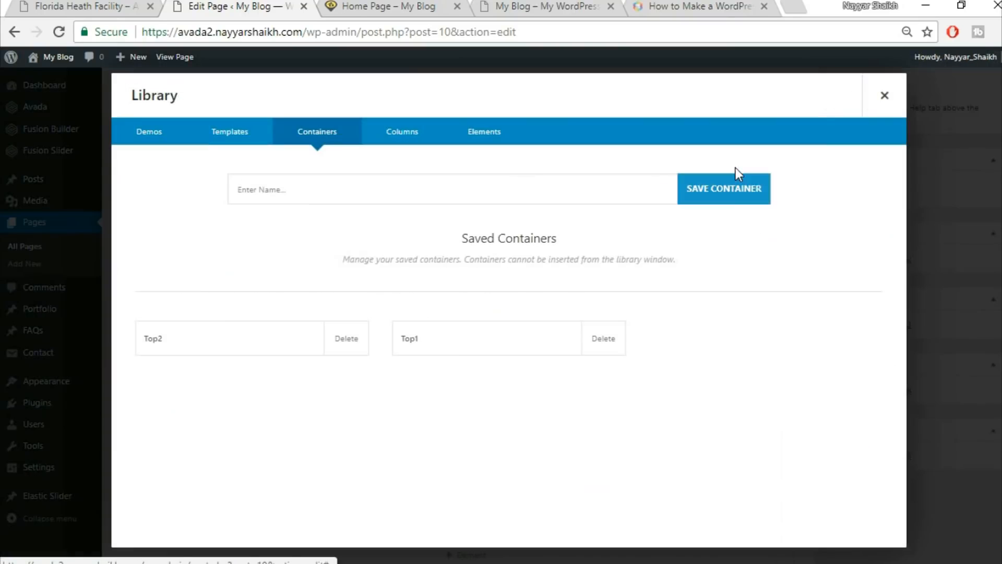
{"action": "left_click", "coordinate": [347, 349]}
{"action": "left_click", "coordinate": [567, 131]}
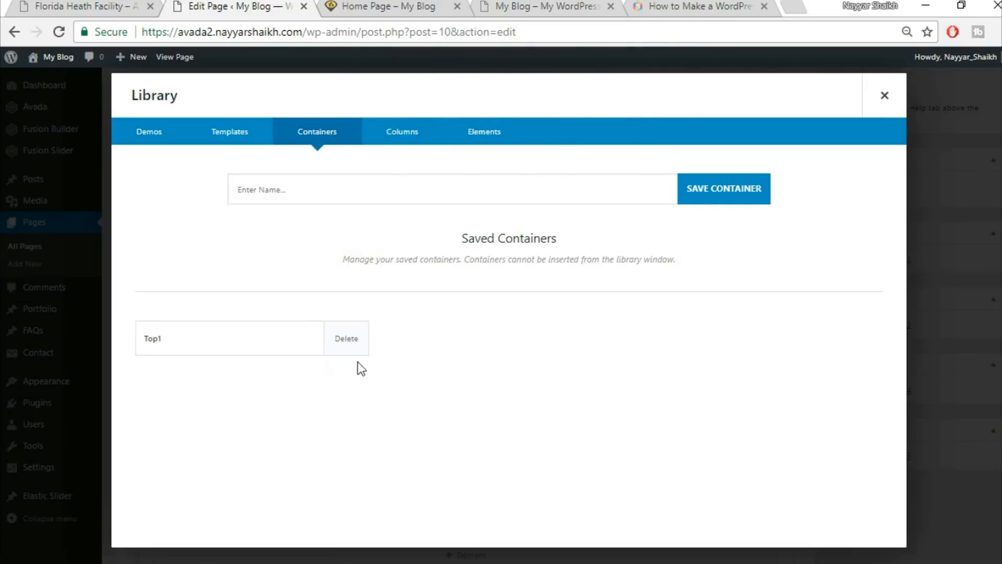
{"action": "left_click", "coordinate": [344, 350]}
{"action": "left_click", "coordinate": [574, 124]}
Re-save the two top containers to the library as Top1 and Top2.
{"action": "left_click", "coordinate": [416, 196]}
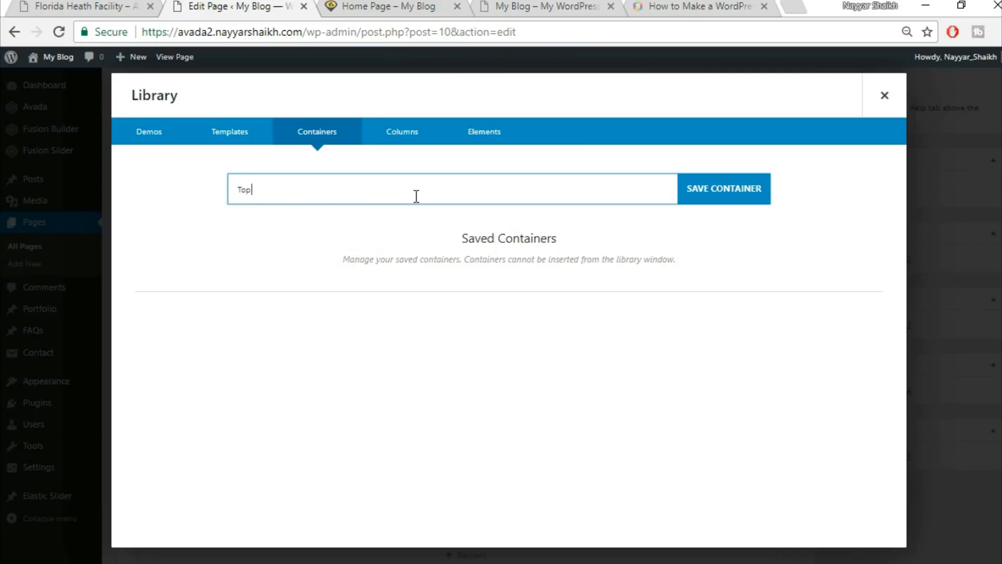
{"action": "left_click", "coordinate": [734, 183]}
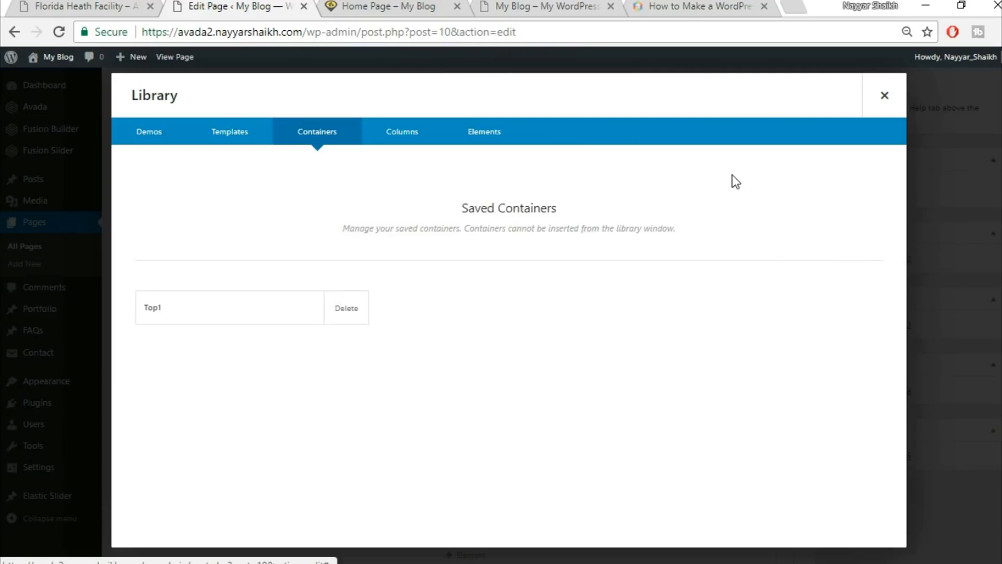
{"action": "left_click", "coordinate": [885, 96]}
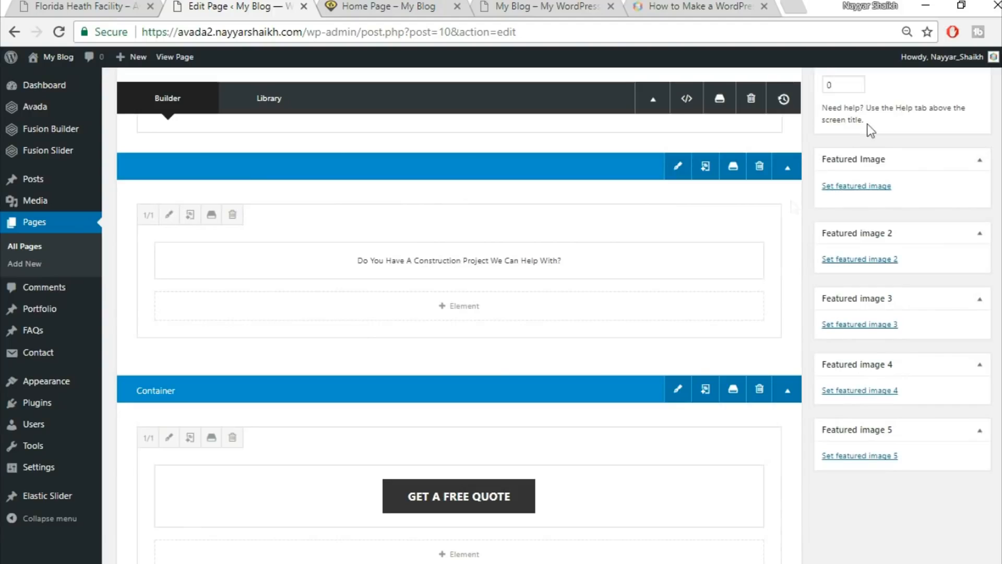
{"action": "scroll", "coordinate": [767, 328], "scroll_direction": "down", "scroll_amount": 2}
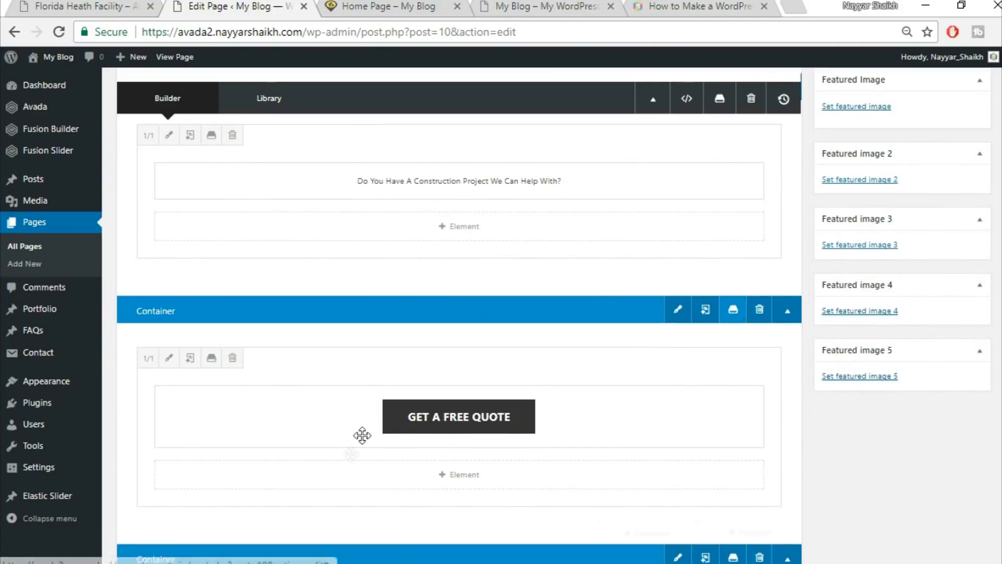
{"action": "left_click", "coordinate": [732, 313]}
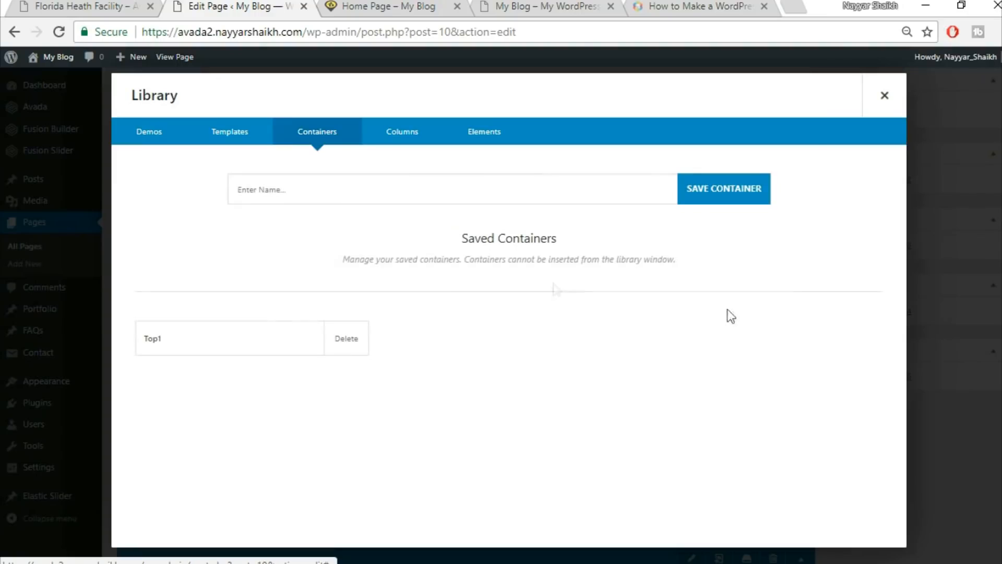
{"action": "left_click", "coordinate": [476, 188]}
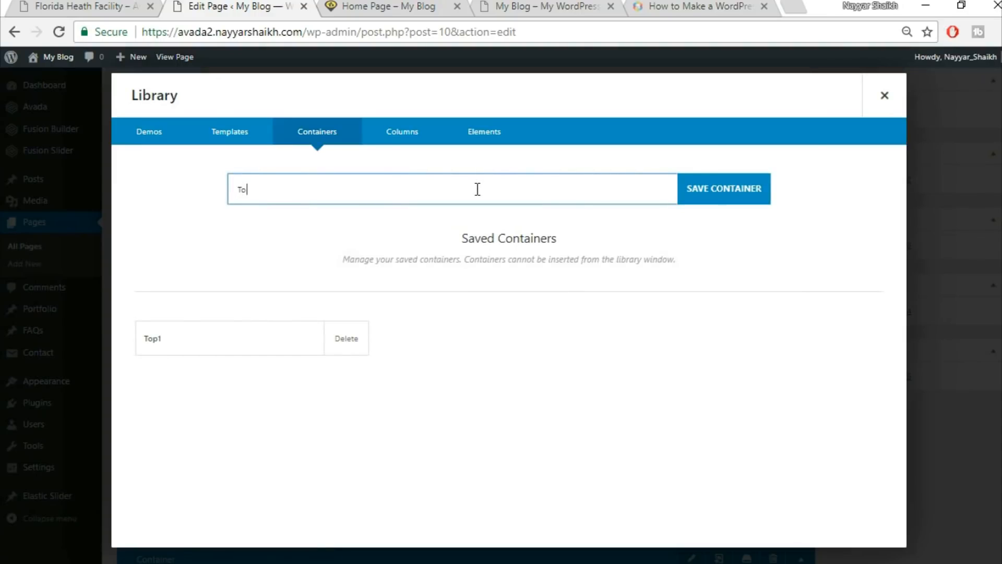
{"action": "left_click", "coordinate": [736, 188]}
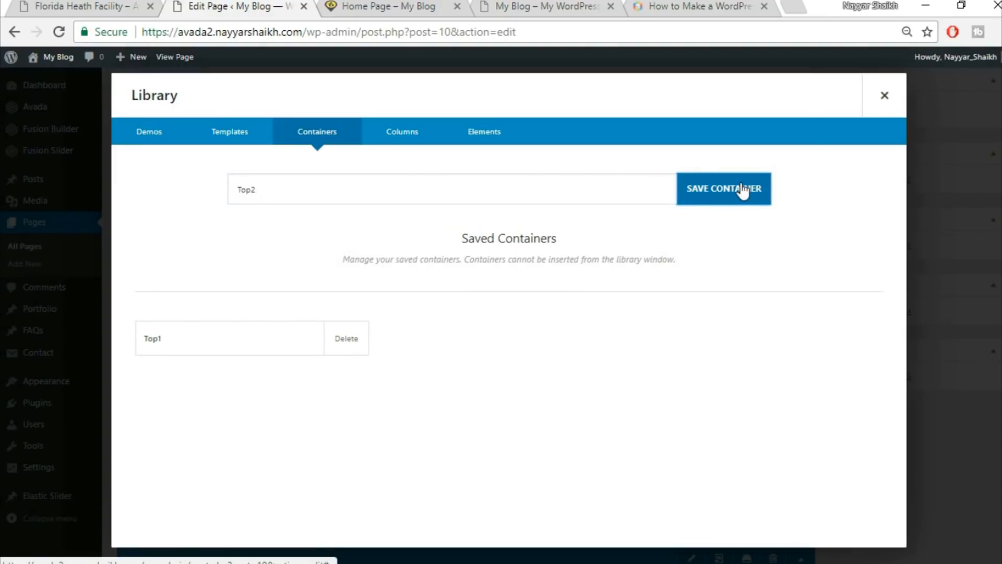
{"action": "left_click", "coordinate": [908, 106]}
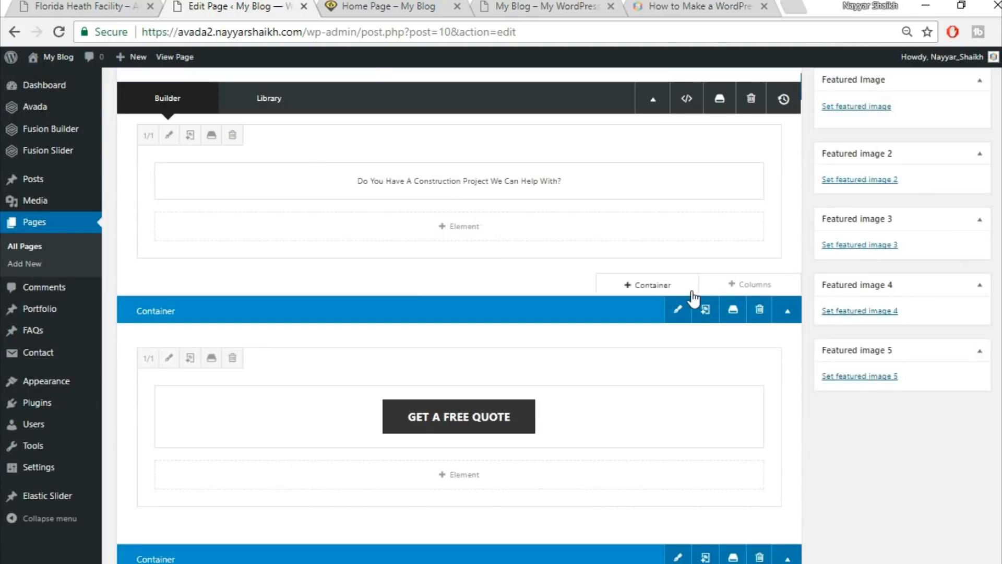
Start saving the Specialists container to the library and view the live Home Page.
{"action": "scroll", "coordinate": [699, 293], "scroll_direction": "down", "scroll_amount": 5}
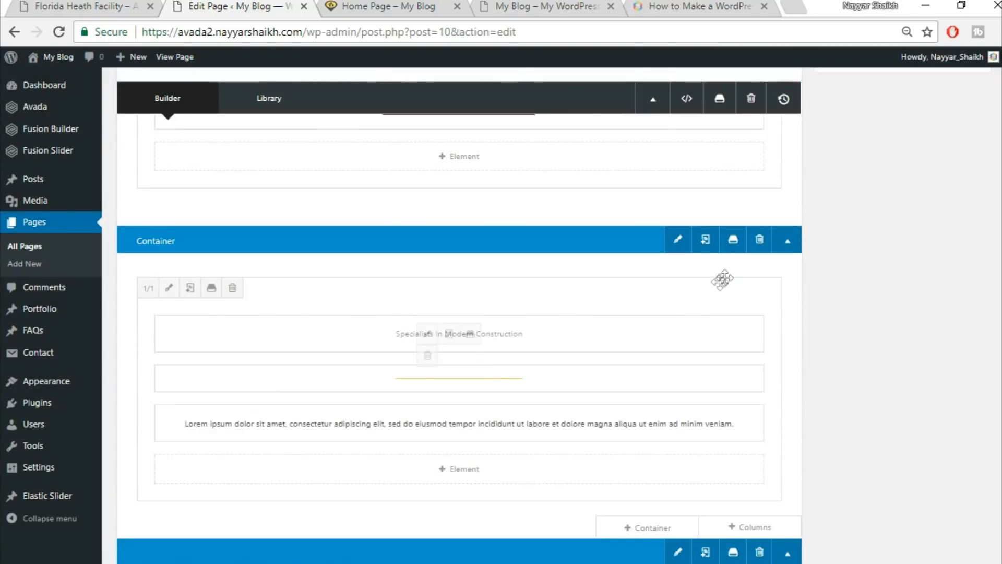
{"action": "left_click", "coordinate": [734, 240]}
{"action": "left_click", "coordinate": [446, 188]}
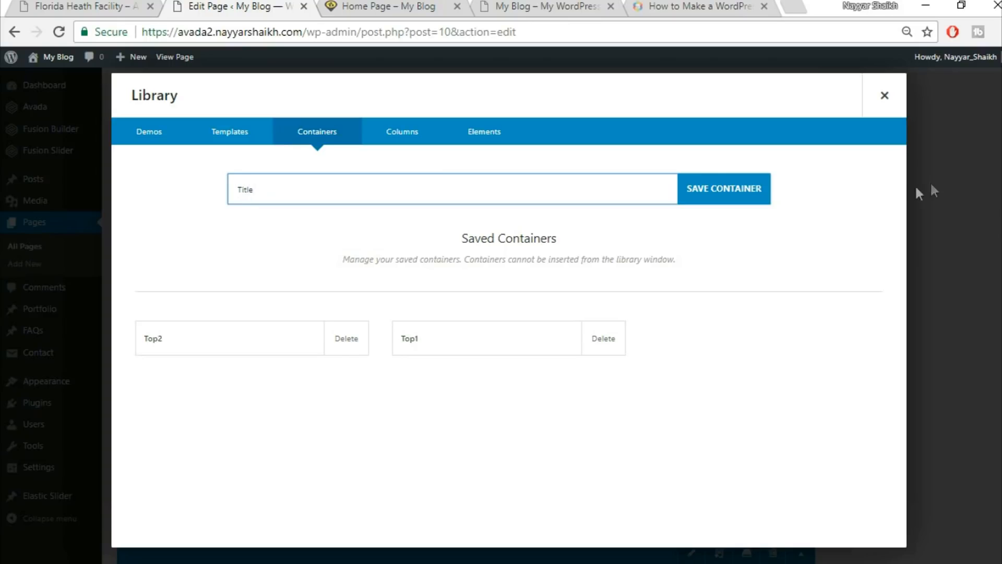
{"action": "left_click", "coordinate": [418, 6]}
{"action": "scroll", "coordinate": [519, 309], "scroll_direction": "down", "scroll_amount": 3}
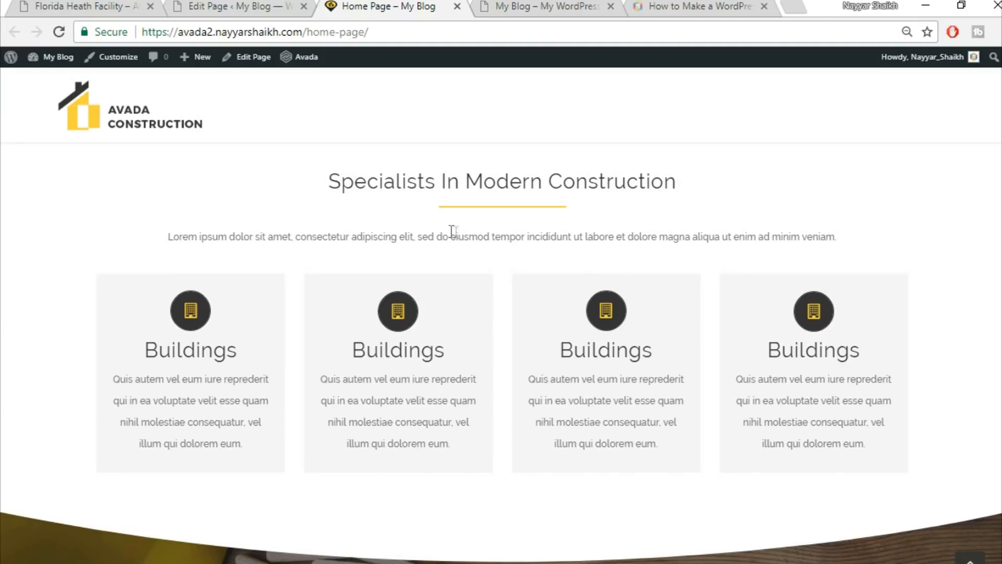
Go from the demo site's portfolio page to its home page.
{"action": "left_click", "coordinate": [77, 6]}
{"action": "scroll", "coordinate": [706, 275], "scroll_direction": "down", "scroll_amount": 12}
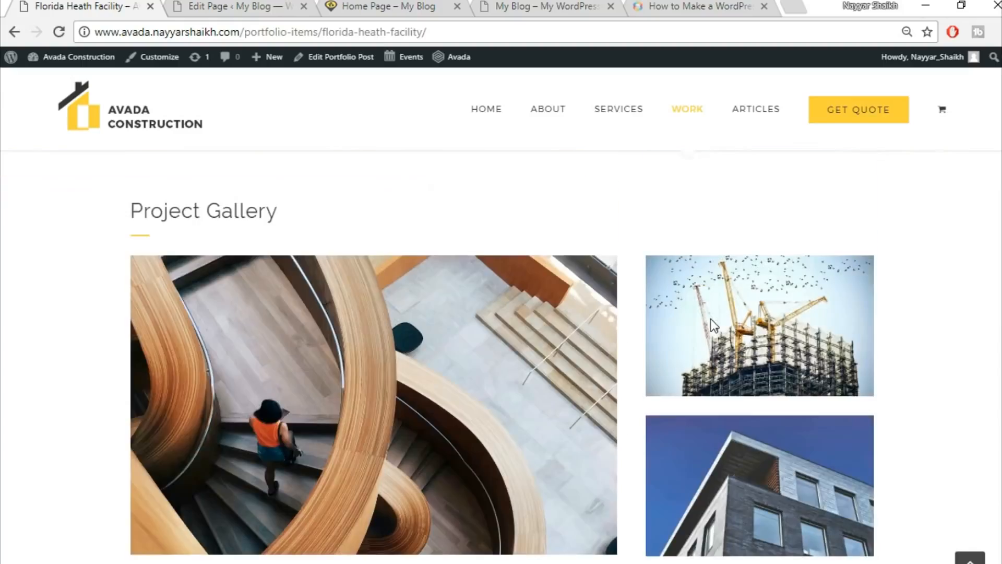
{"action": "scroll", "coordinate": [712, 365], "scroll_direction": "down", "scroll_amount": 3}
{"action": "scroll", "coordinate": [712, 370], "scroll_direction": "up", "scroll_amount": 5}
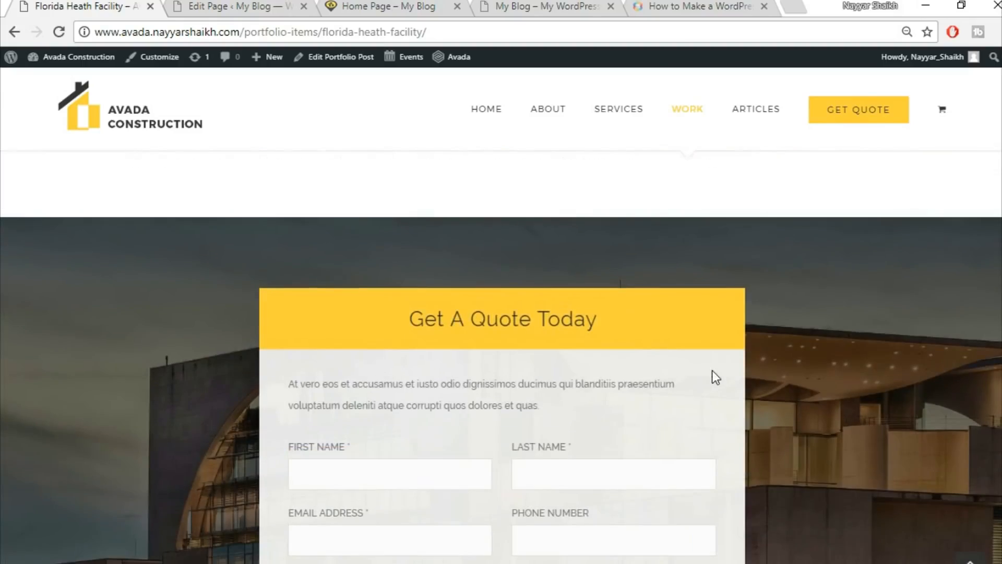
{"action": "scroll", "coordinate": [712, 371], "scroll_direction": "up", "scroll_amount": 10}
{"action": "left_click", "coordinate": [133, 110]}
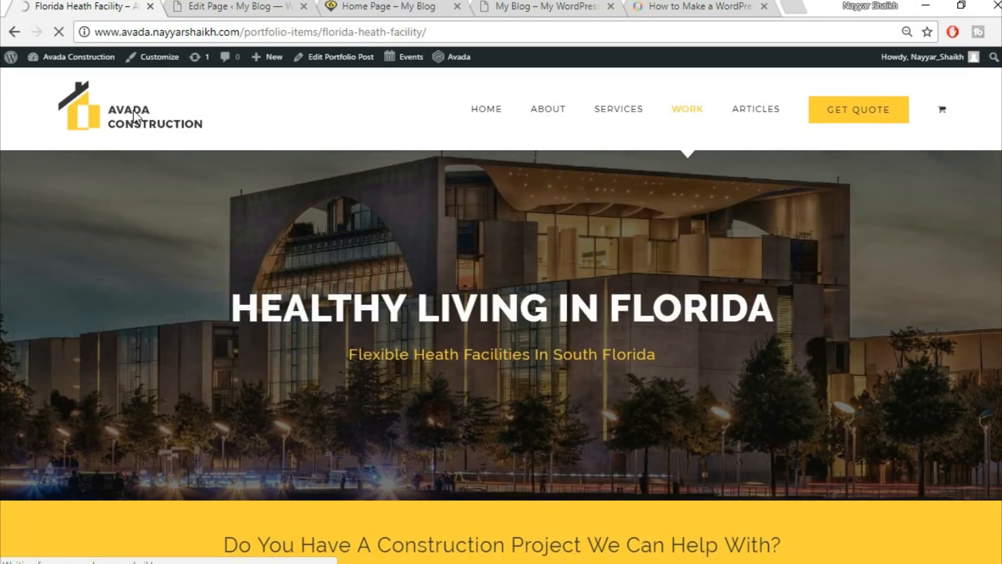
Compare the demo's Specialists section paragraph, heading and quote button with the built page.
{"action": "scroll", "coordinate": [277, 187], "scroll_direction": "down", "scroll_amount": 5}
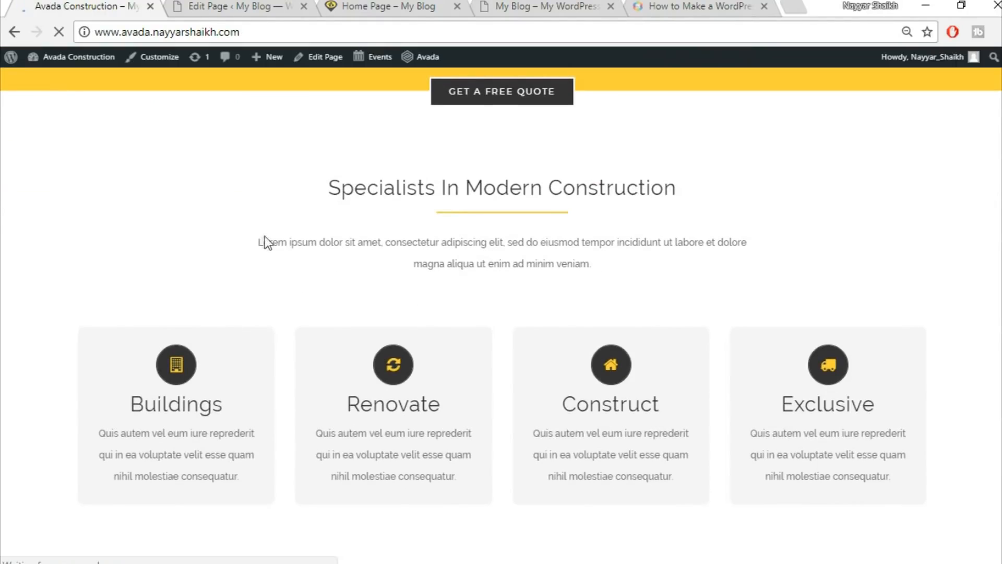
{"action": "left_click_drag", "start_coordinate": [320, 249], "coordinate": [616, 263]}
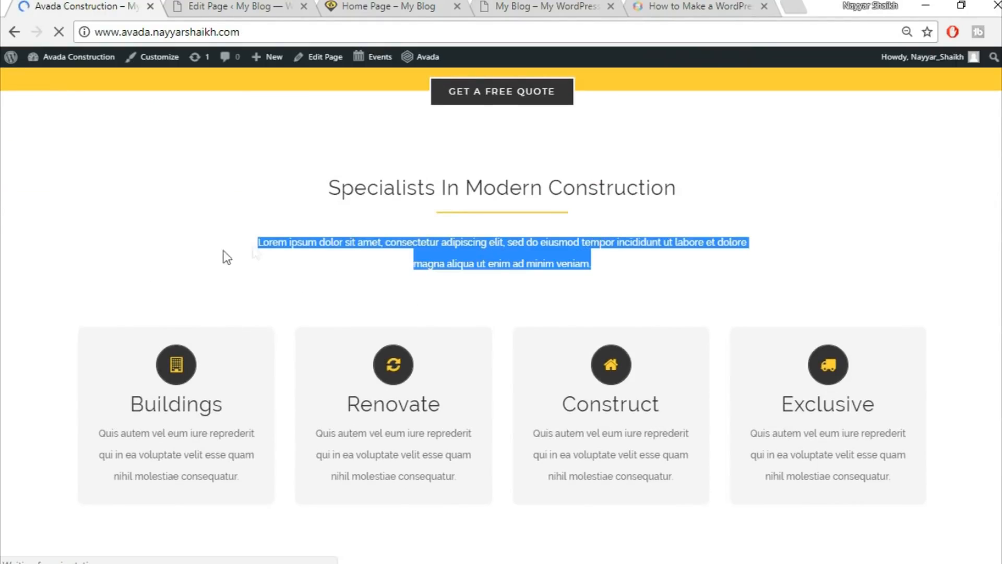
{"action": "left_click", "coordinate": [83, 278]}
{"action": "scroll", "coordinate": [83, 278], "scroll_direction": "down", "scroll_amount": 2}
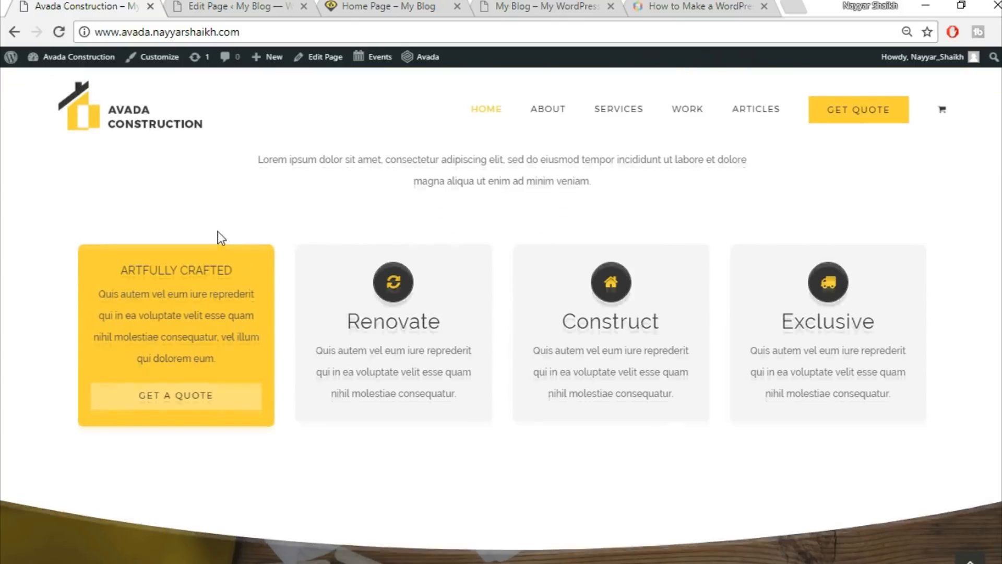
{"action": "scroll", "coordinate": [78, 215], "scroll_direction": "up", "scroll_amount": 3}
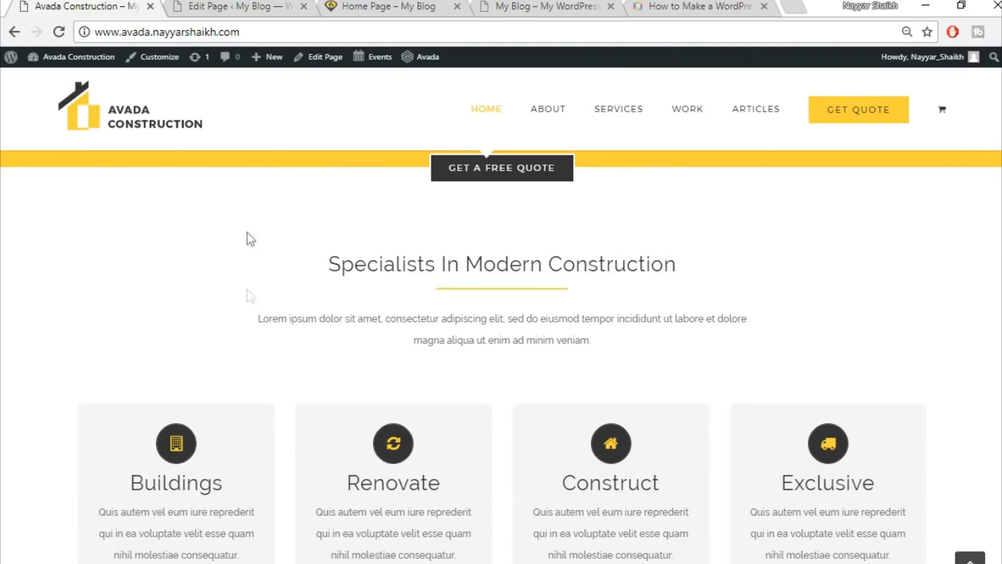
{"action": "left_click_drag", "start_coordinate": [244, 155], "coordinate": [668, 372]}
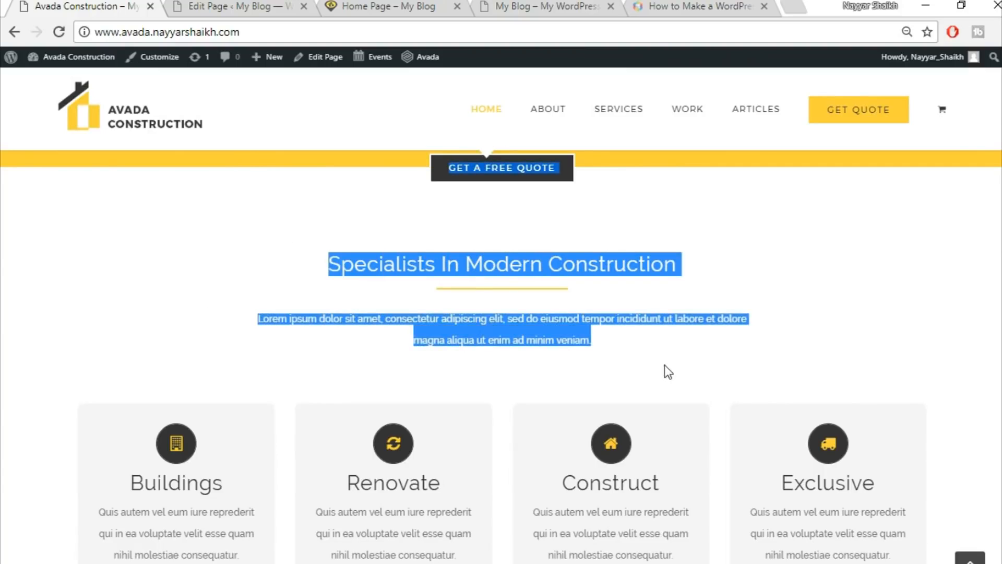
{"action": "left_click", "coordinate": [665, 365]}
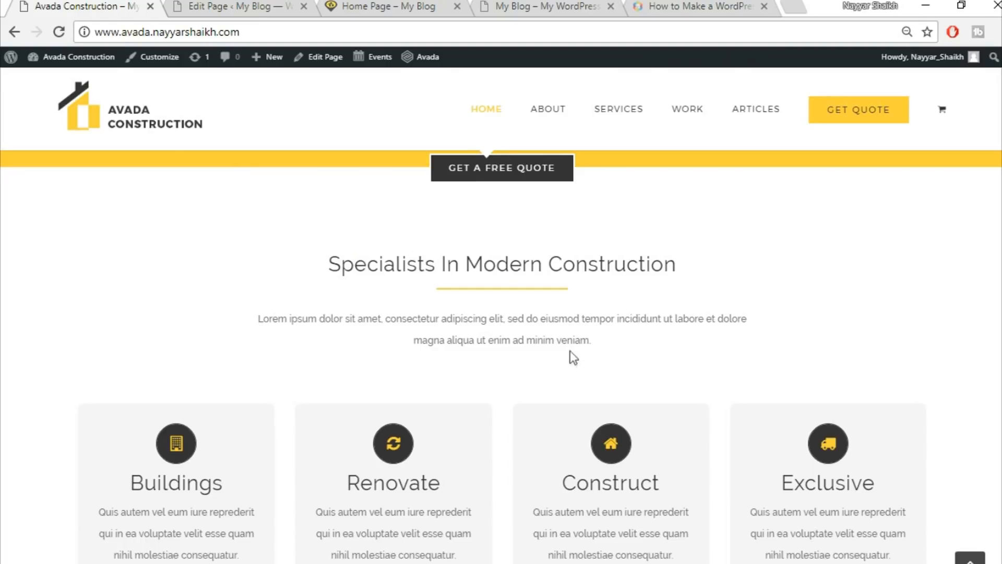
{"action": "left_click", "coordinate": [392, 5]}
{"action": "left_click", "coordinate": [224, 7]}
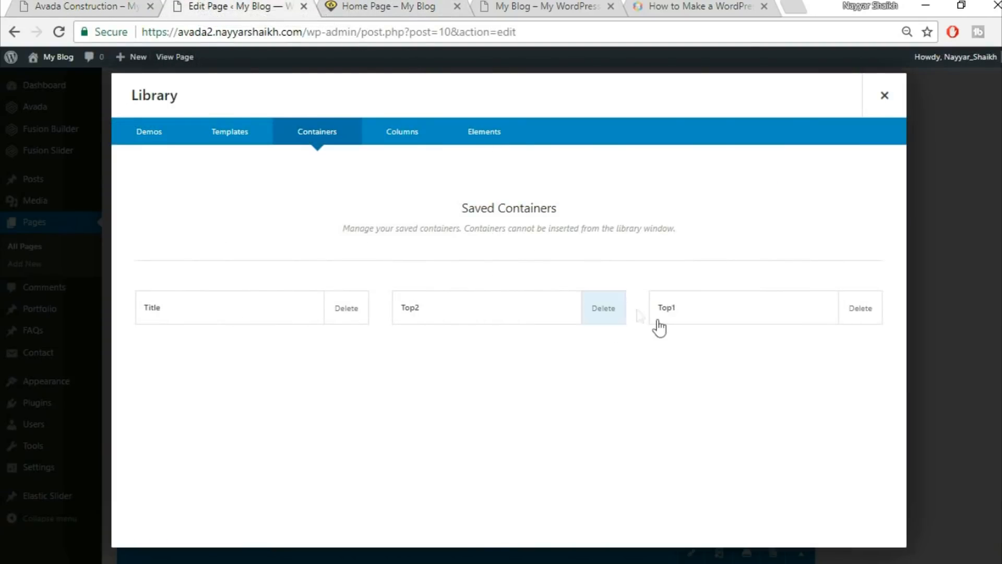
Delete the saved Title container from the library and close the library.
{"action": "left_click", "coordinate": [347, 319]}
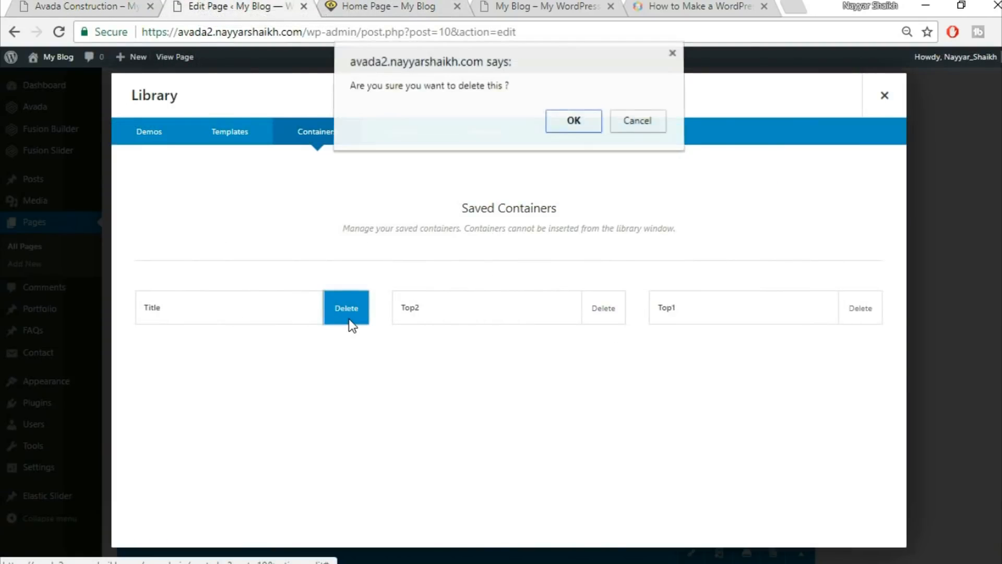
{"action": "left_click", "coordinate": [570, 130]}
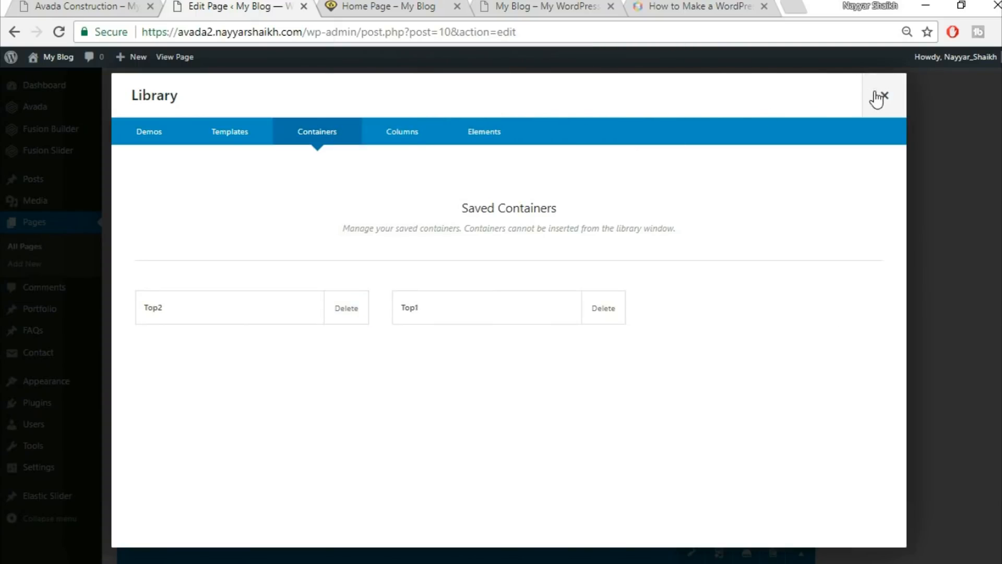
{"action": "left_click", "coordinate": [884, 95]}
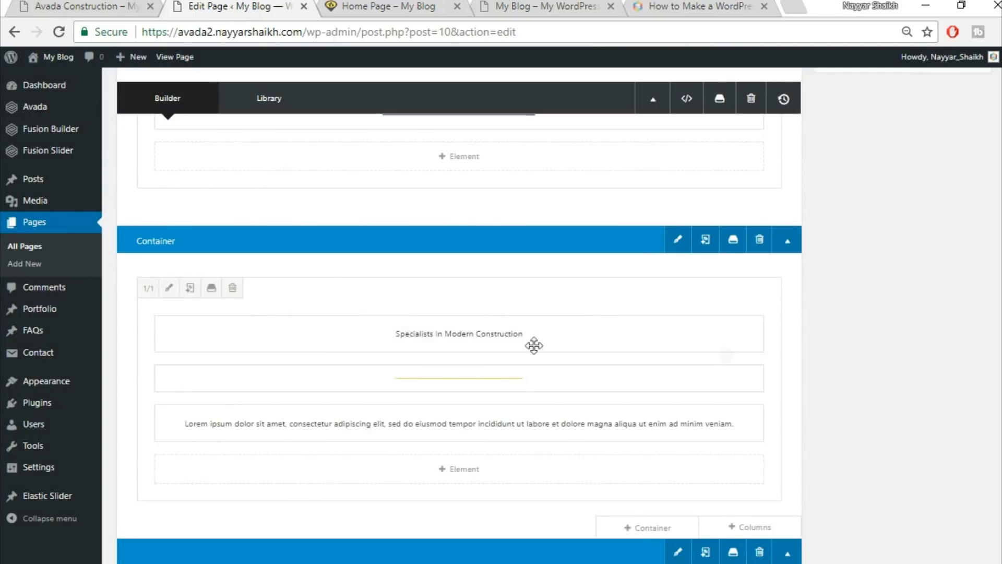
Open the Specialists column's design settings down to its padding options.
{"action": "left_click", "coordinate": [170, 288]}
{"action": "left_click", "coordinate": [238, 141]}
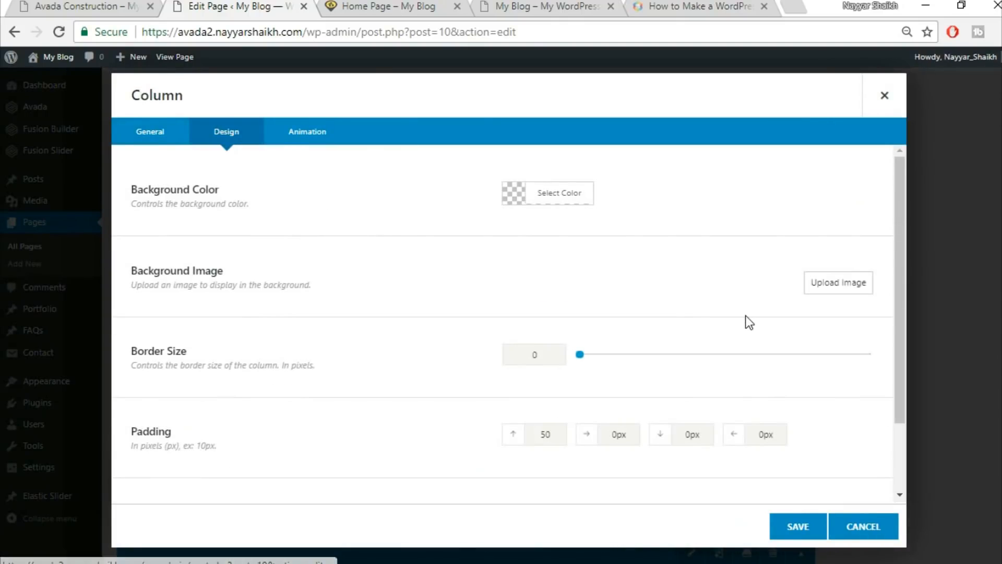
{"action": "scroll", "coordinate": [745, 315], "scroll_direction": "down", "scroll_amount": 2}
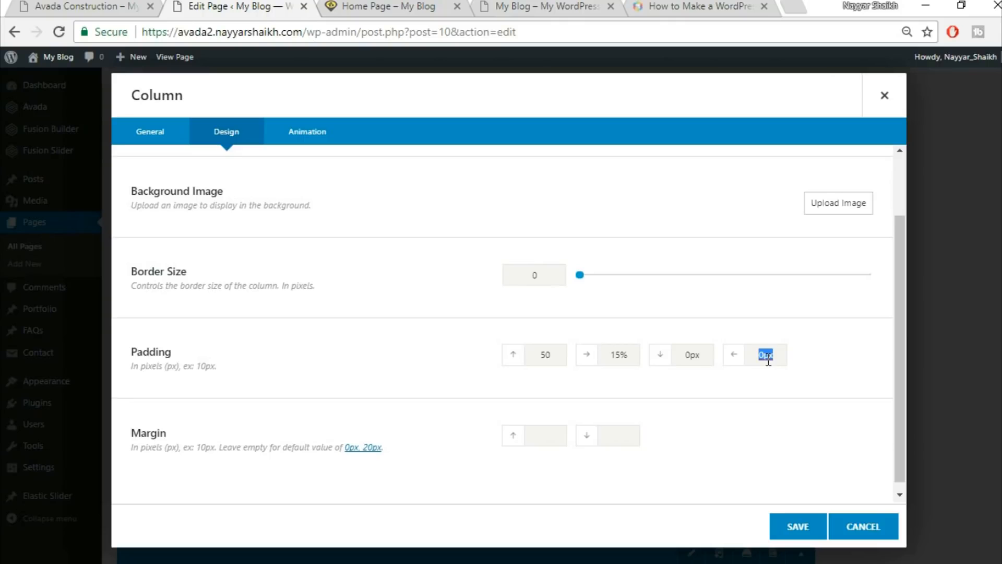
Save the column's 50 top and 15% side padding, then update the Home Page.
{"action": "left_click", "coordinate": [806, 529]}
{"action": "scroll", "coordinate": [887, 366], "scroll_direction": "up", "scroll_amount": 5}
{"action": "left_click", "coordinate": [976, 278]}
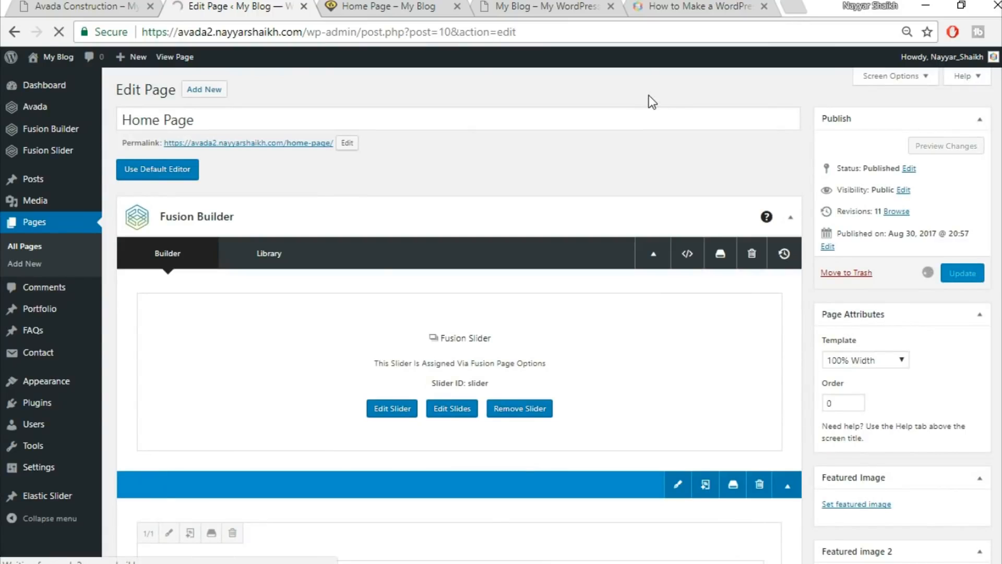
Reload the live Home Page and check the narrower two-line intro paragraph.
{"action": "left_click", "coordinate": [376, 10]}
{"action": "left_click", "coordinate": [376, 29]}
{"action": "key", "text": "Return"}
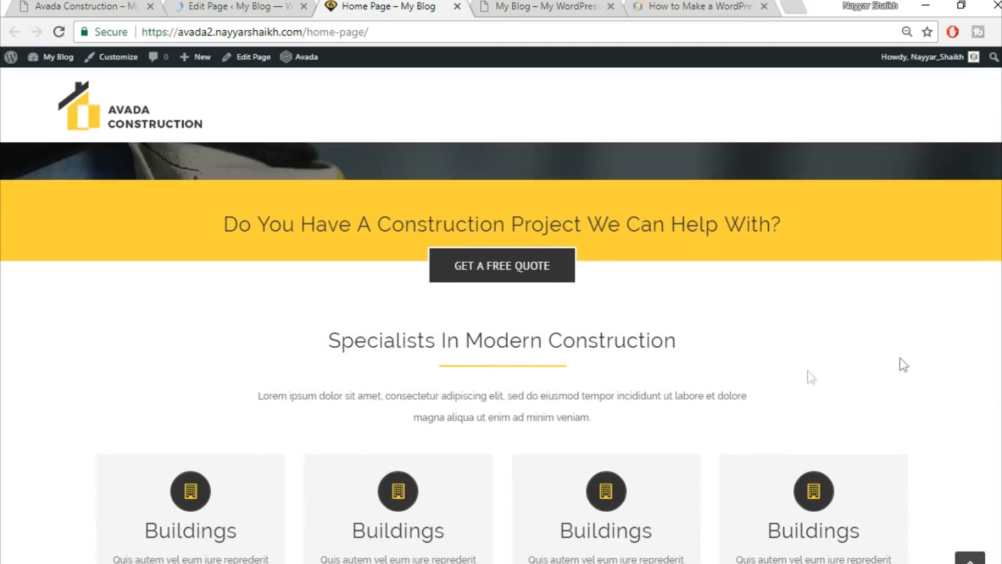
{"action": "scroll", "coordinate": [913, 341], "scroll_direction": "down", "scroll_amount": 2}
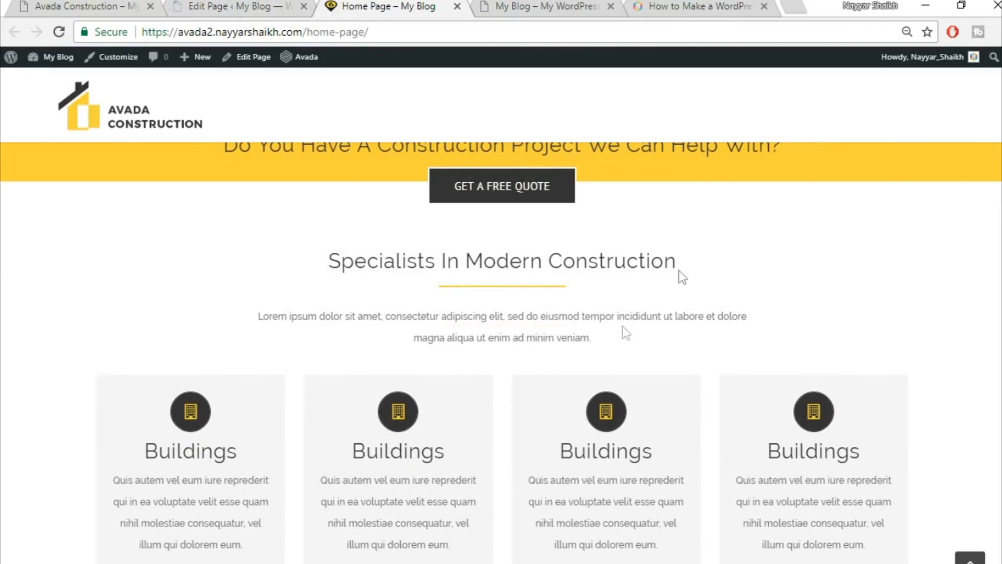
Save the Home Page container to the library as 'Title' and close the library.
{"action": "left_click", "coordinate": [235, 6]}
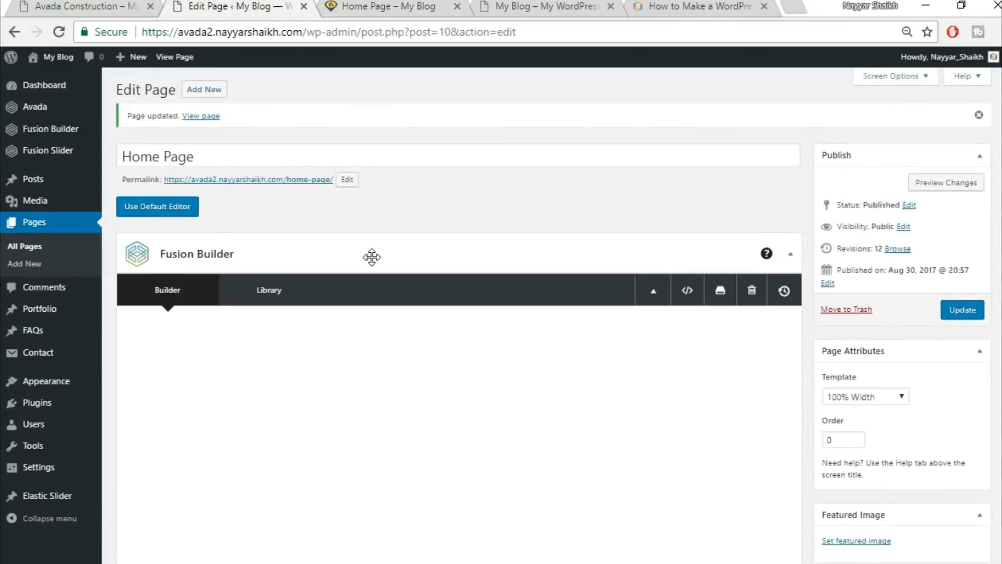
{"action": "scroll", "coordinate": [371, 255], "scroll_direction": "down", "scroll_amount": 10}
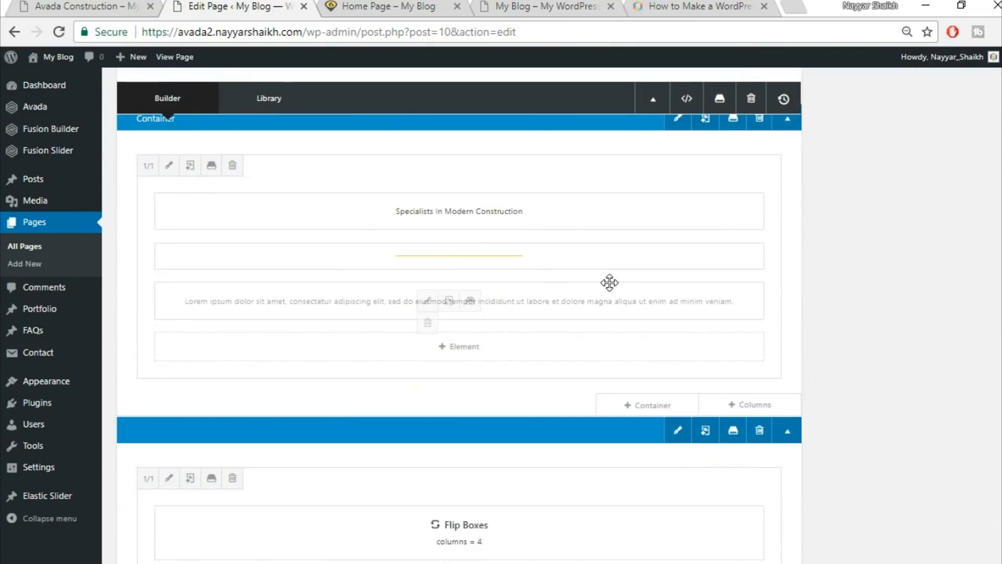
{"action": "left_click", "coordinate": [733, 197]}
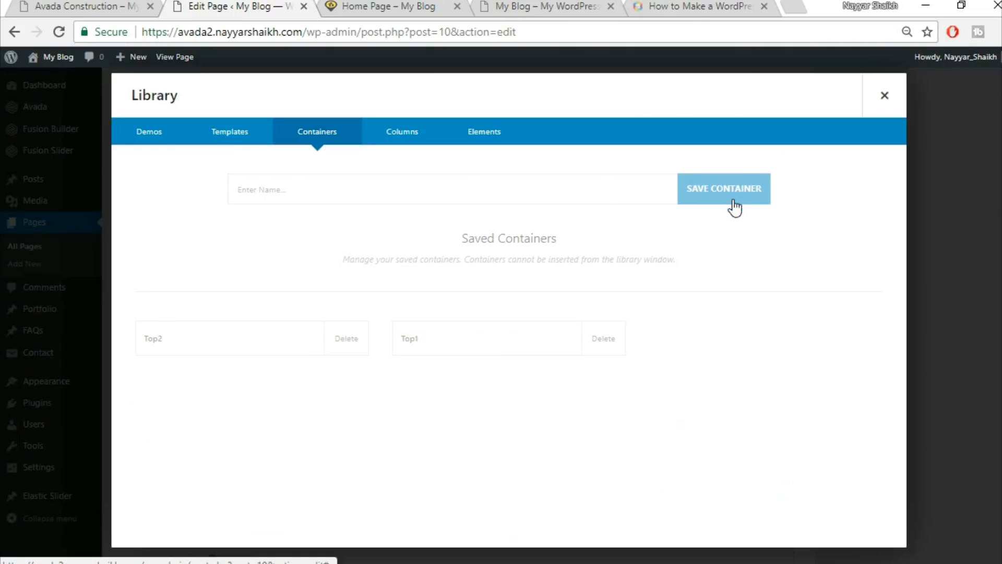
{"action": "left_click", "coordinate": [462, 192]}
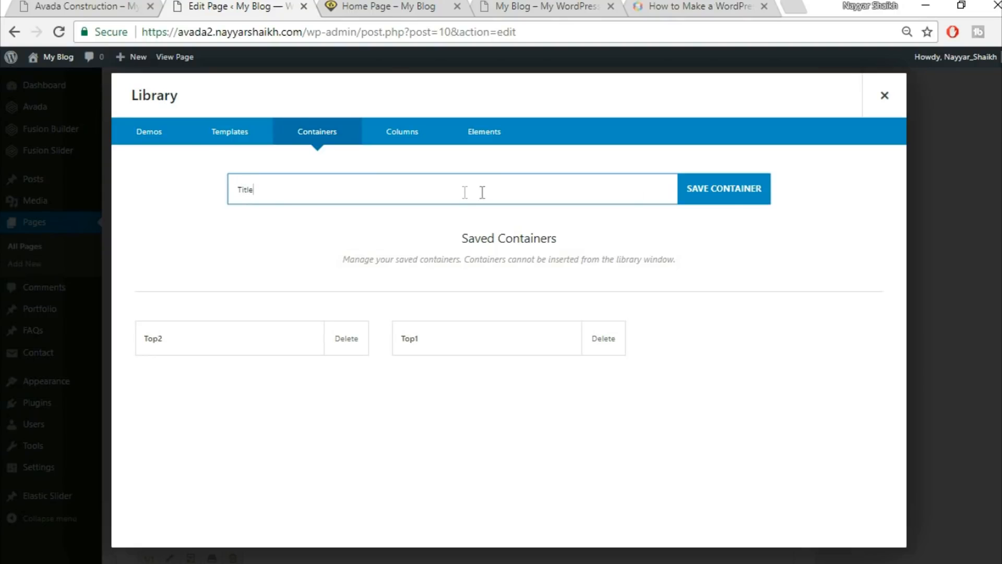
{"action": "left_click", "coordinate": [718, 207]}
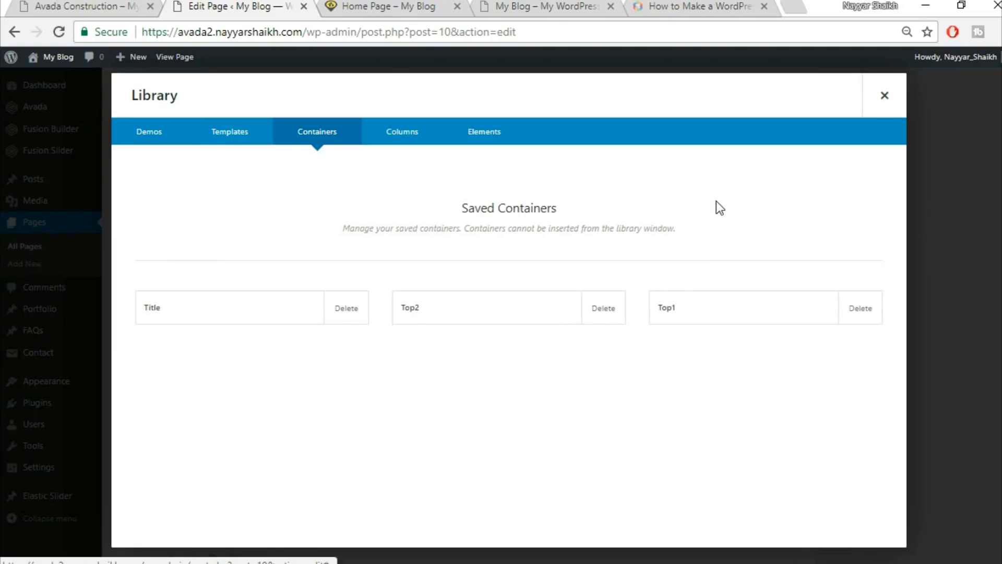
{"action": "left_click", "coordinate": [882, 95]}
{"action": "scroll", "coordinate": [885, 181], "scroll_direction": "down", "scroll_amount": 8}
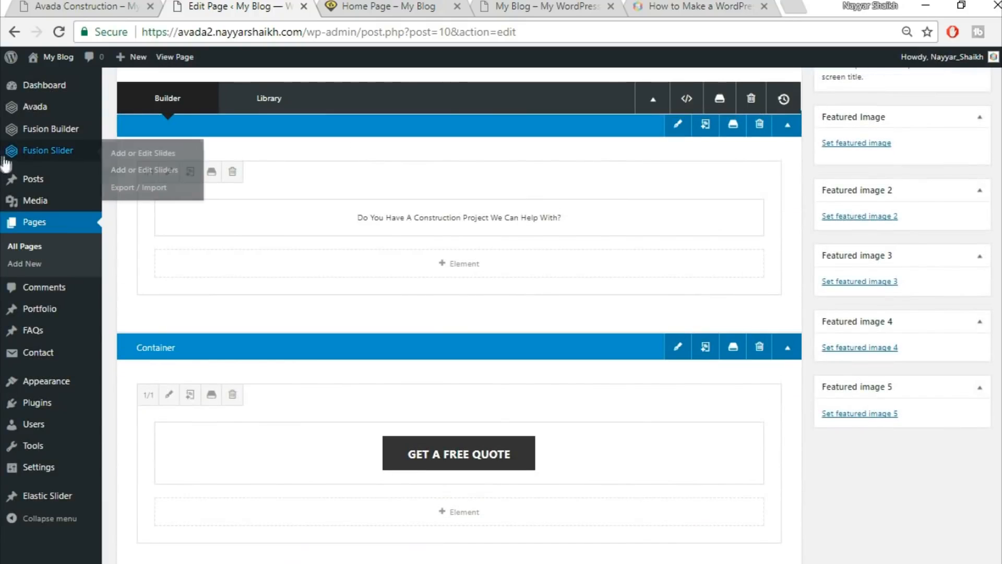
Open the Florida Health Facility portfolio post for editing.
{"action": "mouse_move", "coordinate": [44, 316]}
{"action": "left_click", "coordinate": [56, 313]}
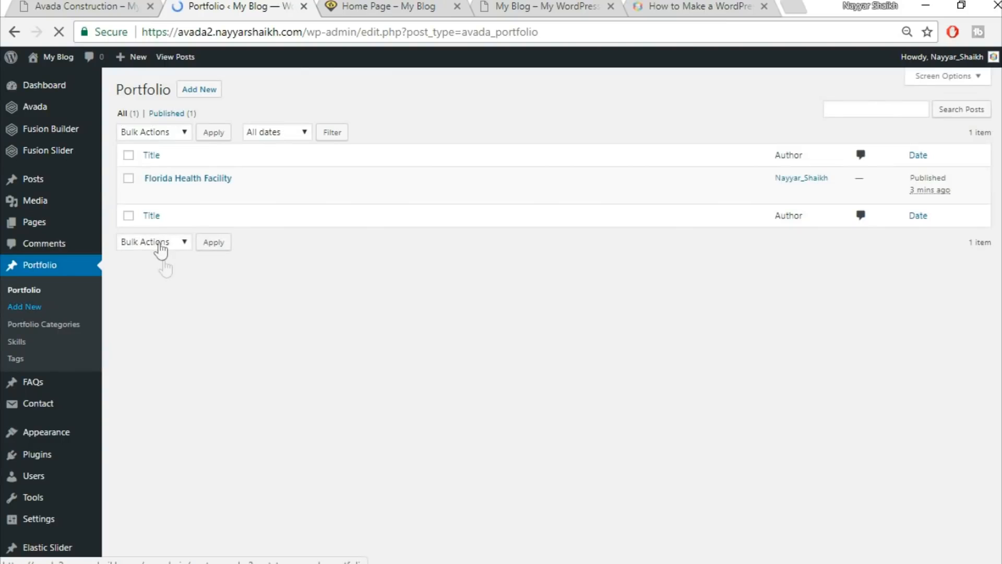
{"action": "left_click", "coordinate": [151, 193]}
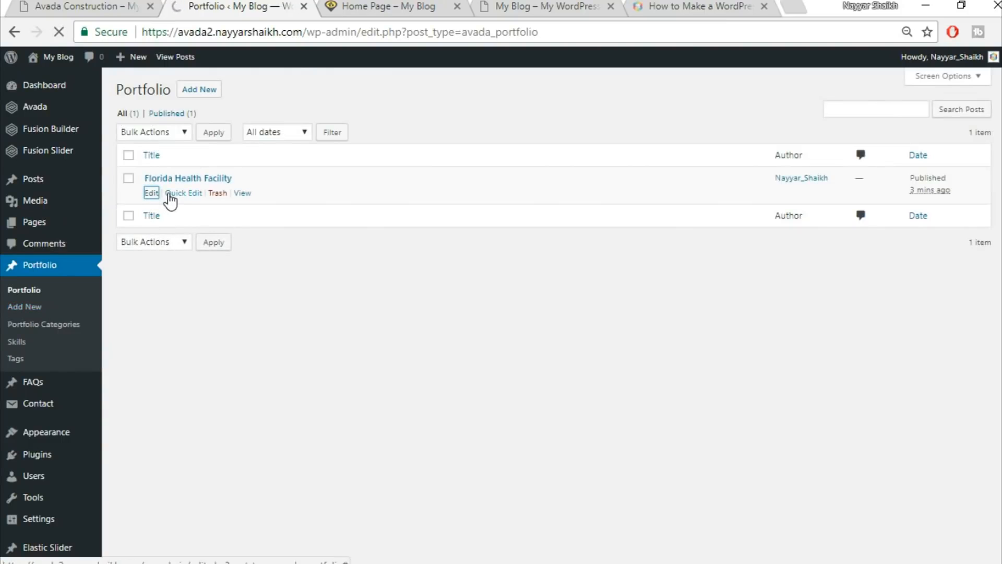
Check the live Avada Construction site, then return to the post editor.
{"action": "left_click", "coordinate": [62, 5]}
{"action": "scroll", "coordinate": [476, 433], "scroll_direction": "up", "scroll_amount": 1}
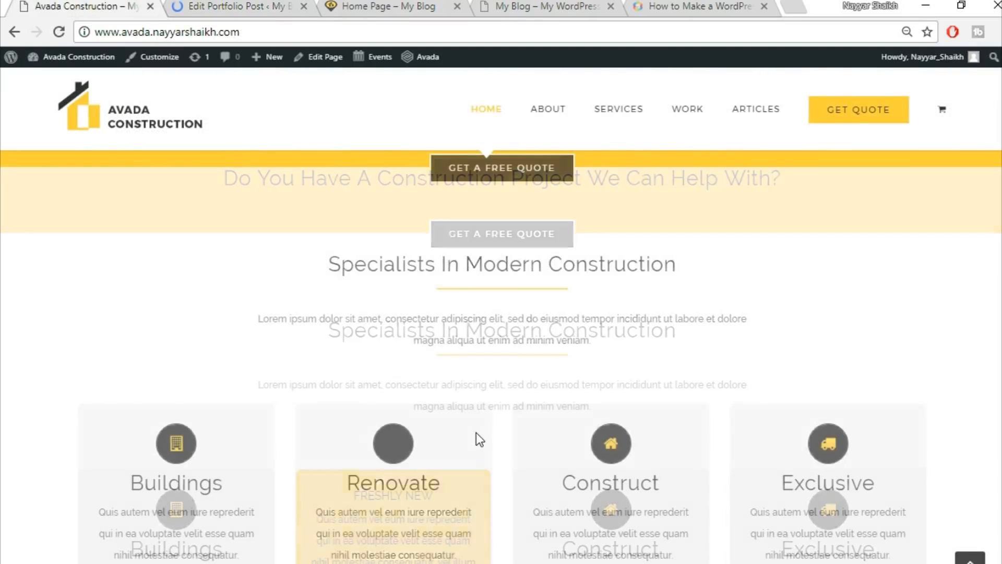
{"action": "scroll", "coordinate": [476, 432], "scroll_direction": "up", "scroll_amount": 5}
{"action": "left_click", "coordinate": [251, 6]}
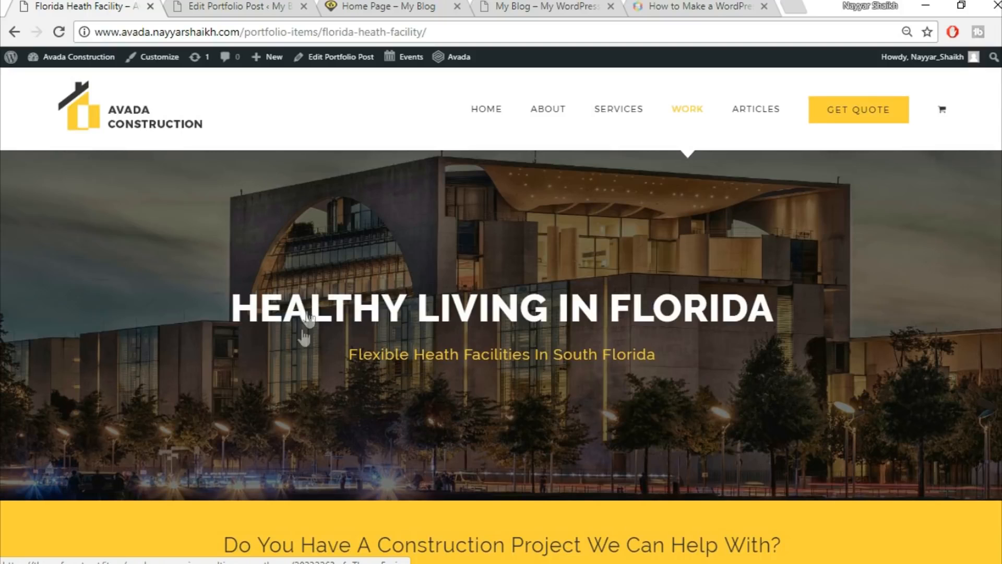
{"action": "left_click", "coordinate": [236, 5]}
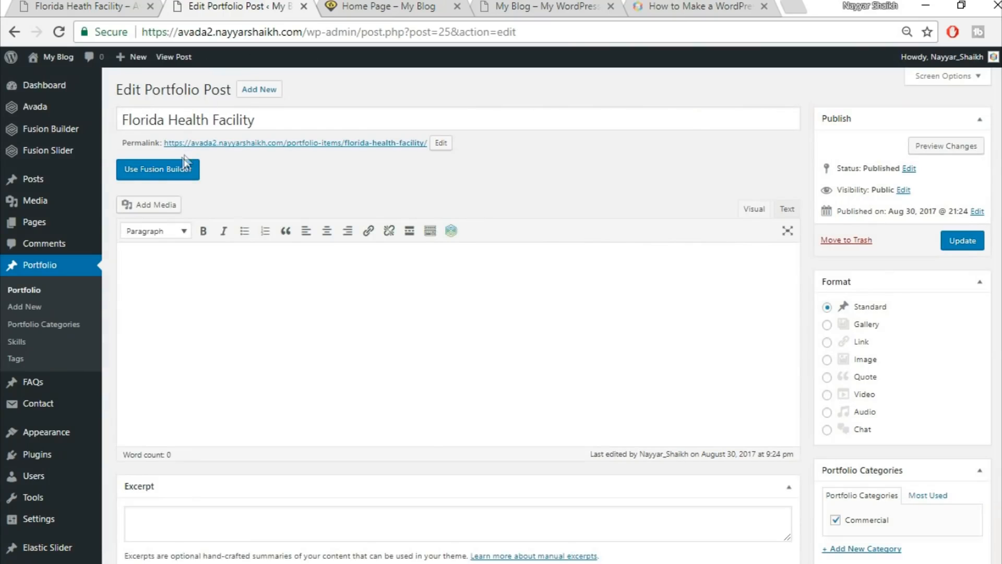
Switch the post to Fusion Builder and collapse the Custom Fields, Excerpt, Comments and Discussion boxes.
{"action": "left_click", "coordinate": [164, 177]}
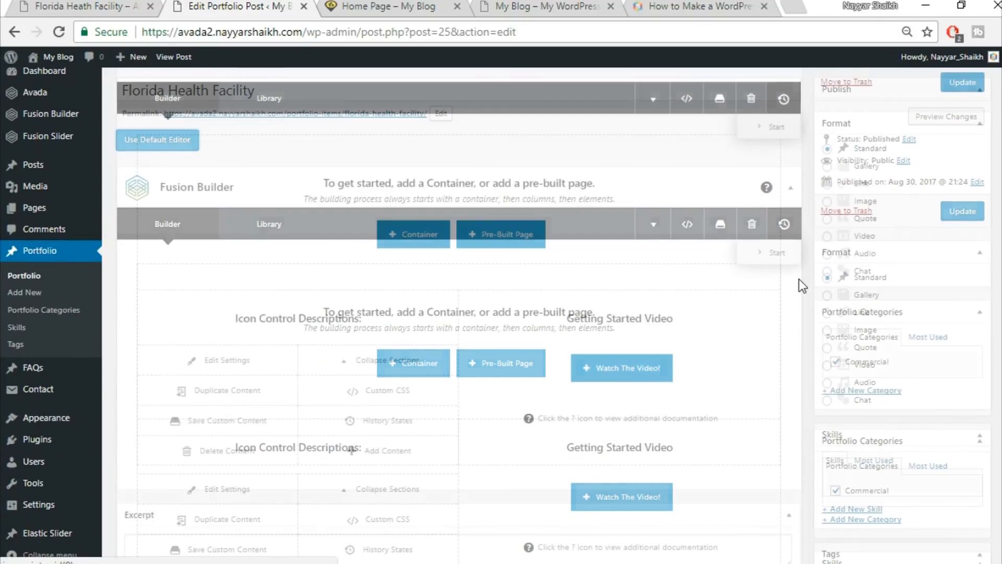
{"action": "scroll", "coordinate": [800, 282], "scroll_direction": "down", "scroll_amount": 8}
{"action": "scroll", "coordinate": [800, 282], "scroll_direction": "down", "scroll_amount": 10}
{"action": "scroll", "coordinate": [800, 282], "scroll_direction": "up", "scroll_amount": 10}
{"action": "left_click", "coordinate": [786, 306]}
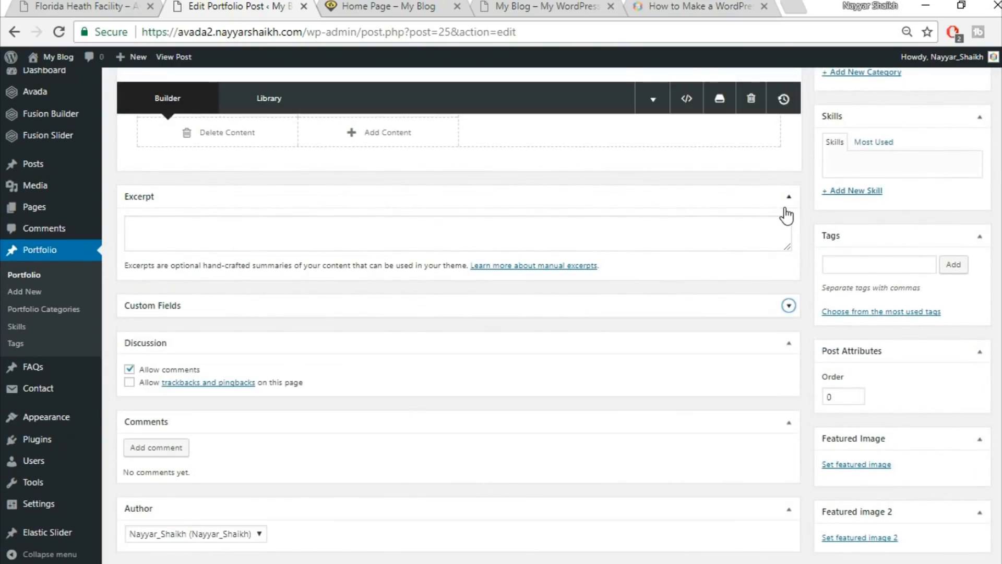
{"action": "left_click", "coordinate": [785, 207]}
{"action": "left_click", "coordinate": [788, 360]}
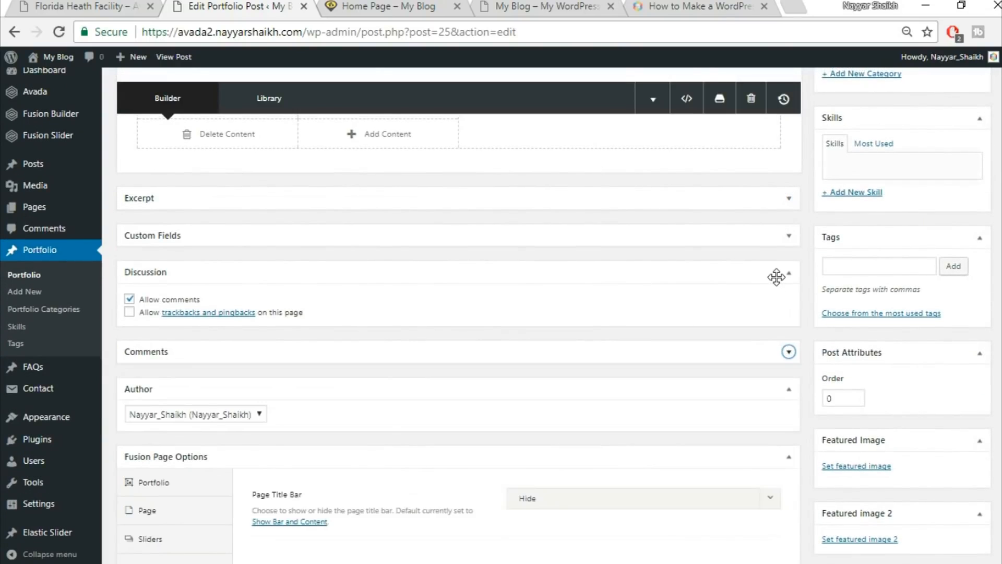
{"action": "left_click", "coordinate": [777, 274]}
Set the post's slider type to Fusion Slider and assign the slider named 'Slider'.
{"action": "scroll", "coordinate": [812, 370], "scroll_direction": "down", "scroll_amount": 2}
{"action": "left_click", "coordinate": [162, 418]}
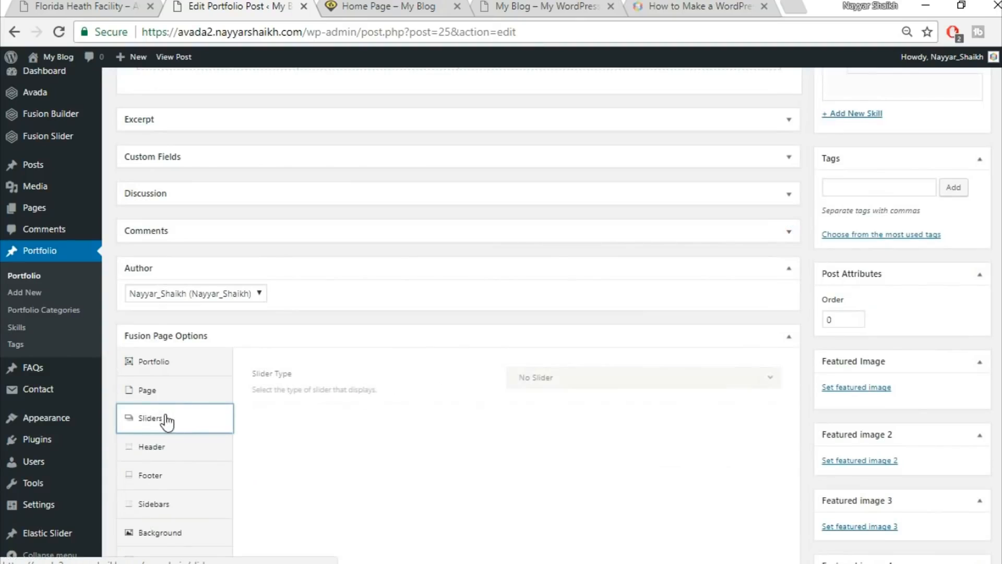
{"action": "left_click", "coordinate": [620, 388]}
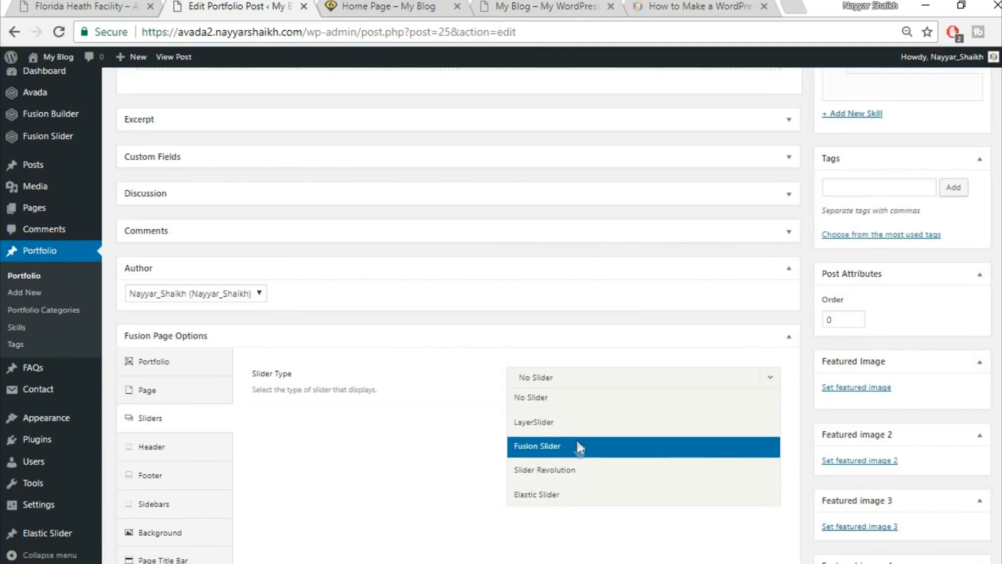
{"action": "left_click", "coordinate": [583, 446]}
{"action": "left_click", "coordinate": [578, 425]}
{"action": "left_click", "coordinate": [570, 471]}
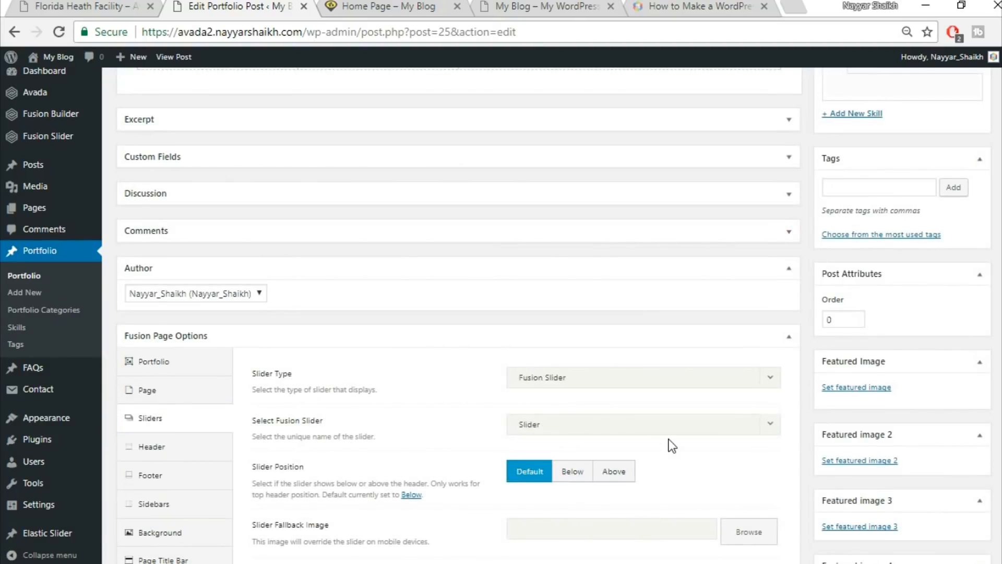
{"action": "scroll", "coordinate": [740, 445], "scroll_direction": "down", "scroll_amount": 2}
{"action": "scroll", "coordinate": [767, 414], "scroll_direction": "up", "scroll_amount": 3}
{"action": "scroll", "coordinate": [655, 292], "scroll_direction": "up", "scroll_amount": 7}
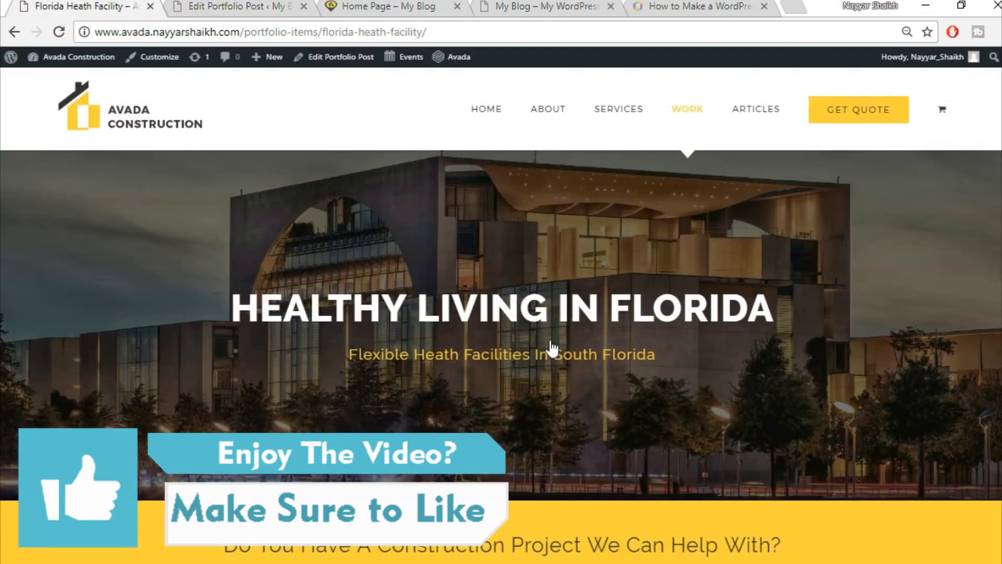
{"action": "scroll", "coordinate": [543, 339], "scroll_direction": "down", "scroll_amount": 6}
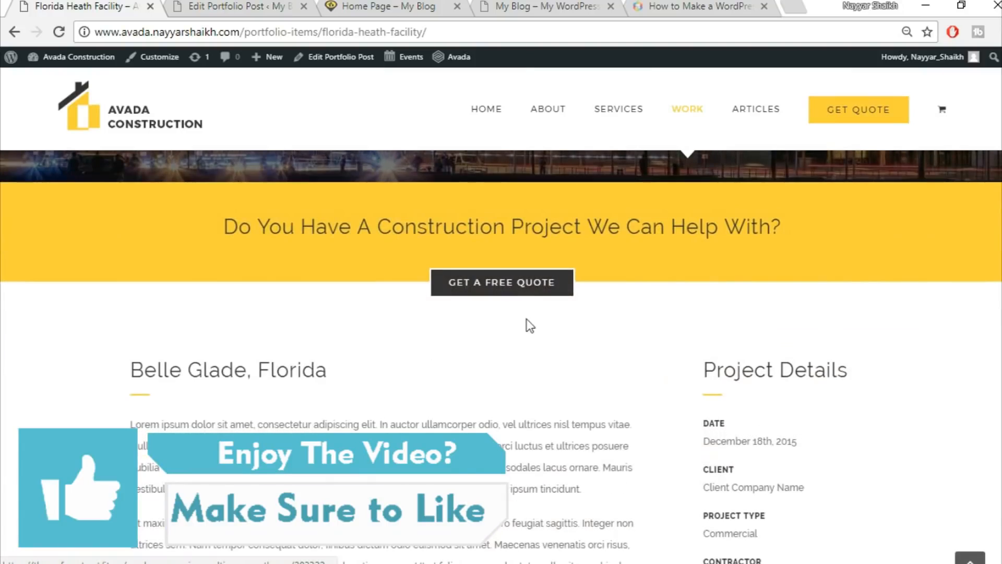
{"action": "scroll", "coordinate": [524, 323], "scroll_direction": "up", "scroll_amount": 2}
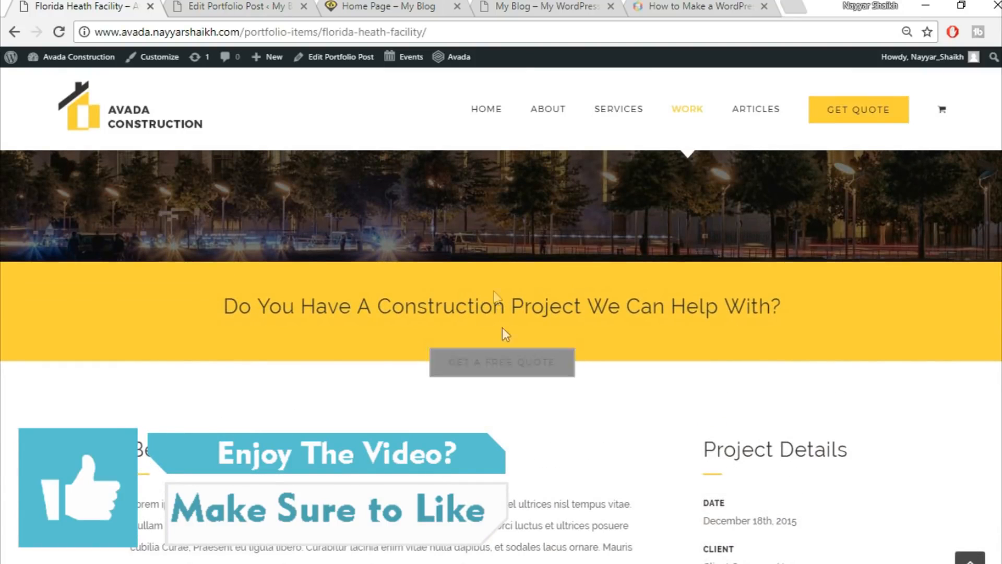
{"action": "left_click", "coordinate": [230, 5]}
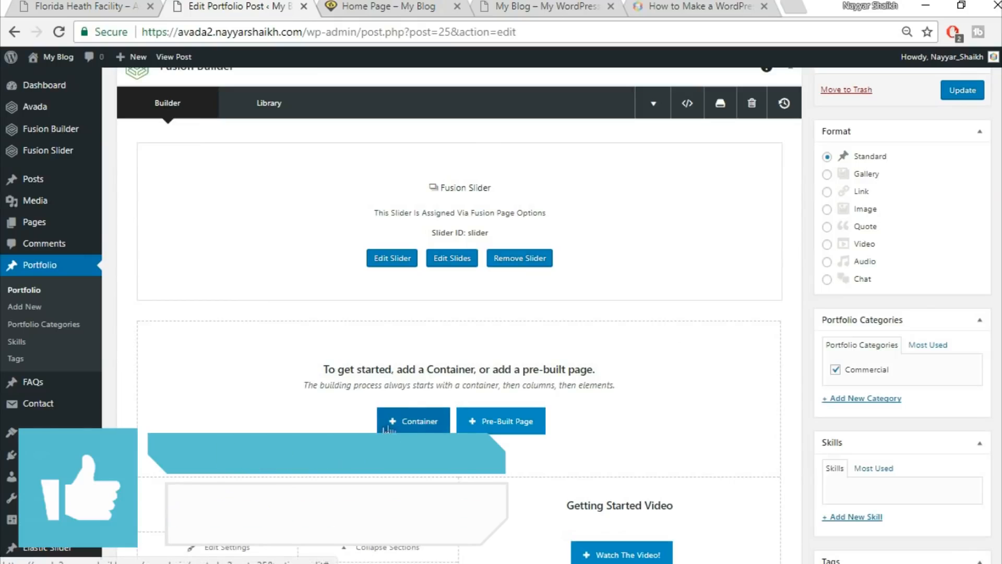
Insert the saved library containers Top1 and Top2 into the post and update it.
{"action": "left_click", "coordinate": [413, 428]}
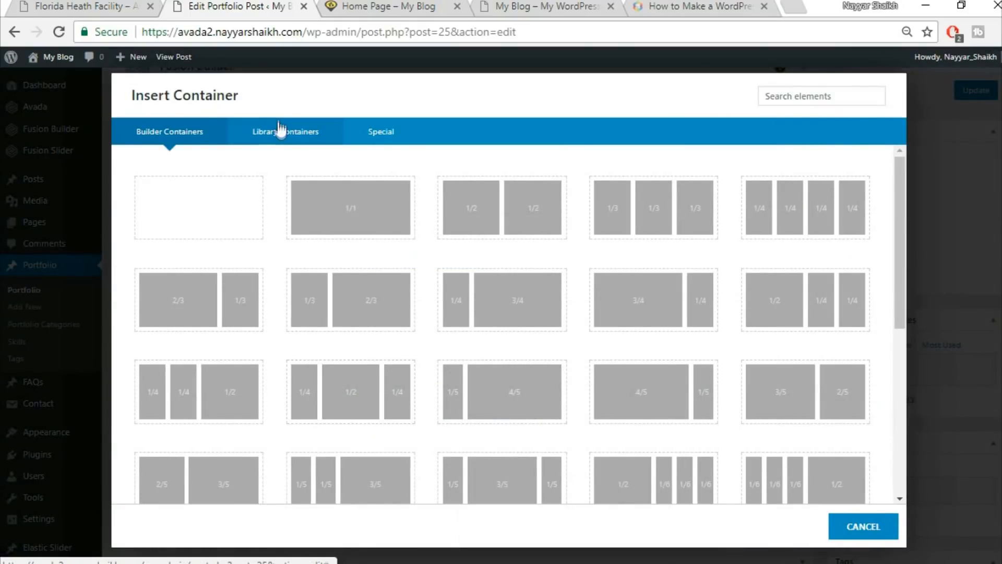
{"action": "left_click", "coordinate": [283, 145]}
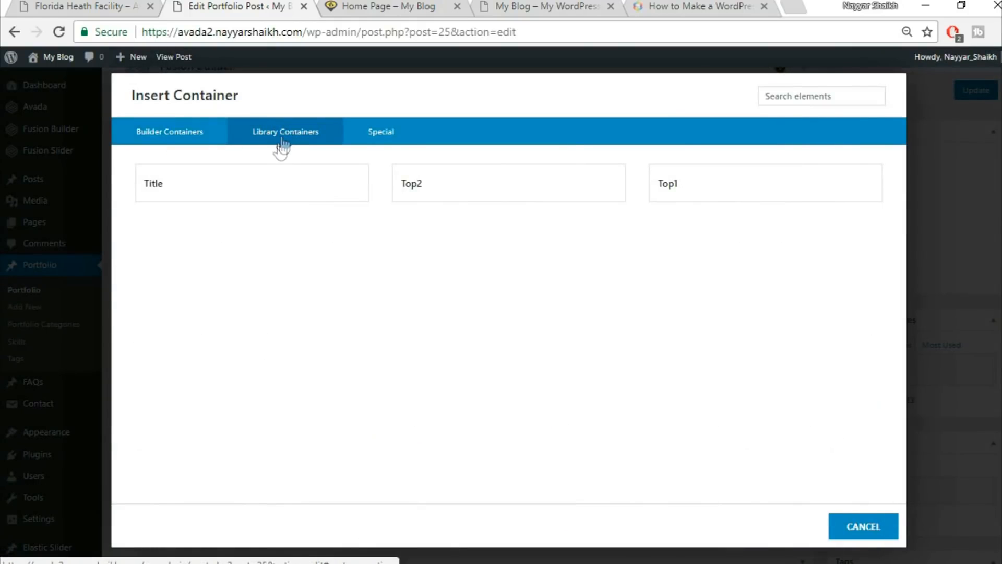
{"action": "left_click", "coordinate": [709, 175]}
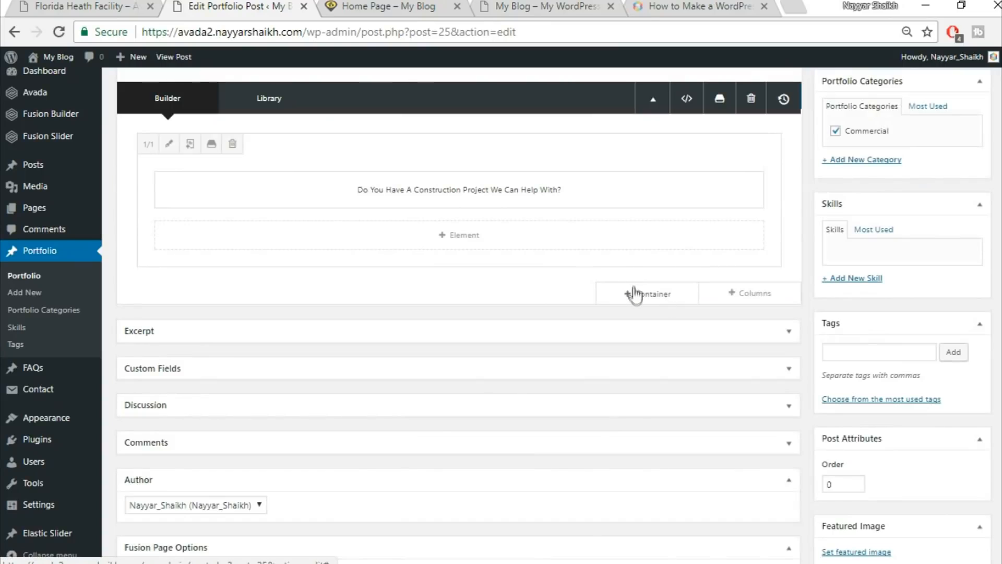
{"action": "left_click", "coordinate": [645, 300]}
{"action": "left_click", "coordinate": [292, 132]}
{"action": "left_click", "coordinate": [475, 185]}
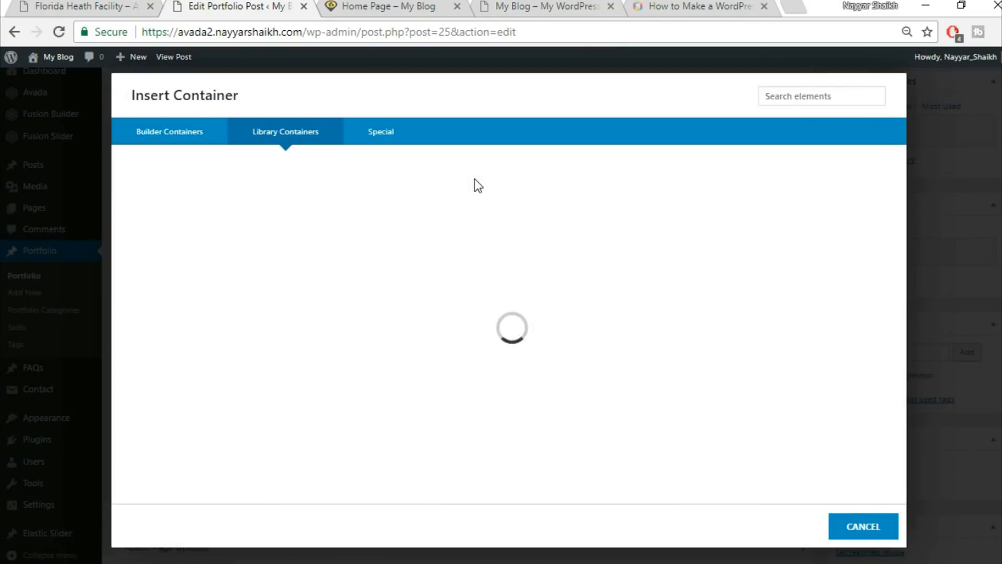
{"action": "scroll", "coordinate": [624, 358], "scroll_direction": "up", "scroll_amount": 6}
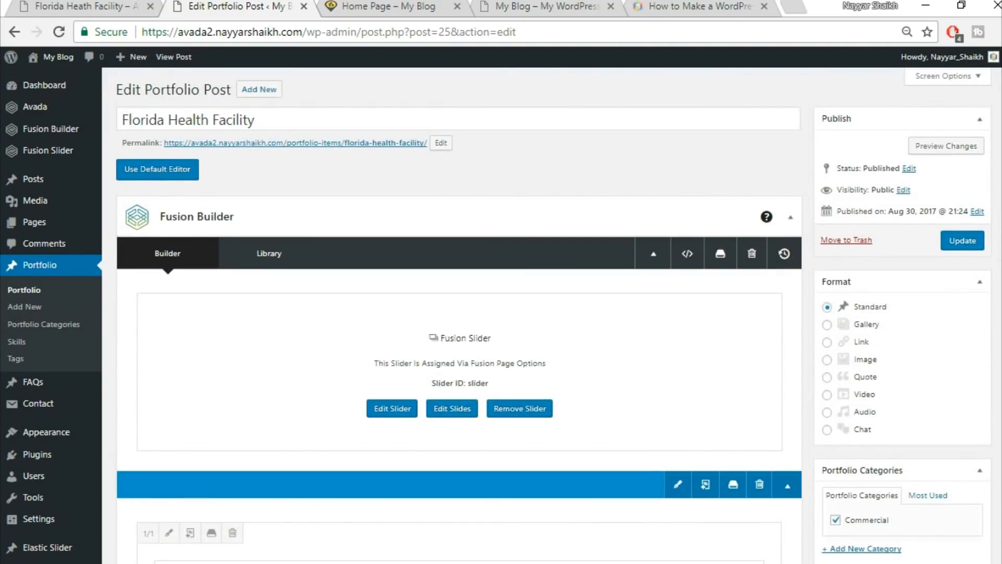
{"action": "left_click", "coordinate": [976, 246]}
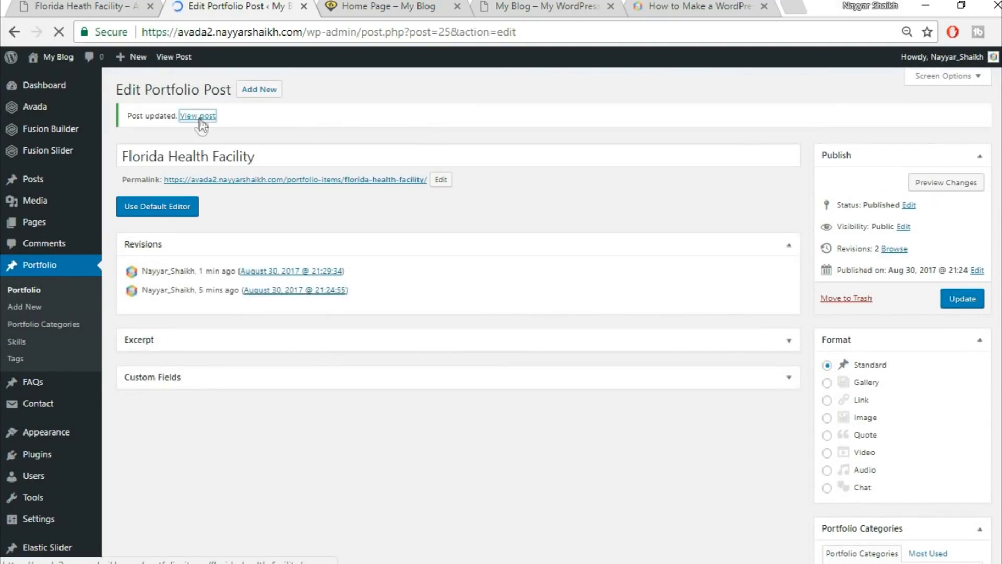
Open the published post in a new tab, which shows a 404 error.
{"action": "right_click", "coordinate": [199, 117]}
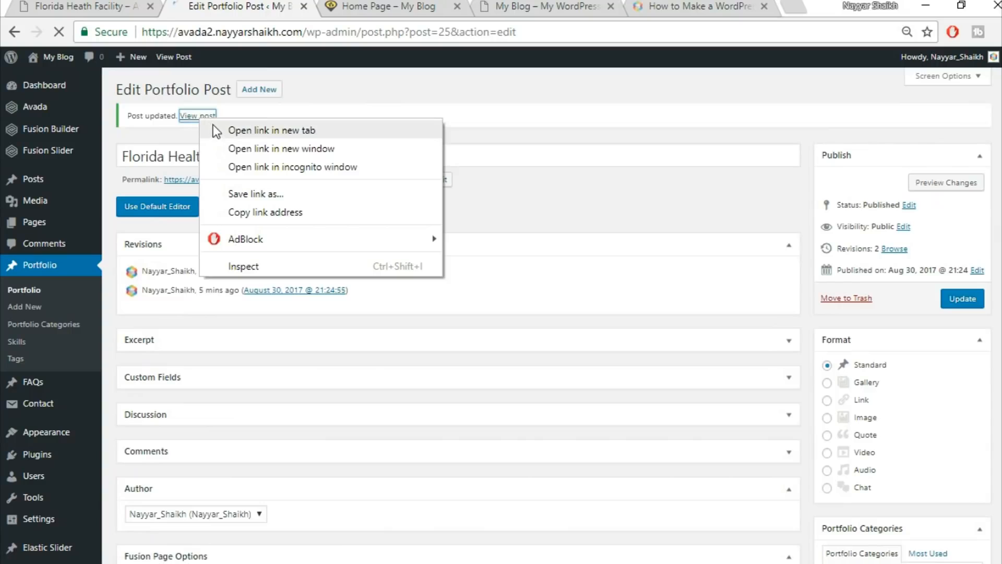
{"action": "left_click", "coordinate": [219, 129]}
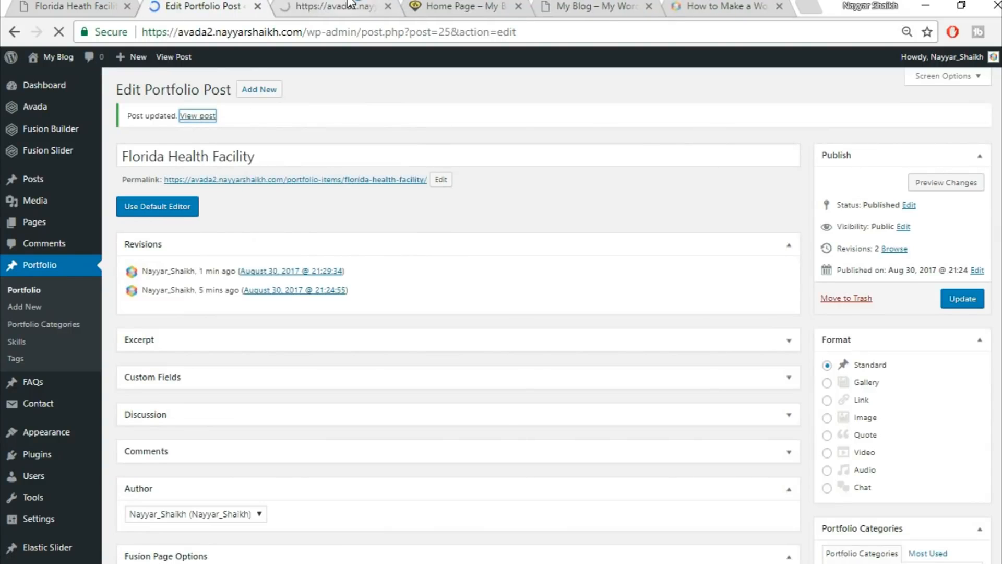
{"action": "left_click", "coordinate": [348, 6]}
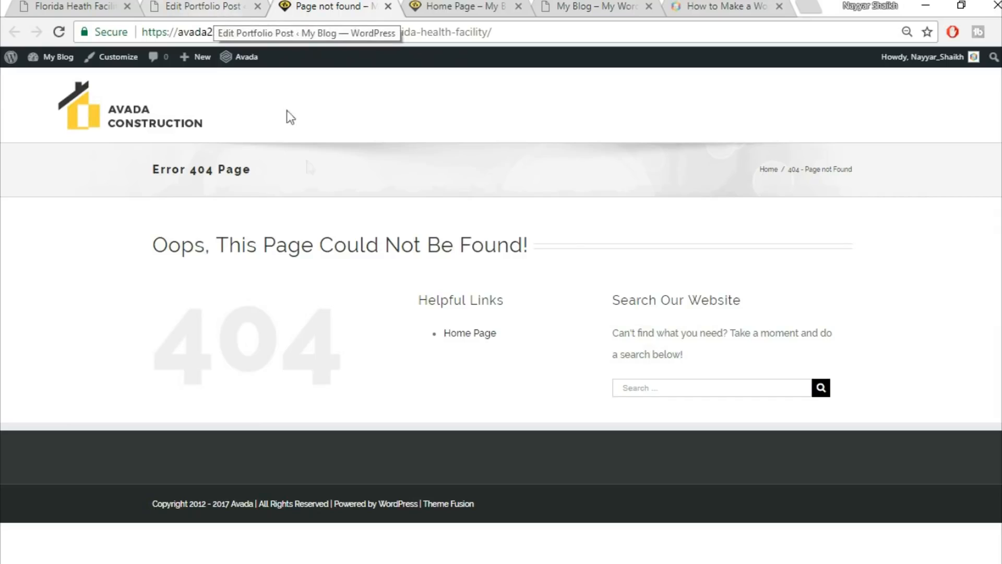
{"action": "mouse_move", "coordinate": [49, 79]}
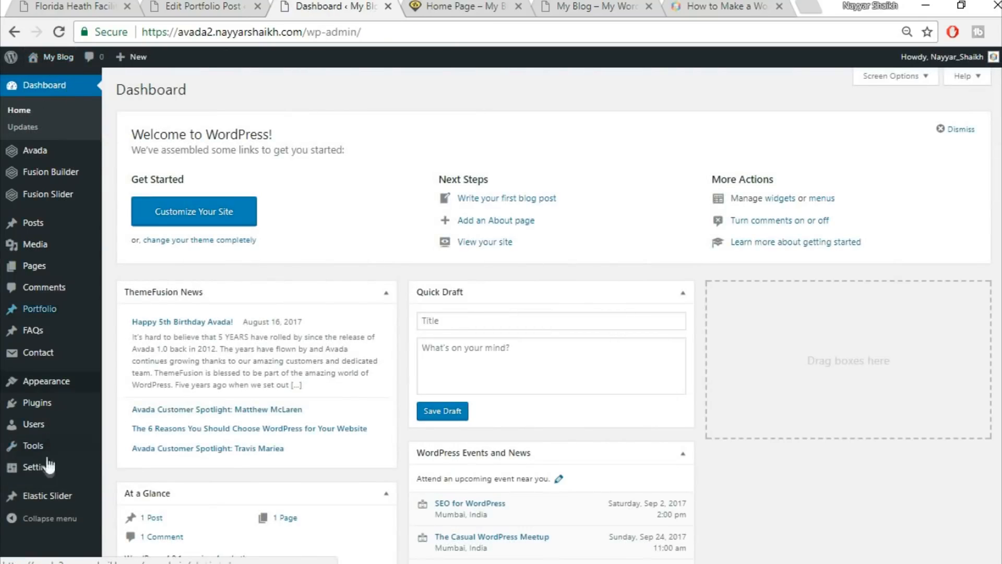
Set the permalink structure to Post name (/%postname%/) and save the changes.
{"action": "mouse_move", "coordinate": [43, 477]}
{"action": "scroll", "coordinate": [128, 485], "scroll_direction": "down", "scroll_amount": 2}
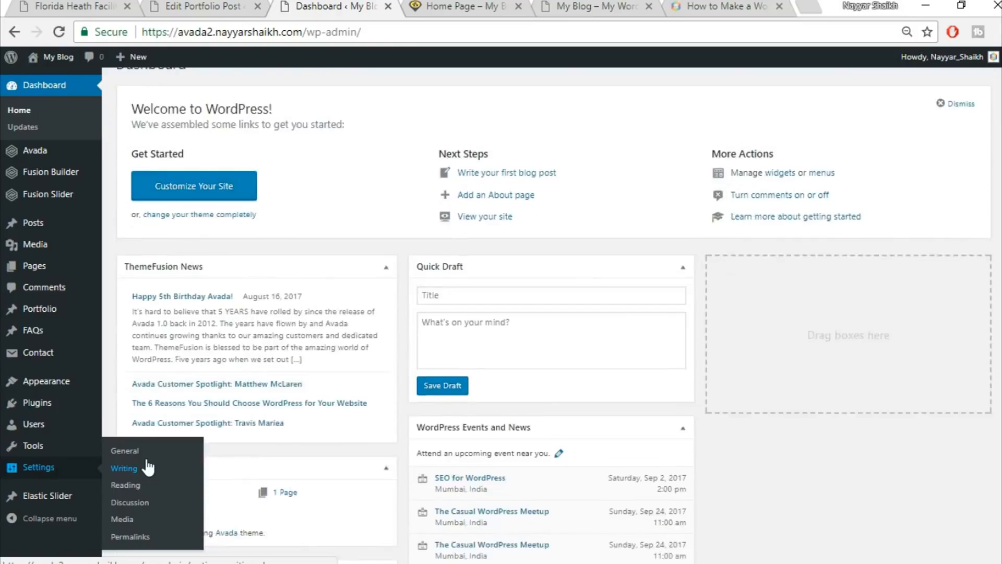
{"action": "left_click", "coordinate": [139, 539]}
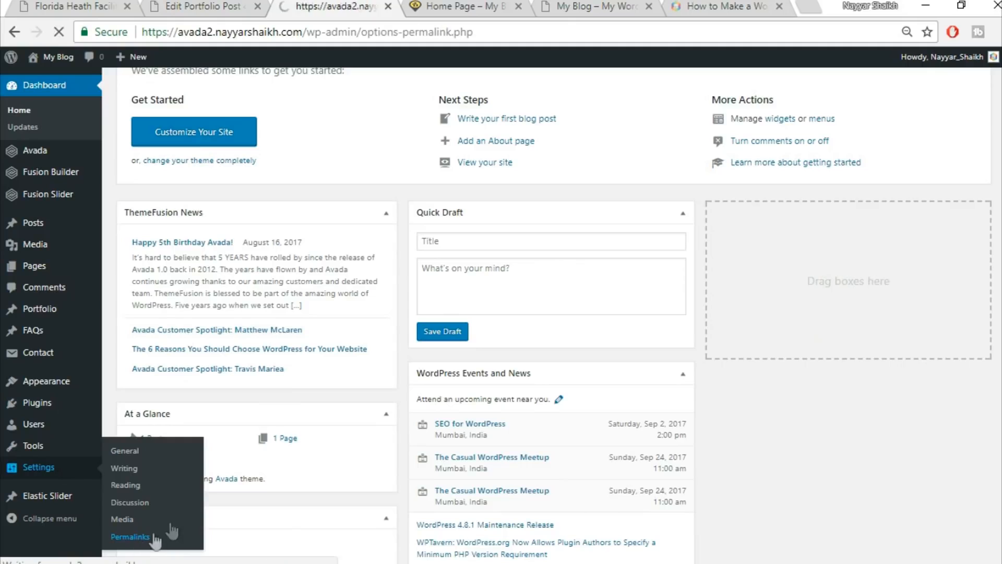
{"action": "scroll", "coordinate": [835, 296], "scroll_direction": "down", "scroll_amount": 2}
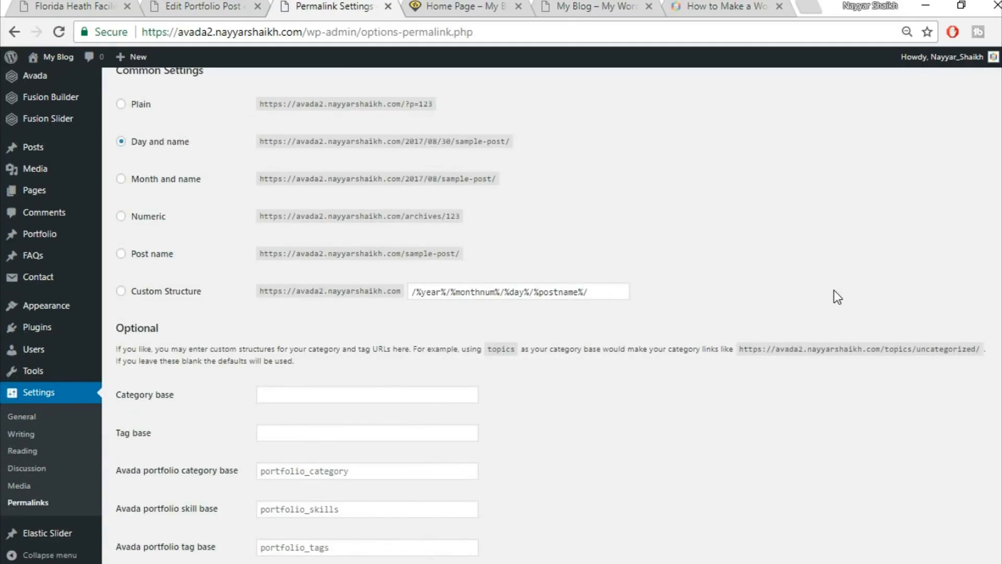
{"action": "left_click", "coordinate": [157, 255]}
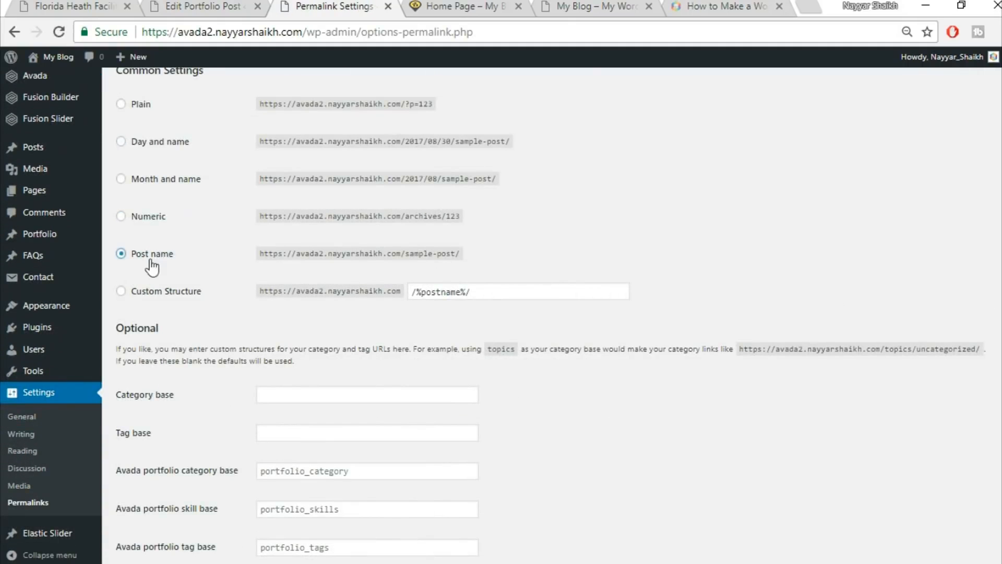
{"action": "scroll", "coordinate": [178, 263], "scroll_direction": "up", "scroll_amount": 2}
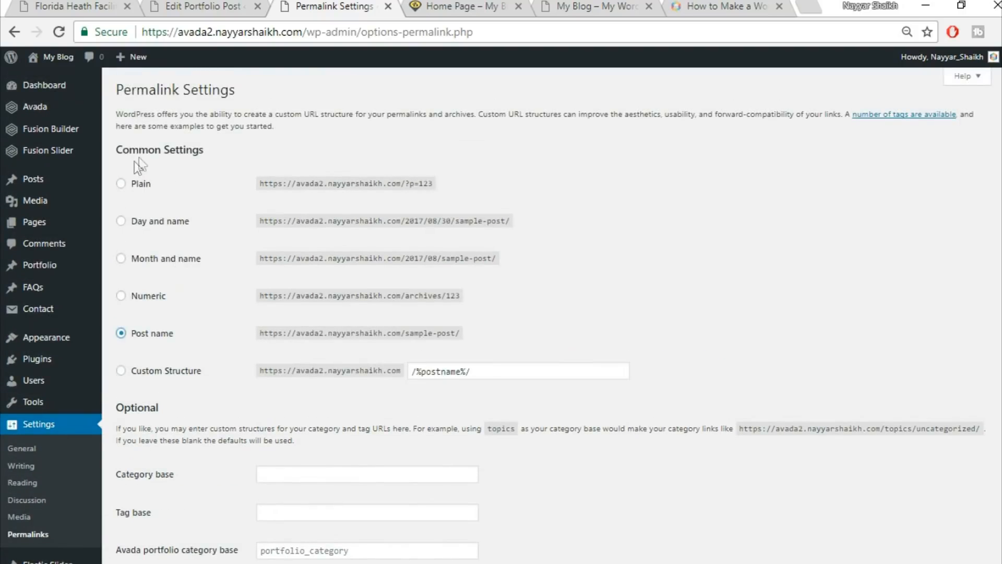
{"action": "scroll", "coordinate": [629, 345], "scroll_direction": "down", "scroll_amount": 3}
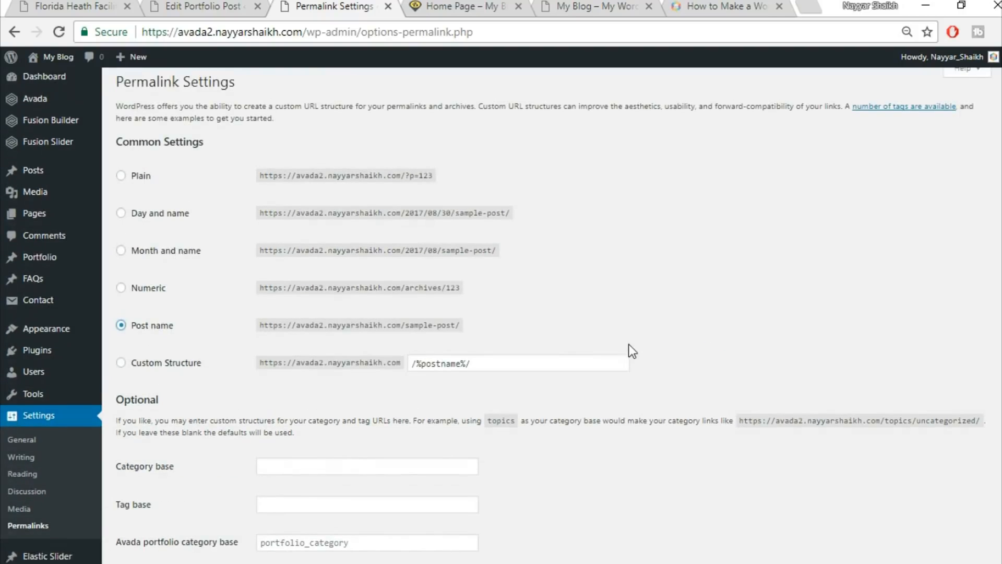
{"action": "left_click", "coordinate": [149, 515]}
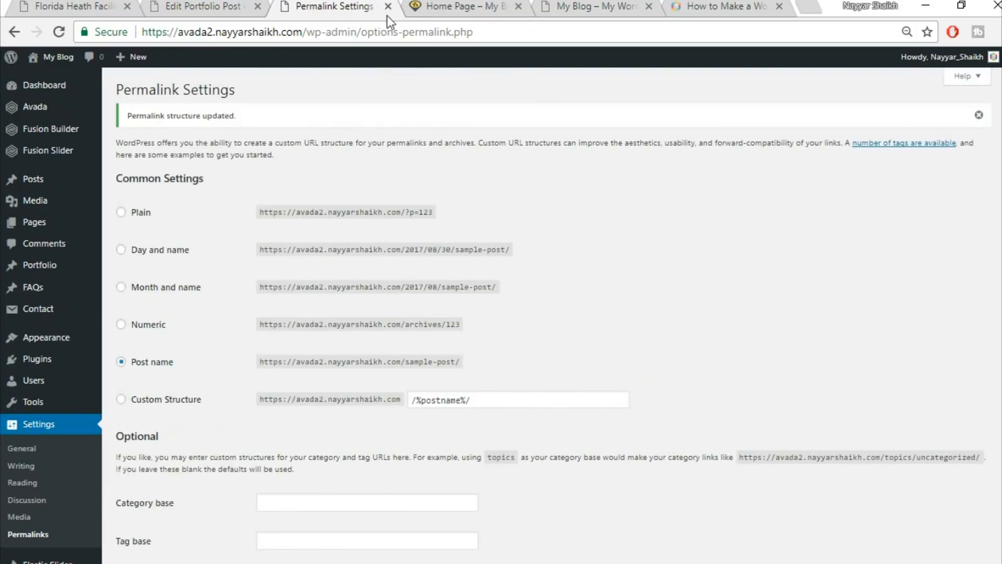
Close the Permalink Settings tab and open the published post in a new tab.
{"action": "left_click", "coordinate": [388, 6]}
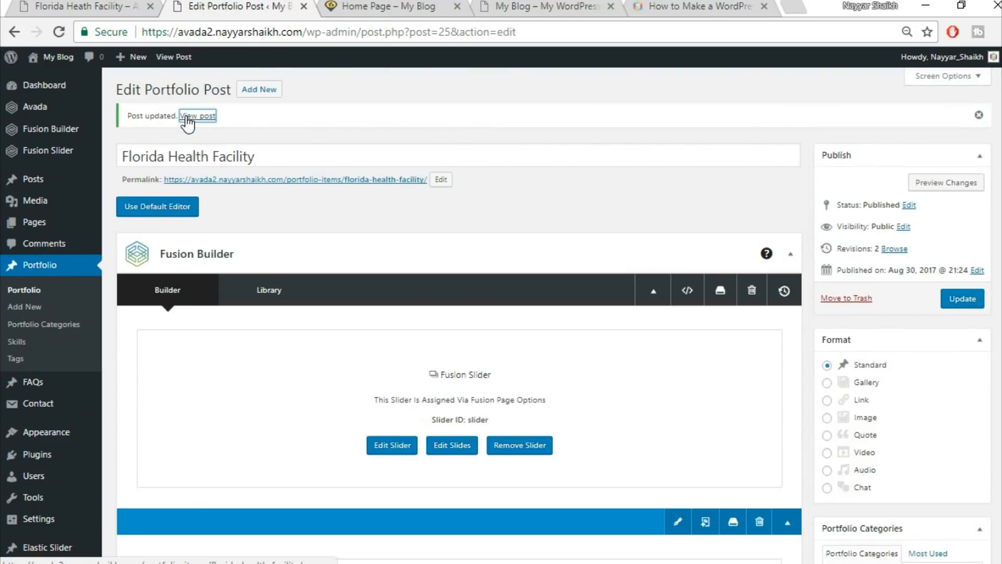
{"action": "right_click", "coordinate": [189, 116]}
{"action": "left_click", "coordinate": [257, 128]}
{"action": "left_click", "coordinate": [336, 6]}
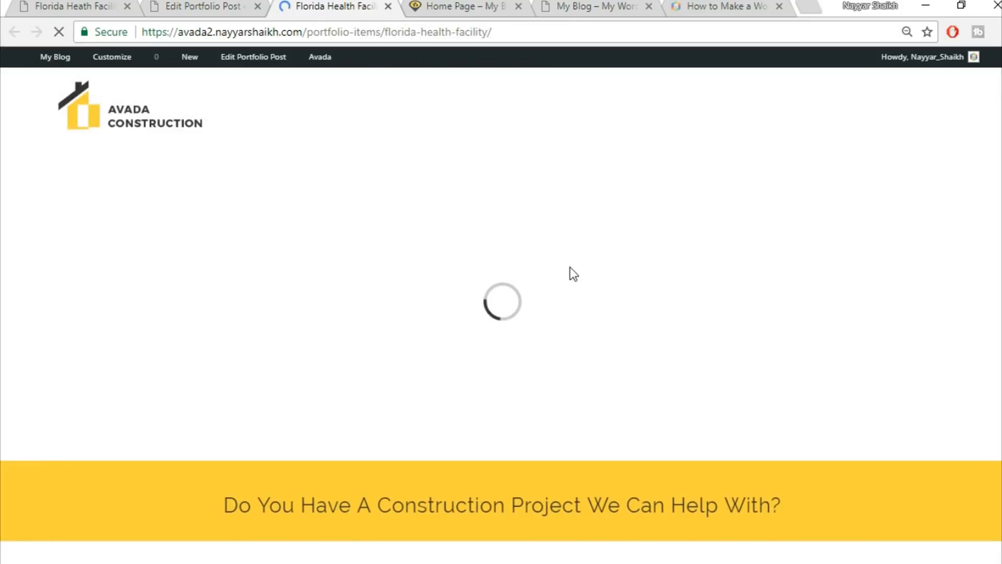
{"action": "scroll", "coordinate": [862, 237], "scroll_direction": "down", "scroll_amount": 3}
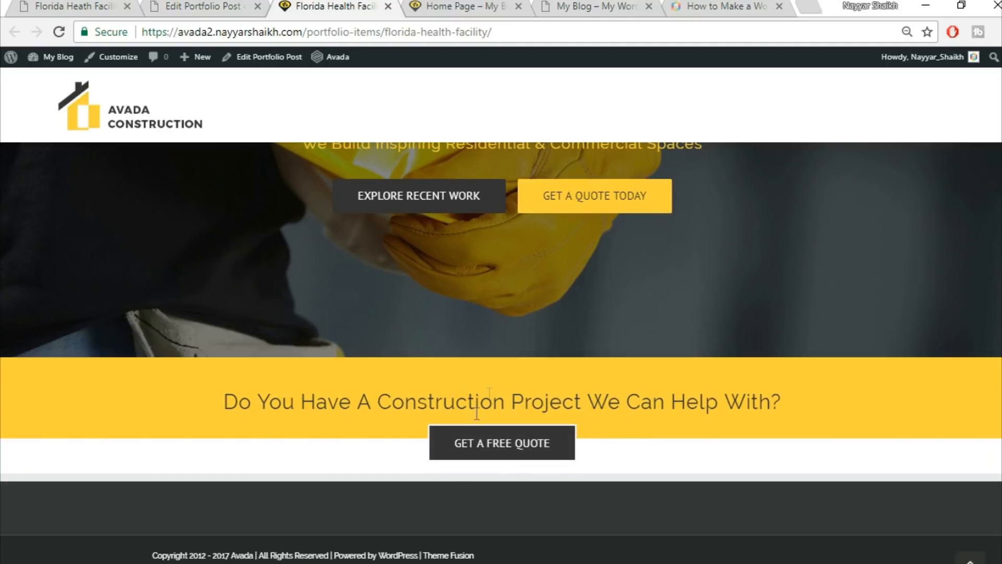
Review the reference page's Belle Glade, Florida description and Project Details section.
{"action": "left_click", "coordinate": [167, 7]}
{"action": "left_click", "coordinate": [70, 6]}
{"action": "scroll", "coordinate": [516, 234], "scroll_direction": "down", "scroll_amount": 4}
{"action": "scroll", "coordinate": [274, 263], "scroll_direction": "up", "scroll_amount": 2}
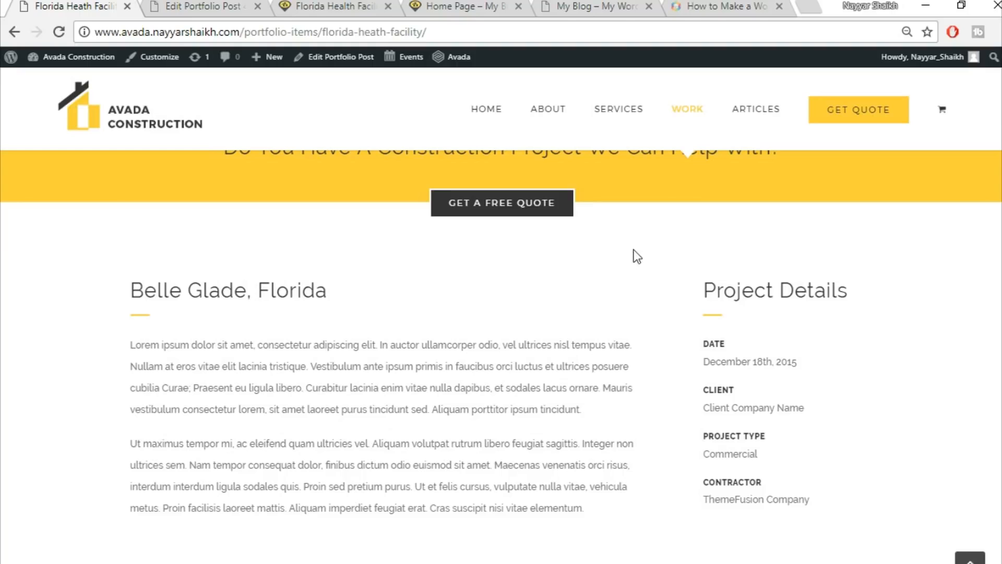
{"action": "scroll", "coordinate": [647, 309], "scroll_direction": "up", "scroll_amount": 2}
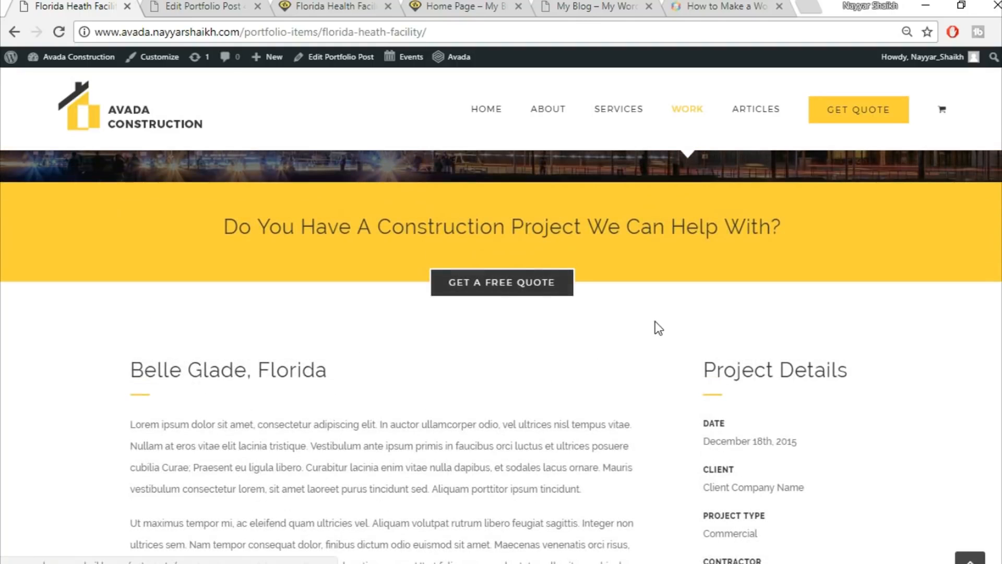
{"action": "scroll", "coordinate": [656, 321], "scroll_direction": "down", "scroll_amount": 2}
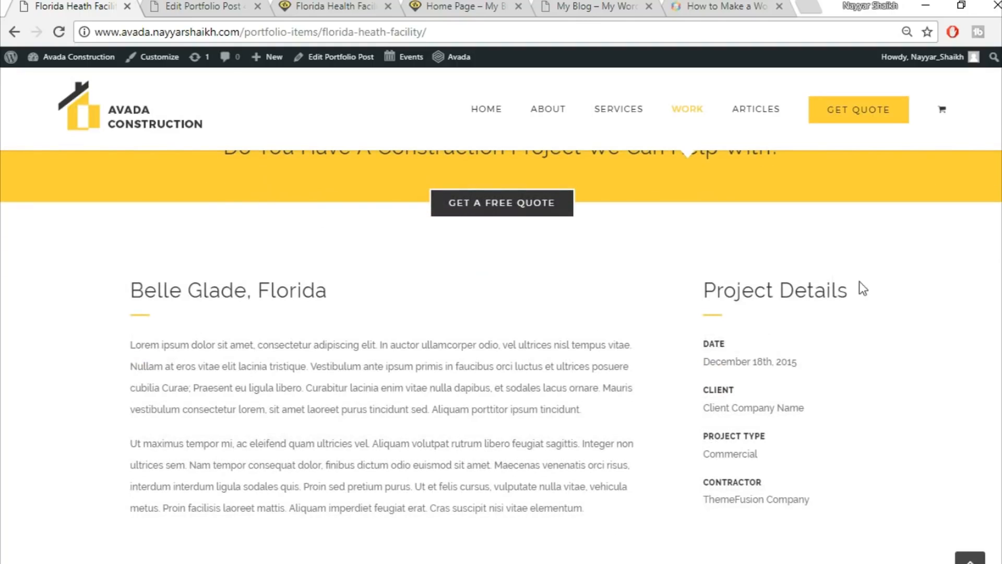
Add a new container with a 3/4 and a 1/4 column to the post.
{"action": "left_click", "coordinate": [172, 6]}
{"action": "scroll", "coordinate": [586, 286], "scroll_direction": "down", "scroll_amount": 10}
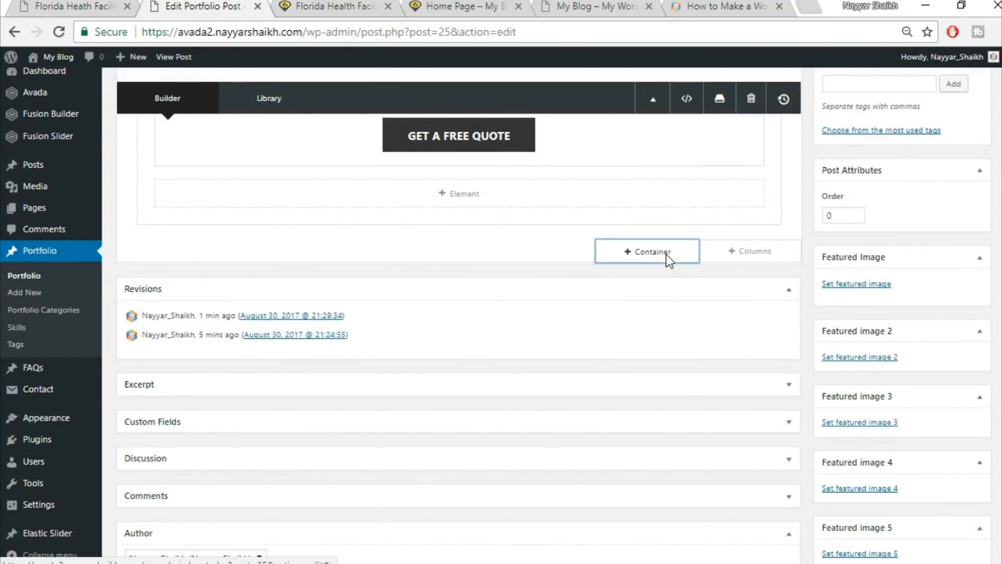
{"action": "left_click", "coordinate": [666, 255]}
{"action": "left_click", "coordinate": [49, 5]}
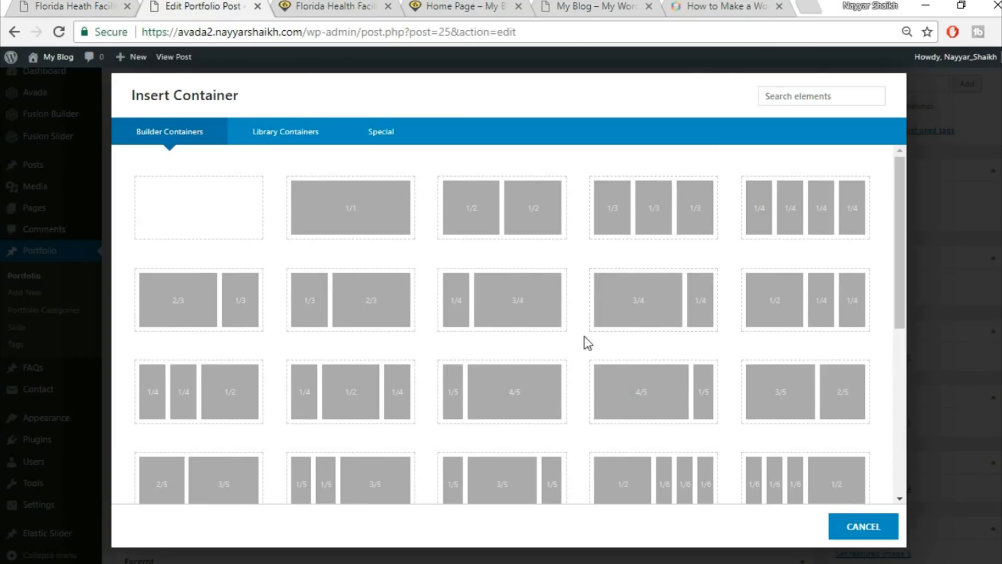
{"action": "left_click", "coordinate": [645, 316]}
Copy the 'Belle Glade, Florida' heading from the reference page.
{"action": "scroll", "coordinate": [751, 300], "scroll_direction": "down", "scroll_amount": 2}
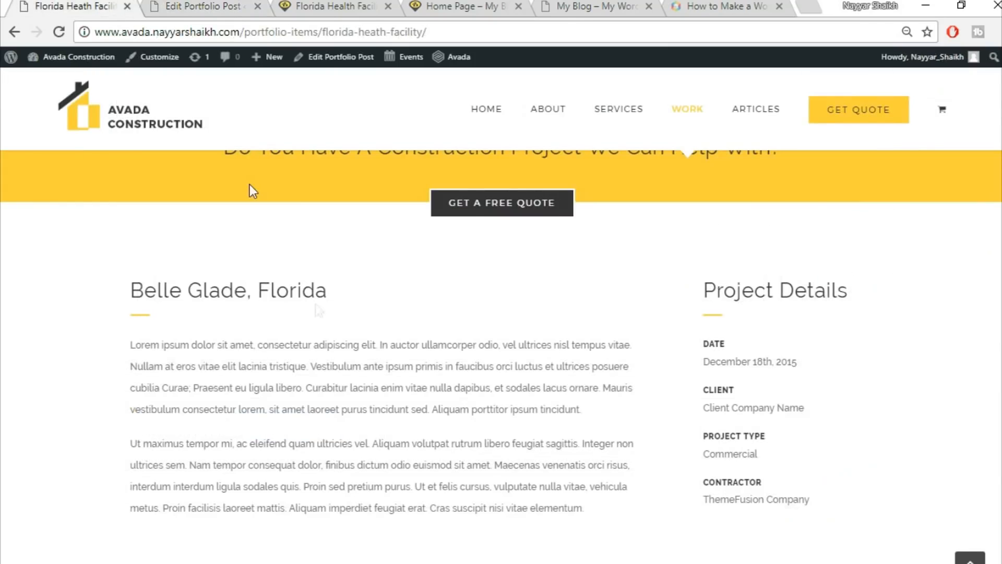
{"action": "left_click_drag", "start_coordinate": [144, 303], "coordinate": [388, 299]}
{"action": "key", "text": "ctrl+c"}
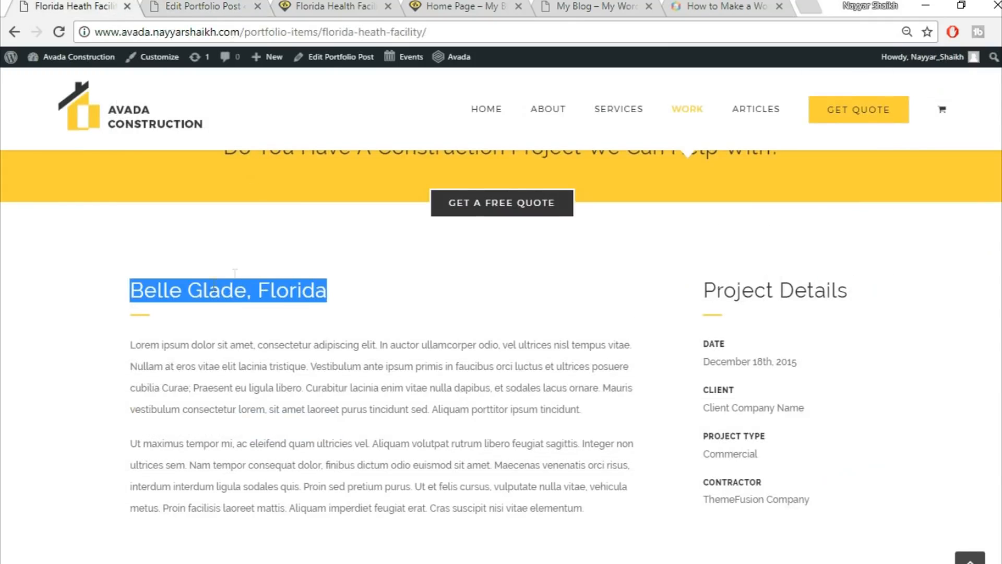
{"action": "left_click", "coordinate": [204, 6]}
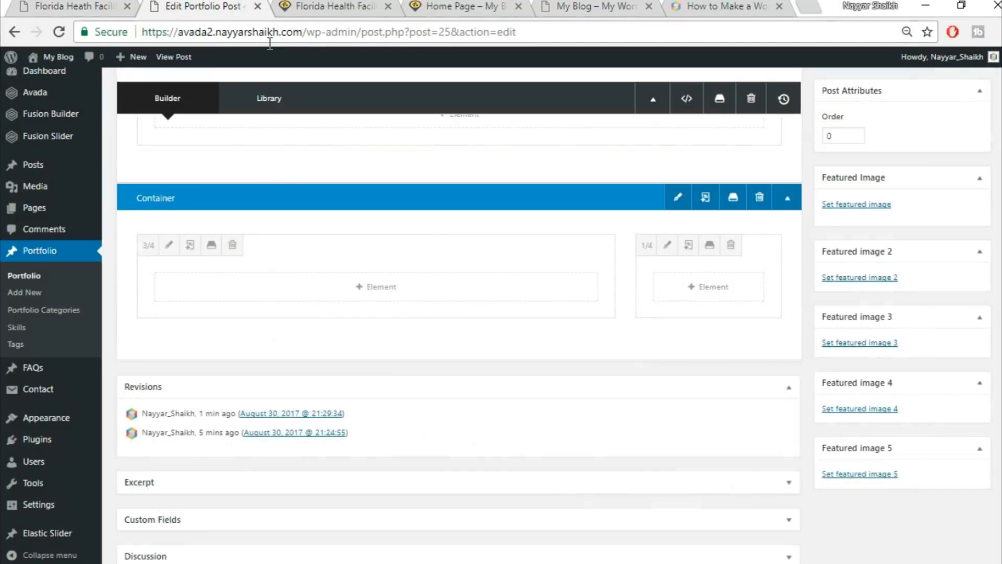
Add a Text Block with the pasted 'Belle Glade, Florida' heading to the 3/4 column.
{"action": "left_click", "coordinate": [396, 294]}
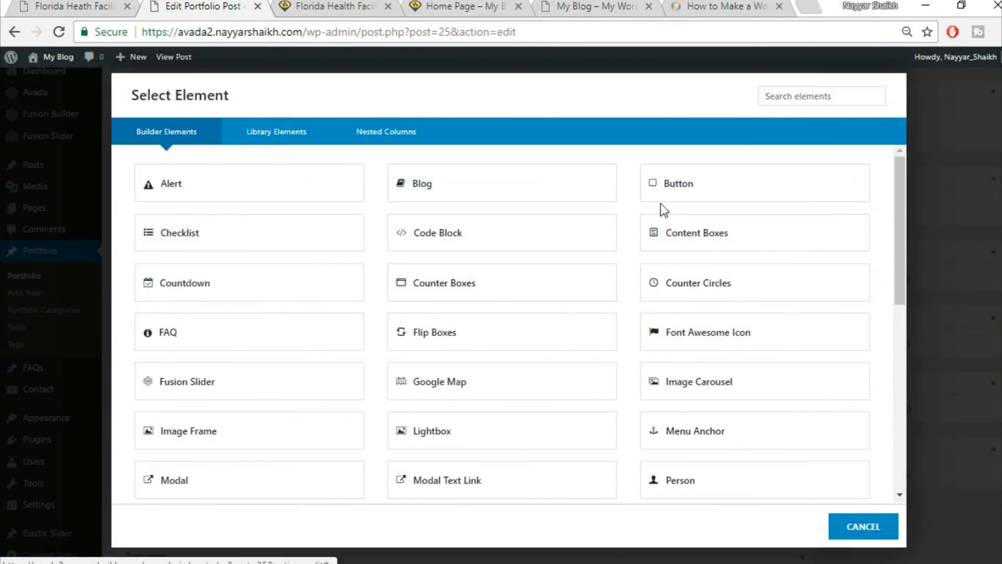
{"action": "left_click", "coordinate": [790, 99]}
{"action": "type", "text": "tex"}
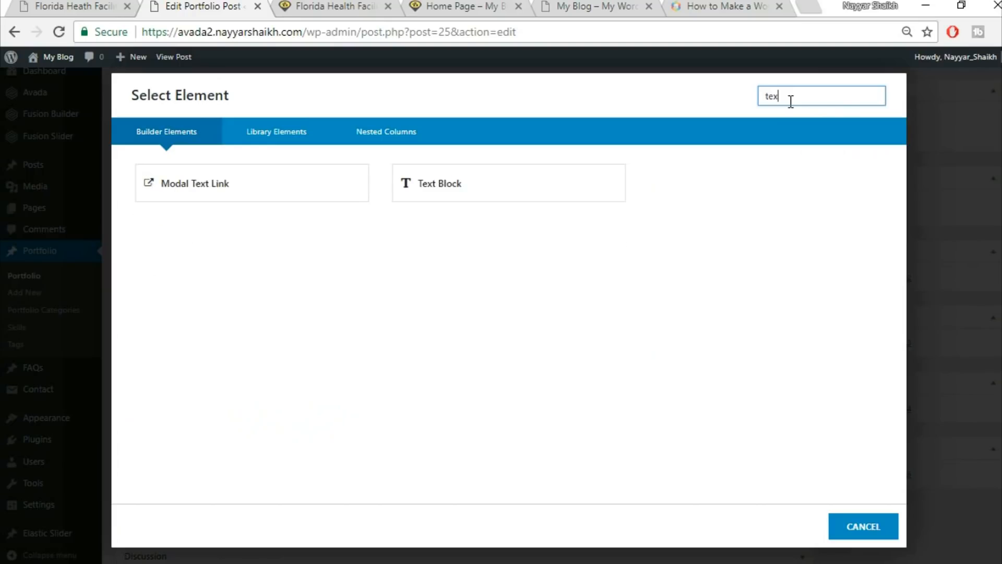
{"action": "left_click", "coordinate": [559, 179]}
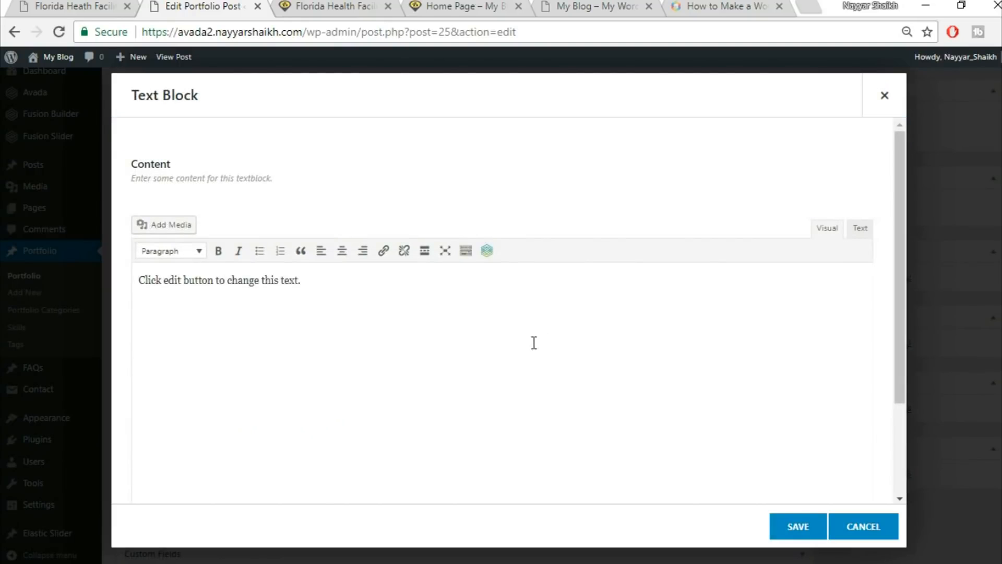
{"action": "key", "text": "ctrl+v"}
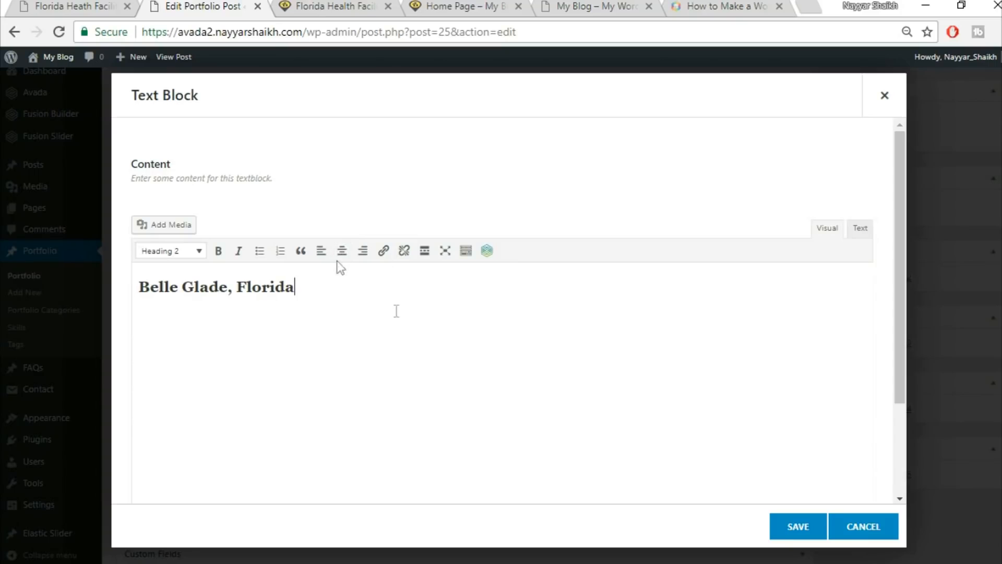
{"action": "left_click", "coordinate": [800, 527]}
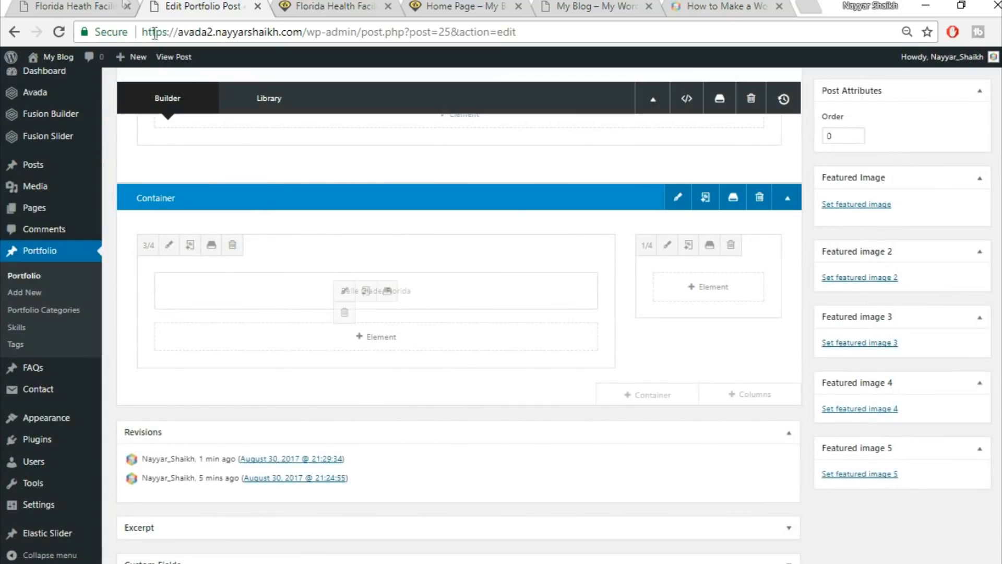
{"action": "left_click", "coordinate": [103, 5]}
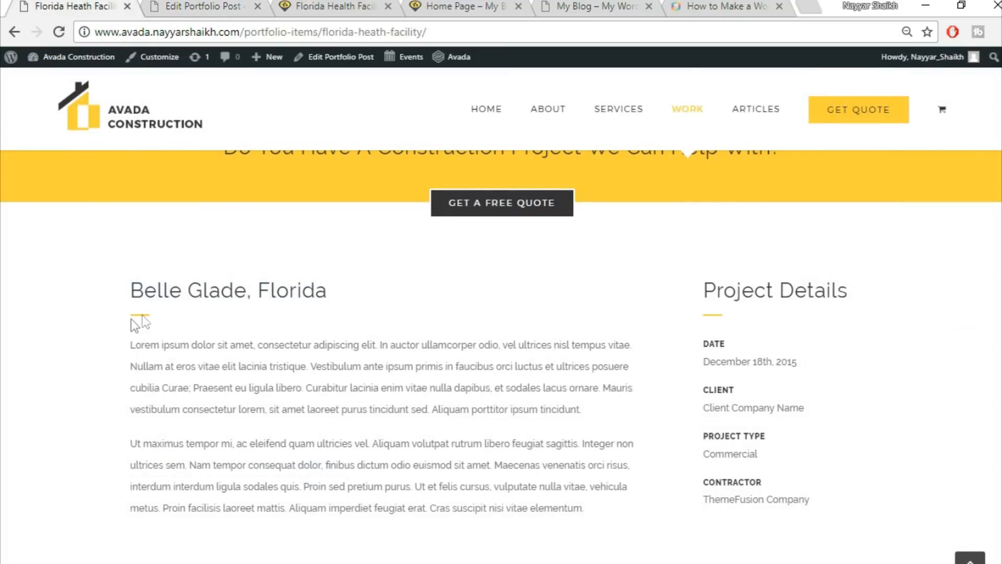
{"action": "left_click", "coordinate": [139, 5]}
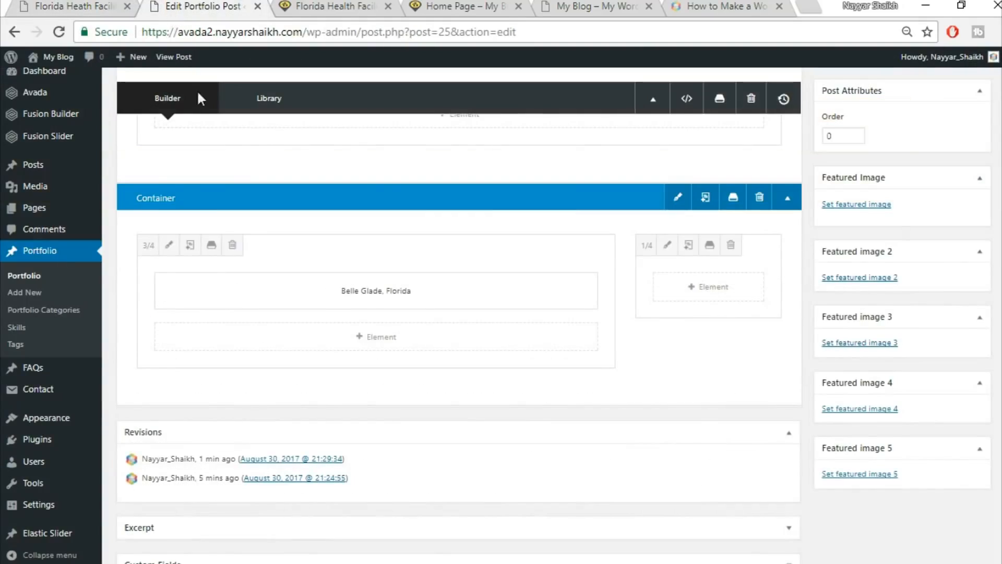
Add a Separator below the Belle Glade, Florida heading with a Single Border Solid style.
{"action": "left_click", "coordinate": [369, 340]}
{"action": "left_click", "coordinate": [773, 88]}
{"action": "type", "text": "sepa"}
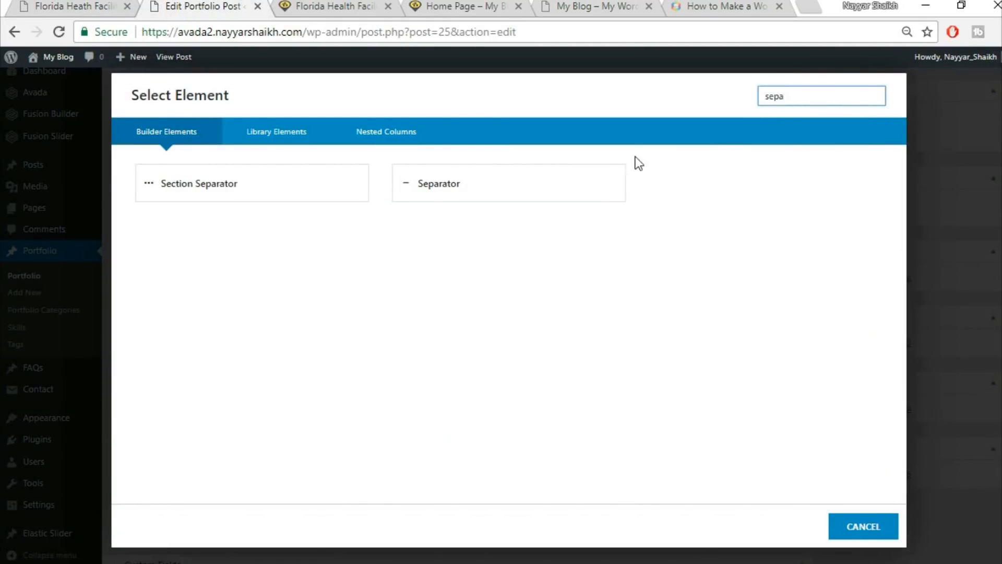
{"action": "left_click", "coordinate": [617, 187]}
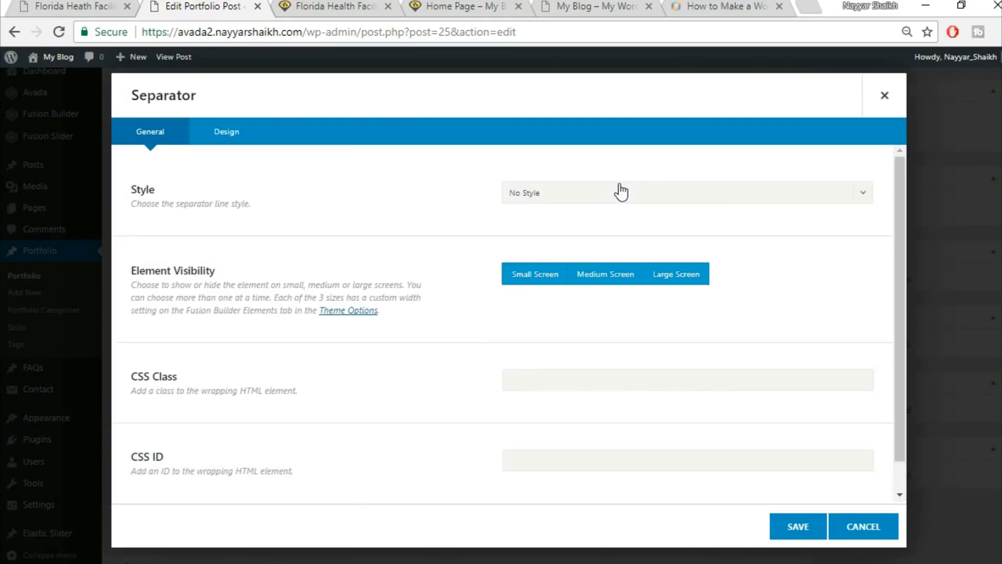
{"action": "left_click", "coordinate": [622, 202]}
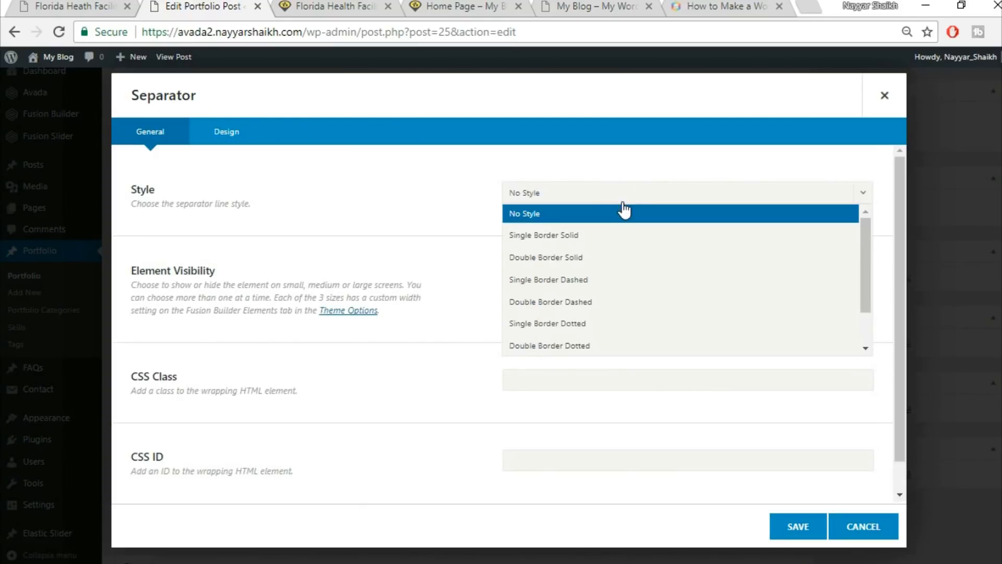
{"action": "left_click", "coordinate": [582, 233]}
{"action": "scroll", "coordinate": [772, 246], "scroll_direction": "down", "scroll_amount": 1}
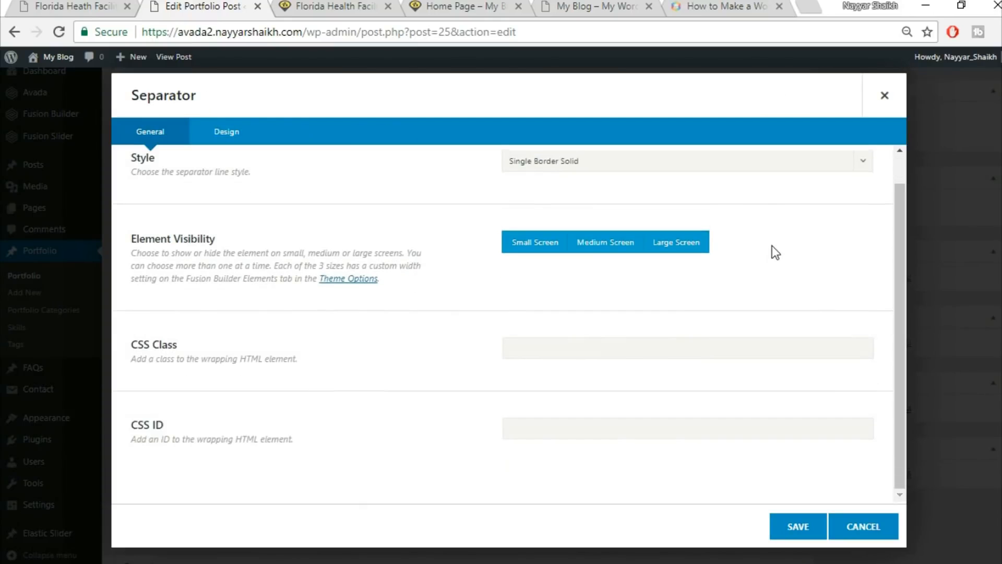
Set the separator colour to fed830, bottom margin 30 and border size 2.
{"action": "left_click", "coordinate": [226, 139]}
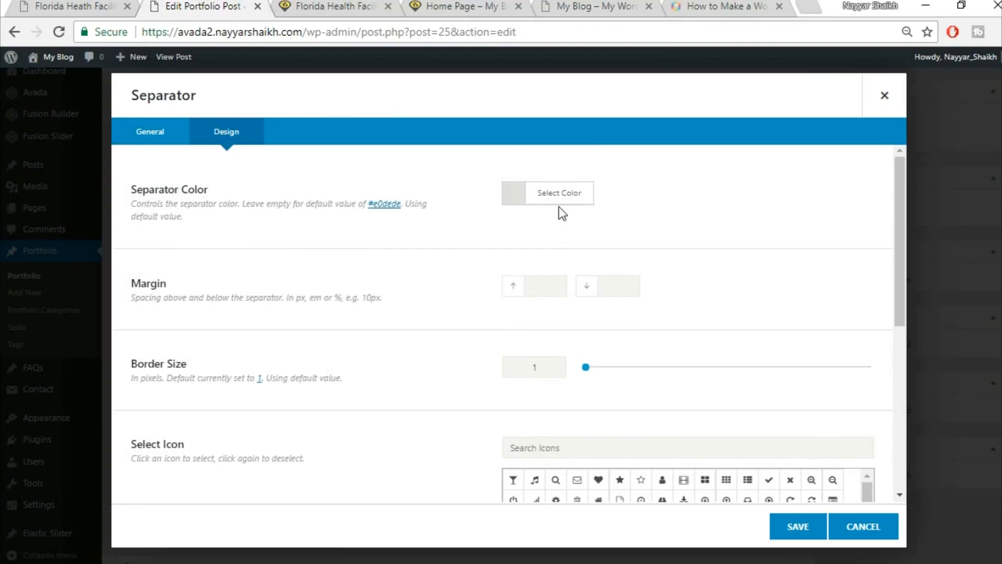
{"action": "left_click", "coordinate": [562, 201]}
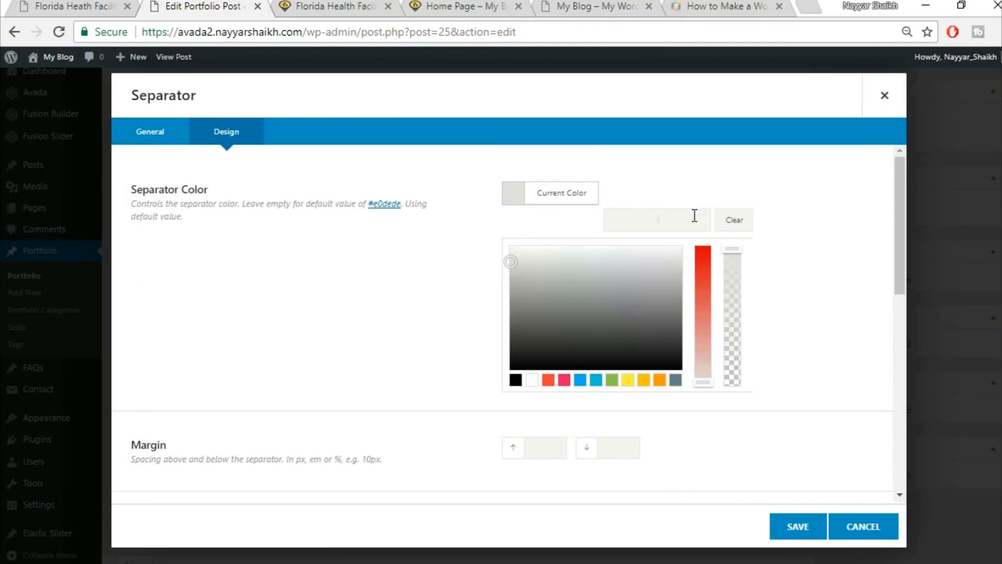
{"action": "type", "text": "fed830"}
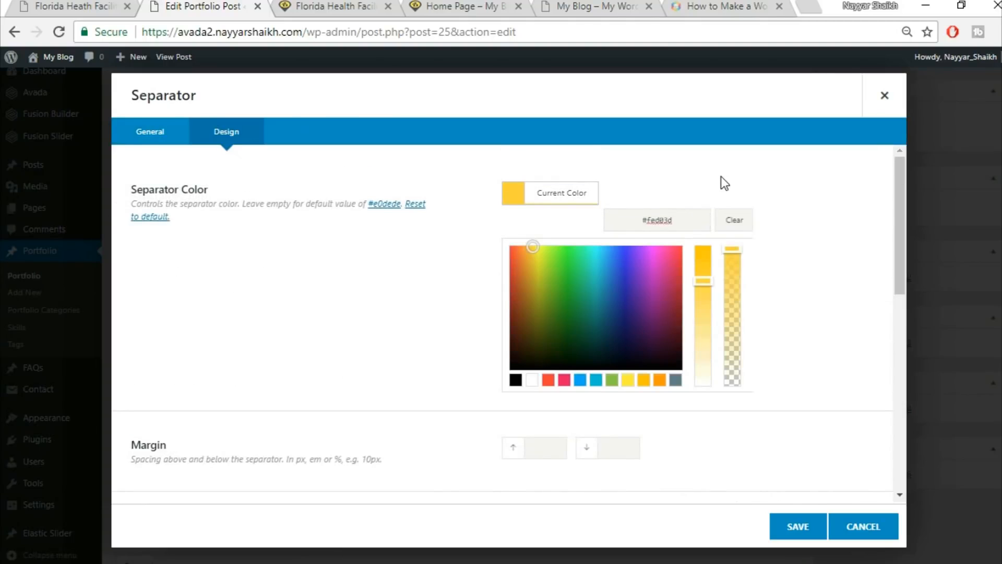
{"action": "left_click", "coordinate": [721, 176]}
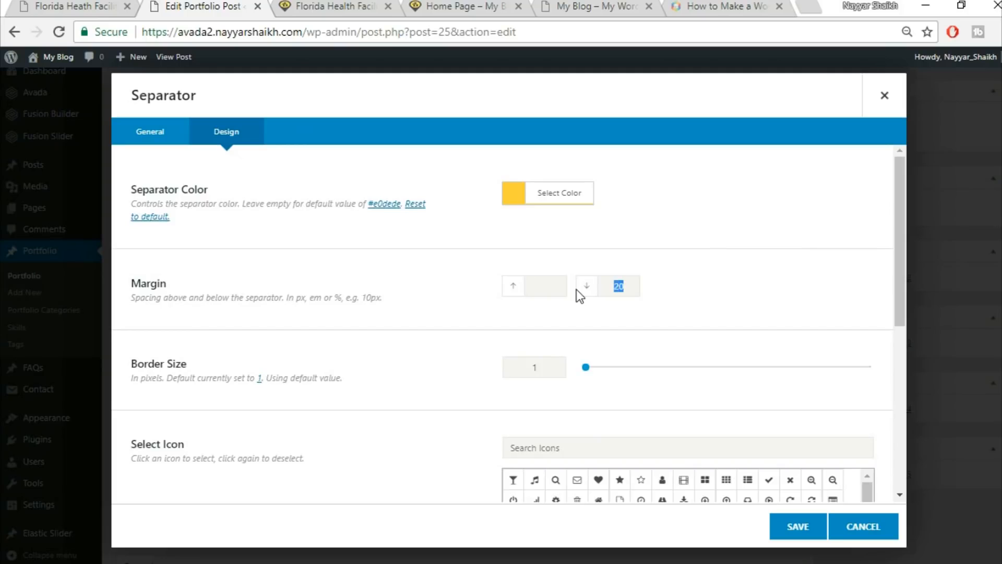
{"action": "type", "text": "30"}
{"action": "double_click", "coordinate": [515, 372]}
{"action": "type", "text": "2"}
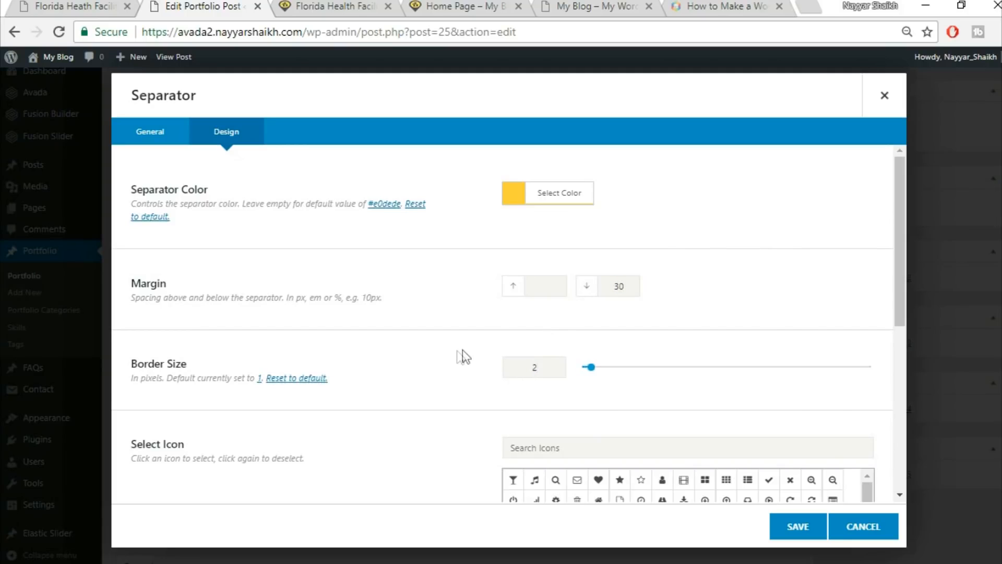
Make the separator 30px wide and left-aligned, then save it.
{"action": "scroll", "coordinate": [462, 350], "scroll_direction": "down", "scroll_amount": 3}
{"action": "scroll", "coordinate": [421, 331], "scroll_direction": "down", "scroll_amount": 3}
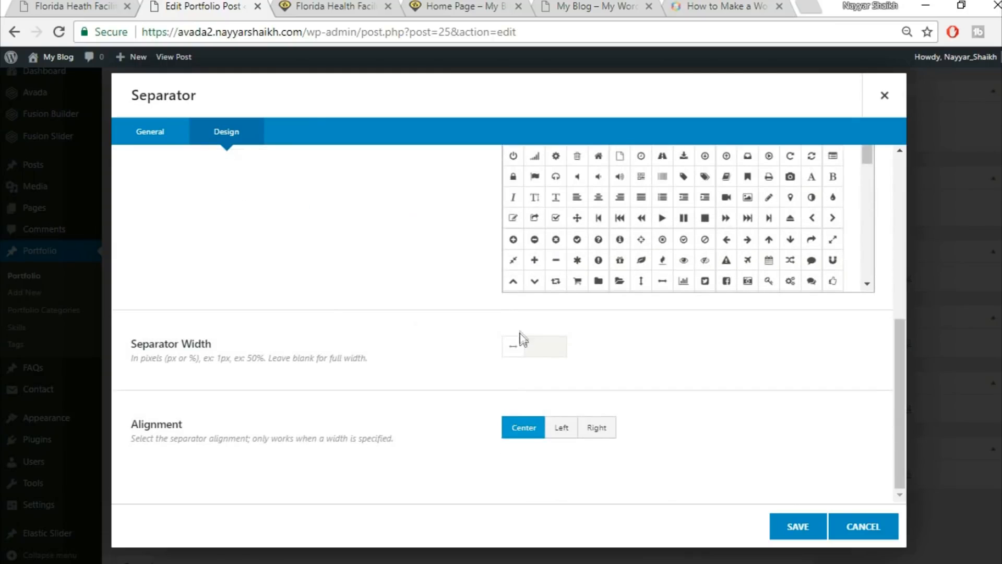
{"action": "type", "text": "30px"}
{"action": "left_click", "coordinate": [104, 5]}
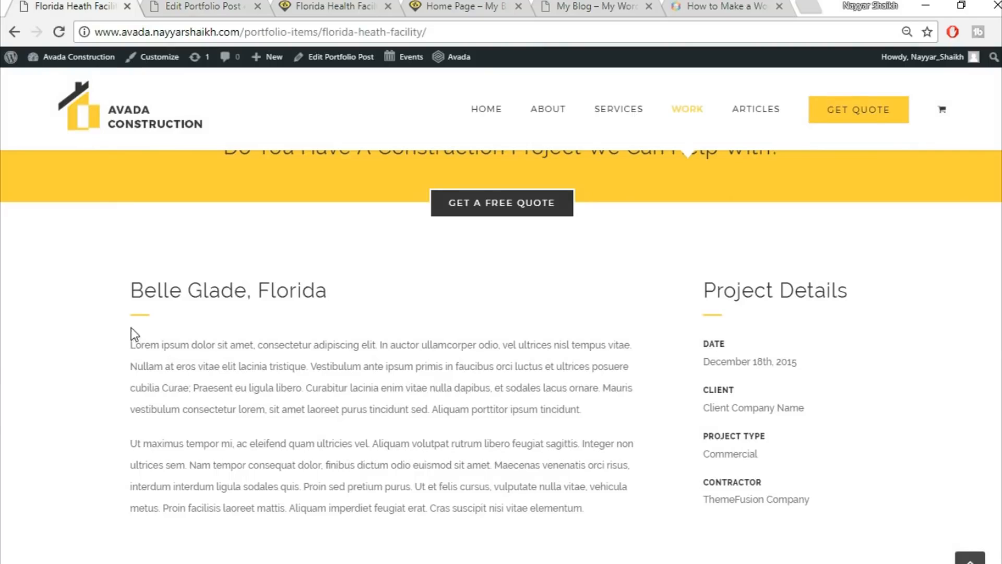
{"action": "left_click", "coordinate": [173, 4]}
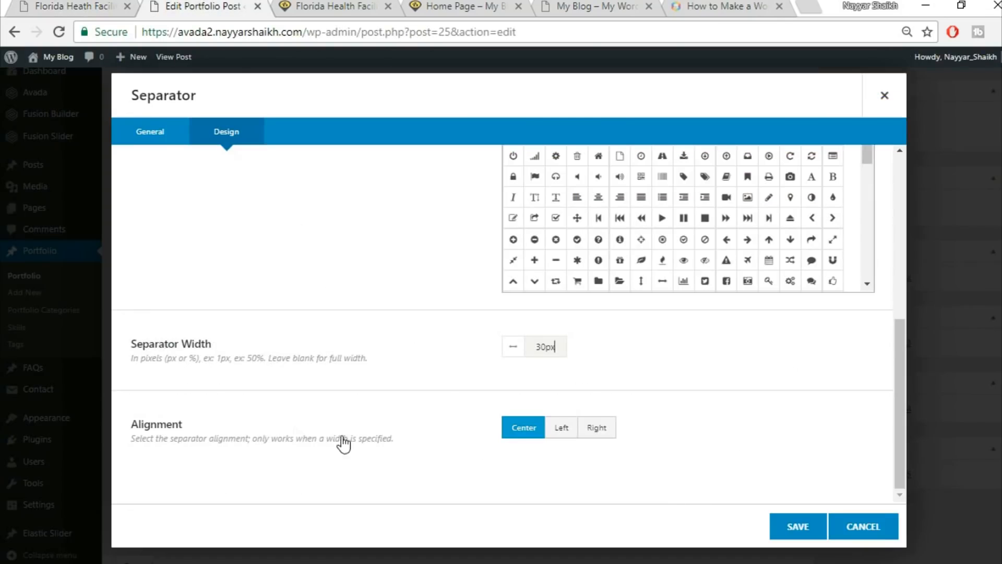
{"action": "left_click", "coordinate": [568, 435]}
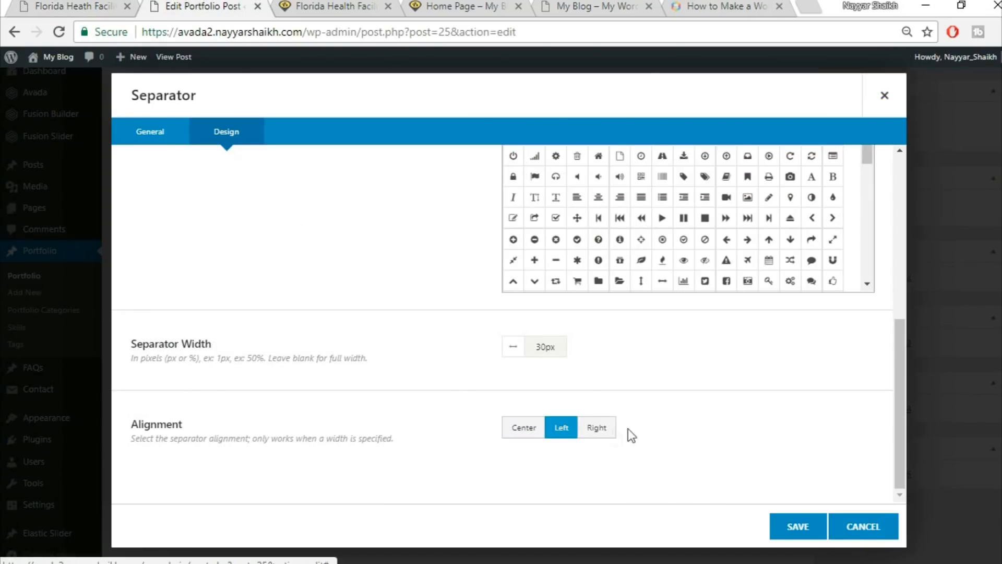
{"action": "left_click", "coordinate": [799, 526]}
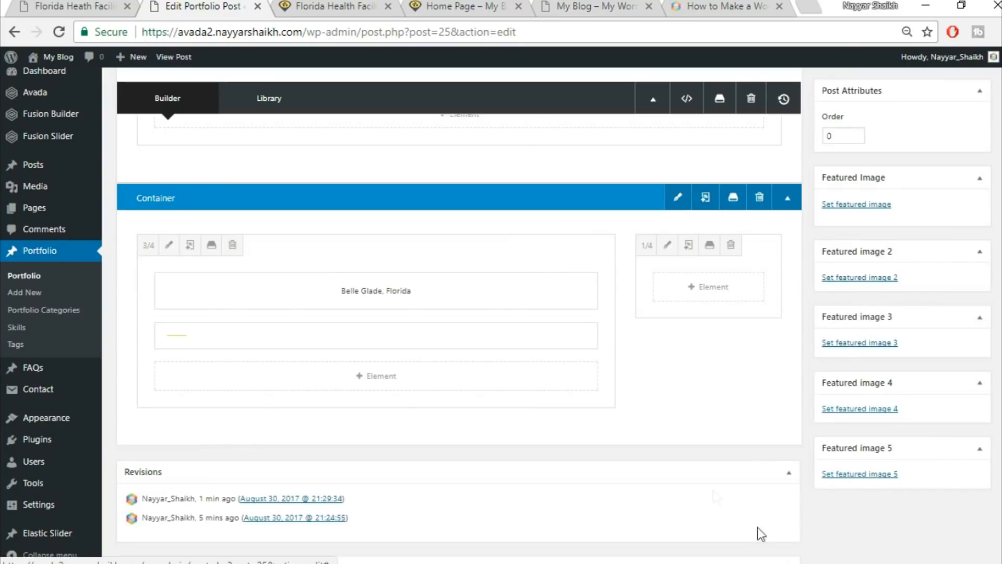
Copy the two Lorem ipsum body paragraphs from the live portfolio page.
{"action": "left_click", "coordinate": [368, 379]}
{"action": "left_click", "coordinate": [73, 7]}
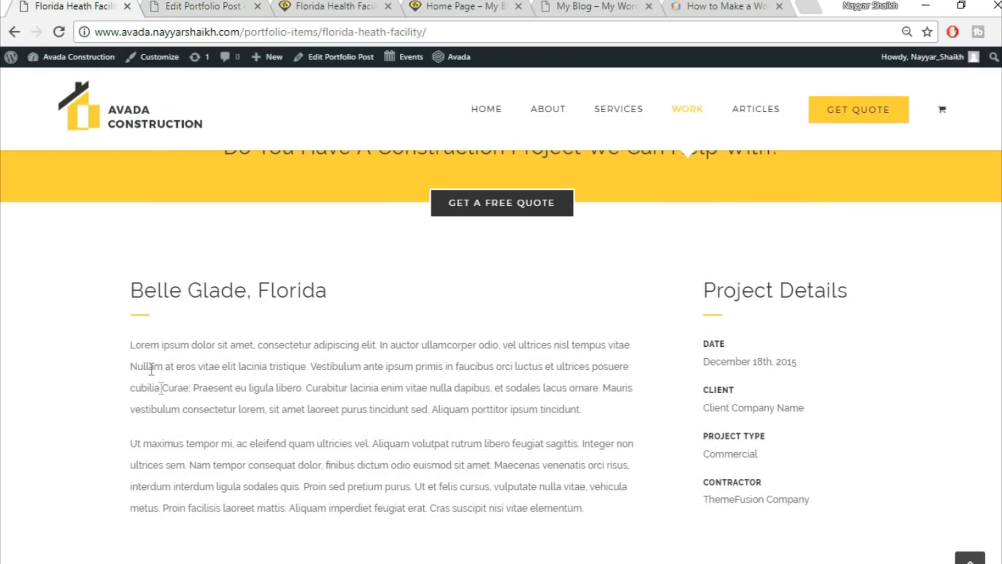
{"action": "left_click_drag", "start_coordinate": [132, 347], "coordinate": [520, 468]}
{"action": "key", "text": "ctrl+c"}
{"action": "left_click", "coordinate": [242, 6]}
Add a Text Block below the separator, replace its placeholder with the pasted paragraphs, and save.
{"action": "left_click", "coordinate": [789, 100]}
{"action": "type", "text": "tex"}
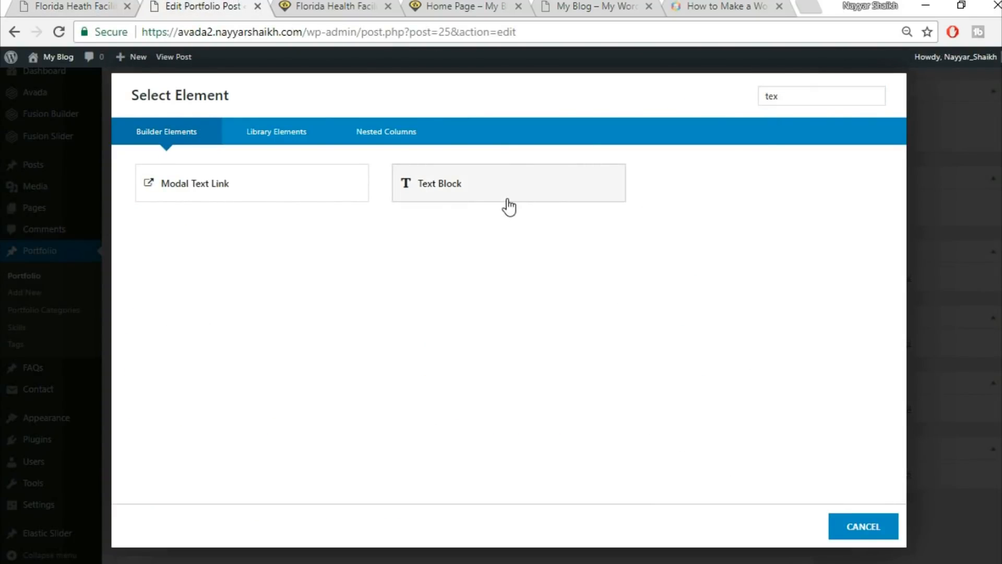
{"action": "left_click", "coordinate": [508, 208]}
{"action": "left_click", "coordinate": [584, 363]}
{"action": "key", "text": "ctrl+a"}
{"action": "key", "text": "BackSpace"}
{"action": "key", "text": "ctrl+v"}
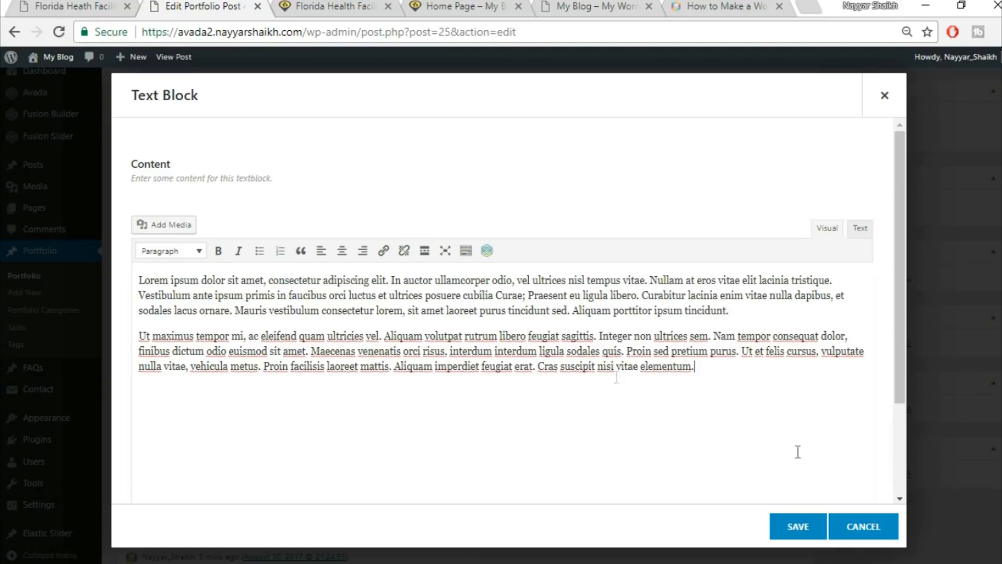
{"action": "left_click", "coordinate": [798, 527]}
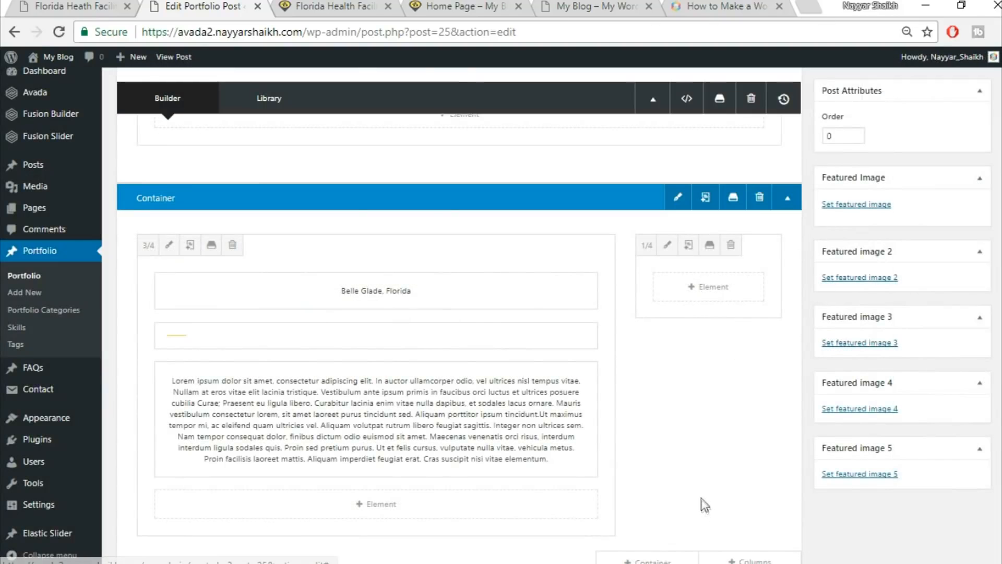
{"action": "left_click", "coordinate": [82, 3]}
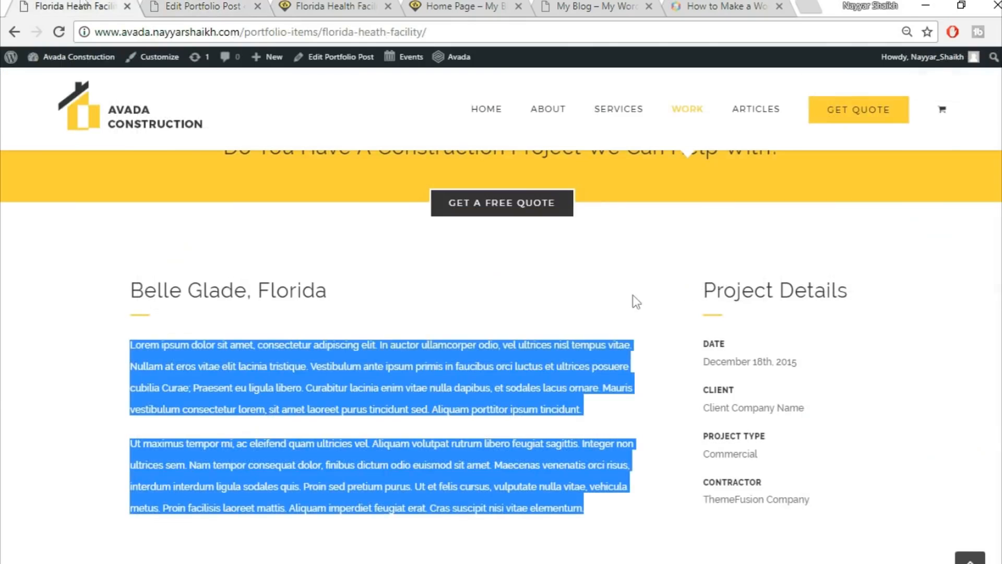
Add a Text Block element to the 1/4 column.
{"action": "left_click", "coordinate": [174, 4]}
{"action": "left_click", "coordinate": [705, 291]}
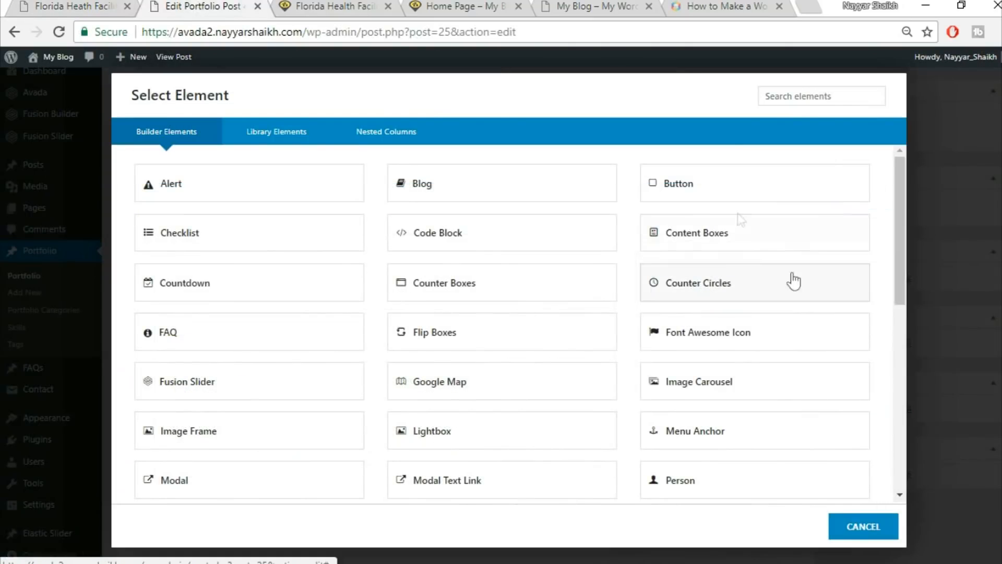
{"action": "left_click", "coordinate": [801, 96]}
{"action": "type", "text": "tex"}
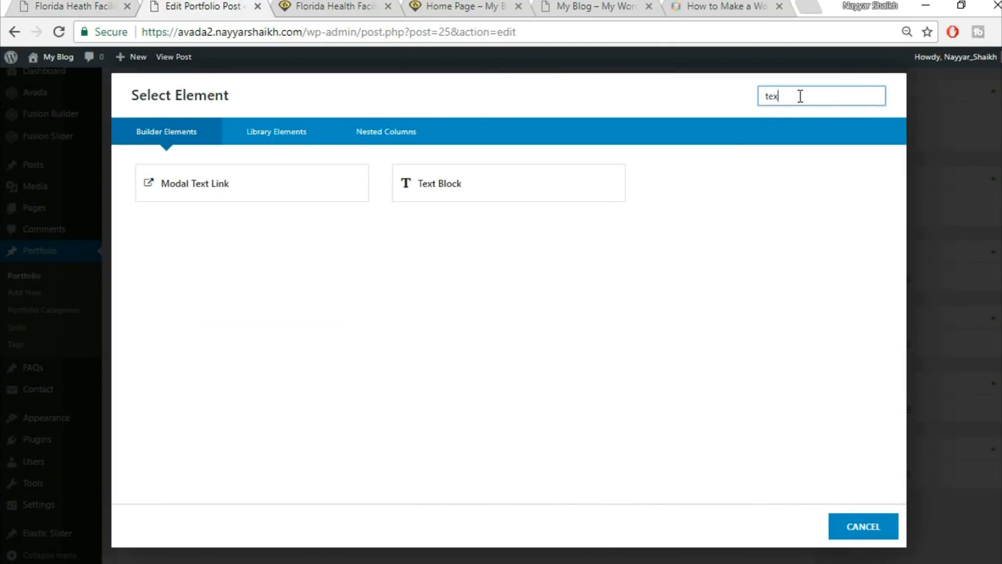
{"action": "left_click", "coordinate": [446, 184]}
{"action": "left_click", "coordinate": [172, 31]}
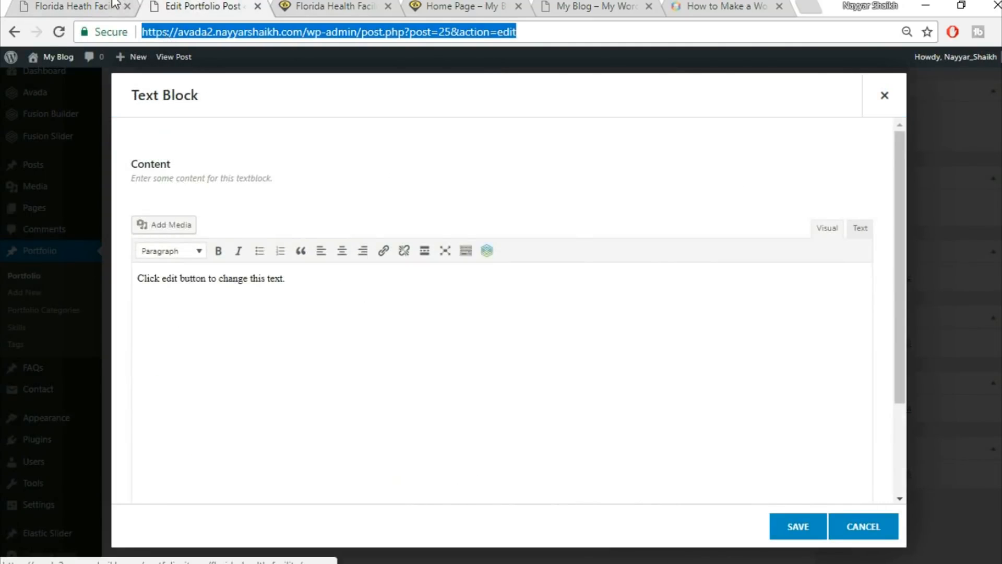
Replace the text block's placeholder with the Project Details heading copied from the live page, and save.
{"action": "left_click", "coordinate": [115, 5]}
{"action": "left_click_drag", "start_coordinate": [703, 290], "coordinate": [862, 272]}
{"action": "key", "text": "ctrl+c"}
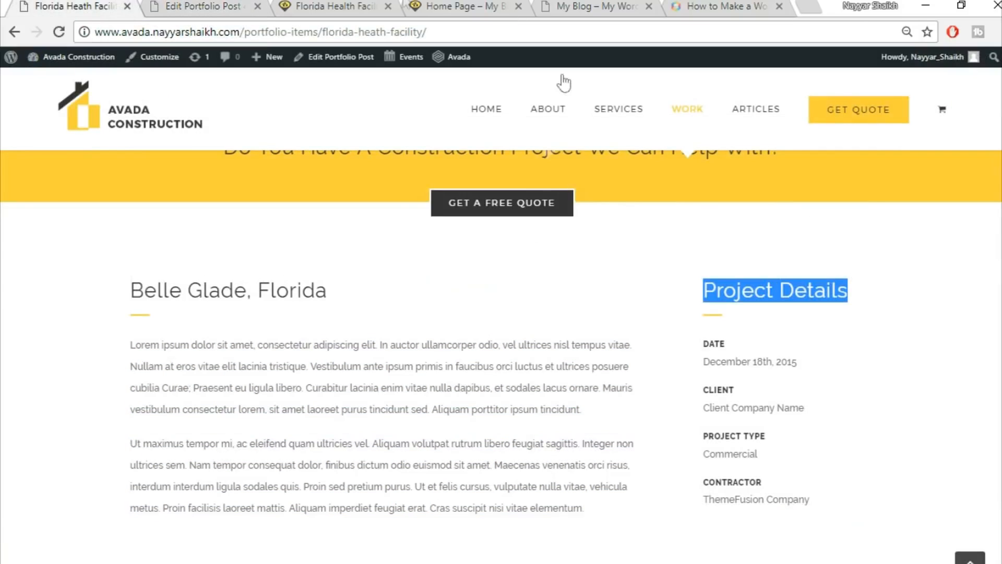
{"action": "left_click", "coordinate": [244, 4]}
{"action": "left_click", "coordinate": [545, 336]}
{"action": "key", "text": "ctrl+a"}
{"action": "key", "text": "BackSpace"}
{"action": "key", "text": "ctrl+v"}
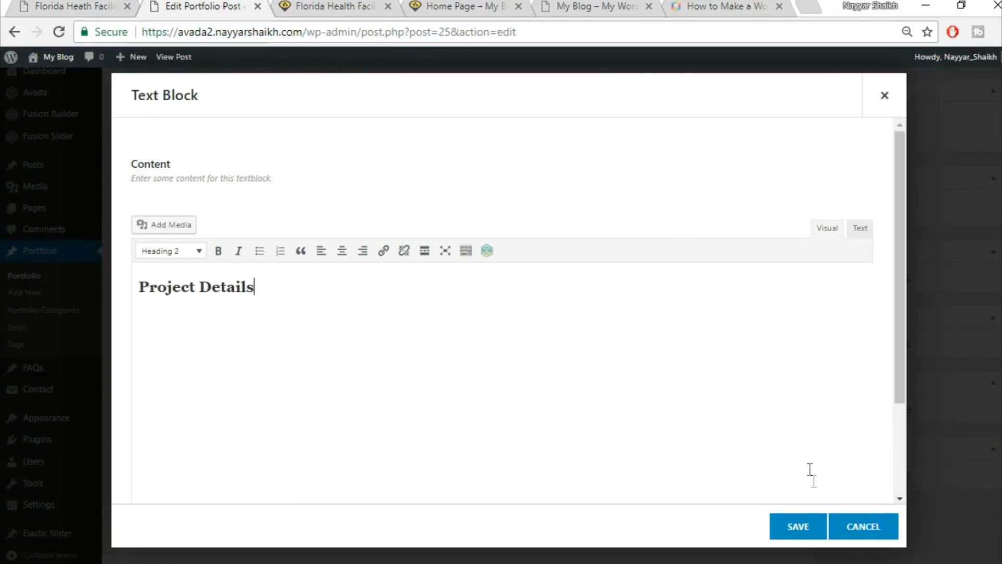
{"action": "left_click", "coordinate": [788, 526]}
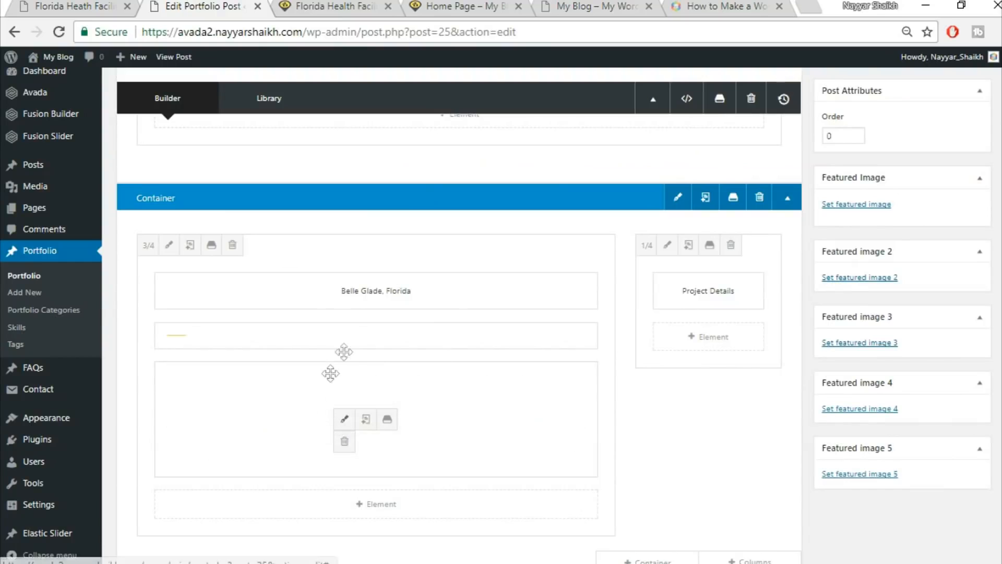
Clone the yellow separator and drag the copy into the 1/4 column.
{"action": "left_click", "coordinate": [366, 336]}
{"action": "mouse_move", "coordinate": [262, 342]}
{"action": "left_mouse_down"}
{"action": "mouse_move", "coordinate": [638, 306]}
{"action": "mouse_move", "coordinate": [700, 333]}
{"action": "mouse_move", "coordinate": [714, 361]}
{"action": "mouse_move", "coordinate": [692, 370]}
{"action": "mouse_move", "coordinate": [723, 342]}
{"action": "left_mouse_up"}
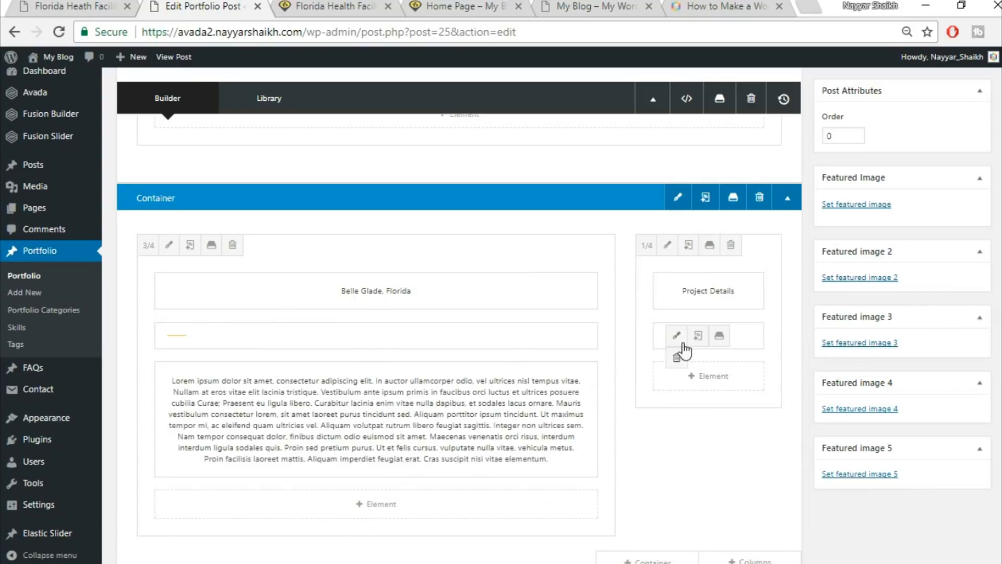
{"action": "left_click", "coordinate": [79, 7]}
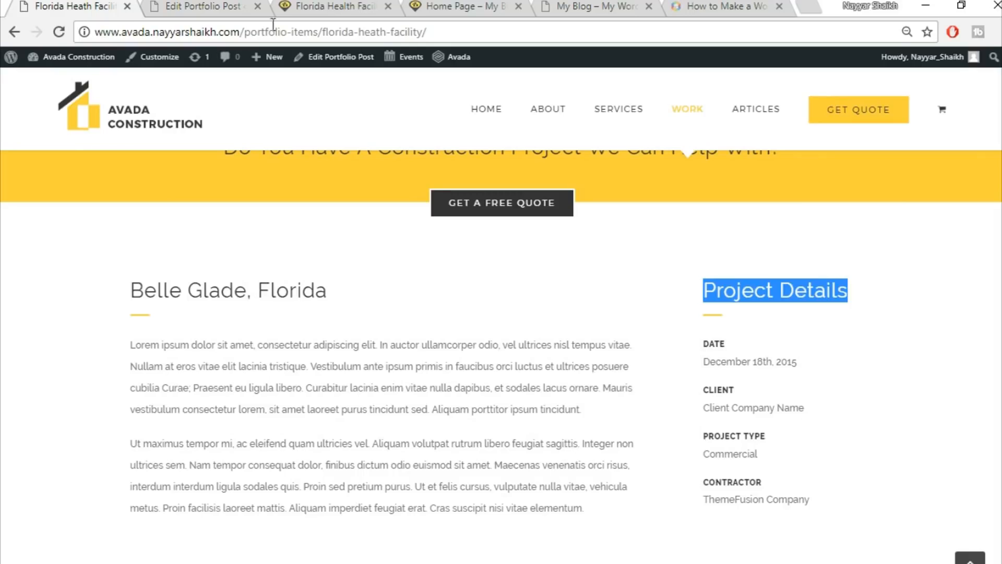
Add a Text Block to the Project Details column below the separator.
{"action": "left_click", "coordinate": [211, 6]}
{"action": "left_click", "coordinate": [733, 385]}
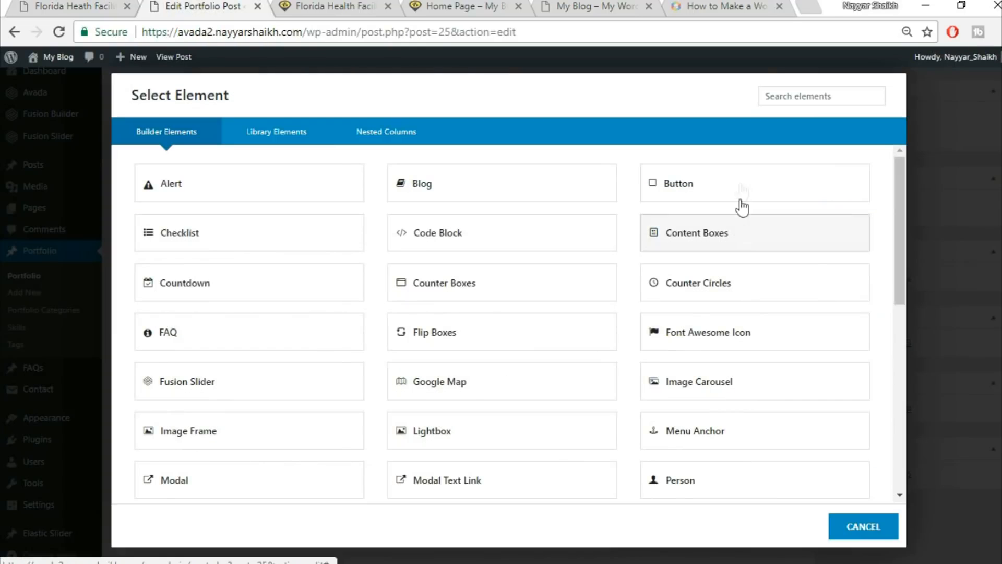
{"action": "left_click", "coordinate": [830, 89]}
{"action": "type", "text": "text"}
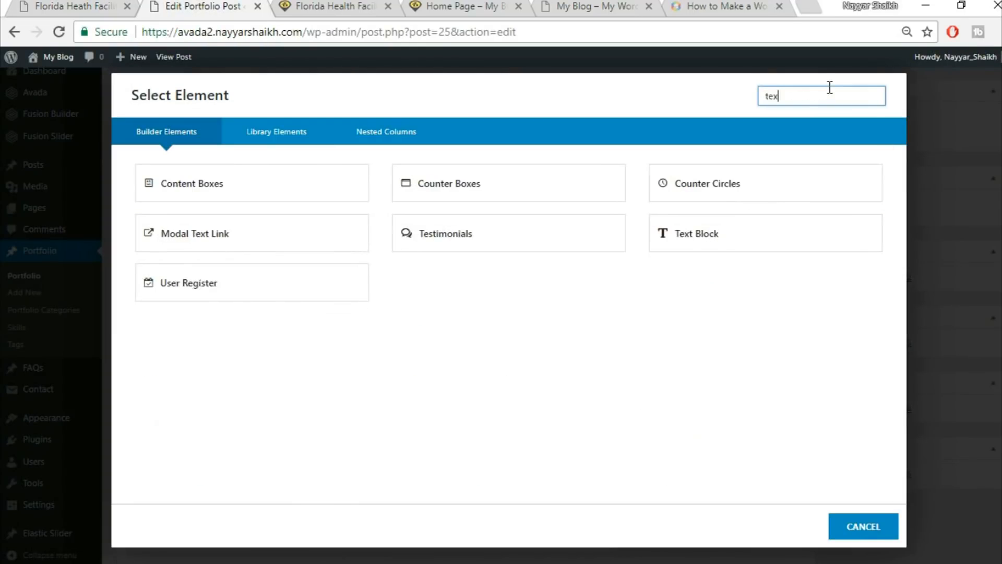
{"action": "left_click", "coordinate": [564, 188]}
Paste the DATE label and December 18th, 2015 from the reference page into the block.
{"action": "left_click", "coordinate": [2, 3]}
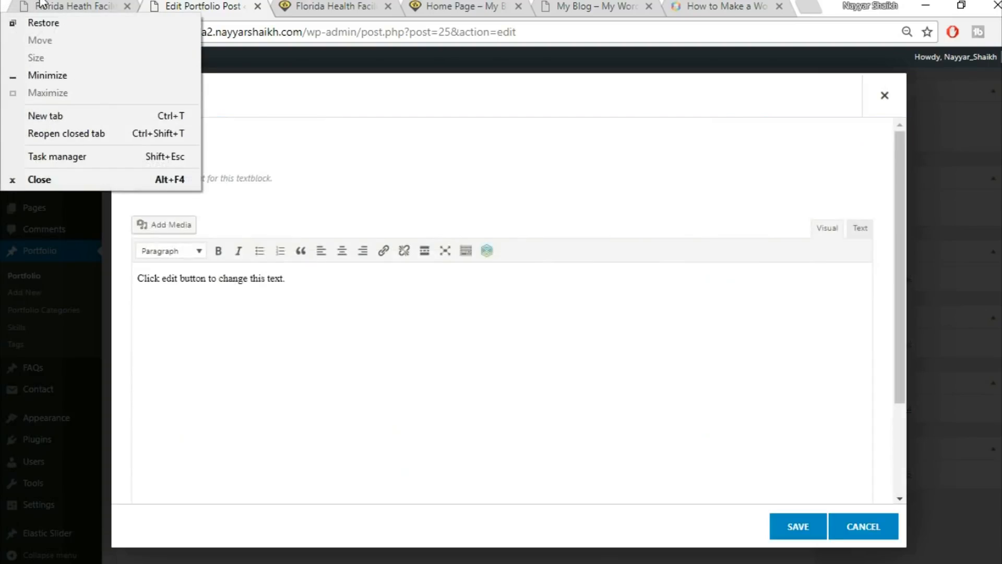
{"action": "left_click", "coordinate": [41, 4]}
{"action": "left_click_drag", "start_coordinate": [697, 345], "coordinate": [845, 363]}
{"action": "key", "text": "ctrl+c"}
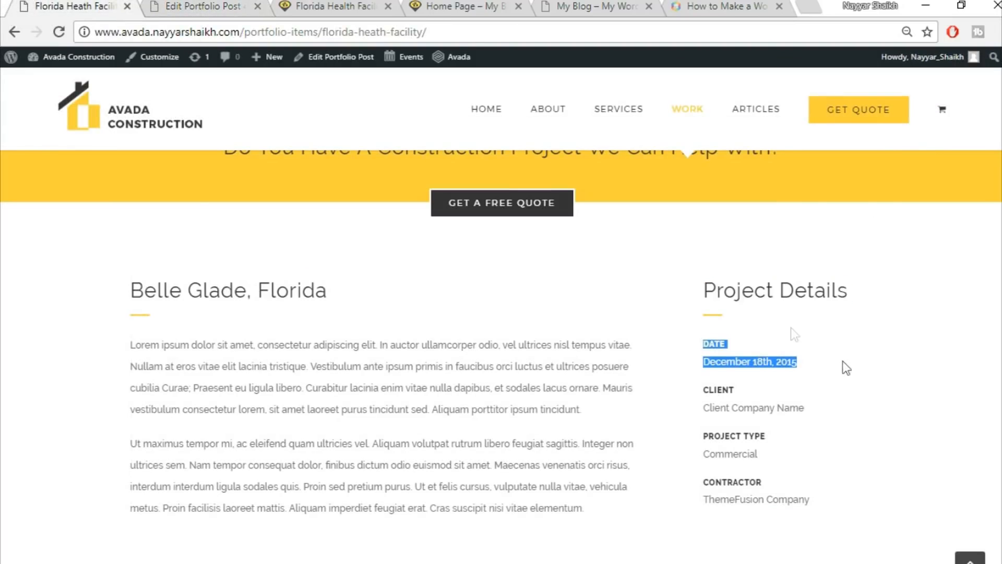
{"action": "left_click", "coordinate": [248, 3]}
{"action": "left_click", "coordinate": [428, 313]}
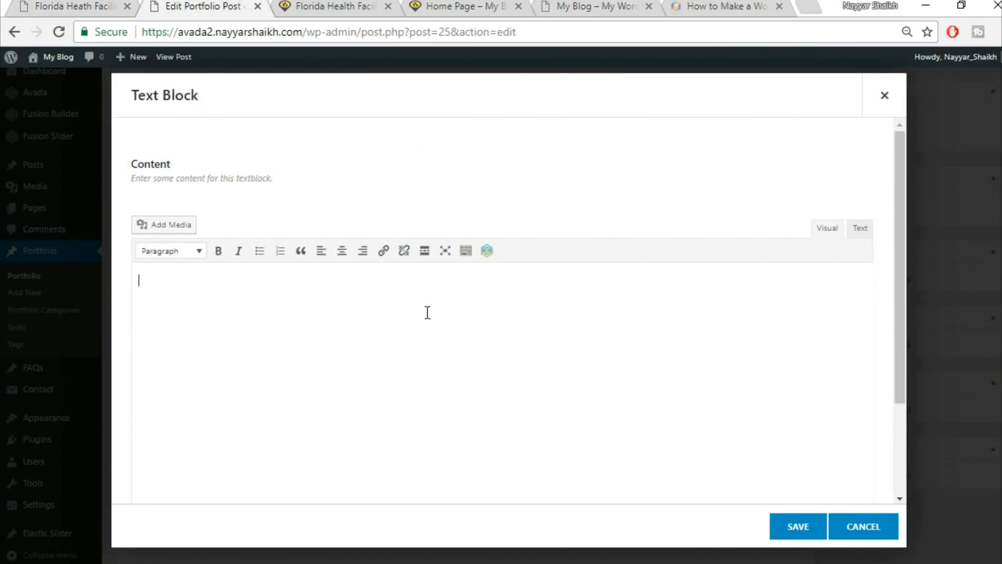
{"action": "key", "text": "ctrl+v"}
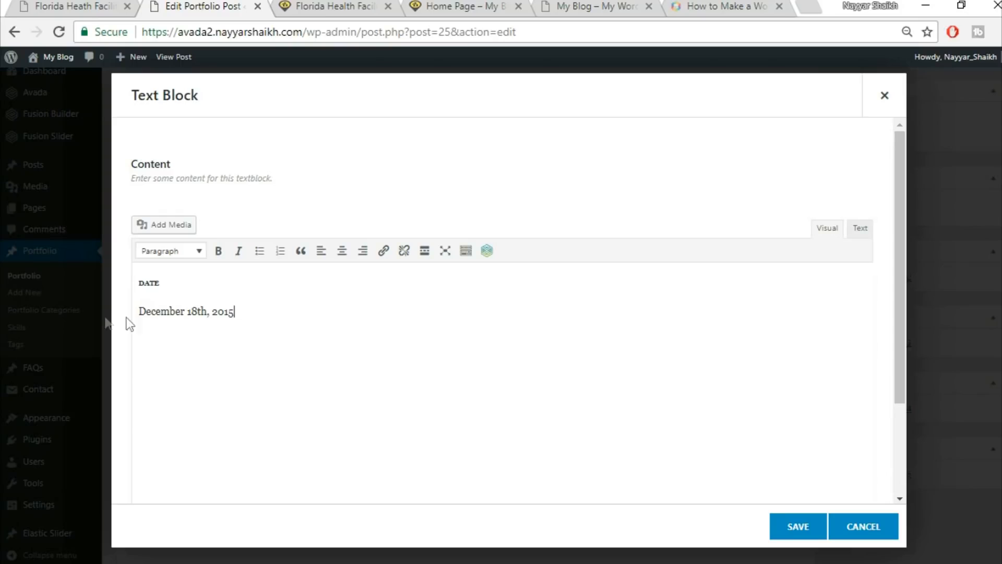
Remove the copied font size and line height attributes from the DATE heading HTML, then save.
{"action": "left_click_drag", "start_coordinate": [167, 283], "coordinate": [137, 283]}
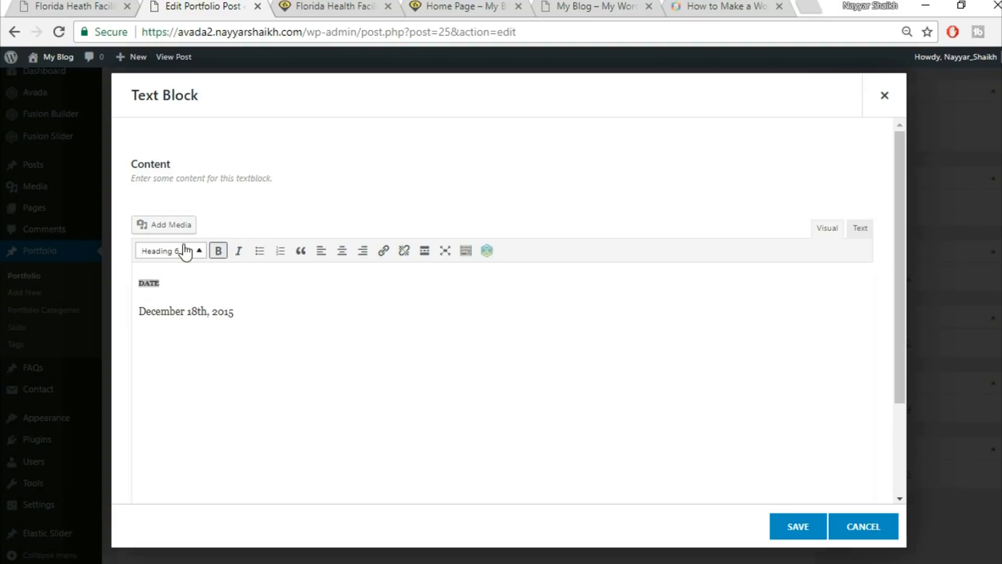
{"action": "left_click", "coordinate": [187, 279]}
{"action": "left_click_drag", "start_coordinate": [185, 283], "coordinate": [125, 283]}
{"action": "left_click", "coordinate": [857, 232]}
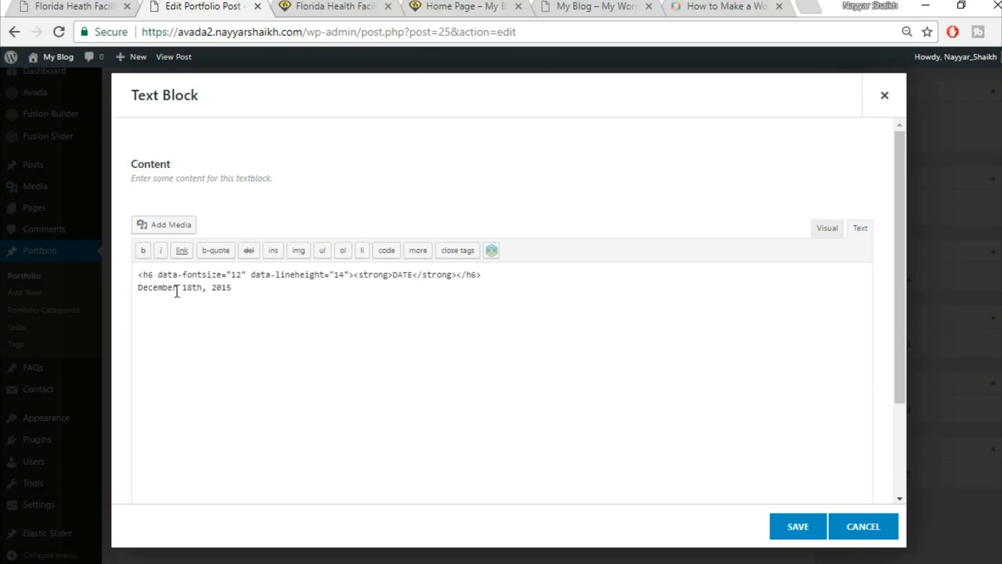
{"action": "left_click_drag", "start_coordinate": [160, 281], "coordinate": [348, 269]}
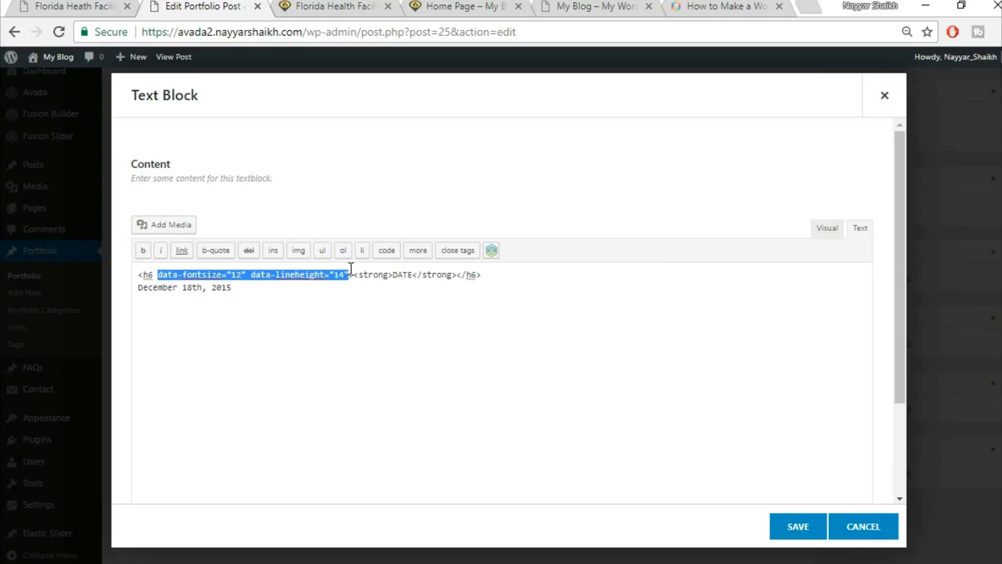
{"action": "key", "text": "BackSpace"}
{"action": "key", "text": "BackSpace"}
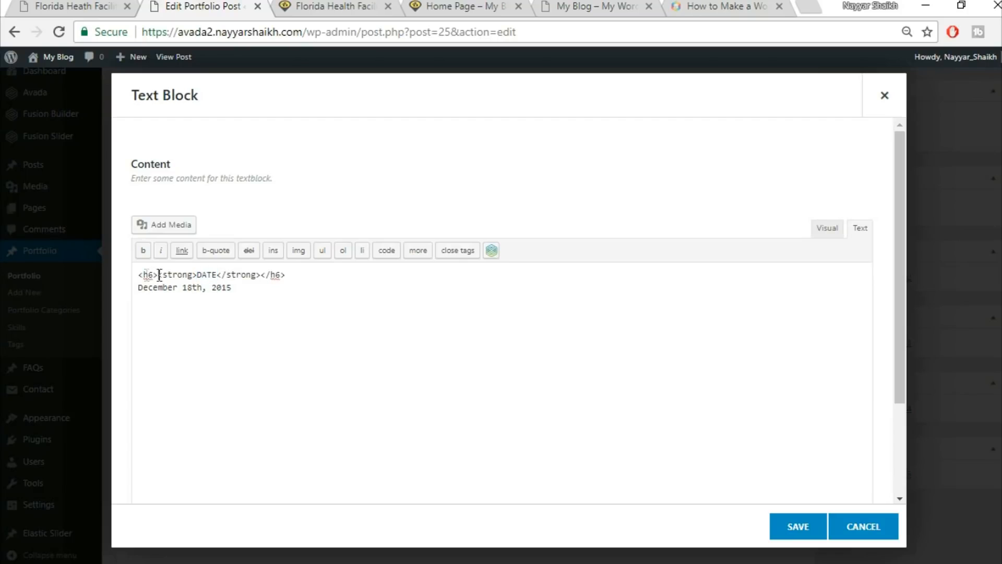
{"action": "left_click_drag", "start_coordinate": [290, 276], "coordinate": [262, 280]}
{"action": "left_click", "coordinate": [828, 229]}
{"action": "left_click_drag", "start_coordinate": [257, 308], "coordinate": [139, 309]}
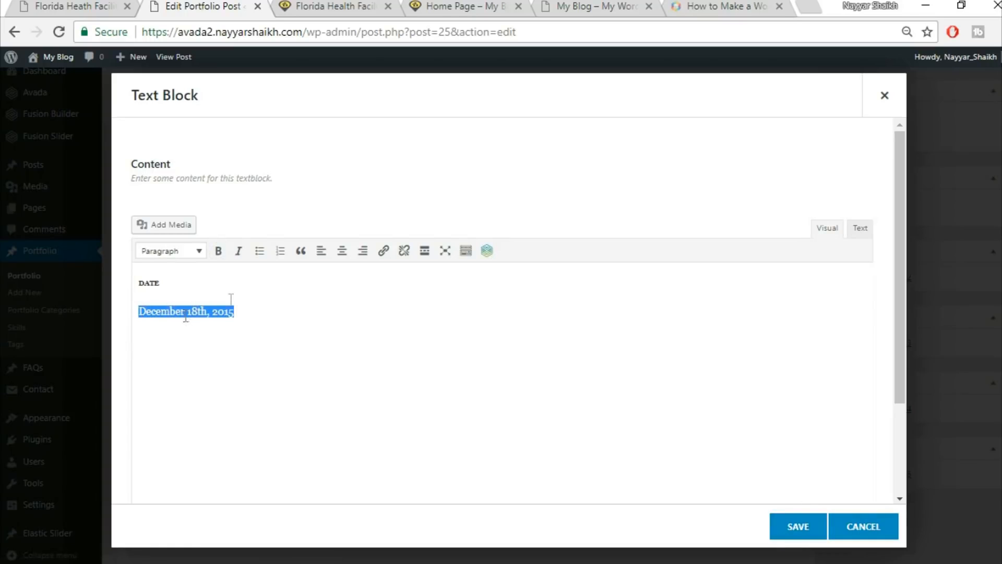
{"action": "left_click", "coordinate": [797, 529]}
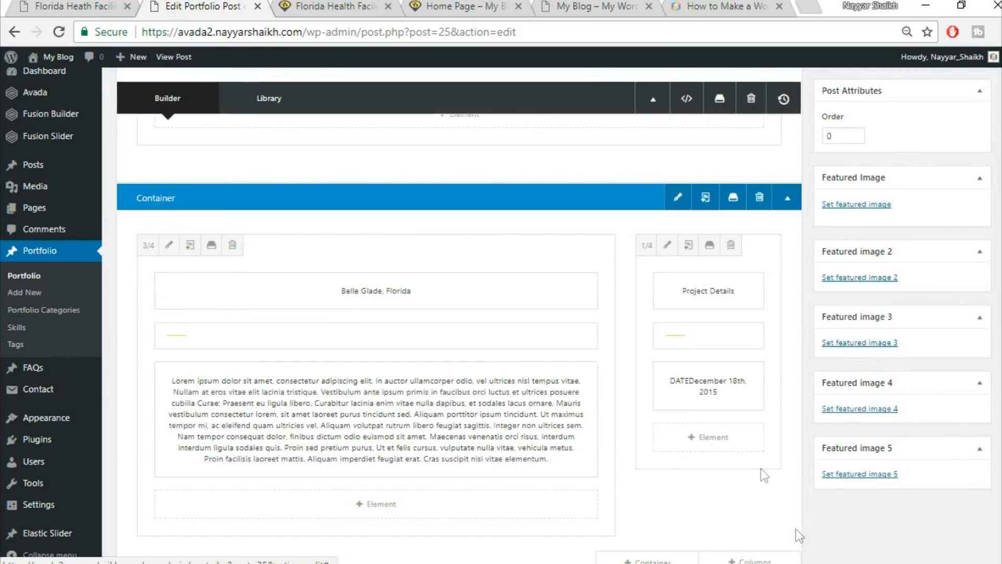
Clone the DATE block twice so the column holds three DATE entries.
{"action": "left_click", "coordinate": [698, 386]}
{"action": "left_click", "coordinate": [698, 387]}
{"action": "scroll", "coordinate": [846, 444], "scroll_direction": "down", "scroll_amount": 3}
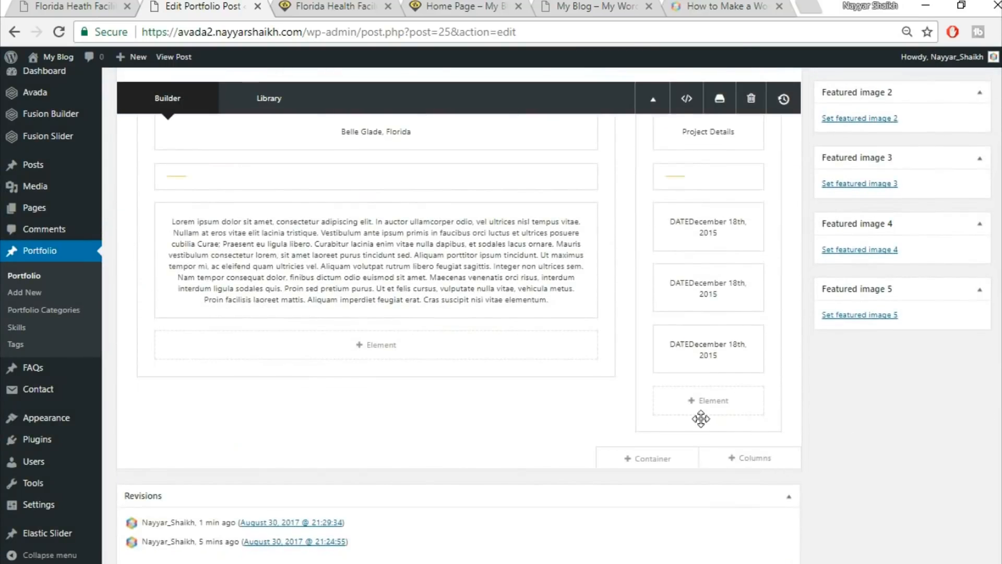
{"action": "scroll", "coordinate": [702, 426], "scroll_direction": "up", "scroll_amount": 2}
{"action": "scroll", "coordinate": [705, 439], "scroll_direction": "up", "scroll_amount": 4}
Compare with the reference page and update the portfolio post.
{"action": "left_click", "coordinate": [71, 6]}
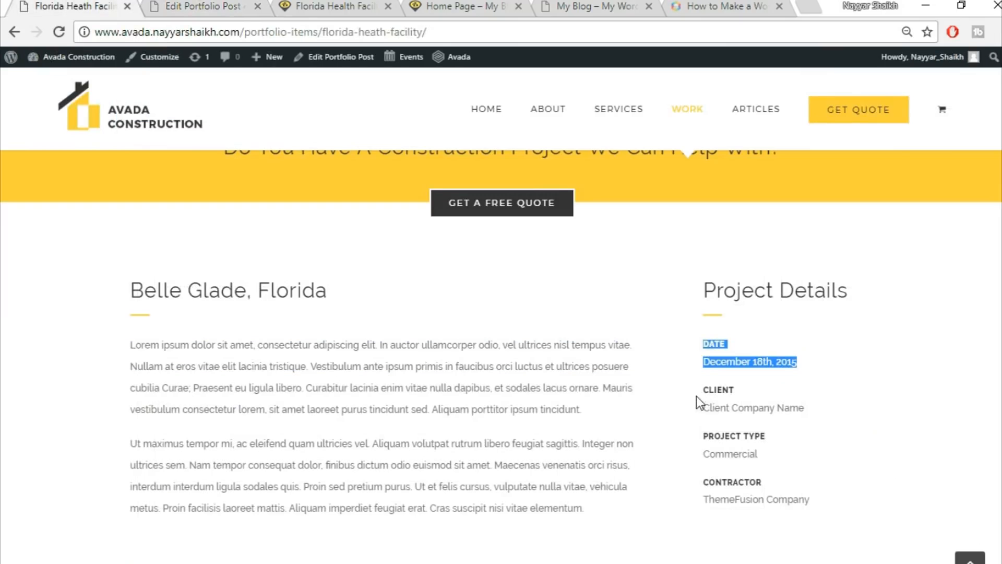
{"action": "left_click", "coordinate": [239, 5]}
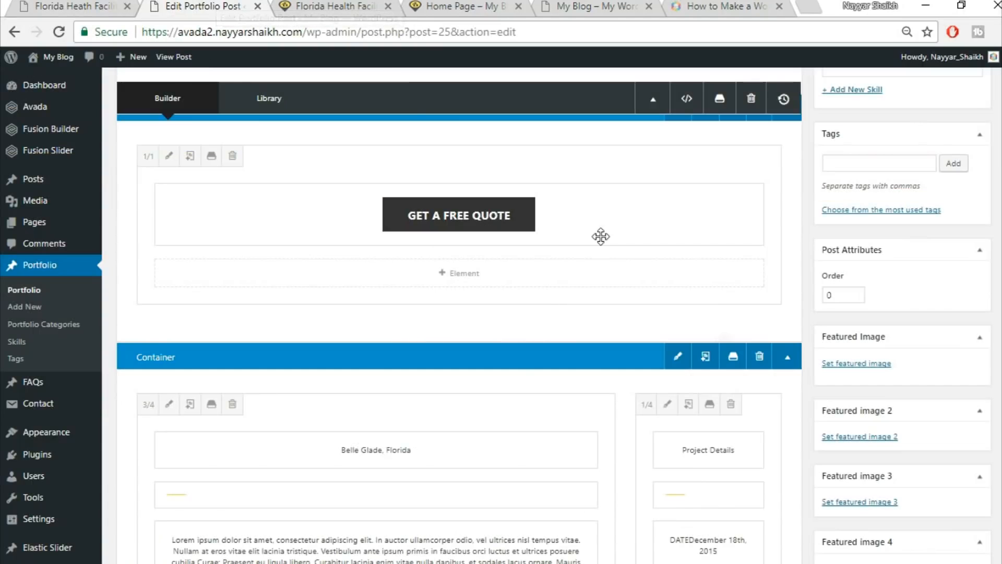
{"action": "scroll", "coordinate": [599, 235], "scroll_direction": "up", "scroll_amount": 6}
{"action": "scroll", "coordinate": [599, 235], "scroll_direction": "up", "scroll_amount": 4}
{"action": "left_click", "coordinate": [962, 298]}
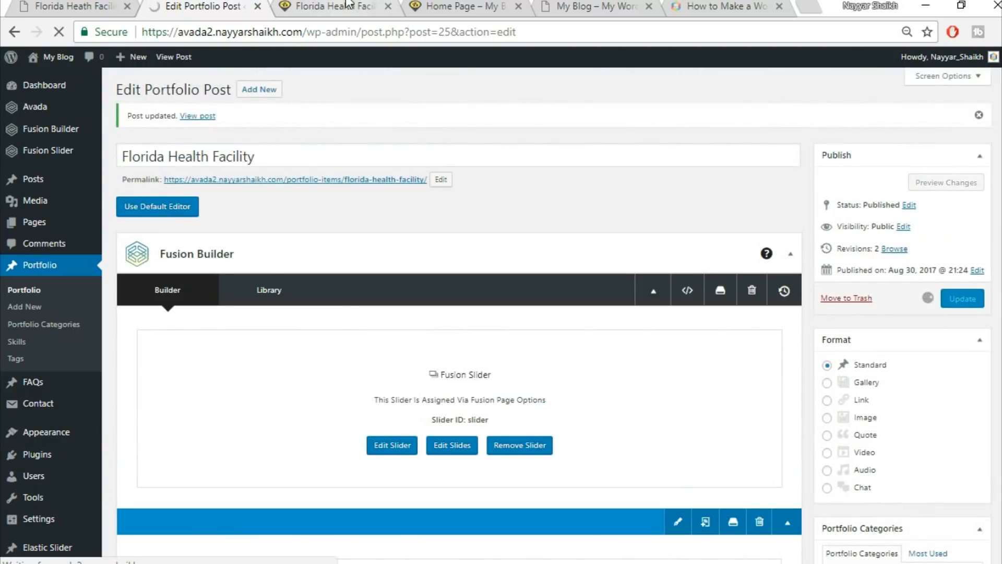
Reload the live portfolio page to confirm the three DATE blocks against the reference.
{"action": "left_click", "coordinate": [96, 3]}
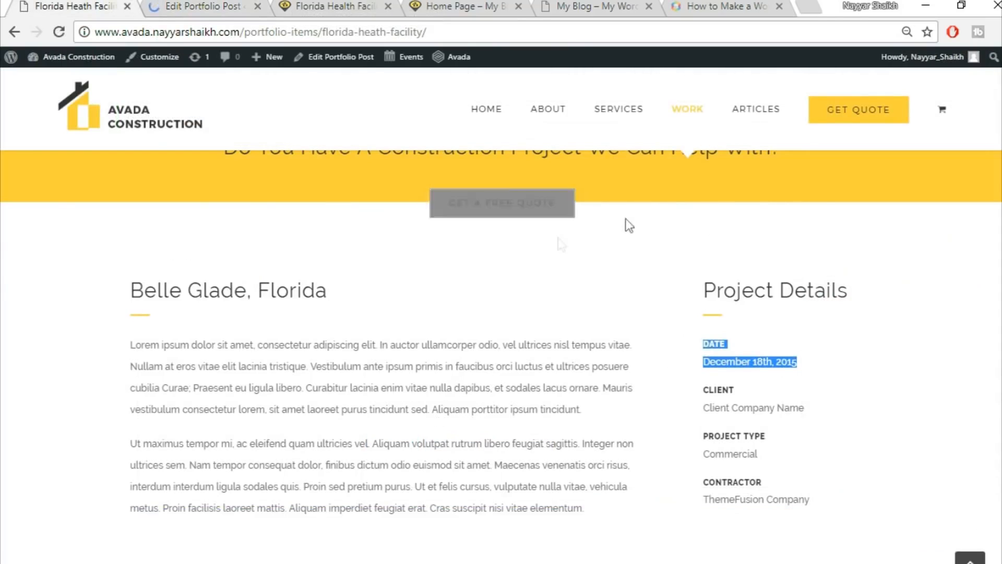
{"action": "left_click", "coordinate": [373, 6]}
{"action": "left_click", "coordinate": [365, 32]}
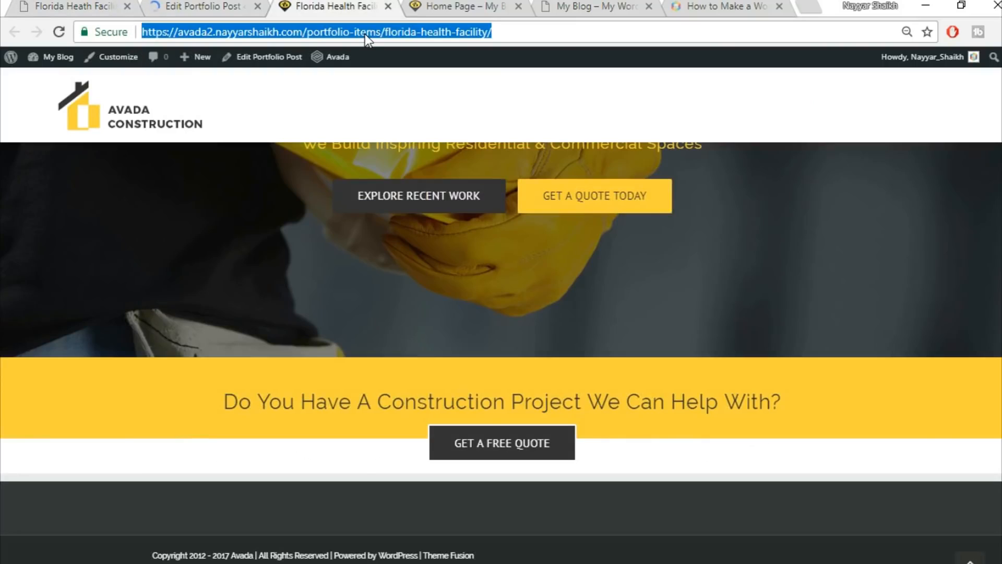
{"action": "key", "text": "Return"}
{"action": "scroll", "coordinate": [998, 363], "scroll_direction": "down", "scroll_amount": 5}
{"action": "scroll", "coordinate": [950, 365], "scroll_direction": "up", "scroll_amount": 5}
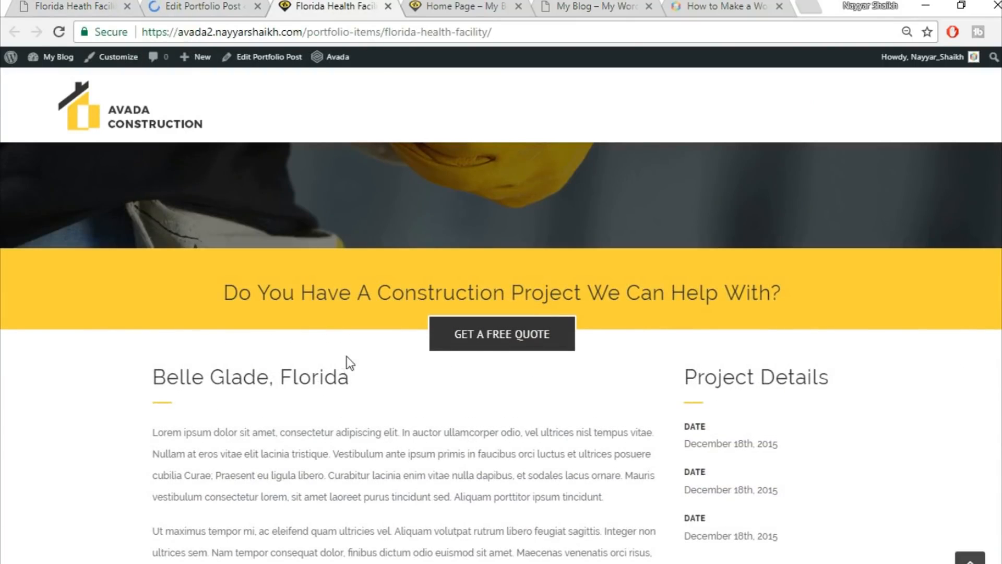
{"action": "scroll", "coordinate": [554, 368], "scroll_direction": "down", "scroll_amount": 2}
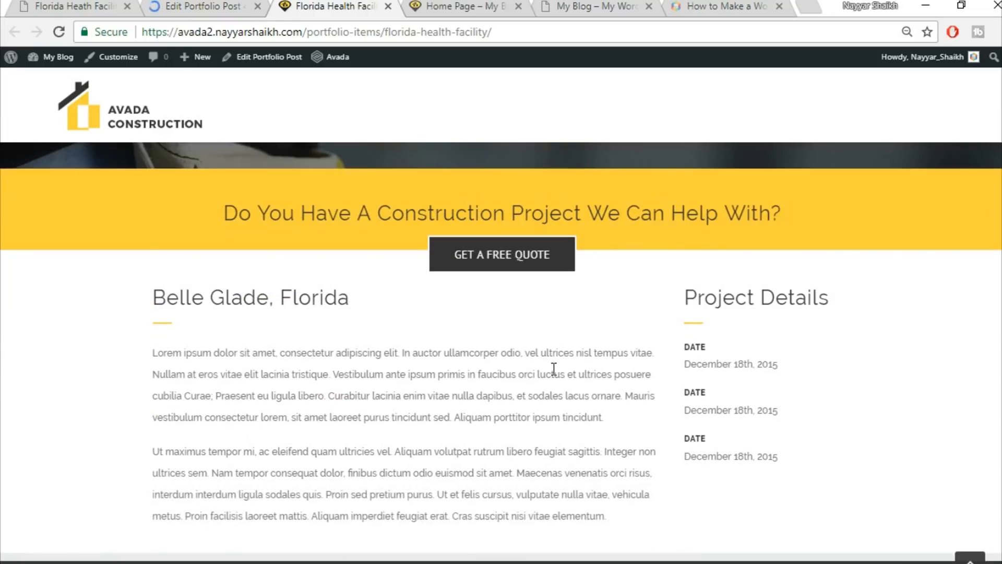
{"action": "left_click", "coordinate": [61, 5]}
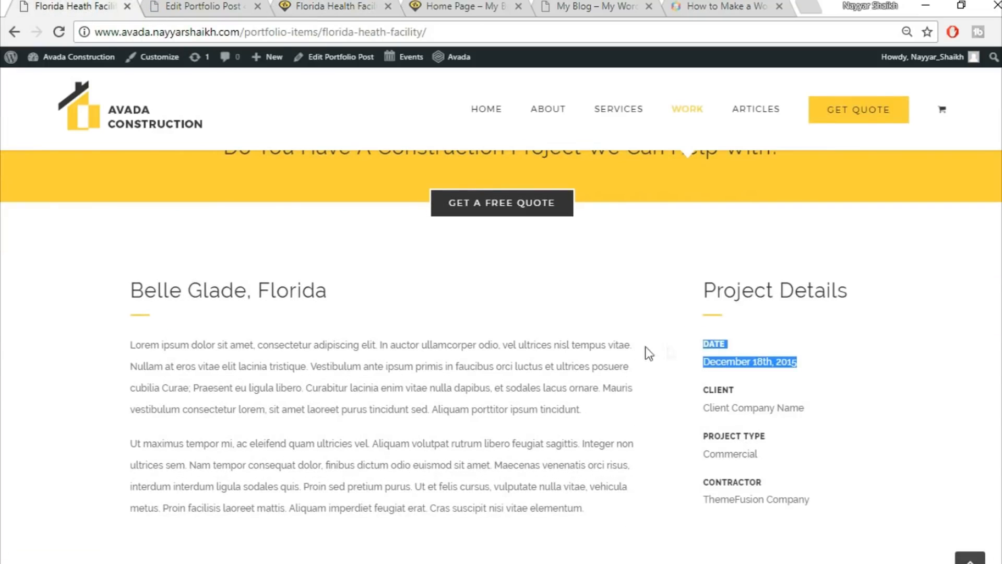
{"action": "left_click", "coordinate": [327, 5]}
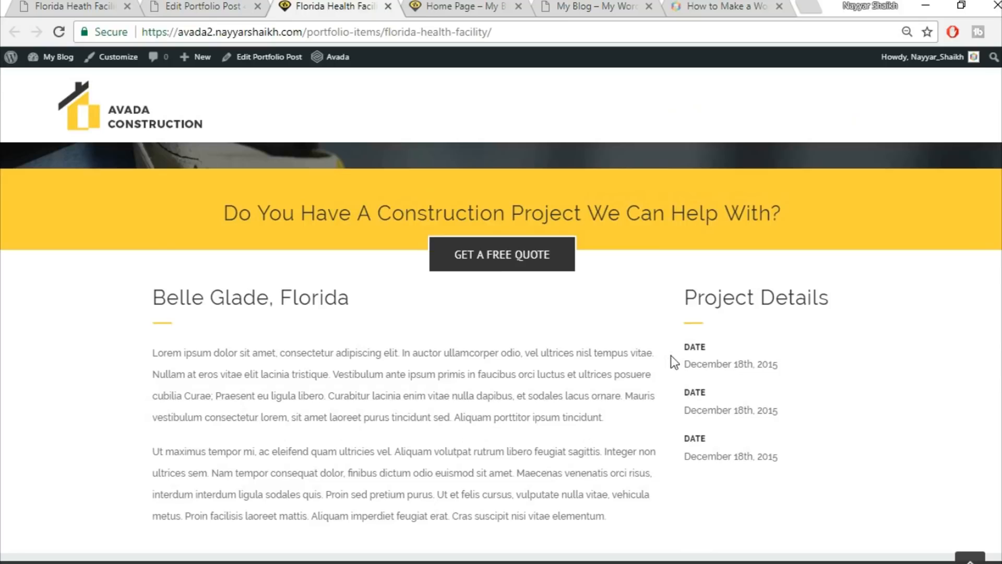
{"action": "left_click", "coordinate": [217, 4]}
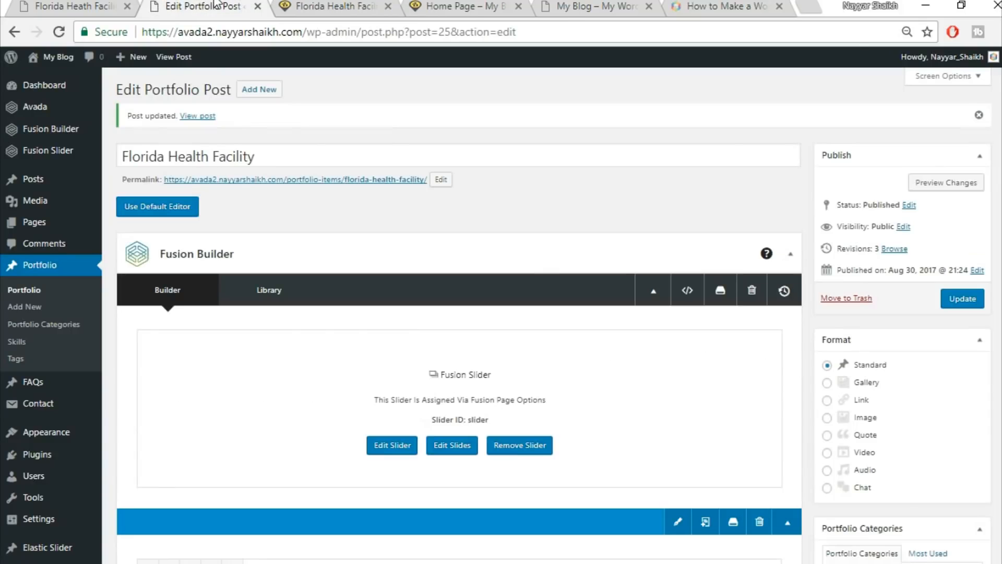
{"action": "scroll", "coordinate": [596, 351], "scroll_direction": "down", "scroll_amount": 10}
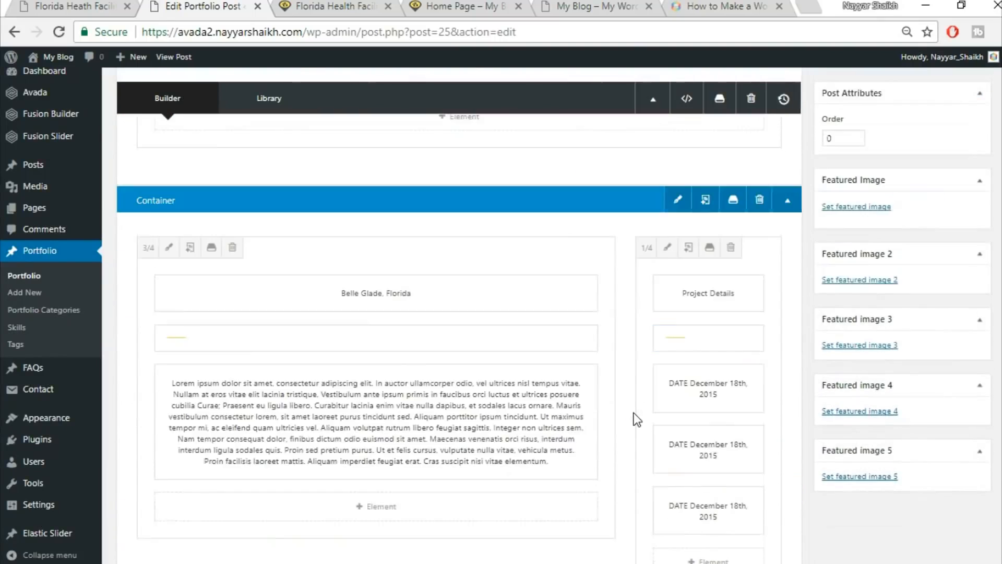
Give the Belle Glade column 30 px top padding and save it.
{"action": "left_click", "coordinate": [167, 245]}
{"action": "left_click", "coordinate": [226, 133]}
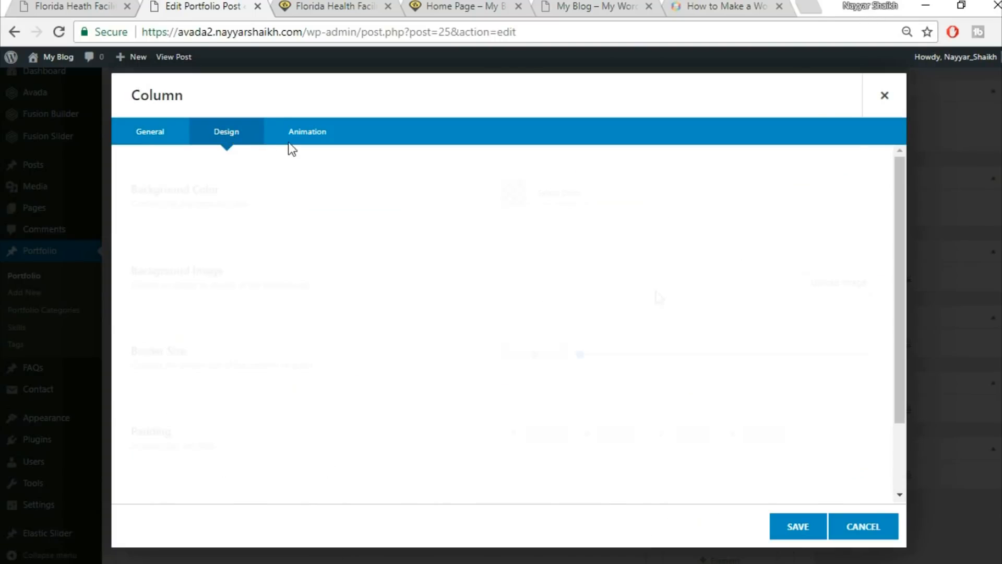
{"action": "scroll", "coordinate": [635, 417], "scroll_direction": "down", "scroll_amount": 2}
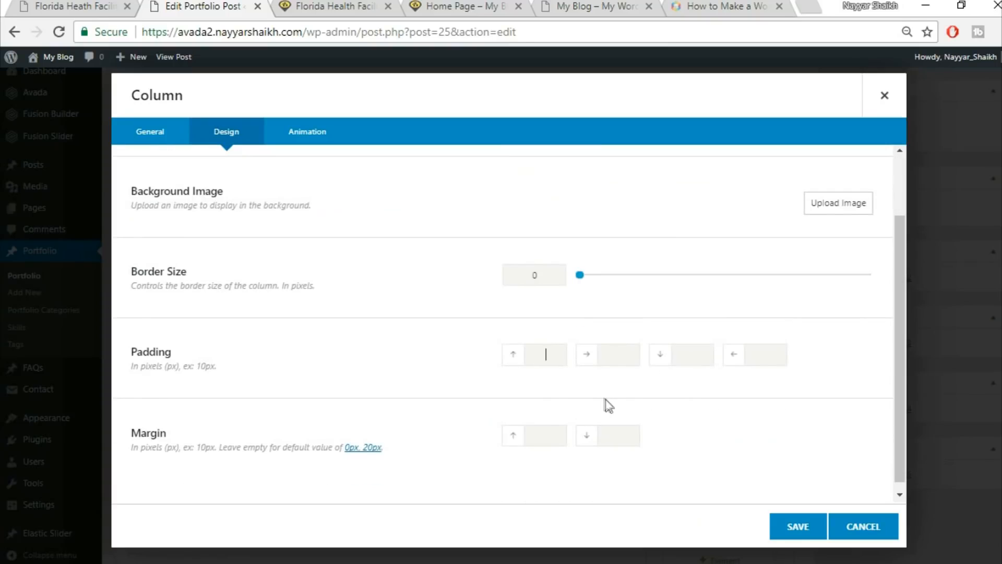
{"action": "type", "text": "30"}
{"action": "left_click", "coordinate": [38, 5]}
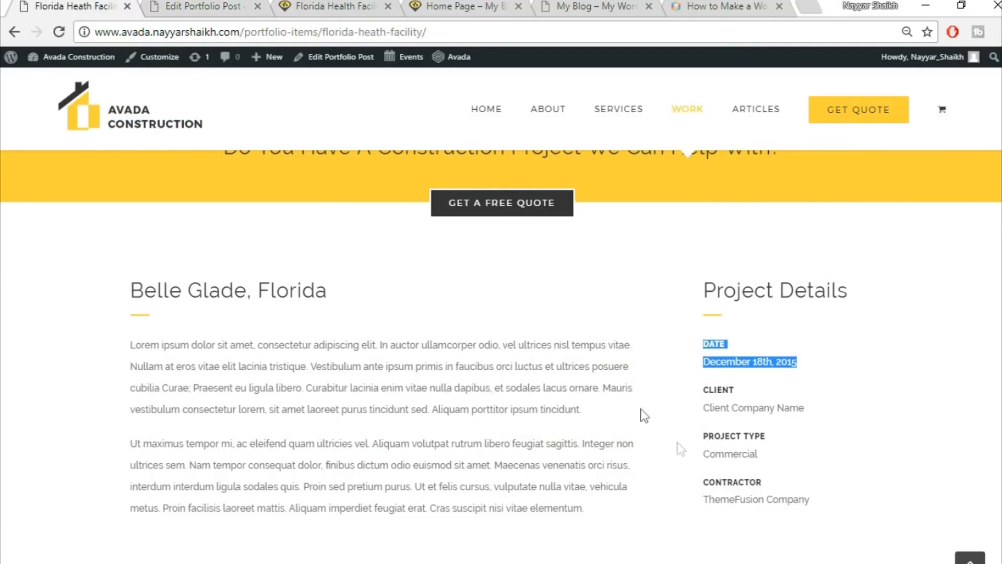
{"action": "left_click", "coordinate": [191, 5]}
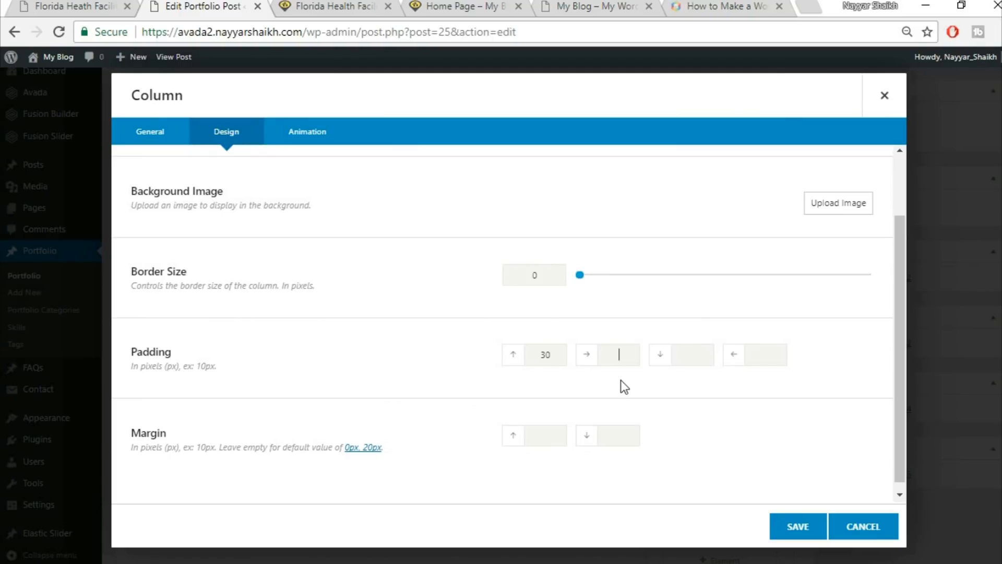
{"action": "left_click", "coordinate": [793, 528]}
{"action": "scroll", "coordinate": [792, 526], "scroll_direction": "up", "scroll_amount": 5}
{"action": "scroll", "coordinate": [792, 526], "scroll_direction": "down", "scroll_amount": 10}
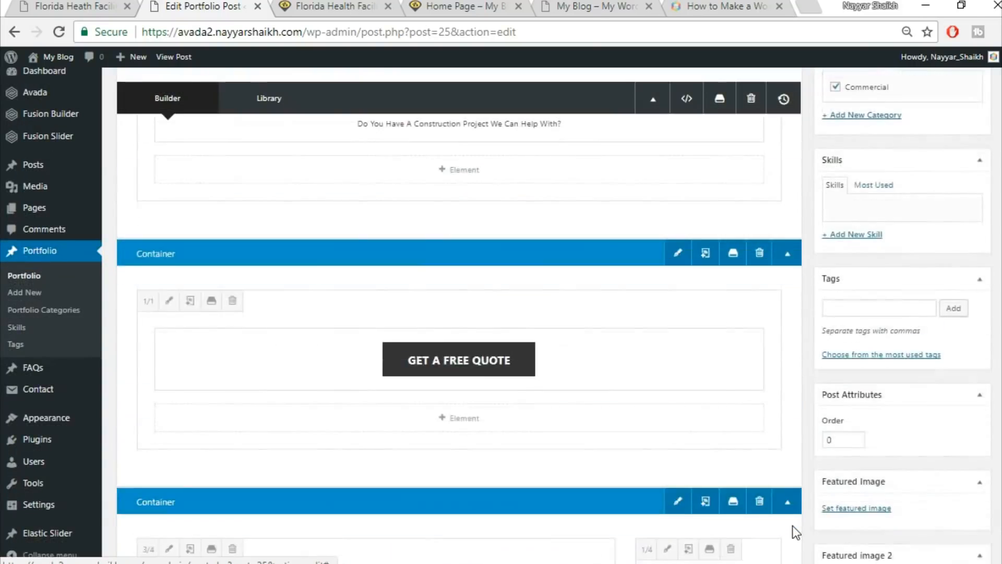
Clone the last DATE entry in Project Details and update the post.
{"action": "left_click", "coordinate": [699, 432]}
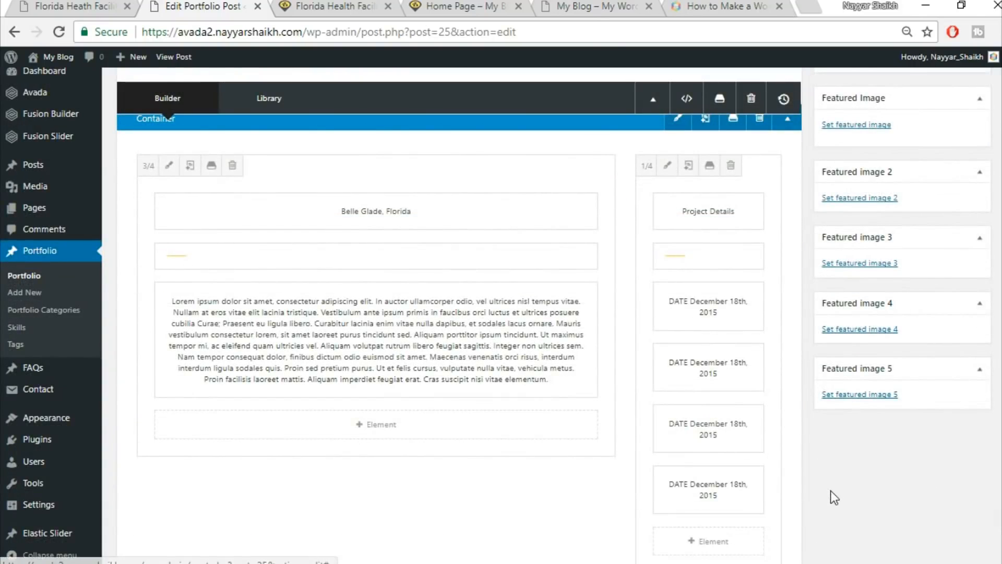
{"action": "scroll", "coordinate": [834, 552], "scroll_direction": "up", "scroll_amount": 10}
{"action": "left_click", "coordinate": [961, 140]}
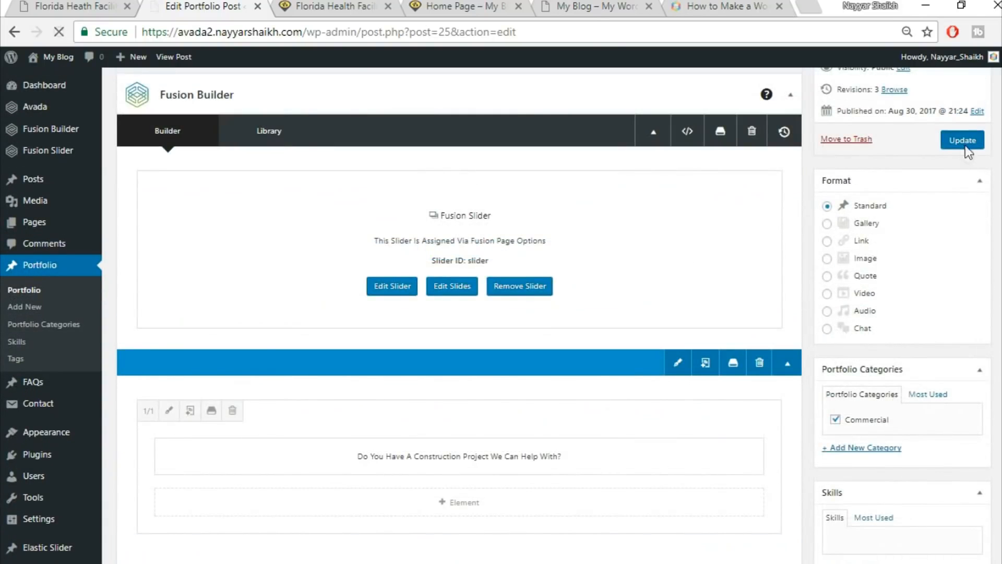
Reload the live portfolio page to check the four DATE entries and heading position.
{"action": "left_click", "coordinate": [320, 6]}
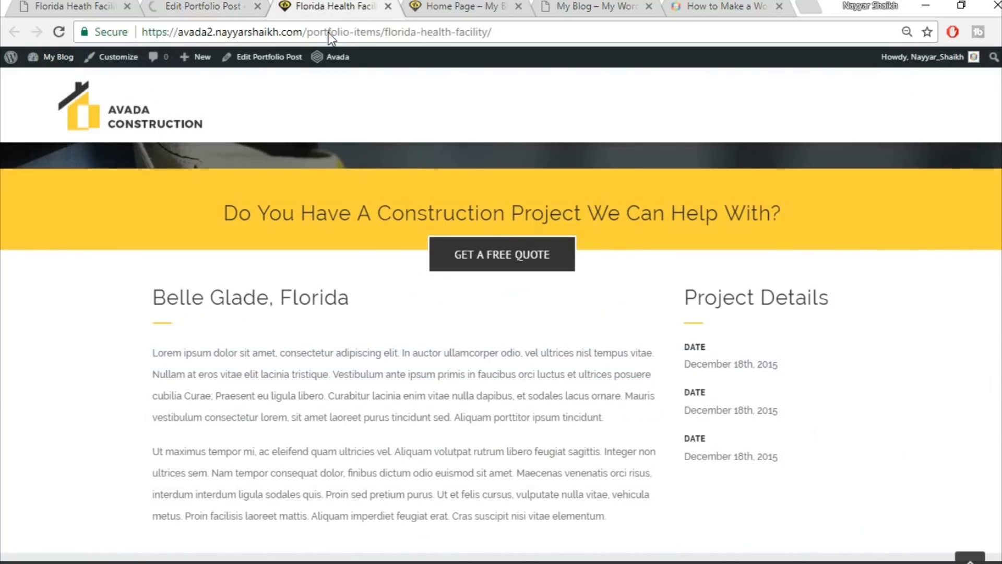
{"action": "left_click", "coordinate": [329, 32]}
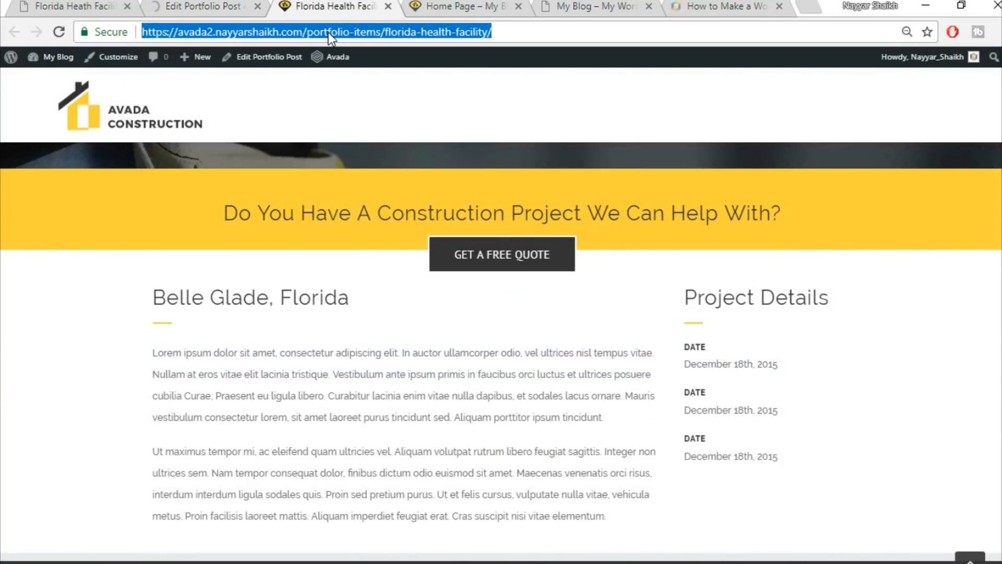
{"action": "key", "text": "Return"}
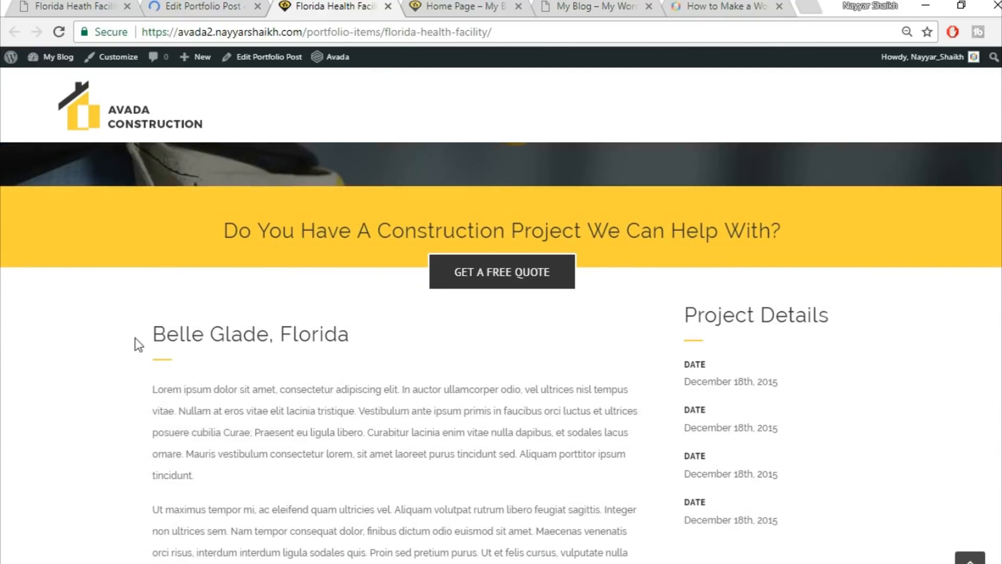
{"action": "left_click_drag", "start_coordinate": [139, 345], "coordinate": [389, 335]}
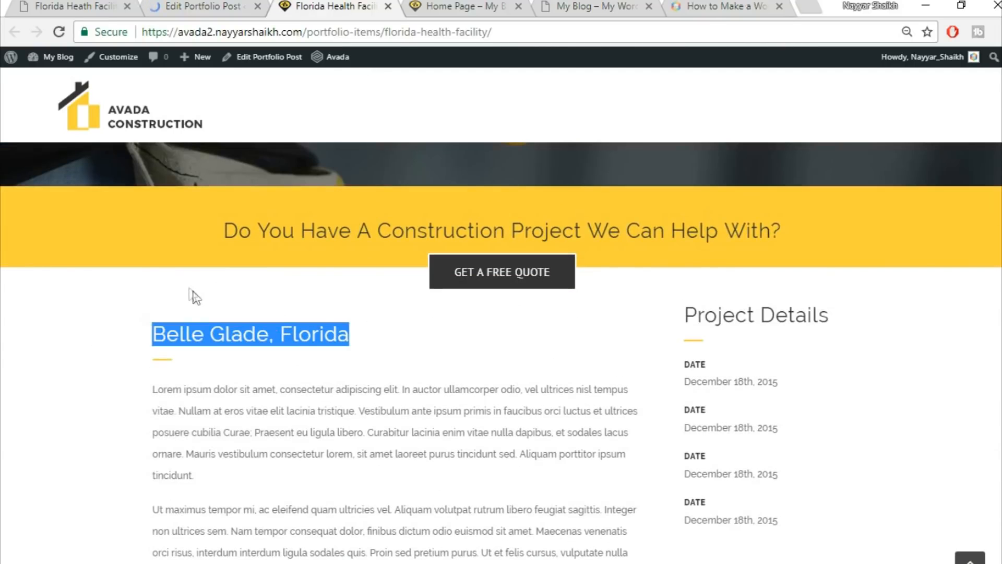
{"action": "scroll", "coordinate": [689, 271], "scroll_direction": "down", "scroll_amount": 1}
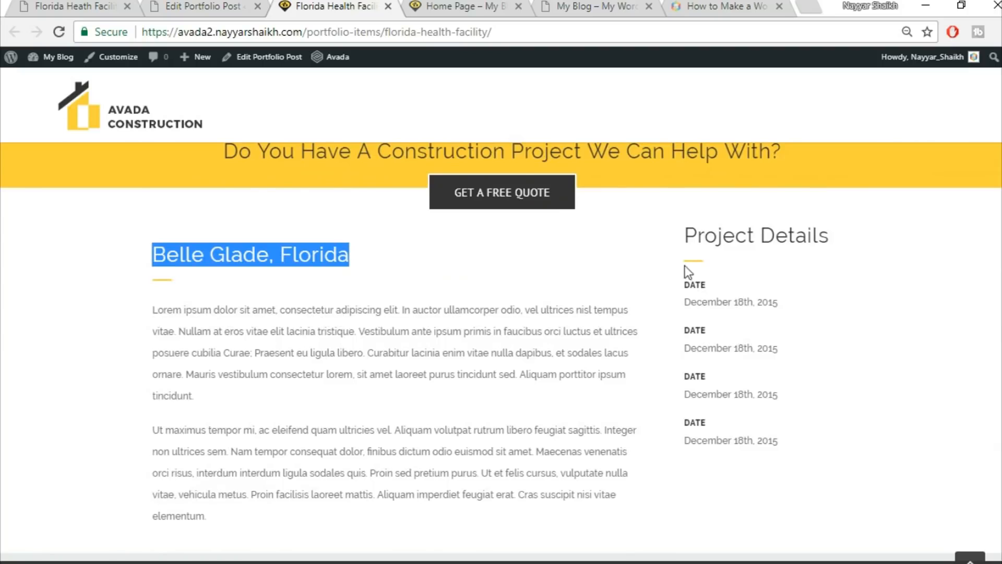
{"action": "left_click", "coordinate": [769, 285]}
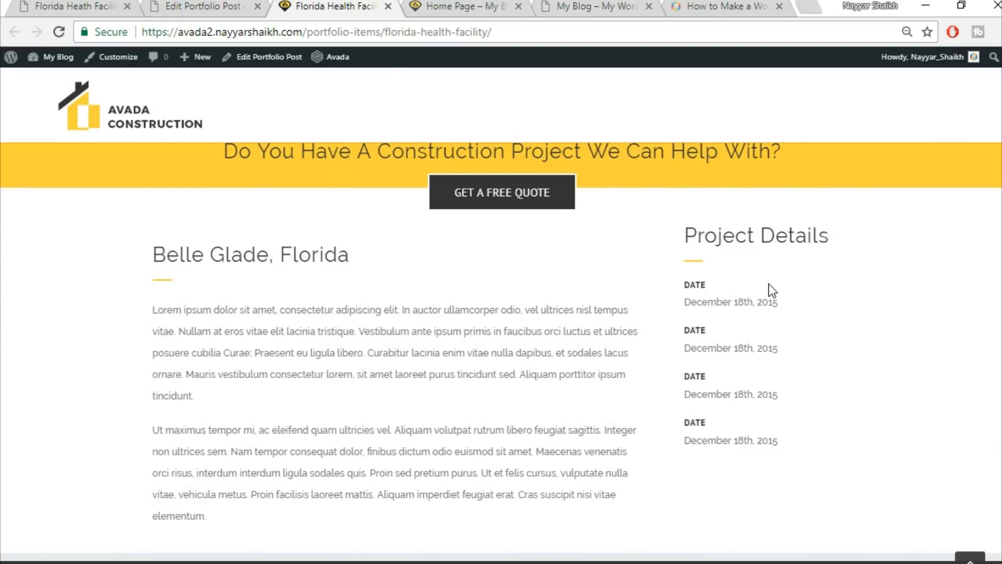
{"action": "left_click", "coordinate": [203, 6]}
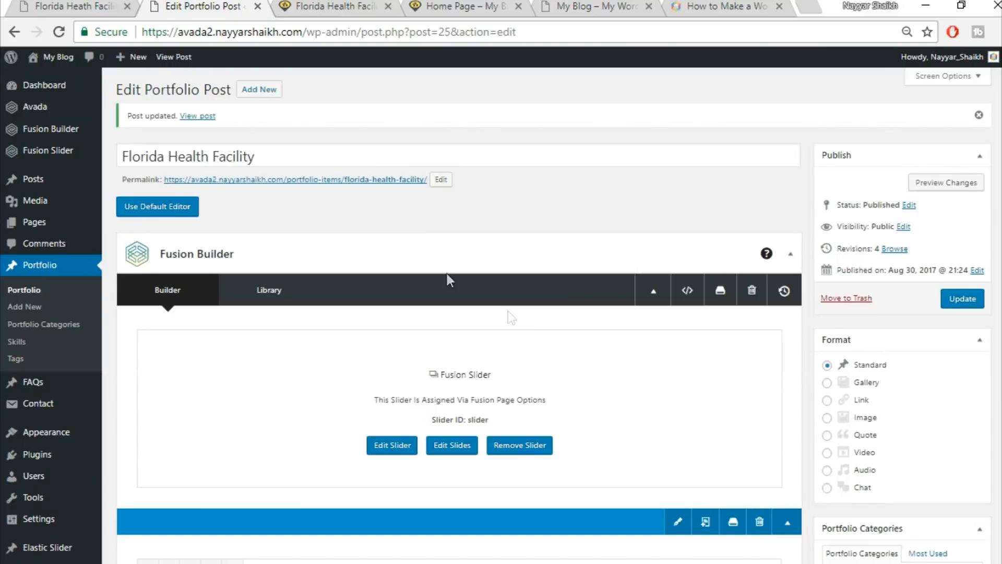
Apply 30 px top padding to the Project Details column and update the post.
{"action": "scroll", "coordinate": [516, 313], "scroll_direction": "down", "scroll_amount": 4}
{"action": "scroll", "coordinate": [525, 317], "scroll_direction": "down", "scroll_amount": 10}
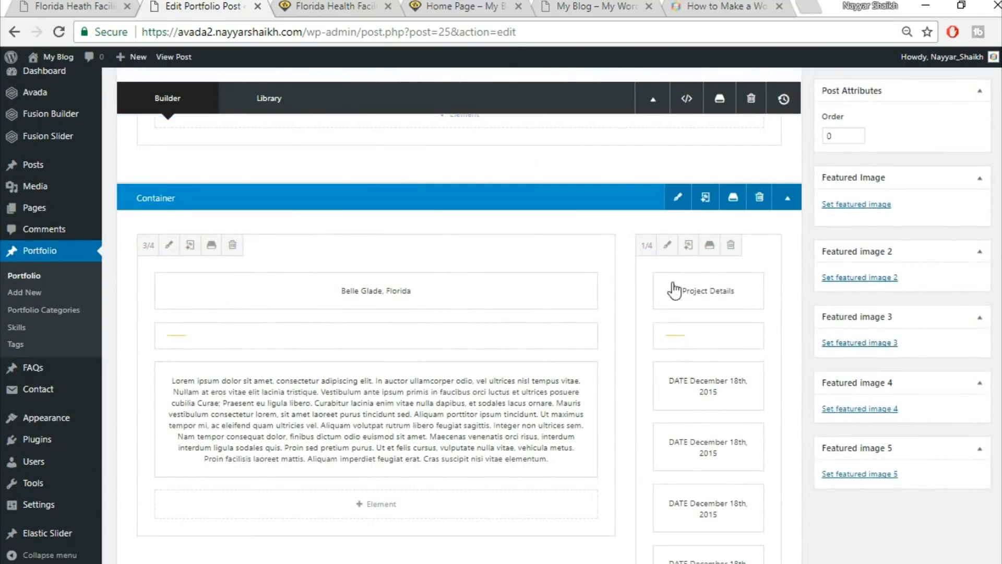
{"action": "left_click", "coordinate": [666, 246]}
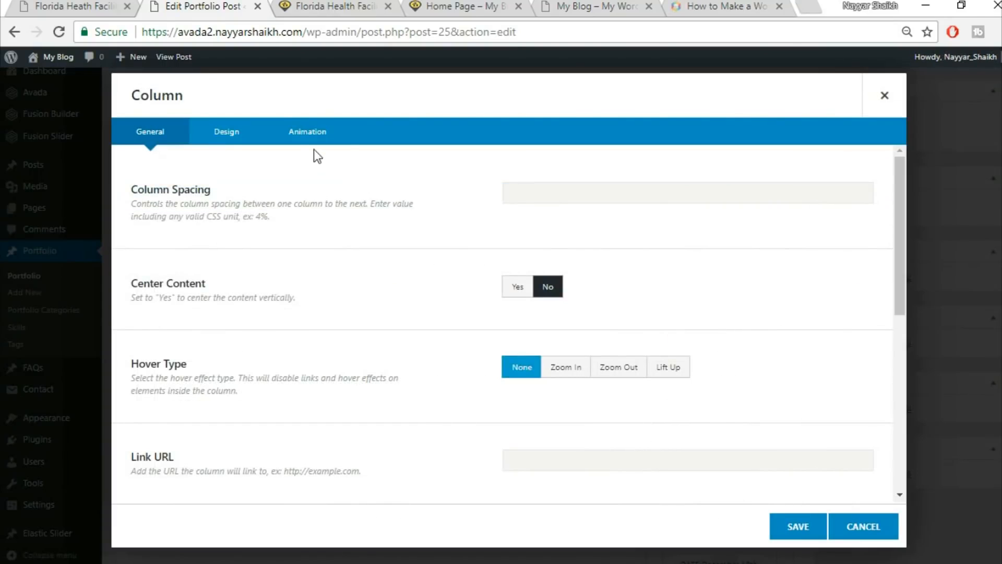
{"action": "left_click", "coordinate": [228, 134]}
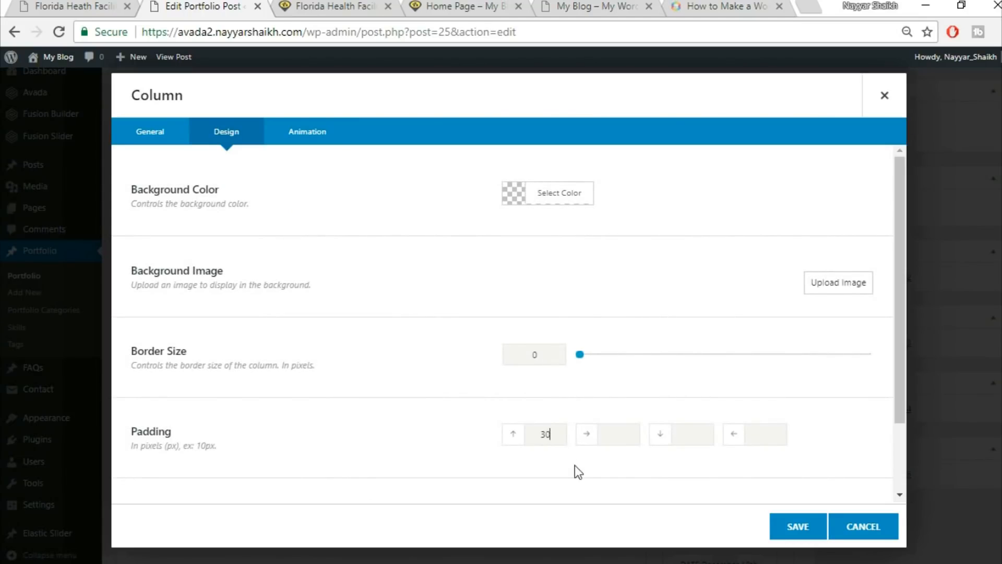
{"action": "left_click", "coordinate": [788, 527]}
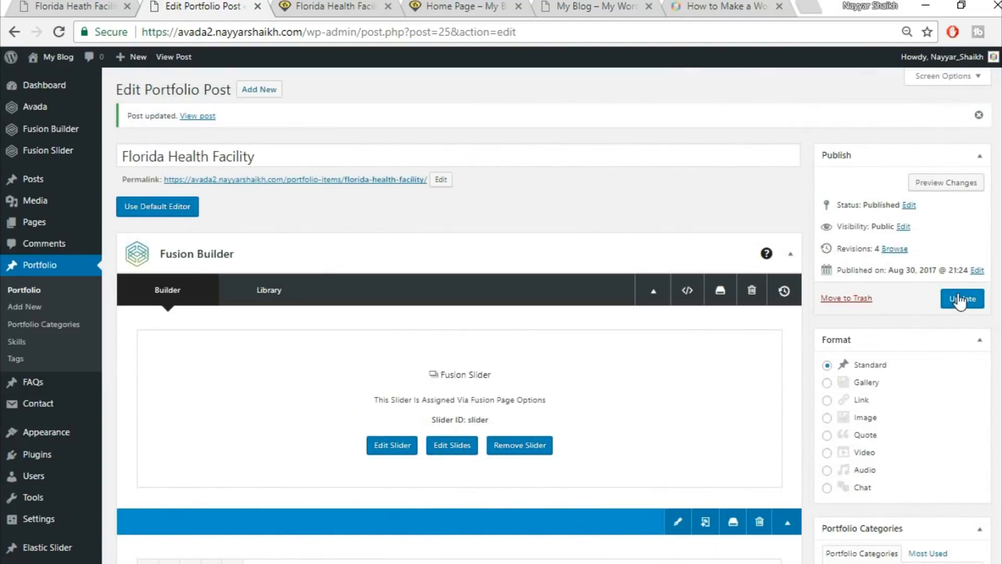
{"action": "left_click", "coordinate": [964, 297]}
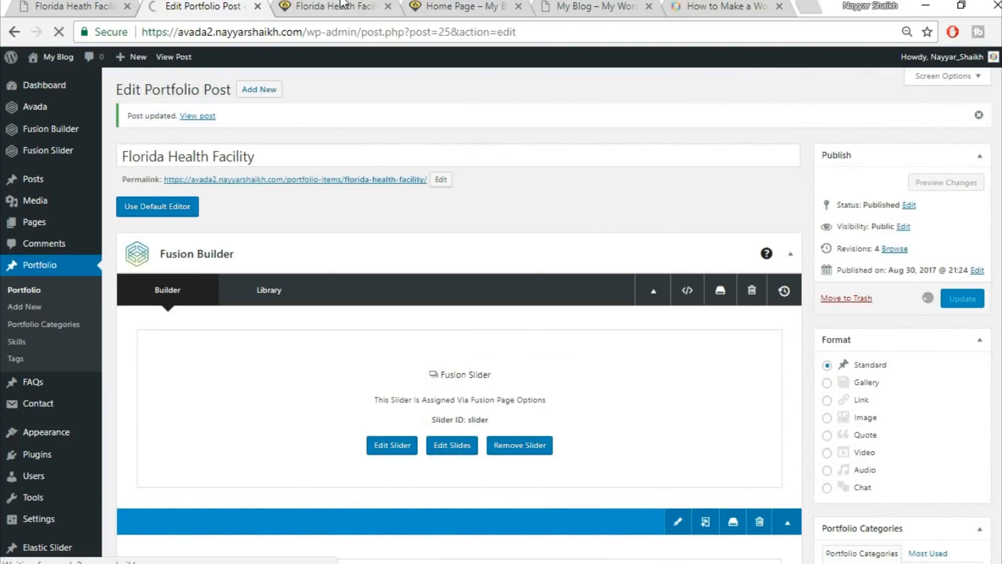
Reload the live page and compare the shifted column with the reference demo.
{"action": "left_click", "coordinate": [342, 6]}
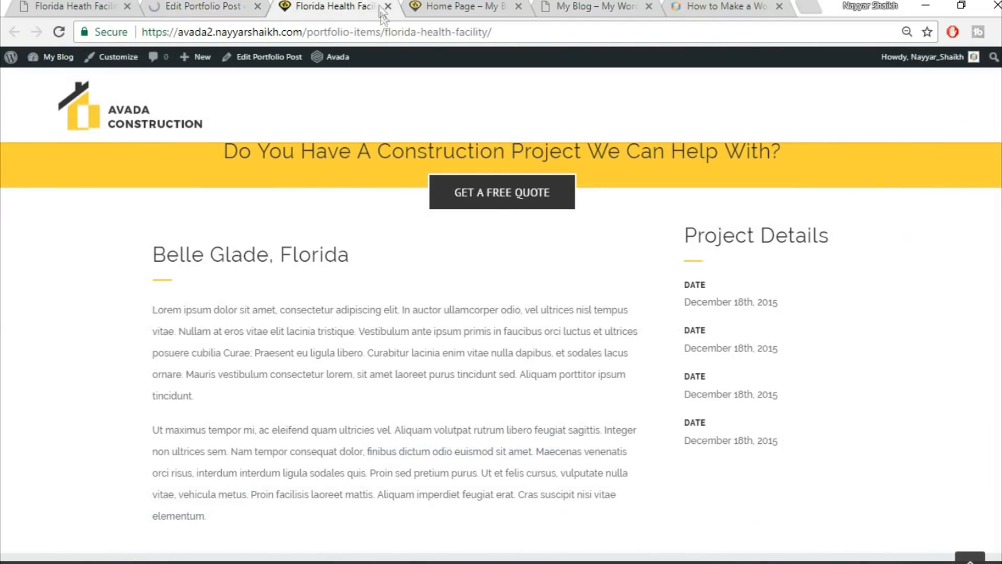
{"action": "left_click", "coordinate": [382, 29]}
{"action": "key", "text": "Return"}
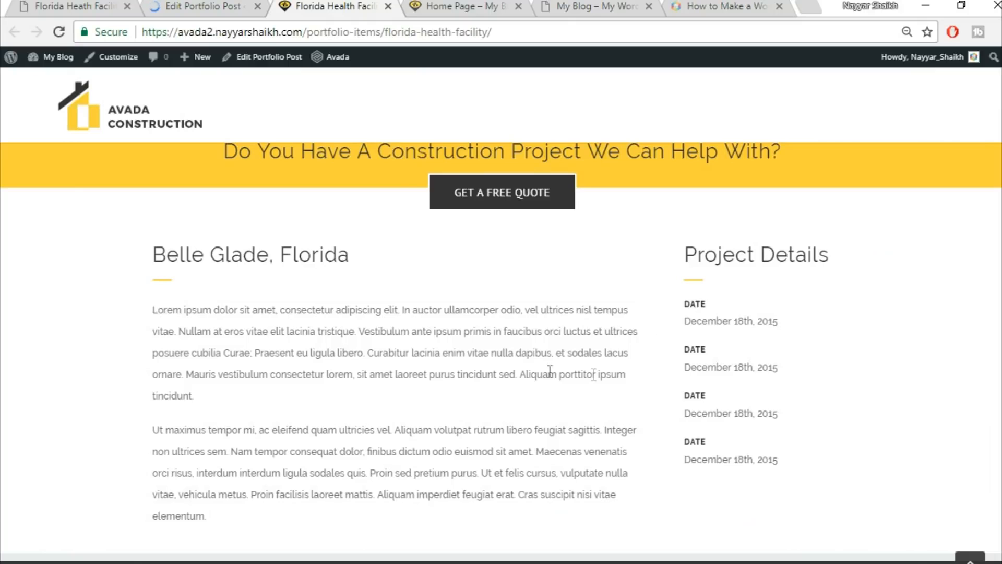
{"action": "left_click", "coordinate": [79, 5]}
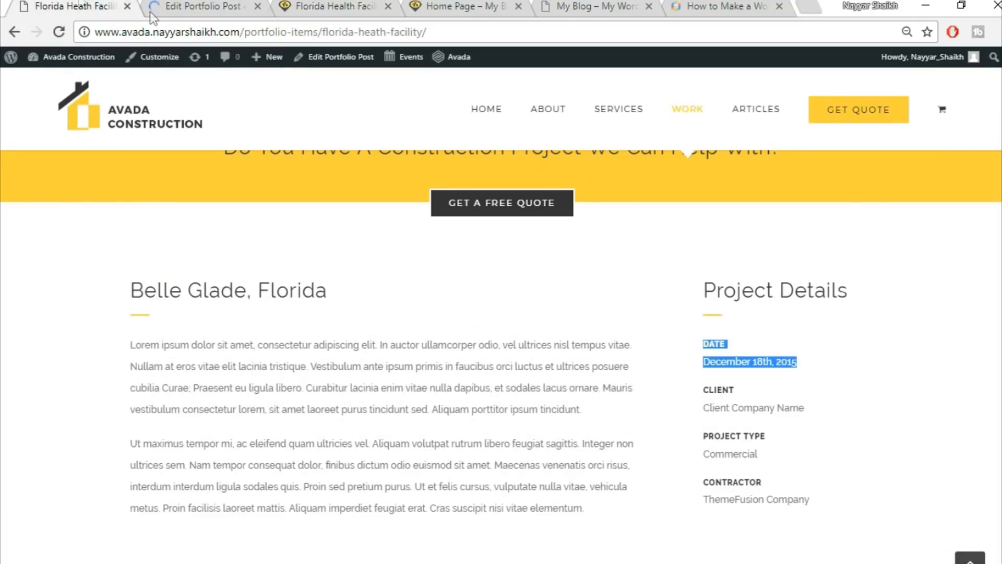
{"action": "scroll", "coordinate": [933, 361], "scroll_direction": "down", "scroll_amount": 8}
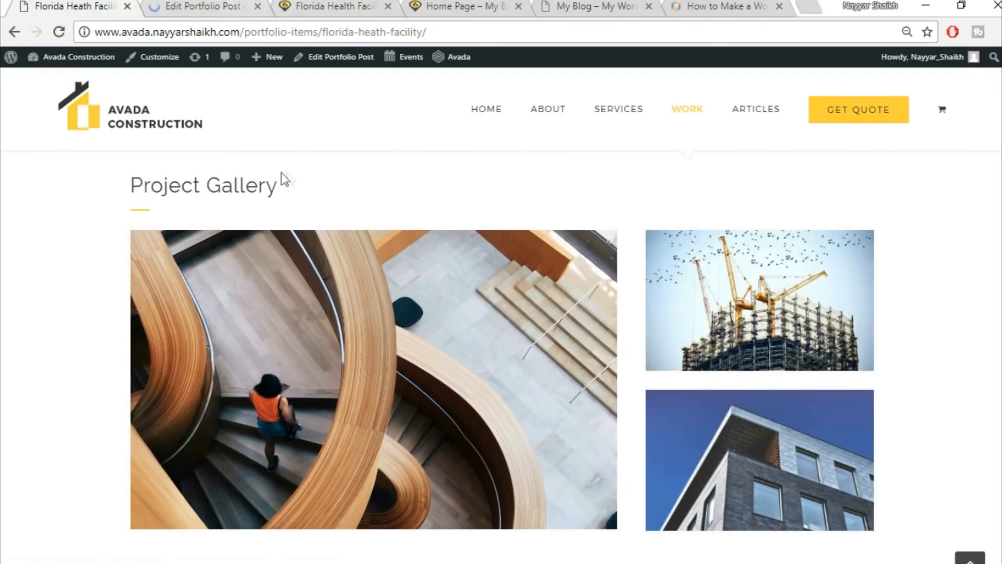
{"action": "left_click", "coordinate": [199, 4]}
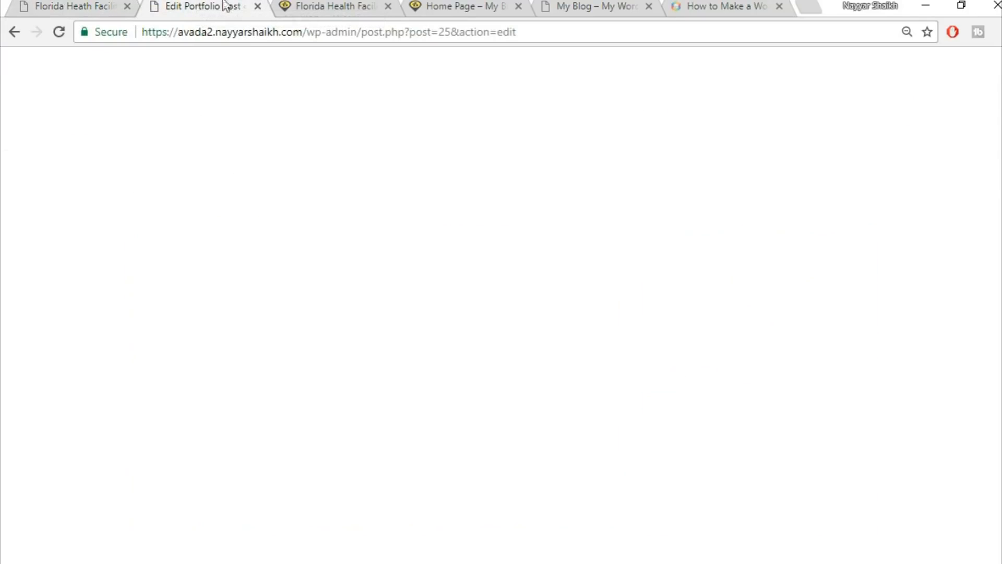
Look at the Project Gallery heading on the reference demo page.
{"action": "scroll", "coordinate": [750, 347], "scroll_direction": "down", "scroll_amount": 10}
{"action": "scroll", "coordinate": [752, 356], "scroll_direction": "down", "scroll_amount": 2}
{"action": "left_click", "coordinate": [74, 5]}
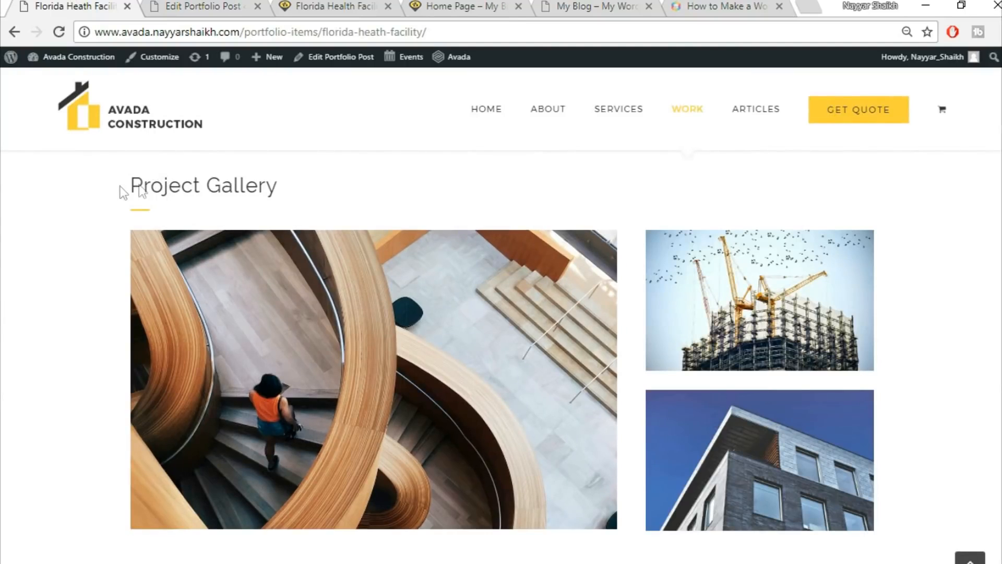
{"action": "left_click_drag", "start_coordinate": [124, 192], "coordinate": [318, 188]}
{"action": "key", "text": "ctrl+c"}
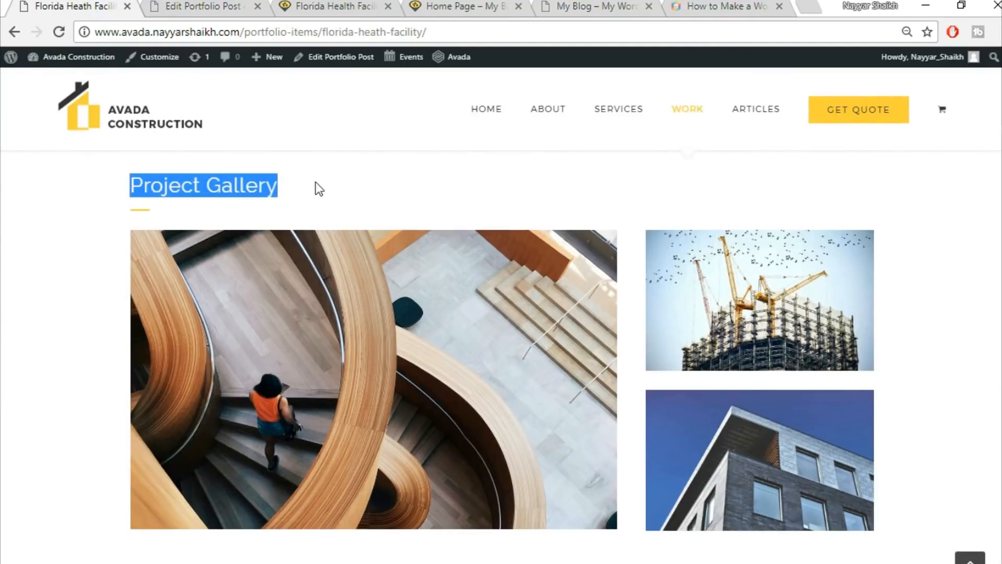
{"action": "left_click", "coordinate": [214, 6]}
{"action": "scroll", "coordinate": [560, 307], "scroll_direction": "down", "scroll_amount": 5}
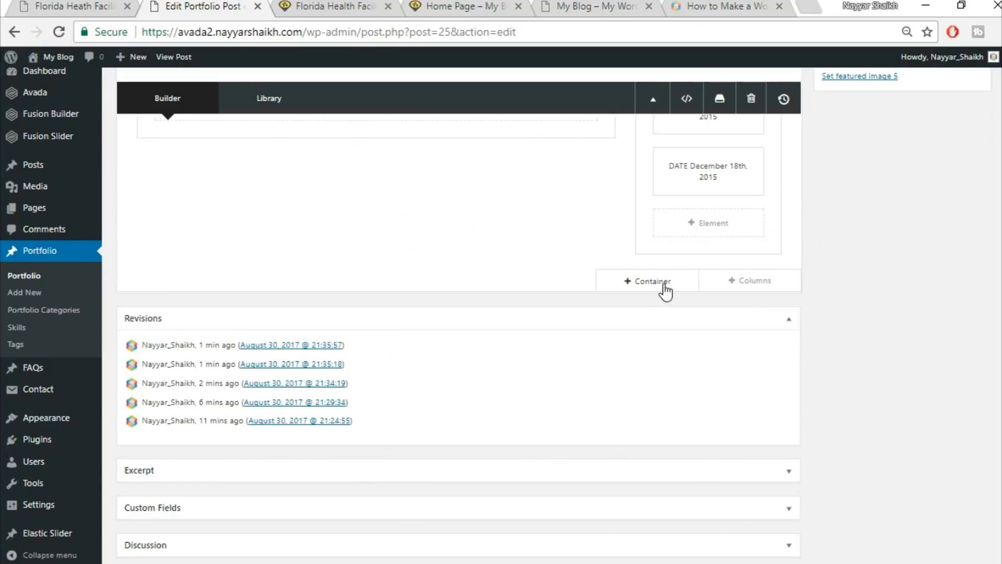
Add a new full-width container with a text block holding the pasted Project Gallery heading.
{"action": "left_click", "coordinate": [653, 282]}
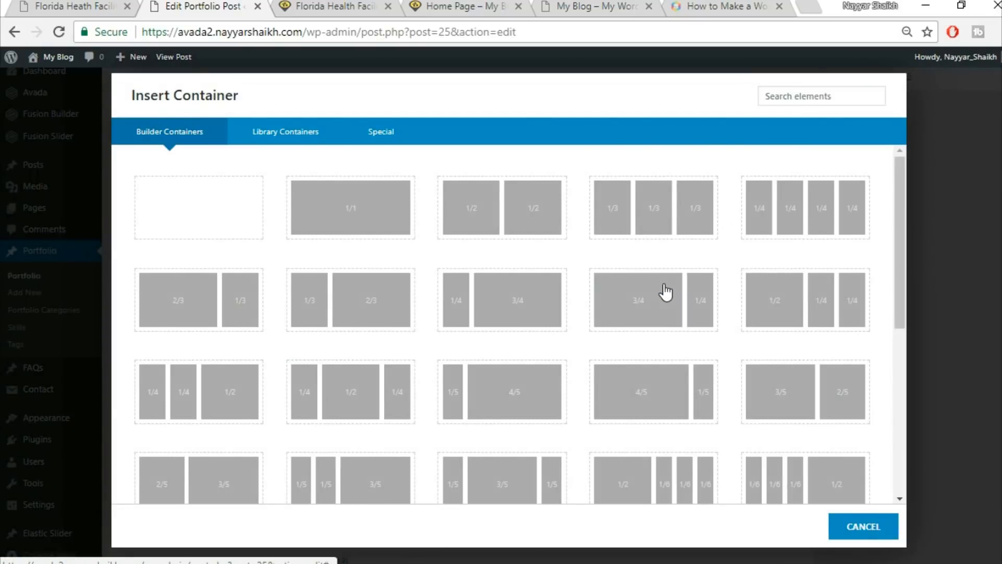
{"action": "left_click", "coordinate": [385, 227]}
{"action": "left_click", "coordinate": [455, 402]}
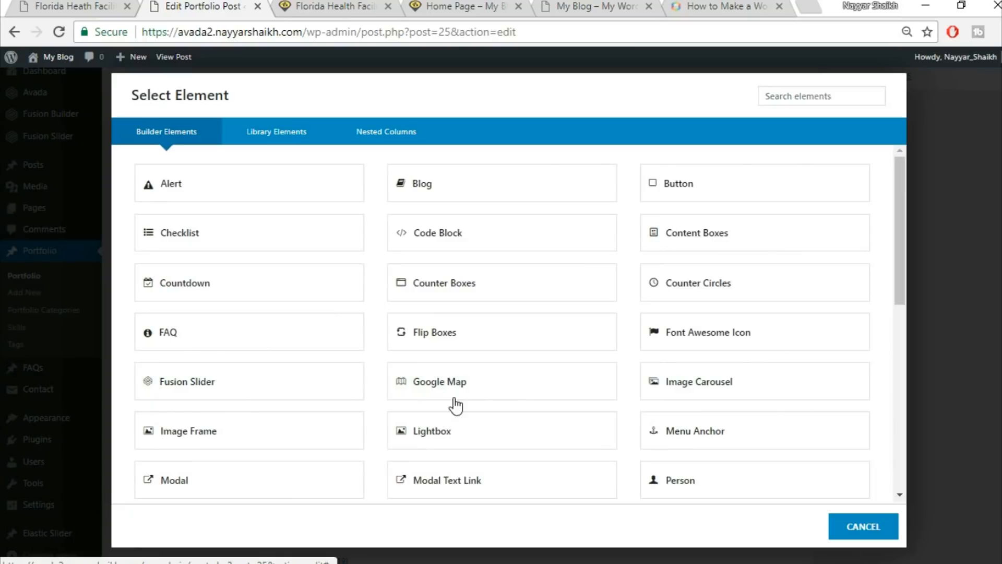
{"action": "left_click", "coordinate": [794, 94]}
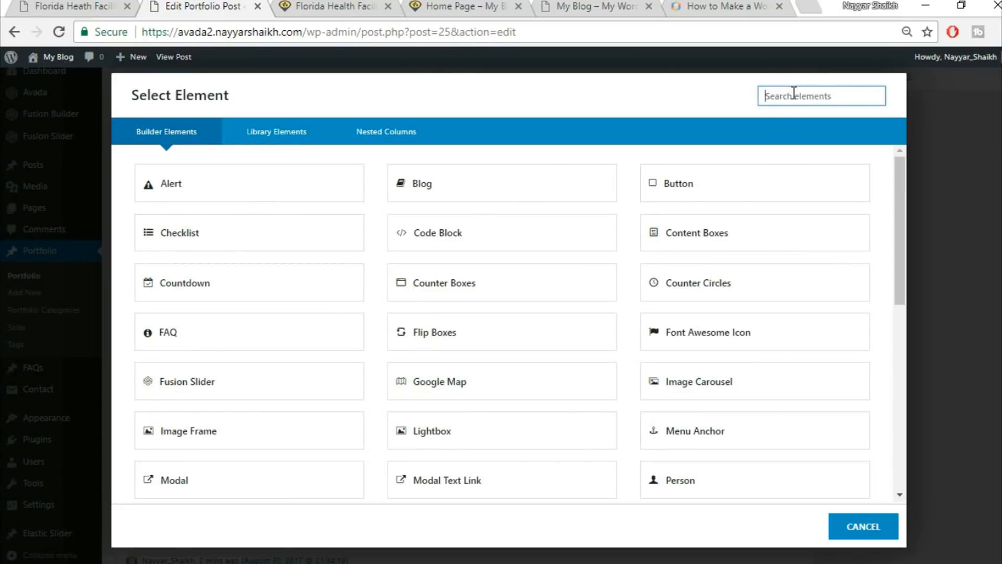
{"action": "type", "text": "t"}
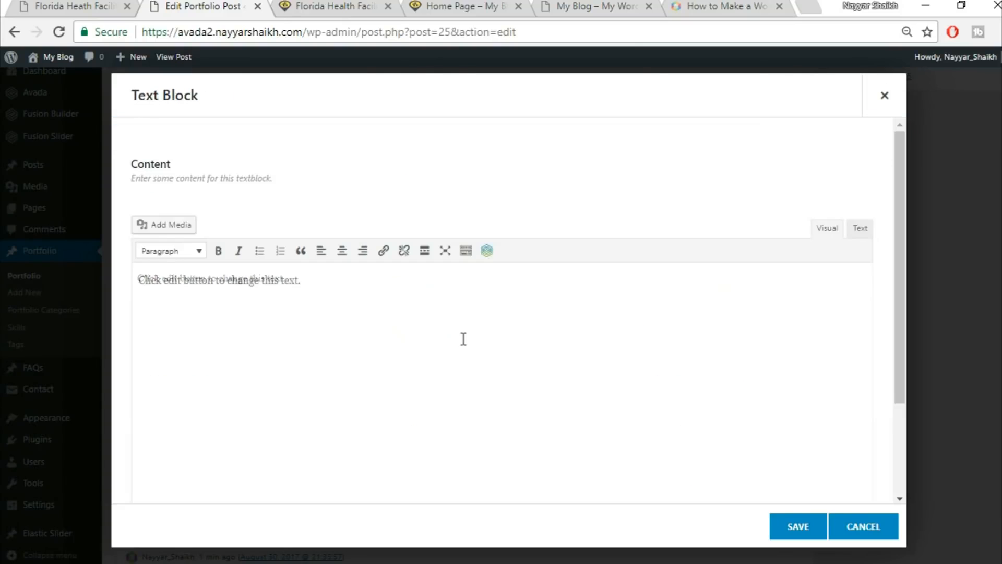
{"action": "key", "text": "ctrl+a"}
{"action": "key", "text": "Delete"}
{"action": "key", "text": "ctrl+v"}
{"action": "left_click", "coordinate": [798, 526]}
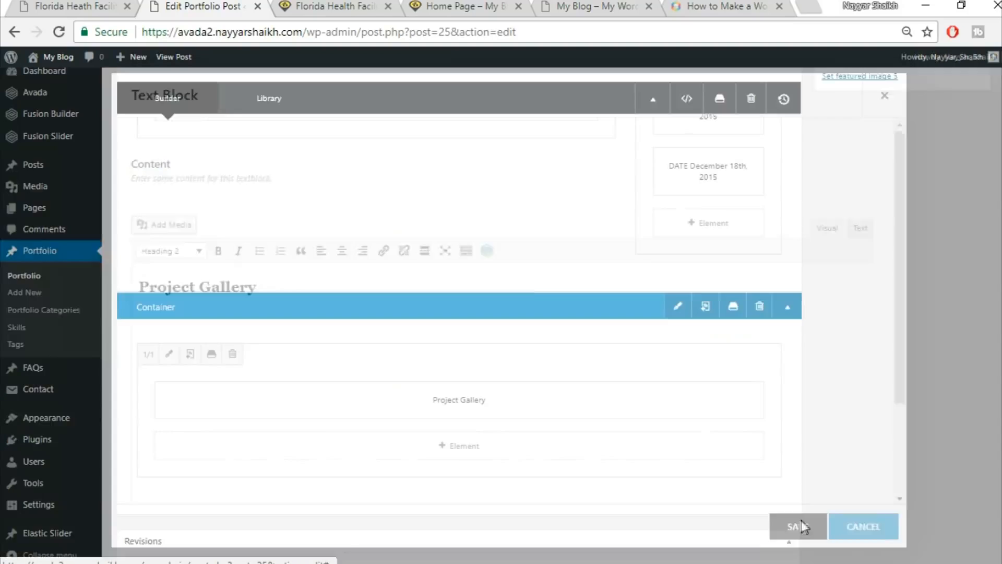
Duplicate the yellow separator from Project Details and check it against the live Project Gallery page.
{"action": "scroll", "coordinate": [522, 292], "scroll_direction": "up", "scroll_amount": 5}
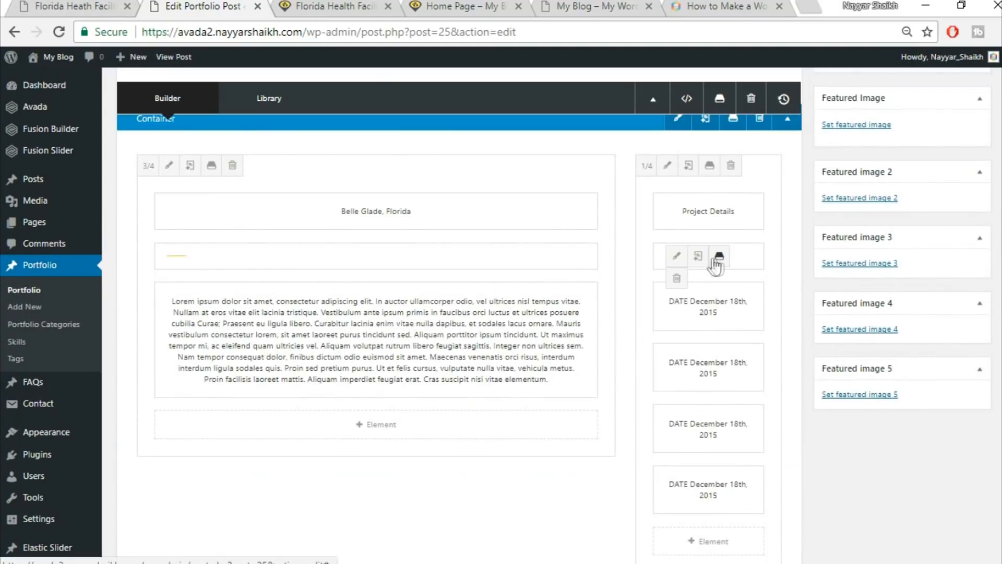
{"action": "left_click", "coordinate": [700, 258]}
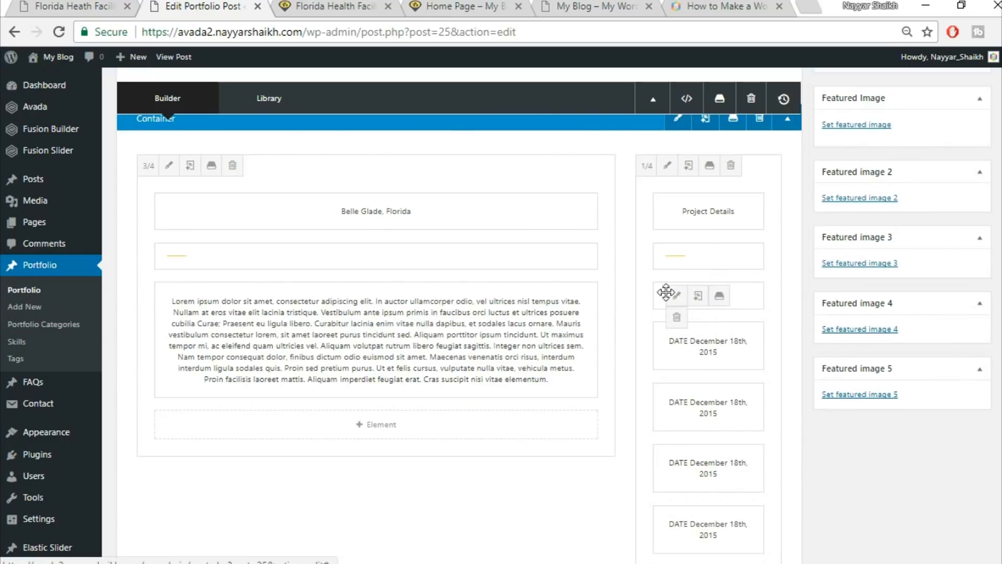
{"action": "scroll", "coordinate": [722, 410], "scroll_direction": "down", "scroll_amount": 5}
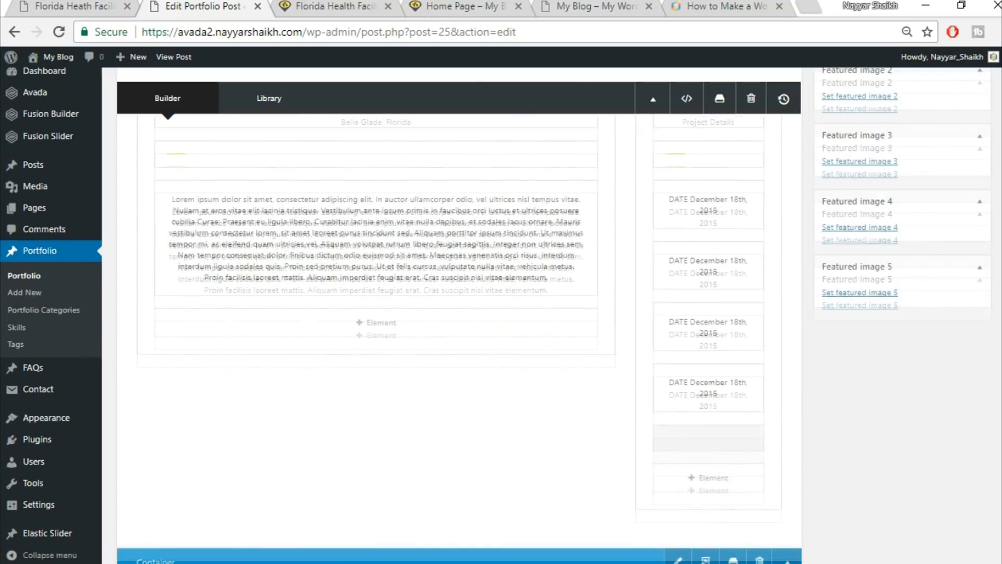
{"action": "scroll", "coordinate": [543, 503], "scroll_direction": "down", "scroll_amount": 2}
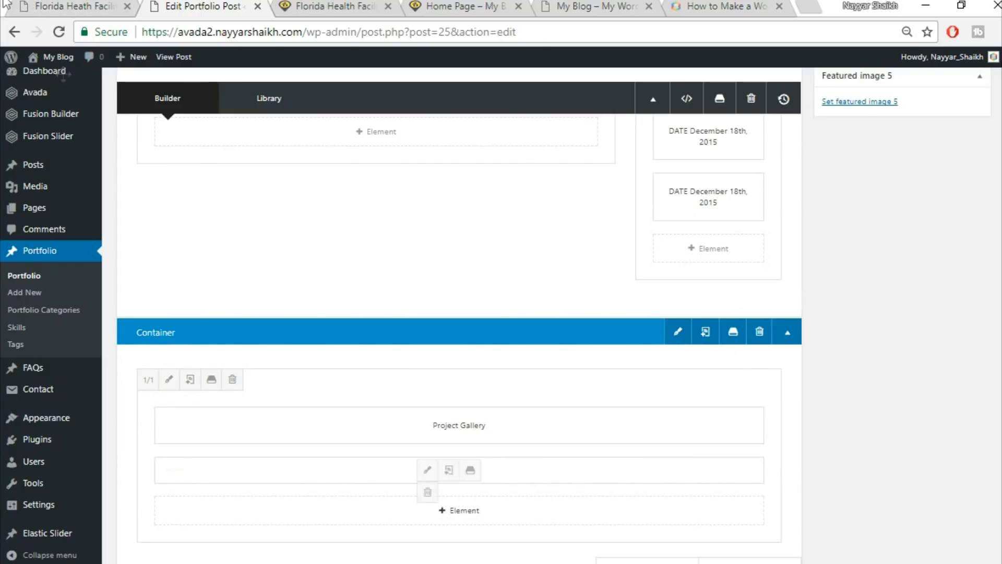
{"action": "left_click", "coordinate": [73, 6]}
{"action": "left_click", "coordinate": [175, 218]}
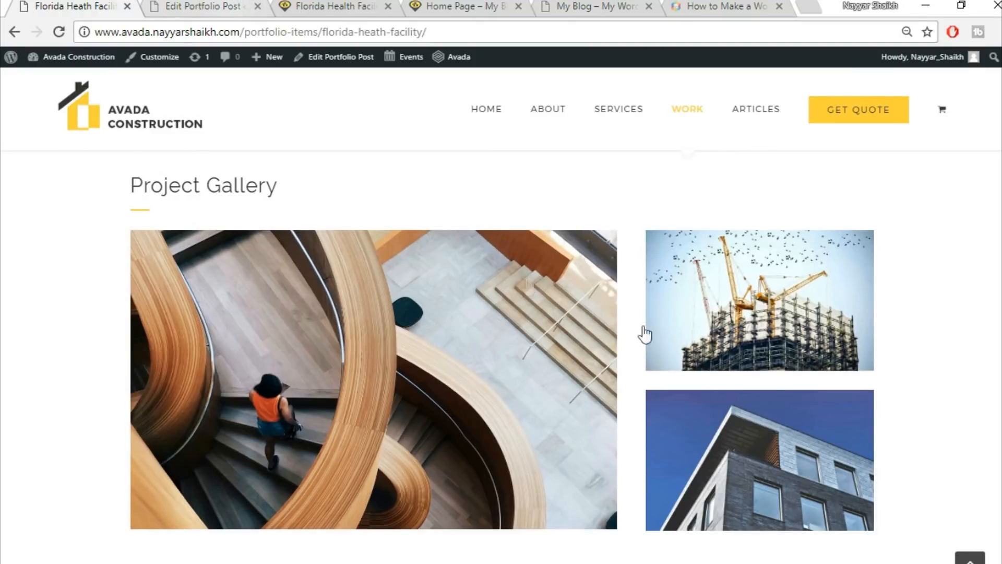
{"action": "left_click", "coordinate": [205, 6]}
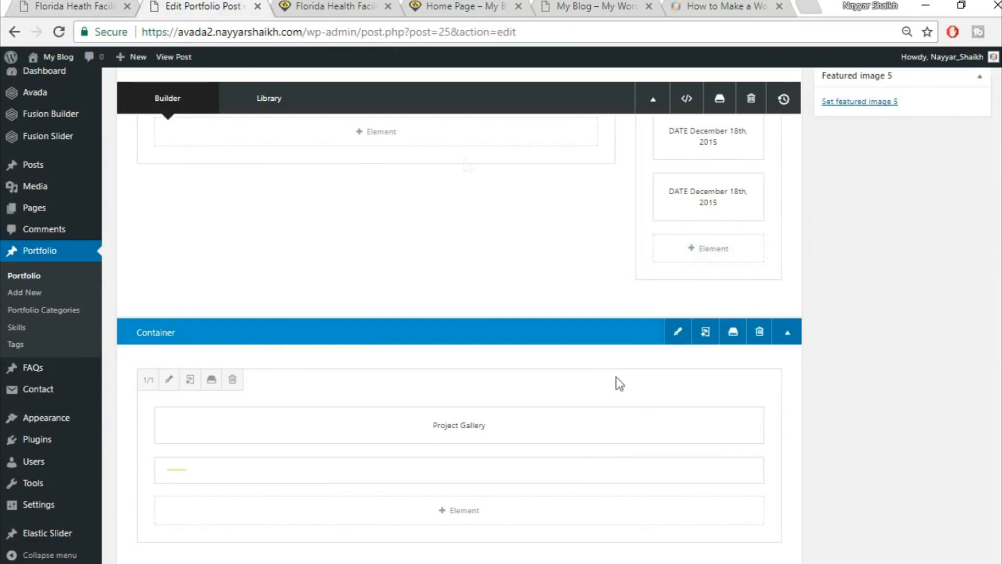
{"action": "scroll", "coordinate": [682, 430], "scroll_direction": "down", "scroll_amount": 3}
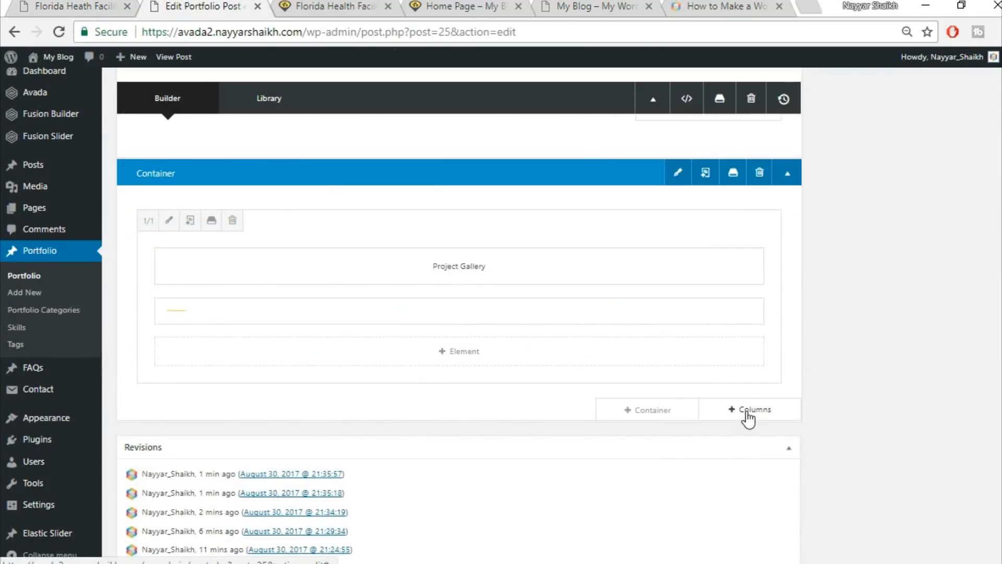
Insert an empty 2/3 + 1/3 column row below the Project Gallery heading and separator.
{"action": "left_click", "coordinate": [748, 412]}
{"action": "left_click", "coordinate": [121, 6]}
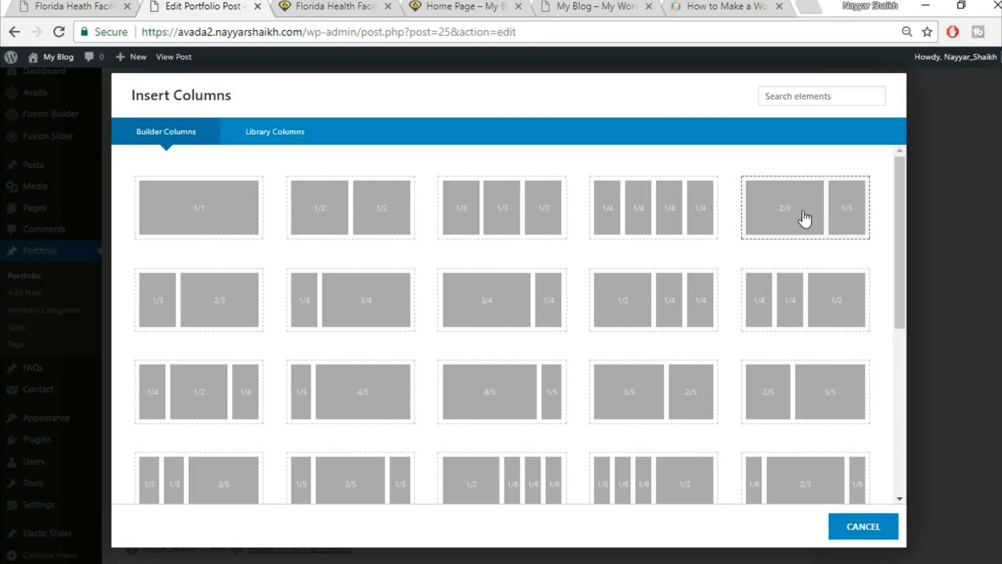
{"action": "left_click", "coordinate": [796, 221]}
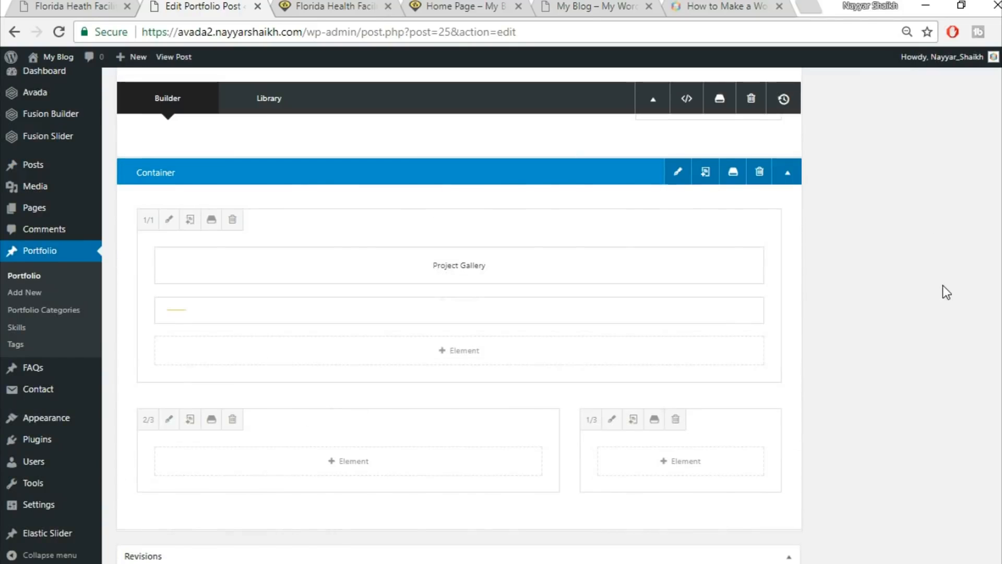
{"action": "scroll", "coordinate": [942, 287], "scroll_direction": "down", "scroll_amount": 3}
{"action": "left_click", "coordinate": [96, 5]}
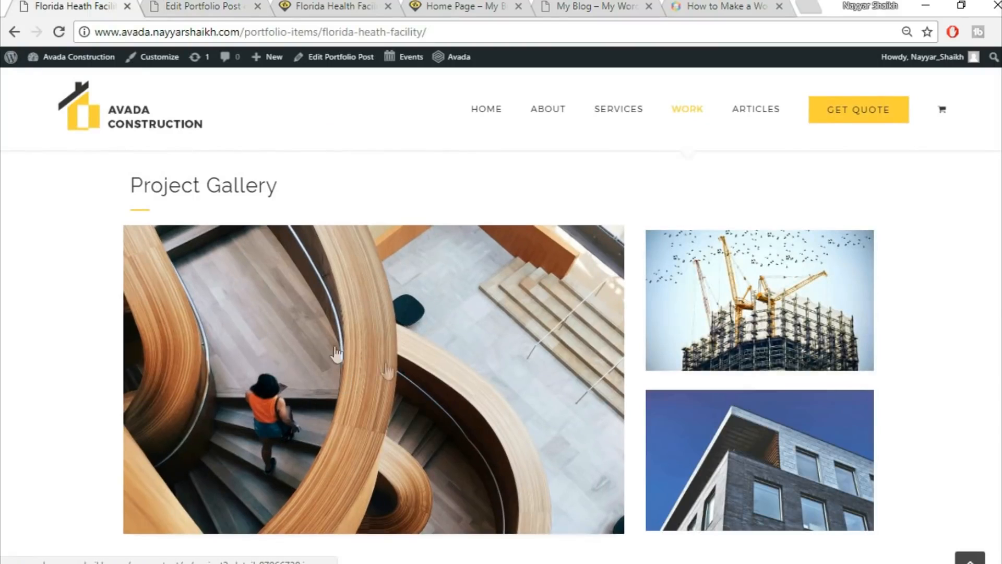
{"action": "left_click", "coordinate": [228, 4]}
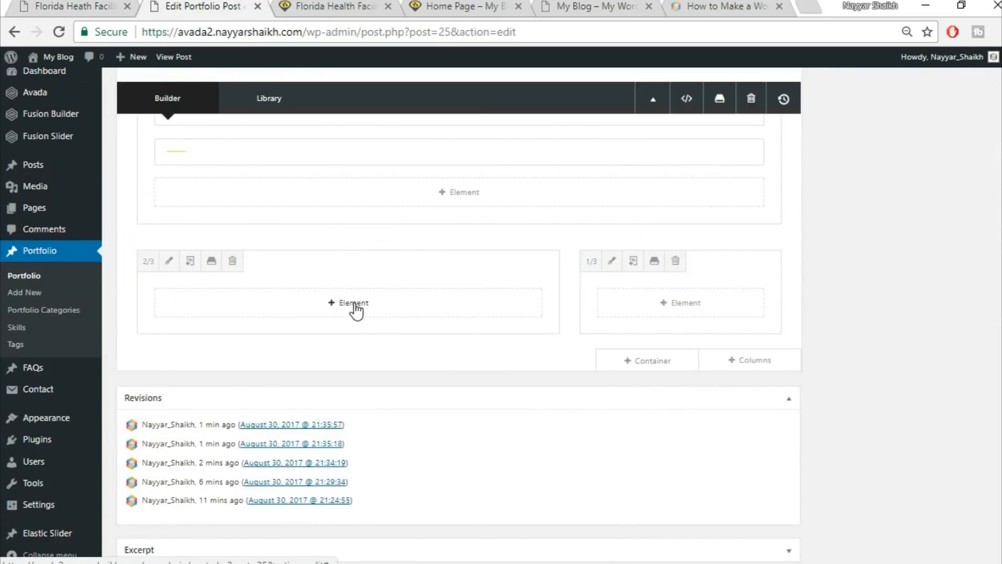
Add an Image Frame element to the 2/3 column, found by searching 'ima'.
{"action": "left_click", "coordinate": [352, 308]}
{"action": "left_click", "coordinate": [812, 95]}
{"action": "type", "text": "ima"}
{"action": "left_click", "coordinate": [547, 186]}
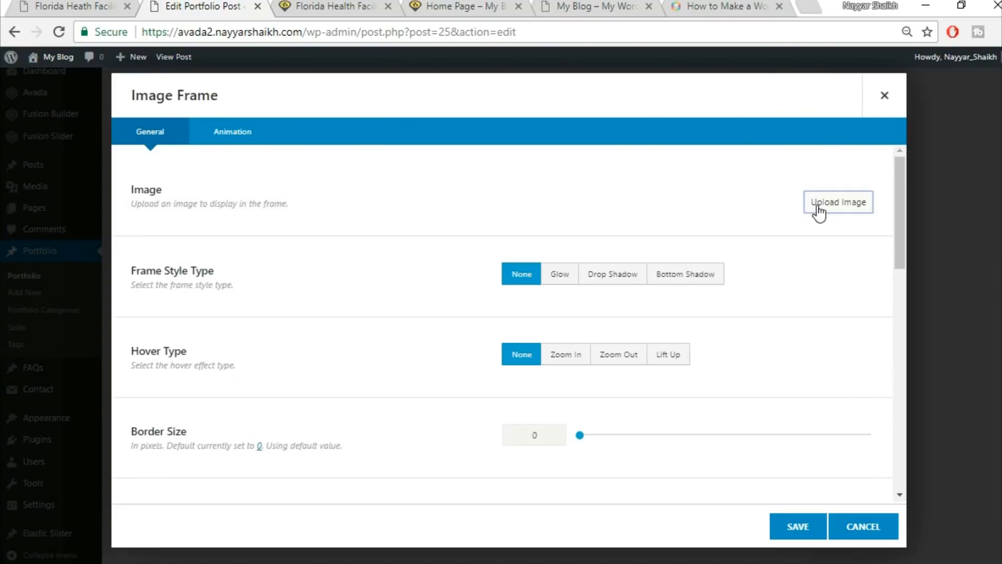
Upload project2-detail-97066739 and insert it into the frame at full 1200 × 738 size.
{"action": "left_click", "coordinate": [818, 208]}
{"action": "left_click", "coordinate": [203, 110]}
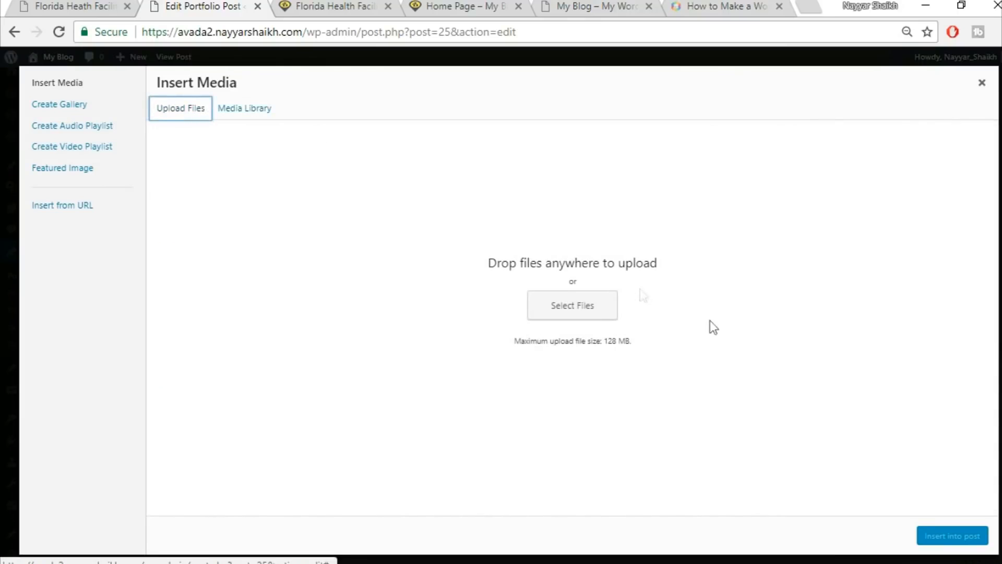
{"action": "left_click", "coordinate": [587, 310]}
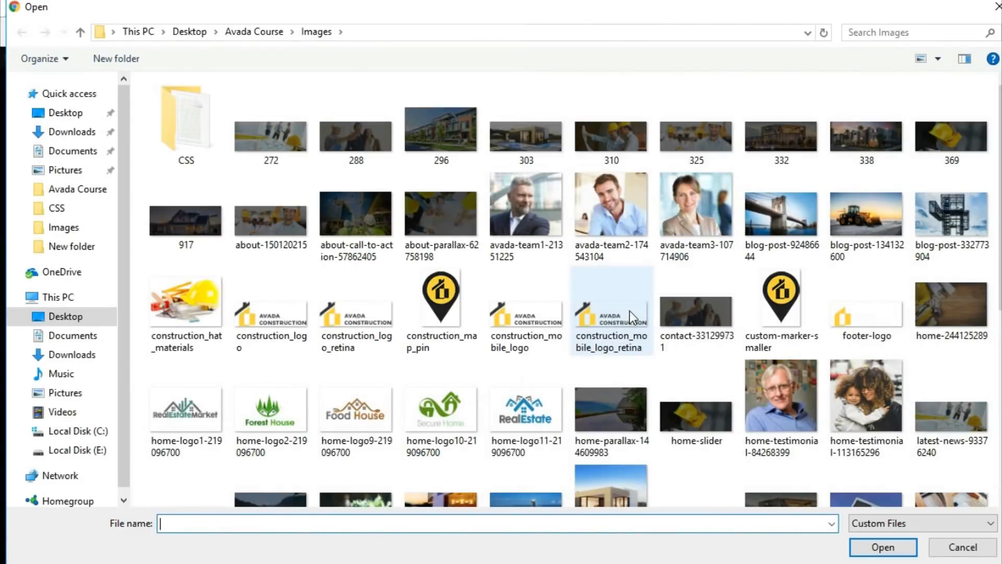
{"action": "scroll", "coordinate": [759, 324], "scroll_direction": "down", "scroll_amount": 3}
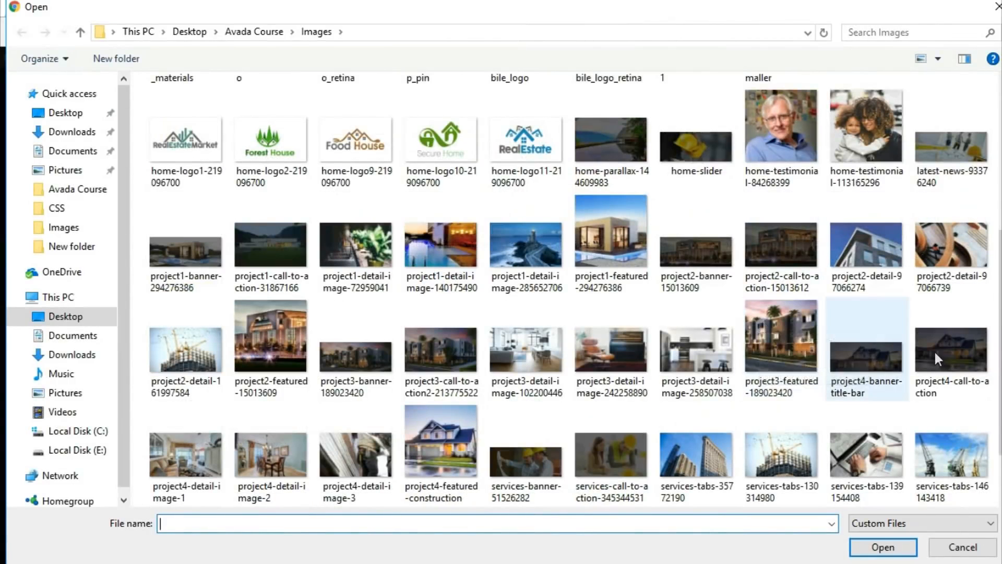
{"action": "left_click", "coordinate": [964, 227]}
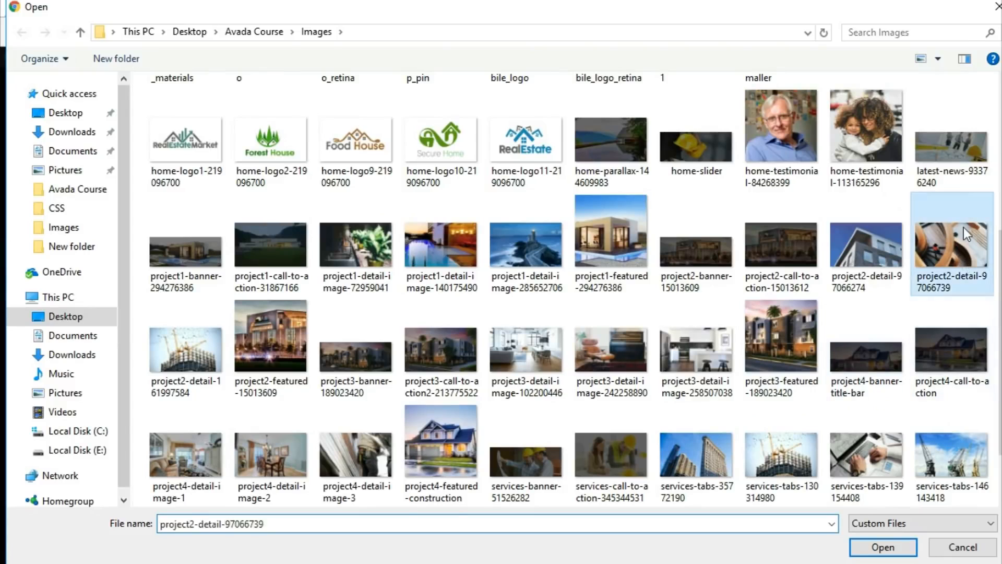
{"action": "left_click", "coordinate": [882, 547]}
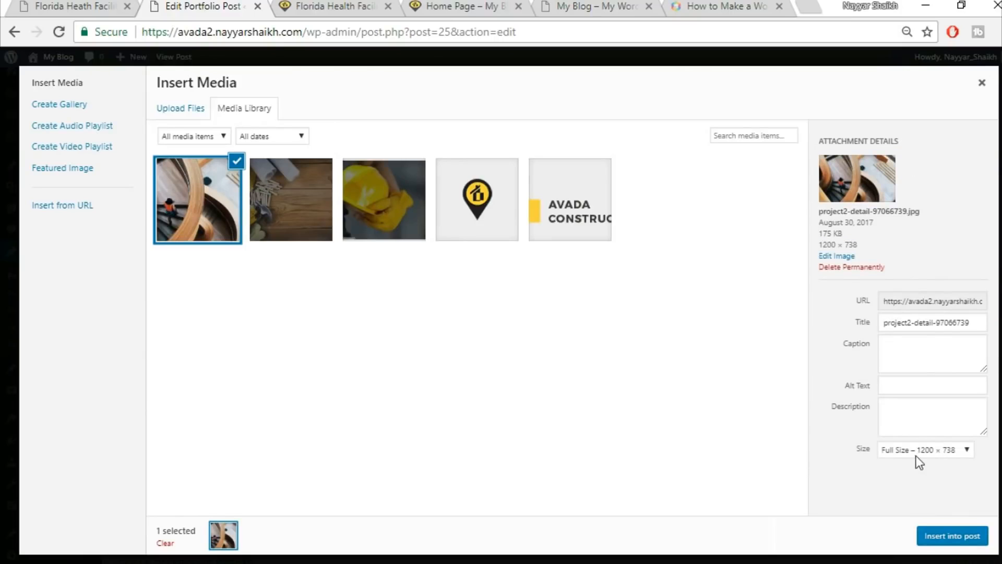
{"action": "left_click", "coordinate": [917, 449]}
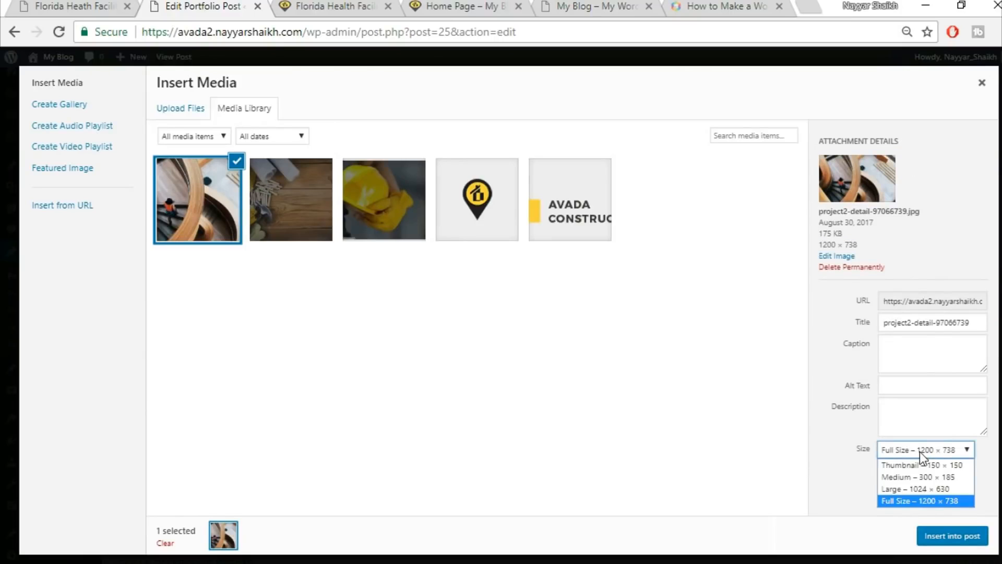
{"action": "left_click", "coordinate": [919, 500]}
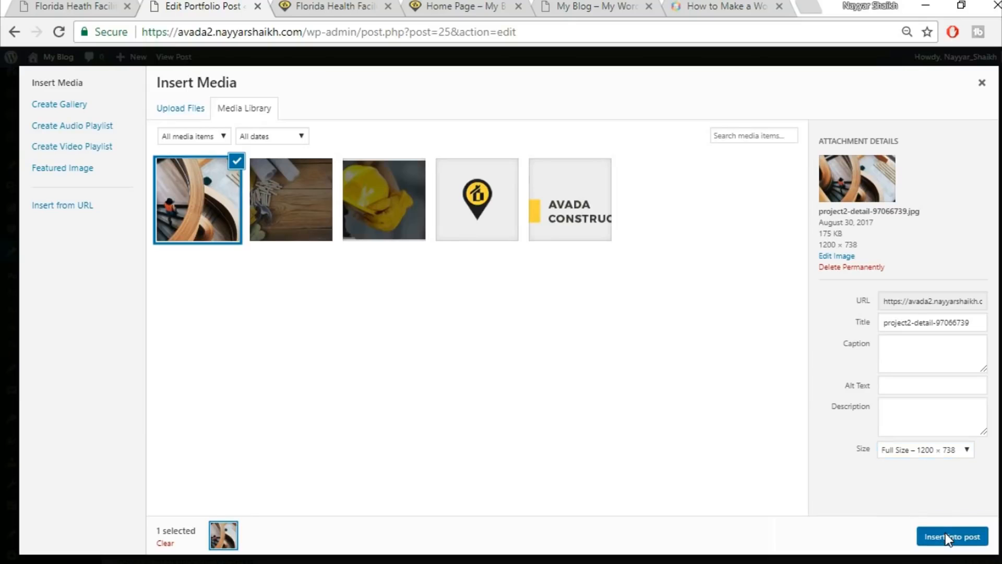
{"action": "left_click", "coordinate": [946, 536]}
{"action": "scroll", "coordinate": [673, 410], "scroll_direction": "down", "scroll_amount": 3}
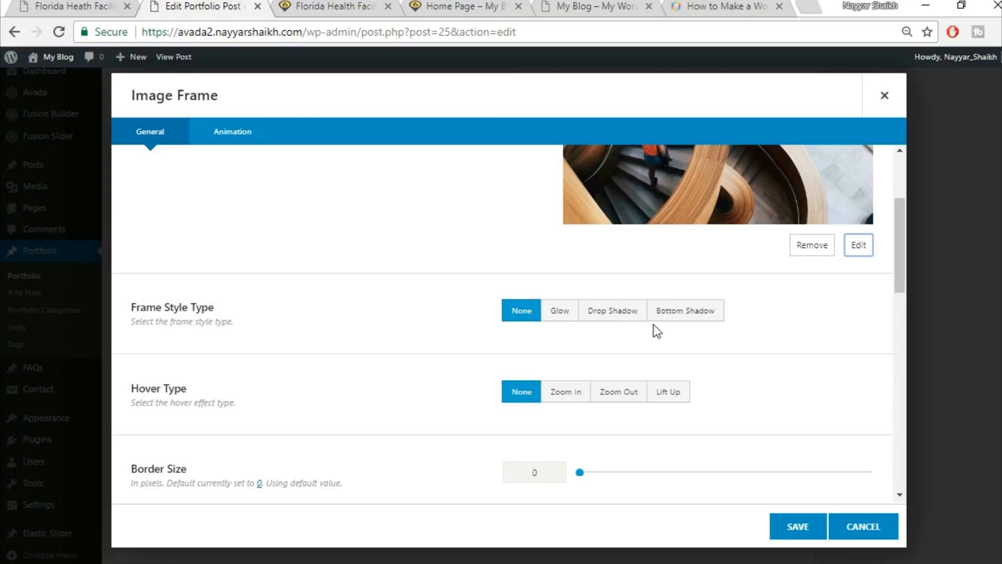
Set the Image Frame's hover type to Lift Up after comparing with the live page.
{"action": "scroll", "coordinate": [731, 380], "scroll_direction": "down", "scroll_amount": 2}
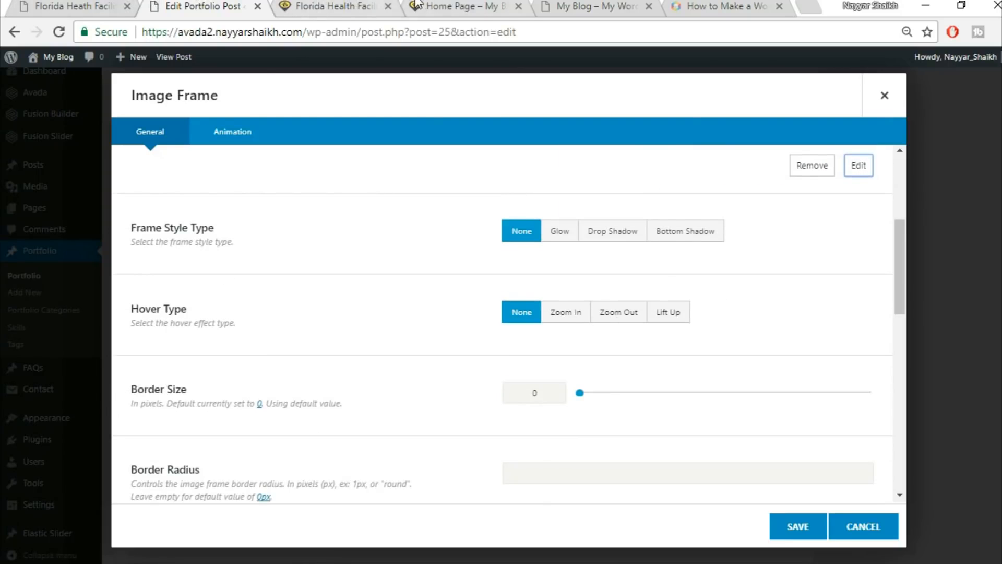
{"action": "left_click", "coordinate": [76, 4]}
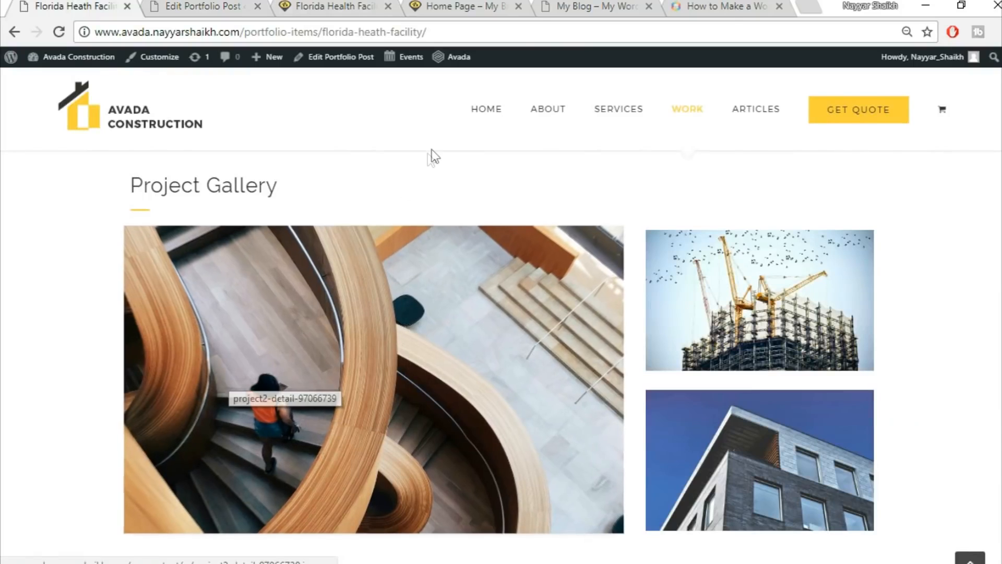
{"action": "key", "text": "ctrl+Tab"}
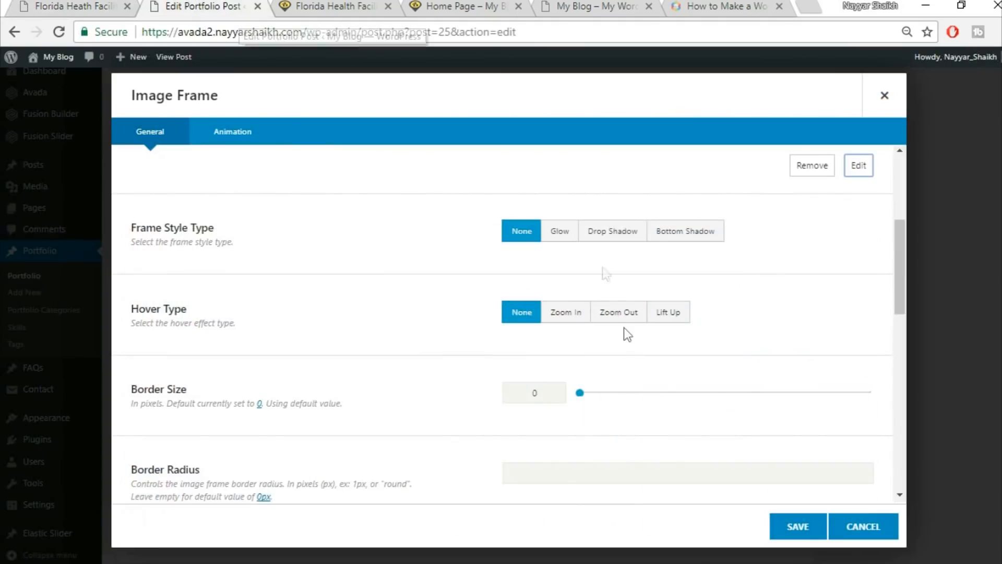
{"action": "left_click", "coordinate": [579, 319]}
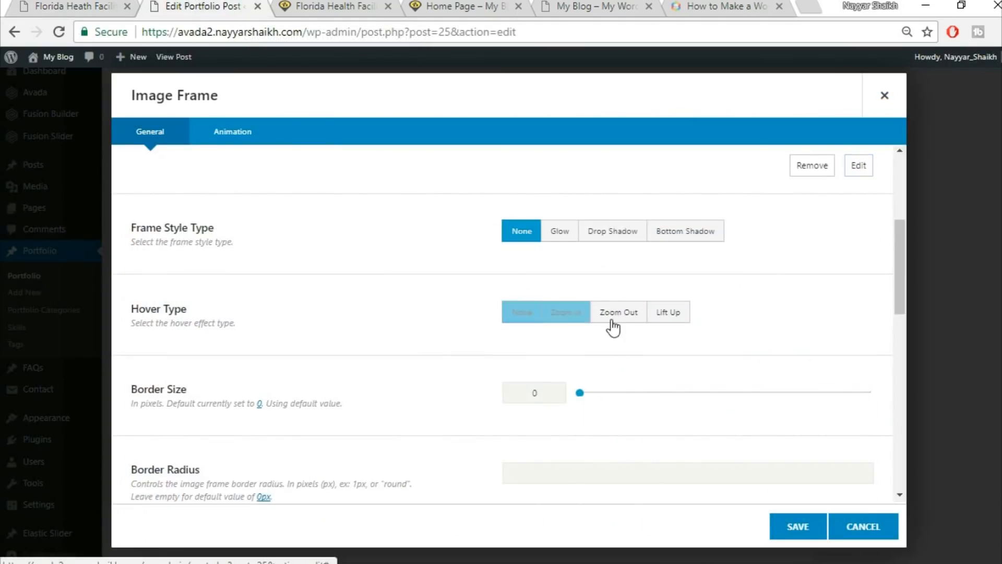
{"action": "left_click", "coordinate": [659, 313]}
Review the remaining Image Frame options against the live gallery and save the frame.
{"action": "scroll", "coordinate": [266, 345], "scroll_direction": "down", "scroll_amount": 2}
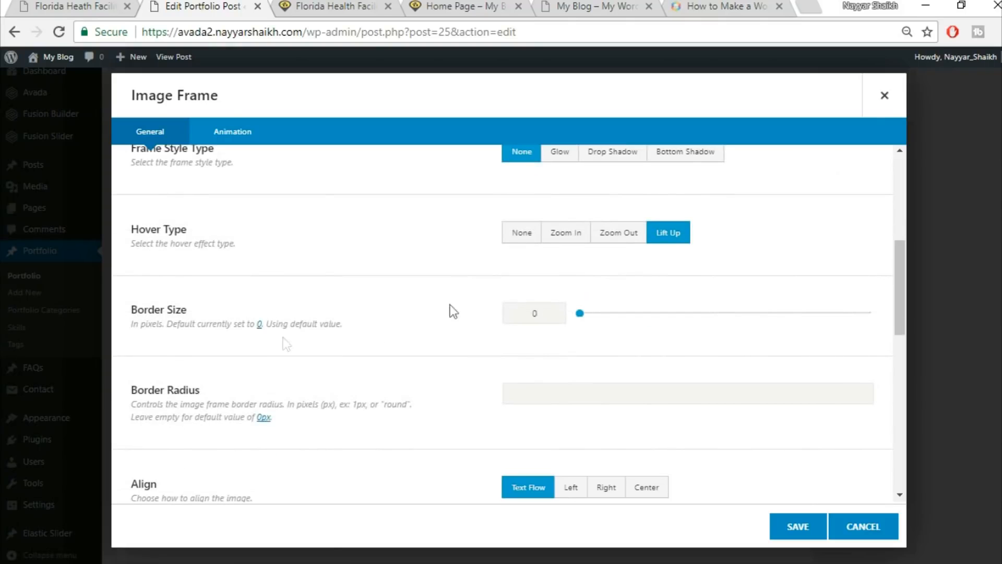
{"action": "scroll", "coordinate": [593, 292], "scroll_direction": "down", "scroll_amount": 2}
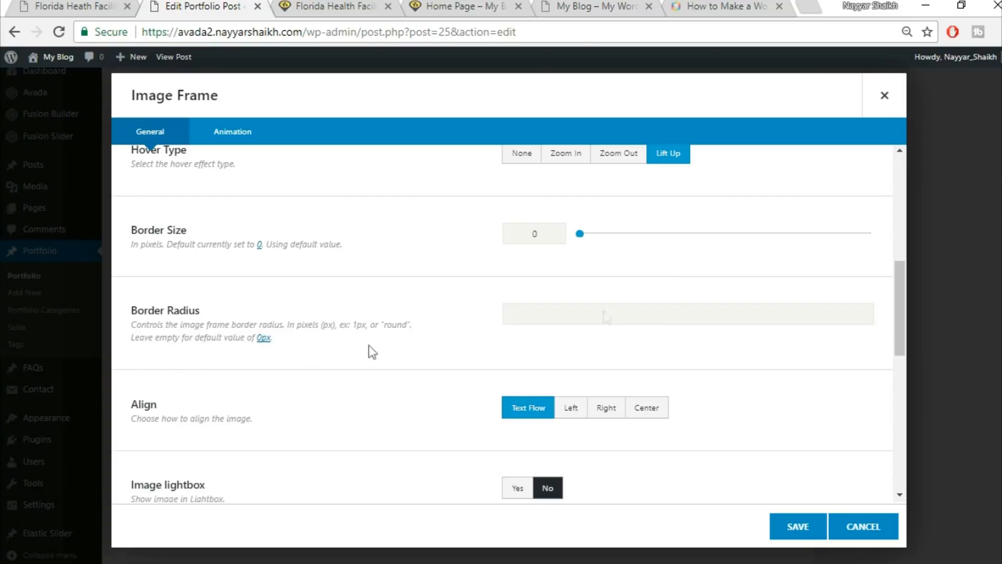
{"action": "left_click", "coordinate": [91, 5]}
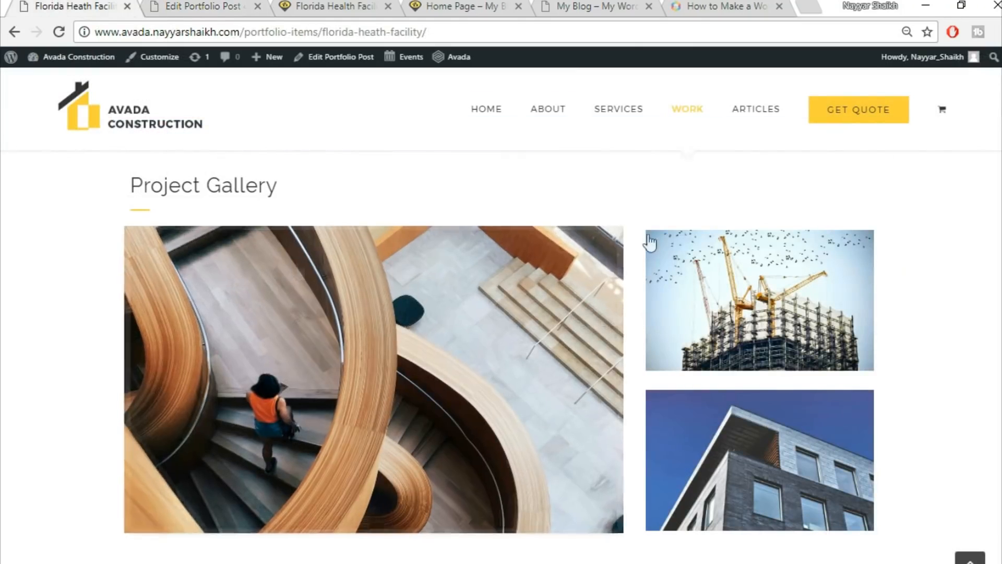
{"action": "key", "text": "ctrl+Tab"}
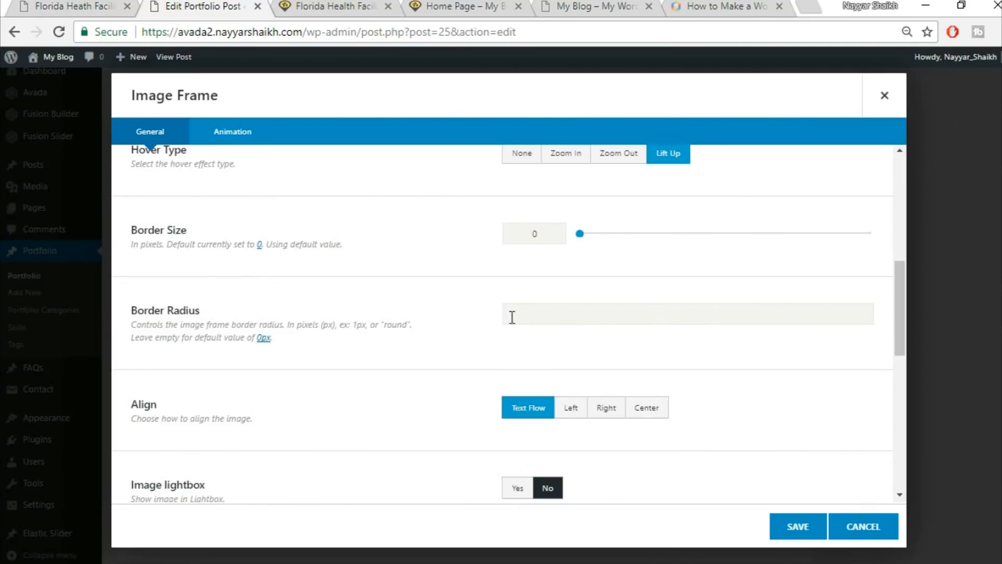
{"action": "left_click", "coordinate": [32, 6]}
{"action": "key", "text": "ctrl+Tab"}
{"action": "scroll", "coordinate": [890, 402], "scroll_direction": "down", "scroll_amount": 2}
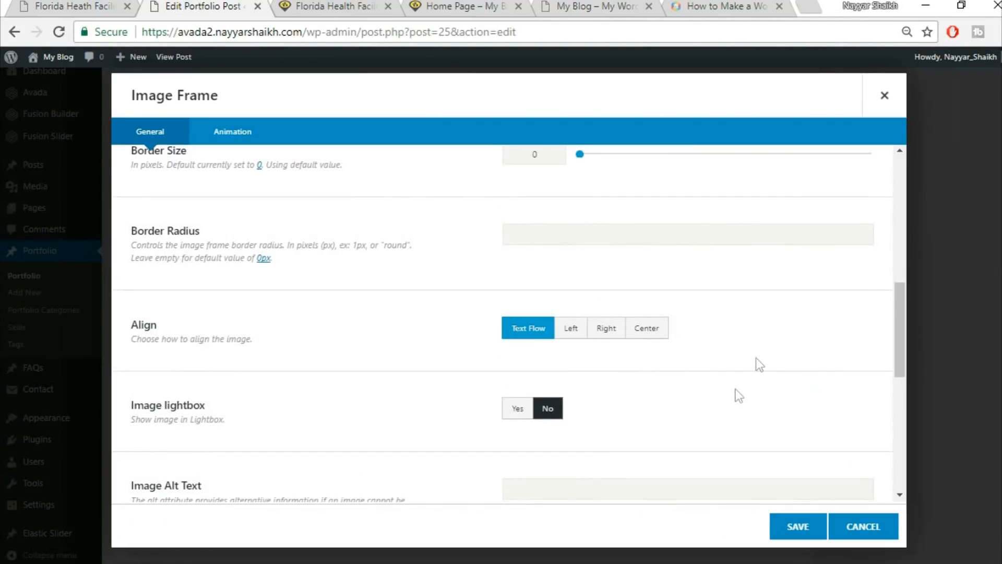
{"action": "scroll", "coordinate": [739, 397], "scroll_direction": "down", "scroll_amount": 8}
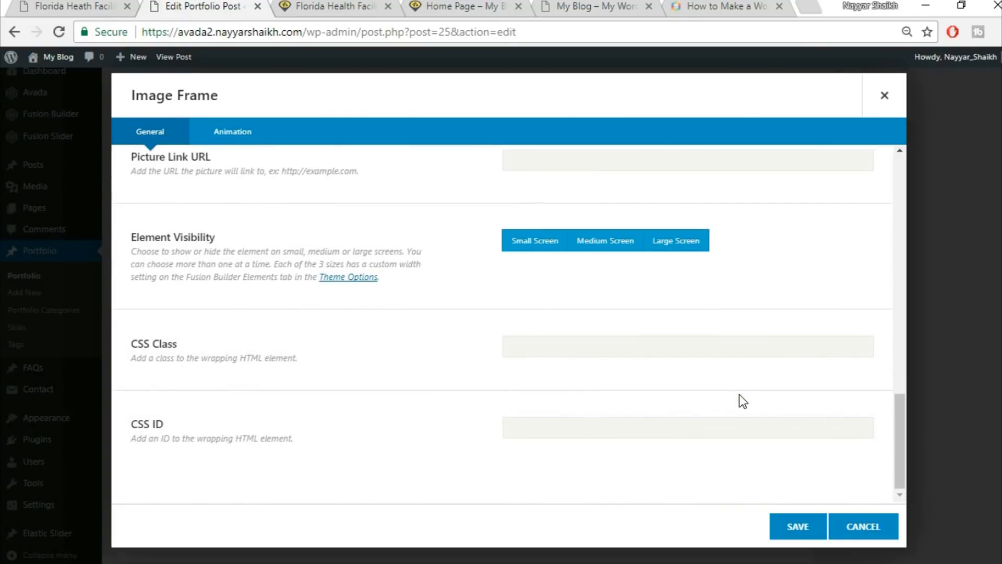
{"action": "left_click", "coordinate": [789, 537]}
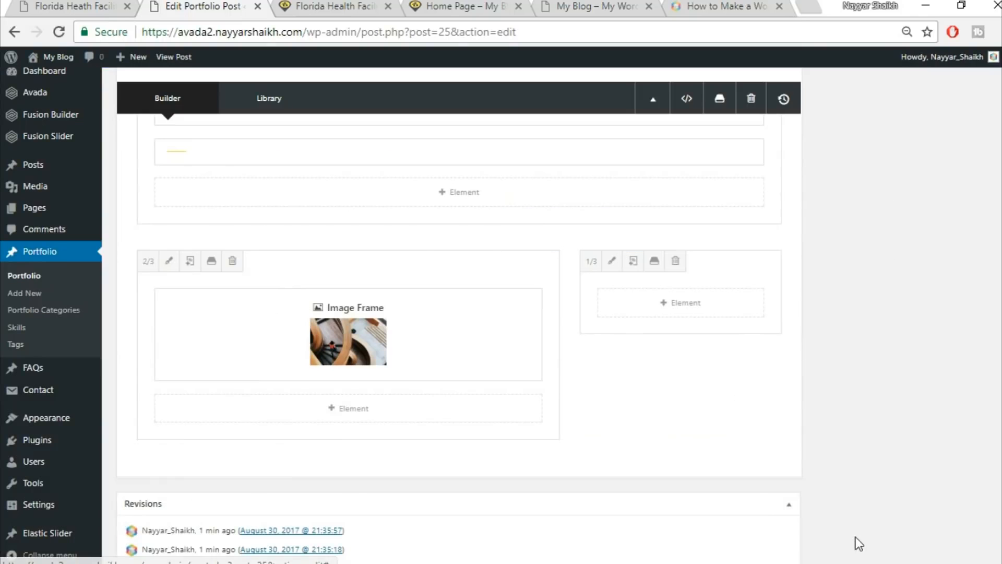
Add an Image Frame element to the 1/3 column, found by searching 'ima'.
{"action": "left_click", "coordinate": [46, 6]}
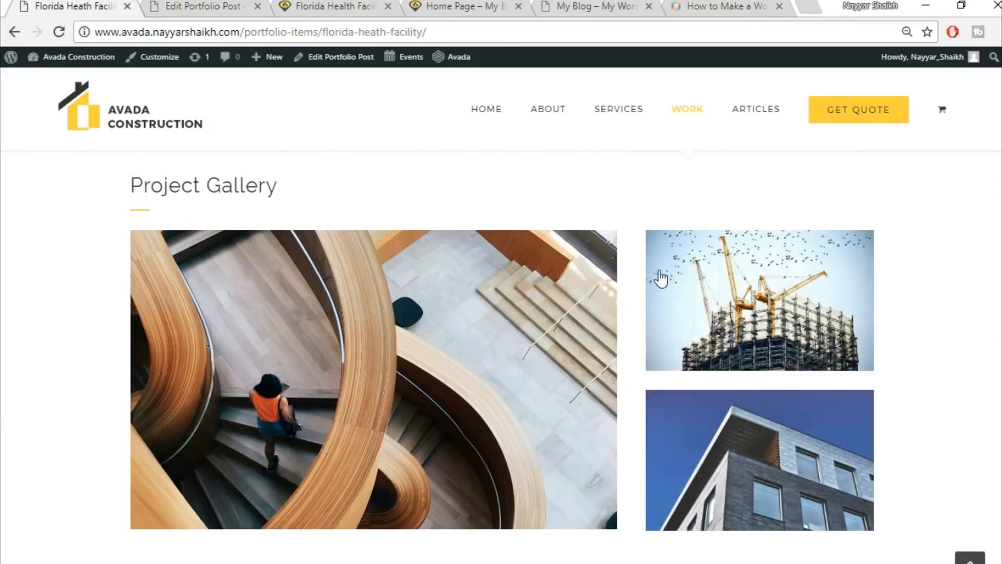
{"action": "left_click", "coordinate": [202, 7]}
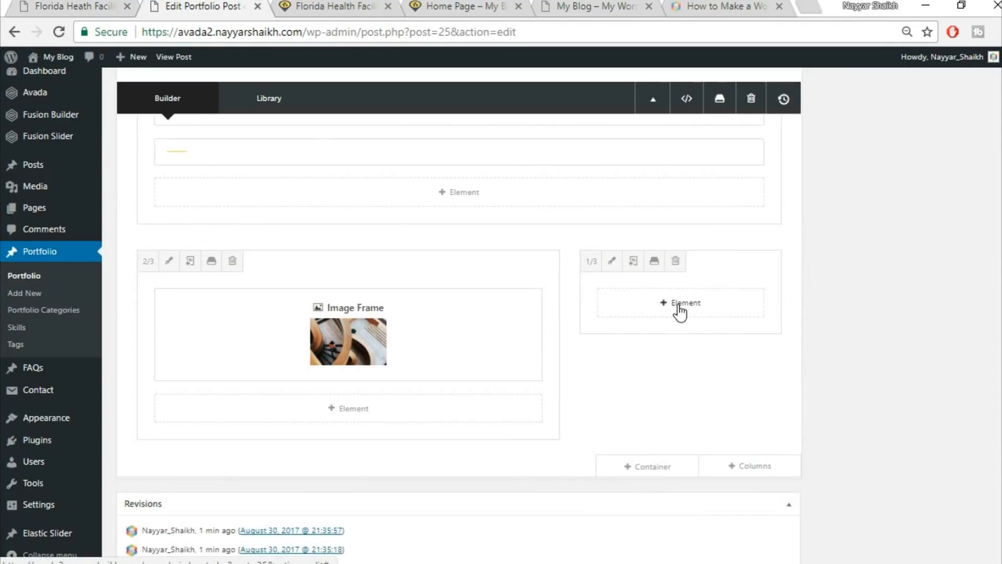
{"action": "left_click", "coordinate": [678, 305]}
{"action": "left_click", "coordinate": [786, 97]}
{"action": "type", "text": "ima"}
{"action": "left_click", "coordinate": [519, 196]}
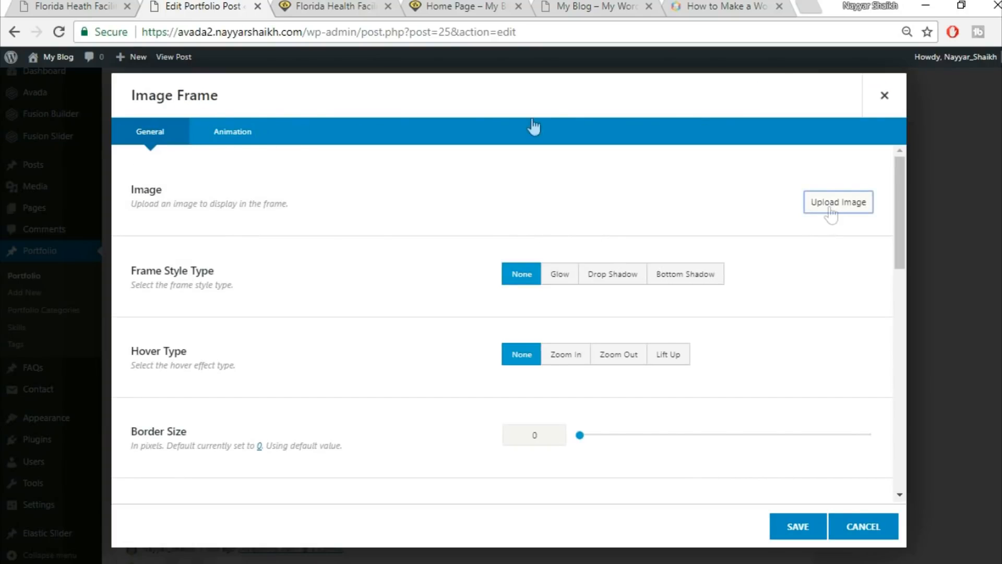
Upload project2-detail-97066274.jpg and insert the building photo into the frame.
{"action": "left_click", "coordinate": [831, 209]}
{"action": "left_click", "coordinate": [29, 4]}
{"action": "left_click", "coordinate": [235, 4]}
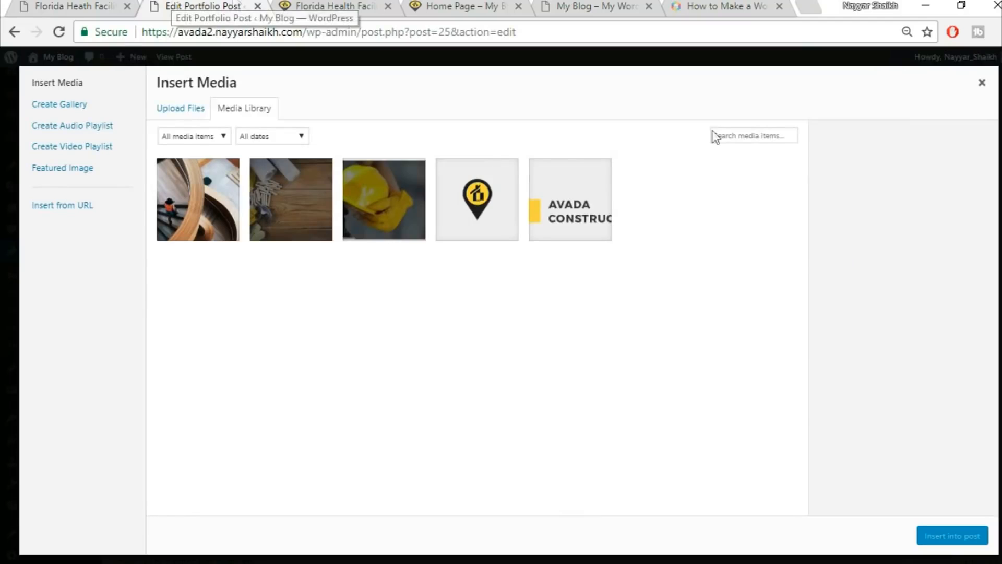
{"action": "left_click", "coordinate": [188, 110]}
{"action": "left_click", "coordinate": [612, 309]}
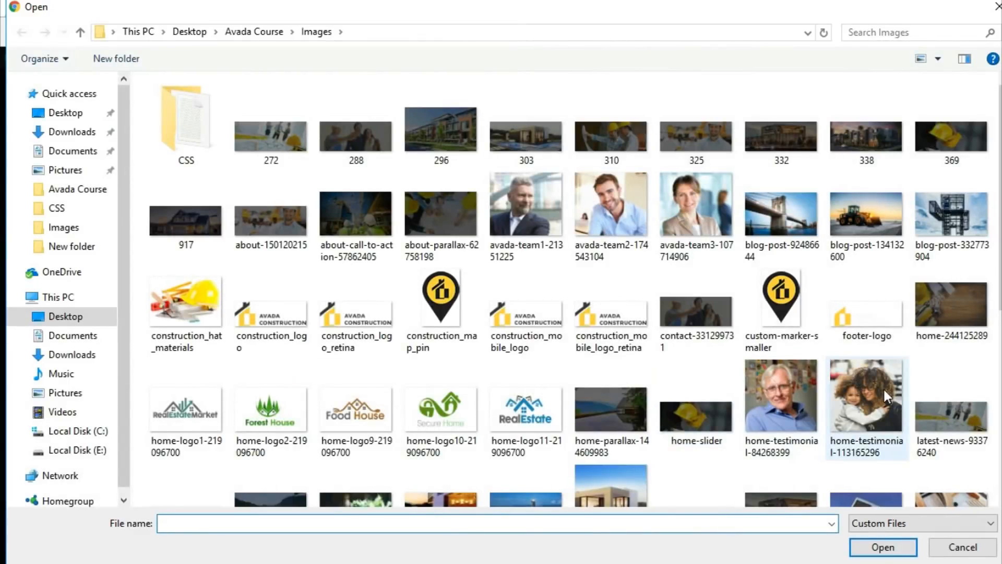
{"action": "scroll", "coordinate": [884, 389], "scroll_direction": "down", "scroll_amount": 3}
{"action": "scroll", "coordinate": [947, 373], "scroll_direction": "up", "scroll_amount": 2}
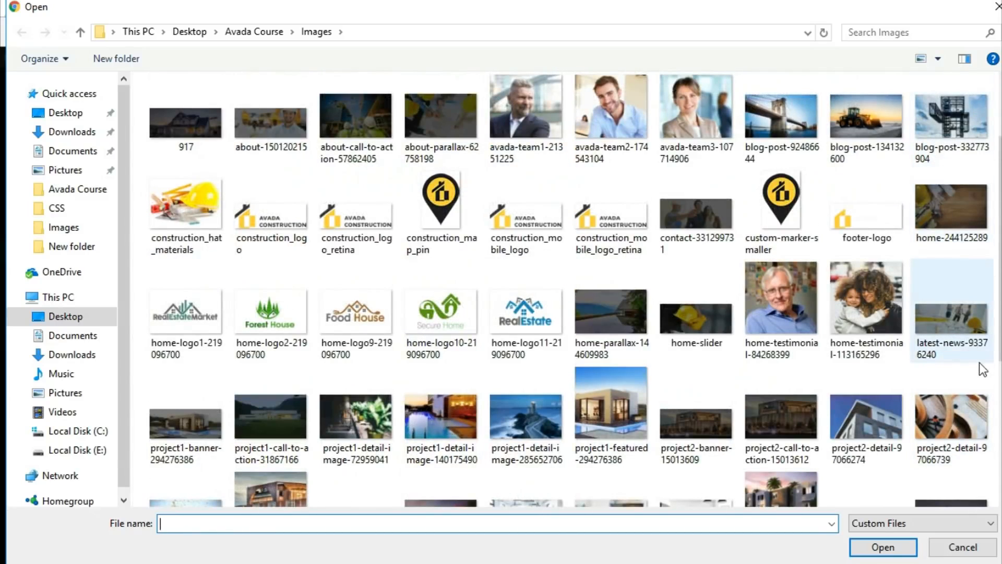
{"action": "left_click", "coordinate": [879, 438]}
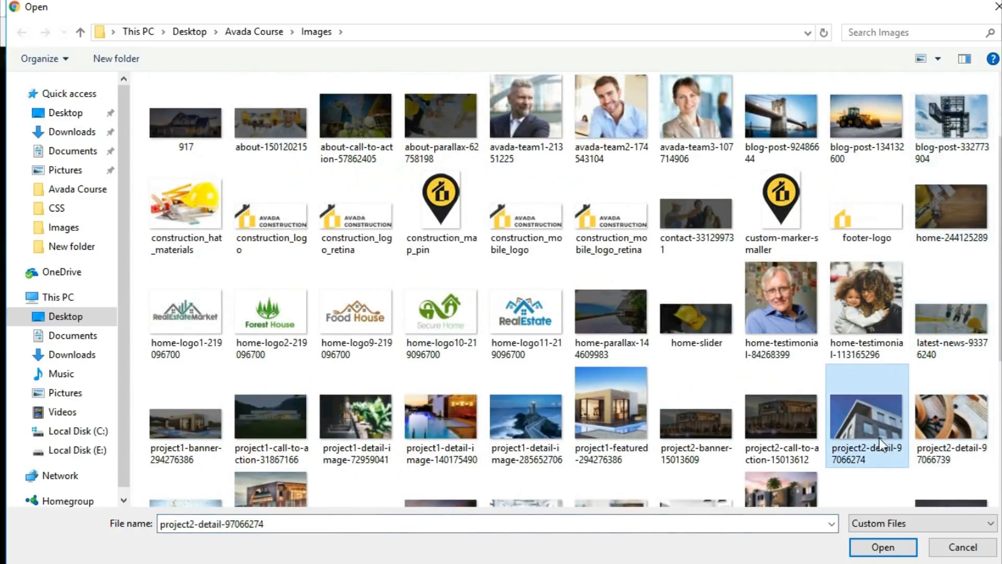
{"action": "left_click", "coordinate": [881, 547]}
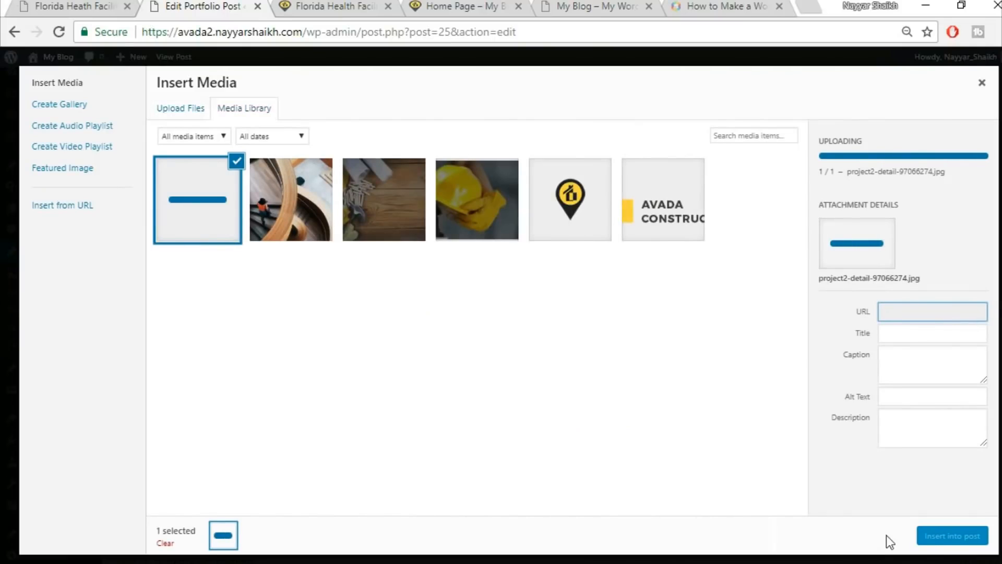
{"action": "left_click", "coordinate": [933, 533]}
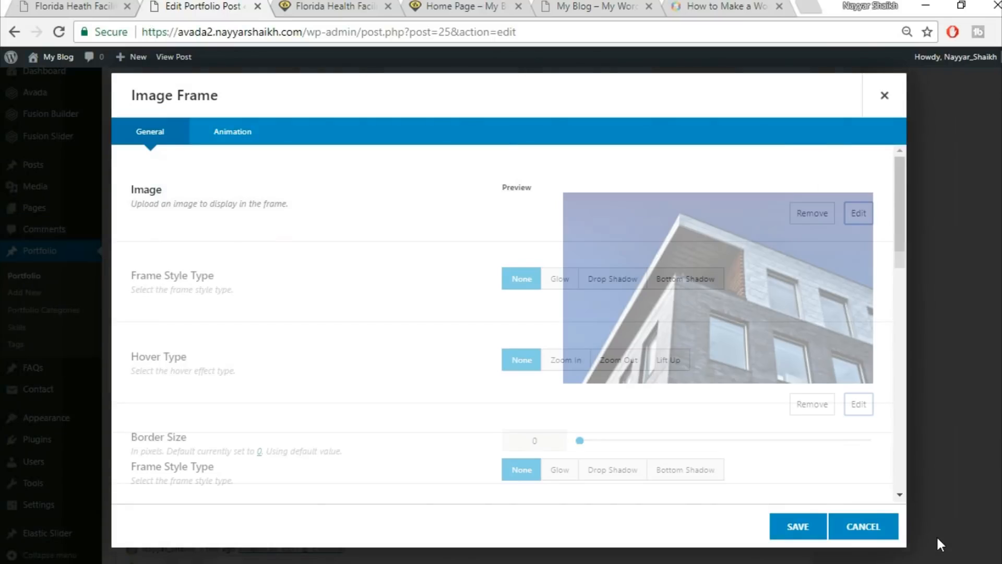
Set the frame's hover type to Lift Up and save it.
{"action": "scroll", "coordinate": [661, 425], "scroll_direction": "down", "scroll_amount": 3}
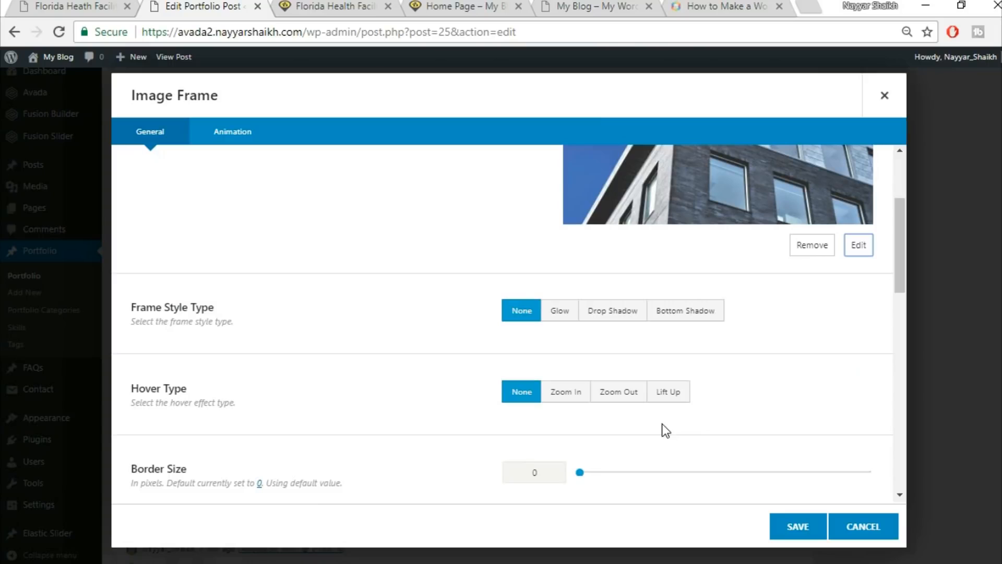
{"action": "left_click", "coordinate": [668, 410]}
{"action": "left_click", "coordinate": [796, 529]}
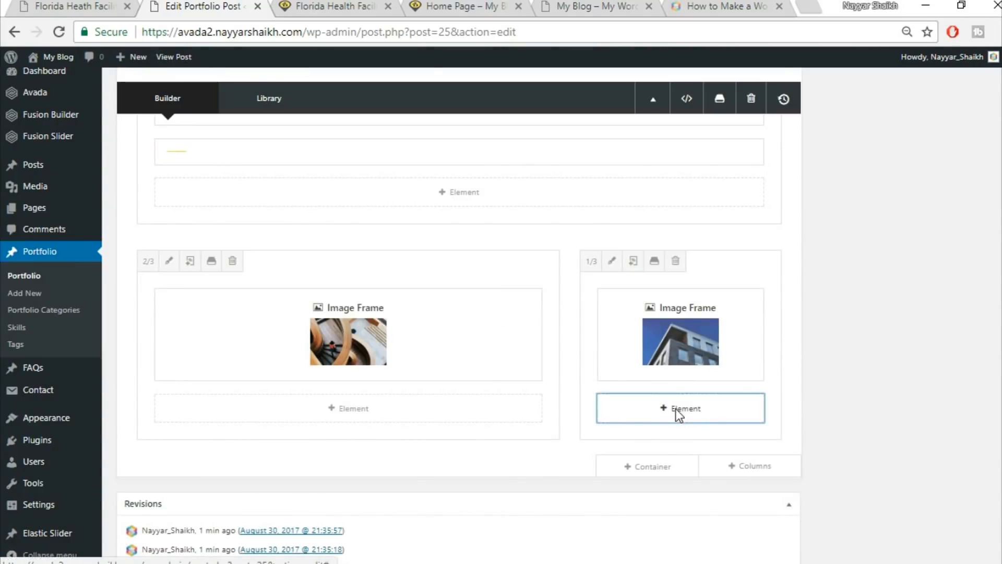
Add a Separator under the building photo with a bottom margin of 28 on its Design tab.
{"action": "left_click", "coordinate": [675, 409]}
{"action": "left_click", "coordinate": [813, 94]}
{"action": "type", "text": "sepa"}
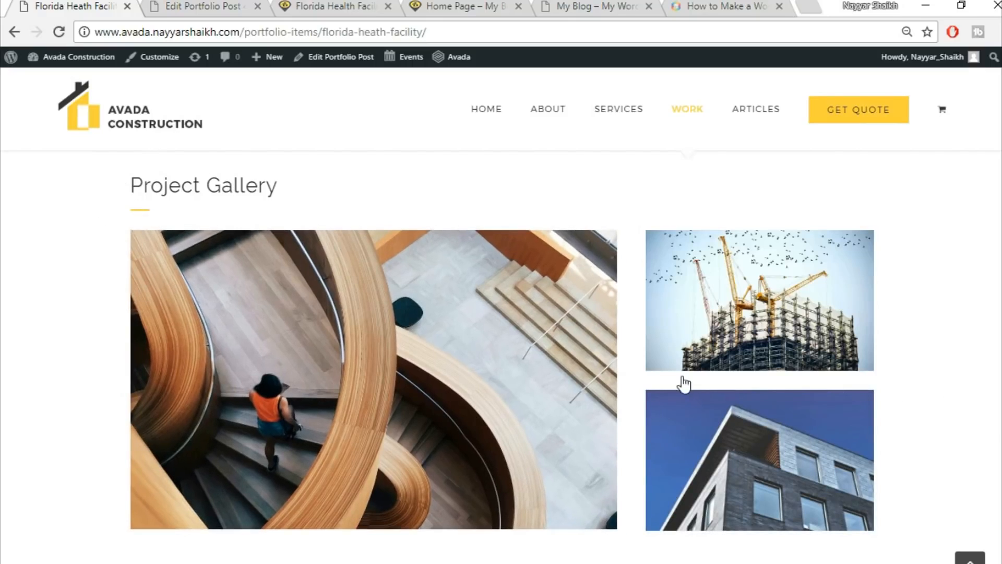
{"action": "left_click", "coordinate": [218, 6]}
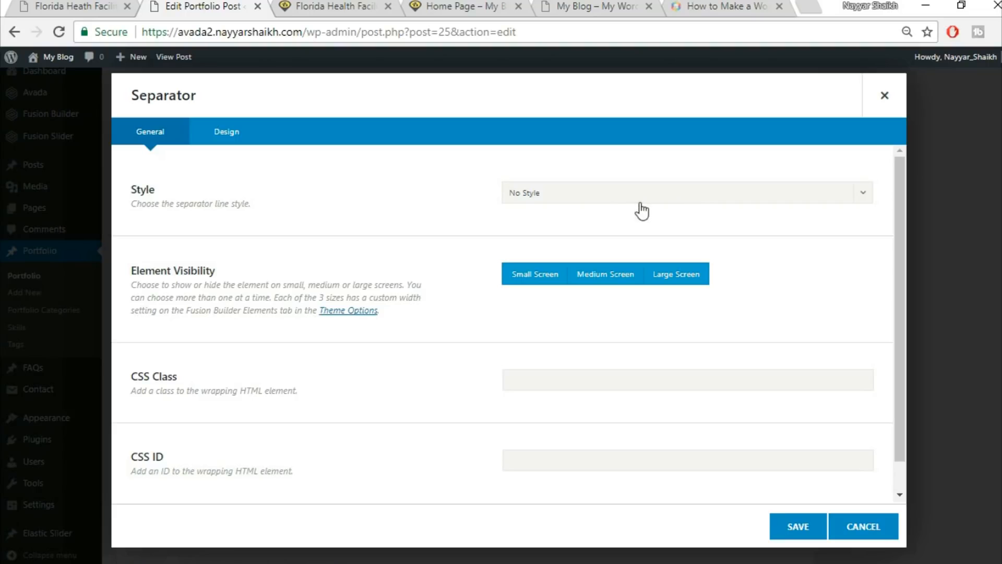
{"action": "left_click", "coordinate": [242, 146]}
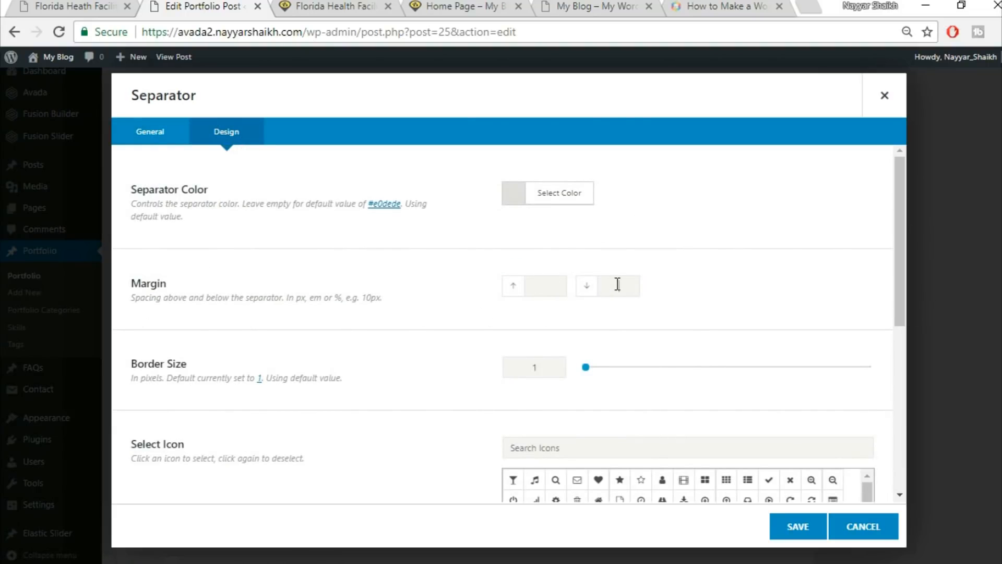
{"action": "type", "text": "28"}
{"action": "scroll", "coordinate": [410, 325], "scroll_direction": "down", "scroll_amount": 1}
{"action": "scroll", "coordinate": [409, 324], "scroll_direction": "down", "scroll_amount": 6}
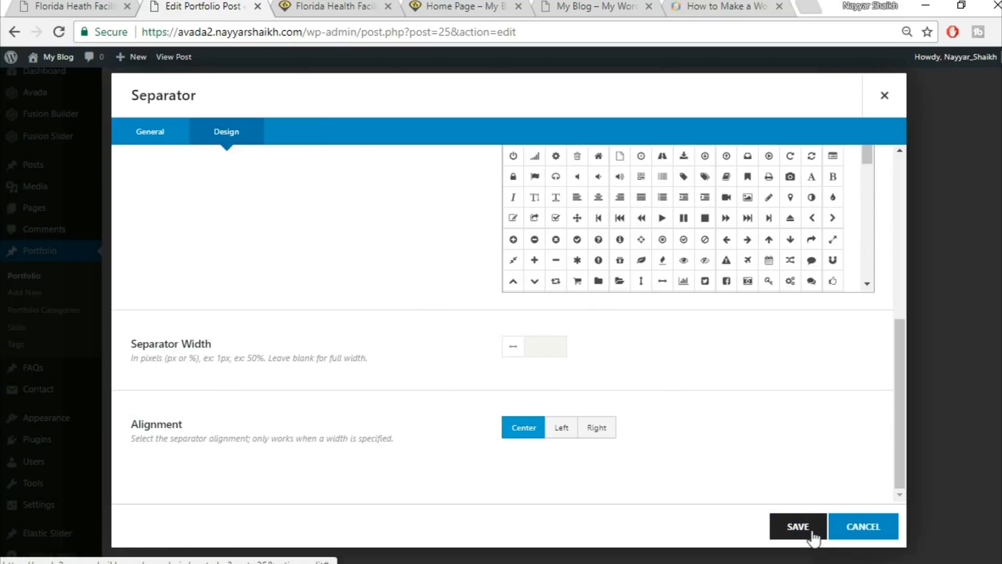
{"action": "left_click", "coordinate": [797, 526]}
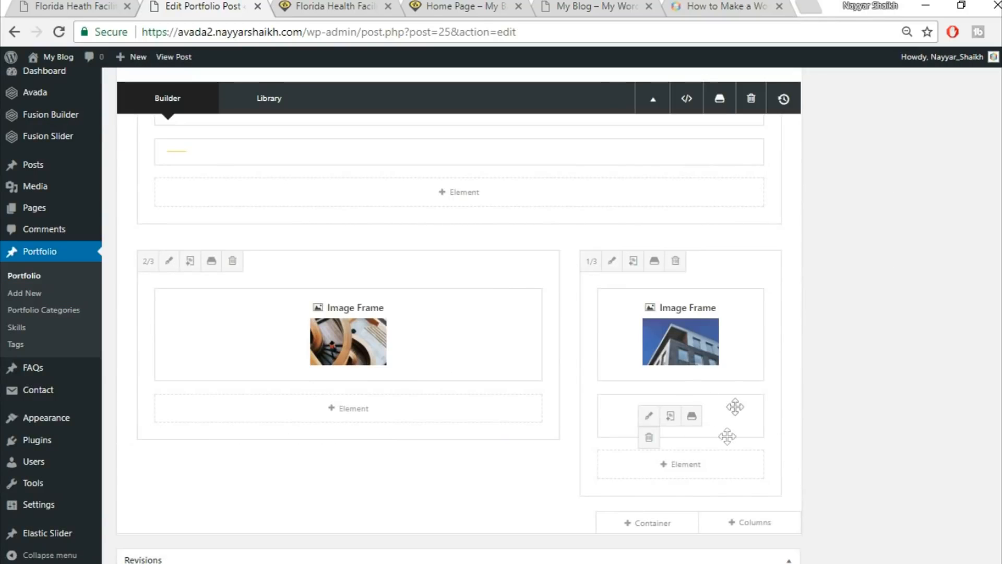
Add and save an Image Frame below the separator with uploaded project2-detail-161997584.jpg.
{"action": "left_click", "coordinate": [694, 464]}
{"action": "type", "text": "ima"}
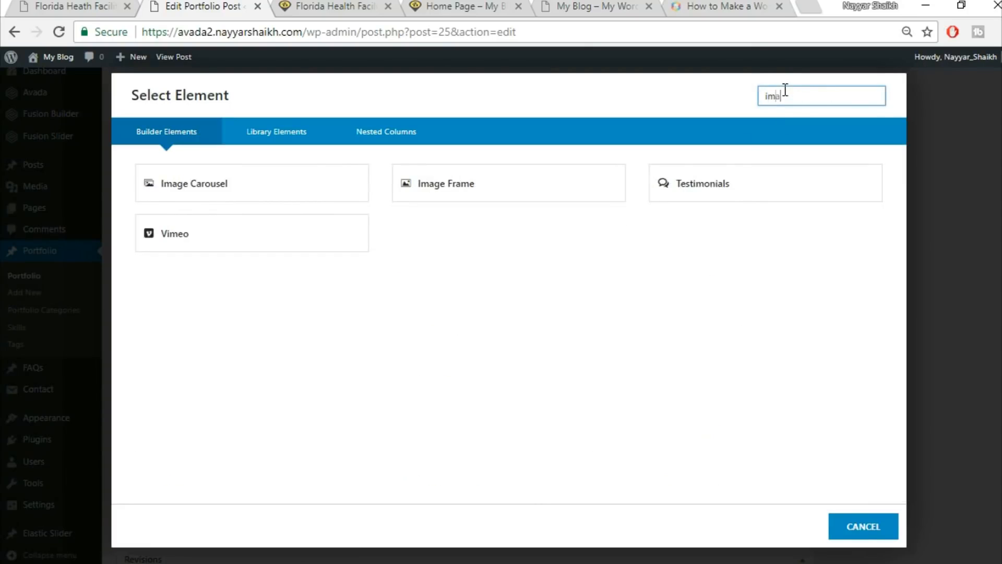
{"action": "left_click", "coordinate": [442, 194]}
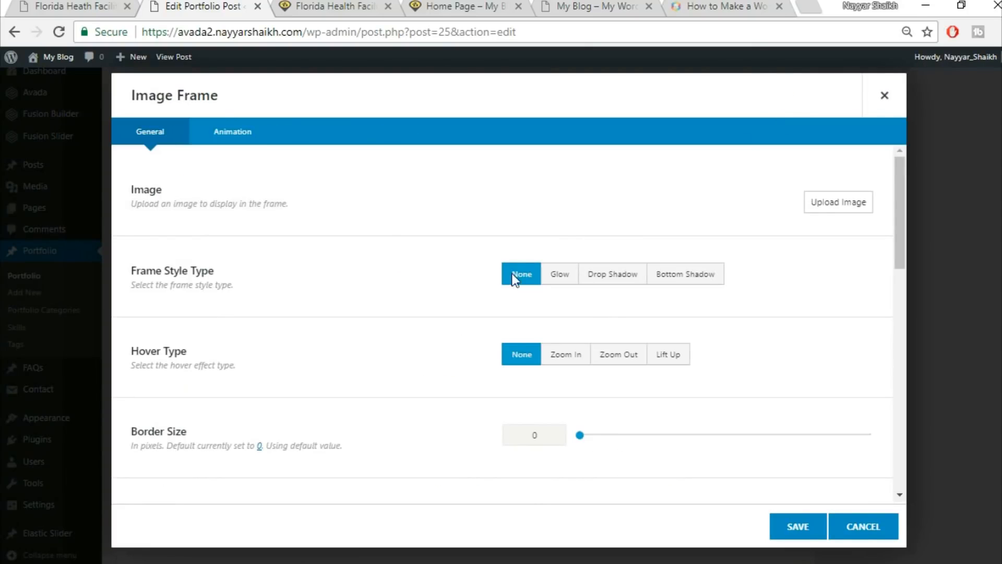
{"action": "left_click", "coordinate": [836, 205]}
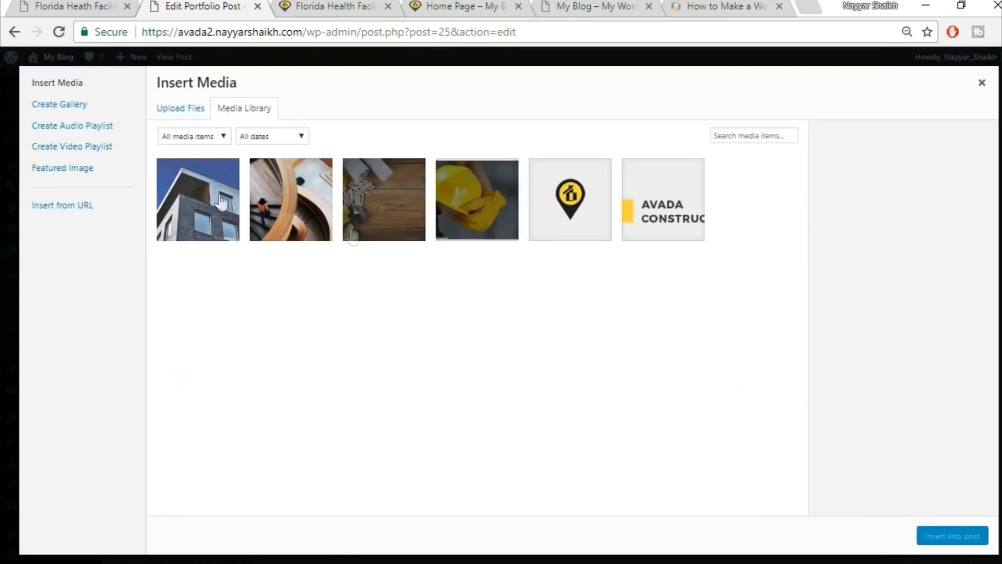
{"action": "left_click", "coordinate": [168, 107]}
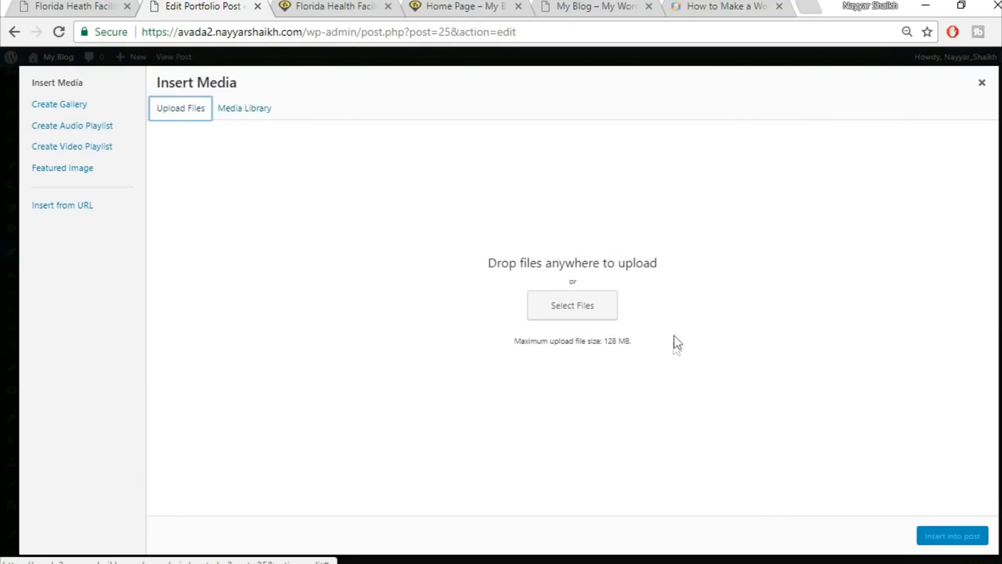
{"action": "left_click", "coordinate": [615, 311]}
{"action": "scroll", "coordinate": [785, 368], "scroll_direction": "down", "scroll_amount": 5}
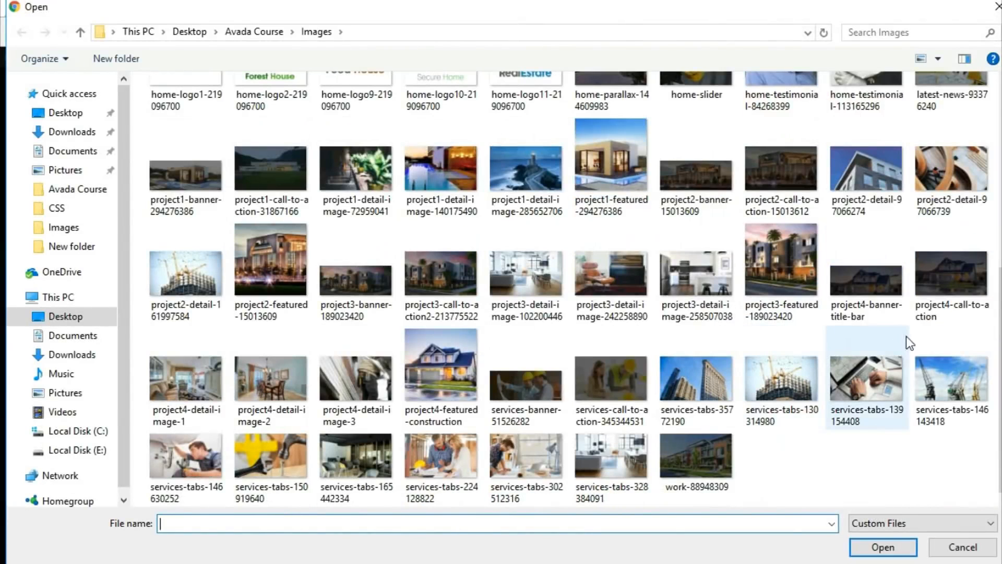
{"action": "left_click", "coordinate": [220, 267]}
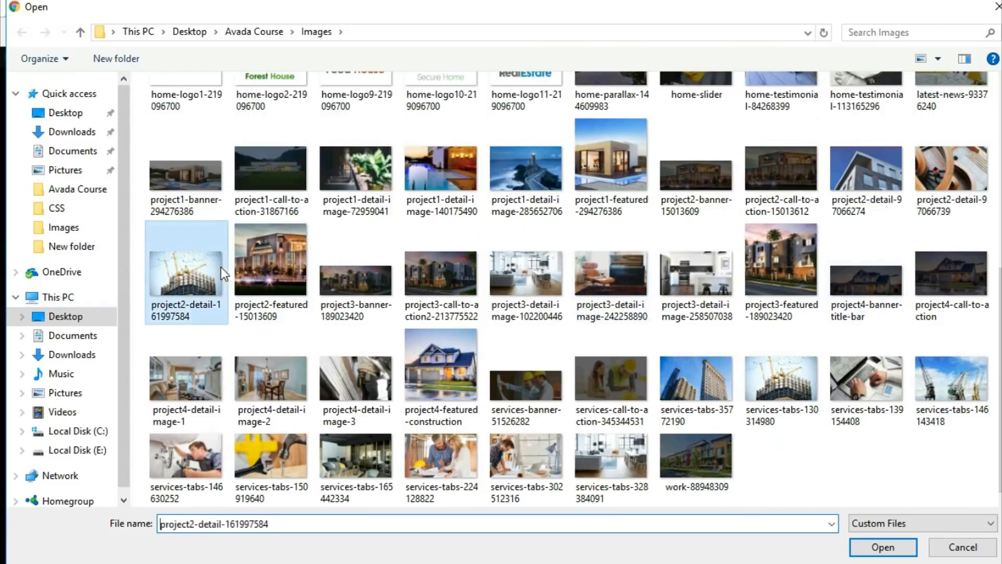
{"action": "left_click", "coordinate": [882, 547]}
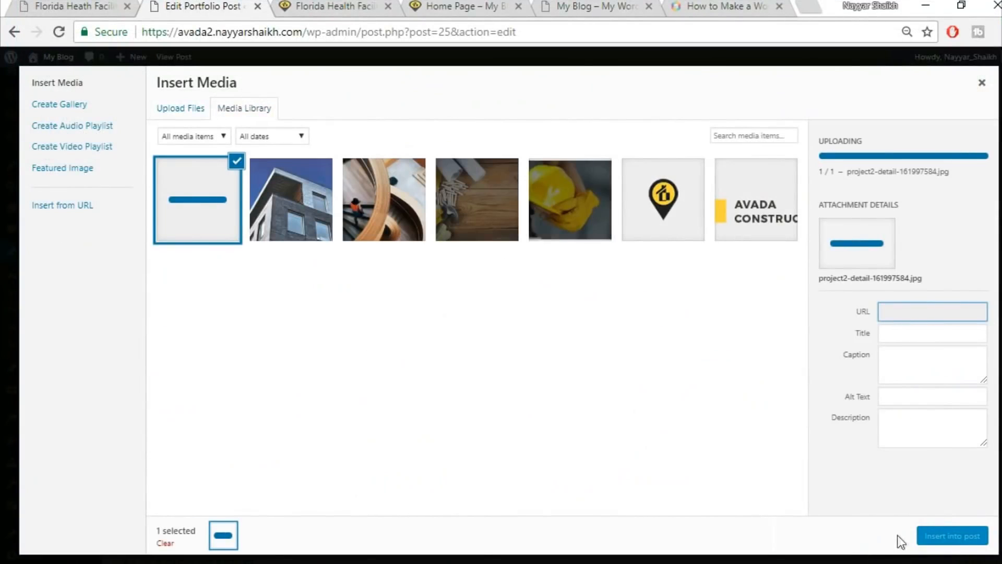
{"action": "left_click", "coordinate": [938, 537]}
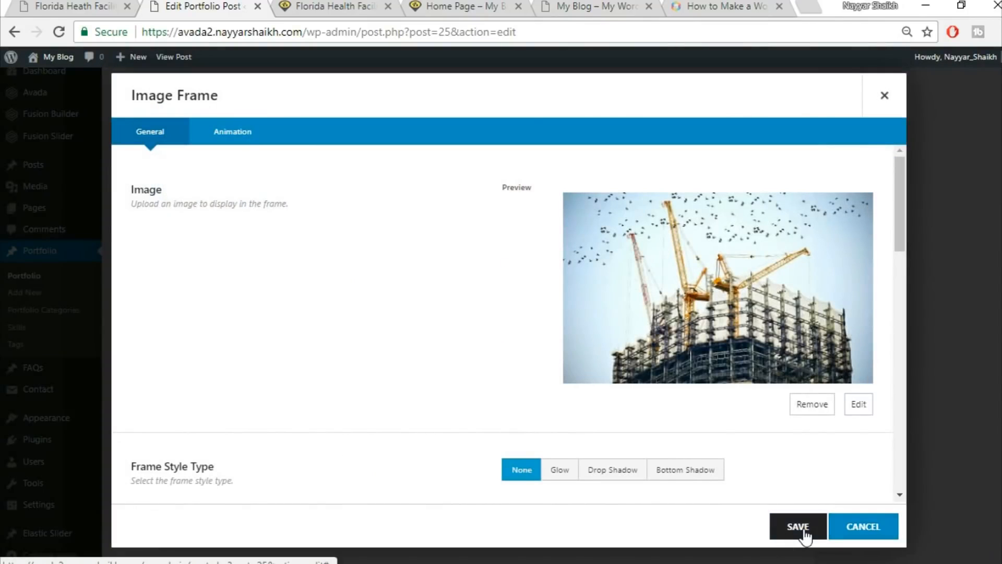
{"action": "left_click", "coordinate": [799, 527]}
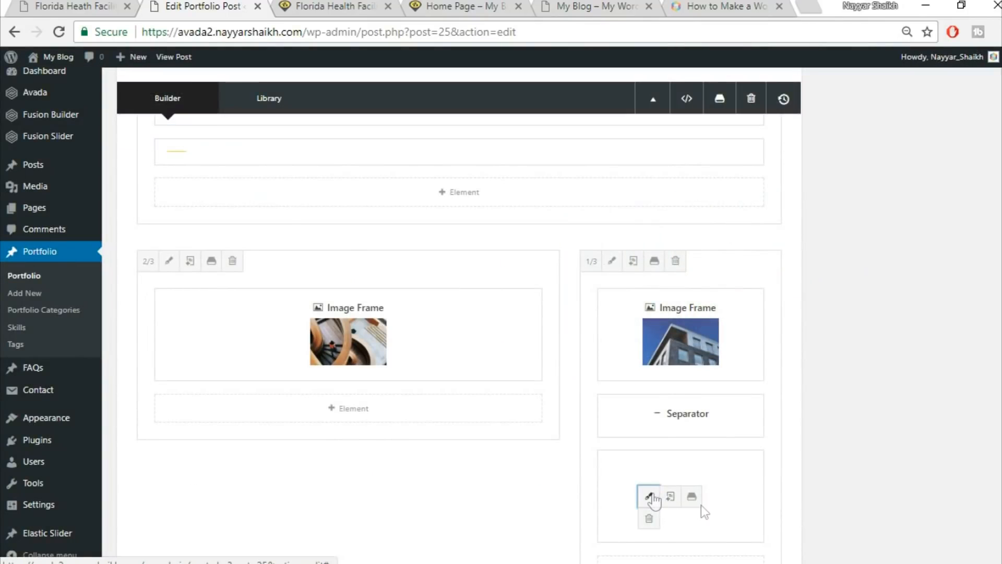
Change the crane Image Frame's hover type to Lift Up and save it.
{"action": "left_click", "coordinate": [651, 498]}
{"action": "scroll", "coordinate": [642, 410], "scroll_direction": "down", "scroll_amount": 3}
{"action": "left_click", "coordinate": [666, 392]}
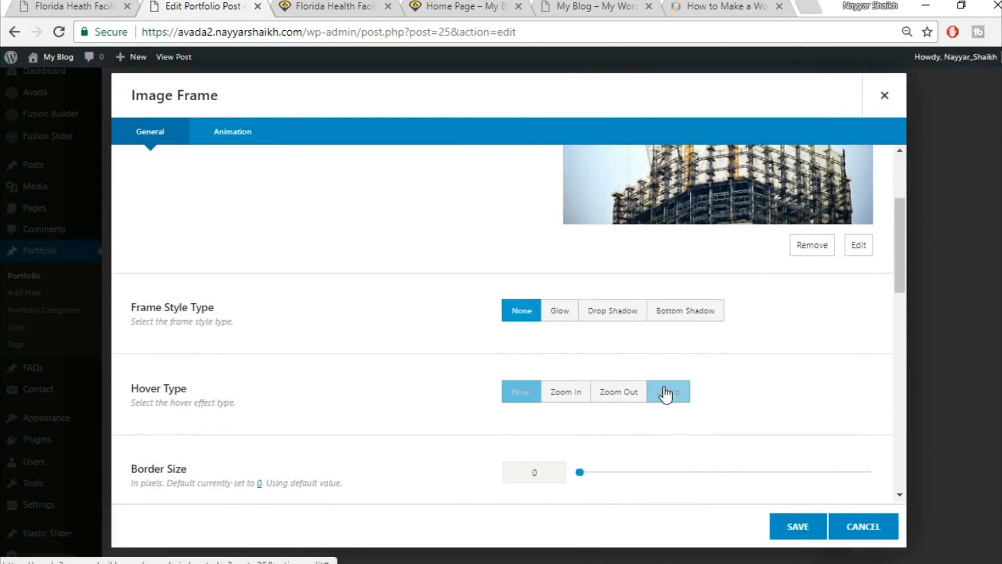
{"action": "left_click", "coordinate": [797, 534]}
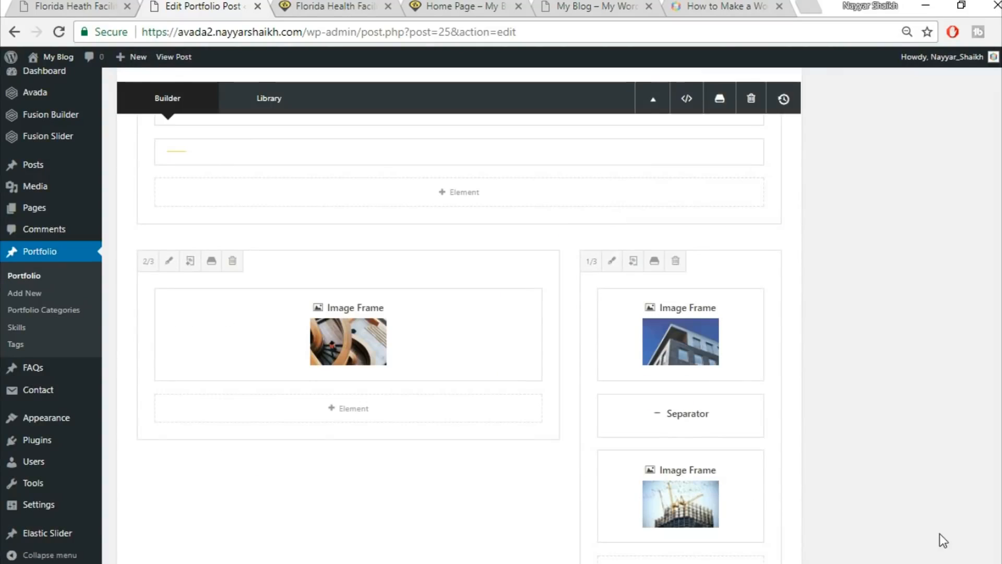
{"action": "scroll", "coordinate": [939, 533], "scroll_direction": "up", "scroll_amount": 15}
Update the portfolio post and reload the live page to see the changes.
{"action": "left_click", "coordinate": [961, 85]}
{"action": "left_click", "coordinate": [334, 8]}
{"action": "left_click", "coordinate": [345, 31]}
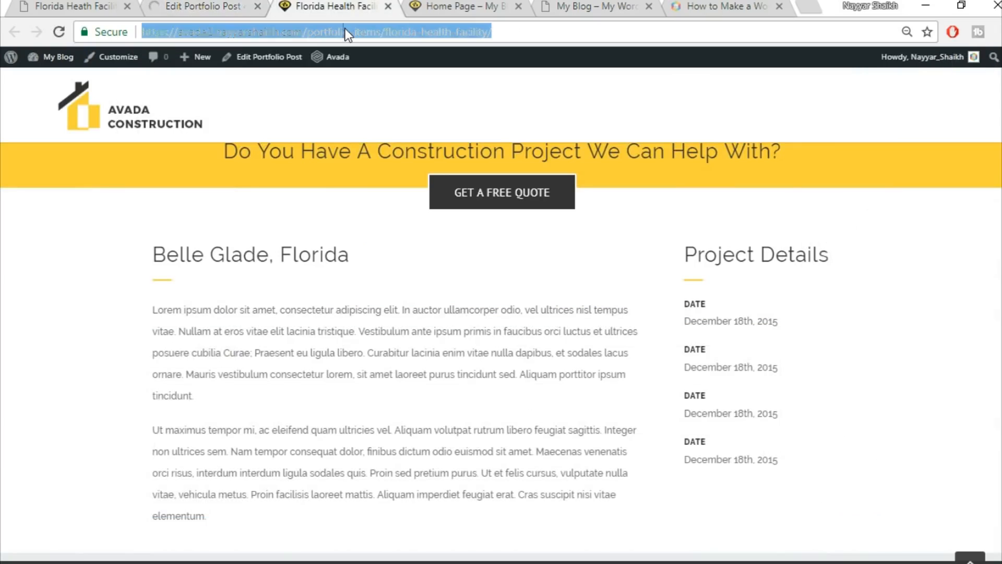
{"action": "key", "text": "Return"}
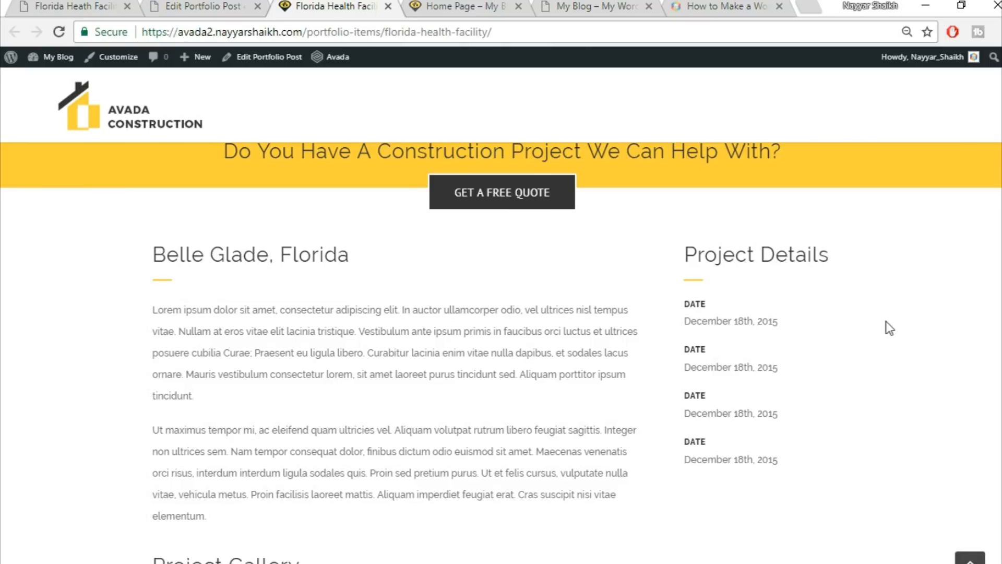
{"action": "scroll", "coordinate": [888, 329], "scroll_direction": "down", "scroll_amount": 7}
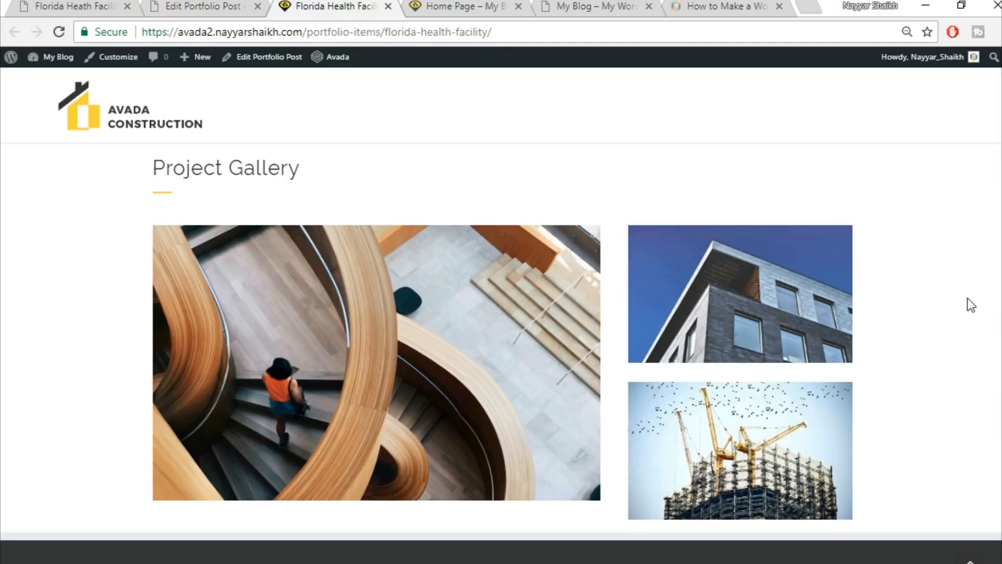
Review the live Project Gallery and Get A Quote form, then return to the post editor.
{"action": "left_click", "coordinate": [82, 5]}
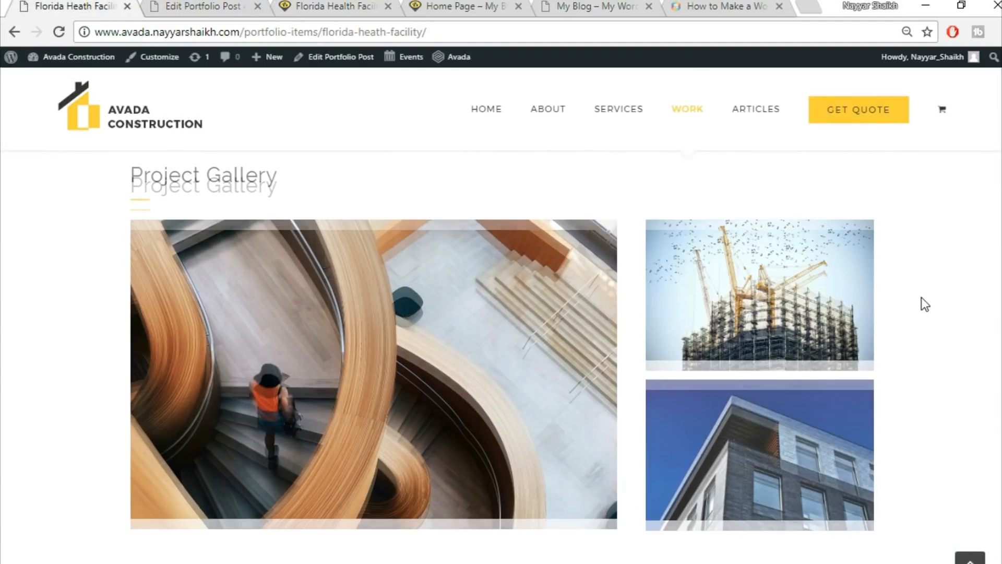
{"action": "scroll", "coordinate": [921, 296], "scroll_direction": "down", "scroll_amount": 5}
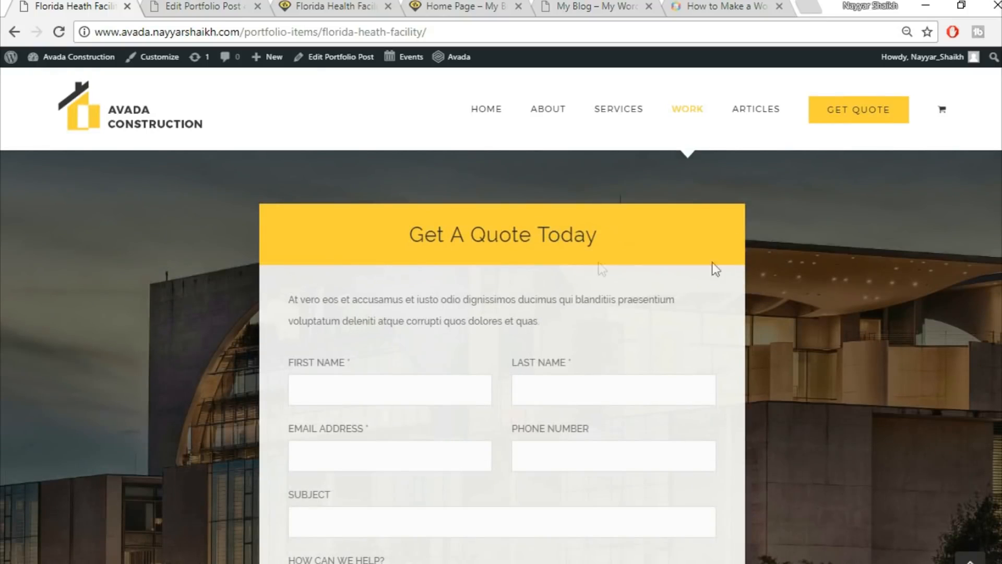
{"action": "scroll", "coordinate": [613, 242], "scroll_direction": "down", "scroll_amount": 1}
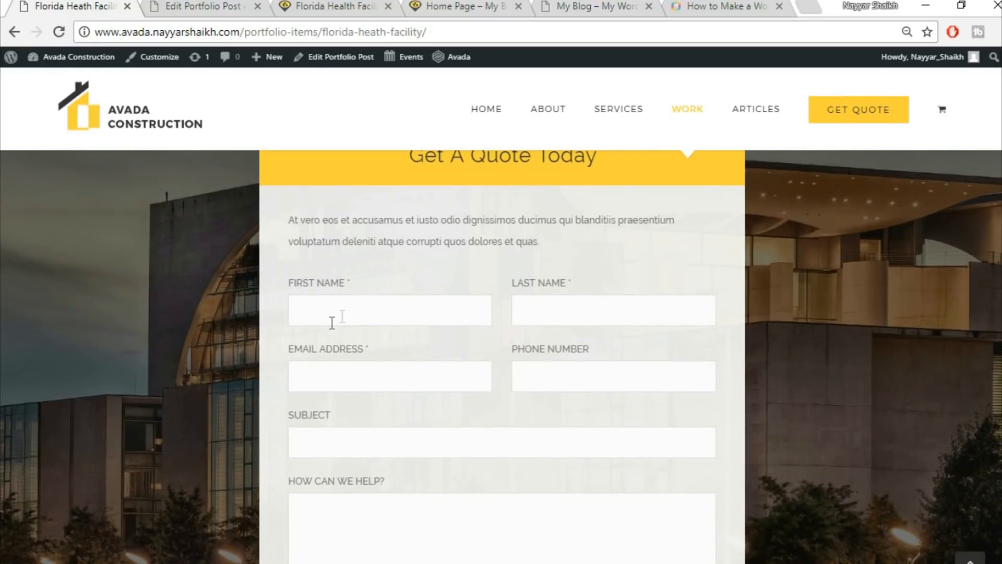
{"action": "scroll", "coordinate": [595, 317], "scroll_direction": "down", "scroll_amount": 3}
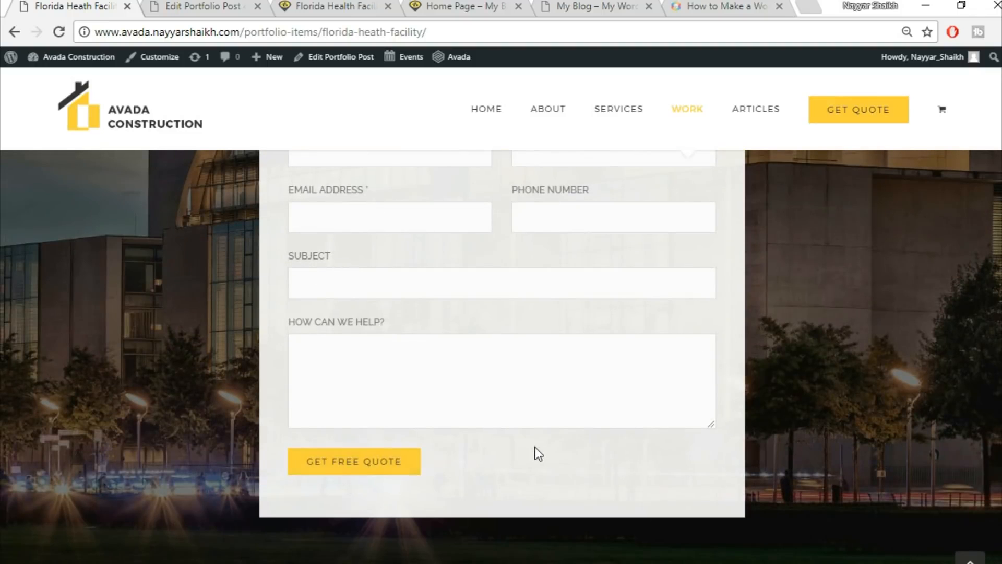
{"action": "scroll", "coordinate": [535, 454], "scroll_direction": "up", "scroll_amount": 5}
{"action": "left_click", "coordinate": [203, 6]}
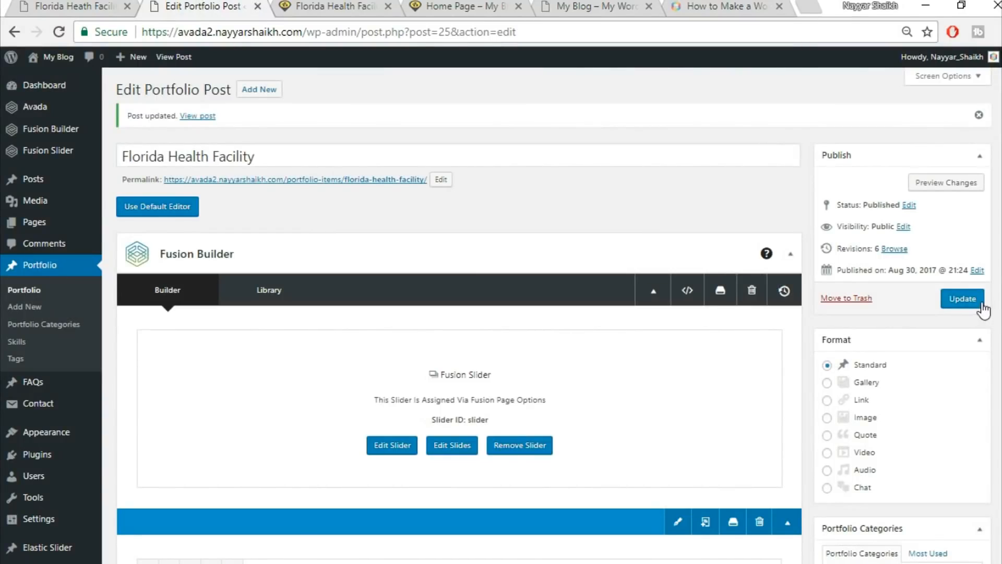
Open Contact › Add New in a separate browser tab and switch to it.
{"action": "mouse_move", "coordinate": [40, 412]}
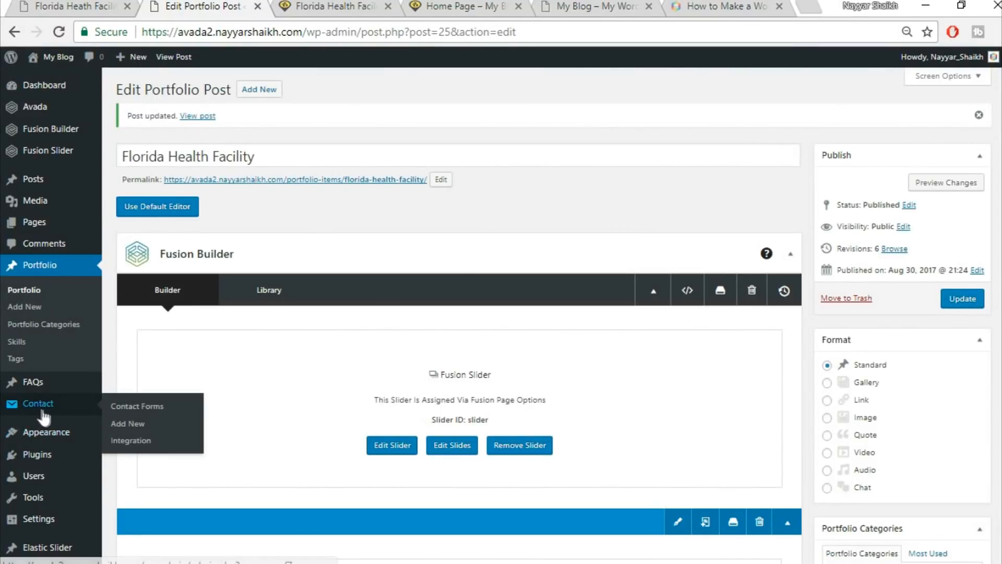
{"action": "right_click", "coordinate": [140, 428]}
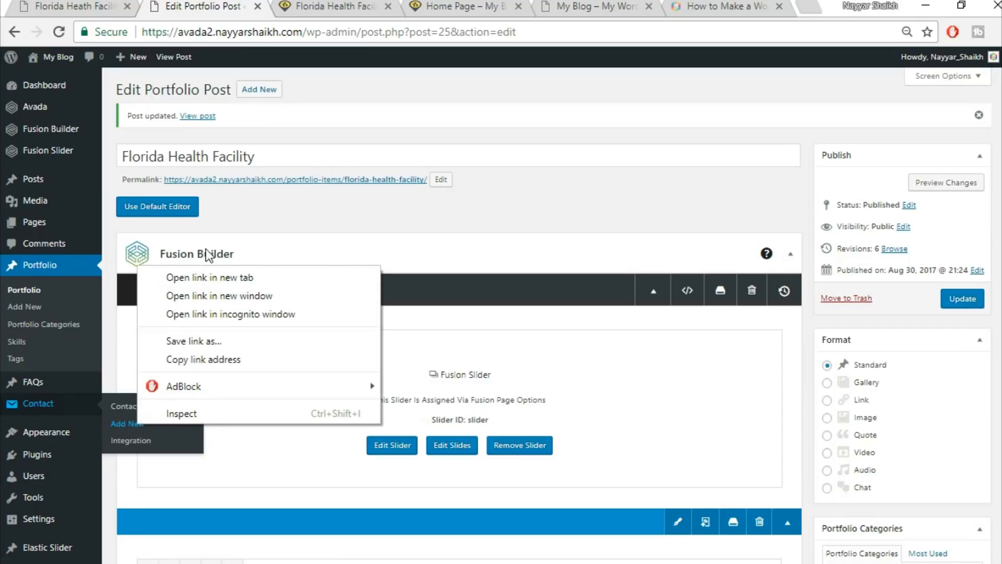
{"action": "left_click", "coordinate": [219, 273]}
{"action": "left_click", "coordinate": [309, 5]}
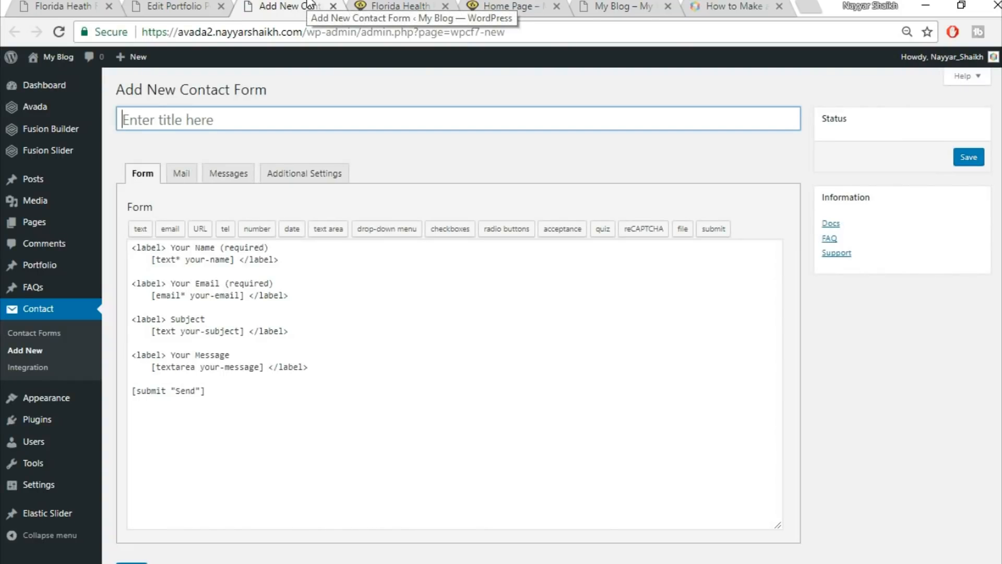
Open the CSS folder inside Avada Course › Images and open its CSS text document.
{"action": "left_click", "coordinate": [407, 563]}
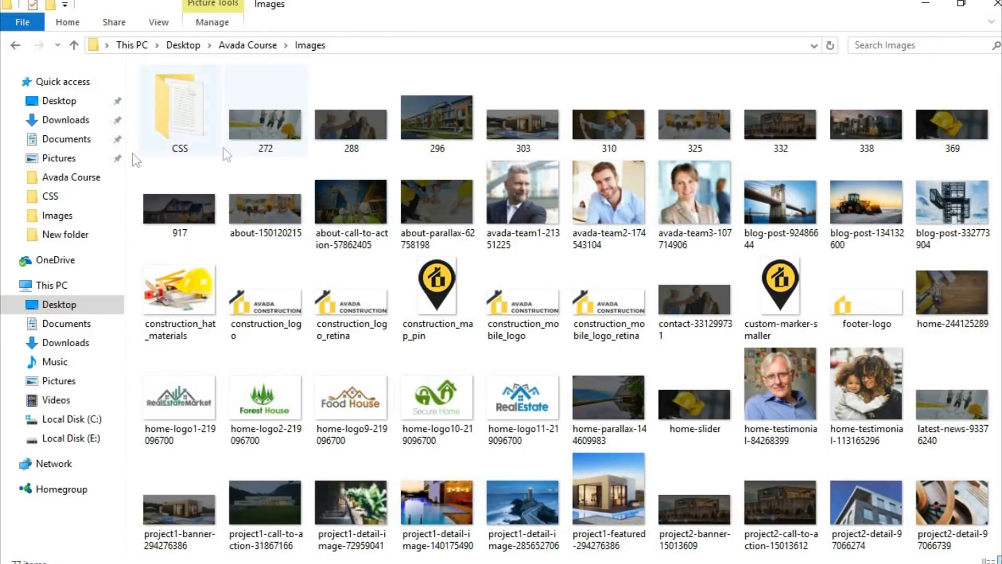
{"action": "double_click", "coordinate": [178, 112]}
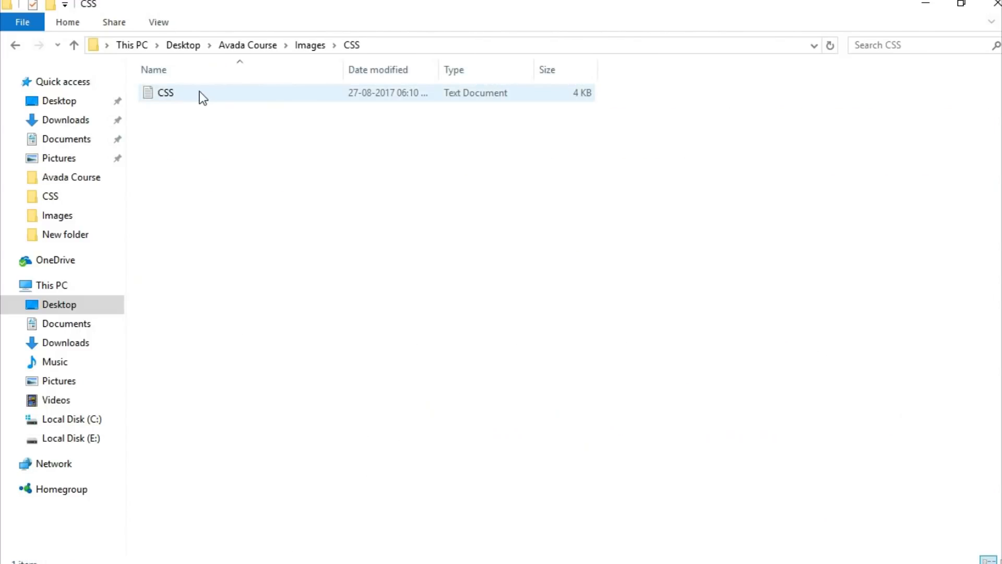
{"action": "left_click", "coordinate": [190, 95]}
{"action": "double_click", "coordinate": [189, 94]}
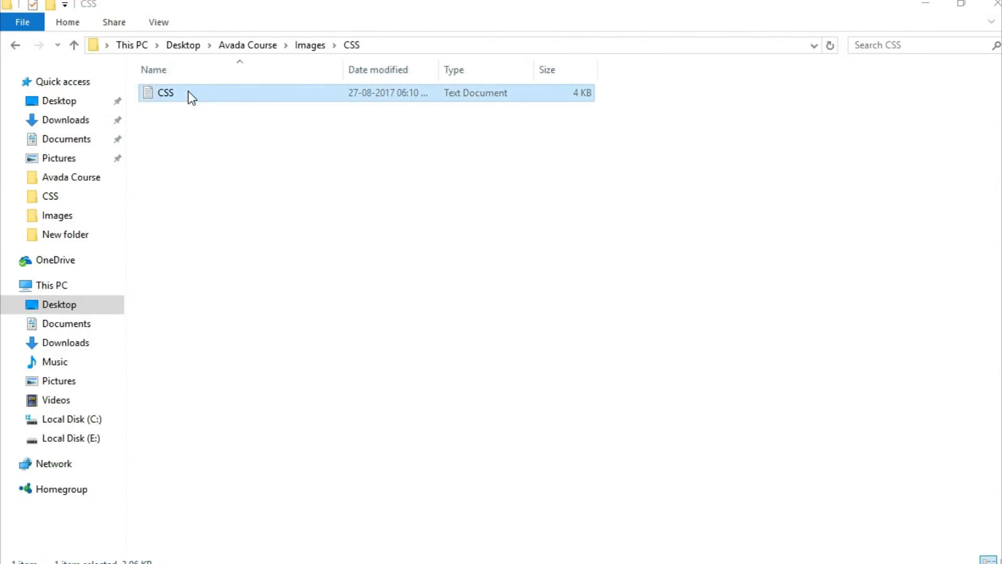
In Notepad, copy the contact form code from the first <div> through the GET FREE QUOTE submit line.
{"action": "left_click", "coordinate": [553, 45]}
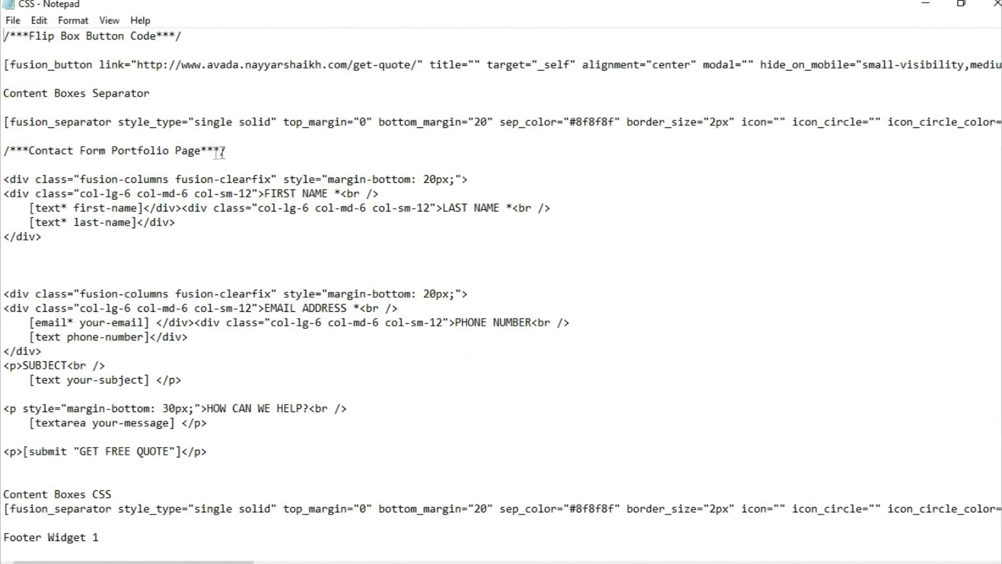
{"action": "left_click_drag", "start_coordinate": [7, 166], "coordinate": [278, 456]}
{"action": "key", "text": "ctrl+c"}
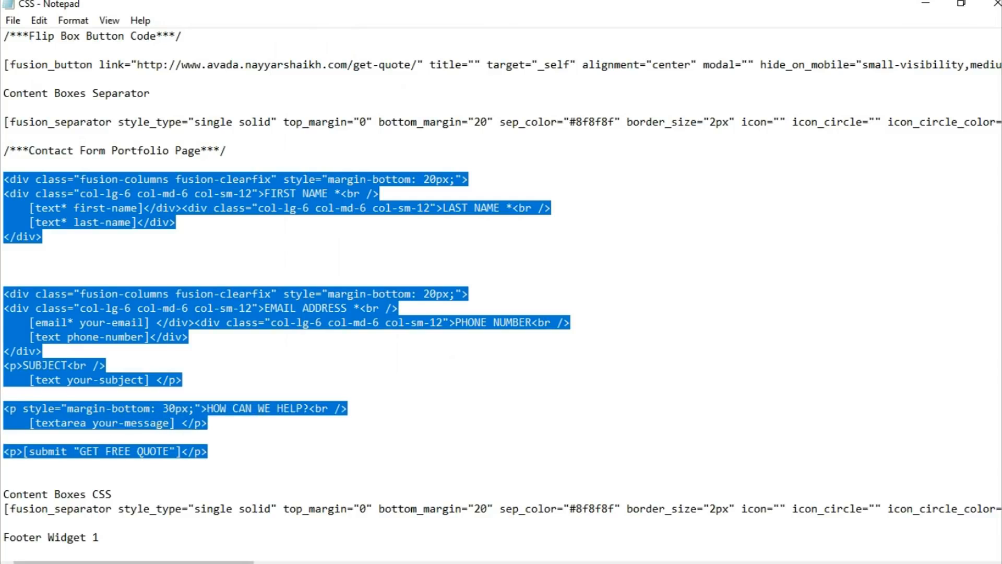
{"action": "key", "text": "alt+Tab"}
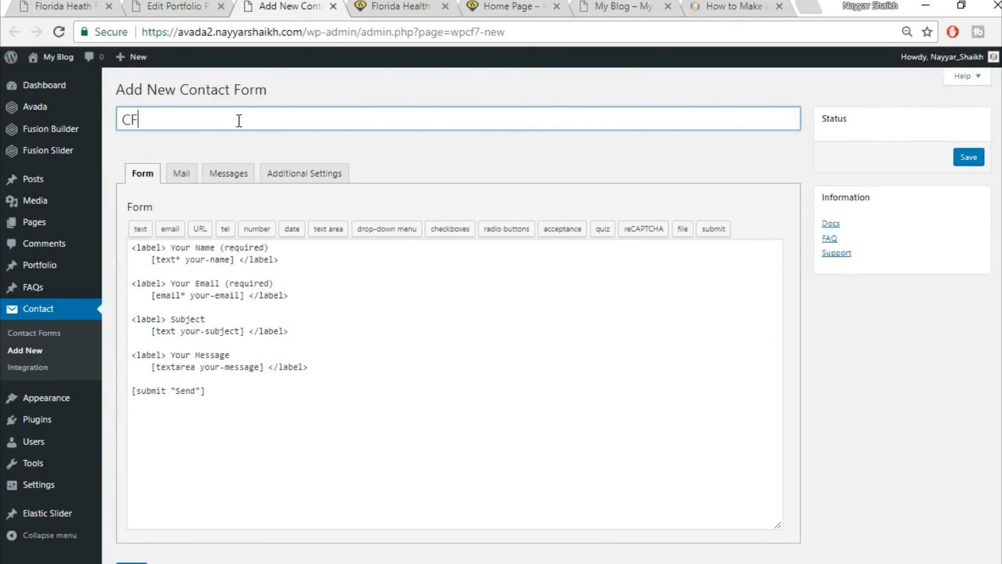
Replace form CF1's default template with the pasted quote-form code, save it, and return to the portfolio post.
{"action": "left_click", "coordinate": [246, 354]}
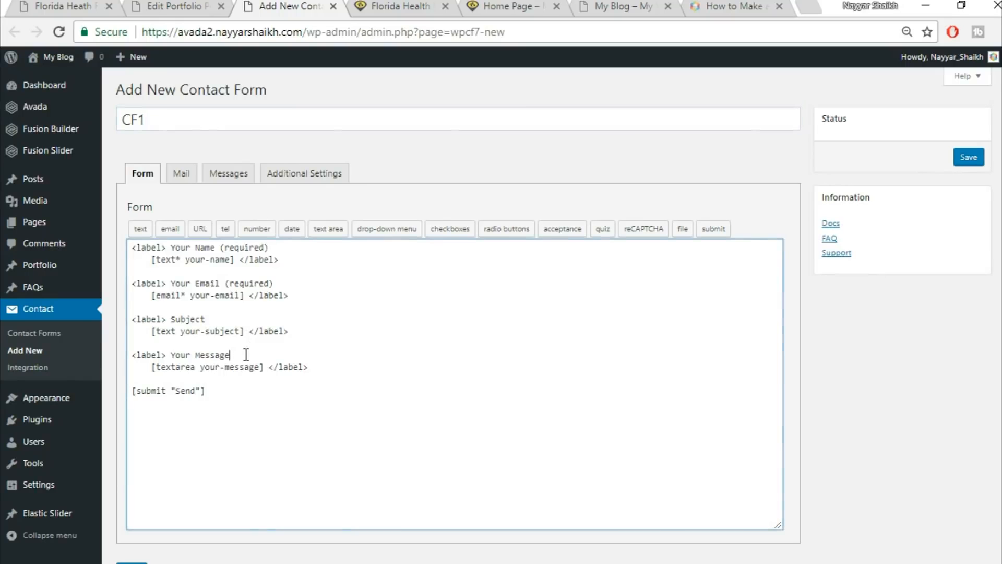
{"action": "key", "text": "ctrl+a"}
{"action": "key", "text": "BackSpace"}
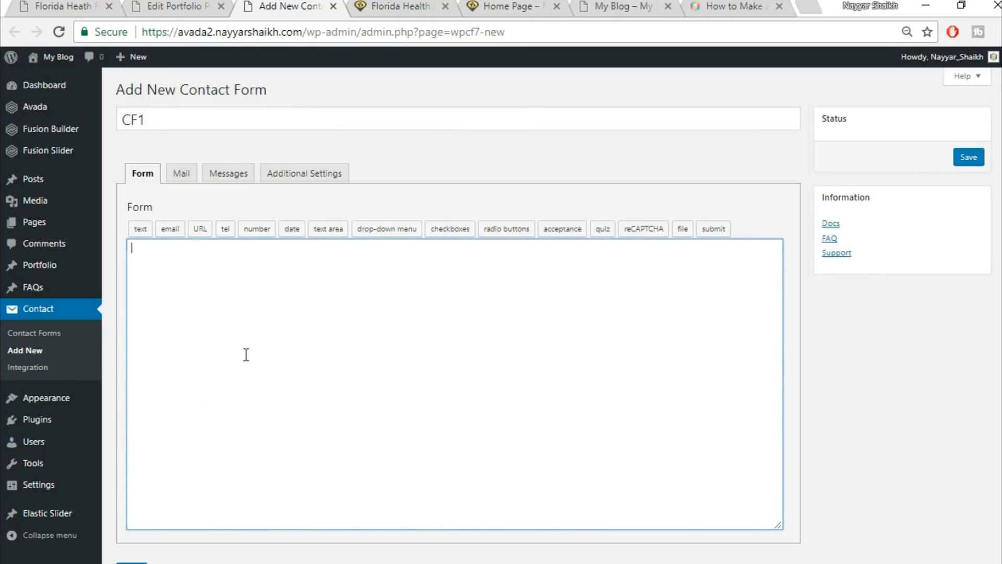
{"action": "key", "text": "ctrl+v"}
{"action": "scroll", "coordinate": [157, 496], "scroll_direction": "down", "scroll_amount": 2}
{"action": "left_click", "coordinate": [131, 508]}
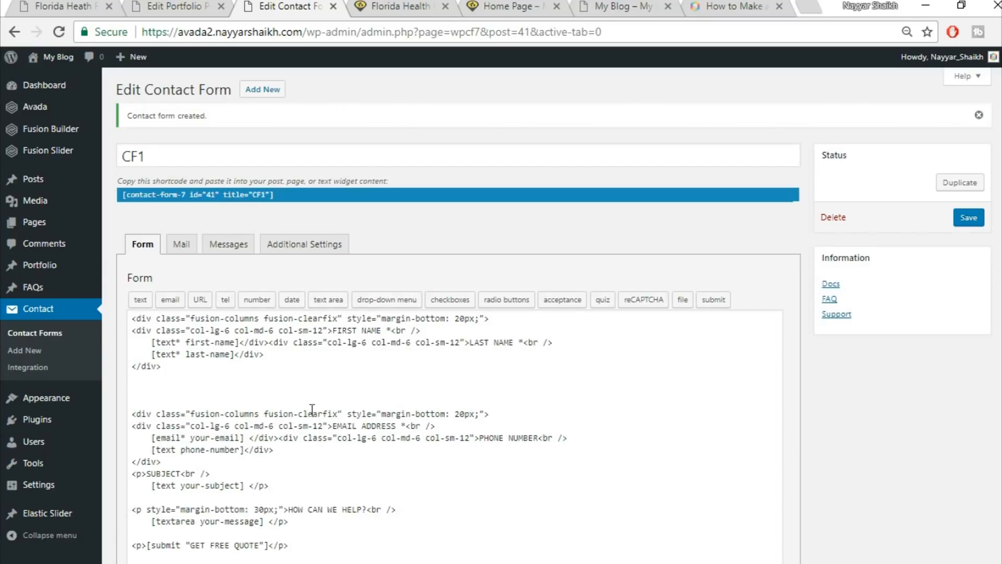
{"action": "left_click", "coordinate": [168, 8]}
Compare the live portfolio page with the builder to locate the spot below the image frames.
{"action": "scroll", "coordinate": [646, 340], "scroll_direction": "down", "scroll_amount": 5}
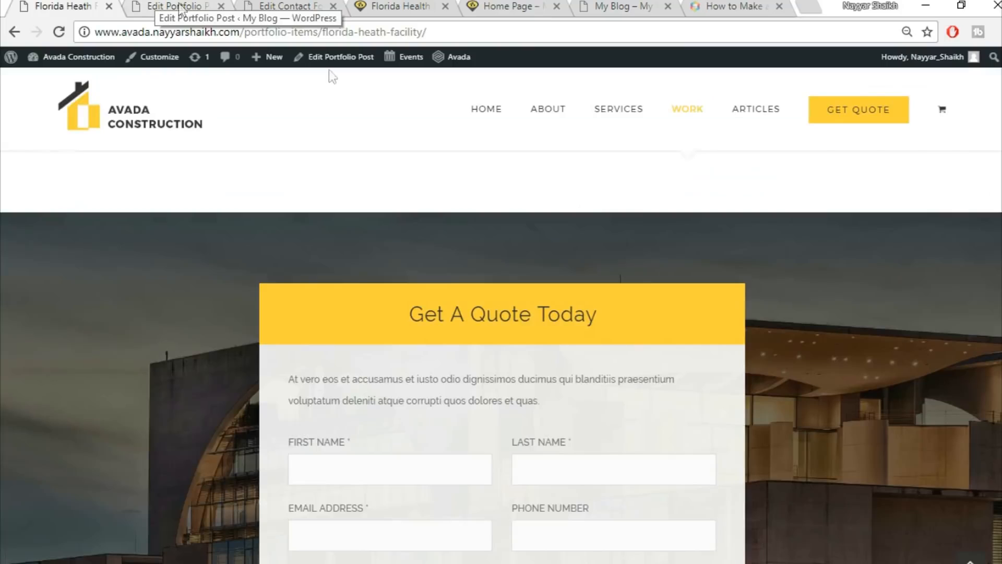
{"action": "left_click", "coordinate": [63, 6]}
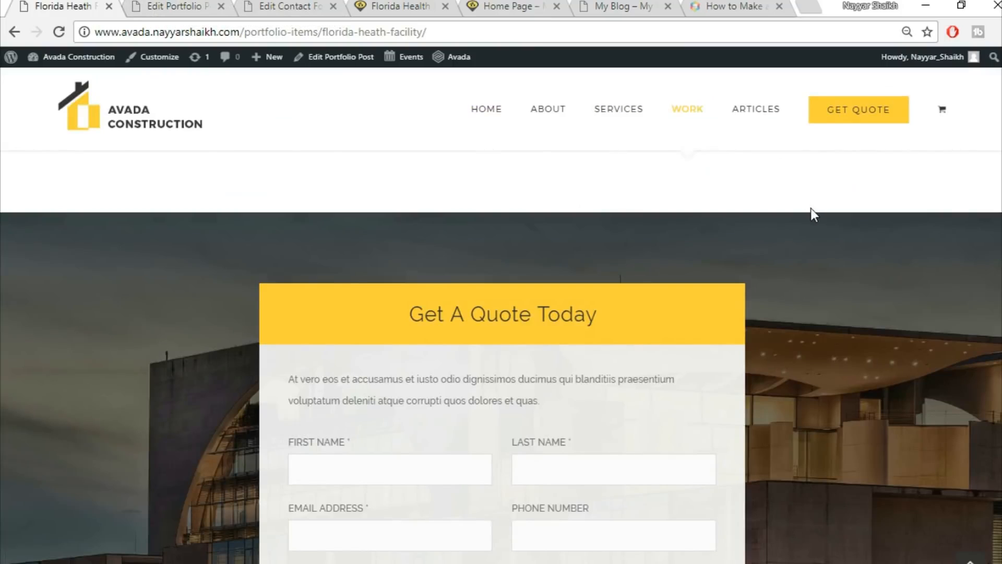
{"action": "scroll", "coordinate": [139, 237], "scroll_direction": "down", "scroll_amount": 2}
{"action": "scroll", "coordinate": [422, 209], "scroll_direction": "down", "scroll_amount": 3}
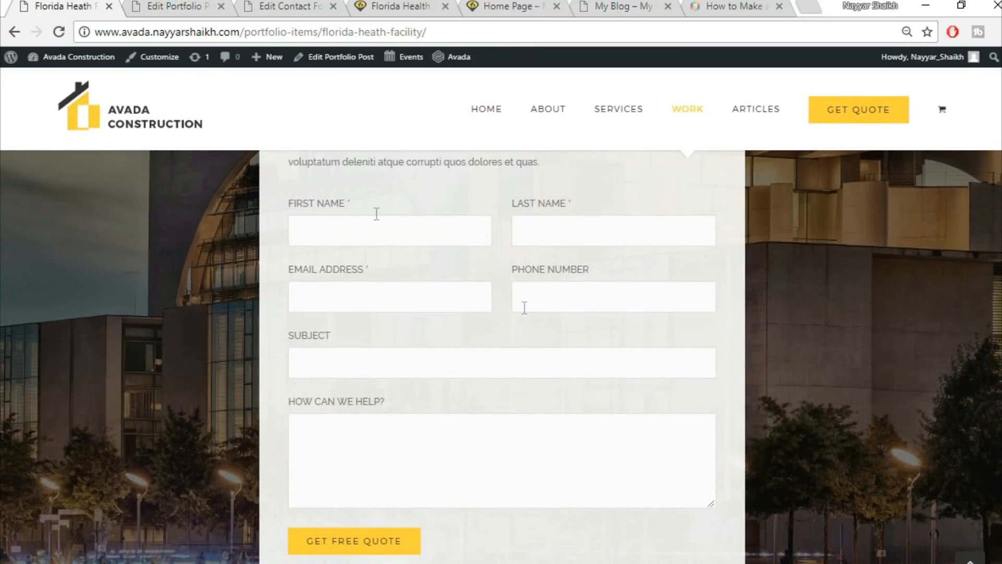
{"action": "scroll", "coordinate": [534, 432], "scroll_direction": "up", "scroll_amount": 3}
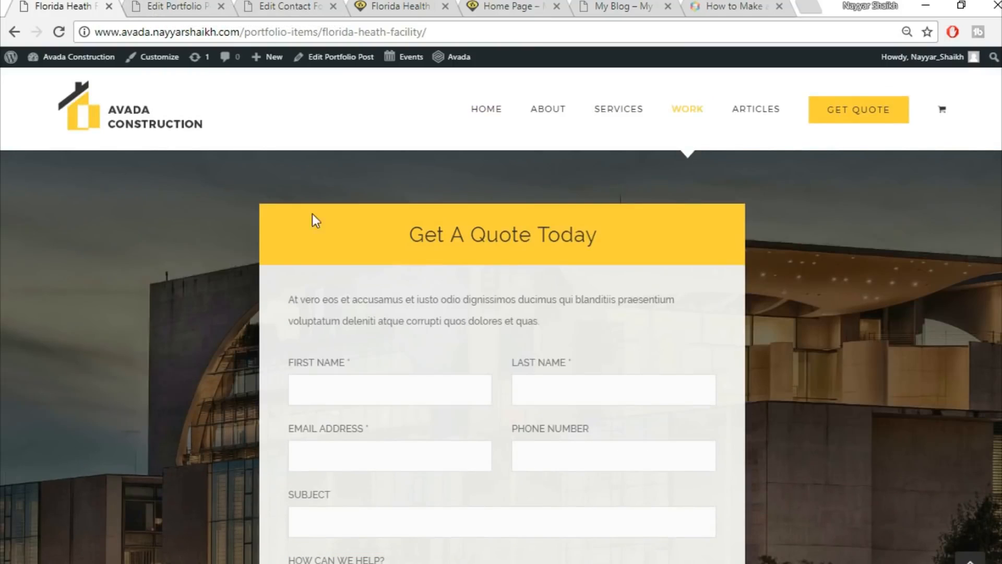
{"action": "left_click", "coordinate": [177, 6]}
{"action": "scroll", "coordinate": [833, 459], "scroll_direction": "down", "scroll_amount": 15}
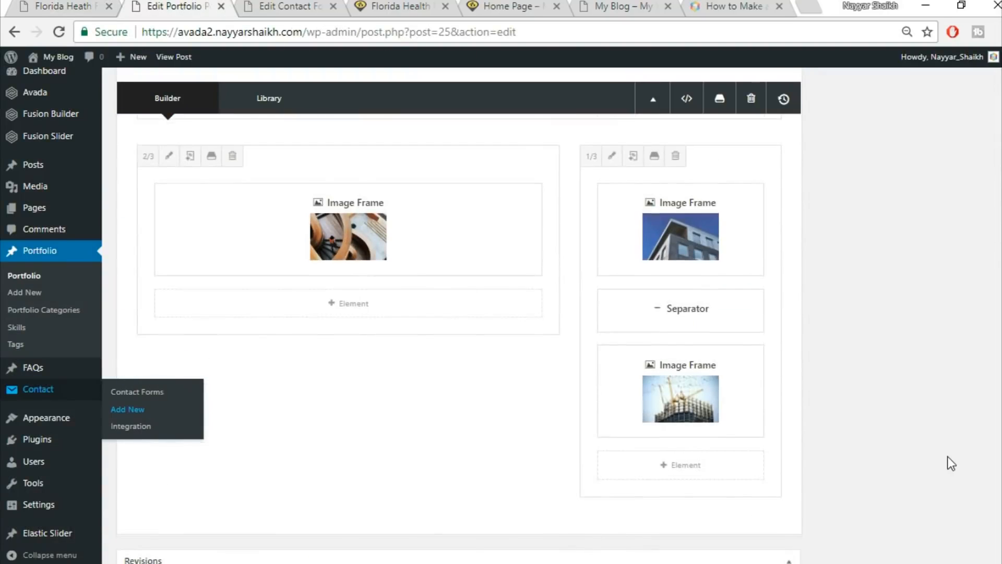
{"action": "scroll", "coordinate": [946, 458], "scroll_direction": "up", "scroll_amount": 5}
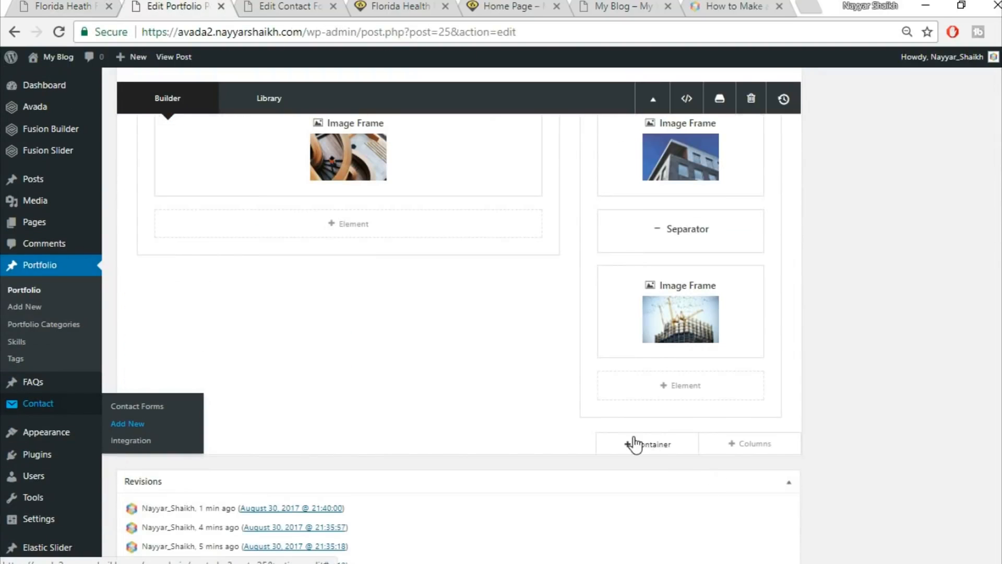
Insert a container with 1/6, 2/3 and 1/6 columns below the image frame columns.
{"action": "left_click", "coordinate": [633, 442]}
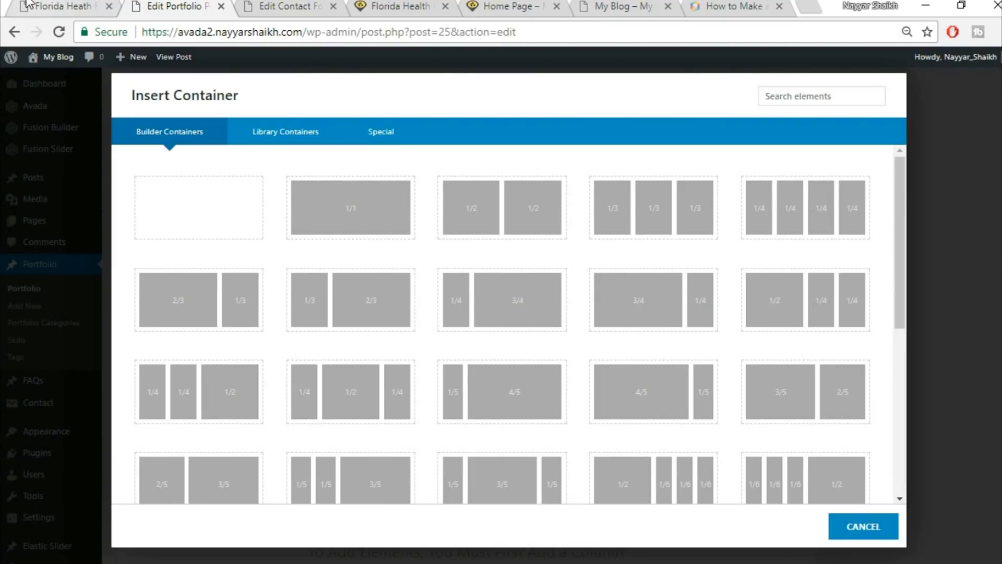
{"action": "left_click", "coordinate": [63, 6]}
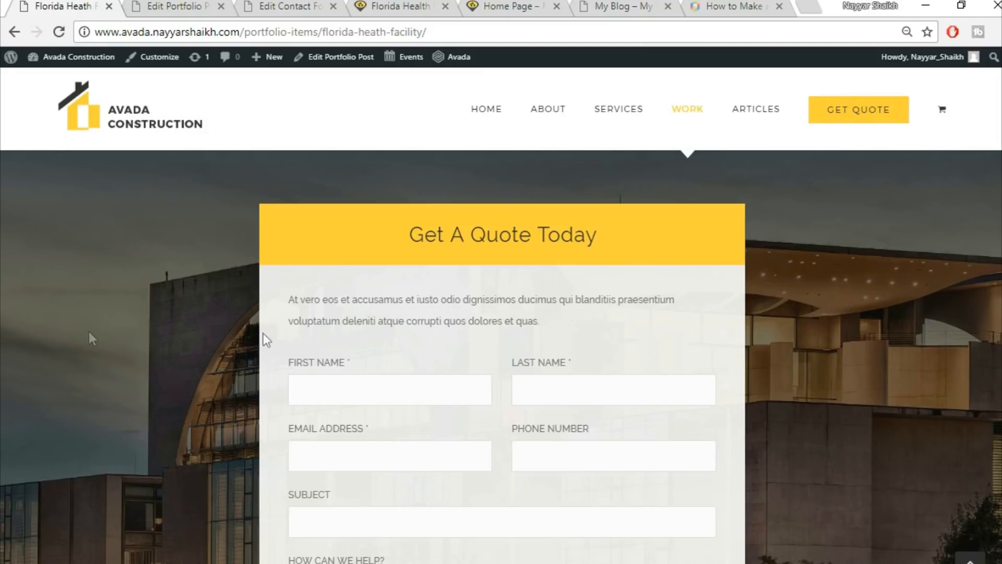
{"action": "left_click", "coordinate": [193, 7]}
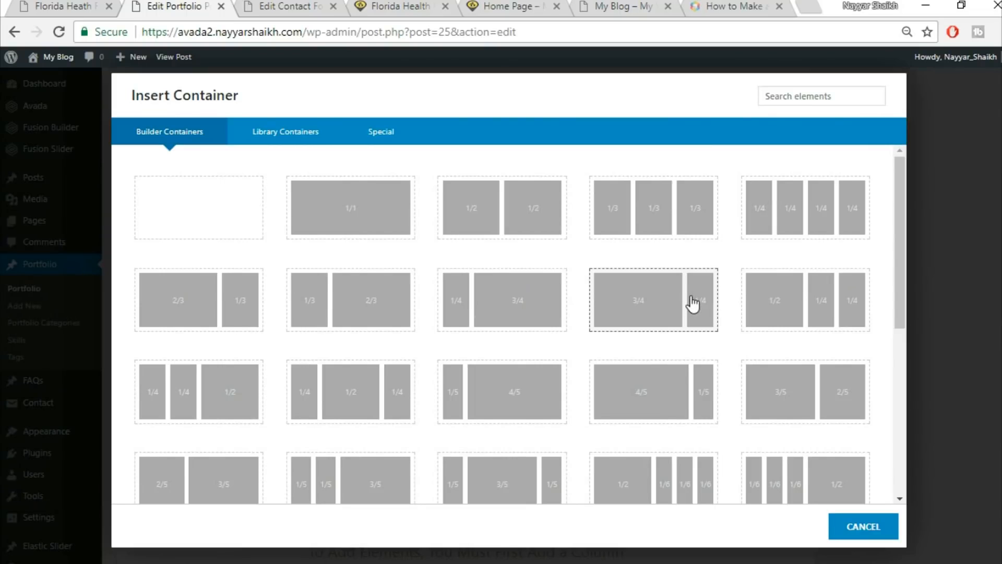
{"action": "scroll", "coordinate": [621, 318], "scroll_direction": "down", "scroll_amount": 3}
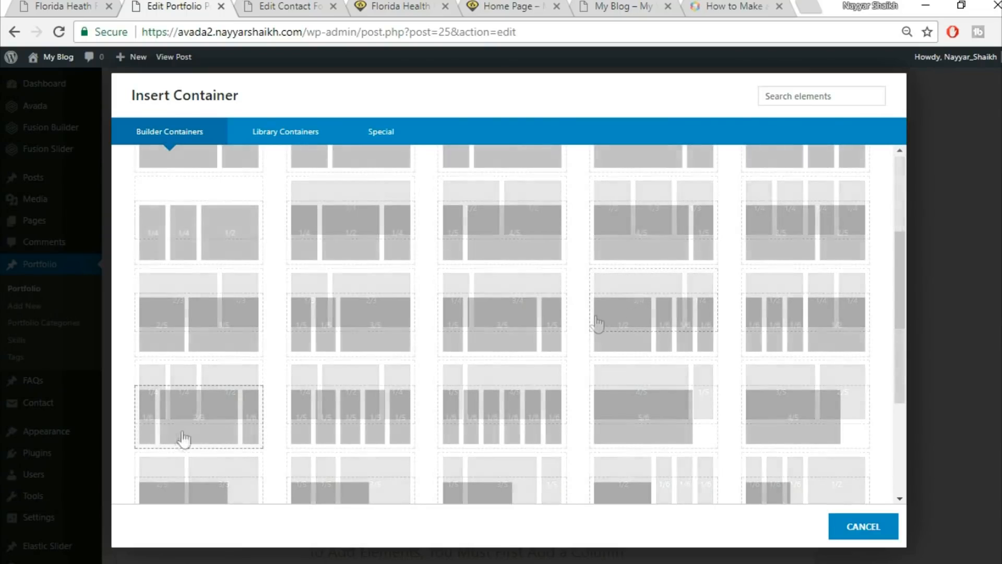
{"action": "left_click", "coordinate": [161, 437]}
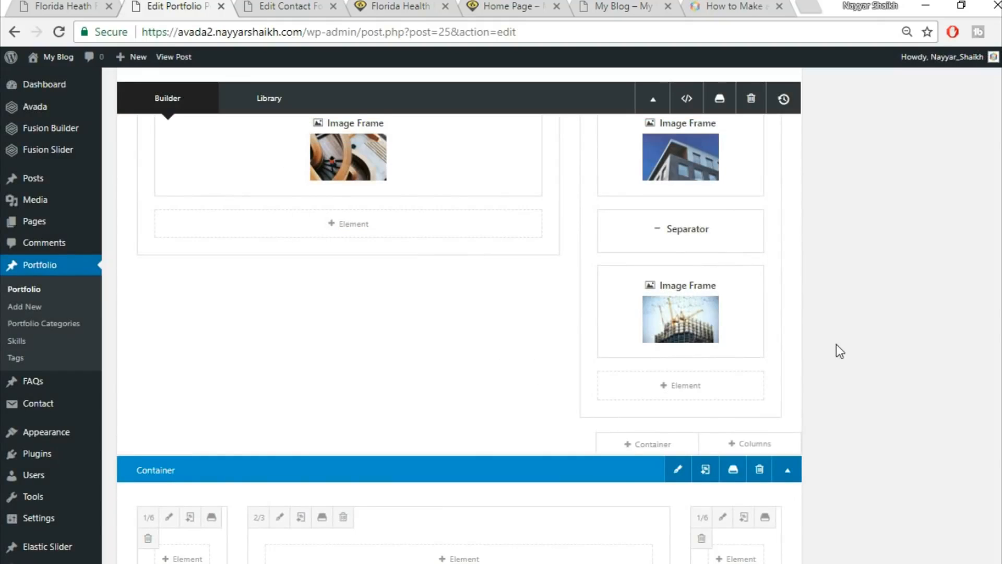
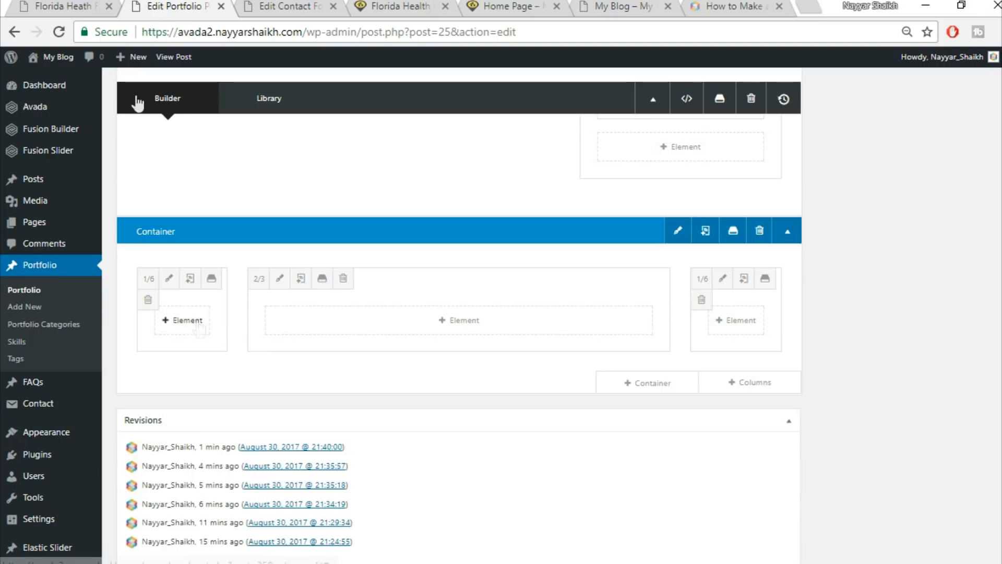
Open the element chooser in the 2/3 column after copying the live page's 'Get A Quote Today' heading.
{"action": "left_click", "coordinate": [52, 6]}
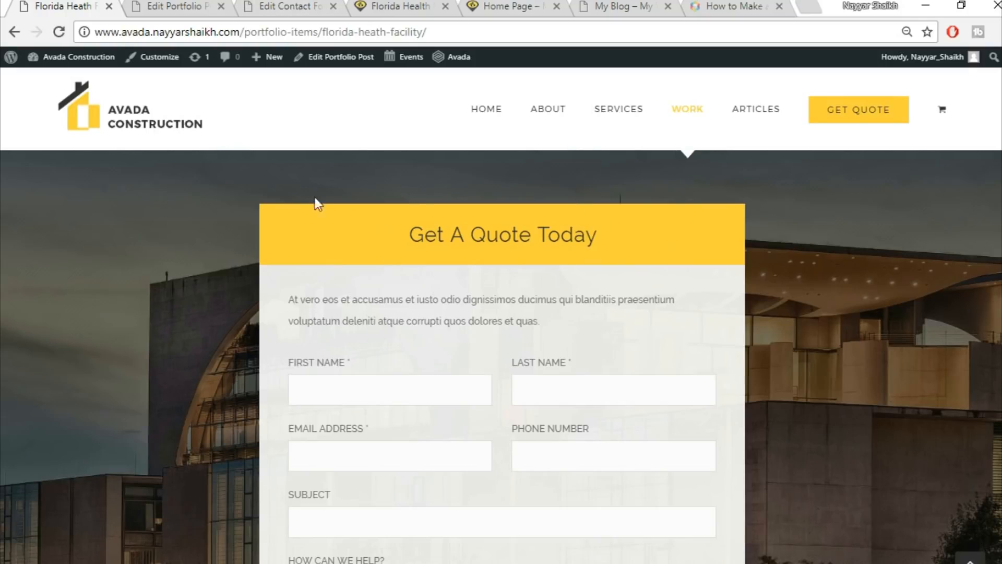
{"action": "left_click", "coordinate": [167, 6]}
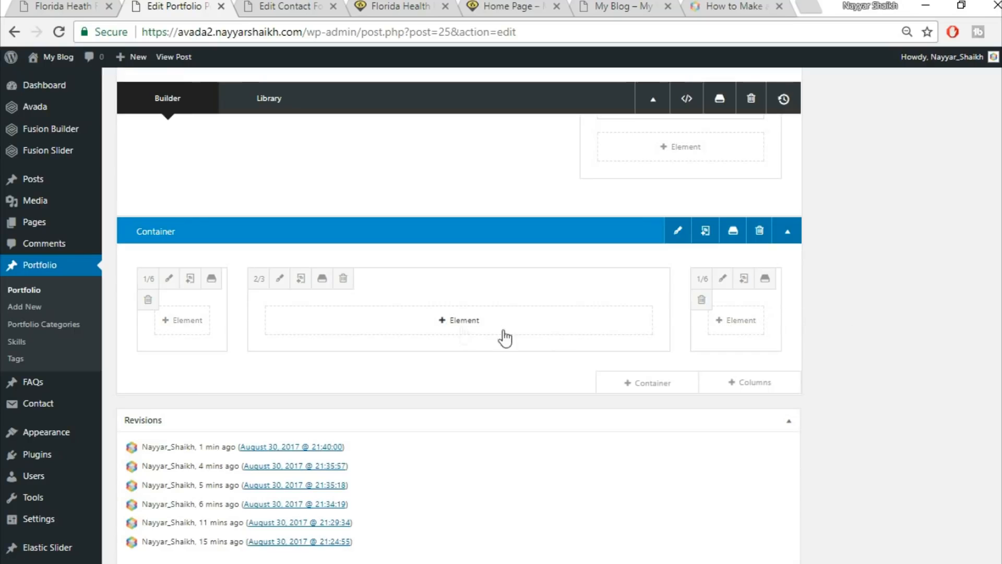
{"action": "left_click", "coordinate": [473, 328]}
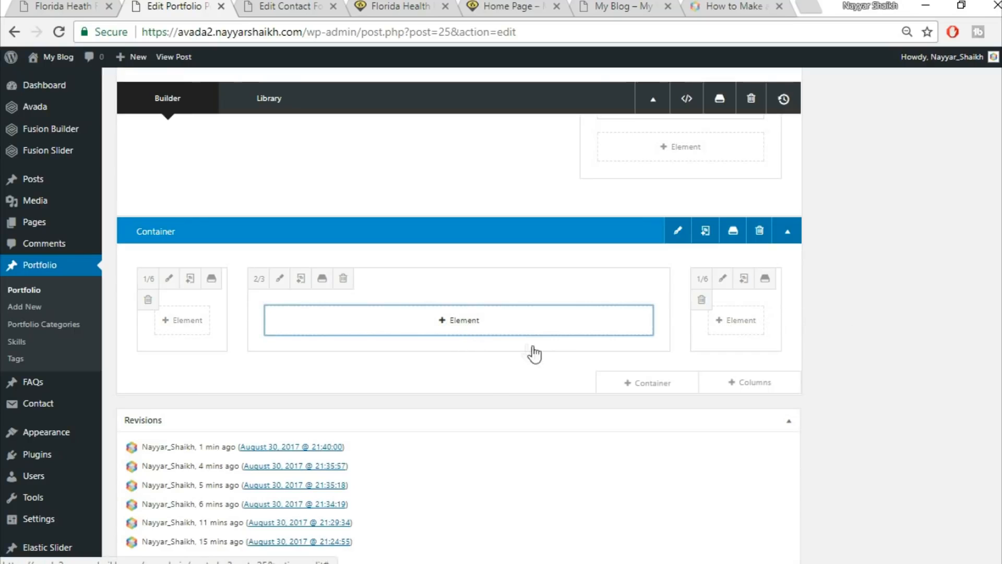
{"action": "left_click", "coordinate": [29, 5]}
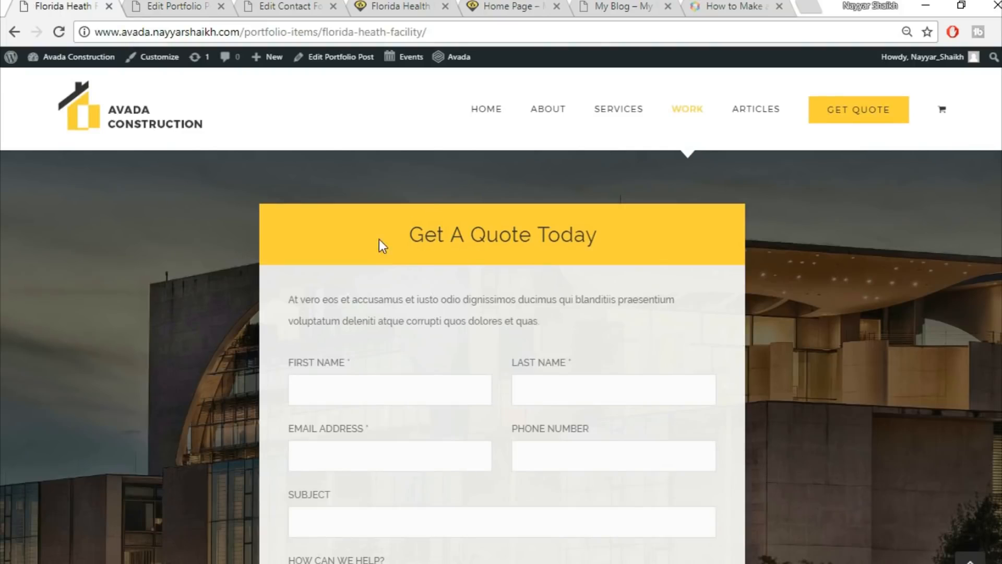
{"action": "triple_click", "coordinate": [528, 220]}
{"action": "key", "text": "ctrl+c"}
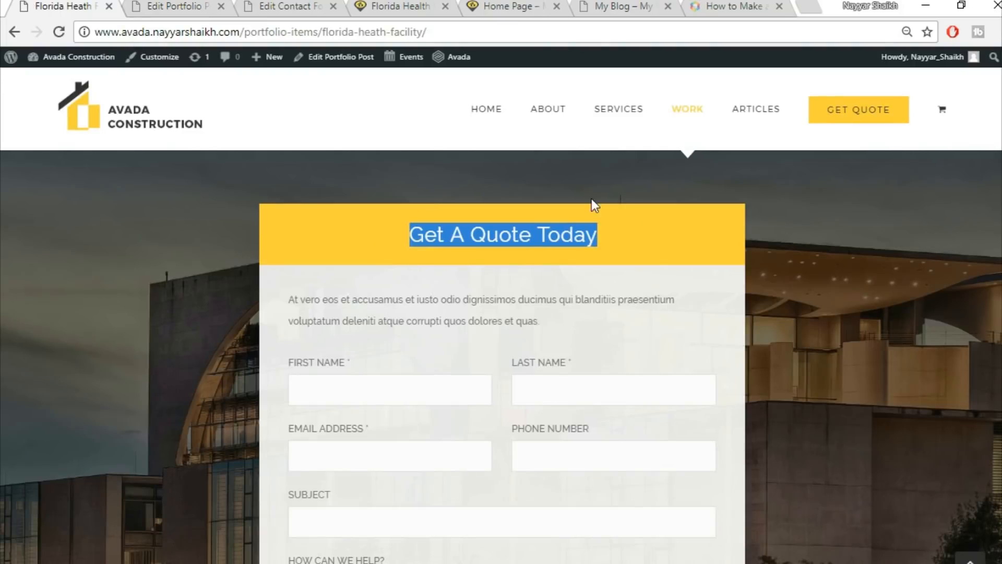
{"action": "left_click", "coordinate": [197, 5]}
{"action": "left_click", "coordinate": [797, 103]}
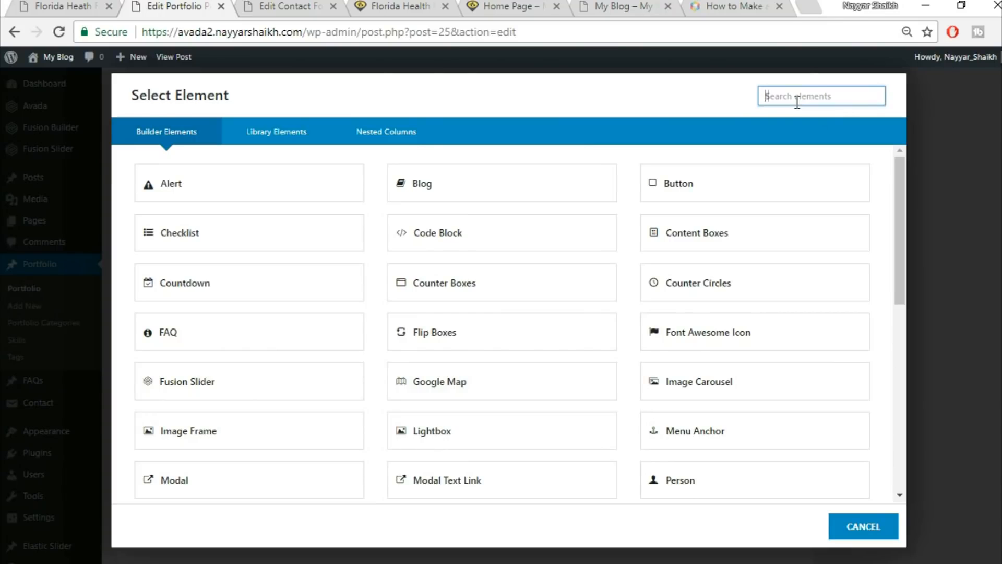
Add a Tagline Box element with a yellow #fed03d background.
{"action": "type", "text": "tag"}
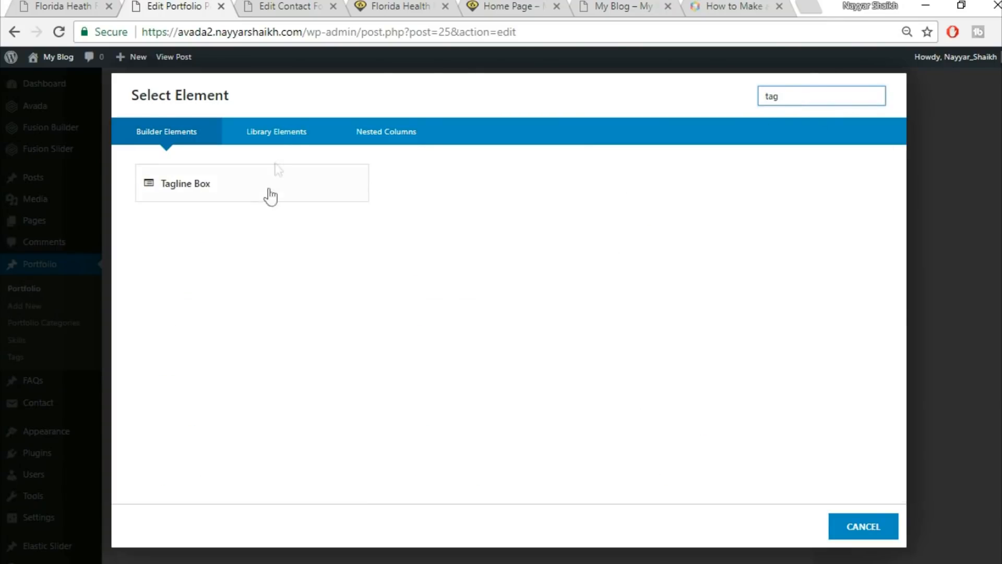
{"action": "left_click", "coordinate": [276, 189]}
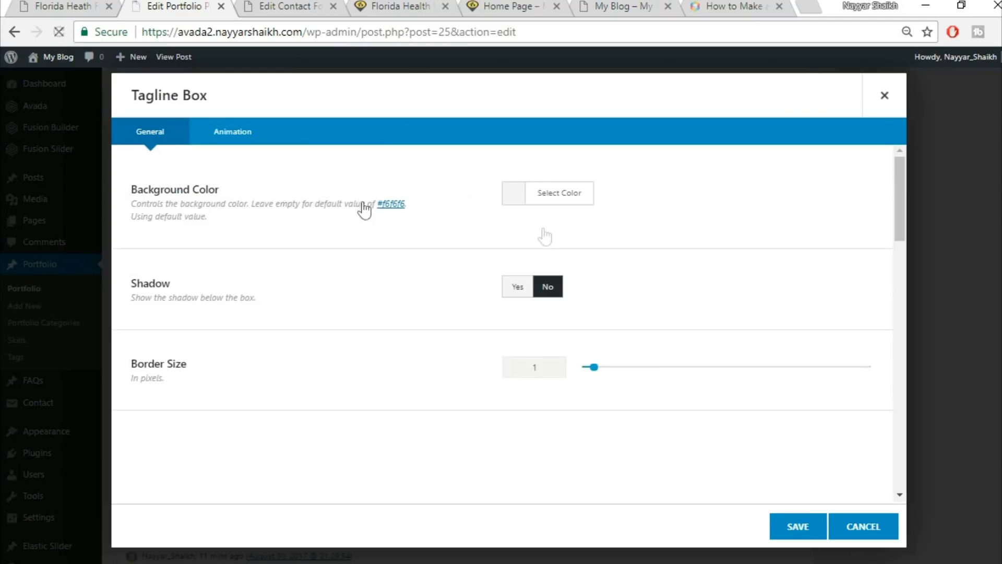
{"action": "left_click", "coordinate": [572, 203]}
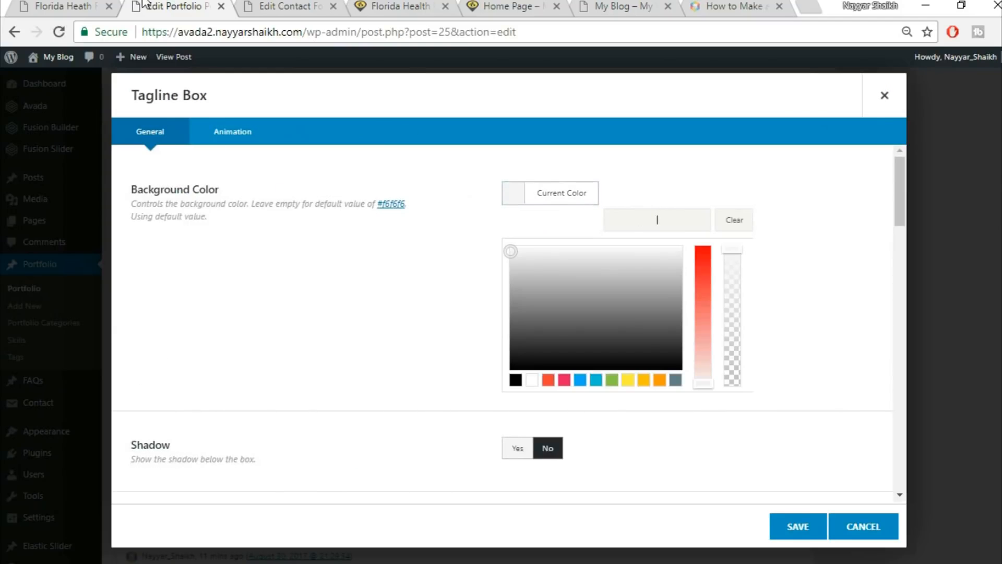
{"action": "left_click", "coordinate": [73, 5]}
{"action": "left_click", "coordinate": [662, 251]}
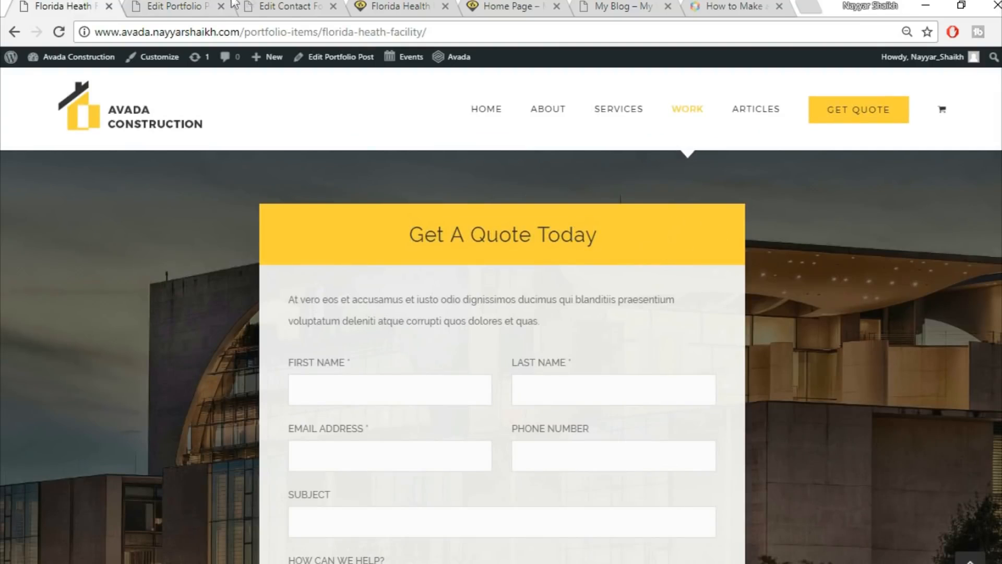
{"action": "left_click", "coordinate": [211, 5]}
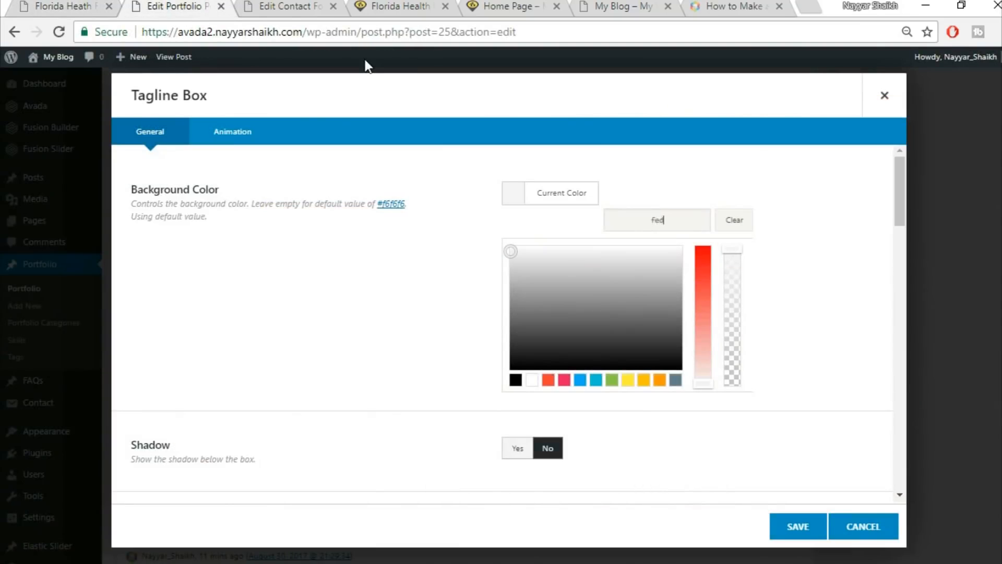
{"action": "left_click", "coordinate": [801, 164]}
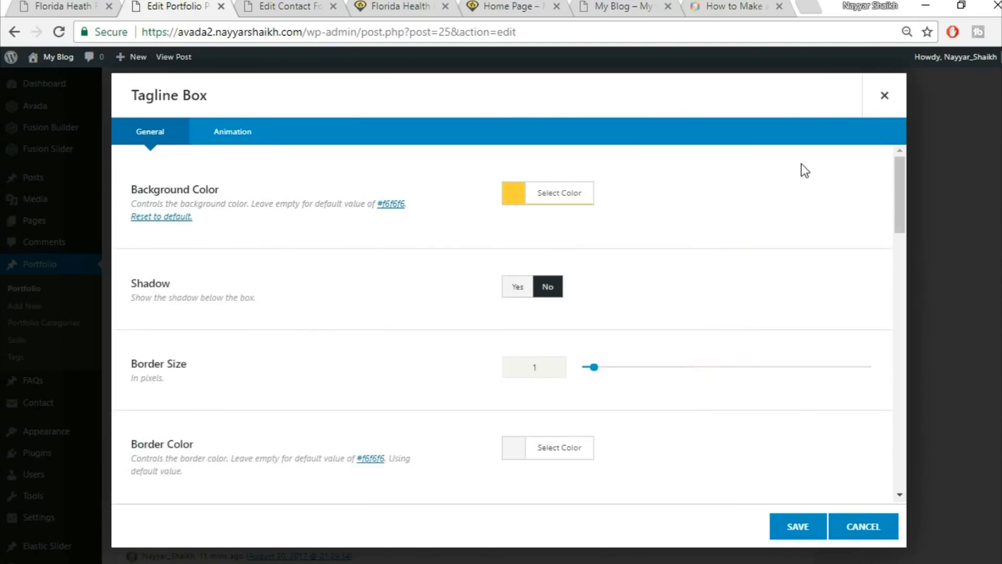
Set the tagline box border size to 0, centre its content, and title it 'Get A Quote Today'.
{"action": "scroll", "coordinate": [797, 184], "scroll_direction": "down", "scroll_amount": 2}
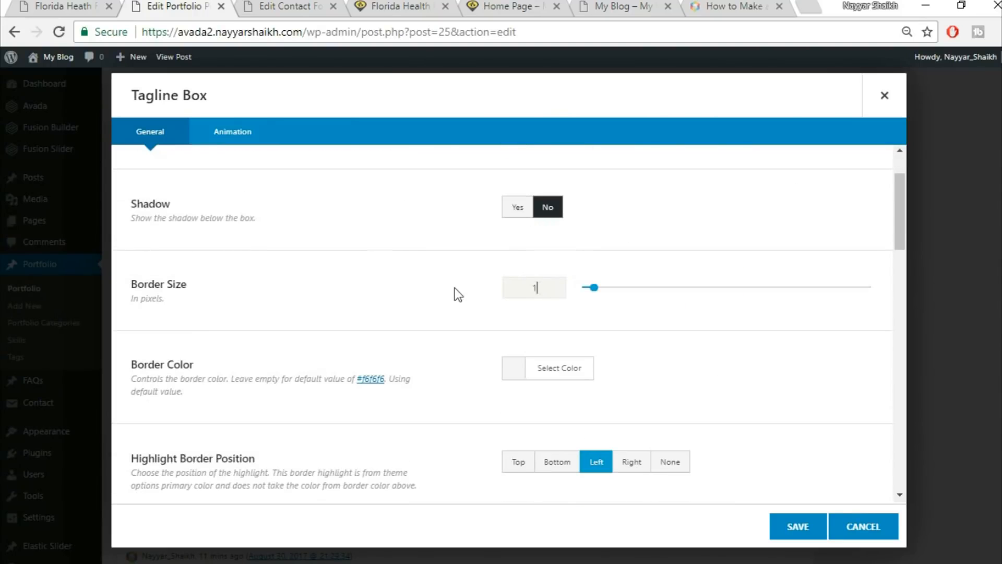
{"action": "type", "text": "0"}
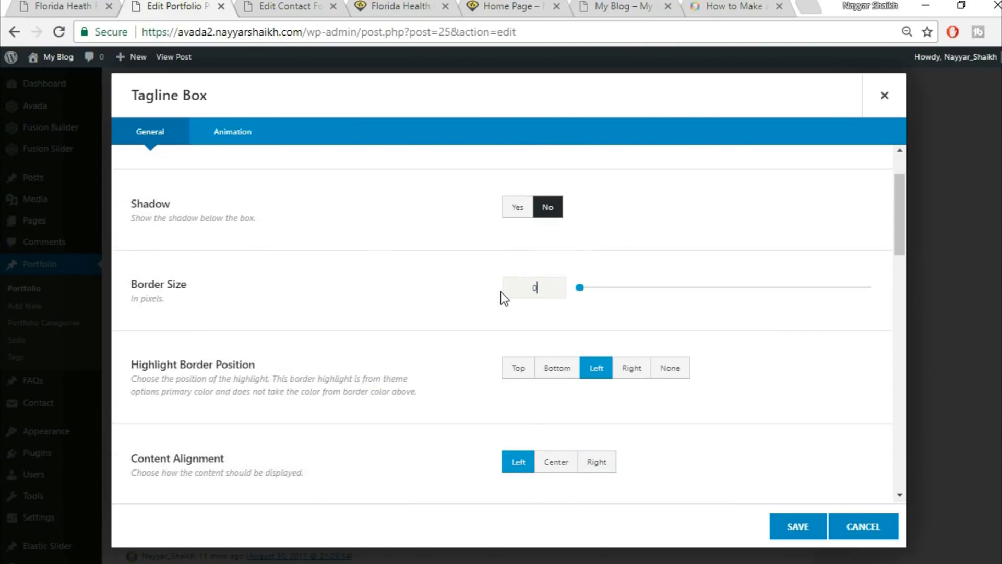
{"action": "scroll", "coordinate": [775, 338], "scroll_direction": "down", "scroll_amount": 2}
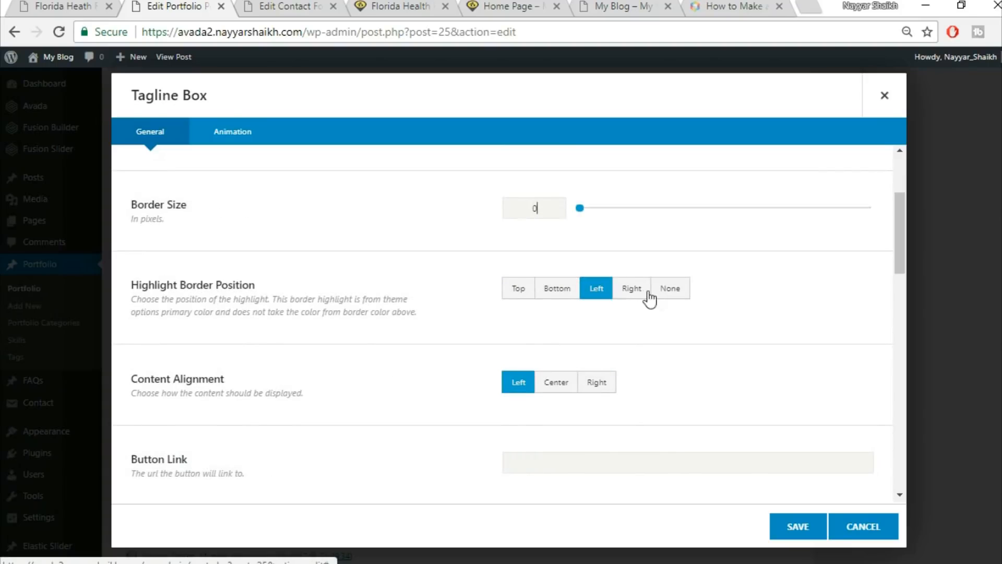
{"action": "scroll", "coordinate": [699, 314], "scroll_direction": "down", "scroll_amount": 4}
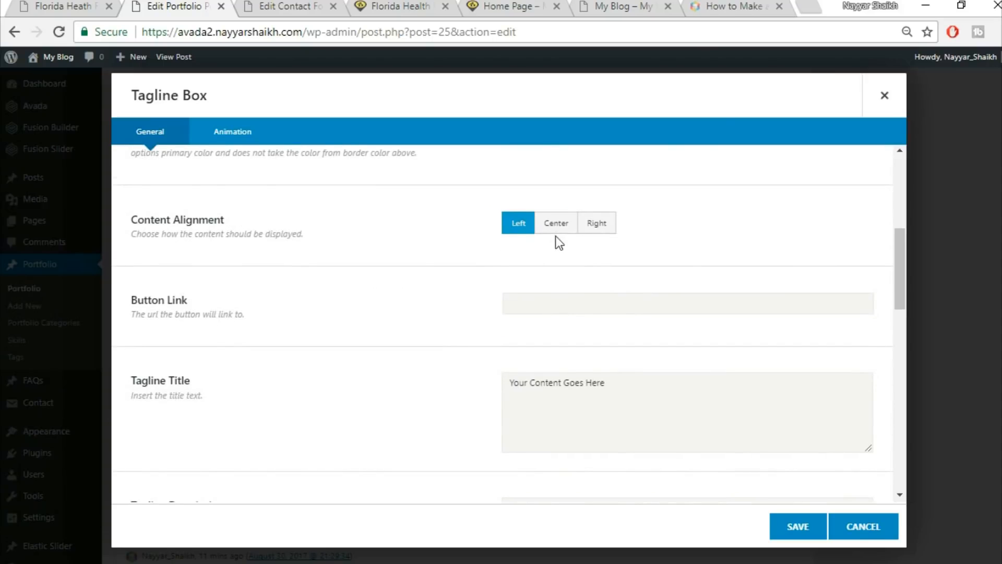
{"action": "left_click", "coordinate": [555, 230]}
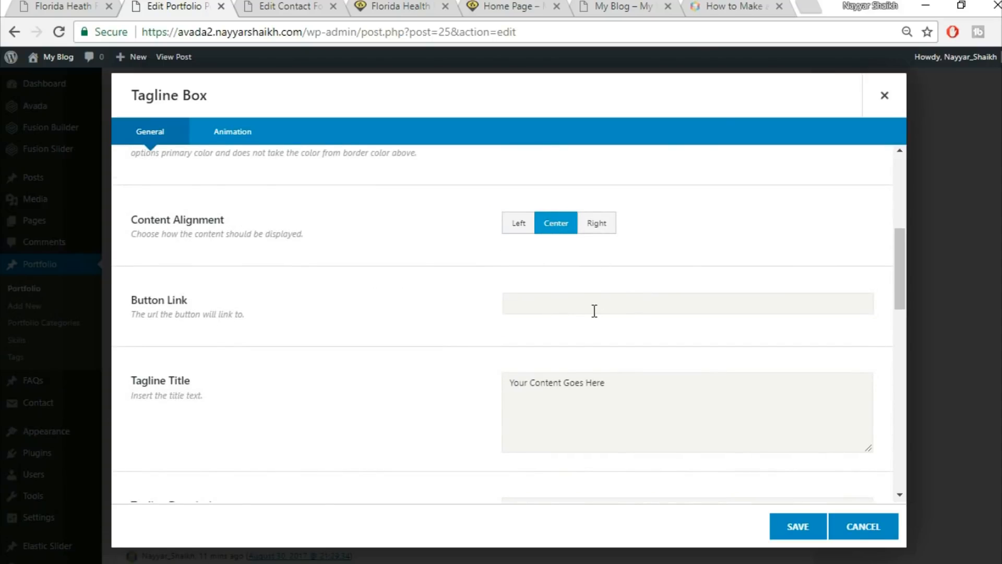
{"action": "scroll", "coordinate": [788, 365], "scroll_direction": "down", "scroll_amount": 2}
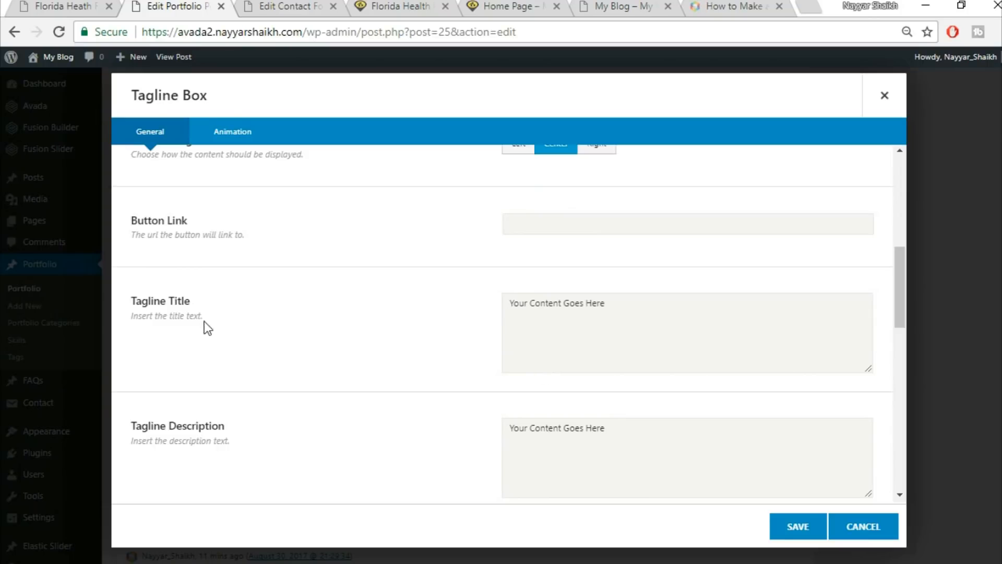
{"action": "left_click", "coordinate": [647, 328]}
{"action": "key", "text": "ctrl+v"}
Clear the tagline box's description and additional content placeholder text.
{"action": "left_click", "coordinate": [18, 6]}
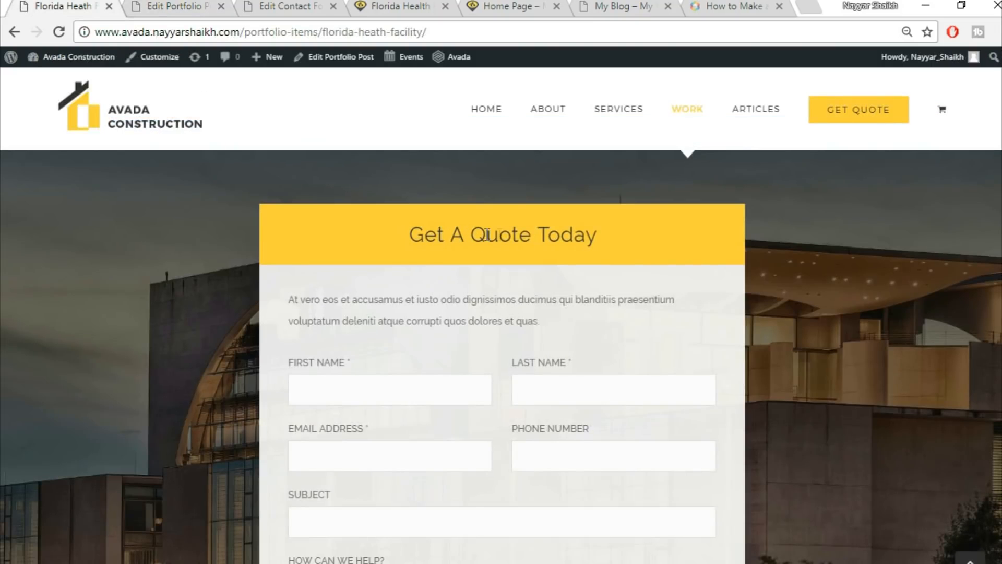
{"action": "left_click", "coordinate": [218, 5]}
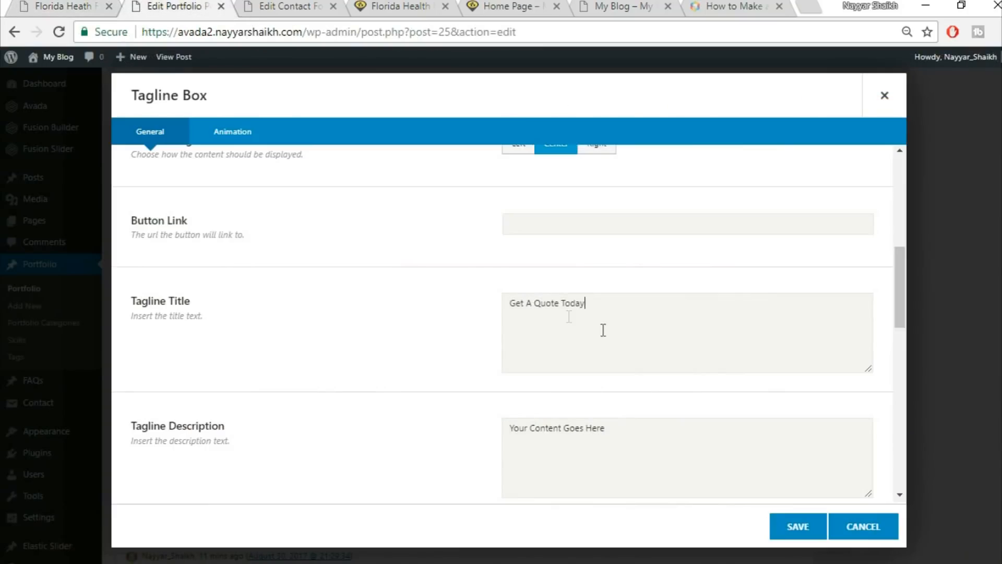
{"action": "left_click", "coordinate": [693, 448]}
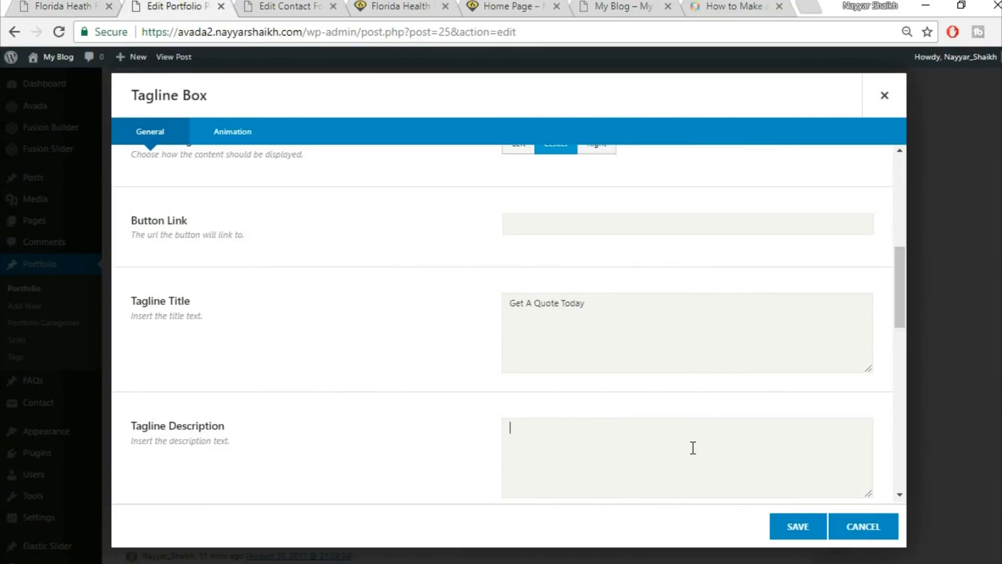
{"action": "scroll", "coordinate": [595, 441], "scroll_direction": "down", "scroll_amount": 3}
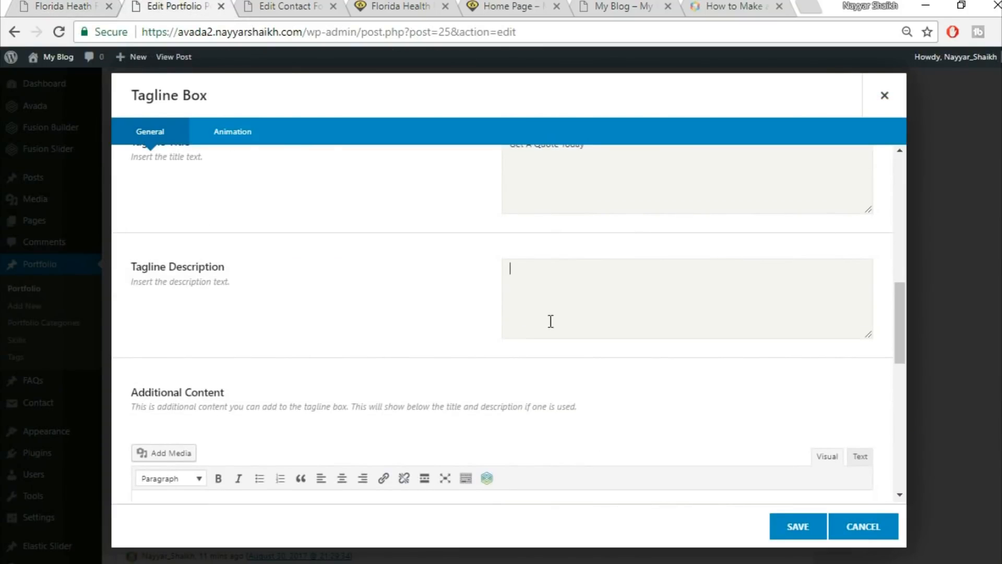
{"action": "scroll", "coordinate": [568, 328], "scroll_direction": "down", "scroll_amount": 5}
{"action": "left_click", "coordinate": [394, 369]}
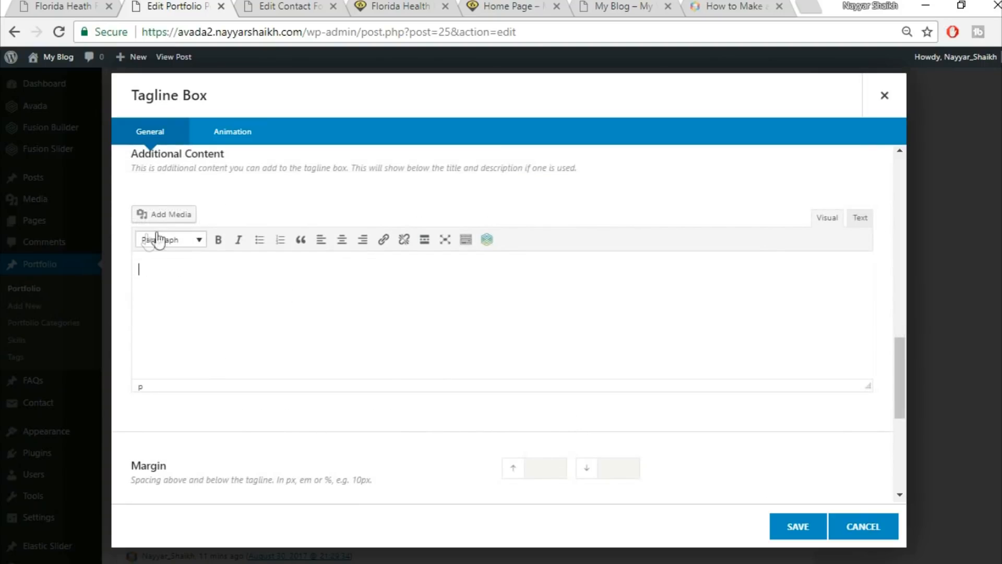
{"action": "scroll", "coordinate": [463, 340], "scroll_direction": "down", "scroll_amount": 3}
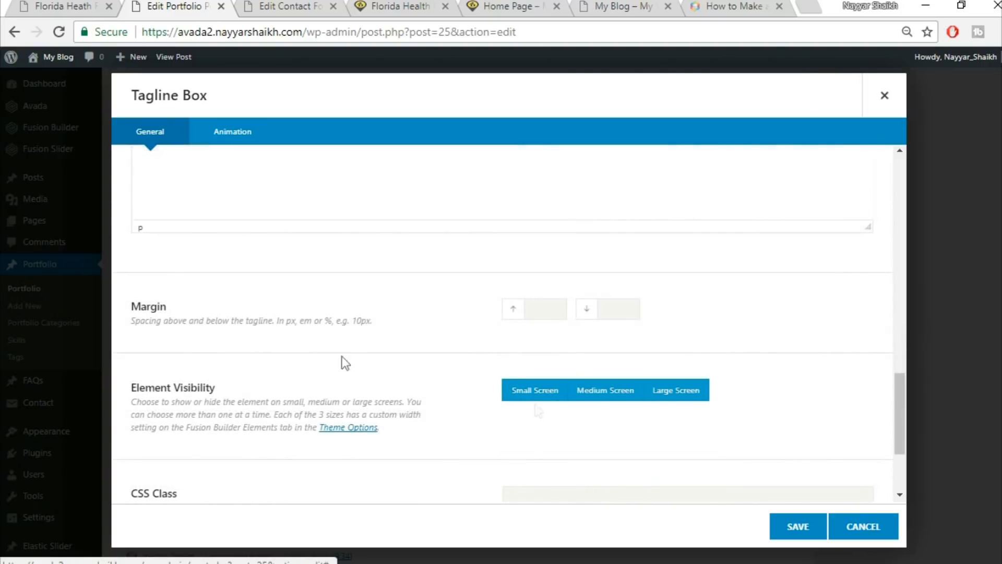
Set the tagline box's top and bottom margins to 0 and save it.
{"action": "left_click", "coordinate": [543, 308]}
{"action": "type", "text": "0"}
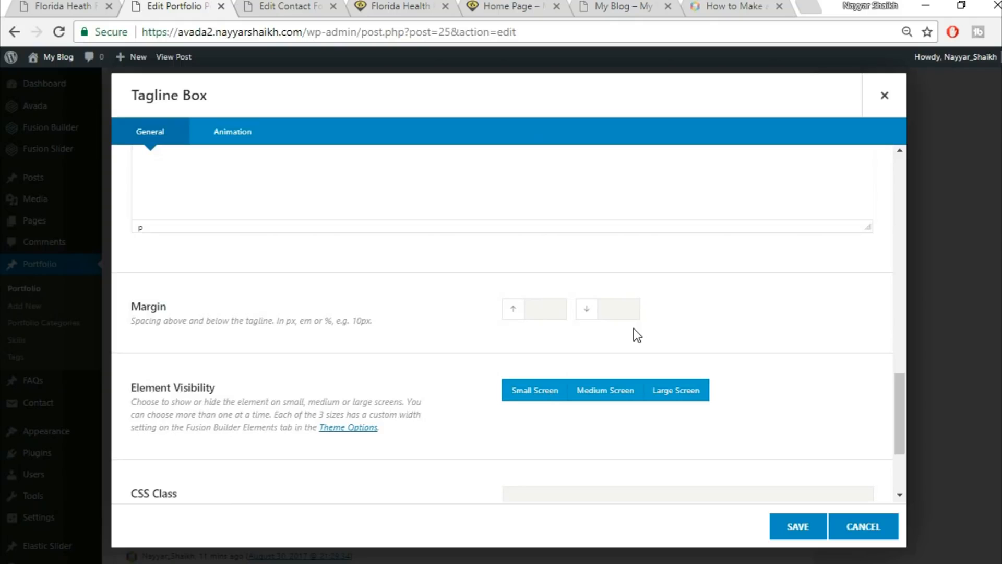
{"action": "key", "text": "Tab"}
{"action": "type", "text": "0"}
{"action": "left_click", "coordinate": [100, 6]}
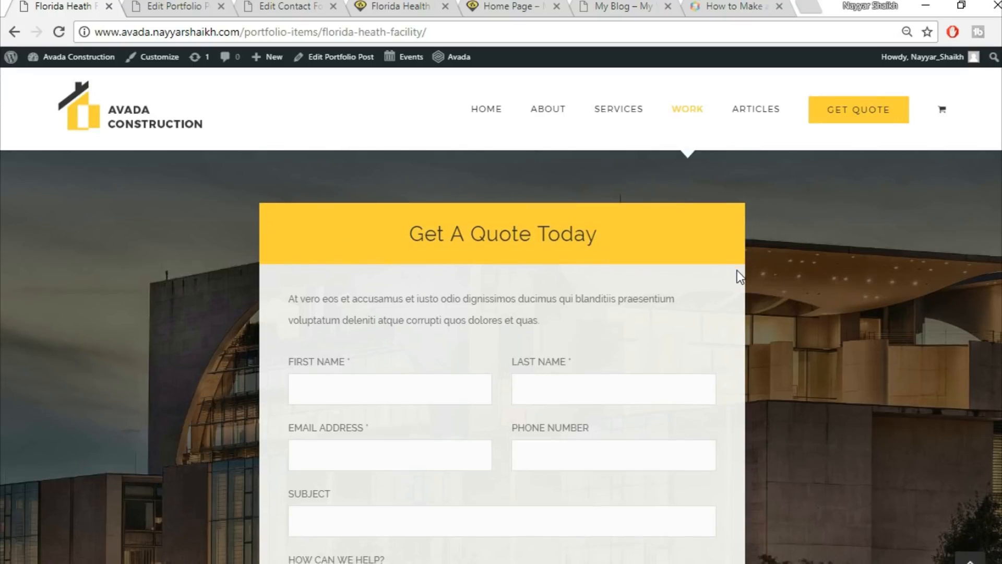
{"action": "scroll", "coordinate": [365, 261], "scroll_direction": "down", "scroll_amount": 2}
{"action": "left_click", "coordinate": [128, 5]}
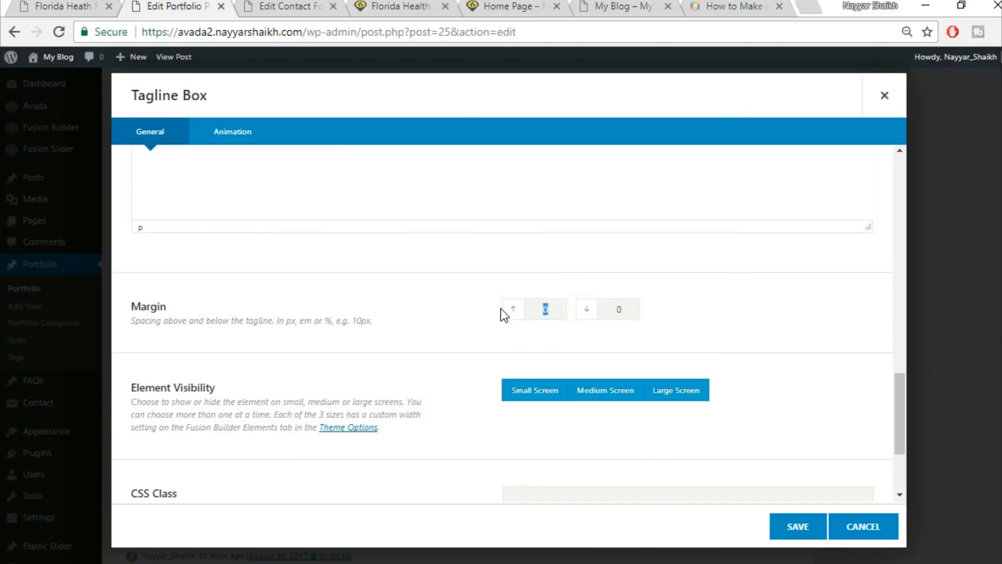
{"action": "key", "text": "BackSpace"}
{"action": "scroll", "coordinate": [842, 367], "scroll_direction": "down", "scroll_amount": 3}
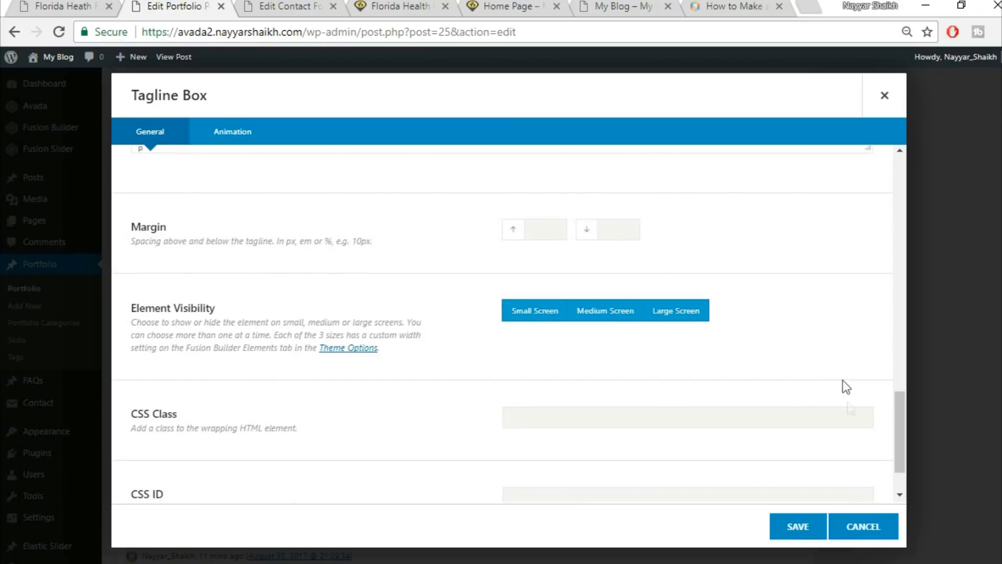
{"action": "left_click", "coordinate": [789, 527]}
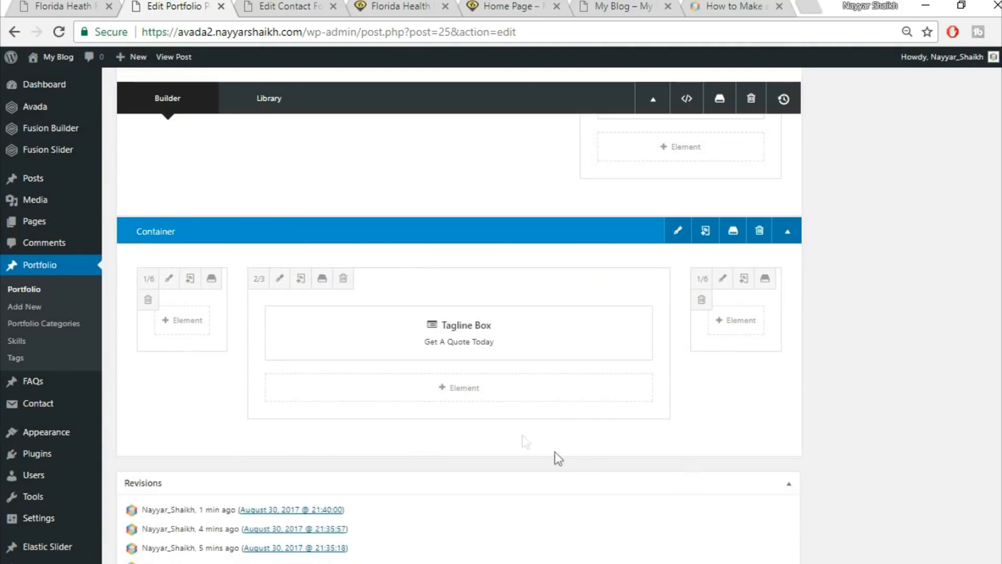
Add a 1/1 Nested Columns element under the tagline box and copy the quote form's intro paragraph.
{"action": "left_click", "coordinate": [478, 395]}
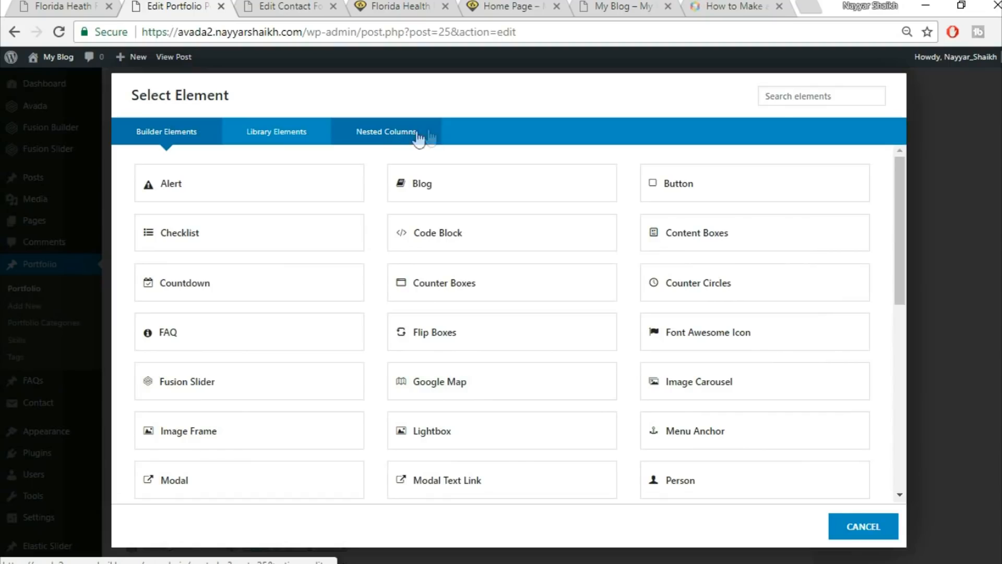
{"action": "left_click", "coordinate": [386, 136]}
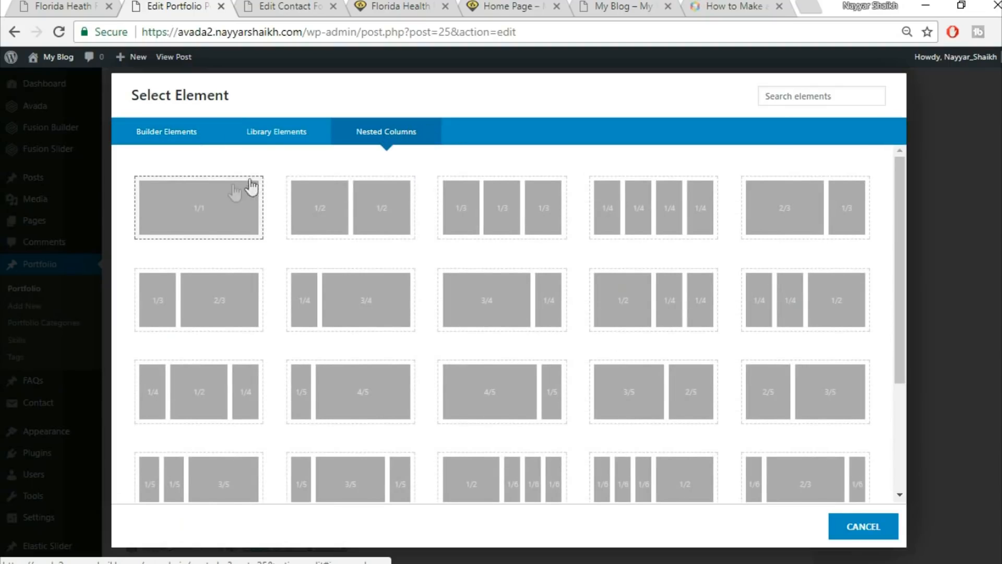
{"action": "left_click", "coordinate": [192, 224]}
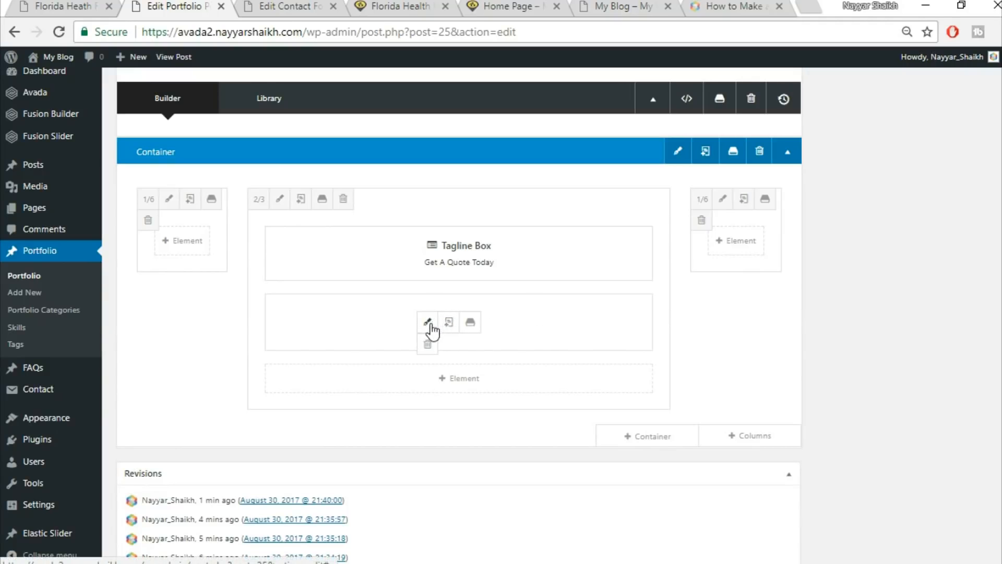
{"action": "left_click", "coordinate": [427, 322]}
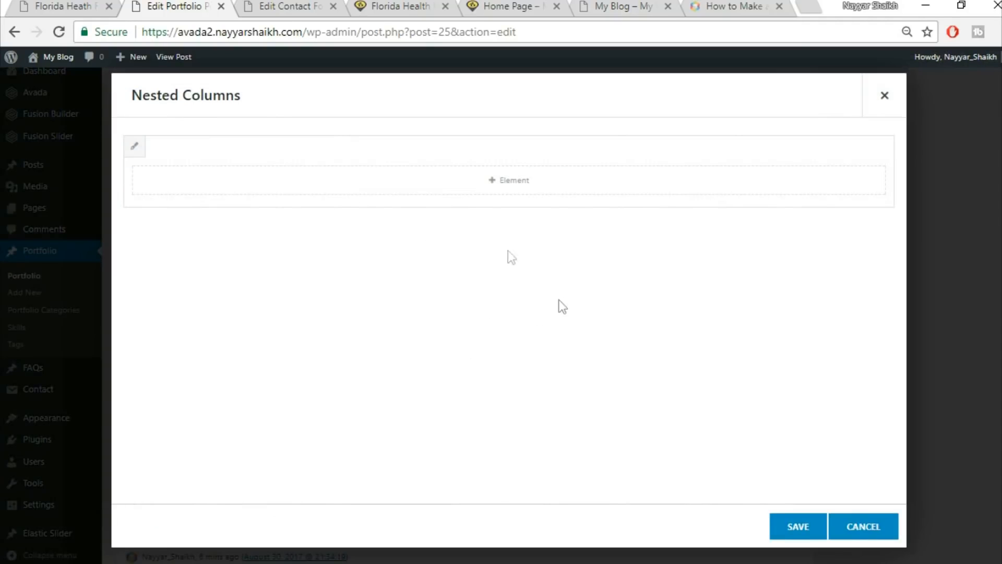
{"action": "left_click", "coordinate": [83, 5]}
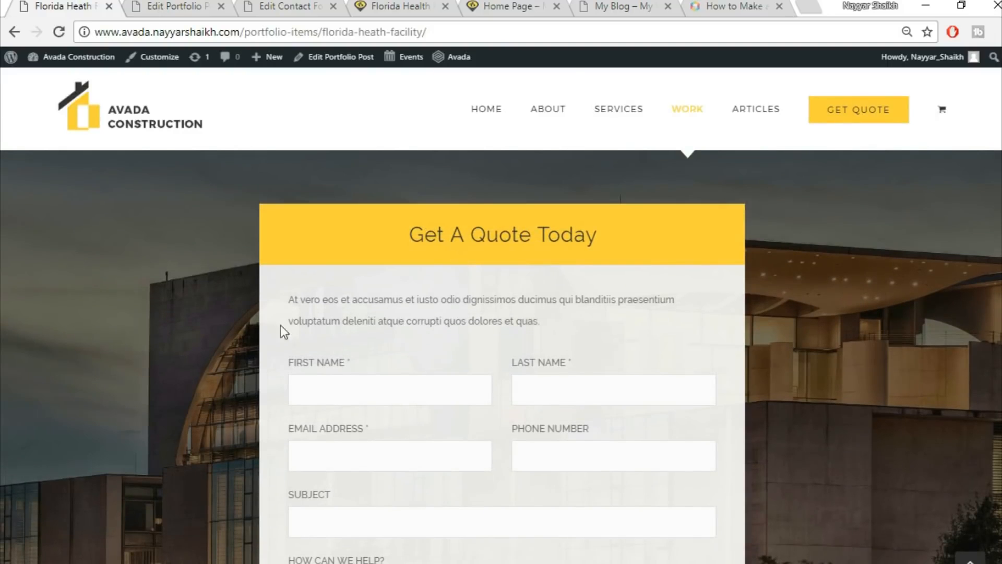
{"action": "left_click_drag", "start_coordinate": [288, 299], "coordinate": [580, 320]}
{"action": "key", "text": "ctrl+c"}
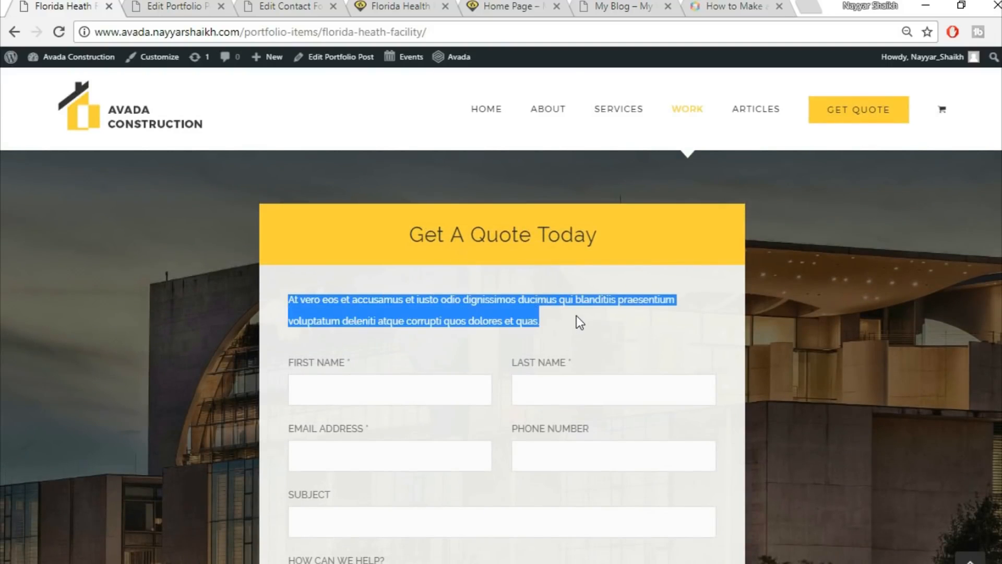
{"action": "left_click", "coordinate": [184, 5]}
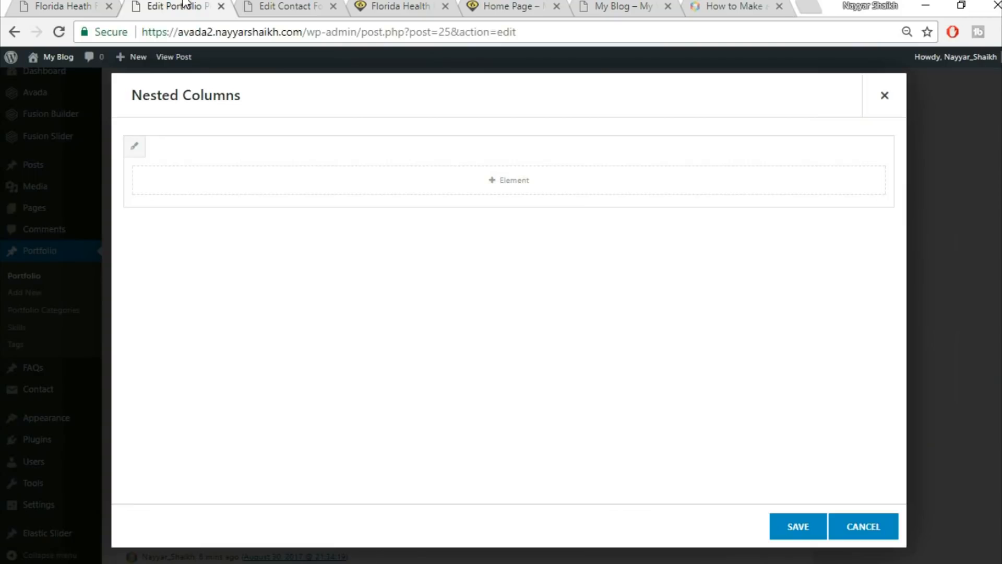
Add a Text Block in the nested columns containing the pasted intro paragraph in Text mode.
{"action": "left_click", "coordinate": [574, 186]}
{"action": "left_click", "coordinate": [795, 96]}
{"action": "type", "text": "tex"}
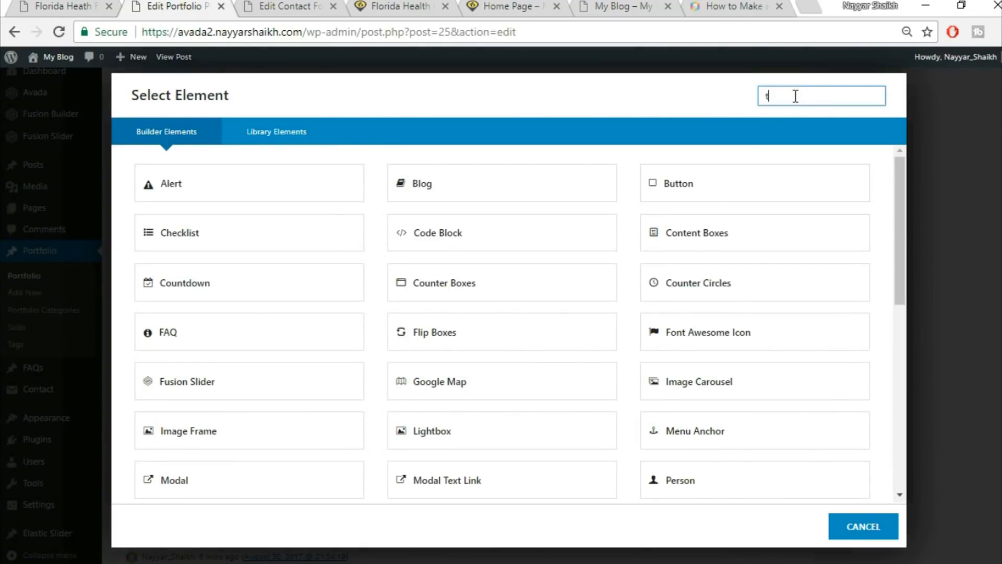
{"action": "left_click", "coordinate": [531, 185]}
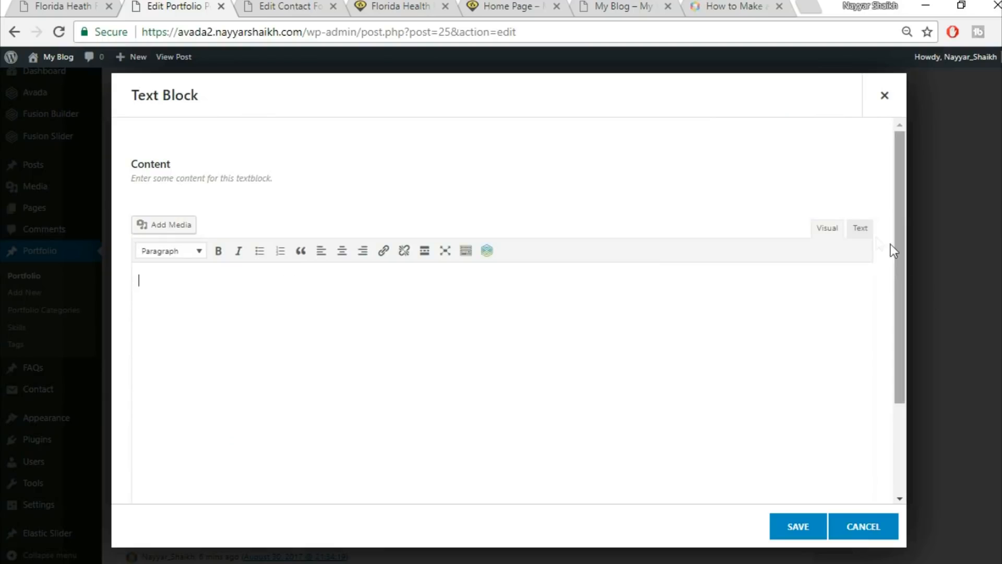
{"action": "left_click", "coordinate": [859, 228]}
{"action": "key", "text": "ctrl+v"}
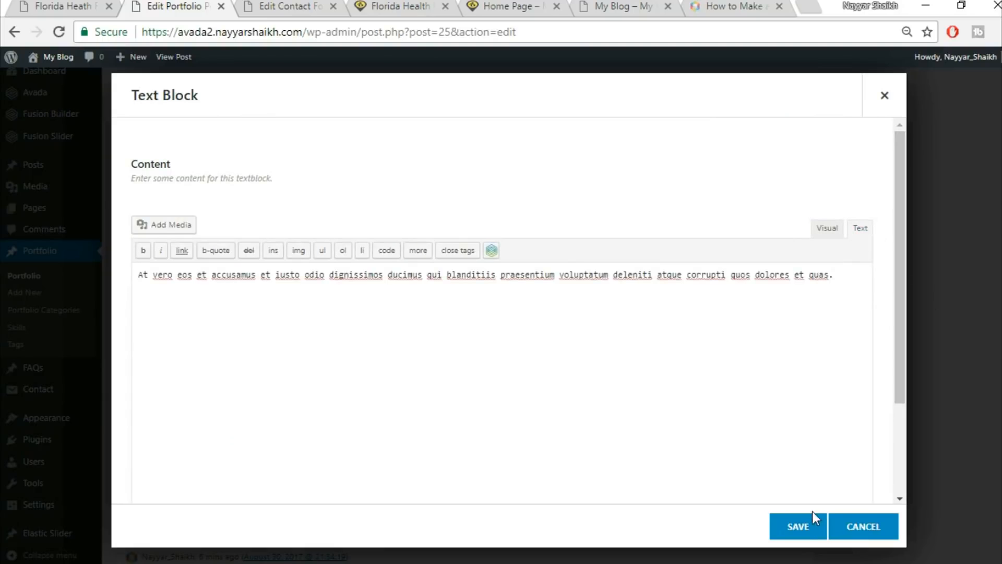
{"action": "left_click", "coordinate": [804, 528]}
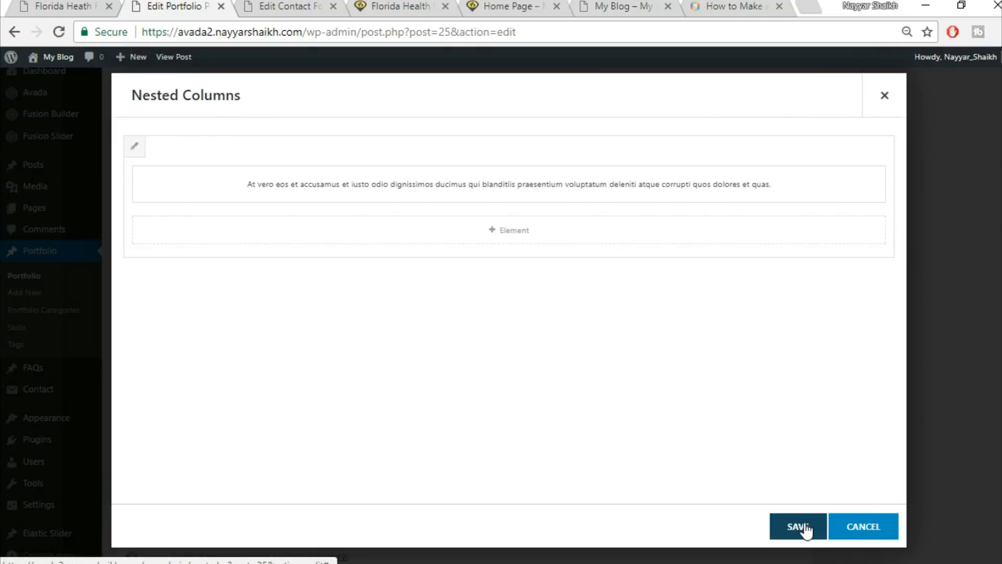
Add a Code Block element below the text block.
{"action": "left_click", "coordinate": [69, 6]}
{"action": "scroll", "coordinate": [533, 358], "scroll_direction": "down", "scroll_amount": 1}
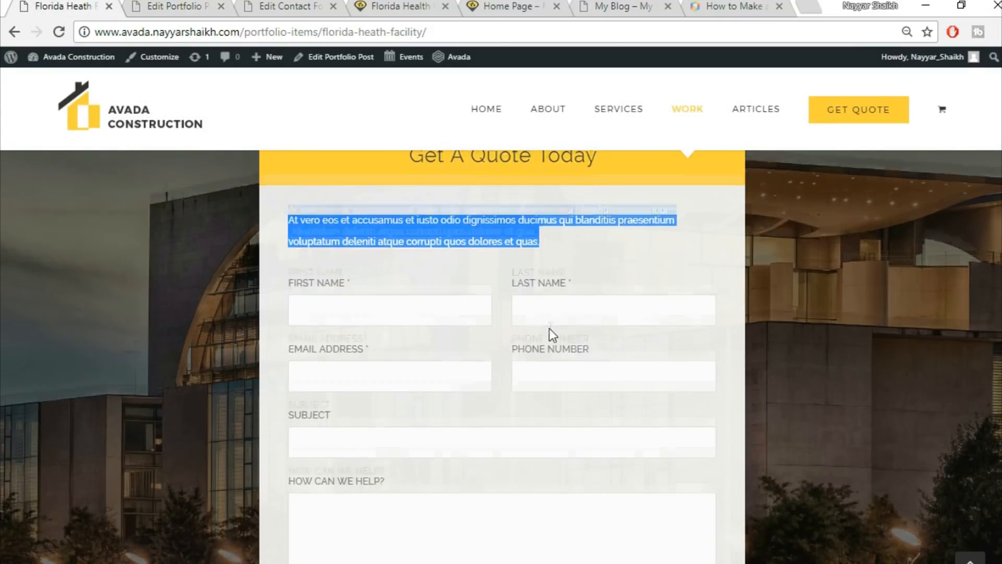
{"action": "scroll", "coordinate": [549, 328], "scroll_direction": "down", "scroll_amount": 3}
{"action": "left_click", "coordinate": [154, 6]}
{"action": "left_click", "coordinate": [546, 242]}
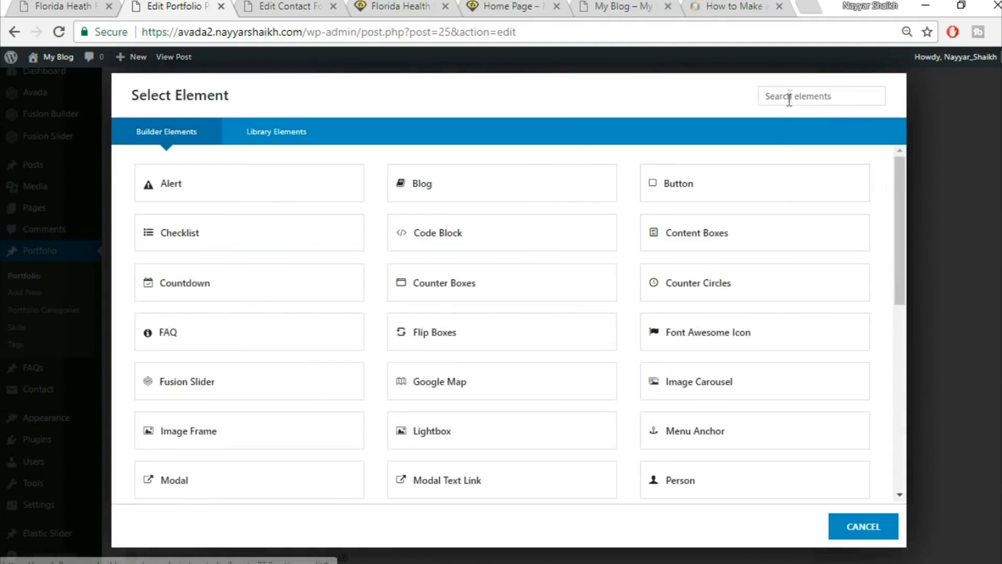
{"action": "left_click", "coordinate": [797, 89]}
{"action": "type", "text": "cod"}
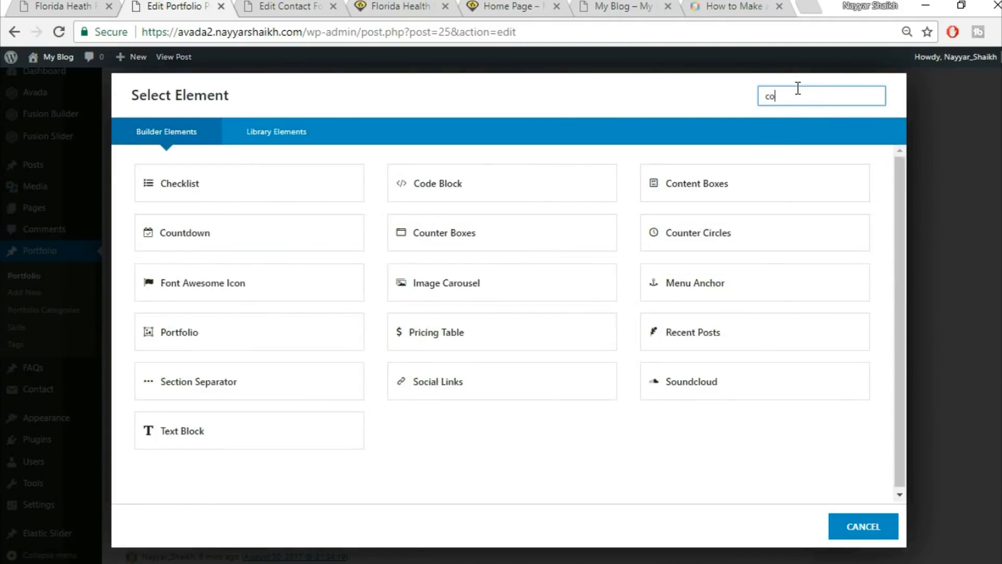
{"action": "left_click", "coordinate": [291, 203]}
Paste the CF1 contact form shortcode into the code block and save the nested columns.
{"action": "left_click", "coordinate": [289, 6]}
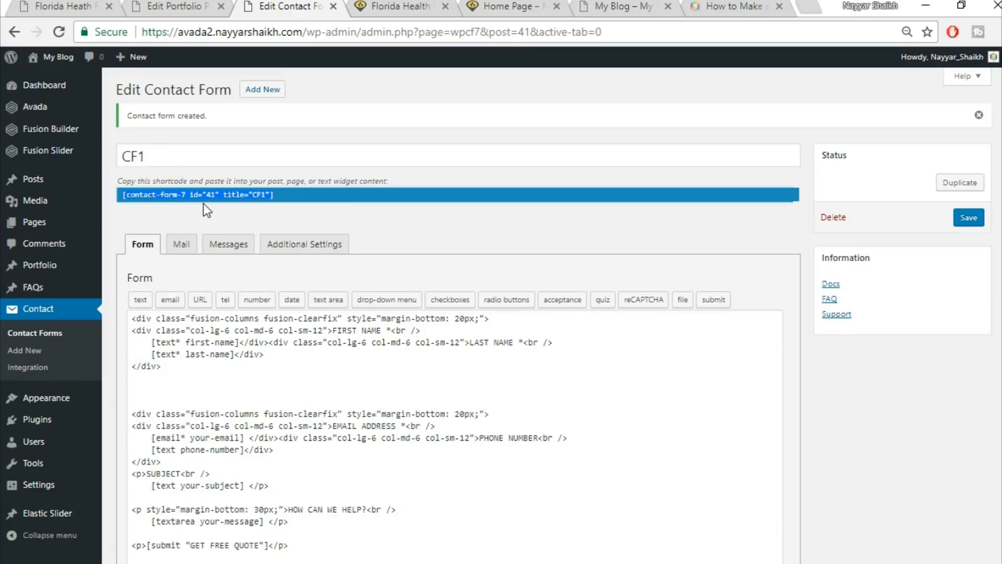
{"action": "left_click", "coordinate": [157, 6]}
{"action": "type", "text": "[contact-form-7 id=\"41\" title=\"CF1\"]"}
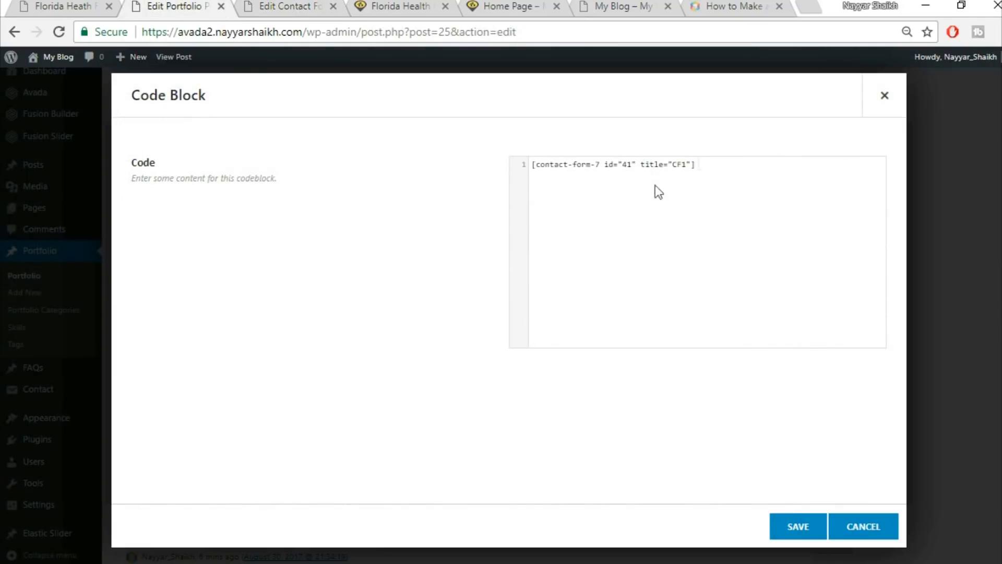
{"action": "left_click", "coordinate": [790, 526]}
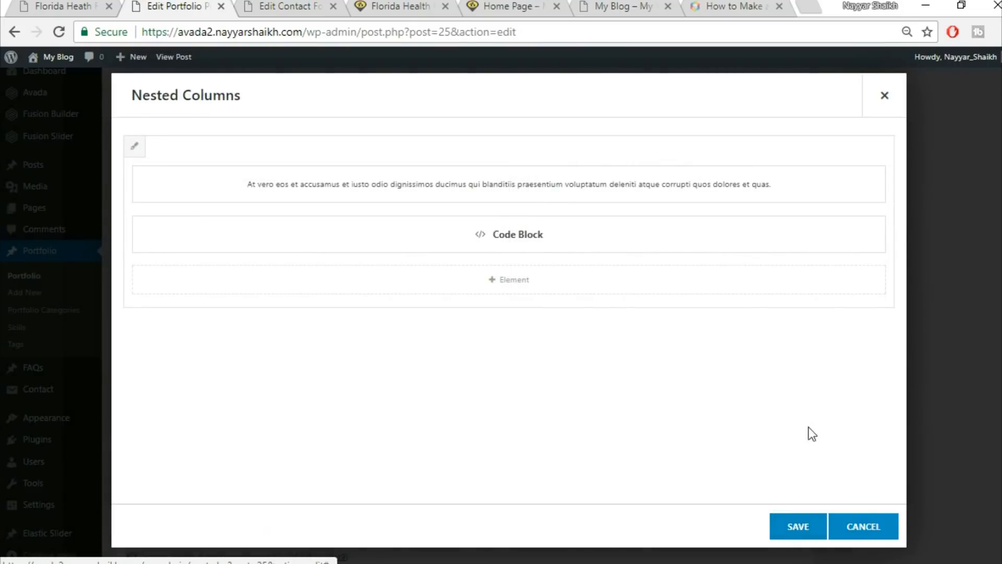
{"action": "left_click", "coordinate": [821, 533]}
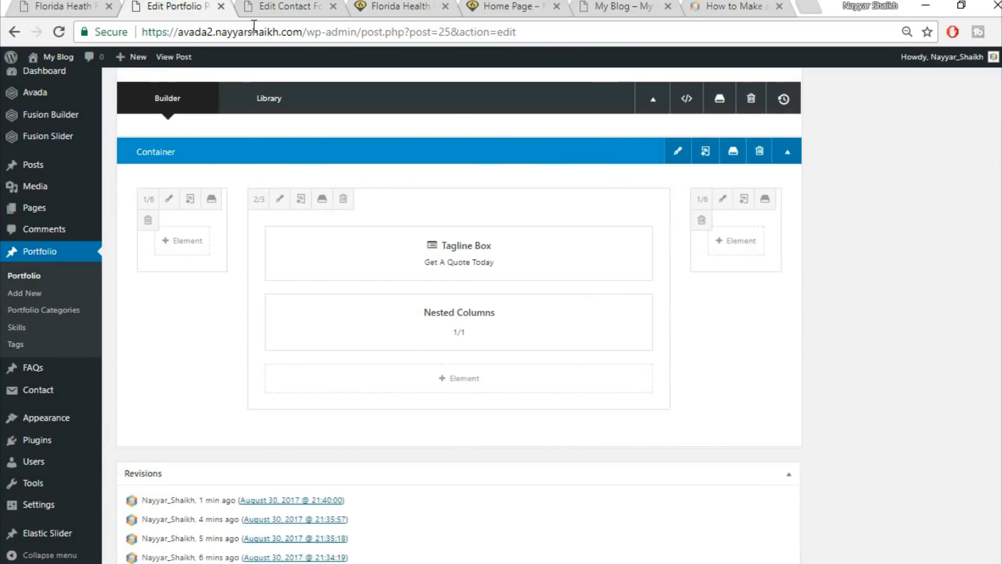
{"action": "left_click", "coordinate": [78, 4]}
{"action": "scroll", "coordinate": [515, 304], "scroll_direction": "up", "scroll_amount": 10}
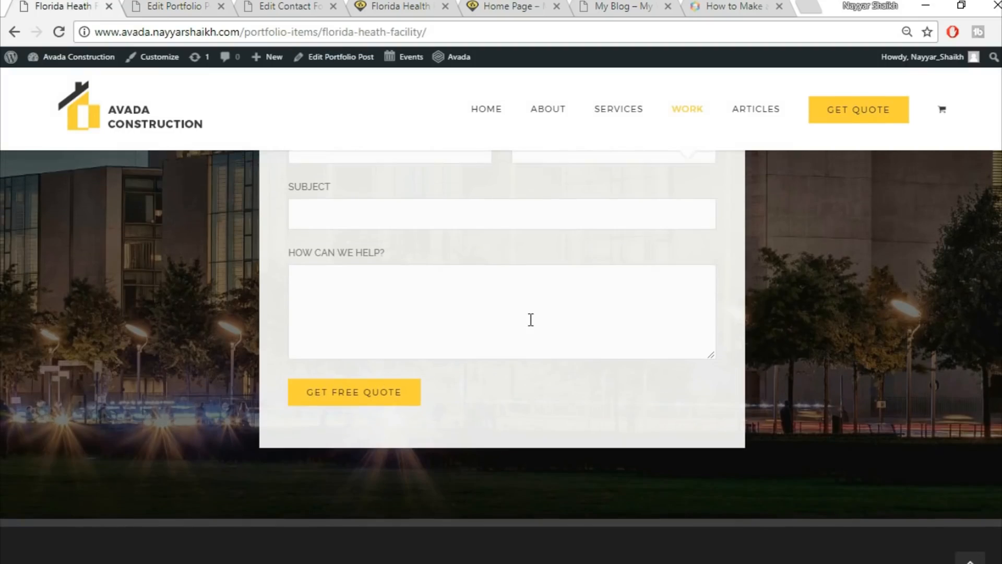
{"action": "scroll", "coordinate": [529, 319], "scroll_direction": "down", "scroll_amount": 8}
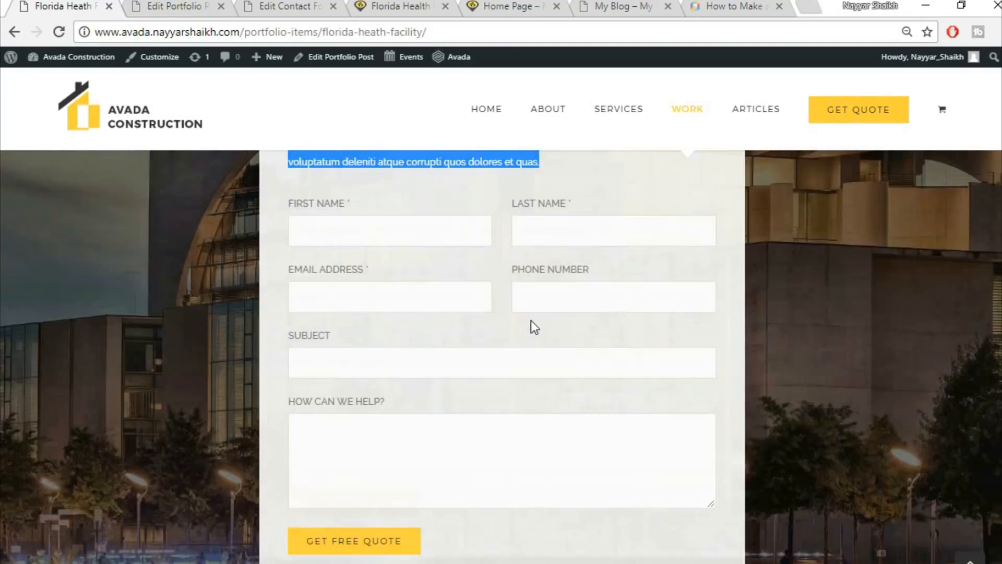
{"action": "scroll", "coordinate": [549, 351], "scroll_direction": "up", "scroll_amount": 5}
{"action": "scroll", "coordinate": [551, 355], "scroll_direction": "up", "scroll_amount": 4}
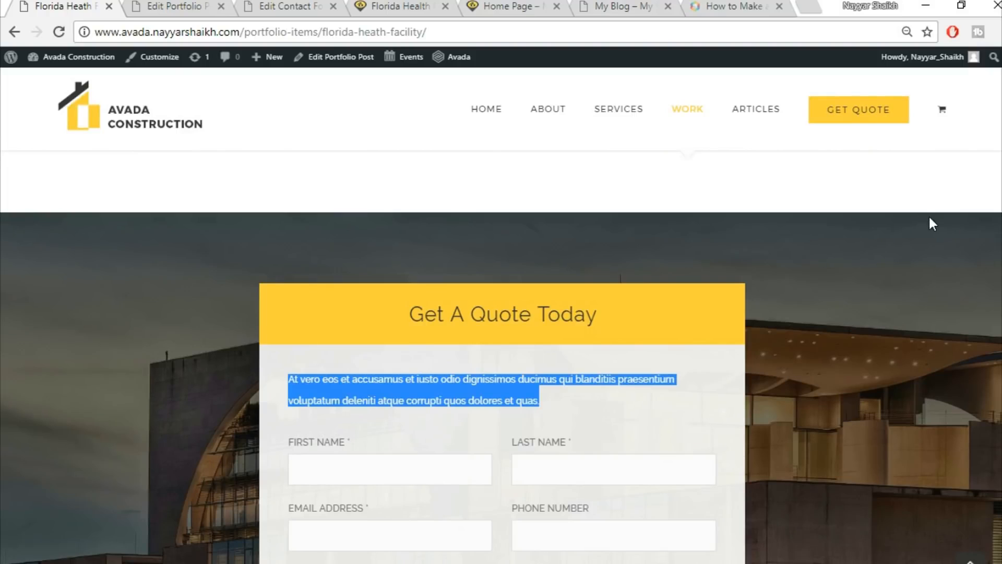
{"action": "left_click", "coordinate": [622, 406]}
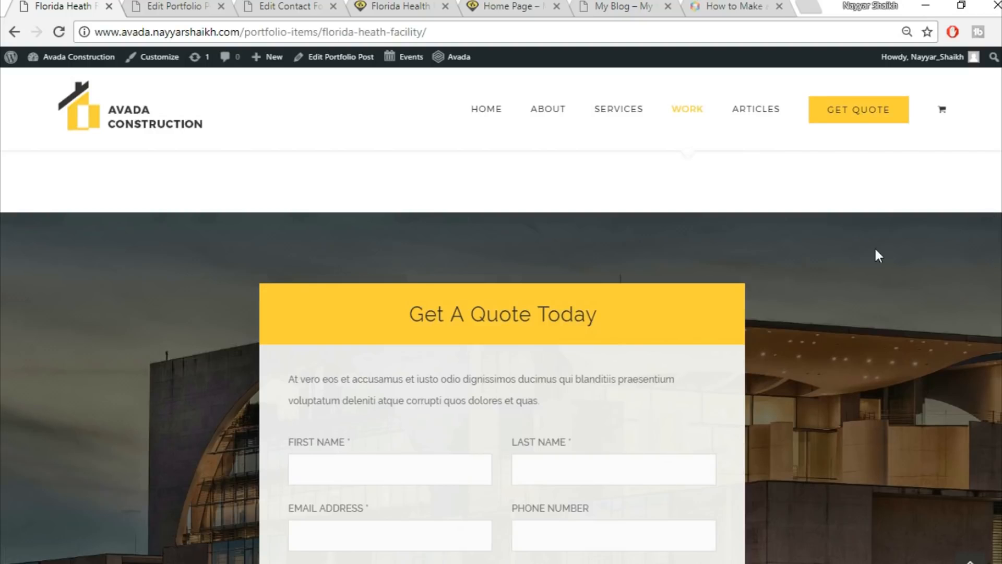
{"action": "scroll", "coordinate": [928, 321], "scroll_direction": "down", "scroll_amount": 6}
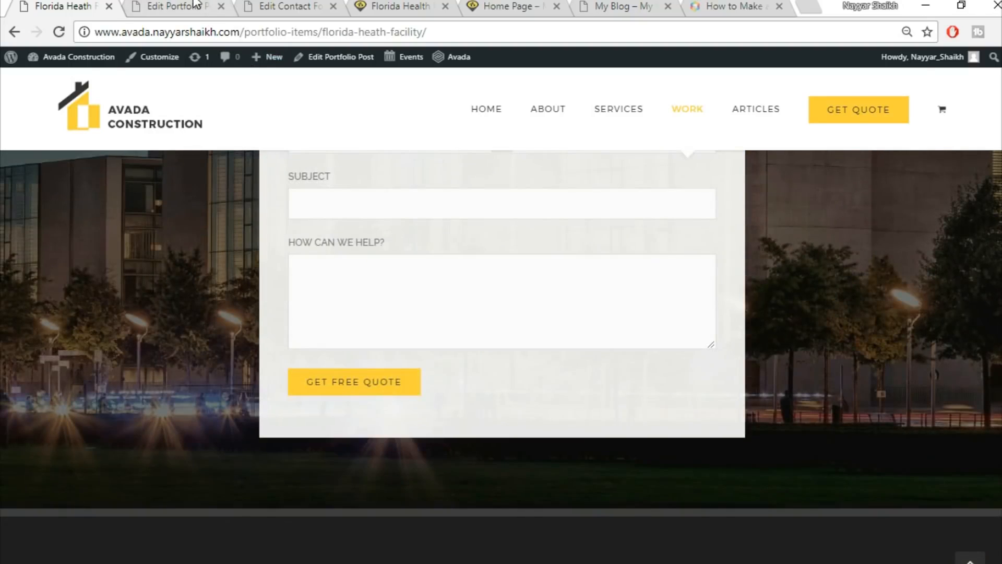
{"action": "key", "text": "ctrl+Tab"}
{"action": "scroll", "coordinate": [774, 316], "scroll_direction": "up", "scroll_amount": 2}
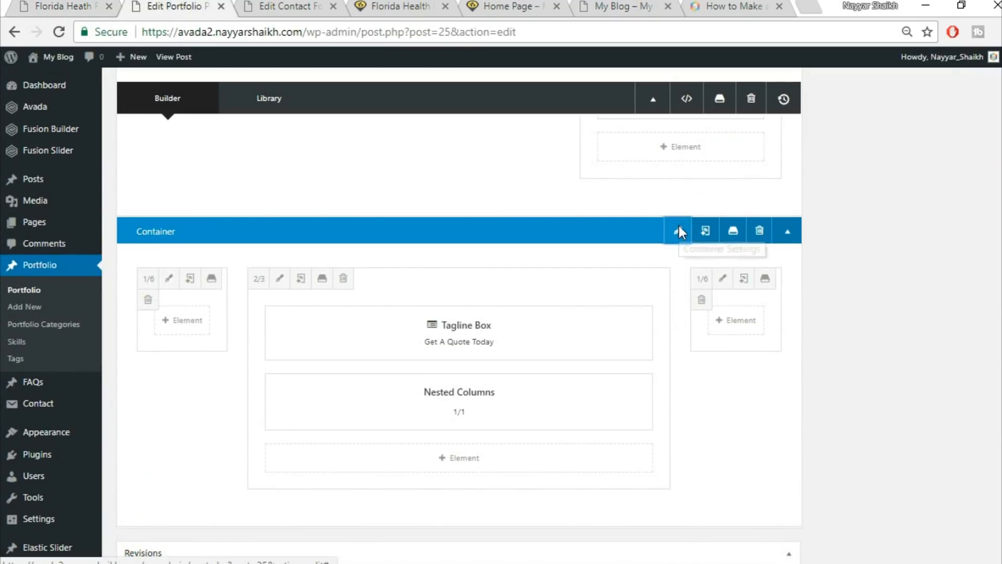
Upload 332.jpg as the container's background image and save the container.
{"action": "left_click", "coordinate": [678, 231]}
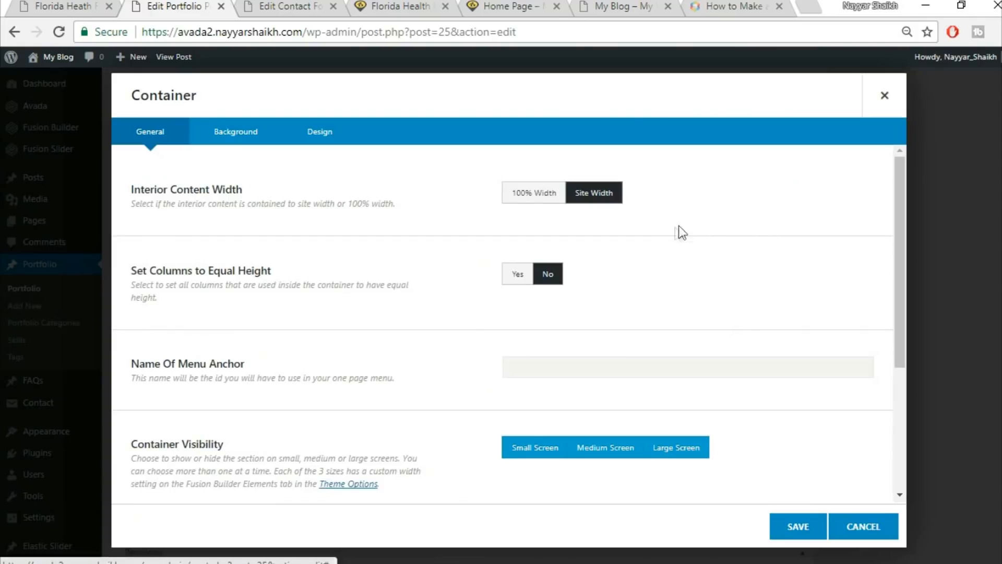
{"action": "left_click", "coordinate": [236, 141]}
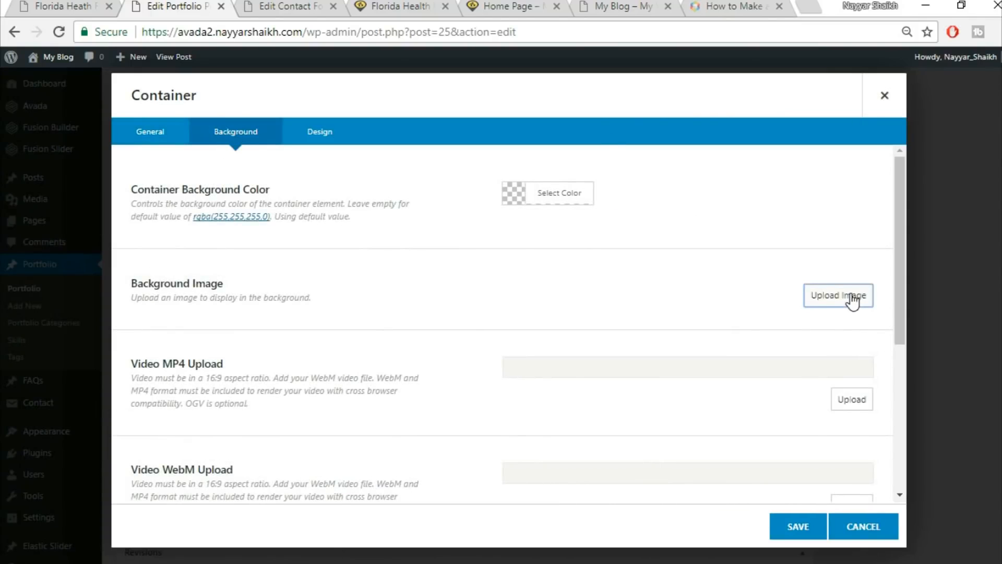
{"action": "left_click", "coordinate": [852, 300]}
{"action": "left_click", "coordinate": [166, 109]}
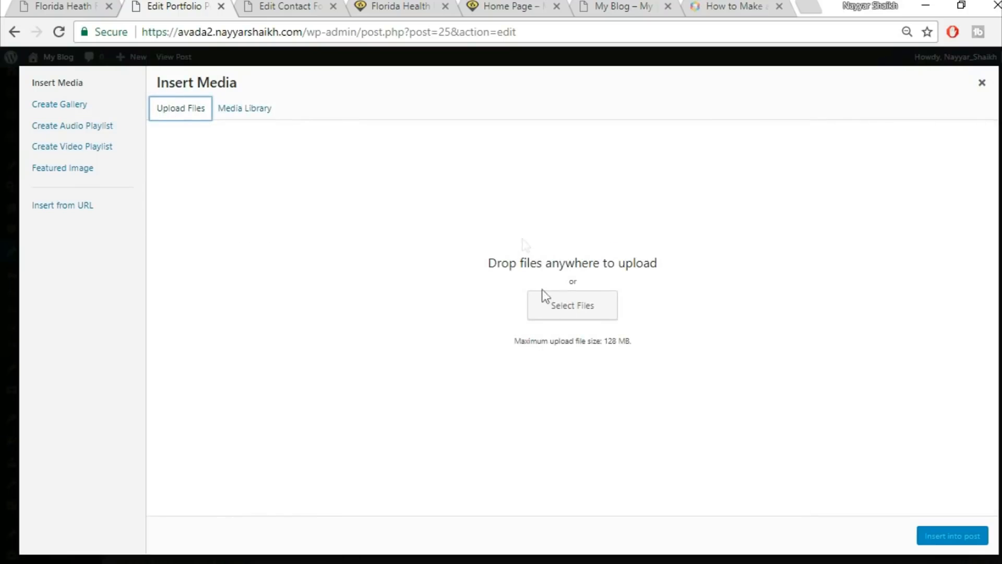
{"action": "left_click", "coordinate": [567, 298]}
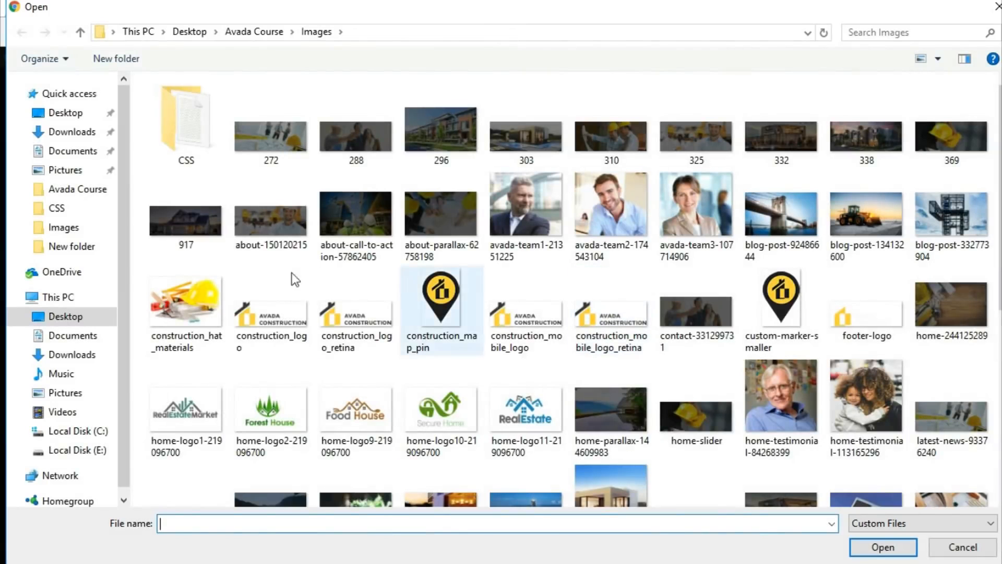
{"action": "left_click", "coordinate": [801, 154]}
{"action": "left_click", "coordinate": [882, 546]}
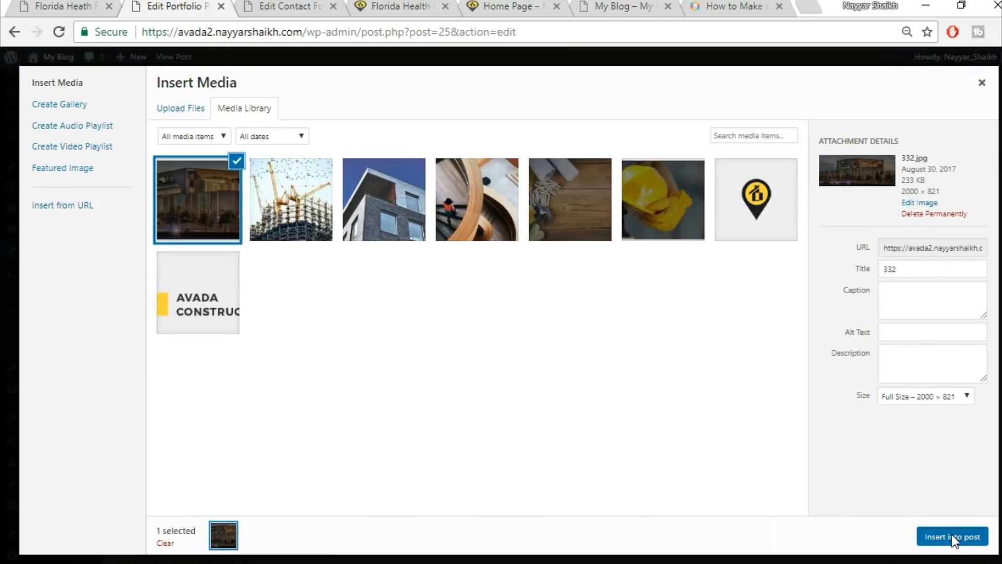
{"action": "left_click", "coordinate": [951, 534]}
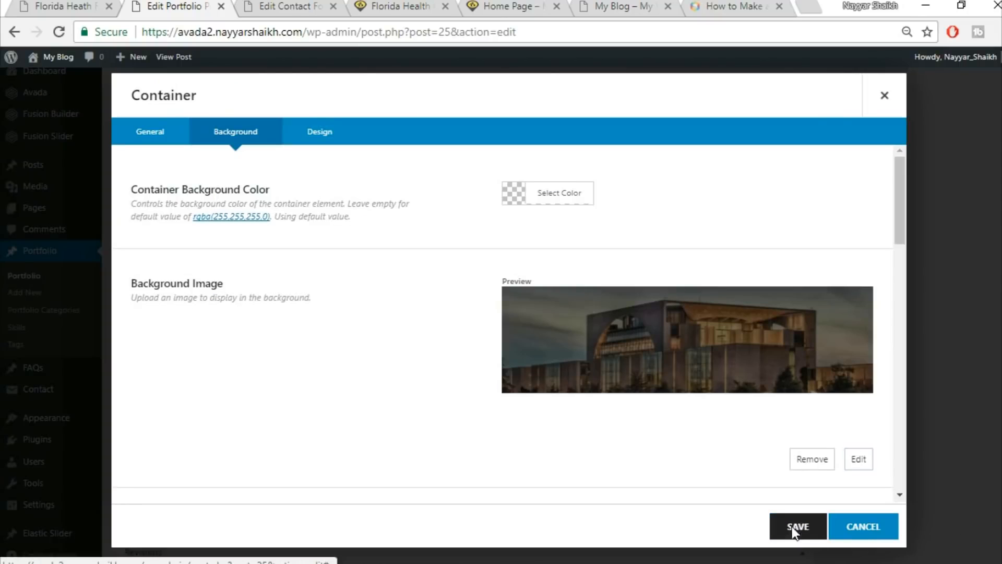
{"action": "left_click", "coordinate": [793, 530]}
{"action": "left_click", "coordinate": [62, 6]}
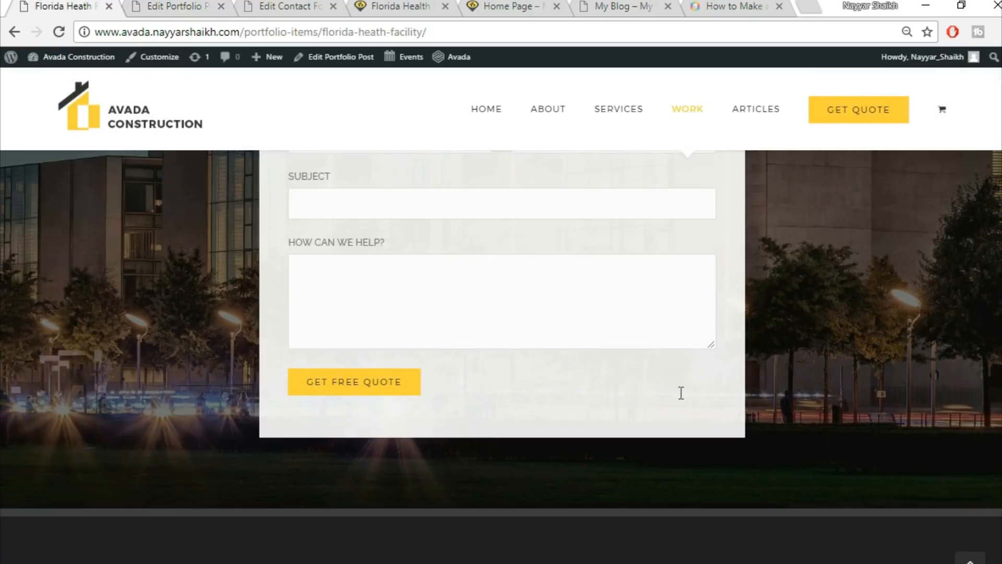
Update the Florida Health Facility portfolio post.
{"action": "scroll", "coordinate": [750, 389], "scroll_direction": "up", "scroll_amount": 3}
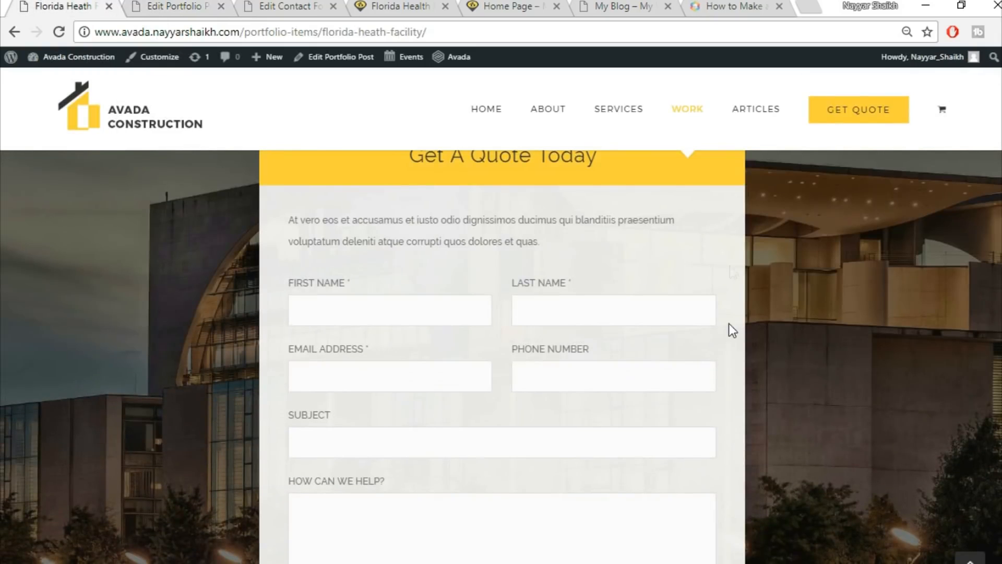
{"action": "scroll", "coordinate": [450, 278], "scroll_direction": "up", "scroll_amount": 1}
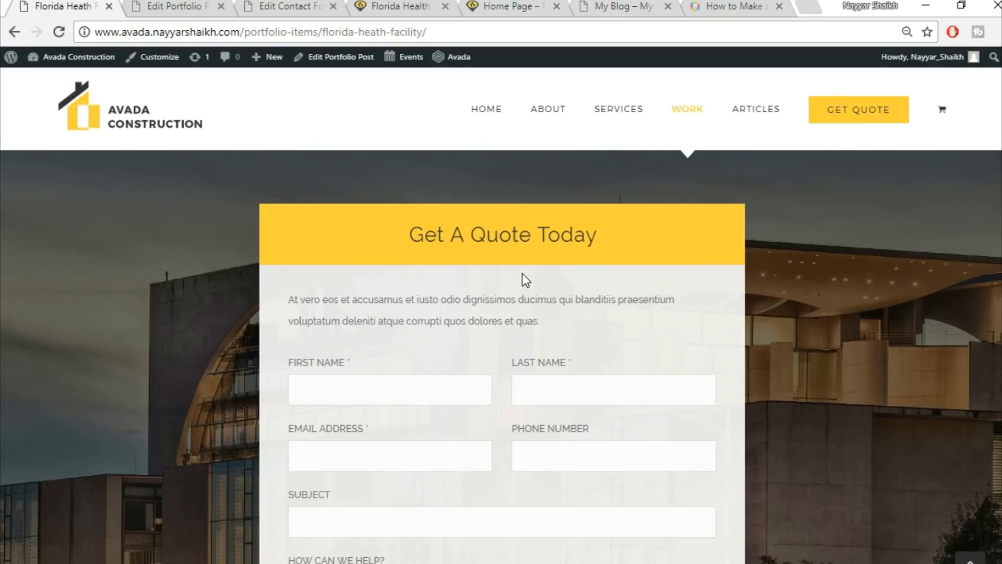
{"action": "left_click", "coordinate": [194, 7]}
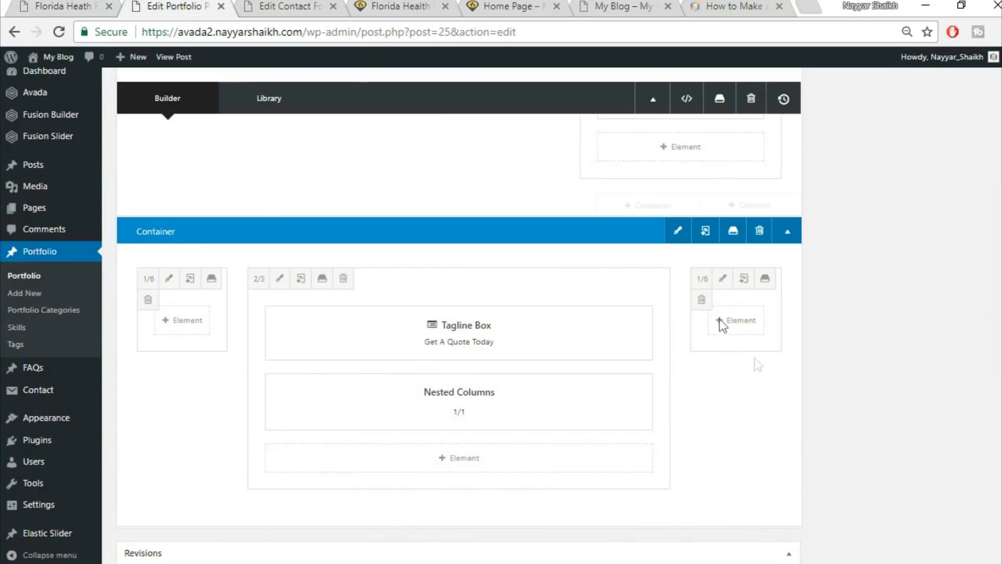
{"action": "scroll", "coordinate": [757, 365], "scroll_direction": "up", "scroll_amount": 3}
{"action": "scroll", "coordinate": [788, 436], "scroll_direction": "up", "scroll_amount": 10}
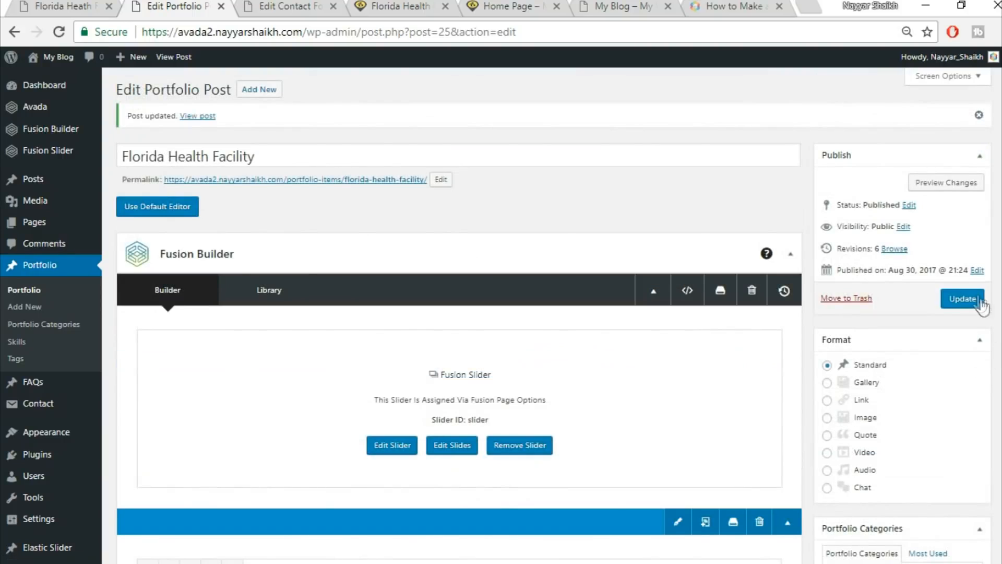
{"action": "left_click", "coordinate": [981, 302]}
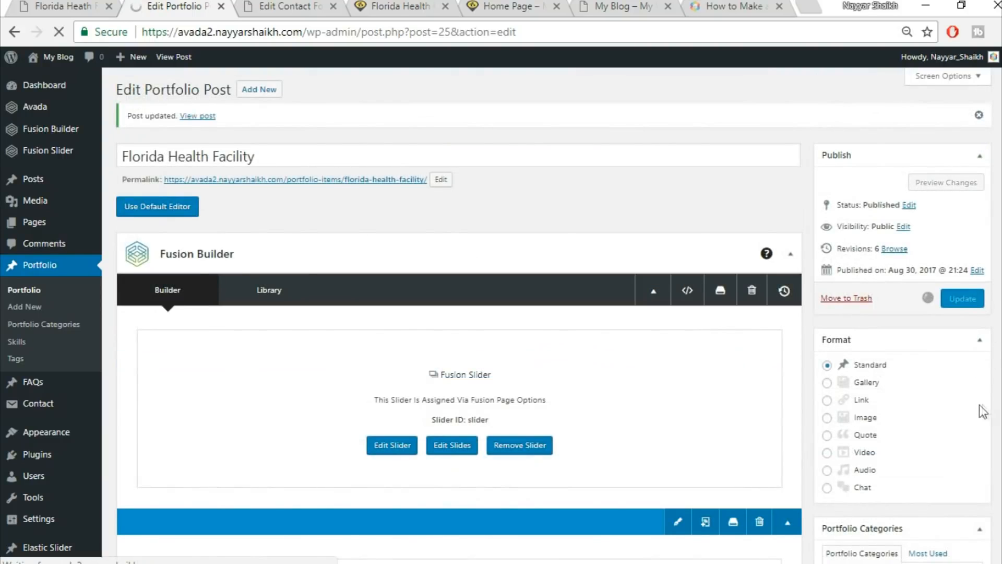
Move the Edit Contact Form tab to the end and select the live Florida Health page's address.
{"action": "left_click", "coordinate": [289, 5]}
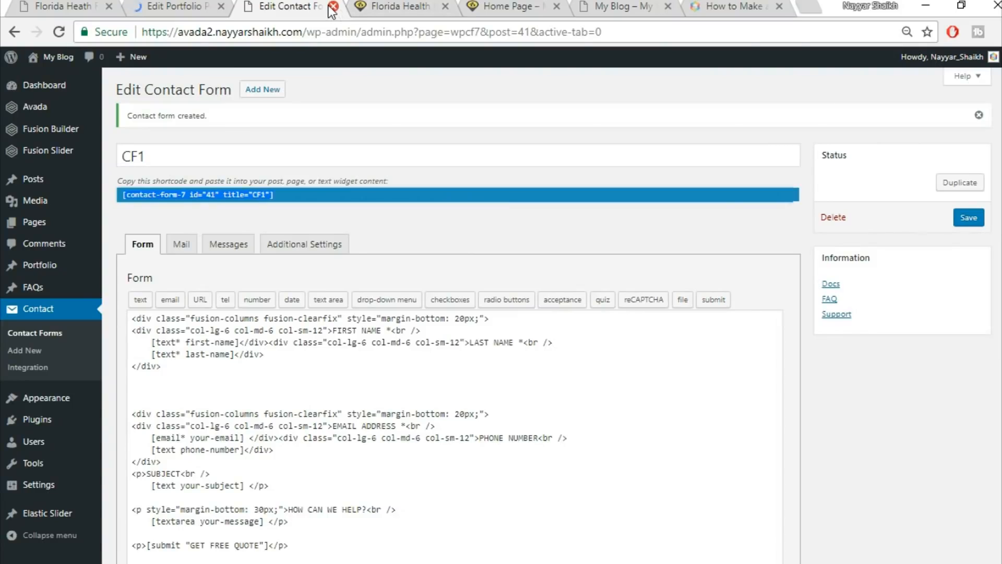
{"action": "left_click_drag", "start_coordinate": [308, 8], "coordinate": [746, 5]}
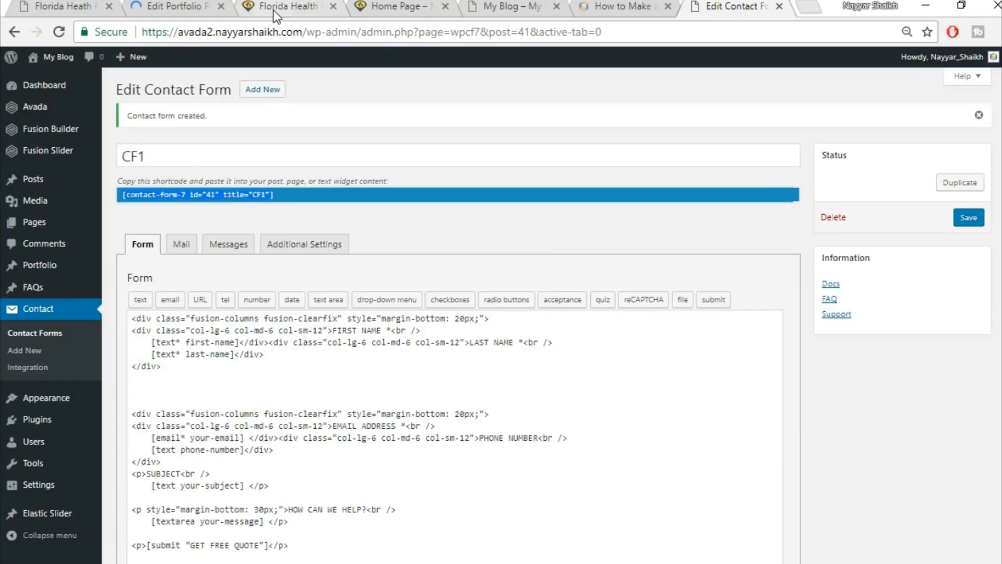
{"action": "left_click", "coordinate": [273, 9]}
{"action": "left_click", "coordinate": [306, 32]}
{"action": "left_click", "coordinate": [304, 31]}
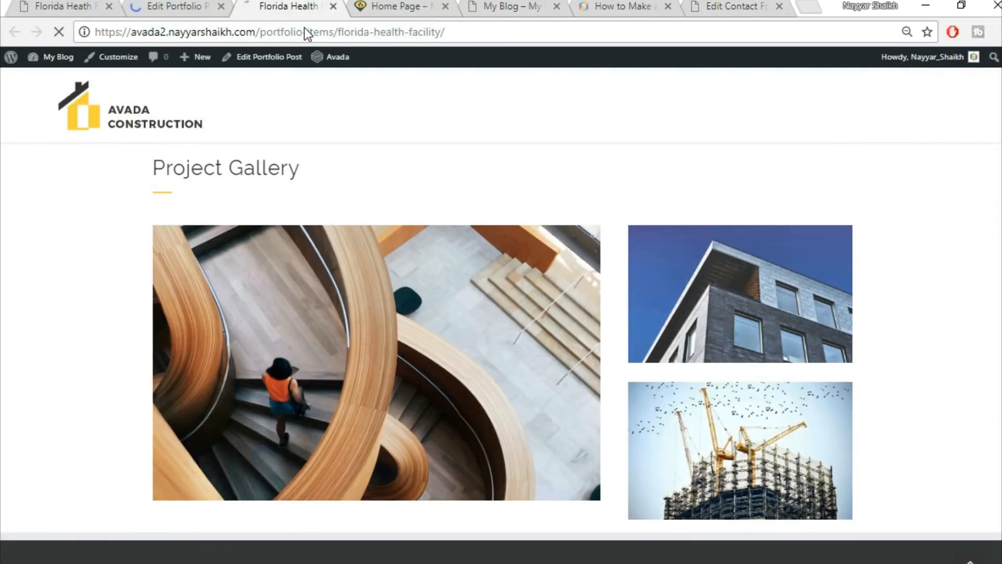
Reload the live Florida Health page to review the new quote section against the demo's intro paragraph.
{"action": "key", "text": "Return"}
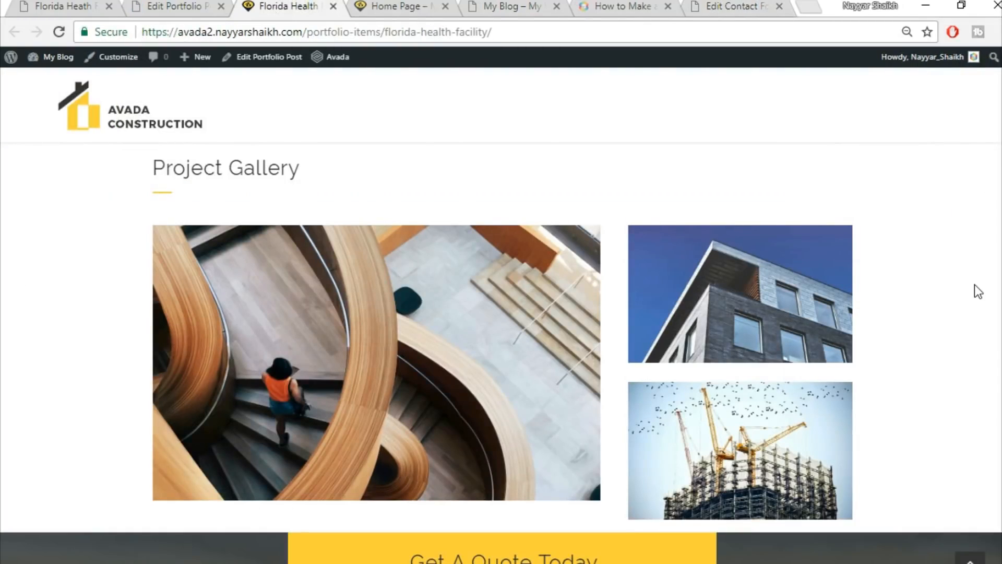
{"action": "scroll", "coordinate": [975, 283], "scroll_direction": "down", "scroll_amount": 6}
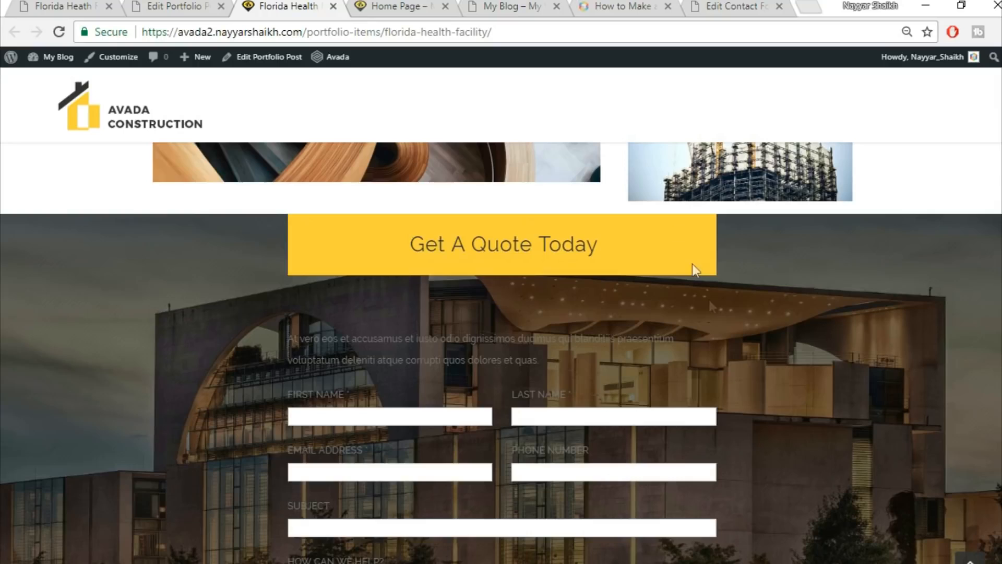
{"action": "scroll", "coordinate": [709, 299], "scroll_direction": "down", "scroll_amount": 1}
{"action": "scroll", "coordinate": [711, 307], "scroll_direction": "down", "scroll_amount": 3}
{"action": "scroll", "coordinate": [695, 330], "scroll_direction": "up", "scroll_amount": 4}
{"action": "left_click", "coordinate": [174, 6]}
{"action": "scroll", "coordinate": [772, 387], "scroll_direction": "down", "scroll_amount": 5}
{"action": "scroll", "coordinate": [777, 399], "scroll_direction": "down", "scroll_amount": 10}
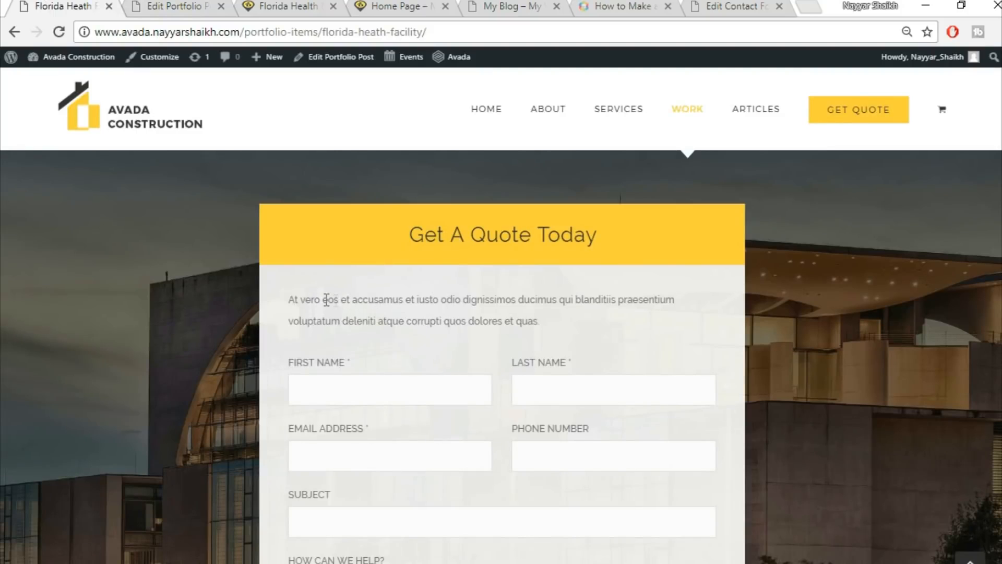
{"action": "left_click_drag", "start_coordinate": [292, 299], "coordinate": [501, 299]}
Compare with the demo's quote form and open the Nested Columns element for editing.
{"action": "left_click", "coordinate": [444, 378]}
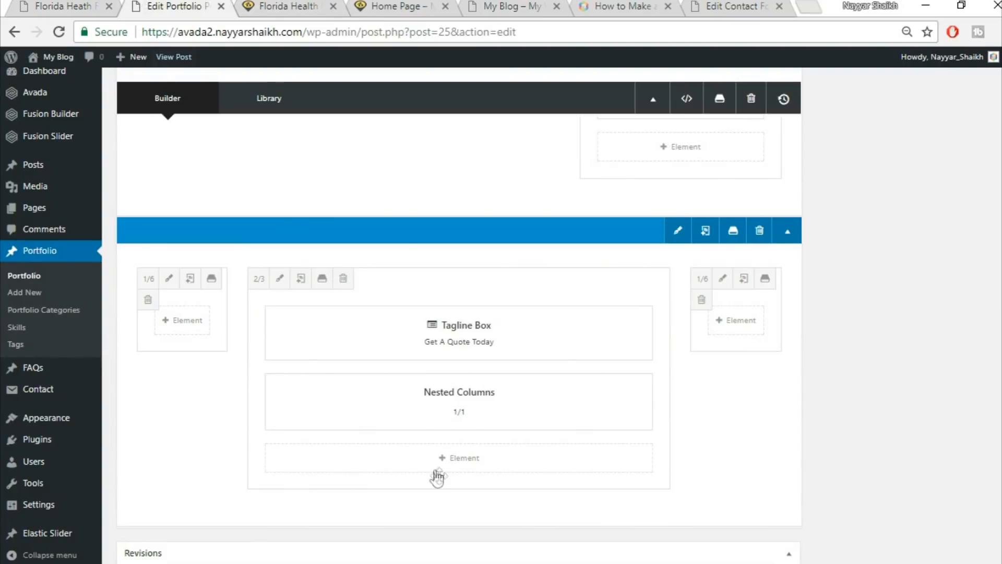
{"action": "mouse_move", "coordinate": [449, 414]}
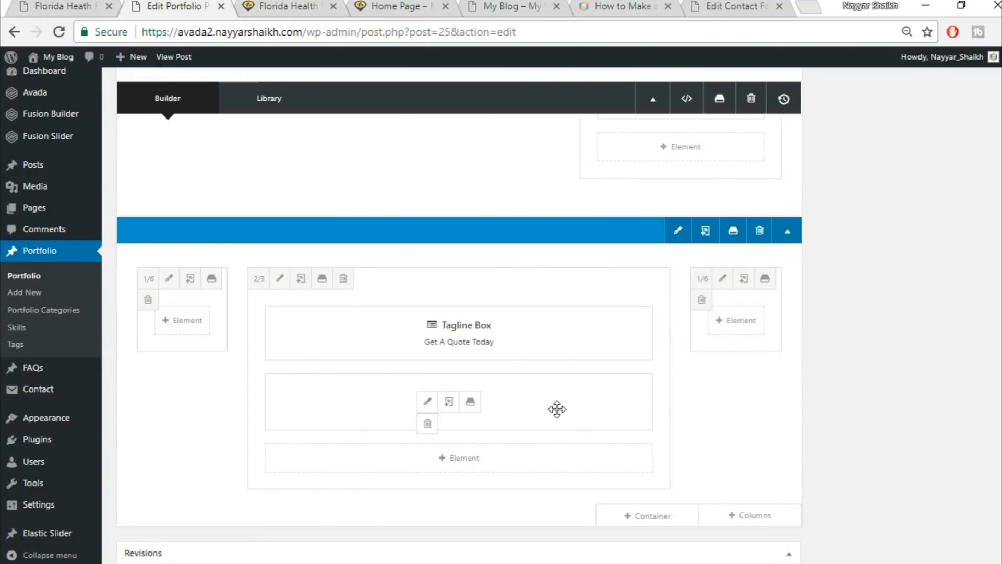
{"action": "left_click", "coordinate": [63, 7]}
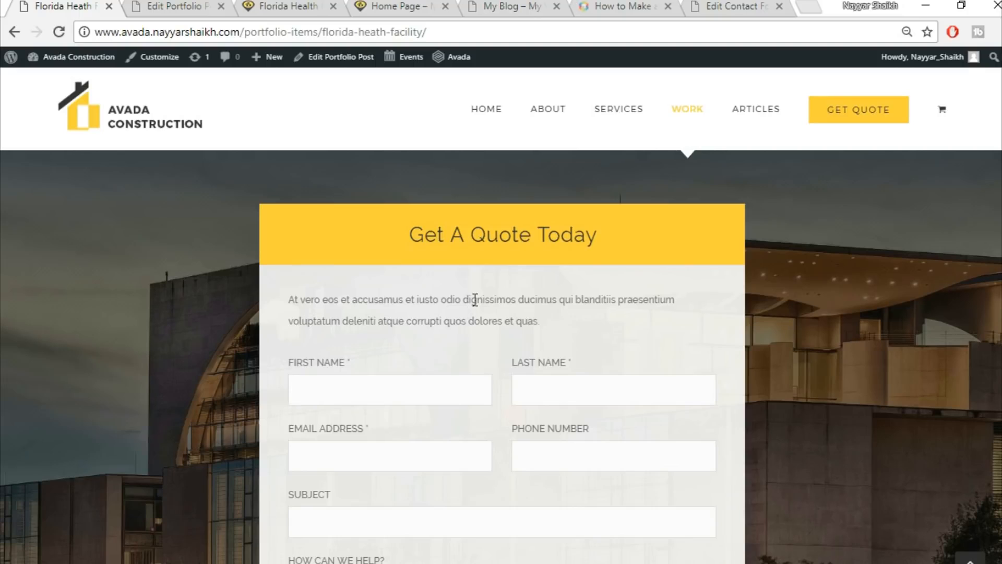
{"action": "left_click", "coordinate": [184, 5]}
{"action": "mouse_move", "coordinate": [425, 409]}
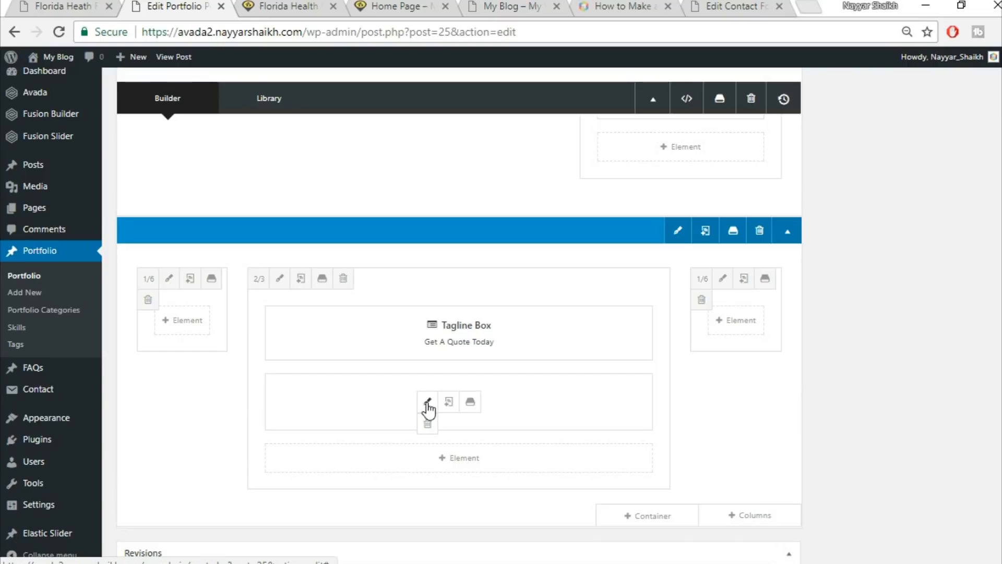
{"action": "left_click", "coordinate": [428, 409]}
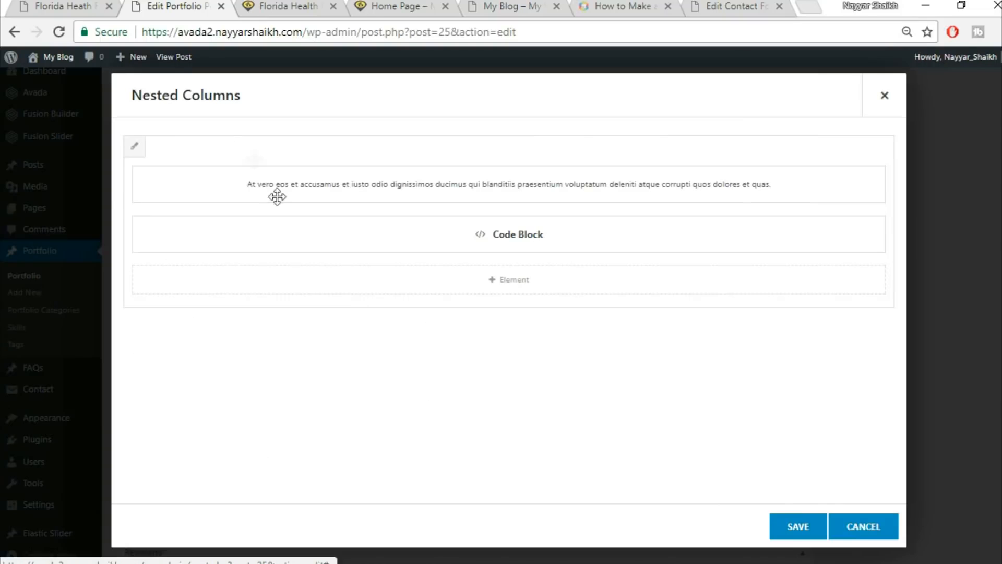
Give the nested column a #f5f5f5 background, save both dialogs, and update the post.
{"action": "left_click", "coordinate": [135, 148]}
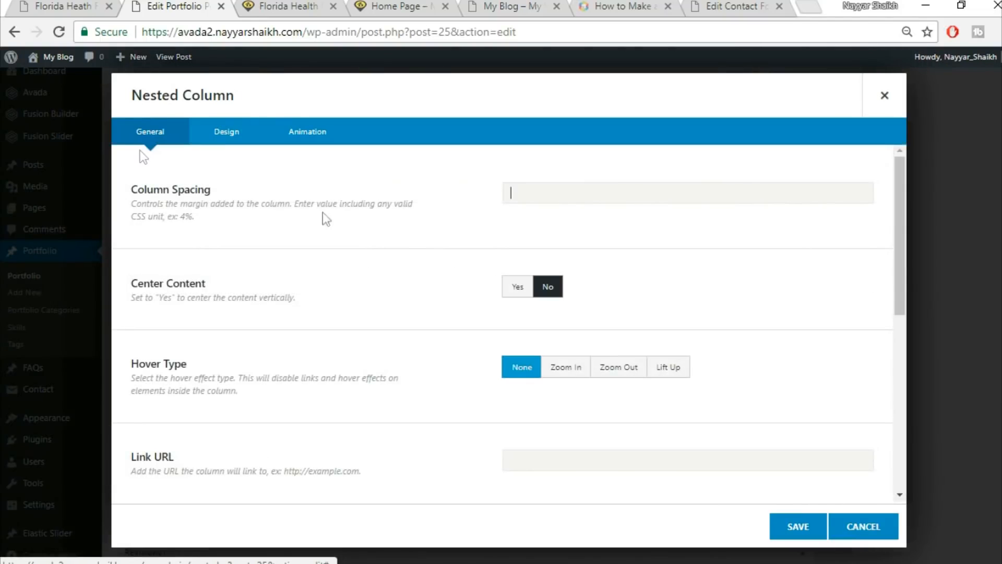
{"action": "left_click", "coordinate": [227, 145]}
{"action": "left_click", "coordinate": [564, 194]}
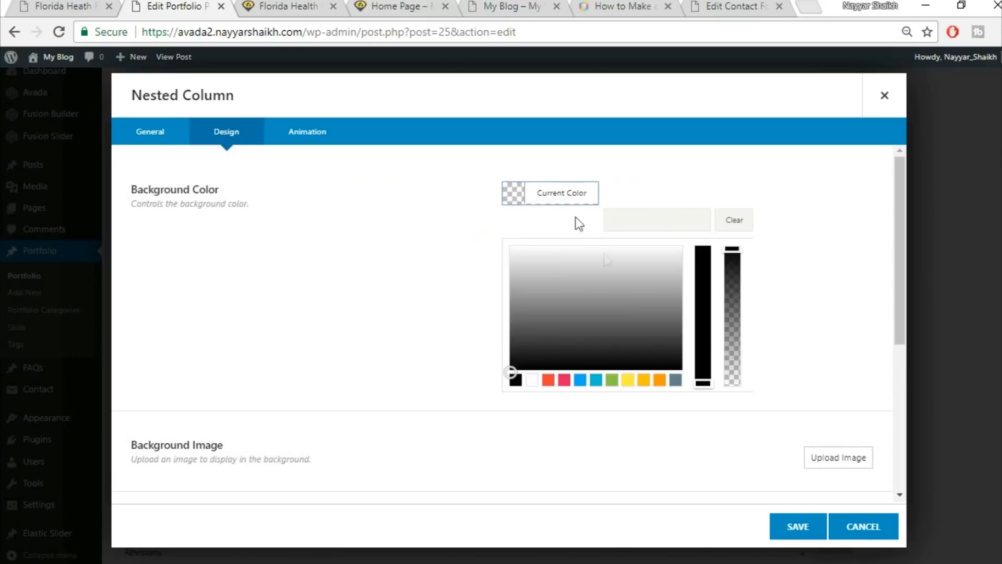
{"action": "left_click", "coordinate": [663, 223]}
{"action": "type", "text": "#f5f5f5"}
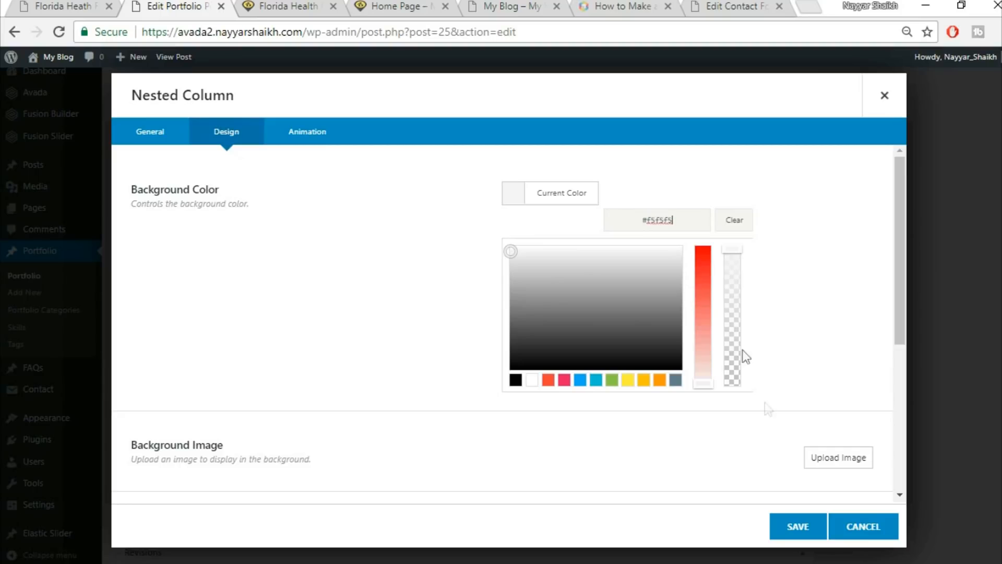
{"action": "left_click", "coordinate": [791, 527]}
{"action": "left_click", "coordinate": [794, 528]}
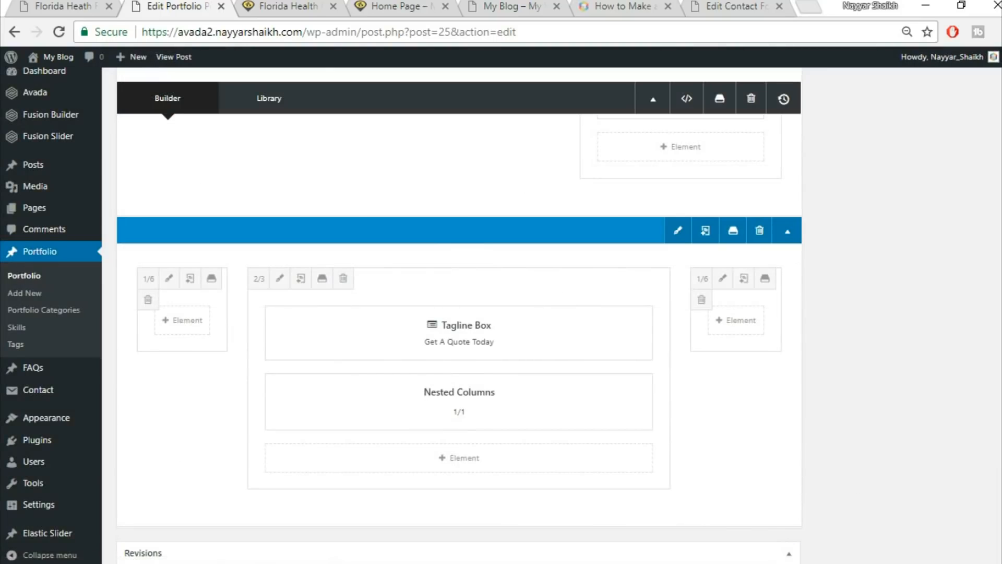
{"action": "scroll", "coordinate": [459, 313], "scroll_direction": "up", "scroll_amount": 5}
{"action": "left_click", "coordinate": [962, 298]}
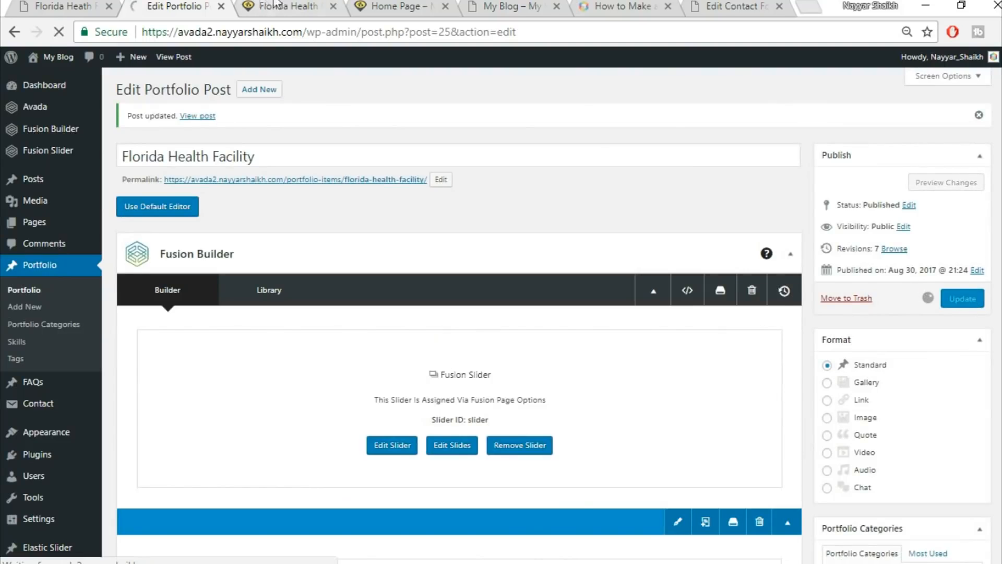
Reload the live Florida Health Facility page and inspect the quote form on its light grey panel.
{"action": "left_click", "coordinate": [275, 5]}
{"action": "left_click", "coordinate": [296, 34]}
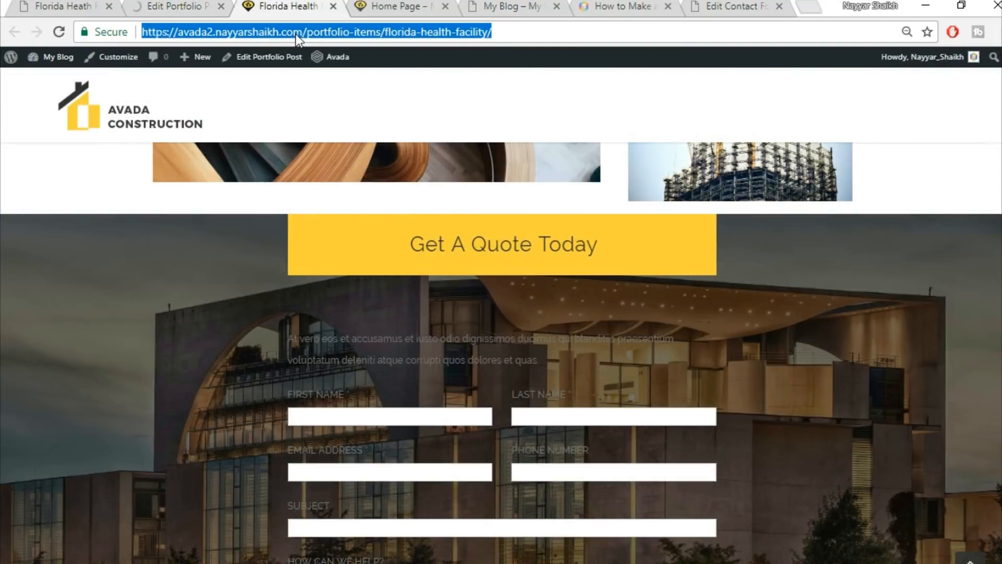
{"action": "key", "text": "Return"}
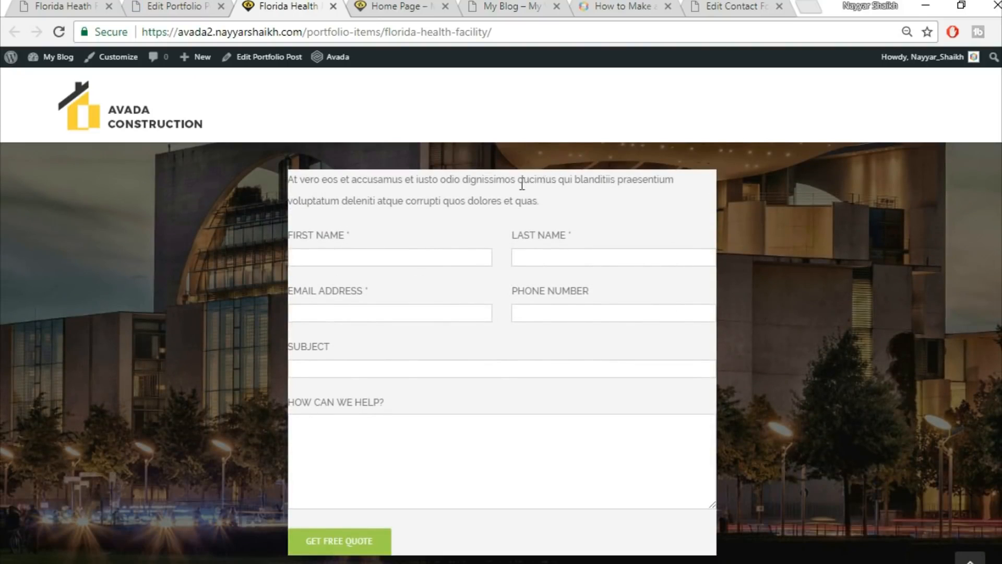
{"action": "scroll", "coordinate": [614, 300], "scroll_direction": "up", "scroll_amount": 3}
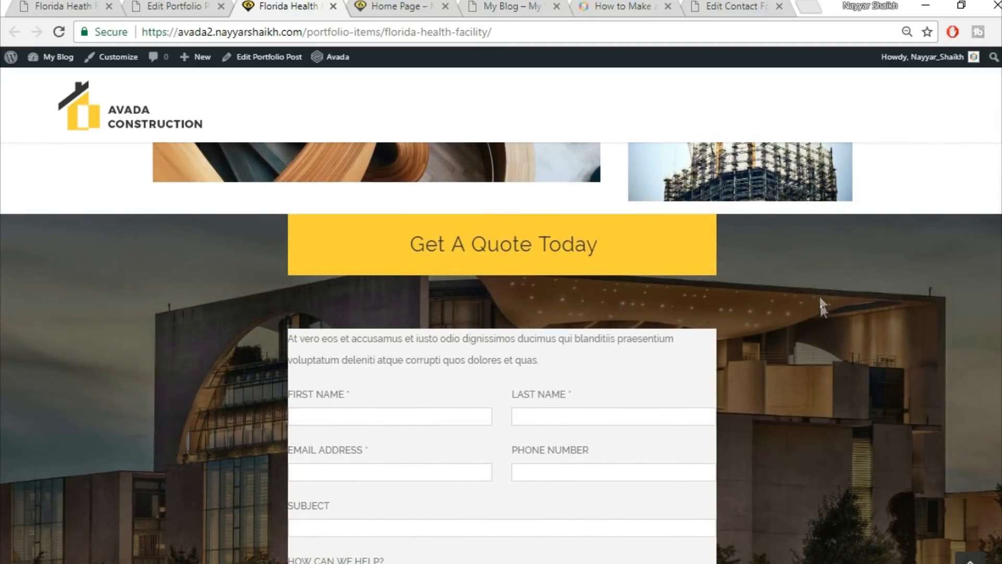
{"action": "scroll", "coordinate": [820, 307], "scroll_direction": "down", "scroll_amount": 5}
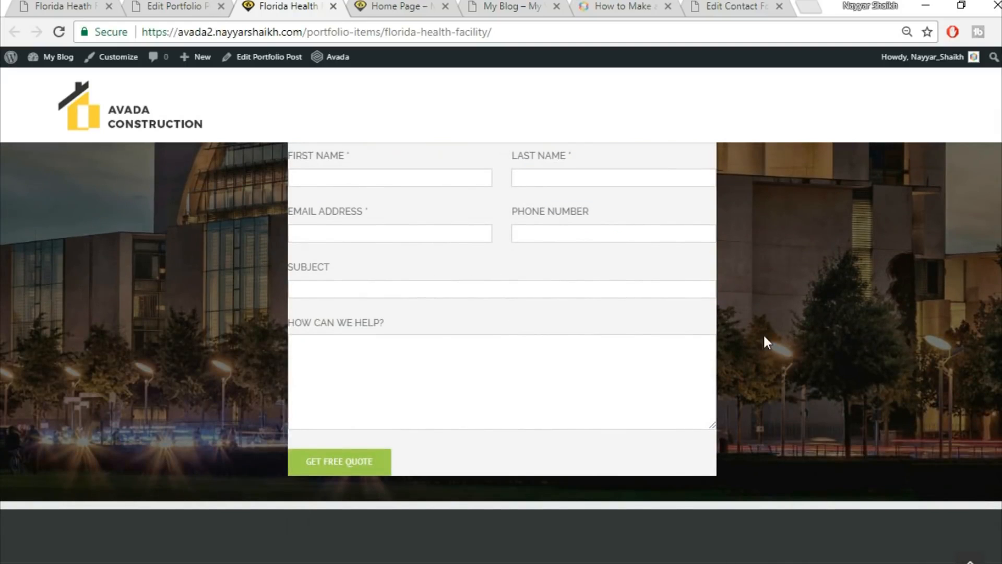
{"action": "scroll", "coordinate": [764, 336], "scroll_direction": "up", "scroll_amount": 5}
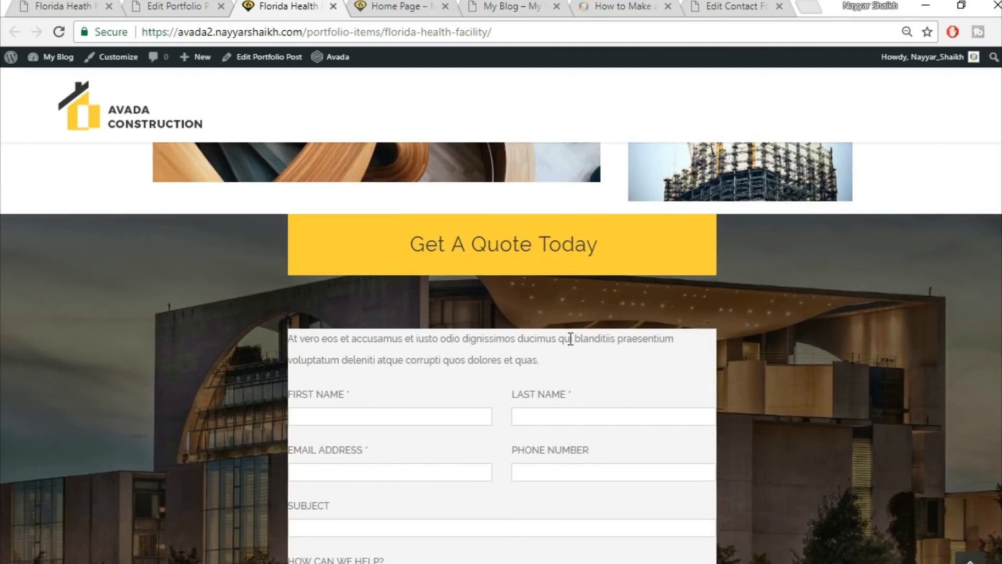
{"action": "scroll", "coordinate": [291, 324], "scroll_direction": "down", "scroll_amount": 2}
{"action": "scroll", "coordinate": [835, 331], "scroll_direction": "up", "scroll_amount": 2}
Compare the demo page and locate the Get A Quote Today tagline box in the builder.
{"action": "left_click", "coordinate": [58, 6]}
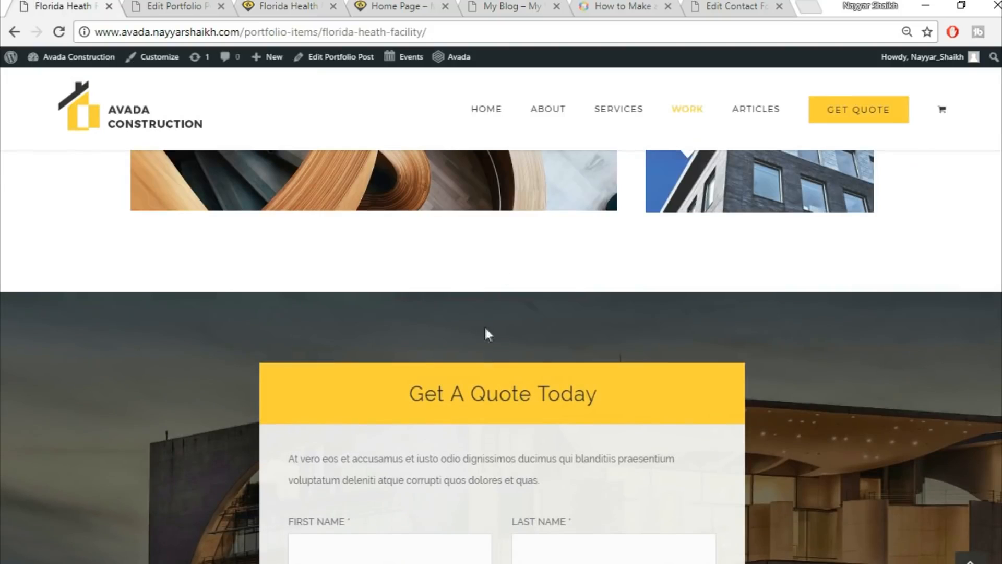
{"action": "left_click", "coordinate": [187, 5]}
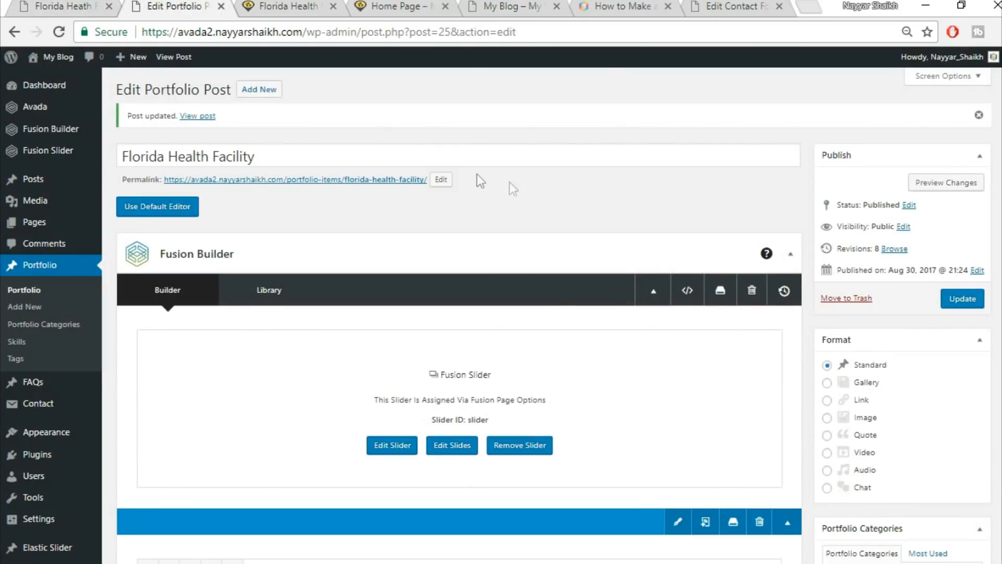
{"action": "scroll", "coordinate": [580, 385], "scroll_direction": "down", "scroll_amount": 10}
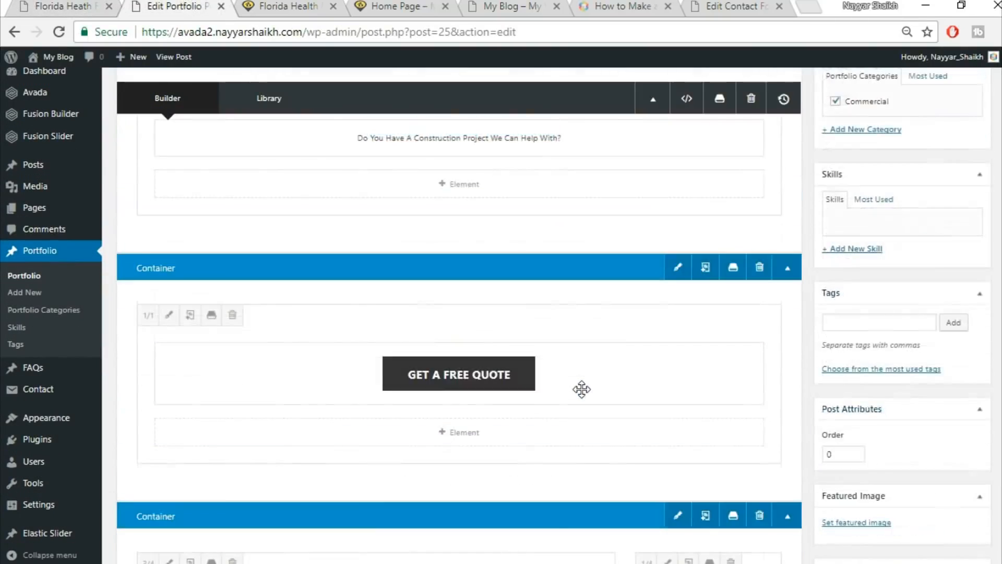
{"action": "scroll", "coordinate": [582, 397], "scroll_direction": "down", "scroll_amount": 8}
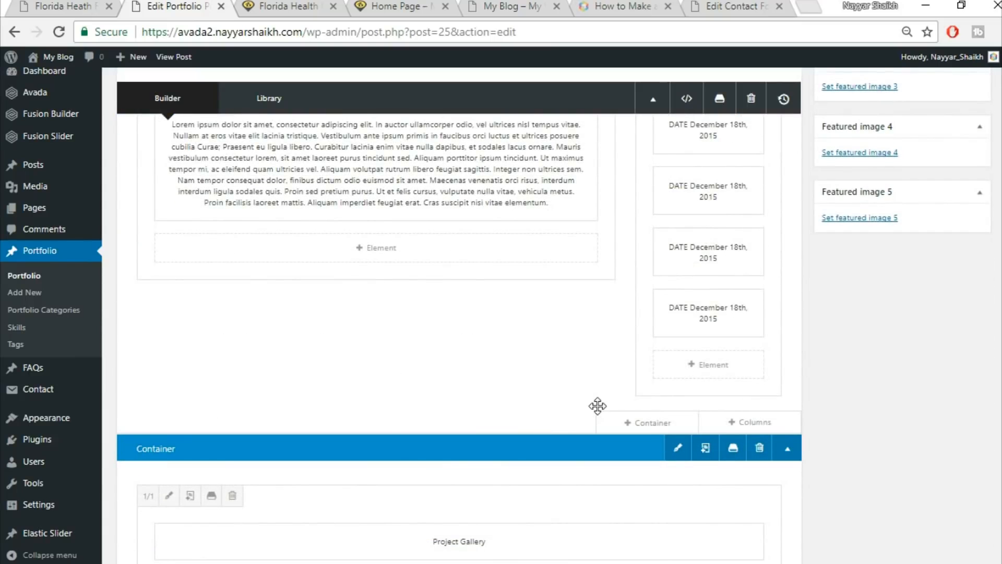
{"action": "scroll", "coordinate": [598, 406], "scroll_direction": "down", "scroll_amount": 10}
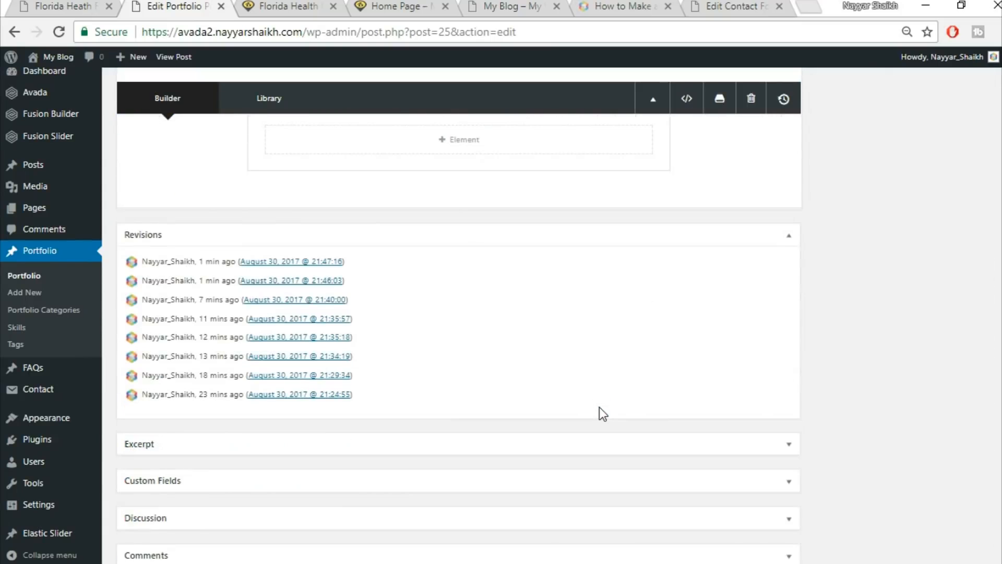
{"action": "scroll", "coordinate": [599, 408], "scroll_direction": "up", "scroll_amount": 5}
{"action": "scroll", "coordinate": [600, 407], "scroll_direction": "up", "scroll_amount": 2}
{"action": "scroll", "coordinate": [574, 407], "scroll_direction": "down", "scroll_amount": 2}
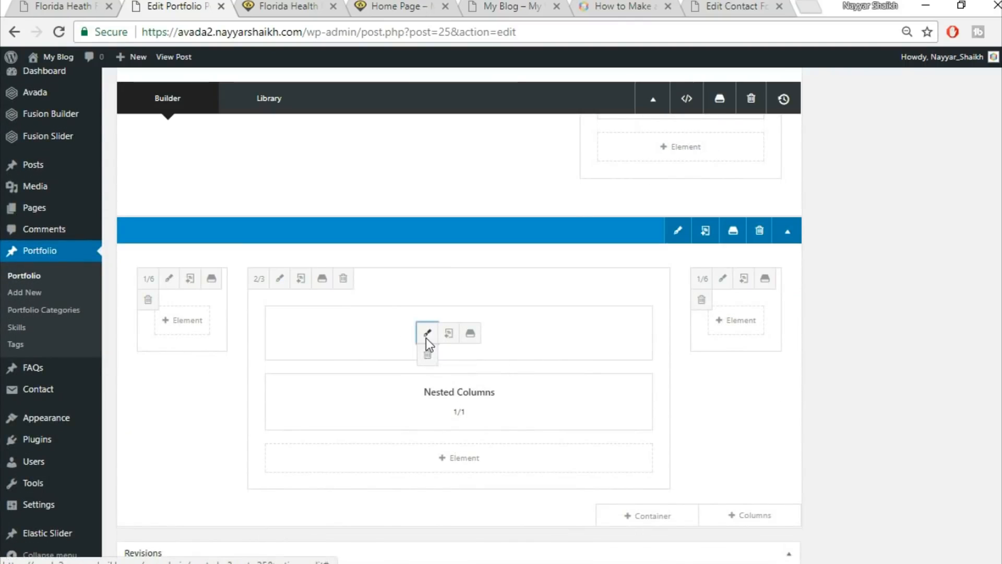
Re-save the Get A Quote Today tagline box settings with 0 top and bottom margins.
{"action": "left_click", "coordinate": [427, 333]}
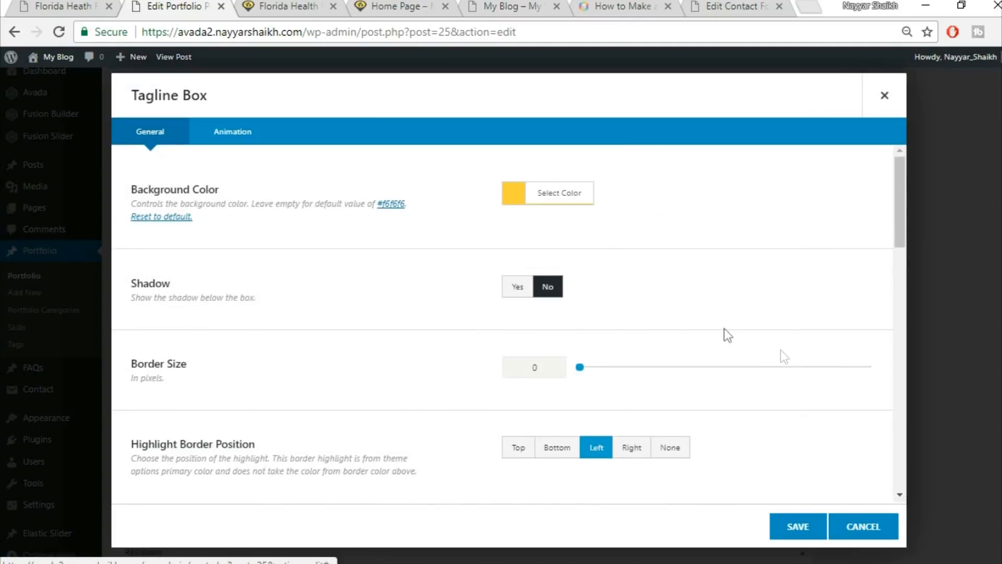
{"action": "scroll", "coordinate": [781, 350], "scroll_direction": "down", "scroll_amount": 10}
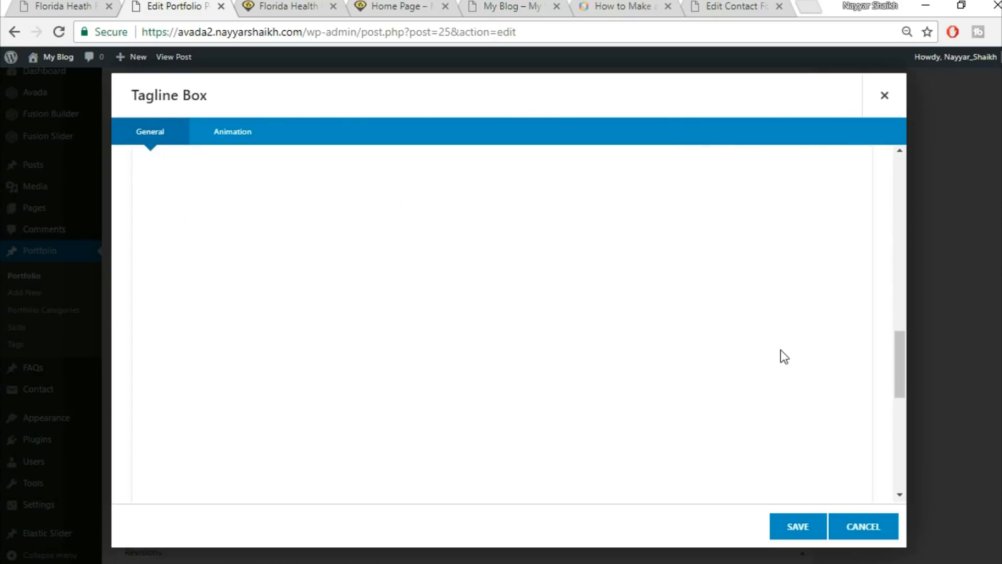
{"action": "scroll", "coordinate": [535, 213], "scroll_direction": "down", "scroll_amount": 2}
{"action": "scroll", "coordinate": [544, 238], "scroll_direction": "up", "scroll_amount": 2}
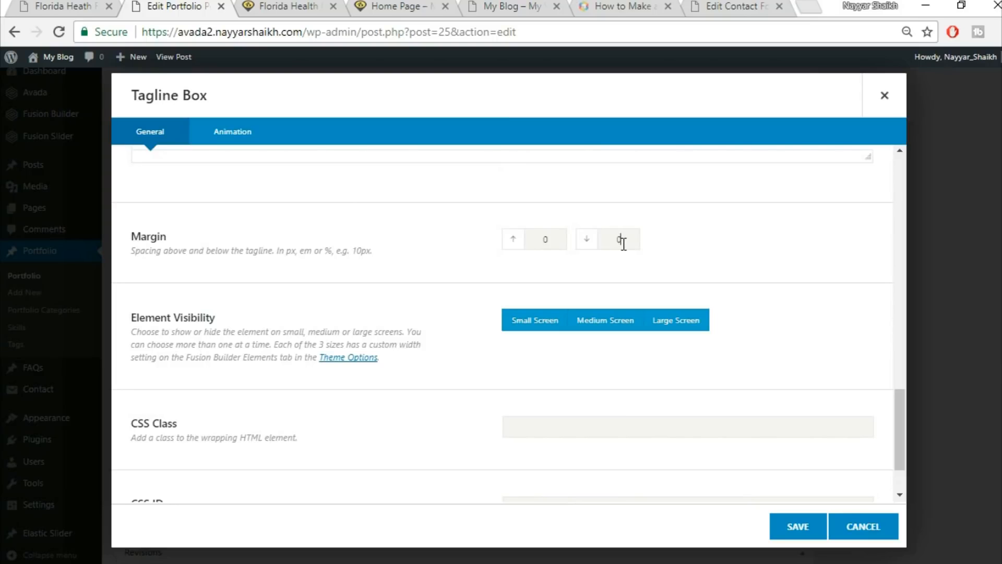
{"action": "left_click", "coordinate": [812, 527]}
{"action": "left_click", "coordinate": [308, 6]}
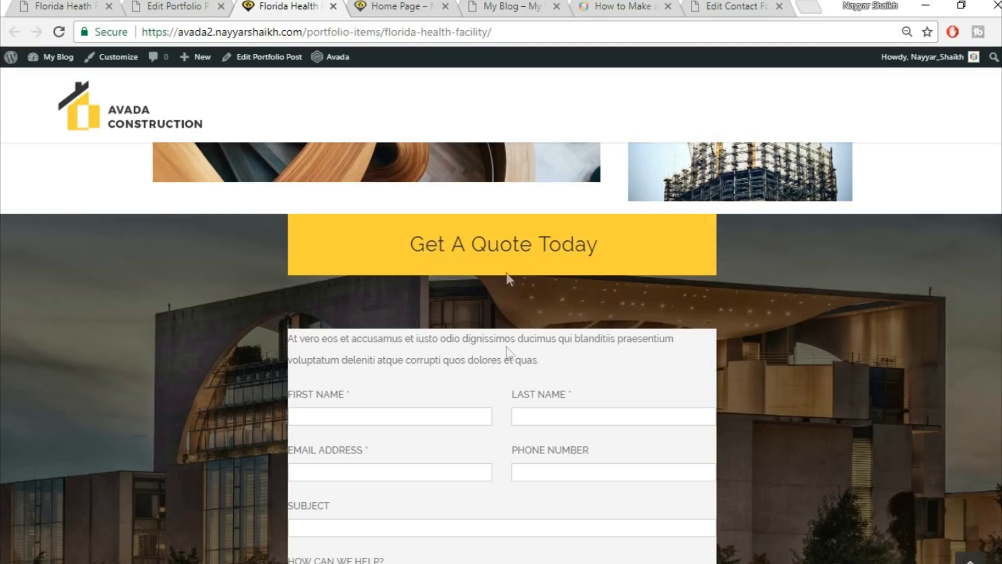
Open the Design settings of the nested column holding the quote form.
{"action": "left_click", "coordinate": [193, 5]}
{"action": "mouse_move", "coordinate": [444, 404]}
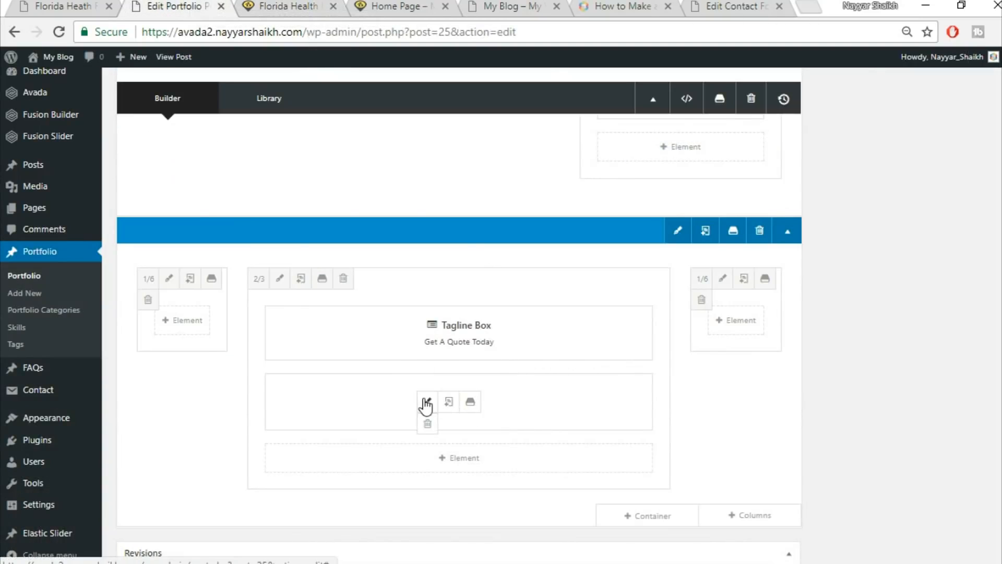
{"action": "left_click", "coordinate": [427, 402]}
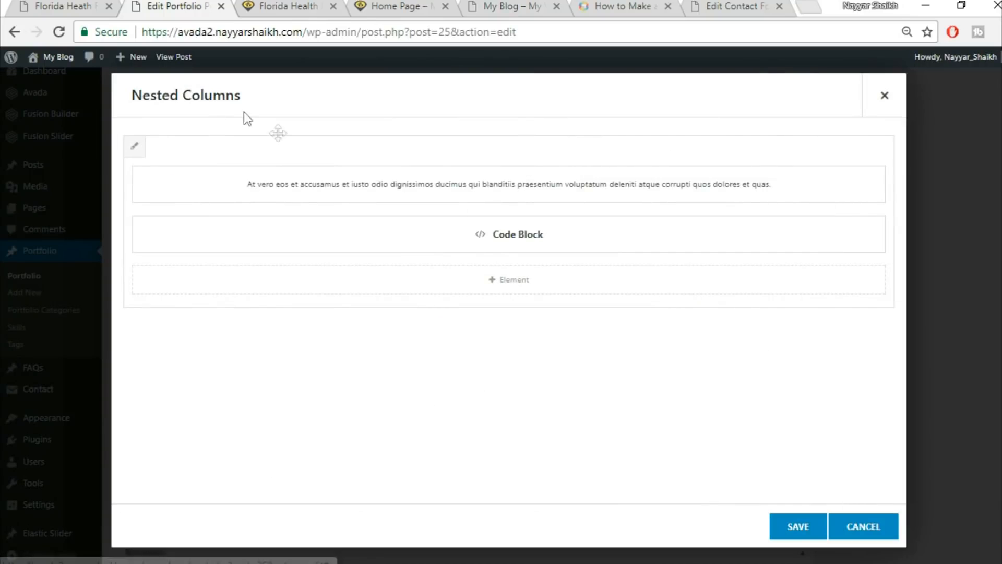
{"action": "left_click", "coordinate": [135, 147]}
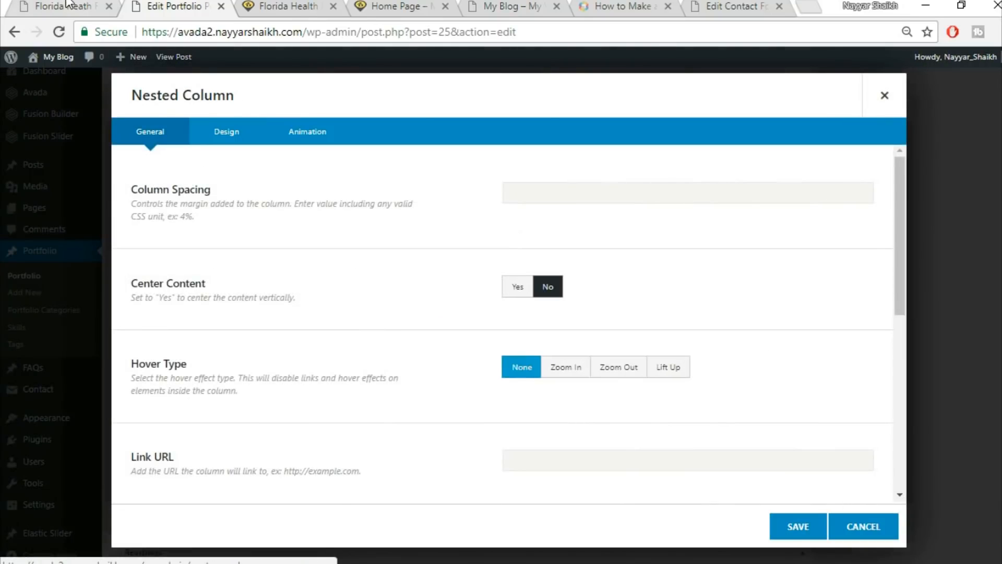
{"action": "left_click", "coordinate": [241, 134]}
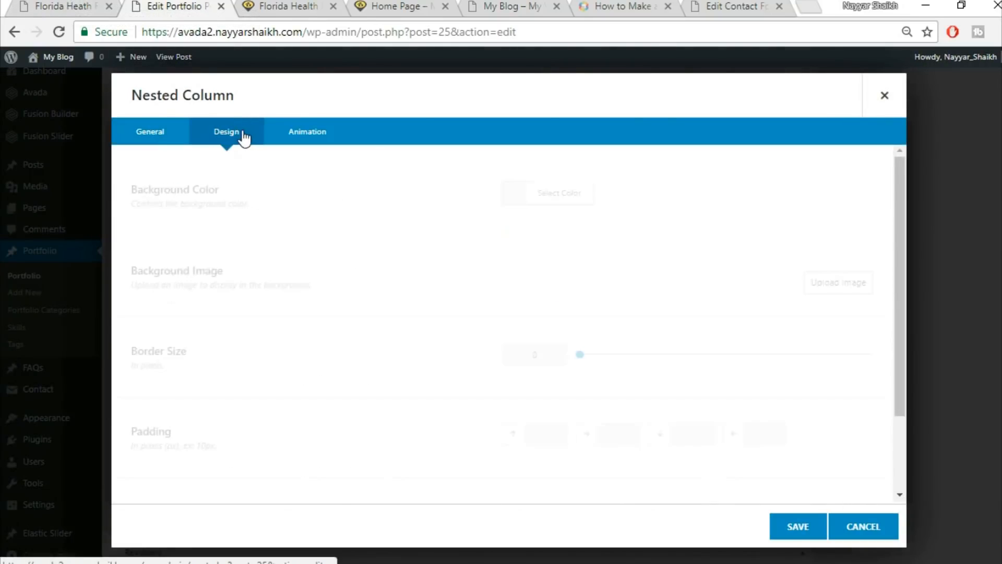
{"action": "scroll", "coordinate": [535, 358], "scroll_direction": "down", "scroll_amount": 2}
Enter 6% in the top, right, bottom and left padding fields.
{"action": "left_click", "coordinate": [535, 358]}
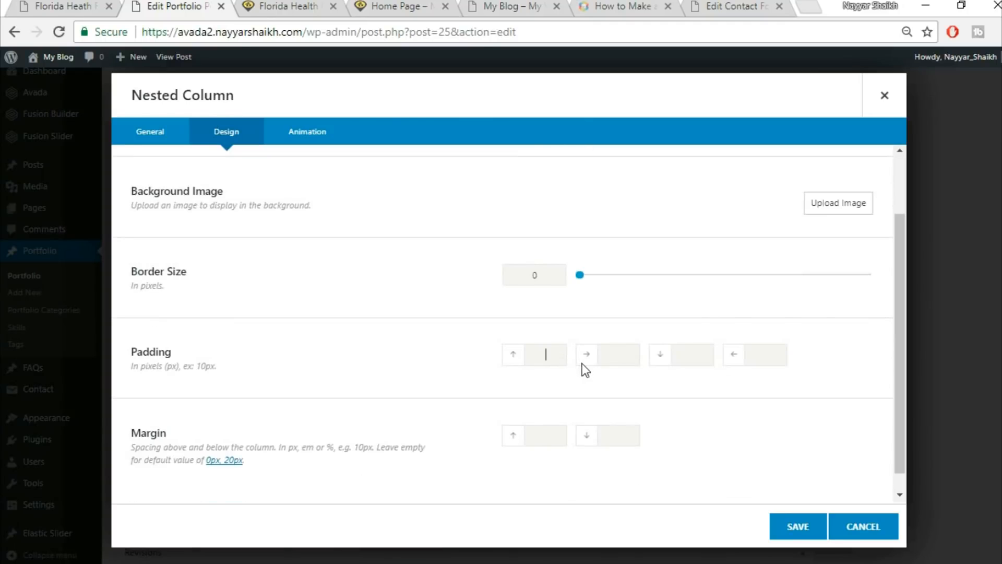
{"action": "type", "text": "6%"}
{"action": "key", "text": "Tab"}
{"action": "type", "text": "6%"}
{"action": "key", "text": "Tab"}
{"action": "type", "text": "6%"}
{"action": "key", "text": "Tab"}
{"action": "type", "text": "6%"}
{"action": "key", "text": "Tab"}
Check the live quote section, then save the nested column and the Nested Columns element.
{"action": "left_click", "coordinate": [324, 6]}
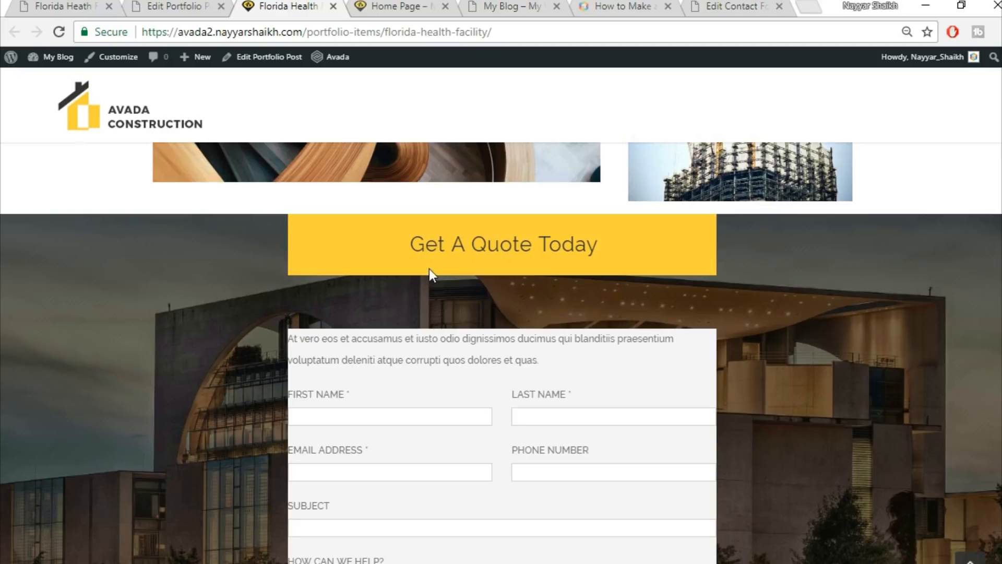
{"action": "key", "text": "ctrl+shift+Tab"}
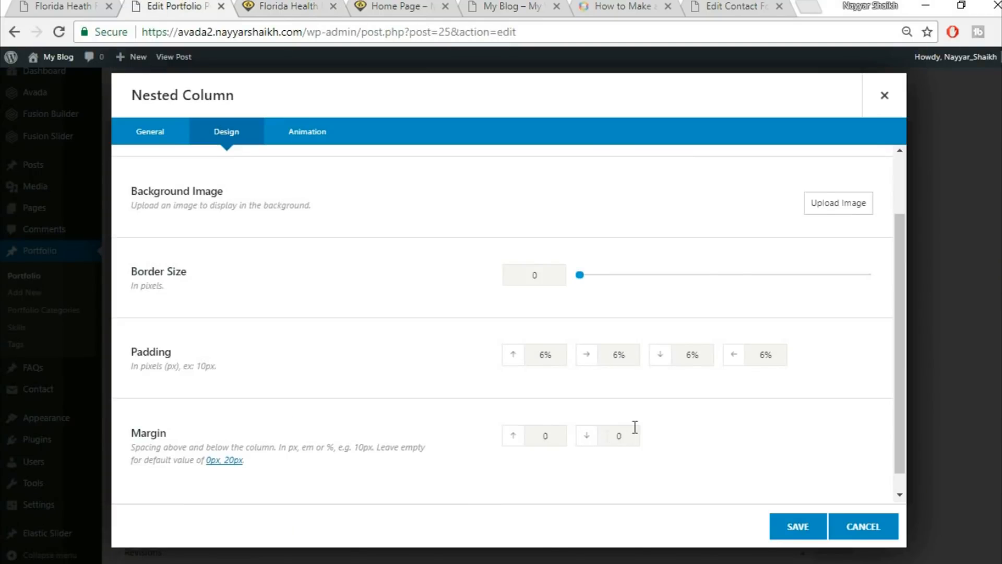
{"action": "left_click", "coordinate": [788, 536]}
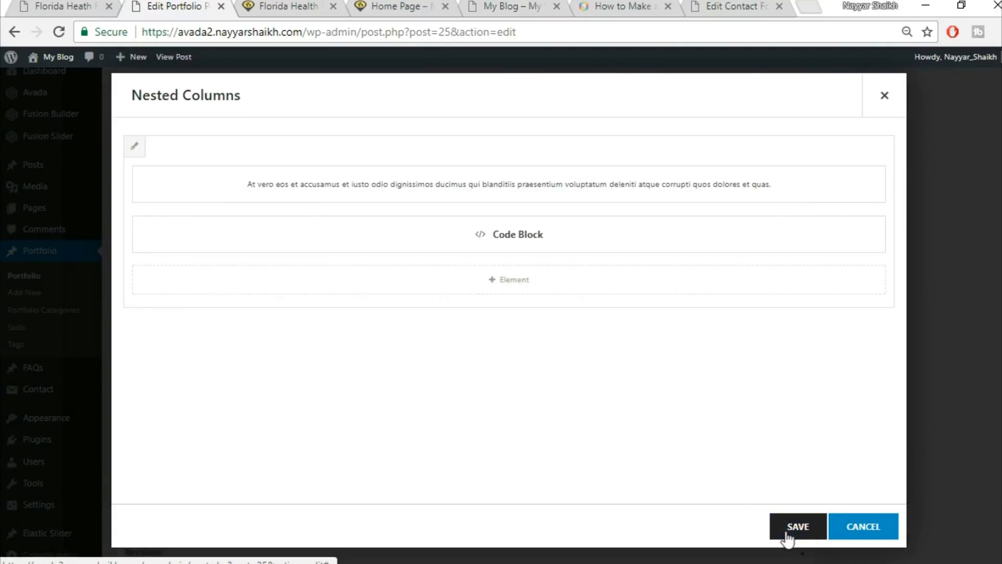
{"action": "left_click", "coordinate": [804, 537]}
Set the quote section container's top and bottom padding to 6%.
{"action": "left_click", "coordinate": [678, 230]}
{"action": "left_click", "coordinate": [320, 131]}
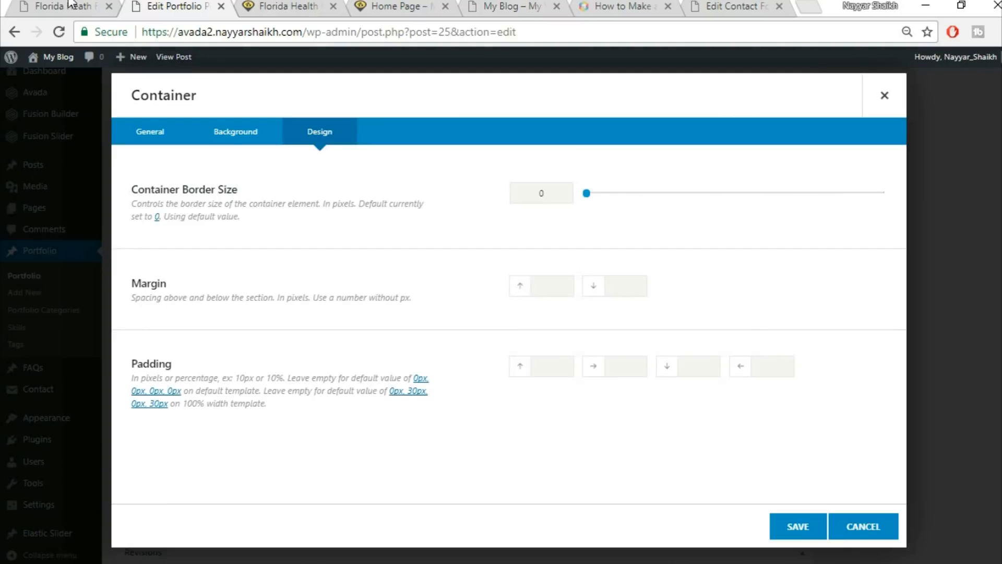
{"action": "left_click", "coordinate": [280, 8]}
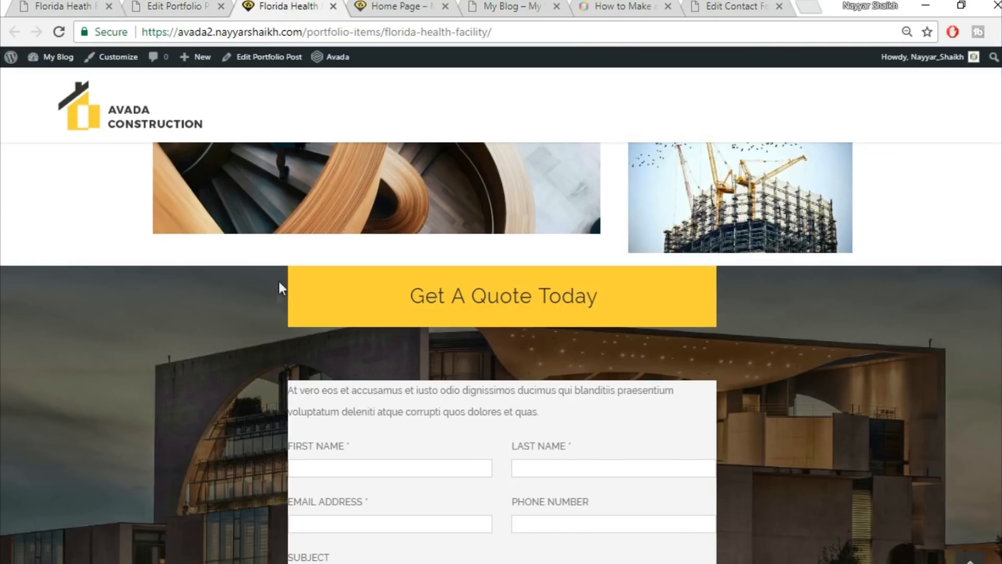
{"action": "scroll", "coordinate": [718, 439], "scroll_direction": "down", "scroll_amount": 6}
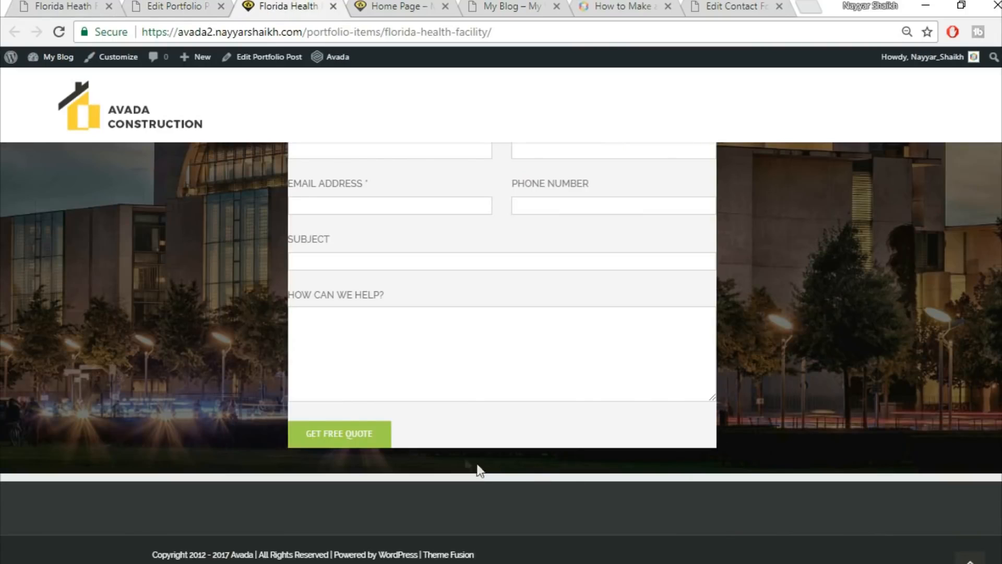
{"action": "left_click", "coordinate": [209, 7]}
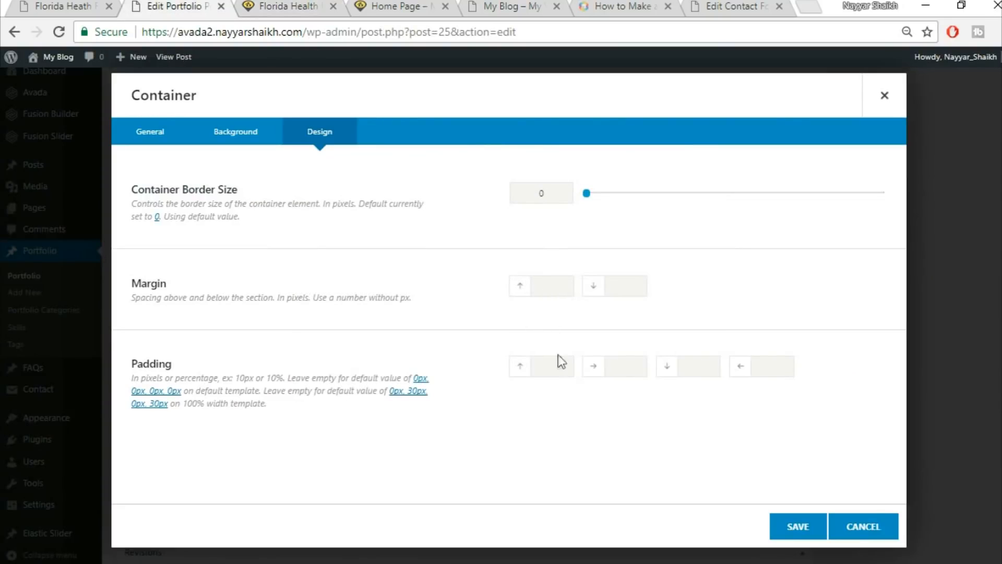
{"action": "type", "text": "%"}
{"action": "key", "text": "Tab"}
{"action": "key", "text": "Tab"}
{"action": "type", "text": "6%"}
Save the container and update the Florida Health Facility portfolio post.
{"action": "left_click", "coordinate": [794, 528]}
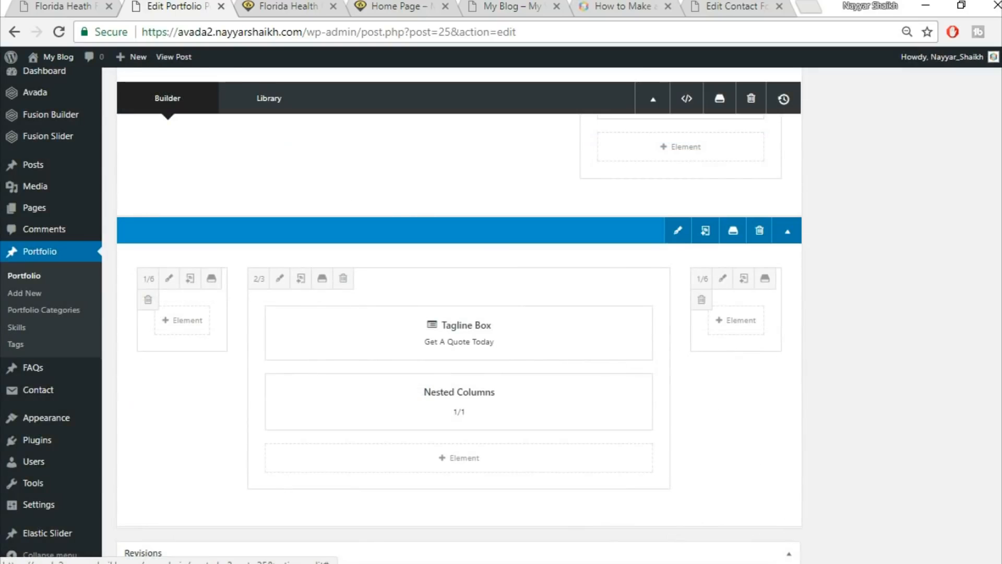
{"action": "scroll", "coordinate": [459, 313], "scroll_direction": "up", "scroll_amount": 4}
{"action": "left_click", "coordinate": [960, 302]}
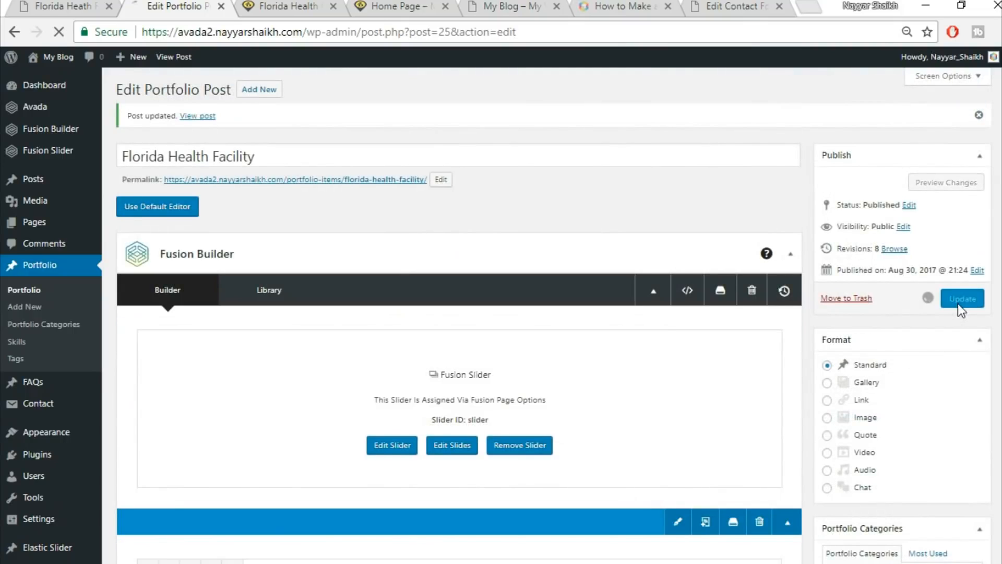
Reload the rebuilt Florida Health Facility page to show the saved changes.
{"action": "left_click", "coordinate": [282, 6]}
{"action": "left_click", "coordinate": [319, 33]}
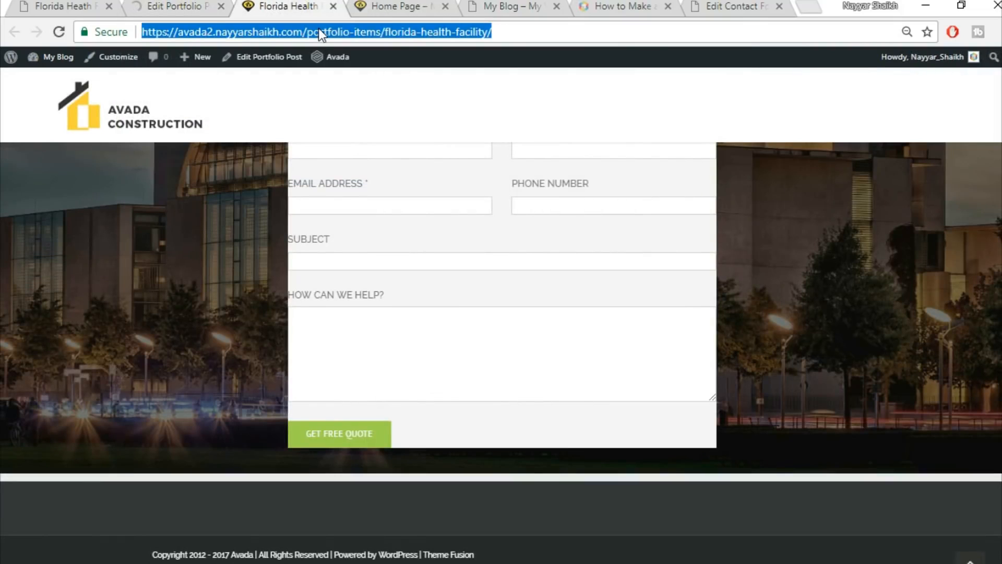
{"action": "key", "text": "Return"}
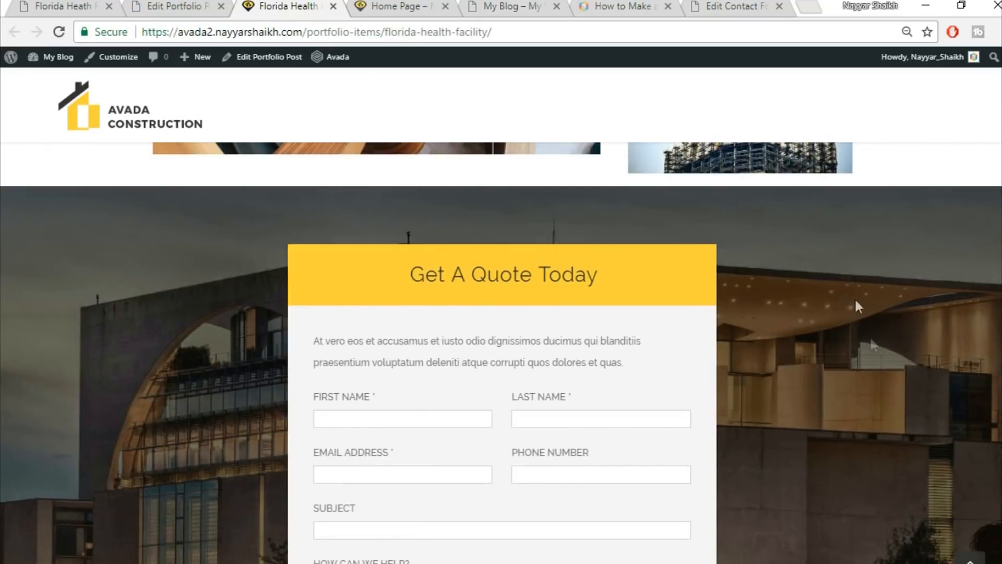
Review the padded quote section on the rebuilt page, then bring up the demo's Florida Heath Facility page.
{"action": "scroll", "coordinate": [875, 369], "scroll_direction": "down", "scroll_amount": 6}
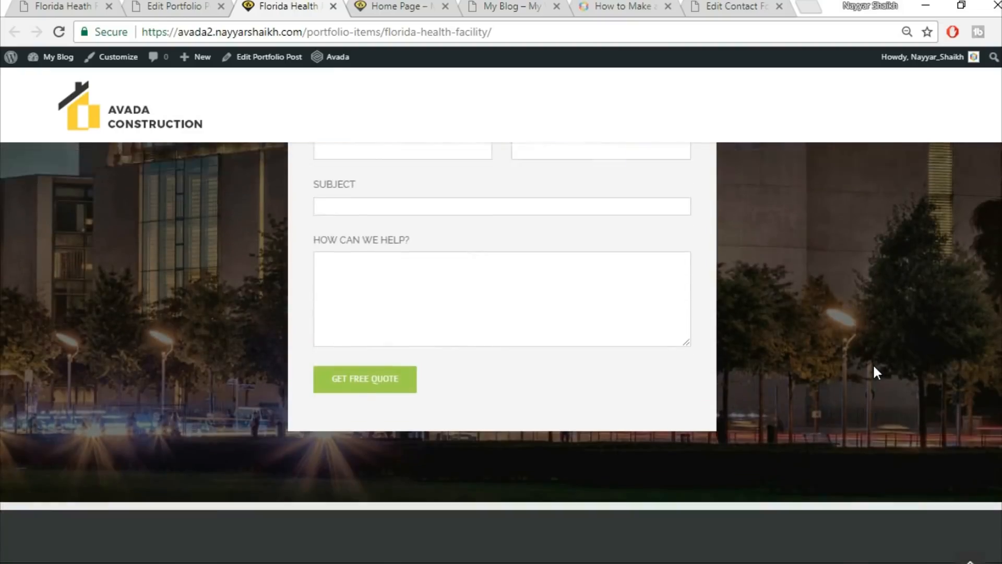
{"action": "scroll", "coordinate": [874, 367], "scroll_direction": "up", "scroll_amount": 8}
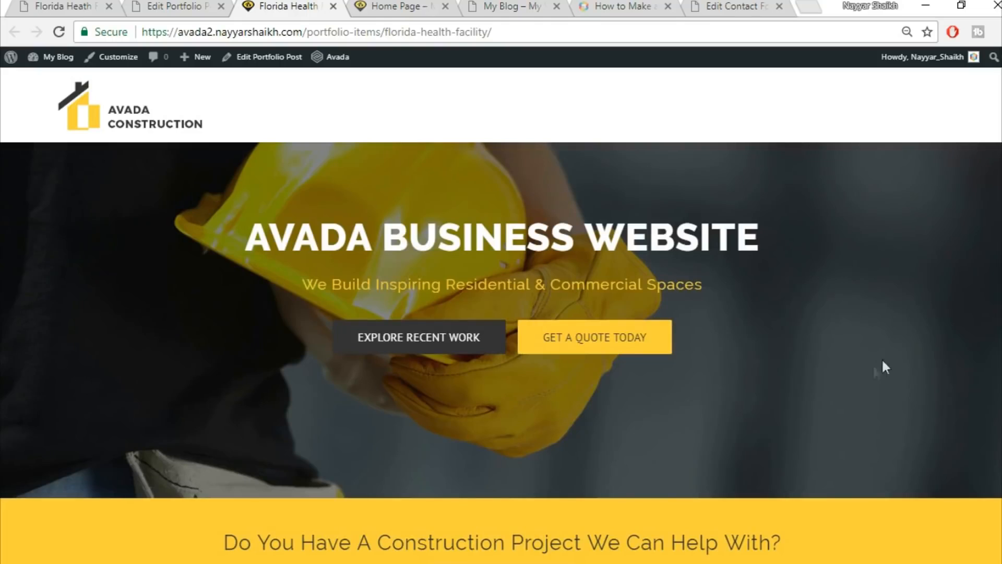
{"action": "scroll", "coordinate": [501, 352], "scroll_direction": "down", "scroll_amount": 15}
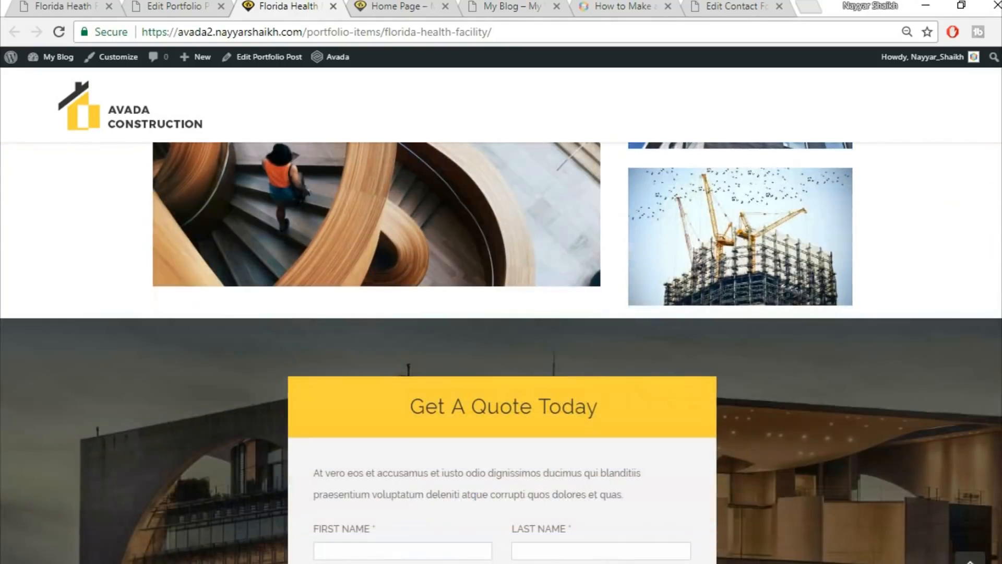
{"action": "scroll", "coordinate": [501, 352], "scroll_direction": "down", "scroll_amount": 4}
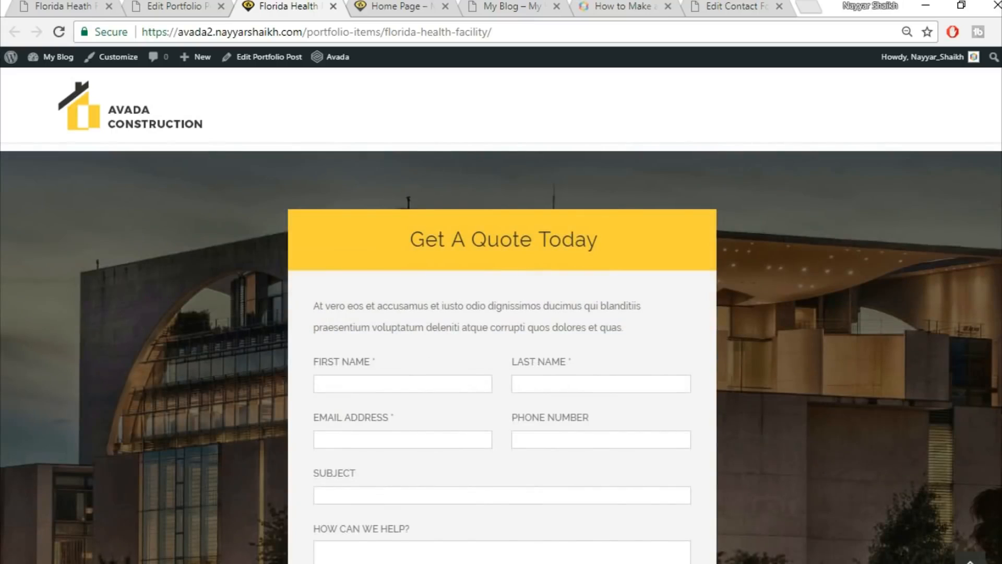
{"action": "scroll", "coordinate": [501, 352], "scroll_direction": "down", "scroll_amount": 2}
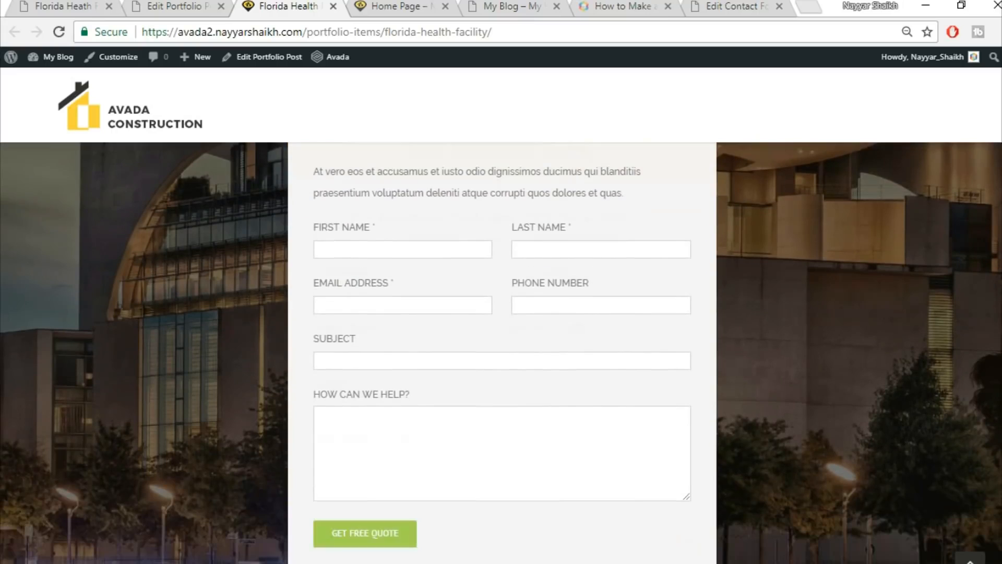
{"action": "scroll", "coordinate": [501, 352], "scroll_direction": "down", "scroll_amount": 3}
{"action": "scroll", "coordinate": [501, 353], "scroll_direction": "up", "scroll_amount": 4}
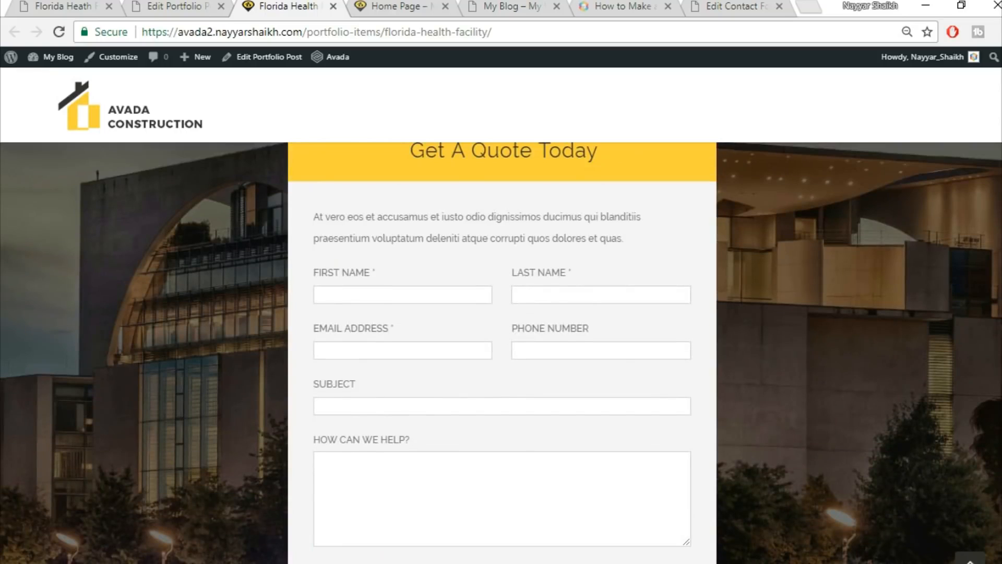
{"action": "scroll", "coordinate": [501, 352], "scroll_direction": "up", "scroll_amount": 2}
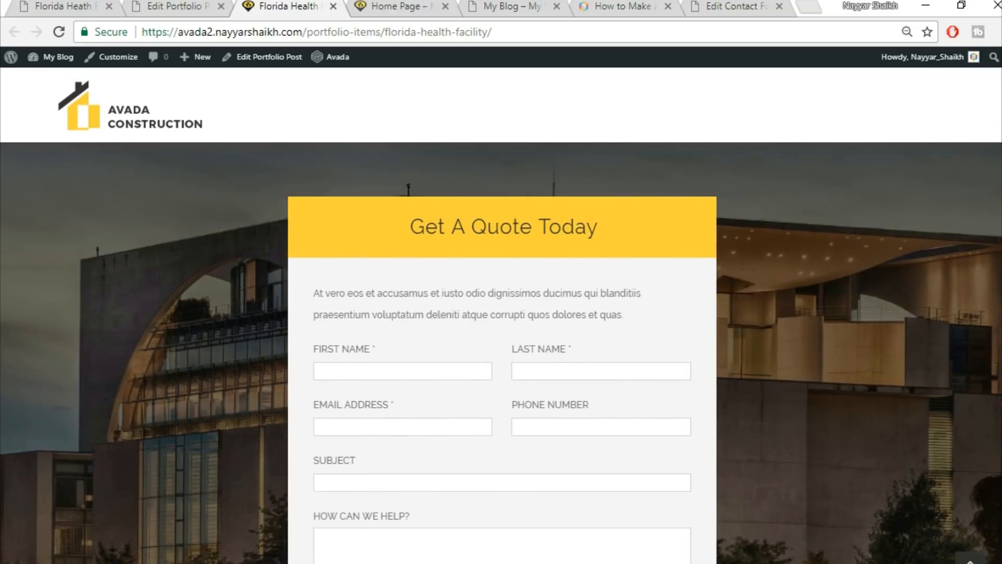
{"action": "left_click_drag", "start_coordinate": [998, 411], "coordinate": [997, 214]}
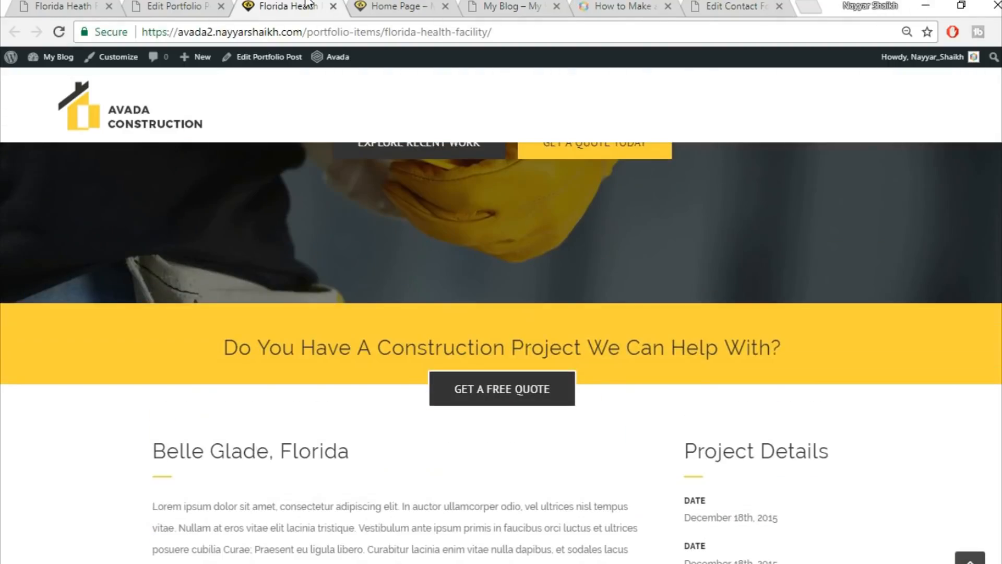
{"action": "left_click", "coordinate": [39, 4]}
Compare the demo and rebuilt pages, close the Florida Health preview, and return to the portfolio editor.
{"action": "scroll", "coordinate": [352, 329], "scroll_direction": "down", "scroll_amount": 12}
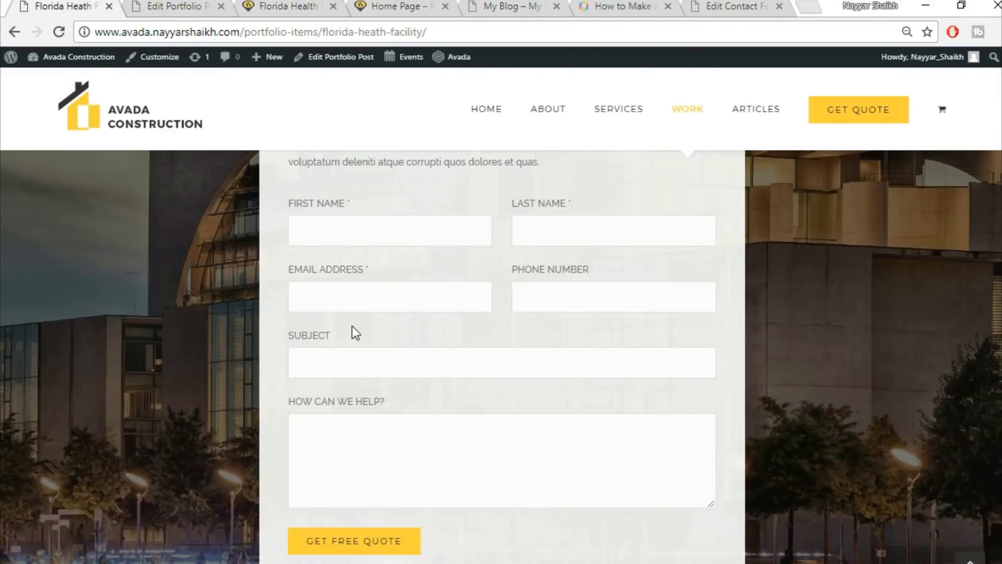
{"action": "scroll", "coordinate": [360, 380], "scroll_direction": "up", "scroll_amount": 7}
{"action": "scroll", "coordinate": [361, 376], "scroll_direction": "up", "scroll_amount": 8}
{"action": "left_click", "coordinate": [174, 6]}
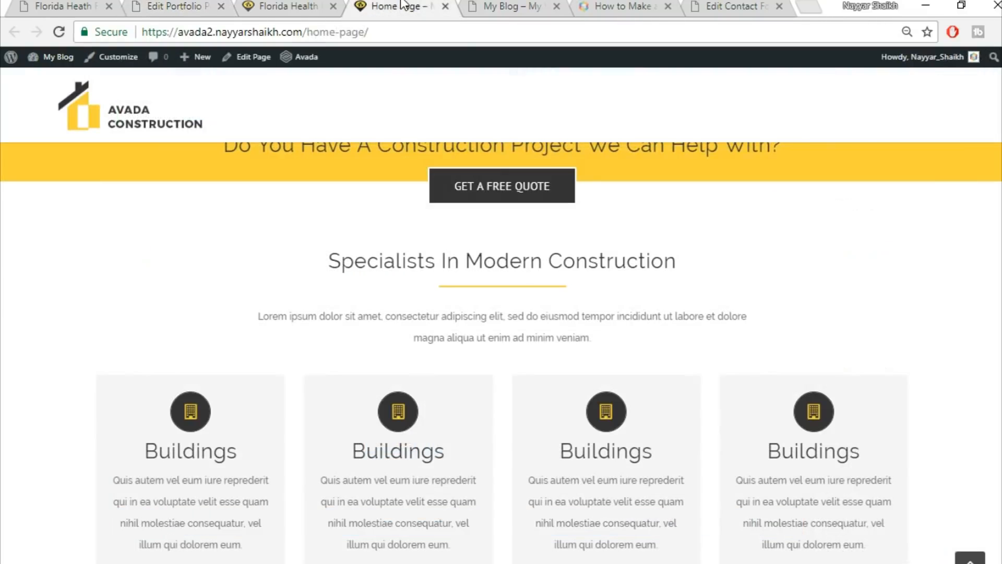
{"action": "left_click", "coordinate": [394, 6]}
{"action": "scroll", "coordinate": [474, 245], "scroll_direction": "up", "scroll_amount": 8}
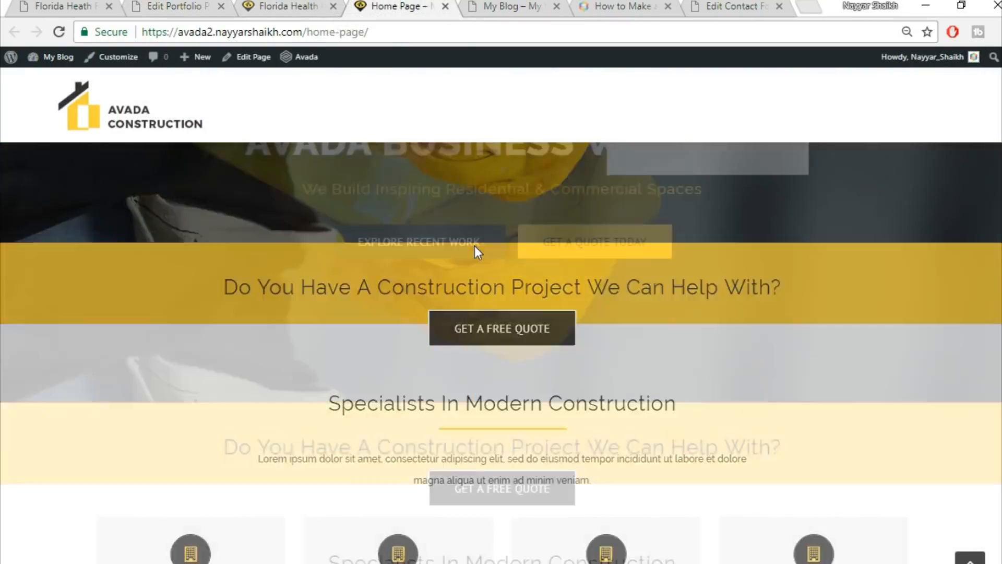
{"action": "left_click", "coordinate": [332, 7]}
{"action": "left_click", "coordinate": [63, 7]}
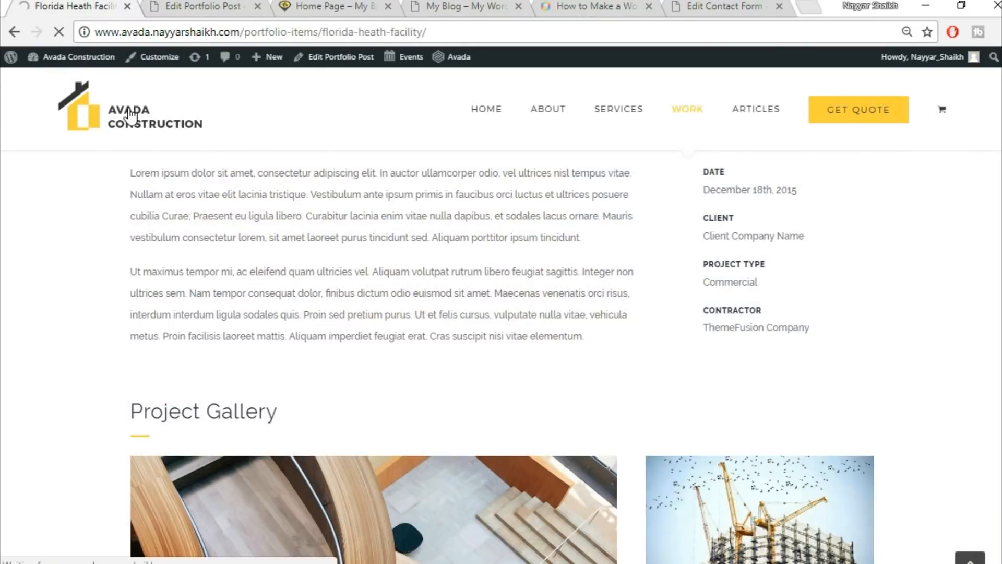
{"action": "left_click", "coordinate": [188, 7]}
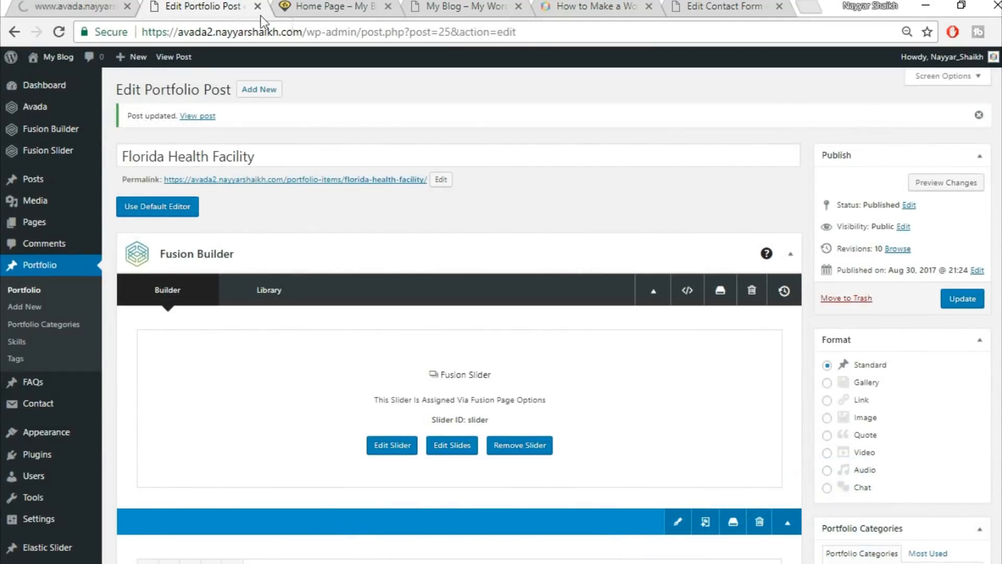
Close the portfolio post editor and open the home page editor in a new tab.
{"action": "left_click", "coordinate": [258, 7]}
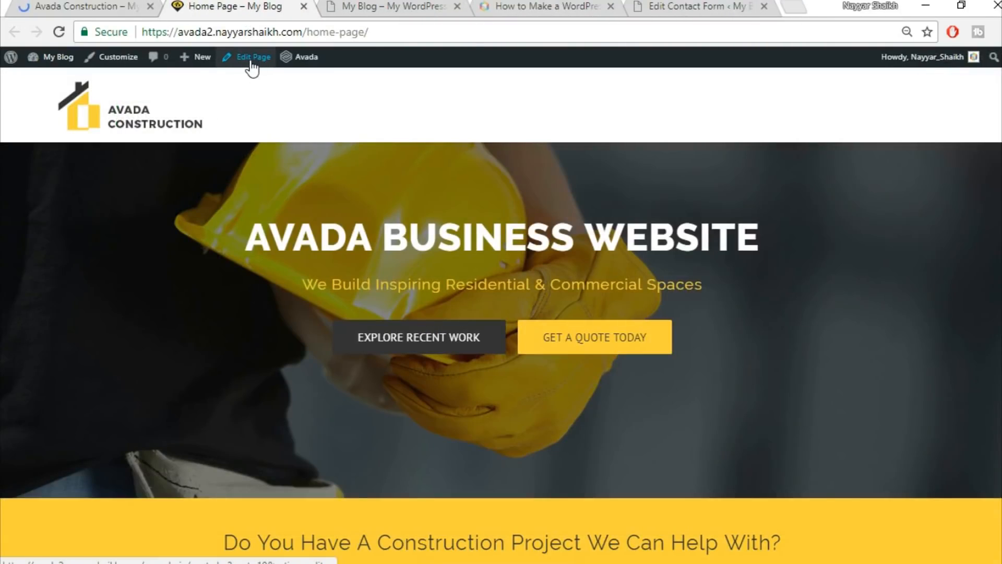
{"action": "right_click", "coordinate": [243, 62]}
{"action": "left_click", "coordinate": [250, 71]}
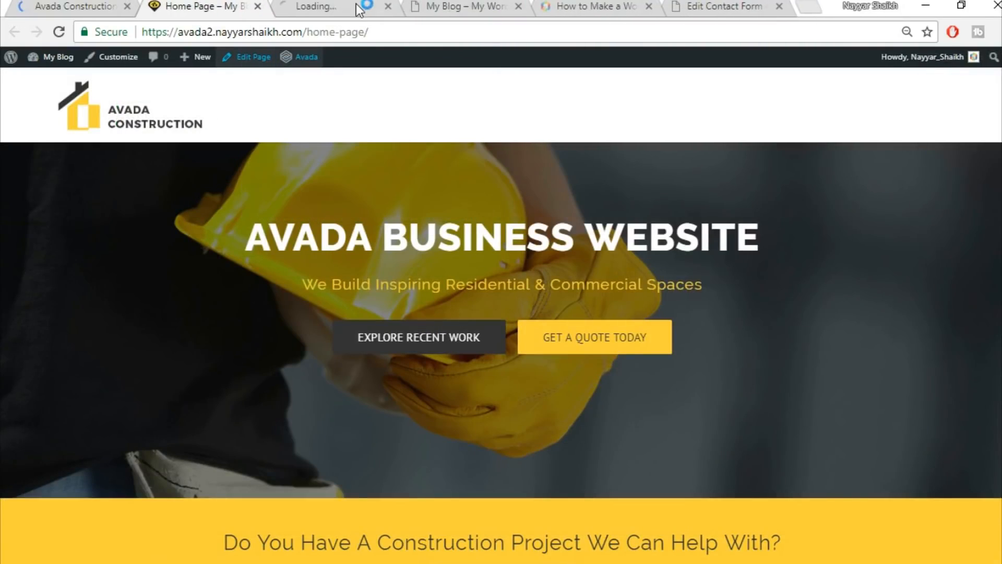
{"action": "left_click_drag", "start_coordinate": [326, 11], "coordinate": [208, 11]}
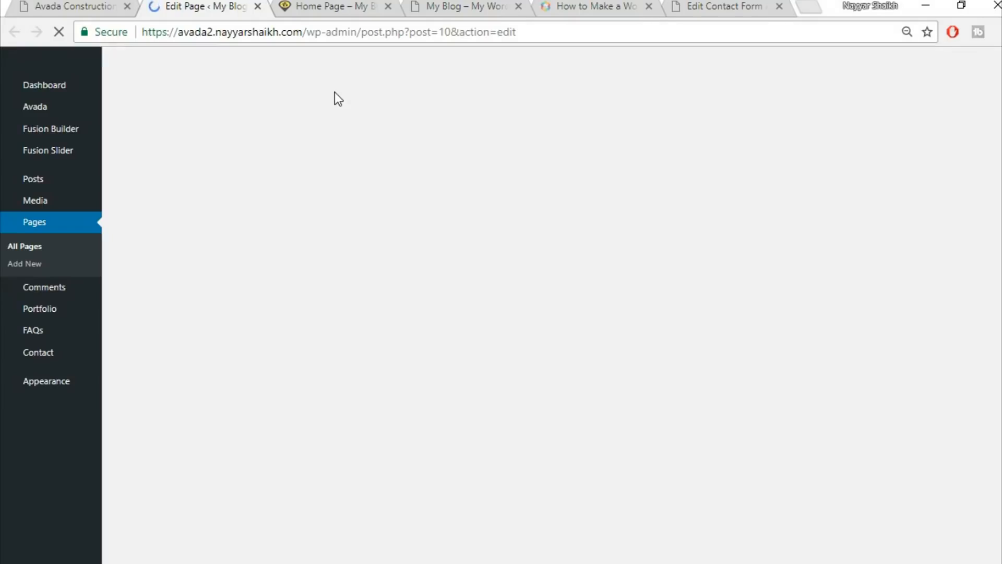
Compare the rebuilt home page with the demo home page.
{"action": "left_click", "coordinate": [329, 6]}
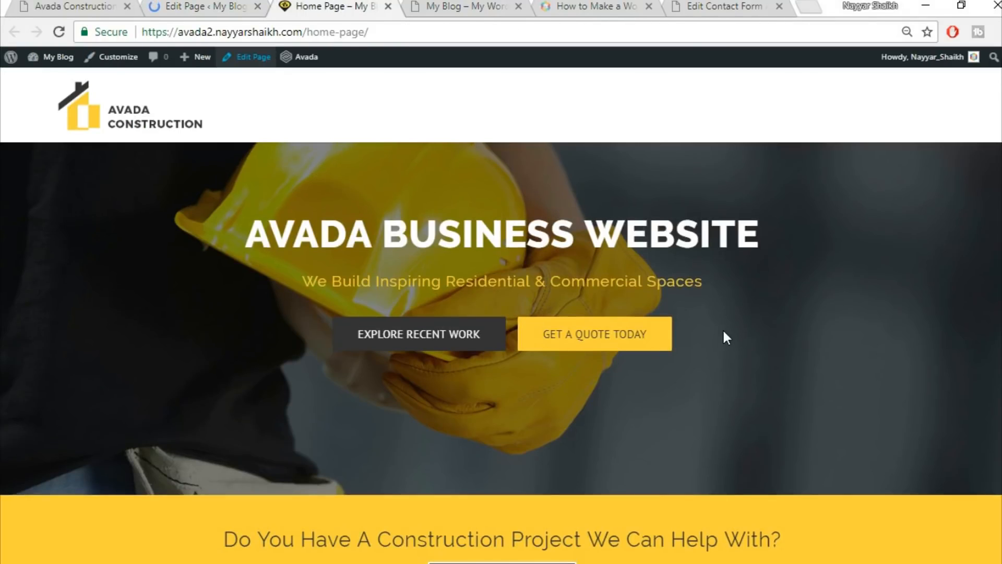
{"action": "scroll", "coordinate": [723, 327], "scroll_direction": "down", "scroll_amount": 10}
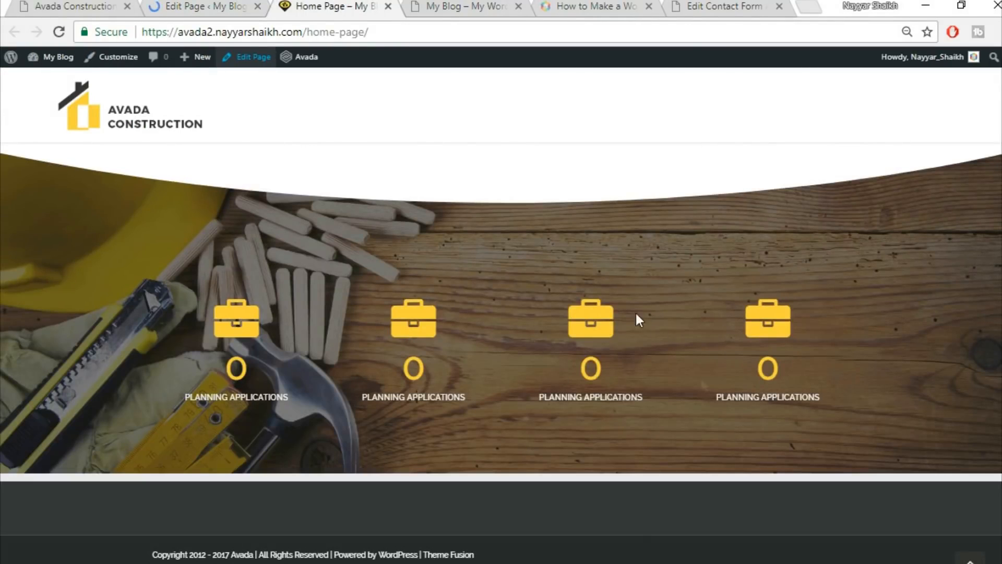
{"action": "left_click", "coordinate": [81, 6]}
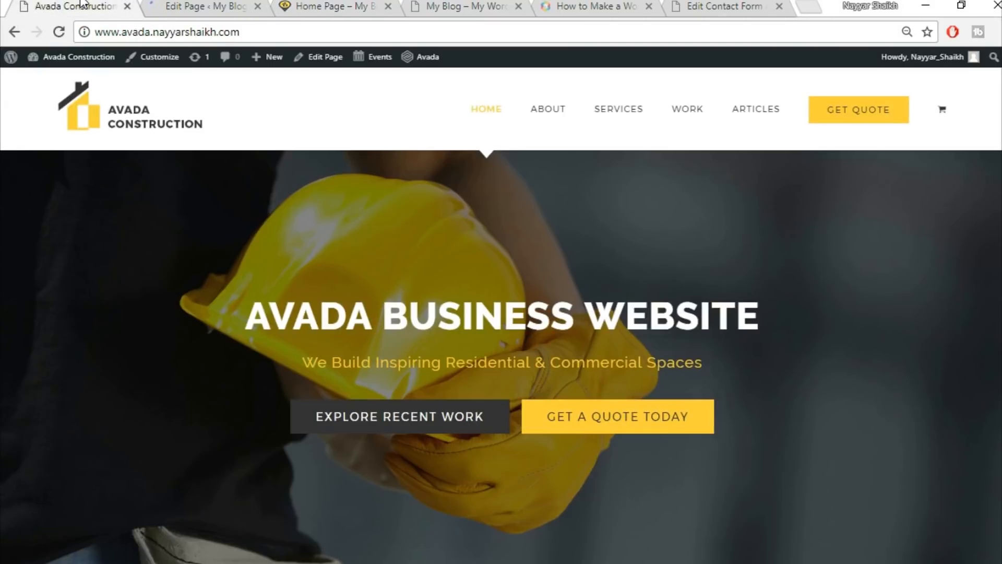
{"action": "scroll", "coordinate": [512, 168], "scroll_direction": "down", "scroll_amount": 10}
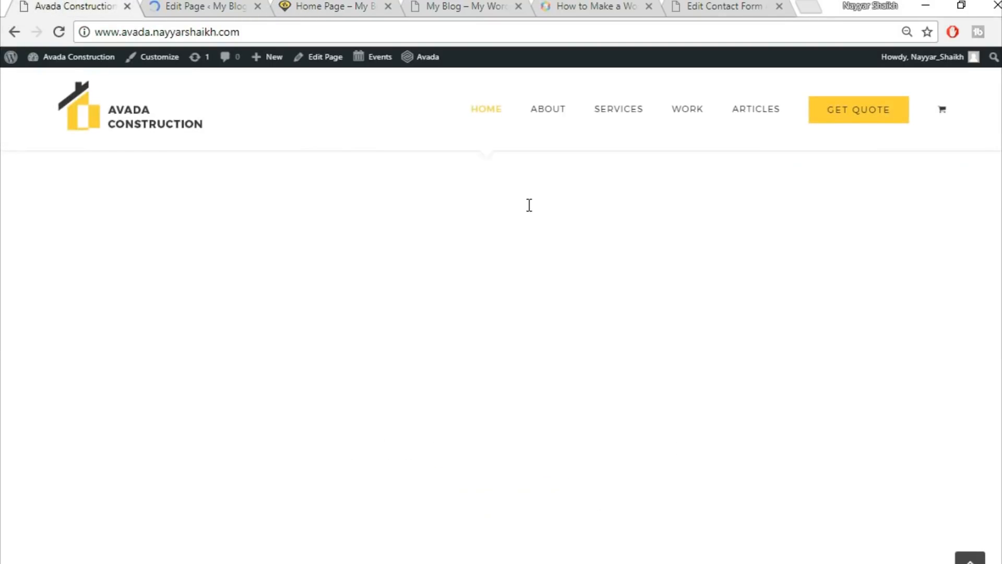
{"action": "scroll", "coordinate": [528, 204], "scroll_direction": "down", "scroll_amount": 5}
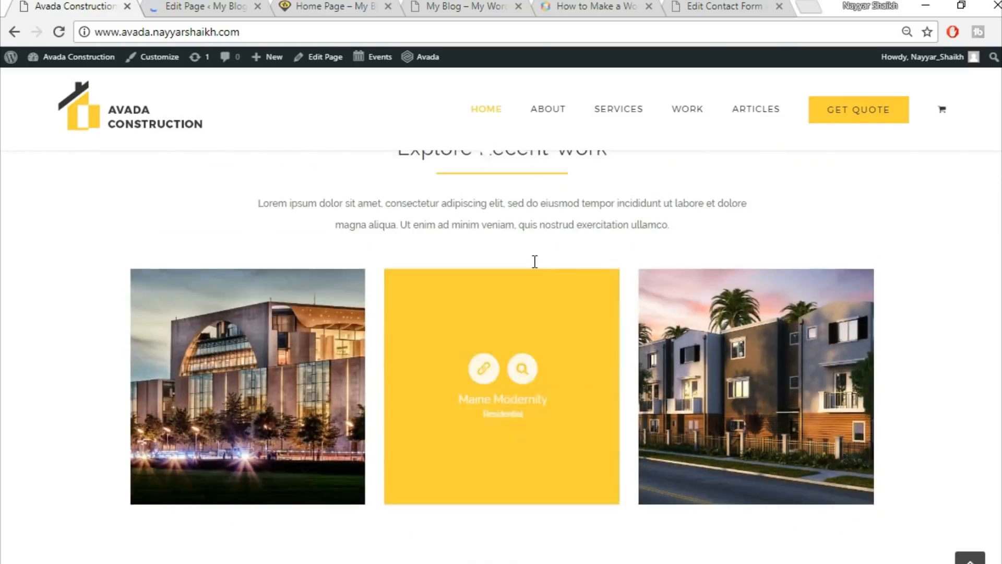
{"action": "scroll", "coordinate": [534, 262], "scroll_direction": "up", "scroll_amount": 2}
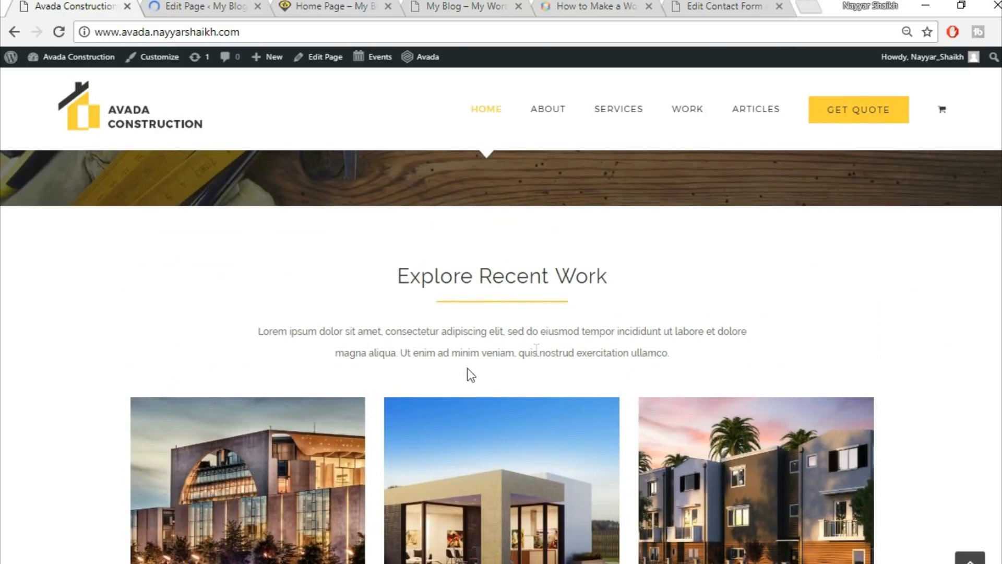
{"action": "scroll", "coordinate": [537, 349], "scroll_direction": "down", "scroll_amount": 5}
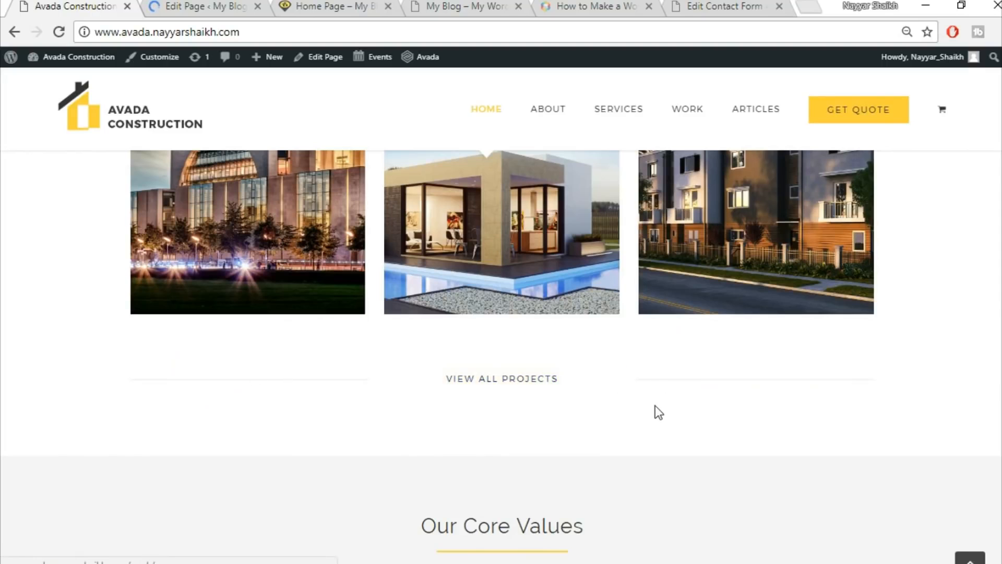
{"action": "scroll", "coordinate": [656, 411], "scroll_direction": "up", "scroll_amount": 2}
Look over the home page editor, then show the demo's Explore Recent Work section.
{"action": "left_click", "coordinate": [201, 6]}
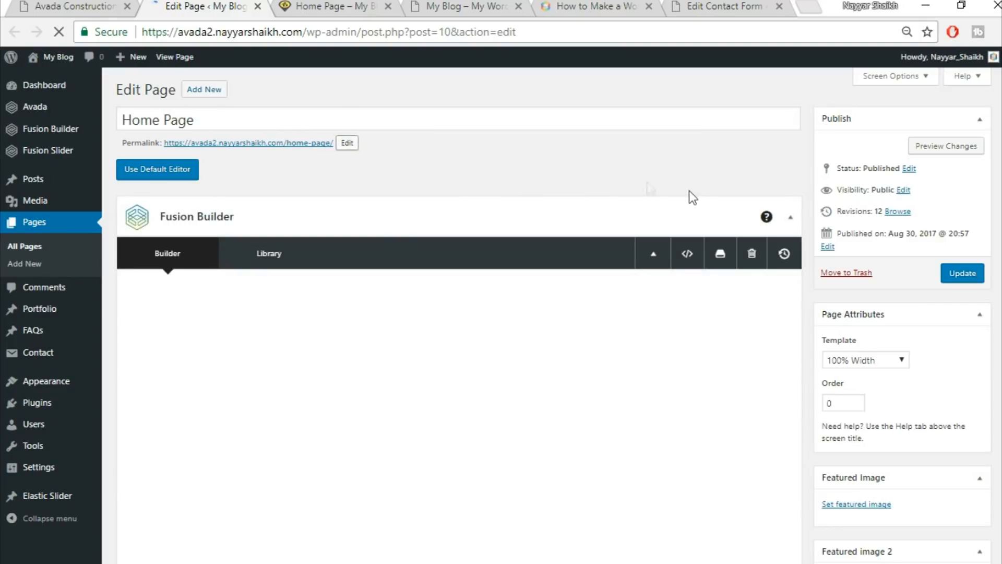
{"action": "scroll", "coordinate": [690, 205], "scroll_direction": "down", "scroll_amount": 3}
{"action": "scroll", "coordinate": [691, 207], "scroll_direction": "down", "scroll_amount": 15}
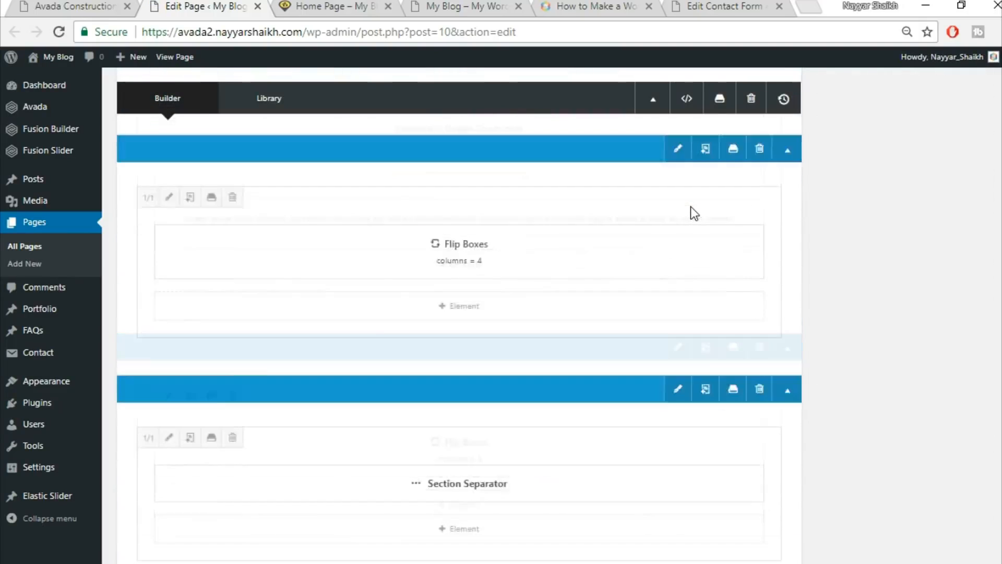
{"action": "scroll", "coordinate": [690, 209], "scroll_direction": "up", "scroll_amount": 4}
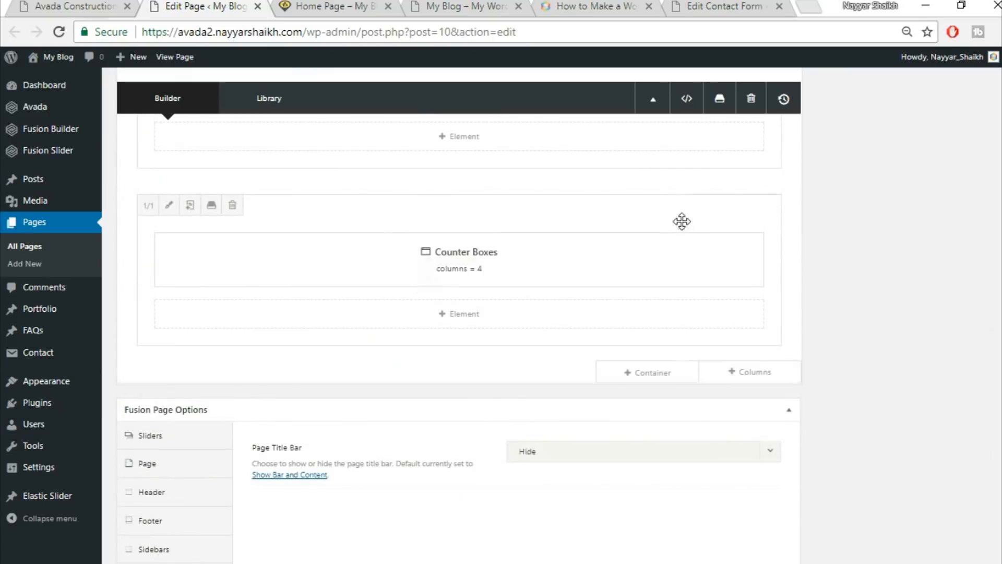
{"action": "left_click", "coordinate": [121, 3]}
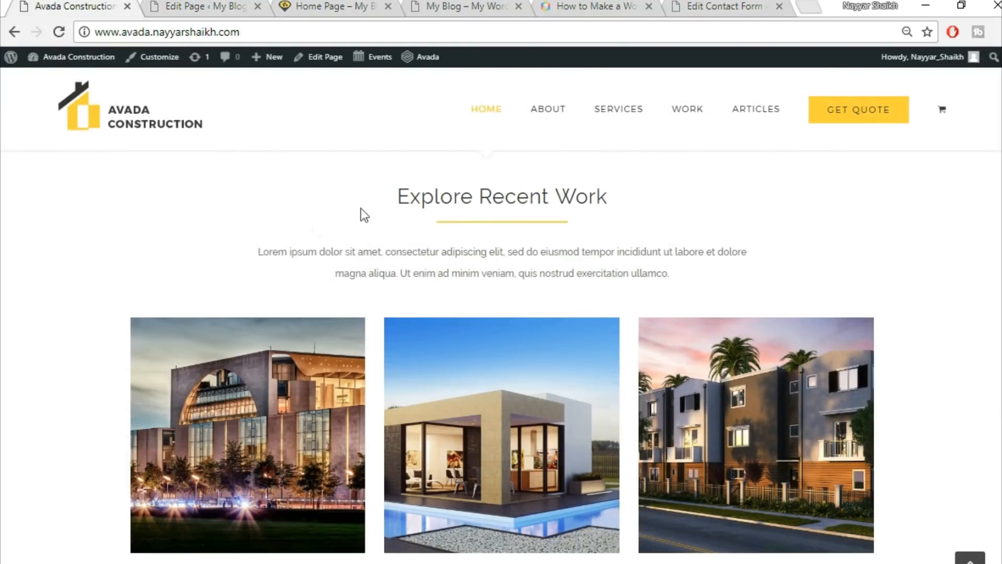
Insert the saved Title container from the library at the bottom of the home page.
{"action": "left_click", "coordinate": [208, 6]}
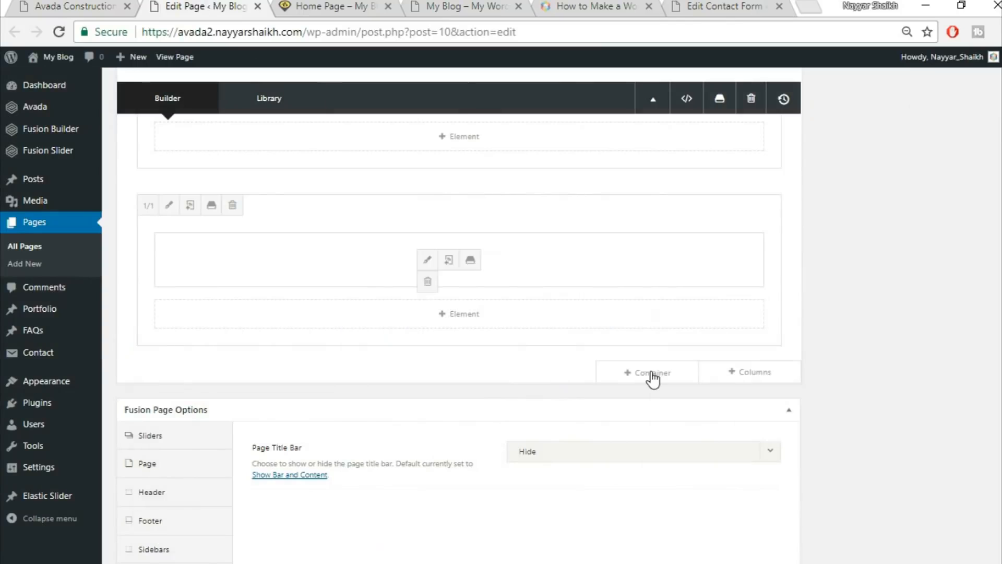
{"action": "left_click", "coordinate": [665, 374]}
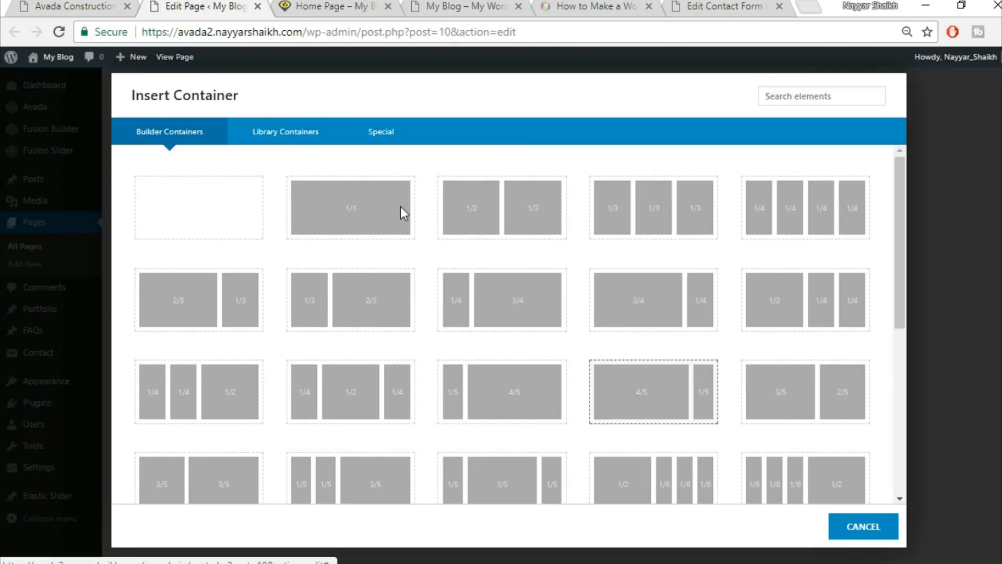
{"action": "left_click", "coordinate": [277, 134]}
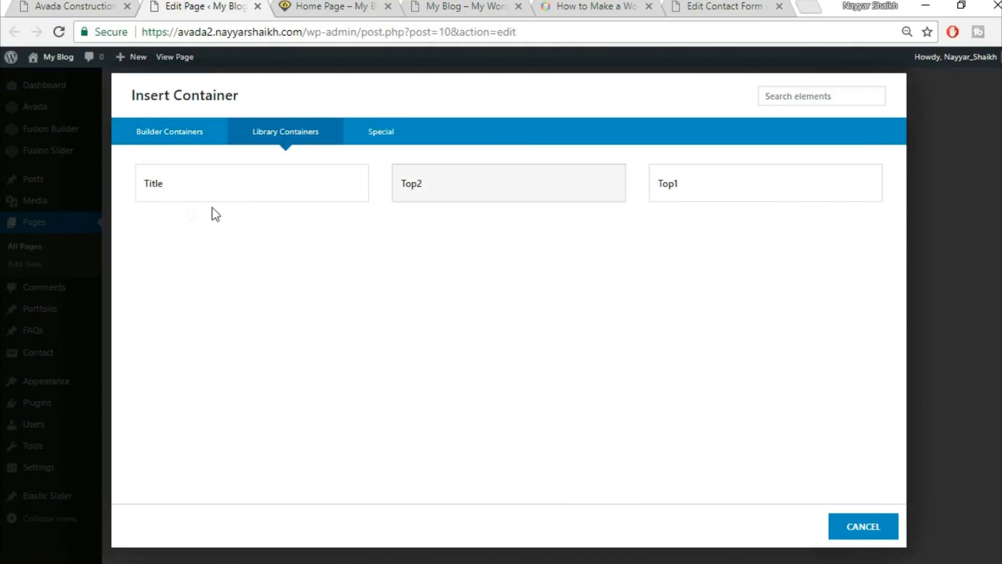
{"action": "left_click", "coordinate": [195, 196]}
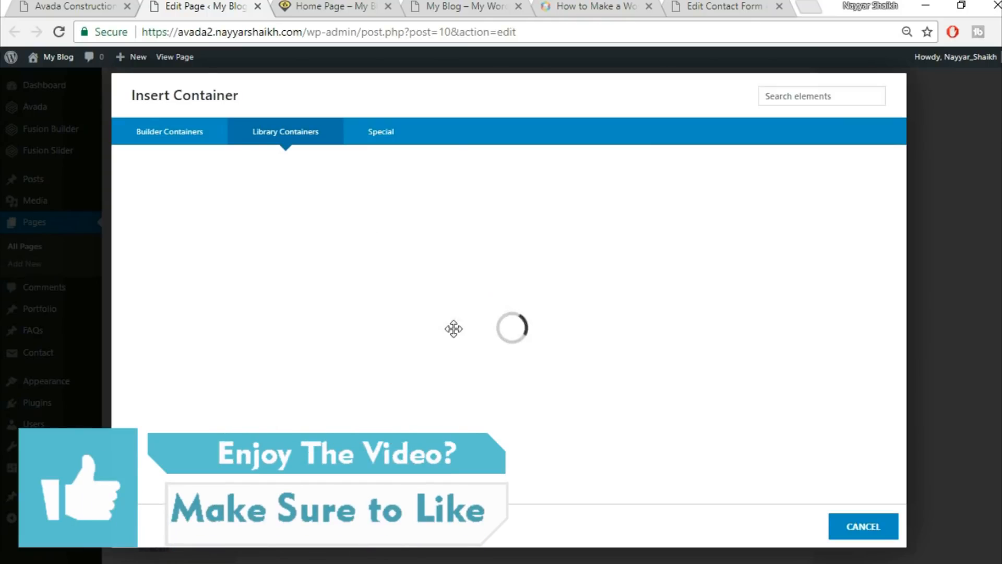
{"action": "scroll", "coordinate": [802, 441], "scroll_direction": "down", "scroll_amount": 3}
{"action": "scroll", "coordinate": [802, 441], "scroll_direction": "down", "scroll_amount": 1}
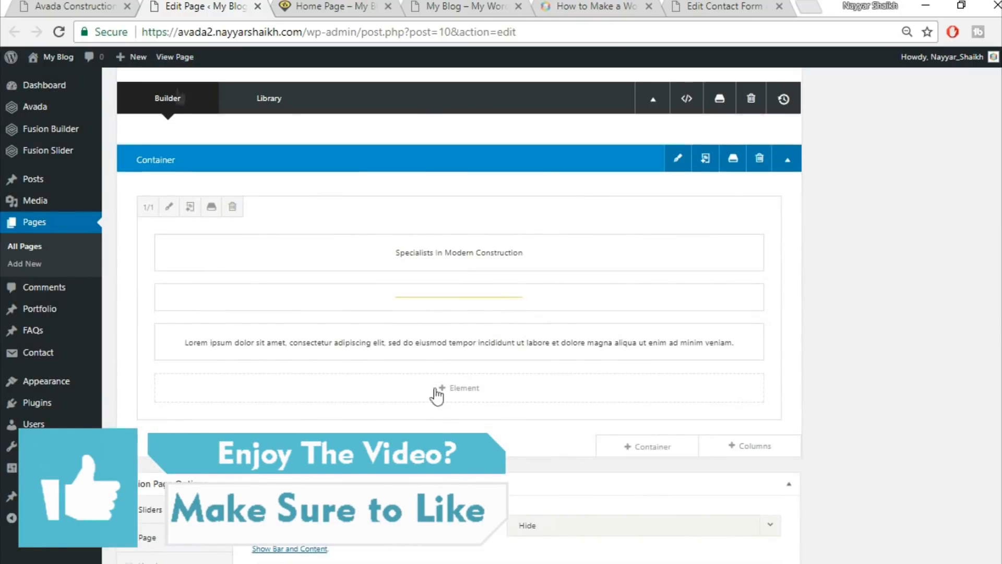
{"action": "left_click", "coordinate": [99, 7]}
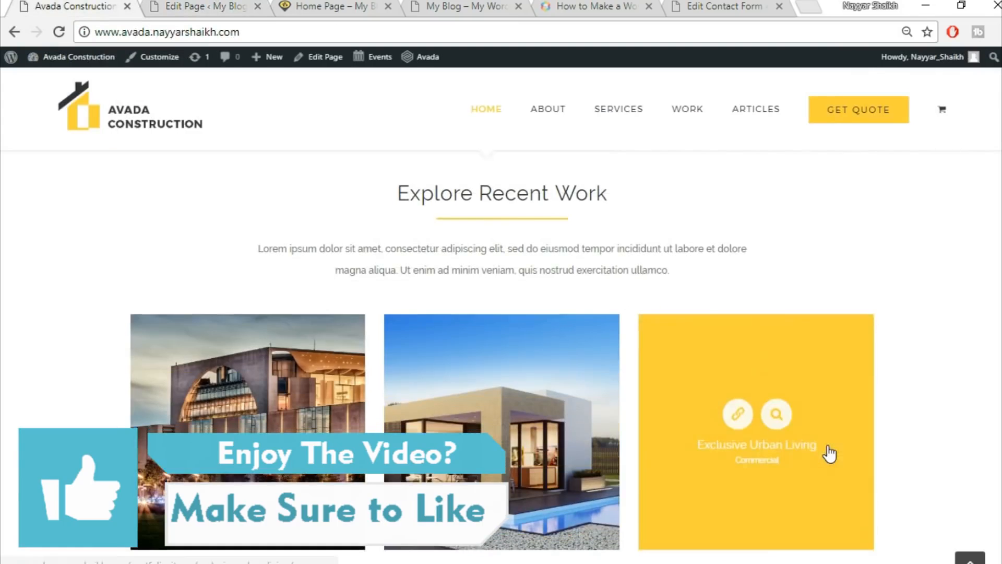
{"action": "scroll", "coordinate": [828, 454], "scroll_direction": "down", "scroll_amount": 1}
{"action": "left_click", "coordinate": [204, 6]}
{"action": "mouse_move", "coordinate": [656, 450]}
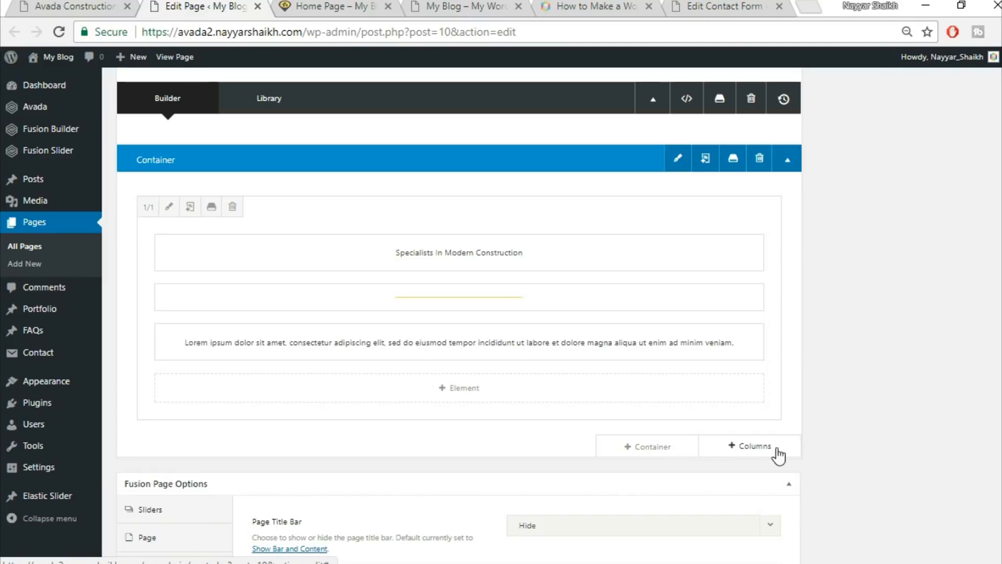
Add a 1/1 column to the new container and insert a Portfolio element.
{"action": "left_click", "coordinate": [753, 452]}
{"action": "left_click", "coordinate": [202, 218]}
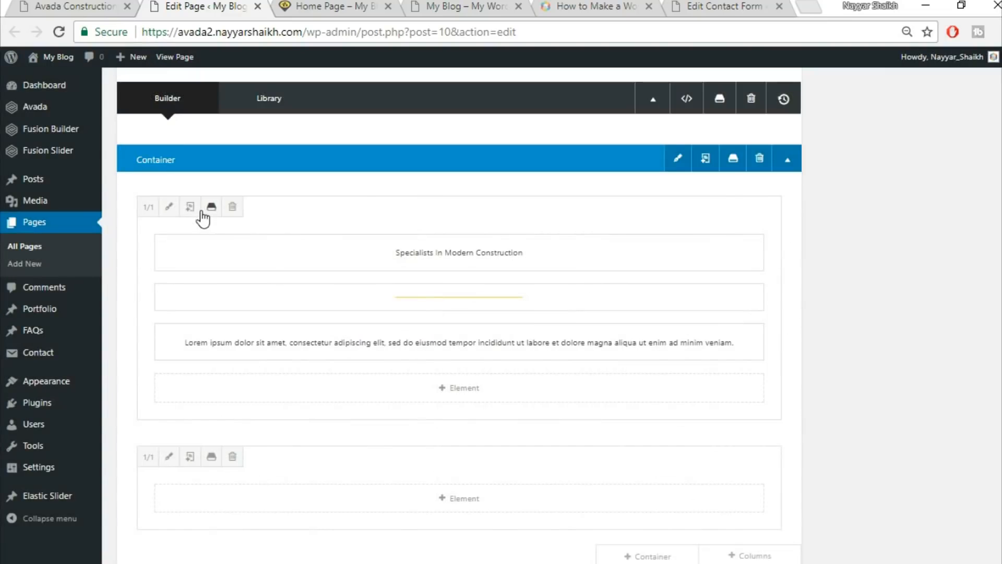
{"action": "left_click", "coordinate": [473, 511]}
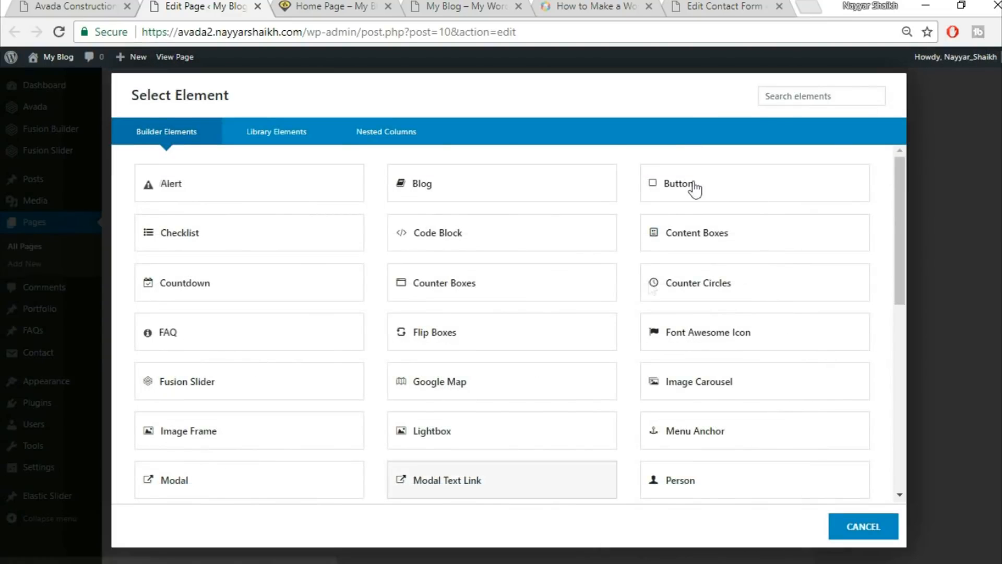
{"action": "scroll", "coordinate": [694, 190], "scroll_direction": "down", "scroll_amount": 3}
{"action": "left_click", "coordinate": [782, 93]}
{"action": "type", "text": "por"}
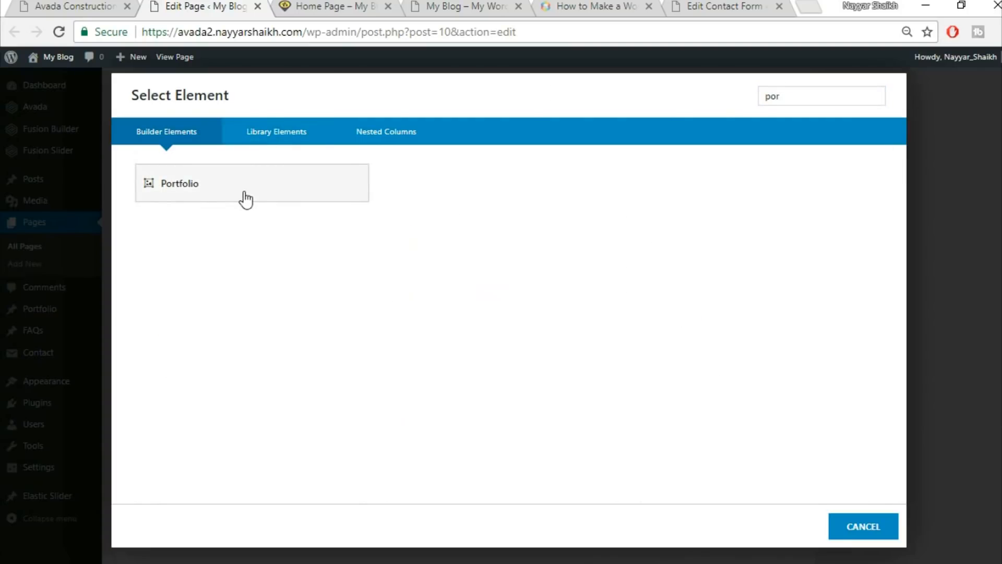
{"action": "left_click", "coordinate": [245, 200]}
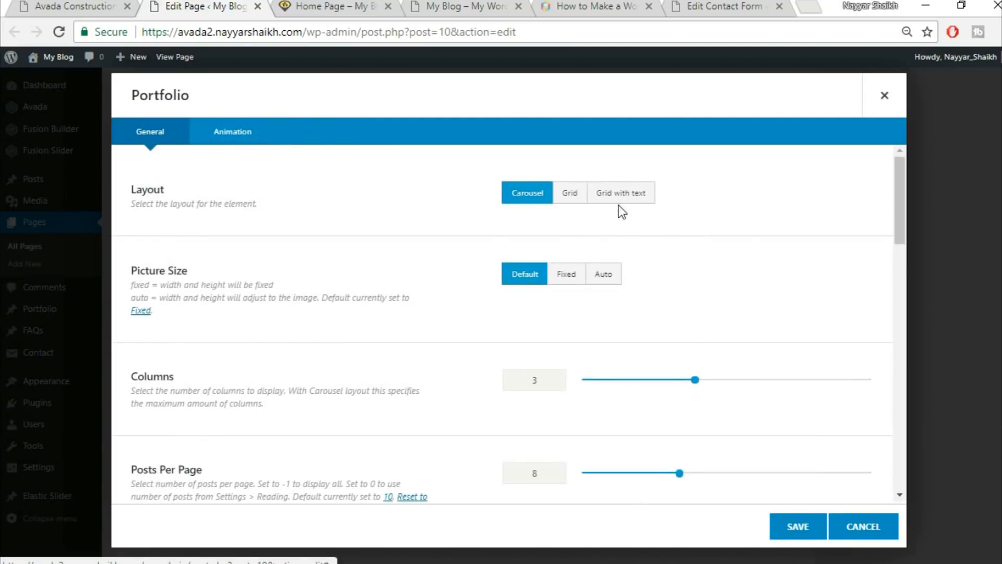
Set the portfolio to Grid layout, Auto picture size and 30 px column spacing.
{"action": "left_click", "coordinate": [566, 202]}
{"action": "left_click", "coordinate": [107, 6]}
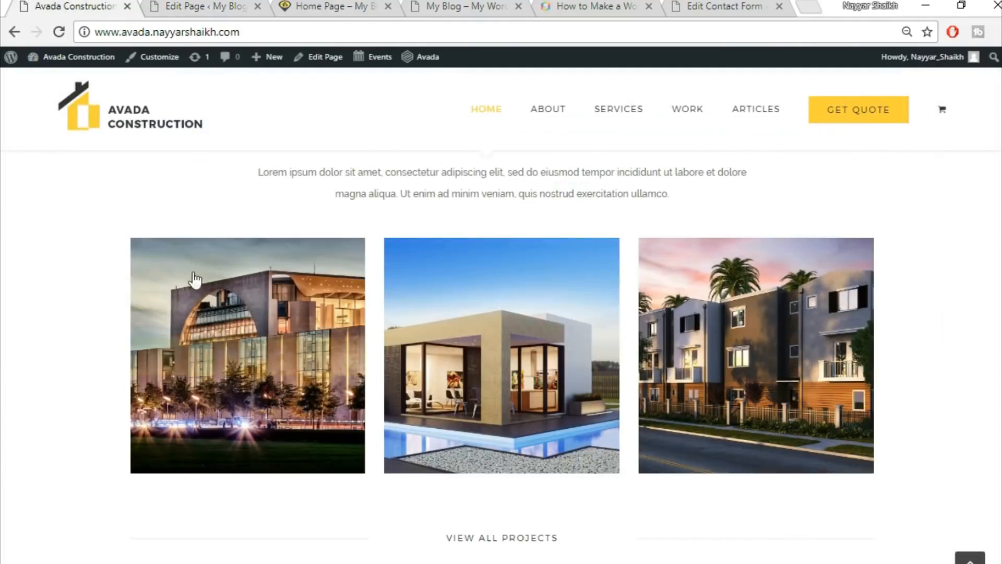
{"action": "left_click", "coordinate": [163, 4]}
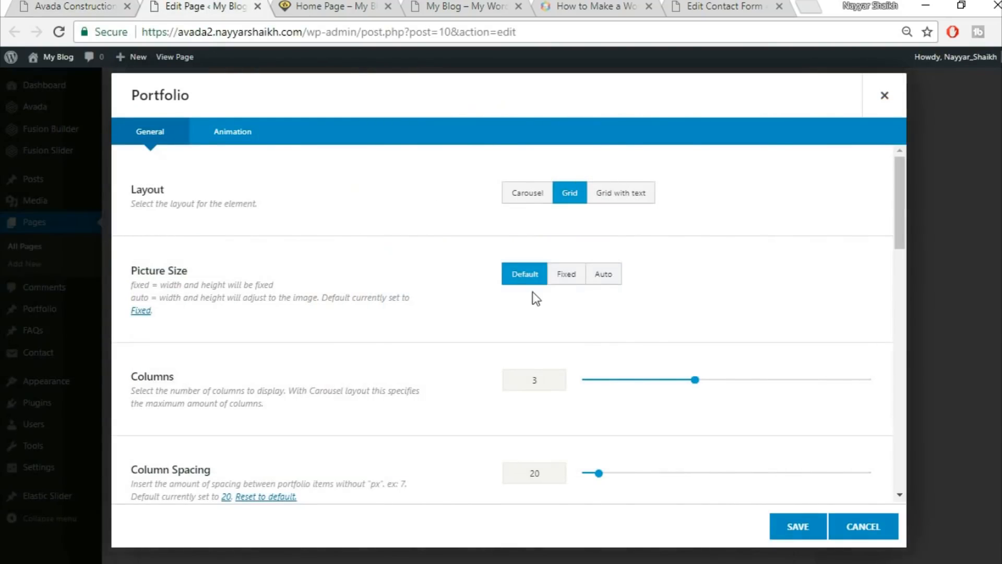
{"action": "left_click", "coordinate": [613, 279]}
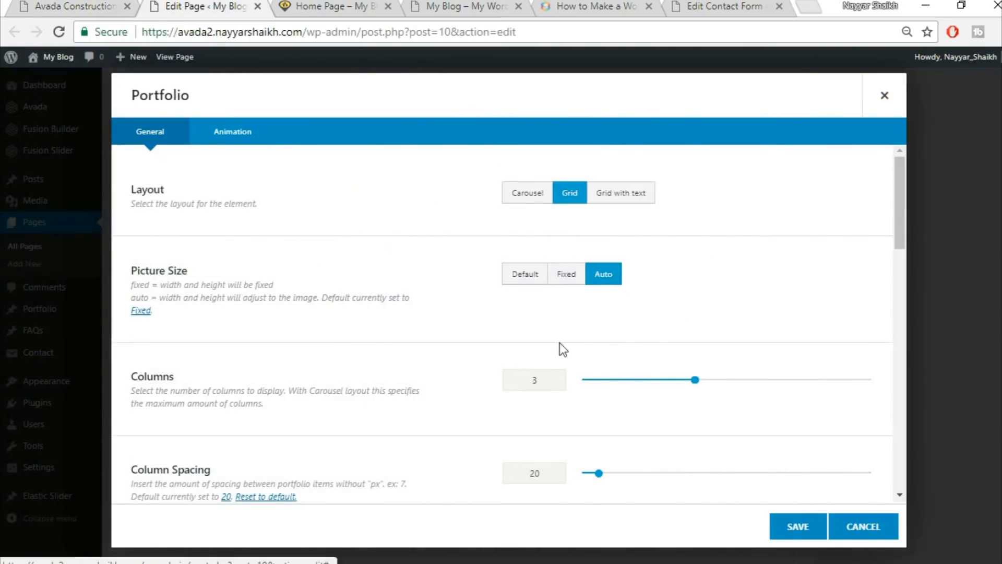
{"action": "scroll", "coordinate": [841, 306], "scroll_direction": "down", "scroll_amount": 3}
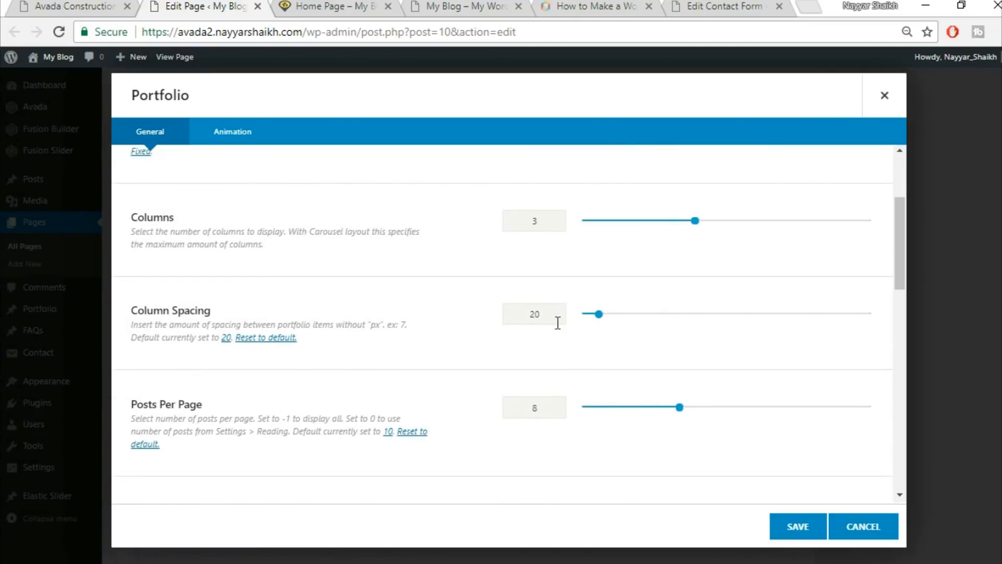
{"action": "type", "text": "30"}
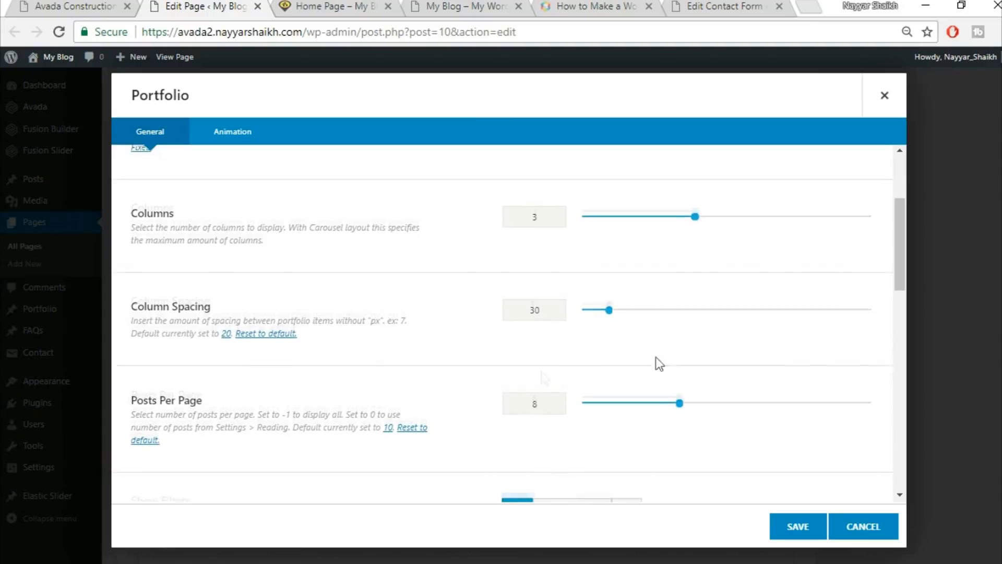
{"action": "scroll", "coordinate": [655, 358], "scroll_direction": "down", "scroll_amount": 2}
{"action": "left_click", "coordinate": [52, 5]}
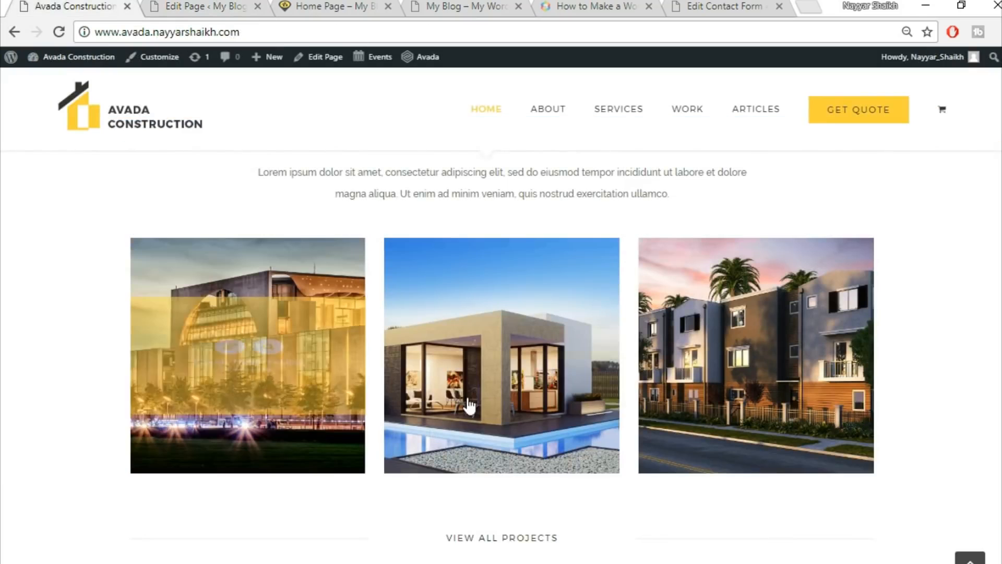
{"action": "key", "text": "ctrl+Tab"}
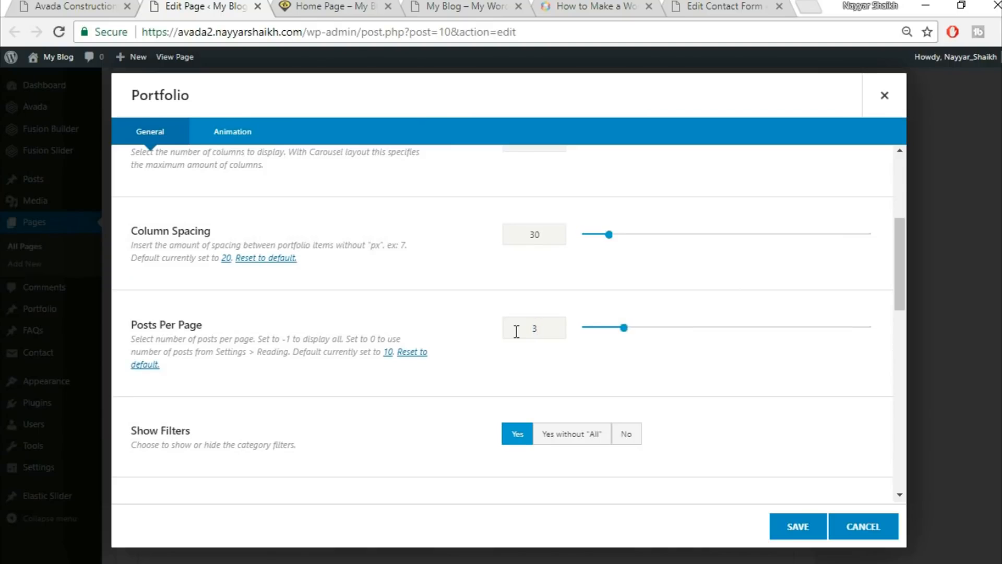
Show 3 posts per page with filters hidden, save the Portfolio element, and check the live page.
{"action": "scroll", "coordinate": [550, 402], "scroll_direction": "down", "scroll_amount": 3}
{"action": "left_click", "coordinate": [626, 276]}
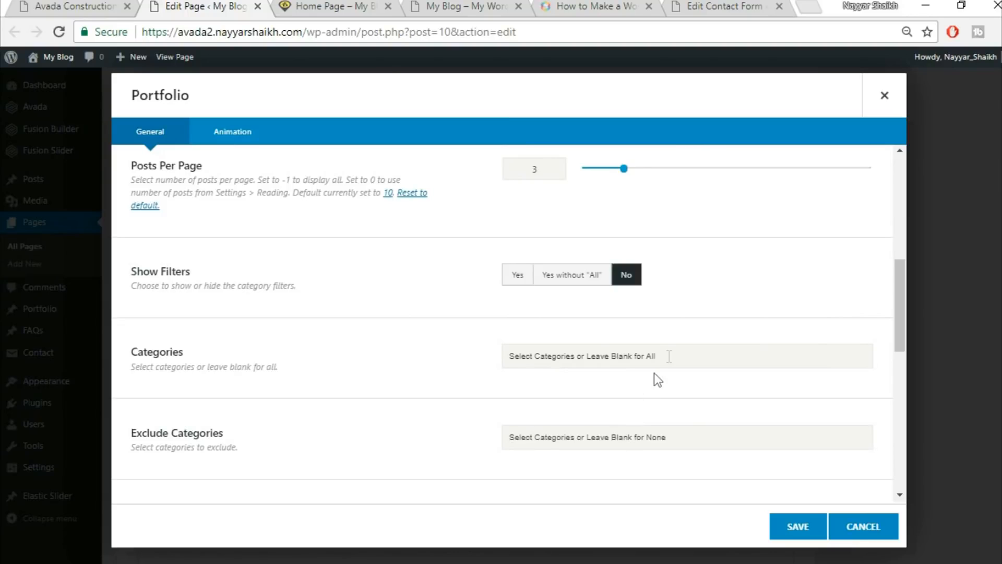
{"action": "scroll", "coordinate": [463, 369], "scroll_direction": "down", "scroll_amount": 3}
{"action": "scroll", "coordinate": [465, 371], "scroll_direction": "down", "scroll_amount": 1}
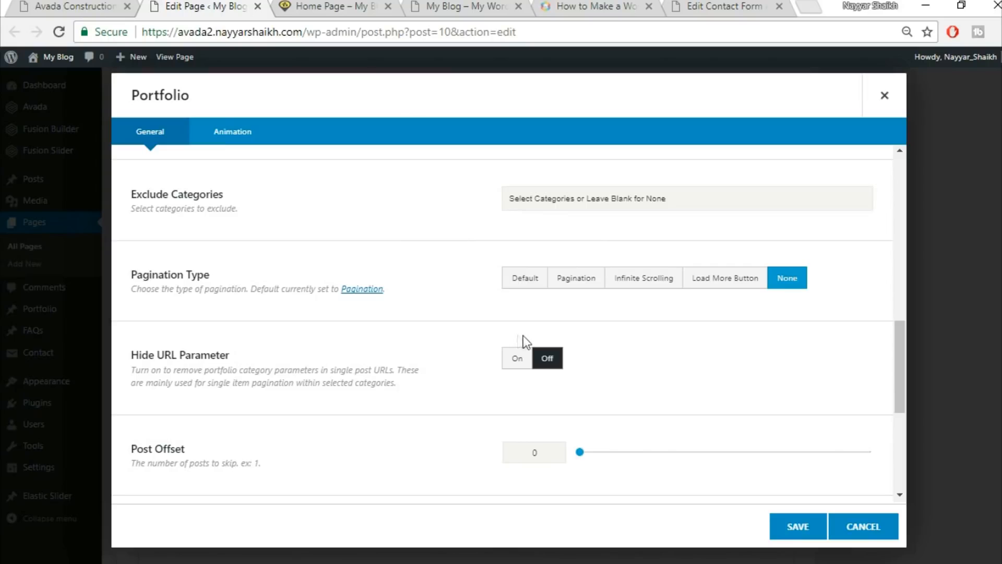
{"action": "scroll", "coordinate": [709, 377], "scroll_direction": "down", "scroll_amount": 2}
{"action": "scroll", "coordinate": [290, 418], "scroll_direction": "down", "scroll_amount": 2}
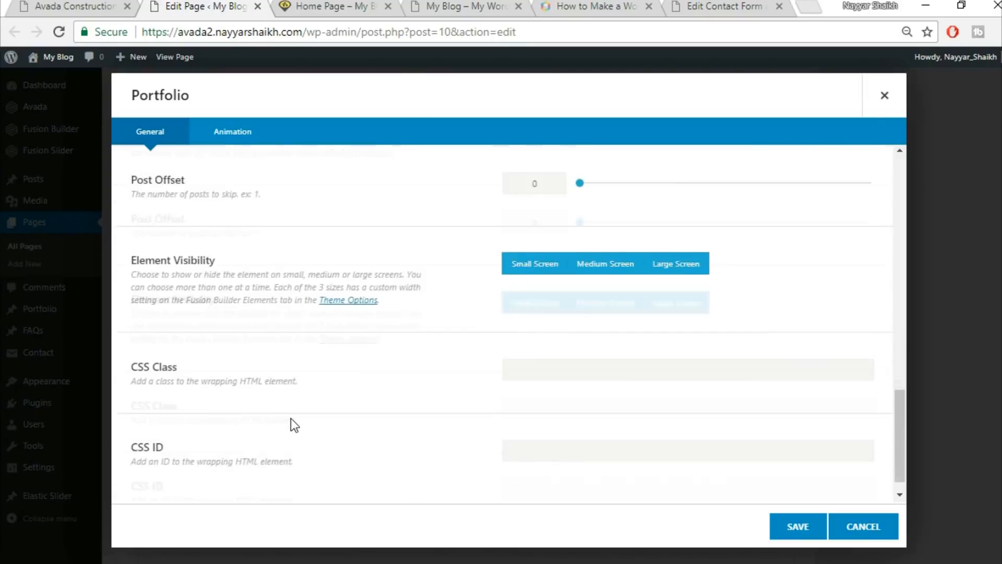
{"action": "left_click", "coordinate": [797, 535]}
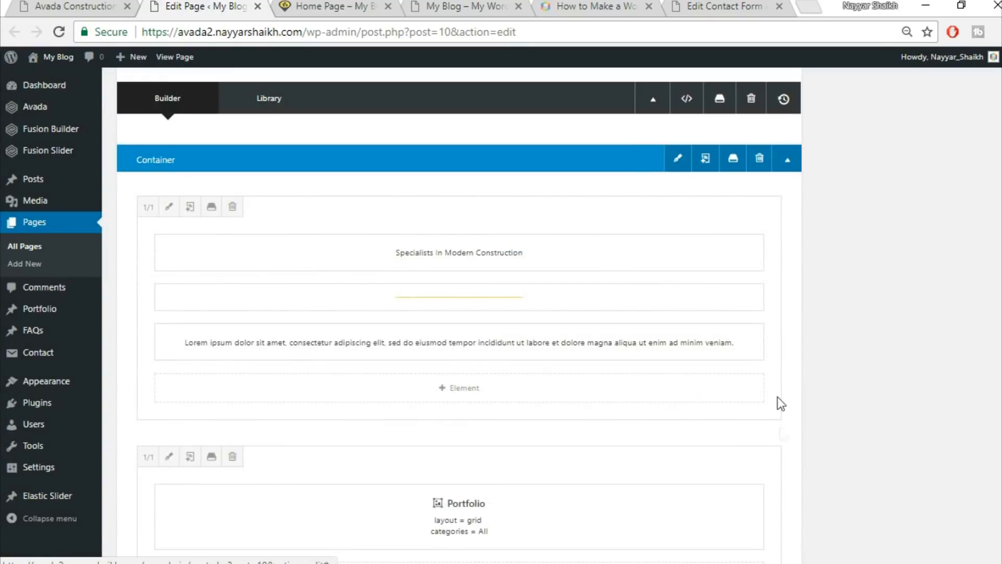
{"action": "left_click", "coordinate": [74, 5]}
{"action": "scroll", "coordinate": [819, 342], "scroll_direction": "down", "scroll_amount": 3}
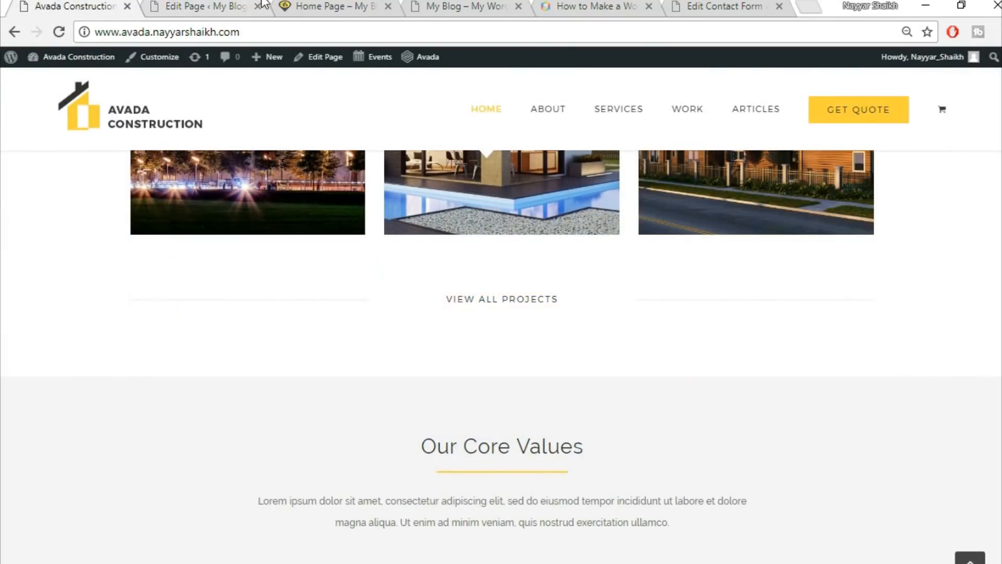
{"action": "left_click", "coordinate": [230, 6]}
{"action": "scroll", "coordinate": [633, 437], "scroll_direction": "down", "scroll_amount": 5}
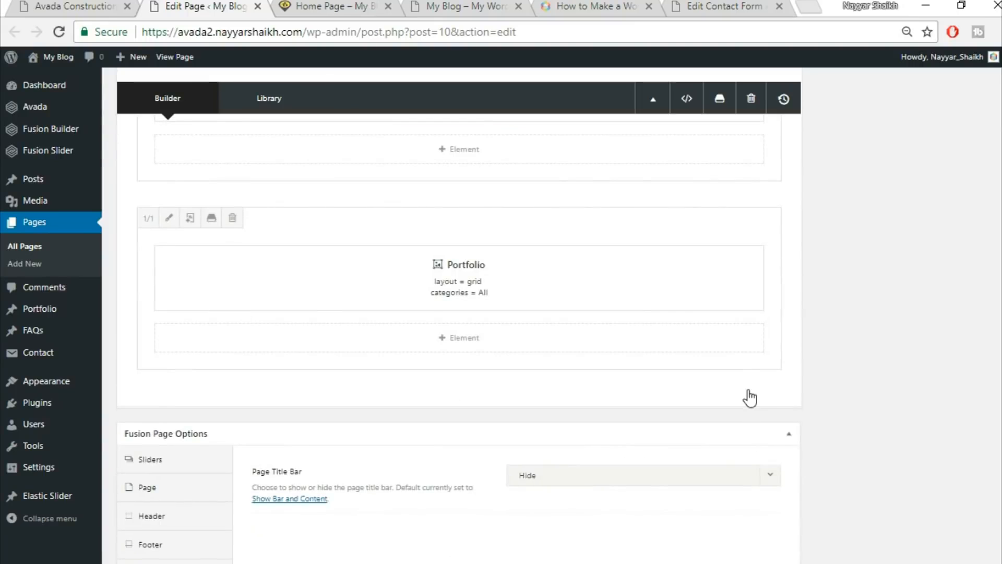
Add a row of three 1/3 columns and put a Separator element in the first.
{"action": "left_click", "coordinate": [749, 401]}
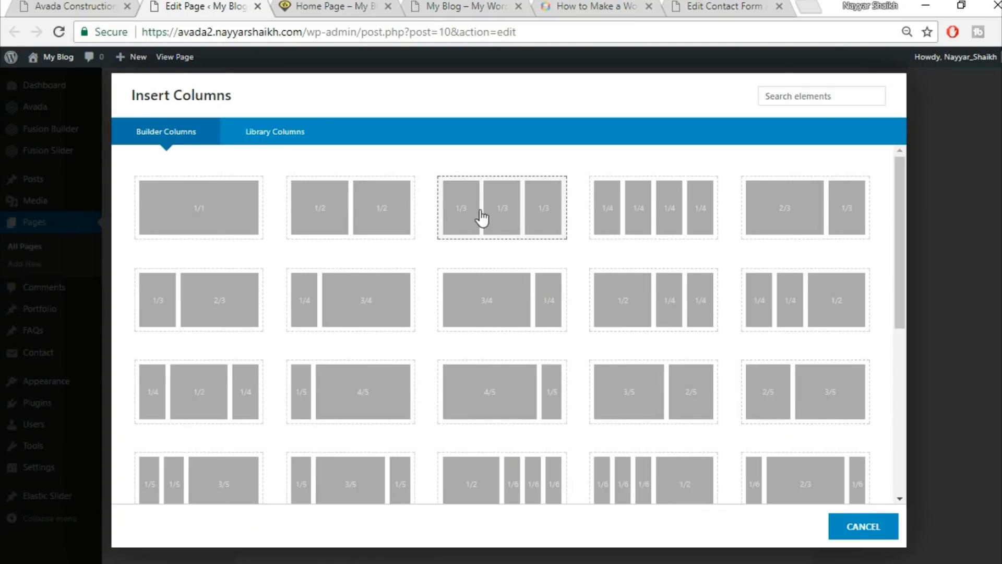
{"action": "left_click", "coordinate": [509, 214]}
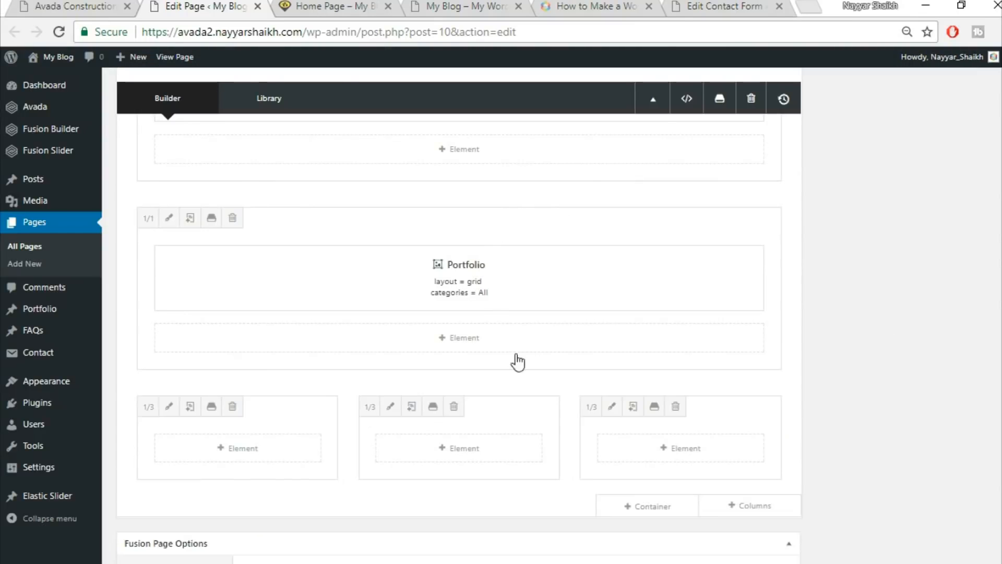
{"action": "left_click", "coordinate": [254, 450]}
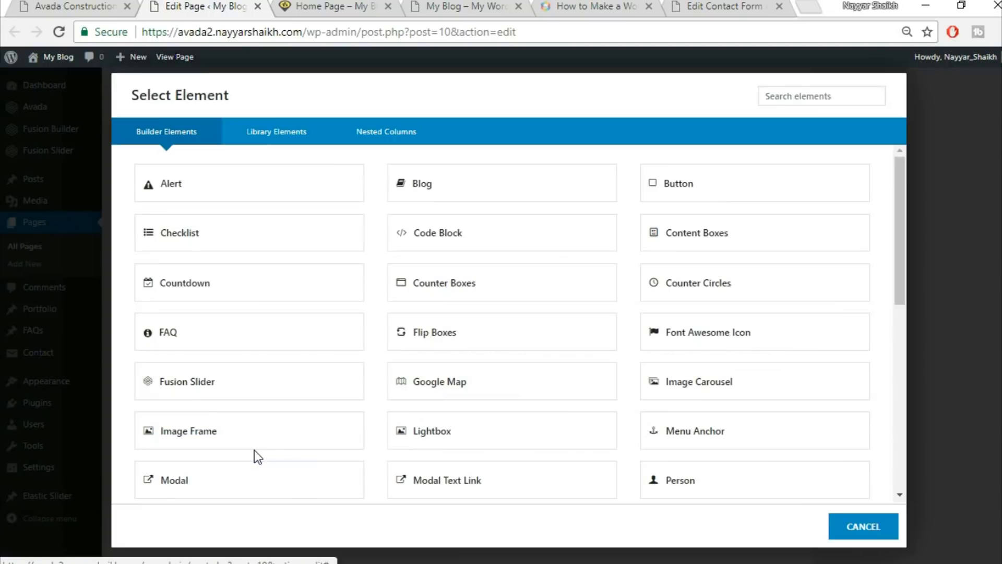
{"action": "left_click", "coordinate": [801, 99]}
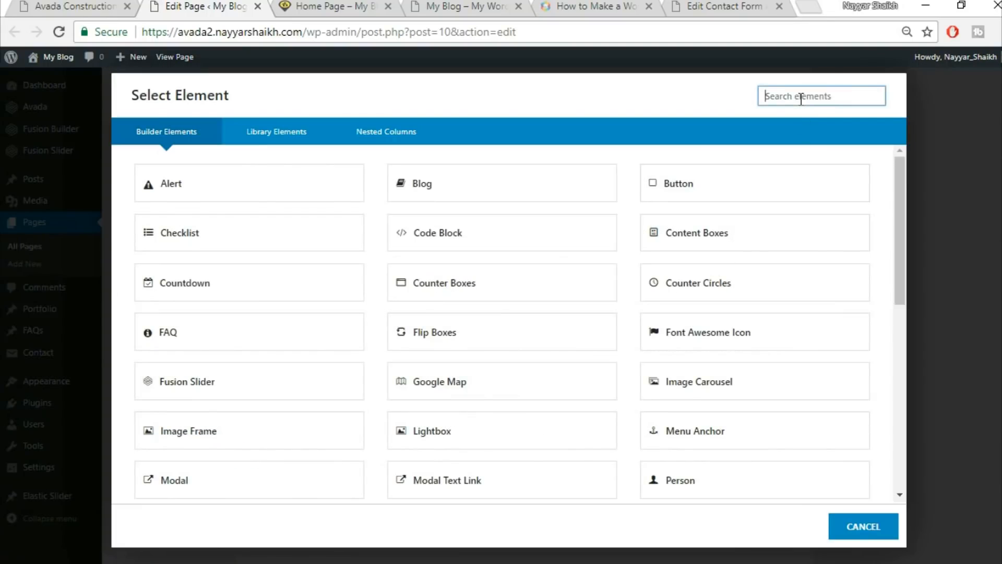
{"action": "type", "text": "sep"}
{"action": "left_click", "coordinate": [477, 196]}
Compare with the live site's lines and set the separator style to a single solid line.
{"action": "left_click", "coordinate": [104, 4]}
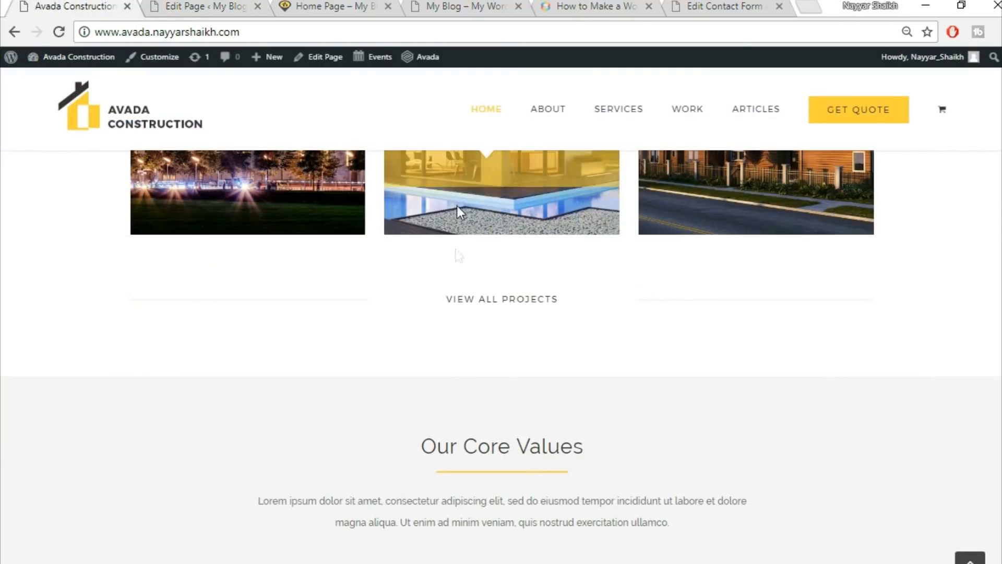
{"action": "scroll", "coordinate": [423, 284], "scroll_direction": "down", "scroll_amount": 3}
{"action": "scroll", "coordinate": [424, 279], "scroll_direction": "up", "scroll_amount": 3}
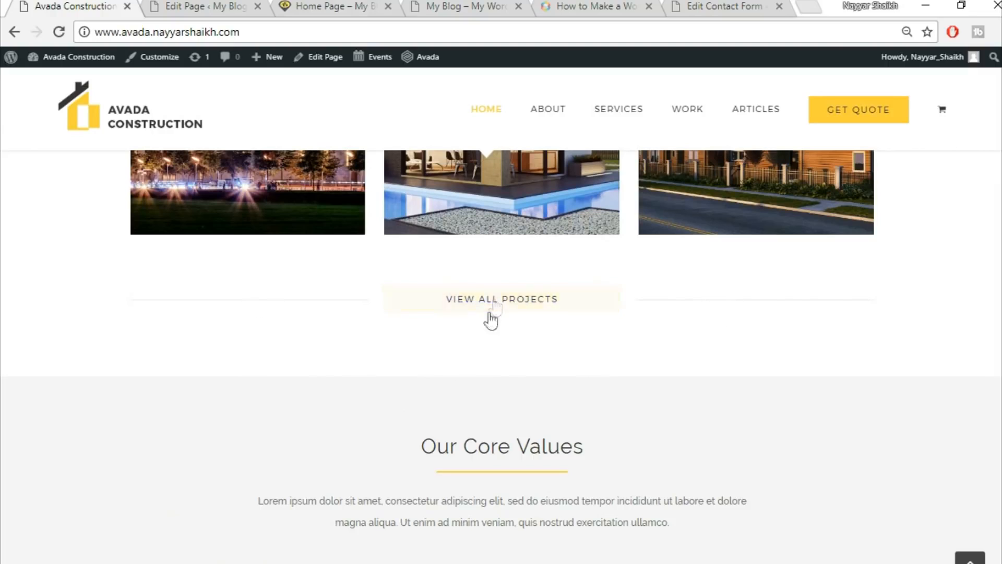
{"action": "left_click", "coordinate": [235, 6]}
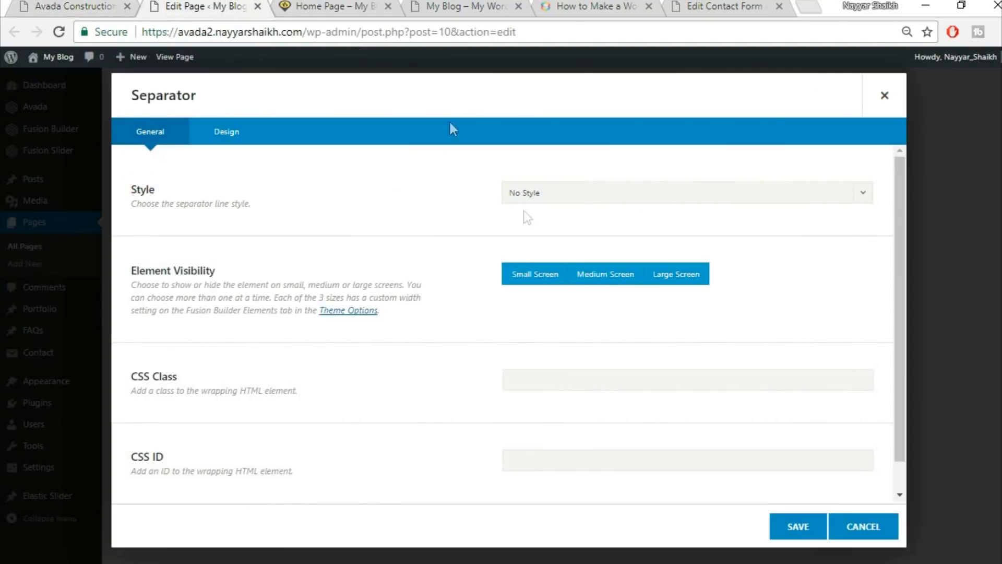
{"action": "left_click", "coordinate": [589, 201]}
{"action": "left_click", "coordinate": [588, 236]}
Open the separator's Design settings and adjust its colour against the live site.
{"action": "scroll", "coordinate": [425, 337], "scroll_direction": "down", "scroll_amount": 1}
{"action": "left_click", "coordinate": [240, 139]}
{"action": "scroll", "coordinate": [671, 184], "scroll_direction": "up", "scroll_amount": 1}
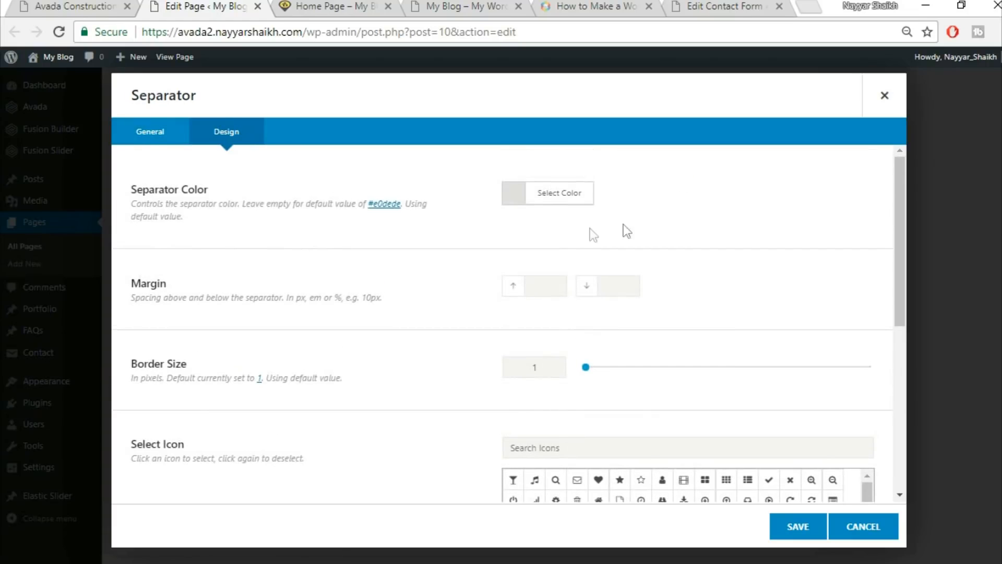
{"action": "left_click", "coordinate": [565, 207]}
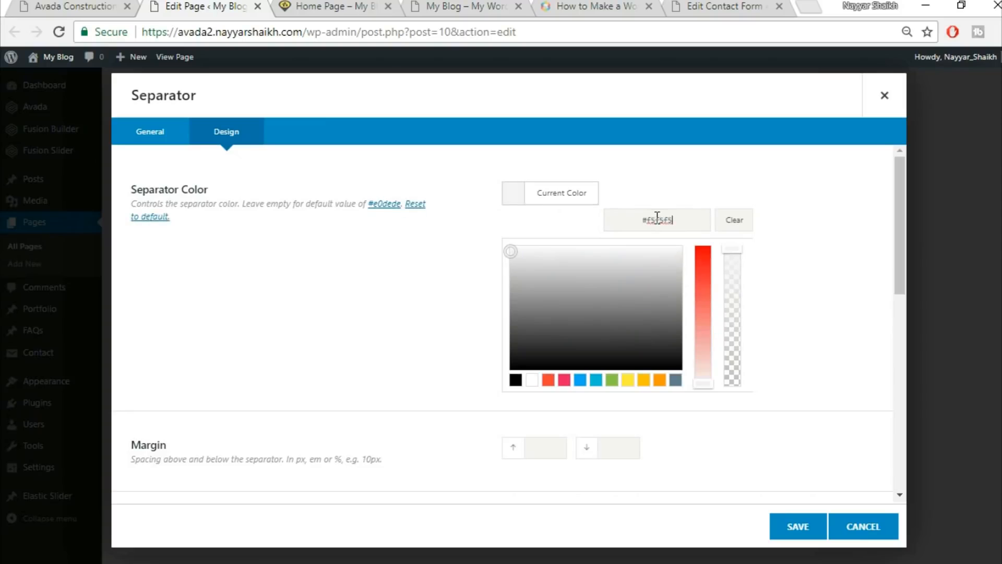
{"action": "left_click", "coordinate": [423, 252]}
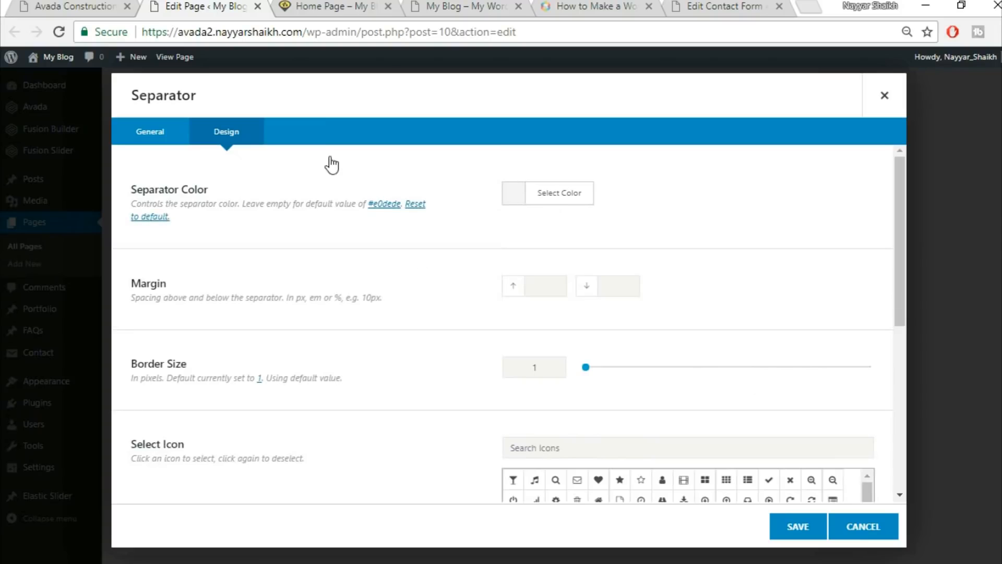
{"action": "left_click", "coordinate": [93, 6]}
{"action": "left_click", "coordinate": [169, 4]}
Enter 30, set border size 2 and width 100%, then save the separator.
{"action": "type", "text": "30"}
{"action": "scroll", "coordinate": [522, 347], "scroll_direction": "down", "scroll_amount": 2}
{"action": "double_click", "coordinate": [533, 287]}
{"action": "type", "text": "2"}
{"action": "scroll", "coordinate": [434, 362], "scroll_direction": "down", "scroll_amount": 5}
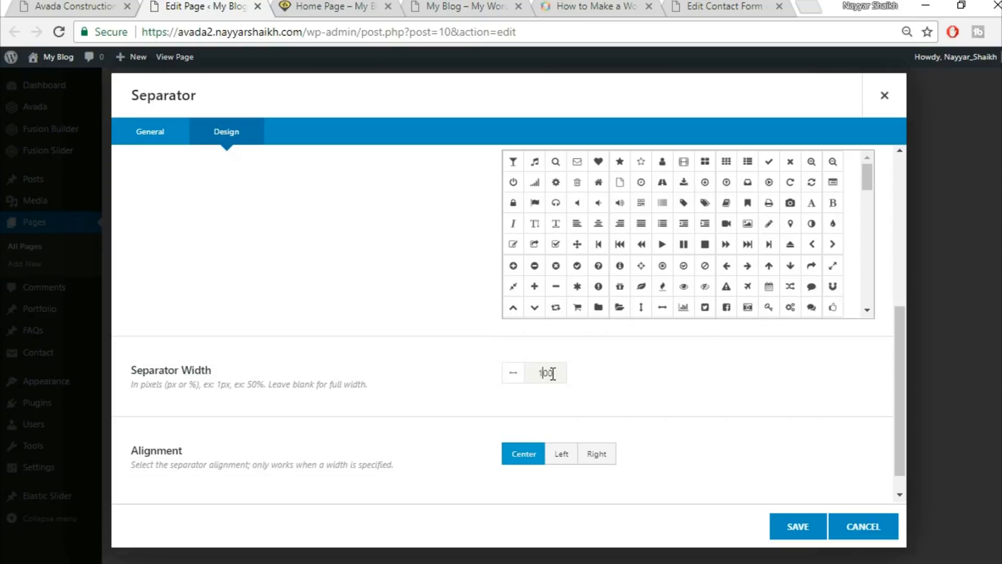
{"action": "key", "text": "BackSpace"}
{"action": "key", "text": "End"}
{"action": "key", "text": "BackSpace"}
{"action": "key", "text": "BackSpace"}
{"action": "key", "text": "BackSpace"}
{"action": "type", "text": "100%"}
{"action": "scroll", "coordinate": [621, 409], "scroll_direction": "down", "scroll_amount": 1}
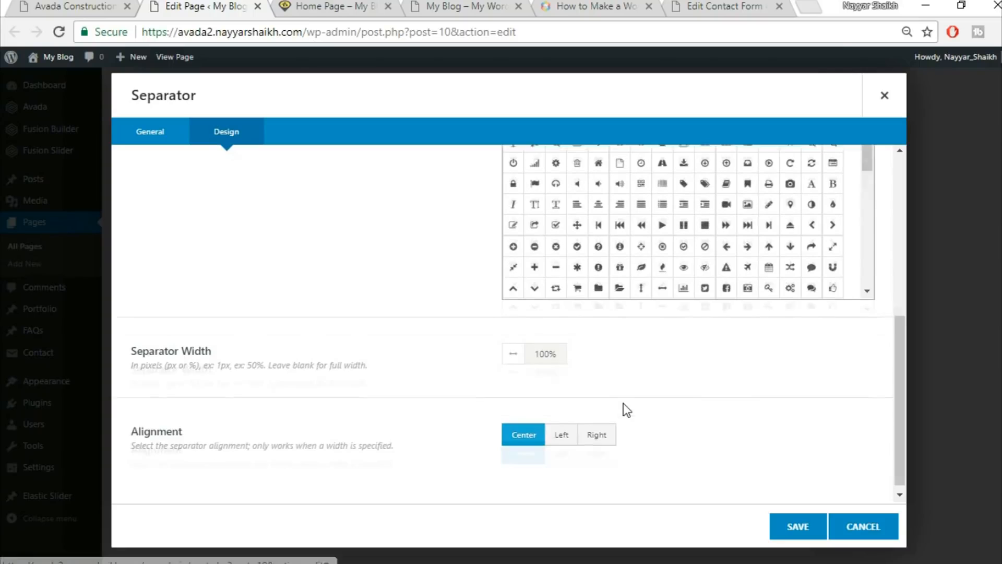
{"action": "left_click", "coordinate": [793, 527]}
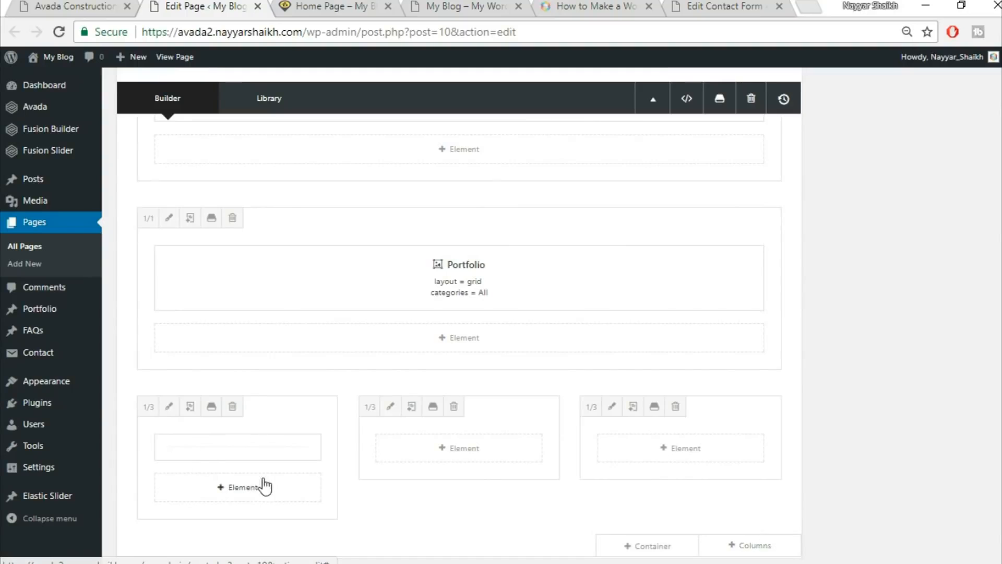
Move the separator into the right-hand third column and check the live home page.
{"action": "left_click_drag", "start_coordinate": [288, 449], "coordinate": [726, 458]}
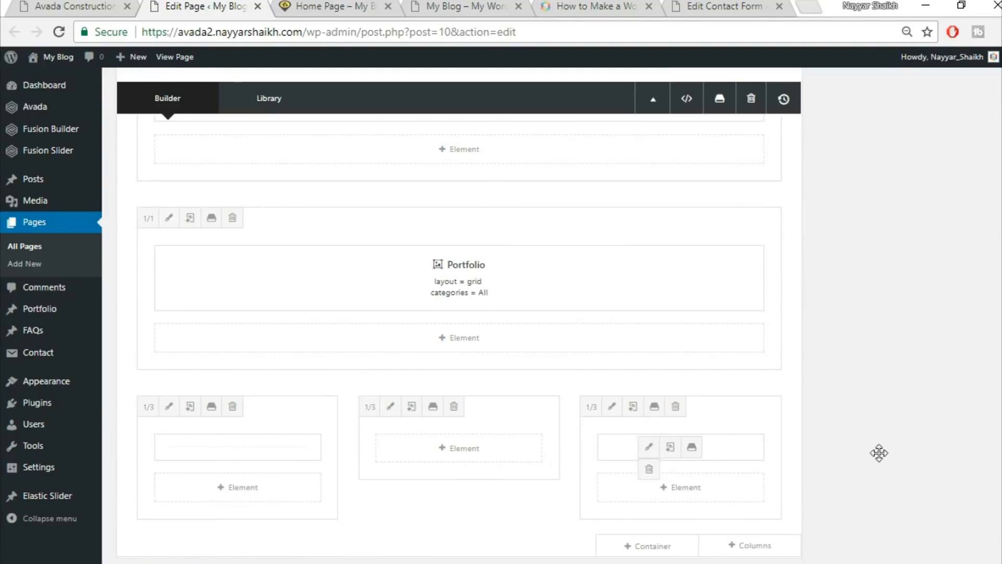
{"action": "scroll", "coordinate": [925, 453], "scroll_direction": "down", "scroll_amount": 1}
{"action": "left_click", "coordinate": [110, 3]}
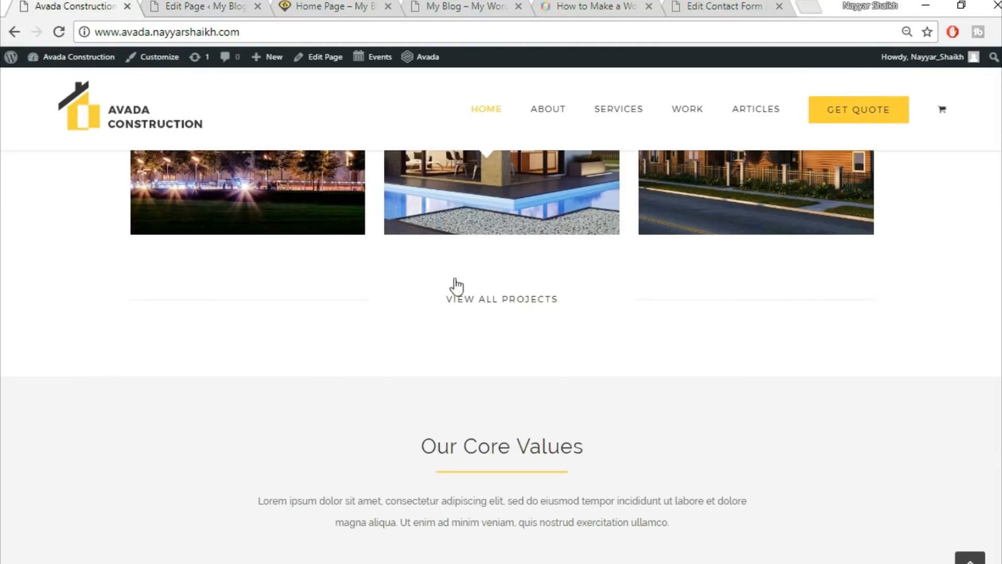
{"action": "left_click", "coordinate": [157, 7]}
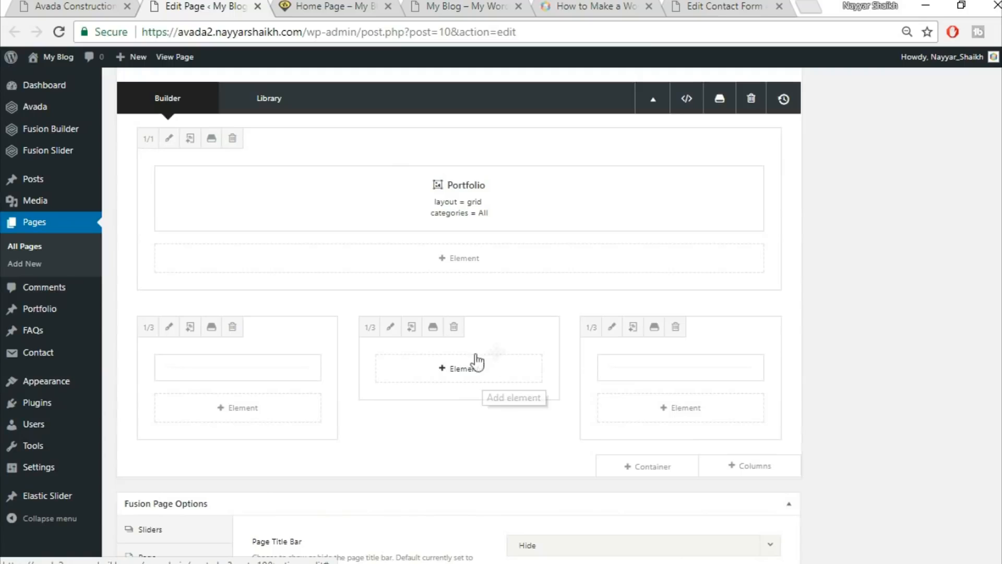
Add a Button element to the middle column with URL # and text VIEW ALL PROJECTS.
{"action": "left_click", "coordinate": [453, 378]}
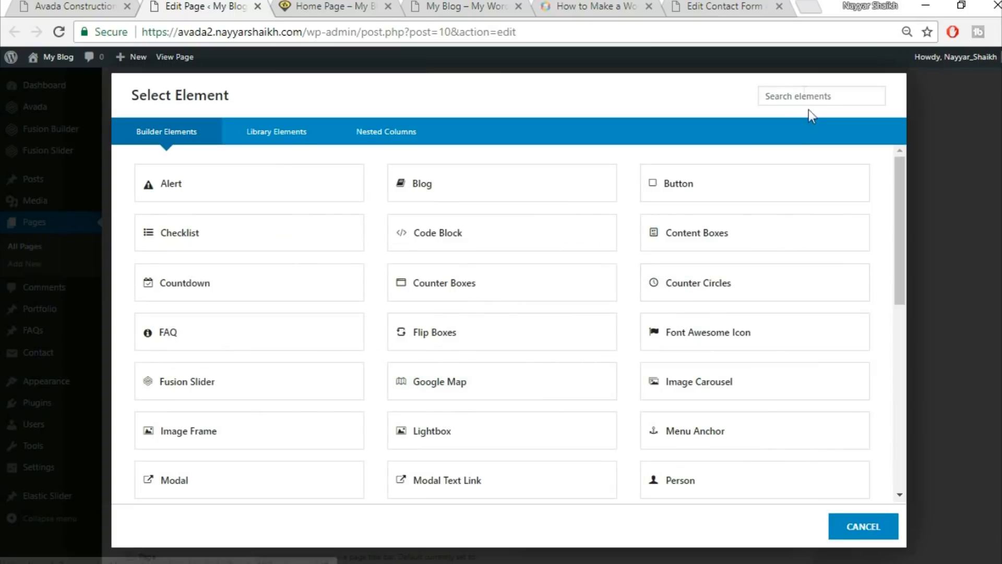
{"action": "left_click", "coordinate": [722, 191]}
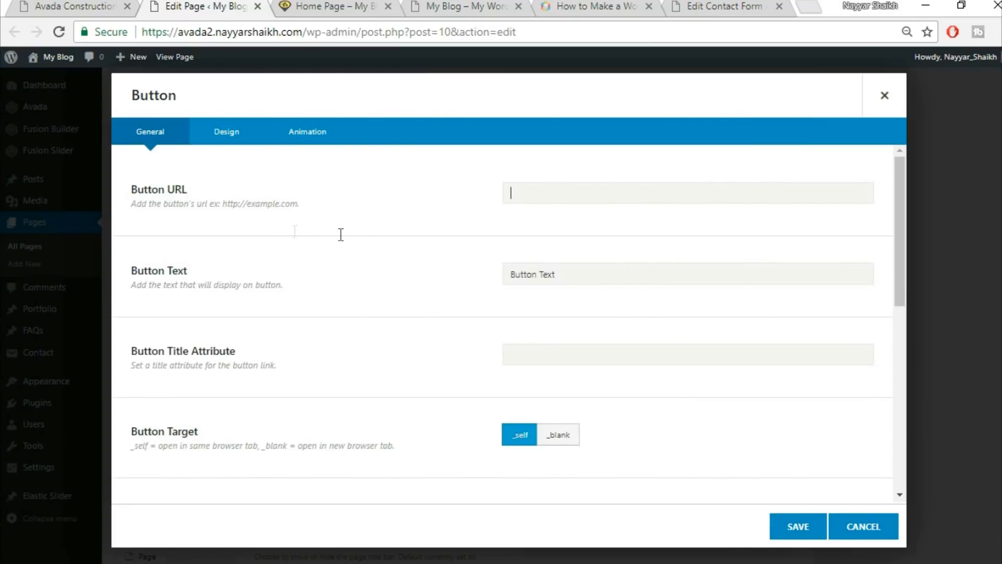
{"action": "type", "text": "#"}
{"action": "key", "text": "Tab"}
{"action": "left_click", "coordinate": [109, 4]}
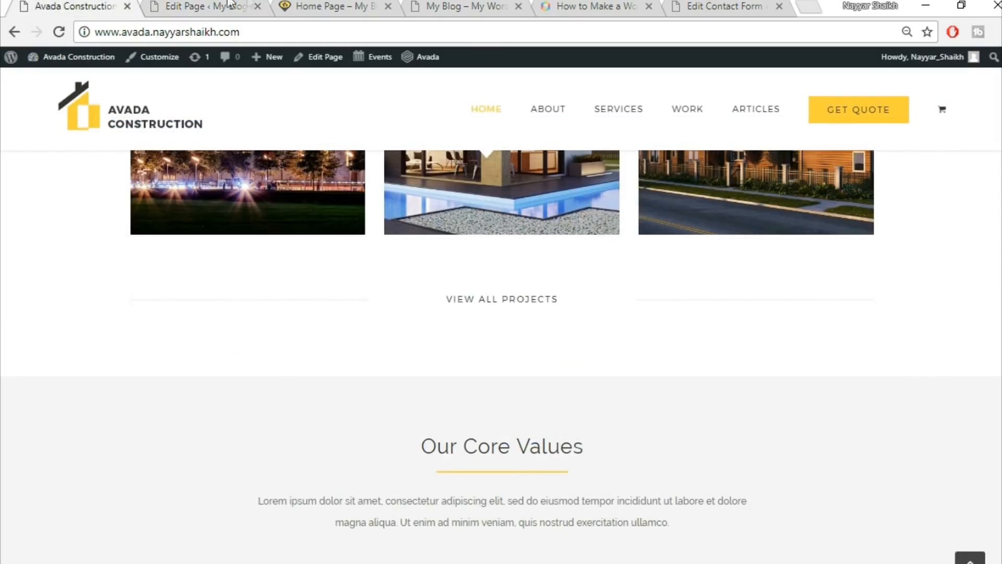
{"action": "left_click", "coordinate": [251, 6]}
{"action": "type", "text": "Vi"}
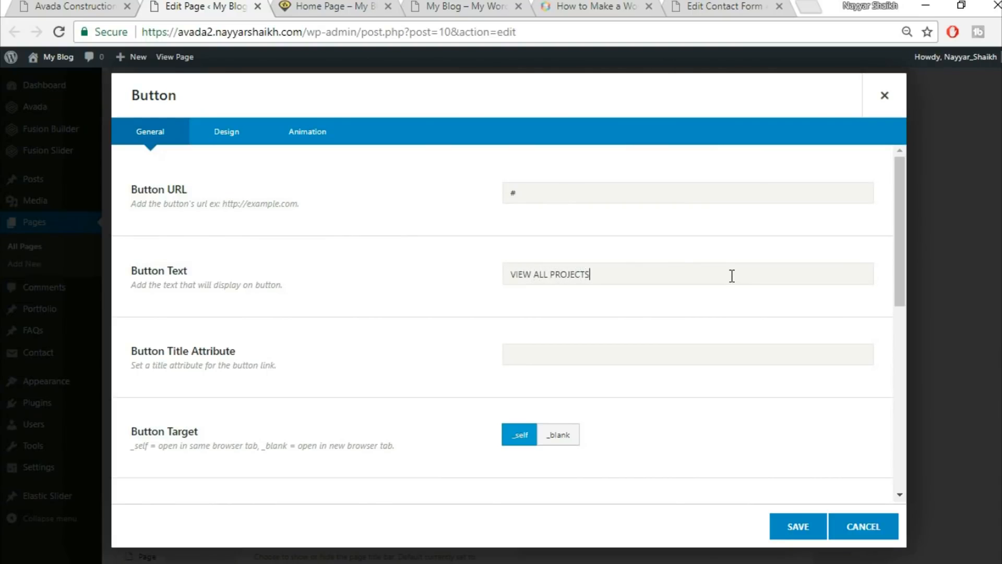
Bring up the button's Design settings and its list of button styles.
{"action": "scroll", "coordinate": [689, 298], "scroll_direction": "down", "scroll_amount": 6}
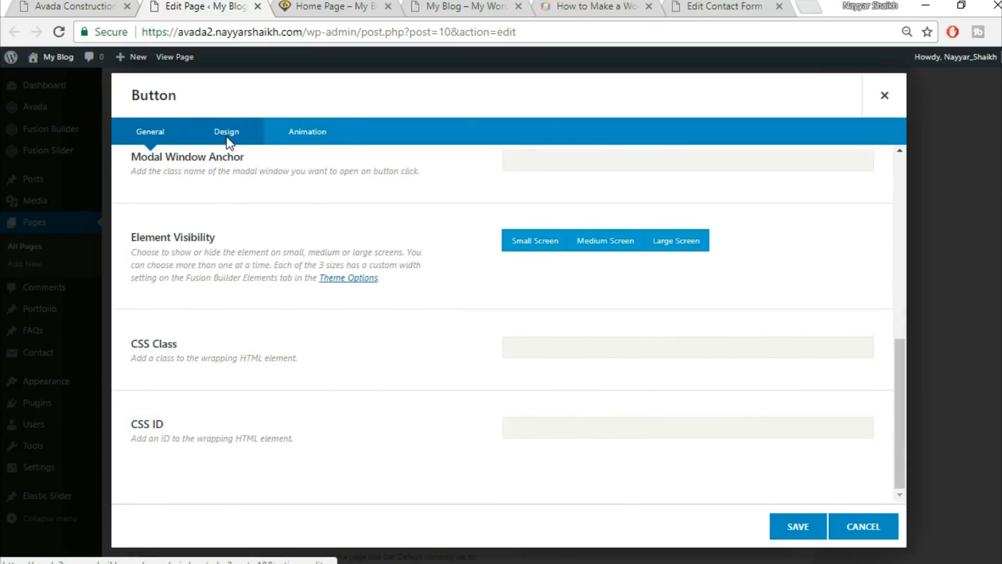
{"action": "left_click", "coordinate": [226, 133]}
{"action": "scroll", "coordinate": [675, 229], "scroll_direction": "up", "scroll_amount": 7}
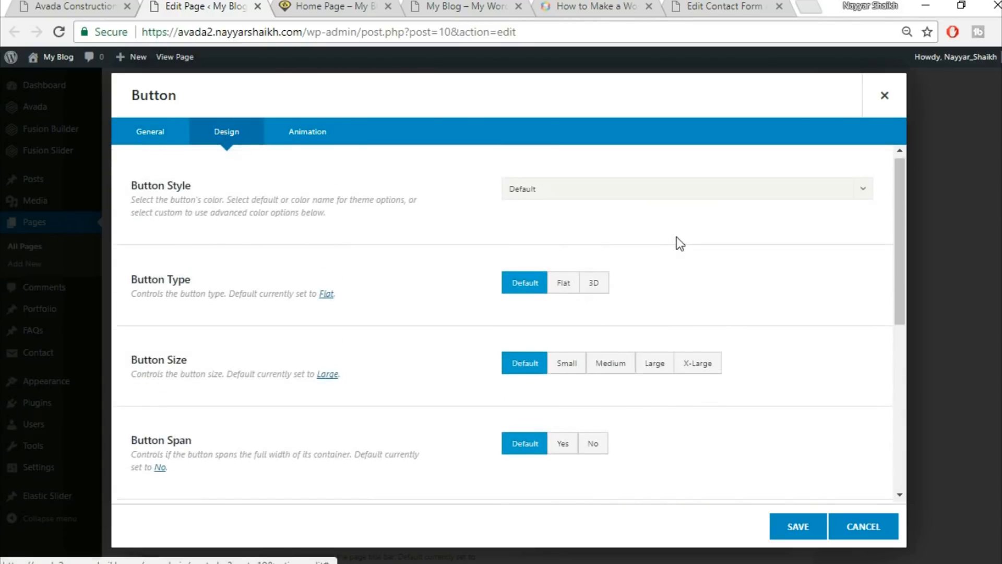
{"action": "left_click", "coordinate": [613, 194]}
Choose a custom button style with white gradient top and bottom colours.
{"action": "left_click", "coordinate": [605, 236]}
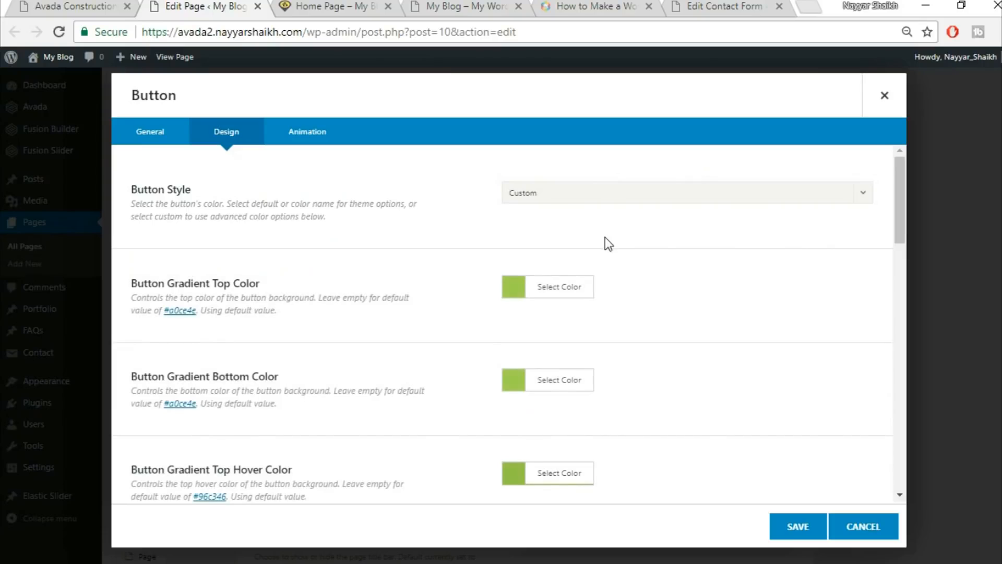
{"action": "left_click", "coordinate": [55, 2]}
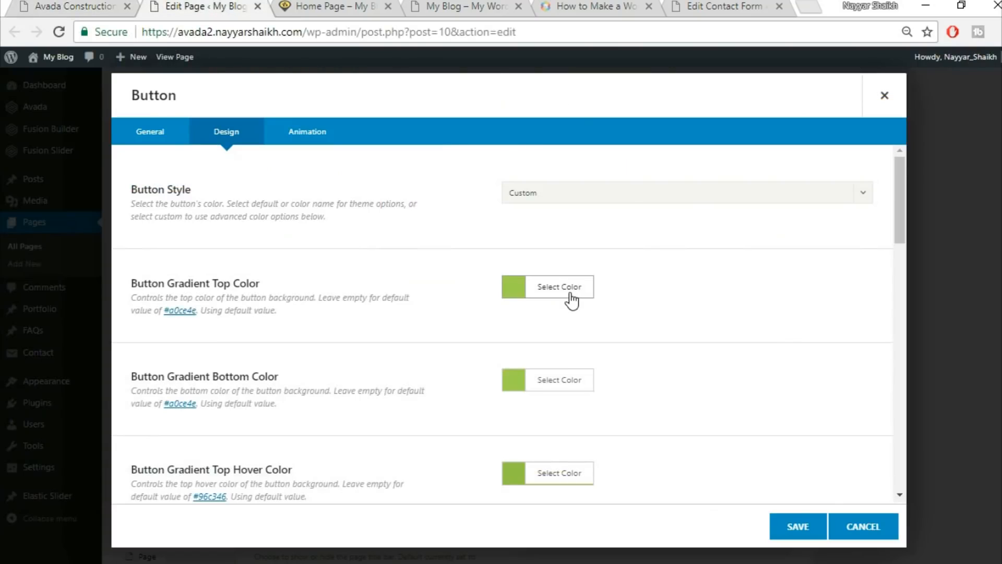
{"action": "left_click", "coordinate": [567, 289]}
{"action": "left_click", "coordinate": [640, 310]}
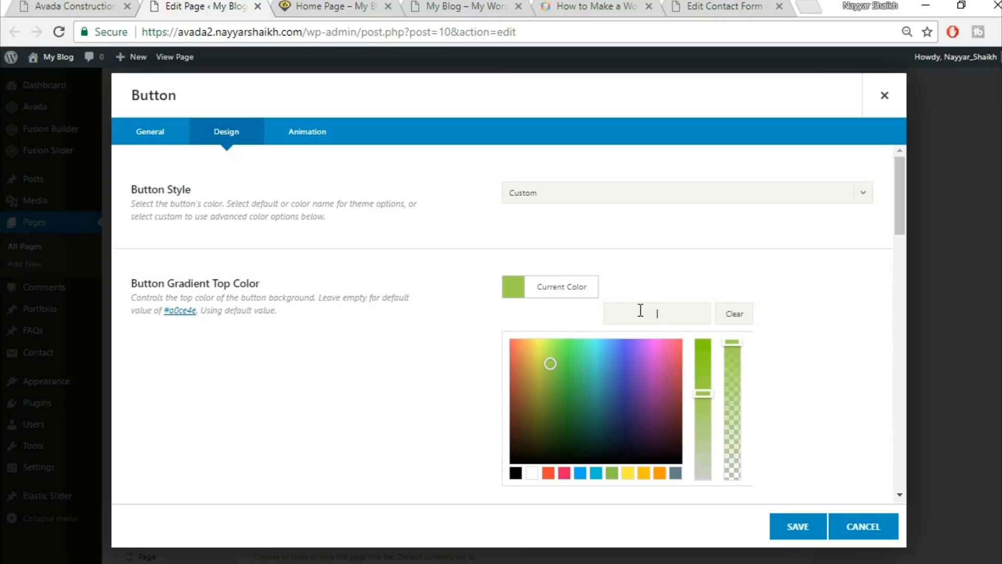
{"action": "left_click", "coordinate": [532, 472]}
{"action": "scroll", "coordinate": [789, 318], "scroll_direction": "down", "scroll_amount": 2}
{"action": "left_click", "coordinate": [789, 321]}
{"action": "left_click", "coordinate": [567, 303]}
{"action": "left_click", "coordinate": [533, 487]}
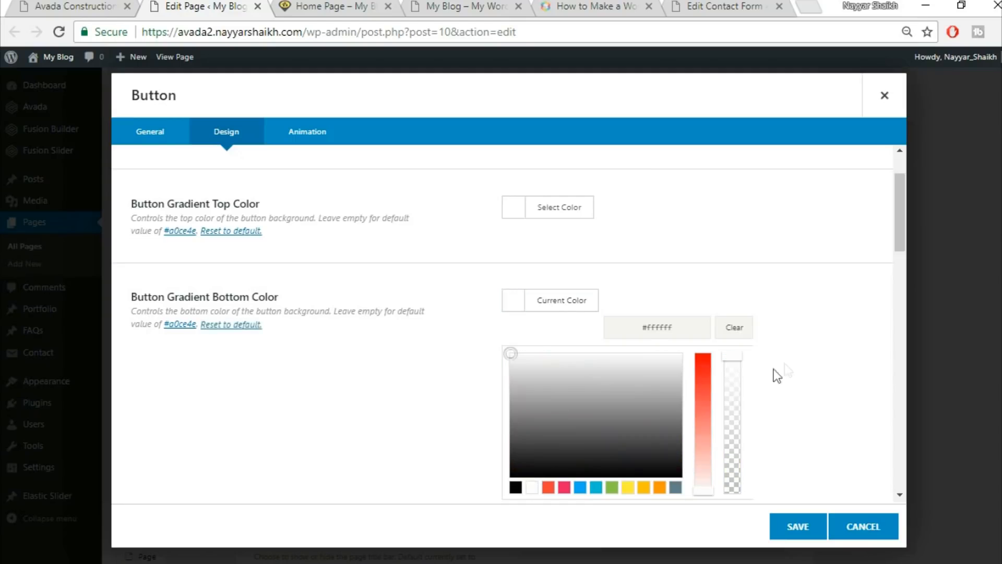
{"action": "scroll", "coordinate": [774, 369], "scroll_direction": "down", "scroll_amount": 3}
{"action": "left_click", "coordinate": [778, 326]}
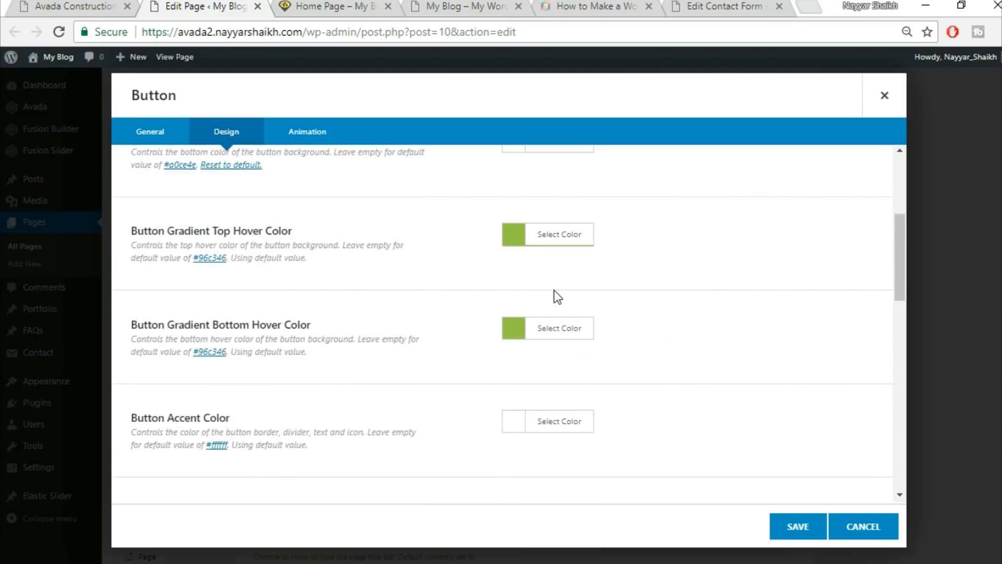
{"action": "scroll", "coordinate": [267, 386], "scroll_direction": "up", "scroll_amount": 2}
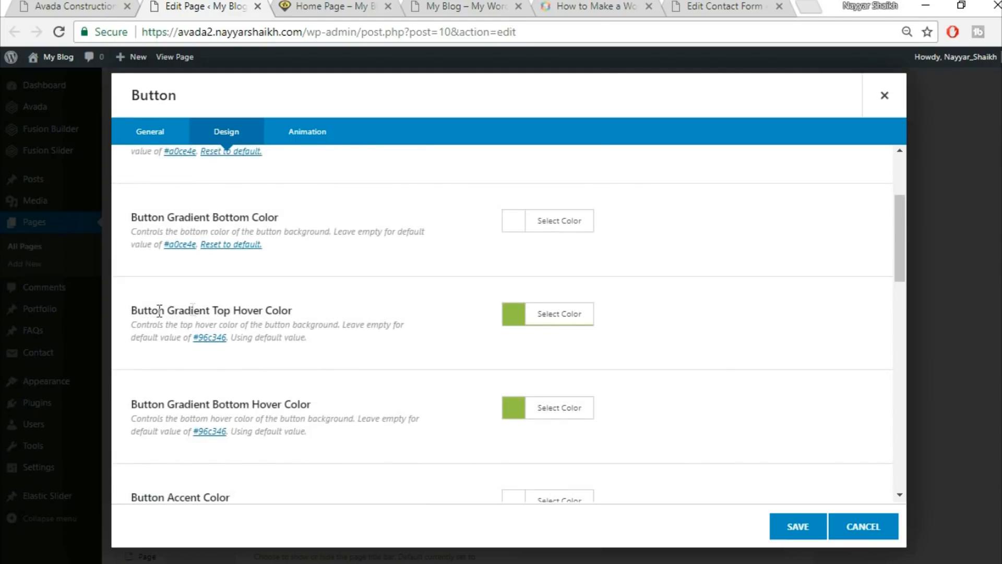
{"action": "left_click_drag", "start_coordinate": [160, 311], "coordinate": [316, 308]}
Set both gradient hover colours to yellow FED03D, checking against the live site's button.
{"action": "left_click", "coordinate": [584, 318]}
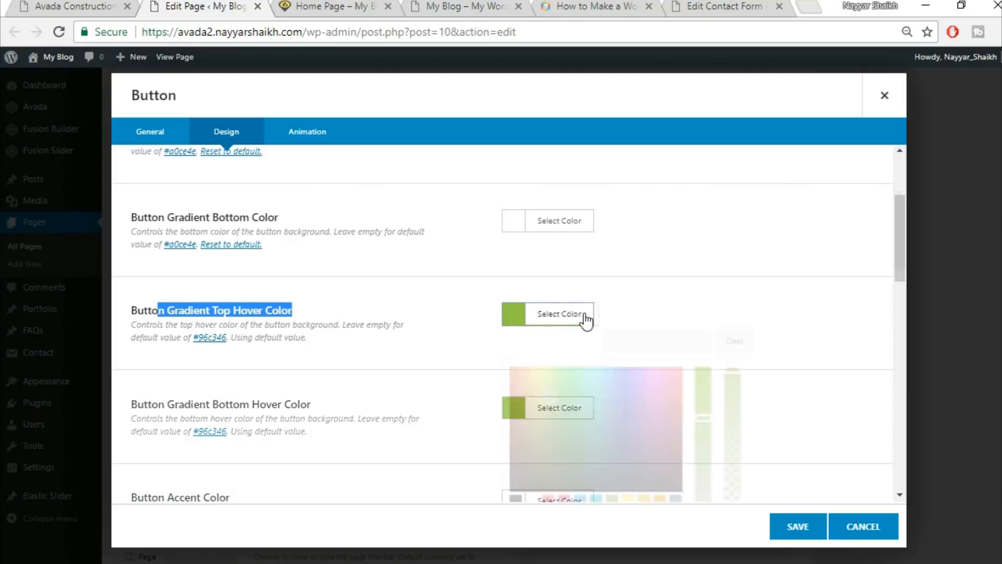
{"action": "left_click", "coordinate": [654, 340]}
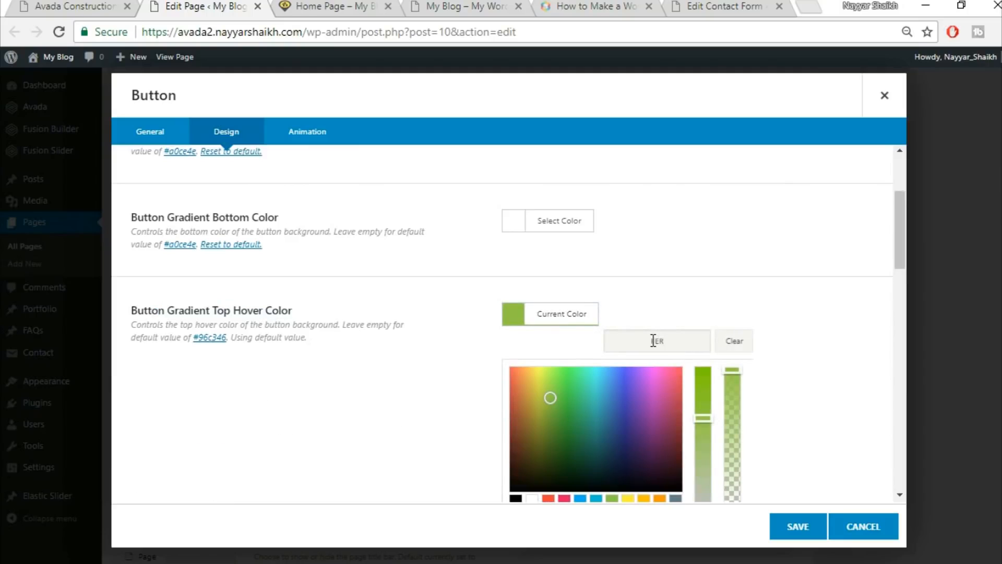
{"action": "type", "text": "FED03D"}
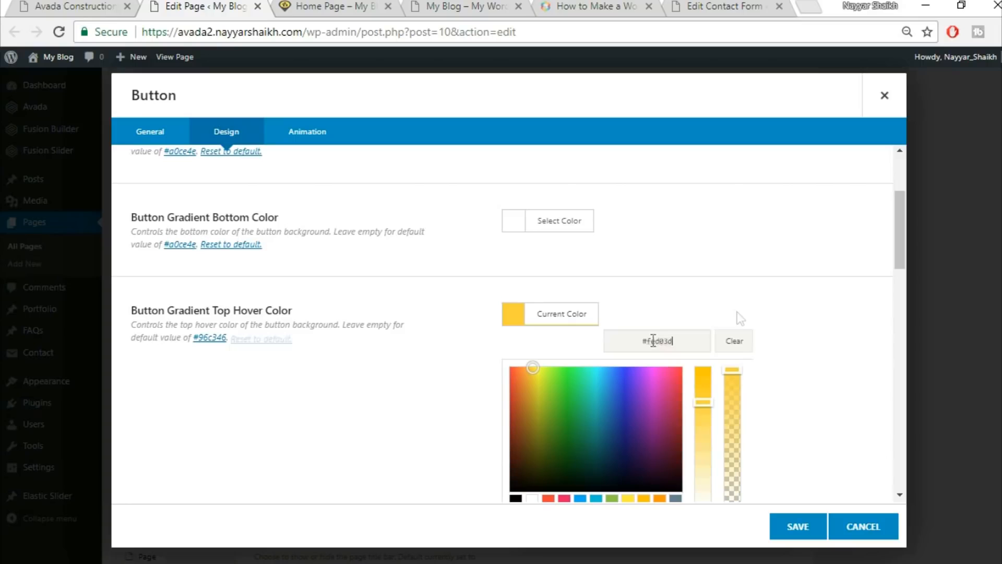
{"action": "scroll", "coordinate": [775, 323], "scroll_direction": "down", "scroll_amount": 2}
{"action": "left_click", "coordinate": [807, 330]}
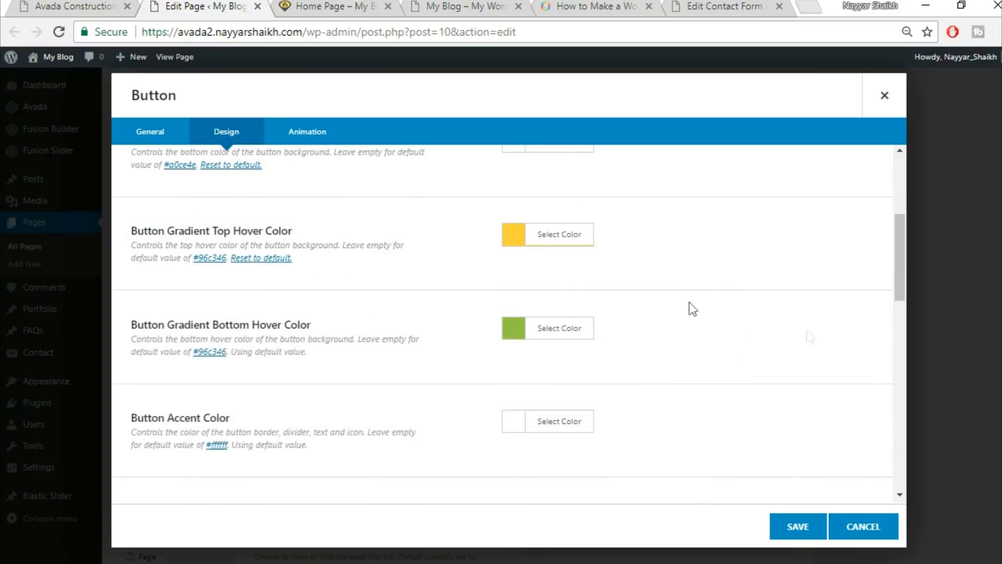
{"action": "left_click", "coordinate": [570, 329]}
{"action": "left_click", "coordinate": [685, 360]}
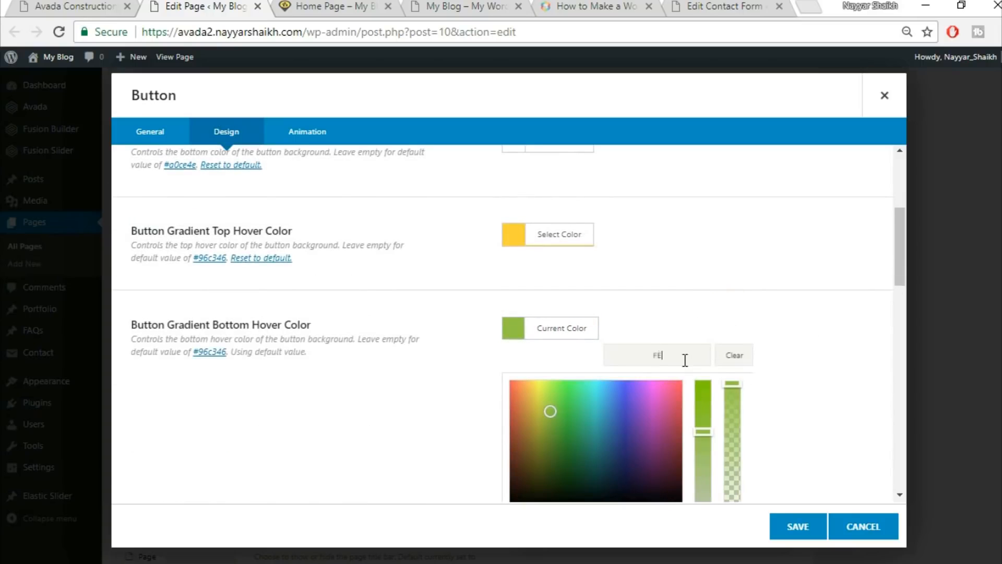
{"action": "left_click", "coordinate": [754, 296]}
{"action": "scroll", "coordinate": [771, 309], "scroll_direction": "down", "scroll_amount": 1}
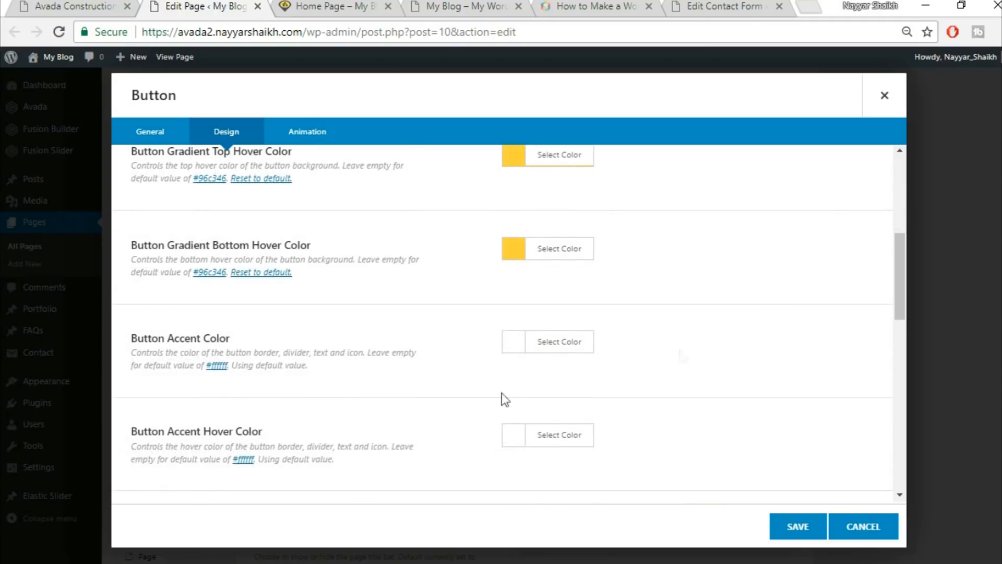
{"action": "left_click", "coordinate": [100, 6]}
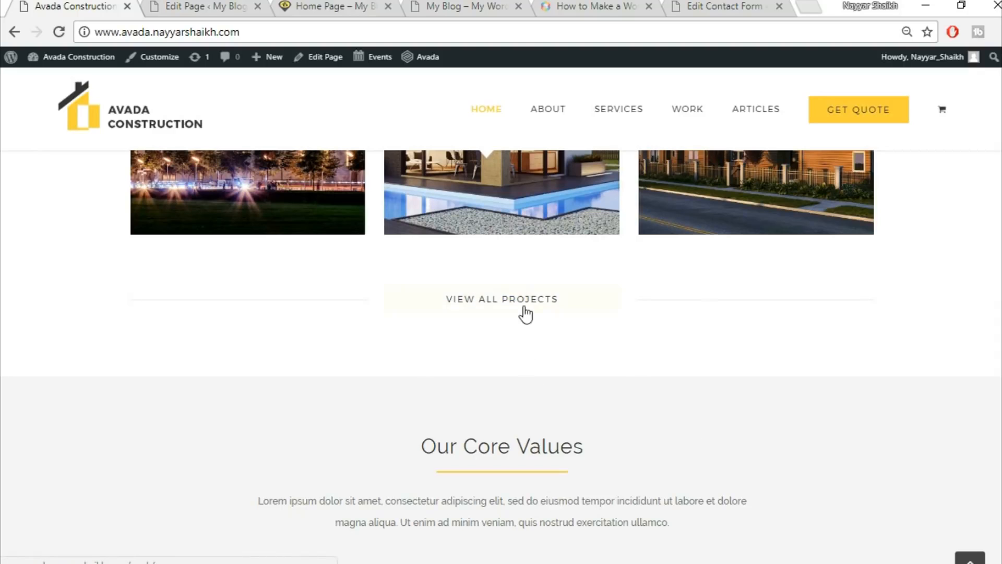
{"action": "left_click", "coordinate": [204, 6]}
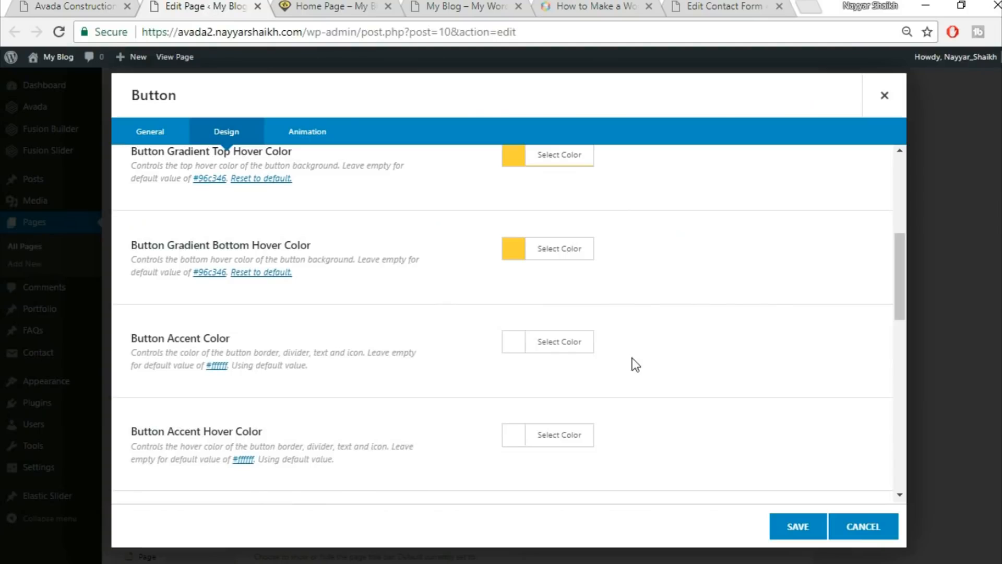
Set the button's accent and accent hover colours to black.
{"action": "left_click", "coordinate": [564, 343]}
{"action": "scroll", "coordinate": [678, 386], "scroll_direction": "down", "scroll_amount": 3}
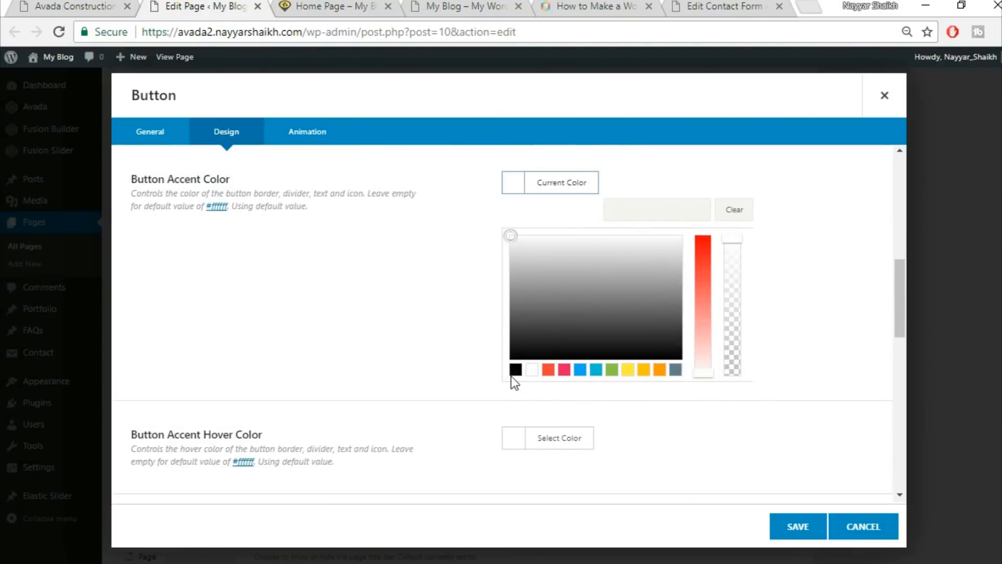
{"action": "left_click", "coordinate": [514, 371]}
{"action": "left_click", "coordinate": [359, 353]}
{"action": "left_click", "coordinate": [531, 281]}
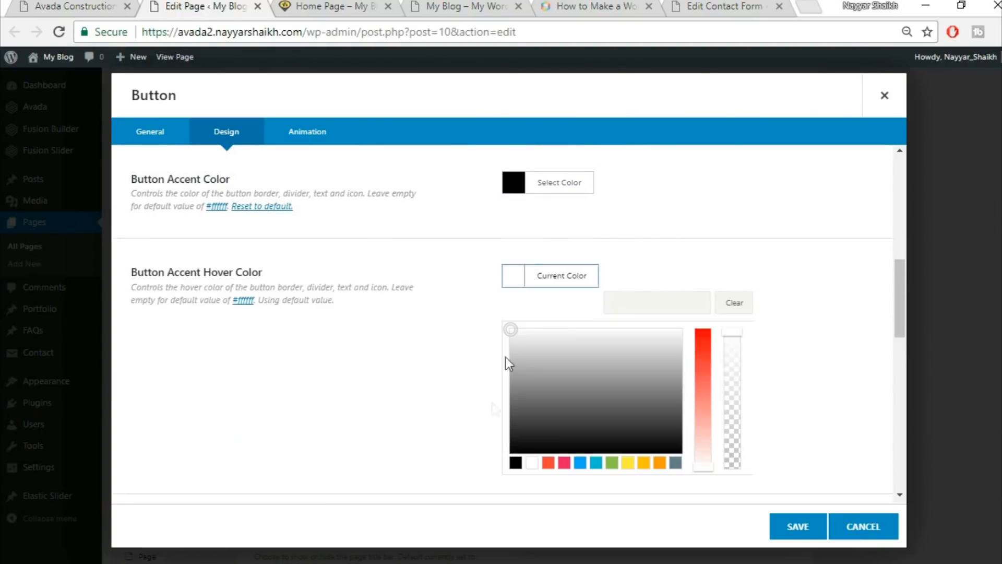
{"action": "left_click", "coordinate": [516, 463]}
{"action": "left_click", "coordinate": [856, 330]}
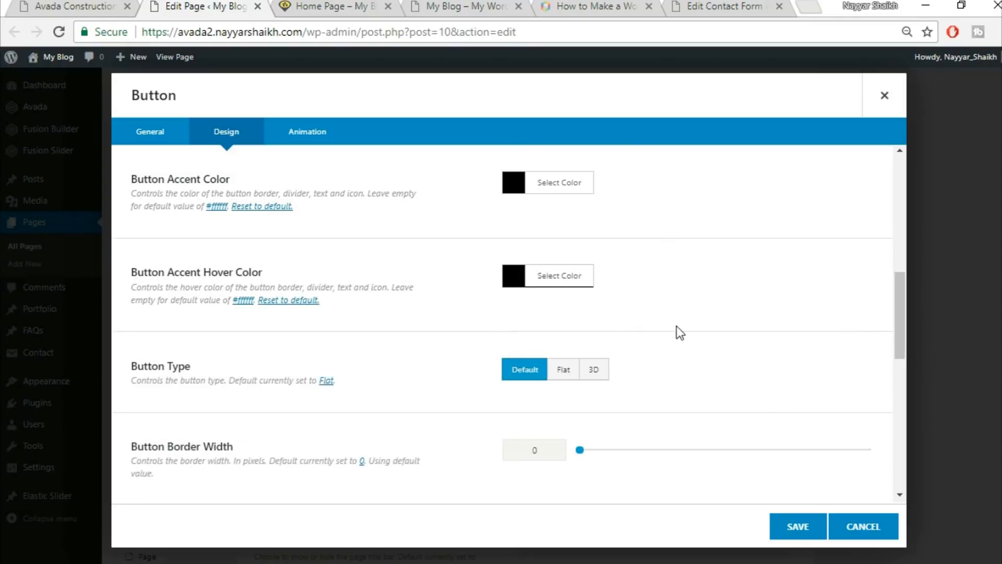
Make the button X-Large and save its settings.
{"action": "scroll", "coordinate": [681, 327], "scroll_direction": "down", "scroll_amount": 1}
{"action": "scroll", "coordinate": [681, 331], "scroll_direction": "down", "scroll_amount": 3}
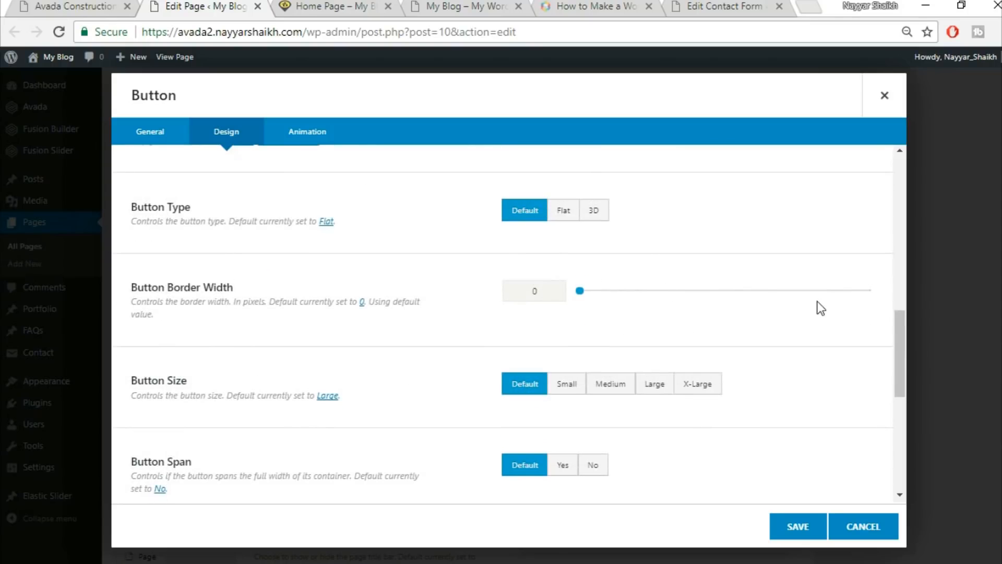
{"action": "scroll", "coordinate": [826, 312], "scroll_direction": "down", "scroll_amount": 2}
{"action": "left_click", "coordinate": [721, 308]}
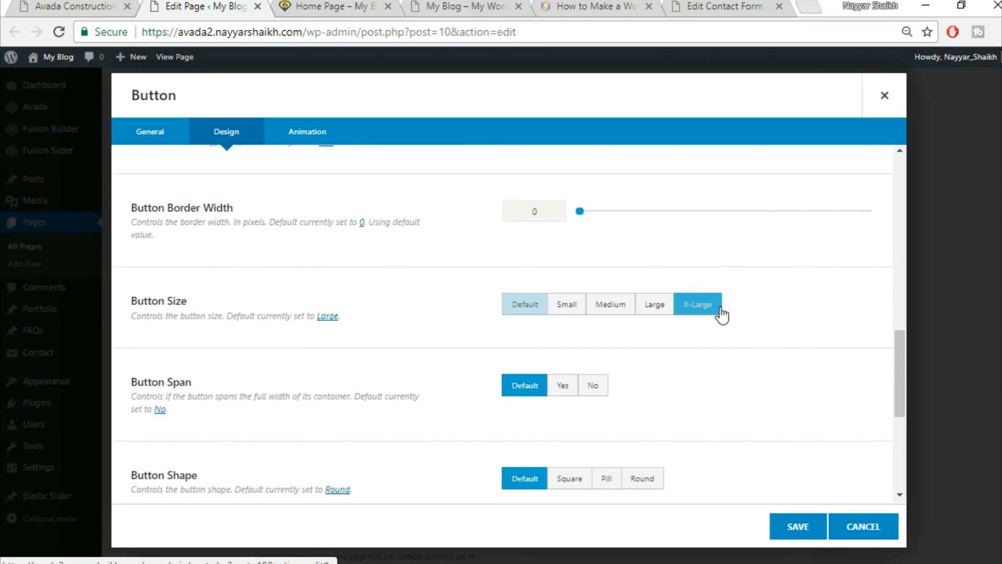
{"action": "scroll", "coordinate": [831, 298], "scroll_direction": "down", "scroll_amount": 2}
{"action": "scroll", "coordinate": [367, 336], "scroll_direction": "down", "scroll_amount": 5}
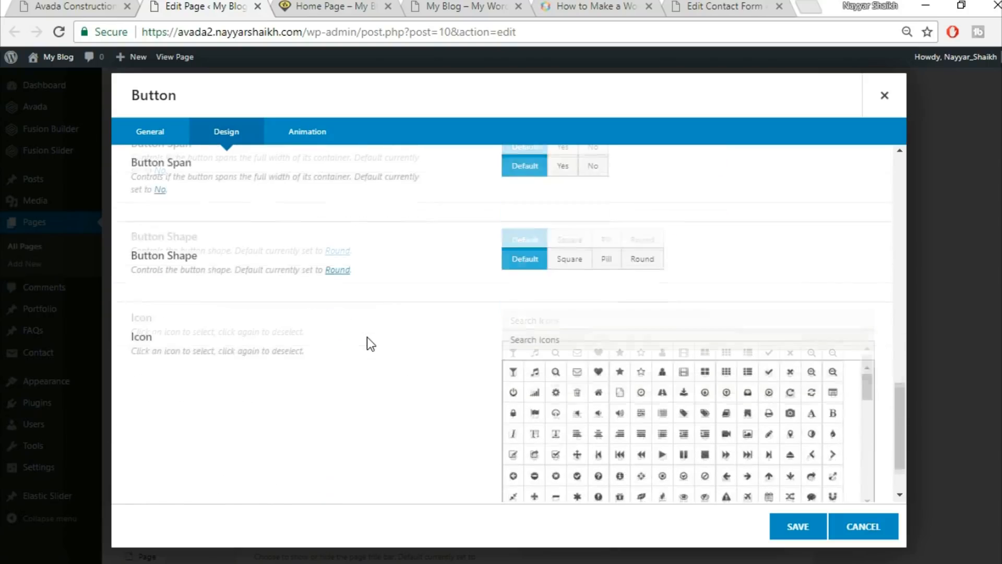
{"action": "left_click", "coordinate": [798, 526]}
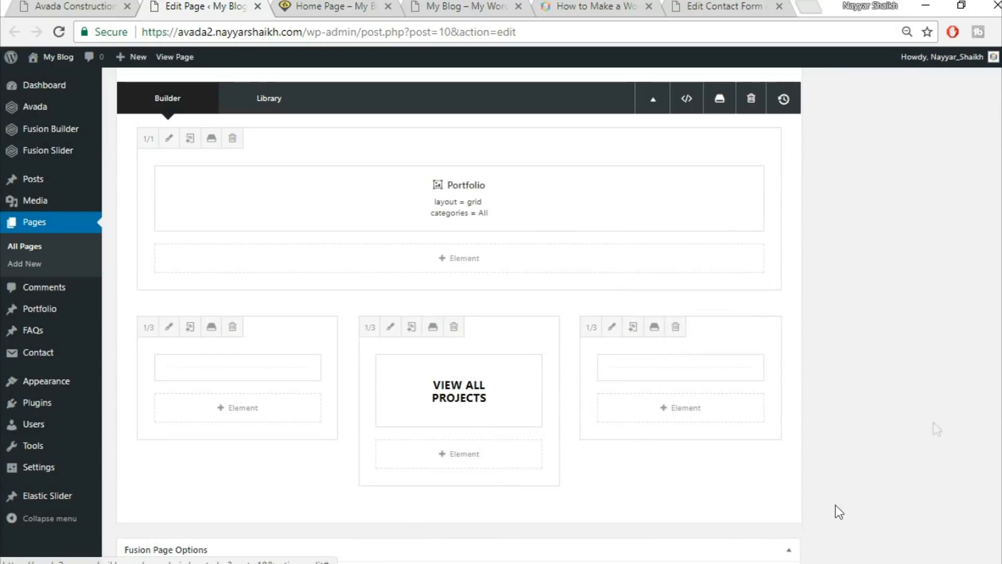
Update the home page and reload the live home page.
{"action": "scroll", "coordinate": [835, 510], "scroll_direction": "up", "scroll_amount": 10}
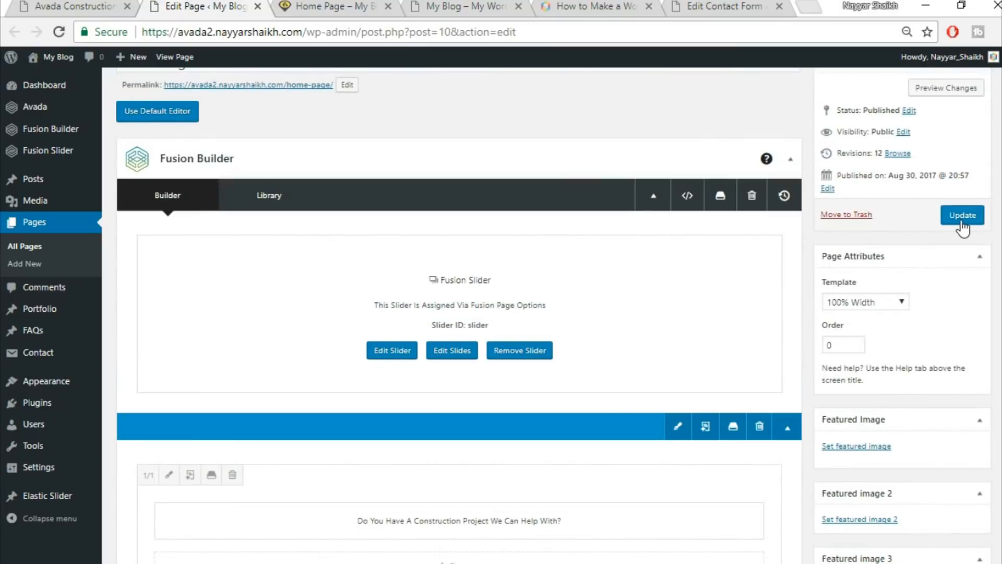
{"action": "left_click", "coordinate": [961, 214]}
{"action": "left_click", "coordinate": [334, 8]}
{"action": "left_click", "coordinate": [337, 30]}
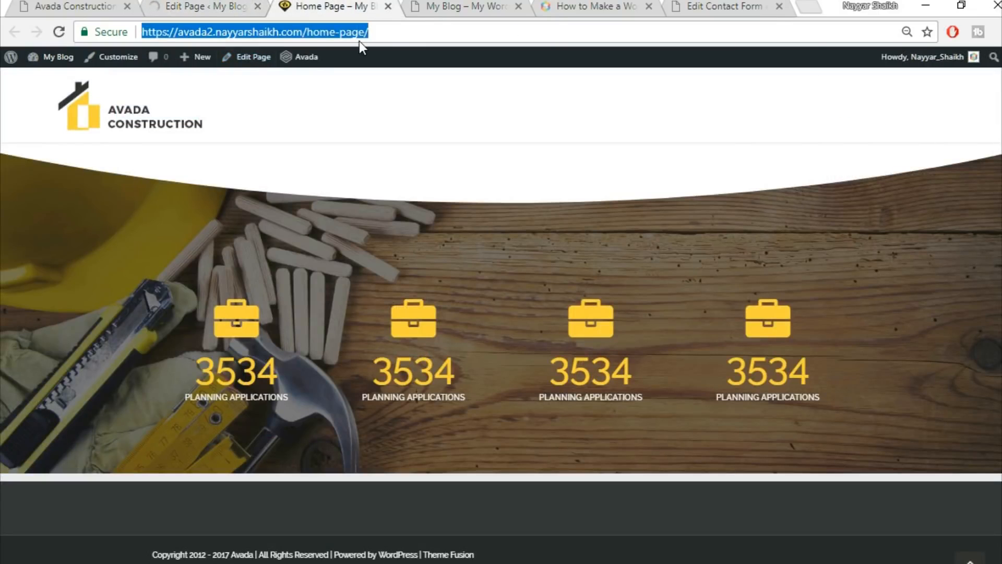
{"action": "key", "text": "Return"}
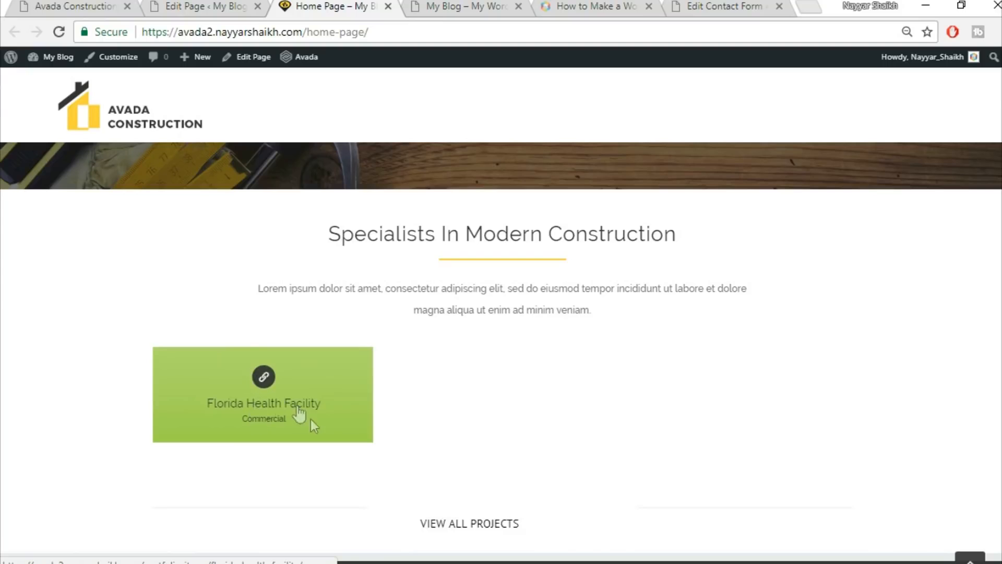
Compare the live page with the Avada Construction demo, then go back to the page editor.
{"action": "left_click", "coordinate": [80, 7]}
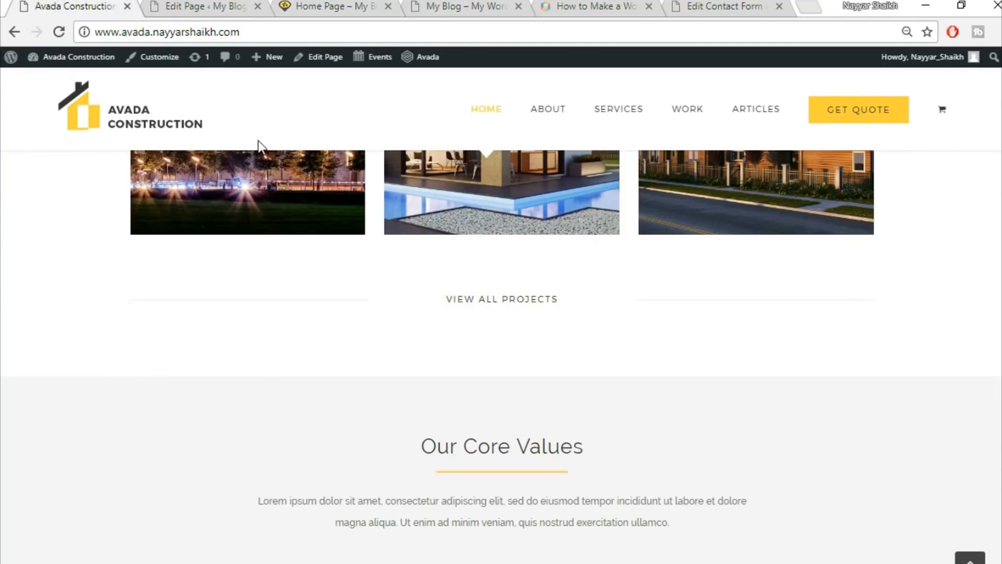
{"action": "scroll", "coordinate": [309, 276], "scroll_direction": "up", "scroll_amount": 3}
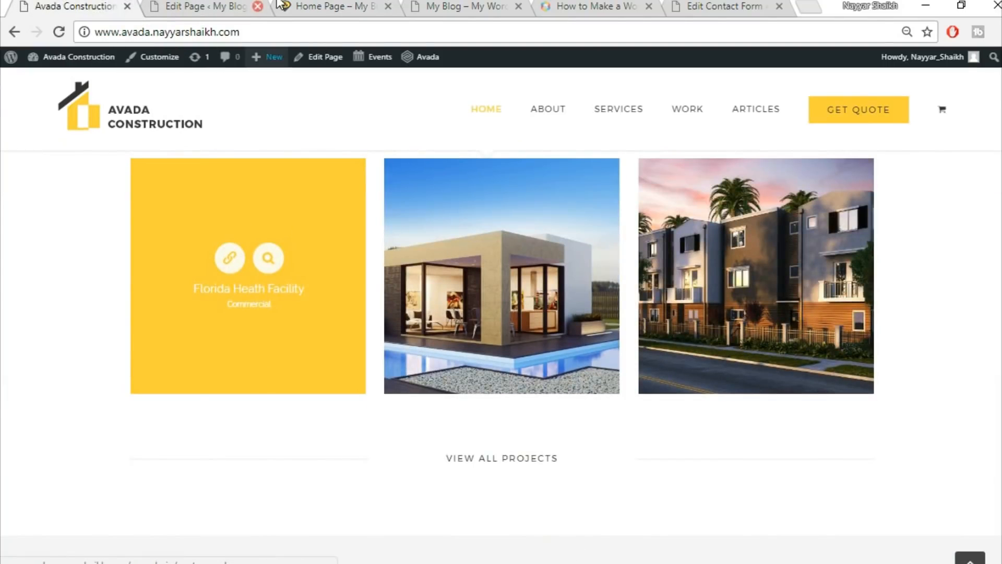
{"action": "left_click", "coordinate": [227, 4]}
{"action": "key", "text": "ctrl+Tab"}
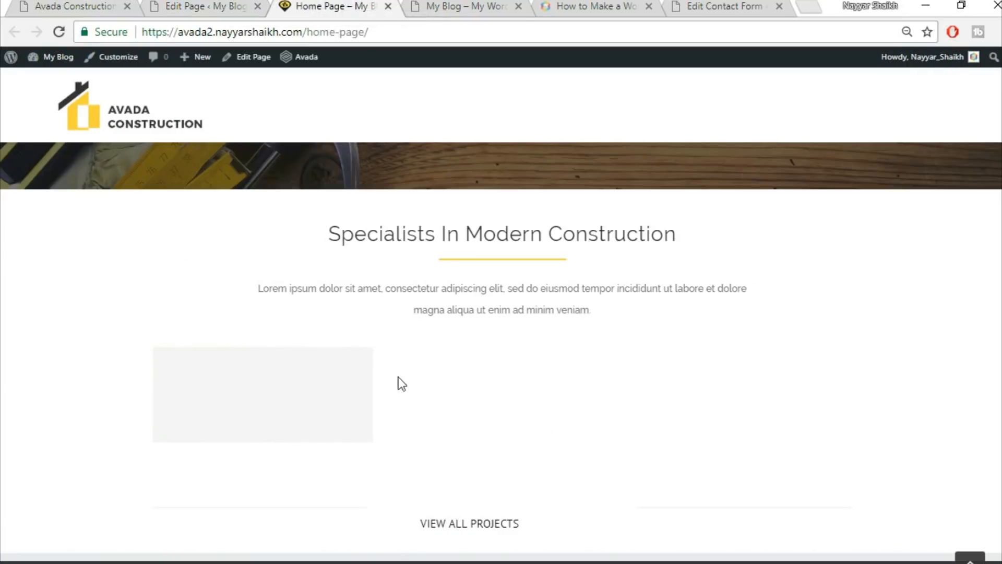
{"action": "left_click", "coordinate": [197, 4]}
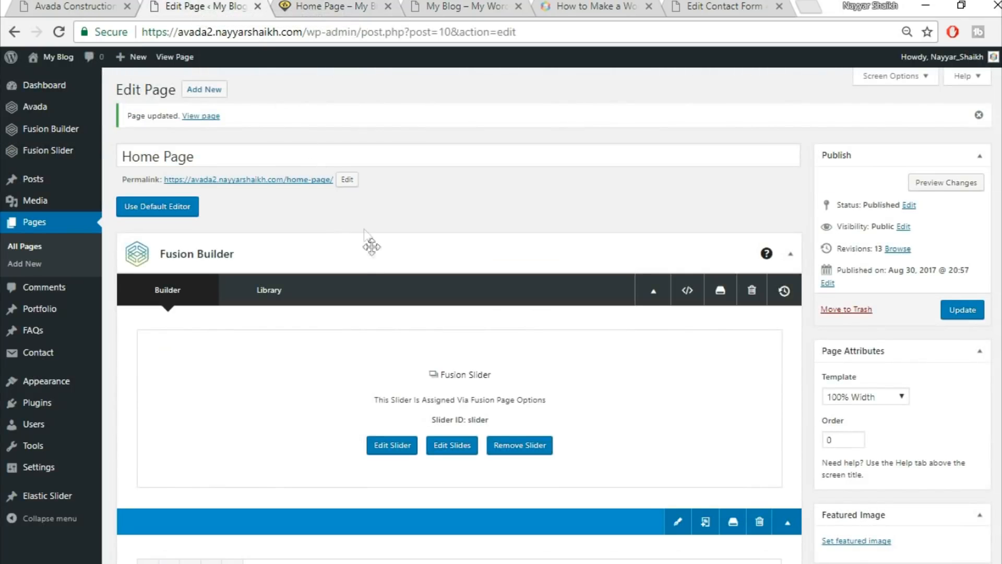
Open the Portfolio list in a new tab and edit the Florida Health Facility project.
{"action": "right_click", "coordinate": [57, 313]}
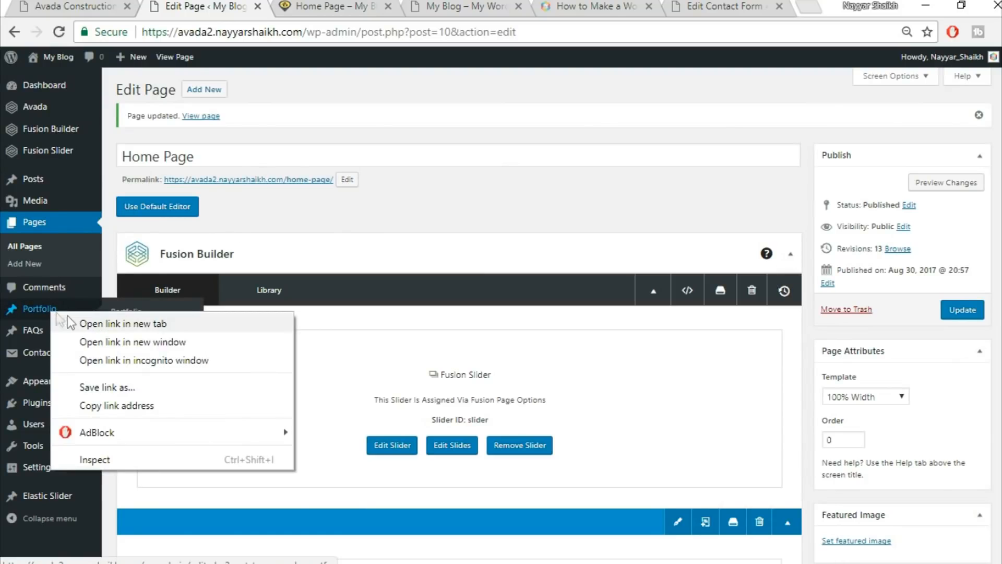
{"action": "left_click", "coordinate": [85, 323]}
{"action": "left_click", "coordinate": [293, 7]}
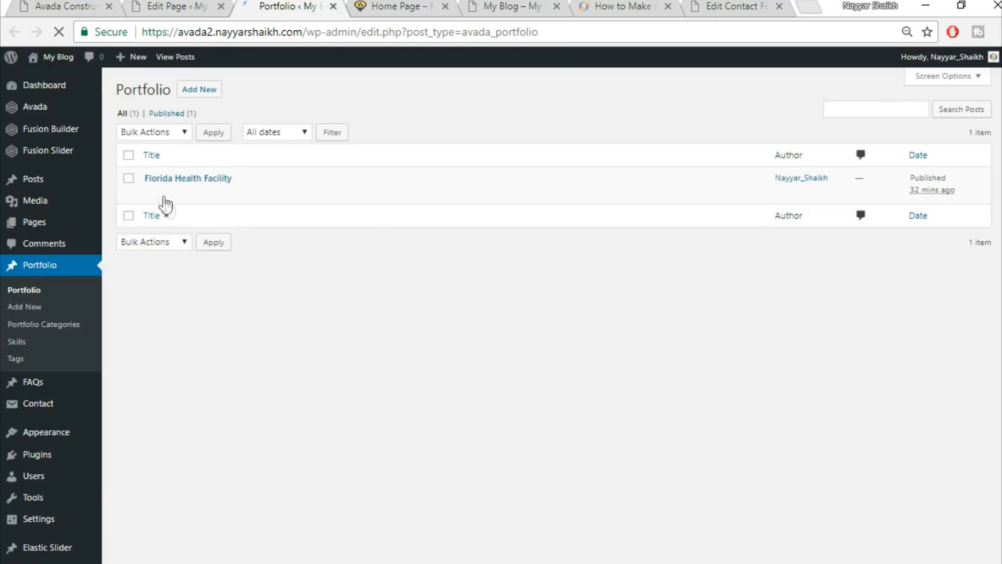
{"action": "left_click", "coordinate": [153, 194]}
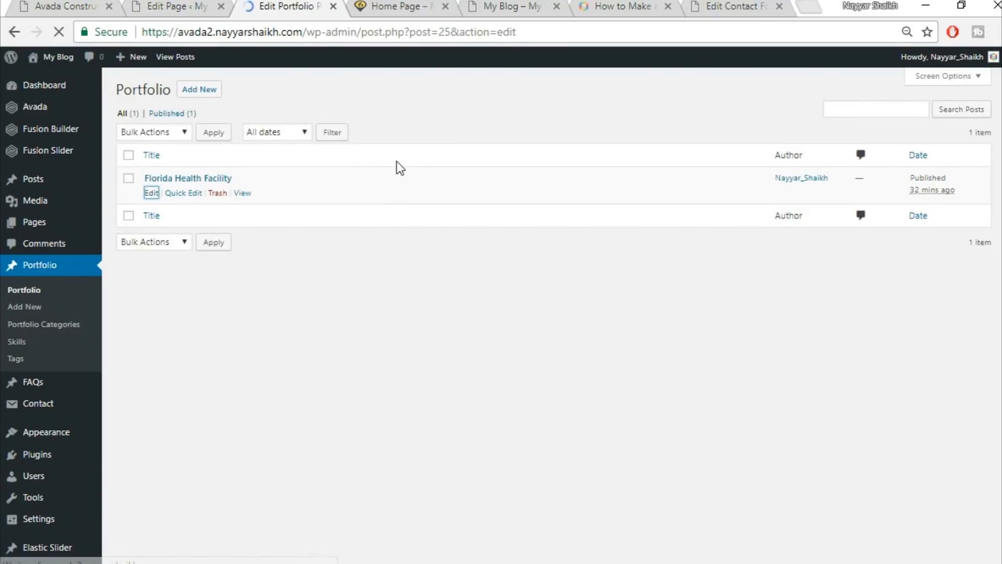
{"action": "scroll", "coordinate": [997, 299], "scroll_direction": "down", "scroll_amount": 10}
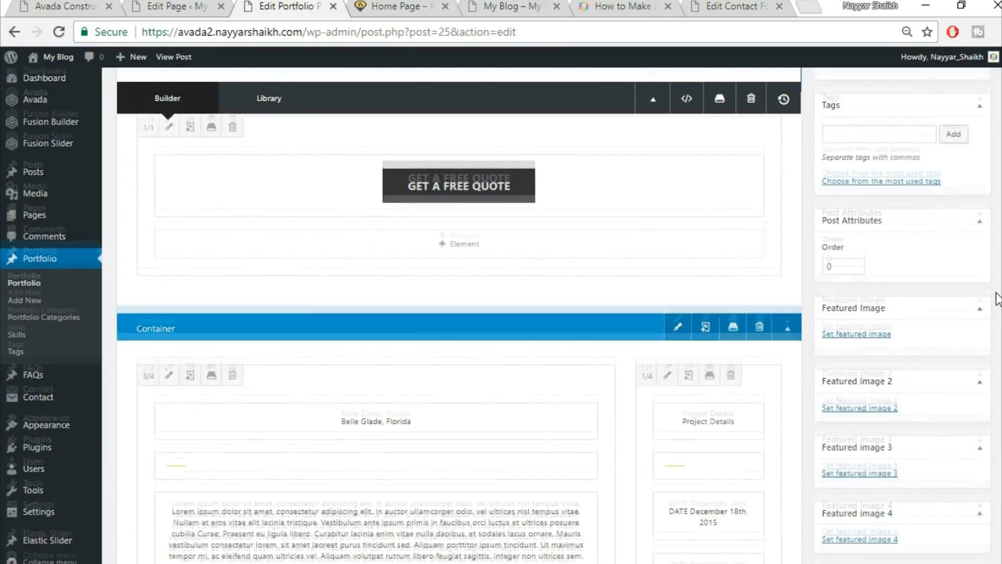
{"action": "scroll", "coordinate": [997, 299], "scroll_direction": "up", "scroll_amount": 5}
{"action": "scroll", "coordinate": [997, 299], "scroll_direction": "down", "scroll_amount": 3}
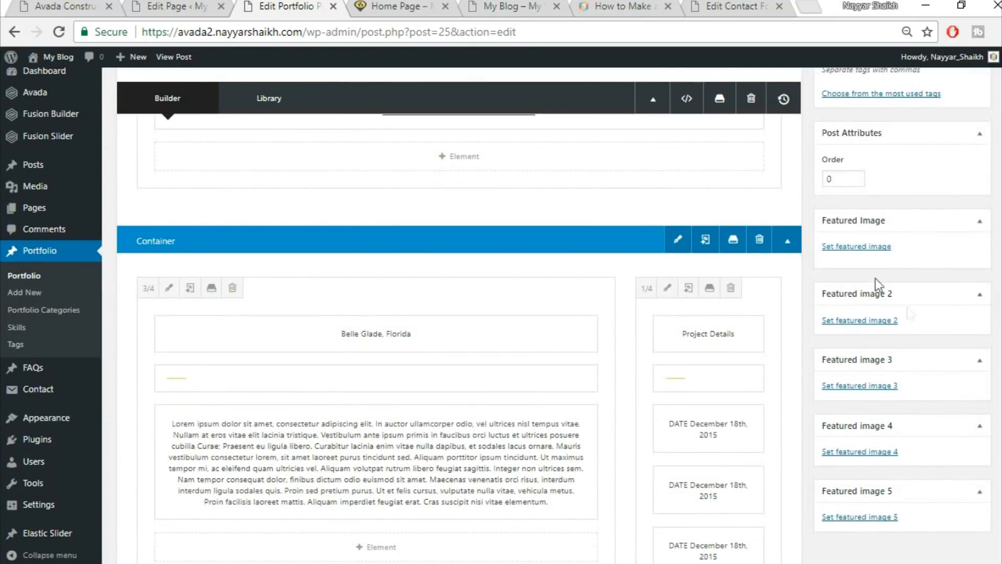
Upload project2-featured-15013609.jpg and set it as the project's featured image.
{"action": "left_click", "coordinate": [860, 246]}
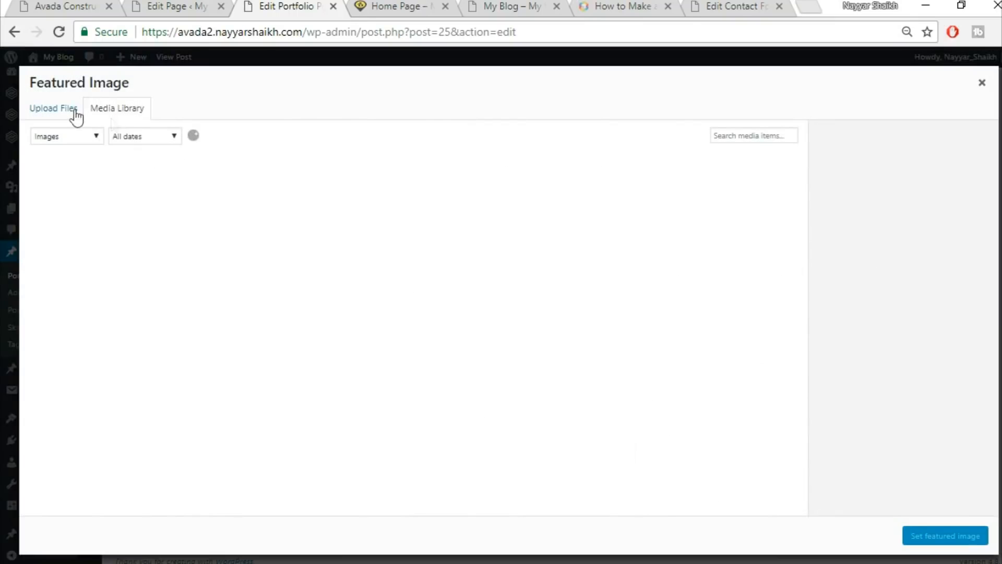
{"action": "left_click", "coordinate": [55, 109]}
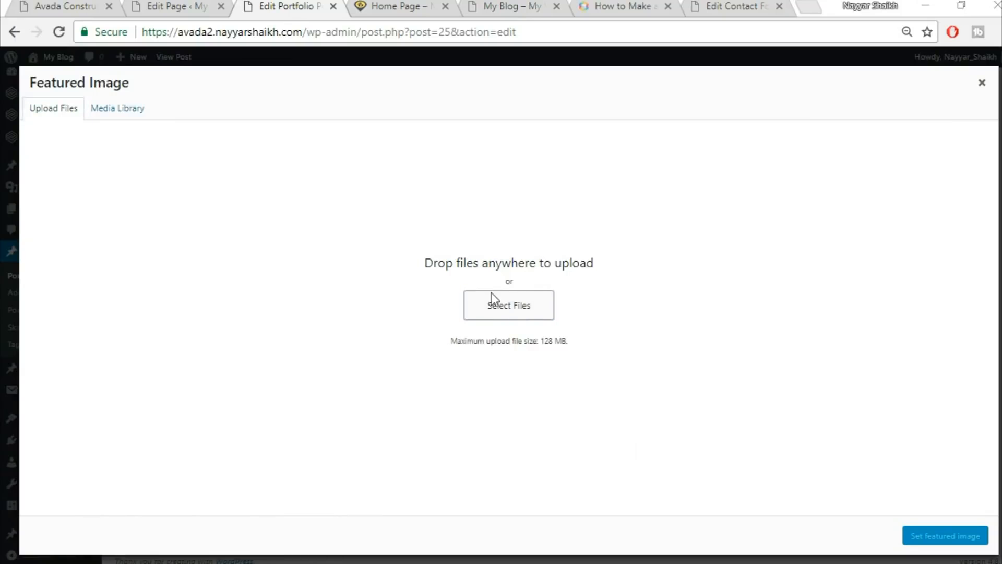
{"action": "left_click", "coordinate": [493, 298]}
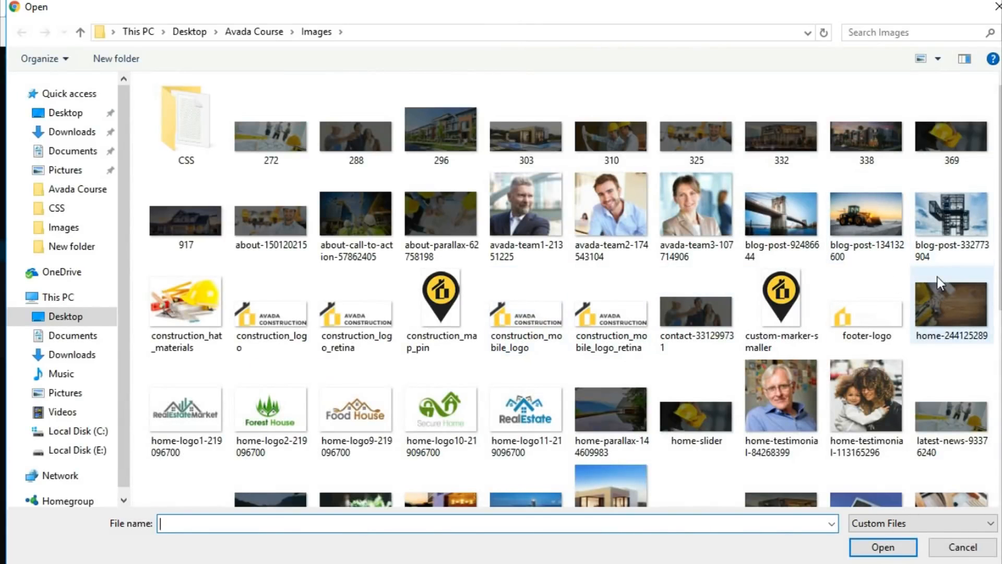
{"action": "scroll", "coordinate": [937, 276], "scroll_direction": "down", "scroll_amount": 5}
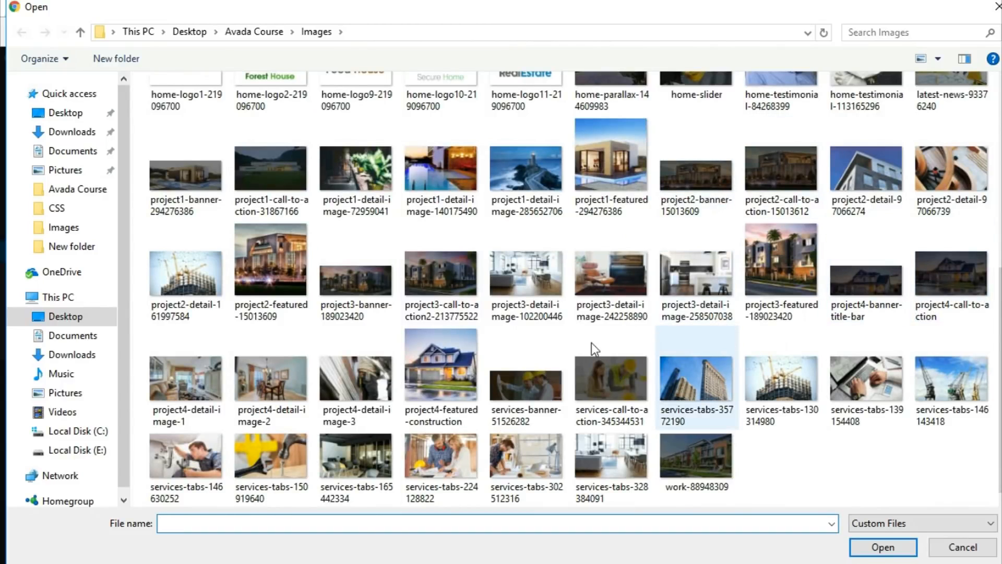
{"action": "left_click", "coordinate": [282, 266]}
{"action": "left_click", "coordinate": [871, 548]}
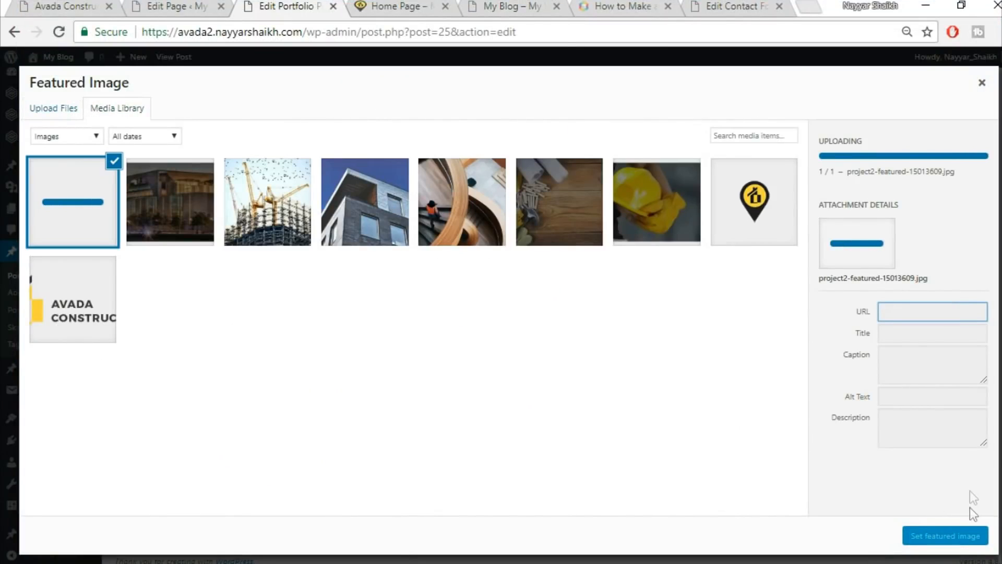
{"action": "left_click", "coordinate": [951, 535]}
{"action": "scroll", "coordinate": [951, 532], "scroll_direction": "up", "scroll_amount": 15}
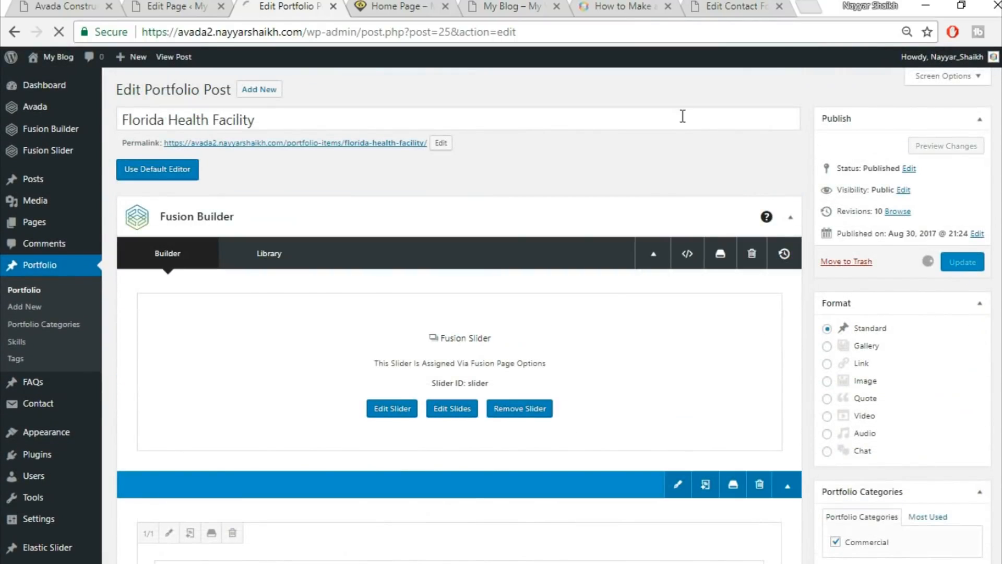
Reload the live home page and check the Florida Health Facility tile's building photo.
{"action": "left_click", "coordinate": [379, 4]}
{"action": "left_click", "coordinate": [382, 26]}
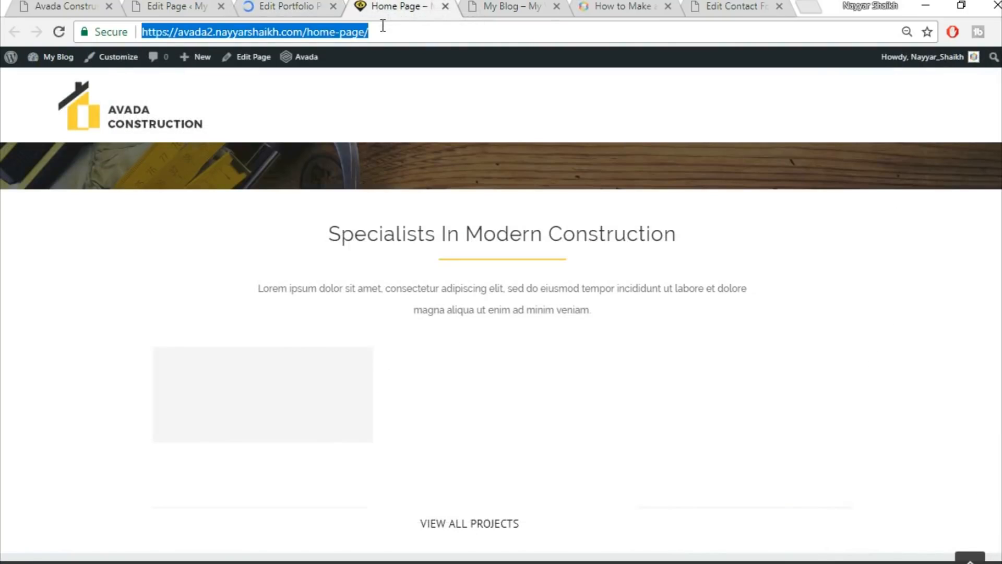
{"action": "key", "text": "Return"}
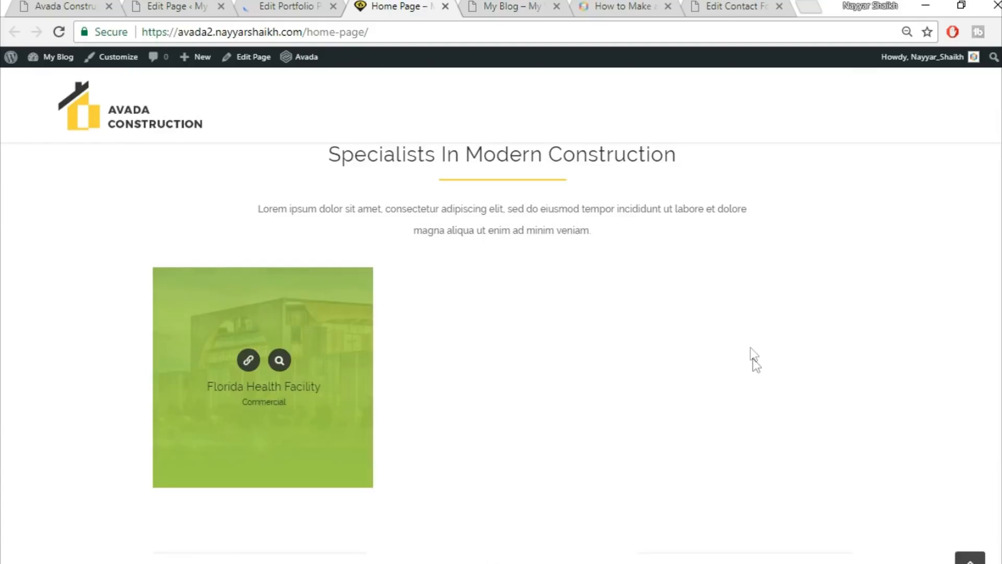
{"action": "scroll", "coordinate": [753, 358], "scroll_direction": "up", "scroll_amount": 3}
{"action": "scroll", "coordinate": [711, 324], "scroll_direction": "down", "scroll_amount": 5}
{"action": "scroll", "coordinate": [705, 340], "scroll_direction": "up", "scroll_amount": 1}
{"action": "scroll", "coordinate": [704, 340], "scroll_direction": "down", "scroll_amount": 1}
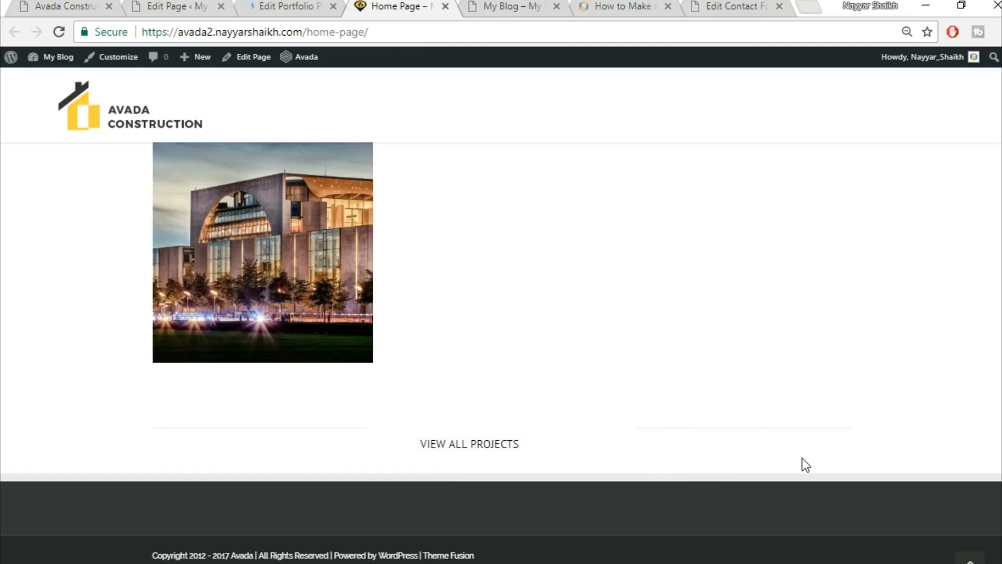
{"action": "scroll", "coordinate": [806, 465], "scroll_direction": "up", "scroll_amount": 1}
{"action": "scroll", "coordinate": [835, 463], "scroll_direction": "down", "scroll_amount": 1}
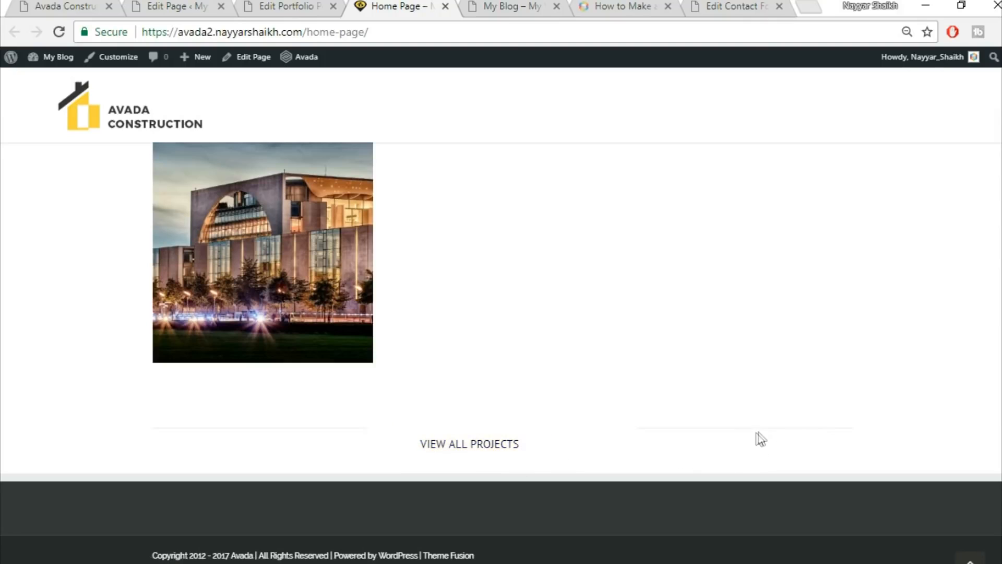
Scroll through the Avada Construction demo home page for reference.
{"action": "left_click", "coordinate": [76, 6]}
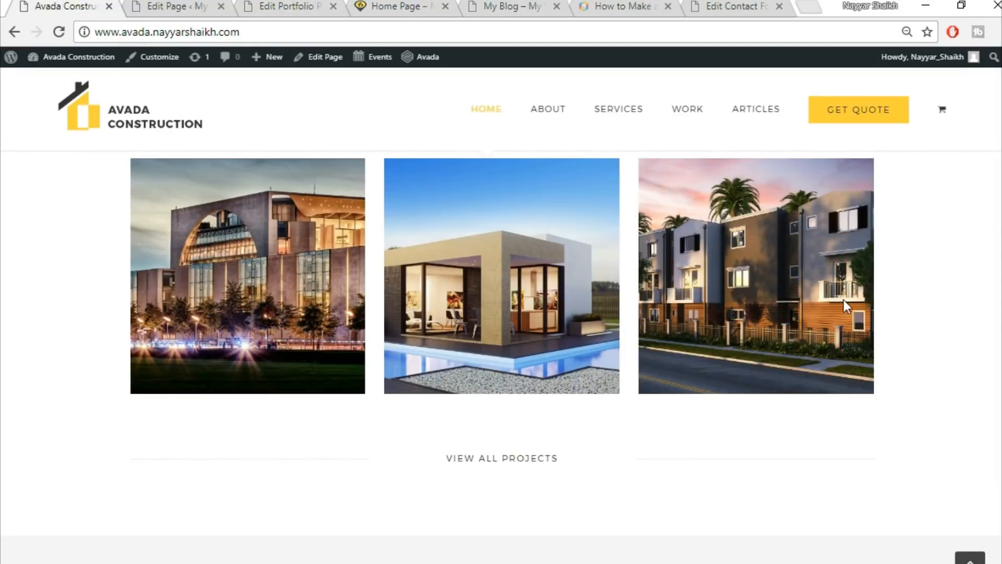
{"action": "scroll", "coordinate": [876, 339], "scroll_direction": "down", "scroll_amount": 5}
{"action": "scroll", "coordinate": [574, 360], "scroll_direction": "up", "scroll_amount": 3}
{"action": "scroll", "coordinate": [609, 370], "scroll_direction": "down", "scroll_amount": 3}
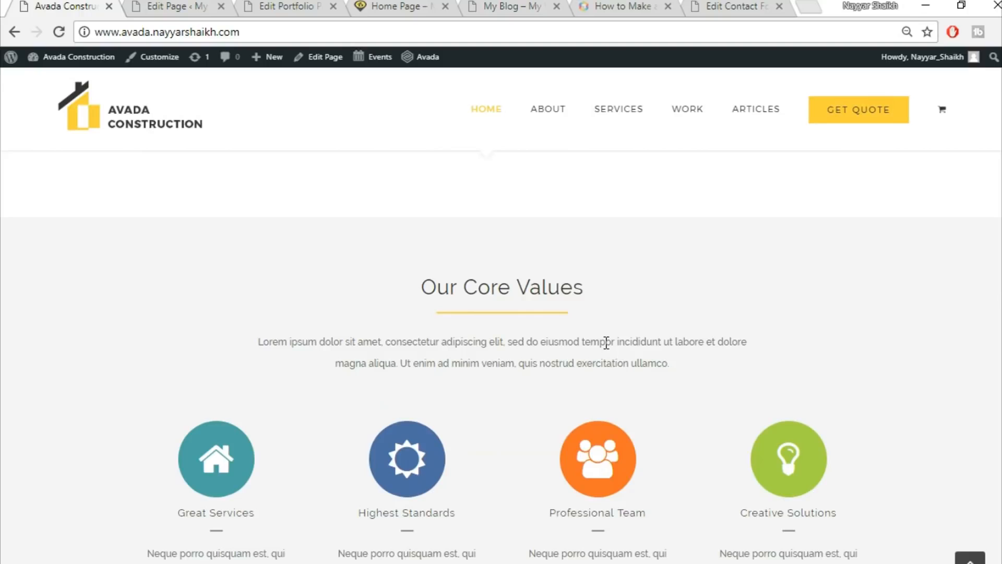
{"action": "scroll", "coordinate": [702, 298], "scroll_direction": "up", "scroll_amount": 2}
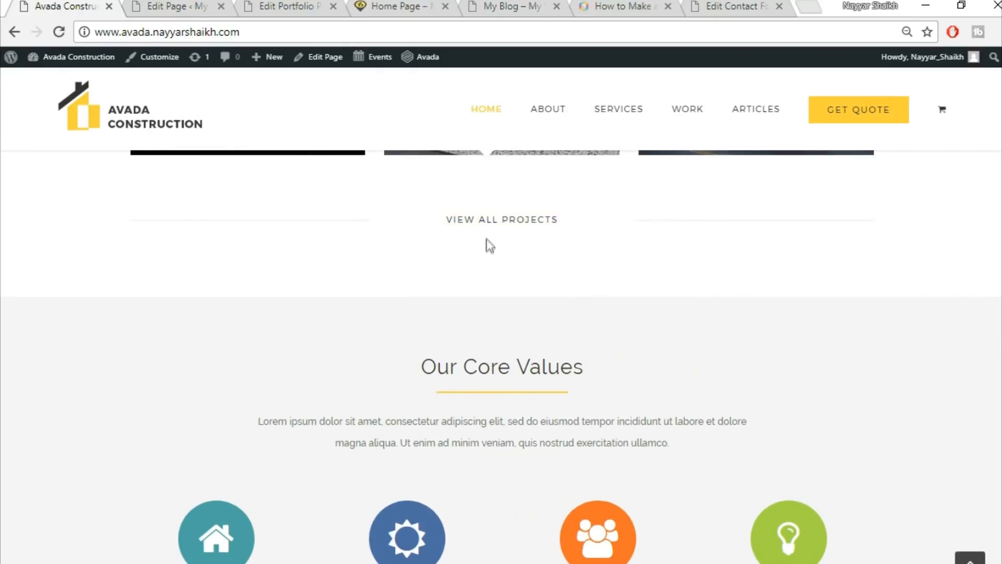
Scroll the Home Page builder down to the Counter Boxes and Specialists containers.
{"action": "left_click", "coordinate": [200, 4]}
{"action": "scroll", "coordinate": [600, 366], "scroll_direction": "down", "scroll_amount": 10}
{"action": "scroll", "coordinate": [632, 389], "scroll_direction": "down", "scroll_amount": 15}
{"action": "scroll", "coordinate": [632, 389], "scroll_direction": "down", "scroll_amount": 6}
{"action": "scroll", "coordinate": [616, 315], "scroll_direction": "up", "scroll_amount": 2}
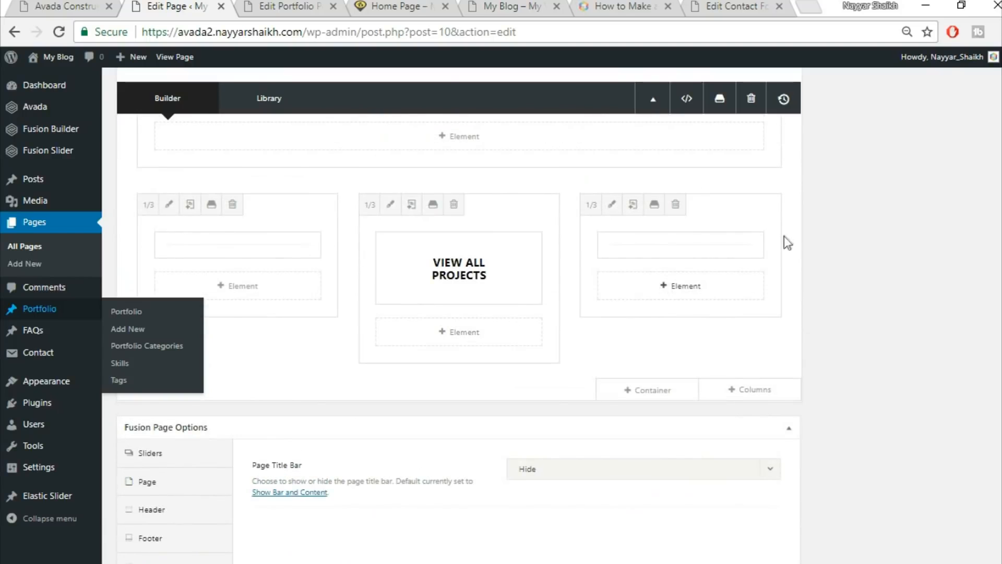
{"action": "scroll", "coordinate": [823, 316], "scroll_direction": "up", "scroll_amount": 10}
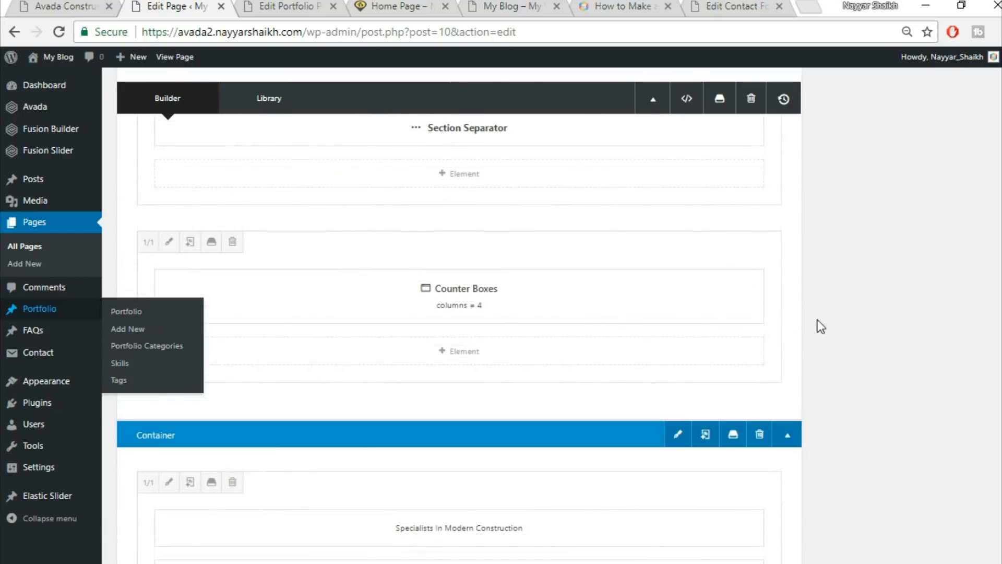
{"action": "scroll", "coordinate": [817, 319], "scroll_direction": "down", "scroll_amount": 2}
Give the Specialists In Modern Construction container 30 top and 50 bottom padding.
{"action": "left_click", "coordinate": [677, 353]}
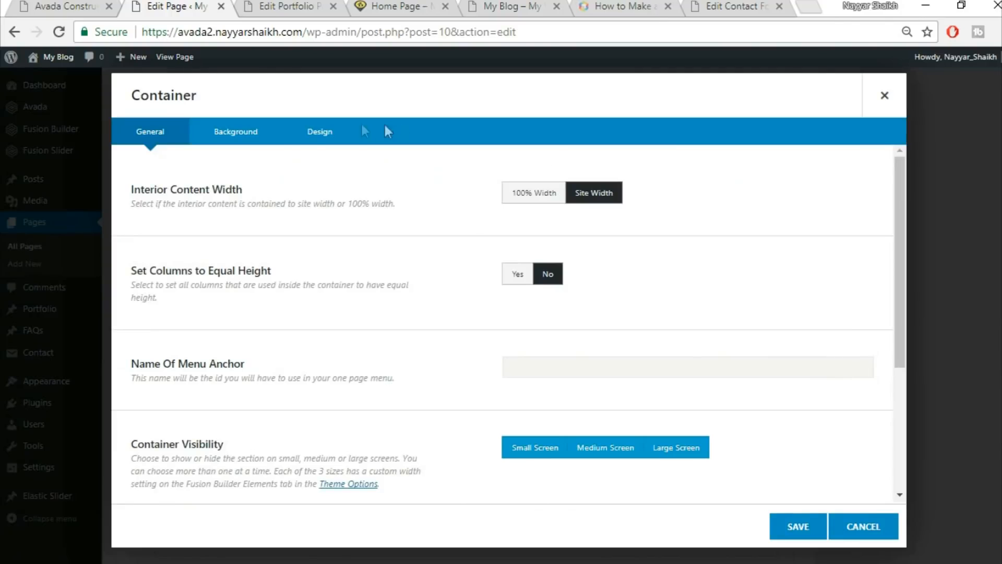
{"action": "left_click", "coordinate": [260, 132]}
{"action": "left_click", "coordinate": [313, 136]}
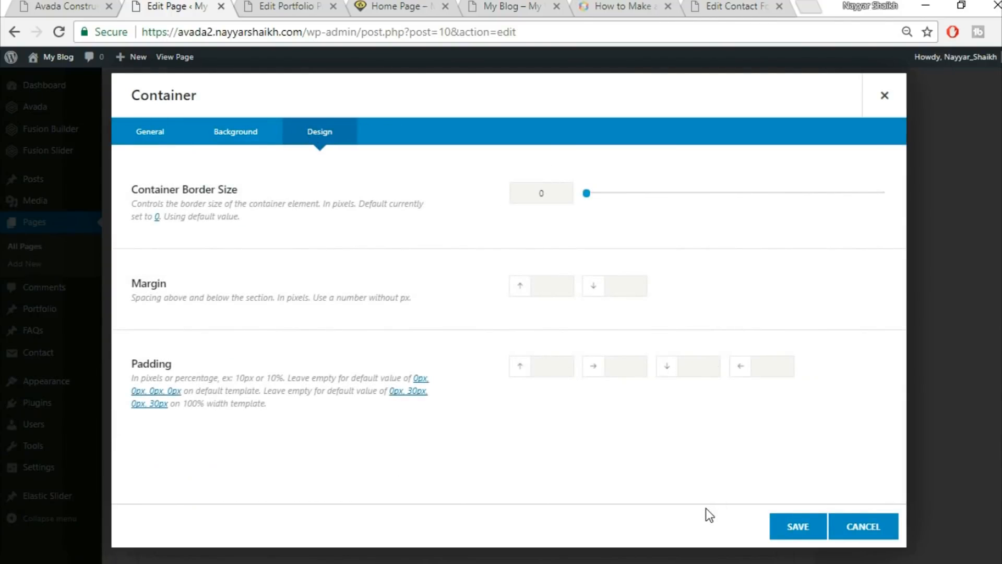
{"action": "type", "text": "50"}
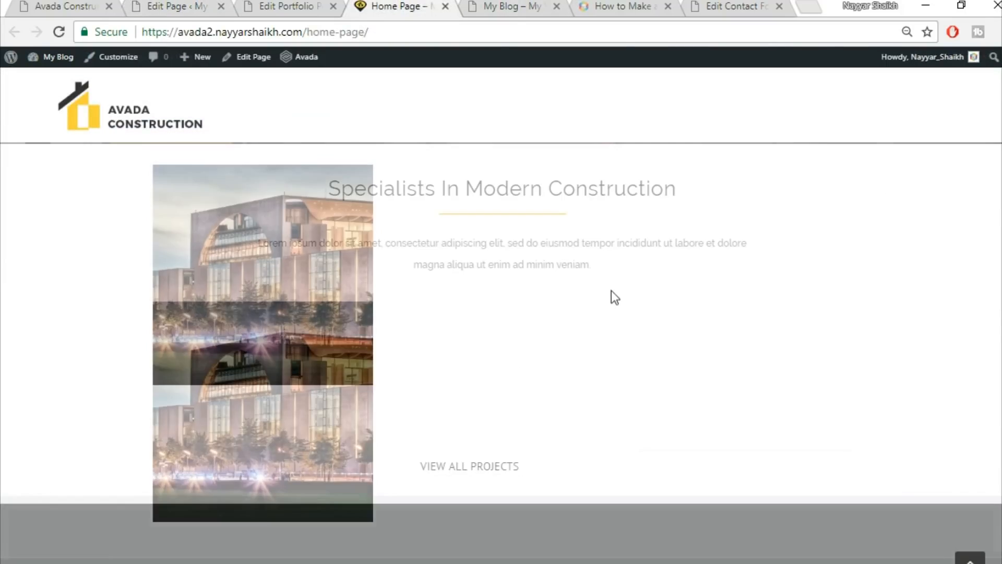
{"action": "scroll", "coordinate": [611, 290], "scroll_direction": "up", "scroll_amount": 3}
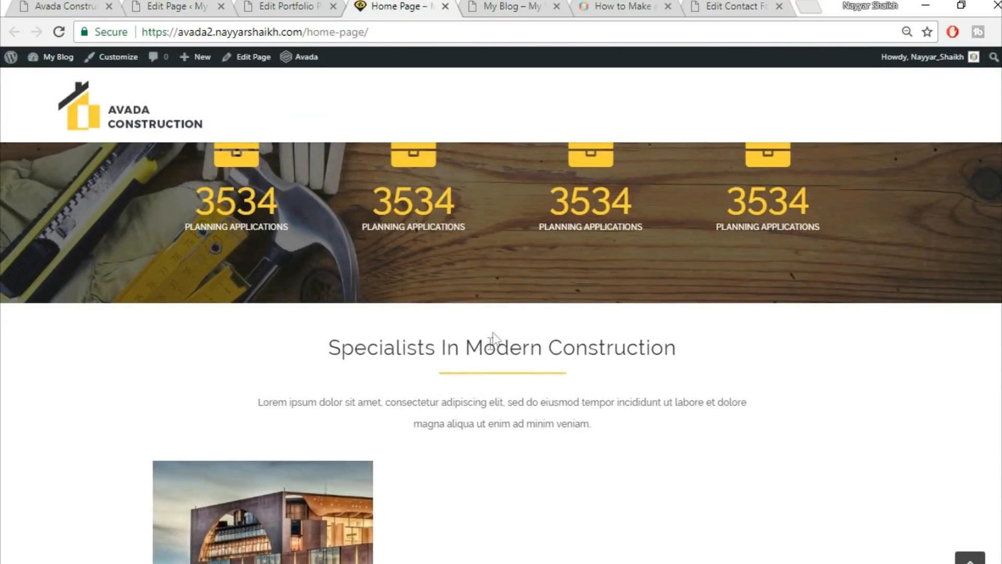
{"action": "left_click", "coordinate": [202, 4]}
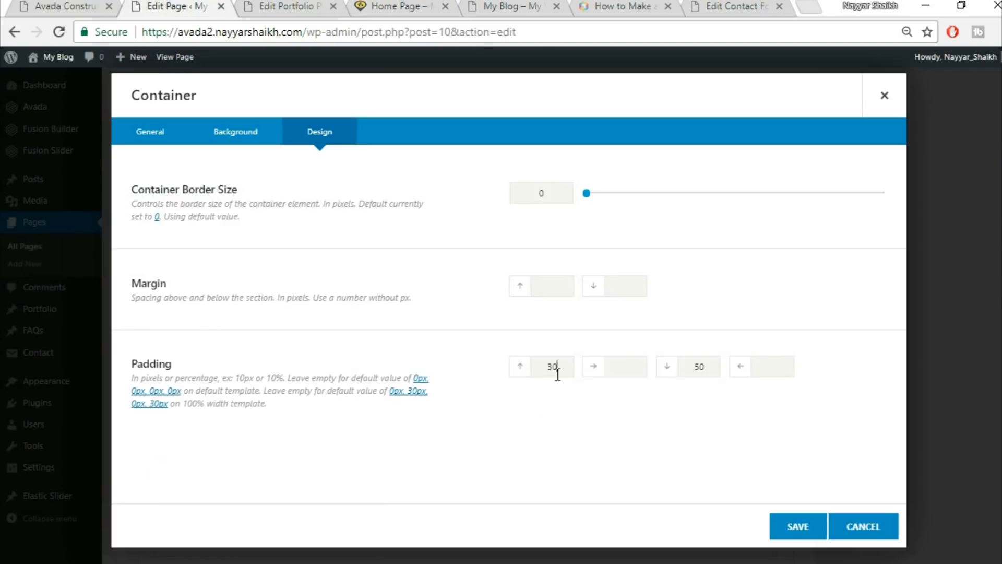
{"action": "left_click", "coordinate": [794, 527]}
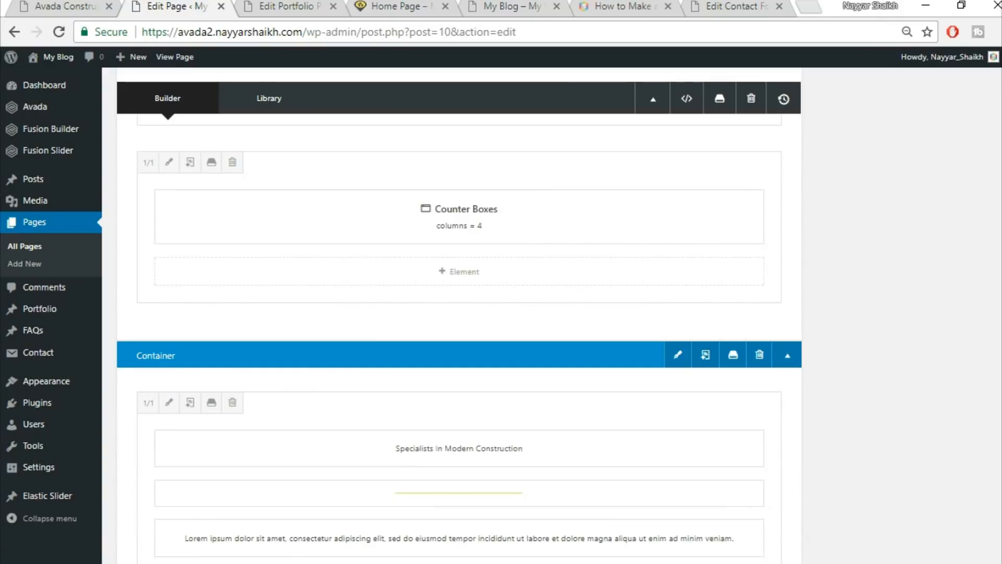
Update the home page, close the portfolio tab and reload the live home page.
{"action": "scroll", "coordinate": [460, 313], "scroll_direction": "up", "scroll_amount": 10}
{"action": "left_click", "coordinate": [962, 234]}
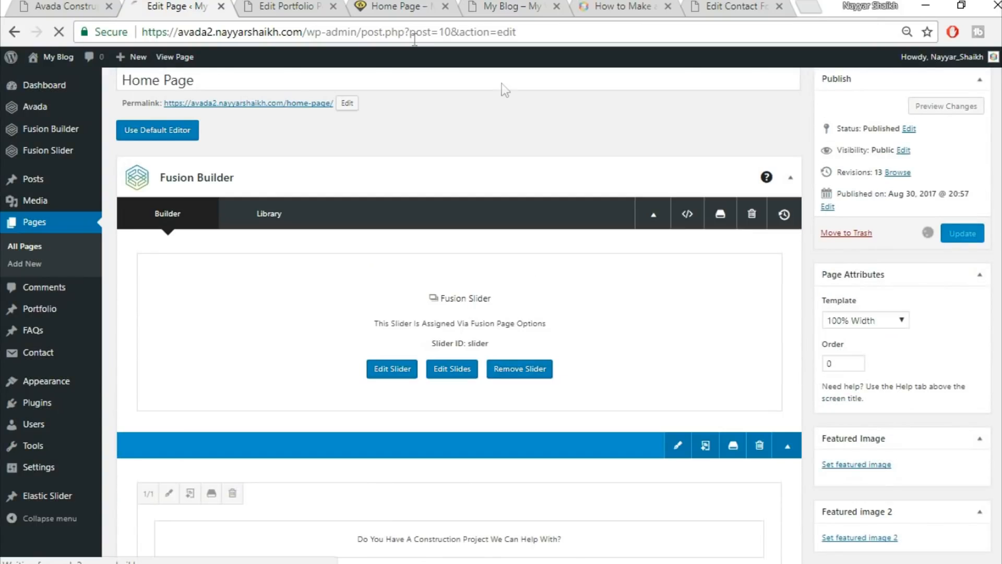
{"action": "left_click", "coordinate": [313, 7]}
{"action": "left_click", "coordinate": [333, 6]}
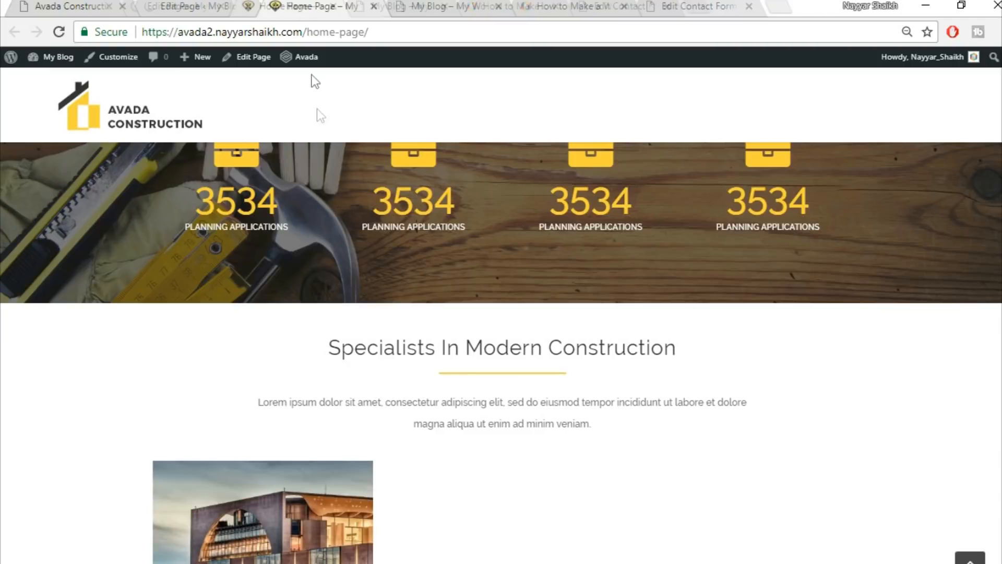
{"action": "left_click", "coordinate": [363, 33]}
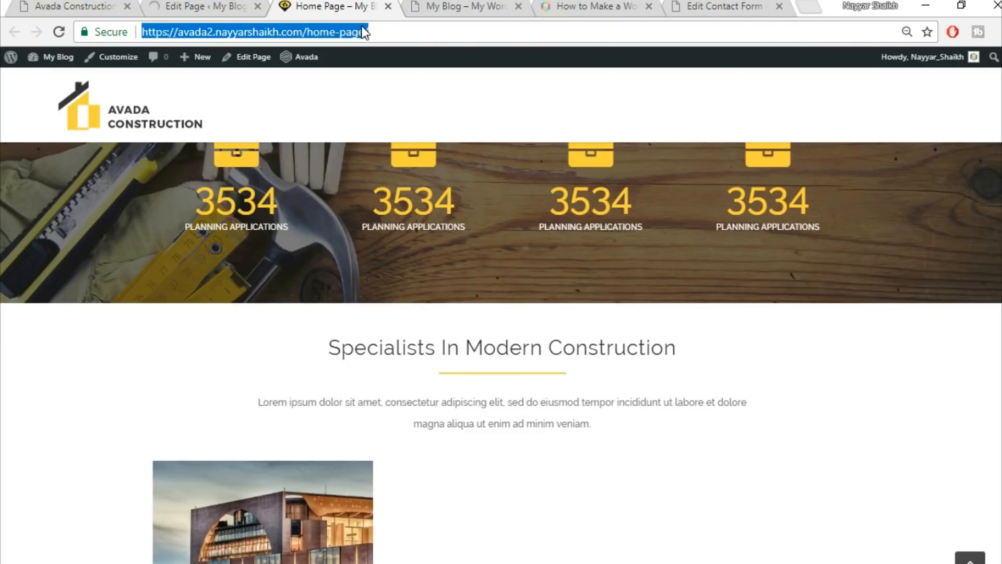
{"action": "key", "text": "Return"}
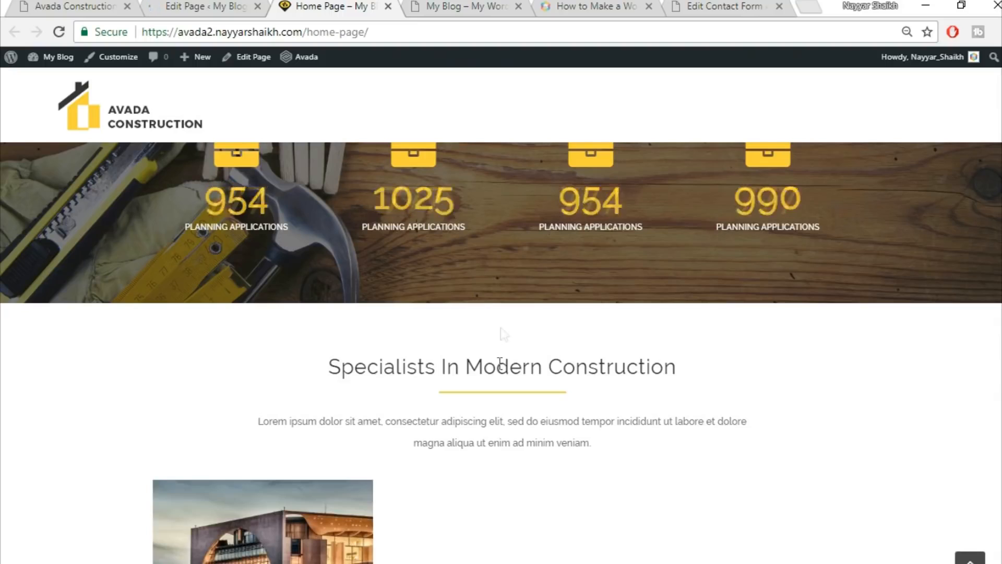
{"action": "scroll", "coordinate": [635, 340], "scroll_direction": "down", "scroll_amount": 5}
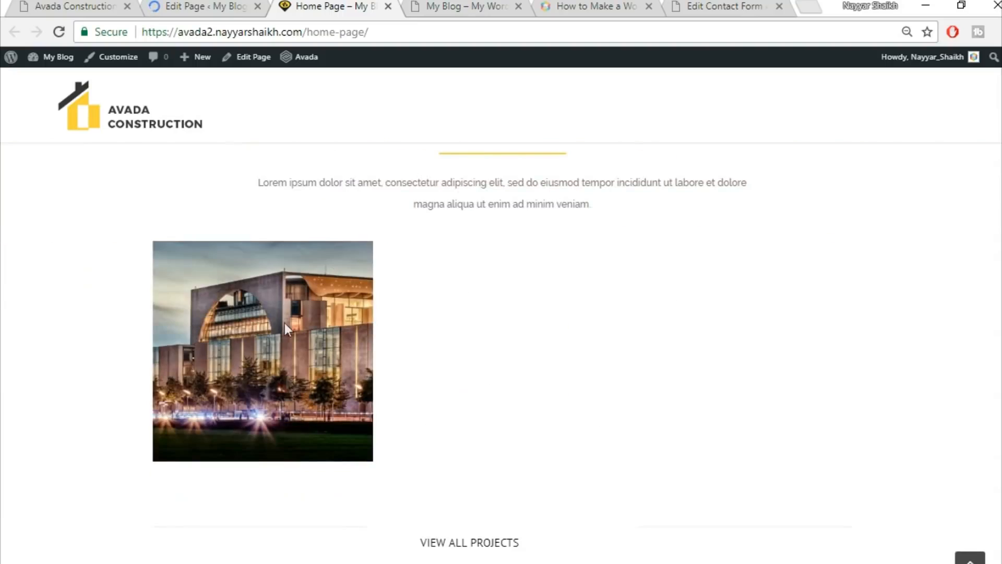
Insert the saved Title container from the library at the end of the home page.
{"action": "scroll", "coordinate": [418, 407], "scroll_direction": "down", "scroll_amount": 3}
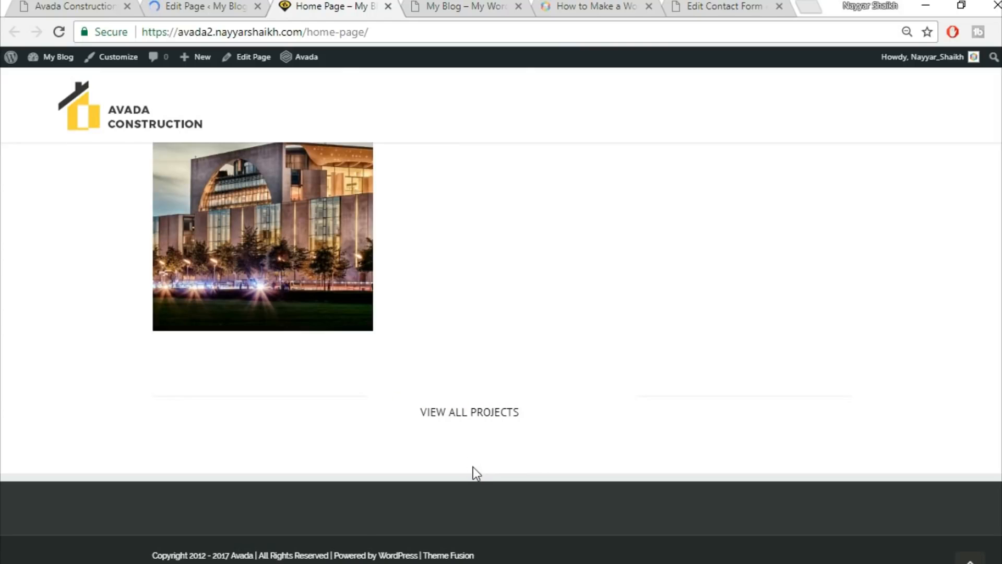
{"action": "left_click", "coordinate": [71, 4]}
{"action": "scroll", "coordinate": [741, 371], "scroll_direction": "down", "scroll_amount": 3}
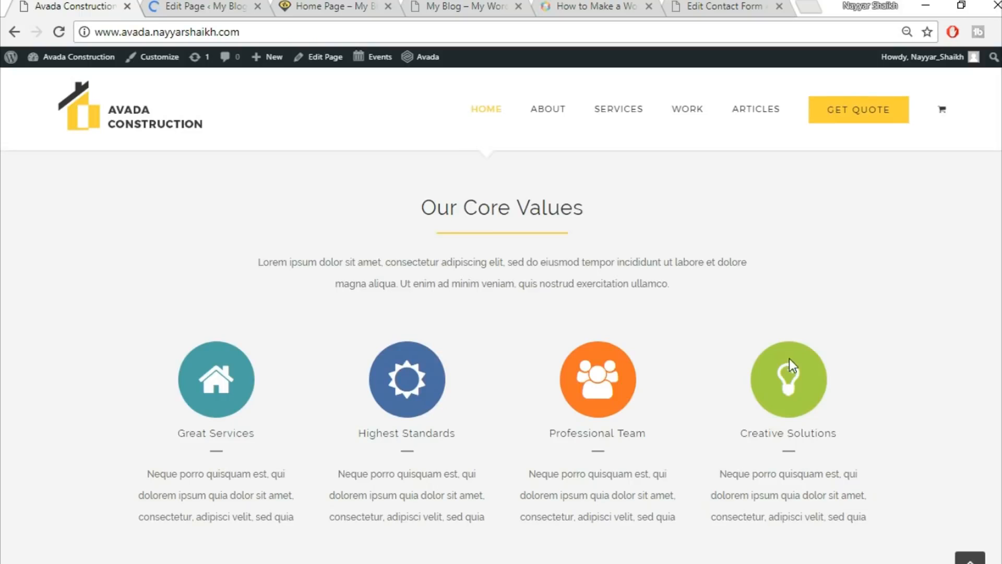
{"action": "left_click", "coordinate": [192, 5]}
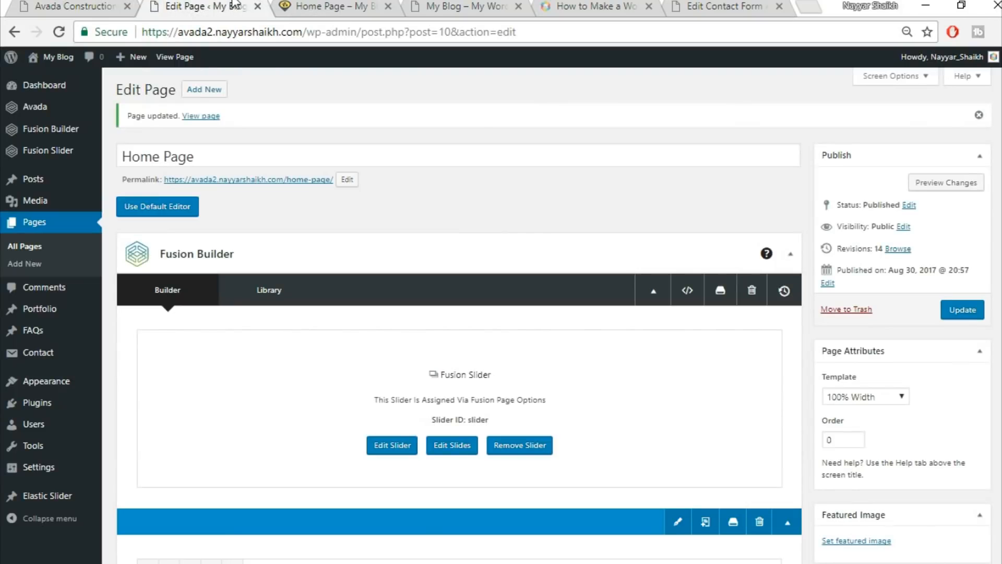
{"action": "scroll", "coordinate": [548, 217], "scroll_direction": "down", "scroll_amount": 15}
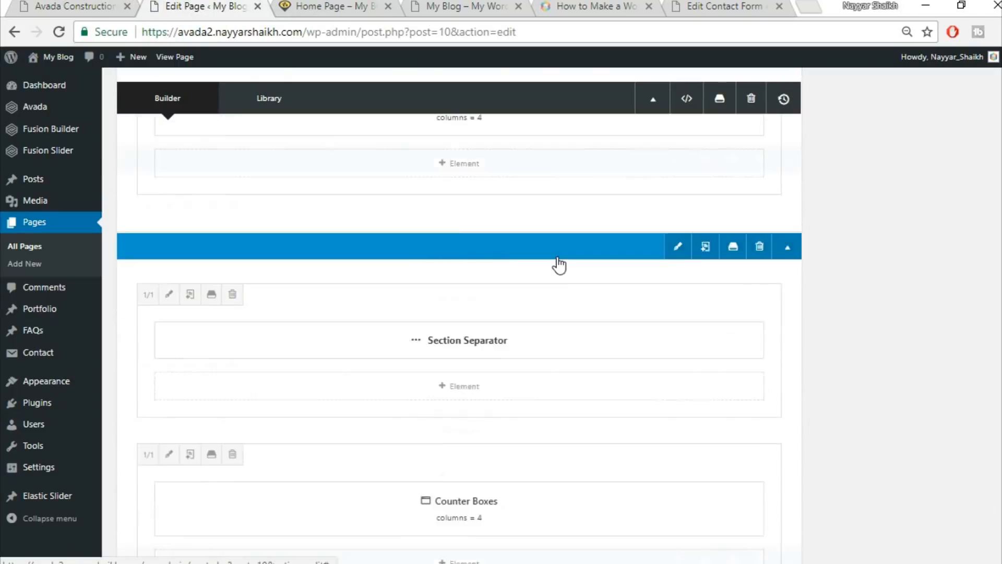
{"action": "scroll", "coordinate": [557, 263], "scroll_direction": "down", "scroll_amount": 10}
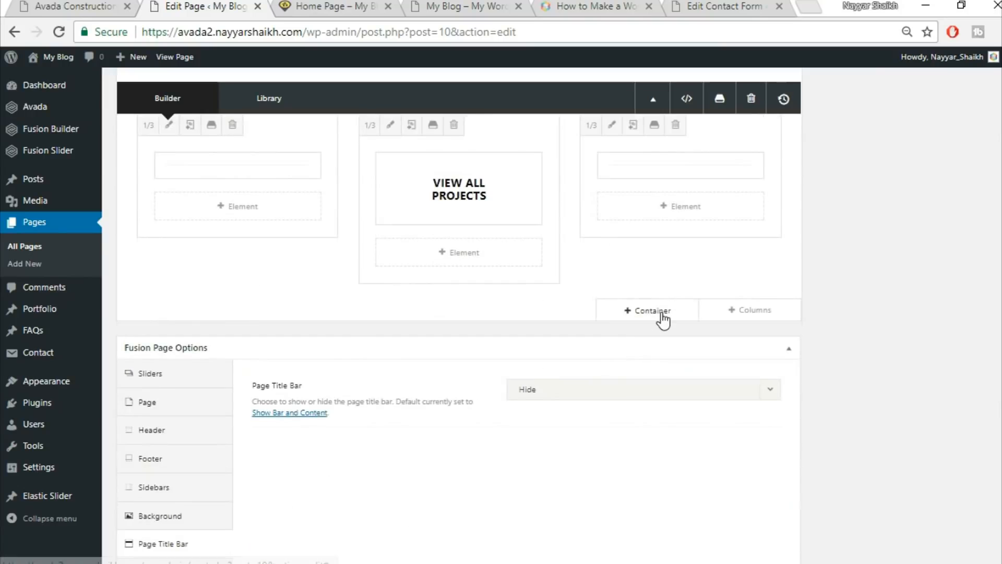
{"action": "left_click", "coordinate": [648, 310]}
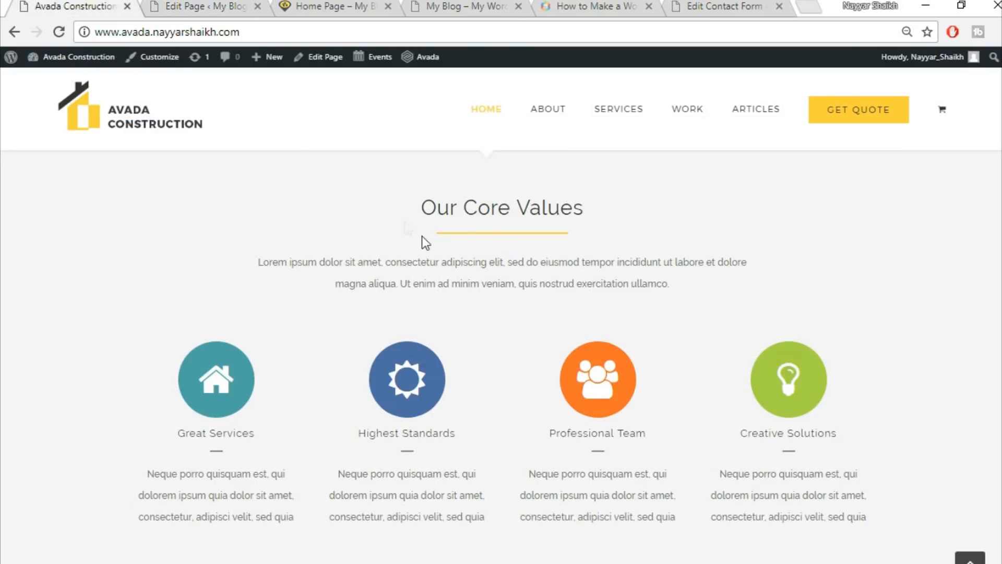
{"action": "left_click", "coordinate": [192, 5]}
{"action": "left_click", "coordinate": [313, 140]}
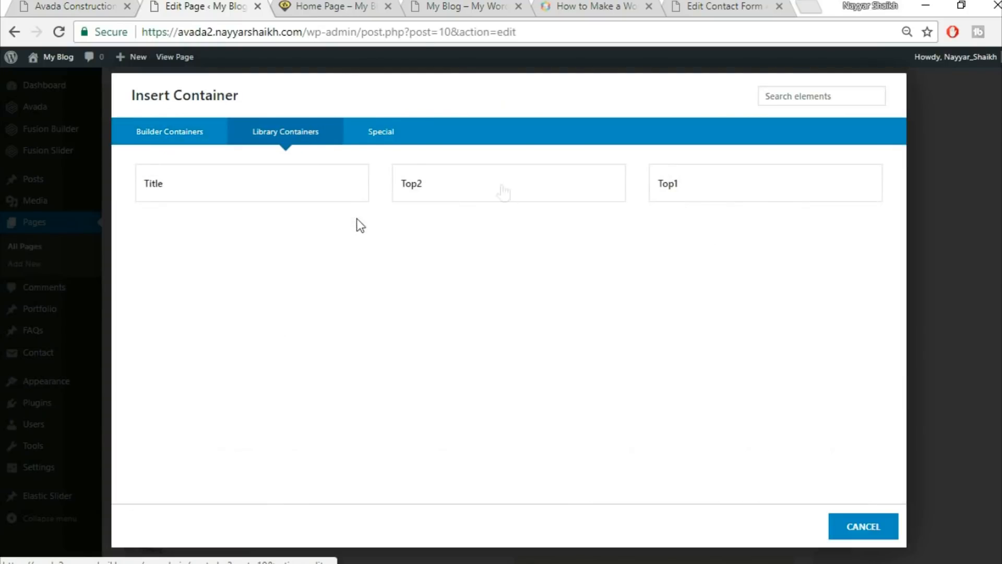
{"action": "left_click", "coordinate": [269, 192]}
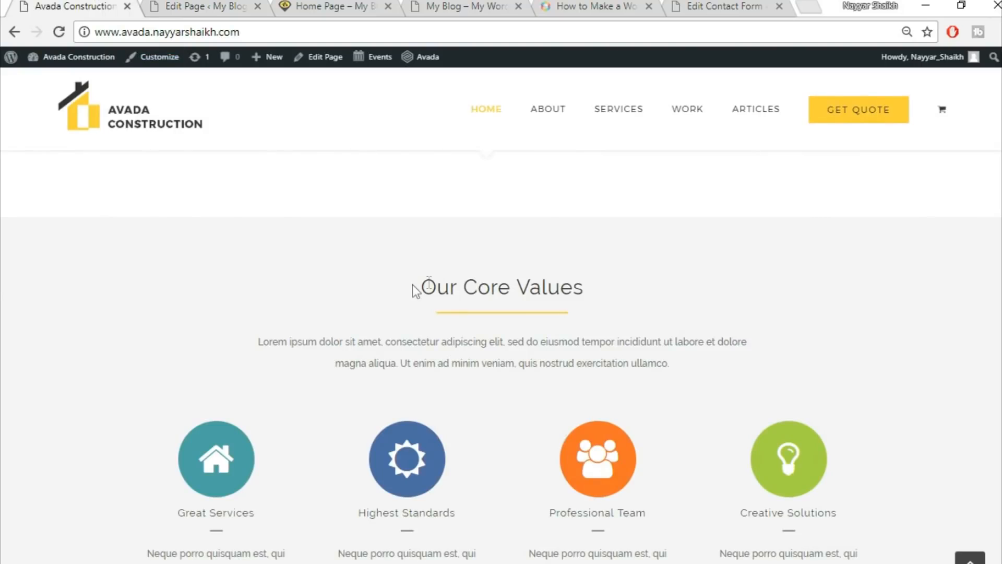
Change the new container's heading to a centred 'Our Core Values', copied from the demo.
{"action": "left_click_drag", "start_coordinate": [416, 287], "coordinate": [631, 289]}
{"action": "key", "text": "ctrl+c"}
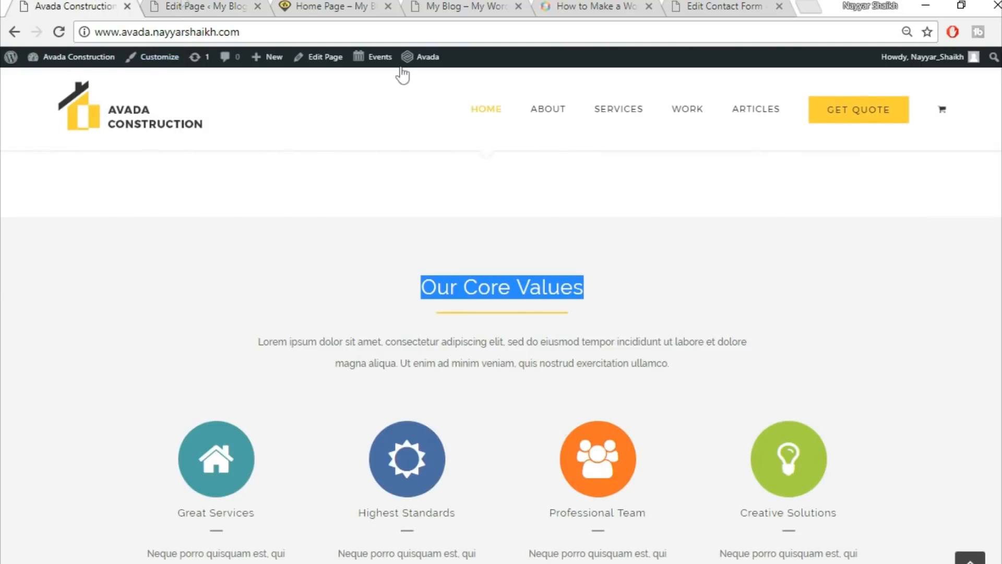
{"action": "left_click", "coordinate": [178, 5]}
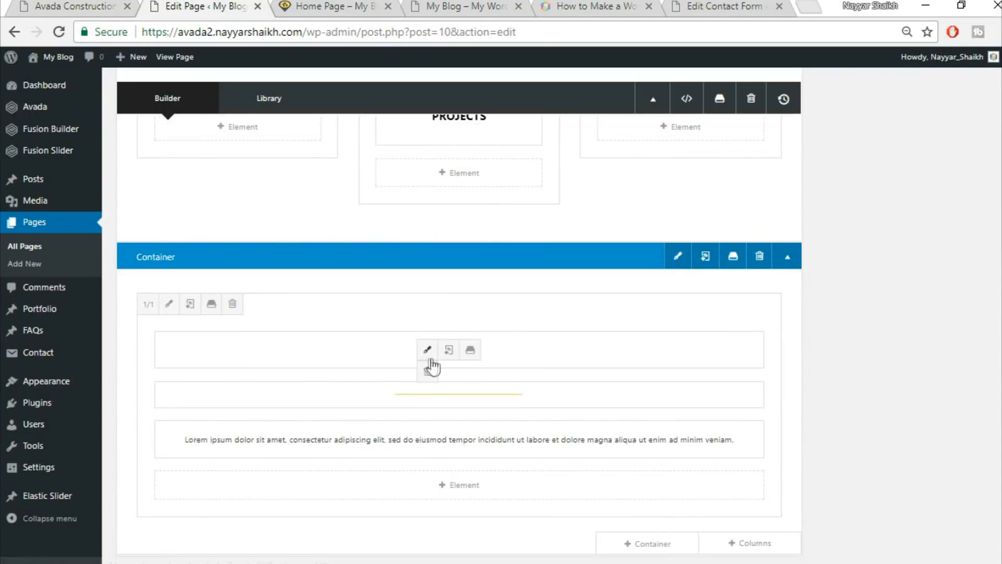
{"action": "left_click", "coordinate": [428, 353]}
{"action": "triple_click", "coordinate": [501, 299]}
{"action": "key", "text": "ctrl+v"}
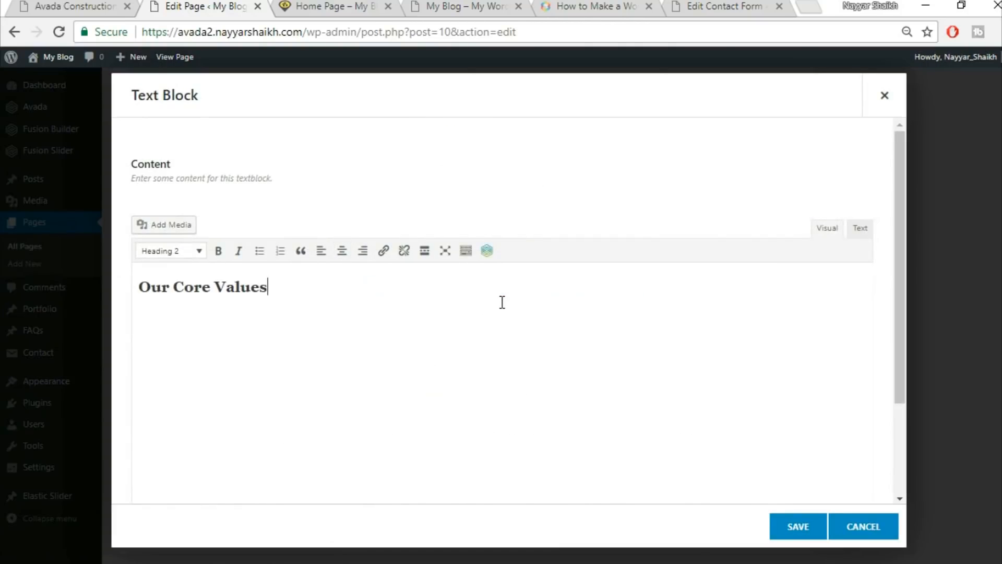
{"action": "left_click", "coordinate": [342, 250]}
{"action": "left_click", "coordinate": [794, 528]}
Add a new row with a single 1/1 full-width column below the heading.
{"action": "left_click", "coordinate": [78, 6]}
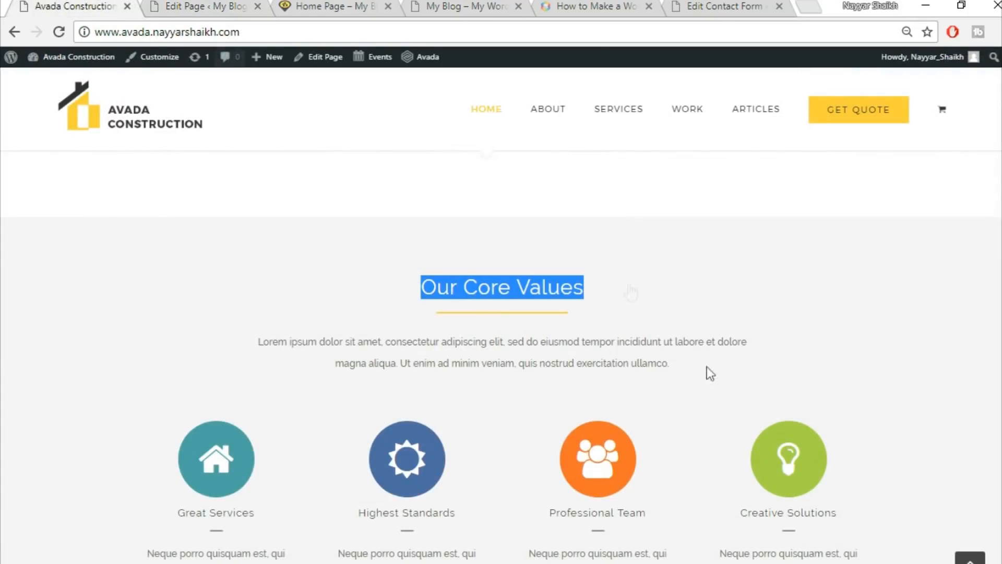
{"action": "scroll", "coordinate": [597, 383], "scroll_direction": "down", "scroll_amount": 3}
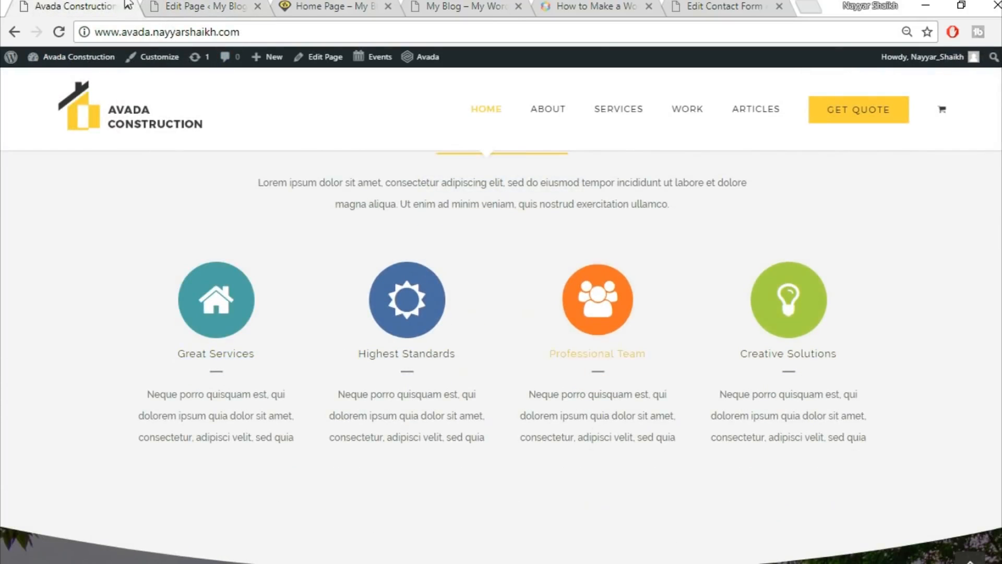
{"action": "left_click", "coordinate": [204, 6]}
{"action": "scroll", "coordinate": [780, 270], "scroll_direction": "down", "scroll_amount": 3}
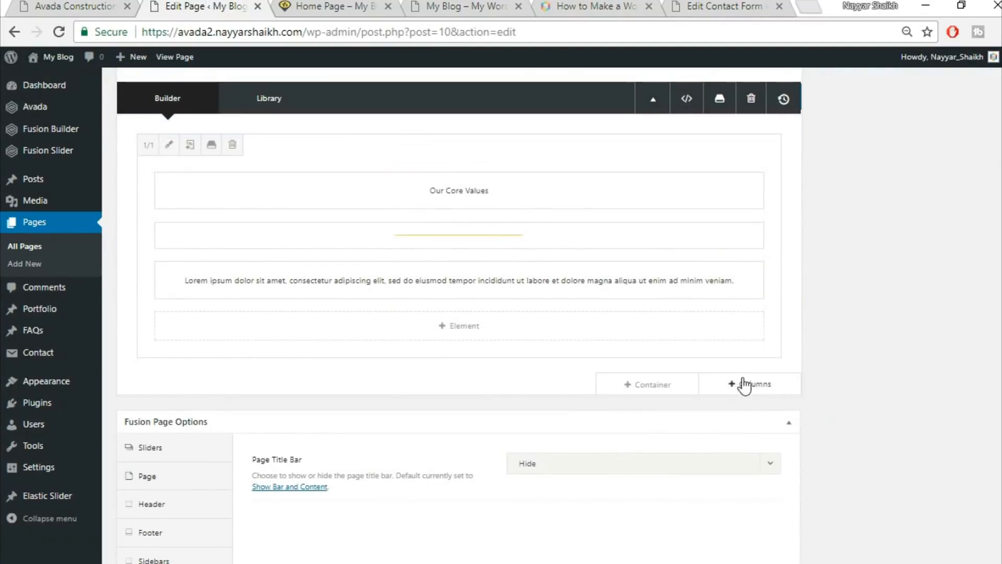
{"action": "left_click", "coordinate": [754, 389]}
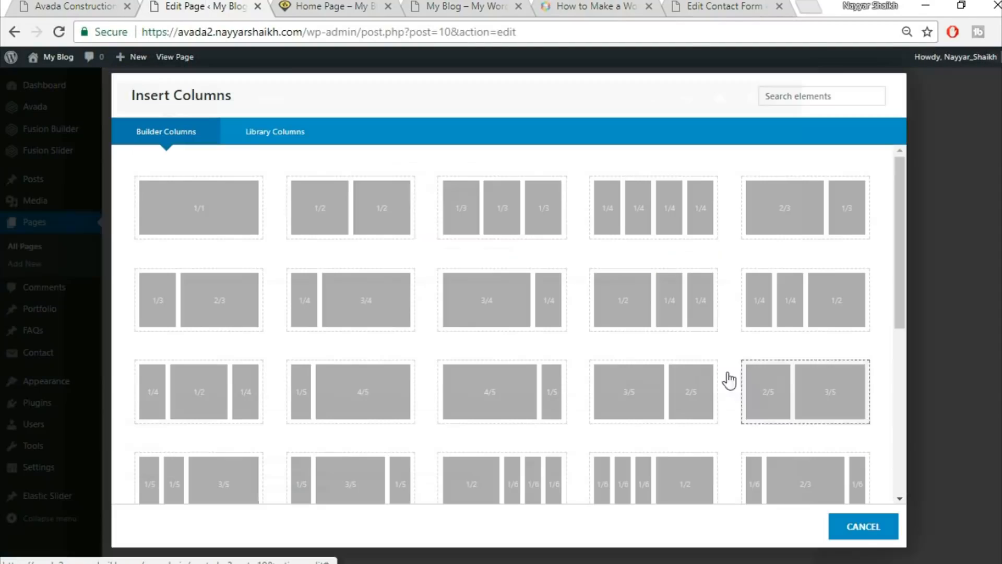
{"action": "left_click", "coordinate": [204, 217]}
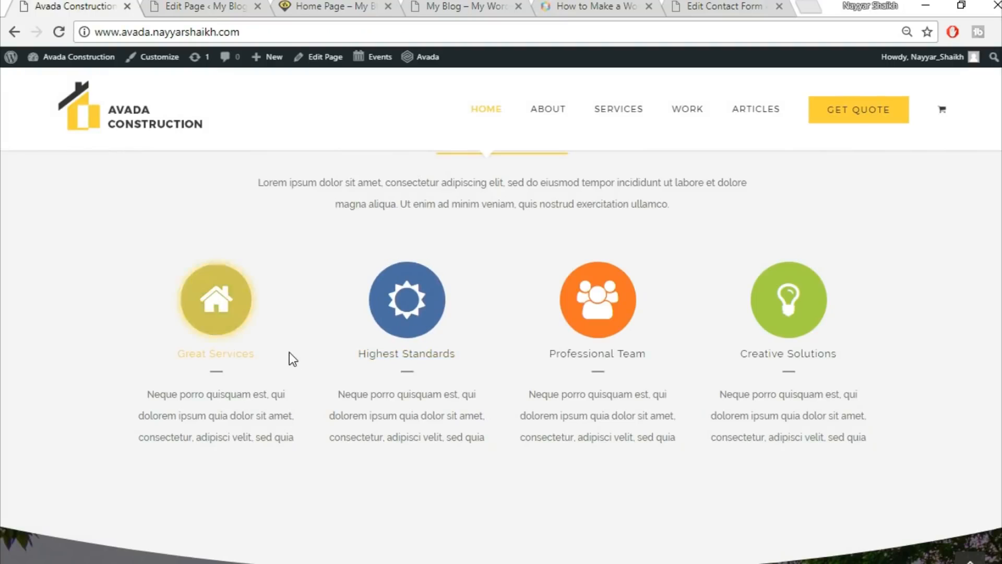
{"action": "left_click", "coordinate": [195, 5]}
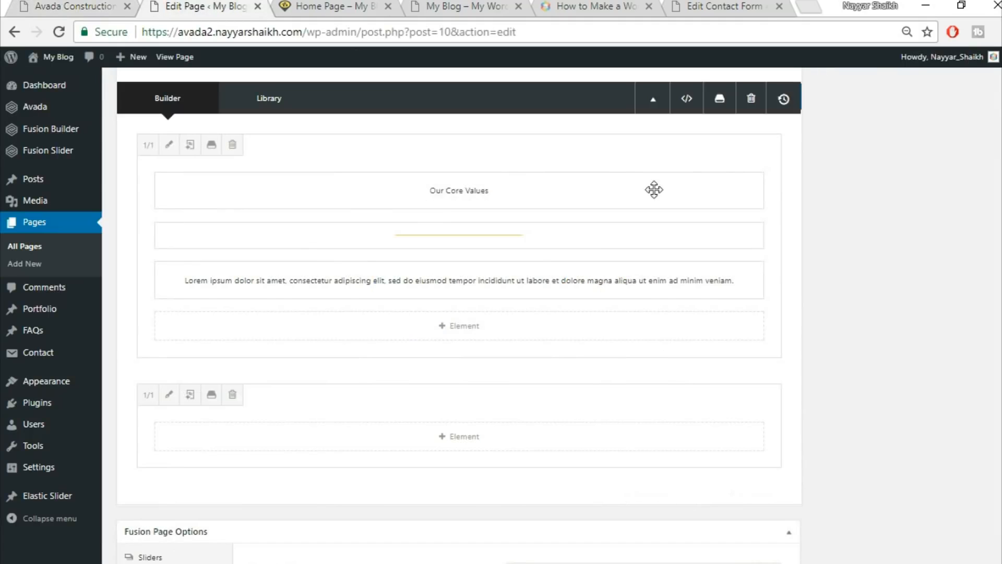
Add a Content Boxes element with the Classic Icon On Top layout and 4 columns.
{"action": "left_click", "coordinate": [464, 437]}
{"action": "left_click", "coordinate": [798, 101]}
{"action": "type", "text": "con"}
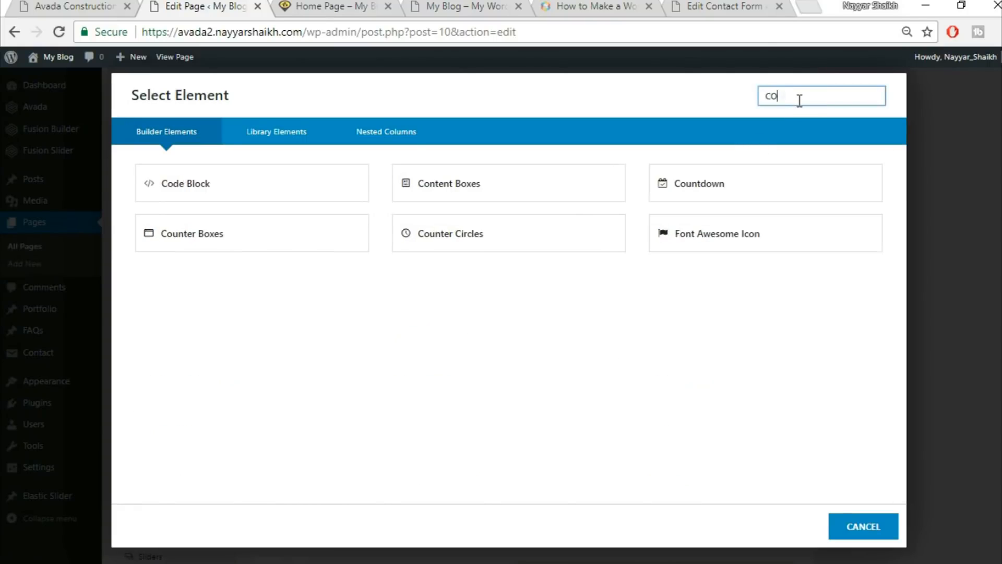
{"action": "left_click", "coordinate": [237, 184]}
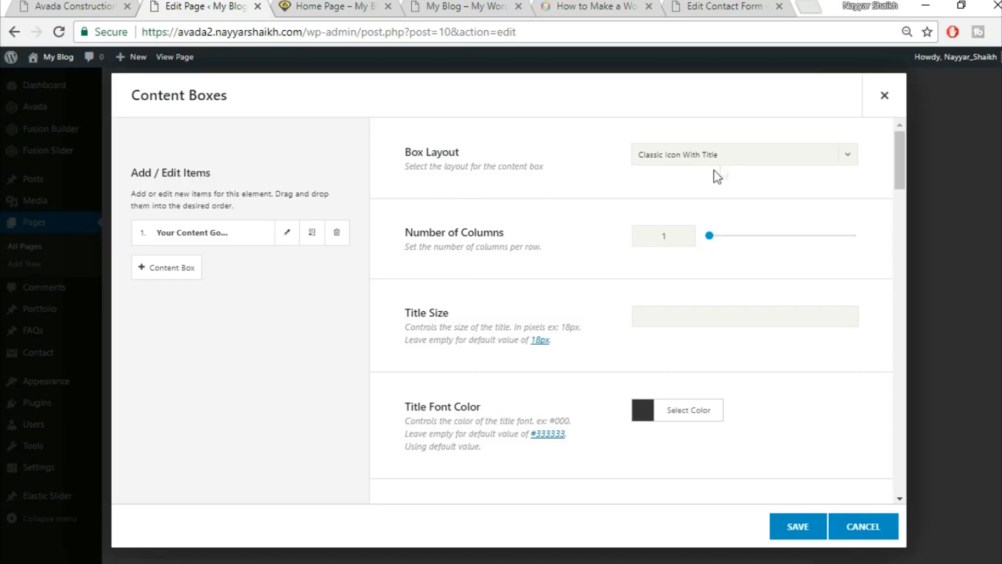
{"action": "left_click", "coordinate": [692, 159]}
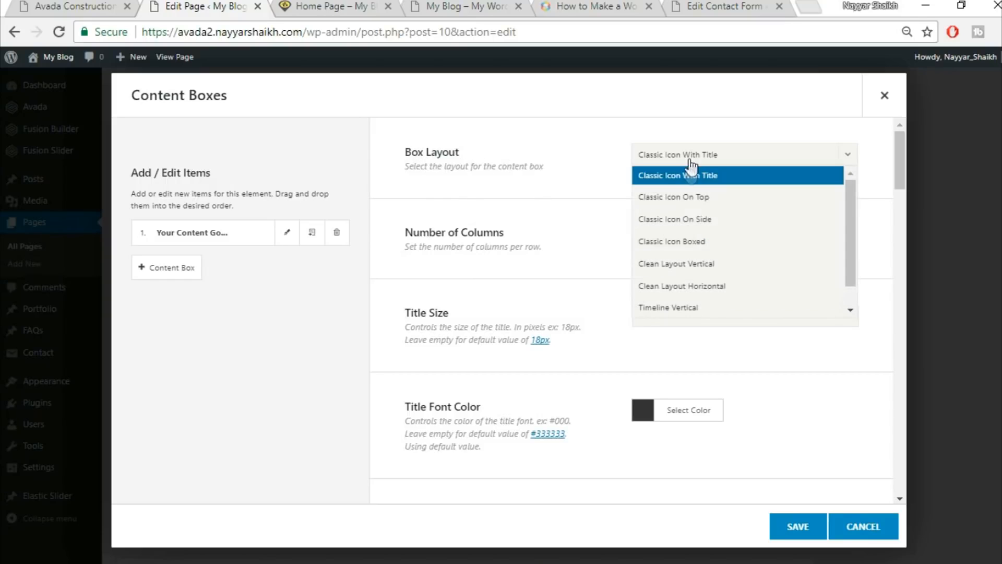
{"action": "left_click", "coordinate": [701, 201]}
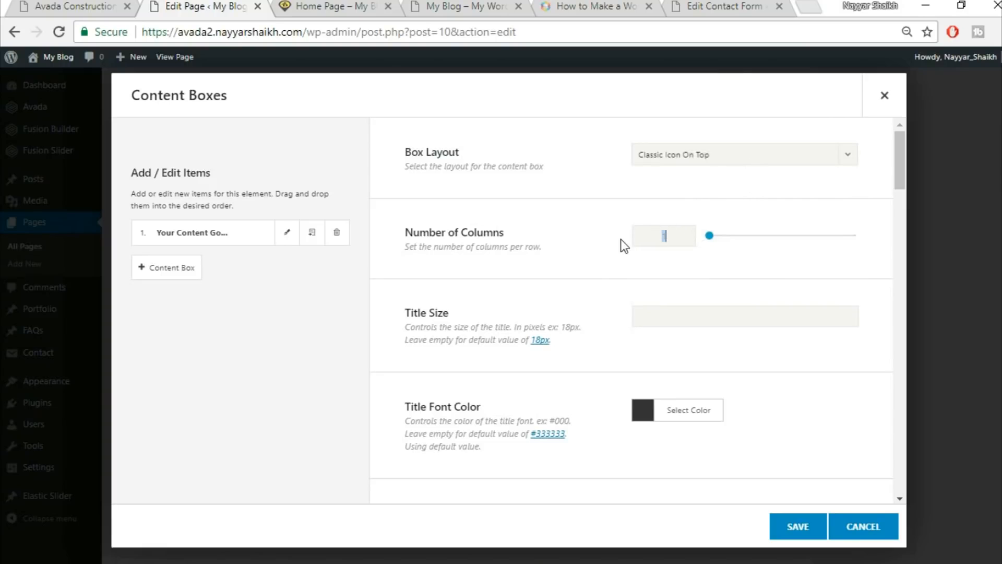
{"action": "type", "text": "4"}
Compare with the demo's four core value boxes and set the icon size to 60.
{"action": "left_click", "coordinate": [109, 3]}
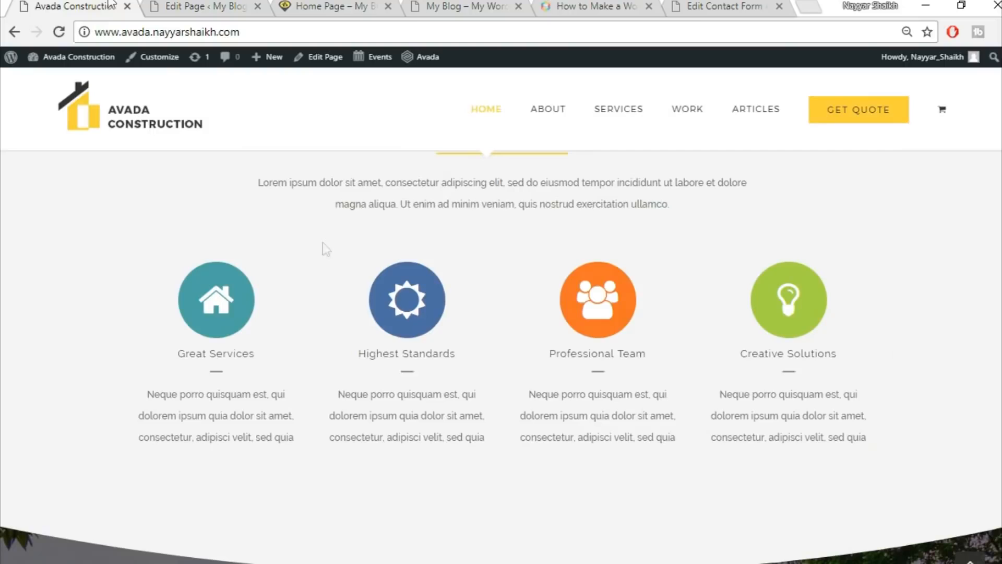
{"action": "left_click", "coordinate": [215, 5]}
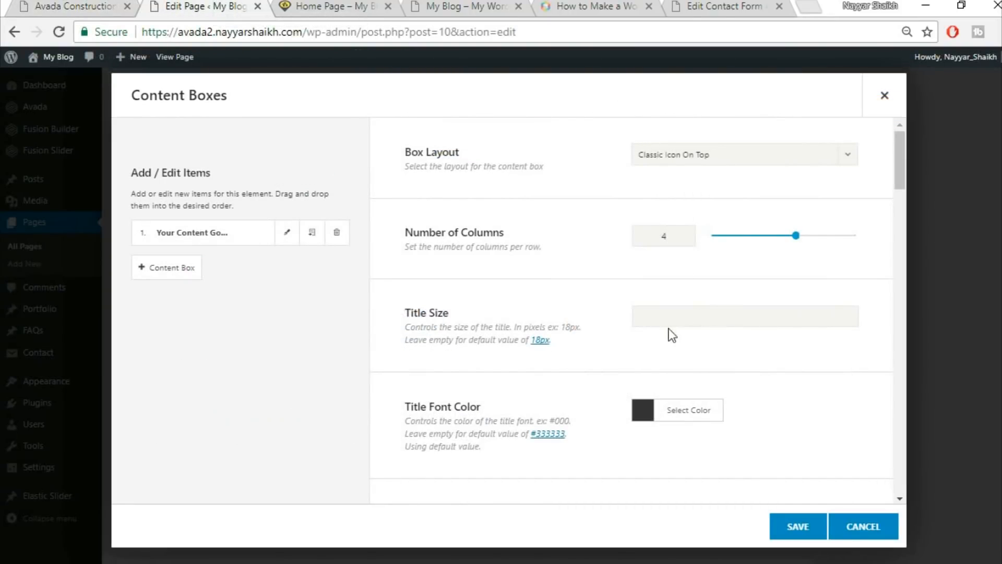
{"action": "scroll", "coordinate": [702, 324], "scroll_direction": "down", "scroll_amount": 3}
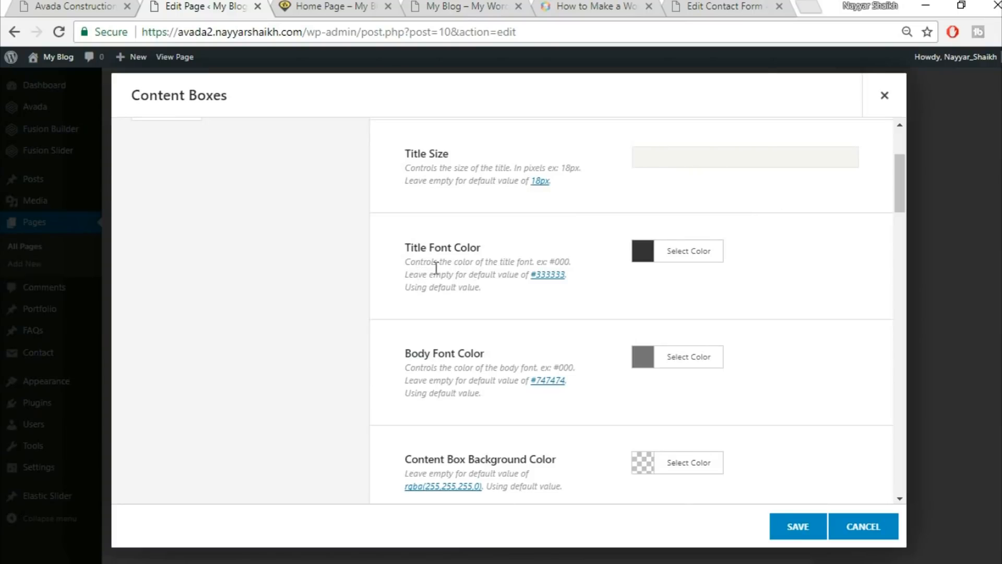
{"action": "left_click", "coordinate": [86, 6]}
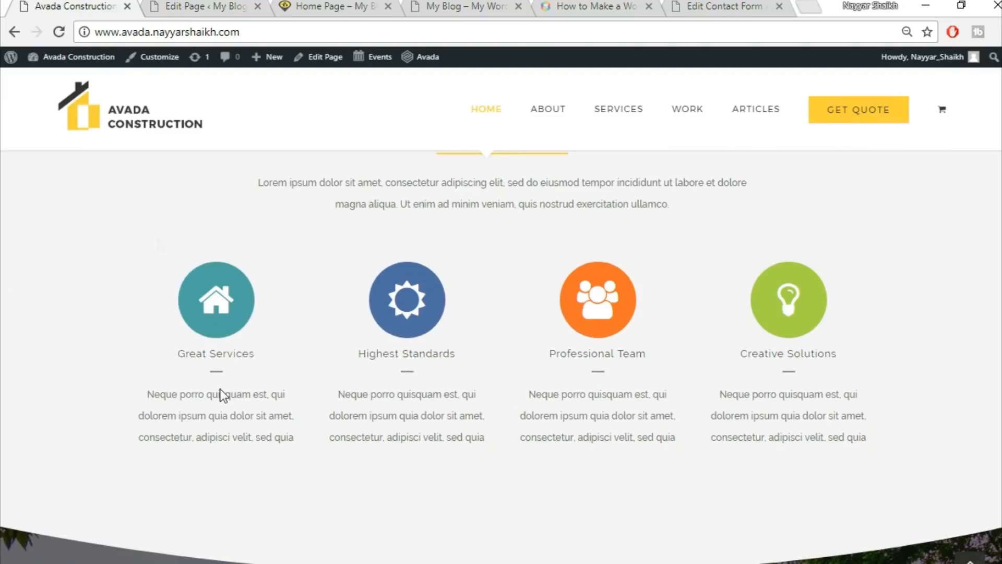
{"action": "left_click", "coordinate": [204, 6]}
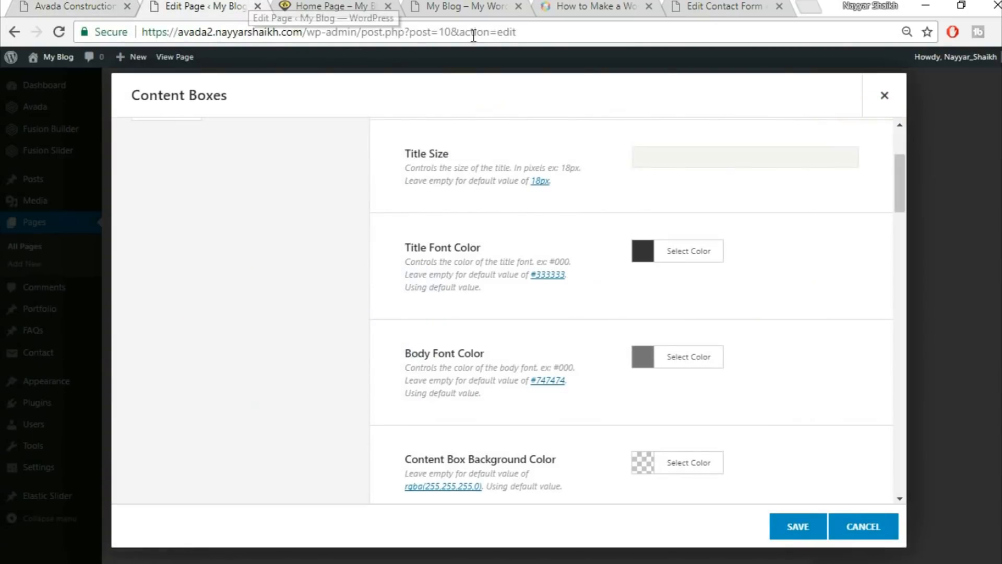
{"action": "scroll", "coordinate": [830, 282], "scroll_direction": "down", "scroll_amount": 2}
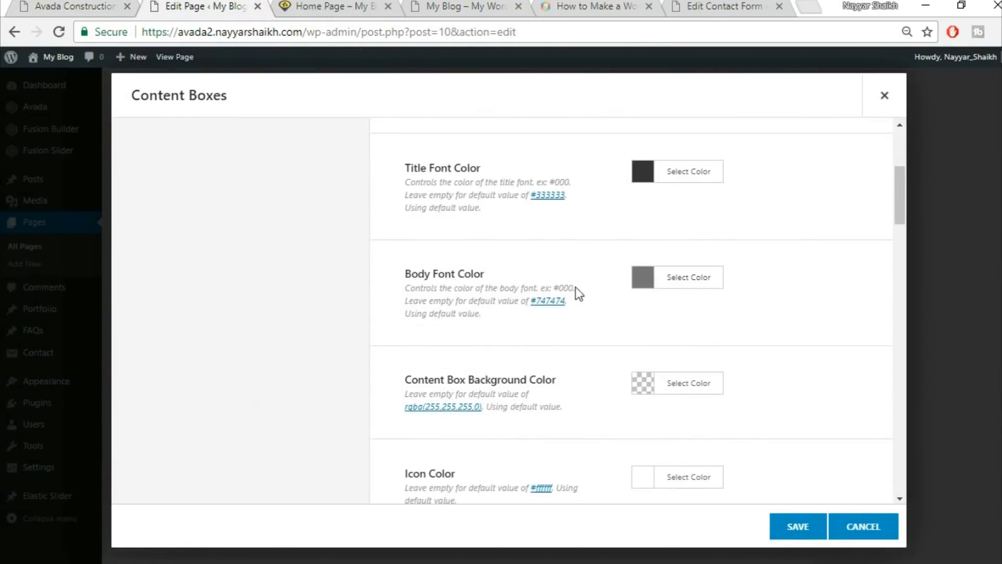
{"action": "scroll", "coordinate": [838, 310], "scroll_direction": "down", "scroll_amount": 2}
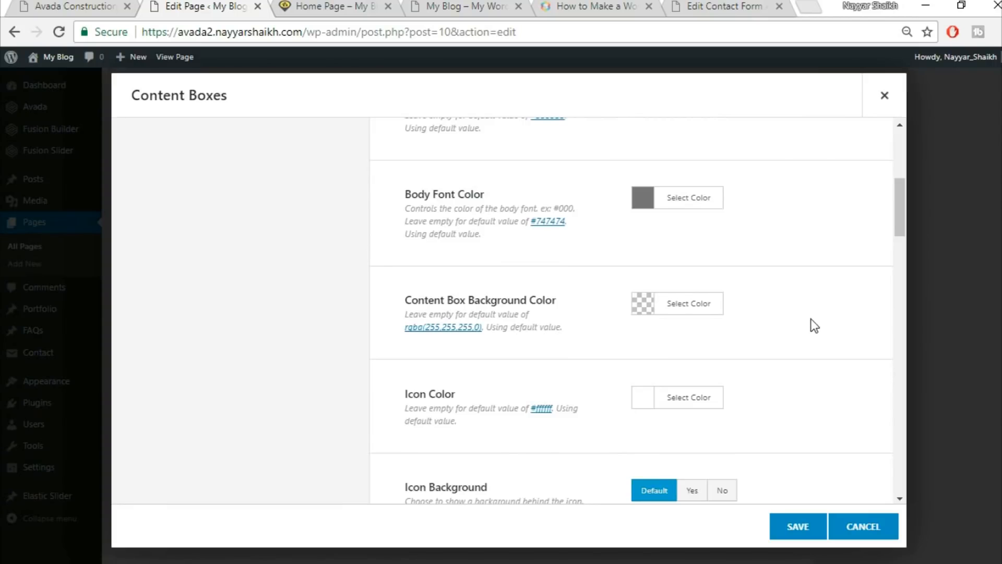
{"action": "scroll", "coordinate": [812, 324], "scroll_direction": "down", "scroll_amount": 2}
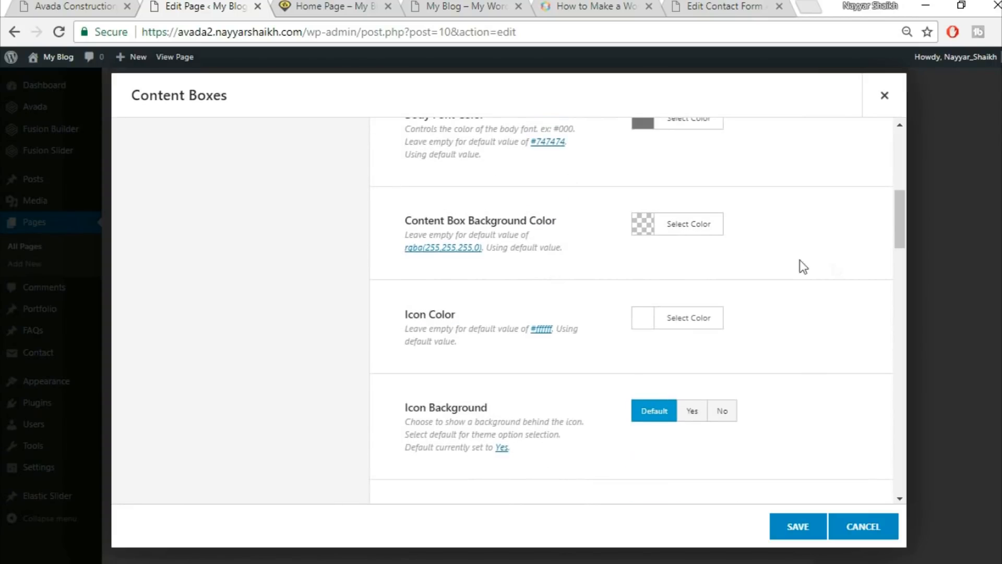
{"action": "scroll", "coordinate": [816, 295], "scroll_direction": "down", "scroll_amount": 1}
{"action": "scroll", "coordinate": [817, 297], "scroll_direction": "down", "scroll_amount": 1}
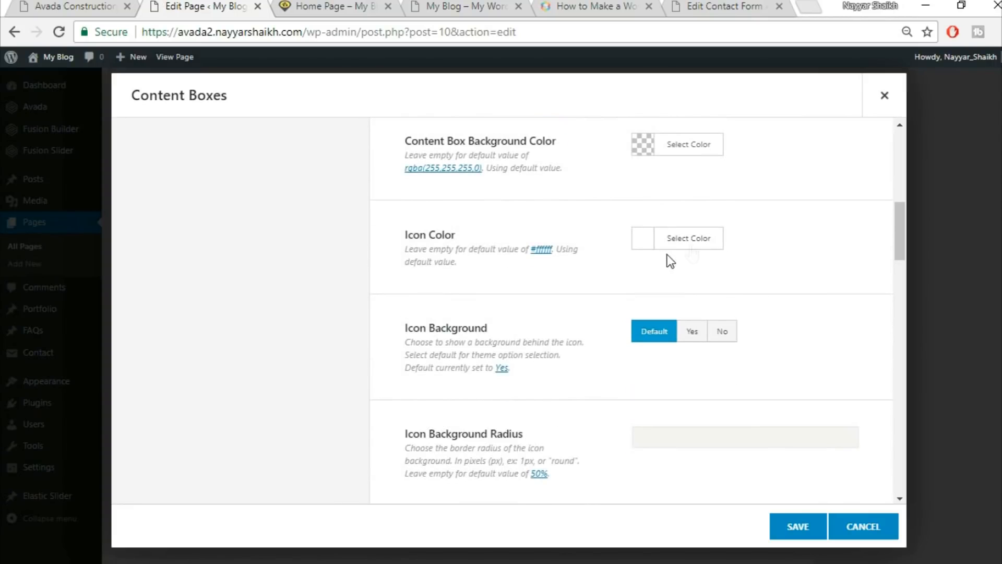
{"action": "scroll", "coordinate": [829, 360], "scroll_direction": "down", "scroll_amount": 1}
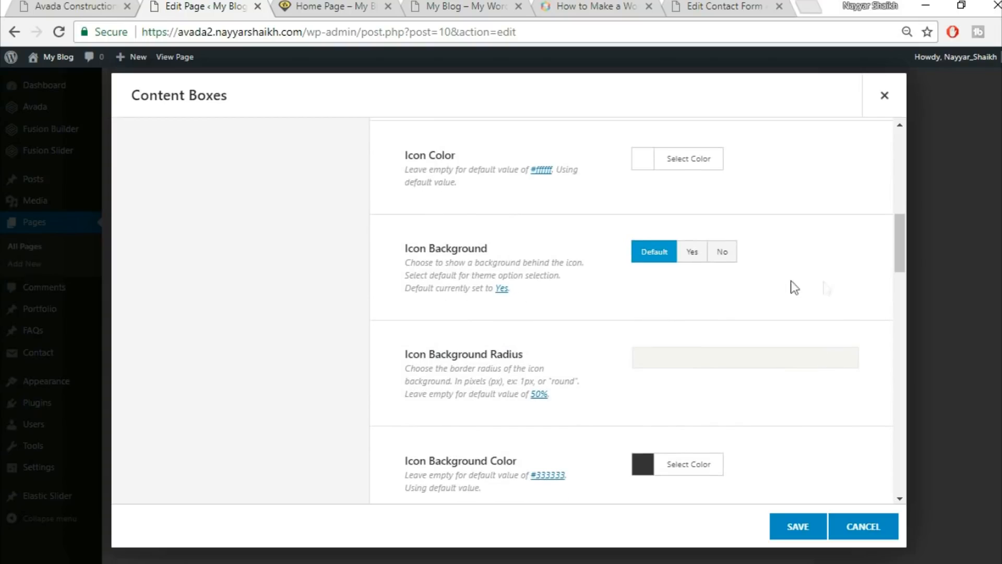
{"action": "scroll", "coordinate": [845, 316], "scroll_direction": "down", "scroll_amount": 2}
{"action": "scroll", "coordinate": [844, 311], "scroll_direction": "down", "scroll_amount": 2}
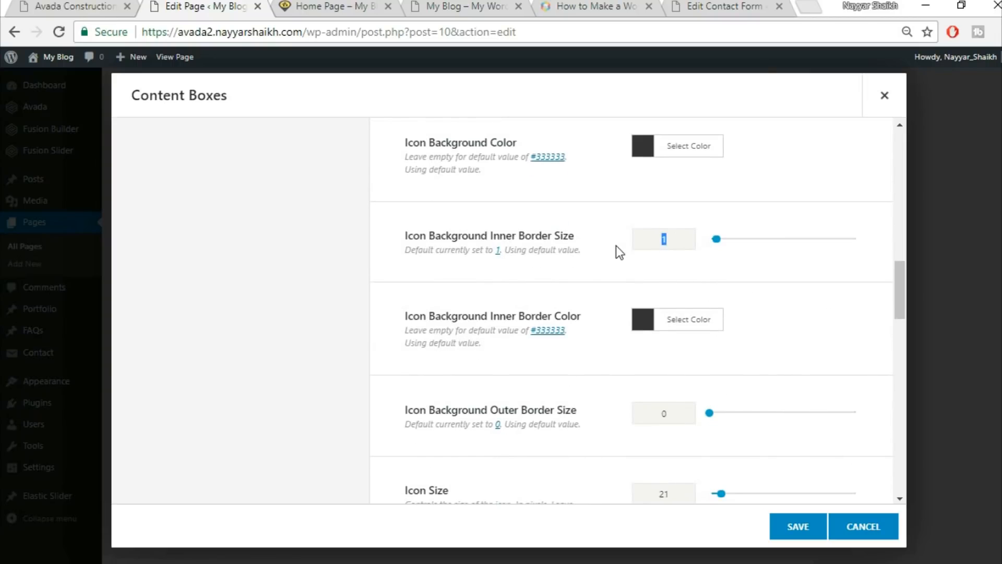
{"action": "type", "text": "0"}
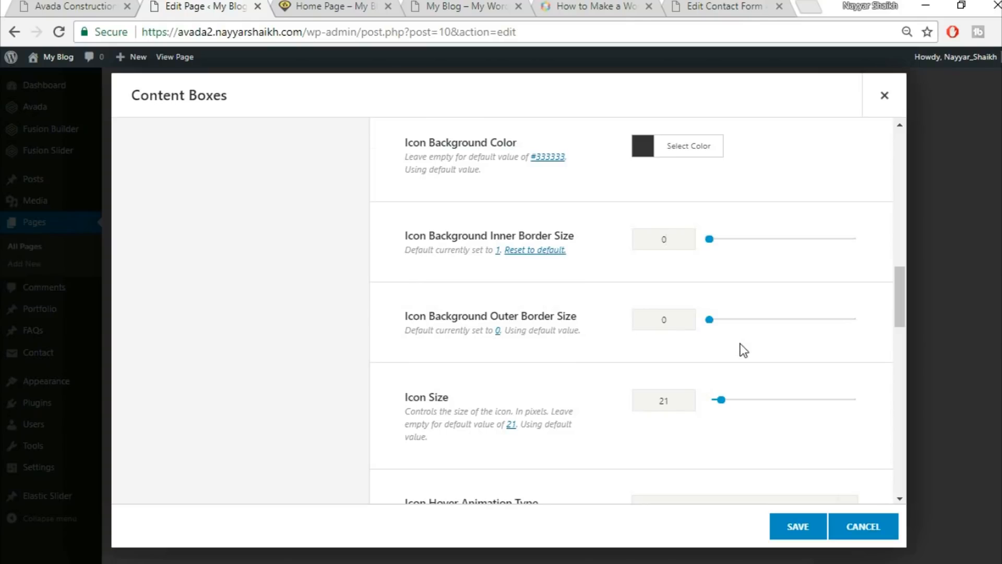
{"action": "scroll", "coordinate": [690, 344], "scroll_direction": "down", "scroll_amount": 2}
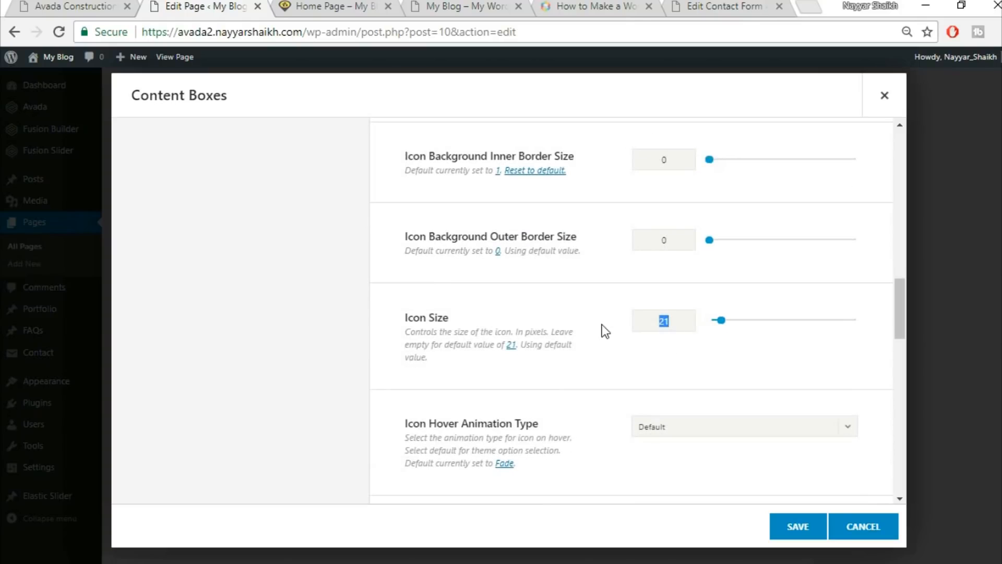
{"action": "type", "text": "0"}
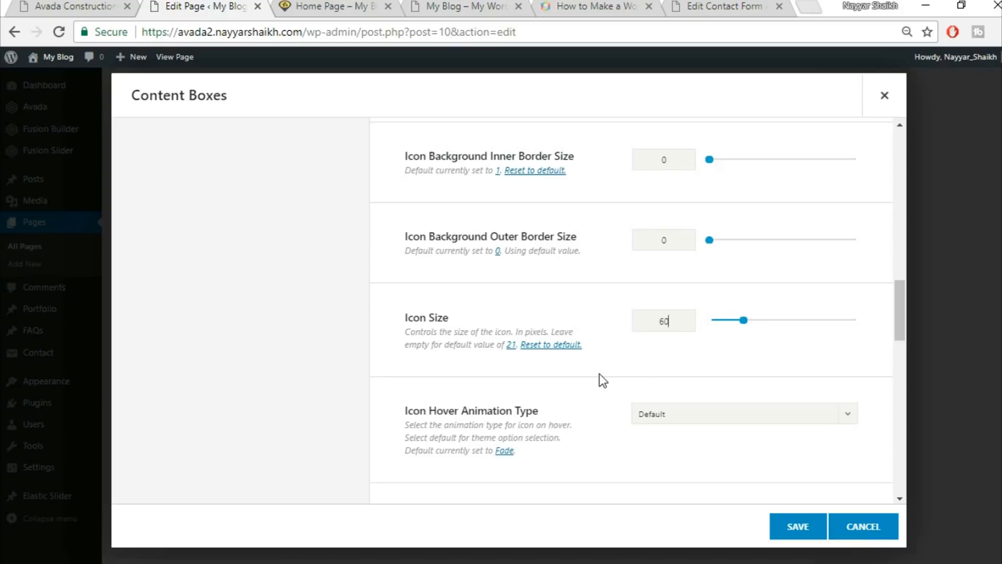
{"action": "scroll", "coordinate": [595, 374], "scroll_direction": "down", "scroll_amount": 2}
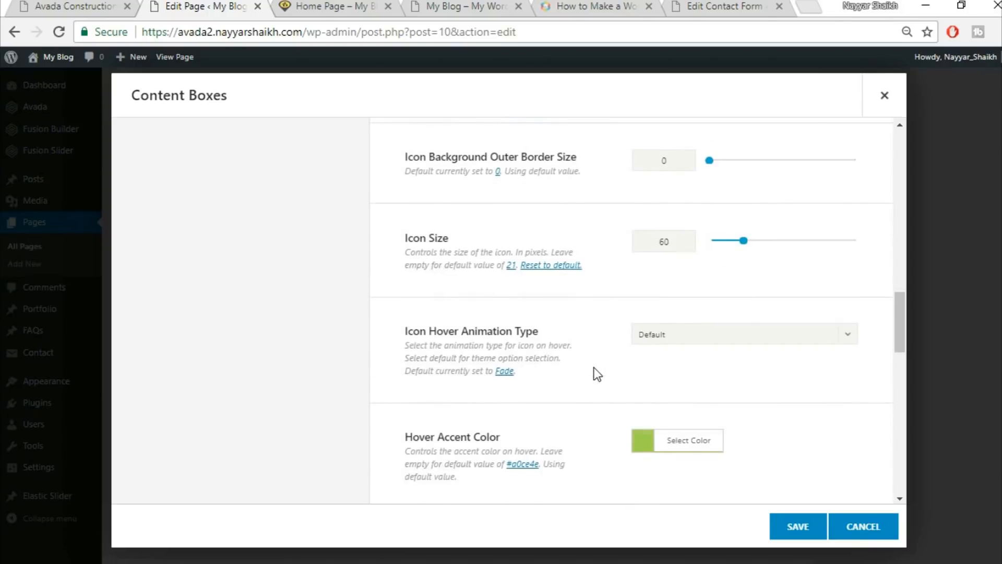
Make the icons pulsate on hover with a yellow #fed83d hover accent colour.
{"action": "left_click", "coordinate": [698, 335]}
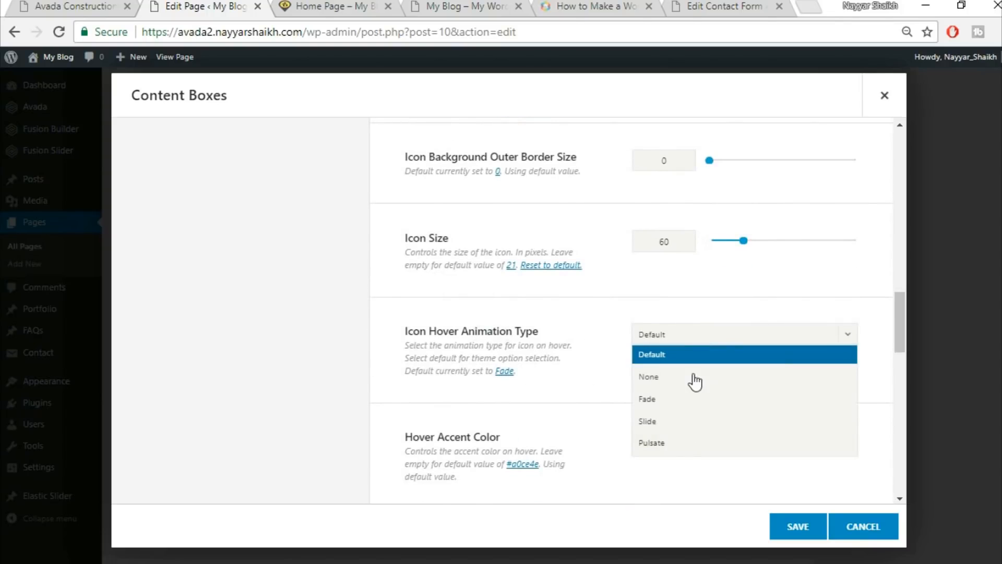
{"action": "left_click", "coordinate": [677, 443]}
{"action": "left_click", "coordinate": [70, 6]}
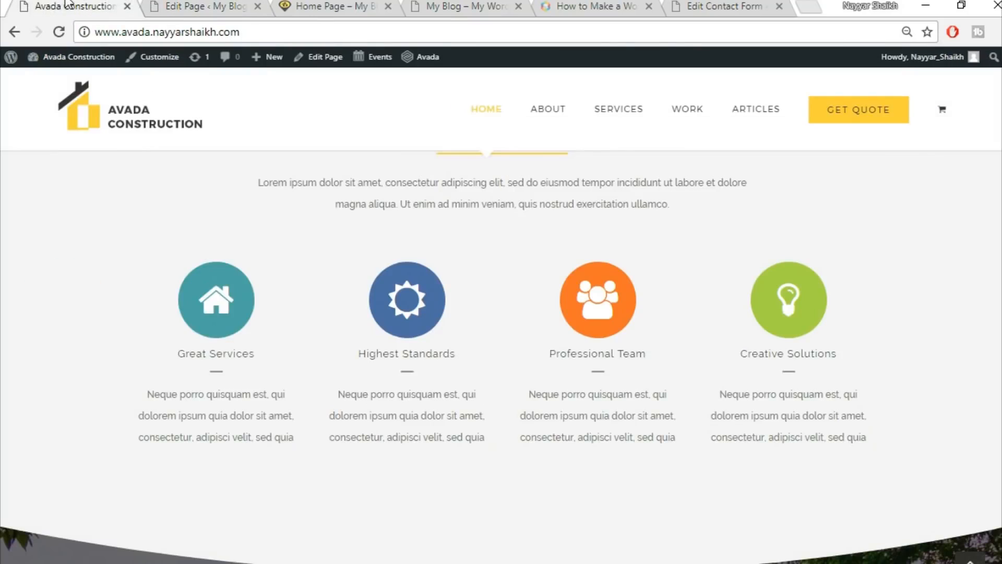
{"action": "left_click", "coordinate": [201, 5]}
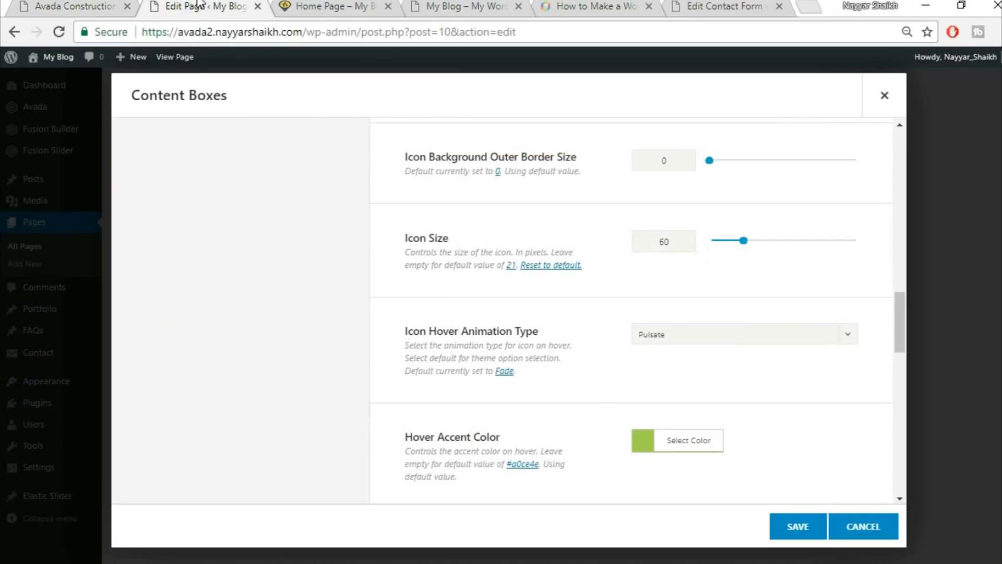
{"action": "scroll", "coordinate": [410, 356], "scroll_direction": "down", "scroll_amount": 3}
{"action": "left_click", "coordinate": [713, 285]}
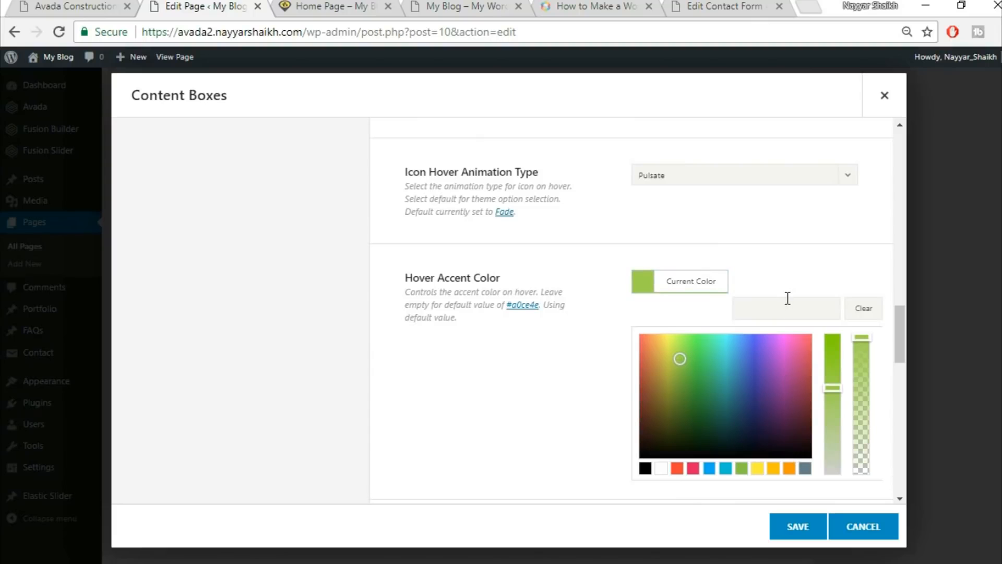
{"action": "left_click", "coordinate": [781, 236]}
{"action": "scroll", "coordinate": [802, 271], "scroll_direction": "down", "scroll_amount": 2}
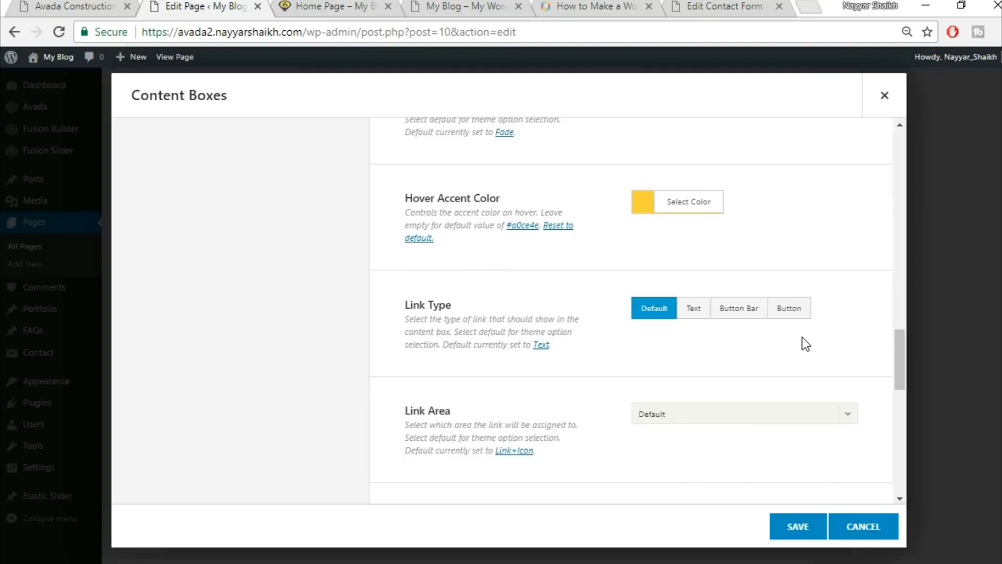
{"action": "scroll", "coordinate": [802, 343], "scroll_direction": "down", "scroll_amount": 5}
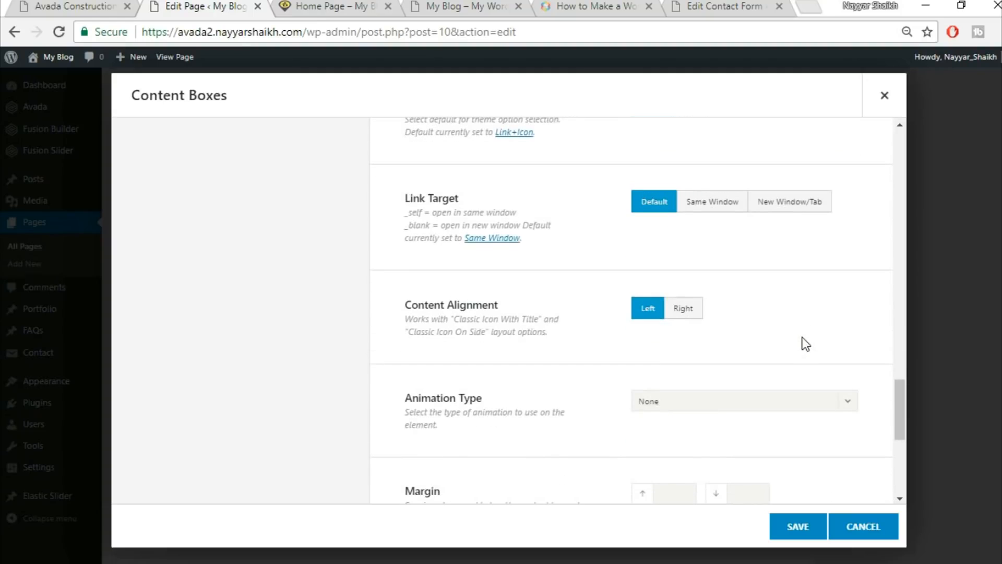
{"action": "scroll", "coordinate": [804, 343], "scroll_direction": "down", "scroll_amount": 5}
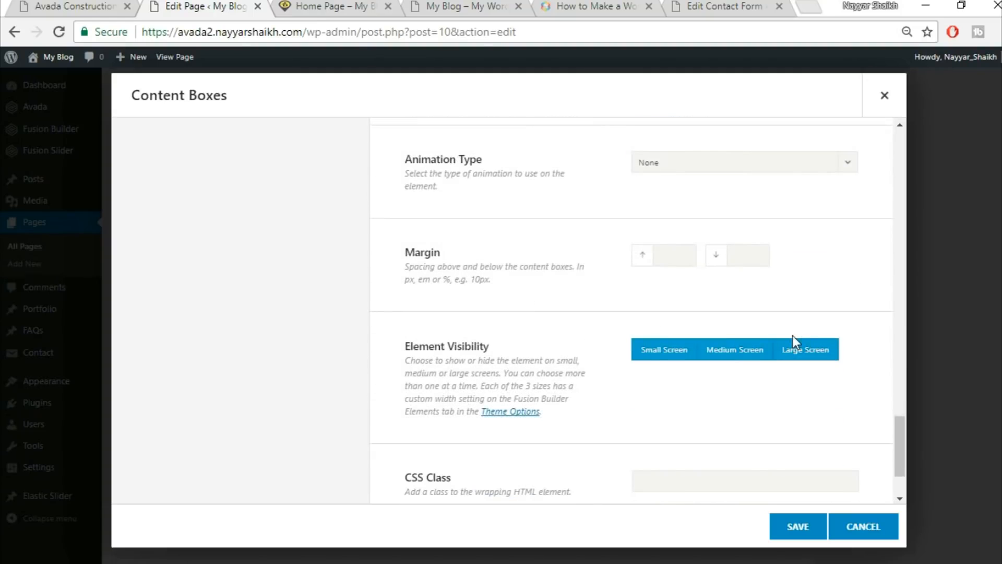
{"action": "scroll", "coordinate": [794, 339], "scroll_direction": "down", "scroll_amount": 2}
{"action": "scroll", "coordinate": [798, 342], "scroll_direction": "up", "scroll_amount": 4}
{"action": "scroll", "coordinate": [802, 346], "scroll_direction": "up", "scroll_amount": 15}
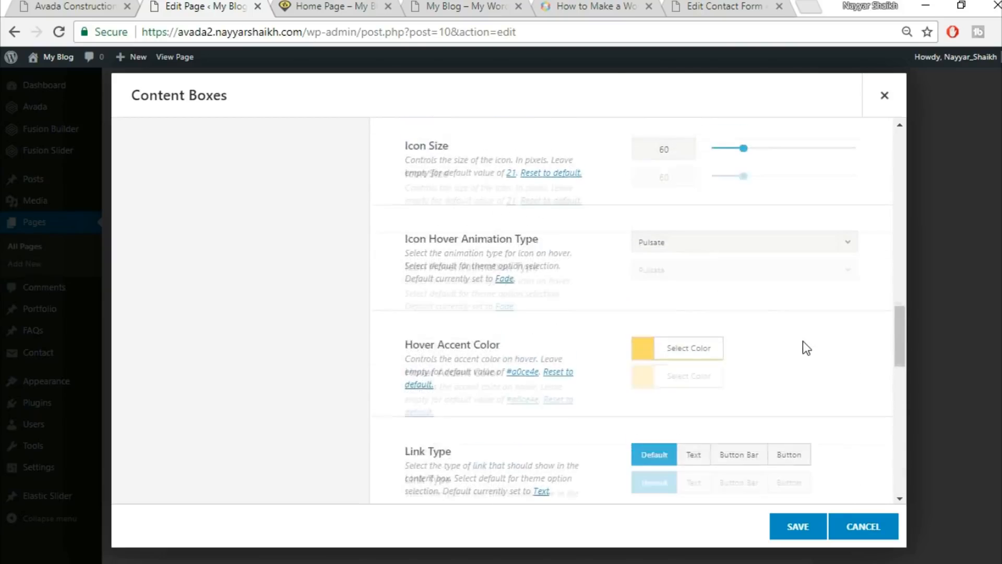
{"action": "left_click", "coordinate": [91, 5]}
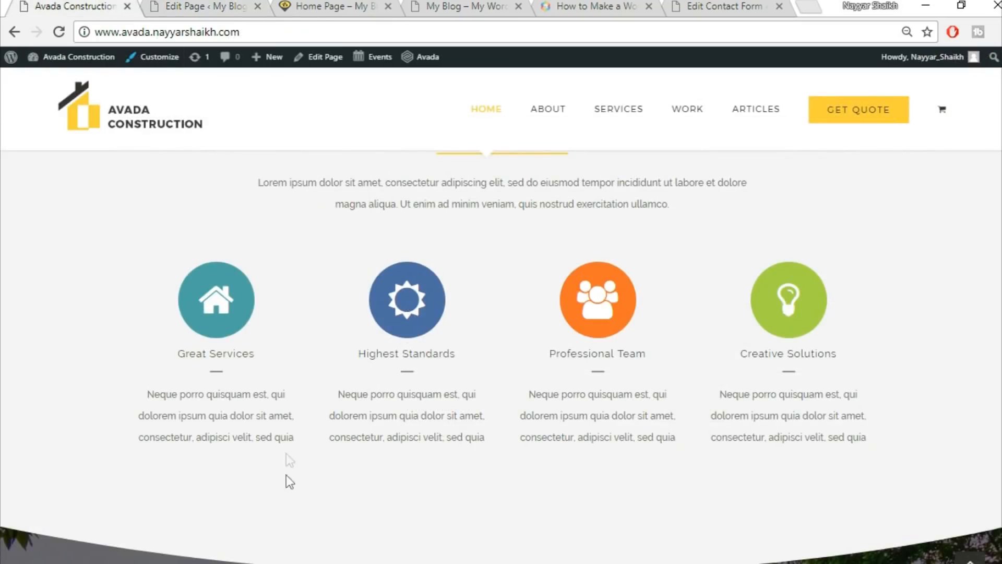
{"action": "left_click", "coordinate": [188, 6]}
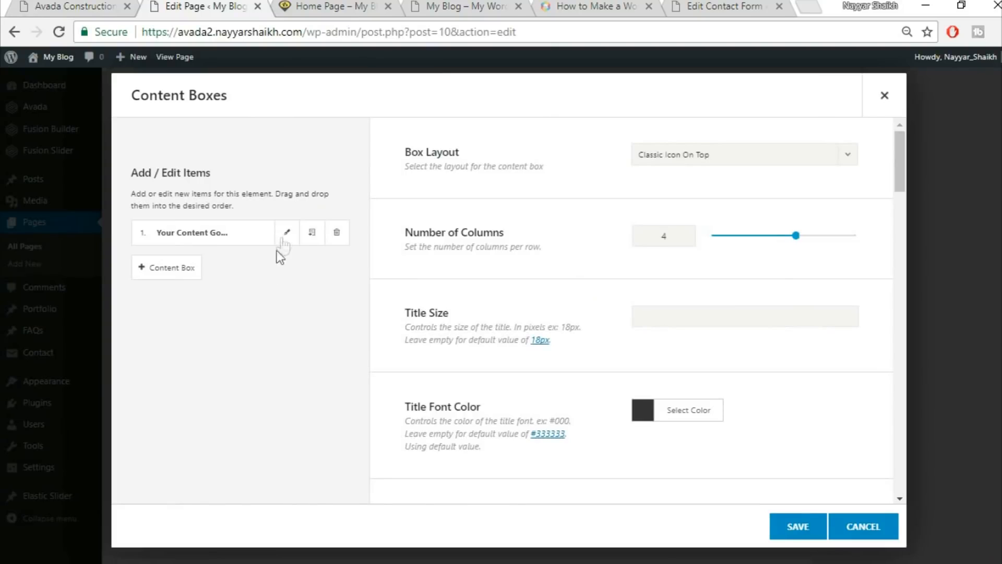
Title the first content box 'Great Services', copied from the live site.
{"action": "left_click", "coordinate": [287, 232]}
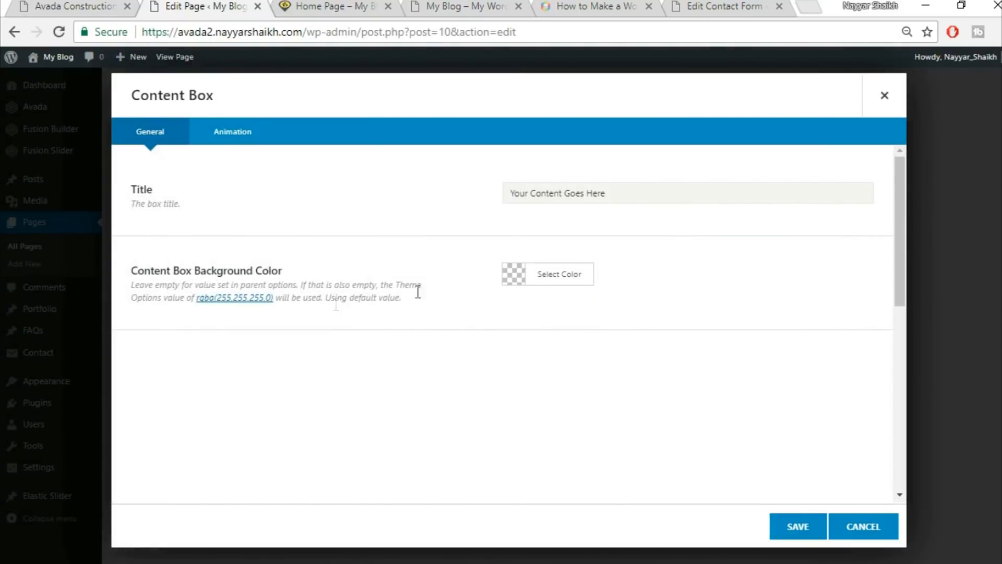
{"action": "left_click", "coordinate": [49, 5]}
{"action": "left_click_drag", "start_coordinate": [177, 352], "coordinate": [272, 352]}
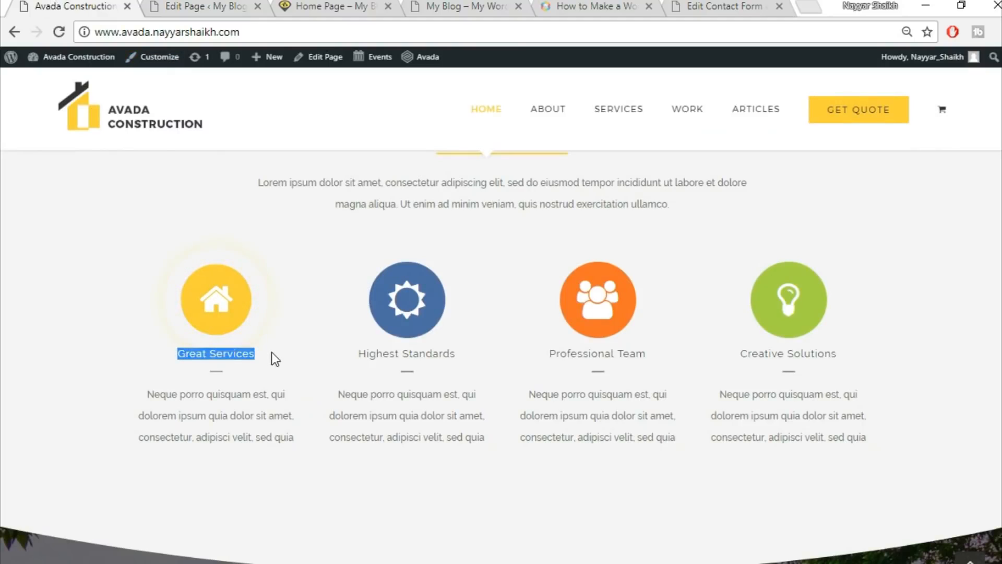
{"action": "left_click", "coordinate": [214, 6]}
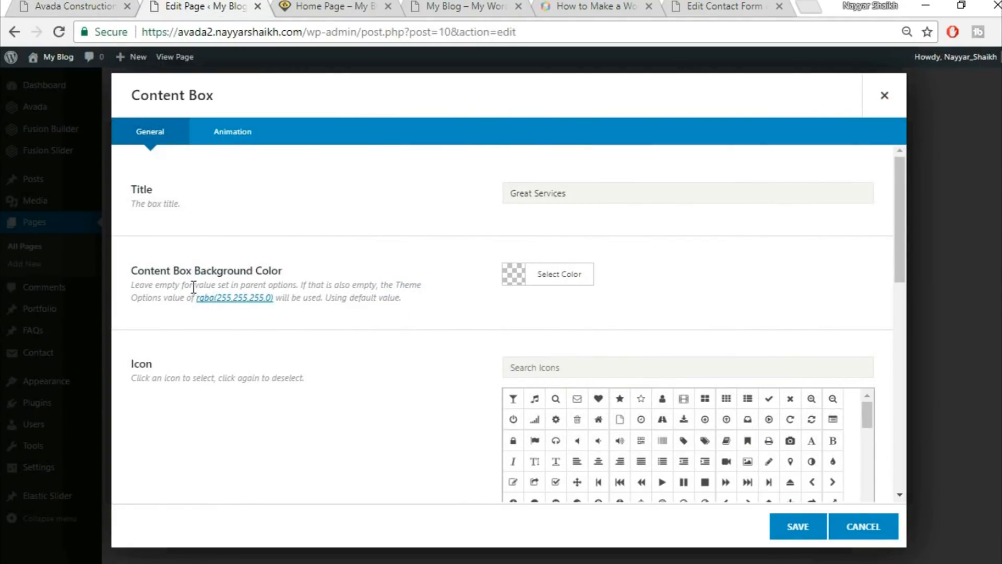
{"action": "left_click", "coordinate": [85, 4]}
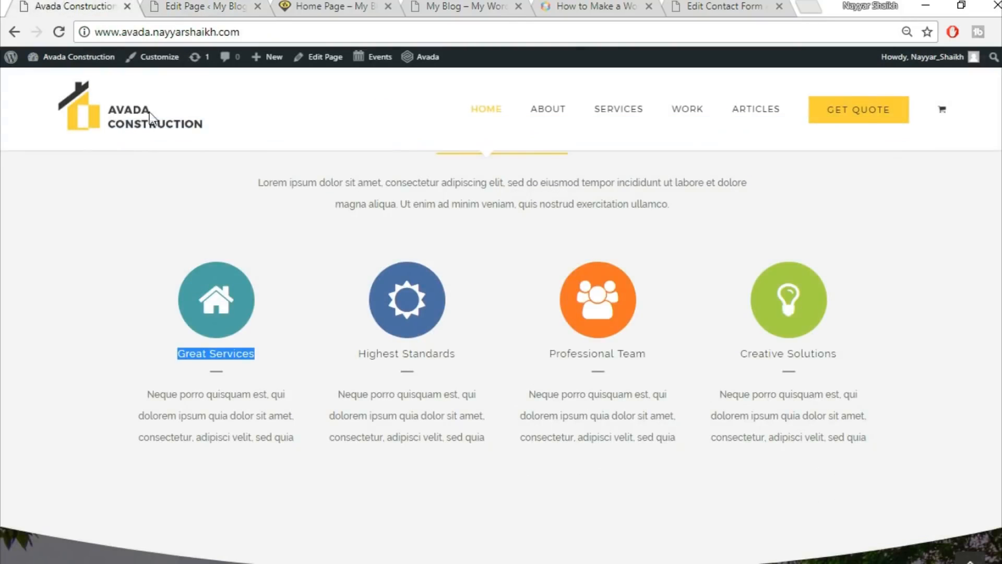
{"action": "left_click", "coordinate": [233, 442]}
{"action": "left_click", "coordinate": [186, 5]}
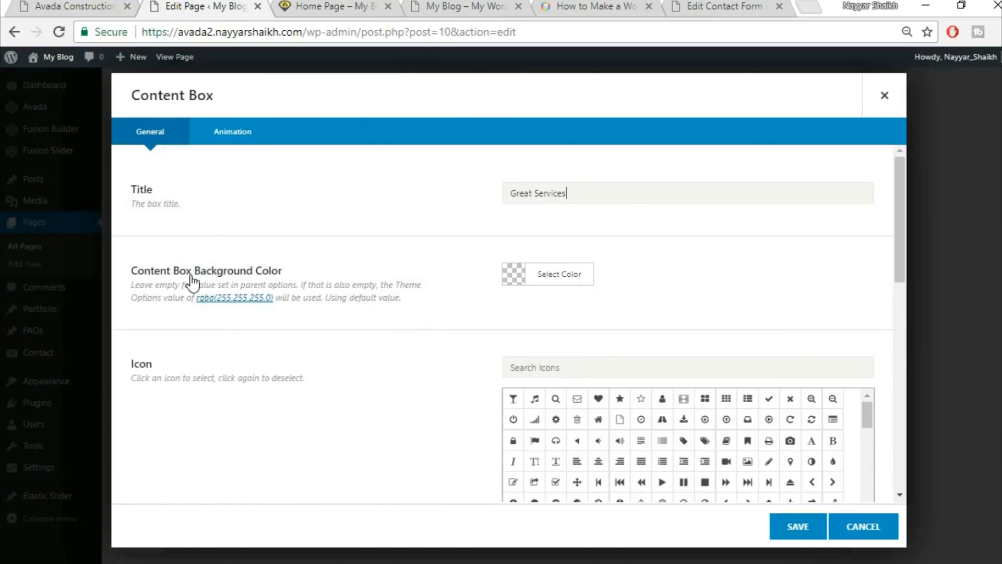
{"action": "left_click", "coordinate": [94, 4]}
{"action": "left_click", "coordinate": [187, 5]}
Give the first box the home icon in white, then compare with the live site's icons.
{"action": "left_click", "coordinate": [613, 362]}
{"action": "type", "text": "home"}
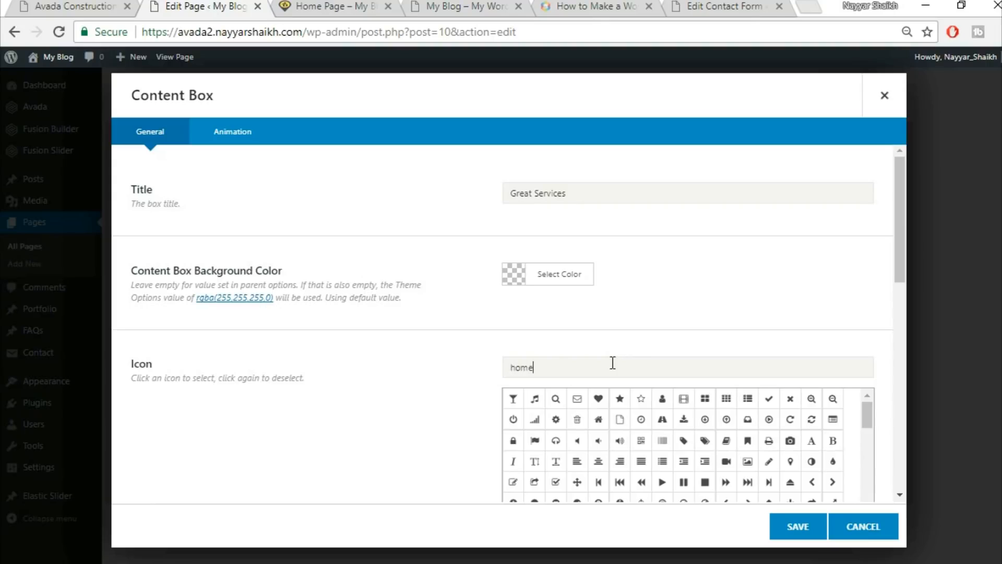
{"action": "left_click", "coordinate": [514, 401]}
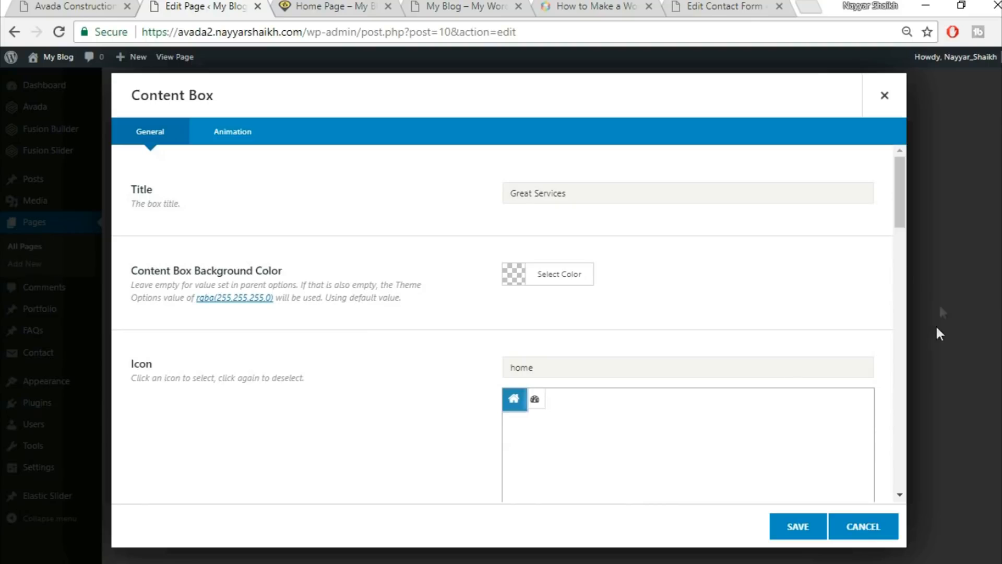
{"action": "left_click_drag", "start_coordinate": [898, 218], "coordinate": [898, 291]}
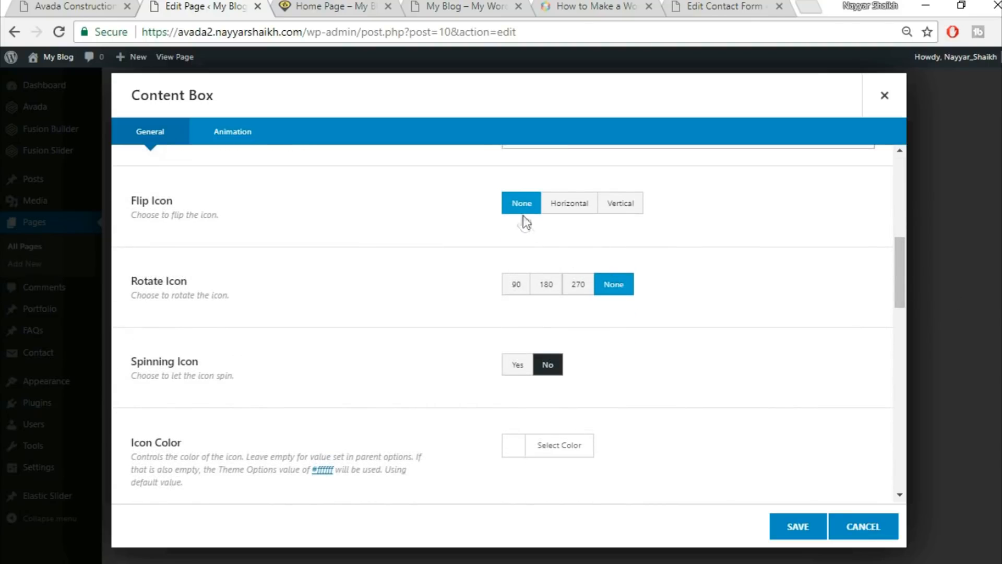
{"action": "scroll", "coordinate": [435, 317], "scroll_direction": "down", "scroll_amount": 2}
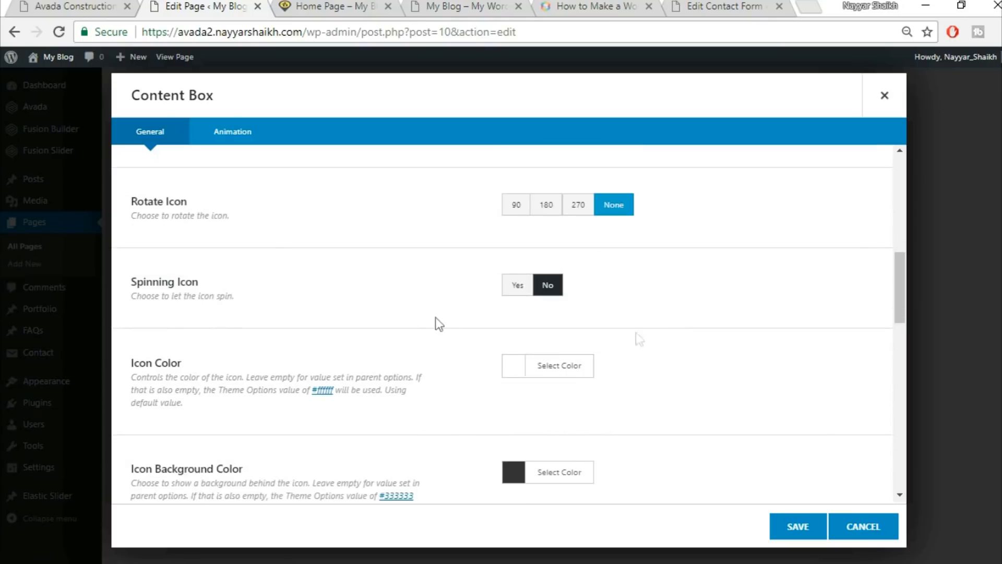
{"action": "left_click", "coordinate": [548, 366]}
{"action": "scroll", "coordinate": [767, 369], "scroll_direction": "down", "scroll_amount": 4}
{"action": "left_click", "coordinate": [530, 395]}
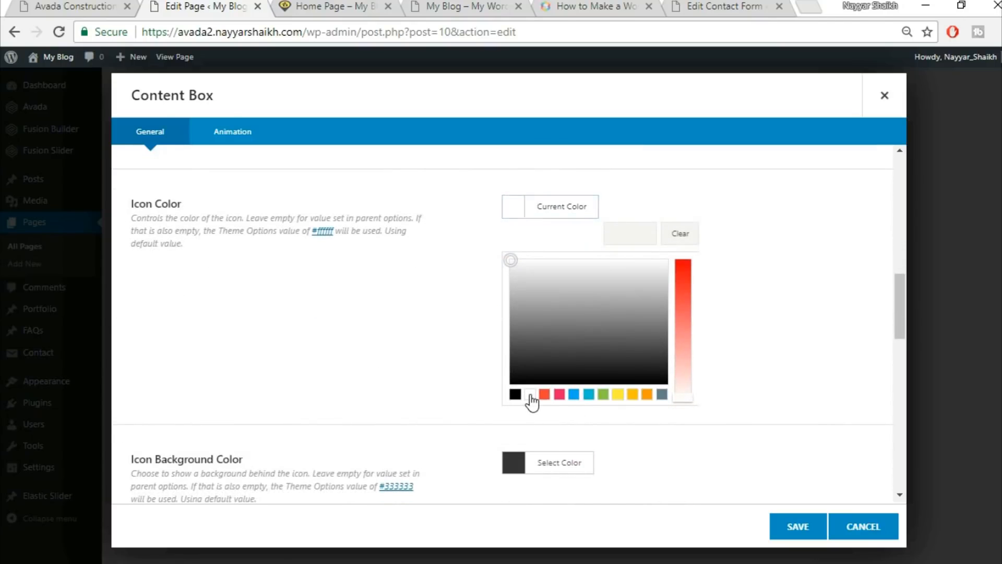
{"action": "left_click", "coordinate": [856, 277]}
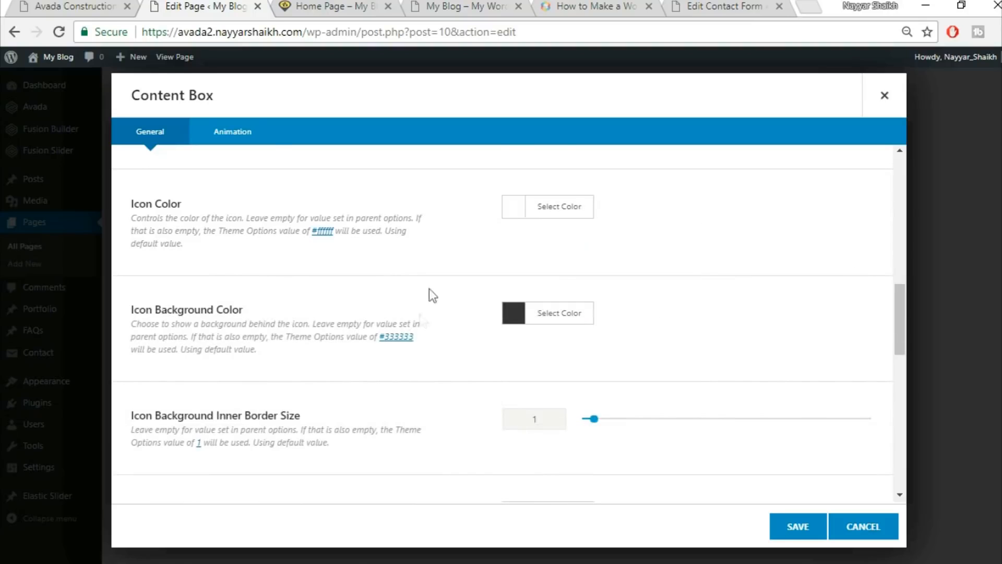
{"action": "left_click", "coordinate": [73, 3]}
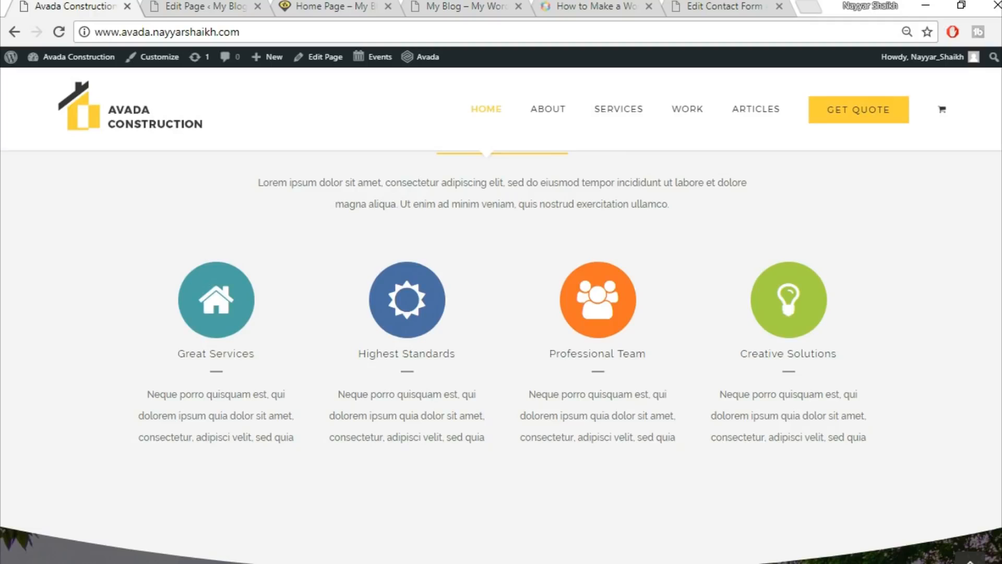
{"action": "scroll", "coordinate": [933, 226], "scroll_direction": "down", "scroll_amount": 1}
{"action": "scroll", "coordinate": [226, 289], "scroll_direction": "up", "scroll_amount": 1}
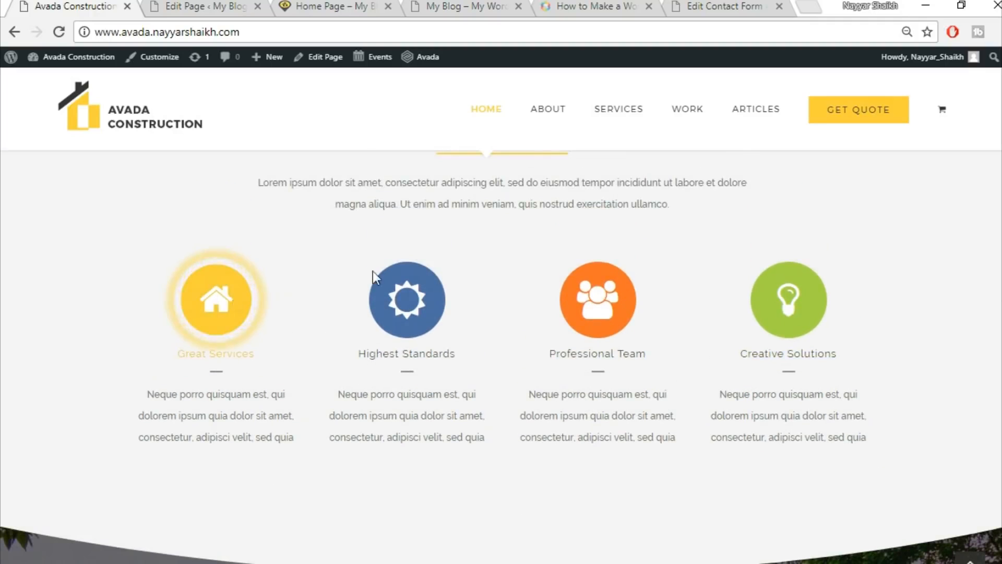
{"action": "right_click", "coordinate": [231, 313]}
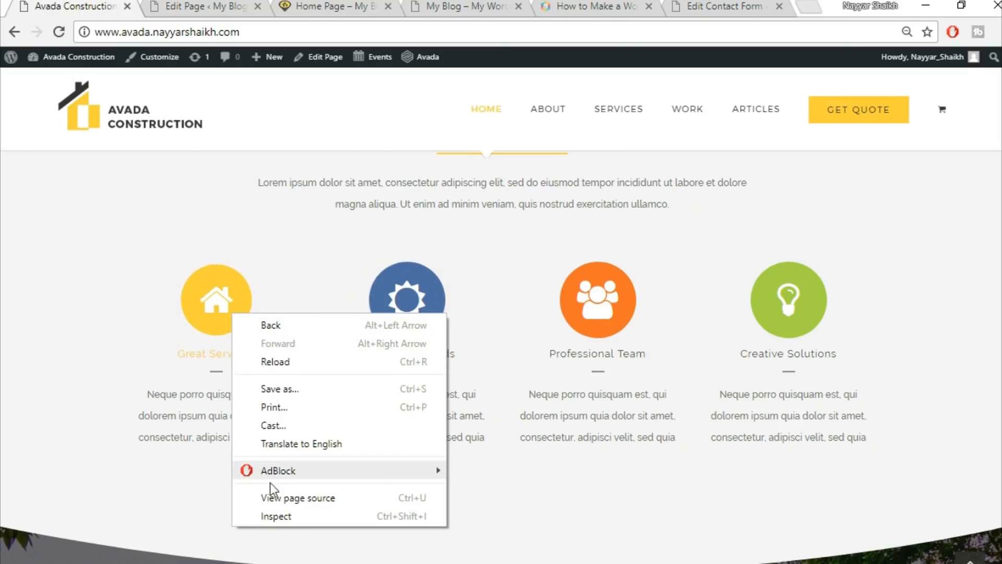
{"action": "left_click", "coordinate": [282, 518]}
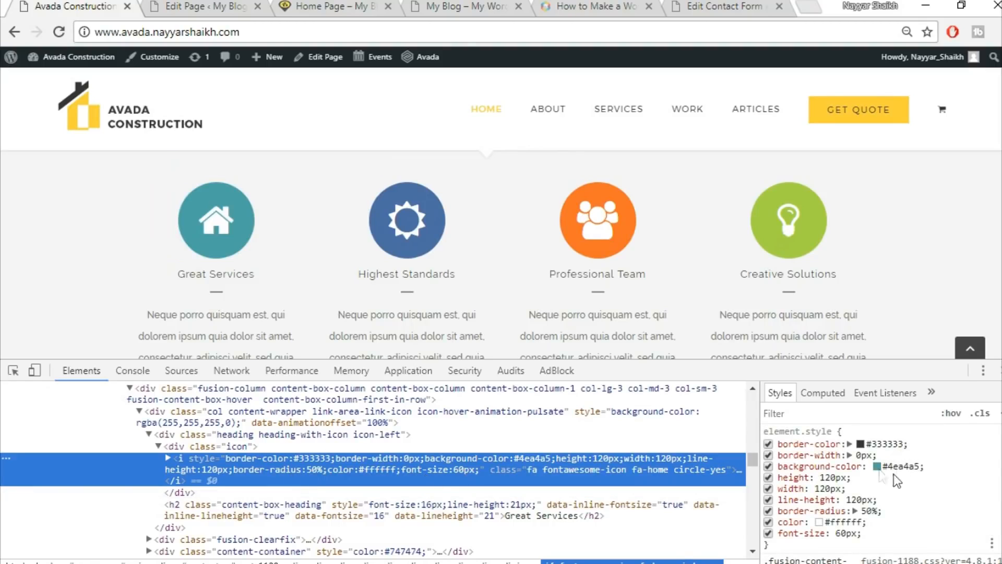
{"action": "left_click", "coordinate": [898, 465]}
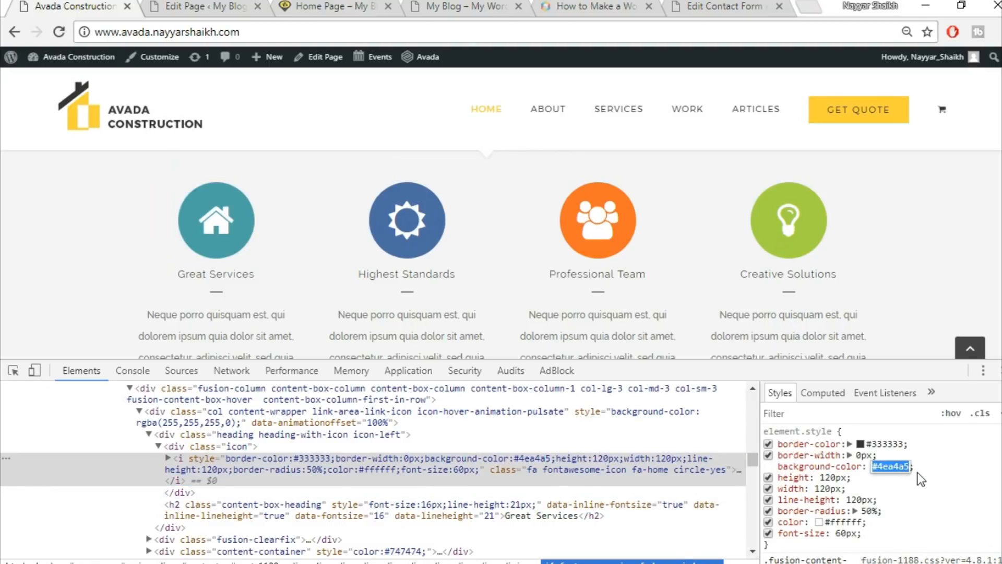
{"action": "left_click", "coordinate": [933, 483]}
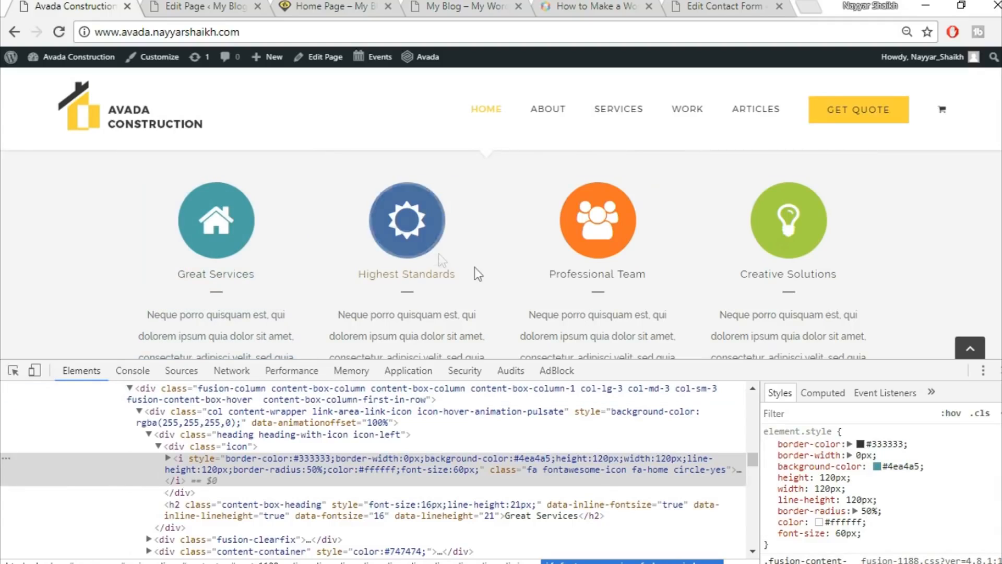
{"action": "right_click", "coordinate": [425, 243]}
{"action": "left_click", "coordinate": [480, 450]}
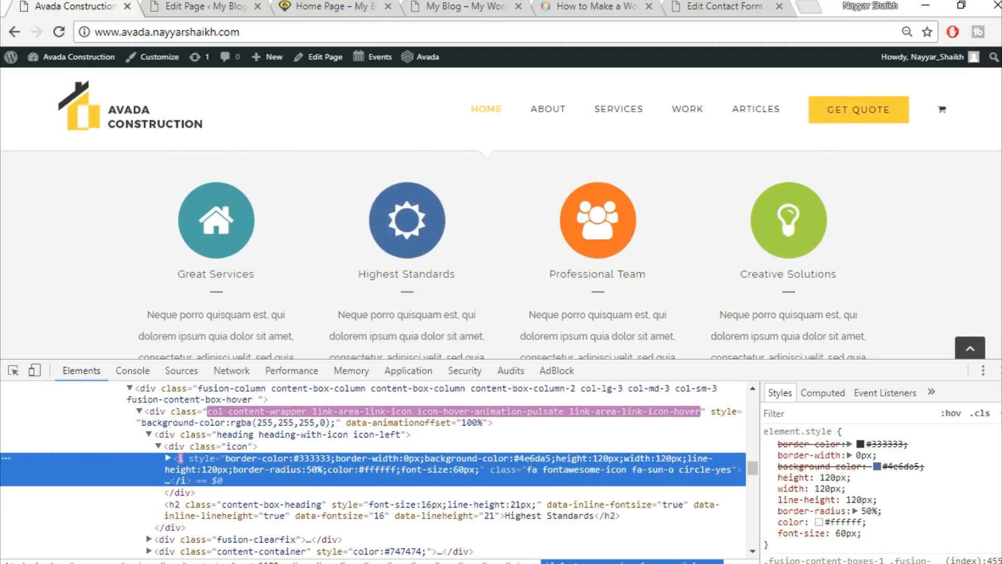
{"action": "key", "text": "F12"}
Give the home icon a teal #4ea4a5 background colour.
{"action": "left_click", "coordinate": [214, 5]}
{"action": "left_click", "coordinate": [561, 316]}
{"action": "left_click", "coordinate": [643, 348]}
{"action": "key", "text": "ctrl+v"}
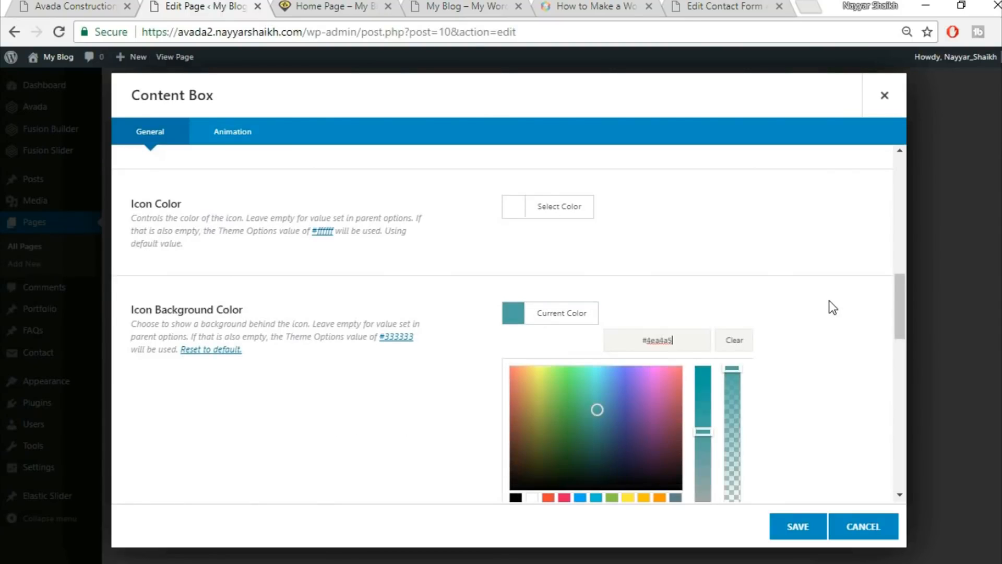
{"action": "left_click", "coordinate": [829, 300]}
{"action": "scroll", "coordinate": [829, 300], "scroll_direction": "down", "scroll_amount": 1}
{"action": "scroll", "coordinate": [829, 300], "scroll_direction": "down", "scroll_amount": 1}
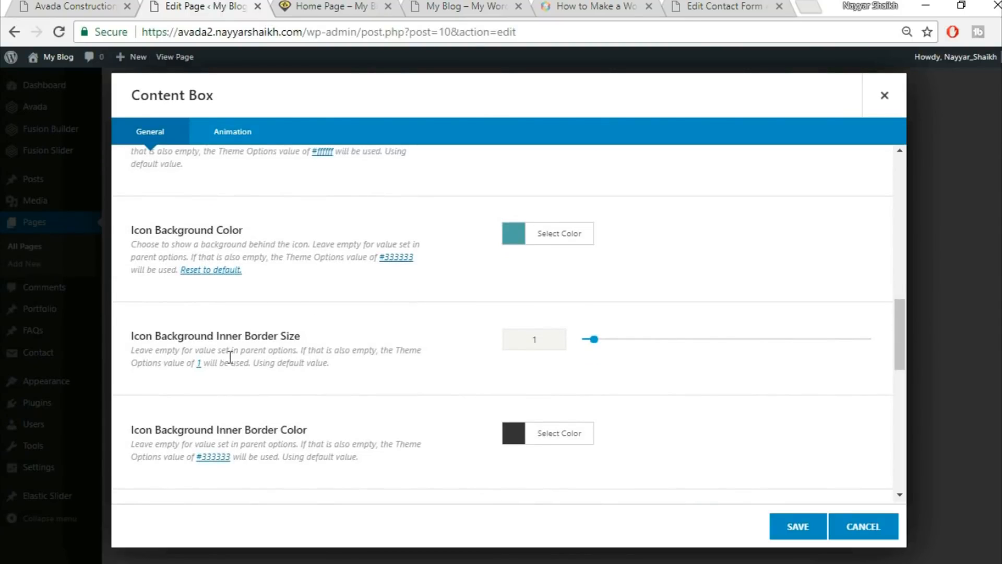
{"action": "type", "text": "0"}
{"action": "scroll", "coordinate": [480, 348], "scroll_direction": "down", "scroll_amount": 1}
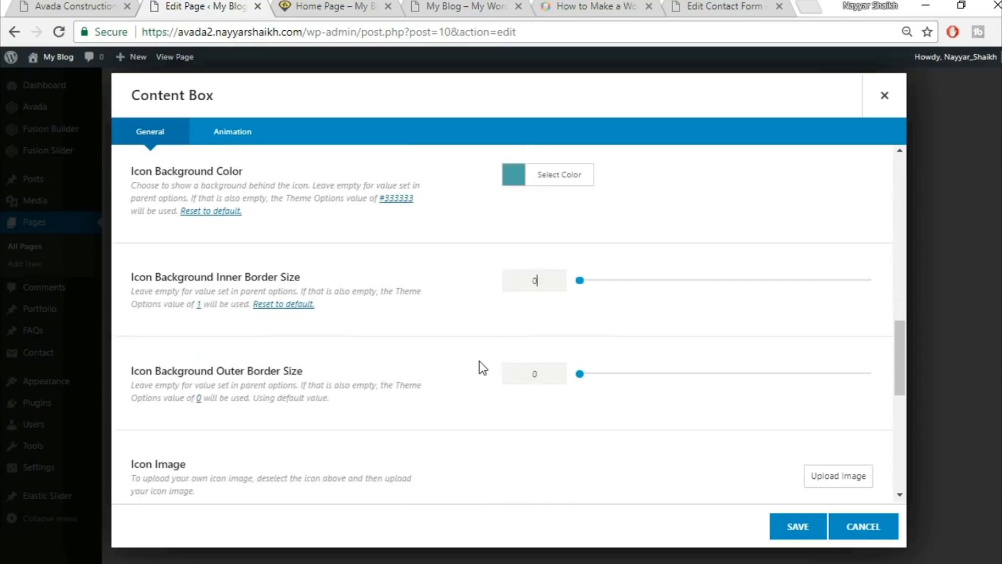
{"action": "scroll", "coordinate": [483, 368], "scroll_direction": "down", "scroll_amount": 4}
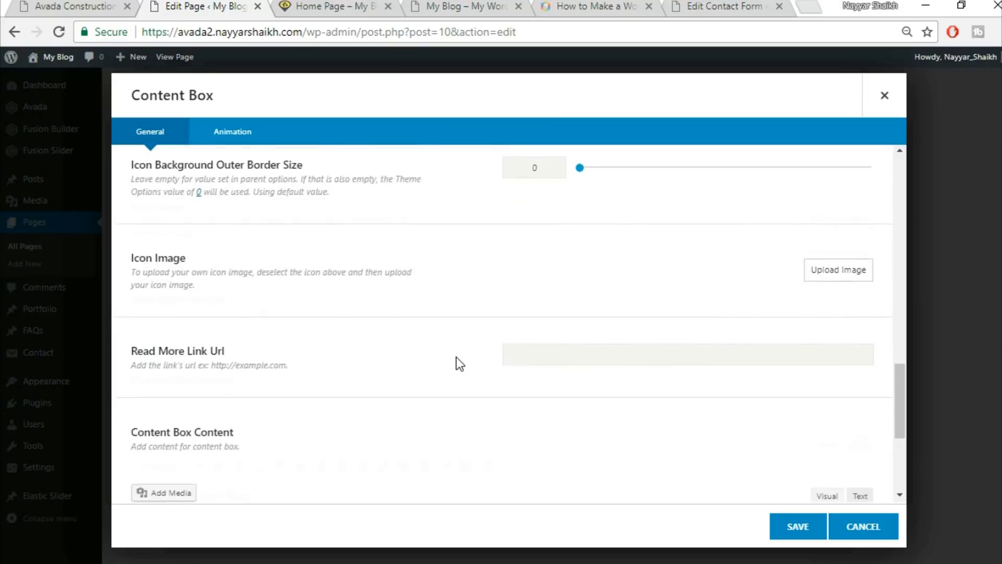
{"action": "scroll", "coordinate": [456, 360], "scroll_direction": "down", "scroll_amount": 4}
Replace the placeholder content with the demo's Great Services description and save the item.
{"action": "left_click", "coordinate": [353, 360]}
{"action": "key", "text": "ctrl+a"}
{"action": "key", "text": "BackSpace"}
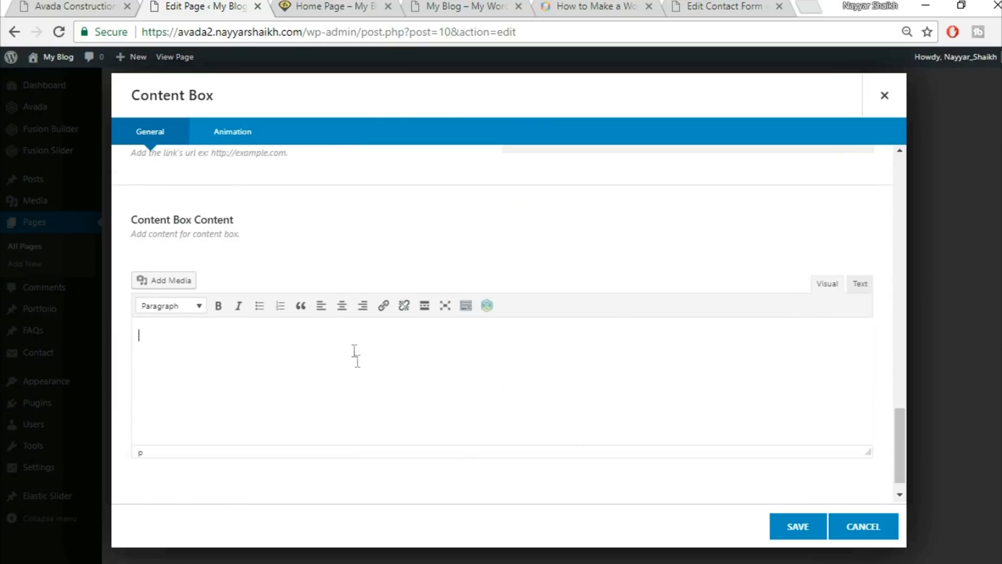
{"action": "left_click", "coordinate": [73, 5]}
{"action": "left_click_drag", "start_coordinate": [148, 313], "coordinate": [303, 356]}
{"action": "key", "text": "ctrl+c"}
{"action": "left_click", "coordinate": [197, 5]}
{"action": "key", "text": "ctrl+v"}
{"action": "scroll", "coordinate": [773, 484], "scroll_direction": "down", "scroll_amount": 1}
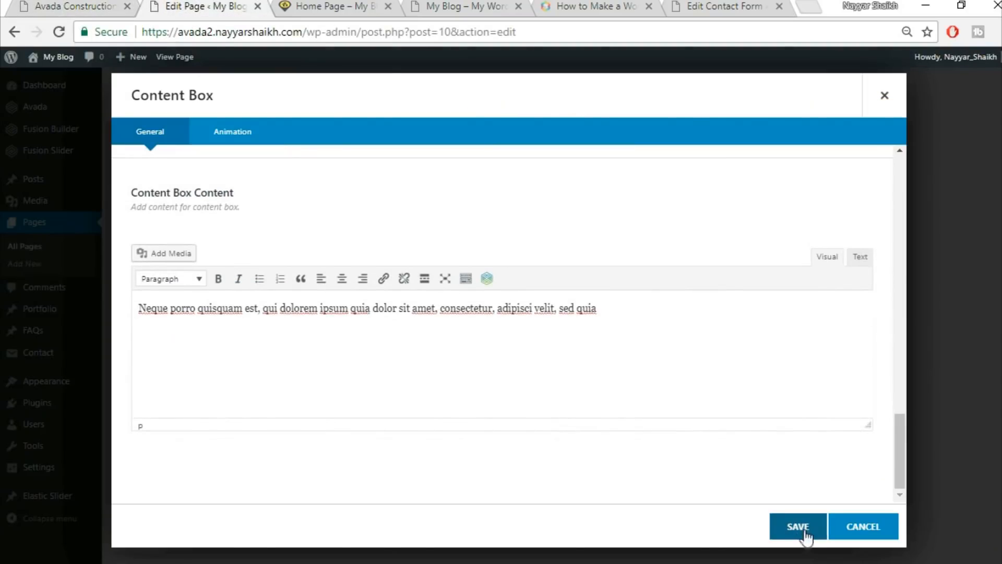
{"action": "left_click", "coordinate": [802, 531]}
Clone the Great Services item three times to make four boxes.
{"action": "left_click", "coordinate": [312, 233]}
{"action": "left_click", "coordinate": [311, 234]}
{"action": "left_click", "coordinate": [312, 233]}
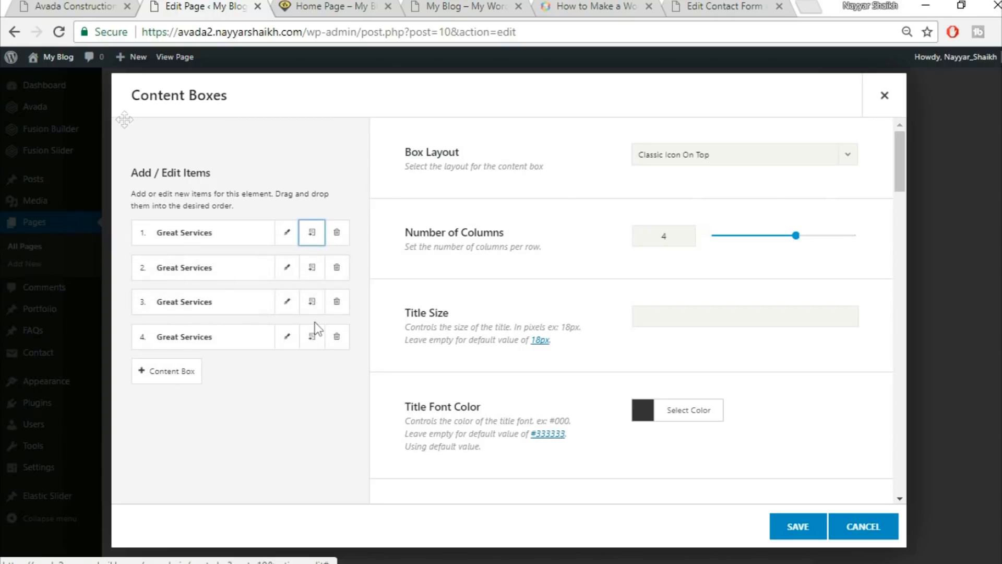
{"action": "left_click", "coordinate": [35, 3]}
Save the four content boxes and scroll the demo page to Our Core Values.
{"action": "left_click", "coordinate": [374, 368]}
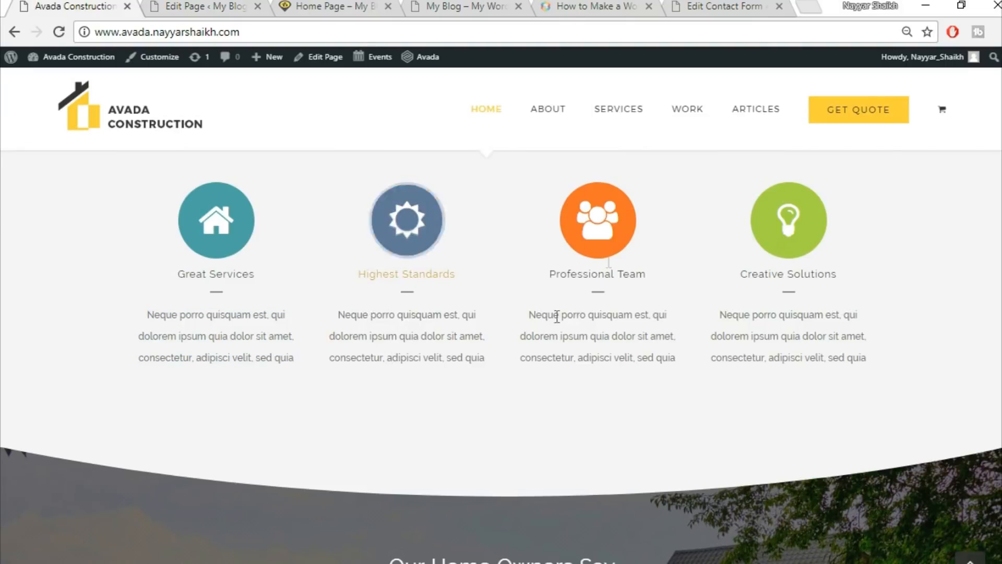
{"action": "left_click", "coordinate": [206, 7]}
{"action": "left_click", "coordinate": [793, 528]}
{"action": "left_click", "coordinate": [73, 6]}
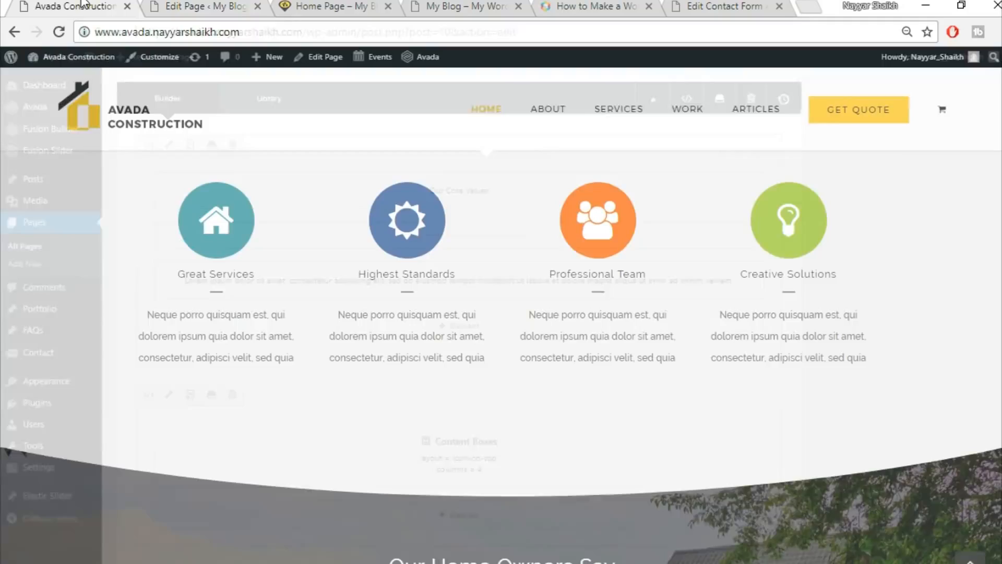
{"action": "scroll", "coordinate": [833, 434], "scroll_direction": "up", "scroll_amount": 3}
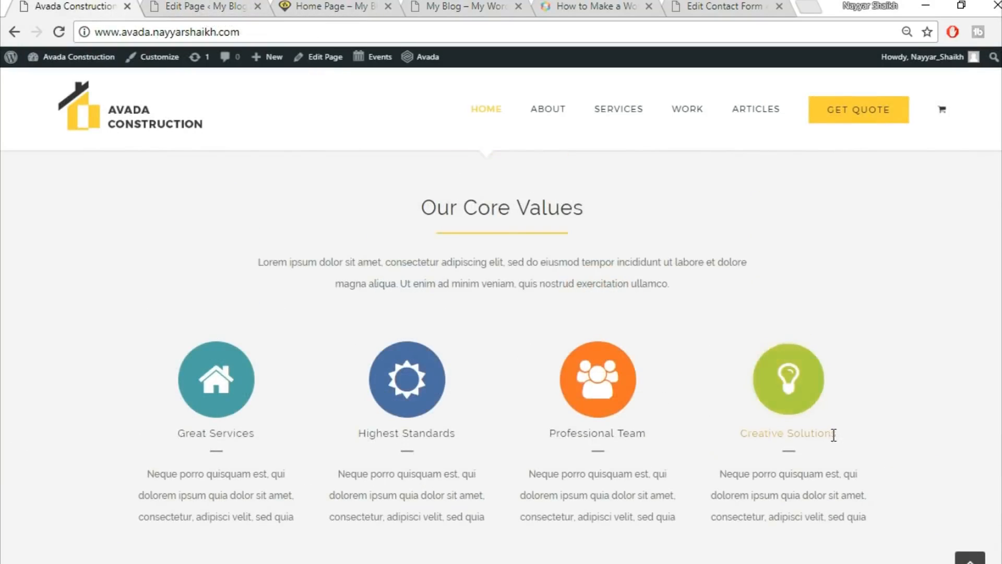
{"action": "scroll", "coordinate": [967, 339], "scroll_direction": "up", "scroll_amount": 3}
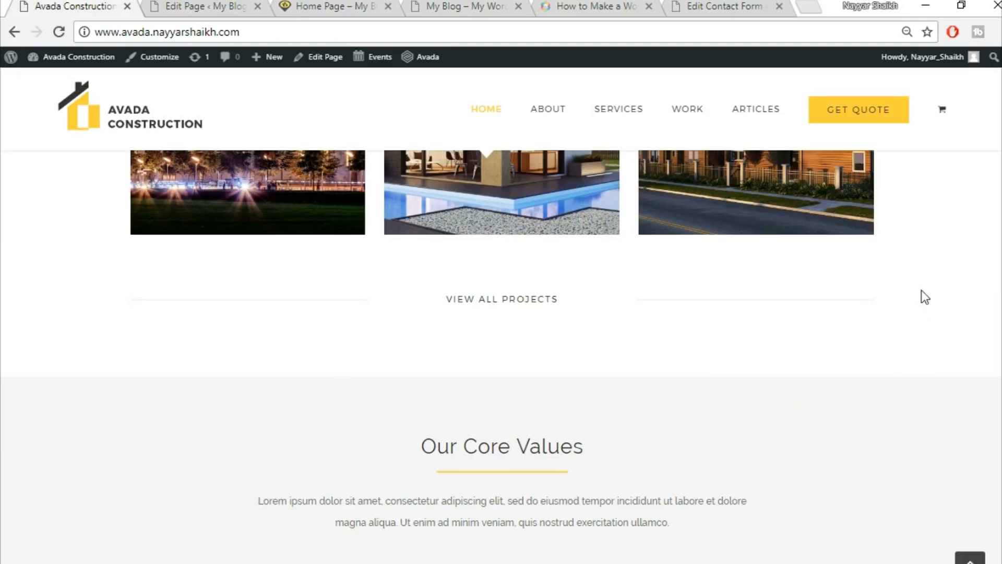
Give the Our Core Values container an F5F5F5 background colour in its Background settings and save.
{"action": "scroll", "coordinate": [932, 417], "scroll_direction": "down", "scroll_amount": 1}
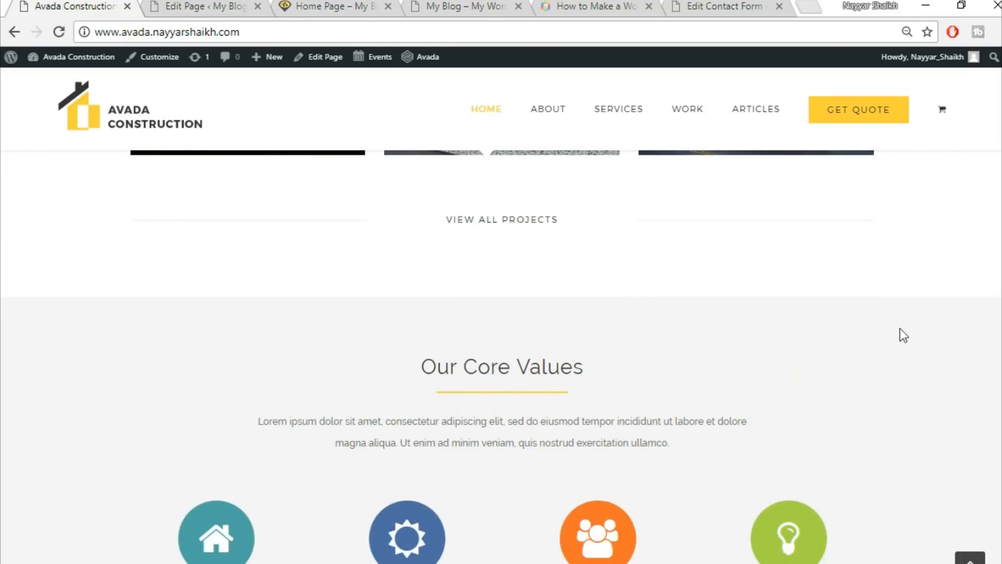
{"action": "scroll", "coordinate": [651, 217], "scroll_direction": "up", "scroll_amount": 3}
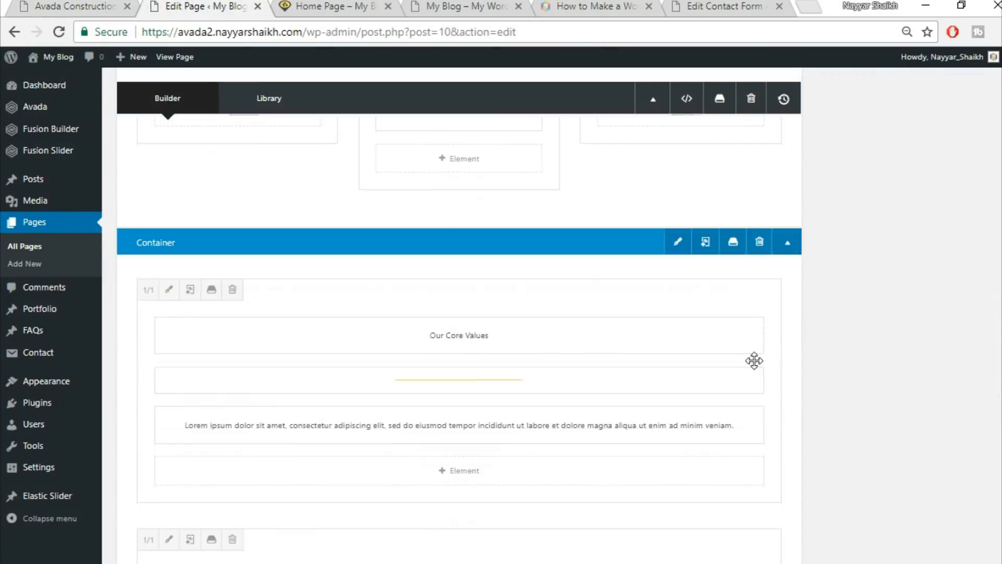
{"action": "left_click", "coordinate": [678, 256]}
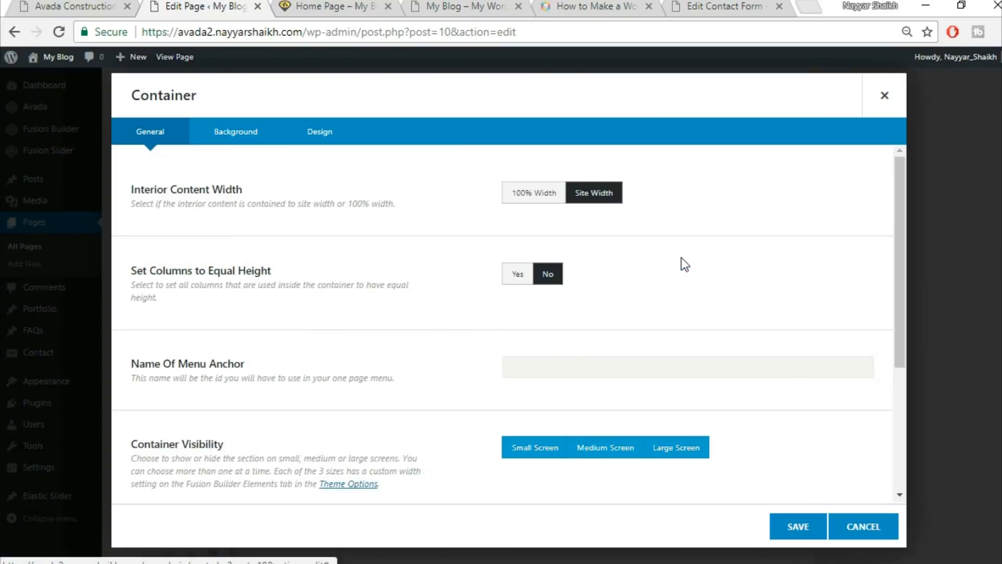
{"action": "left_click", "coordinate": [263, 135]}
{"action": "left_click", "coordinate": [566, 195]}
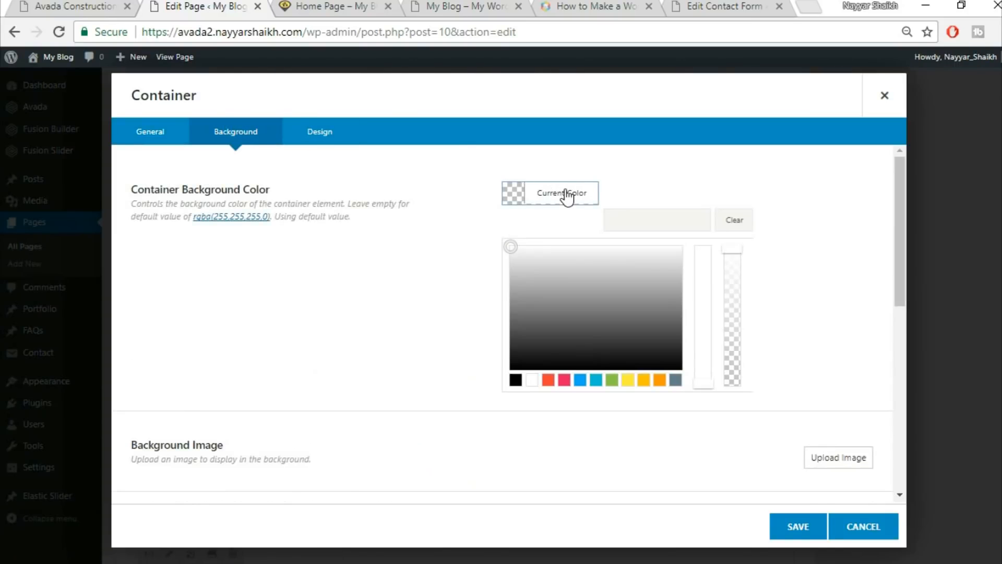
{"action": "left_click", "coordinate": [625, 215]}
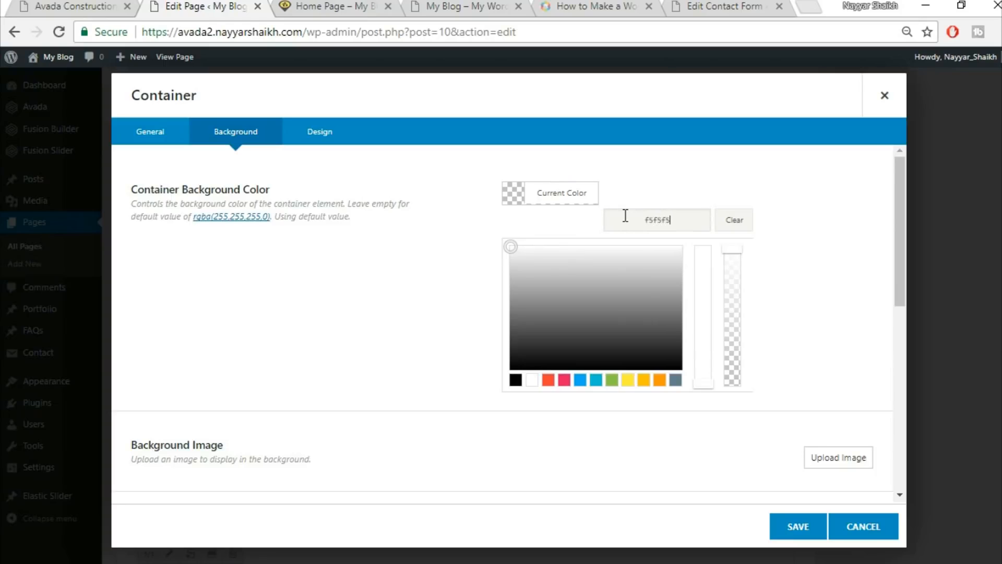
{"action": "left_click", "coordinate": [794, 526]}
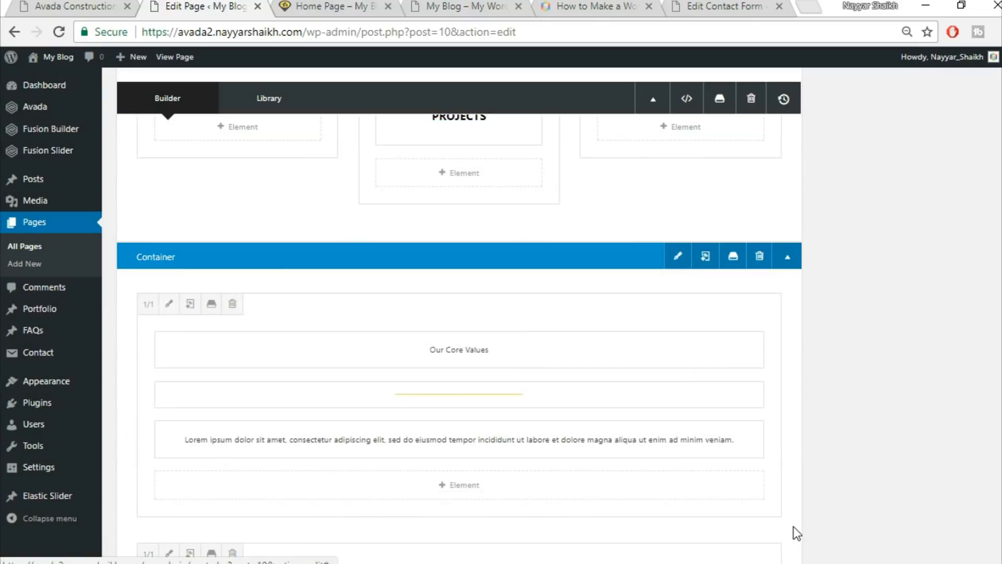
{"action": "scroll", "coordinate": [459, 313], "scroll_direction": "up", "scroll_amount": 10}
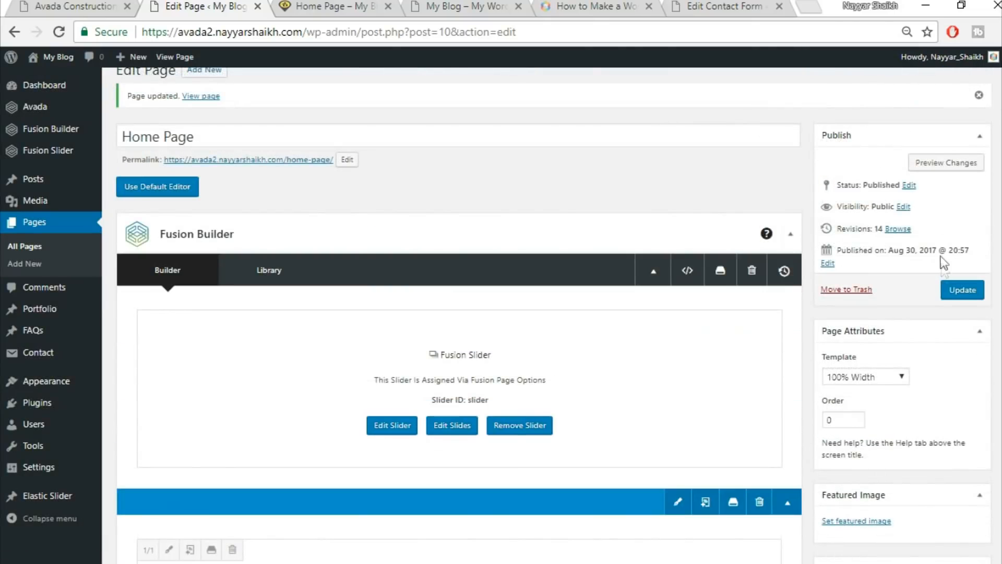
Update the home page and reload the live site to view the Our Core Values section.
{"action": "left_click", "coordinate": [963, 290]}
{"action": "left_click", "coordinate": [360, 6]}
{"action": "left_click", "coordinate": [377, 32]}
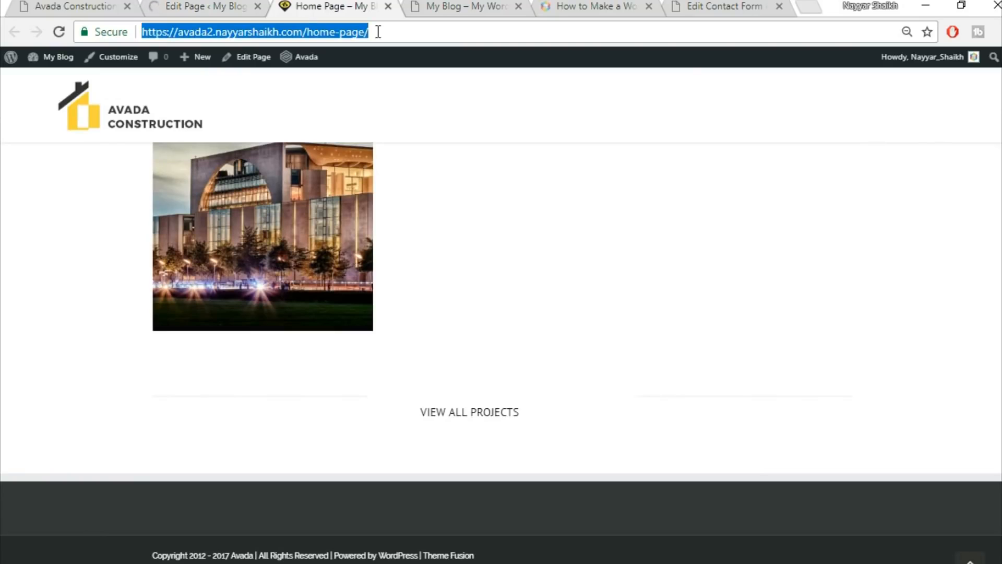
{"action": "key", "text": "Return"}
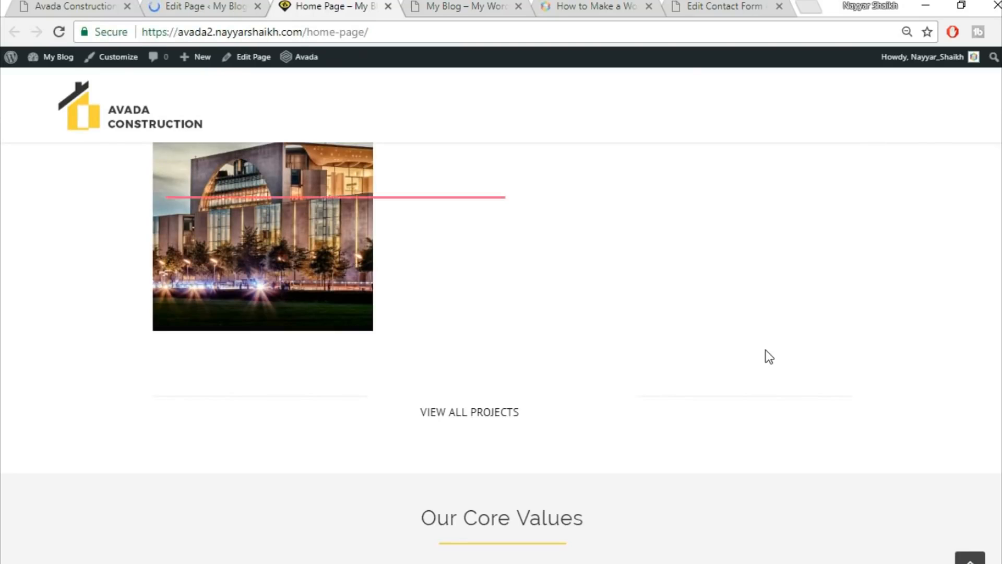
{"action": "scroll", "coordinate": [766, 351], "scroll_direction": "down", "scroll_amount": 1}
{"action": "scroll", "coordinate": [766, 350], "scroll_direction": "down", "scroll_amount": 4}
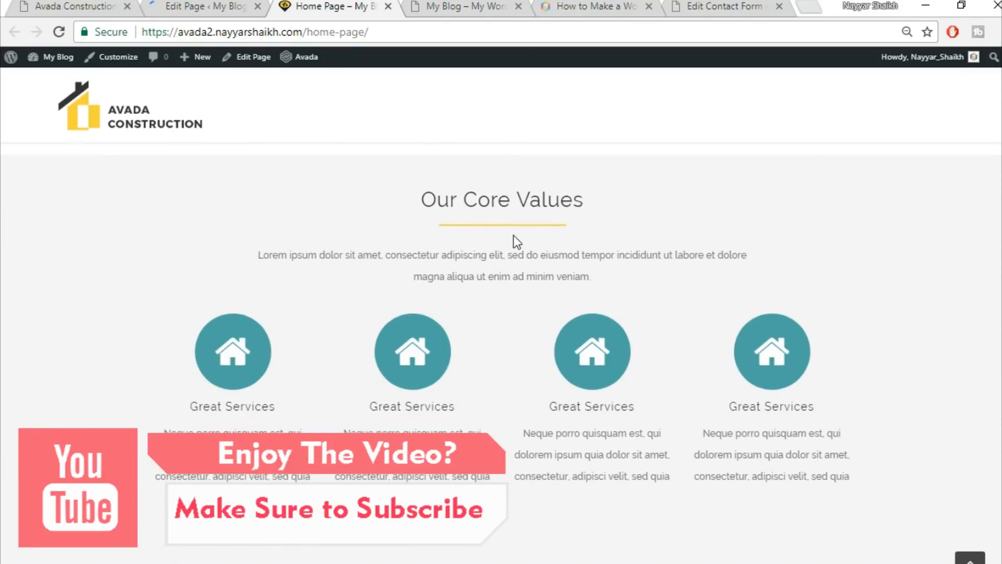
{"action": "scroll", "coordinate": [857, 209], "scroll_direction": "up", "scroll_amount": 1}
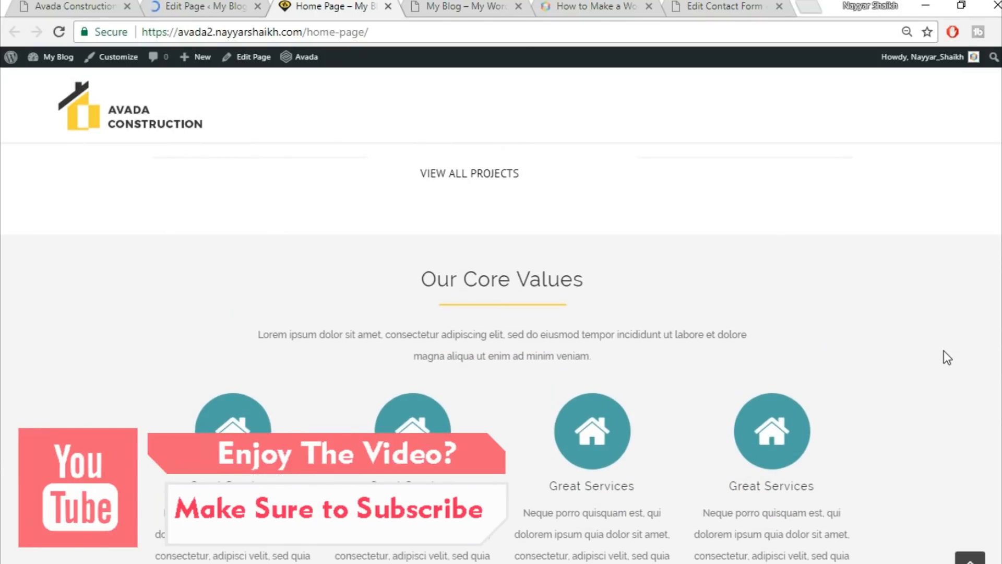
{"action": "scroll", "coordinate": [944, 351], "scroll_direction": "down", "scroll_amount": 1}
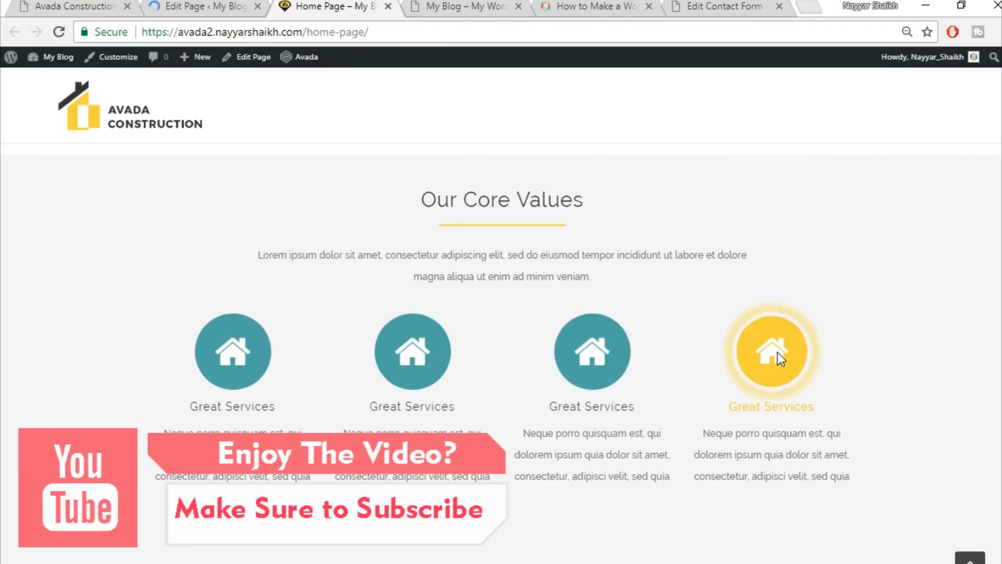
{"action": "scroll", "coordinate": [847, 349], "scroll_direction": "down", "scroll_amount": 1}
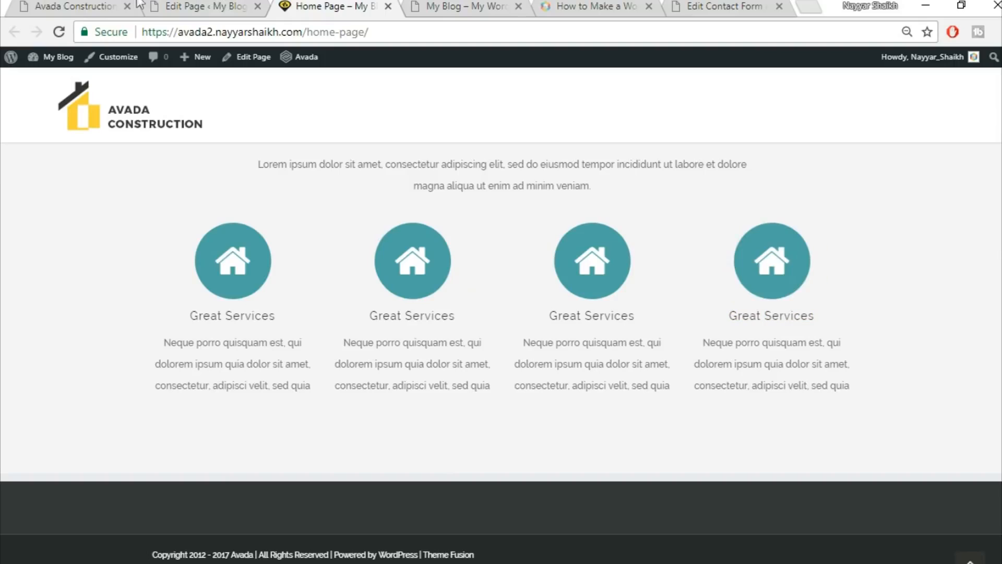
Compare the four Great Services boxes with the demo's coloured service icons, then return to the editor.
{"action": "left_click", "coordinate": [46, 3]}
{"action": "scroll", "coordinate": [419, 359], "scroll_direction": "down", "scroll_amount": 4}
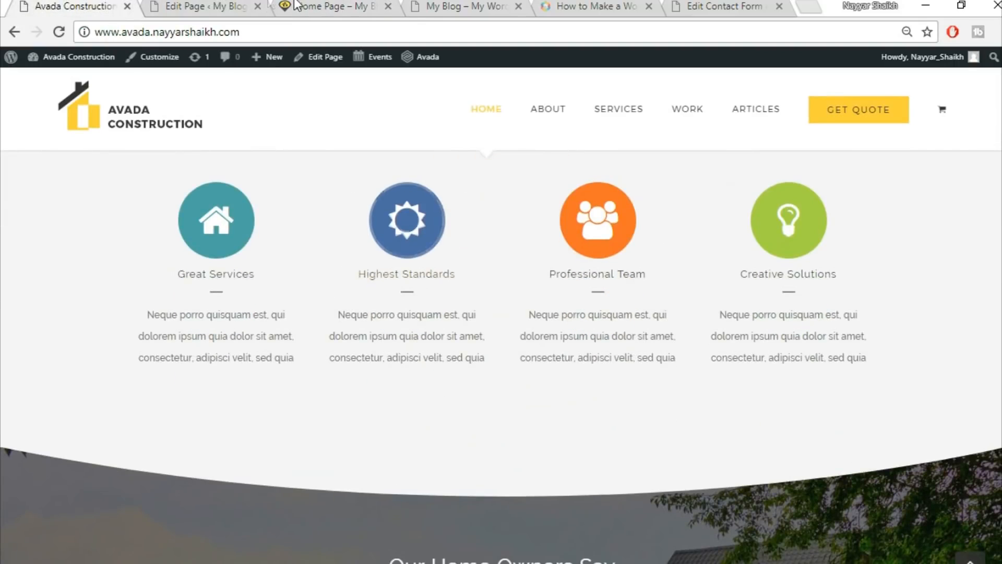
{"action": "key", "text": "ctrl+Tab"}
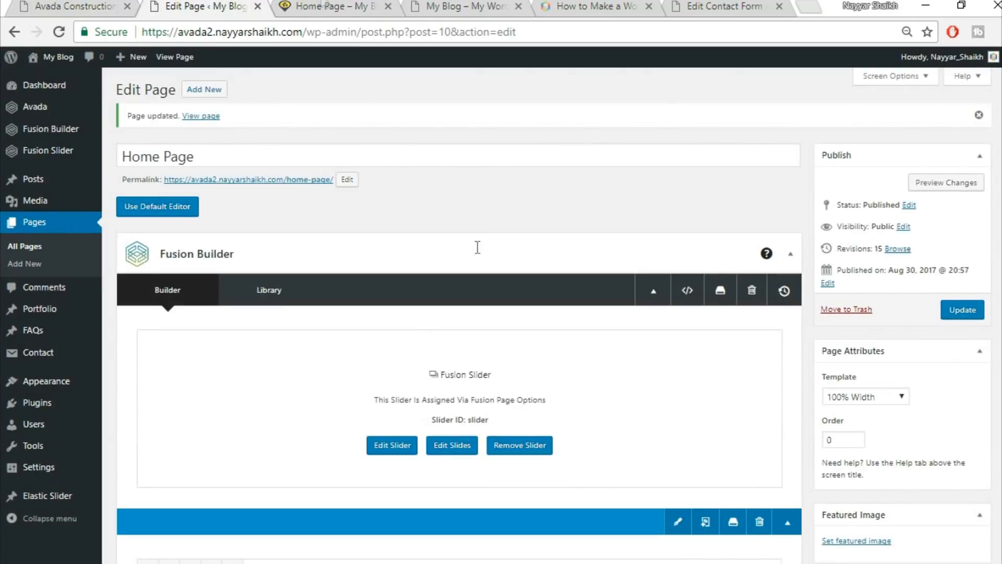
{"action": "left_click", "coordinate": [320, 4]}
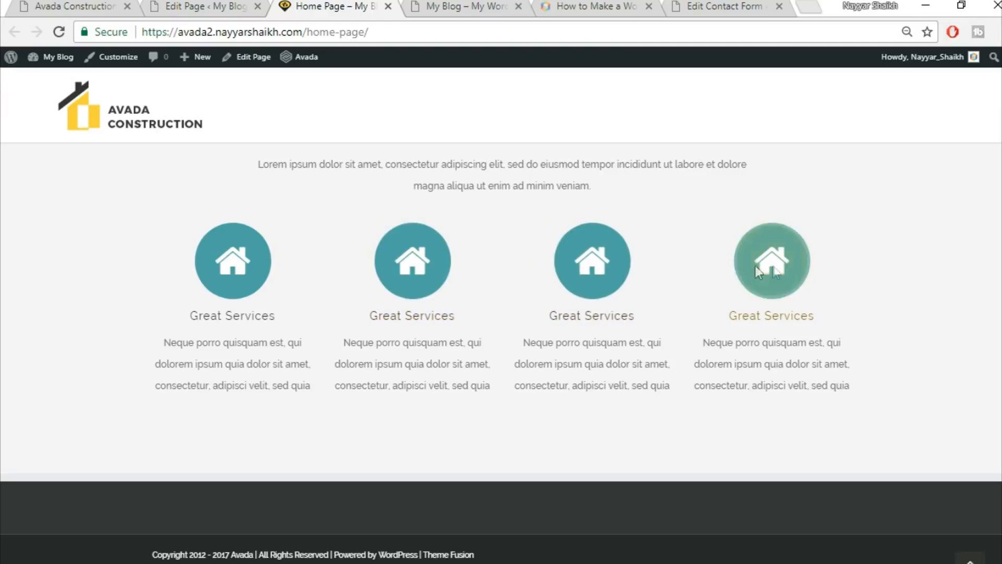
{"action": "left_click", "coordinate": [82, 6]}
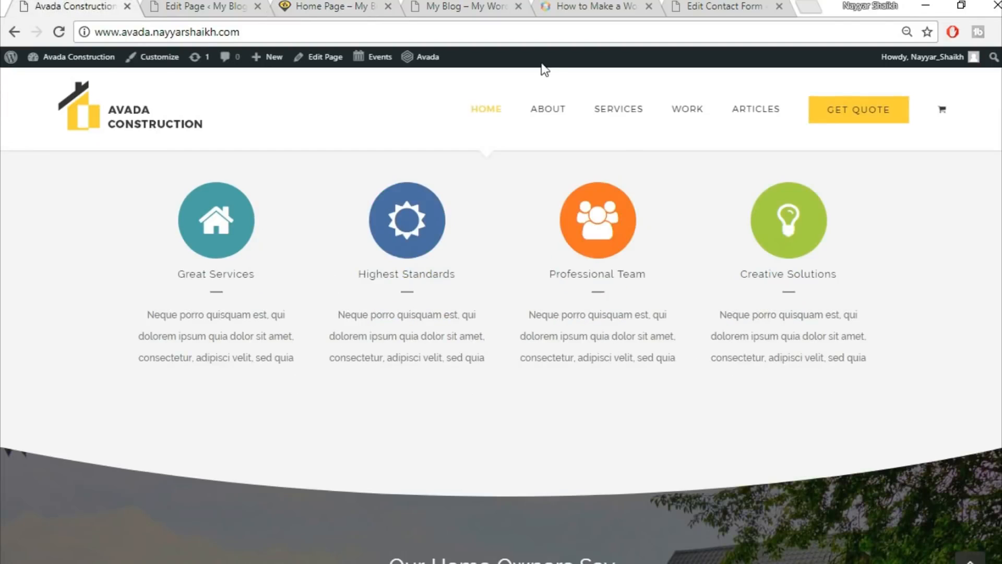
{"action": "scroll", "coordinate": [700, 401], "scroll_direction": "down", "scroll_amount": 5}
{"action": "scroll", "coordinate": [795, 364], "scroll_direction": "down", "scroll_amount": 1}
{"action": "scroll", "coordinate": [791, 366], "scroll_direction": "up", "scroll_amount": 1}
{"action": "scroll", "coordinate": [789, 363], "scroll_direction": "up", "scroll_amount": 1}
{"action": "left_click", "coordinate": [203, 6]}
{"action": "scroll", "coordinate": [460, 313], "scroll_direction": "down", "scroll_amount": 10}
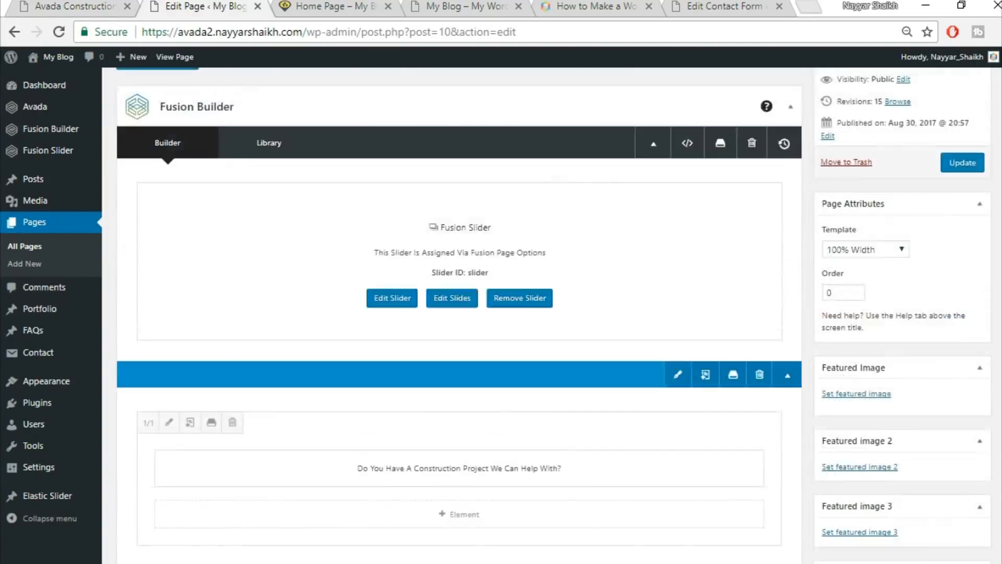
{"action": "scroll", "coordinate": [907, 402], "scroll_direction": "down", "scroll_amount": 15}
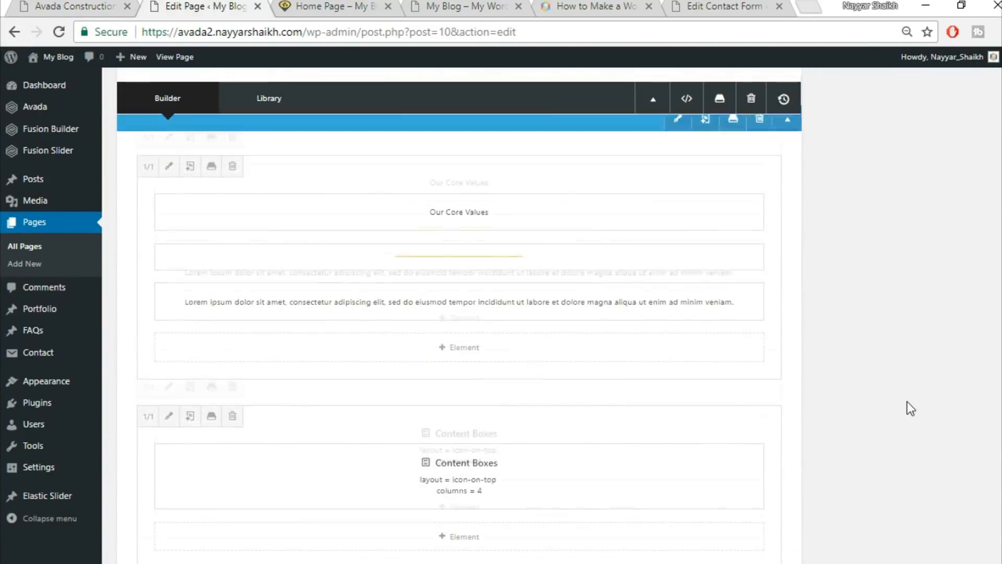
Insert a new full-width single-column container below the content boxes.
{"action": "left_click", "coordinate": [655, 279]}
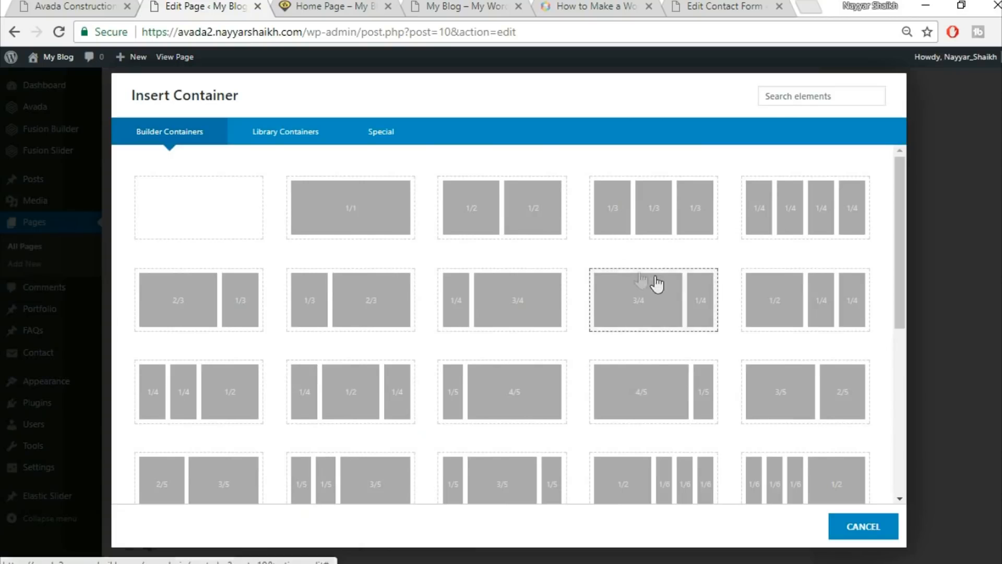
{"action": "left_click", "coordinate": [347, 211]}
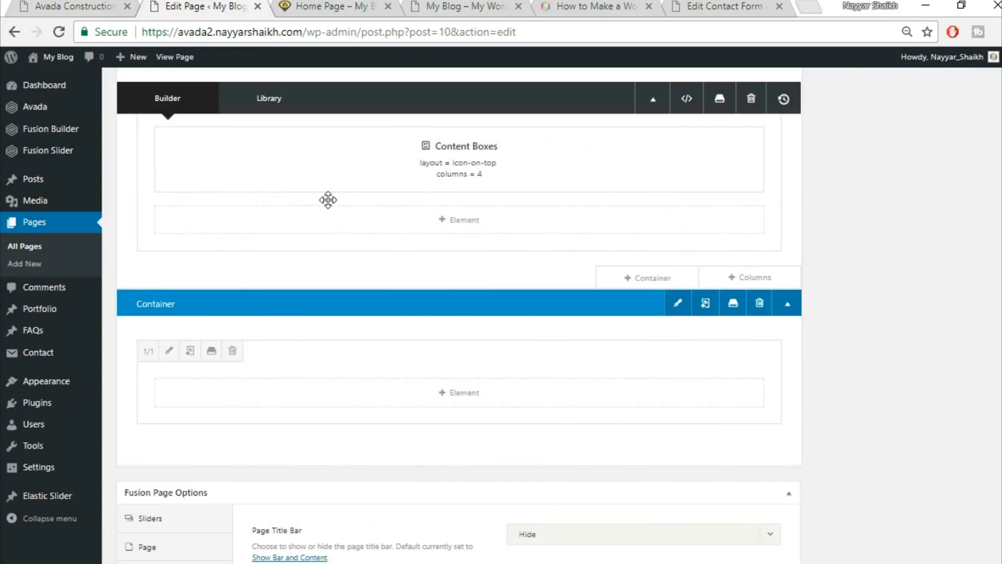
{"action": "left_click", "coordinate": [72, 7]}
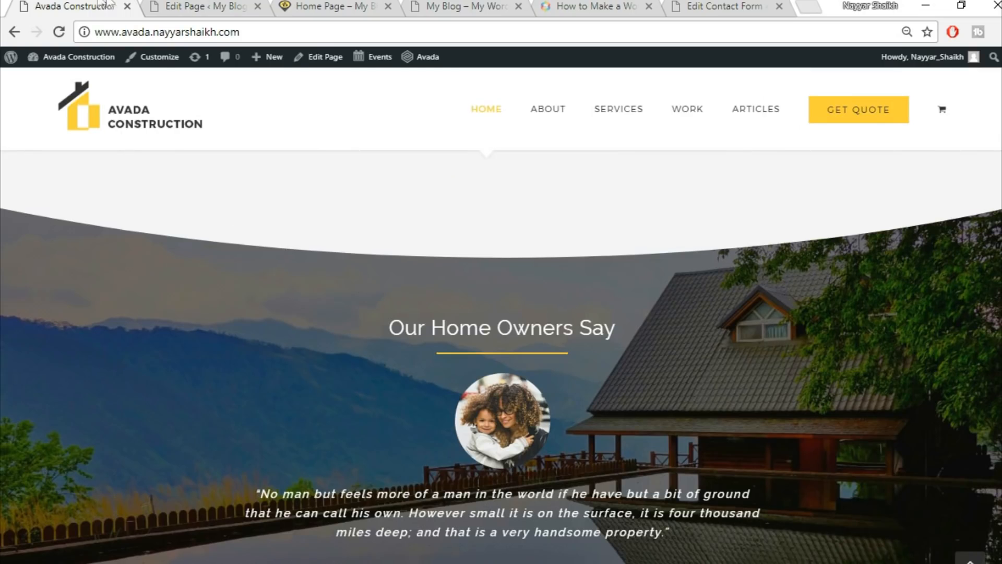
{"action": "left_click", "coordinate": [185, 5]}
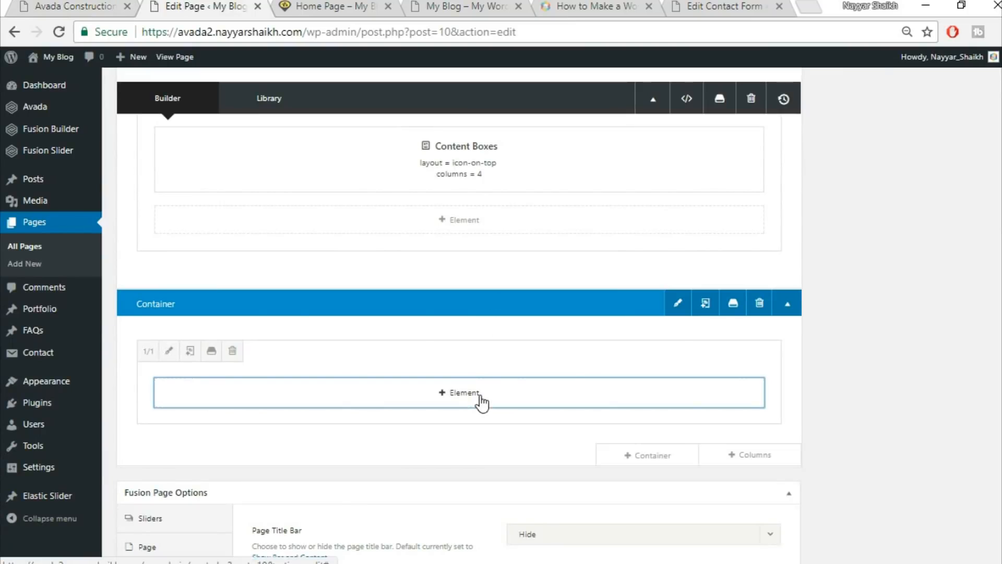
Add a Section Separator element to the new container.
{"action": "left_click", "coordinate": [479, 399]}
{"action": "left_click", "coordinate": [798, 94]}
{"action": "type", "text": "sex"}
{"action": "key", "text": "BackSpace"}
{"action": "type", "text": "c"}
{"action": "left_click", "coordinate": [207, 194]}
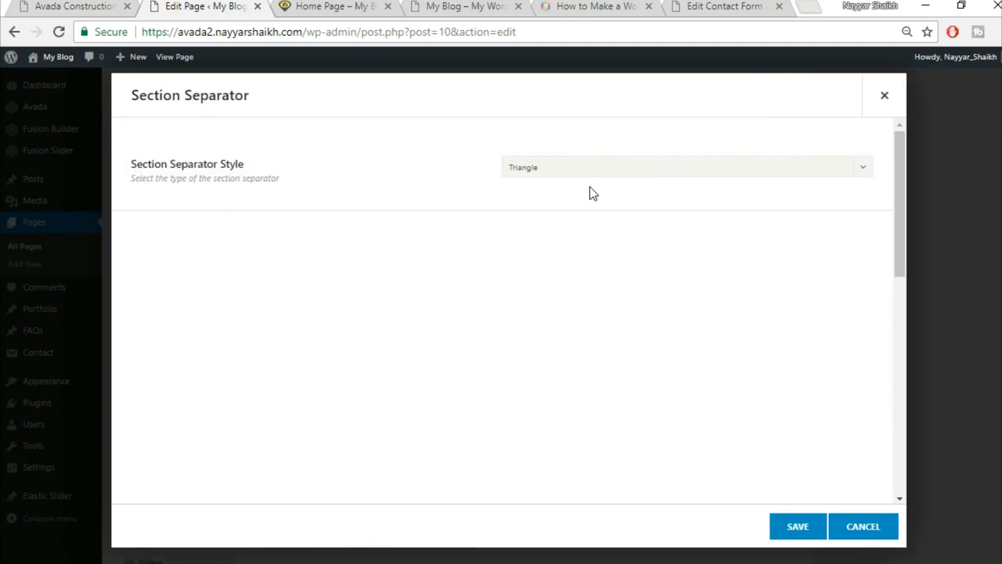
Set the separator style to Big Half Circle with Bottom vertical position.
{"action": "left_click", "coordinate": [589, 171]}
{"action": "left_click", "coordinate": [577, 306]}
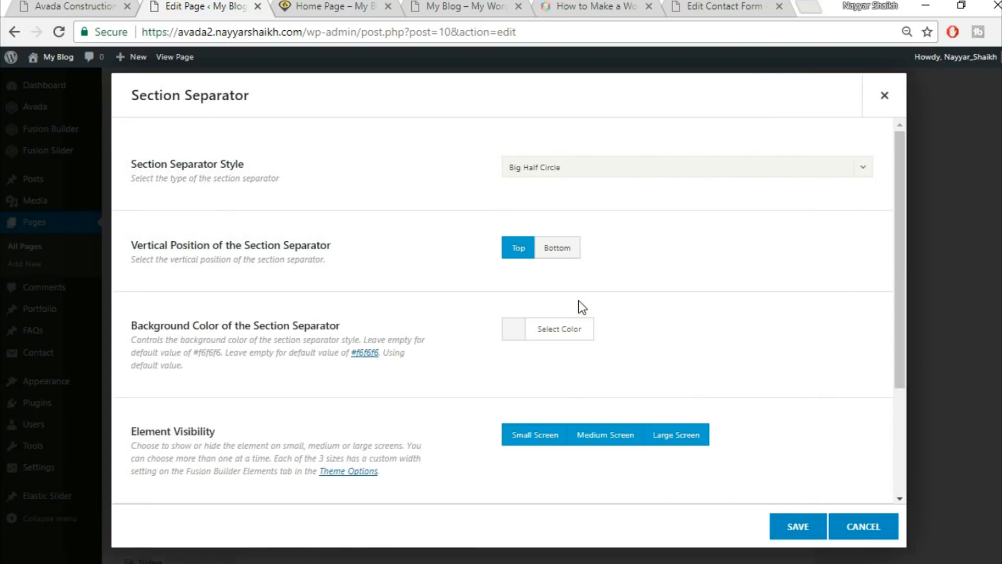
{"action": "left_click", "coordinate": [571, 254]}
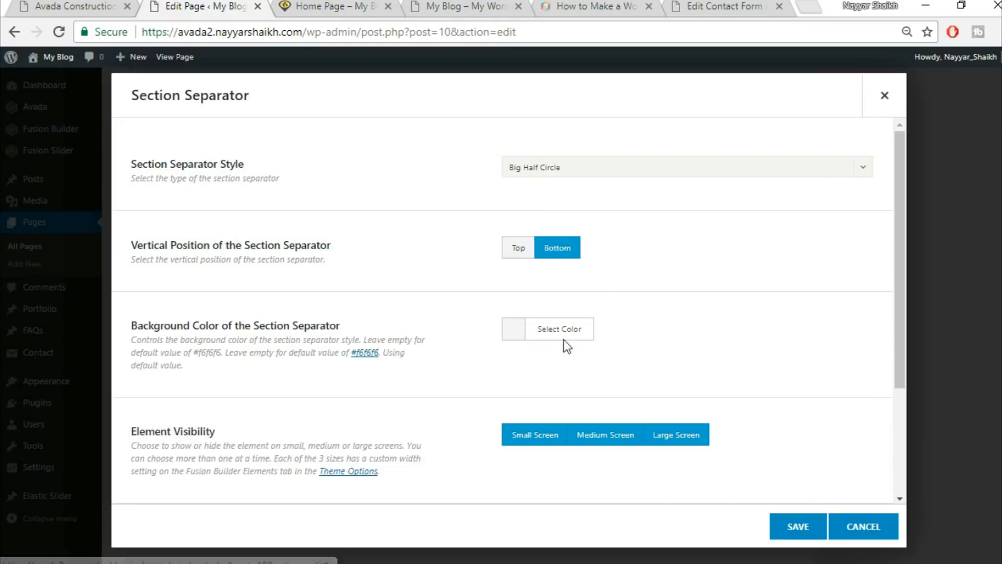
{"action": "left_click", "coordinate": [131, 6]}
{"action": "scroll", "coordinate": [475, 324], "scroll_direction": "up", "scroll_amount": 5}
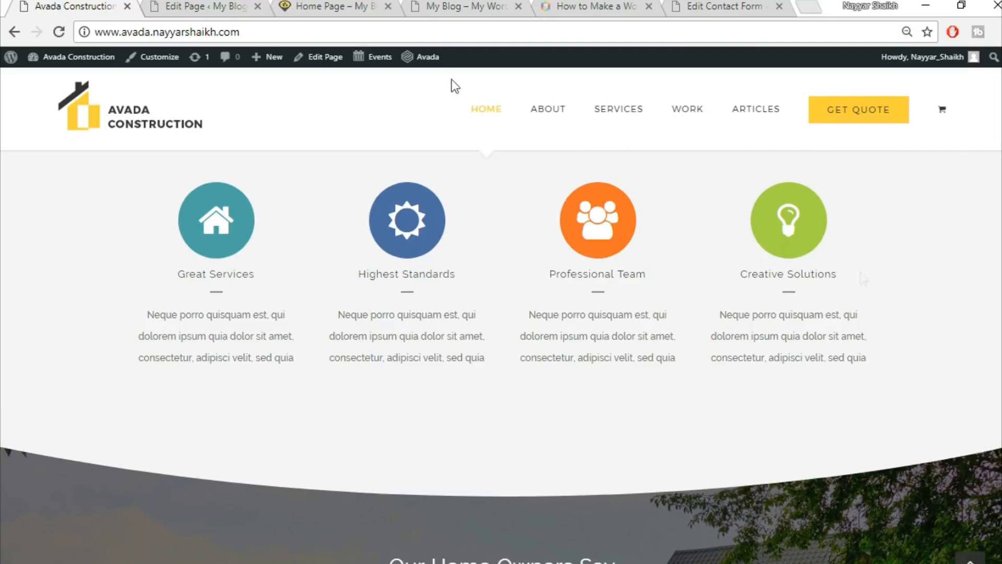
{"action": "left_click", "coordinate": [237, 5]}
Keep the default #f5f5f5 separator background, save, and check the curve on the live page.
{"action": "left_click", "coordinate": [560, 338]}
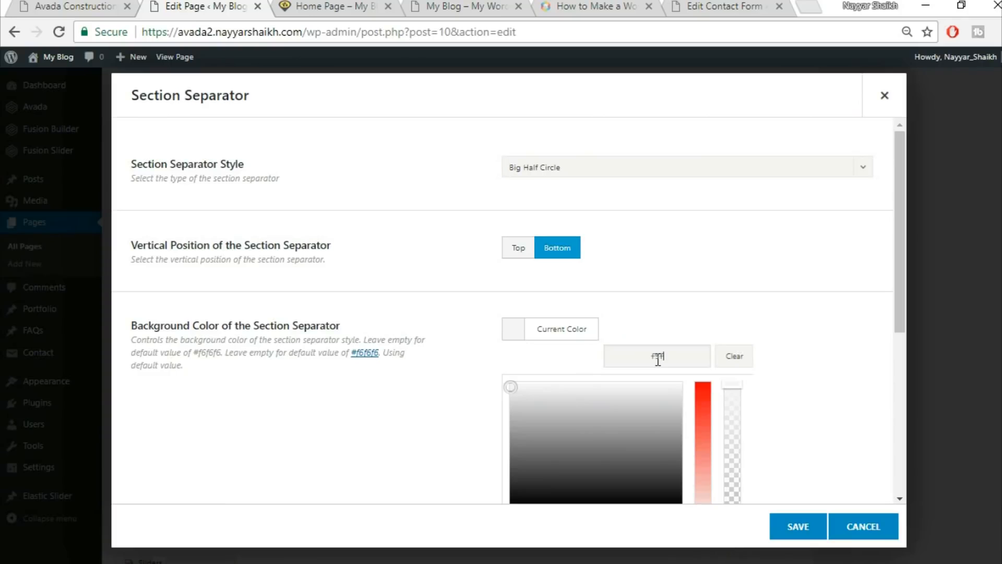
{"action": "left_click", "coordinate": [834, 393]}
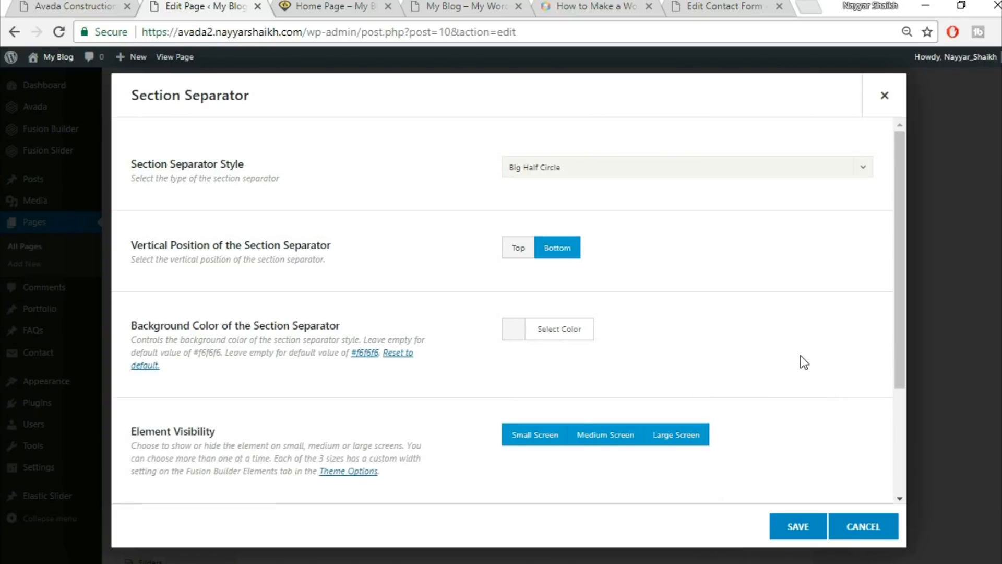
{"action": "scroll", "coordinate": [800, 361], "scroll_direction": "down", "scroll_amount": 3}
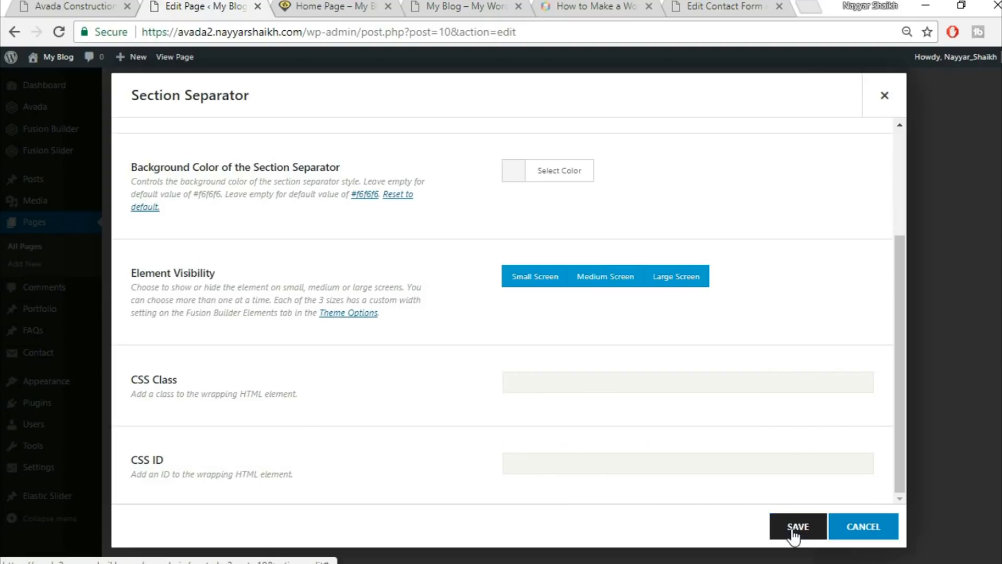
{"action": "left_click", "coordinate": [795, 528]}
{"action": "left_click", "coordinate": [56, 4]}
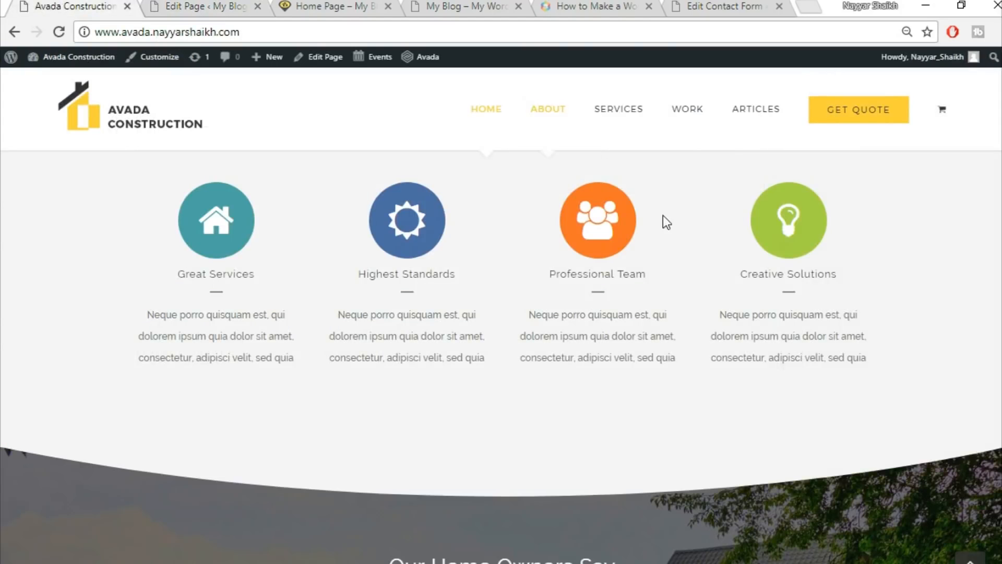
{"action": "scroll", "coordinate": [780, 361], "scroll_direction": "up", "scroll_amount": 1}
{"action": "scroll", "coordinate": [781, 361], "scroll_direction": "down", "scroll_amount": 6}
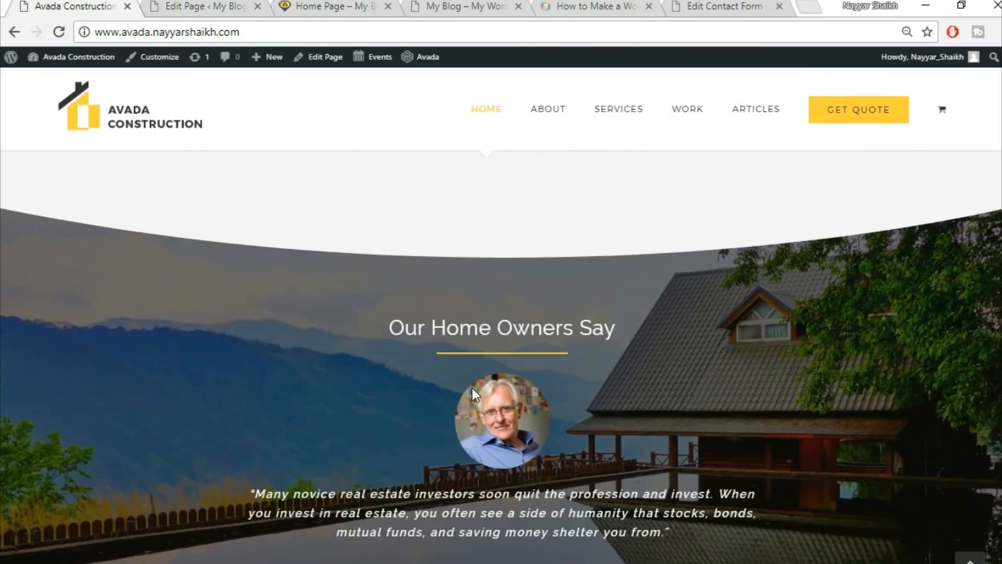
{"action": "scroll", "coordinate": [472, 387], "scroll_direction": "down", "scroll_amount": 3}
{"action": "scroll", "coordinate": [506, 300], "scroll_direction": "up", "scroll_amount": 1}
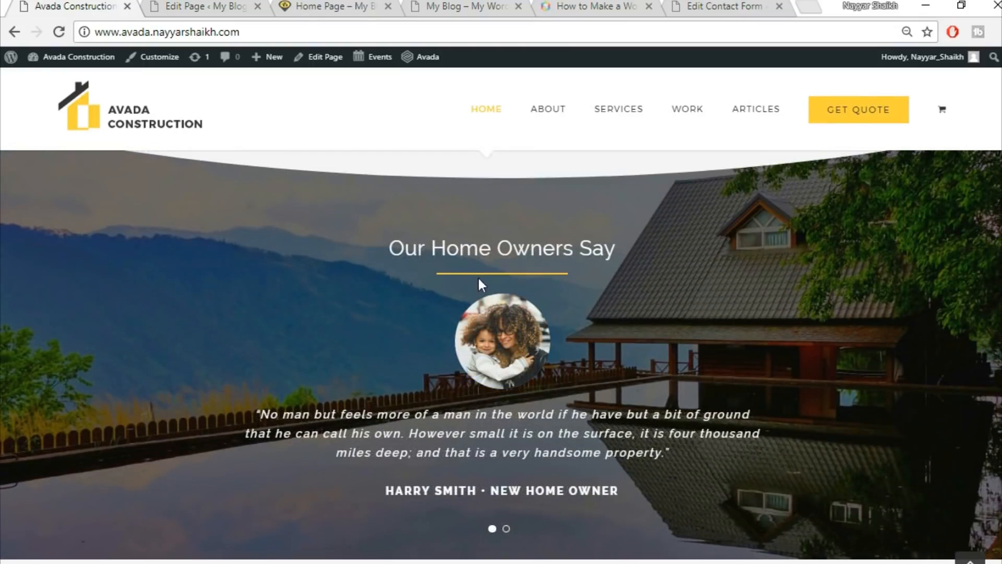
Insert the saved Title container from the library and move an element up into the first container.
{"action": "left_click", "coordinate": [204, 4]}
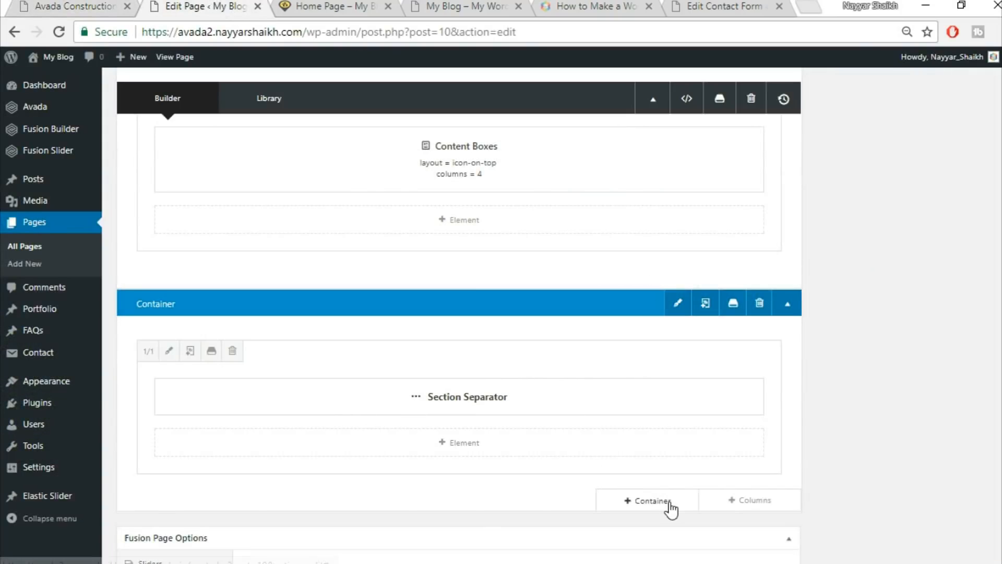
{"action": "left_click", "coordinate": [671, 505]}
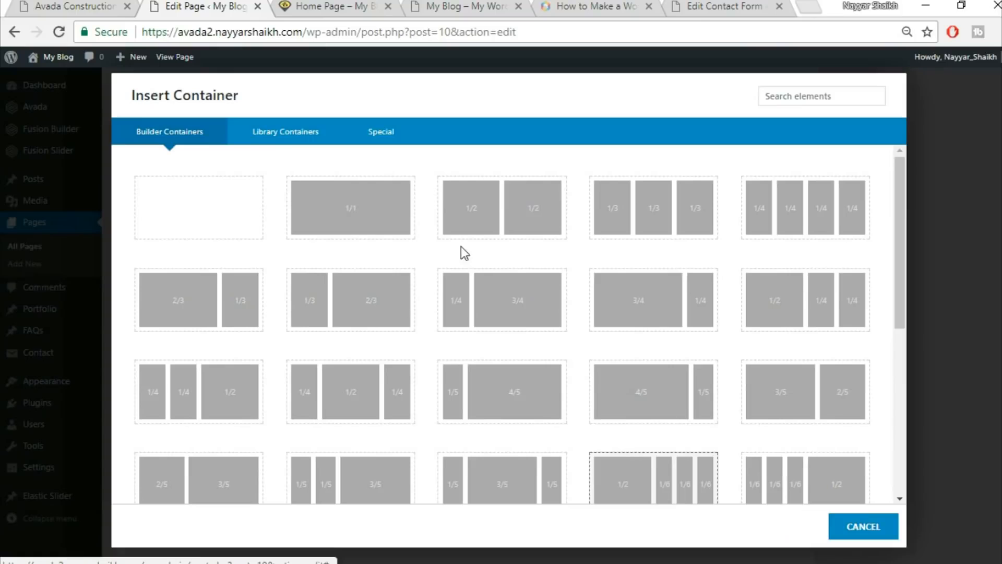
{"action": "left_click", "coordinate": [278, 143]}
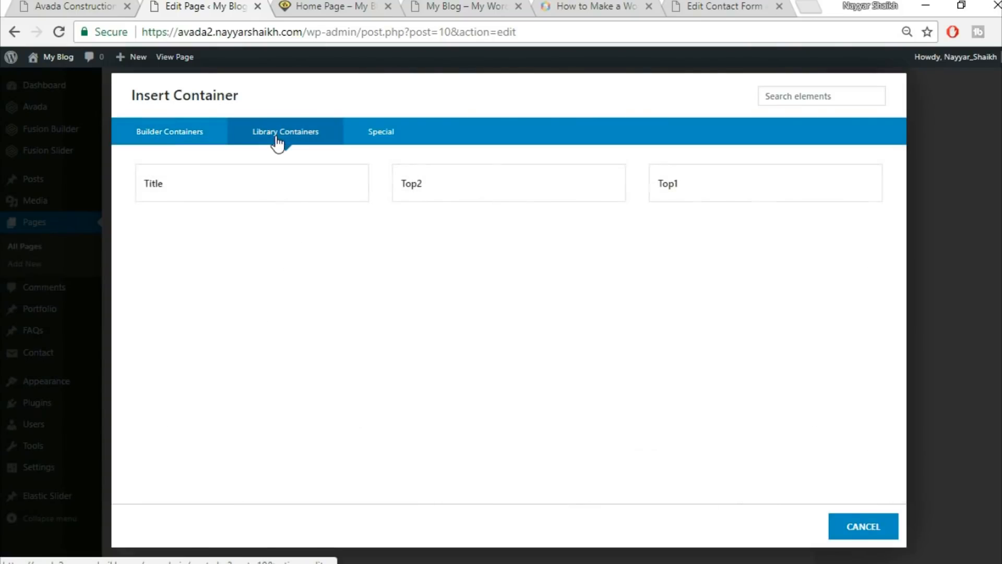
{"action": "left_click", "coordinate": [299, 197]}
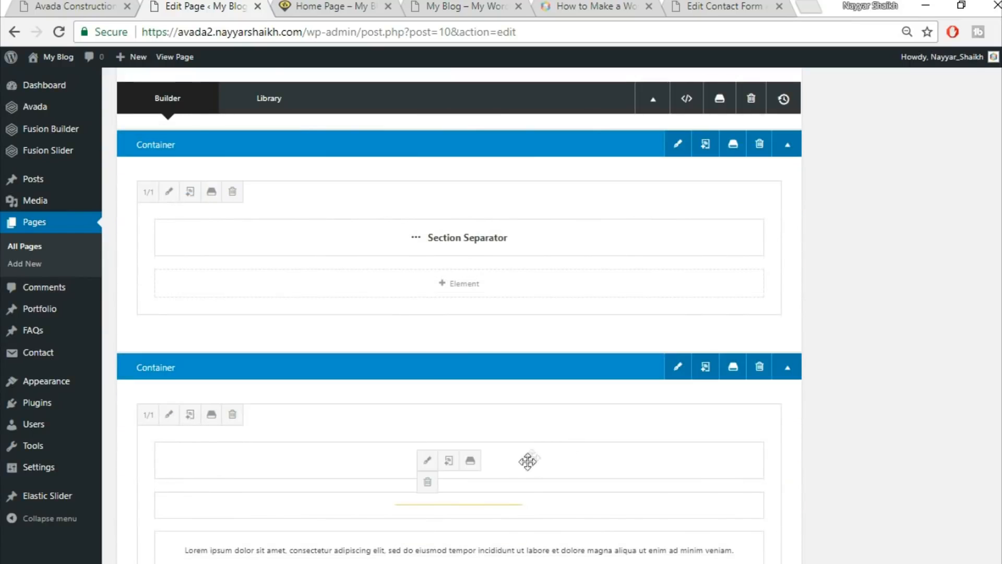
{"action": "left_click_drag", "start_coordinate": [534, 464], "coordinate": [514, 481]}
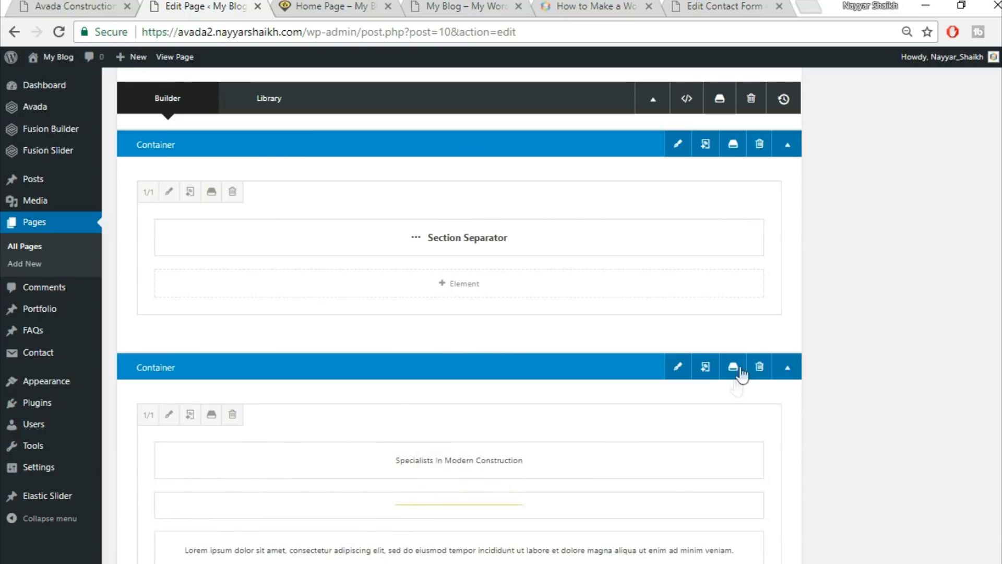
Add a 1/1 column and move the Specialists In Modern Construction heading and yellow divider into it.
{"action": "left_click", "coordinate": [768, 345]}
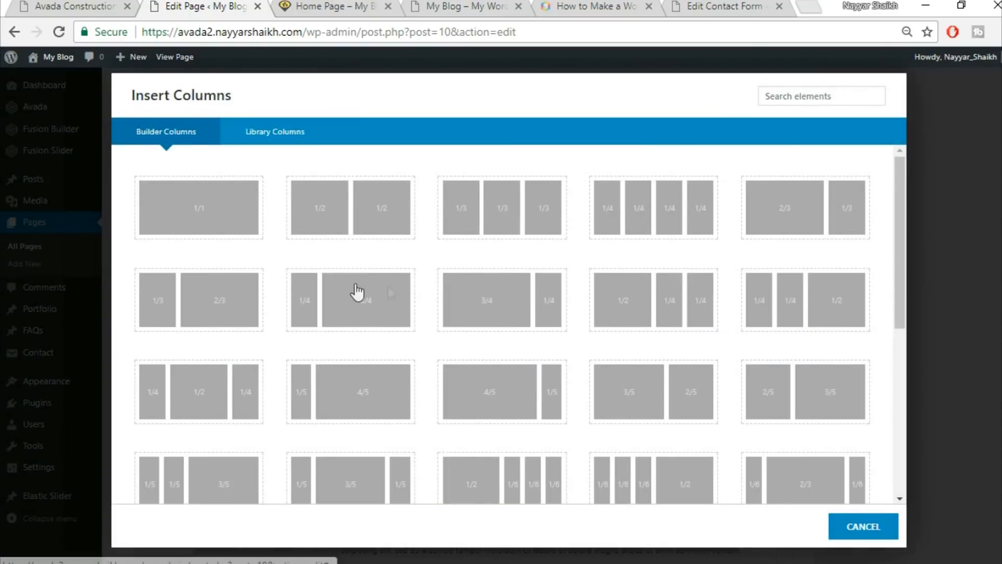
{"action": "left_click", "coordinate": [229, 221]}
{"action": "scroll", "coordinate": [862, 367], "scroll_direction": "down", "scroll_amount": 5}
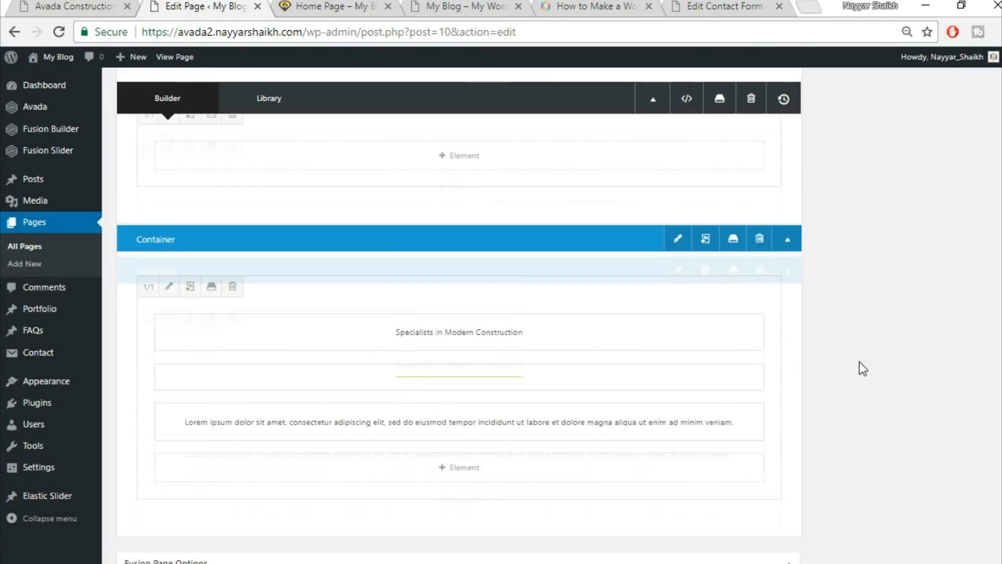
{"action": "left_click_drag", "start_coordinate": [545, 300], "coordinate": [541, 161]}
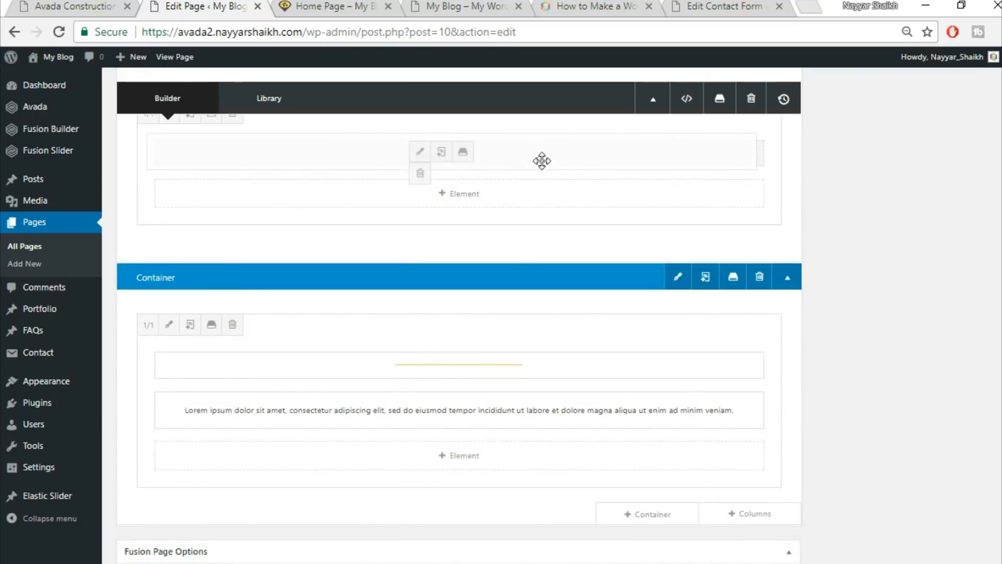
{"action": "left_click_drag", "start_coordinate": [484, 190], "coordinate": [482, 211]}
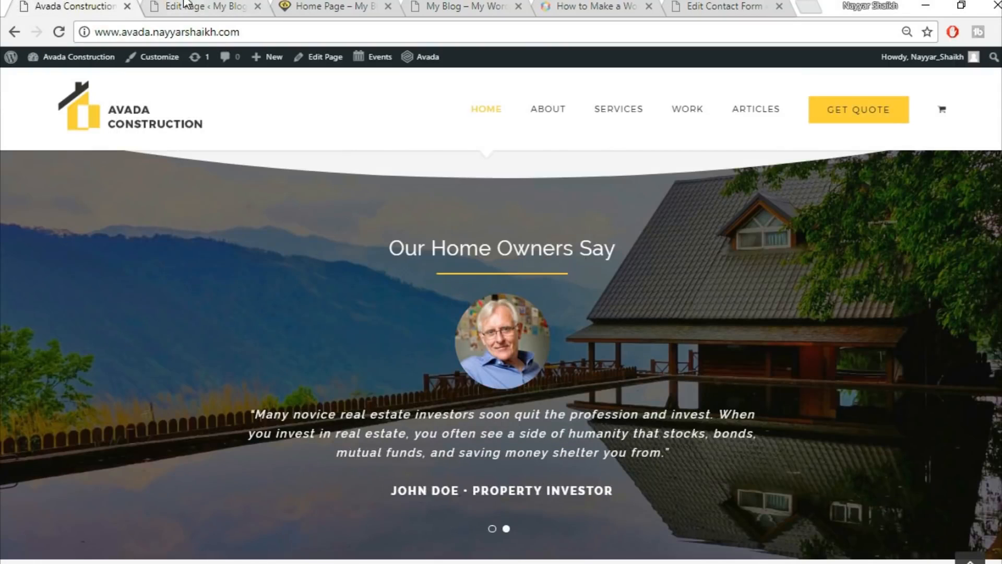
Delete the leftover paragraph container and preview the live home page.
{"action": "left_click", "coordinate": [185, 6]}
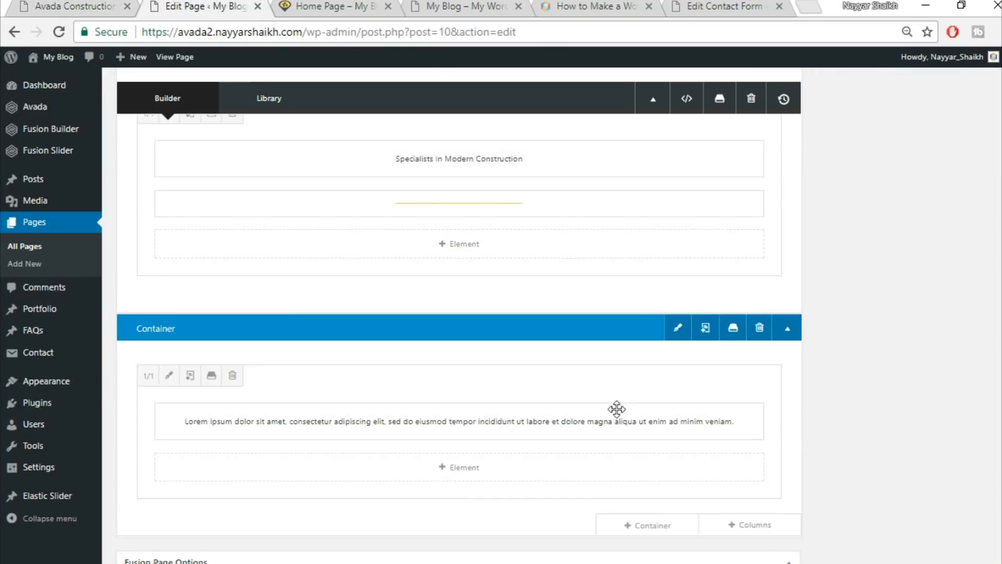
{"action": "left_click", "coordinate": [758, 333]}
{"action": "scroll", "coordinate": [805, 388], "scroll_direction": "up", "scroll_amount": 3}
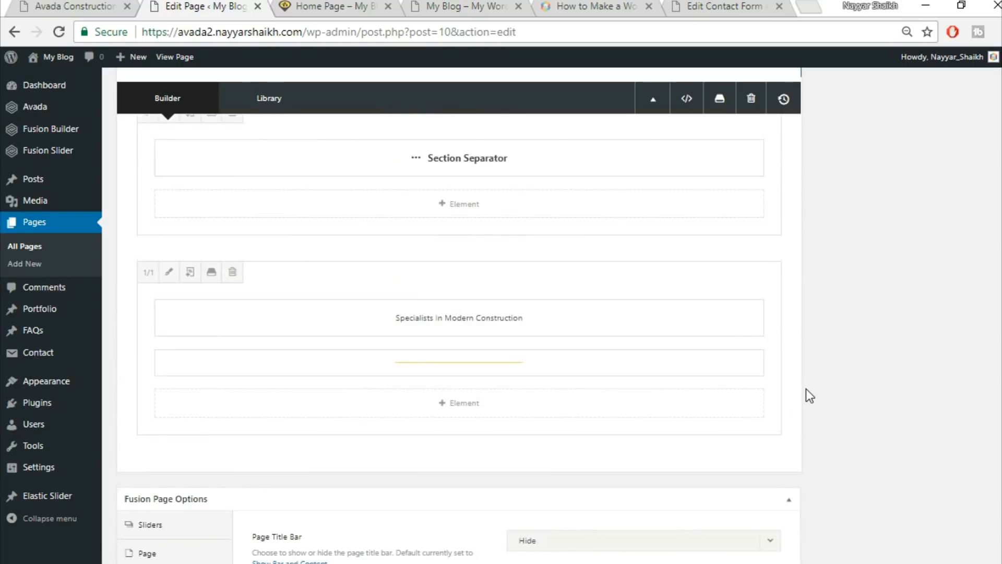
{"action": "left_click", "coordinate": [76, 6]}
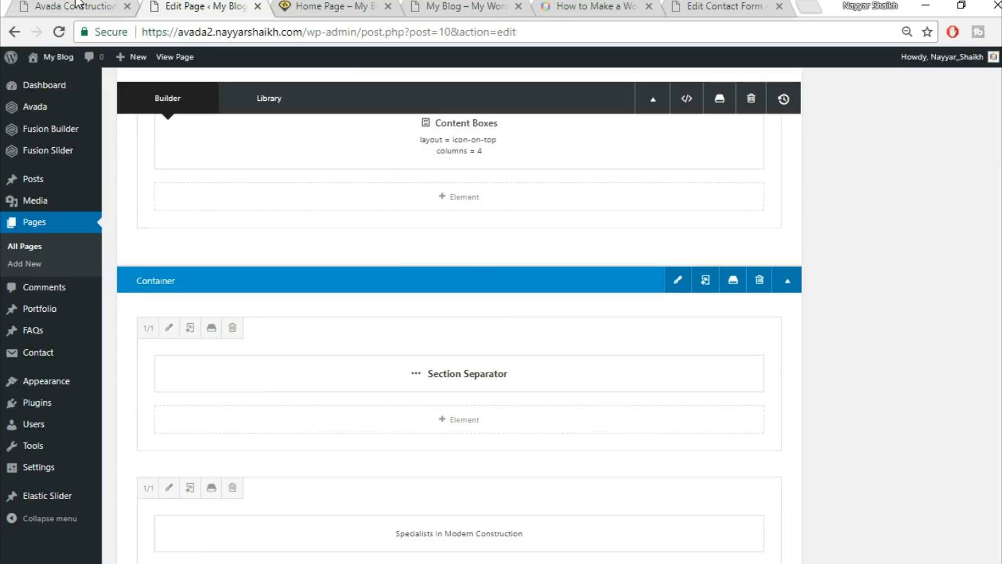
{"action": "left_click", "coordinate": [107, 6]}
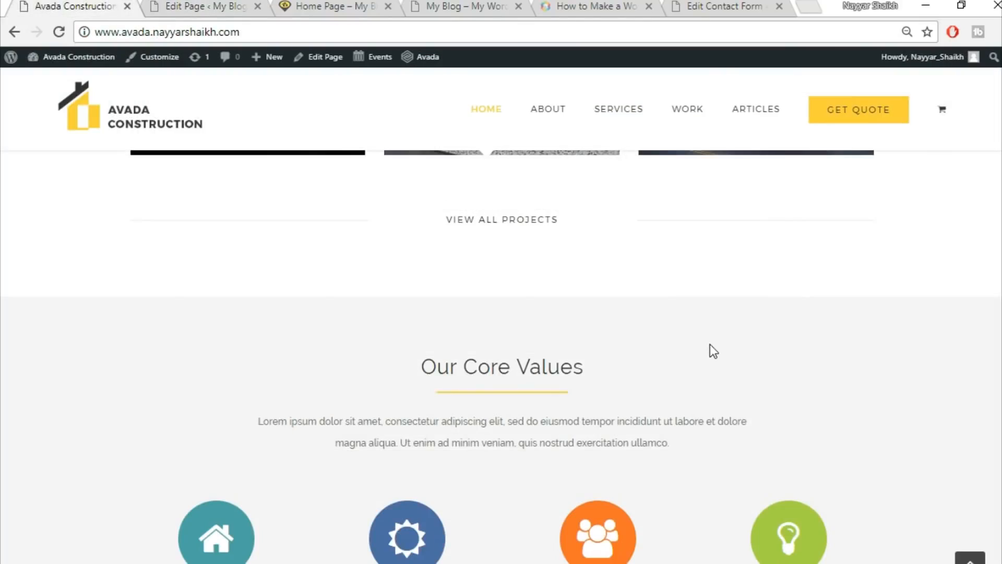
{"action": "scroll", "coordinate": [709, 344], "scroll_direction": "down", "scroll_amount": 3}
Add another full-width 1/1 column to the container.
{"action": "scroll", "coordinate": [697, 367], "scroll_direction": "down", "scroll_amount": 5}
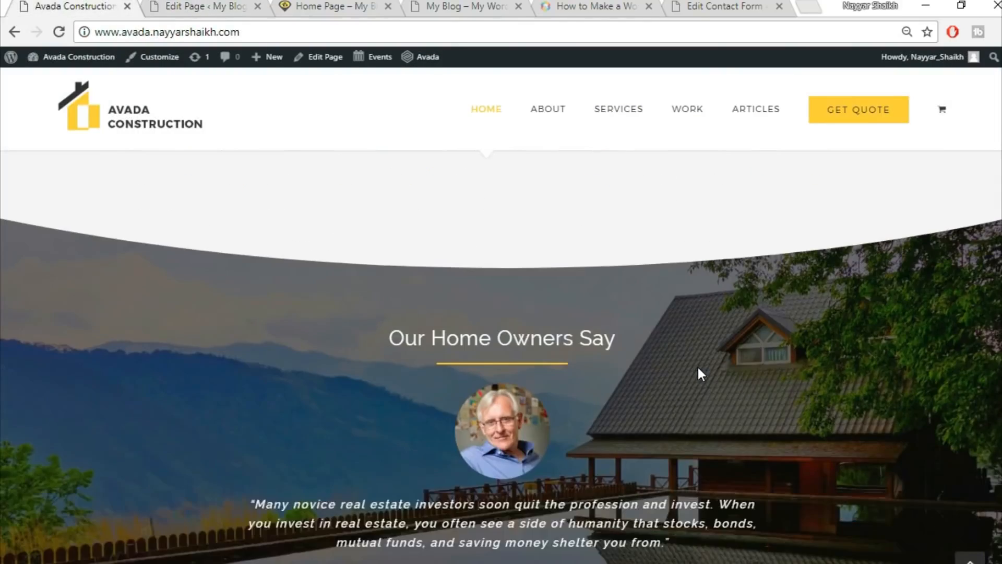
{"action": "scroll", "coordinate": [699, 368], "scroll_direction": "down", "scroll_amount": 3}
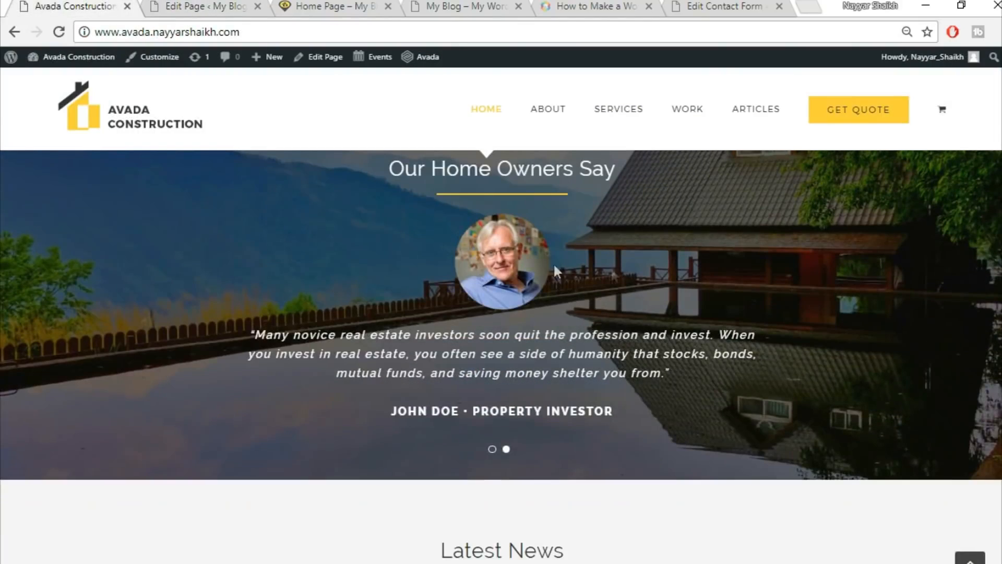
{"action": "left_click", "coordinate": [238, 4]}
{"action": "scroll", "coordinate": [756, 389], "scroll_direction": "down", "scroll_amount": 7}
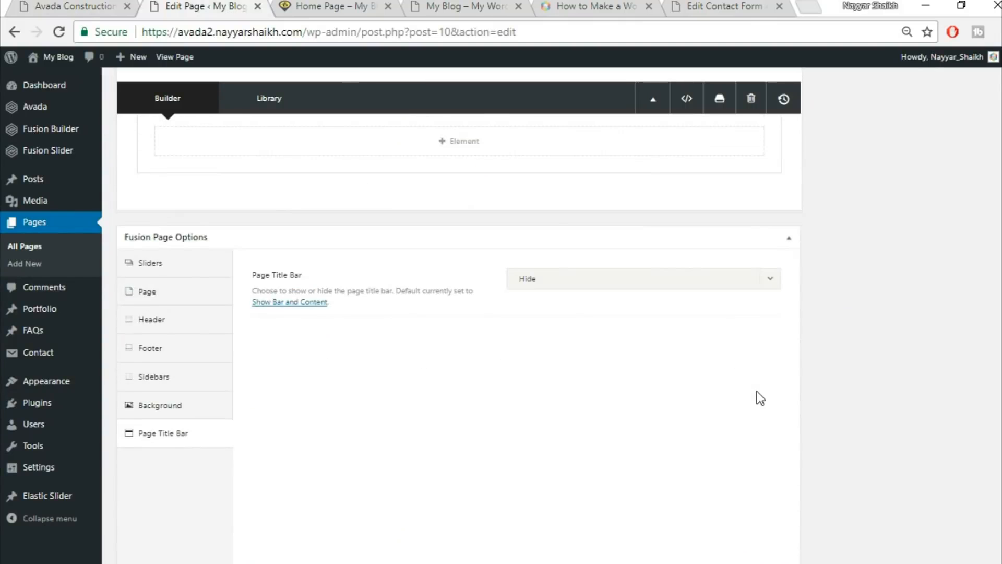
{"action": "scroll", "coordinate": [757, 390], "scroll_direction": "up", "scroll_amount": 5}
{"action": "left_click", "coordinate": [767, 438]}
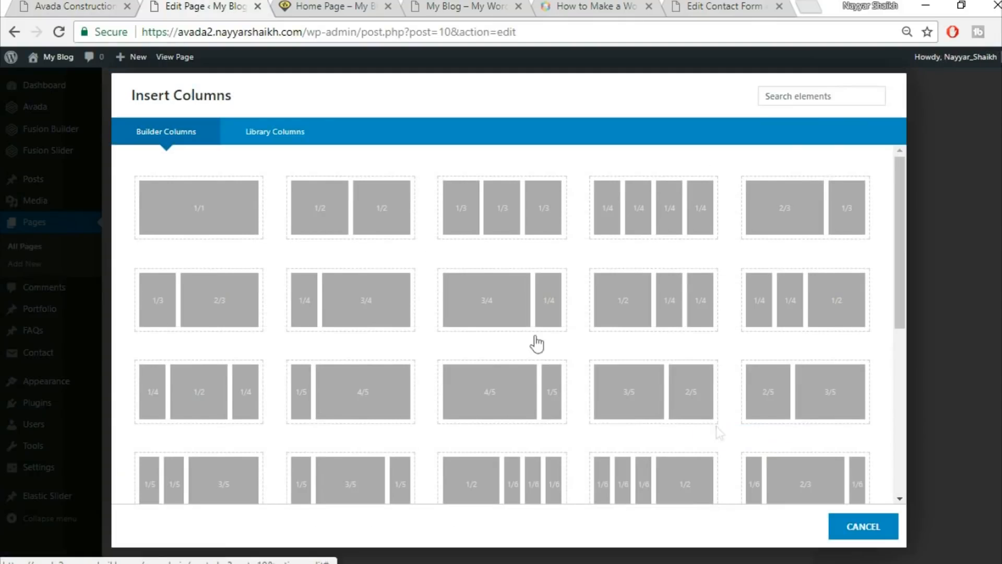
{"action": "left_click", "coordinate": [196, 209]}
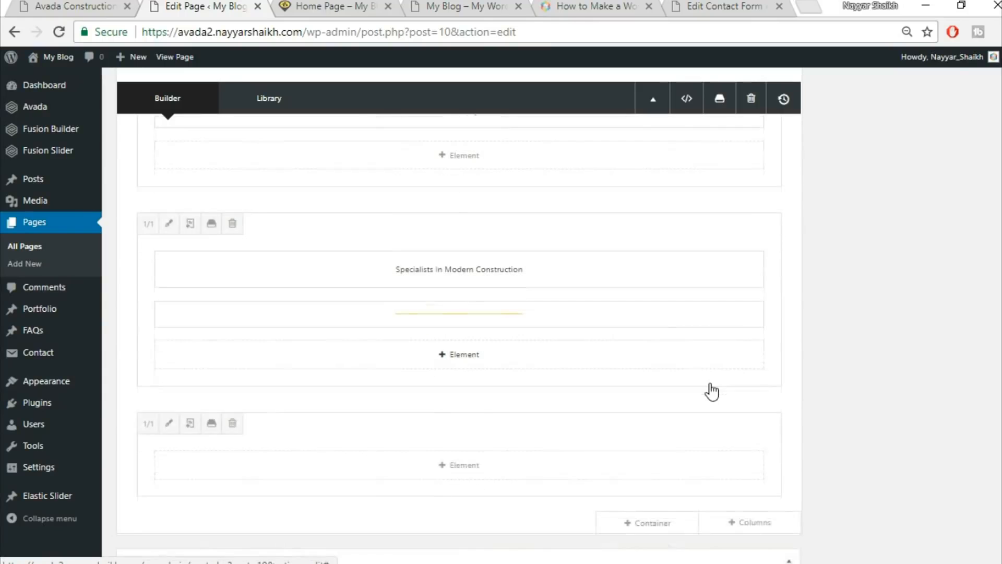
Add a Testimonials element to the new column.
{"action": "scroll", "coordinate": [711, 391], "scroll_direction": "down", "scroll_amount": 1}
{"action": "left_click", "coordinate": [504, 422]}
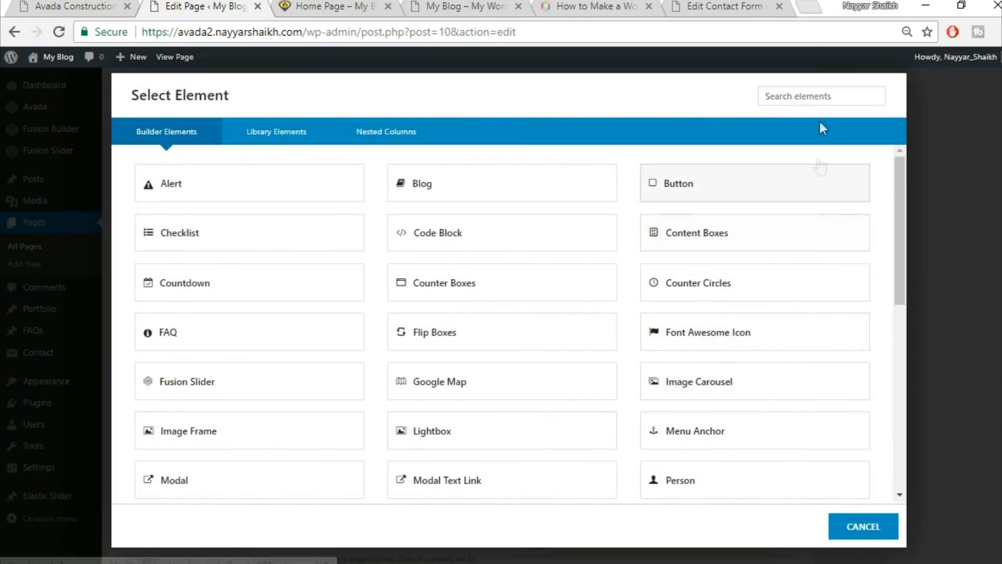
{"action": "left_click", "coordinate": [812, 98]}
{"action": "type", "text": "test"}
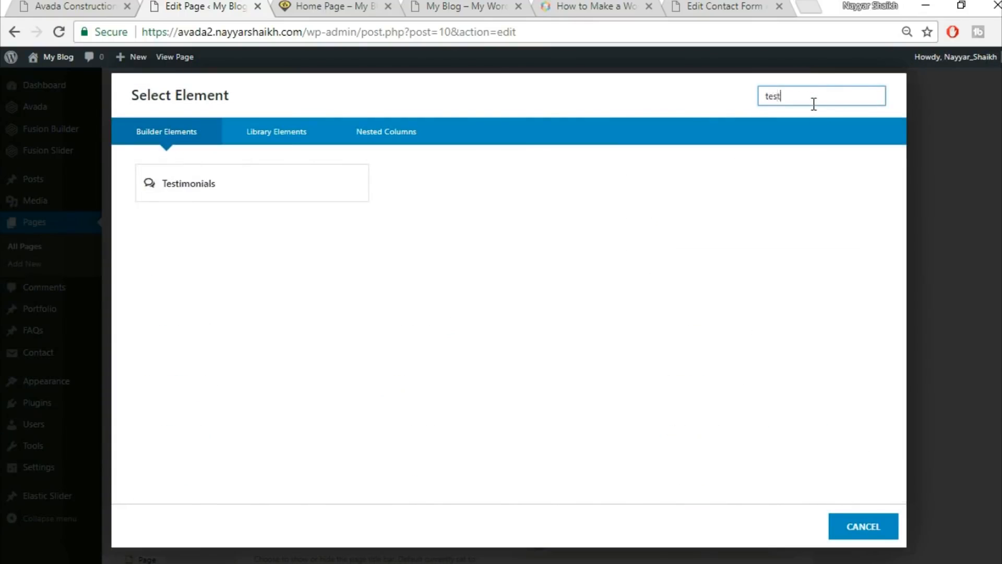
{"action": "left_click", "coordinate": [329, 192]}
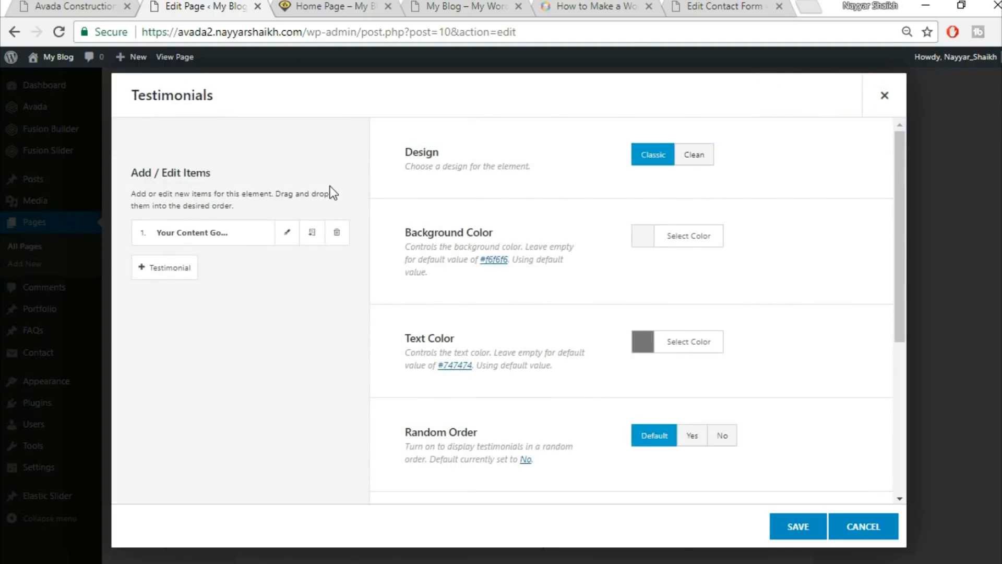
Switch the testimonials to the Clean design with a fully transparent background.
{"action": "left_click", "coordinate": [703, 171]}
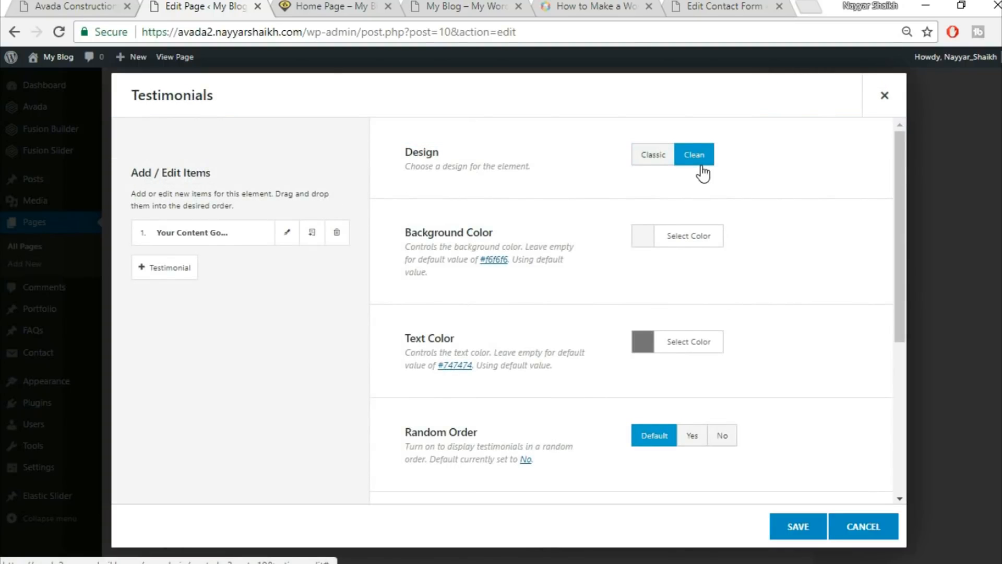
{"action": "left_click", "coordinate": [96, 5]}
{"action": "left_click", "coordinate": [230, 5]}
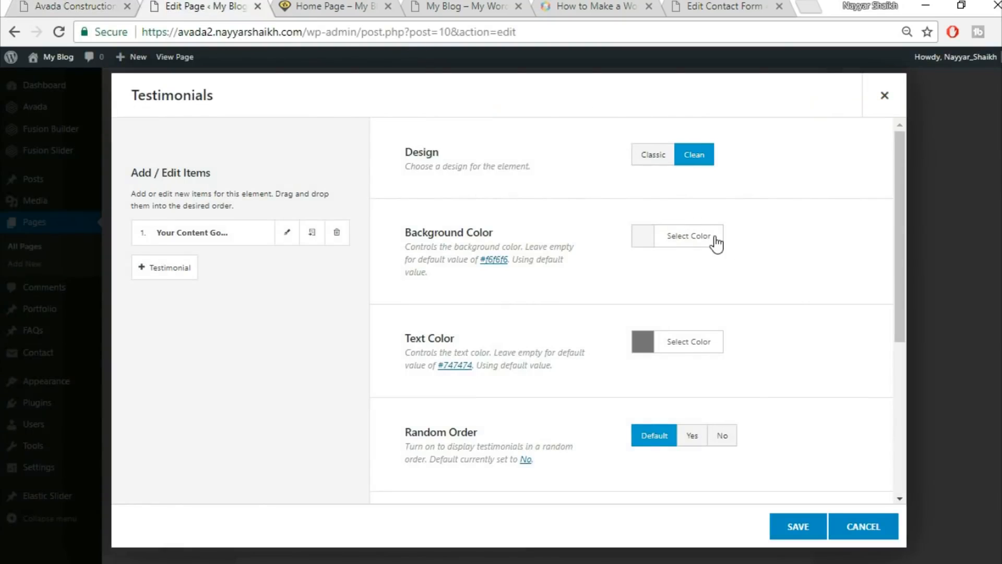
{"action": "left_click", "coordinate": [716, 241]}
{"action": "left_click_drag", "start_coordinate": [866, 323], "coordinate": [865, 439]}
{"action": "left_click", "coordinate": [584, 361]}
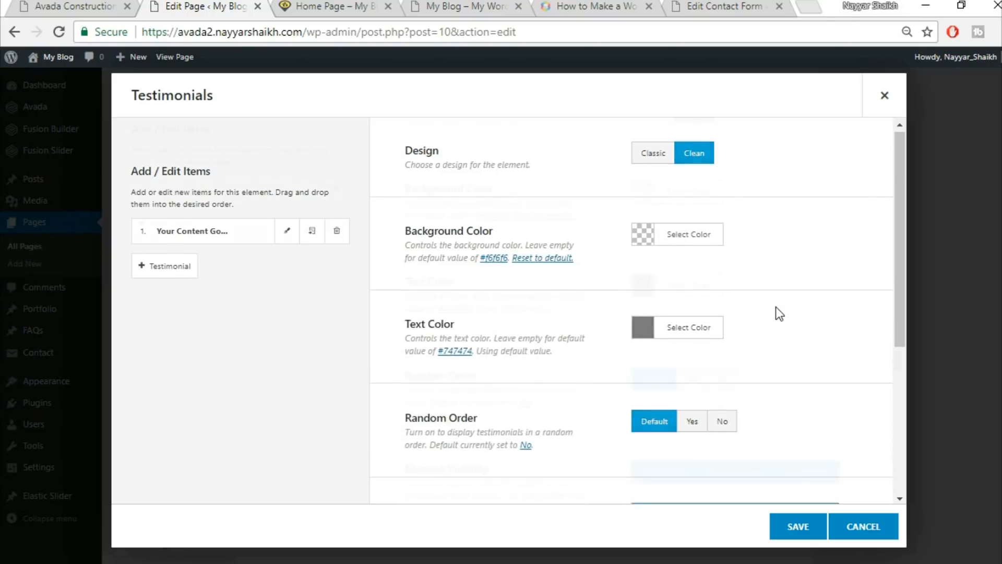
{"action": "scroll", "coordinate": [775, 308], "scroll_direction": "down", "scroll_amount": 2}
Set the testimonial text colour to white and open the first testimonial item.
{"action": "left_click", "coordinate": [68, 6]}
{"action": "left_click", "coordinate": [186, 4]}
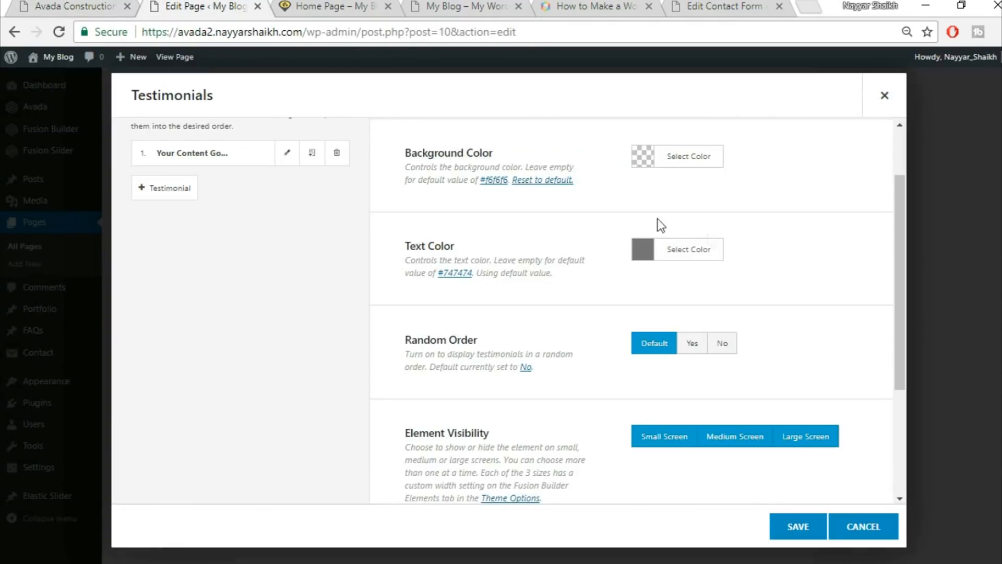
{"action": "left_click", "coordinate": [708, 255]}
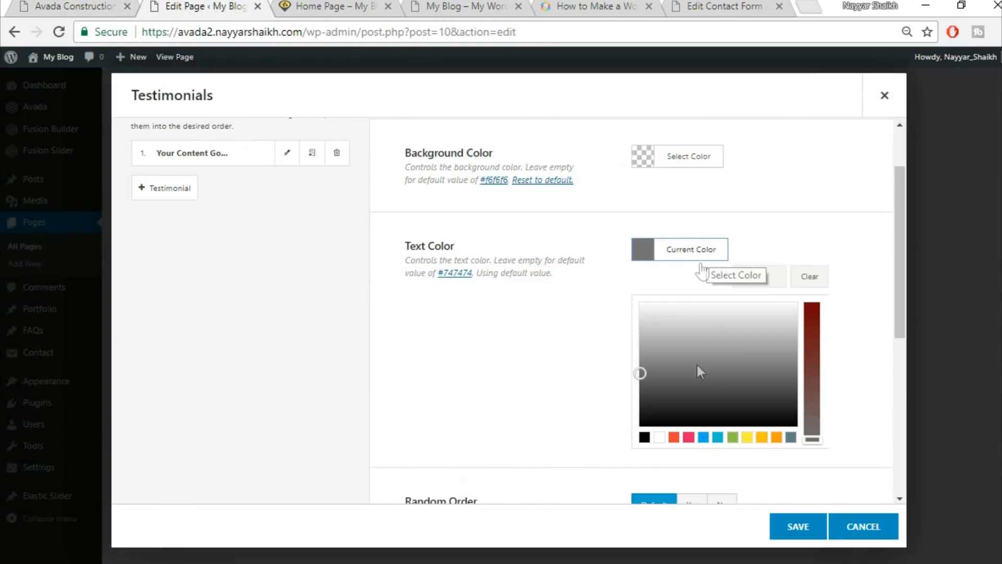
{"action": "left_click", "coordinate": [658, 437]}
{"action": "left_click", "coordinate": [807, 186]}
{"action": "scroll", "coordinate": [778, 214], "scroll_direction": "down", "scroll_amount": 3}
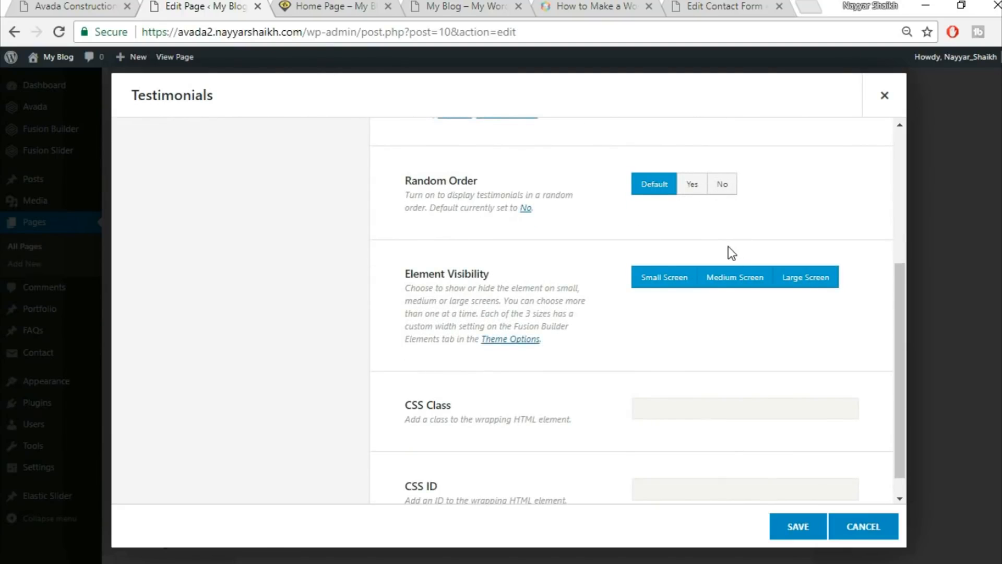
{"action": "scroll", "coordinate": [731, 252], "scroll_direction": "down", "scroll_amount": 1}
{"action": "scroll", "coordinate": [625, 292], "scroll_direction": "up", "scroll_amount": 5}
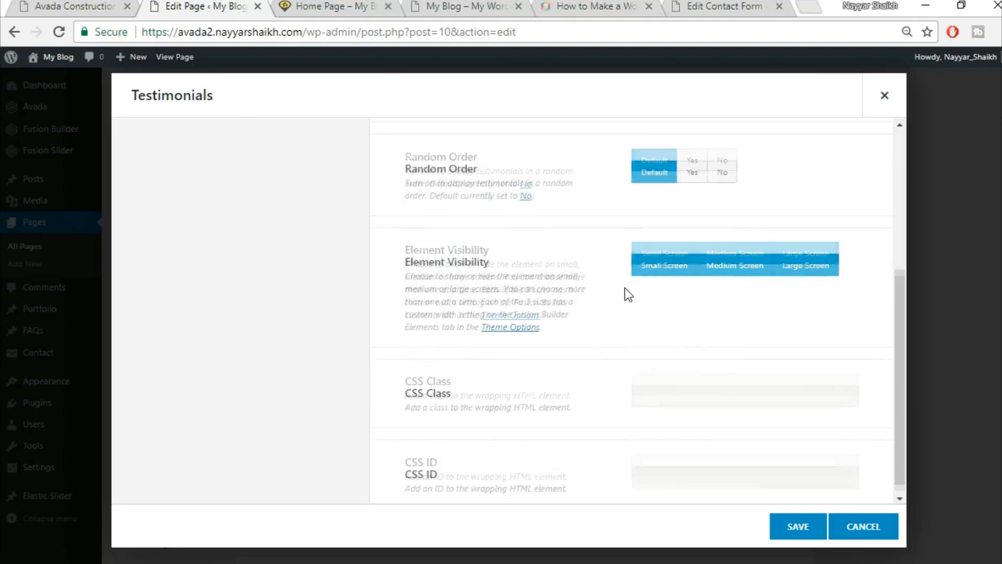
{"action": "left_click", "coordinate": [286, 243]}
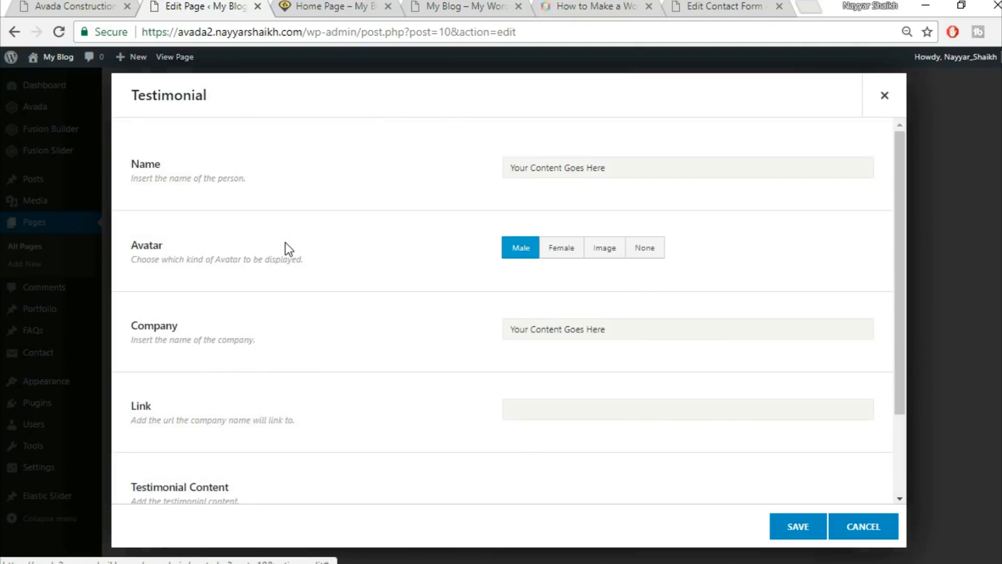
Copy the demo's name and title line into the testimonial's Name field.
{"action": "left_click", "coordinate": [57, 4]}
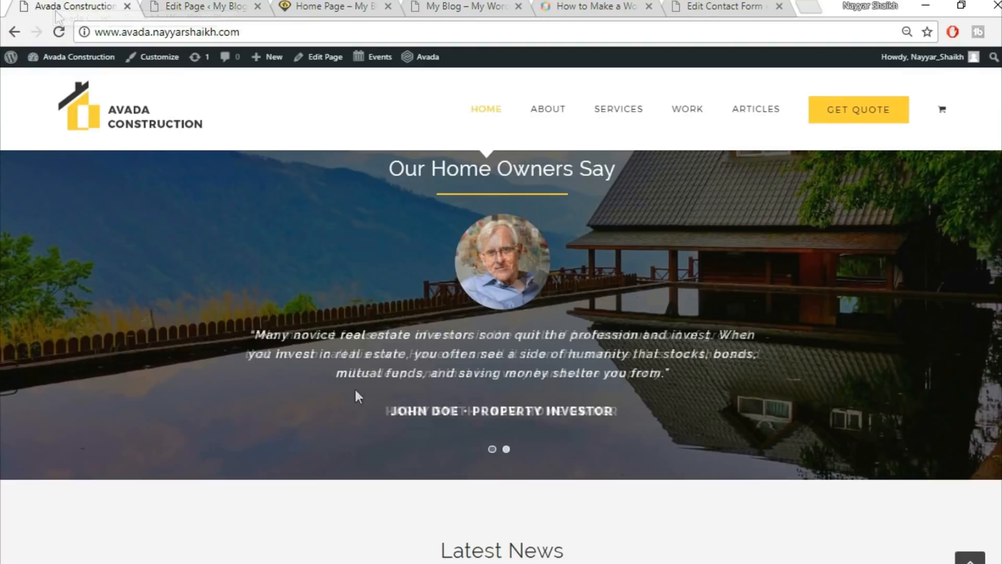
{"action": "triple_click", "coordinate": [492, 411]}
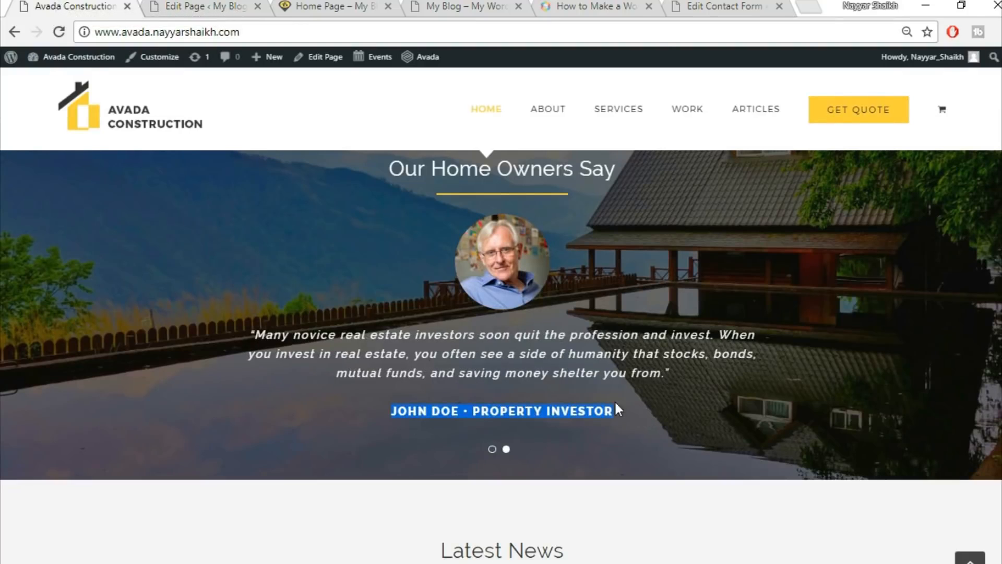
{"action": "left_click", "coordinate": [185, 6]}
{"action": "type", "text": "JOHN DOE • PROPERTY INVESTOR"}
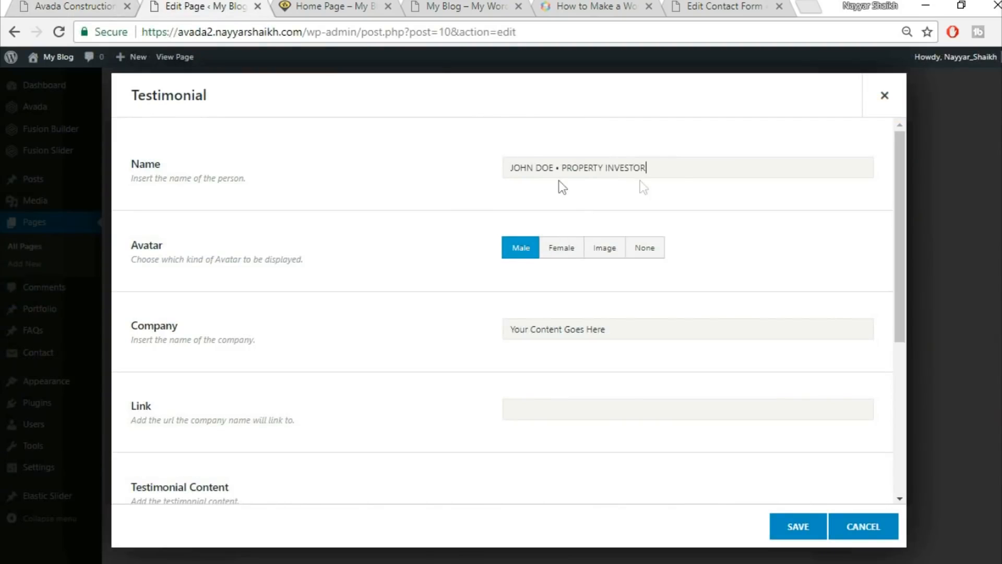
Upload the home-testimonial-84268399 photo and set it as the custom avatar.
{"action": "left_click", "coordinate": [604, 260]}
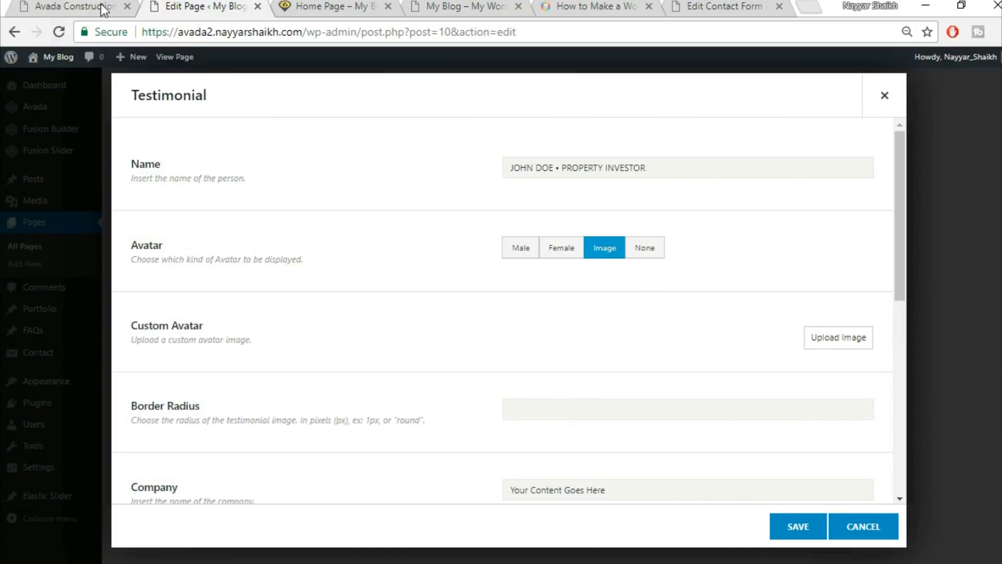
{"action": "left_click", "coordinate": [103, 9]}
{"action": "left_click", "coordinate": [200, 6]}
{"action": "left_click", "coordinate": [856, 337]}
{"action": "left_click", "coordinate": [172, 117]}
{"action": "left_click", "coordinate": [551, 308]}
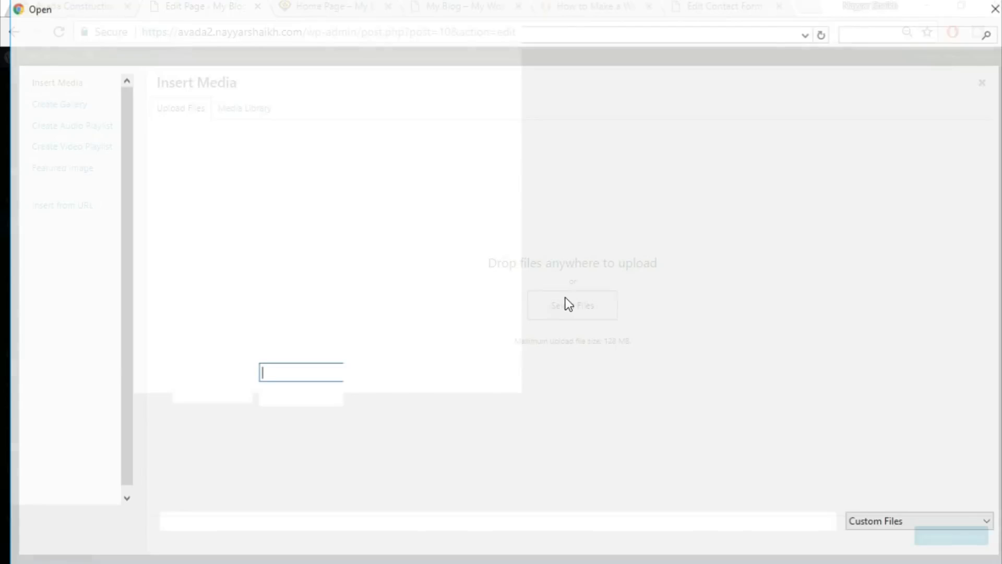
{"action": "scroll", "coordinate": [694, 274], "scroll_direction": "down", "scroll_amount": 3}
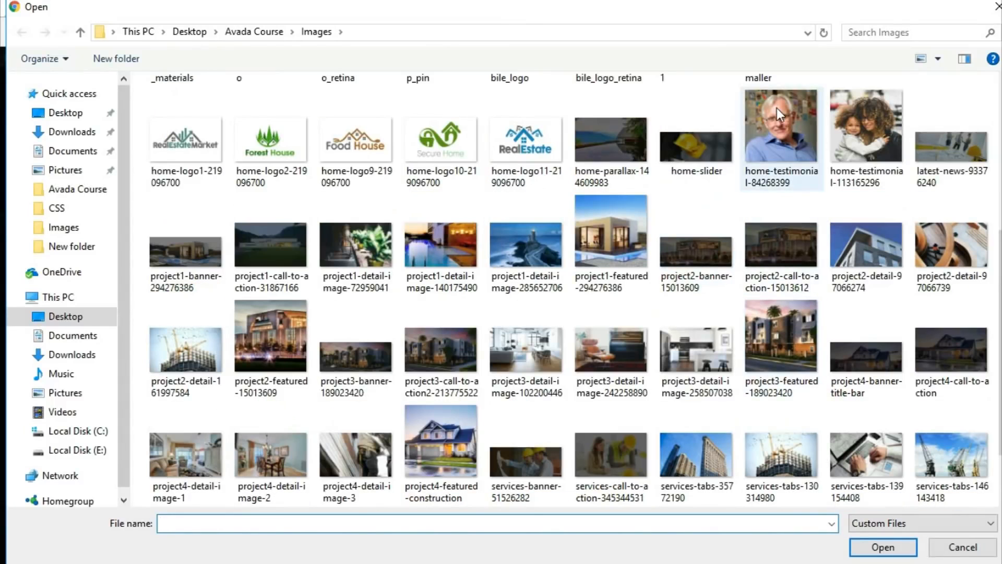
{"action": "left_click", "coordinate": [777, 108]}
{"action": "left_click", "coordinate": [894, 551]}
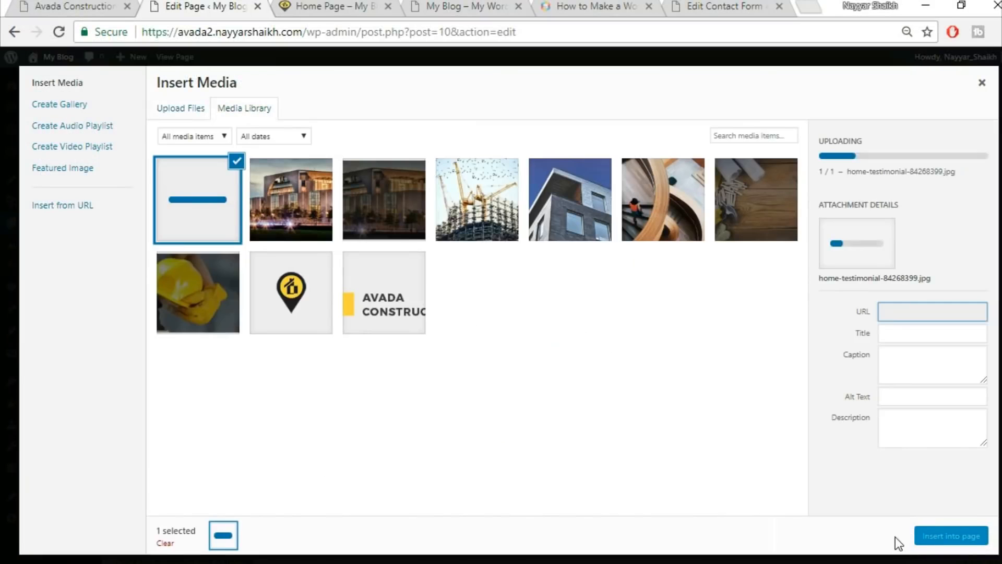
{"action": "left_click", "coordinate": [927, 536]}
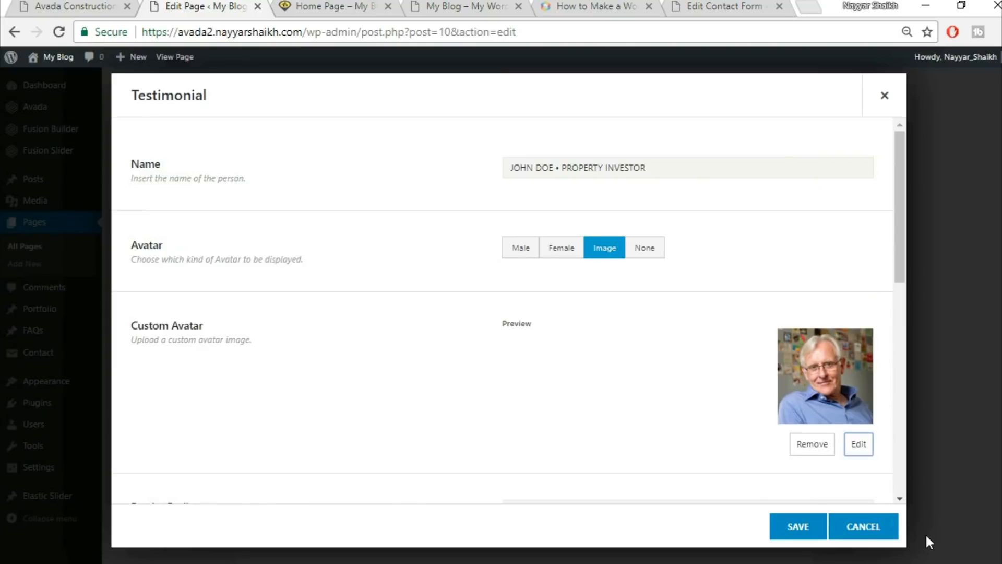
Compare the avatar with the demo and clear the placeholder company name.
{"action": "scroll", "coordinate": [432, 359], "scroll_direction": "down", "scroll_amount": 5}
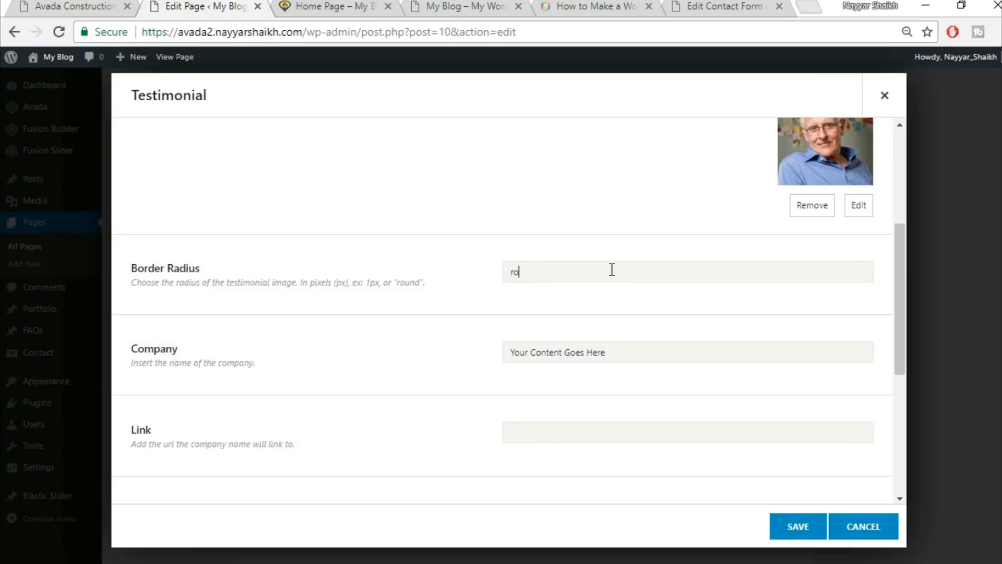
{"action": "scroll", "coordinate": [611, 270], "scroll_direction": "up", "scroll_amount": 3}
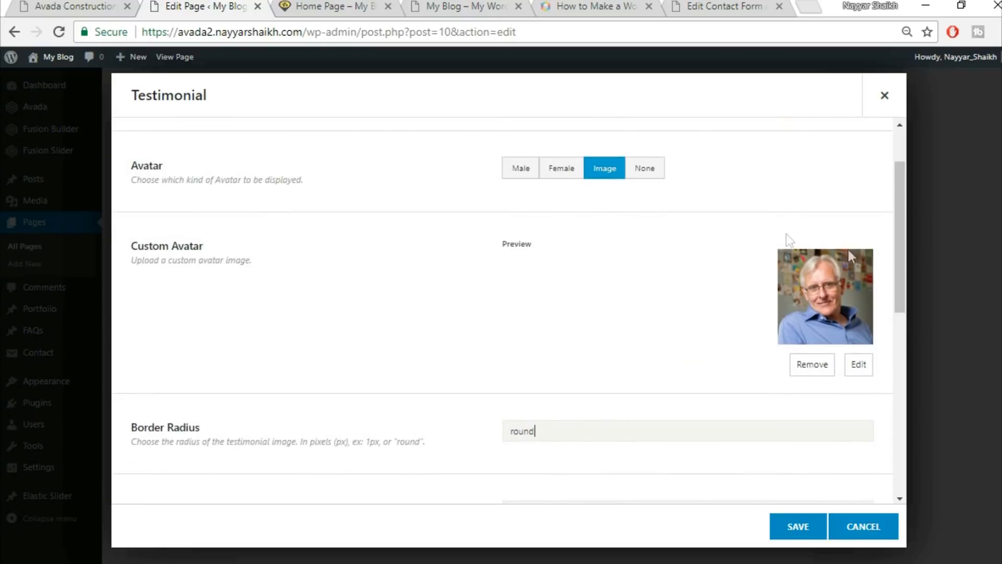
{"action": "left_click", "coordinate": [126, 5]}
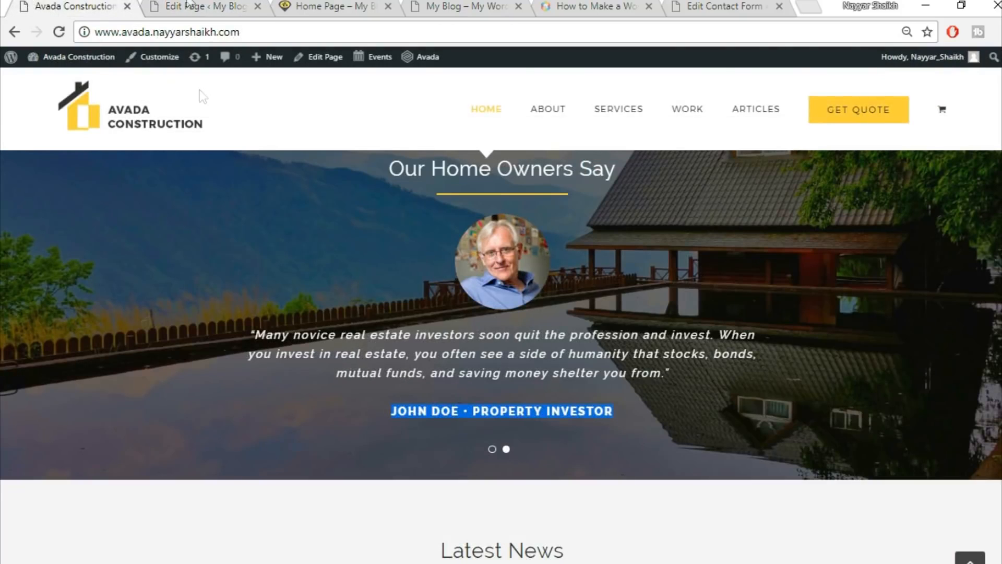
{"action": "left_click", "coordinate": [193, 5]}
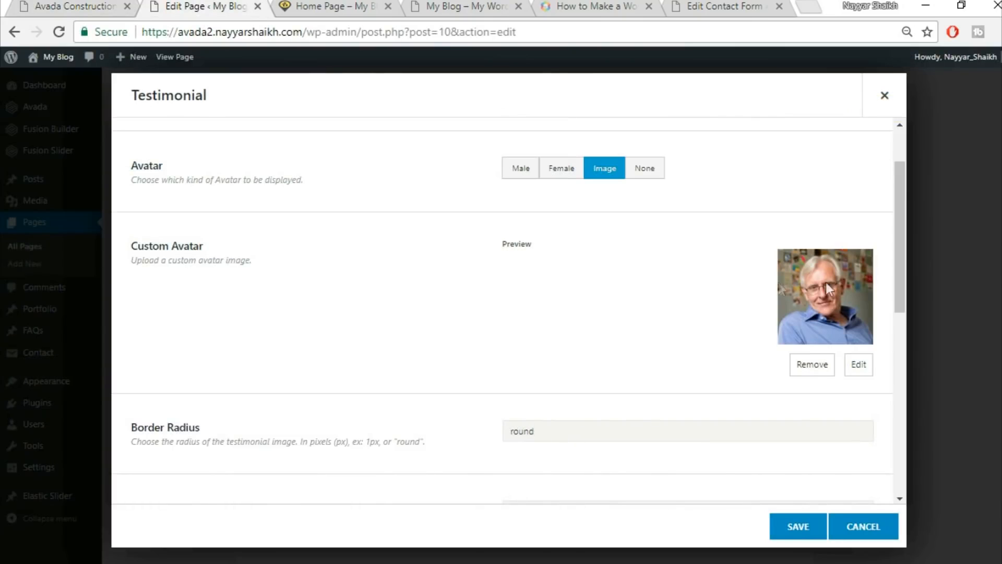
{"action": "scroll", "coordinate": [441, 334], "scroll_direction": "down", "scroll_amount": 5}
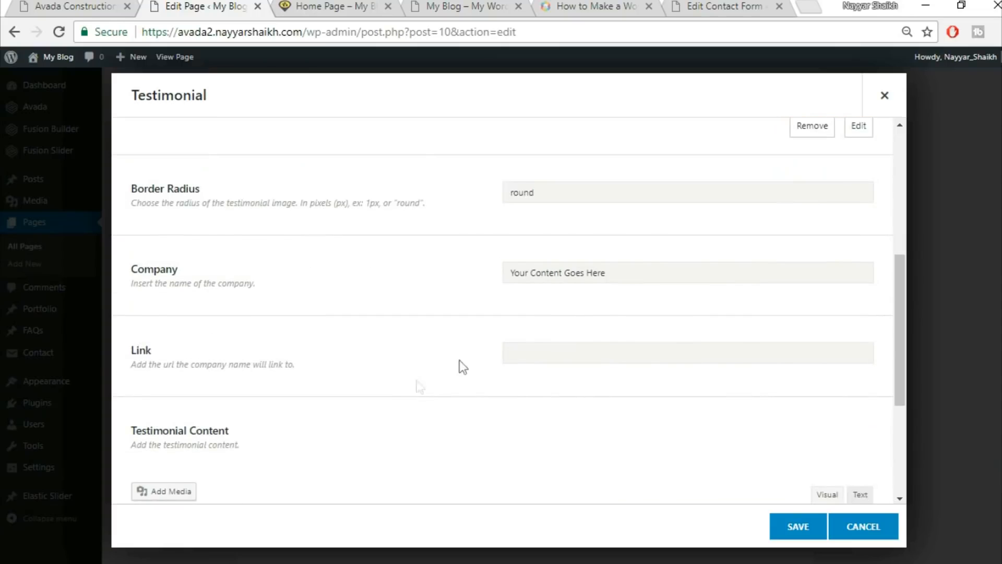
{"action": "left_click", "coordinate": [642, 270]}
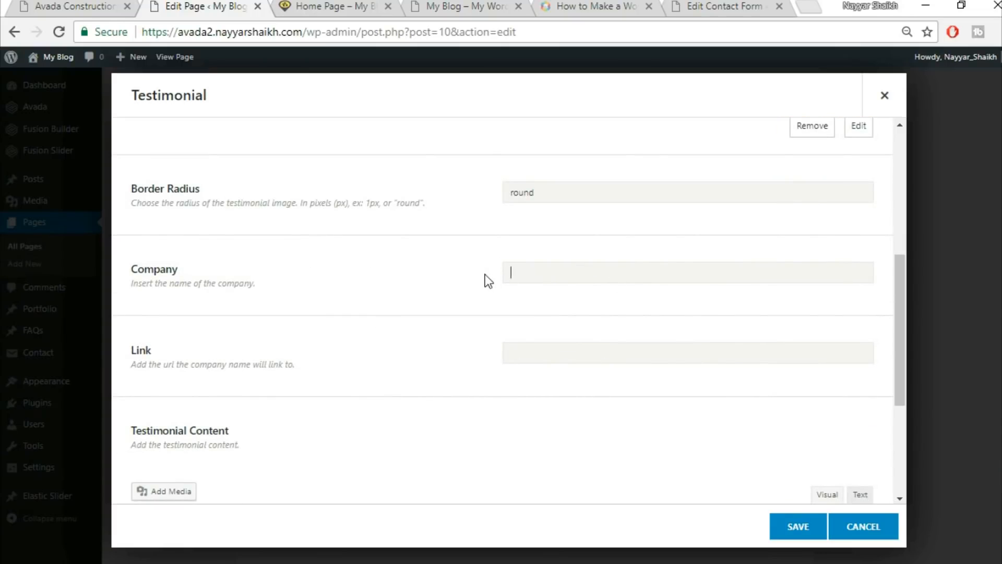
{"action": "scroll", "coordinate": [599, 313], "scroll_direction": "down", "scroll_amount": 3}
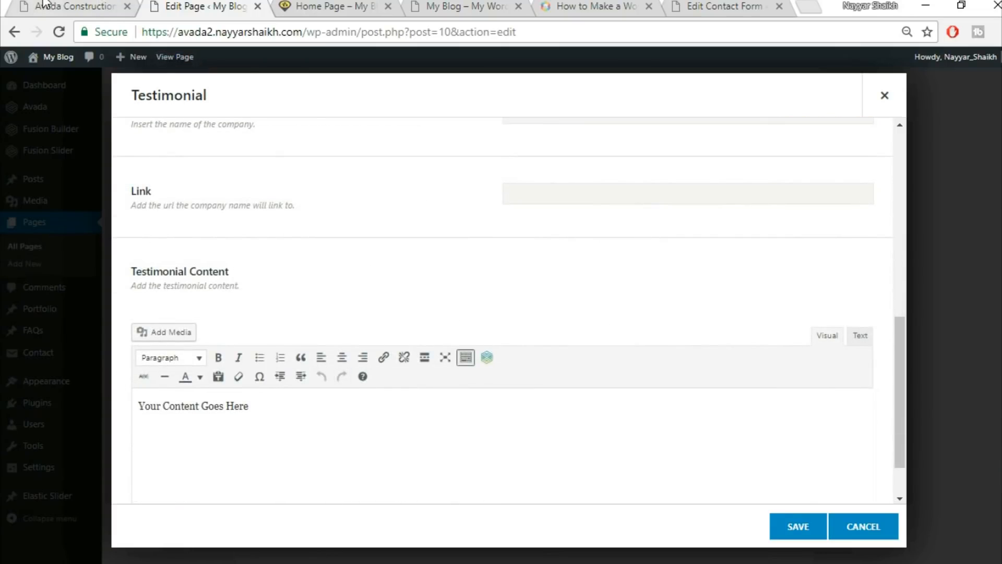
Replace the placeholder content with the demo's land-ownership quote, centre-aligned.
{"action": "left_click", "coordinate": [44, 5]}
{"action": "left_click_drag", "start_coordinate": [248, 329], "coordinate": [694, 384]}
{"action": "key", "text": "ctrl+c"}
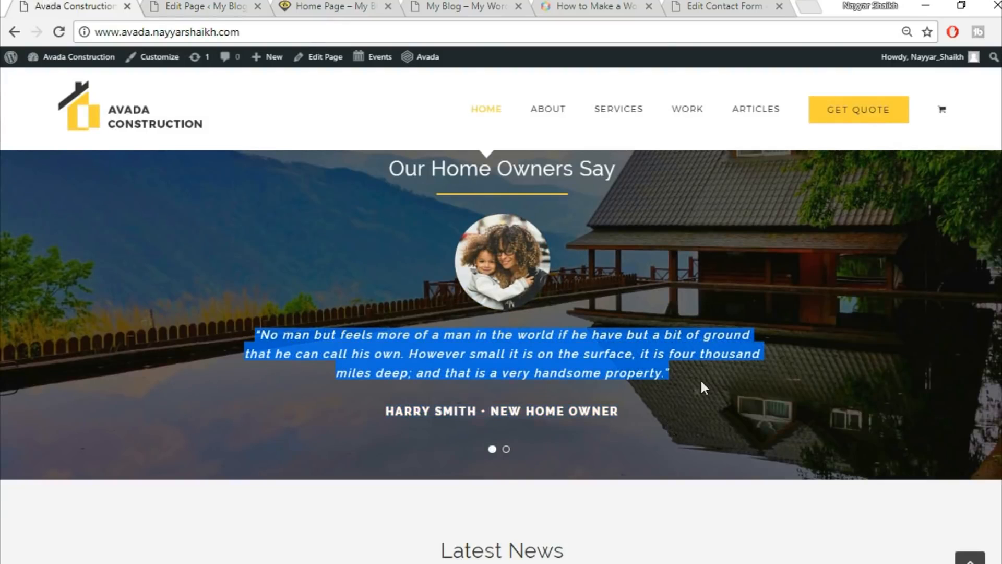
{"action": "left_click", "coordinate": [207, 5]}
{"action": "left_click", "coordinate": [508, 431]}
{"action": "key", "text": "ctrl+a"}
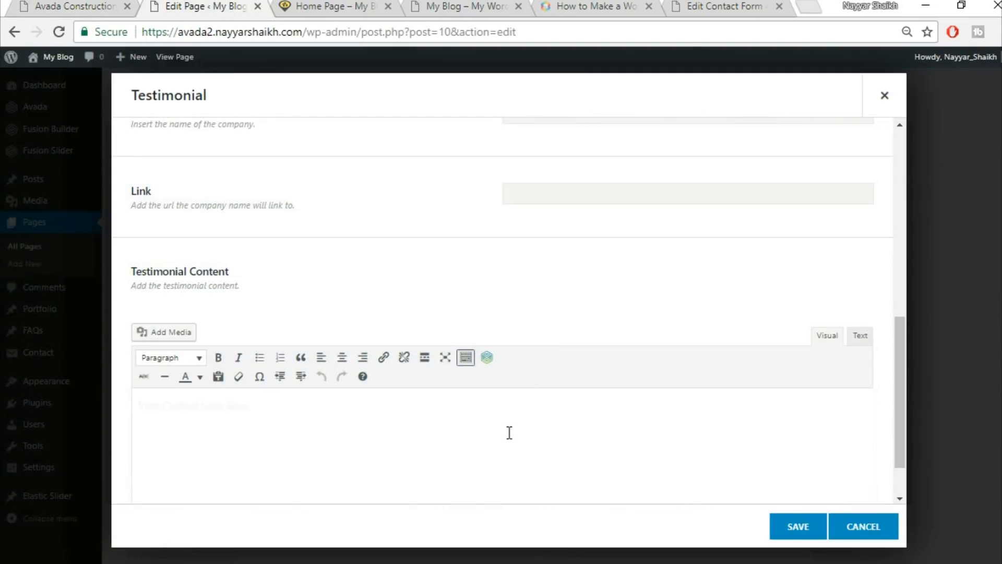
{"action": "key", "text": "ctrl+v"}
{"action": "scroll", "coordinate": [698, 332], "scroll_direction": "down", "scroll_amount": 1}
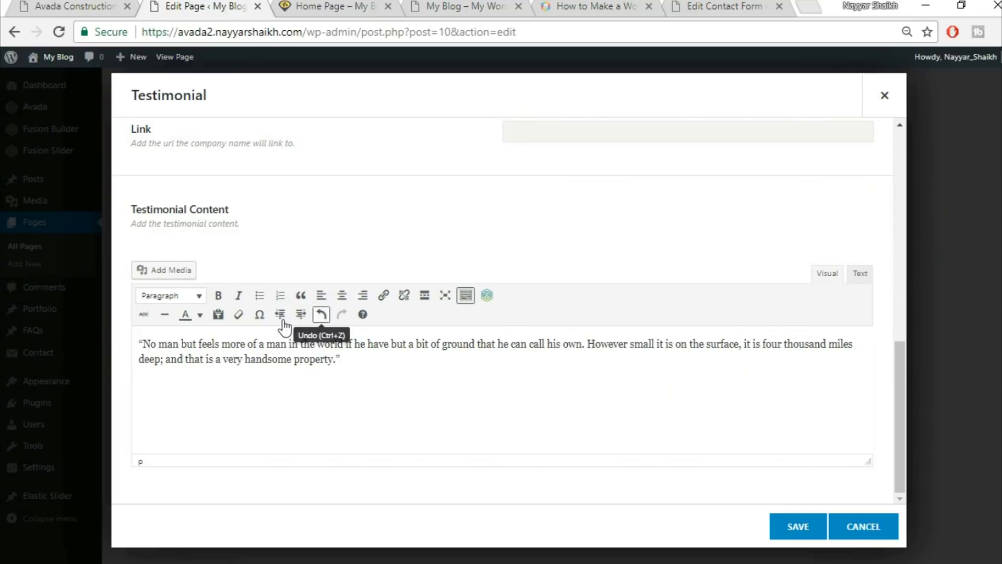
{"action": "key", "text": "ctrl+a"}
{"action": "left_click", "coordinate": [341, 296]}
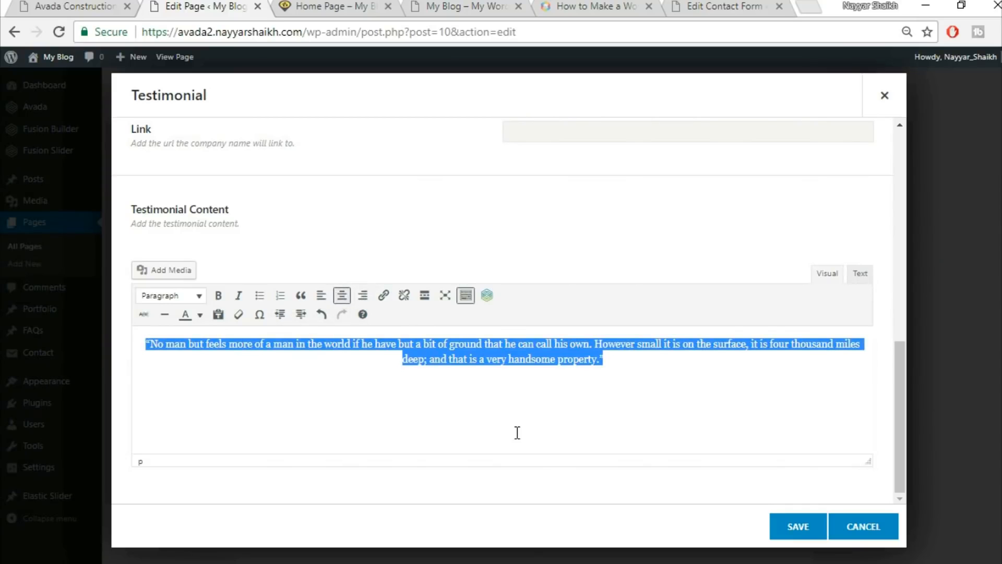
Save the testimonial item, duplicate it as a second item, and save the Testimonials element.
{"action": "scroll", "coordinate": [572, 409], "scroll_direction": "up", "scroll_amount": 2}
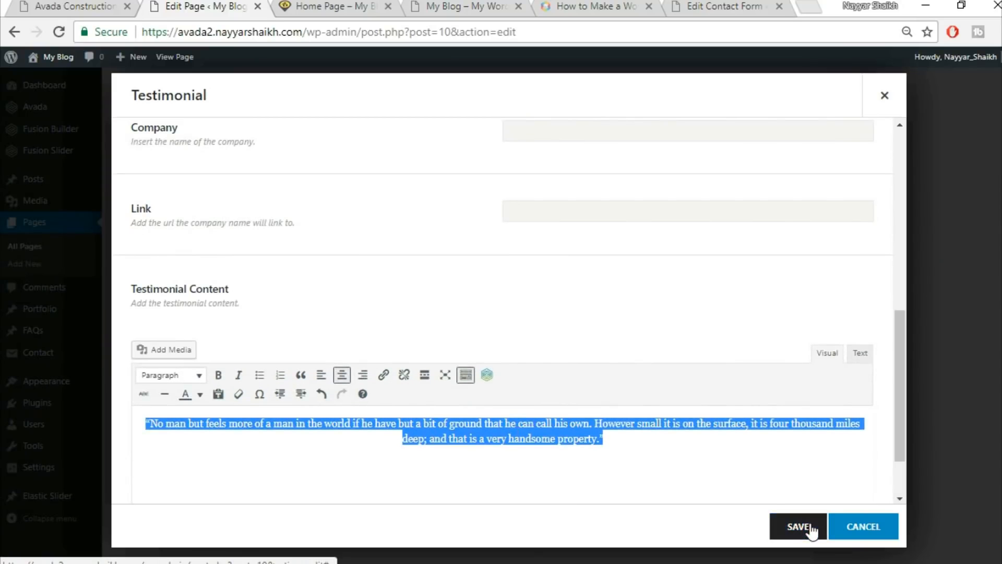
{"action": "scroll", "coordinate": [615, 403], "scroll_direction": "up", "scroll_amount": 2}
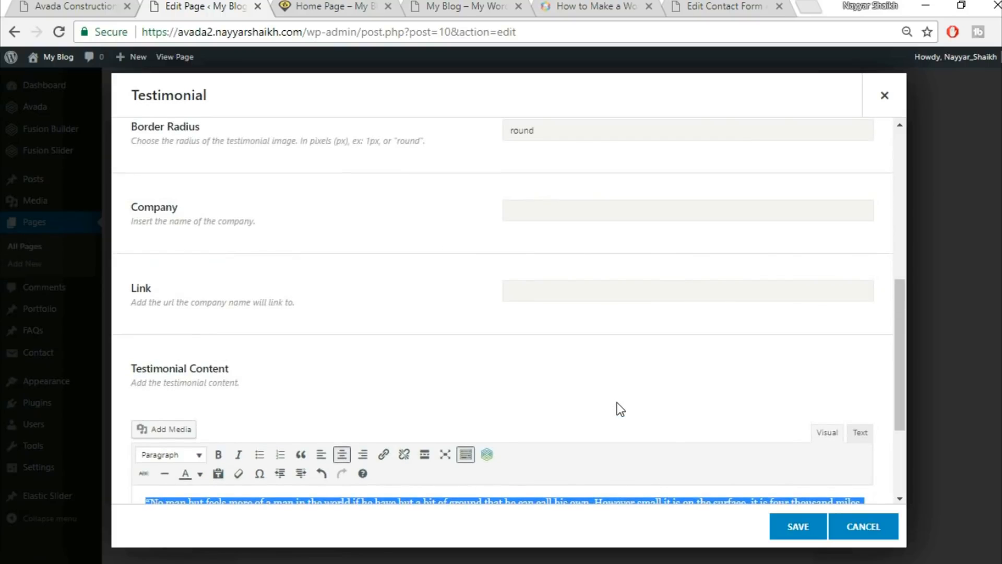
{"action": "scroll", "coordinate": [617, 402], "scroll_direction": "down", "scroll_amount": 4}
{"action": "left_click", "coordinate": [73, 6]}
{"action": "left_click", "coordinate": [241, 5]}
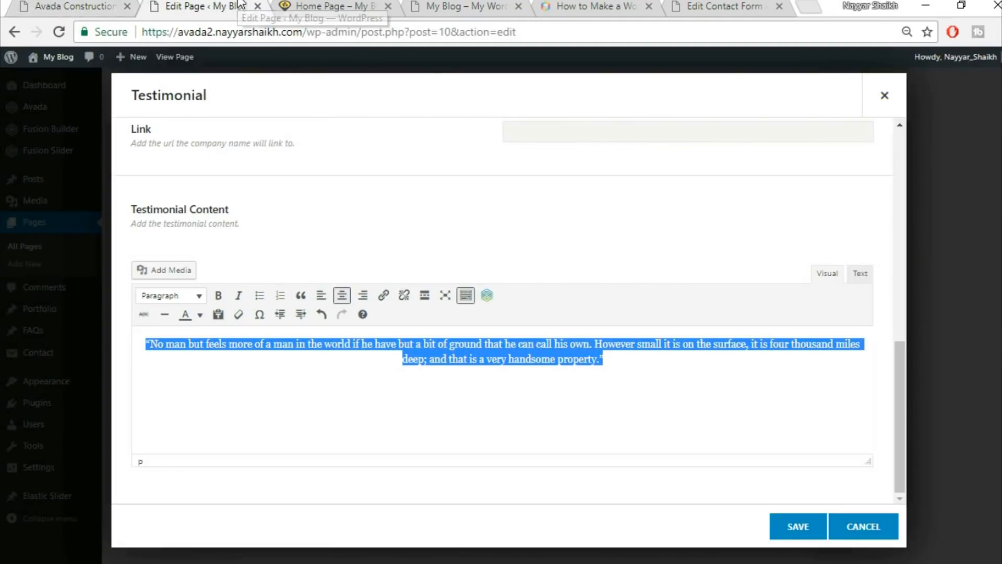
{"action": "left_click", "coordinate": [795, 528]}
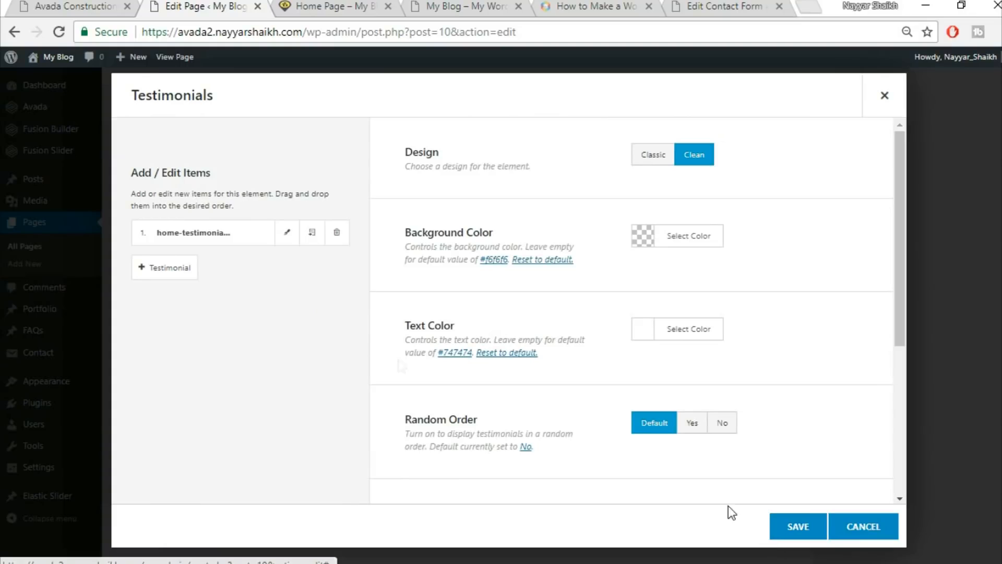
{"action": "left_click", "coordinate": [313, 235]}
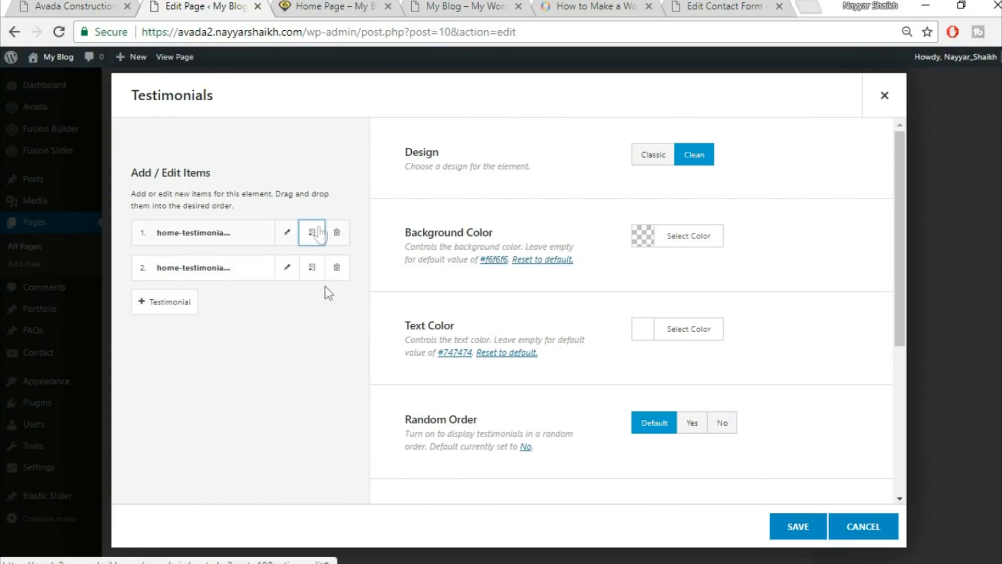
{"action": "left_click", "coordinate": [814, 545]}
{"action": "key", "text": "ctrl+1"}
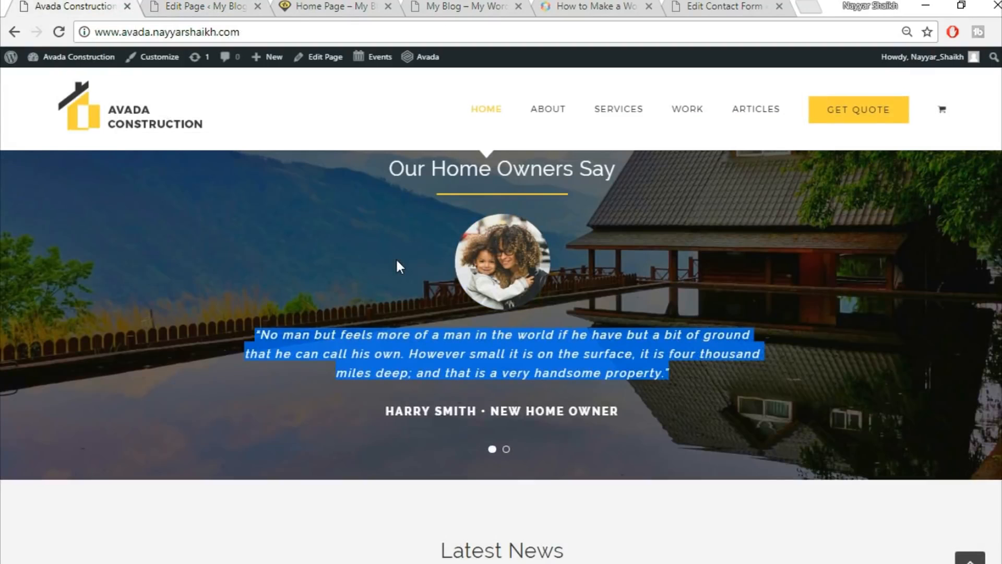
{"action": "scroll", "coordinate": [397, 266], "scroll_direction": "up", "scroll_amount": 2}
{"action": "left_click", "coordinate": [234, 5]}
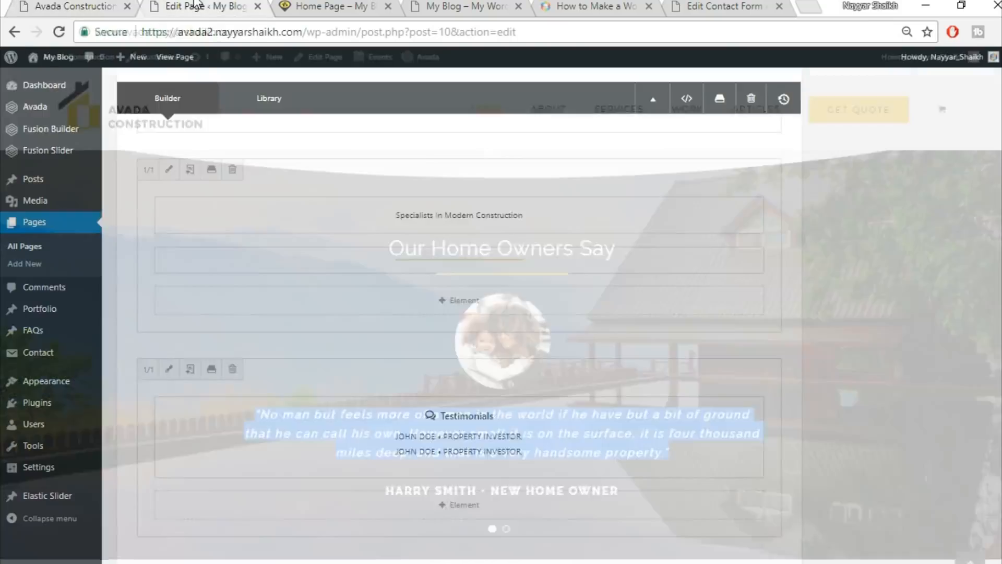
Upload home-parallax-144609983.jpg as the section separator container's background image and save the settings.
{"action": "key", "text": "ctrl+1"}
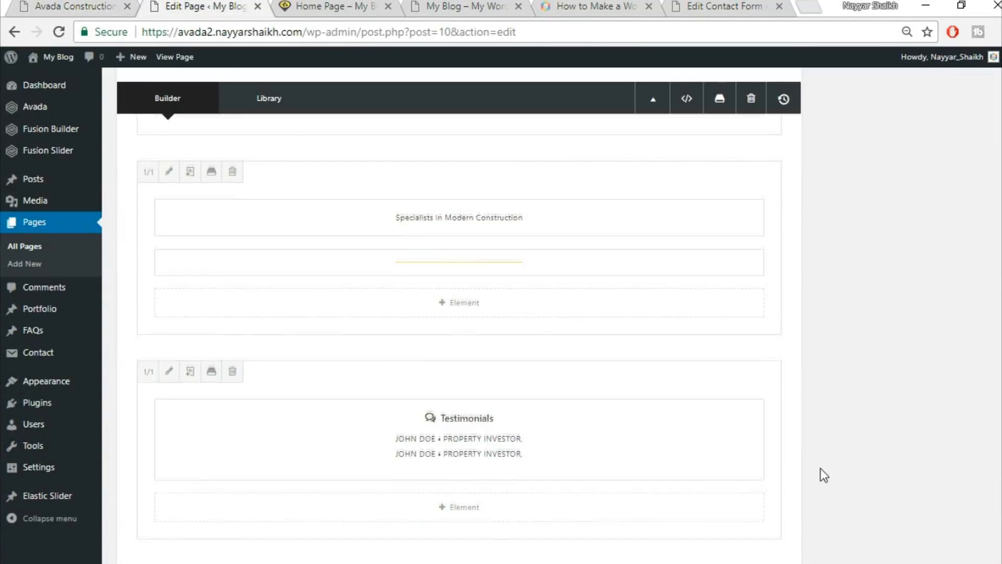
{"action": "scroll", "coordinate": [710, 333], "scroll_direction": "up", "scroll_amount": 5}
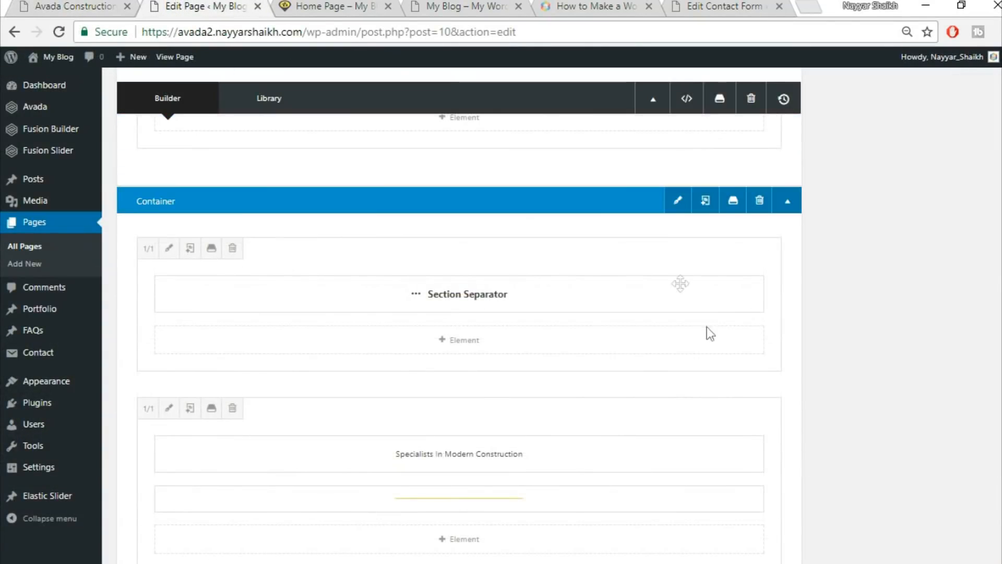
{"action": "left_click", "coordinate": [676, 201]}
{"action": "left_click", "coordinate": [259, 139]}
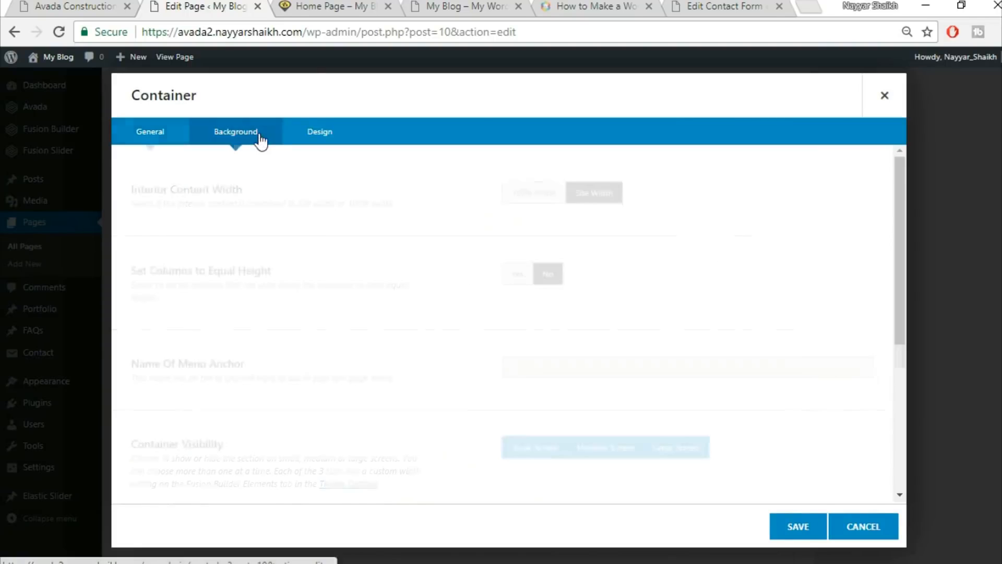
{"action": "left_click", "coordinate": [811, 292]}
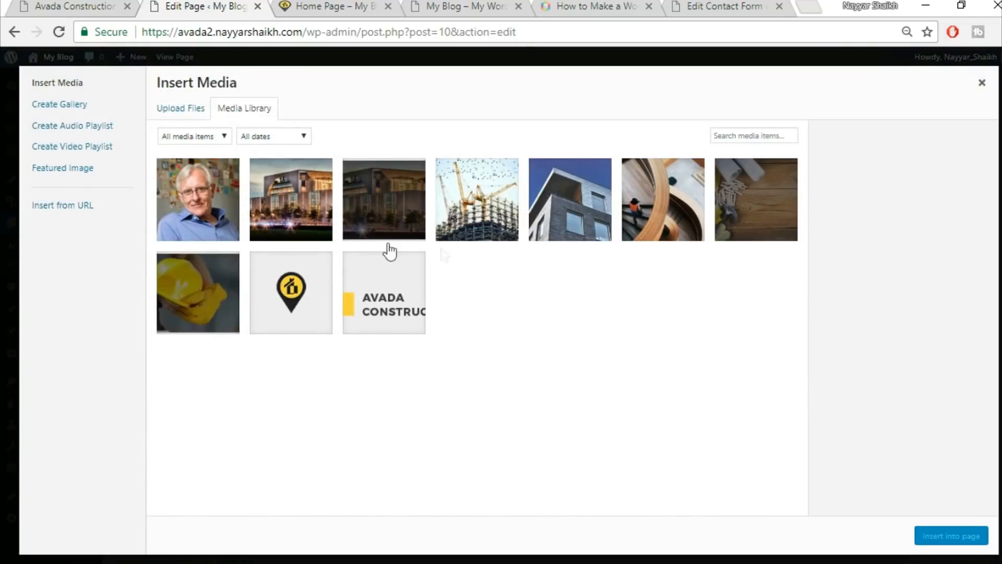
{"action": "left_click", "coordinate": [182, 109]}
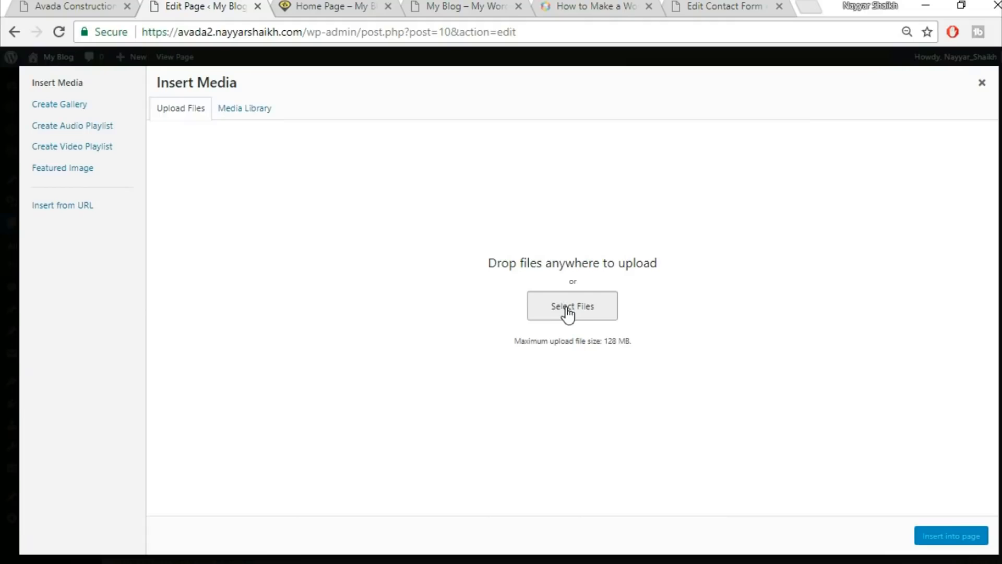
{"action": "left_click", "coordinate": [606, 313]}
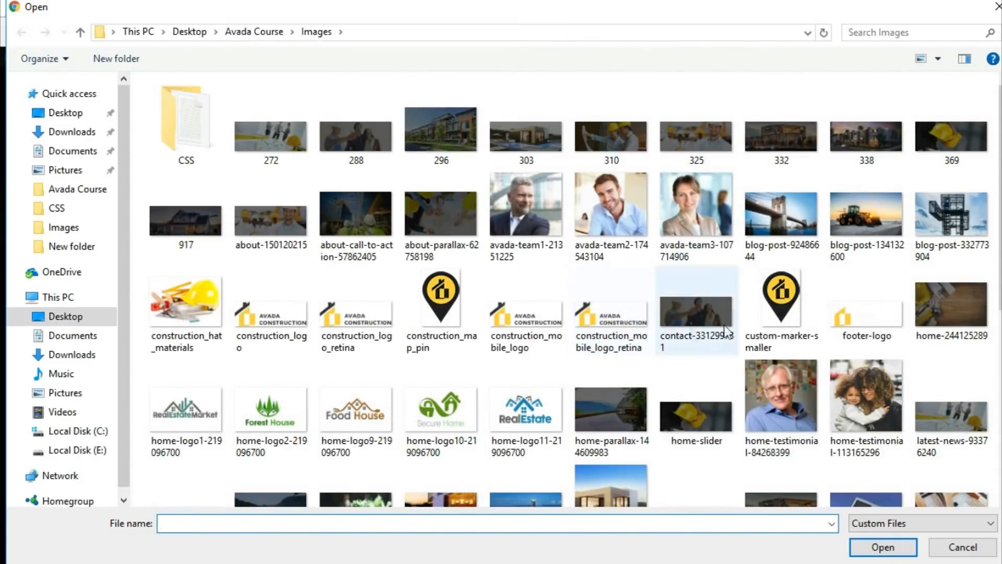
{"action": "left_click", "coordinate": [611, 404]}
{"action": "left_click", "coordinate": [874, 548]}
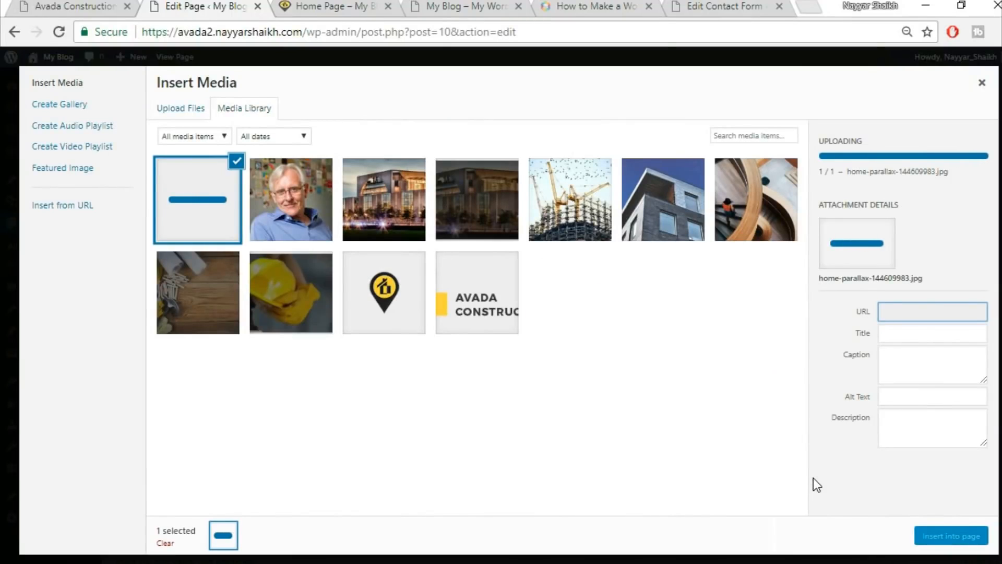
{"action": "left_click", "coordinate": [965, 537]}
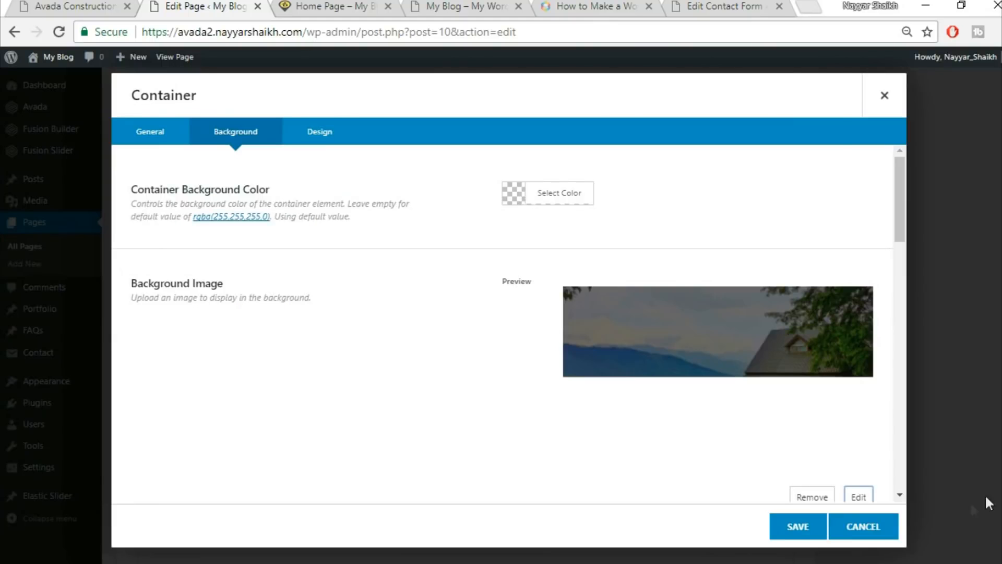
{"action": "left_click", "coordinate": [794, 528]}
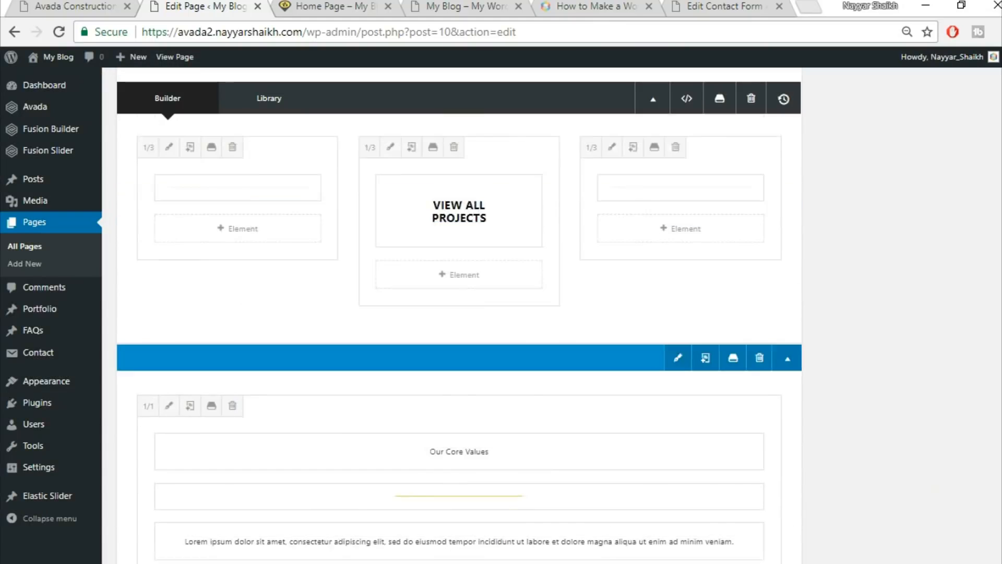
Update the home page and reload the live home page to check the new background.
{"action": "scroll", "coordinate": [939, 334], "scroll_direction": "up", "scroll_amount": 15}
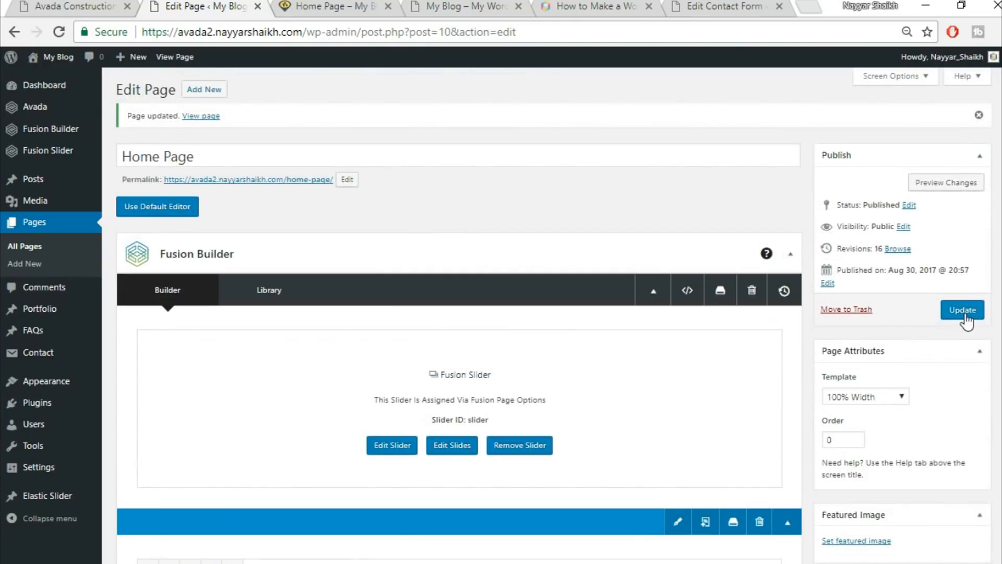
{"action": "left_click", "coordinate": [963, 310]}
{"action": "left_click", "coordinate": [327, 8]}
{"action": "left_click", "coordinate": [337, 32]}
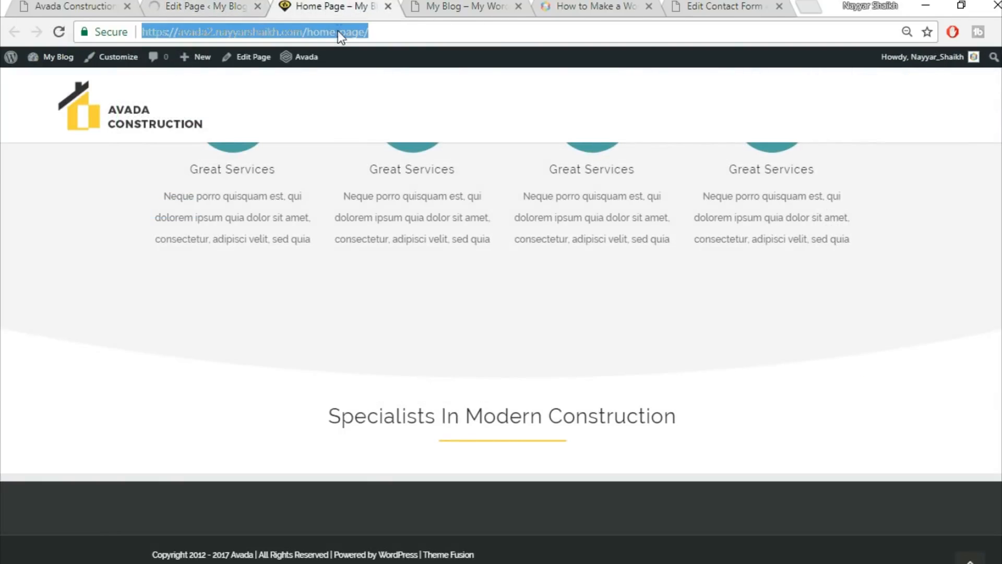
{"action": "key", "text": "Return"}
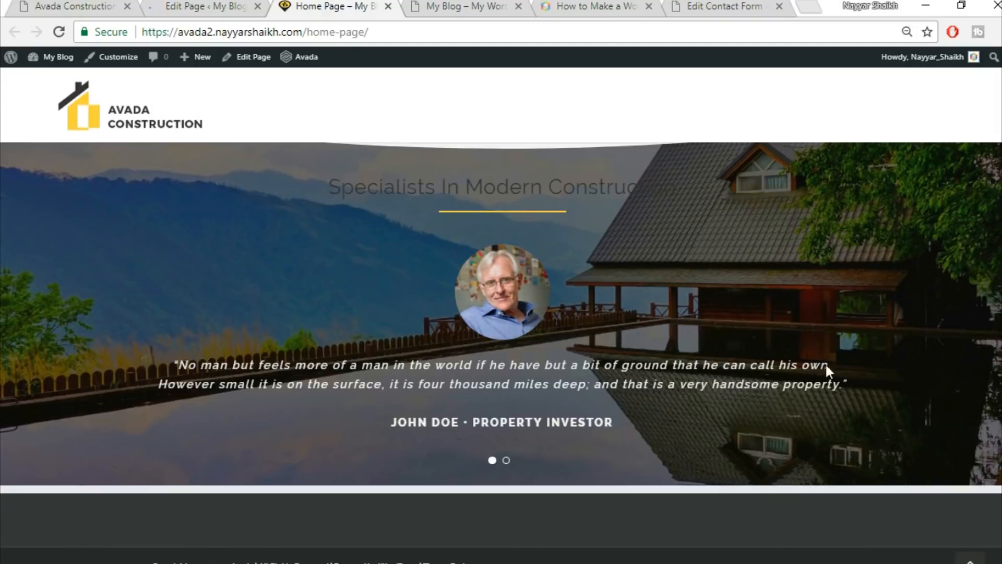
{"action": "scroll", "coordinate": [656, 315], "scroll_direction": "up", "scroll_amount": 3}
{"action": "scroll", "coordinate": [737, 325], "scroll_direction": "down", "scroll_amount": 3}
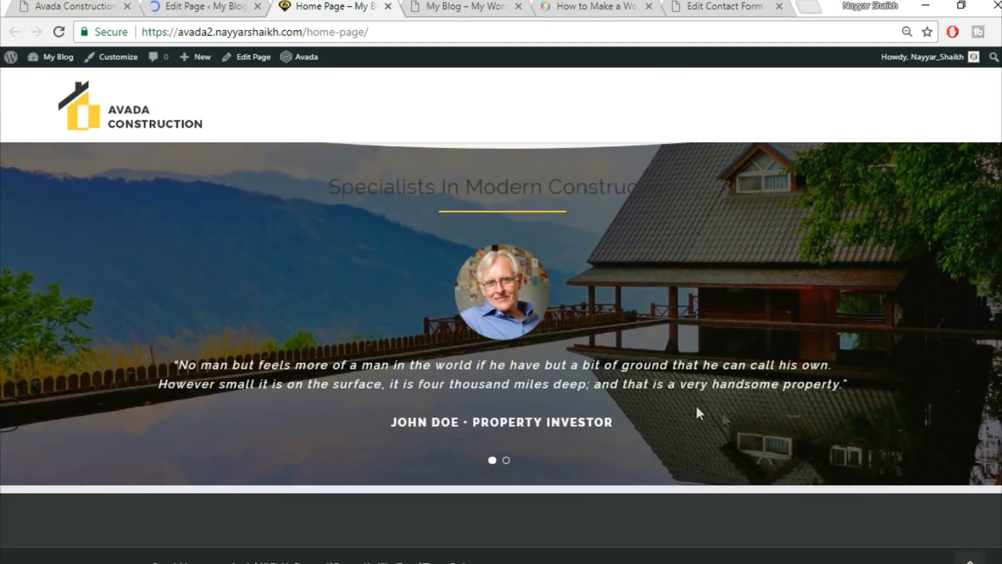
Compare the live home page with the Avada demo site, then return to the page editor.
{"action": "right_click", "coordinate": [14, 2]}
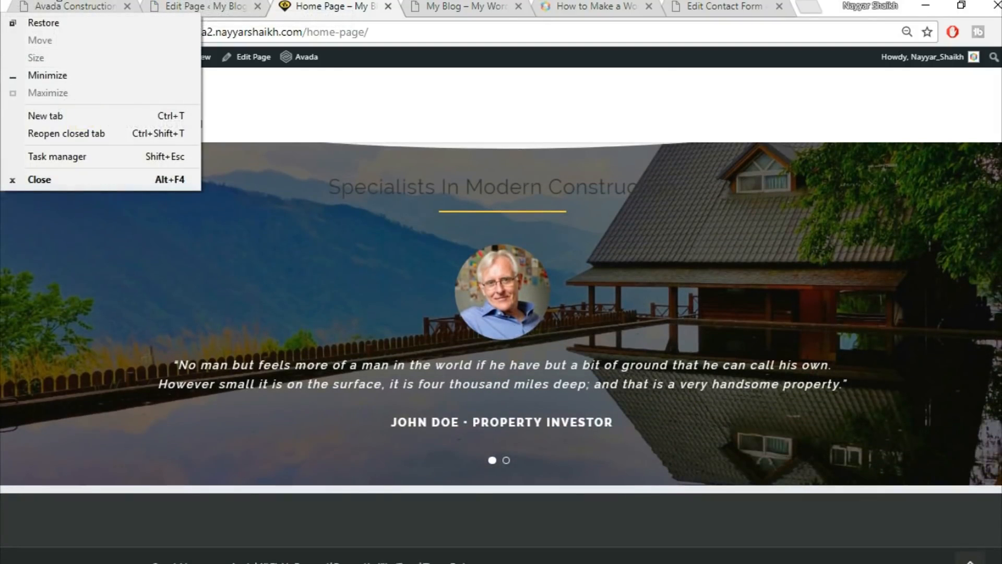
{"action": "left_click", "coordinate": [78, 10]}
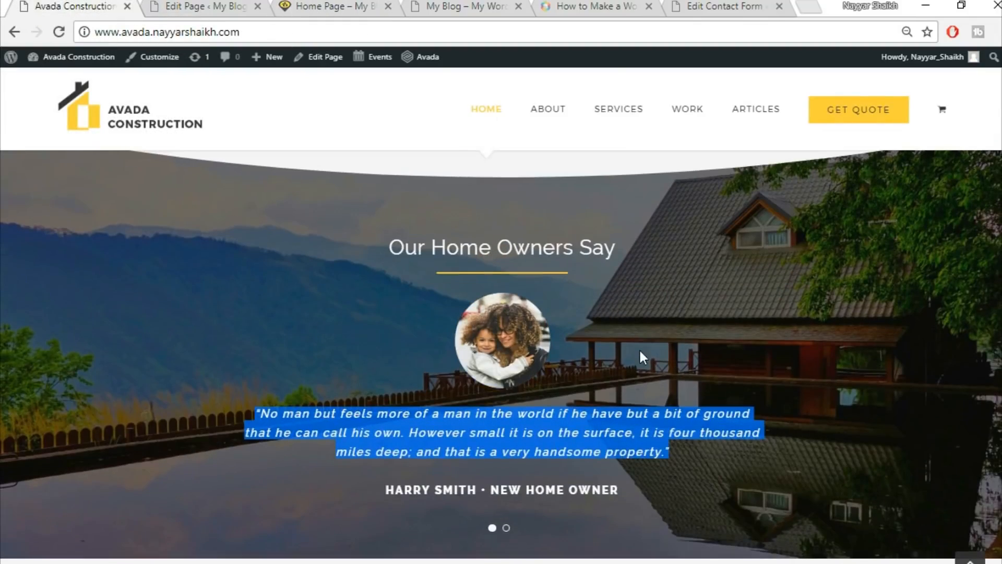
{"action": "scroll", "coordinate": [639, 349], "scroll_direction": "down", "scroll_amount": 10}
{"action": "scroll", "coordinate": [635, 359], "scroll_direction": "up", "scroll_amount": 3}
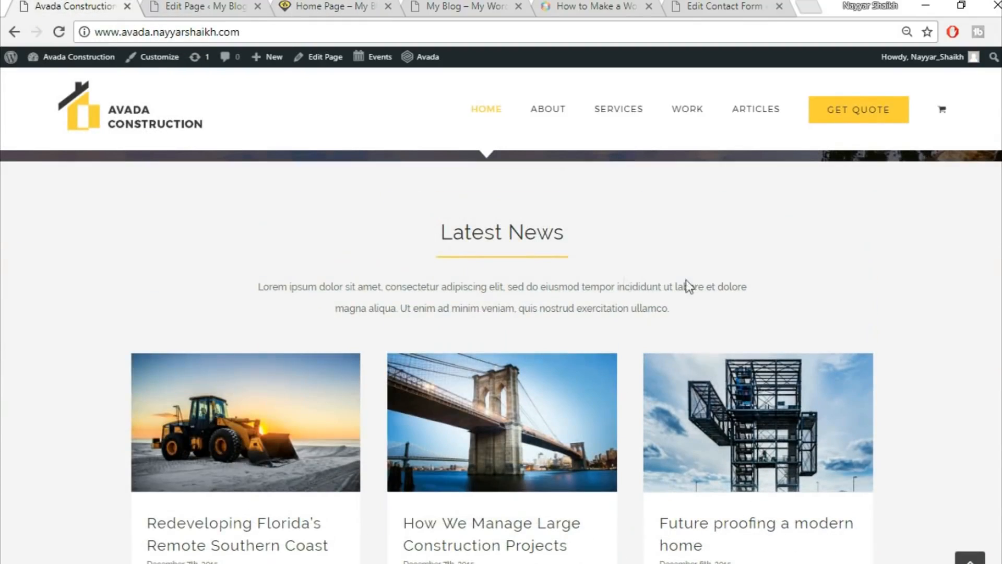
{"action": "scroll", "coordinate": [863, 425], "scroll_direction": "down", "scroll_amount": 2}
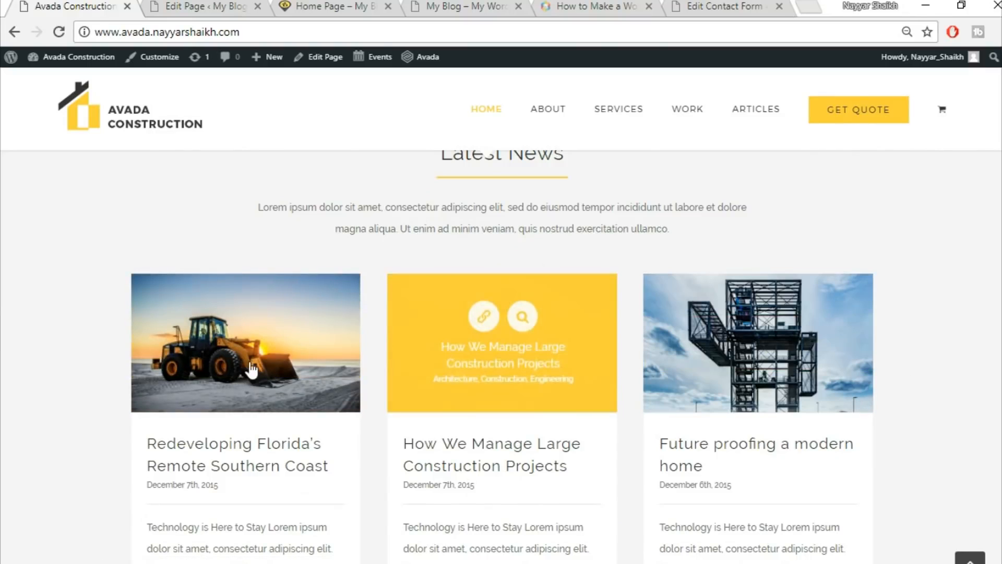
{"action": "scroll", "coordinate": [747, 356], "scroll_direction": "up", "scroll_amount": 2}
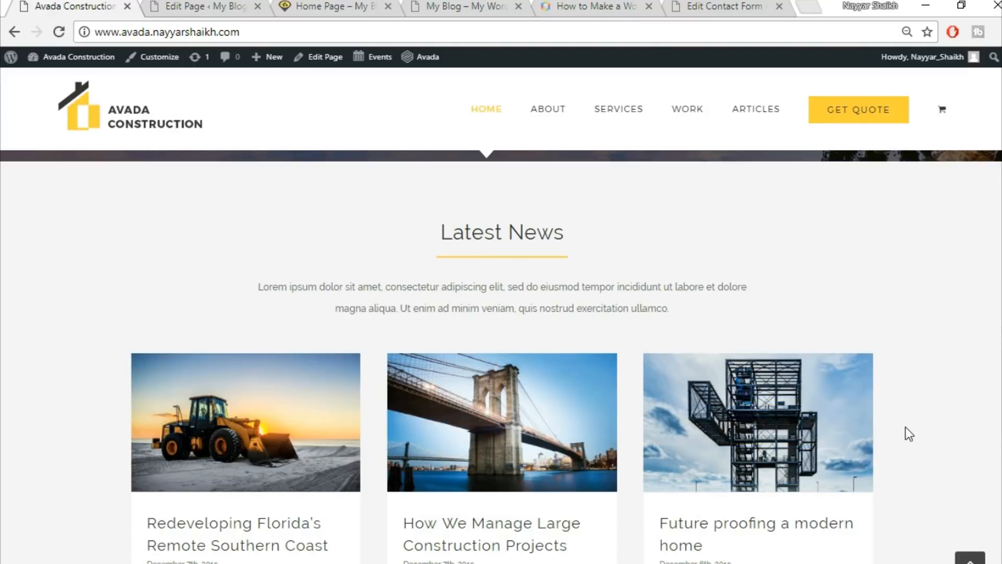
{"action": "scroll", "coordinate": [995, 406], "scroll_direction": "down", "scroll_amount": 10}
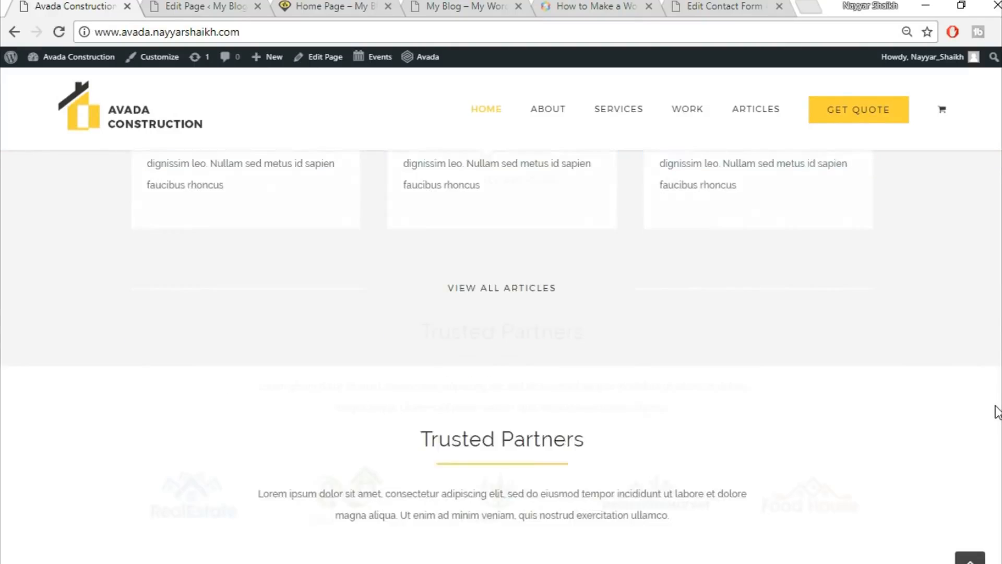
{"action": "scroll", "coordinate": [997, 411], "scroll_direction": "down", "scroll_amount": 2}
{"action": "left_click", "coordinate": [235, 6]}
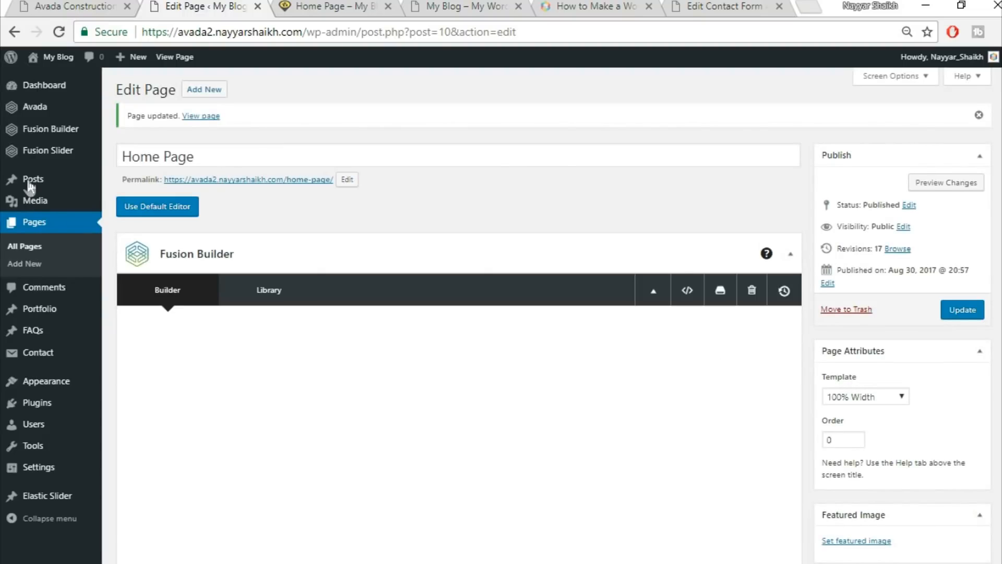
Open a blank Add New Post screen in a separate browser tab.
{"action": "mouse_move", "coordinate": [32, 184]}
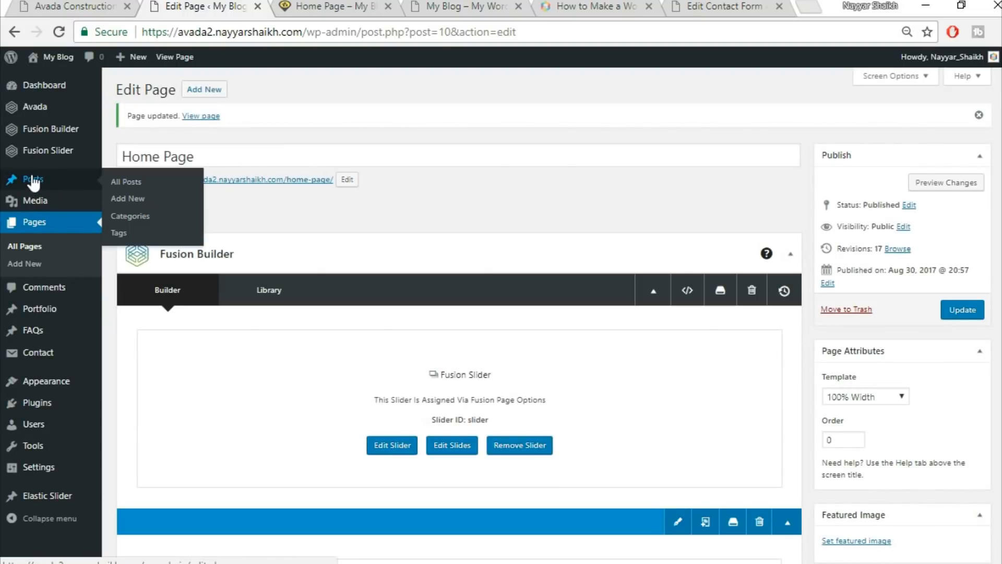
{"action": "right_click", "coordinate": [128, 204]}
{"action": "left_click", "coordinate": [157, 214]}
{"action": "left_click", "coordinate": [281, 7]}
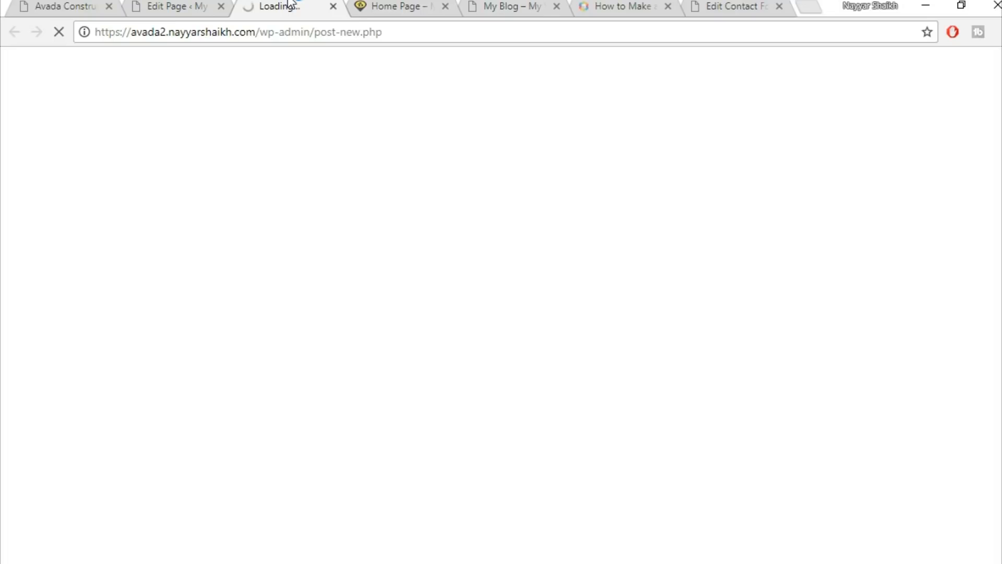
Review the demo's 'Redeveloping Florida's Remote Southern Coast' heading, then switch to the new post editor.
{"action": "left_click", "coordinate": [63, 6]}
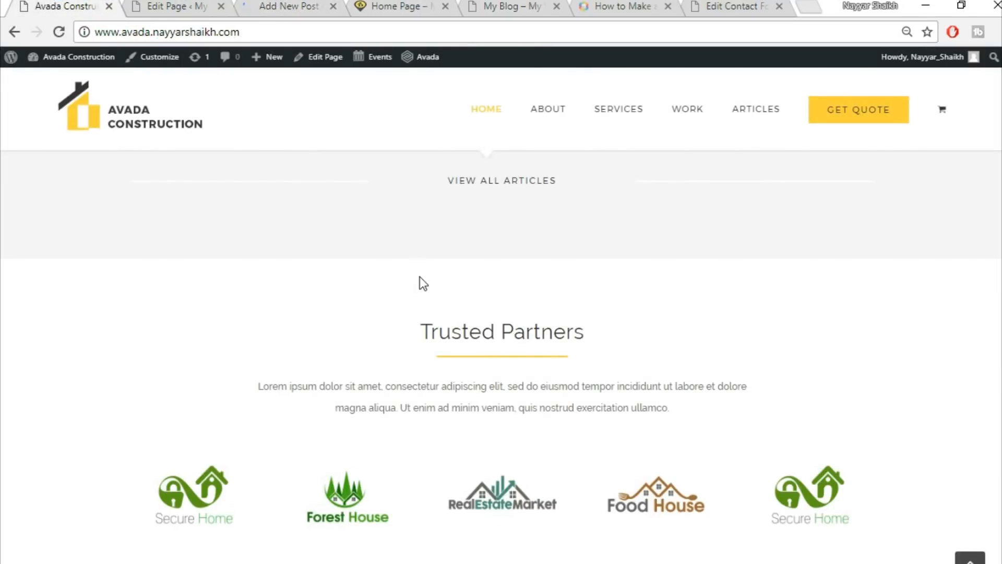
{"action": "scroll", "coordinate": [420, 282], "scroll_direction": "up", "scroll_amount": 5}
{"action": "scroll", "coordinate": [420, 277], "scroll_direction": "up", "scroll_amount": 2}
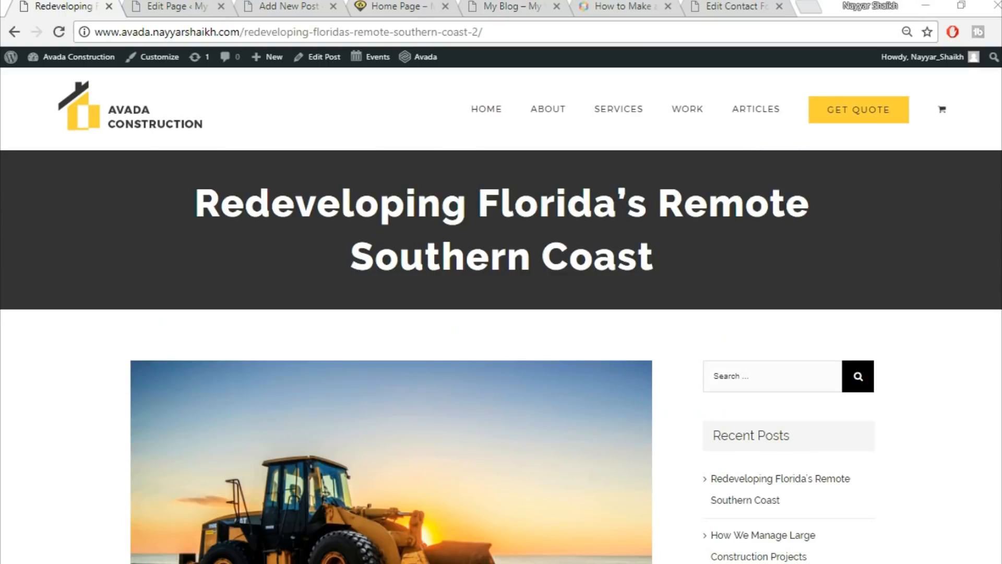
{"action": "triple_click", "coordinate": [445, 223]}
{"action": "left_click", "coordinate": [699, 264]}
{"action": "left_click_drag", "start_coordinate": [177, 201], "coordinate": [657, 258]}
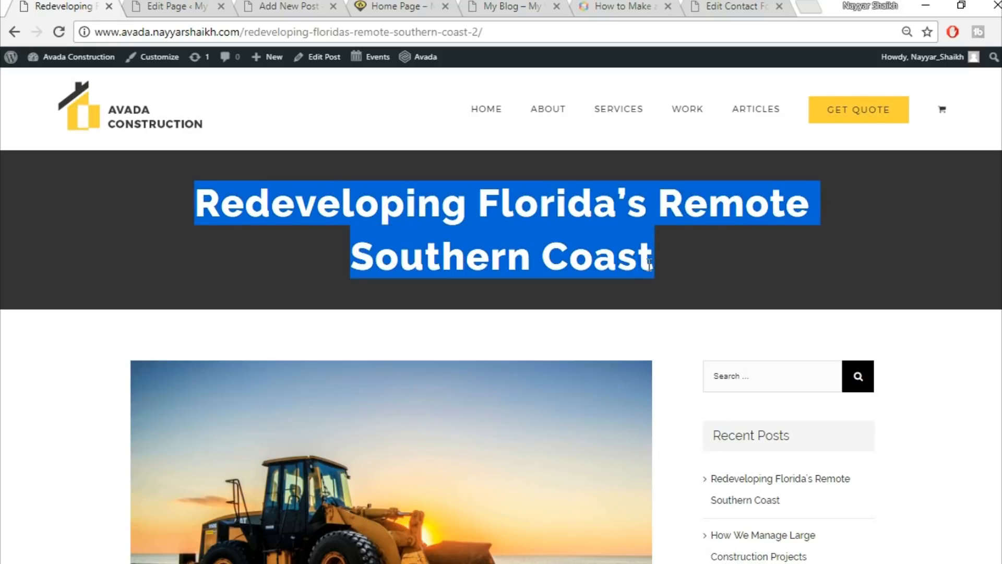
{"action": "left_click", "coordinate": [756, 235]}
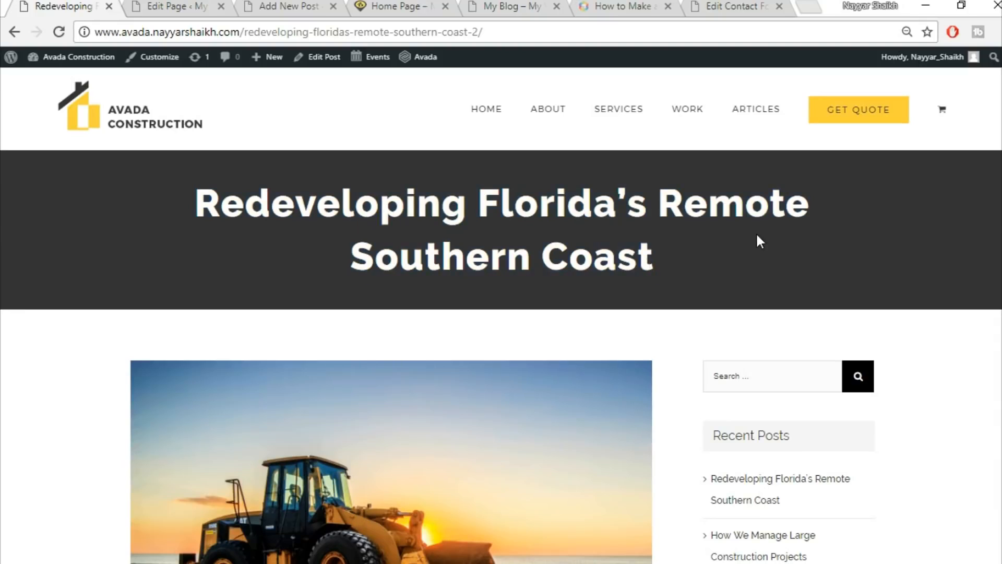
{"action": "left_click_drag", "start_coordinate": [180, 190], "coordinate": [679, 261]}
{"action": "left_click", "coordinate": [679, 262]}
{"action": "scroll", "coordinate": [865, 251], "scroll_direction": "down", "scroll_amount": 3}
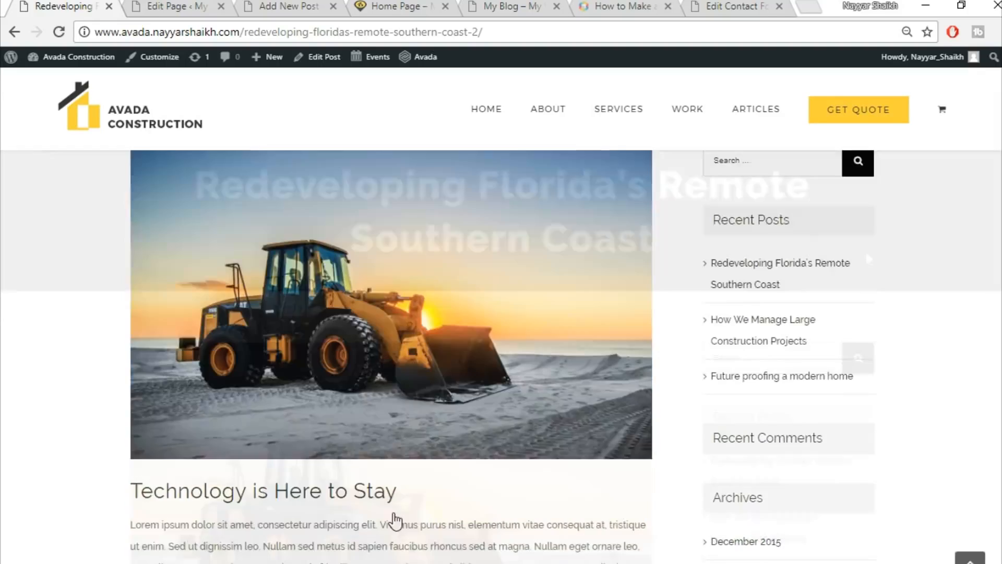
{"action": "scroll", "coordinate": [393, 515], "scroll_direction": "down", "scroll_amount": 3}
{"action": "scroll", "coordinate": [393, 516], "scroll_direction": "up", "scroll_amount": 5}
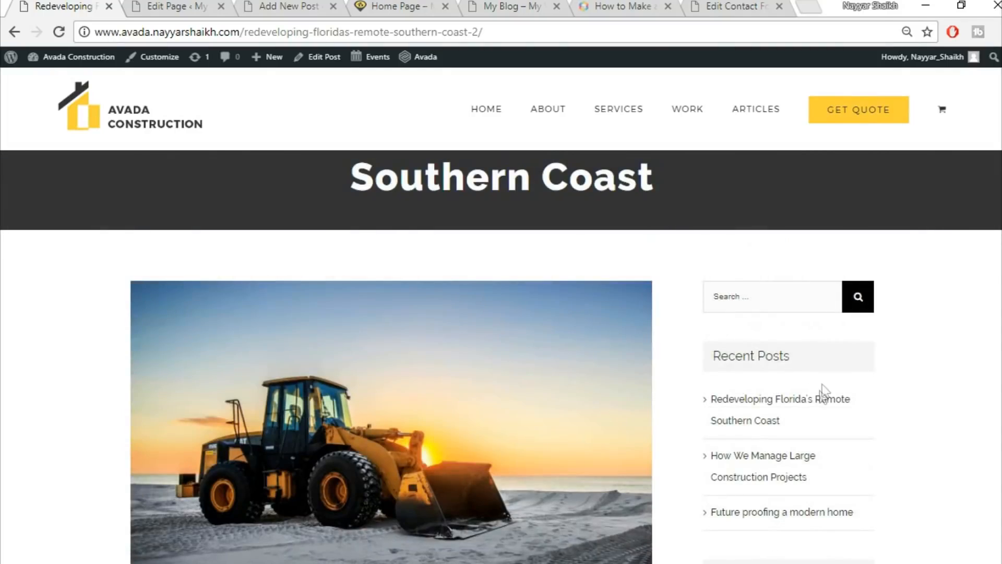
{"action": "scroll", "coordinate": [823, 393], "scroll_direction": "down", "scroll_amount": 15}
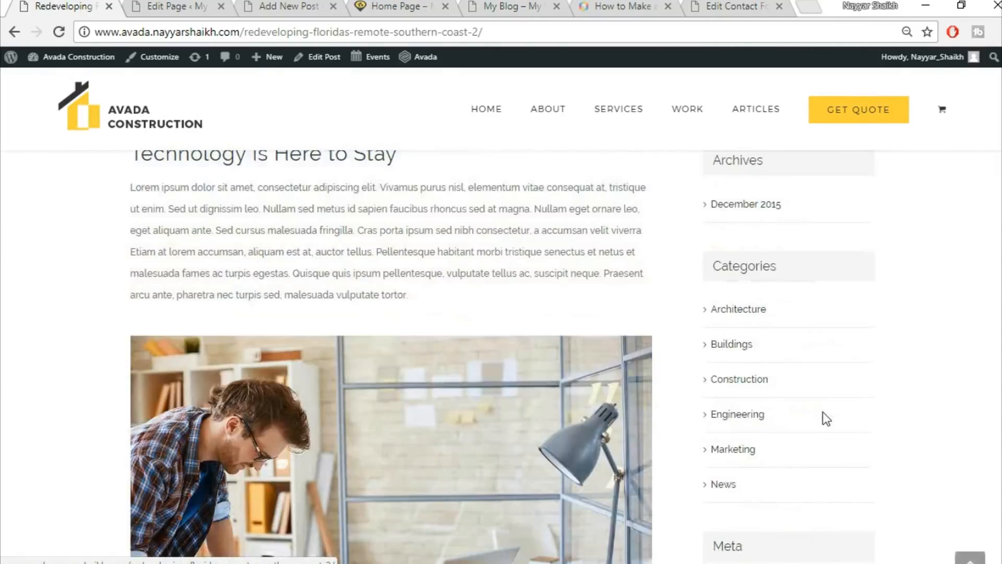
{"action": "scroll", "coordinate": [823, 414], "scroll_direction": "up", "scroll_amount": 5}
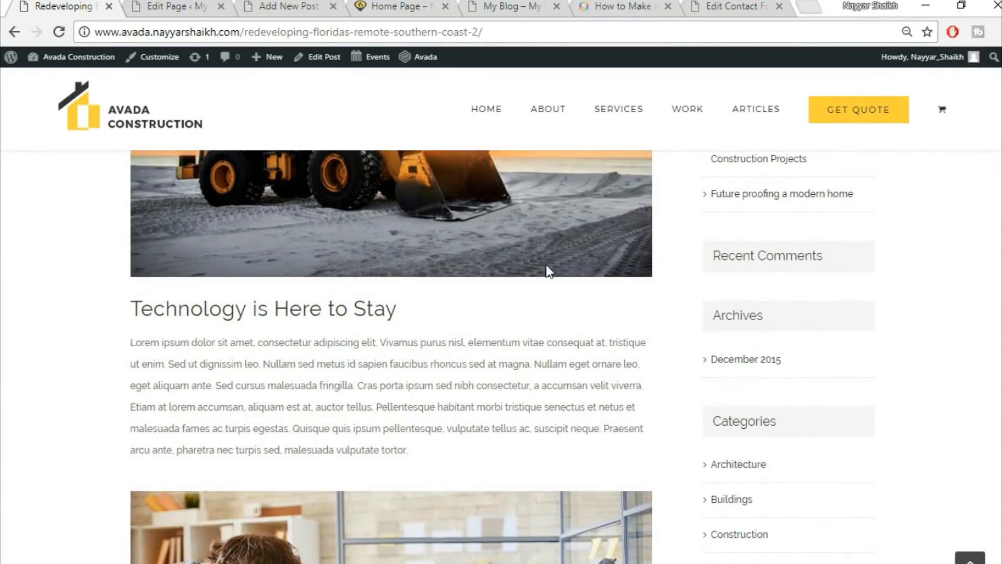
{"action": "left_click", "coordinate": [155, 5]}
{"action": "left_click", "coordinate": [327, 6]}
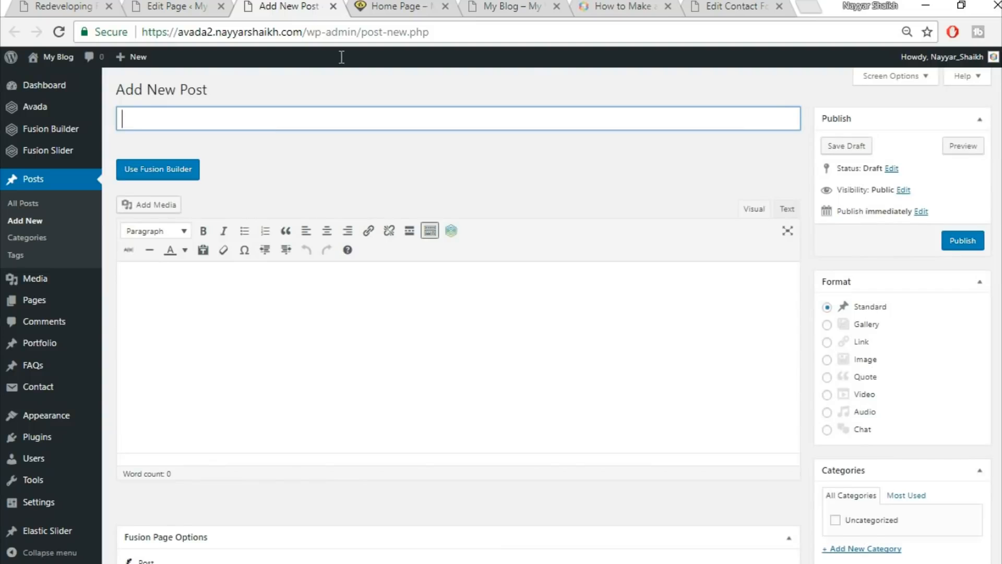
Copy the demo heading and paste it as the post title 'Redeveloping Florida's Remote Southern Coast'.
{"action": "left_click", "coordinate": [39, 5]}
{"action": "scroll", "coordinate": [387, 389], "scroll_direction": "up", "scroll_amount": 10}
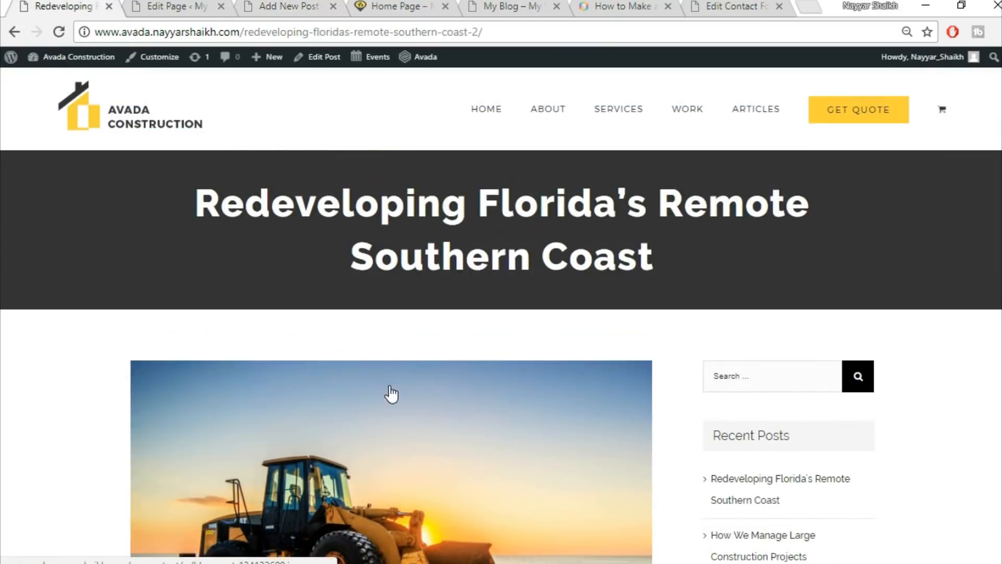
{"action": "left_click_drag", "start_coordinate": [179, 194], "coordinate": [709, 260]}
{"action": "key", "text": "ctrl+c"}
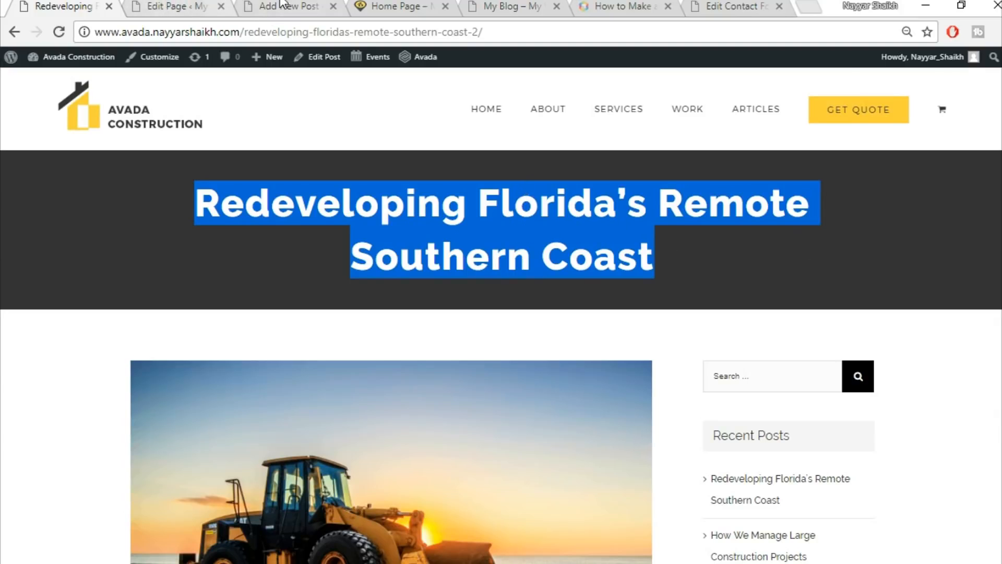
{"action": "left_click_drag", "start_coordinate": [282, 6], "coordinate": [172, 6]}
{"action": "key", "text": "ctrl+v"}
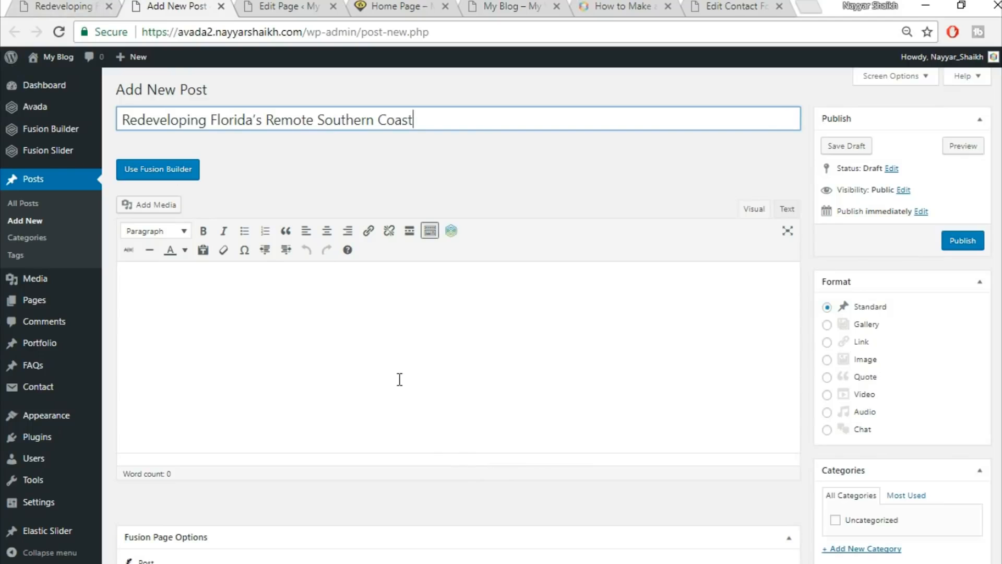
{"action": "scroll", "coordinate": [845, 229], "scroll_direction": "down", "scroll_amount": 1}
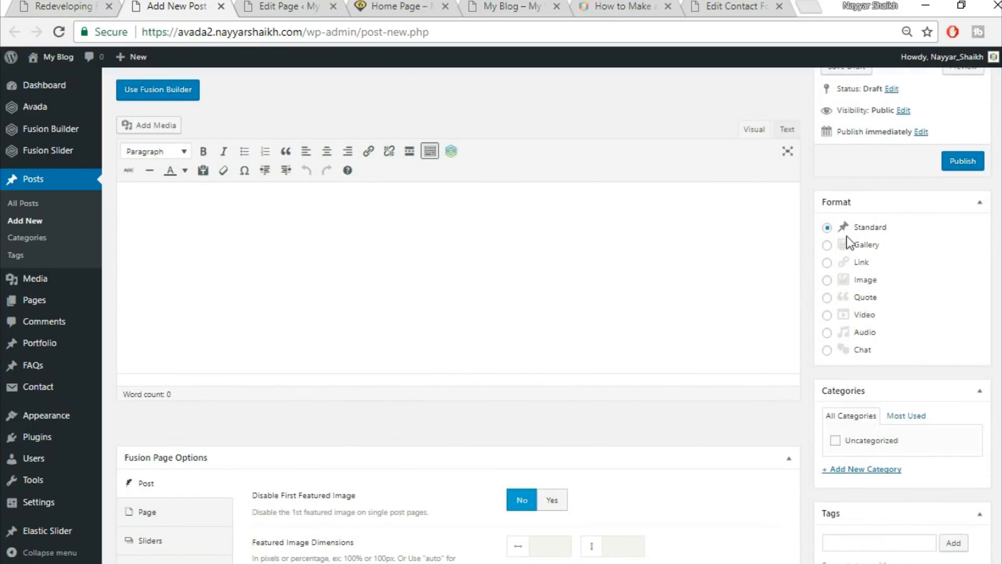
{"action": "scroll", "coordinate": [859, 235], "scroll_direction": "down", "scroll_amount": 2}
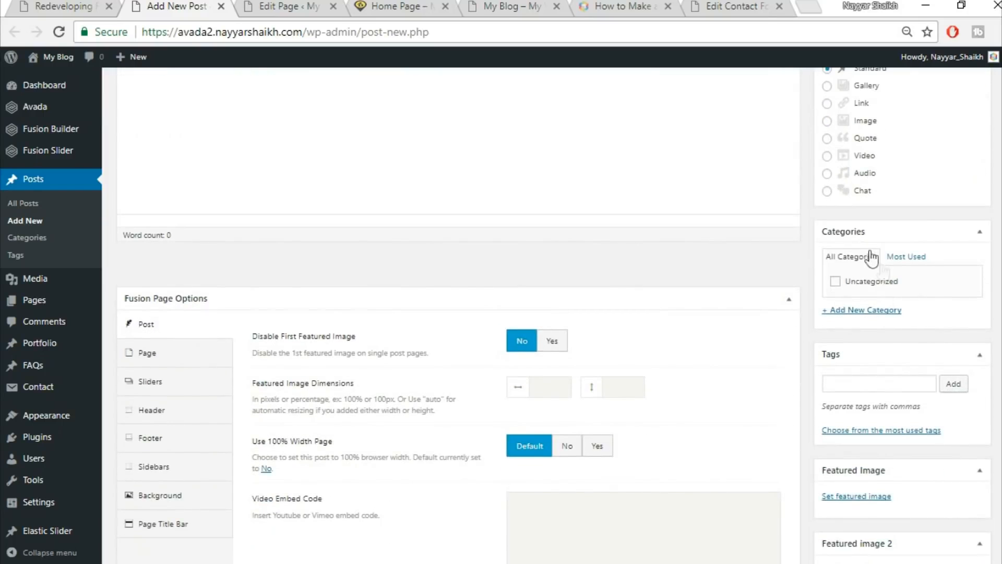
Create a new post category named Commercial and tick it for this post.
{"action": "left_click", "coordinate": [867, 310]}
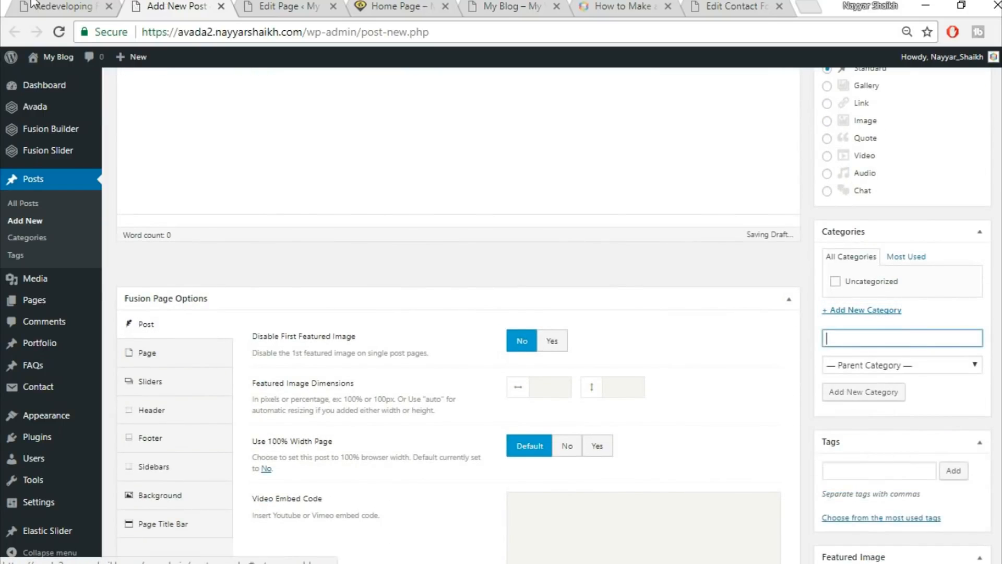
{"action": "left_click", "coordinate": [85, 12]}
{"action": "left_click", "coordinate": [386, 308]}
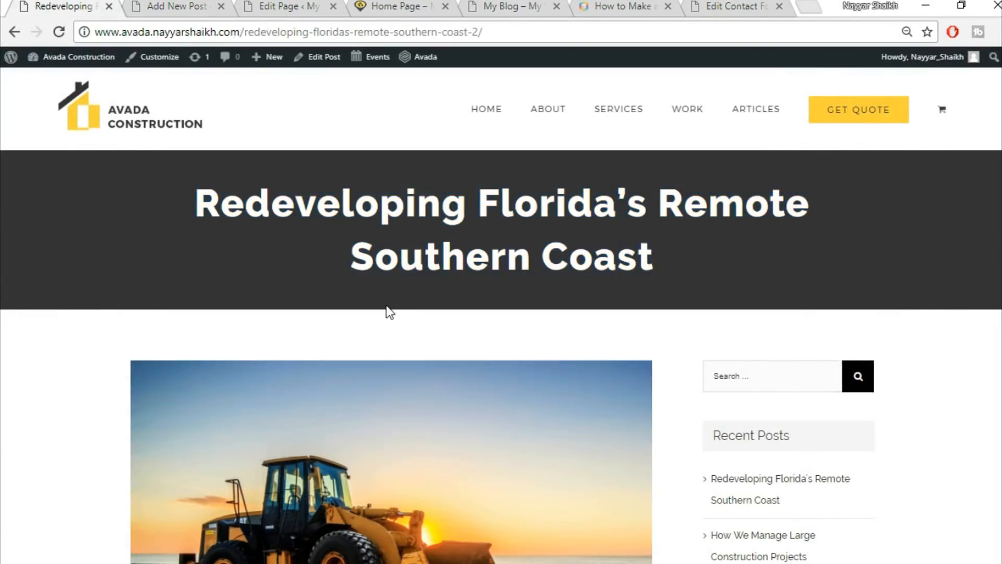
{"action": "scroll", "coordinate": [387, 310], "scroll_direction": "down", "scroll_amount": 6}
{"action": "scroll", "coordinate": [389, 323], "scroll_direction": "down", "scroll_amount": 2}
{"action": "scroll", "coordinate": [397, 360], "scroll_direction": "up", "scroll_amount": 6}
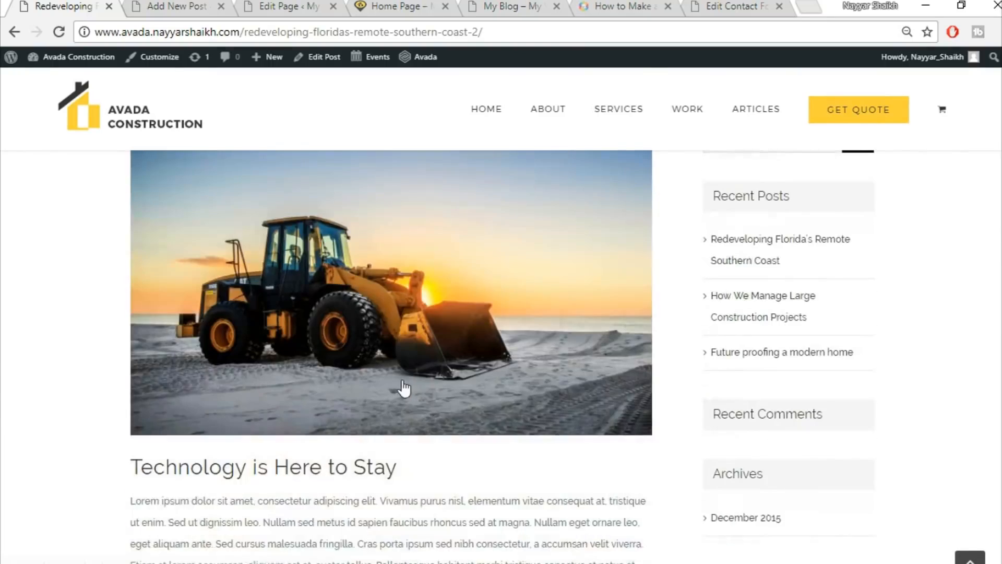
{"action": "key", "text": "ctrl+Tab"}
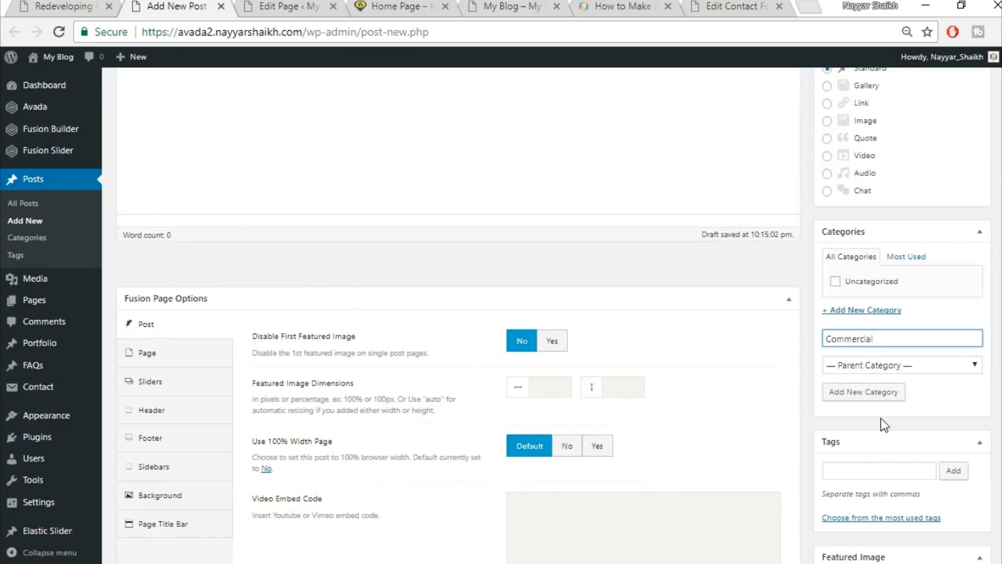
{"action": "left_click", "coordinate": [894, 394]}
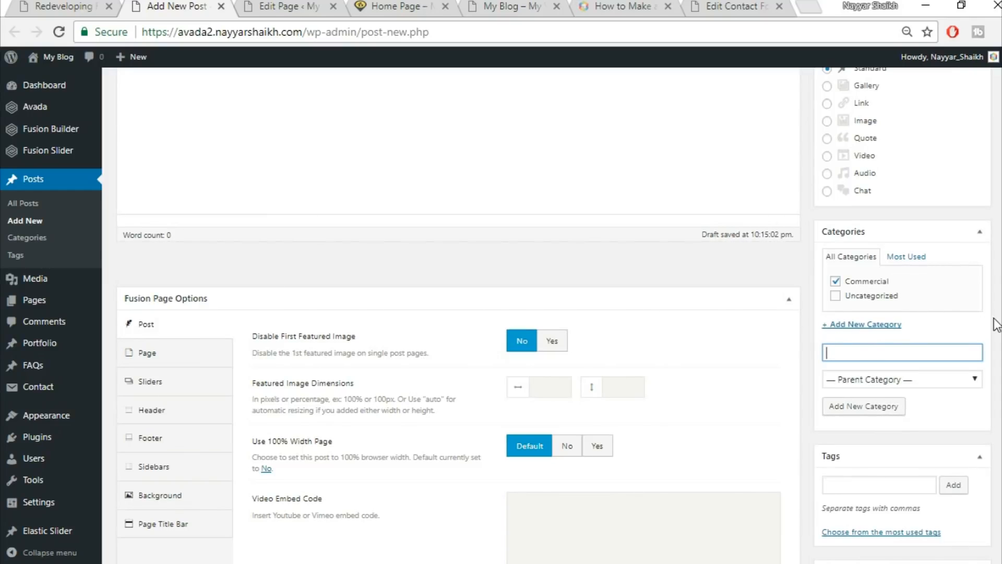
{"action": "scroll", "coordinate": [997, 324], "scroll_direction": "down", "scroll_amount": 3}
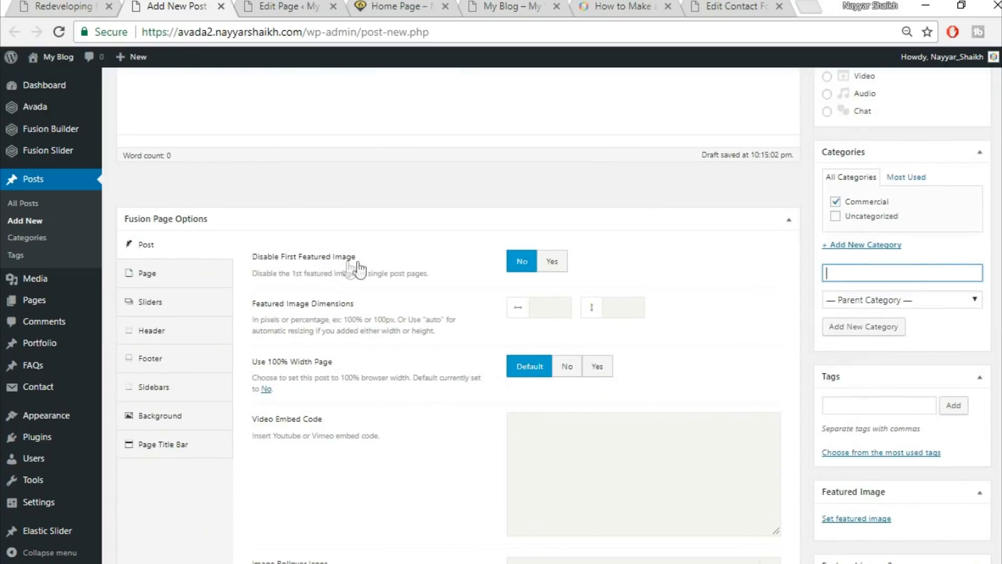
Set Disable First Featured Image to Yes and Use 100% Width Page to No.
{"action": "left_click", "coordinate": [556, 263]}
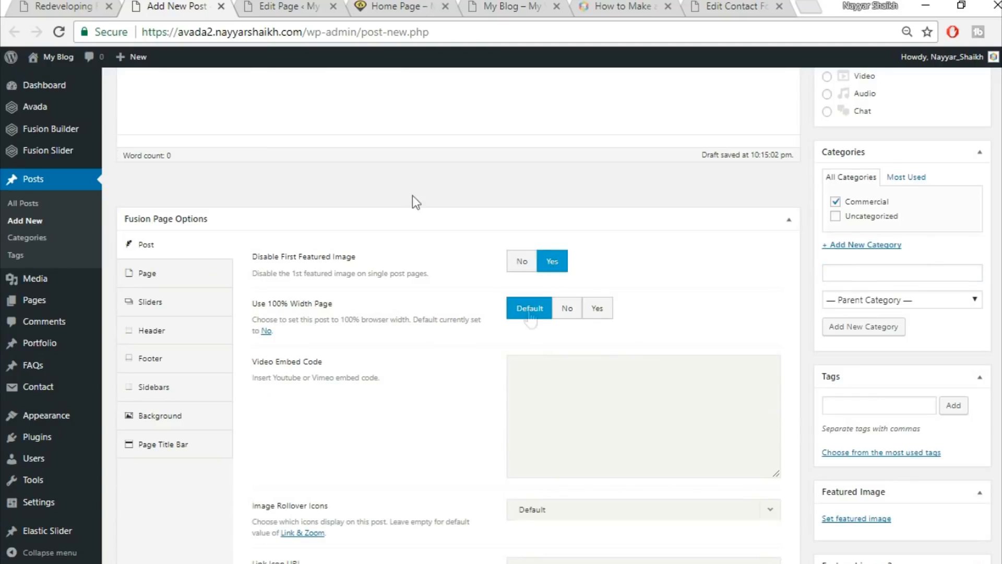
{"action": "left_click", "coordinate": [81, 5]}
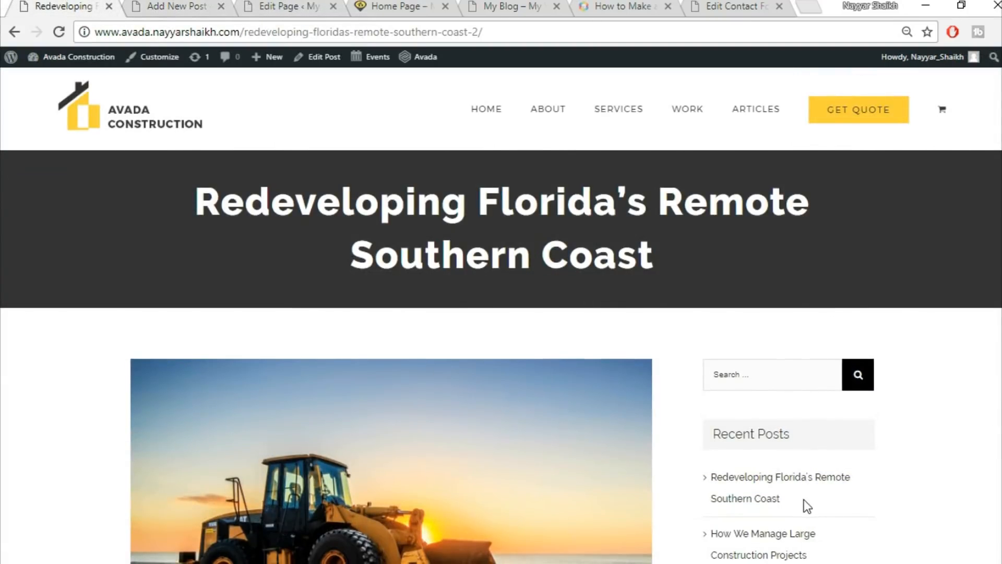
{"action": "scroll", "coordinate": [808, 505], "scroll_direction": "down", "scroll_amount": 7}
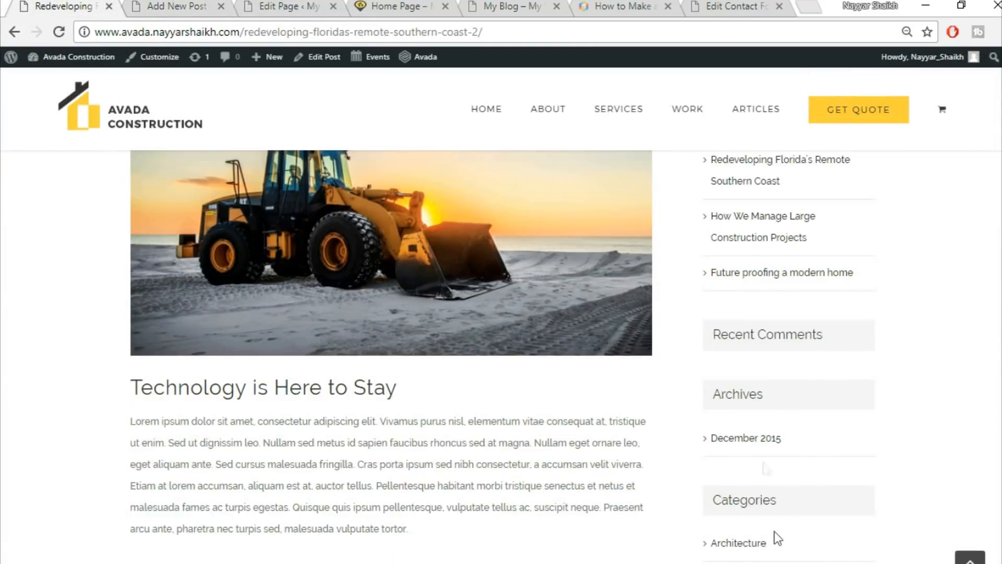
{"action": "scroll", "coordinate": [774, 531], "scroll_direction": "up", "scroll_amount": 5}
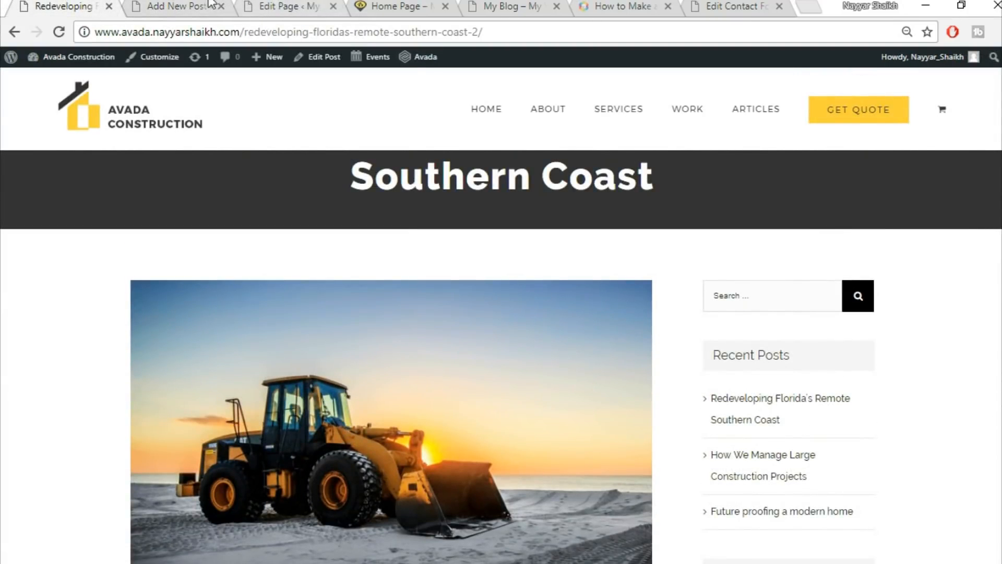
{"action": "left_click", "coordinate": [198, 4]}
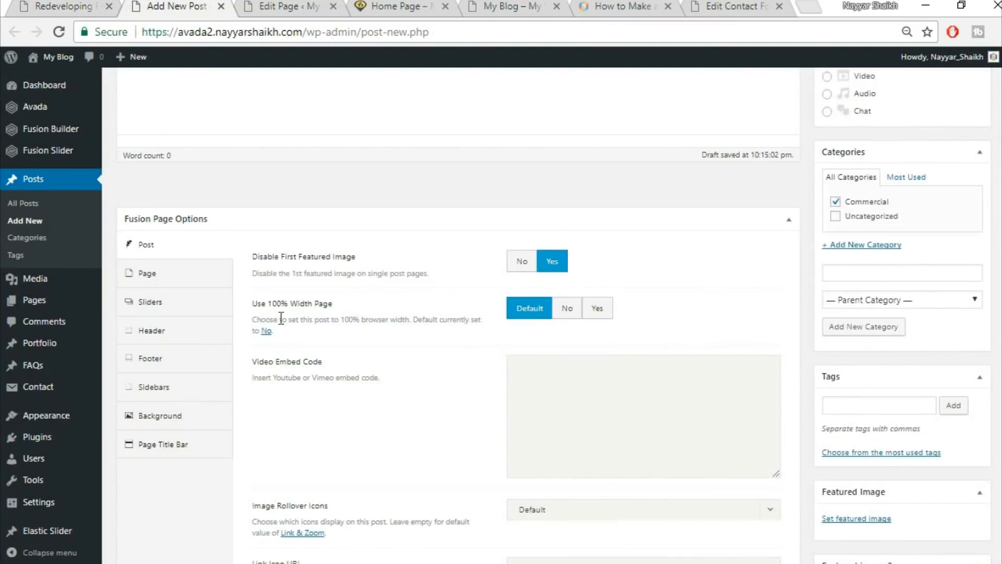
{"action": "left_click", "coordinate": [571, 312]}
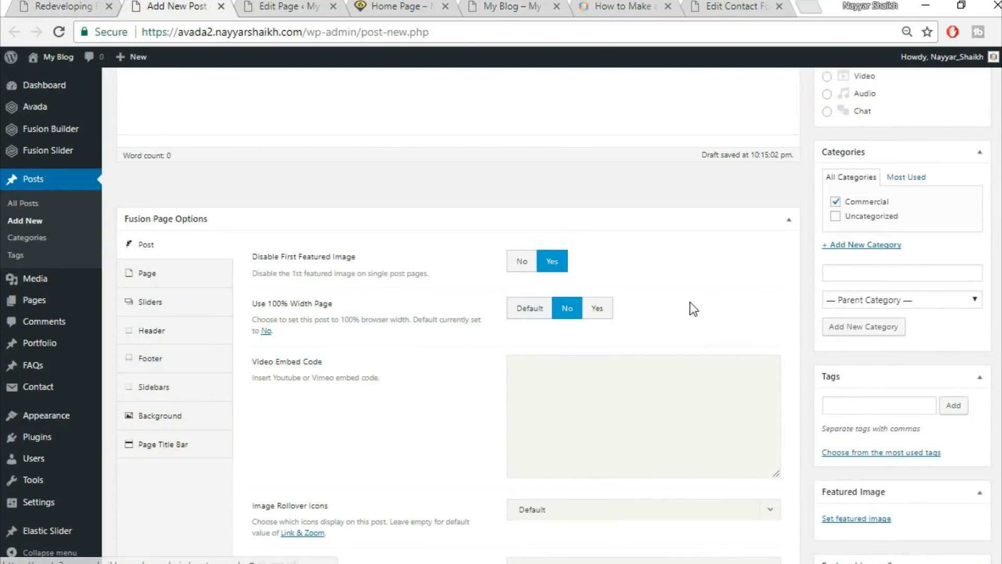
{"action": "scroll", "coordinate": [694, 334], "scroll_direction": "down", "scroll_amount": 6}
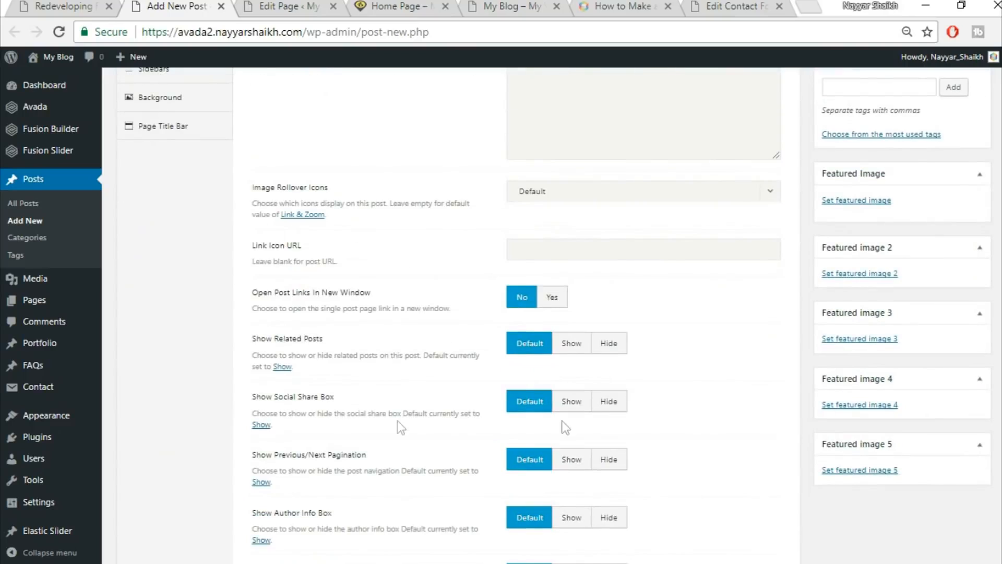
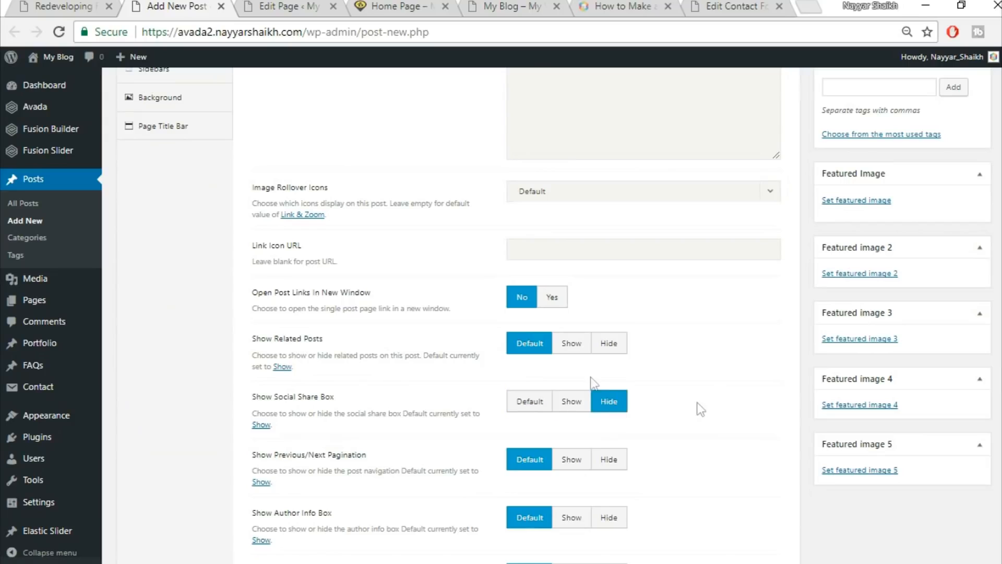
Set Show Related Posts and Social Share Box back to Default after checking the demo post.
{"action": "left_click", "coordinate": [610, 344]}
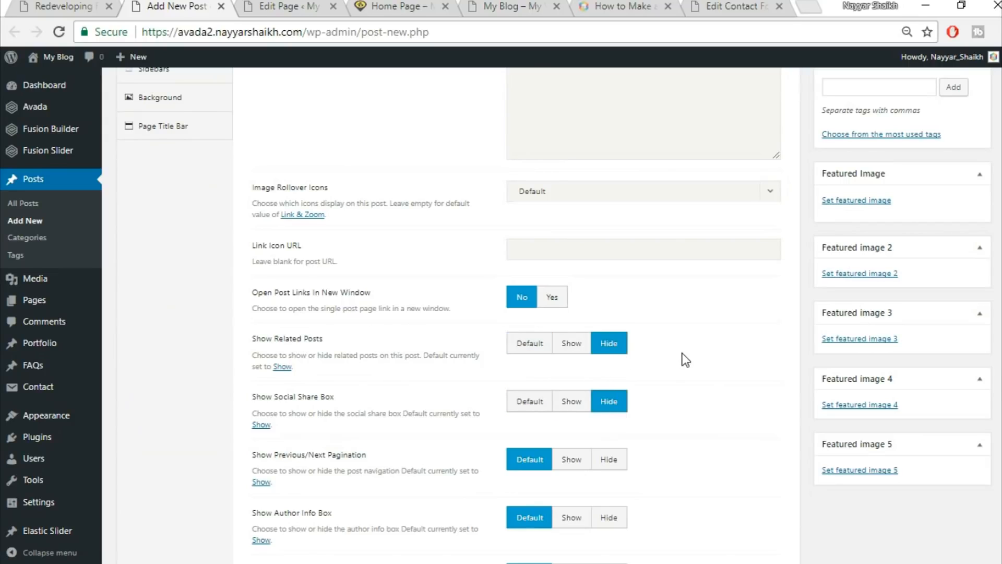
{"action": "left_click", "coordinate": [94, 6]}
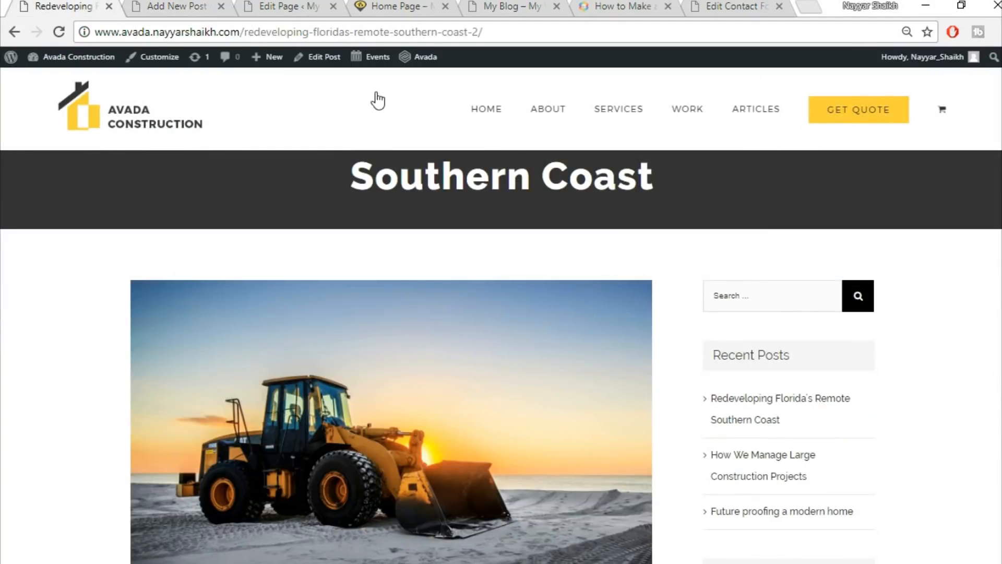
{"action": "scroll", "coordinate": [501, 355], "scroll_direction": "down", "scroll_amount": 15}
{"action": "scroll", "coordinate": [501, 355], "scroll_direction": "up", "scroll_amount": 5}
{"action": "scroll", "coordinate": [997, 391], "scroll_direction": "down", "scroll_amount": 3}
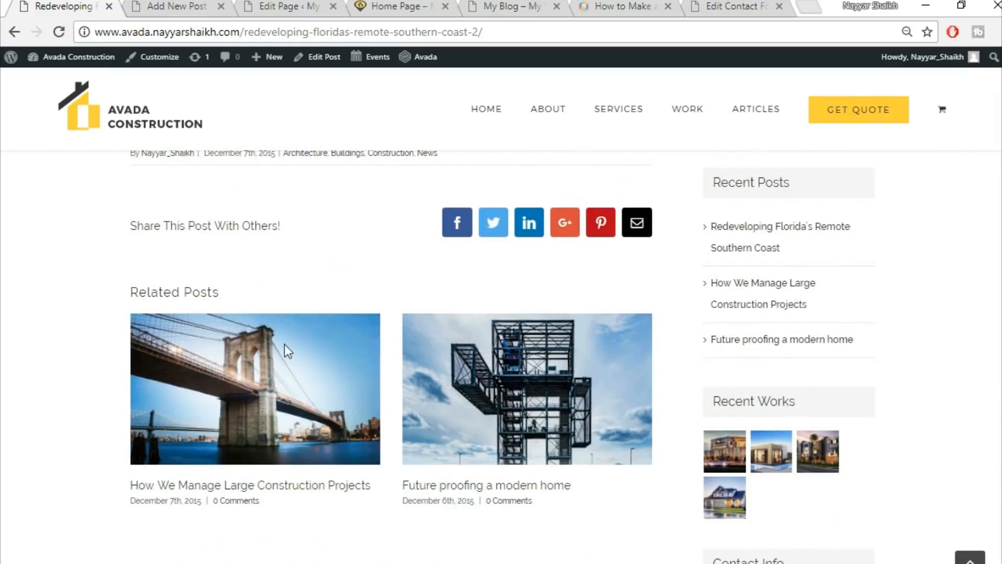
{"action": "scroll", "coordinate": [283, 343], "scroll_direction": "down", "scroll_amount": 8}
{"action": "scroll", "coordinate": [293, 376], "scroll_direction": "up", "scroll_amount": 5}
{"action": "scroll", "coordinate": [295, 392], "scroll_direction": "up", "scroll_amount": 5}
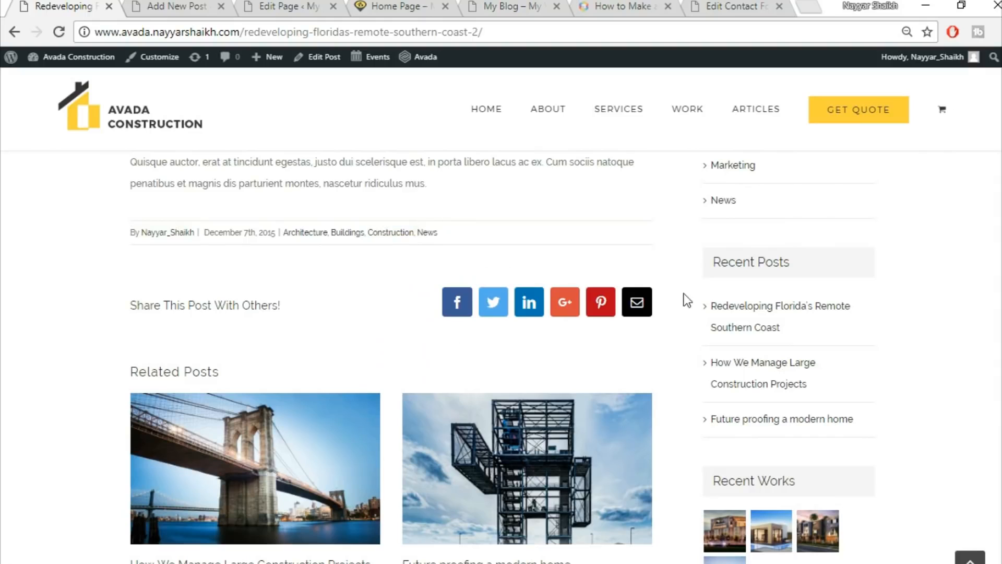
{"action": "left_click", "coordinate": [178, 6]}
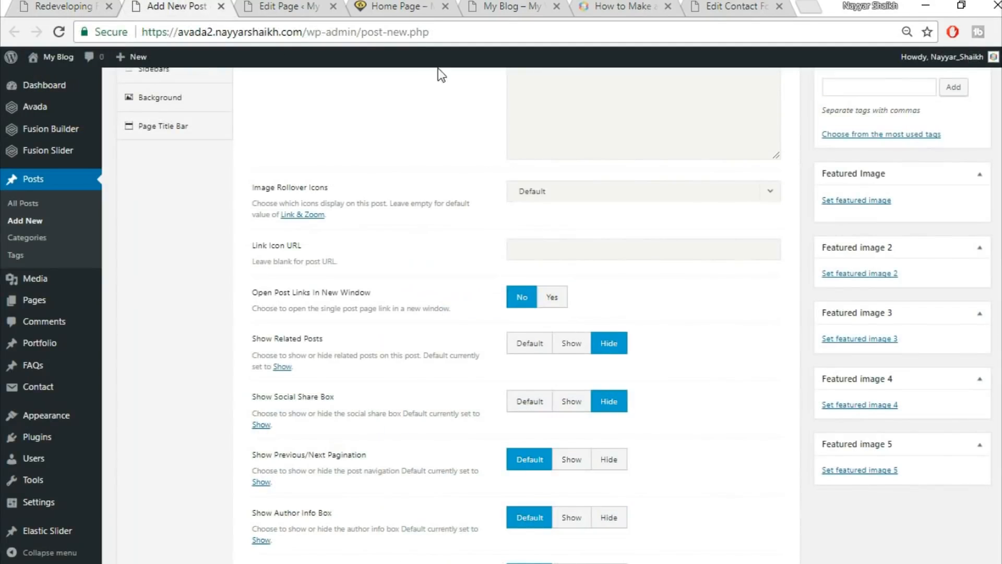
{"action": "left_click", "coordinate": [524, 346]}
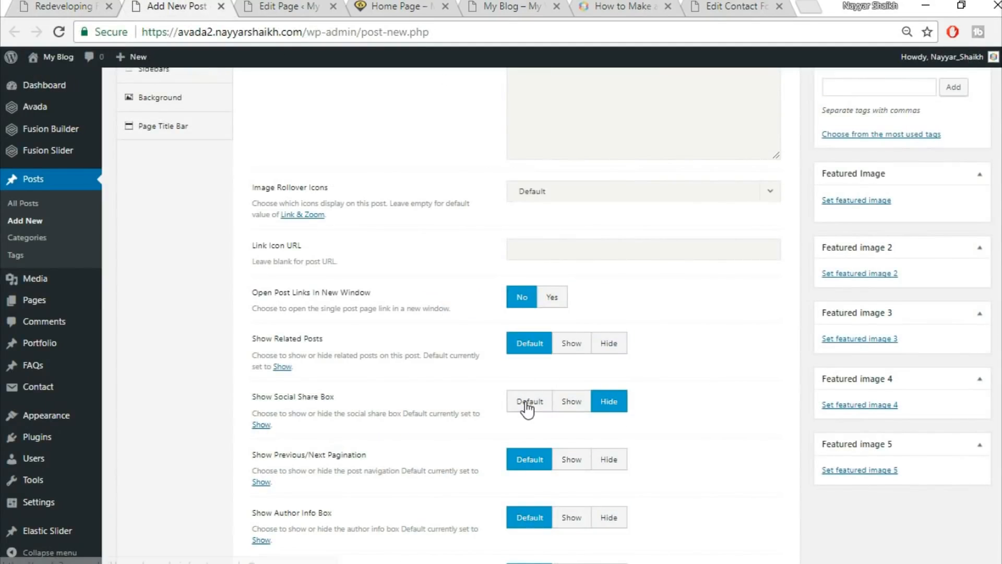
{"action": "left_click", "coordinate": [527, 409]}
{"action": "scroll", "coordinate": [703, 412], "scroll_direction": "down", "scroll_amount": 4}
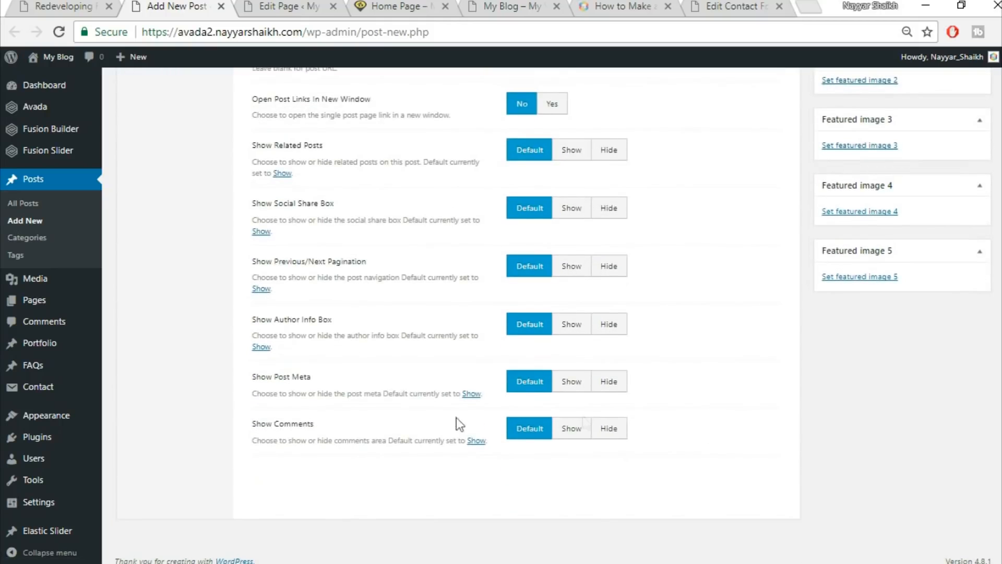
{"action": "scroll", "coordinate": [732, 428], "scroll_direction": "up", "scroll_amount": 10}
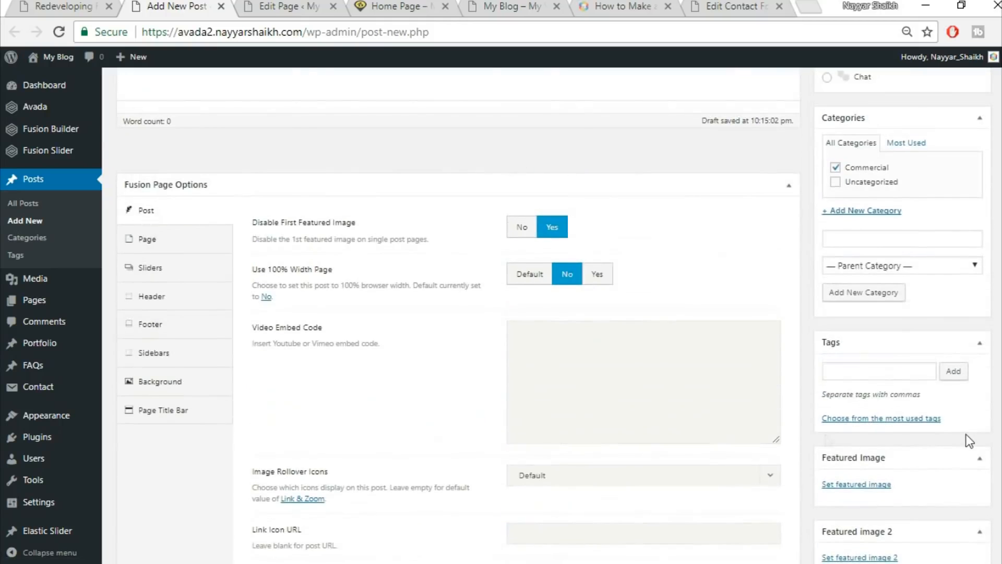
{"action": "scroll", "coordinate": [966, 435], "scroll_direction": "down", "scroll_amount": 1}
Set Disable First Featured Image back to No so the first featured image shows.
{"action": "left_click", "coordinate": [99, 3]}
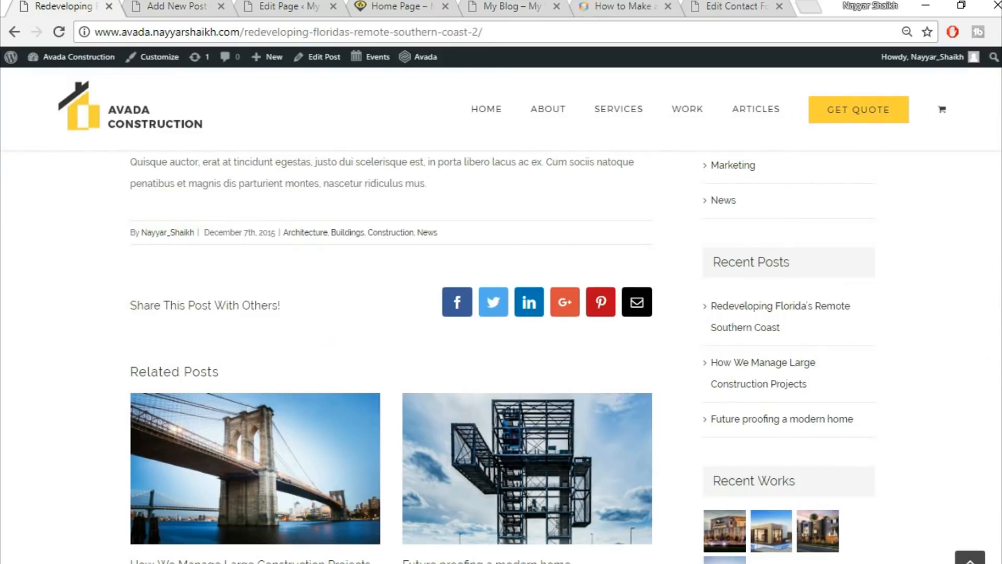
{"action": "scroll", "coordinate": [631, 405], "scroll_direction": "up", "scroll_amount": 15}
{"action": "scroll", "coordinate": [630, 406], "scroll_direction": "down", "scroll_amount": 3}
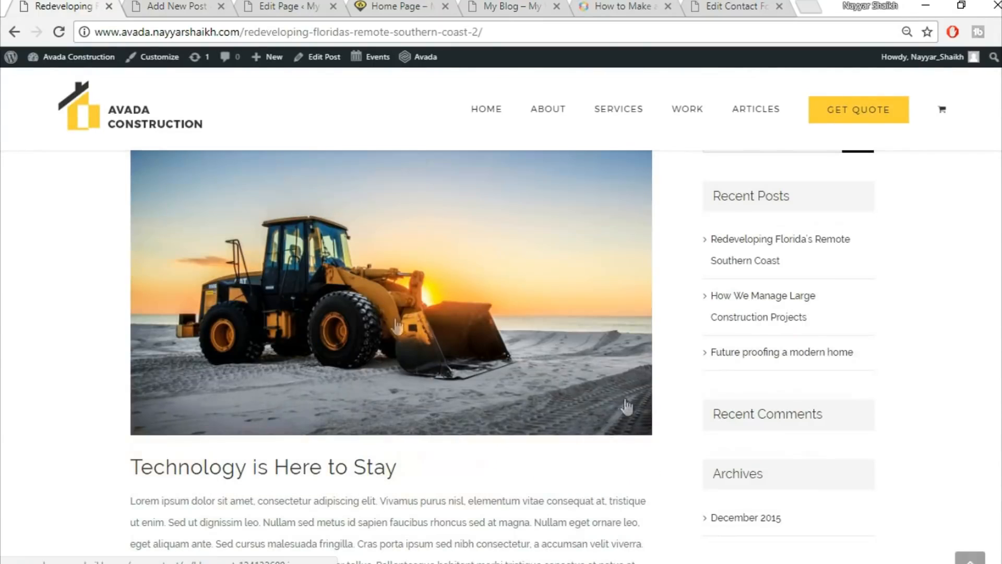
{"action": "left_click", "coordinate": [183, 6]}
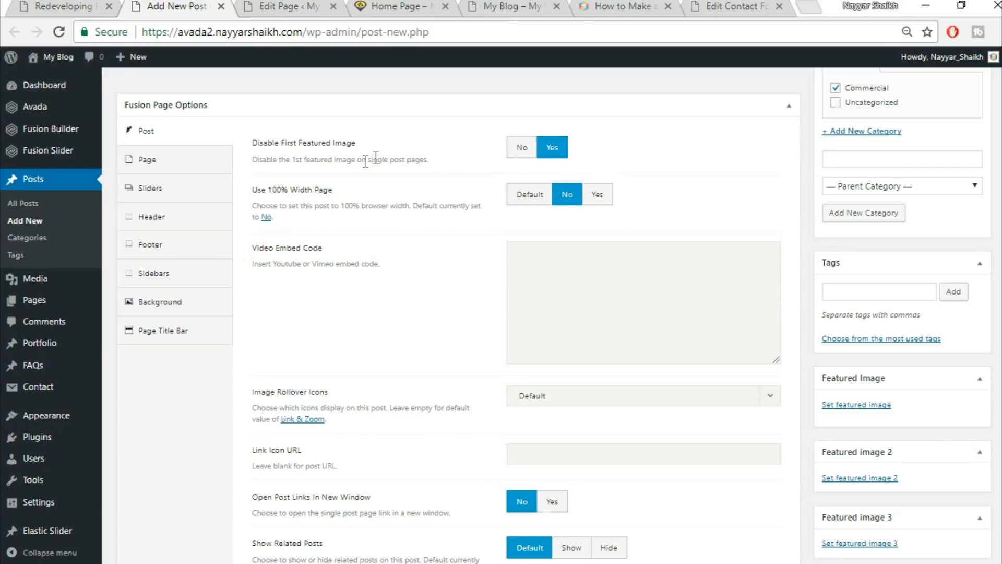
{"action": "left_click", "coordinate": [521, 148]}
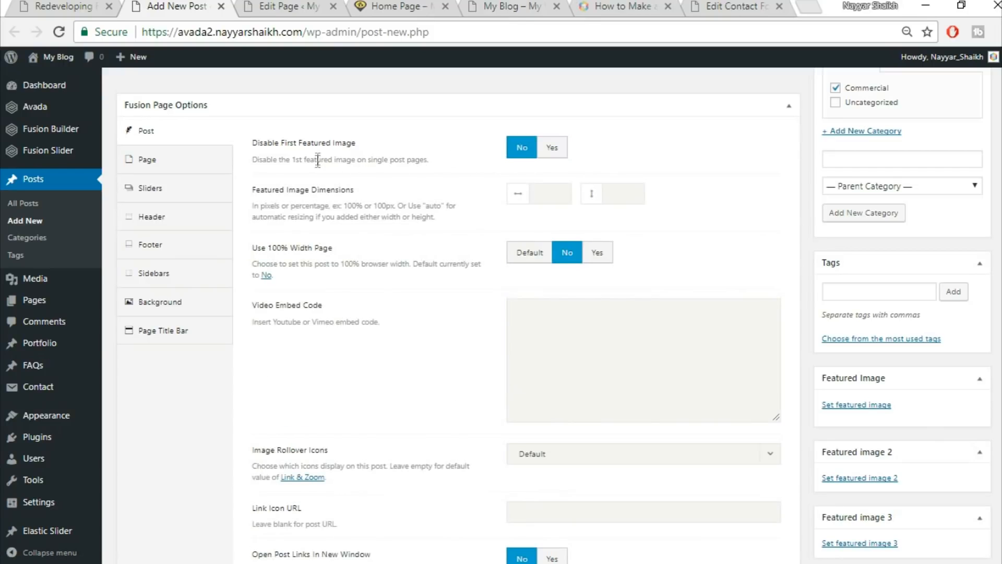
{"action": "left_click", "coordinate": [547, 153]}
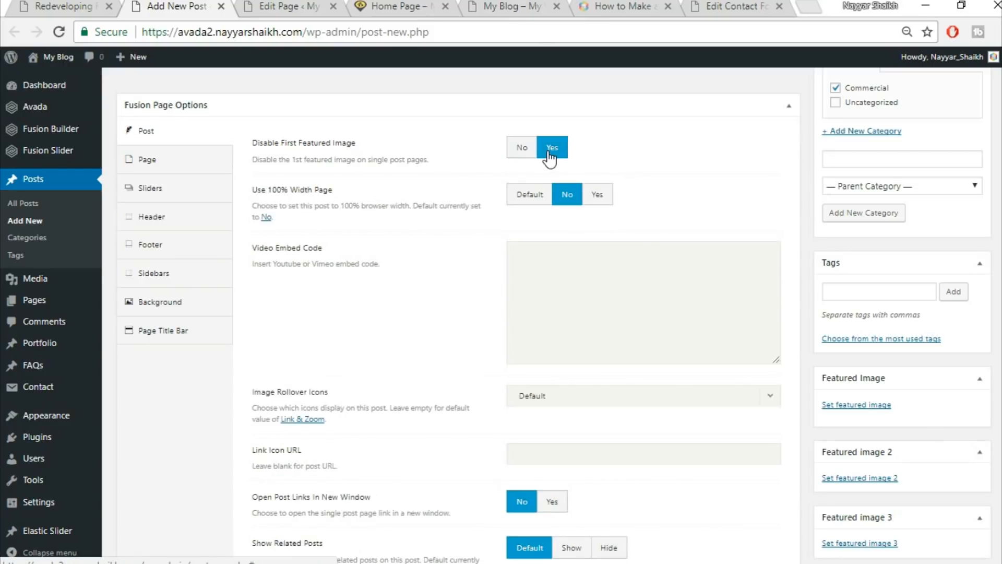
{"action": "left_click", "coordinate": [521, 149]}
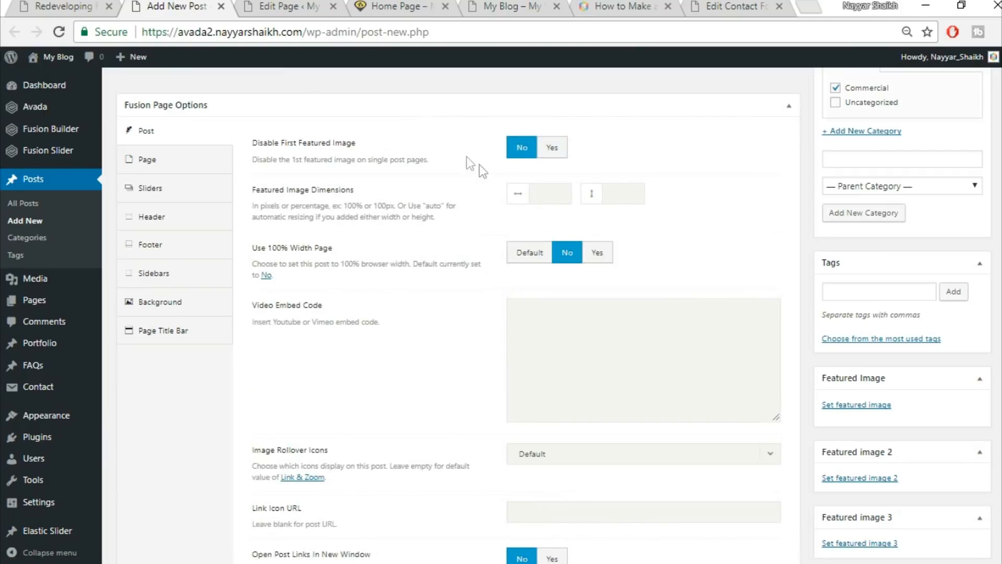
Compare with the demo post, then open the featured image media library.
{"action": "left_click", "coordinate": [60, 5]}
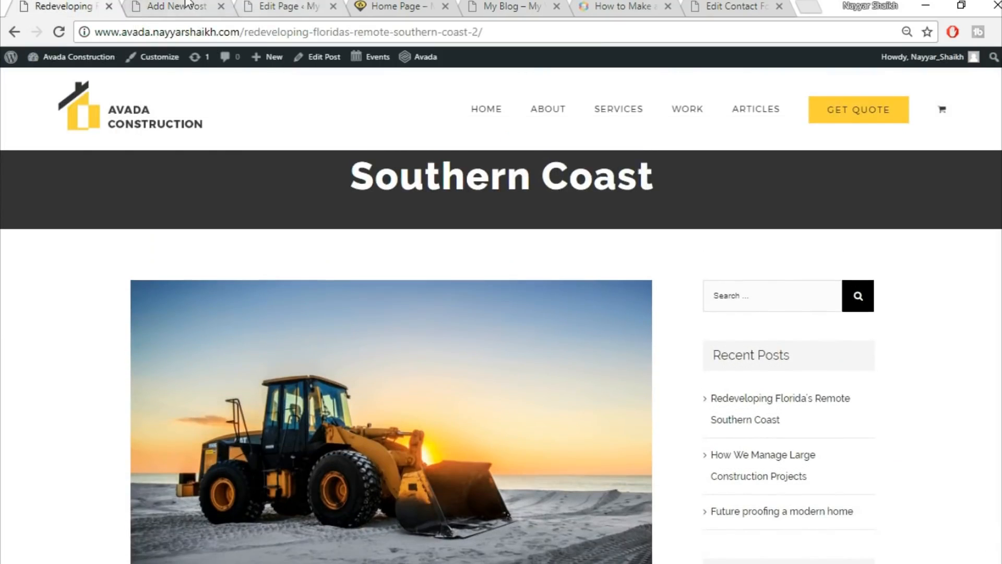
{"action": "left_click", "coordinate": [194, 5]}
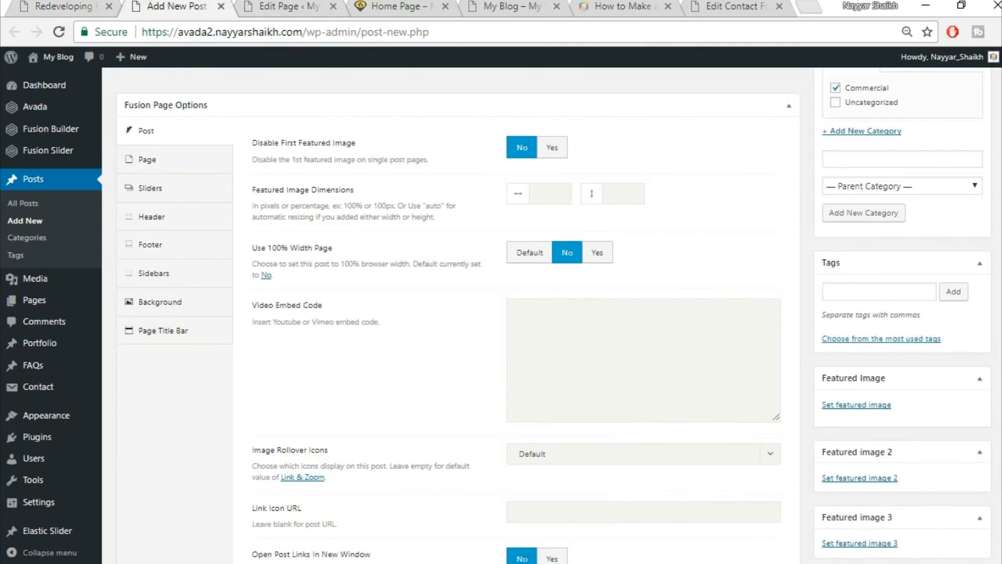
{"action": "scroll", "coordinate": [962, 387], "scroll_direction": "down", "scroll_amount": 2}
{"action": "scroll", "coordinate": [962, 387], "scroll_direction": "up", "scroll_amount": 1}
{"action": "left_click", "coordinate": [864, 329]}
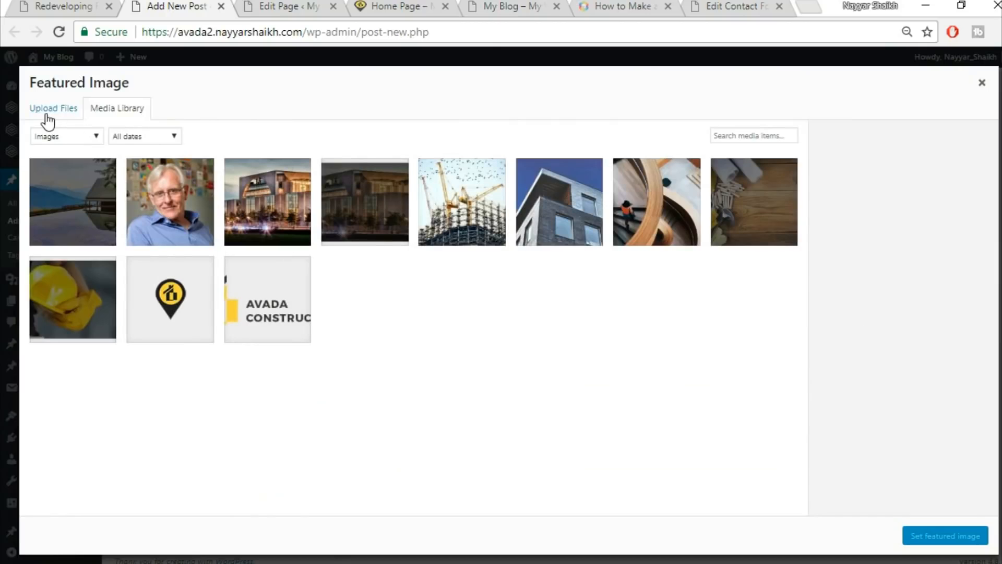
Upload blog-post-134132600.jpg and set it as the post's featured image.
{"action": "left_click", "coordinate": [46, 112]}
{"action": "left_click", "coordinate": [499, 308]}
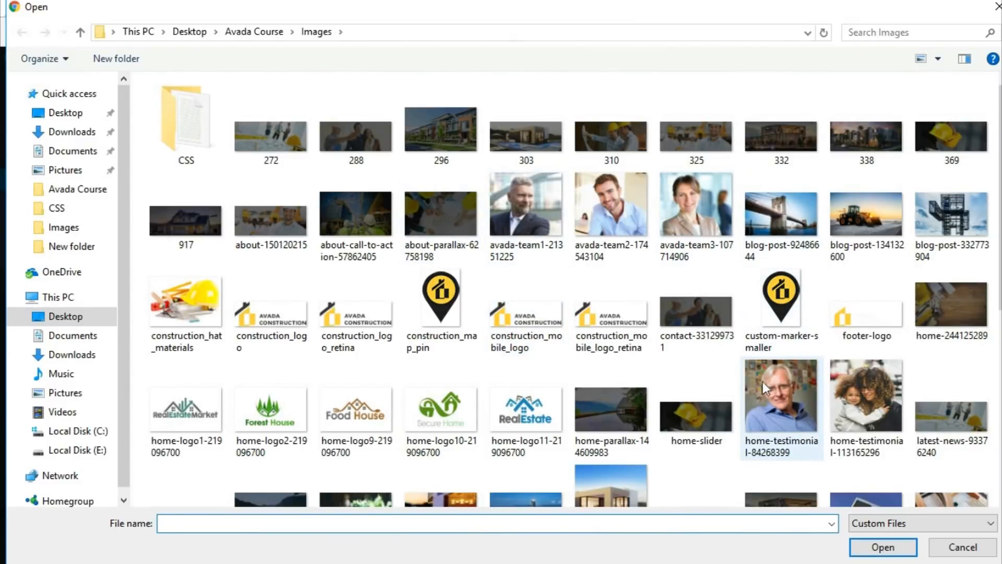
{"action": "left_click", "coordinate": [865, 217]}
{"action": "left_click", "coordinate": [875, 545]}
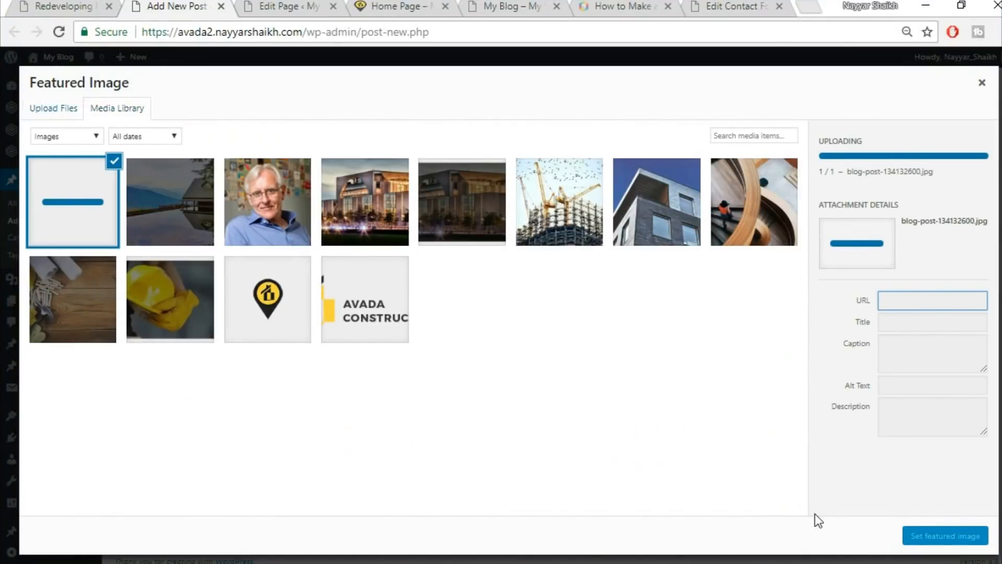
{"action": "left_click", "coordinate": [958, 544]}
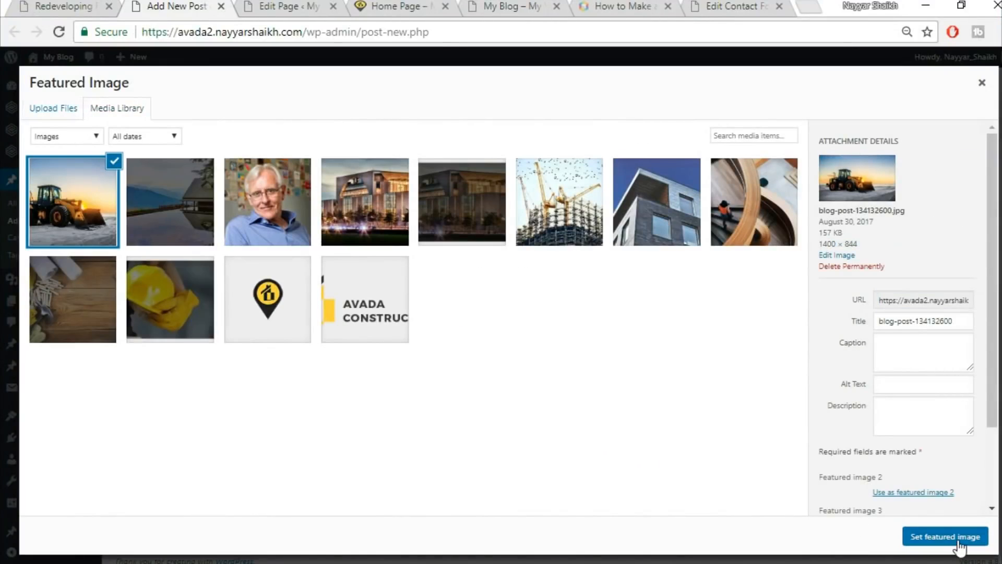
Review the Page padding (0 top and bottom) and Page Title Bar options.
{"action": "scroll", "coordinate": [621, 324], "scroll_direction": "up", "scroll_amount": 2}
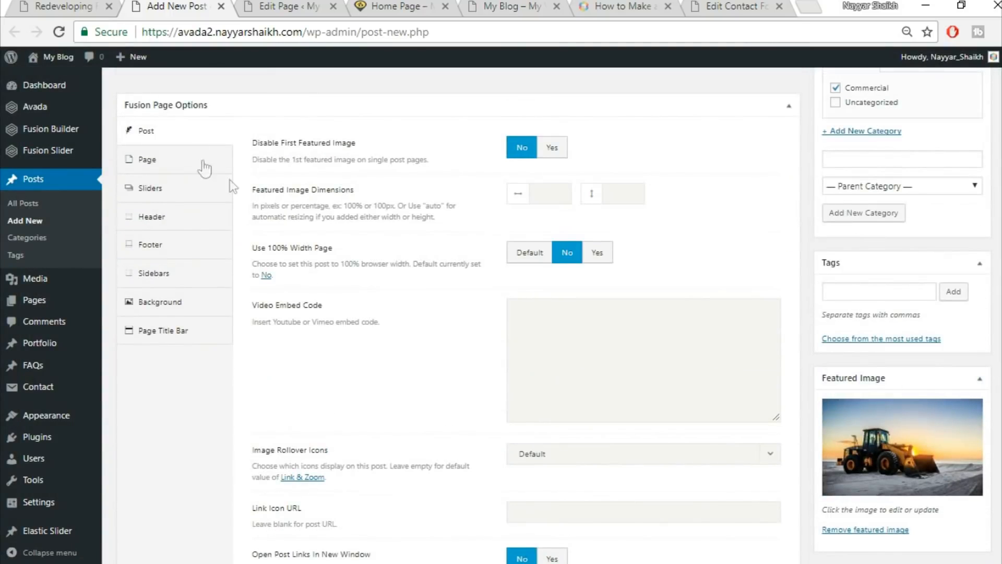
{"action": "left_click", "coordinate": [180, 166]}
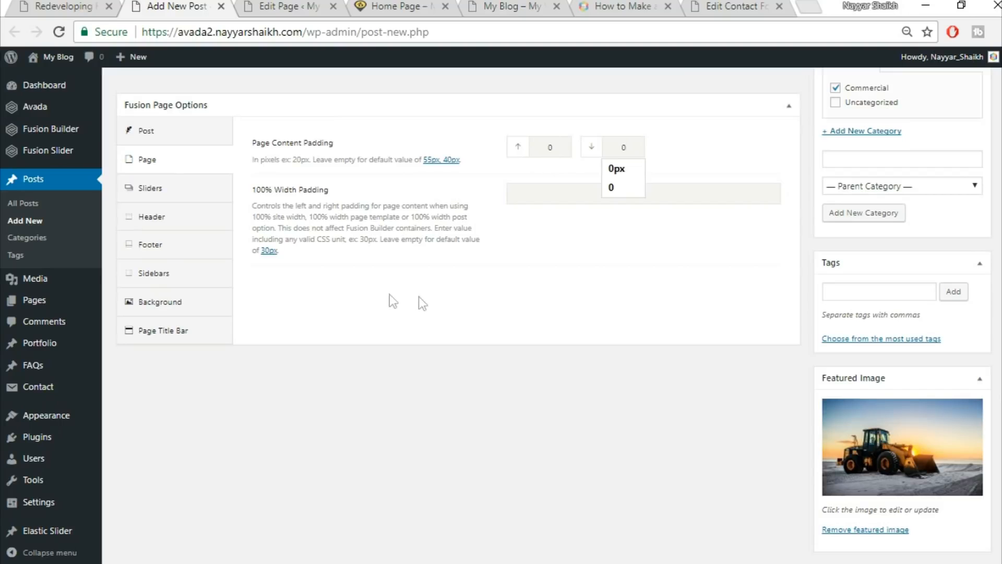
{"action": "left_click", "coordinate": [183, 330]}
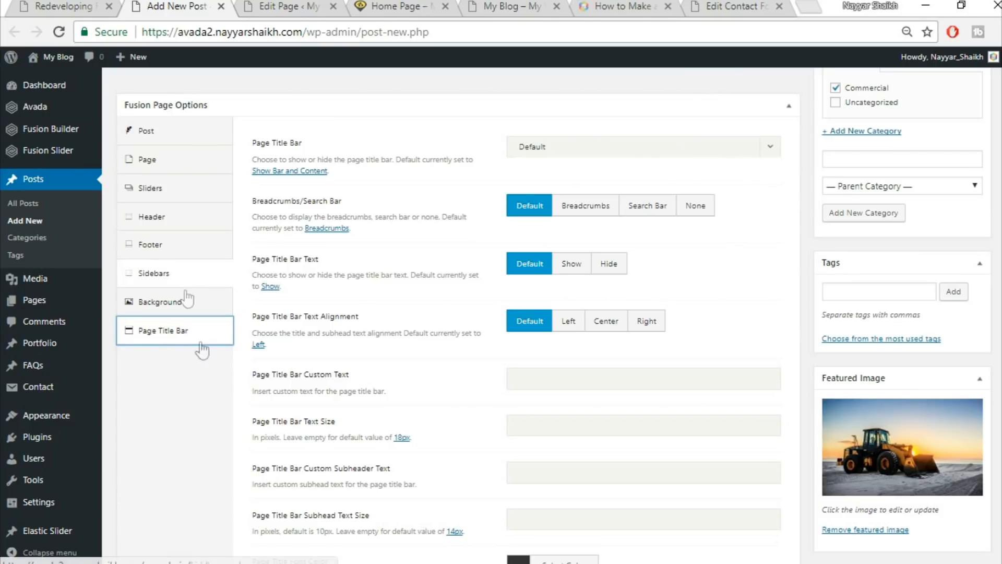
{"action": "scroll", "coordinate": [193, 415], "scroll_direction": "up", "scroll_amount": 8}
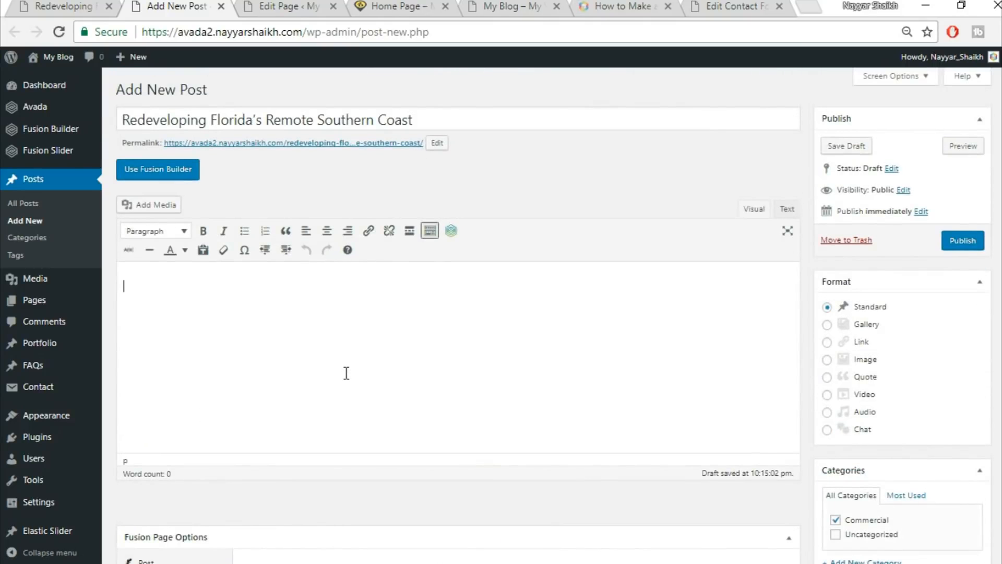
Copy the demo's Lorem ipsum text into the post body and split off its first sentence.
{"action": "left_click", "coordinate": [90, 4]}
{"action": "scroll", "coordinate": [551, 373], "scroll_direction": "down", "scroll_amount": 6}
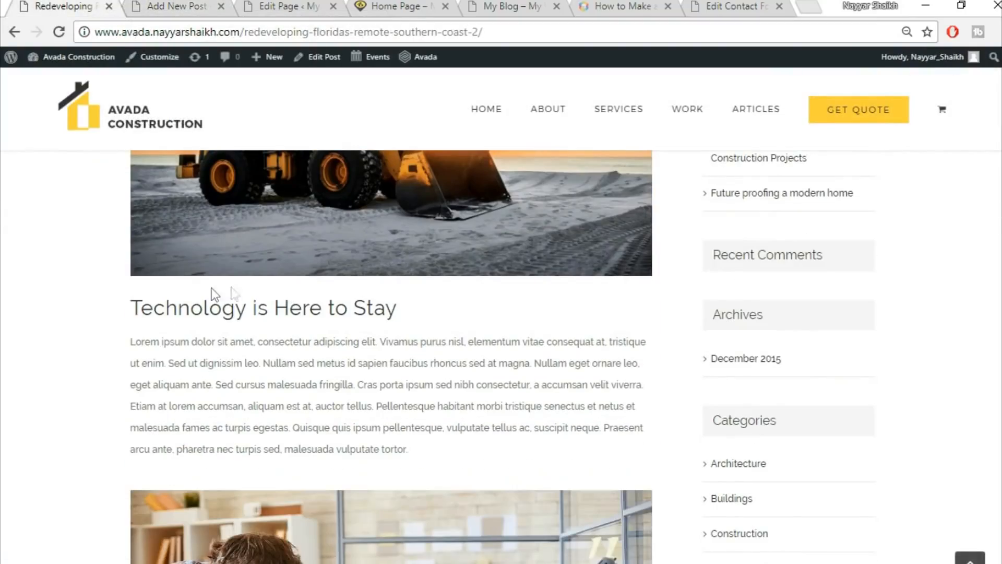
{"action": "left_click_drag", "start_coordinate": [129, 308], "coordinate": [324, 299]}
{"action": "left_click", "coordinate": [252, 295]}
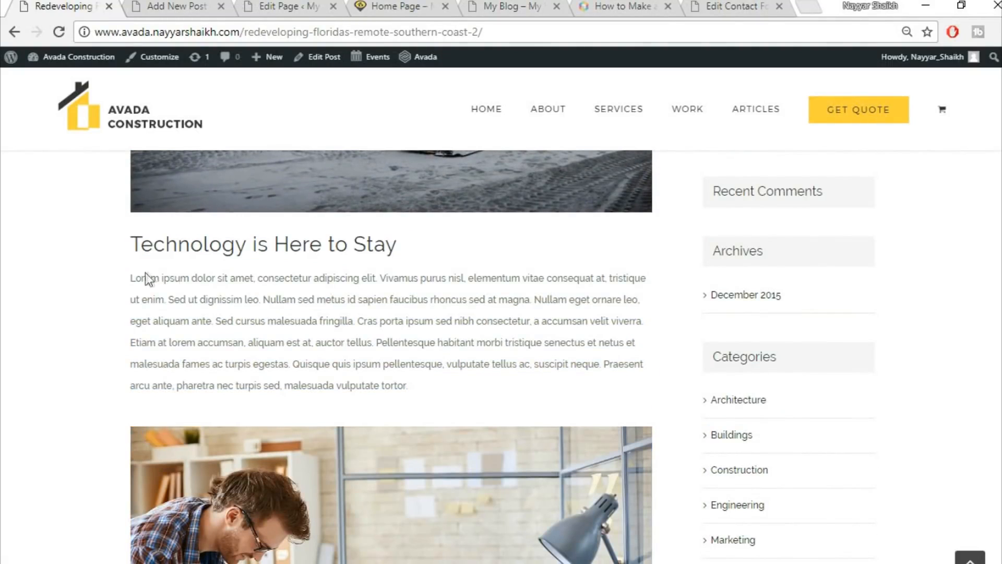
{"action": "left_click_drag", "start_coordinate": [132, 279], "coordinate": [457, 381]}
{"action": "key", "text": "ctrl+c"}
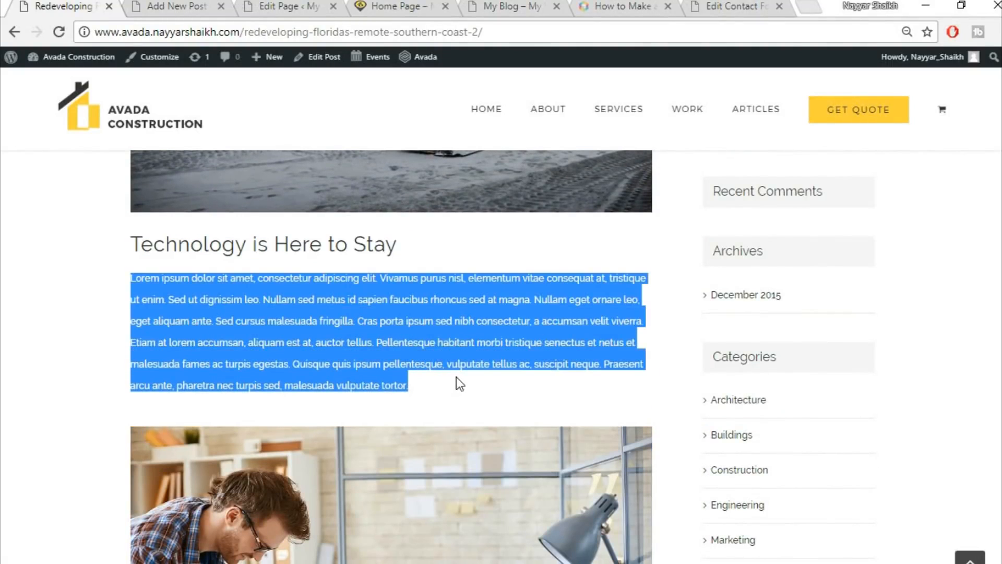
{"action": "left_click", "coordinate": [177, 6]}
{"action": "key", "text": "ctrl+v"}
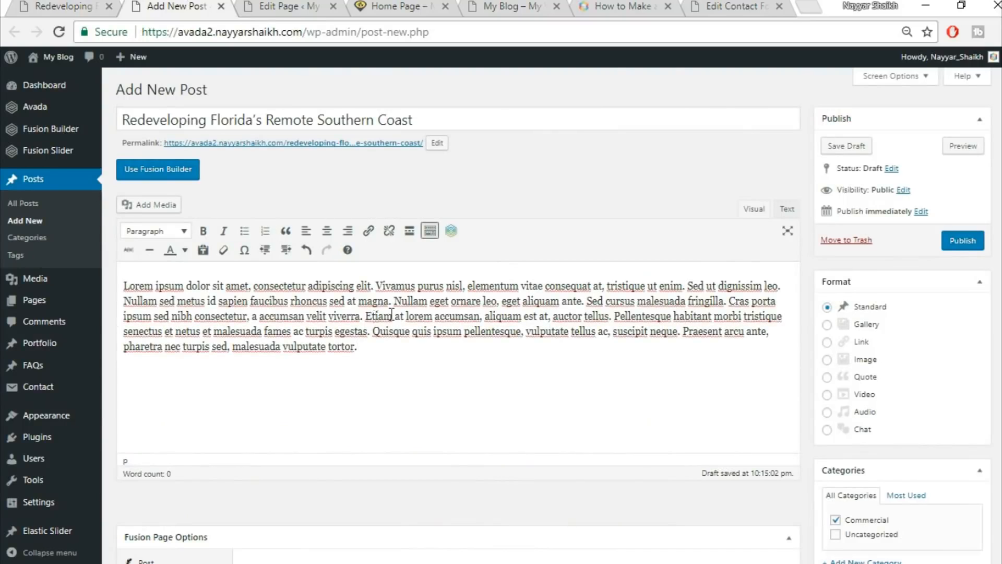
{"action": "key", "text": "Return"}
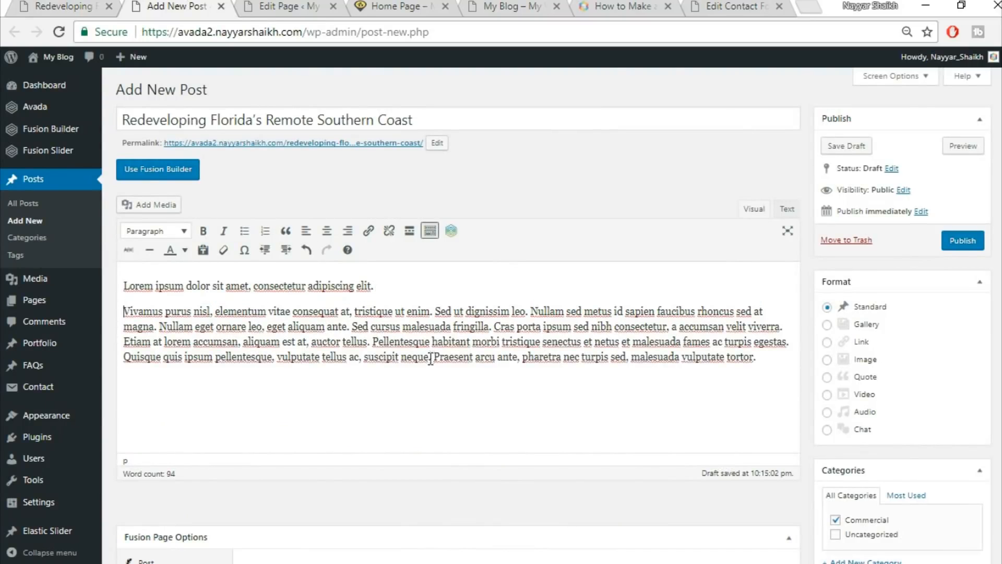
{"action": "left_click_drag", "start_coordinate": [379, 295], "coordinate": [123, 286]}
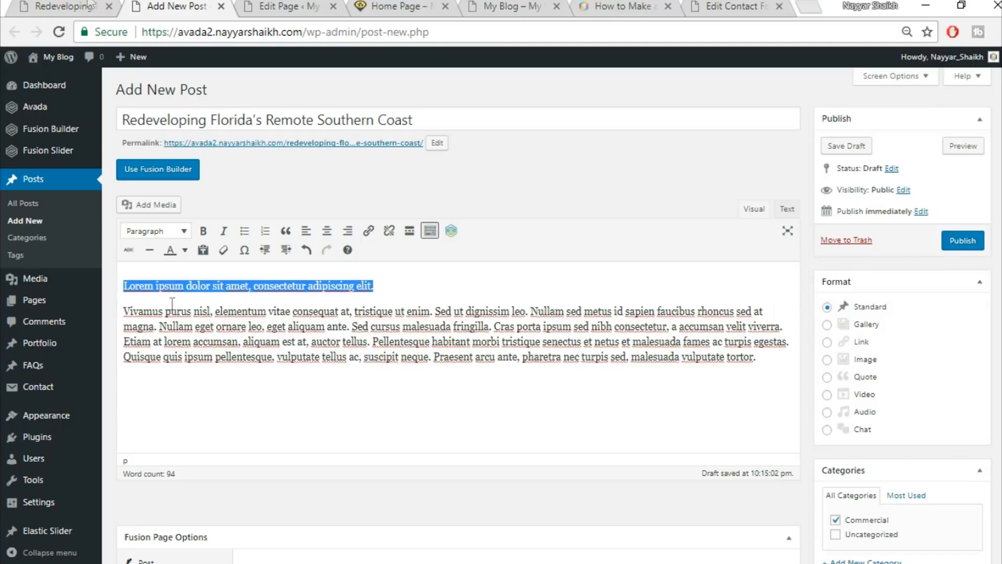
Format the first line as a Heading 2, matching the demo's heading.
{"action": "left_click", "coordinate": [20, 5]}
{"action": "left_click", "coordinate": [410, 271]}
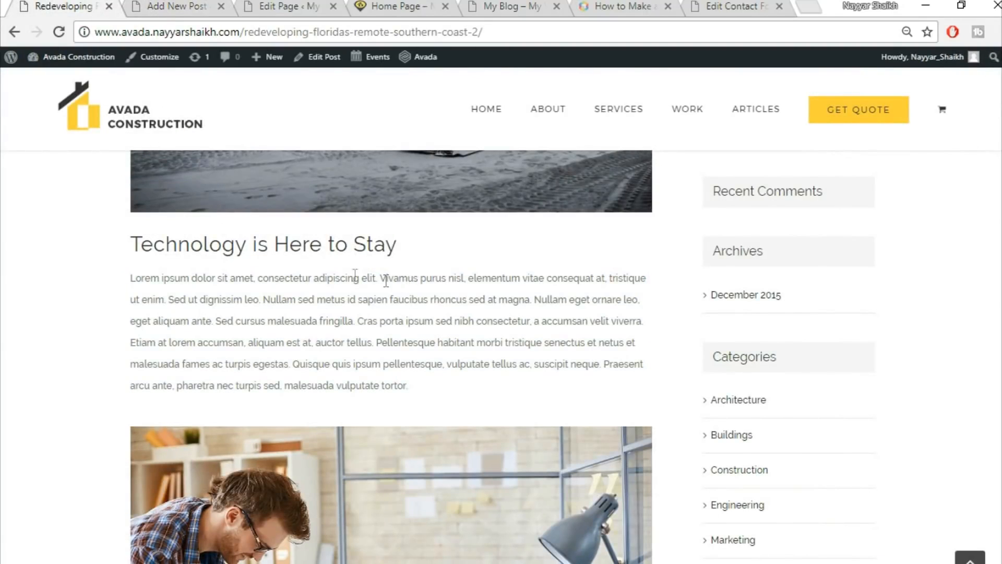
{"action": "left_click_drag", "start_coordinate": [139, 239], "coordinate": [368, 244]}
{"action": "left_click", "coordinate": [362, 300]}
{"action": "left_click", "coordinate": [172, 3]}
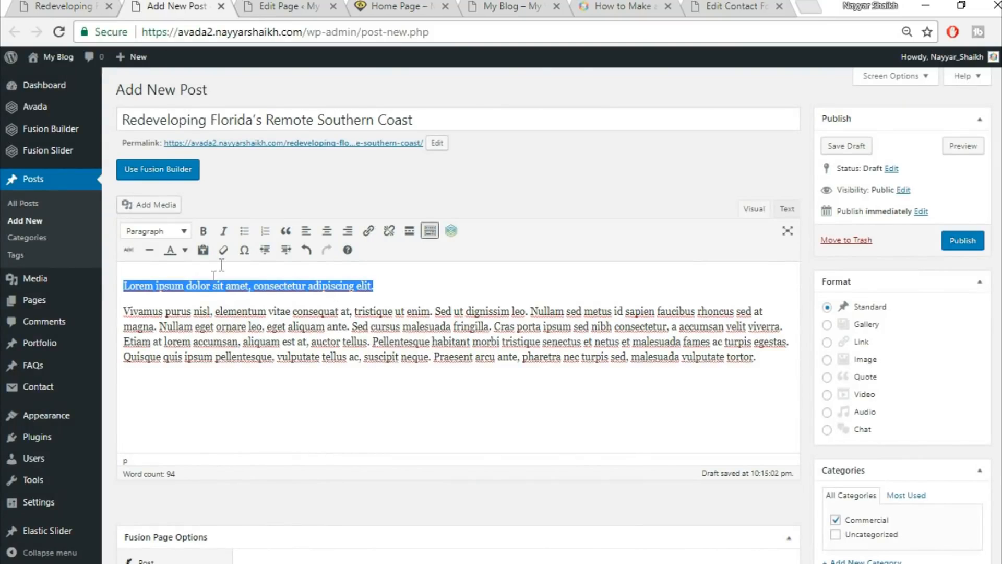
{"action": "left_click", "coordinate": [159, 235]}
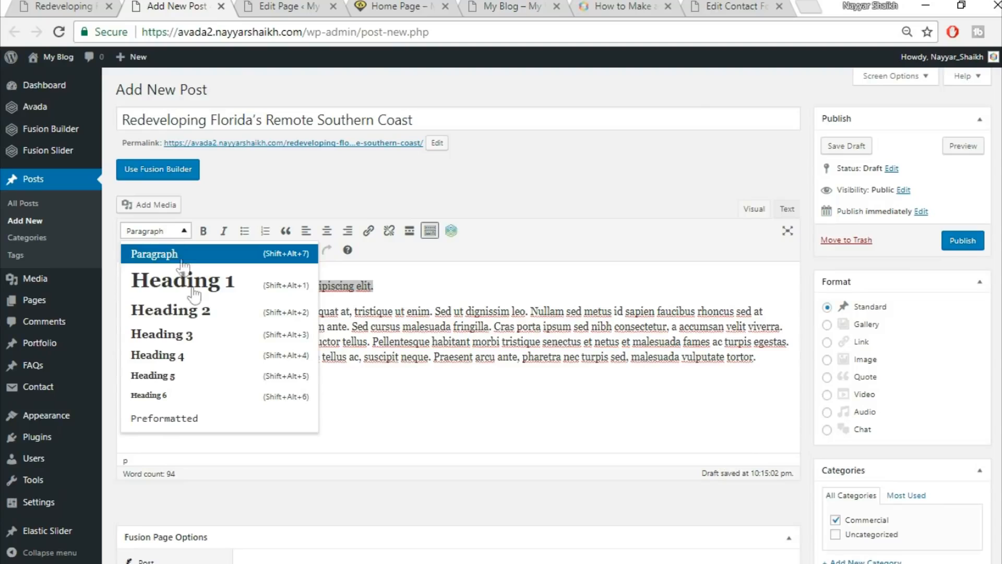
{"action": "left_click", "coordinate": [199, 311]}
{"action": "left_click", "coordinate": [280, 305]}
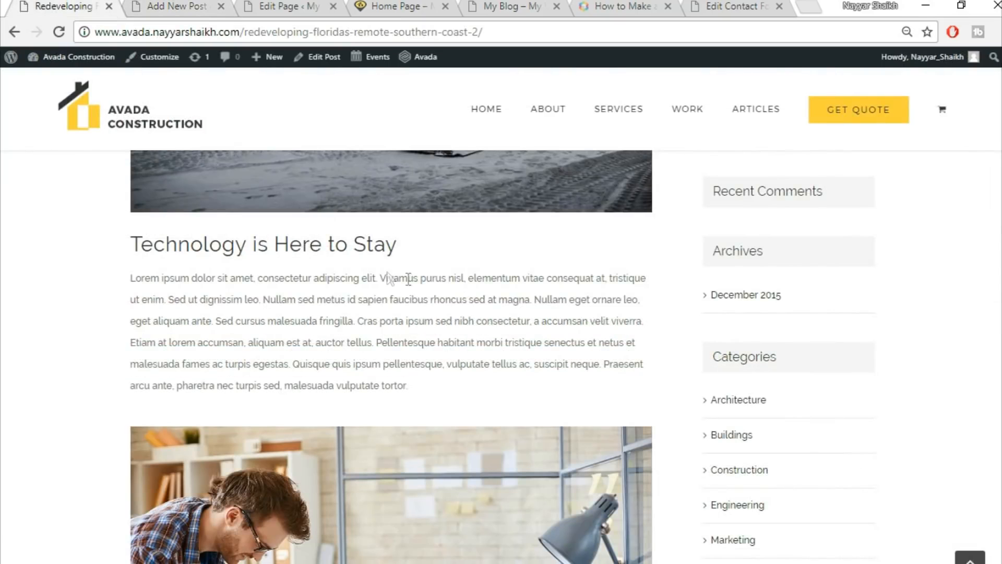
Insert the wooden-staircase photo project2-detail-97066739.jpg below the paragraph.
{"action": "scroll", "coordinate": [408, 278], "scroll_direction": "down", "scroll_amount": 5}
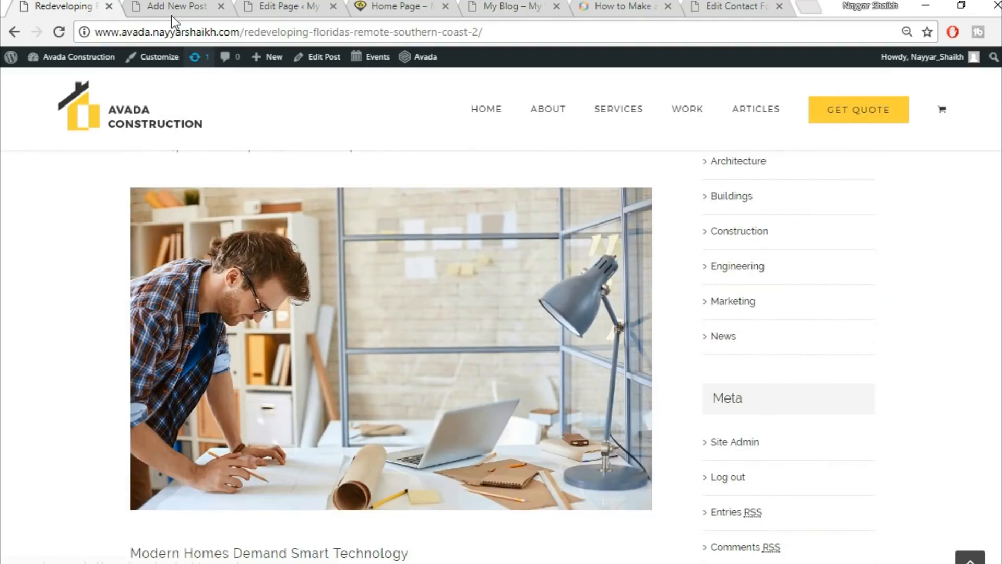
{"action": "left_click", "coordinate": [173, 7]}
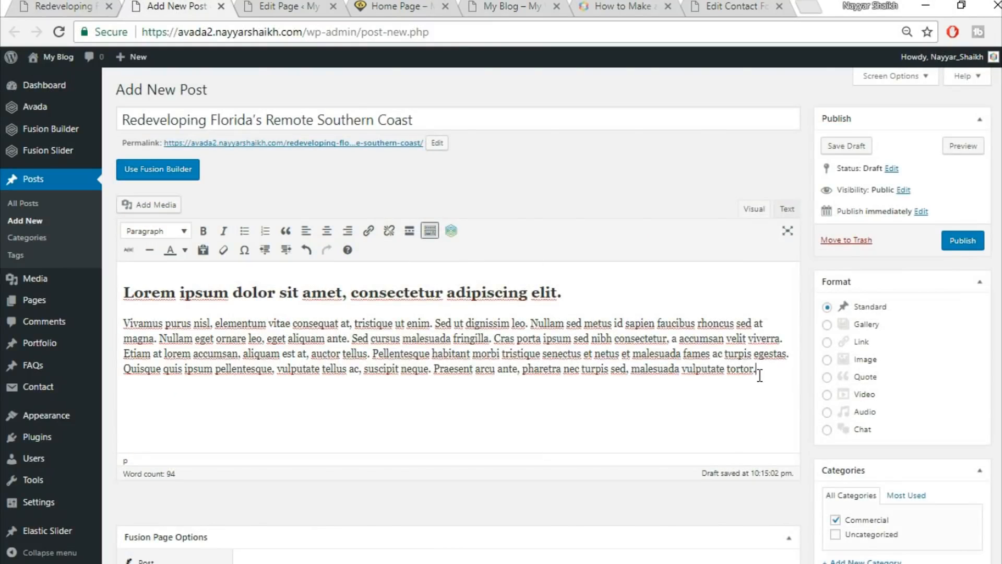
{"action": "left_click", "coordinate": [160, 205]}
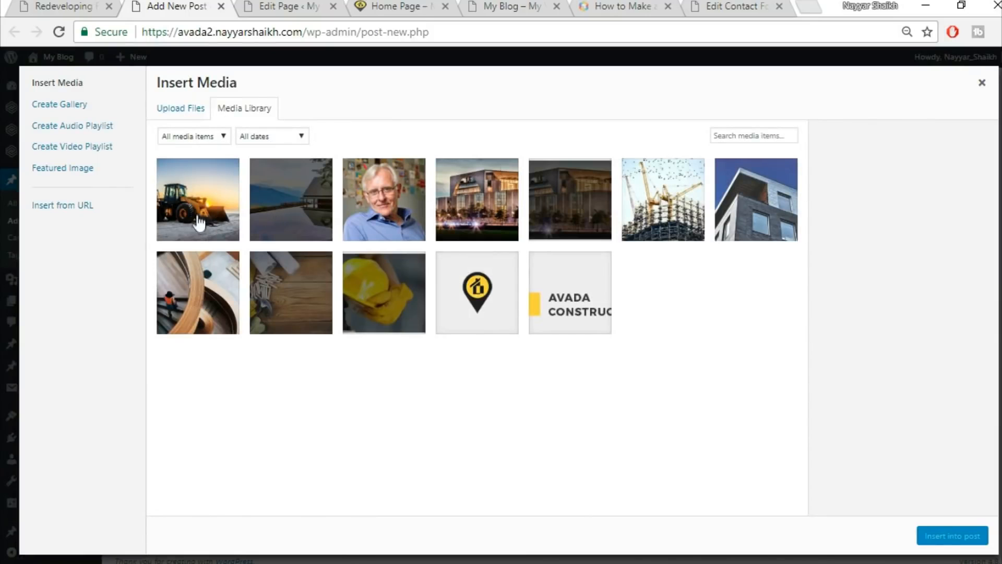
{"action": "left_click", "coordinate": [214, 302]}
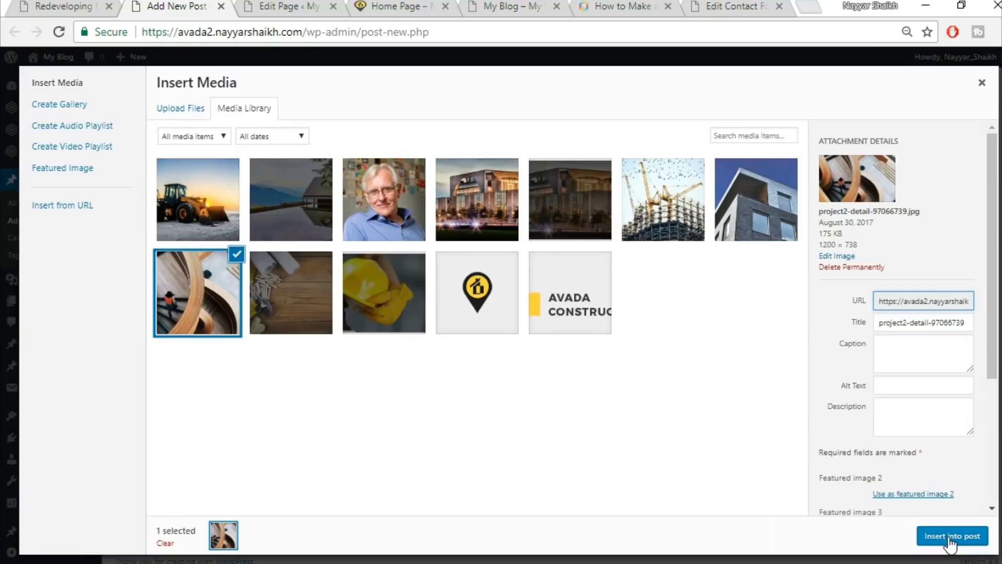
{"action": "left_click", "coordinate": [946, 537]}
{"action": "scroll", "coordinate": [680, 360], "scroll_direction": "down", "scroll_amount": 3}
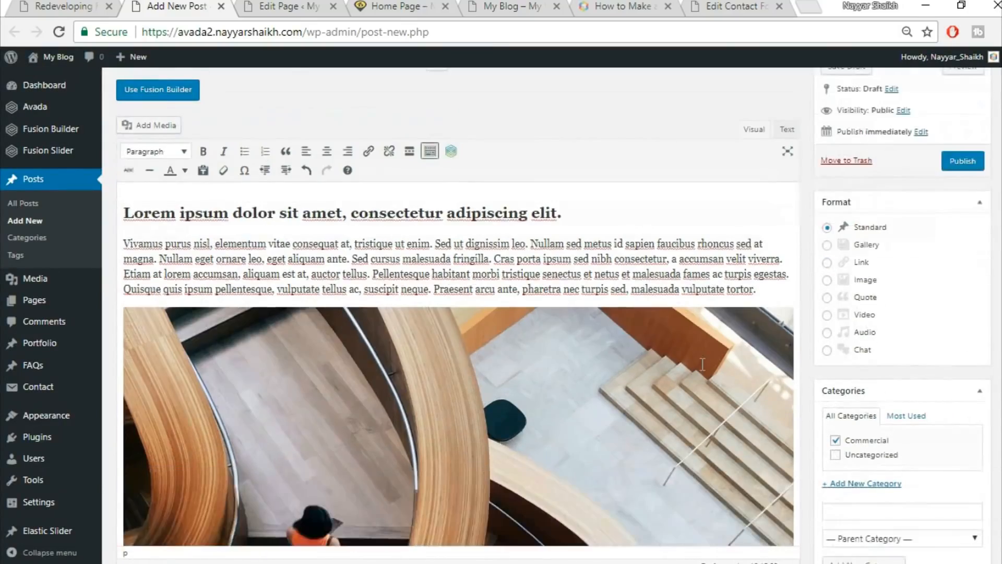
{"action": "scroll", "coordinate": [703, 364], "scroll_direction": "down", "scroll_amount": 3}
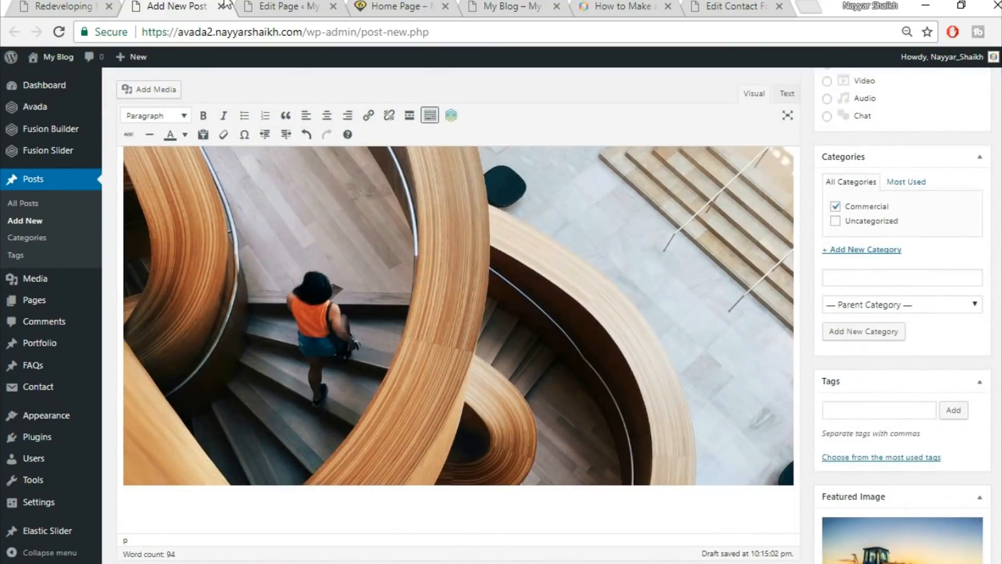
{"action": "left_click", "coordinate": [78, 6]}
{"action": "scroll", "coordinate": [414, 291], "scroll_direction": "down", "scroll_amount": 6}
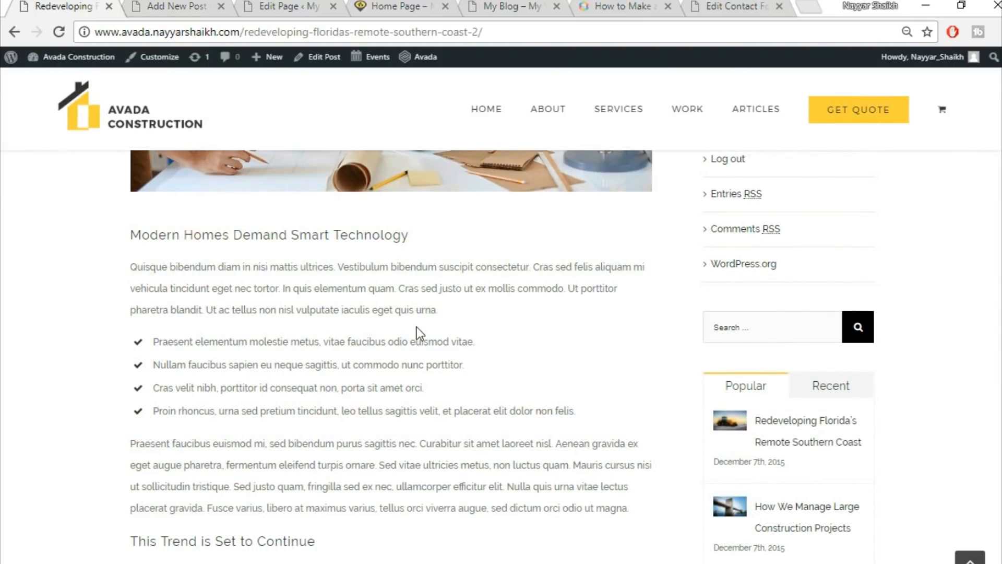
{"action": "scroll", "coordinate": [416, 327], "scroll_direction": "down", "scroll_amount": 2}
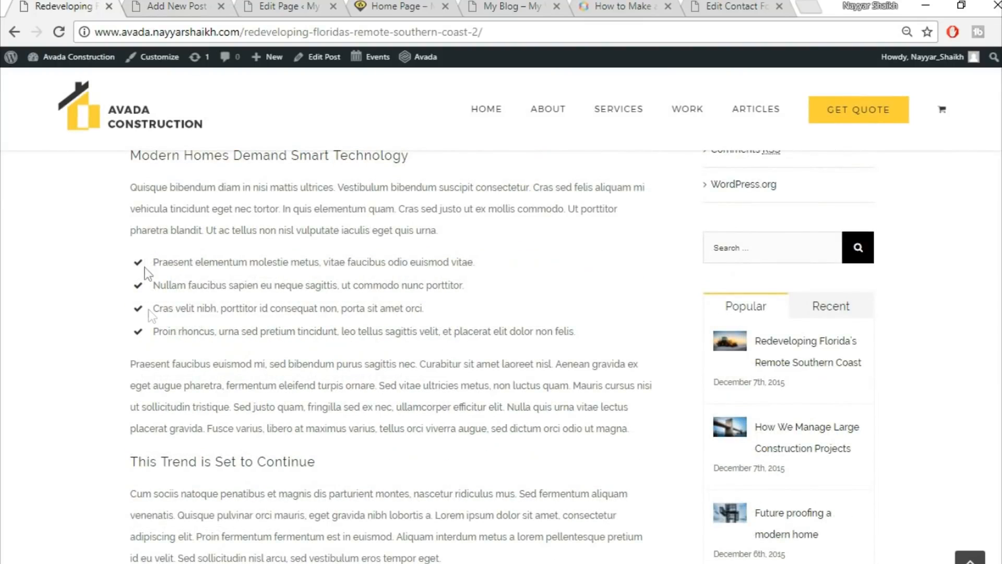
Copy the demo's Quisque bibendum paragraph and paste it below the staircase image.
{"action": "left_click", "coordinate": [160, 5]}
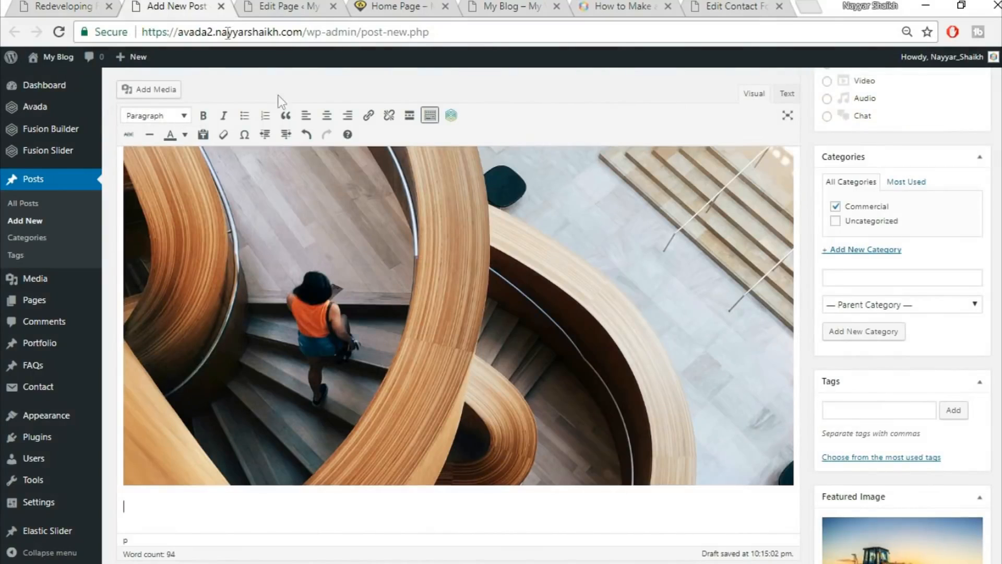
{"action": "left_click", "coordinate": [91, 5]}
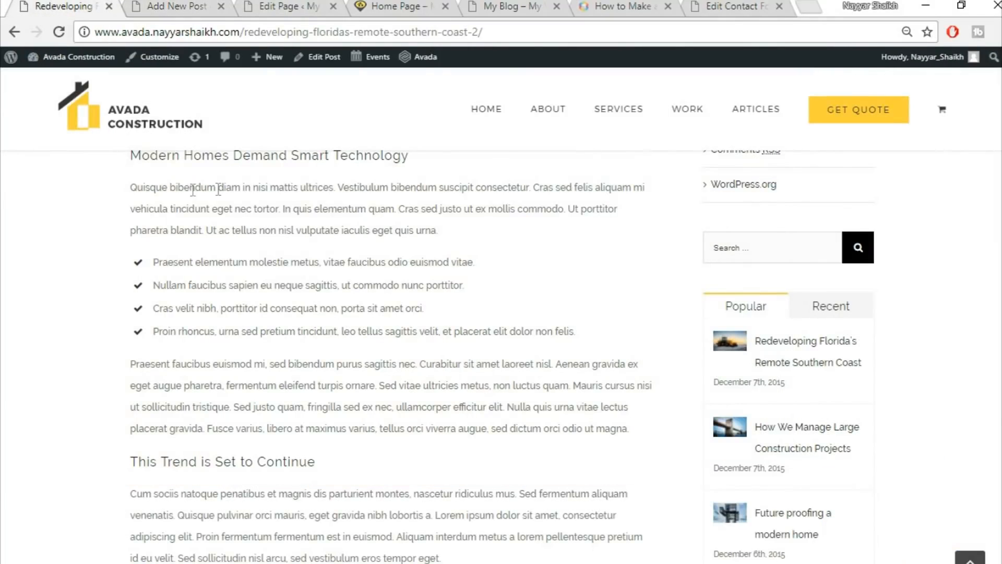
{"action": "left_click_drag", "start_coordinate": [129, 189], "coordinate": [476, 222]}
{"action": "key", "text": "ctrl+c"}
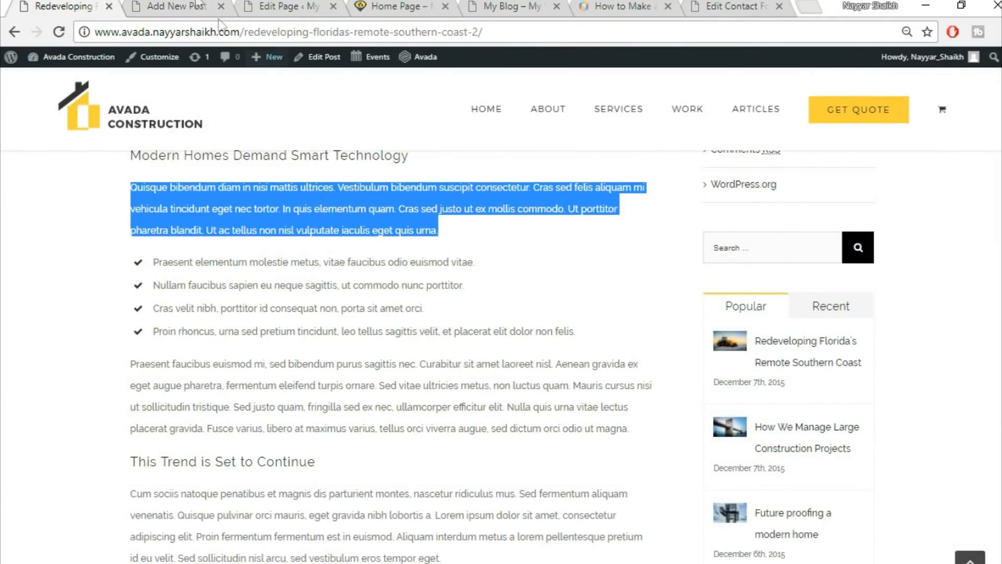
{"action": "left_click", "coordinate": [194, 5]}
{"action": "key", "text": "ctrl+v"}
{"action": "scroll", "coordinate": [417, 459], "scroll_direction": "down", "scroll_amount": 2}
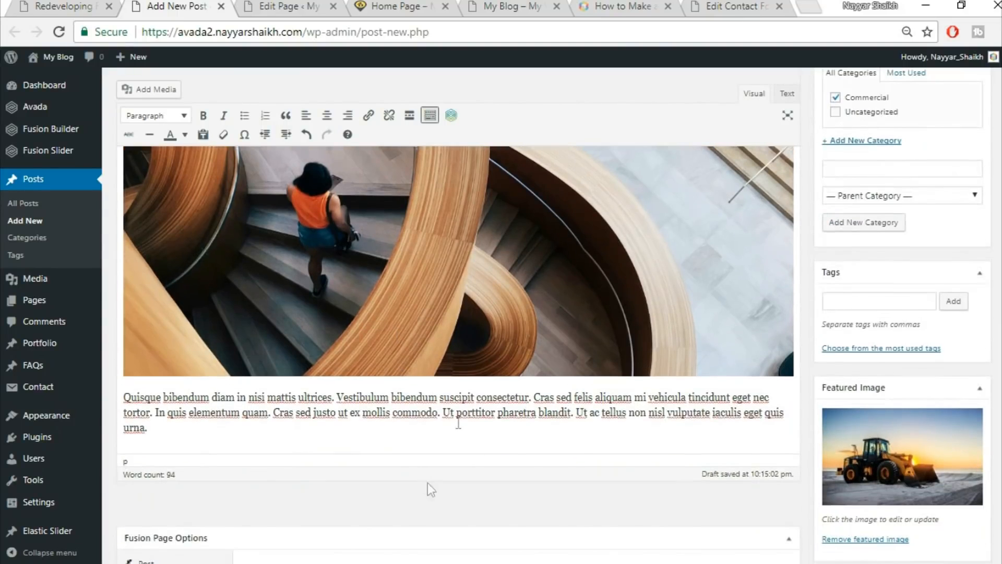
Split it into four lines at Vestibulum bibendum, In quis elementum, Ut ac tellus and bullet them.
{"action": "left_click", "coordinate": [440, 399]}
{"action": "key", "text": "Return"}
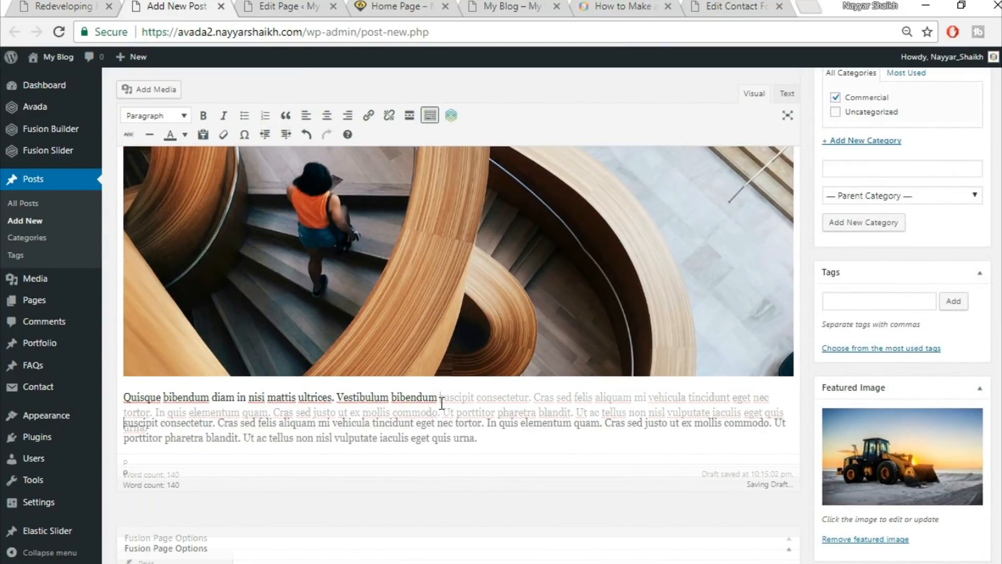
{"action": "left_click_drag", "start_coordinate": [478, 437], "coordinate": [495, 417]}
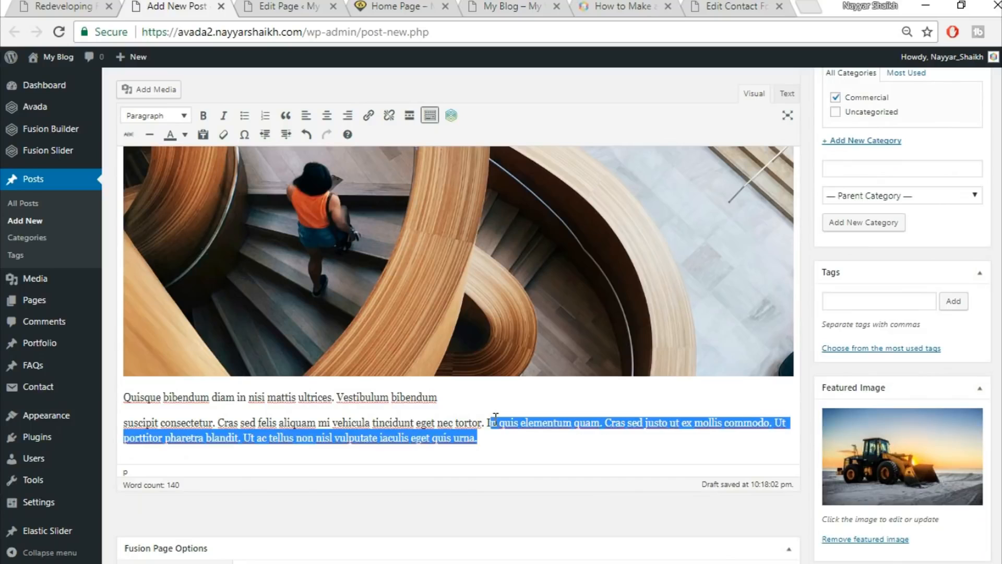
{"action": "left_click", "coordinate": [495, 418]}
{"action": "key", "text": "Return"}
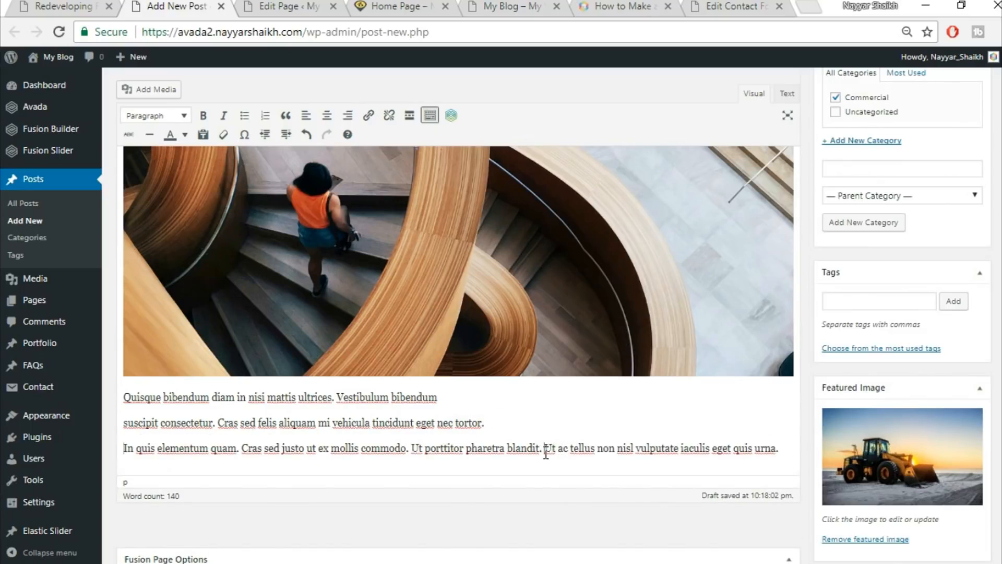
{"action": "key", "text": "Return"}
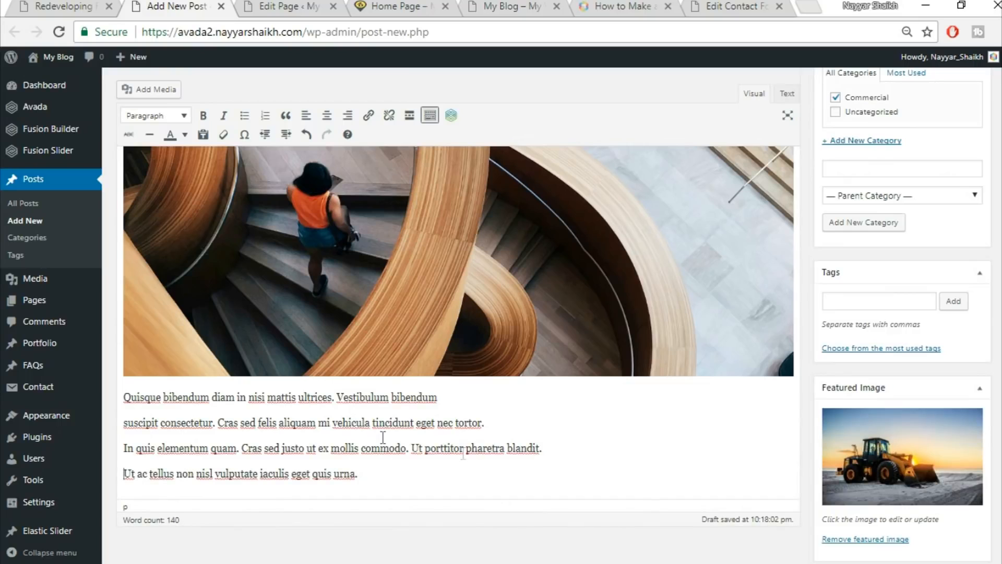
{"action": "left_click_drag", "start_coordinate": [126, 397], "coordinate": [427, 464]}
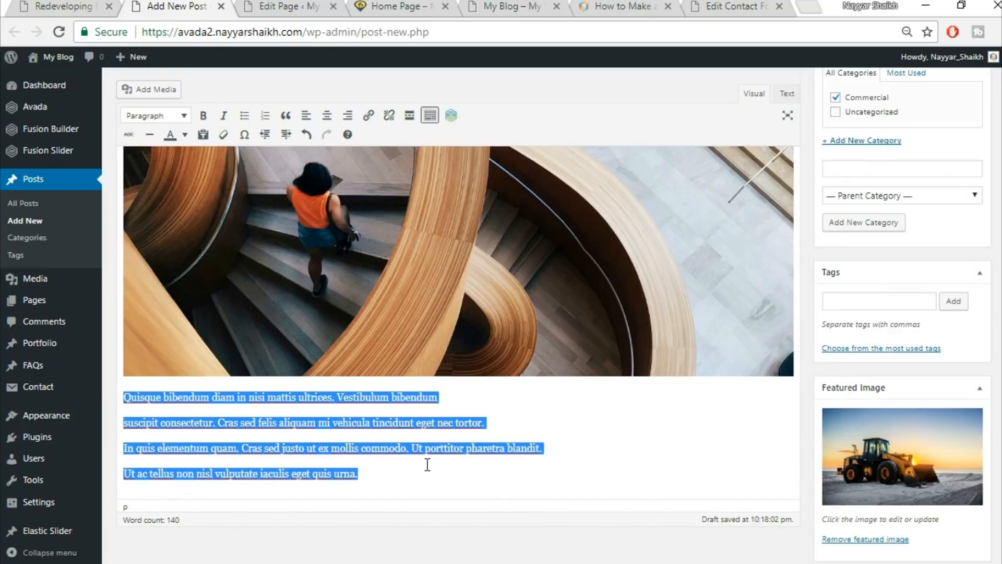
{"action": "left_click", "coordinate": [247, 120]}
{"action": "left_click", "coordinate": [348, 488]}
{"action": "left_click", "coordinate": [147, 412]}
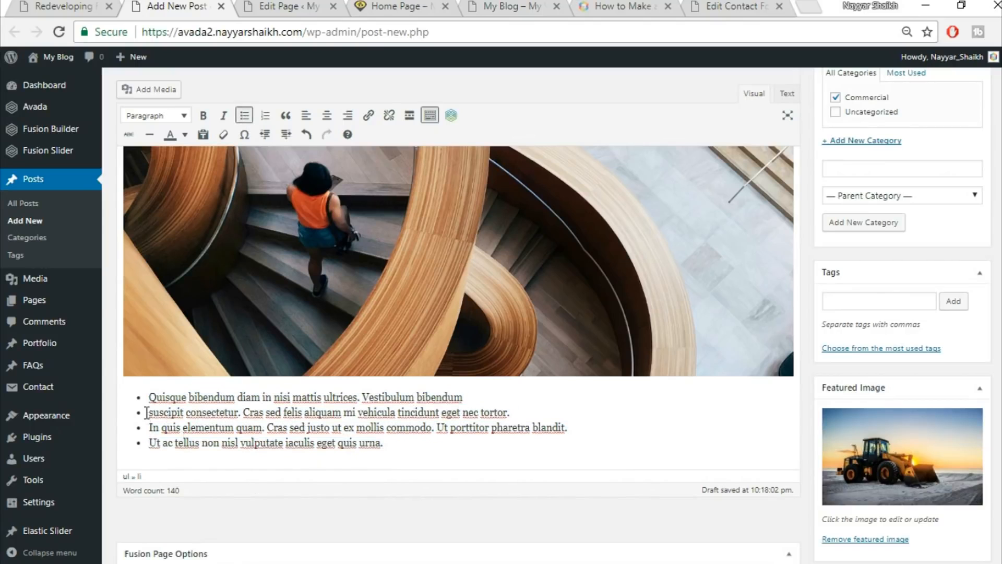
Copy the demo's Cum sociis paragraph and paste it as a new paragraph below the list.
{"action": "left_click", "coordinate": [76, 6]}
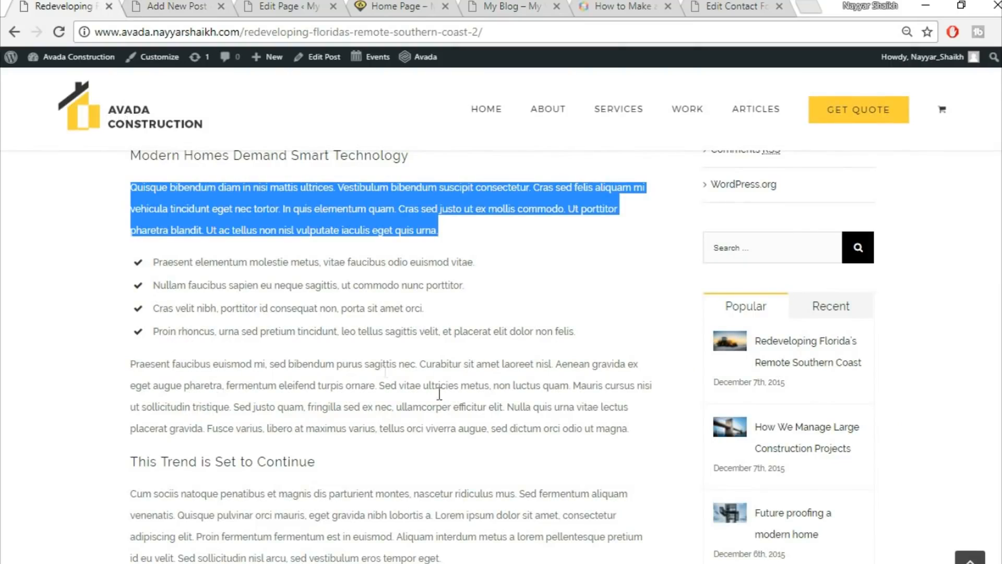
{"action": "scroll", "coordinate": [401, 418], "scroll_direction": "down", "scroll_amount": 6}
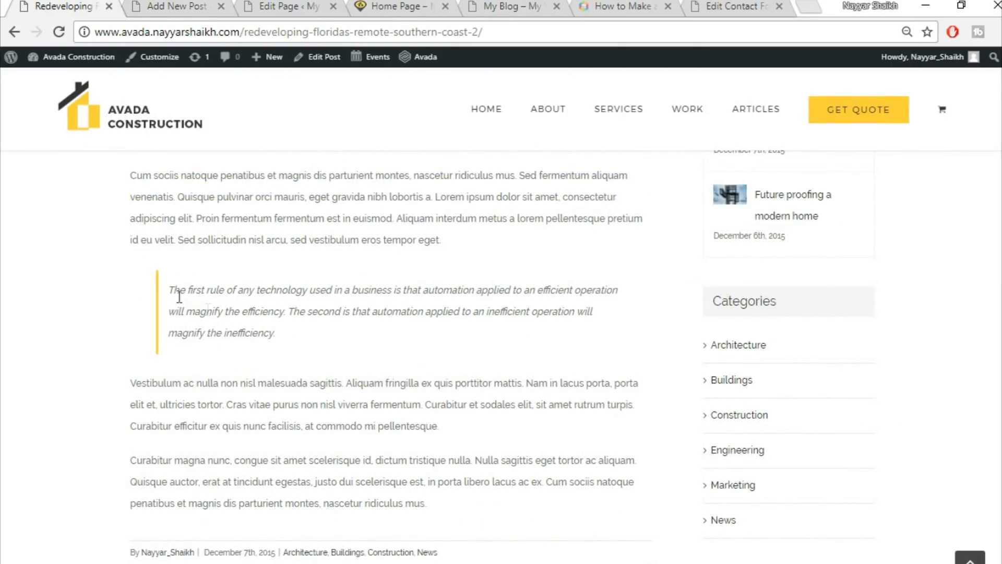
{"action": "scroll", "coordinate": [394, 269], "scroll_direction": "up", "scroll_amount": 2}
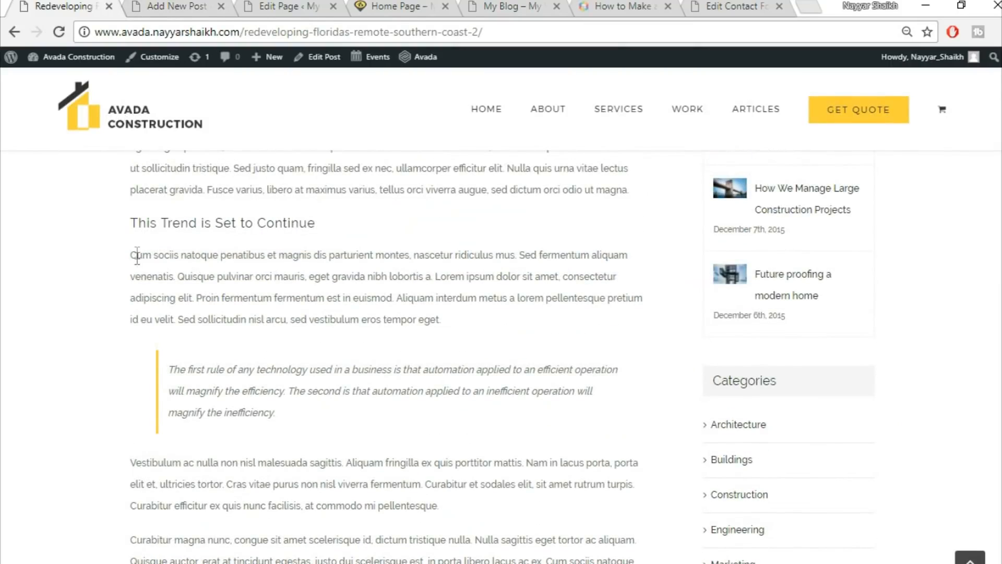
{"action": "left_click_drag", "start_coordinate": [130, 255], "coordinate": [526, 339]}
{"action": "left_click_drag", "start_coordinate": [453, 325], "coordinate": [102, 251]}
{"action": "key", "text": "ctrl+c"}
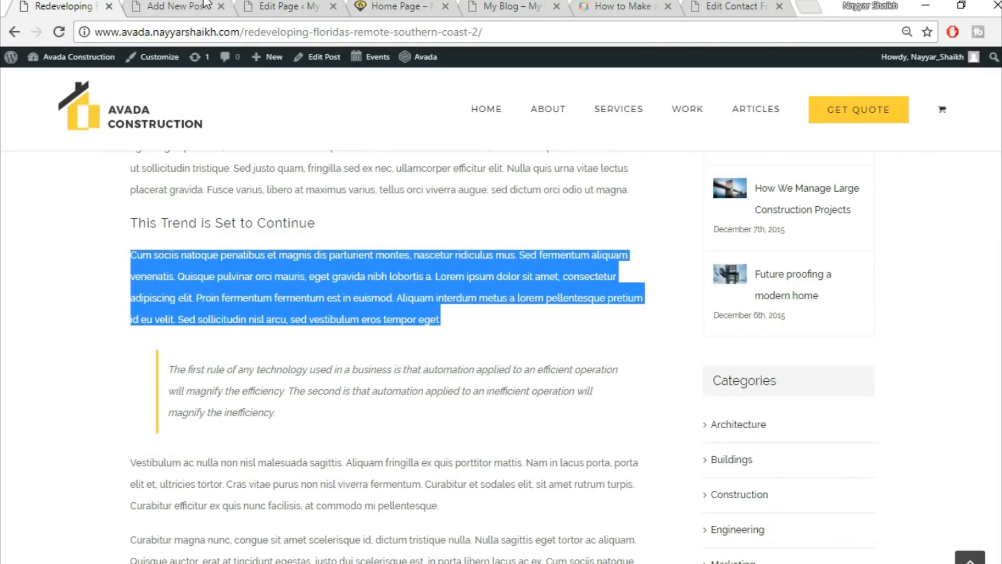
{"action": "key", "text": "ctrl+Tab"}
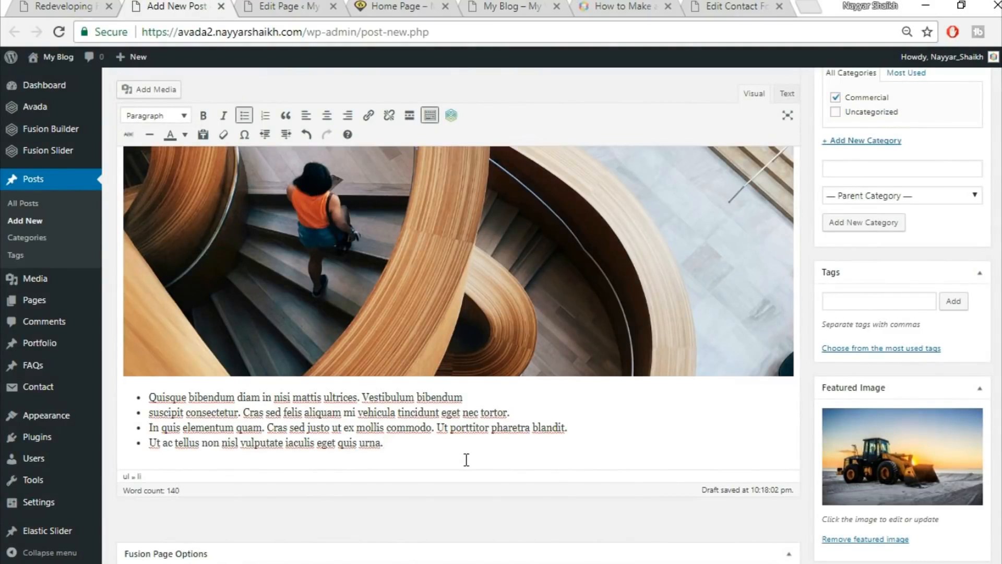
{"action": "key", "text": "Return"}
{"action": "key", "text": "Return"}
{"action": "key", "text": "ctrl+v"}
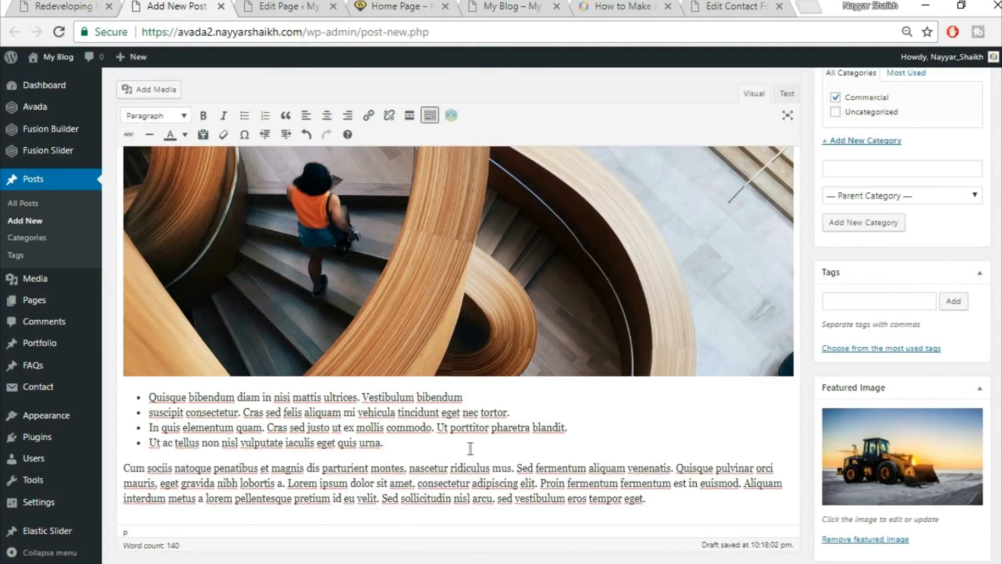
{"action": "scroll", "coordinate": [471, 448], "scroll_direction": "down", "scroll_amount": 2}
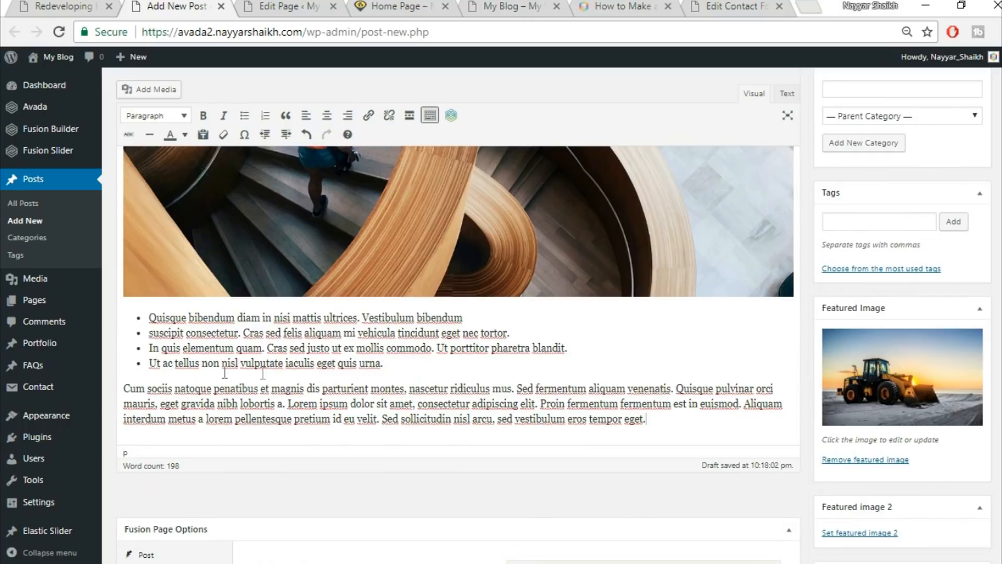
Format the Cum sociis paragraph as a blockquote and compare it with the demo's quote.
{"action": "left_click", "coordinate": [112, 4]}
{"action": "left_click", "coordinate": [238, 385]}
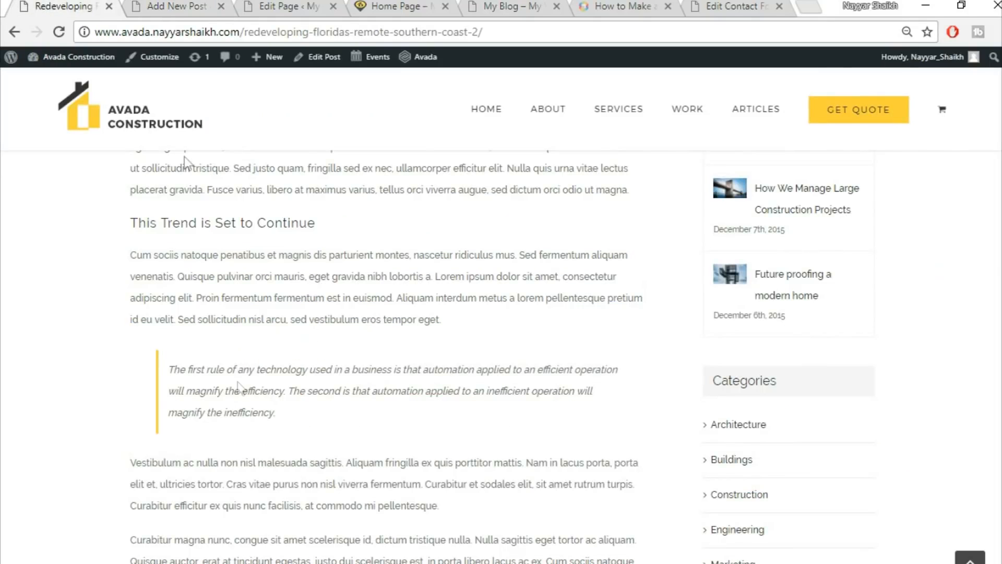
{"action": "left_click", "coordinate": [168, 5]}
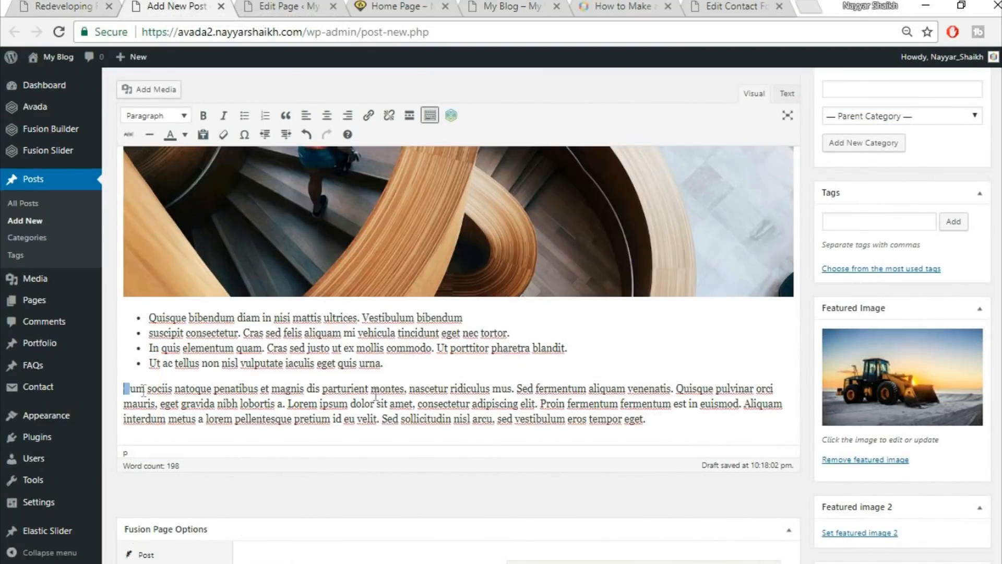
{"action": "left_click_drag", "start_coordinate": [143, 390], "coordinate": [733, 415]}
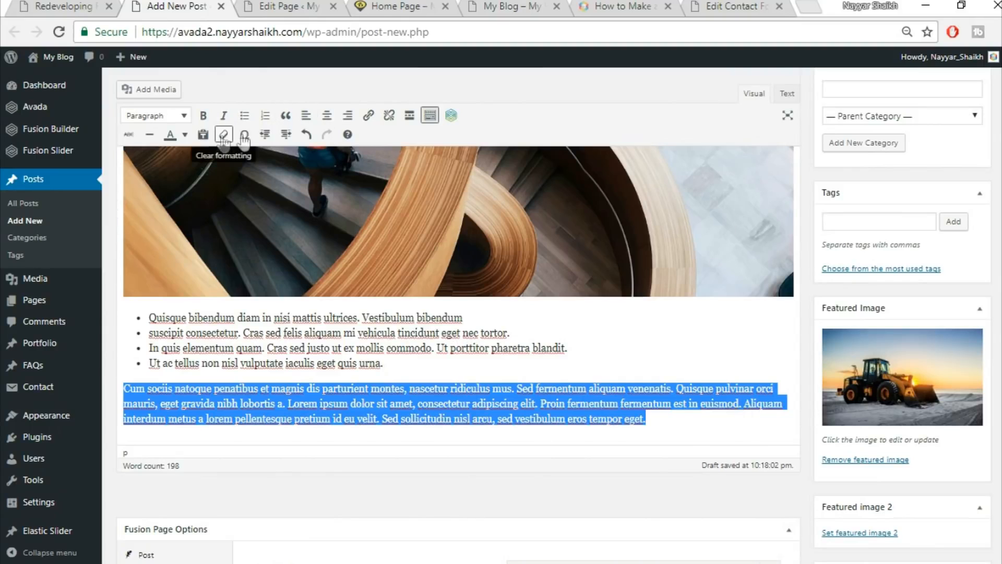
{"action": "left_click", "coordinate": [285, 116]}
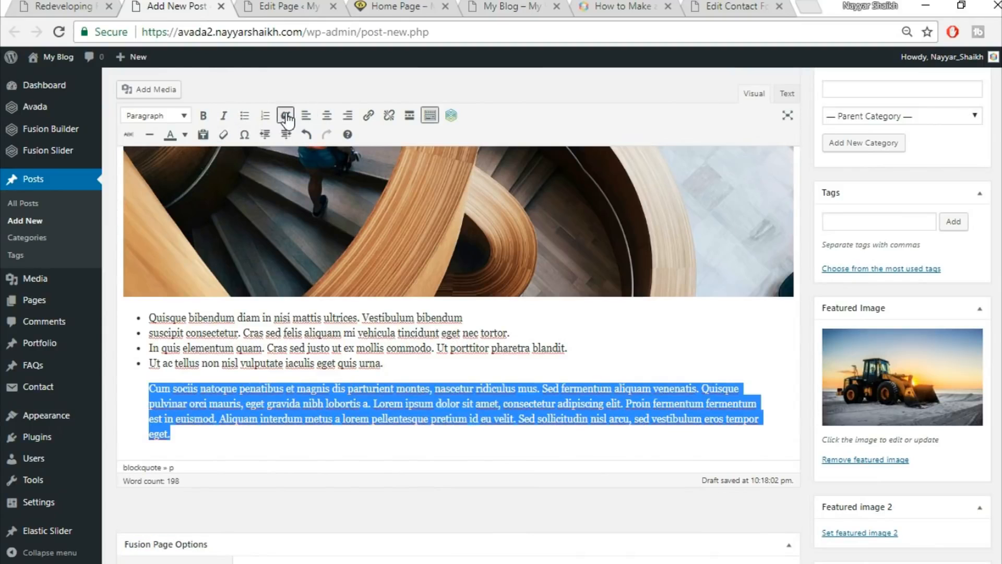
{"action": "left_click", "coordinate": [37, 4]}
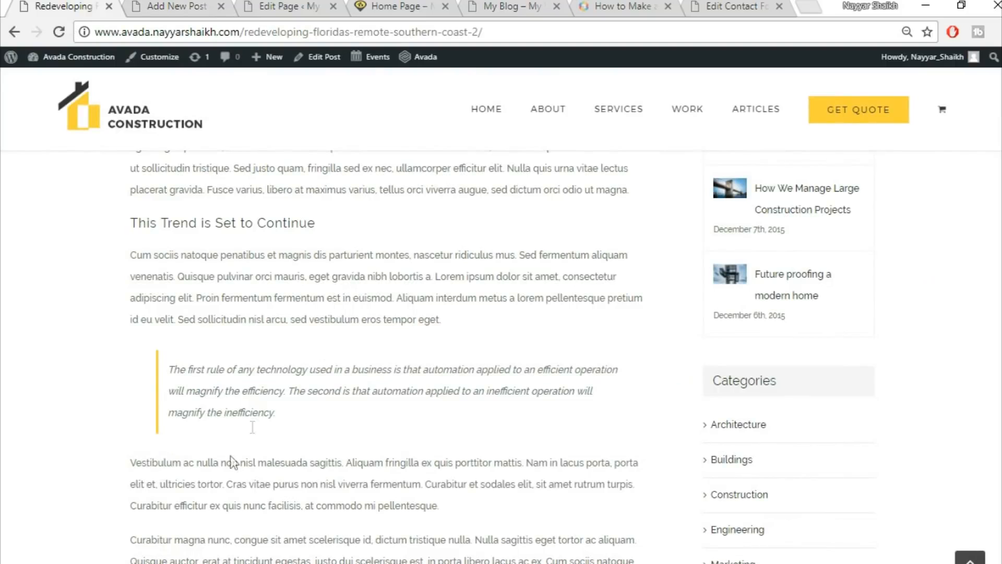
{"action": "scroll", "coordinate": [292, 368], "scroll_direction": "down", "scroll_amount": 5}
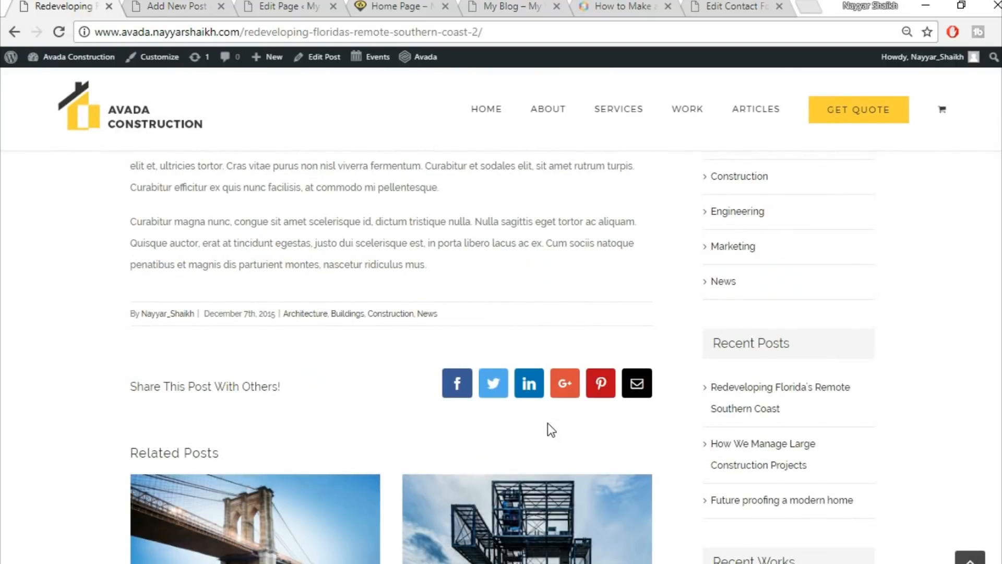
{"action": "left_click", "coordinate": [184, 6]}
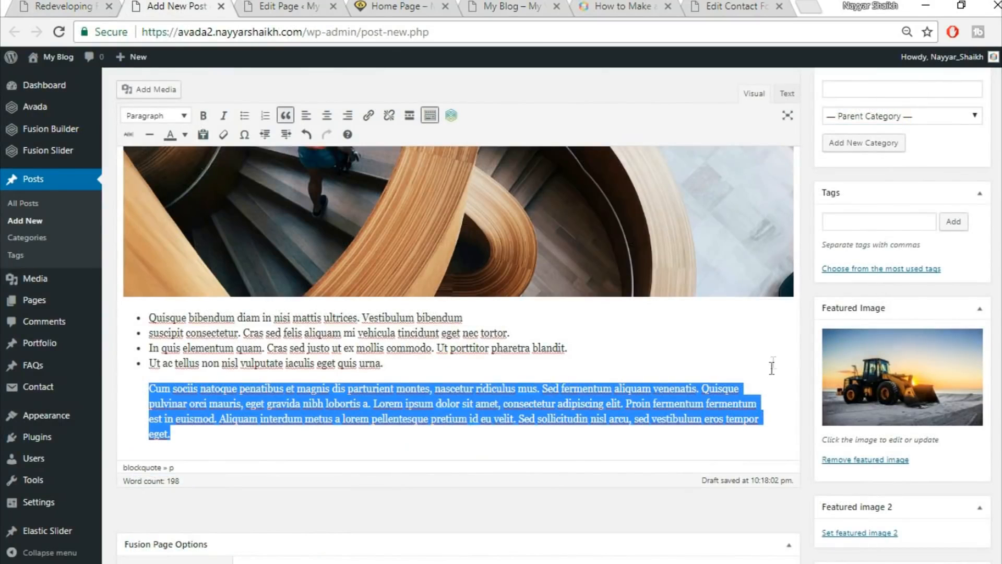
{"action": "scroll", "coordinate": [772, 371], "scroll_direction": "down", "scroll_amount": 3}
{"action": "scroll", "coordinate": [762, 379], "scroll_direction": "up", "scroll_amount": 5}
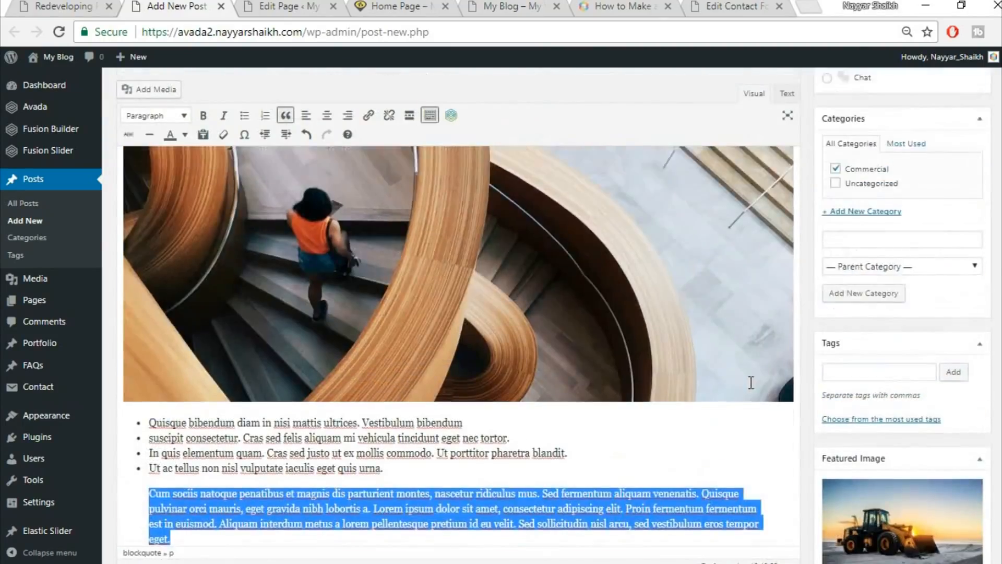
{"action": "scroll", "coordinate": [751, 382], "scroll_direction": "up", "scroll_amount": 6}
{"action": "scroll", "coordinate": [751, 383], "scroll_direction": "up", "scroll_amount": 1}
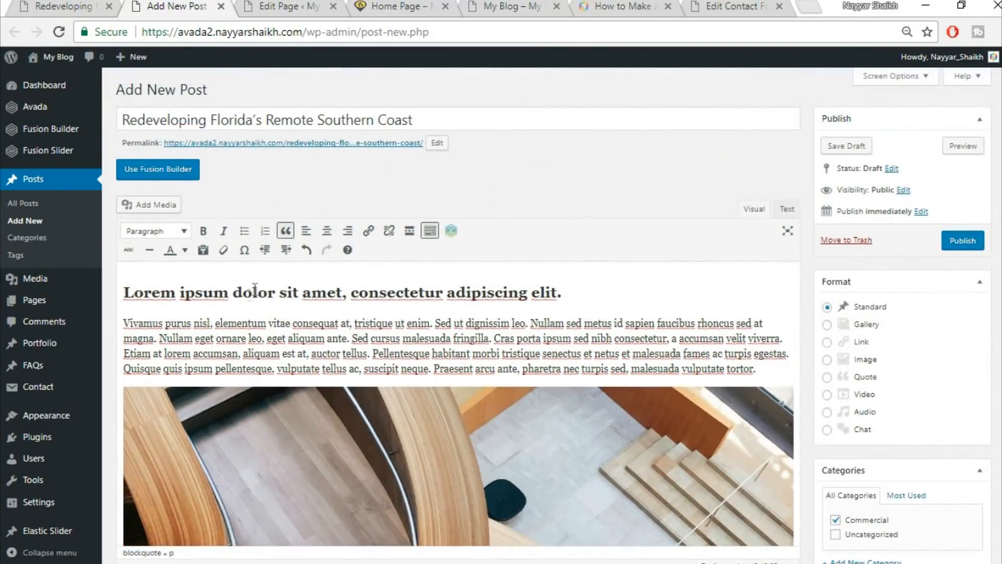
Publish the post and open View post in a new tab.
{"action": "left_click", "coordinate": [973, 240]}
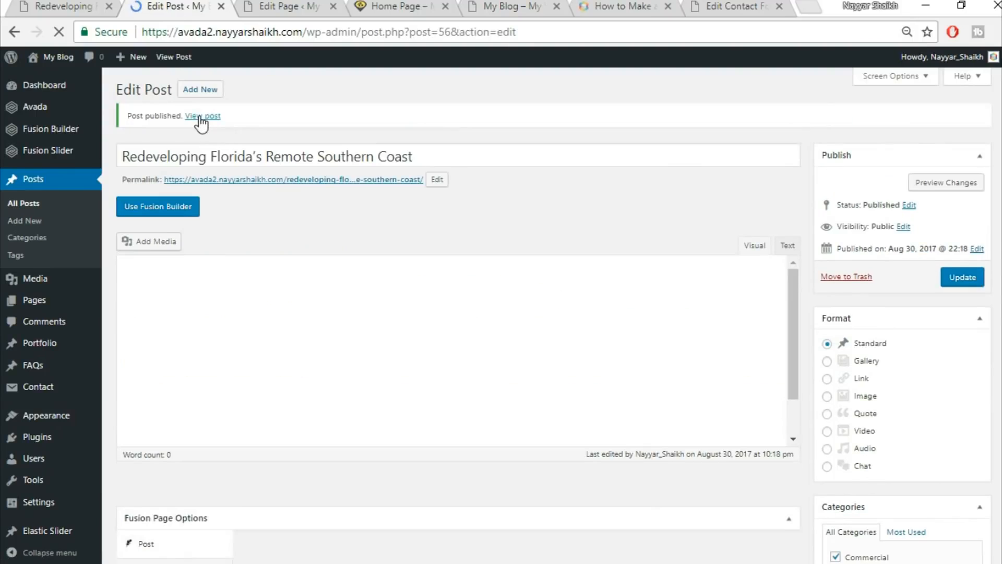
{"action": "right_click", "coordinate": [201, 118]}
{"action": "left_click", "coordinate": [217, 126]}
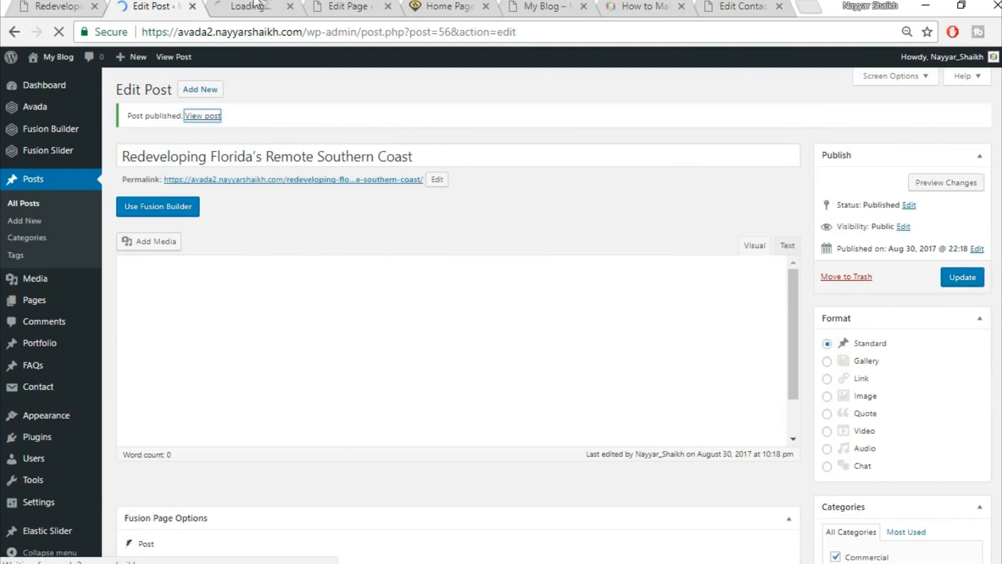
Review the live post's featured image, heading, text, list and blockquote.
{"action": "left_click", "coordinate": [256, 6]}
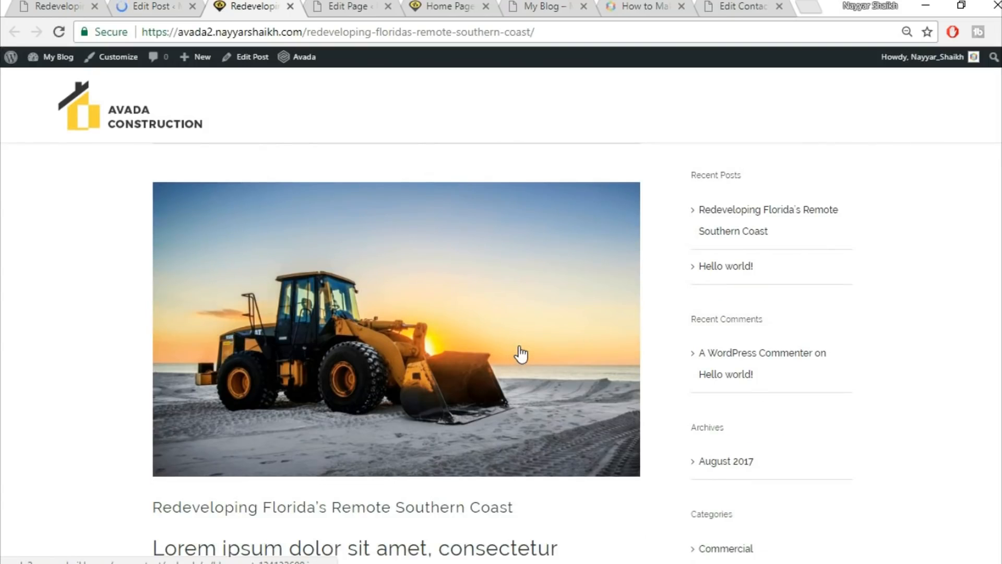
{"action": "scroll", "coordinate": [521, 354], "scroll_direction": "down", "scroll_amount": 3}
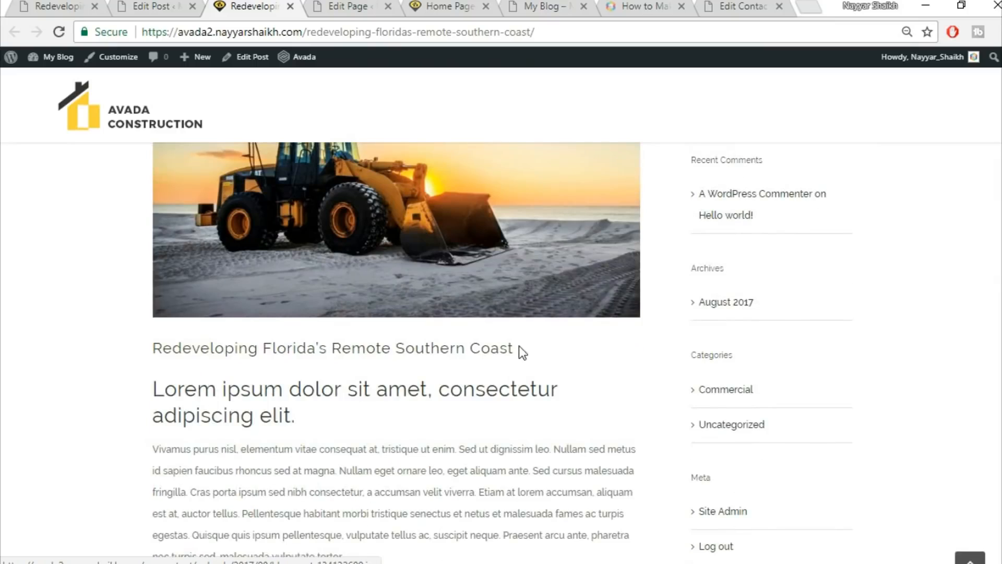
{"action": "scroll", "coordinate": [356, 242], "scroll_direction": "down", "scroll_amount": 5}
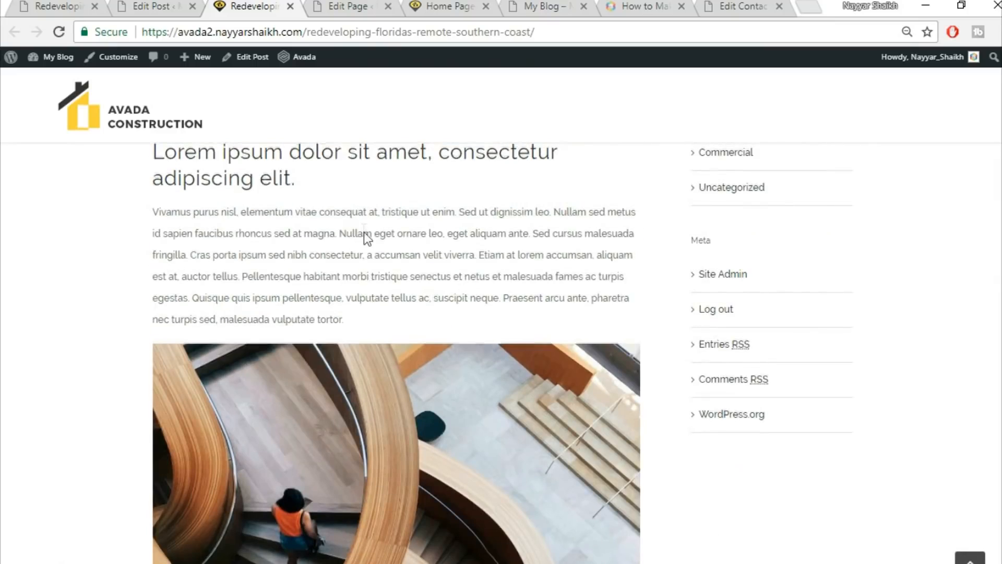
{"action": "scroll", "coordinate": [200, 266], "scroll_direction": "up", "scroll_amount": 3}
{"action": "scroll", "coordinate": [303, 334], "scroll_direction": "down", "scroll_amount": 3}
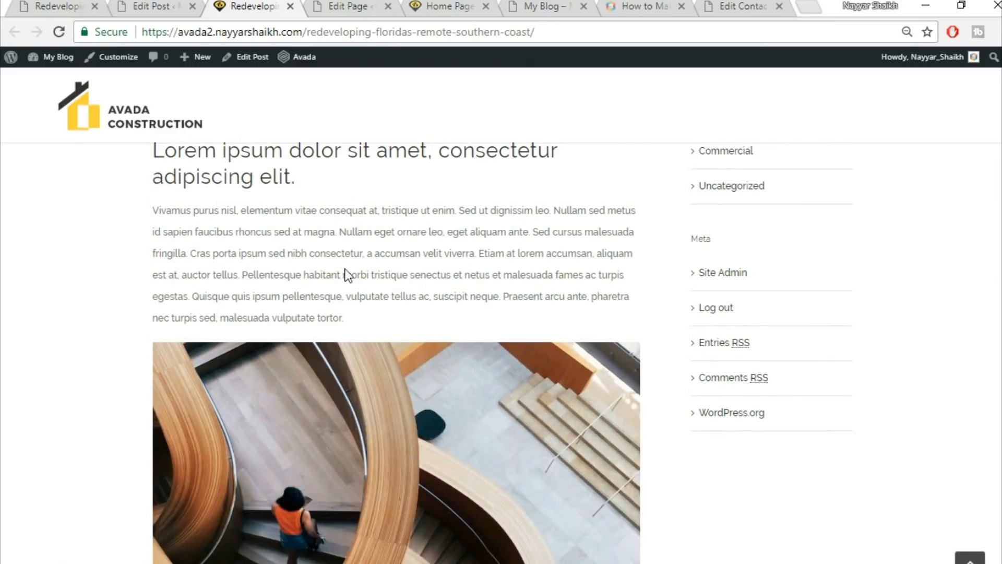
{"action": "scroll", "coordinate": [242, 204], "scroll_direction": "up", "scroll_amount": 1}
{"action": "left_click_drag", "start_coordinate": [302, 257], "coordinate": [152, 228]}
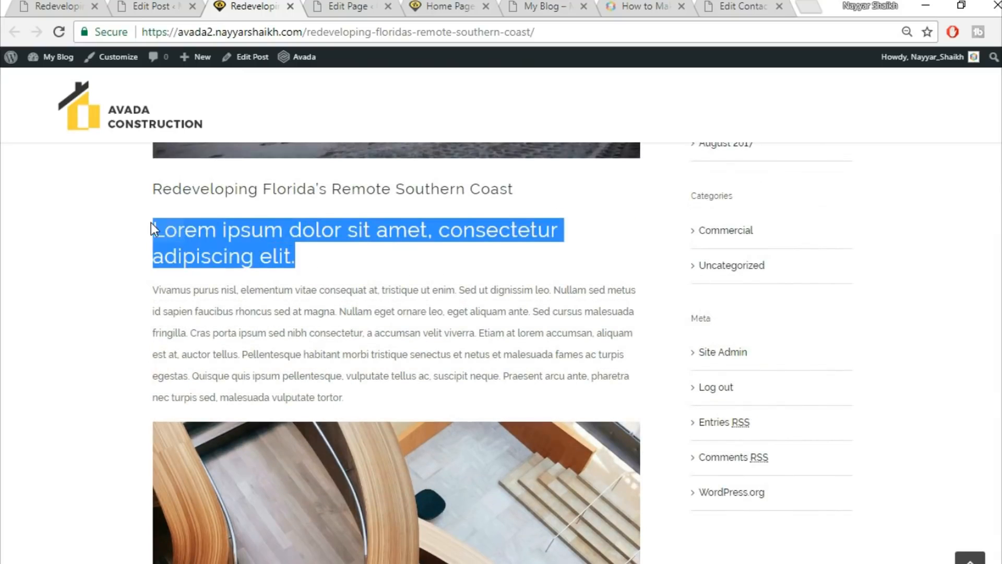
{"action": "left_click", "coordinate": [223, 229]}
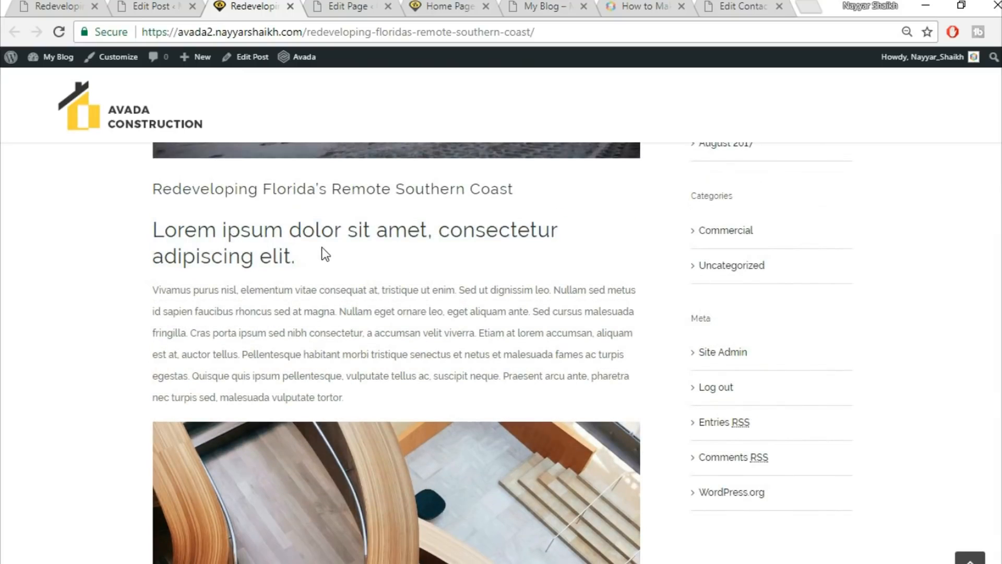
{"action": "scroll", "coordinate": [322, 246], "scroll_direction": "down", "scroll_amount": 10}
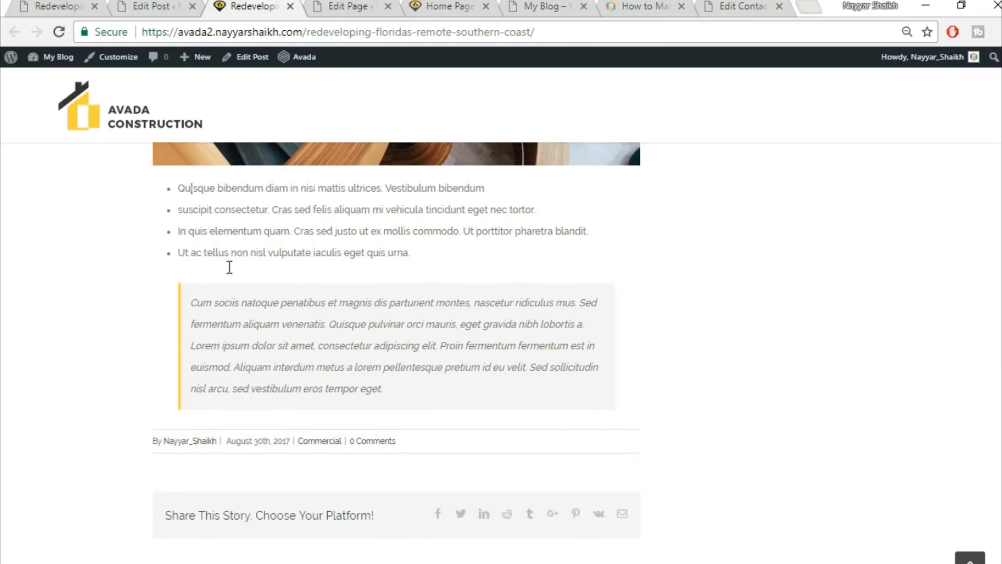
{"action": "scroll", "coordinate": [494, 412], "scroll_direction": "up", "scroll_amount": 10}
{"action": "scroll", "coordinate": [782, 266], "scroll_direction": "up", "scroll_amount": 5}
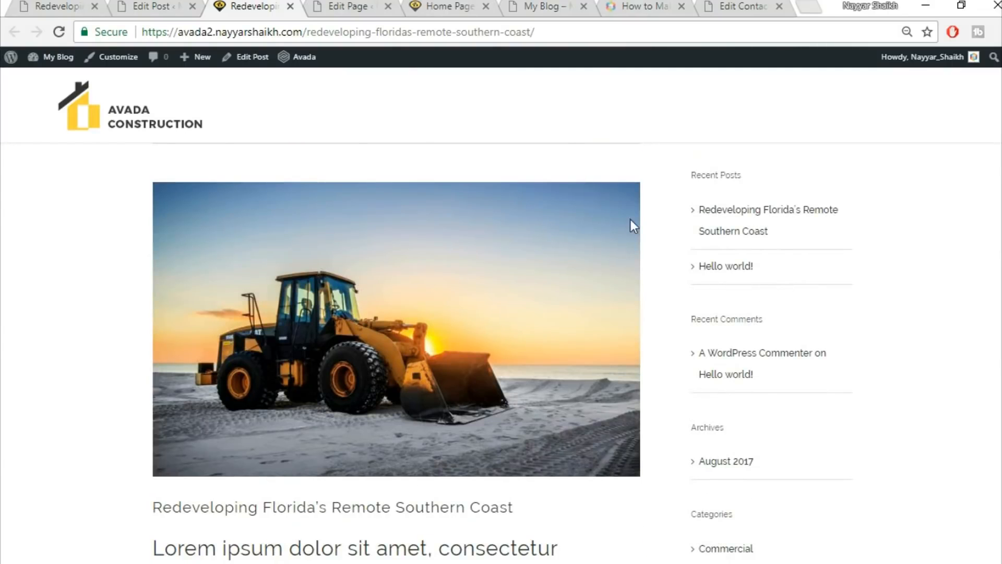
Delete the Recent Posts widget from the Blog Sidebar in Appearance > Widgets.
{"action": "left_click", "coordinate": [168, 5]}
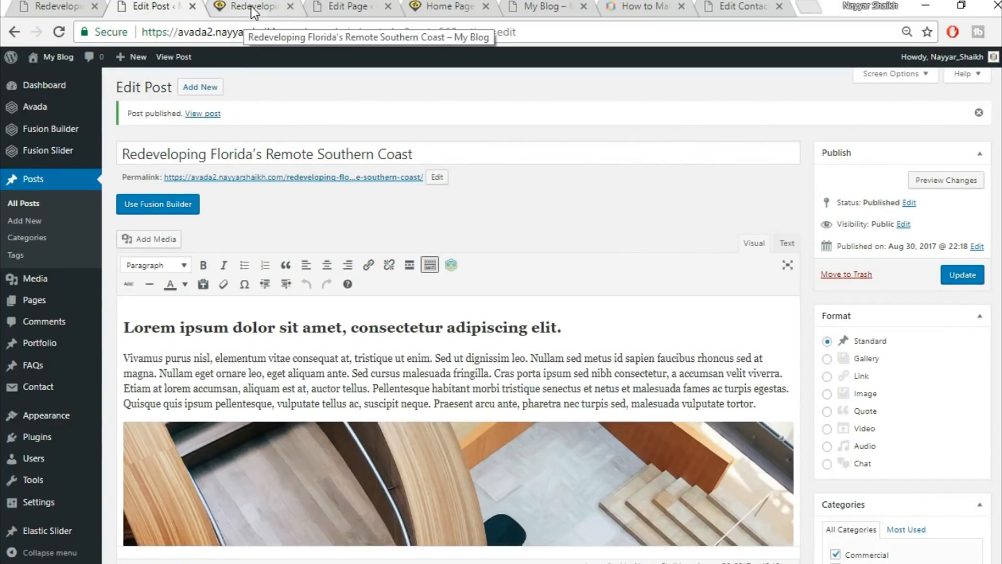
{"action": "scroll", "coordinate": [177, 213], "scroll_direction": "down", "scroll_amount": 3}
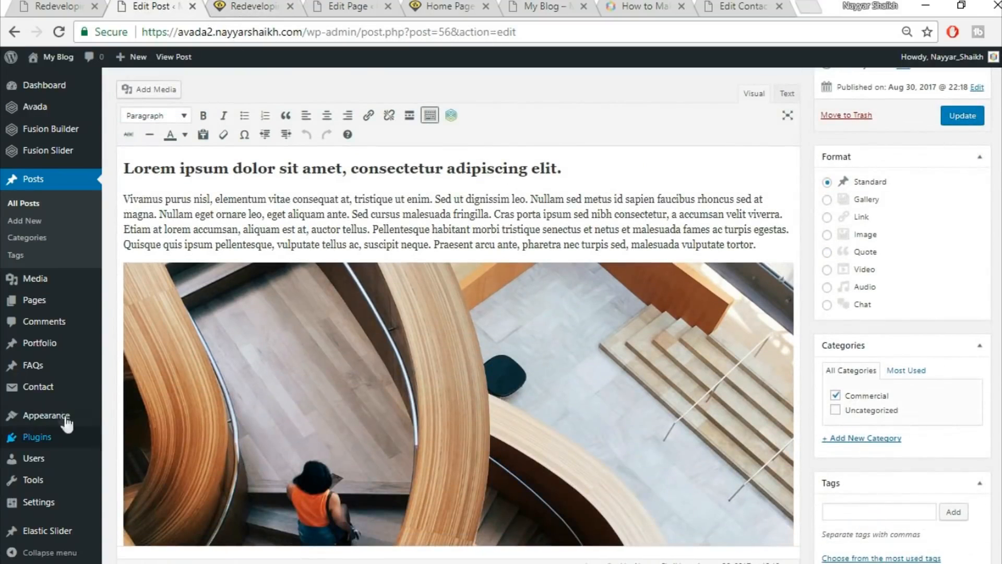
{"action": "mouse_move", "coordinate": [66, 422]}
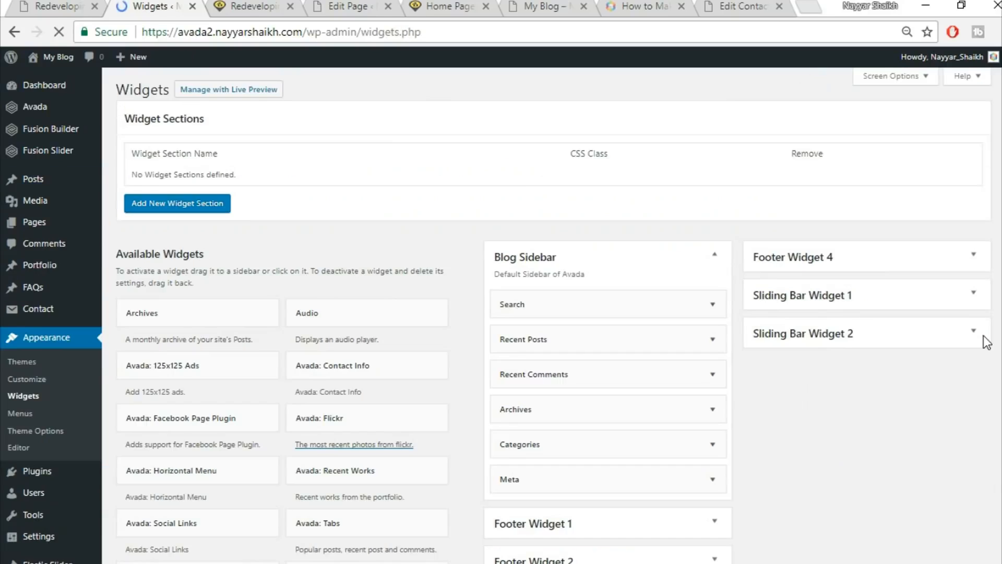
{"action": "scroll", "coordinate": [649, 185], "scroll_direction": "down", "scroll_amount": 3}
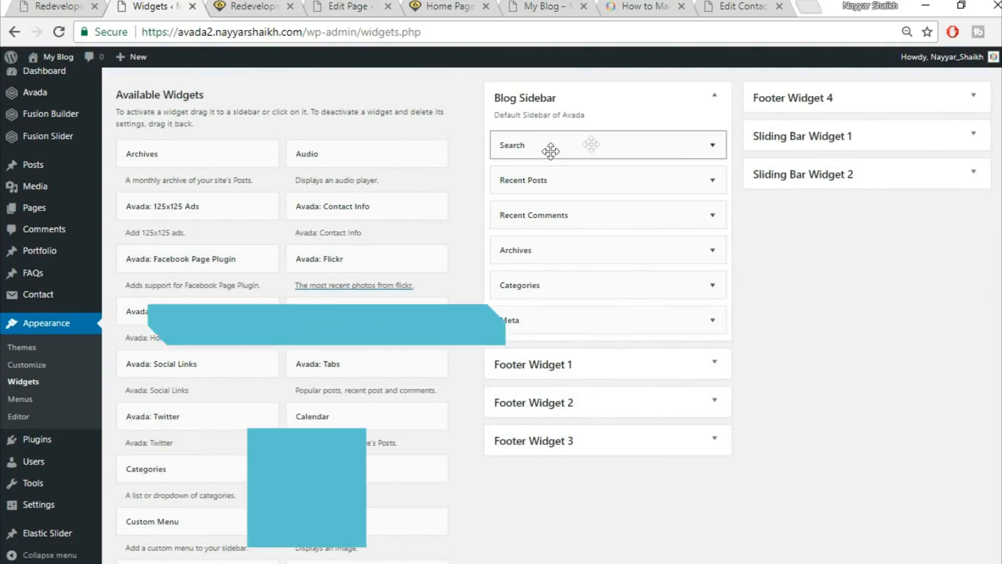
{"action": "left_click", "coordinate": [276, 8]}
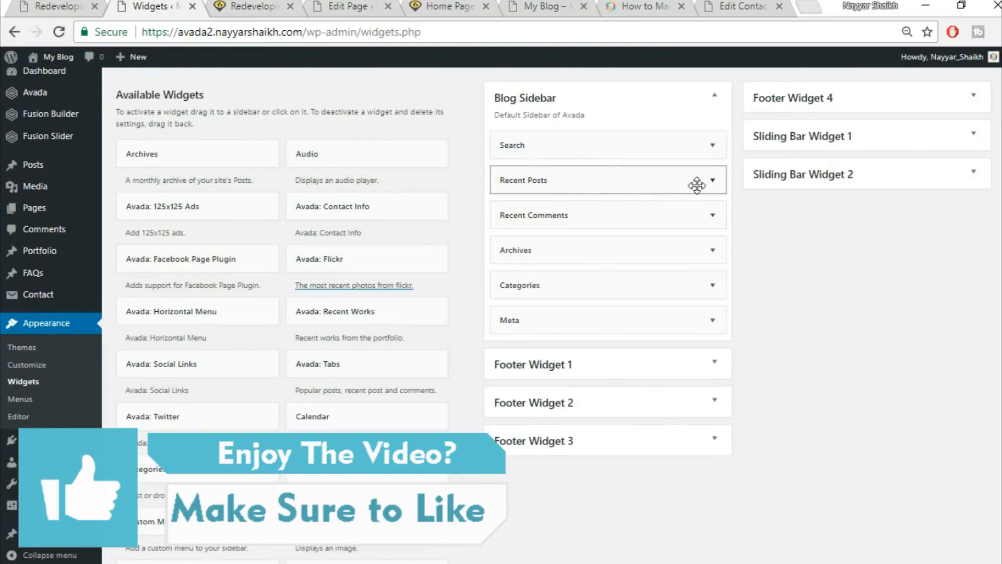
{"action": "left_click", "coordinate": [713, 181]}
{"action": "left_click", "coordinate": [511, 296]}
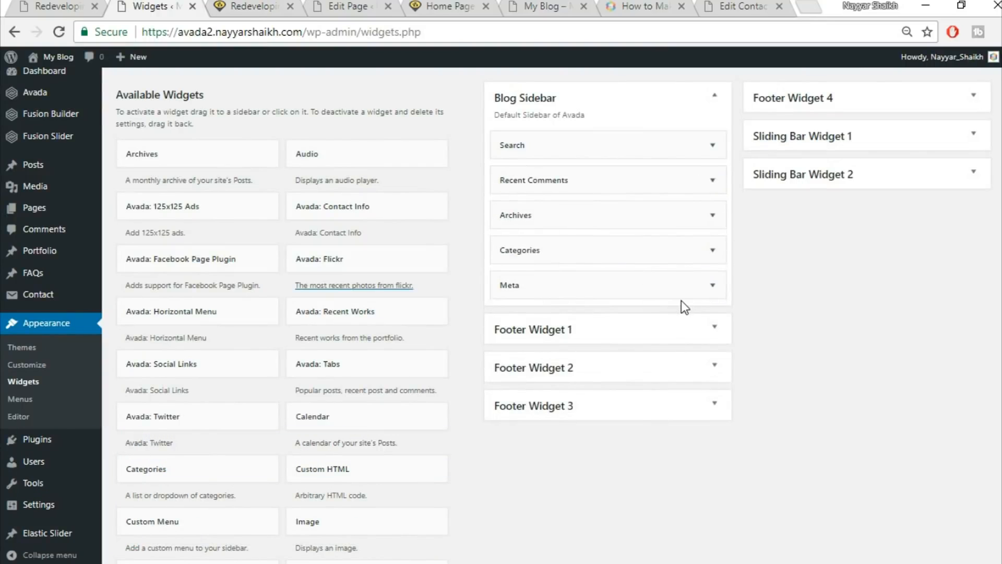
Add the Calendar widget below Search and reload the live post to show August 2017.
{"action": "left_click_drag", "start_coordinate": [391, 418], "coordinate": [632, 176]}
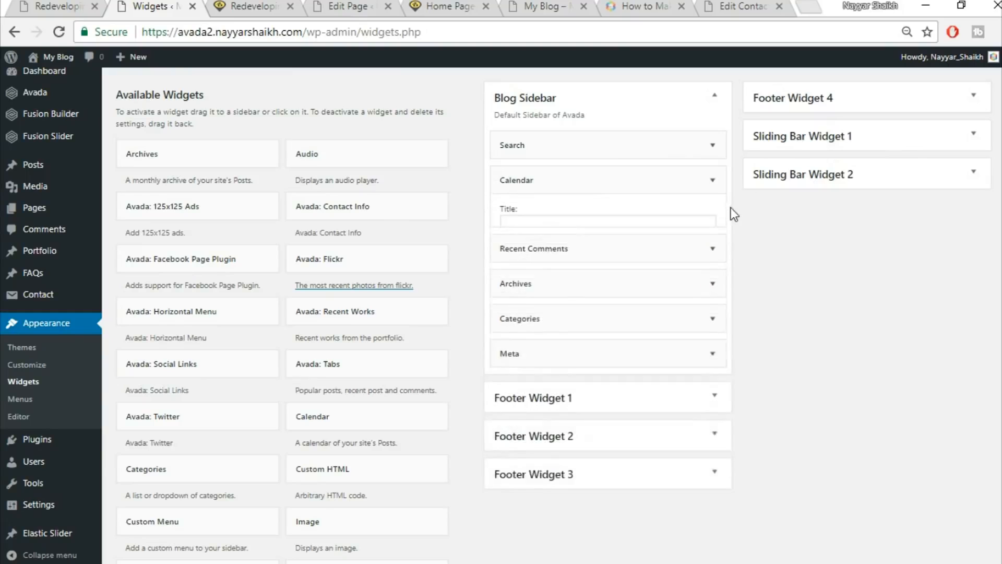
{"action": "left_click", "coordinate": [257, 4]}
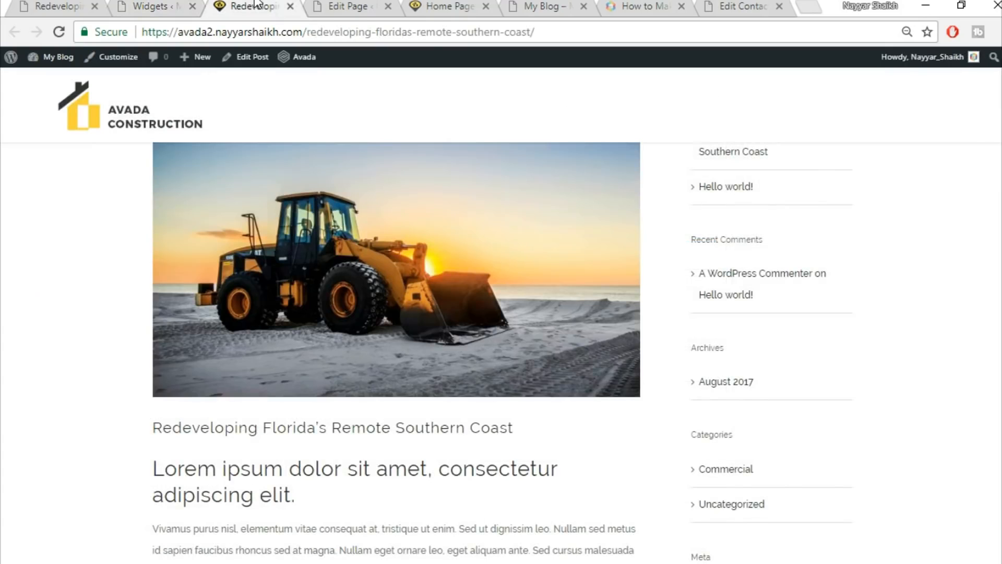
{"action": "left_click", "coordinate": [281, 29]}
{"action": "key", "text": "Return"}
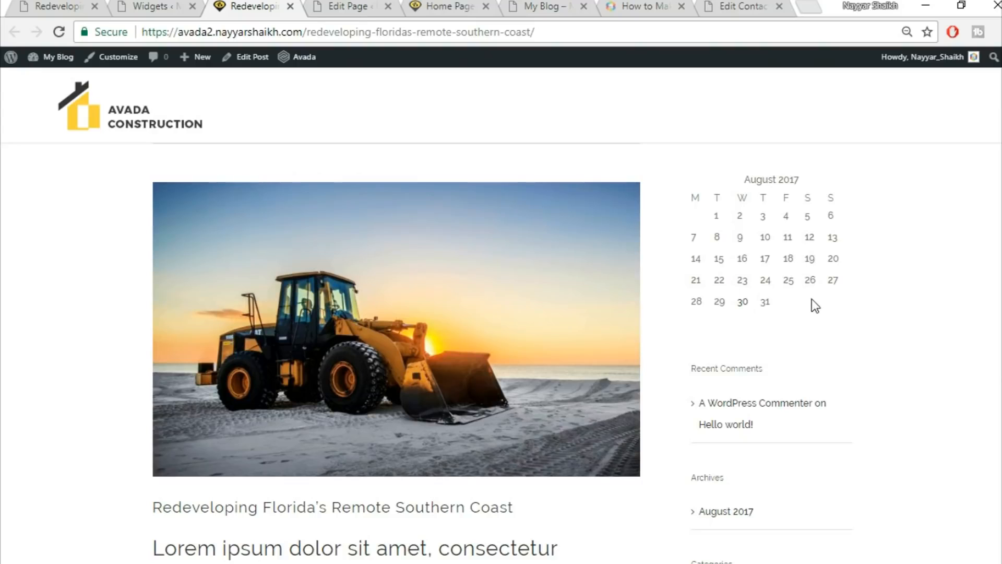
{"action": "left_click", "coordinate": [78, 5]}
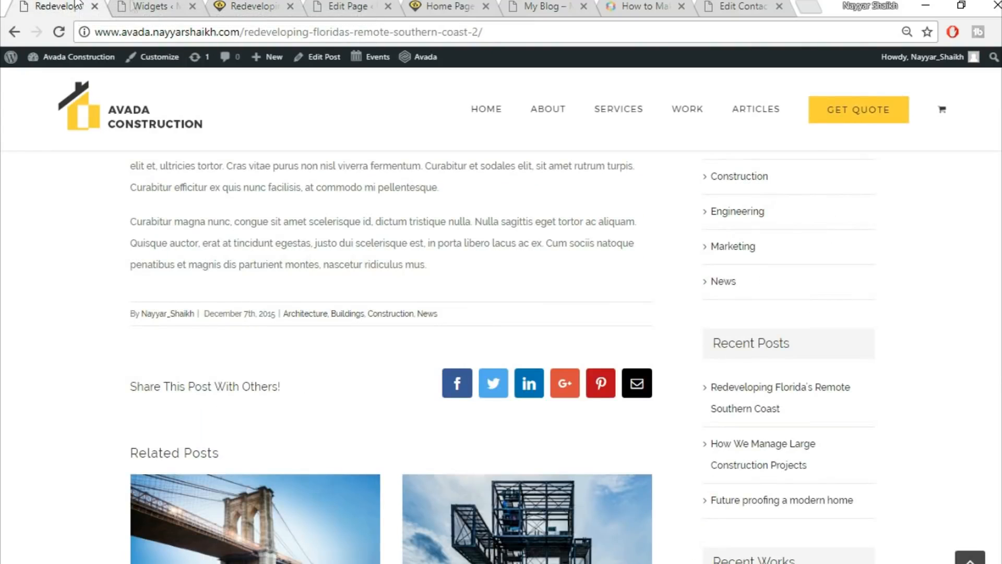
Review the demo homepage, then close the leftover Widgets and Redeveloping Florida post tabs.
{"action": "left_click", "coordinate": [156, 123]}
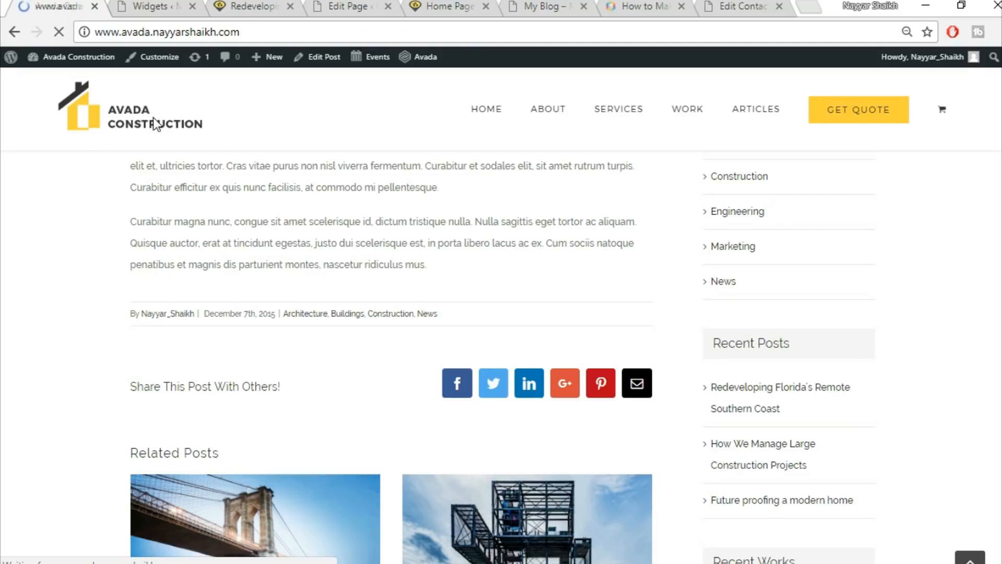
{"action": "scroll", "coordinate": [396, 271], "scroll_direction": "down", "scroll_amount": 10}
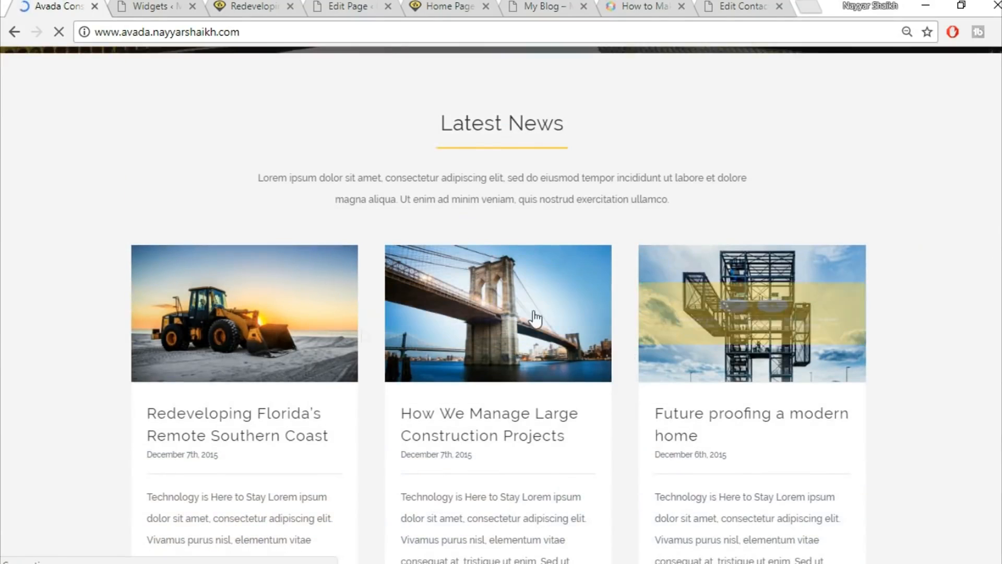
{"action": "scroll", "coordinate": [595, 320], "scroll_direction": "down", "scroll_amount": 3}
{"action": "left_click", "coordinate": [159, 6]}
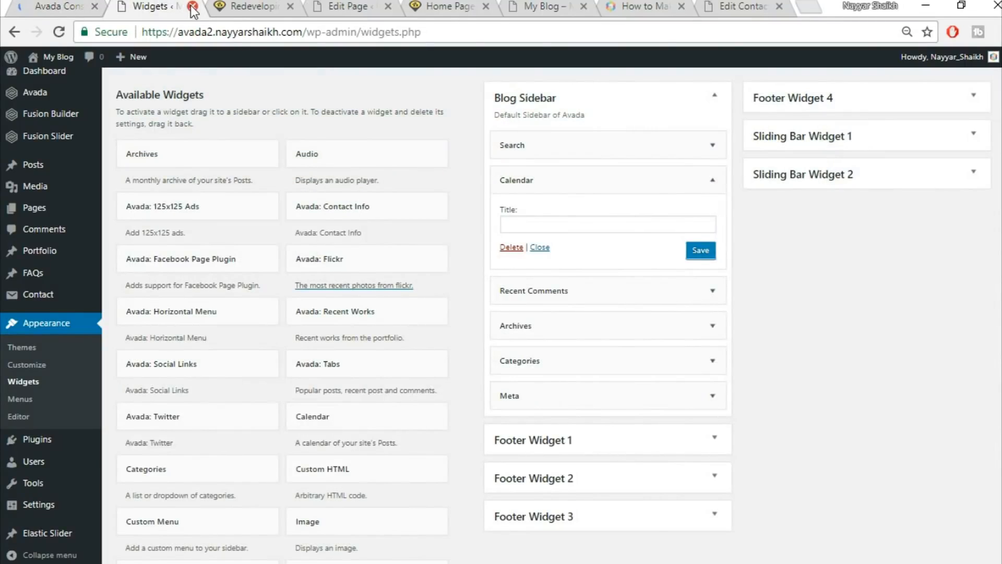
{"action": "left_click", "coordinate": [192, 6]}
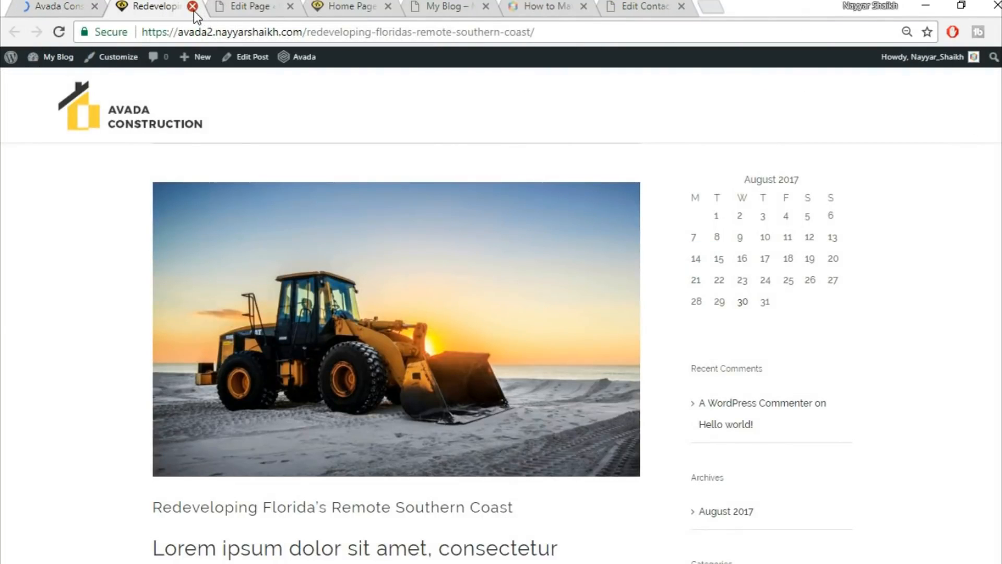
{"action": "left_click", "coordinate": [192, 6]}
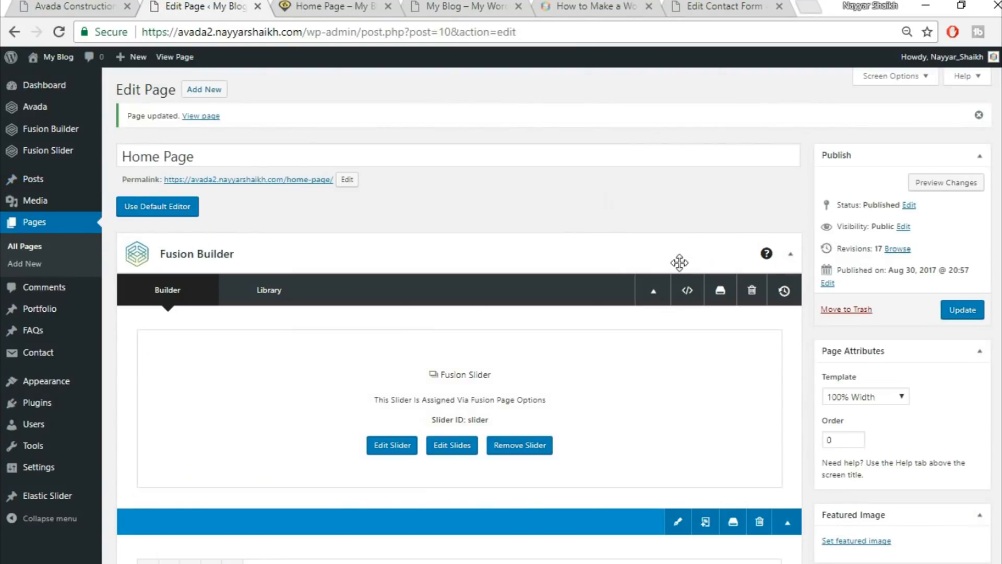
Insert the saved Title library container at the end of the builder, below Testimonials.
{"action": "scroll", "coordinate": [586, 221], "scroll_direction": "down", "scroll_amount": 15}
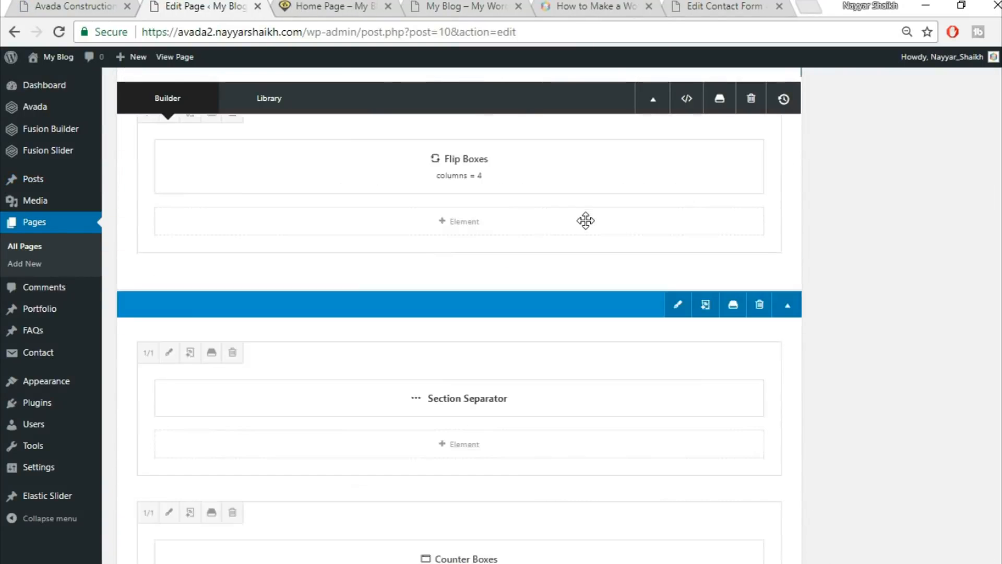
{"action": "scroll", "coordinate": [586, 221], "scroll_direction": "down", "scroll_amount": 10}
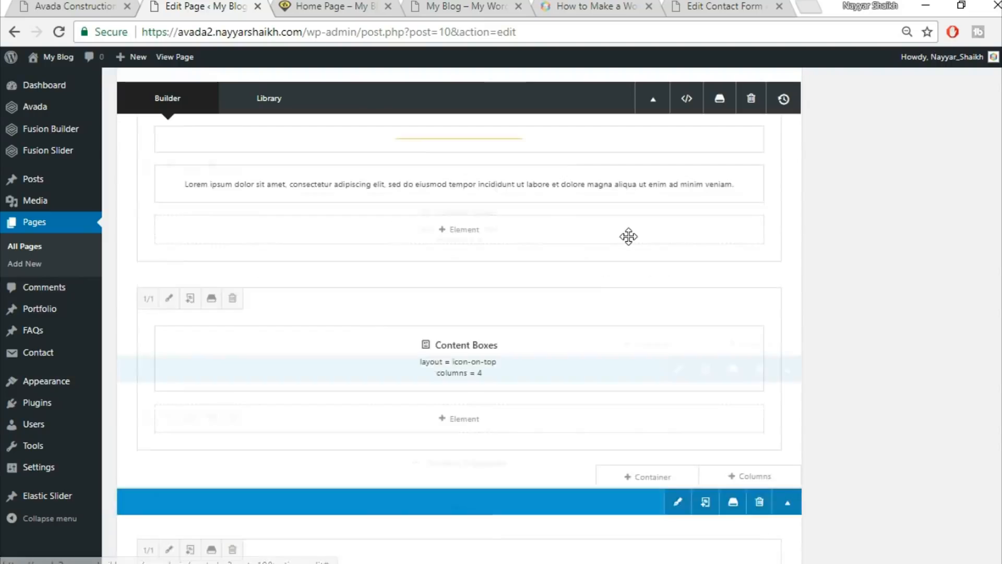
{"action": "scroll", "coordinate": [629, 236], "scroll_direction": "down", "scroll_amount": 8}
{"action": "scroll", "coordinate": [832, 283], "scroll_direction": "up", "scroll_amount": 2}
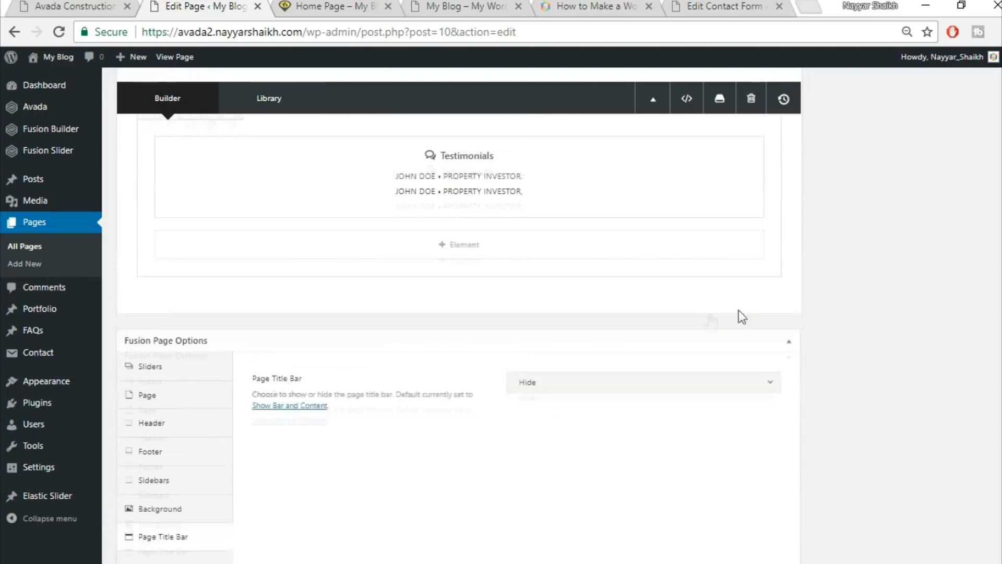
{"action": "left_click", "coordinate": [653, 333]}
{"action": "left_click", "coordinate": [271, 132]}
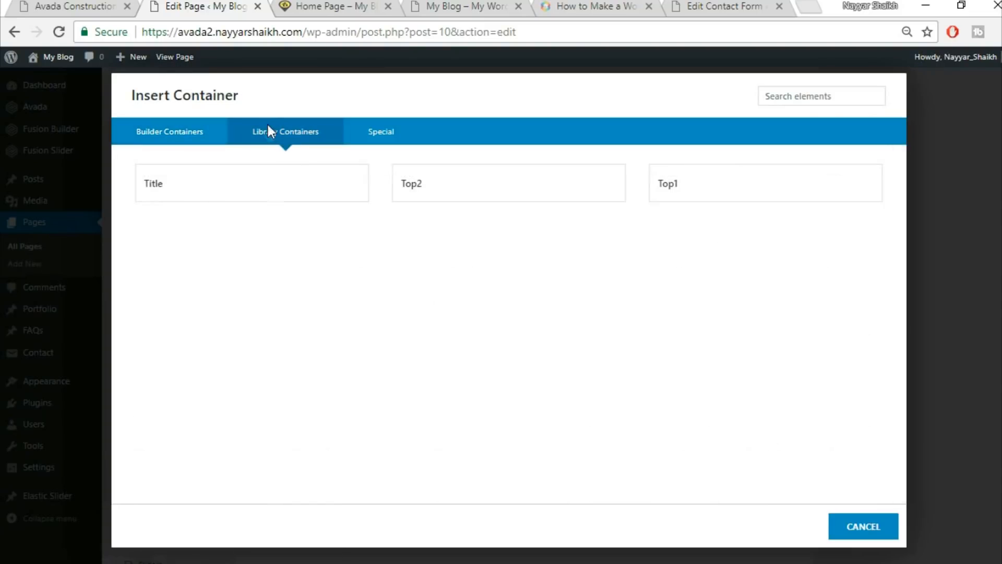
{"action": "left_click", "coordinate": [174, 199]}
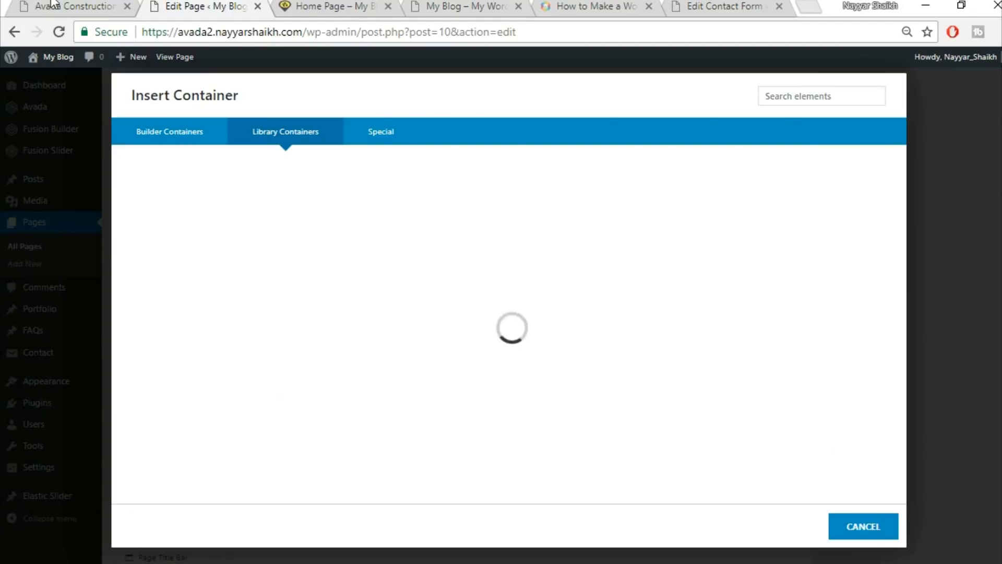
{"action": "left_click", "coordinate": [52, 5]}
{"action": "scroll", "coordinate": [502, 328], "scroll_direction": "up", "scroll_amount": 5}
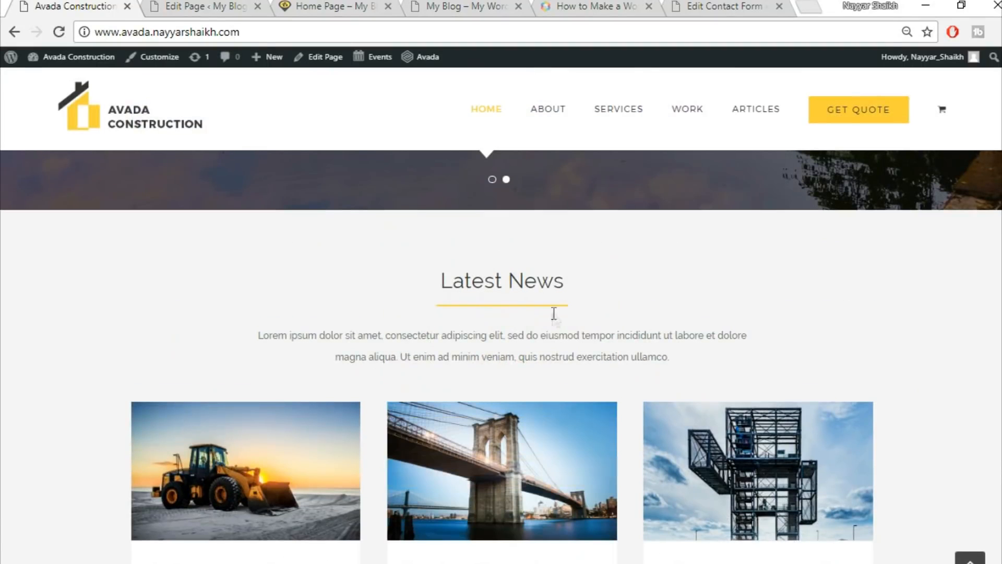
{"action": "left_click", "coordinate": [163, 3]}
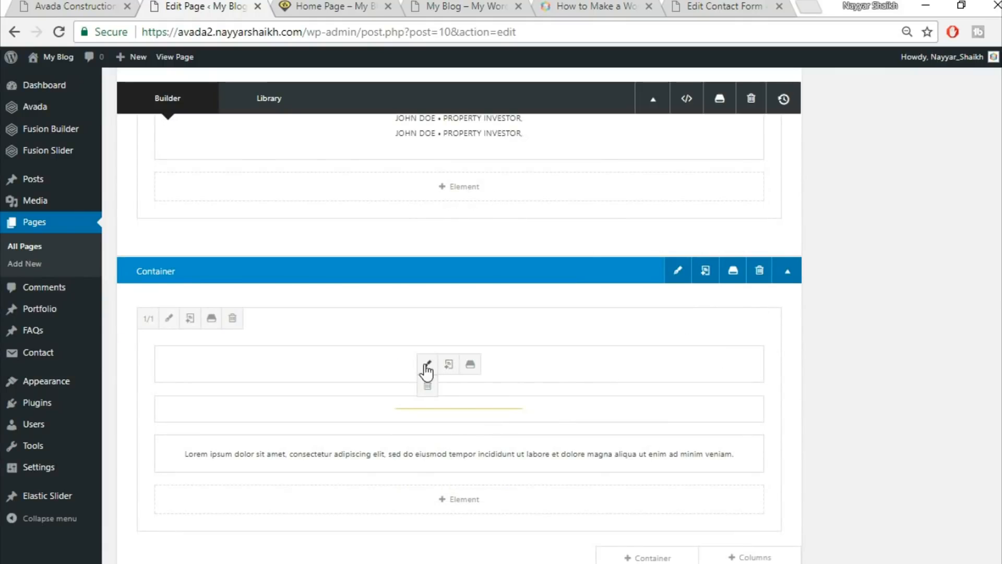
Replace the 'Specialists In Modern Construction' heading with 'Latest News' copied from the demo, centred, and save.
{"action": "left_click", "coordinate": [425, 364]}
{"action": "triple_click", "coordinate": [507, 309]}
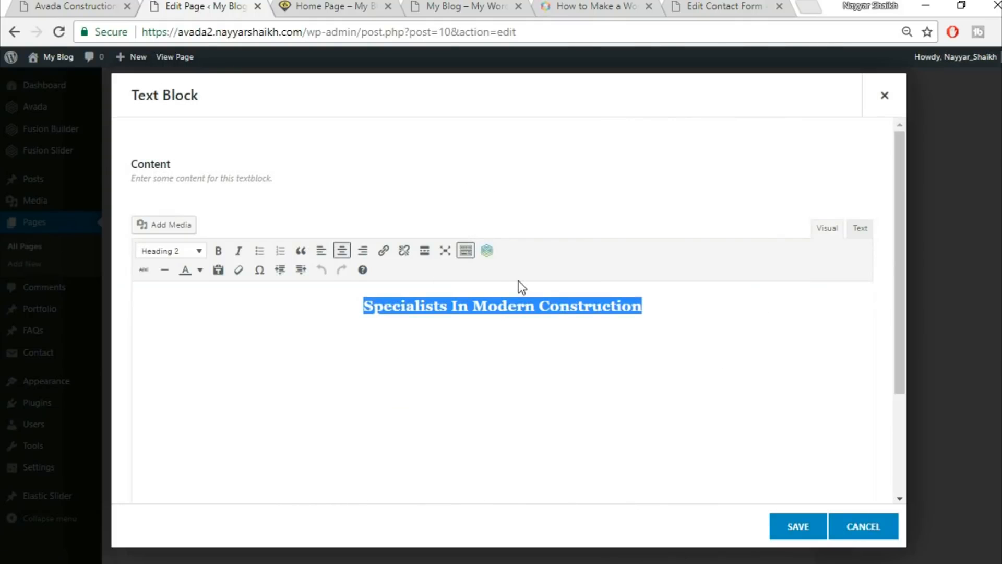
{"action": "left_click", "coordinate": [35, 4]}
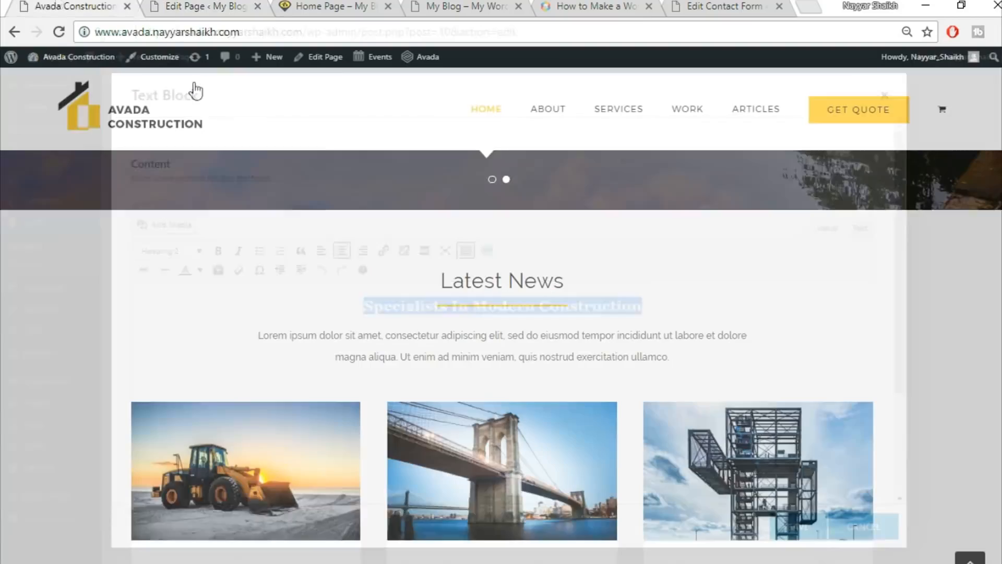
{"action": "triple_click", "coordinate": [461, 281]}
{"action": "key", "text": "ctrl+c"}
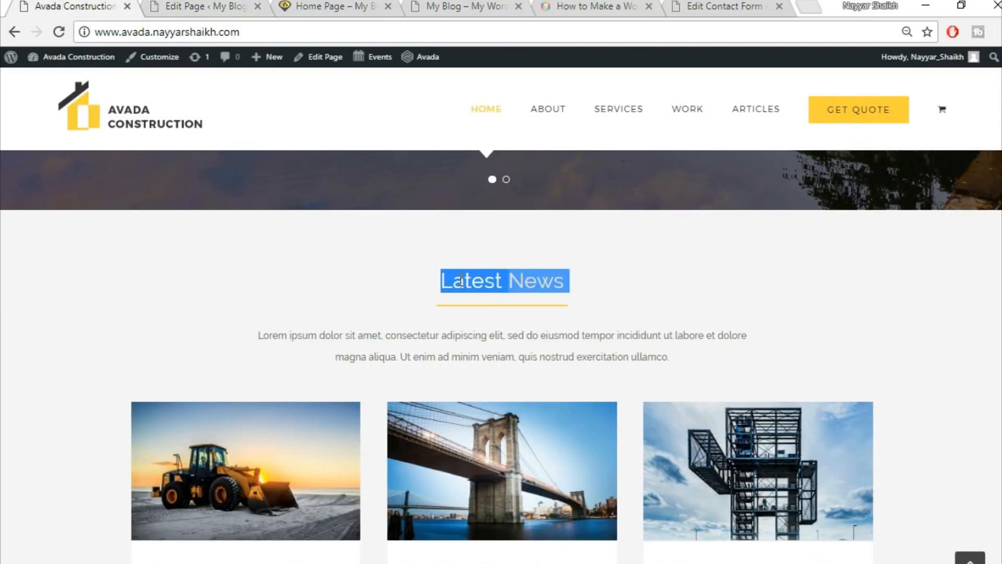
{"action": "left_click", "coordinate": [208, 4]}
{"action": "key", "text": "ctrl+v"}
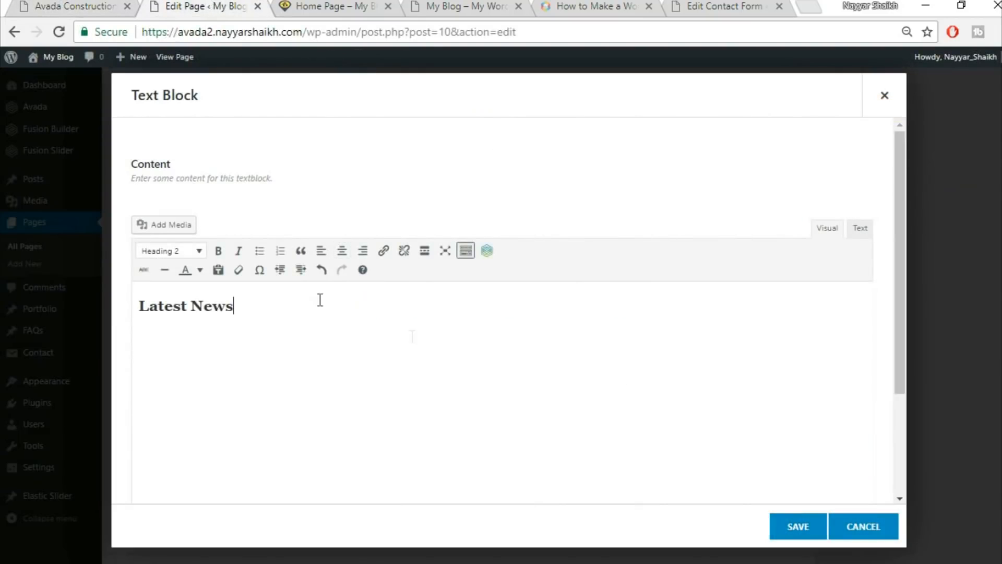
{"action": "left_click", "coordinate": [342, 251]}
{"action": "left_click", "coordinate": [809, 530]}
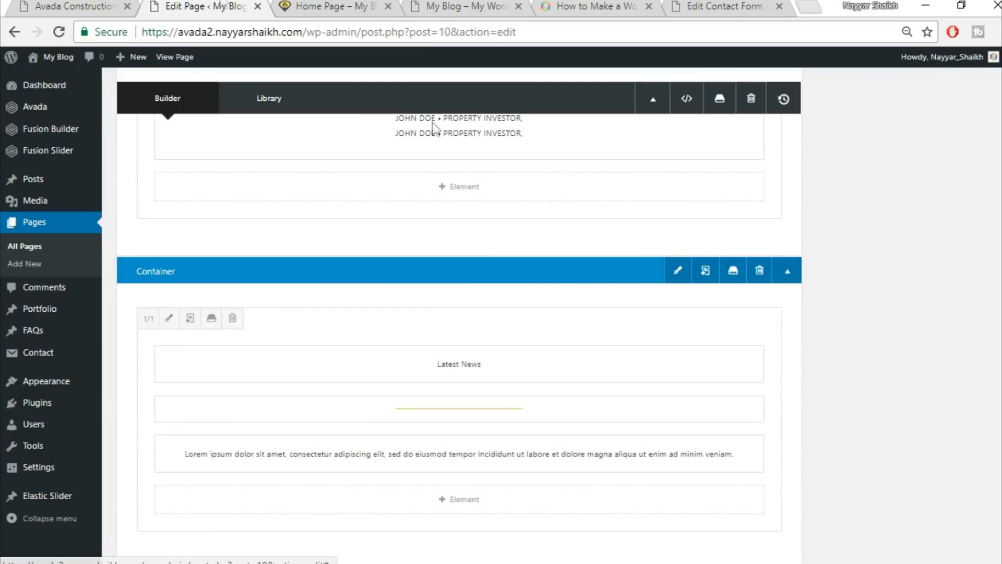
{"action": "left_click", "coordinate": [115, 3]}
{"action": "scroll", "coordinate": [836, 321], "scroll_direction": "down", "scroll_amount": 3}
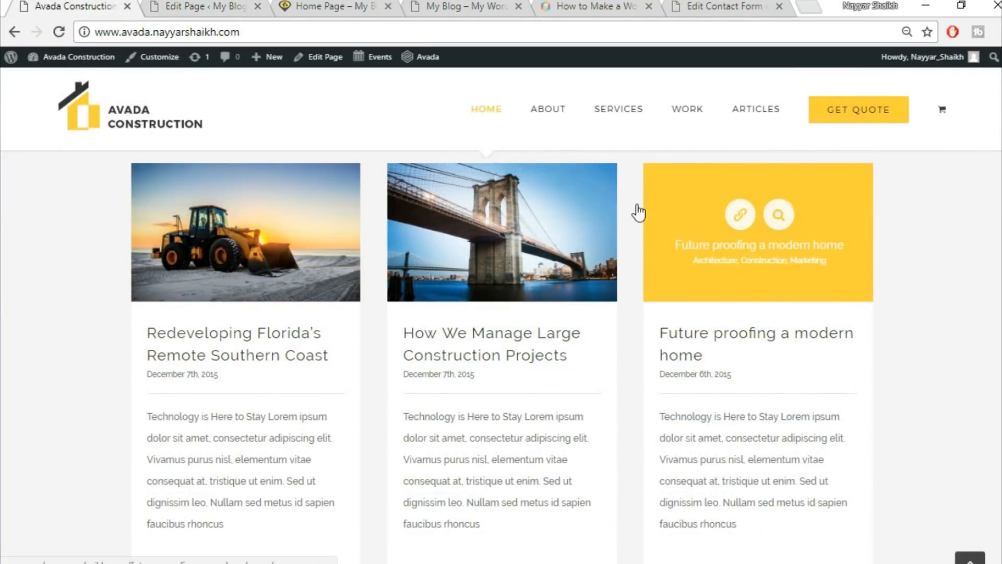
{"action": "left_click", "coordinate": [218, 6]}
{"action": "scroll", "coordinate": [856, 431], "scroll_direction": "down", "scroll_amount": 3}
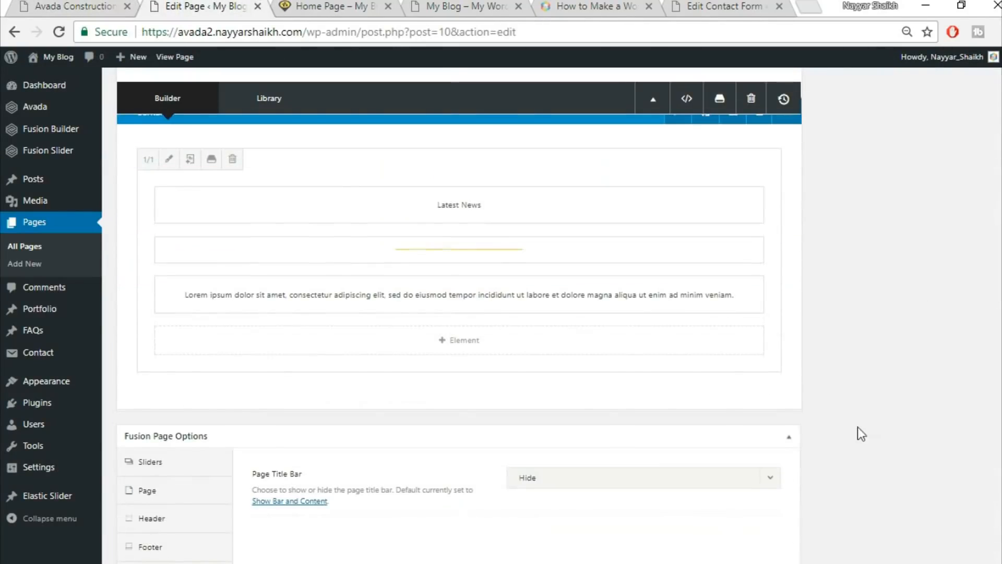
Add a single full-width column to the container and place a Blog element in it.
{"action": "left_click", "coordinate": [753, 399]}
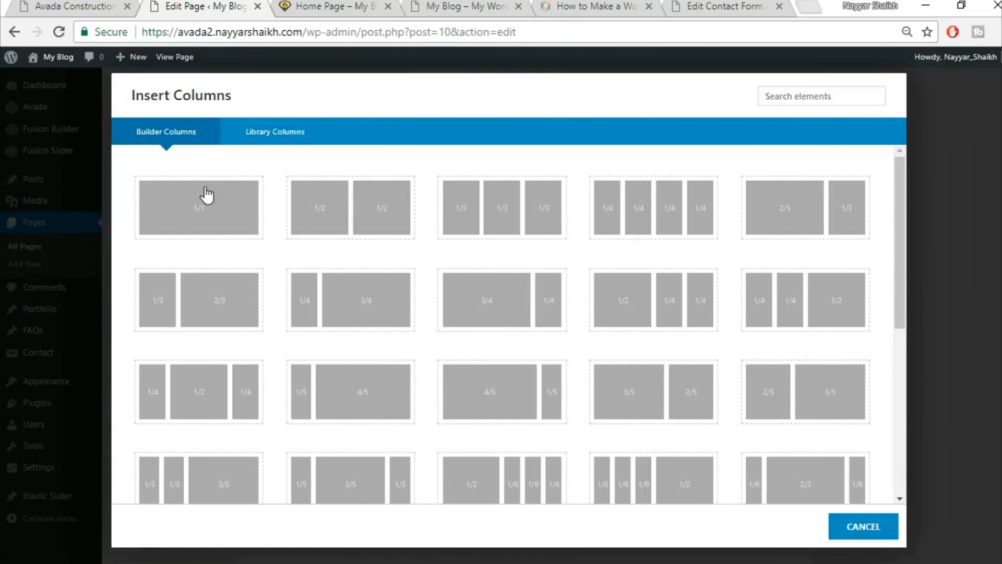
{"action": "left_click", "coordinate": [205, 195]}
{"action": "left_click", "coordinate": [506, 460]}
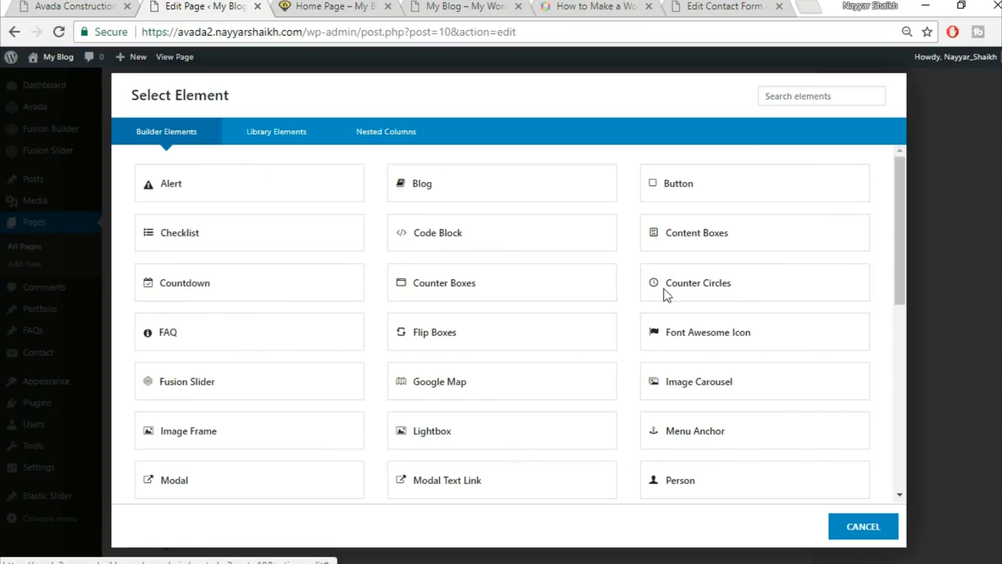
{"action": "left_click", "coordinate": [796, 95]}
{"action": "type", "text": "blo"}
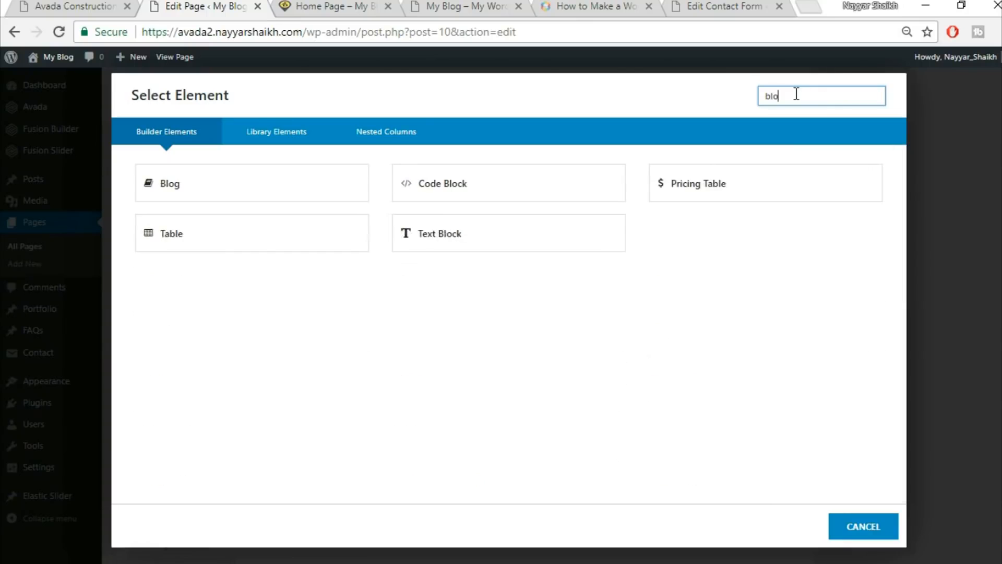
{"action": "left_click", "coordinate": [222, 181]}
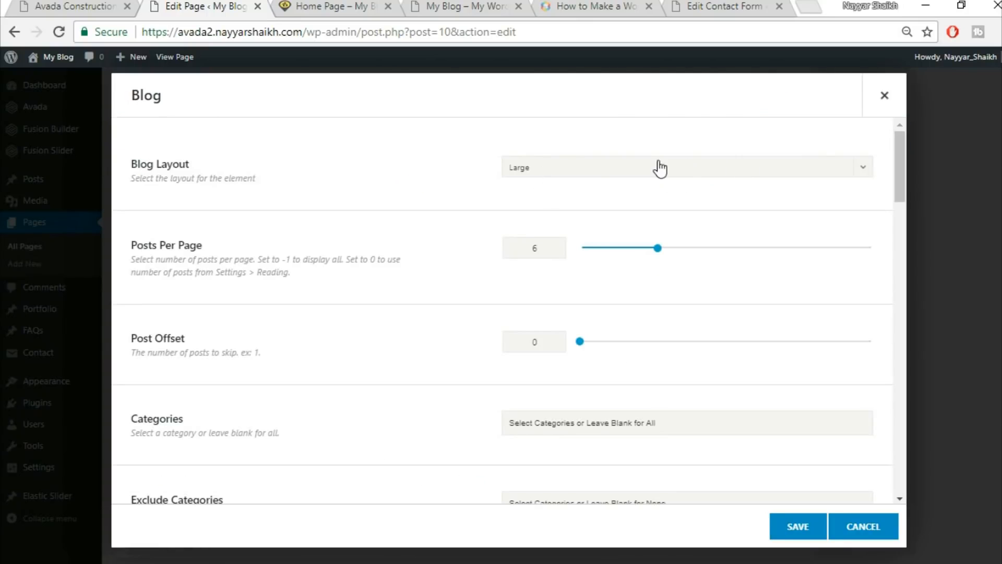
Set the Blog layout to Grid and enter 3 posts per page.
{"action": "left_click", "coordinate": [659, 167]}
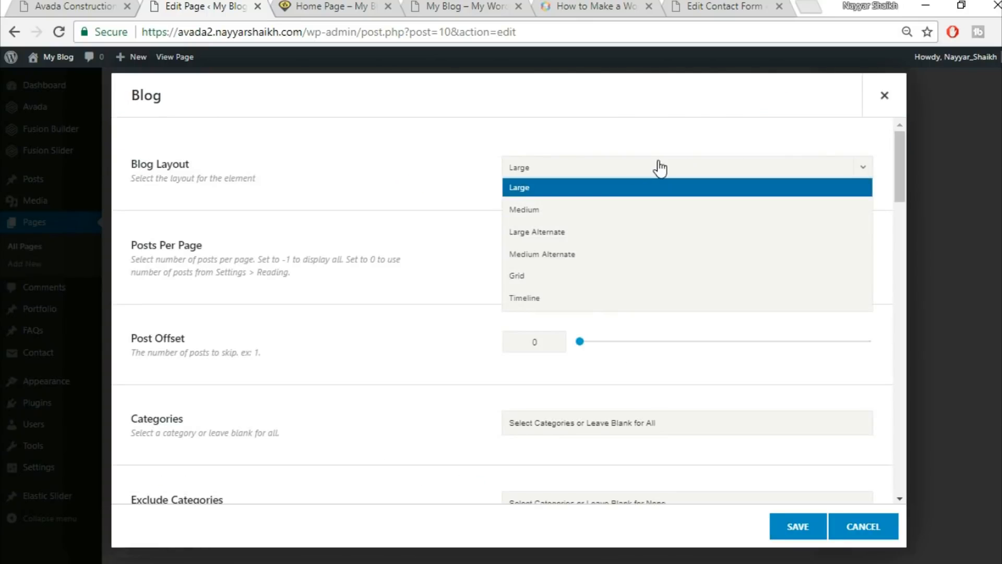
{"action": "left_click", "coordinate": [592, 279]}
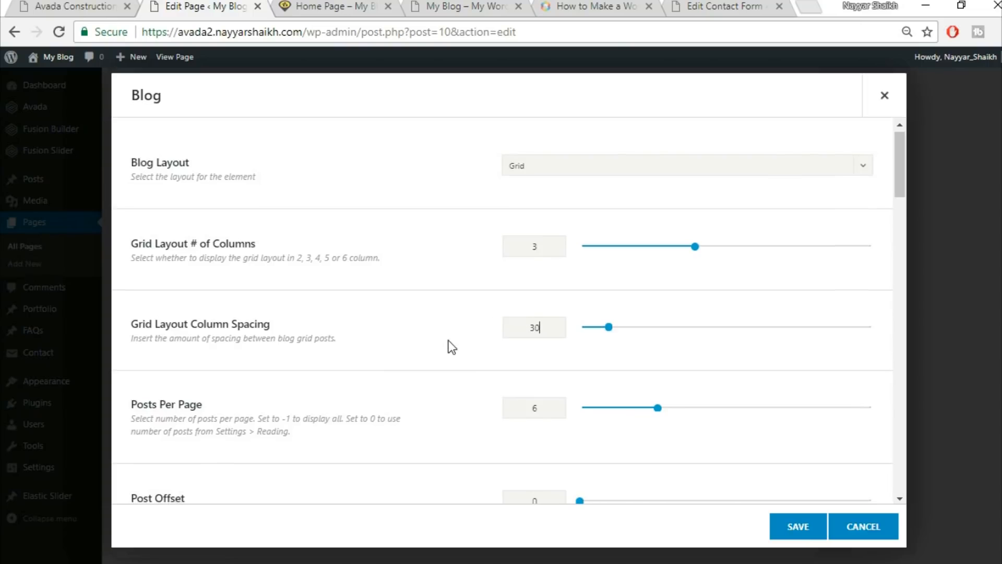
{"action": "scroll", "coordinate": [566, 369], "scroll_direction": "down", "scroll_amount": 2}
{"action": "type", "text": "3"}
{"action": "scroll", "coordinate": [473, 349], "scroll_direction": "down", "scroll_amount": 3}
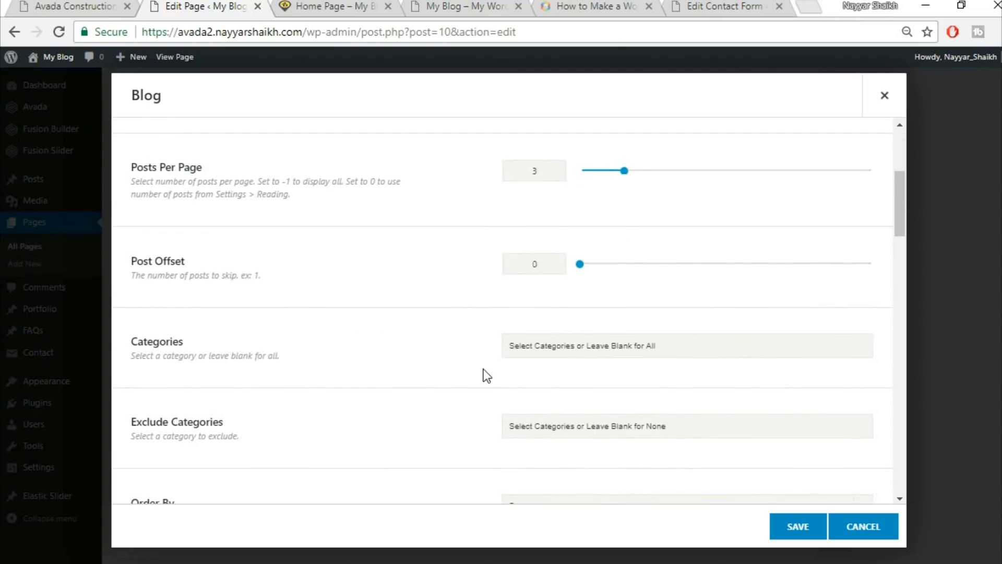
{"action": "scroll", "coordinate": [483, 369], "scroll_direction": "down", "scroll_amount": 4}
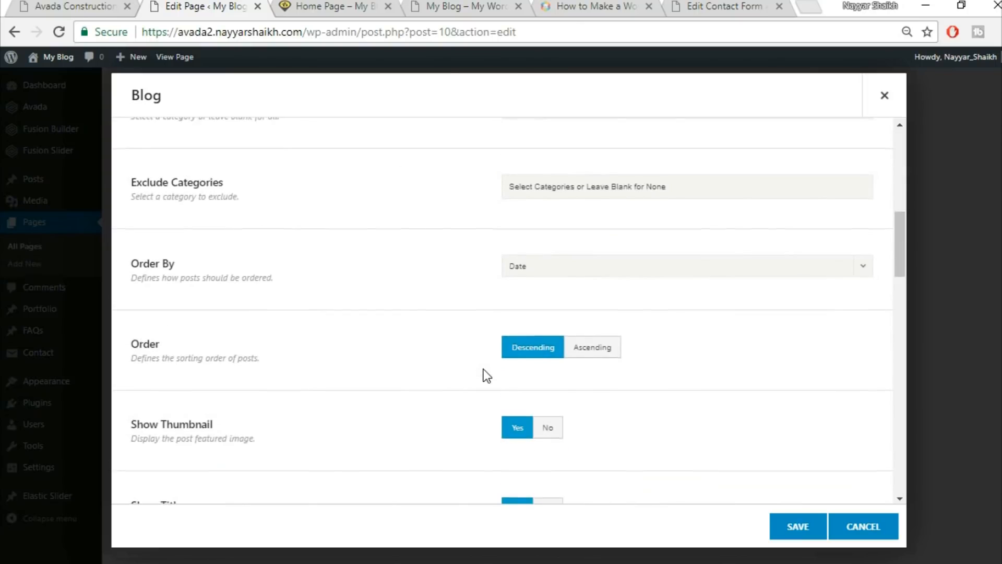
{"action": "scroll", "coordinate": [484, 368], "scroll_direction": "down", "scroll_amount": 3}
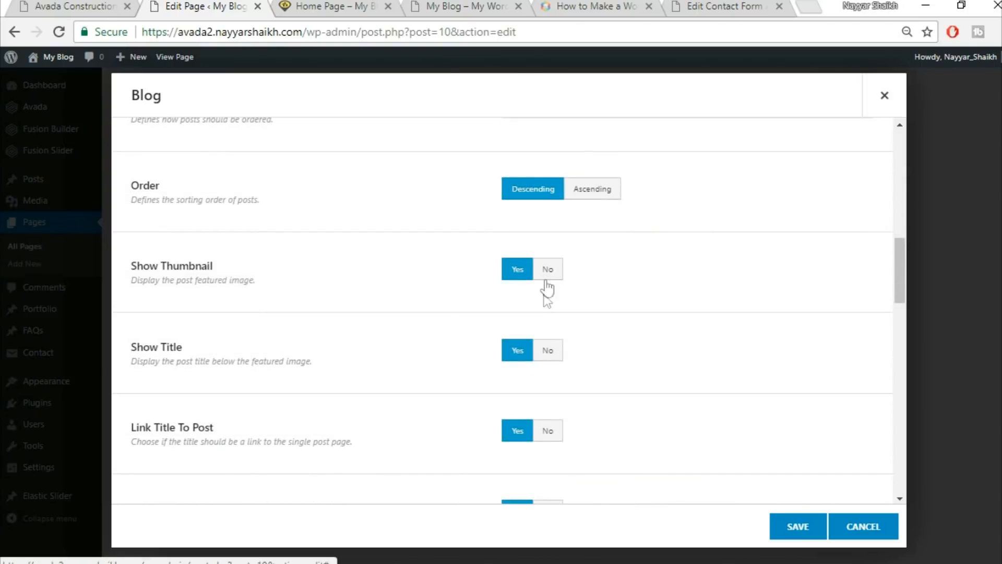
Compare the demo site's news cards, article titles and excerpt length against the Blog settings.
{"action": "left_click", "coordinate": [35, 6]}
{"action": "mouse_move", "coordinate": [263, 253]}
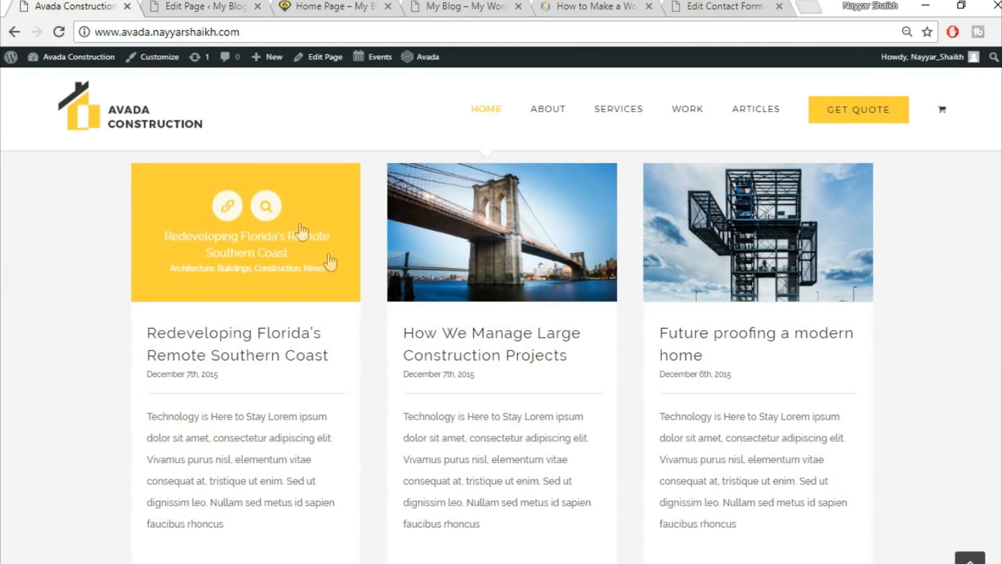
{"action": "left_click", "coordinate": [201, 6]}
{"action": "scroll", "coordinate": [517, 358], "scroll_direction": "down", "scroll_amount": 1}
{"action": "left_click", "coordinate": [46, 5]}
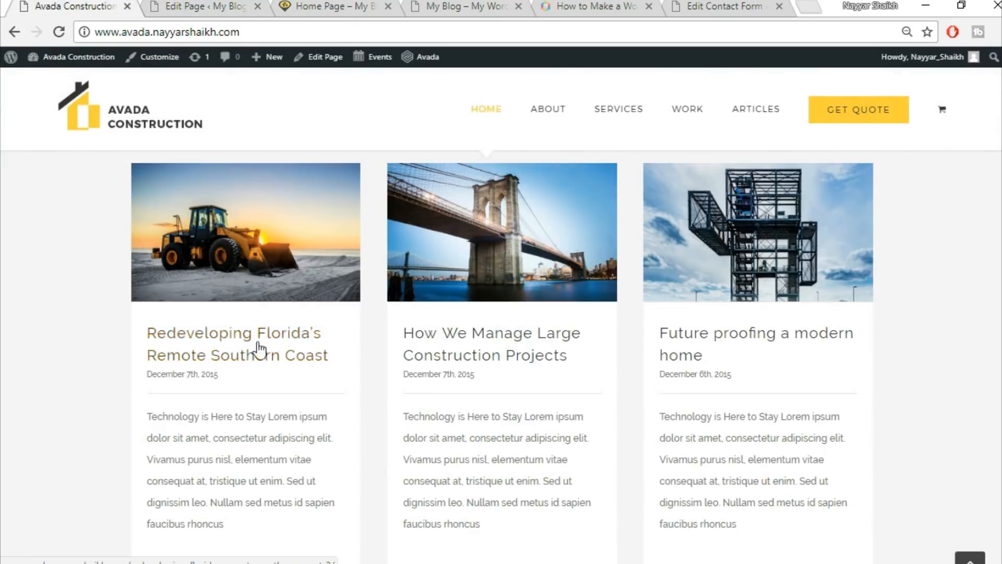
{"action": "left_click", "coordinate": [219, 6]}
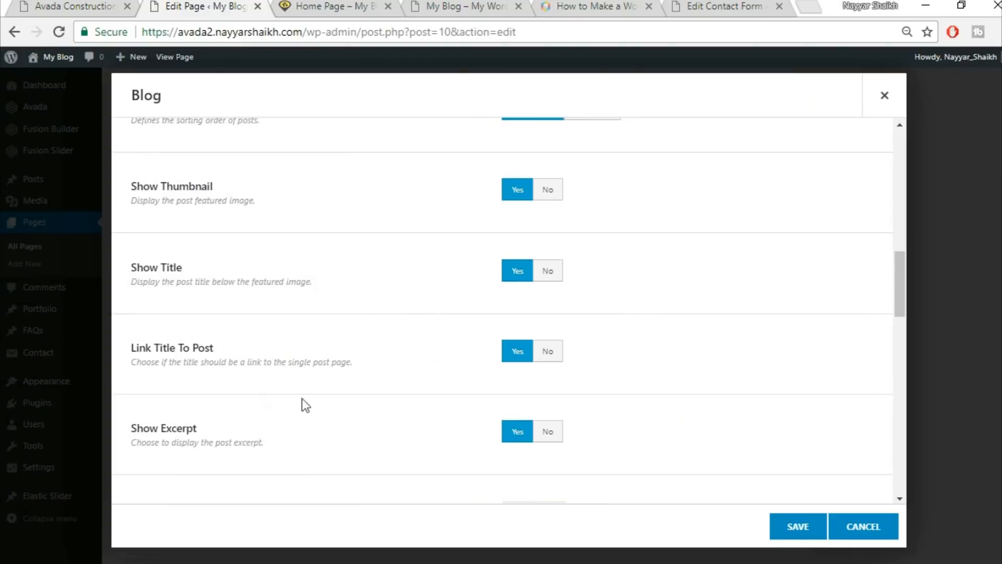
{"action": "scroll", "coordinate": [262, 388], "scroll_direction": "down", "scroll_amount": 1}
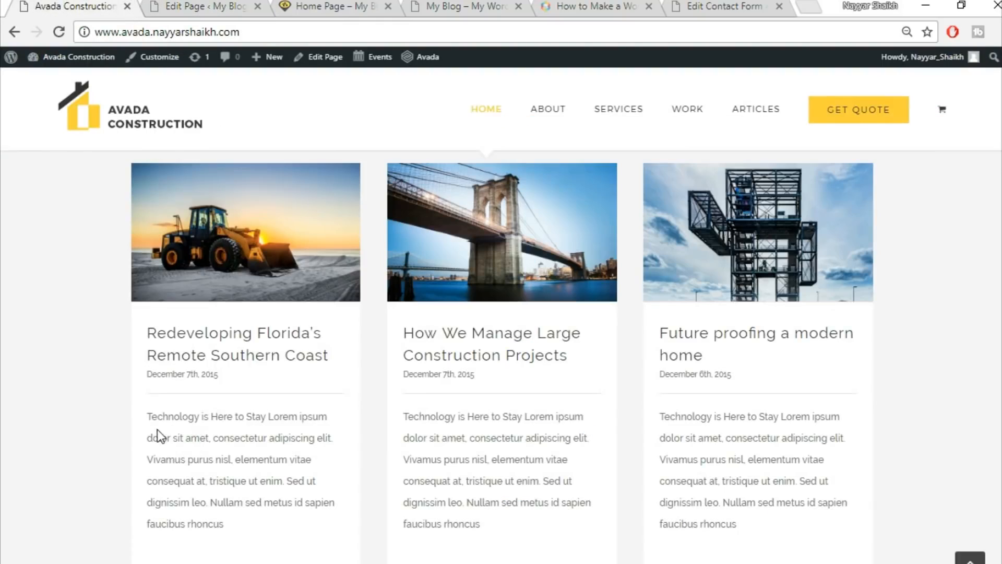
{"action": "left_click_drag", "start_coordinate": [140, 417], "coordinate": [259, 536]}
{"action": "left_click", "coordinate": [273, 445]}
{"action": "left_click", "coordinate": [186, 5]}
{"action": "scroll", "coordinate": [656, 379], "scroll_direction": "down", "scroll_amount": 3}
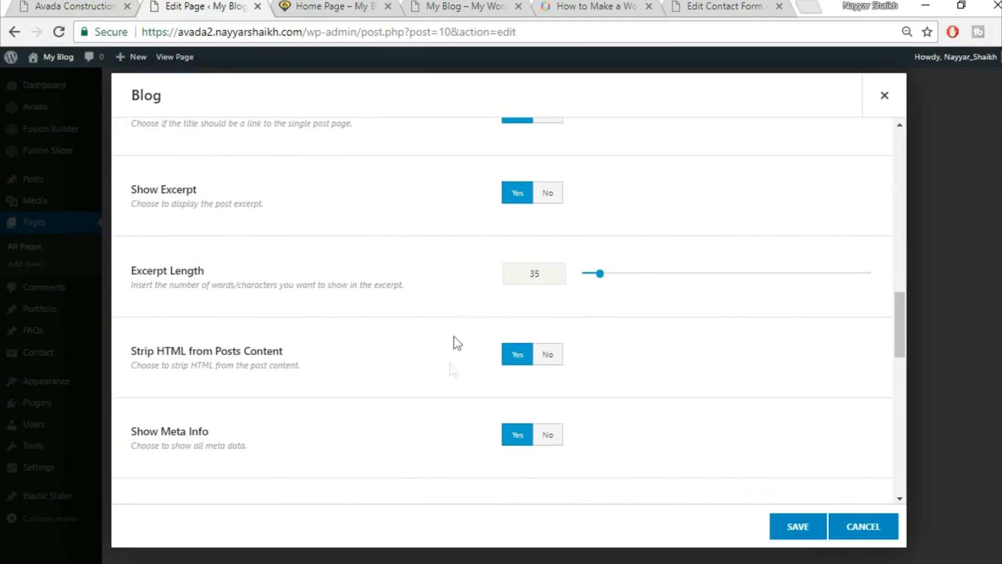
{"action": "scroll", "coordinate": [423, 405], "scroll_direction": "down", "scroll_amount": 5}
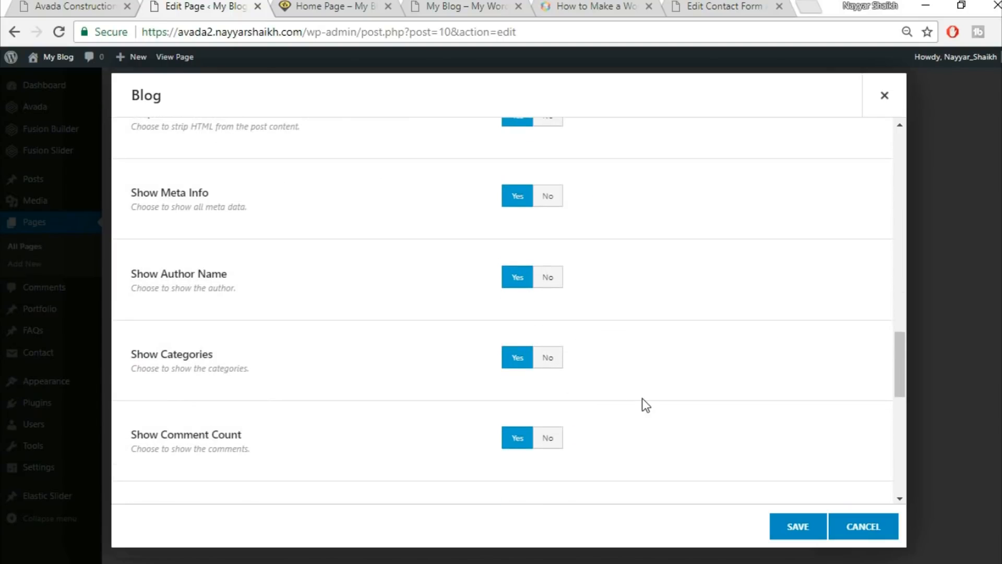
{"action": "scroll", "coordinate": [634, 405], "scroll_direction": "down", "scroll_amount": 2}
Hide the comment count, categories, author name and tags on blog posts.
{"action": "left_click", "coordinate": [557, 360]}
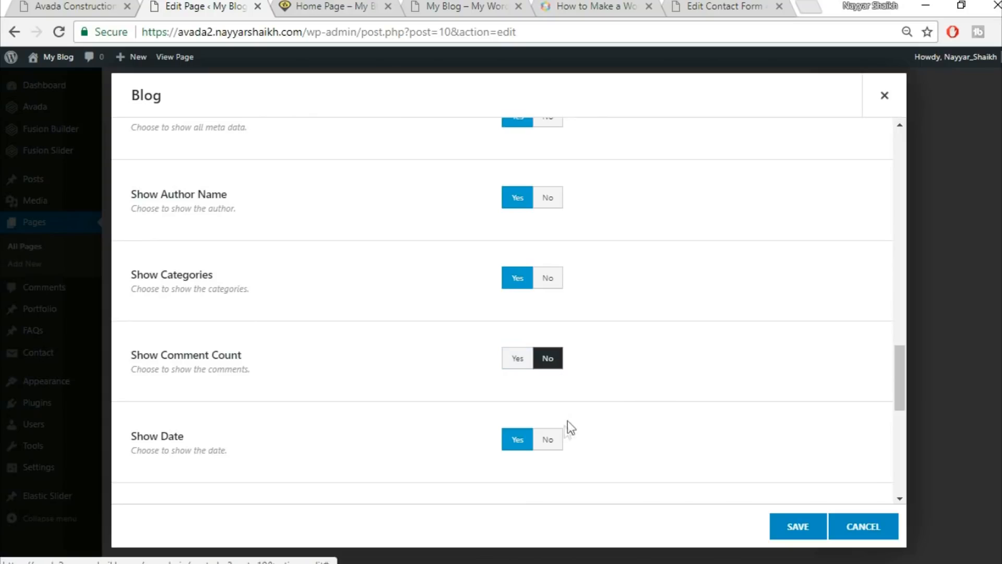
{"action": "left_click", "coordinate": [548, 277]}
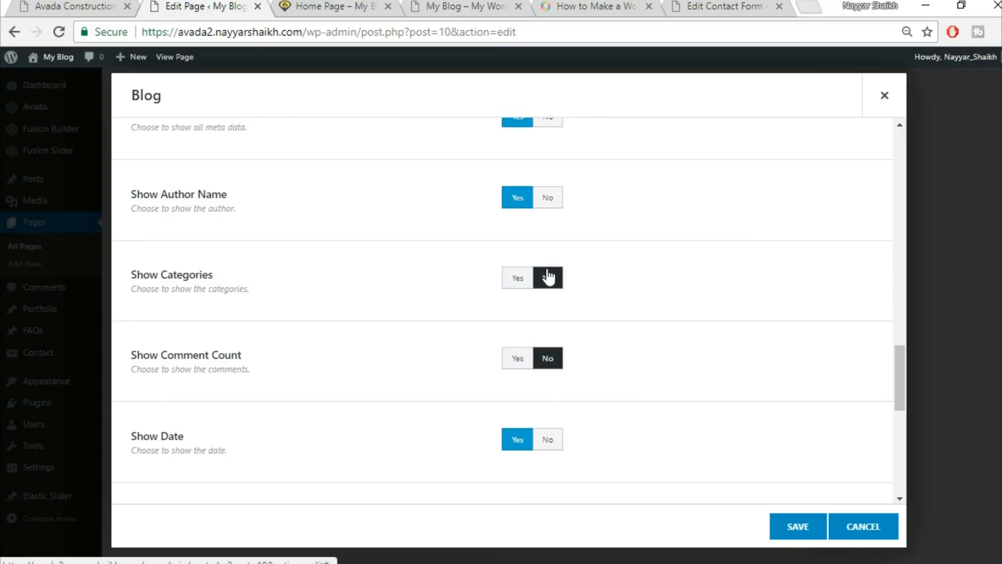
{"action": "left_click", "coordinate": [549, 200]}
{"action": "scroll", "coordinate": [676, 308], "scroll_direction": "down", "scroll_amount": 3}
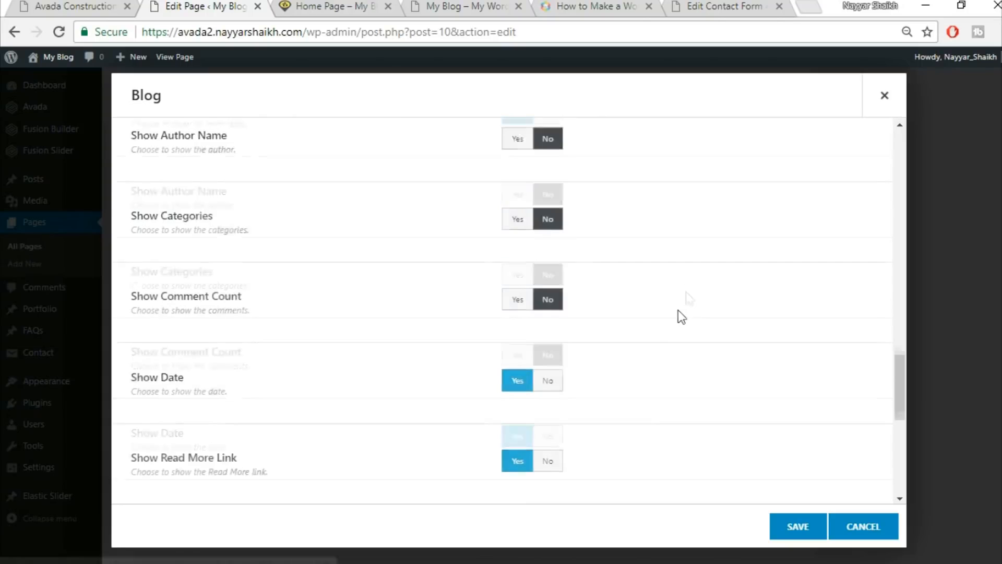
{"action": "scroll", "coordinate": [650, 314], "scroll_direction": "down", "scroll_amount": 2}
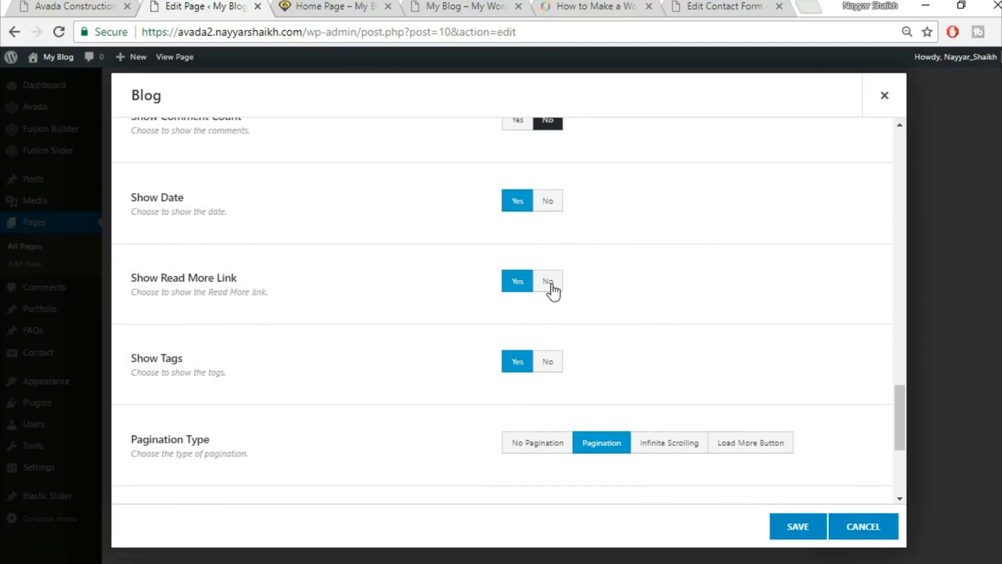
{"action": "scroll", "coordinate": [532, 329], "scroll_direction": "down", "scroll_amount": 2}
{"action": "left_click", "coordinate": [548, 282]}
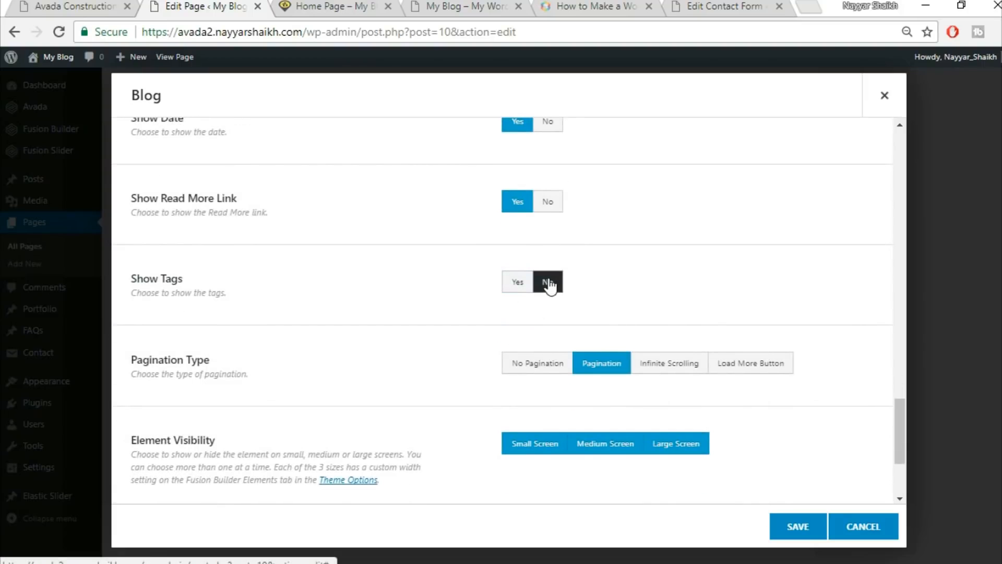
Set the blog grid to No Pagination and save the Blog element.
{"action": "scroll", "coordinate": [615, 327], "scroll_direction": "down", "scroll_amount": 2}
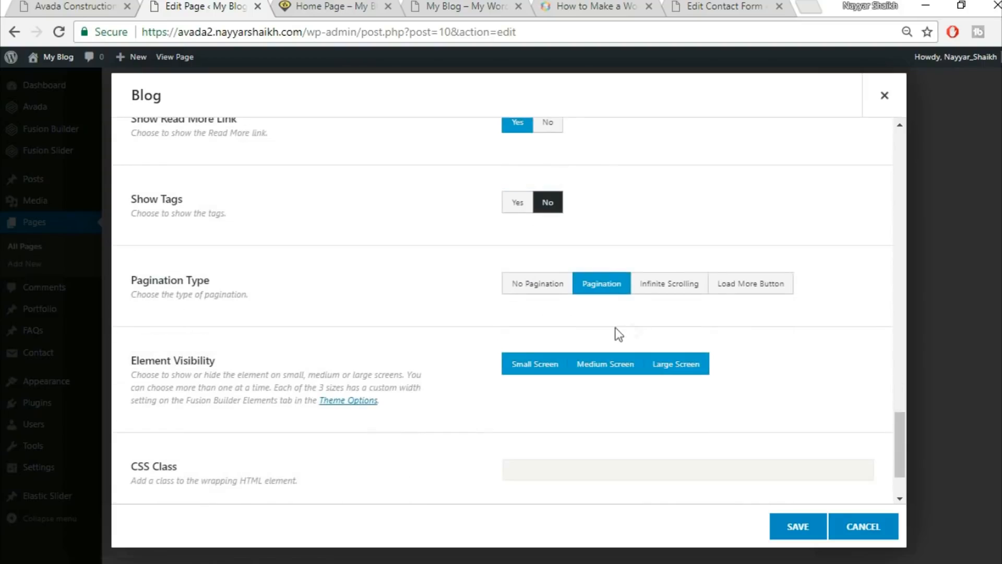
{"action": "left_click", "coordinate": [554, 296]}
{"action": "scroll", "coordinate": [399, 371], "scroll_direction": "down", "scroll_amount": 1}
{"action": "scroll", "coordinate": [397, 371], "scroll_direction": "down", "scroll_amount": 1}
{"action": "scroll", "coordinate": [410, 378], "scroll_direction": "up", "scroll_amount": 20}
{"action": "scroll", "coordinate": [410, 377], "scroll_direction": "up", "scroll_amount": 5}
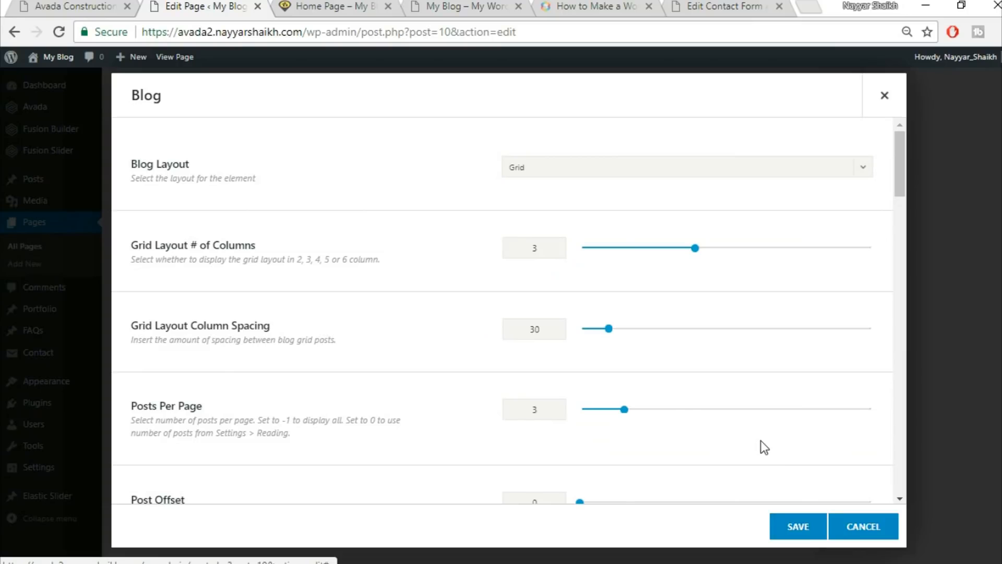
{"action": "scroll", "coordinate": [760, 447], "scroll_direction": "down", "scroll_amount": 15}
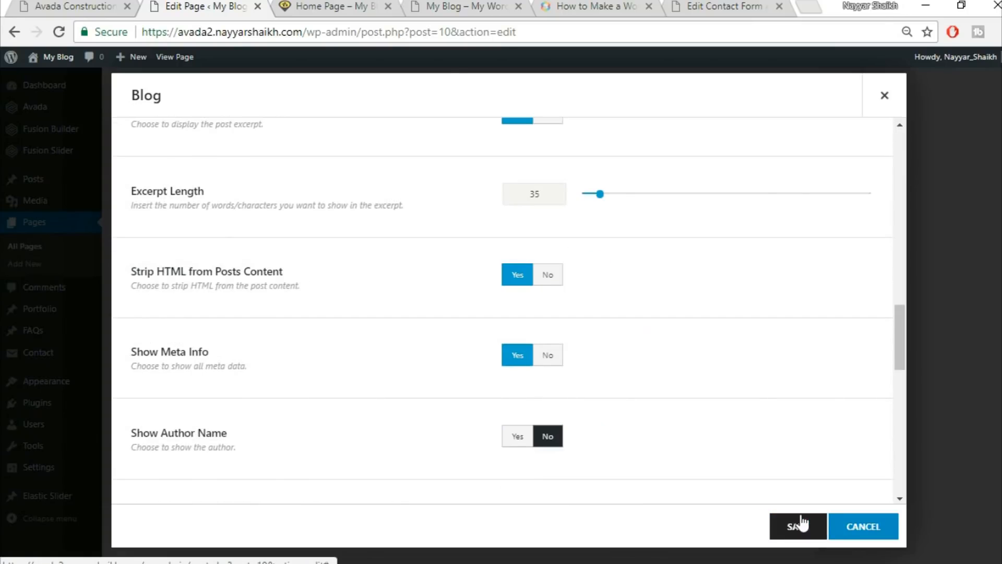
{"action": "left_click", "coordinate": [795, 526]}
Compare the blog grid with the demo, then Update the Home Page.
{"action": "scroll", "coordinate": [647, 415], "scroll_direction": "down", "scroll_amount": 3}
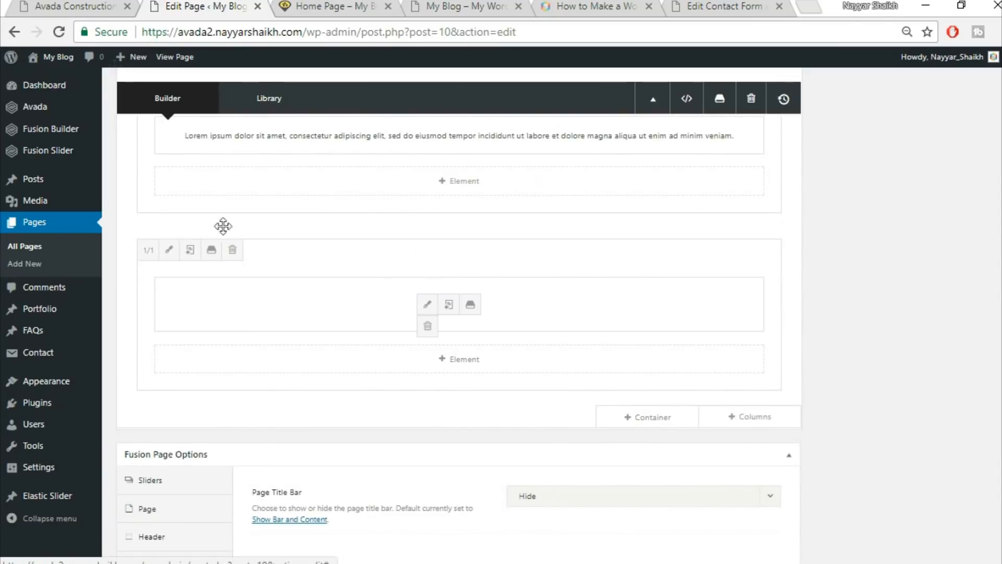
{"action": "left_click", "coordinate": [60, 4]}
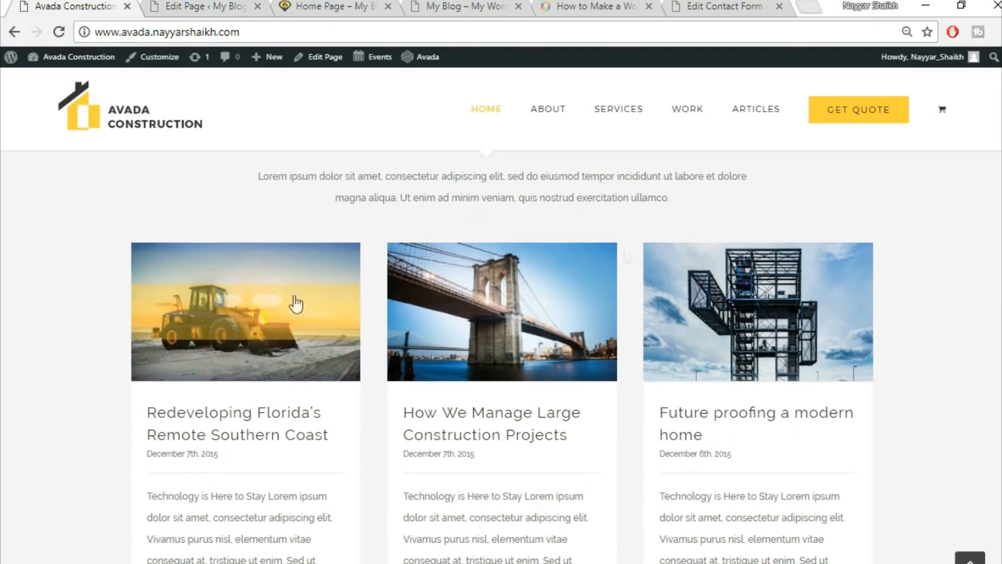
{"action": "left_click", "coordinate": [175, 5]}
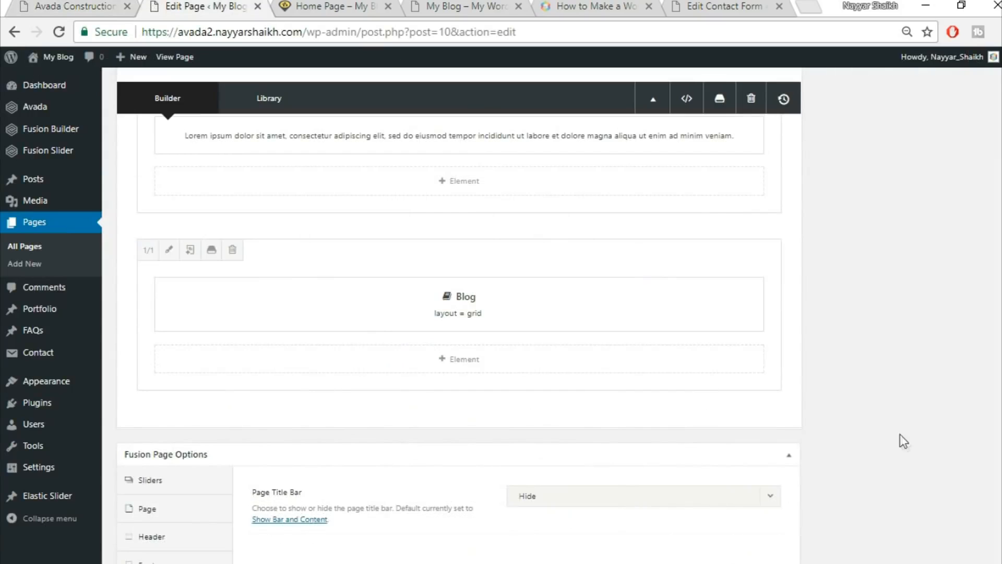
{"action": "scroll", "coordinate": [902, 441], "scroll_direction": "down", "scroll_amount": 5}
{"action": "scroll", "coordinate": [983, 296], "scroll_direction": "up", "scroll_amount": 10}
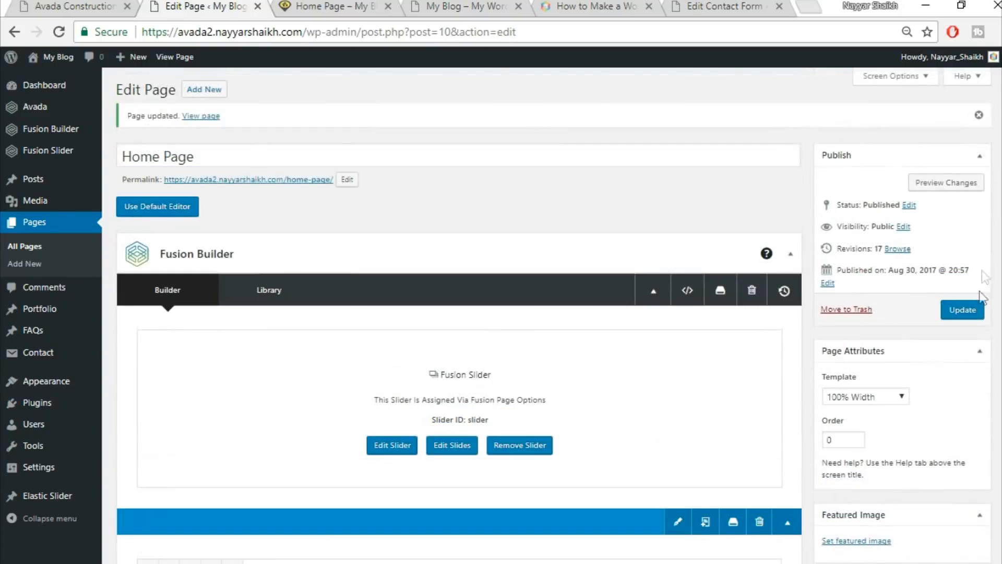
{"action": "left_click", "coordinate": [974, 311]}
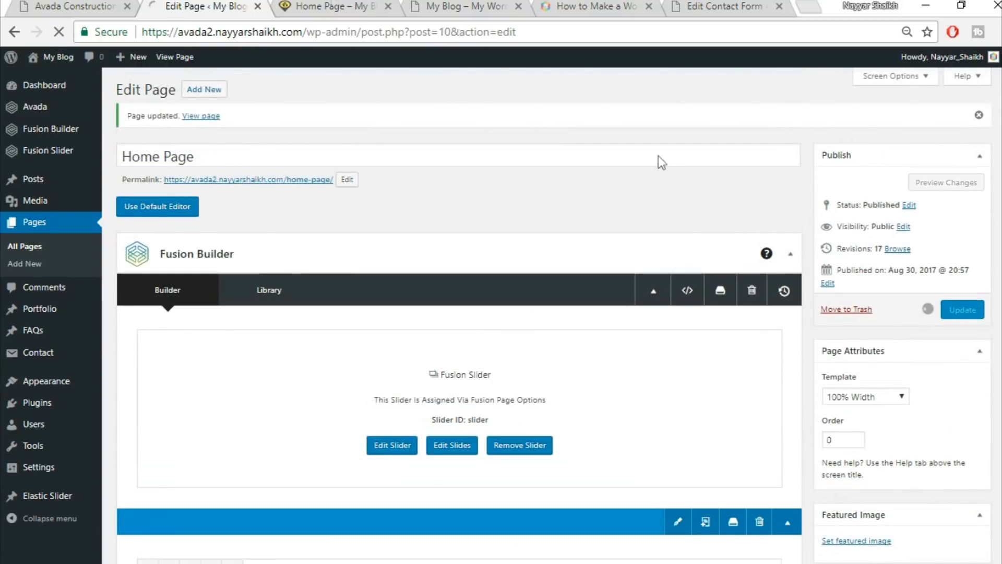
Reload the live Home Page and check the new blog grid.
{"action": "left_click", "coordinate": [355, 7]}
{"action": "left_click", "coordinate": [370, 29]}
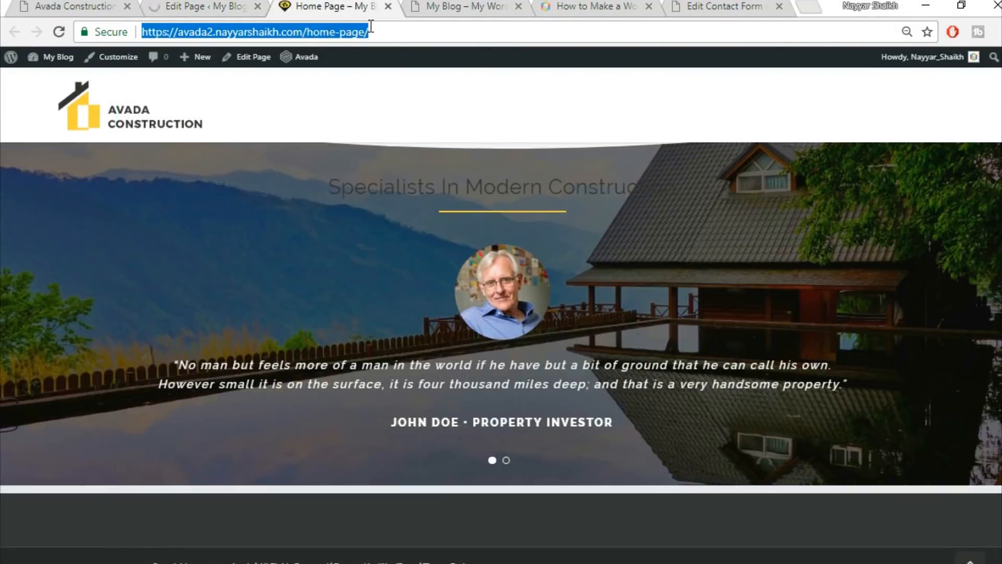
{"action": "key", "text": "Return"}
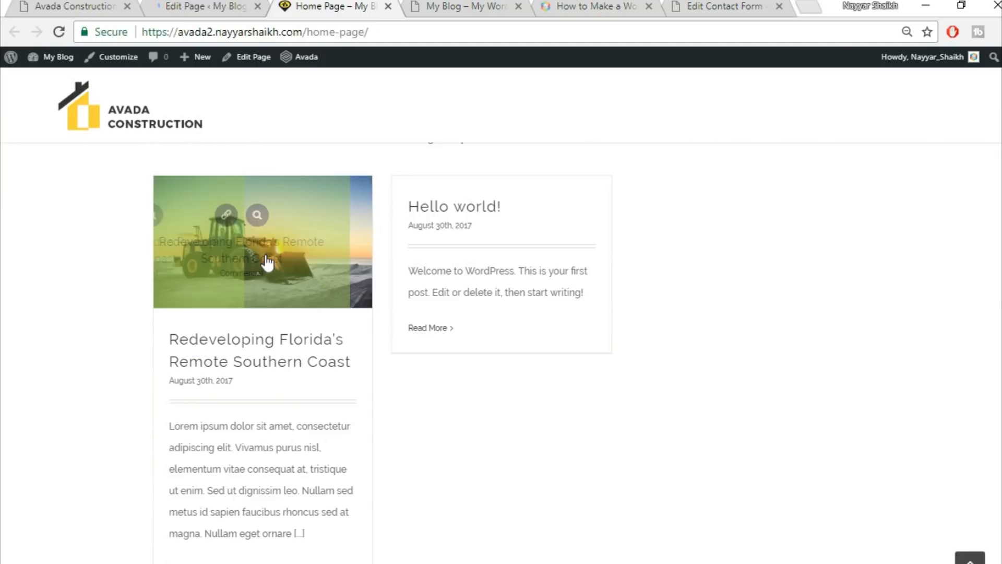
{"action": "scroll", "coordinate": [267, 297], "scroll_direction": "down", "scroll_amount": 2}
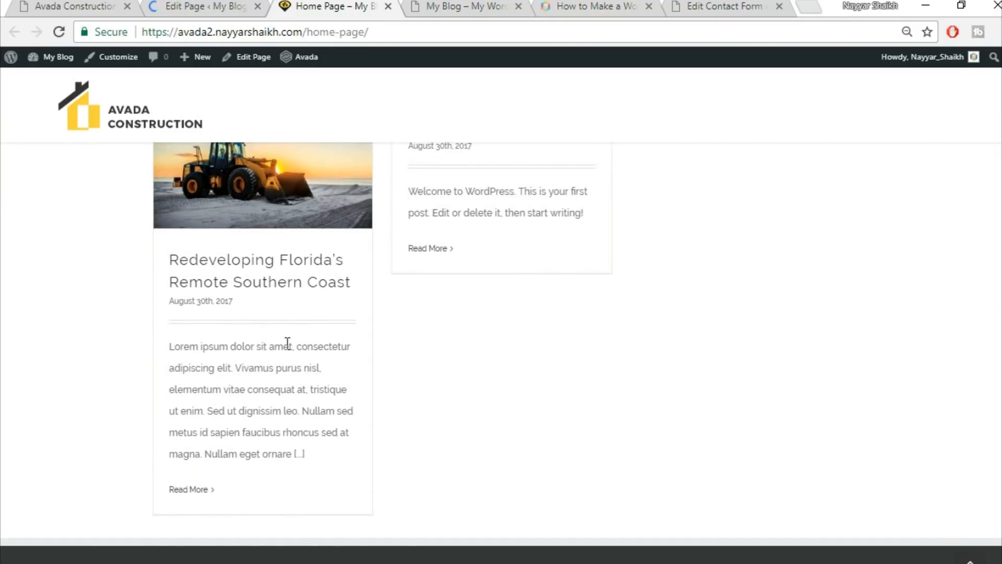
{"action": "scroll", "coordinate": [287, 343], "scroll_direction": "up", "scroll_amount": 2}
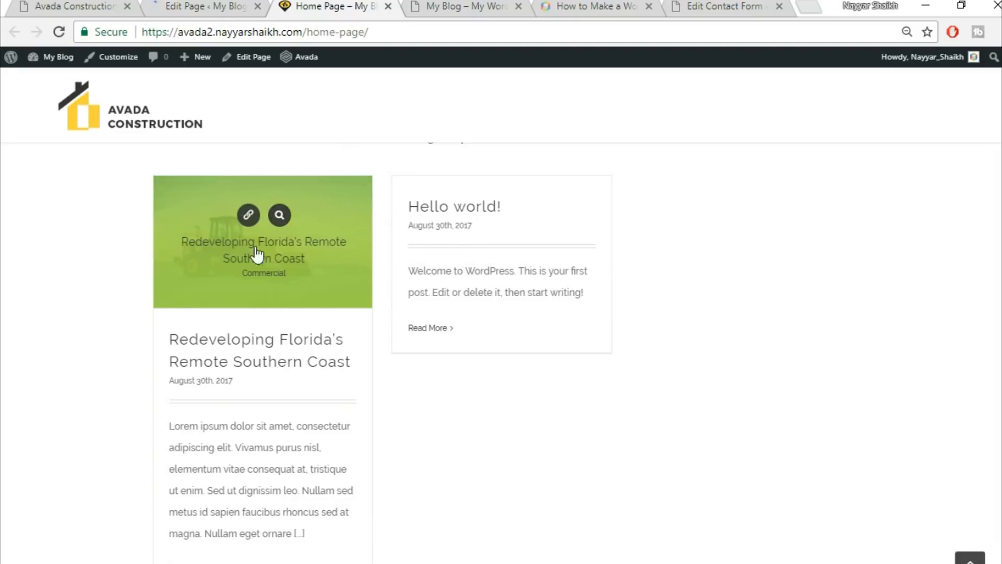
{"action": "mouse_move", "coordinate": [238, 255]}
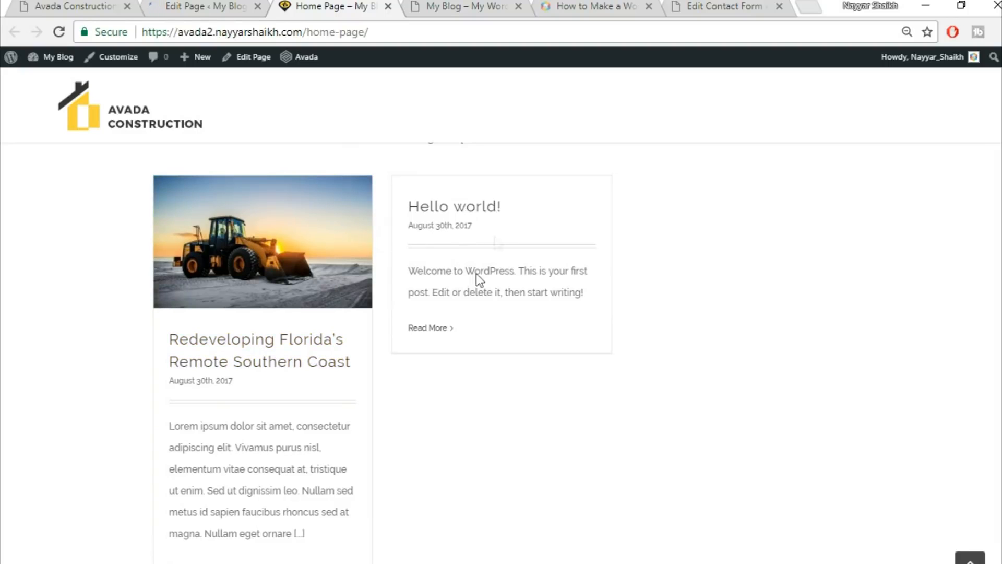
{"action": "scroll", "coordinate": [741, 340], "scroll_direction": "up", "scroll_amount": 3}
{"action": "scroll", "coordinate": [747, 352], "scroll_direction": "down", "scroll_amount": 3}
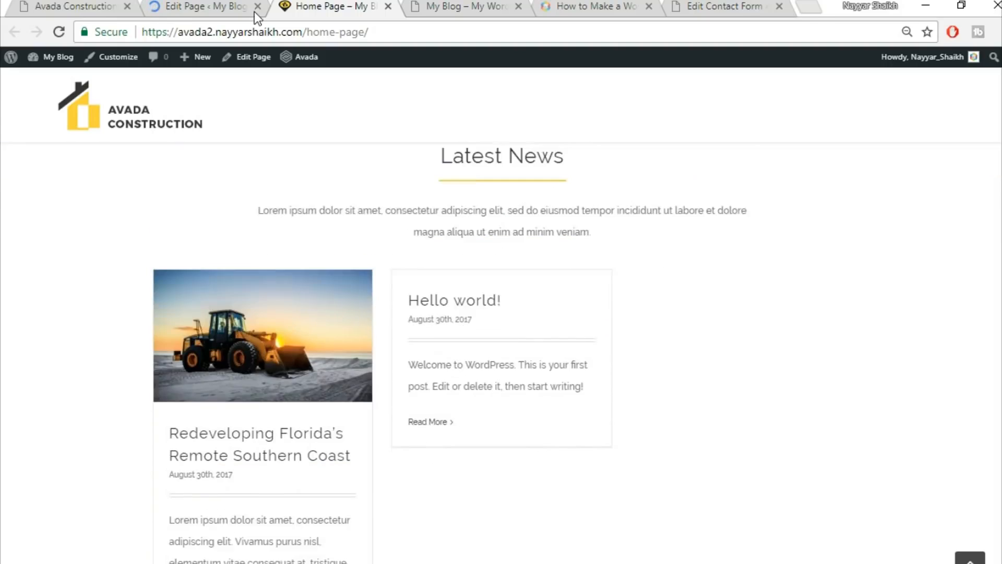
Review the Avada Construction demo homepage, including its Trusted Partners section with five logos.
{"action": "left_click", "coordinate": [96, 4]}
{"action": "scroll", "coordinate": [871, 326], "scroll_direction": "down", "scroll_amount": 10}
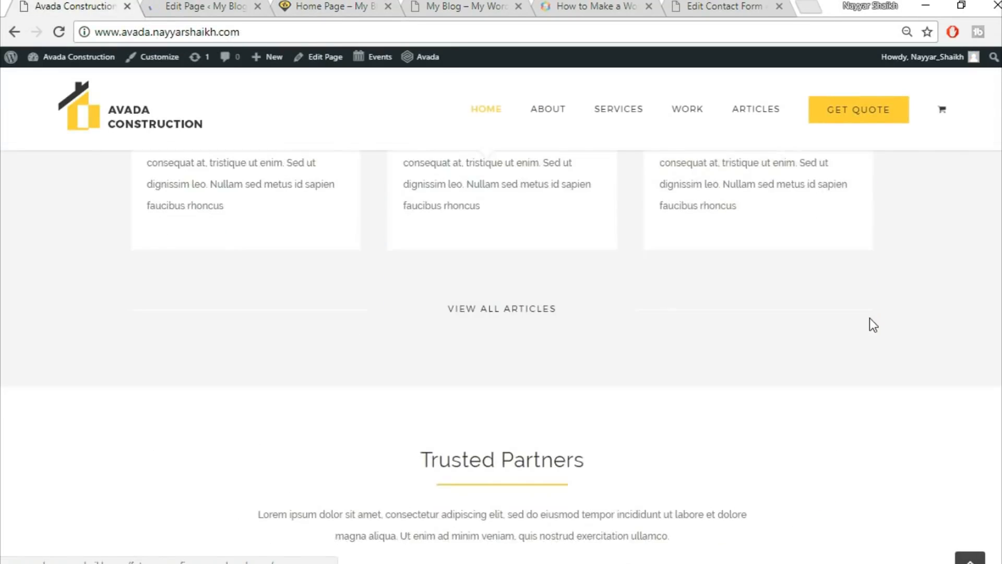
{"action": "scroll", "coordinate": [870, 320], "scroll_direction": "up", "scroll_amount": 4}
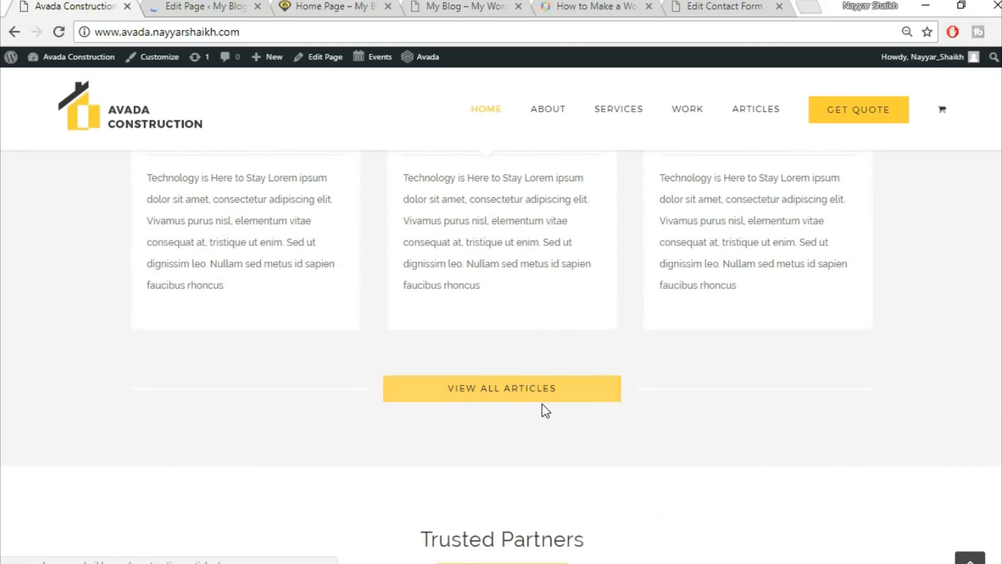
{"action": "scroll", "coordinate": [609, 437], "scroll_direction": "up", "scroll_amount": 5}
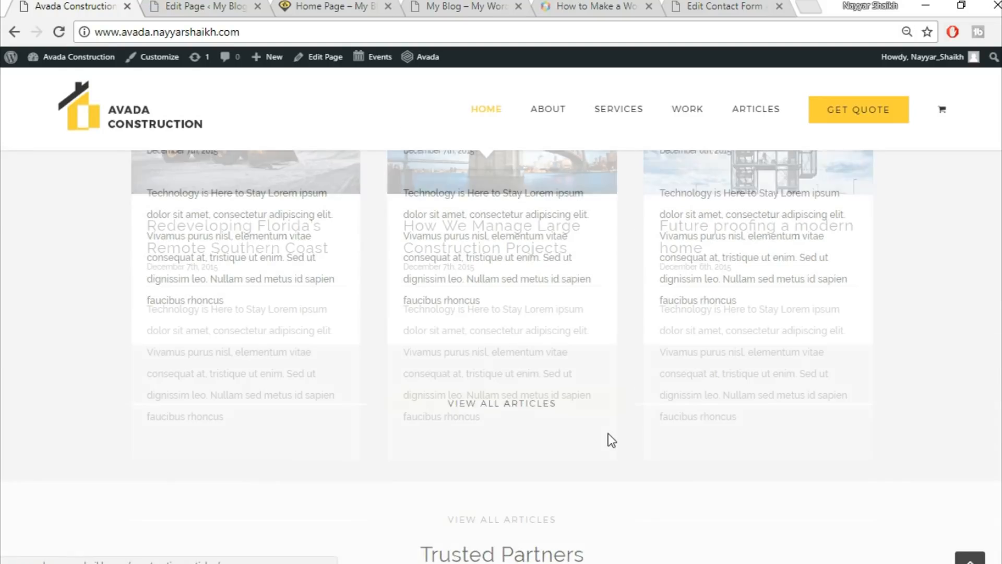
{"action": "scroll", "coordinate": [559, 380], "scroll_direction": "up", "scroll_amount": 5}
{"action": "scroll", "coordinate": [559, 381], "scroll_direction": "up", "scroll_amount": 10}
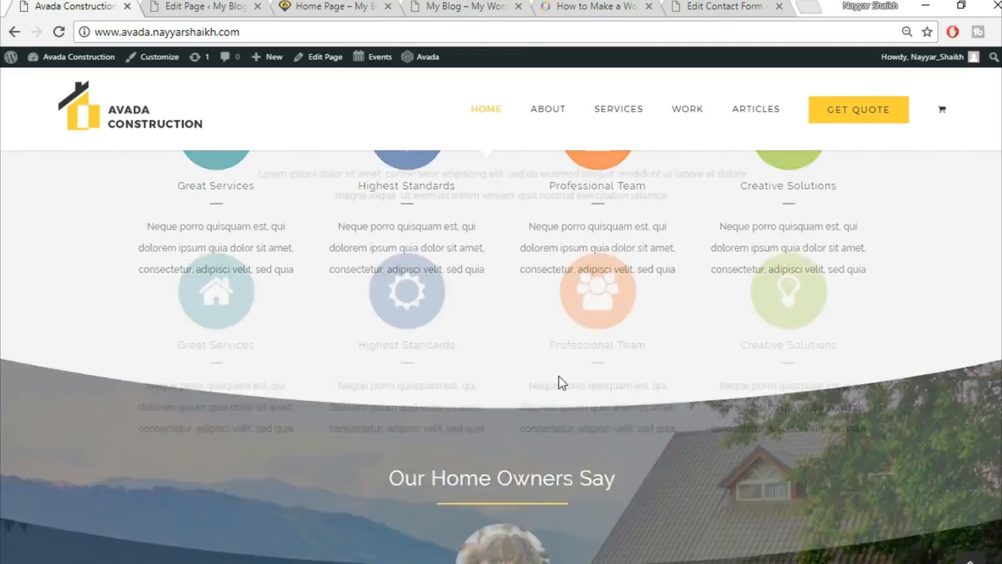
{"action": "scroll", "coordinate": [762, 469], "scroll_direction": "down", "scroll_amount": 15}
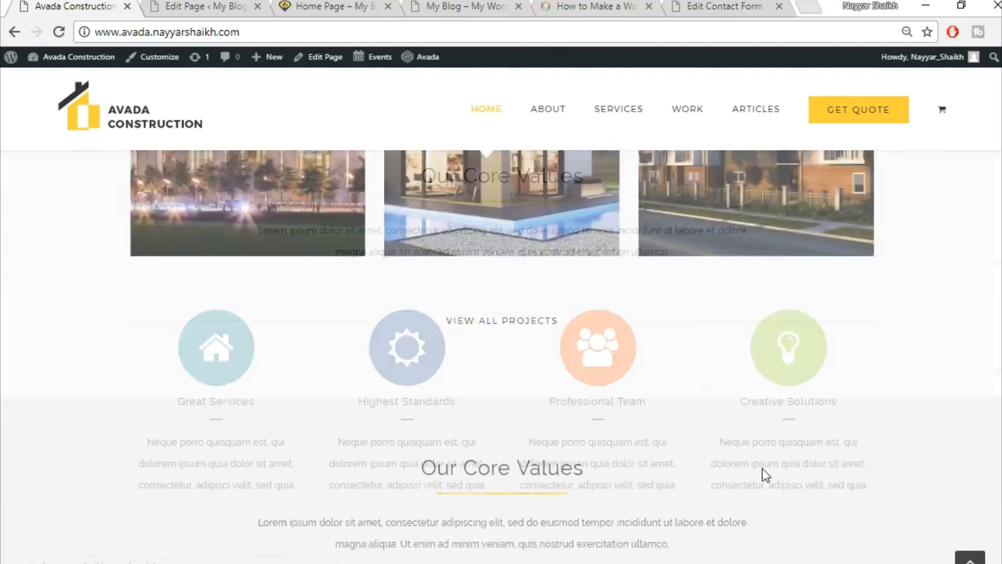
{"action": "scroll", "coordinate": [611, 465], "scroll_direction": "down", "scroll_amount": 3}
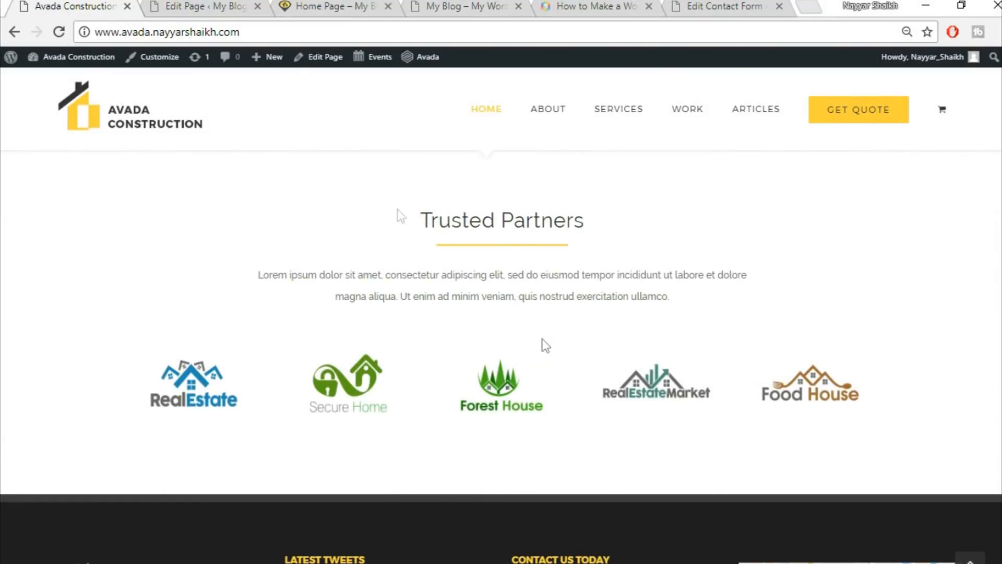
{"action": "left_click", "coordinate": [218, 5]}
Add a single full-width container at the page bottom, then delete it as unneeded.
{"action": "scroll", "coordinate": [834, 384], "scroll_direction": "down", "scroll_amount": 12}
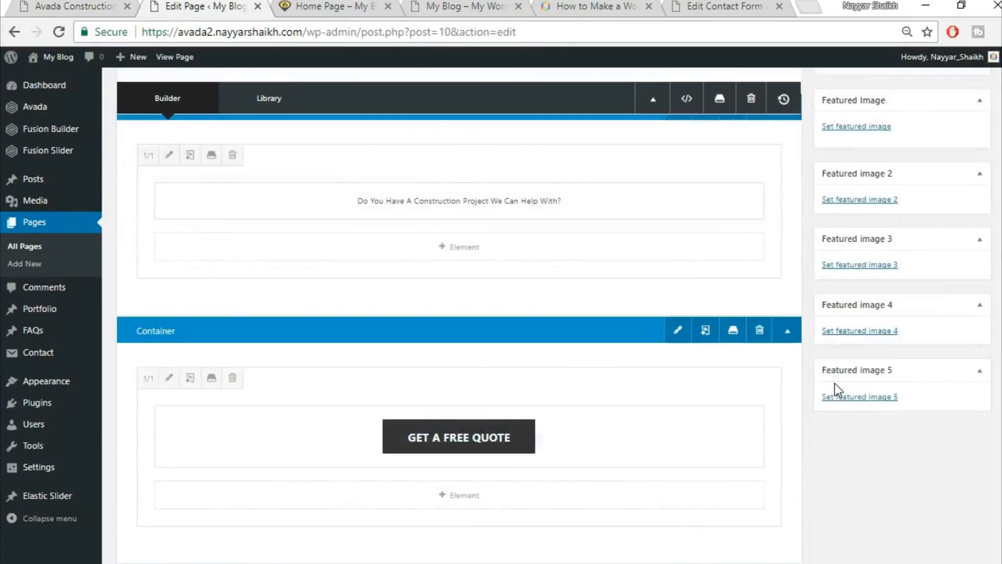
{"action": "scroll", "coordinate": [834, 383], "scroll_direction": "down", "scroll_amount": 15}
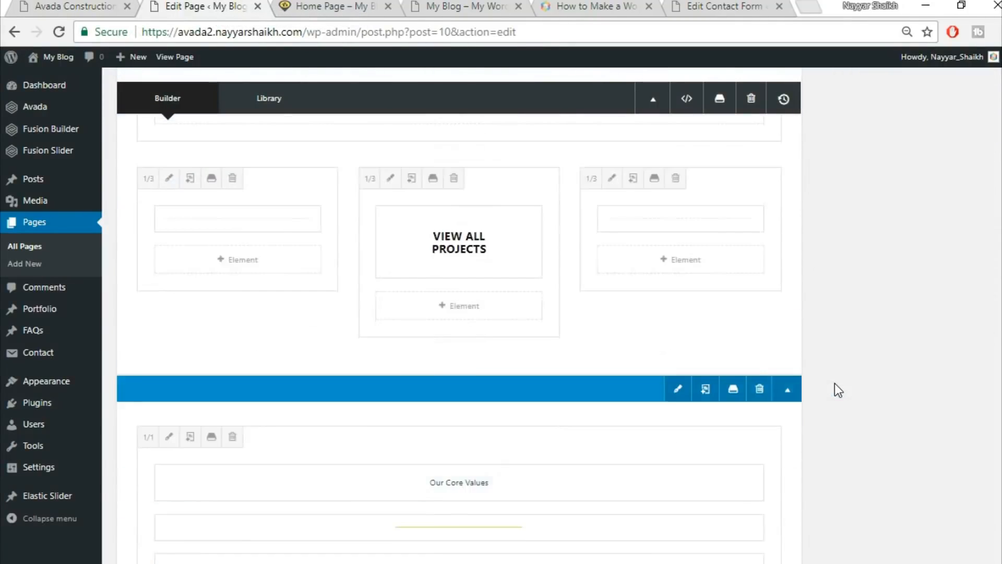
{"action": "scroll", "coordinate": [834, 384], "scroll_direction": "down", "scroll_amount": 15}
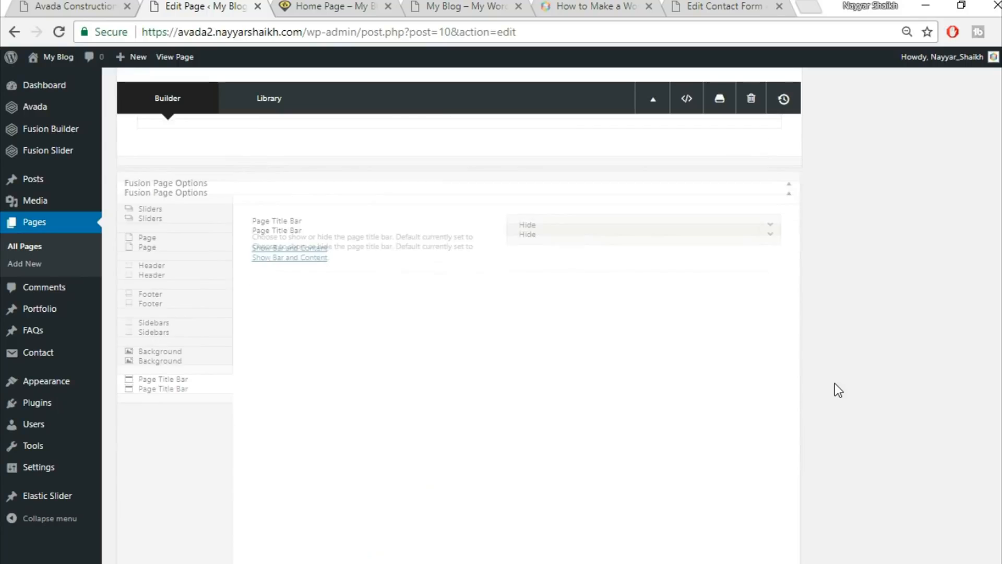
{"action": "scroll", "coordinate": [834, 383], "scroll_direction": "up", "scroll_amount": 5}
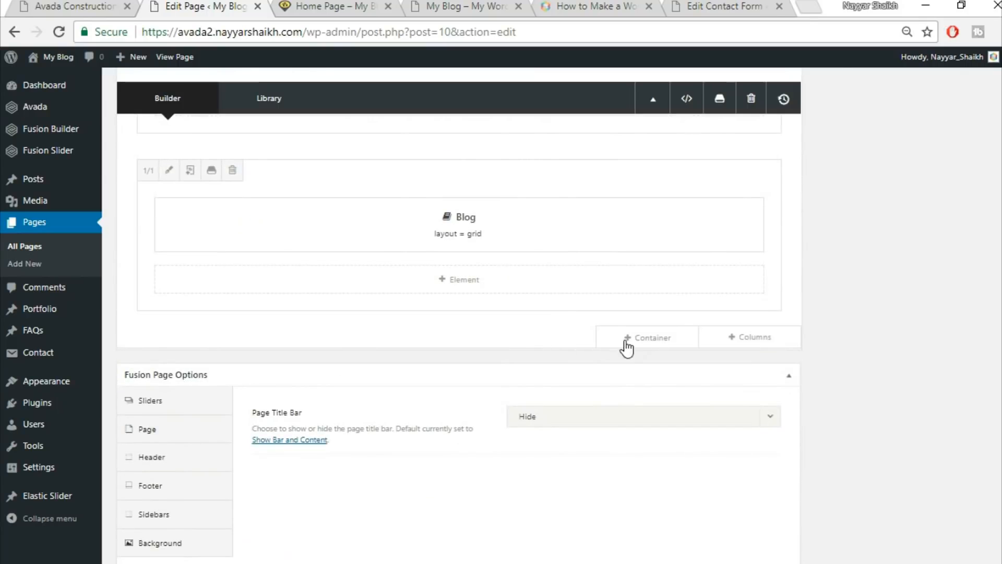
{"action": "left_click", "coordinate": [640, 340]}
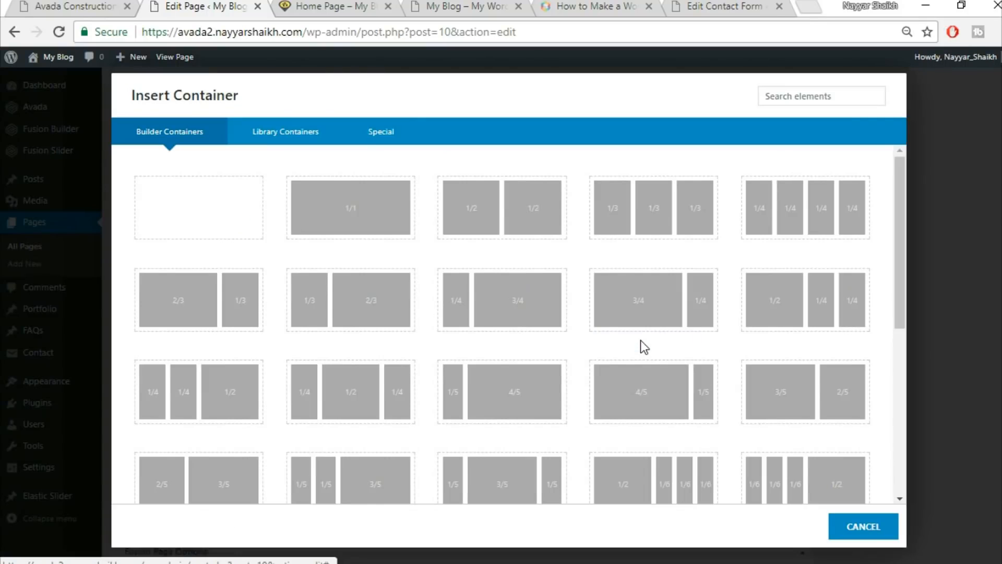
{"action": "left_click", "coordinate": [351, 217]}
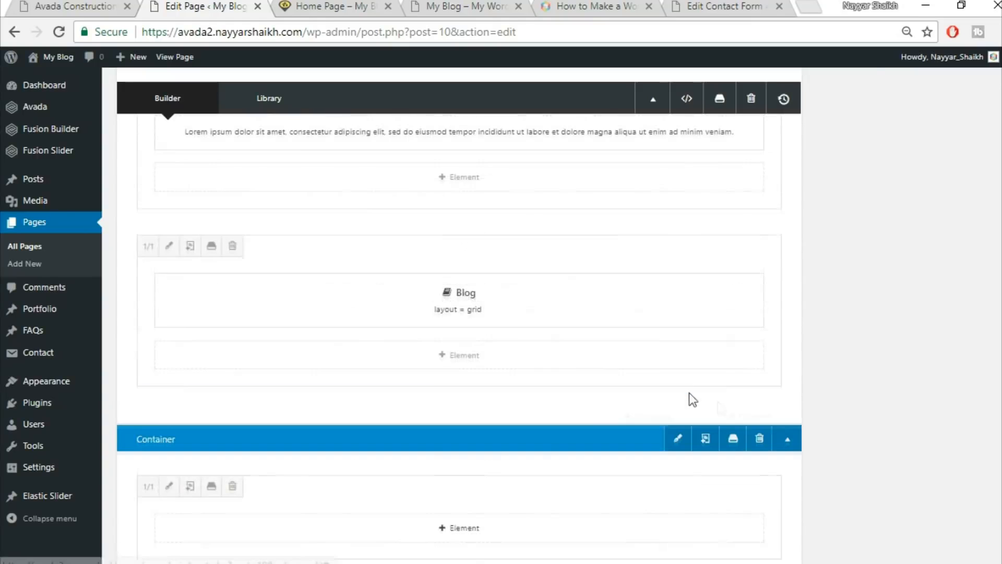
{"action": "left_click", "coordinate": [760, 364]}
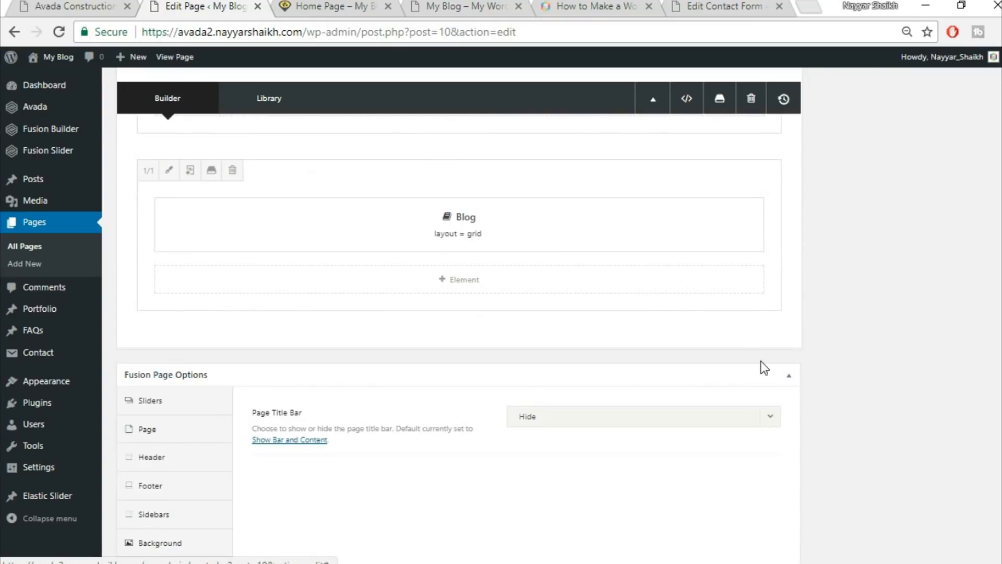
Insert the saved Title library container and copy 'Trusted Partners' from the demo.
{"action": "left_click", "coordinate": [665, 342]}
{"action": "left_click", "coordinate": [295, 134]}
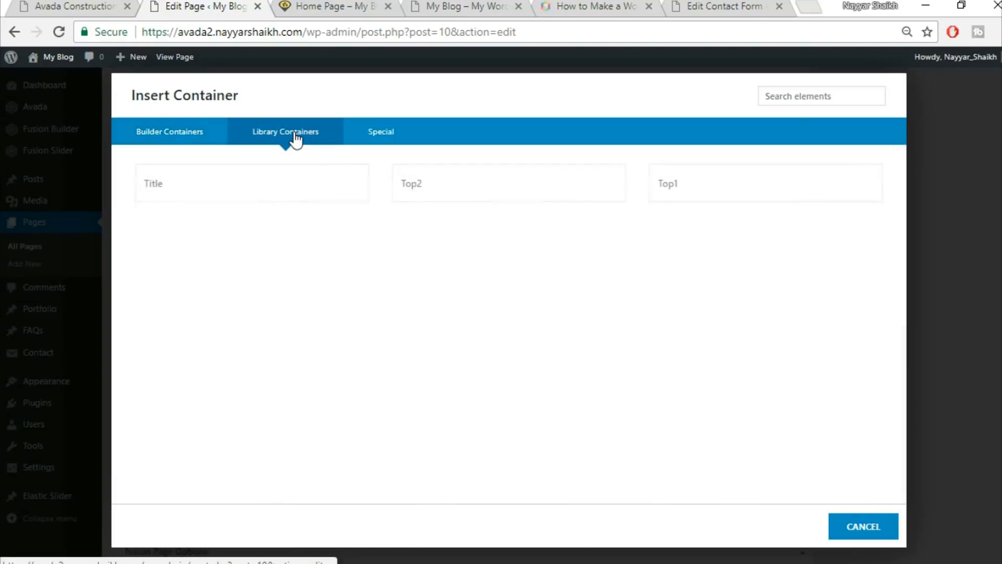
{"action": "left_click", "coordinate": [207, 184]}
{"action": "left_click_drag", "start_coordinate": [421, 222], "coordinate": [637, 225]}
{"action": "key", "text": "ctrl+c"}
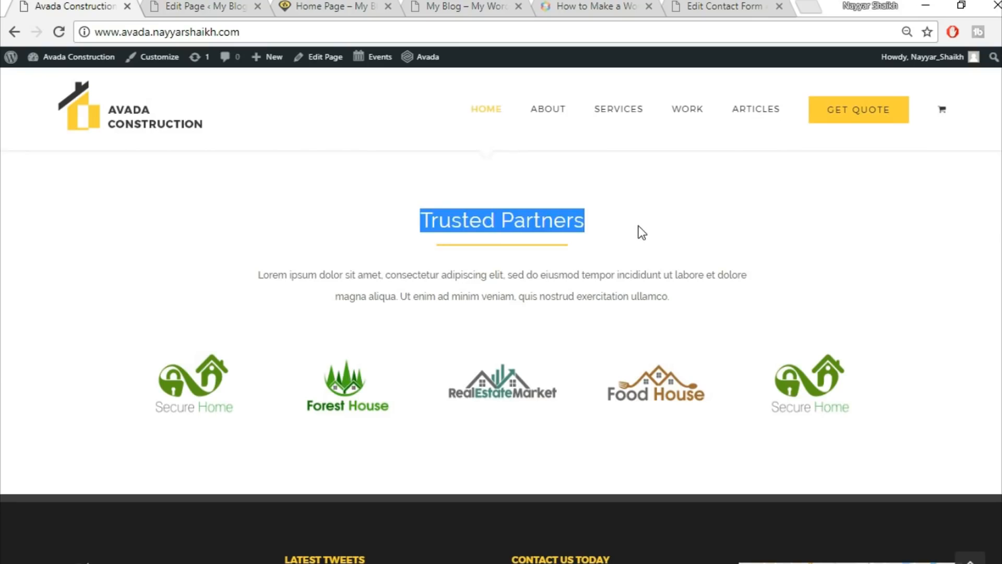
{"action": "key", "text": "ctrl+Tab"}
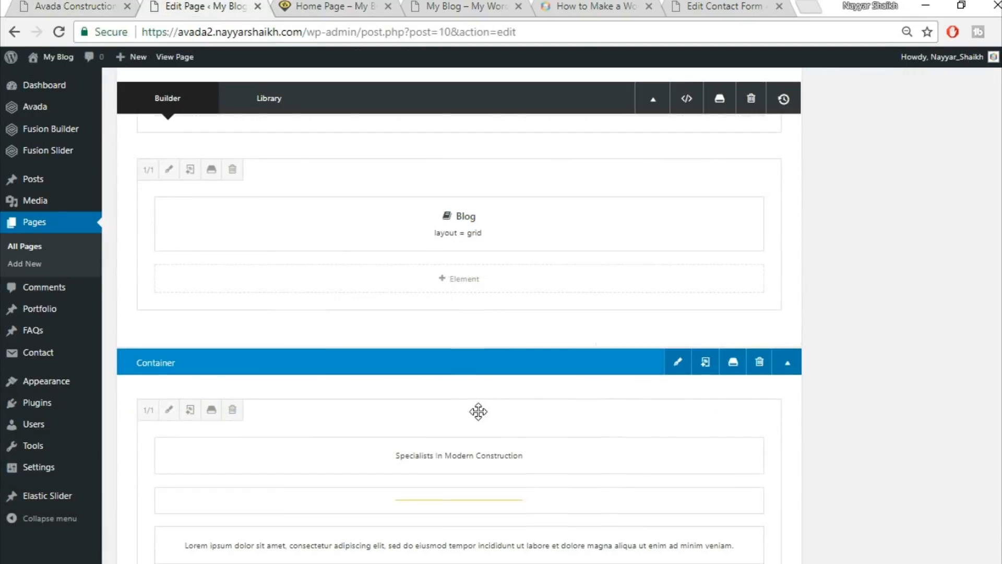
{"action": "scroll", "coordinate": [478, 412], "scroll_direction": "down", "scroll_amount": 3}
Replace the new container's heading with 'Trusted Partners', centre it, and save.
{"action": "left_click", "coordinate": [429, 299]}
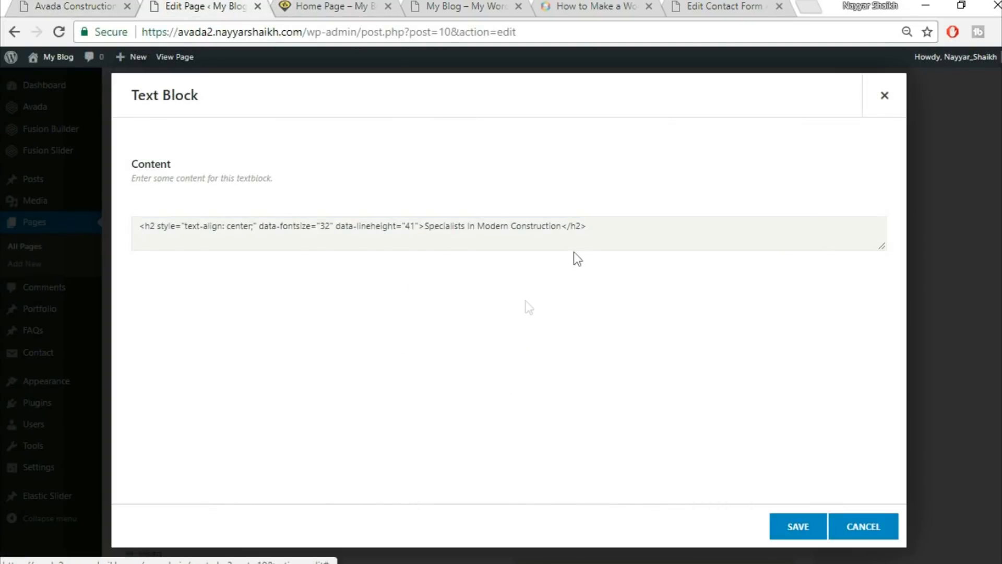
{"action": "triple_click", "coordinate": [497, 318]}
{"action": "key", "text": "ctrl+v"}
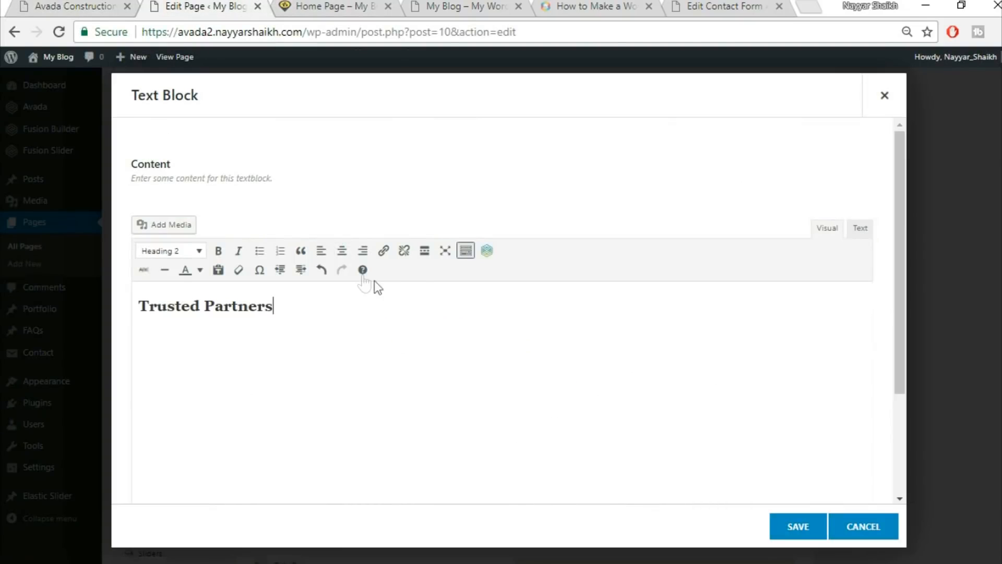
{"action": "left_click", "coordinate": [336, 251]}
{"action": "left_click", "coordinate": [798, 527]}
{"action": "left_click", "coordinate": [51, 4]}
{"action": "scroll", "coordinate": [656, 418], "scroll_direction": "down", "scroll_amount": 2}
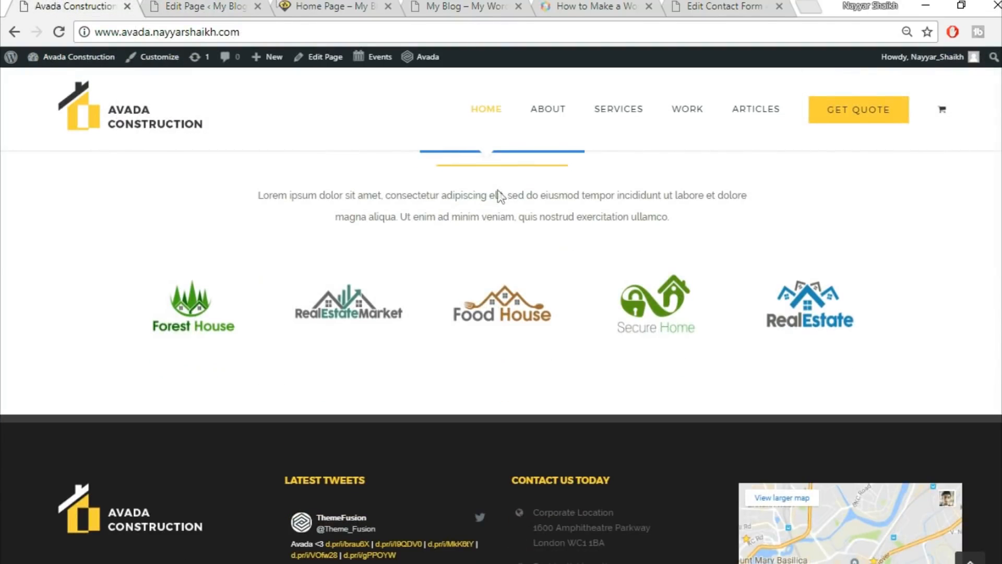
{"action": "left_click", "coordinate": [255, 5]}
{"action": "scroll", "coordinate": [857, 422], "scroll_direction": "down", "scroll_amount": 3}
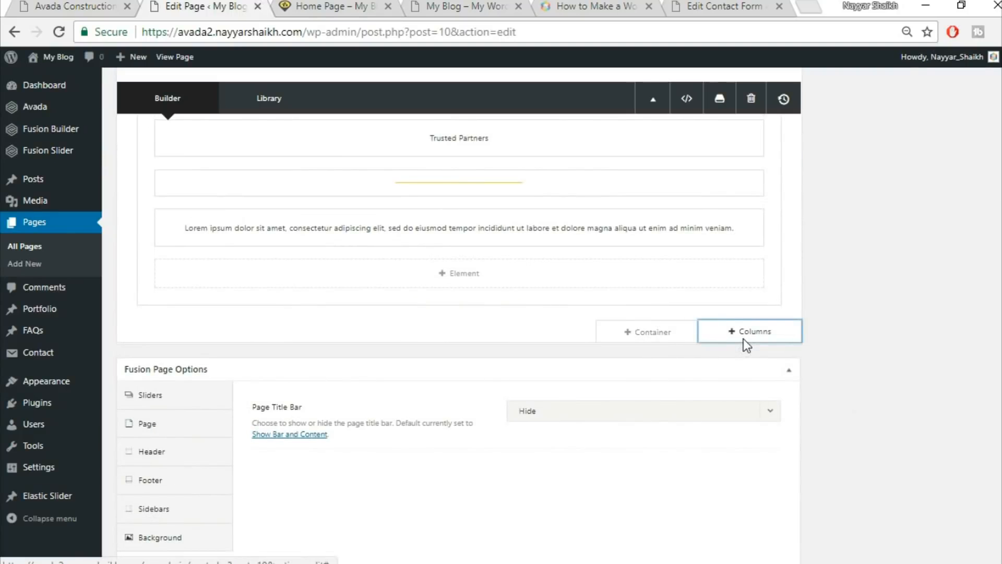
Add a 1/1 column row under Trusted Partners and insert an Image Carousel element.
{"action": "left_click", "coordinate": [743, 339]}
{"action": "left_click", "coordinate": [194, 225]}
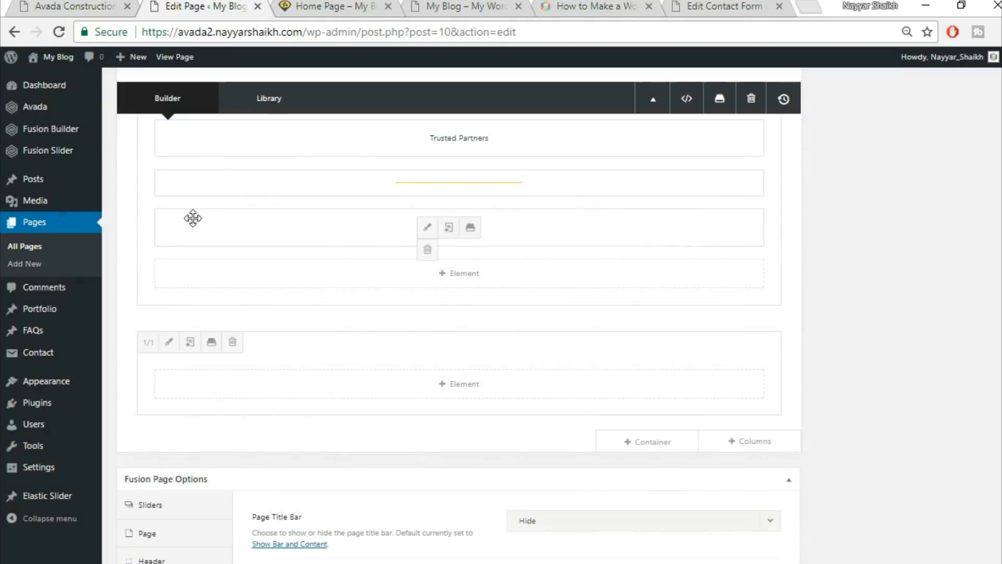
{"action": "left_click", "coordinate": [470, 389]}
{"action": "left_click", "coordinate": [784, 103]}
{"action": "type", "text": "ima"}
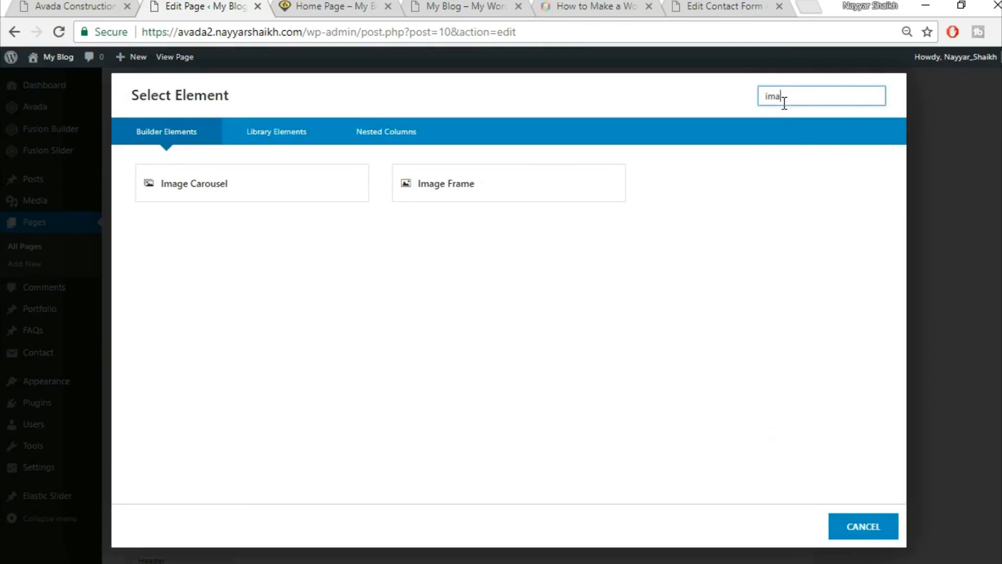
{"action": "left_click", "coordinate": [306, 189]}
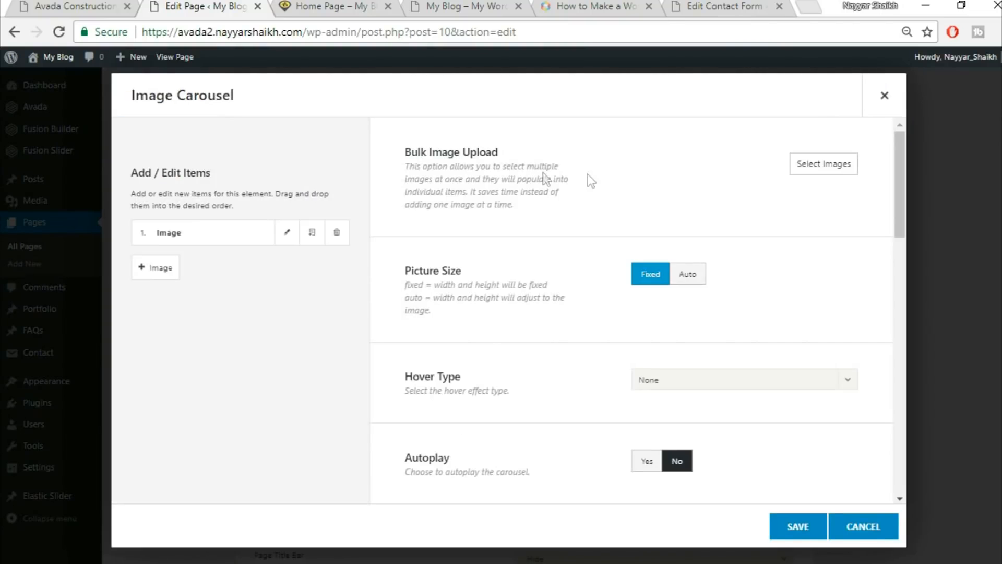
Upload five partner logo files, including RealEstateMarket, and insert them into the carousel.
{"action": "left_click", "coordinate": [819, 166]}
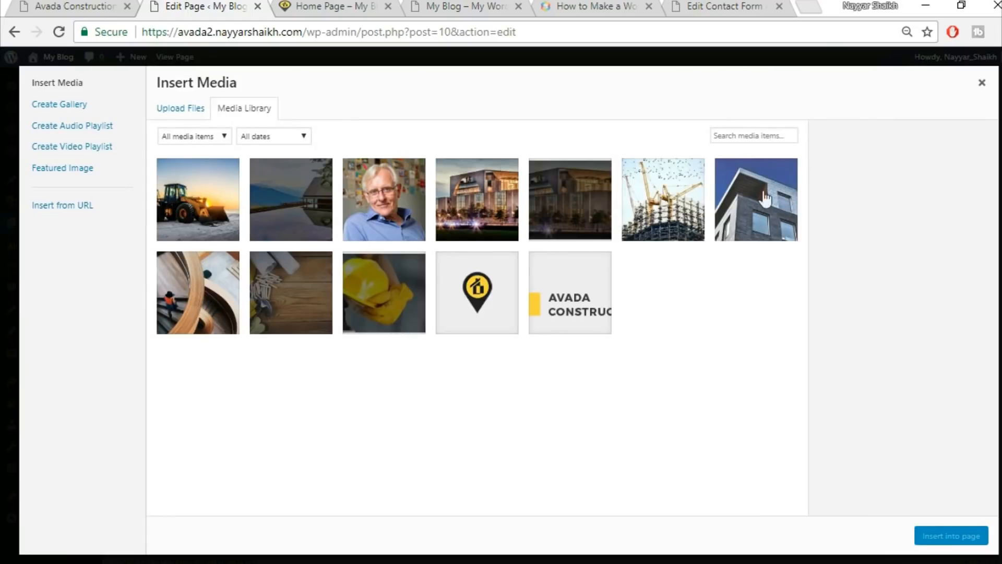
{"action": "left_click", "coordinate": [179, 106]}
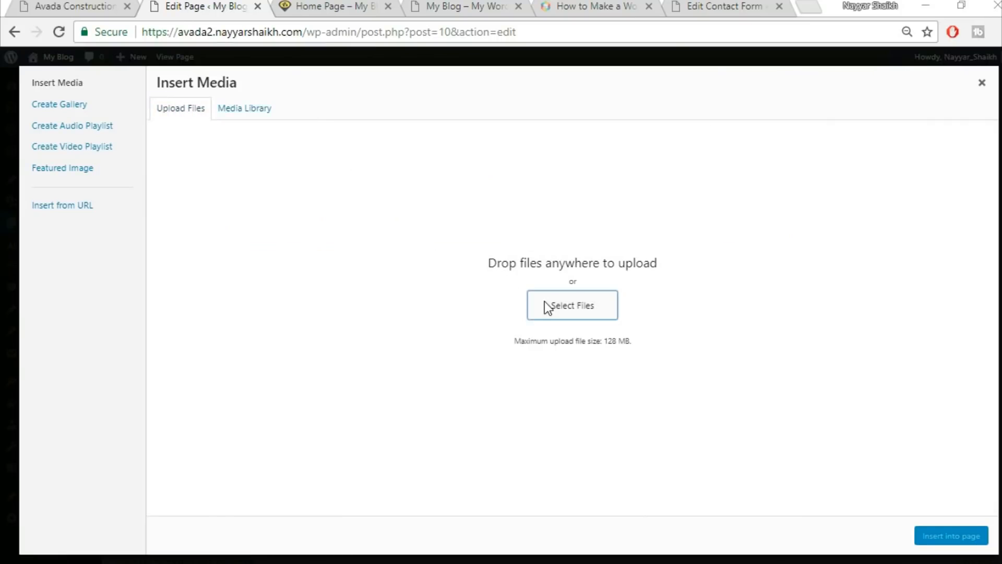
{"action": "left_click", "coordinate": [543, 302]}
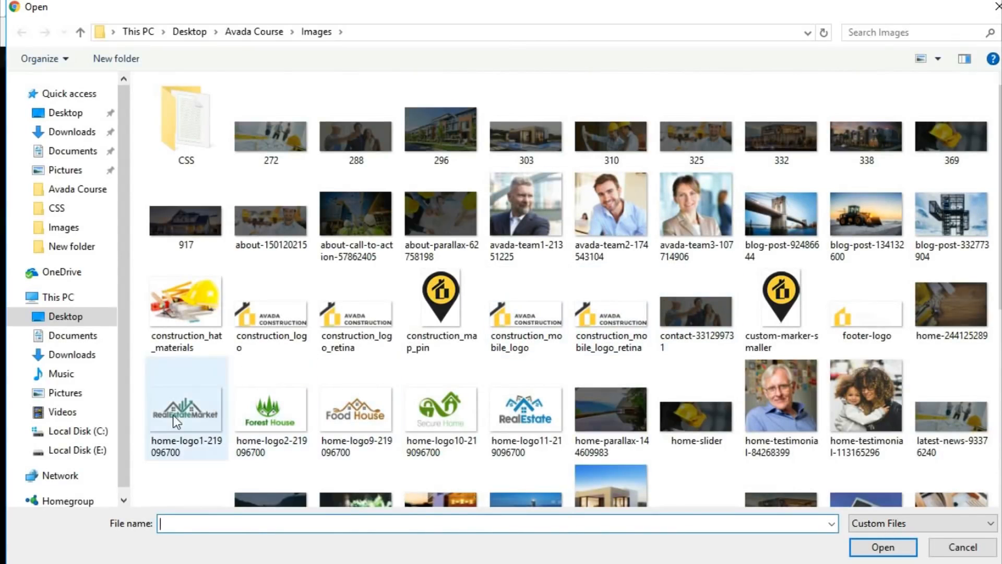
{"action": "left_click", "coordinate": [206, 415]}
{"action": "left_click", "coordinate": [254, 415], "text": "ctrl"}
{"action": "left_click", "coordinate": [374, 419], "text": "ctrl"}
{"action": "left_click", "coordinate": [441, 415], "text": "ctrl"}
{"action": "left_click", "coordinate": [534, 413], "text": "ctrl"}
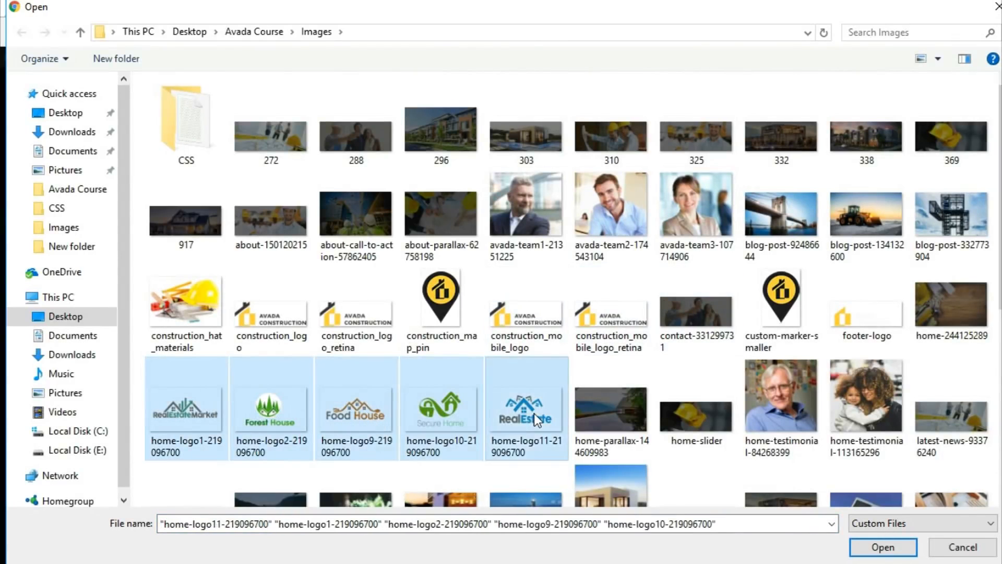
{"action": "left_click", "coordinate": [885, 545]}
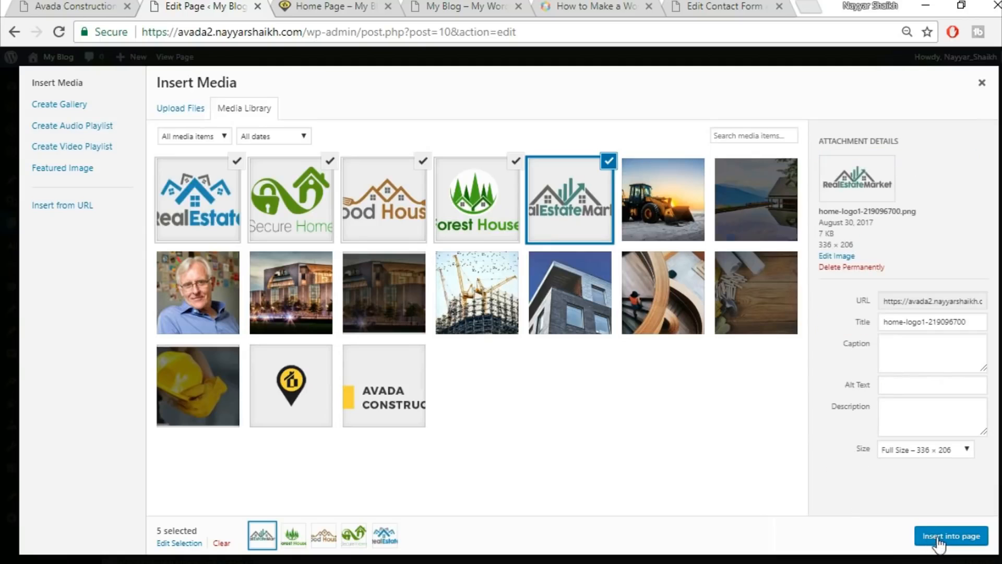
{"action": "left_click", "coordinate": [940, 537]}
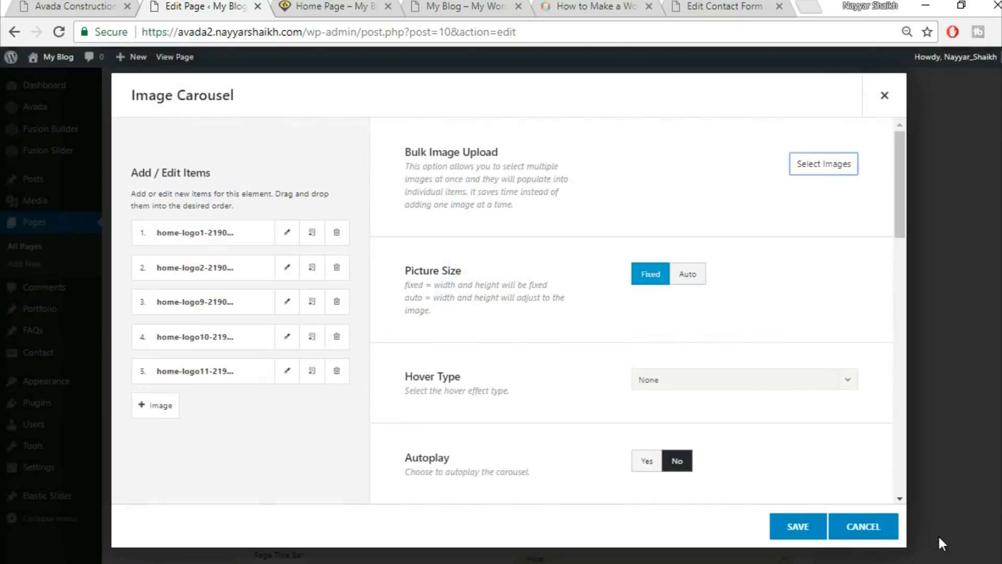
Upload the Food House logo, then add it with Forest House, RealEstateMarket and other logos to the carousel.
{"action": "left_click", "coordinate": [828, 168]}
{"action": "left_click", "coordinate": [179, 109]}
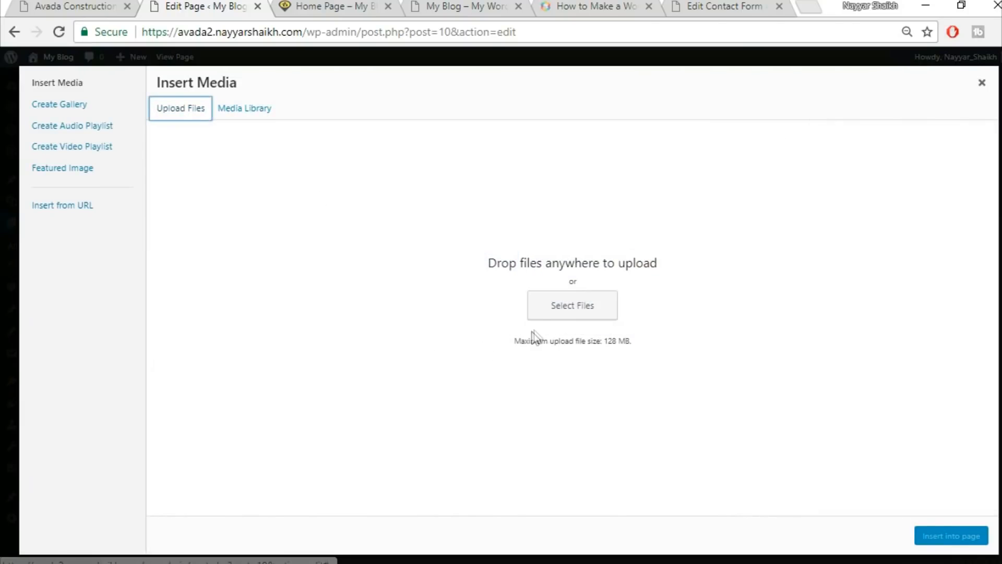
{"action": "left_click", "coordinate": [561, 301]}
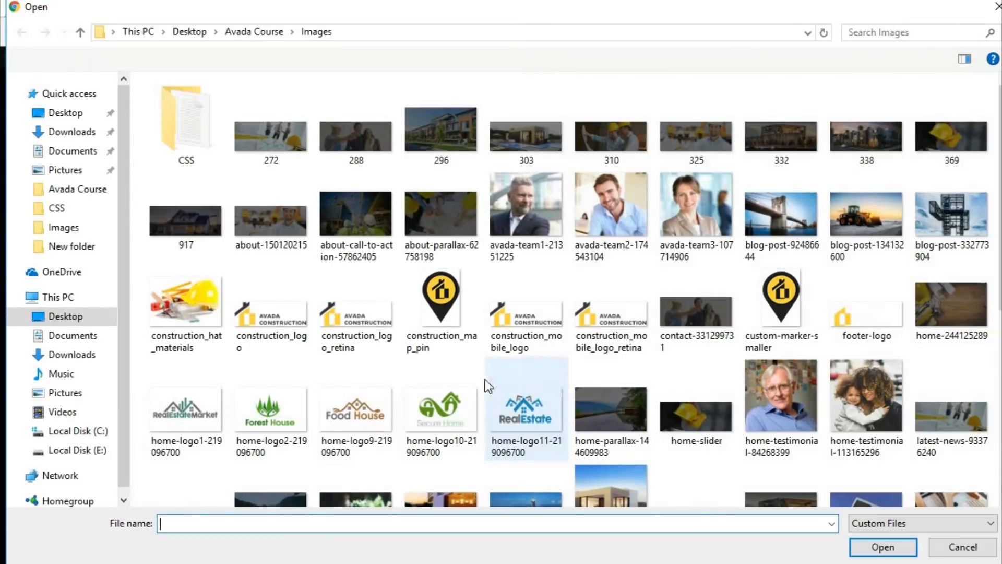
{"action": "left_click", "coordinate": [356, 413]}
{"action": "left_click", "coordinate": [883, 546]}
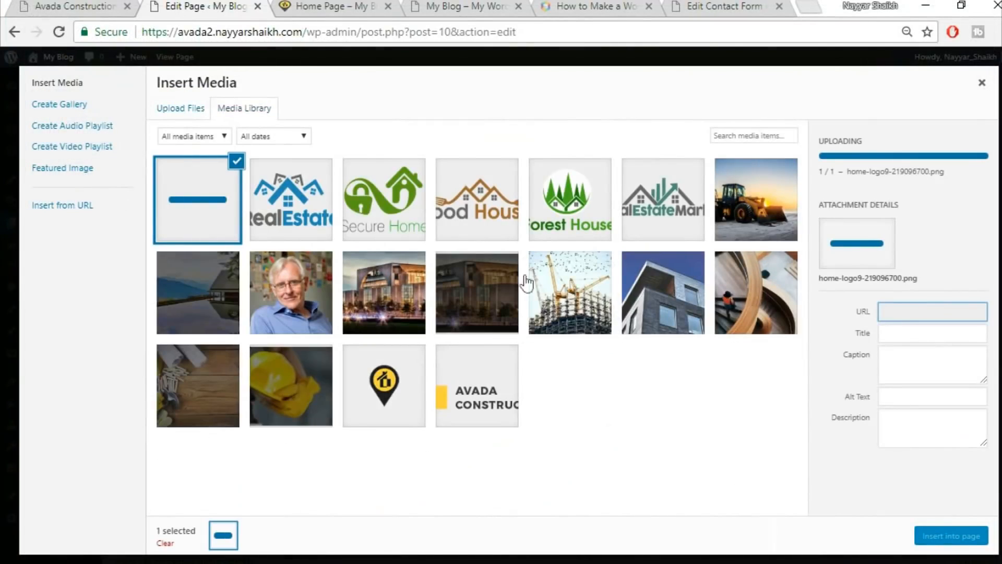
{"action": "left_click", "coordinate": [291, 199]}
{"action": "left_click", "coordinate": [384, 199]}
{"action": "left_click", "coordinate": [476, 199]}
{"action": "left_click", "coordinate": [546, 208]}
{"action": "left_click", "coordinate": [689, 192]}
{"action": "left_click", "coordinate": [943, 535]}
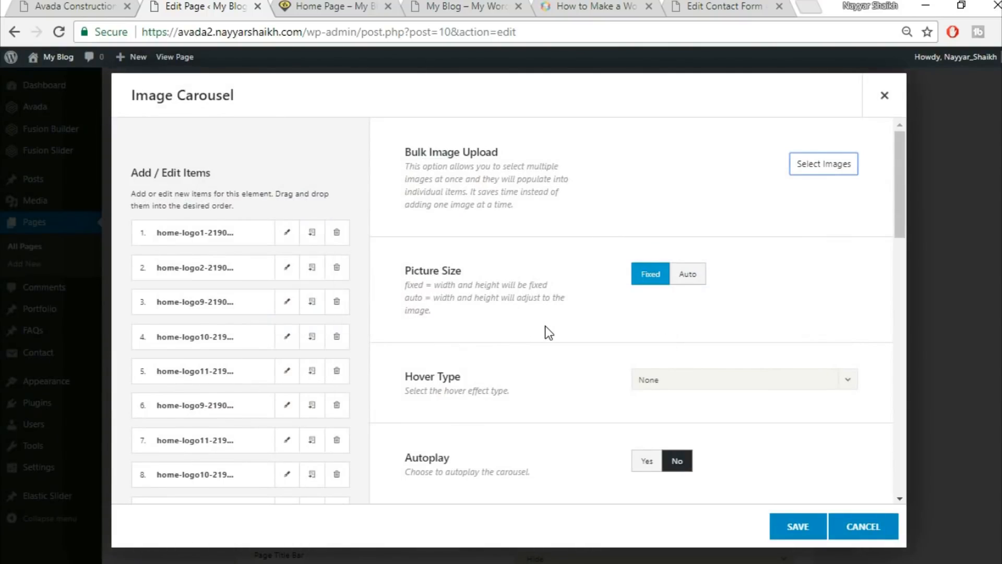
Turn on carousel autoplay and compare with the demo's sliding partner logos.
{"action": "scroll", "coordinate": [548, 333], "scroll_direction": "down", "scroll_amount": 2}
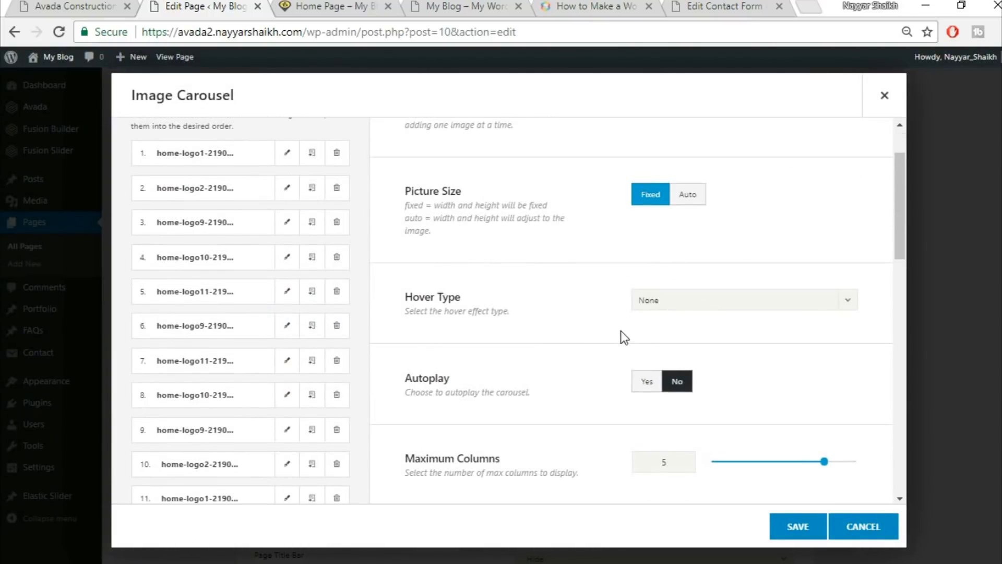
{"action": "scroll", "coordinate": [621, 337], "scroll_direction": "down", "scroll_amount": 4}
{"action": "left_click", "coordinate": [659, 225]}
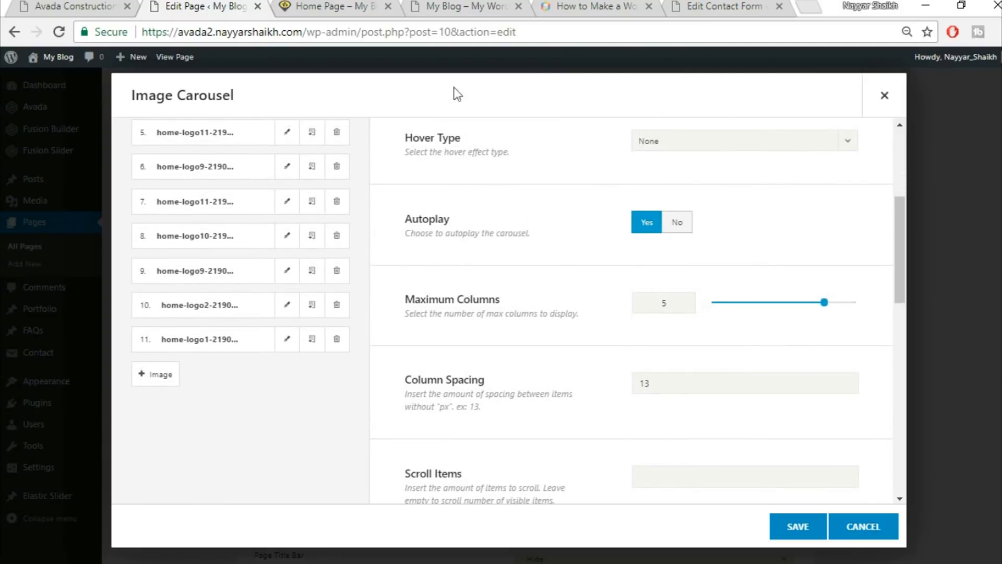
{"action": "left_click", "coordinate": [42, 5]}
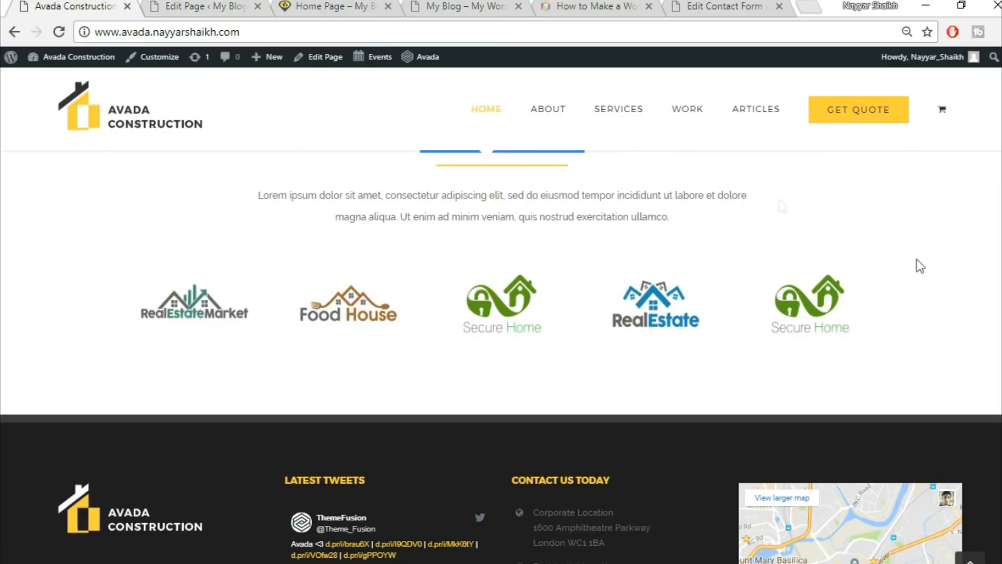
{"action": "left_click", "coordinate": [154, 5]}
{"action": "scroll", "coordinate": [701, 337], "scroll_direction": "down", "scroll_amount": 2}
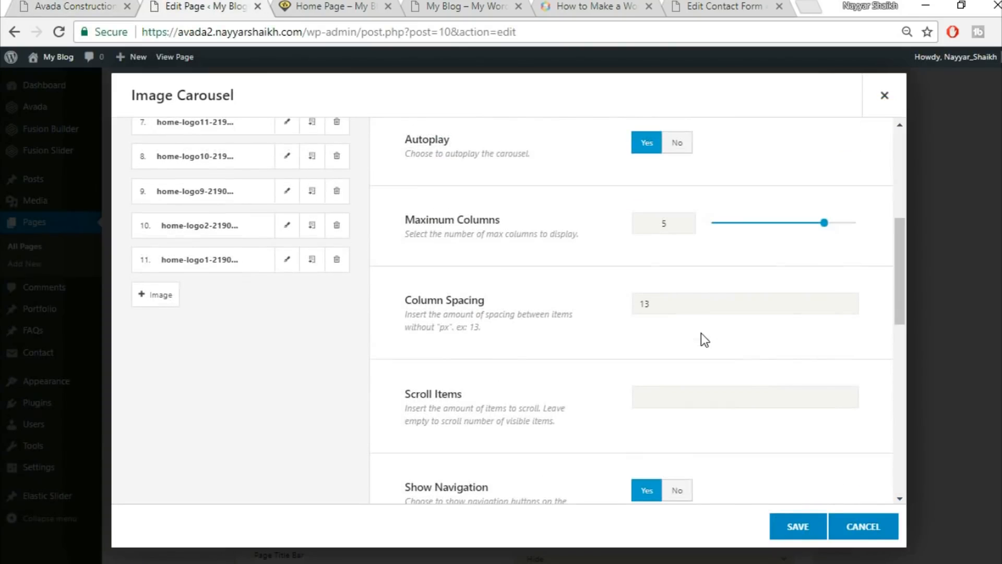
{"action": "scroll", "coordinate": [624, 390], "scroll_direction": "down", "scroll_amount": 2}
{"action": "scroll", "coordinate": [624, 391], "scroll_direction": "down", "scroll_amount": 1}
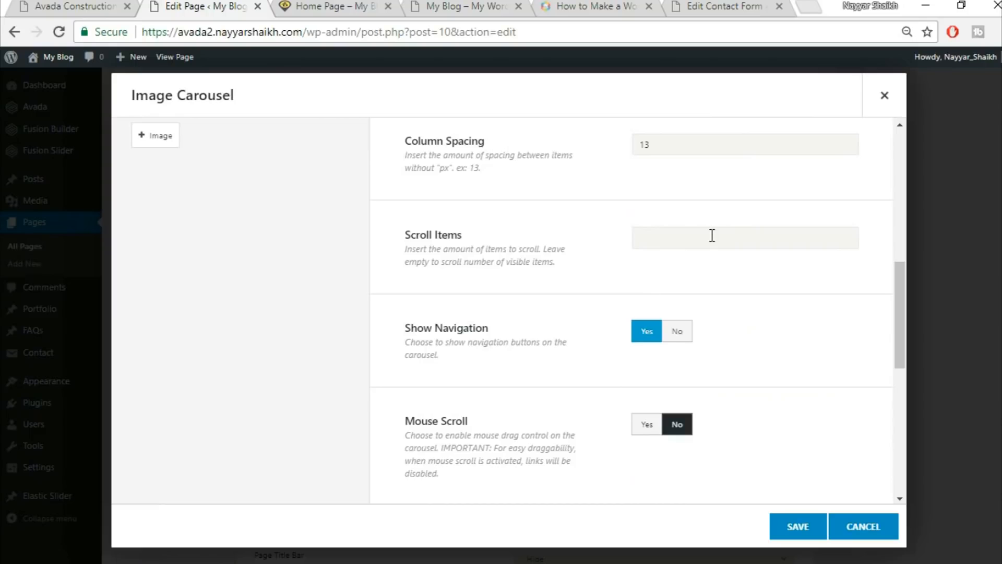
{"action": "left_click", "coordinate": [113, 4]}
{"action": "left_click_drag", "start_coordinate": [642, 300], "coordinate": [429, 309]}
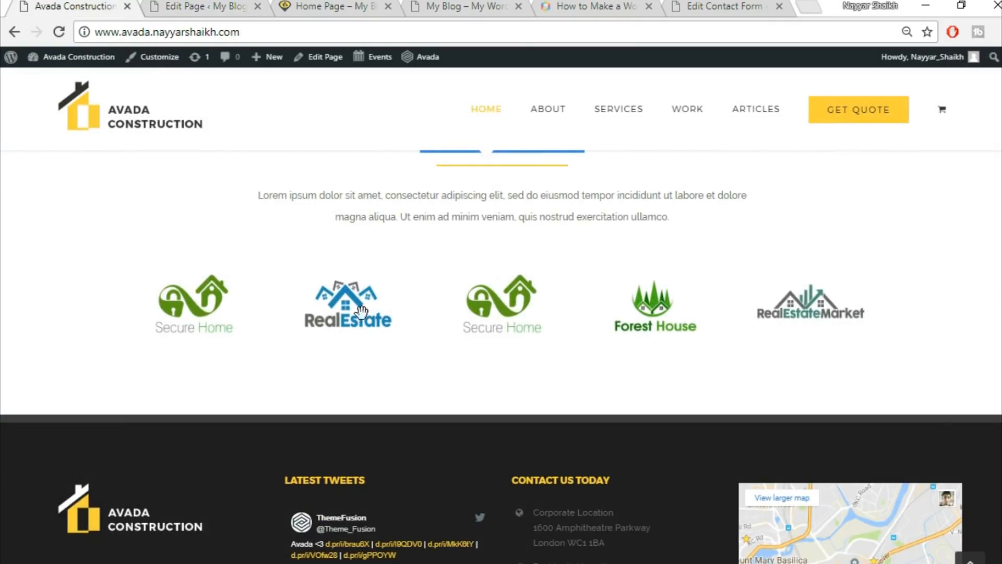
{"action": "left_click_drag", "start_coordinate": [847, 316], "coordinate": [510, 311]}
{"action": "left_click_drag", "start_coordinate": [823, 301], "coordinate": [469, 309]}
Set Show Navigation to No, Mouse Scroll to Yes and Border to No, then save the carousel.
{"action": "left_click", "coordinate": [190, 6]}
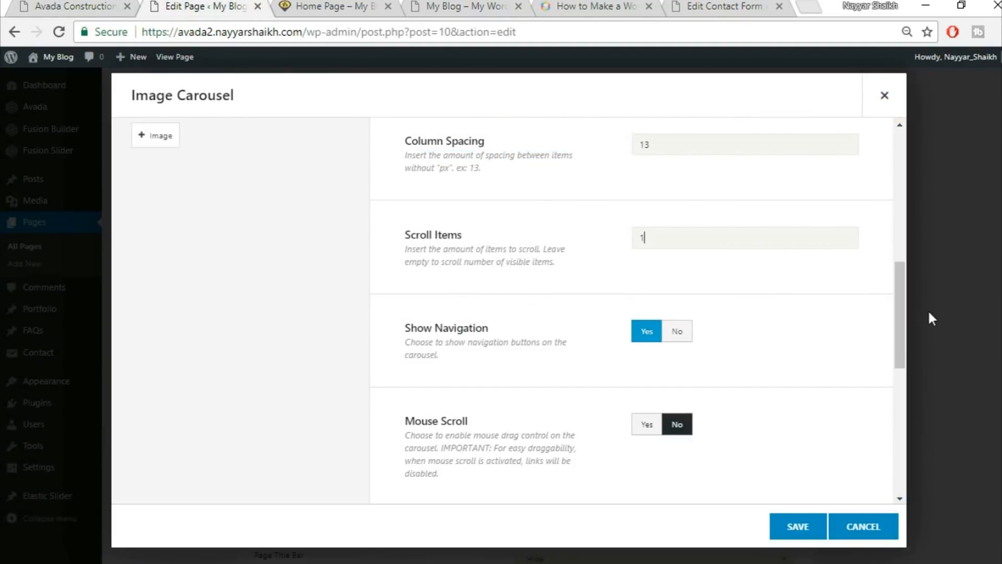
{"action": "scroll", "coordinate": [868, 360], "scroll_direction": "down", "scroll_amount": 2}
{"action": "left_click", "coordinate": [677, 250]}
{"action": "left_click", "coordinate": [110, 6]}
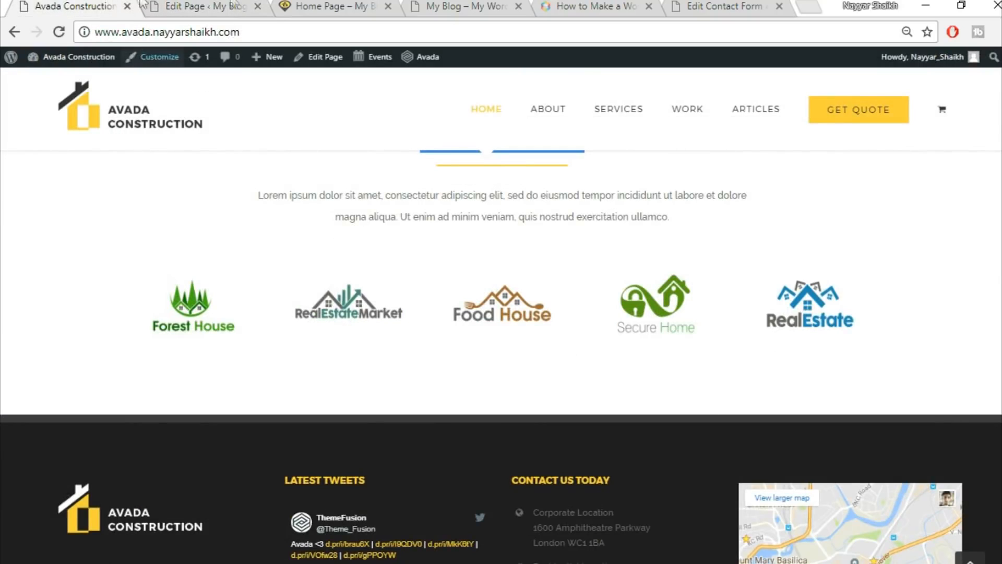
{"action": "left_click", "coordinate": [236, 5]}
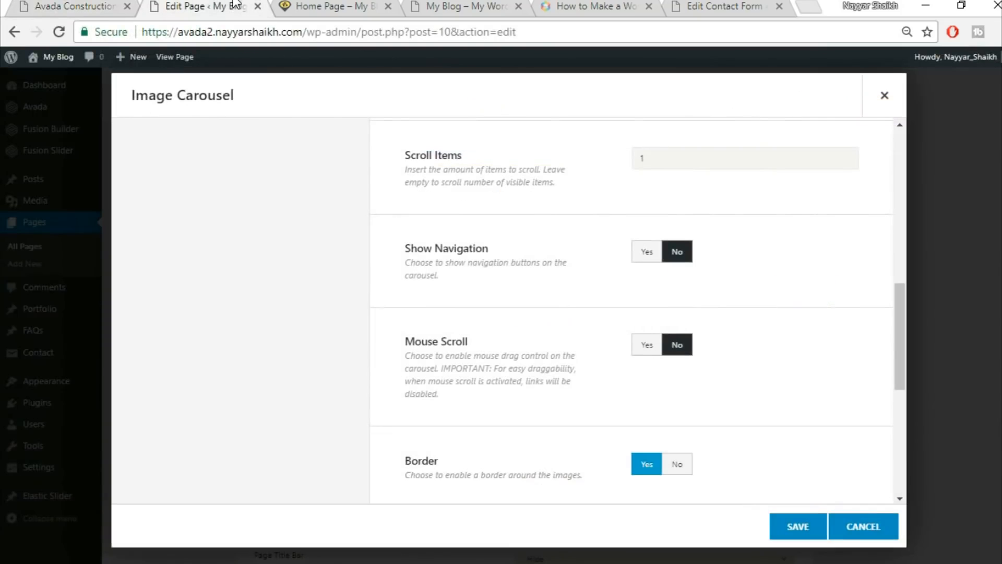
{"action": "left_click", "coordinate": [646, 346]}
{"action": "left_click", "coordinate": [79, 6]}
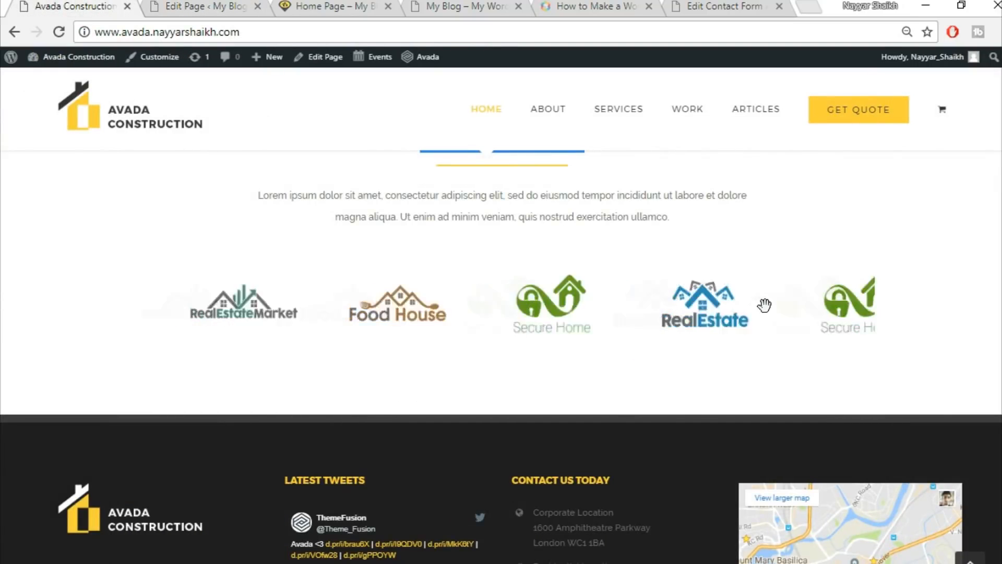
{"action": "scroll", "coordinate": [277, 311], "scroll_direction": "up", "scroll_amount": 1}
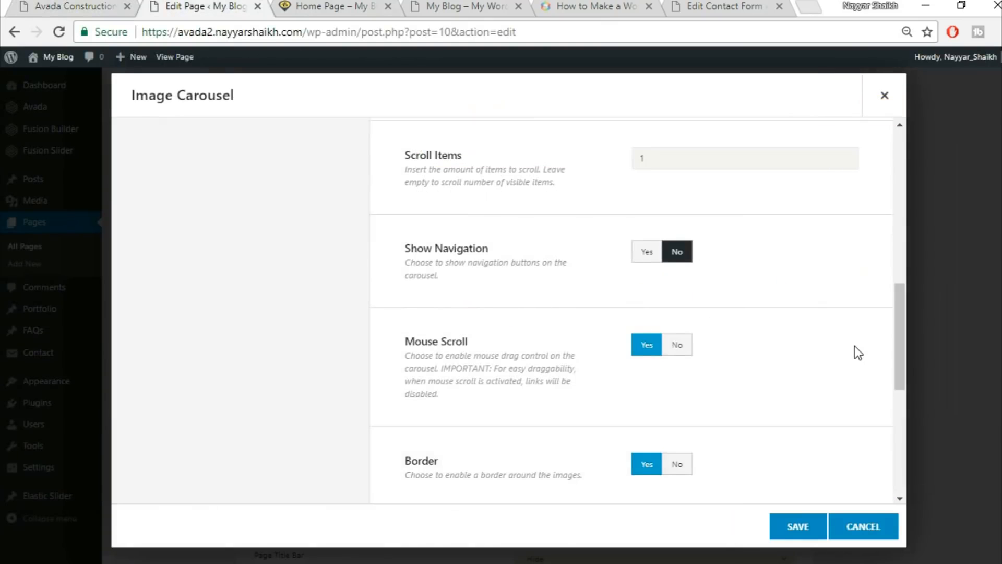
{"action": "scroll", "coordinate": [856, 346], "scroll_direction": "down", "scroll_amount": 3}
{"action": "left_click", "coordinate": [676, 304]}
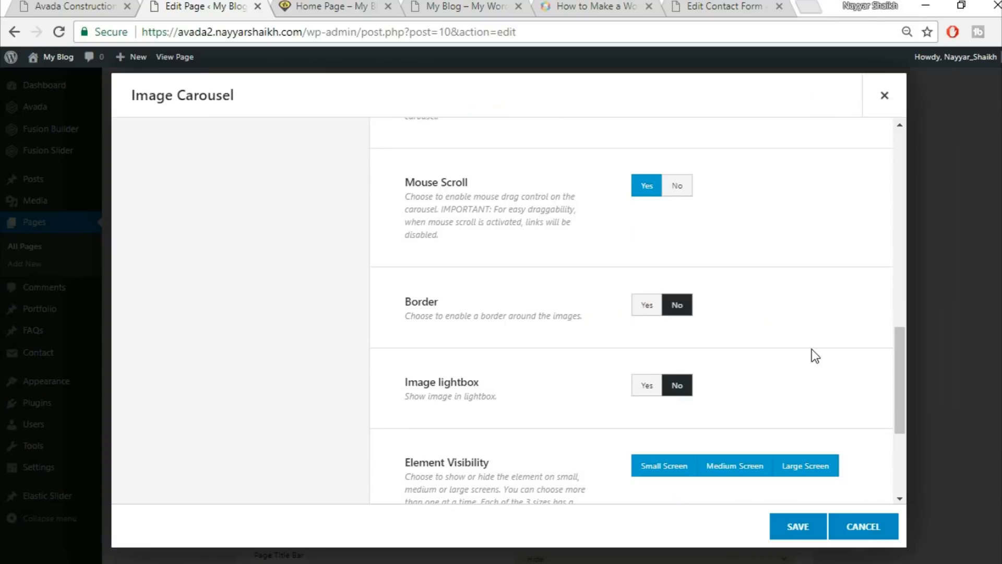
{"action": "scroll", "coordinate": [812, 349], "scroll_direction": "down", "scroll_amount": 3}
{"action": "scroll", "coordinate": [781, 477], "scroll_direction": "down", "scroll_amount": 1}
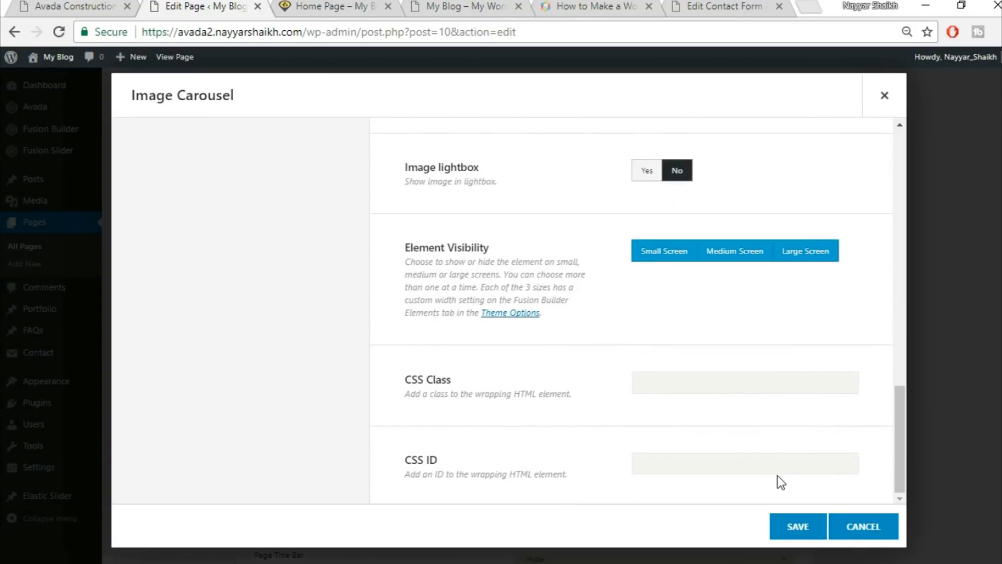
{"action": "left_click", "coordinate": [794, 527]}
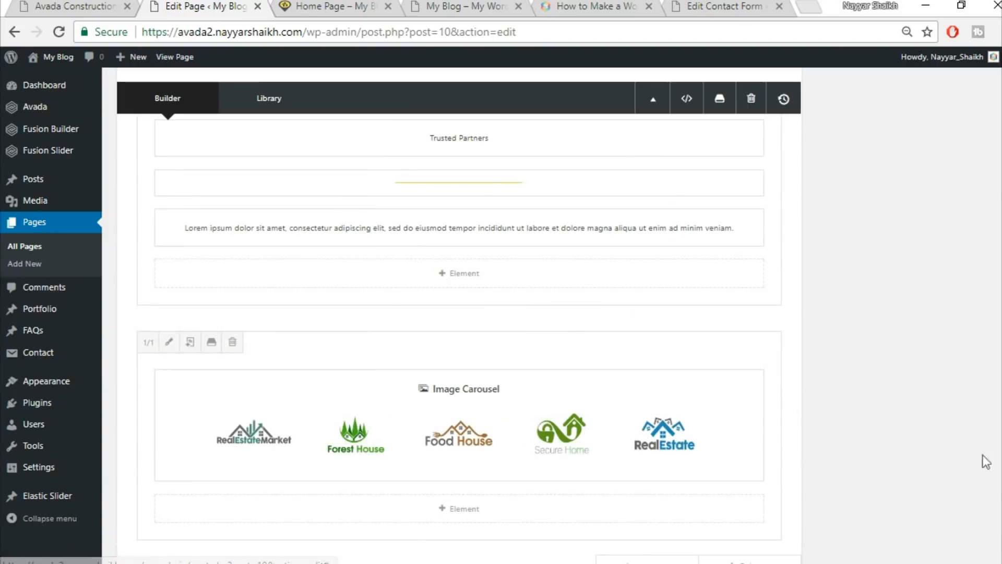
Update the Home Page and reload the site's live home page.
{"action": "scroll", "coordinate": [984, 459], "scroll_direction": "down", "scroll_amount": 1}
{"action": "scroll", "coordinate": [887, 365], "scroll_direction": "up", "scroll_amount": 10}
{"action": "left_click", "coordinate": [962, 199]}
{"action": "left_click", "coordinate": [324, 6]}
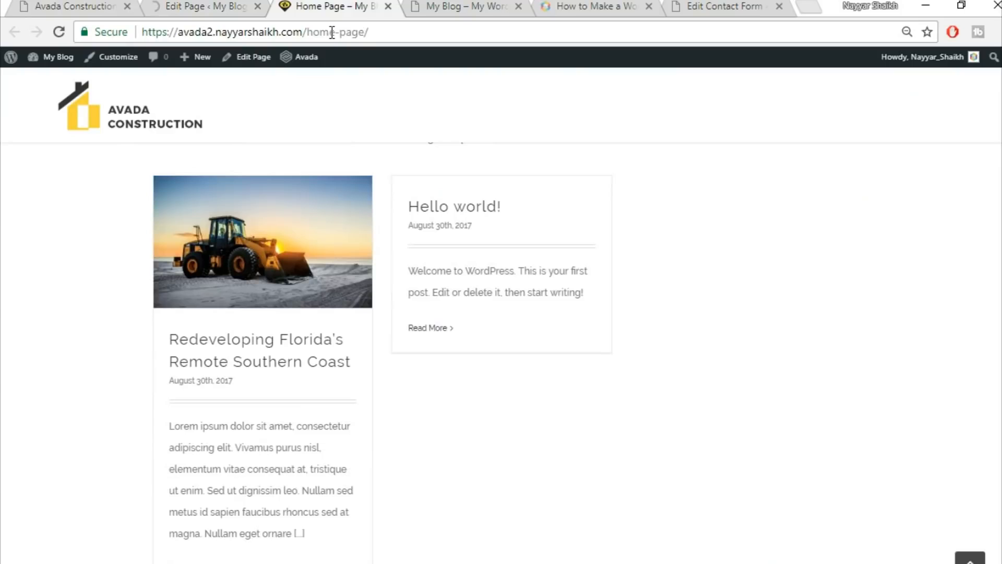
{"action": "left_click", "coordinate": [330, 33]}
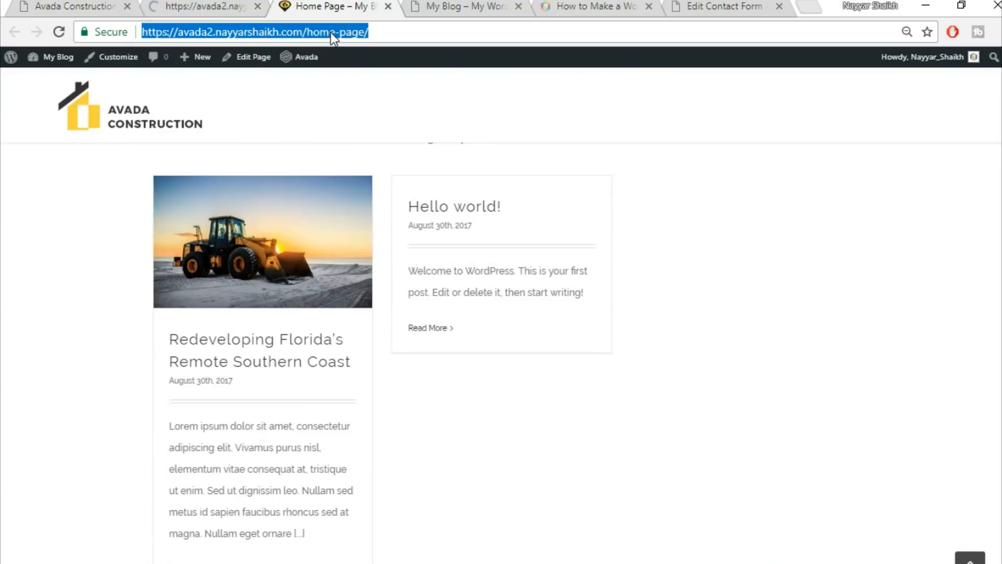
{"action": "key", "text": "Return"}
Compare the live home page's new logo carousel against the demo site.
{"action": "scroll", "coordinate": [619, 293], "scroll_direction": "down", "scroll_amount": 3}
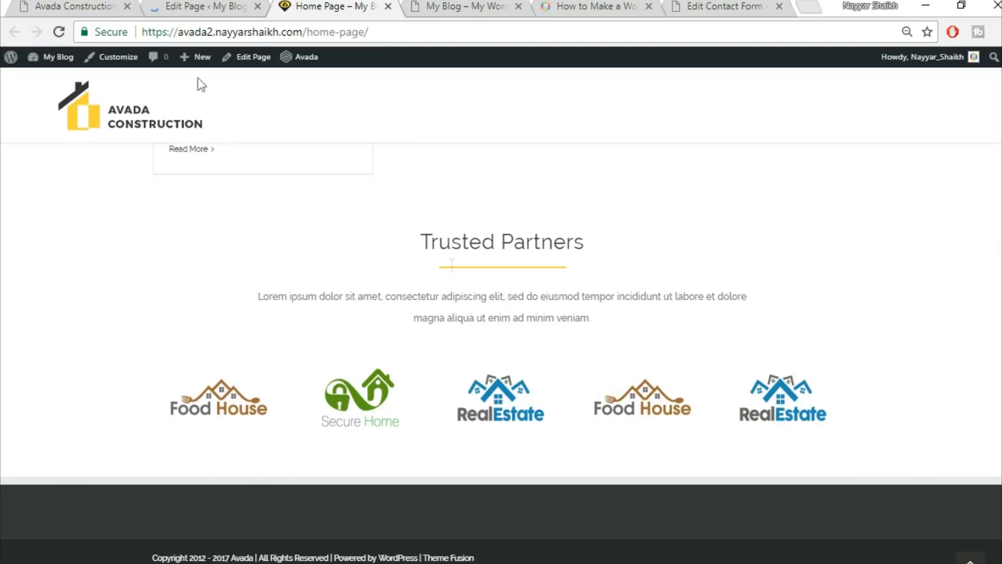
{"action": "left_click", "coordinate": [102, 5]}
{"action": "scroll", "coordinate": [487, 391], "scroll_direction": "up", "scroll_amount": 3}
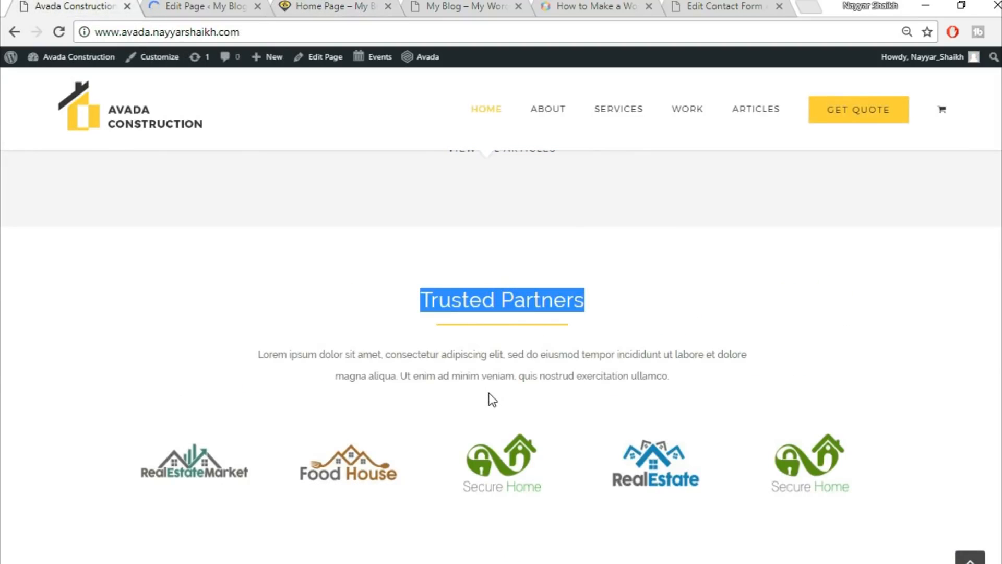
{"action": "scroll", "coordinate": [515, 400], "scroll_direction": "up", "scroll_amount": 5}
{"action": "scroll", "coordinate": [577, 411], "scroll_direction": "down", "scroll_amount": 5}
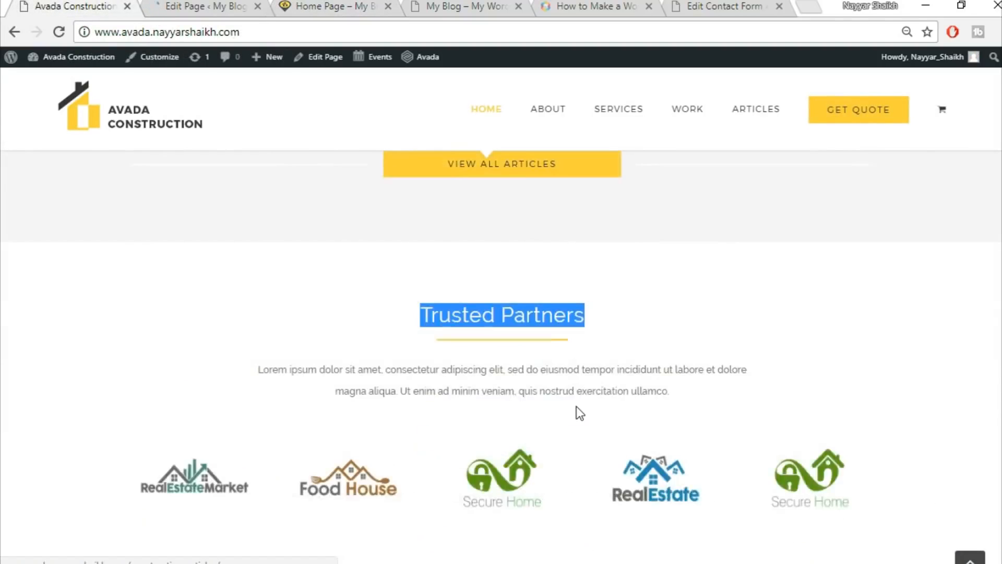
{"action": "scroll", "coordinate": [577, 412], "scroll_direction": "down", "scroll_amount": 3}
{"action": "left_click", "coordinate": [201, 6]}
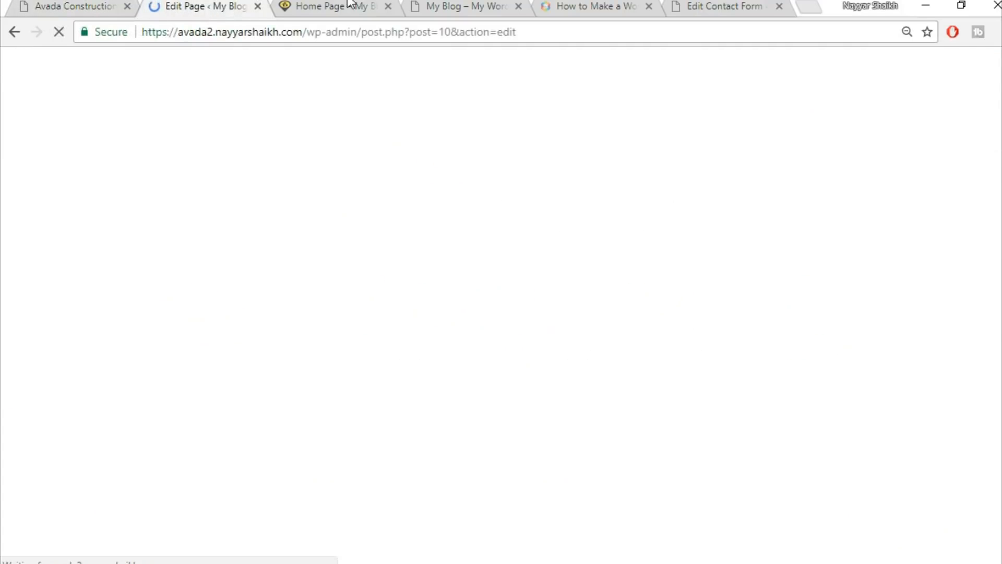
{"action": "left_click", "coordinate": [346, 6]}
{"action": "scroll", "coordinate": [501, 352], "scroll_direction": "up", "scroll_amount": 20}
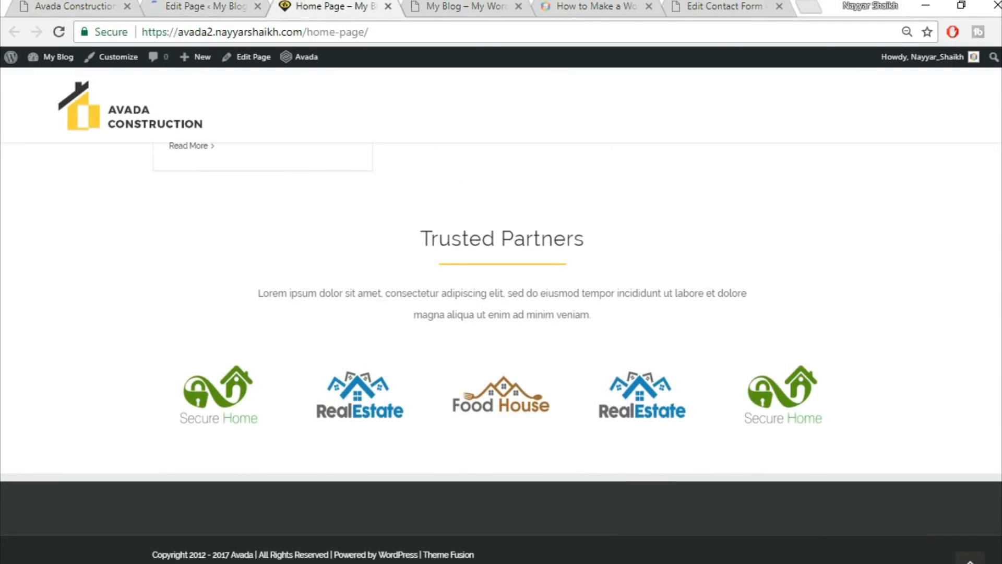
{"action": "scroll", "coordinate": [501, 353], "scroll_direction": "up", "scroll_amount": 2}
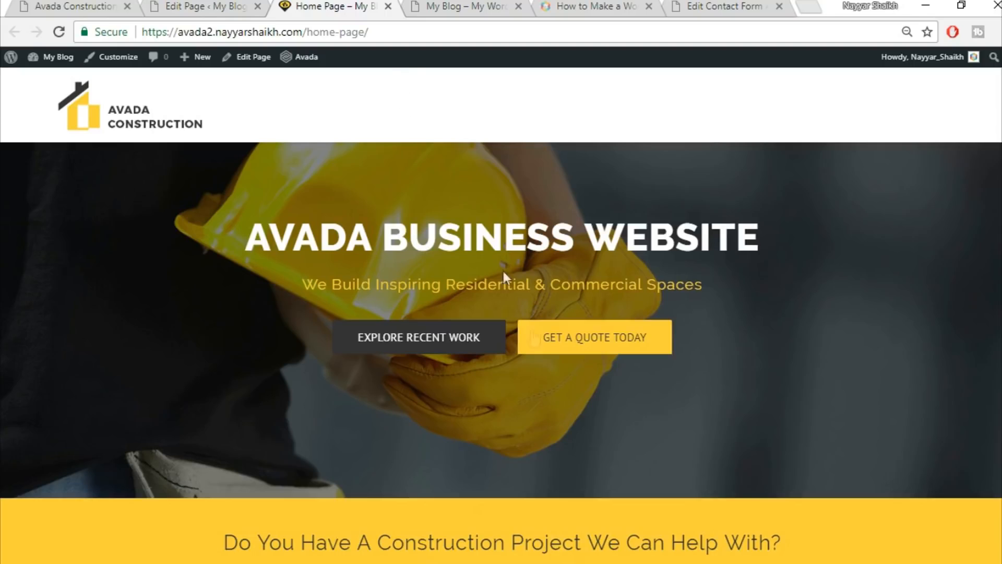
{"action": "scroll", "coordinate": [588, 470], "scroll_direction": "down", "scroll_amount": 3}
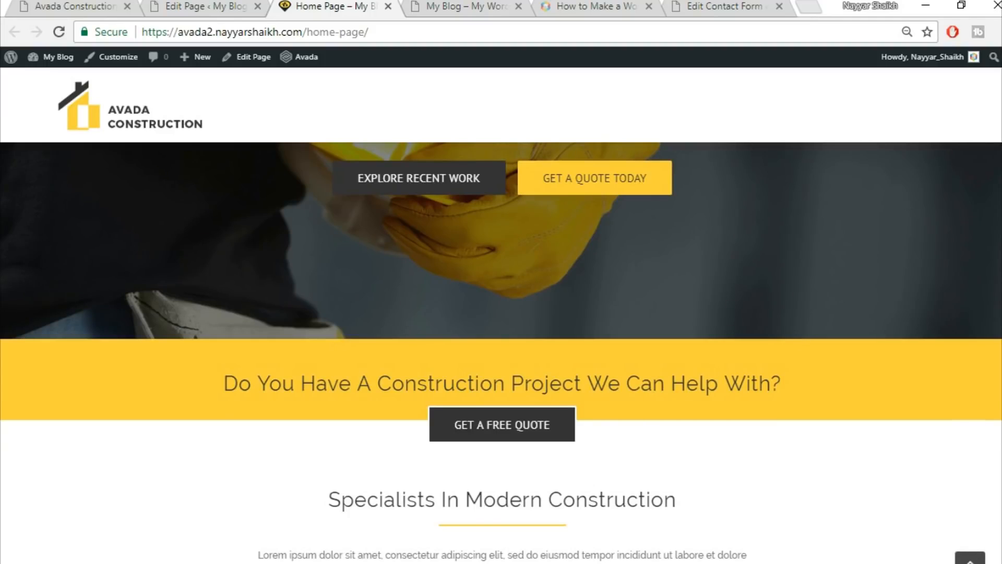
{"action": "scroll", "coordinate": [501, 352], "scroll_direction": "up", "scroll_amount": 3}
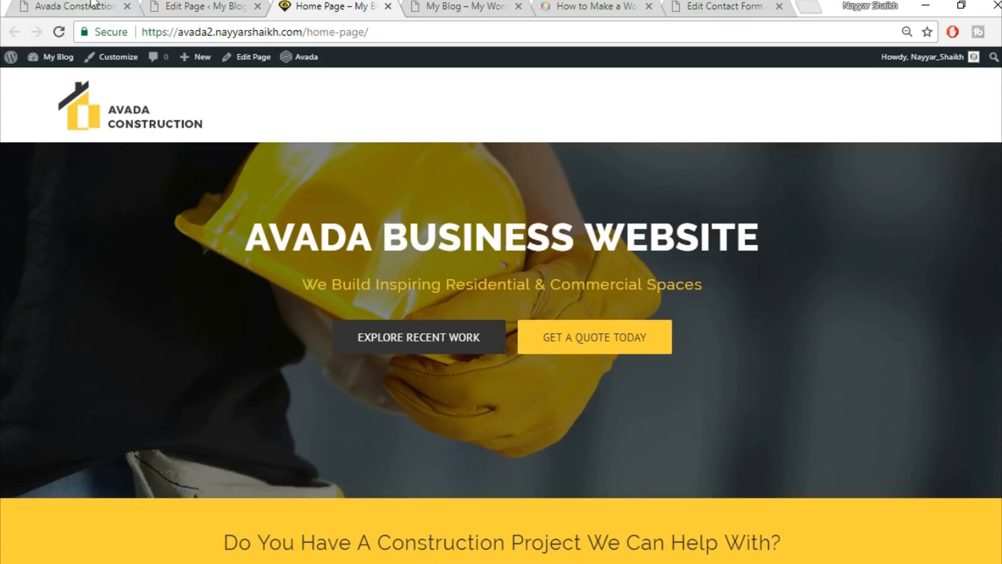
Open the demo's About page for reference before returning to the editor.
{"action": "left_click", "coordinate": [75, 6]}
{"action": "left_click", "coordinate": [970, 558]}
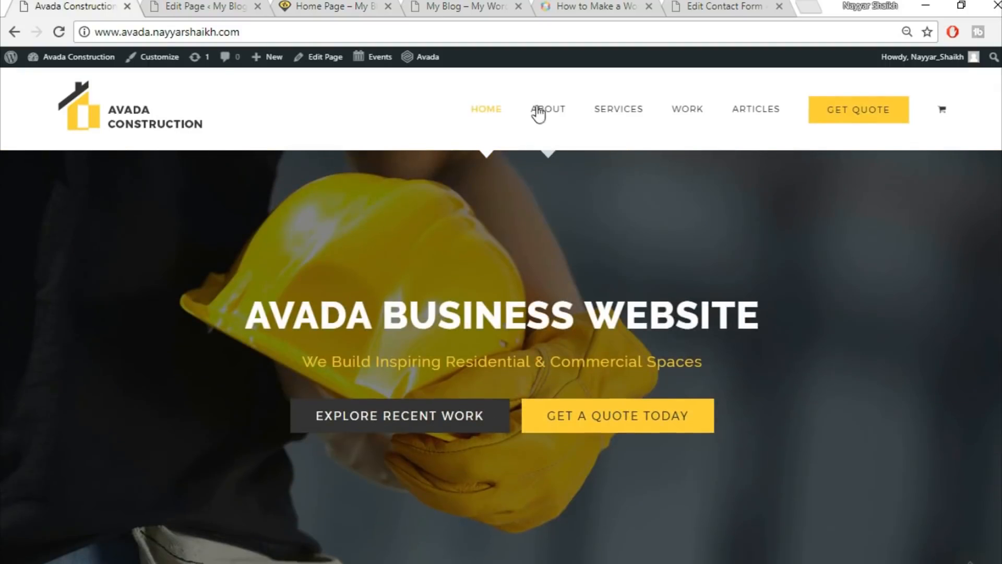
{"action": "left_click", "coordinate": [563, 112]}
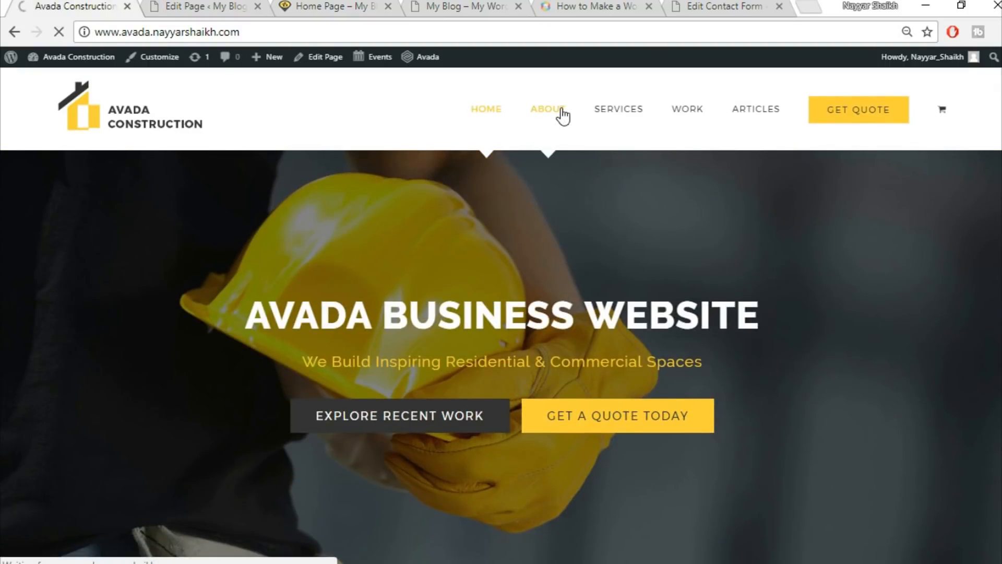
{"action": "left_click", "coordinate": [200, 8]}
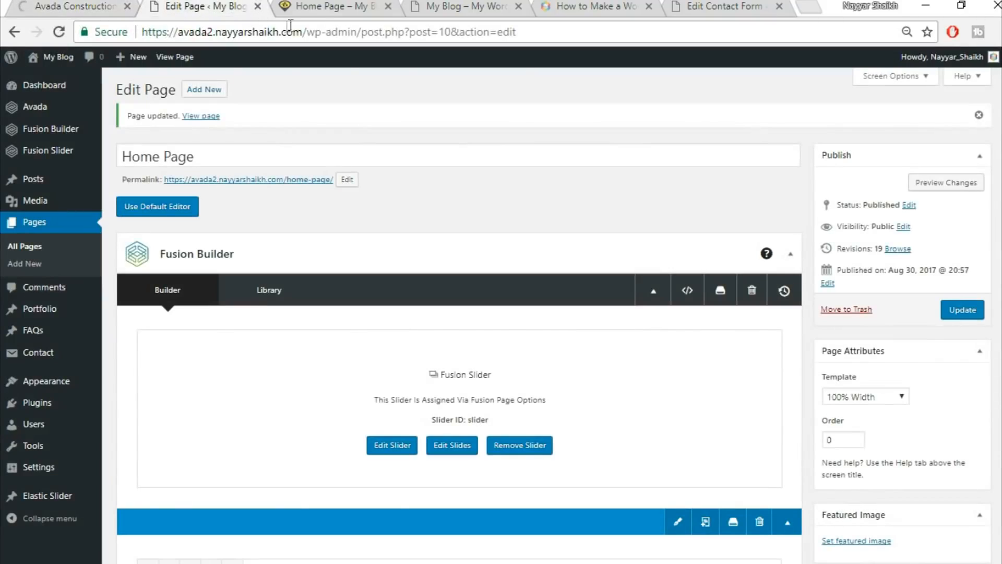
Start a new page titled About in its own tab using the 100% Width template.
{"action": "middle_click", "coordinate": [212, 96]}
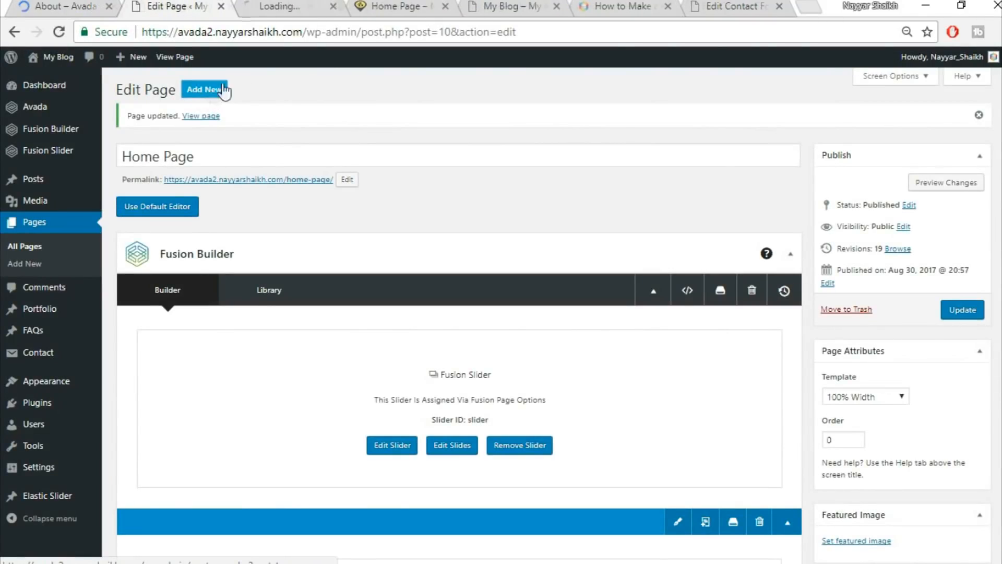
{"action": "left_click", "coordinate": [318, 11]}
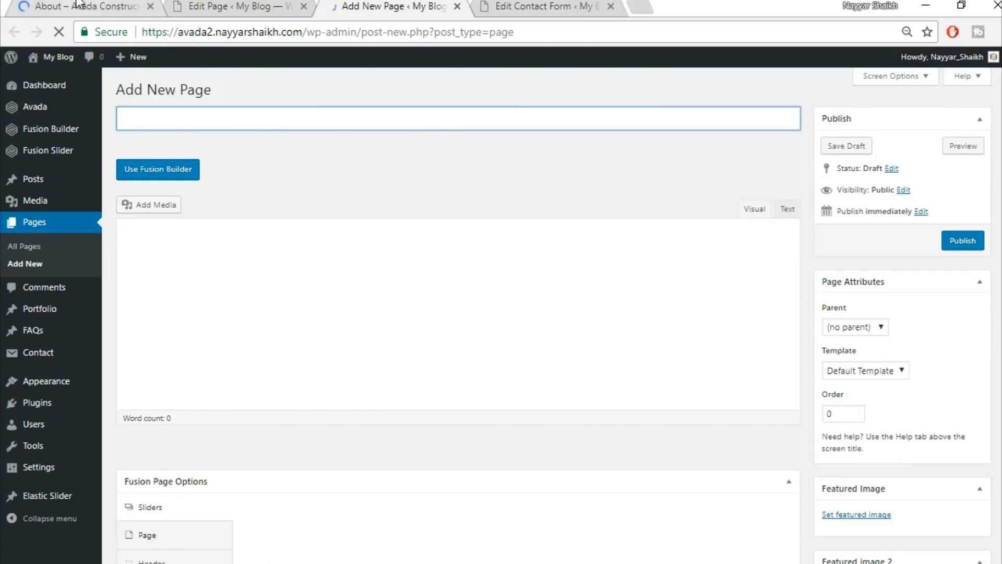
{"action": "left_click", "coordinate": [281, 123]}
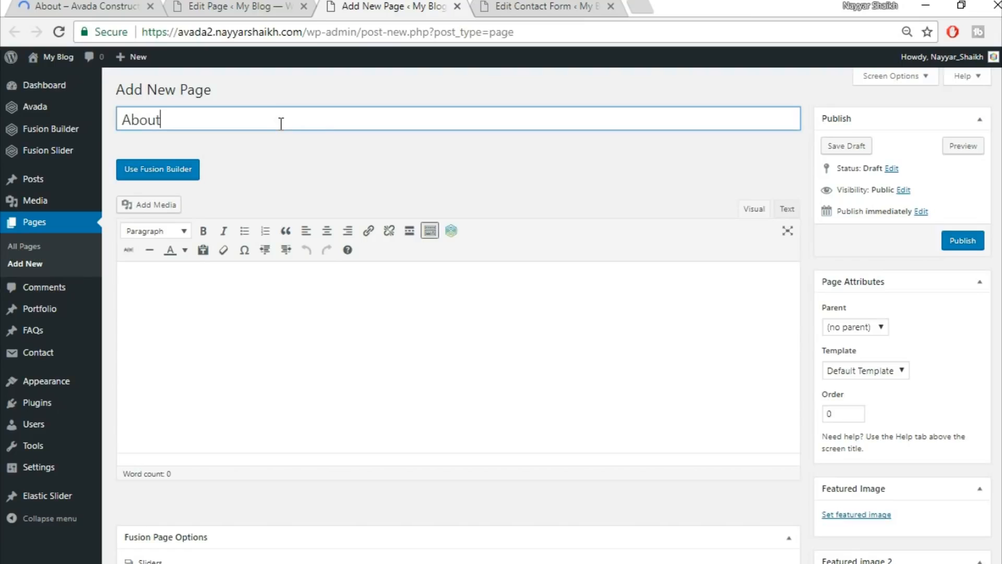
{"action": "left_click", "coordinate": [877, 370]}
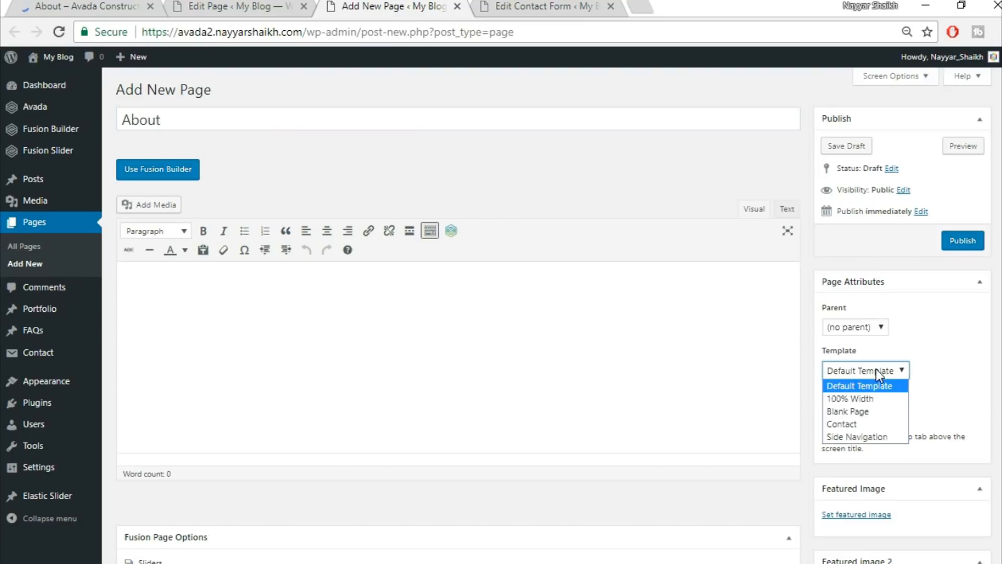
{"action": "left_click", "coordinate": [867, 399]}
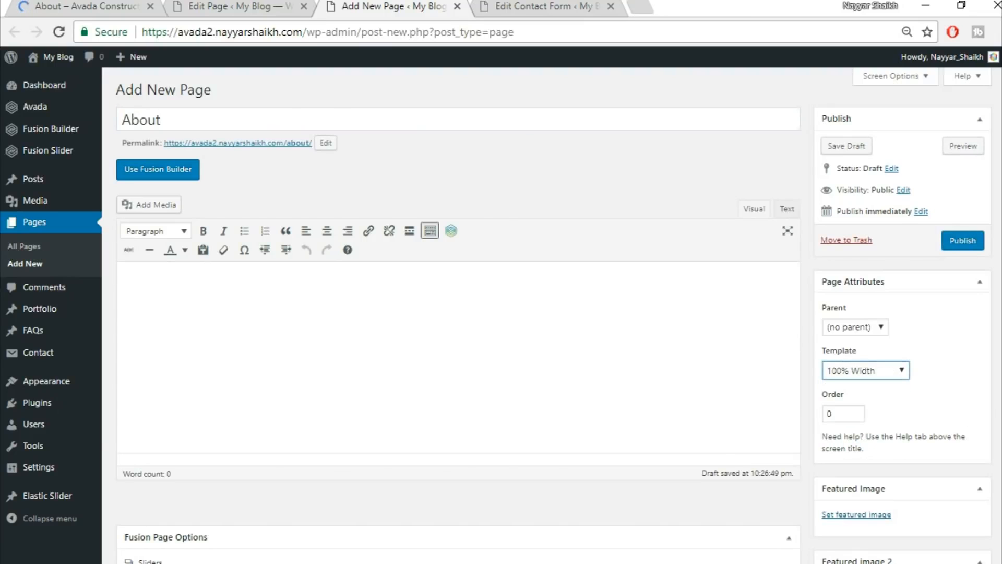
Check the demo's About page layout and rearrange the open browser tabs.
{"action": "scroll", "coordinate": [188, 398], "scroll_direction": "down", "scroll_amount": 5}
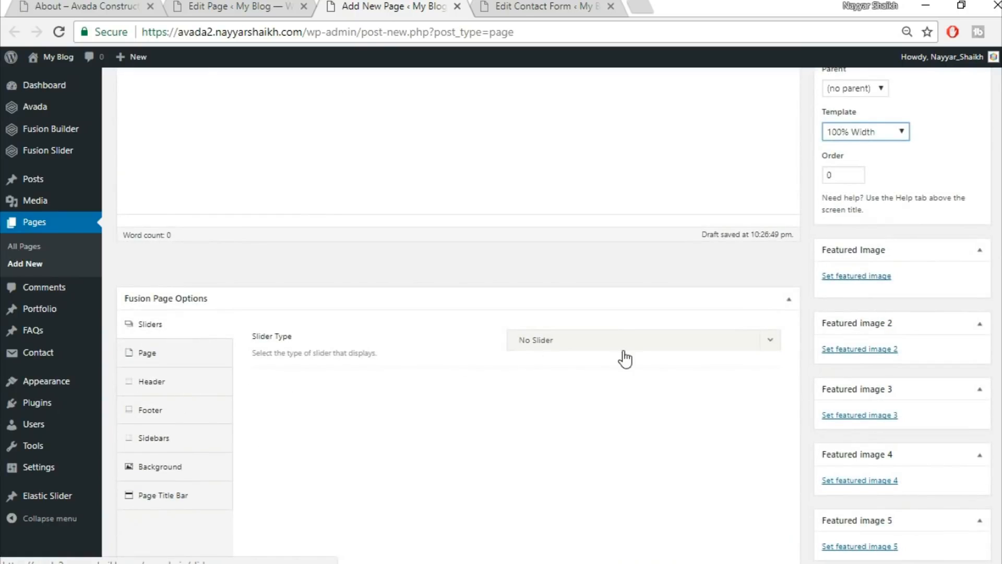
{"action": "left_click", "coordinate": [624, 345]}
{"action": "left_click", "coordinate": [57, 6]}
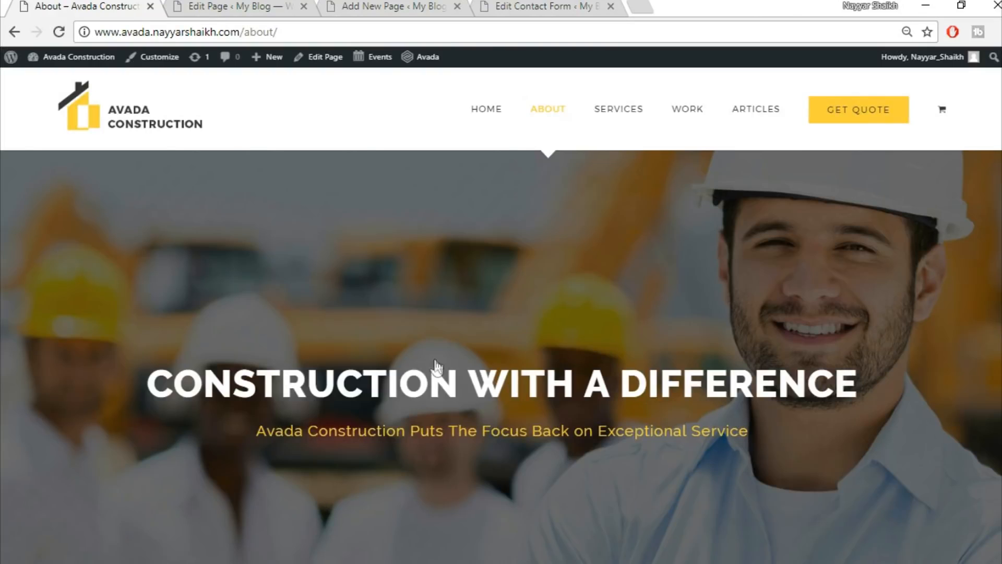
{"action": "scroll", "coordinate": [527, 402], "scroll_direction": "down", "scroll_amount": 2}
{"action": "scroll", "coordinate": [213, 52], "scroll_direction": "up", "scroll_amount": 5}
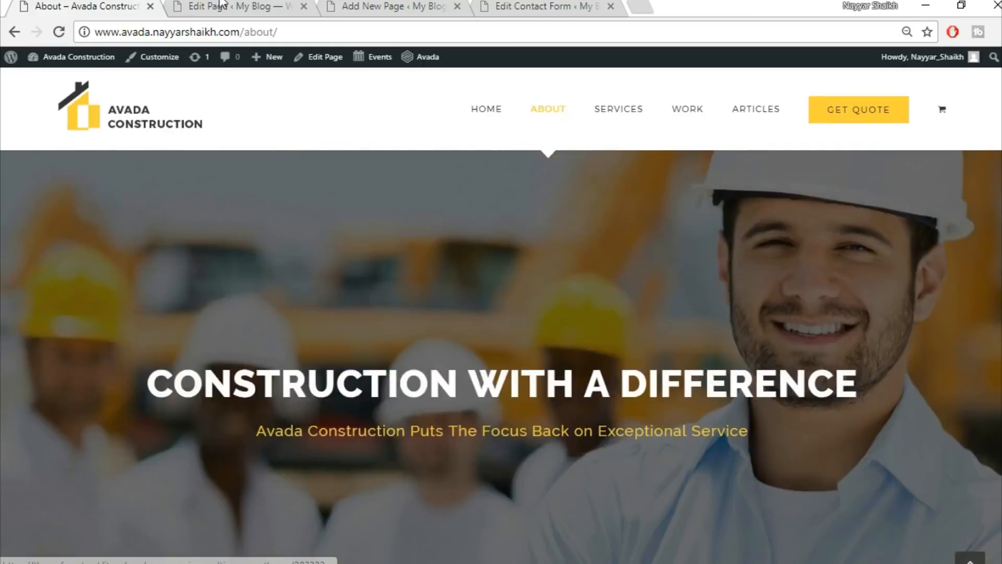
{"action": "left_click", "coordinate": [222, 6]}
{"action": "scroll", "coordinate": [576, 419], "scroll_direction": "down", "scroll_amount": 2}
{"action": "scroll", "coordinate": [552, 329], "scroll_direction": "down", "scroll_amount": 6}
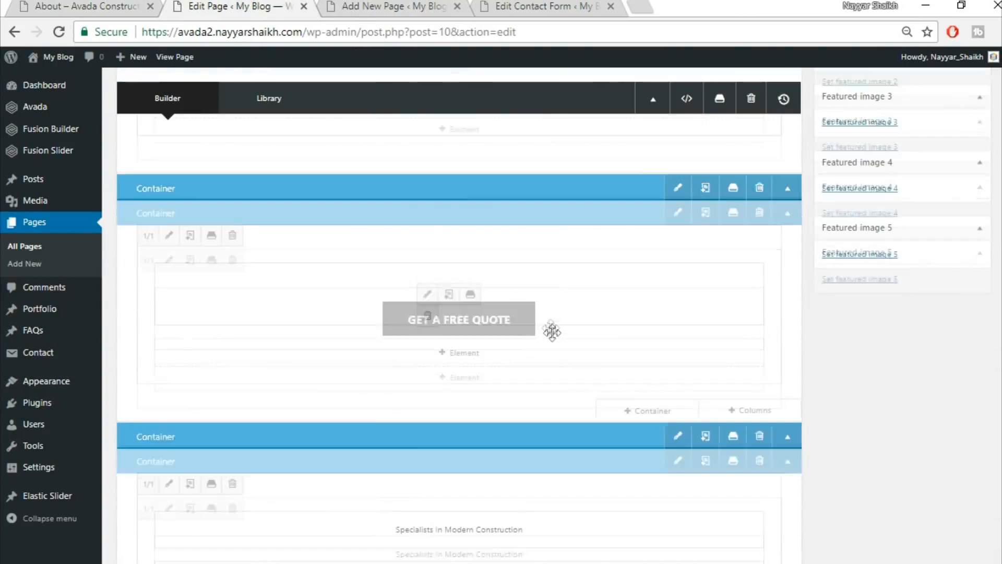
{"action": "left_click", "coordinate": [391, 6]}
{"action": "left_click_drag", "start_coordinate": [398, 3], "coordinate": [172, 7]}
{"action": "left_click_drag", "start_coordinate": [563, 3], "coordinate": [374, 6]}
{"action": "left_click_drag", "start_coordinate": [572, 4], "coordinate": [574, 5]}
{"action": "left_click", "coordinate": [240, 6]}
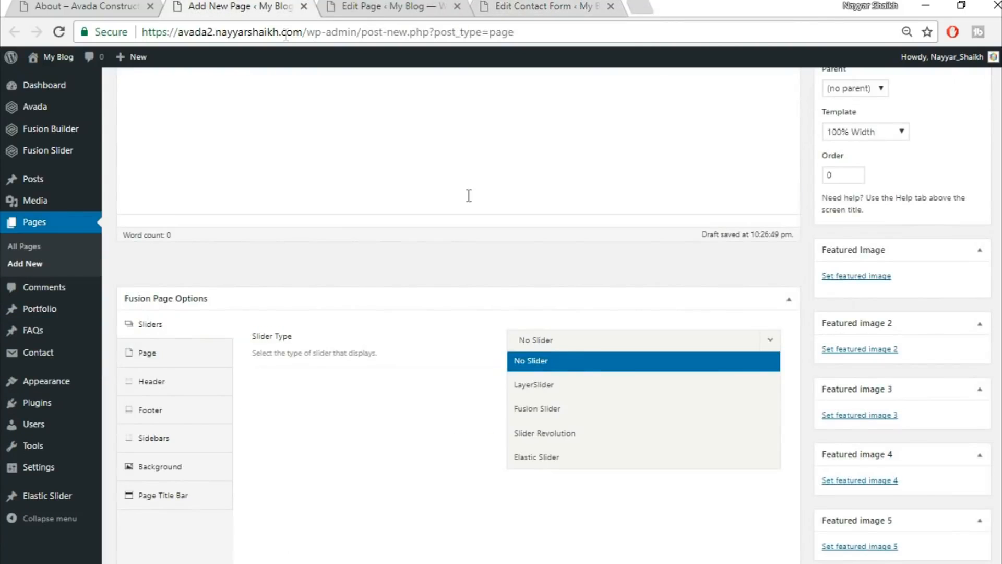
Choose the Slider fusion slider, set content padding to 0, and hide the page title bar.
{"action": "left_click", "coordinate": [594, 402]}
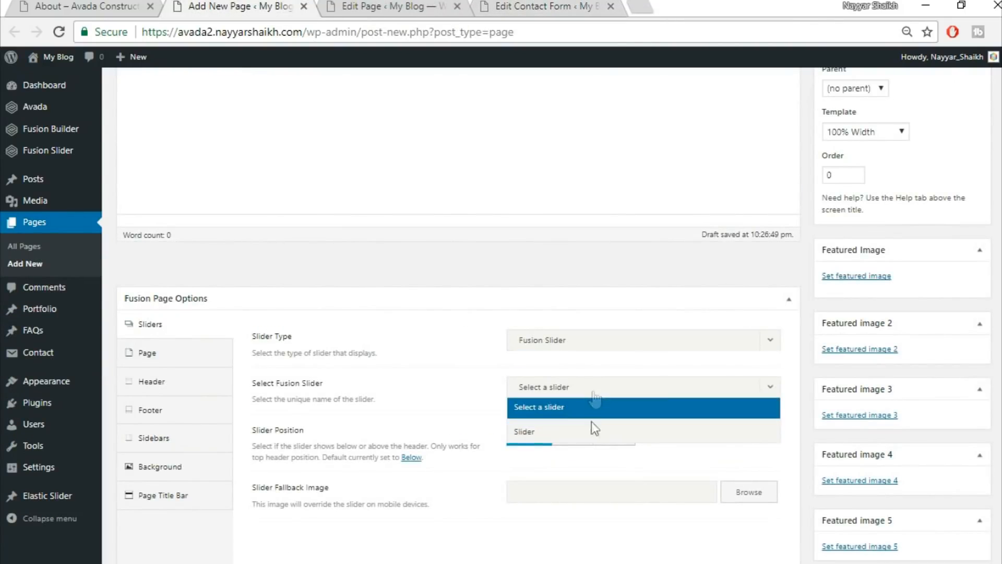
{"action": "left_click", "coordinate": [593, 434]}
{"action": "left_click", "coordinate": [131, 360]}
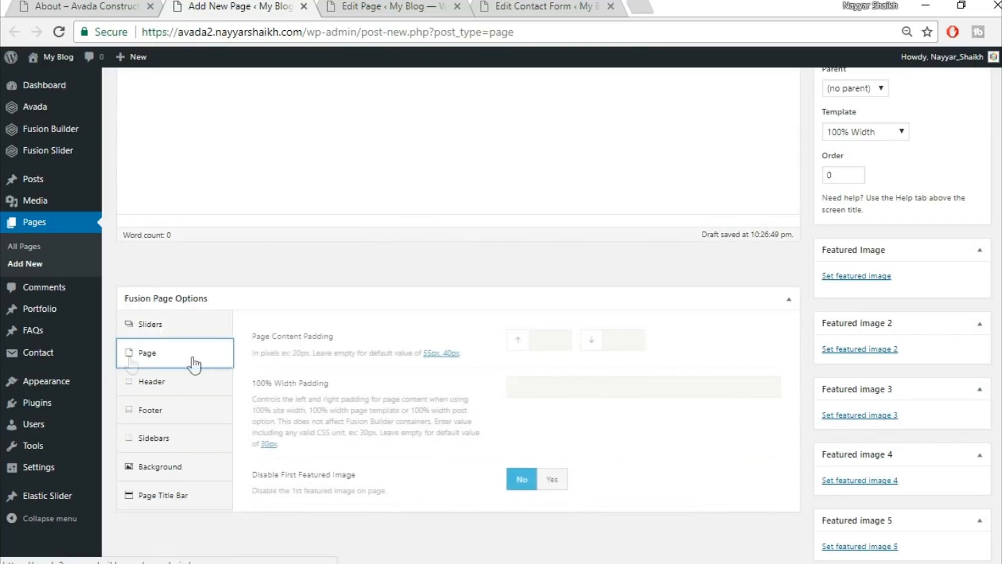
{"action": "left_click", "coordinate": [542, 340]}
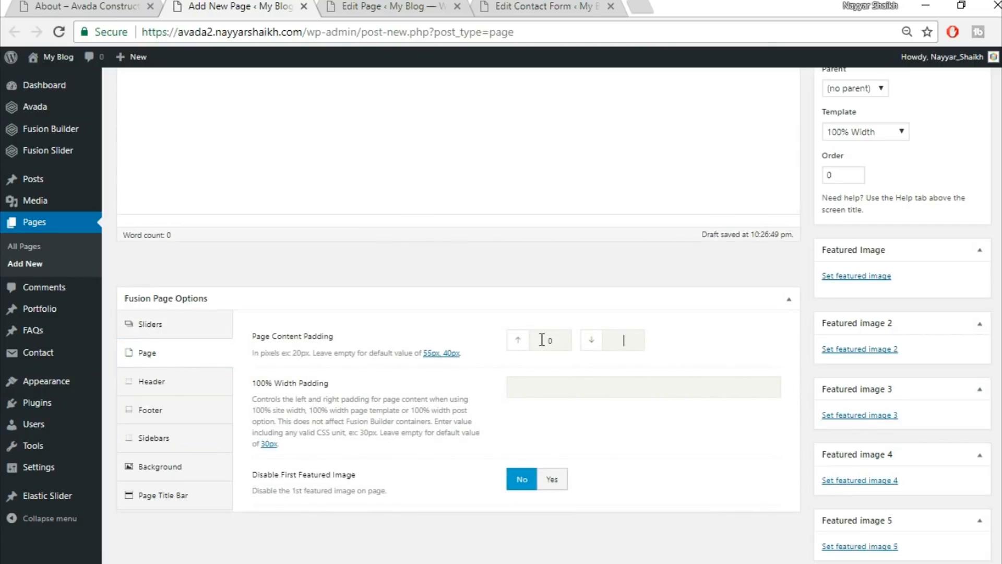
{"action": "left_click", "coordinate": [554, 299]}
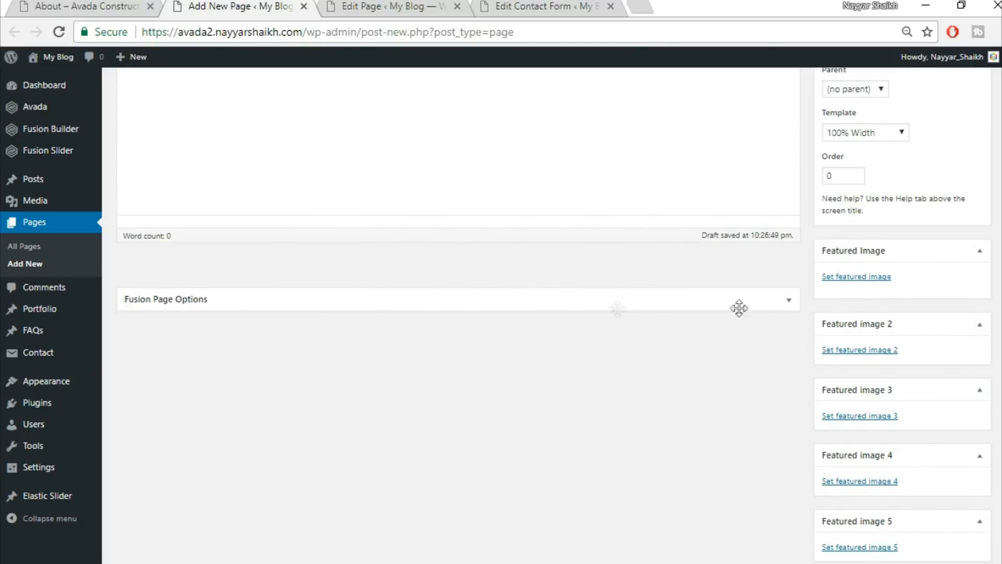
{"action": "left_click", "coordinate": [795, 302]}
{"action": "left_click", "coordinate": [196, 509]}
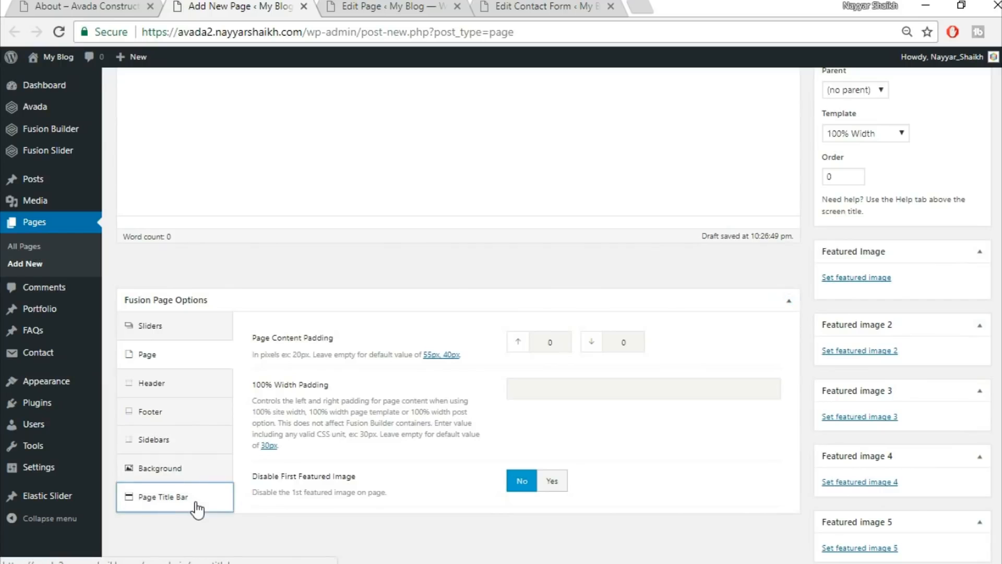
{"action": "left_click", "coordinate": [614, 341]}
{"action": "left_click", "coordinate": [564, 436]}
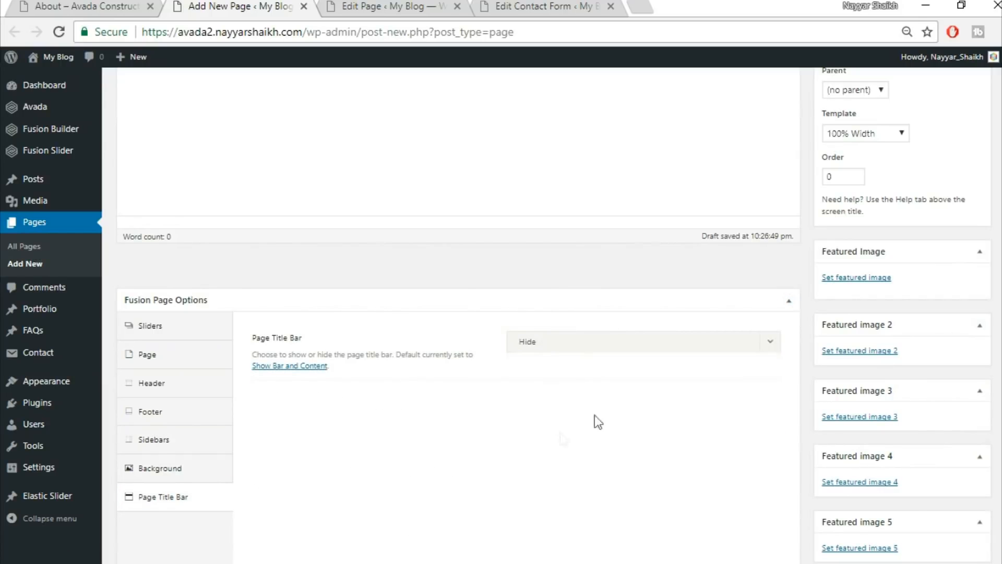
{"action": "scroll", "coordinate": [185, 184], "scroll_direction": "up", "scroll_amount": 5}
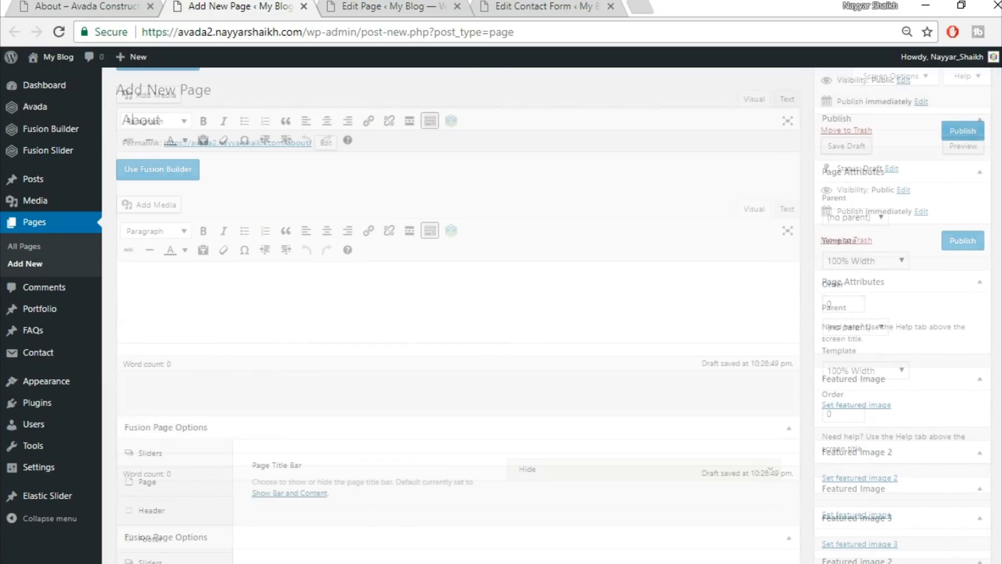
Switch the About page to Fusion Builder and check the live demo About page.
{"action": "left_click", "coordinate": [192, 177]}
{"action": "left_click", "coordinate": [81, 5]}
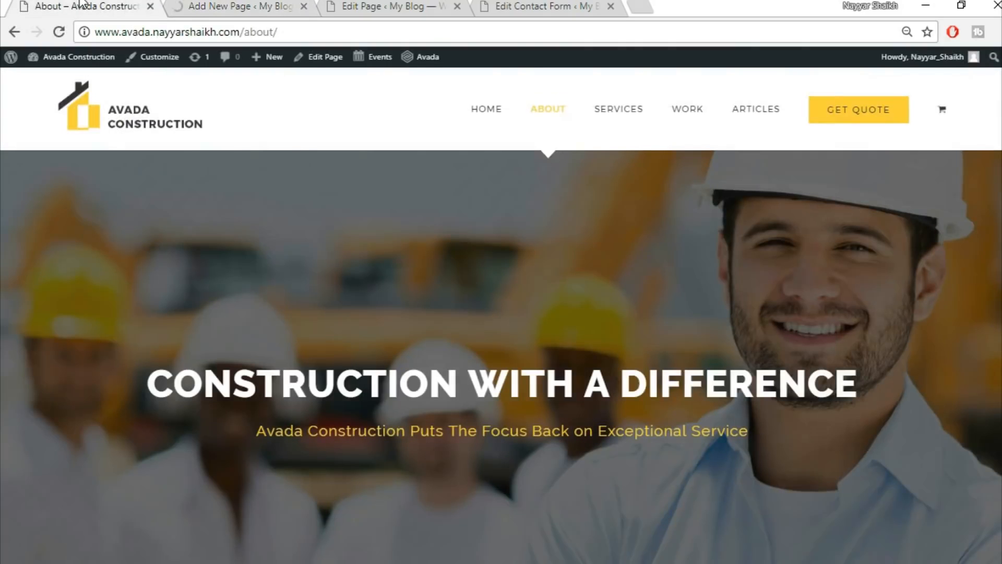
{"action": "left_click", "coordinate": [242, 3]}
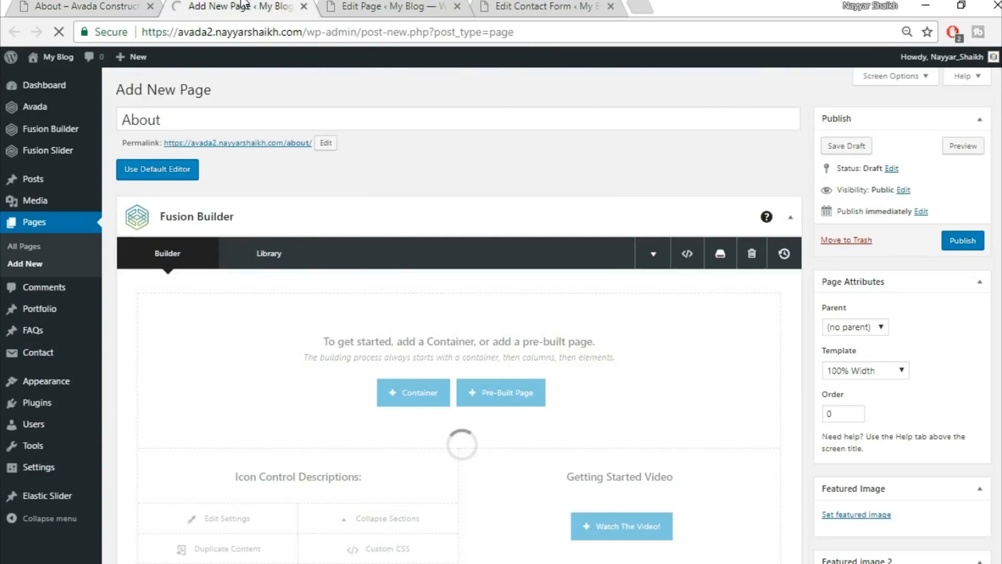
{"action": "left_click", "coordinate": [2, 2]}
{"action": "left_click", "coordinate": [59, 3]}
{"action": "scroll", "coordinate": [611, 329], "scroll_direction": "down", "scroll_amount": 5}
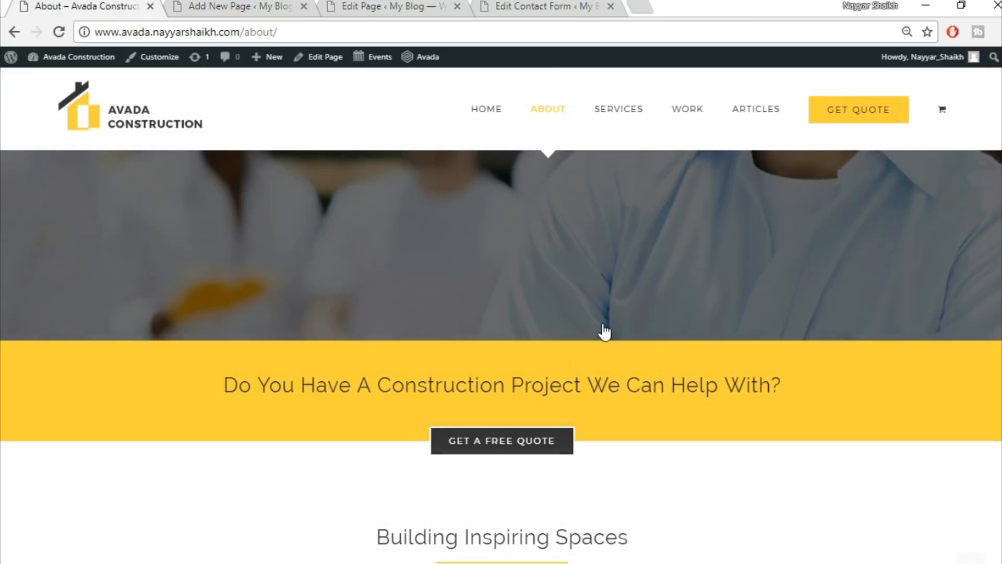
{"action": "left_click", "coordinate": [269, 5]}
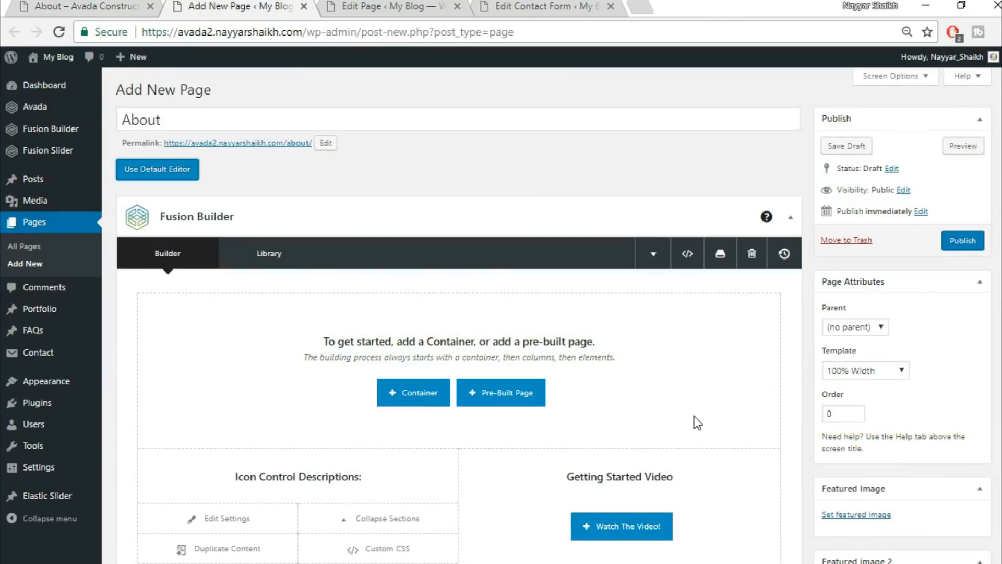
{"action": "scroll", "coordinate": [697, 422], "scroll_direction": "down", "scroll_amount": 3}
Insert two saved library containers: the construction-project prompt and Top2 with GET A FREE QUOTE.
{"action": "left_click", "coordinate": [425, 235]}
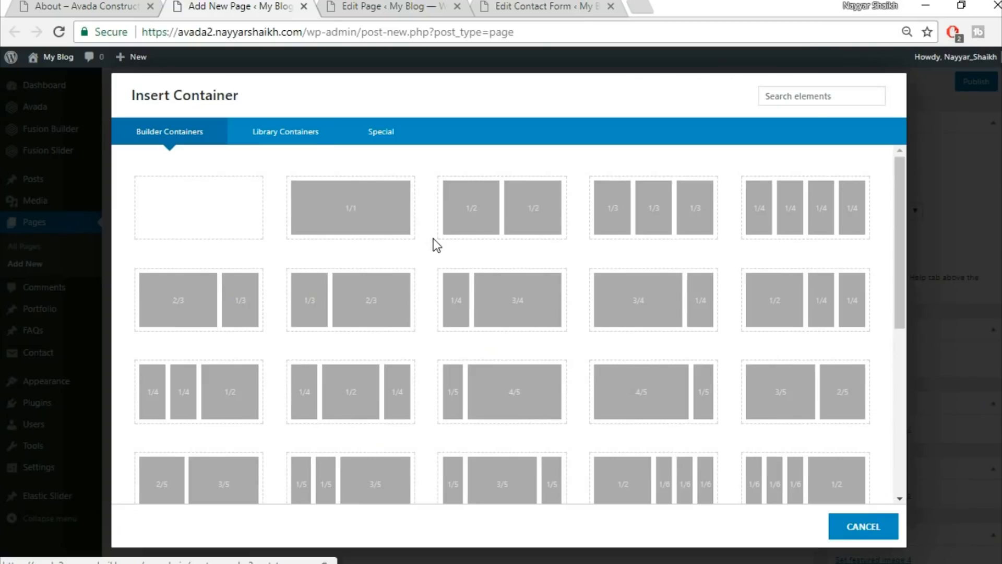
{"action": "left_click", "coordinate": [310, 135]}
{"action": "left_click", "coordinate": [731, 193]}
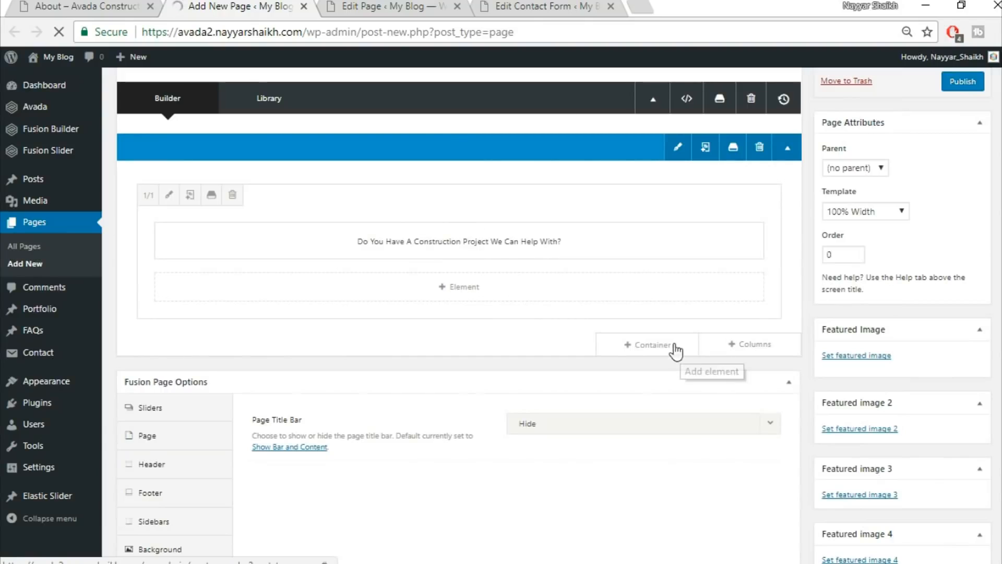
{"action": "left_click", "coordinate": [677, 350]}
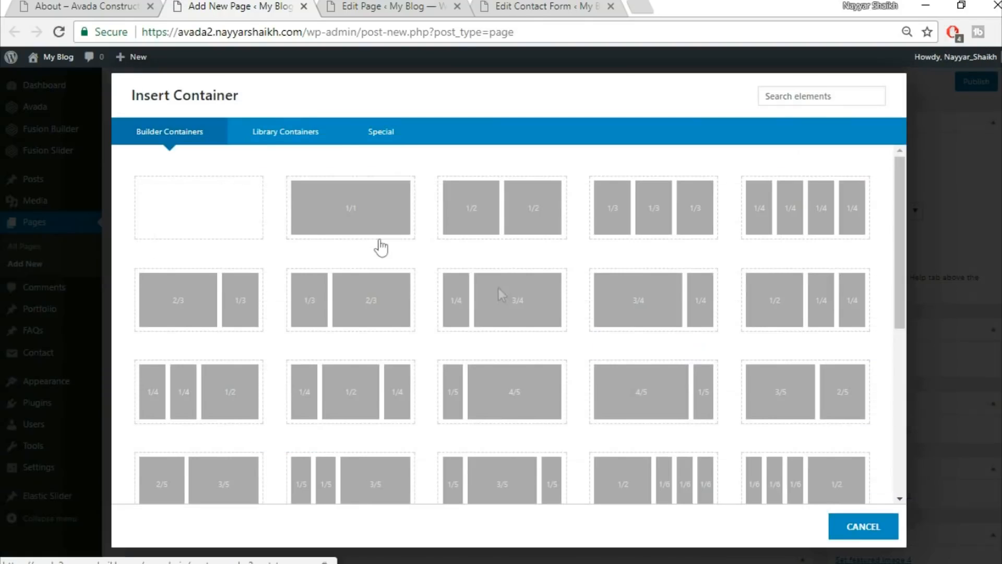
{"action": "left_click", "coordinate": [330, 134]}
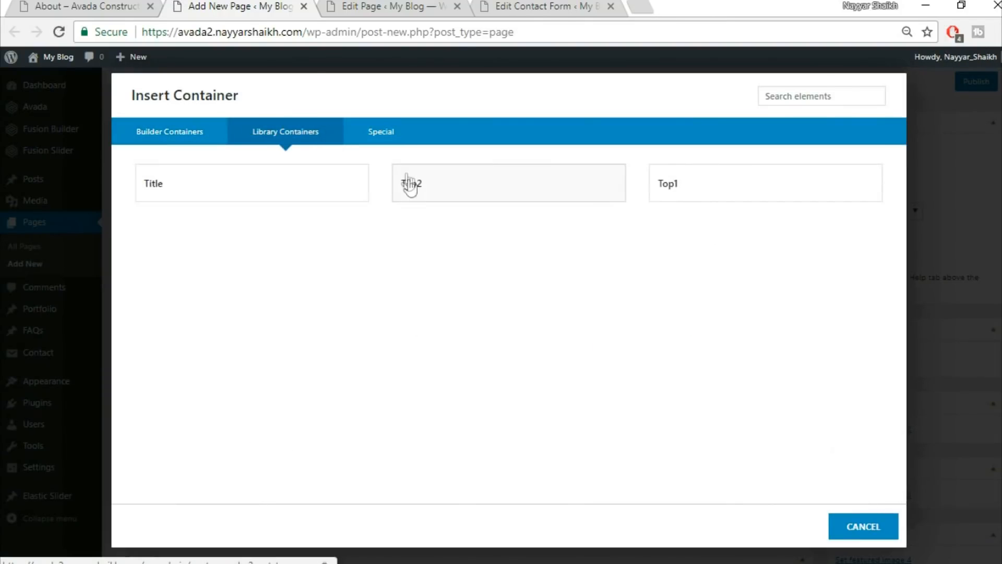
{"action": "left_click", "coordinate": [523, 192]}
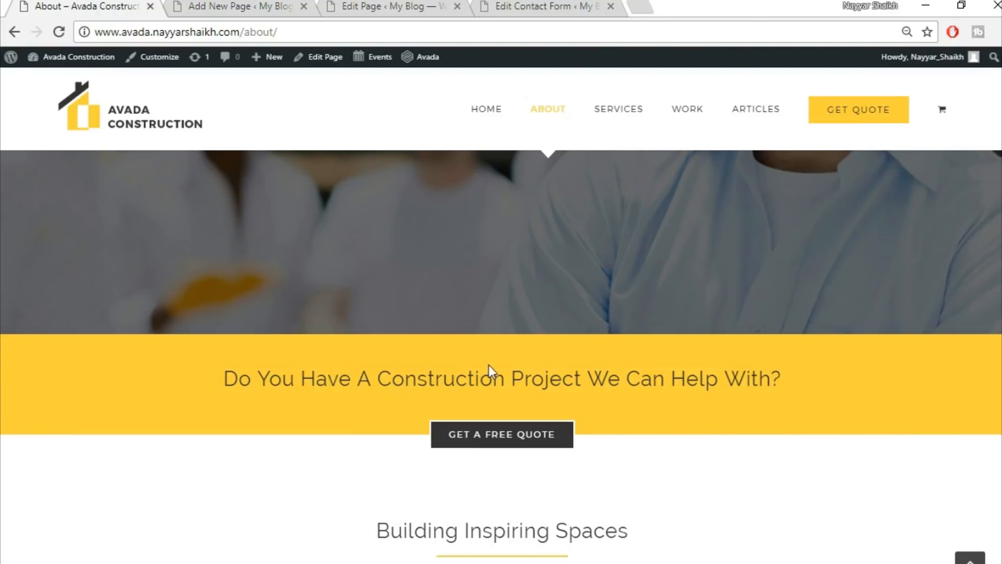
{"action": "scroll", "coordinate": [505, 440], "scroll_direction": "down", "scroll_amount": 6}
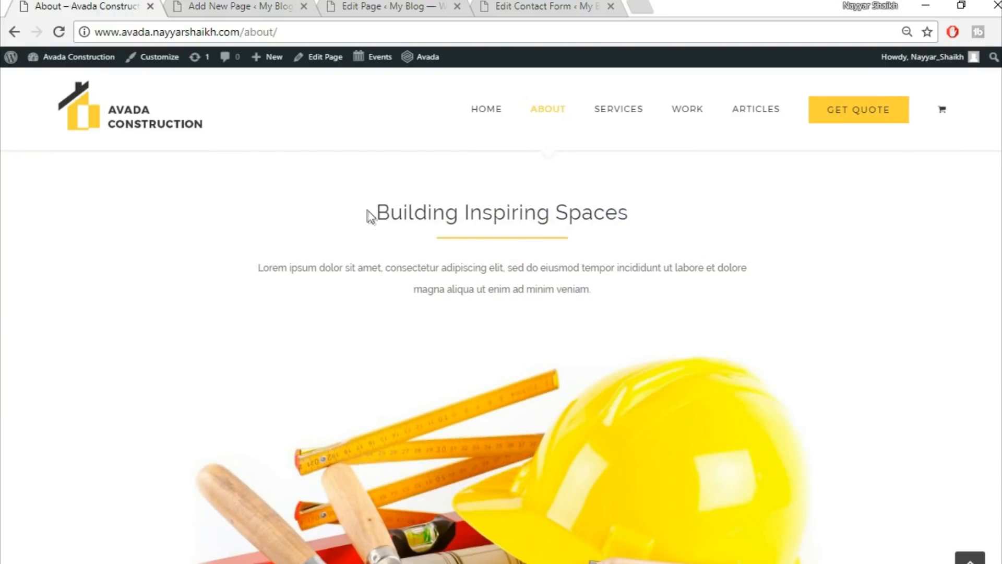
{"action": "left_click", "coordinate": [207, 5]}
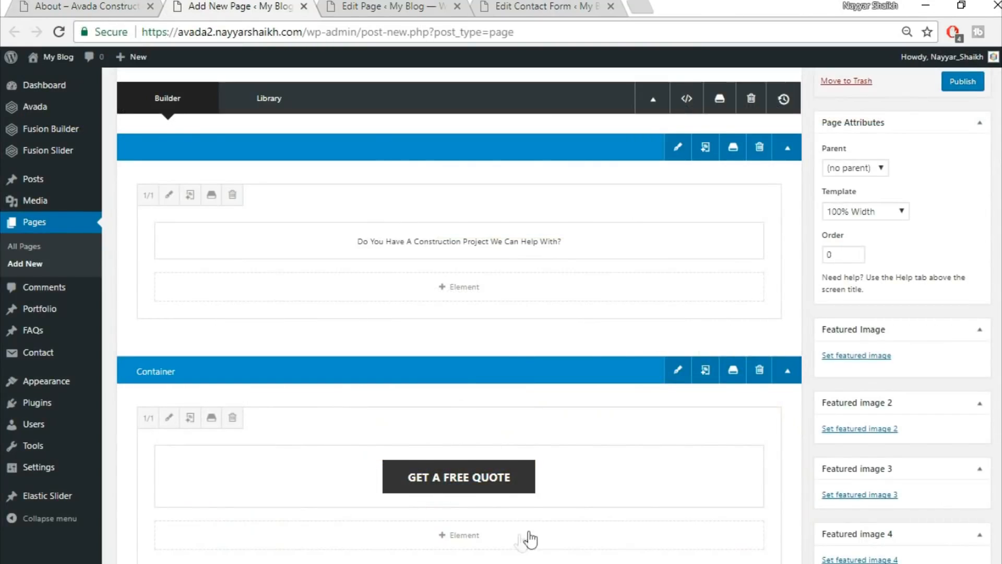
Insert the Title library container and copy the 'Building Inspiring Spaces' heading from the demo.
{"action": "scroll", "coordinate": [601, 506], "scroll_direction": "down", "scroll_amount": 3}
{"action": "left_click", "coordinate": [677, 365]}
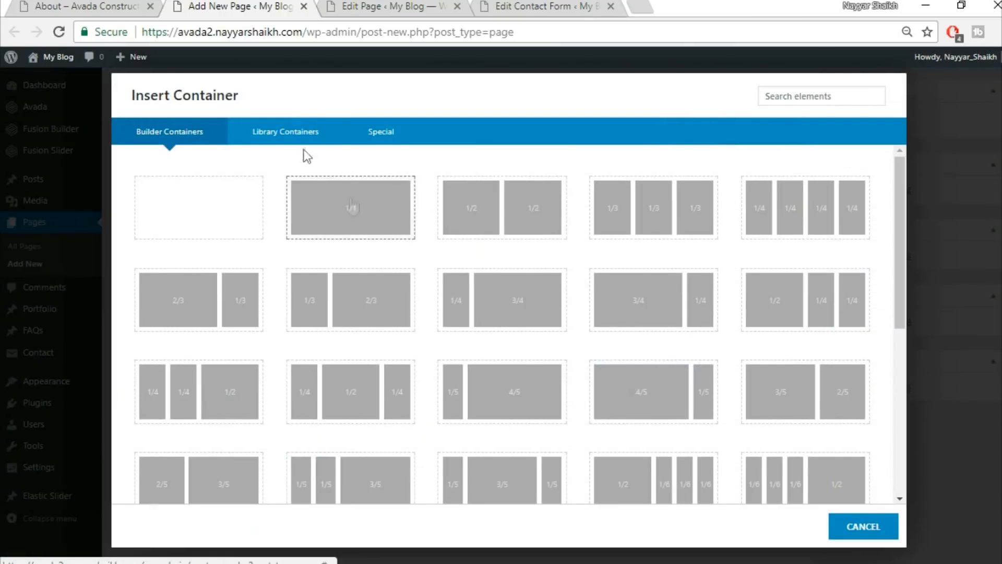
{"action": "left_click", "coordinate": [286, 134]}
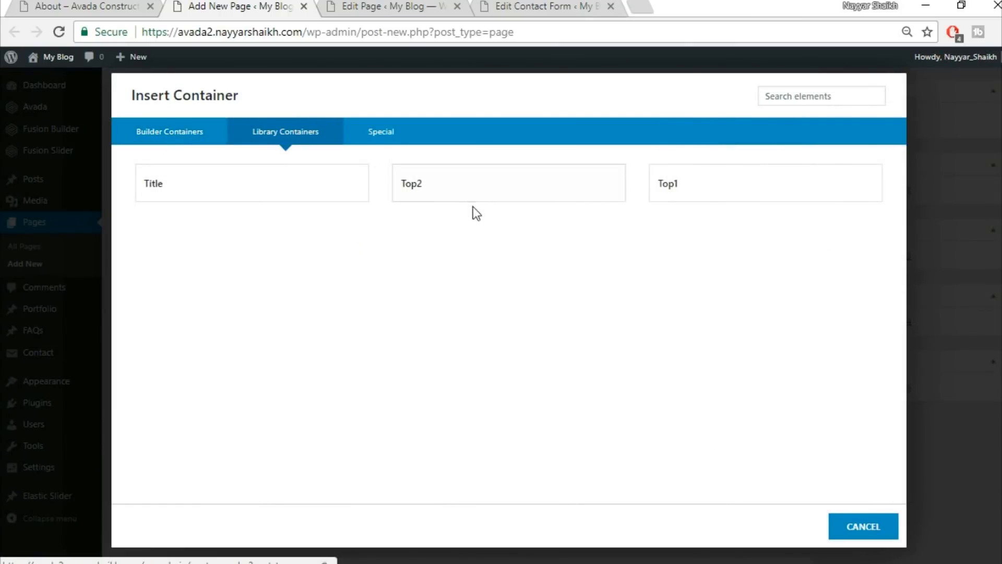
{"action": "left_click", "coordinate": [237, 183]}
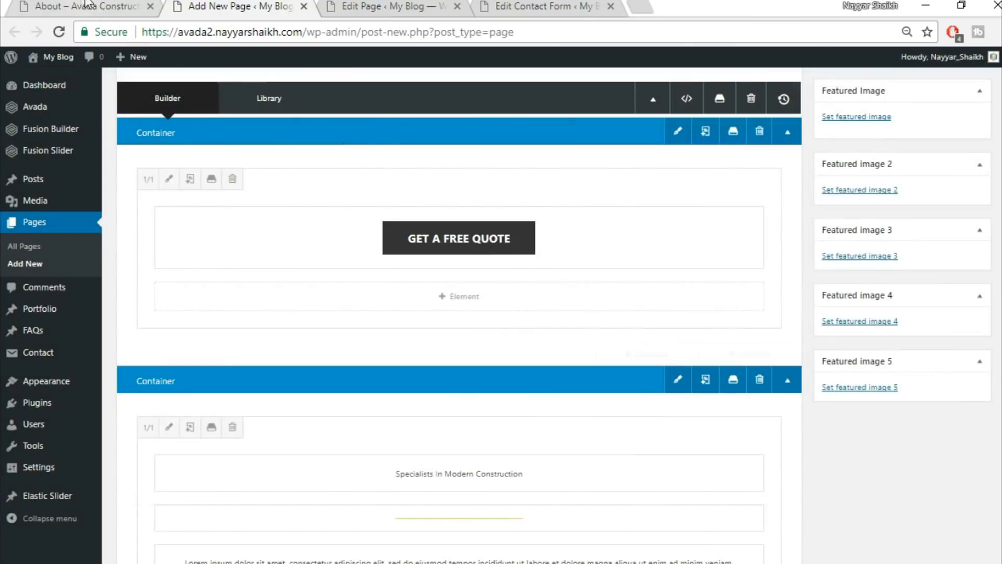
{"action": "left_click", "coordinate": [85, 6]}
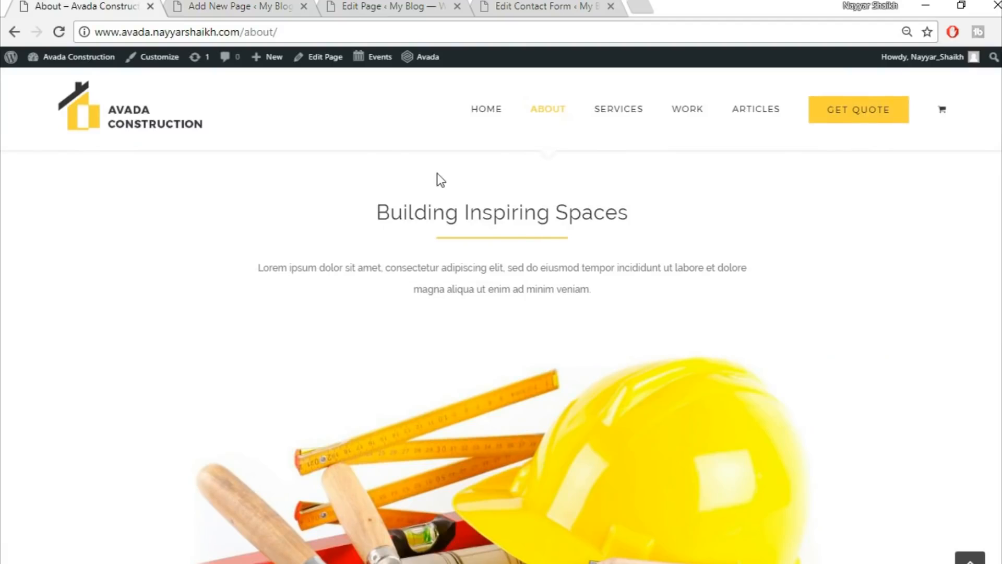
{"action": "left_click_drag", "start_coordinate": [373, 214], "coordinate": [723, 221]}
{"action": "key", "text": "ctrl+c"}
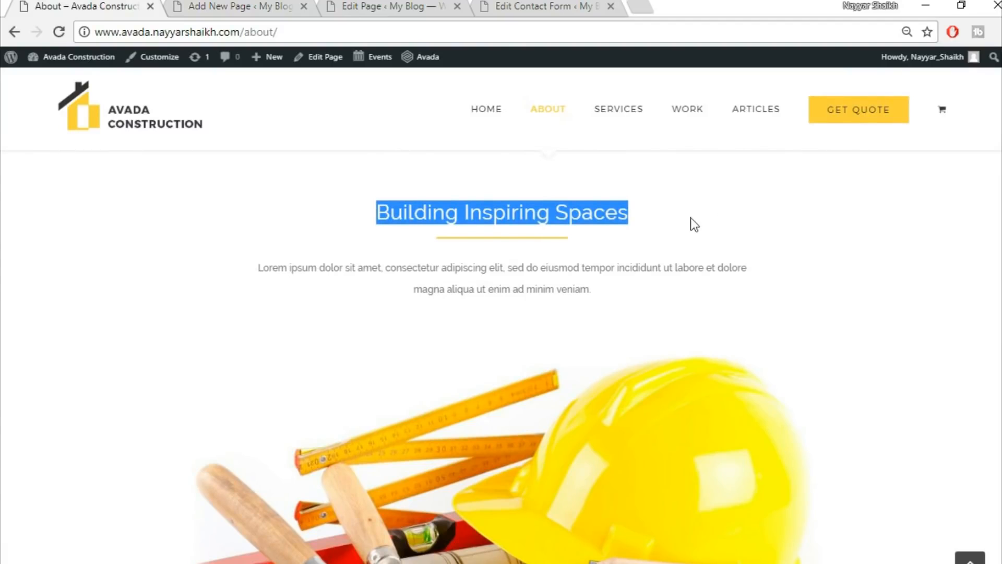
{"action": "left_click", "coordinate": [226, 4]}
{"action": "scroll", "coordinate": [517, 381], "scroll_direction": "down", "scroll_amount": 3}
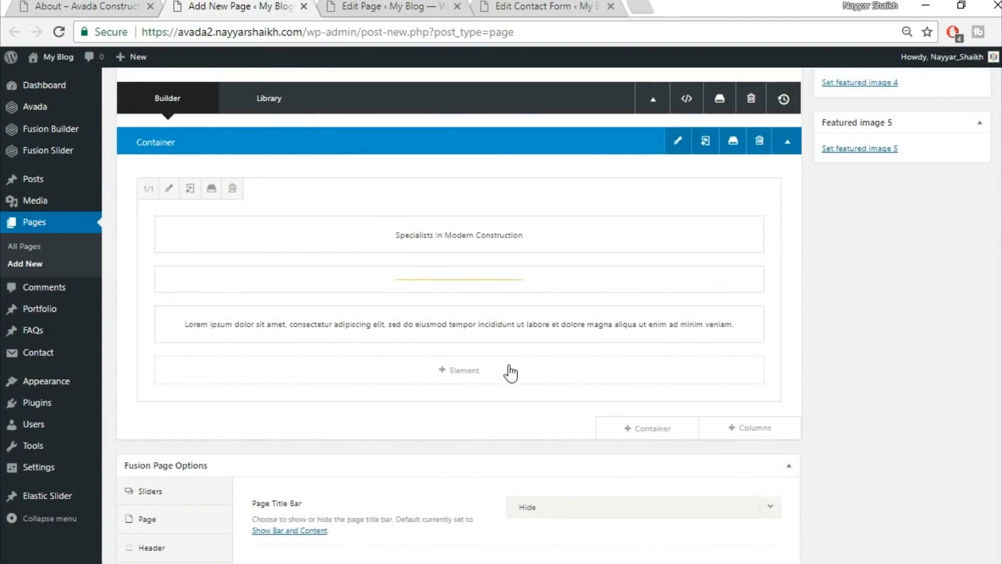
Replace the text block with centred 'Building Inspiring Spaces' and save, checking against the demo.
{"action": "left_click", "coordinate": [428, 235]}
{"action": "left_click", "coordinate": [436, 306]}
{"action": "key", "text": "ctrl+a"}
{"action": "key", "text": "ctrl+v"}
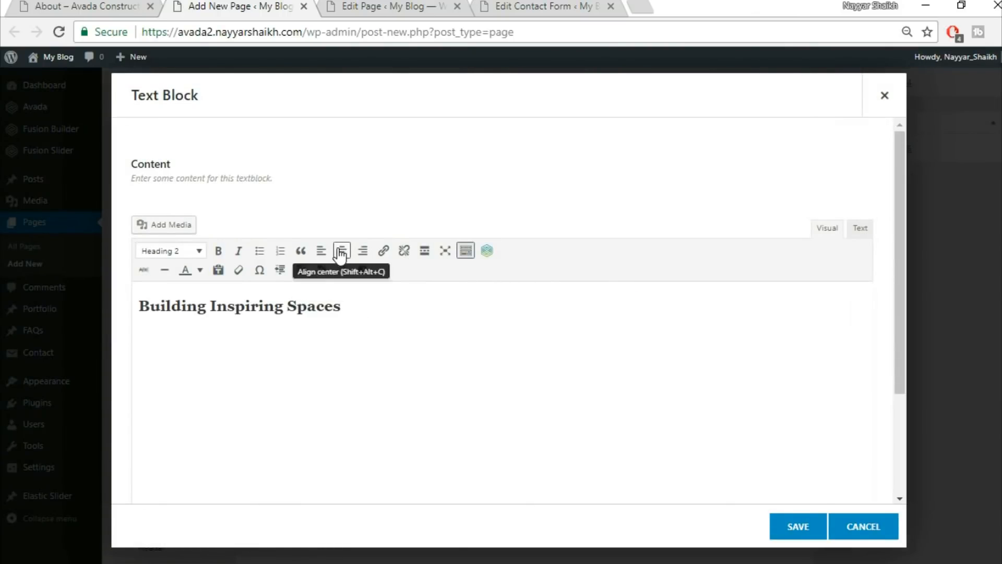
{"action": "left_click", "coordinate": [341, 252]}
{"action": "key", "text": "ctrl+a"}
{"action": "left_click", "coordinate": [793, 526]}
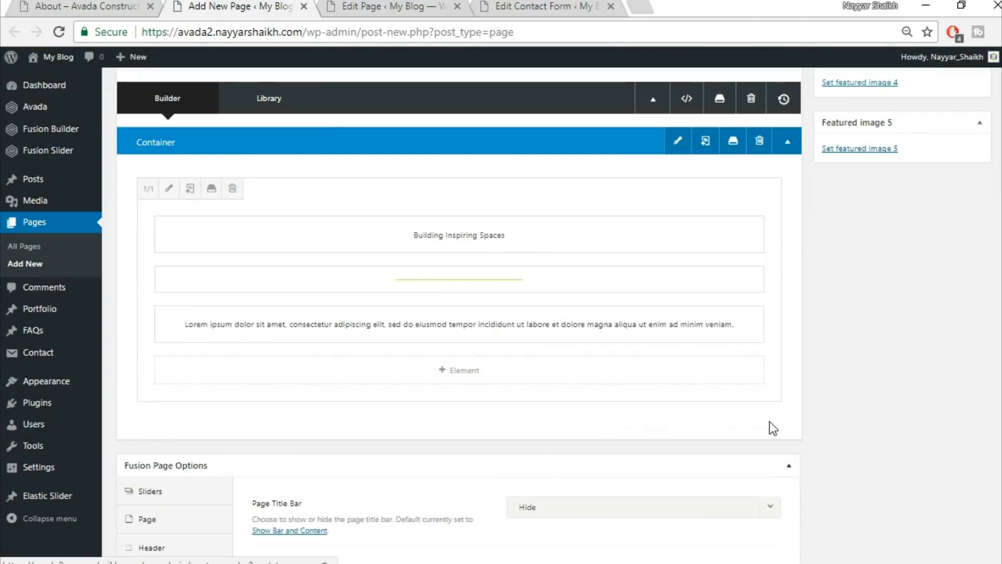
{"action": "left_click", "coordinate": [34, 4]}
{"action": "scroll", "coordinate": [501, 376], "scroll_direction": "down", "scroll_amount": 3}
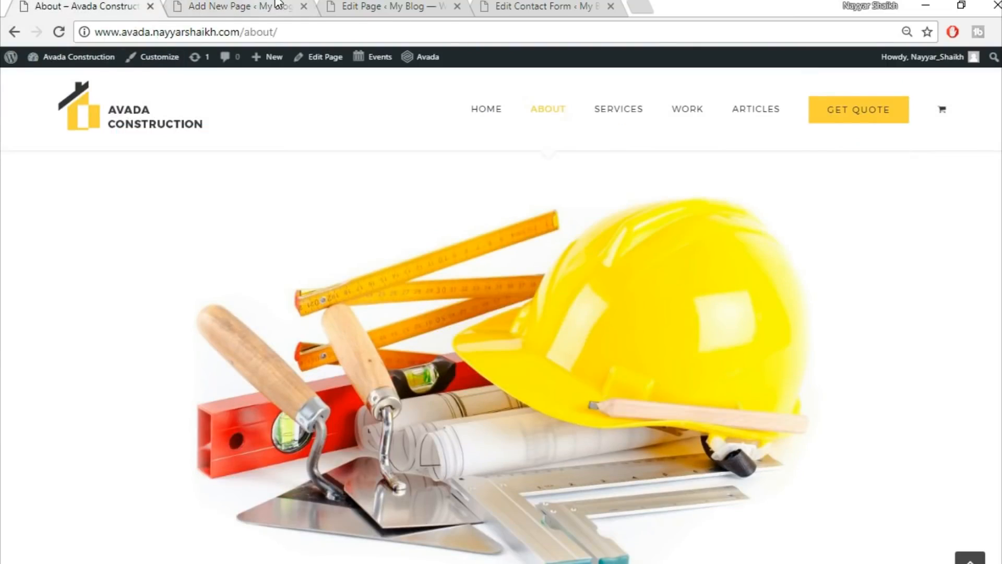
{"action": "left_click", "coordinate": [240, 7]}
{"action": "mouse_move", "coordinate": [718, 428]}
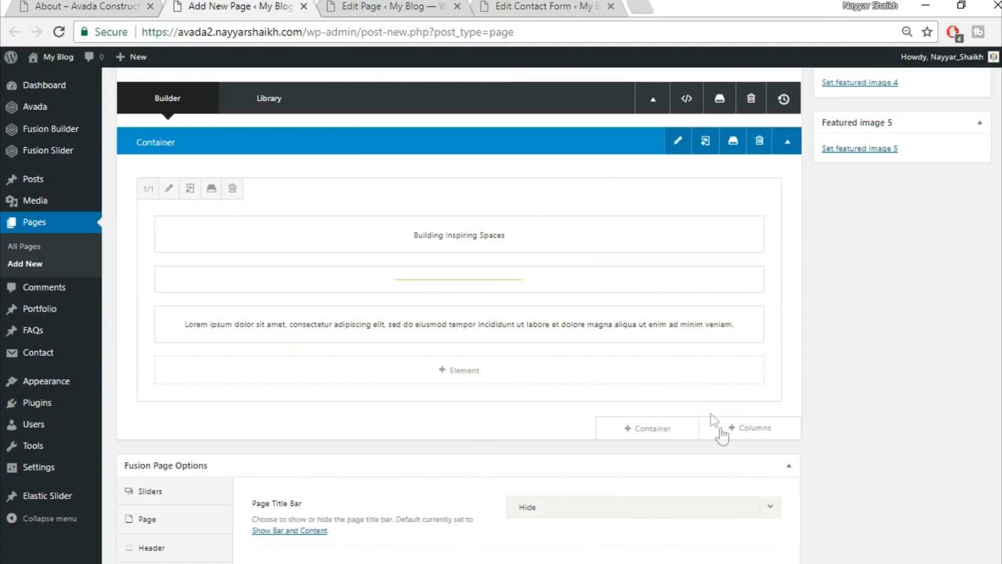
Add a full-width column row below and insert an Image Frame element into it.
{"action": "left_click", "coordinate": [752, 436]}
{"action": "left_click", "coordinate": [235, 217]}
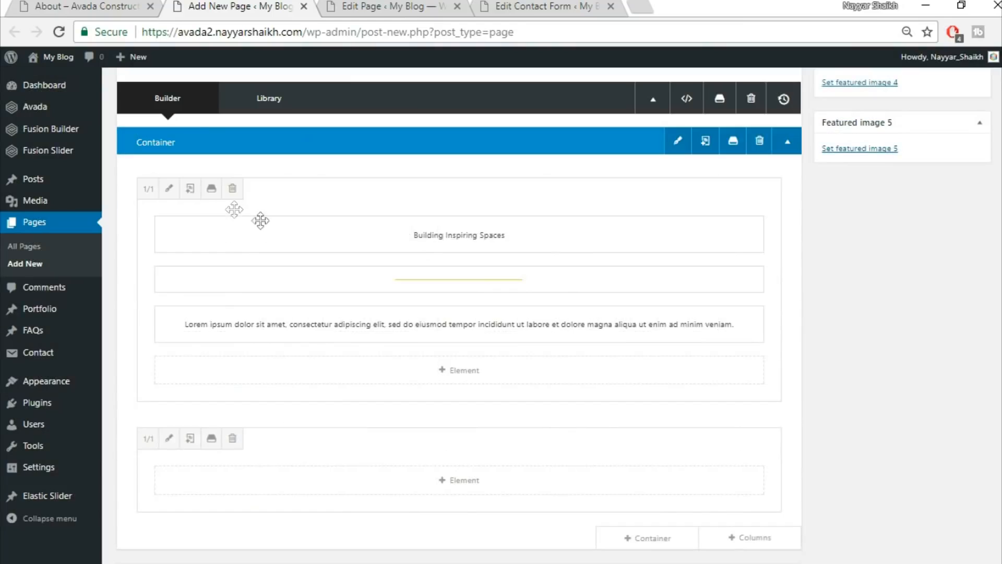
{"action": "scroll", "coordinate": [550, 457], "scroll_direction": "down", "scroll_amount": 2}
{"action": "left_click", "coordinate": [457, 402]}
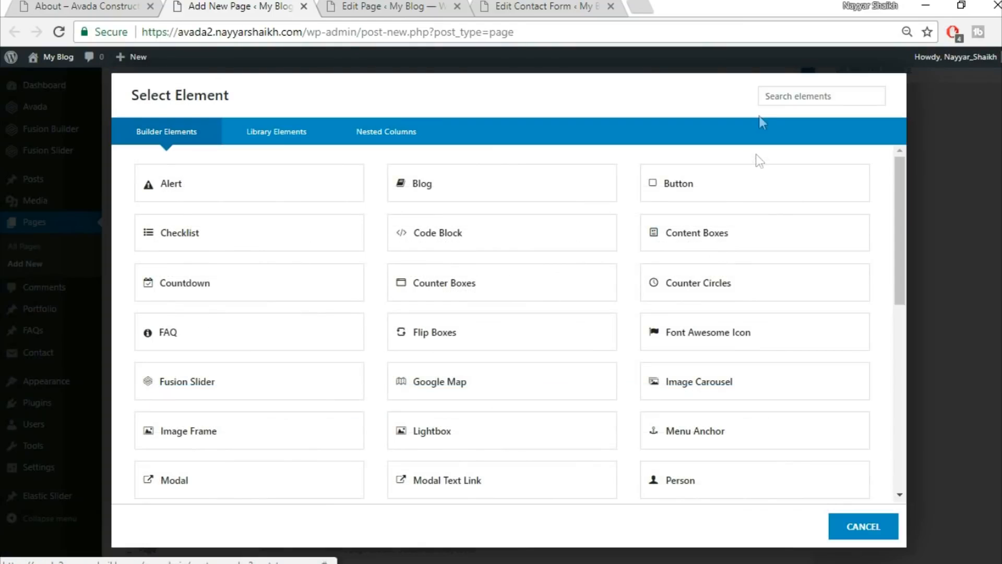
{"action": "type", "text": "ima"}
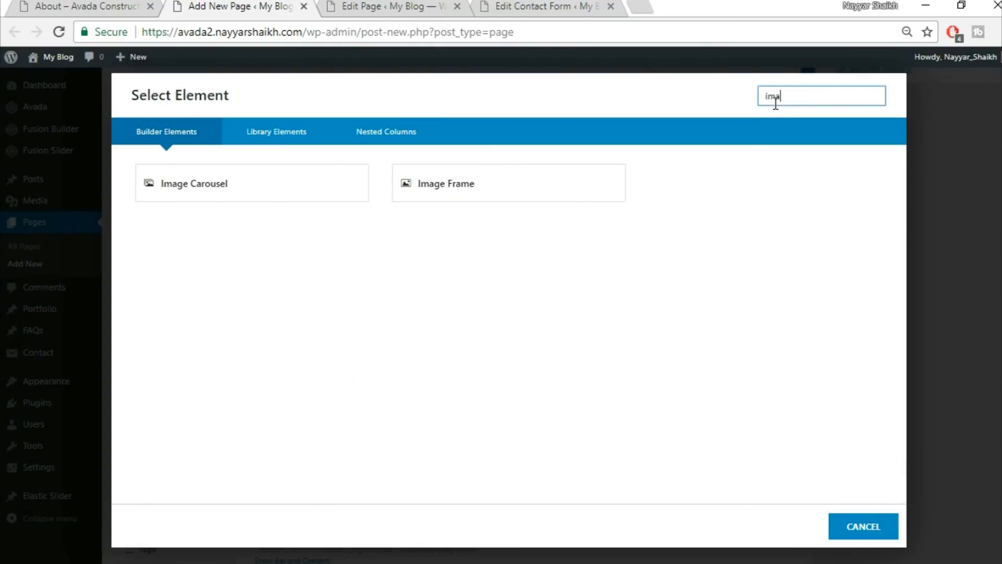
{"action": "left_click", "coordinate": [475, 187]}
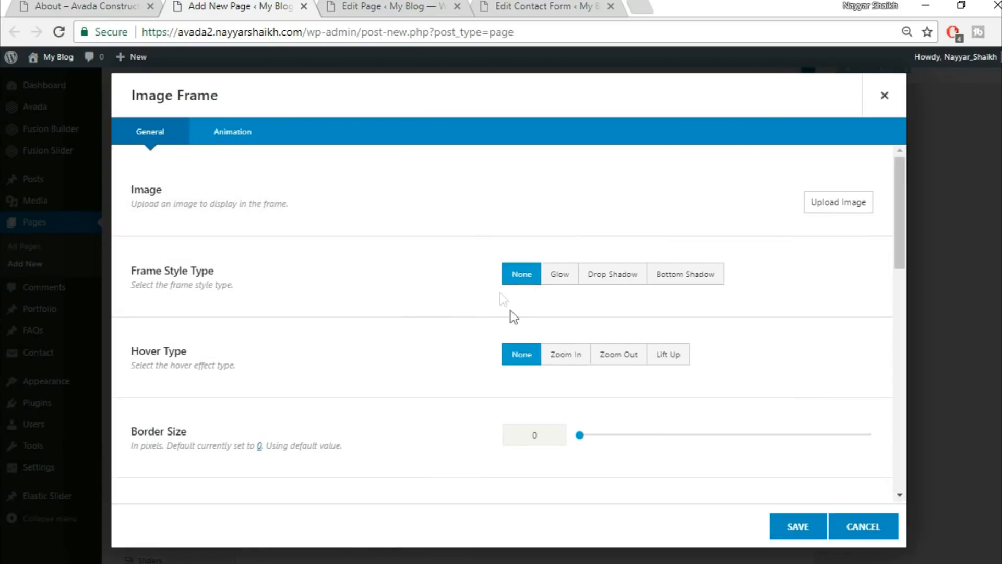
Upload construction_hat_materials.jpg and insert it into the Image Frame.
{"action": "left_click", "coordinate": [846, 211]}
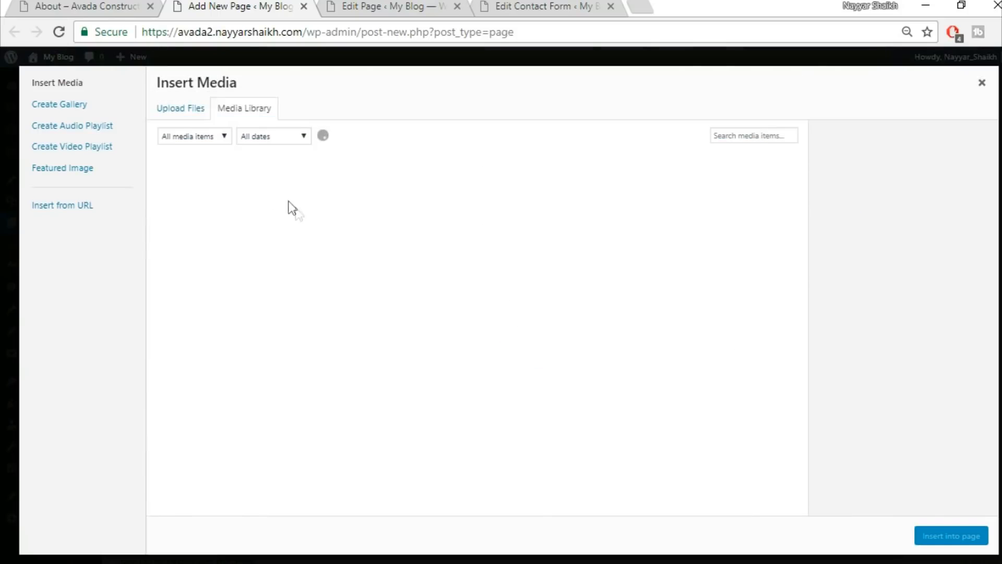
{"action": "left_click", "coordinate": [182, 110]}
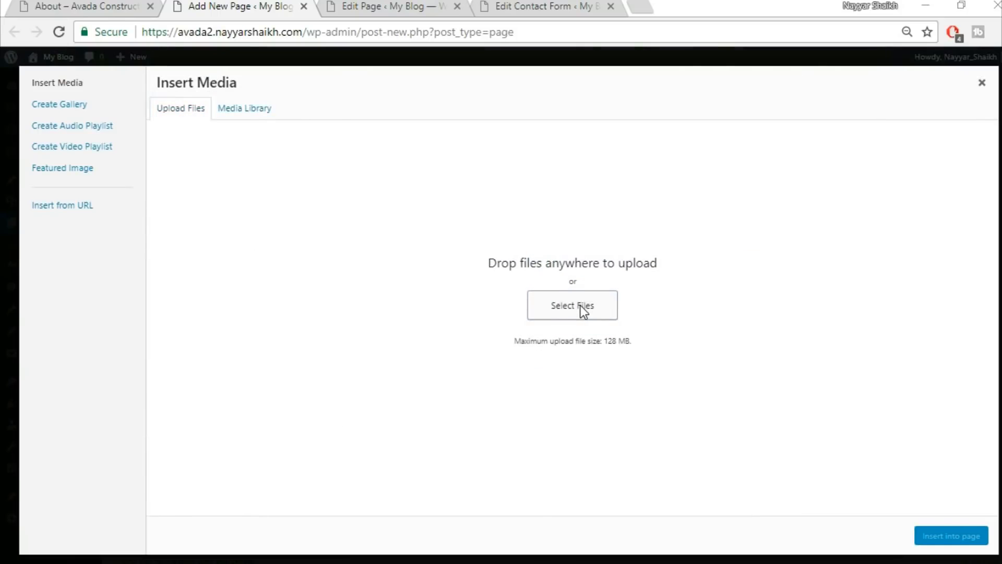
{"action": "left_click", "coordinate": [580, 305]}
{"action": "left_click", "coordinate": [193, 300]}
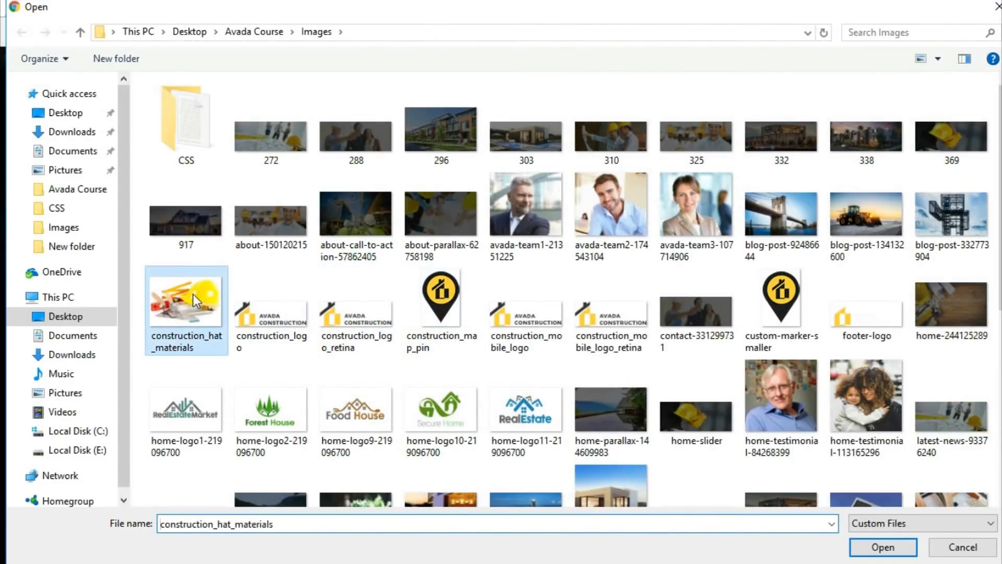
{"action": "left_click", "coordinate": [882, 547]}
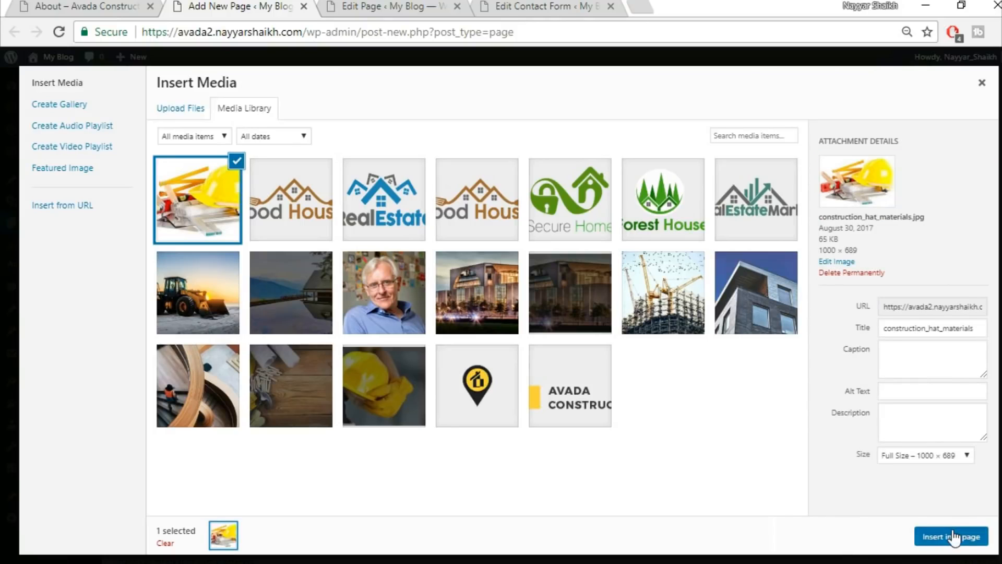
{"action": "left_click", "coordinate": [951, 536]}
Set the Image Frame alignment to Center, save it, and return to the demo About page.
{"action": "scroll", "coordinate": [715, 440], "scroll_direction": "down", "scroll_amount": 7}
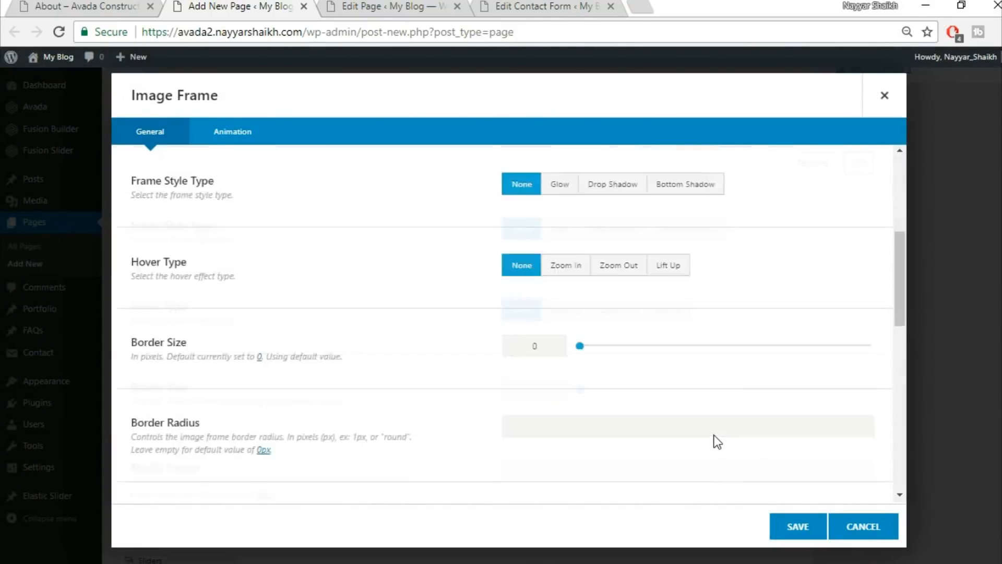
{"action": "left_click", "coordinate": [646, 408]}
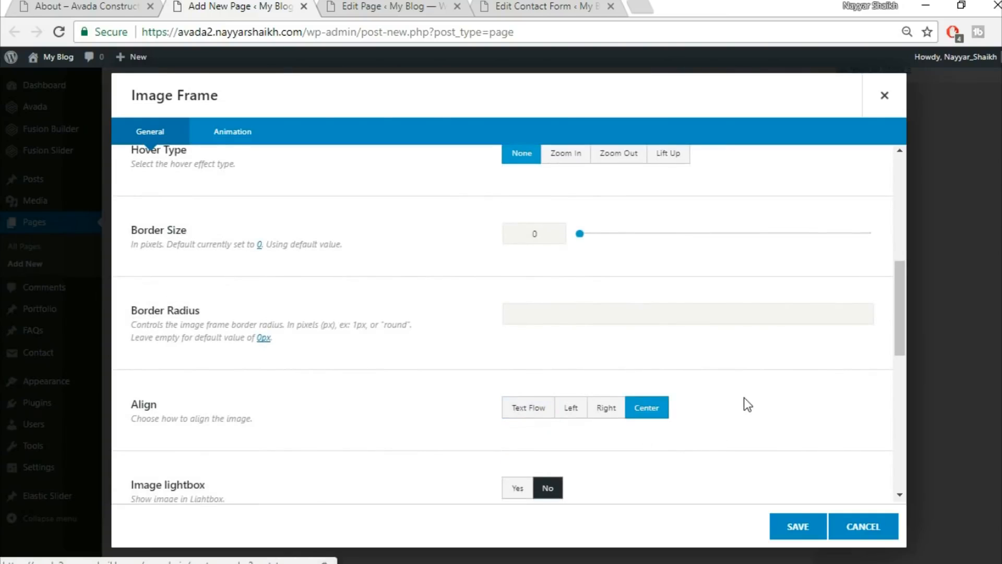
{"action": "scroll", "coordinate": [745, 405], "scroll_direction": "down", "scroll_amount": 5}
{"action": "scroll", "coordinate": [748, 404], "scroll_direction": "down", "scroll_amount": 4}
{"action": "left_click", "coordinate": [798, 523]}
{"action": "key", "text": "ctrl+shift+Tab"}
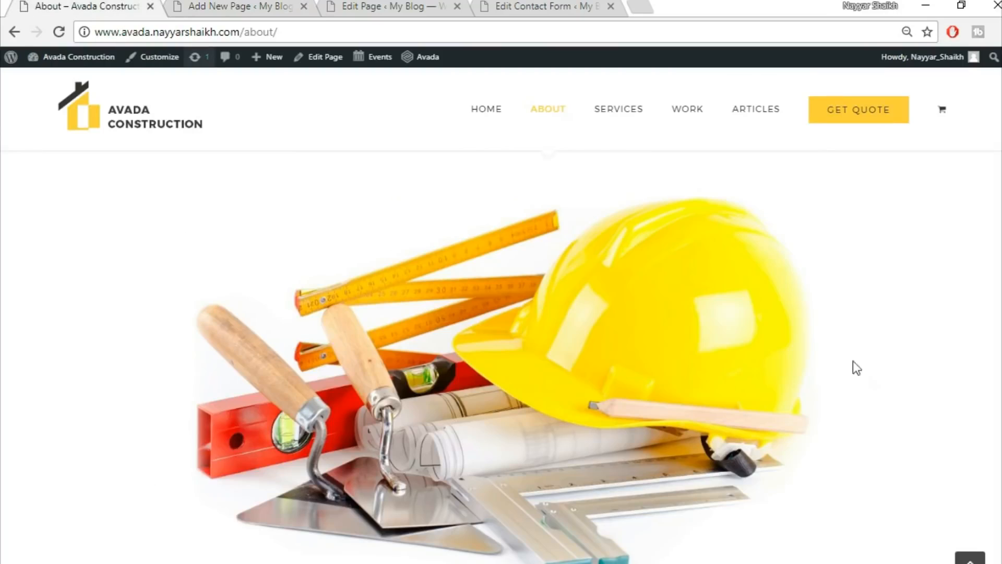
Back in the page builder, add a 1/1 container below the Image Frame container.
{"action": "scroll", "coordinate": [869, 376], "scroll_direction": "down", "scroll_amount": 10}
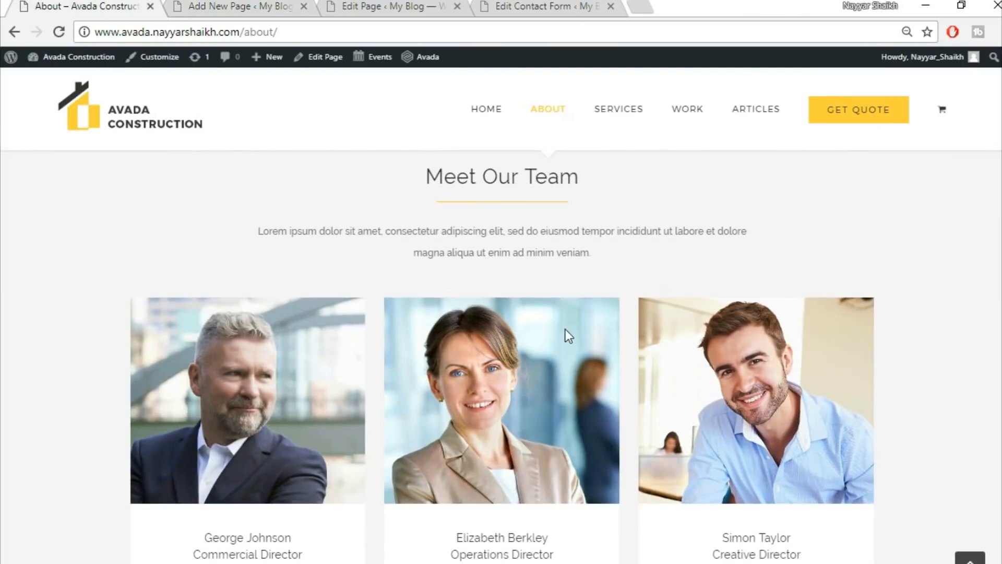
{"action": "scroll", "coordinate": [568, 336], "scroll_direction": "up", "scroll_amount": 3}
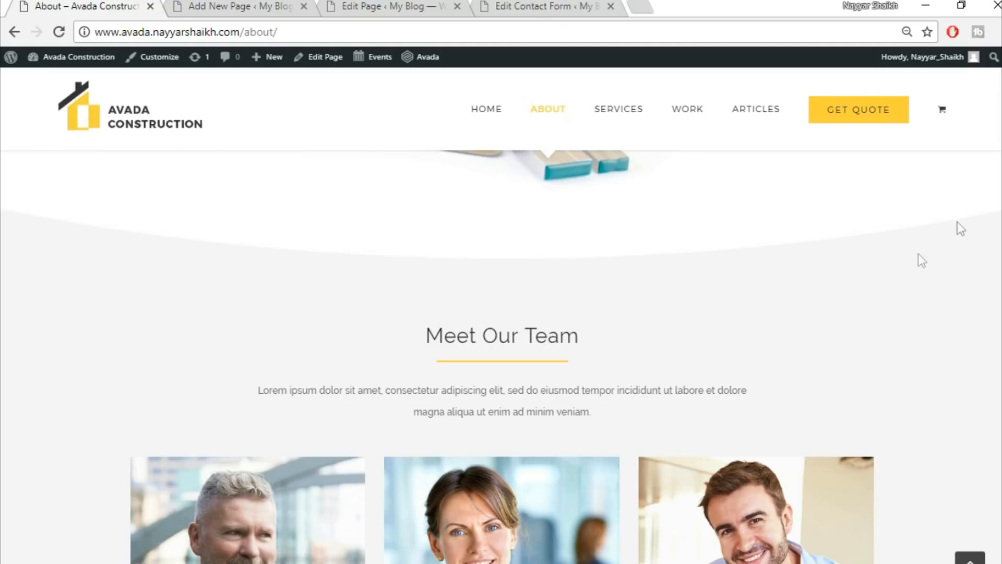
{"action": "left_click", "coordinate": [292, 9]}
{"action": "scroll", "coordinate": [731, 407], "scroll_direction": "down", "scroll_amount": 2}
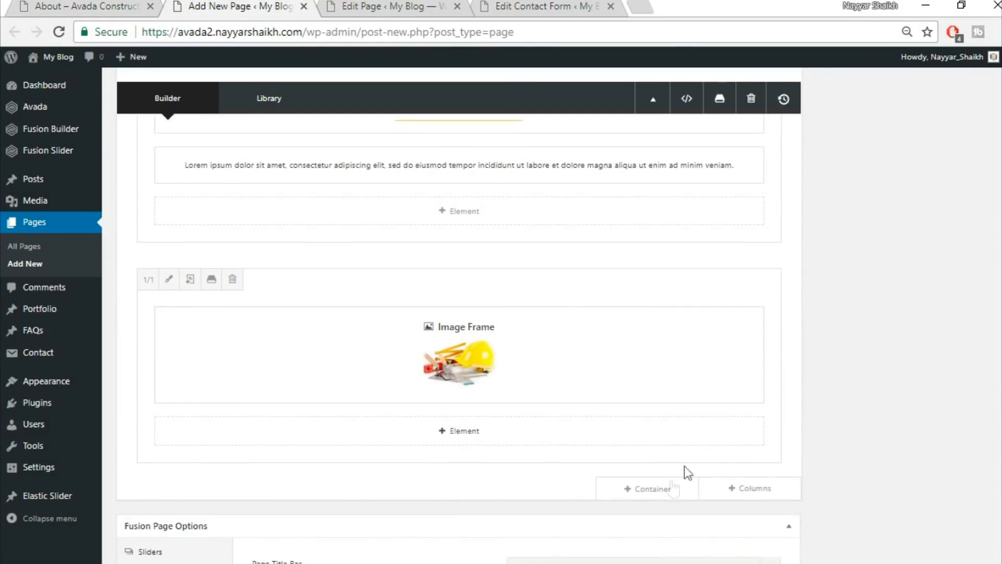
{"action": "left_click", "coordinate": [666, 489]}
{"action": "left_click", "coordinate": [346, 205]}
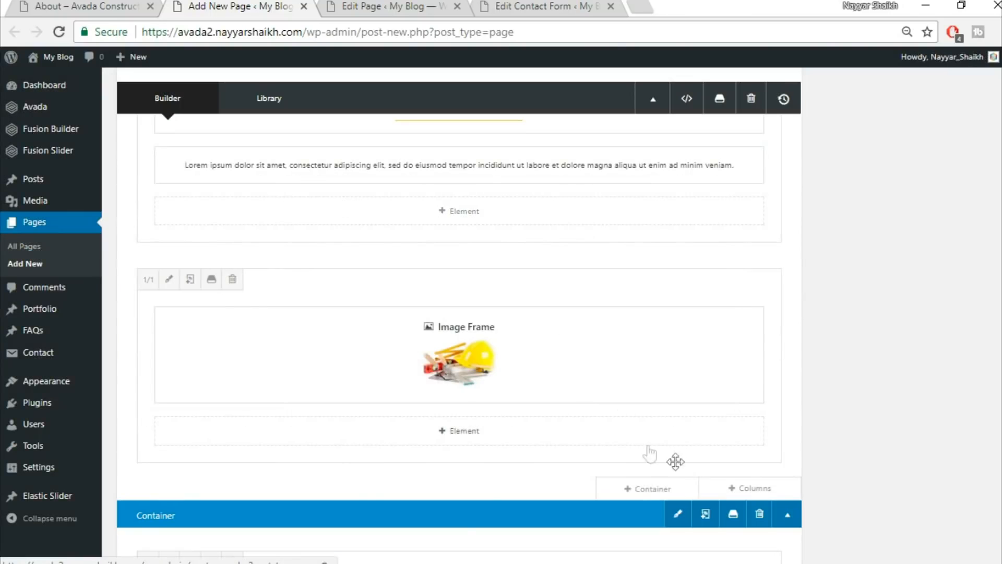
{"action": "scroll", "coordinate": [676, 459], "scroll_direction": "down", "scroll_amount": 3}
Add a Section Separator with Big Half Circle style positioned at the bottom.
{"action": "left_click", "coordinate": [476, 448]}
{"action": "left_click", "coordinate": [797, 98]}
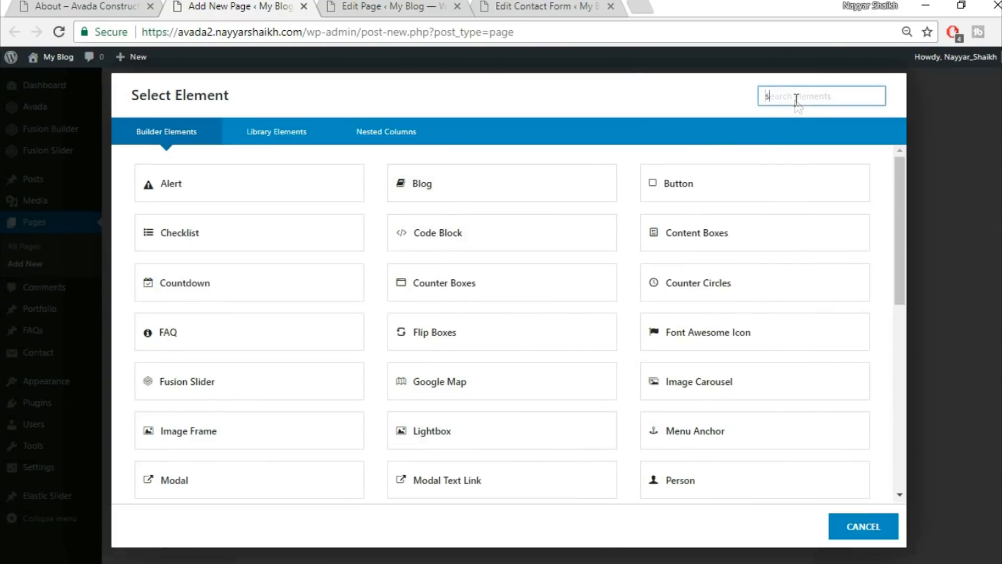
{"action": "type", "text": "sec"}
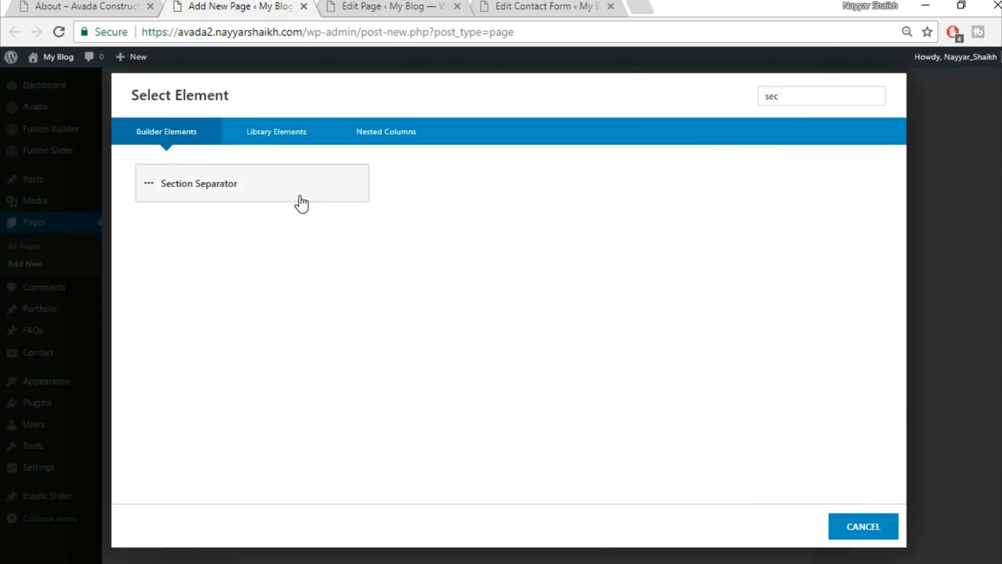
{"action": "left_click", "coordinate": [301, 200]}
{"action": "left_click", "coordinate": [589, 171]}
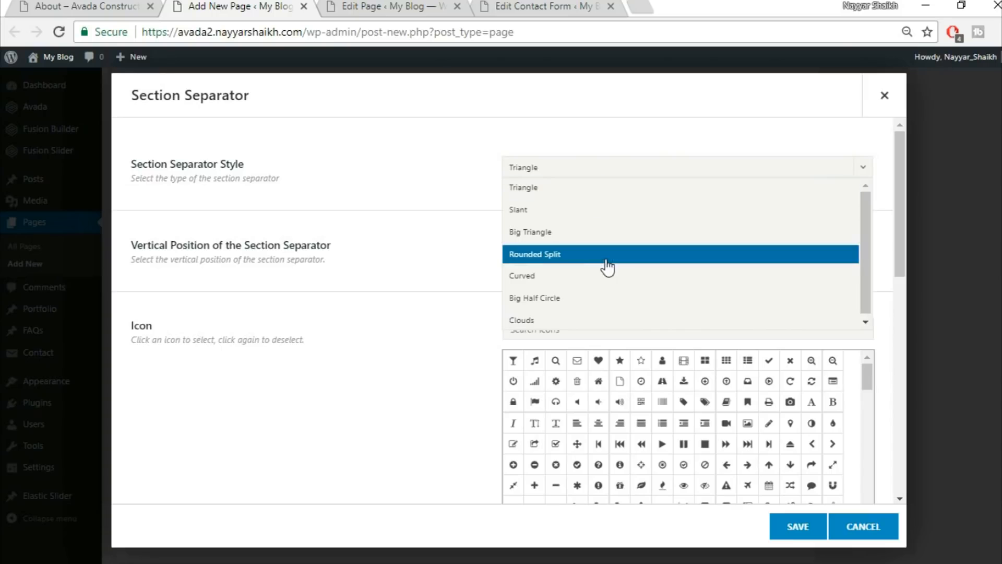
{"action": "left_click", "coordinate": [607, 304]}
{"action": "left_click", "coordinate": [574, 252]}
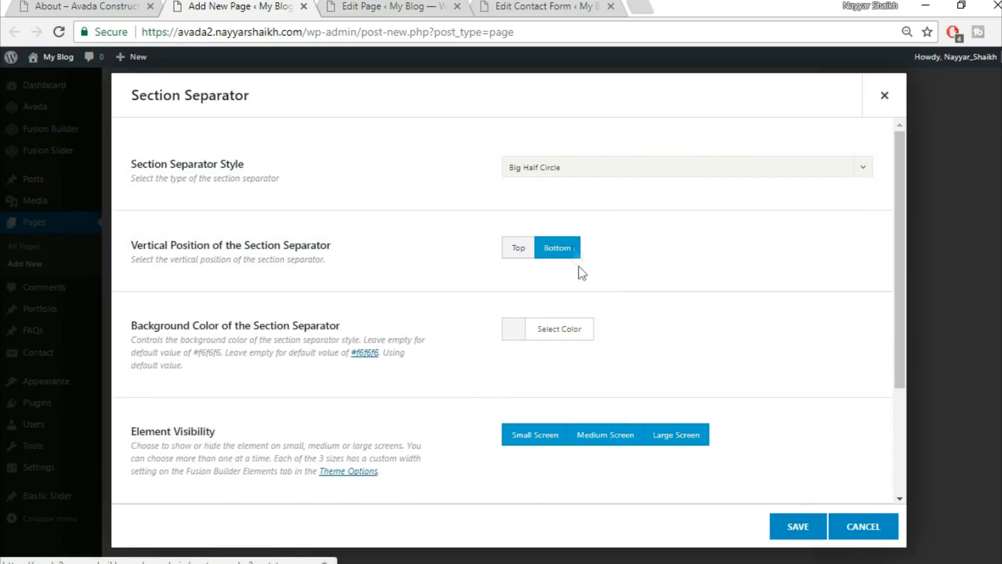
After checking the demo, set the separator background colour to white and save it.
{"action": "left_click", "coordinate": [59, 6]}
{"action": "scroll", "coordinate": [376, 261], "scroll_direction": "up", "scroll_amount": 2}
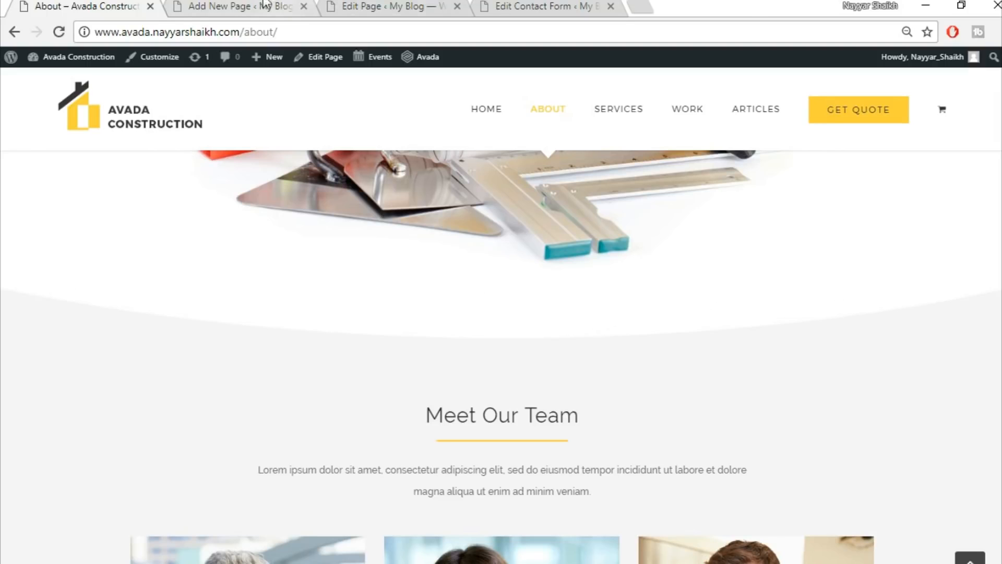
{"action": "left_click", "coordinate": [282, 5]}
{"action": "left_click", "coordinate": [560, 339]}
{"action": "scroll", "coordinate": [600, 400], "scroll_direction": "down", "scroll_amount": 2}
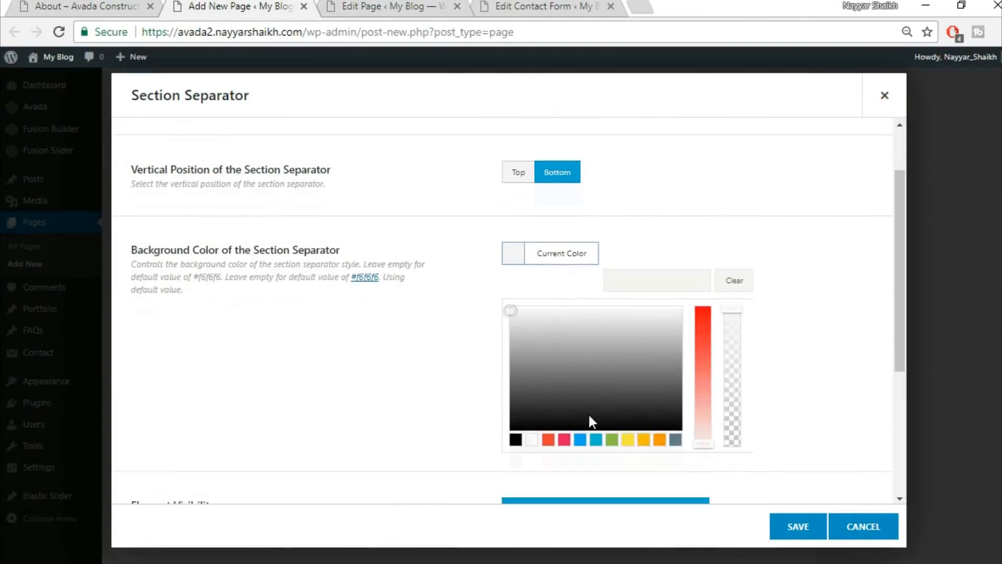
{"action": "left_click", "coordinate": [531, 439]}
{"action": "left_click", "coordinate": [425, 384]}
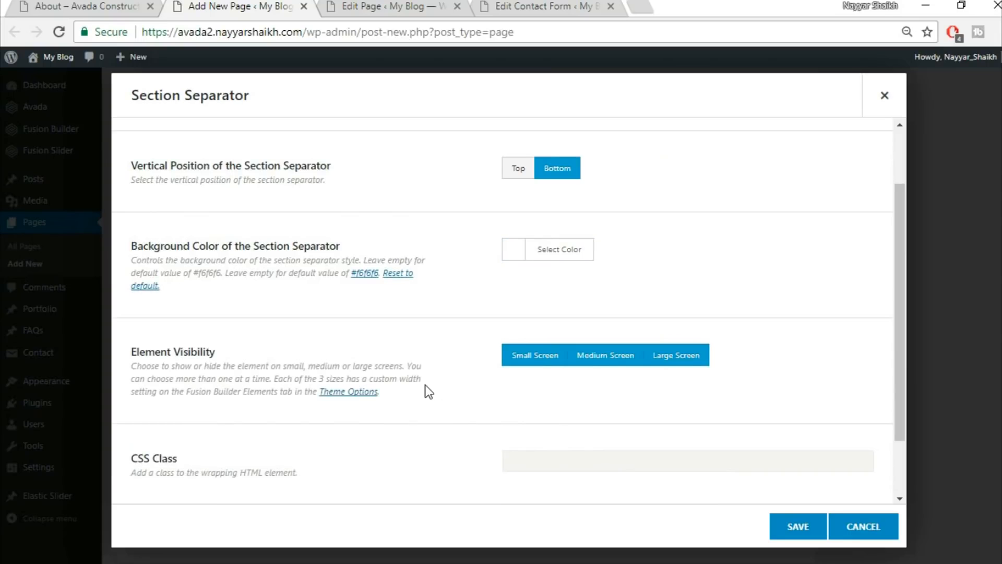
{"action": "scroll", "coordinate": [424, 384], "scroll_direction": "down", "scroll_amount": 2}
{"action": "scroll", "coordinate": [425, 384], "scroll_direction": "up", "scroll_amount": 3}
{"action": "left_click", "coordinate": [798, 525]}
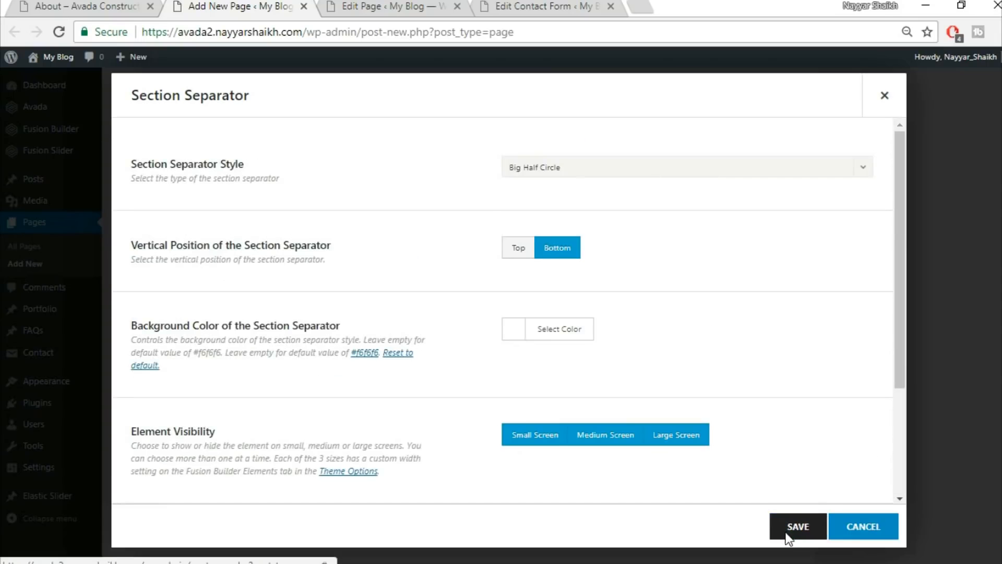
Compare the saved separator against the demo About page.
{"action": "left_click", "coordinate": [138, 5]}
{"action": "scroll", "coordinate": [515, 340], "scroll_direction": "down", "scroll_amount": 2}
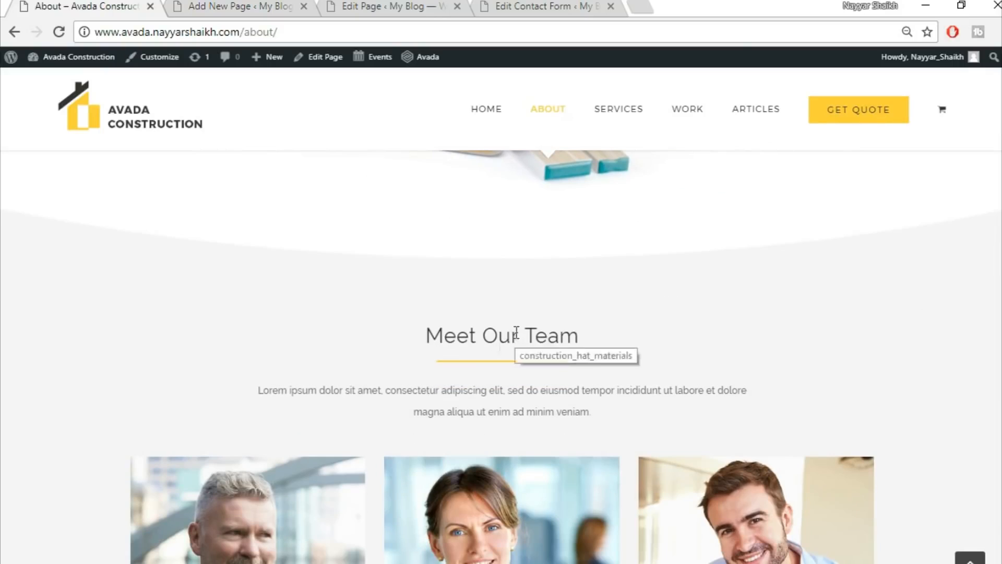
{"action": "left_click", "coordinate": [217, 4]}
{"action": "scroll", "coordinate": [799, 334], "scroll_direction": "down", "scroll_amount": 3}
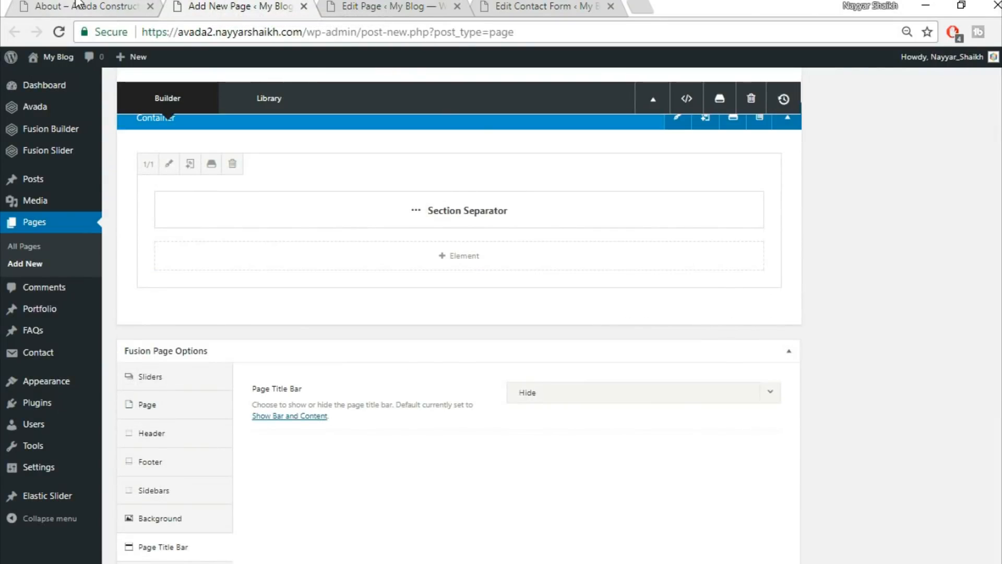
Add a container below the separator from the saved library Title container.
{"action": "left_click", "coordinate": [104, 6]}
{"action": "left_click", "coordinate": [209, 6]}
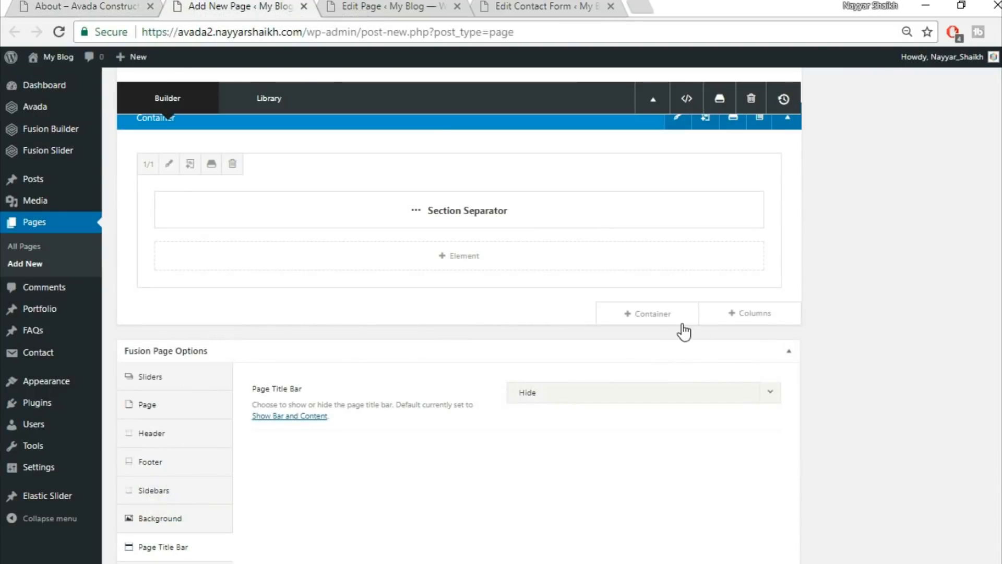
{"action": "left_click", "coordinate": [655, 311]}
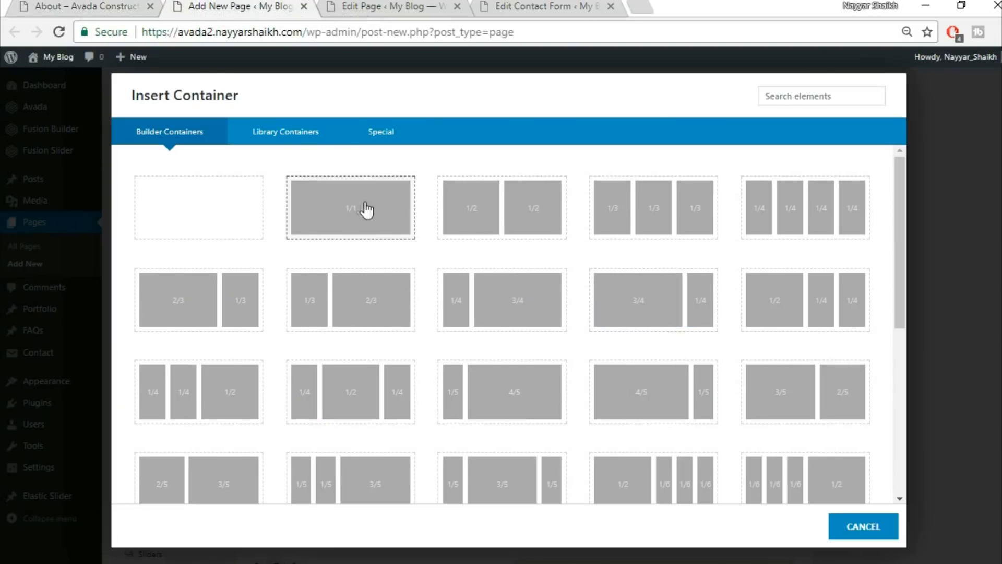
{"action": "left_click", "coordinate": [303, 134]}
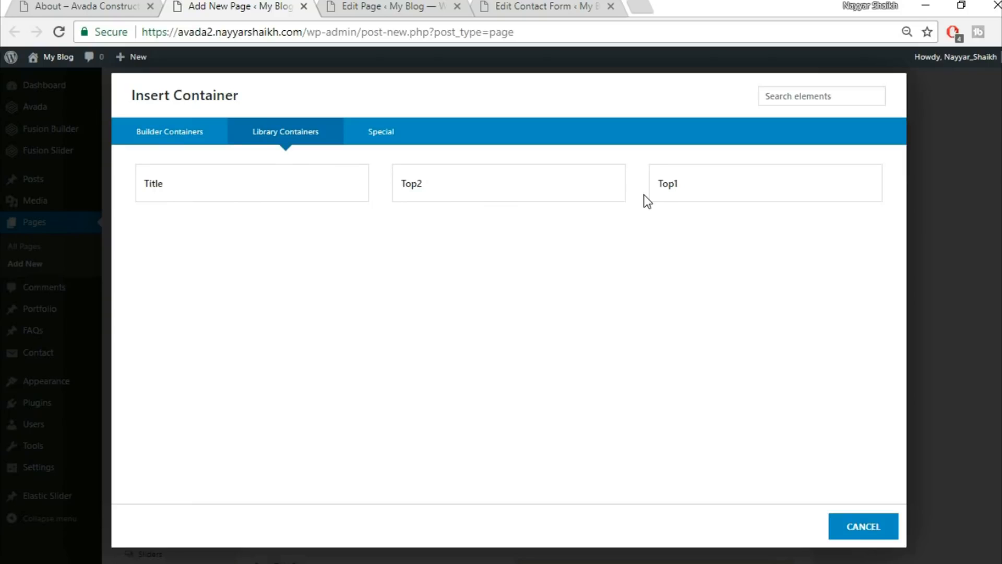
{"action": "left_click", "coordinate": [262, 199]}
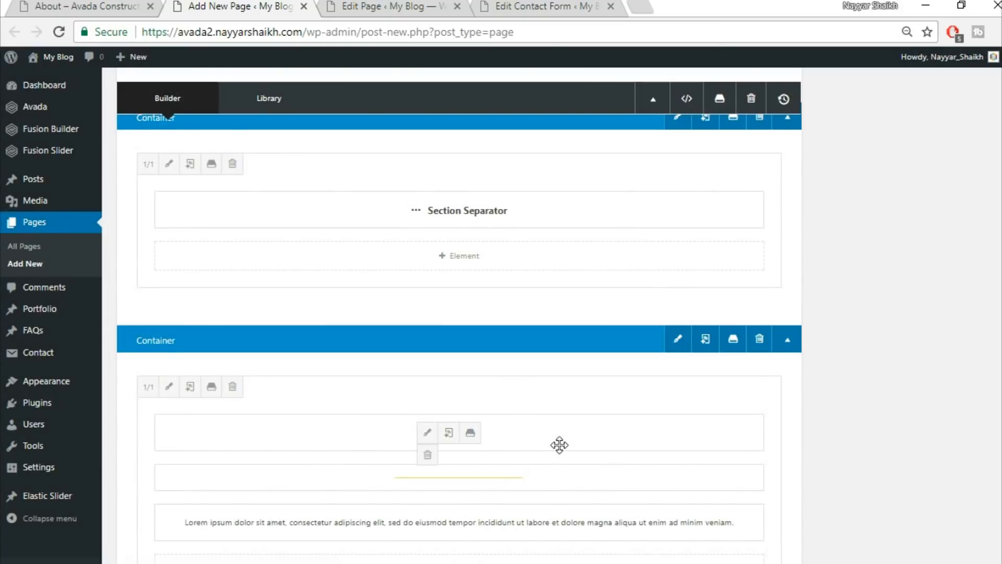
Move the Specialists heading, yellow line and lorem text into a full-width column, deleting the empty container.
{"action": "left_click", "coordinate": [758, 316]}
{"action": "left_click", "coordinate": [230, 211]}
{"action": "left_click_drag", "start_coordinate": [560, 512], "coordinate": [556, 285]}
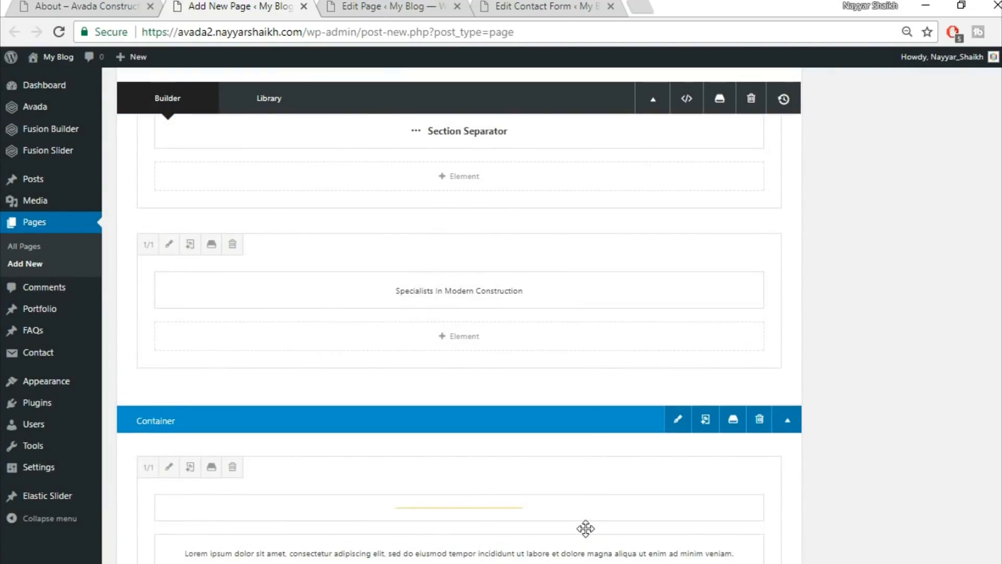
{"action": "left_click_drag", "start_coordinate": [584, 525], "coordinate": [550, 339]}
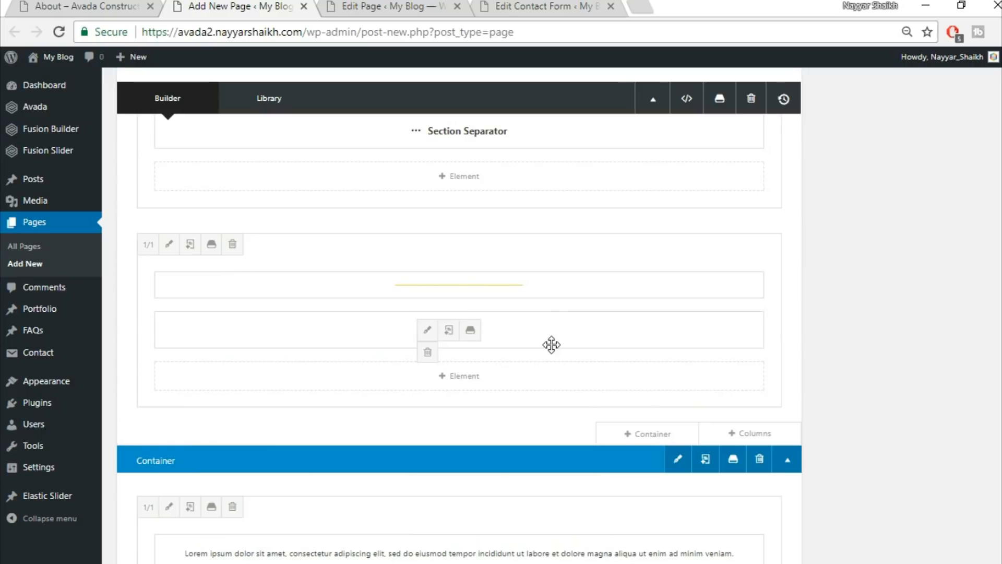
{"action": "left_click_drag", "start_coordinate": [550, 283], "coordinate": [546, 333]}
{"action": "left_click_drag", "start_coordinate": [578, 544], "coordinate": [571, 396]}
{"action": "scroll", "coordinate": [821, 487], "scroll_direction": "down", "scroll_amount": 4}
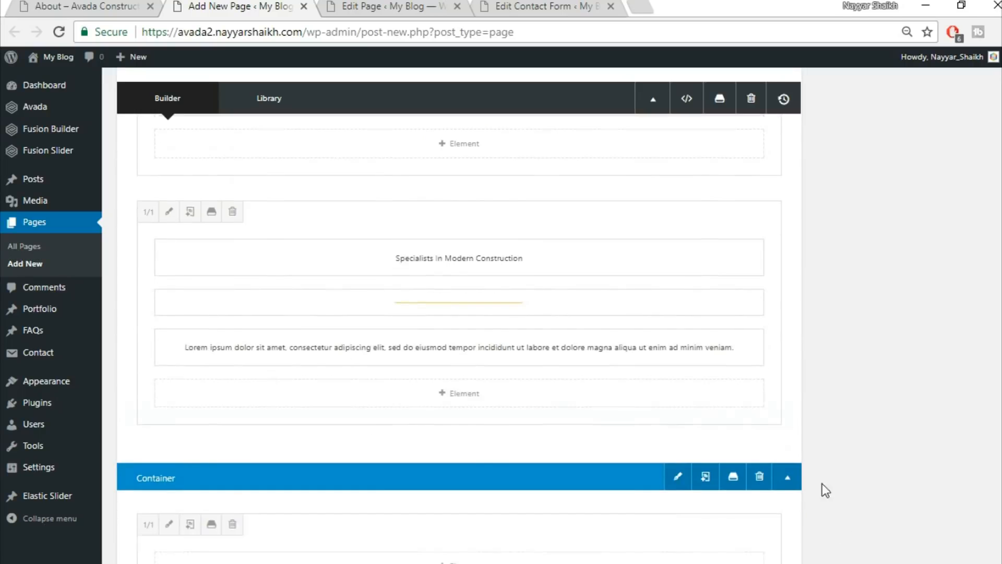
{"action": "left_click", "coordinate": [759, 349]}
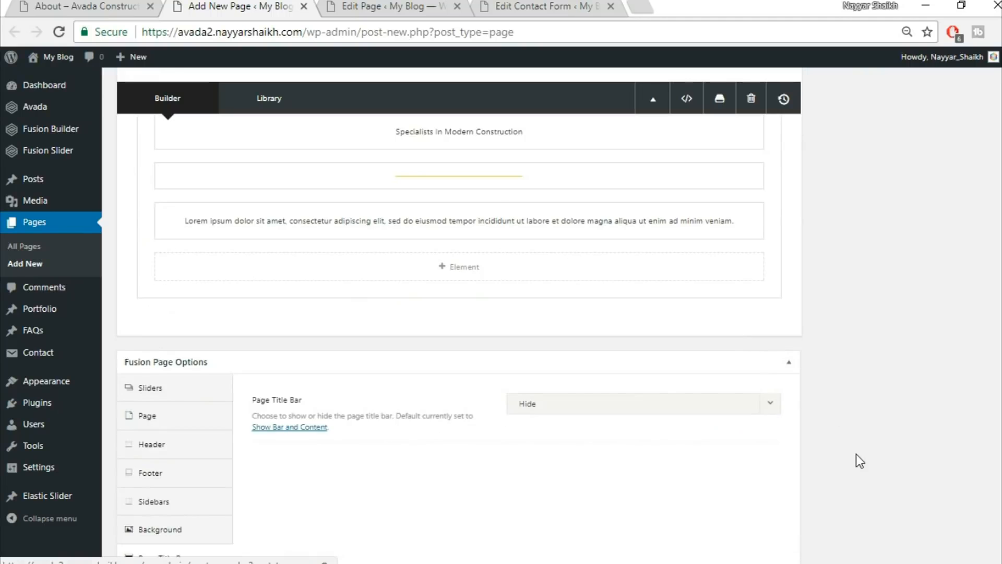
Review the demo About page's Meet Our Team section, then return to the builder.
{"action": "scroll", "coordinate": [856, 461], "scroll_direction": "up", "scroll_amount": 3}
{"action": "left_click", "coordinate": [124, 6]}
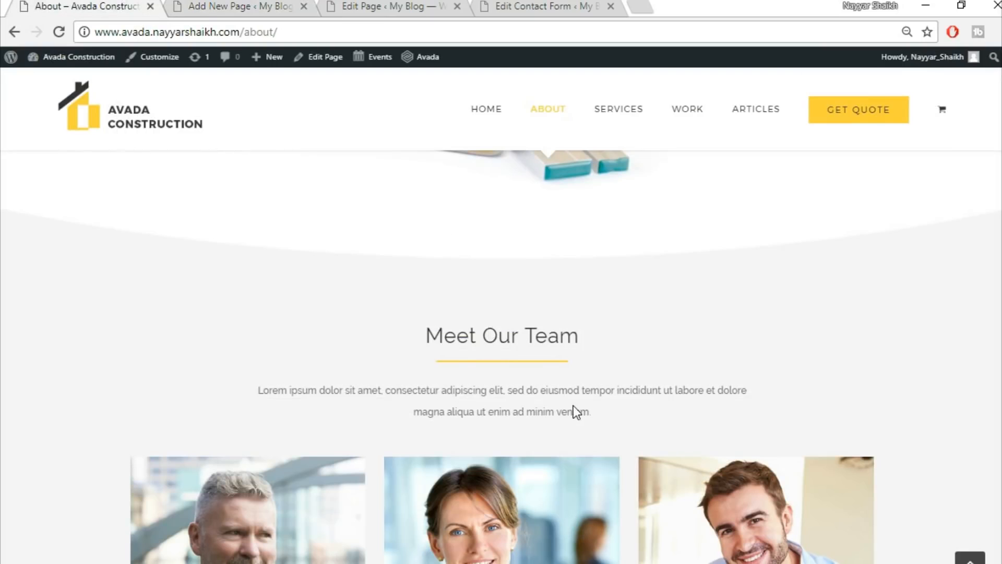
{"action": "scroll", "coordinate": [575, 412], "scroll_direction": "down", "scroll_amount": 5}
{"action": "scroll", "coordinate": [872, 376], "scroll_direction": "down", "scroll_amount": 2}
{"action": "key", "text": "ctrl+Tab"}
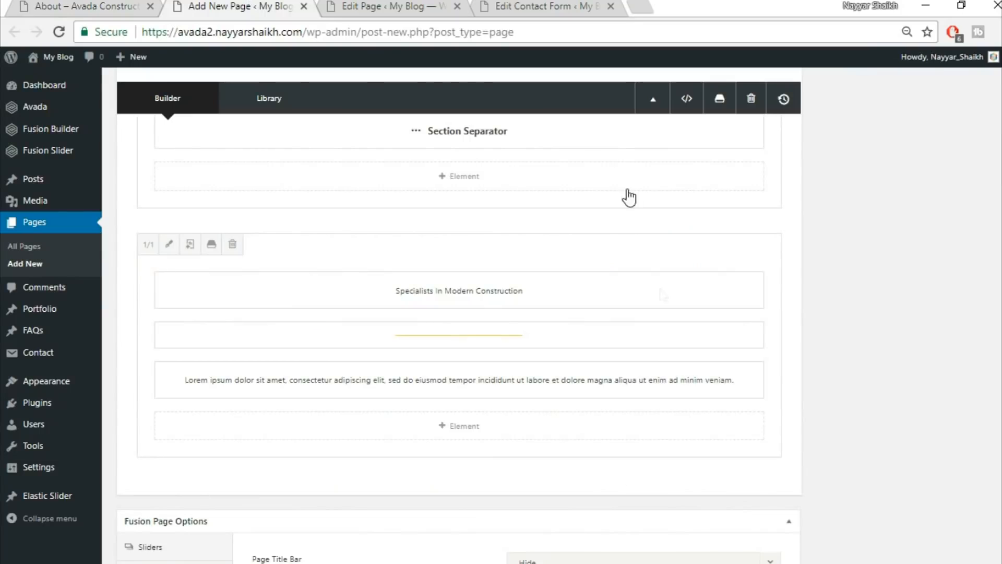
Add a row of three 1/3 columns with a Person element in the first column.
{"action": "left_click", "coordinate": [747, 487]}
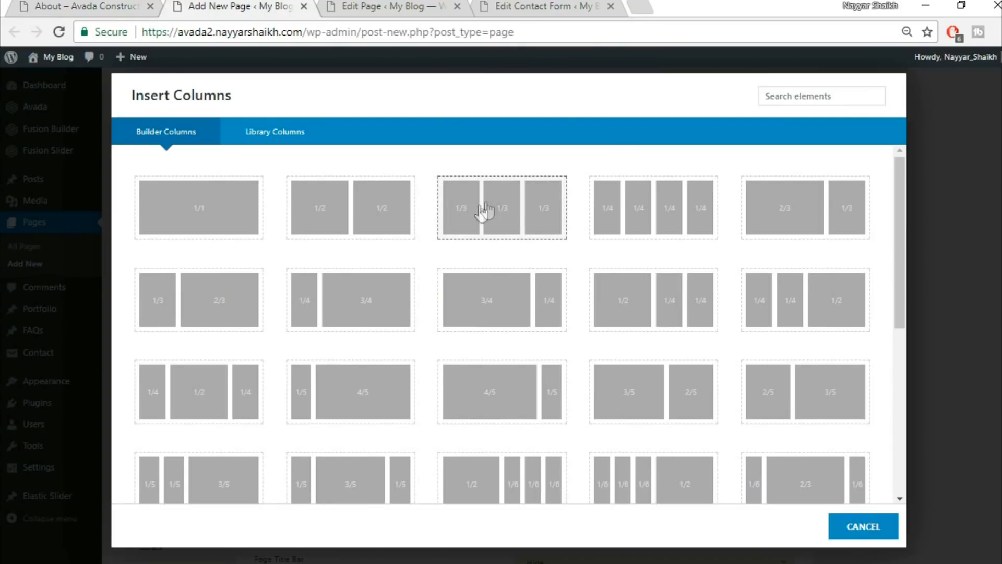
{"action": "left_click", "coordinate": [518, 205]}
{"action": "scroll", "coordinate": [888, 327], "scroll_direction": "down", "scroll_amount": 3}
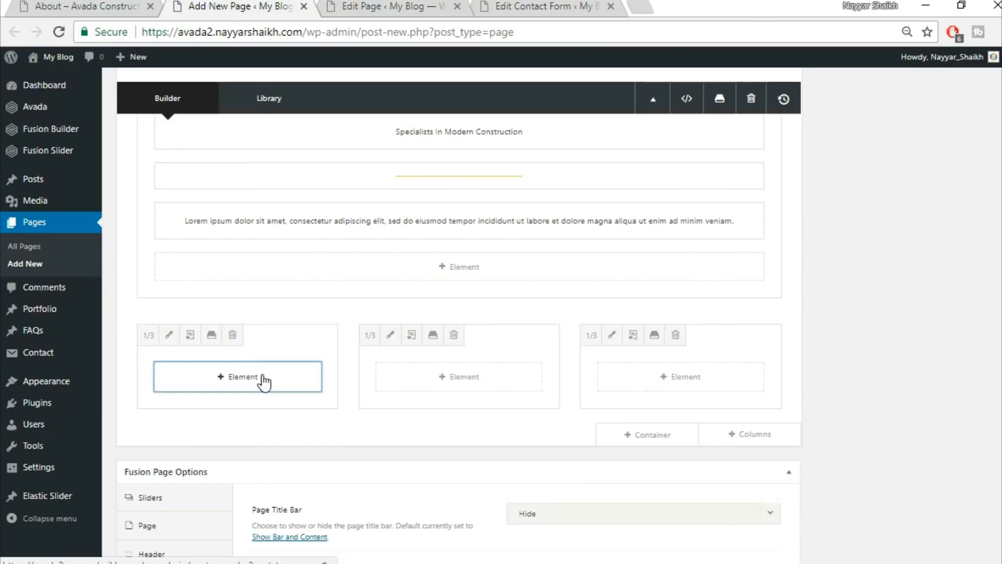
{"action": "left_click", "coordinate": [263, 380]}
{"action": "type", "text": "p"}
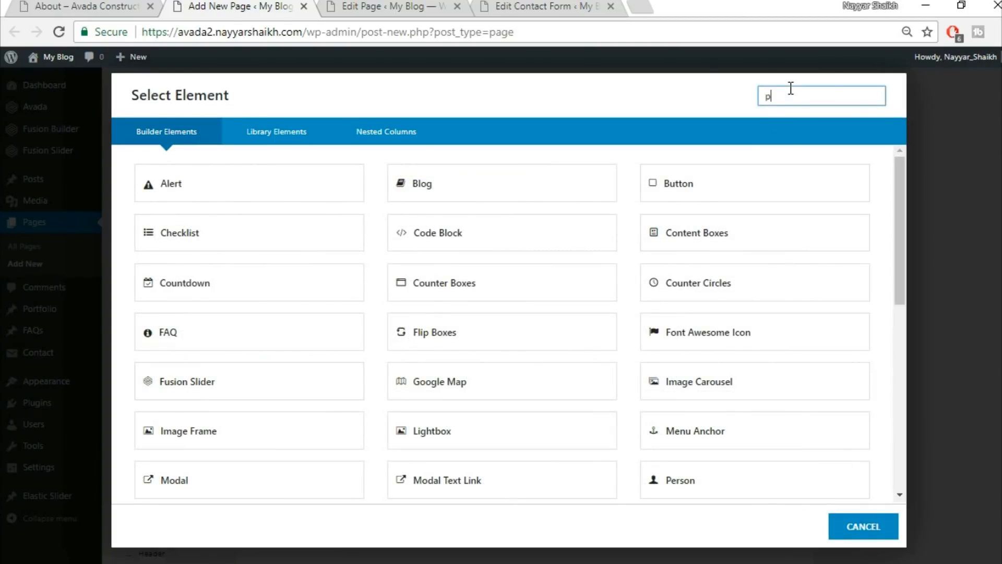
{"action": "type", "text": "er"}
{"action": "left_click", "coordinate": [273, 200]}
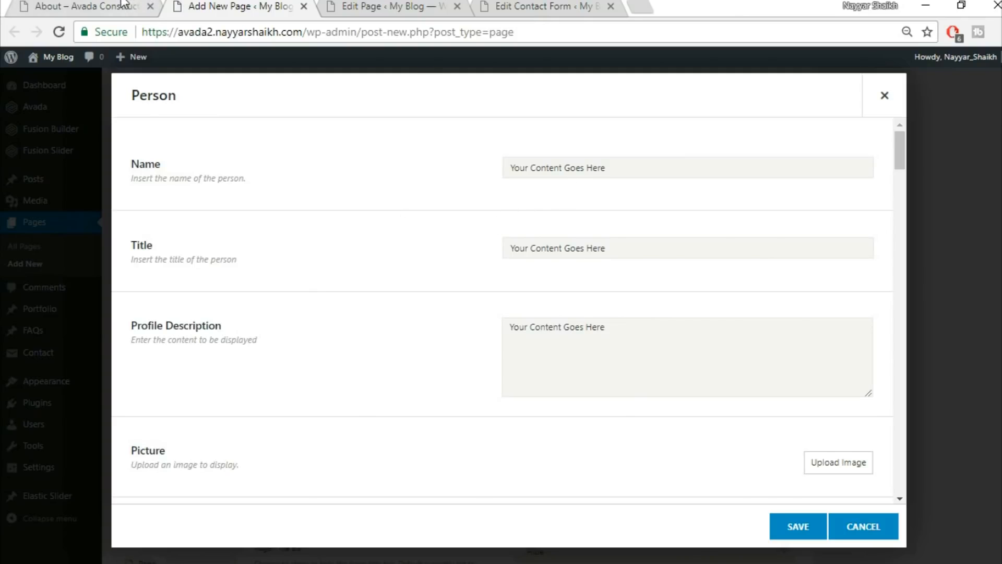
Copy the Commercial Director job title from the demo team card into the Person.
{"action": "left_click", "coordinate": [124, 4]}
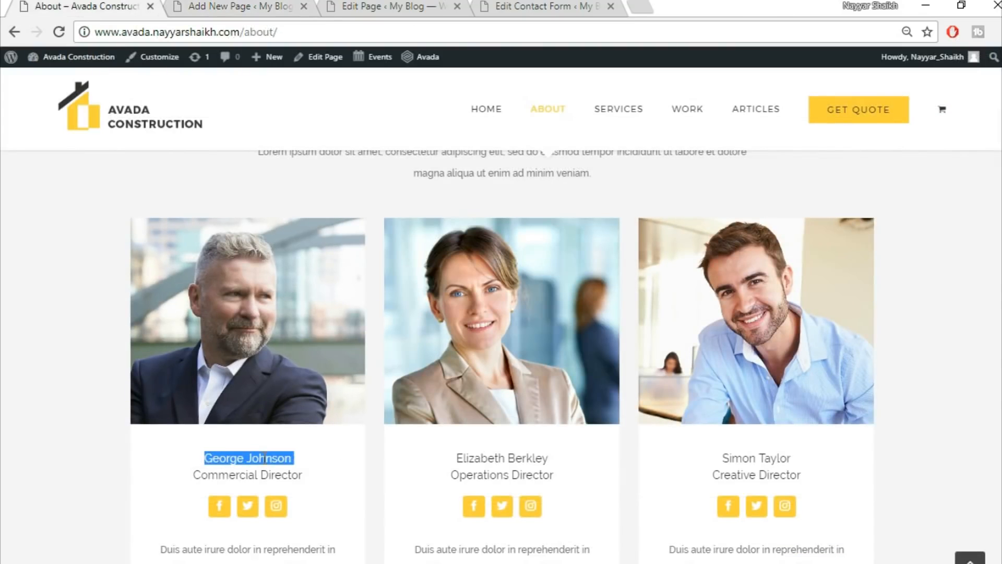
{"action": "left_click", "coordinate": [252, 4]}
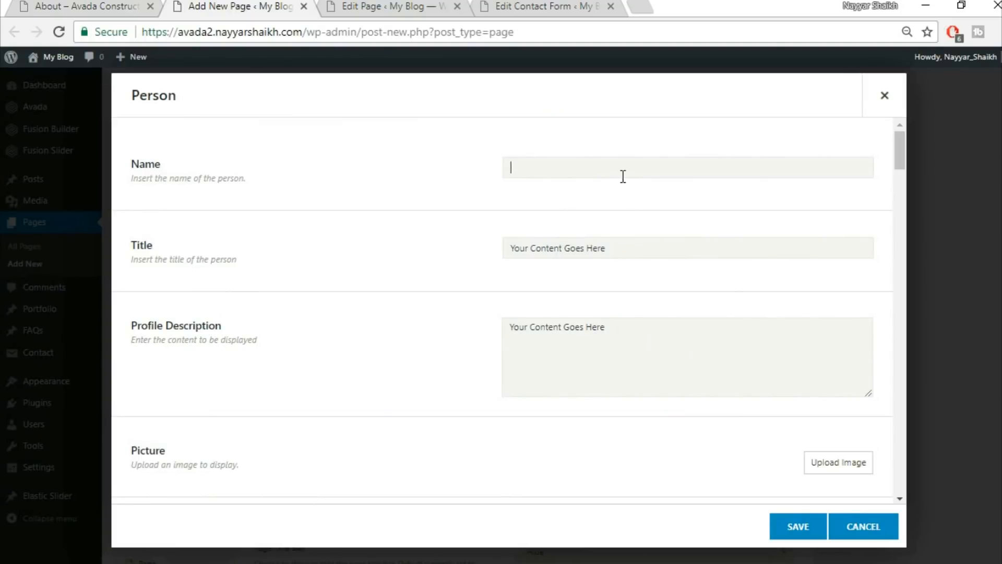
{"action": "left_click", "coordinate": [137, 4]}
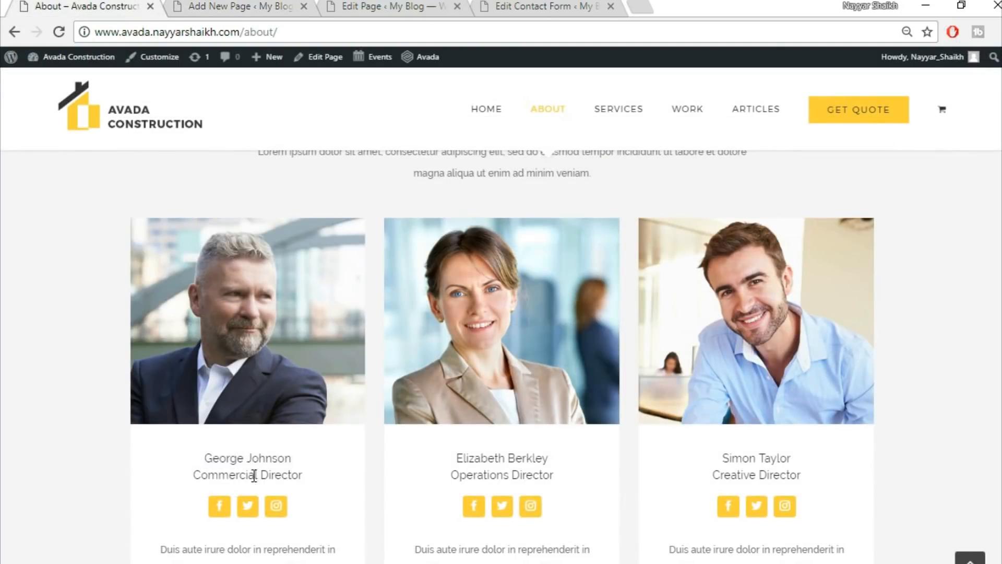
{"action": "triple_click", "coordinate": [253, 475]}
{"action": "left_click", "coordinate": [263, 5]}
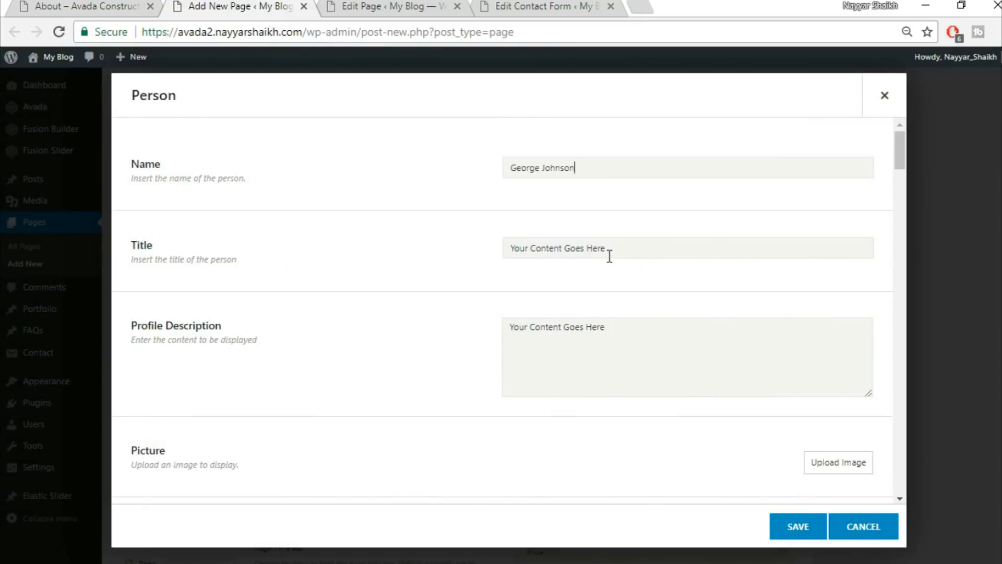
Copy the first member's bio from the demo and paste it as the Profile Description.
{"action": "left_click", "coordinate": [37, 5]}
{"action": "scroll", "coordinate": [324, 496], "scroll_direction": "down", "scroll_amount": 5}
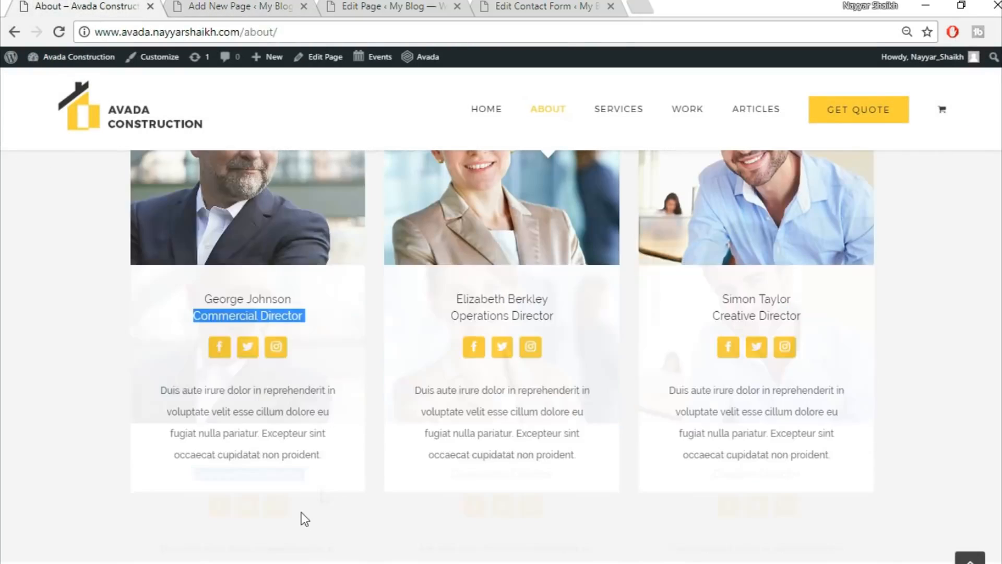
{"action": "left_click_drag", "start_coordinate": [150, 313], "coordinate": [360, 376]}
{"action": "key", "text": "ctrl+c"}
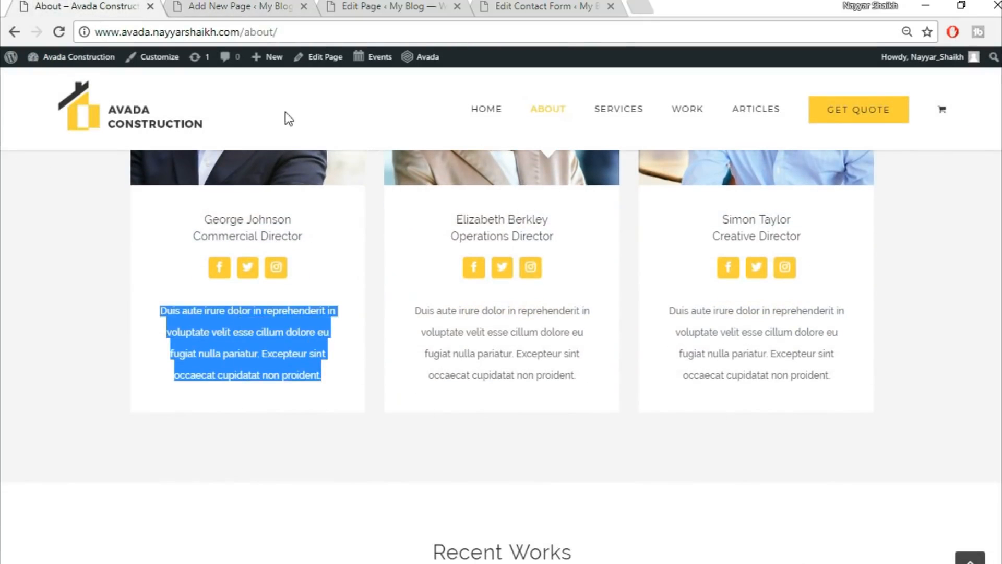
{"action": "left_click", "coordinate": [263, 6]}
{"action": "left_click", "coordinate": [589, 371]}
{"action": "key", "text": "ctrl+a"}
{"action": "key", "text": "ctrl+v"}
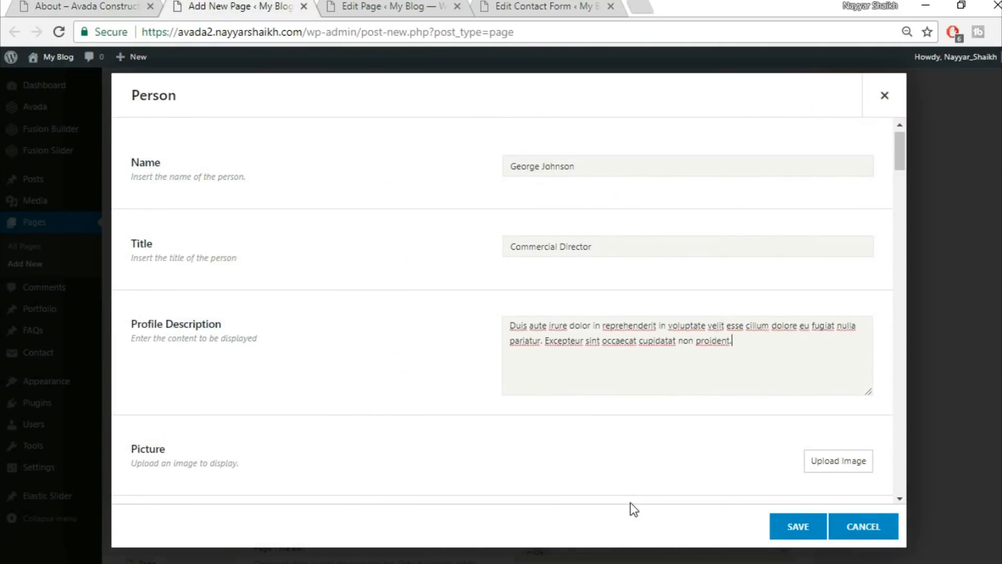
{"action": "scroll", "coordinate": [792, 387], "scroll_direction": "down", "scroll_amount": 3}
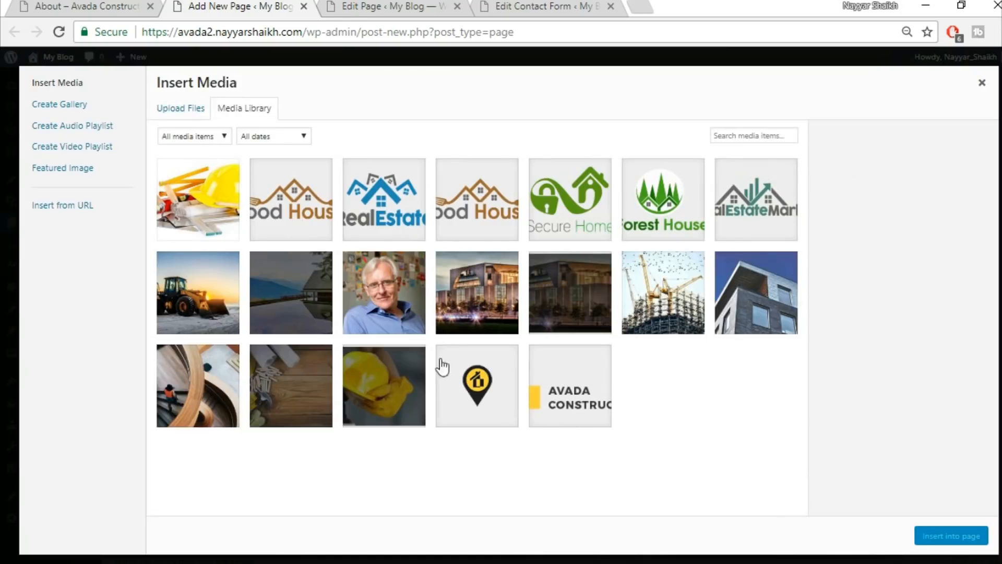
Upload avada-team1-21351225.jpg and use it as the Person picture.
{"action": "left_click", "coordinate": [190, 109]}
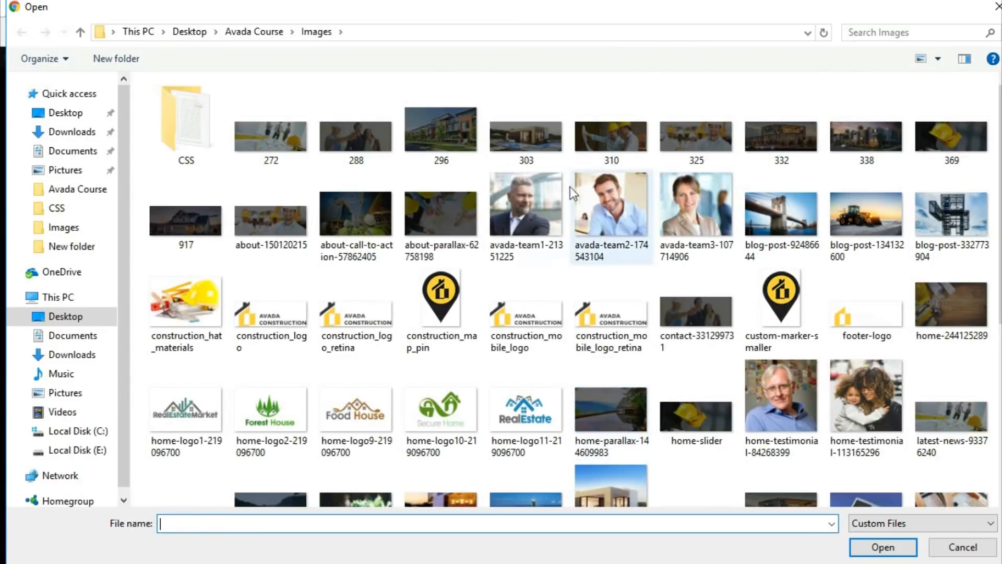
{"action": "left_click", "coordinate": [520, 185]}
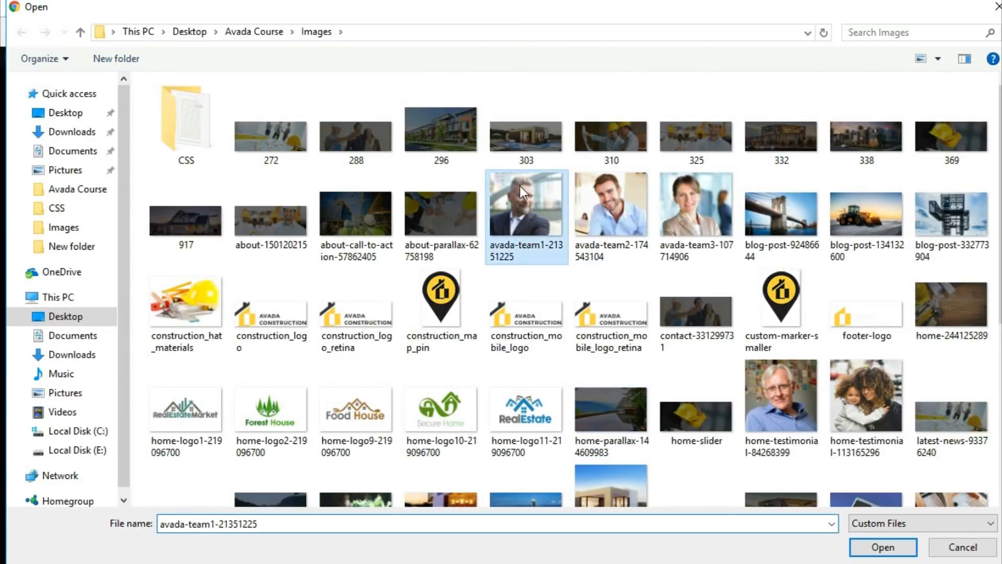
{"action": "left_click", "coordinate": [882, 547]}
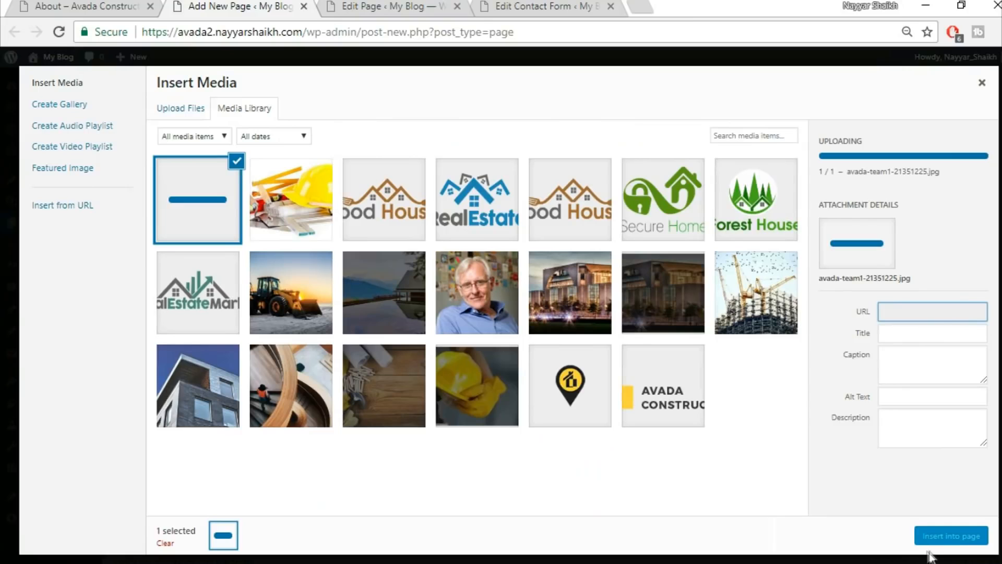
{"action": "left_click", "coordinate": [939, 541]}
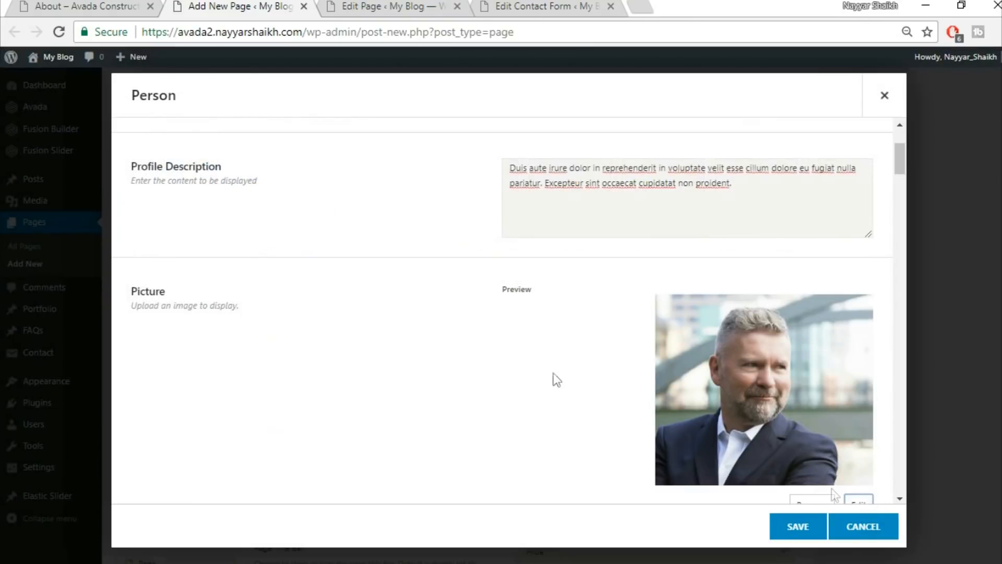
Set the picture Hover Type to Zoom Out and return to the demo team cards.
{"action": "scroll", "coordinate": [440, 349], "scroll_direction": "down", "scroll_amount": 8}
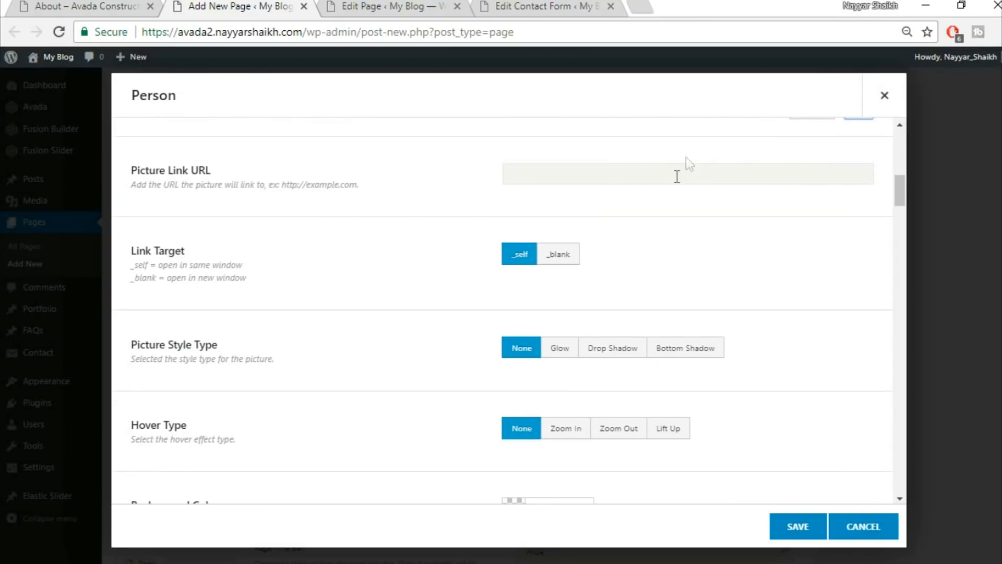
{"action": "scroll", "coordinate": [789, 221], "scroll_direction": "down", "scroll_amount": 2}
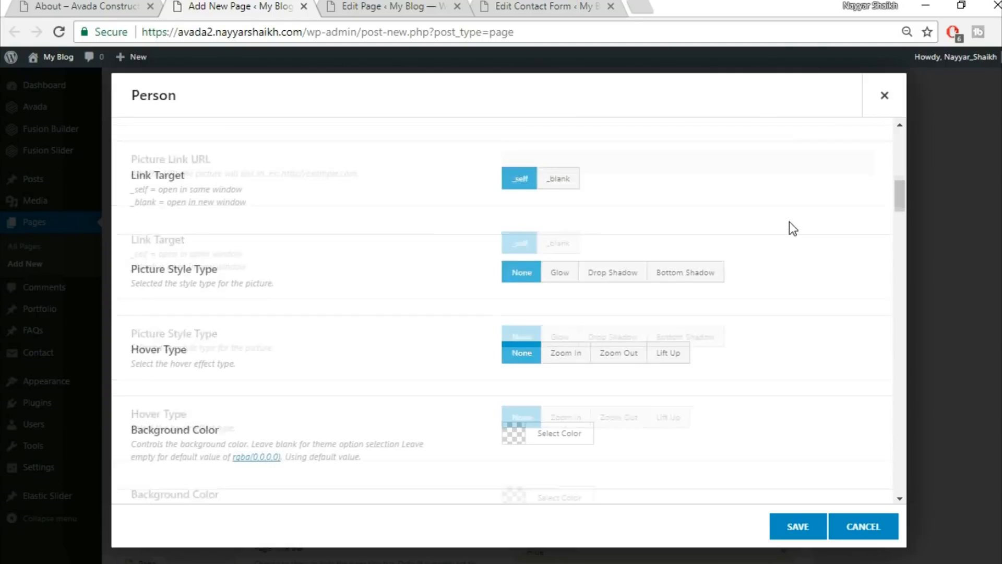
{"action": "left_click", "coordinate": [681, 355]}
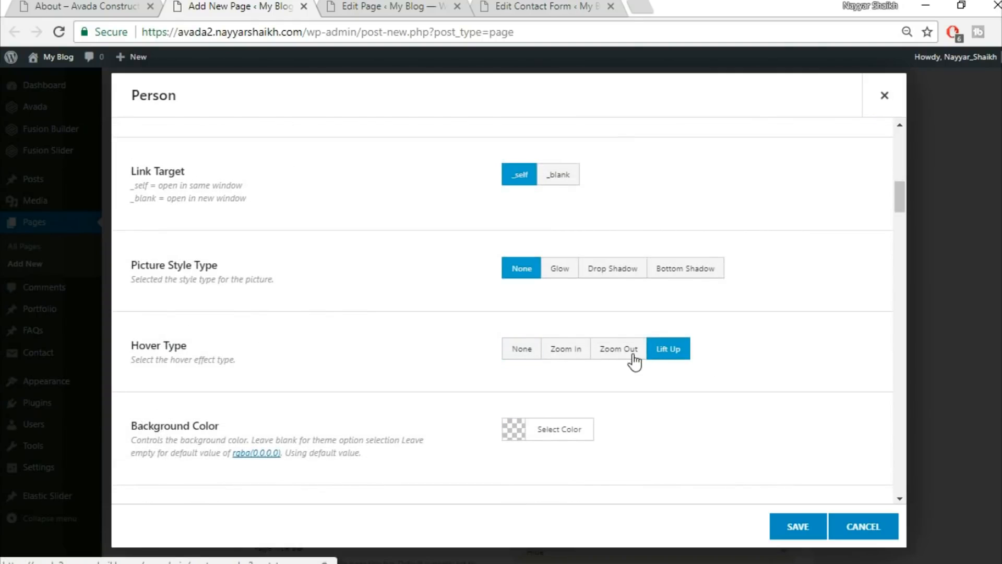
{"action": "left_click", "coordinate": [633, 350]}
{"action": "scroll", "coordinate": [814, 319], "scroll_direction": "down", "scroll_amount": 3}
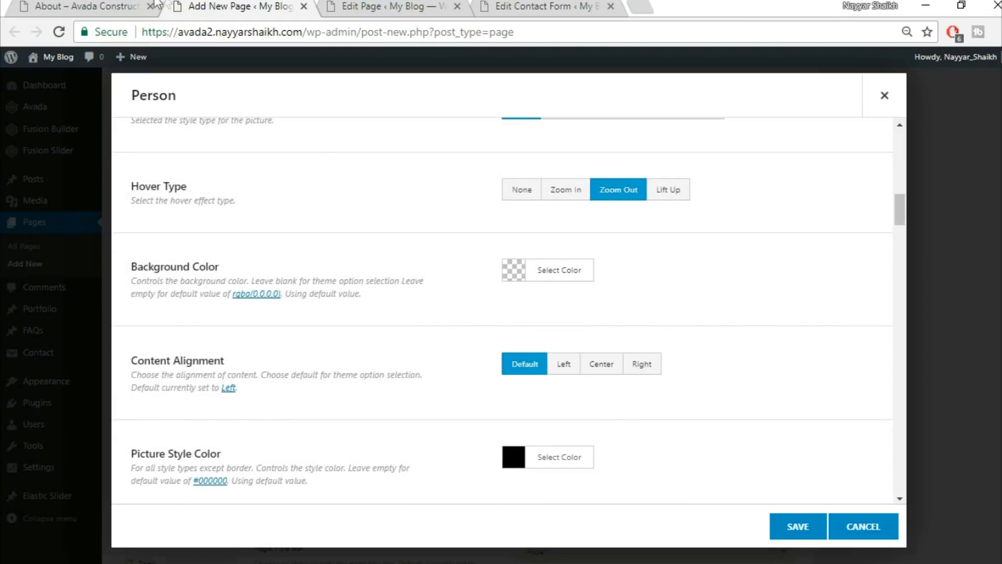
{"action": "left_click", "coordinate": [99, 7]}
{"action": "left_click", "coordinate": [355, 478]}
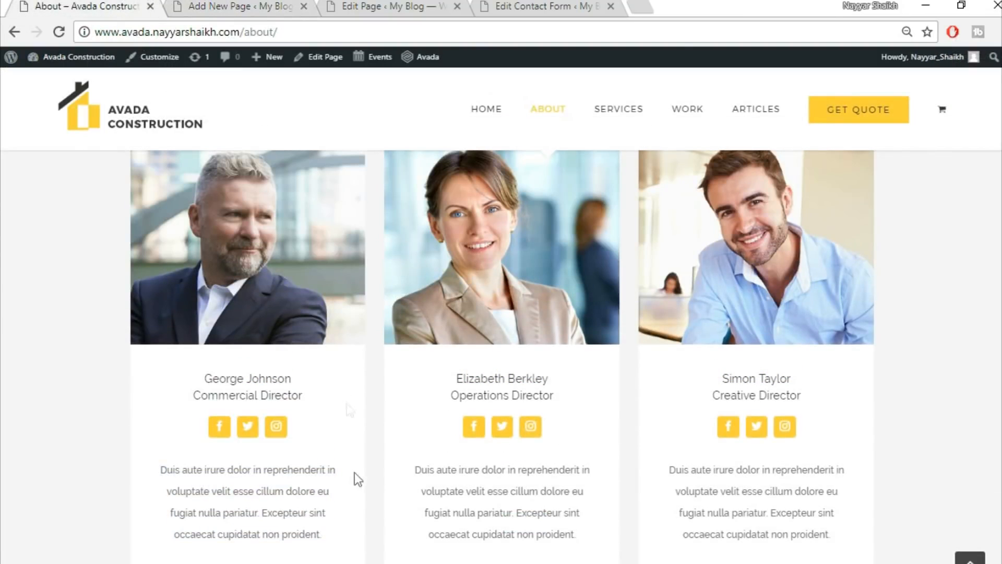
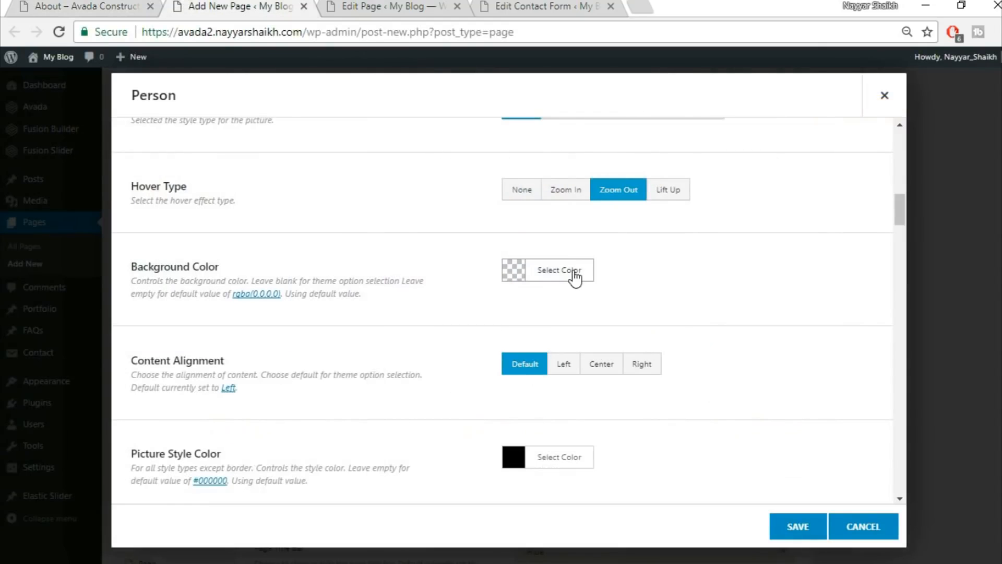
Clear the Person element's Background Color so no colour is set.
{"action": "left_click", "coordinate": [577, 279]}
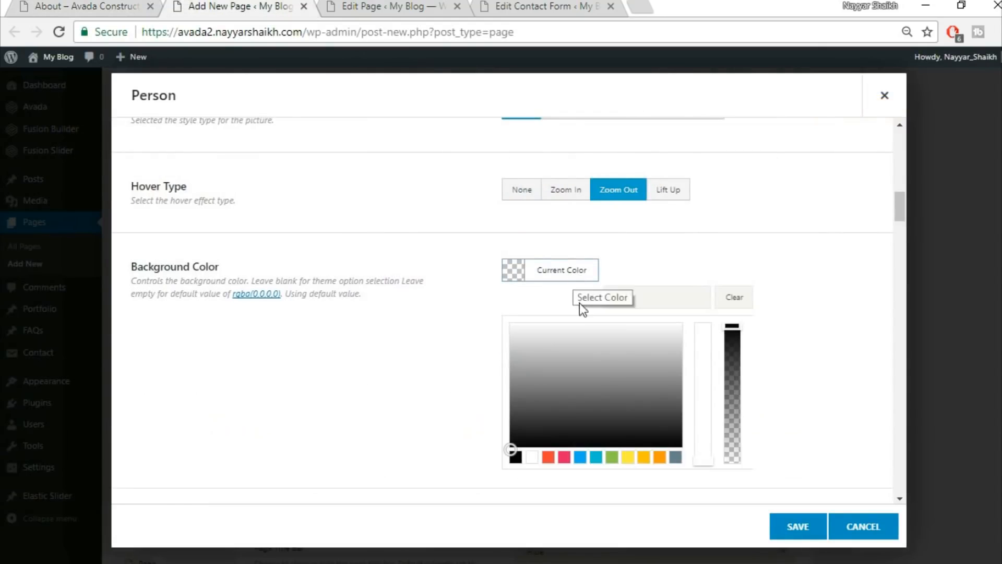
{"action": "left_click", "coordinate": [531, 458]}
{"action": "left_click", "coordinate": [747, 249]}
{"action": "left_click", "coordinate": [584, 269]}
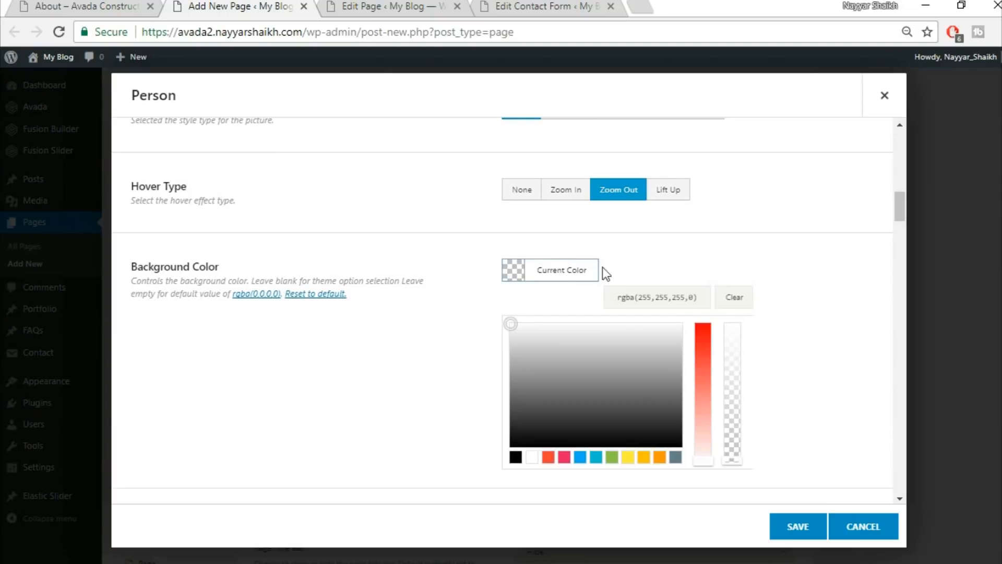
{"action": "left_click", "coordinate": [741, 296]}
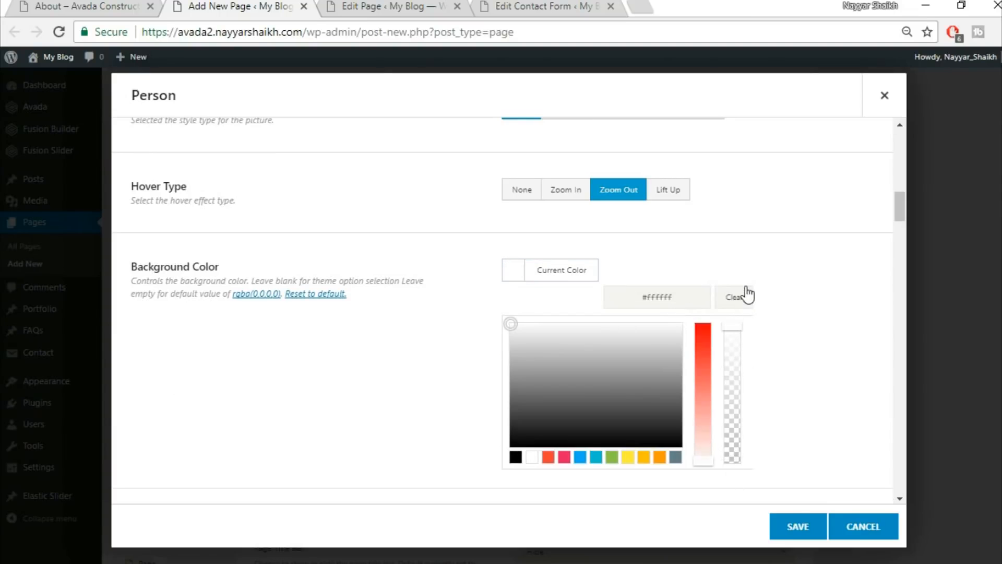
{"action": "left_click", "coordinate": [800, 269]}
Set the Person Content Alignment to Center.
{"action": "scroll", "coordinate": [808, 302], "scroll_direction": "down", "scroll_amount": 2}
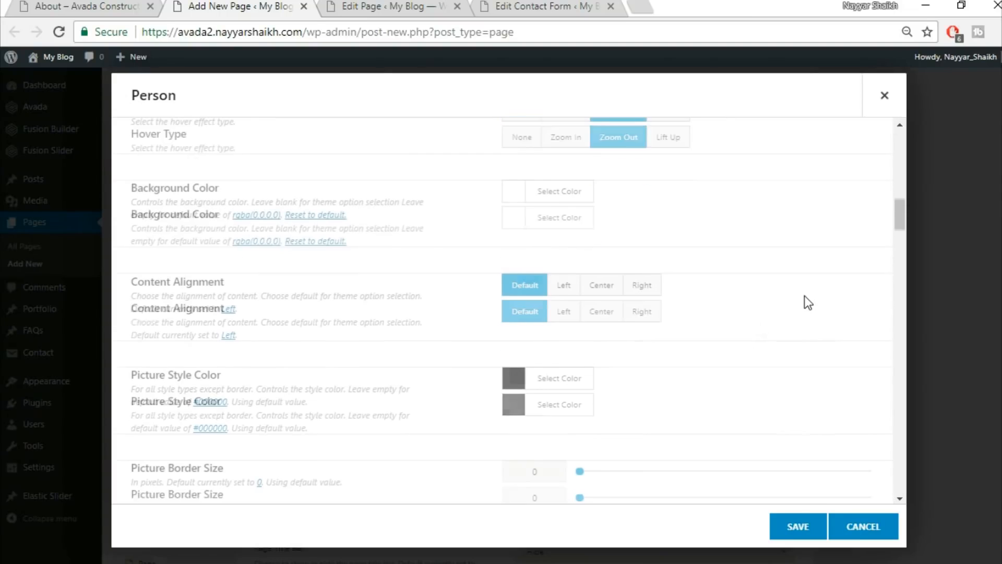
{"action": "left_click", "coordinate": [599, 287]}
{"action": "scroll", "coordinate": [794, 313], "scroll_direction": "down", "scroll_amount": 2}
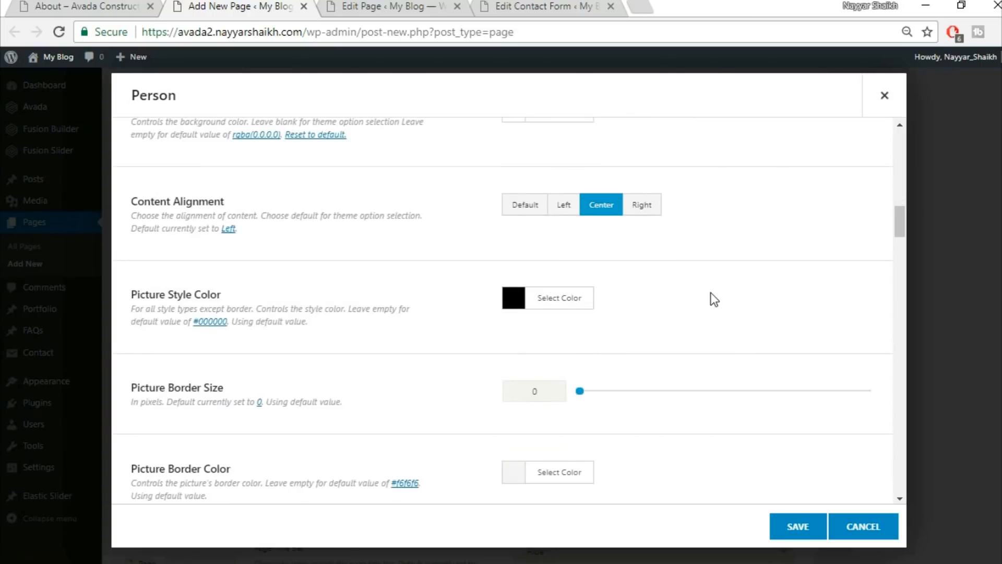
{"action": "scroll", "coordinate": [711, 297], "scroll_direction": "down", "scroll_amount": 2}
{"action": "scroll", "coordinate": [333, 400], "scroll_direction": "down", "scroll_amount": 3}
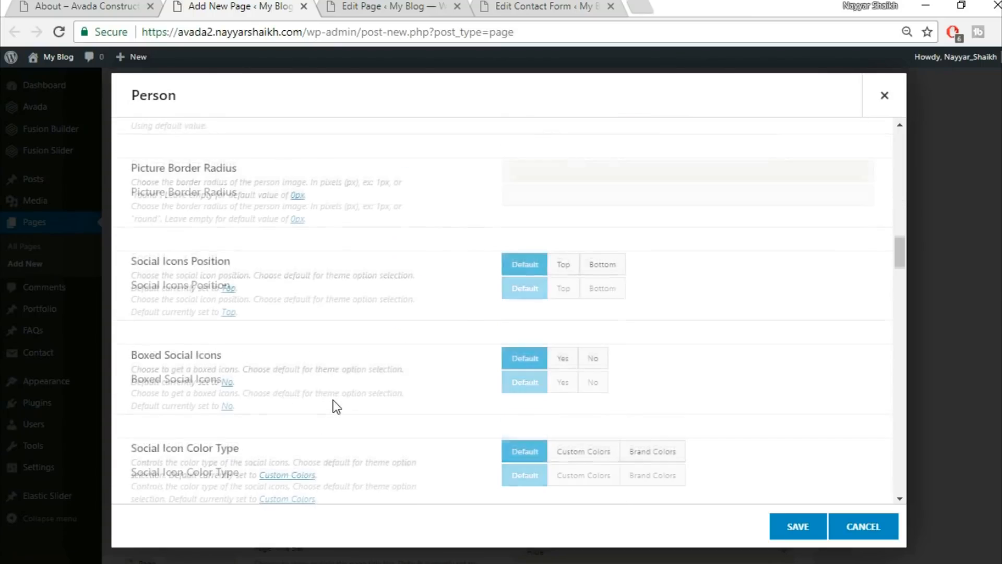
{"action": "scroll", "coordinate": [647, 291], "scroll_direction": "down", "scroll_amount": 2}
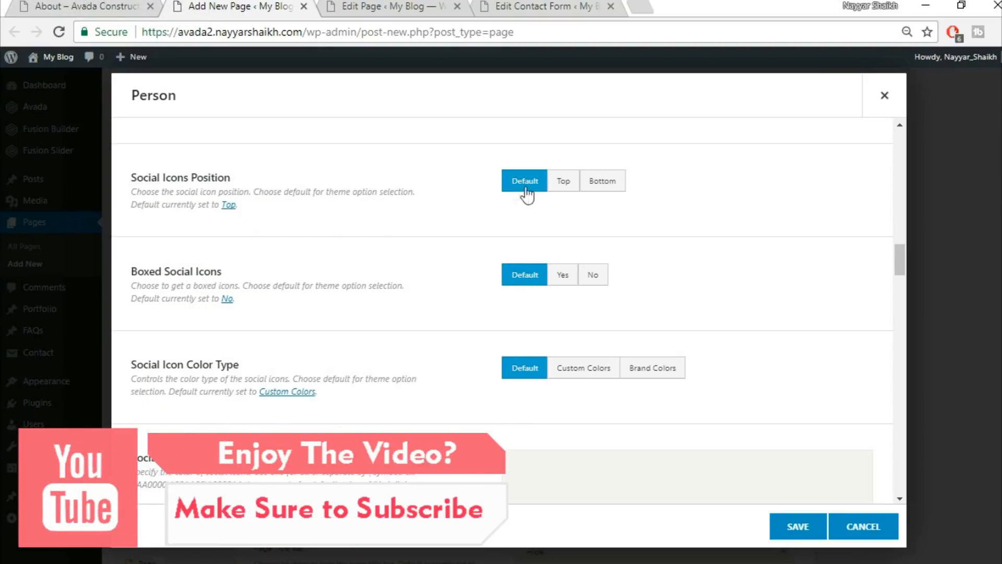
Check the demo About page, then set Boxed Social Icons to Yes.
{"action": "left_click", "coordinate": [88, 5]}
{"action": "left_click", "coordinate": [564, 273]}
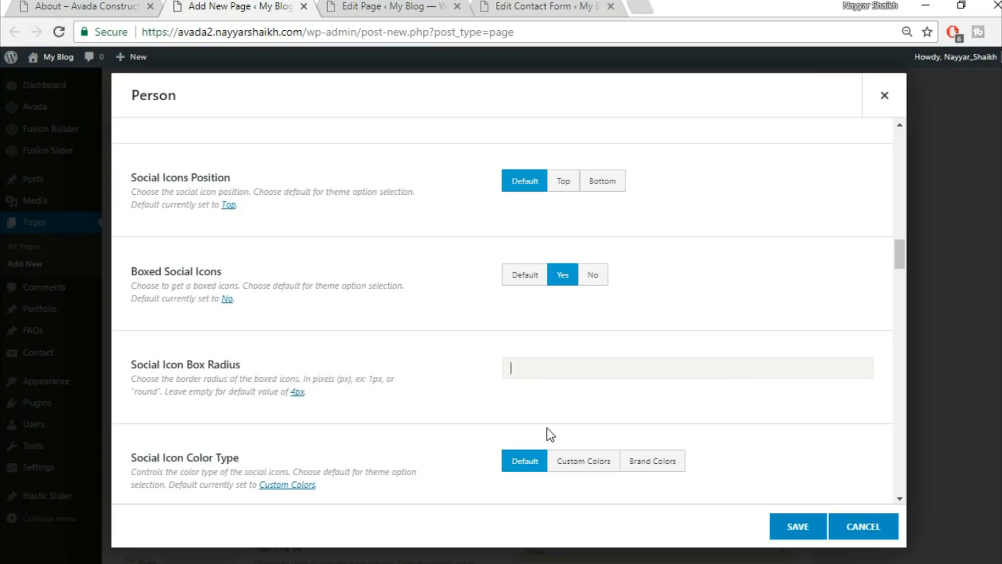
{"action": "scroll", "coordinate": [469, 408], "scroll_direction": "down", "scroll_amount": 4}
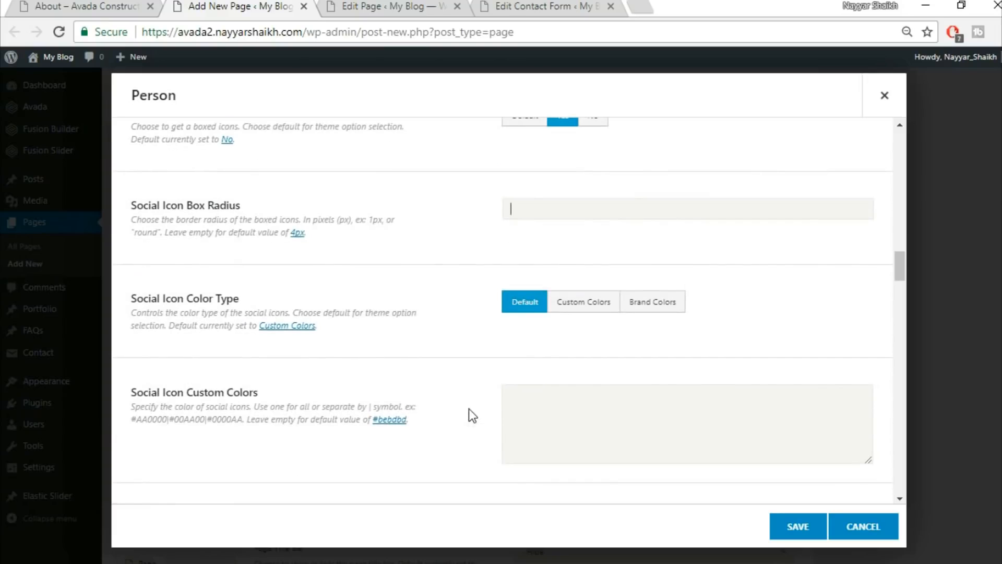
{"action": "scroll", "coordinate": [473, 421], "scroll_direction": "down", "scroll_amount": 2}
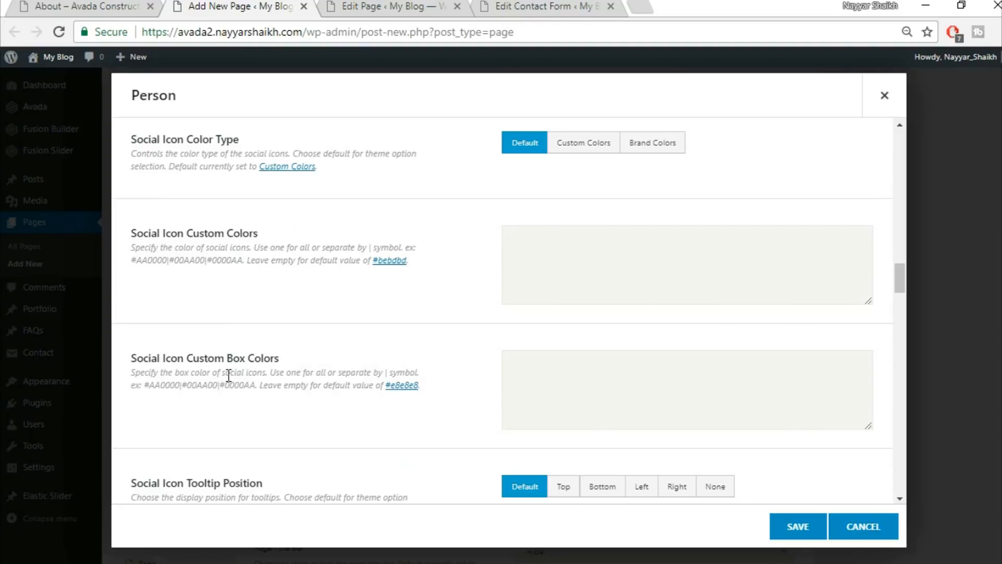
Compare the demo's team icons and set Social Icon Custom Colors to white #ffffff|#ffffff.
{"action": "left_click", "coordinate": [58, 5]}
{"action": "left_click", "coordinate": [137, 5]}
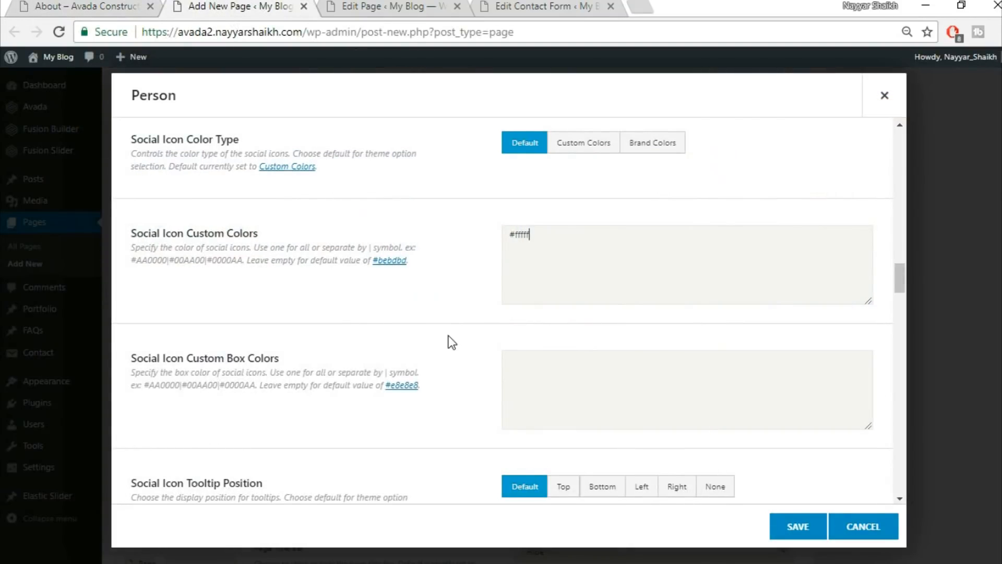
{"action": "type", "text": "|#fffff"}
{"action": "scroll", "coordinate": [626, 319], "scroll_direction": "down", "scroll_amount": 10}
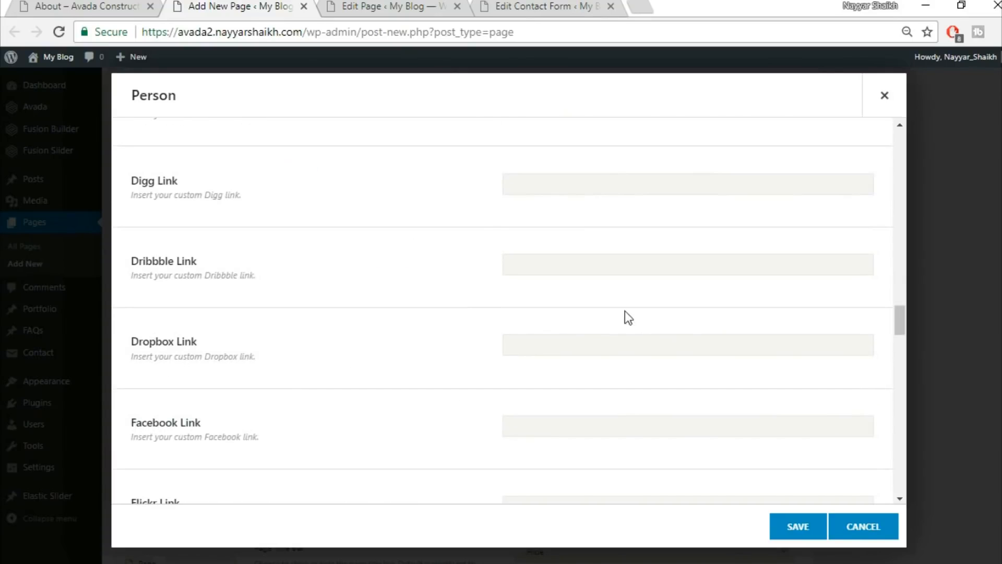
{"action": "scroll", "coordinate": [627, 329], "scroll_direction": "up", "scroll_amount": 10}
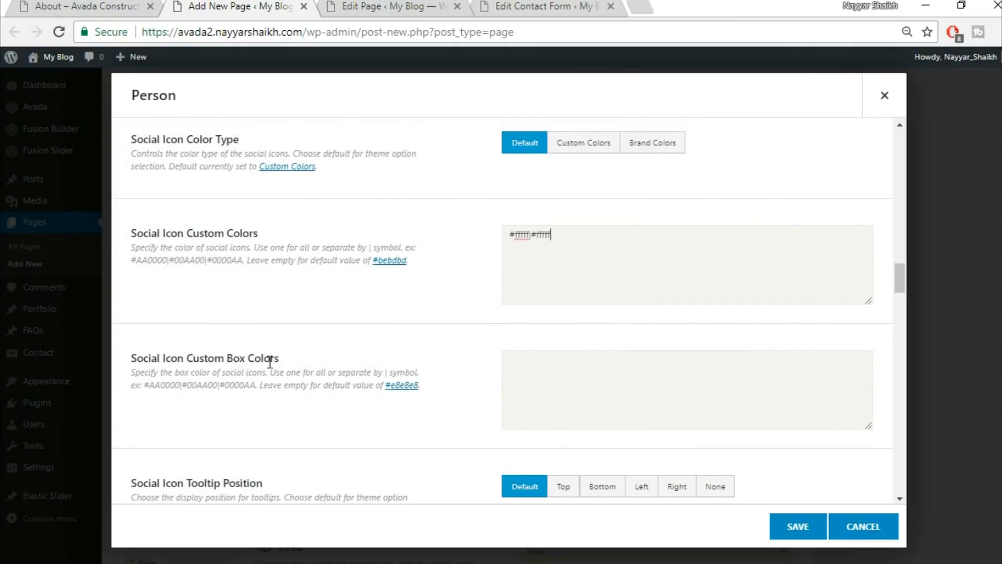
Set Social Icon Custom Box Colors to #fed03d|#fed03d after rechecking the demo icons.
{"action": "left_click", "coordinate": [72, 6]}
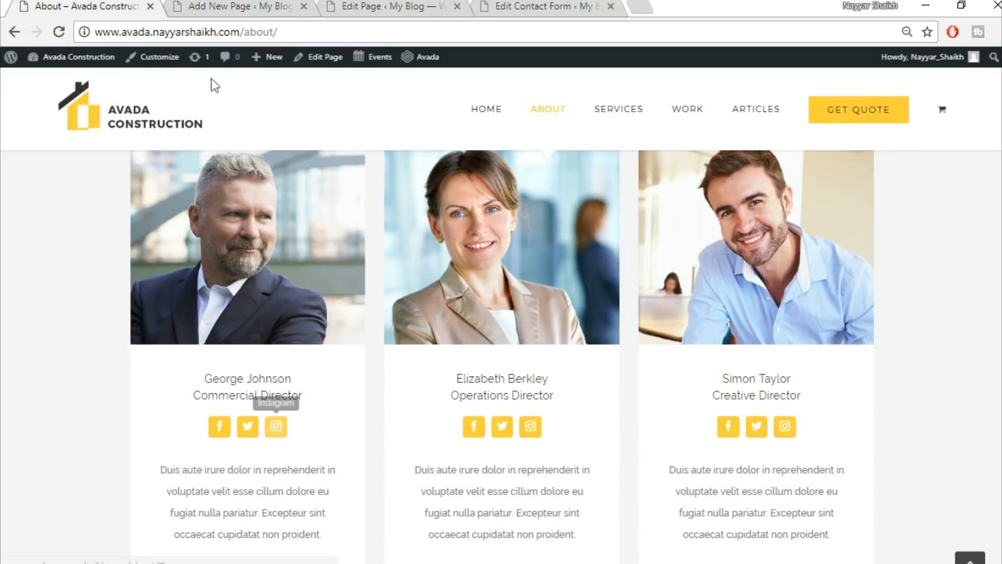
{"action": "left_click", "coordinate": [203, 7]}
{"action": "left_click", "coordinate": [514, 387]}
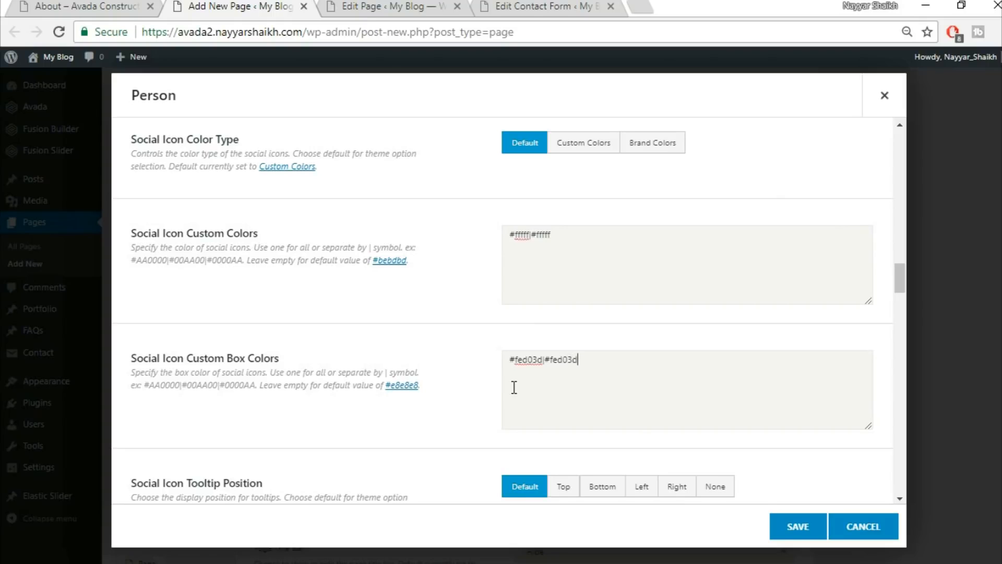
Enter # as the Blogger and Deviantart links and save the Person element.
{"action": "scroll", "coordinate": [587, 402], "scroll_direction": "down", "scroll_amount": 2}
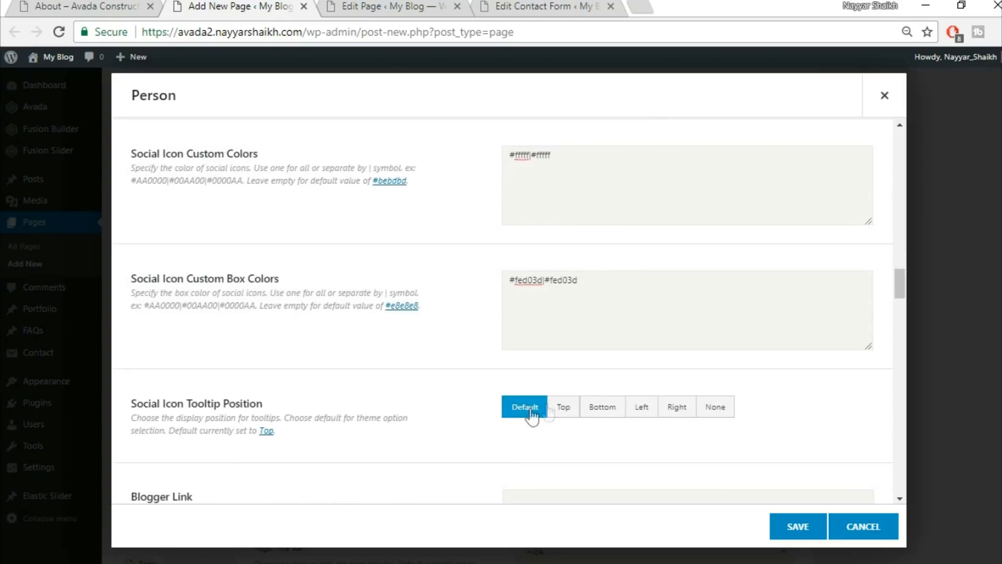
{"action": "scroll", "coordinate": [372, 424], "scroll_direction": "down", "scroll_amount": 2}
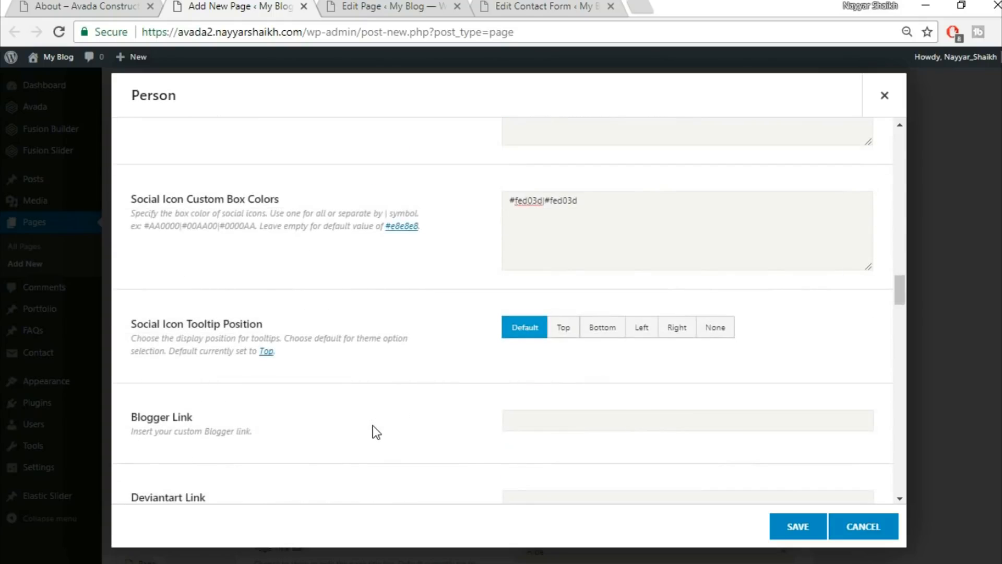
{"action": "scroll", "coordinate": [678, 363], "scroll_direction": "down", "scroll_amount": 4}
{"action": "left_click", "coordinate": [524, 260]}
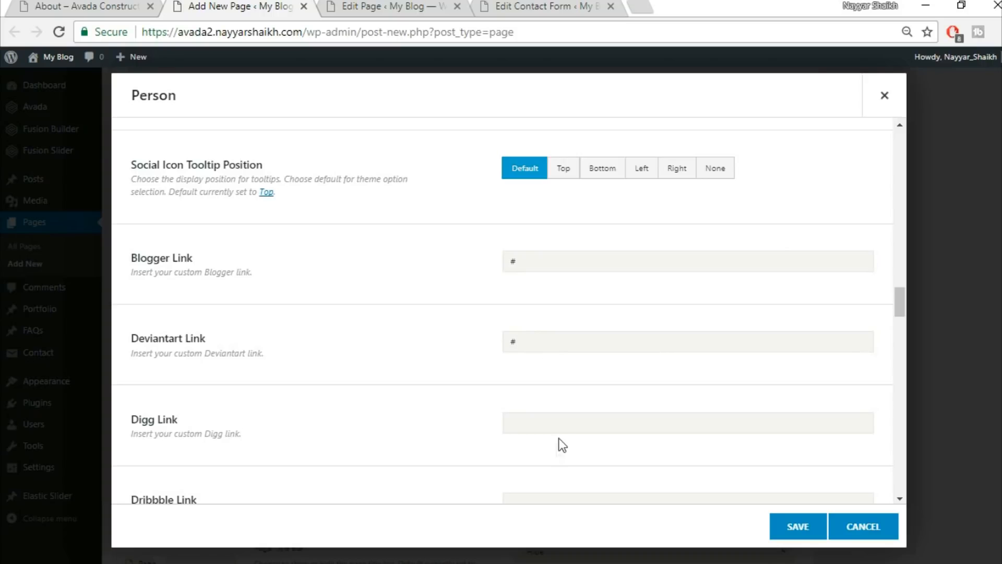
{"action": "scroll", "coordinate": [222, 287], "scroll_direction": "down", "scroll_amount": 15}
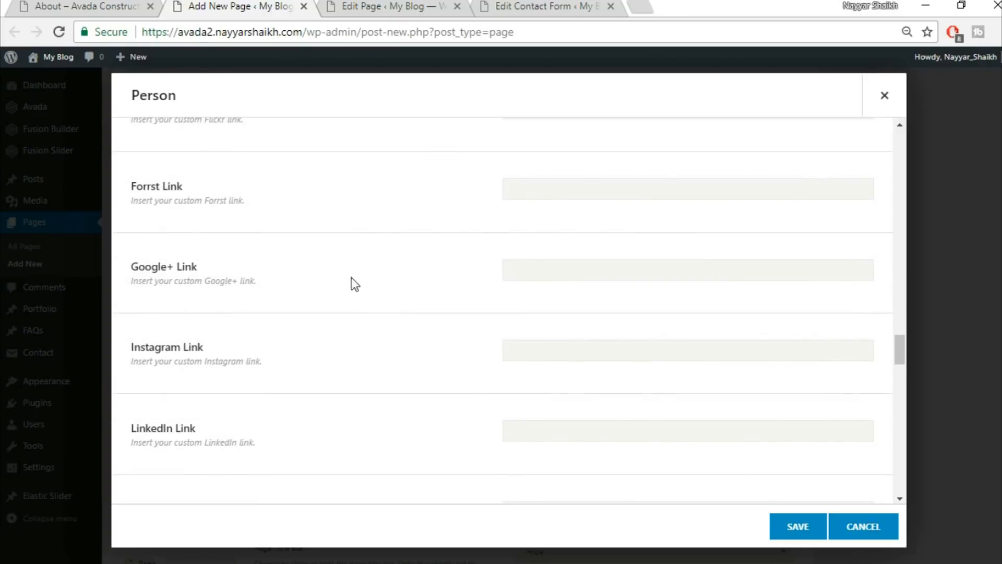
{"action": "scroll", "coordinate": [436, 352], "scroll_direction": "down", "scroll_amount": 8}
{"action": "scroll", "coordinate": [434, 350], "scroll_direction": "down", "scroll_amount": 4}
{"action": "scroll", "coordinate": [474, 334], "scroll_direction": "down", "scroll_amount": 20}
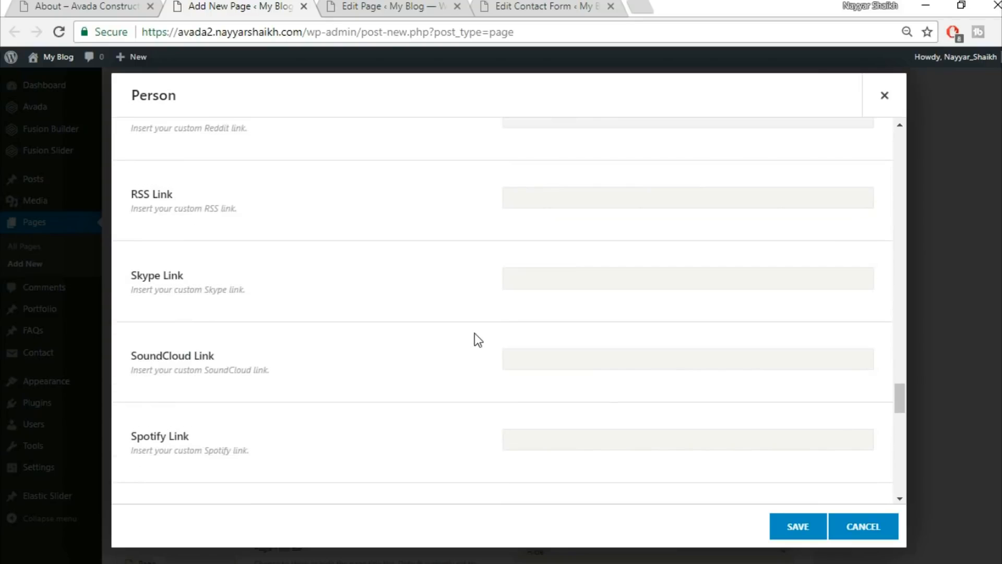
{"action": "scroll", "coordinate": [475, 334], "scroll_direction": "down", "scroll_amount": 7}
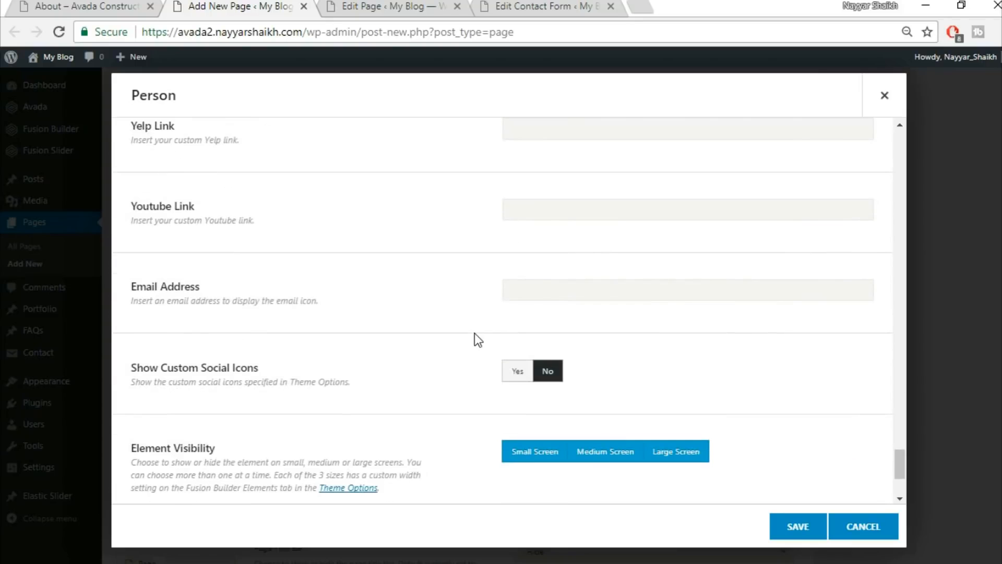
{"action": "scroll", "coordinate": [276, 328], "scroll_direction": "down", "scroll_amount": 3}
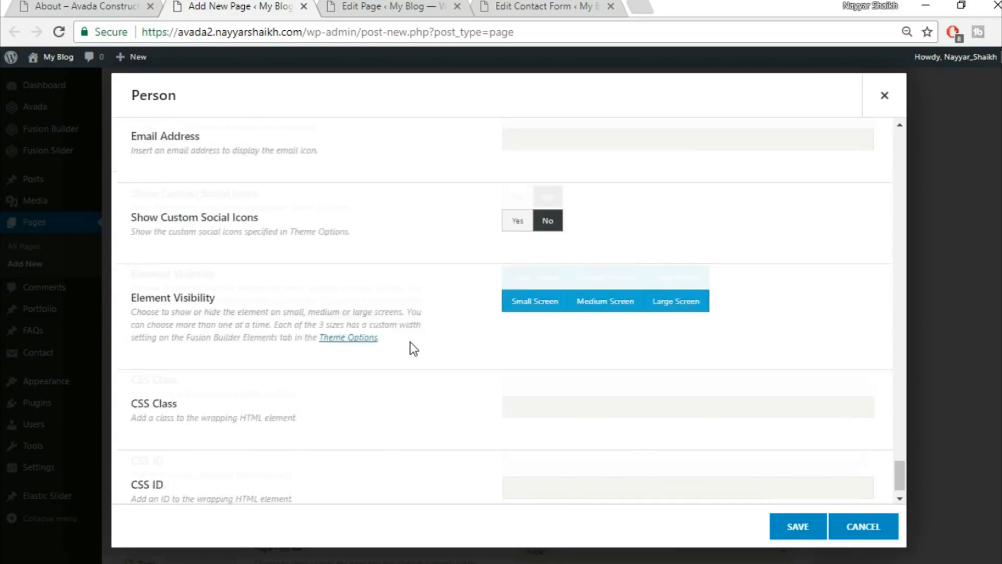
{"action": "left_click", "coordinate": [787, 523]}
Duplicate the Person element and place copies in the middle and right 1/3 columns.
{"action": "mouse_move", "coordinate": [263, 411]}
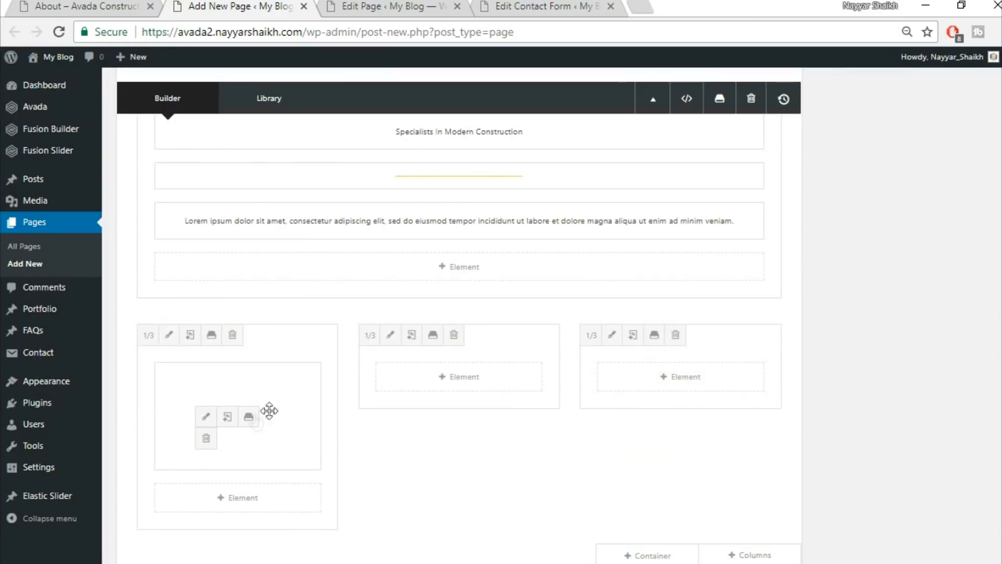
{"action": "left_click", "coordinate": [227, 417]}
{"action": "left_click_drag", "start_coordinate": [197, 384], "coordinate": [450, 378]}
{"action": "left_click_drag", "start_coordinate": [280, 368], "coordinate": [651, 371]}
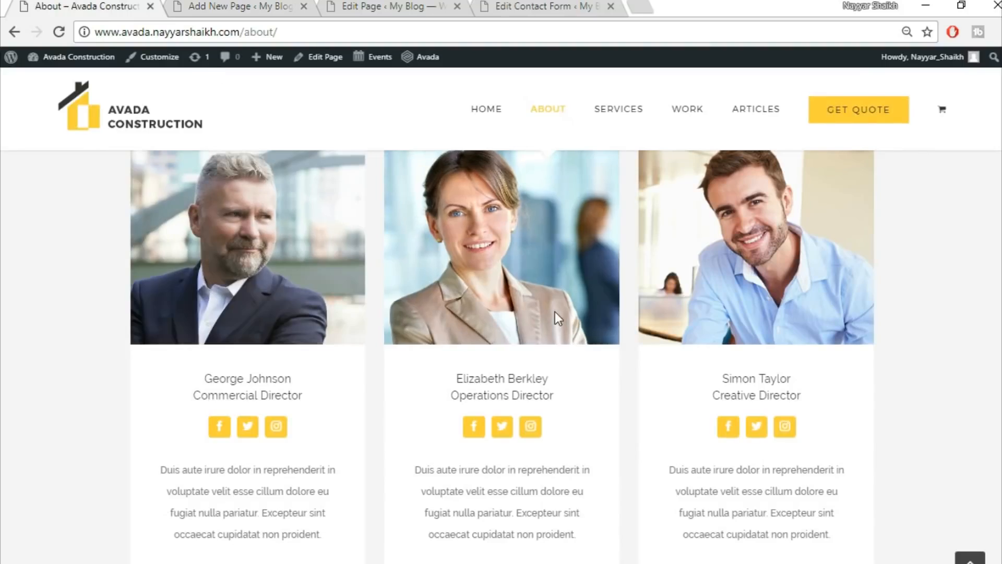
Review the demo About page, return to its top, and go back to the Add New Page editor.
{"action": "scroll", "coordinate": [555, 311], "scroll_direction": "down", "scroll_amount": 6}
{"action": "scroll", "coordinate": [555, 312], "scroll_direction": "down", "scroll_amount": 5}
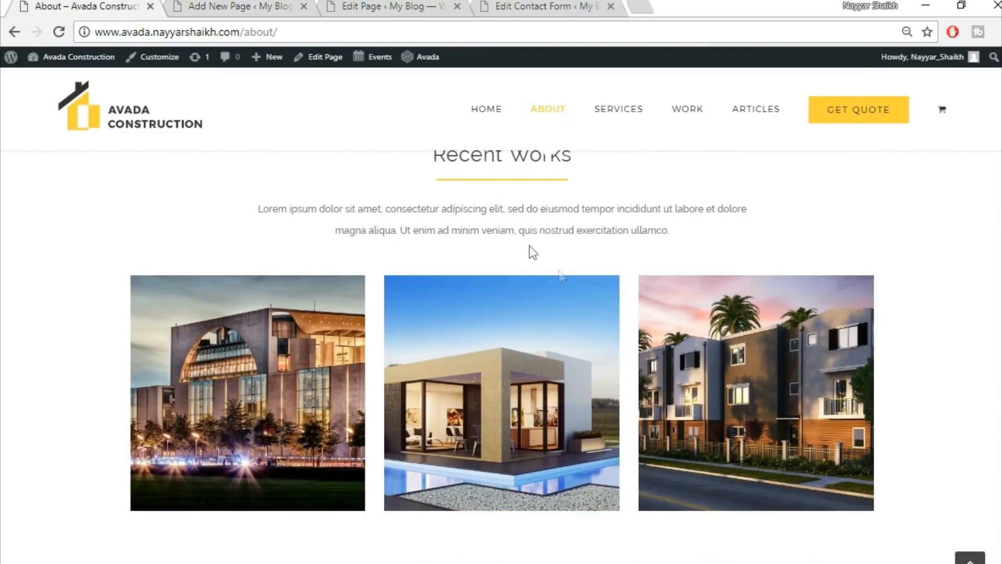
{"action": "scroll", "coordinate": [530, 251], "scroll_direction": "up", "scroll_amount": 2}
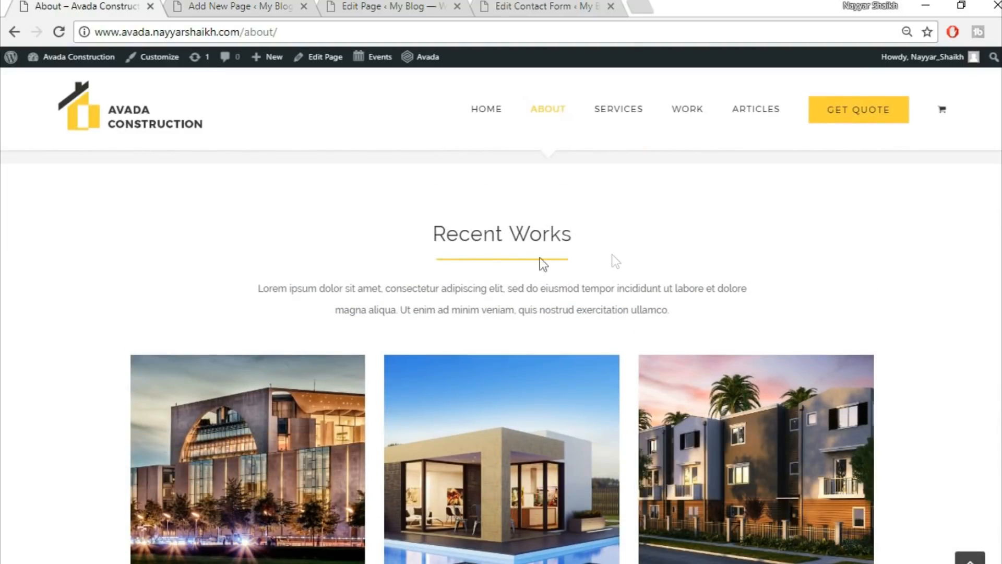
{"action": "scroll", "coordinate": [765, 351], "scroll_direction": "down", "scroll_amount": 11}
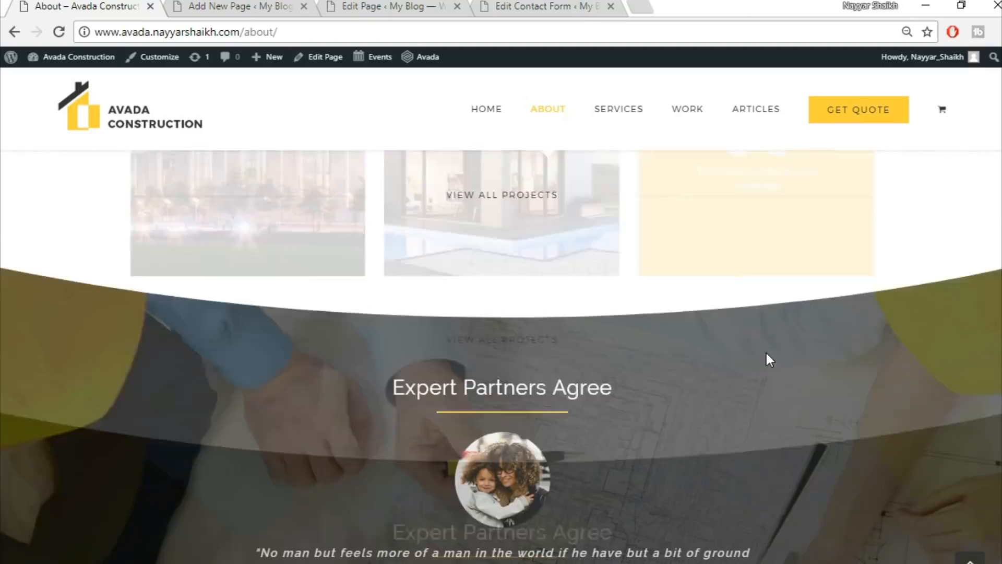
{"action": "scroll", "coordinate": [833, 496], "scroll_direction": "down", "scroll_amount": 2}
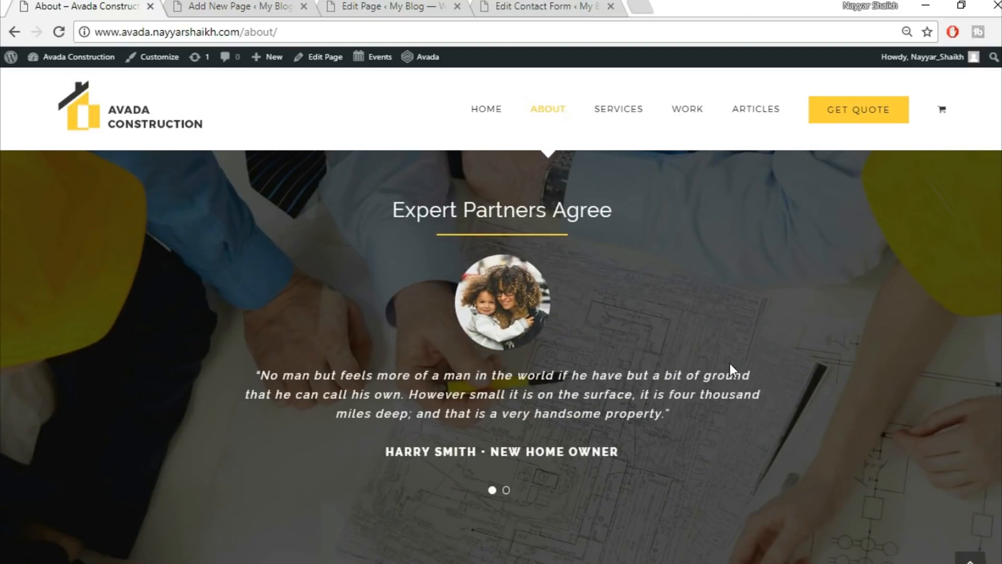
{"action": "scroll", "coordinate": [730, 368], "scroll_direction": "down", "scroll_amount": 8}
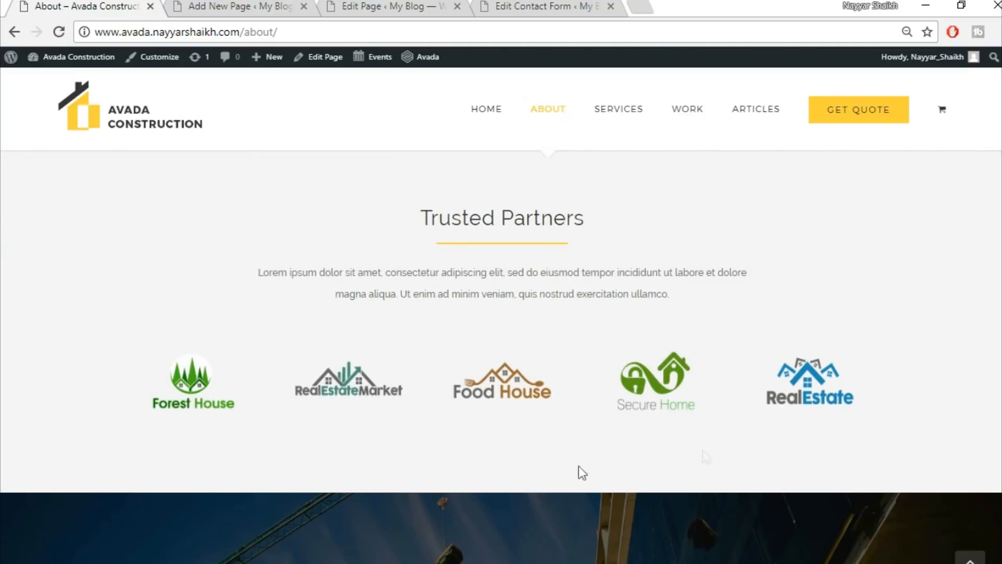
{"action": "scroll", "coordinate": [725, 298], "scroll_direction": "down", "scroll_amount": 4}
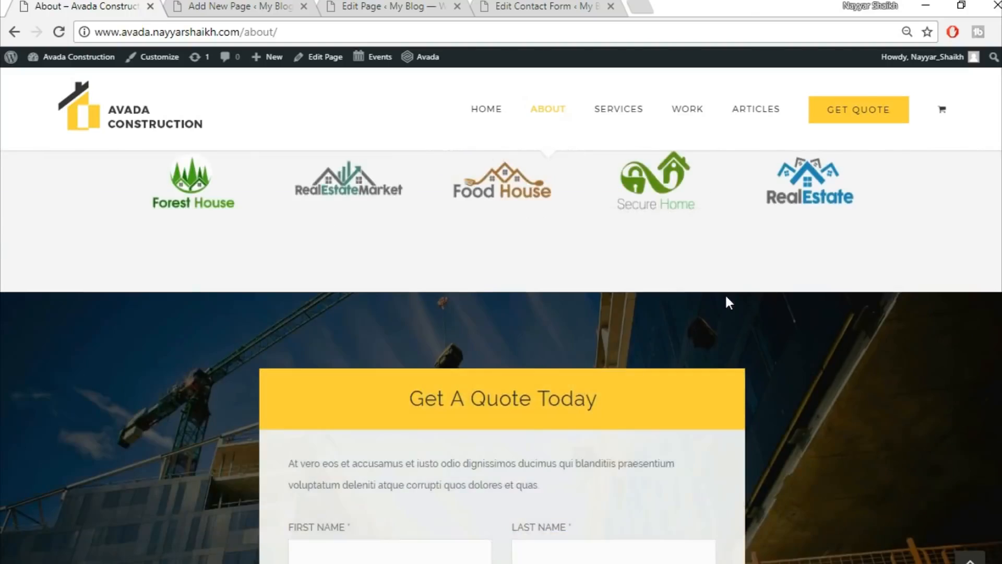
{"action": "scroll", "coordinate": [728, 301], "scroll_direction": "down", "scroll_amount": 3}
{"action": "scroll", "coordinate": [743, 272], "scroll_direction": "up", "scroll_amount": 1}
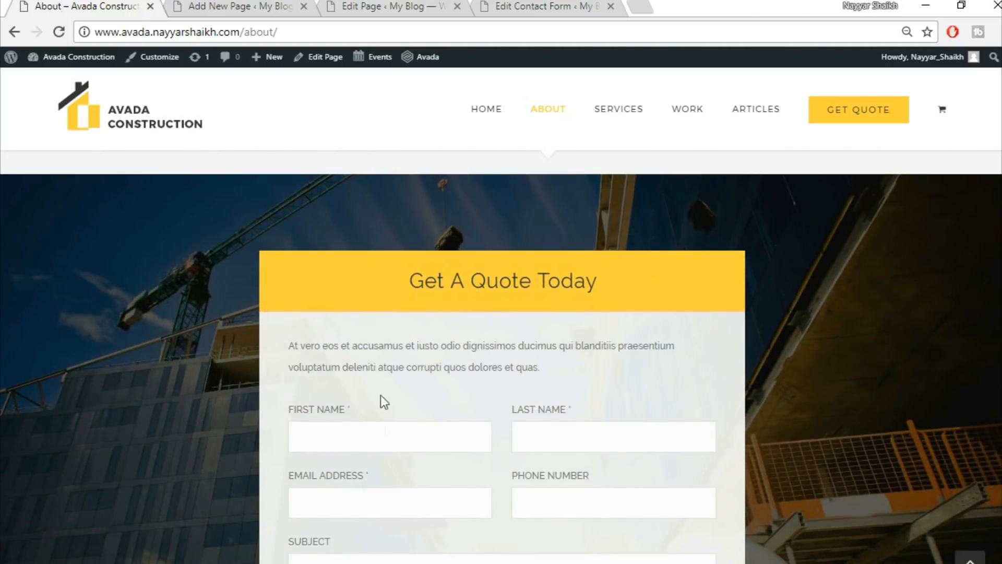
{"action": "scroll", "coordinate": [621, 274], "scroll_direction": "up", "scroll_amount": 3}
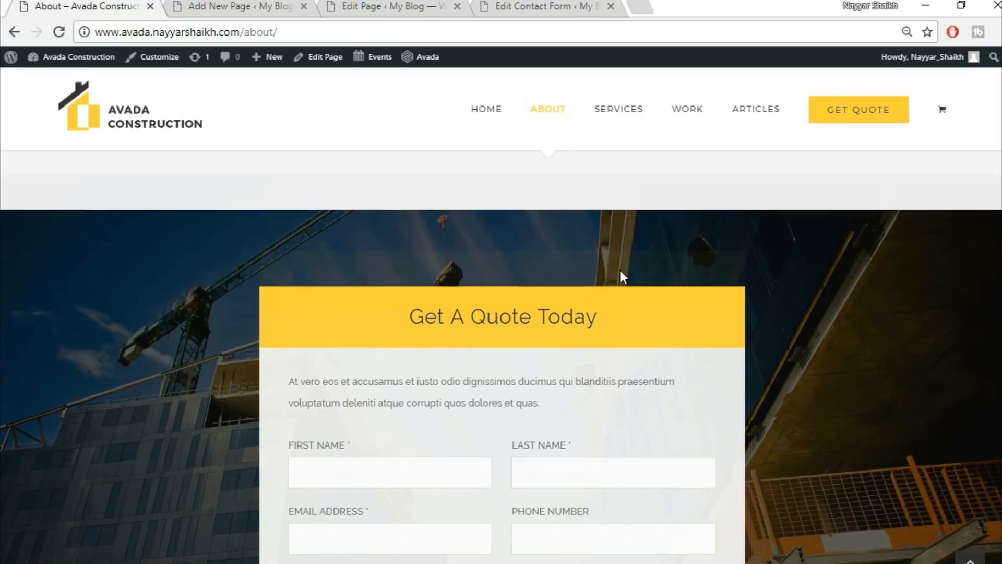
{"action": "scroll", "coordinate": [666, 452], "scroll_direction": "down", "scroll_amount": 11}
{"action": "scroll", "coordinate": [856, 485], "scroll_direction": "down", "scroll_amount": 4}
{"action": "left_click", "coordinate": [970, 558]}
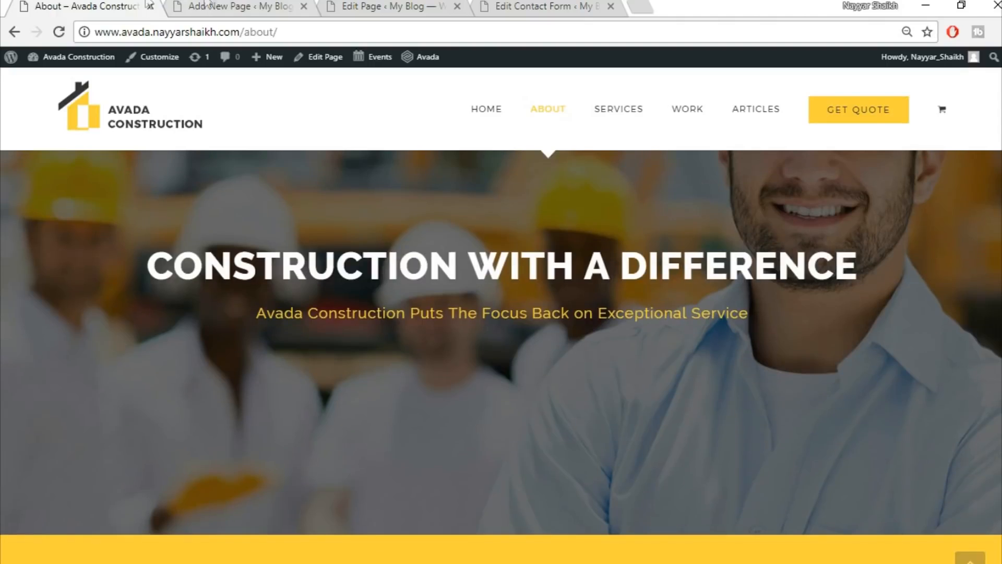
{"action": "left_click", "coordinate": [209, 6]}
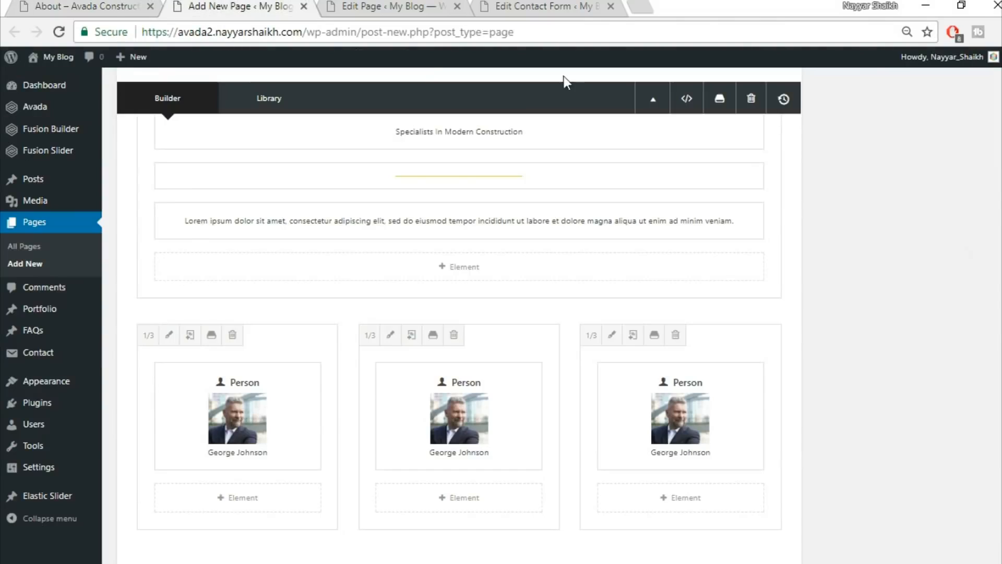
{"action": "scroll", "coordinate": [459, 313], "scroll_direction": "up", "scroll_amount": 10}
Publish the About page and review the live page in a new tab.
{"action": "left_click", "coordinate": [951, 241]}
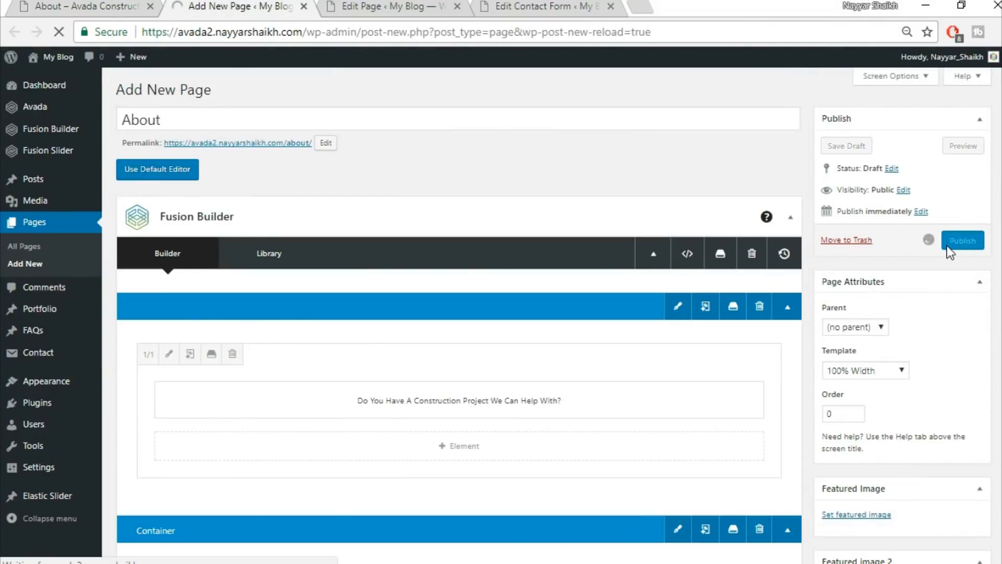
{"action": "right_click", "coordinate": [209, 117]}
{"action": "left_click", "coordinate": [281, 131]}
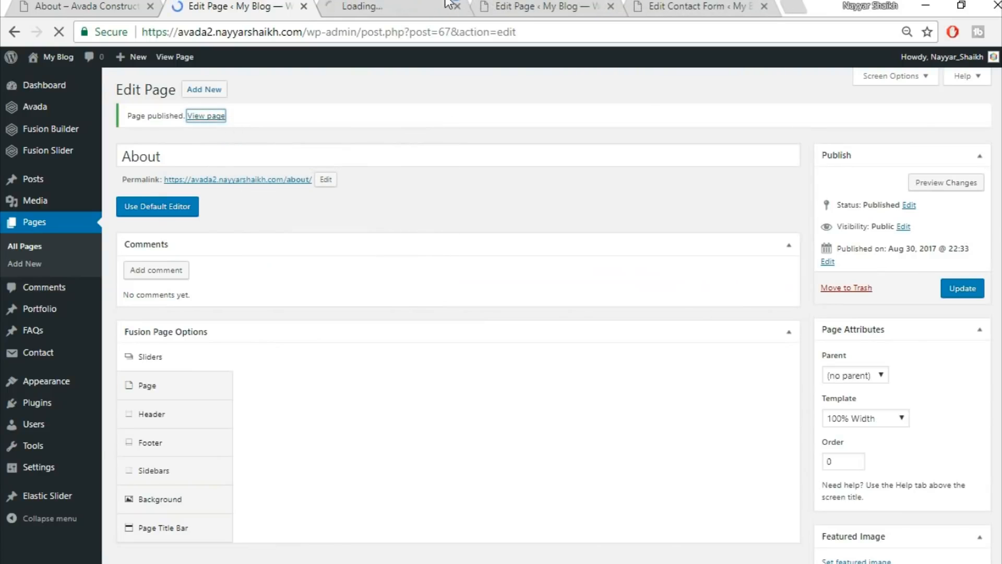
{"action": "left_click", "coordinate": [373, 6]}
{"action": "scroll", "coordinate": [788, 325], "scroll_direction": "down", "scroll_amount": 7}
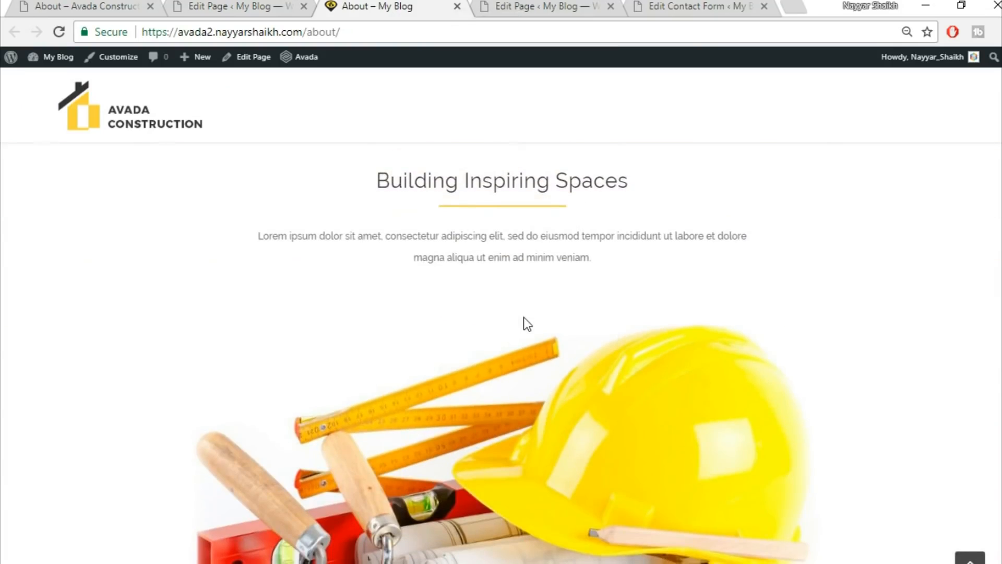
{"action": "scroll", "coordinate": [527, 323], "scroll_direction": "down", "scroll_amount": 8}
{"action": "scroll", "coordinate": [537, 418], "scroll_direction": "up", "scroll_amount": 3}
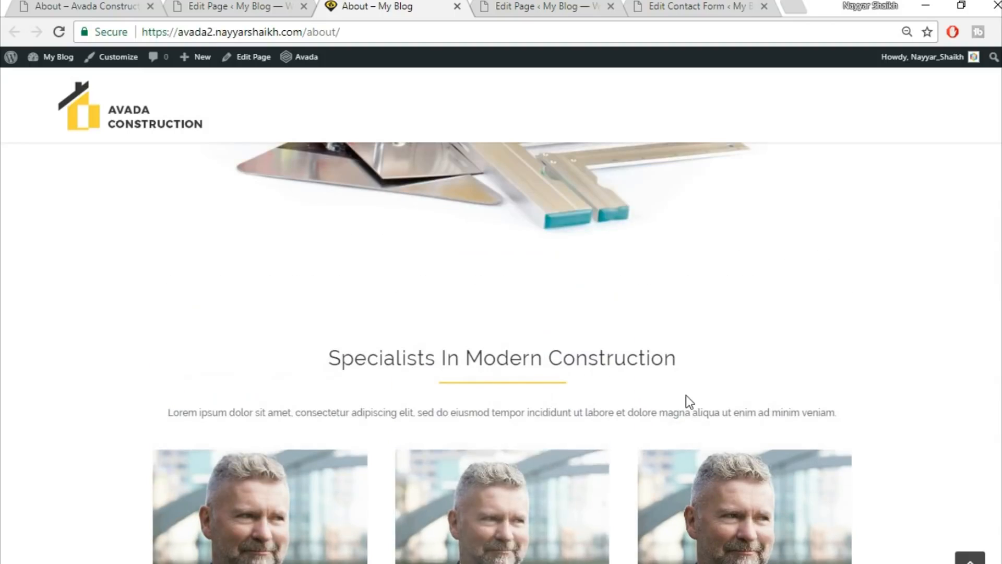
Compare against the demo About page, then return to the About page editor.
{"action": "left_click", "coordinate": [97, 5]}
{"action": "scroll", "coordinate": [737, 515], "scroll_direction": "down", "scroll_amount": 10}
{"action": "scroll", "coordinate": [737, 512], "scroll_direction": "down", "scroll_amount": 10}
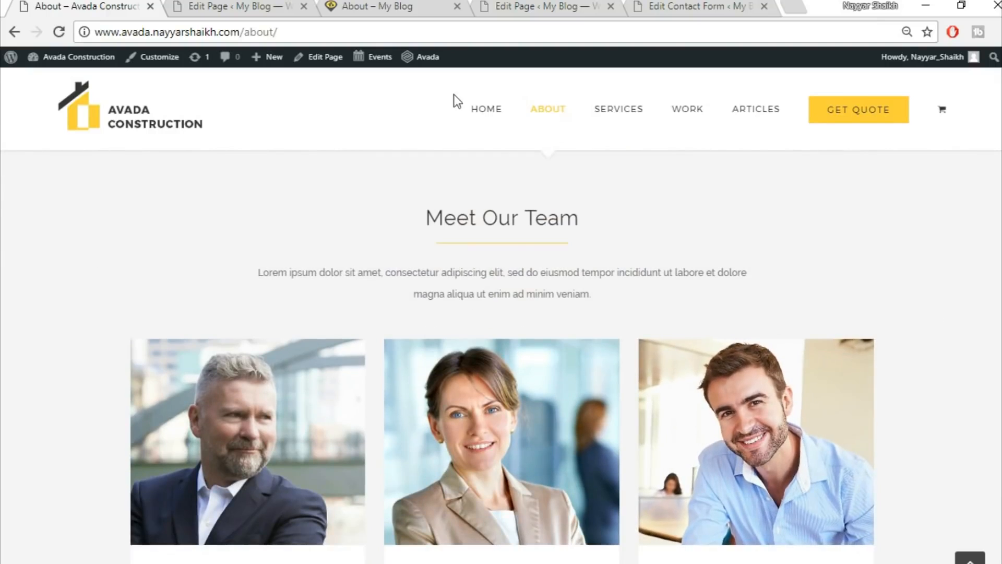
{"action": "left_click", "coordinate": [241, 6]}
Give the Section Separator container a #f5f5f5 background and update the About page.
{"action": "scroll", "coordinate": [695, 309], "scroll_direction": "down", "scroll_amount": 10}
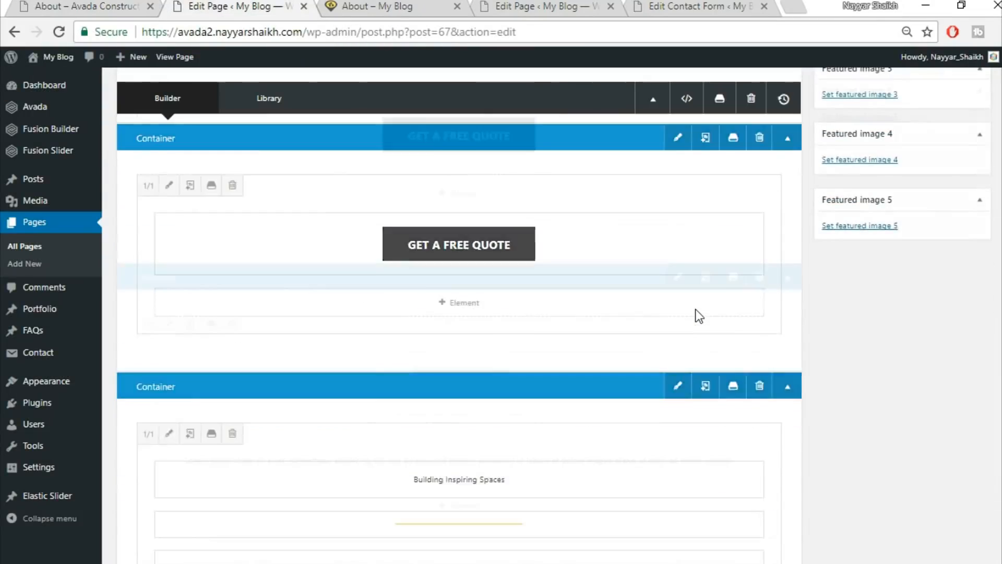
{"action": "scroll", "coordinate": [696, 309], "scroll_direction": "down", "scroll_amount": 10}
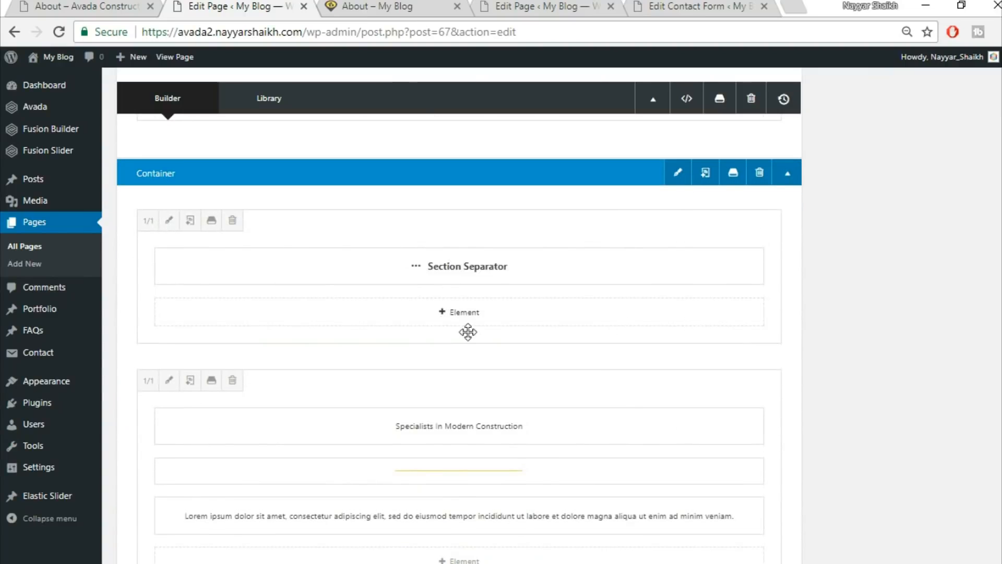
{"action": "left_click", "coordinate": [679, 173]}
{"action": "left_click", "coordinate": [237, 133]}
{"action": "left_click", "coordinate": [556, 203]}
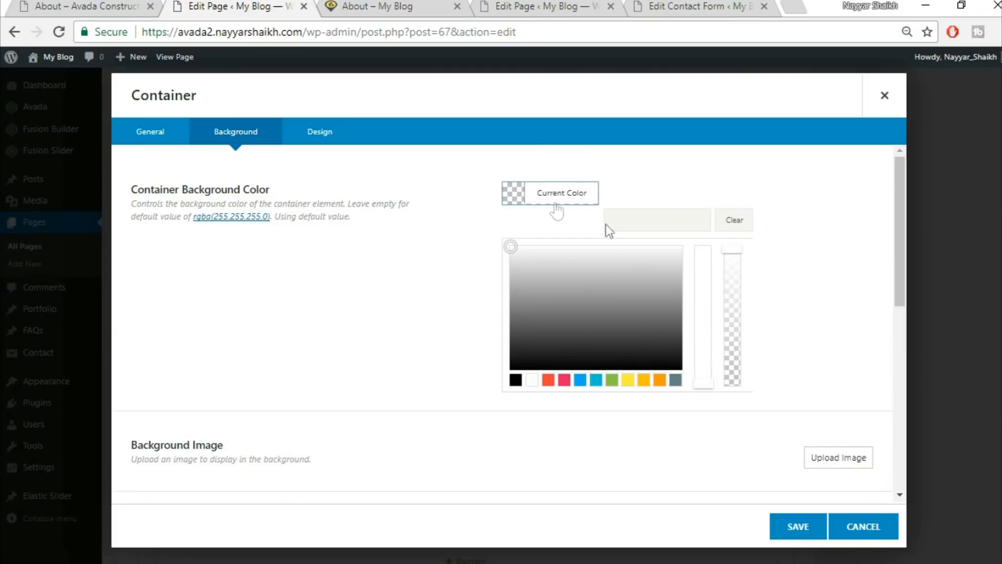
{"action": "left_click", "coordinate": [660, 219]}
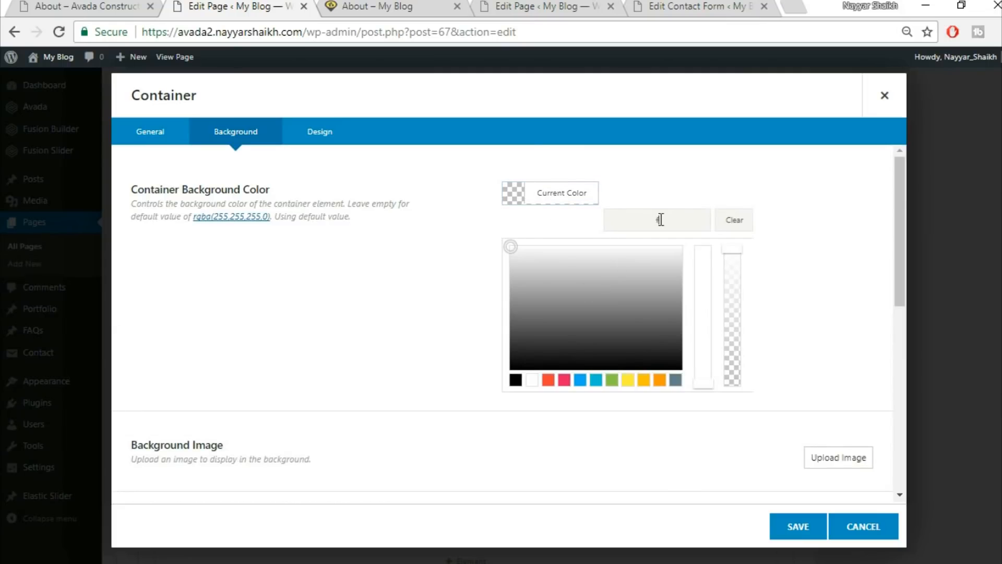
{"action": "type", "text": "f5f5f5"}
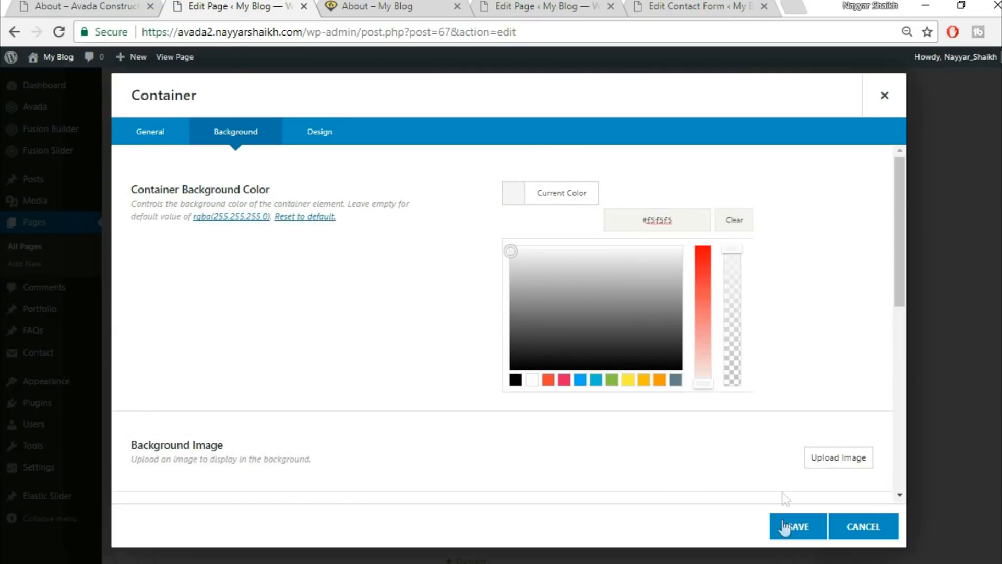
{"action": "left_click", "coordinate": [789, 526]}
{"action": "scroll", "coordinate": [992, 321], "scroll_direction": "up", "scroll_amount": 10}
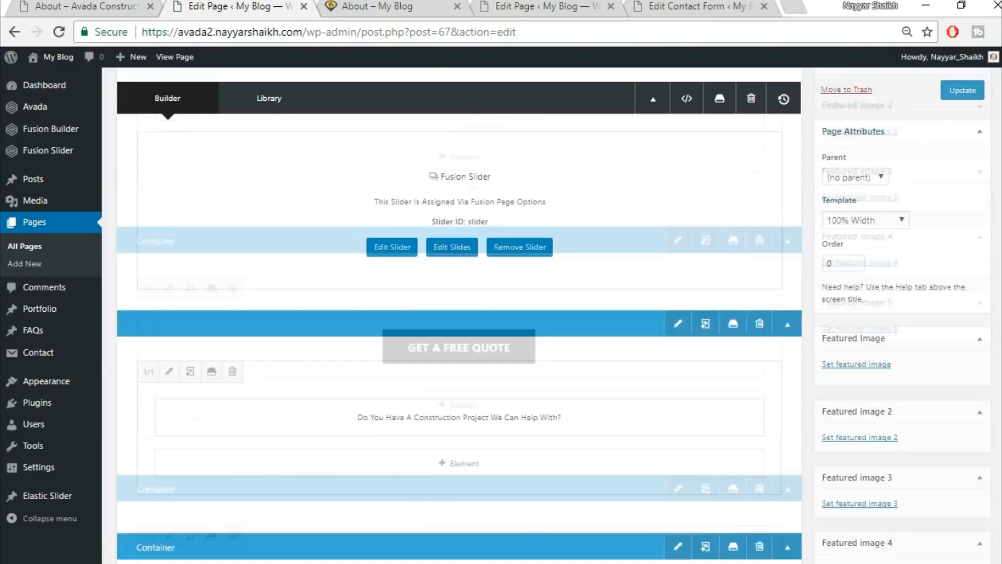
{"action": "left_click", "coordinate": [962, 219]}
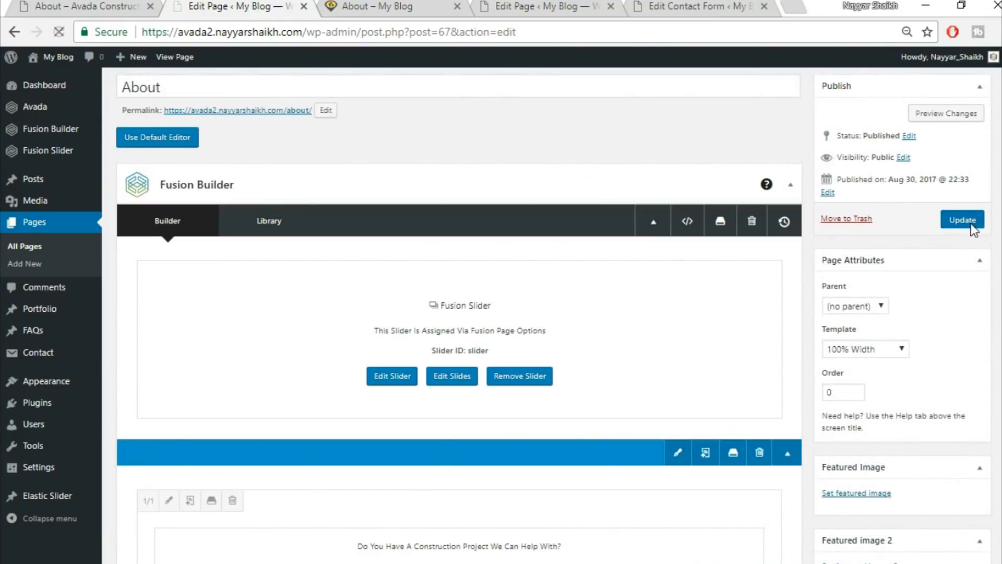
Reload the live About page and scroll to the light grey team section.
{"action": "left_click", "coordinate": [383, 6]}
{"action": "left_click", "coordinate": [387, 23]}
{"action": "key", "text": "Return"}
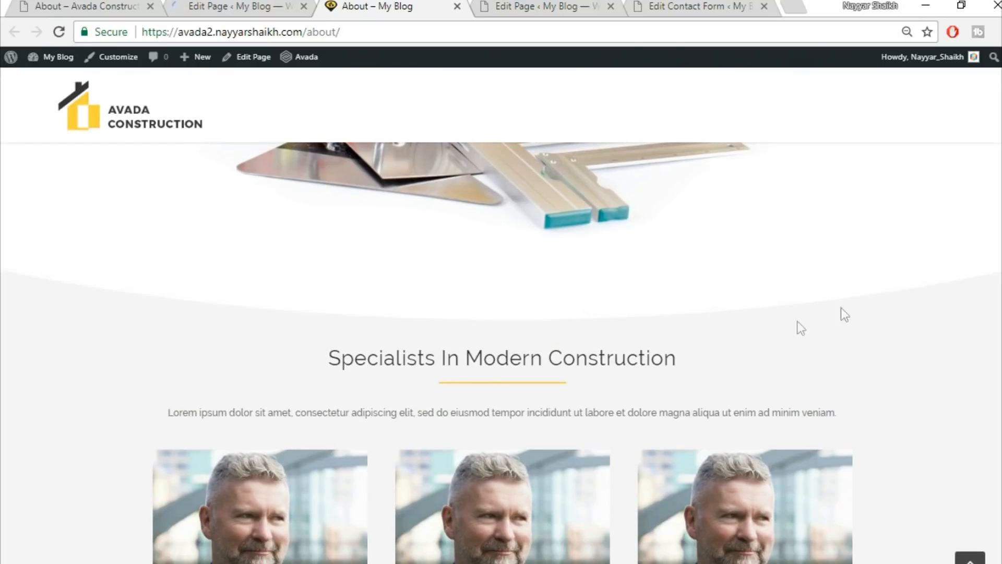
{"action": "scroll", "coordinate": [901, 368], "scroll_direction": "down", "scroll_amount": 5}
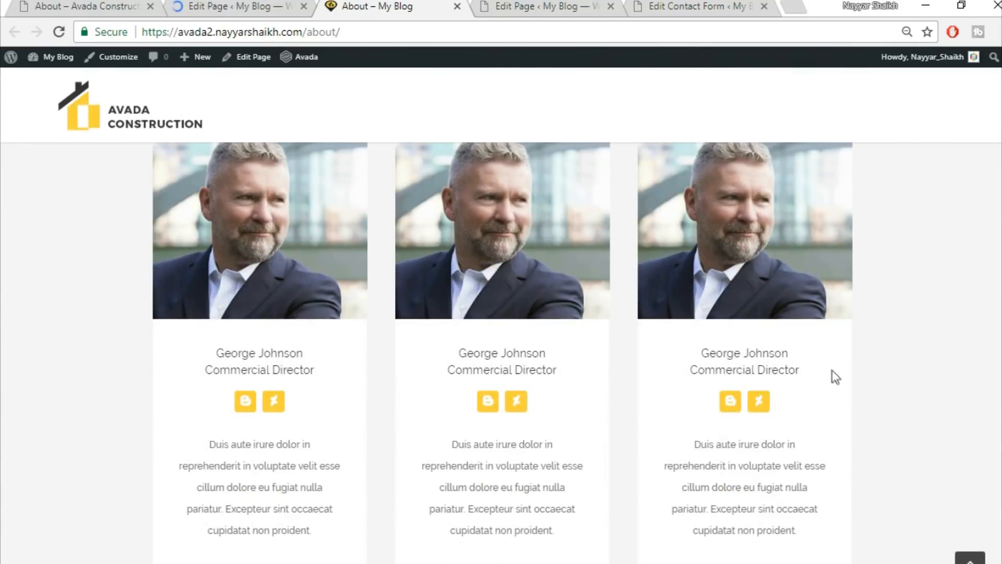
{"action": "scroll", "coordinate": [939, 353], "scroll_direction": "down", "scroll_amount": 2}
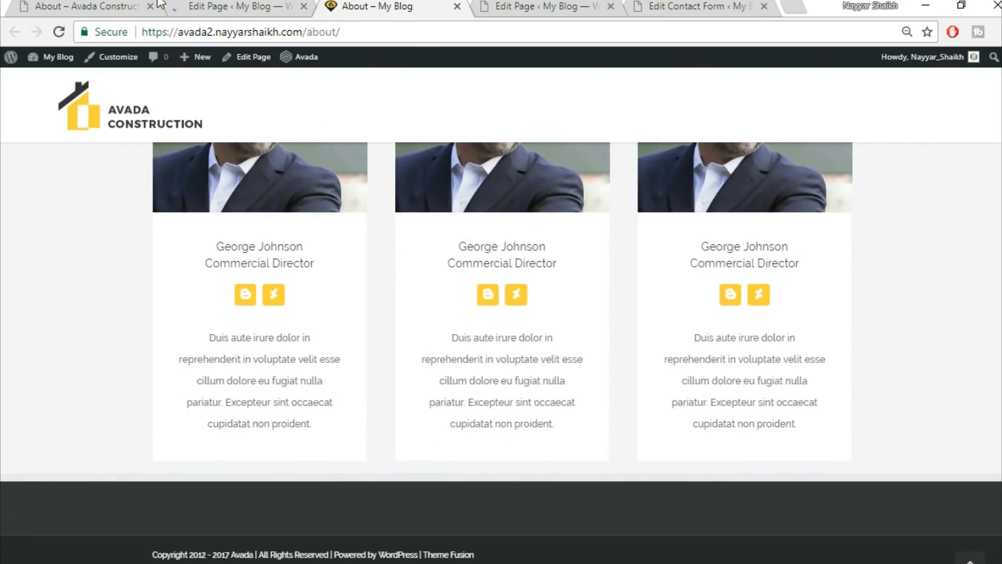
Compare the live About page with the demo About page section by section.
{"action": "left_click", "coordinate": [85, 6]}
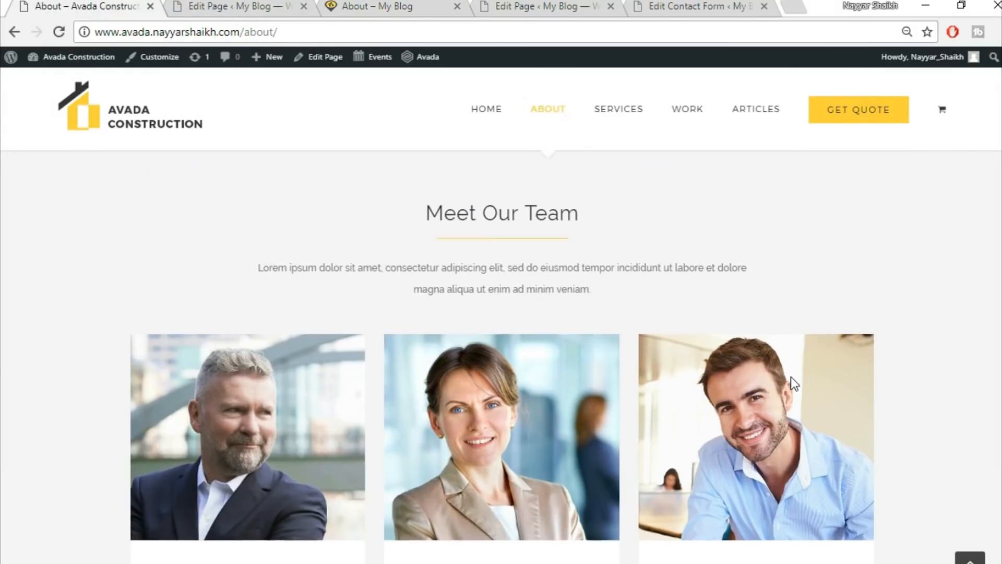
{"action": "scroll", "coordinate": [791, 377], "scroll_direction": "down", "scroll_amount": 8}
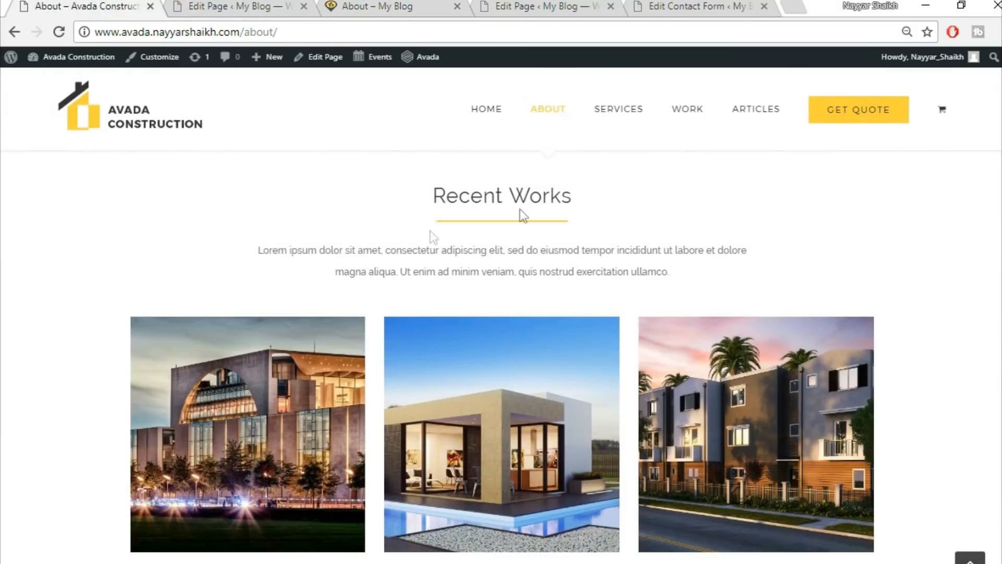
{"action": "scroll", "coordinate": [520, 254], "scroll_direction": "up", "scroll_amount": 2}
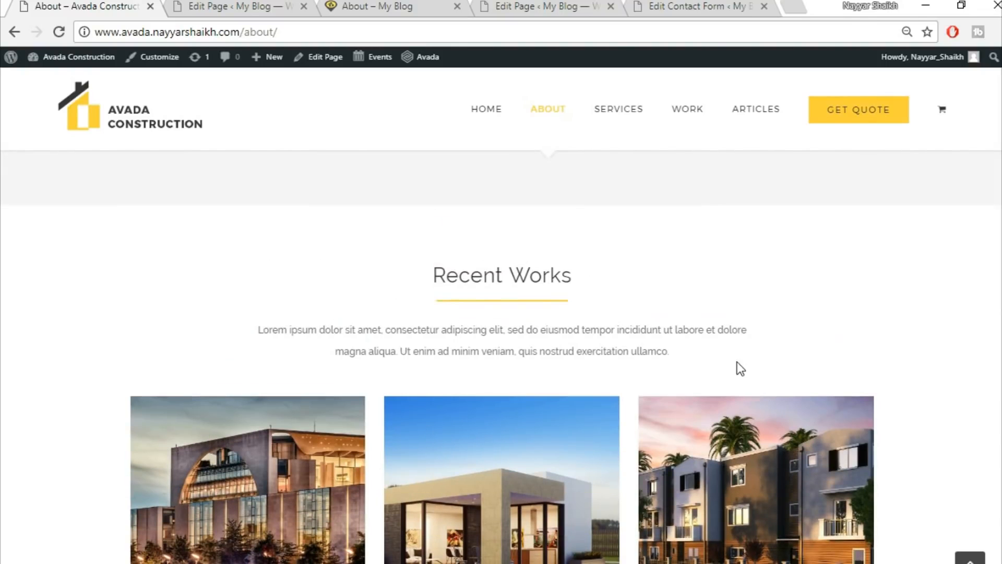
{"action": "scroll", "coordinate": [737, 362], "scroll_direction": "down", "scroll_amount": 1}
{"action": "scroll", "coordinate": [737, 362], "scroll_direction": "down", "scroll_amount": 8}
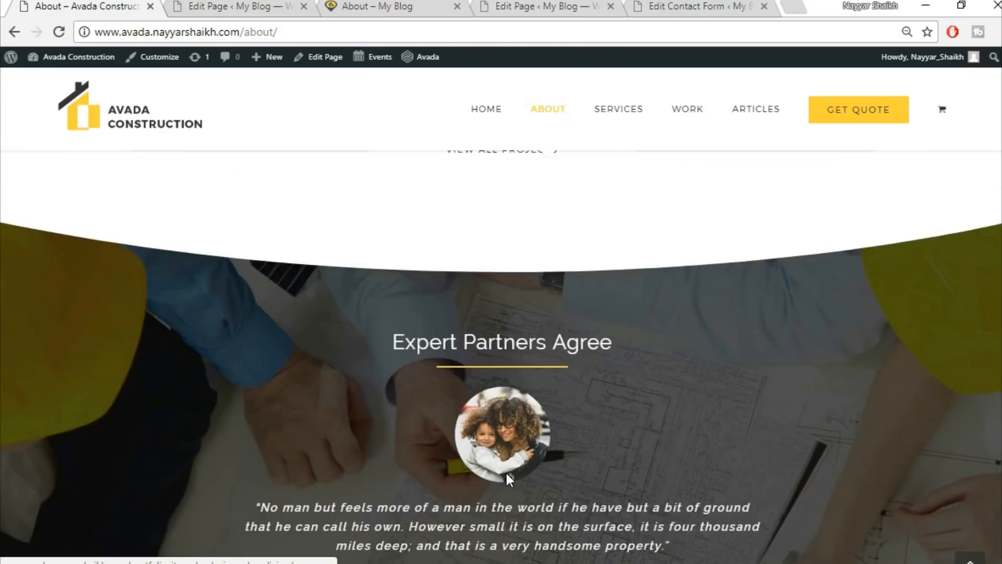
{"action": "scroll", "coordinate": [408, 309], "scroll_direction": "up", "scroll_amount": 3}
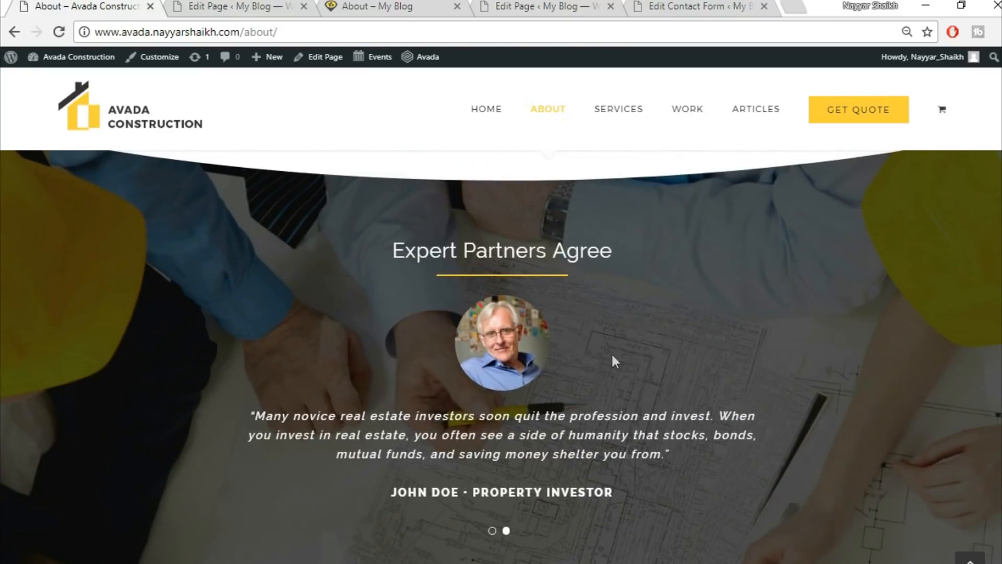
{"action": "scroll", "coordinate": [626, 459], "scroll_direction": "down", "scroll_amount": 7}
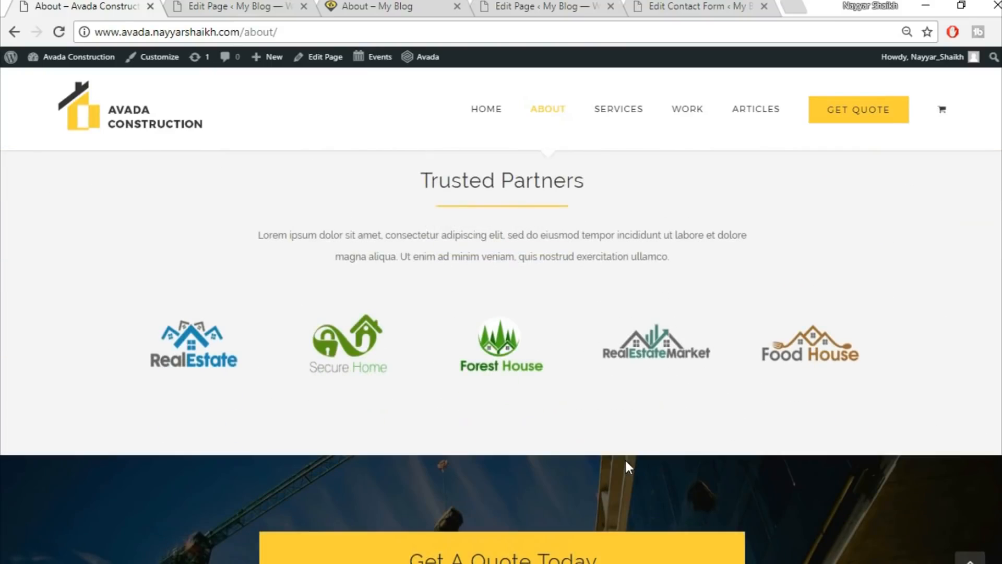
{"action": "scroll", "coordinate": [501, 355], "scroll_direction": "up", "scroll_amount": 7}
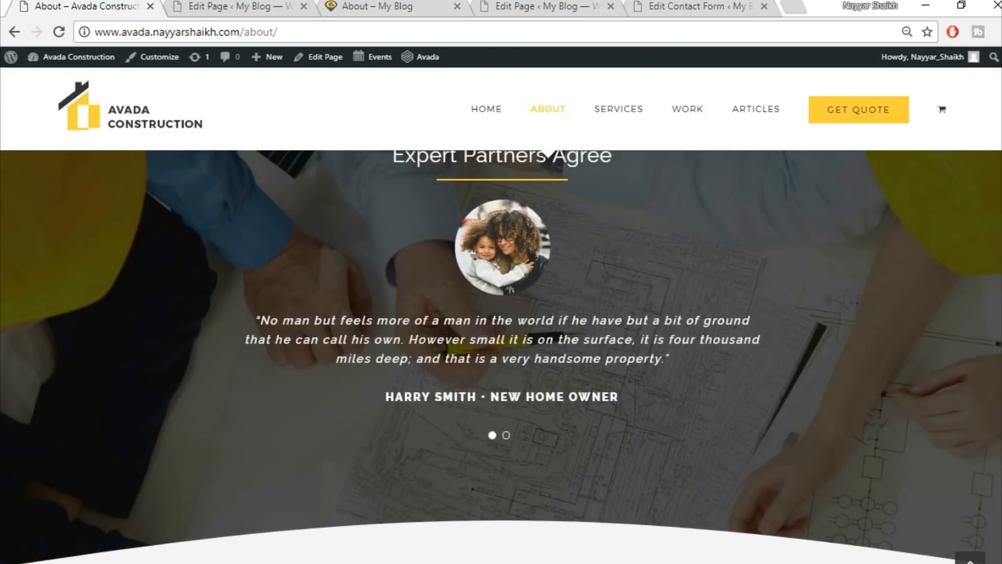
{"action": "scroll", "coordinate": [501, 355], "scroll_direction": "up", "scroll_amount": 5}
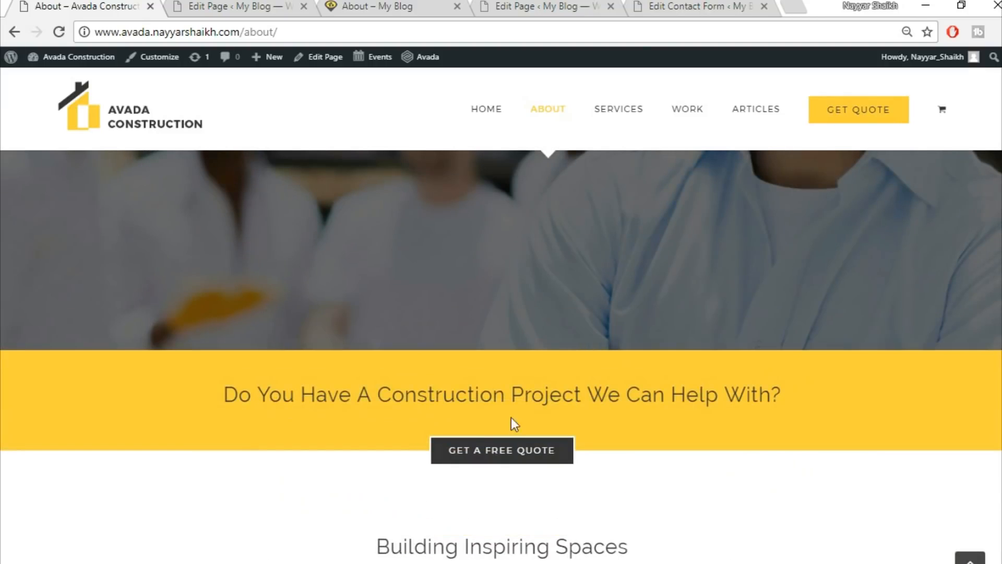
{"action": "left_click", "coordinate": [271, 4]}
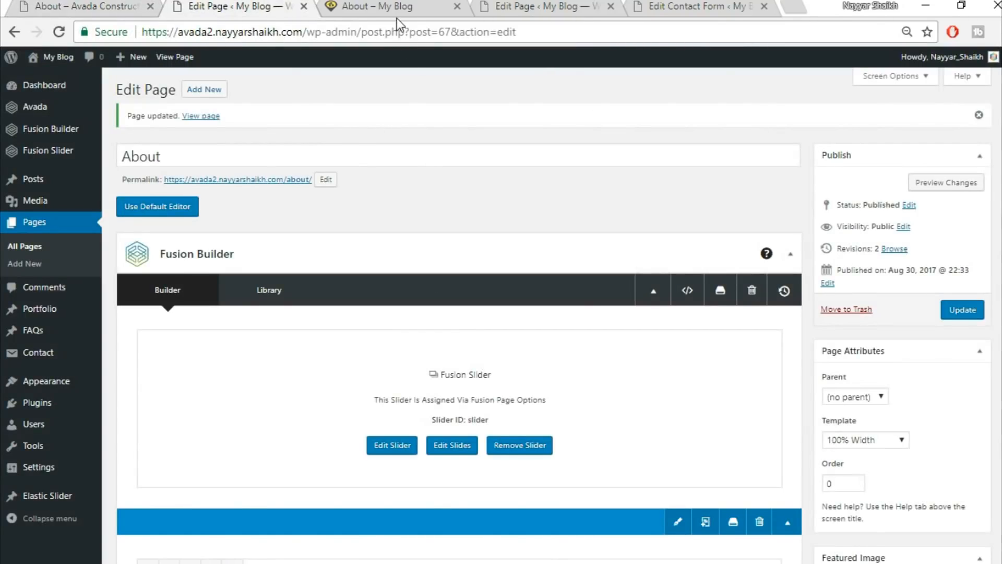
{"action": "left_click", "coordinate": [397, 11]}
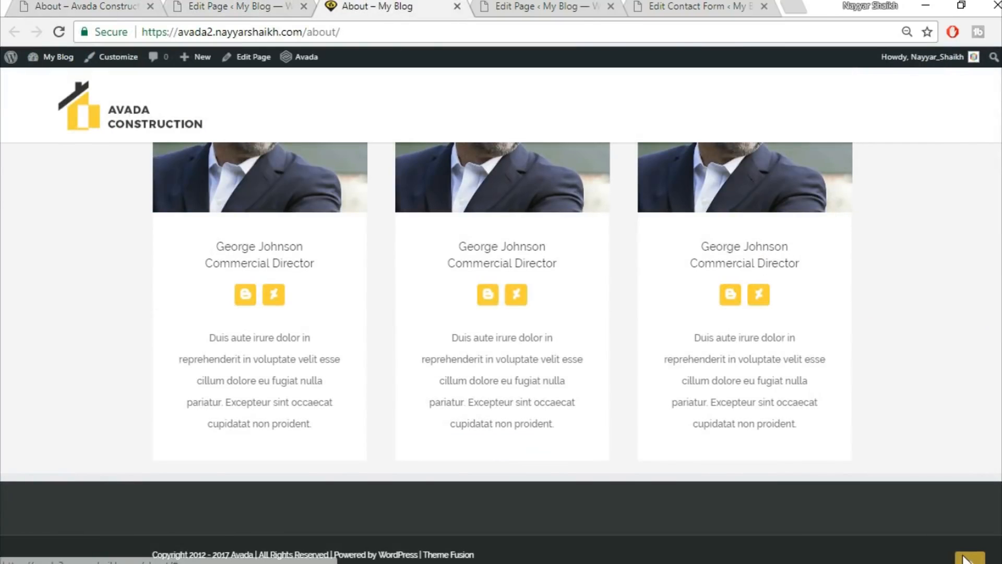
{"action": "left_click", "coordinate": [964, 559]}
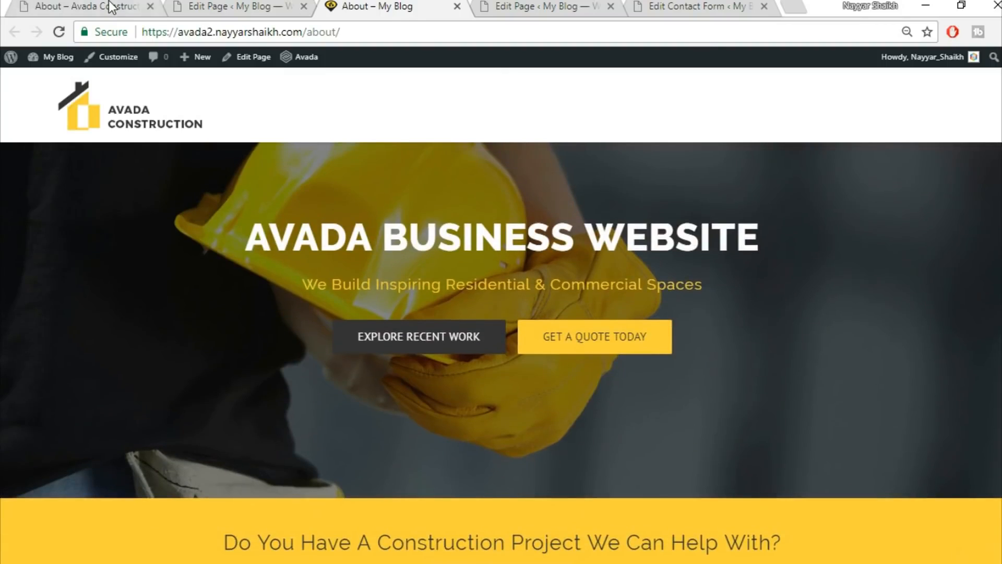
Open the demo's Services page, then return to the WordPress editor.
{"action": "left_click", "coordinate": [110, 8]}
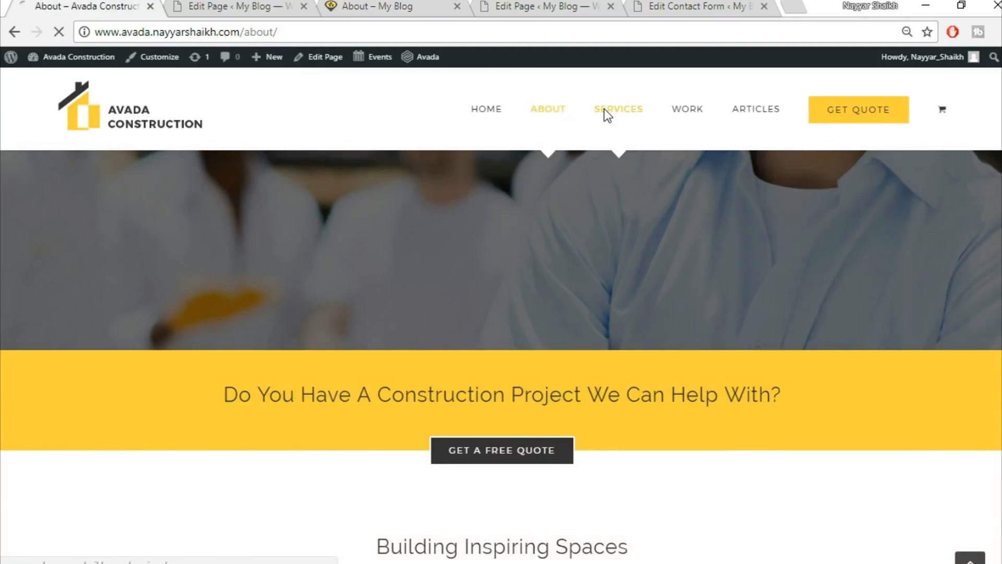
{"action": "left_click", "coordinate": [587, 128]}
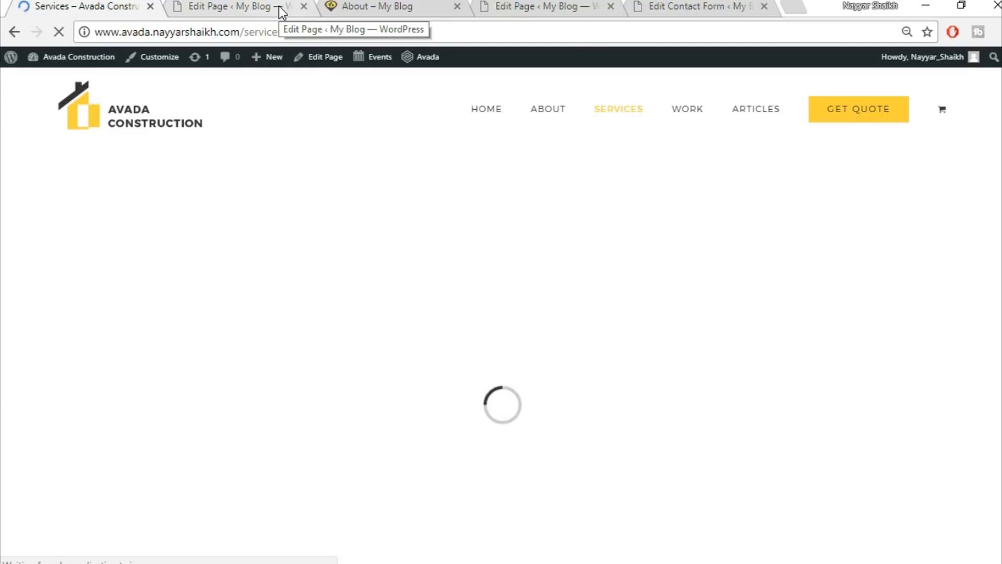
{"action": "left_click", "coordinate": [280, 8]}
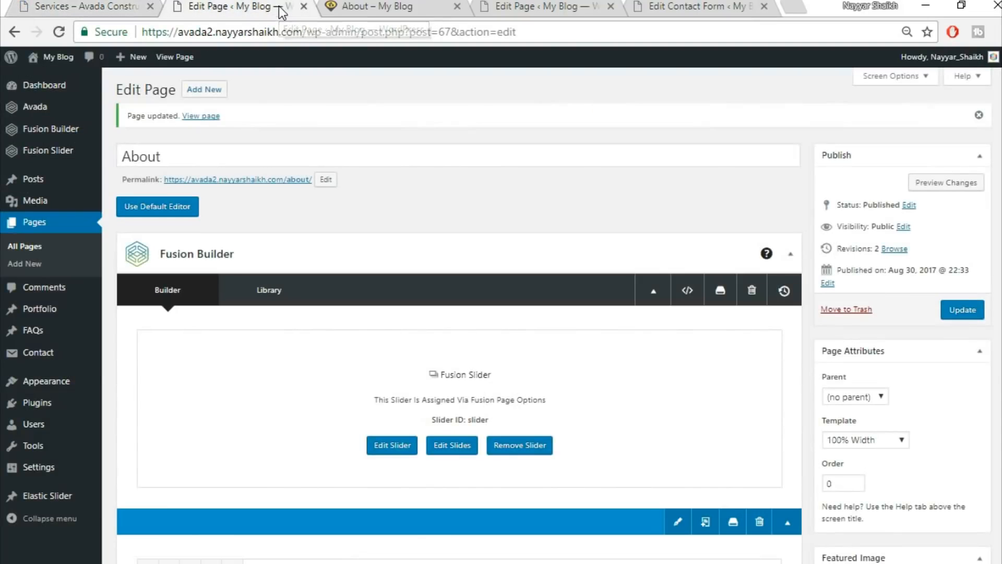
Start a new page using the 100% Width template.
{"action": "left_click", "coordinate": [206, 90]}
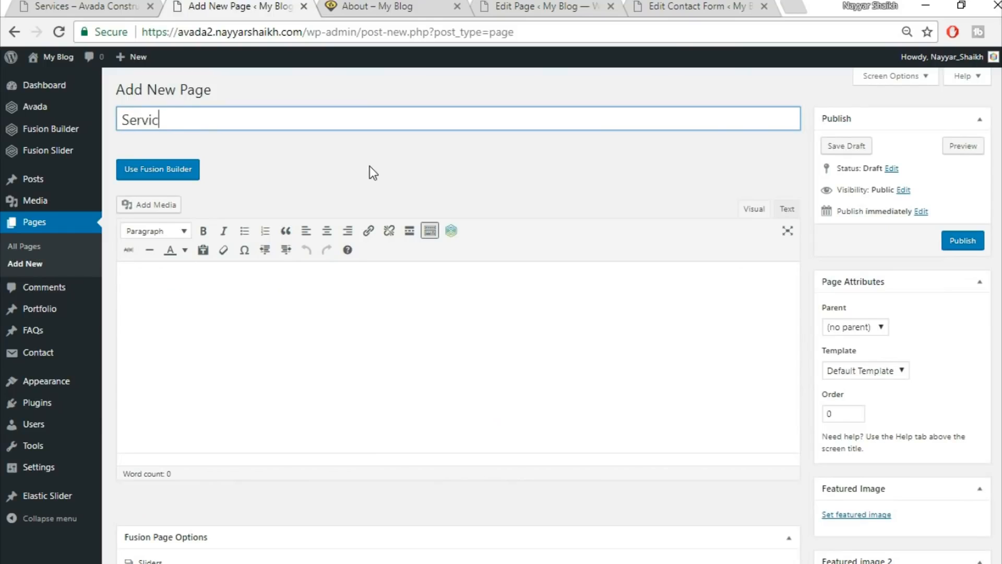
{"action": "scroll", "coordinate": [861, 323], "scroll_direction": "down", "scroll_amount": 2}
{"action": "left_click", "coordinate": [887, 290]}
{"action": "left_click", "coordinate": [861, 318]}
{"action": "scroll", "coordinate": [700, 490], "scroll_direction": "down", "scroll_amount": 5}
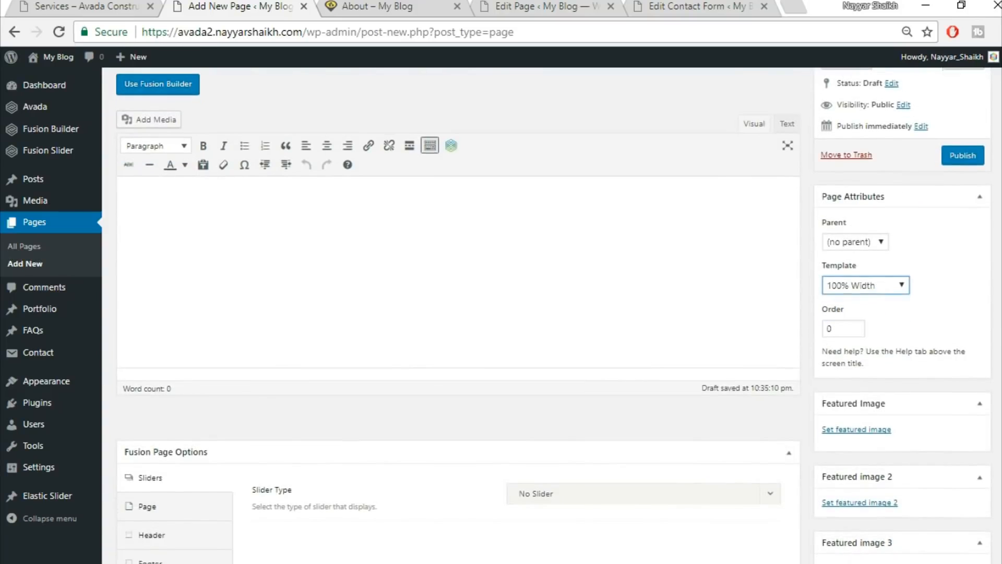
Set the page's Slider Type to Fusion Slider and choose the slider named Slider.
{"action": "left_click", "coordinate": [567, 266]}
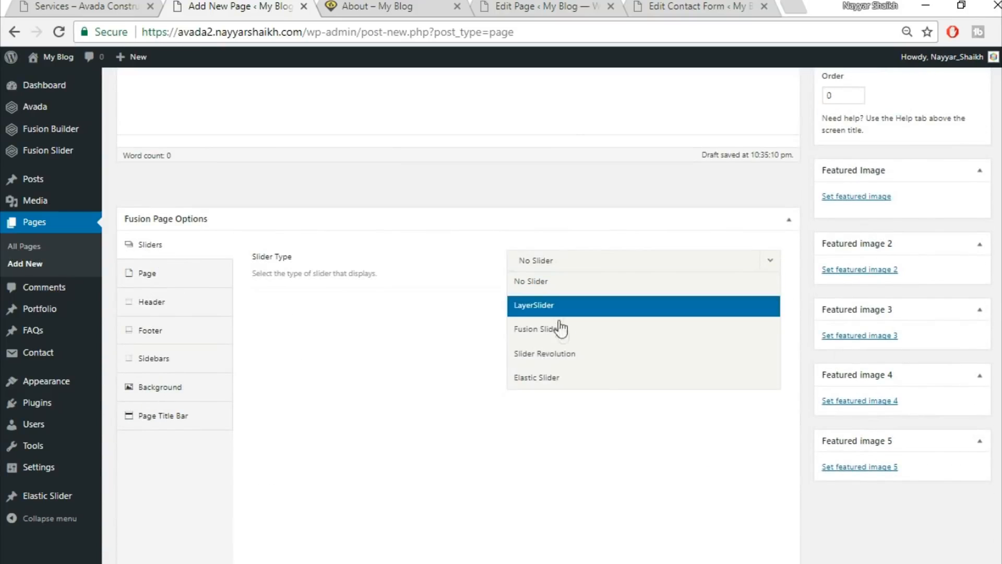
{"action": "left_click", "coordinate": [562, 329]}
{"action": "left_click", "coordinate": [576, 309]}
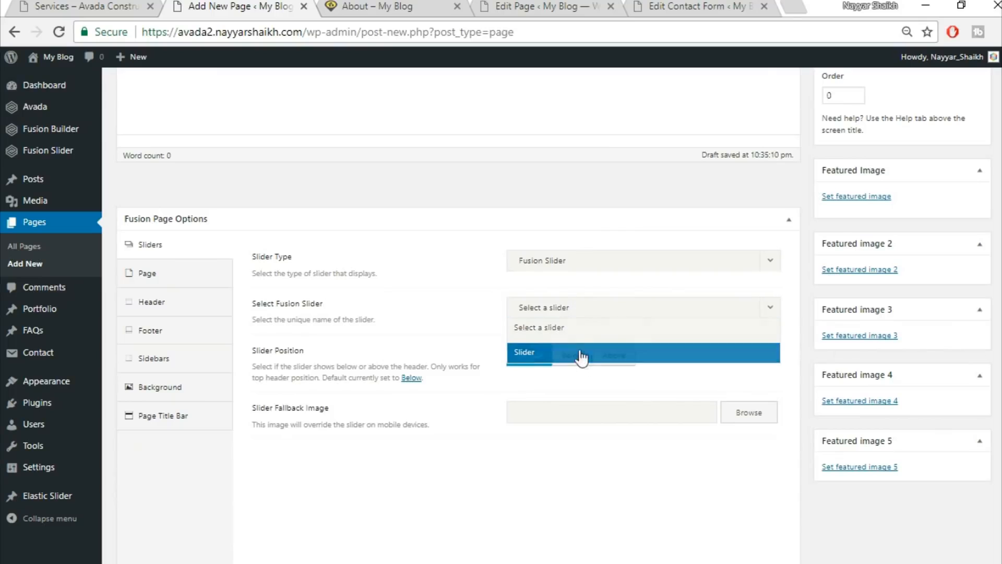
{"action": "left_click", "coordinate": [580, 357]}
Set Page Content Padding to 0 top and 0 bottom.
{"action": "left_click", "coordinate": [163, 276]}
{"action": "left_click", "coordinate": [546, 305]}
{"action": "type", "text": "0"}
{"action": "key", "text": "Tab"}
{"action": "type", "text": "0"}
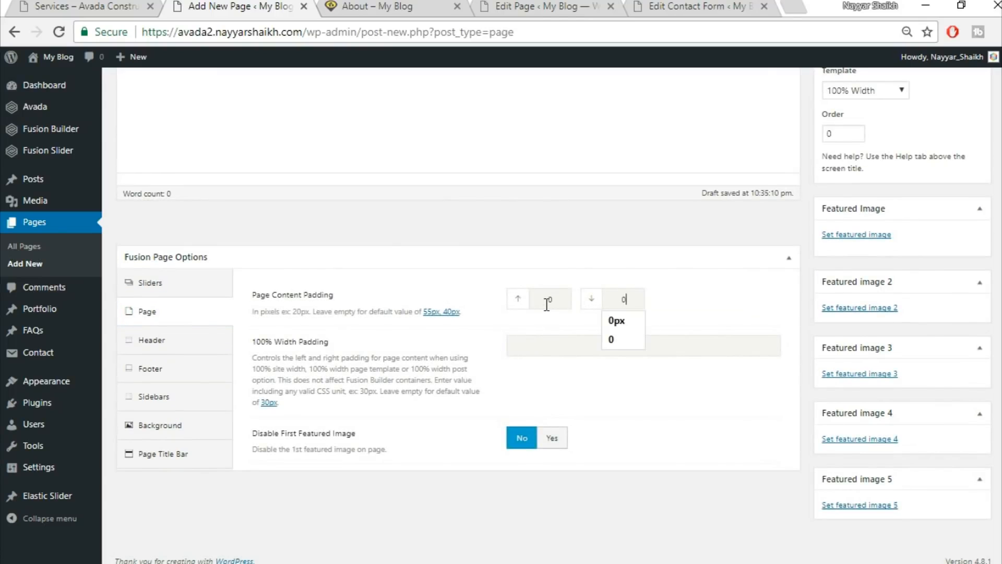
Hide the Page Title Bar and check the demo Services page for reference.
{"action": "left_click", "coordinate": [784, 259]}
{"action": "left_click", "coordinate": [789, 259]}
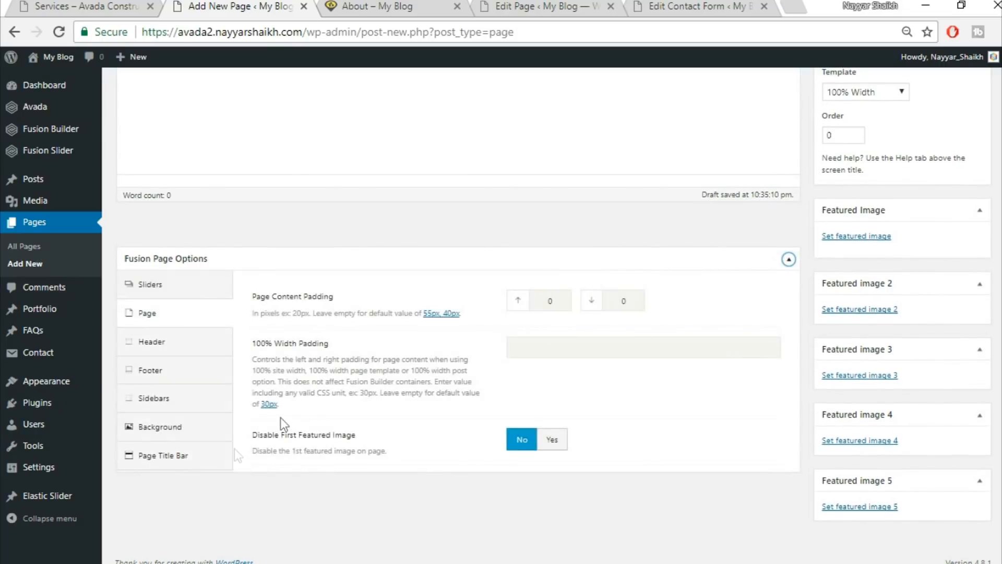
{"action": "left_click", "coordinate": [196, 457]}
{"action": "left_click", "coordinate": [553, 303]}
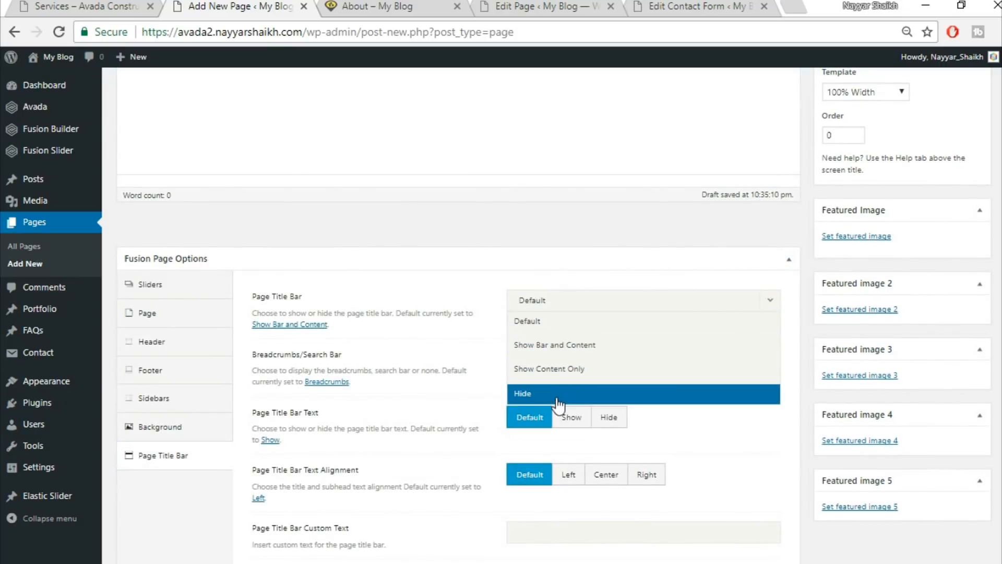
{"action": "left_click", "coordinate": [558, 400]}
{"action": "left_click", "coordinate": [102, 5]}
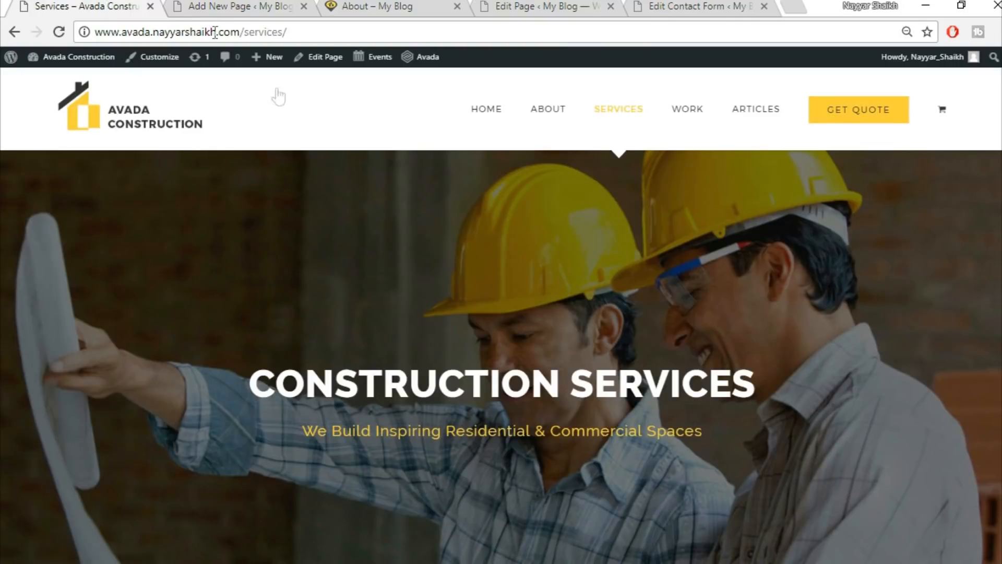
{"action": "scroll", "coordinate": [284, 267], "scroll_direction": "down", "scroll_amount": 5}
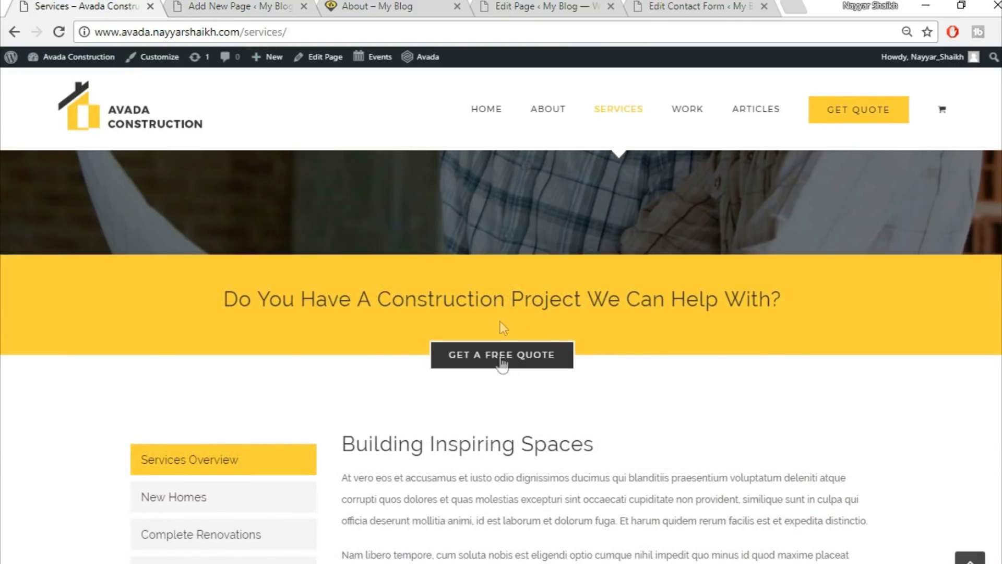
{"action": "left_click", "coordinate": [219, 5]}
{"action": "scroll", "coordinate": [533, 339], "scroll_direction": "up", "scroll_amount": 5}
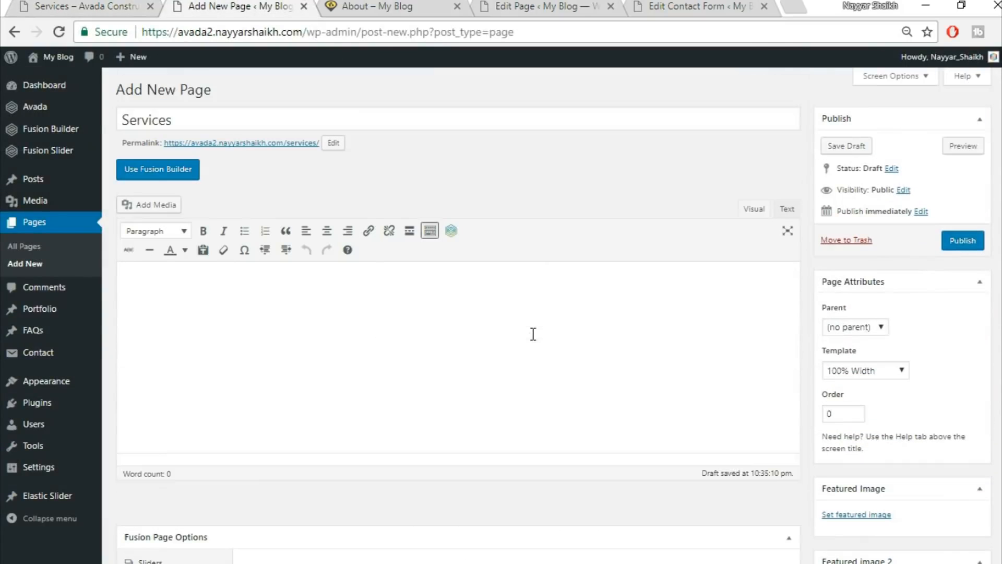
Switch the Services page to Fusion Builder, discarding a trial 1/1 container.
{"action": "left_click", "coordinate": [155, 169]}
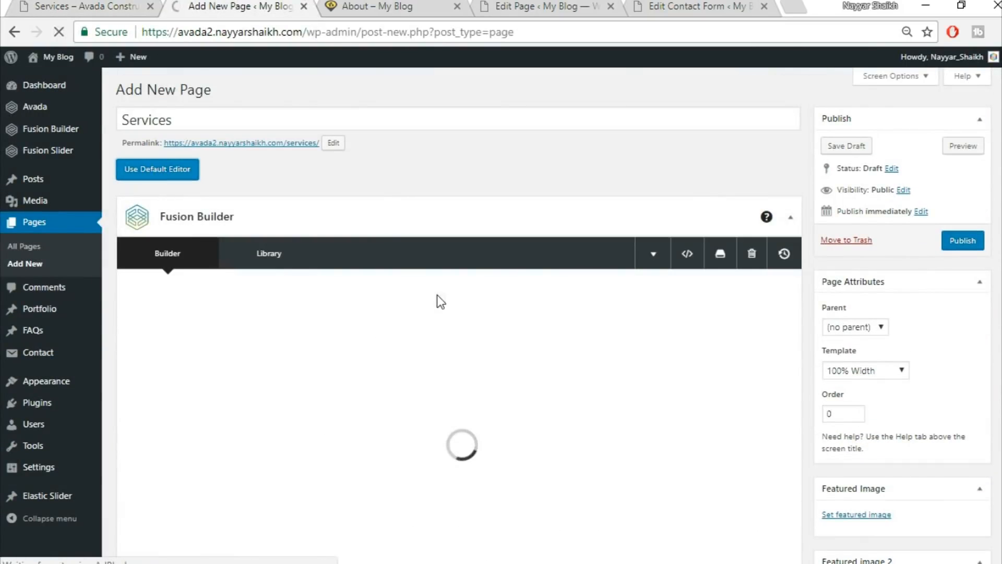
{"action": "scroll", "coordinate": [449, 376], "scroll_direction": "down", "scroll_amount": 2}
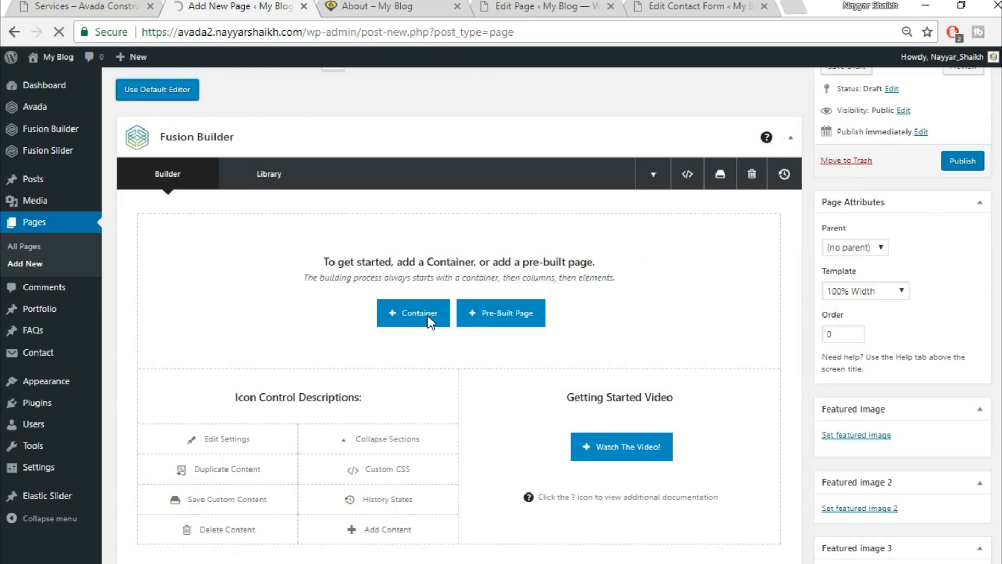
{"action": "scroll", "coordinate": [423, 255], "scroll_direction": "down", "scroll_amount": 2}
{"action": "left_click", "coordinate": [423, 245]}
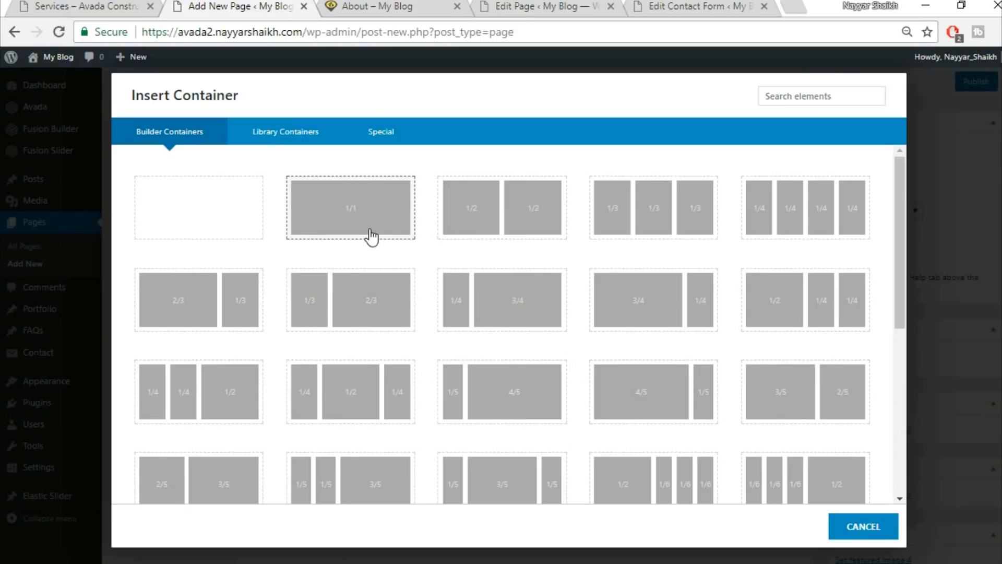
{"action": "left_click", "coordinate": [371, 236]}
{"action": "left_click", "coordinate": [760, 147]}
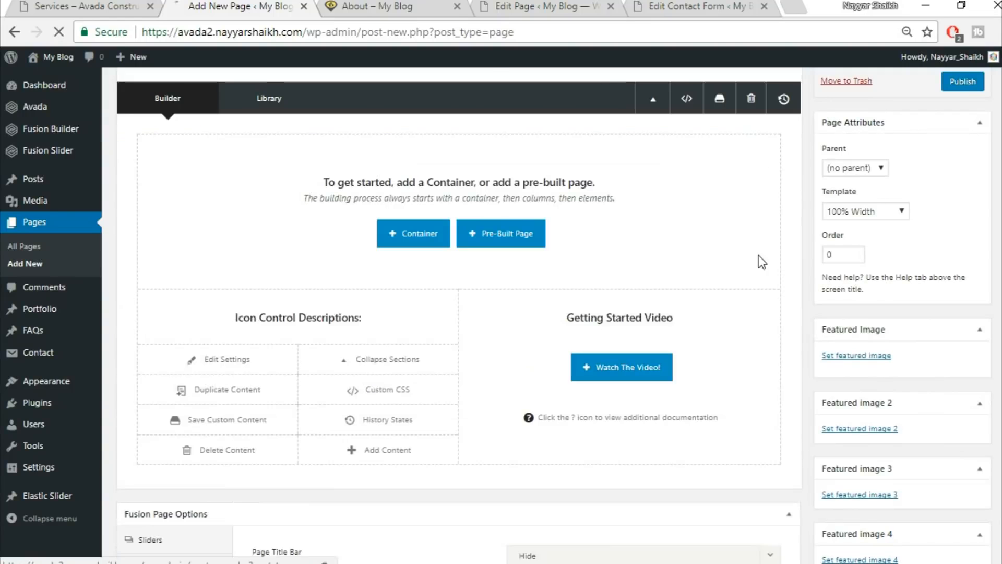
Insert the saved Top1 and Top2 library containers.
{"action": "scroll", "coordinate": [574, 277], "scroll_direction": "up", "scroll_amount": 3}
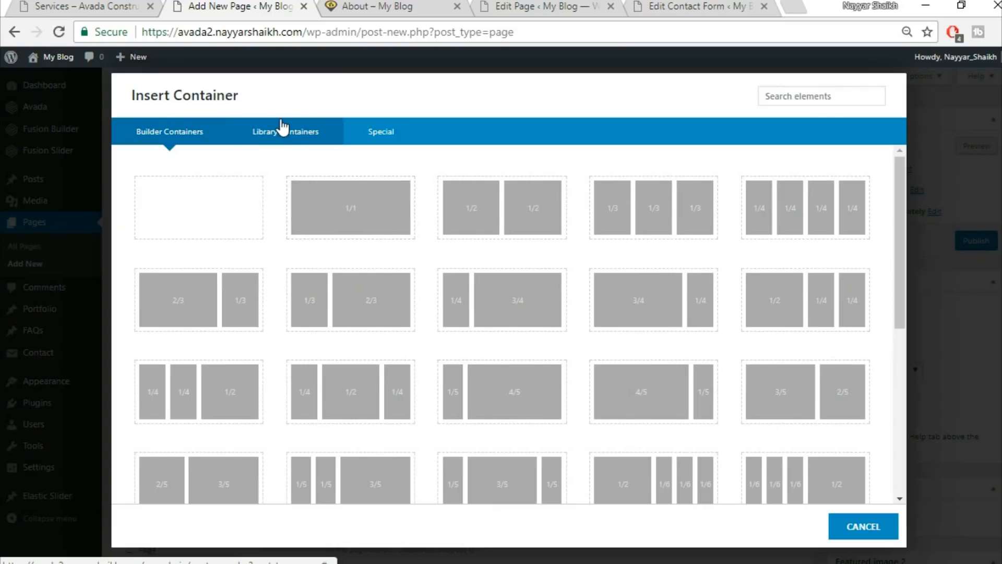
{"action": "left_click", "coordinate": [282, 130]}
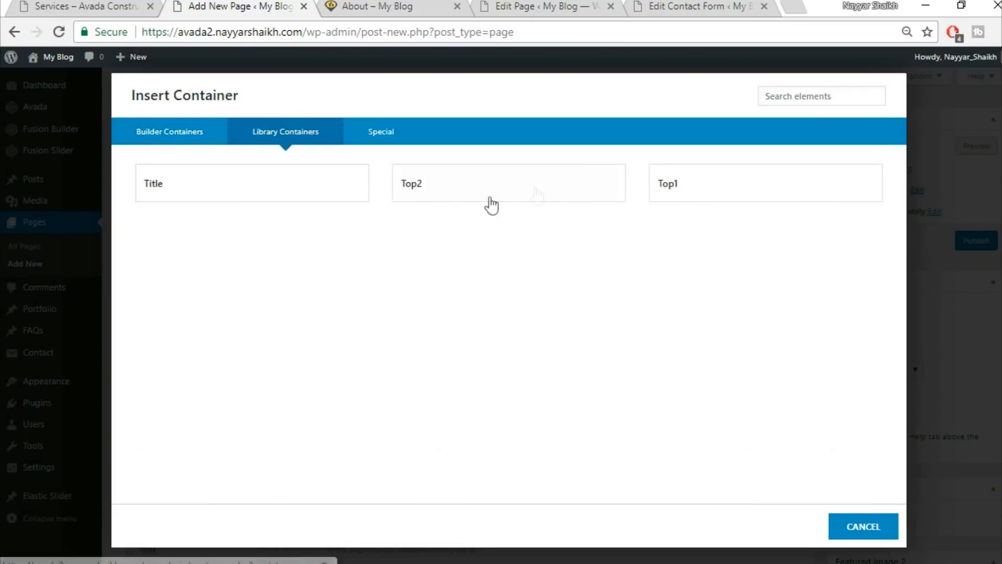
{"action": "left_click", "coordinate": [708, 198]}
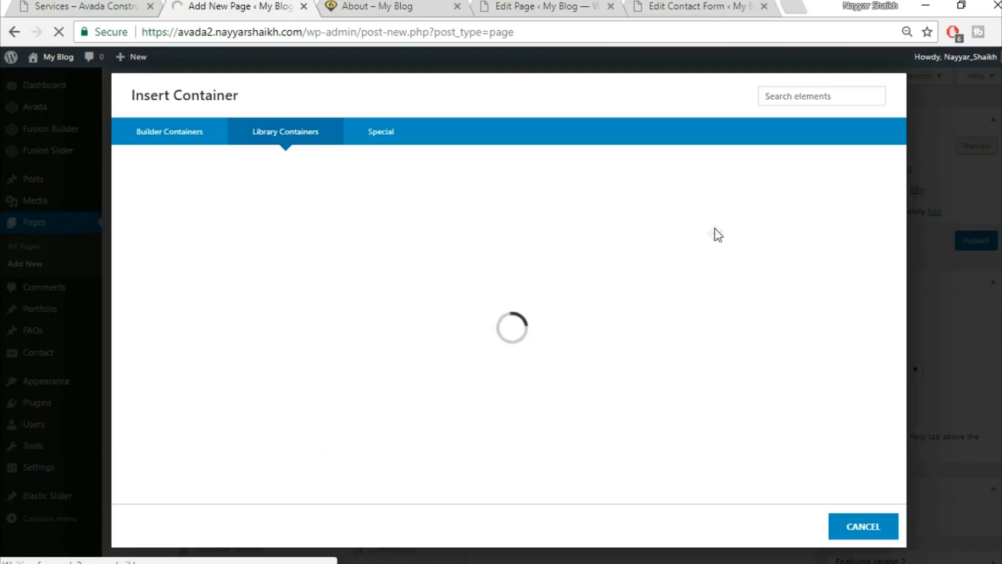
{"action": "scroll", "coordinate": [700, 397], "scroll_direction": "down", "scroll_amount": 2}
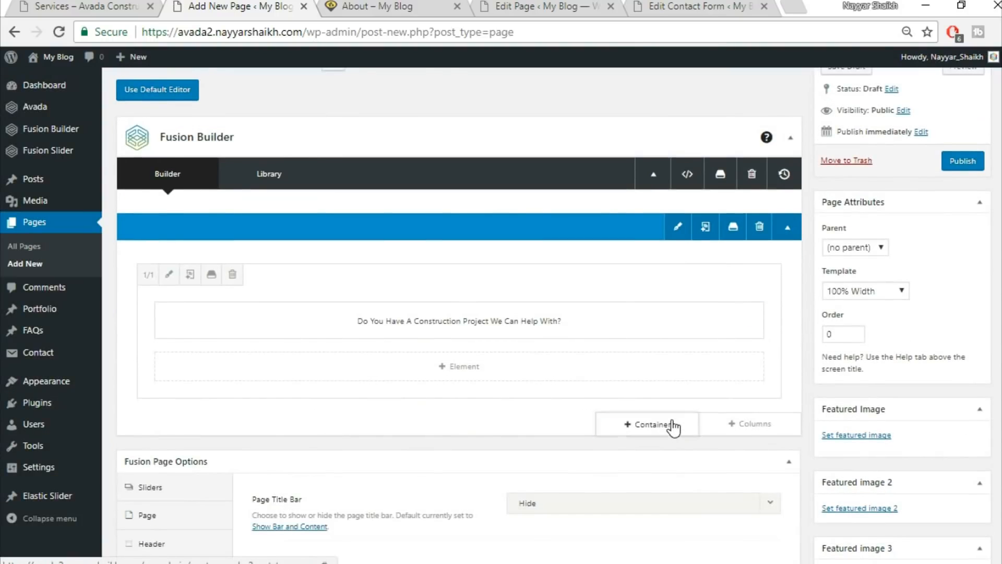
{"action": "left_click", "coordinate": [671, 425]}
{"action": "left_click", "coordinate": [321, 133]}
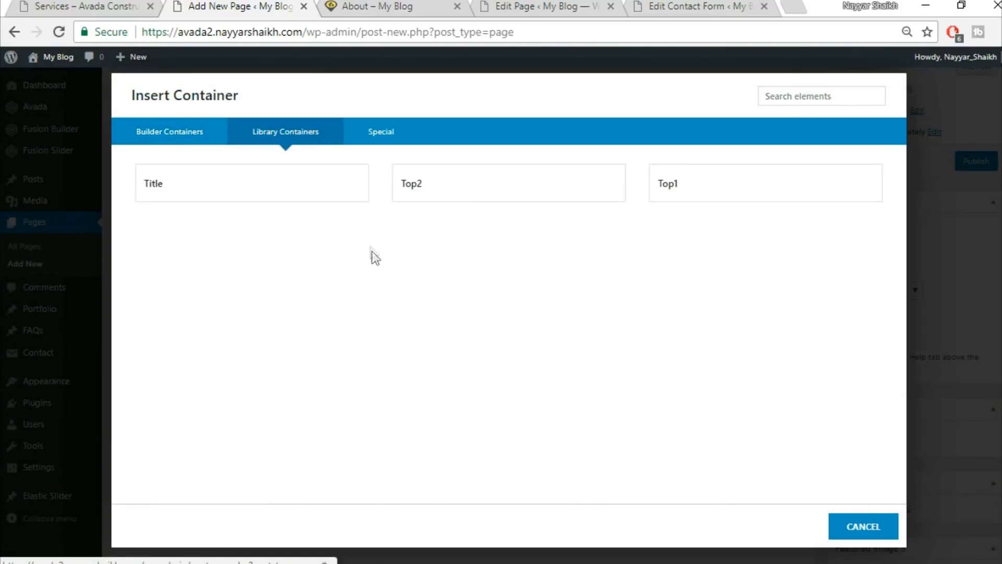
{"action": "left_click", "coordinate": [470, 201]}
Compare with the demo Services page and begin adding another container below.
{"action": "left_click", "coordinate": [117, 6]}
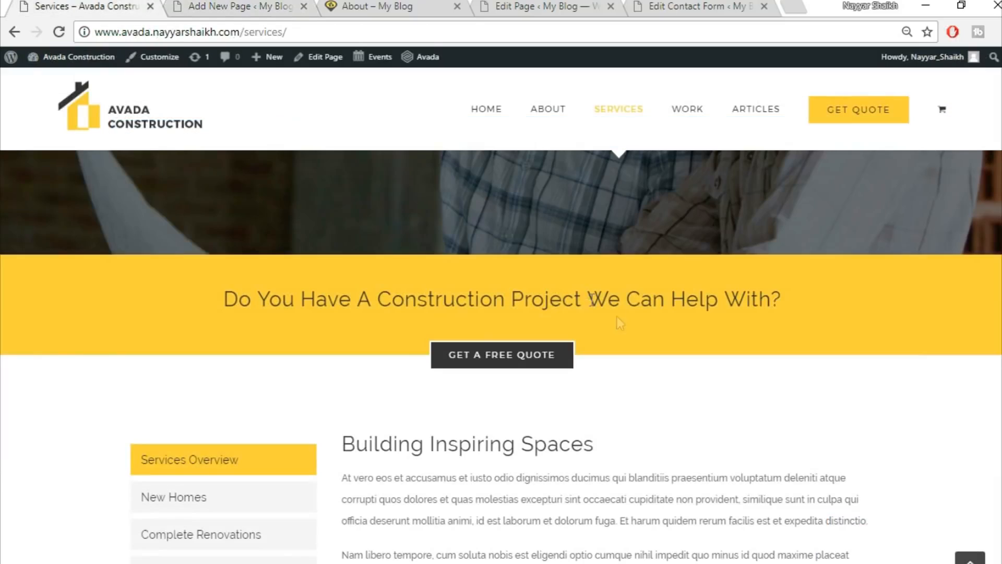
{"action": "scroll", "coordinate": [644, 339], "scroll_direction": "down", "scroll_amount": 5}
{"action": "scroll", "coordinate": [619, 316], "scroll_direction": "up", "scroll_amount": 2}
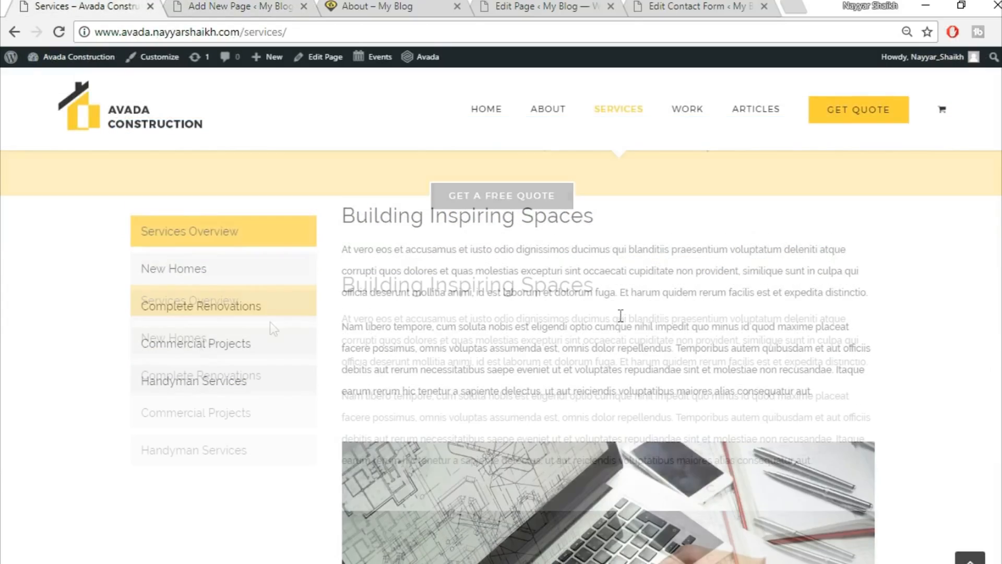
{"action": "left_click", "coordinate": [240, 6]}
{"action": "scroll", "coordinate": [522, 191], "scroll_direction": "down", "scroll_amount": 3}
{"action": "scroll", "coordinate": [562, 207], "scroll_direction": "down", "scroll_amount": 1}
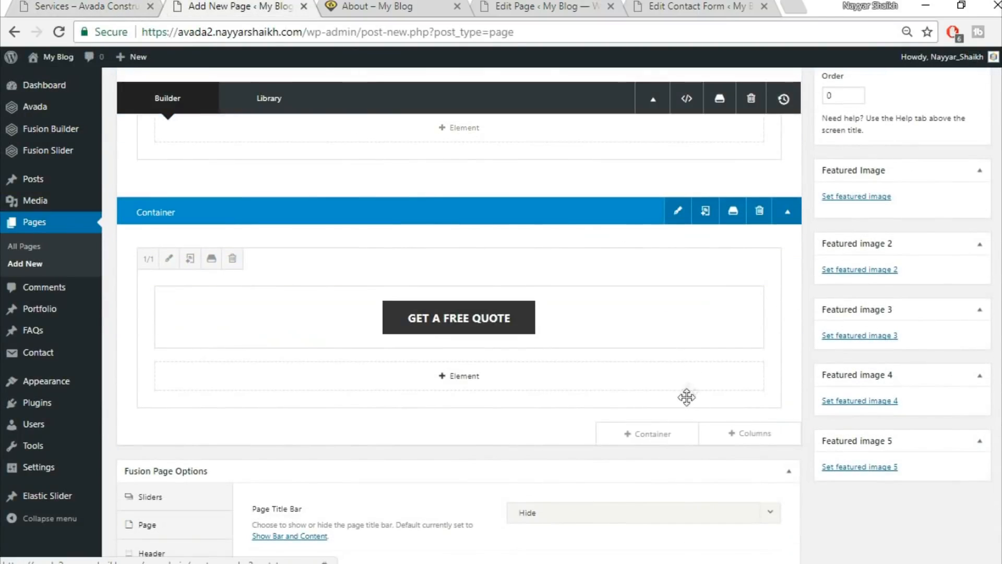
{"action": "left_click", "coordinate": [651, 435]}
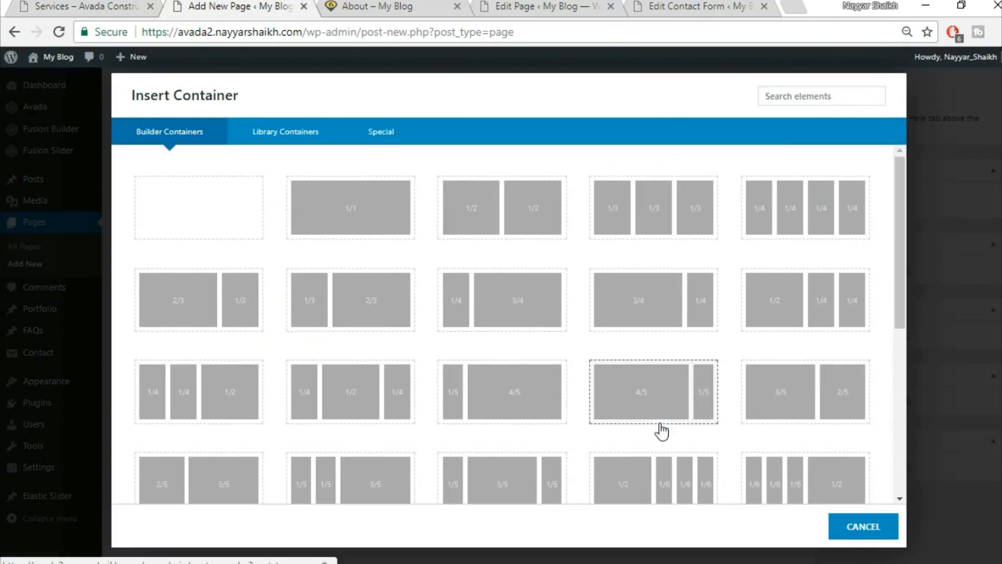
Add a full-width one-column container holding a Tabs element.
{"action": "left_click", "coordinate": [343, 215]}
{"action": "scroll", "coordinate": [684, 479], "scroll_direction": "down", "scroll_amount": 5}
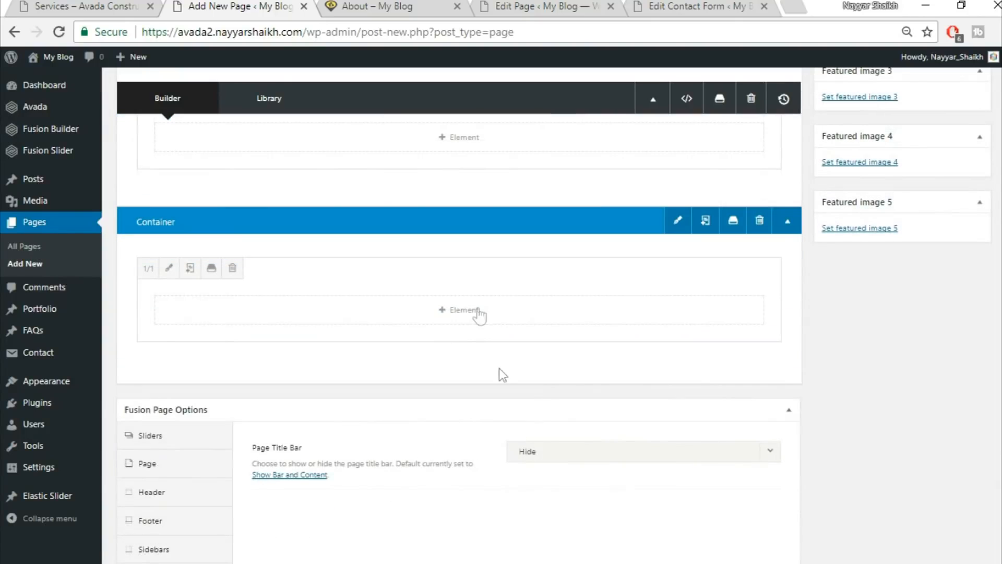
{"action": "left_click", "coordinate": [478, 309]}
{"action": "left_click", "coordinate": [788, 97]}
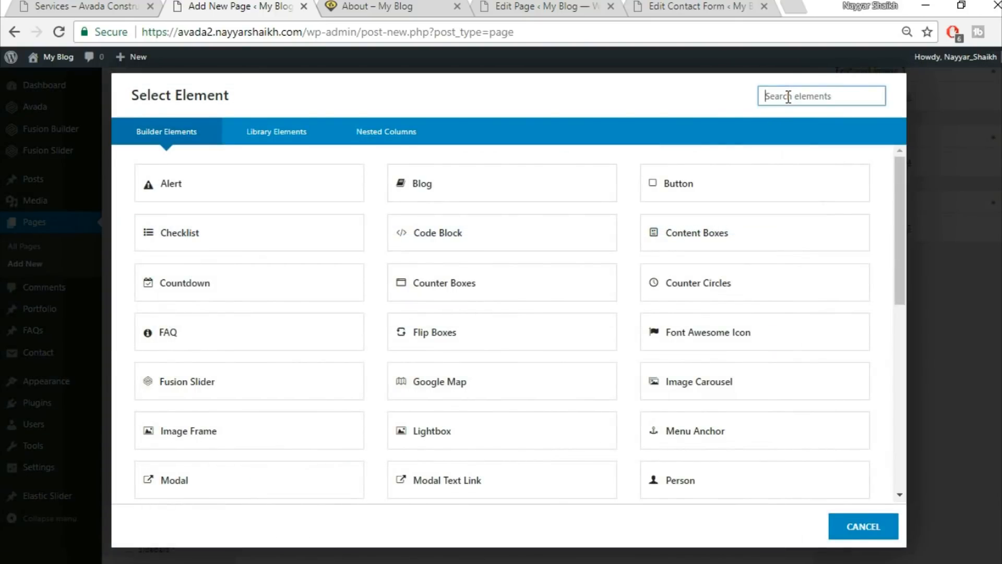
{"action": "type", "text": "tabs"}
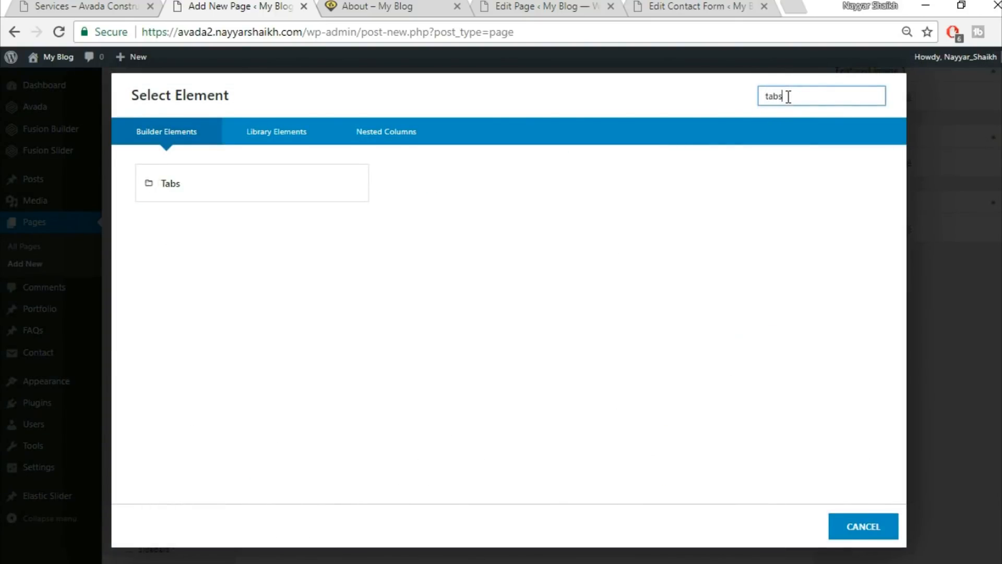
{"action": "left_click", "coordinate": [307, 198]}
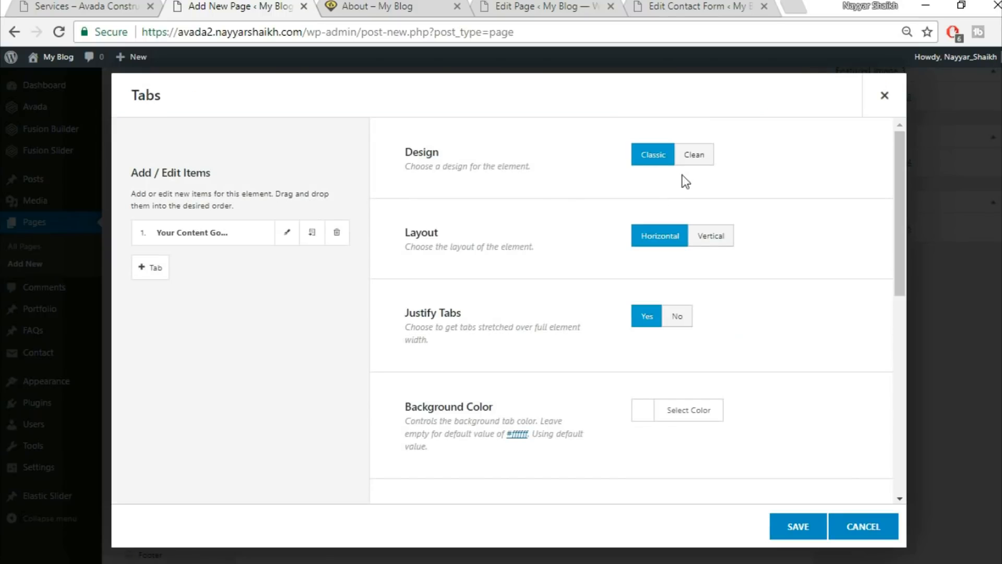
Give the tabs the Clean vertical design with a yellow background and an inactive tab colour.
{"action": "left_click", "coordinate": [703, 156]}
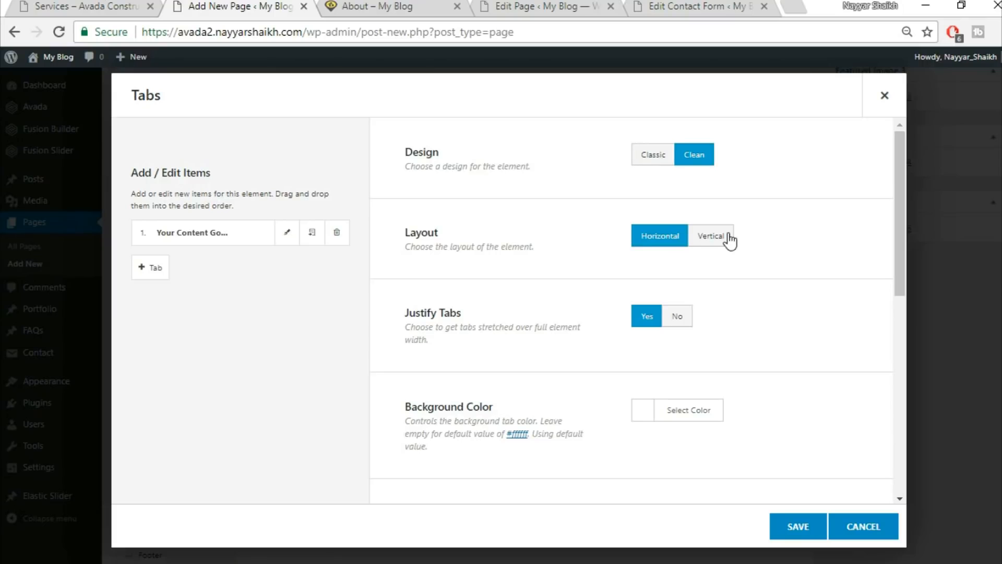
{"action": "left_click", "coordinate": [711, 236]}
{"action": "scroll", "coordinate": [809, 258], "scroll_direction": "down", "scroll_amount": 2}
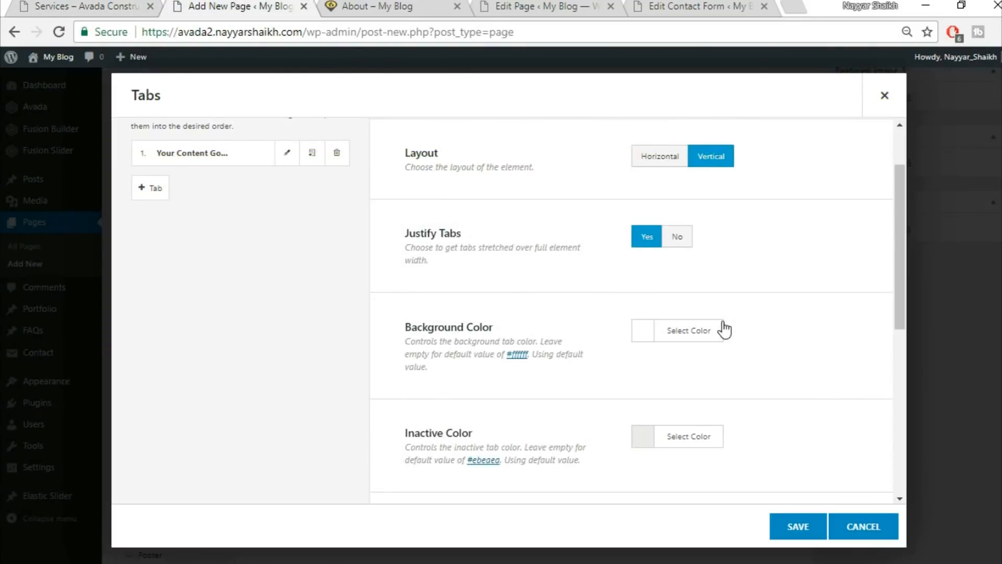
{"action": "scroll", "coordinate": [724, 329], "scroll_direction": "down", "scroll_amount": 2}
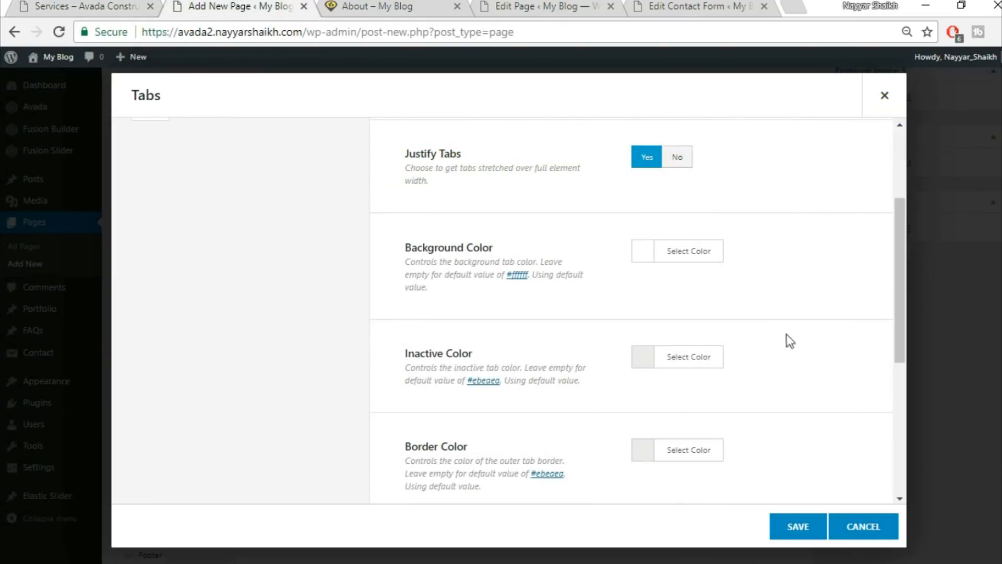
{"action": "left_click", "coordinate": [706, 251]}
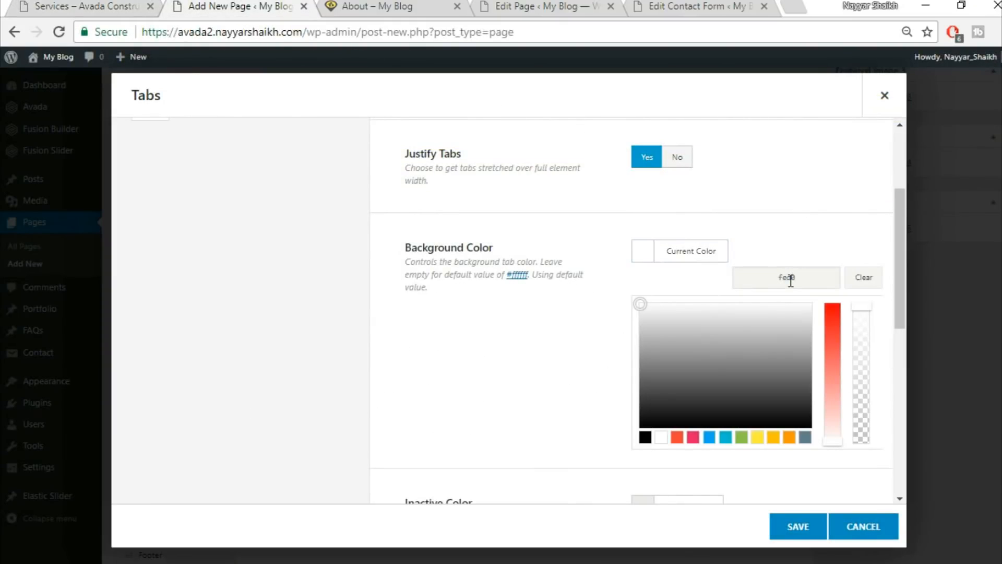
{"action": "left_click", "coordinate": [812, 221]}
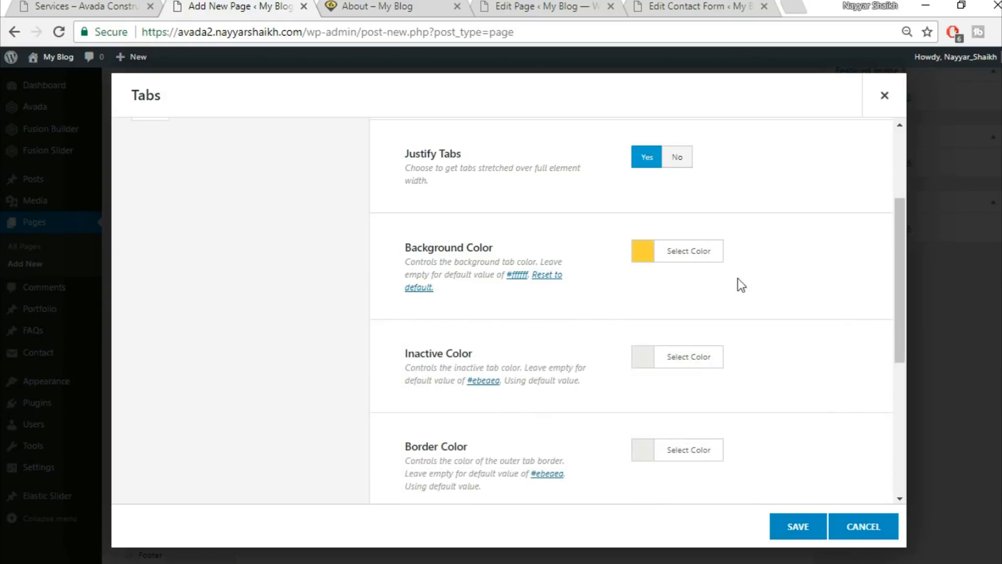
{"action": "left_click", "coordinate": [675, 367]}
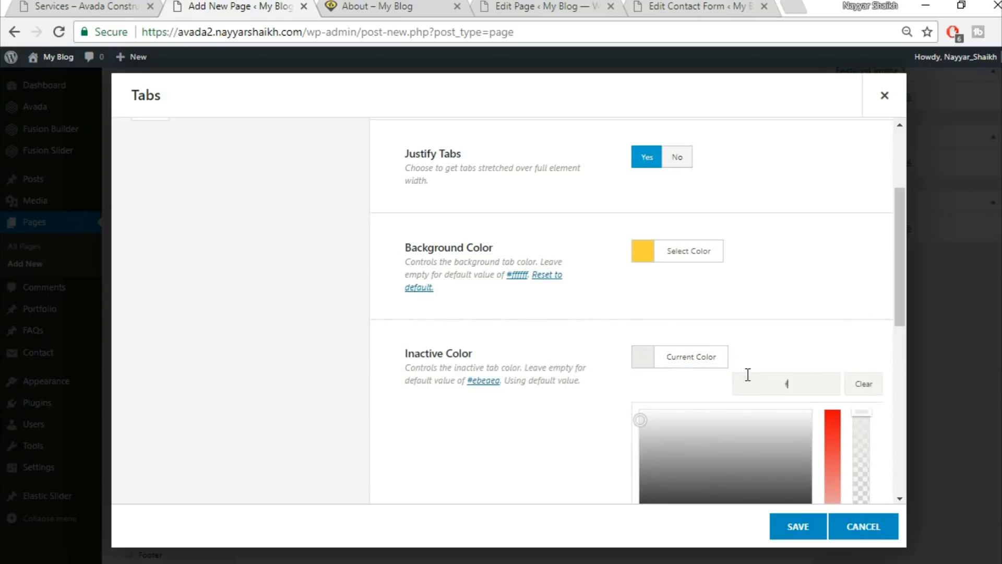
{"action": "left_click", "coordinate": [778, 309]}
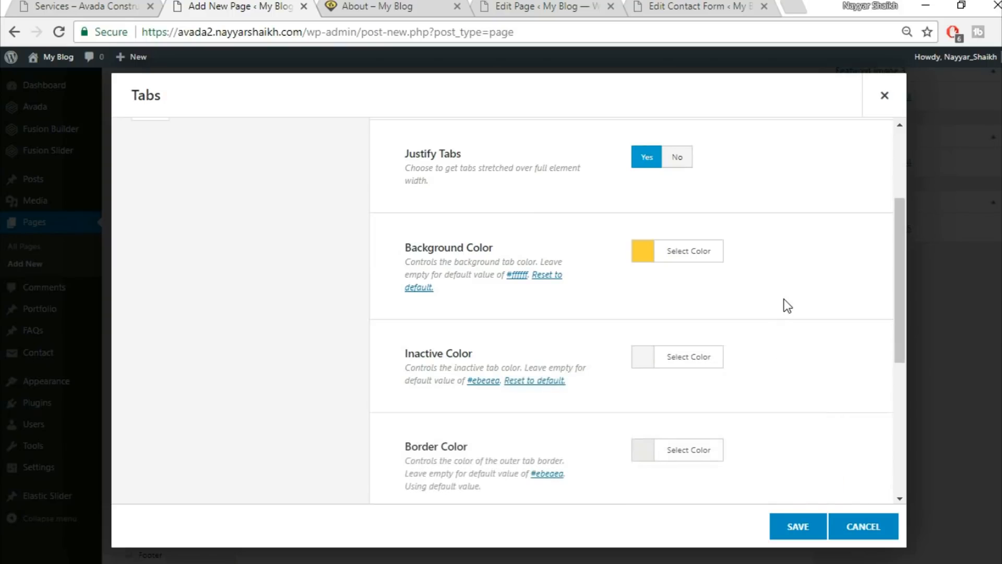
Make the tab border colour fully transparent and compare with the demo Services page.
{"action": "scroll", "coordinate": [783, 303], "scroll_direction": "down", "scroll_amount": 3}
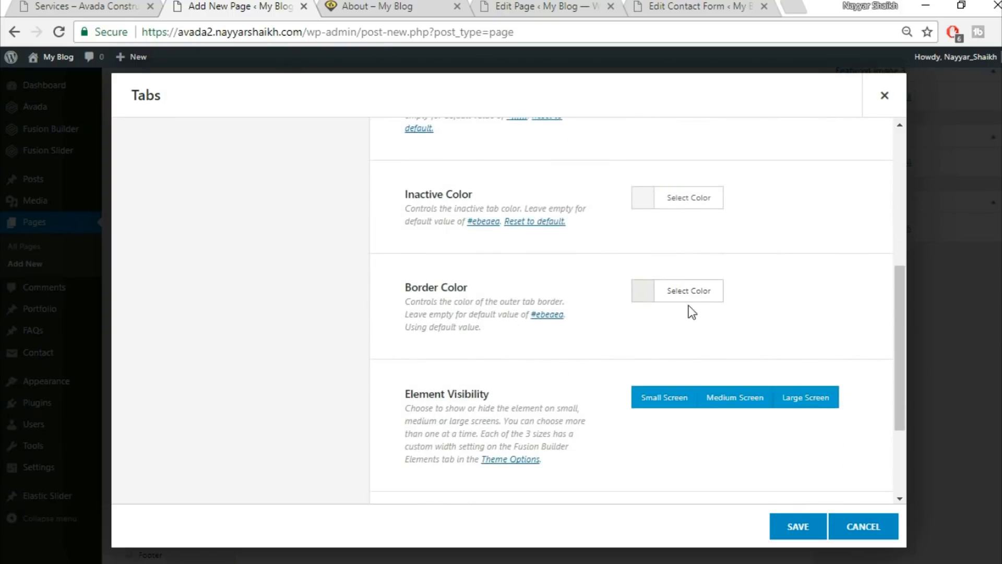
{"action": "left_click", "coordinate": [699, 294]}
{"action": "left_click_drag", "start_coordinate": [865, 353], "coordinate": [866, 497]}
{"action": "left_click", "coordinate": [822, 247]}
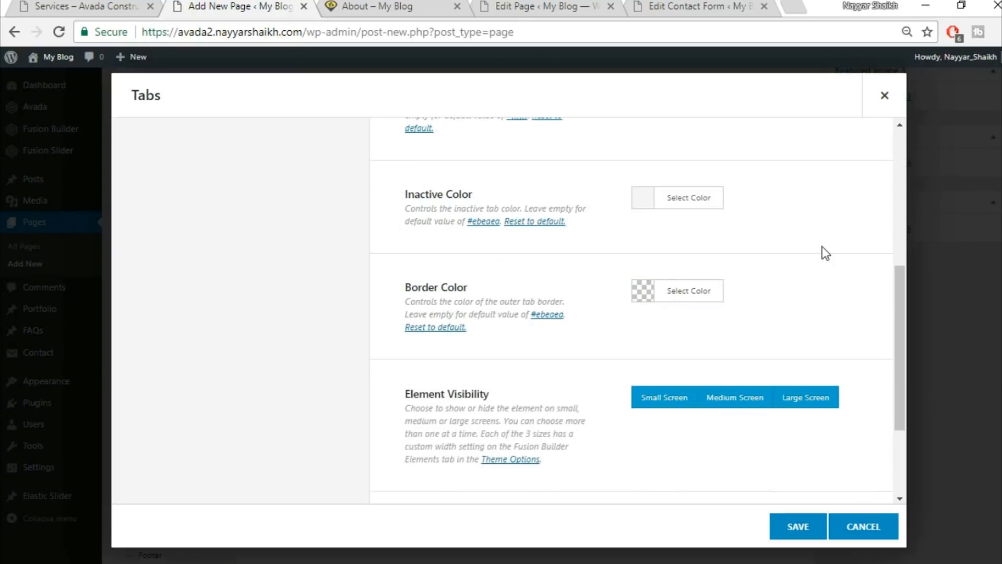
{"action": "scroll", "coordinate": [822, 246], "scroll_direction": "down", "scroll_amount": 3}
{"action": "scroll", "coordinate": [803, 316], "scroll_direction": "up", "scroll_amount": 10}
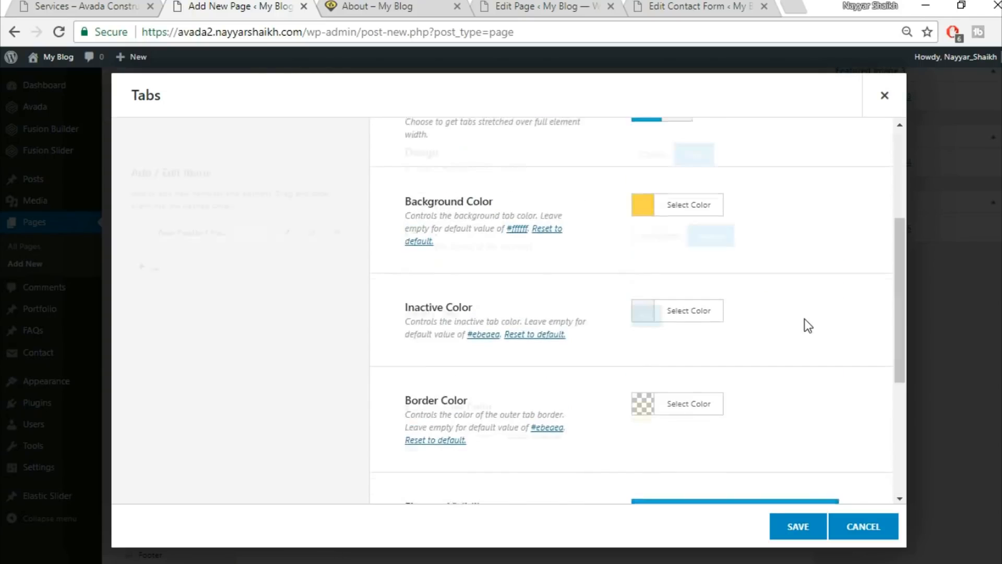
{"action": "left_click", "coordinate": [58, 7]}
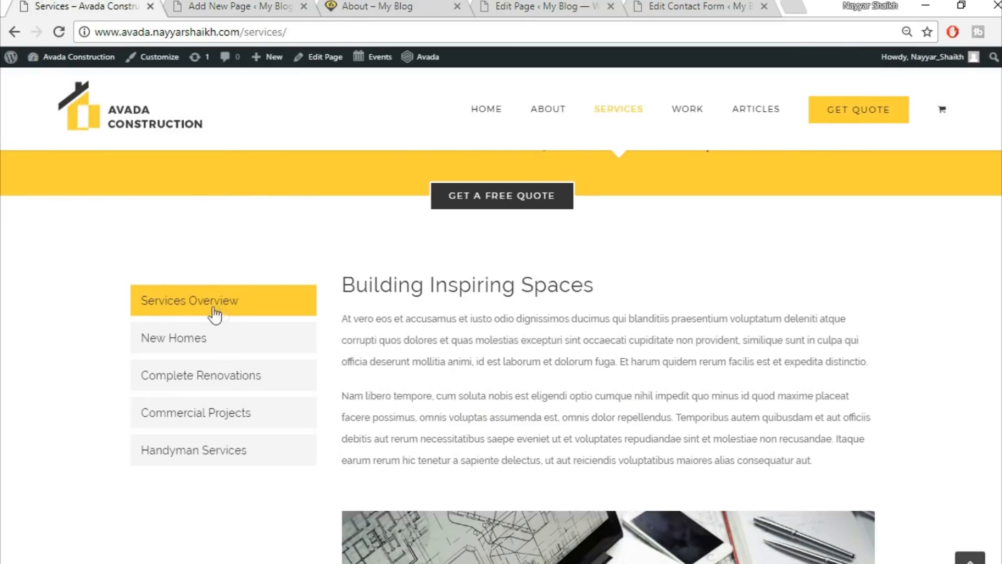
{"action": "left_click", "coordinate": [217, 7]}
Title the first tab item 'Services Overview'.
{"action": "left_click", "coordinate": [287, 232]}
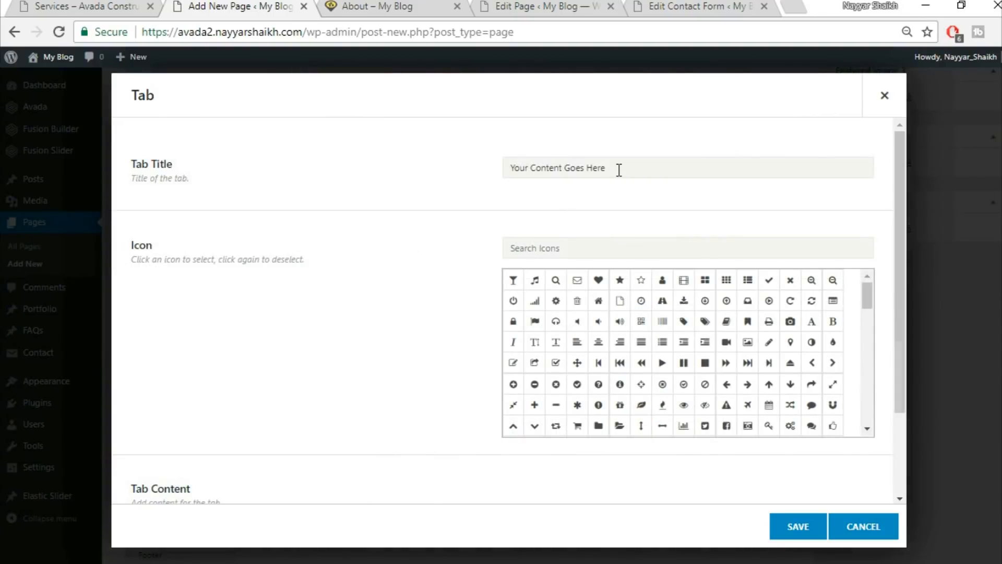
{"action": "left_click", "coordinate": [619, 170]}
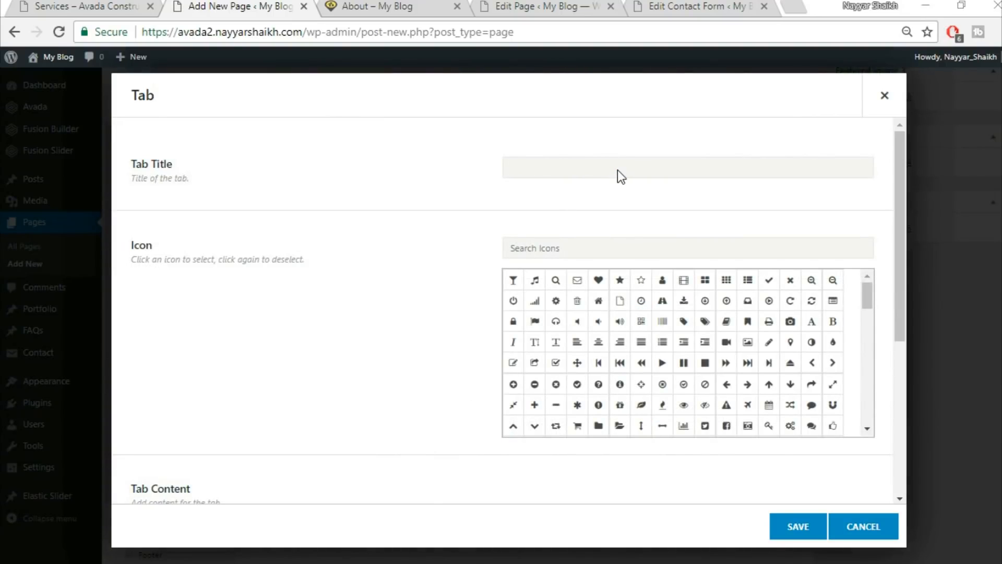
{"action": "key", "text": "ctrl+s"}
{"action": "key", "text": "Escape"}
{"action": "type", "text": "Services Overvew"}
{"action": "key", "text": "BackSpace"}
{"action": "key", "text": "BackSpace"}
{"action": "type", "text": "iew"}
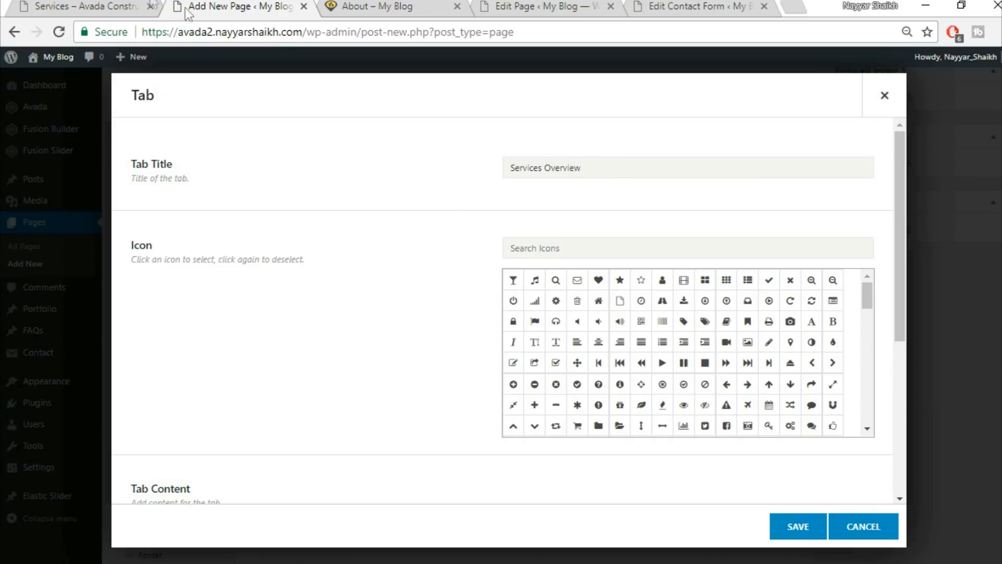
Replace the tab content with paragraphs copied from the demo Services page, save, and duplicate it.
{"action": "left_click", "coordinate": [121, 7]}
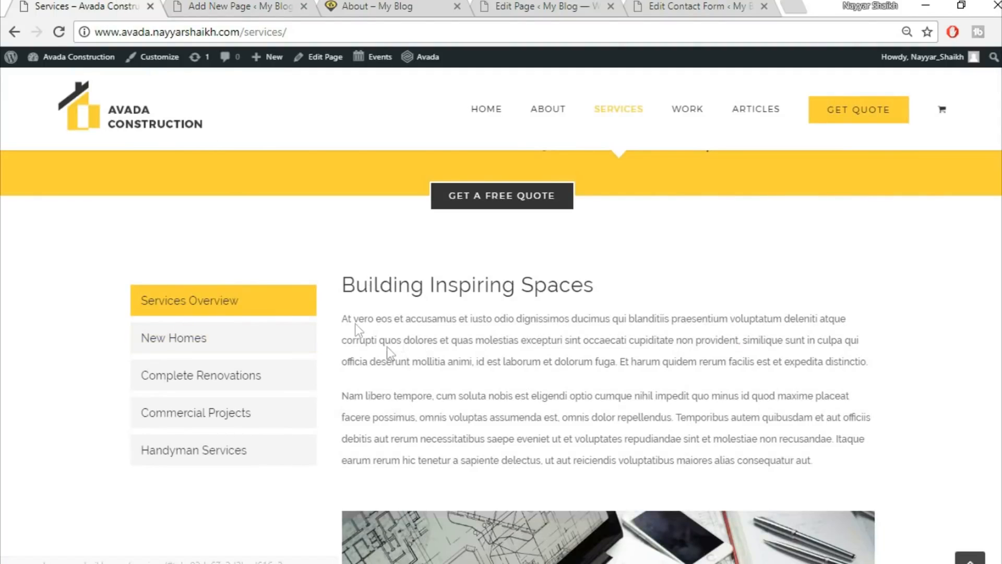
{"action": "left_click_drag", "start_coordinate": [343, 282], "coordinate": [818, 188]}
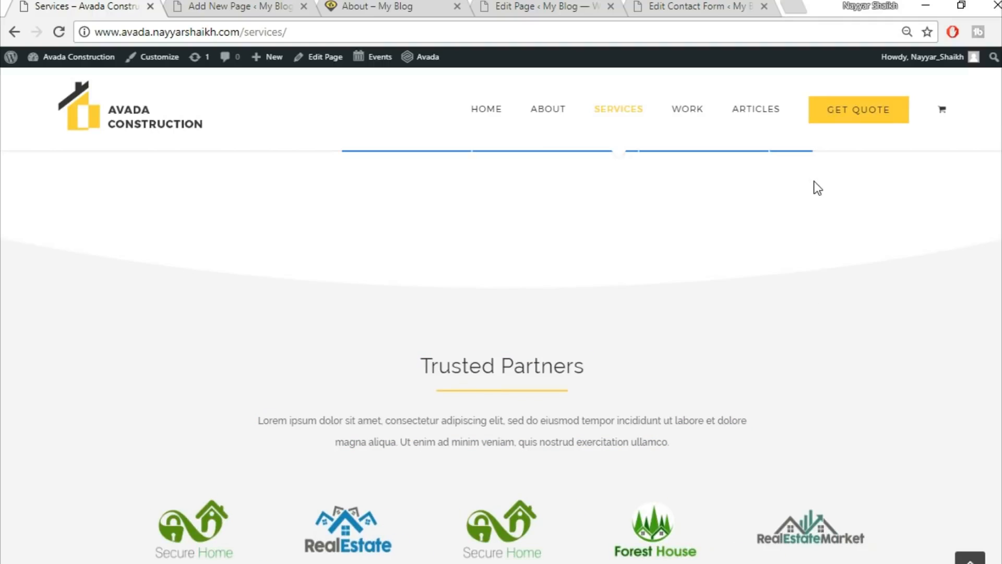
{"action": "left_click", "coordinate": [245, 5]}
{"action": "scroll", "coordinate": [247, 343], "scroll_direction": "down", "scroll_amount": 5}
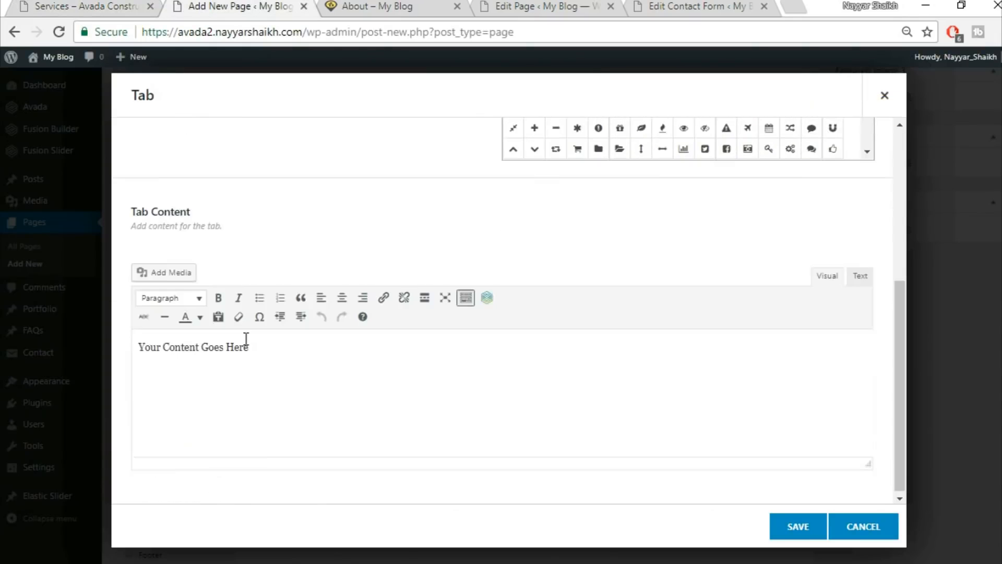
{"action": "left_click", "coordinate": [368, 387]}
{"action": "key", "text": "ctrl+a"}
{"action": "key", "text": "ctrl+v"}
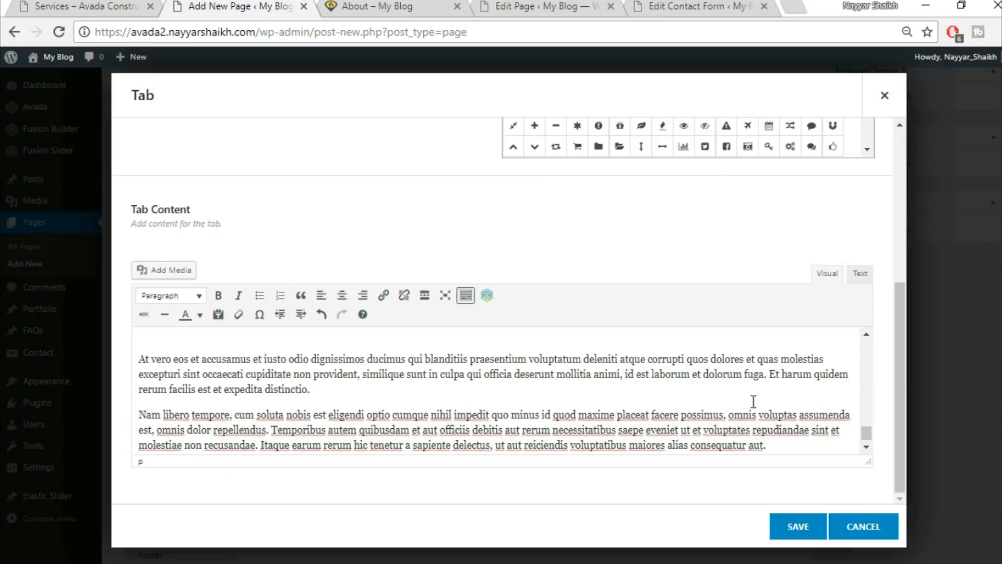
{"action": "left_click", "coordinate": [798, 527]}
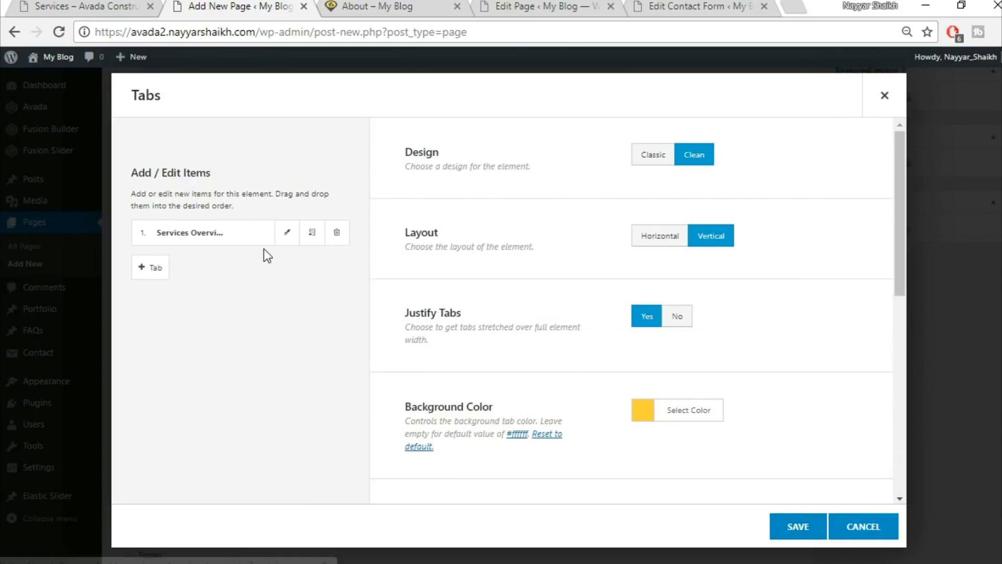
{"action": "left_click", "coordinate": [312, 232]}
Duplicate the tab again for four Services Overview tabs, save the Tabs element, and publish.
{"action": "left_click", "coordinate": [312, 232]}
{"action": "left_click", "coordinate": [312, 232]}
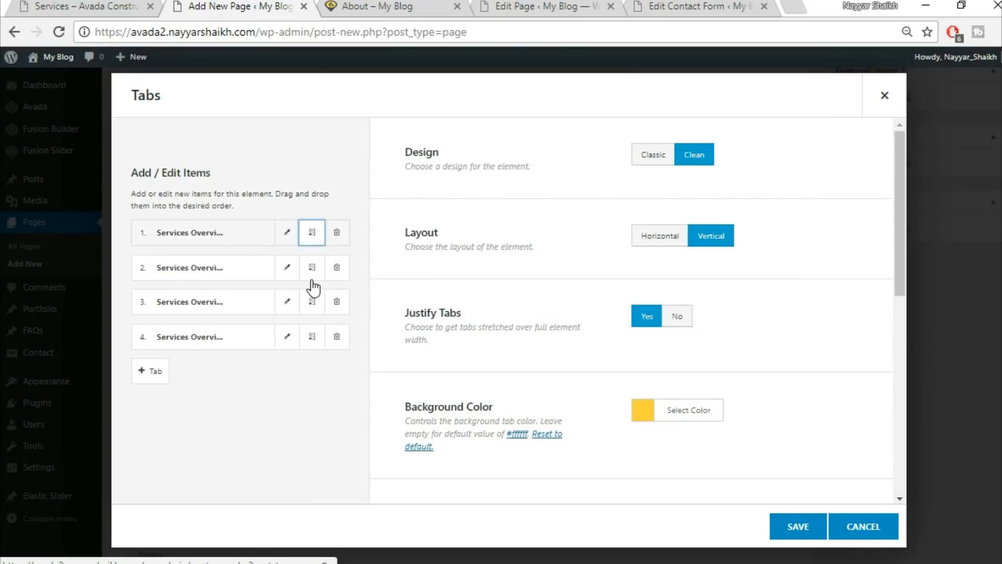
{"action": "left_click", "coordinate": [797, 526]}
{"action": "scroll", "coordinate": [798, 527], "scroll_direction": "up", "scroll_amount": 5}
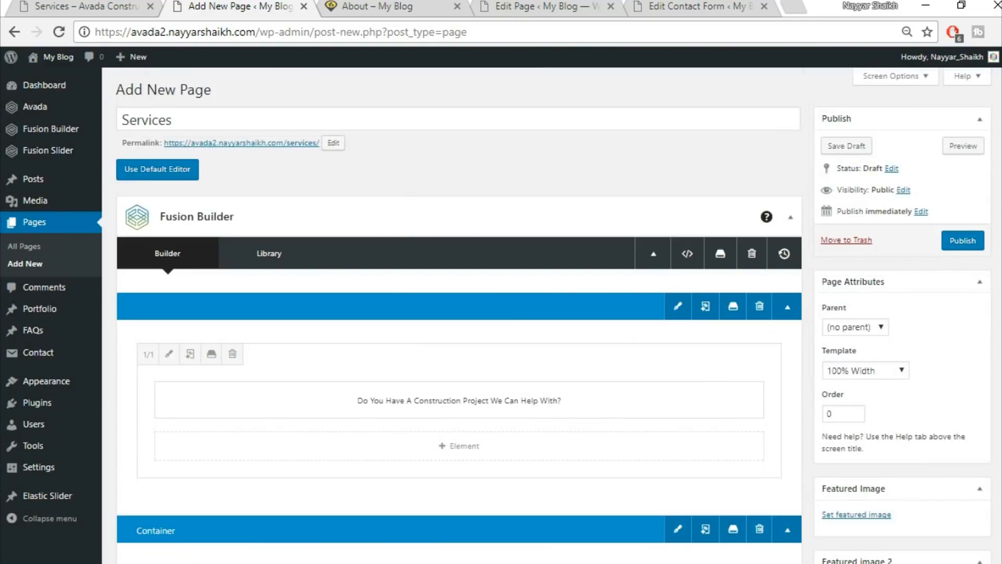
{"action": "left_click", "coordinate": [951, 244]}
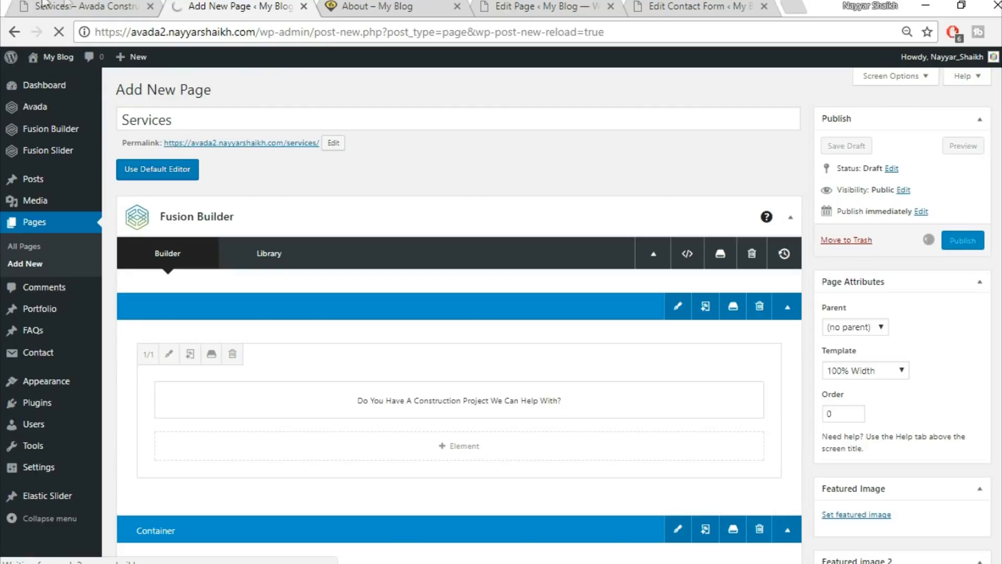
Open the published Services page in a new tab and check its tabs against the demo.
{"action": "left_click", "coordinate": [67, 4]}
{"action": "scroll", "coordinate": [286, 405], "scroll_direction": "up", "scroll_amount": 7}
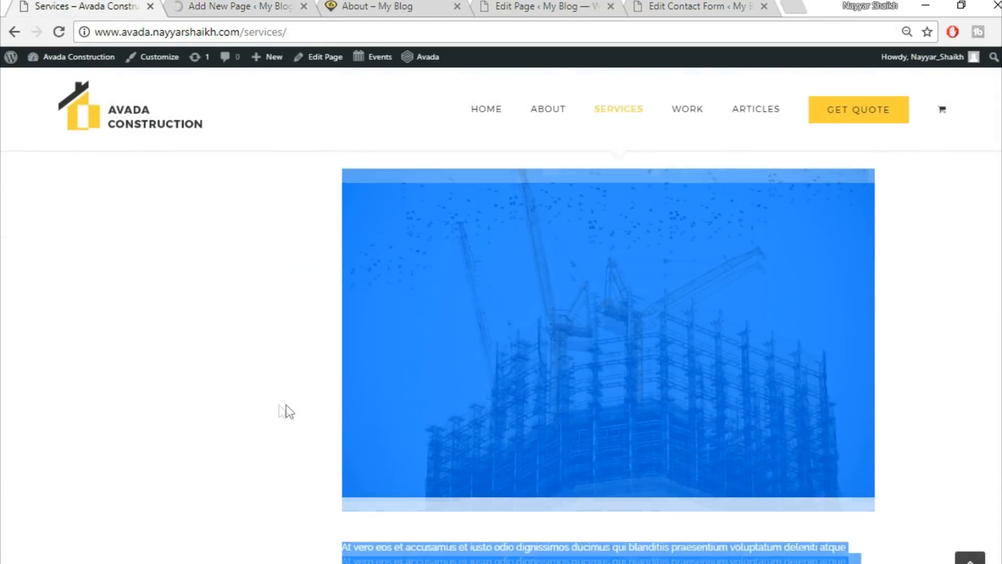
{"action": "left_click", "coordinate": [214, 411]}
{"action": "scroll", "coordinate": [224, 419], "scroll_direction": "up", "scroll_amount": 10}
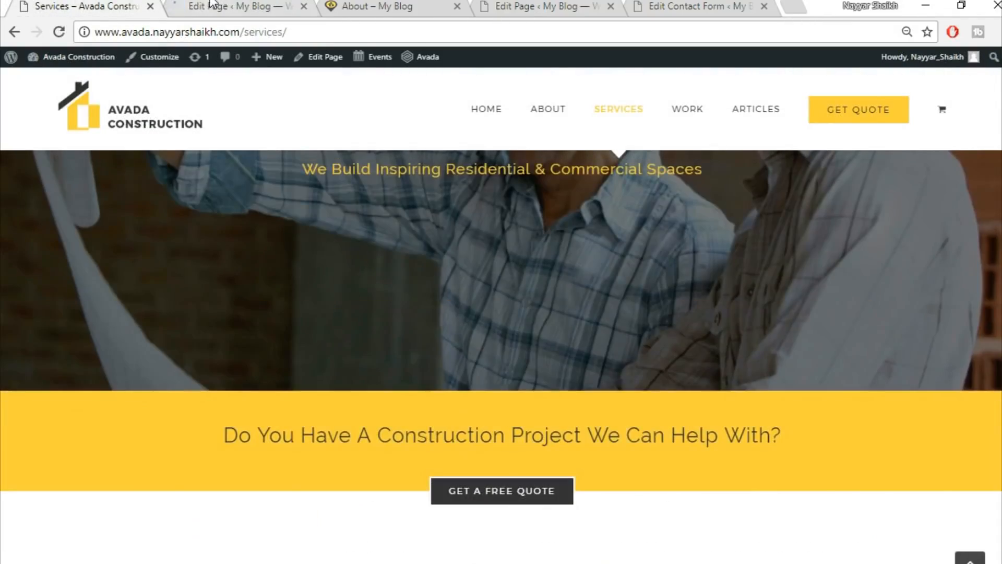
{"action": "left_click", "coordinate": [211, 4]}
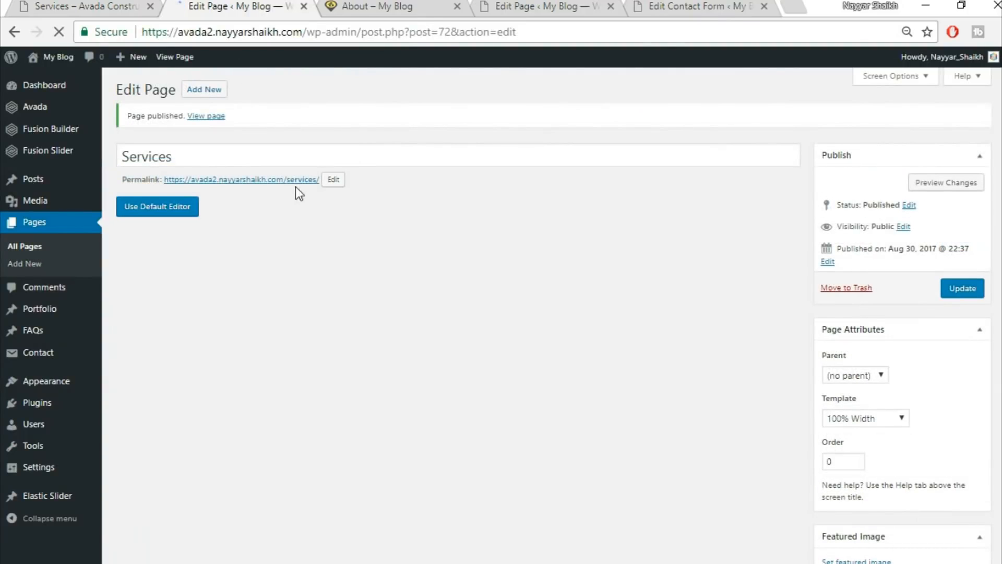
{"action": "right_click", "coordinate": [306, 185]}
{"action": "left_click", "coordinate": [313, 189]}
{"action": "left_click", "coordinate": [373, 5]}
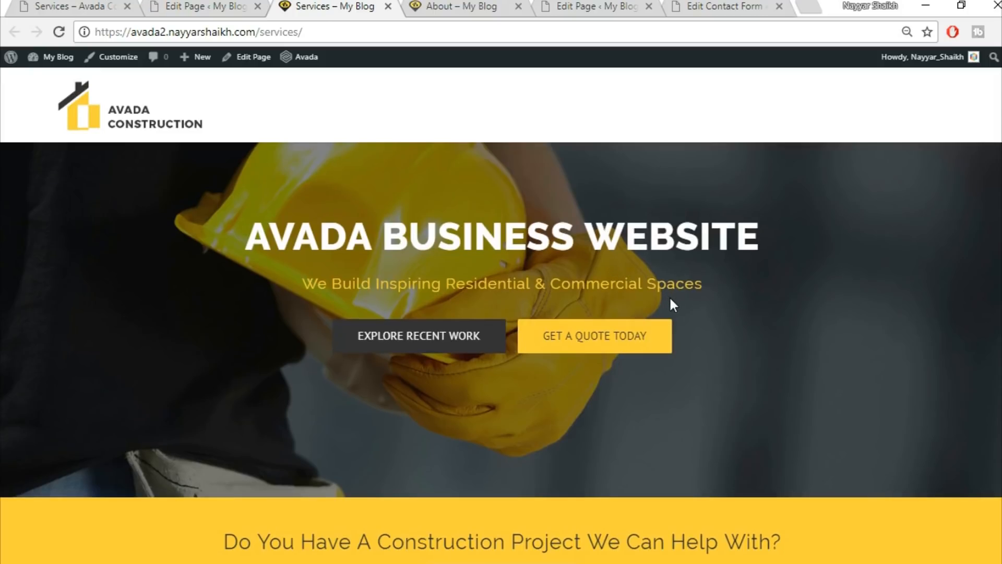
{"action": "scroll", "coordinate": [669, 296], "scroll_direction": "down", "scroll_amount": 6}
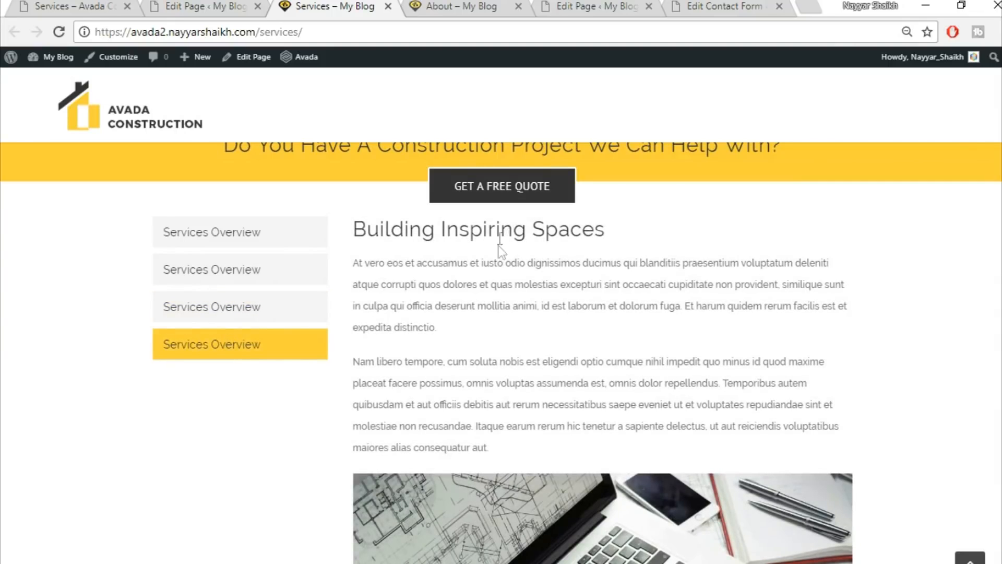
{"action": "left_click", "coordinate": [173, 5]}
{"action": "scroll", "coordinate": [777, 371], "scroll_direction": "down", "scroll_amount": 5}
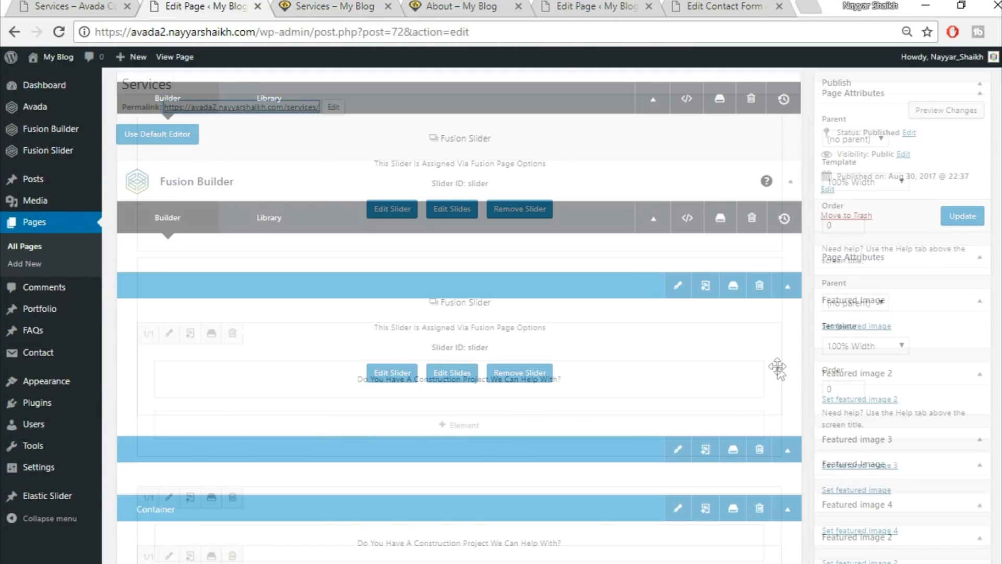
Give the tabs container a top padding of 40 in its Design settings and save.
{"action": "scroll", "coordinate": [776, 367], "scroll_direction": "down", "scroll_amount": 8}
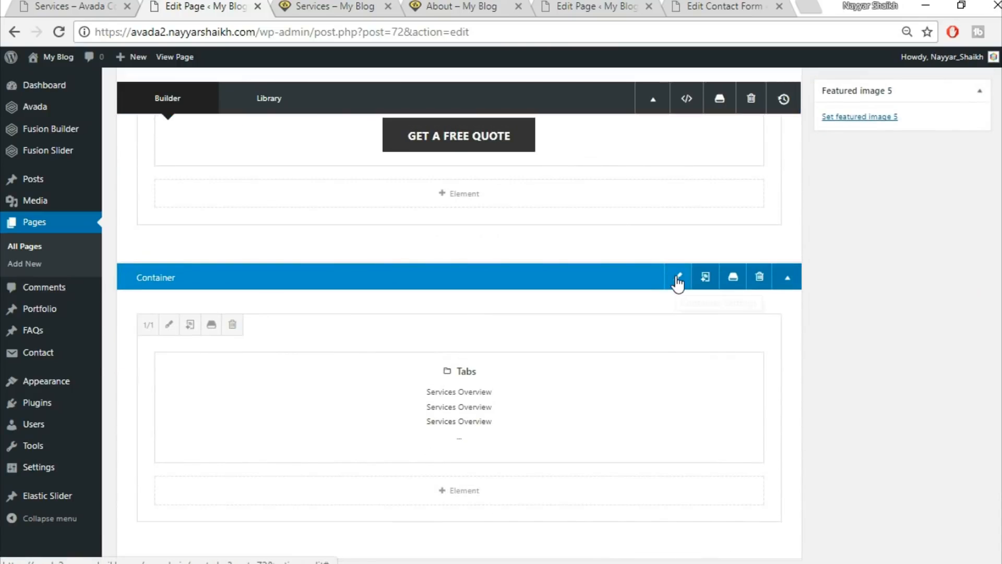
{"action": "left_click", "coordinate": [678, 279]}
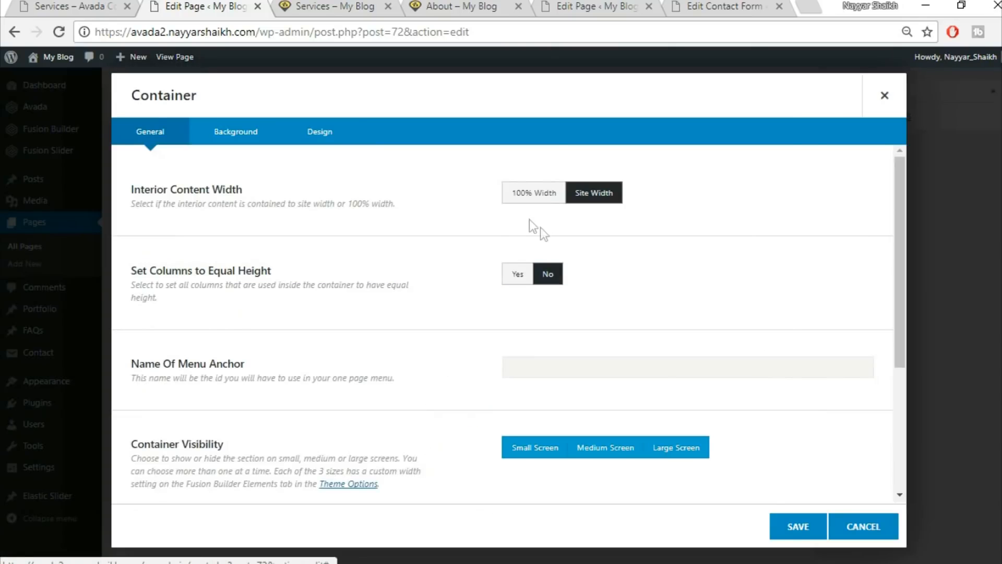
{"action": "left_click", "coordinate": [326, 137]}
{"action": "left_click", "coordinate": [551, 371]}
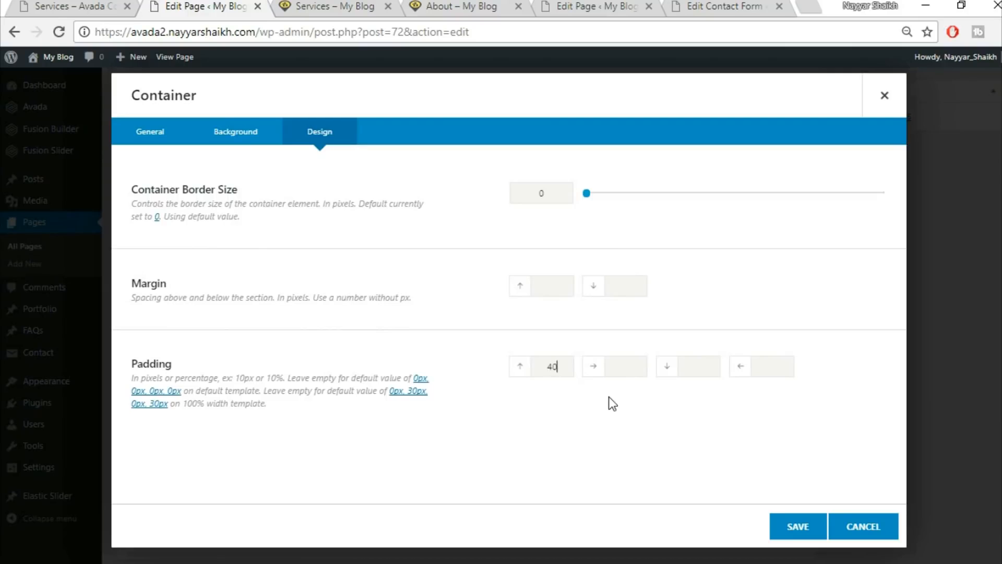
{"action": "type", "text": "40"}
{"action": "left_click", "coordinate": [799, 526]}
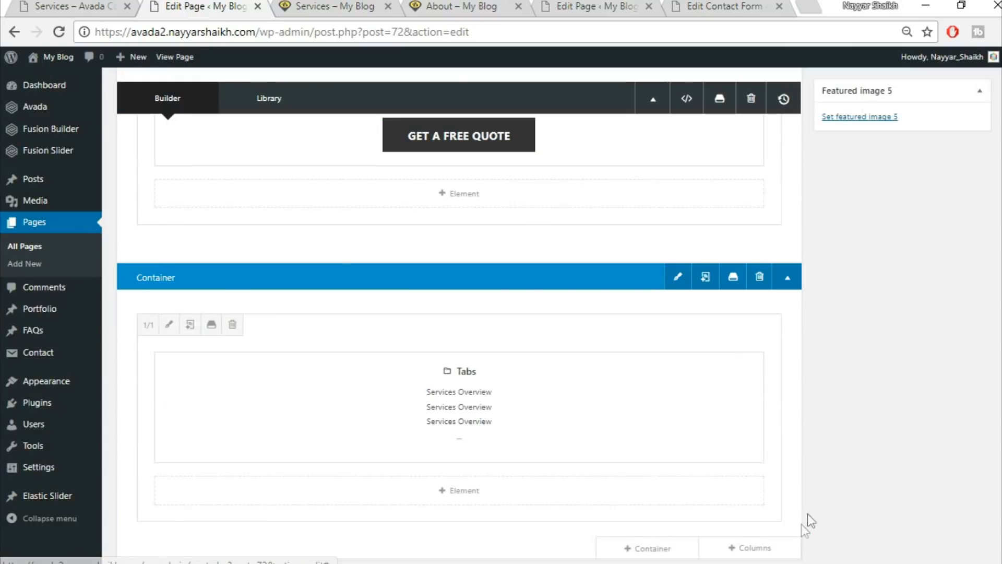
{"action": "scroll", "coordinate": [891, 501], "scroll_direction": "up", "scroll_amount": 5}
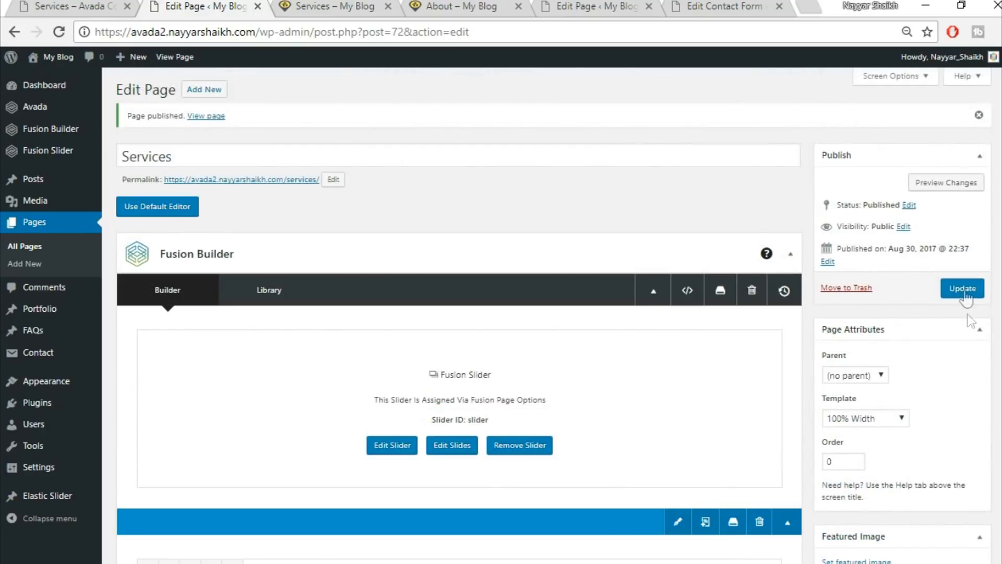
{"action": "left_click", "coordinate": [317, 4]}
Reload the live Services page, compare it with the demo, and return to the editor.
{"action": "left_click", "coordinate": [61, 33]}
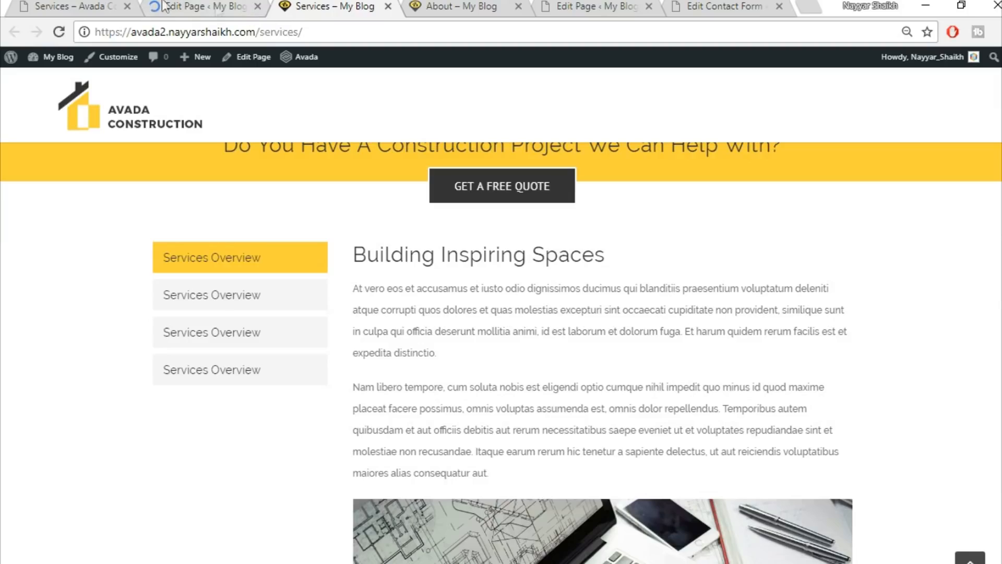
{"action": "left_click", "coordinate": [90, 5]}
{"action": "scroll", "coordinate": [501, 355], "scroll_direction": "down", "scroll_amount": 20}
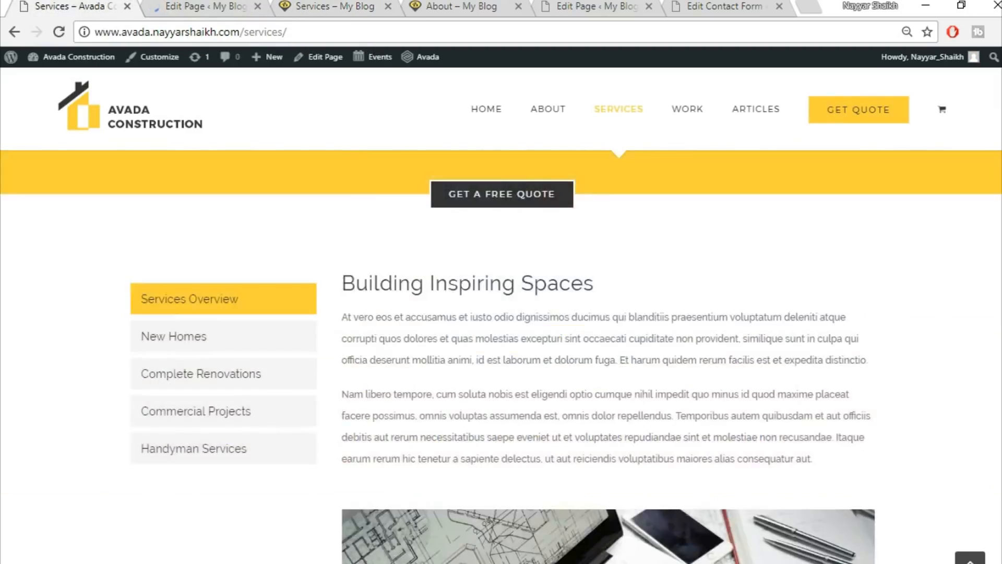
{"action": "scroll", "coordinate": [501, 355], "scroll_direction": "down", "scroll_amount": 10}
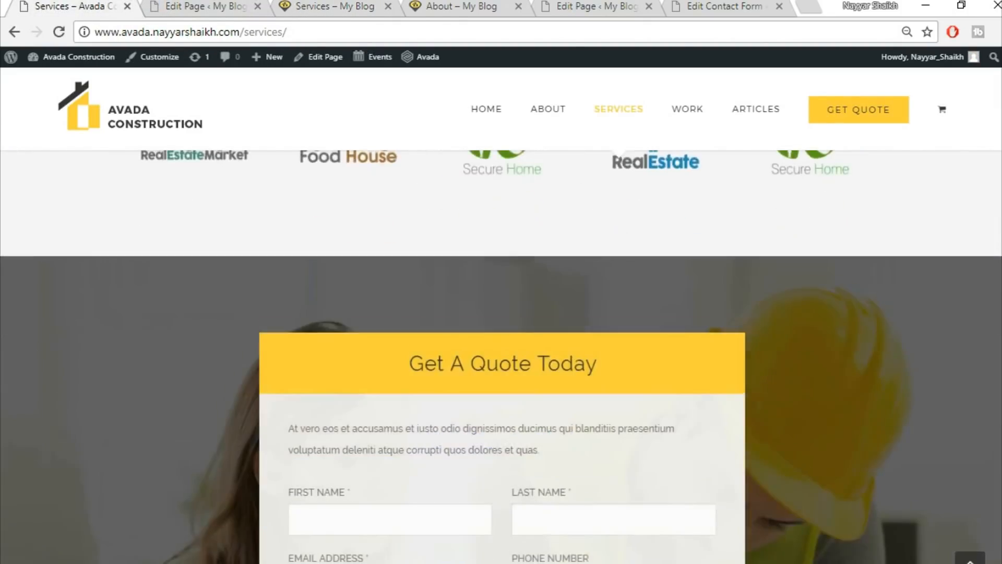
{"action": "scroll", "coordinate": [501, 355], "scroll_direction": "up", "scroll_amount": 8}
{"action": "scroll", "coordinate": [501, 354], "scroll_direction": "up", "scroll_amount": 15}
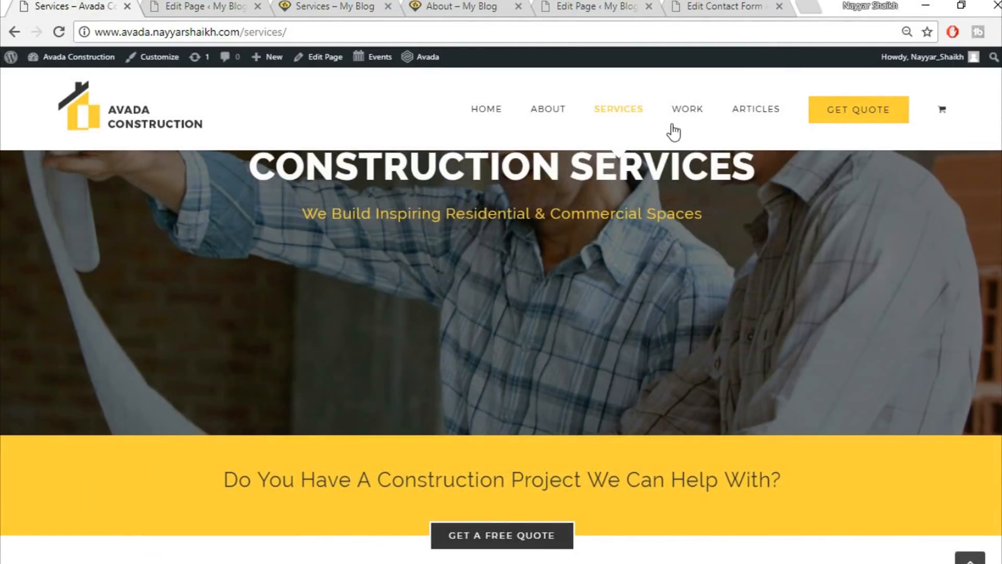
{"action": "mouse_move", "coordinate": [687, 112]}
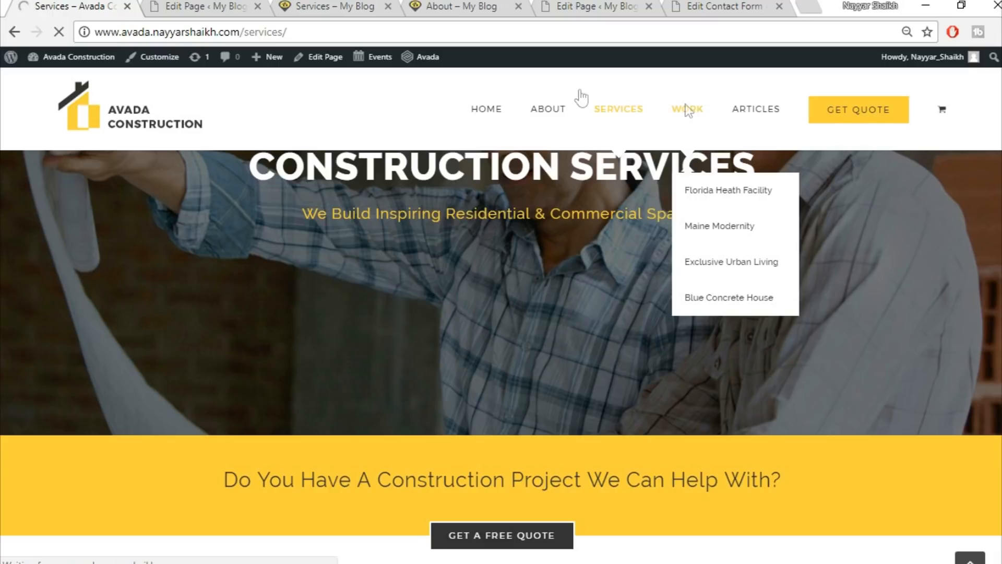
{"action": "left_click", "coordinate": [164, 5]}
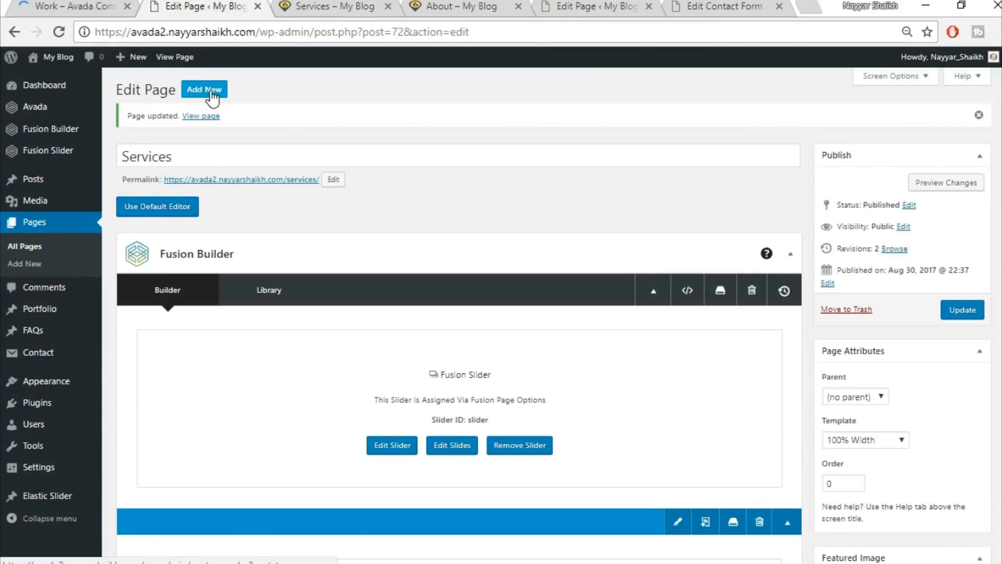
Close the extra Services and About tabs and title the new page 'Work'.
{"action": "left_click", "coordinate": [360, 6]}
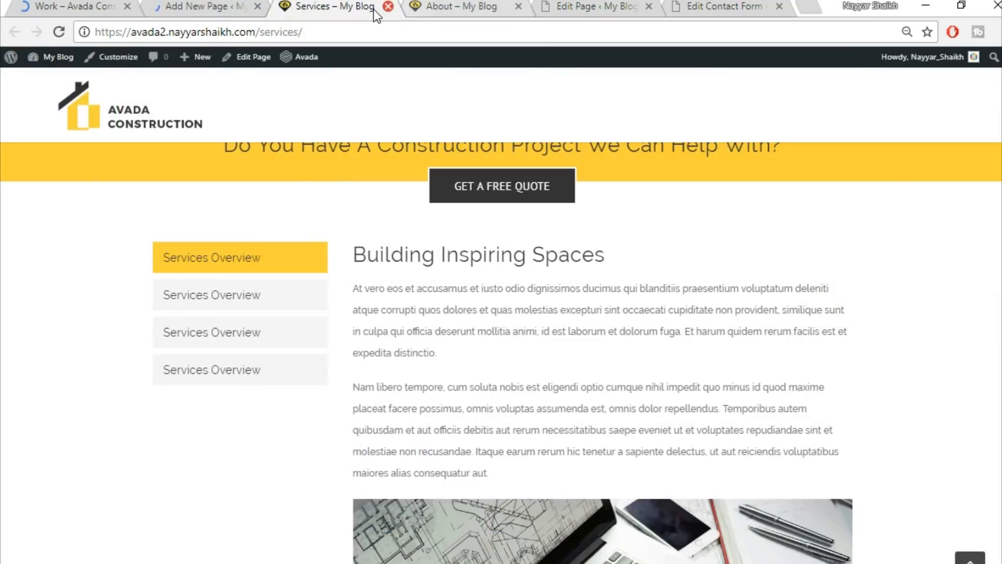
{"action": "left_click", "coordinate": [388, 7]}
{"action": "left_click", "coordinate": [387, 7]}
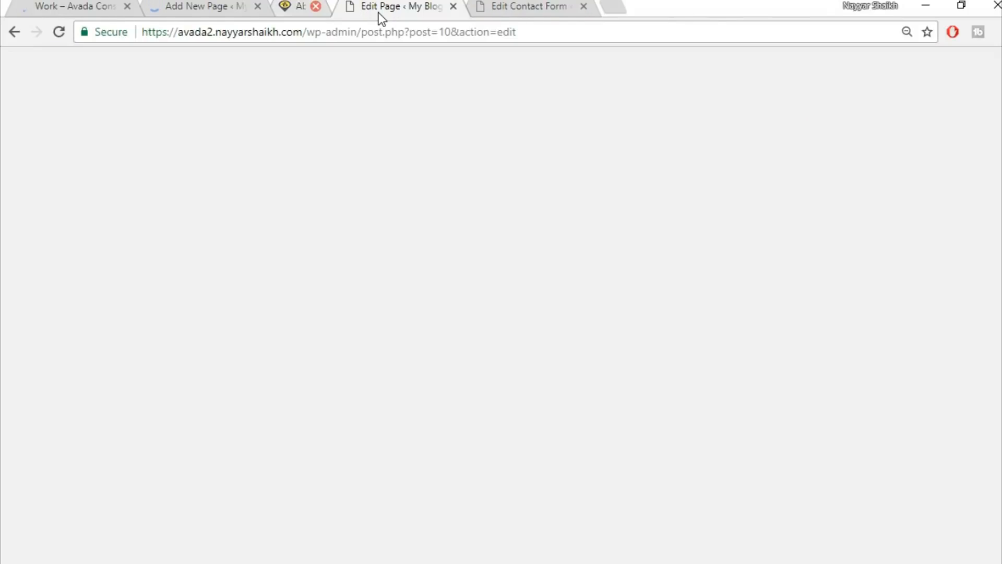
{"action": "left_click", "coordinate": [74, 7]}
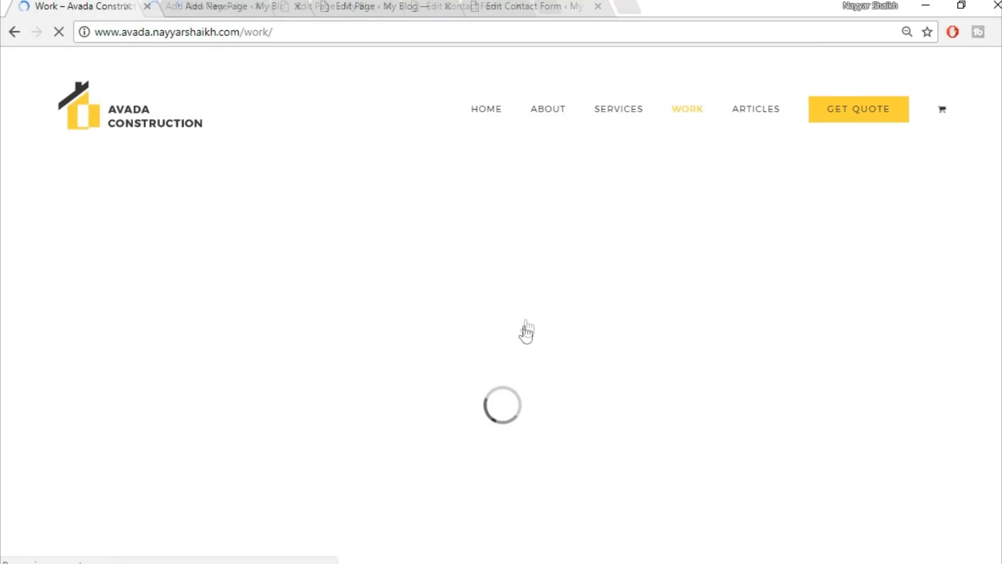
{"action": "left_click", "coordinate": [250, 5]}
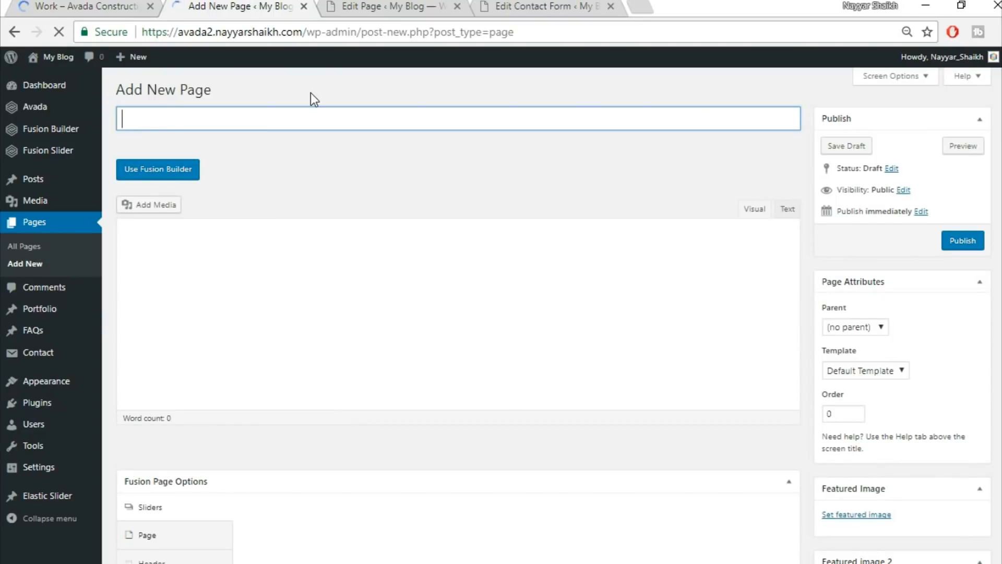
{"action": "type", "text": "Work"}
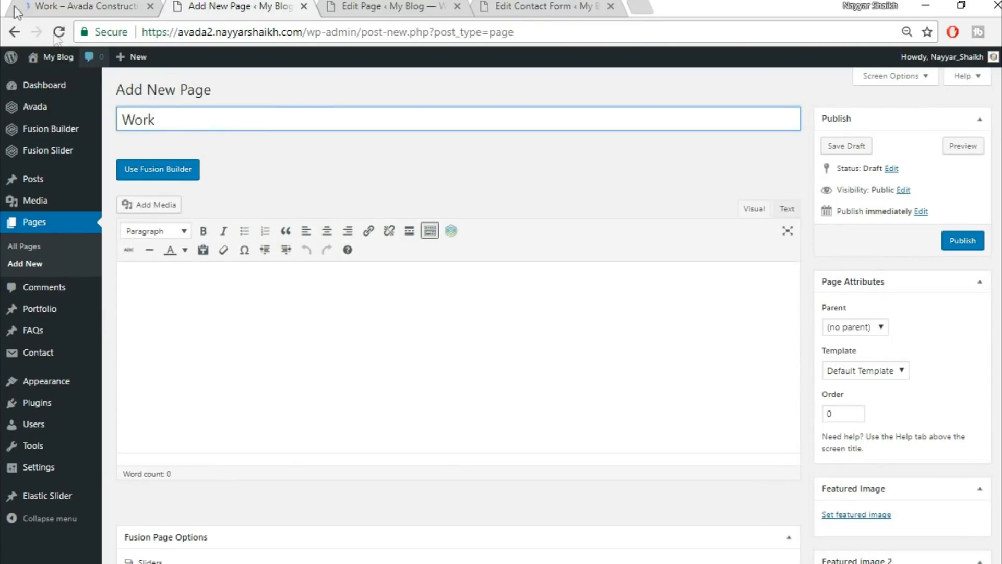
Use the 100% Width template and a Fusion Slider set to 'Slider'.
{"action": "scroll", "coordinate": [969, 347], "scroll_direction": "down", "scroll_amount": 3}
{"action": "left_click", "coordinate": [897, 213]}
{"action": "left_click", "coordinate": [867, 238]}
{"action": "scroll", "coordinate": [366, 362], "scroll_direction": "down", "scroll_amount": 3}
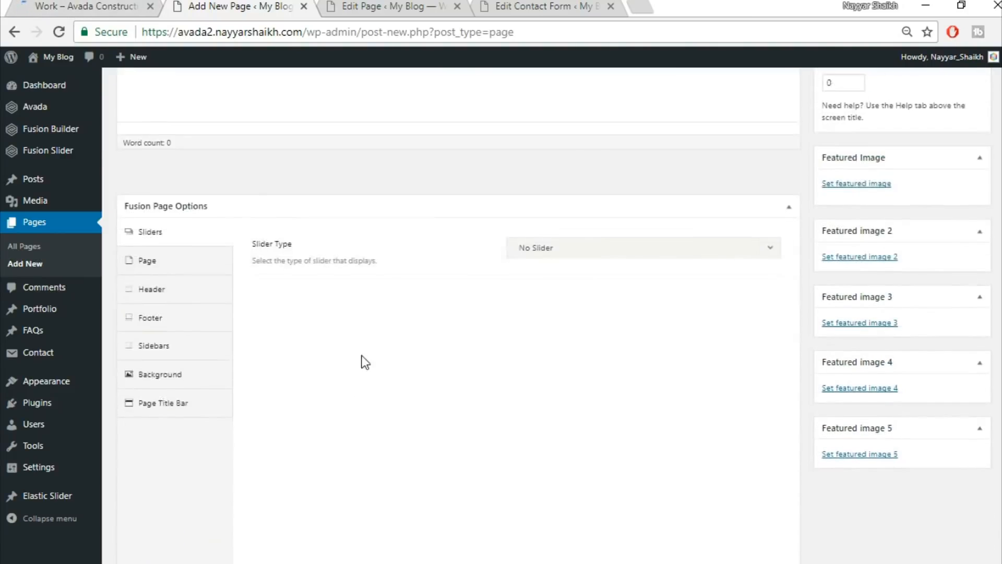
{"action": "scroll", "coordinate": [366, 362], "scroll_direction": "down", "scroll_amount": 1}
{"action": "left_click", "coordinate": [553, 181]}
{"action": "left_click", "coordinate": [569, 250]}
{"action": "left_click", "coordinate": [573, 232]}
{"action": "left_click", "coordinate": [570, 277]}
Set the page padding to 0, hide the page title bar, and enable Fusion Builder.
{"action": "left_click", "coordinate": [167, 201]}
{"action": "scroll", "coordinate": [471, 215], "scroll_direction": "up", "scroll_amount": 2}
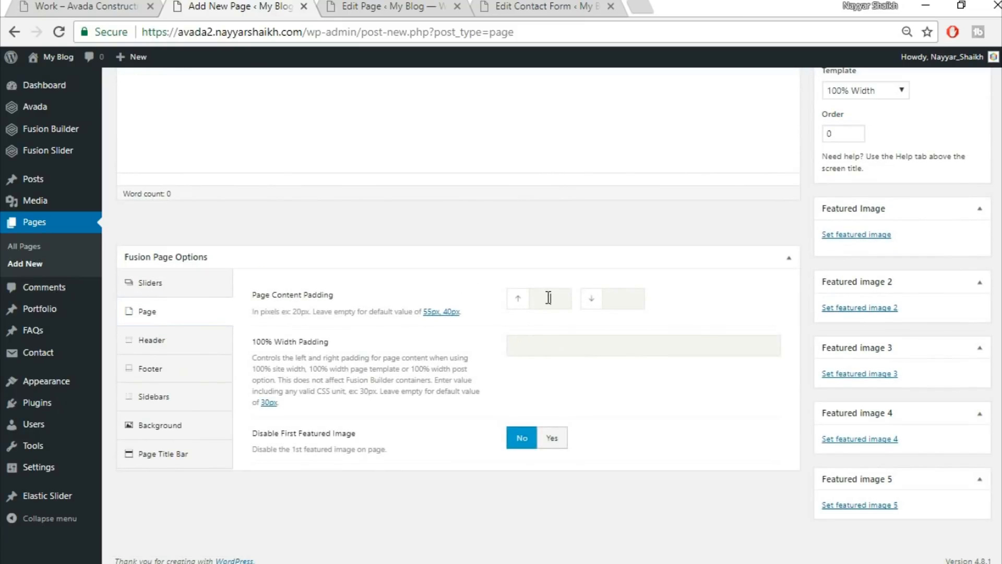
{"action": "key", "text": "Tab"}
{"action": "type", "text": "0"}
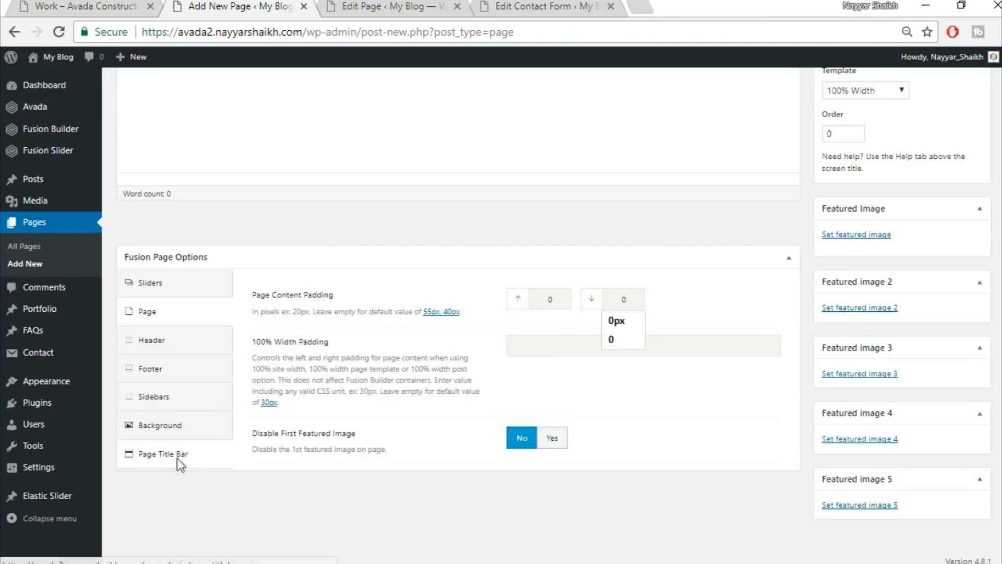
{"action": "left_click", "coordinate": [157, 453]}
{"action": "scroll", "coordinate": [176, 463], "scroll_direction": "down", "scroll_amount": 2}
{"action": "left_click", "coordinate": [585, 180]}
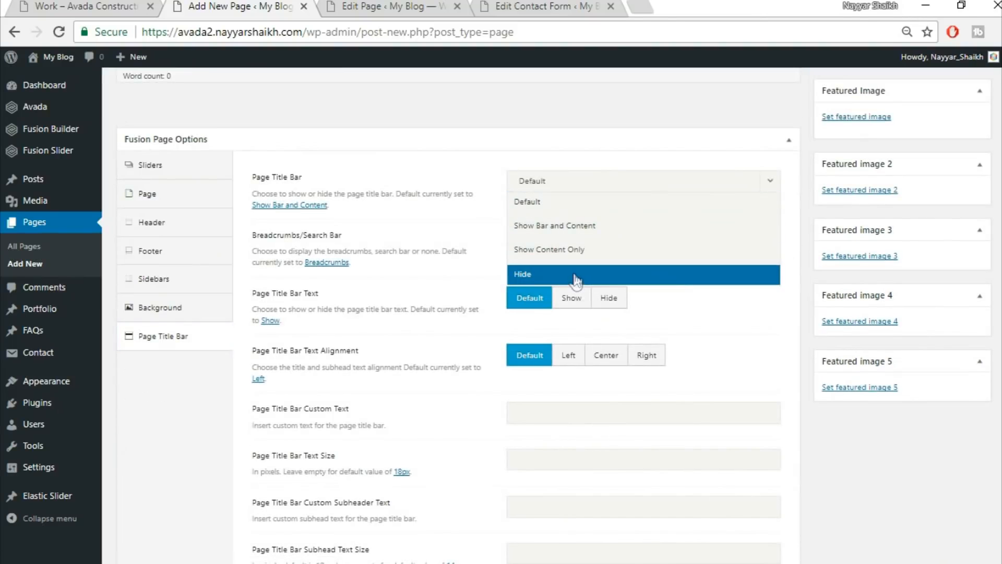
{"action": "left_click", "coordinate": [576, 275]}
{"action": "scroll", "coordinate": [768, 333], "scroll_direction": "up", "scroll_amount": 7}
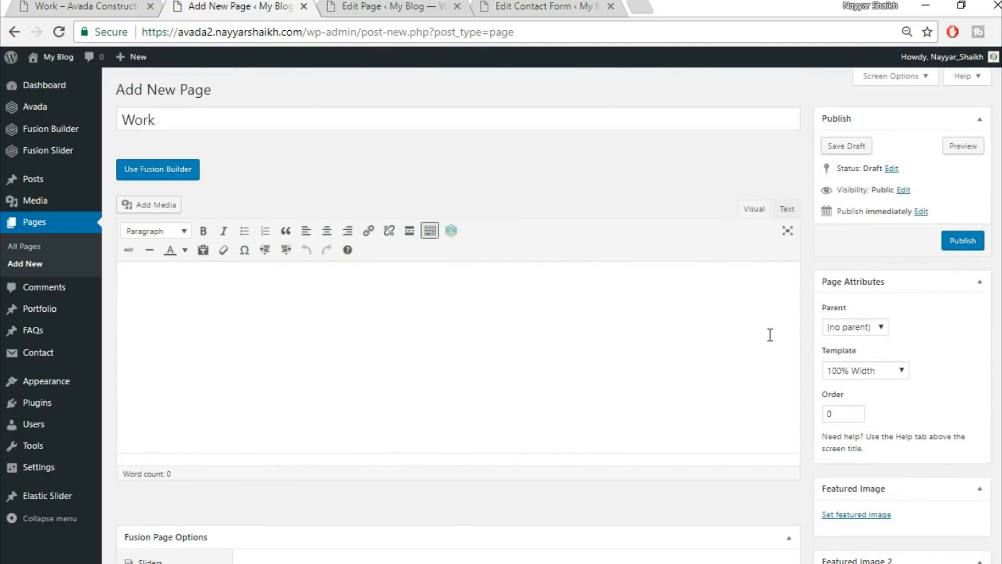
{"action": "left_click", "coordinate": [157, 175]}
Insert the saved Top1 and Top2 library containers into the Work page.
{"action": "left_click", "coordinate": [86, 4]}
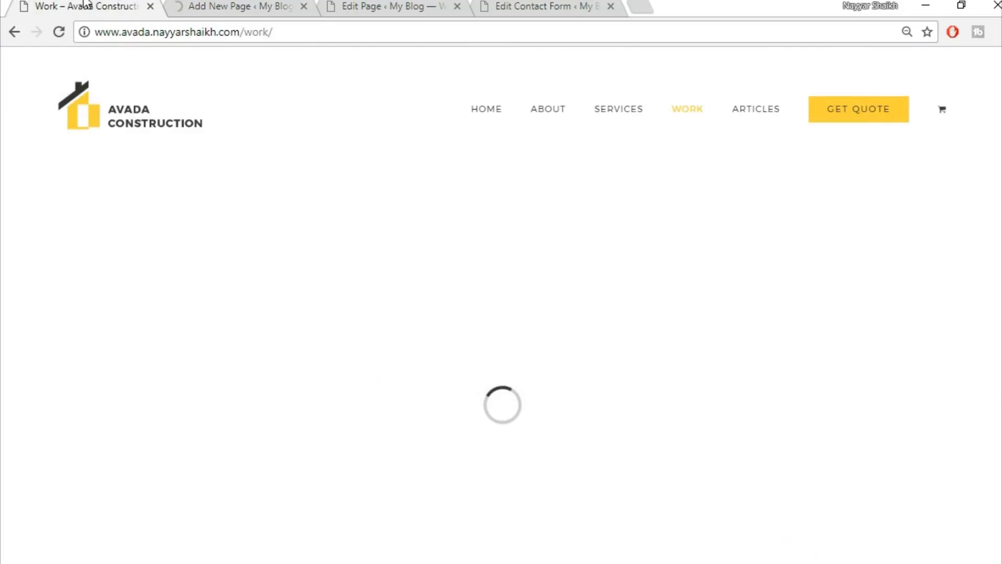
{"action": "scroll", "coordinate": [515, 315], "scroll_direction": "down", "scroll_amount": 5}
{"action": "scroll", "coordinate": [516, 388], "scroll_direction": "up", "scroll_amount": 5}
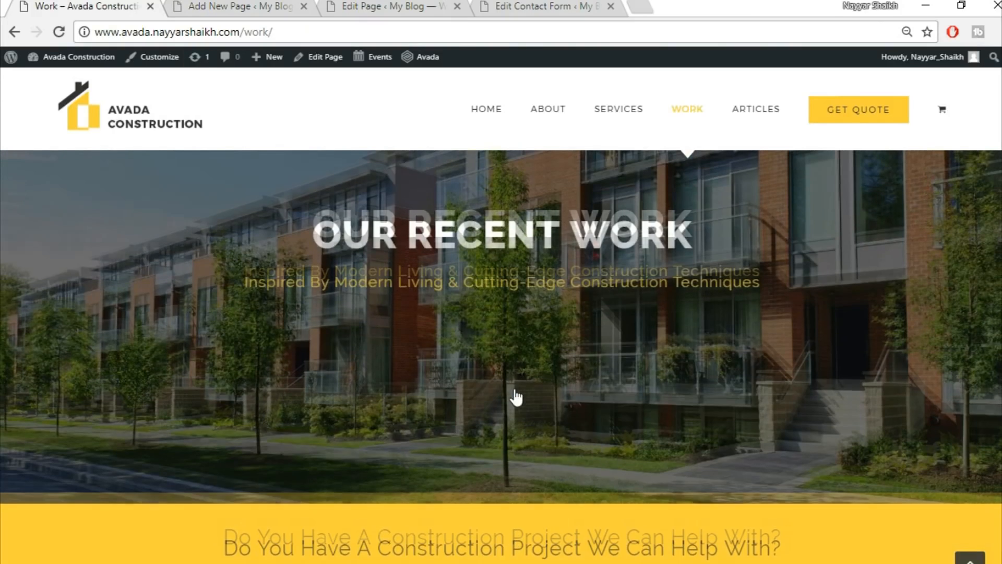
{"action": "left_click", "coordinate": [240, 6]}
{"action": "scroll", "coordinate": [722, 277], "scroll_direction": "down", "scroll_amount": 3}
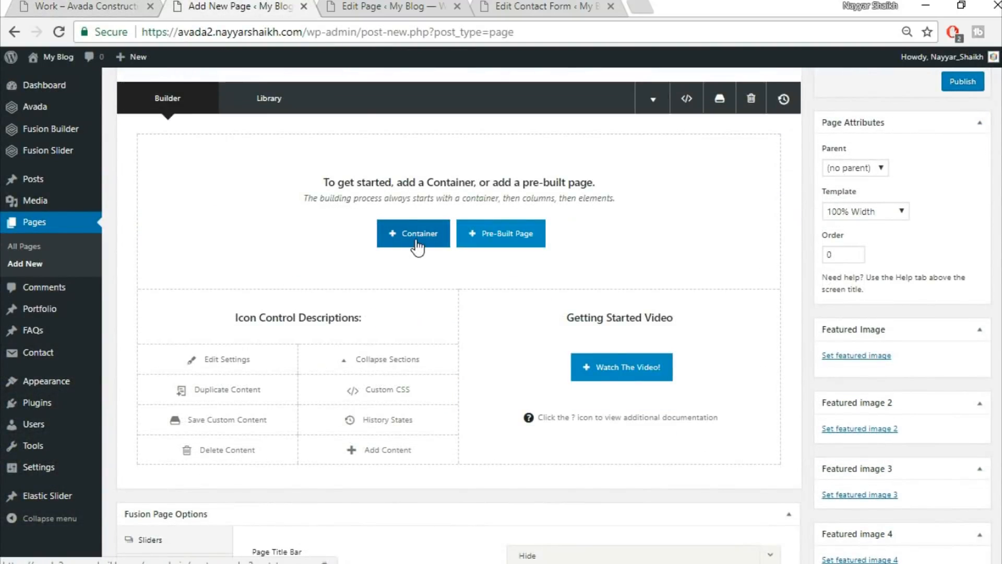
{"action": "left_click", "coordinate": [418, 244]}
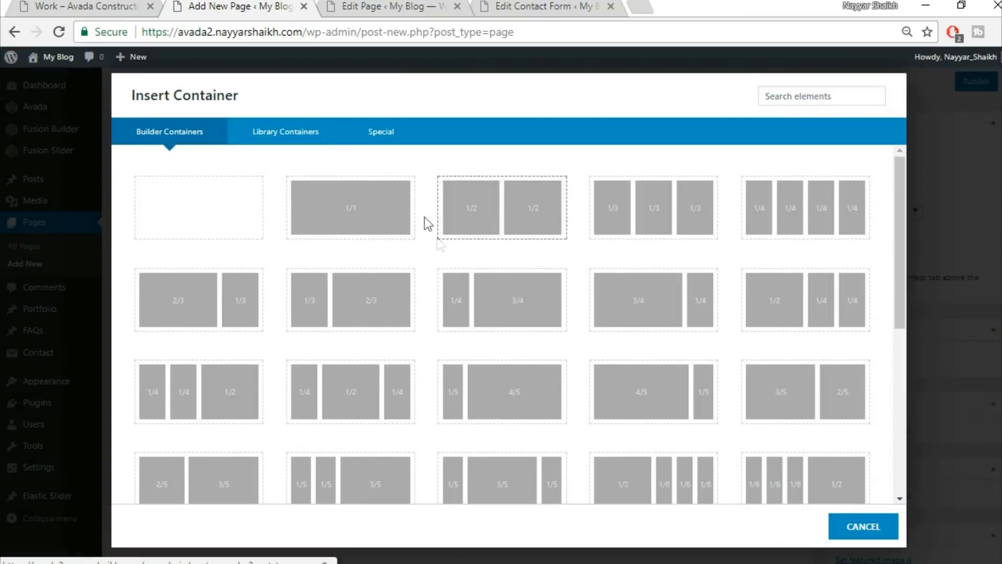
{"action": "left_click", "coordinate": [306, 132]}
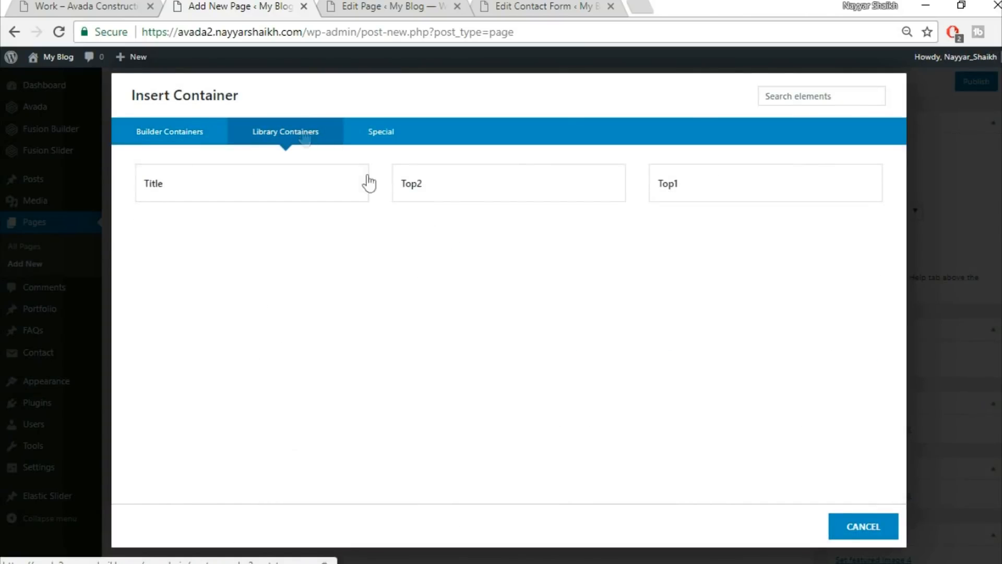
{"action": "left_click", "coordinate": [725, 173]}
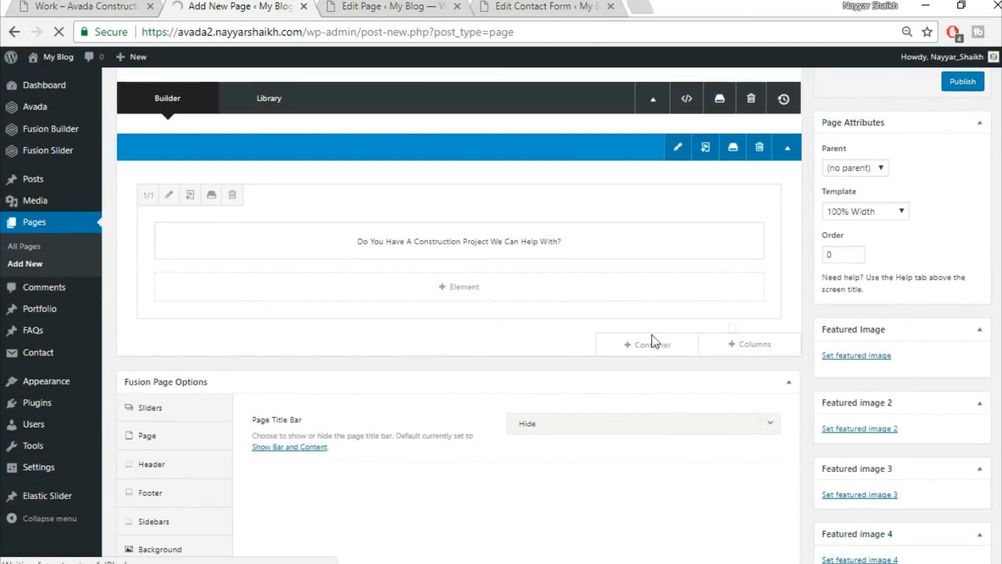
{"action": "left_click", "coordinate": [652, 348]}
{"action": "left_click", "coordinate": [291, 137]}
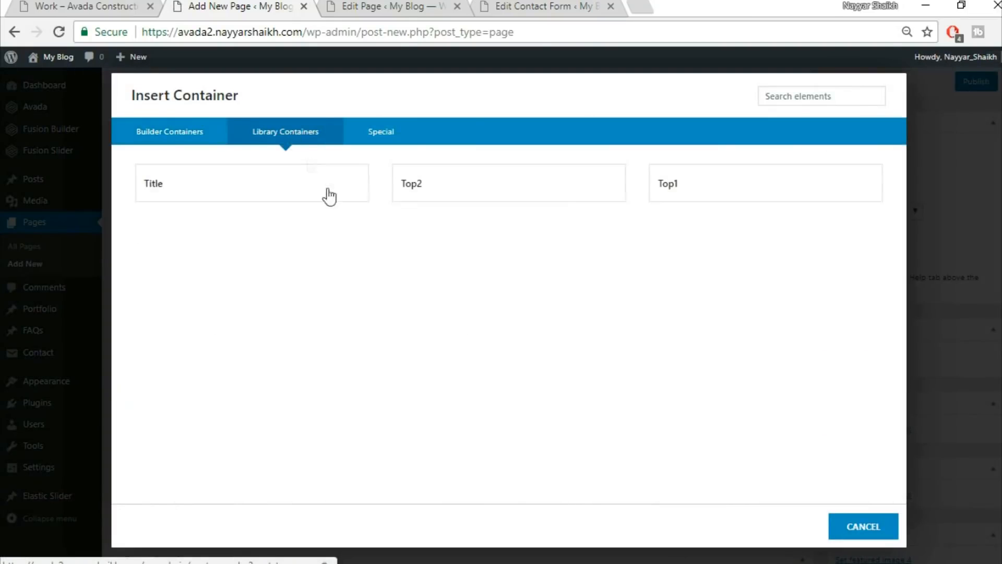
{"action": "left_click", "coordinate": [429, 188]}
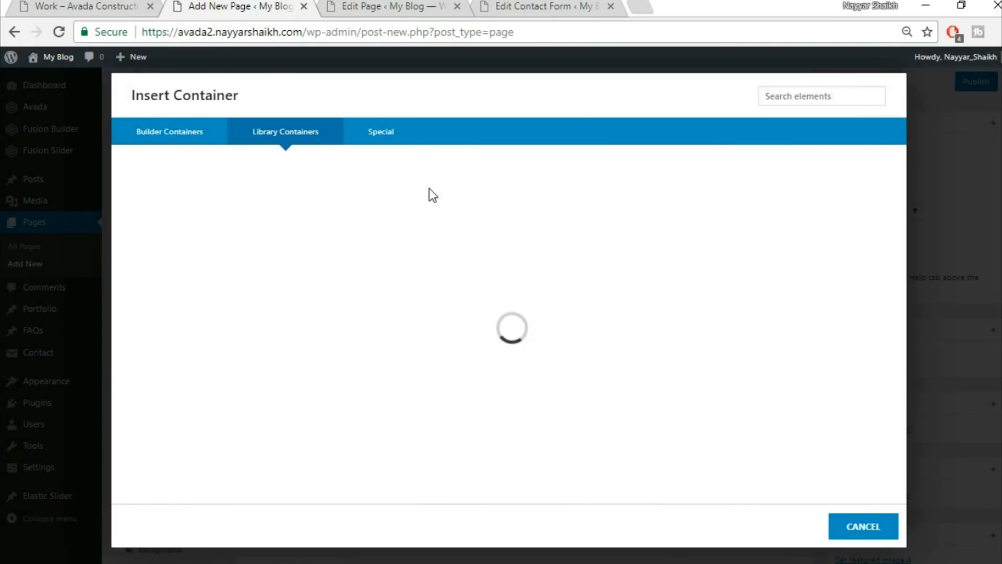
Add a third container below them with a single 1/1 column.
{"action": "left_click", "coordinate": [89, 10]}
{"action": "scroll", "coordinate": [497, 325], "scroll_direction": "down", "scroll_amount": 10}
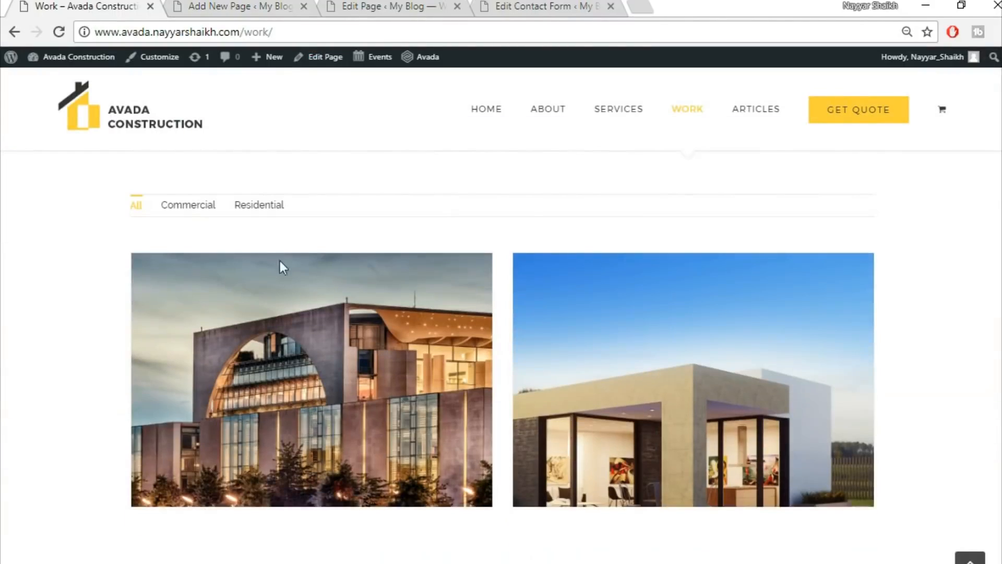
{"action": "left_click", "coordinate": [219, 7]}
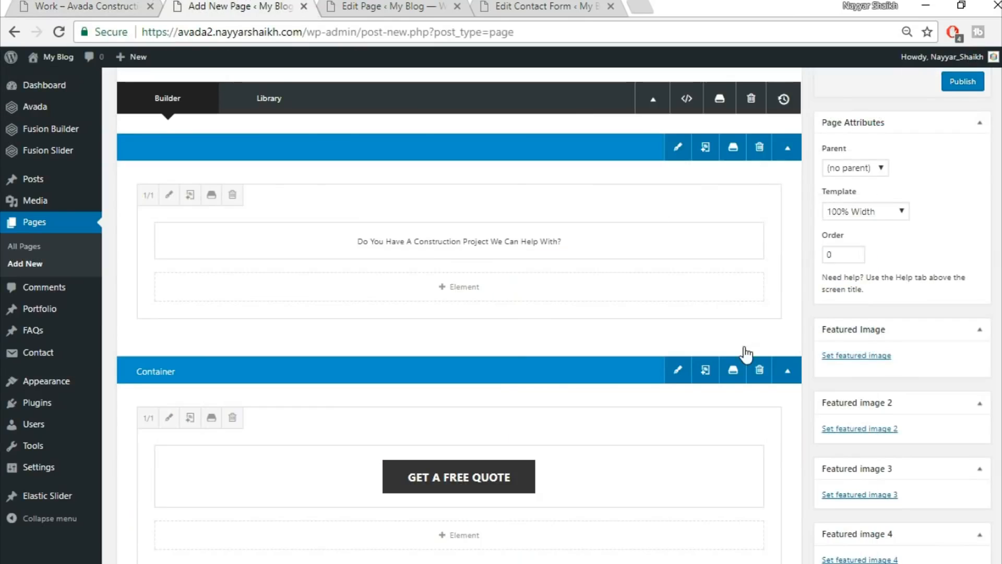
{"action": "scroll", "coordinate": [744, 353], "scroll_direction": "down", "scroll_amount": 3}
{"action": "scroll", "coordinate": [679, 334], "scroll_direction": "down", "scroll_amount": 2}
{"action": "left_click", "coordinate": [634, 273]}
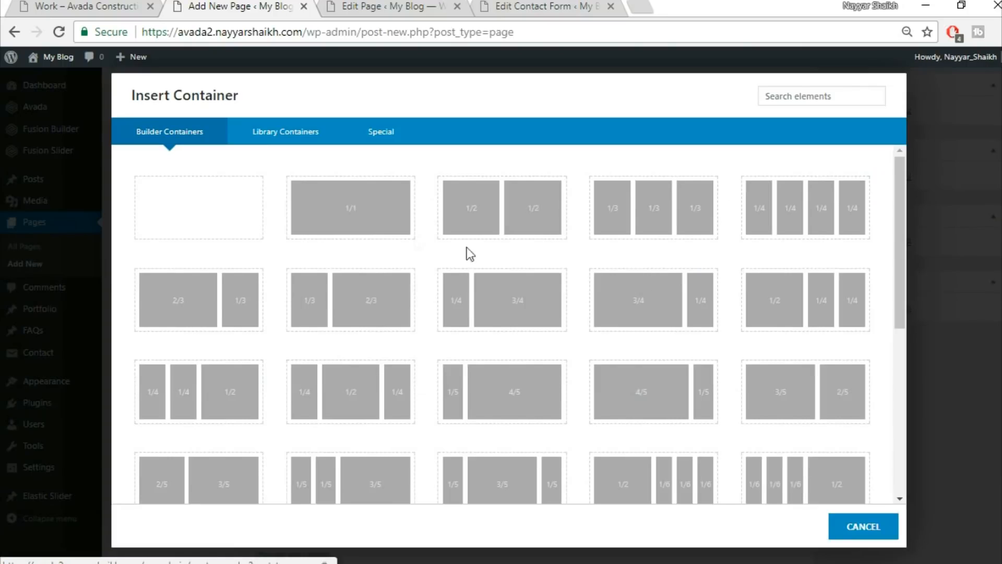
{"action": "left_click", "coordinate": [344, 230]}
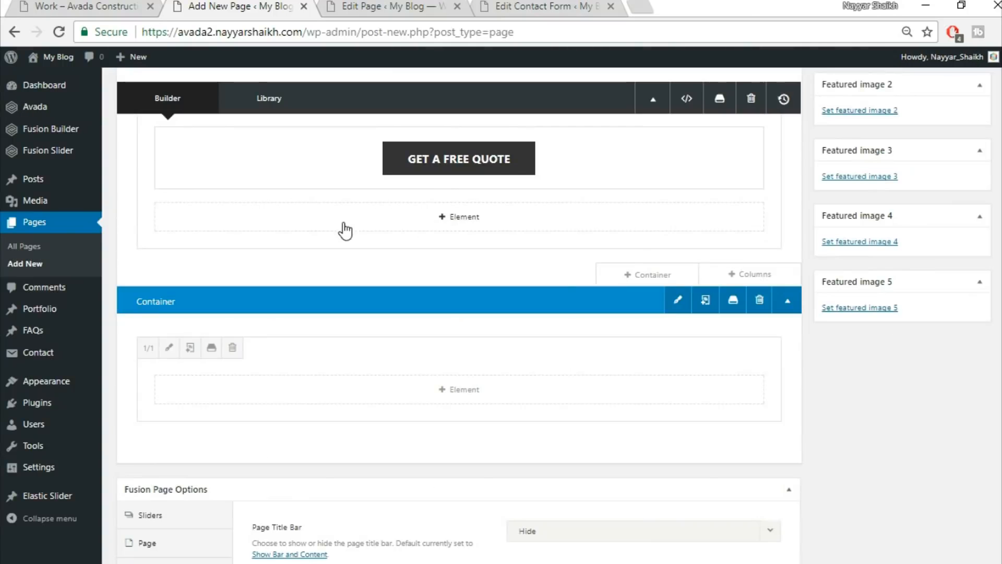
Add a Portfolio element to the new column.
{"action": "left_click", "coordinate": [470, 404]}
{"action": "left_click", "coordinate": [817, 98]}
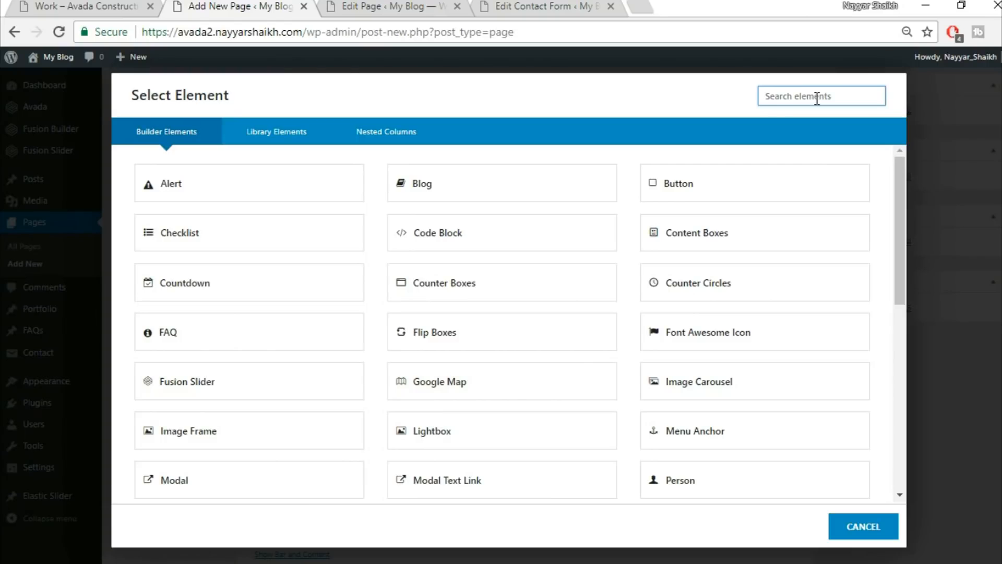
{"action": "type", "text": "por"}
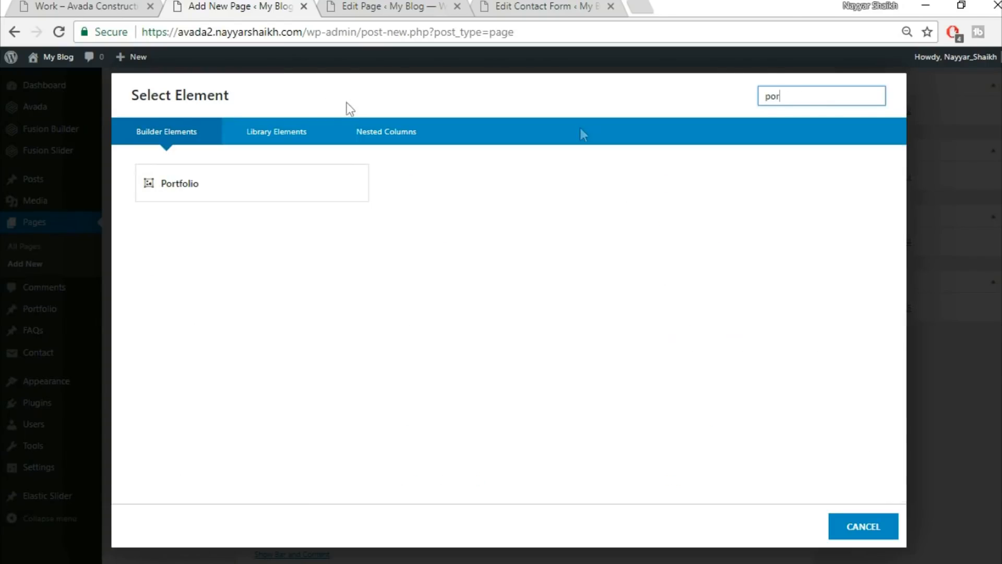
{"action": "left_click", "coordinate": [266, 186]}
{"action": "left_click", "coordinate": [133, 6]}
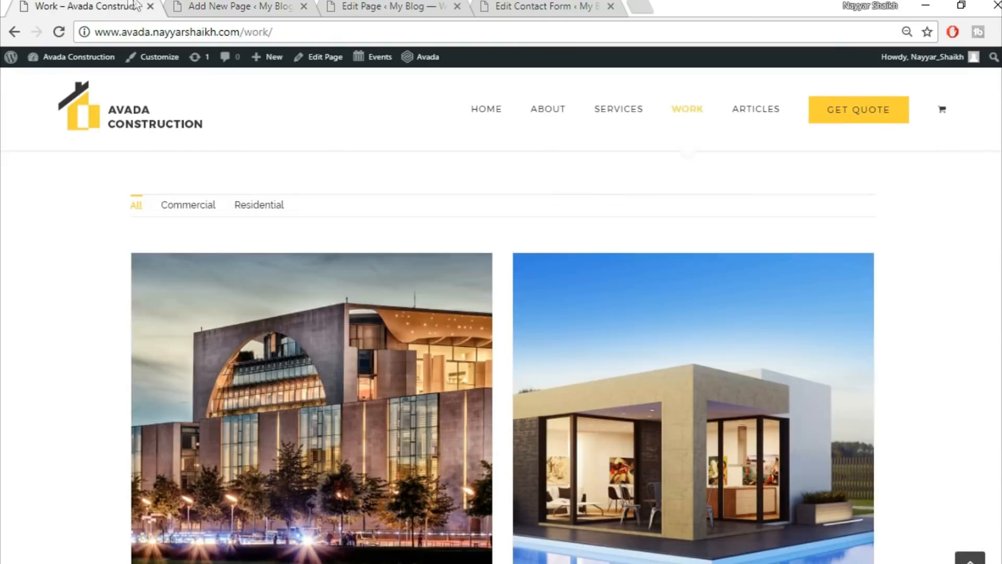
{"action": "left_click", "coordinate": [239, 6]}
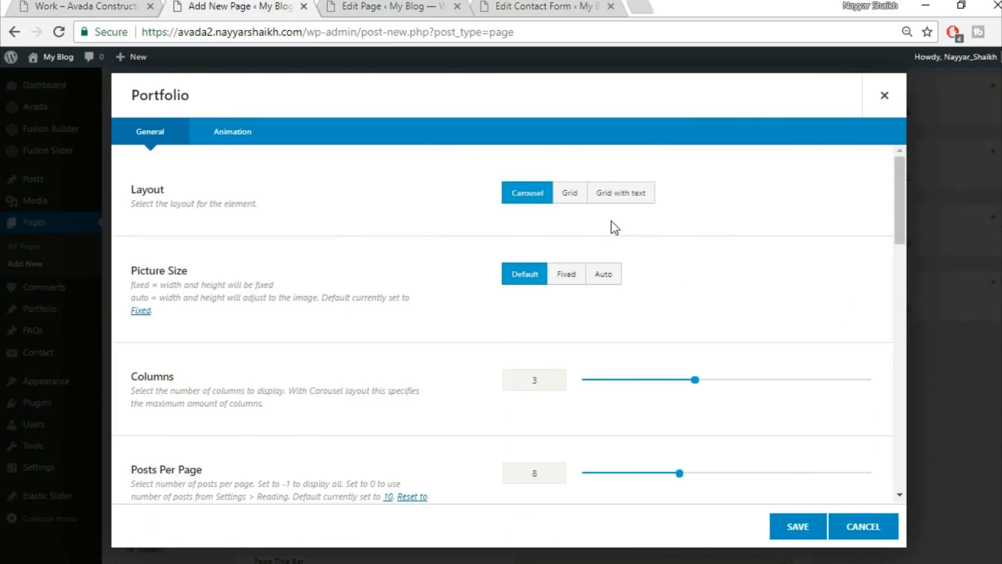
Set the portfolio to a grid layout with auto picture size and a value of 30.
{"action": "left_click", "coordinate": [569, 194]}
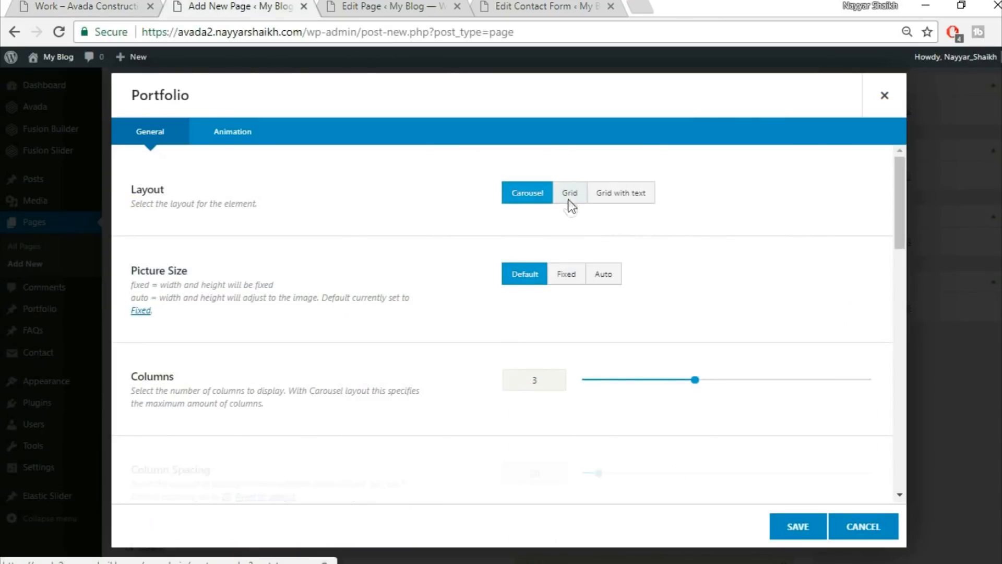
{"action": "left_click", "coordinate": [603, 275]}
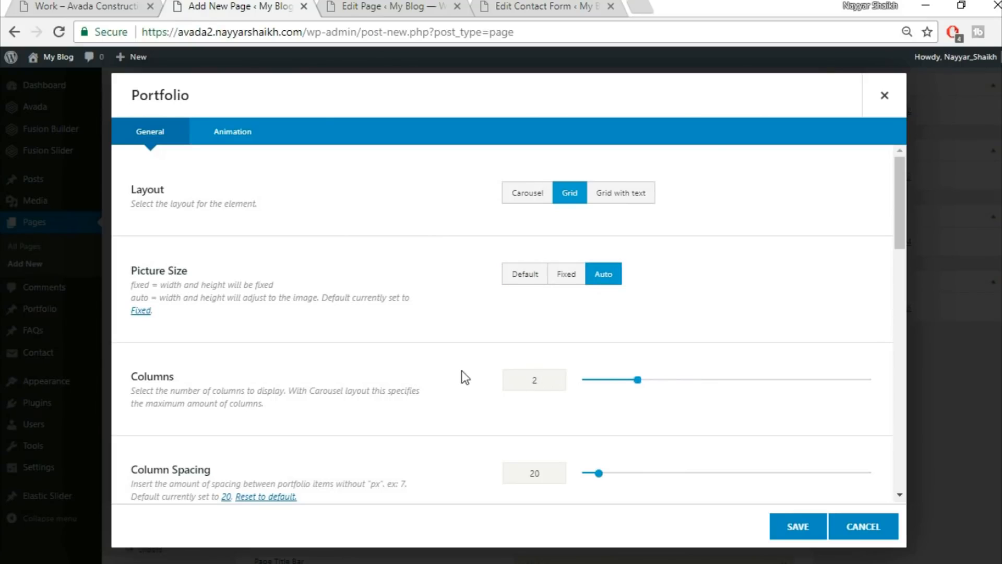
{"action": "scroll", "coordinate": [501, 387], "scroll_direction": "down", "scroll_amount": 3}
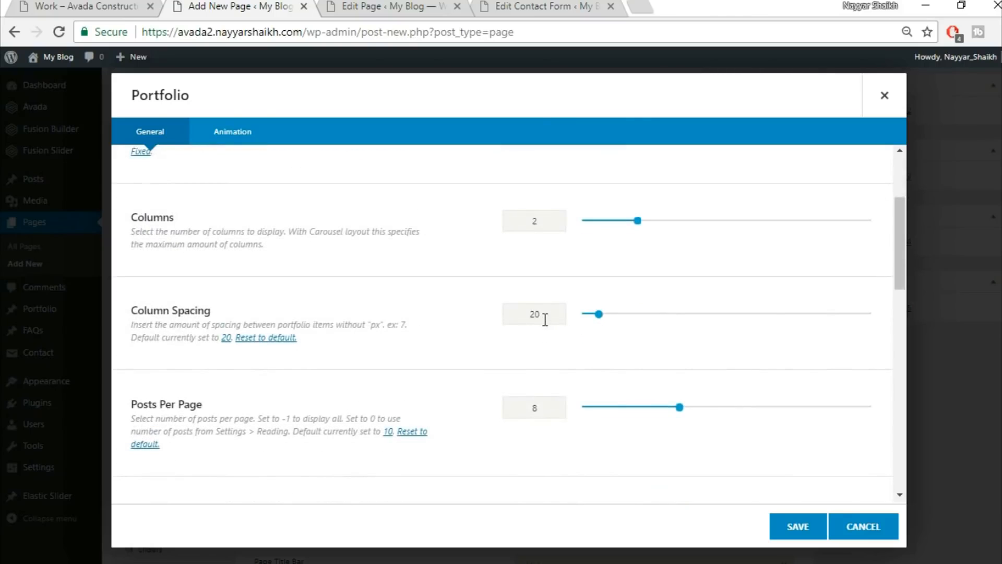
{"action": "type", "text": "30"}
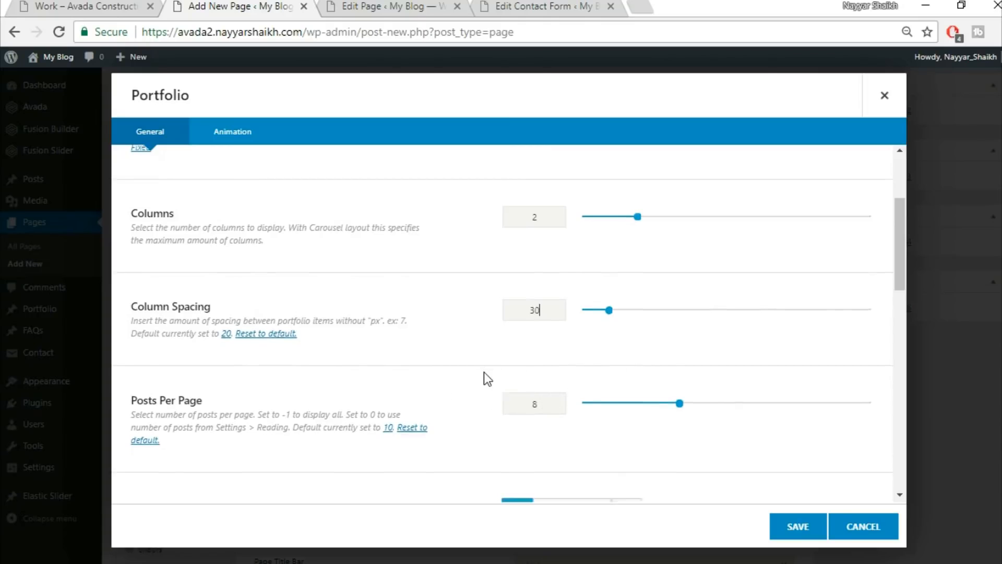
{"action": "scroll", "coordinate": [485, 378], "scroll_direction": "down", "scroll_amount": 5}
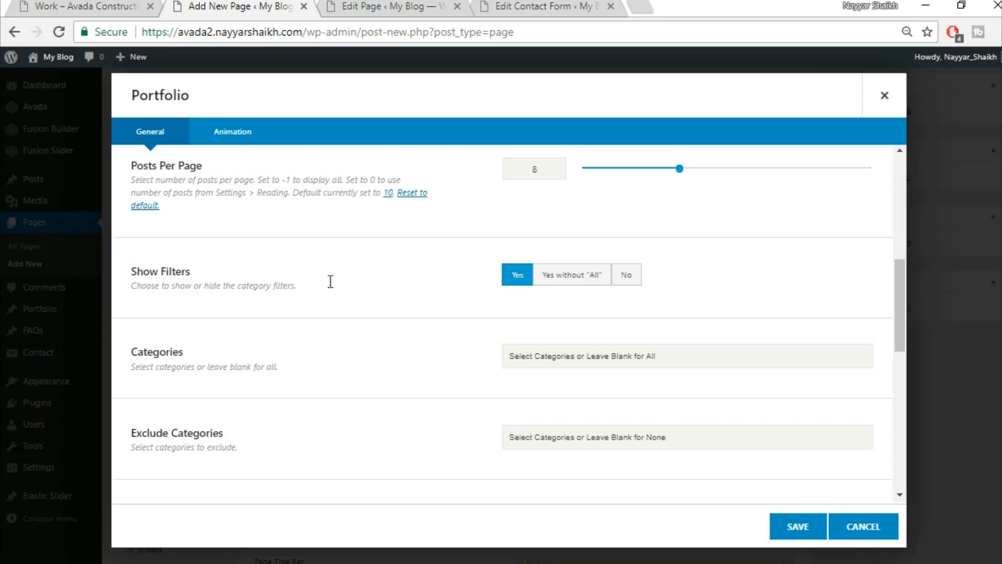
{"action": "left_click", "coordinate": [83, 7]}
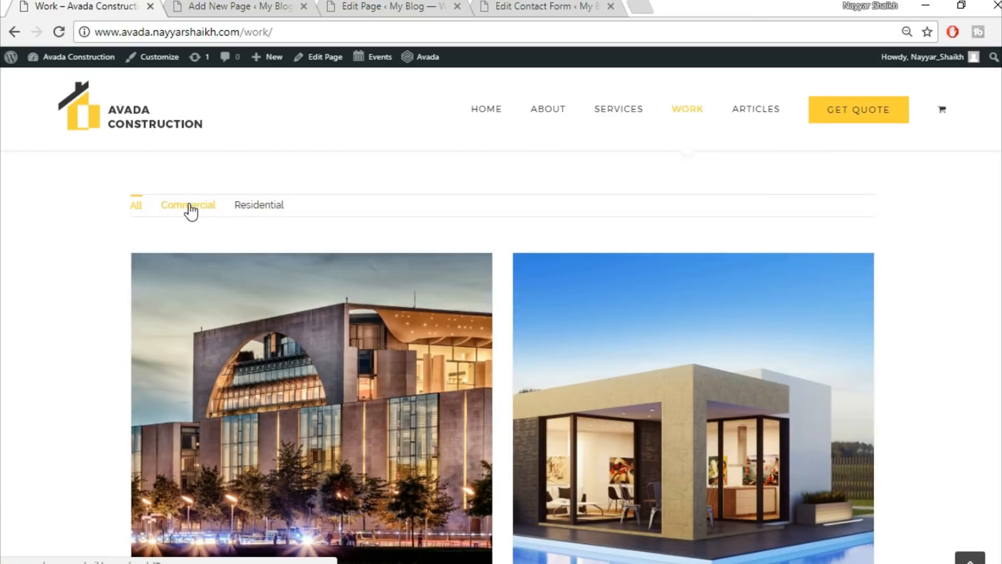
{"action": "left_click", "coordinate": [255, 14]}
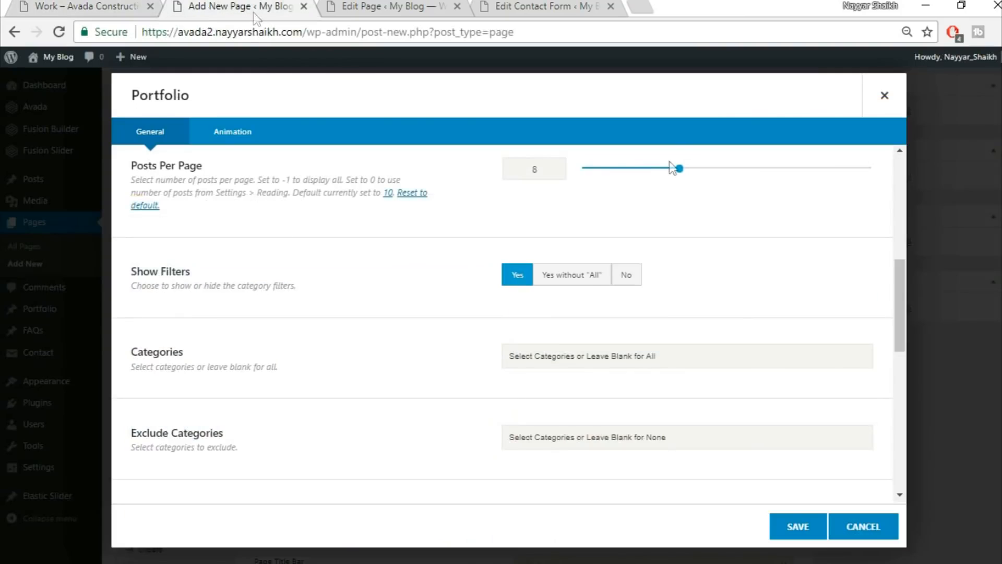
Switch the portfolio to numbered Pagination, save it, and publish the Work page.
{"action": "scroll", "coordinate": [732, 371], "scroll_direction": "down", "scroll_amount": 5}
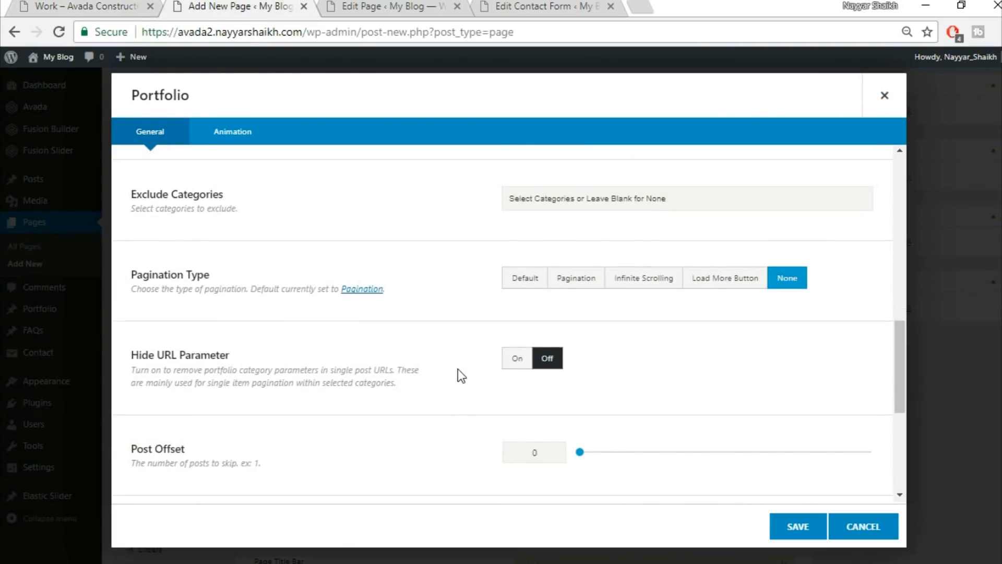
{"action": "left_click", "coordinate": [564, 284]}
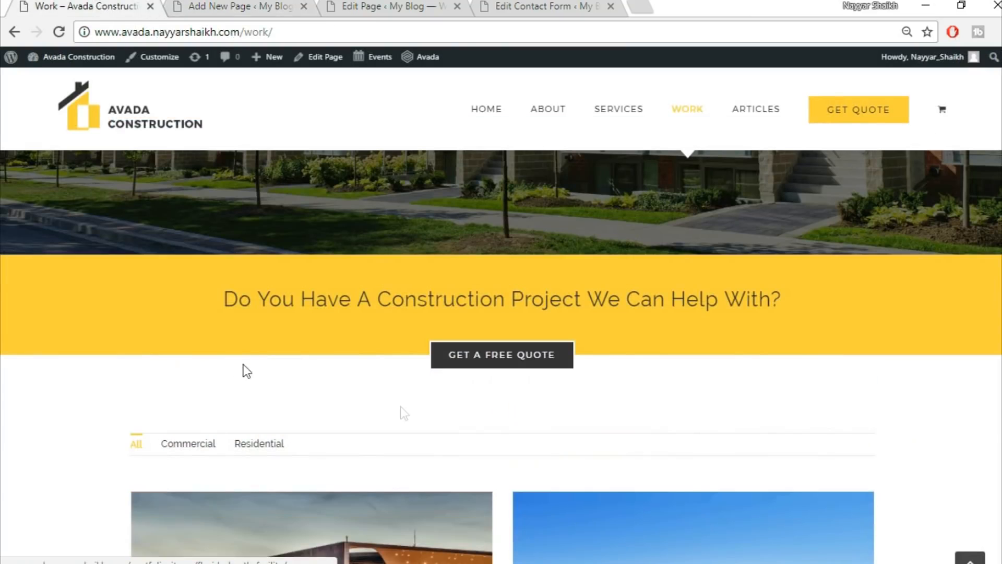
{"action": "scroll", "coordinate": [332, 443], "scroll_direction": "down", "scroll_amount": 2}
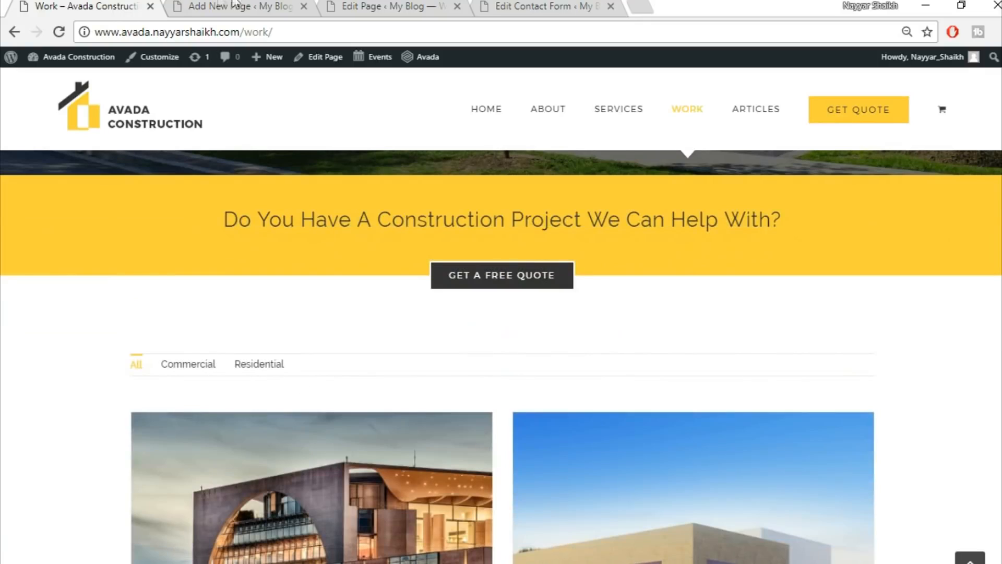
{"action": "left_click", "coordinate": [223, 5]}
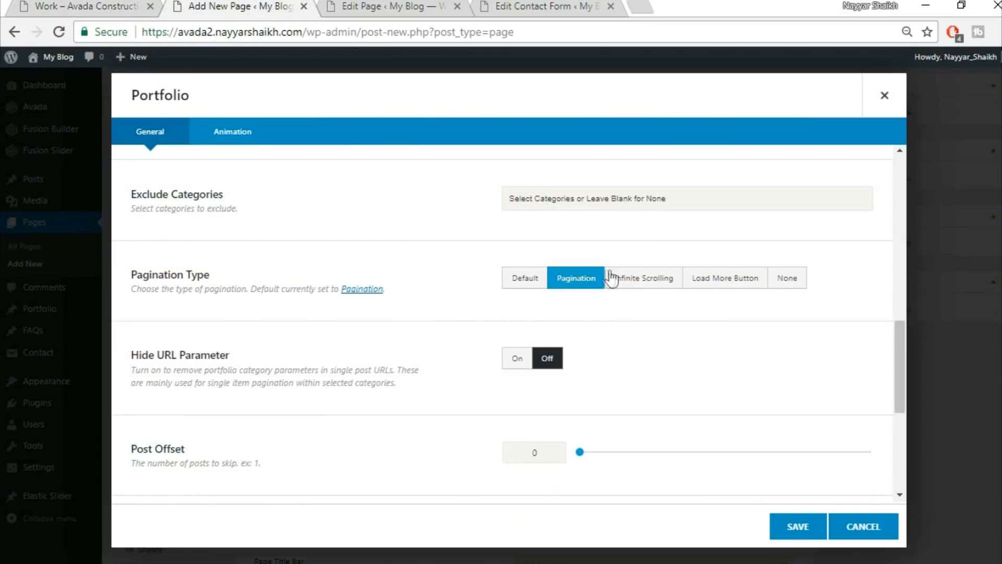
{"action": "scroll", "coordinate": [346, 435], "scroll_direction": "down", "scroll_amount": 3}
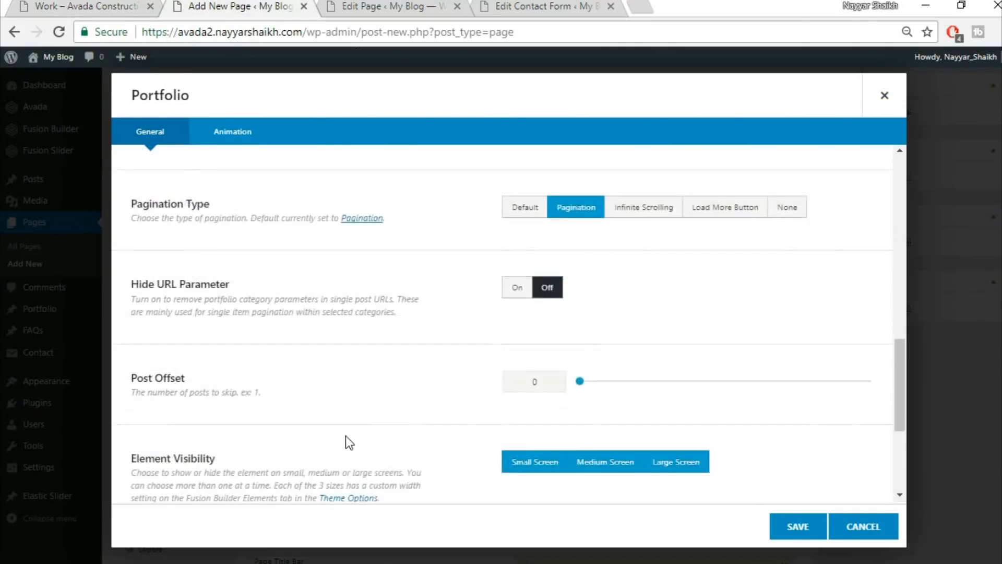
{"action": "scroll", "coordinate": [346, 436], "scroll_direction": "down", "scroll_amount": 3}
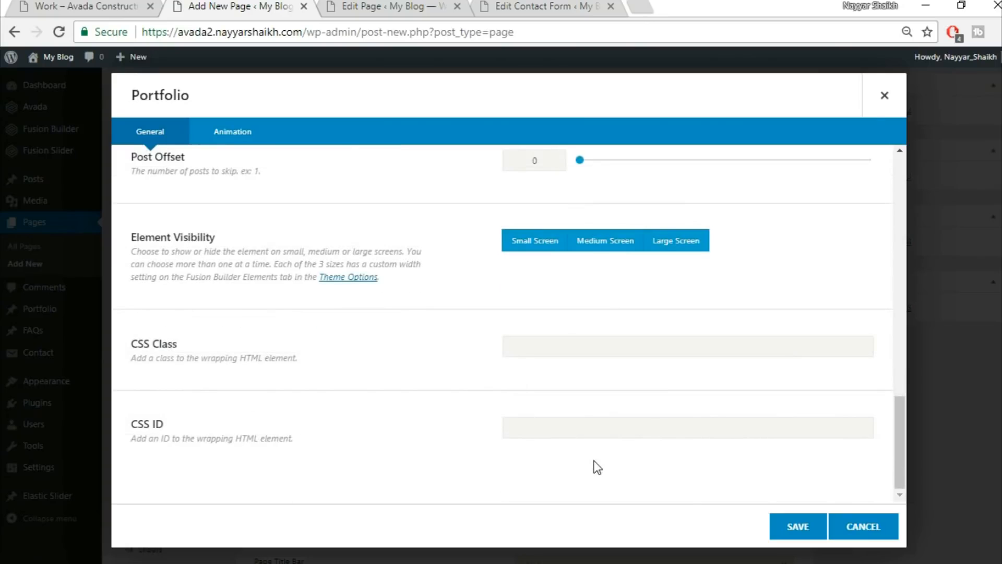
{"action": "left_click", "coordinate": [795, 527]}
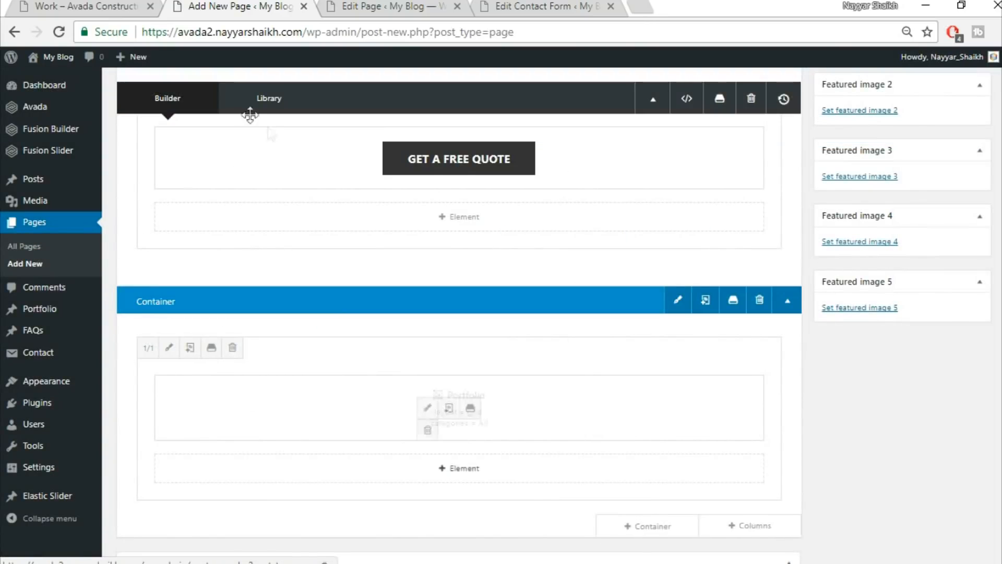
{"action": "scroll", "coordinate": [957, 219], "scroll_direction": "up", "scroll_amount": 10}
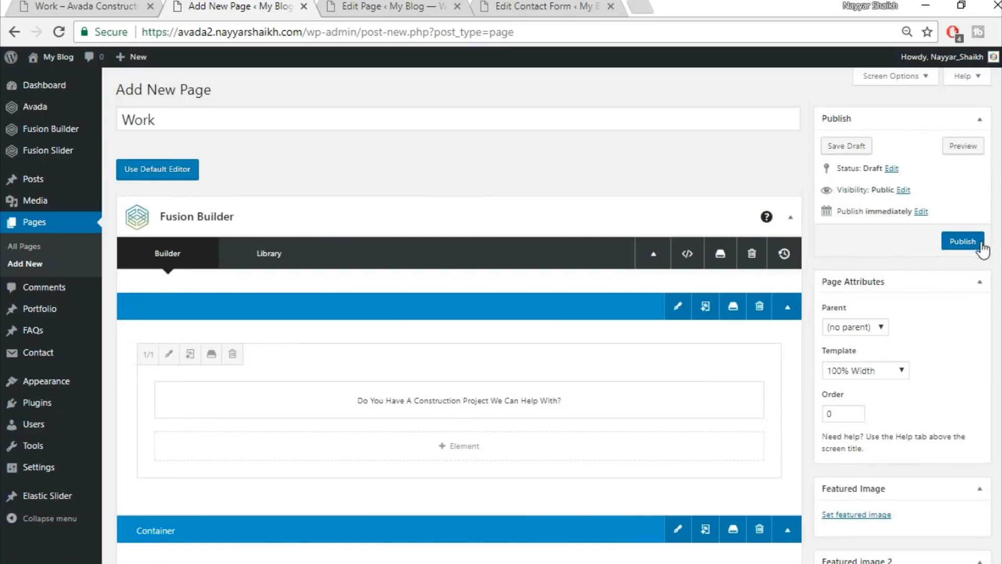
{"action": "left_click", "coordinate": [963, 240]}
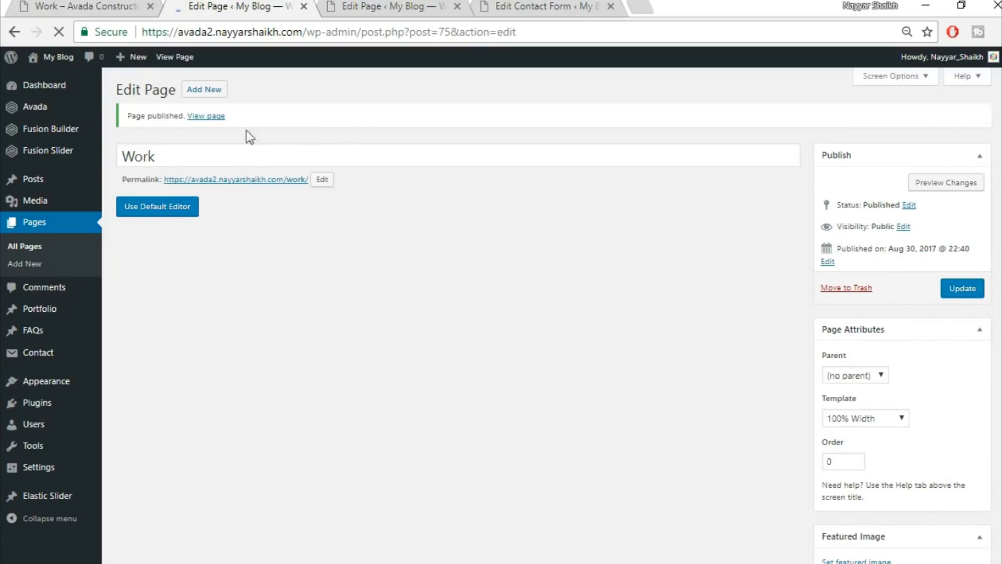
{"action": "left_click", "coordinate": [208, 115], "text": "ctrl"}
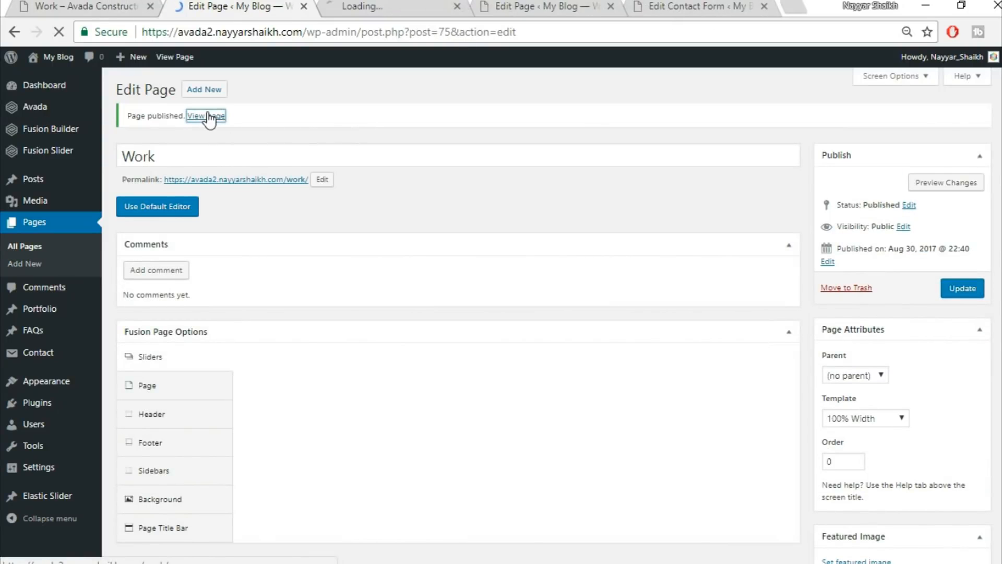
{"action": "left_click", "coordinate": [353, 6]}
{"action": "scroll", "coordinate": [603, 230], "scroll_direction": "down", "scroll_amount": 6}
{"action": "scroll", "coordinate": [324, 365], "scroll_direction": "up", "scroll_amount": 1}
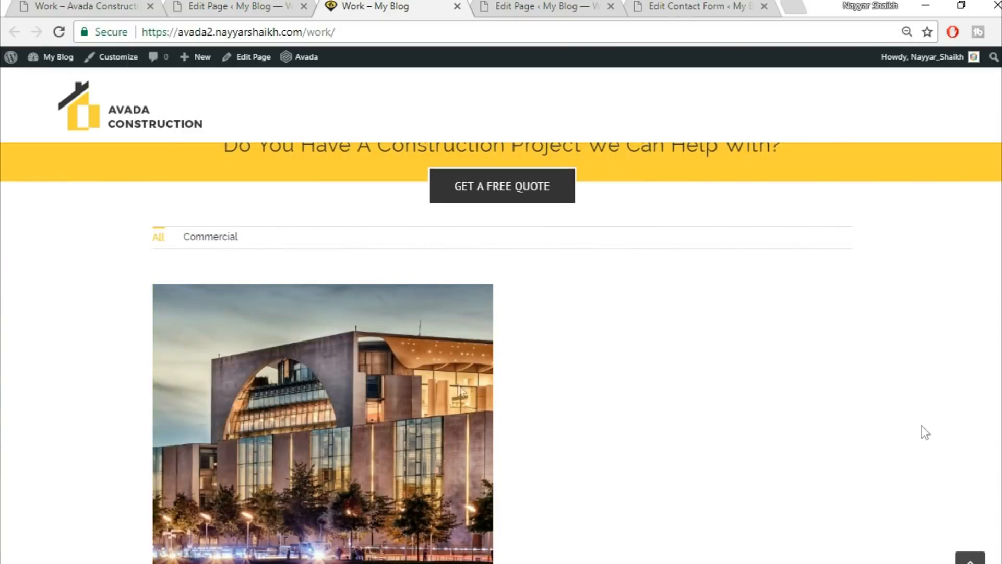
{"action": "scroll", "coordinate": [633, 438], "scroll_direction": "down", "scroll_amount": 5}
{"action": "scroll", "coordinate": [633, 437], "scroll_direction": "up", "scroll_amount": 10}
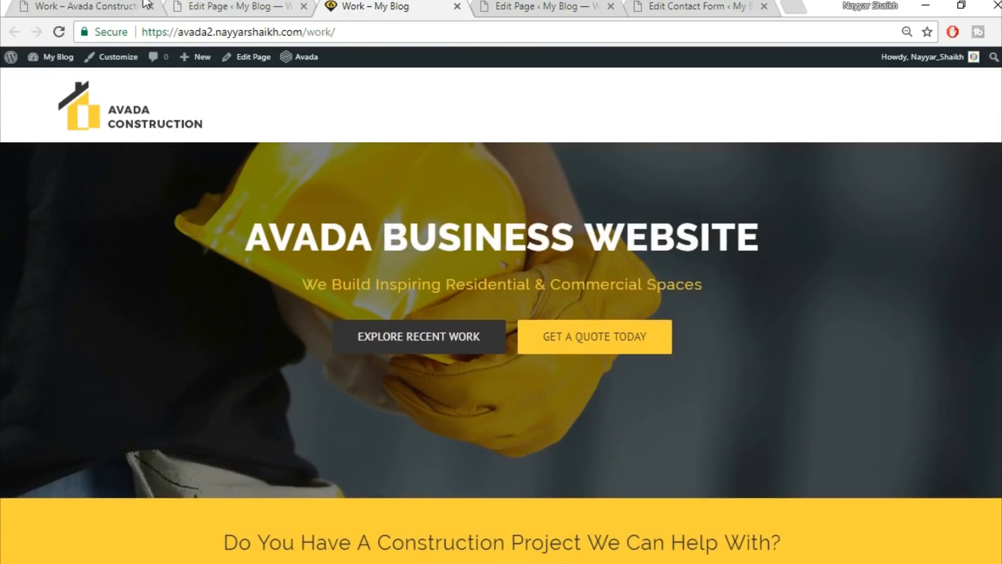
{"action": "left_click", "coordinate": [145, 4]}
{"action": "scroll", "coordinate": [501, 313], "scroll_direction": "down", "scroll_amount": 5}
{"action": "scroll", "coordinate": [411, 241], "scroll_direction": "down", "scroll_amount": 5}
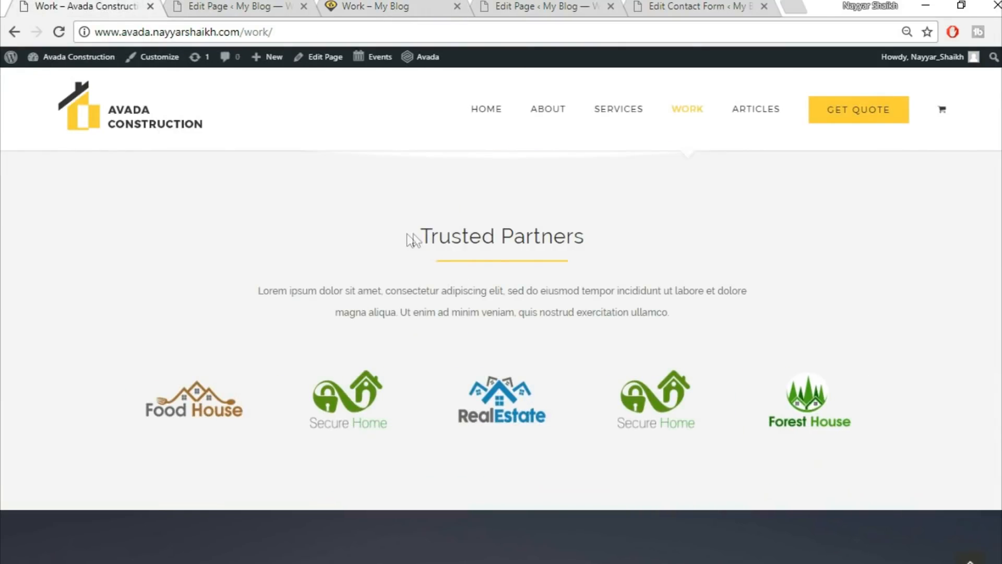
{"action": "scroll", "coordinate": [349, 380], "scroll_direction": "down", "scroll_amount": 10}
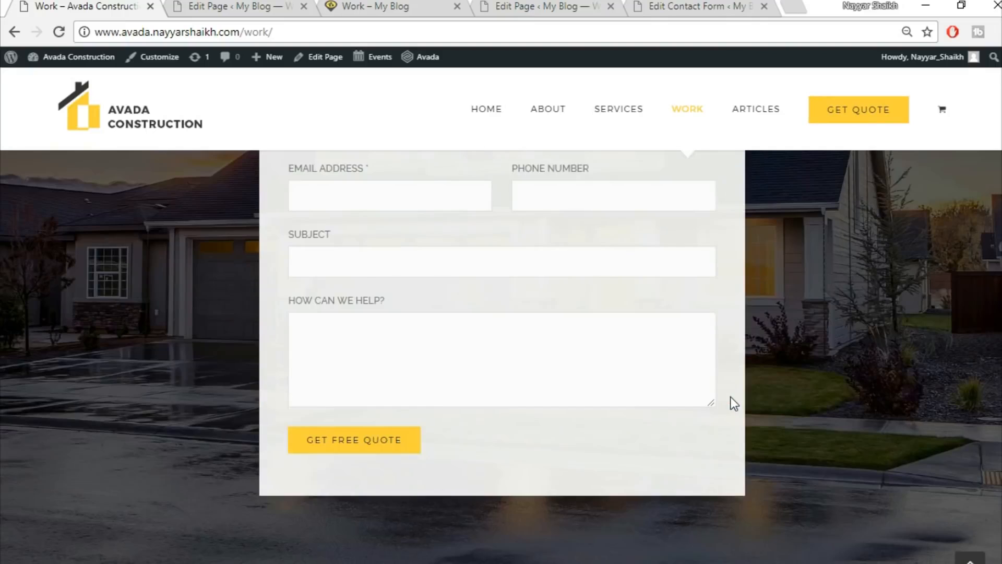
{"action": "scroll", "coordinate": [731, 396], "scroll_direction": "down", "scroll_amount": 5}
{"action": "scroll", "coordinate": [731, 396], "scroll_direction": "up", "scroll_amount": 15}
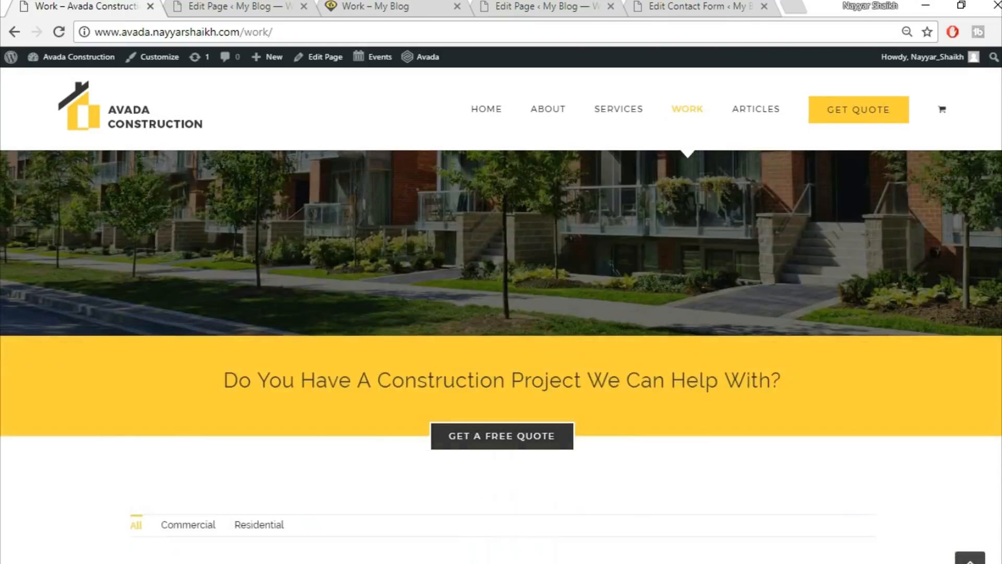
{"action": "scroll", "coordinate": [738, 157], "scroll_direction": "up", "scroll_amount": 4}
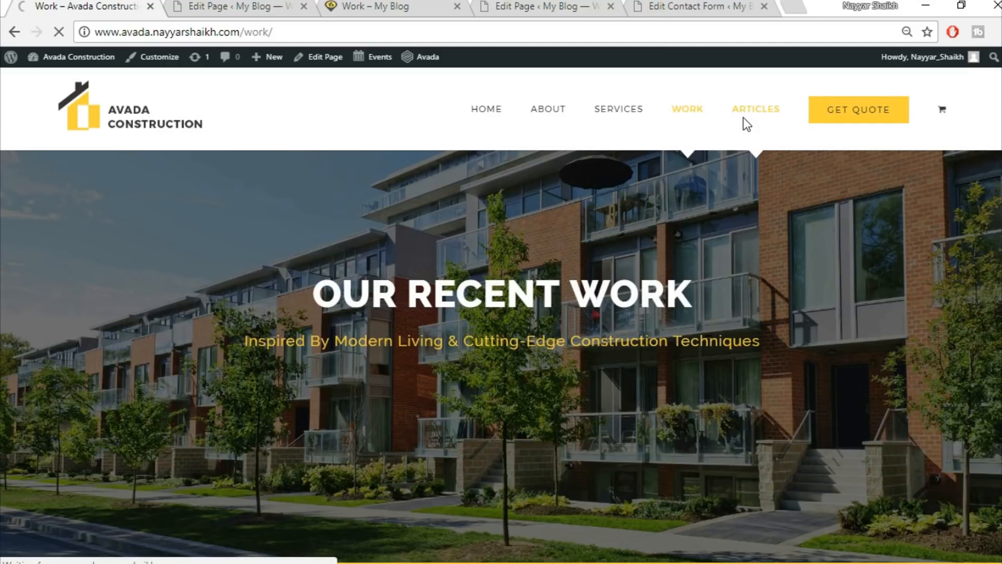
{"action": "left_click", "coordinate": [275, 10]}
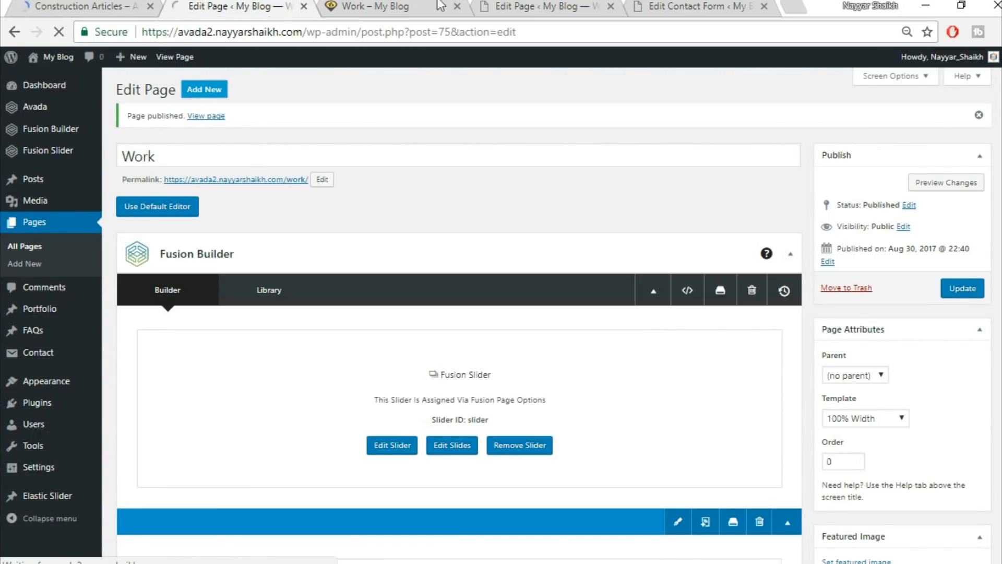
Close the published Work preview tab and return to the new page draft.
{"action": "left_click", "coordinate": [441, 6]}
{"action": "left_click", "coordinate": [457, 8]}
{"action": "left_click", "coordinate": [254, 7]}
{"action": "left_click", "coordinate": [116, 6]}
{"action": "left_click", "coordinate": [253, 6]}
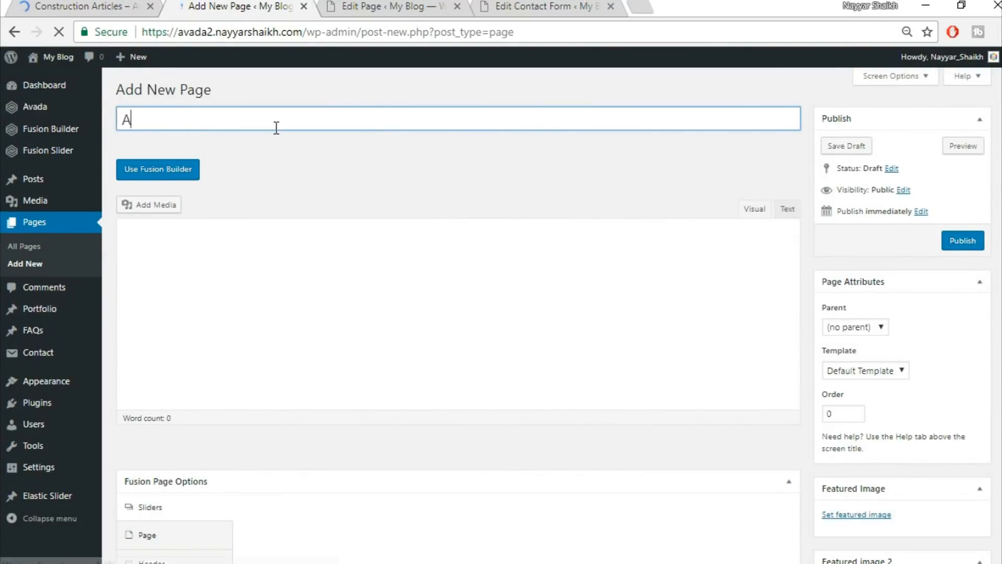
Title the new page 'Articles' so it auto-saves with an /articles/ permalink.
{"action": "type", "text": "rtcle"}
{"action": "key", "text": "BackSpace"}
{"action": "key", "text": "BackSpace"}
{"action": "key", "text": "BackSpace"}
{"action": "type", "text": "icles"}
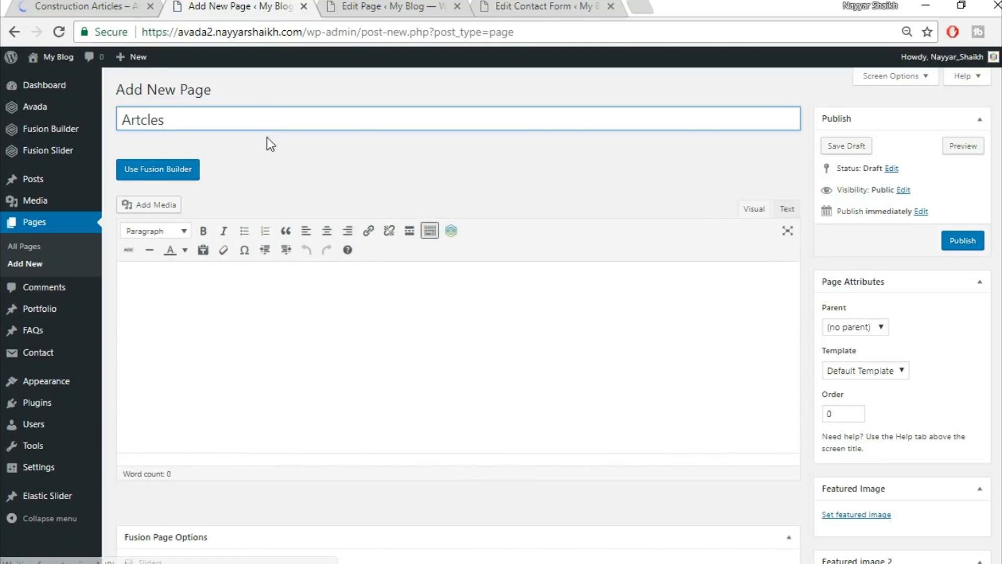
{"action": "left_click", "coordinate": [105, 4]}
{"action": "left_click", "coordinate": [192, 4]}
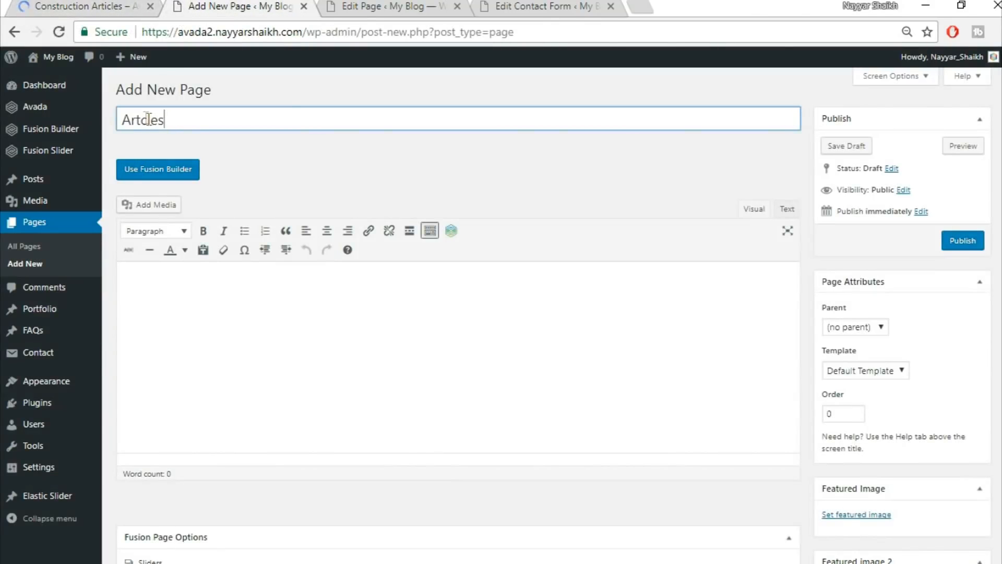
{"action": "left_click", "coordinate": [224, 161]}
Review the demo Construction Articles page, then return to the Articles editor.
{"action": "left_click", "coordinate": [100, 5]}
{"action": "scroll", "coordinate": [588, 264], "scroll_direction": "down", "scroll_amount": 8}
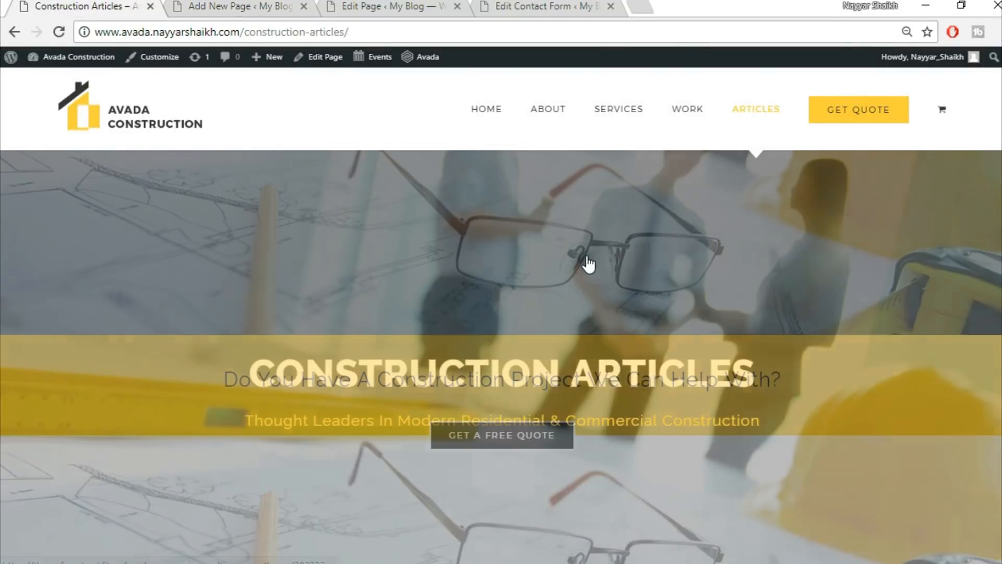
{"action": "scroll", "coordinate": [588, 300], "scroll_direction": "up", "scroll_amount": 5}
{"action": "scroll", "coordinate": [574, 365], "scroll_direction": "up", "scroll_amount": 3}
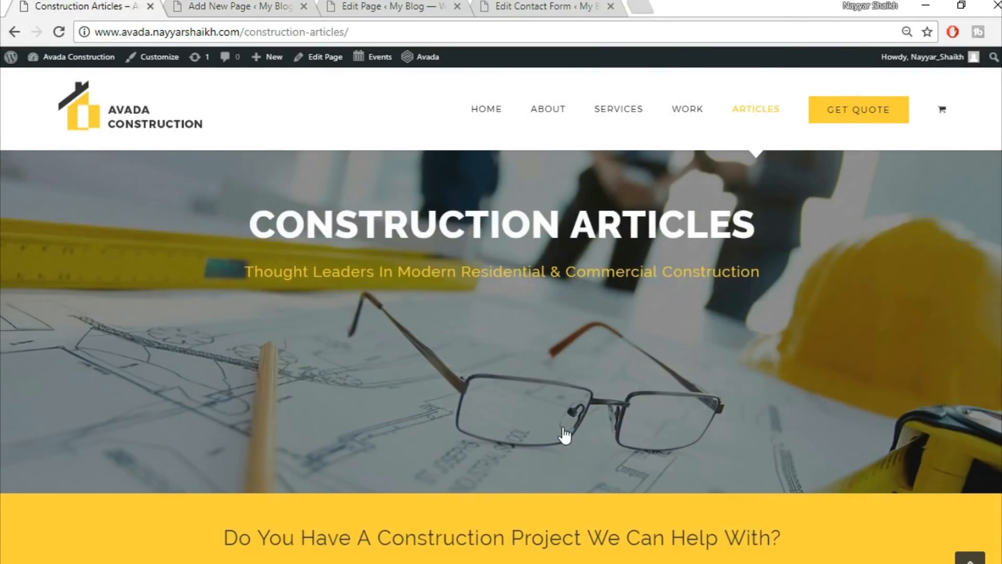
{"action": "scroll", "coordinate": [563, 432], "scroll_direction": "down", "scroll_amount": 13}
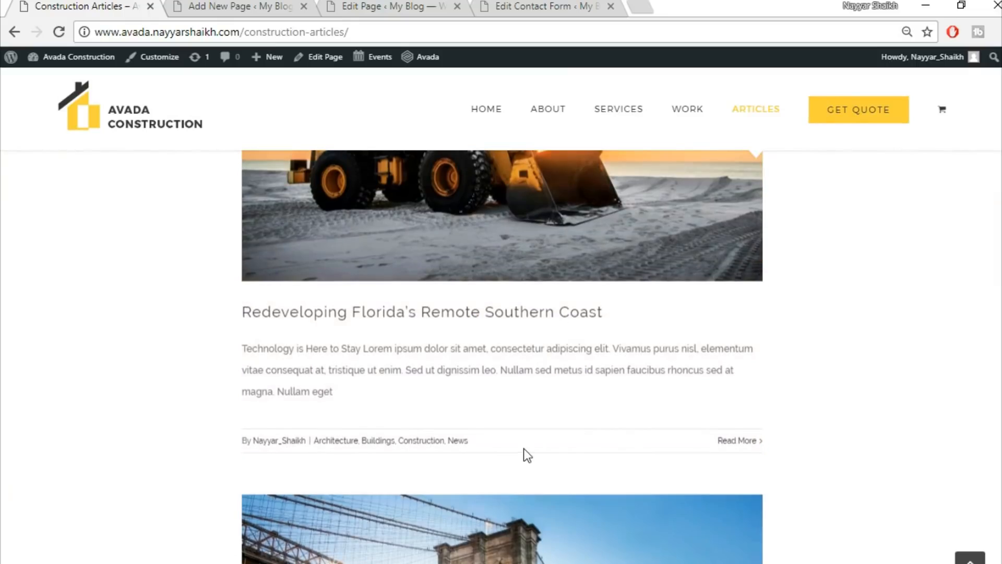
{"action": "scroll", "coordinate": [524, 449], "scroll_direction": "up", "scroll_amount": 5}
{"action": "key", "text": "ctrl+Tab"}
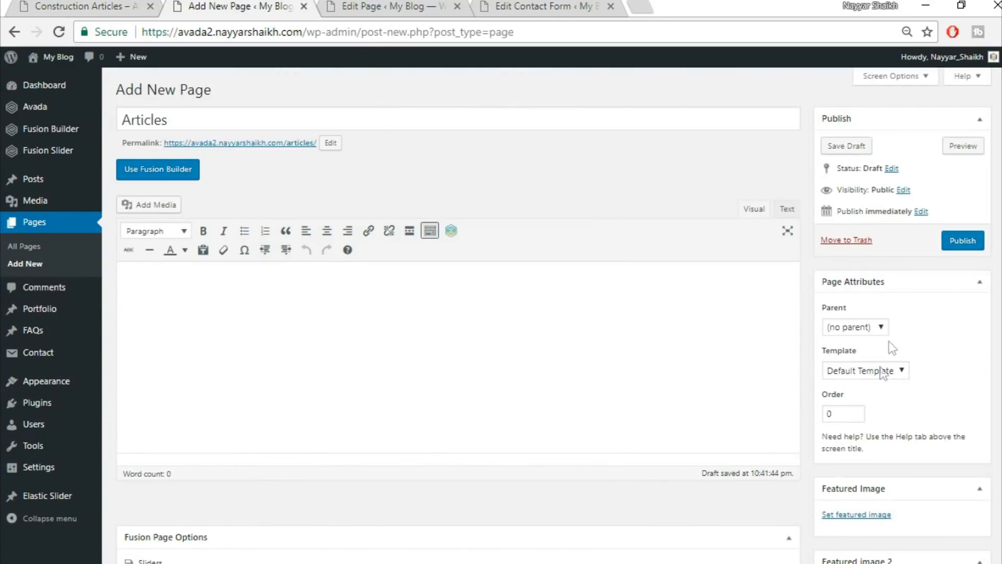
Give the Articles page the 100% Width template and the Fusion Slider named Slider.
{"action": "left_click", "coordinate": [875, 368]}
{"action": "left_click", "coordinate": [856, 397]}
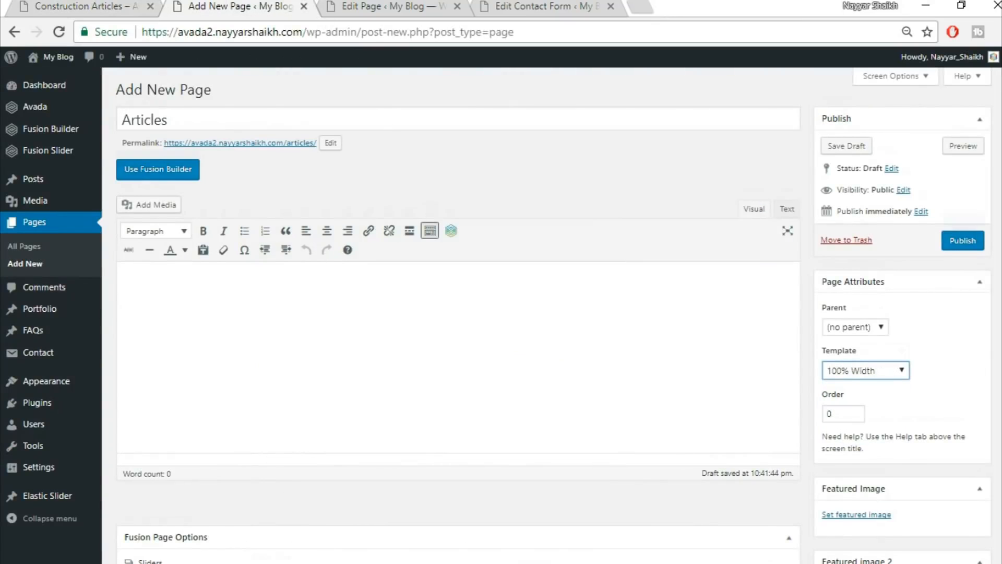
{"action": "scroll", "coordinate": [443, 344], "scroll_direction": "down", "scroll_amount": 6}
{"action": "left_click", "coordinate": [565, 267]}
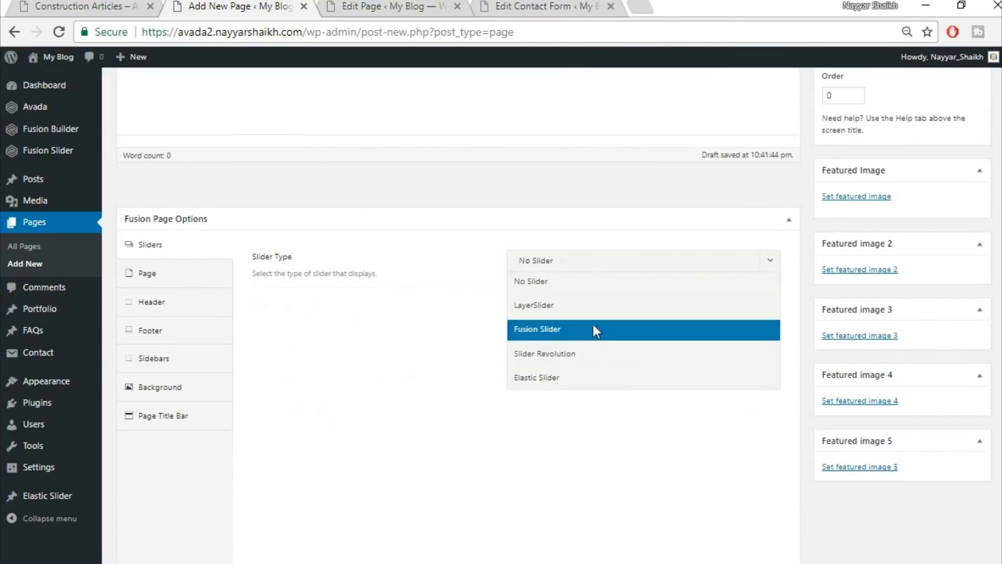
{"action": "left_click", "coordinate": [593, 328]}
{"action": "left_click", "coordinate": [586, 307]}
{"action": "left_click", "coordinate": [582, 353]}
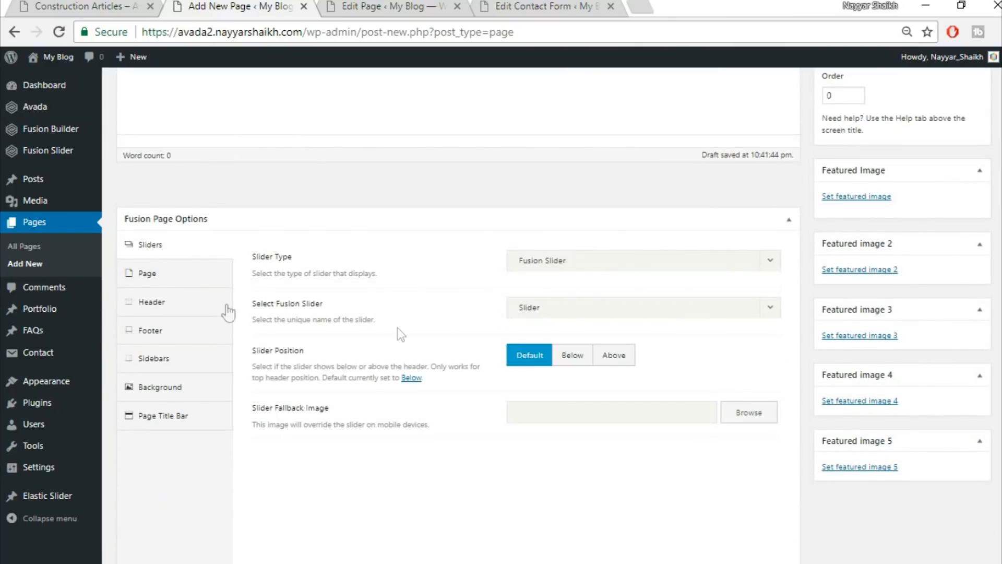
Set page content padding to 0, hide the page title bar, and switch to Fusion Builder.
{"action": "left_click", "coordinate": [171, 277]}
{"action": "left_click", "coordinate": [554, 292]}
{"action": "type", "text": "0"}
{"action": "left_click", "coordinate": [192, 443]}
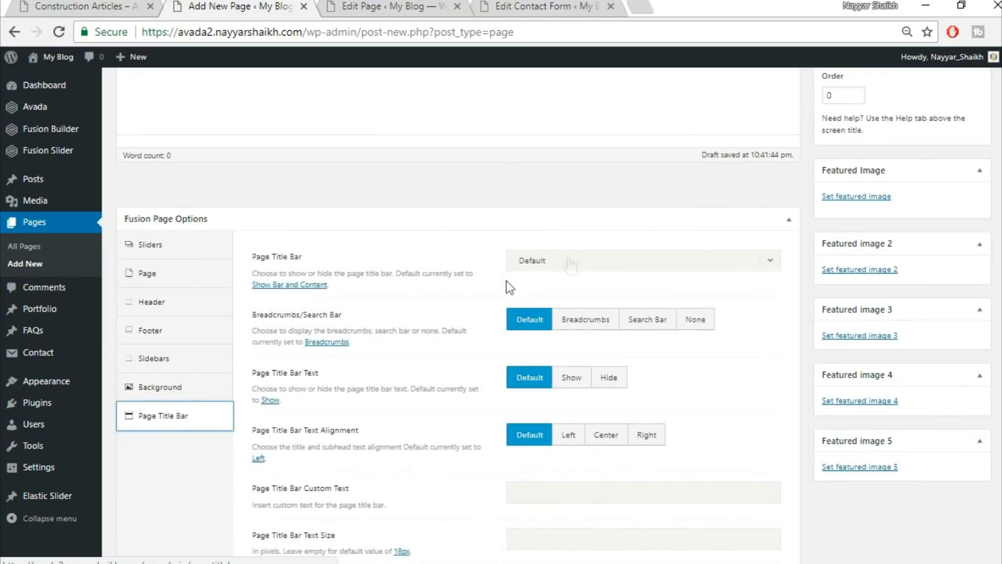
{"action": "left_click", "coordinate": [574, 261]}
{"action": "left_click", "coordinate": [561, 355]}
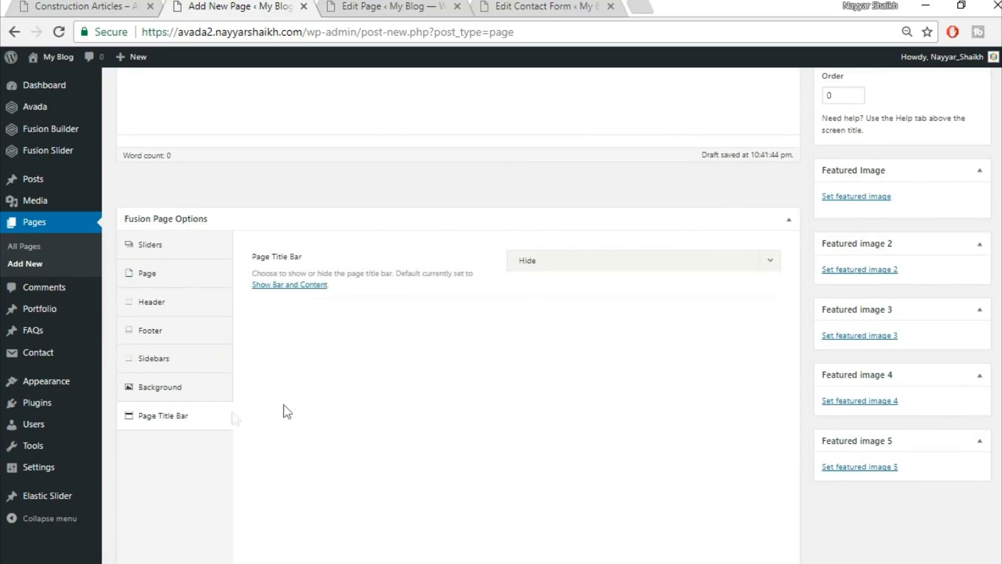
{"action": "scroll", "coordinate": [426, 470], "scroll_direction": "up", "scroll_amount": 6}
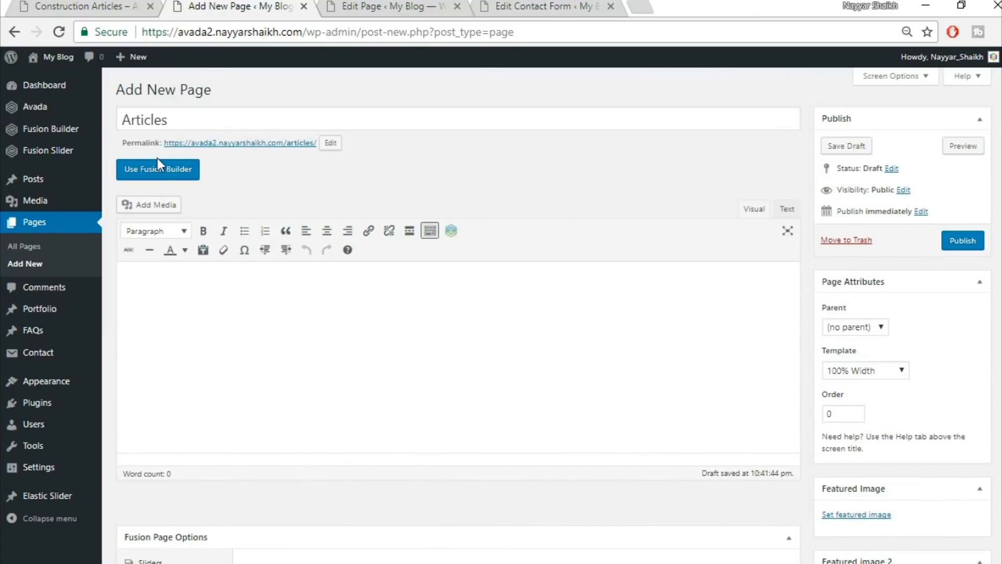
{"action": "left_click", "coordinate": [159, 168]}
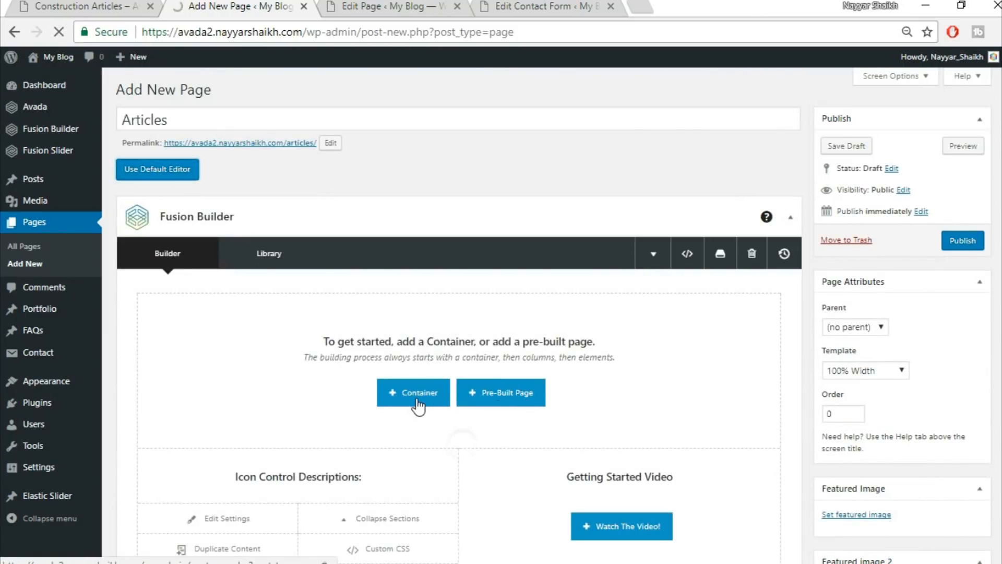
Insert the Top1 and Top2 library containers onto the Articles page.
{"action": "left_click", "coordinate": [418, 400]}
{"action": "left_click", "coordinate": [307, 143]}
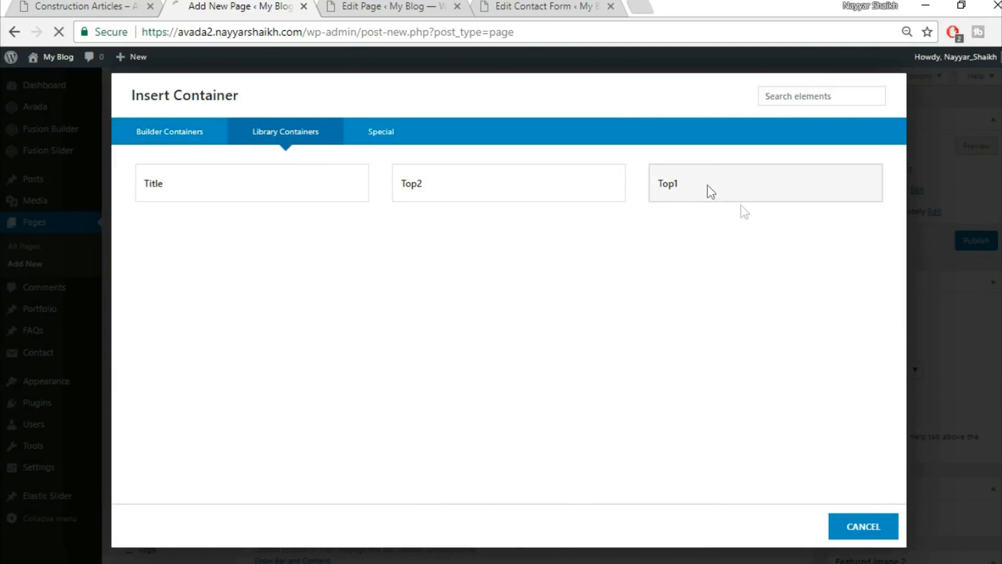
{"action": "left_click", "coordinate": [708, 187]}
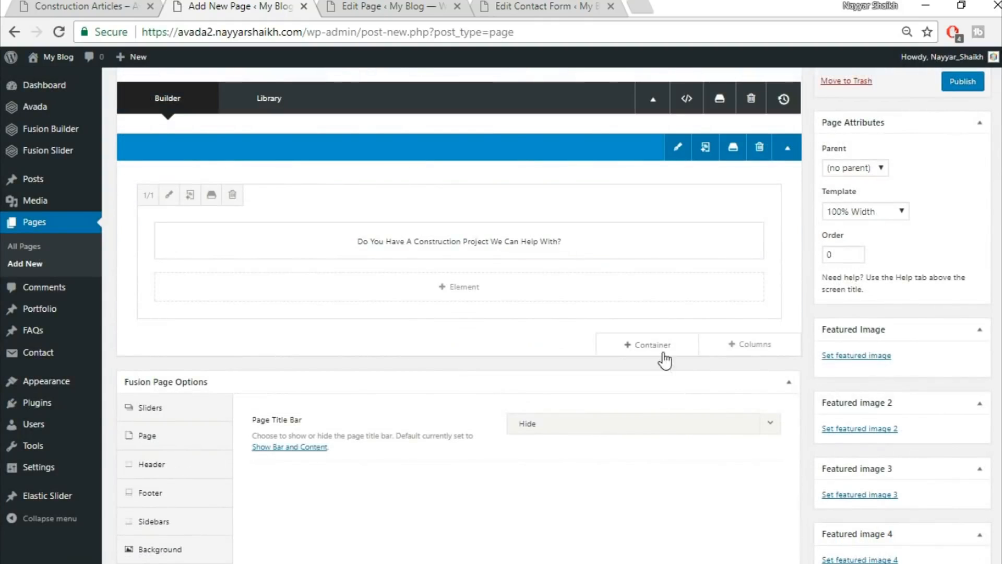
{"action": "left_click", "coordinate": [660, 343]}
{"action": "left_click", "coordinate": [275, 129]}
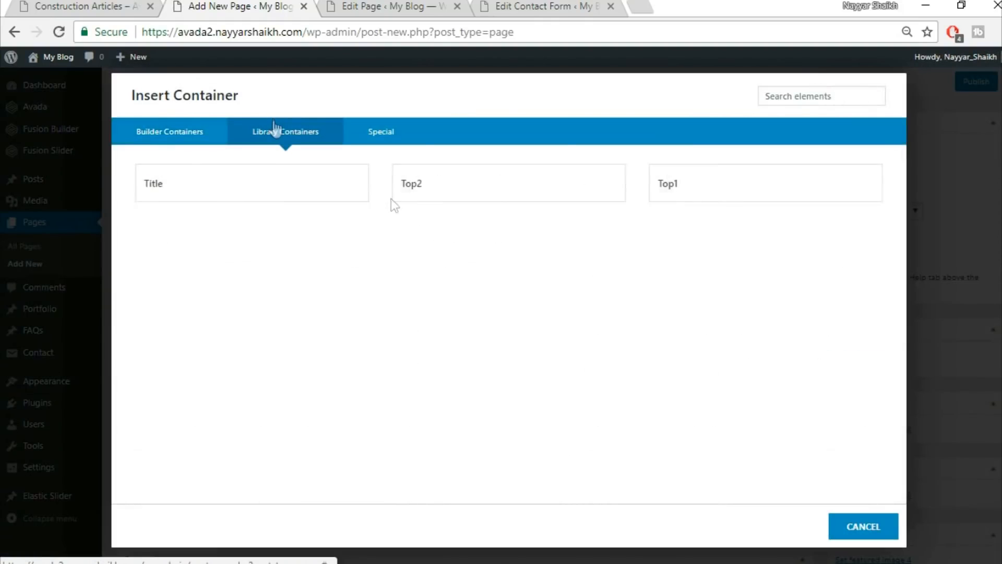
{"action": "left_click", "coordinate": [477, 195]}
After checking the demo, add an empty 1/1 container below and start adding an element.
{"action": "left_click", "coordinate": [149, 10]}
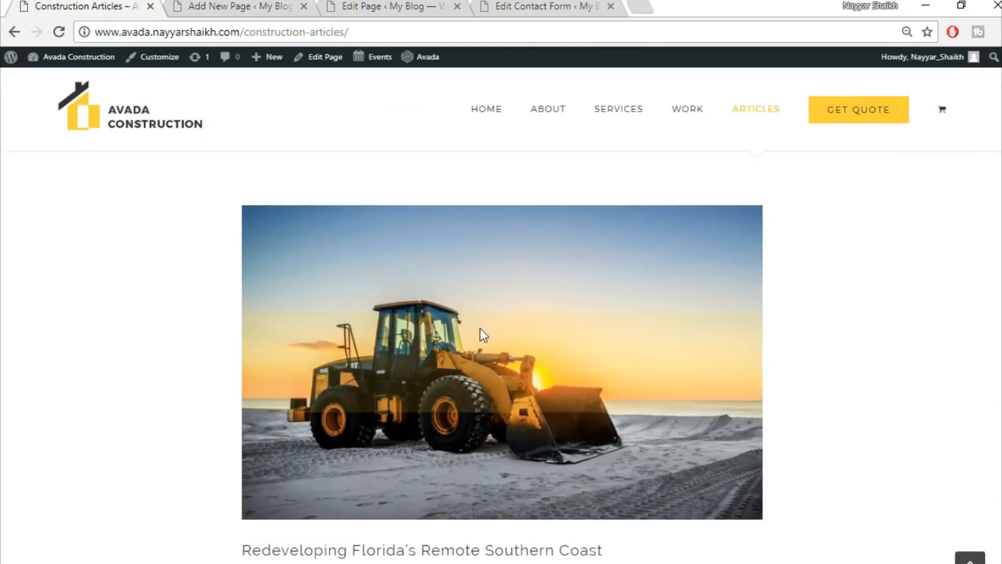
{"action": "scroll", "coordinate": [479, 336], "scroll_direction": "up", "scroll_amount": 3}
{"action": "left_click", "coordinate": [298, 4]}
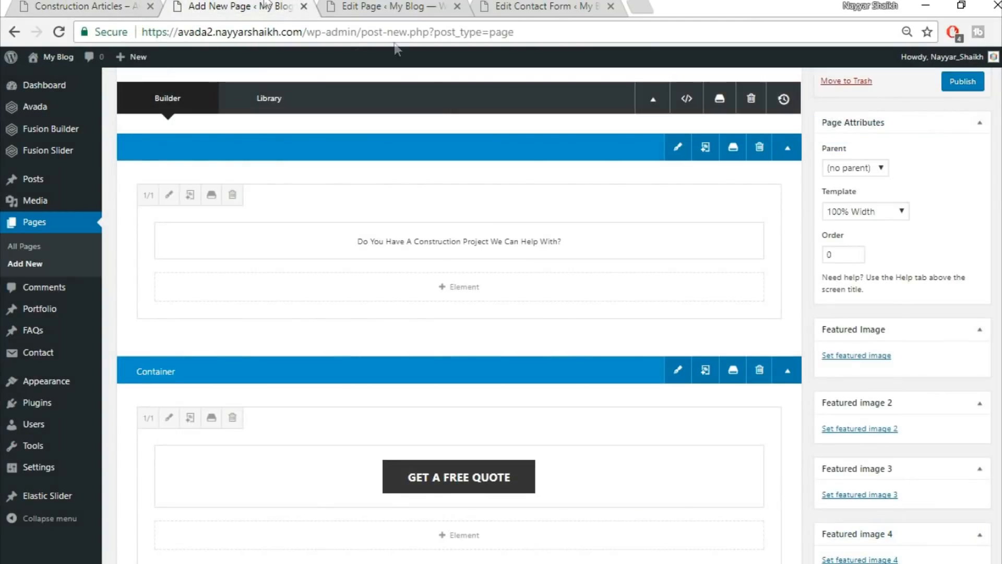
{"action": "scroll", "coordinate": [574, 334], "scroll_direction": "down", "scroll_amount": 5}
{"action": "left_click", "coordinate": [653, 282]}
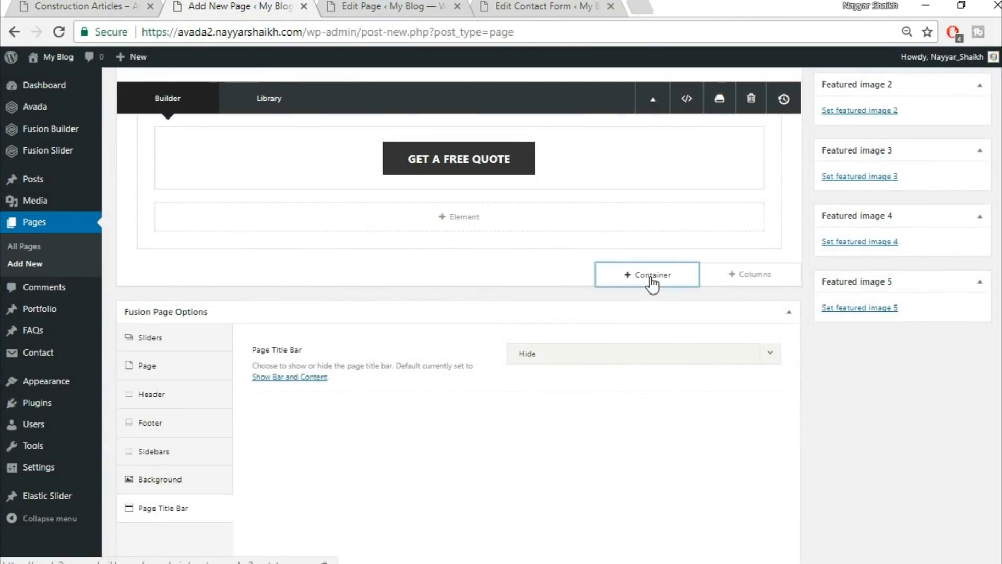
{"action": "left_click", "coordinate": [354, 216]}
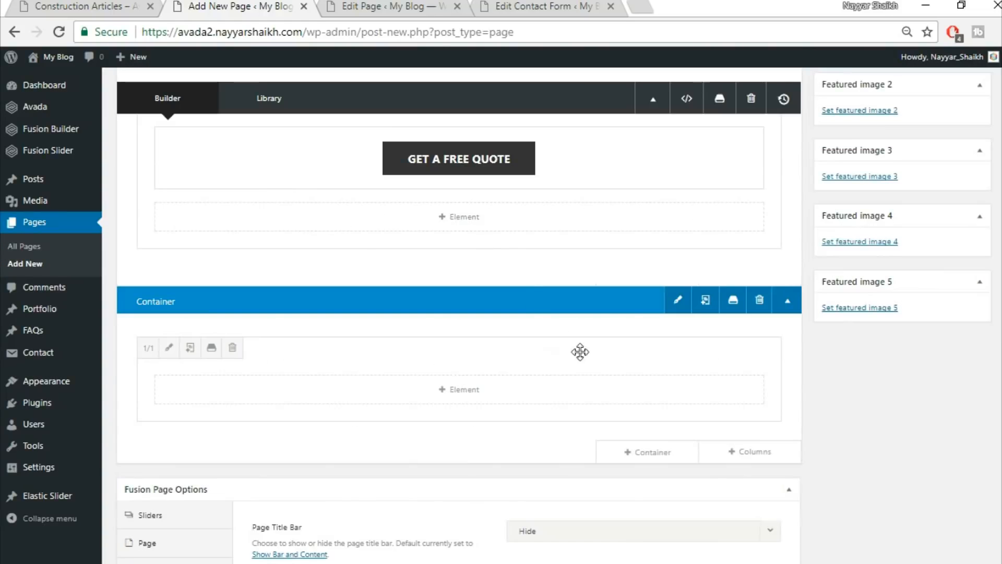
{"action": "left_click", "coordinate": [459, 390]}
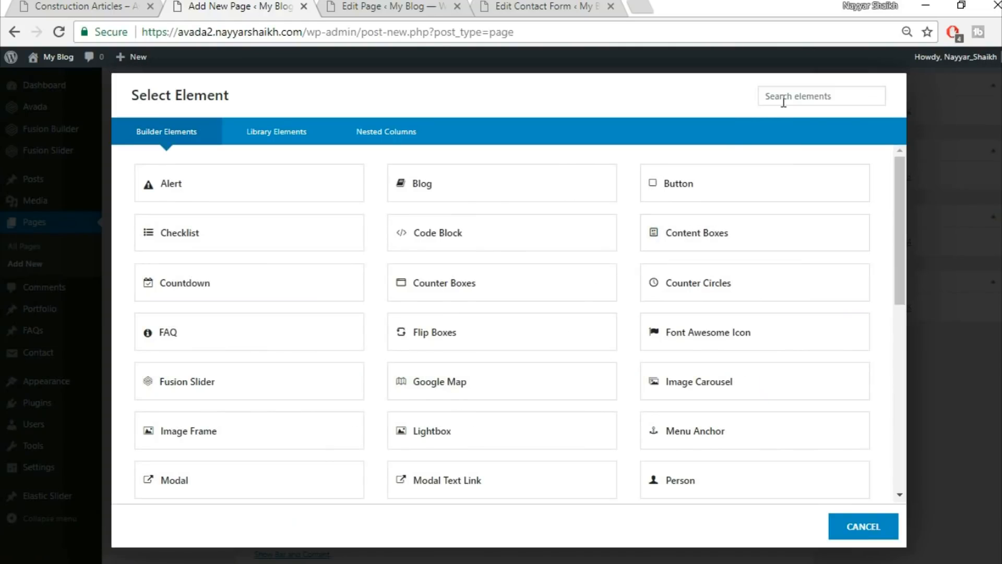
Insert a Blog element into the 1/1 container and look through its settings.
{"action": "left_click", "coordinate": [464, 198]}
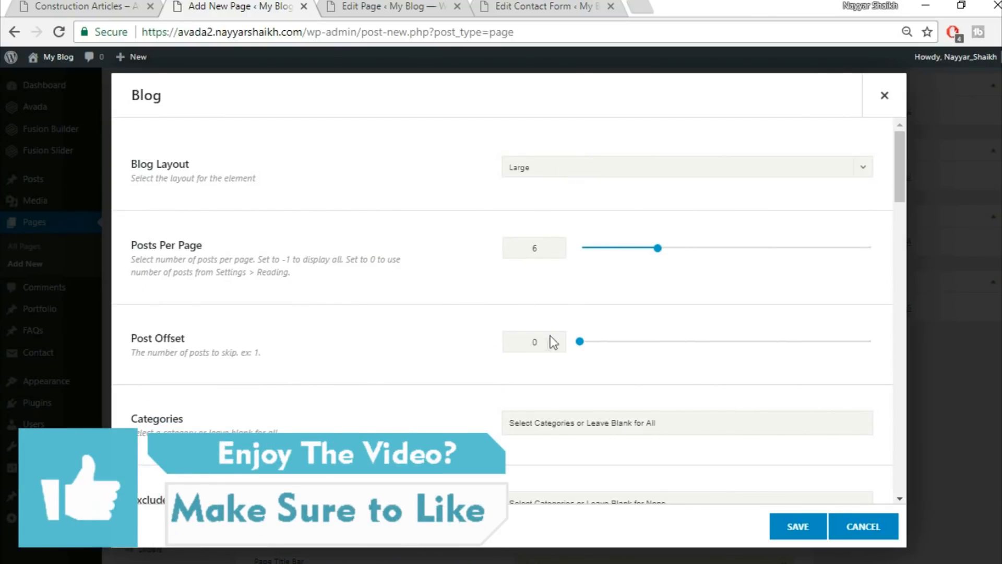
{"action": "scroll", "coordinate": [535, 347], "scroll_direction": "down", "scroll_amount": 5}
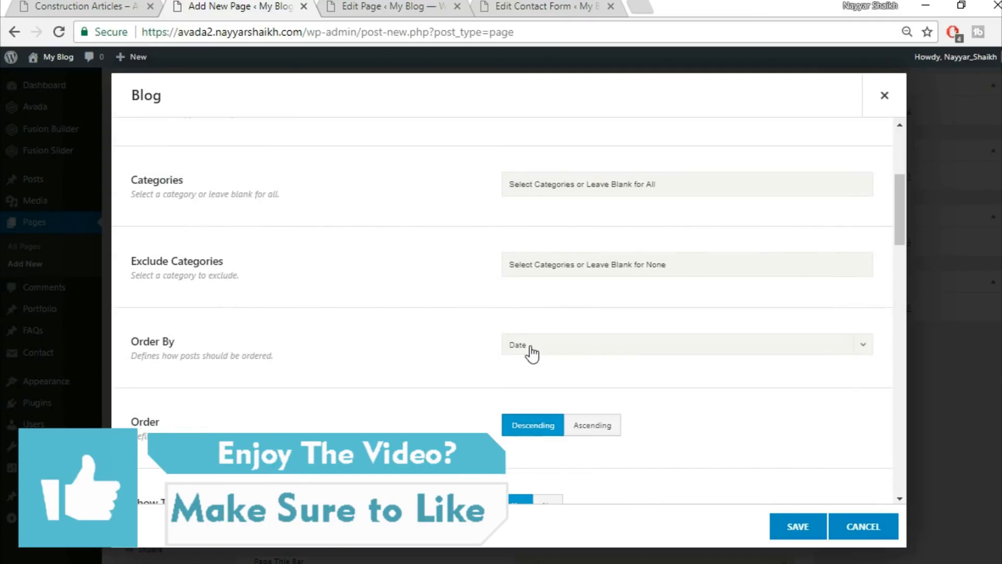
{"action": "scroll", "coordinate": [531, 353], "scroll_direction": "down", "scroll_amount": 2}
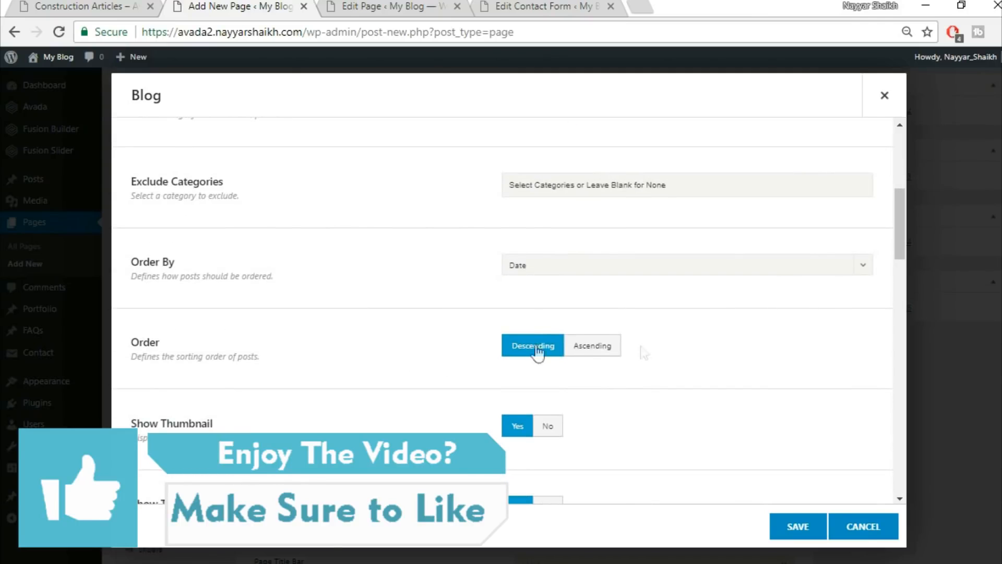
{"action": "scroll", "coordinate": [481, 353], "scroll_direction": "down", "scroll_amount": 3}
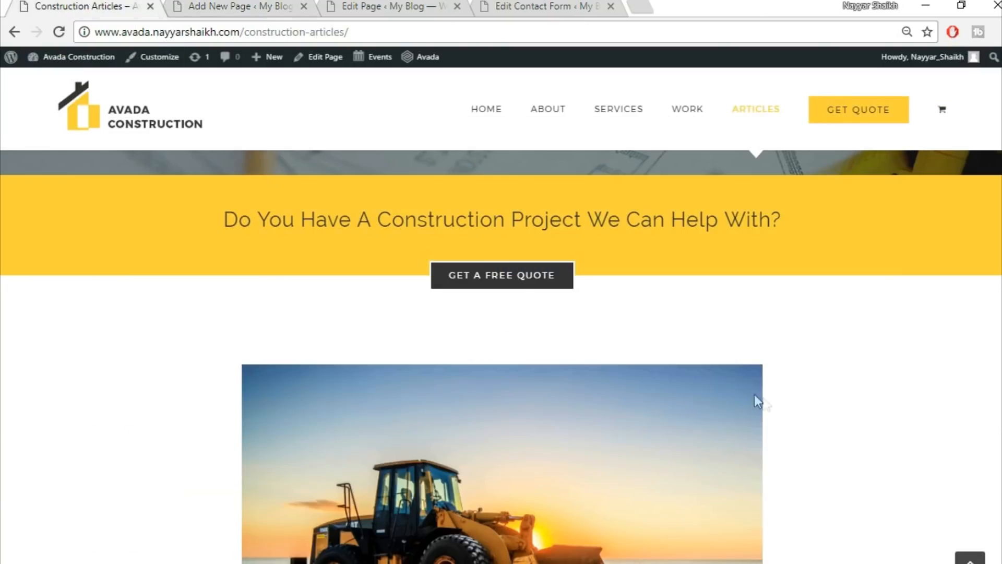
{"action": "scroll", "coordinate": [758, 402], "scroll_direction": "down", "scroll_amount": 4}
{"action": "scroll", "coordinate": [640, 291], "scroll_direction": "down", "scroll_amount": 1}
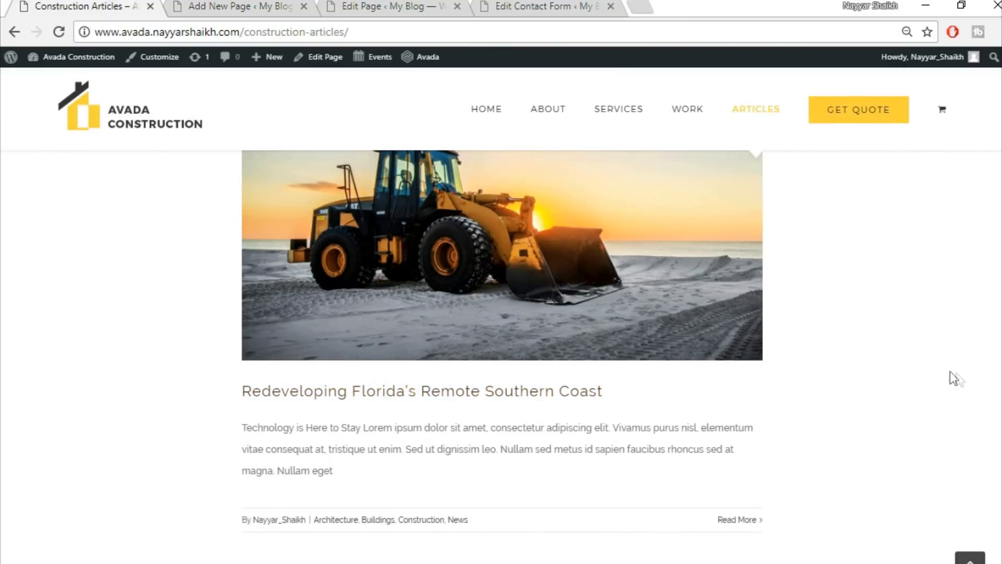
{"action": "scroll", "coordinate": [954, 378], "scroll_direction": "down", "scroll_amount": 3}
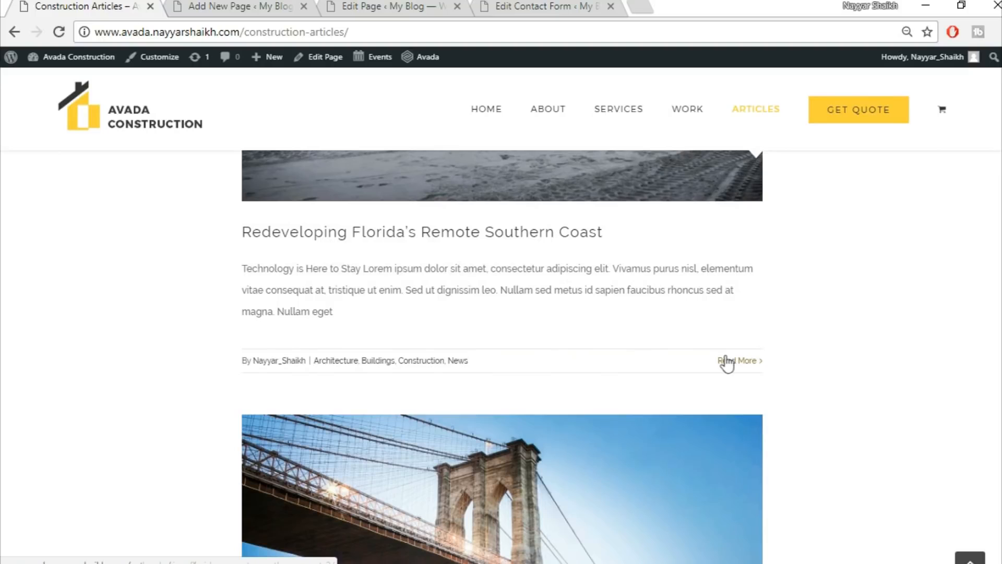
Set the Blog element's Show Author Name to No, checking the demo listing.
{"action": "left_click", "coordinate": [261, 5]}
{"action": "scroll", "coordinate": [792, 351], "scroll_direction": "down", "scroll_amount": 3}
{"action": "scroll", "coordinate": [504, 365], "scroll_direction": "down", "scroll_amount": 3}
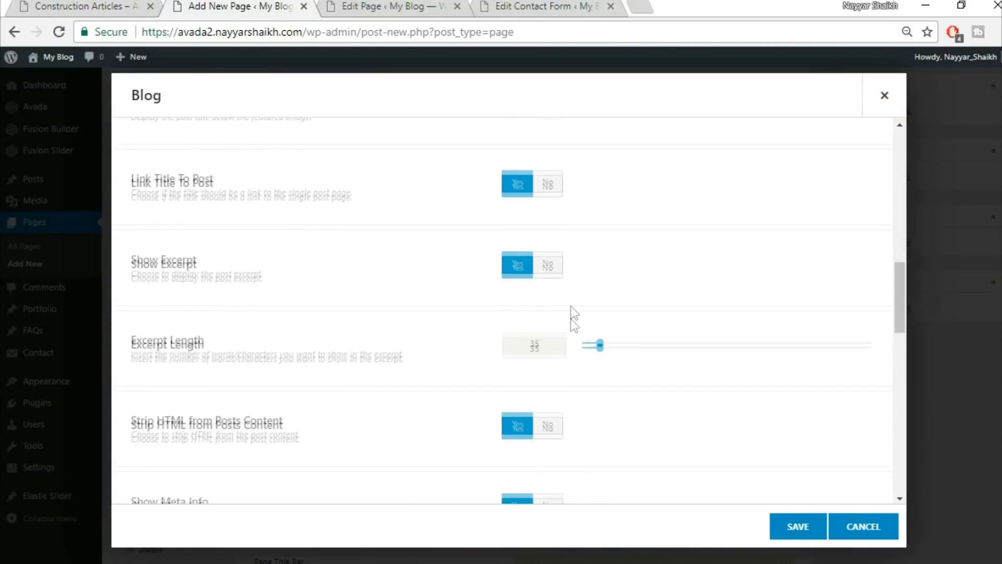
{"action": "scroll", "coordinate": [470, 342], "scroll_direction": "down", "scroll_amount": 3}
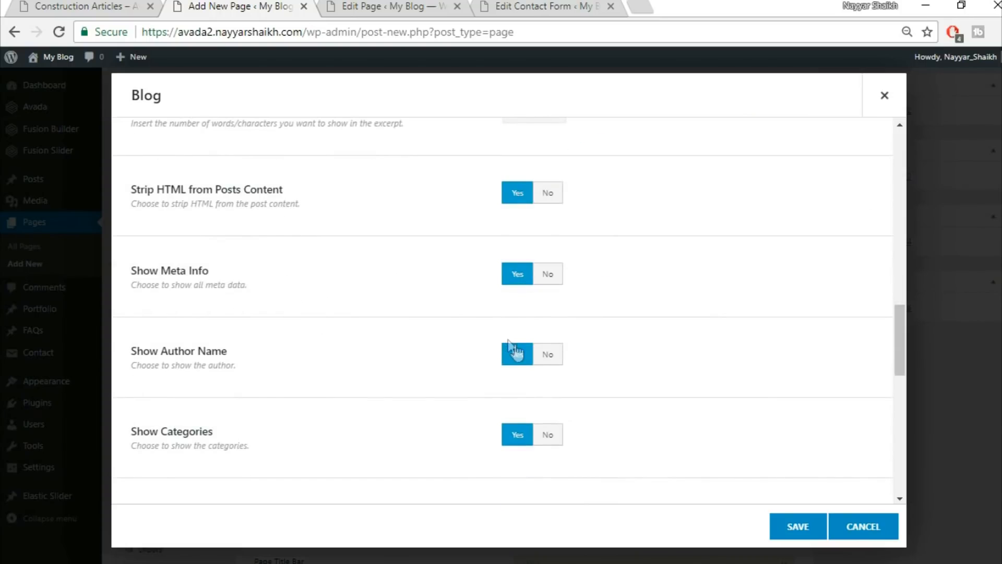
{"action": "left_click", "coordinate": [556, 360]}
{"action": "left_click", "coordinate": [91, 5]}
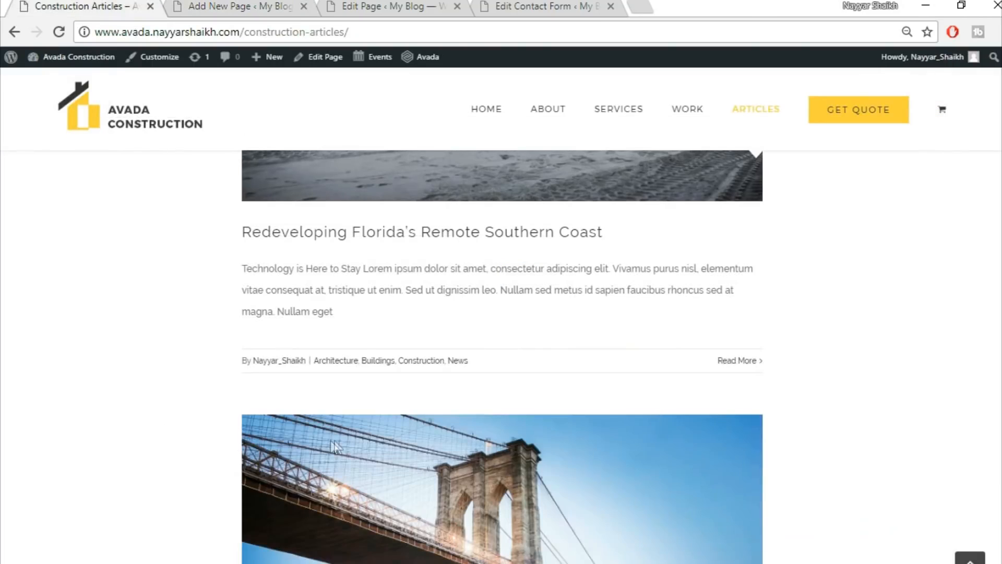
{"action": "left_click", "coordinate": [219, 7]}
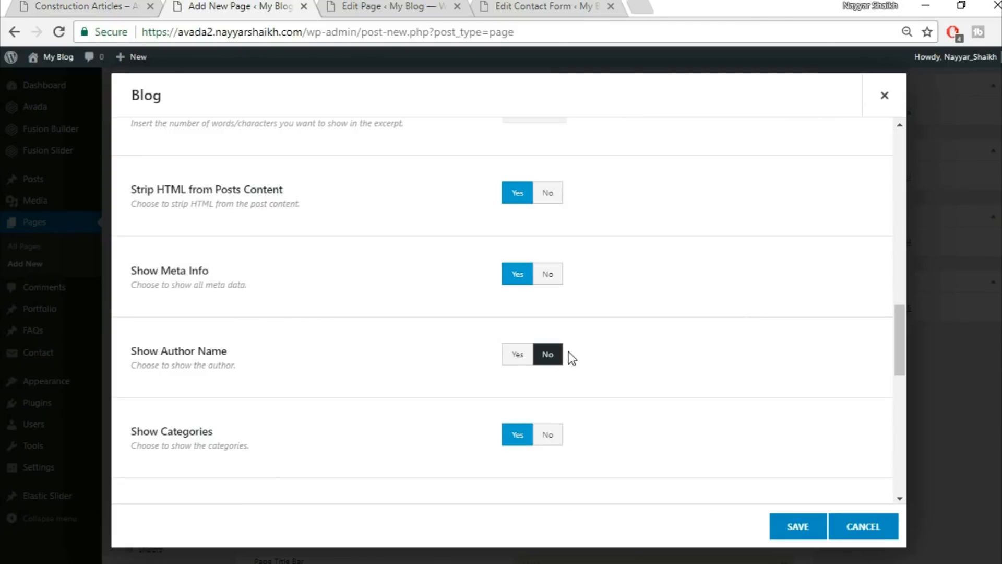
Save the Blog element and compare with the demo Construction Articles page.
{"action": "scroll", "coordinate": [679, 370], "scroll_direction": "down", "scroll_amount": 1}
{"action": "scroll", "coordinate": [750, 375], "scroll_direction": "down", "scroll_amount": 8}
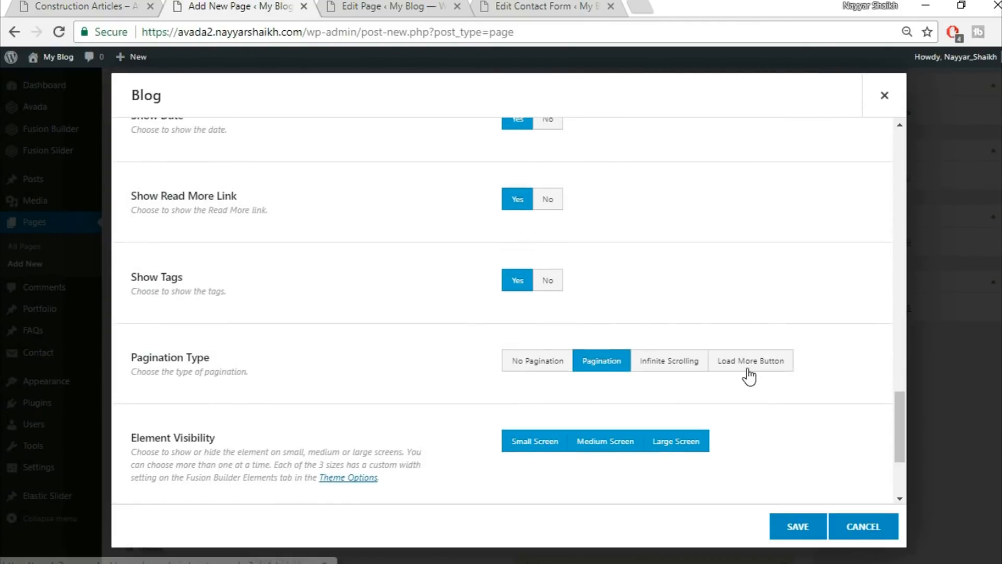
{"action": "scroll", "coordinate": [818, 441], "scroll_direction": "down", "scroll_amount": 3}
{"action": "scroll", "coordinate": [817, 441], "scroll_direction": "up", "scroll_amount": 15}
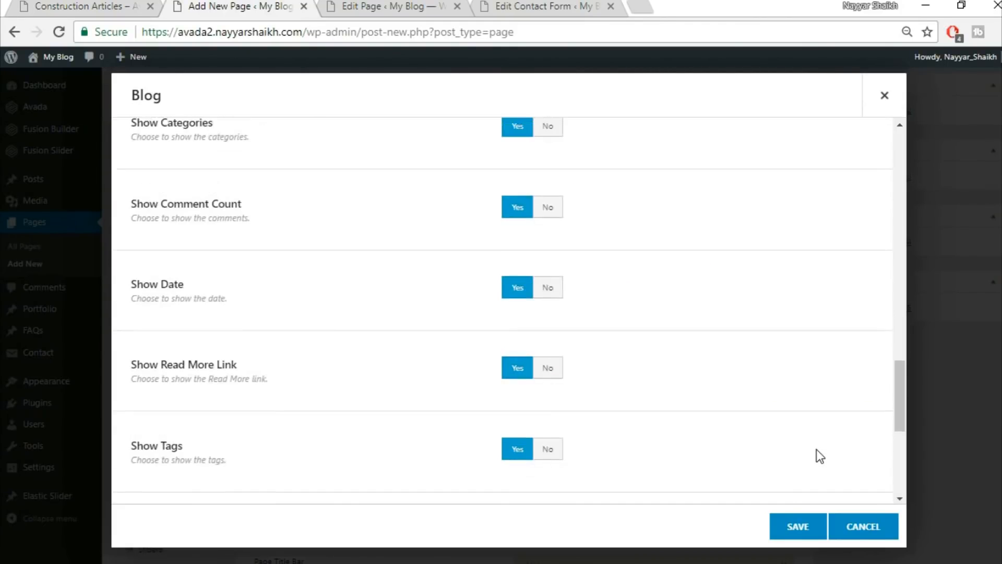
{"action": "left_click", "coordinate": [809, 525]}
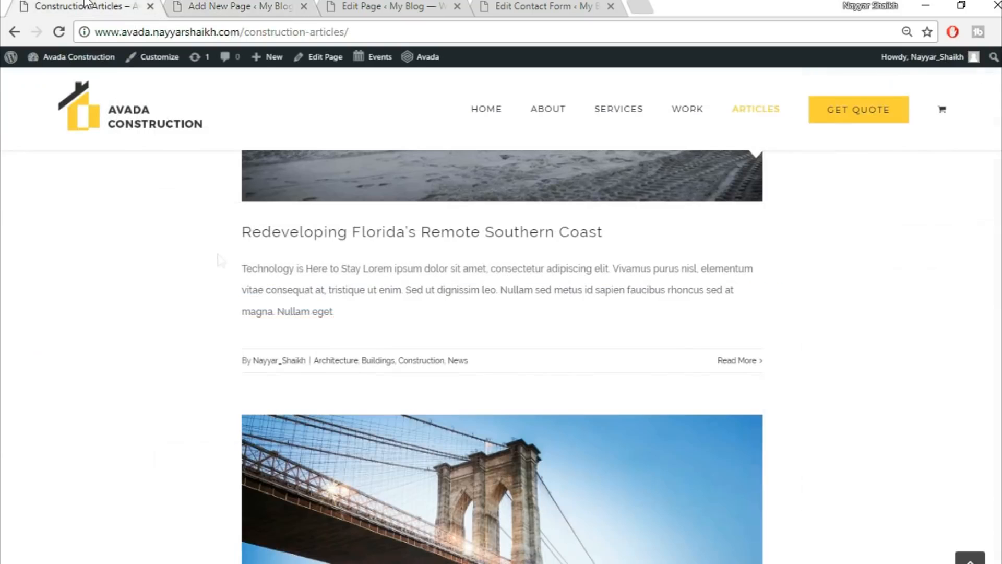
{"action": "left_click", "coordinate": [88, 7]}
{"action": "scroll", "coordinate": [221, 290], "scroll_direction": "up", "scroll_amount": 10}
{"action": "scroll", "coordinate": [462, 453], "scroll_direction": "down", "scroll_amount": 3}
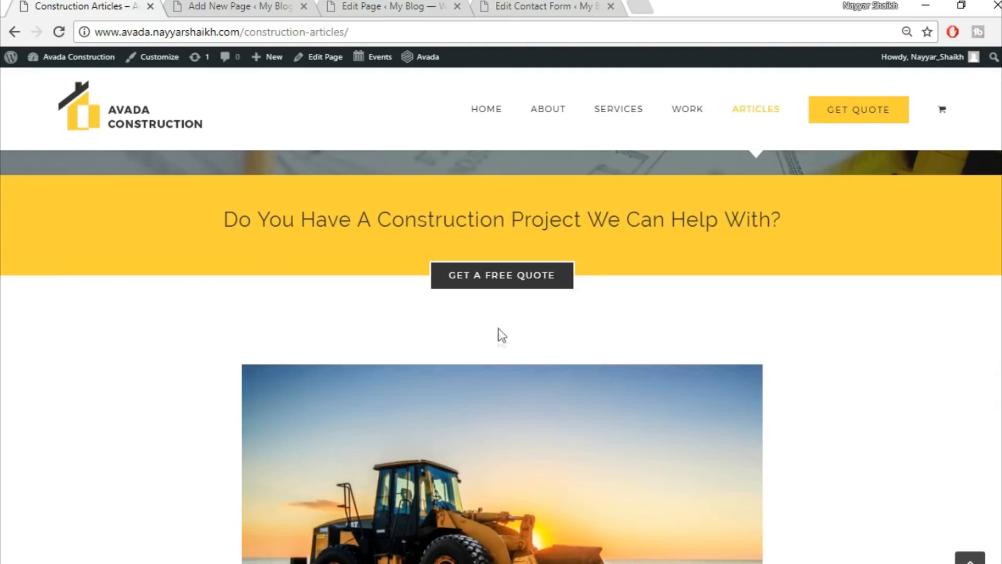
Give the Blog column a top padding of 50 in its Design options and save.
{"action": "left_click", "coordinate": [232, 5]}
{"action": "left_click", "coordinate": [165, 349]}
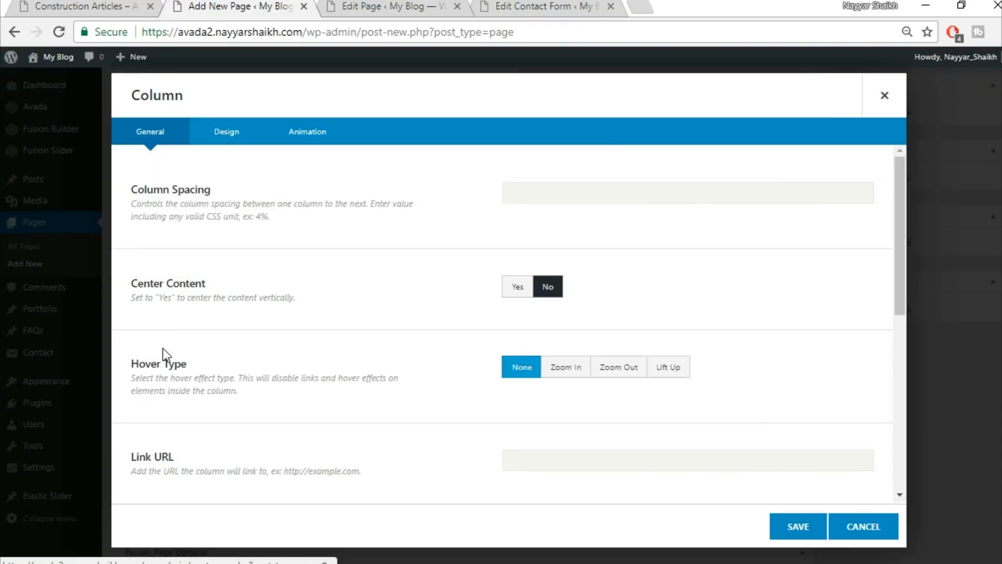
{"action": "left_click", "coordinate": [885, 95]}
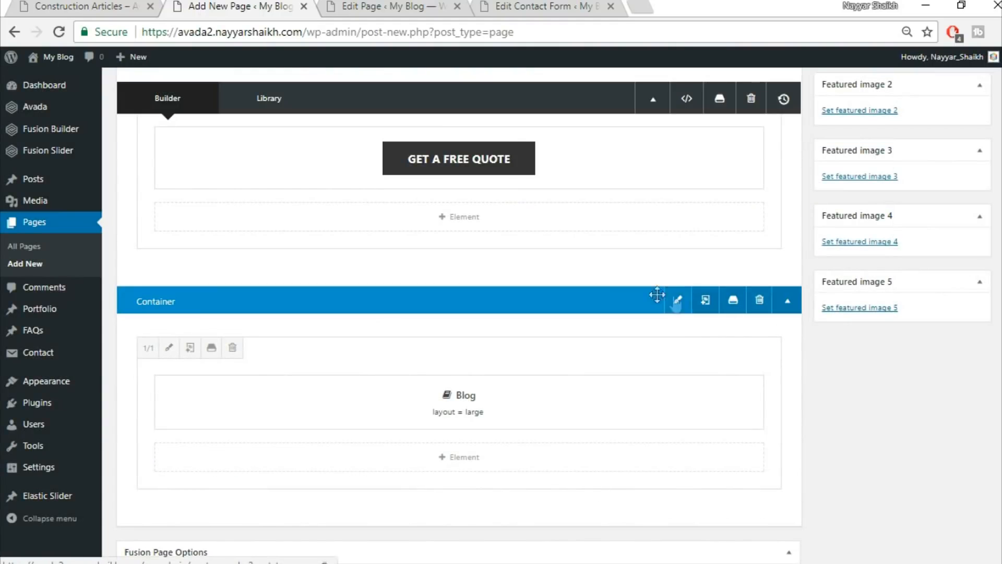
{"action": "left_click", "coordinate": [163, 351]}
{"action": "left_click", "coordinate": [221, 134]}
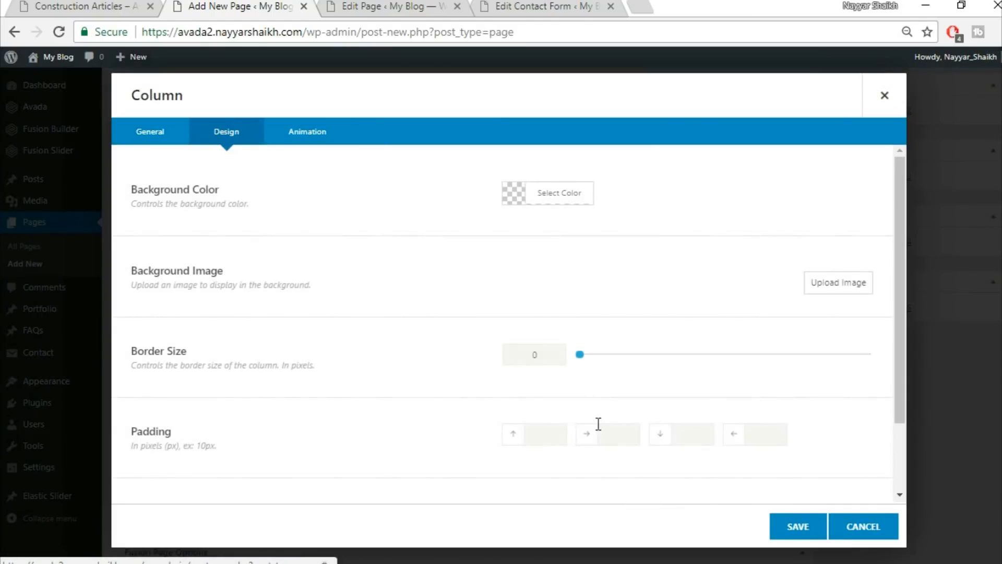
{"action": "left_click", "coordinate": [559, 431]}
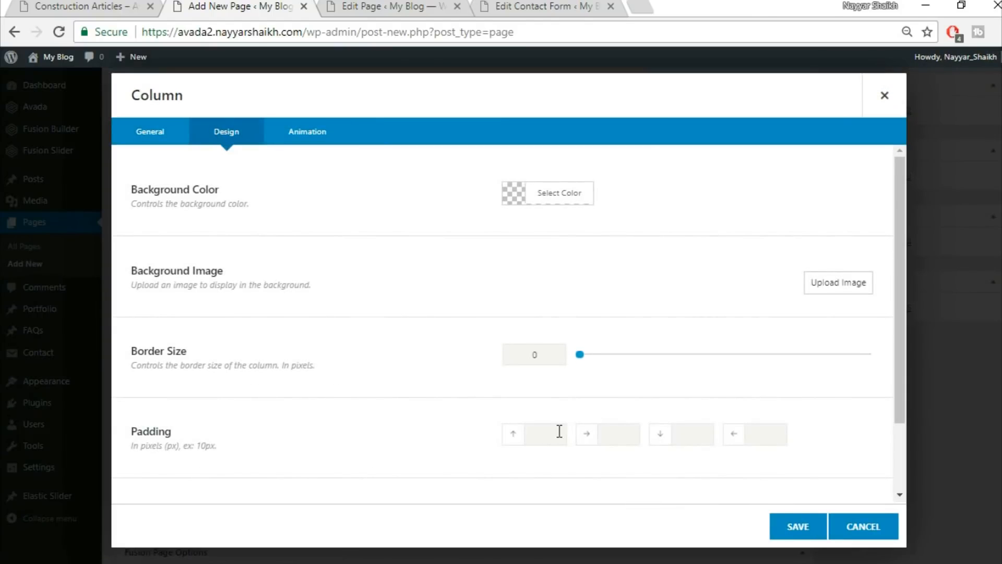
{"action": "left_click", "coordinate": [796, 525]}
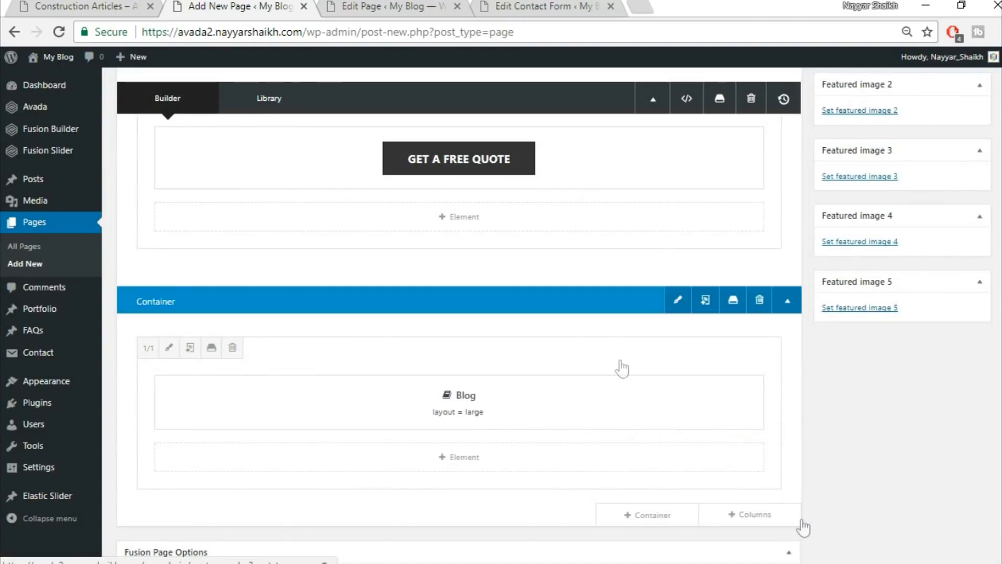
After checking the demo page, set the Blog column's right padding to 15% and save.
{"action": "left_click", "coordinate": [46, 5]}
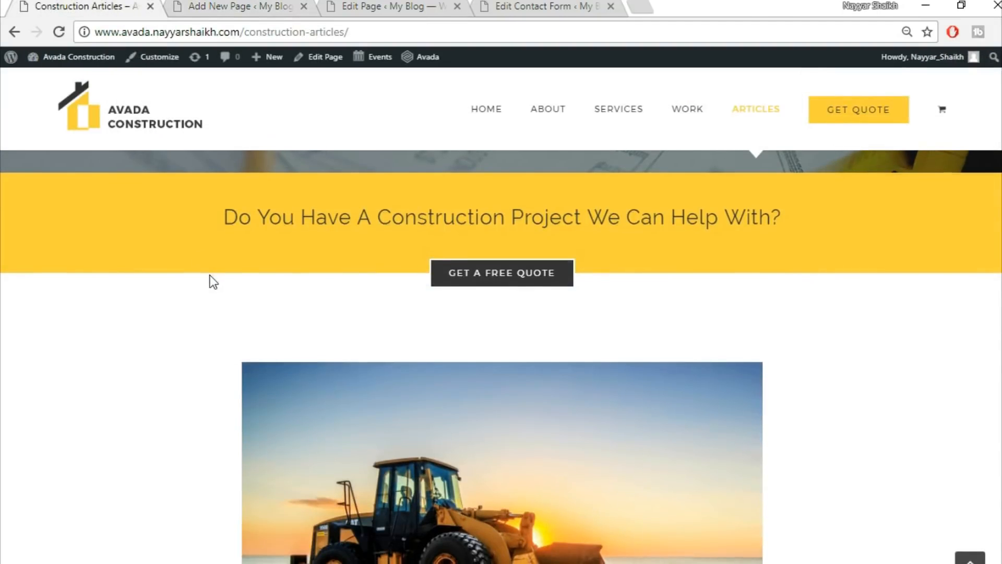
{"action": "scroll", "coordinate": [99, 331], "scroll_direction": "down", "scroll_amount": 4}
{"action": "scroll", "coordinate": [934, 321], "scroll_direction": "up", "scroll_amount": 3}
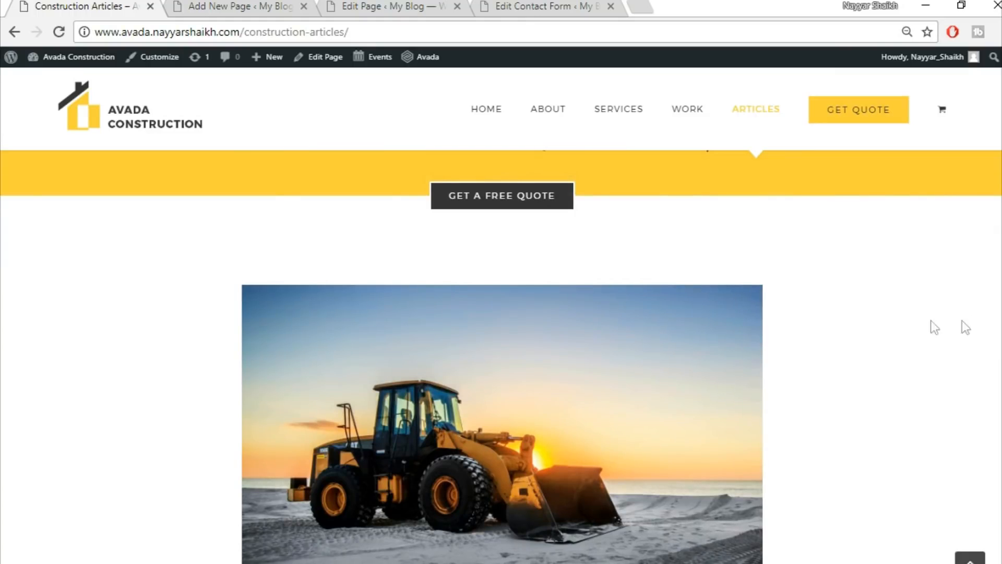
{"action": "scroll", "coordinate": [502, 339], "scroll_direction": "down", "scroll_amount": 3}
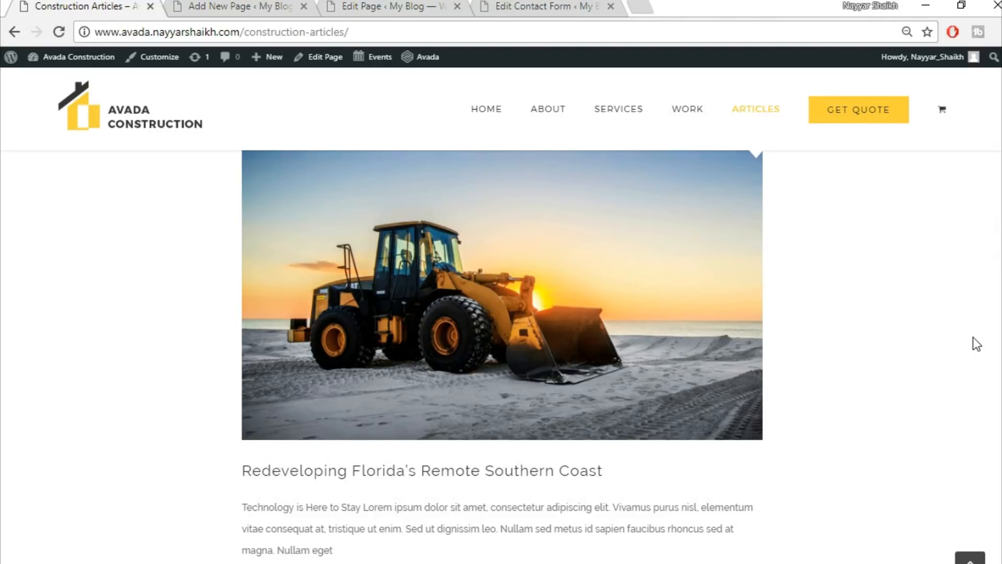
{"action": "scroll", "coordinate": [968, 356], "scroll_direction": "up", "scroll_amount": 3}
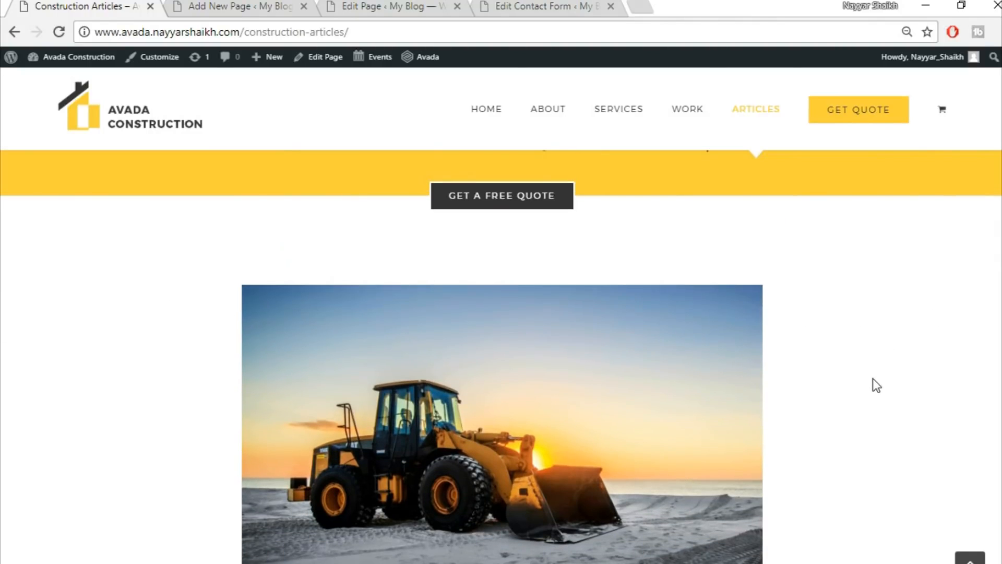
{"action": "scroll", "coordinate": [873, 378], "scroll_direction": "down", "scroll_amount": 3}
{"action": "left_click", "coordinate": [222, 4]}
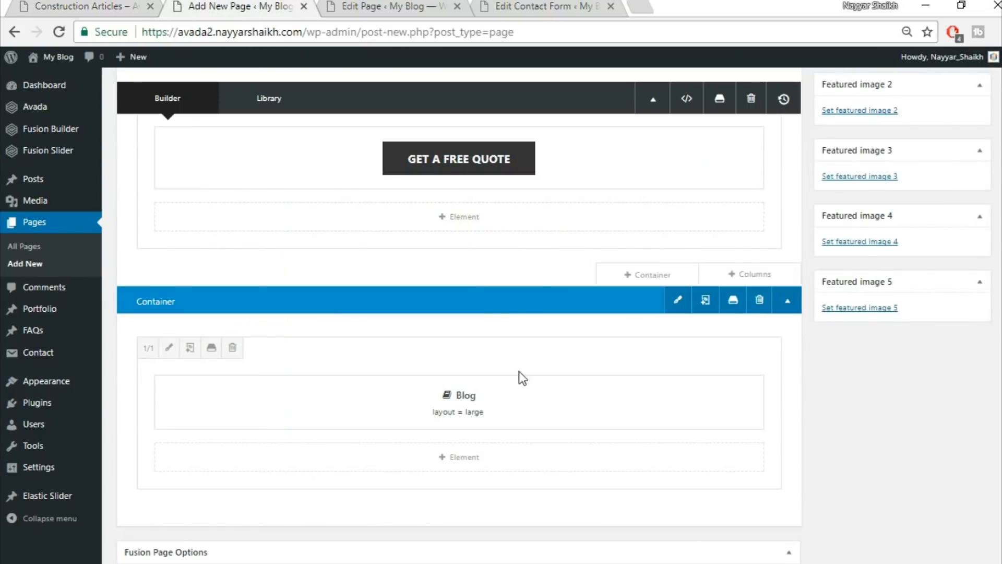
{"action": "left_click", "coordinate": [169, 351]}
{"action": "left_click", "coordinate": [234, 137]}
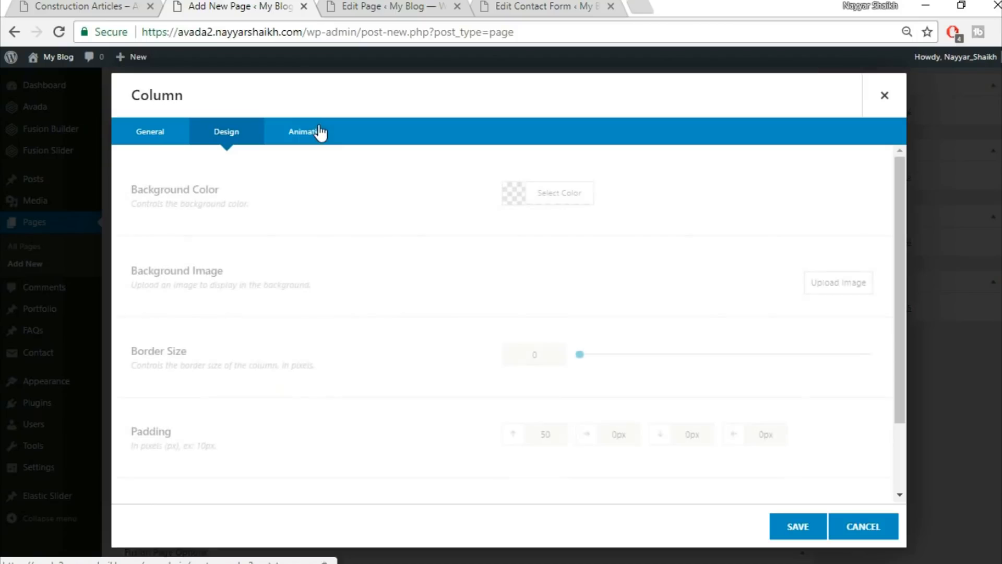
{"action": "scroll", "coordinate": [559, 302], "scroll_direction": "down", "scroll_amount": 2}
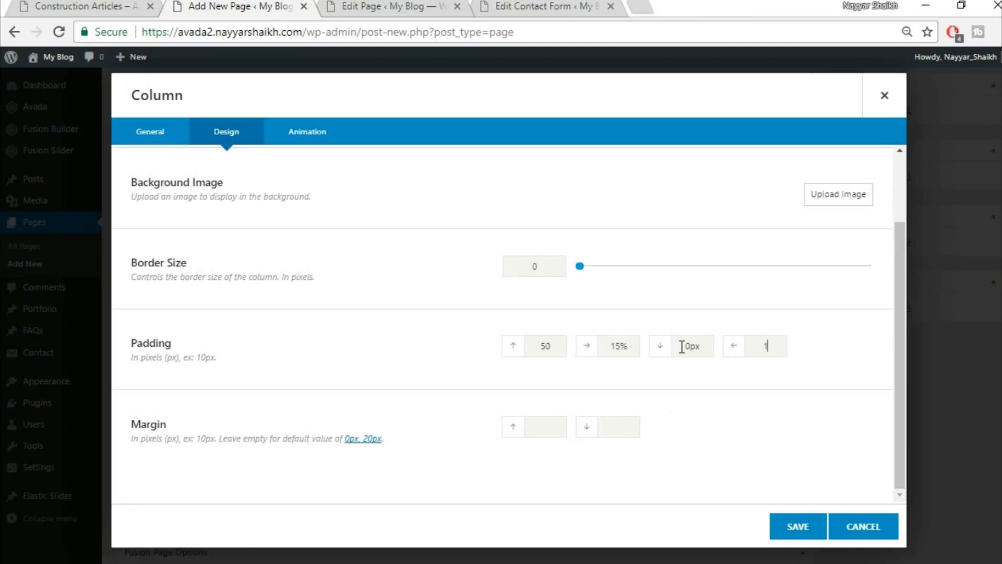
{"action": "left_click", "coordinate": [813, 524]}
{"action": "scroll", "coordinate": [813, 525], "scroll_direction": "up", "scroll_amount": 5}
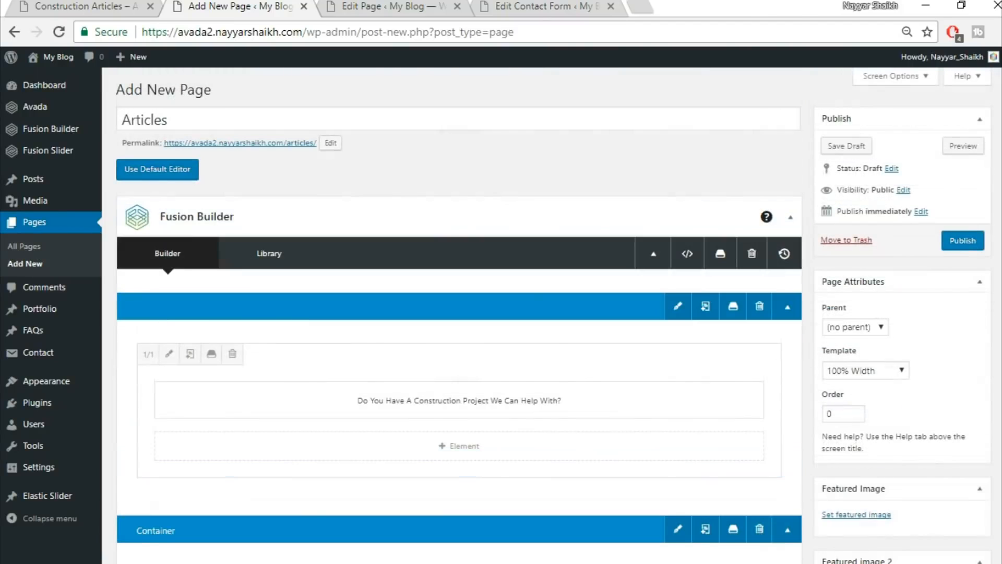
Publish the Articles page and review the live page in a new tab.
{"action": "left_click", "coordinate": [967, 244]}
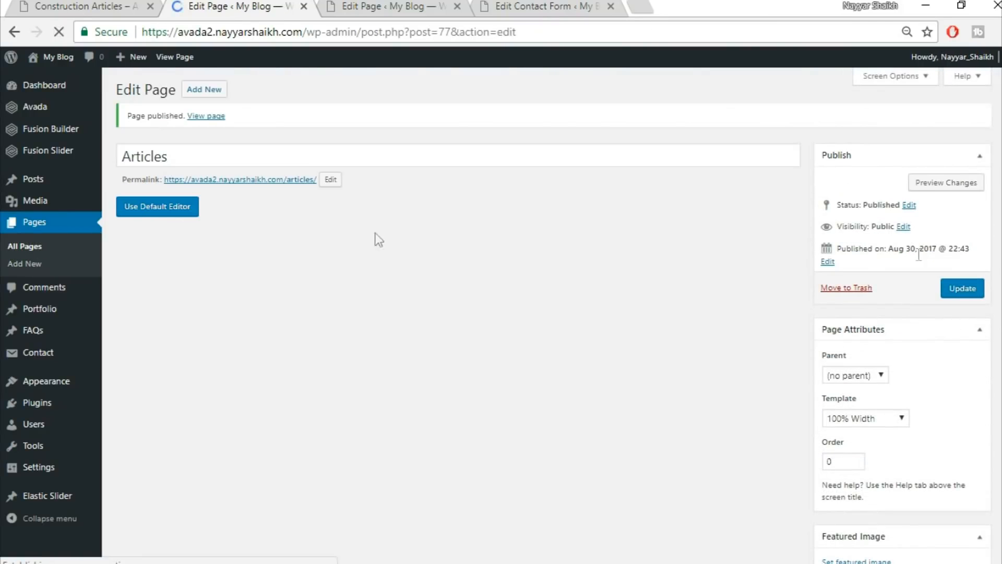
{"action": "right_click", "coordinate": [211, 117]}
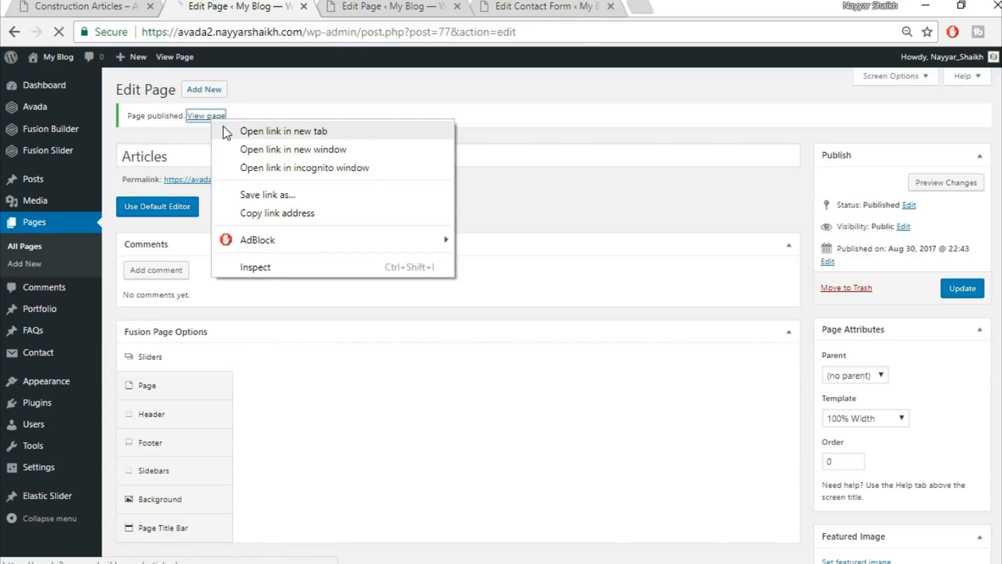
{"action": "left_click", "coordinate": [223, 129]}
{"action": "left_click", "coordinate": [384, 6]}
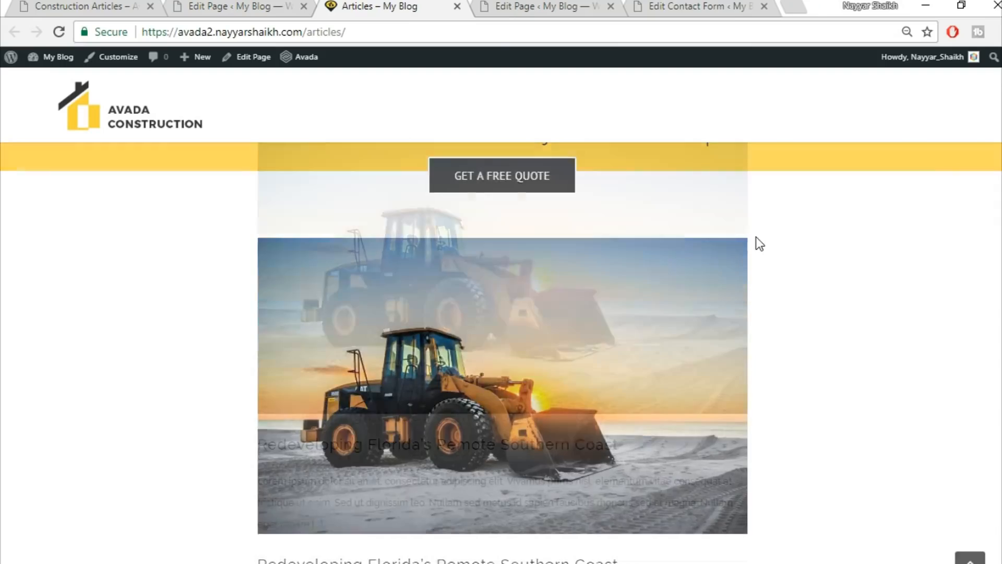
{"action": "scroll", "coordinate": [756, 237], "scroll_direction": "down", "scroll_amount": 3}
{"action": "scroll", "coordinate": [823, 325], "scroll_direction": "up", "scroll_amount": 1}
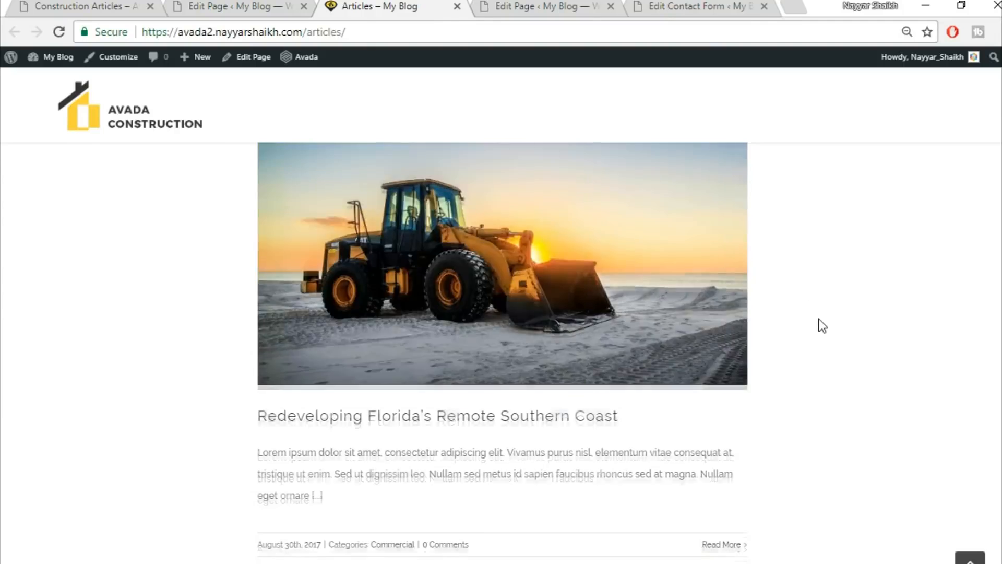
{"action": "scroll", "coordinate": [823, 325], "scroll_direction": "up", "scroll_amount": 2}
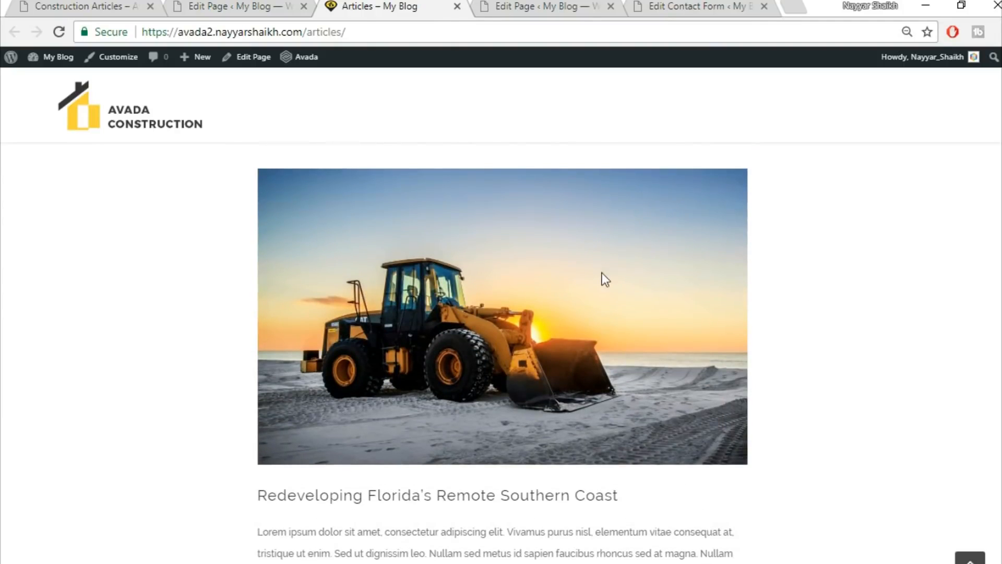
{"action": "scroll", "coordinate": [85, 318], "scroll_direction": "up", "scroll_amount": 3}
{"action": "scroll", "coordinate": [89, 319], "scroll_direction": "down", "scroll_amount": 2}
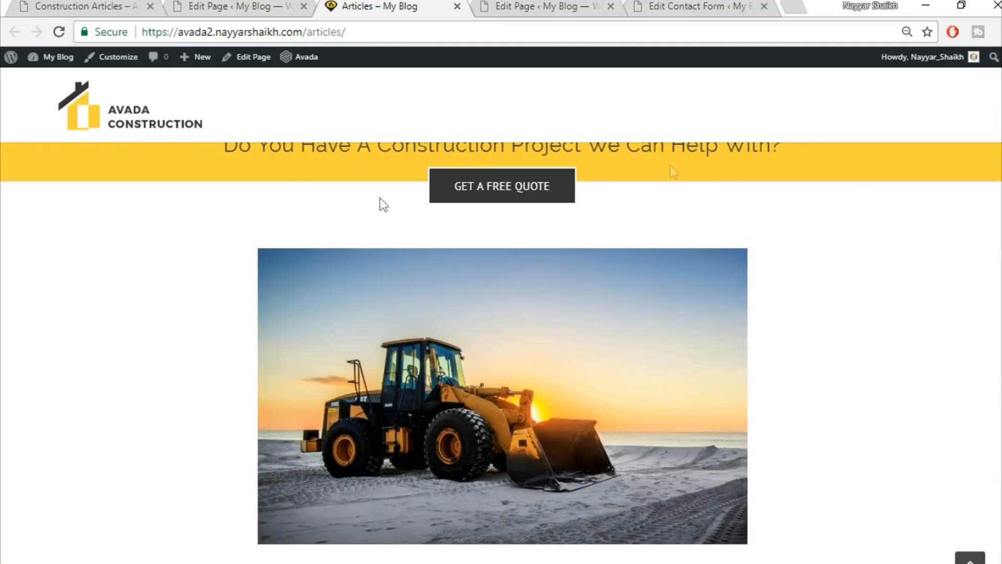
{"action": "scroll", "coordinate": [902, 391], "scroll_direction": "down", "scroll_amount": 8}
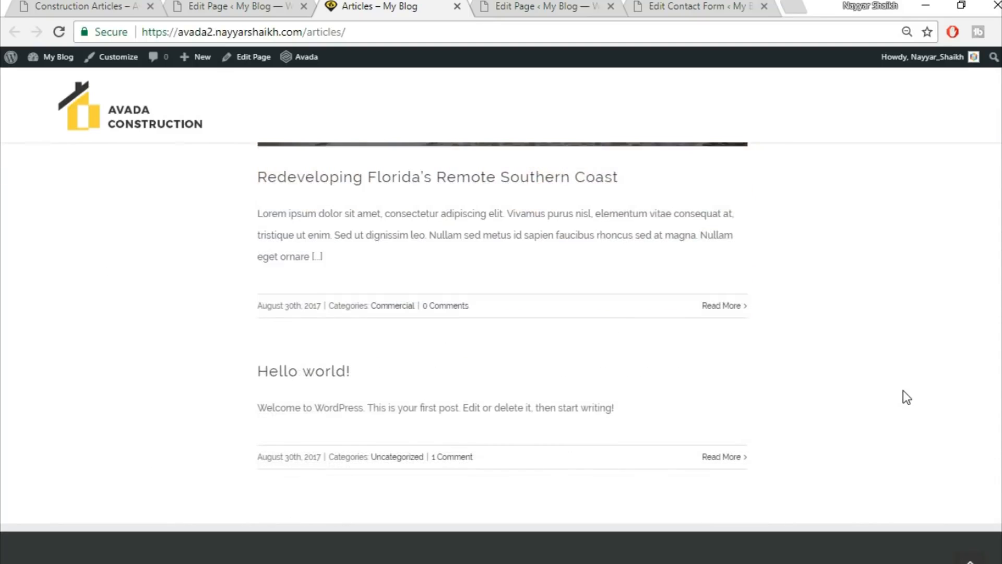
{"action": "scroll", "coordinate": [903, 396], "scroll_direction": "up", "scroll_amount": 10}
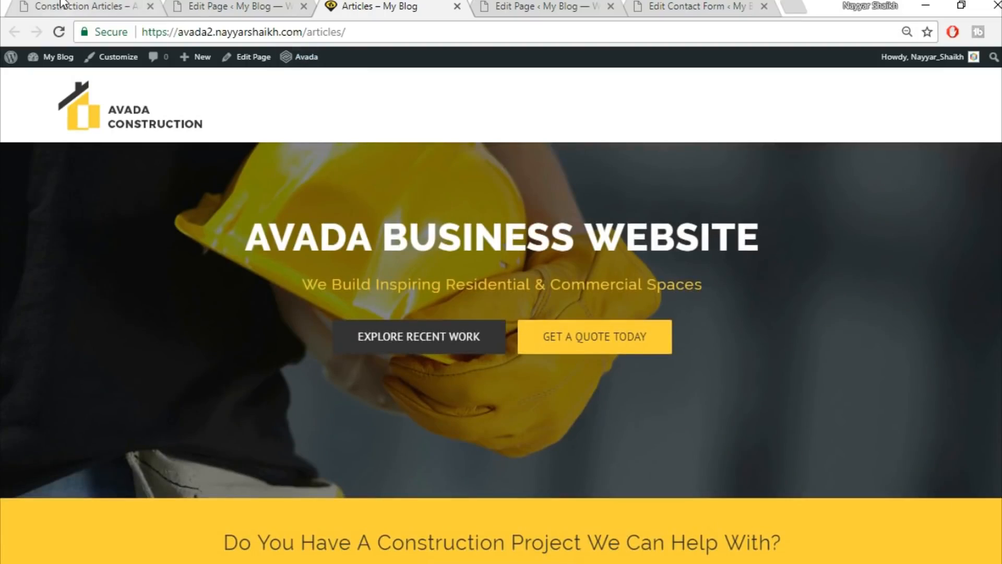
Compare against the demo Construction Articles page, then return to the Edit Page screen.
{"action": "left_click", "coordinate": [78, 6]}
{"action": "scroll", "coordinate": [424, 438], "scroll_direction": "down", "scroll_amount": 15}
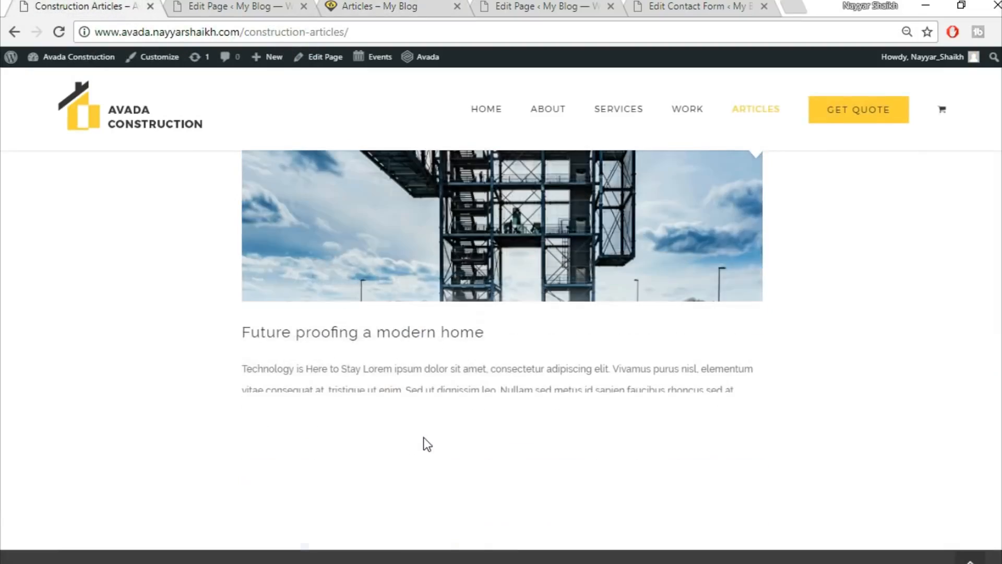
{"action": "scroll", "coordinate": [423, 437], "scroll_direction": "up", "scroll_amount": 15}
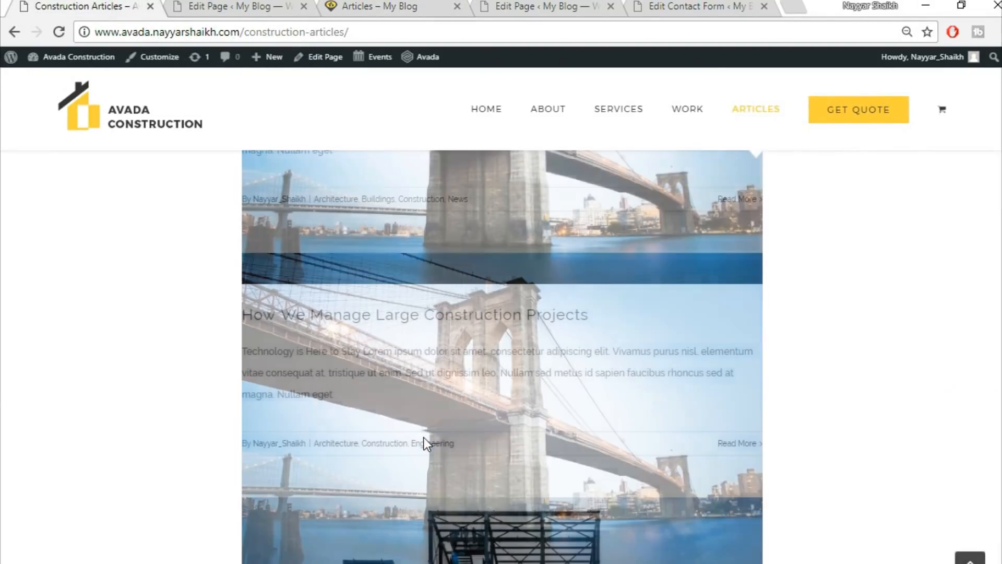
{"action": "scroll", "coordinate": [423, 434], "scroll_direction": "up", "scroll_amount": 5}
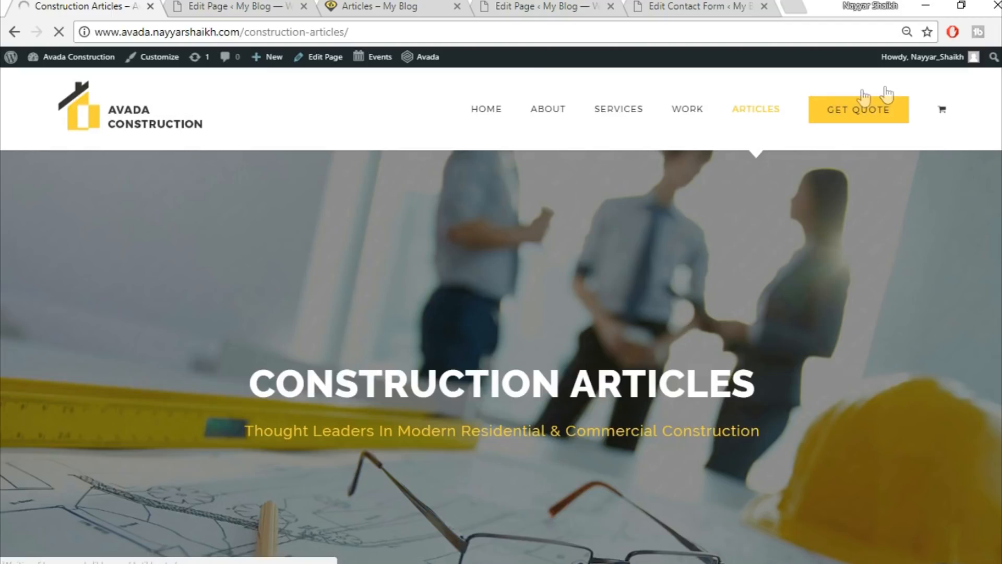
{"action": "left_click", "coordinate": [226, 4]}
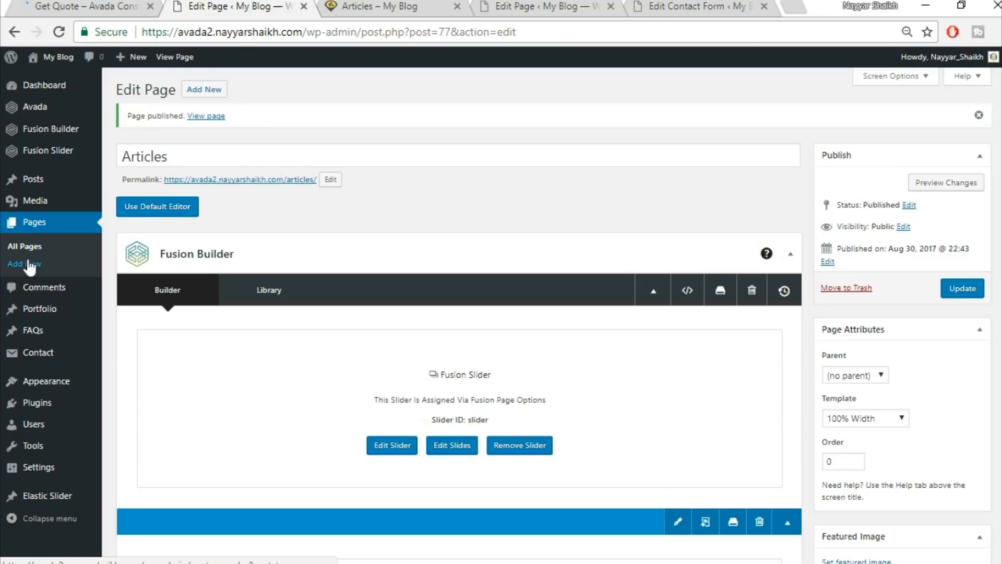
Create a new page titled 'Get Quote' with 100% Width template and Fusion Slider 'Slider'.
{"action": "left_click", "coordinate": [206, 94]}
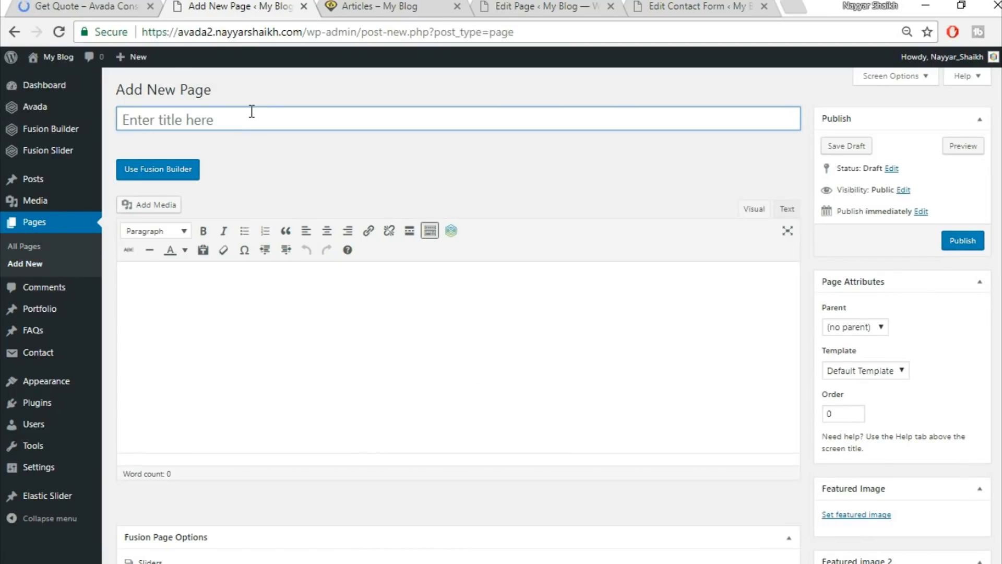
{"action": "type", "text": "Get Quote"}
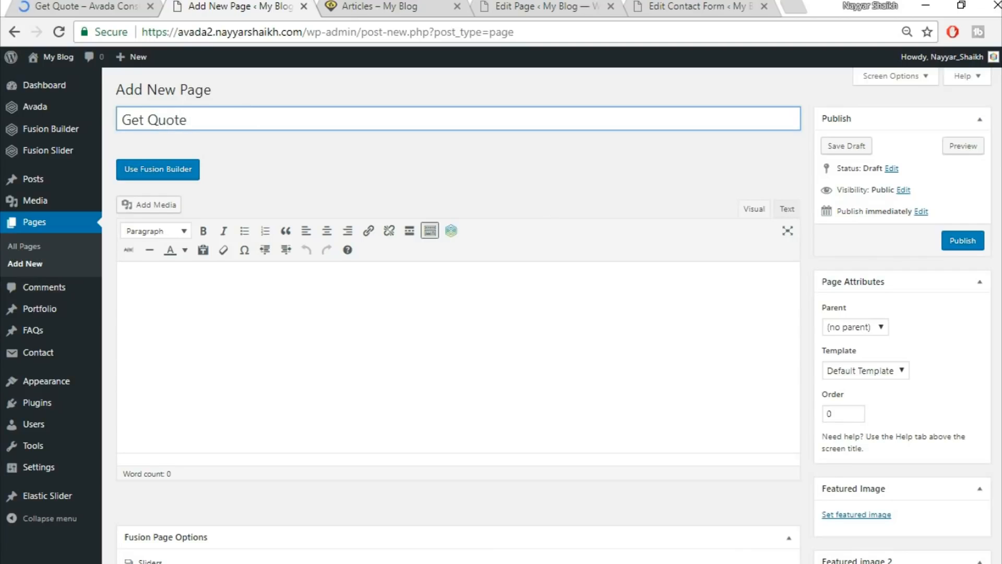
{"action": "left_click", "coordinate": [862, 371]}
{"action": "left_click", "coordinate": [857, 399]}
{"action": "scroll", "coordinate": [499, 377], "scroll_direction": "down", "scroll_amount": 6}
{"action": "left_click", "coordinate": [584, 184]}
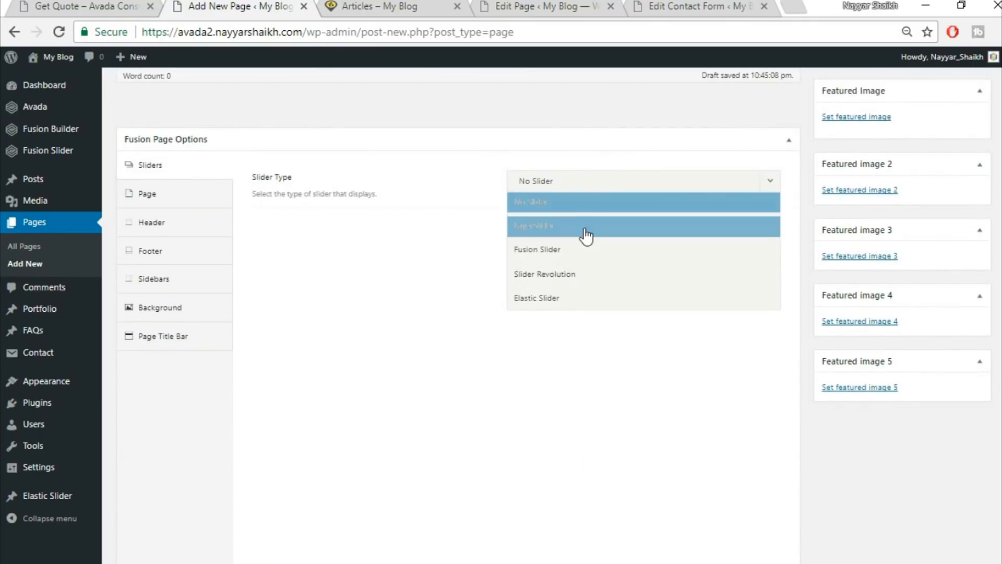
{"action": "left_click", "coordinate": [586, 256]}
{"action": "left_click", "coordinate": [608, 227]}
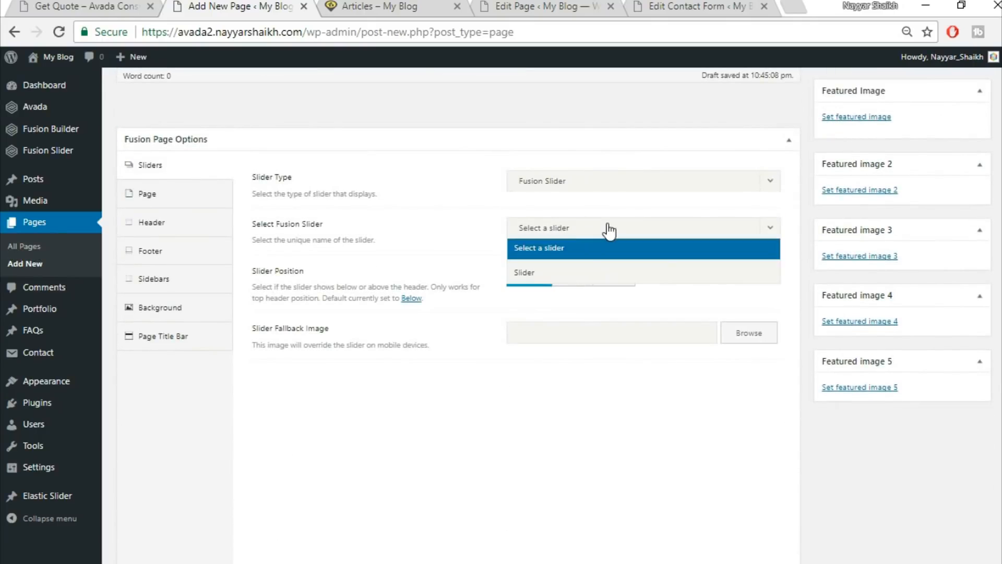
{"action": "left_click", "coordinate": [576, 273]}
Set content padding to 0, hide the page title bar, and switch to Fusion Builder.
{"action": "left_click", "coordinate": [206, 197]}
{"action": "left_click", "coordinate": [541, 307]}
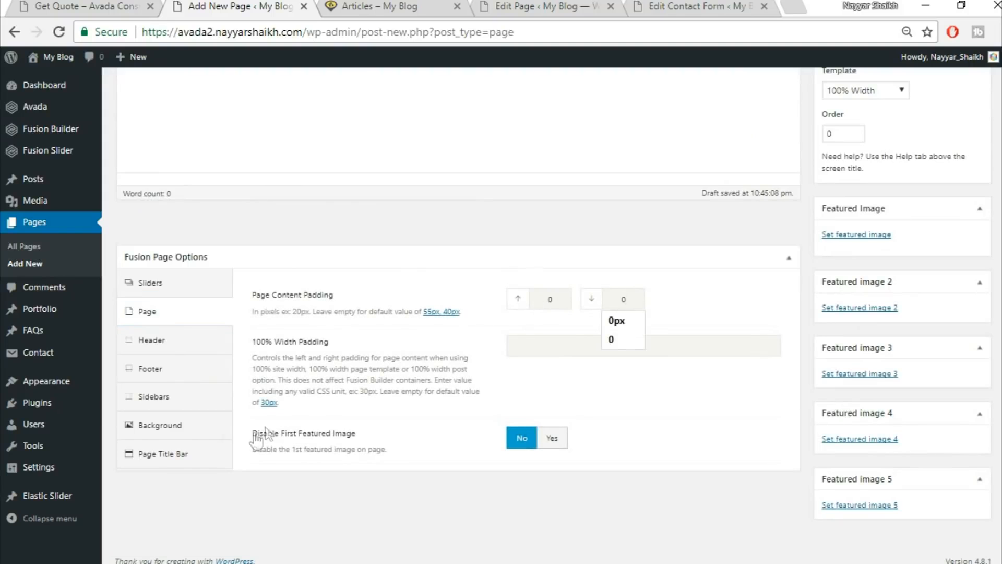
{"action": "left_click", "coordinate": [162, 454]}
{"action": "scroll", "coordinate": [470, 339], "scroll_direction": "down", "scroll_amount": 2}
{"action": "left_click", "coordinate": [543, 180]}
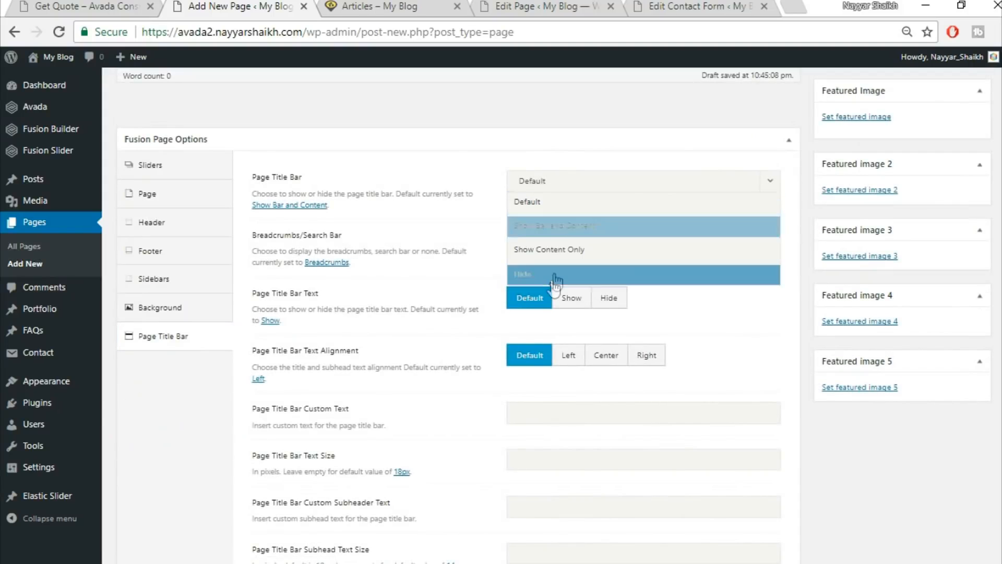
{"action": "left_click", "coordinate": [555, 276]}
{"action": "scroll", "coordinate": [647, 425], "scroll_direction": "up", "scroll_amount": 6}
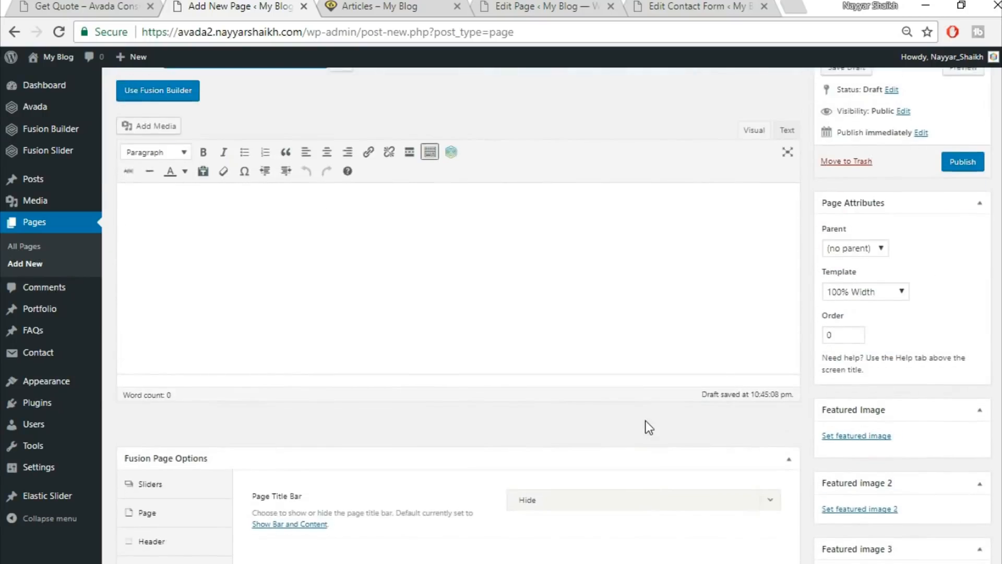
{"action": "scroll", "coordinate": [645, 421], "scroll_direction": "up", "scroll_amount": 2}
{"action": "left_click", "coordinate": [158, 170]}
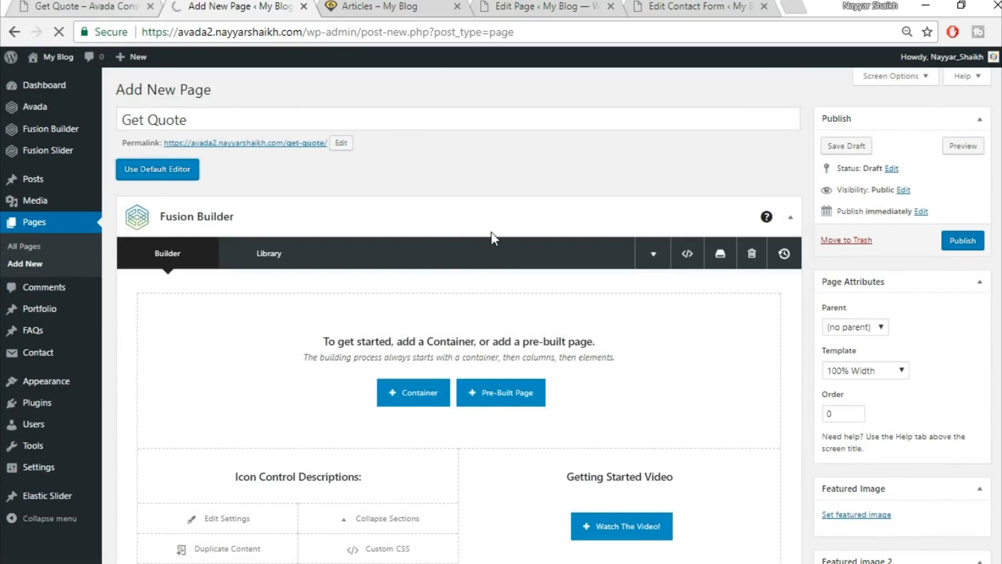
Scroll through the demo Get Quote page for reference.
{"action": "left_click", "coordinate": [111, 4]}
{"action": "scroll", "coordinate": [543, 314], "scroll_direction": "down", "scroll_amount": 7}
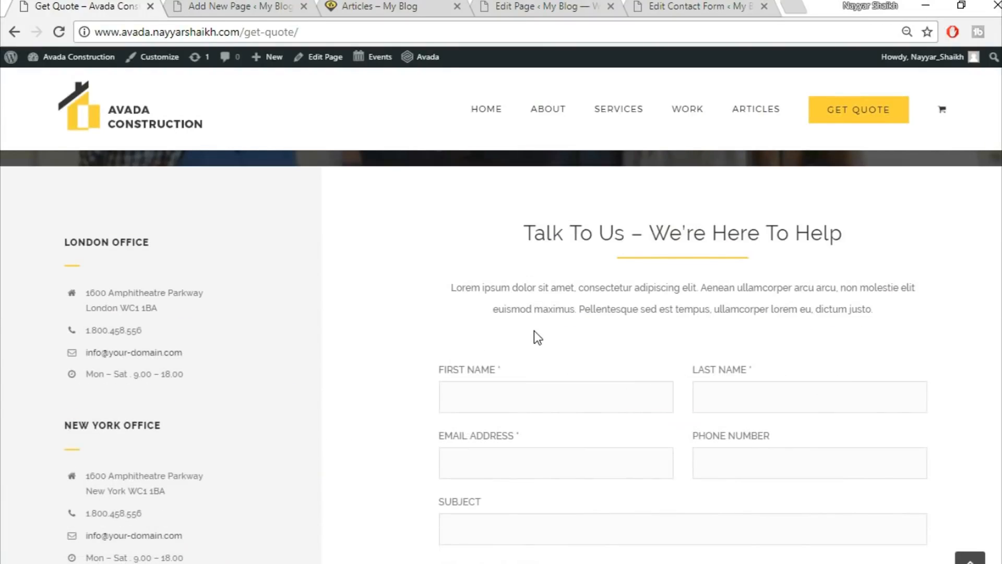
{"action": "scroll", "coordinate": [534, 330], "scroll_direction": "up", "scroll_amount": 5}
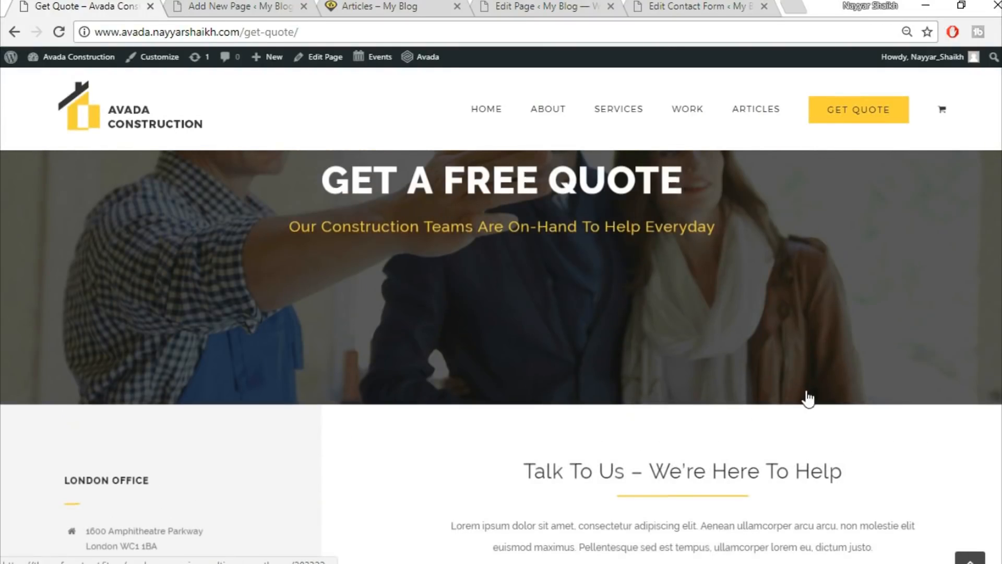
{"action": "scroll", "coordinate": [678, 398], "scroll_direction": "down", "scroll_amount": 5}
{"action": "scroll", "coordinate": [637, 336], "scroll_direction": "up", "scroll_amount": 2}
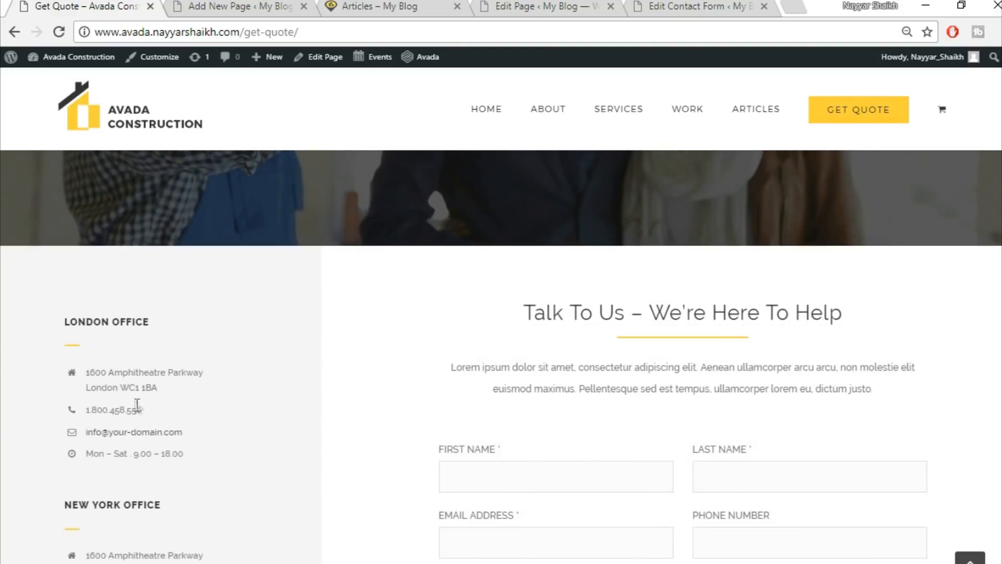
{"action": "scroll", "coordinate": [478, 300], "scroll_direction": "down", "scroll_amount": 3}
{"action": "scroll", "coordinate": [571, 465], "scroll_direction": "up", "scroll_amount": 3}
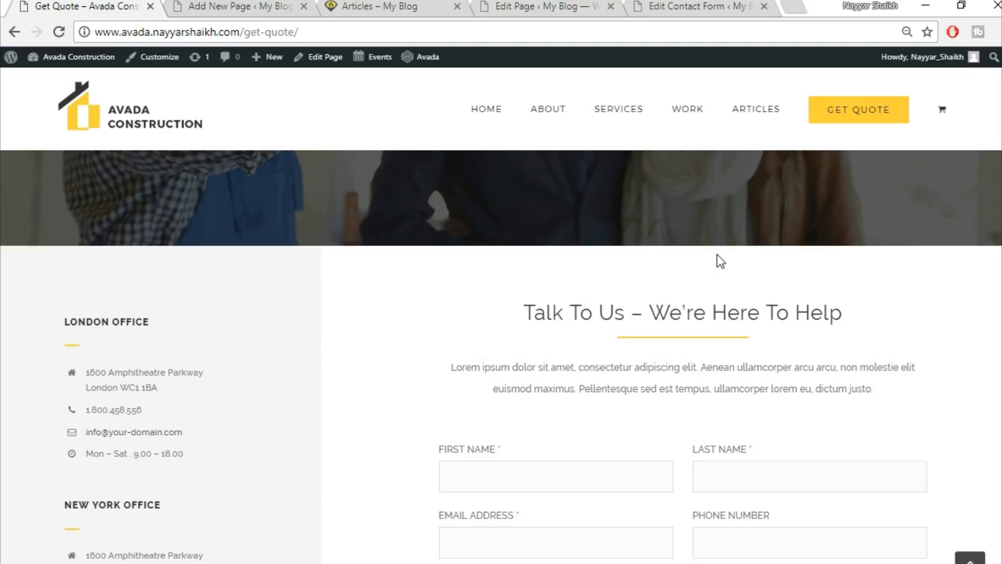
Insert a one-third/two-thirds column container on the new Get Quote page.
{"action": "left_click", "coordinate": [296, 5]}
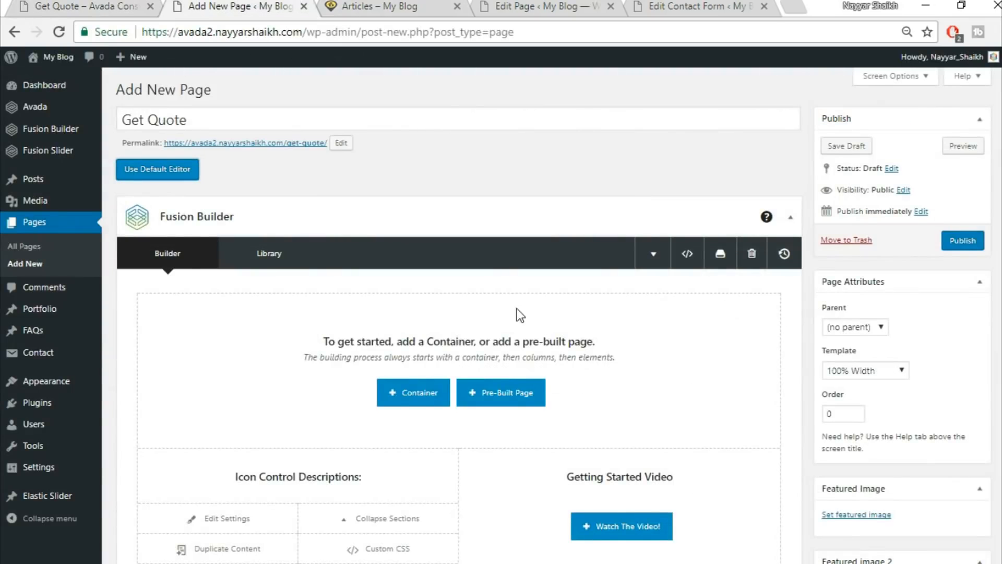
{"action": "scroll", "coordinate": [530, 345], "scroll_direction": "down", "scroll_amount": 2}
{"action": "scroll", "coordinate": [530, 344], "scroll_direction": "up", "scroll_amount": 1}
{"action": "left_click", "coordinate": [412, 313]}
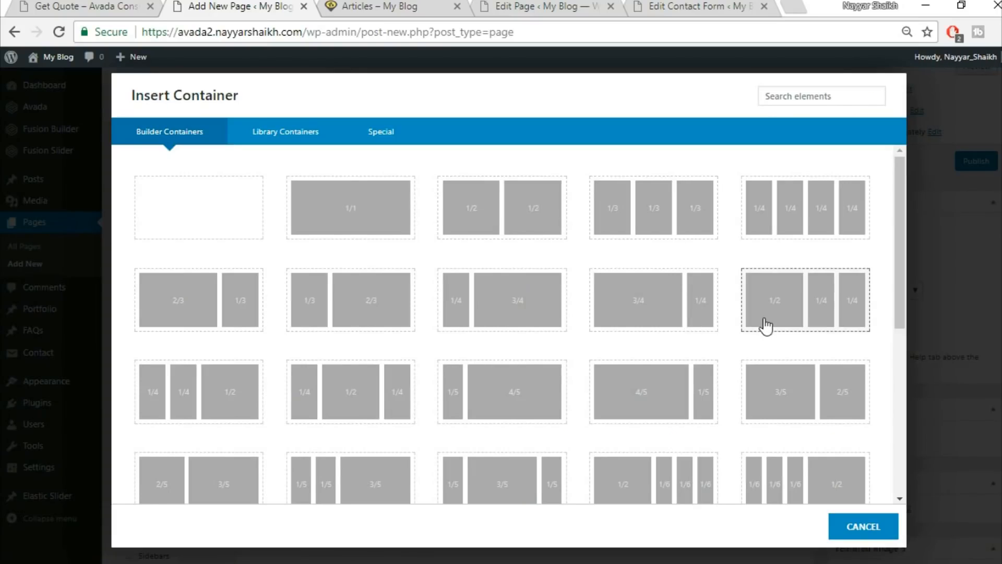
{"action": "left_click", "coordinate": [391, 315]}
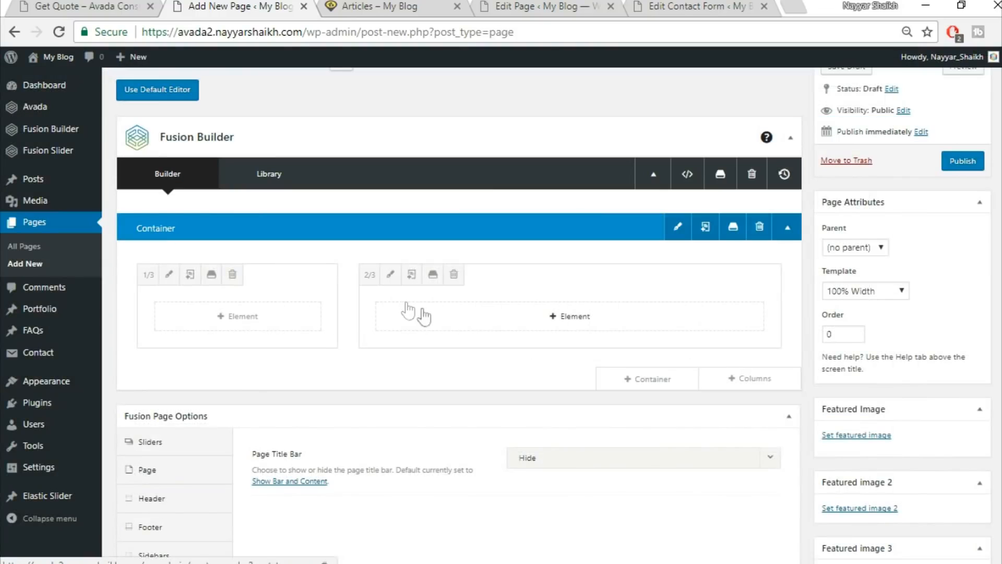
Copy the LONDON OFFICE heading from the live page and add a Text Block to the left column.
{"action": "key", "text": "ctrl+1"}
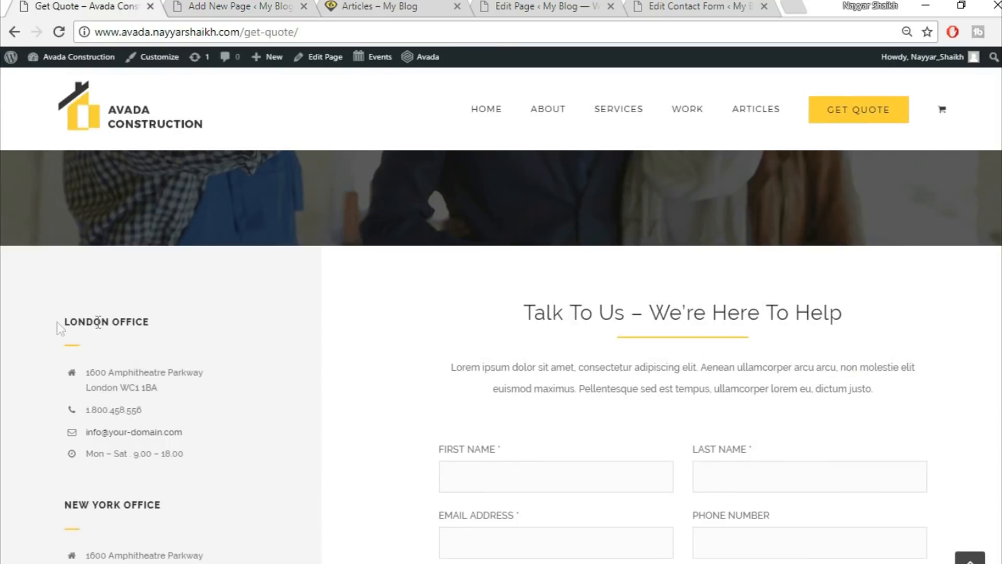
{"action": "left_click_drag", "start_coordinate": [64, 321], "coordinate": [206, 328]}
{"action": "key", "text": "ctrl+c"}
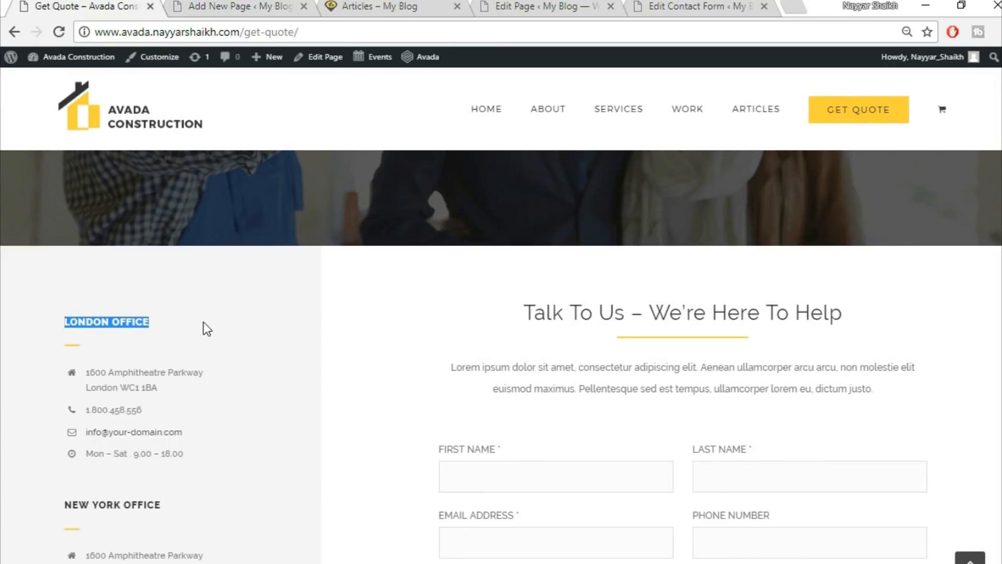
{"action": "left_click", "coordinate": [208, 5]}
{"action": "left_click", "coordinate": [250, 324]}
{"action": "left_click", "coordinate": [796, 99]}
{"action": "type", "text": "text"}
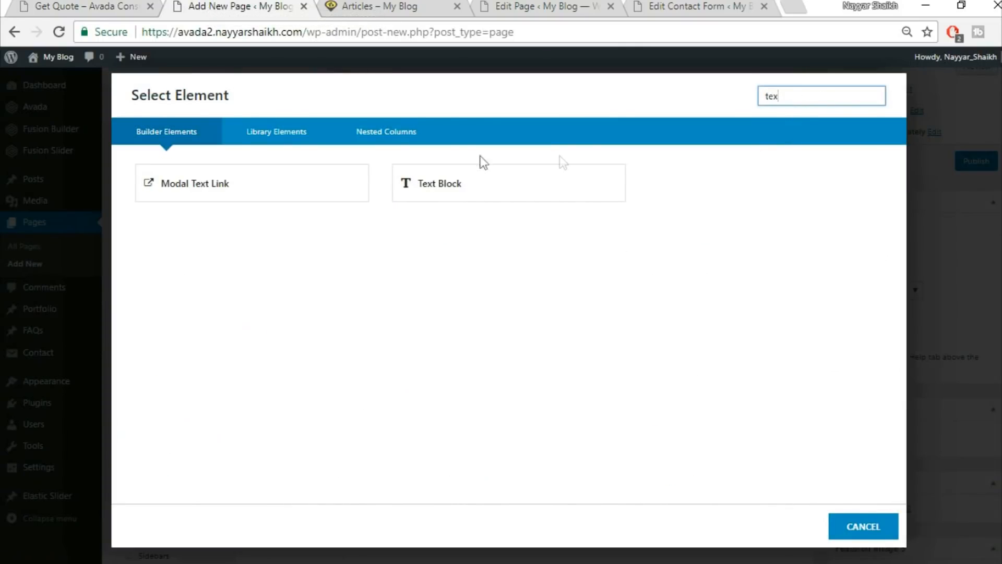
{"action": "left_click", "coordinate": [467, 173]}
Replace the Text Block's default content with the pasted LONDON OFFICE heading and save it.
{"action": "left_click", "coordinate": [376, 391]}
{"action": "key", "text": "ctrl+a"}
{"action": "key", "text": "Delete"}
{"action": "key", "text": "ctrl+v"}
{"action": "left_click", "coordinate": [797, 526]}
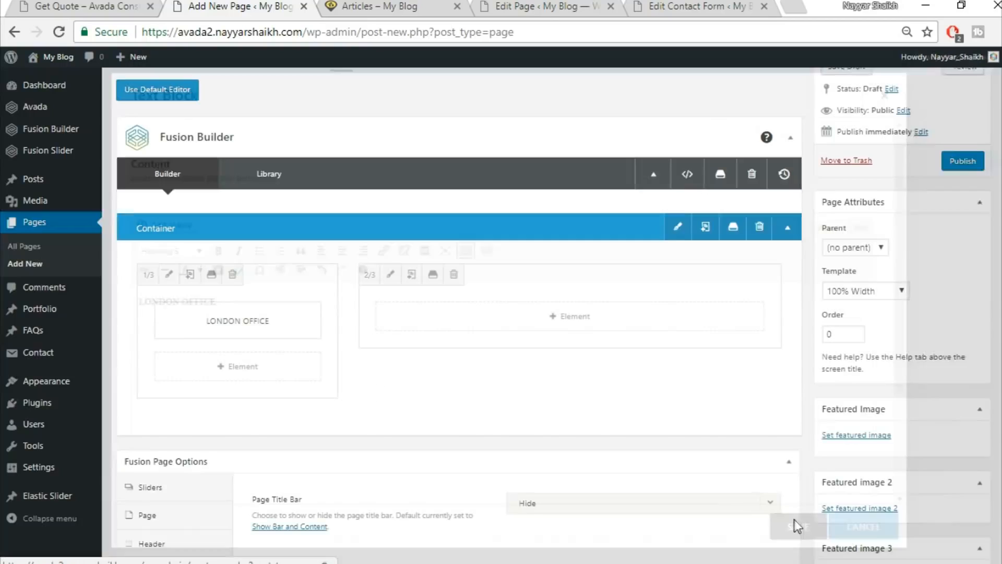
{"action": "key", "text": "ctrl+1"}
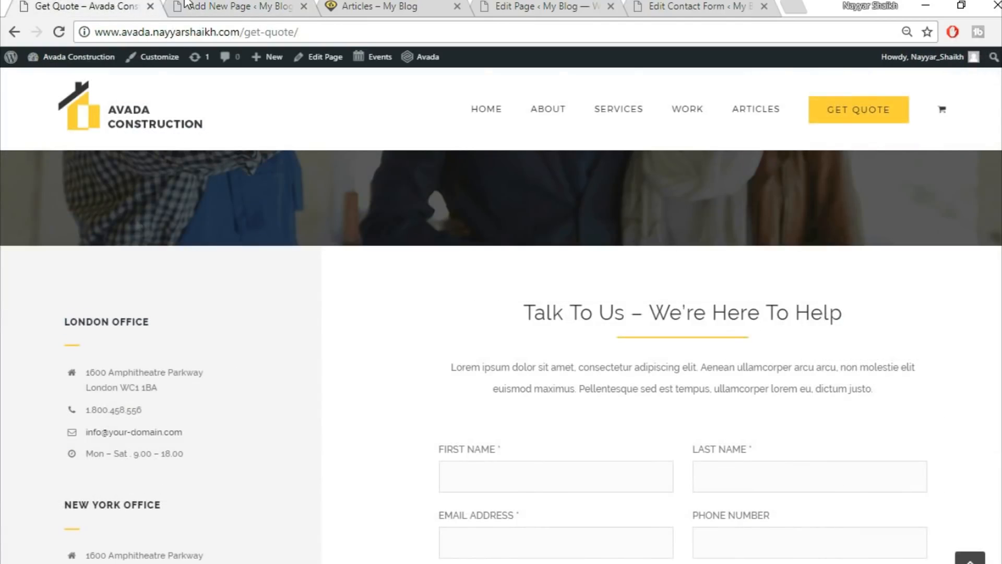
{"action": "key", "text": "ctrl+2"}
{"action": "left_click", "coordinate": [219, 374]}
Add a Separator with a single solid border in yellow #fed03d.
{"action": "left_click", "coordinate": [796, 99]}
{"action": "type", "text": "sepa"}
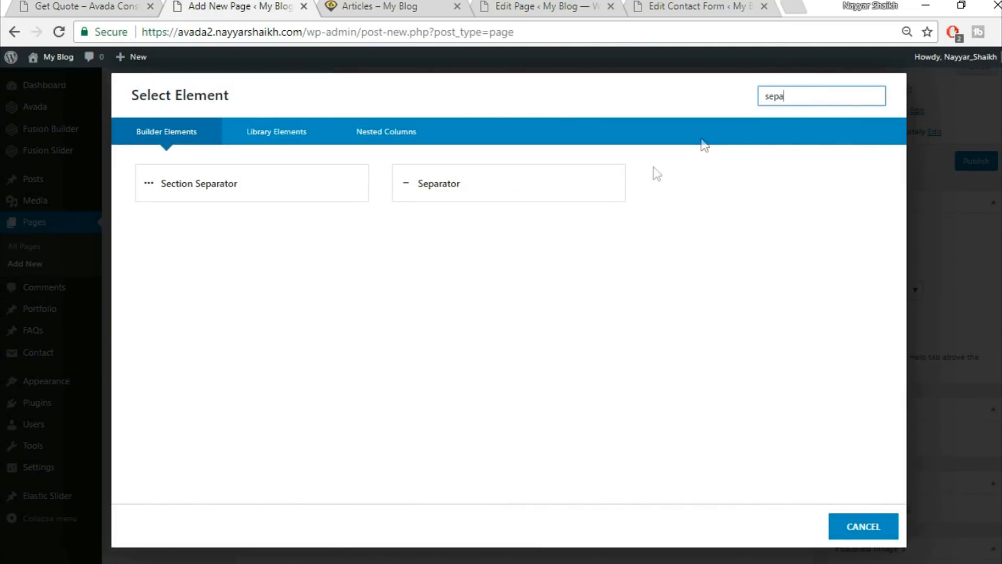
{"action": "left_click", "coordinate": [577, 190]}
{"action": "left_click", "coordinate": [574, 194]}
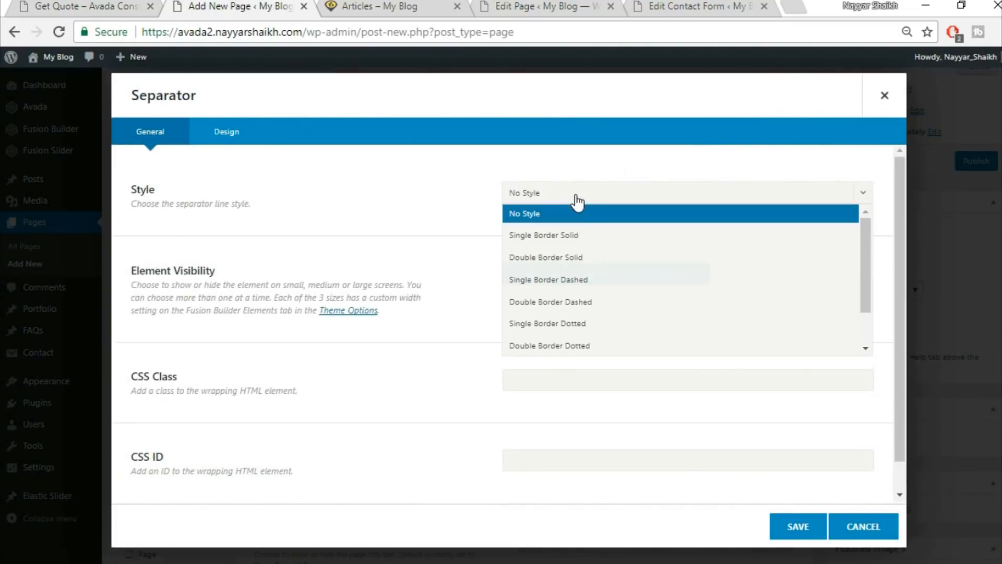
{"action": "left_click", "coordinate": [577, 236]}
{"action": "left_click", "coordinate": [244, 132]}
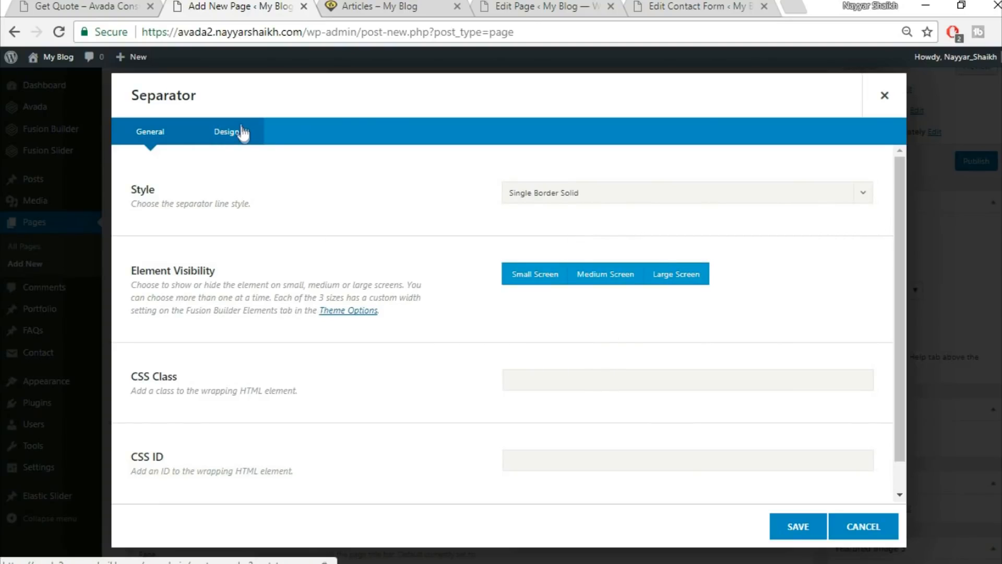
{"action": "left_click", "coordinate": [577, 194]}
{"action": "left_click", "coordinate": [699, 218]}
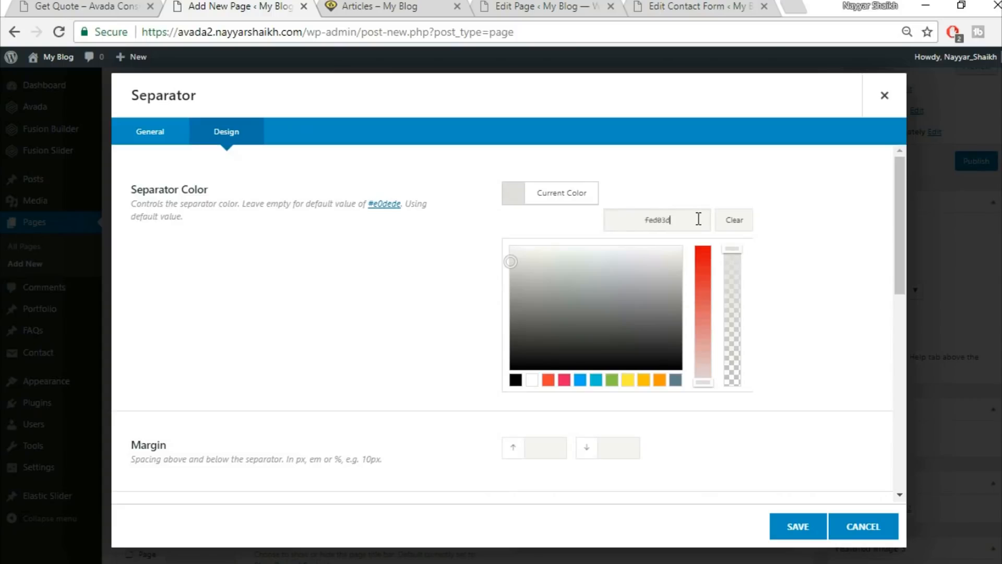
{"action": "type", "text": "fed03d"}
Give the separator 20 bottom margin, border size 2, 30px width and left alignment, then save.
{"action": "scroll", "coordinate": [809, 254], "scroll_direction": "down", "scroll_amount": 2}
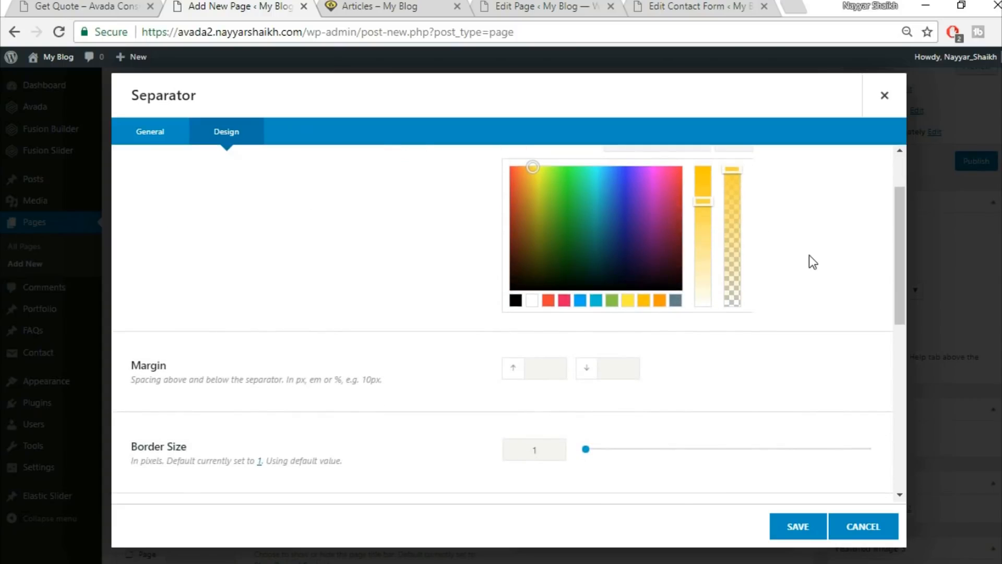
{"action": "scroll", "coordinate": [813, 261], "scroll_direction": "down", "scroll_amount": 3}
{"action": "type", "text": "20"}
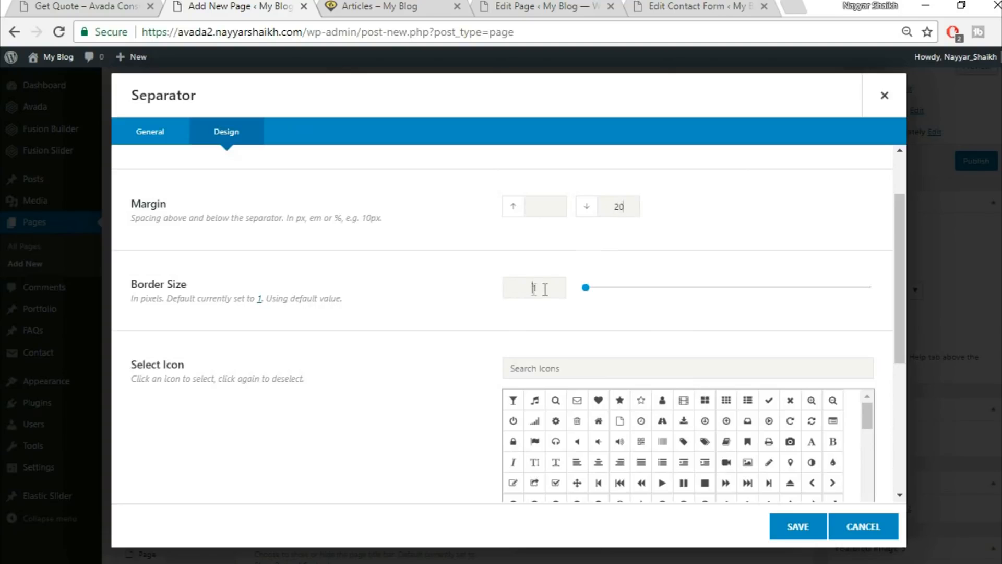
{"action": "type", "text": "21"}
{"action": "key", "text": "BackSpace"}
{"action": "scroll", "coordinate": [365, 369], "scroll_direction": "down", "scroll_amount": 5}
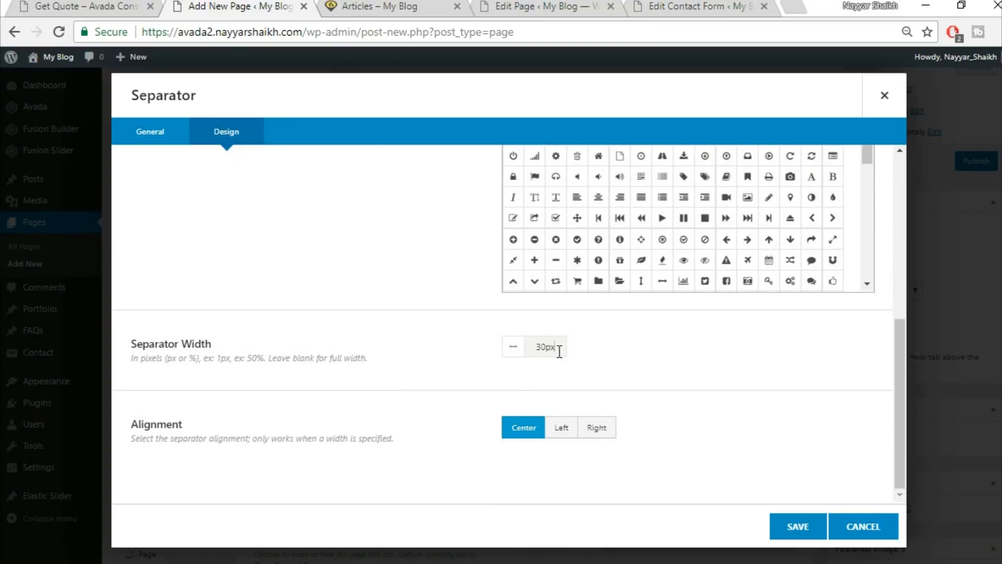
{"action": "left_click", "coordinate": [109, 7]}
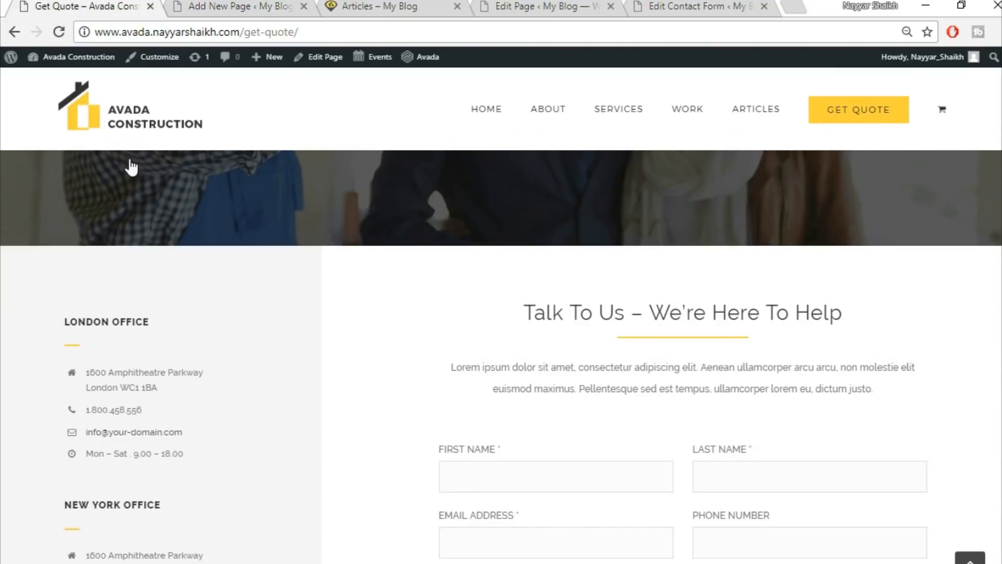
{"action": "left_click", "coordinate": [232, 5]}
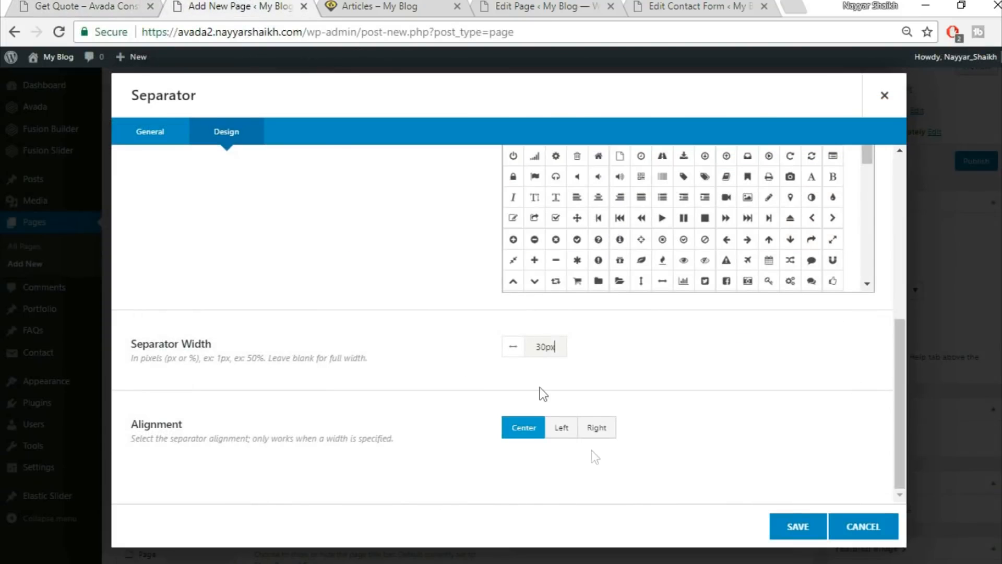
{"action": "left_click", "coordinate": [563, 433]}
{"action": "left_click", "coordinate": [109, 7]}
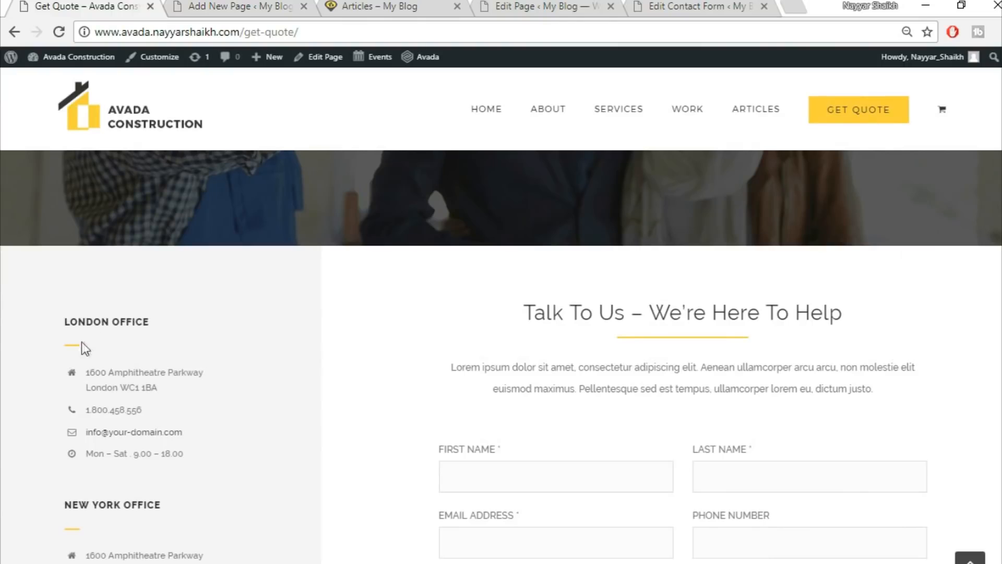
{"action": "left_click", "coordinate": [232, 6]}
{"action": "left_click", "coordinate": [794, 524]}
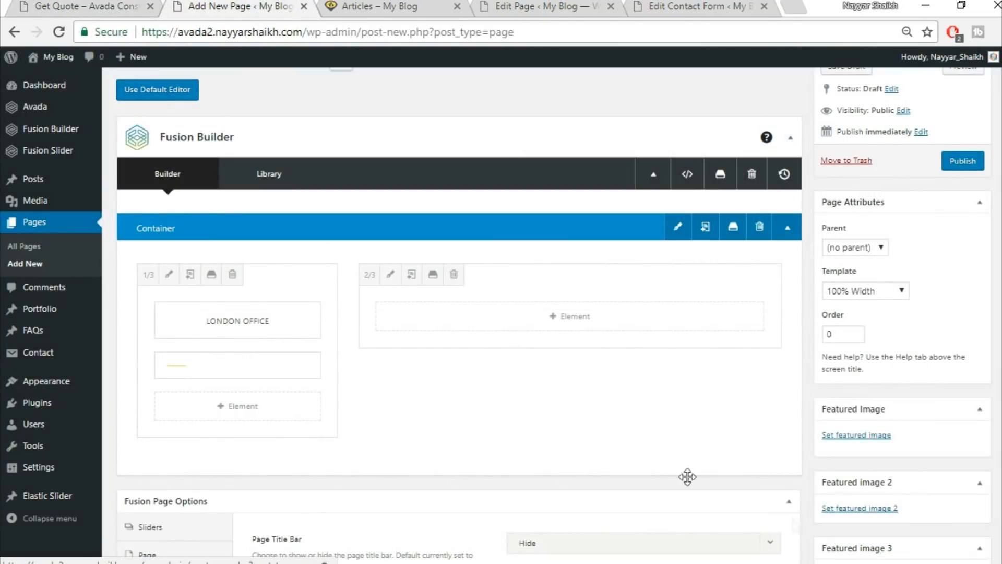
{"action": "left_click", "coordinate": [108, 8]}
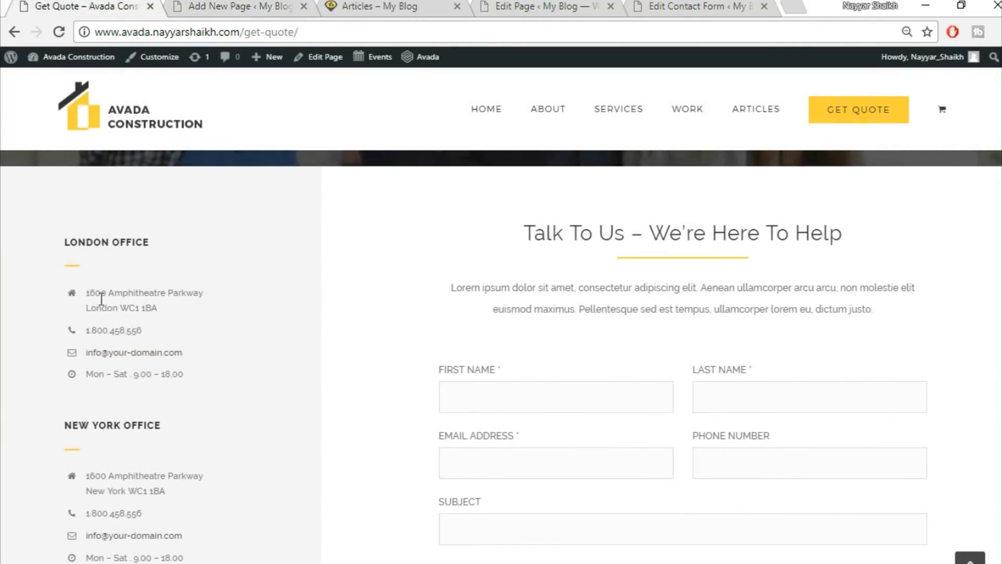
Add a Checklist element to the left column with icon circle backgrounds turned off.
{"action": "left_click", "coordinate": [193, 6]}
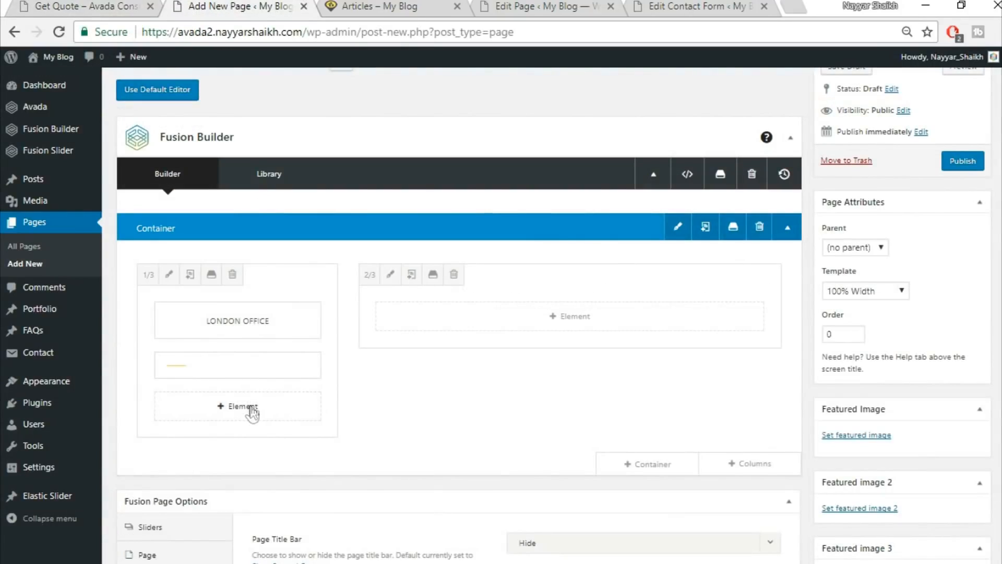
{"action": "left_click", "coordinate": [241, 406]}
{"action": "left_click", "coordinate": [781, 101]}
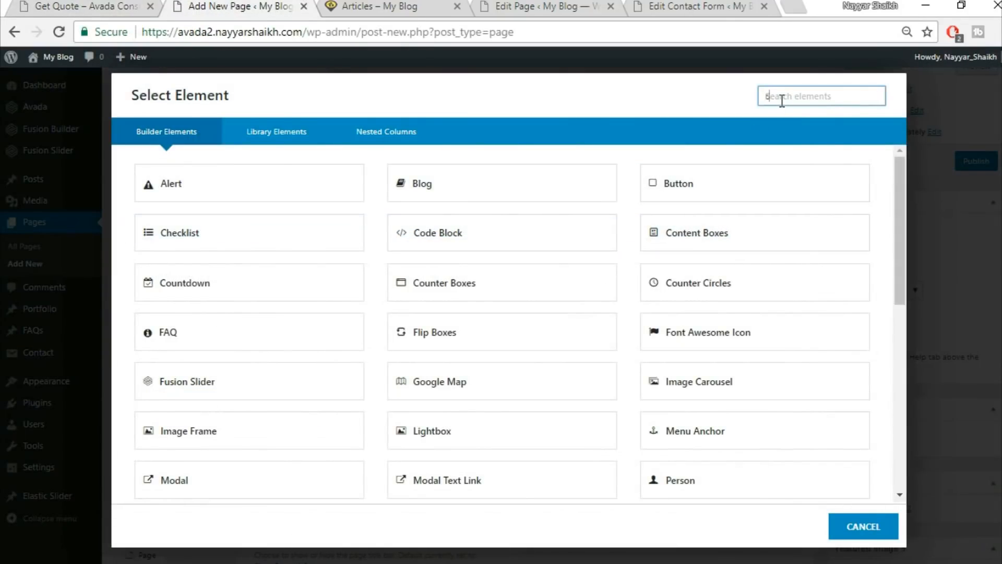
{"action": "type", "text": "chec"}
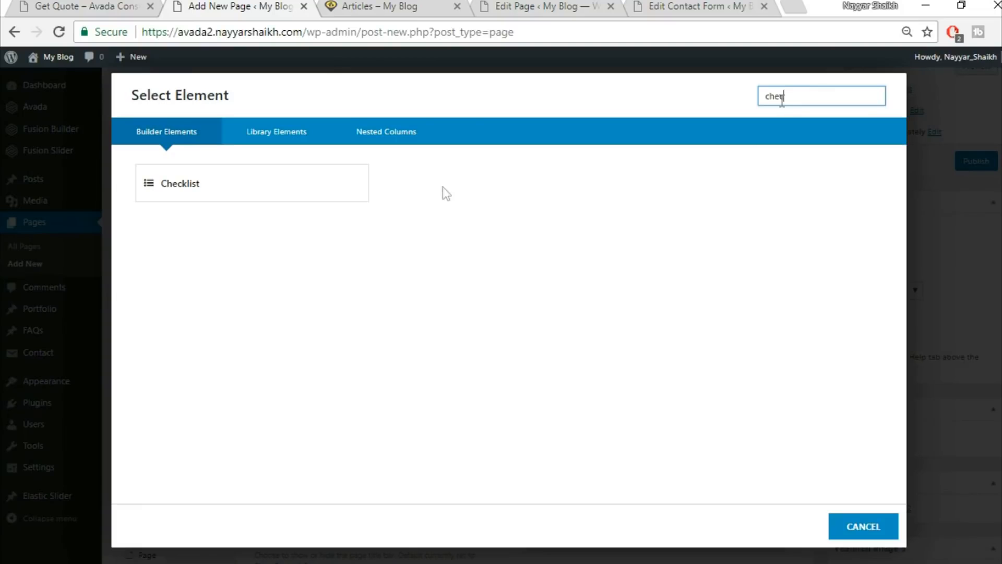
{"action": "left_click", "coordinate": [256, 184]}
{"action": "left_click", "coordinate": [88, 5]}
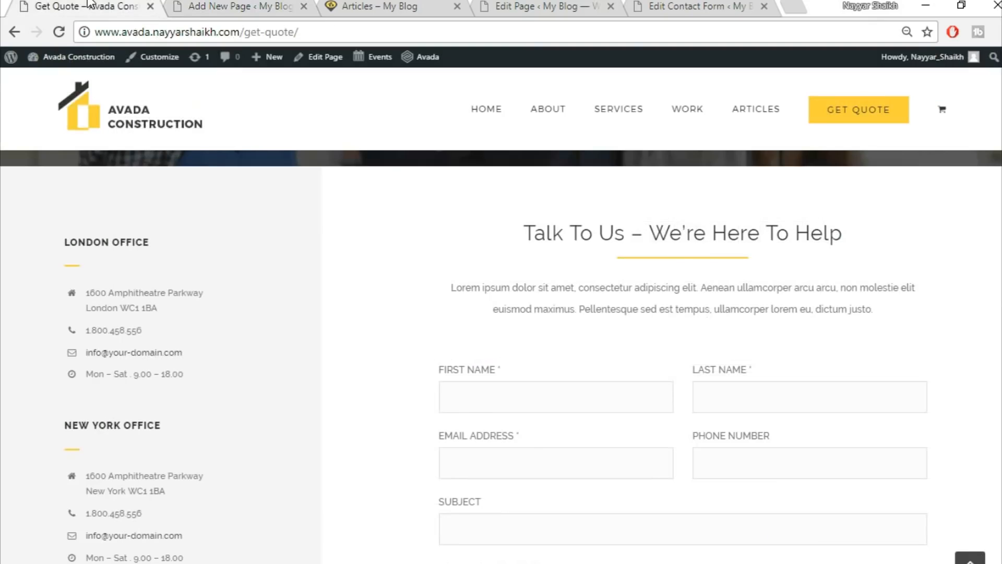
{"action": "left_click", "coordinate": [217, 5]}
{"action": "left_click", "coordinate": [810, 313]}
{"action": "scroll", "coordinate": [852, 382], "scroll_direction": "down", "scroll_amount": 3}
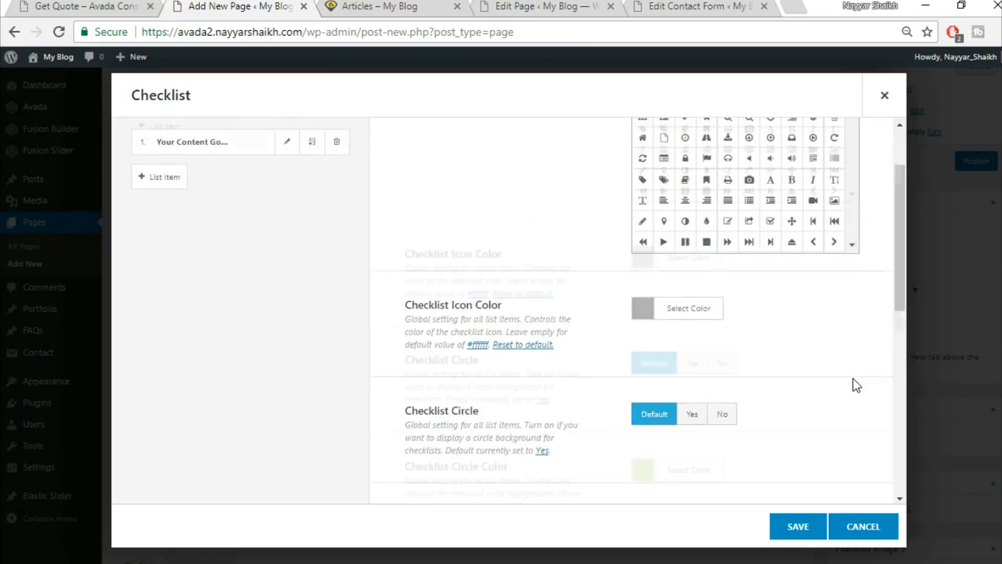
{"action": "left_click", "coordinate": [718, 270]}
Set the checklist's size value to 15px, matching the live Get Quote page.
{"action": "left_click", "coordinate": [131, 5]}
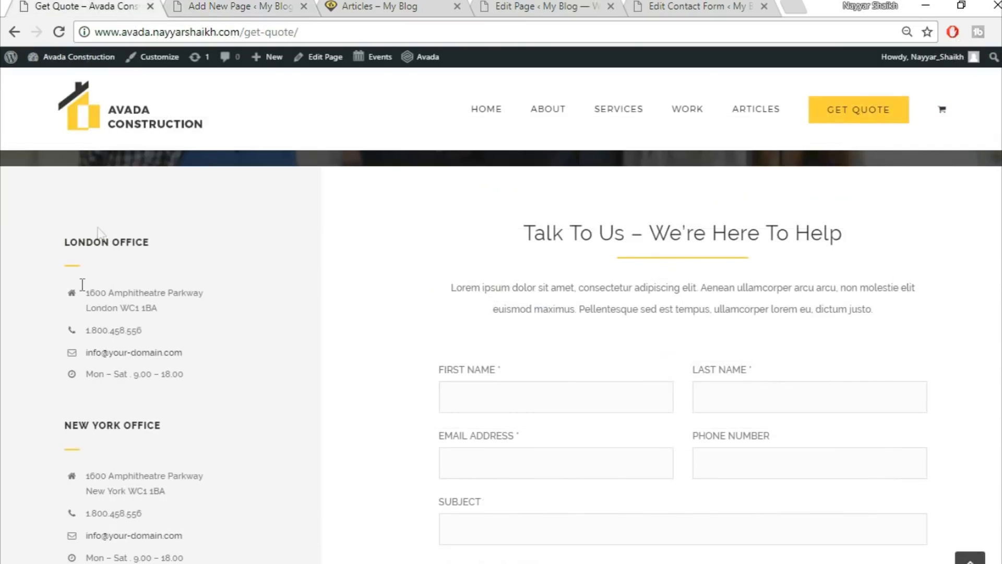
{"action": "left_click", "coordinate": [189, 5]}
{"action": "scroll", "coordinate": [710, 329], "scroll_direction": "down", "scroll_amount": 2}
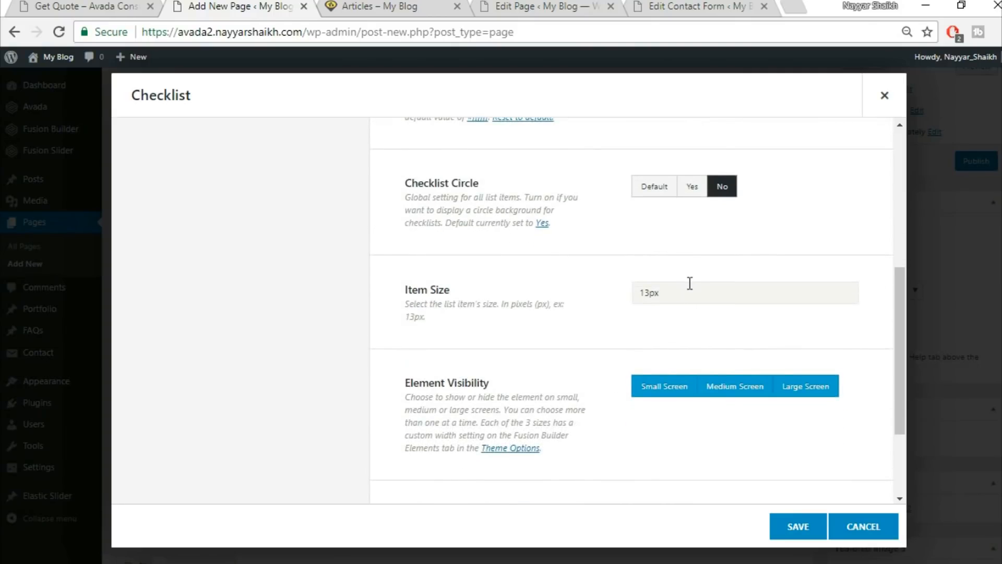
{"action": "type", "text": "15px"}
{"action": "scroll", "coordinate": [541, 321], "scroll_direction": "down", "scroll_amount": 2}
{"action": "scroll", "coordinate": [568, 390], "scroll_direction": "up", "scroll_amount": 10}
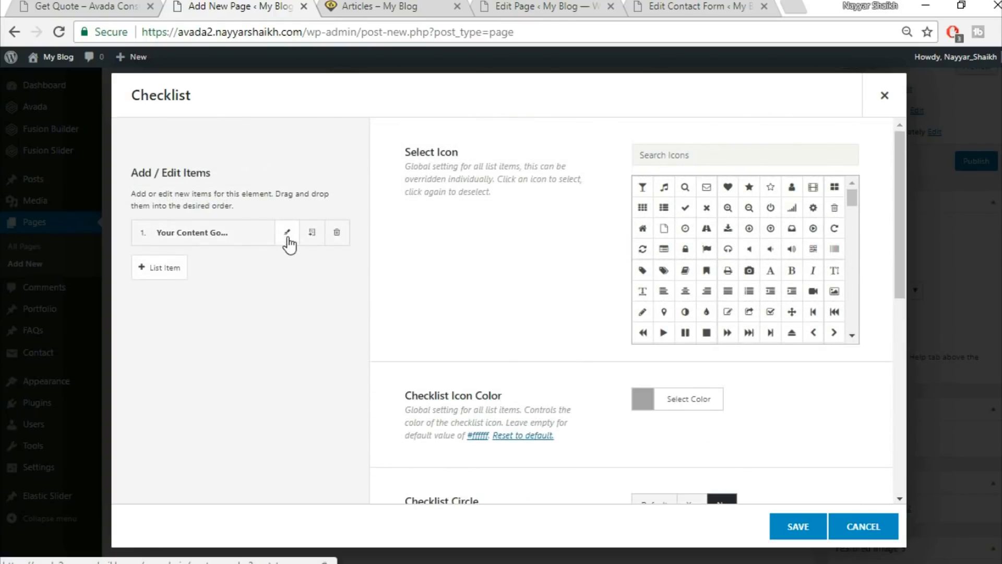
Paste the London office address from the live page into the first list item and save it.
{"action": "left_click", "coordinate": [287, 236]}
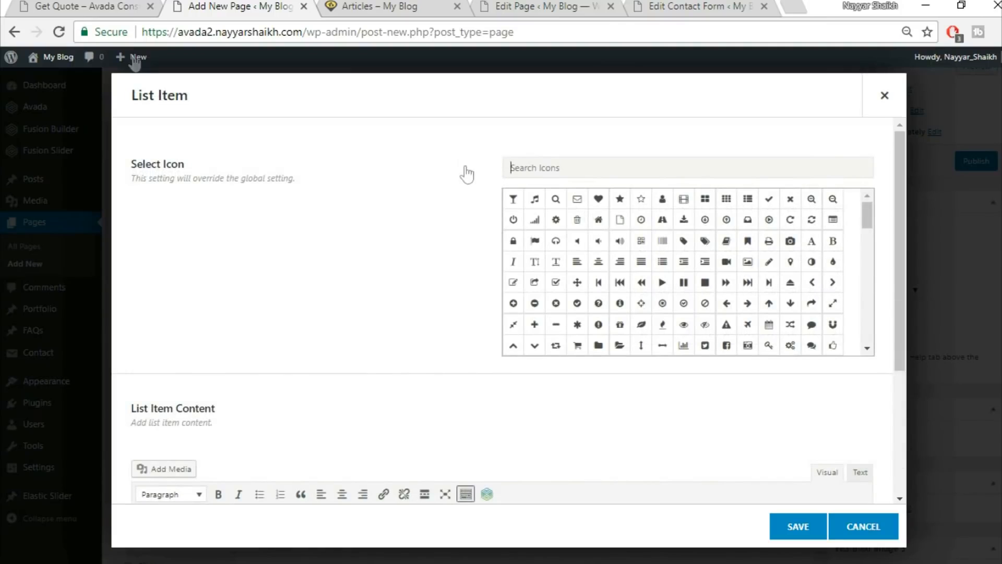
{"action": "left_click", "coordinate": [60, 6]}
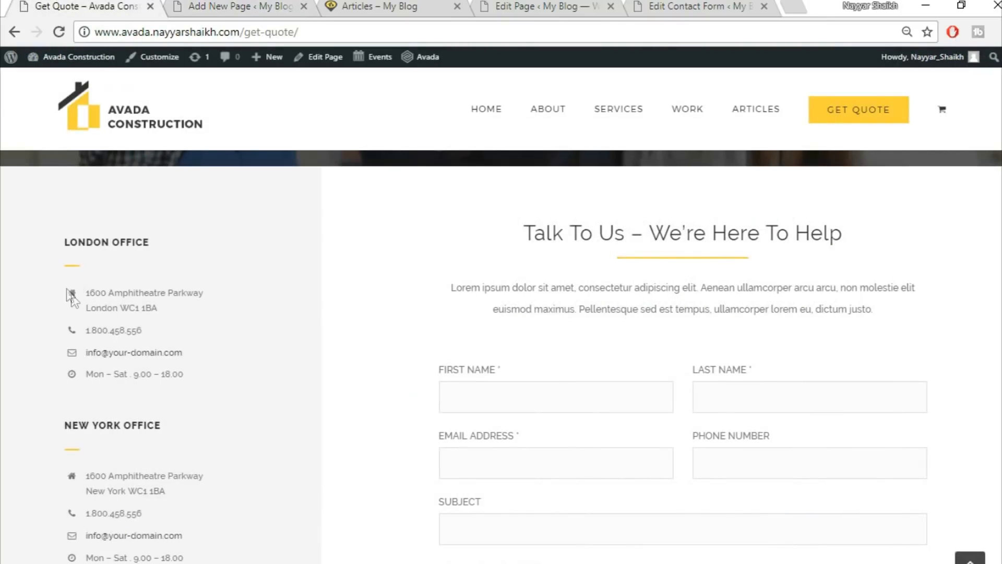
{"action": "left_click_drag", "start_coordinate": [140, 289], "coordinate": [223, 323]}
{"action": "key", "text": "ctrl+c"}
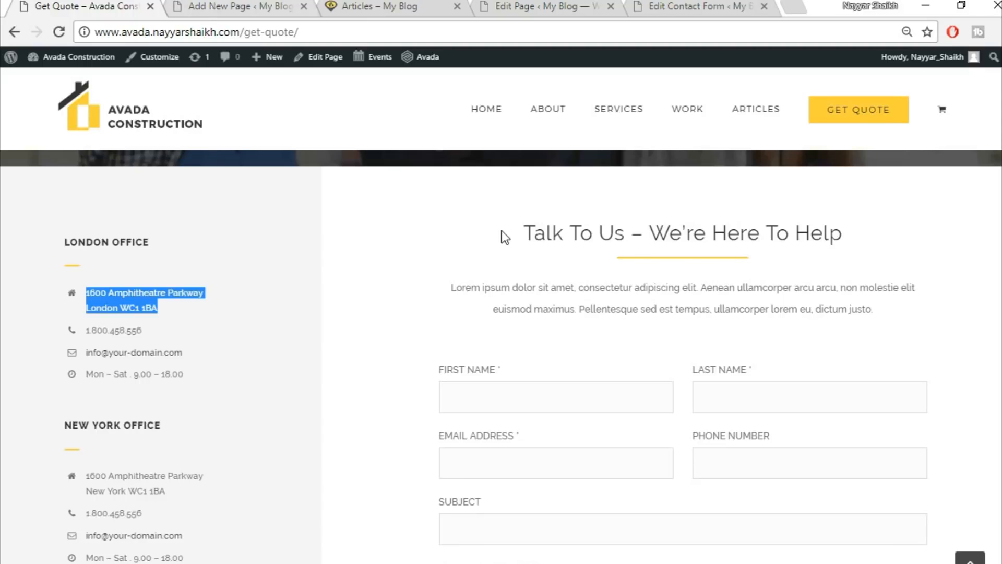
{"action": "key", "text": "ctrl+Tab"}
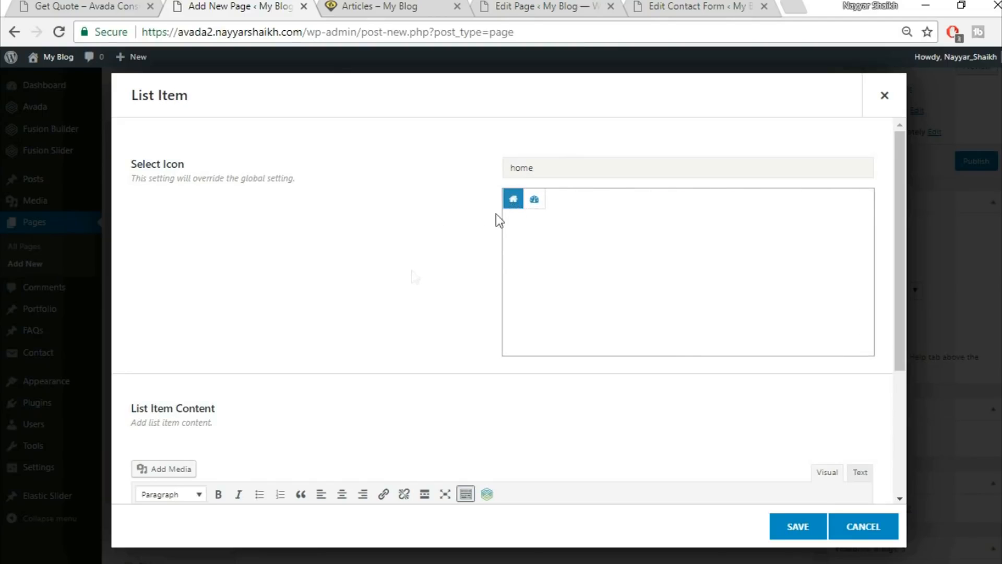
{"action": "scroll", "coordinate": [380, 300], "scroll_direction": "down", "scroll_amount": 2}
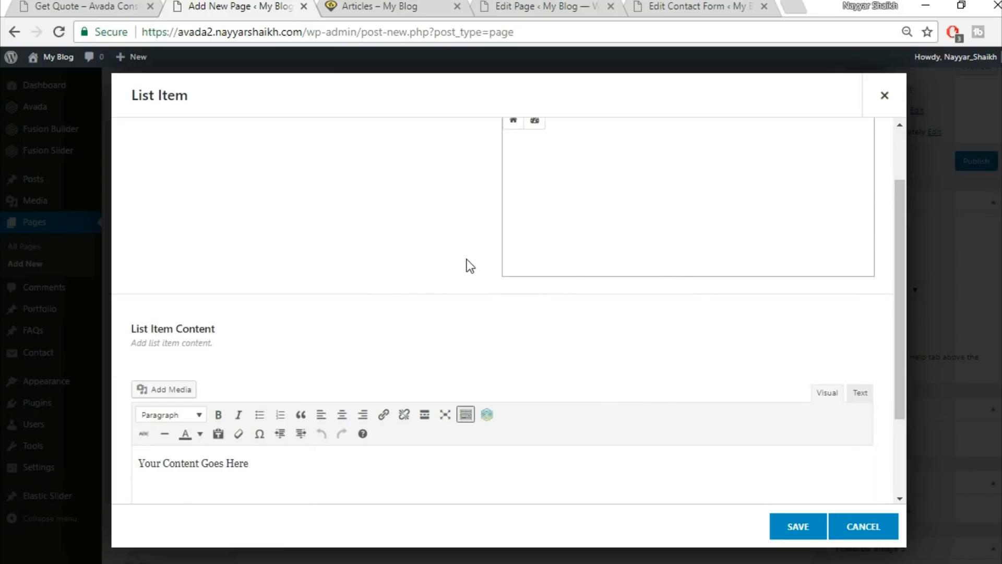
{"action": "scroll", "coordinate": [467, 261], "scroll_direction": "up", "scroll_amount": 2}
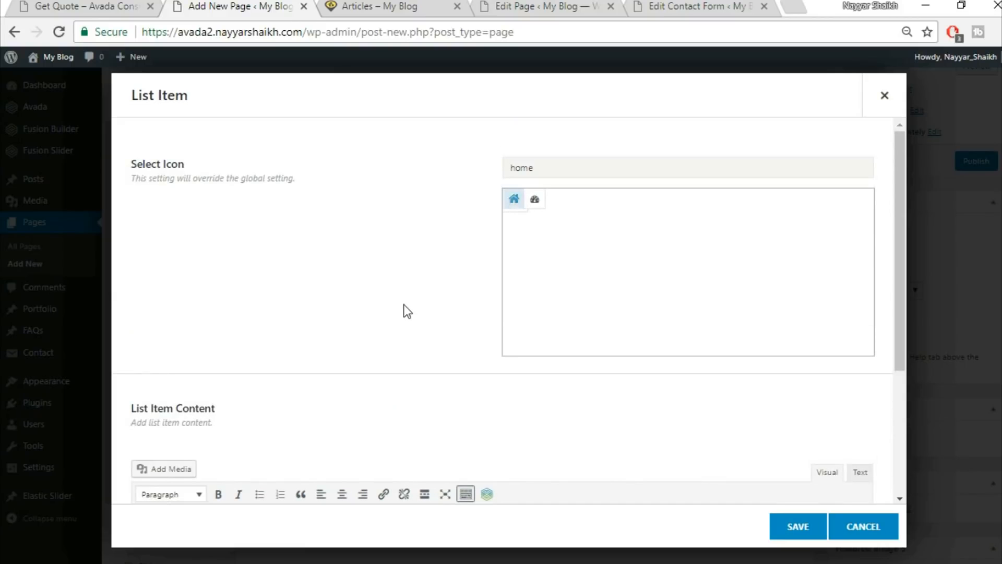
{"action": "scroll", "coordinate": [405, 310], "scroll_direction": "down", "scroll_amount": 3}
{"action": "left_click", "coordinate": [405, 418]}
{"action": "key", "text": "ctrl+v"}
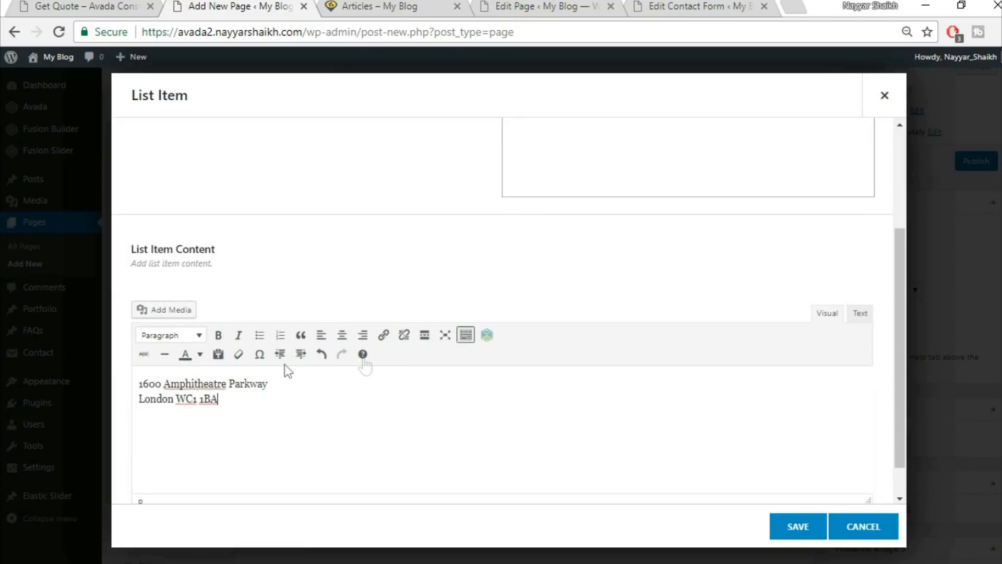
{"action": "left_click", "coordinate": [794, 529]}
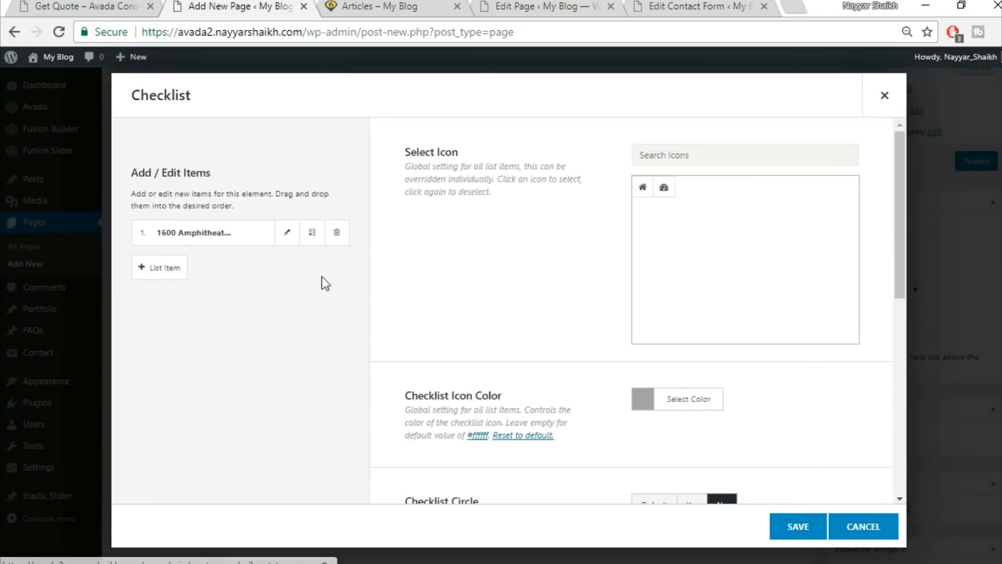
Clone the address item so the list repeats it, and save the Checklist.
{"action": "left_click", "coordinate": [312, 233]}
{"action": "left_click", "coordinate": [312, 233]}
{"action": "left_click", "coordinate": [312, 233]}
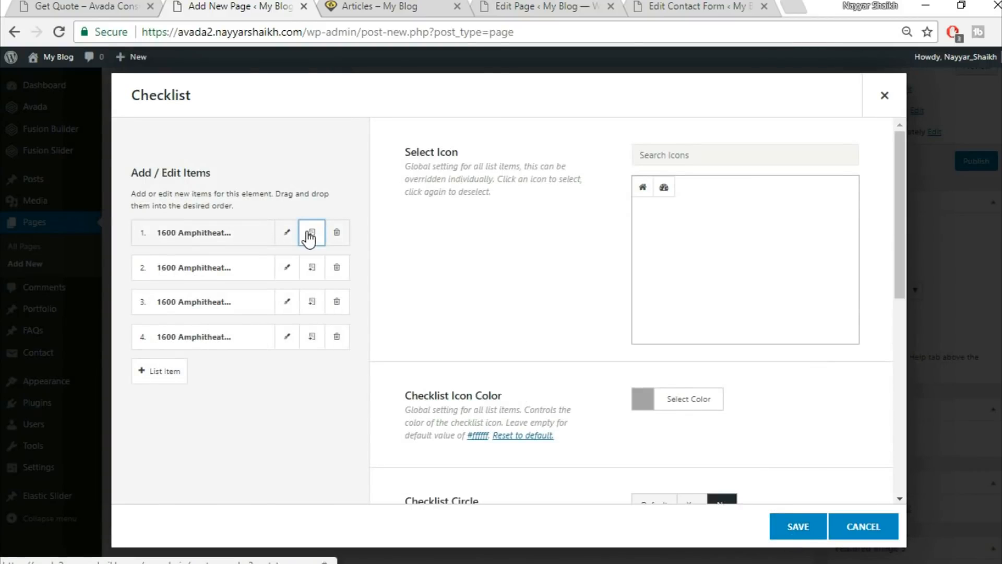
{"action": "left_click", "coordinate": [799, 528]}
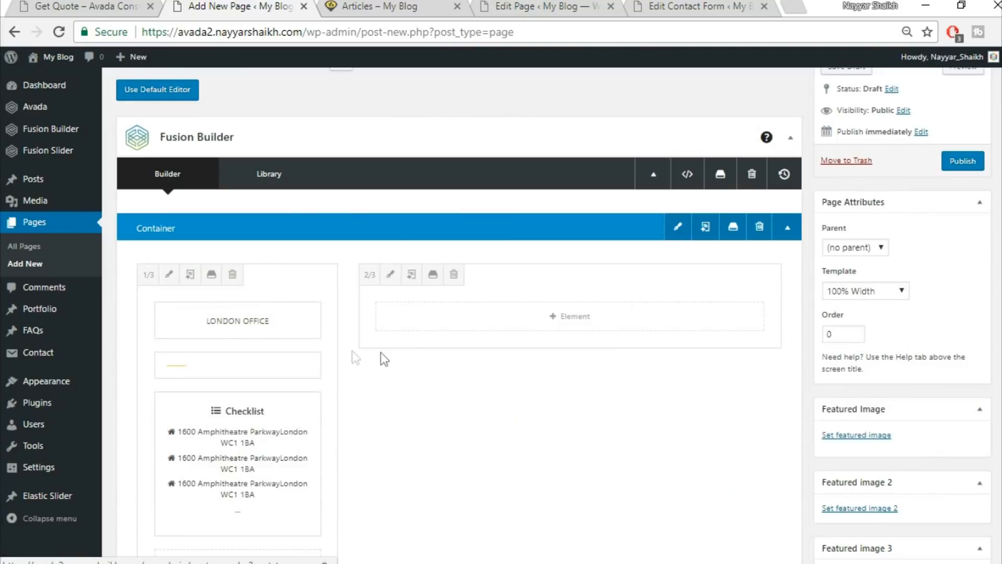
{"action": "scroll", "coordinate": [417, 359], "scroll_direction": "down", "scroll_amount": 3}
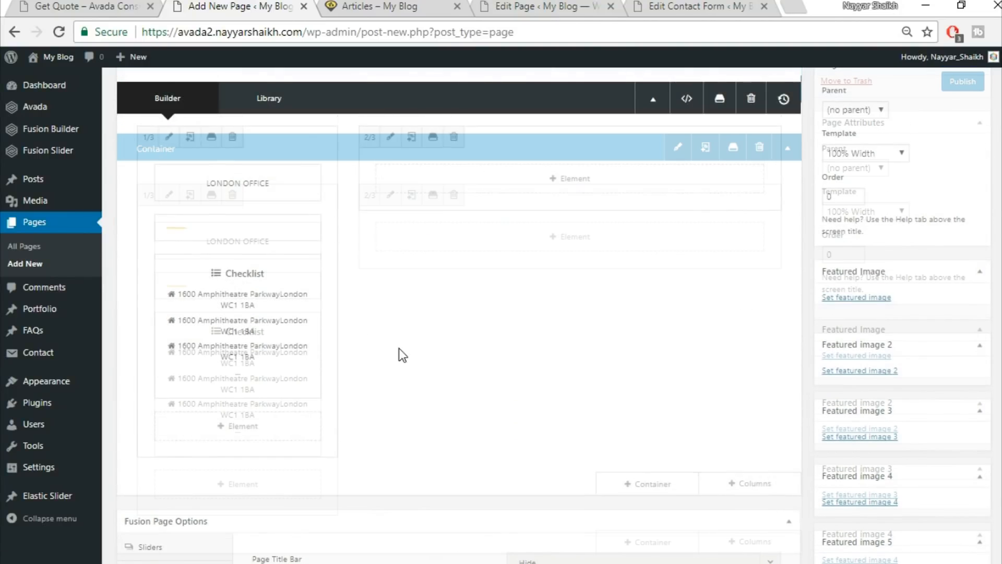
Compare the finished address list with the live Get Quote page.
{"action": "left_click", "coordinate": [78, 4]}
{"action": "left_click", "coordinate": [79, 213]}
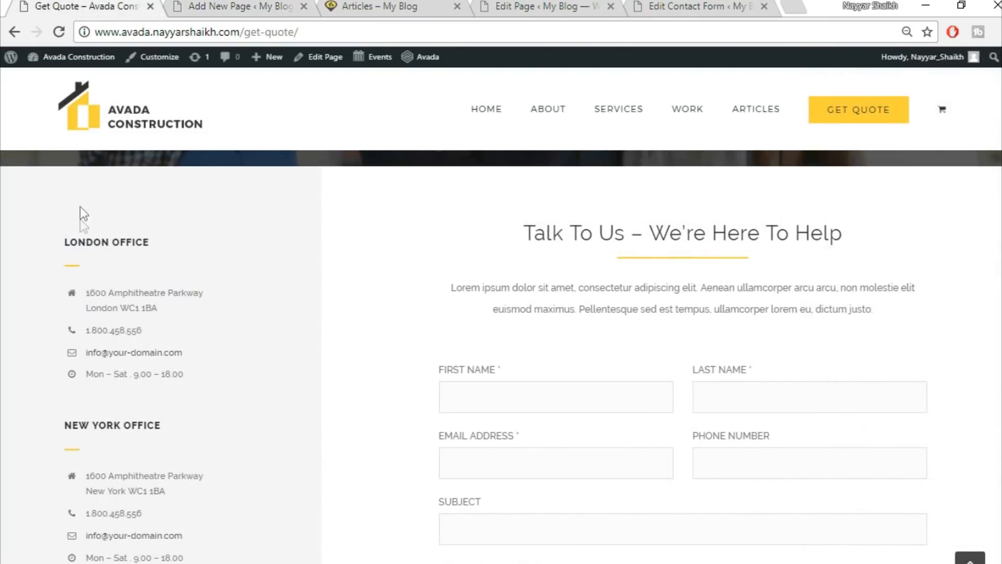
{"action": "left_click", "coordinate": [214, 5]}
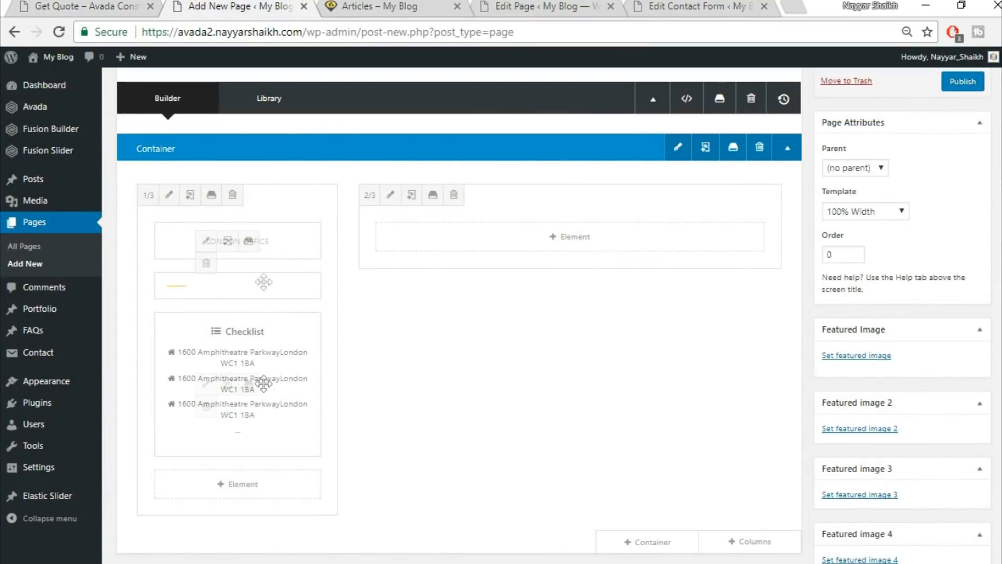
{"action": "scroll", "coordinate": [318, 246], "scroll_direction": "down", "scroll_amount": 3}
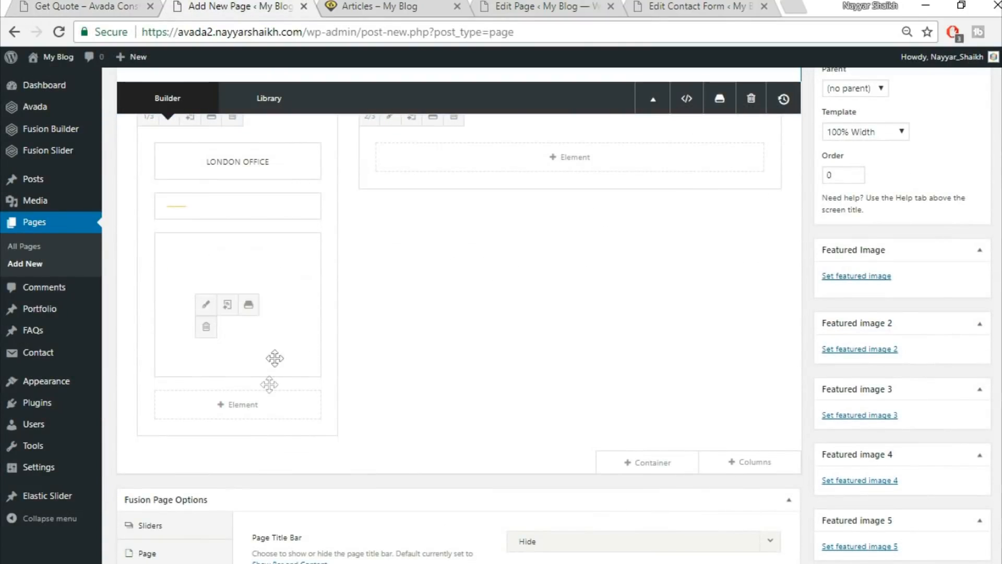
{"action": "left_click", "coordinate": [57, 6]}
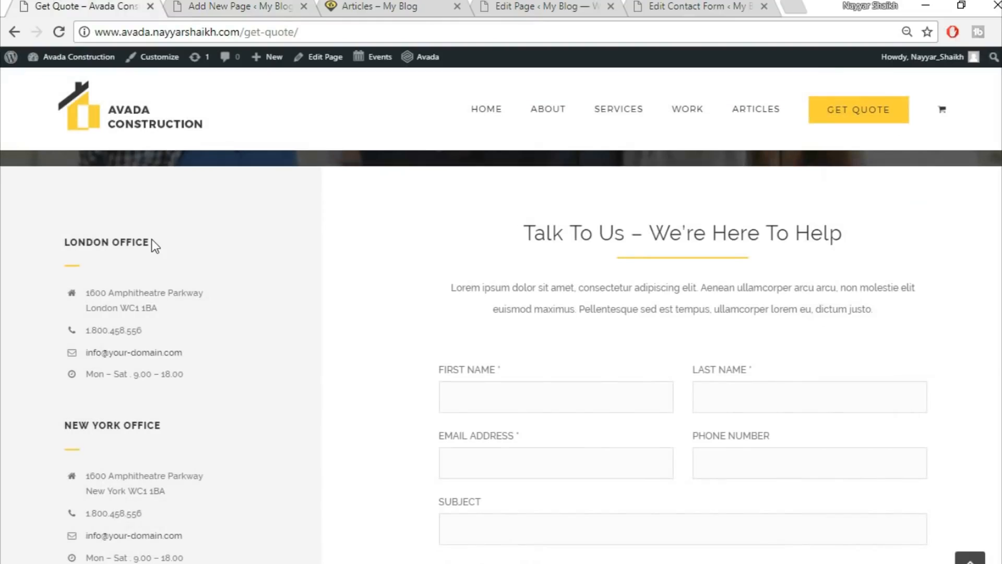
{"action": "scroll", "coordinate": [122, 338], "scroll_direction": "down", "scroll_amount": 3}
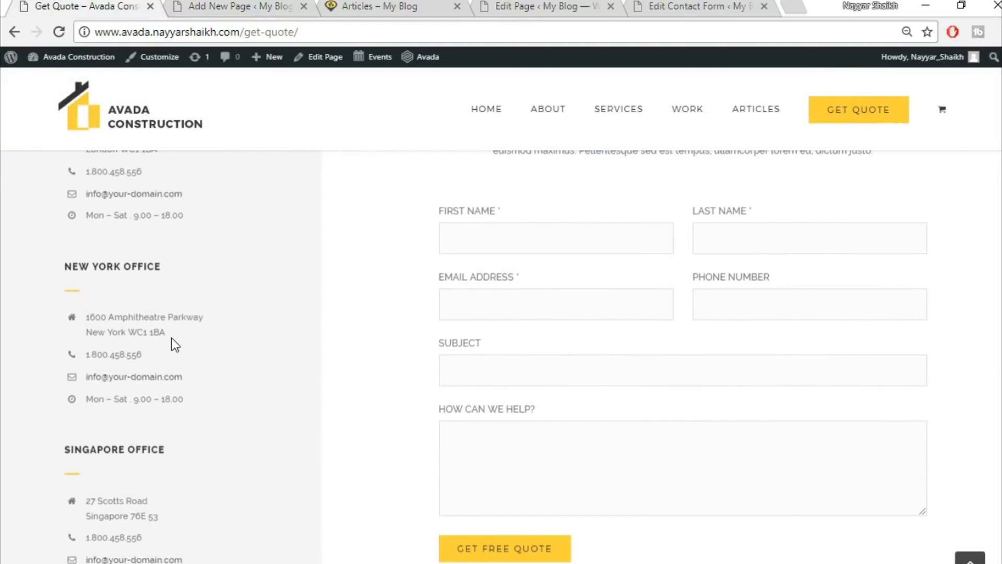
{"action": "scroll", "coordinate": [174, 345], "scroll_direction": "up", "scroll_amount": 3}
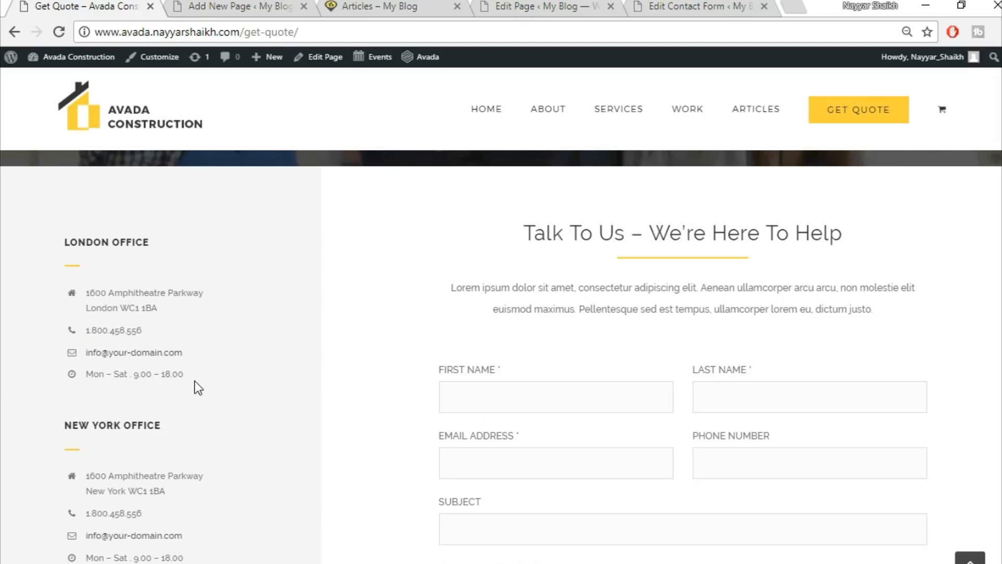
{"action": "scroll", "coordinate": [198, 387], "scroll_direction": "down", "scroll_amount": 4}
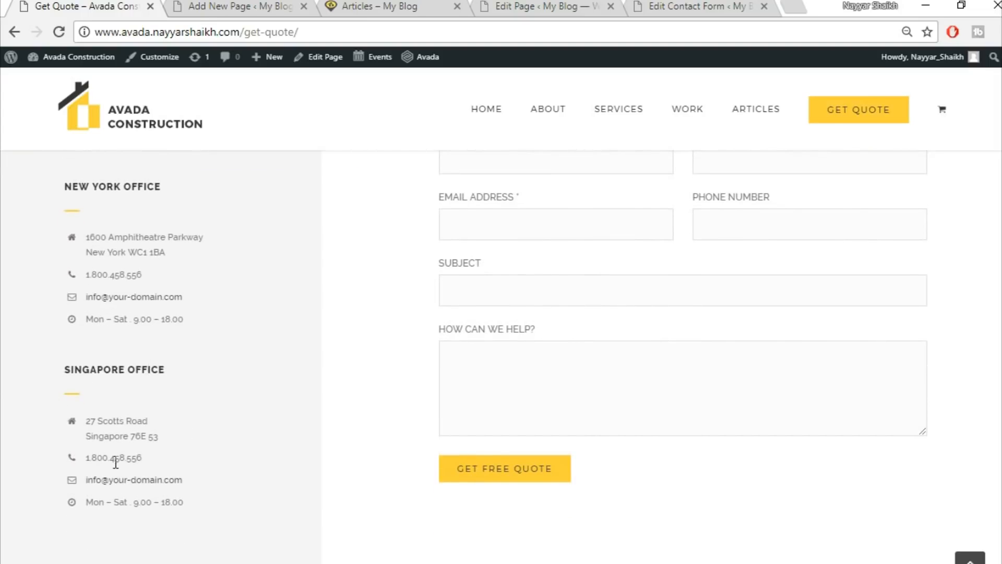
Insert the saved Title library container below the existing one.
{"action": "scroll", "coordinate": [452, 424], "scroll_direction": "up", "scroll_amount": 5}
{"action": "left_click", "coordinate": [241, 6]}
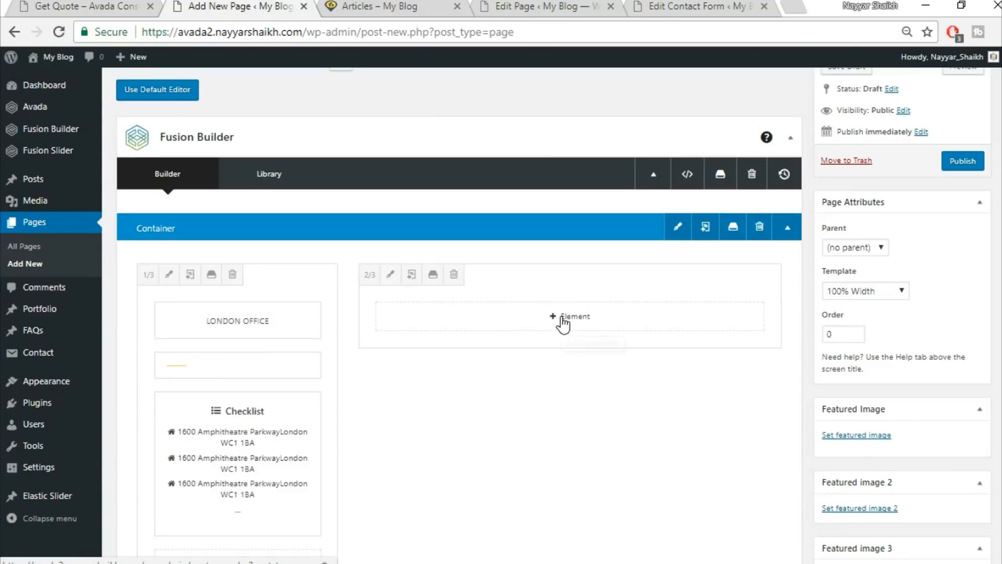
{"action": "left_click", "coordinate": [567, 320]}
{"action": "left_click", "coordinate": [46, 5]}
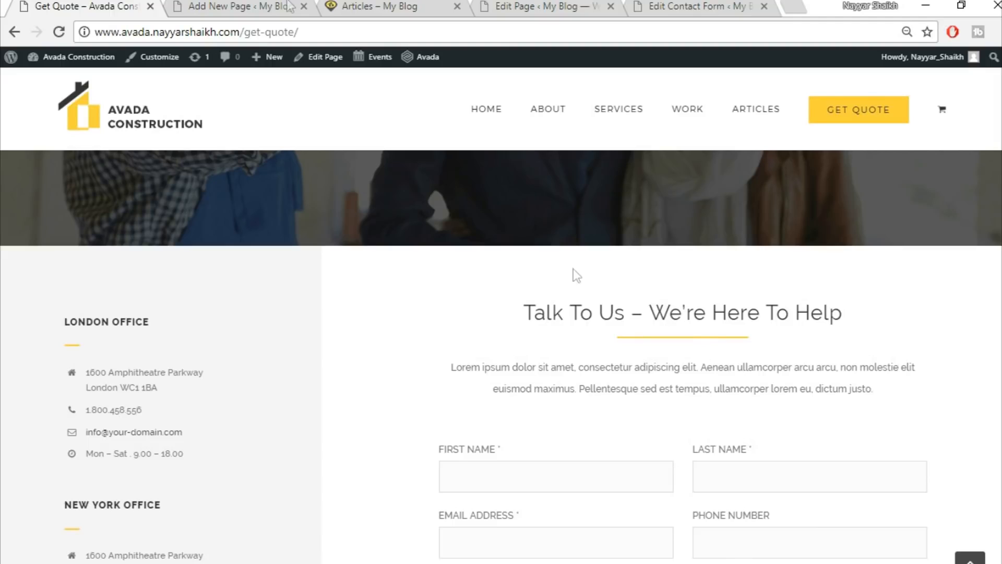
{"action": "left_click", "coordinate": [261, 6]}
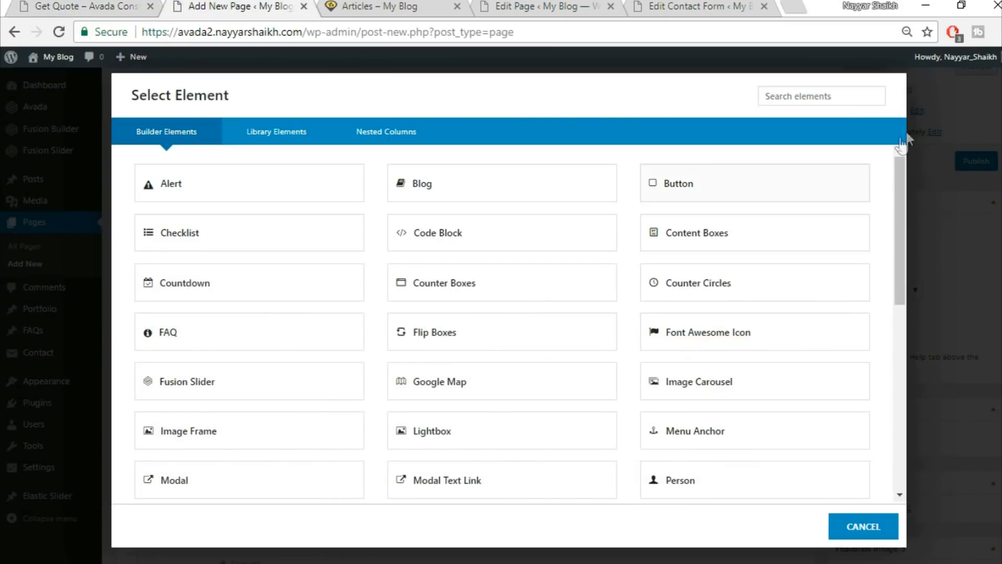
{"action": "left_click", "coordinate": [859, 526]}
{"action": "scroll", "coordinate": [762, 354], "scroll_direction": "down", "scroll_amount": 3}
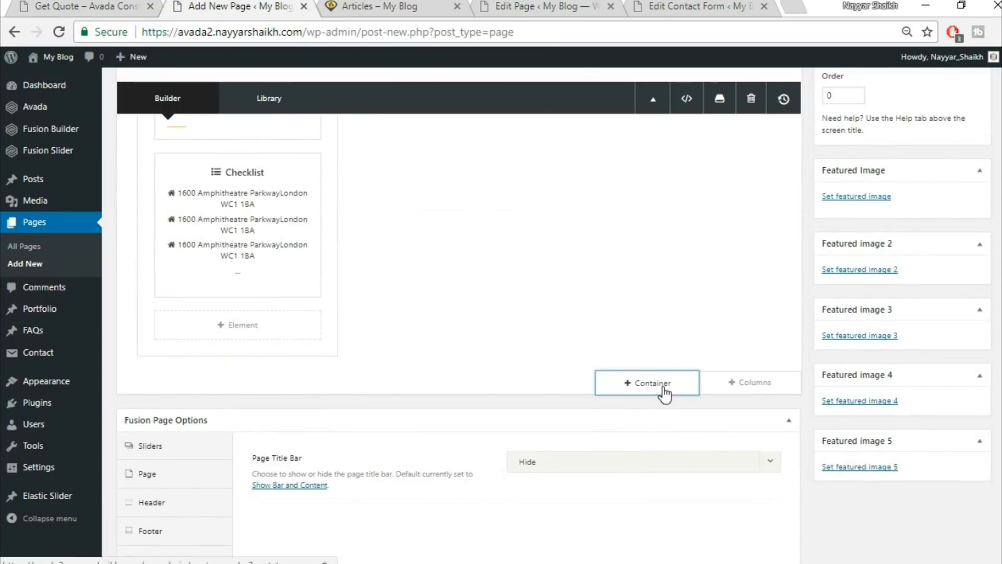
{"action": "left_click", "coordinate": [665, 395]}
{"action": "left_click", "coordinate": [284, 133]}
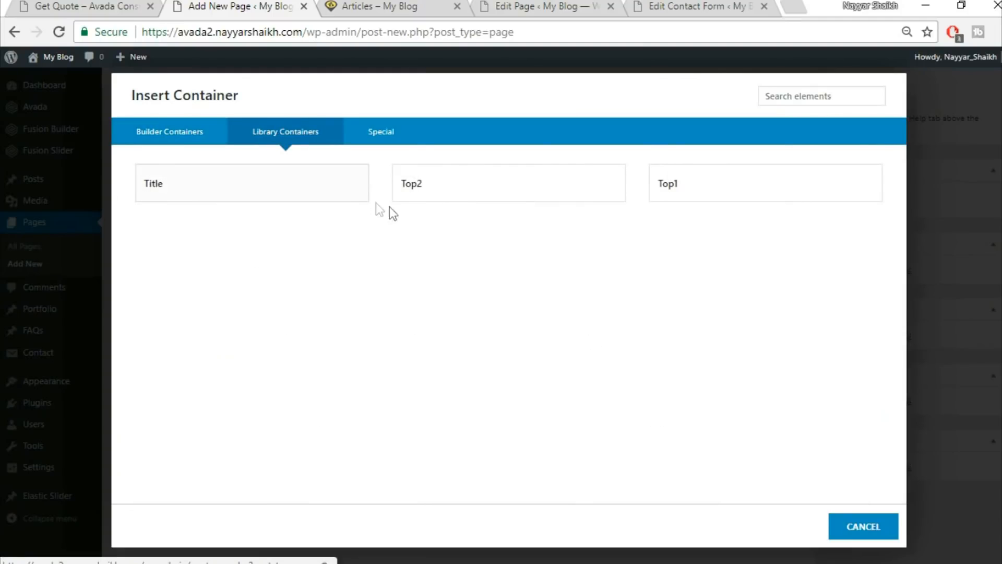
{"action": "left_click", "coordinate": [316, 186]}
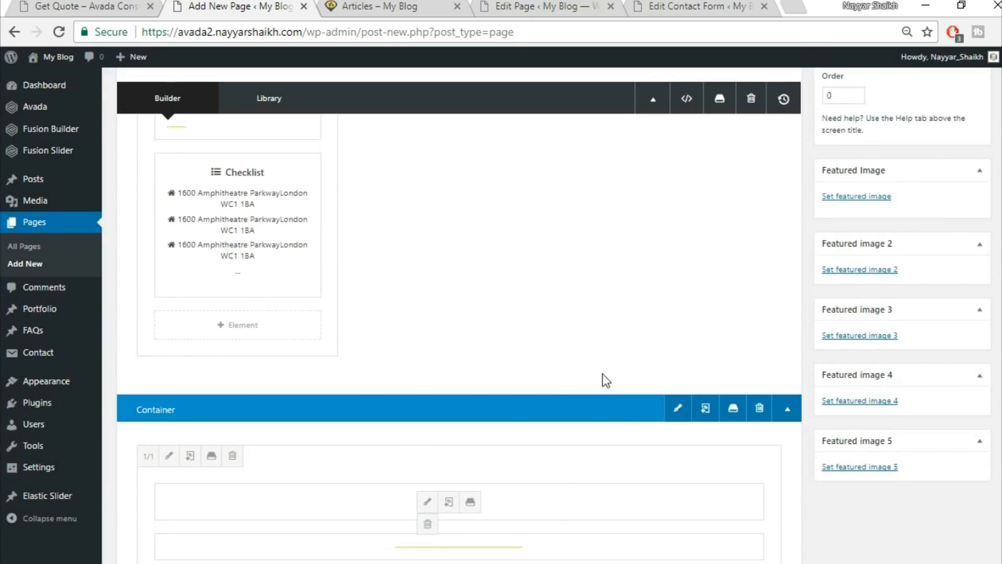
Move the heading, text and separator into the two-thirds column and delete the empty lower container.
{"action": "left_click_drag", "start_coordinate": [560, 498], "coordinate": [637, 199]}
{"action": "scroll", "coordinate": [510, 522], "scroll_direction": "down", "scroll_amount": 3}
{"action": "left_click_drag", "start_coordinate": [490, 437], "coordinate": [592, 155]}
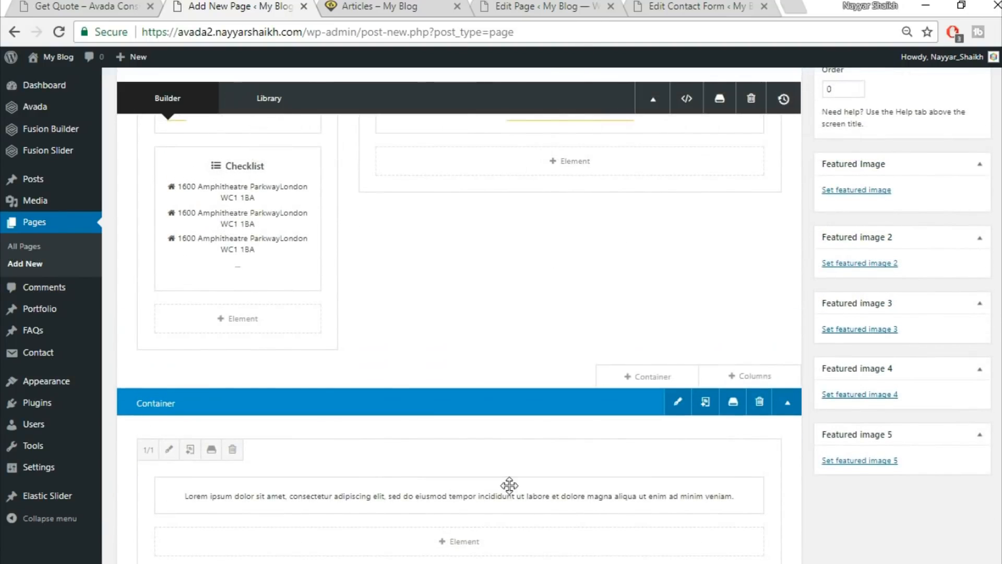
{"action": "left_click_drag", "start_coordinate": [508, 507], "coordinate": [590, 187]}
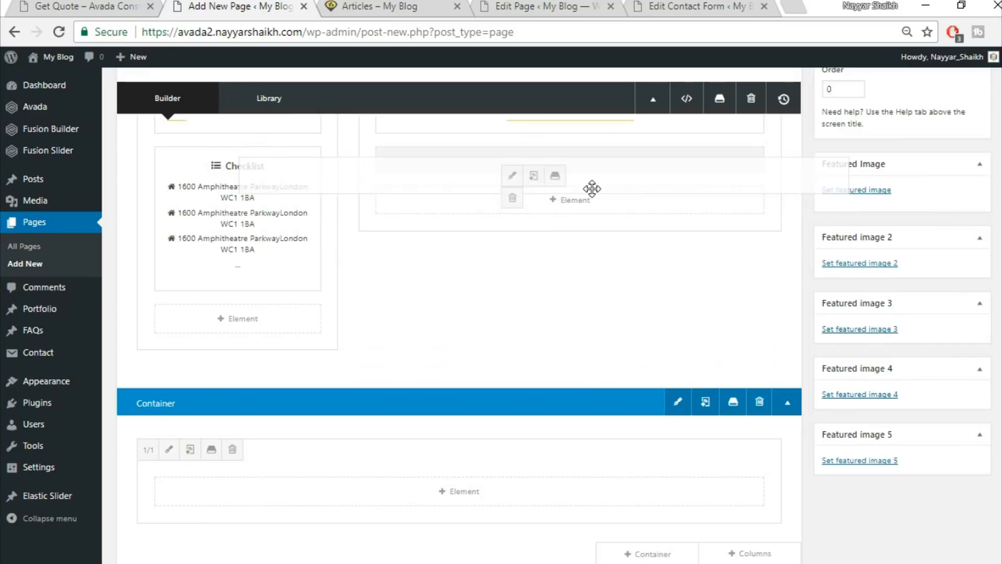
{"action": "left_click", "coordinate": [758, 412]}
{"action": "scroll", "coordinate": [624, 313], "scroll_direction": "up", "scroll_amount": 3}
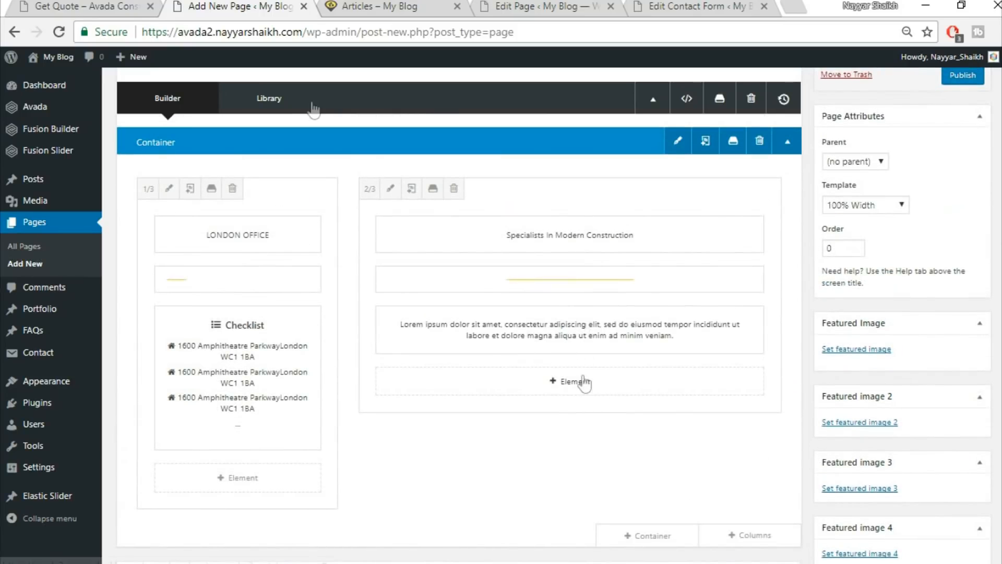
Add a Code Block holding the pasted Contact Form 7 shortcode below the lorem ipsum text.
{"action": "left_click", "coordinate": [139, 7]}
{"action": "scroll", "coordinate": [451, 305], "scroll_direction": "down", "scroll_amount": 3}
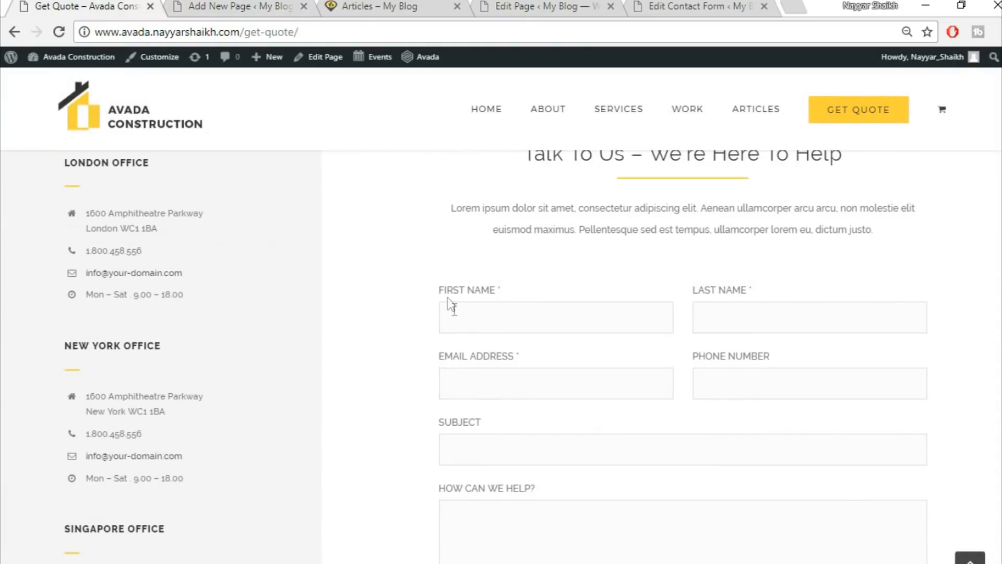
{"action": "left_click", "coordinate": [253, 8]}
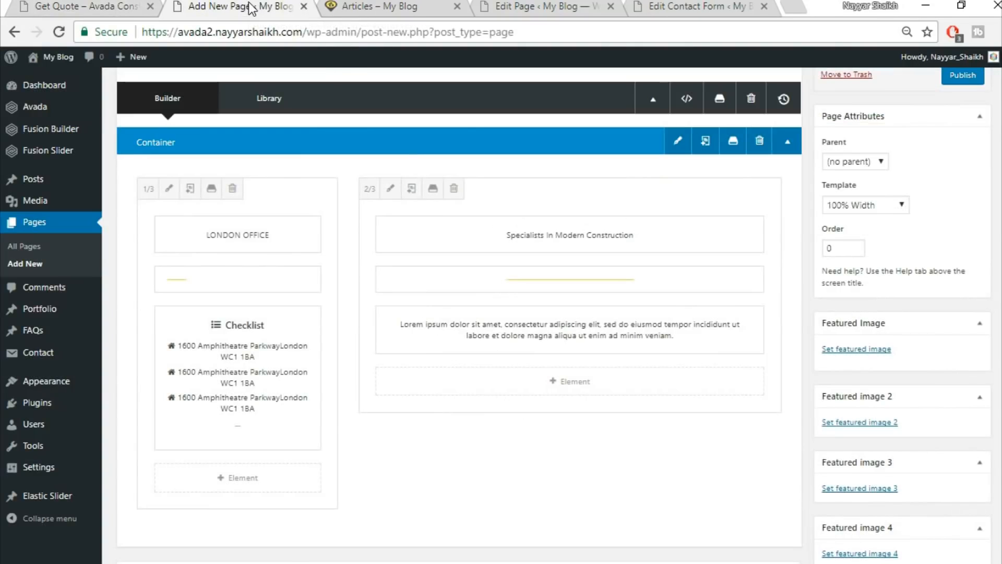
{"action": "left_click", "coordinate": [574, 386]}
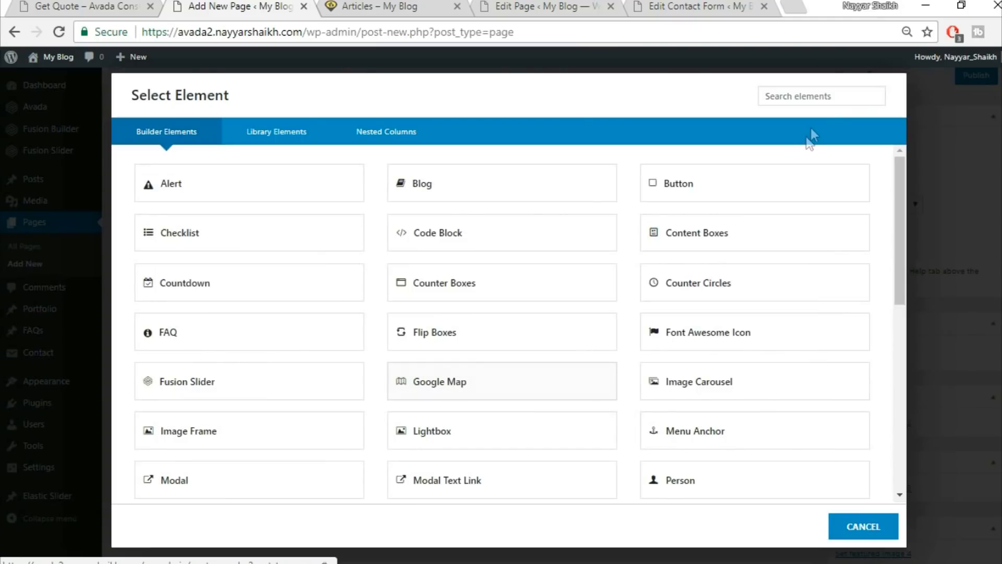
{"action": "type", "text": "code"}
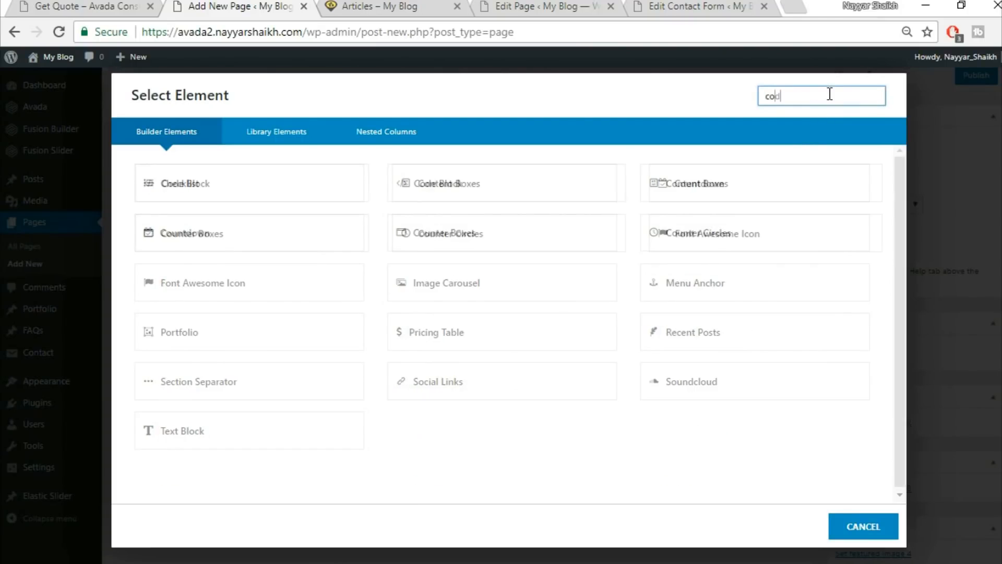
{"action": "left_click", "coordinate": [291, 181]}
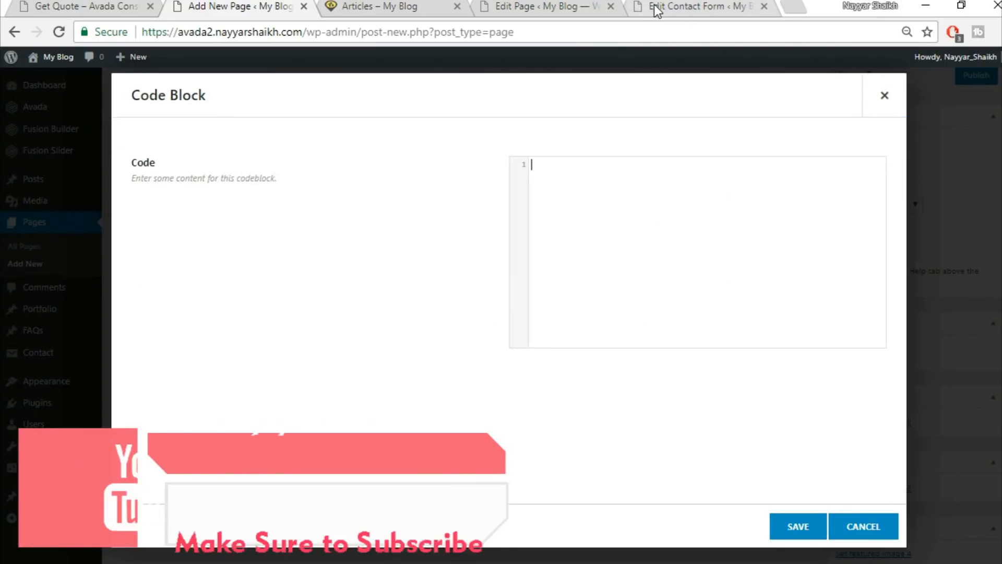
{"action": "left_click", "coordinate": [662, 6]}
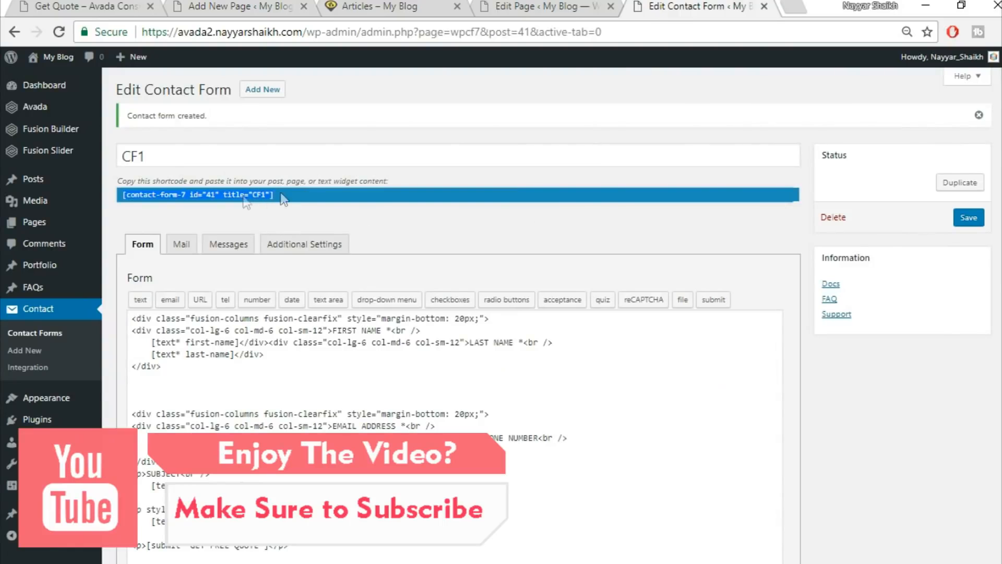
{"action": "left_click", "coordinate": [219, 6]}
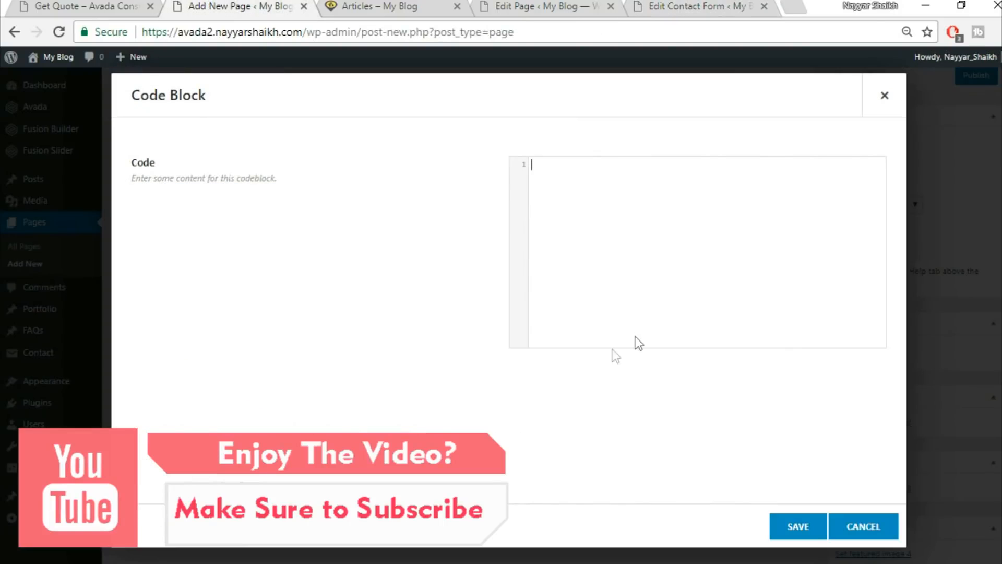
{"action": "type", "text": "[contact-form-7 id=\"41\" title=\"CF1\"]"}
{"action": "left_click", "coordinate": [794, 527]}
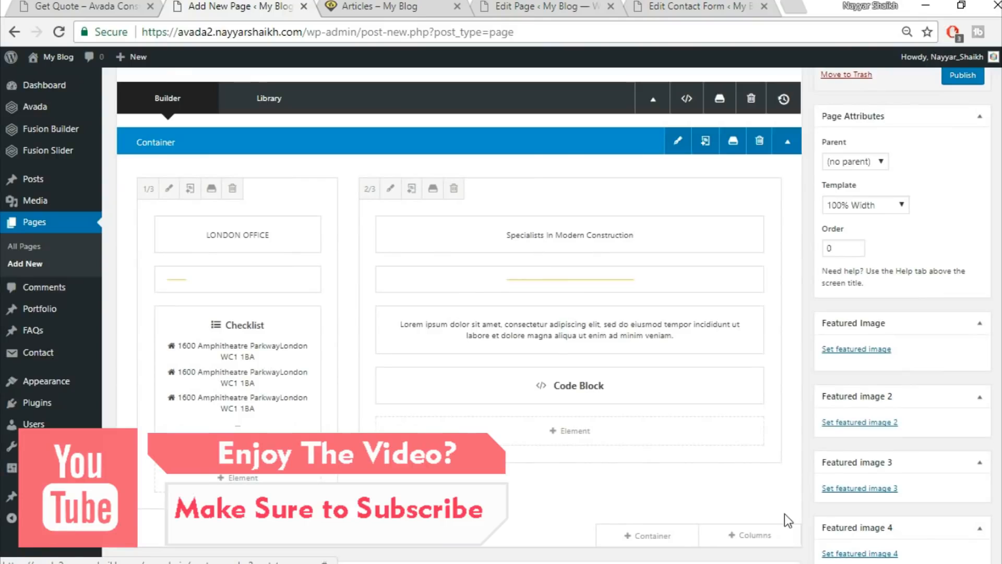
{"action": "left_click", "coordinate": [116, 6]}
{"action": "scroll", "coordinate": [978, 324], "scroll_direction": "up", "scroll_amount": 3}
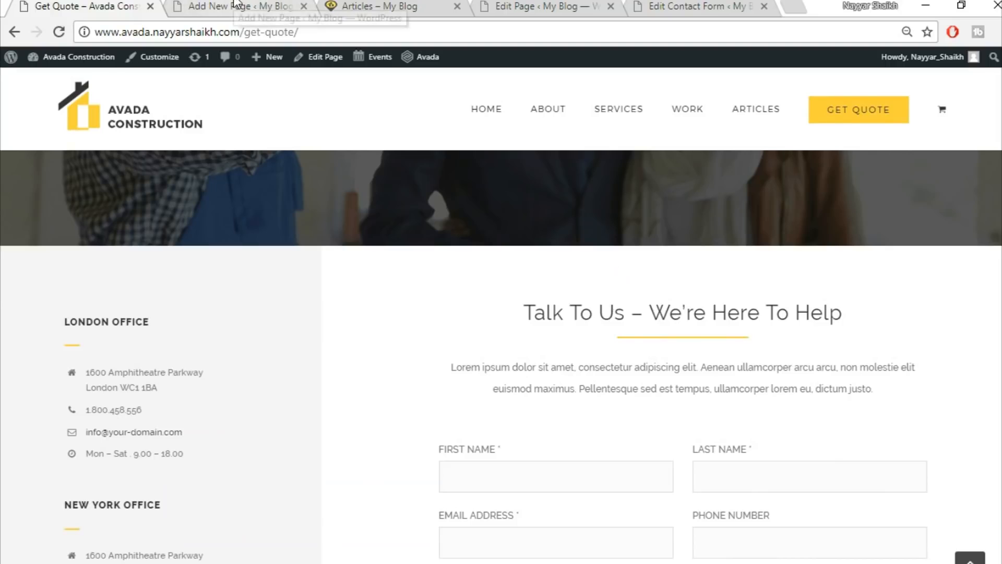
Give the container a top padding of 60 in its design settings and save.
{"action": "left_click", "coordinate": [212, 12]}
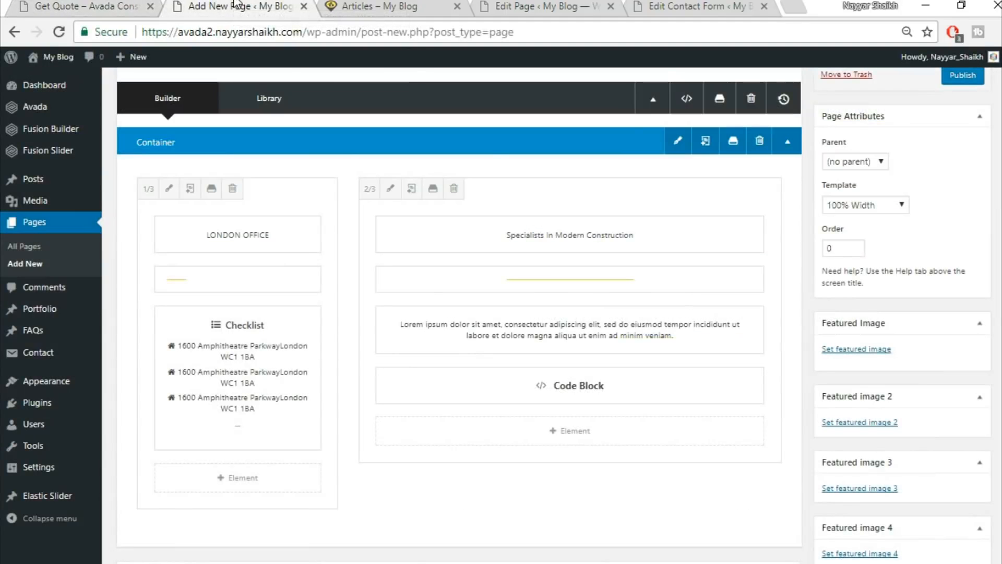
{"action": "left_click", "coordinate": [678, 142]}
{"action": "left_click", "coordinate": [336, 135]}
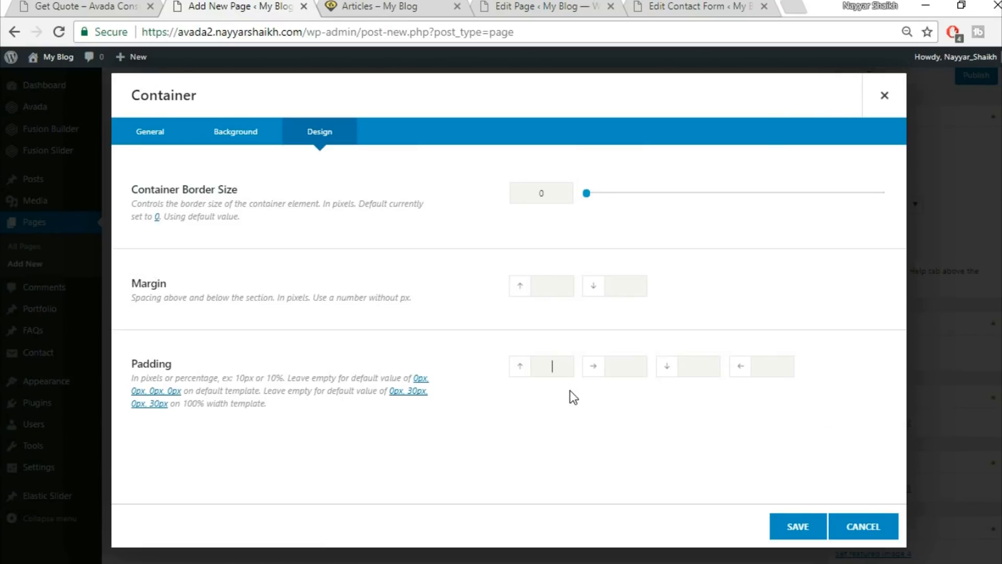
{"action": "left_click", "coordinate": [795, 527]}
{"action": "left_click", "coordinate": [67, 6]}
{"action": "scroll", "coordinate": [439, 504], "scroll_direction": "down", "scroll_amount": 3}
{"action": "scroll", "coordinate": [439, 504], "scroll_direction": "up", "scroll_amount": 3}
{"action": "key", "text": "ctrl+Tab"}
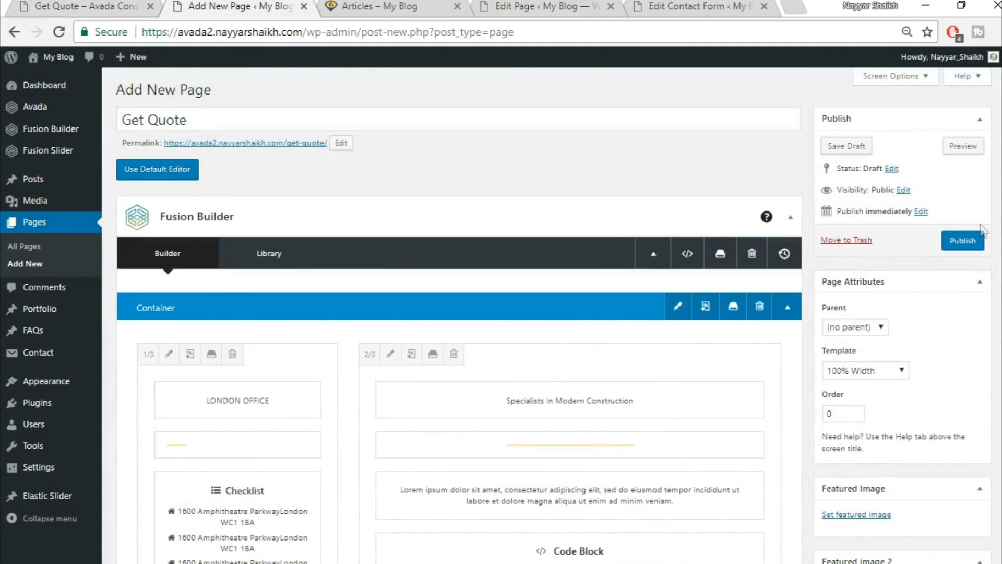
Publish the Get Quote page and open it in a new tab.
{"action": "left_click", "coordinate": [965, 243]}
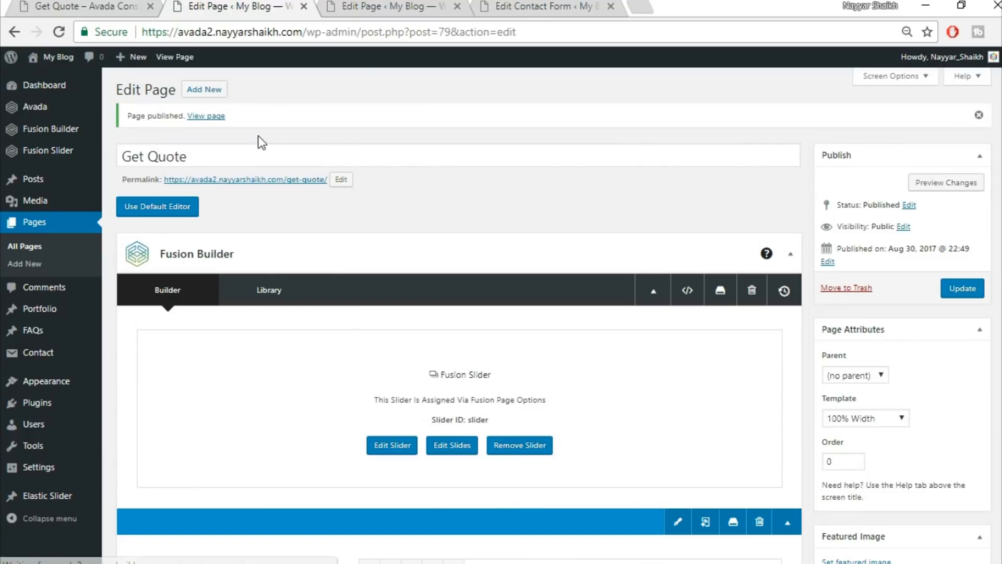
{"action": "right_click", "coordinate": [206, 116]}
{"action": "left_click", "coordinate": [250, 129]}
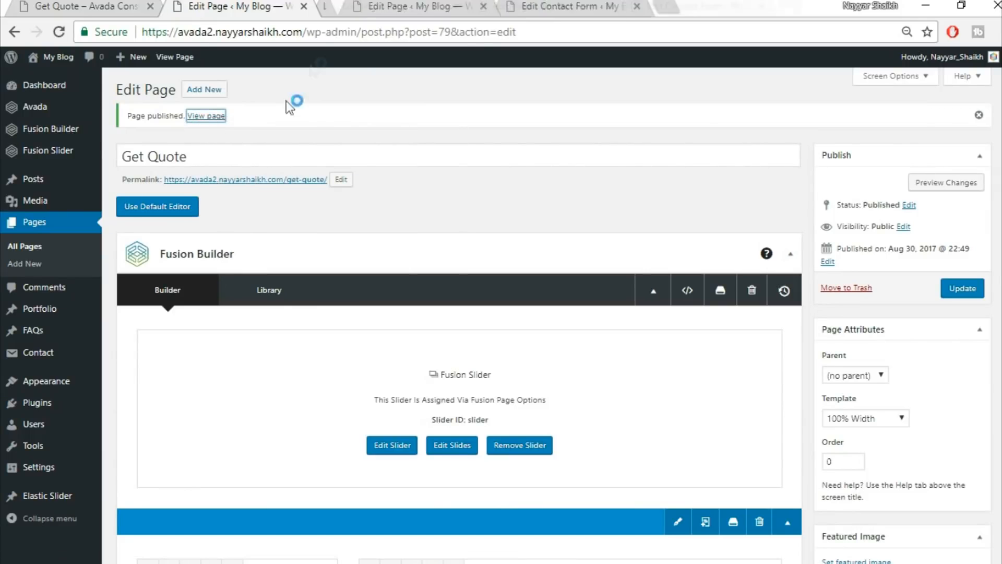
Check the published Get Quote page and close the old reference editing tab.
{"action": "left_click", "coordinate": [378, 10]}
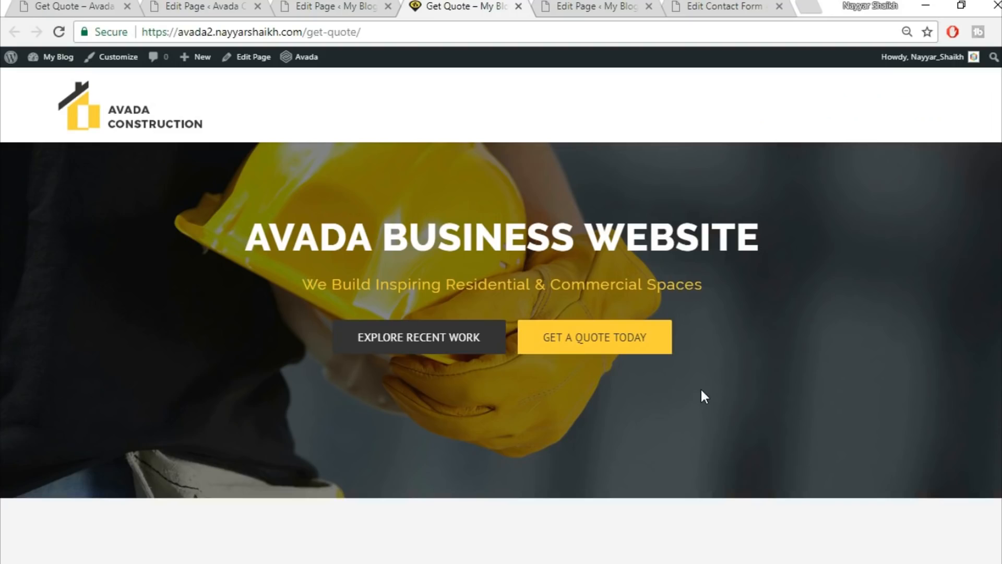
{"action": "scroll", "coordinate": [501, 314], "scroll_direction": "down", "scroll_amount": 12}
{"action": "scroll", "coordinate": [501, 313], "scroll_direction": "up", "scroll_amount": 12}
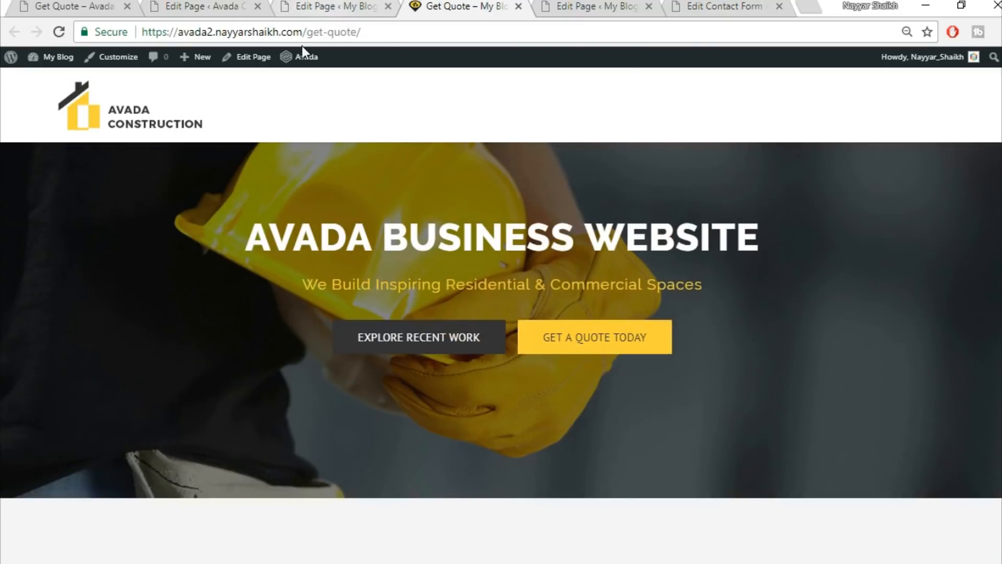
{"action": "left_click", "coordinate": [257, 6]}
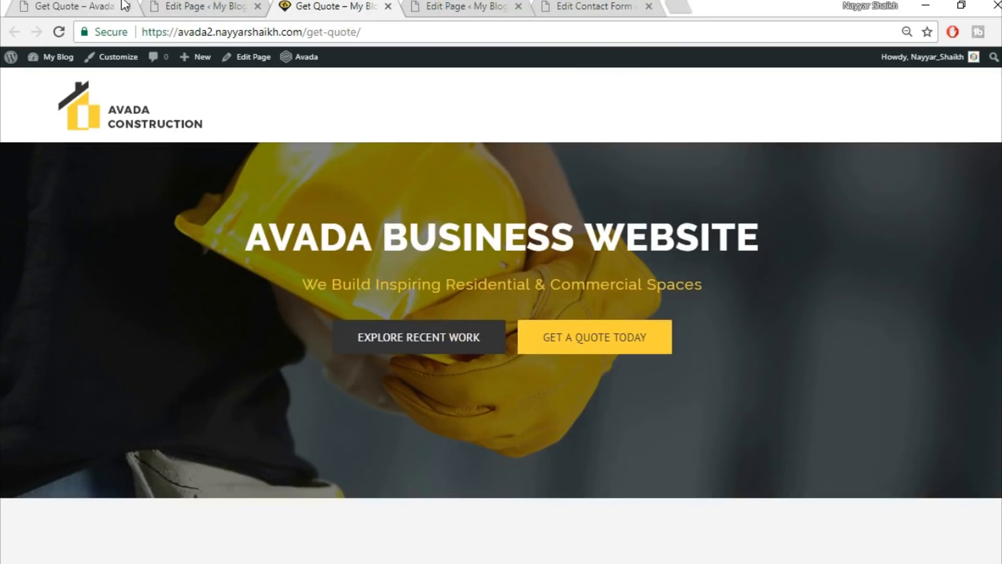
{"action": "left_click", "coordinate": [113, 5]}
{"action": "left_click", "coordinate": [219, 6]}
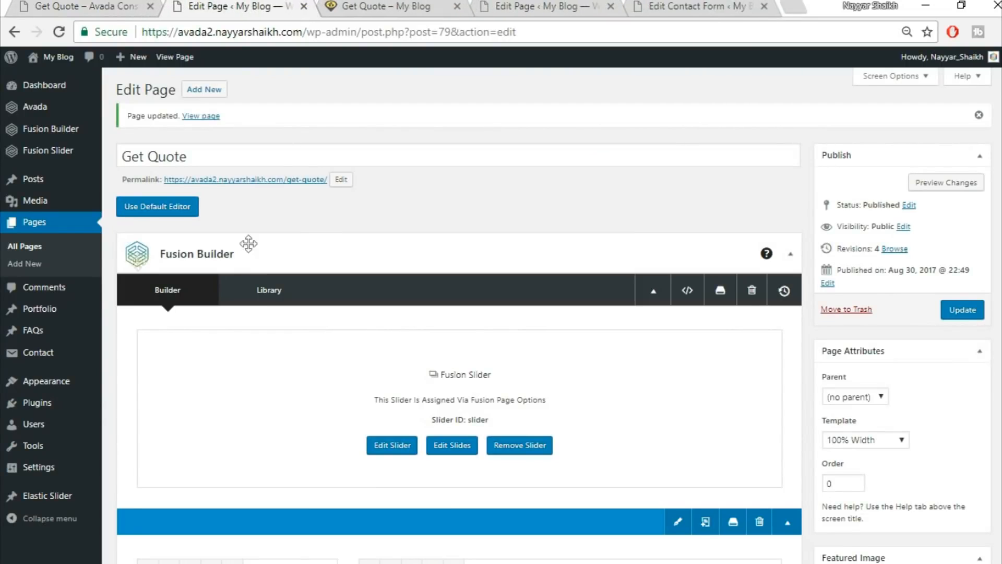
{"action": "mouse_move", "coordinate": [70, 390]}
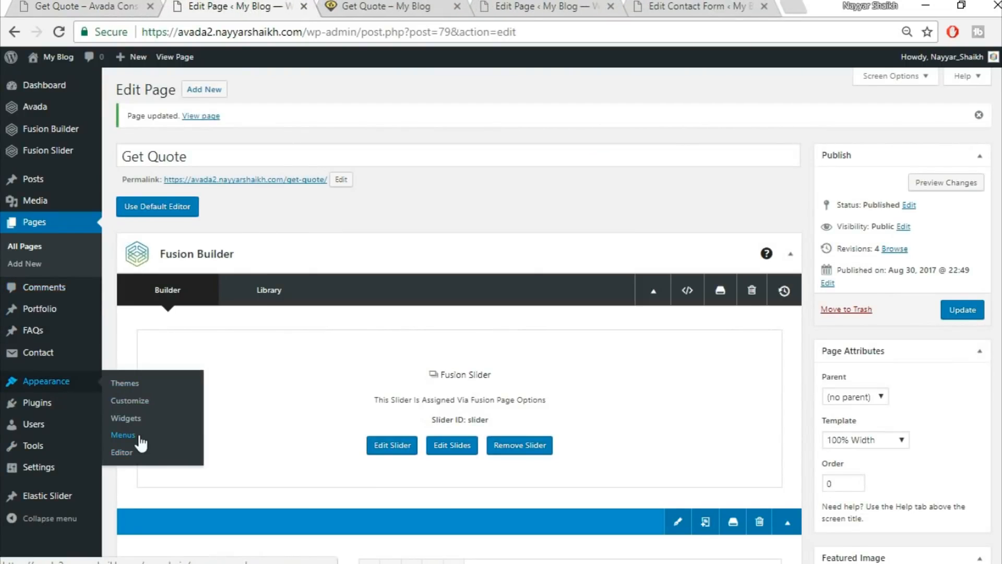
Go from the published page to the site's homepage and scroll through the blog listing.
{"action": "left_click", "coordinate": [386, 6]}
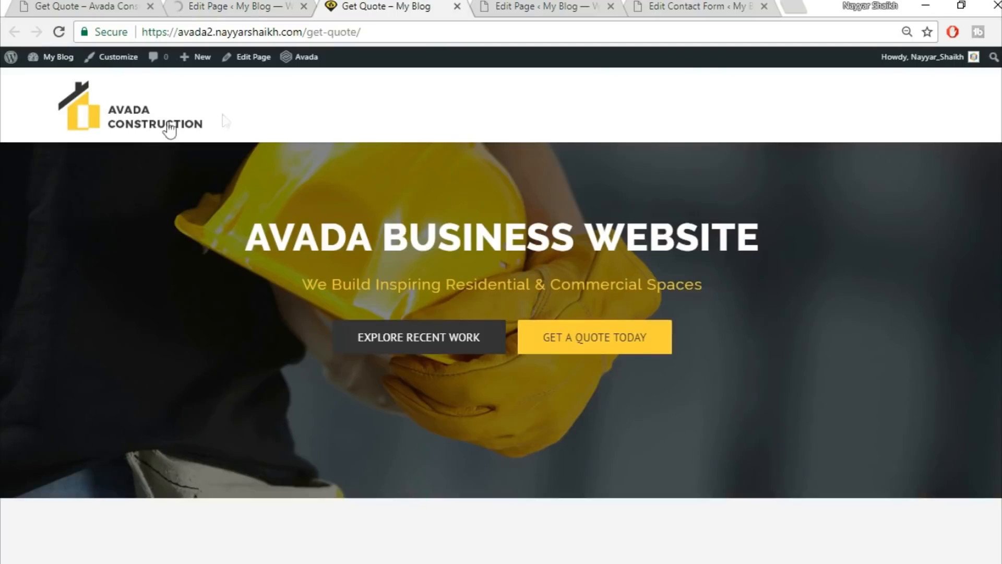
{"action": "left_click", "coordinate": [134, 125]}
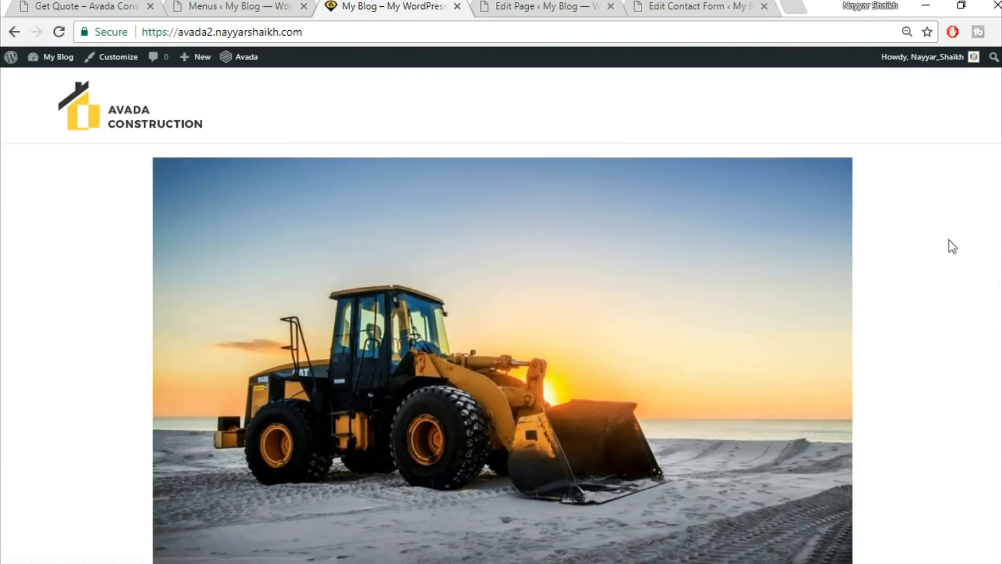
{"action": "scroll", "coordinate": [953, 247], "scroll_direction": "down", "scroll_amount": 10}
{"action": "scroll", "coordinate": [952, 247], "scroll_direction": "up", "scroll_amount": 10}
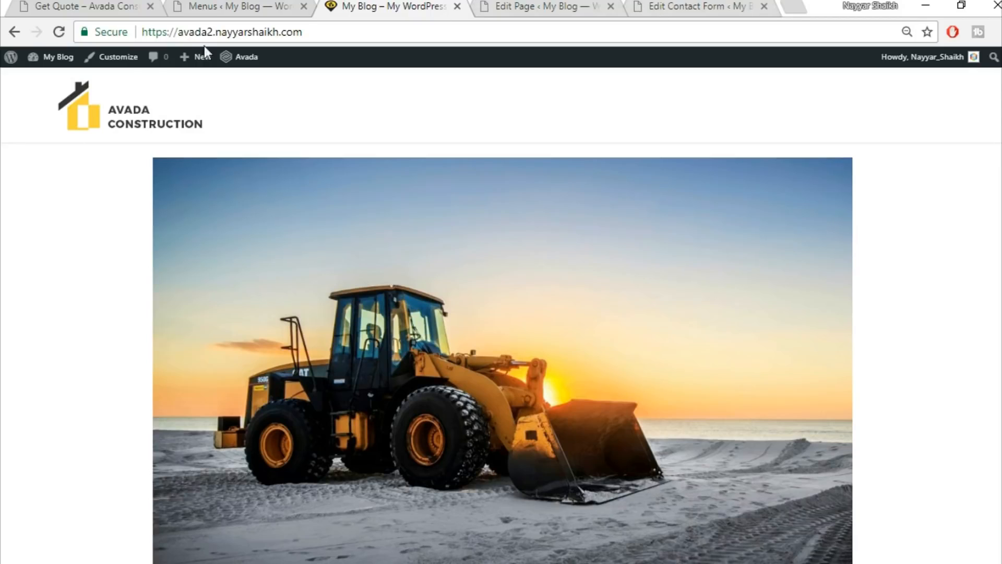
Make the homepage static, with Home Page as front page and Articles as posts page, and publish.
{"action": "left_click", "coordinate": [112, 62]}
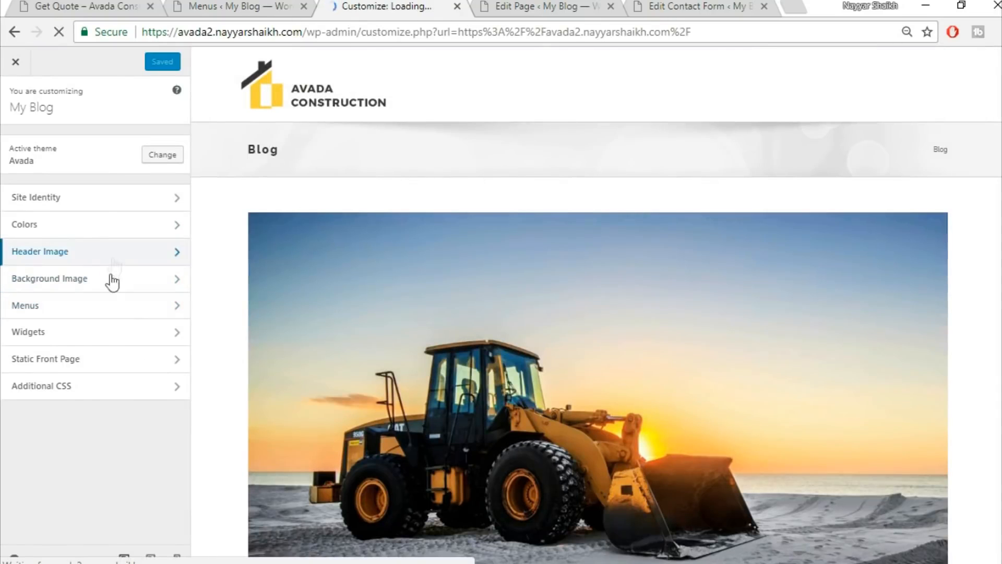
{"action": "left_click", "coordinate": [100, 353]}
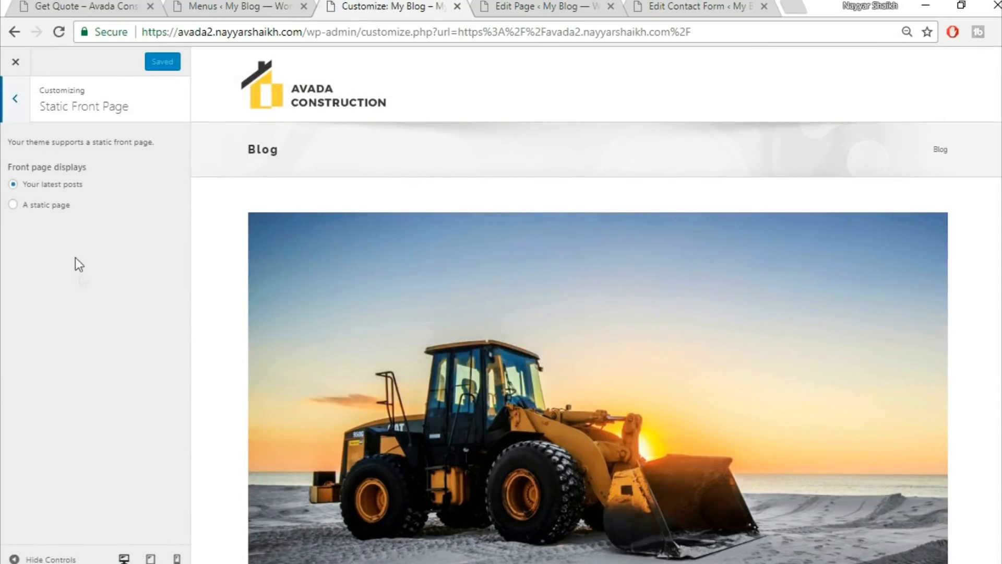
{"action": "left_click", "coordinate": [61, 210]}
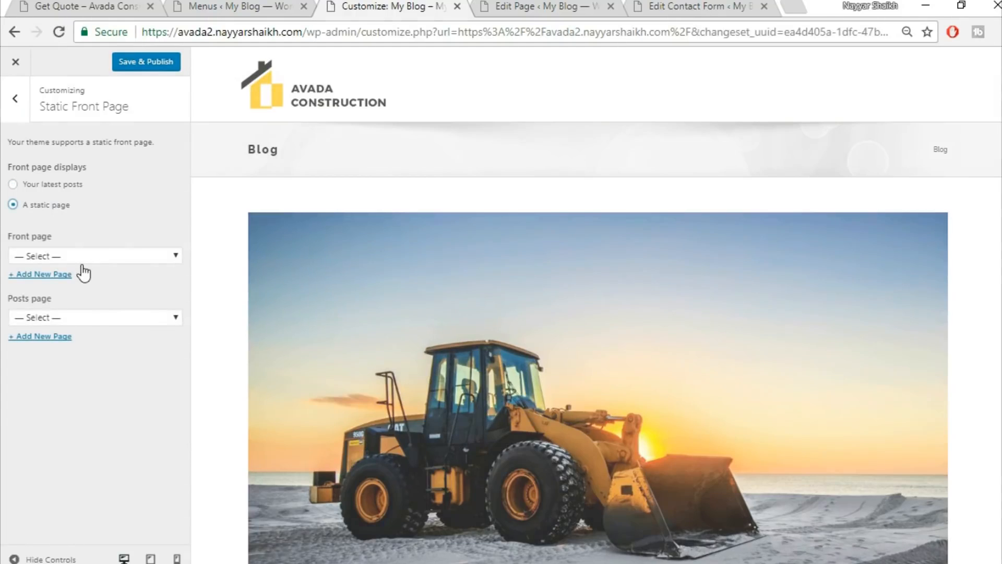
{"action": "left_click", "coordinate": [83, 261]}
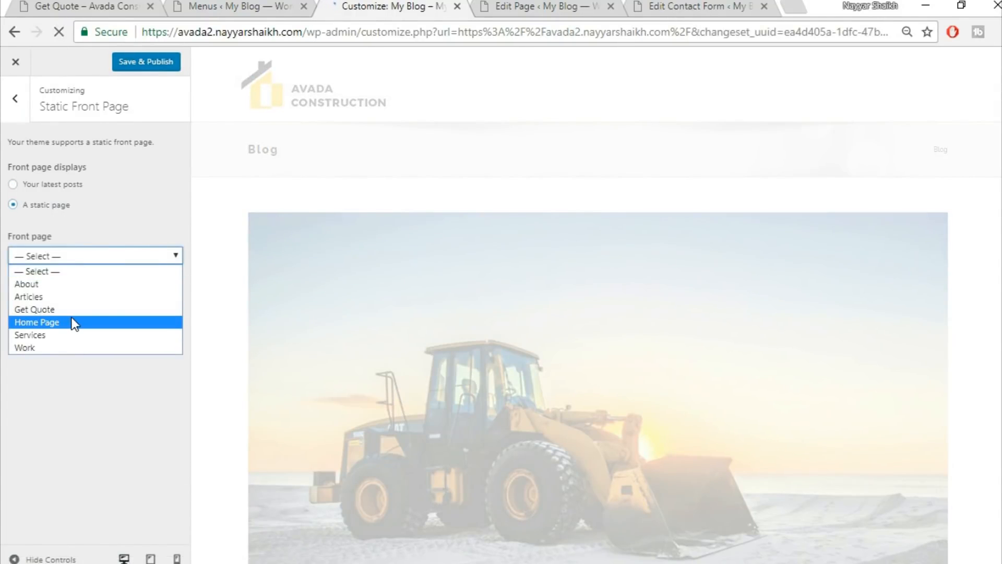
{"action": "left_click", "coordinate": [75, 322]}
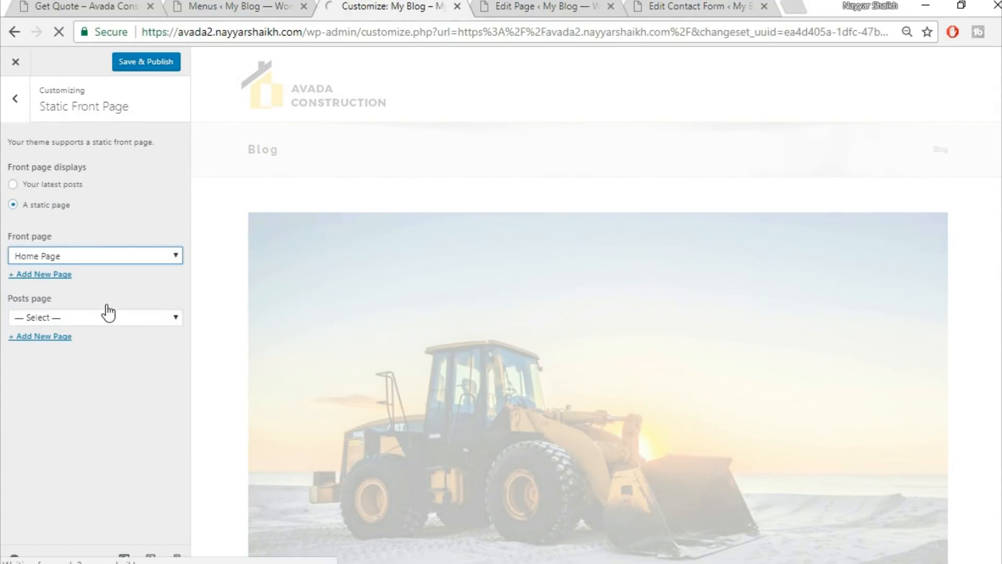
{"action": "left_click", "coordinate": [90, 317]}
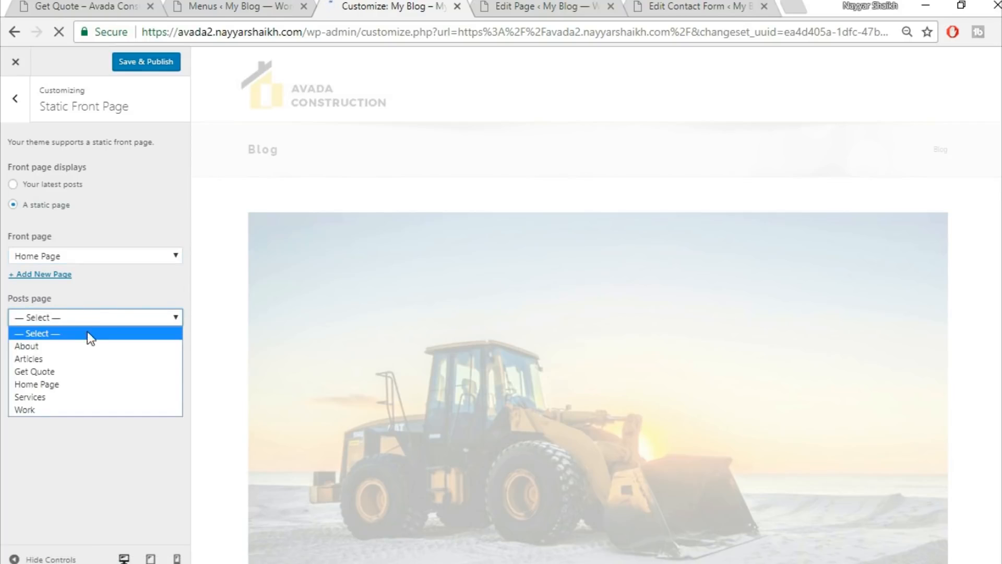
{"action": "left_click", "coordinate": [61, 359]}
{"action": "left_click", "coordinate": [152, 66]}
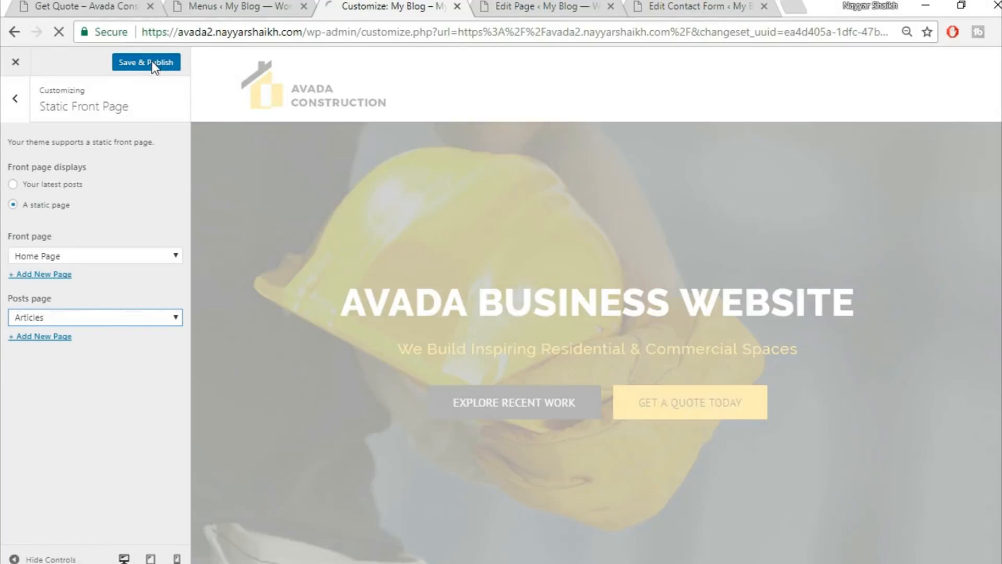
Check the My Blog site title under Site Identity, then leave the Customizer for Appearance > Menus.
{"action": "left_click", "coordinate": [14, 104]}
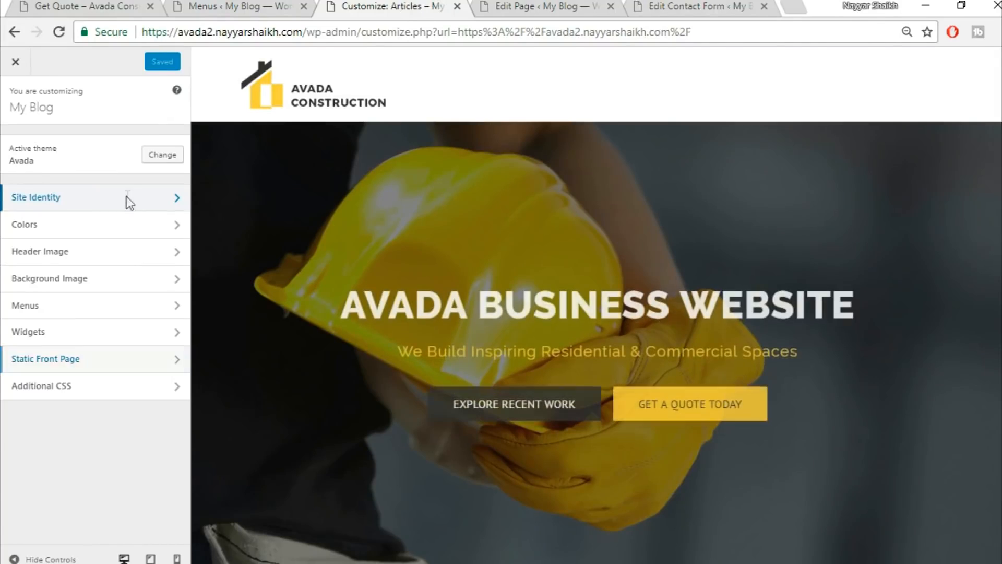
{"action": "left_click", "coordinate": [128, 201]}
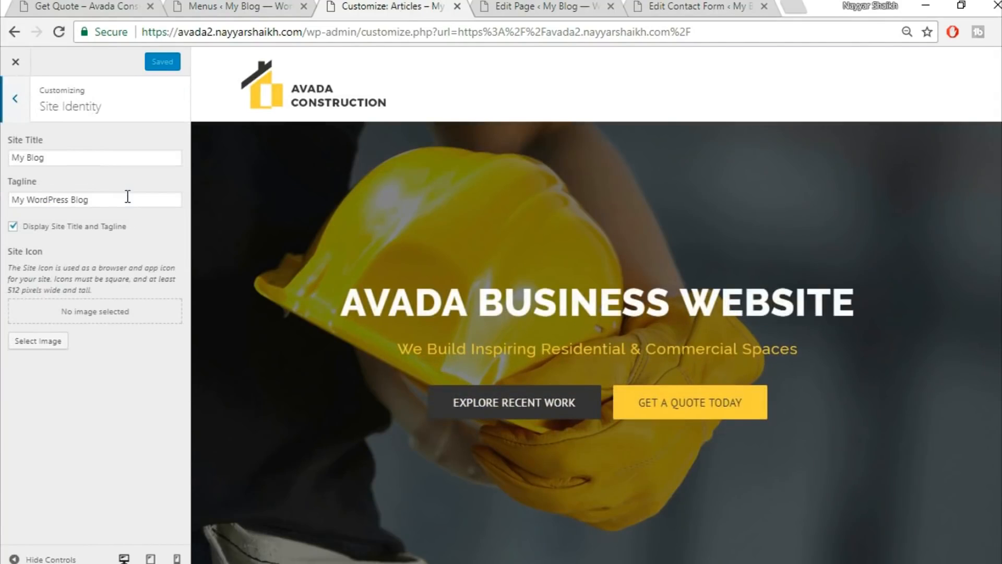
{"action": "left_click_drag", "start_coordinate": [97, 160], "coordinate": [2, 156]}
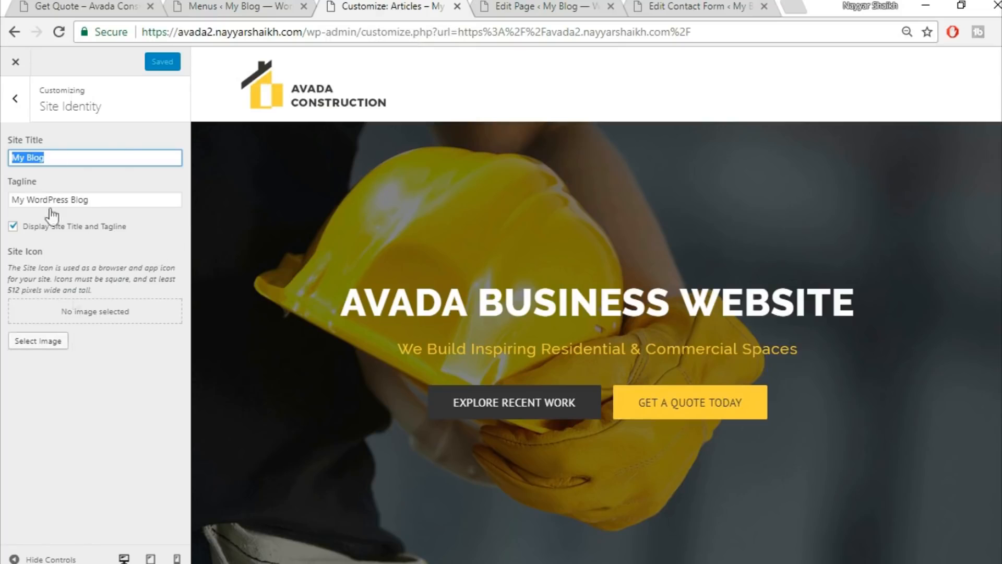
{"action": "left_click", "coordinate": [25, 62]}
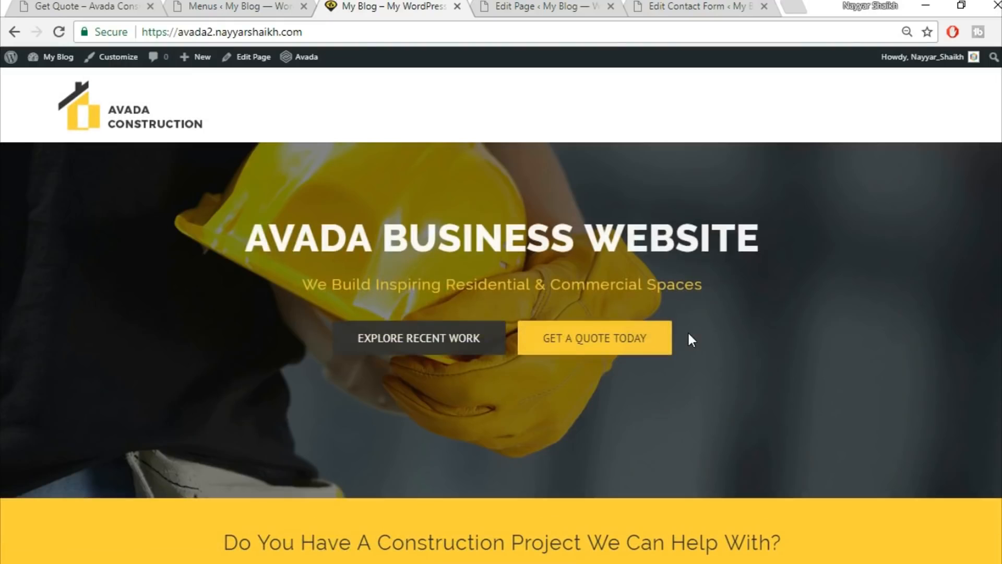
{"action": "left_click", "coordinate": [234, 5]}
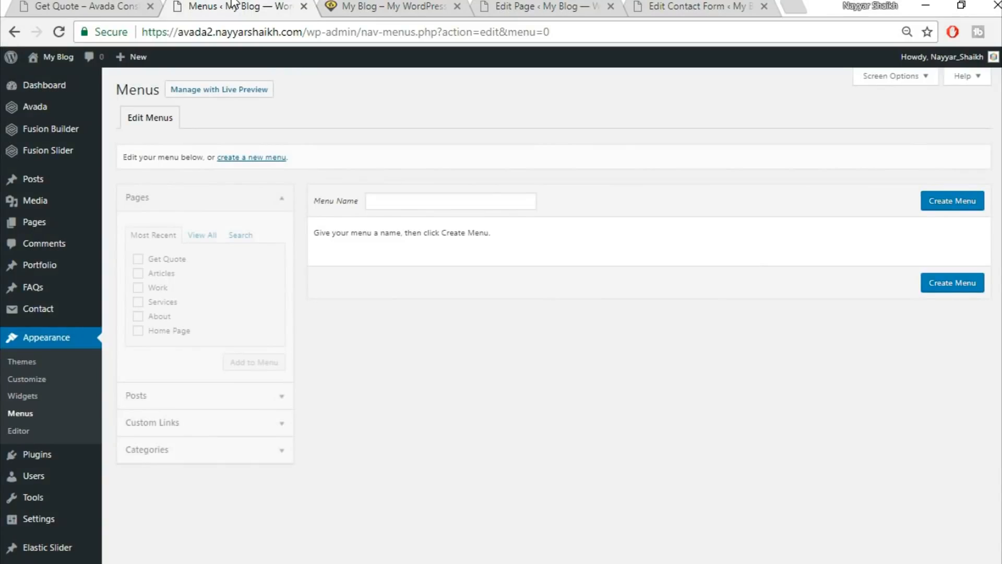
Create a menu named 'Main' assigned to Main Navigation, comparing against the reference site.
{"action": "left_click", "coordinate": [448, 202]}
{"action": "type", "text": "Main"}
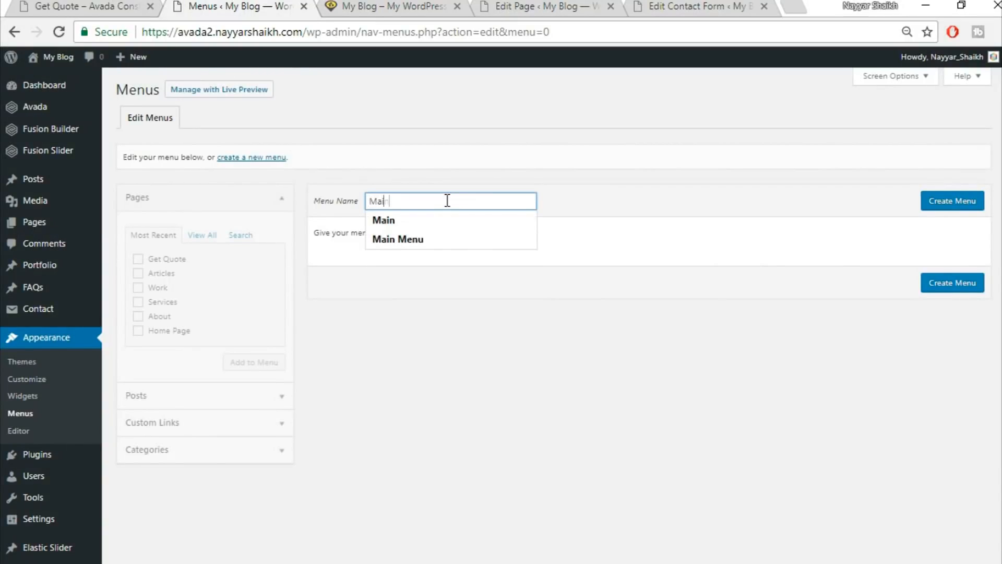
{"action": "left_click", "coordinate": [937, 201]}
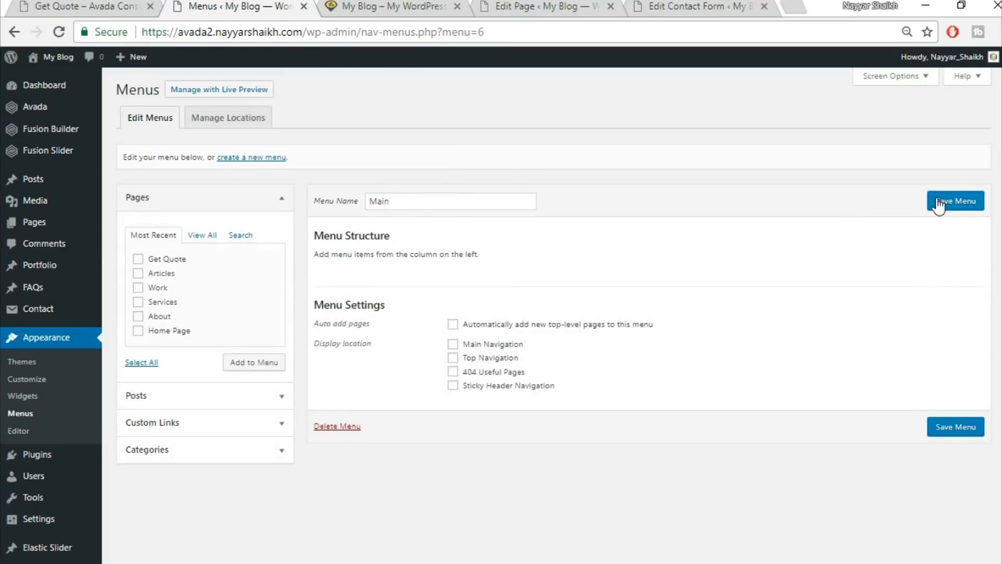
{"action": "left_click", "coordinate": [492, 344]}
{"action": "left_click", "coordinate": [402, 5]}
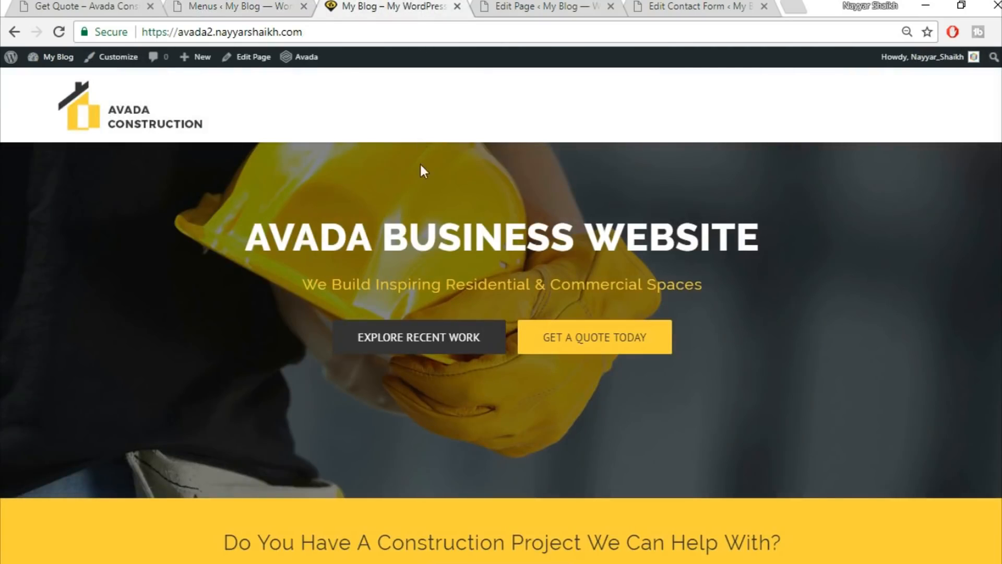
{"action": "left_click", "coordinate": [84, 6]}
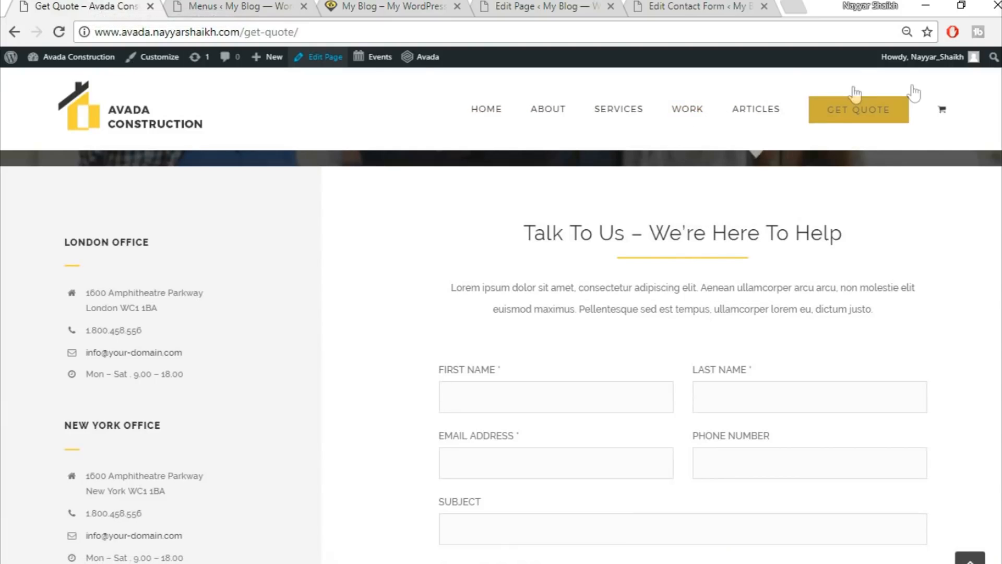
{"action": "left_click", "coordinate": [241, 5]}
Add the Home, About, Articles, Home Page, Services and Work pages to the menu.
{"action": "left_click", "coordinate": [202, 235]}
{"action": "left_click", "coordinate": [180, 259]}
{"action": "left_click", "coordinate": [171, 274]}
{"action": "left_click", "coordinate": [166, 287]}
{"action": "left_click", "coordinate": [165, 316]}
{"action": "left_click", "coordinate": [162, 330]}
{"action": "left_click", "coordinate": [158, 344]}
{"action": "left_click", "coordinate": [248, 377]}
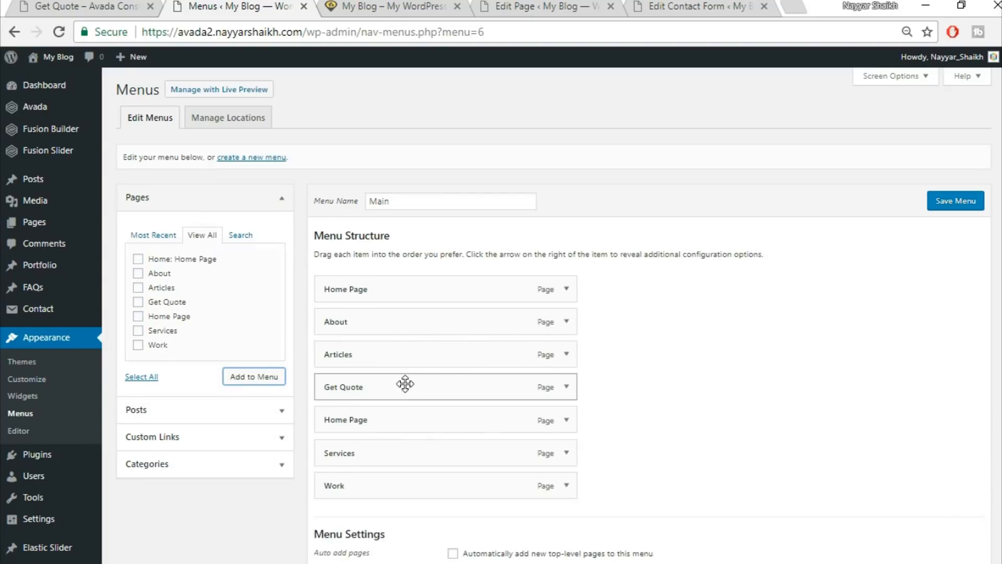
Move Get Quote to the end of the menu, matching the reference site's order.
{"action": "left_click_drag", "start_coordinate": [404, 443], "coordinate": [403, 487]}
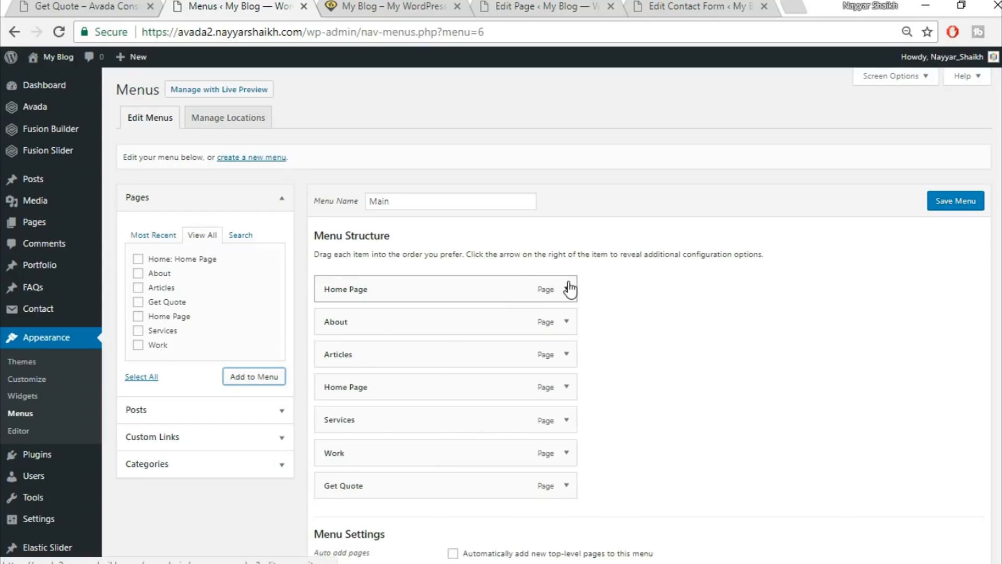
{"action": "left_click", "coordinate": [99, 6]}
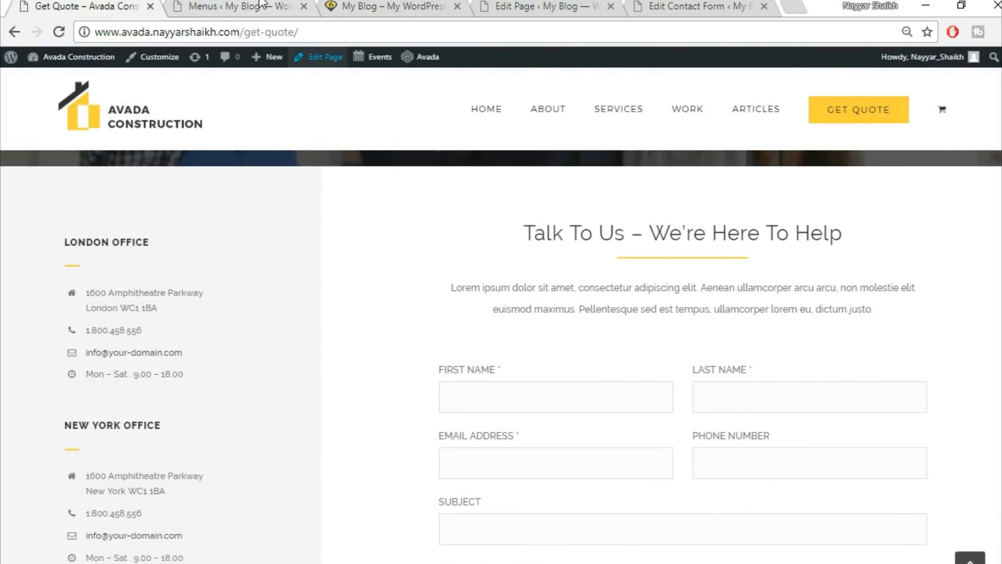
{"action": "left_click", "coordinate": [240, 6]}
Give the Get Quote item the Avada Button Large style and save the menu.
{"action": "scroll", "coordinate": [574, 313], "scroll_direction": "down", "scroll_amount": 2}
{"action": "left_click", "coordinate": [566, 406]}
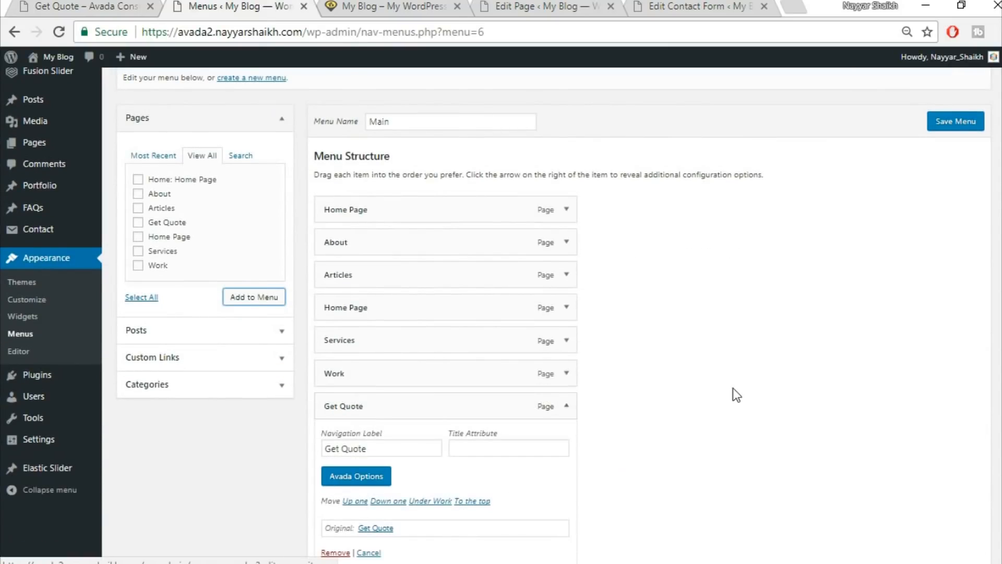
{"action": "scroll", "coordinate": [407, 378], "scroll_direction": "down", "scroll_amount": 3}
{"action": "left_click", "coordinate": [373, 320]}
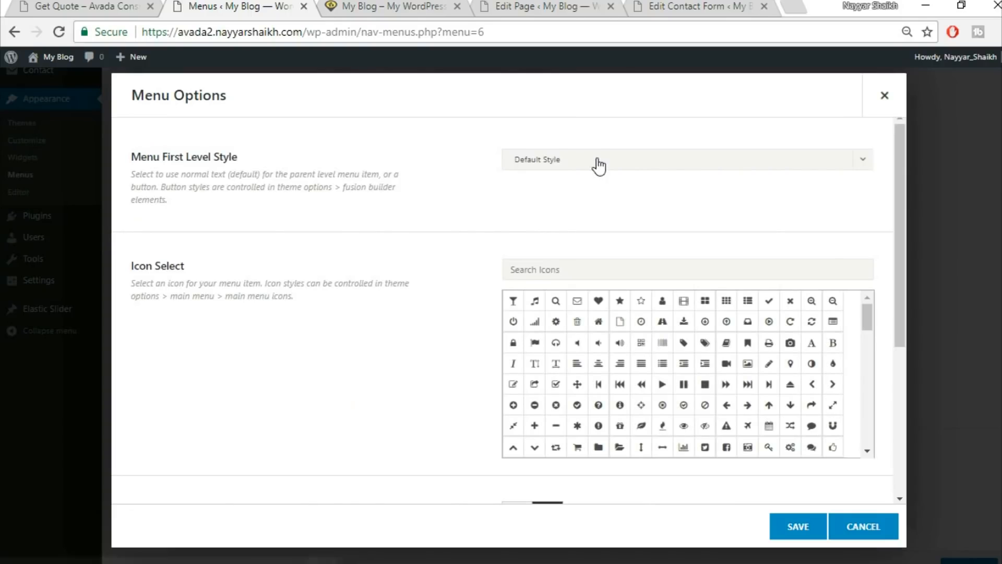
{"action": "left_click", "coordinate": [598, 163]}
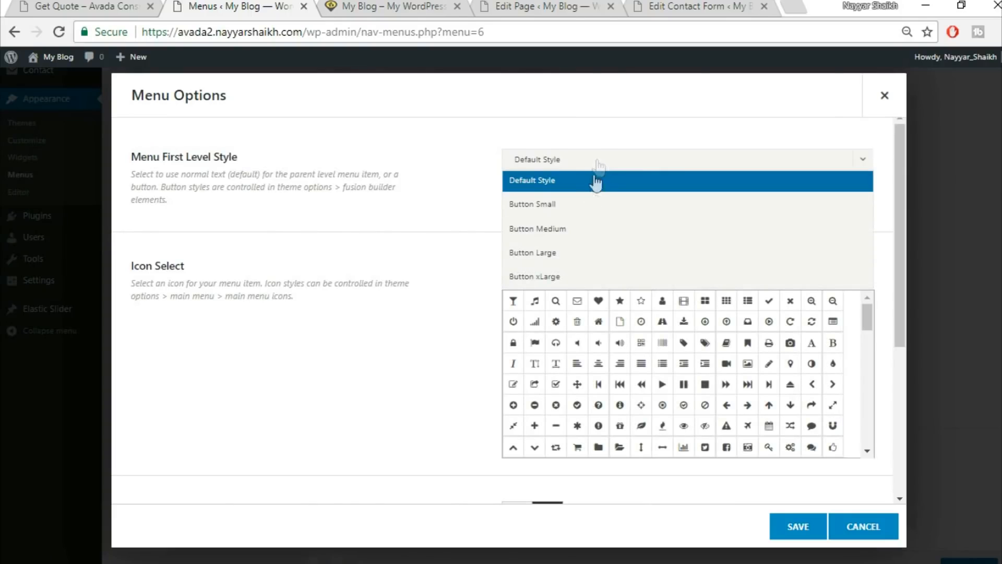
{"action": "left_click", "coordinate": [575, 253]}
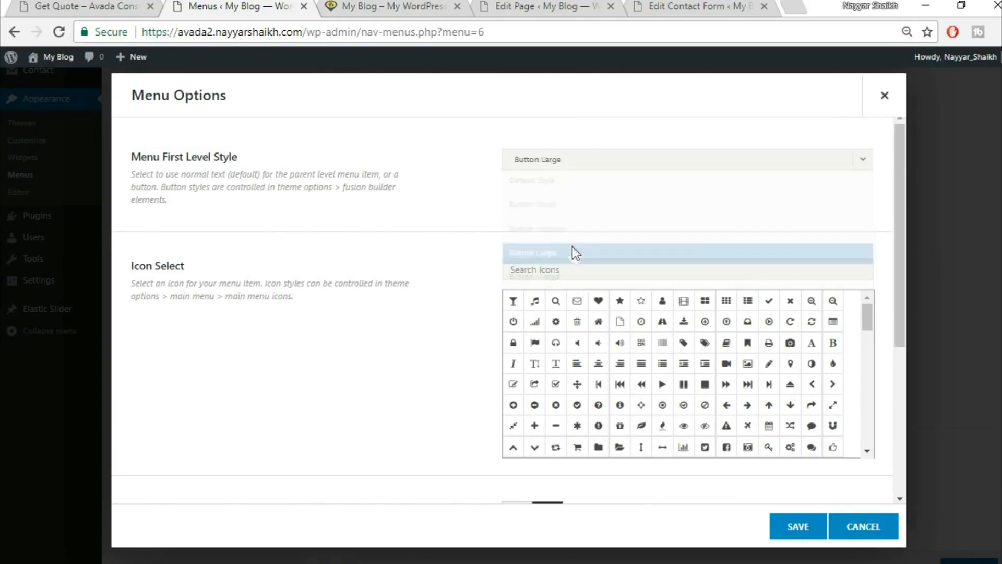
{"action": "left_click", "coordinate": [808, 527]}
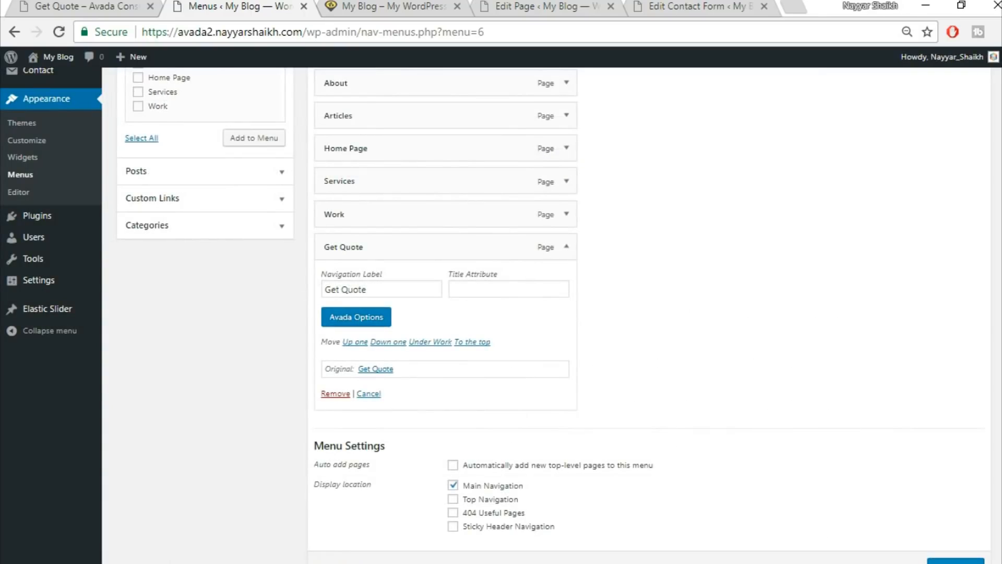
{"action": "scroll", "coordinate": [936, 542], "scroll_direction": "down", "scroll_amount": 2}
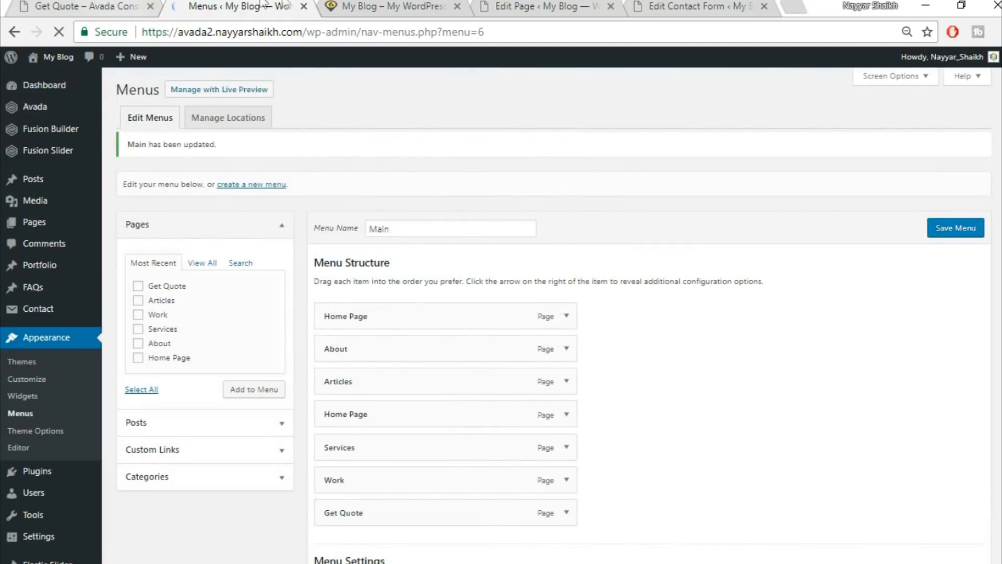
{"action": "left_click", "coordinate": [364, 5]}
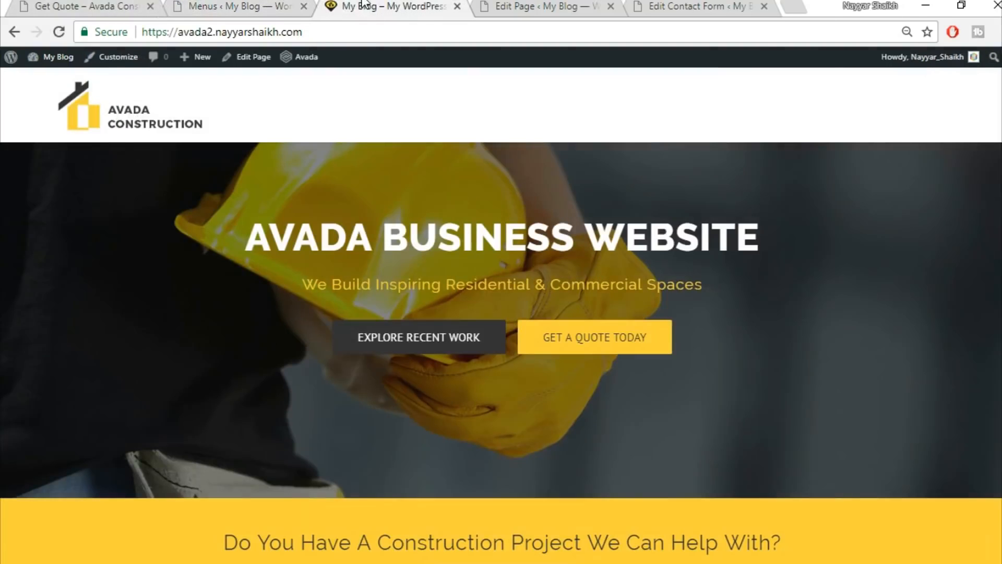
Remove the duplicate Home Page item from the Main menu and save it.
{"action": "left_click", "coordinate": [59, 32]}
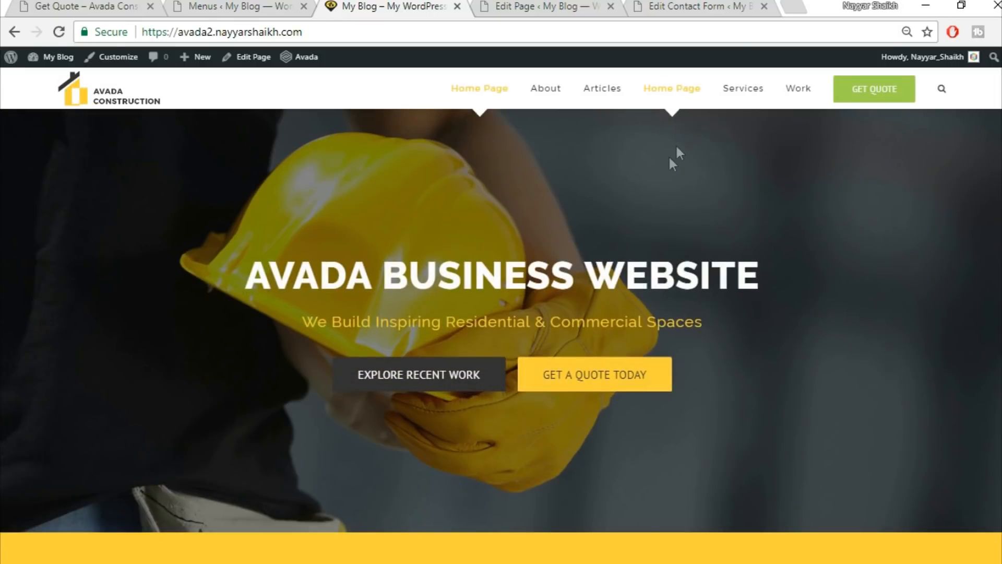
{"action": "left_click", "coordinate": [192, 5]}
{"action": "left_click", "coordinate": [566, 423]}
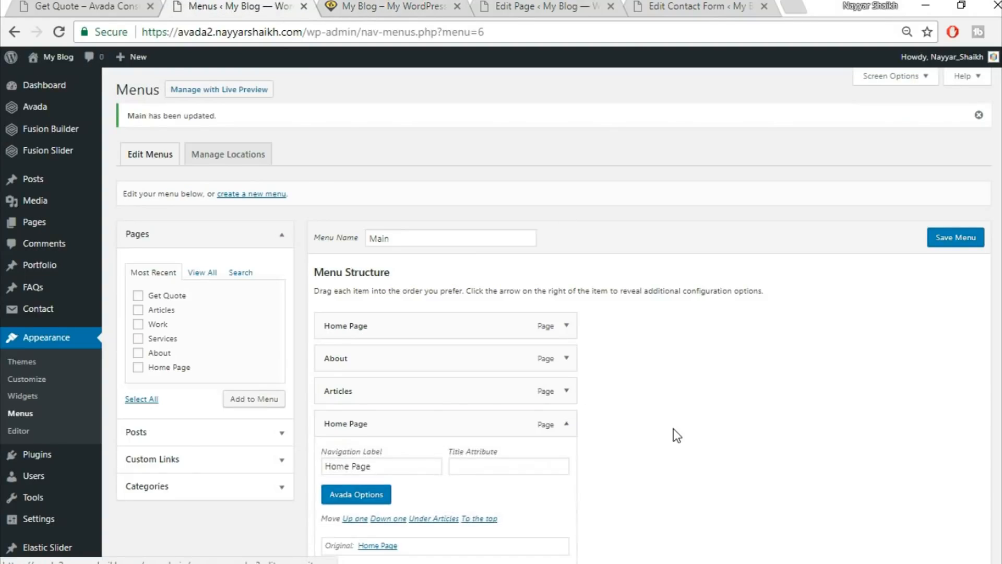
{"action": "scroll", "coordinate": [416, 424], "scroll_direction": "down", "scroll_amount": 3}
{"action": "left_click", "coordinate": [336, 412]}
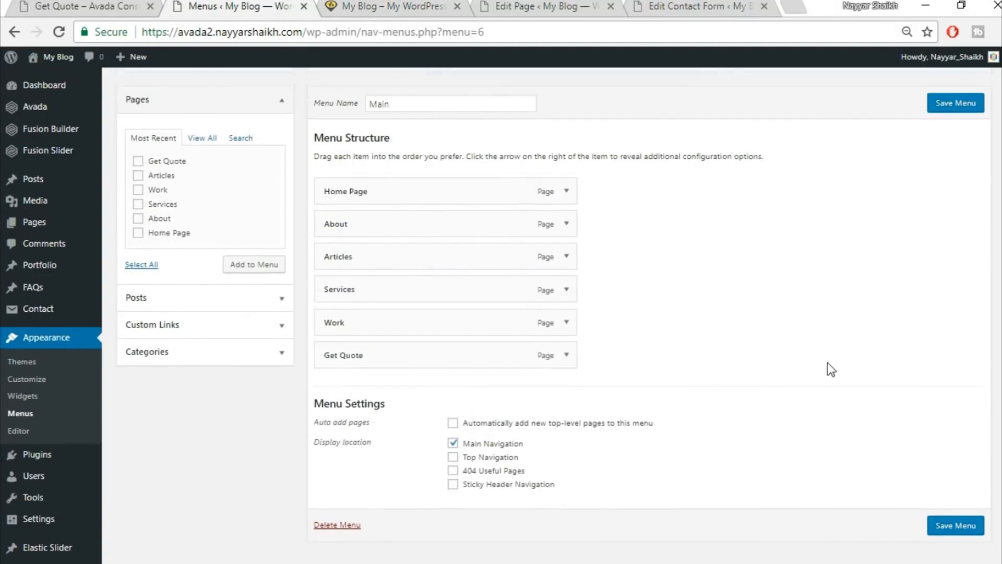
{"action": "left_click", "coordinate": [955, 103]}
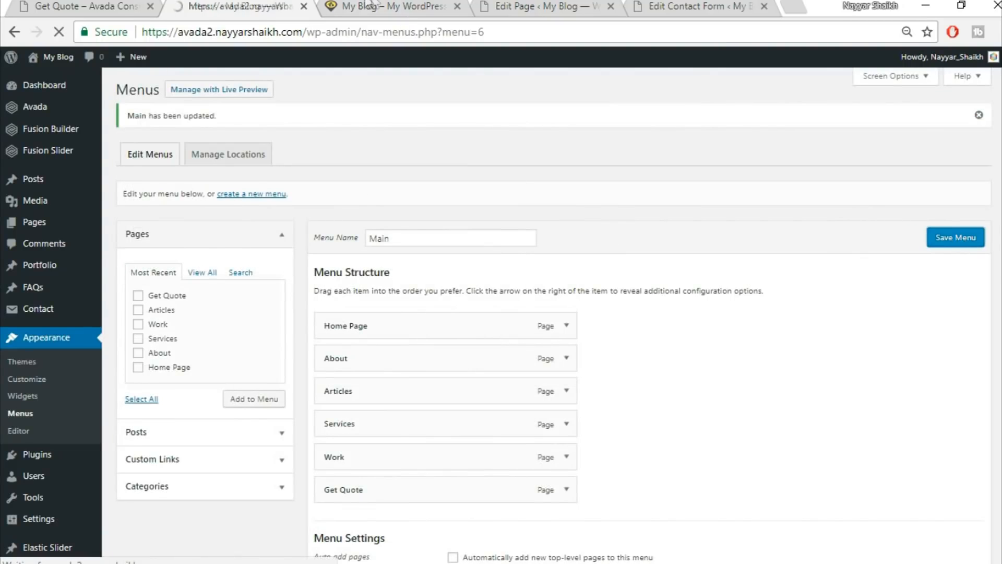
Reload the live site to check the menu and compare its footer with the reference site.
{"action": "left_click", "coordinate": [372, 6]}
{"action": "left_click", "coordinate": [387, 33]}
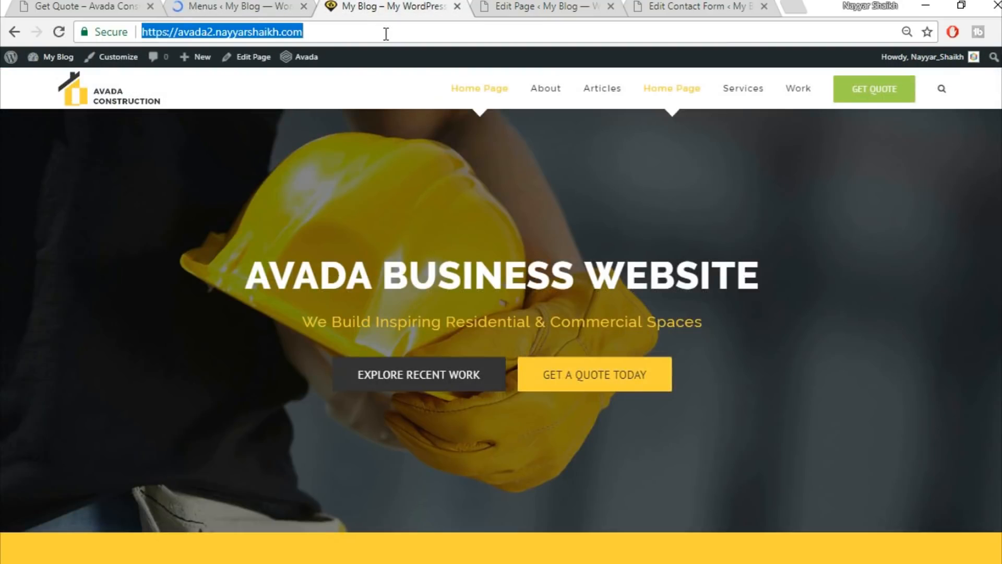
{"action": "key", "text": "Return"}
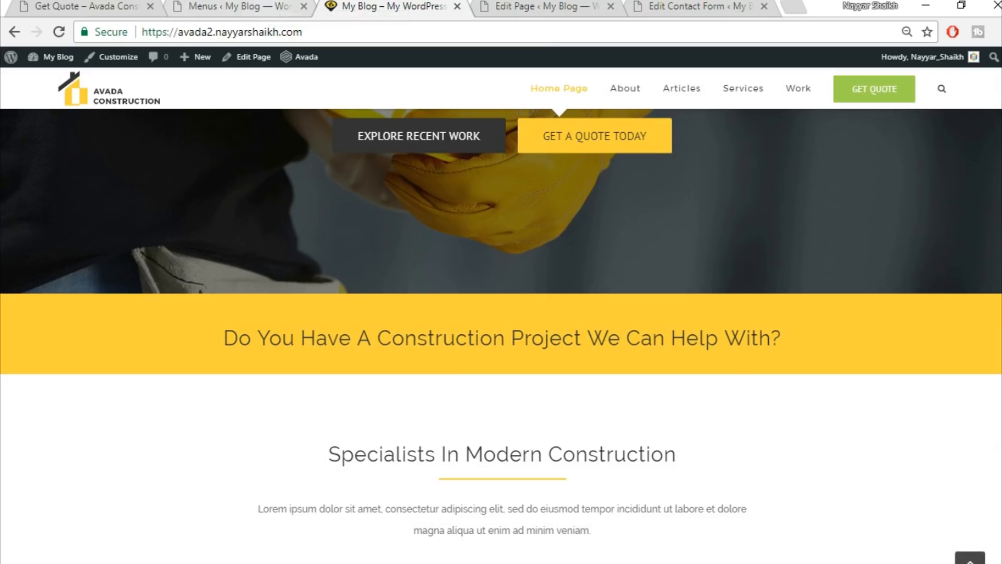
{"action": "scroll", "coordinate": [900, 374], "scroll_direction": "down", "scroll_amount": 20}
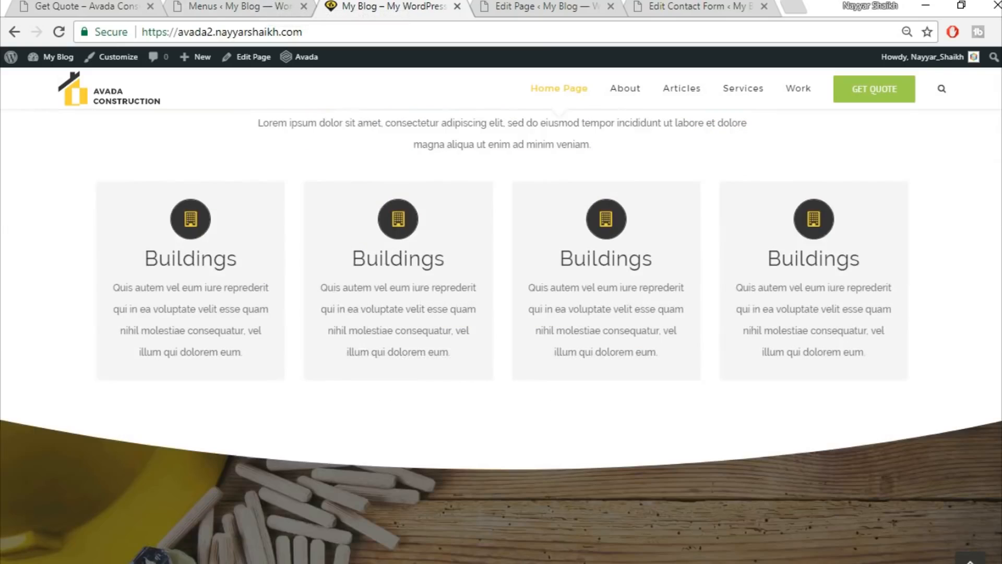
{"action": "scroll", "coordinate": [900, 375], "scroll_direction": "down", "scroll_amount": 8}
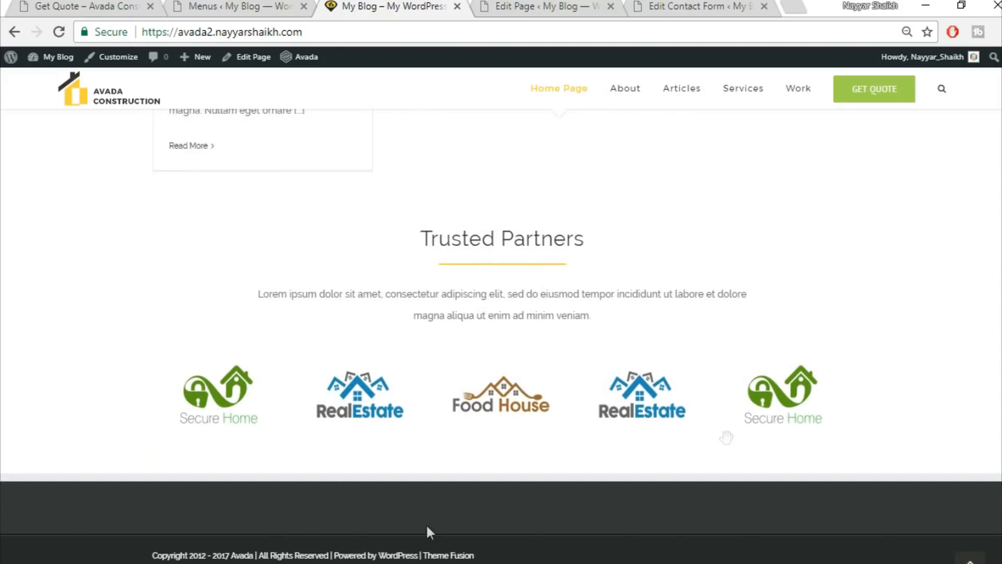
{"action": "left_click", "coordinate": [112, 6]}
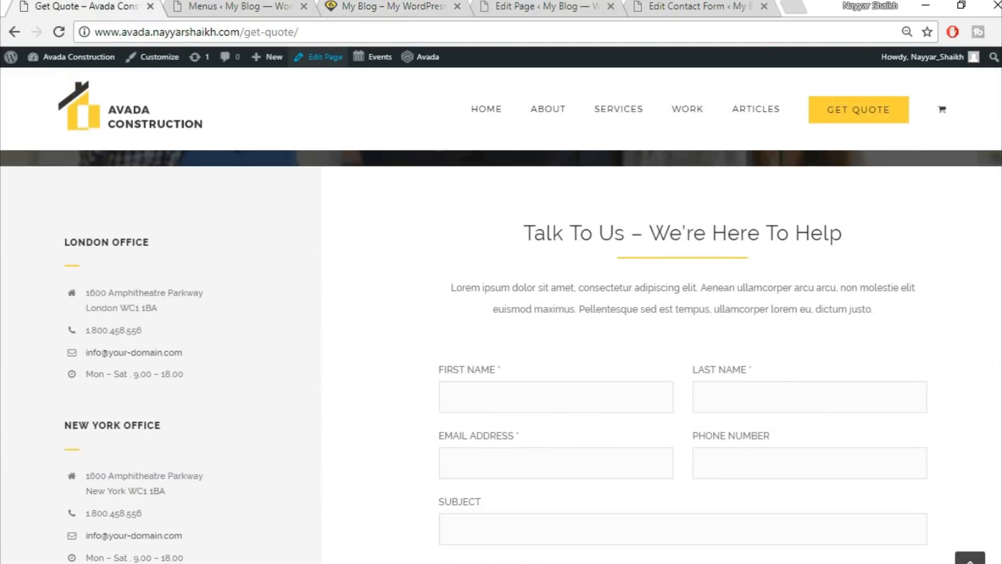
{"action": "scroll", "coordinate": [502, 357], "scroll_direction": "down", "scroll_amount": 10}
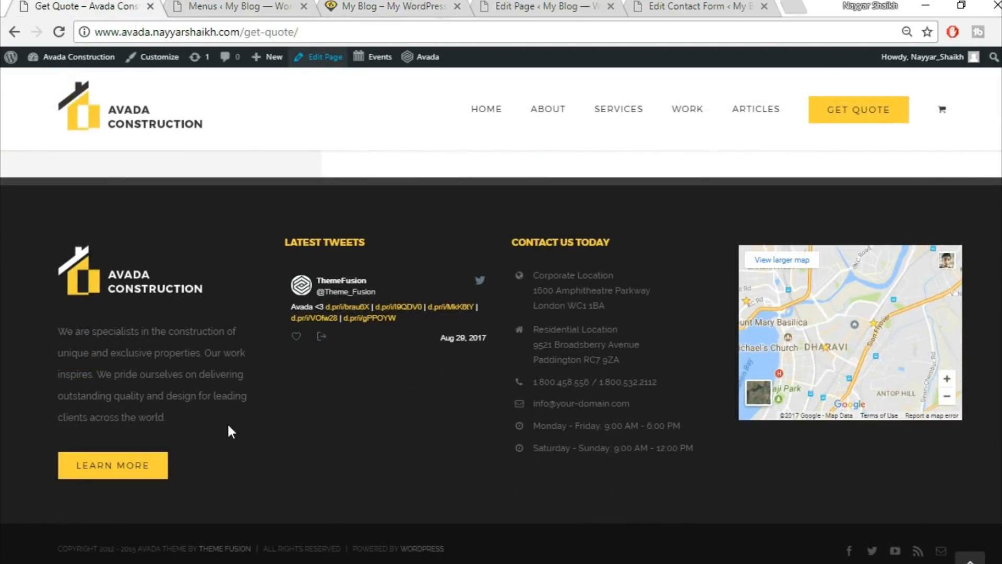
{"action": "left_click", "coordinate": [240, 5]}
{"action": "scroll", "coordinate": [220, 149], "scroll_direction": "down", "scroll_amount": 3}
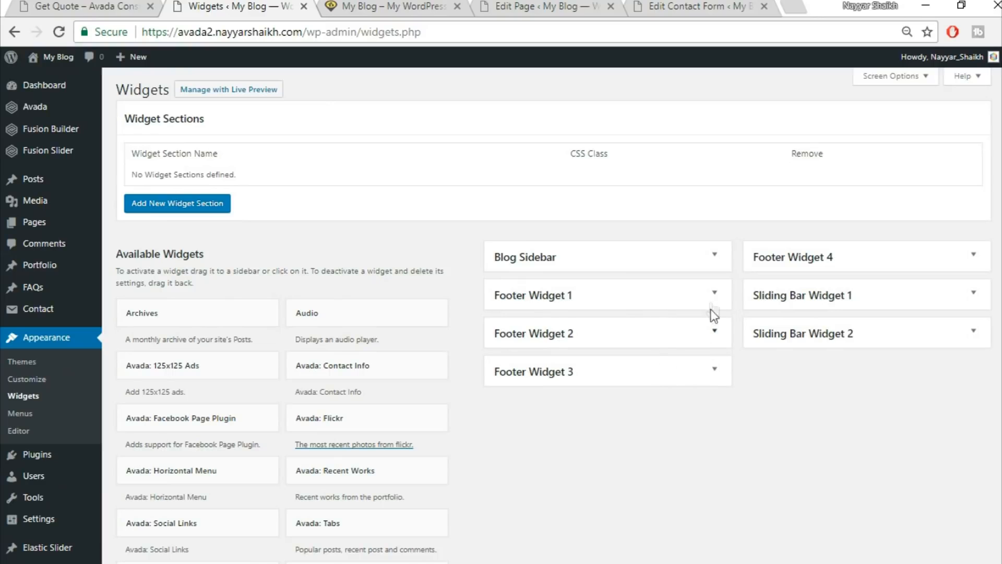
Add a Text widget to the Footer Widget 1 area.
{"action": "left_click", "coordinate": [716, 295]}
{"action": "left_click", "coordinate": [717, 297]}
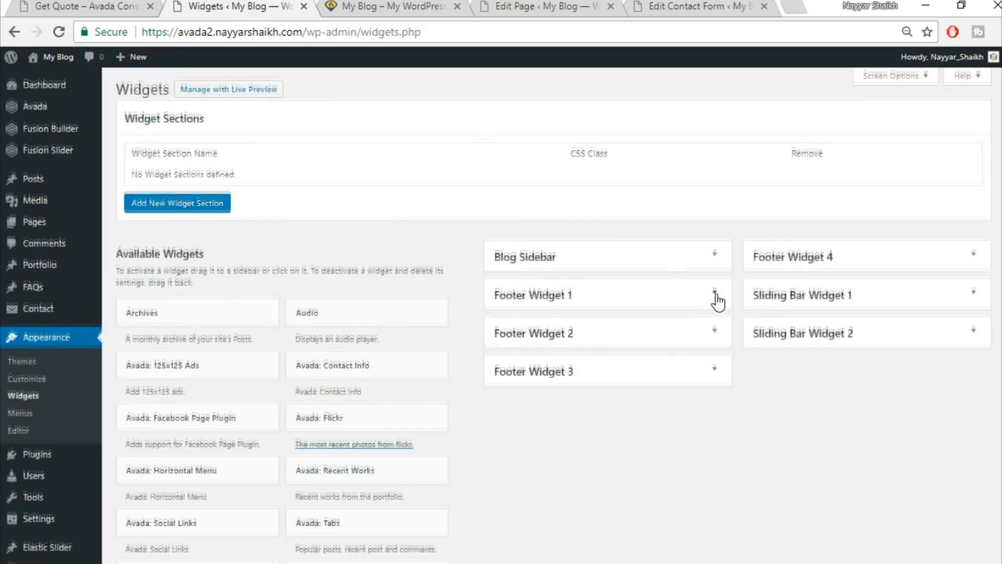
{"action": "scroll", "coordinate": [624, 449], "scroll_direction": "down", "scroll_amount": 10}
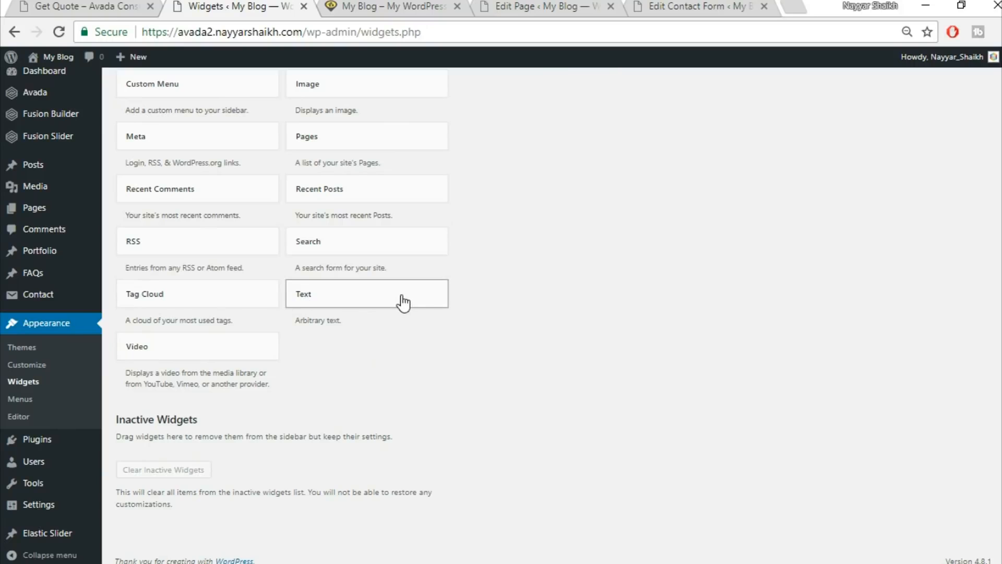
{"action": "left_click", "coordinate": [403, 302]}
{"action": "left_click", "coordinate": [379, 383]}
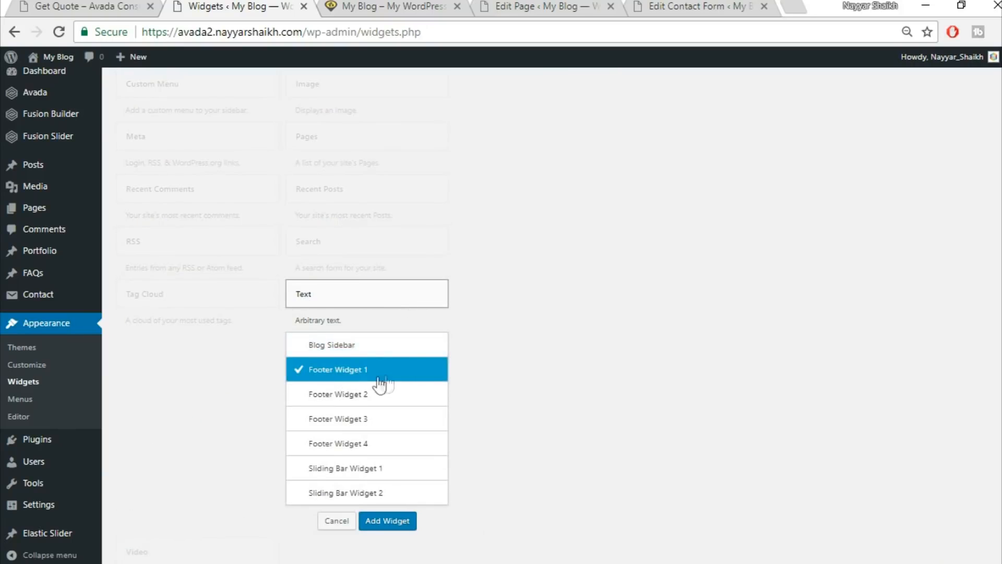
{"action": "left_click", "coordinate": [401, 522]}
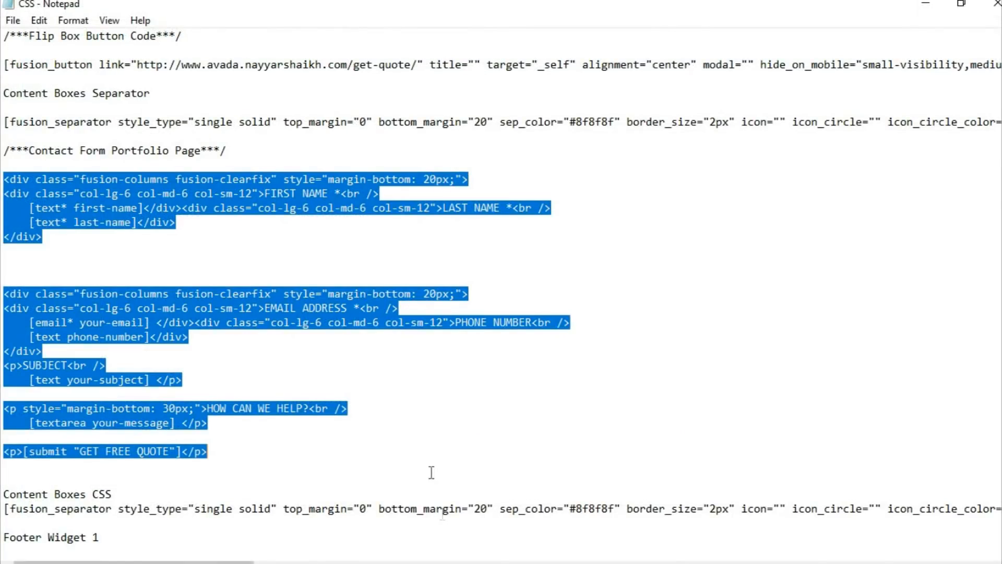
Select the Footer Widget 1 code block in the saved footer code.
{"action": "left_click", "coordinate": [400, 342]}
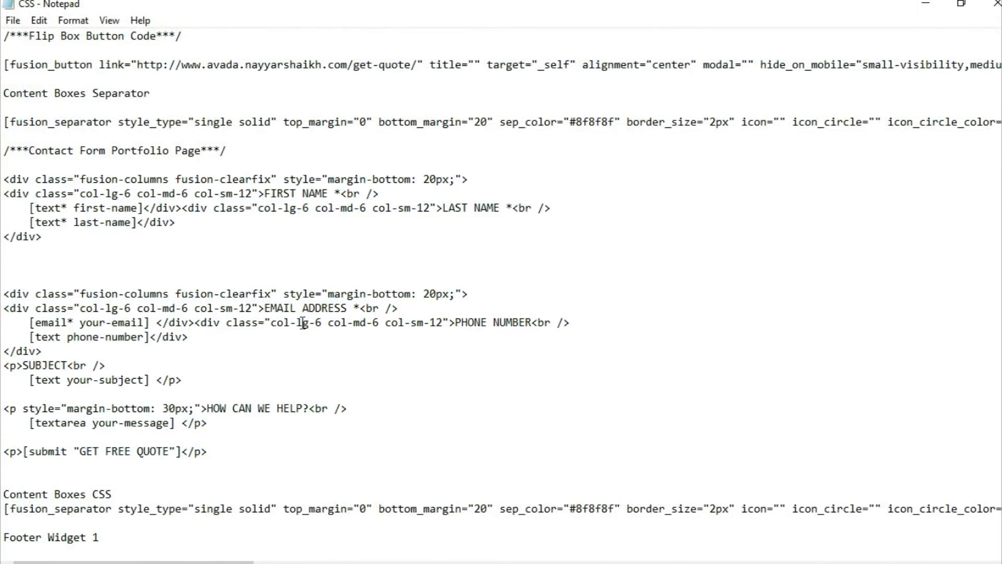
{"action": "scroll", "coordinate": [270, 318], "scroll_direction": "down", "scroll_amount": 10}
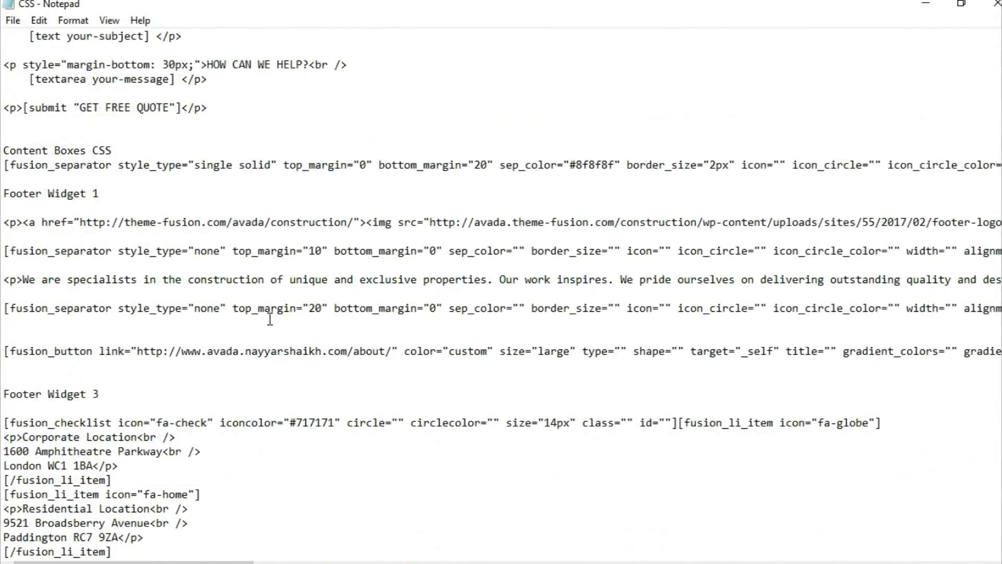
{"action": "scroll", "coordinate": [94, 312], "scroll_direction": "up", "scroll_amount": 1}
{"action": "left_click_drag", "start_coordinate": [3, 180], "coordinate": [110, 353]}
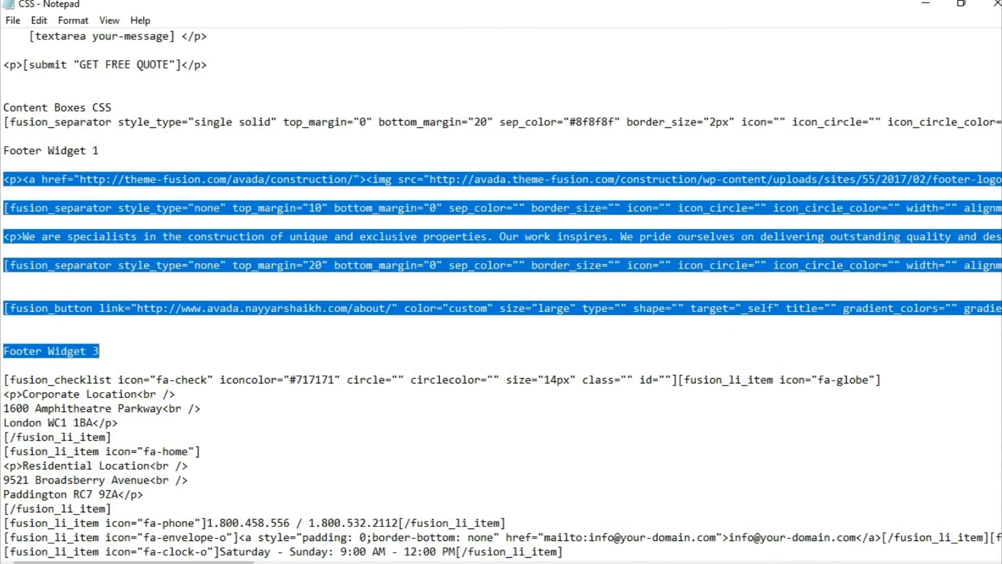
{"action": "left_click", "coordinate": [423, 563]}
Paste the footer code into the widget's Text mode, delete the stray Footer Widget 3 label, and save.
{"action": "left_click", "coordinate": [702, 251]}
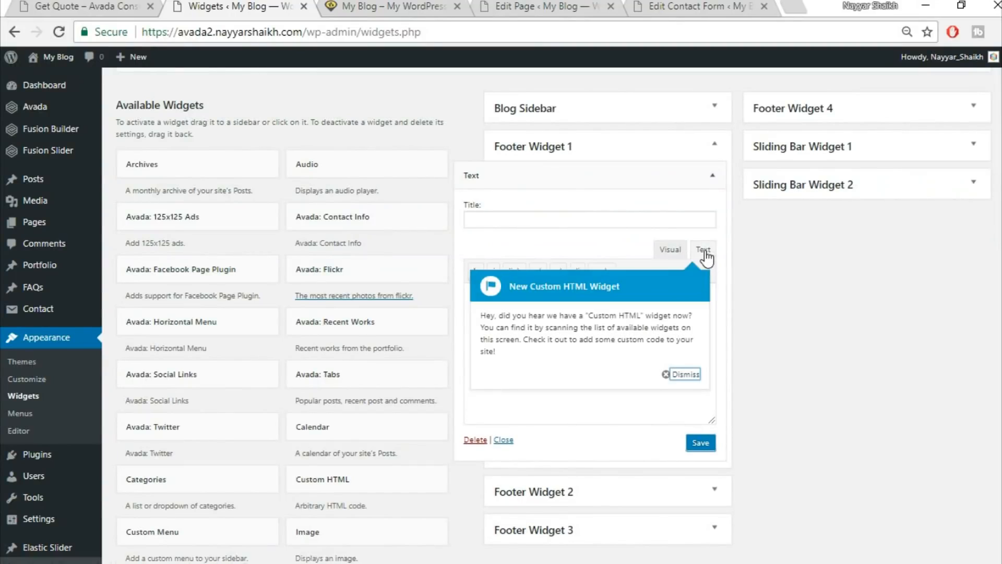
{"action": "left_click", "coordinate": [685, 374]}
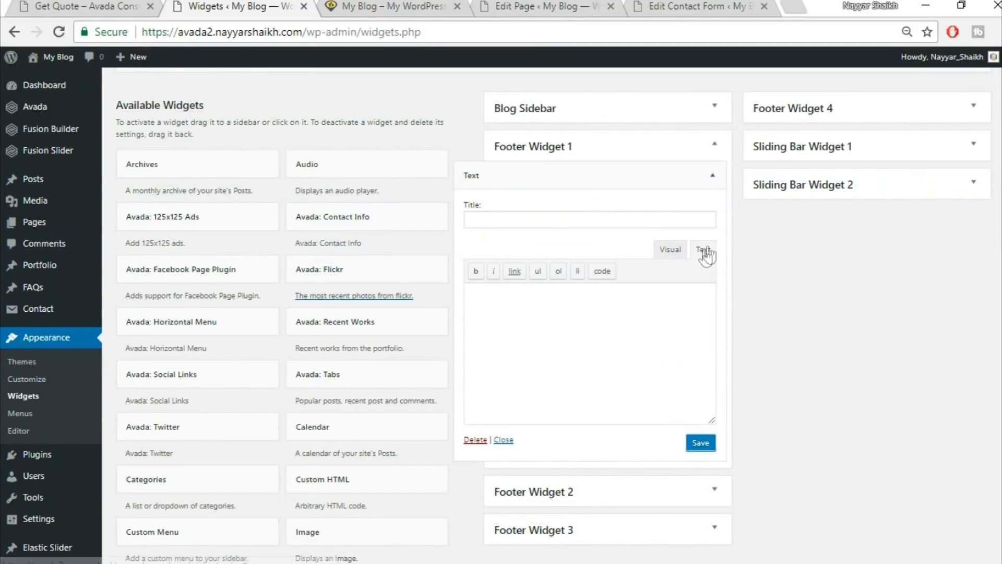
{"action": "key", "text": "ctrl+v"}
{"action": "left_click_drag", "start_coordinate": [572, 410], "coordinate": [439, 410]}
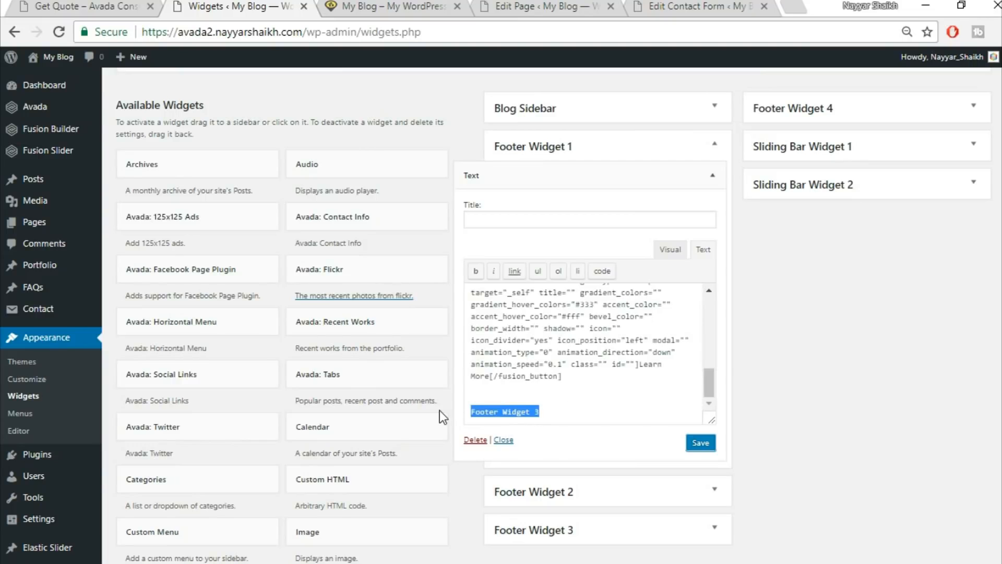
{"action": "key", "text": "BackSpace"}
{"action": "key", "text": "BackSpace"}
{"action": "key", "text": "BackSpace"}
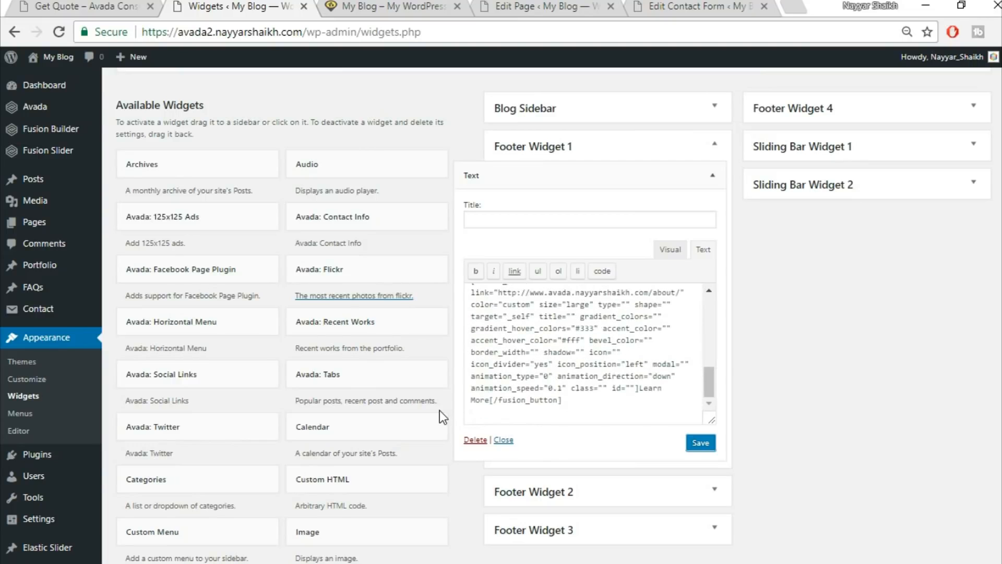
{"action": "scroll", "coordinate": [521, 344], "scroll_direction": "up", "scroll_amount": 10}
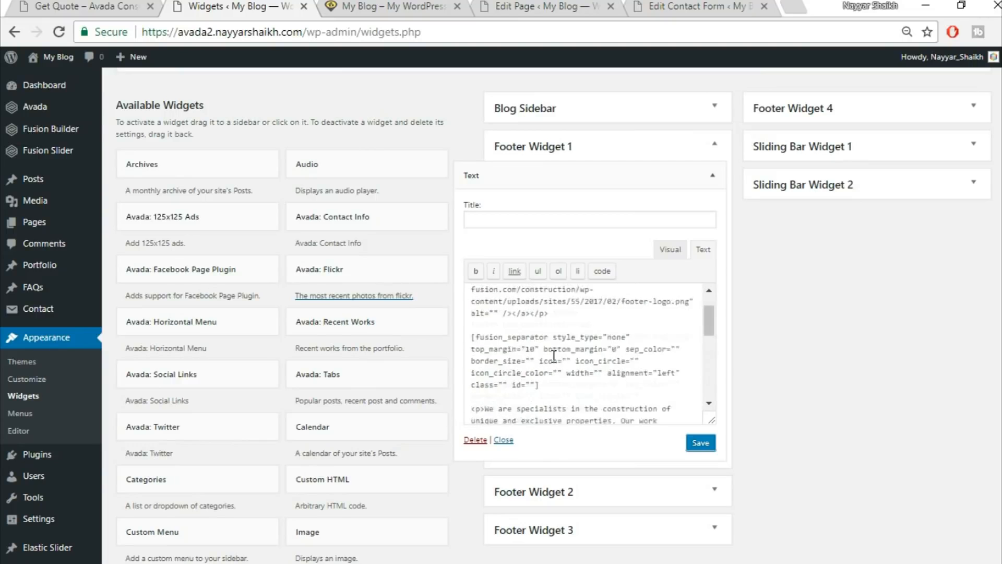
{"action": "left_click", "coordinate": [693, 445]}
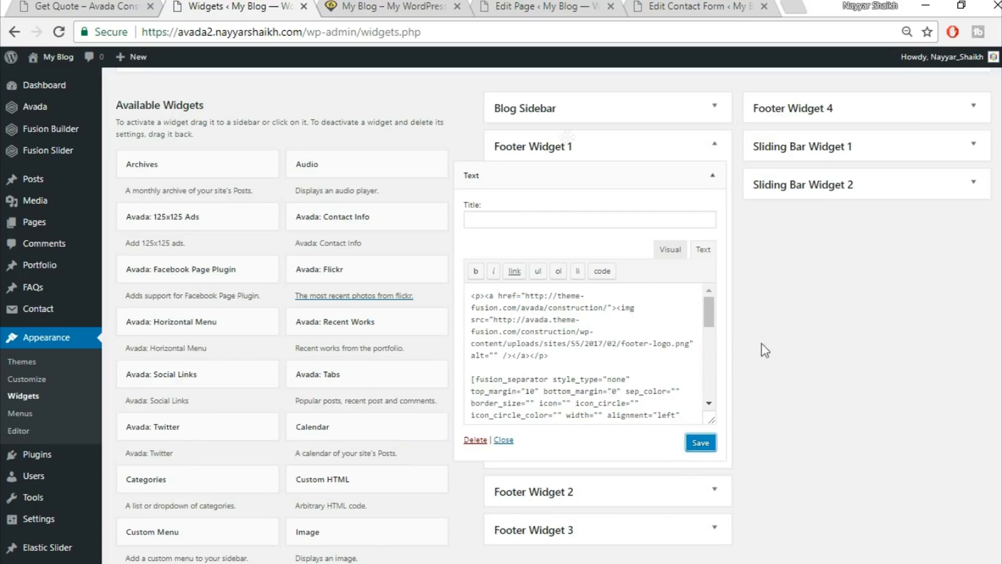
Compare the live footer description paragraph with the widget's visual view.
{"action": "left_click", "coordinate": [73, 6]}
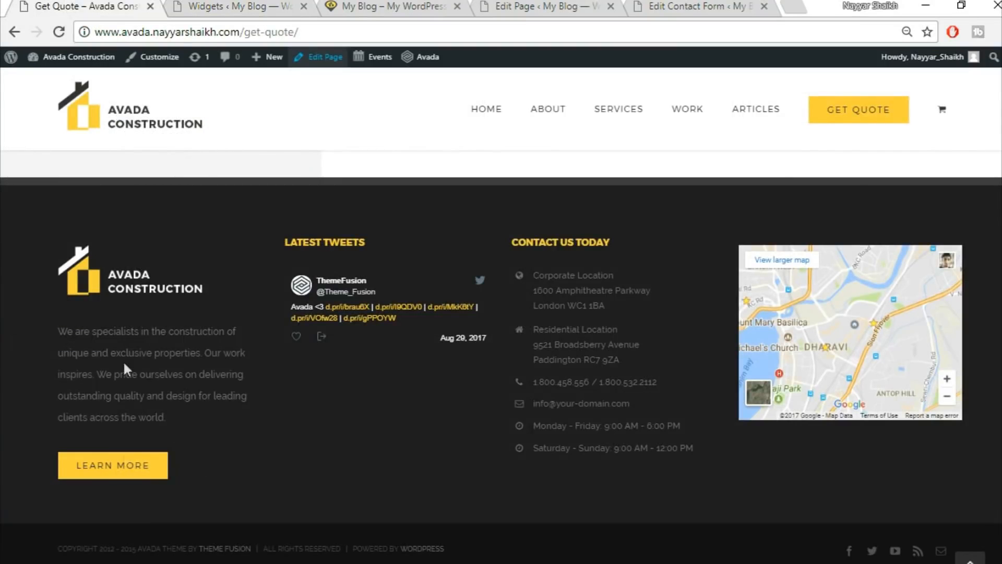
{"action": "left_click_drag", "start_coordinate": [56, 331], "coordinate": [201, 415]}
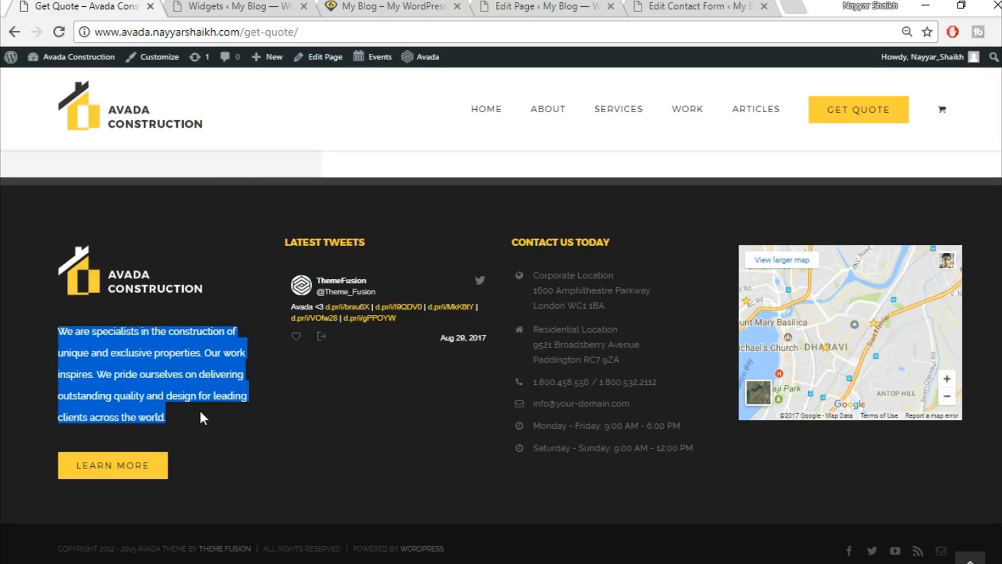
{"action": "left_click", "coordinate": [240, 6]}
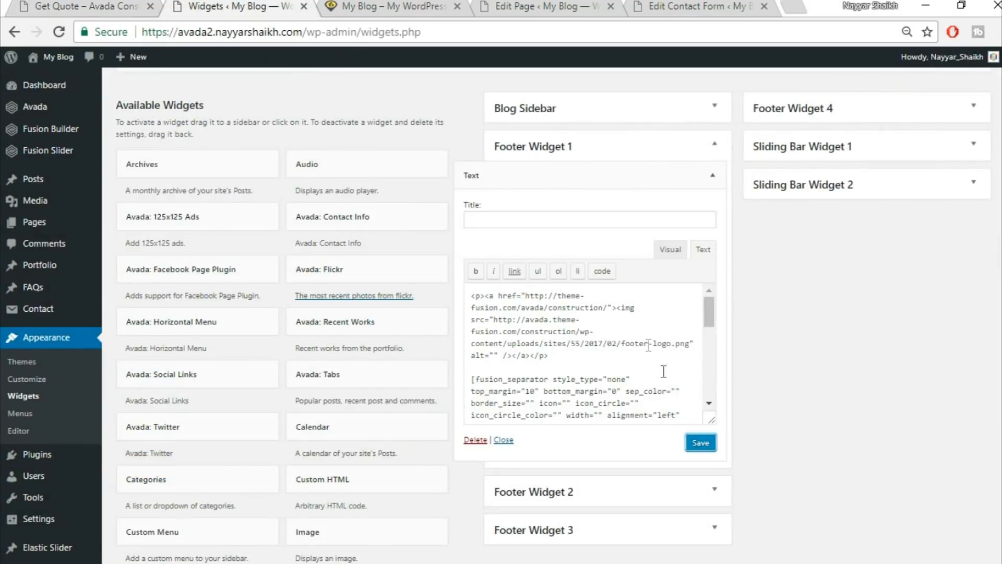
{"action": "left_click", "coordinate": [673, 250]}
{"action": "scroll", "coordinate": [531, 338], "scroll_direction": "down", "scroll_amount": 3}
{"action": "scroll", "coordinate": [531, 338], "scroll_direction": "up", "scroll_amount": 3}
{"action": "scroll", "coordinate": [531, 380], "scroll_direction": "up", "scroll_amount": 1}
{"action": "left_click_drag", "start_coordinate": [471, 369], "coordinate": [631, 387]}
{"action": "scroll", "coordinate": [631, 379], "scroll_direction": "down", "scroll_amount": 2}
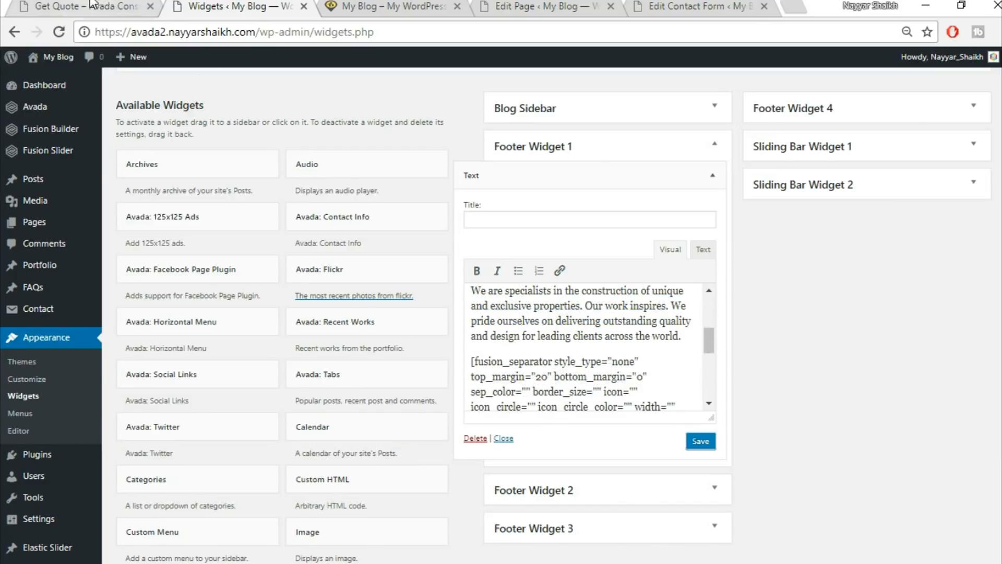
Recheck the live footer, re-save the Footer Widget 1 Text widget and collapse it.
{"action": "left_click", "coordinate": [92, 5]}
{"action": "left_click", "coordinate": [139, 387]}
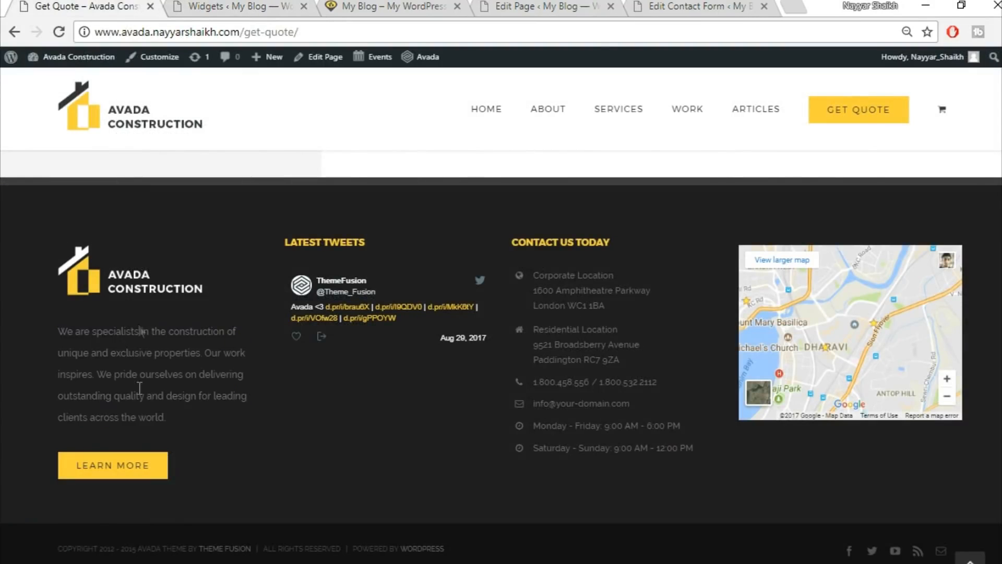
{"action": "left_click", "coordinate": [236, 5]}
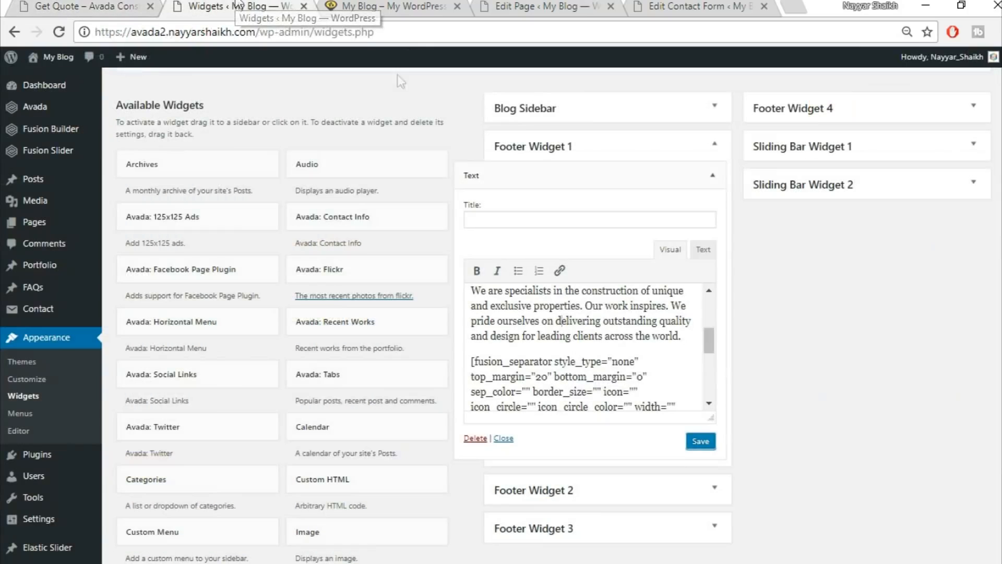
{"action": "left_click", "coordinate": [700, 441]}
{"action": "left_click", "coordinate": [712, 176]}
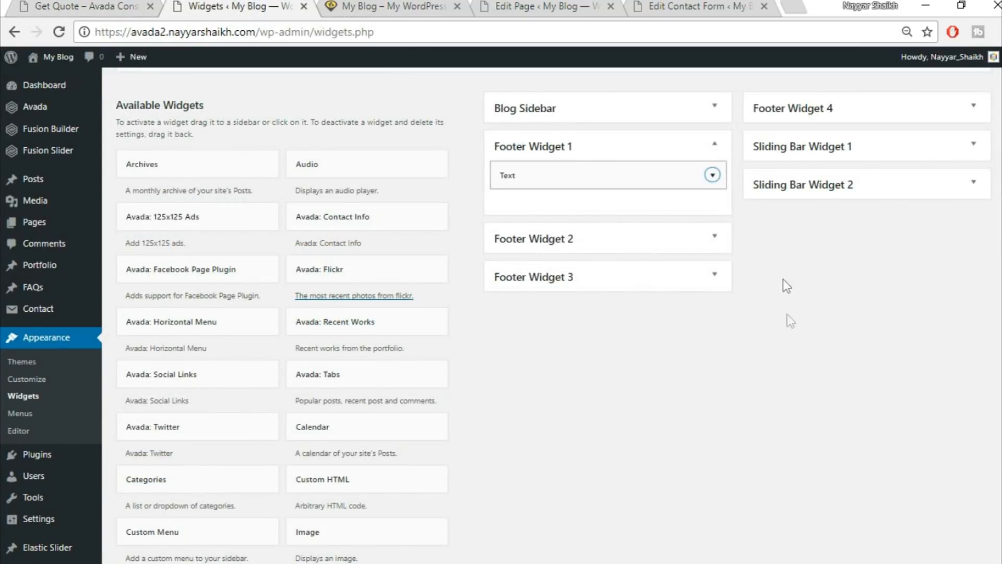
{"action": "scroll", "coordinate": [813, 332], "scroll_direction": "down", "scroll_amount": 9}
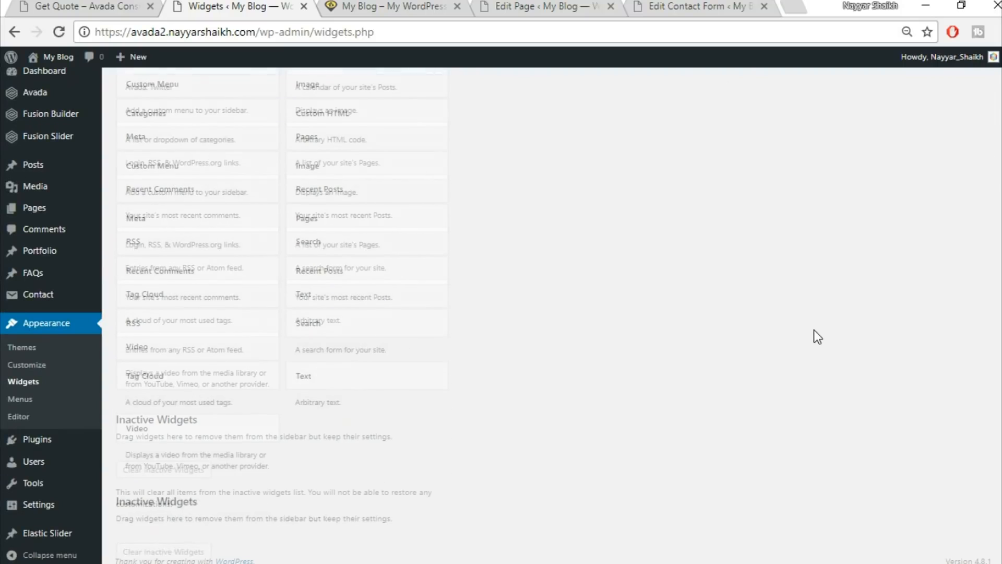
{"action": "scroll", "coordinate": [813, 334], "scroll_direction": "up", "scroll_amount": 8}
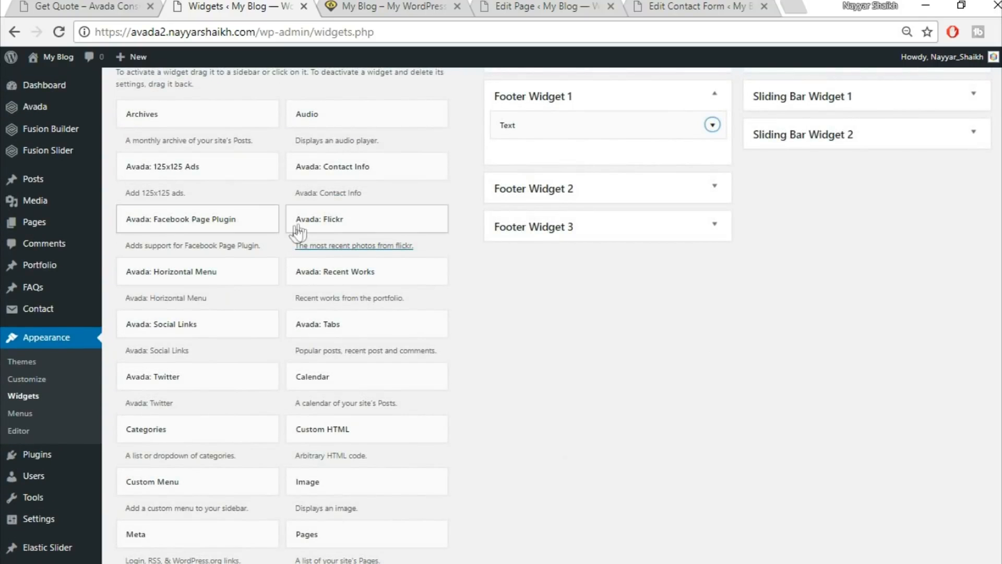
{"action": "scroll", "coordinate": [292, 228], "scroll_direction": "up", "scroll_amount": 5}
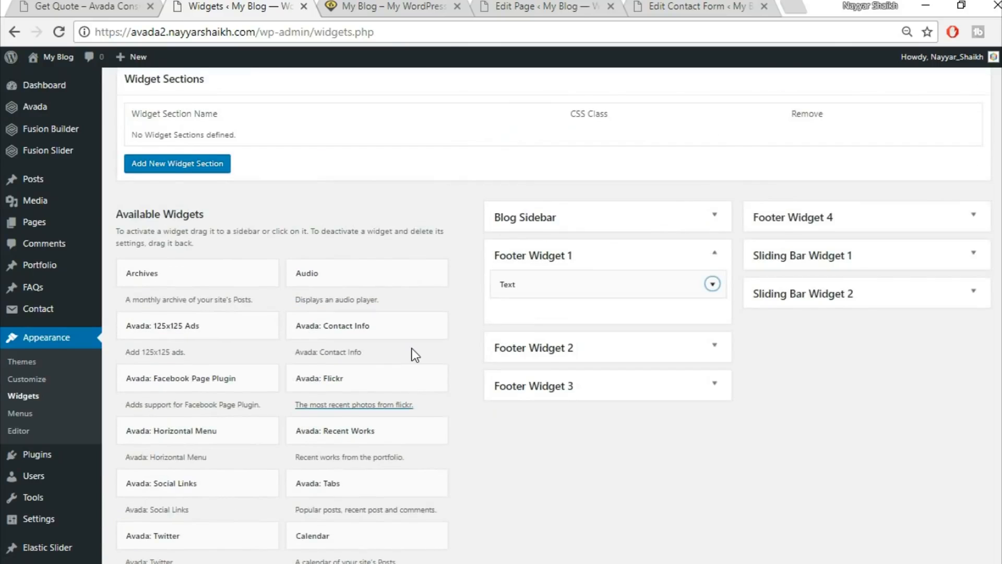
{"action": "scroll", "coordinate": [412, 349], "scroll_direction": "down", "scroll_amount": 3}
{"action": "scroll", "coordinate": [499, 368], "scroll_direction": "down", "scroll_amount": 3}
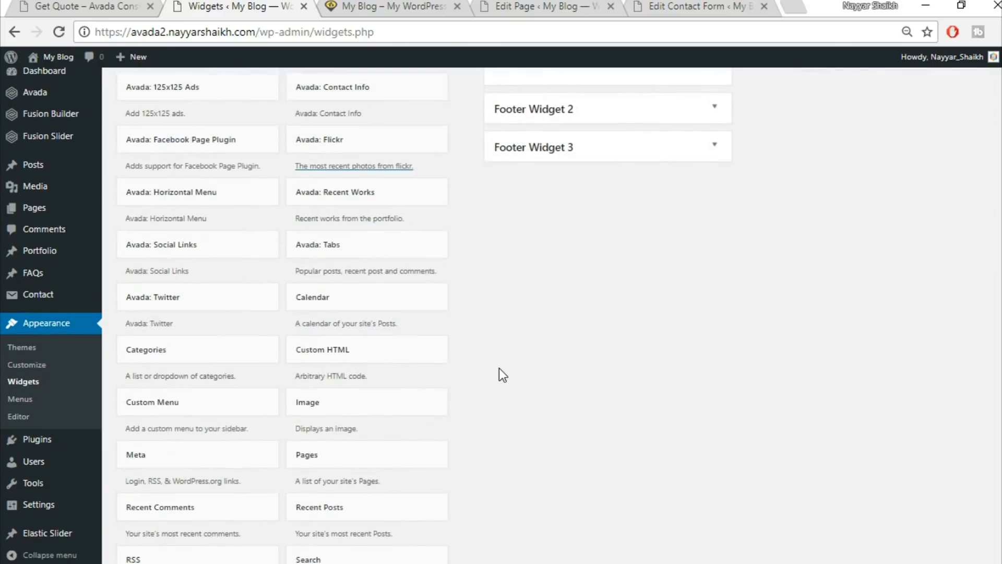
Add the Avada: Twitter widget (Recent Tweets) to Footer Widget 2 and collapse its settings.
{"action": "left_click", "coordinate": [219, 296]}
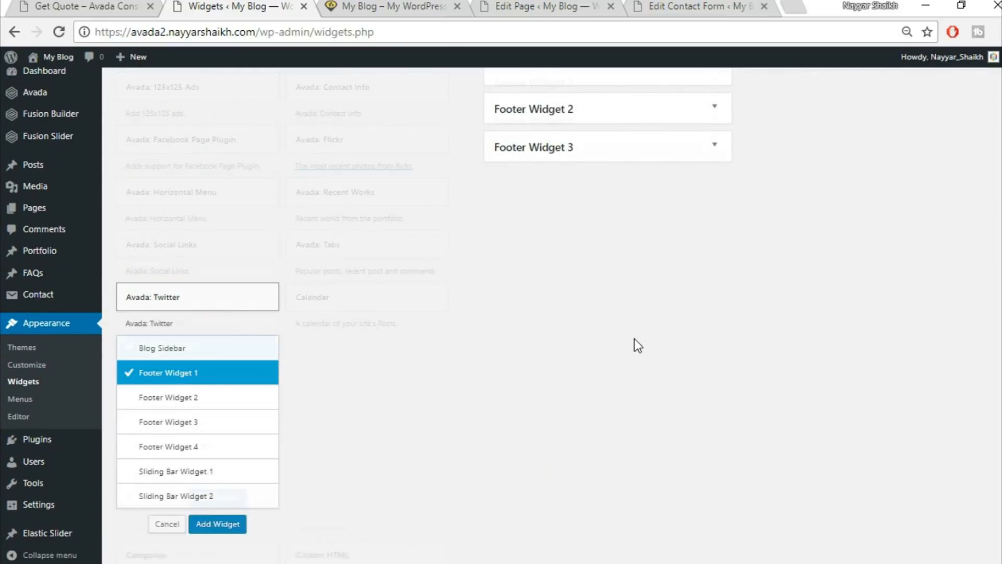
{"action": "left_click", "coordinate": [218, 244]}
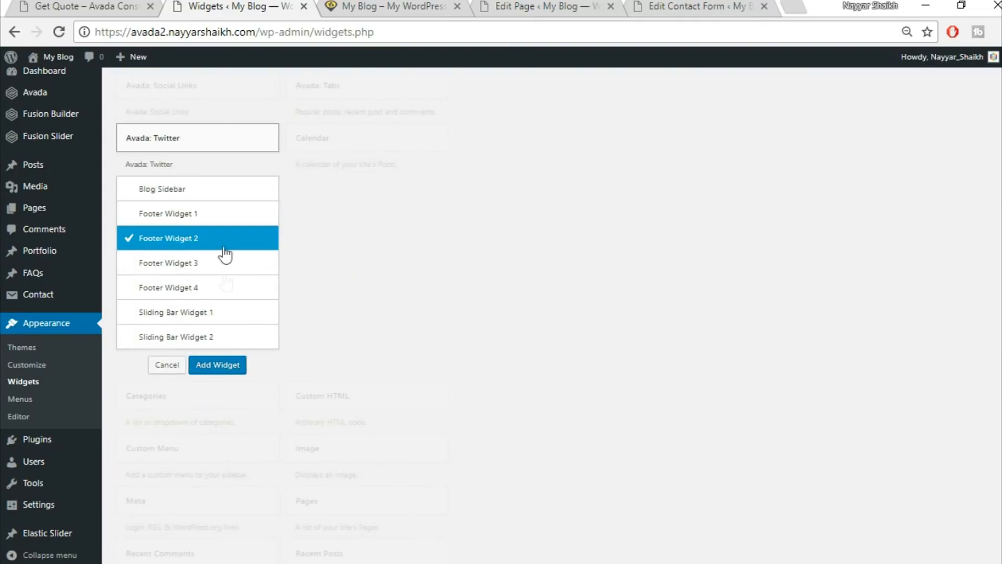
{"action": "left_click", "coordinate": [217, 365]}
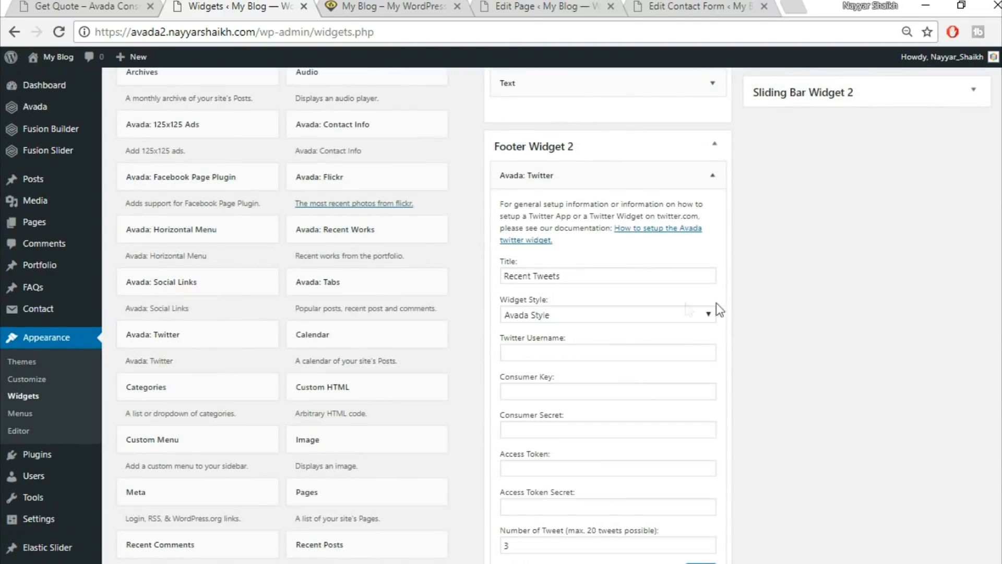
{"action": "scroll", "coordinate": [733, 308], "scroll_direction": "down", "scroll_amount": 2}
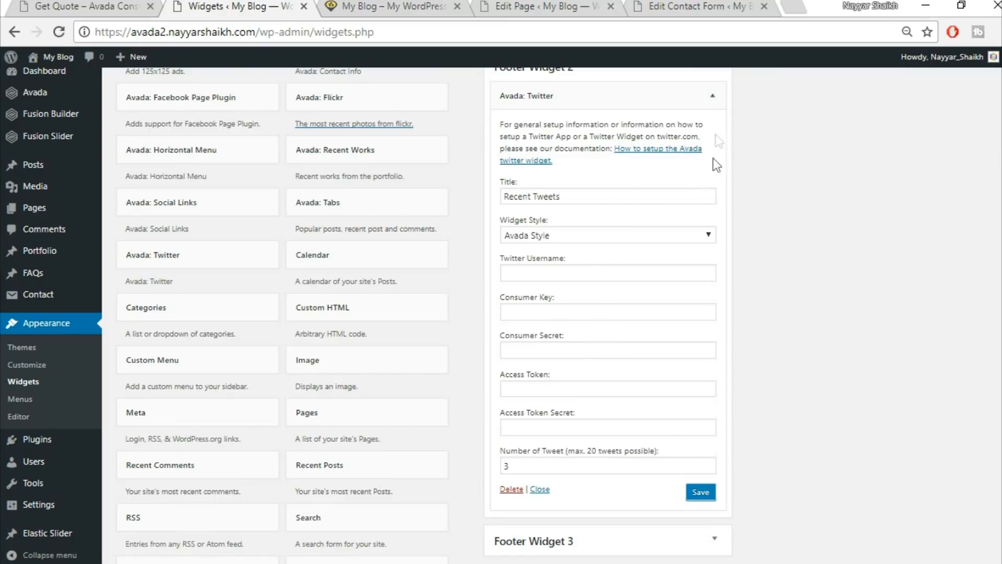
{"action": "left_click", "coordinate": [713, 97]}
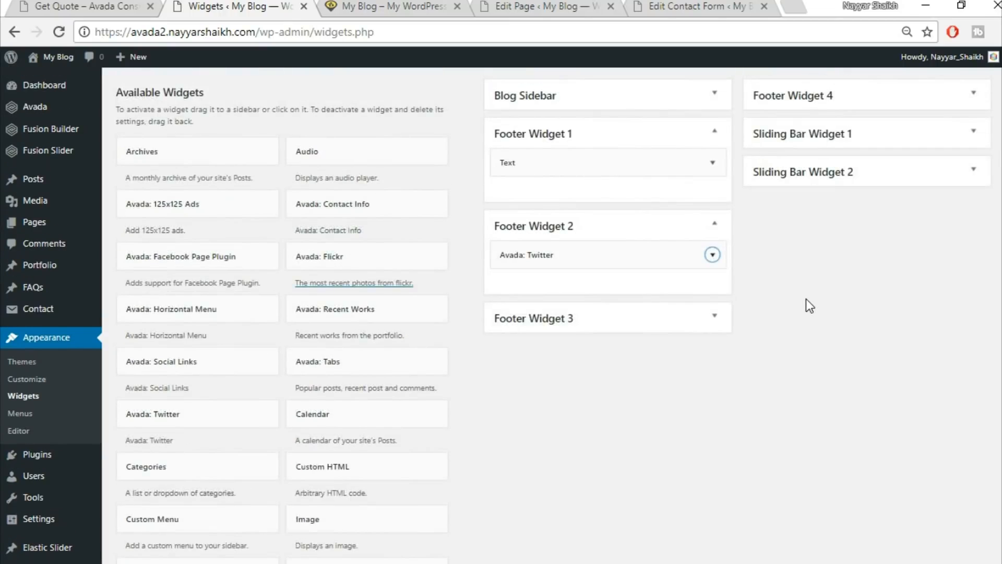
Copy the Footer Widget 3 checklist shortcode from the saved footer code.
{"action": "left_click", "coordinate": [99, 6]}
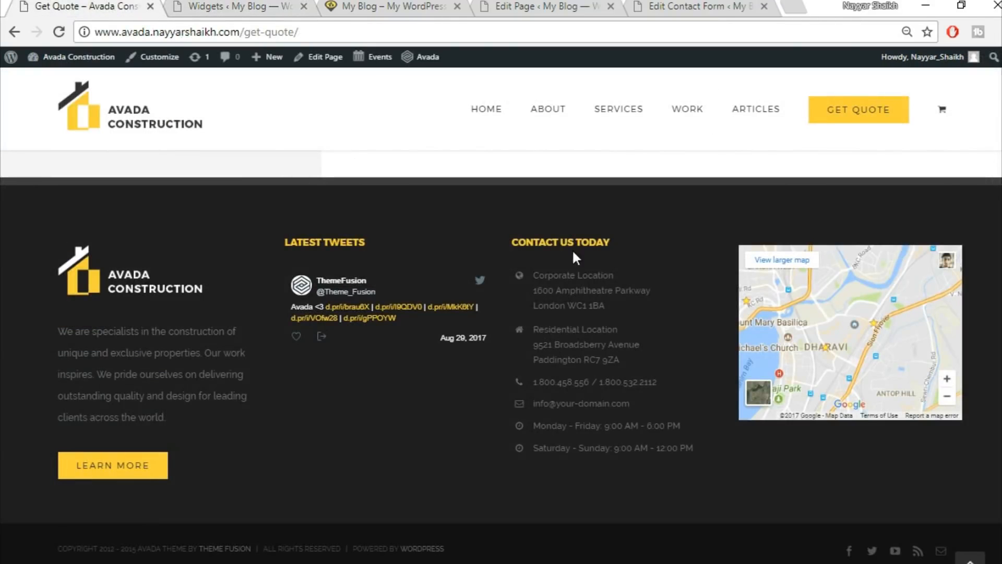
{"action": "key", "text": "alt+Tab"}
{"action": "scroll", "coordinate": [182, 418], "scroll_direction": "down", "scroll_amount": 1}
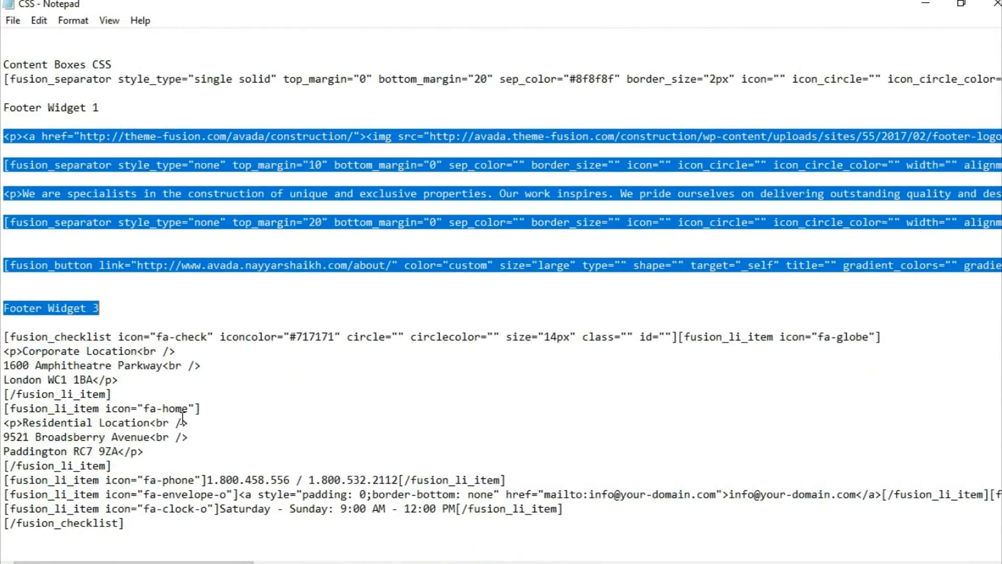
{"action": "left_click", "coordinate": [48, 336]}
{"action": "left_click", "coordinate": [200, 553], "text": "shift"}
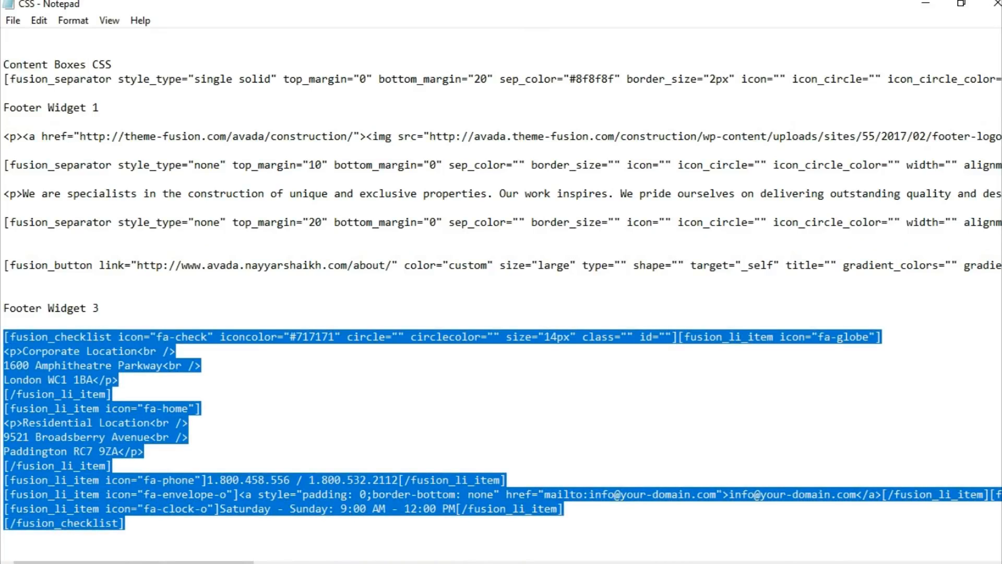
{"action": "key", "text": "alt+Tab"}
Add a new Text widget to the Footer Widget 3 area.
{"action": "left_click", "coordinate": [522, 6]}
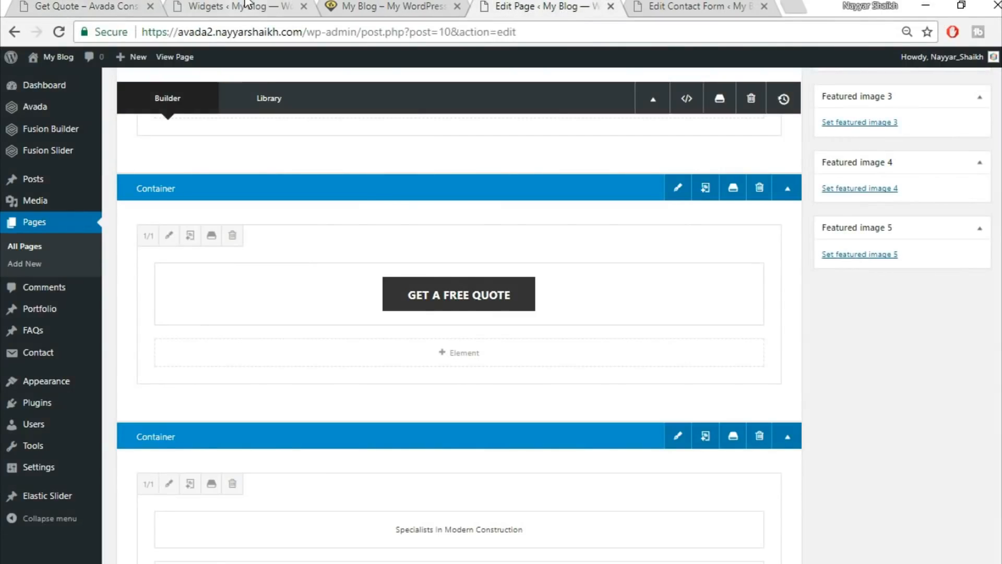
{"action": "left_click", "coordinate": [235, 6]}
{"action": "scroll", "coordinate": [562, 400], "scroll_direction": "down", "scroll_amount": 8}
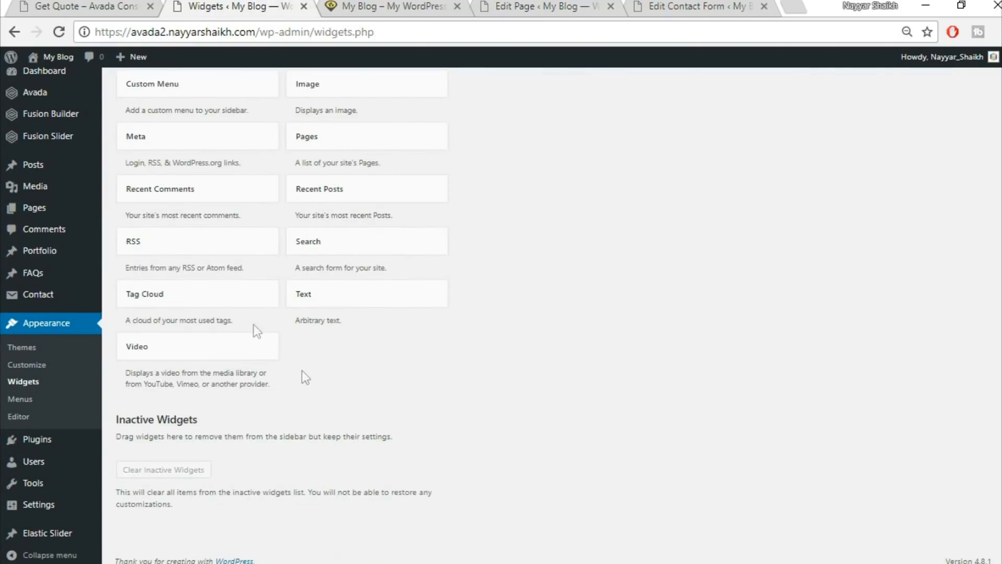
{"action": "left_click", "coordinate": [345, 292]}
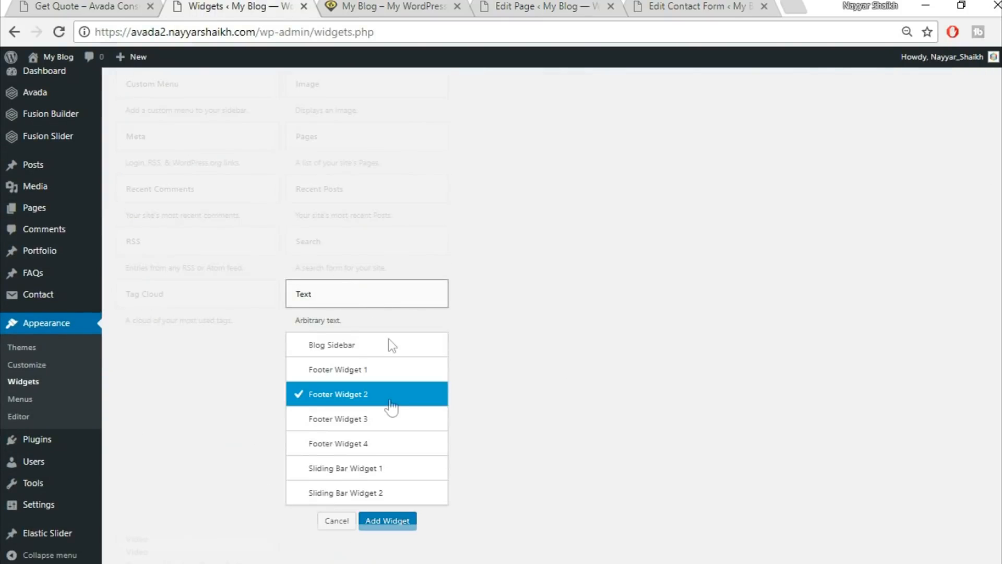
{"action": "left_click", "coordinate": [373, 418]}
{"action": "left_click", "coordinate": [390, 521]}
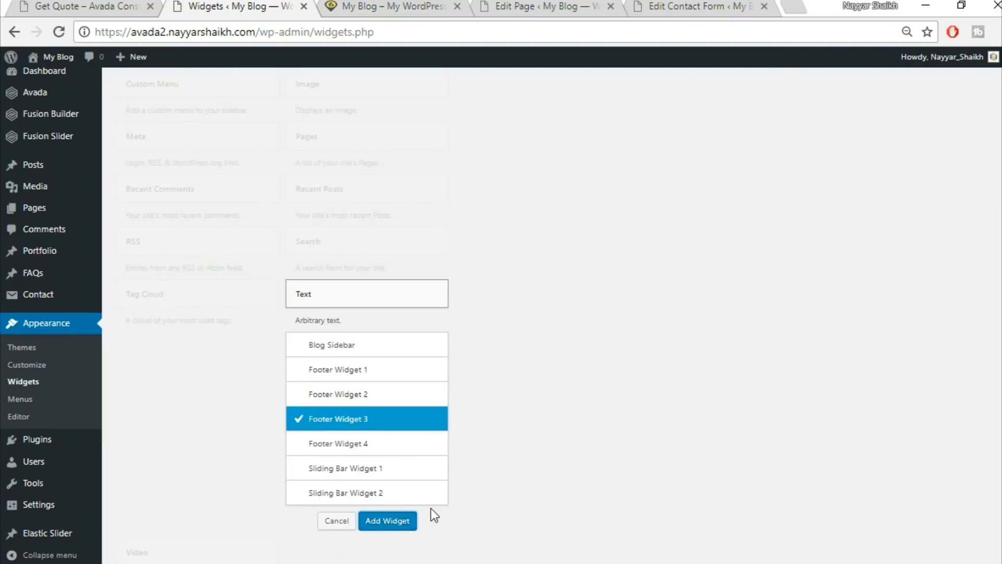
Paste the checklist shortcode in Text mode, review the contact details, and save the widget.
{"action": "left_click", "coordinate": [703, 249]}
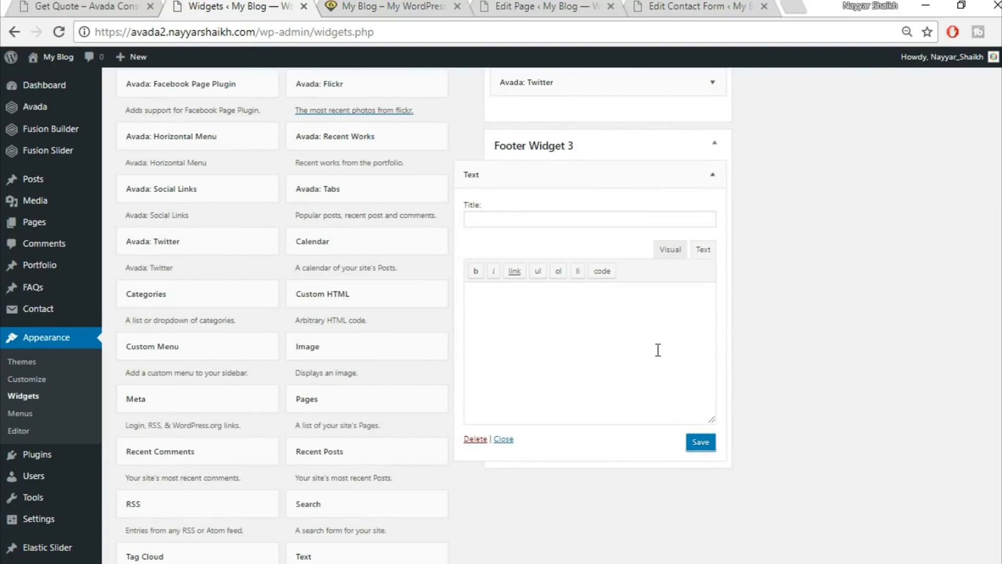
{"action": "key", "text": "ctrl+v"}
{"action": "left_click", "coordinate": [670, 249]}
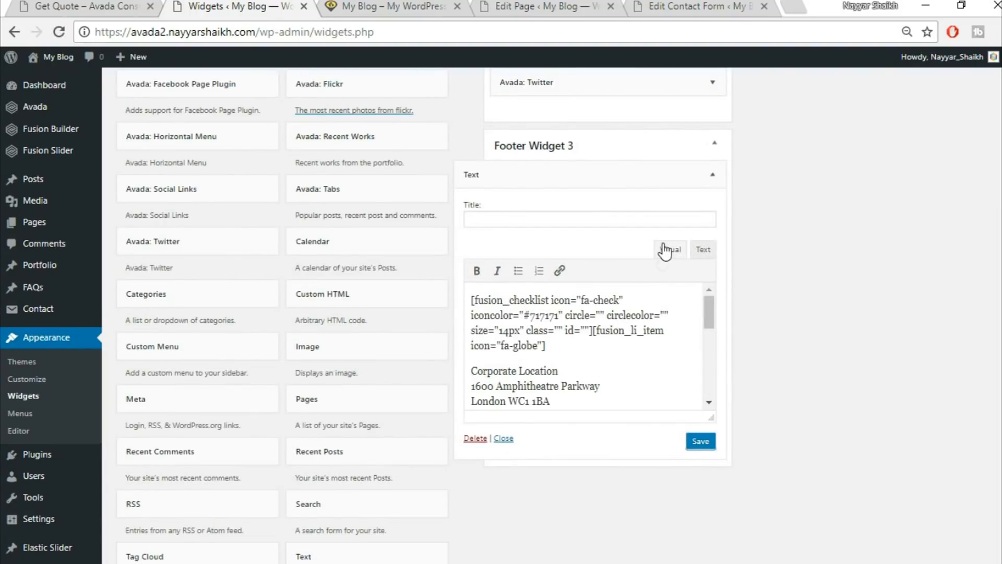
{"action": "scroll", "coordinate": [574, 348], "scroll_direction": "down", "scroll_amount": 3}
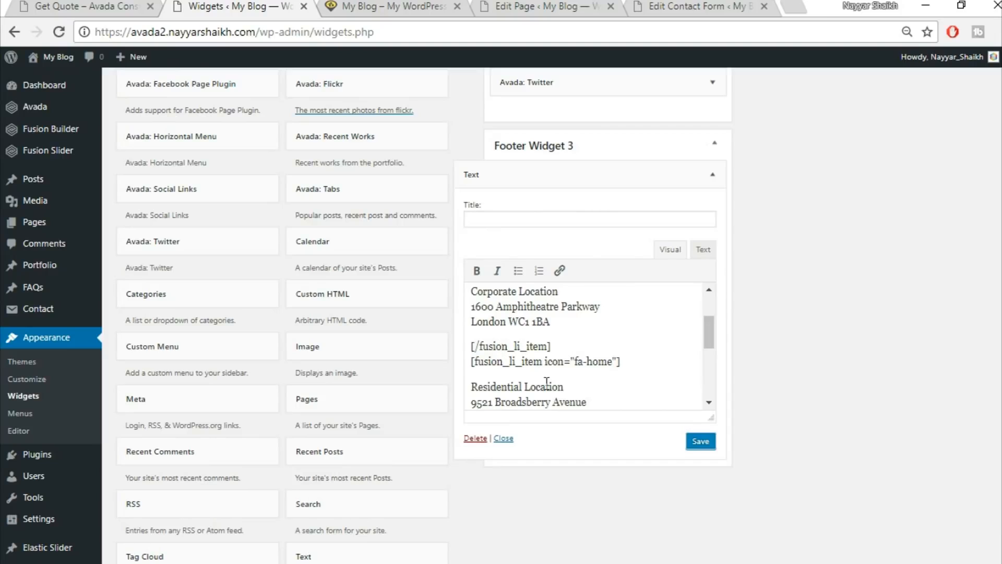
{"action": "scroll", "coordinate": [520, 384], "scroll_direction": "down", "scroll_amount": 3}
{"action": "left_click_drag", "start_coordinate": [473, 303], "coordinate": [593, 333]}
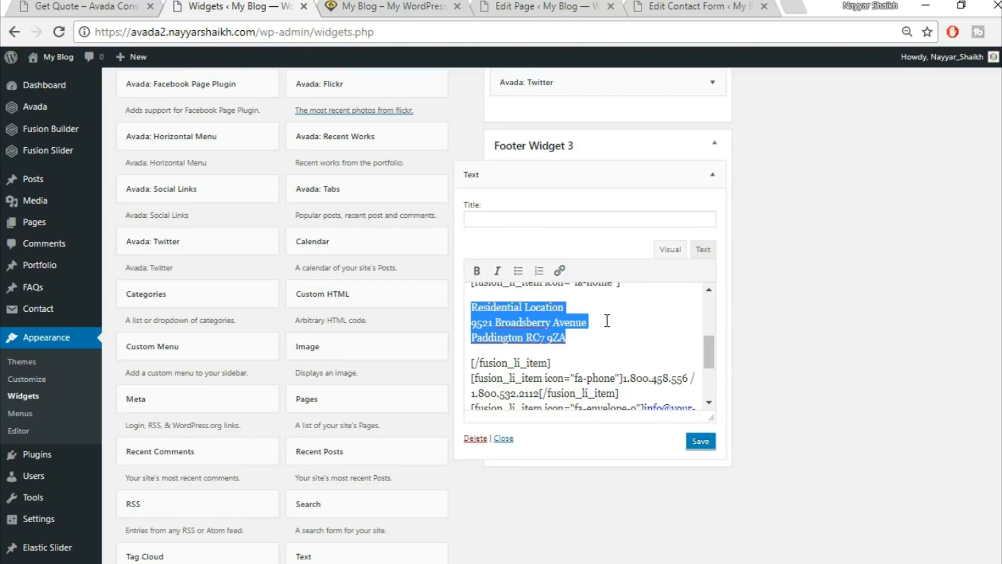
{"action": "scroll", "coordinate": [607, 320], "scroll_direction": "down", "scroll_amount": 3}
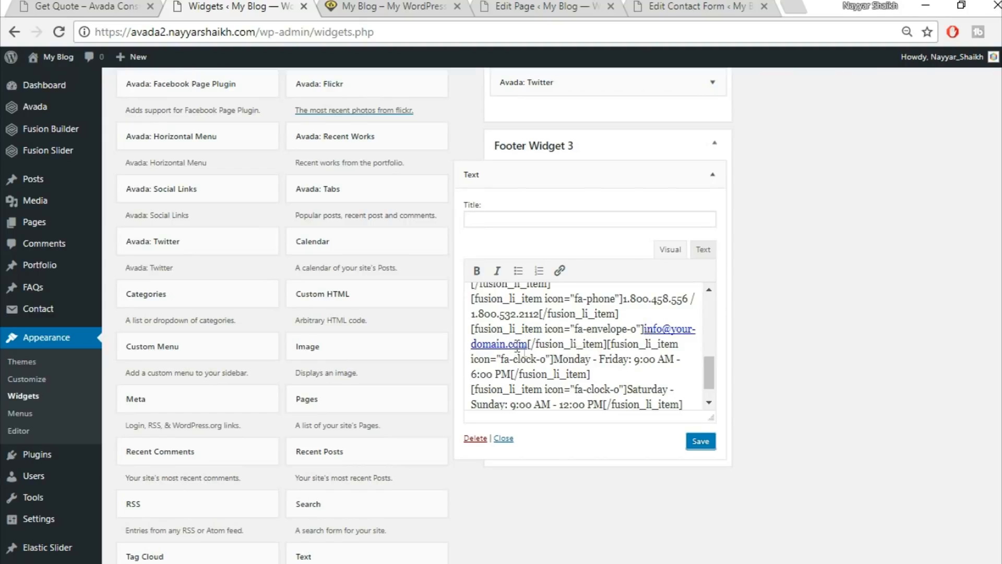
{"action": "left_click", "coordinate": [701, 442]}
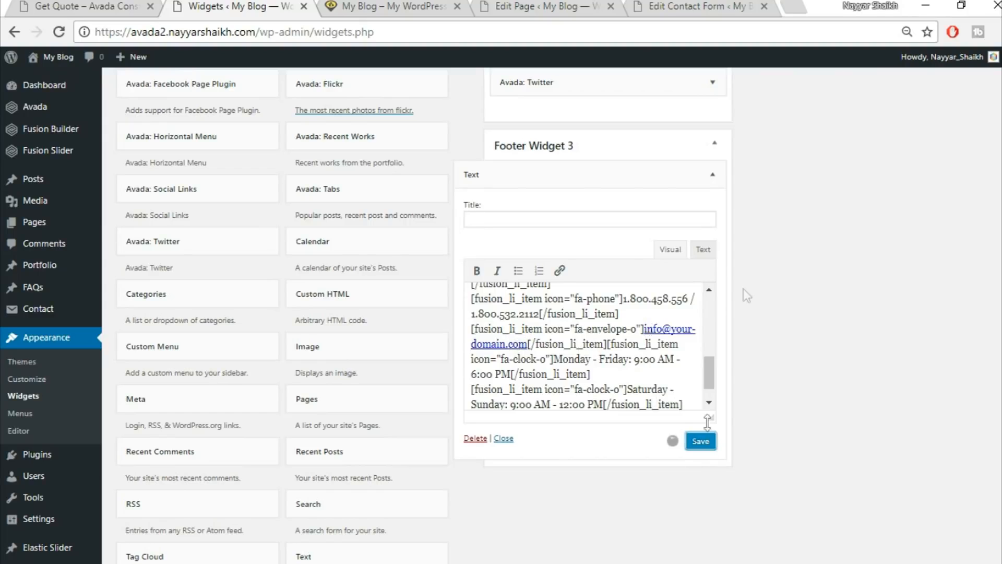
{"action": "left_click", "coordinate": [711, 175]}
{"action": "scroll", "coordinate": [762, 272], "scroll_direction": "up", "scroll_amount": 3}
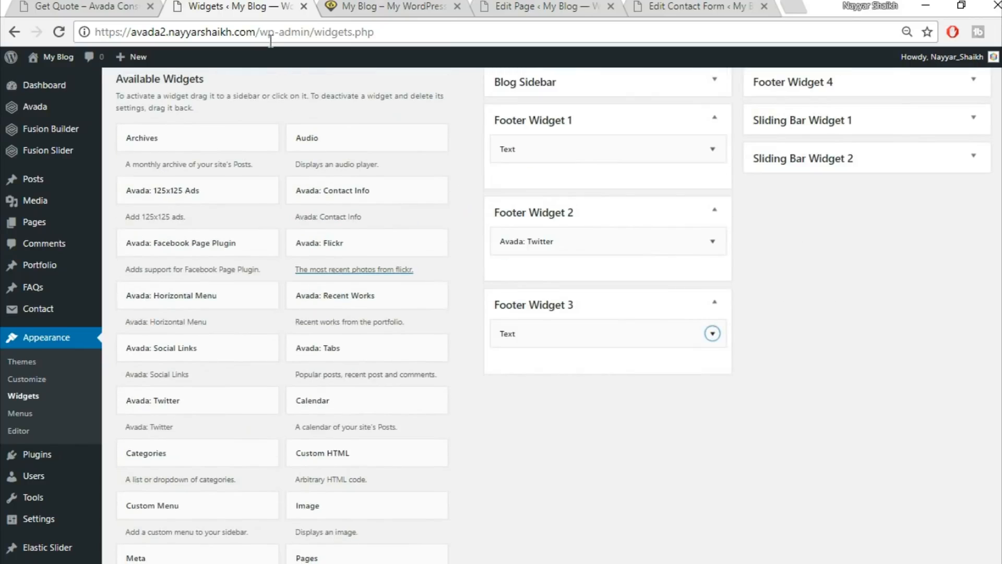
{"action": "left_click", "coordinate": [156, 6]}
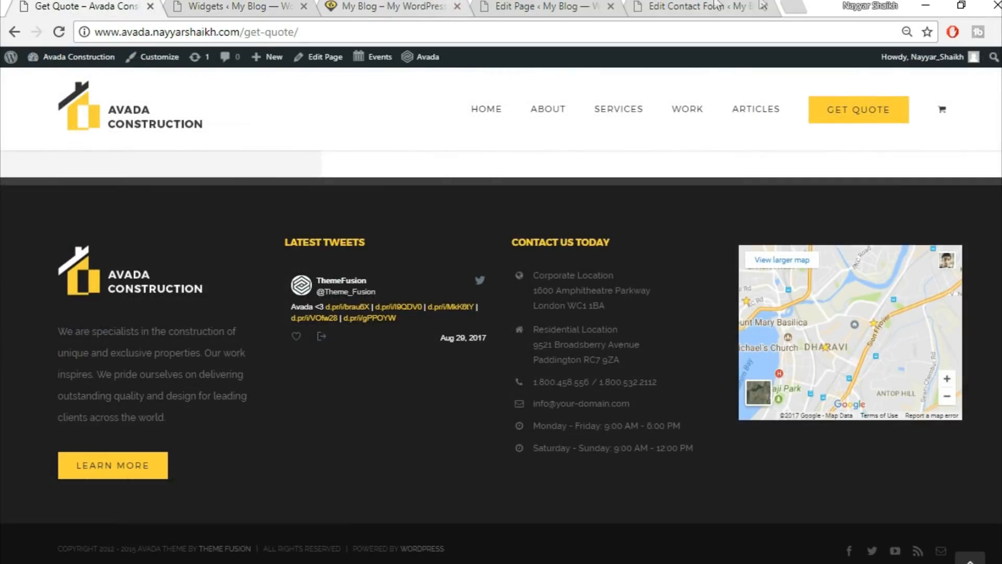
Open Google Maps and bring up the Embed map iframe code for the area.
{"action": "left_click", "coordinate": [789, 5]}
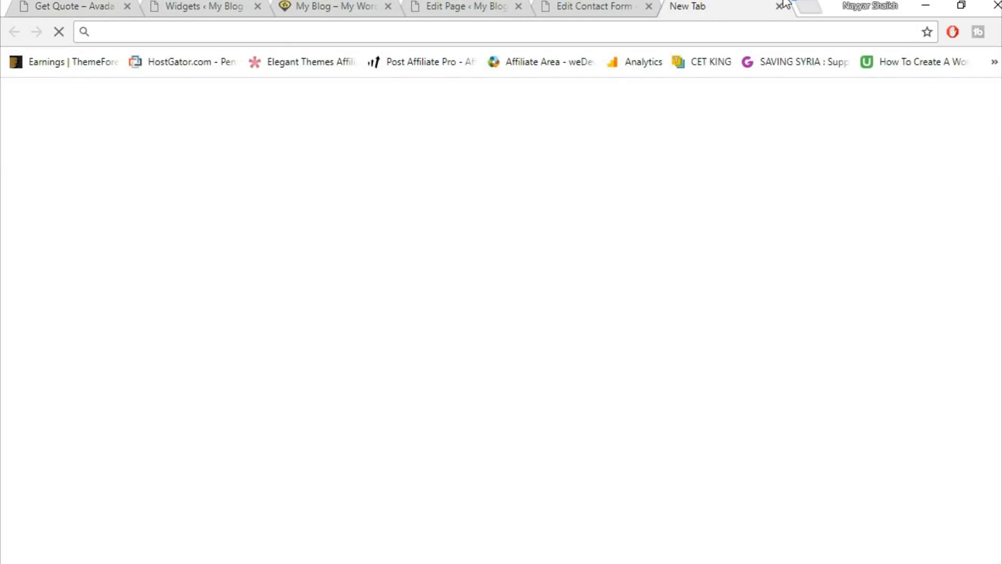
{"action": "type", "text": "map"}
{"action": "key", "text": "Return"}
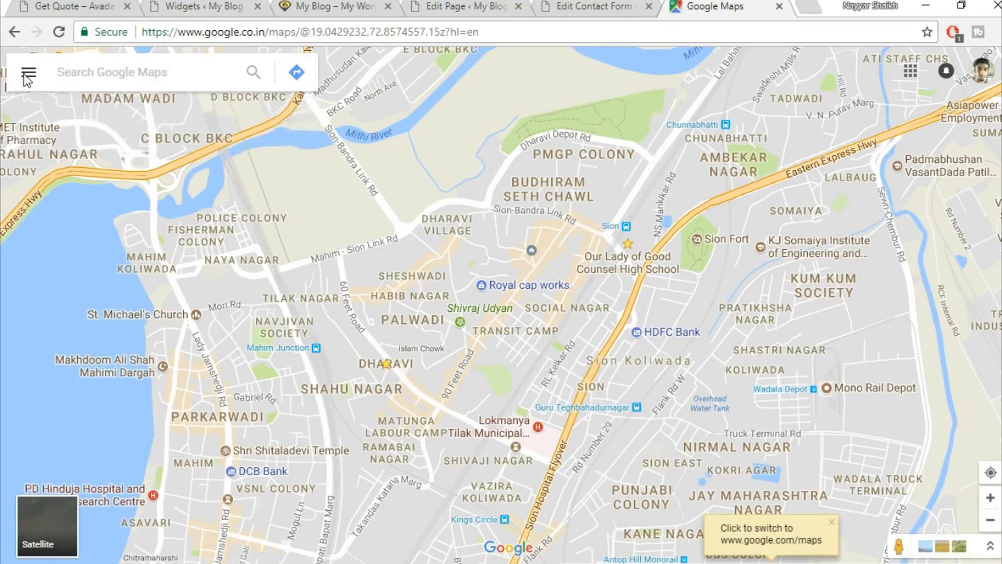
{"action": "left_click", "coordinate": [28, 72]}
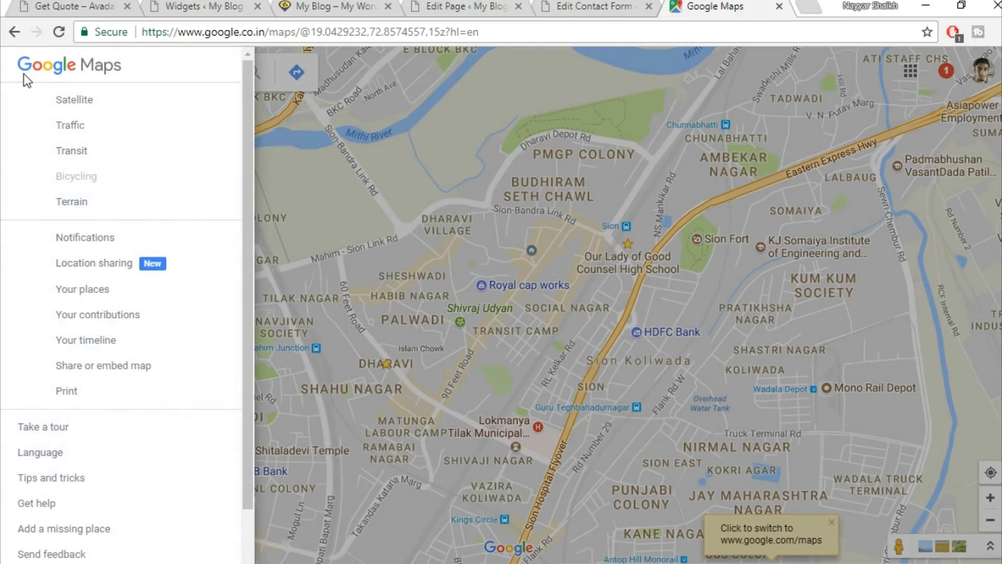
{"action": "left_click", "coordinate": [148, 372]}
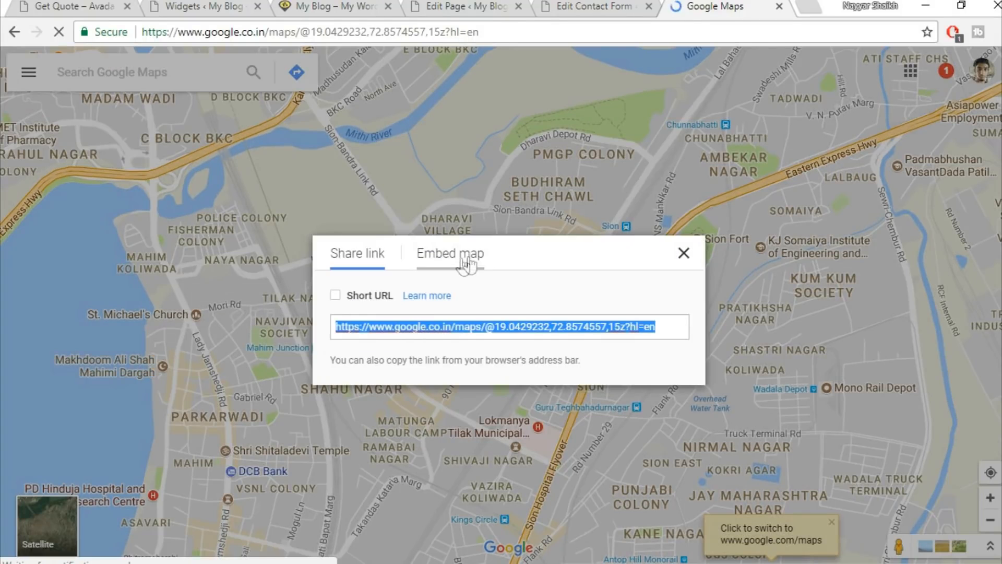
{"action": "left_click", "coordinate": [465, 261]}
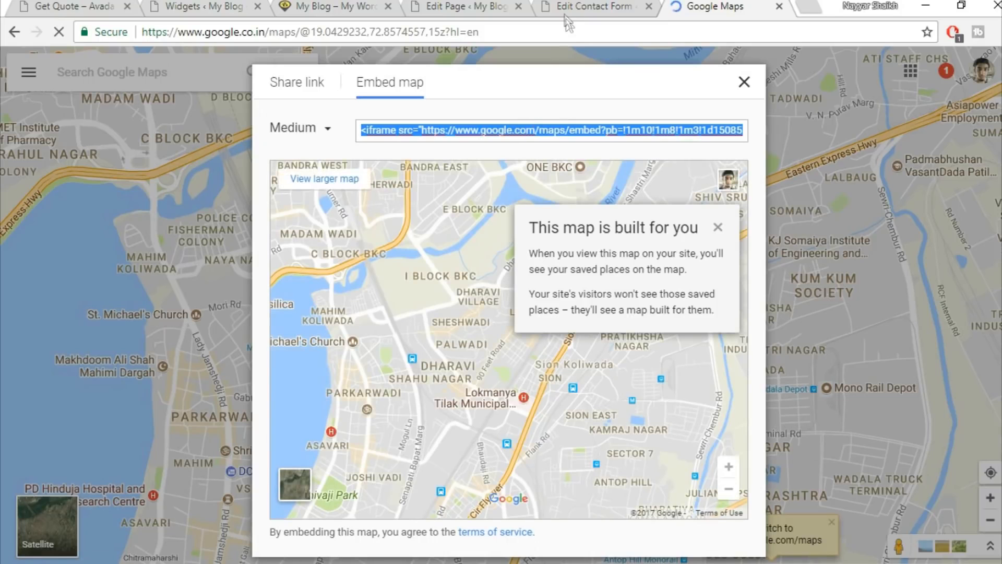
Return to the WordPress Widgets admin page.
{"action": "left_click", "coordinate": [471, 5]}
{"action": "left_click", "coordinate": [574, 6]}
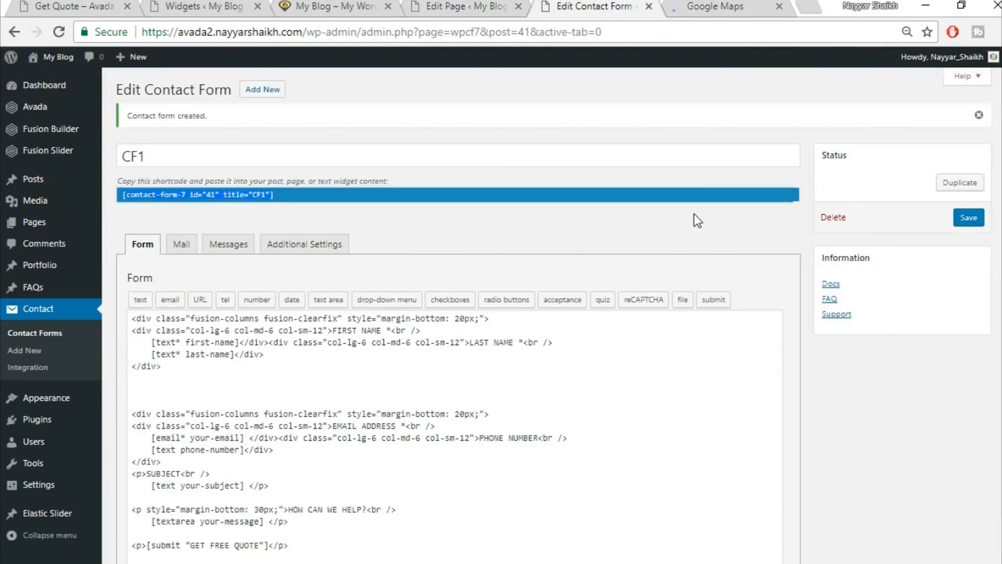
{"action": "left_click", "coordinate": [222, 6]}
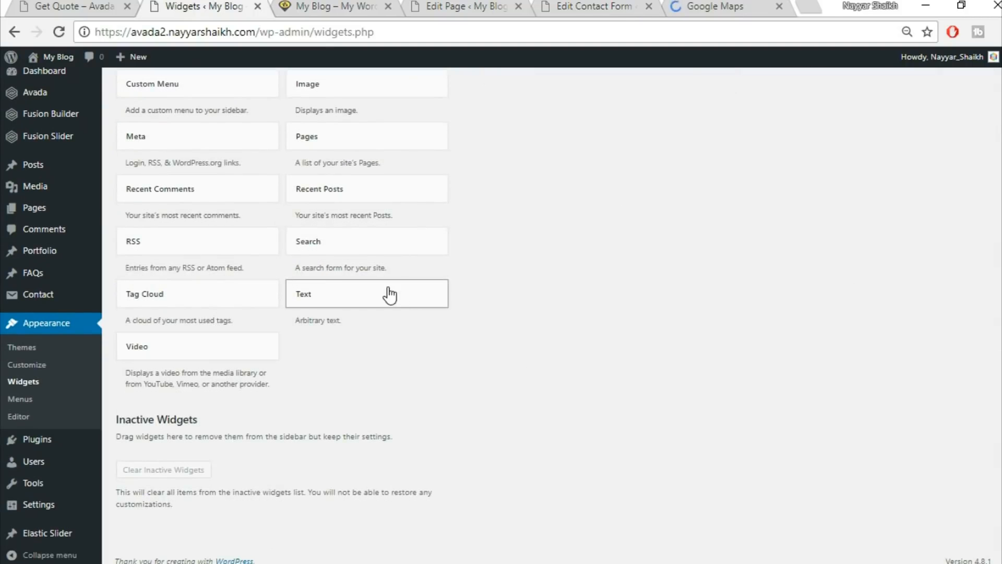
Add a Text widget to Footer Widget 4 and paste the Google map iframe code into its Text tab.
{"action": "left_click", "coordinate": [387, 293]}
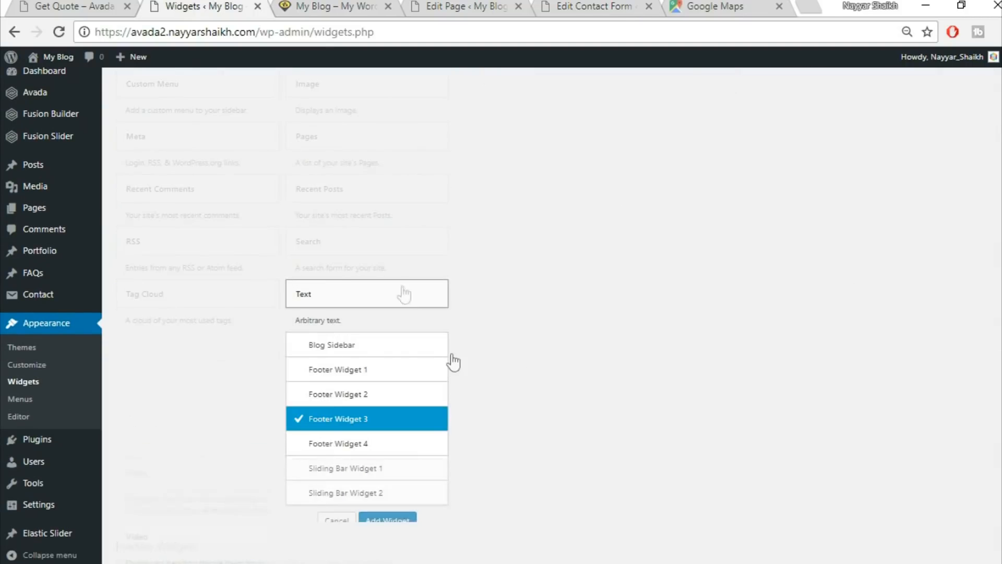
{"action": "left_click", "coordinate": [386, 449]}
{"action": "left_click", "coordinate": [396, 522]}
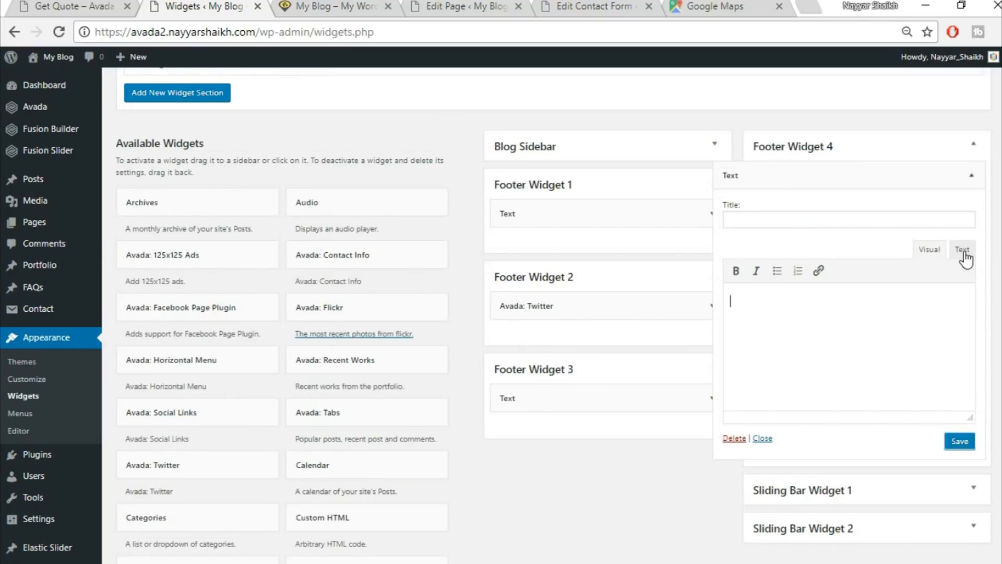
{"action": "left_click", "coordinate": [963, 251]}
{"action": "left_click", "coordinate": [917, 311]}
{"action": "key", "text": "ctrl+v"}
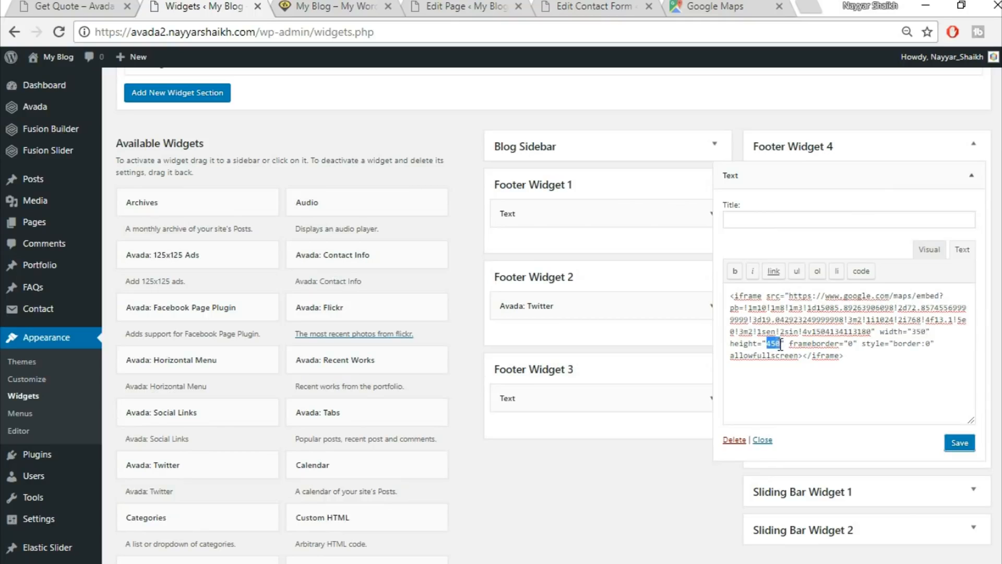
Change the map iframe height to 275, keeping width 350, and save the widget.
{"action": "type", "text": "275"}
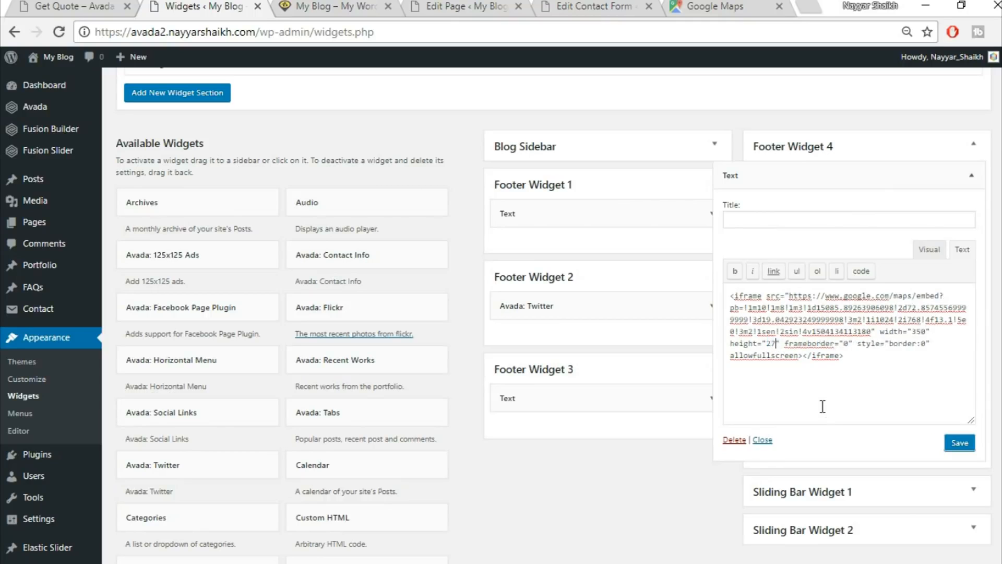
{"action": "left_click", "coordinate": [86, 5]}
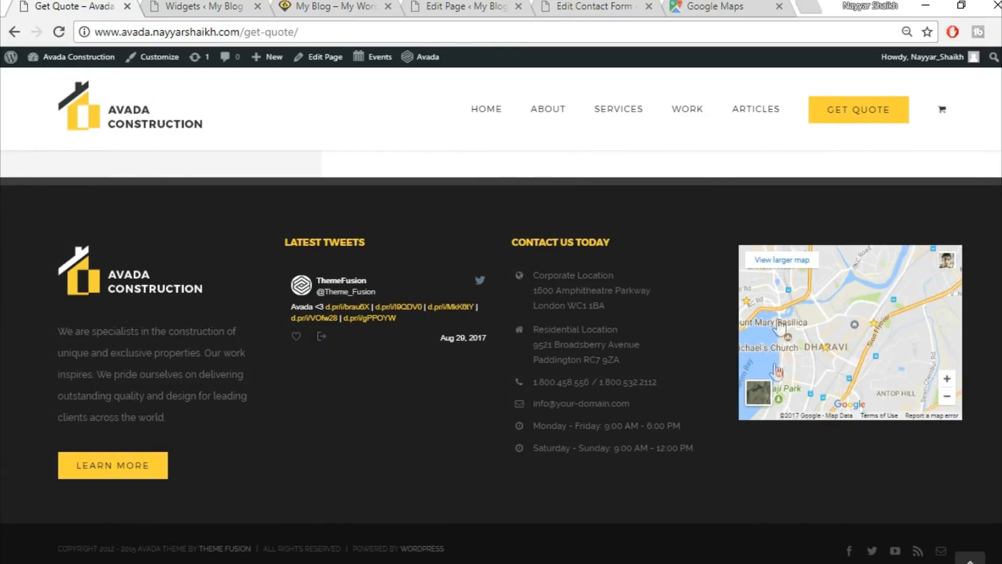
{"action": "left_click", "coordinate": [228, 6]}
{"action": "left_click", "coordinate": [86, 6]}
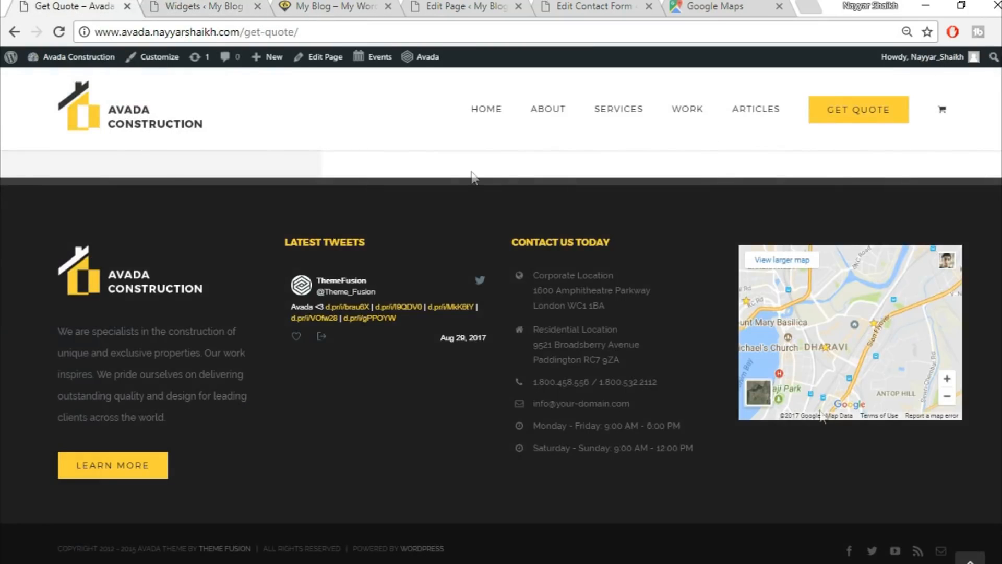
{"action": "left_click", "coordinate": [209, 7]}
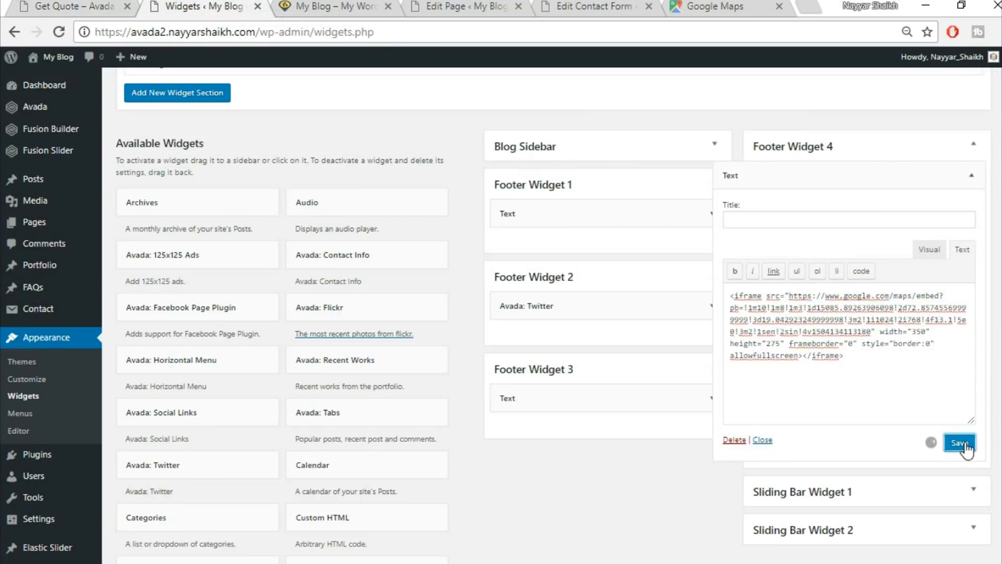
{"action": "left_click", "coordinate": [971, 175]}
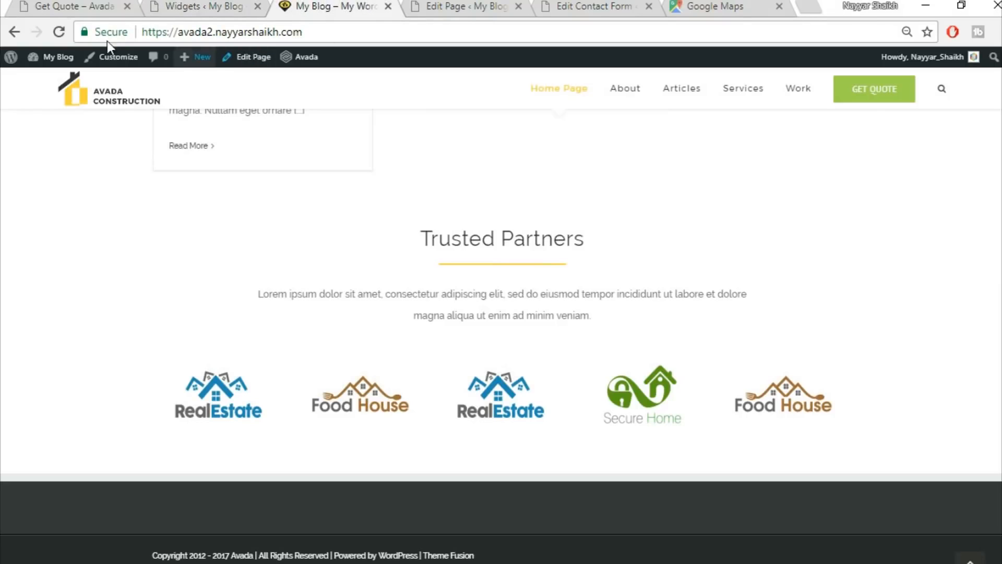
Reload the site to check the footer and copy the LATEST TWEETS heading from the demo site.
{"action": "left_click", "coordinate": [58, 32]}
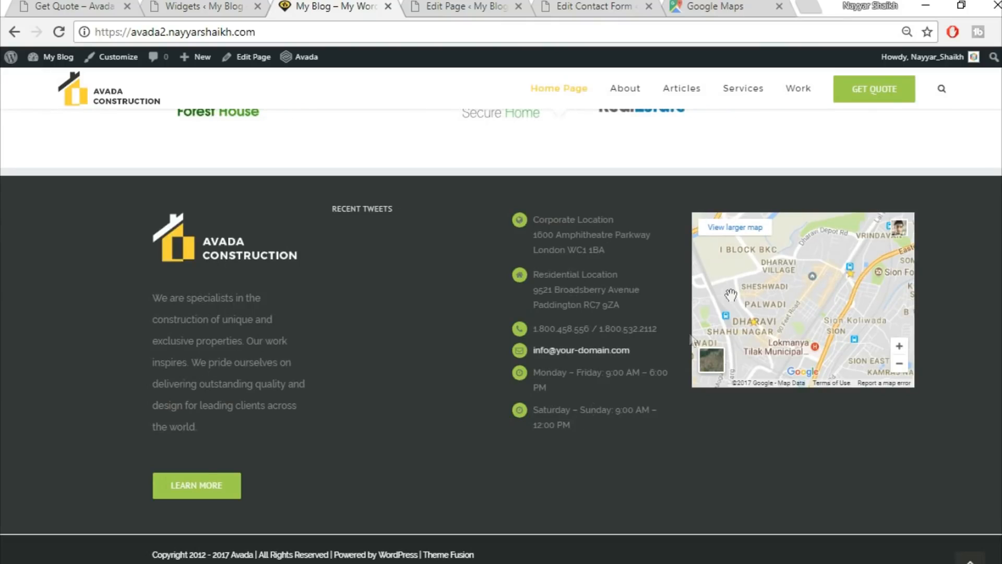
{"action": "left_click", "coordinate": [52, 3]}
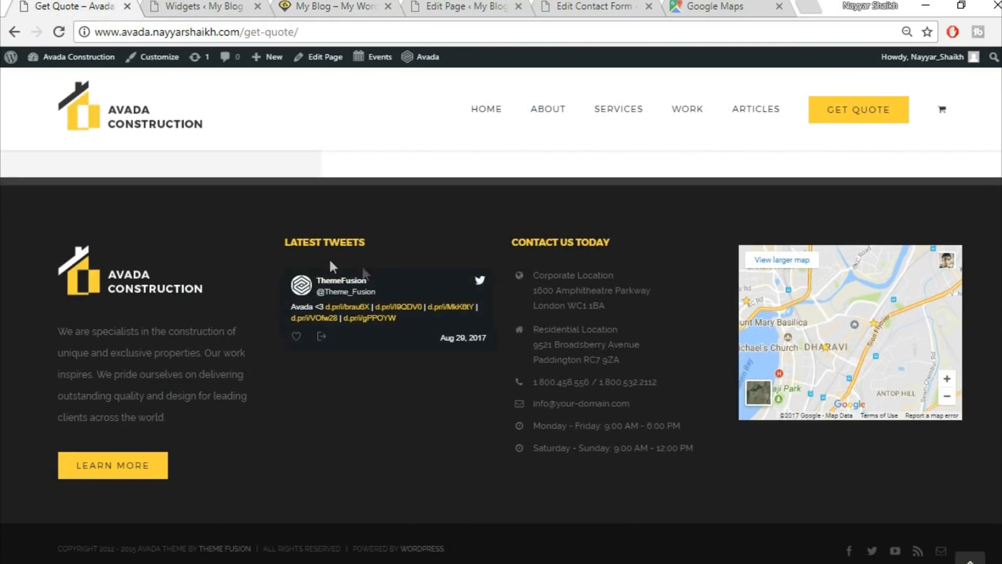
{"action": "left_click_drag", "start_coordinate": [387, 245], "coordinate": [271, 232]}
{"action": "left_click_drag", "start_coordinate": [384, 233], "coordinate": [286, 245]}
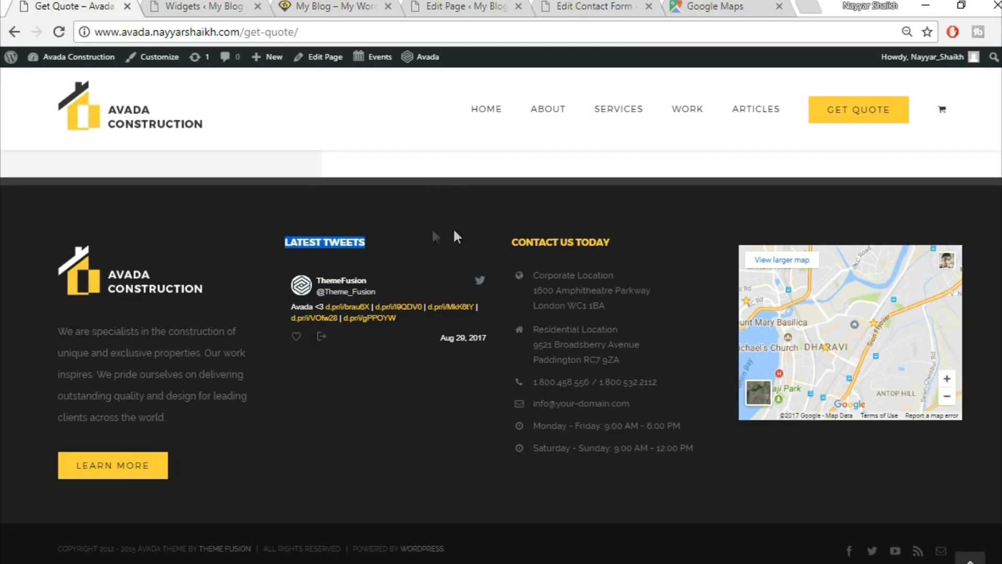
Expand the Avada: Twitter widget settings in Footer Widget 2 on the Widgets page.
{"action": "left_click", "coordinate": [338, 7]}
{"action": "left_click", "coordinate": [204, 7]}
{"action": "left_click", "coordinate": [713, 306]}
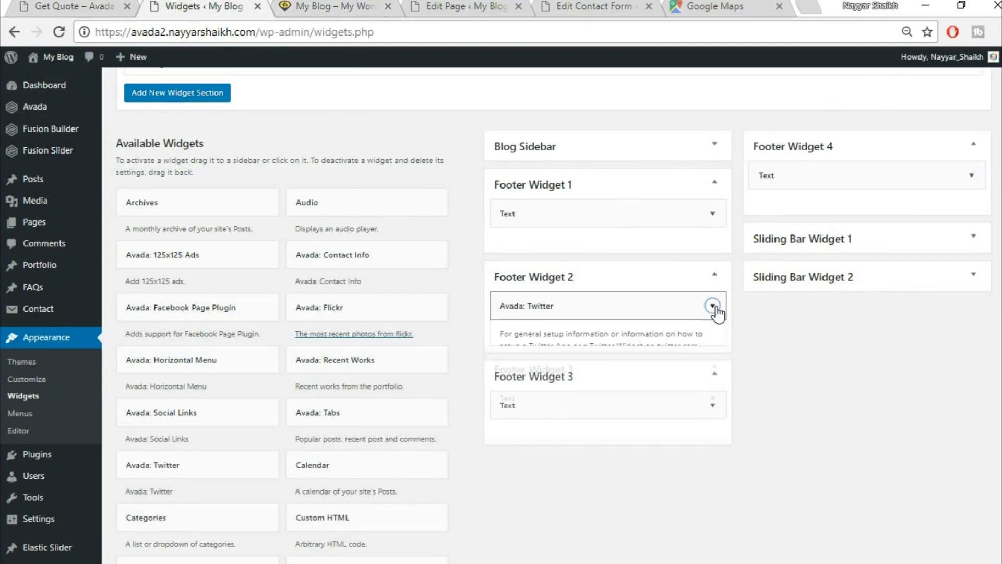
Title Footer Widget 3's Text widget CONTACT US TODAY, copied from the demo footer.
{"action": "scroll", "coordinate": [611, 423], "scroll_direction": "down", "scroll_amount": 2}
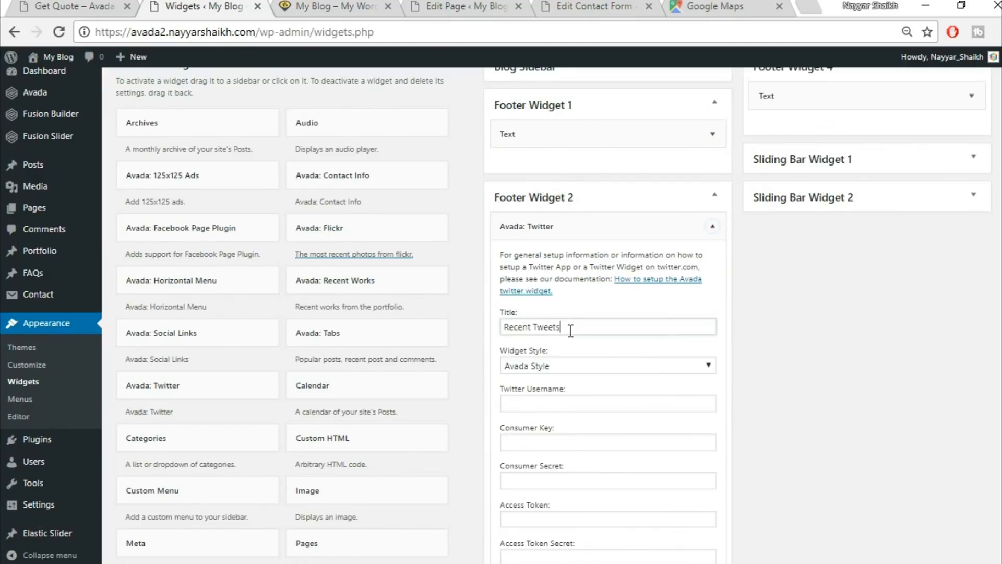
{"action": "left_click", "coordinate": [713, 226]}
{"action": "left_click", "coordinate": [711, 318]}
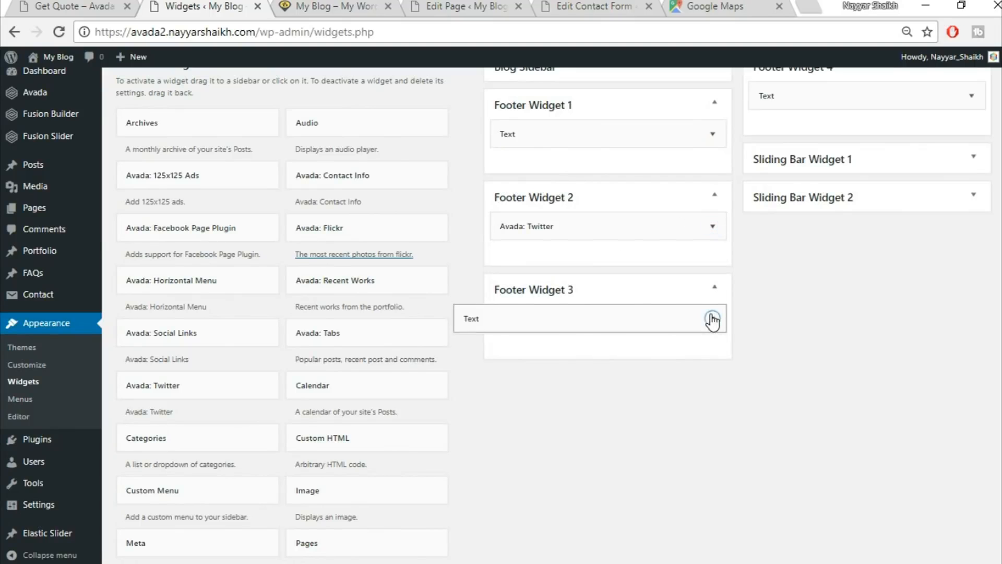
{"action": "left_click", "coordinate": [554, 364]}
{"action": "left_click", "coordinate": [101, 5]}
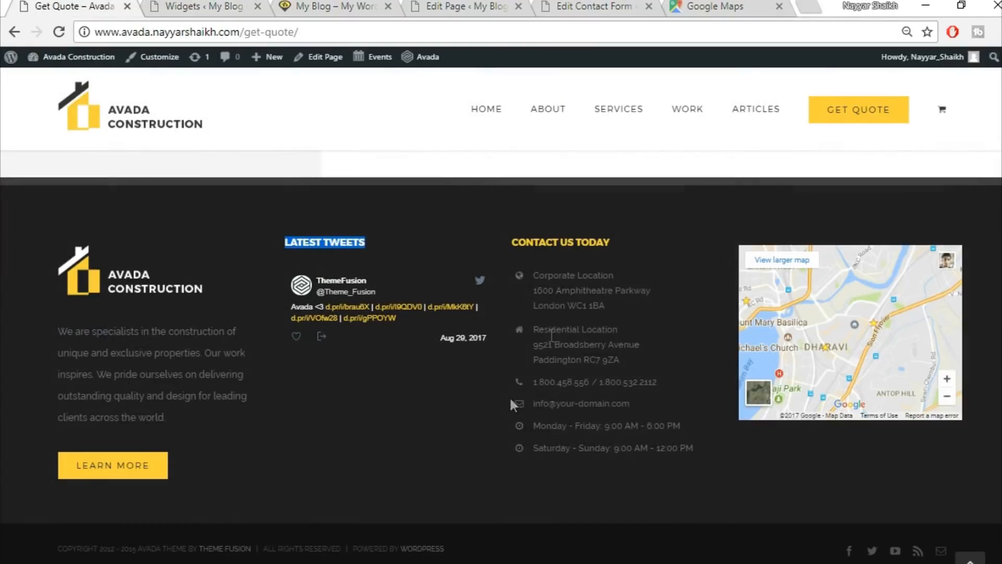
{"action": "left_click_drag", "start_coordinate": [619, 262], "coordinate": [505, 235]}
{"action": "key", "text": "ctrl+c"}
{"action": "left_click", "coordinate": [328, 6]}
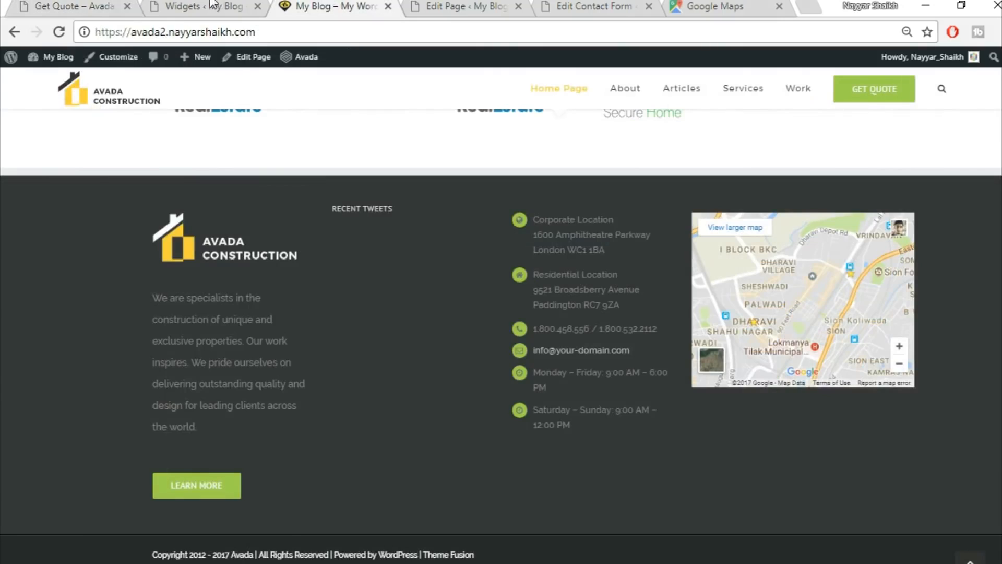
{"action": "left_click", "coordinate": [213, 6]}
{"action": "key", "text": "ctrl+v"}
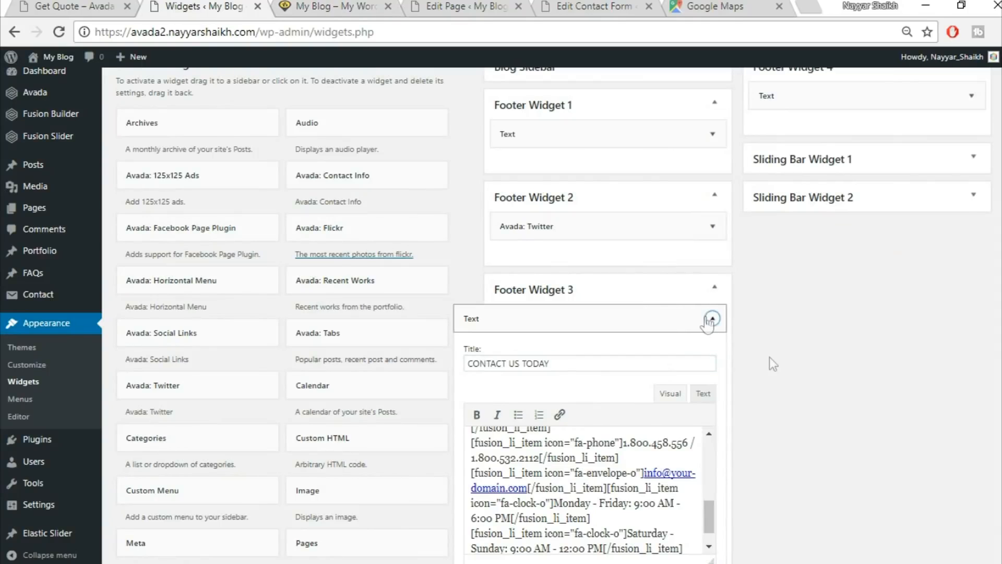
Collapse the Footer Widget 3 Text widget and compare the demo footer with the site's own.
{"action": "left_click", "coordinate": [713, 318]}
{"action": "left_click", "coordinate": [52, 6]}
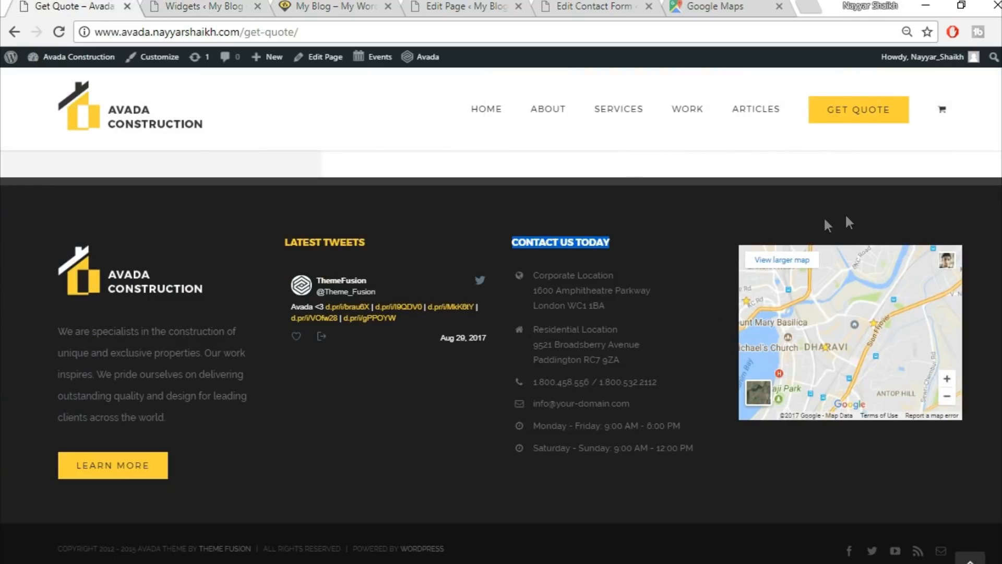
{"action": "left_click", "coordinate": [419, 477]}
{"action": "left_click", "coordinate": [235, 6]}
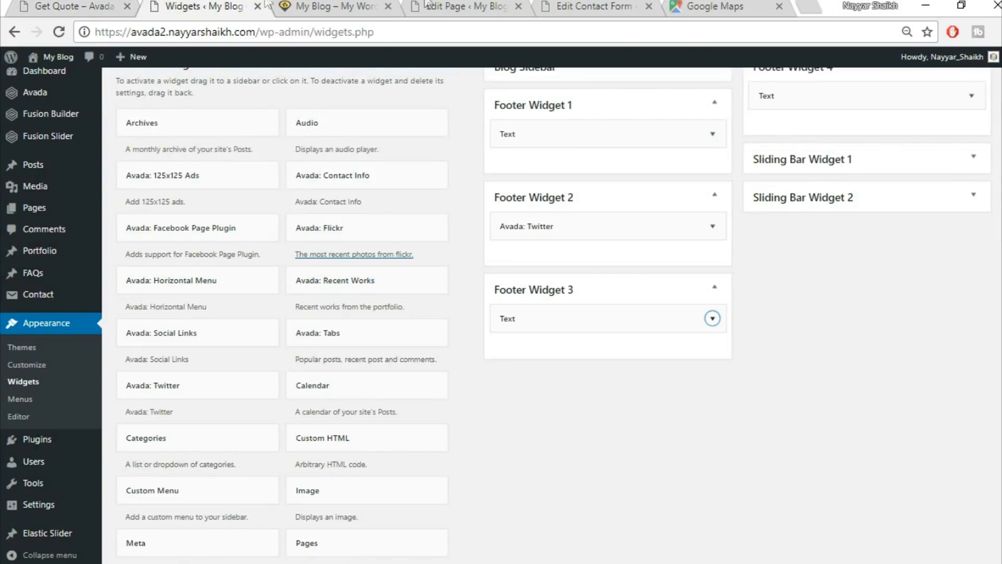
{"action": "left_click", "coordinate": [346, 4]}
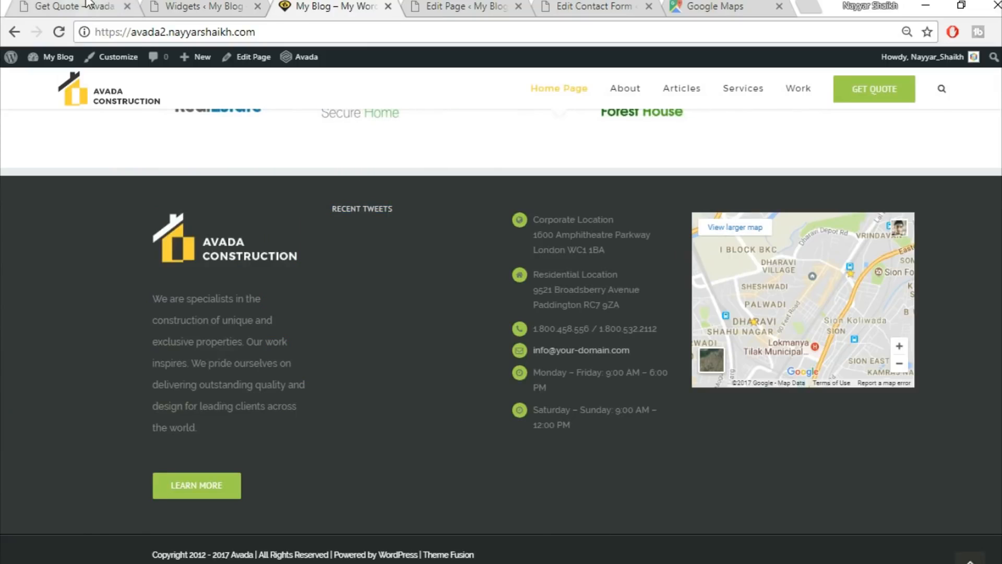
Compare the demo and own-site footers, then open Avada Theme Options from the sidebar.
{"action": "left_click", "coordinate": [106, 8]}
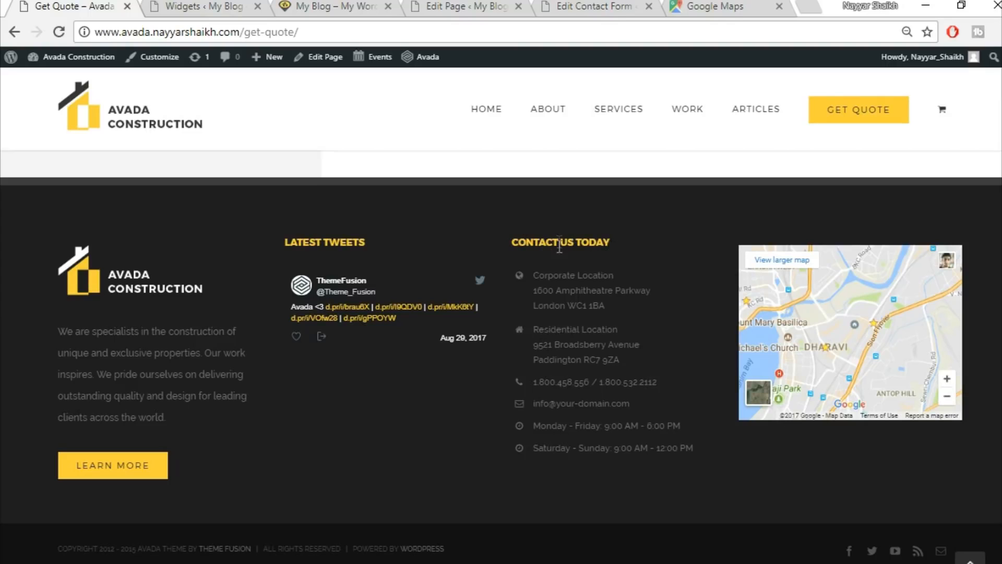
{"action": "left_click", "coordinate": [203, 6]}
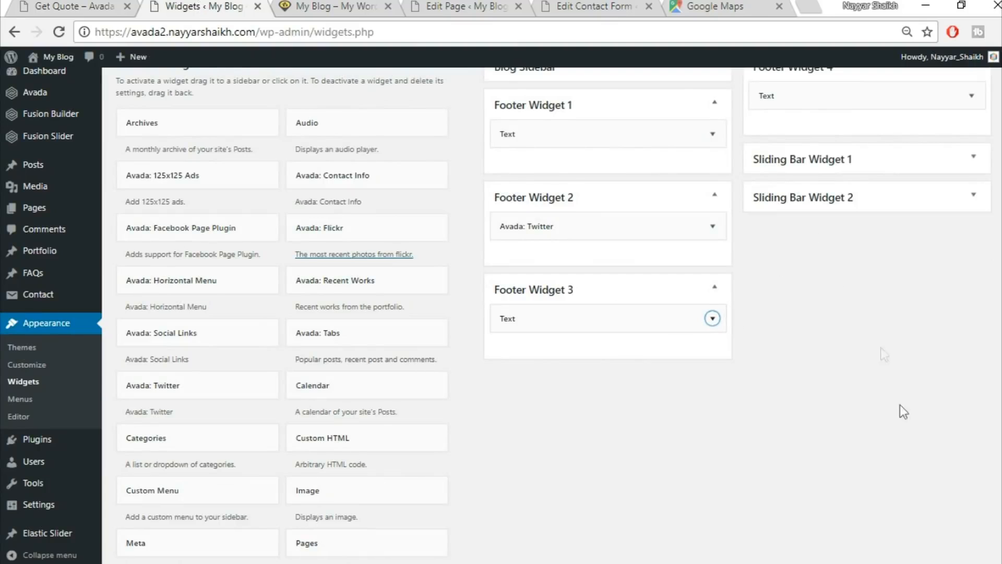
{"action": "scroll", "coordinate": [463, 55], "scroll_direction": "up", "scroll_amount": 5}
{"action": "left_click", "coordinate": [345, 6]}
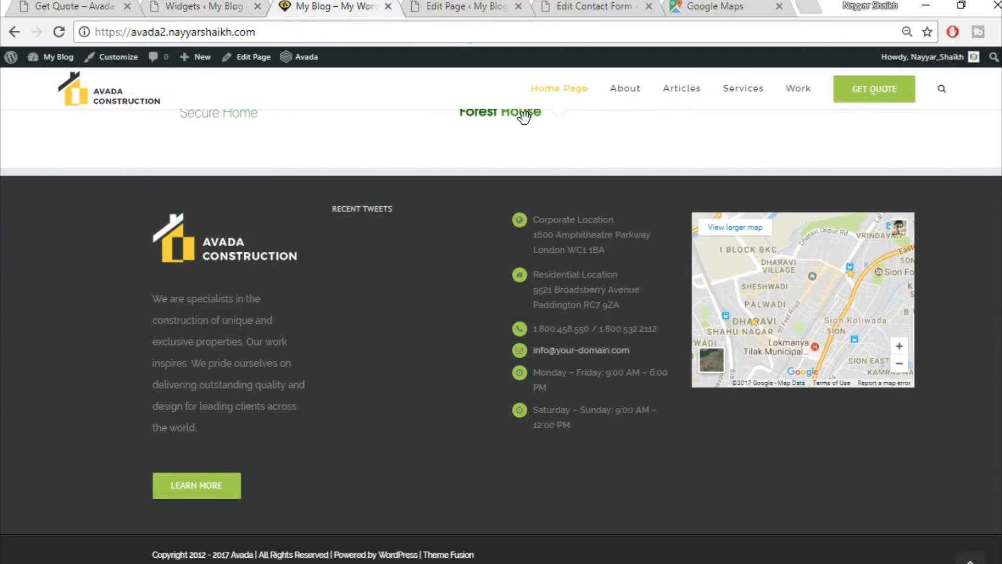
{"action": "left_click", "coordinate": [196, 5]}
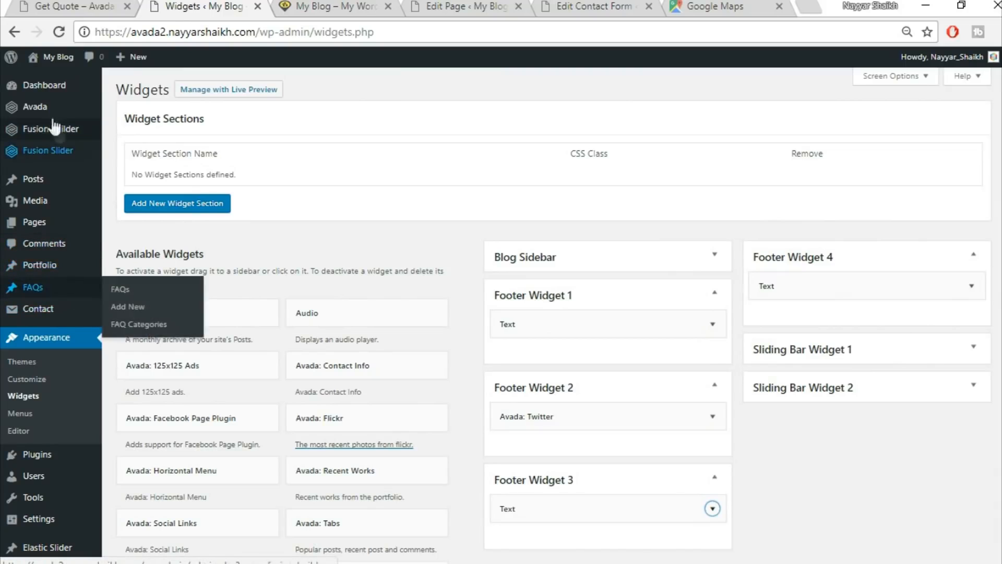
{"action": "mouse_move", "coordinate": [49, 108]}
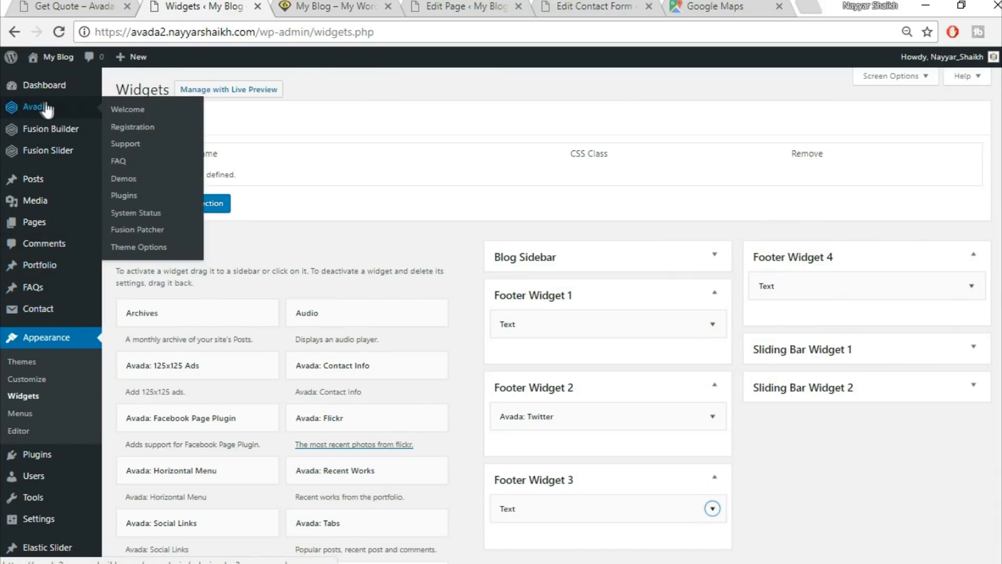
{"action": "left_click", "coordinate": [163, 250]}
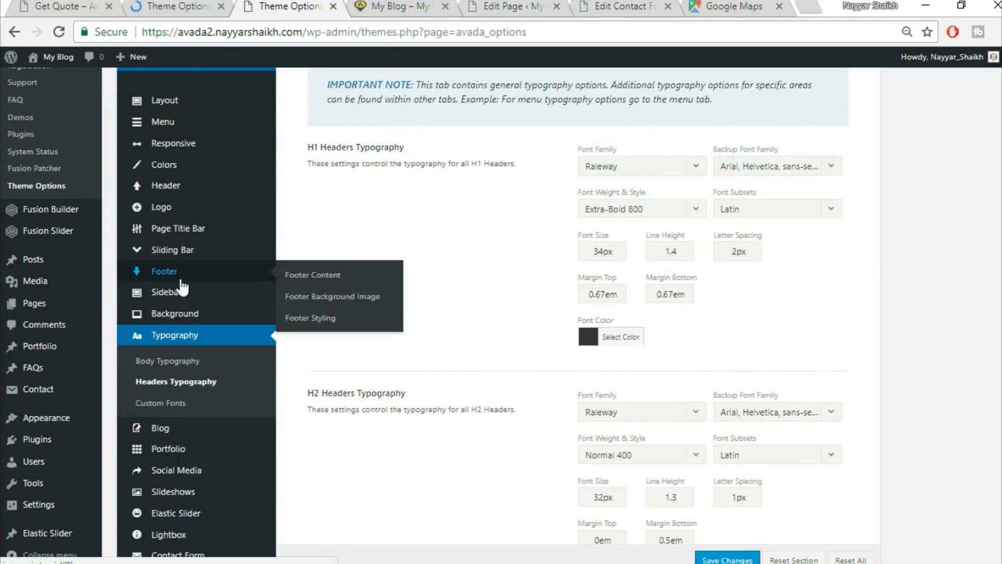
Turn 100% Footer Width on and set footer padding to 80 top, 4% right, 70 bottom, 4% left.
{"action": "left_click", "coordinate": [328, 320]}
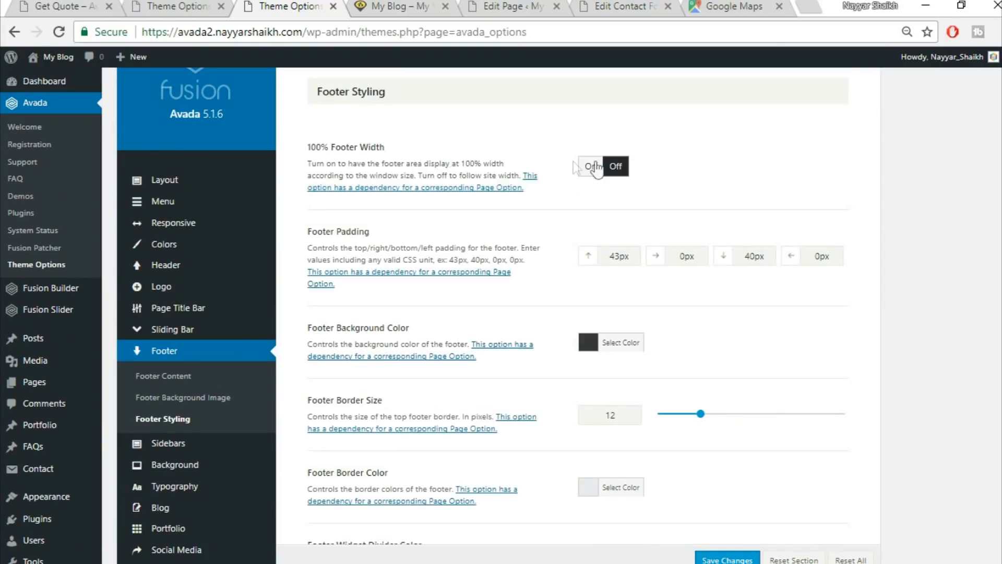
{"action": "left_click", "coordinate": [590, 168]}
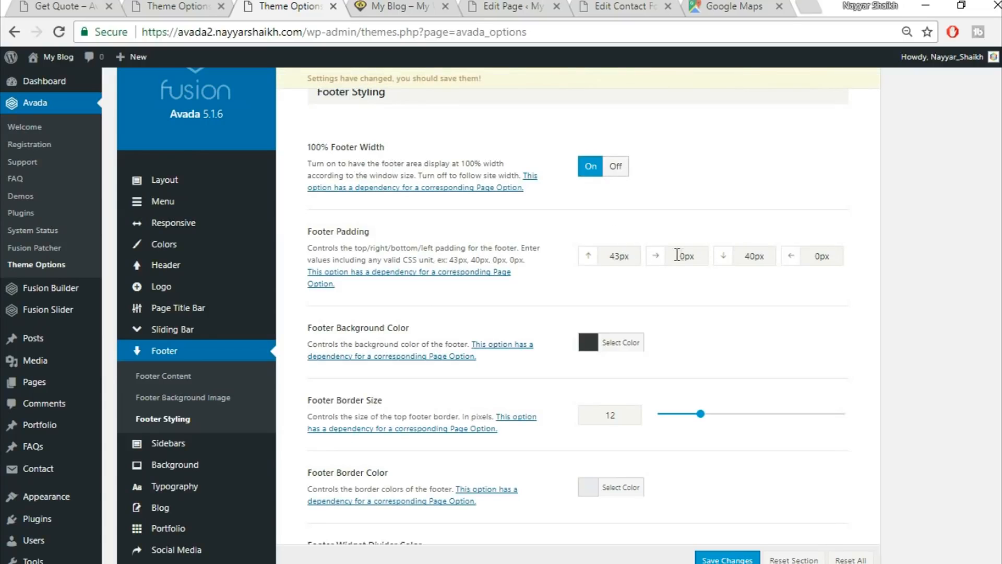
{"action": "left_click_drag", "start_coordinate": [633, 255], "coordinate": [570, 259]}
{"action": "type", "text": "80"}
{"action": "key", "text": "Tab"}
{"action": "type", "text": "4%"}
{"action": "key", "text": "Tab"}
{"action": "type", "text": "70"}
{"action": "key", "text": "Tab"}
{"action": "type", "text": "4%"}
{"action": "scroll", "coordinate": [913, 345], "scroll_direction": "down", "scroll_amount": 8}
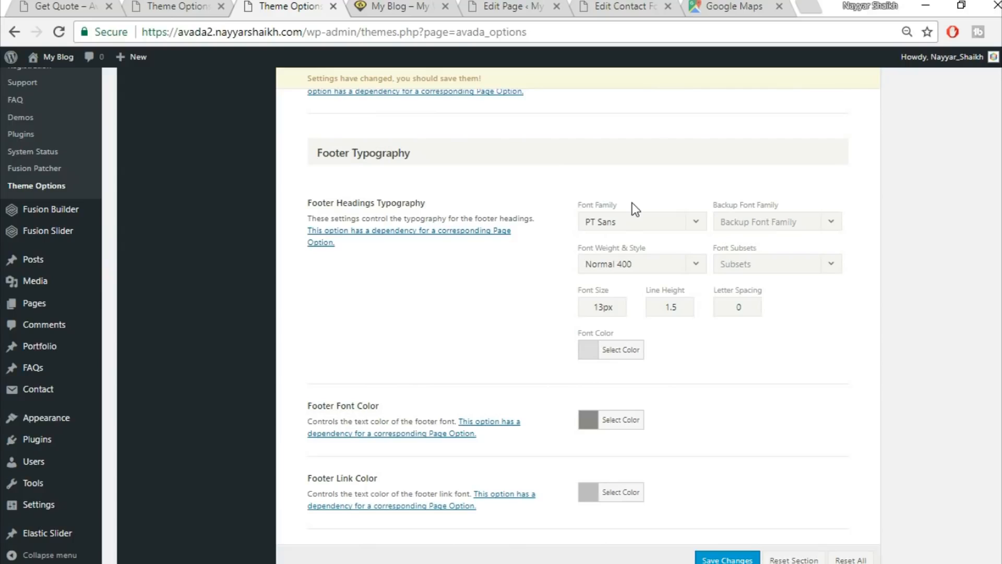
Set footer headings to Montserrat, backup Arial, Helvetica, sans-serif, at Bold 700 weight.
{"action": "scroll", "coordinate": [631, 203], "scroll_direction": "down", "scroll_amount": 1}
{"action": "left_click", "coordinate": [635, 170]}
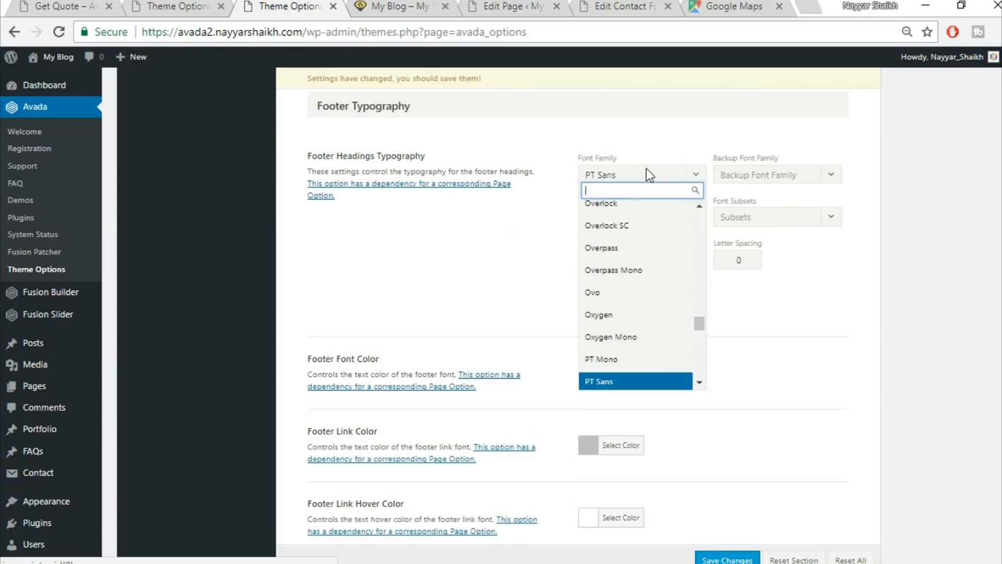
{"action": "type", "text": "montse"}
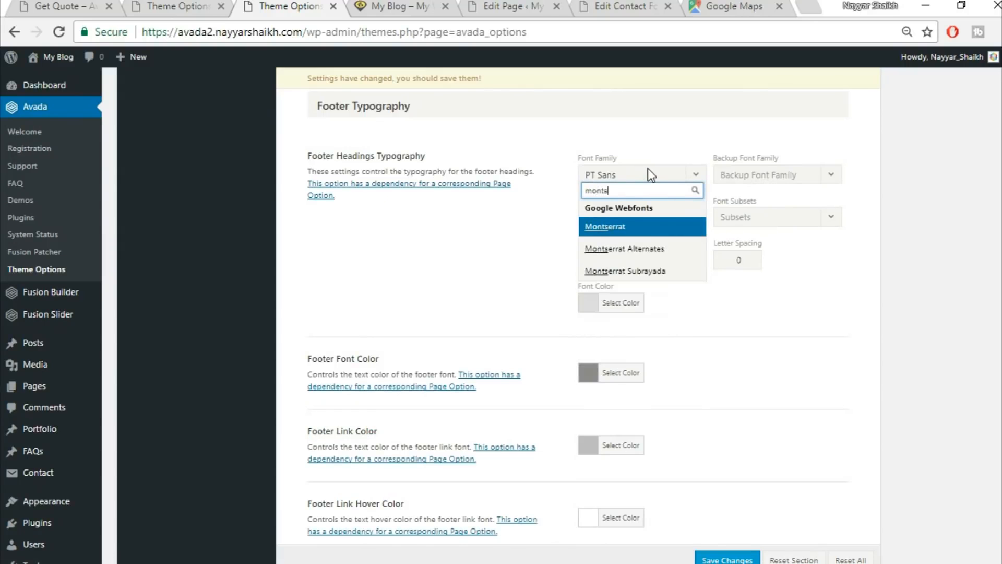
{"action": "left_click", "coordinate": [651, 230]}
{"action": "left_click", "coordinate": [777, 179]}
{"action": "left_click", "coordinate": [766, 194]}
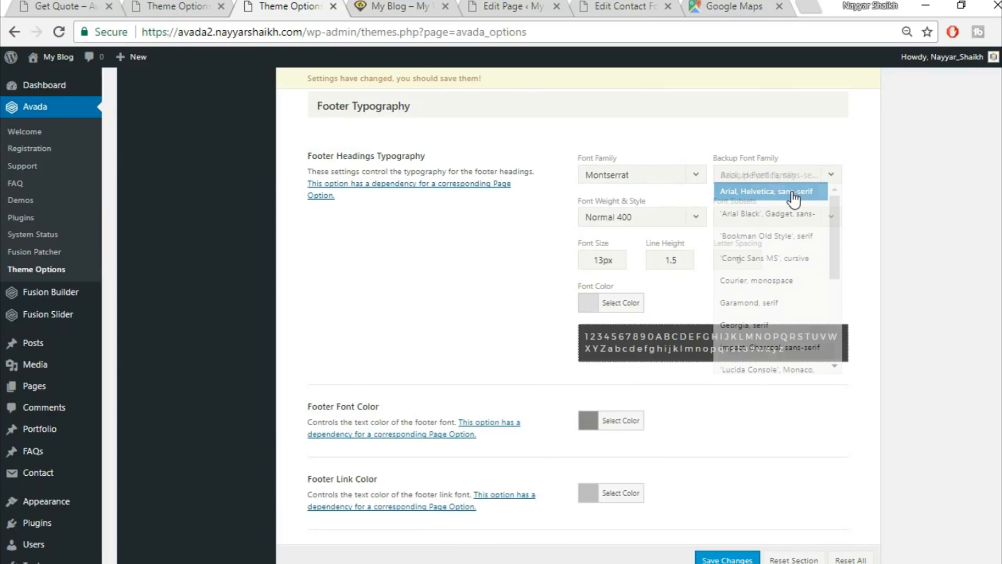
{"action": "left_click", "coordinate": [670, 214]}
{"action": "scroll", "coordinate": [632, 395], "scroll_direction": "down", "scroll_amount": 3}
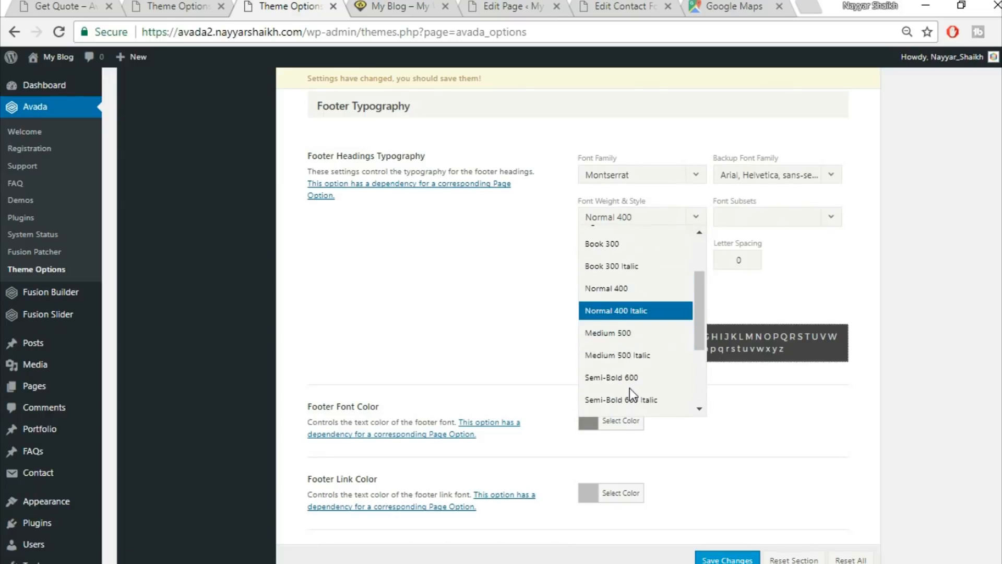
{"action": "scroll", "coordinate": [632, 396], "scroll_direction": "down", "scroll_amount": 4}
{"action": "left_click", "coordinate": [629, 292]}
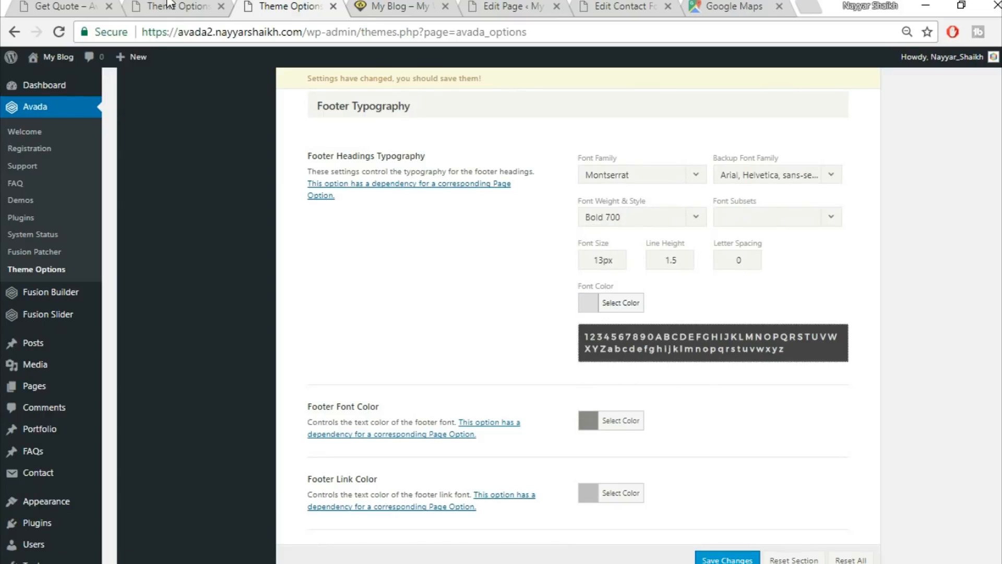
Check the reference page and set the footer heading font size to 15.
{"action": "left_click", "coordinate": [168, 4]}
{"action": "left_click", "coordinate": [35, 6]}
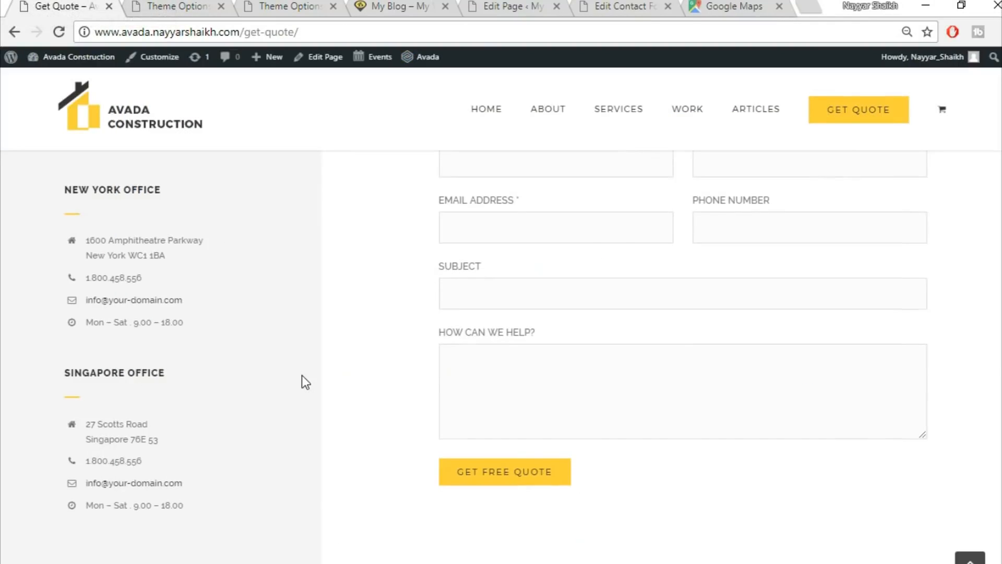
{"action": "scroll", "coordinate": [305, 382], "scroll_direction": "down", "scroll_amount": 5}
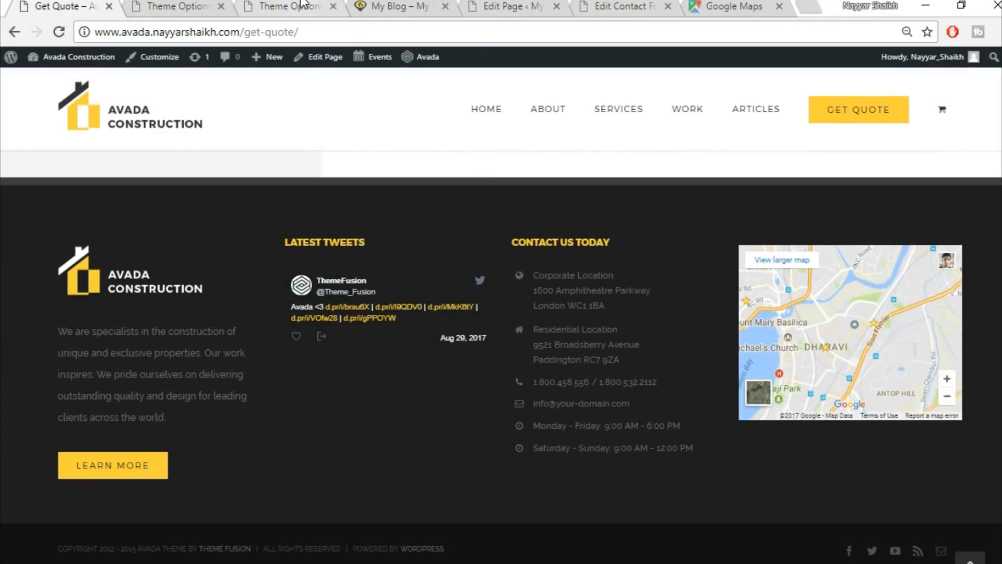
{"action": "left_click", "coordinate": [301, 4]}
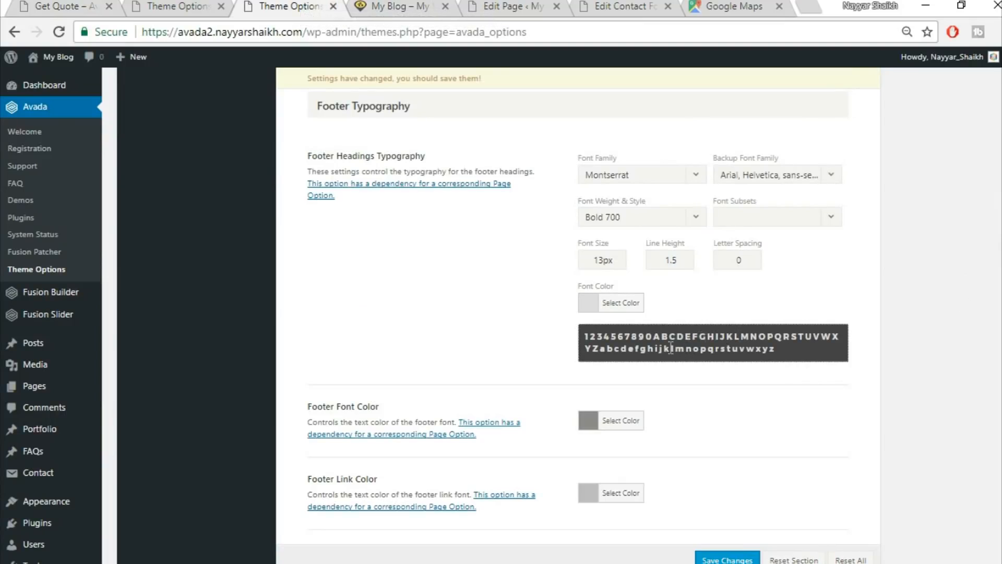
{"action": "left_click_drag", "start_coordinate": [607, 260], "coordinate": [594, 260]}
{"action": "type", "text": "15"}
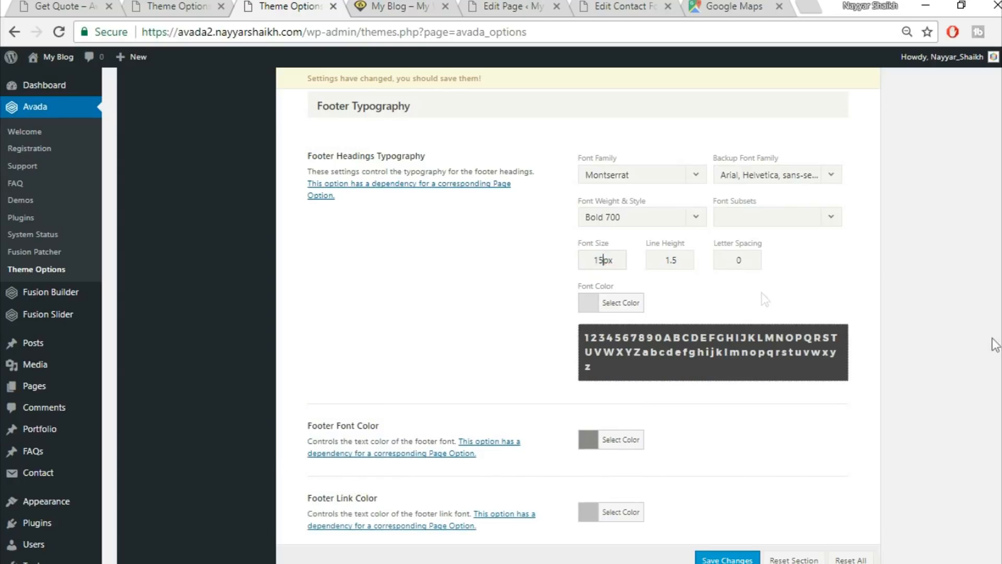
Set the footer heading colour to yellow fed03d and save the theme options.
{"action": "left_click", "coordinate": [631, 308]}
{"action": "left_click_drag", "start_coordinate": [689, 304], "coordinate": [570, 284]}
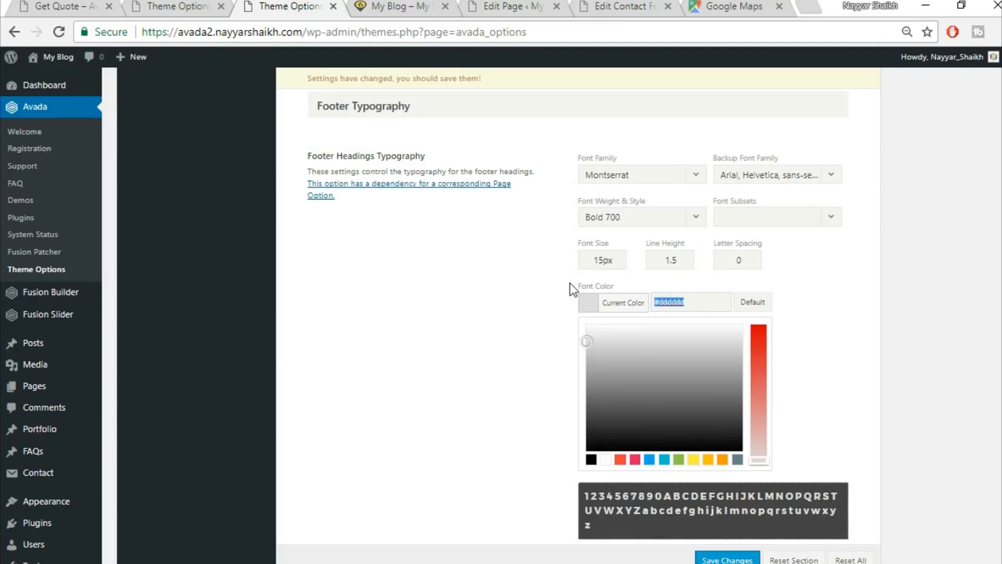
{"action": "type", "text": "fed03d"}
{"action": "left_click", "coordinate": [866, 328]}
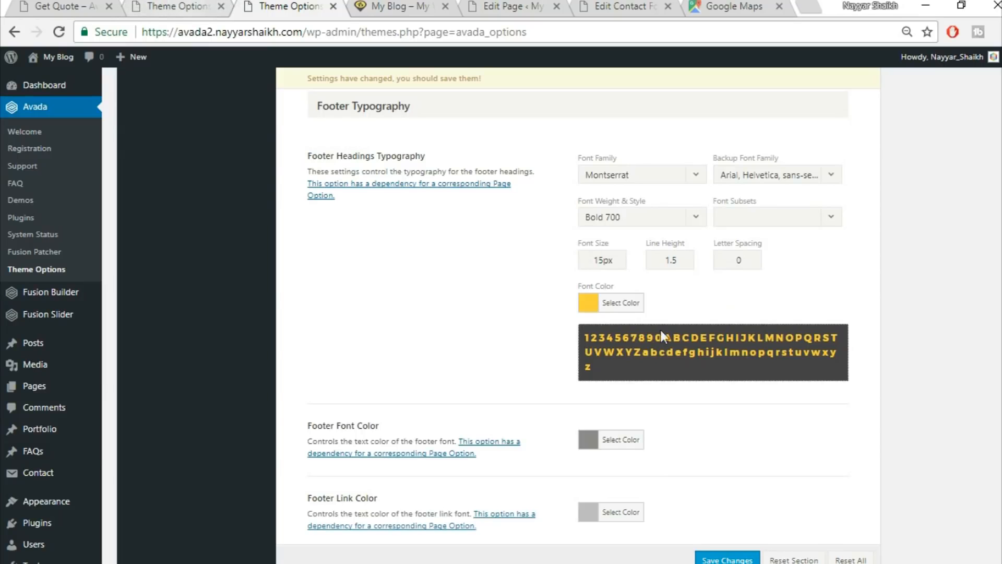
{"action": "scroll", "coordinate": [811, 456], "scroll_direction": "down", "scroll_amount": 3}
{"action": "left_click", "coordinate": [740, 560]}
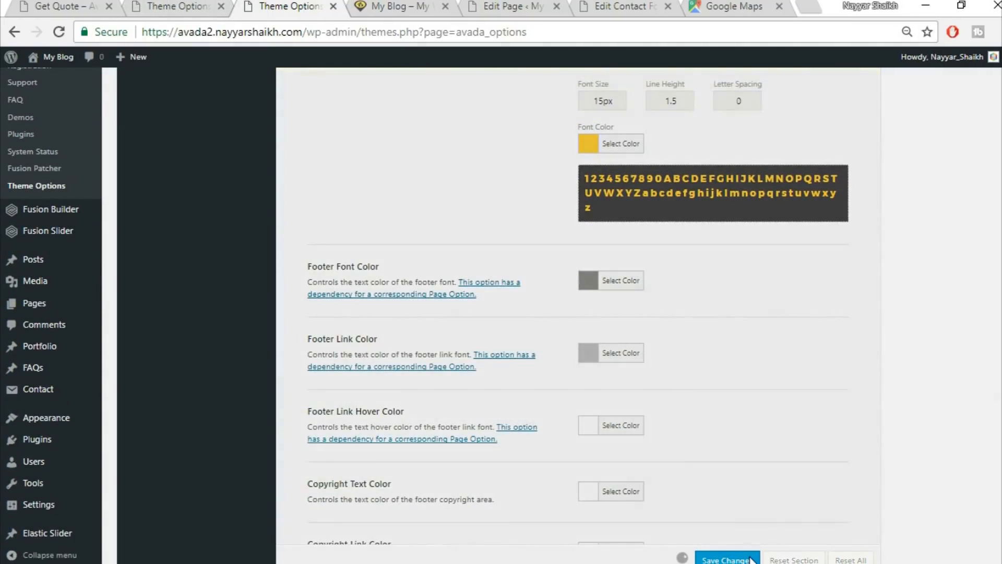
{"action": "left_click", "coordinate": [384, 7]}
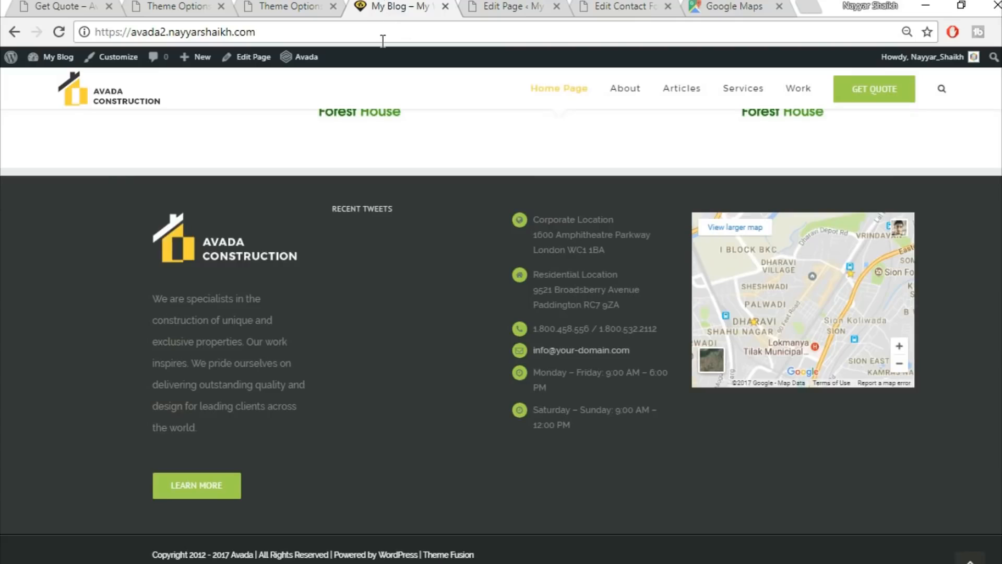
Reload the live site to confirm the yellow RECENT TWEETS heading, then return to Footer Styling.
{"action": "left_click", "coordinate": [66, 33]}
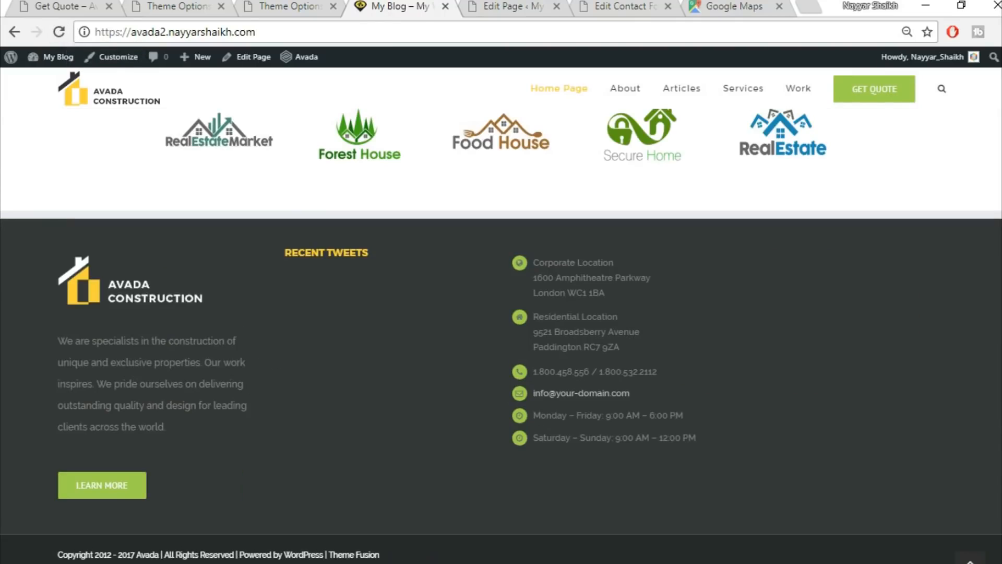
{"action": "left_click_drag", "start_coordinate": [286, 255], "coordinate": [386, 263]}
{"action": "left_click", "coordinate": [385, 256]}
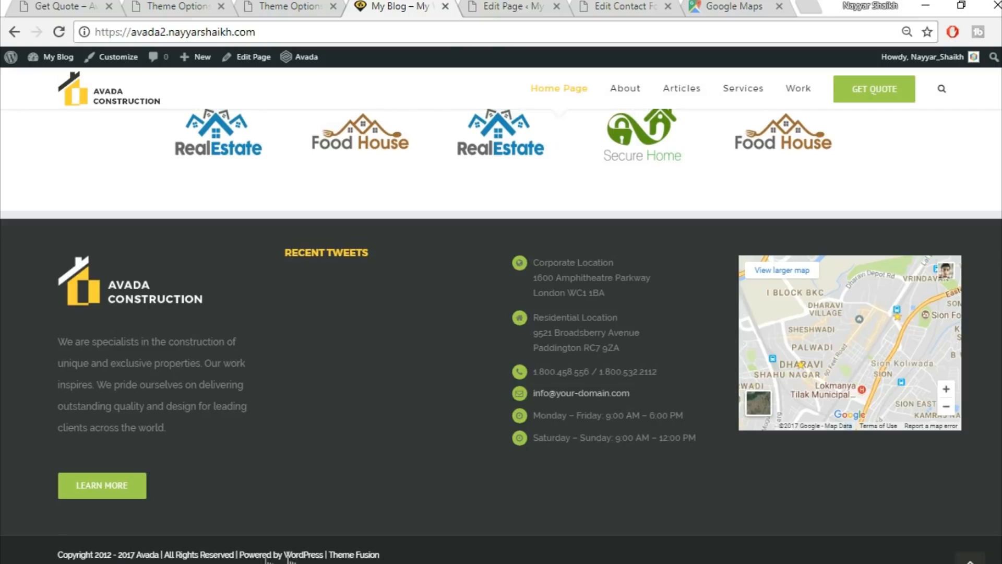
{"action": "left_click", "coordinate": [300, 12]}
{"action": "scroll", "coordinate": [616, 426], "scroll_direction": "up", "scroll_amount": 15}
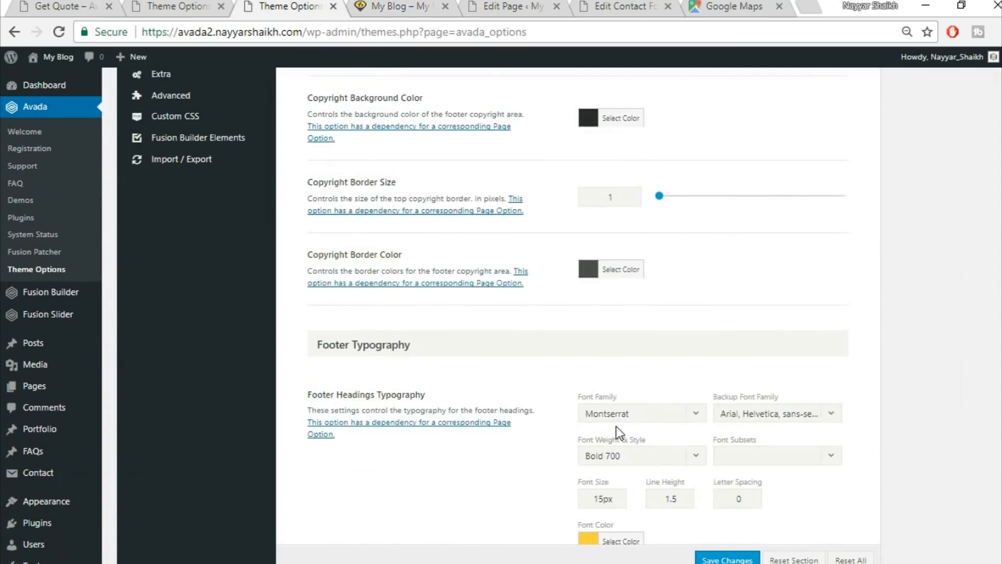
{"action": "scroll", "coordinate": [616, 426], "scroll_direction": "up", "scroll_amount": 10}
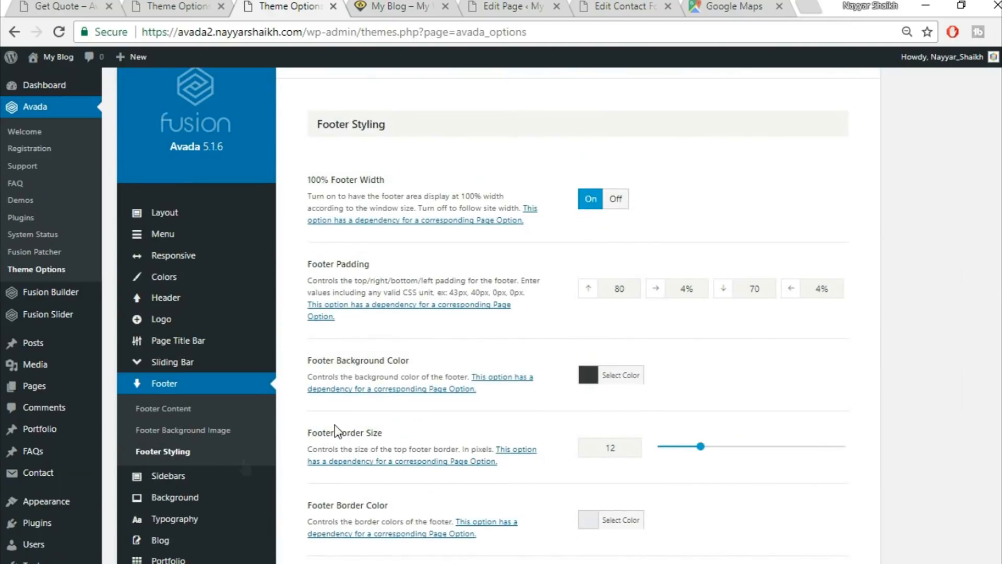
In Footer Content, remove '2012 -' from the copyright text and replace Avada with BloggDude.
{"action": "left_click", "coordinate": [167, 412]}
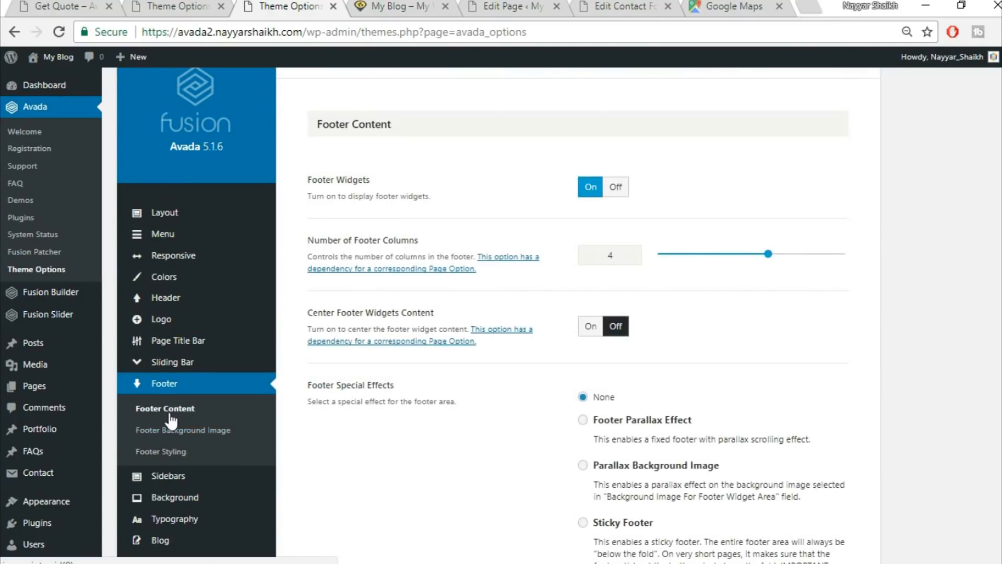
{"action": "scroll", "coordinate": [541, 229], "scroll_direction": "down", "scroll_amount": 9}
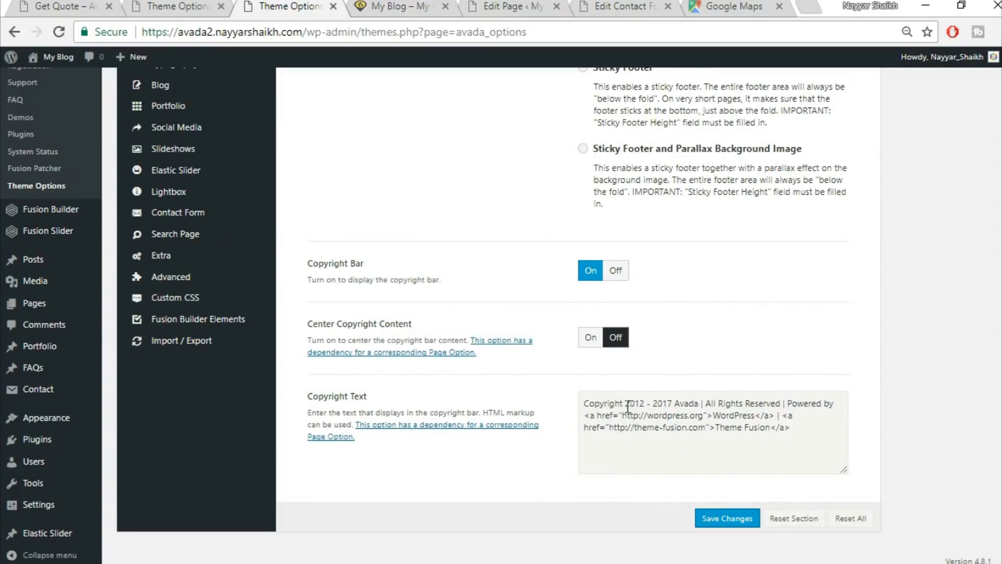
{"action": "left_click_drag", "start_coordinate": [626, 405], "coordinate": [646, 406]}
{"action": "key", "text": "BackSpace"}
{"action": "key", "text": "Delete"}
{"action": "key", "text": "Delete"}
{"action": "key", "text": "Delete"}
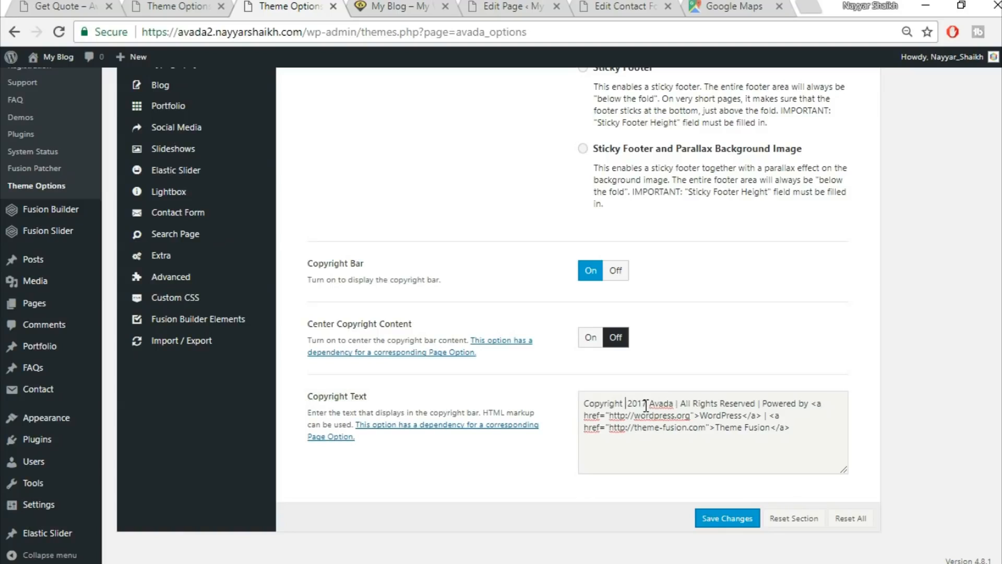
{"action": "left_click_drag", "start_coordinate": [673, 402], "coordinate": [651, 397]}
{"action": "key", "text": "ctrl+shift+End"}
{"action": "key", "text": "BackSpace"}
{"action": "type", "text": "BloggDude"}
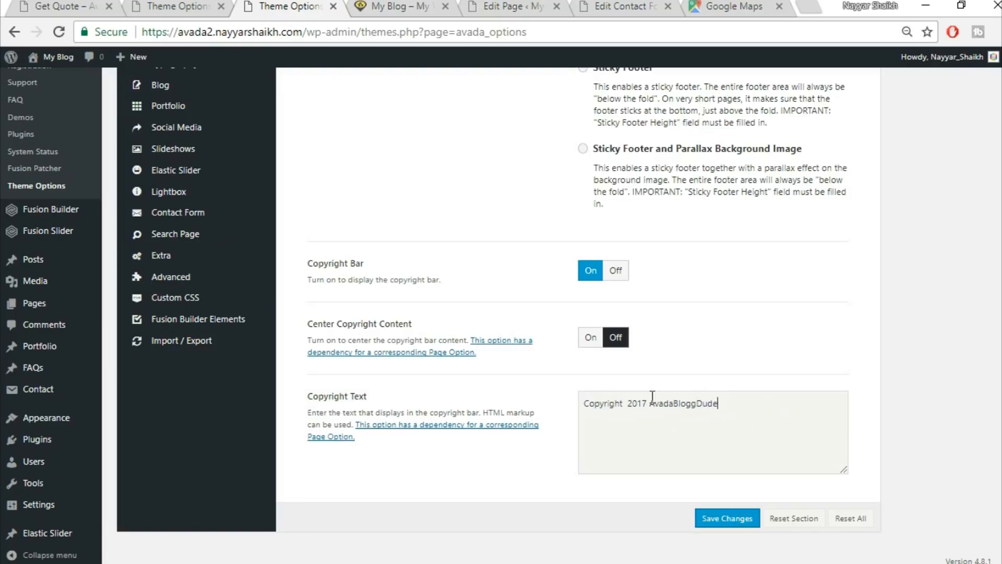
{"action": "key", "text": "ctrl+z"}
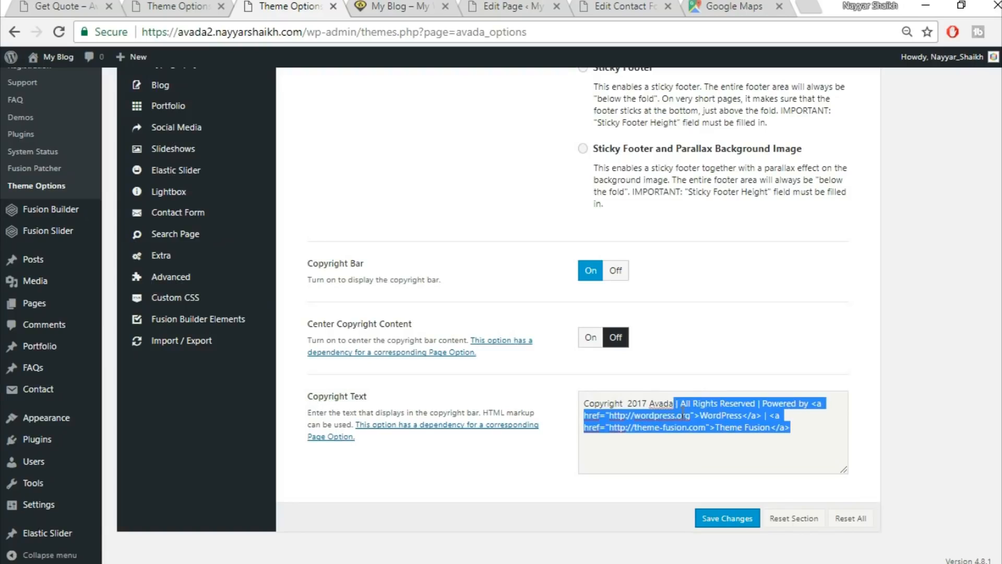
{"action": "left_click", "coordinate": [675, 402]}
{"action": "double_click", "coordinate": [652, 400]}
{"action": "type", "text": "BloggDud"}
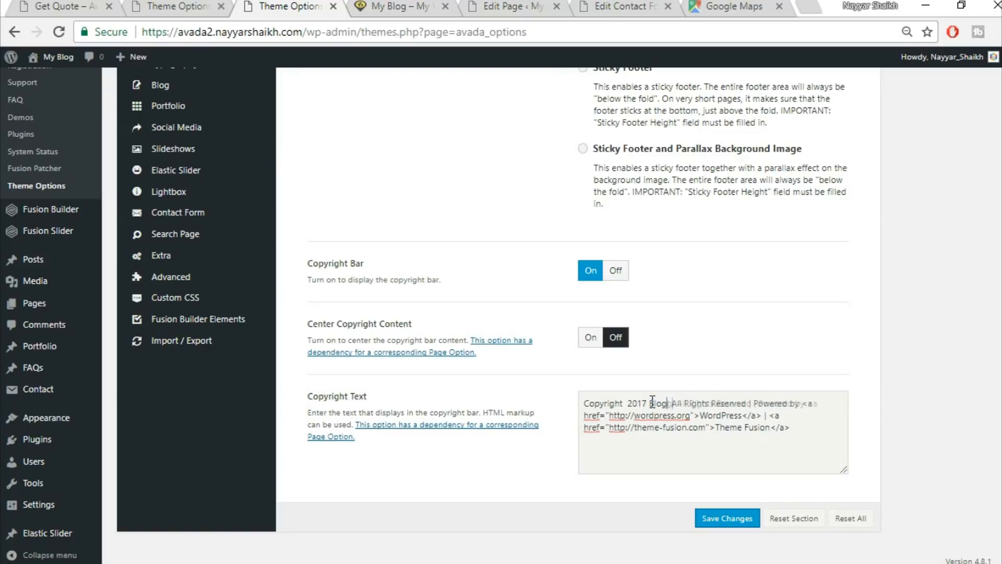
{"action": "type", "text": "e"}
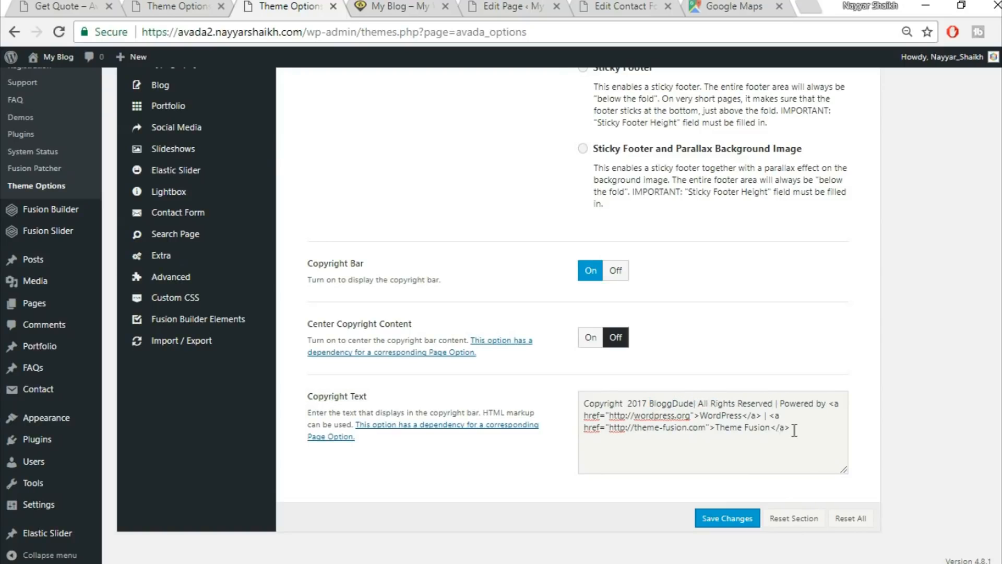
Delete the Powered by WordPress and Theme Fusion credits and save the copyright text.
{"action": "left_click", "coordinate": [704, 416]}
{"action": "left_click_drag", "start_coordinate": [705, 416], "coordinate": [741, 410]}
{"action": "left_click_drag", "start_coordinate": [779, 403], "coordinate": [761, 416]}
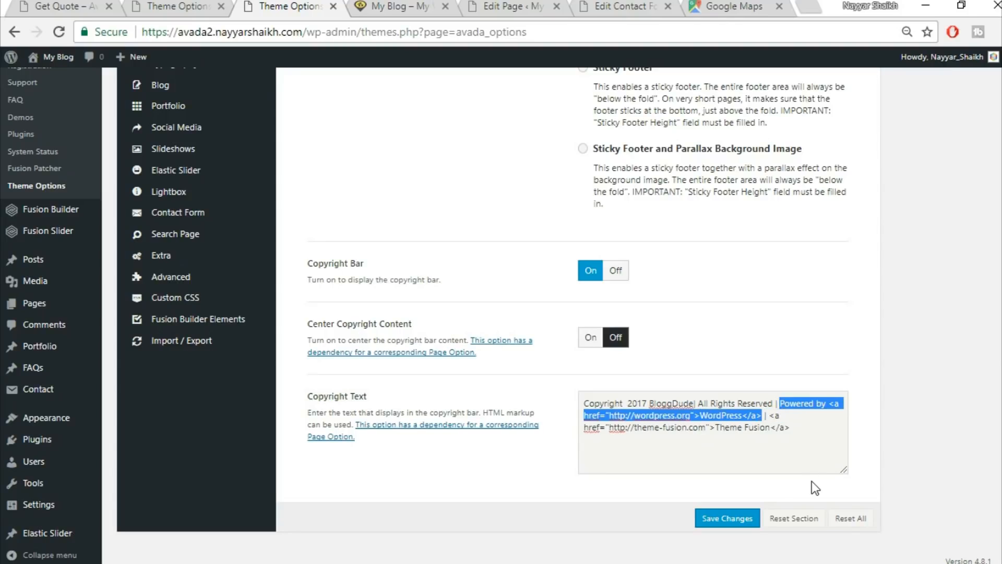
{"action": "key", "text": "BackSpace"}
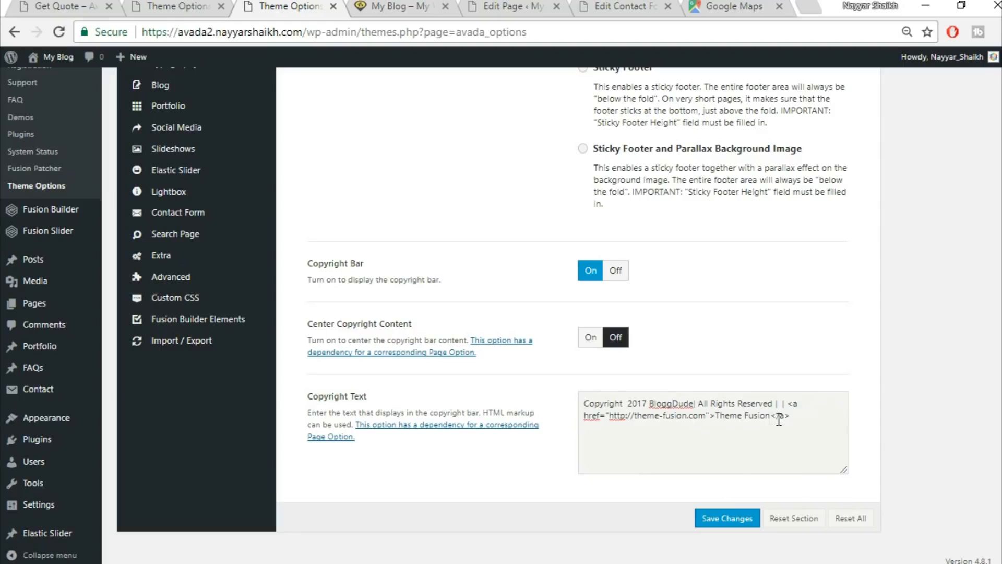
{"action": "left_click_drag", "start_coordinate": [716, 416], "coordinate": [819, 436]}
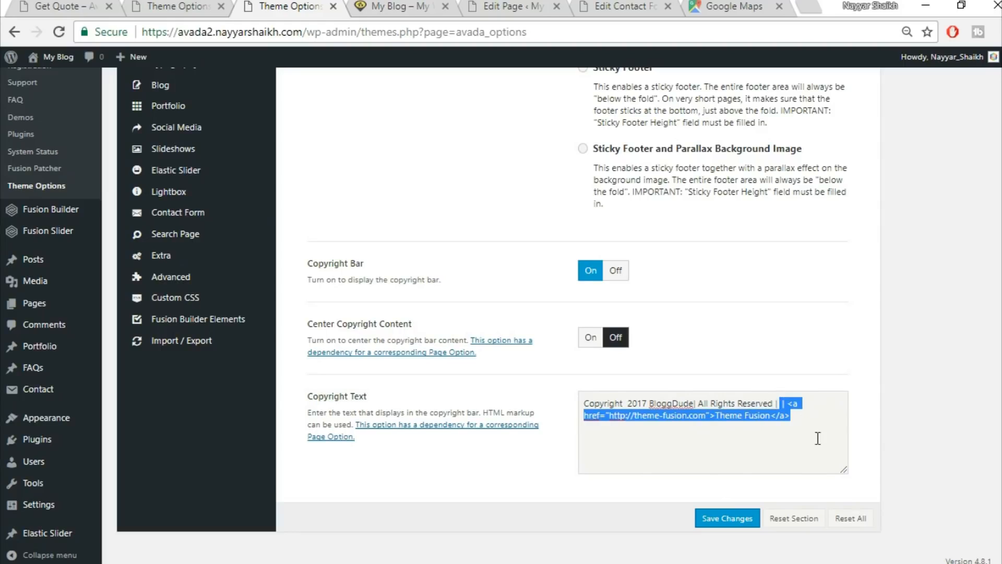
{"action": "key", "text": "BackSpace"}
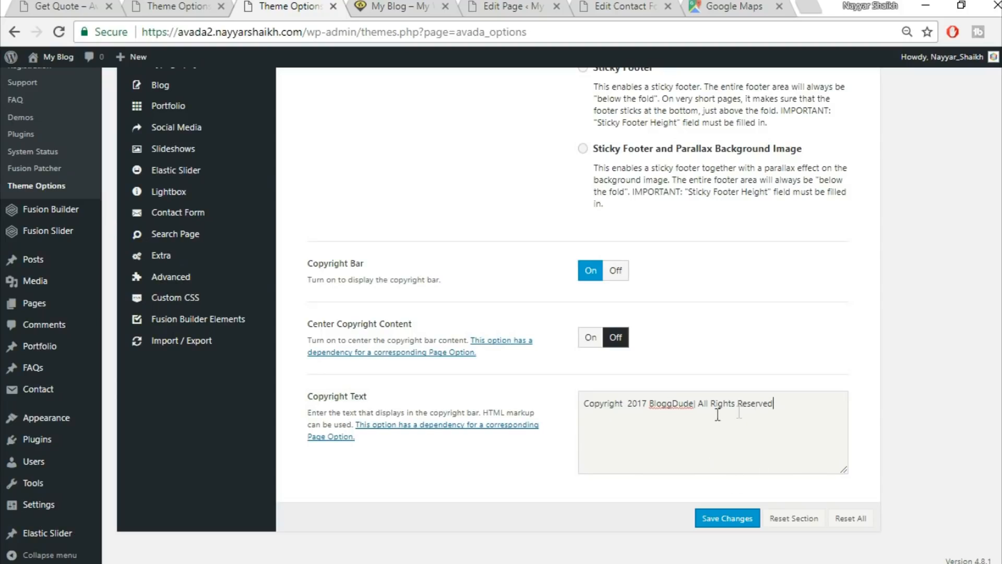
{"action": "left_click", "coordinate": [731, 518]}
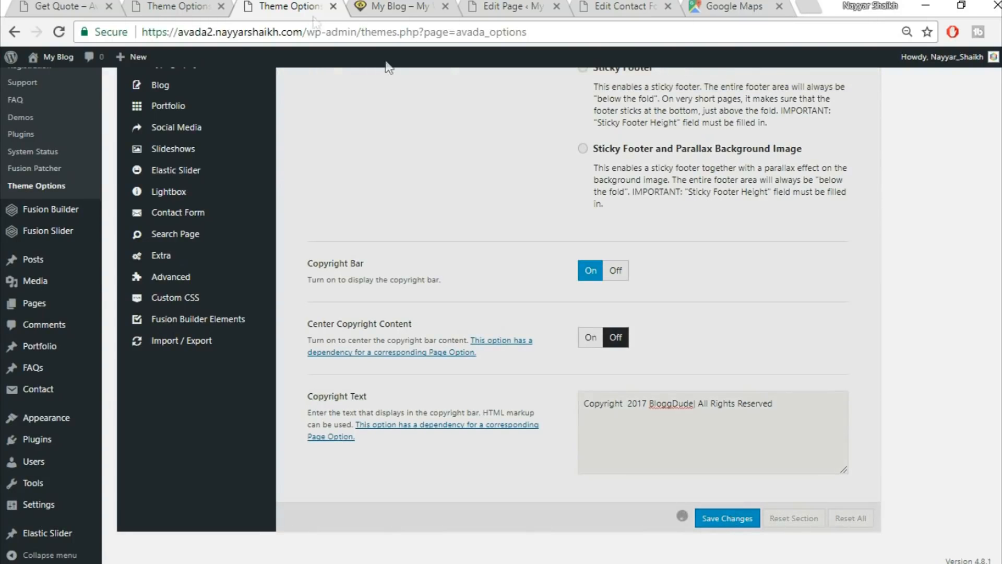
{"action": "left_click", "coordinate": [425, 7]}
Reload the live site, check the Copyright 2017 BloggDude footer line, and return to the top.
{"action": "left_click", "coordinate": [426, 28]}
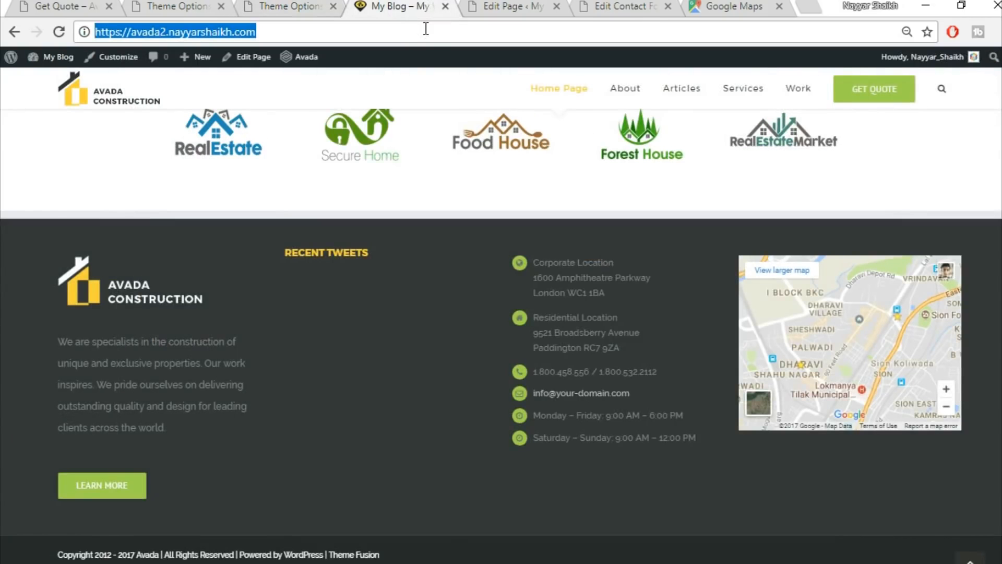
{"action": "key", "text": "Return"}
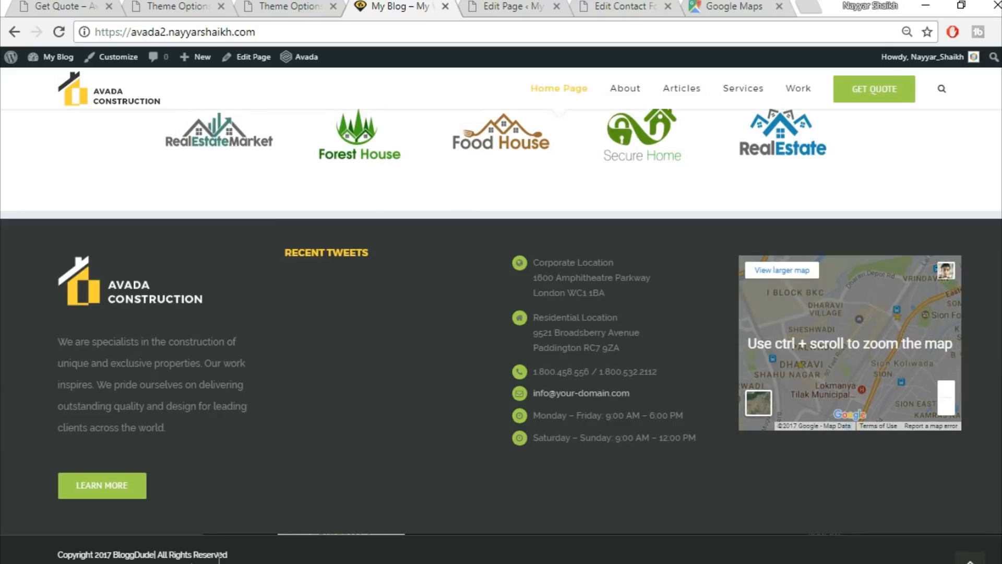
{"action": "scroll", "coordinate": [391, 553], "scroll_direction": "up", "scroll_amount": 2}
{"action": "scroll", "coordinate": [574, 545], "scroll_direction": "down", "scroll_amount": 2}
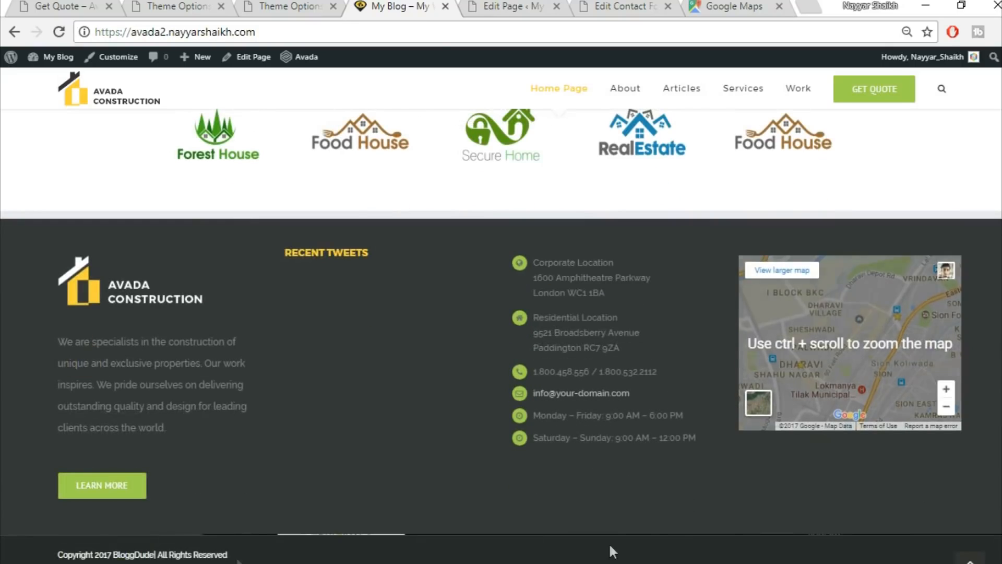
{"action": "left_click", "coordinate": [970, 561]}
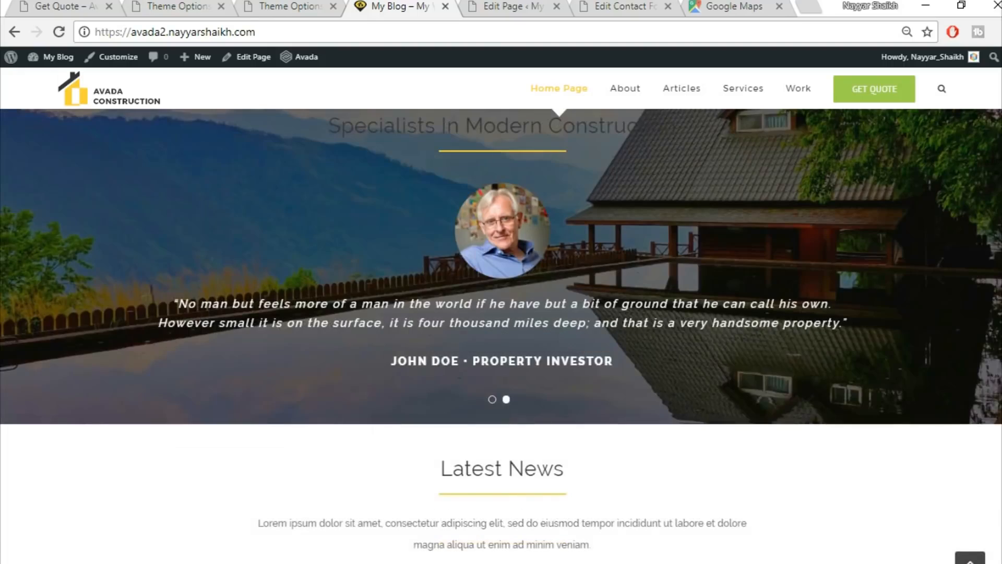